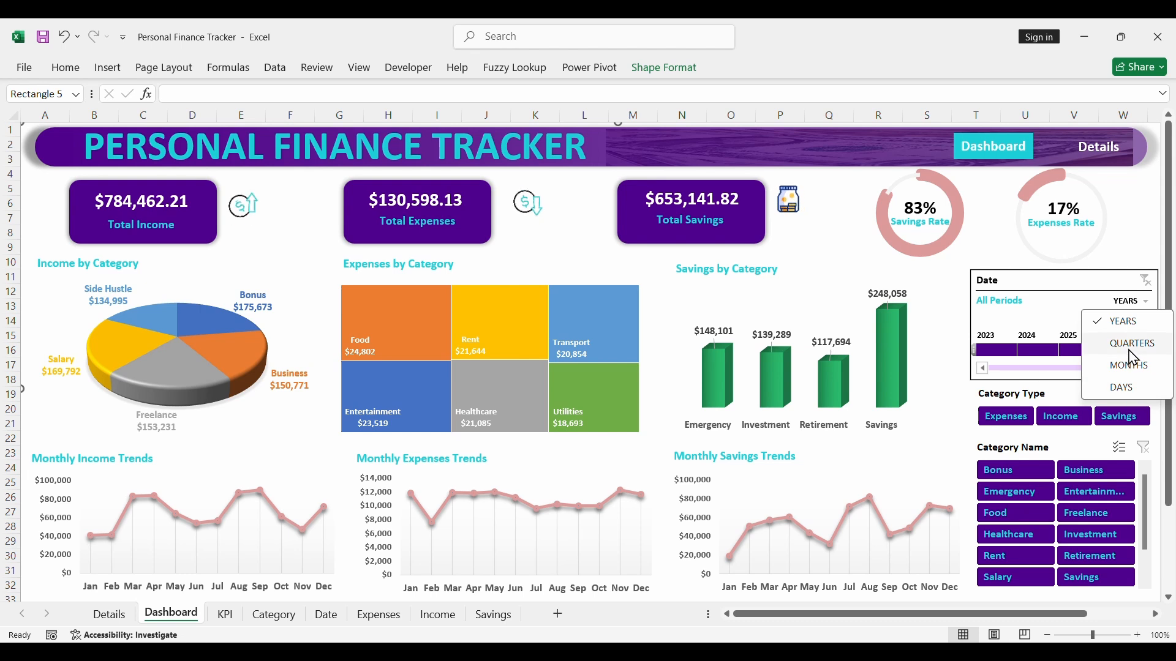
# - Filter the Dashboard by Q2 2024 and Q3 2024 in turn on a quarterly date timeline, and clear the date filter
pyautogui.click(1130, 343)
pyautogui.click(984, 368)
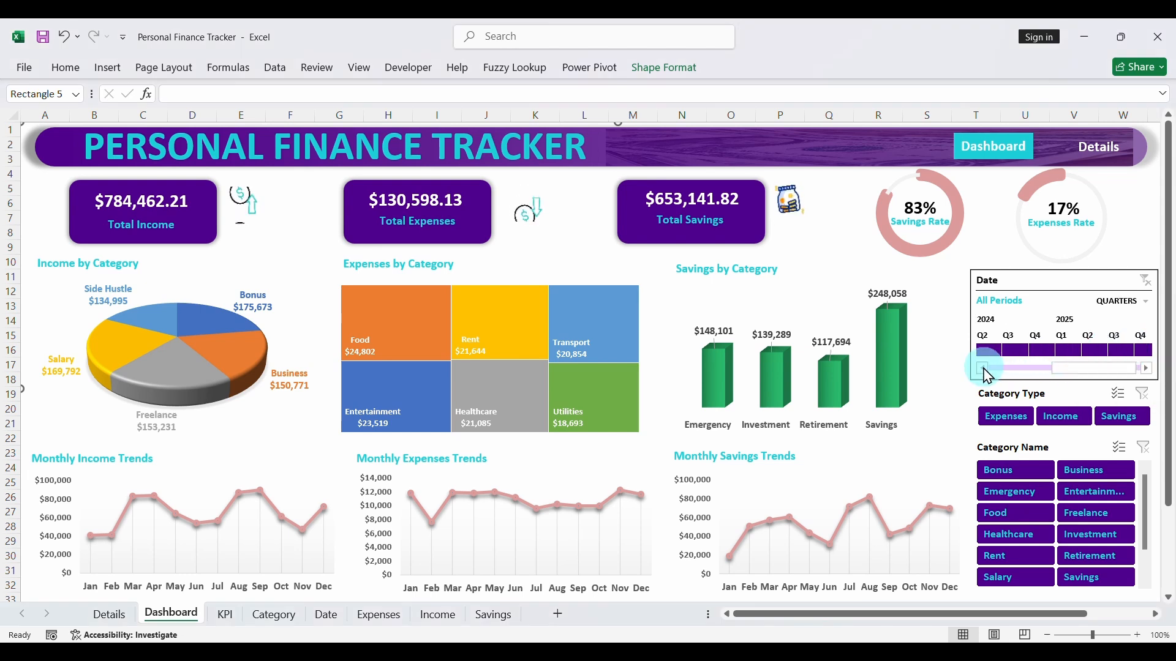
pyautogui.click(984, 368)
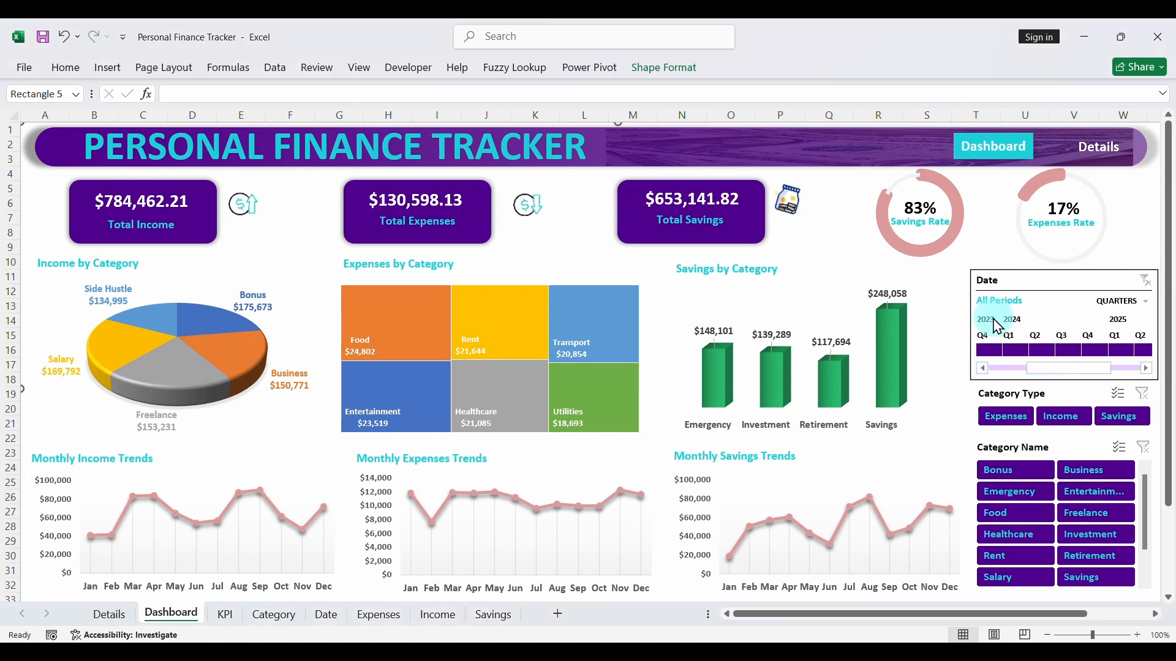
pyautogui.click(1025, 350)
pyautogui.click(1053, 353)
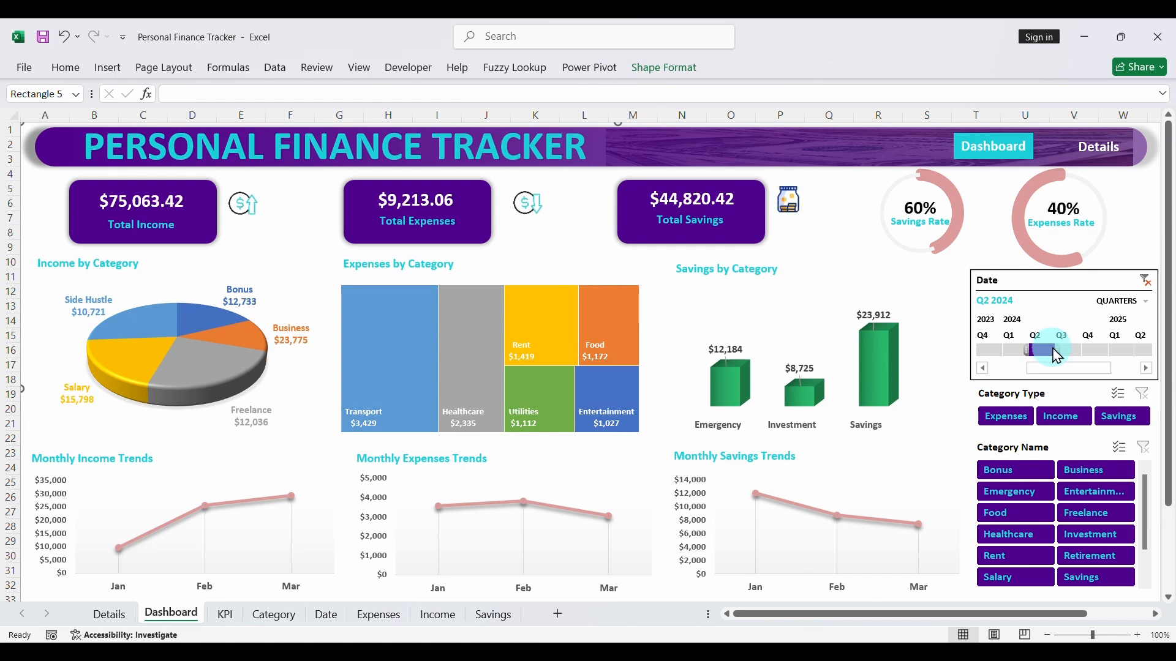
pyautogui.click(1061, 352)
pyautogui.click(1144, 281)
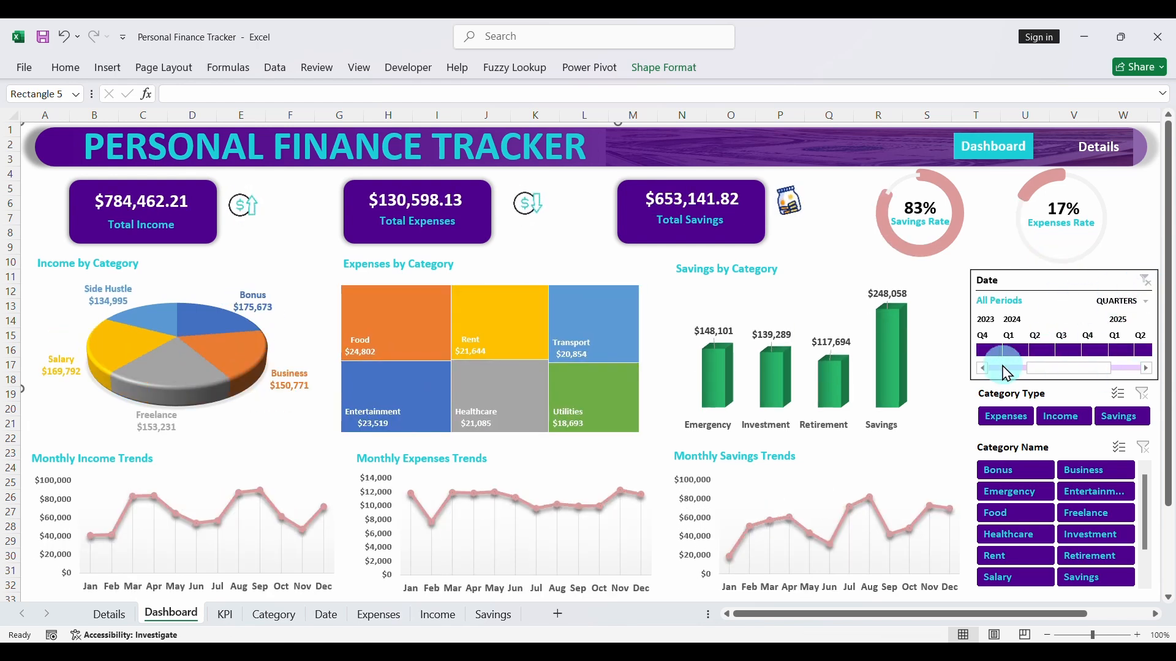
# - Filter the Dashboard by the Expenses, Income and Savings category types in turn, and clear the category filter
pyautogui.click(1014, 420)
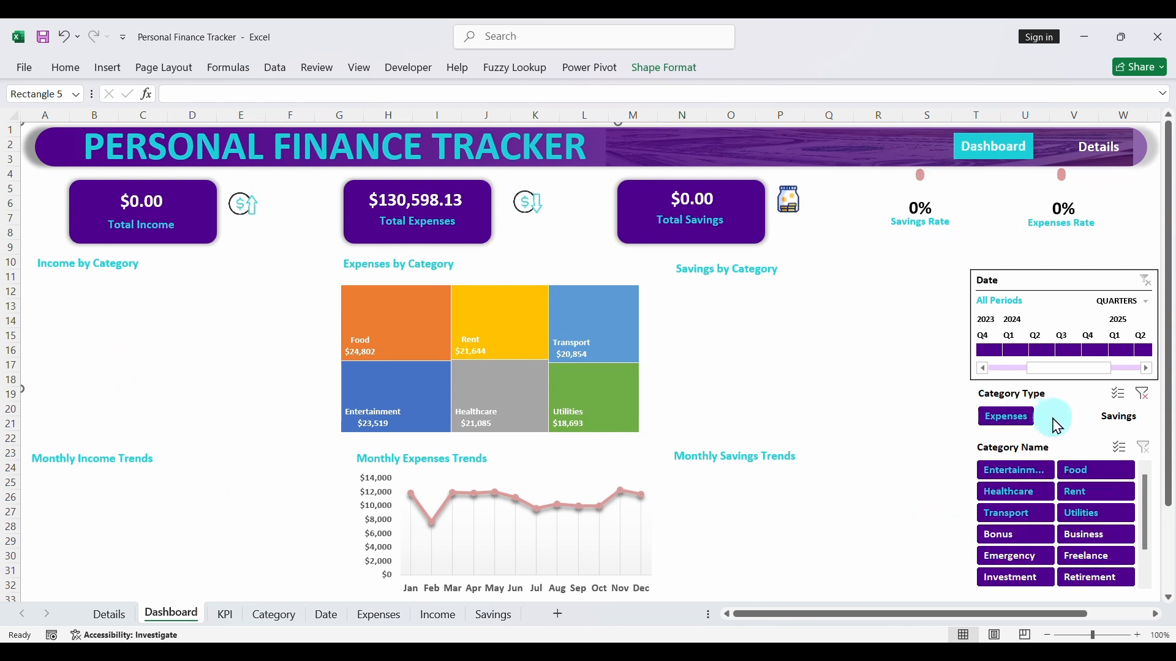
pyautogui.click(1060, 417)
pyautogui.click(1119, 416)
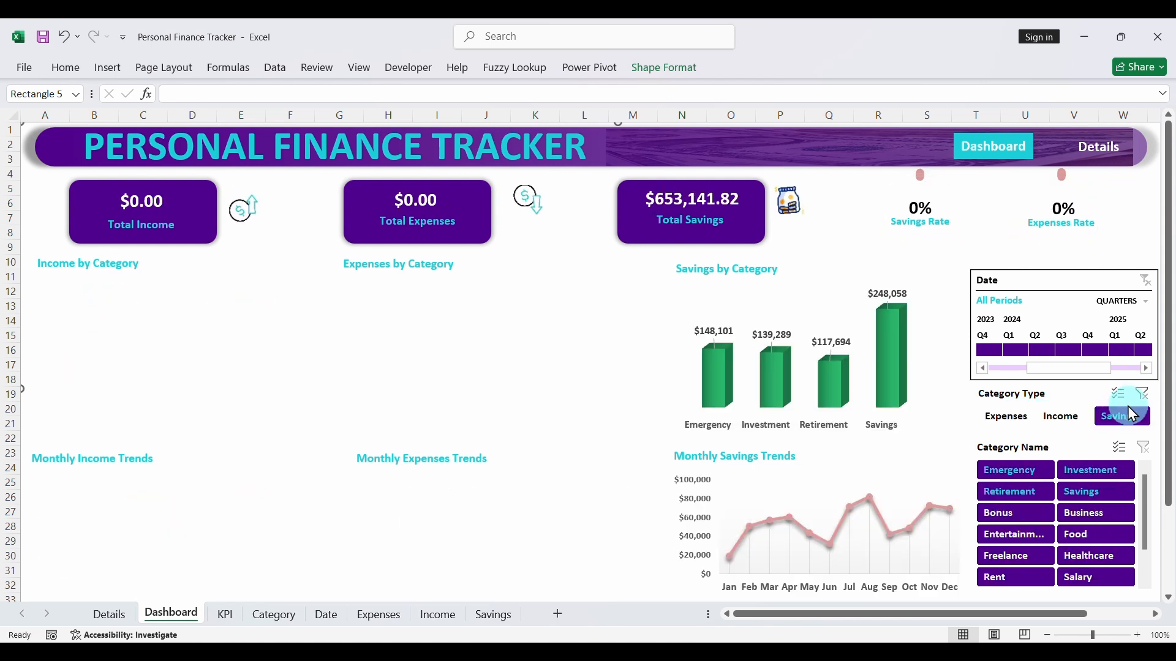
pyautogui.click(1141, 396)
# - Go to the Details page, filter it by 2023, 2024 and 2025 in turn, and clear the date filter
pyautogui.click(1098, 152)
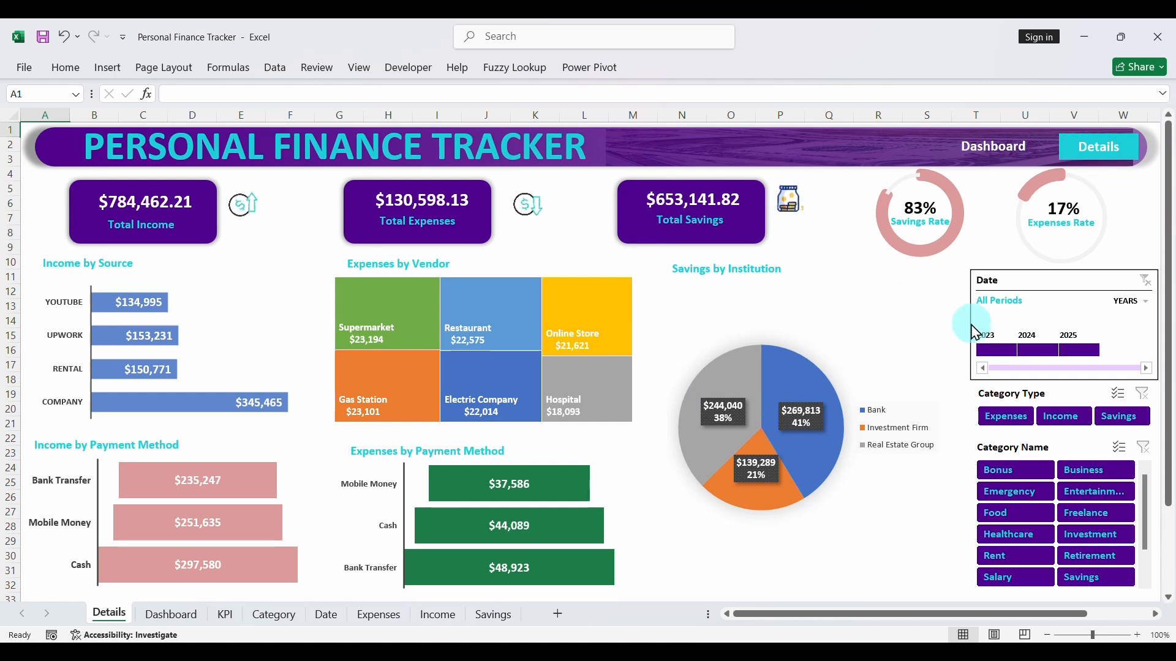
pyautogui.click(1005, 350)
pyautogui.click(1037, 351)
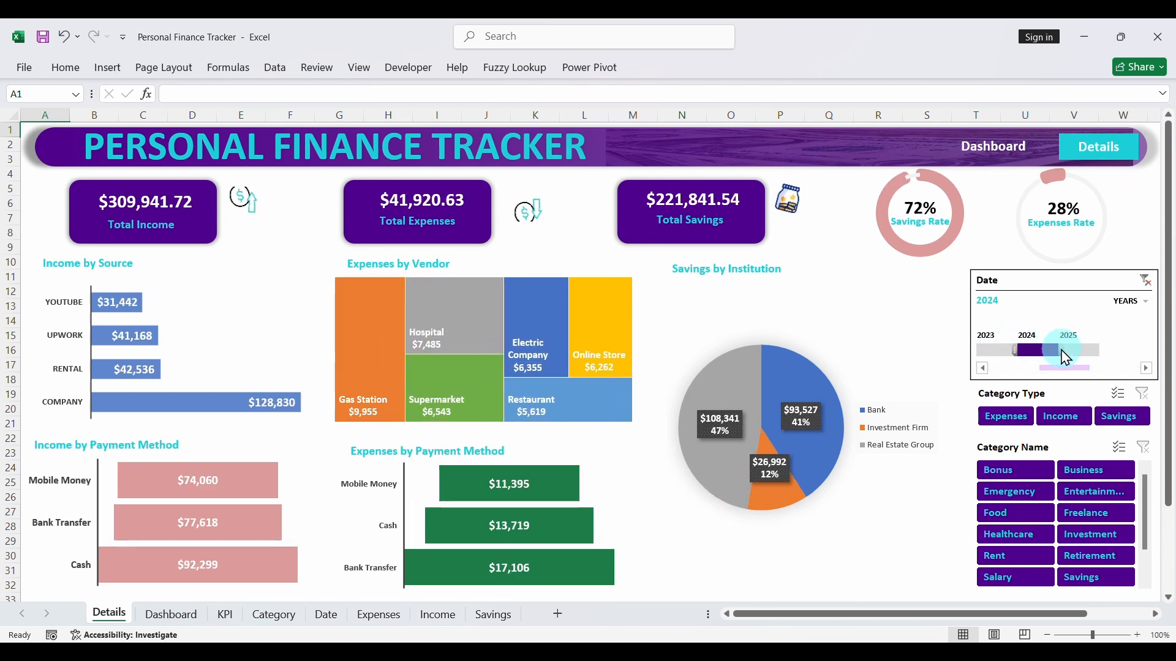
pyautogui.click(1078, 351)
pyautogui.click(1147, 275)
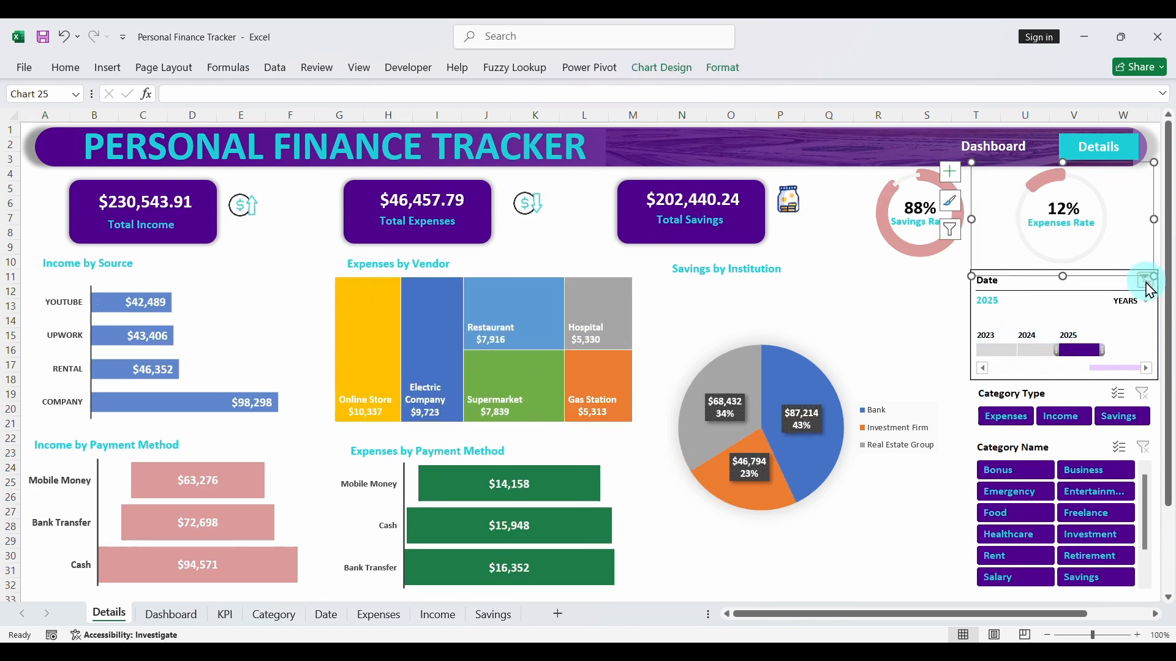
pyautogui.click(1146, 283)
pyautogui.click(967, 323)
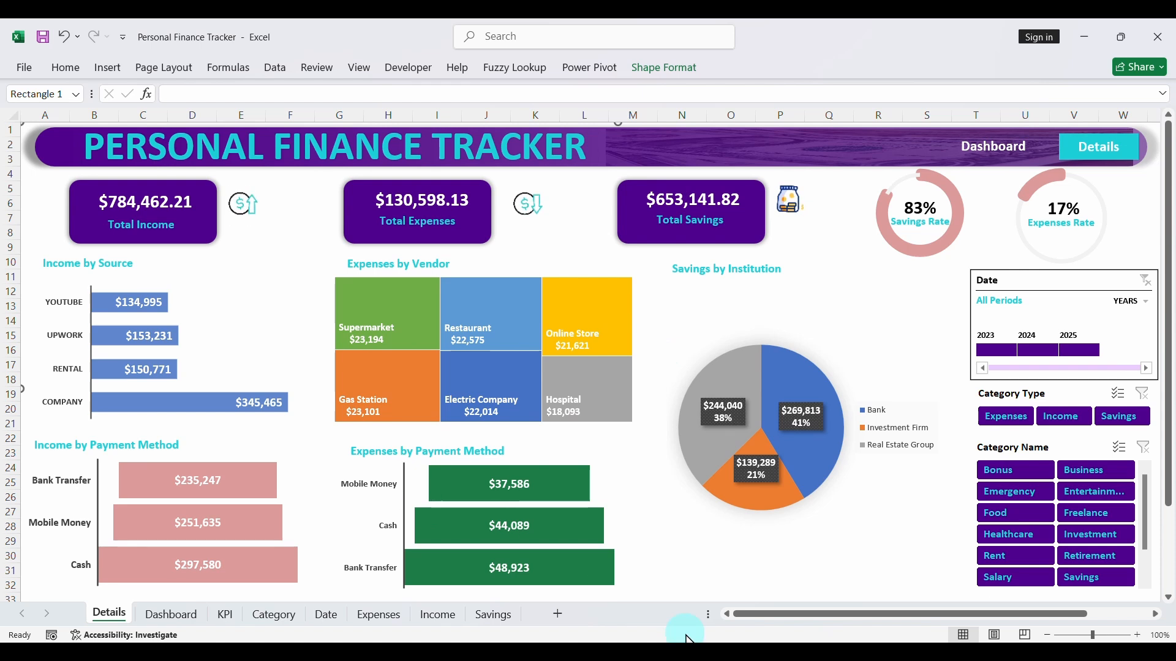
# - Open the Income, Expenses and Savings workbooks from the Raw Data folder to examine their tables
pyautogui.click(606, 619)
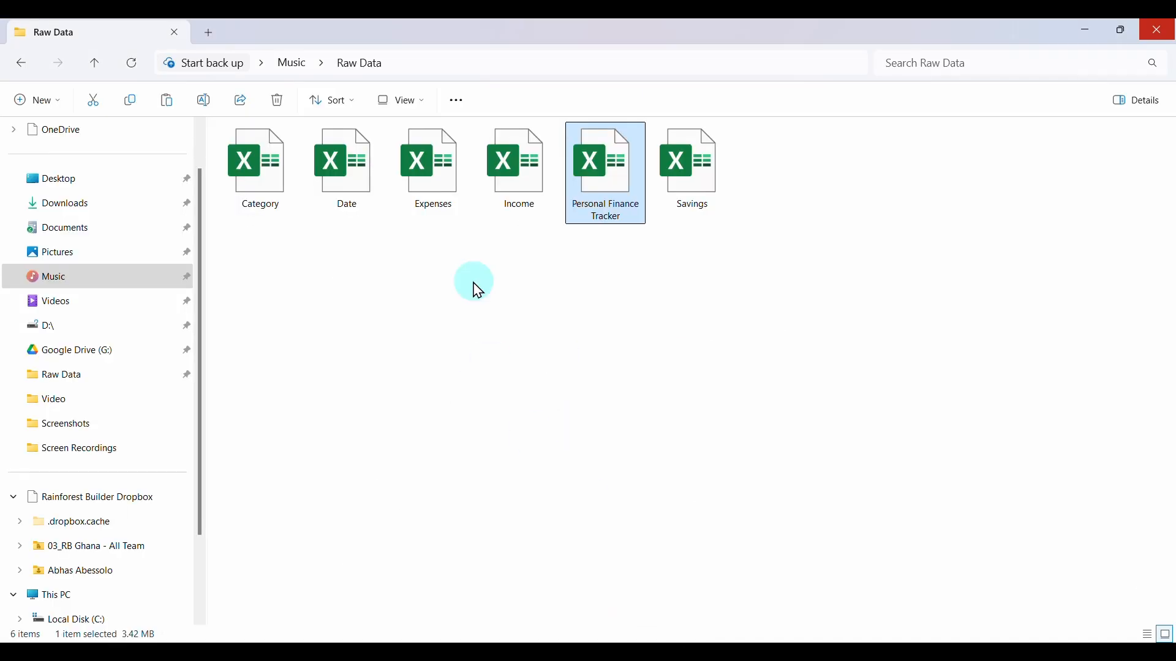
pyautogui.click(509, 202)
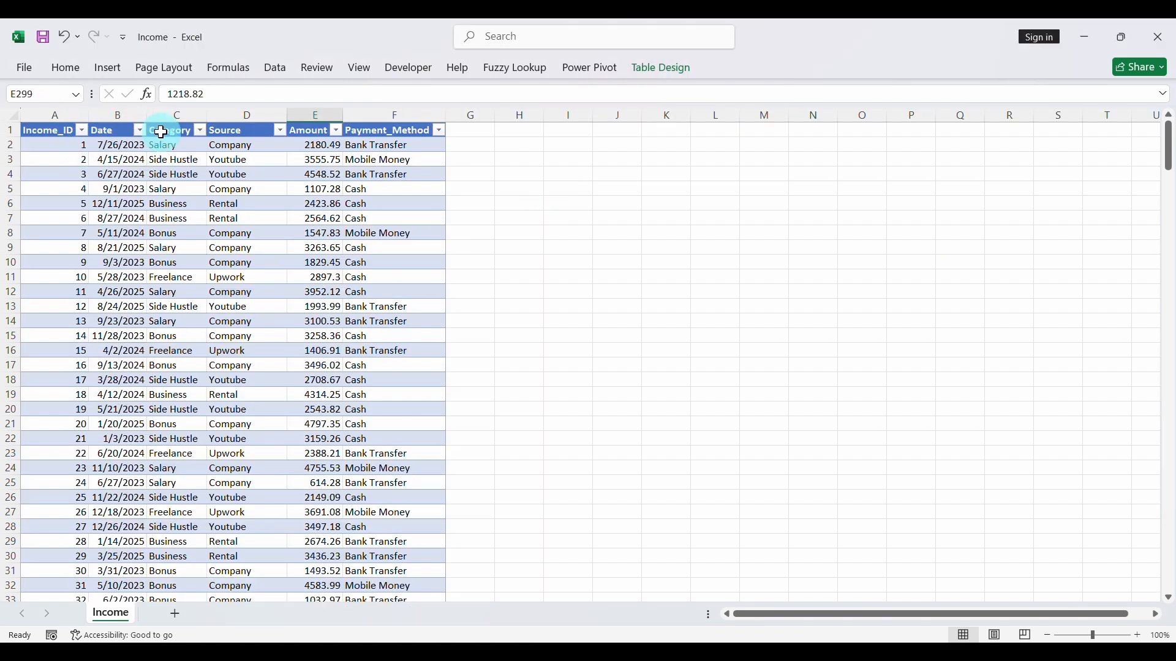
pyautogui.moveTo(604, 625)
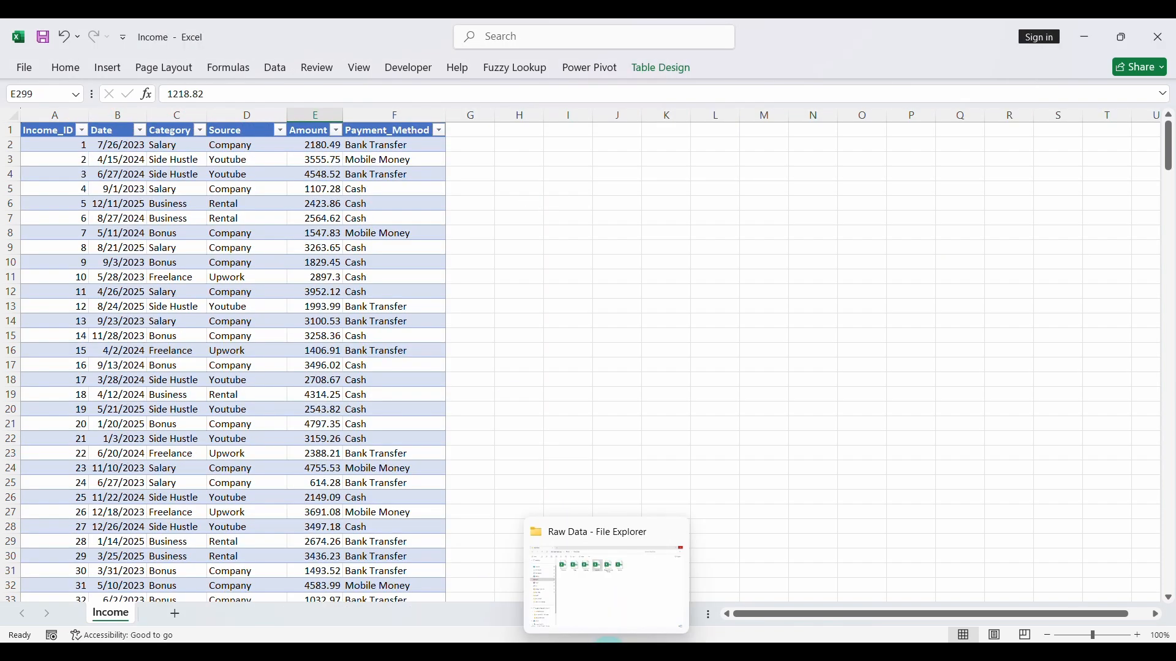
pyautogui.click(604, 578)
pyautogui.click(451, 202)
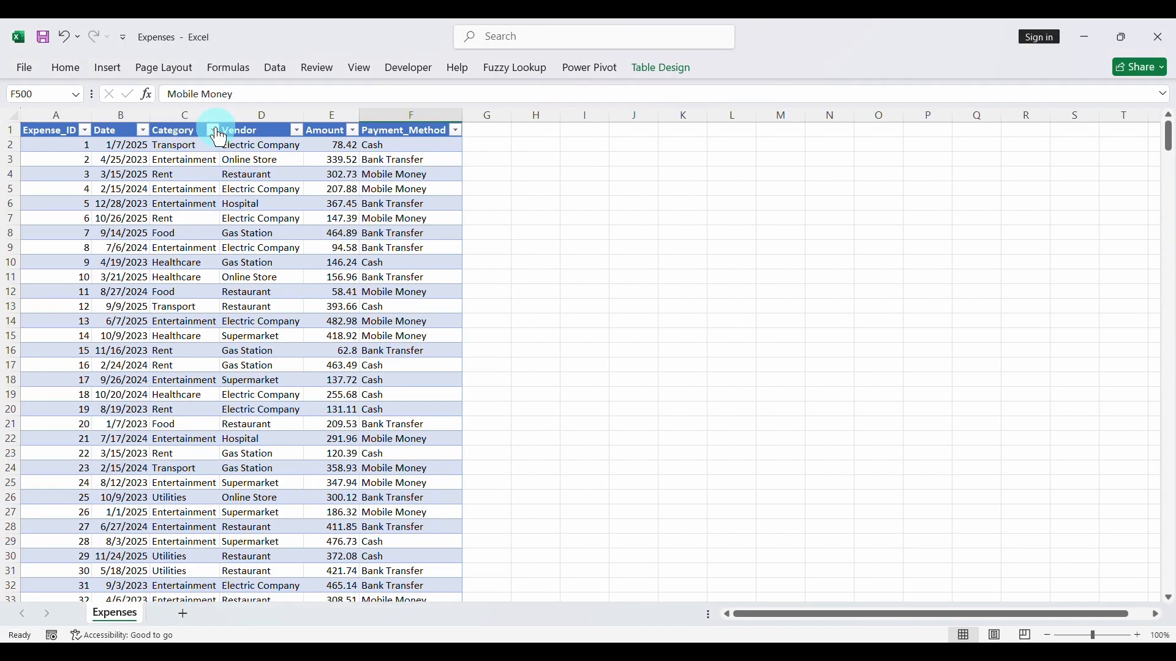
pyautogui.moveTo(607, 652)
pyautogui.click(607, 588)
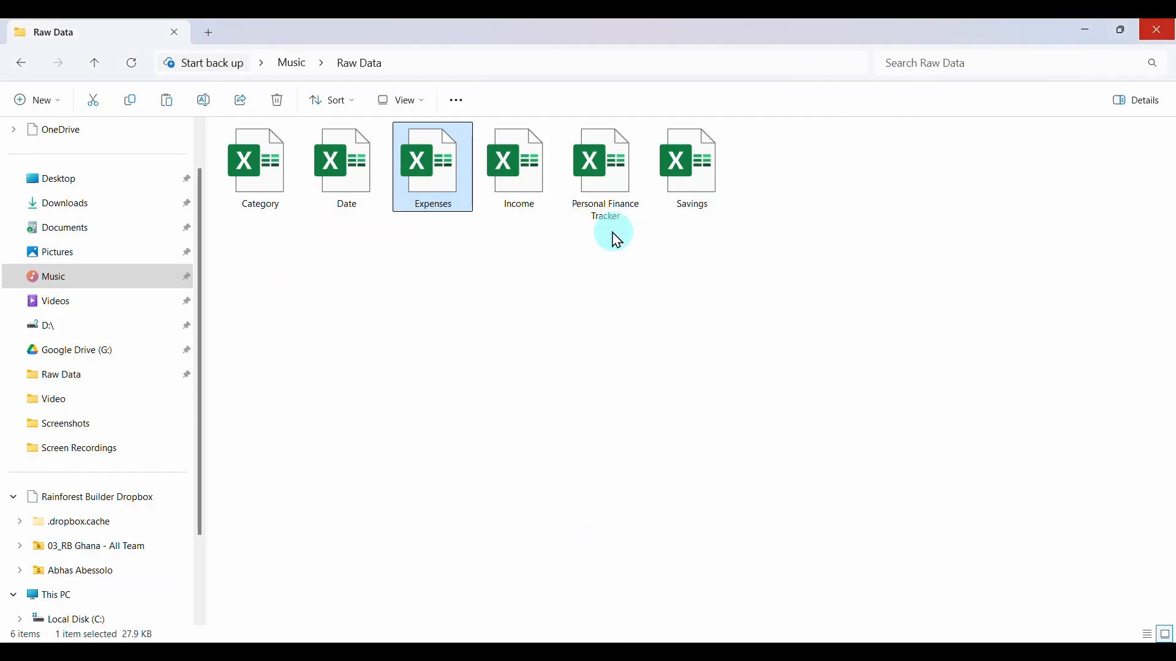
pyautogui.doubleClick(696, 171)
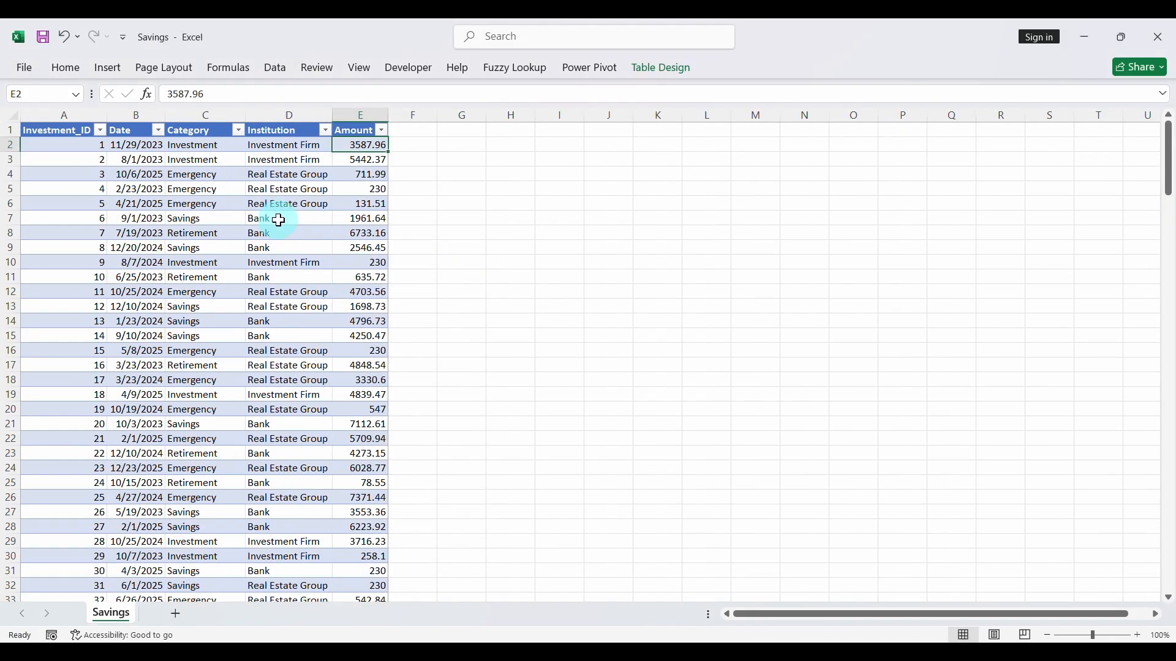
# - Switch to the Personal Finance Tracker workbook and go from the Details page to the Dashboard page
pyautogui.moveTo(735, 653)
pyautogui.click(580, 575)
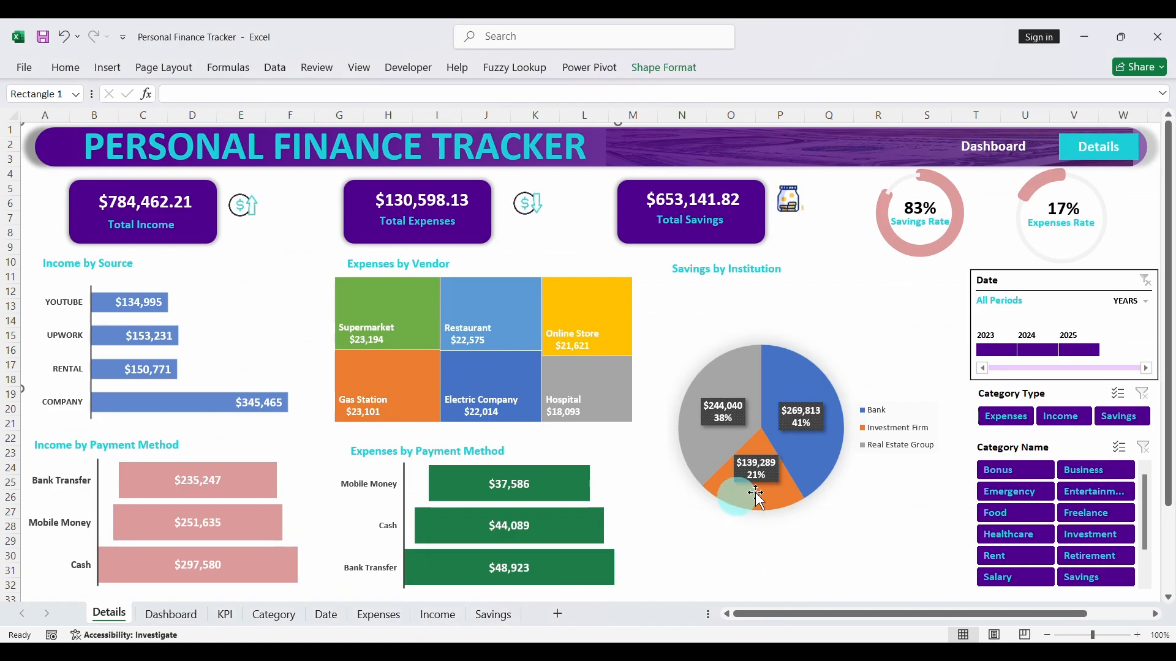
pyautogui.click(969, 149)
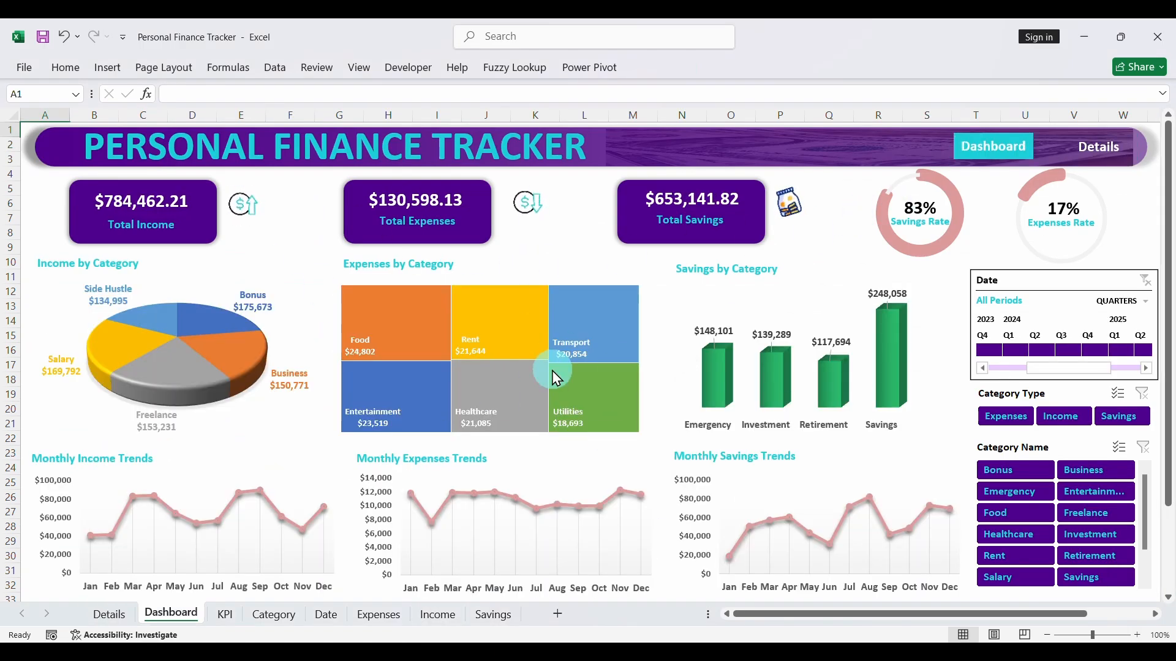
# - Switch to the Expenses workbook and start a new record with Expense_ID 501 below the table's last row
pyautogui.click(603, 624)
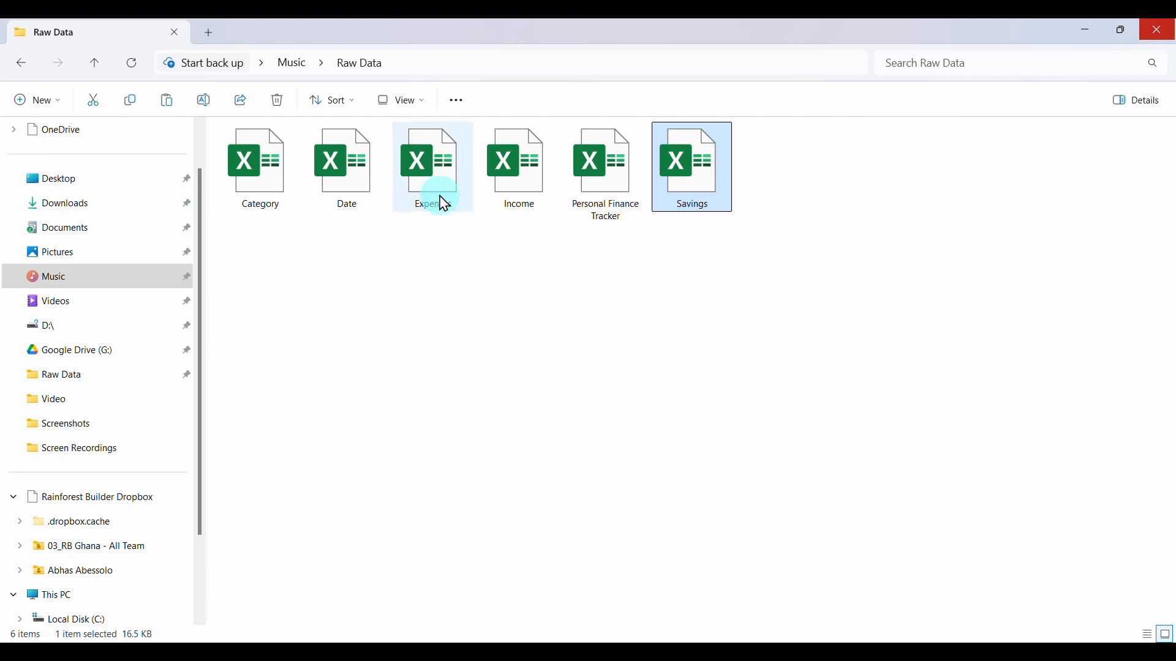
pyautogui.click(458, 189)
pyautogui.moveTo(769, 638)
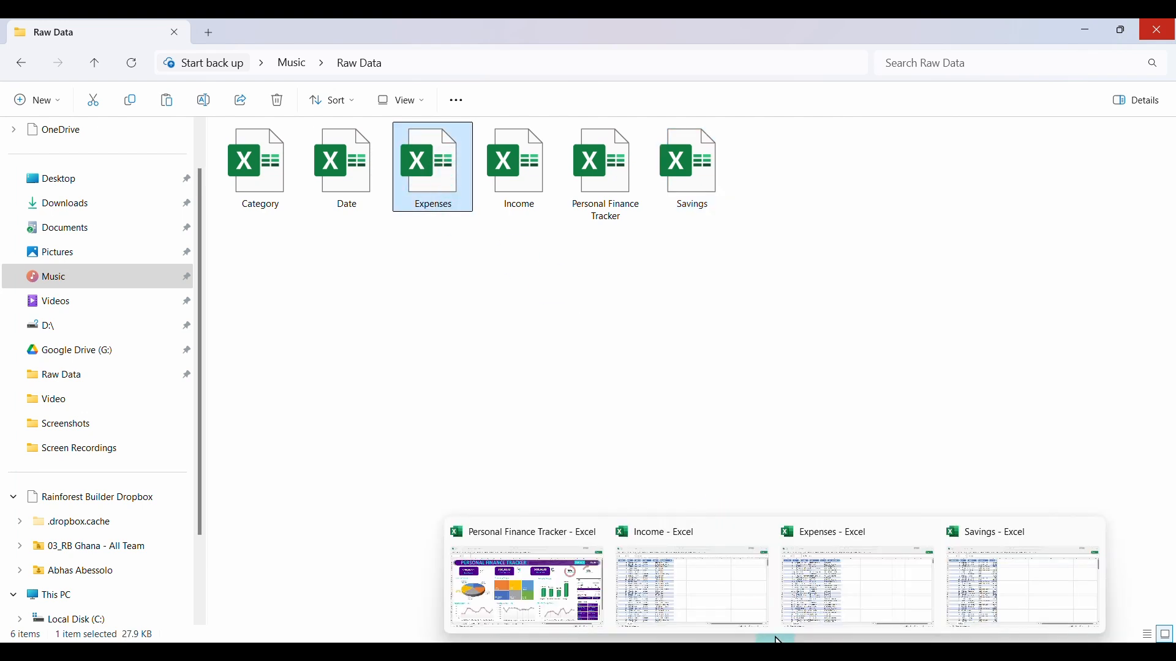
pyautogui.click(831, 595)
pyautogui.scroll(-20, 283, 420)
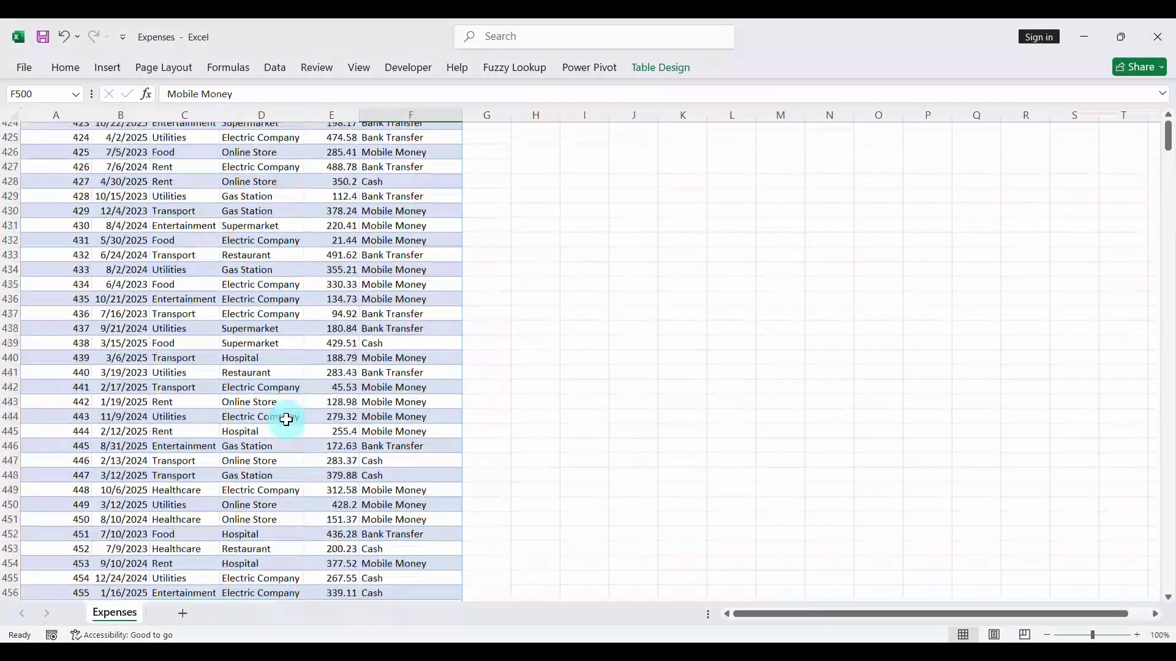
pyautogui.scroll(6, 284, 420)
pyautogui.click(74, 277)
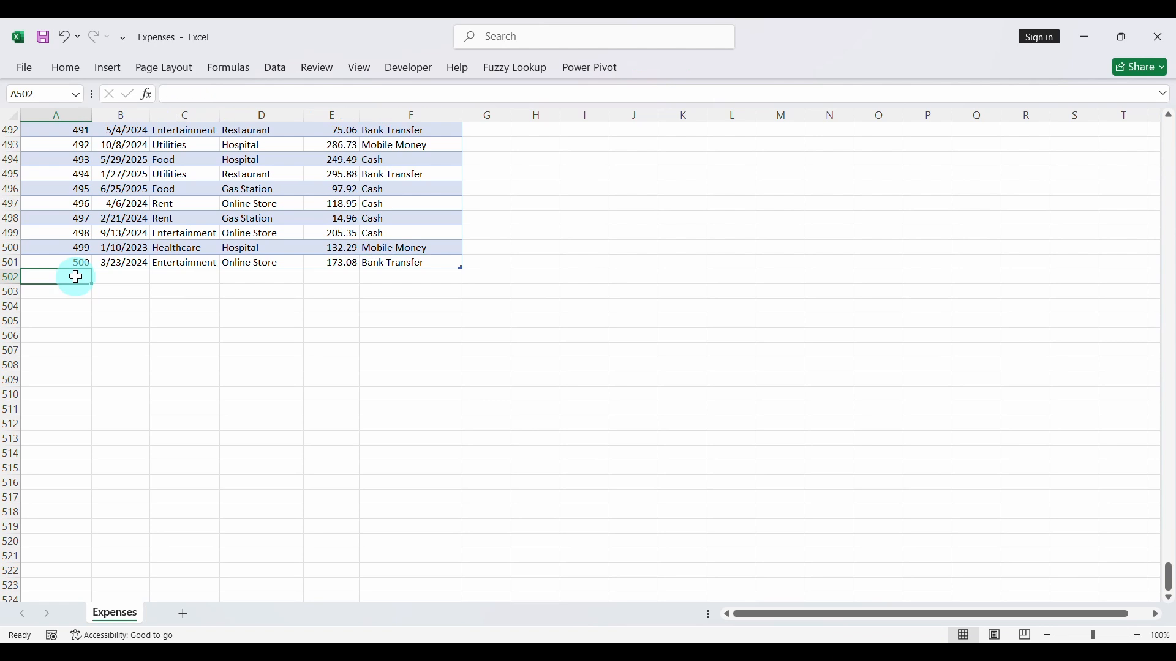
pyautogui.write('501')
pyautogui.press('Tab')
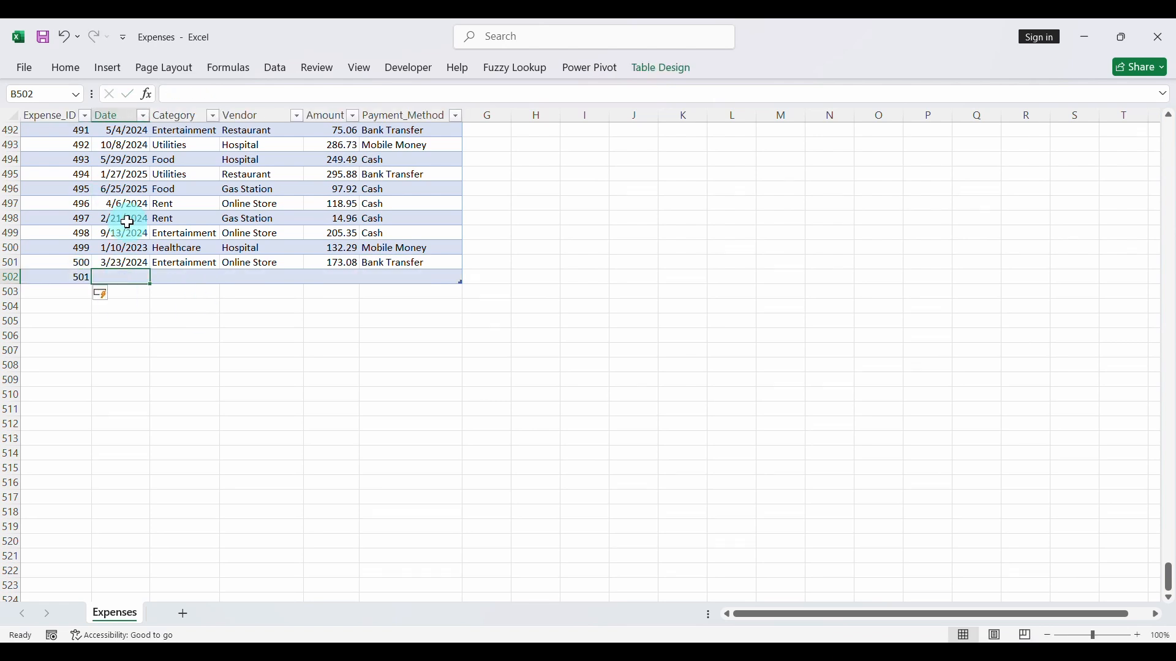
# - Switch to the Personal Finance Tracker workbook and set the Dashboard's date timeline to years
pyautogui.click(522, 568)
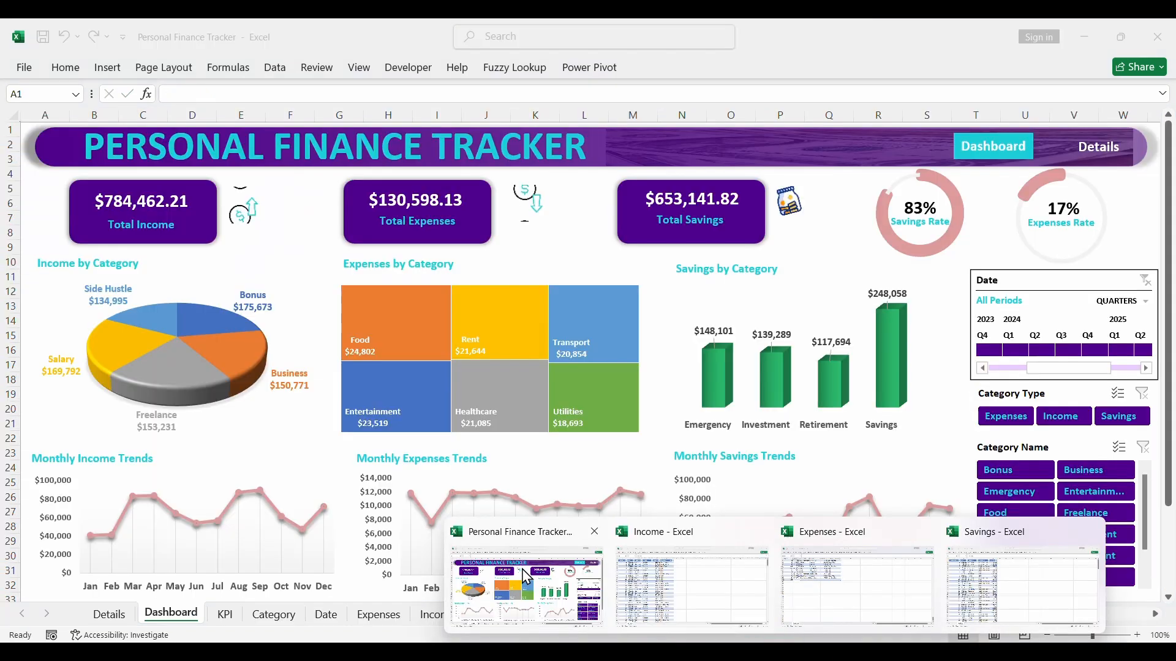
pyautogui.click(1118, 303)
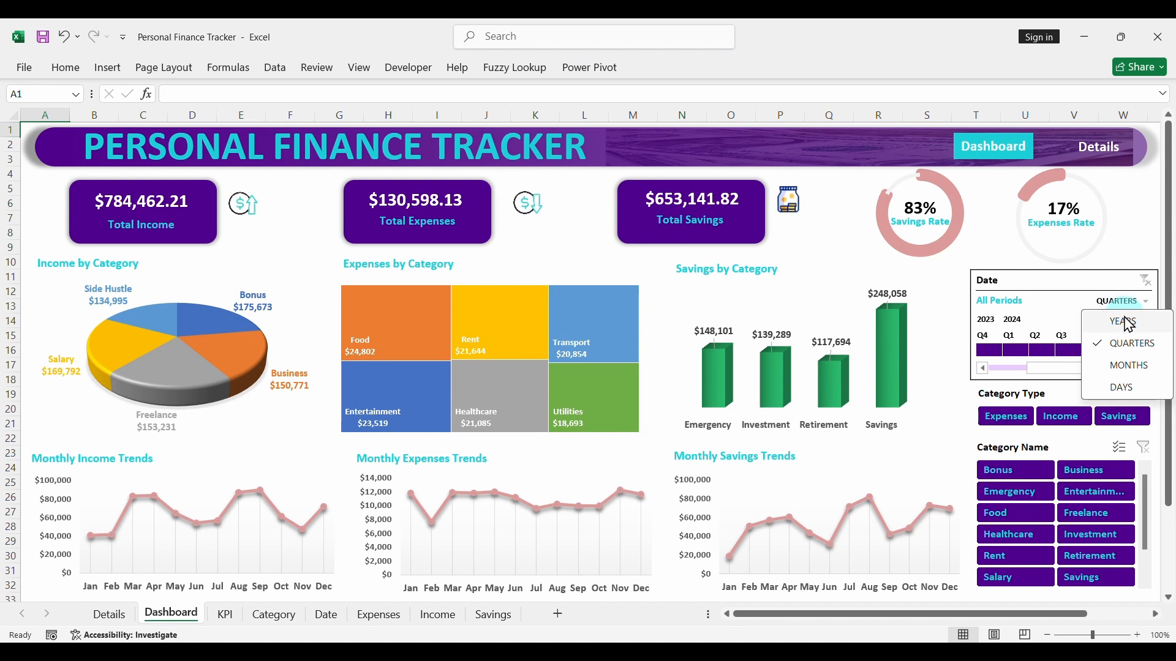
pyautogui.click(1128, 317)
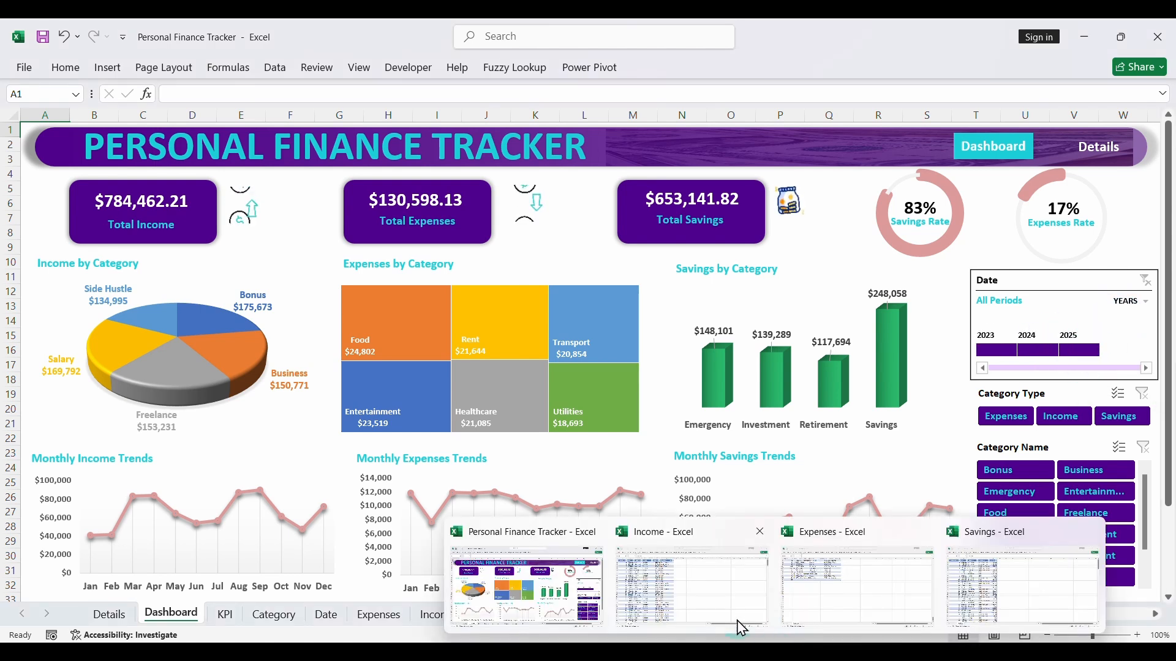
# - In the Expenses workbook, enter the date 1/1/2026 and the category Bet for expense 501
pyautogui.click(821, 597)
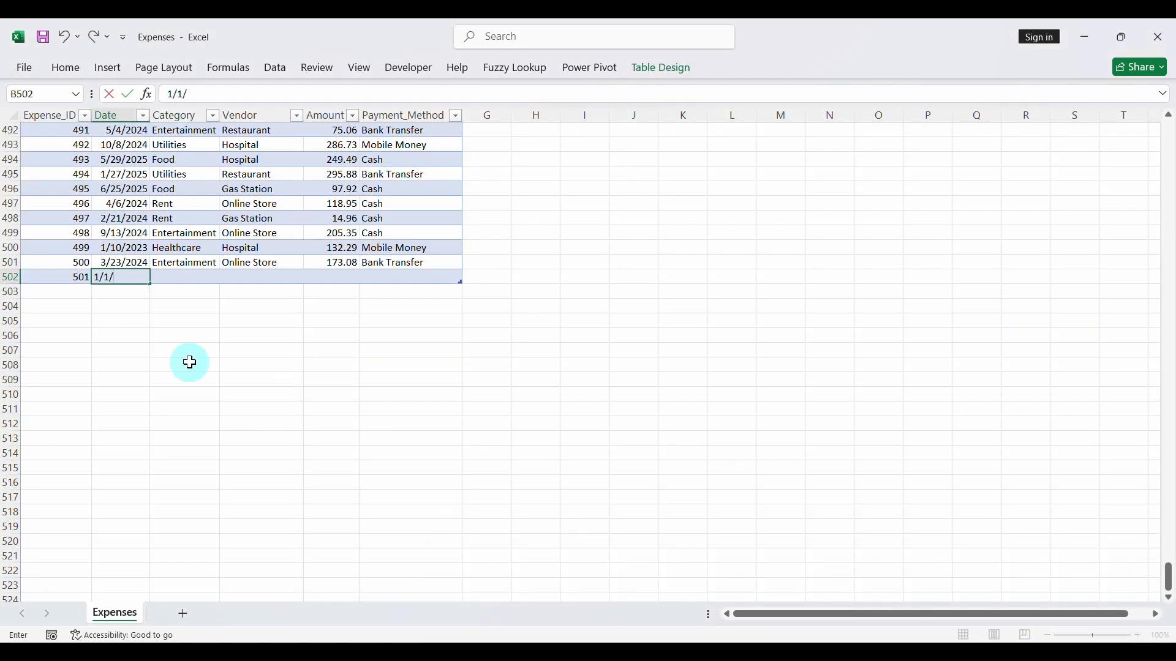
pyautogui.write('1/1/2026')
pyautogui.click(182, 277)
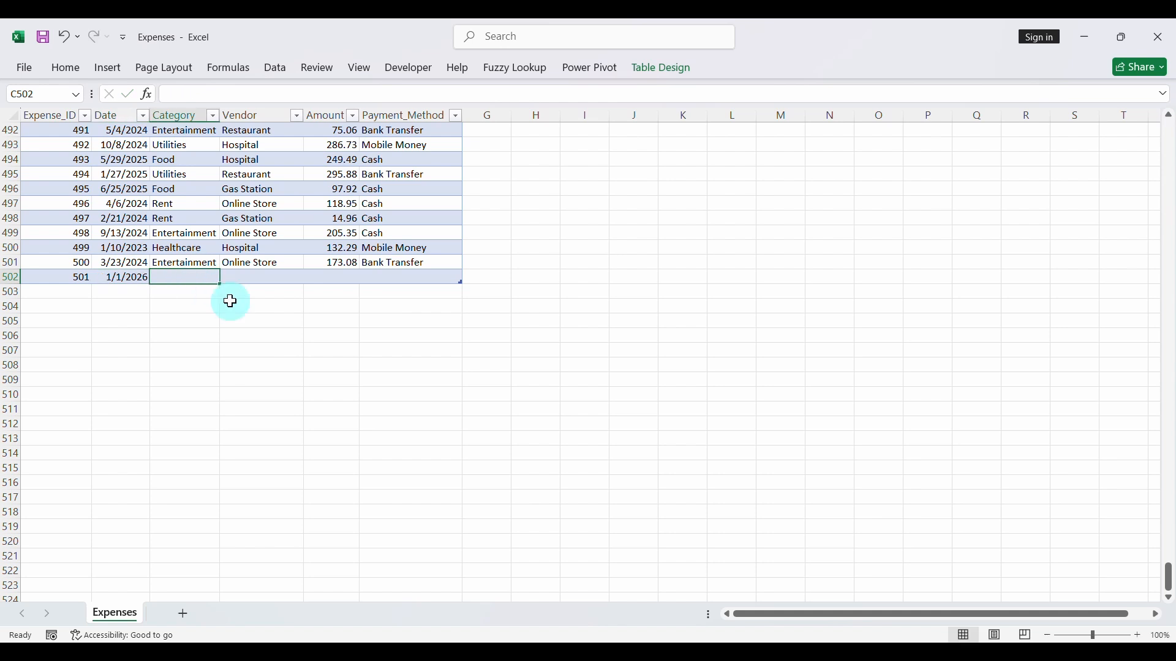
pyautogui.click(212, 117)
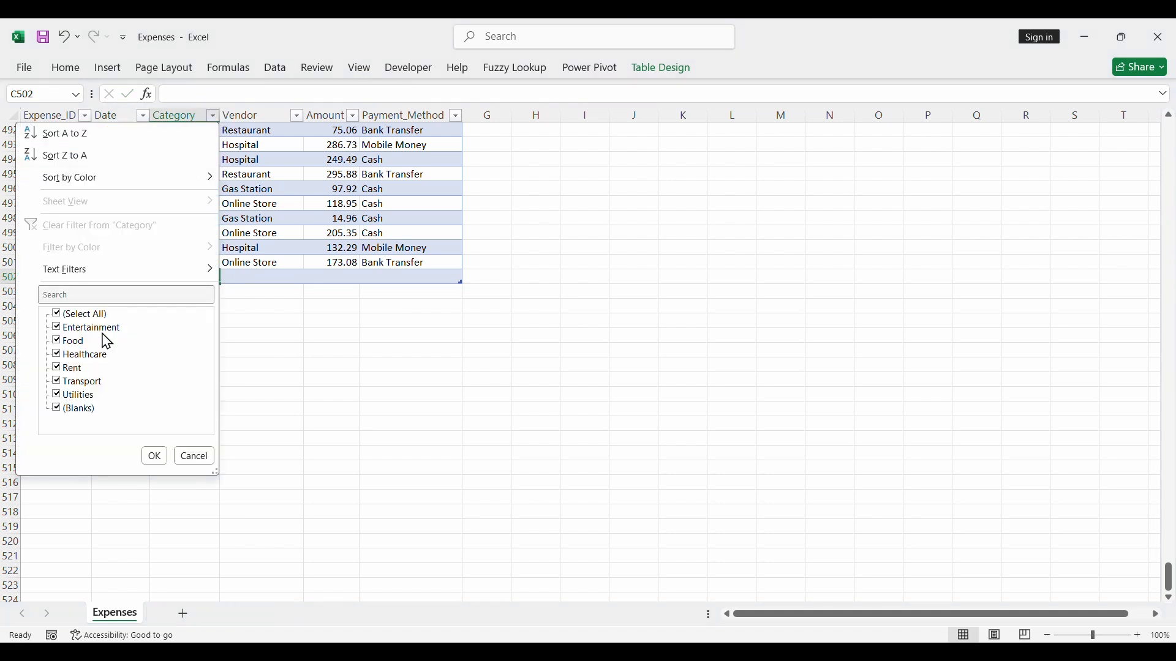
pyautogui.click(236, 280)
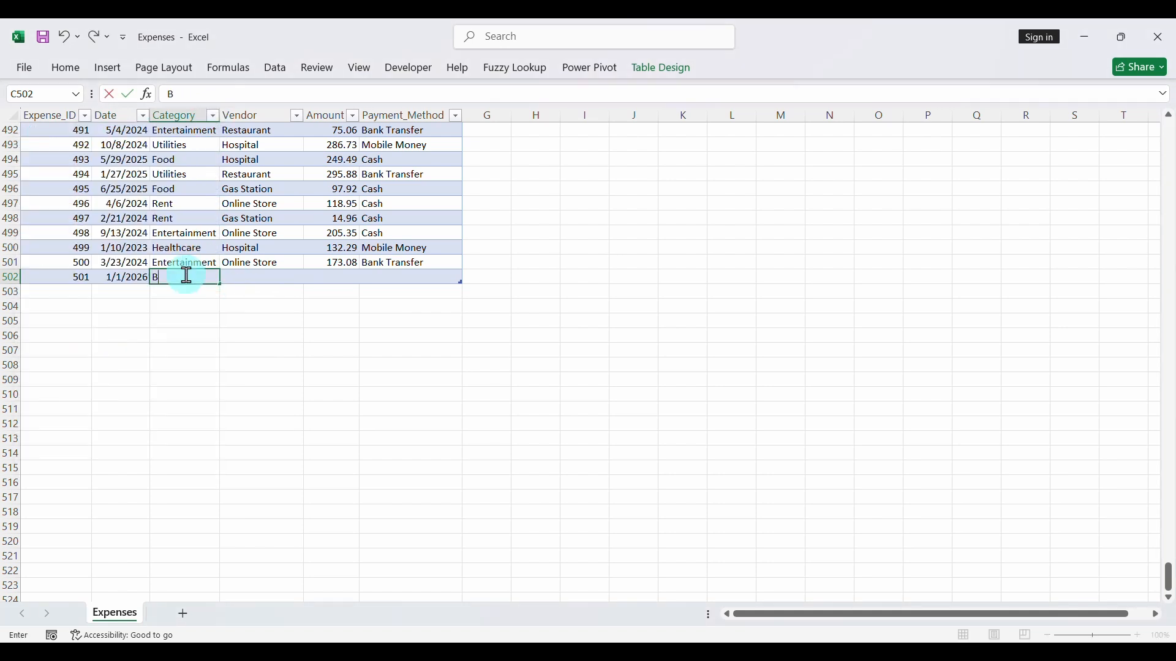
# - Complete expense 501 with the vendor Betfoot, the amount 400.05 and the payment method Cash
pyautogui.click(271, 276)
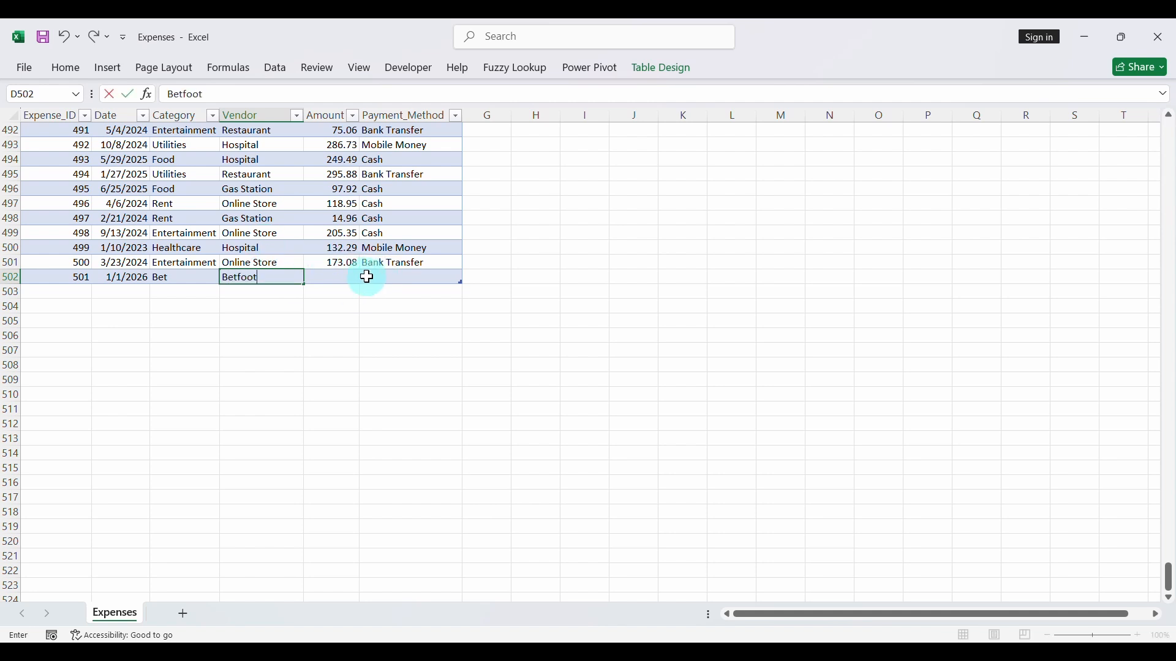
pyautogui.click(347, 278)
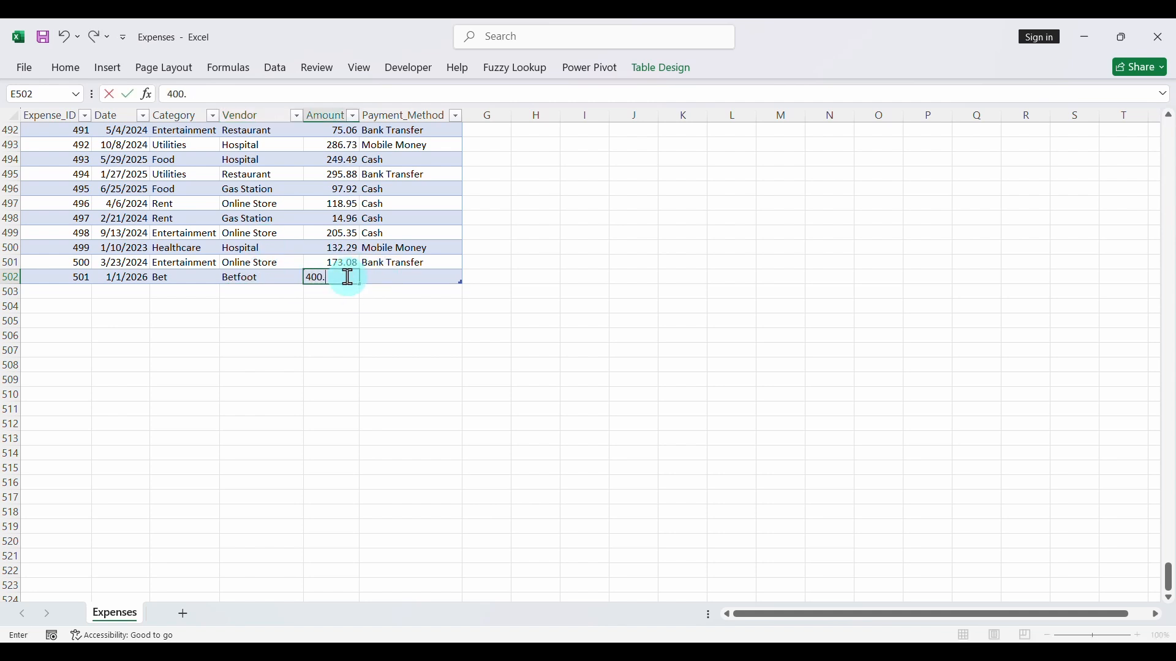
pyautogui.click(399, 277)
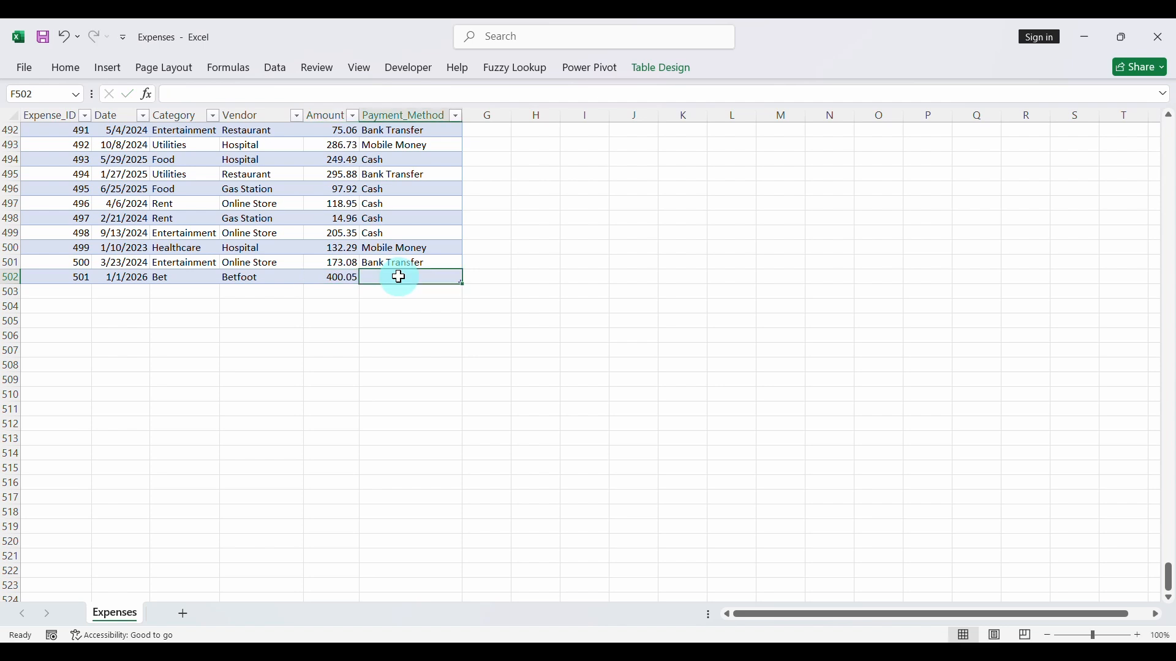
pyautogui.write('Cash')
pyautogui.press('Up')
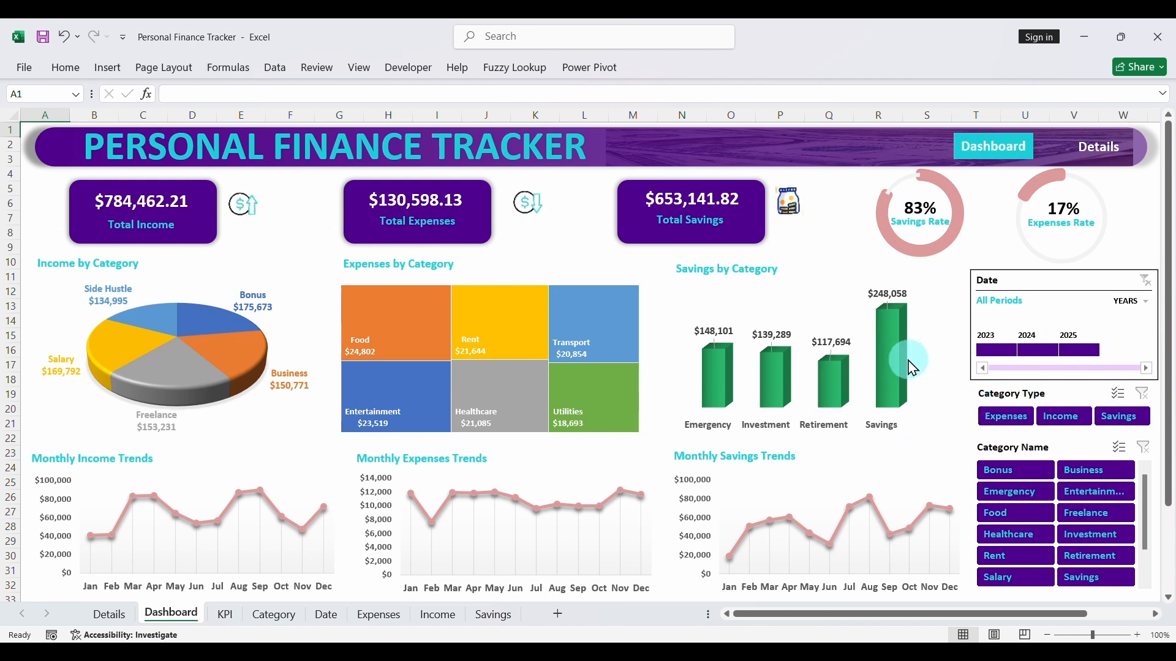
# - Open the Category workbook from the Raw Data folder, add the category Bet with type Expenses below the last row, and close the workbook
pyautogui.click(604, 573)
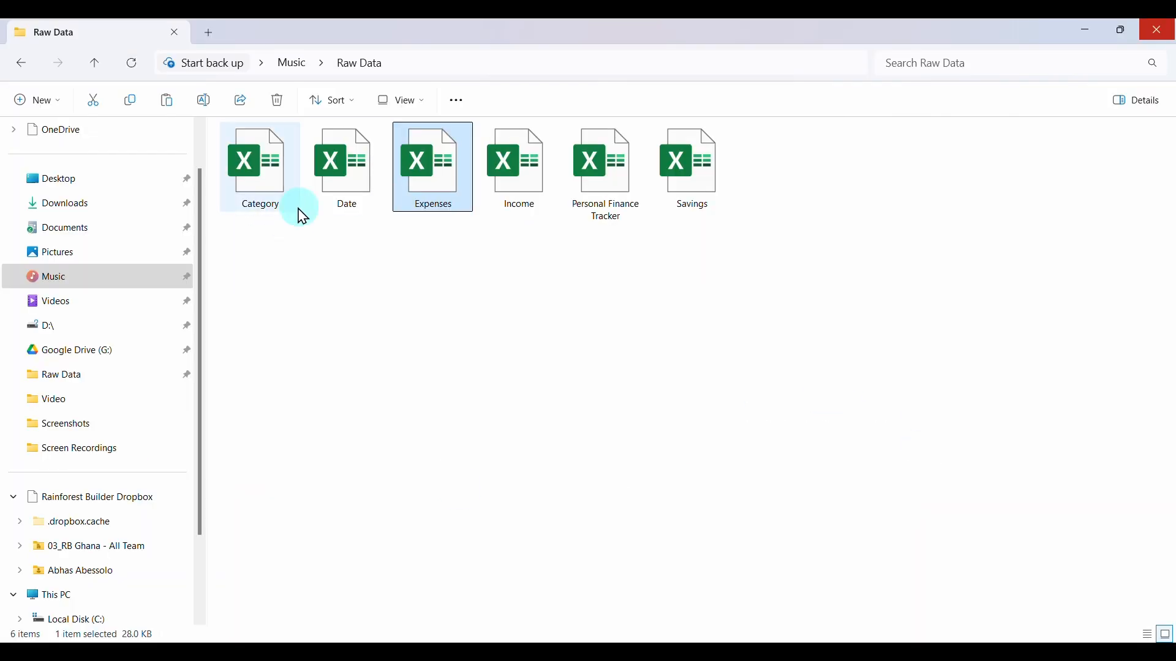
pyautogui.click(263, 192)
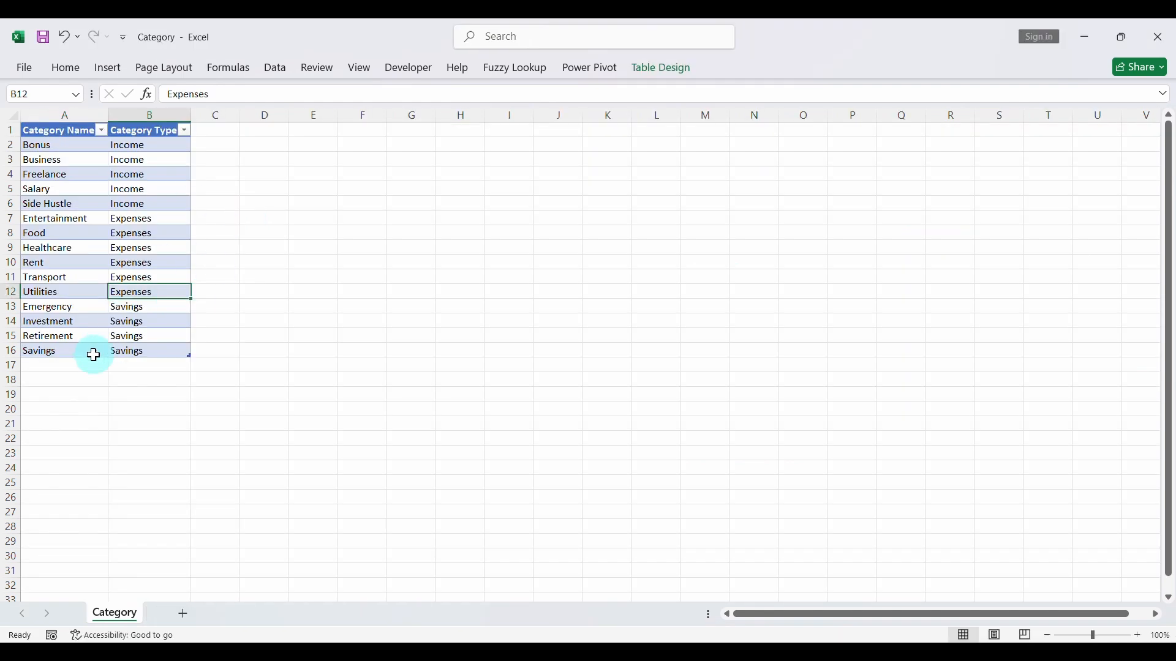
pyautogui.click(76, 361)
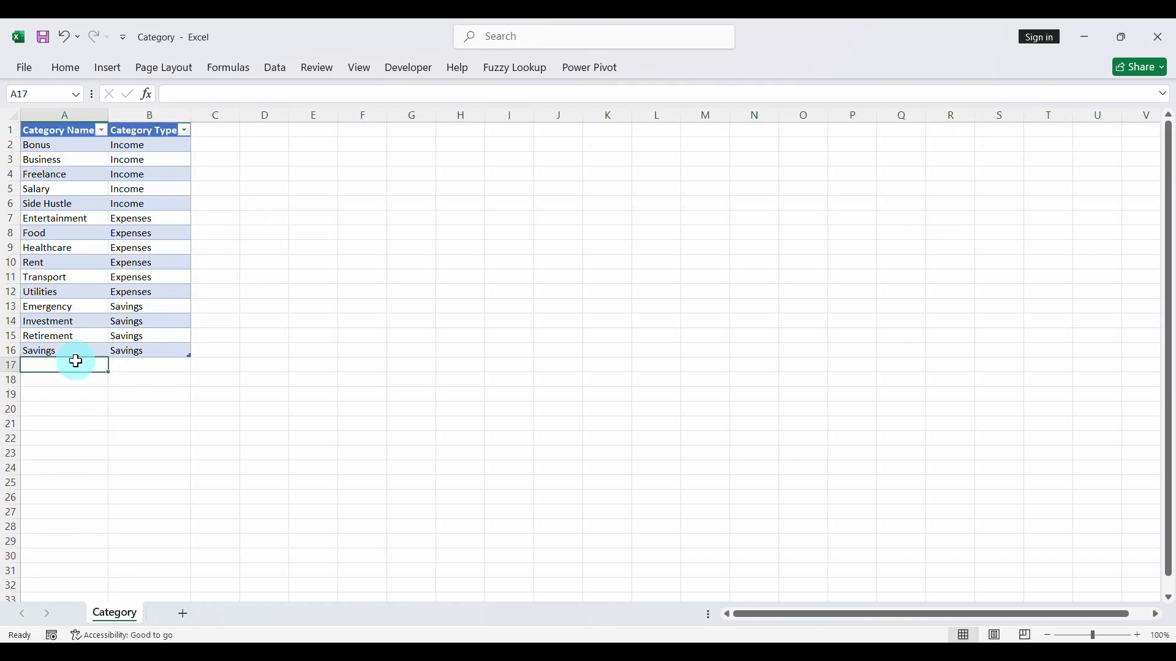
pyautogui.click(134, 364)
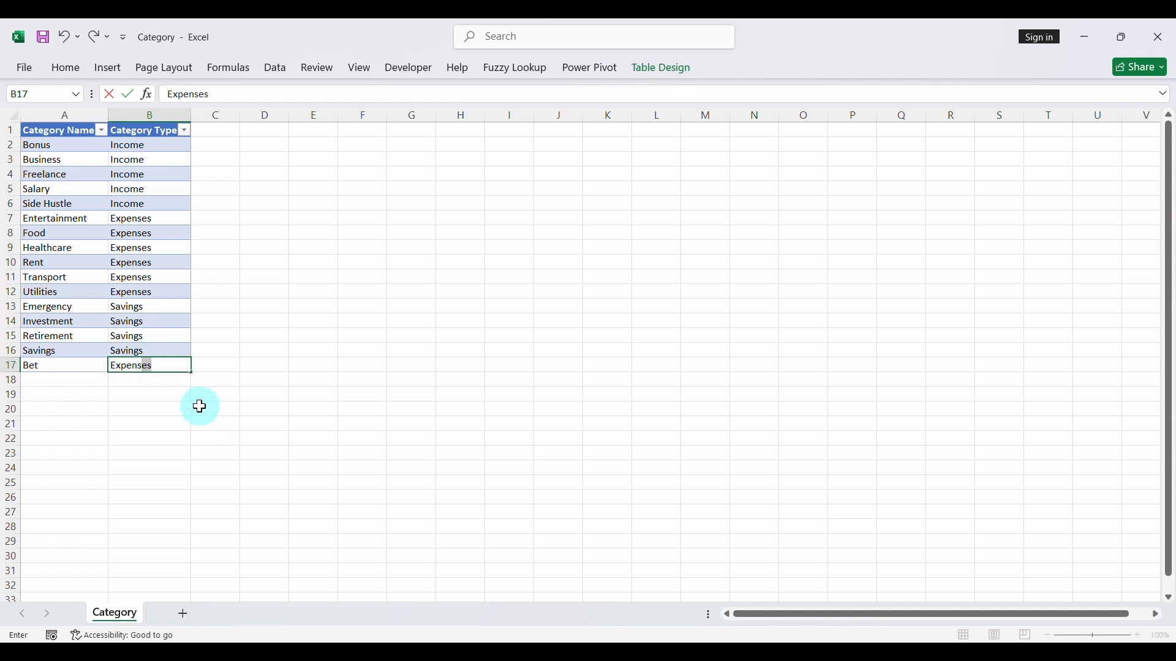
pyautogui.click(167, 340)
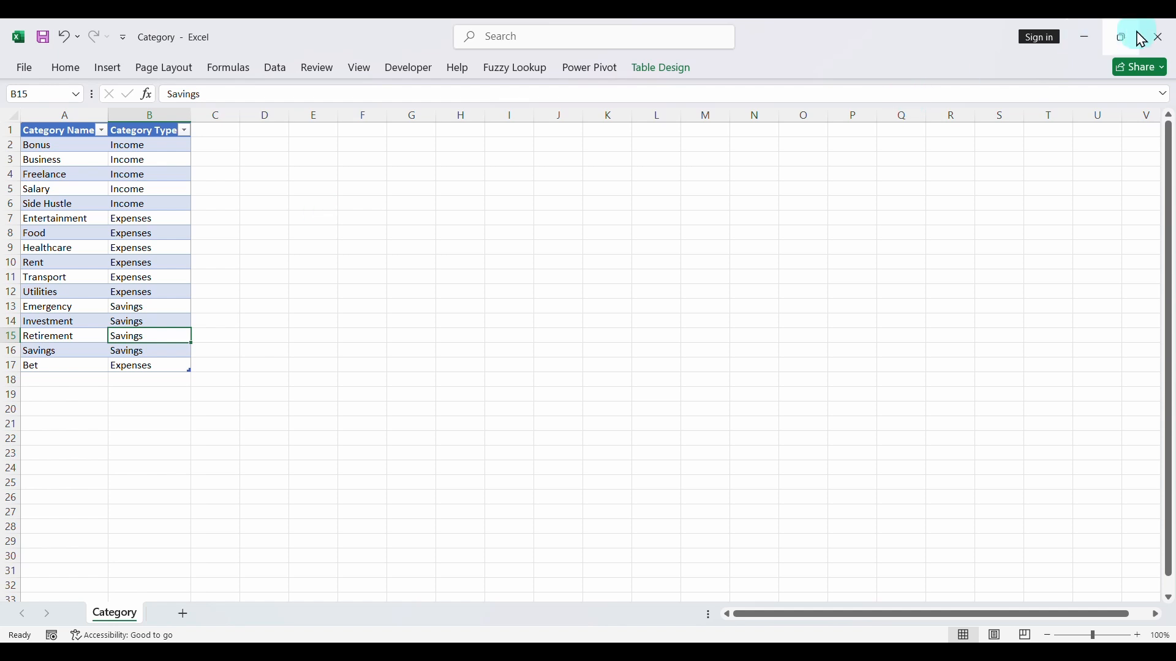
pyautogui.click(1157, 37)
# - Open the Date workbook from the Raw Data folder, add 1/1/2026 below the last date, and close the workbook
pyautogui.click(616, 647)
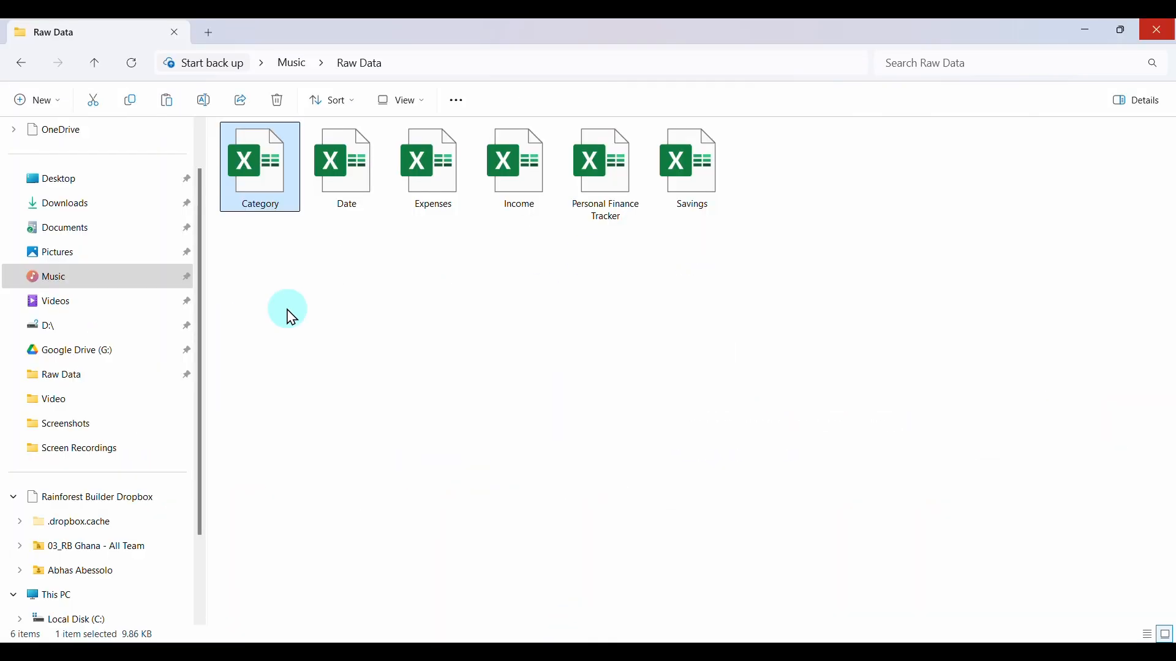
pyautogui.doubleClick(352, 192)
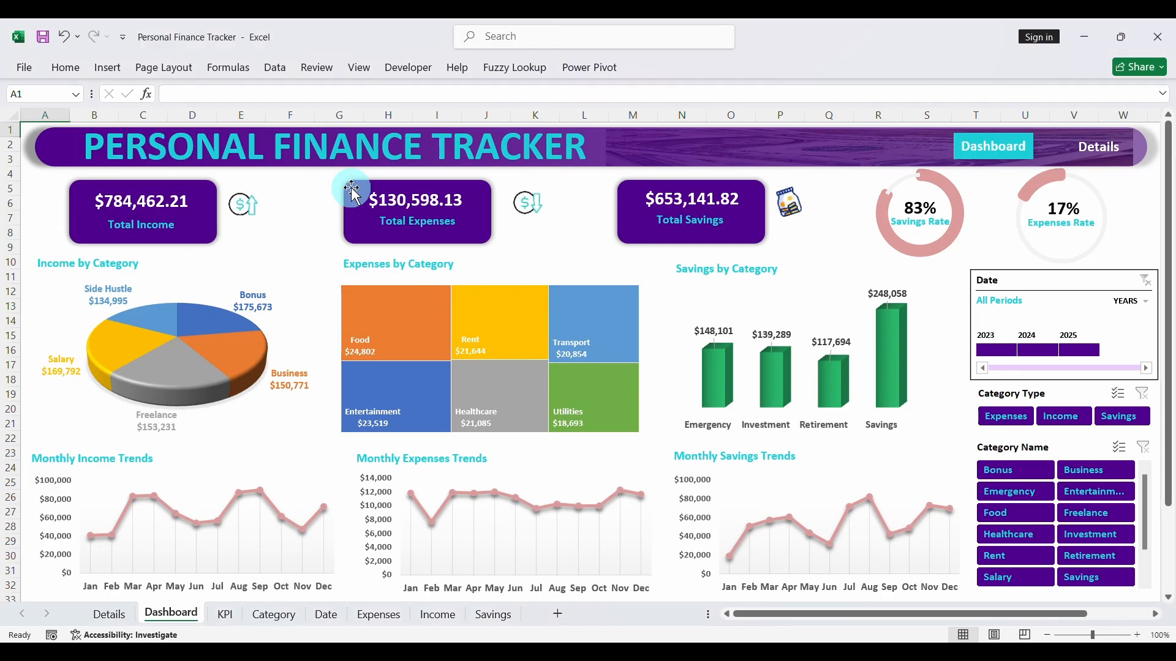
pyautogui.scroll(-20, 80, 224)
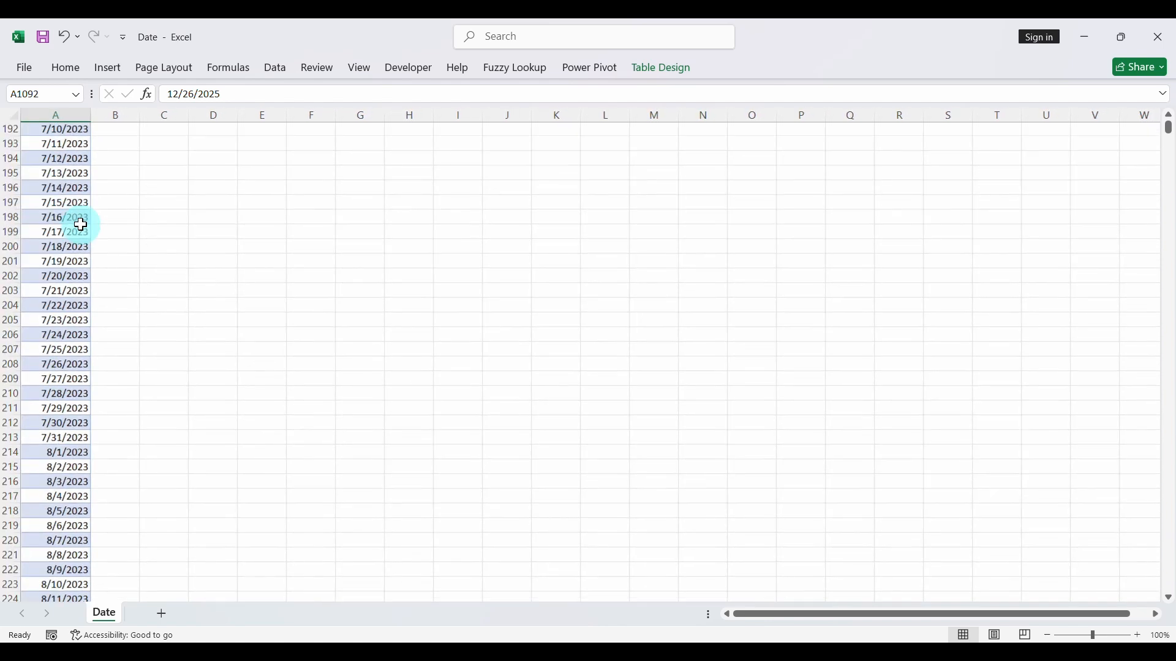
pyautogui.scroll(-20, 80, 224)
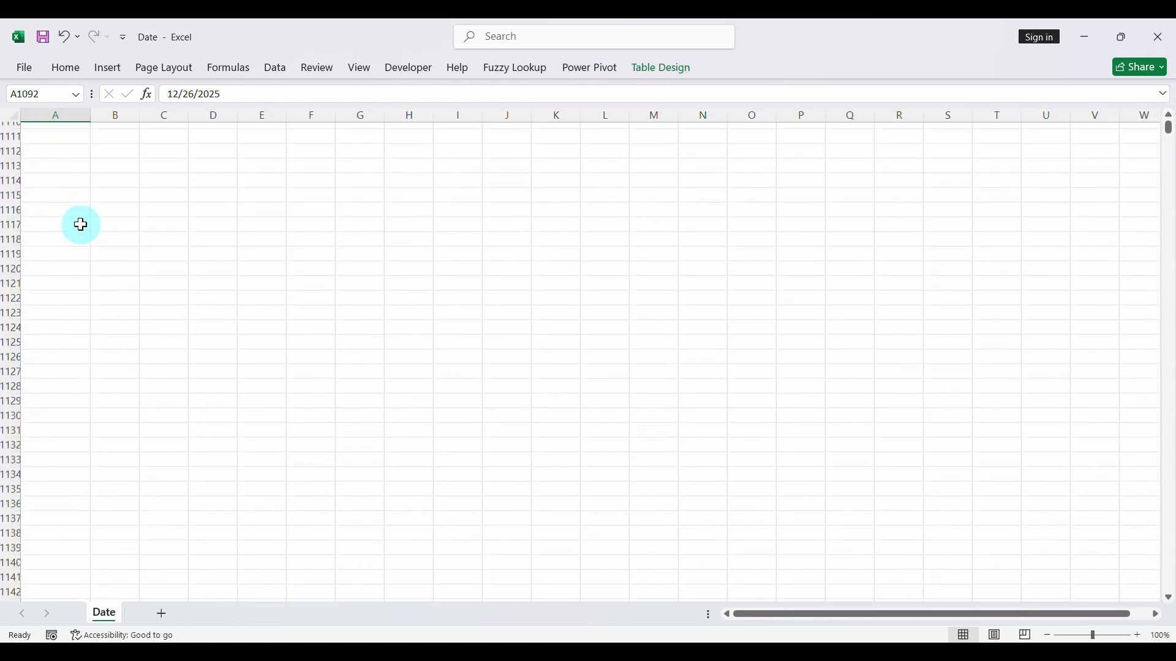
pyautogui.scroll(8, 81, 225)
pyautogui.click(68, 289)
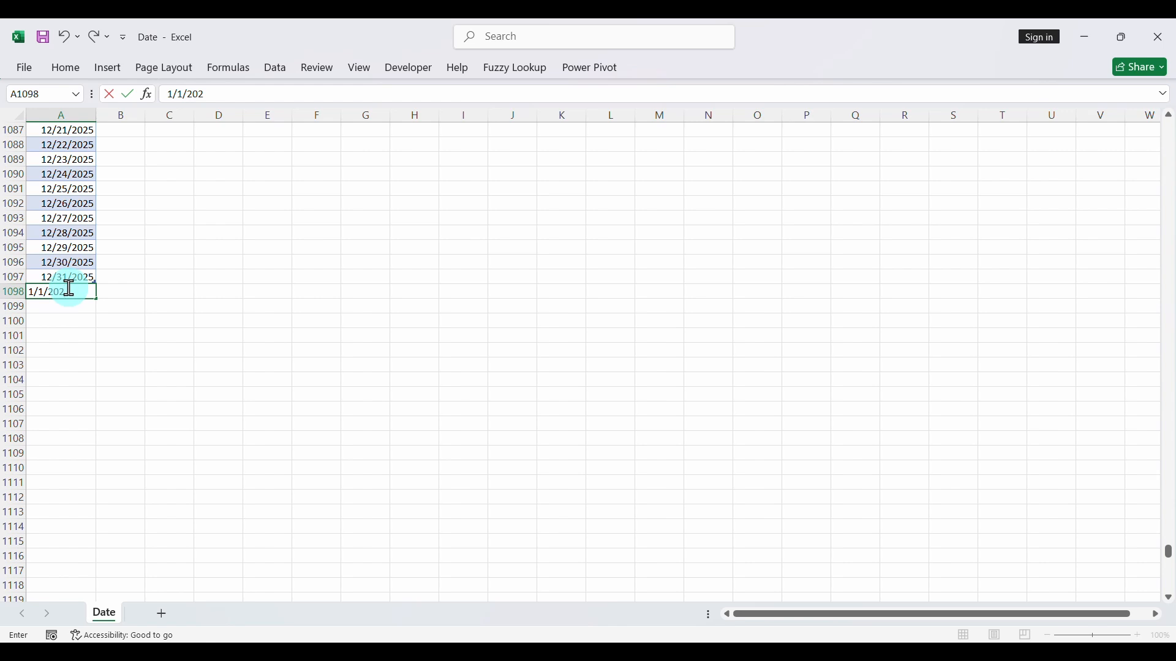
pyautogui.write('1/1/2026')
pyautogui.click(68, 234)
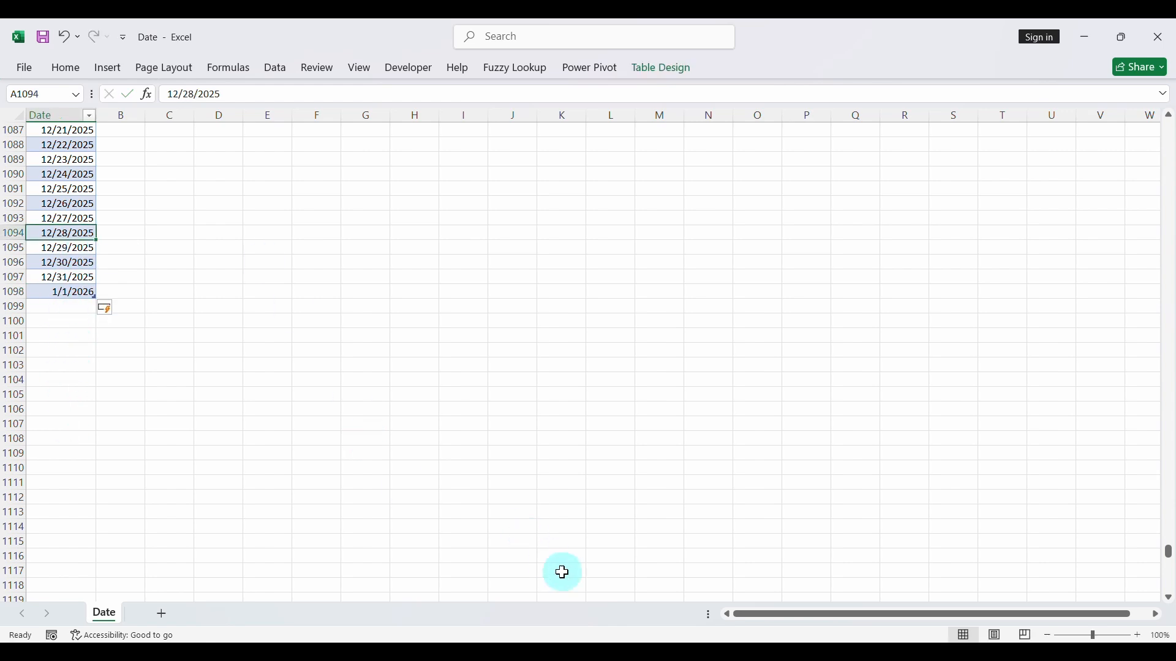
pyautogui.click(1151, 36)
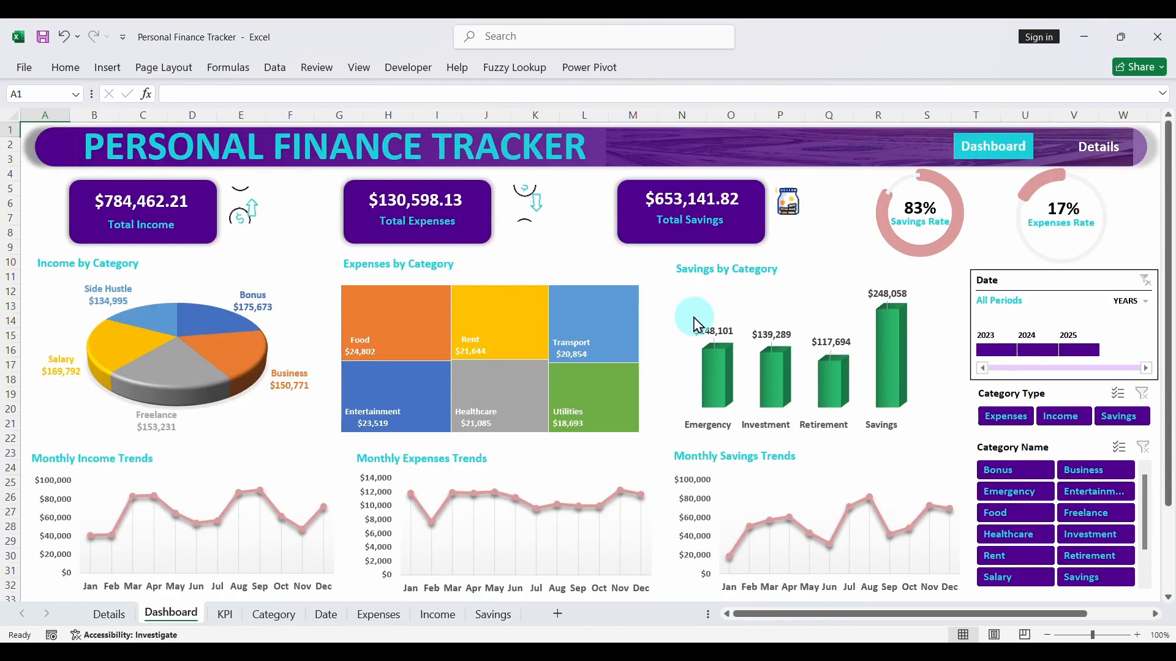
# - Refresh all data connections of the Personal Finance Tracker workbook from its Category sheet
pyautogui.click(274, 614)
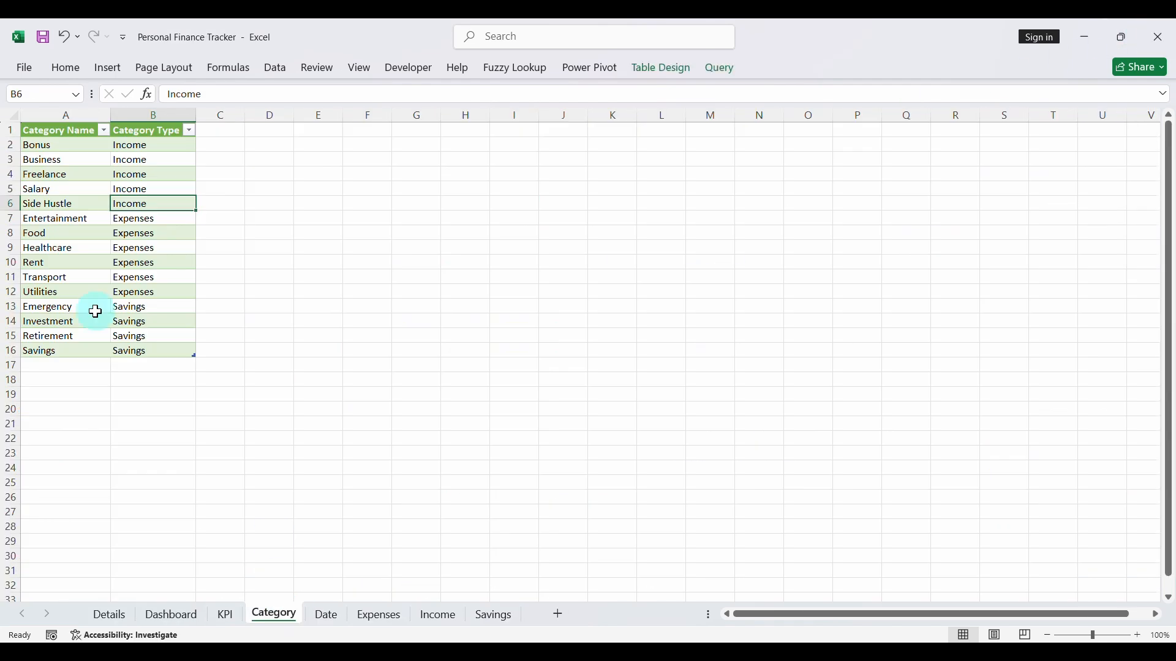
pyautogui.click(275, 68)
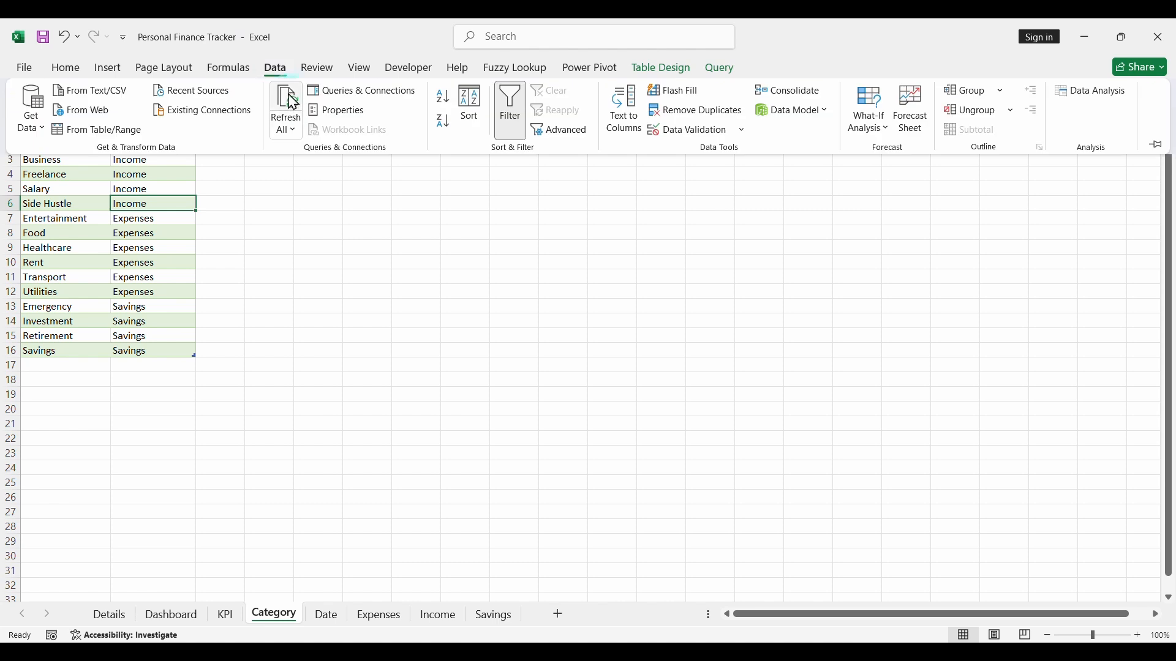
pyautogui.click(289, 93)
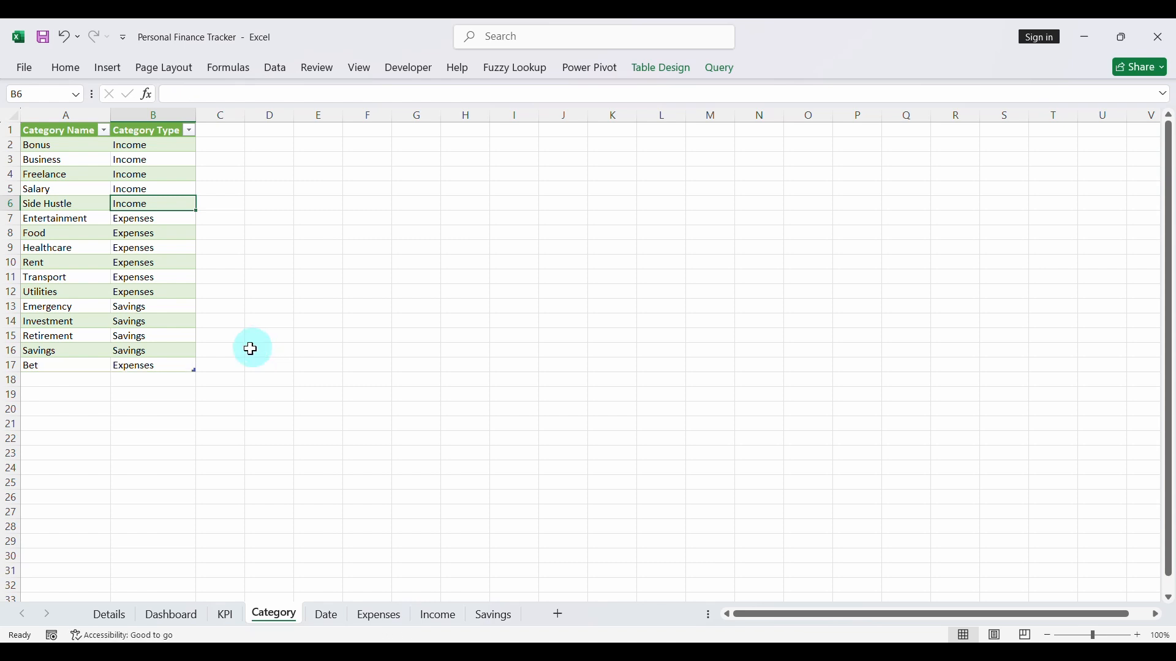
# - Filter the Date sheet's table to blanks, delete the blank sheet rows, and show all dates again
pyautogui.click(326, 616)
pyautogui.click(71, 131)
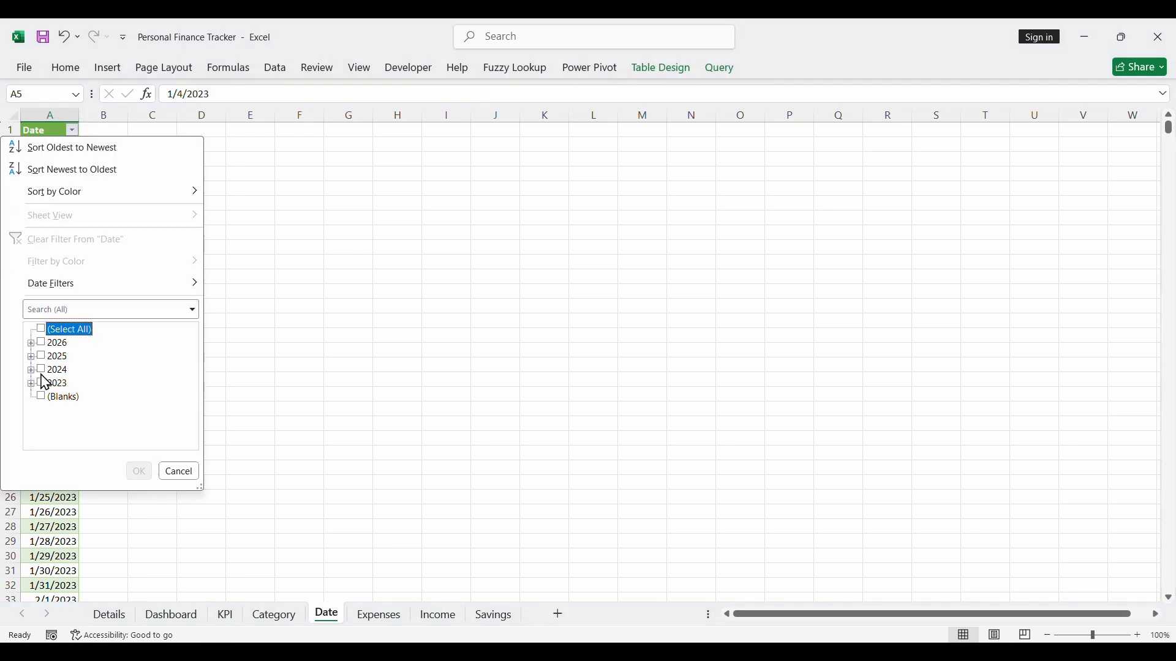
pyautogui.click(137, 472)
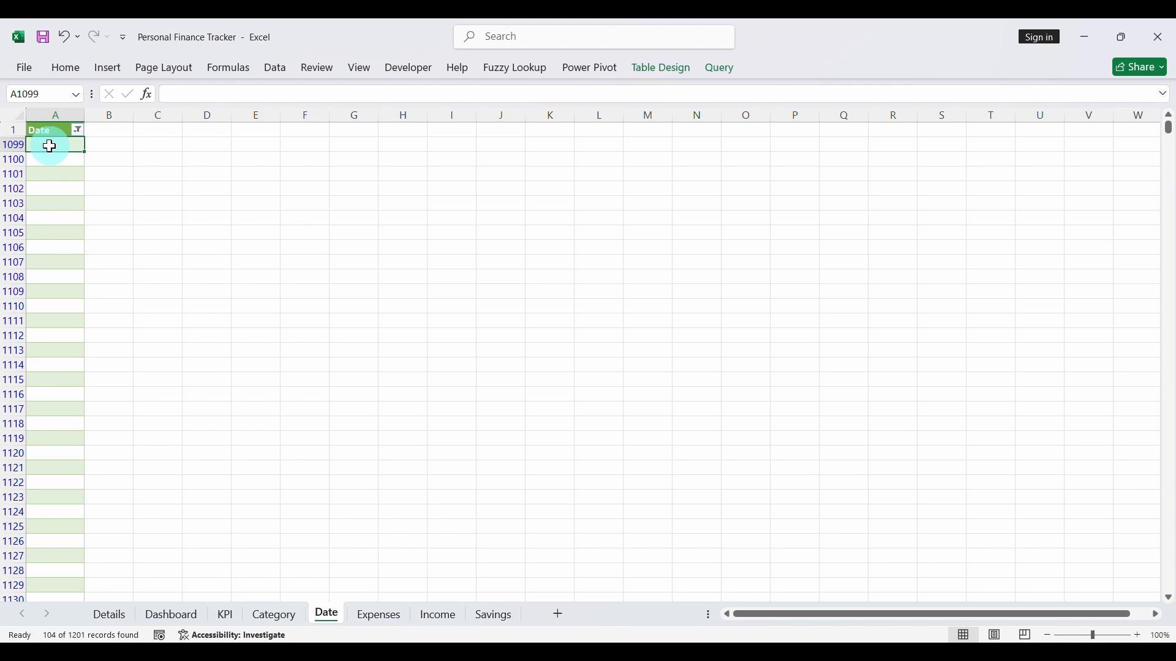
pyautogui.hotkey('ctrl', 'shift', 'Down')
pyautogui.click(73, 77)
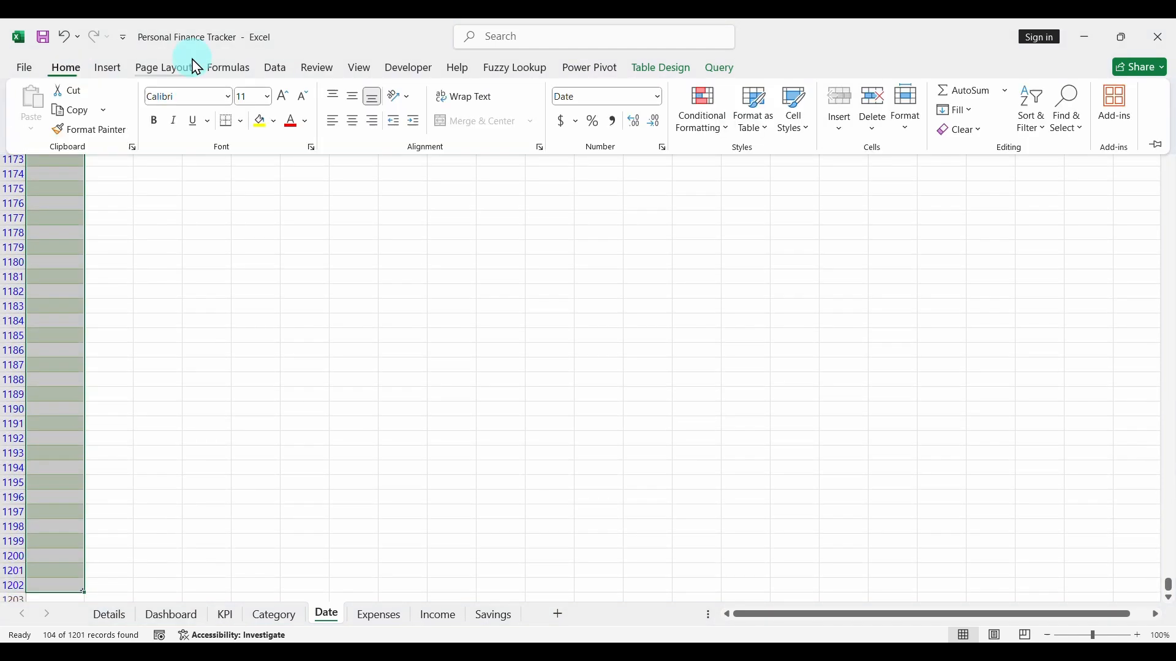
pyautogui.click(866, 101)
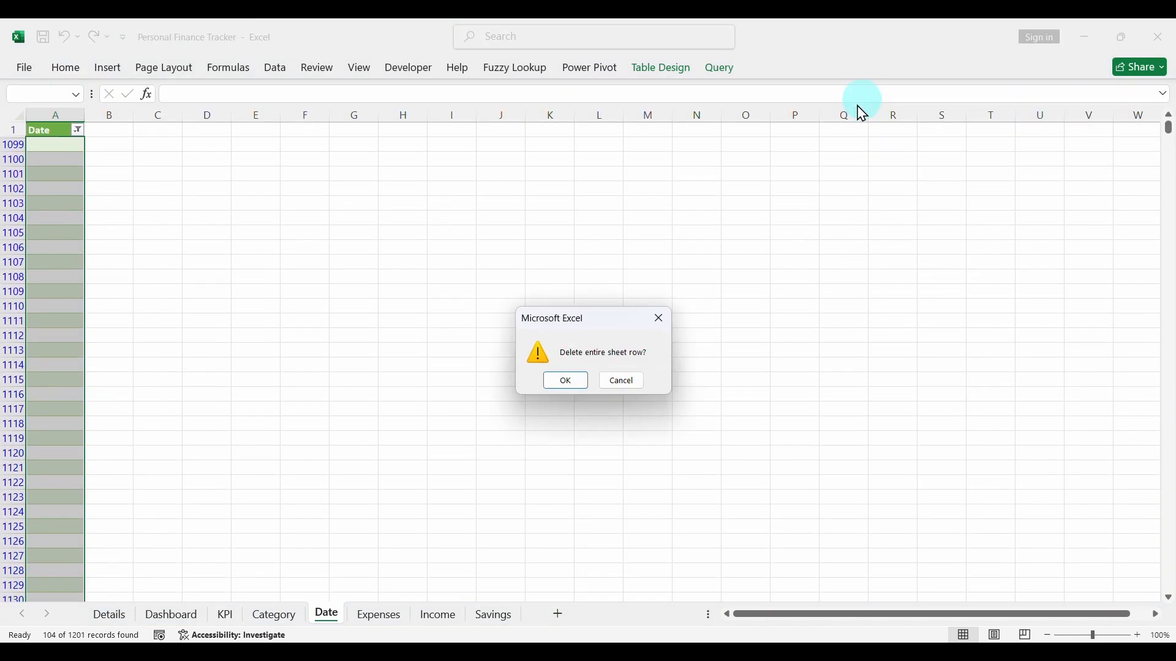
pyautogui.click(566, 384)
pyautogui.click(81, 131)
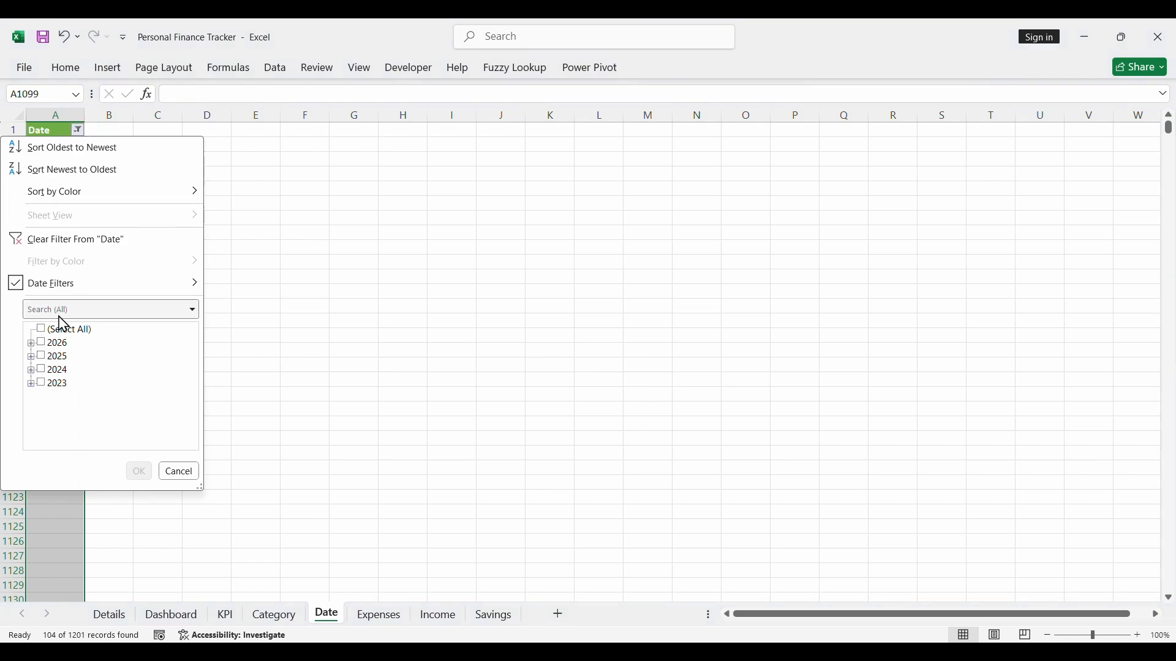
pyautogui.click(138, 472)
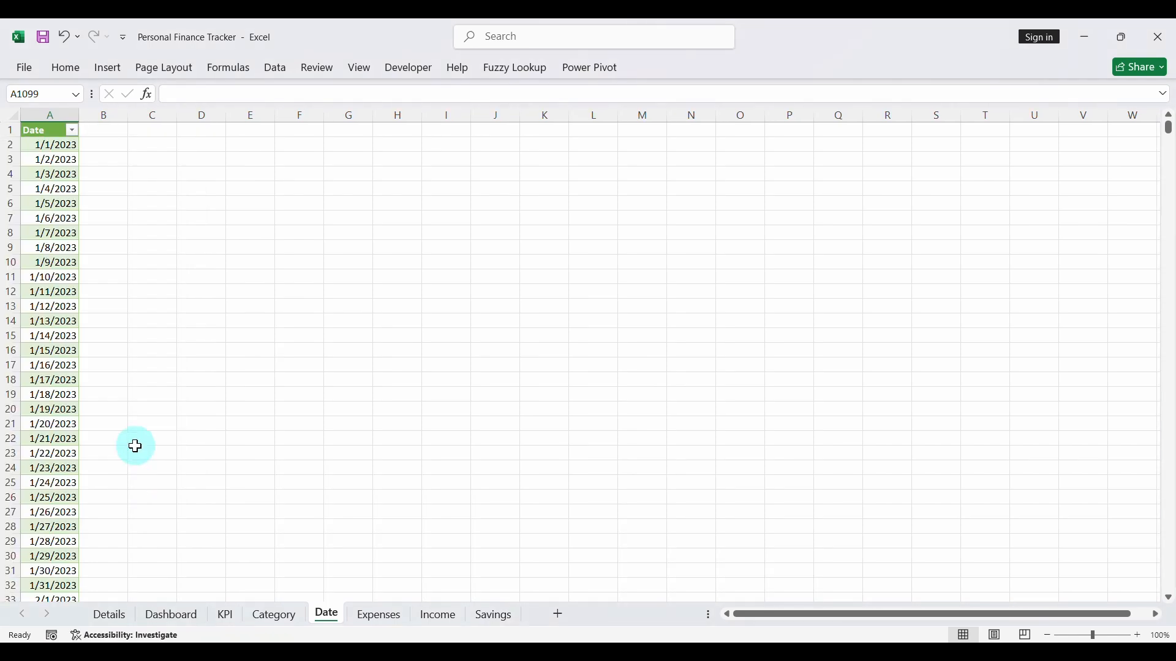
# - Check the Dashboard and refresh the Expenses PivotTable on the KPI sheet
pyautogui.click(171, 615)
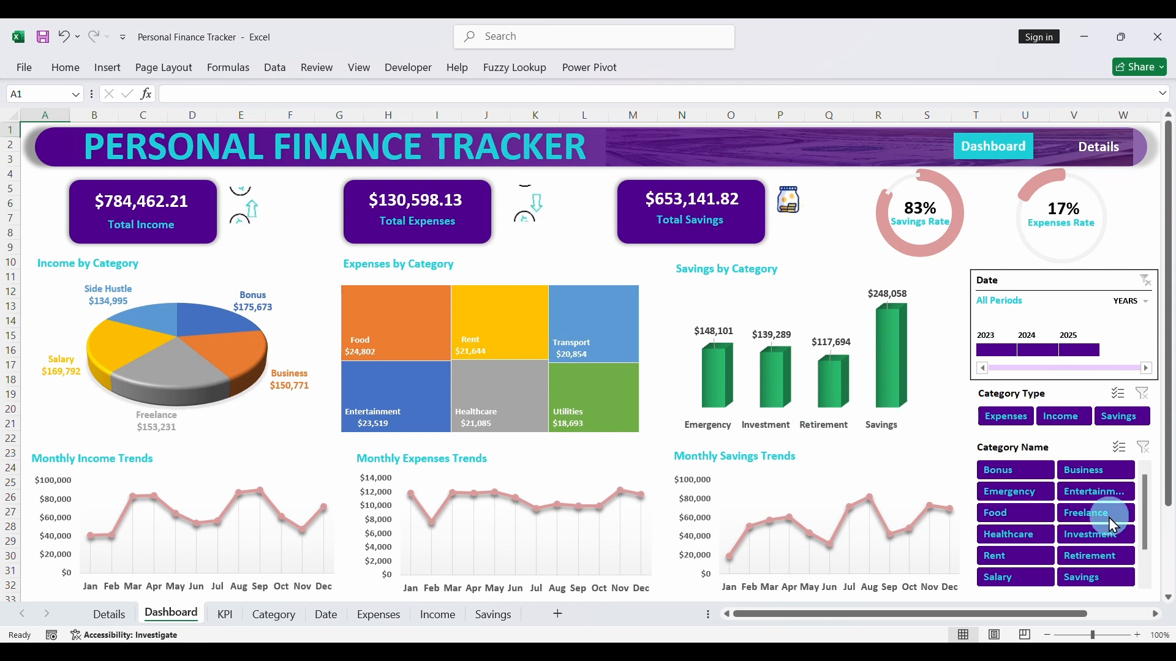
pyautogui.click(225, 614)
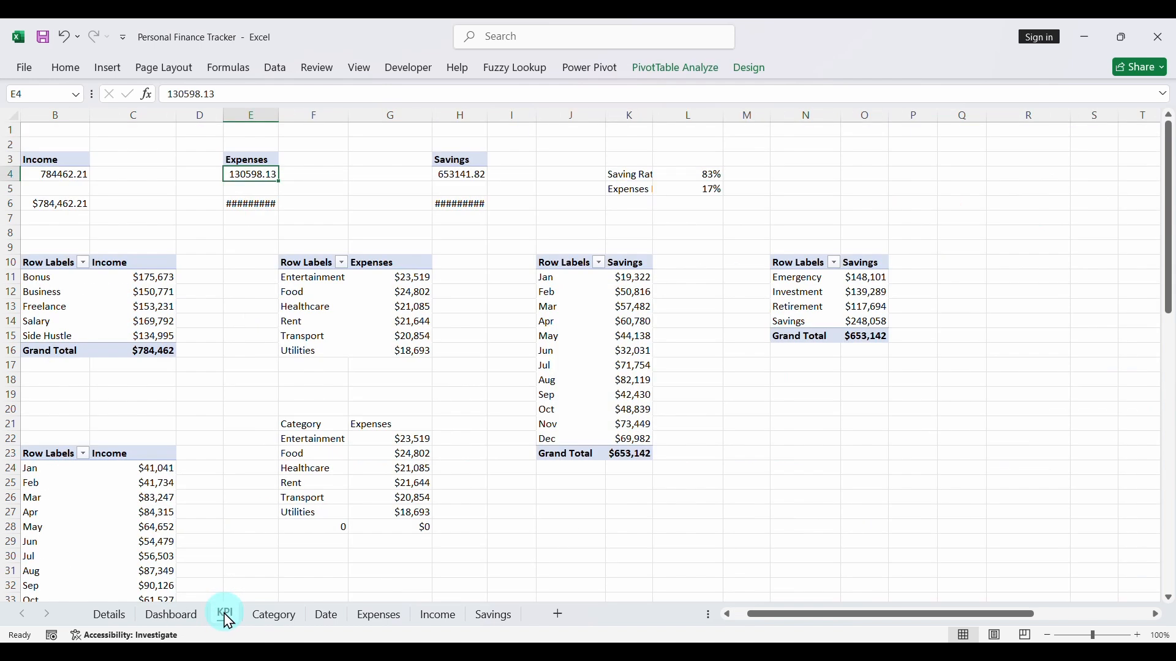
pyautogui.rightClick(251, 175)
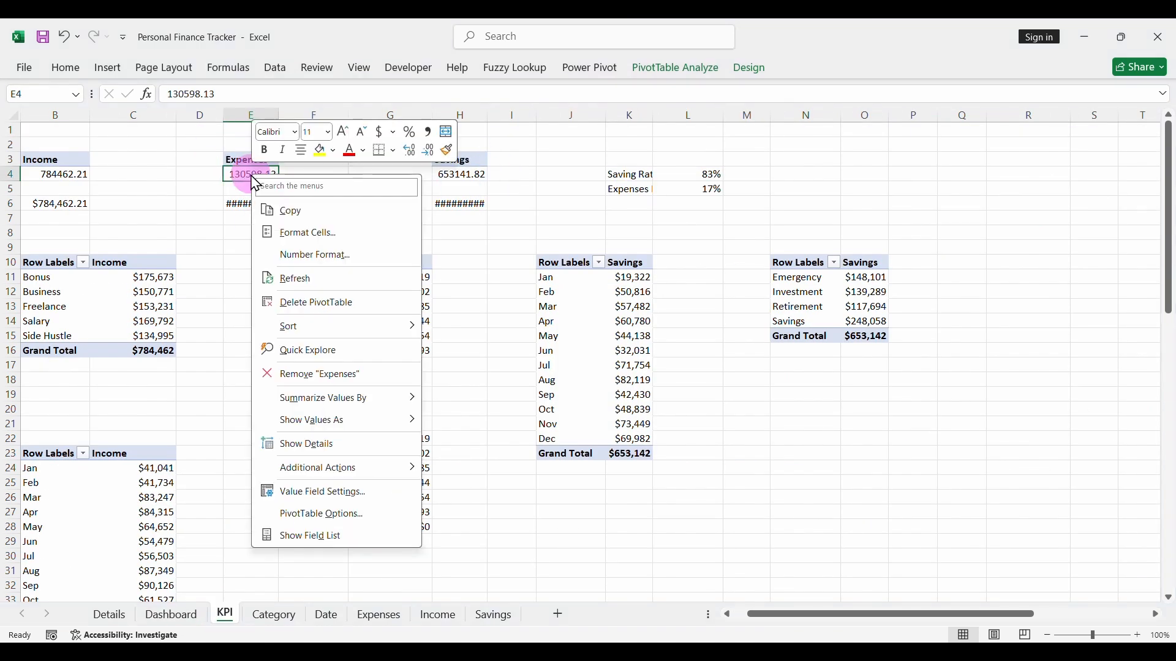
pyautogui.click(305, 279)
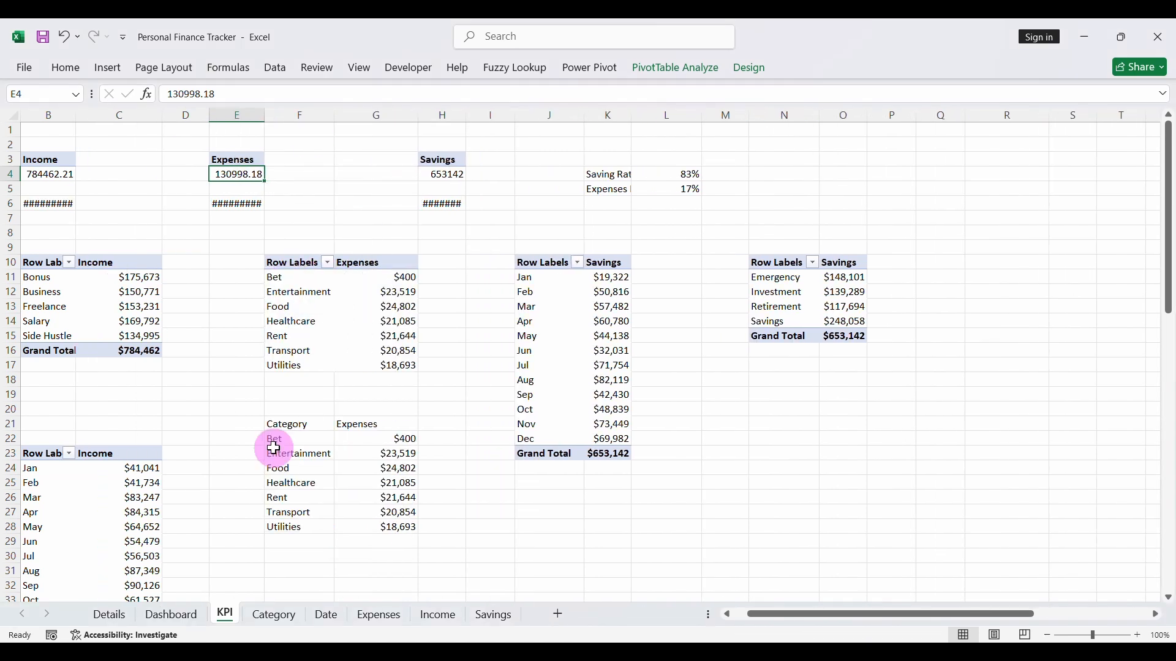
# - On the Dashboard, filter by the year 2026 and separately by the category Bet, clearing each filter after viewing
pyautogui.click(170, 615)
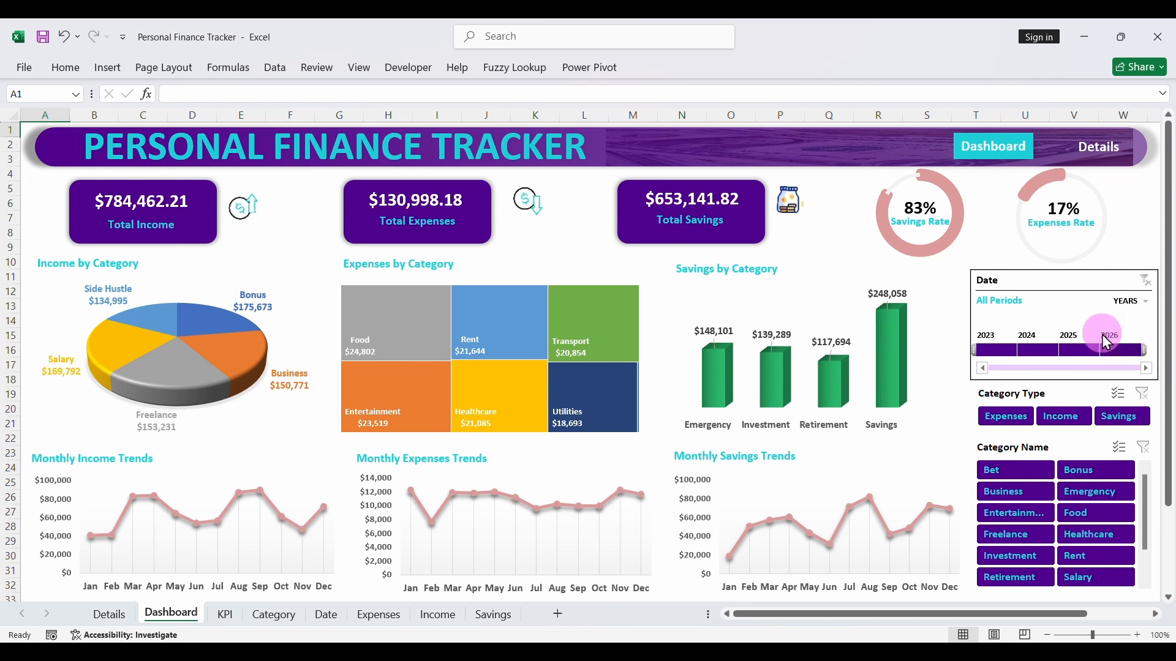
pyautogui.click(1121, 348)
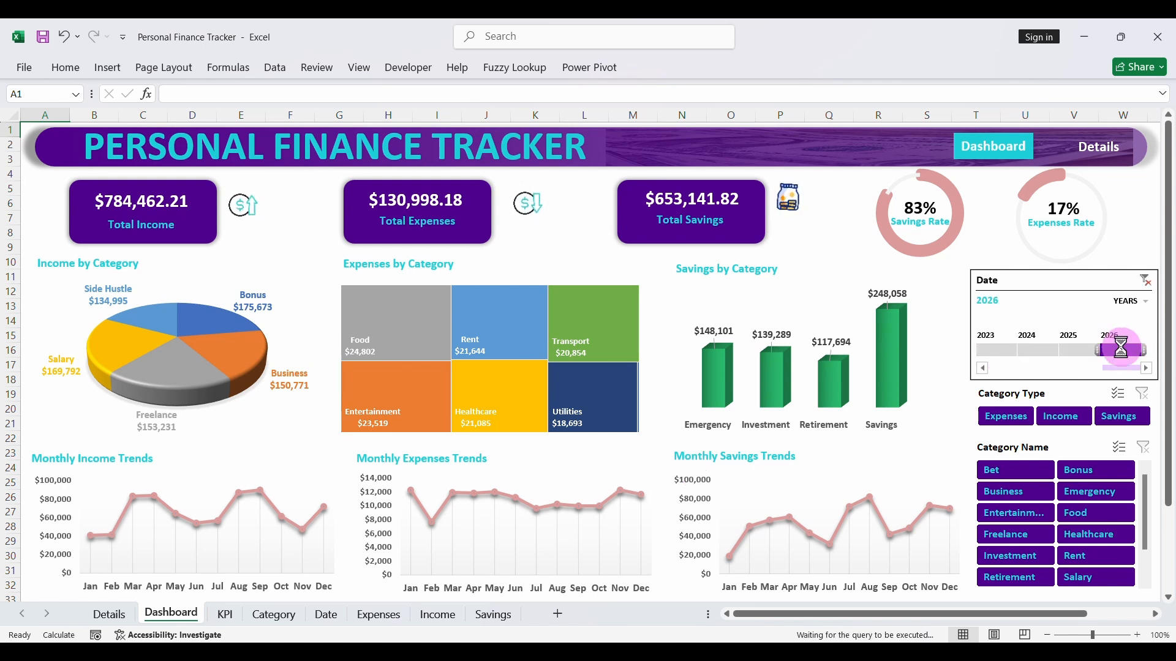
pyautogui.click(1144, 282)
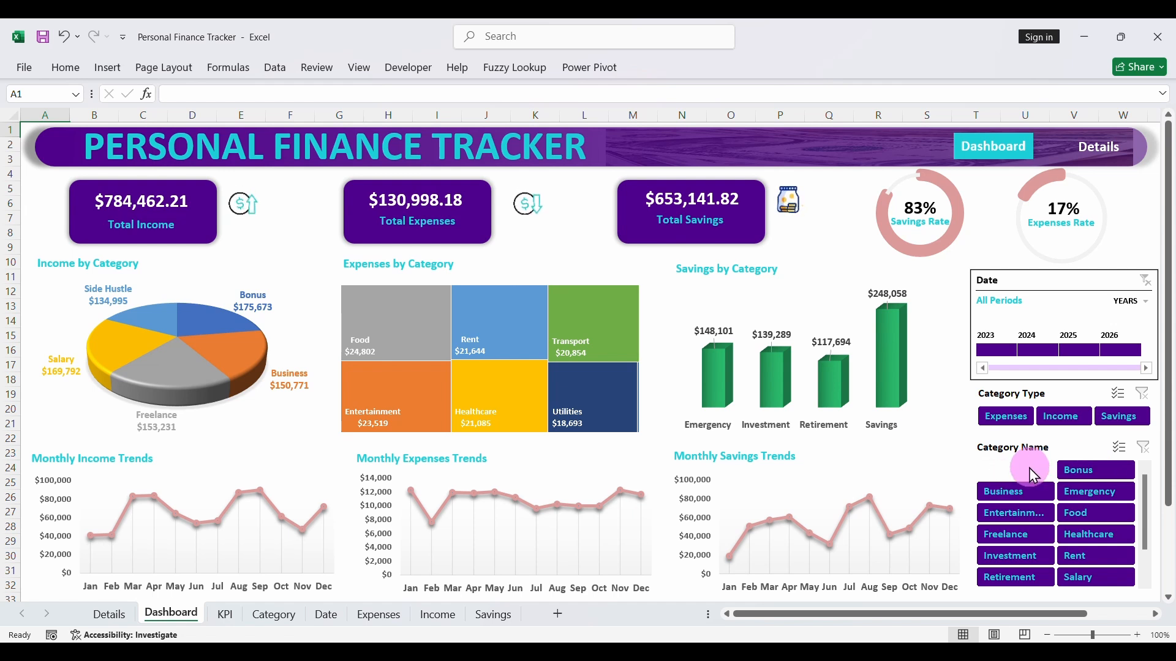
pyautogui.click(1028, 469)
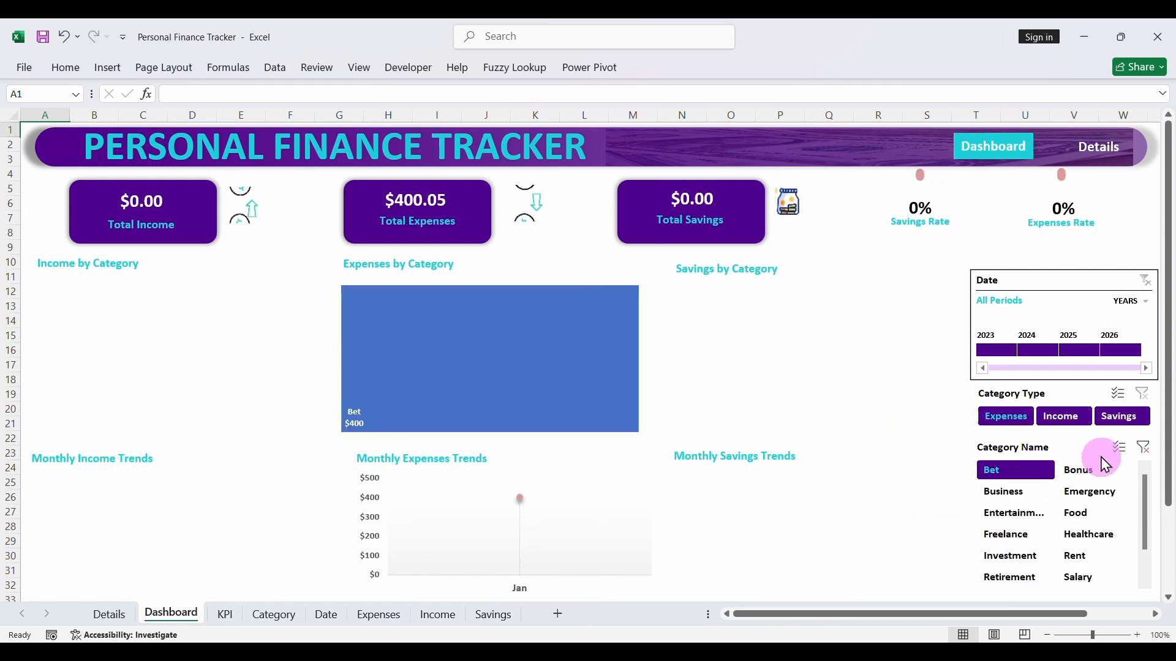
pyautogui.click(1143, 447)
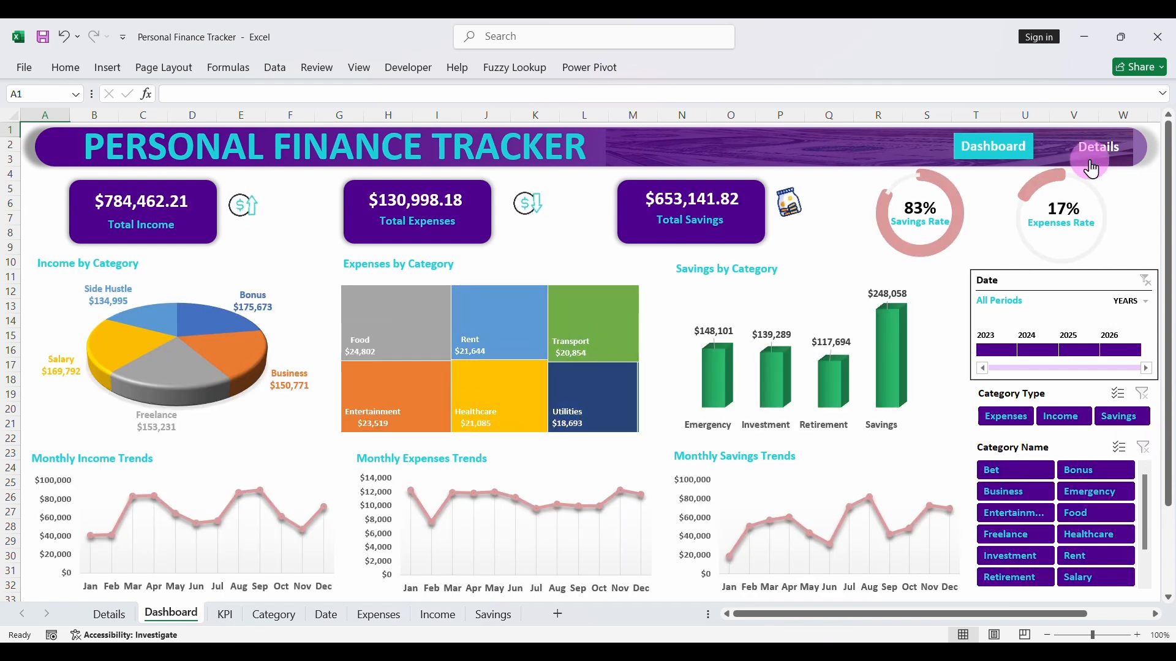
# - On the Details page, filter by the category type Expenses, clear the filter, and return to the Dashboard
pyautogui.click(1091, 161)
pyautogui.click(1065, 395)
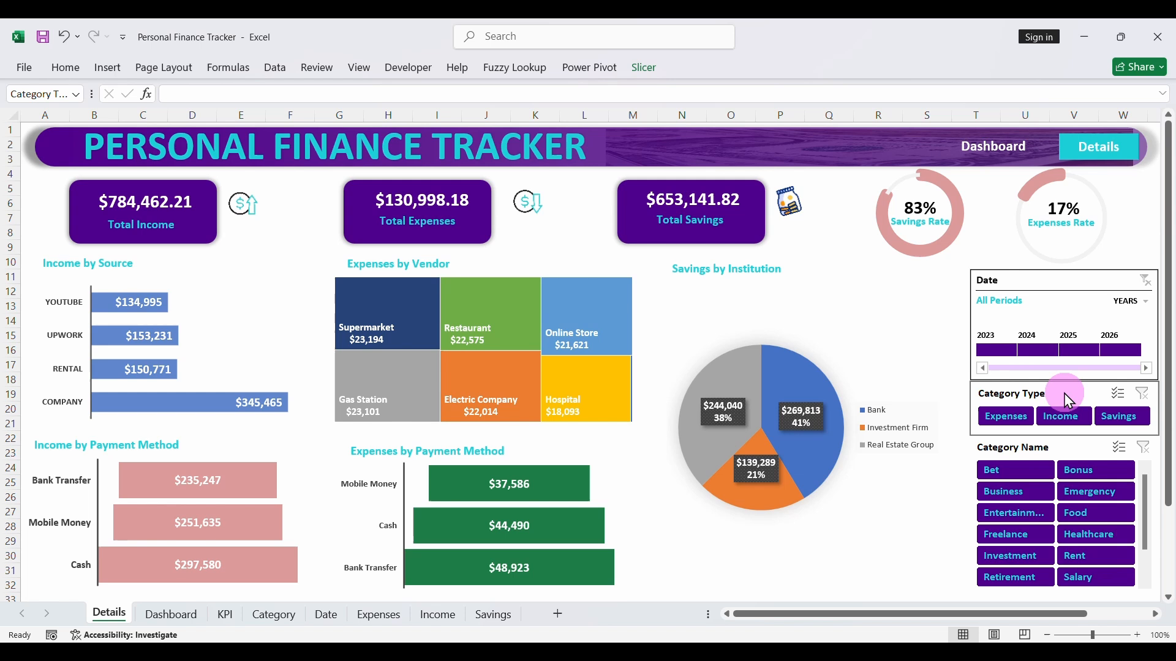
pyautogui.click(1021, 416)
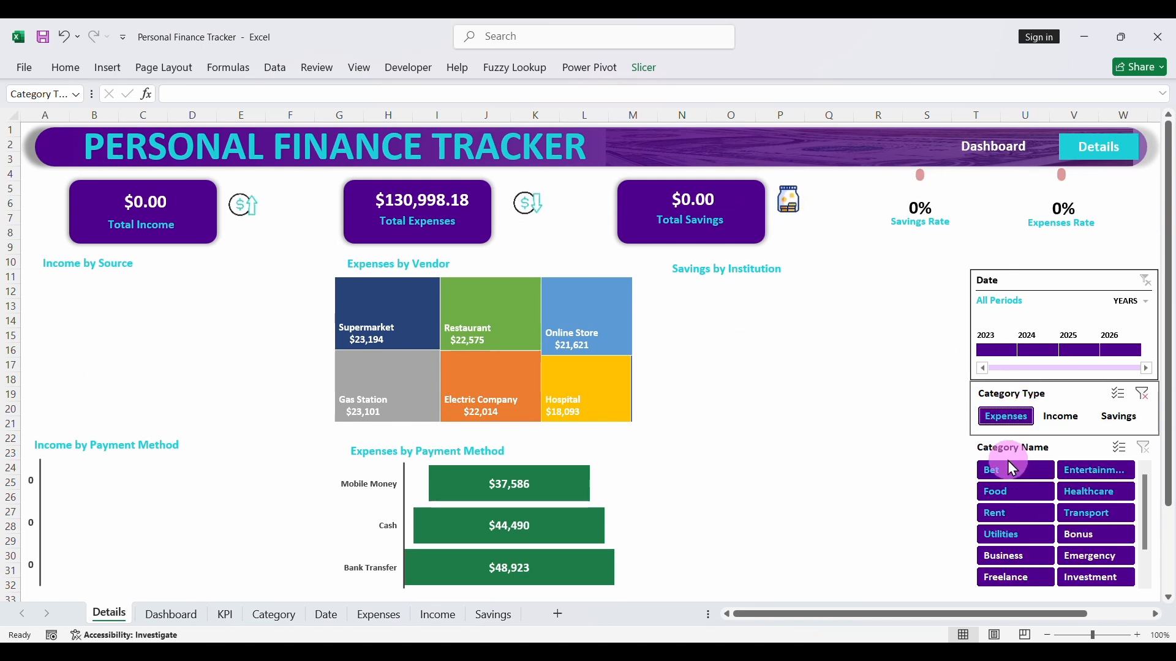
pyautogui.click(1142, 395)
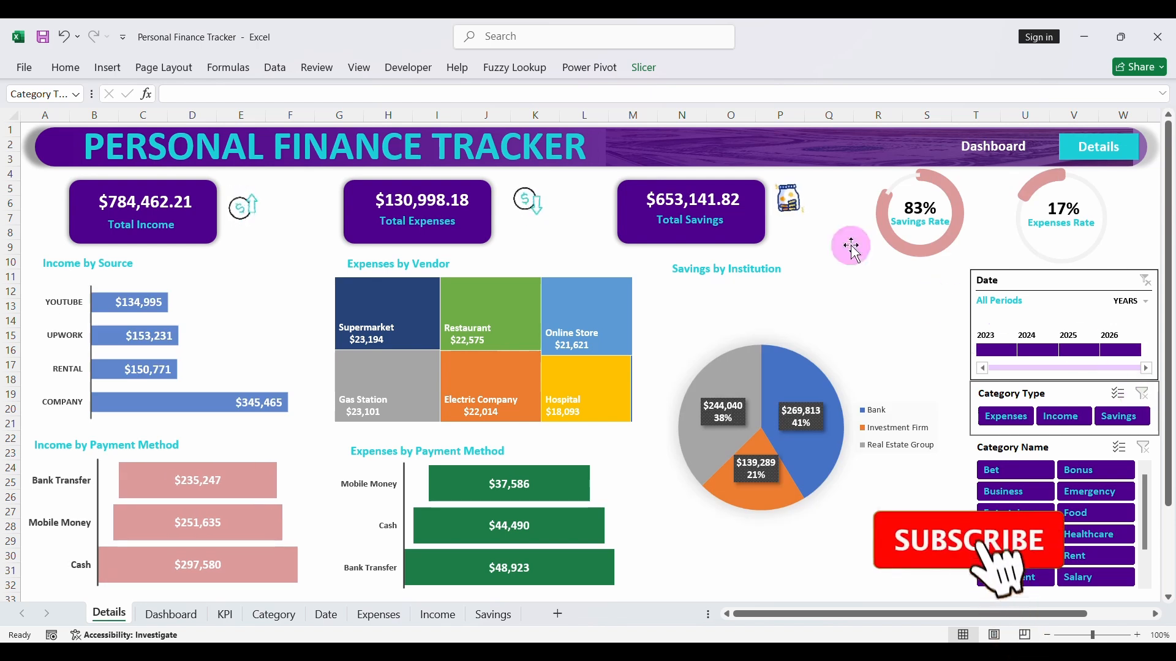
pyautogui.click(986, 146)
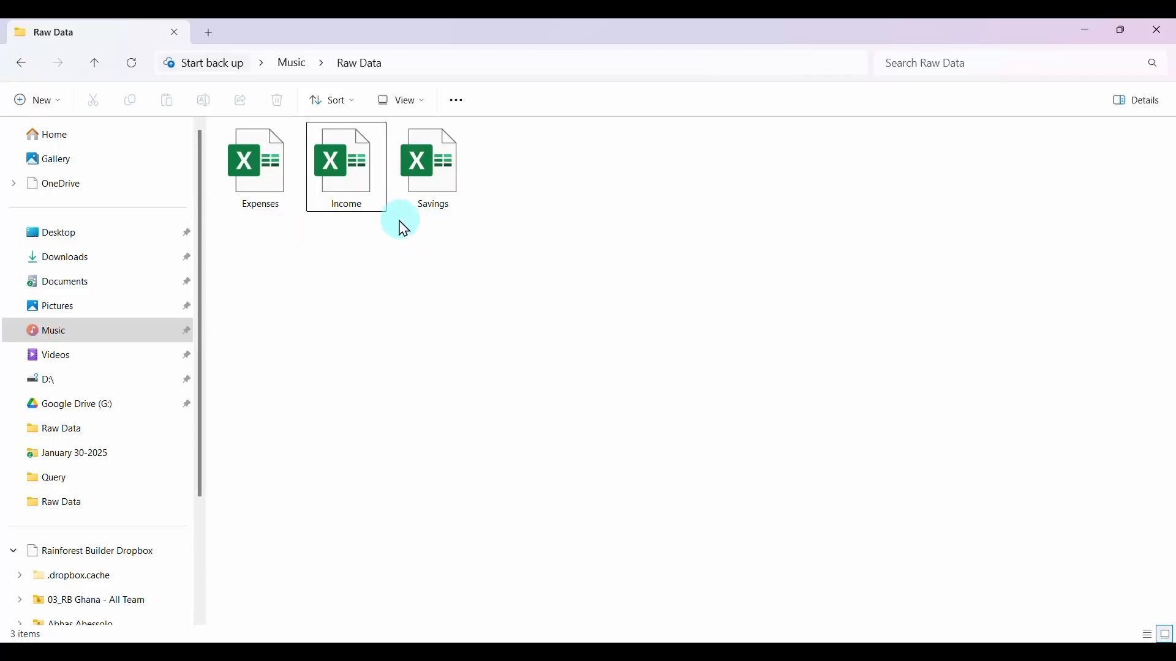
# - Open the Income workbook from the Raw Data folder
pyautogui.click(367, 183)
pyautogui.doubleClick(368, 141)
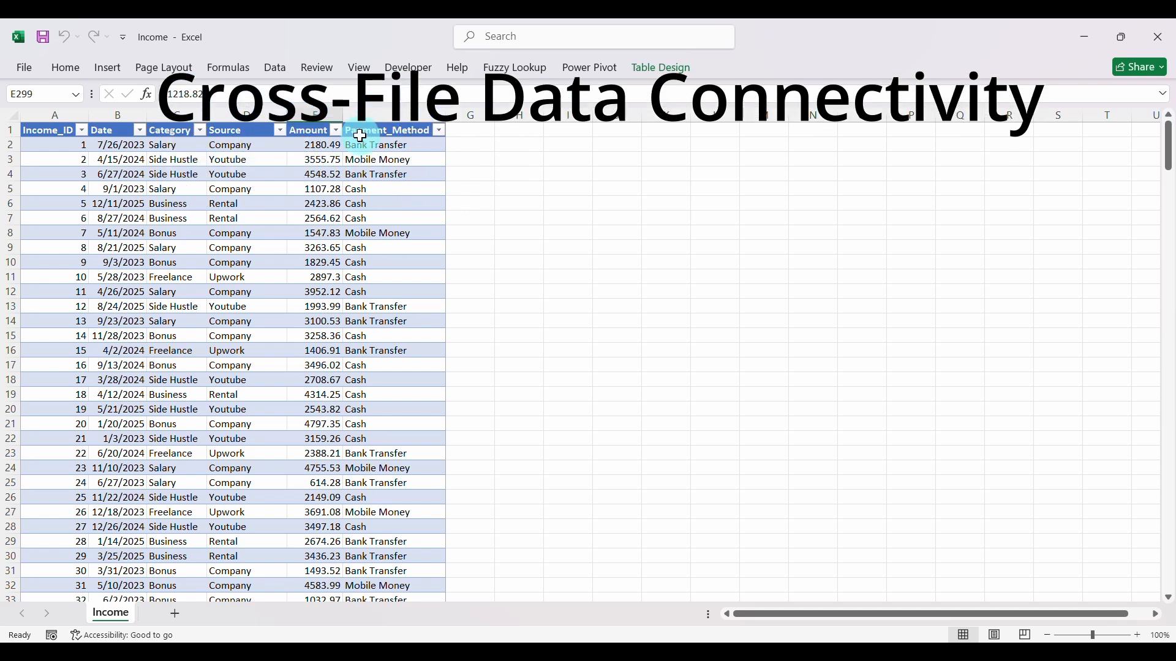
# - Examine the filter values of the Date, Category, Source, Amount and Payment_Method columns in the Income table
pyautogui.click(139, 130)
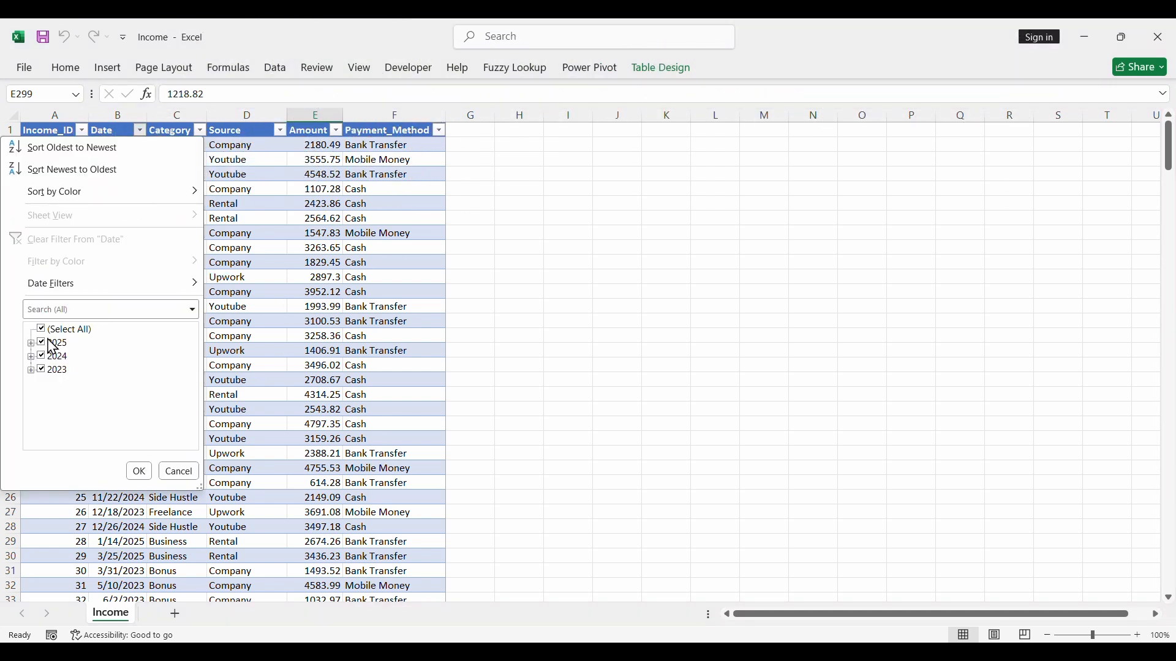
pyautogui.click(196, 128)
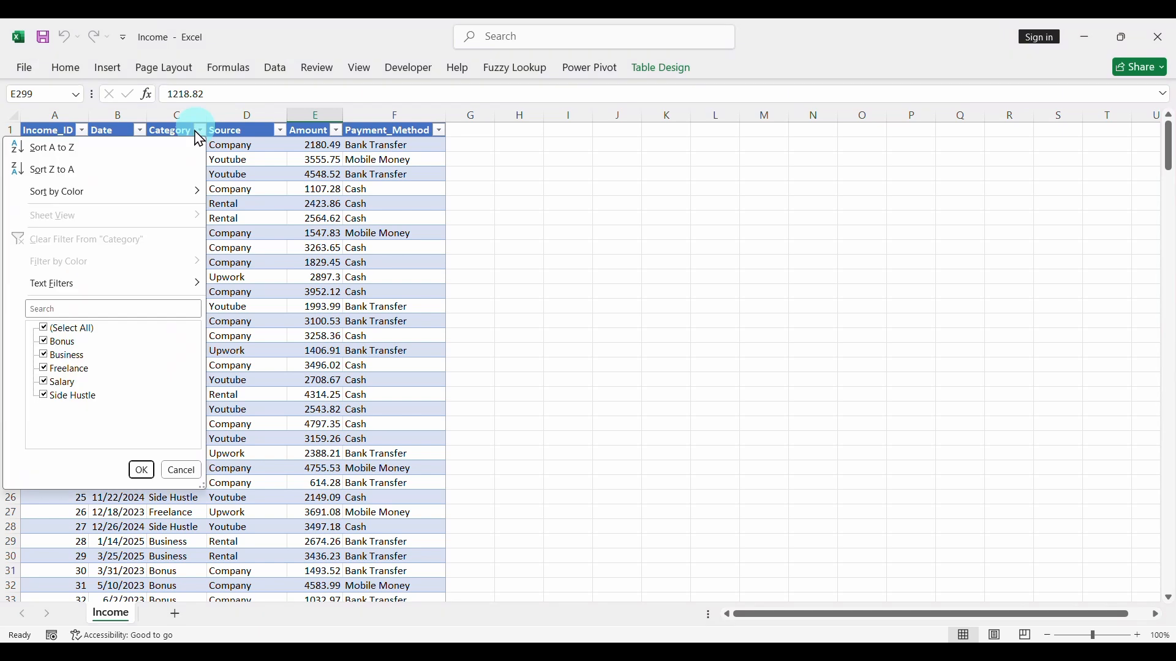
pyautogui.click(279, 131)
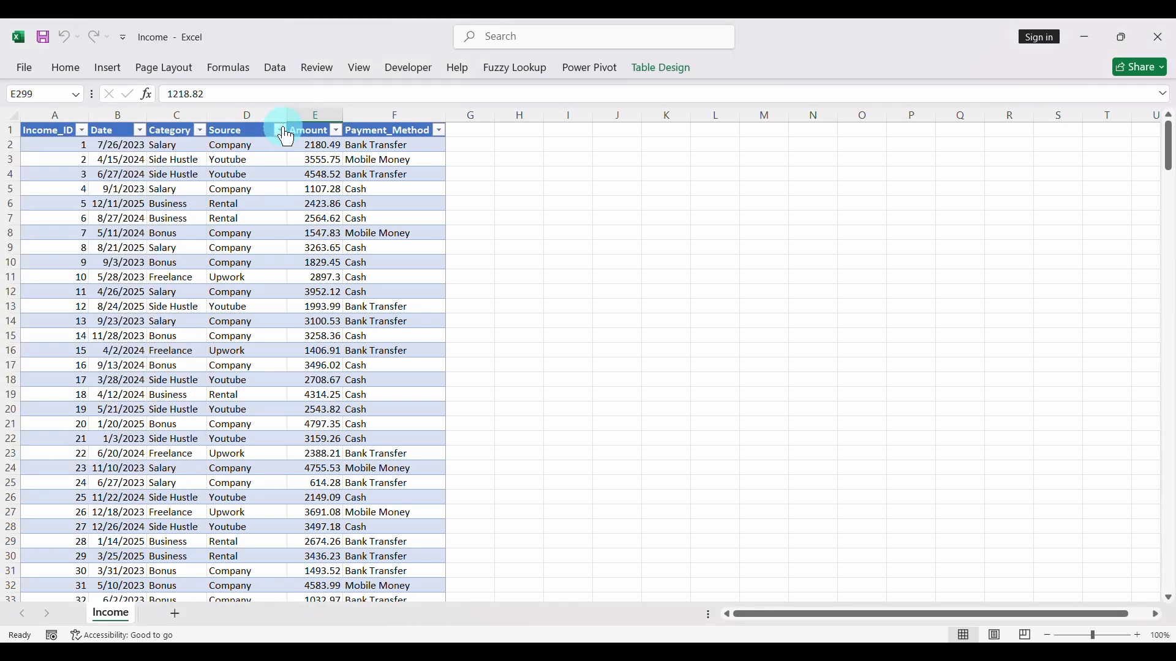
pyautogui.click(336, 131)
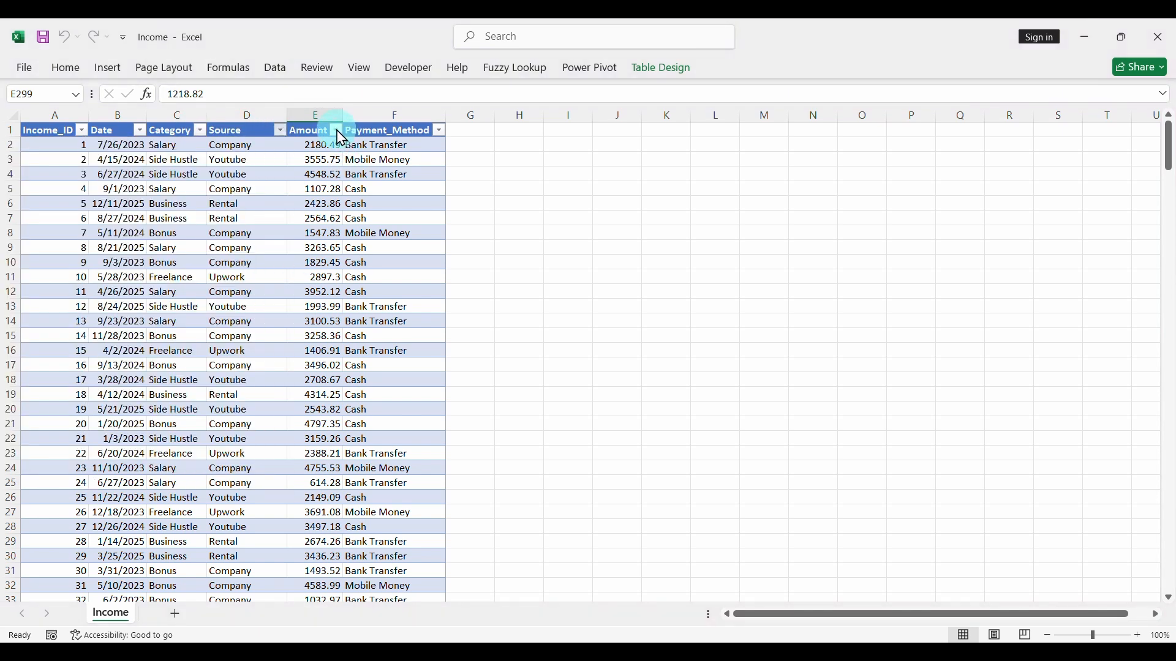
pyautogui.click(439, 131)
pyautogui.click(188, 287)
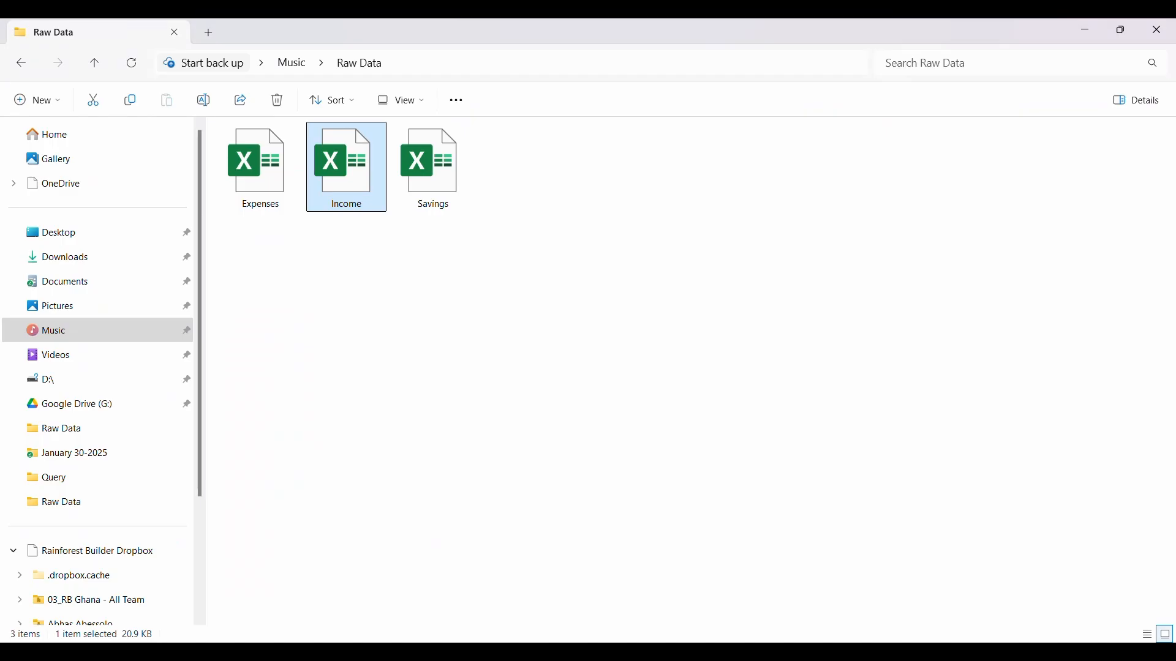
# - Open the Expenses workbook from the Raw Data folder and examine the filter values of its Date, Category, Vendor, Amount and Payment_Method columns
pyautogui.click(279, 207)
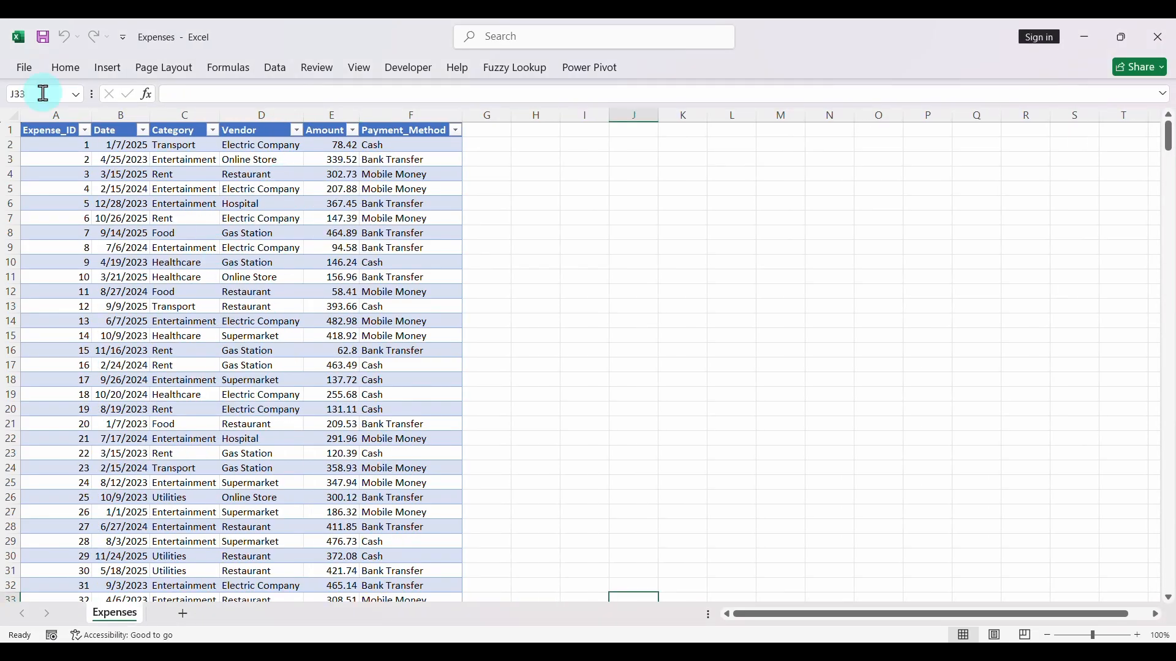
pyautogui.click(142, 131)
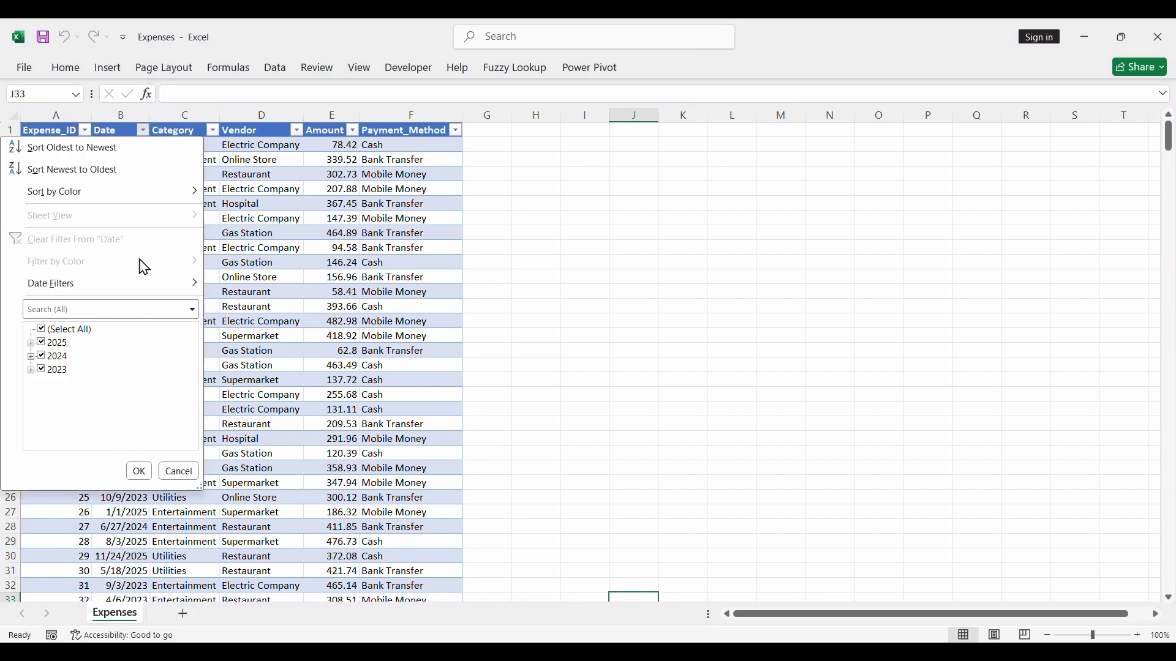
pyautogui.click(212, 130)
pyautogui.click(212, 130)
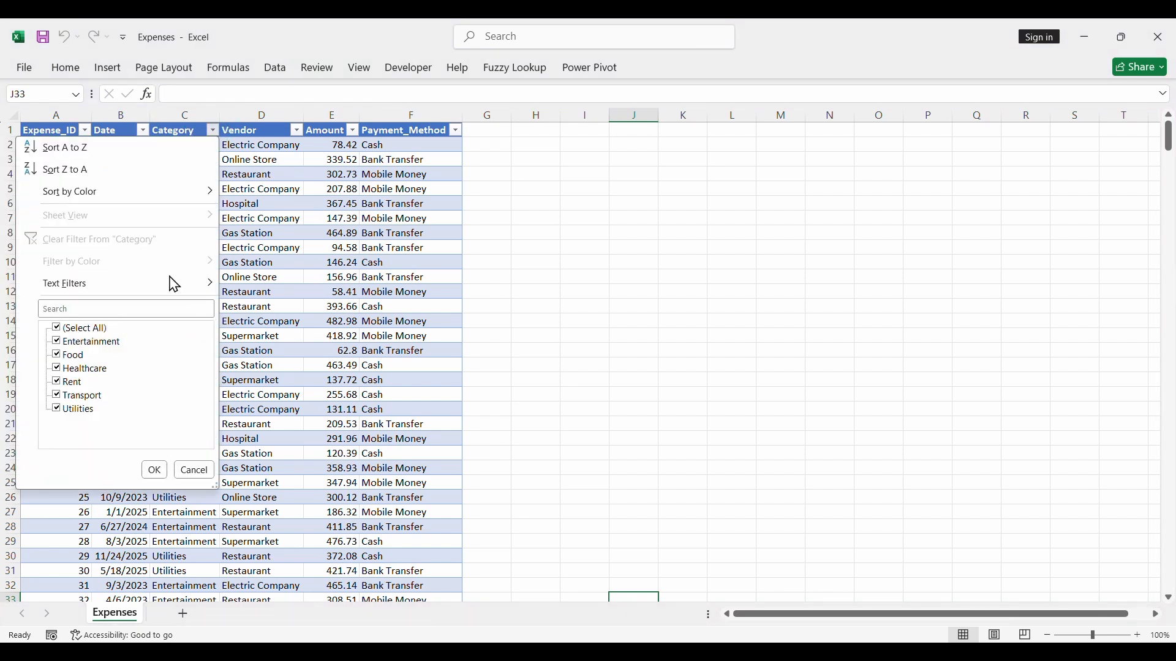
pyautogui.click(297, 131)
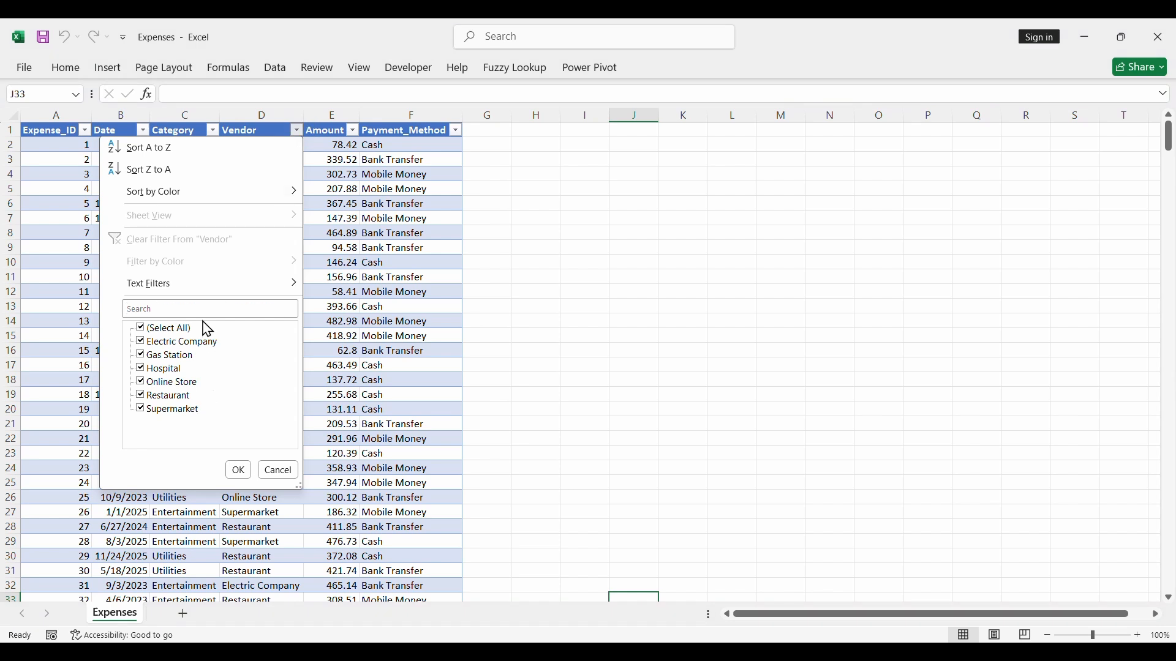
pyautogui.click(353, 130)
pyautogui.click(352, 130)
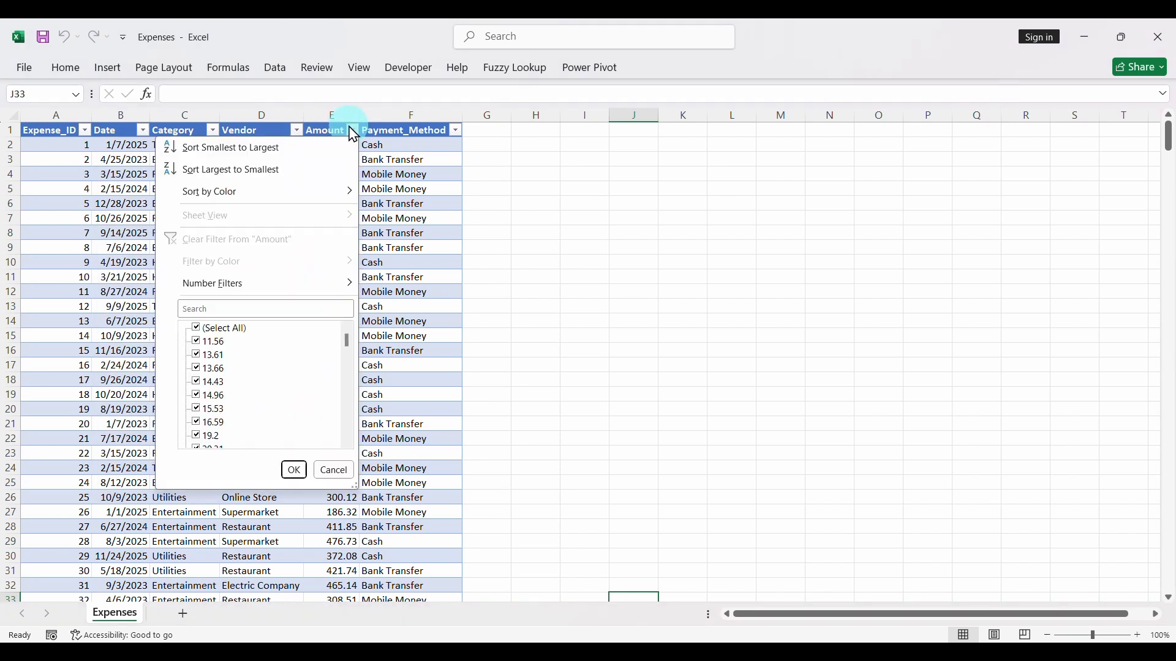
pyautogui.click(456, 130)
pyautogui.click(456, 131)
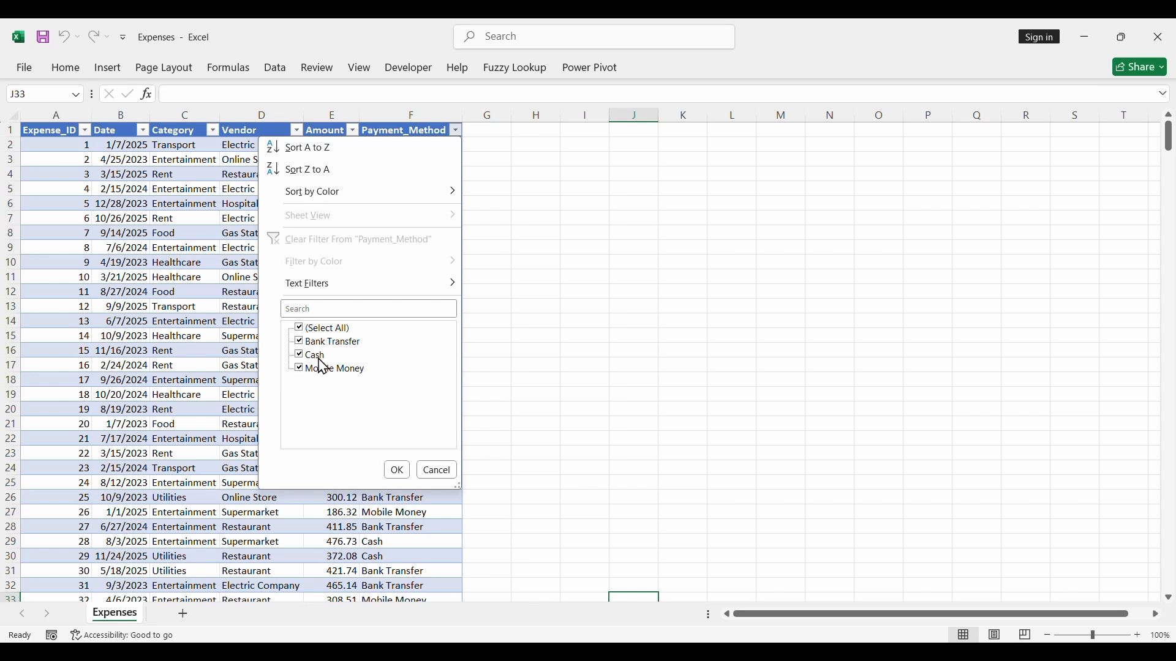
pyautogui.click(223, 307)
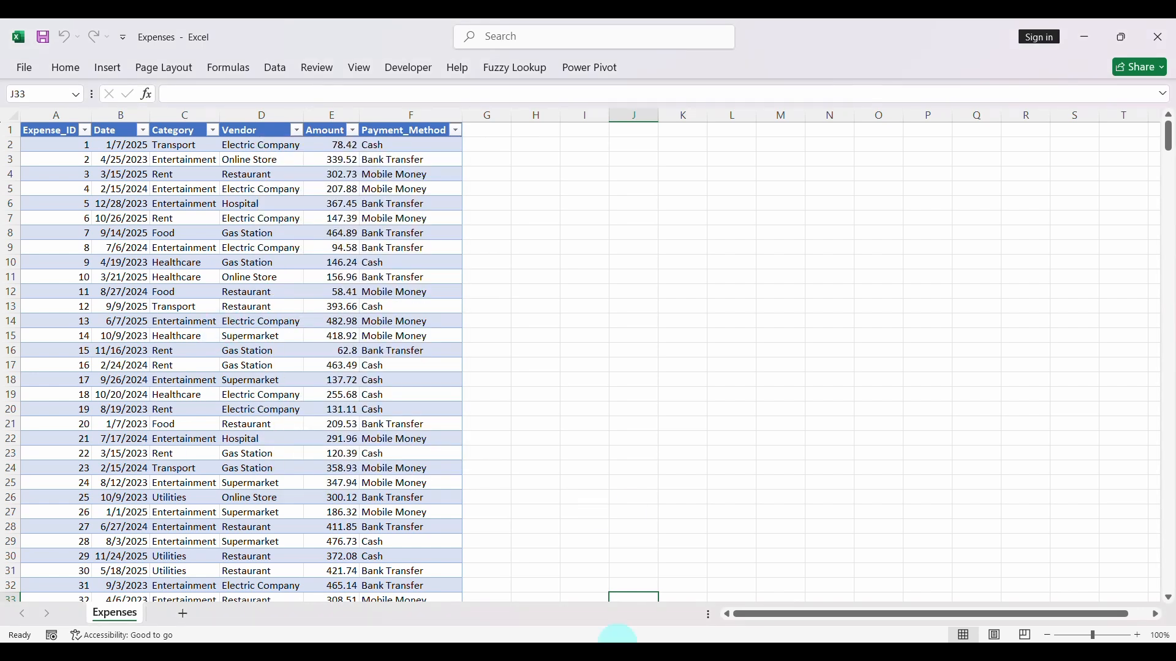
# - Open the Savings workbook from the Raw Data folder and examine the filter values of its Investment_ID, Date, Category, Institution and Amount columns
pyautogui.moveTo(613, 649)
pyautogui.click(607, 581)
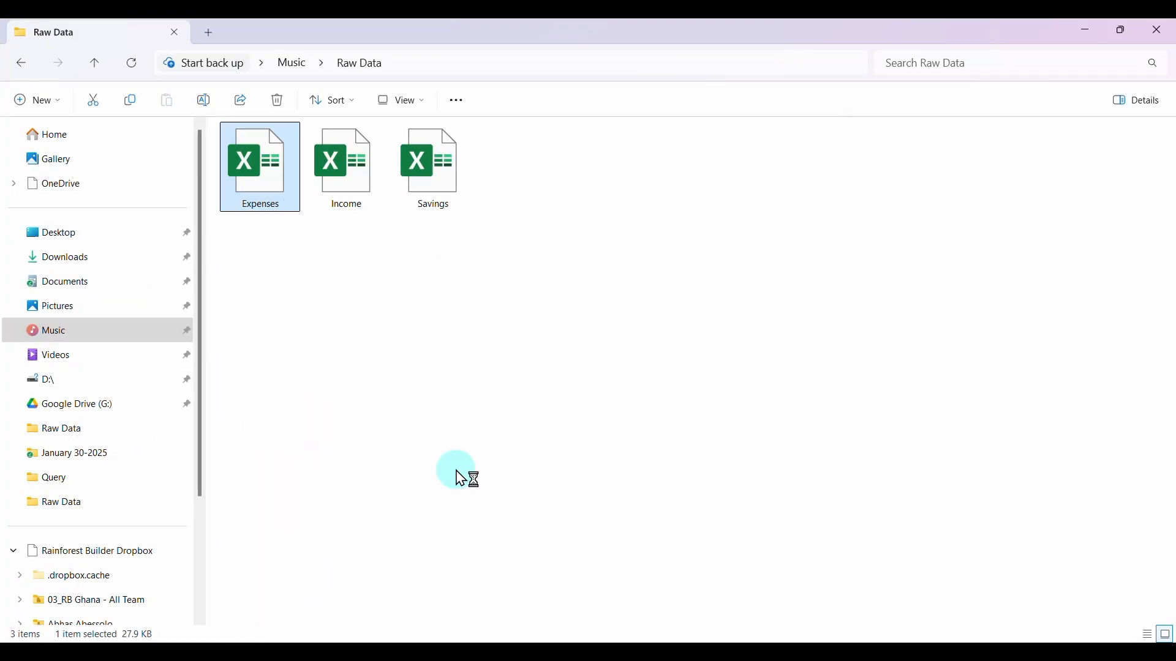
pyautogui.doubleClick(435, 178)
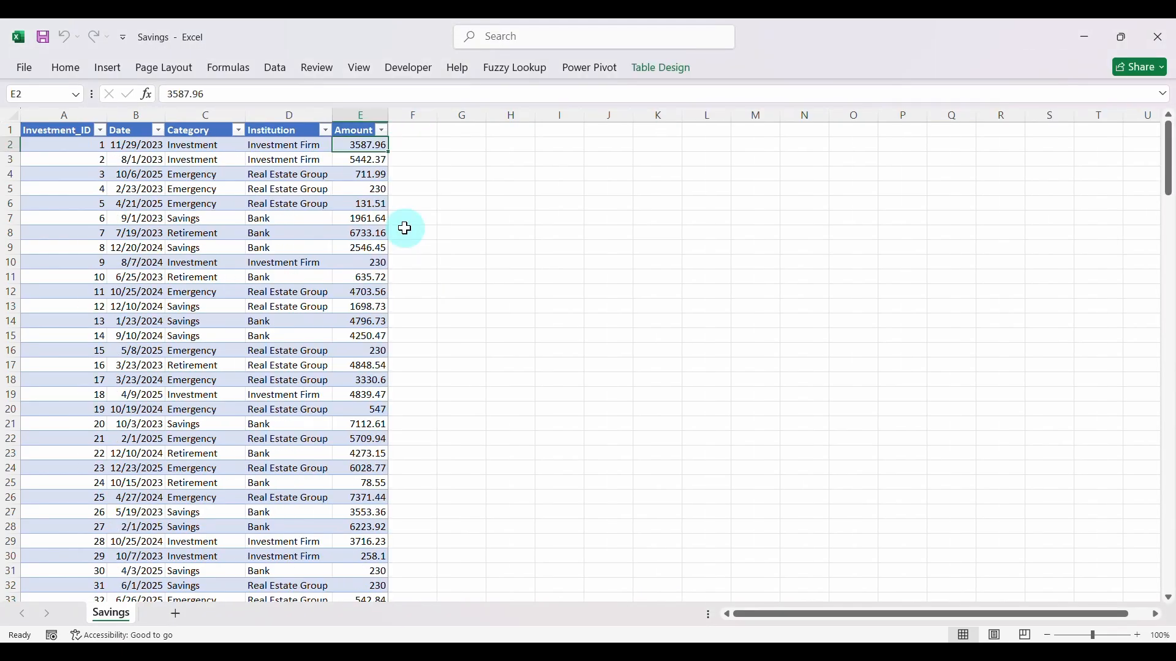
pyautogui.click(100, 130)
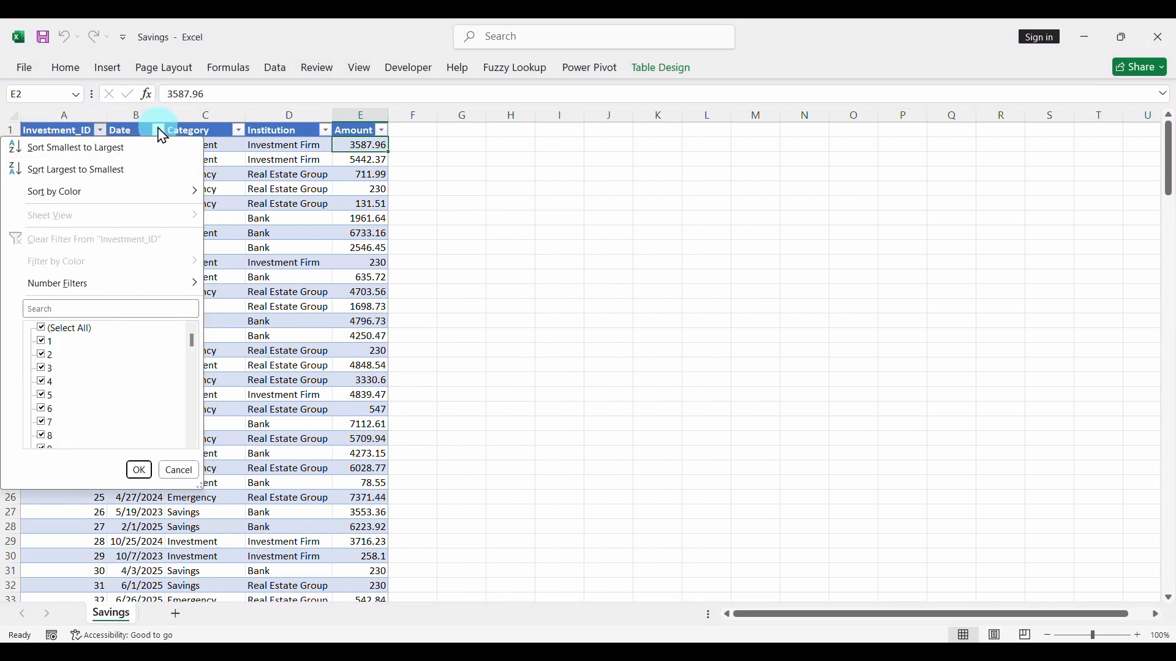
pyautogui.click(158, 130)
pyautogui.click(158, 130)
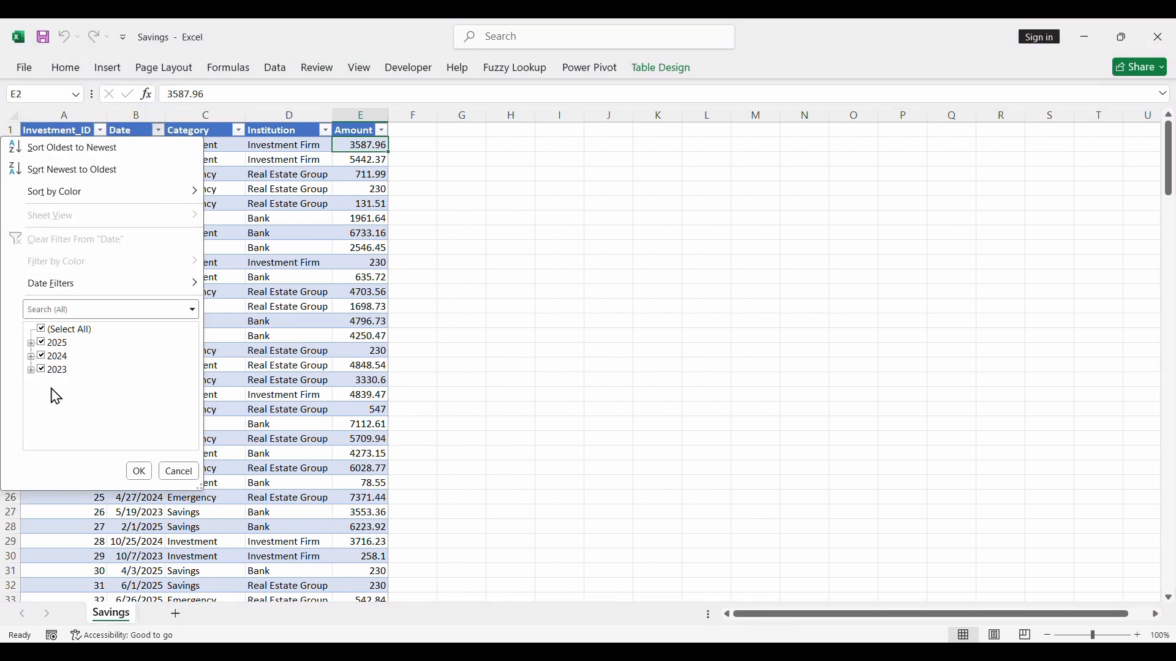
pyautogui.click(239, 131)
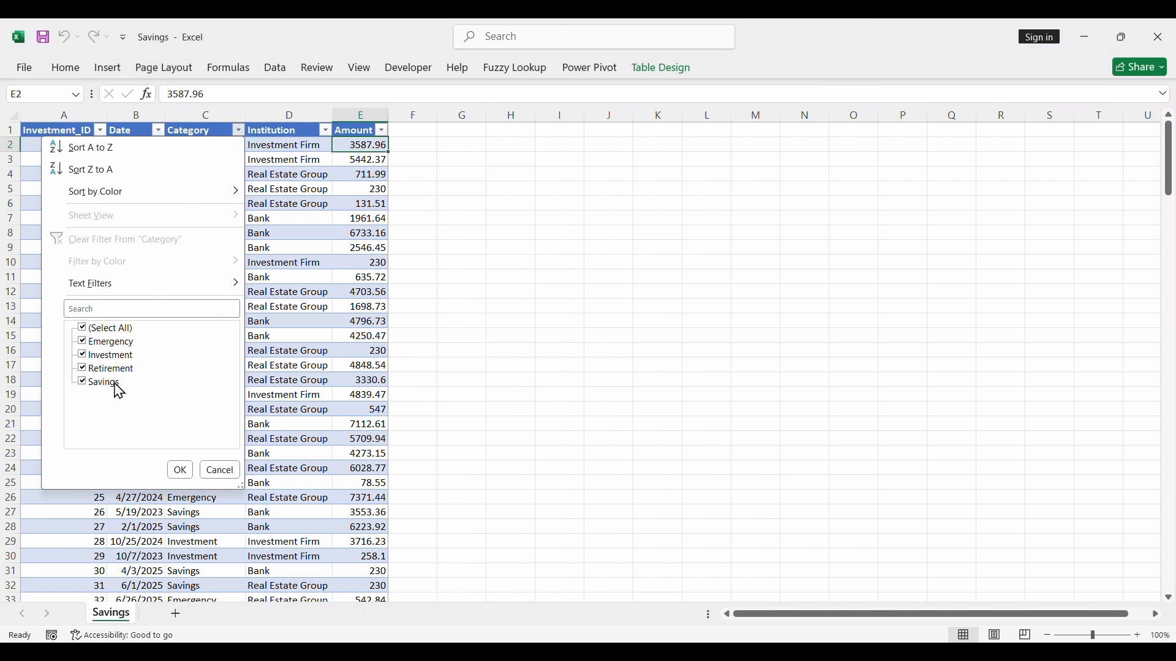
pyautogui.click(325, 131)
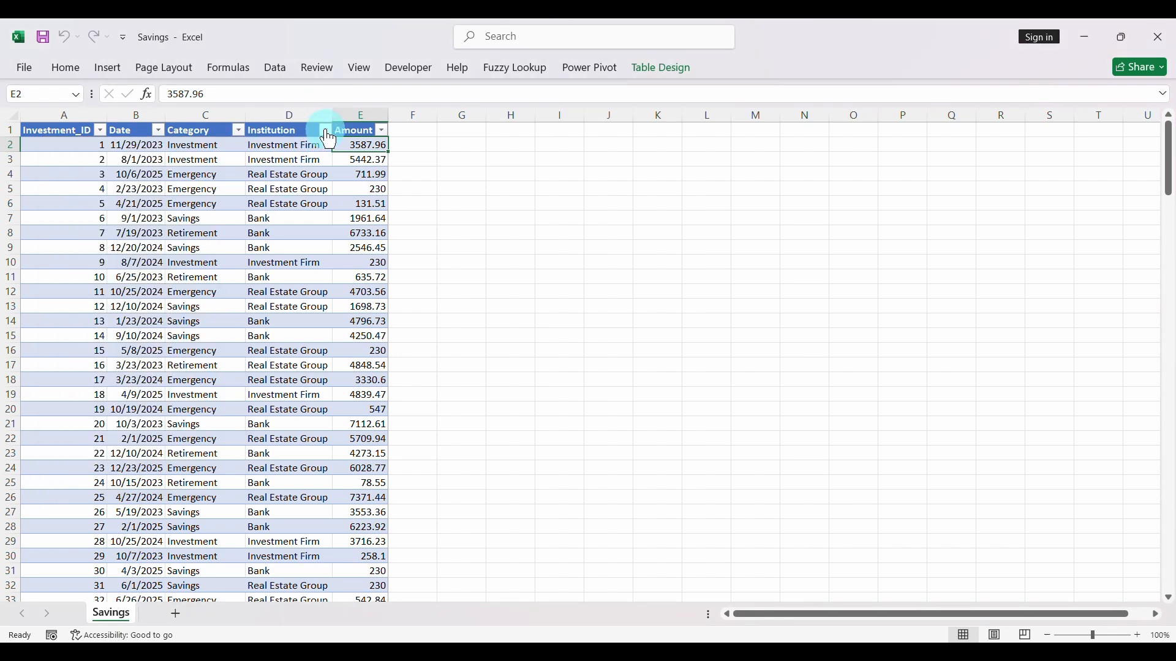
pyautogui.click(383, 131)
pyautogui.click(178, 372)
# - Create a new blank Excel workbook and rename its sheet as Category
pyautogui.press('super')
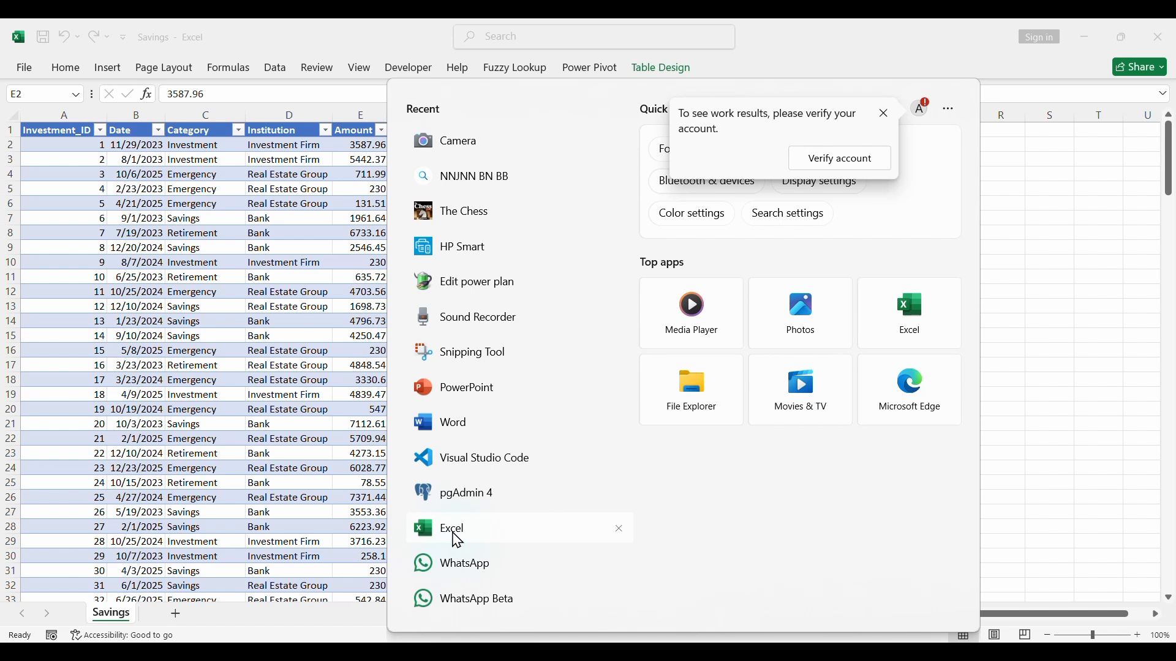
pyautogui.click(453, 531)
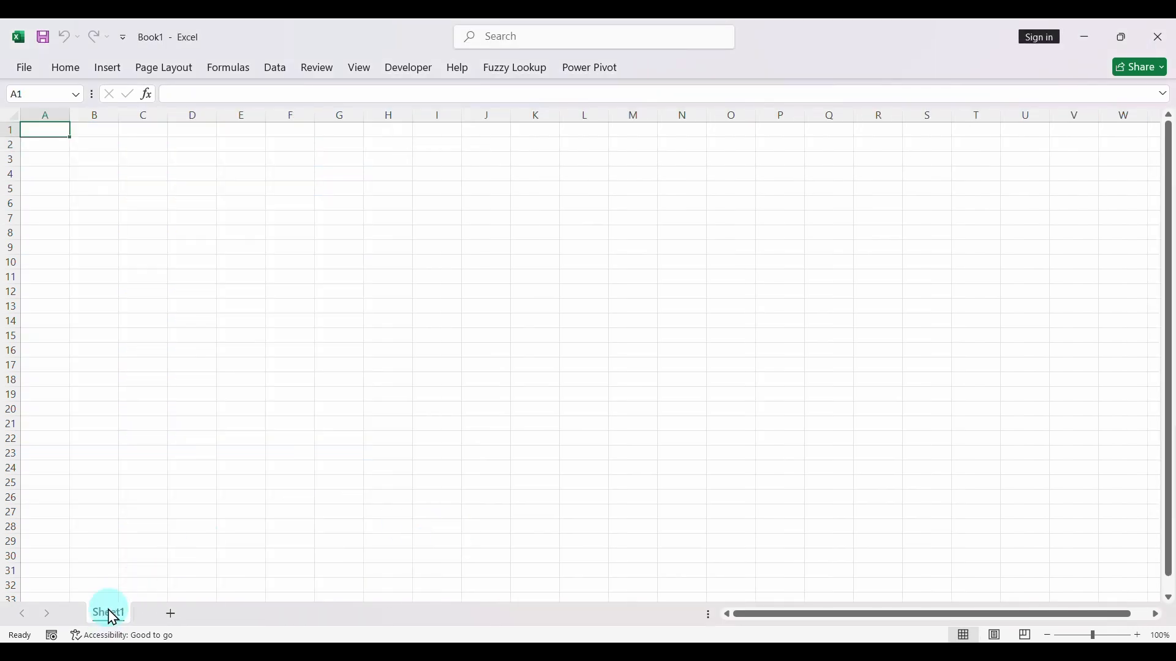
pyautogui.doubleClick(110, 614)
pyautogui.write('Category')
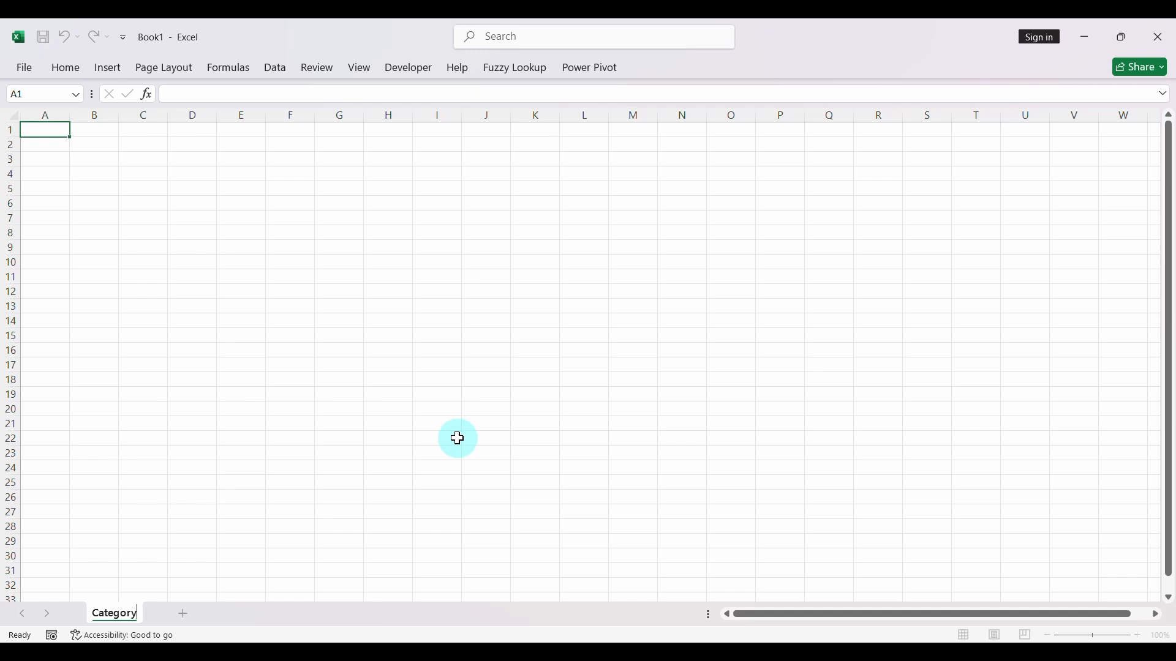
pyautogui.press('Return')
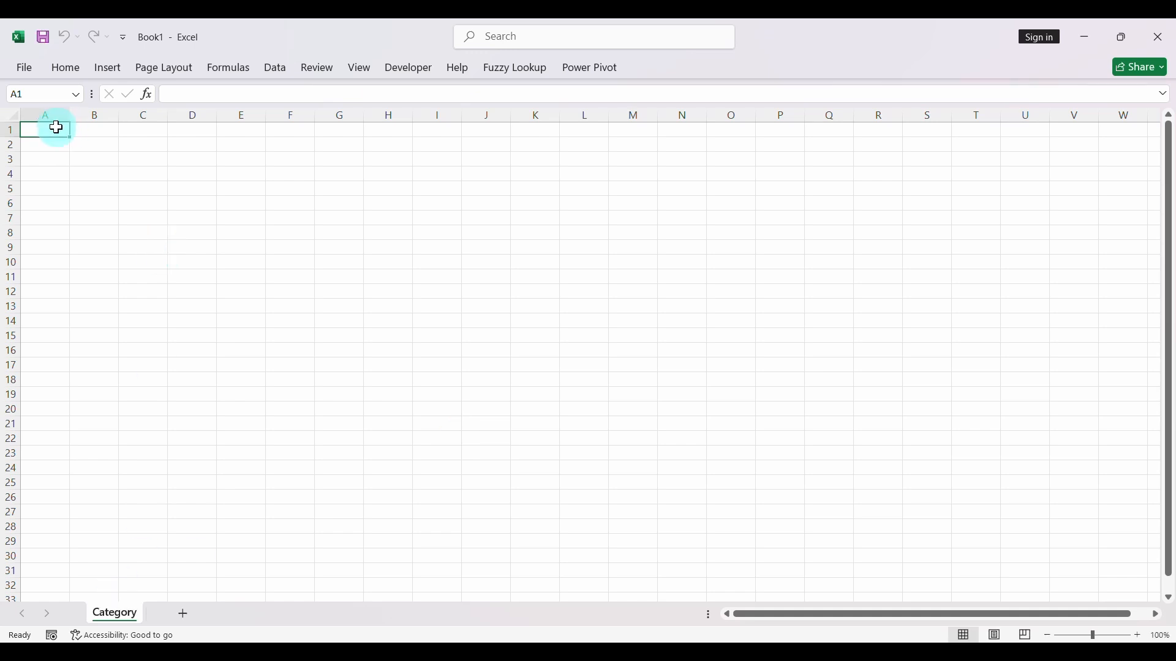
# - Enter the headers Category Name in A1 and Category Type in B1, and autofit both columns
pyautogui.write('Category Name')
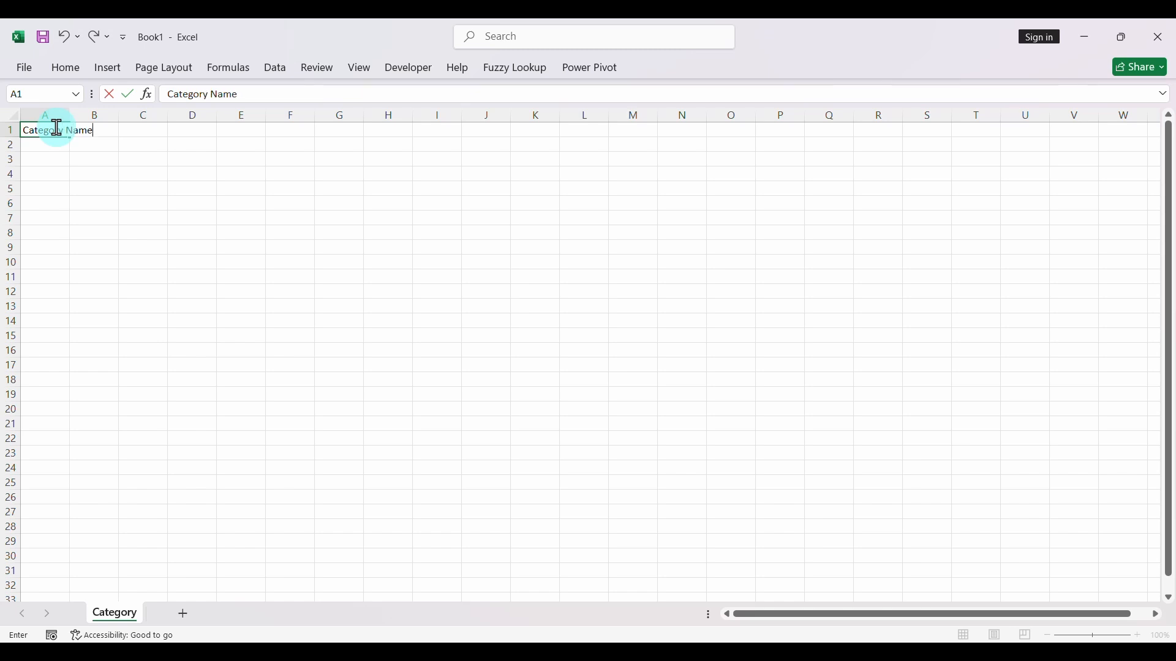
pyautogui.click(176, 160)
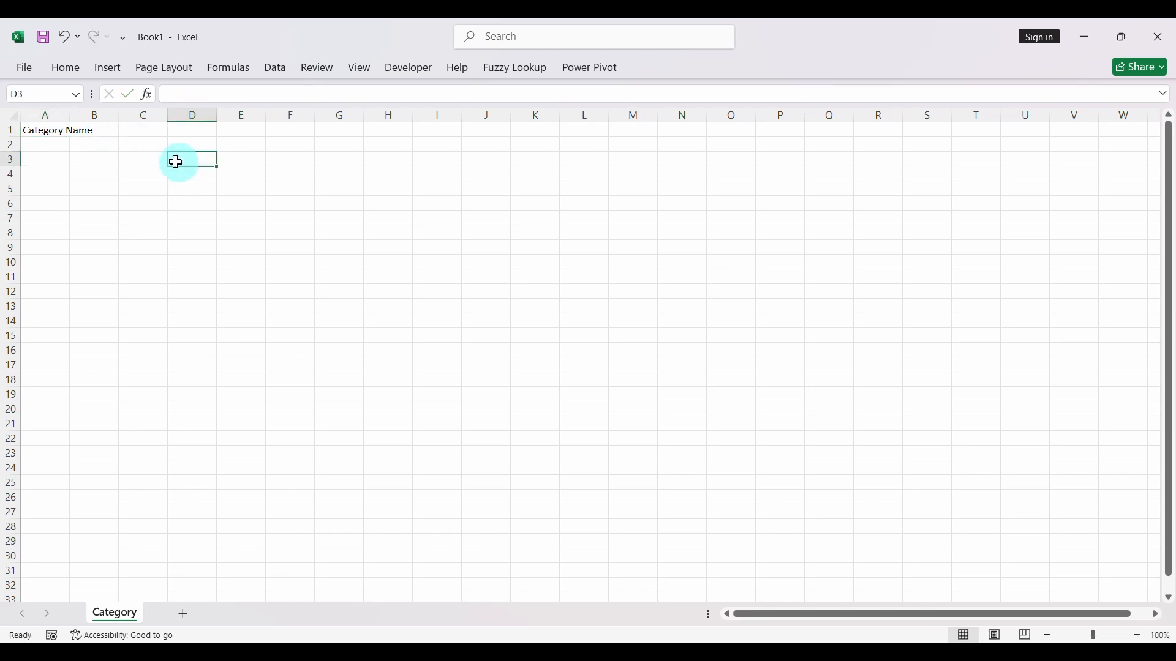
pyautogui.doubleClick(71, 115)
pyautogui.click(131, 133)
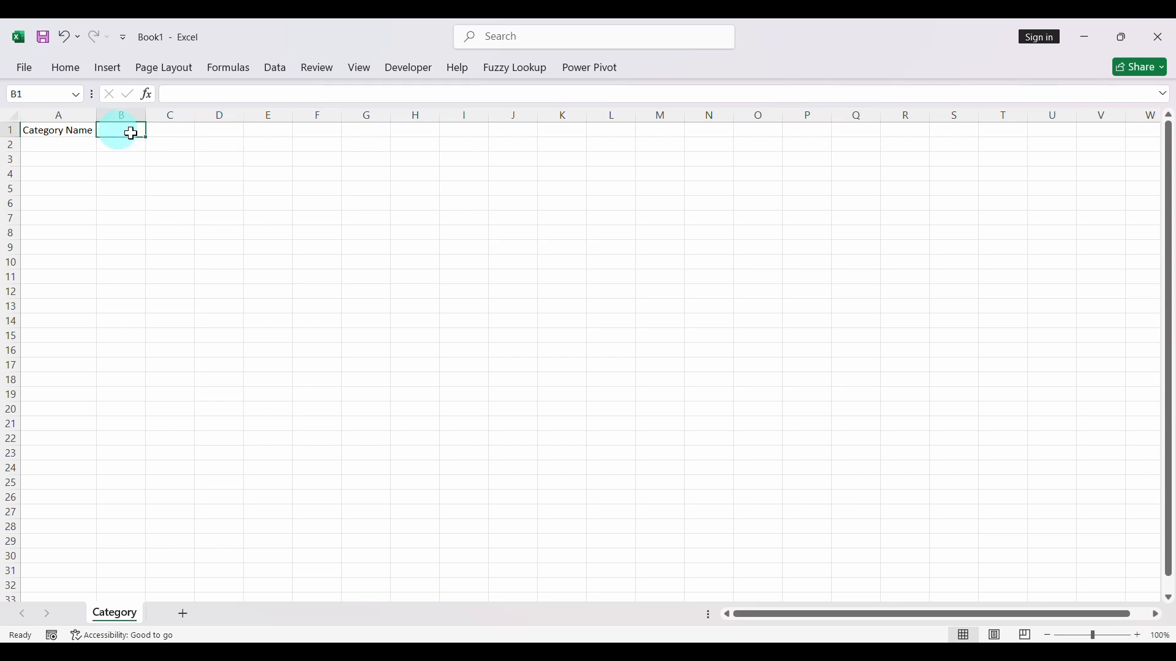
pyautogui.write('Ca')
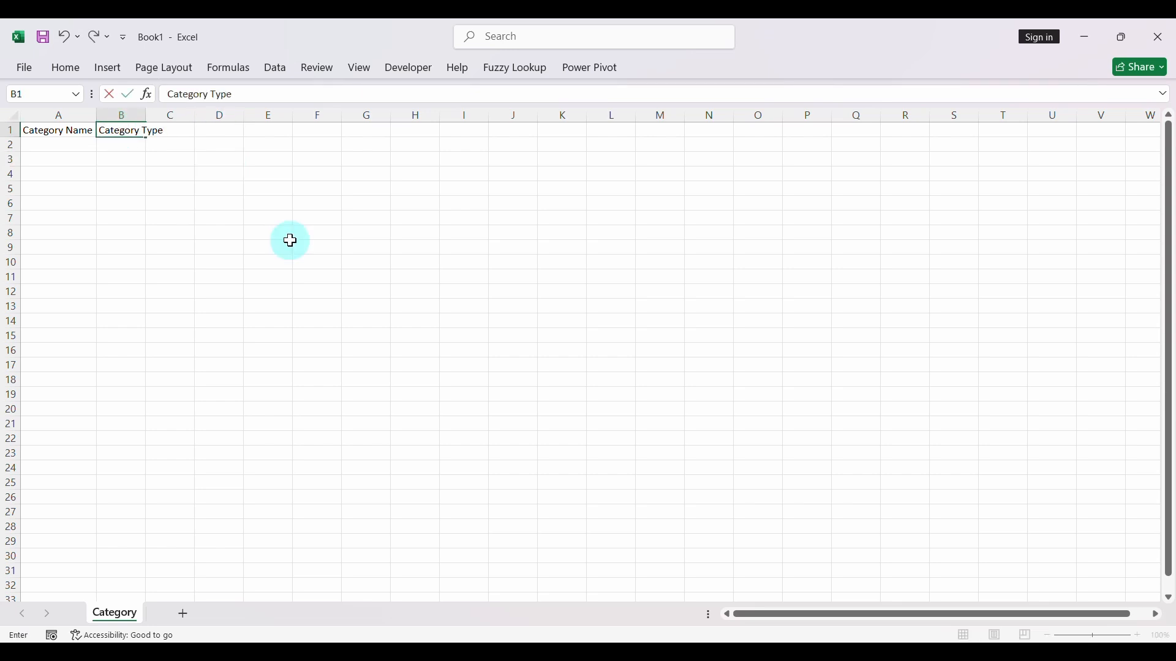
pyautogui.write('tegory Type')
pyautogui.press('Return')
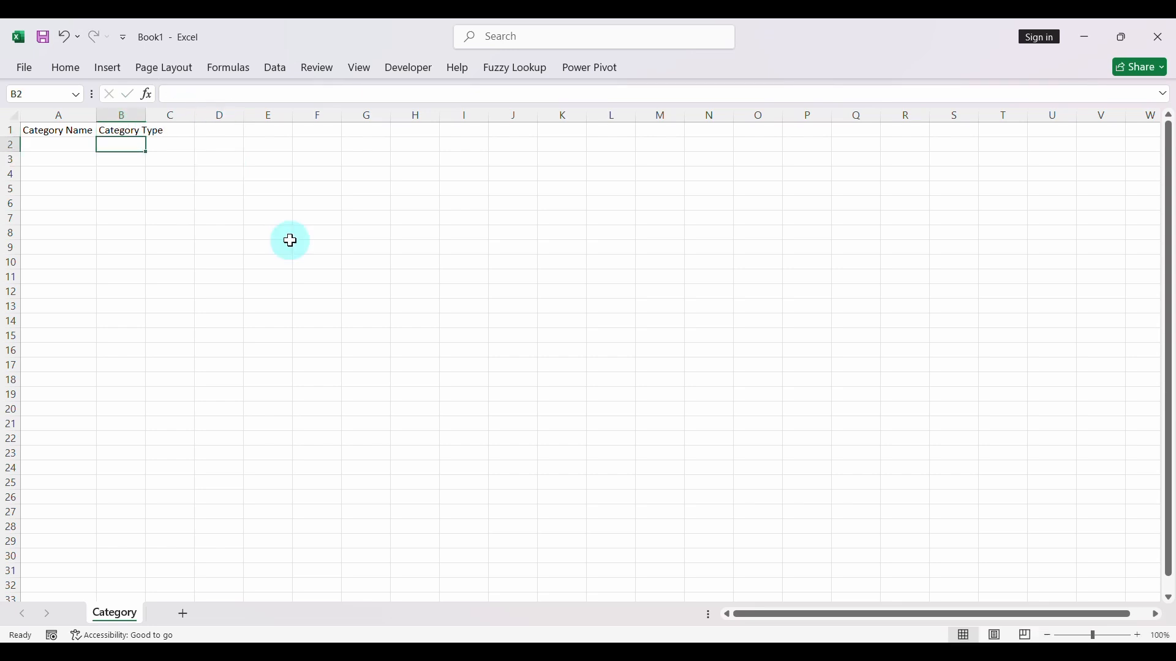
pyautogui.doubleClick(146, 116)
# - Select cell A2 of the Category sheet, check the Category filter values in the Income workbook, and return to the new workbook
pyautogui.click(63, 144)
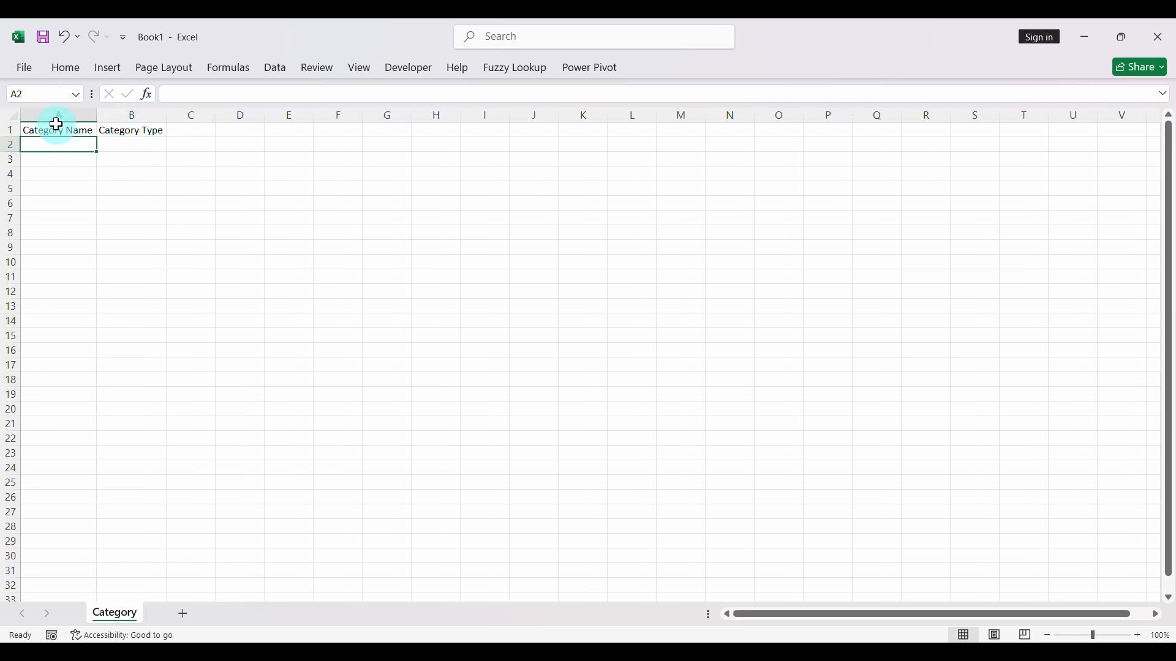
pyautogui.moveTo(815, 653)
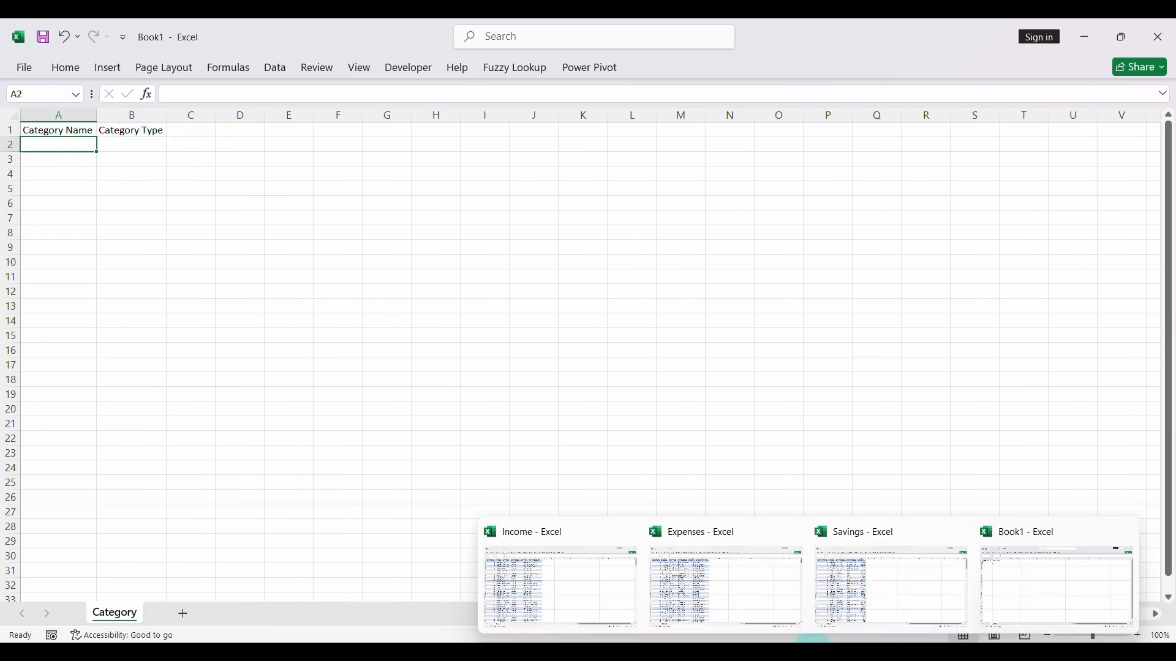
pyautogui.click(566, 590)
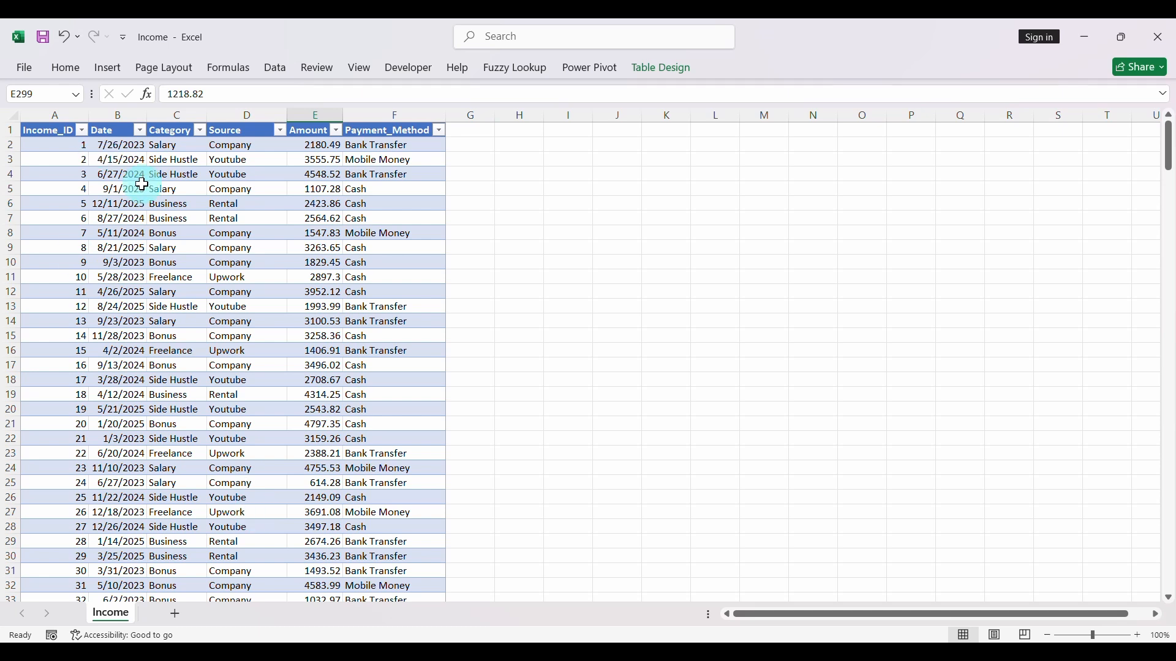
pyautogui.click(201, 130)
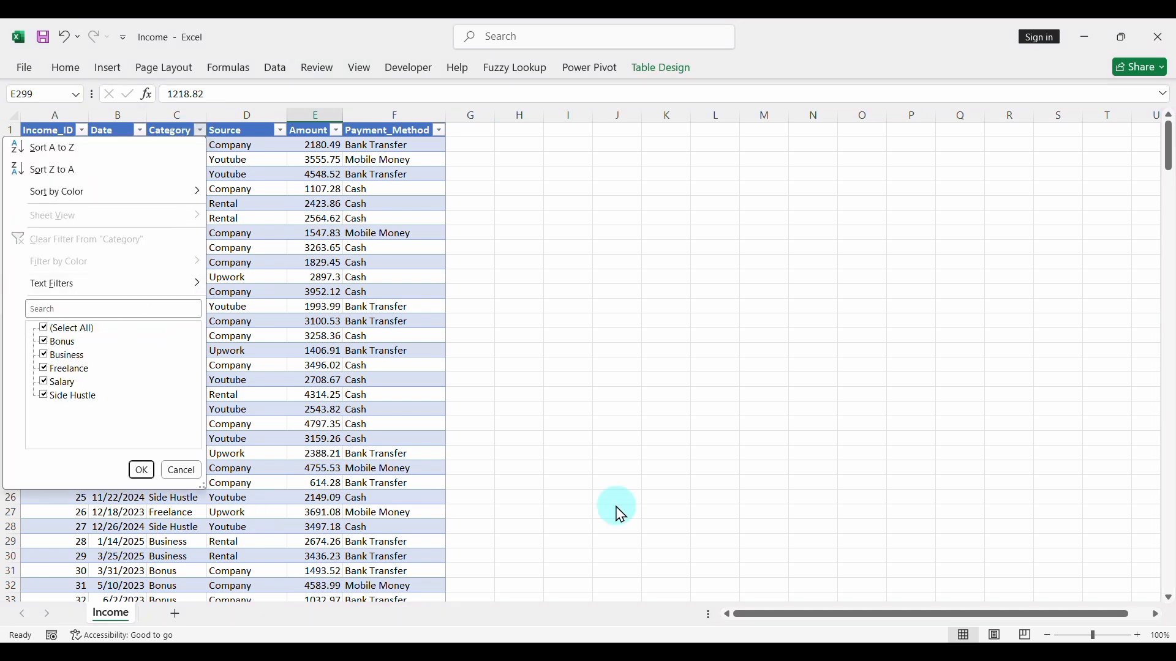
pyautogui.moveTo(814, 649)
pyautogui.click(1023, 575)
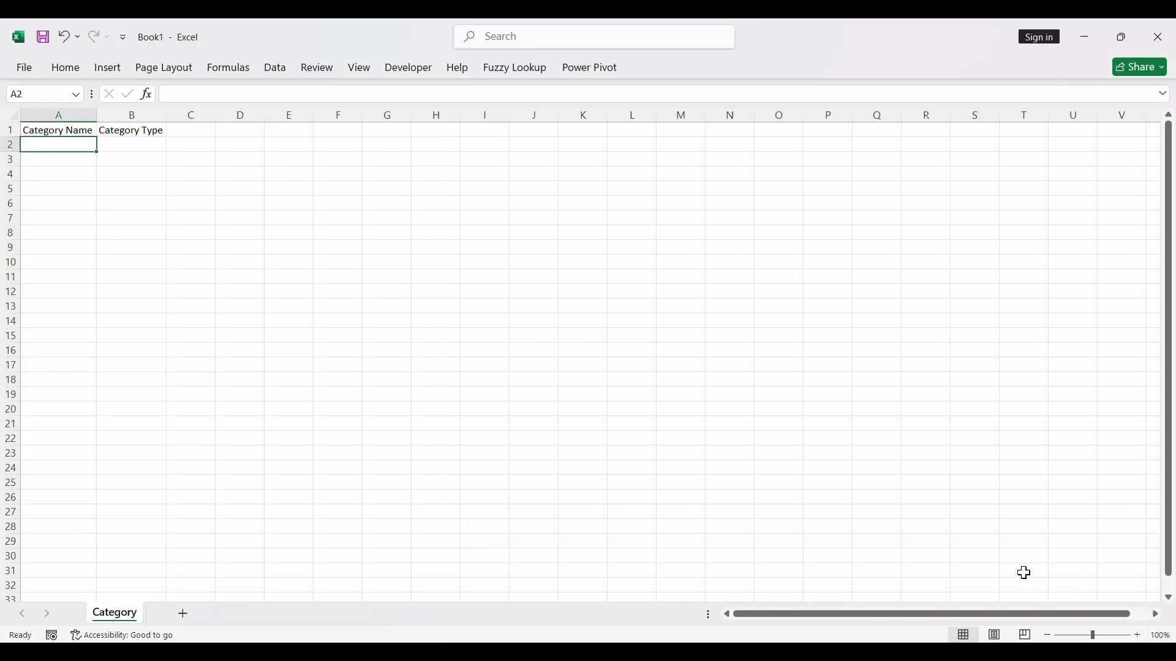
# - Enter the income categories Bonus, Business, Freelance, Salary and Side Hustle in cells A2 to A6 of the Category sheet
pyautogui.write('Bonus')
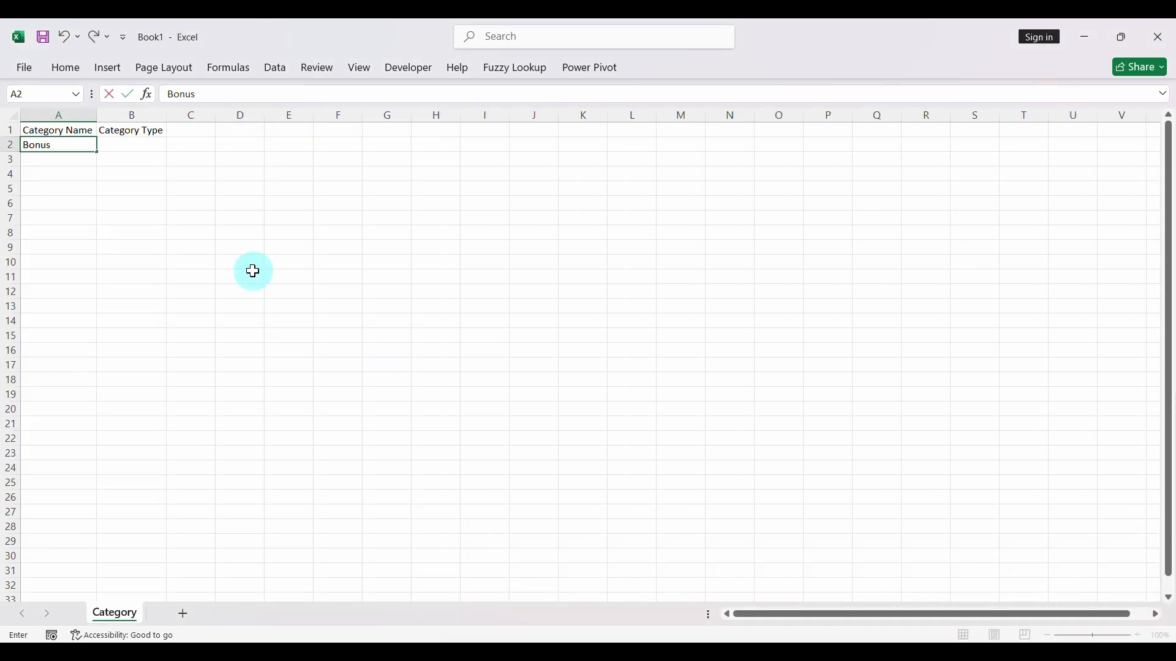
pyautogui.press('Return')
pyautogui.write('Business')
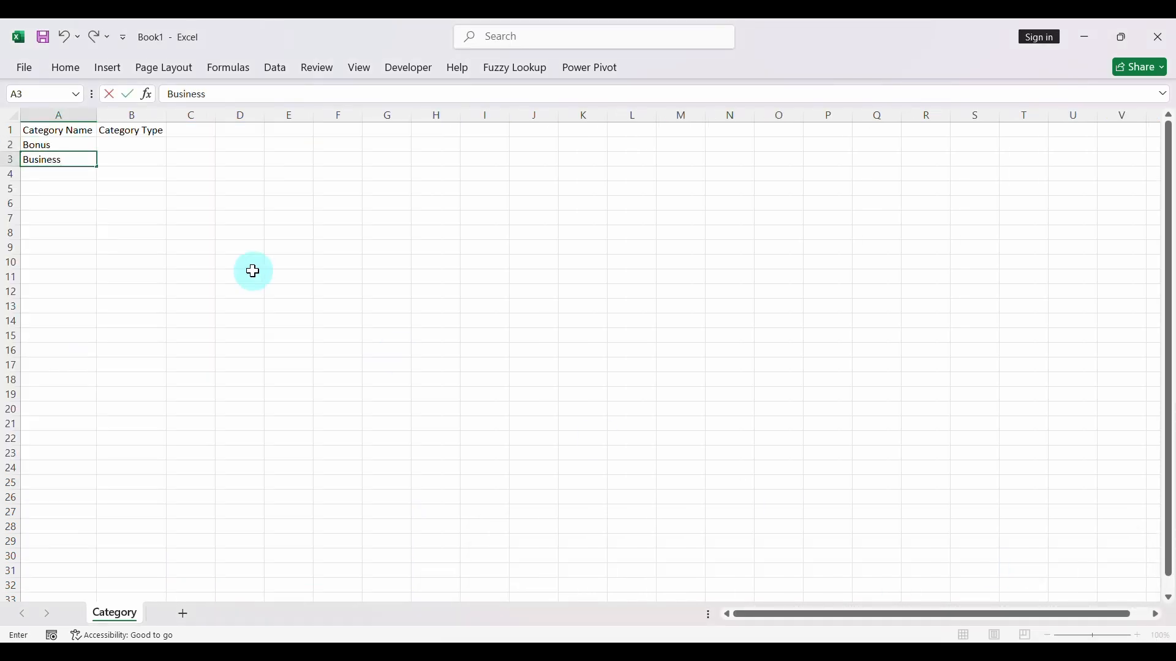
pyautogui.press('Return')
pyautogui.write('Free')
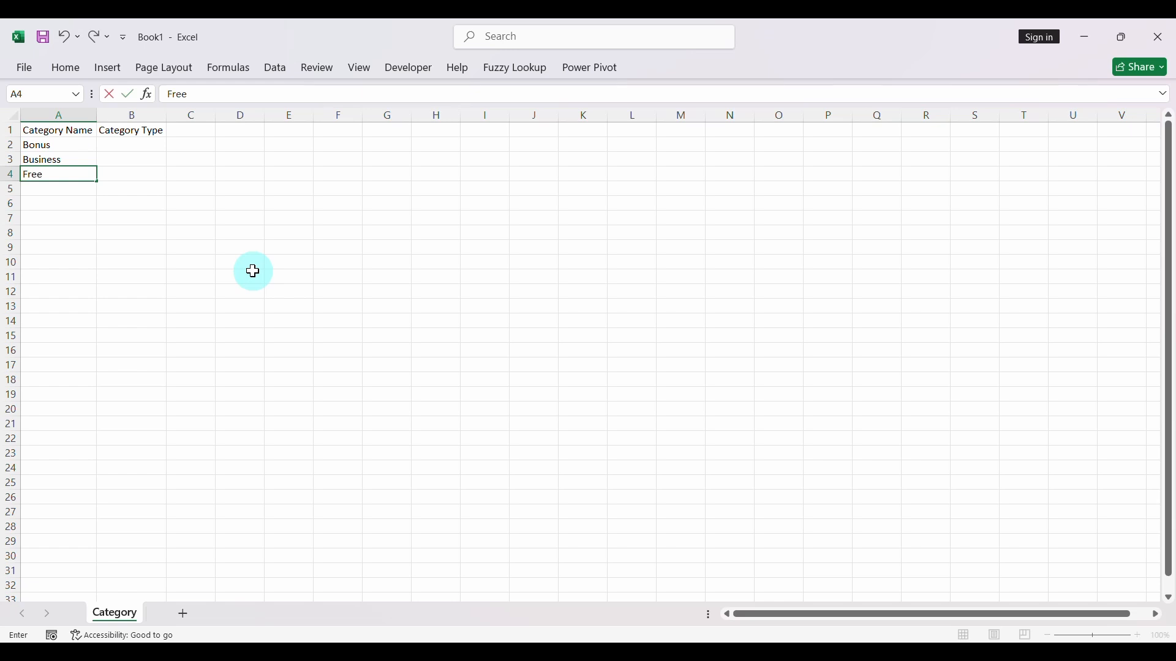
pyautogui.write('lance')
pyautogui.press('Return')
pyautogui.write('Salary')
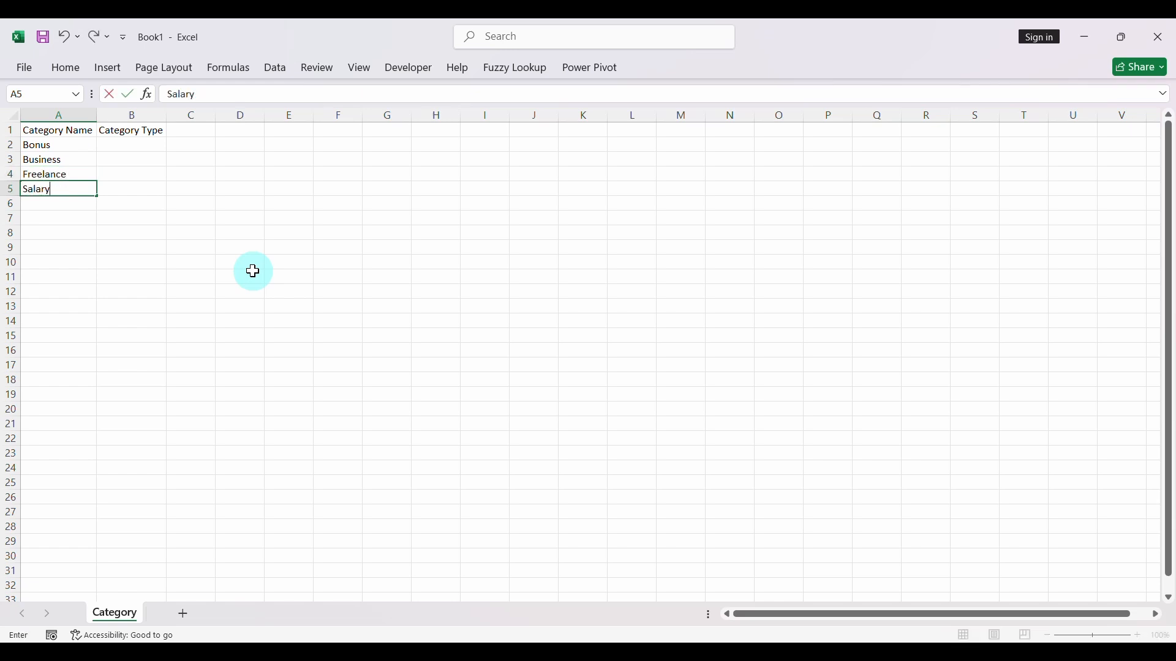
pyautogui.press('Return')
pyautogui.write('Side Hustle')
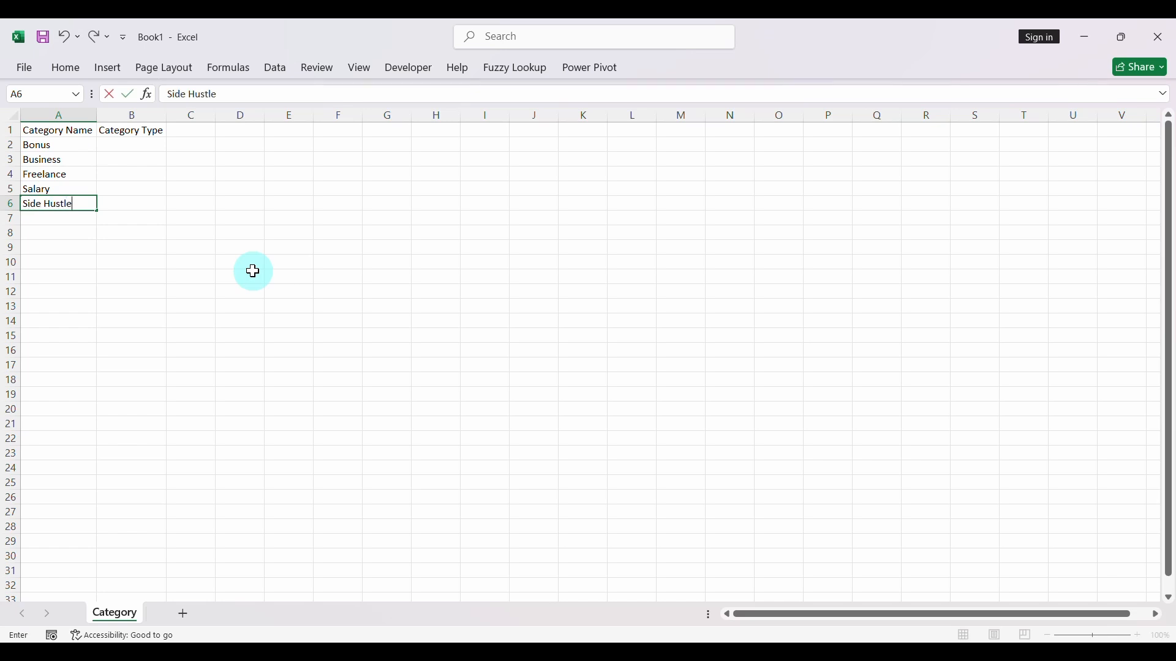
pyautogui.press('Return')
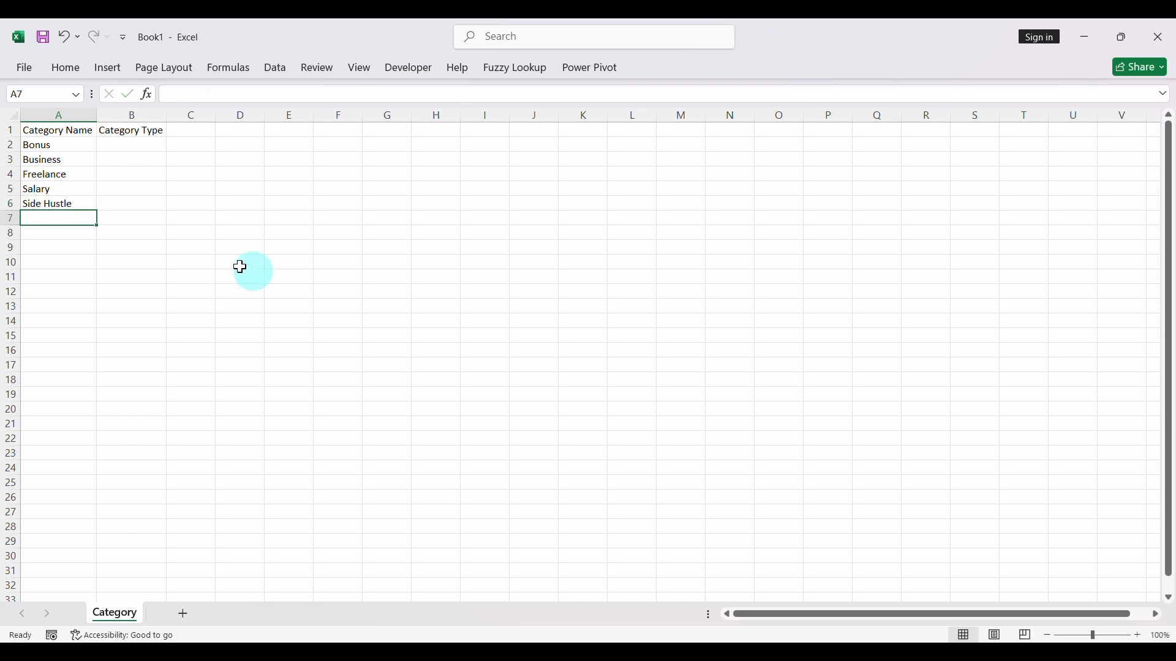
# - Recheck the Category filter values in the Income workbook, glance at the Expenses workbook, and return to the Category sheet
pyautogui.moveTo(811, 646)
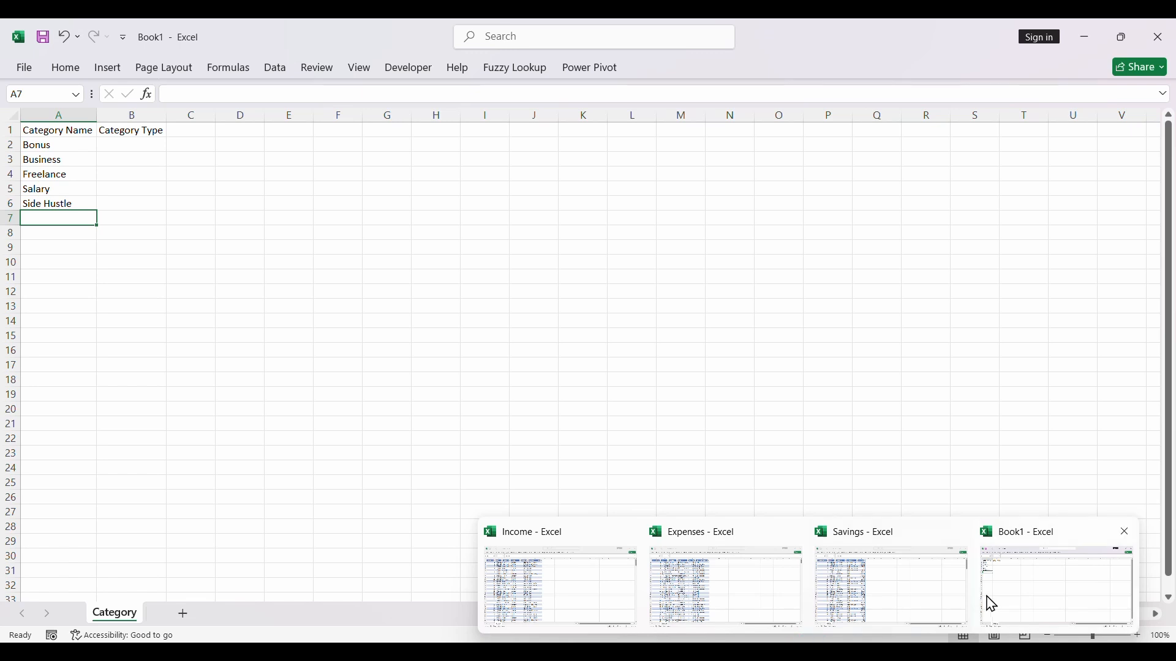
pyautogui.click(509, 565)
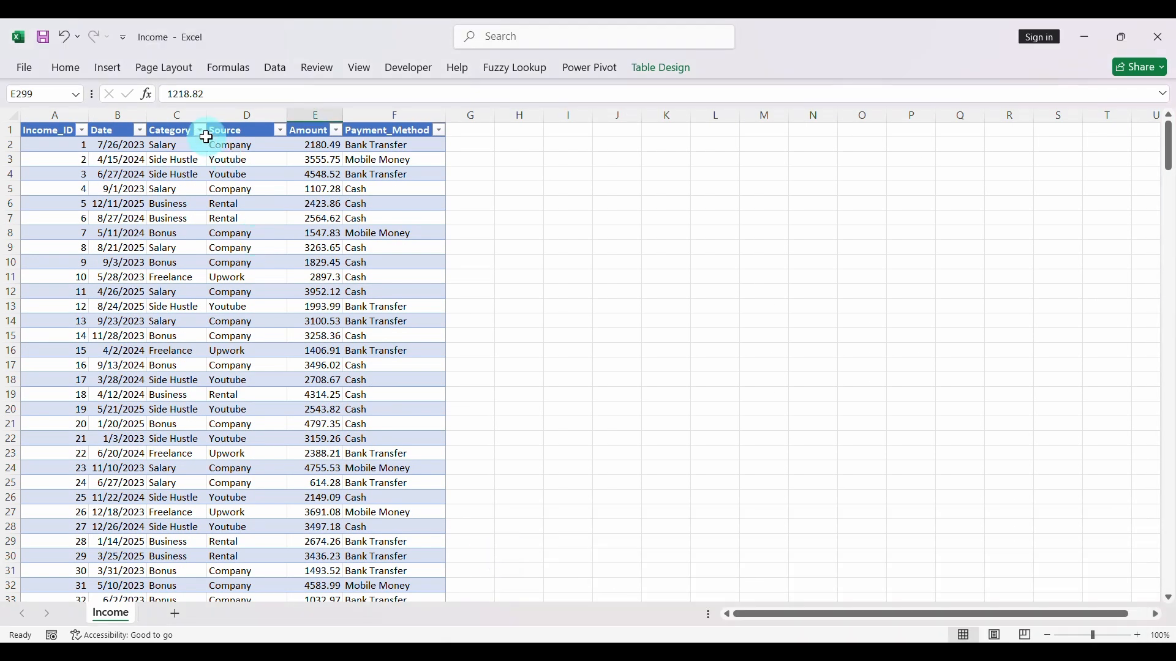
pyautogui.click(199, 131)
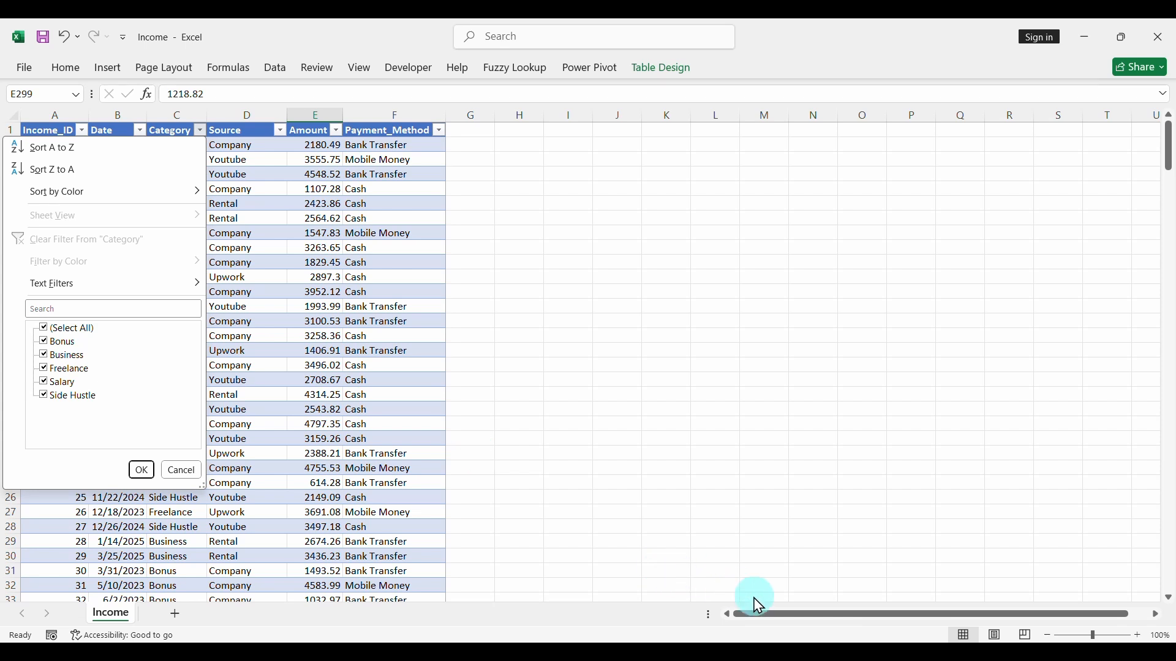
pyautogui.moveTo(807, 643)
pyautogui.click(708, 578)
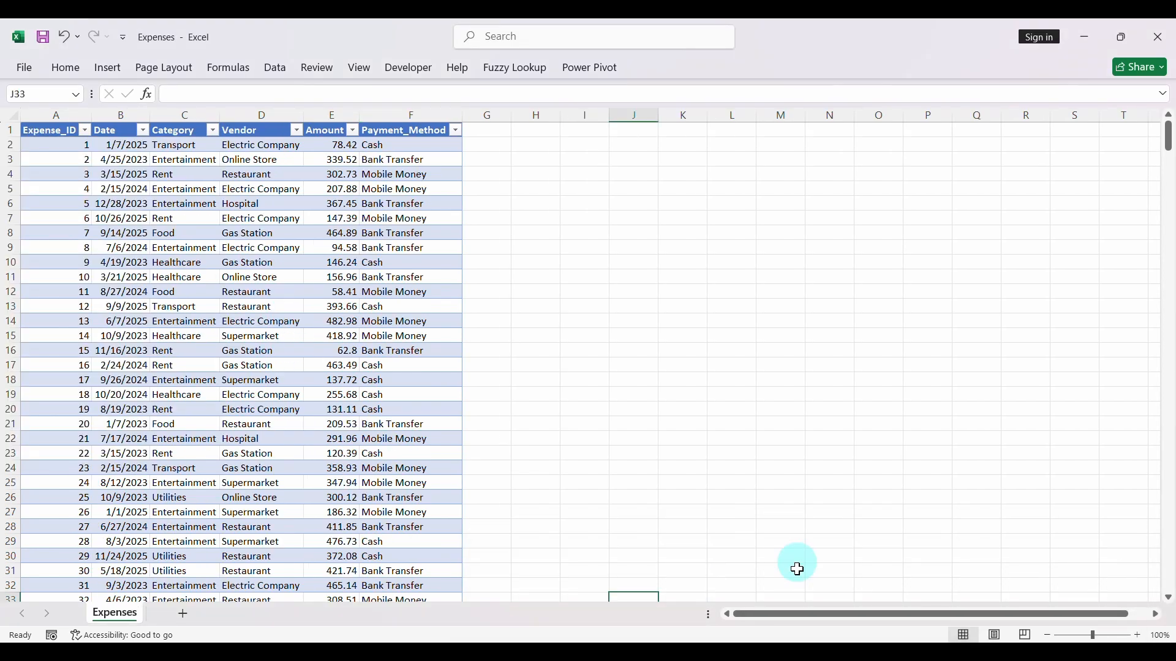
pyautogui.moveTo(814, 641)
pyautogui.click(1033, 603)
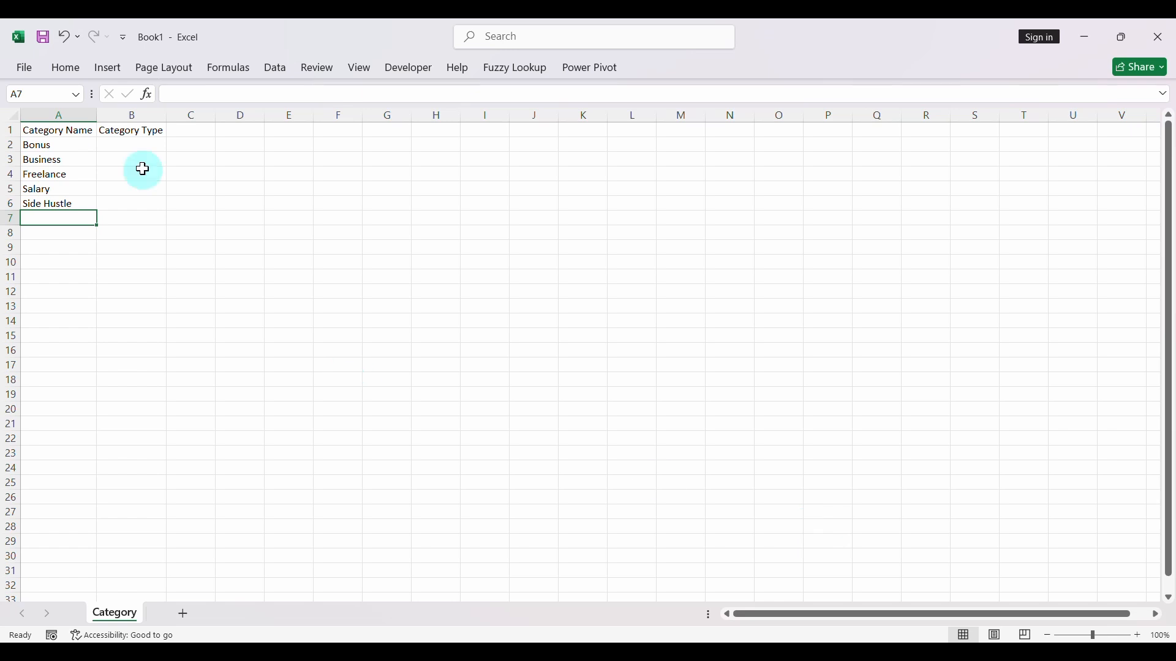
# - Enter Income as the category type in B2 and fill it down to B6
pyautogui.click(120, 147)
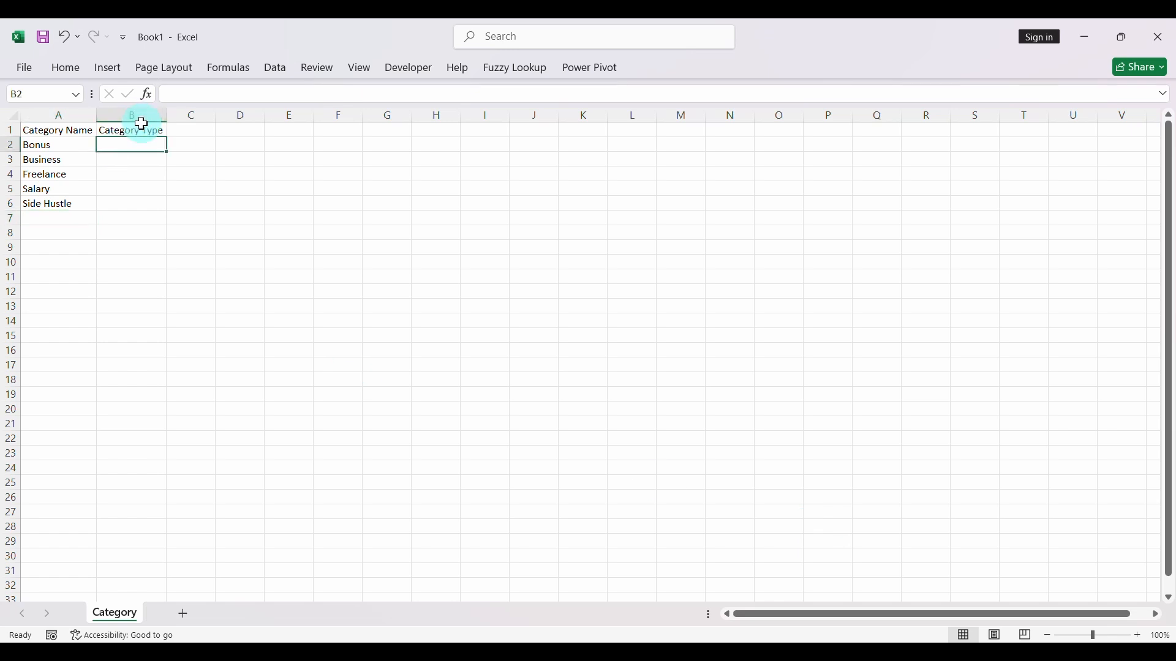
pyautogui.write('Income')
pyautogui.click(142, 124)
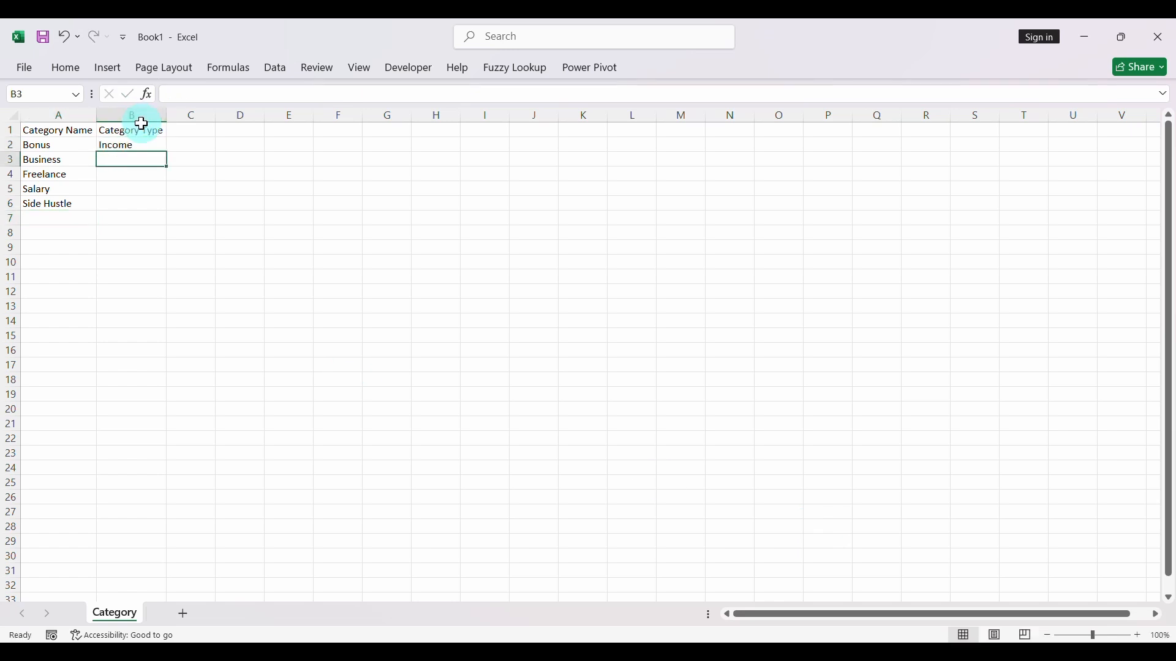
pyautogui.click(144, 143)
pyautogui.doubleClick(166, 151)
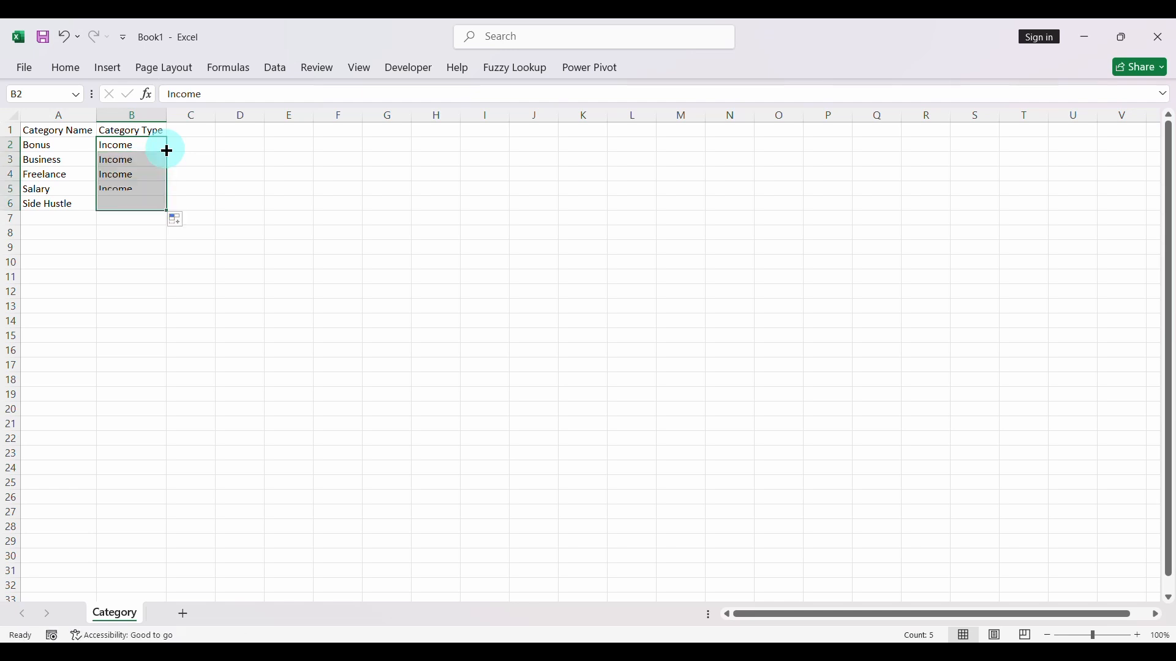
pyautogui.click(133, 221)
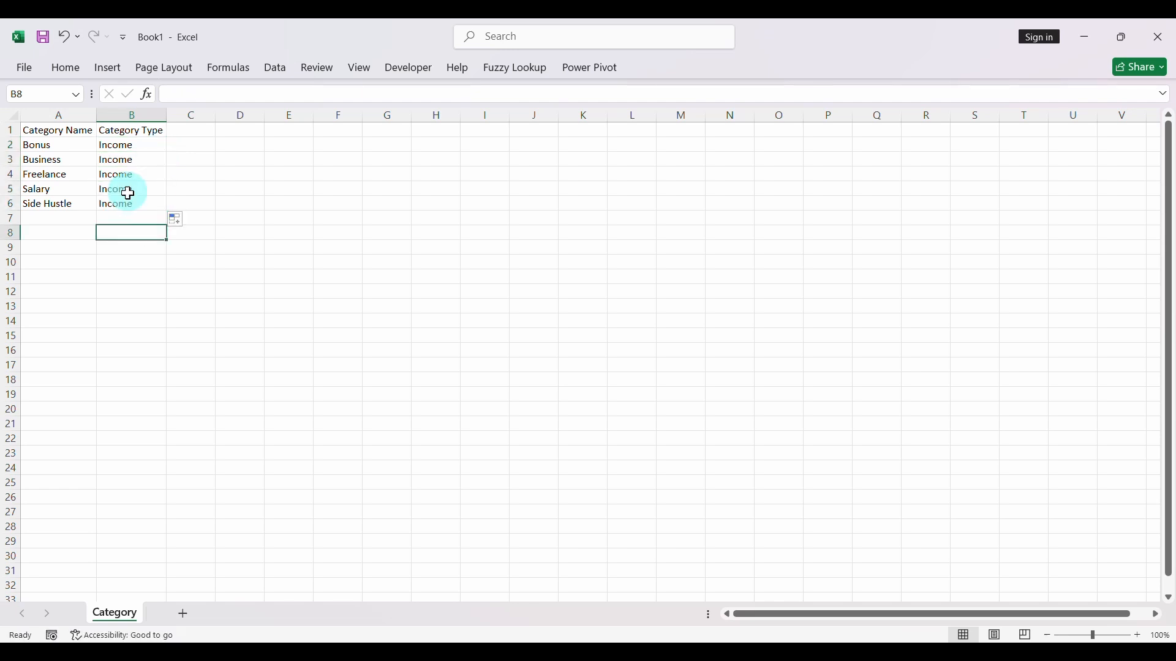
# - Select cell A7, check the Category filter values in the Expenses workbook, and return to the Category sheet
pyautogui.click(58, 218)
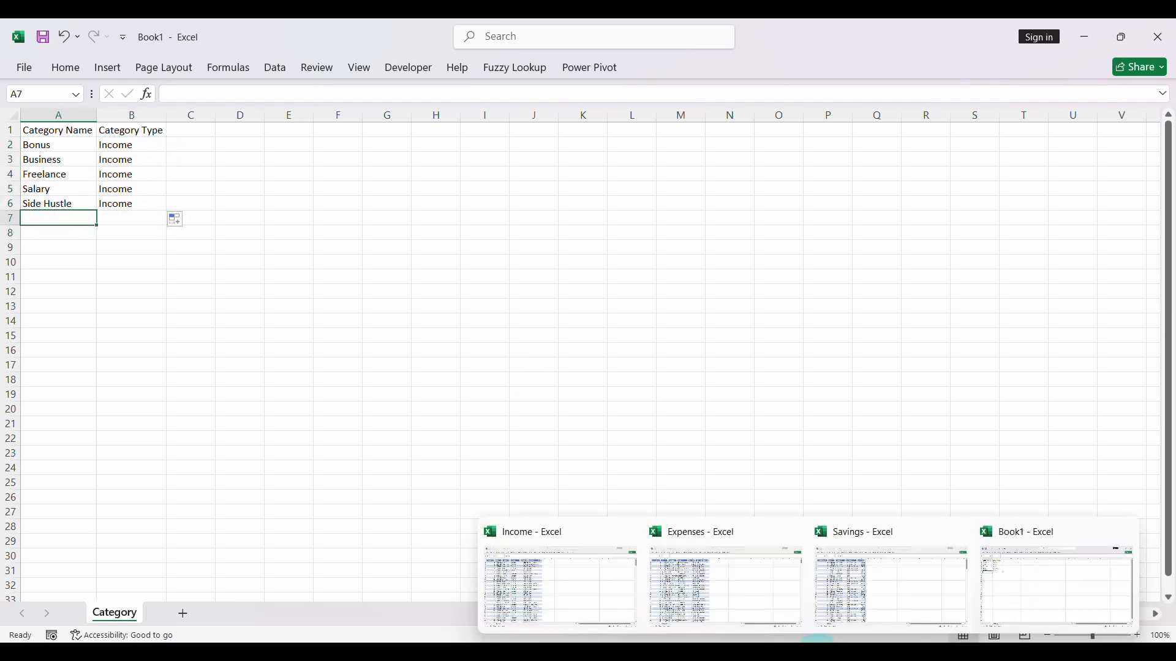
pyautogui.click(711, 598)
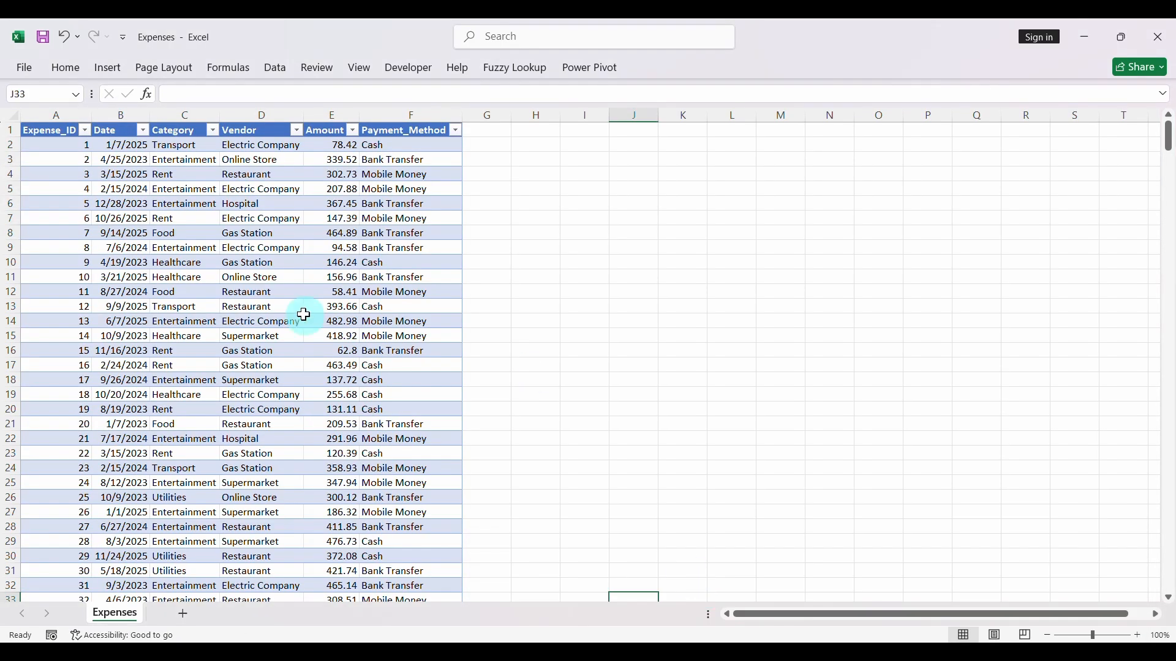
pyautogui.click(213, 131)
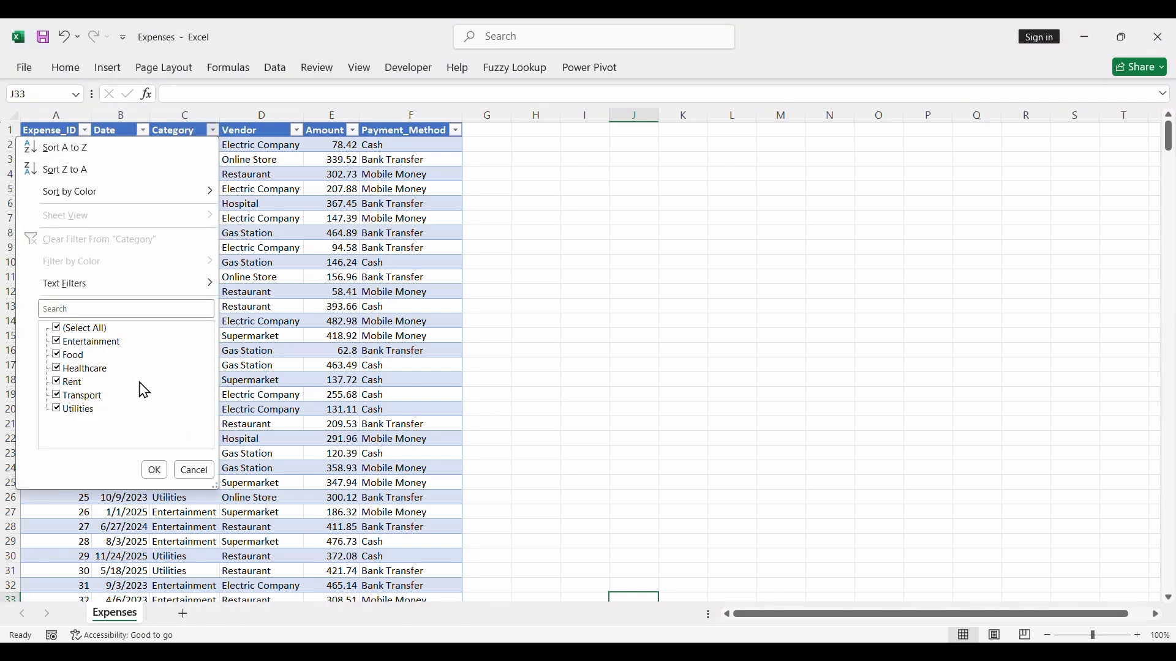
pyautogui.moveTo(840, 650)
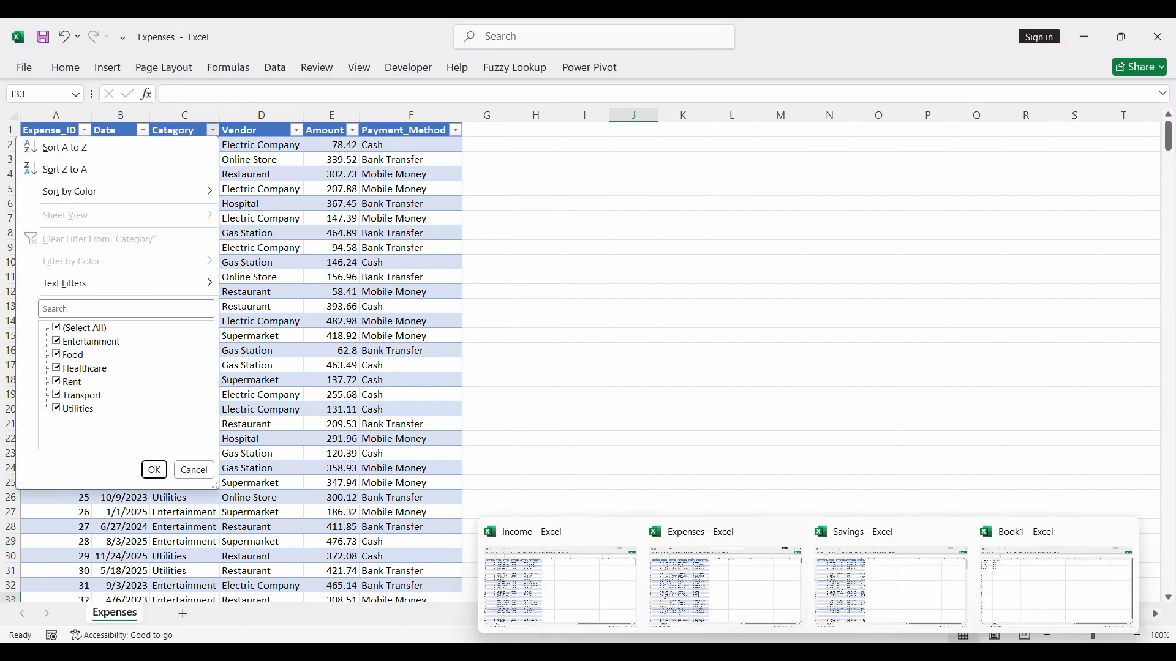
pyautogui.click(1002, 585)
# - Enter the expense categories Entertainment, Food and Healthcare in cells A7 to A9
pyautogui.write('Entertainment')
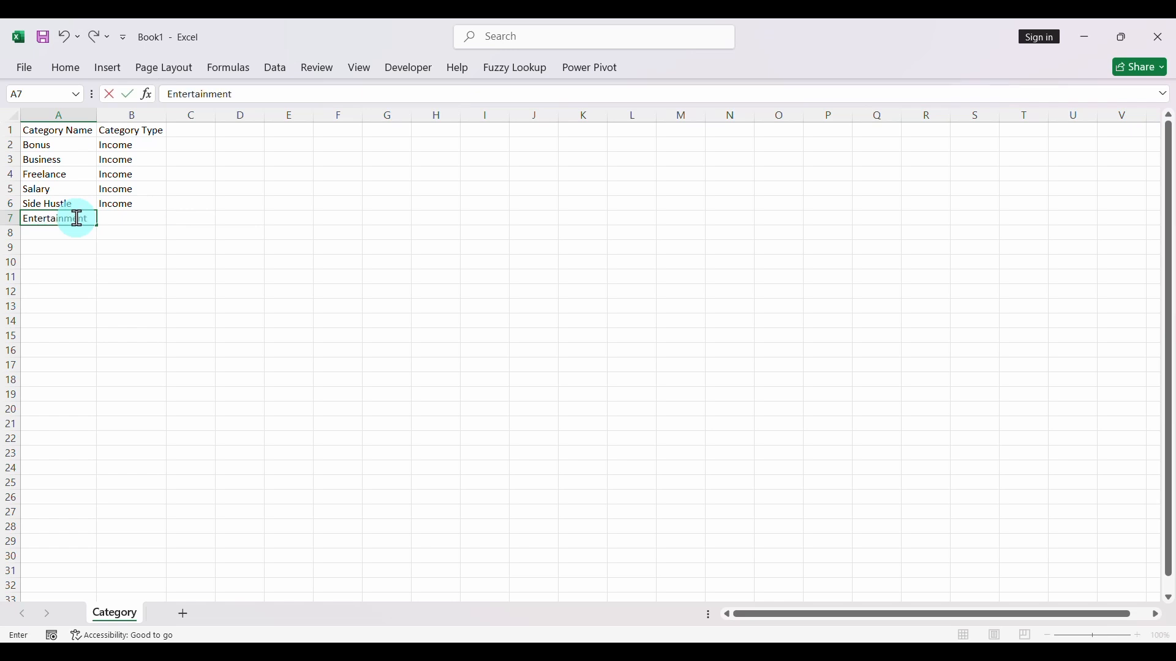
pyautogui.press('Return')
pyautogui.write('Fo')
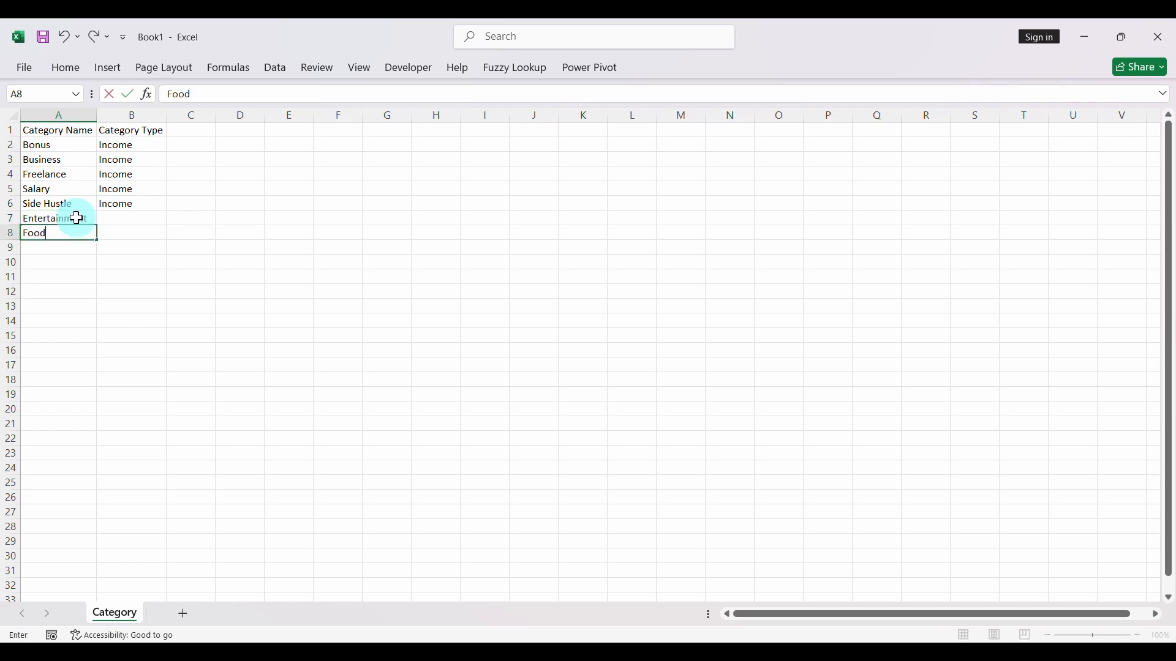
pyautogui.write('od')
pyautogui.press('Return')
pyautogui.write('Healthcare')
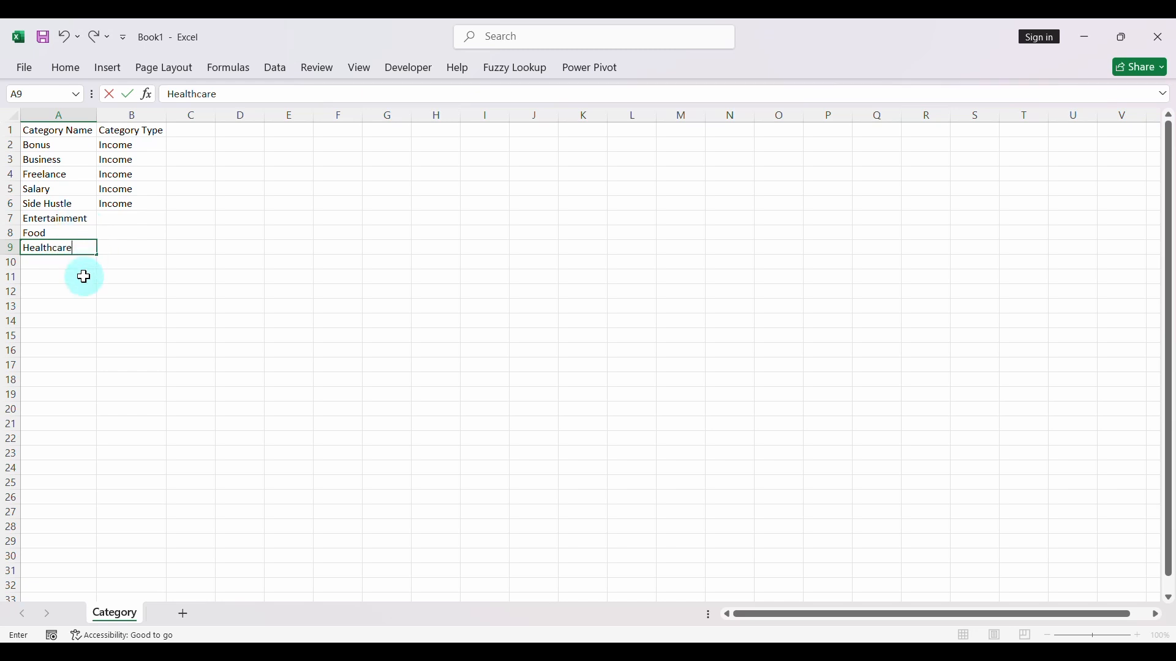
pyautogui.press('Return')
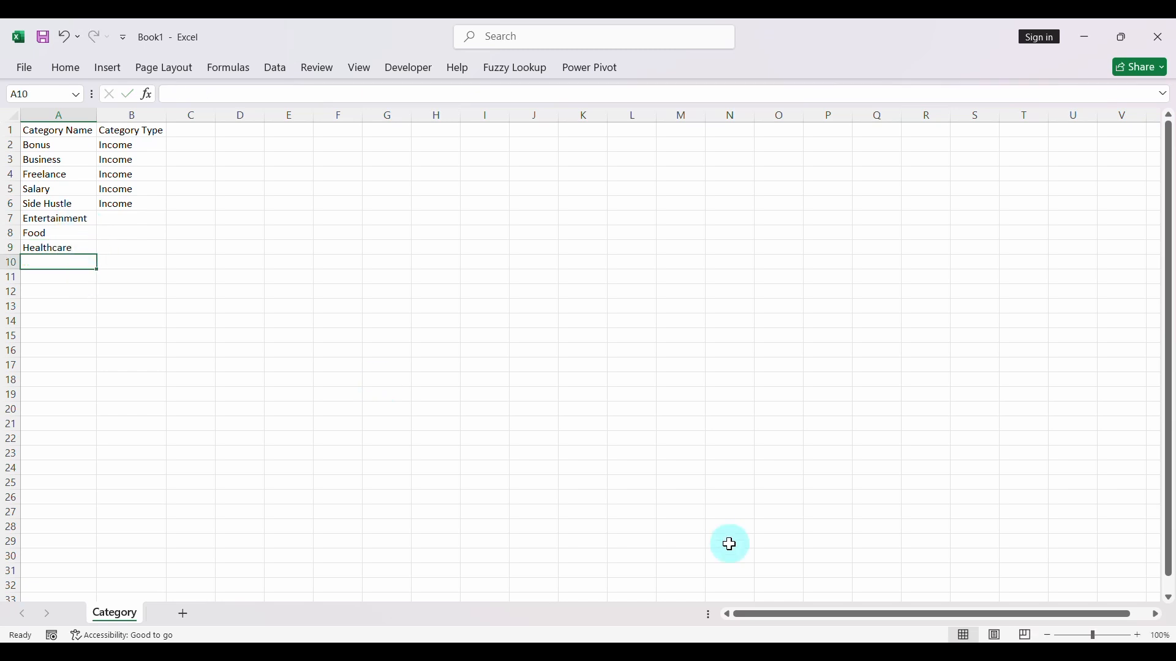
# - Look up the remaining Category filter values in the Expenses workbook and return to the Category sheet
pyautogui.moveTo(727, 588)
pyautogui.click(689, 581)
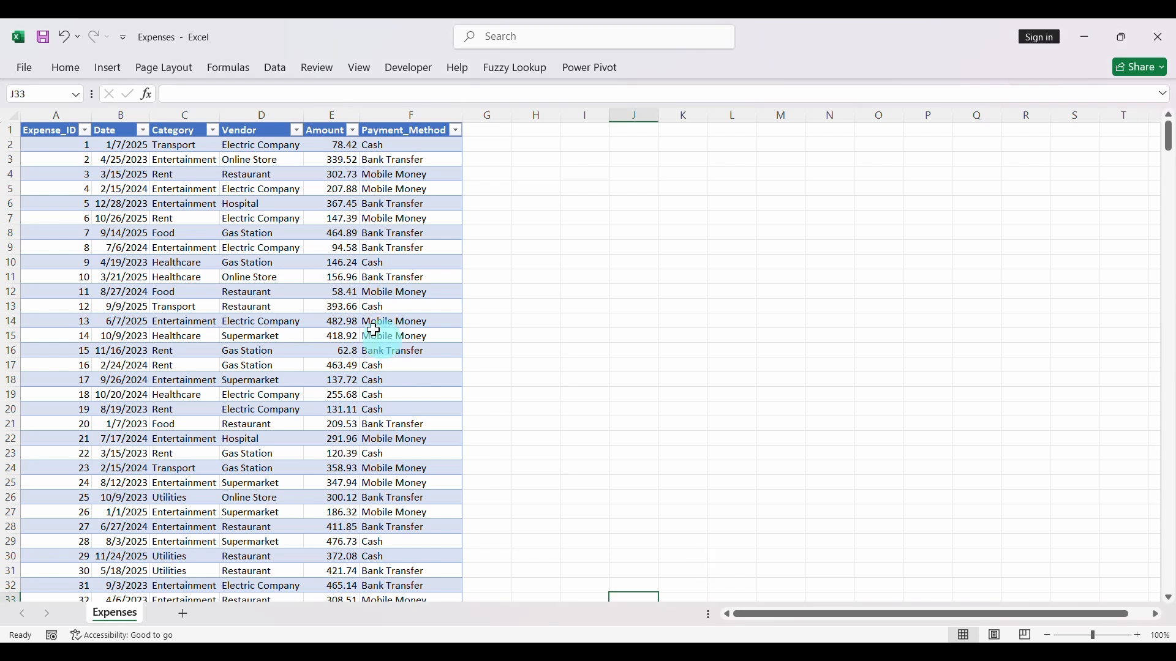
pyautogui.click(212, 131)
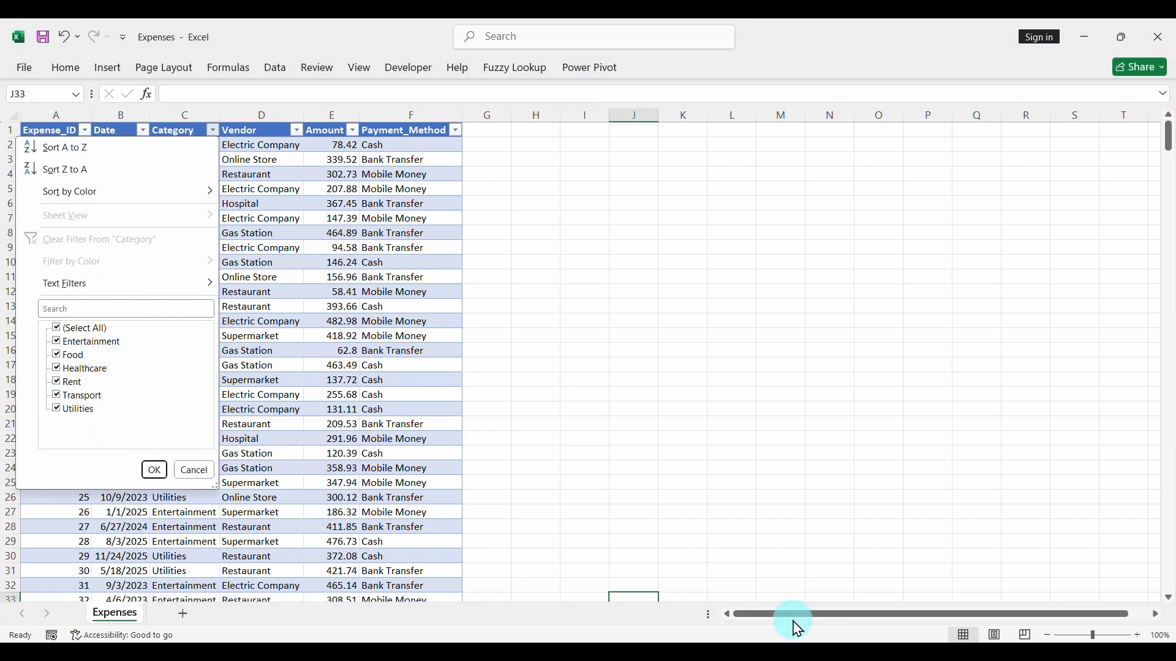
pyautogui.moveTo(814, 646)
pyautogui.click(997, 592)
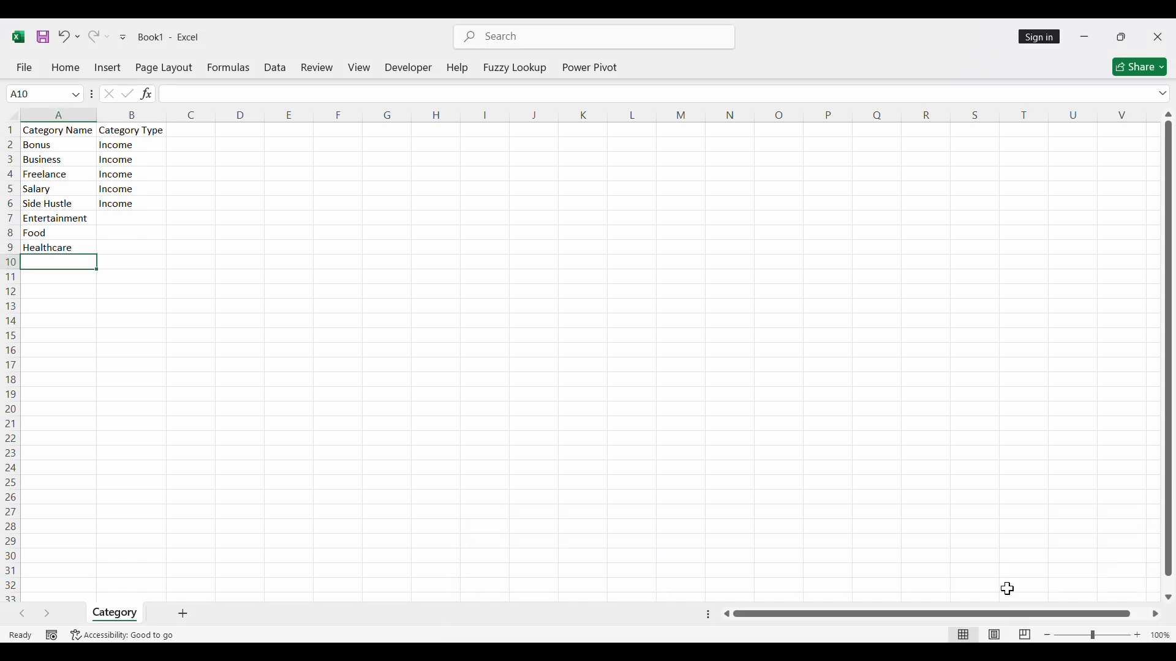
# - Enter the expense categories Rent, Transport and Utilities in cells A10 to A12
pyautogui.write('Rent')
pyautogui.press('Return')
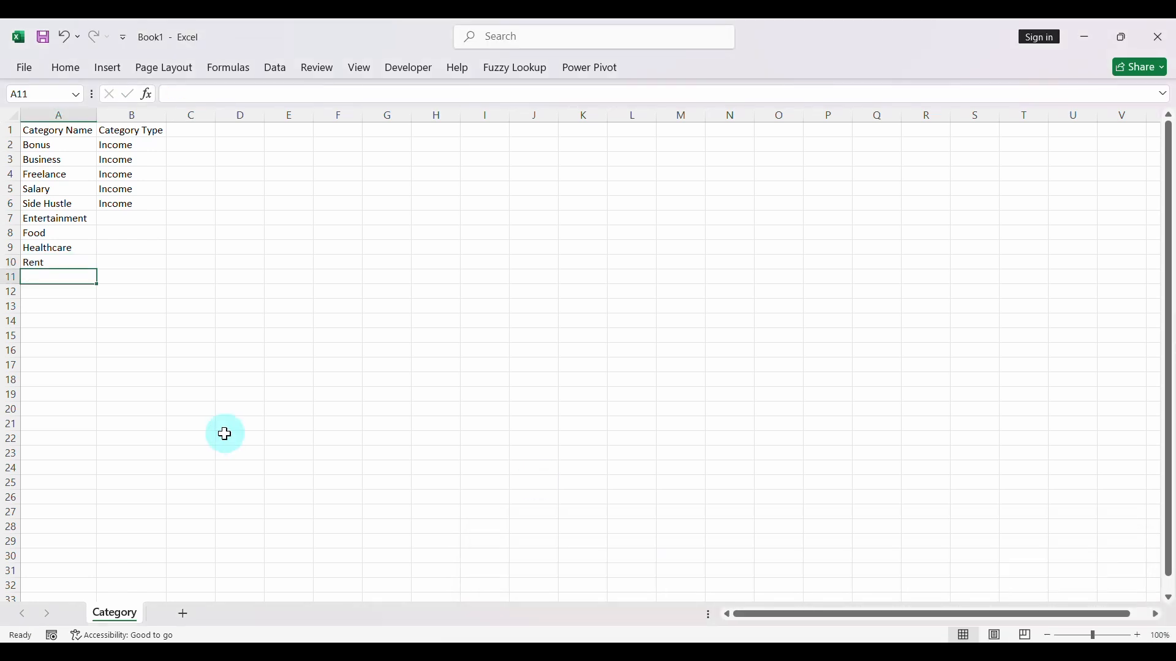
pyautogui.write('Transport')
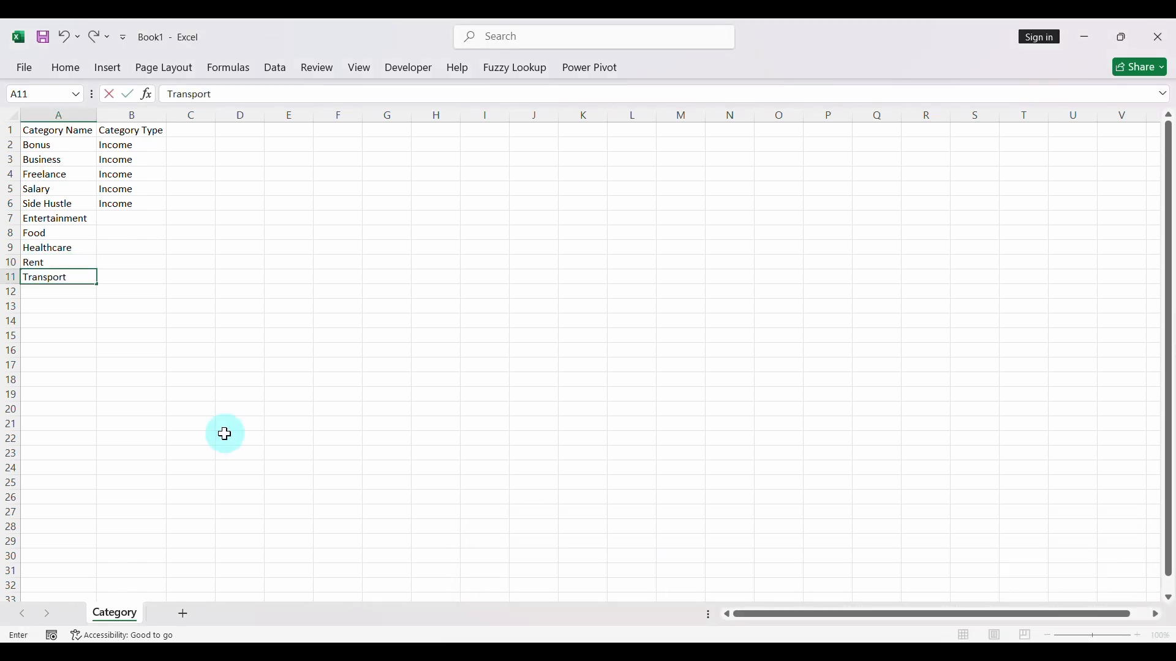
pyautogui.press('Return')
pyautogui.write('Utilities')
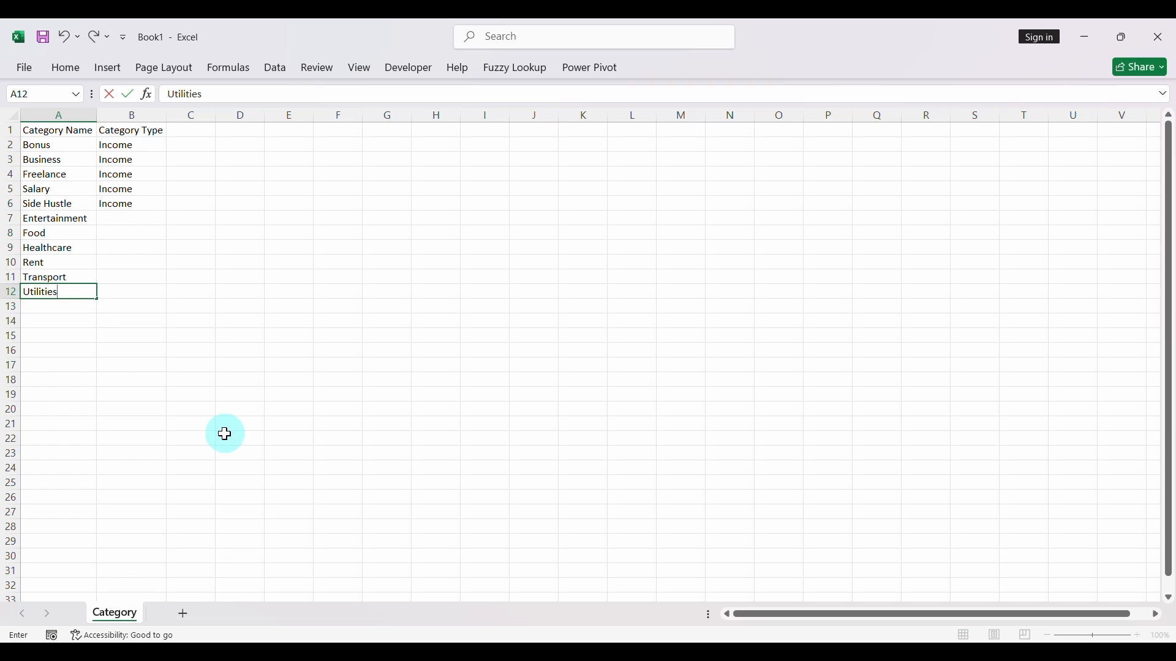
pyautogui.press('Return')
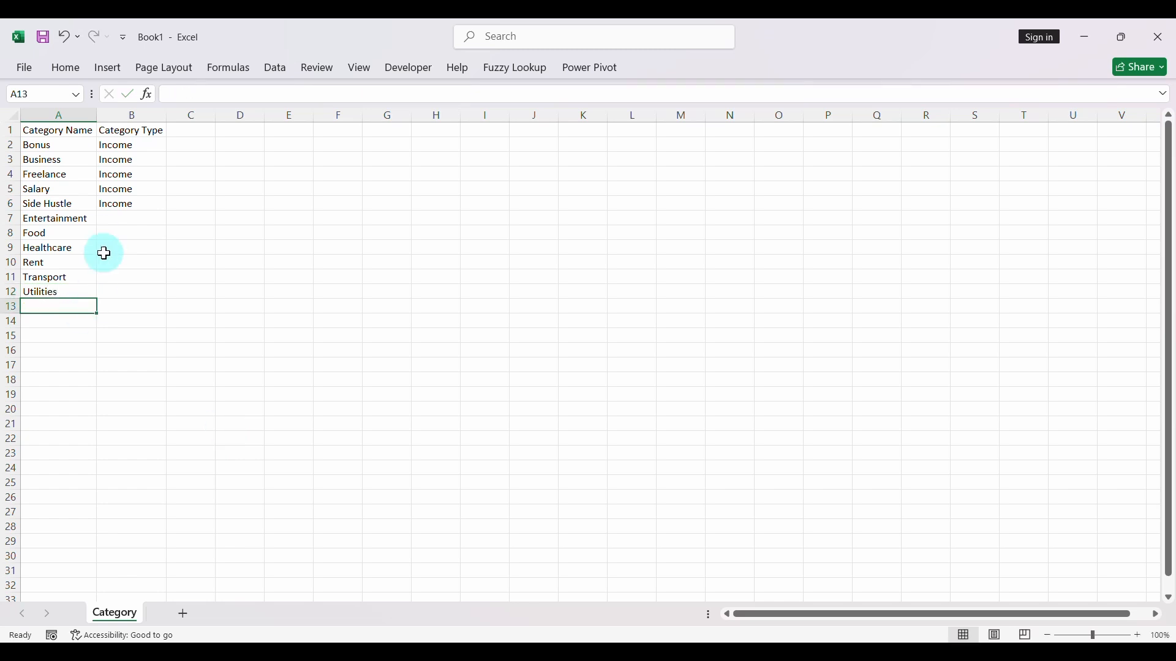
# - Enter Expenses as the category type in B7 and fill it down to B12
pyautogui.click(120, 219)
pyautogui.write('Expenses')
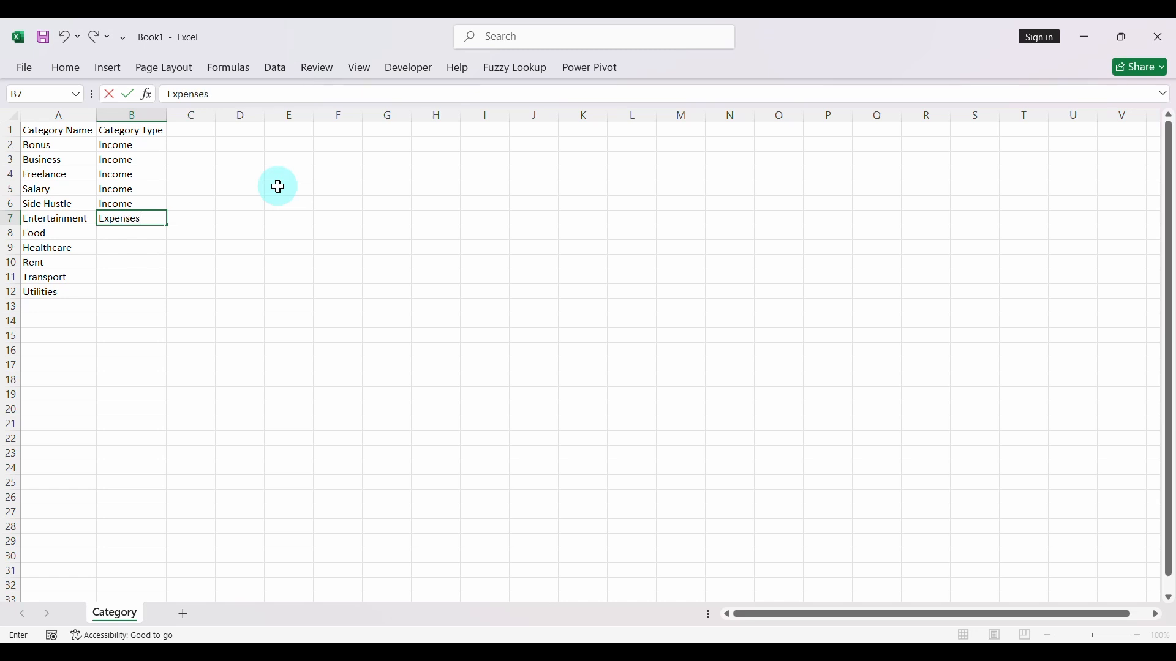
pyautogui.press('Return')
pyautogui.click(122, 219)
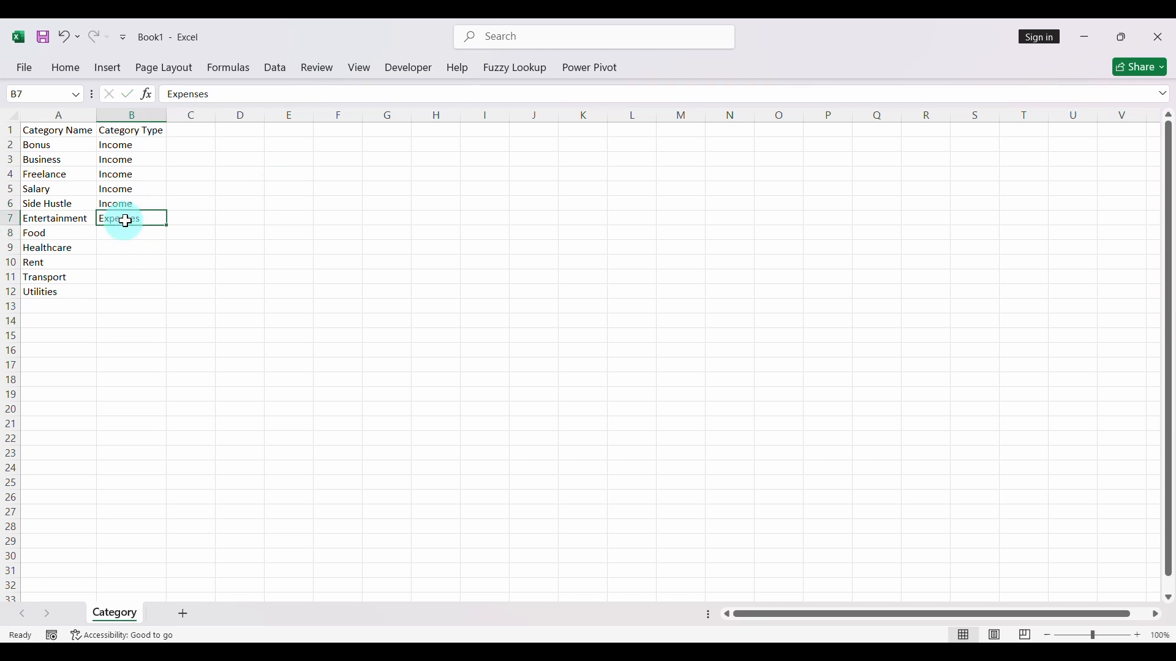
pyautogui.doubleClick(164, 227)
pyautogui.click(144, 277)
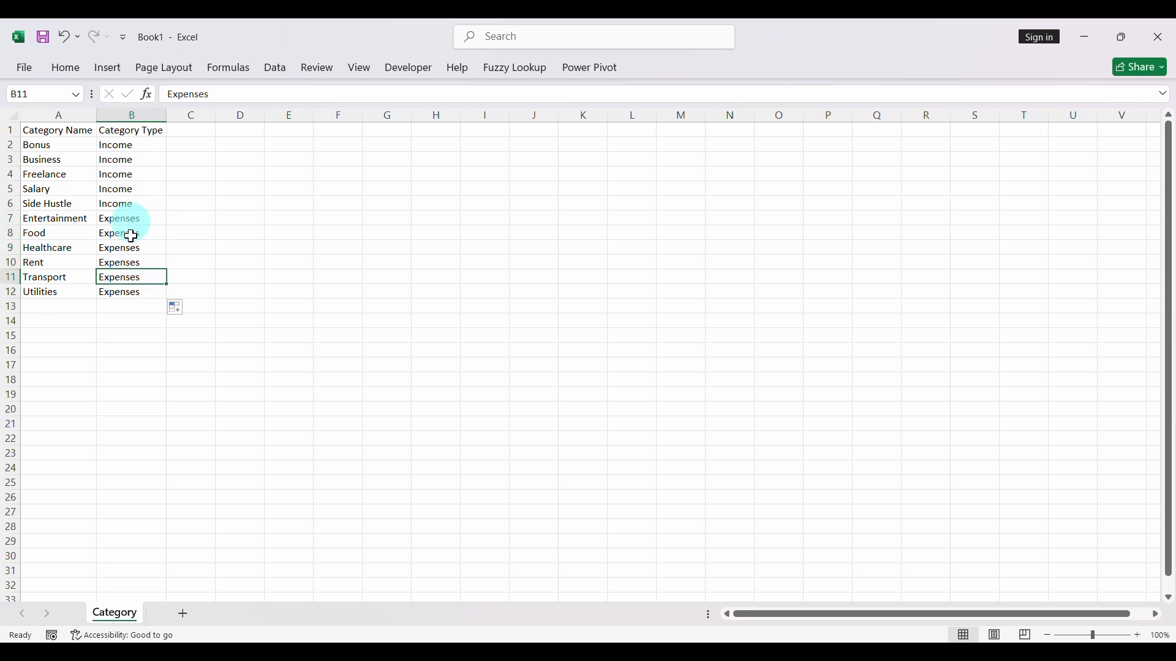
# - Look up the Category filter values in the Savings workbook and return to the Category sheet
pyautogui.click(46, 307)
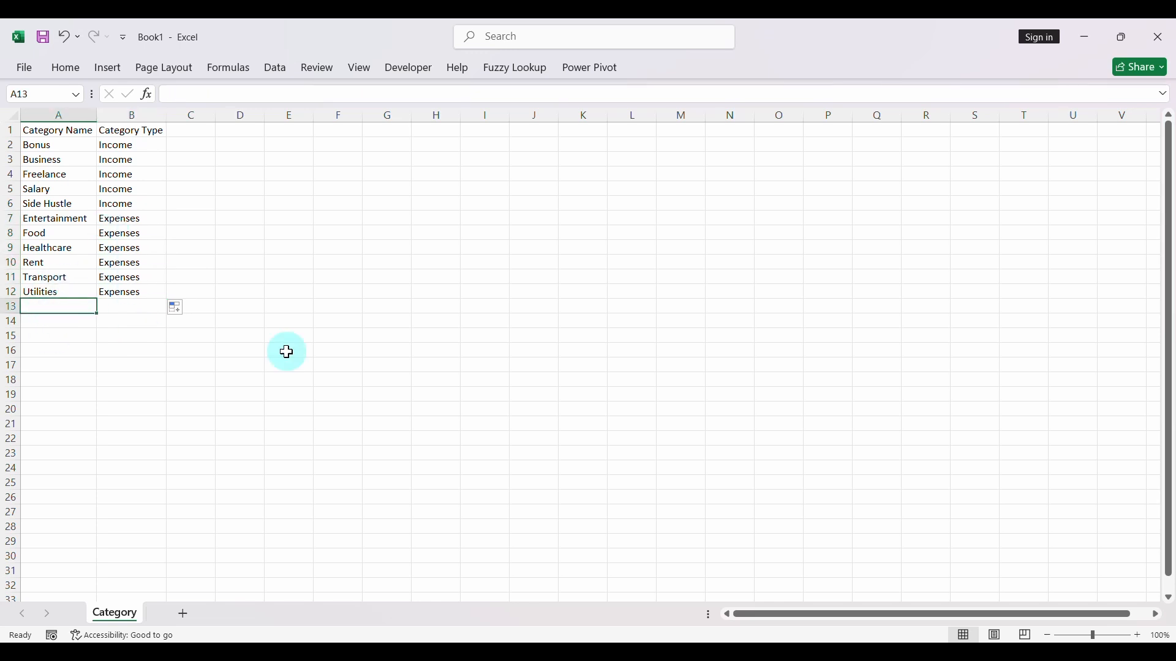
pyautogui.moveTo(811, 640)
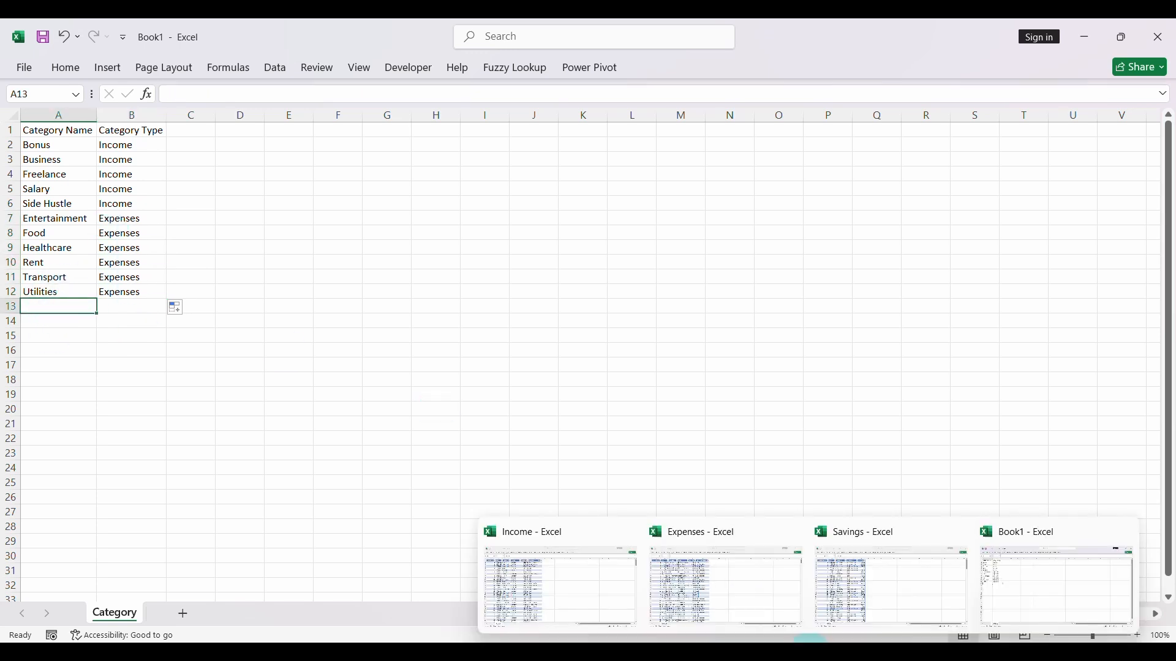
pyautogui.click(845, 593)
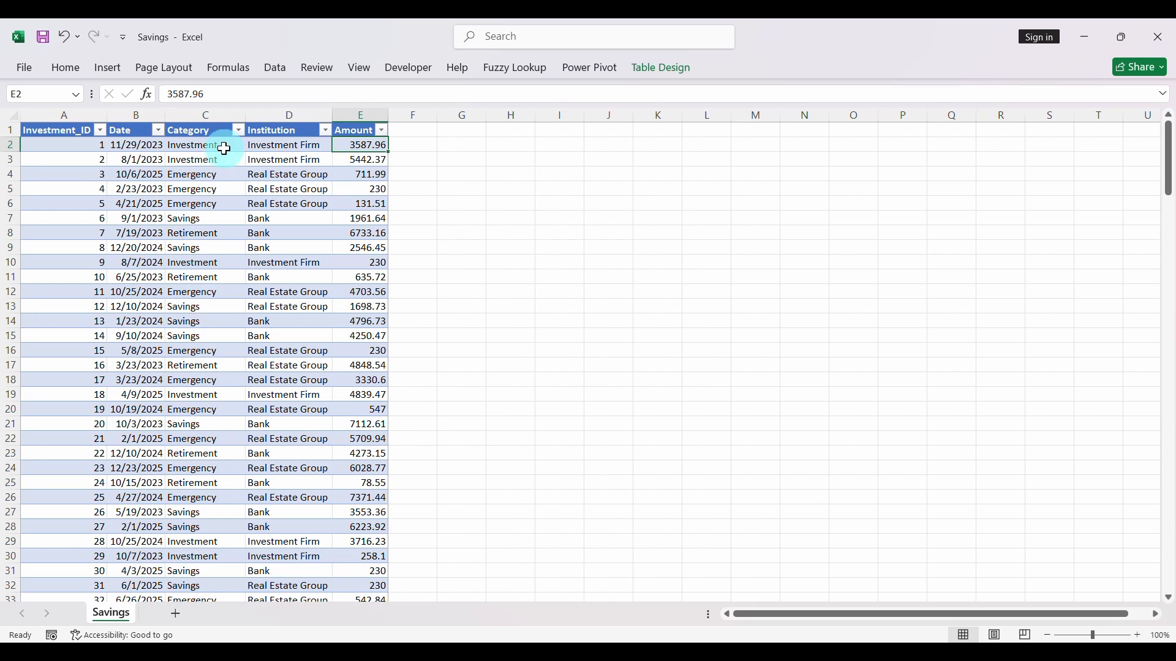
pyautogui.click(234, 129)
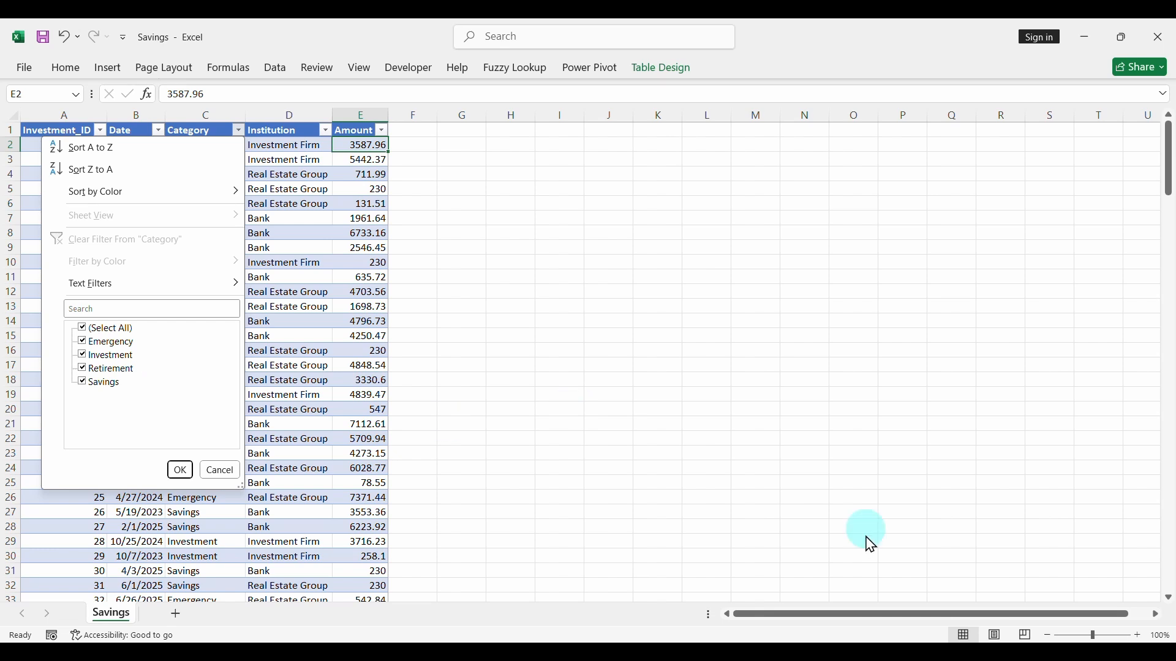
pyautogui.moveTo(821, 640)
pyautogui.click(1024, 584)
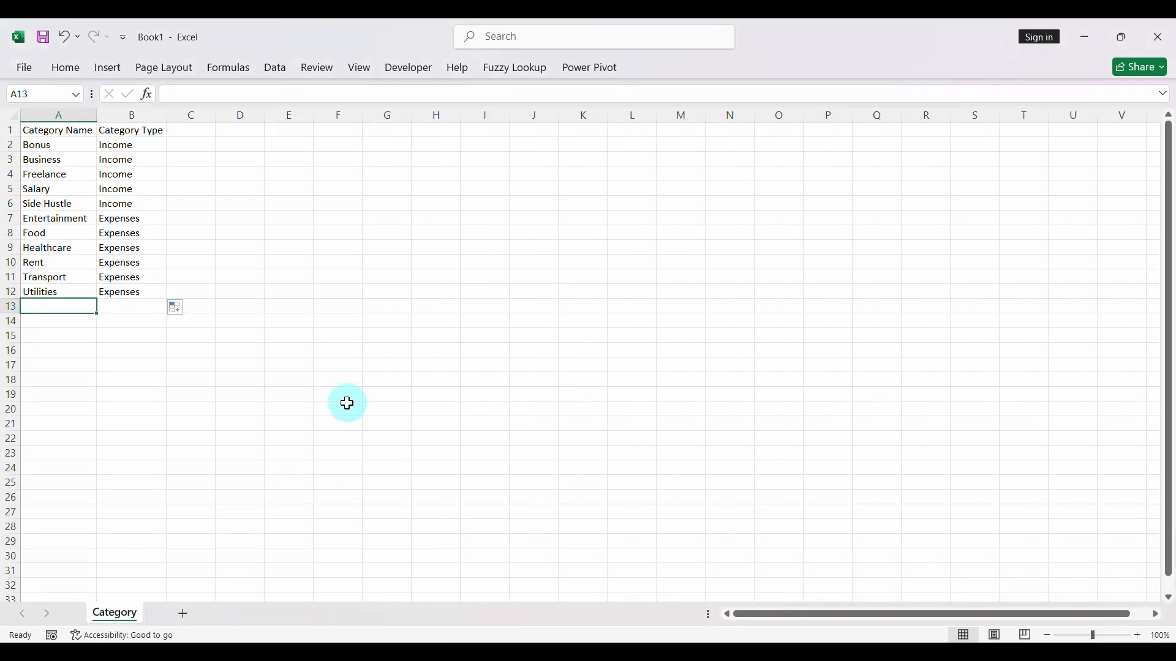
# - Enter the savings categories Emergency, Investment, Retirement and Savings in cells A13 to A16
pyautogui.write('Emergency')
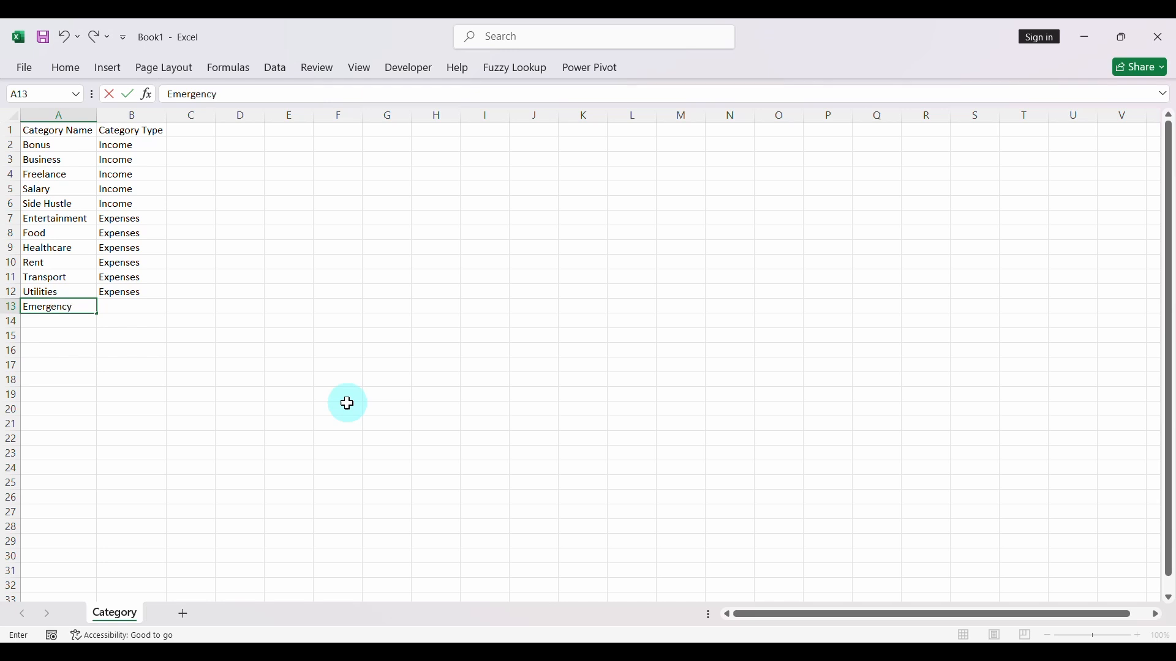
pyautogui.press('Return')
pyautogui.write('Investment')
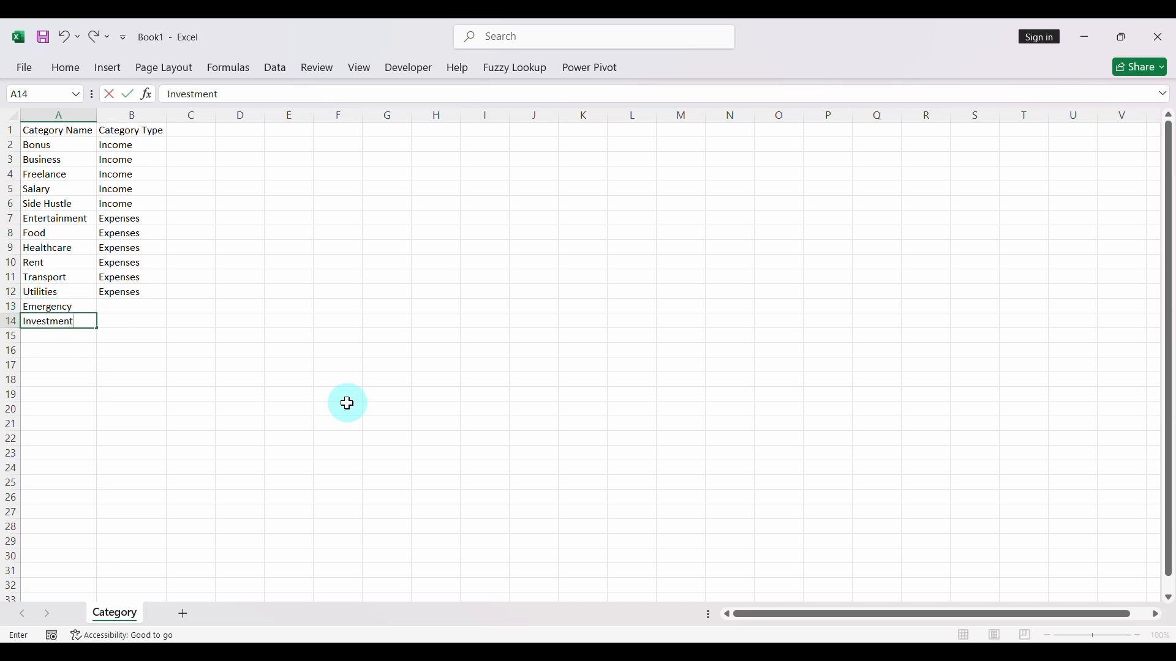
pyautogui.press('Return')
pyautogui.write('Reti')
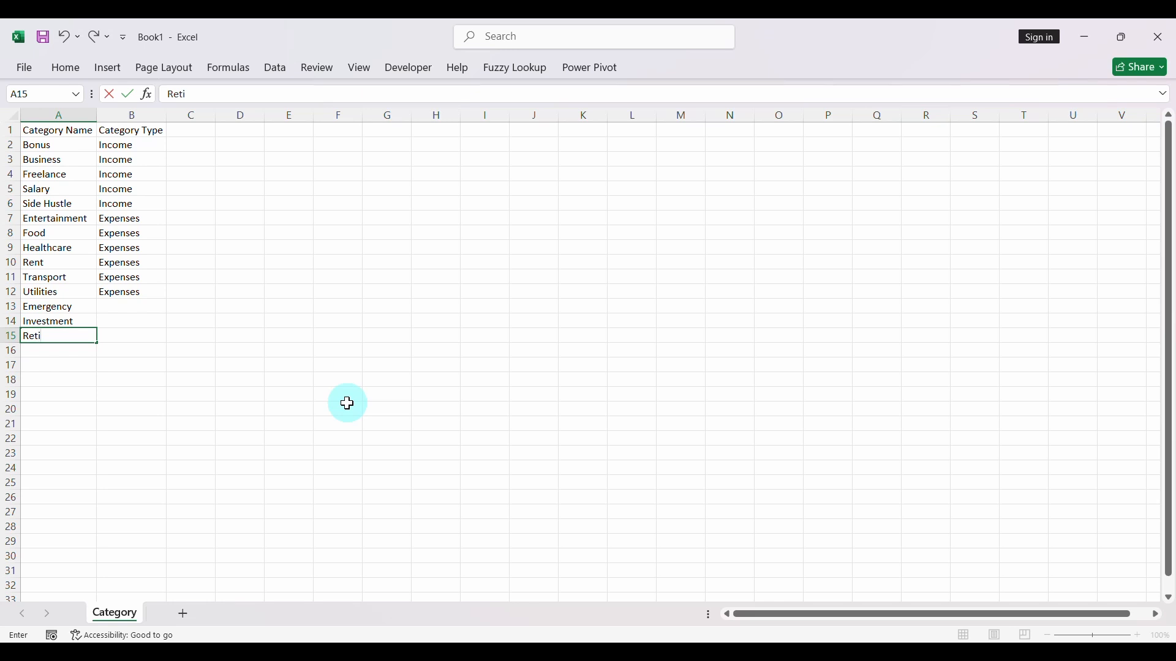
pyautogui.write('rement')
pyautogui.press('Return')
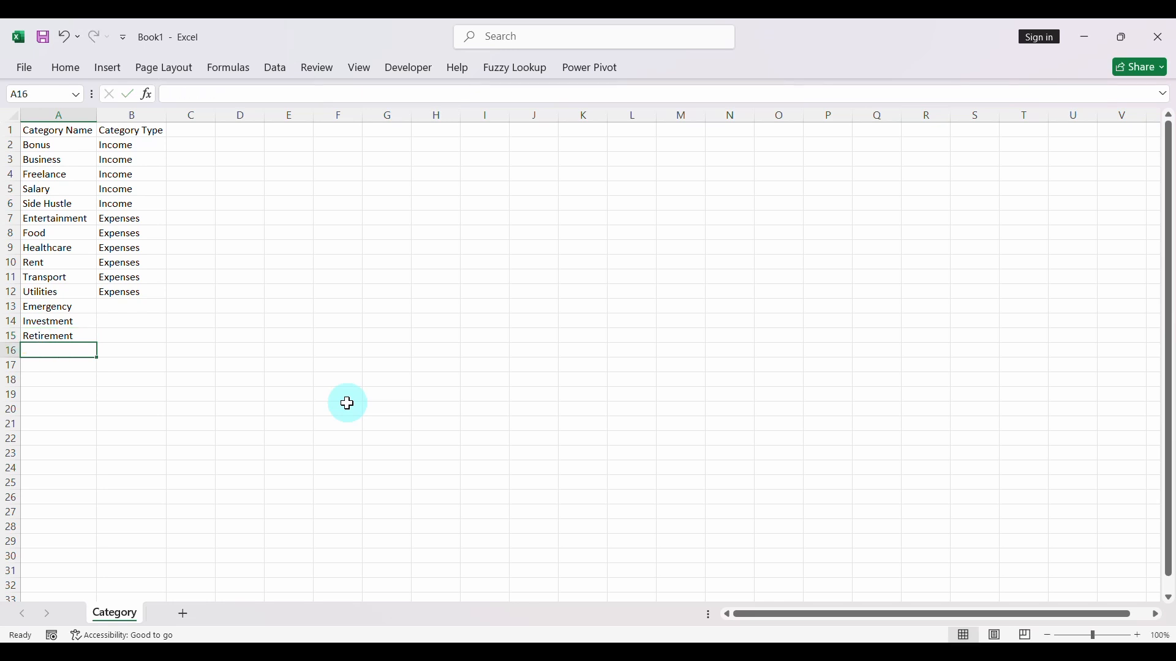
pyautogui.write('Savings')
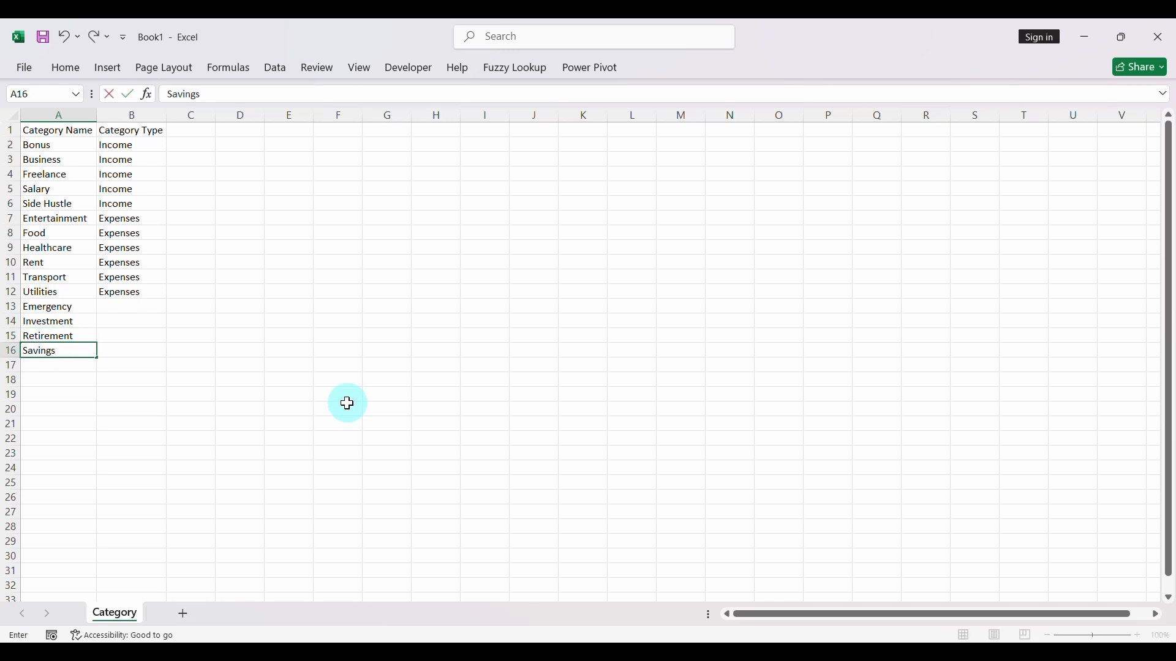
pyautogui.press('Return')
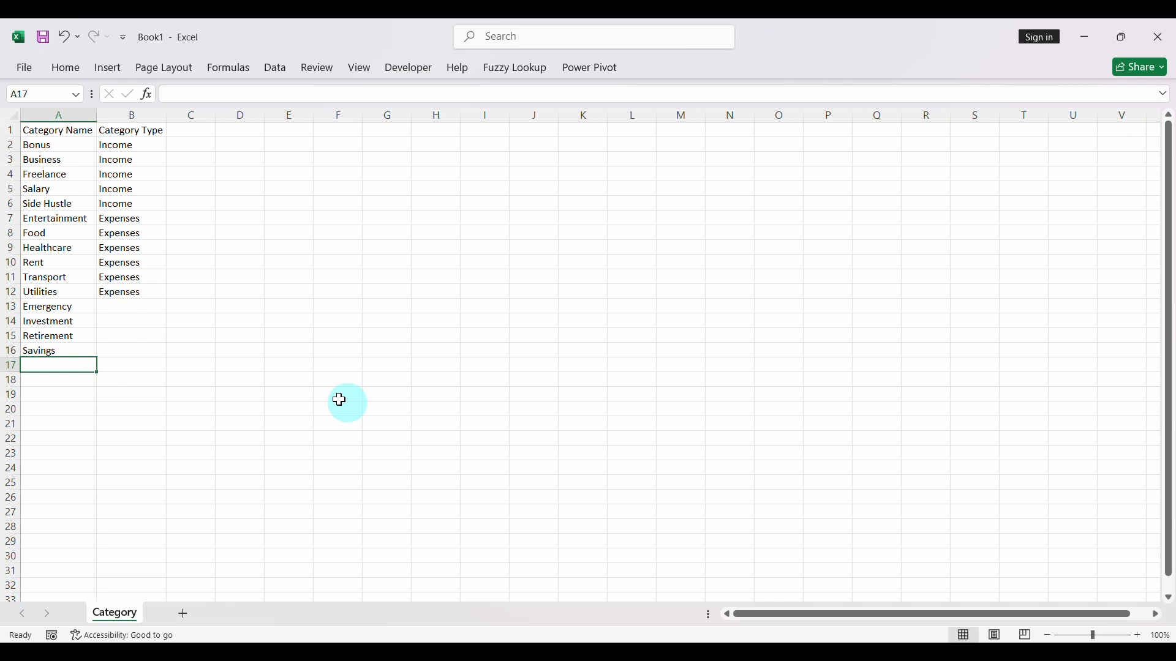
# - Enter Savings as the category type in B13 and fill it down to B16
pyautogui.click(127, 308)
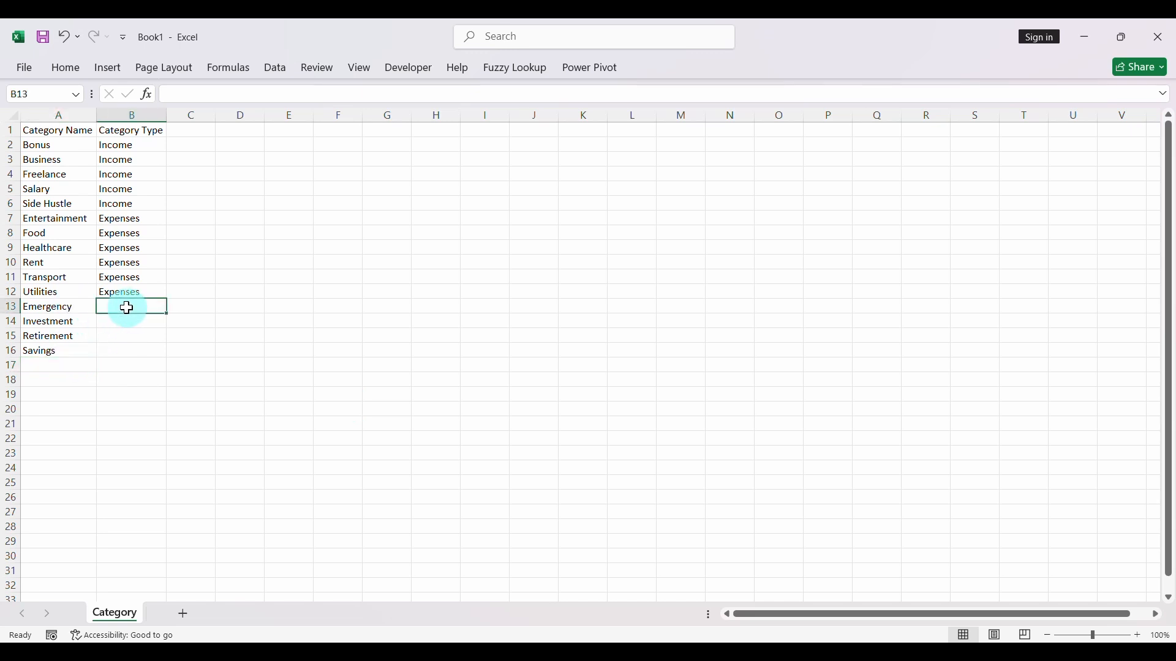
pyautogui.write('Sav')
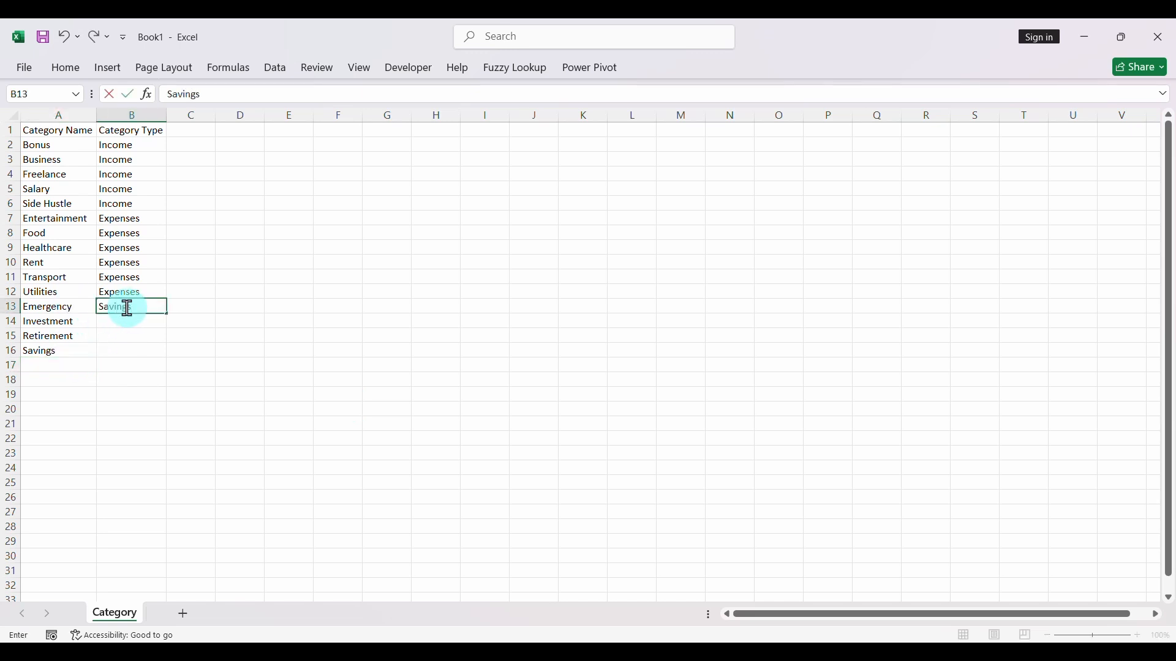
pyautogui.write('ings')
pyautogui.press('Return')
pyautogui.click(124, 307)
pyautogui.moveTo(166, 313); pyautogui.dragTo(166, 360)
pyautogui.click(126, 318)
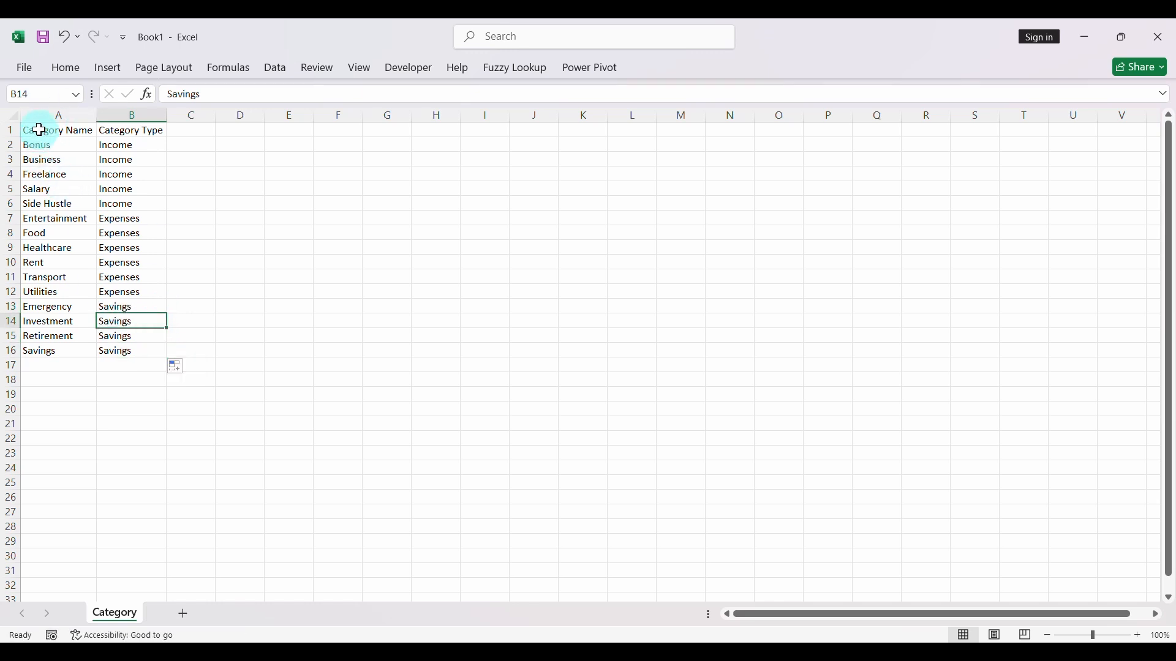
# - Convert the range A1:B16 into a table with headers
pyautogui.moveTo(38, 130); pyautogui.dragTo(165, 352)
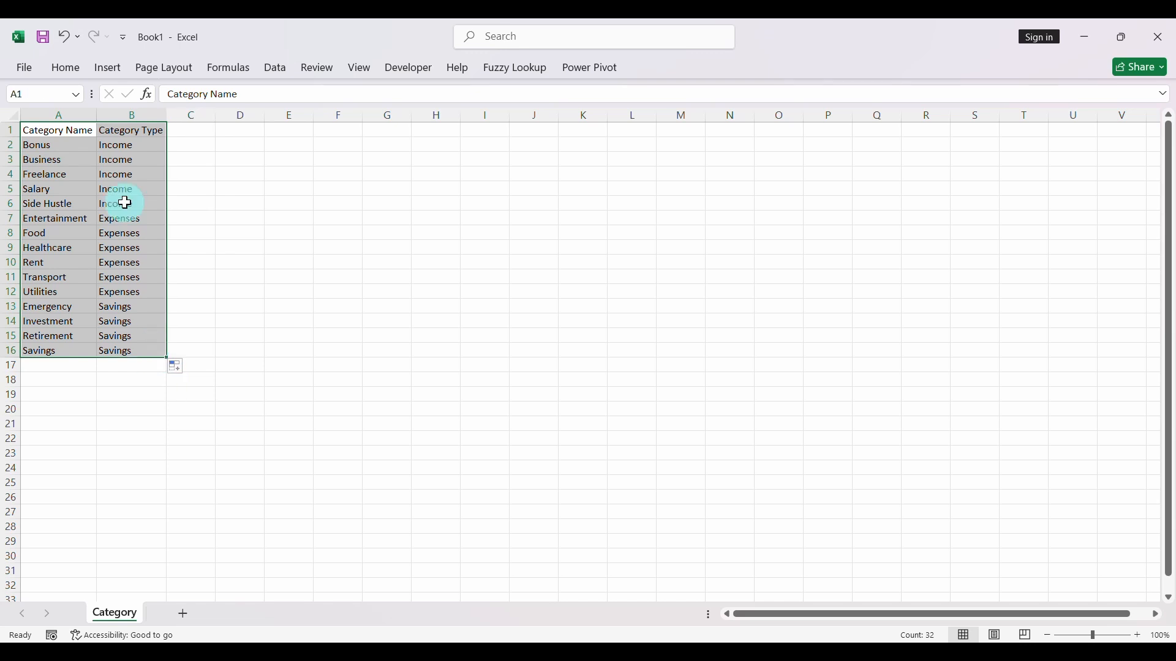
pyautogui.click(108, 69)
pyautogui.click(142, 107)
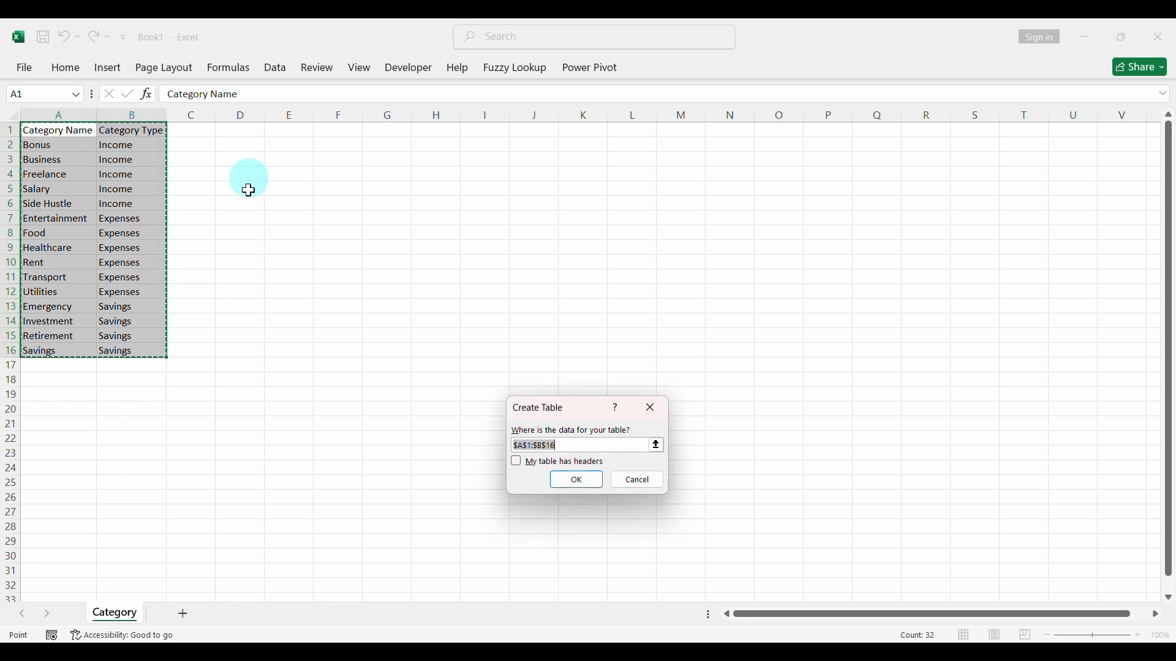
pyautogui.click(516, 463)
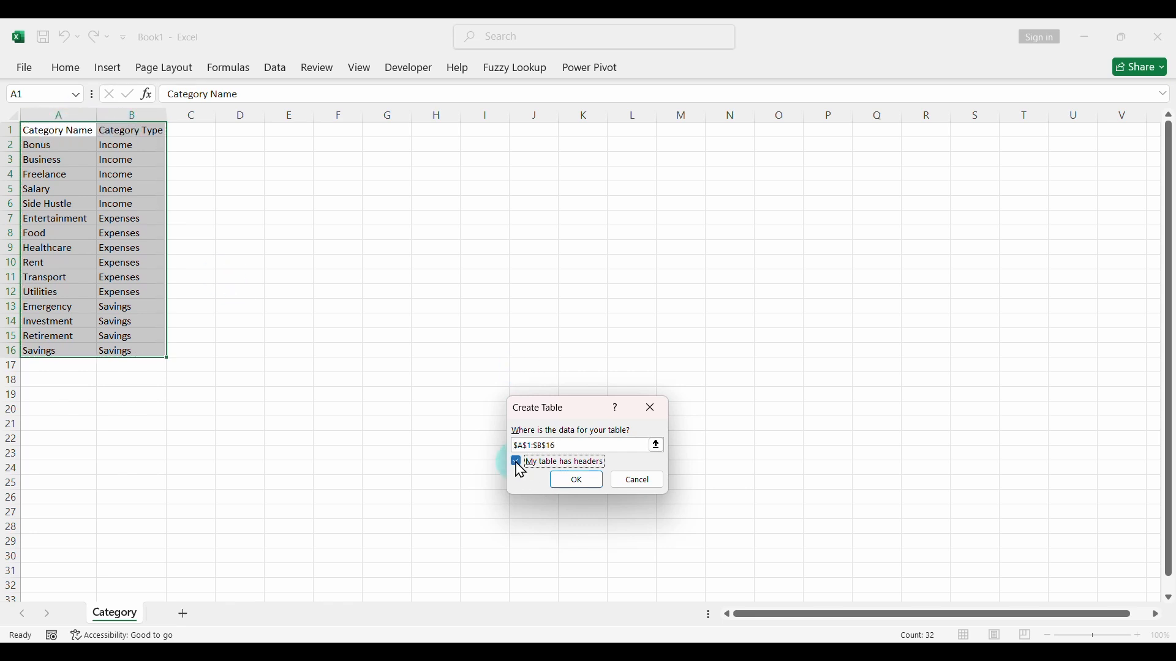
pyautogui.click(576, 481)
pyautogui.click(147, 187)
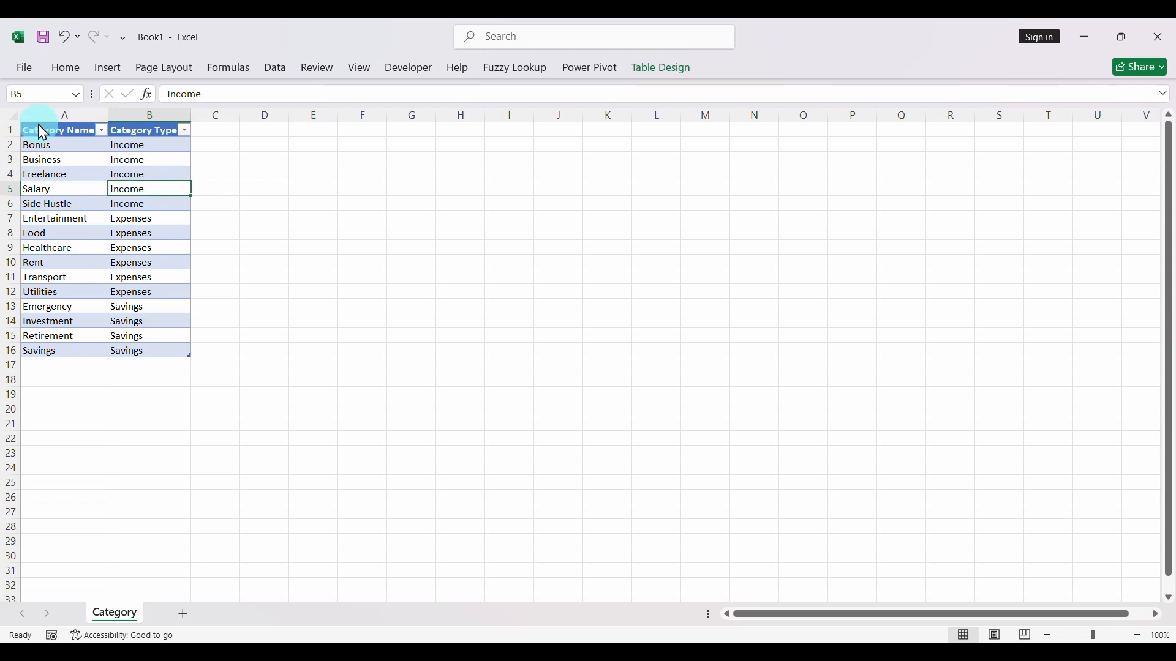
# - Save the workbook as Category in the Raw Data folder and close it
pyautogui.click(44, 38)
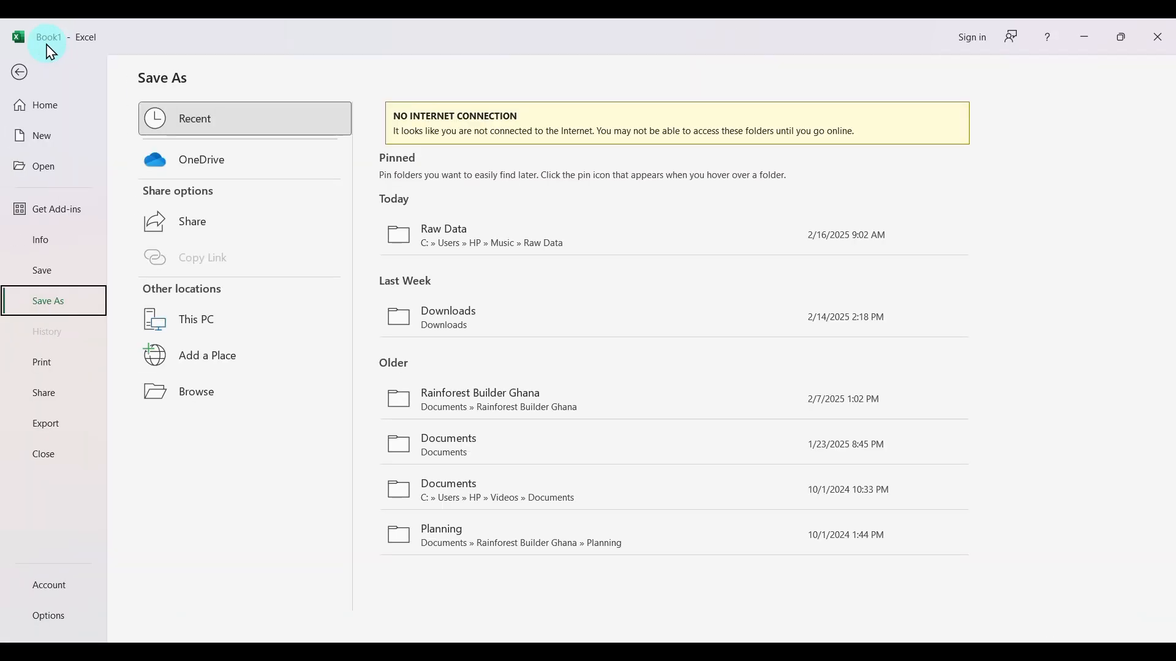
pyautogui.click(476, 244)
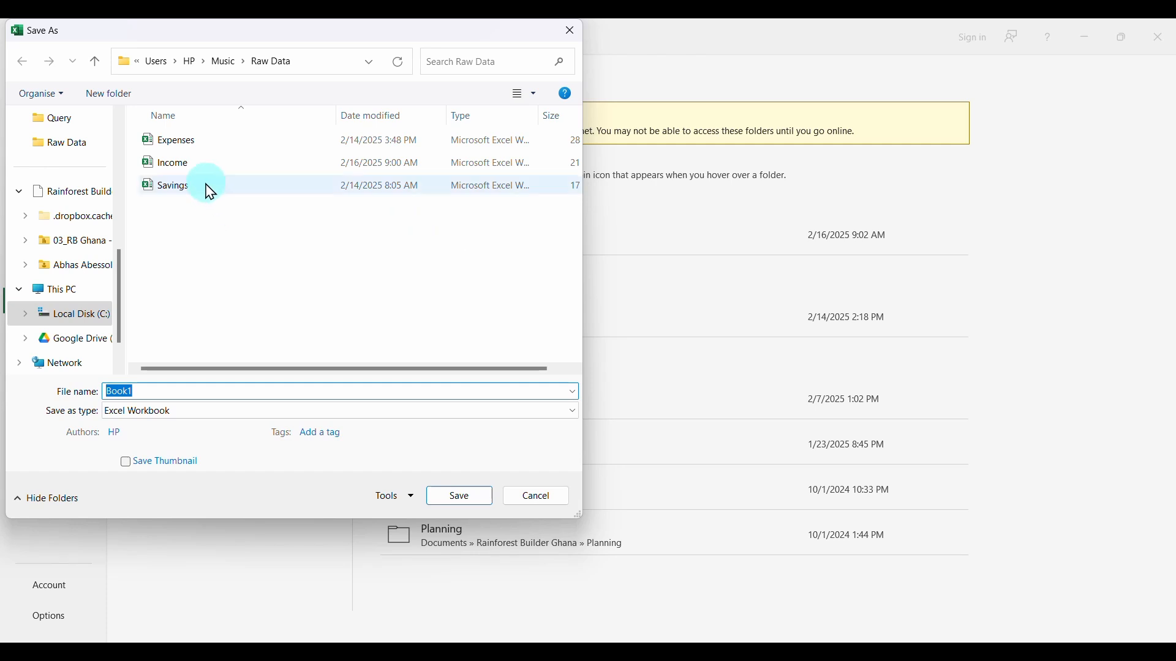
pyautogui.write('Category')
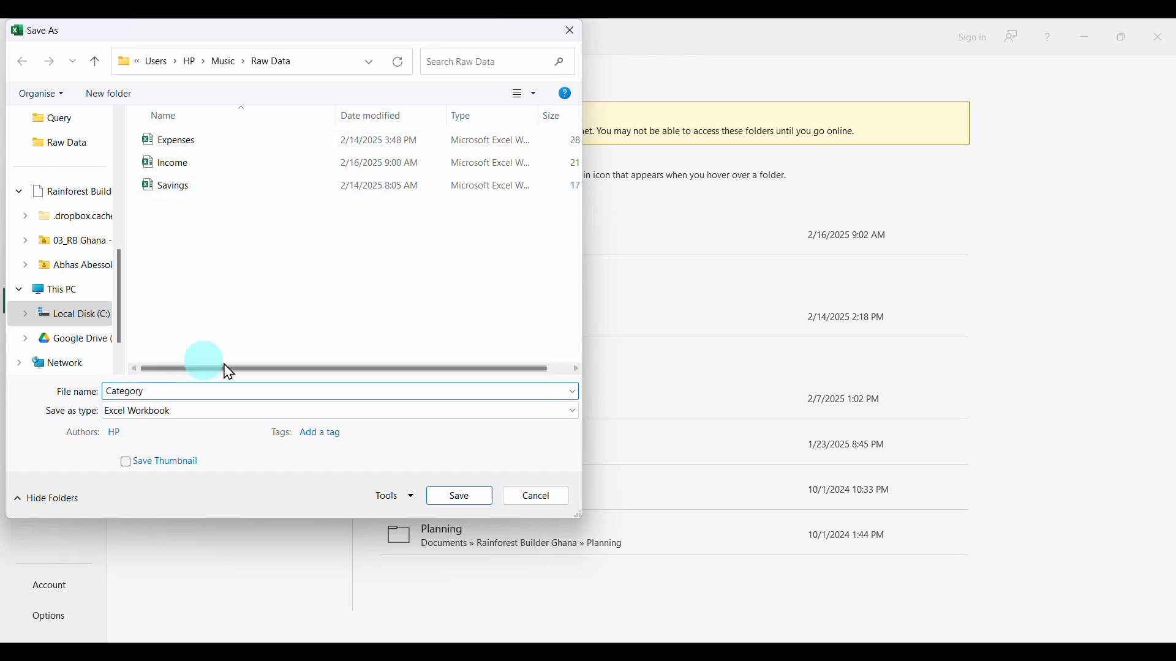
pyautogui.click(459, 497)
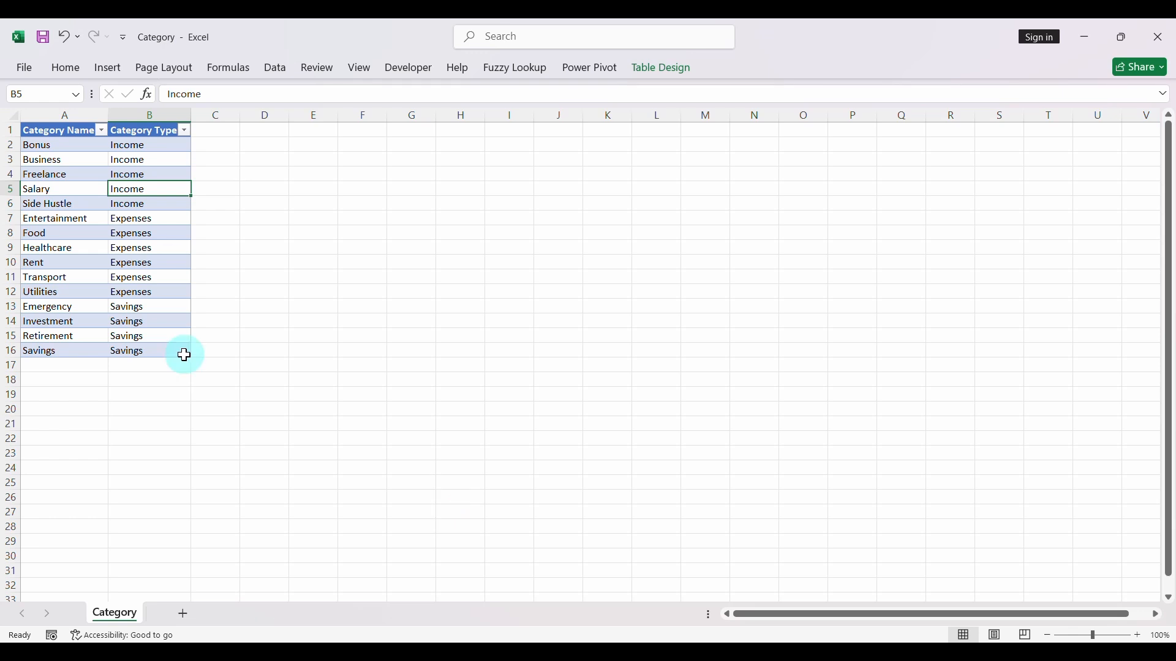
pyautogui.click(1171, 28)
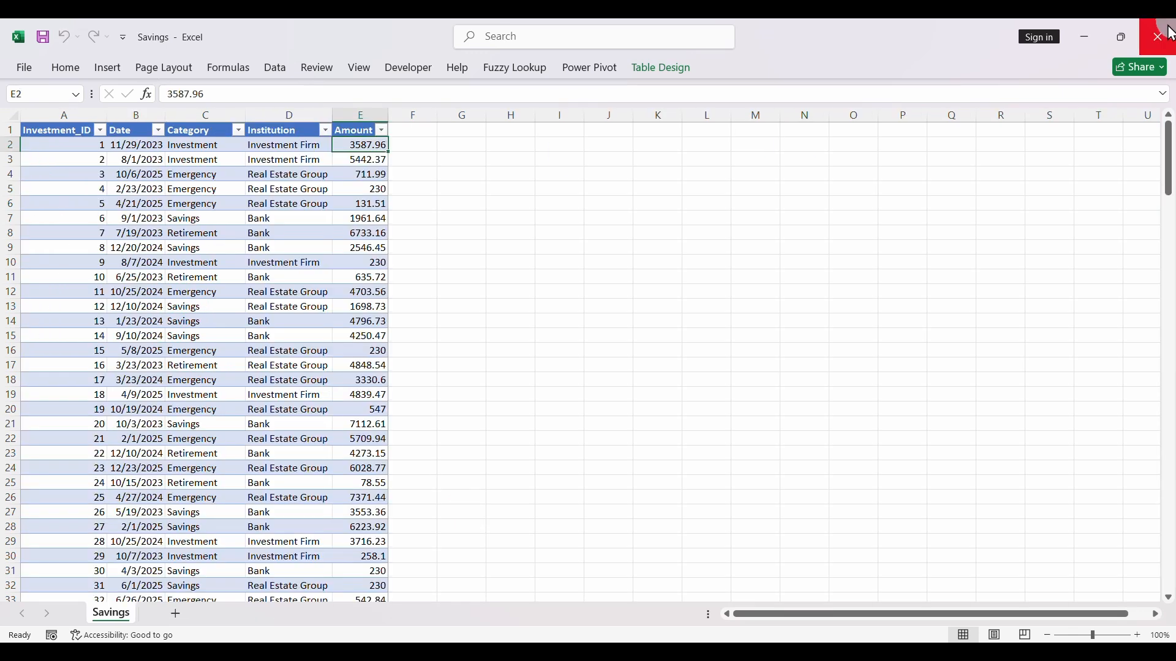
# - In a new blank workbook, rename the sheet as Date and enter the header Date in cell A1
pyautogui.click(505, 640)
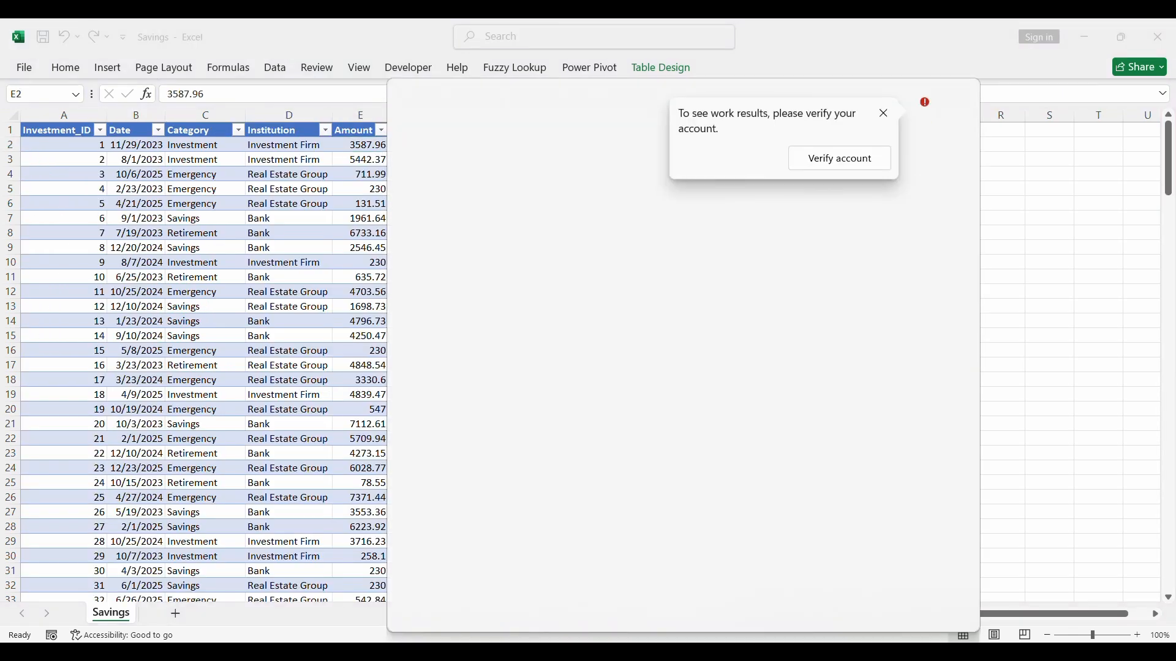
pyautogui.click(461, 528)
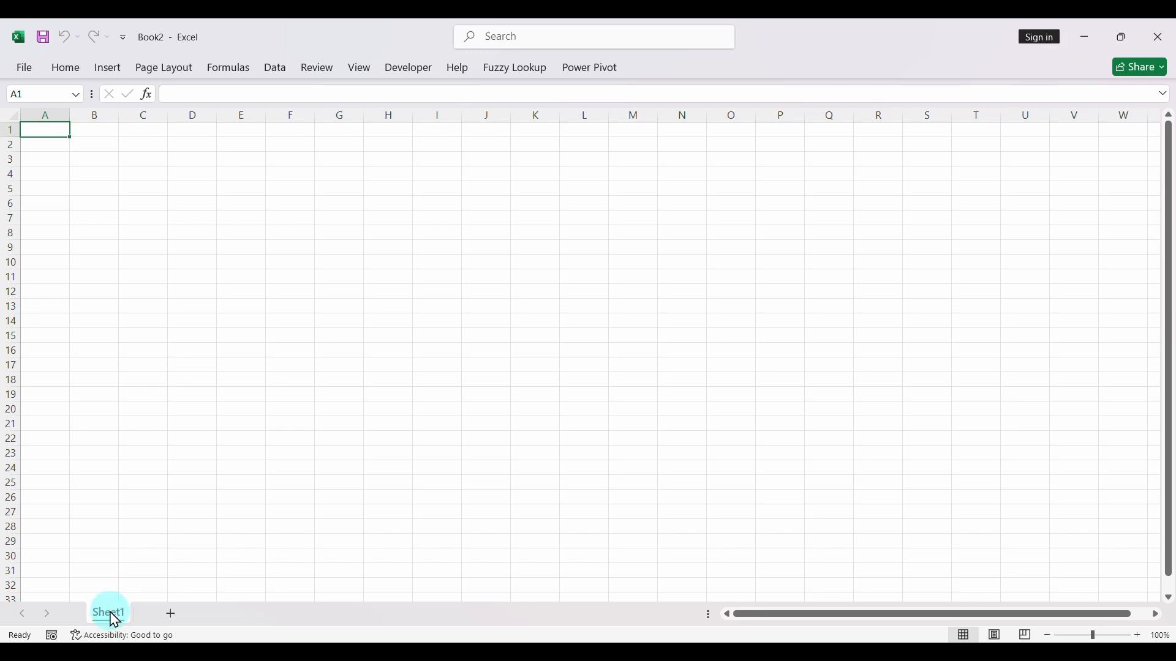
pyautogui.doubleClick(110, 613)
pyautogui.write('Date')
pyautogui.press('Return')
pyautogui.write('Dat')
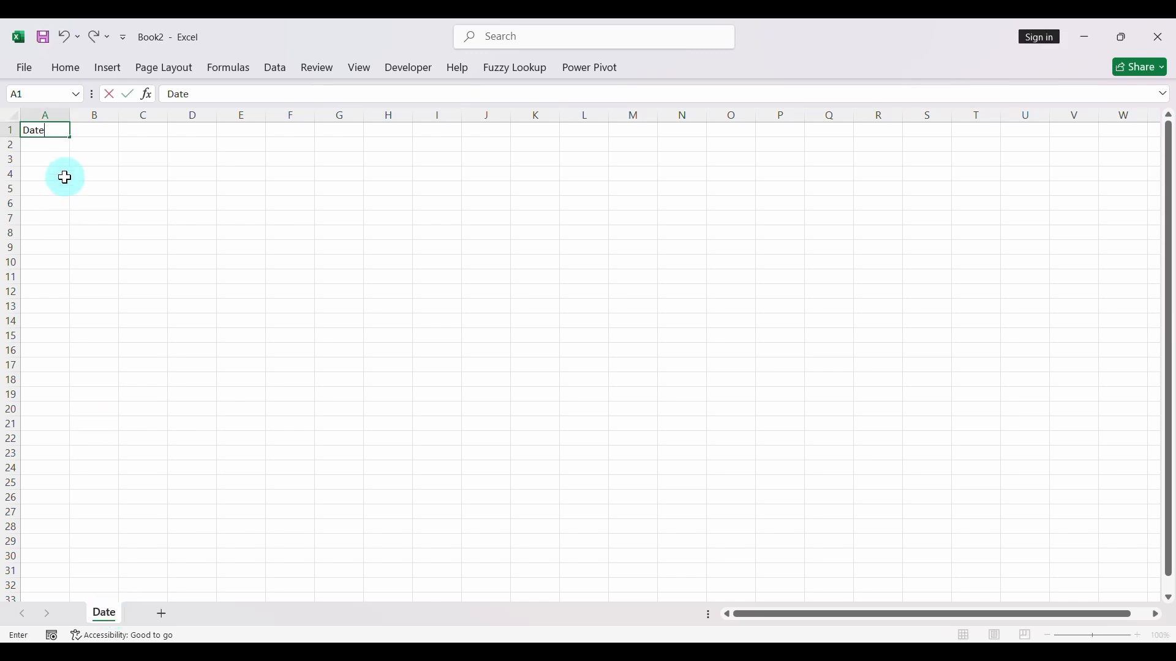
pyautogui.press('Return')
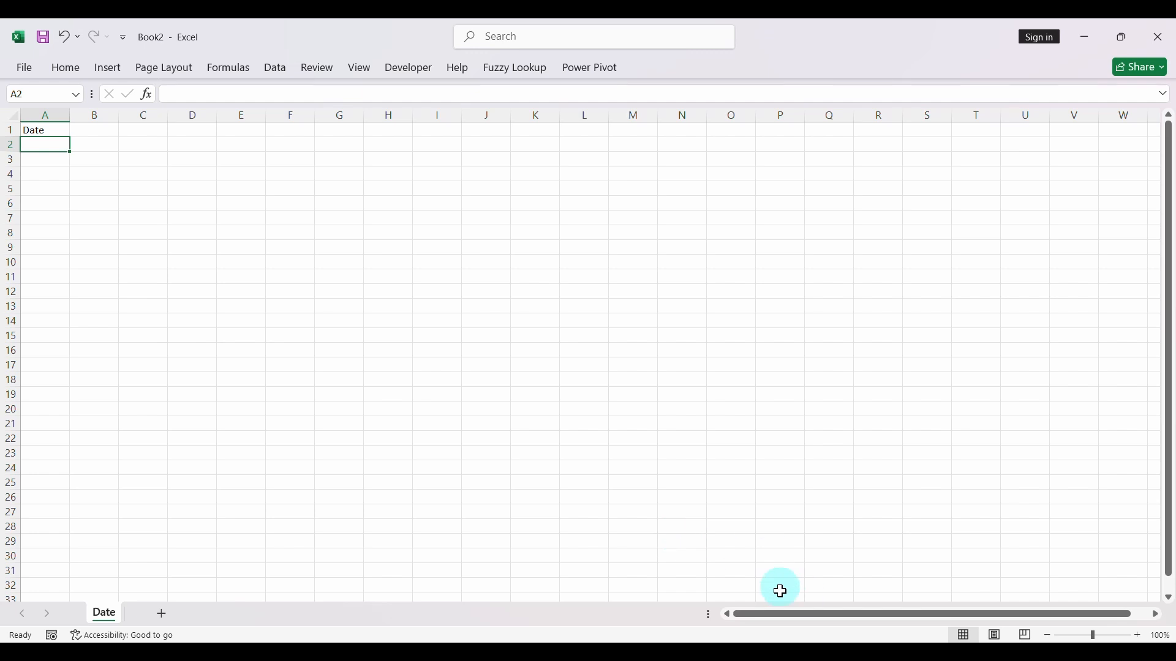
# - Look up the earliest date in the Income workbook by expanding January 2023 in the Date filter values
pyautogui.moveTo(784, 646)
pyautogui.click(544, 607)
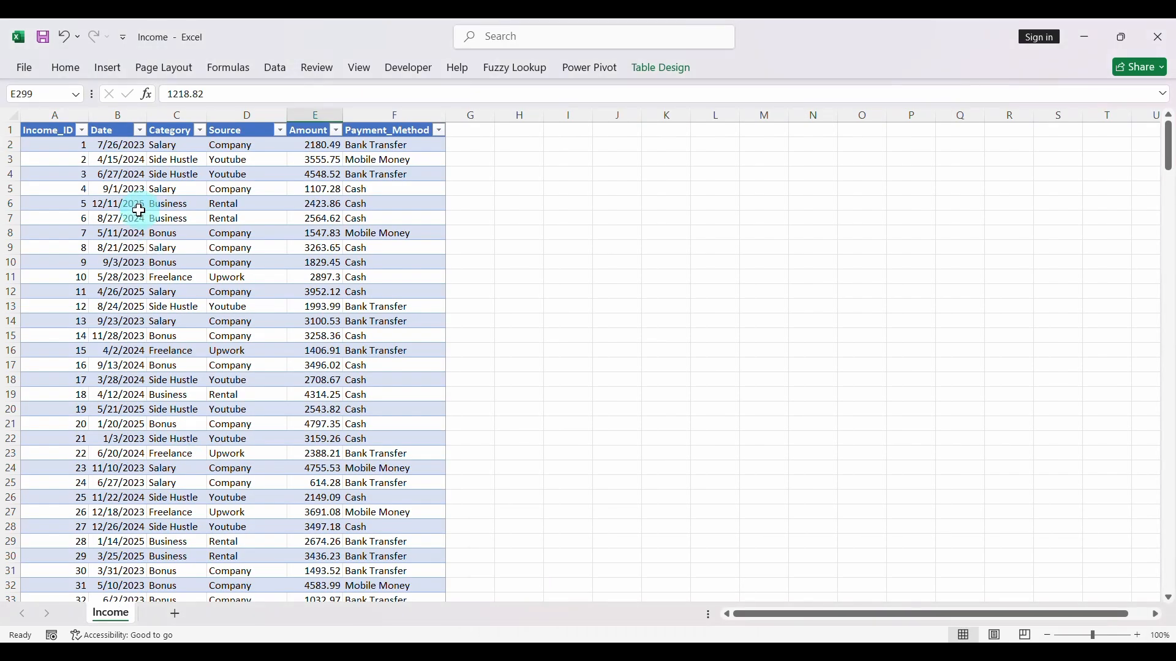
pyautogui.click(139, 131)
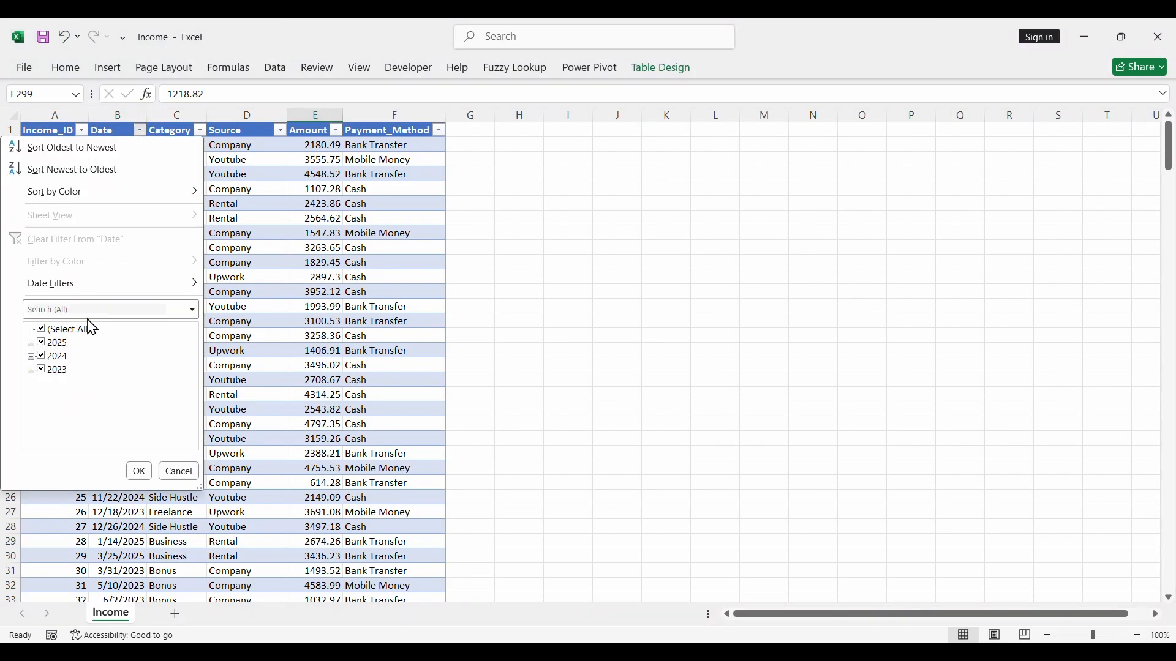
pyautogui.click(30, 370)
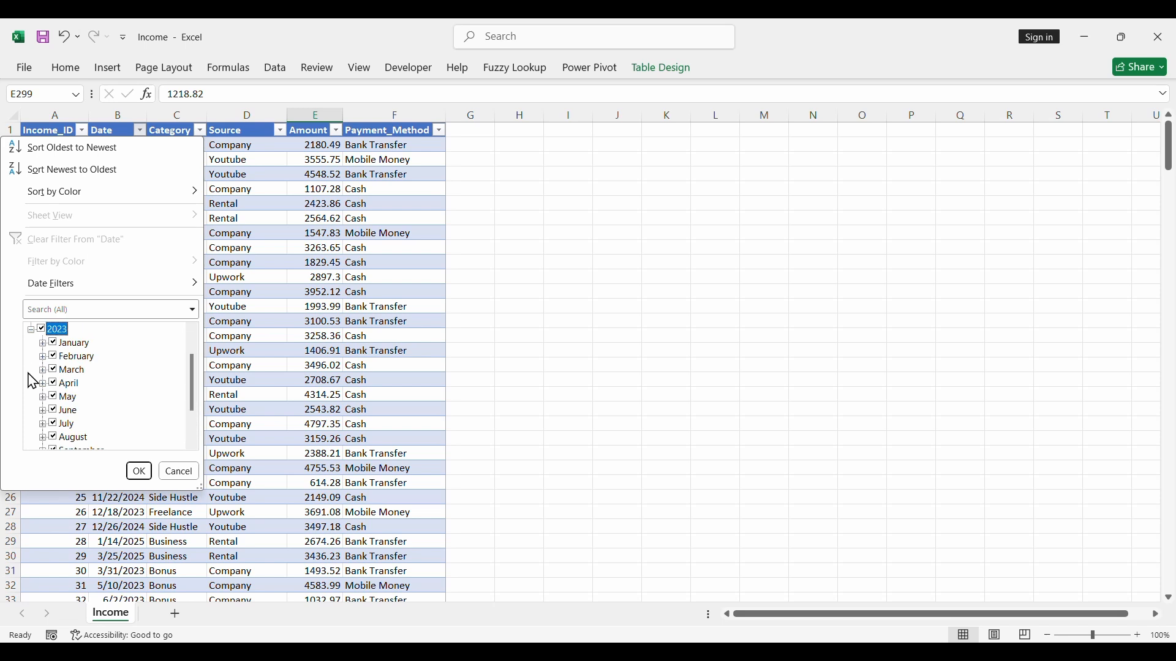
pyautogui.click(43, 343)
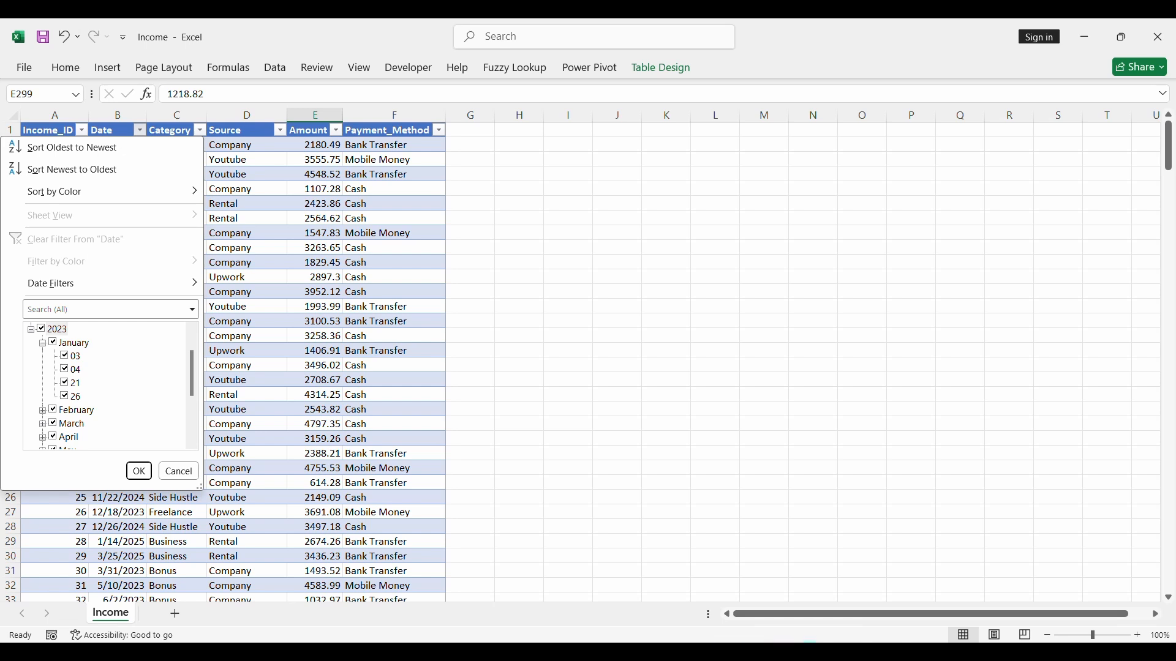
# - Look up the earliest date in the Expenses workbook by expanding January 2023 in the Date filter values
pyautogui.click(723, 576)
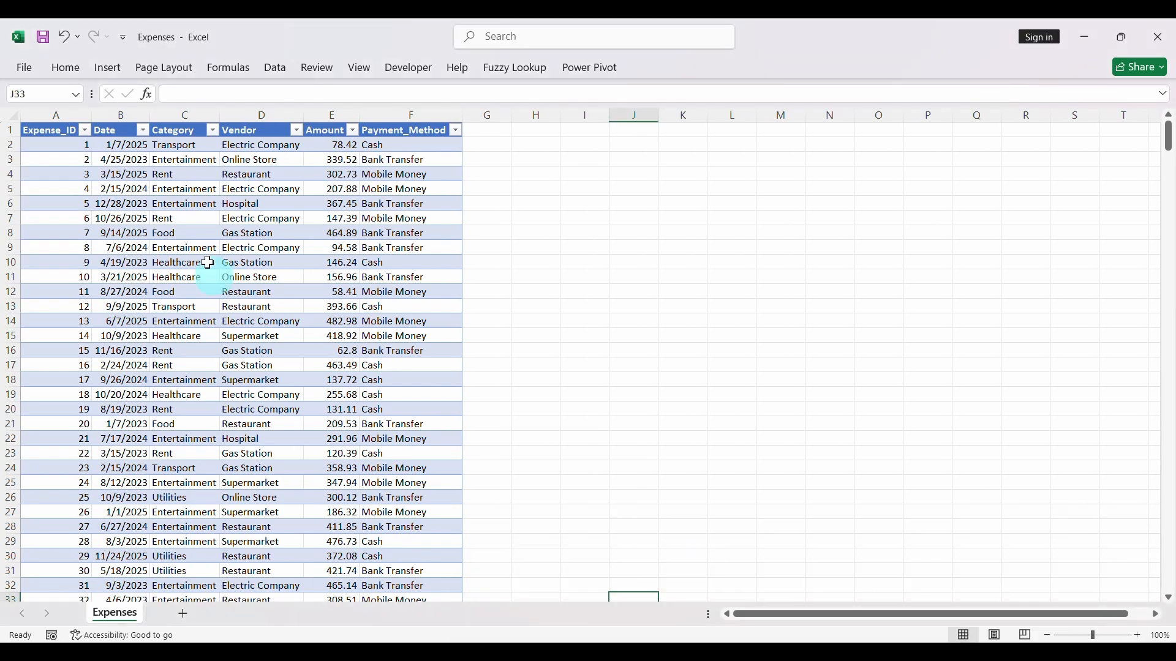
pyautogui.click(144, 130)
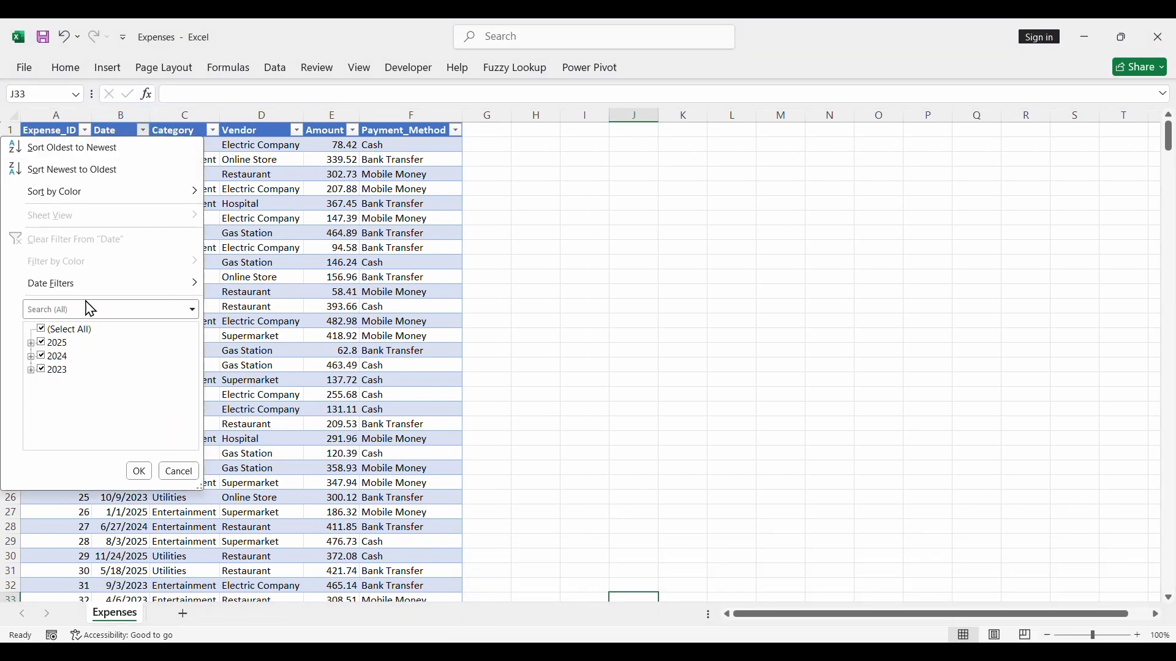
pyautogui.click(31, 371)
pyautogui.click(42, 343)
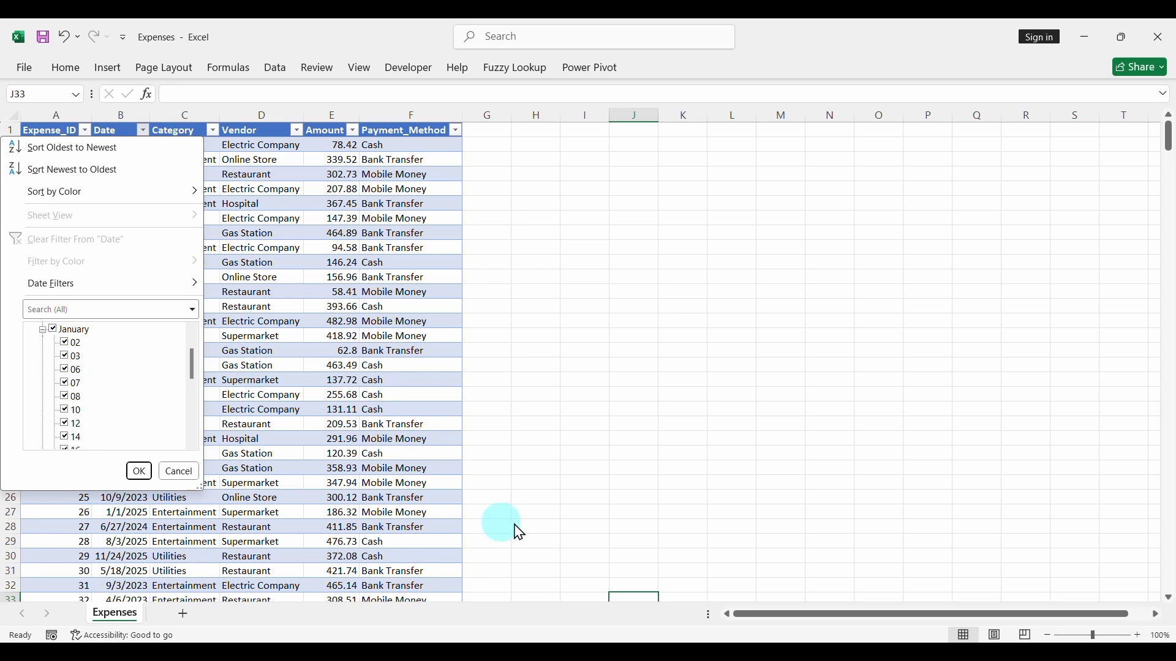
pyautogui.click(676, 510)
pyautogui.moveTo(716, 620)
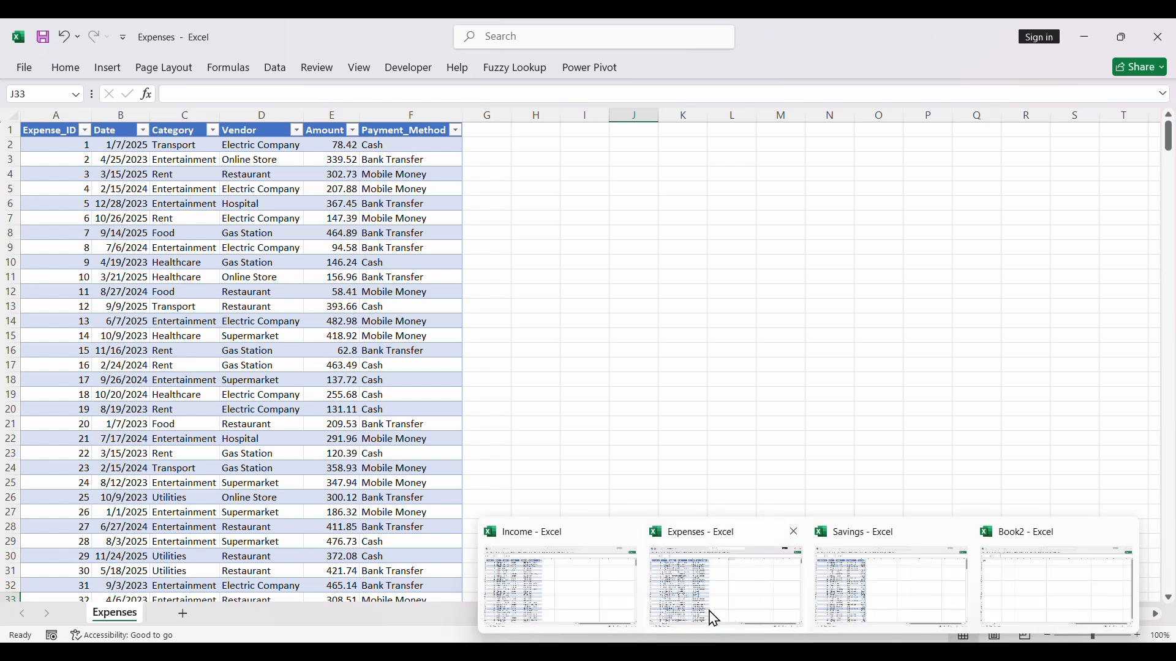
# - Look up the earliest date in the Savings workbook by expanding January 2023 in the Date filter values
pyautogui.click(842, 600)
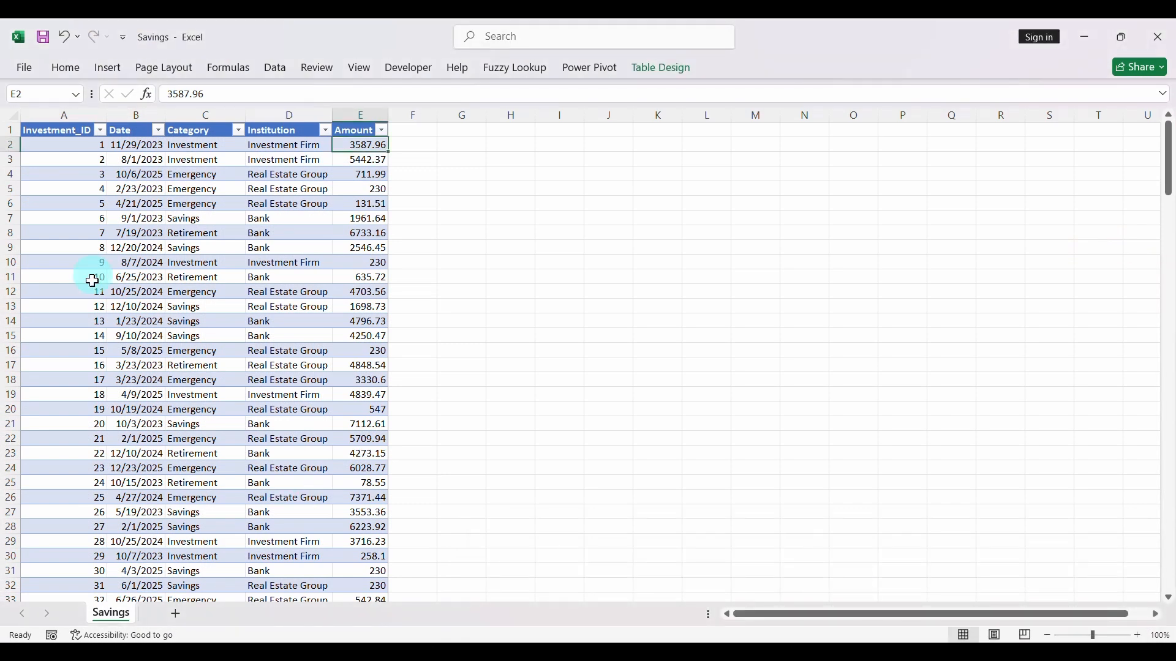
pyautogui.click(159, 130)
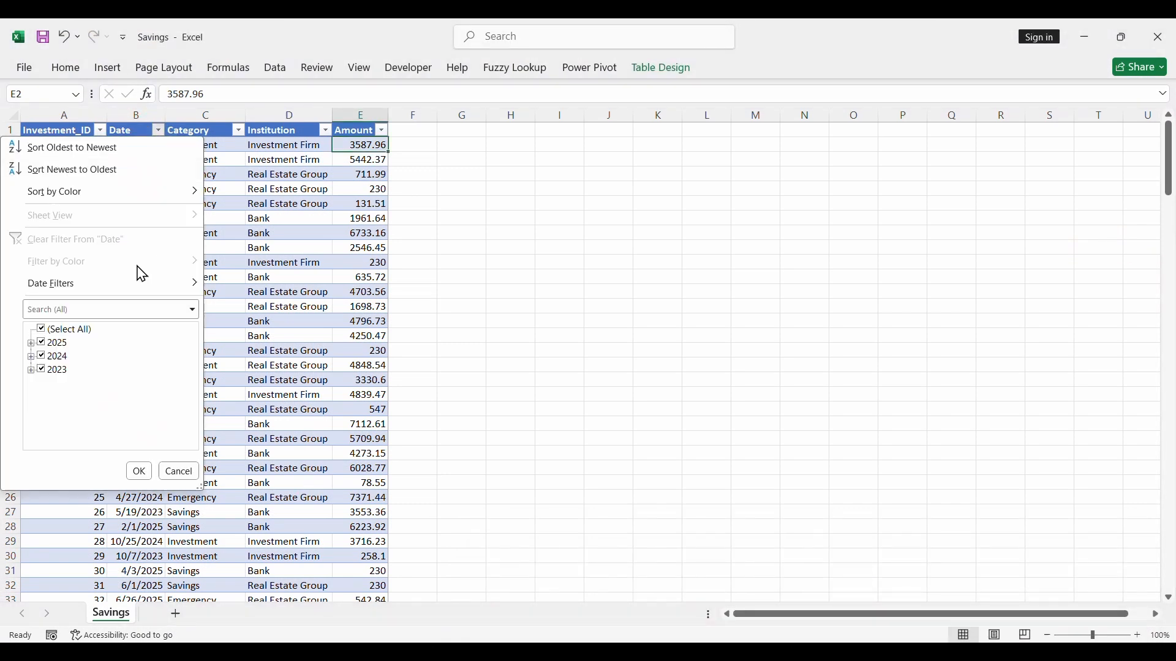
pyautogui.click(30, 371)
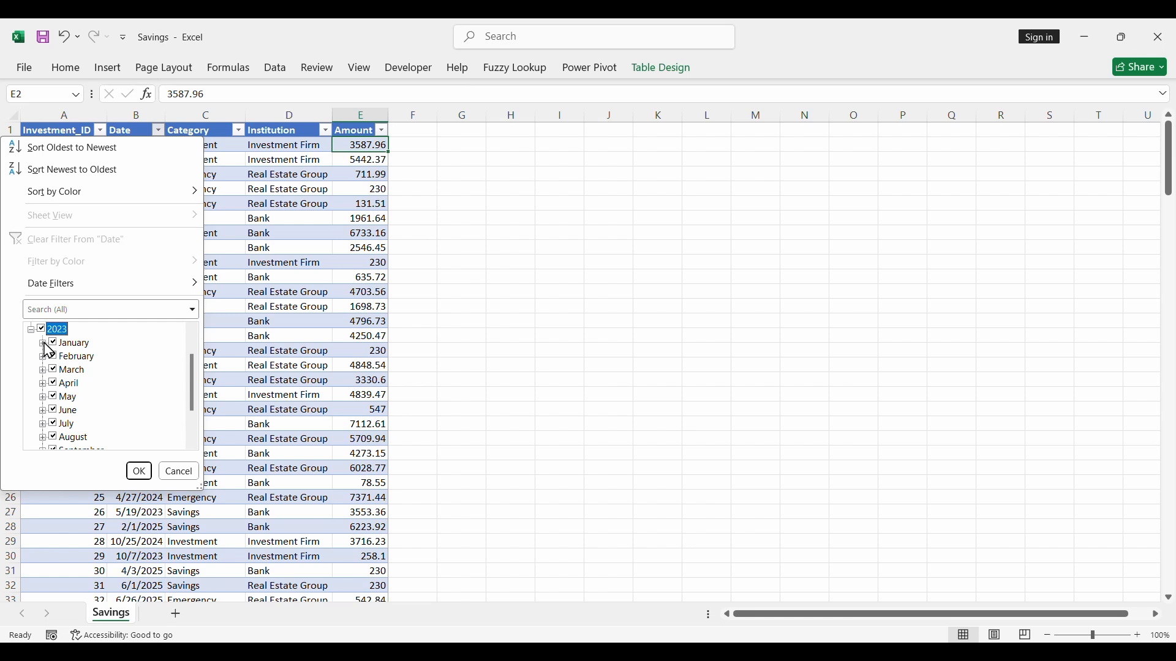
pyautogui.click(43, 344)
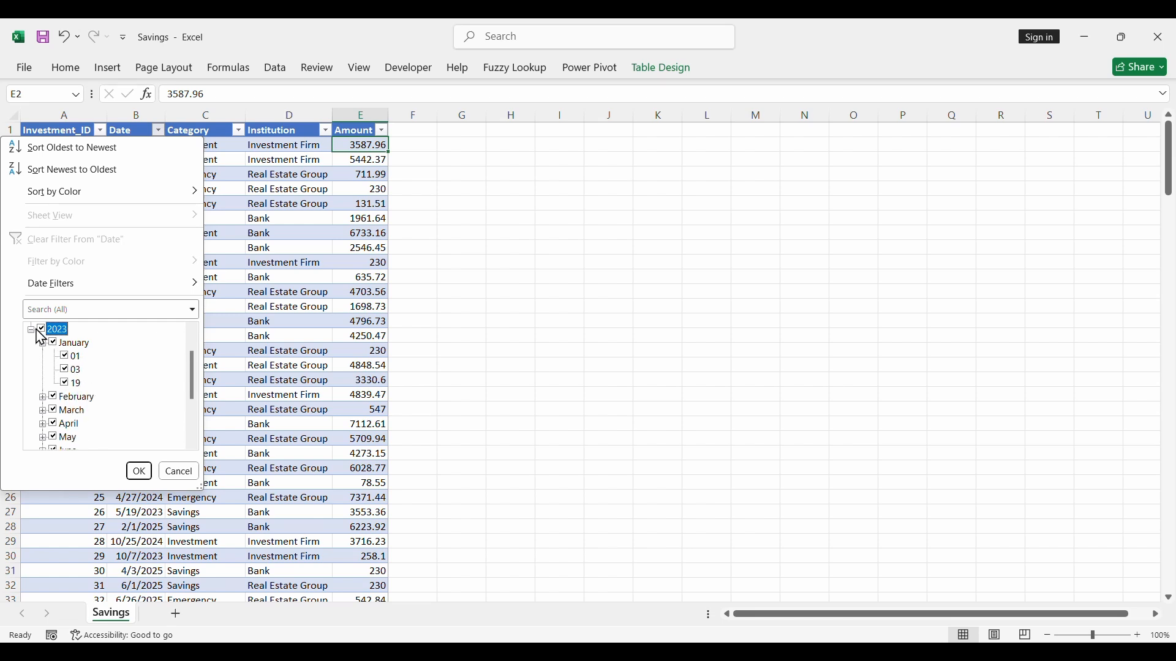
pyautogui.click(42, 343)
pyautogui.click(31, 330)
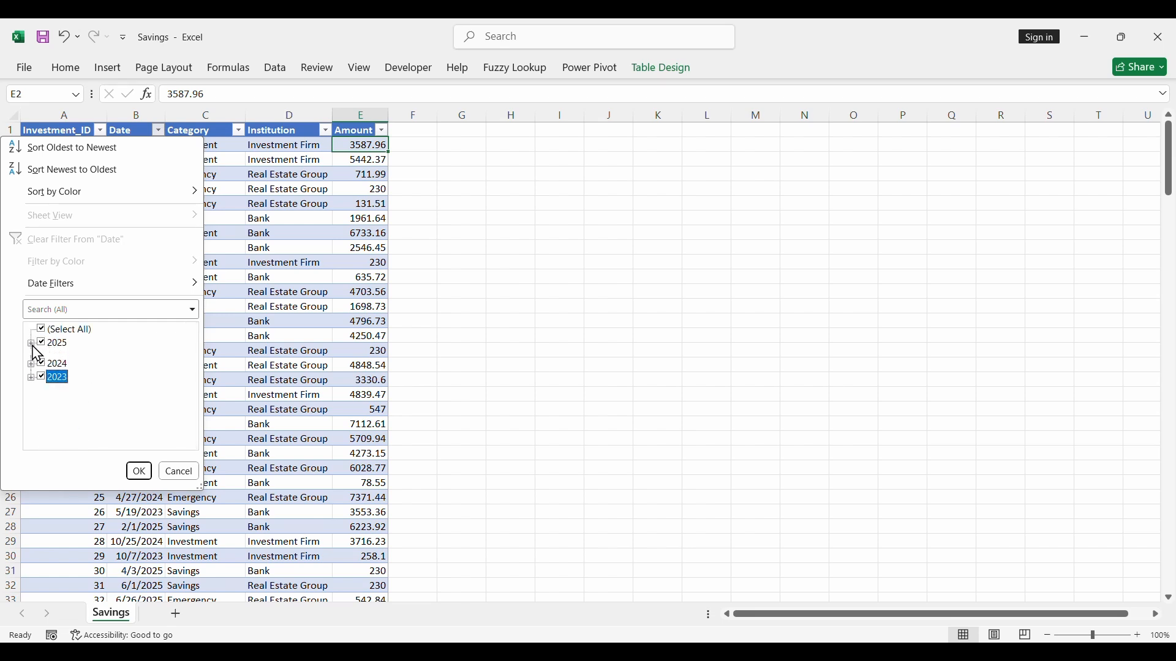
# - Look up the latest date in the Savings workbook by expanding December 2025 in the Date filter values, and leave the filter unapplied
pyautogui.click(32, 345)
pyautogui.scroll(-2, 94, 404)
pyautogui.scroll(-1, 93, 405)
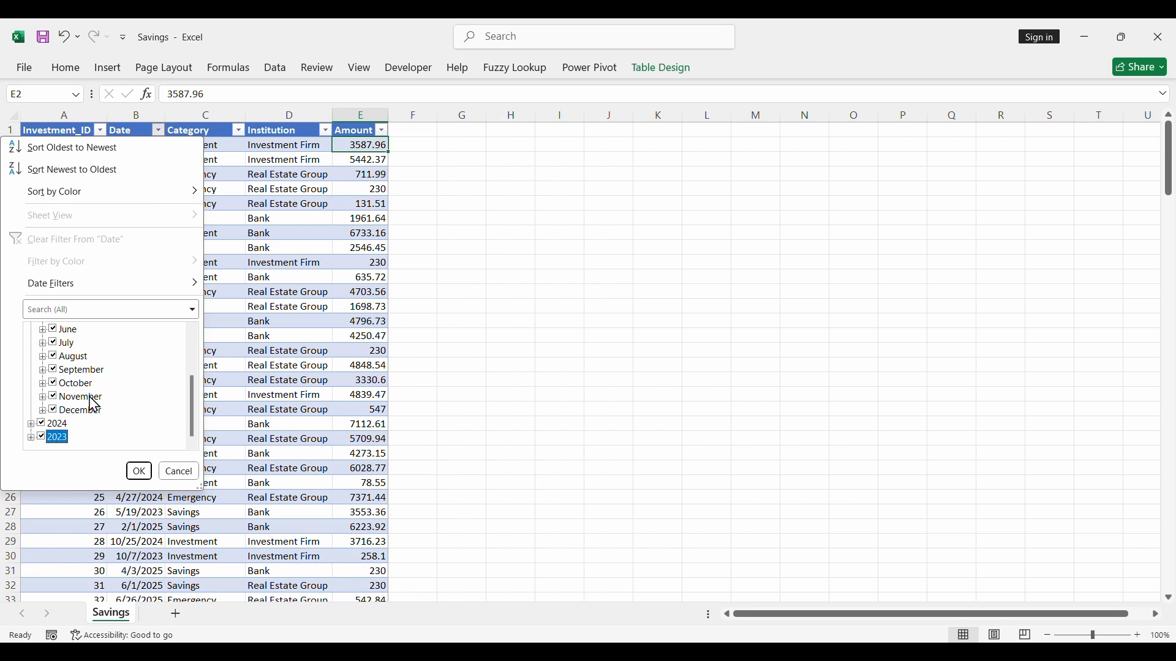
pyautogui.click(43, 411)
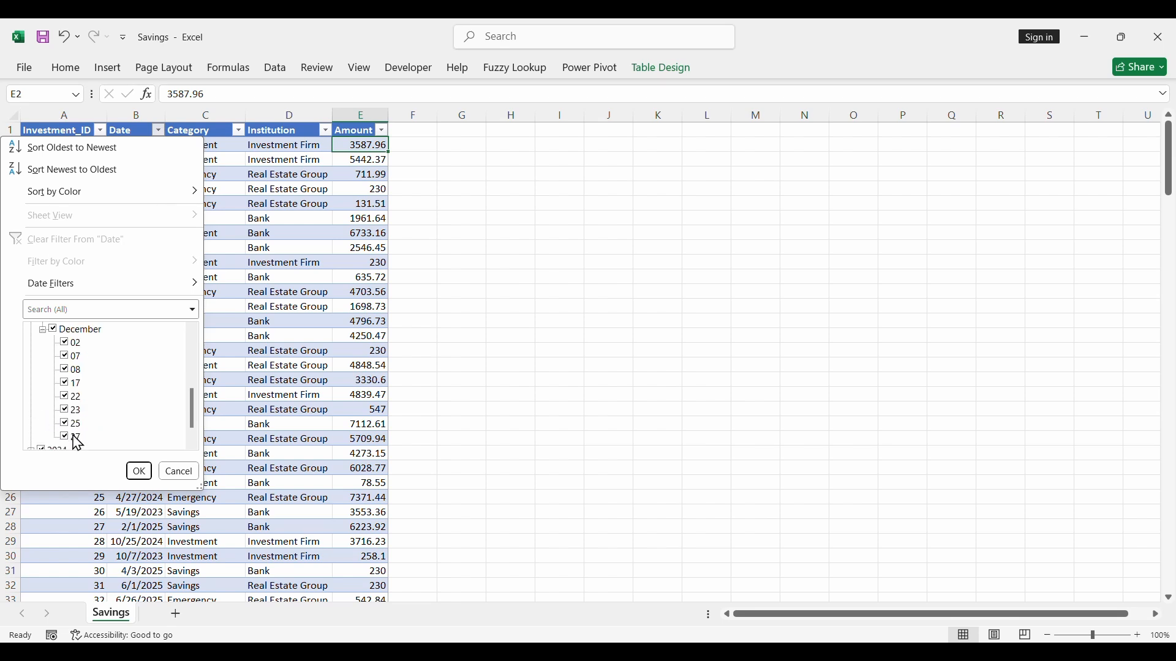
pyautogui.click(172, 473)
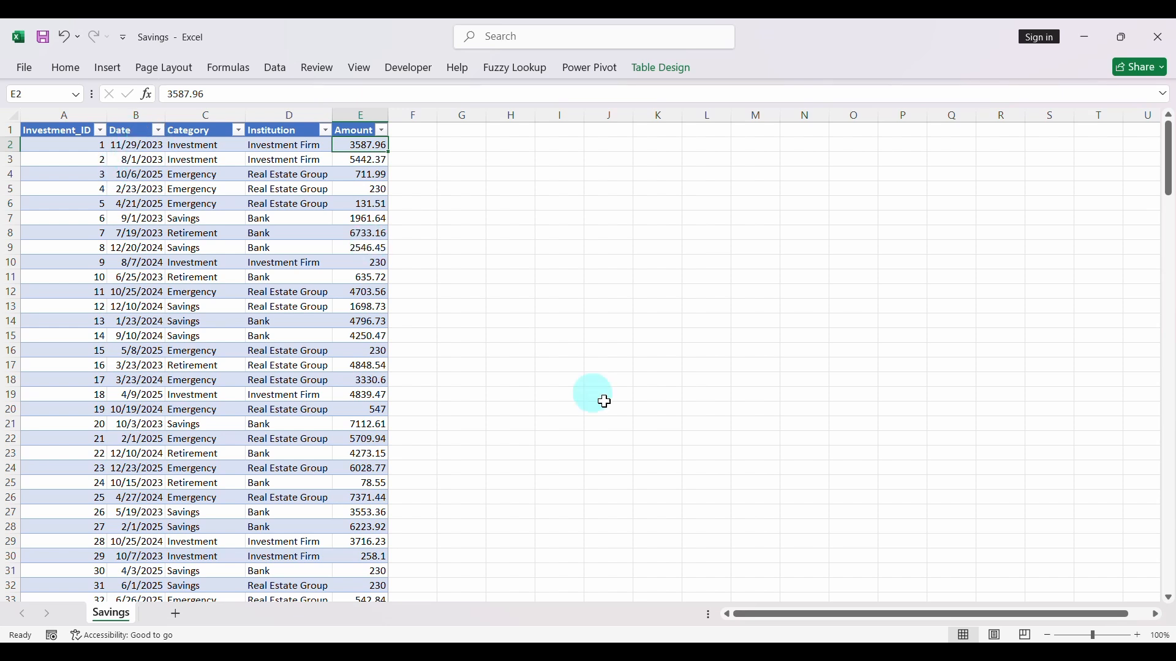
# - In the Date sheet of Book2, enter 1/1/2023, 1/2/2023 and 1/3/2023 in cells A2 to A4
pyautogui.moveTo(814, 643)
pyautogui.click(1005, 597)
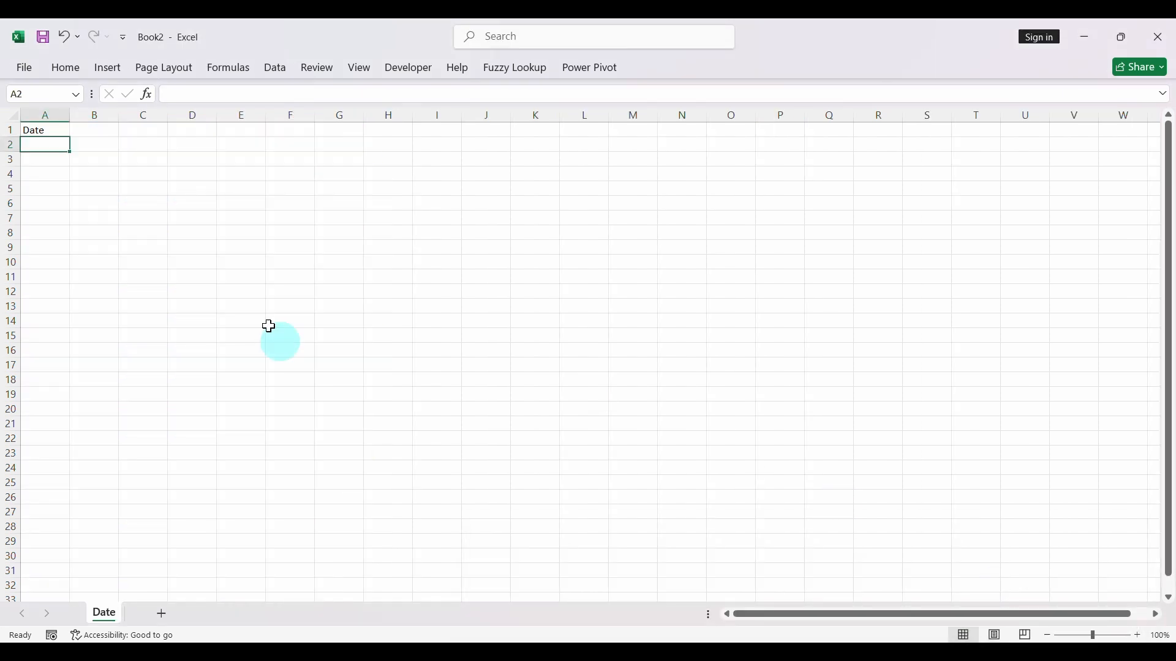
pyautogui.write('1/1/2023')
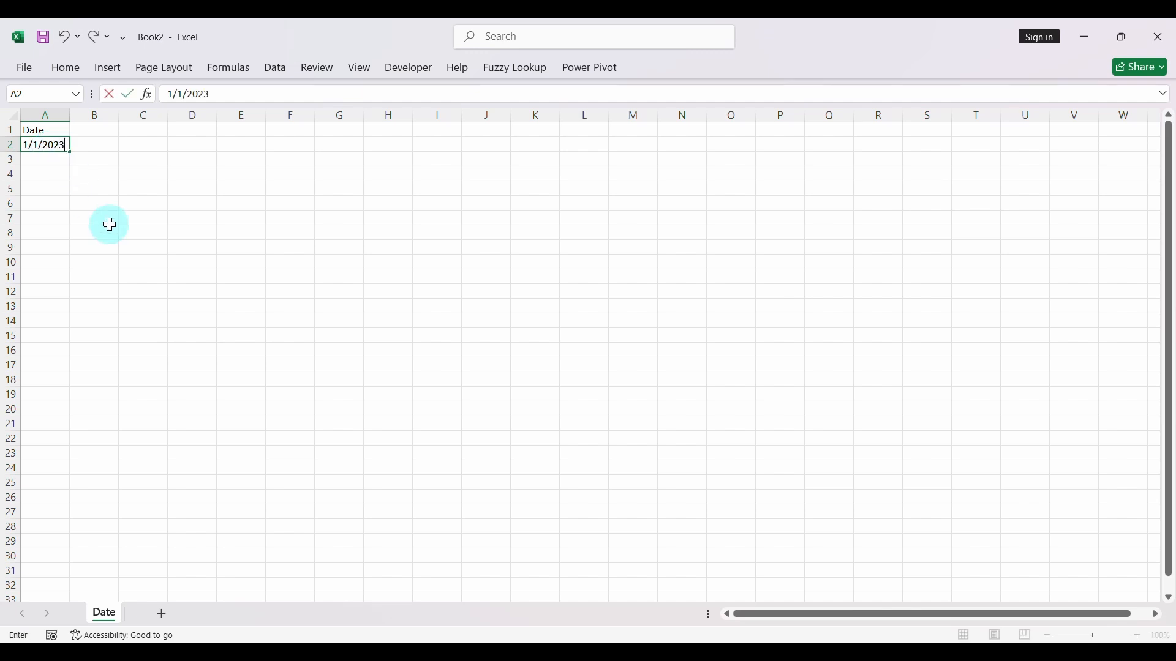
pyautogui.press('Return')
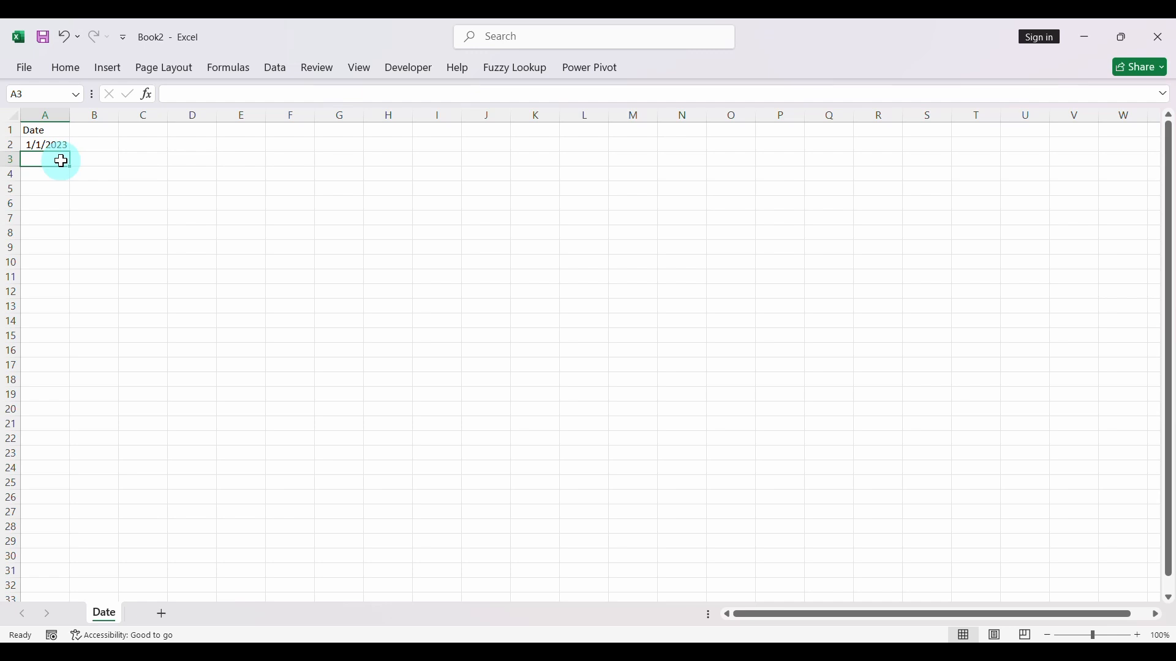
pyautogui.write('1/2/')
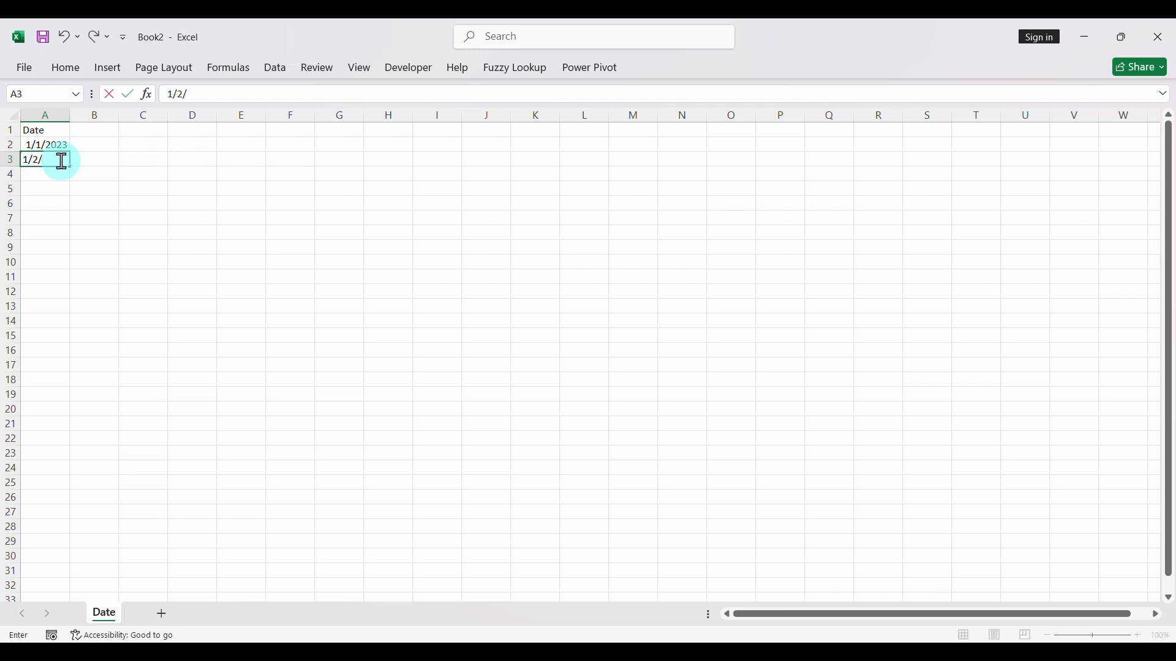
pyautogui.write('2023')
pyautogui.press('Return')
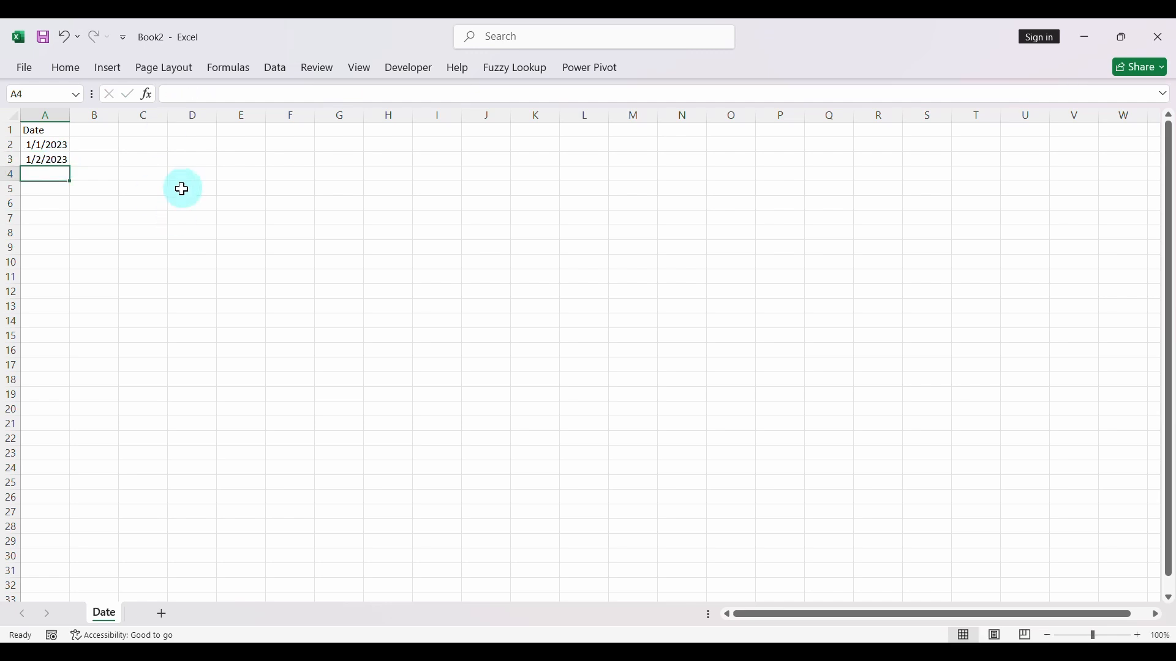
pyautogui.write('1/3/2023')
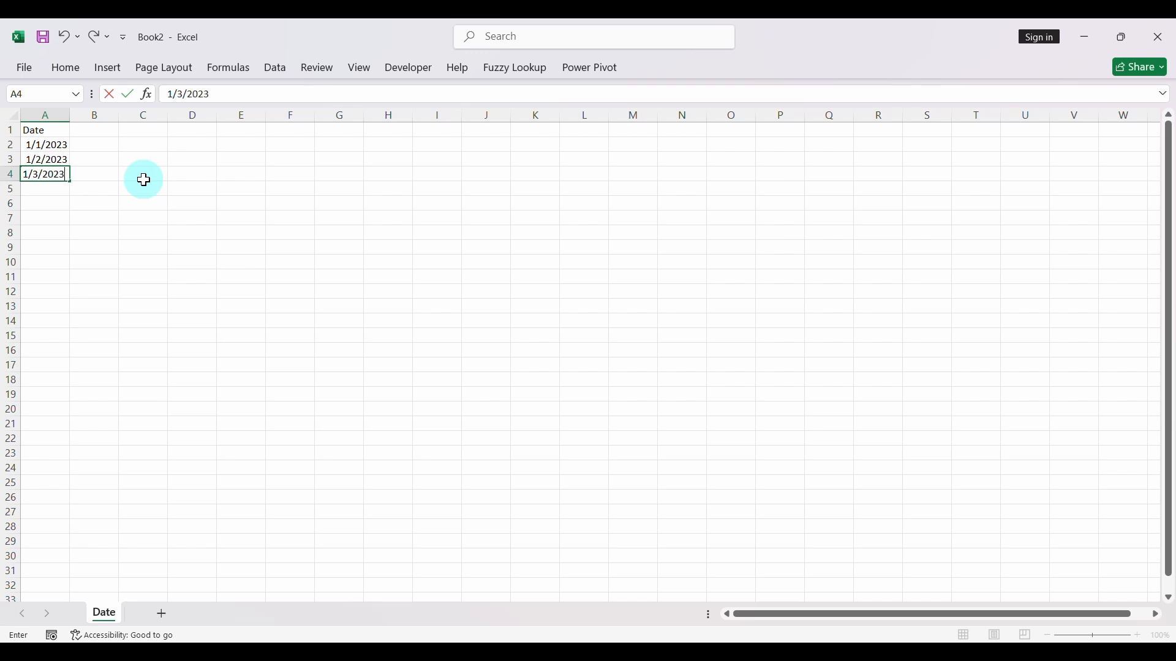
pyautogui.press('Return')
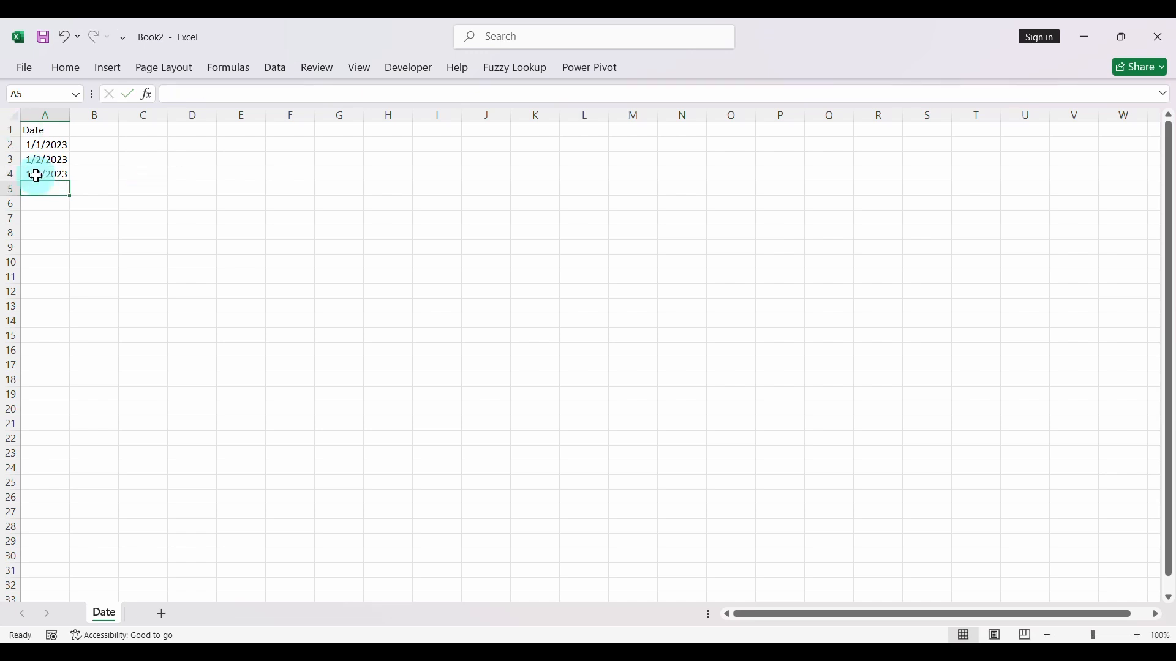
# - Fill the daily date series down to 1/16/2023 in cell A17 and widen column A to fit the dates
pyautogui.moveTo(55, 143); pyautogui.dragTo(61, 370)
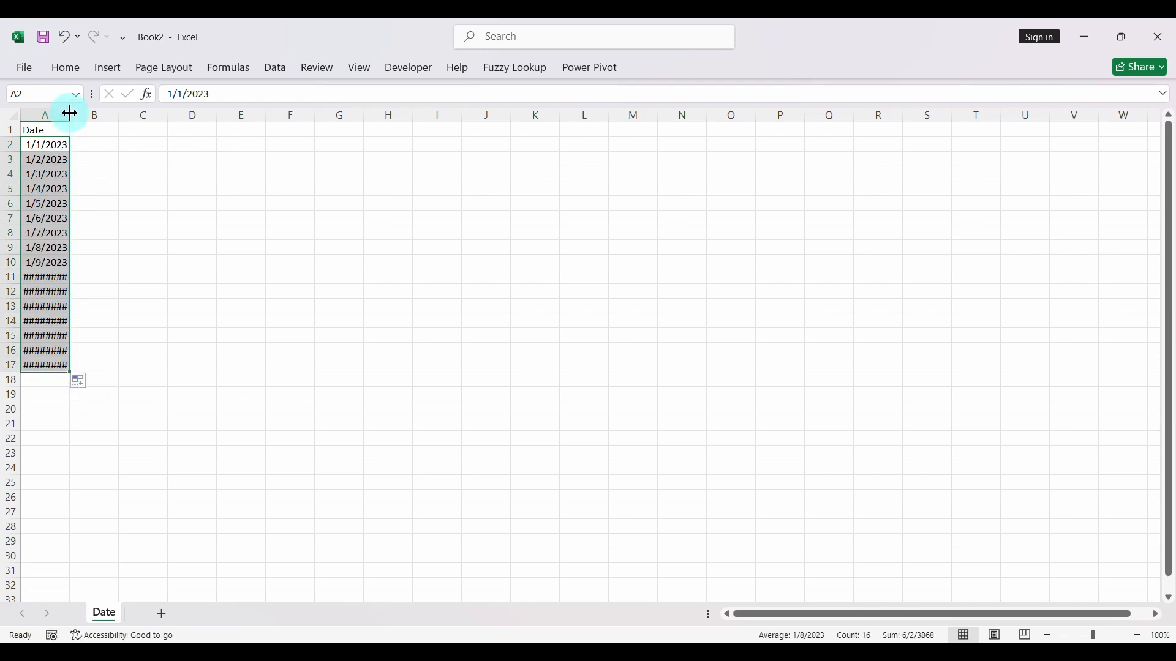
pyautogui.moveTo(70, 113); pyautogui.dragTo(91, 115)
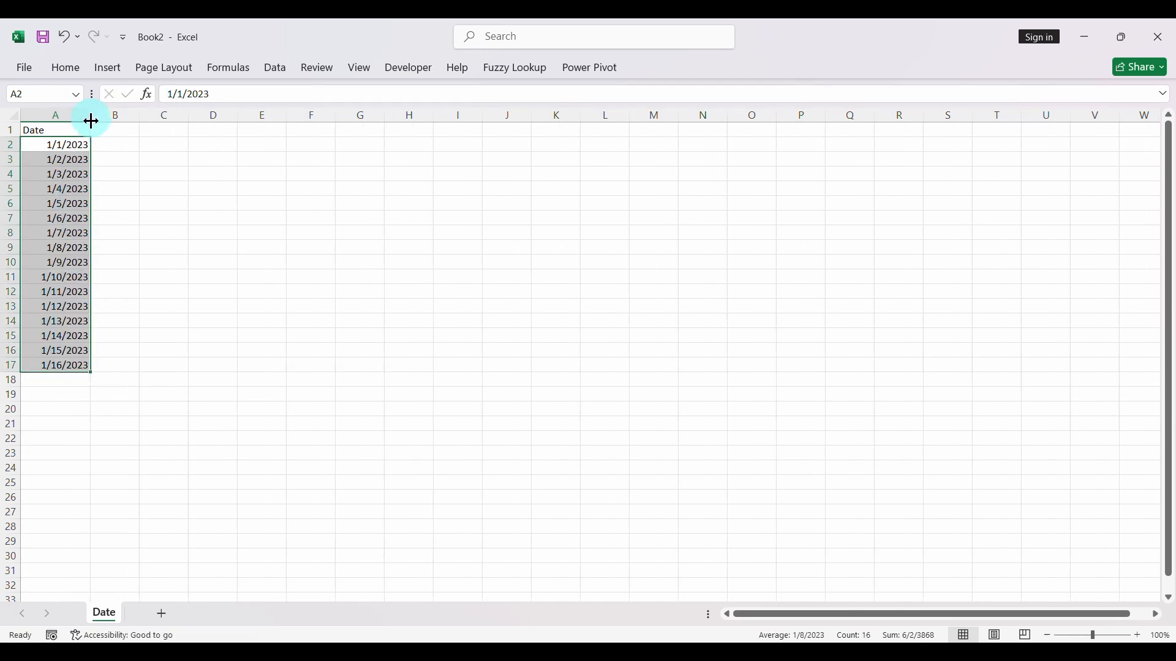
pyautogui.click(69, 222)
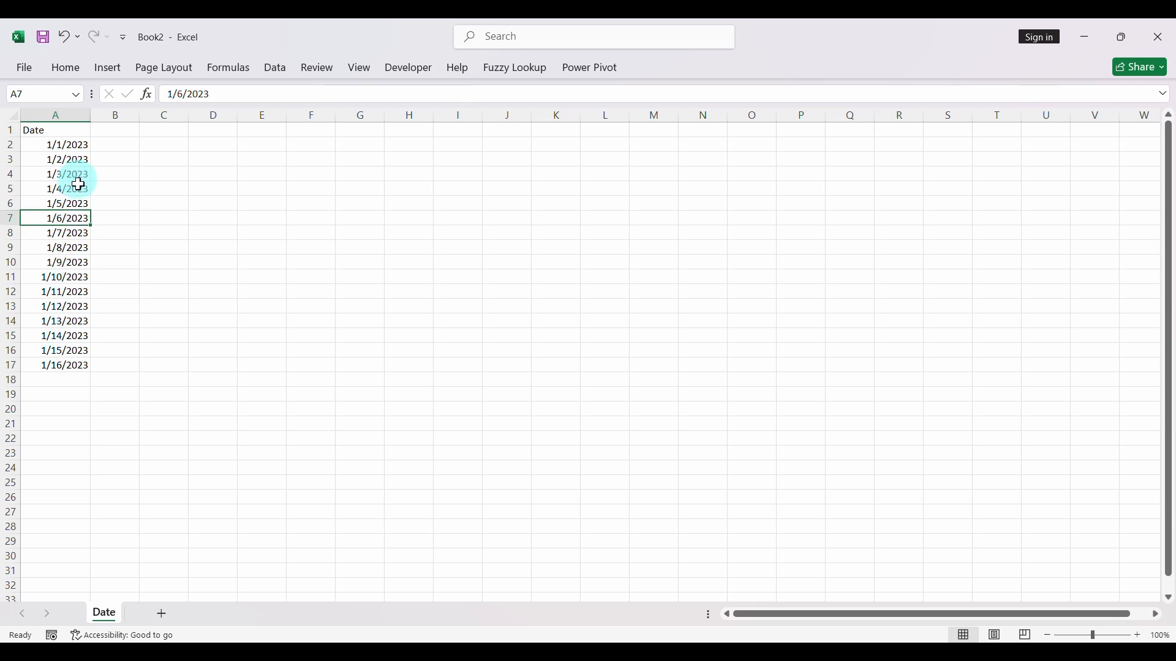
# - Extend the daily date series in column A so that it ends at 12/31/2025 in row 1097
pyautogui.moveTo(67, 148); pyautogui.dragTo(68, 201)
pyautogui.scroll(6, 191, 226)
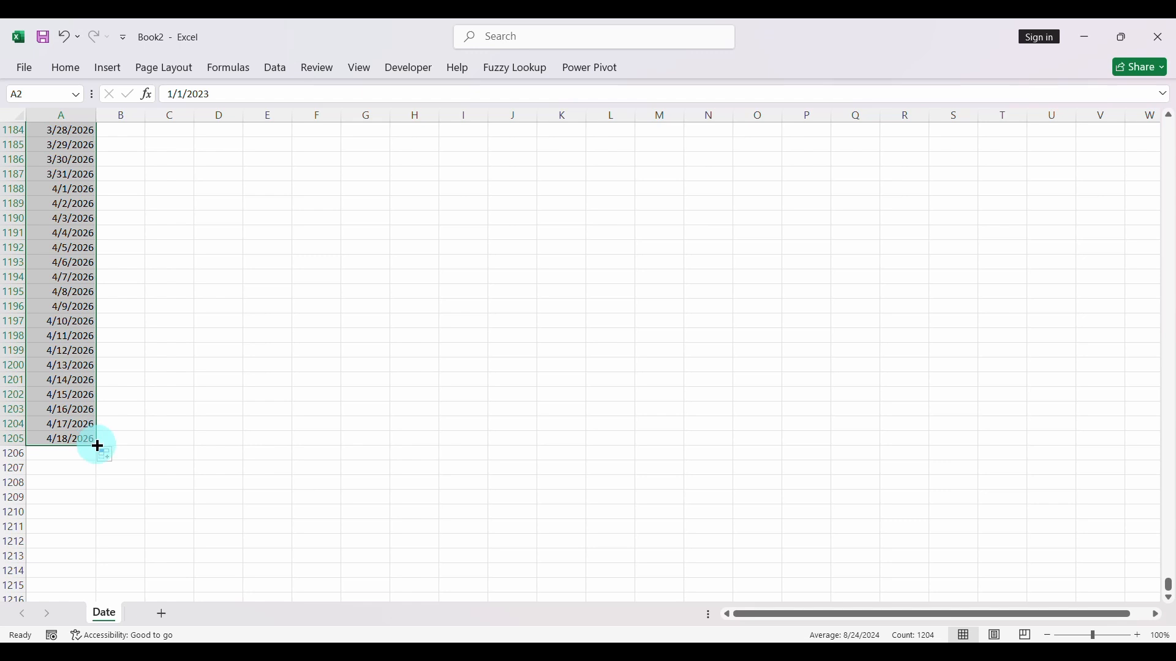
pyautogui.moveTo(97, 446); pyautogui.dragTo(97, 524)
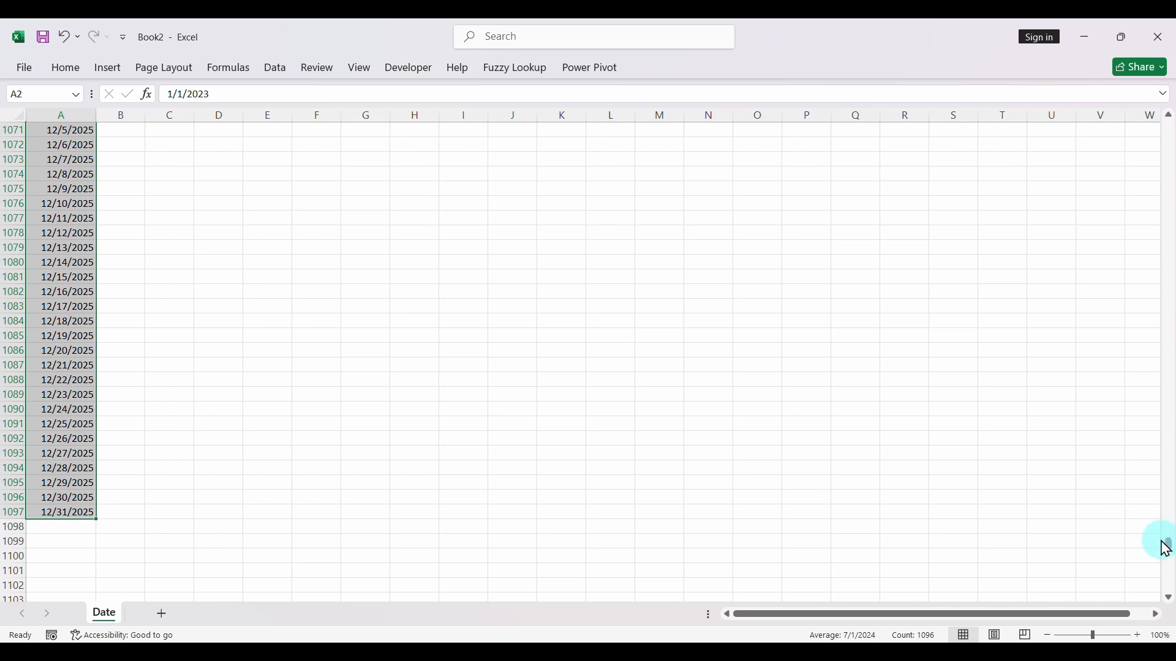
pyautogui.moveTo(1170, 547); pyautogui.dragTo(1059, 95)
pyautogui.click(97, 188)
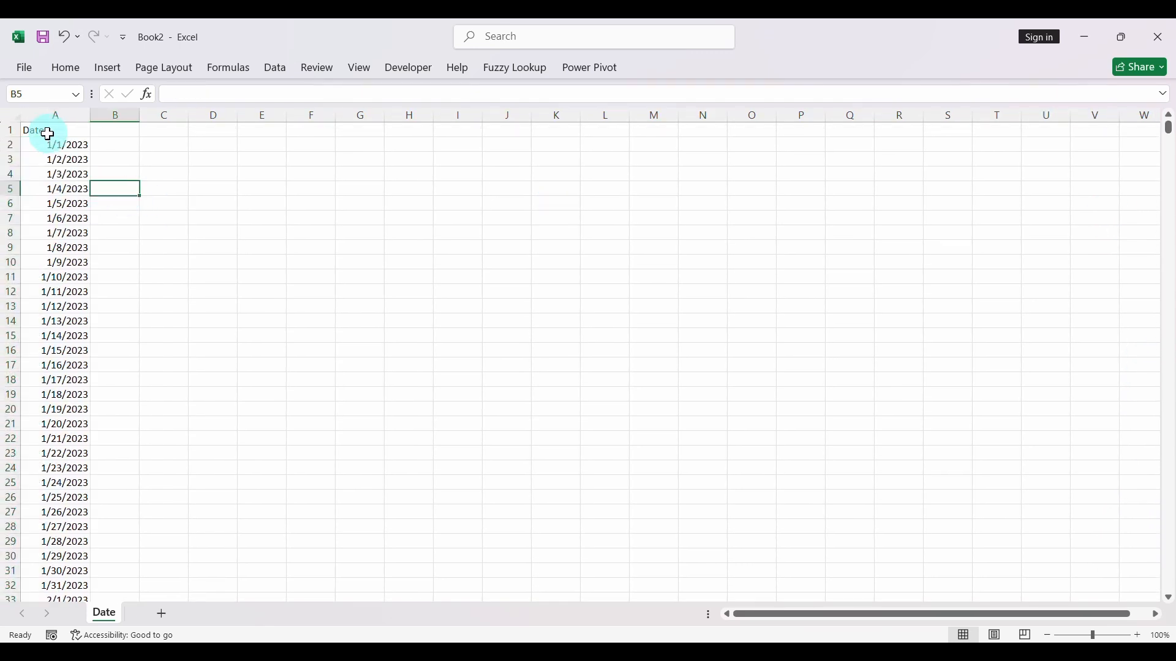
# - Convert the range A1:A1097 into a table with headers and check the years listed in its Date filter
pyautogui.click(39, 130)
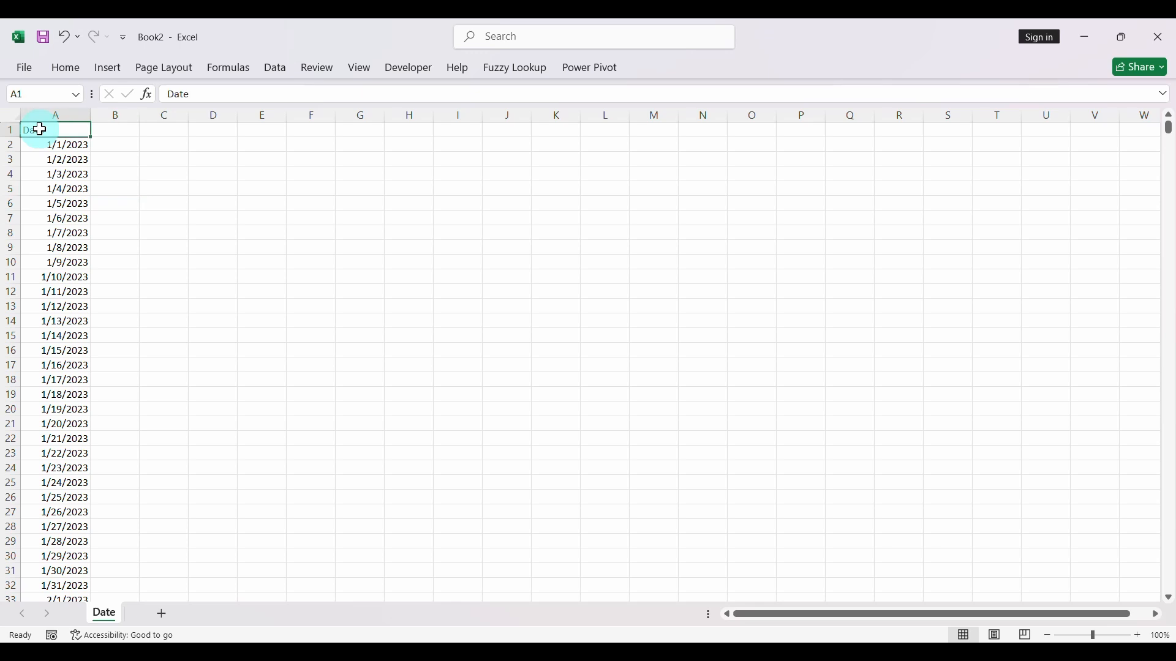
pyautogui.hotkey('ctrl', 'shift', 'Down')
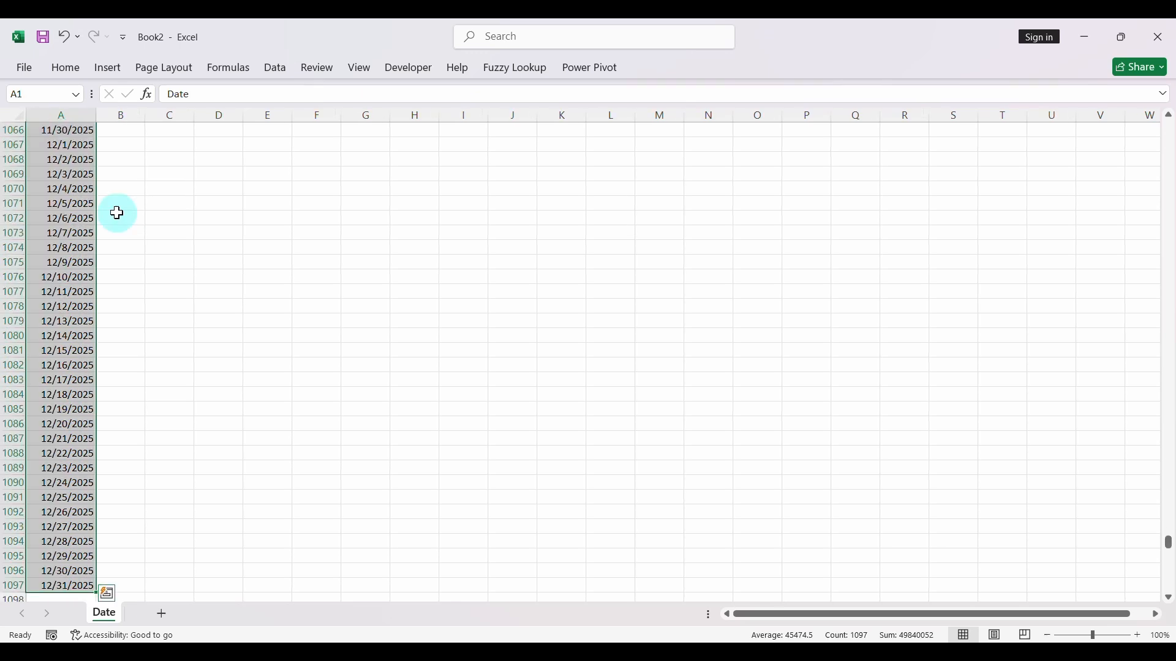
pyautogui.click(103, 79)
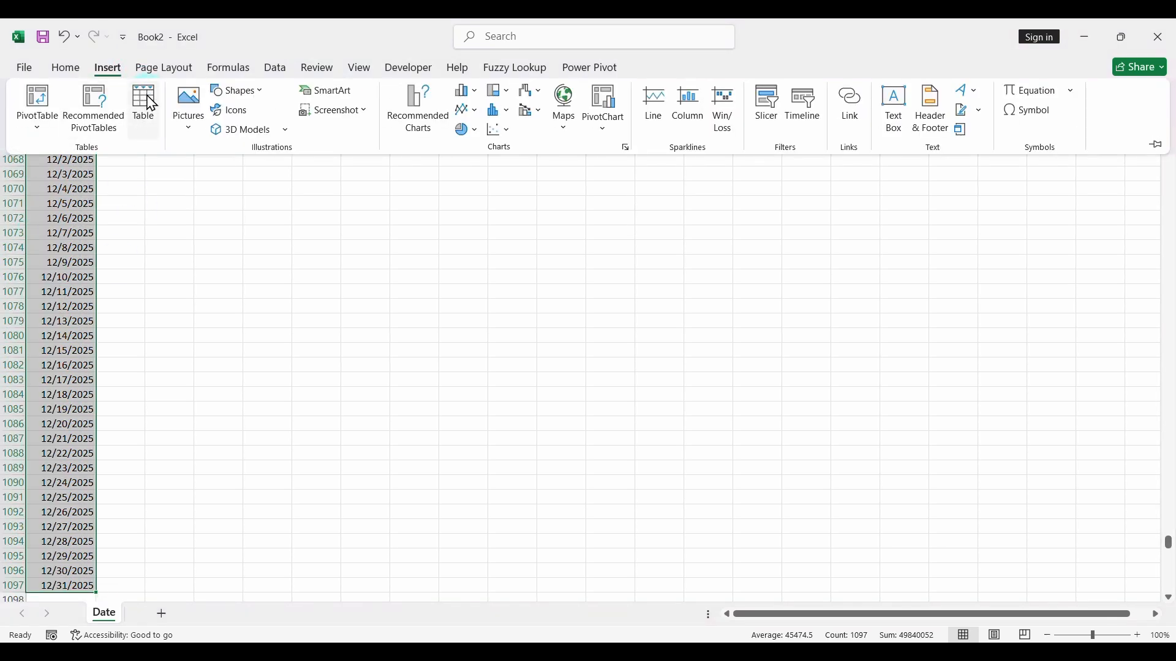
pyautogui.click(149, 103)
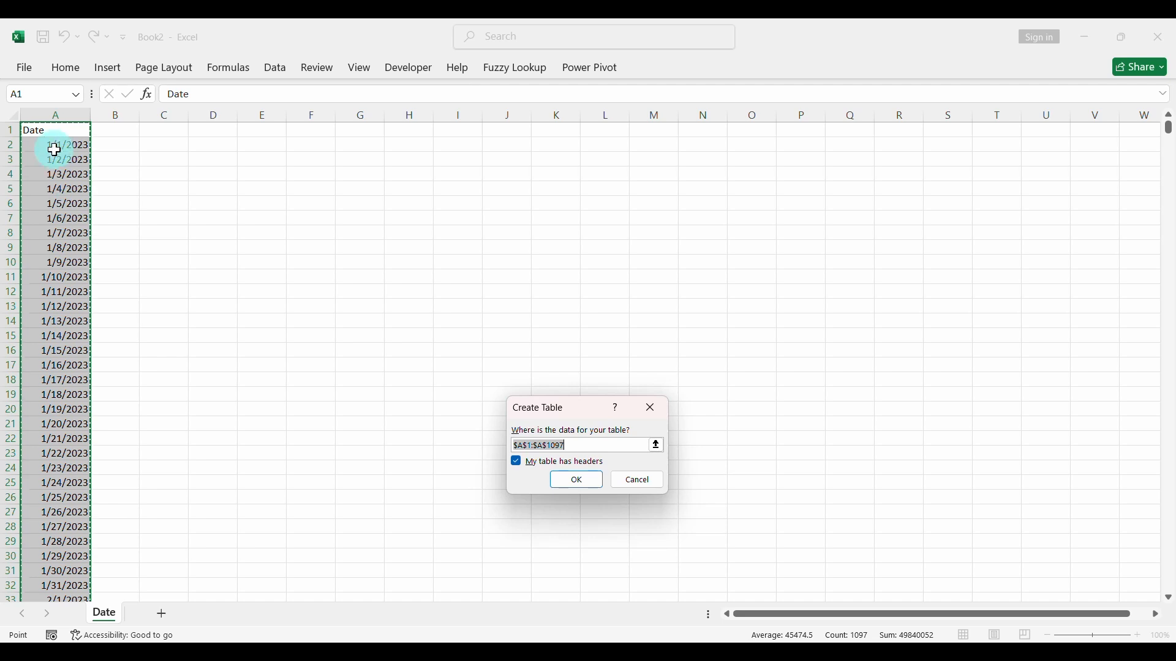
pyautogui.click(577, 480)
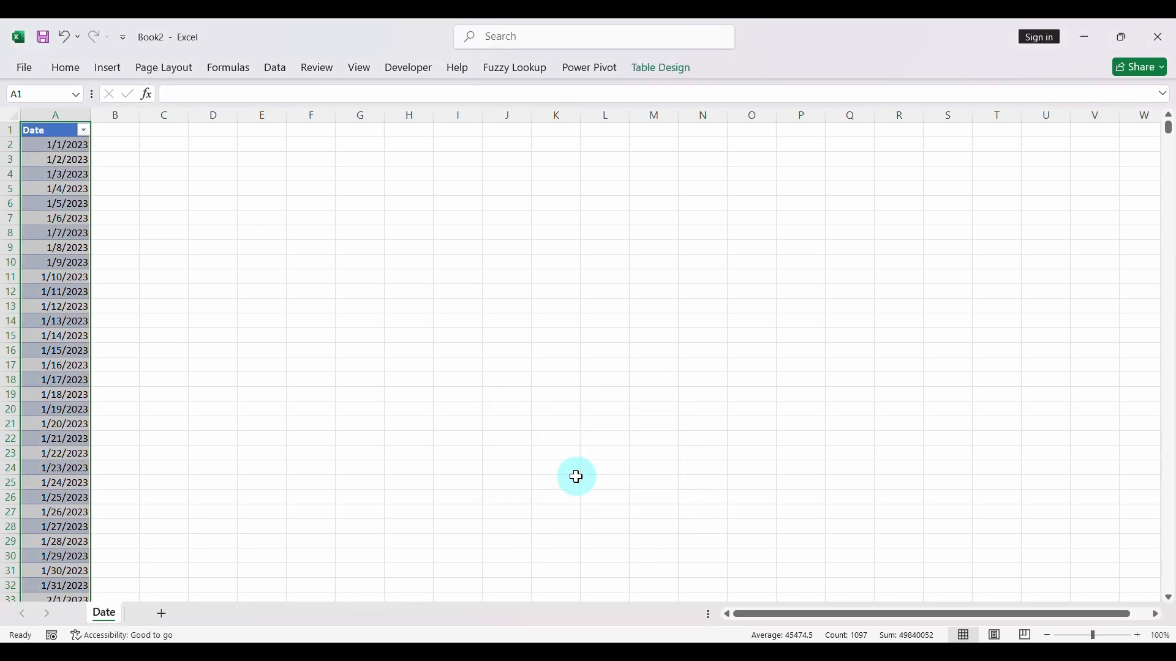
pyautogui.click(75, 234)
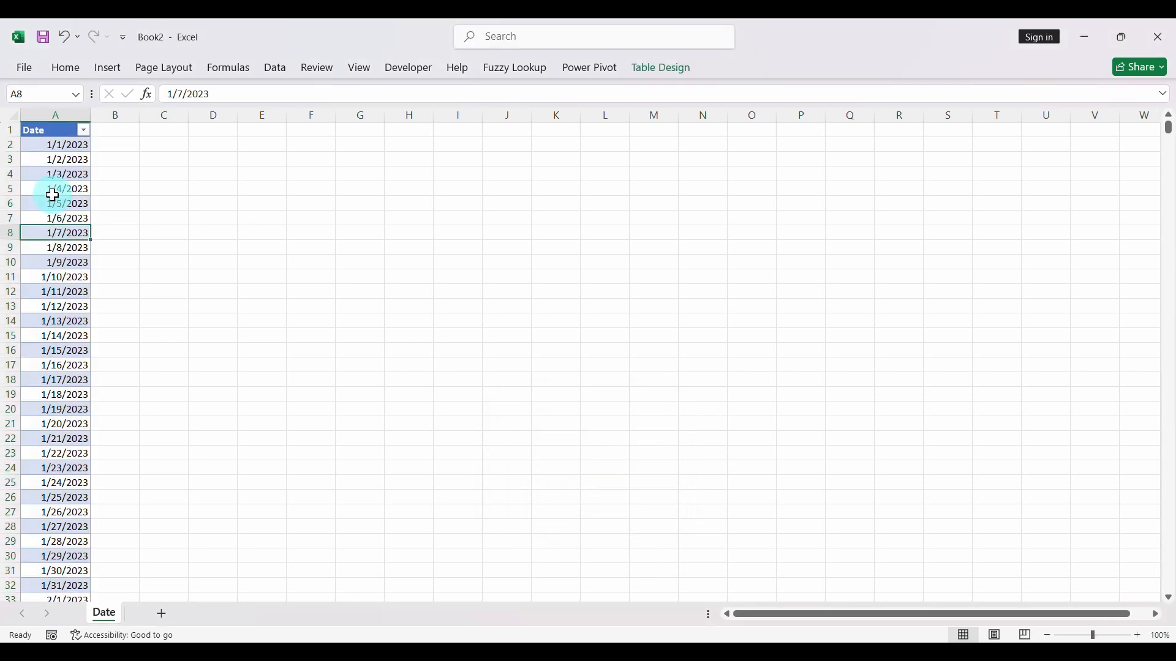
pyautogui.click(83, 130)
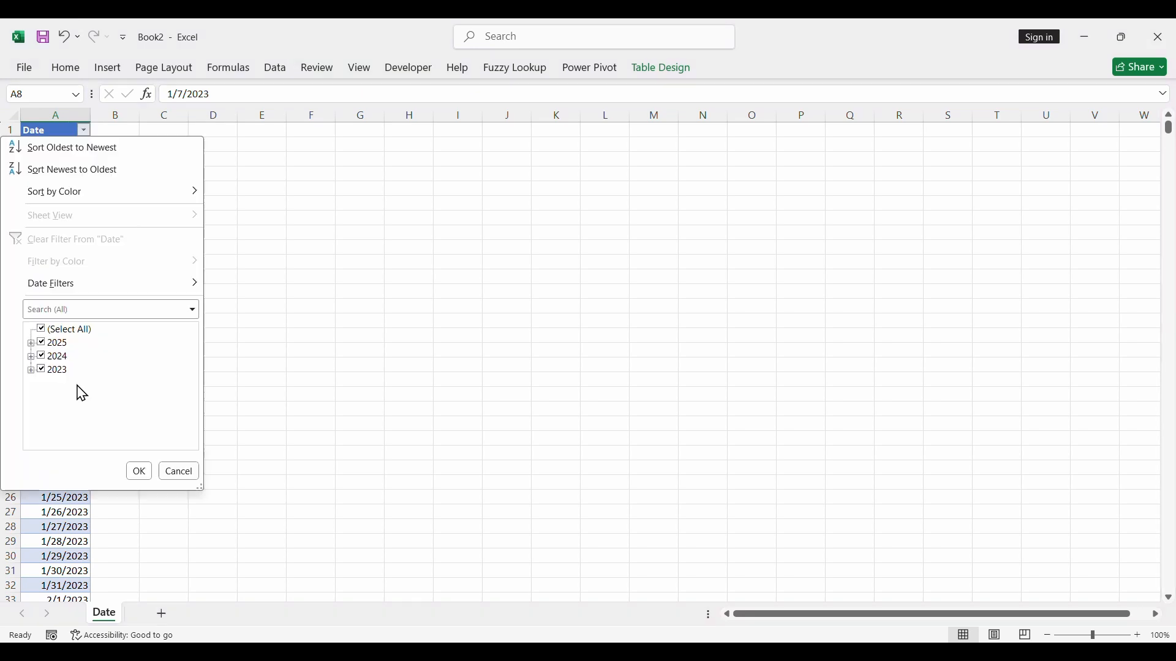
pyautogui.click(140, 471)
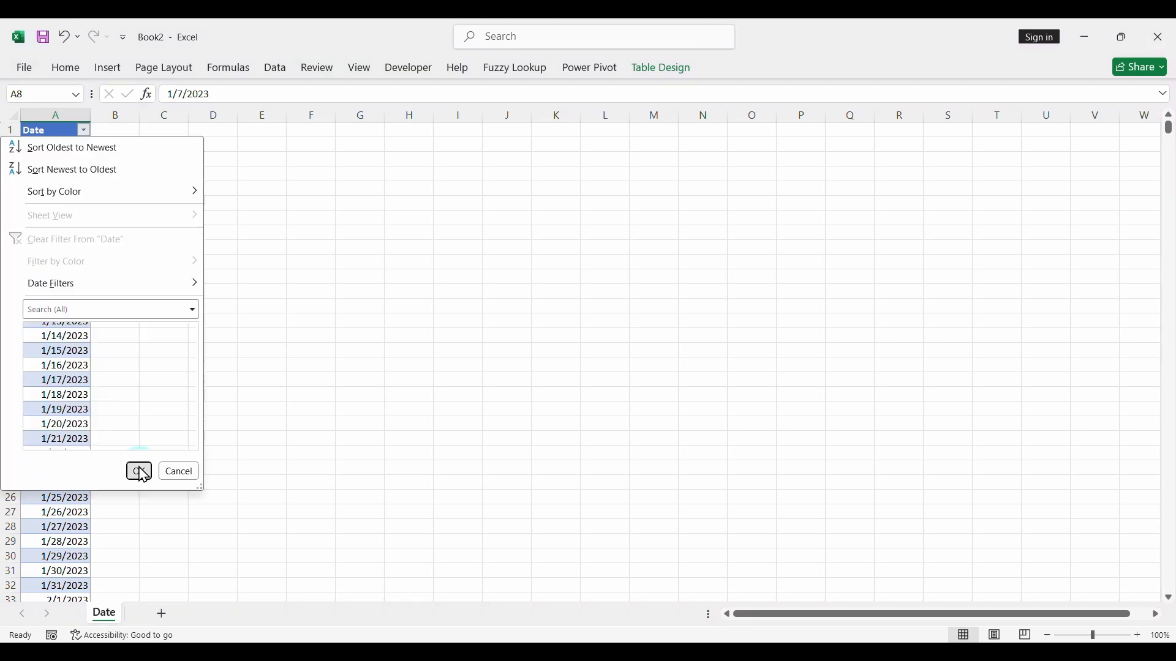
# - Save the workbook as Date in the Raw Data folder and close it
pyautogui.click(43, 38)
pyautogui.click(459, 232)
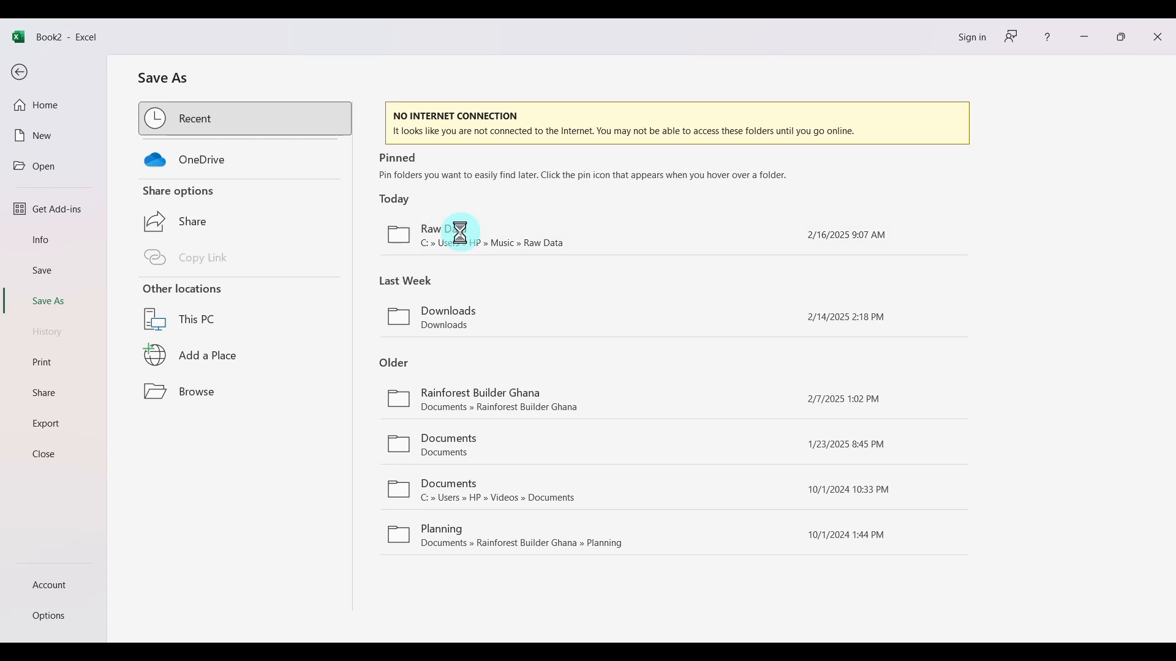
pyautogui.press('BackSpace')
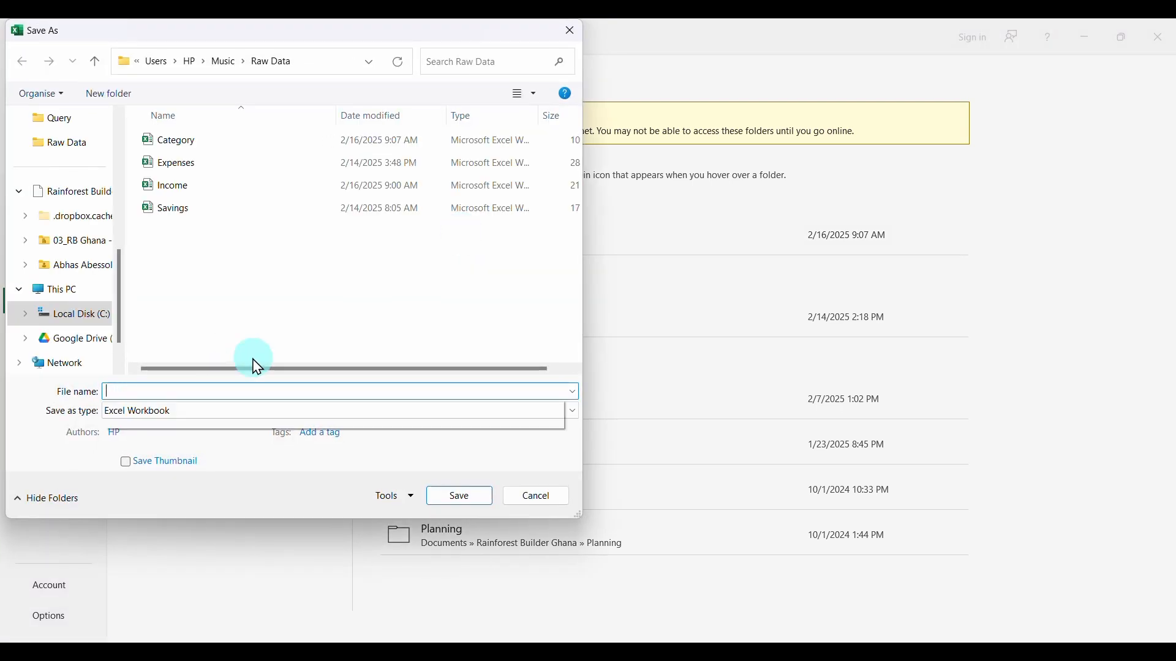
pyautogui.press('Return')
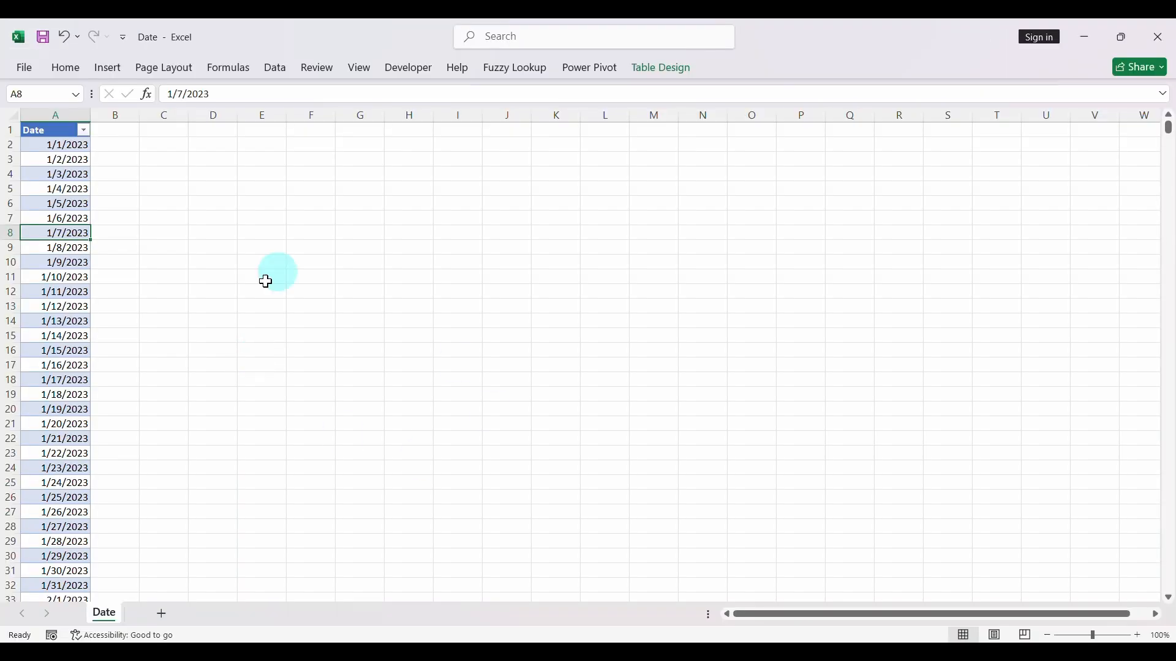
# - Close the open Savings, Expenses and Income workbooks and return to the Raw Data folder
pyautogui.click(1172, 27)
pyautogui.click(1172, 28)
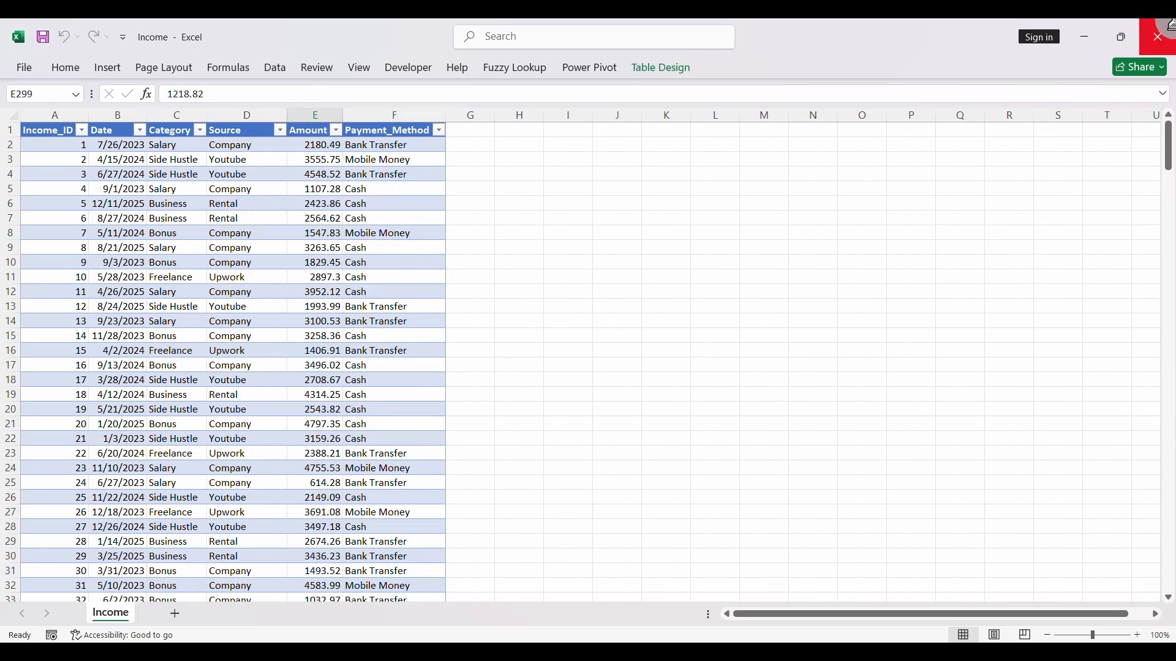
pyautogui.click(1171, 25)
pyautogui.click(268, 261)
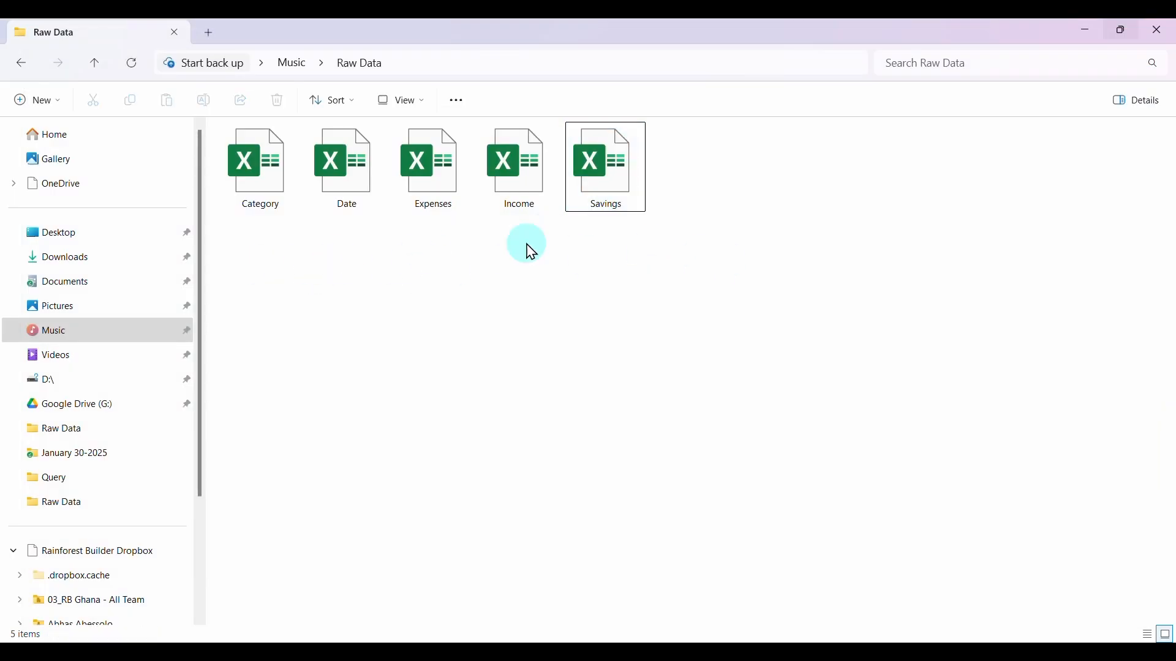
# - Switch to Excel, create a blank workbook and launch the Power Query Editor from it
pyautogui.click(493, 651)
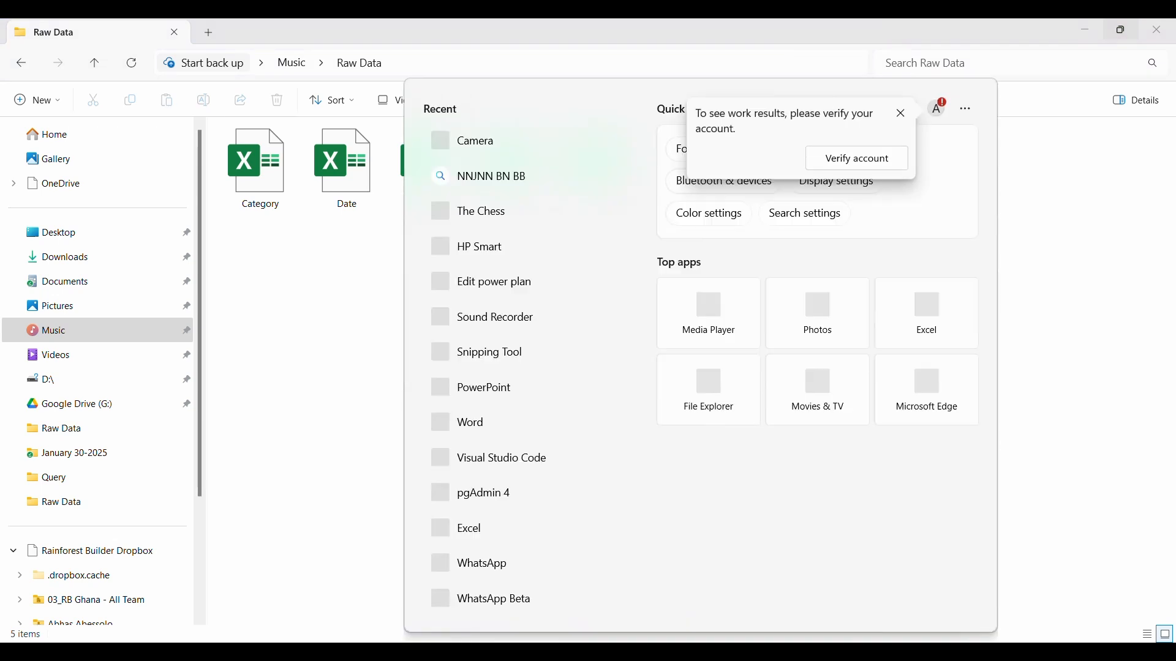
pyautogui.click(482, 535)
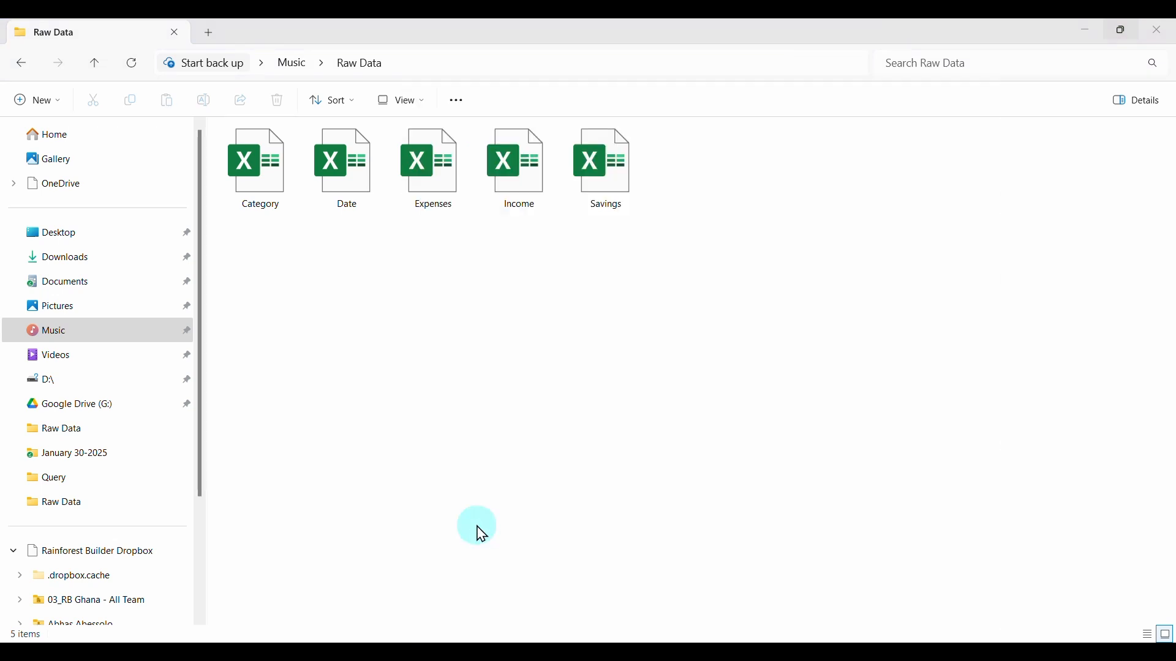
pyautogui.click(222, 190)
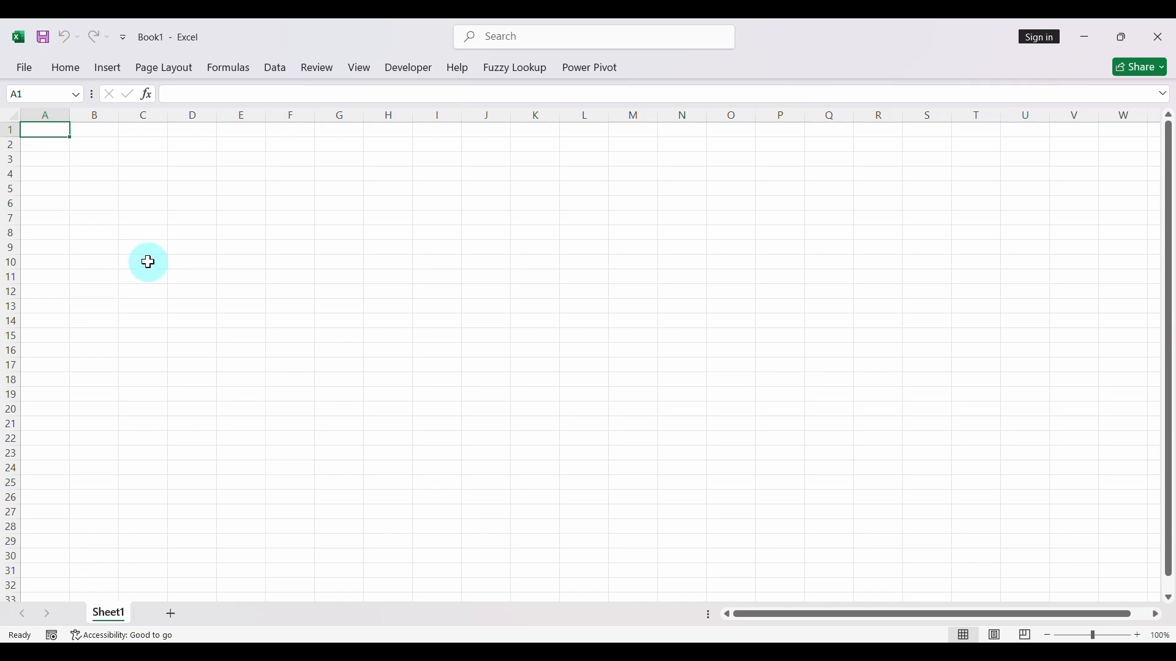
pyautogui.click(283, 56)
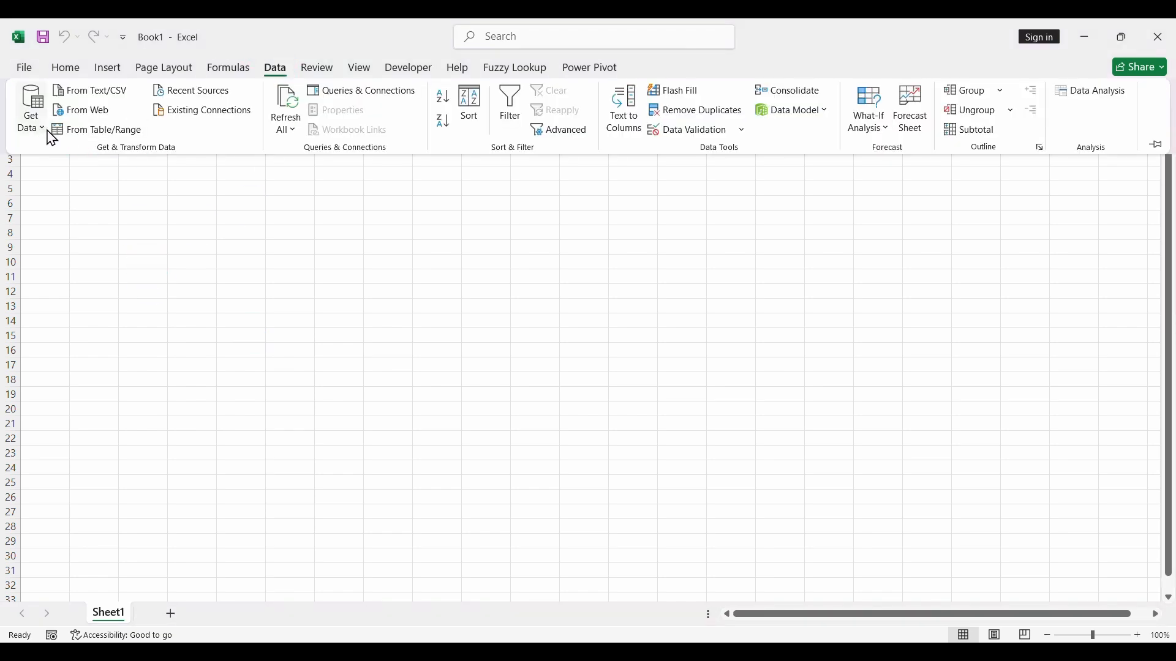
pyautogui.click(32, 116)
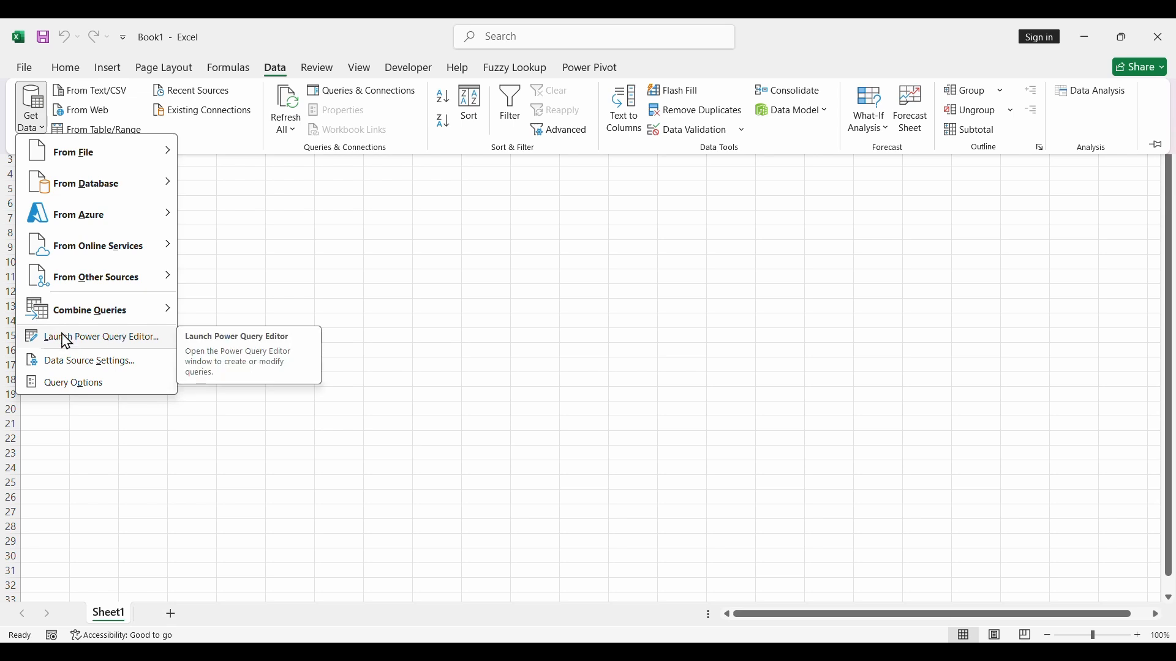
pyautogui.click(104, 339)
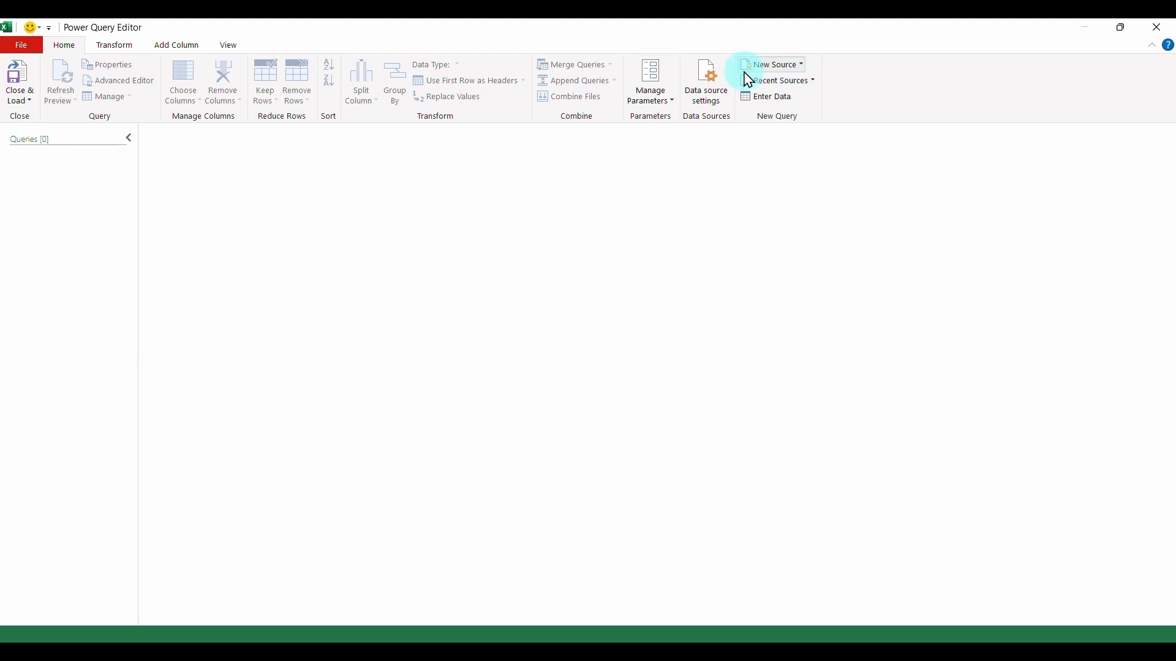
# - Choose the Savings workbook in the Music > Raw Data folder as a new Excel workbook source
pyautogui.click(779, 73)
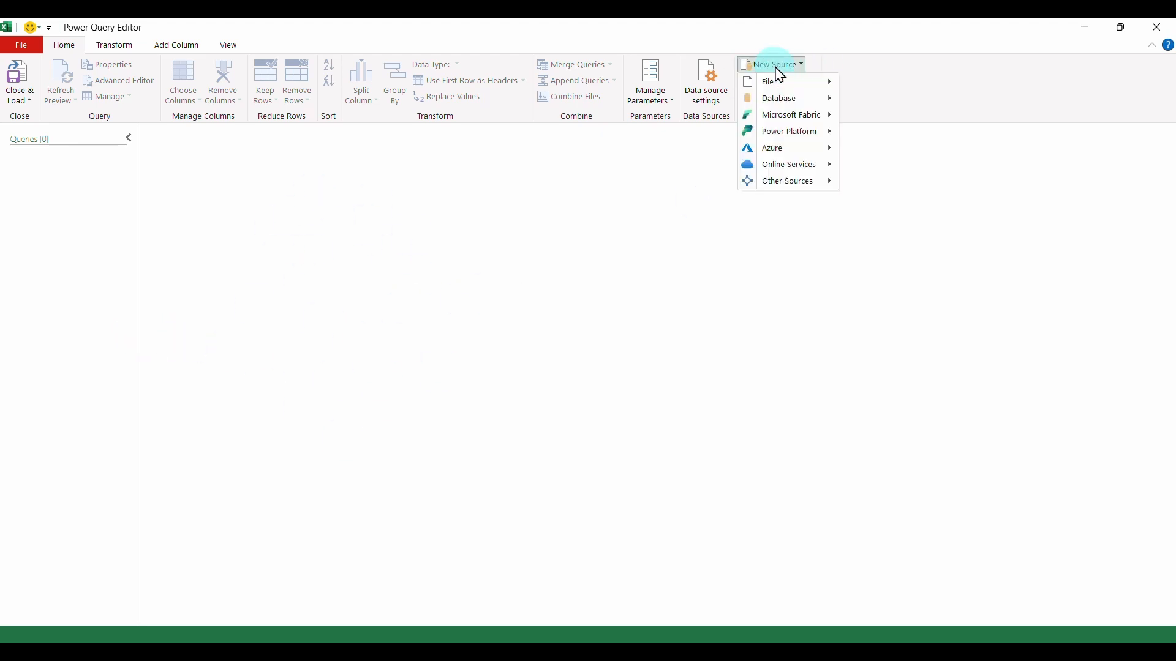
pyautogui.moveTo(783, 91)
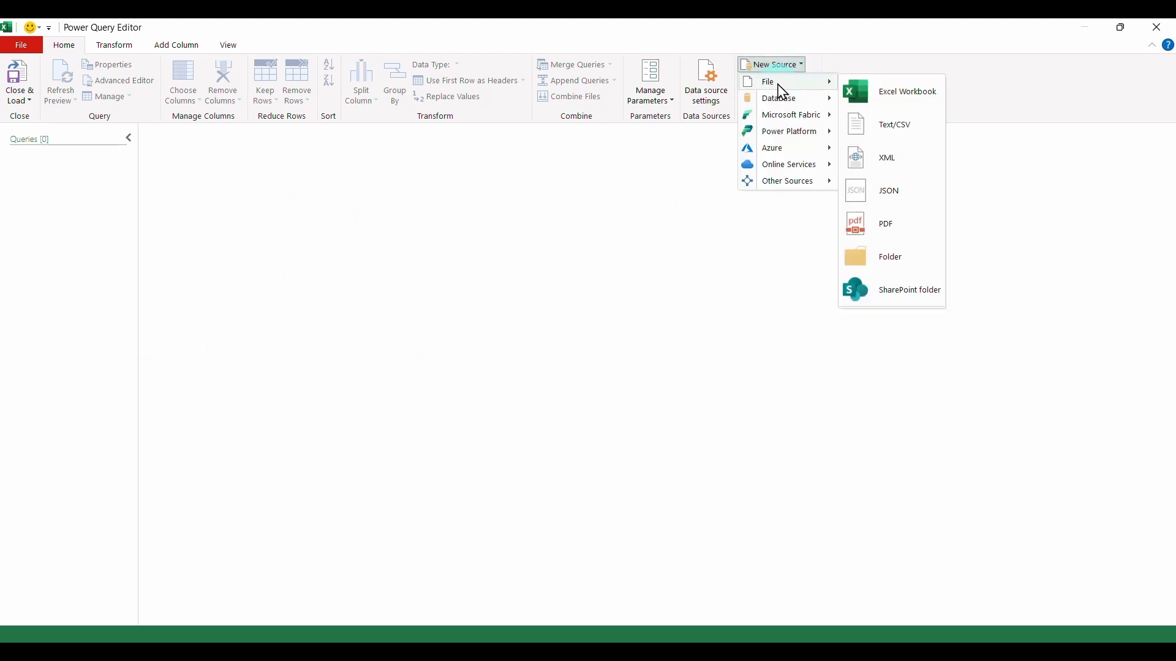
pyautogui.click(896, 98)
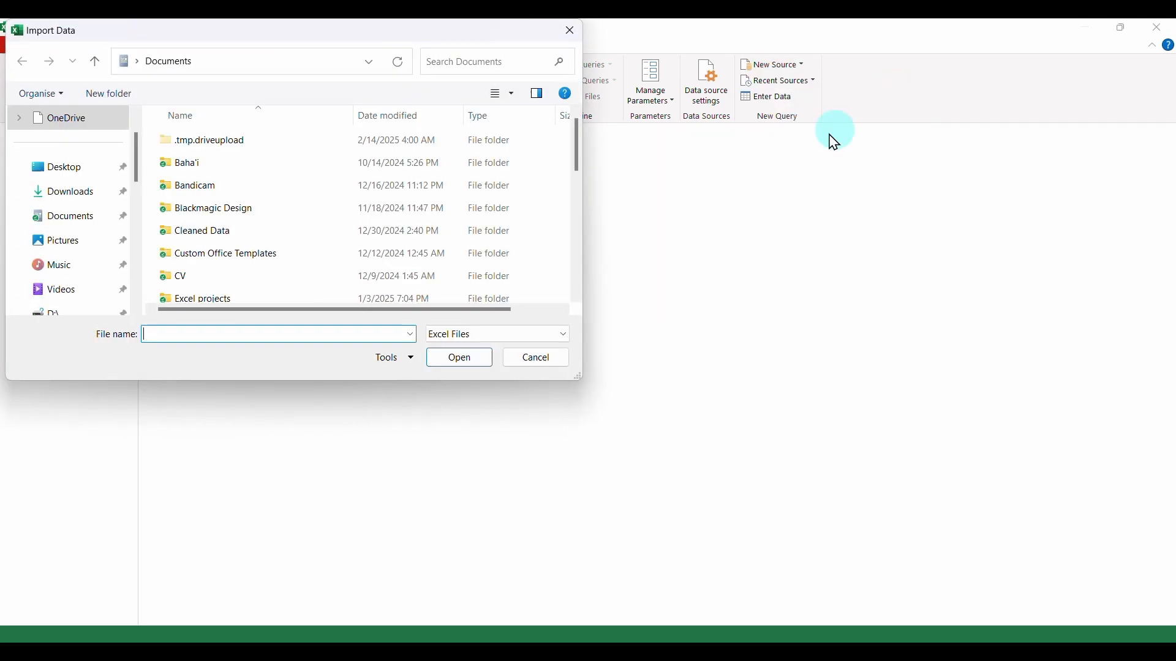
pyautogui.click(60, 268)
pyautogui.doubleClick(283, 160)
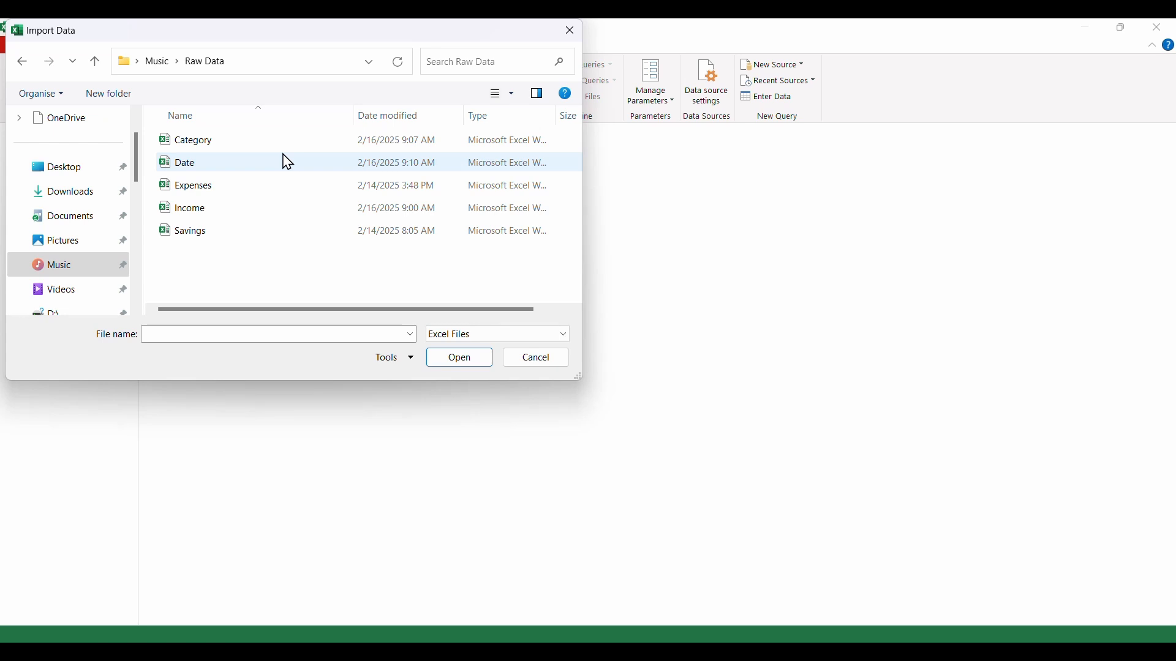
pyautogui.click(198, 236)
pyautogui.click(459, 359)
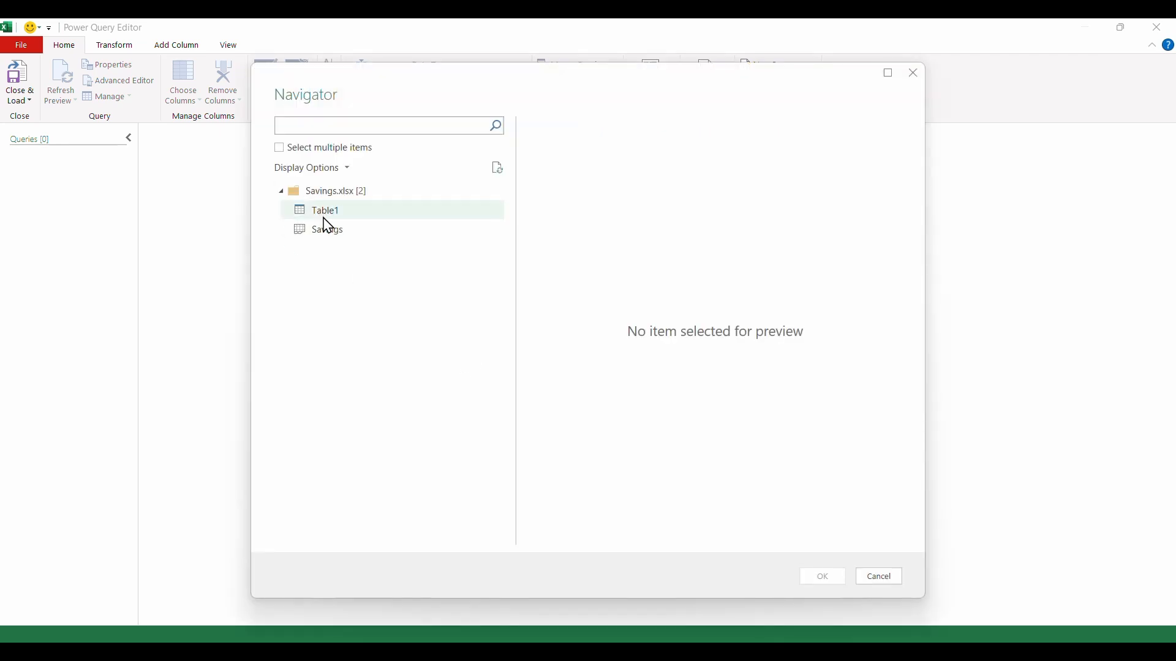
# - Import the Savings sheet rather than Table1 as a query and refresh its data preview
pyautogui.click(348, 239)
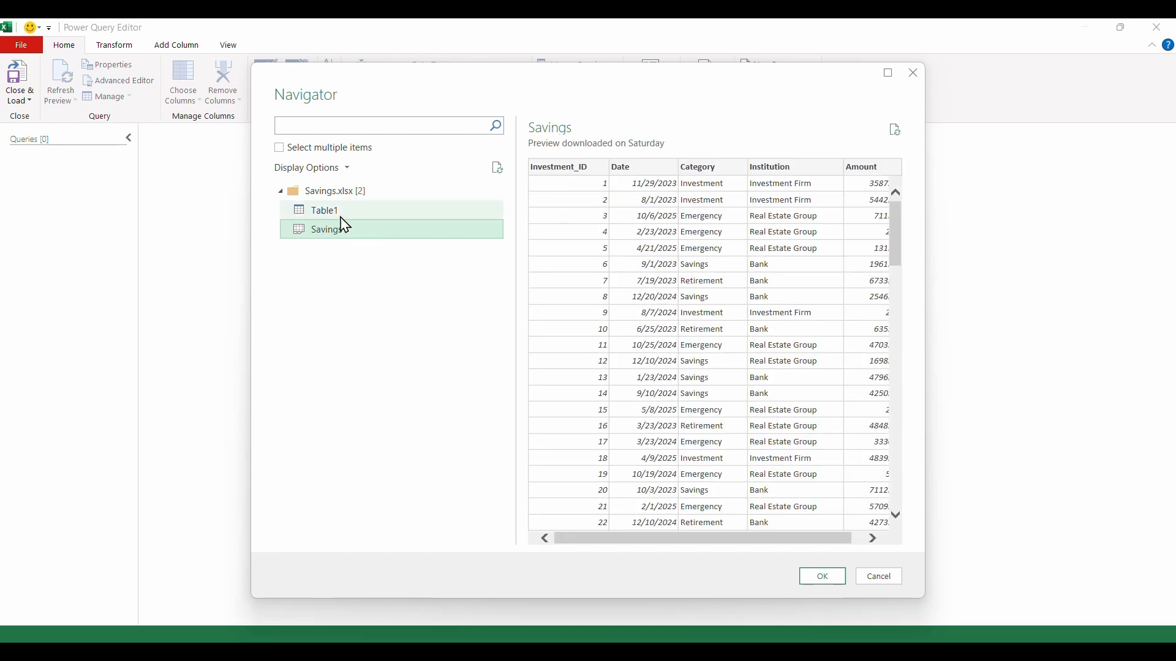
pyautogui.click(330, 214)
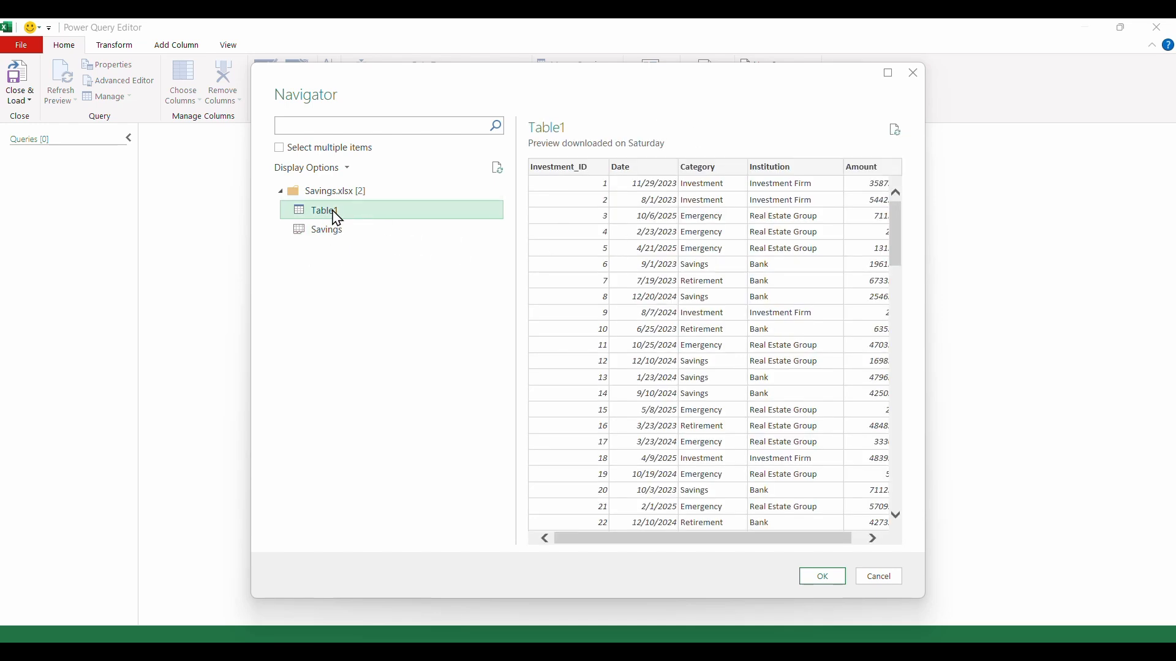
pyautogui.click(370, 243)
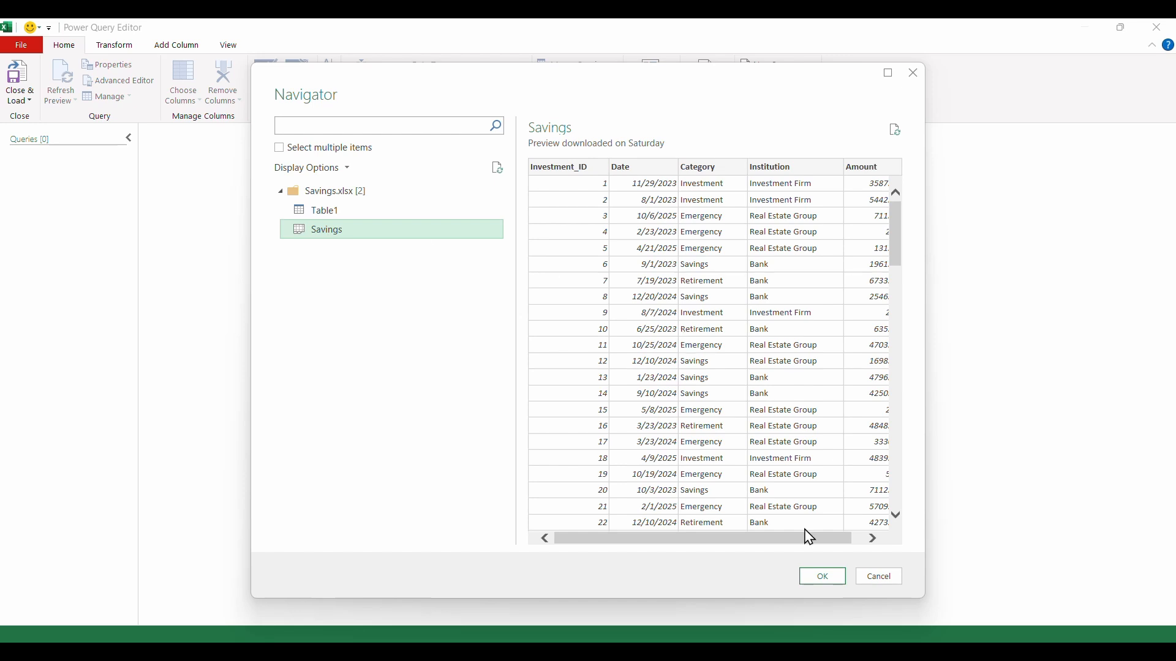
pyautogui.click(820, 578)
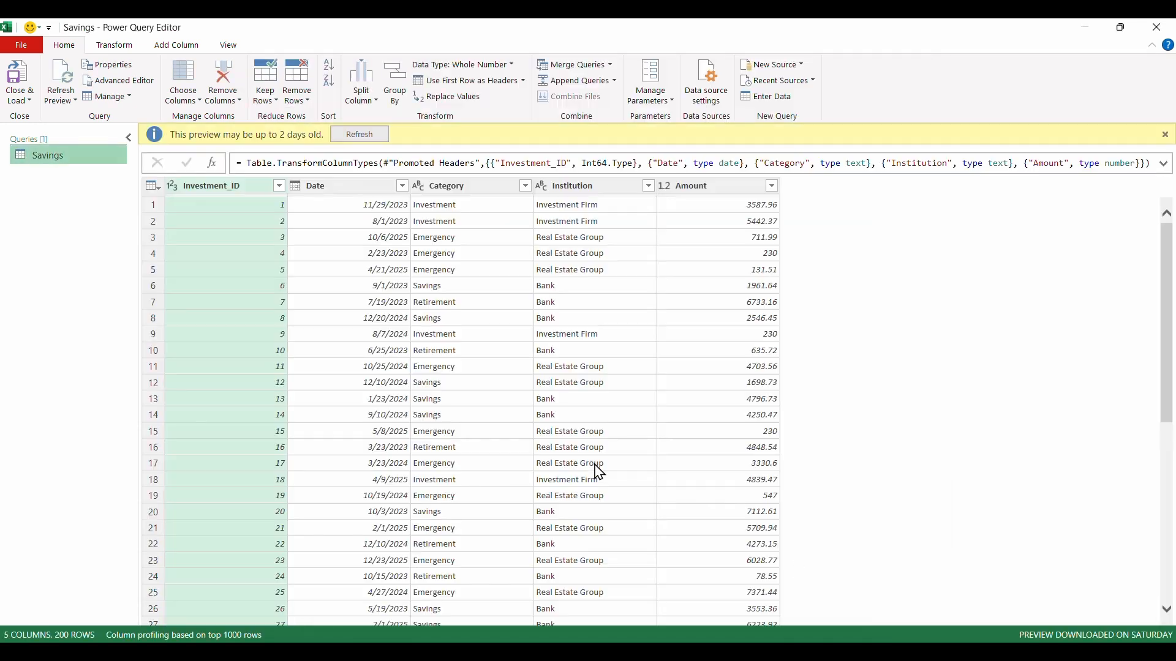
pyautogui.click(363, 136)
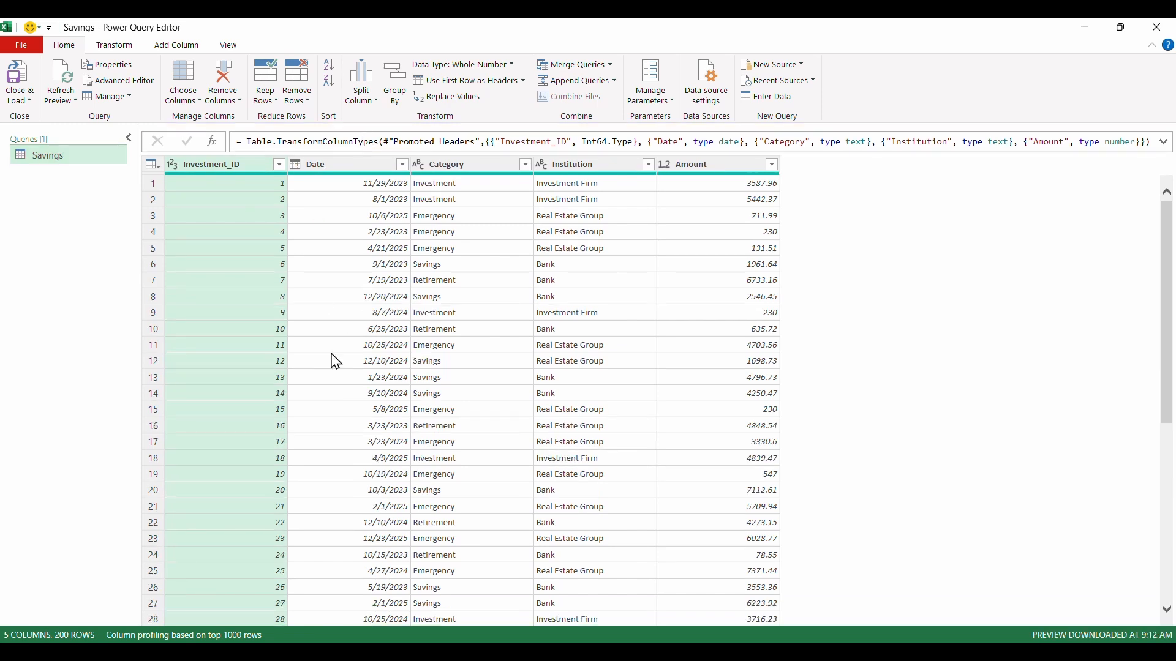
# - Import the Income sheet of the Income workbook from the Raw Data folder as a new query
pyautogui.click(772, 67)
pyautogui.moveTo(773, 83)
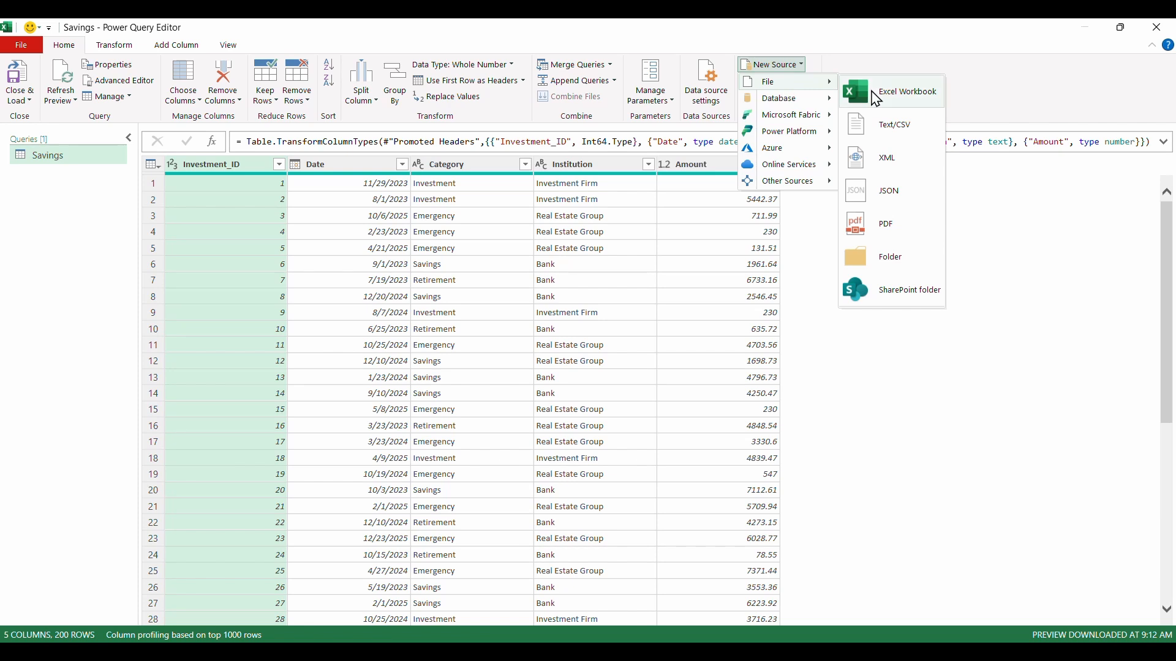
pyautogui.click(892, 100)
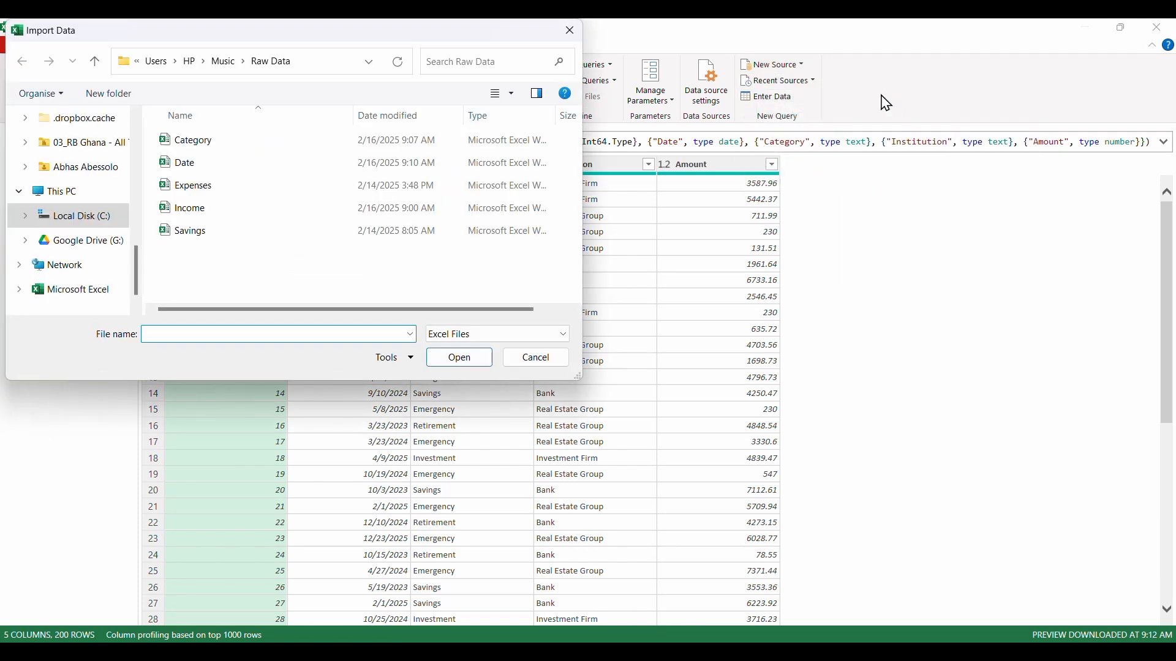
pyautogui.click(220, 211)
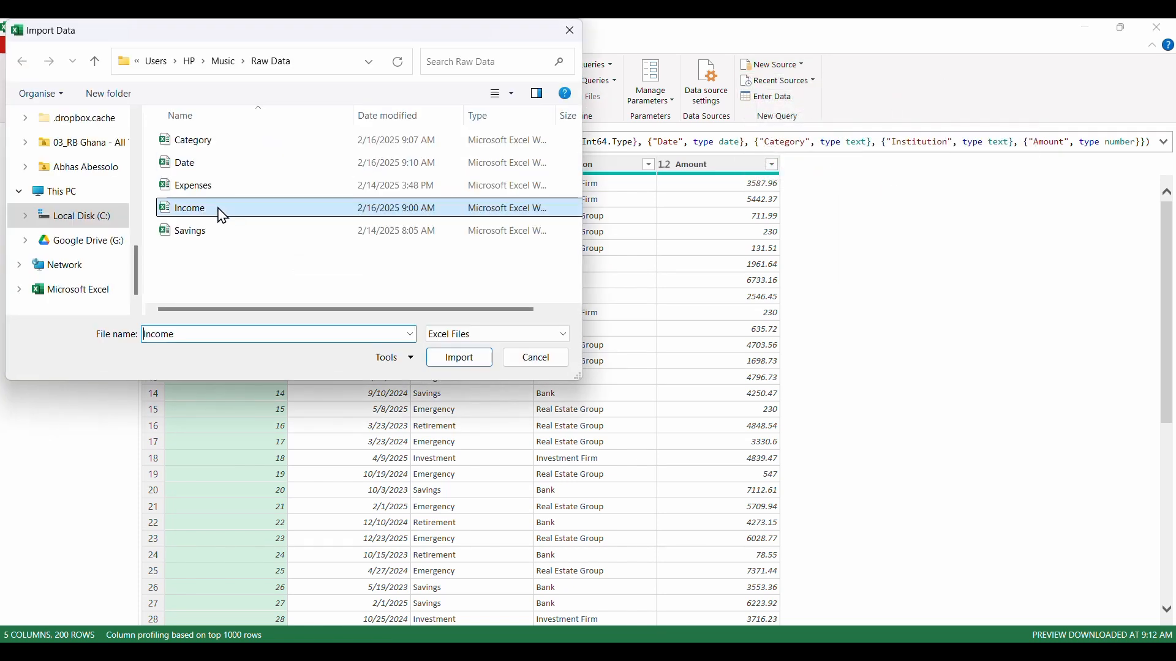
pyautogui.click(459, 359)
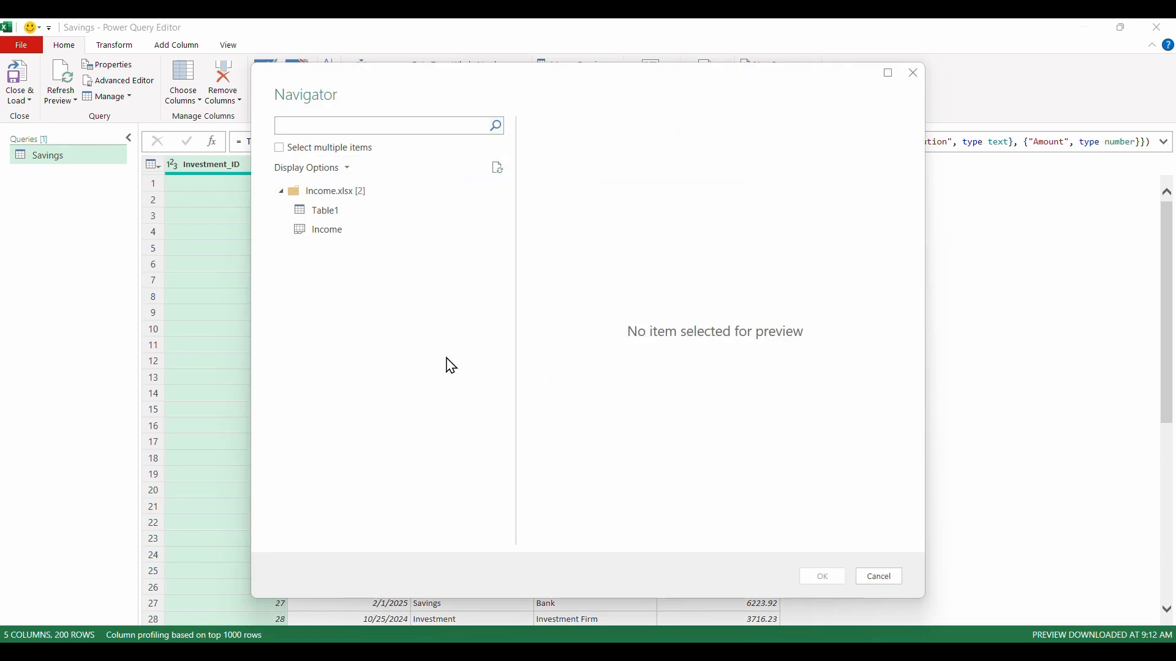
pyautogui.click(314, 238)
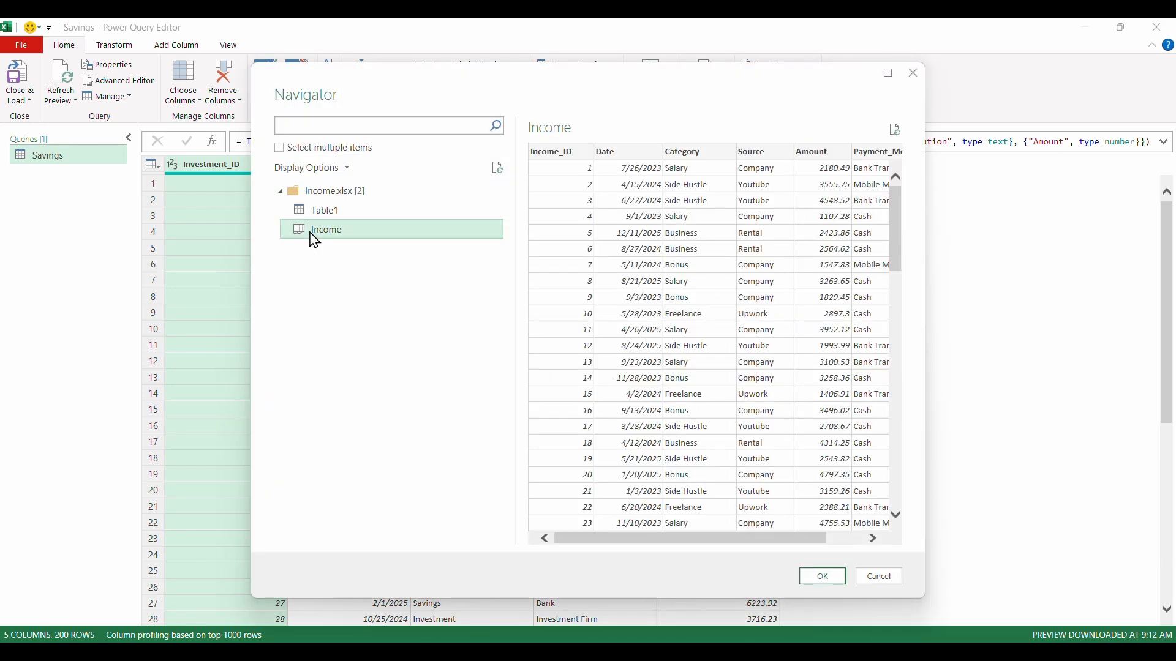
pyautogui.click(815, 577)
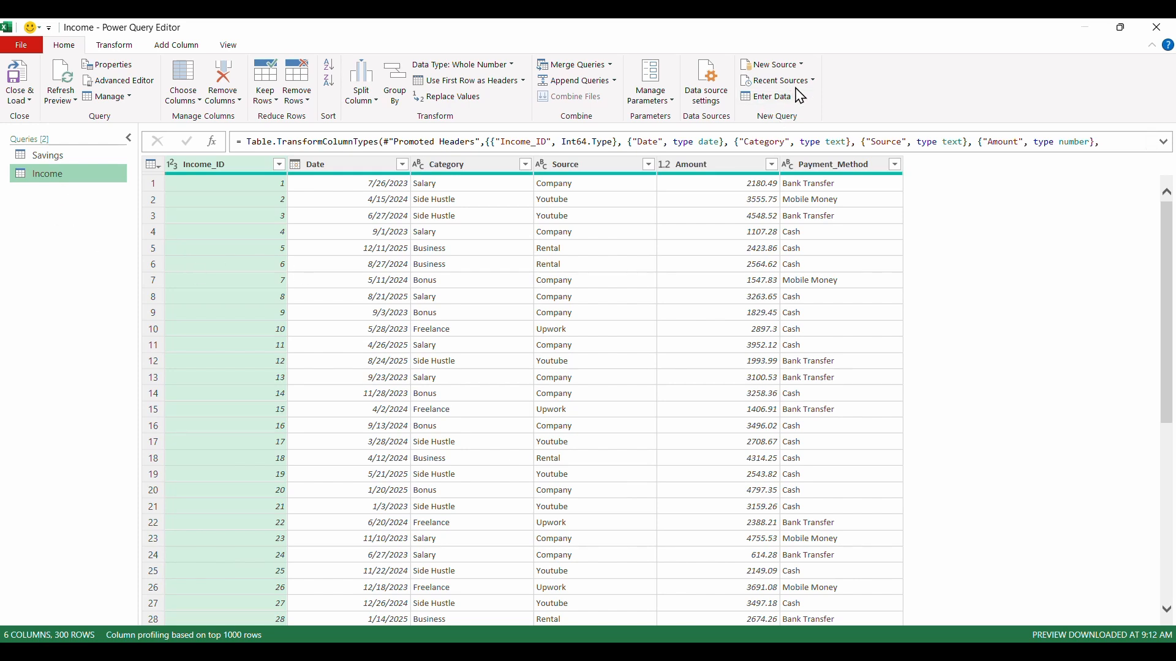
# - Import the Expenses sheet of the Expenses workbook from Raw Data as a new query and refresh its preview
pyautogui.click(788, 68)
pyautogui.moveTo(790, 81)
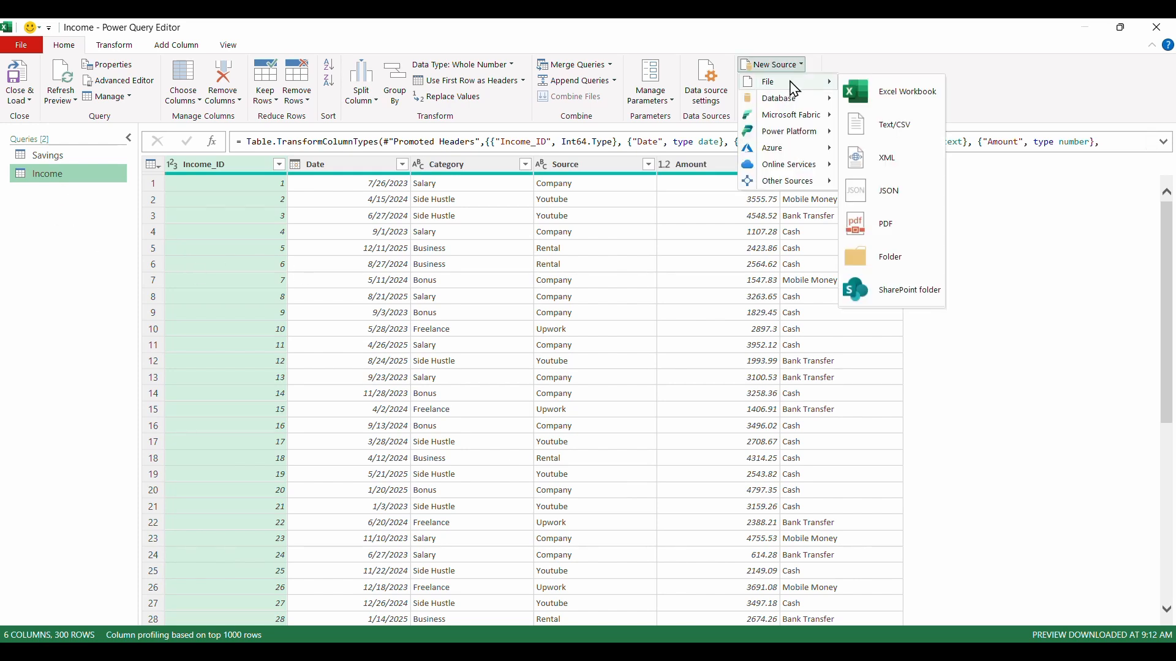
pyautogui.click(889, 91)
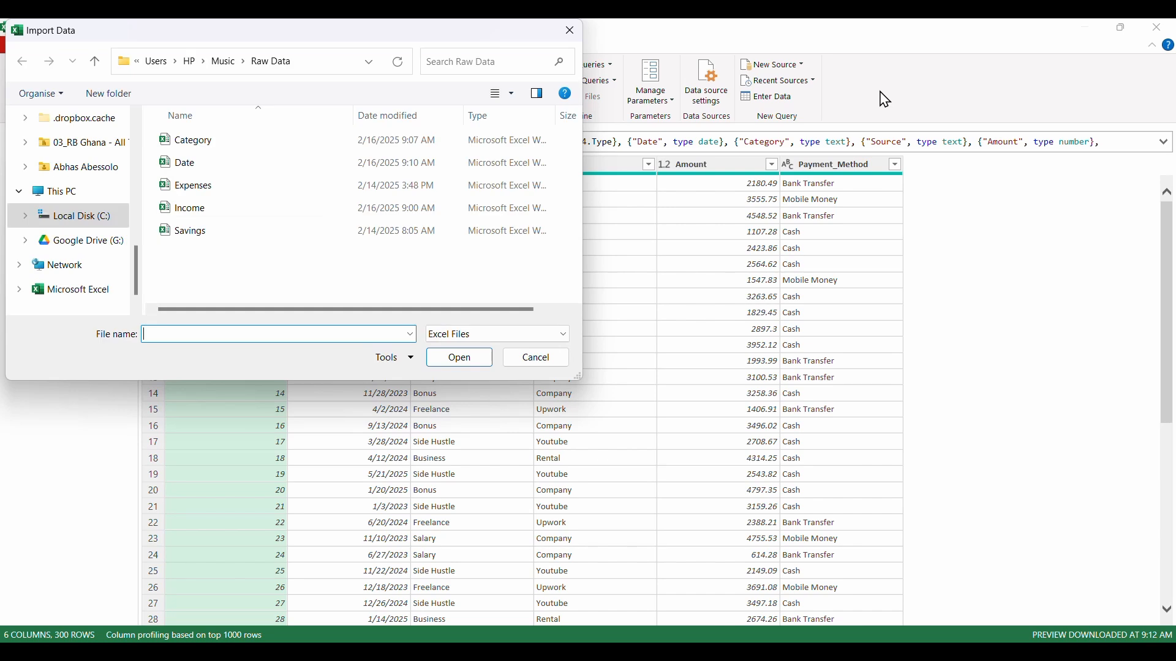
pyautogui.click(250, 187)
pyautogui.click(459, 362)
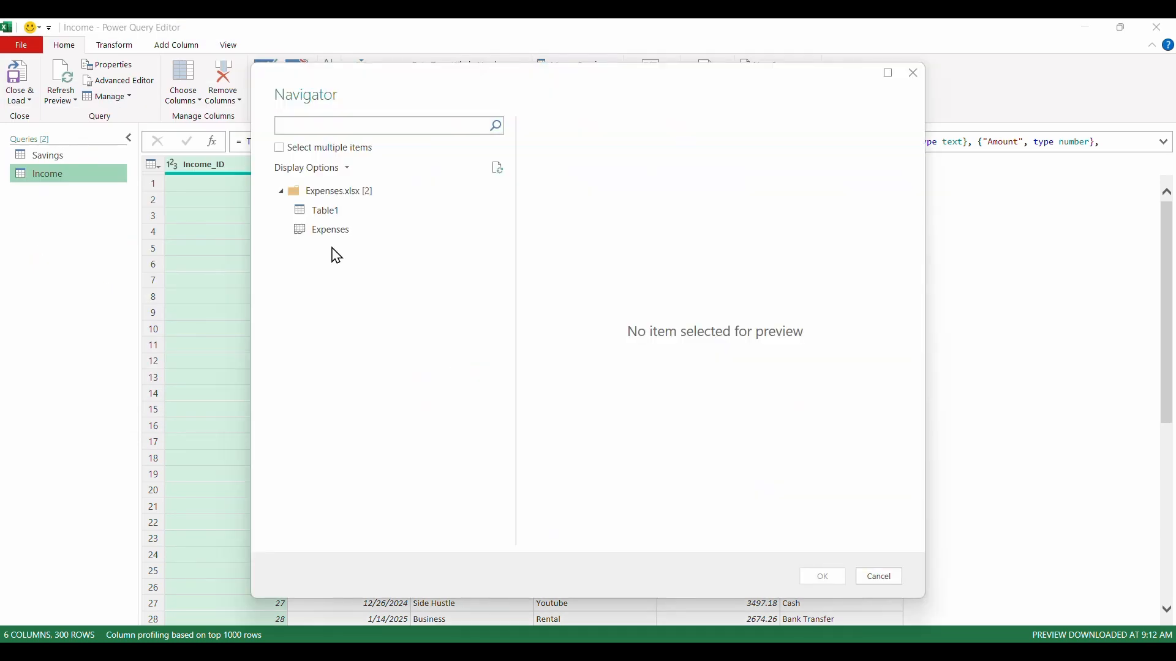
pyautogui.click(337, 234)
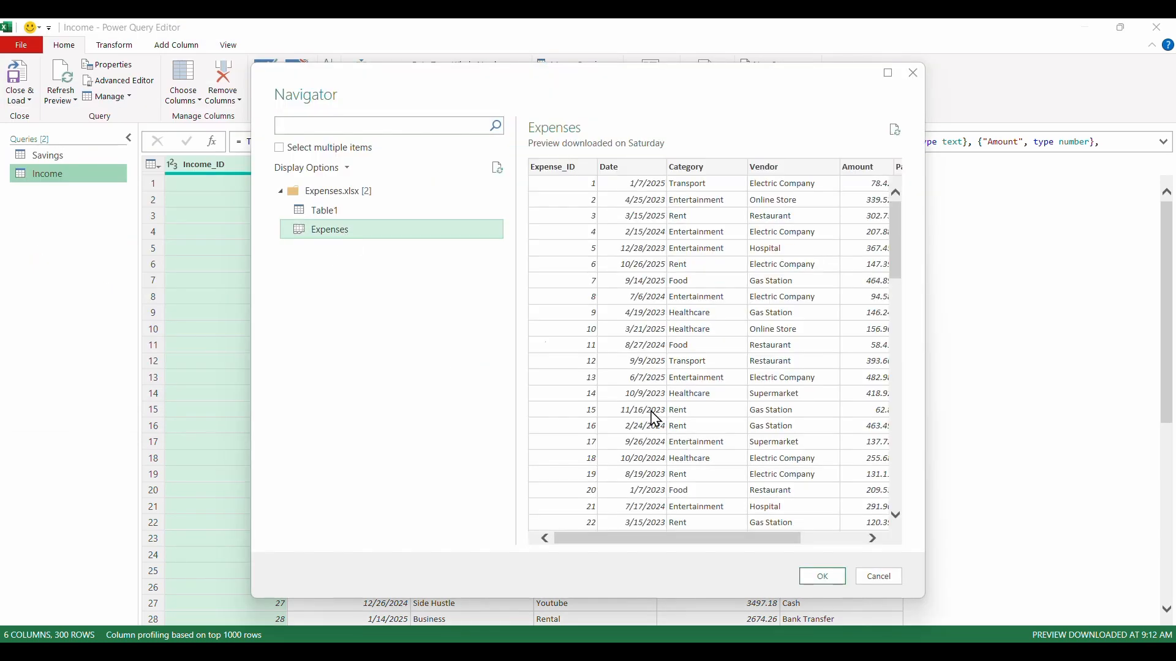
pyautogui.click(817, 576)
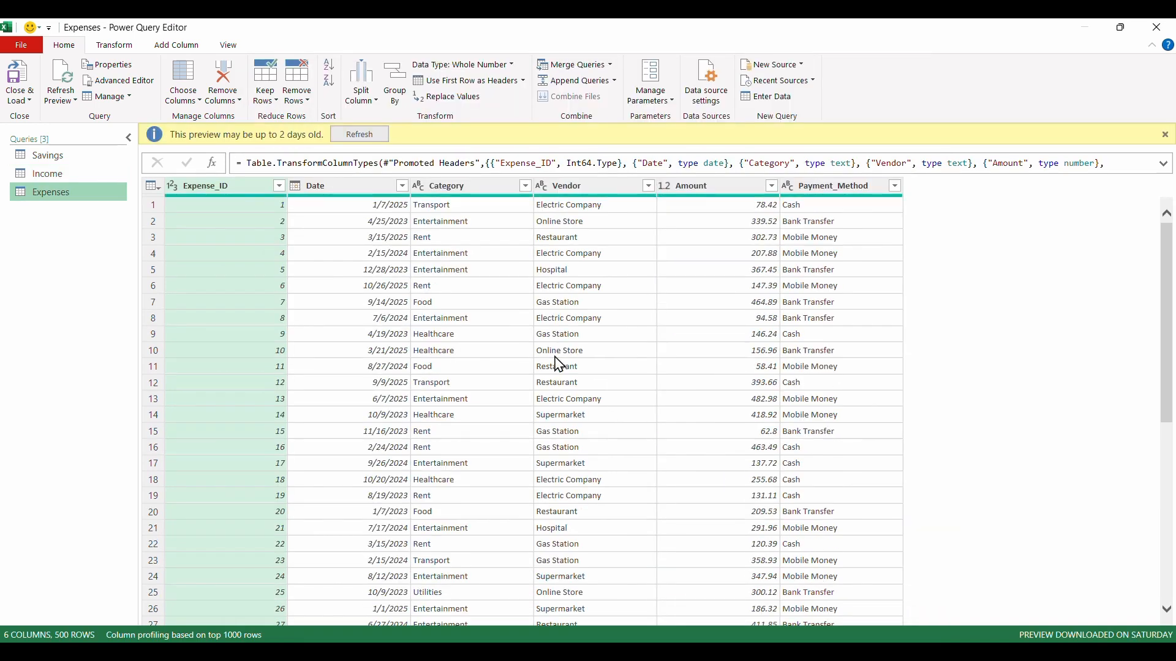
pyautogui.click(361, 134)
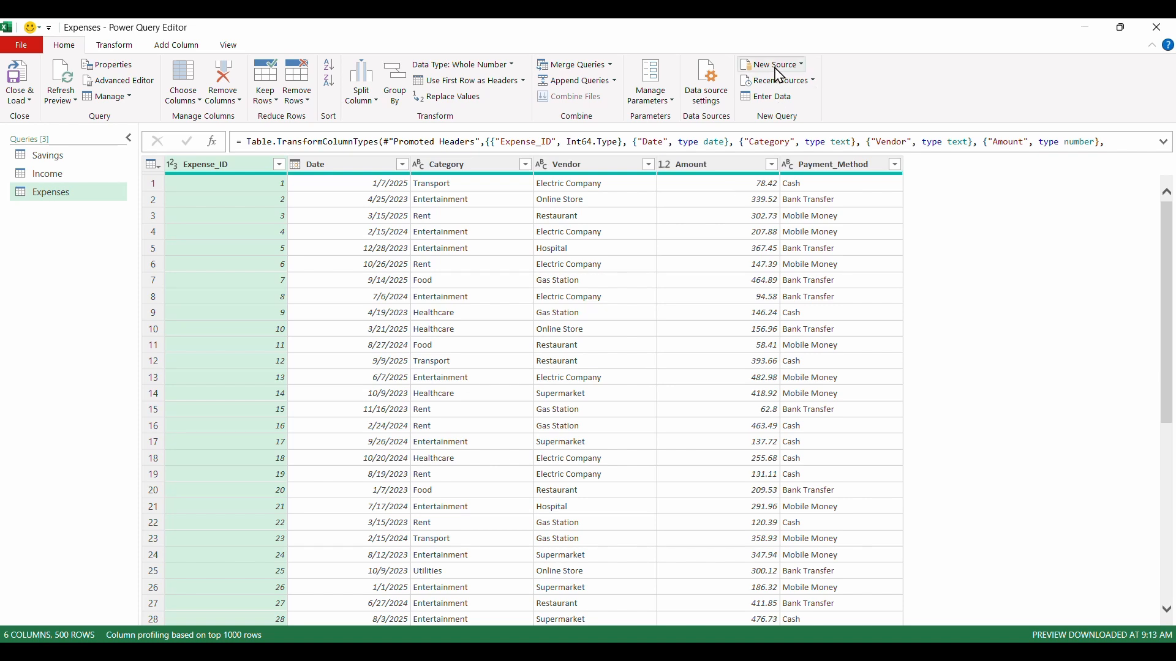
# - Import the Date sheet of the Date workbook from the Raw Data folder as a new query
pyautogui.click(777, 68)
pyautogui.moveTo(775, 82)
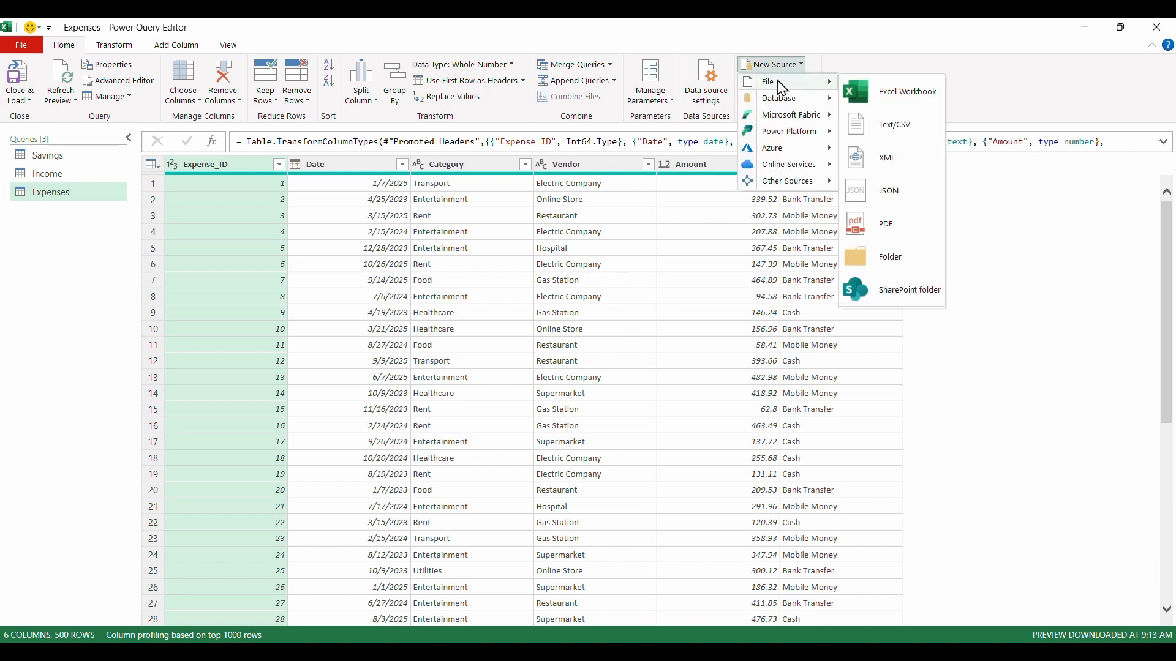
pyautogui.click(899, 98)
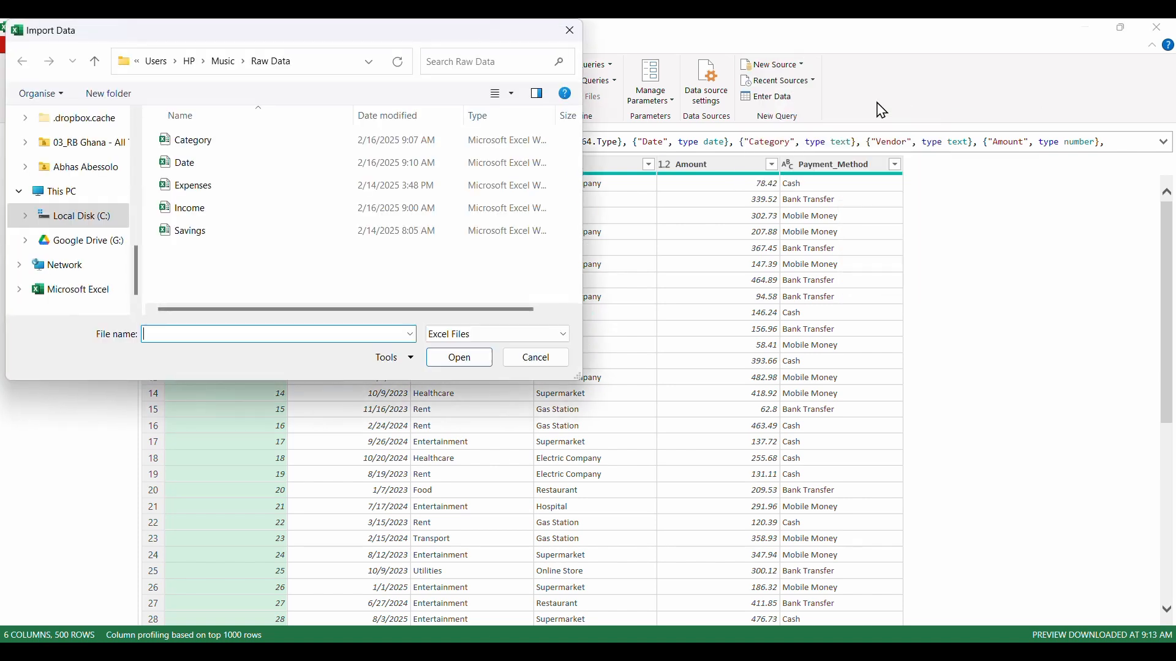
pyautogui.click(211, 169)
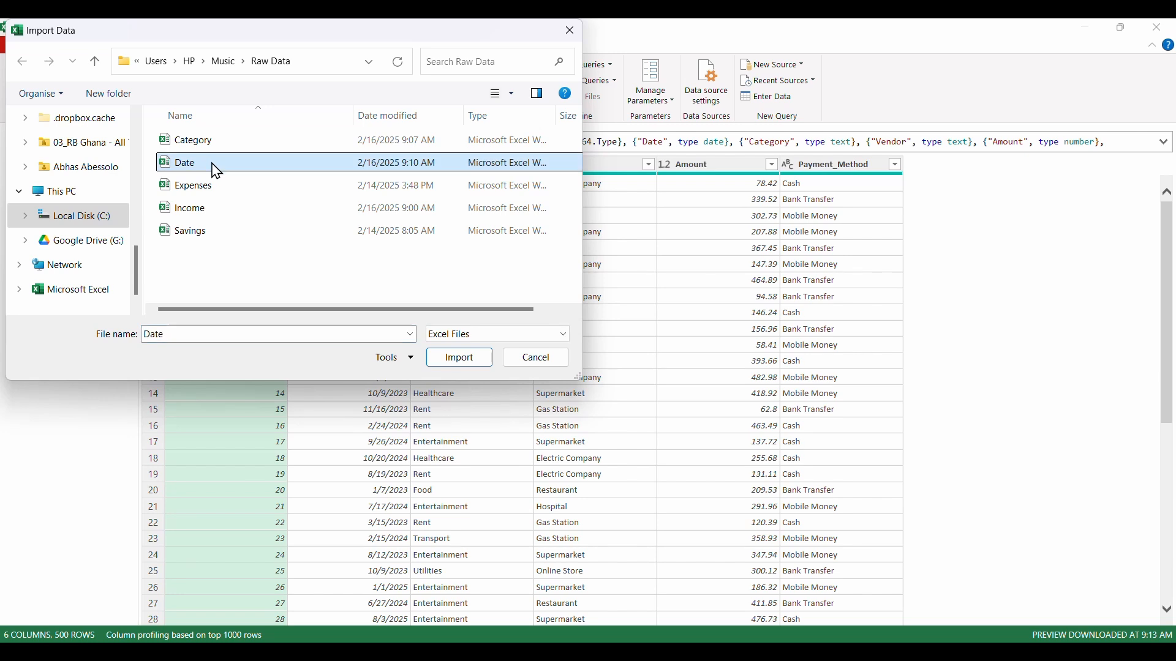
pyautogui.click(461, 358)
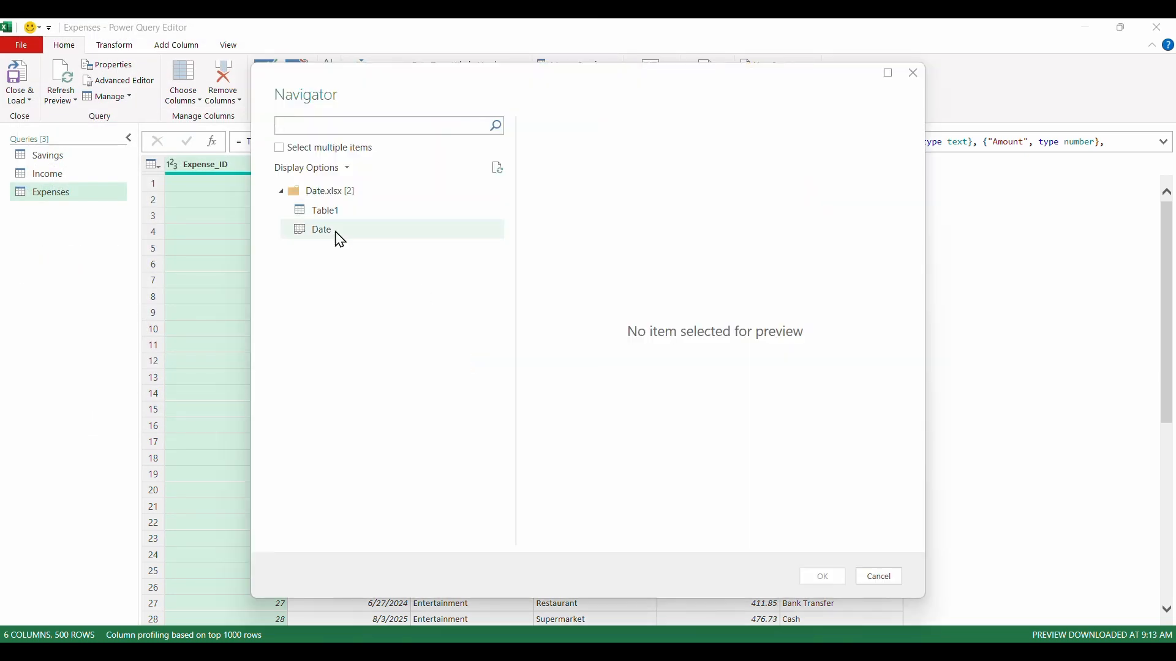
pyautogui.click(334, 239)
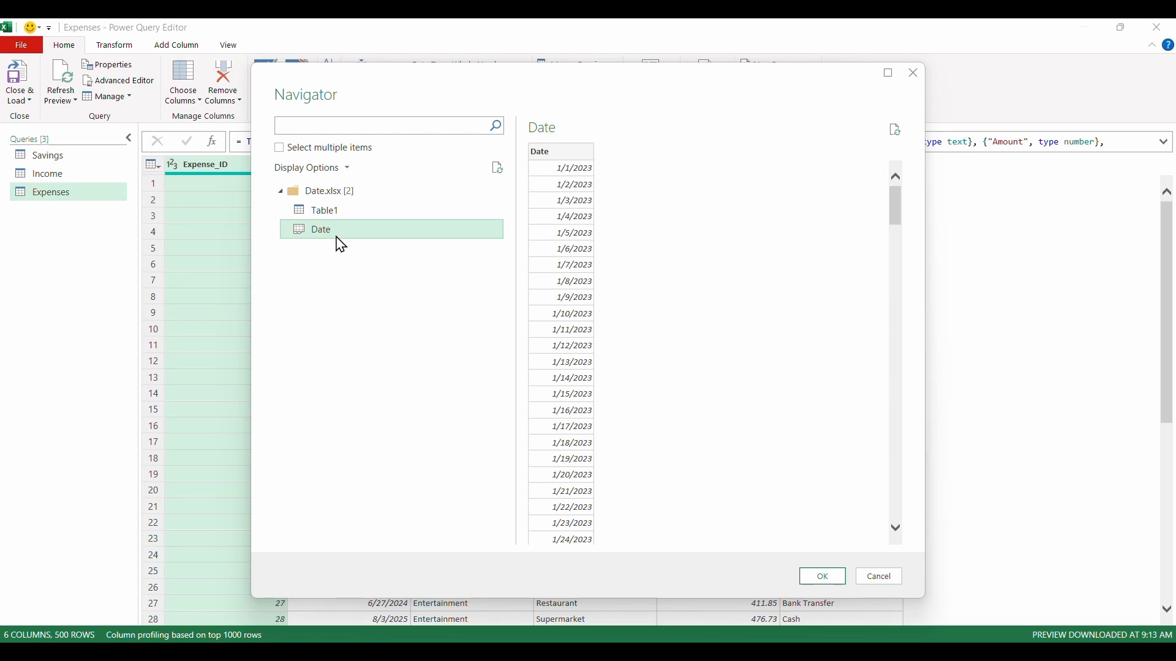
pyautogui.click(821, 578)
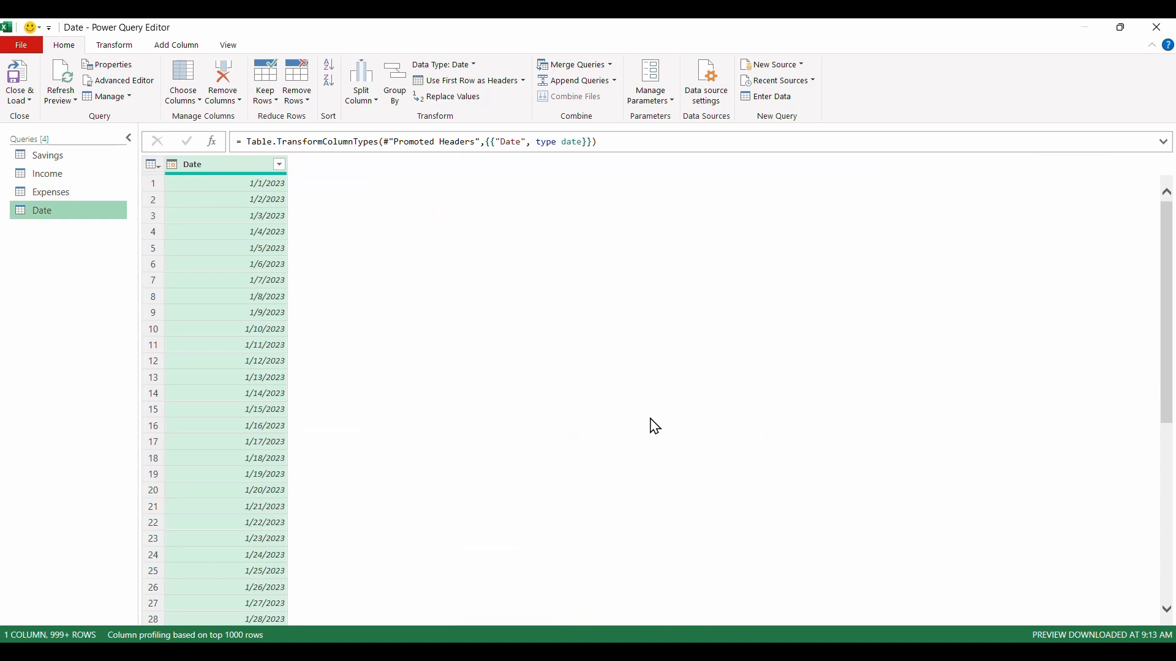
# - Import Table1 of the Category workbook from the Raw Data folder as a new query
pyautogui.click(794, 67)
pyautogui.moveTo(789, 86)
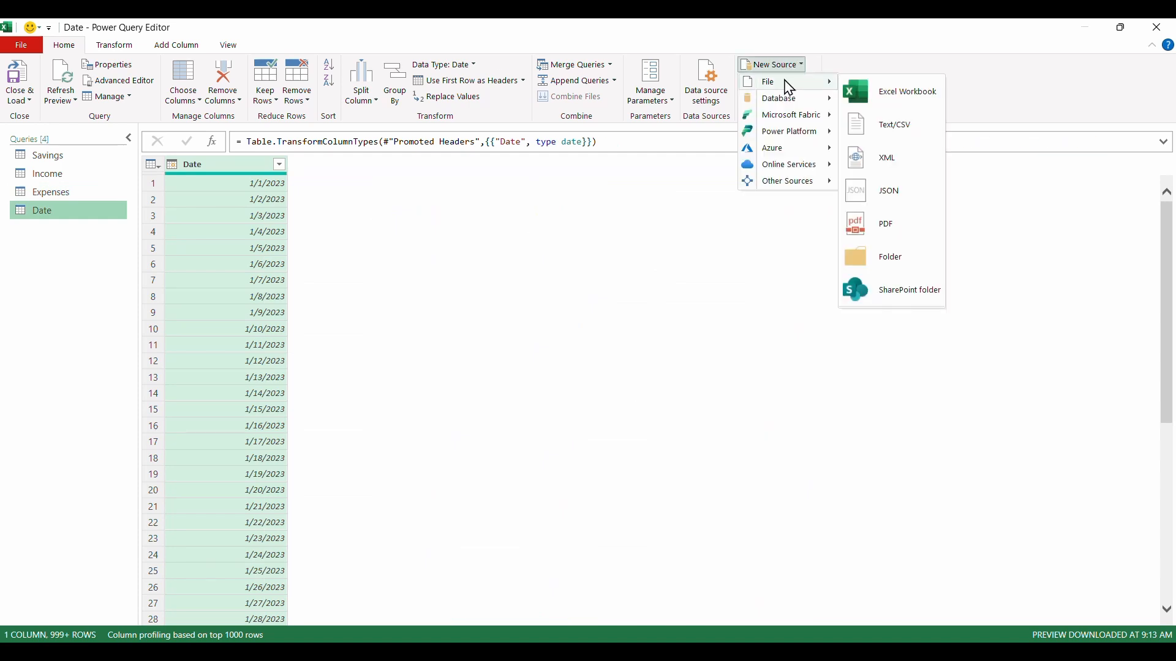
pyautogui.click(884, 91)
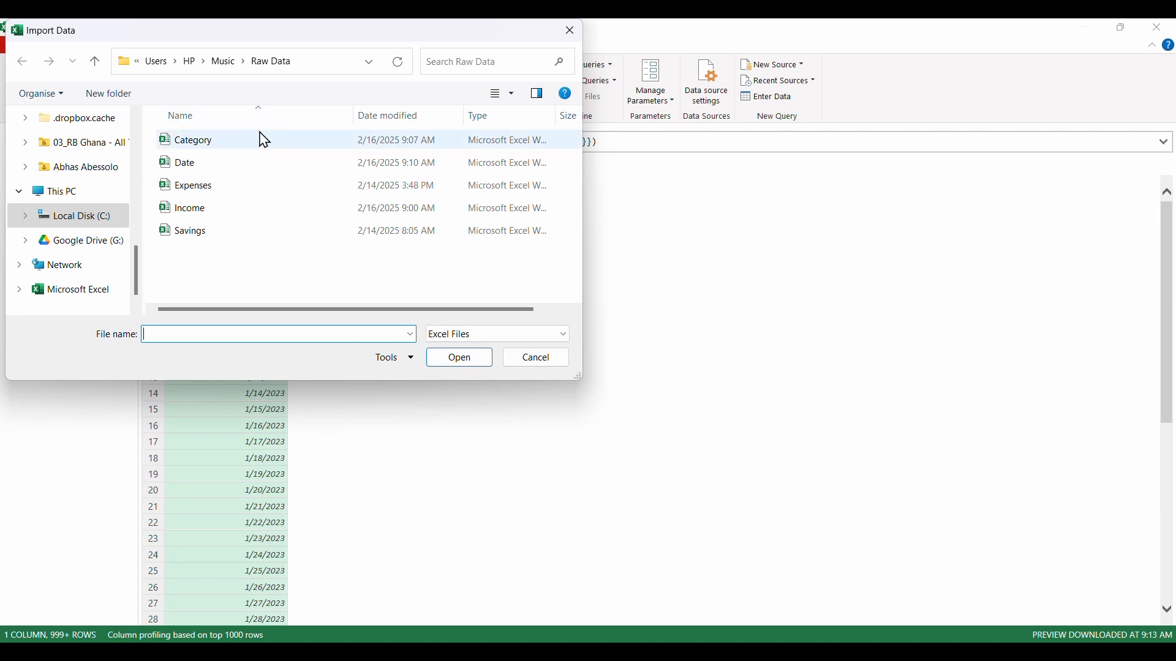
pyautogui.click(250, 139)
pyautogui.click(464, 362)
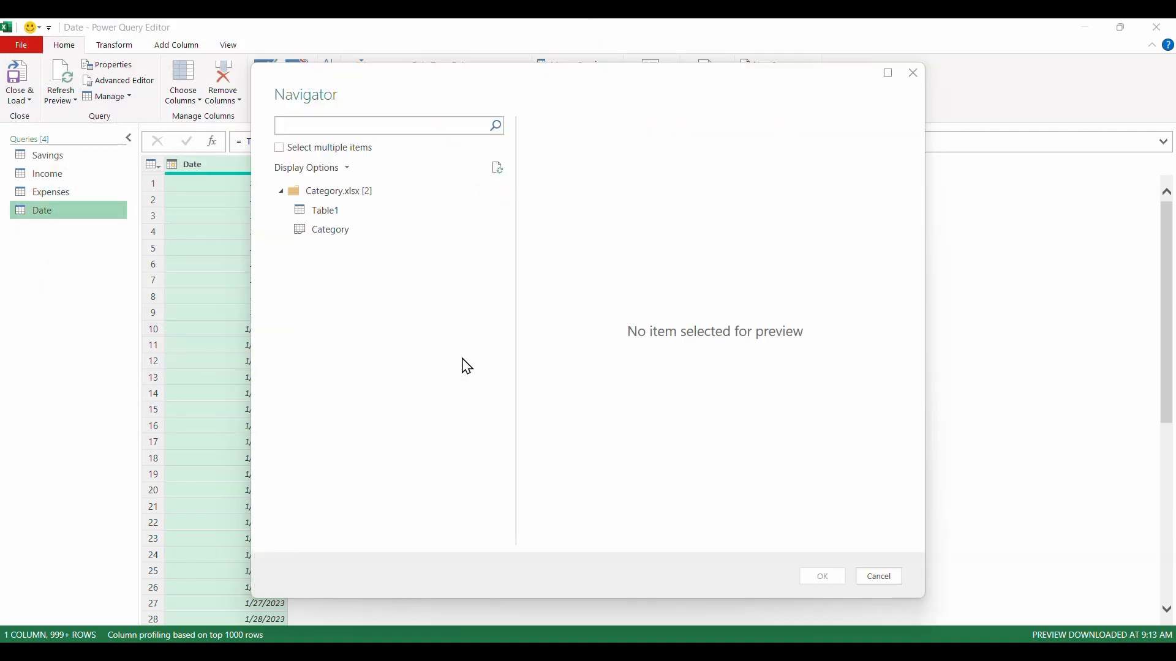
pyautogui.click(349, 235)
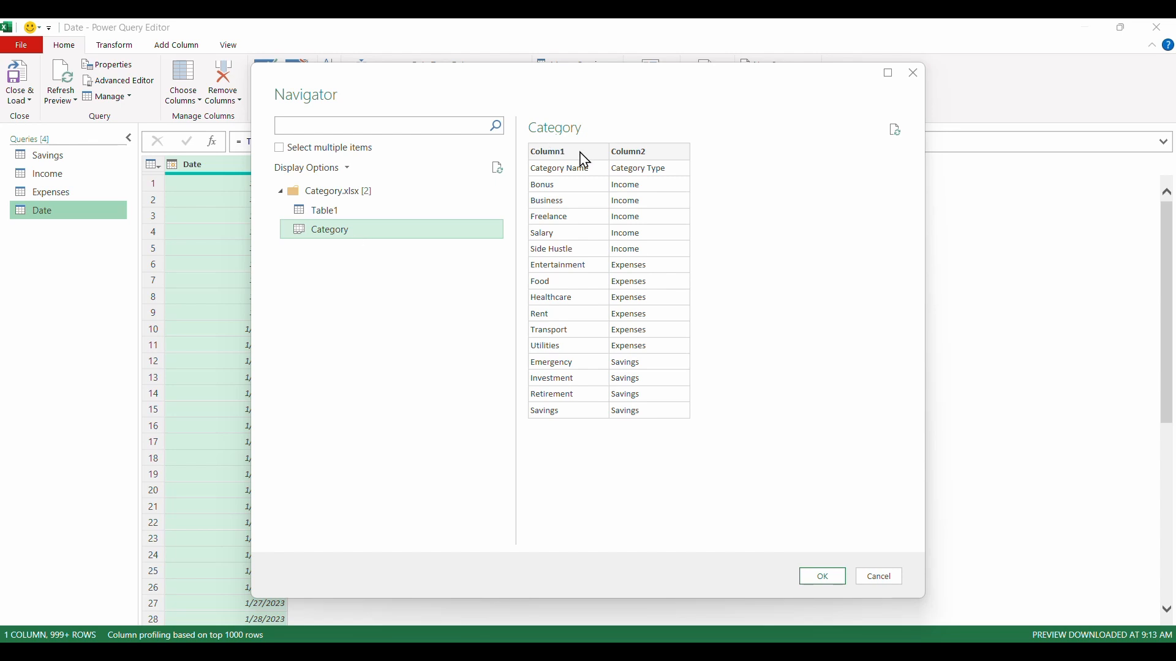
pyautogui.click(371, 210)
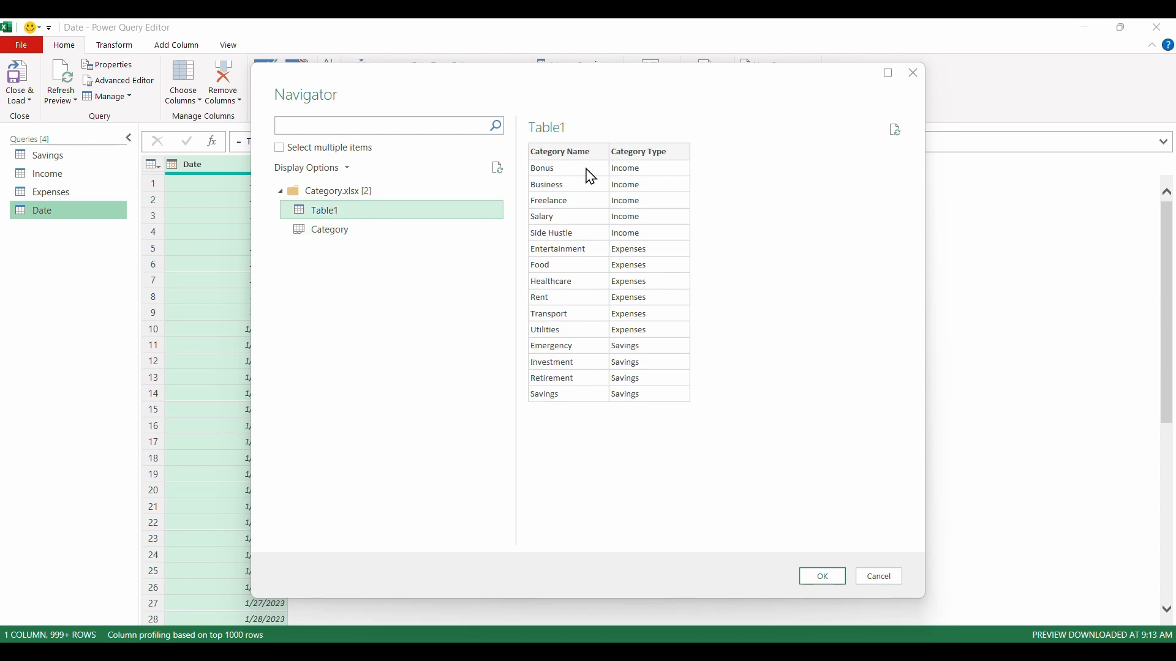
pyautogui.click(820, 577)
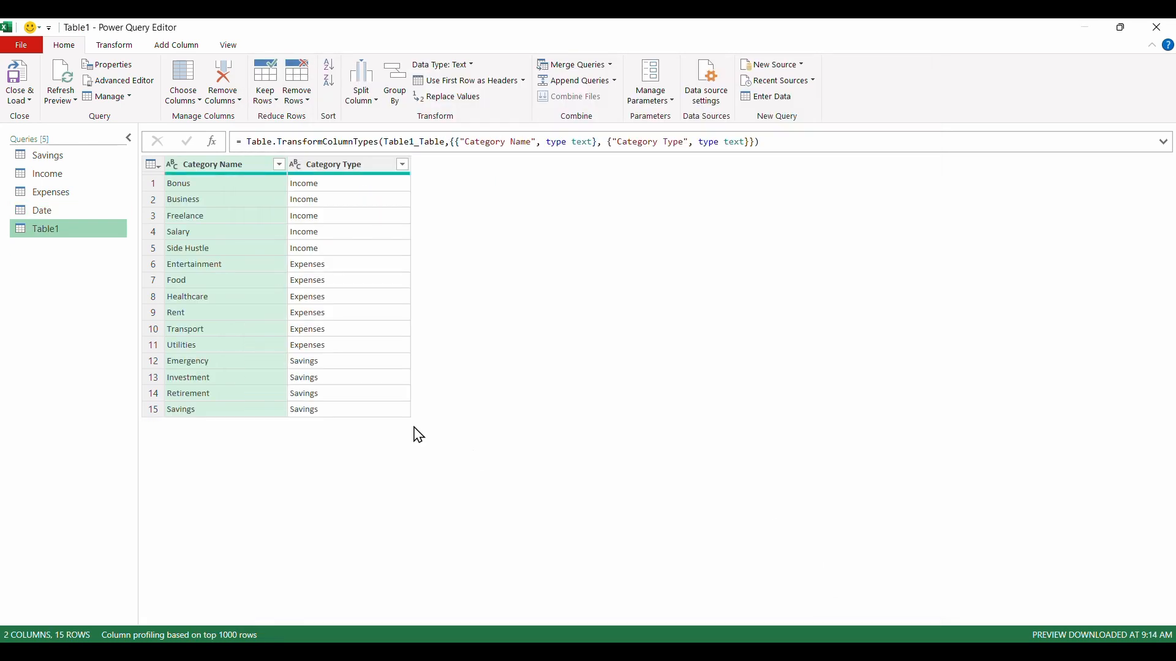
# - Rename the Table1 query as Category and load all the queries into worksheets
pyautogui.rightClick(43, 225)
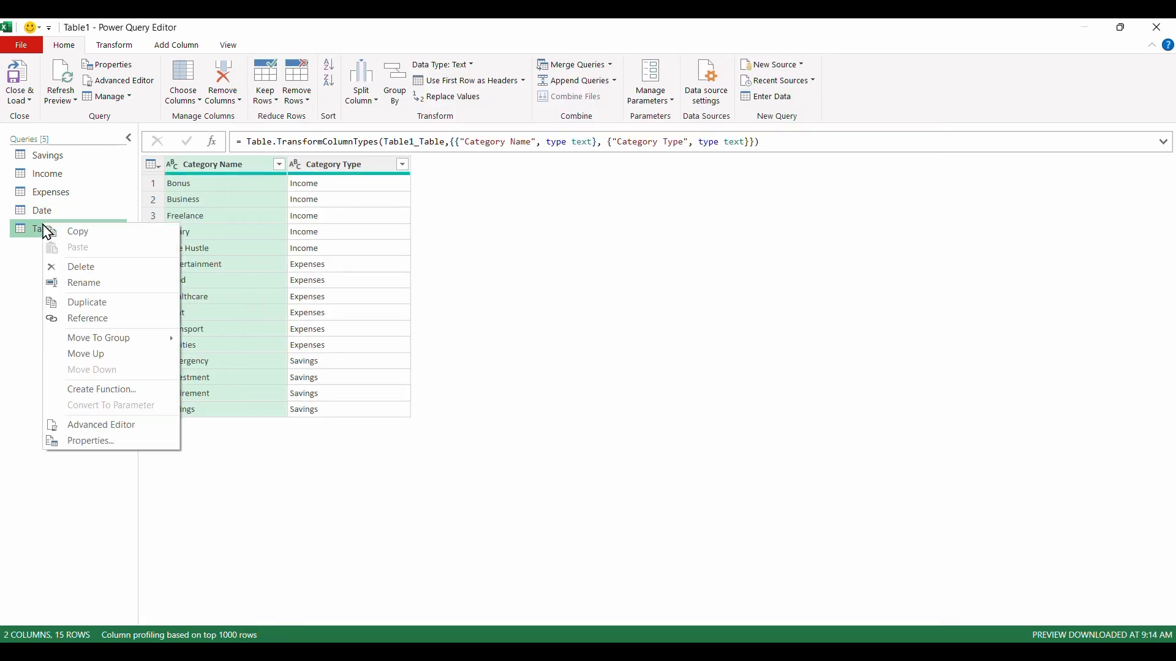
pyautogui.click(108, 284)
pyautogui.write('C')
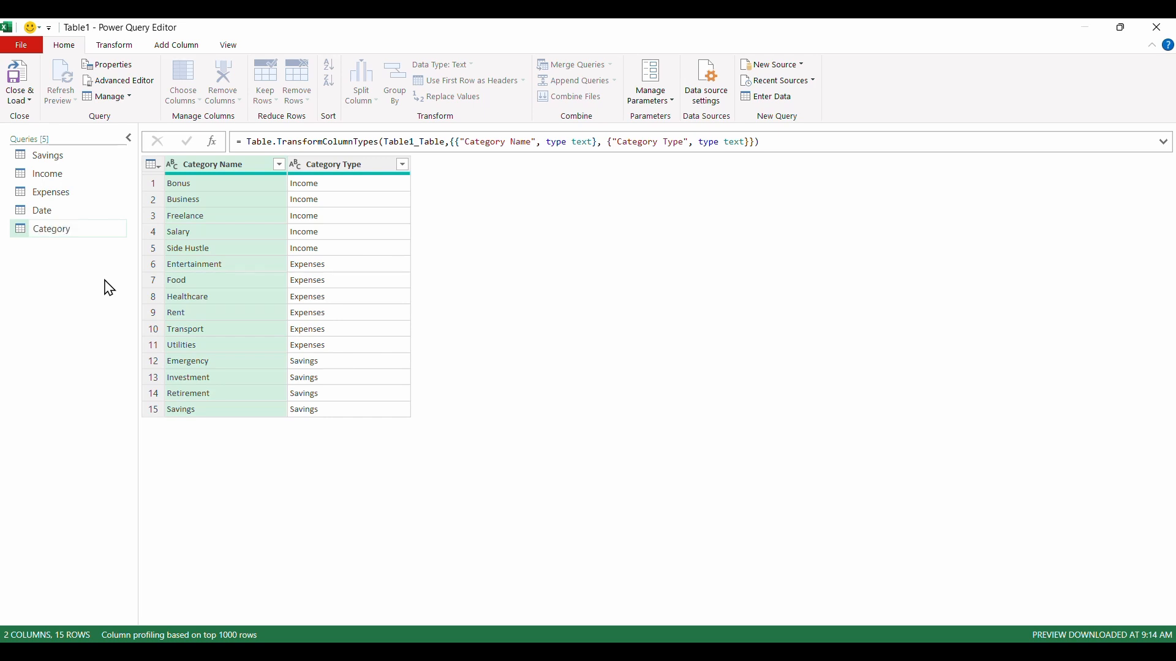
pyautogui.write('ategory')
pyautogui.press('Return')
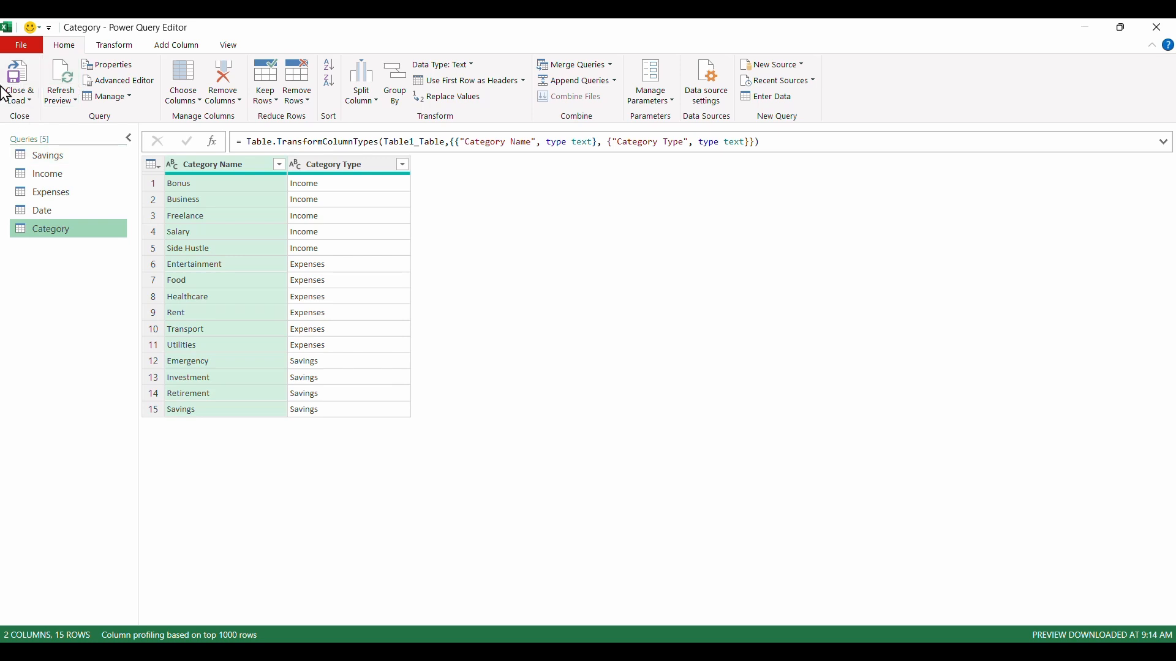
pyautogui.click(19, 66)
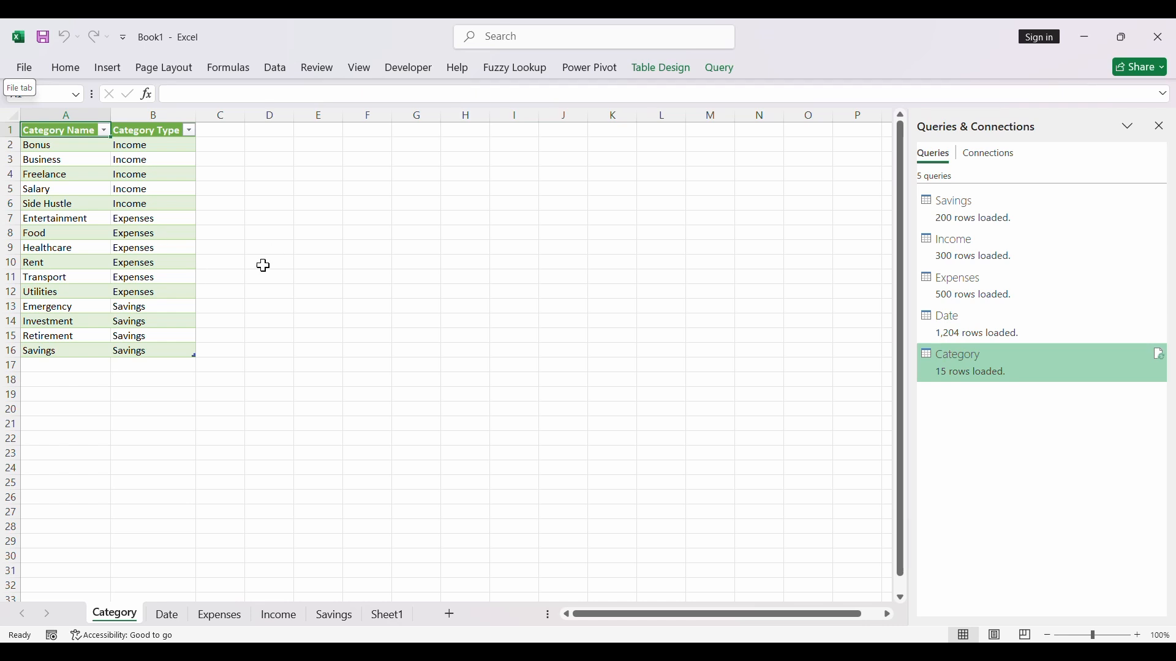
# - Look through the Date, Expenses, Income, Savings and Sheet1 sheets and close the Queries & Connections pane
pyautogui.click(165, 619)
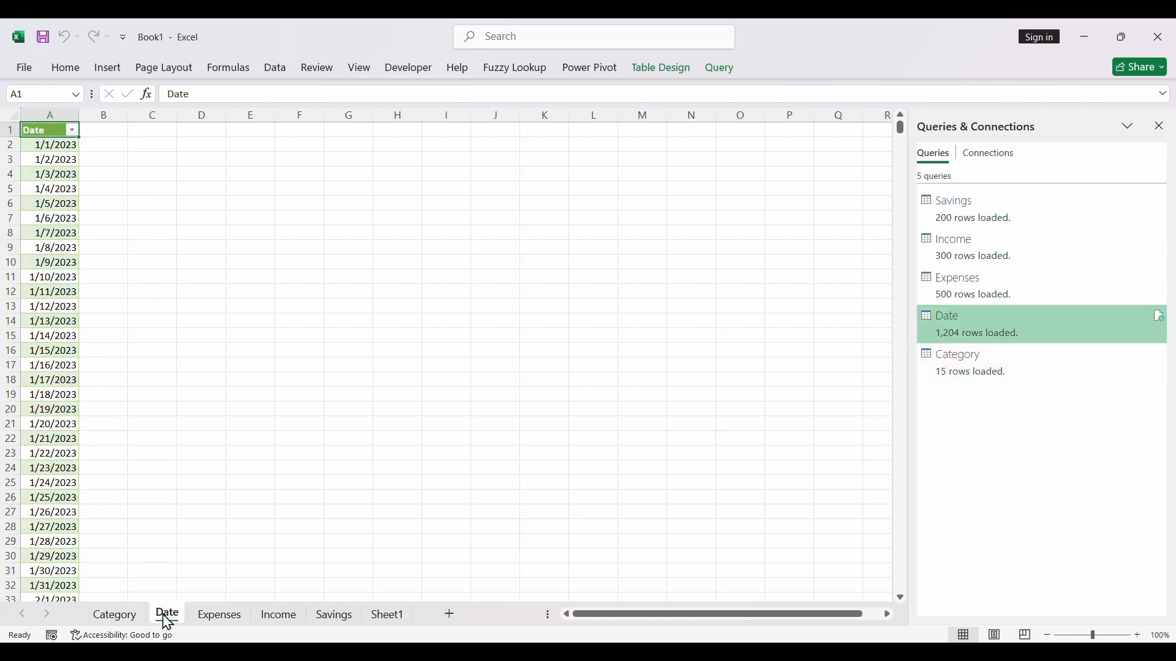
pyautogui.click(209, 621)
pyautogui.click(288, 618)
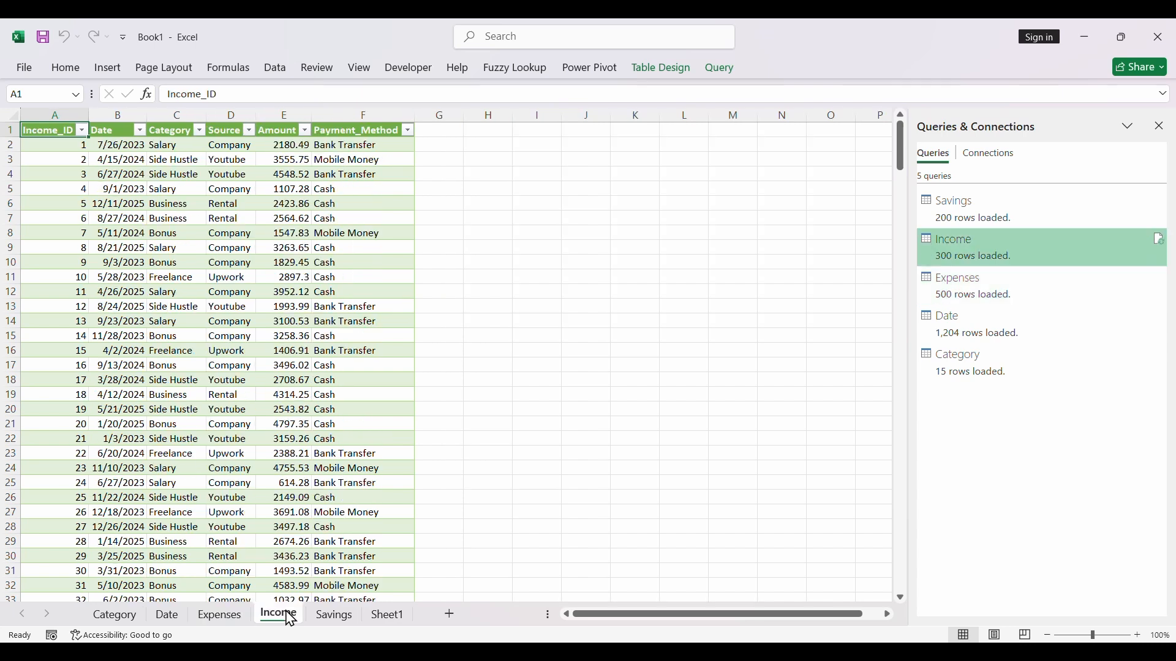
pyautogui.click(337, 619)
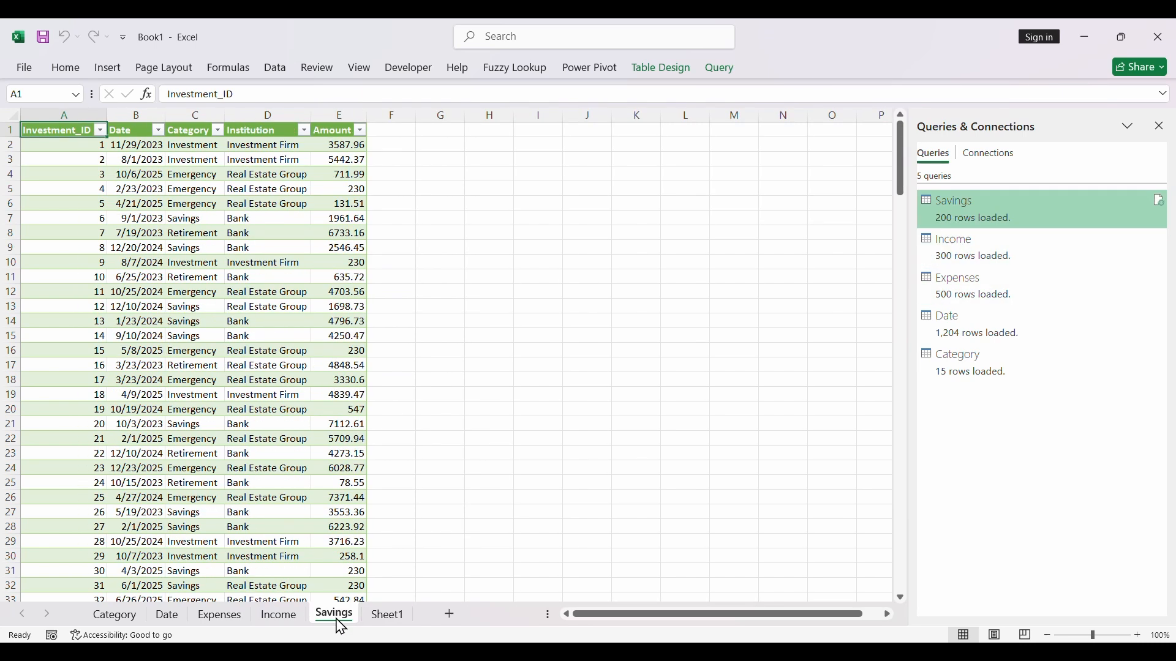
pyautogui.click(386, 620)
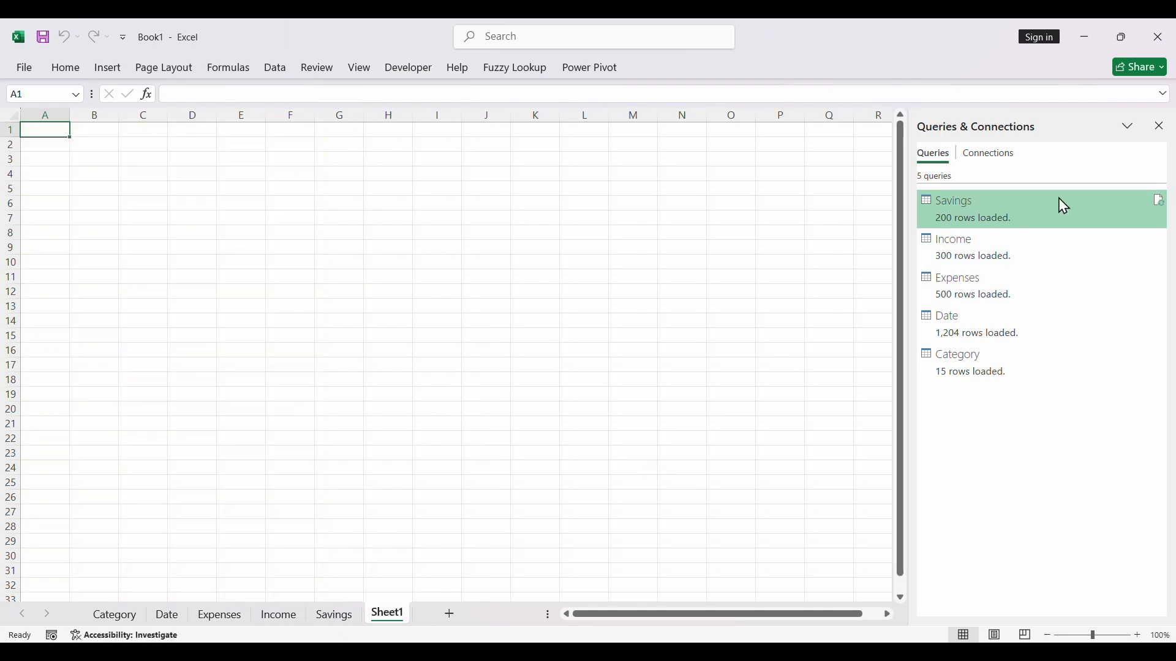
pyautogui.click(1159, 127)
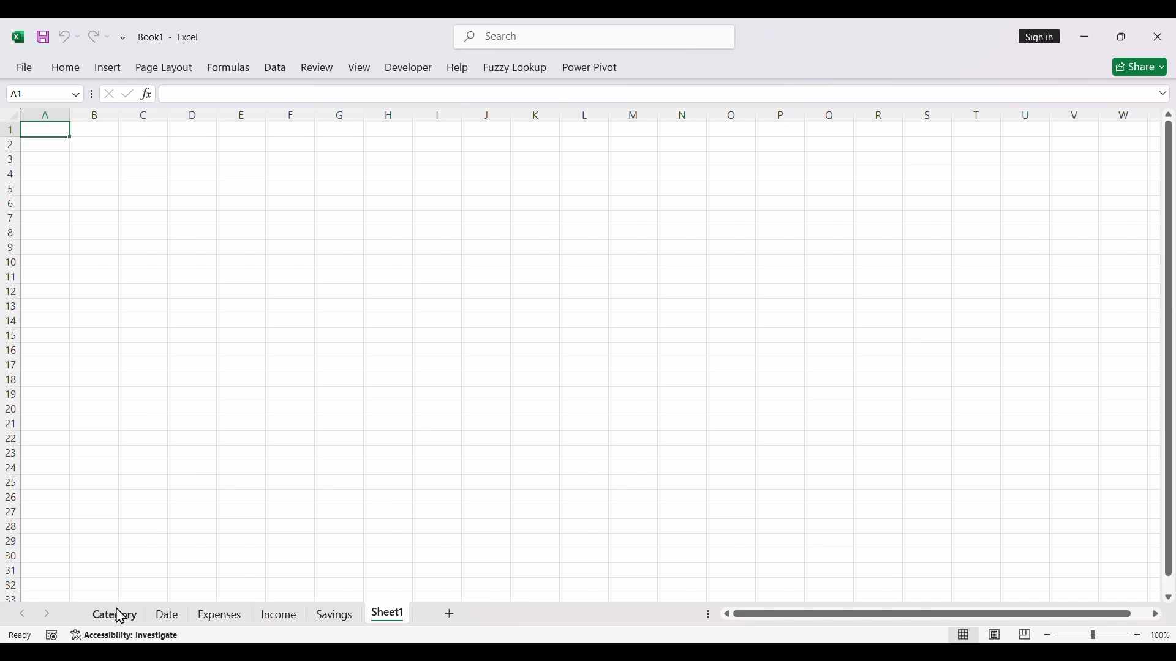
# - Add the Category sheet's table to the Power Pivot data model
pyautogui.click(132, 622)
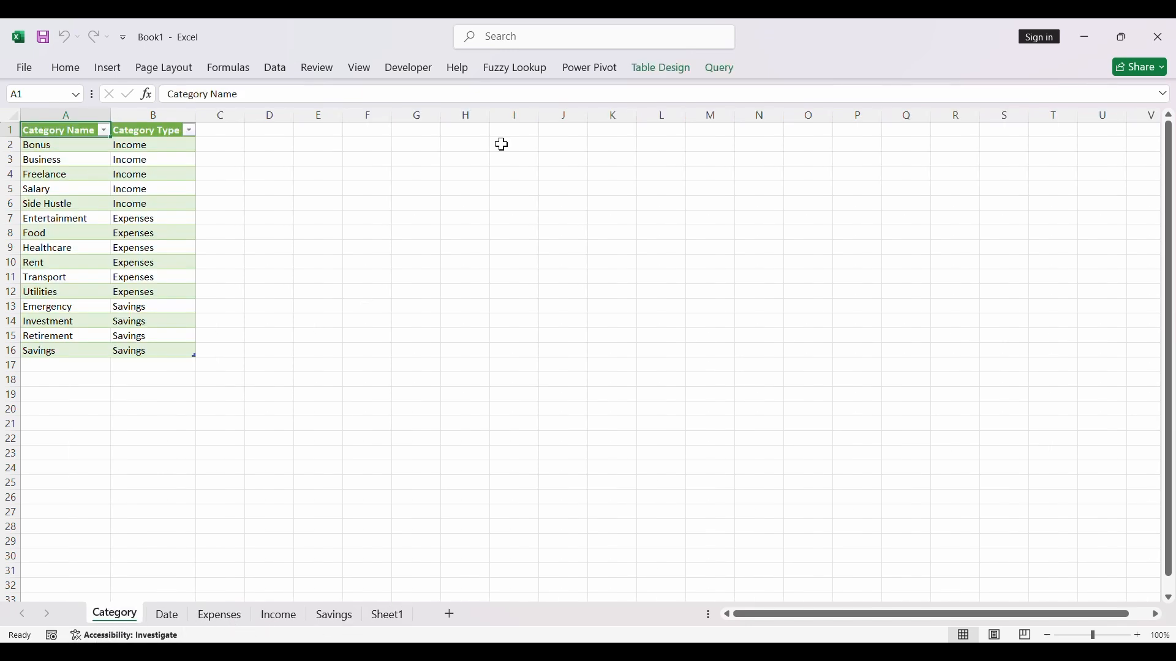
pyautogui.click(583, 72)
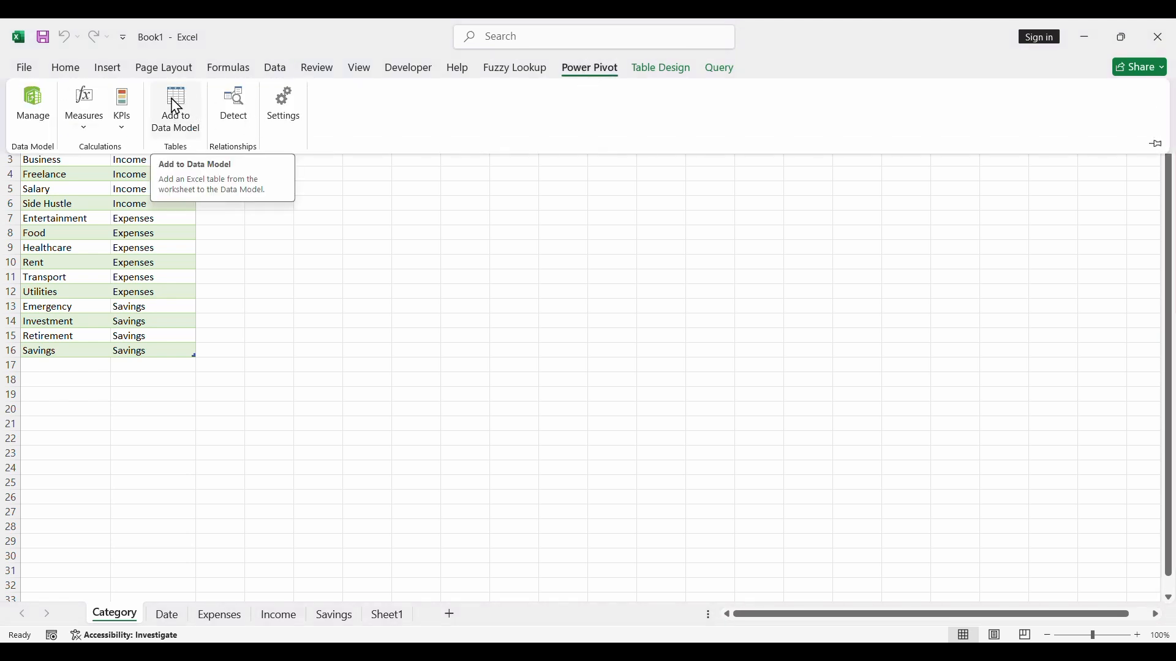
pyautogui.click(187, 124)
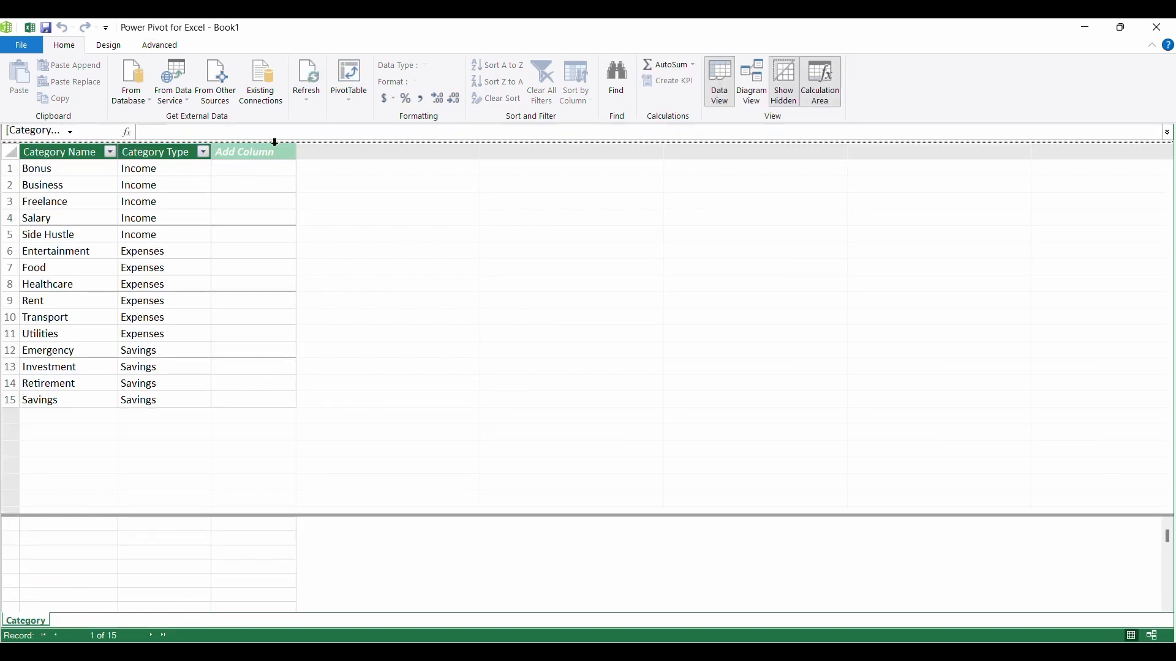
# - Save the workbook as Personal Finance Dashboard in the Raw Data folder under Music
pyautogui.click(22, 46)
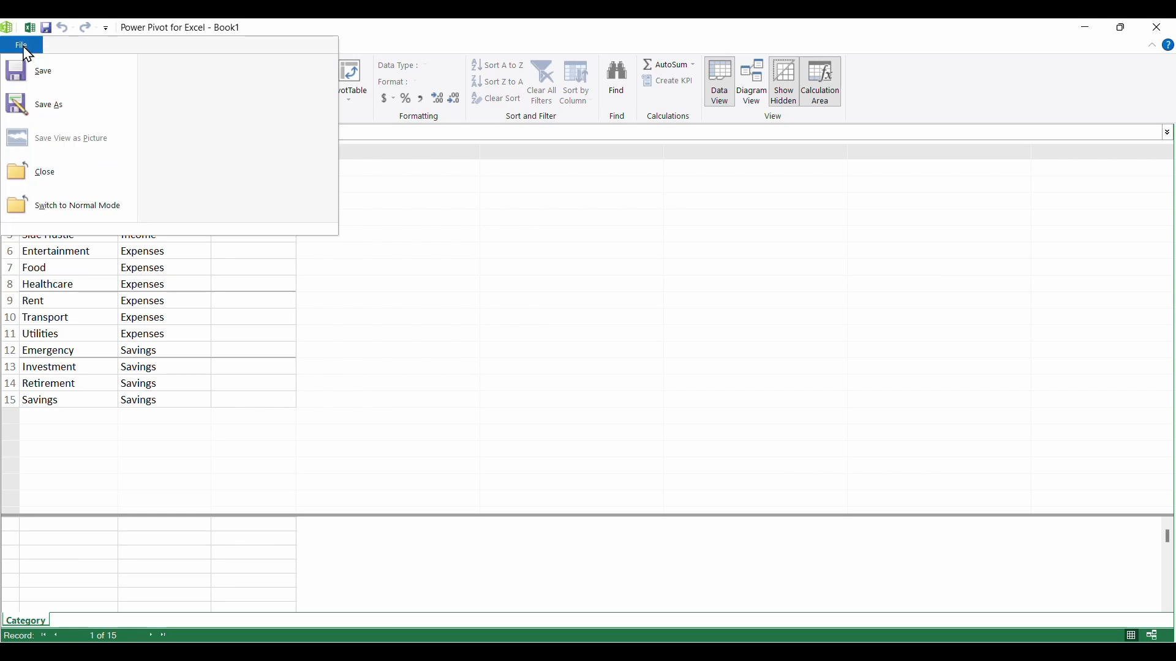
pyautogui.click(63, 79)
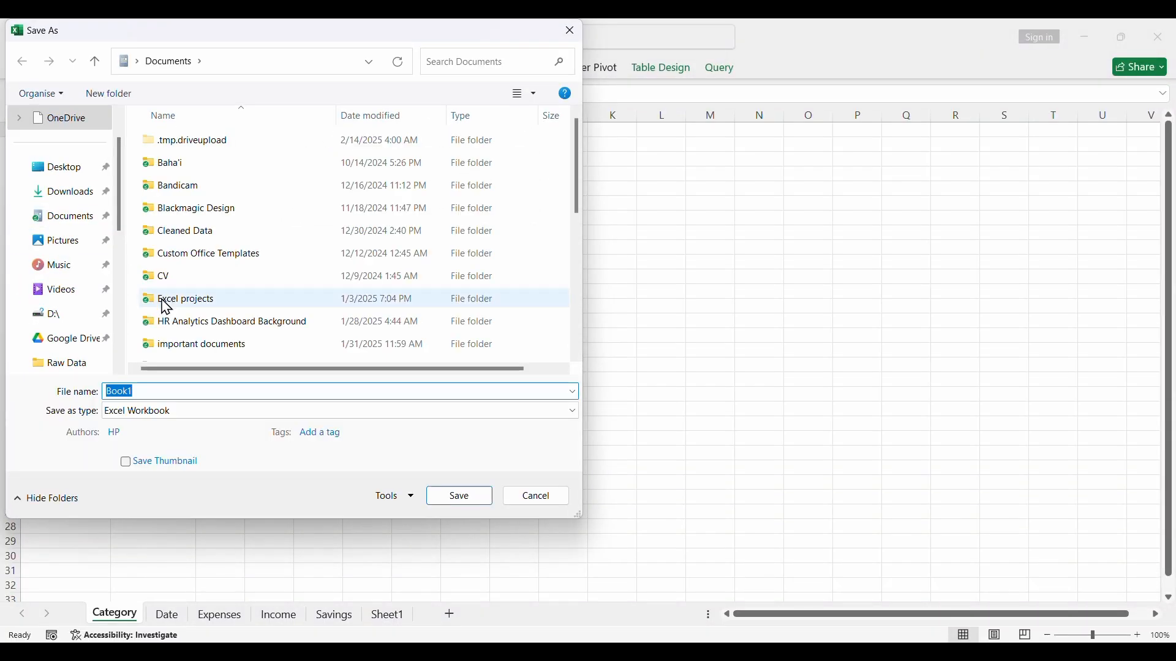
pyautogui.click(73, 274)
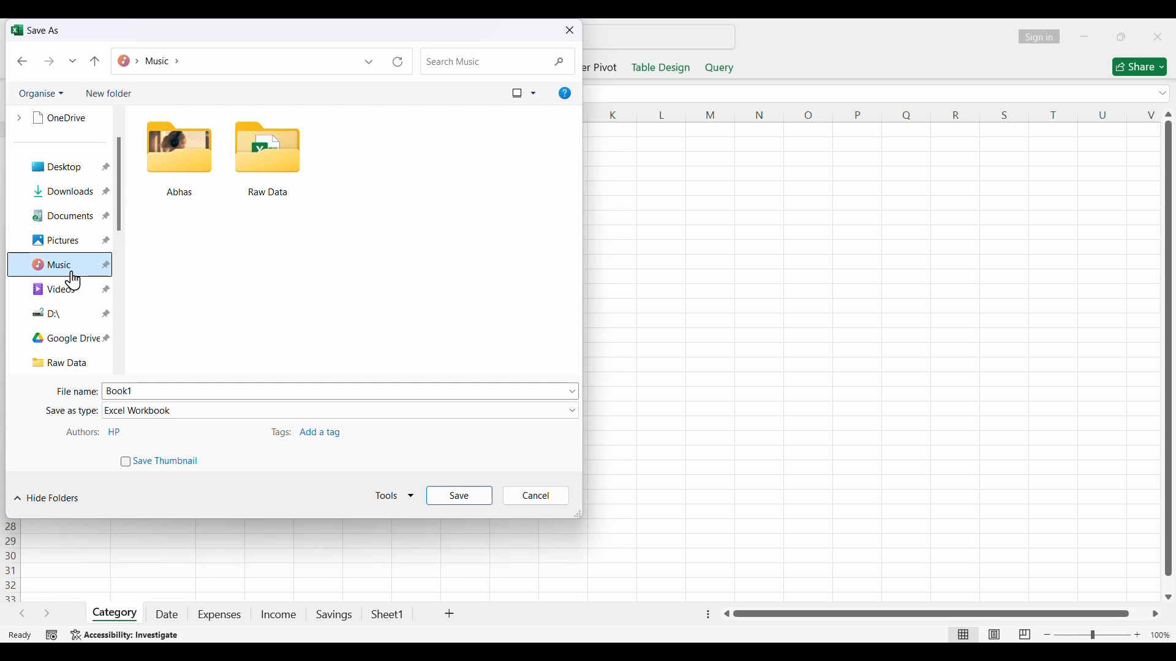
pyautogui.doubleClick(243, 186)
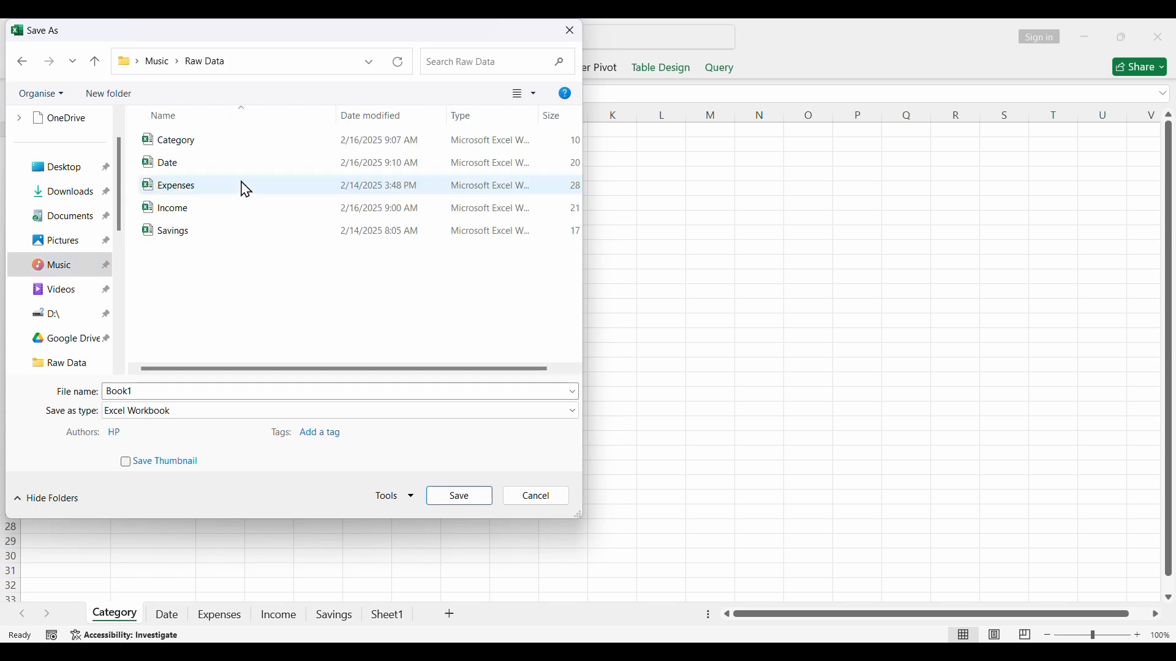
pyautogui.doubleClick(193, 398)
pyautogui.write('Personal Finance Dashboard')
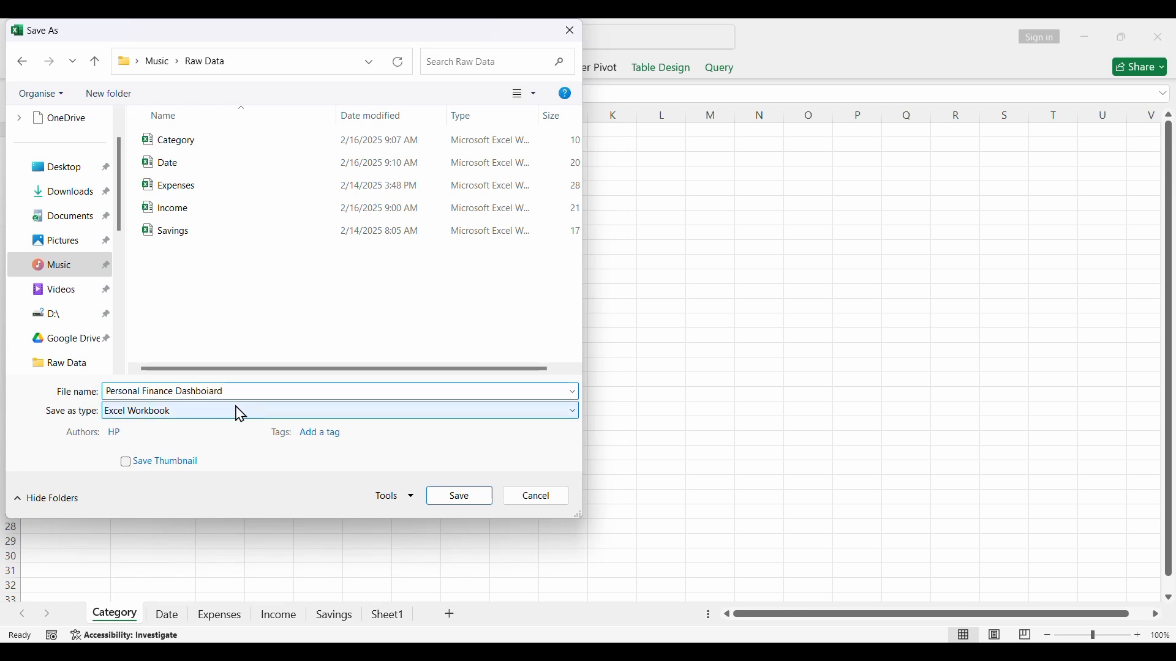
pyautogui.moveTo(209, 393); pyautogui.dragTo(228, 398)
pyautogui.click(212, 393)
pyautogui.press('Return')
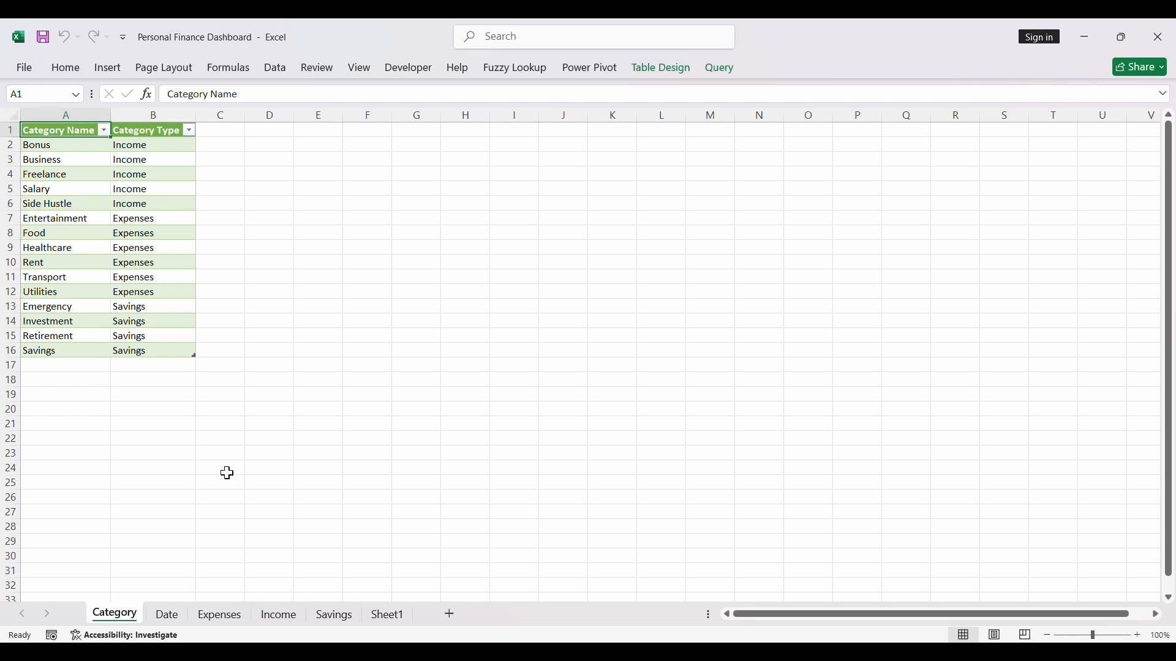
# - Add the Date sheet's table to the data model and save the workbook
pyautogui.click(167, 613)
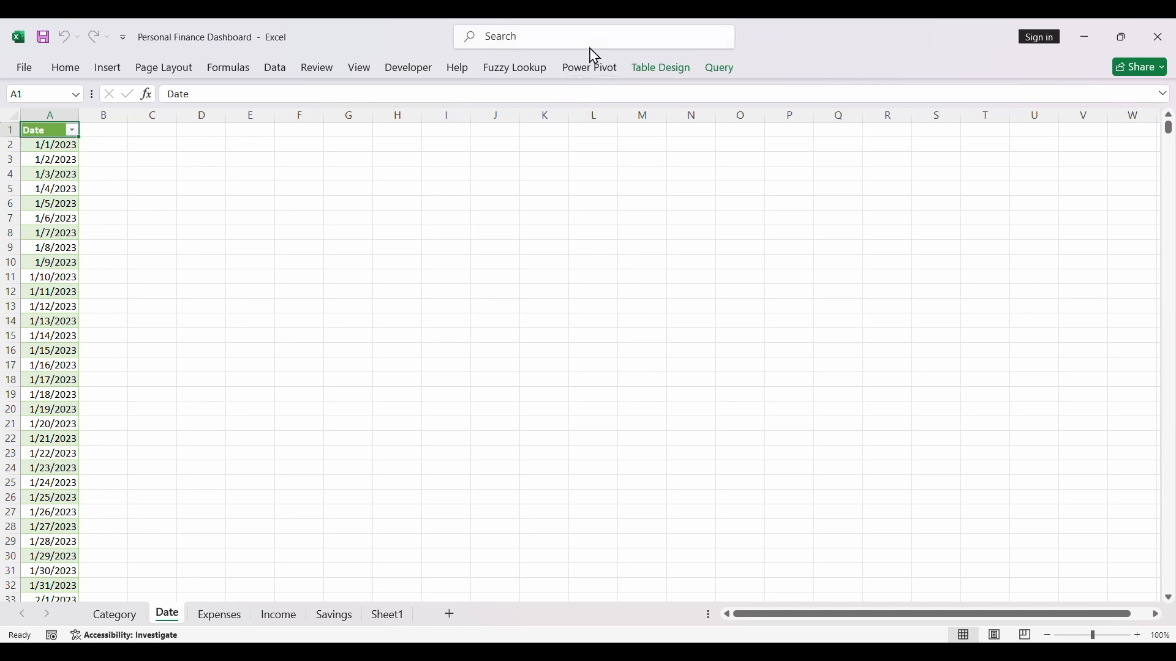
pyautogui.click(588, 67)
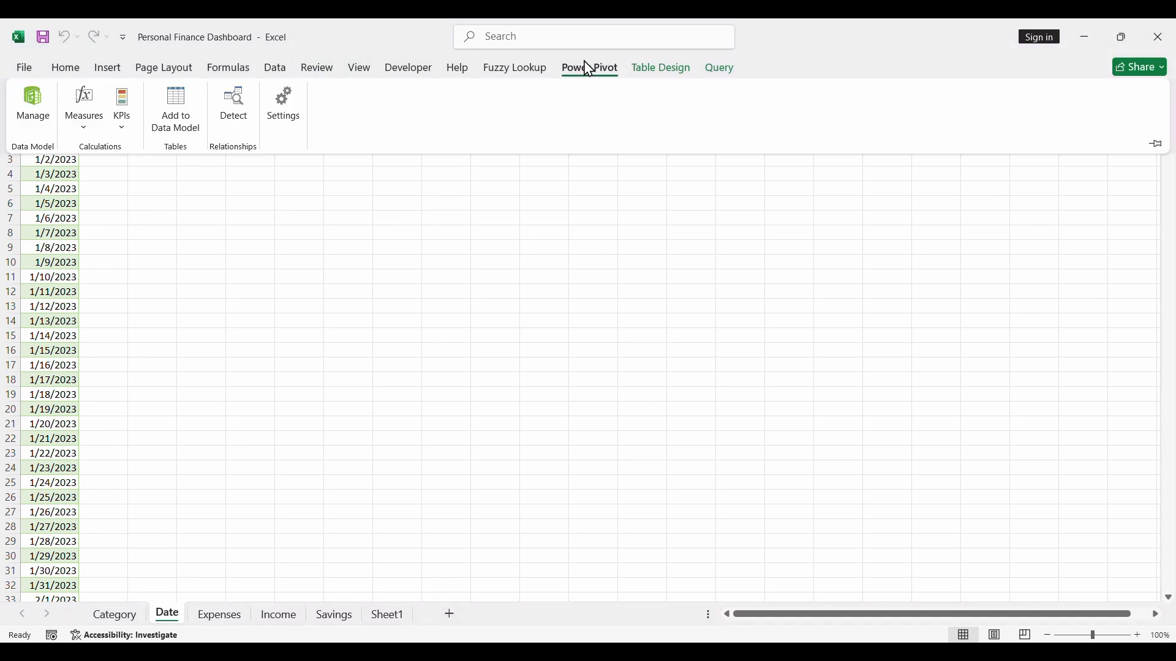
pyautogui.click(177, 112)
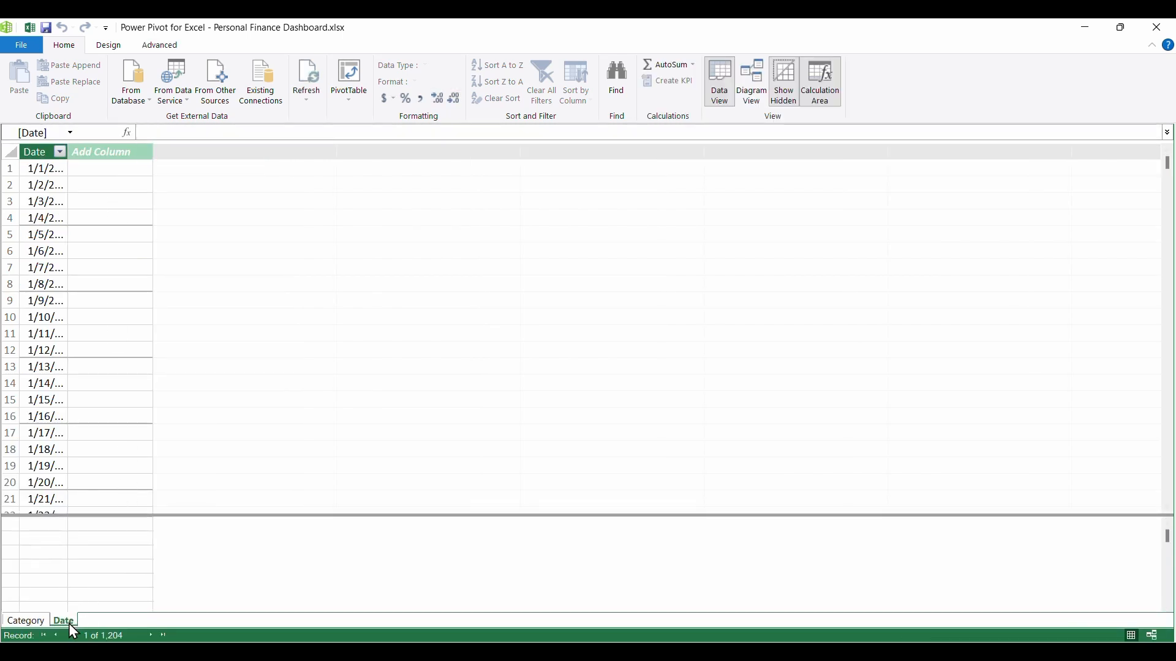
pyautogui.click(17, 49)
pyautogui.click(56, 74)
# - Check the model's tables in Diagram View, return to Data View and close the Power Pivot window
pyautogui.click(758, 86)
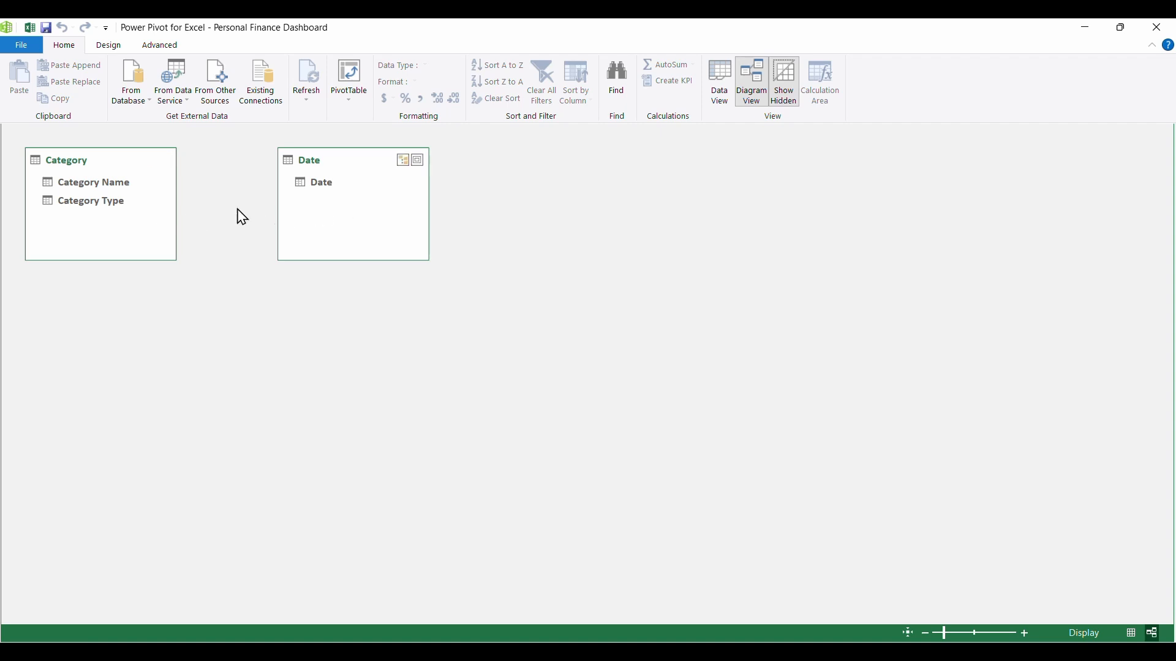
pyautogui.click(729, 79)
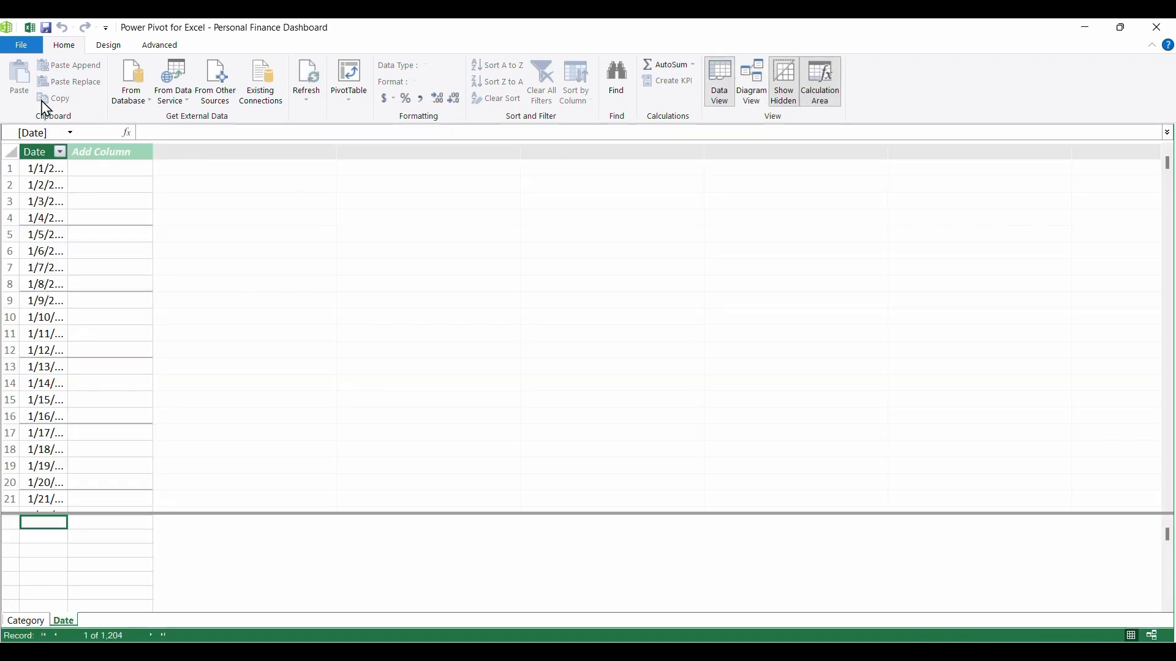
pyautogui.click(21, 46)
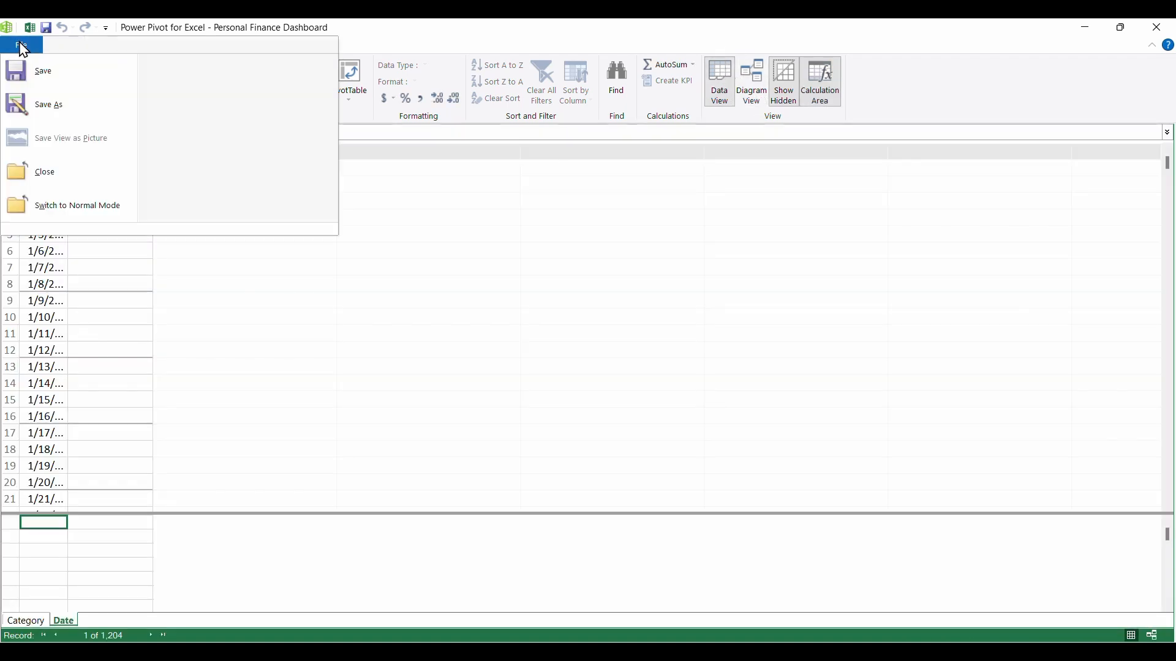
pyautogui.click(68, 183)
# - Add the Expenses sheet's table to the data model and save the workbook, returning to the worksheet
pyautogui.click(222, 617)
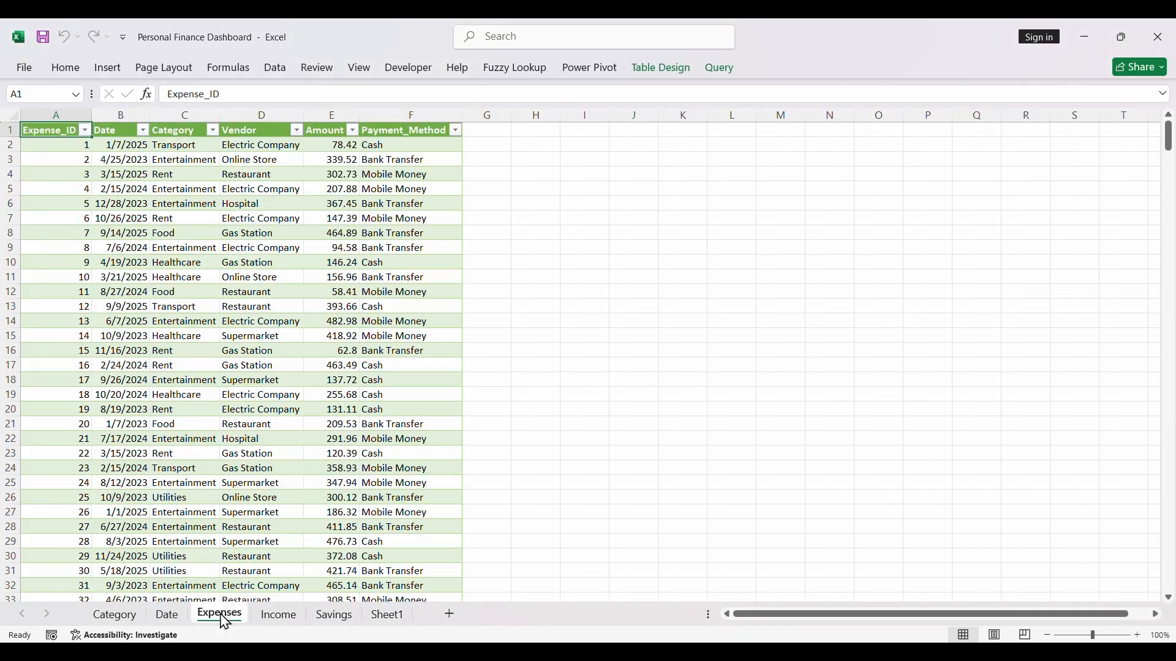
pyautogui.click(588, 69)
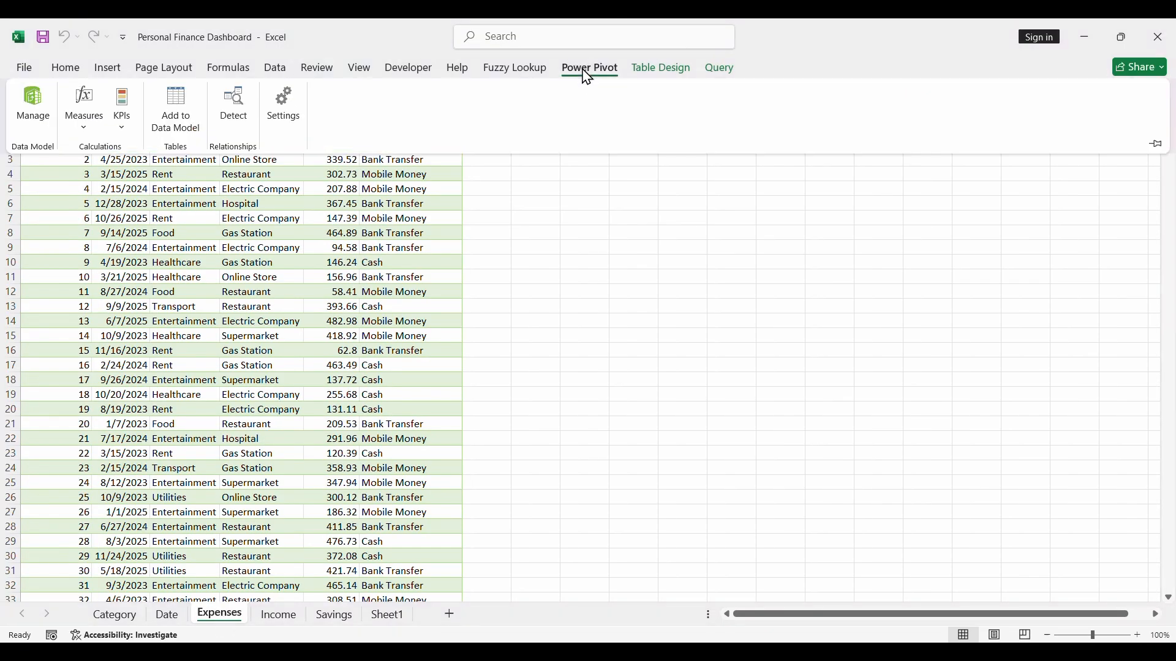
pyautogui.click(176, 109)
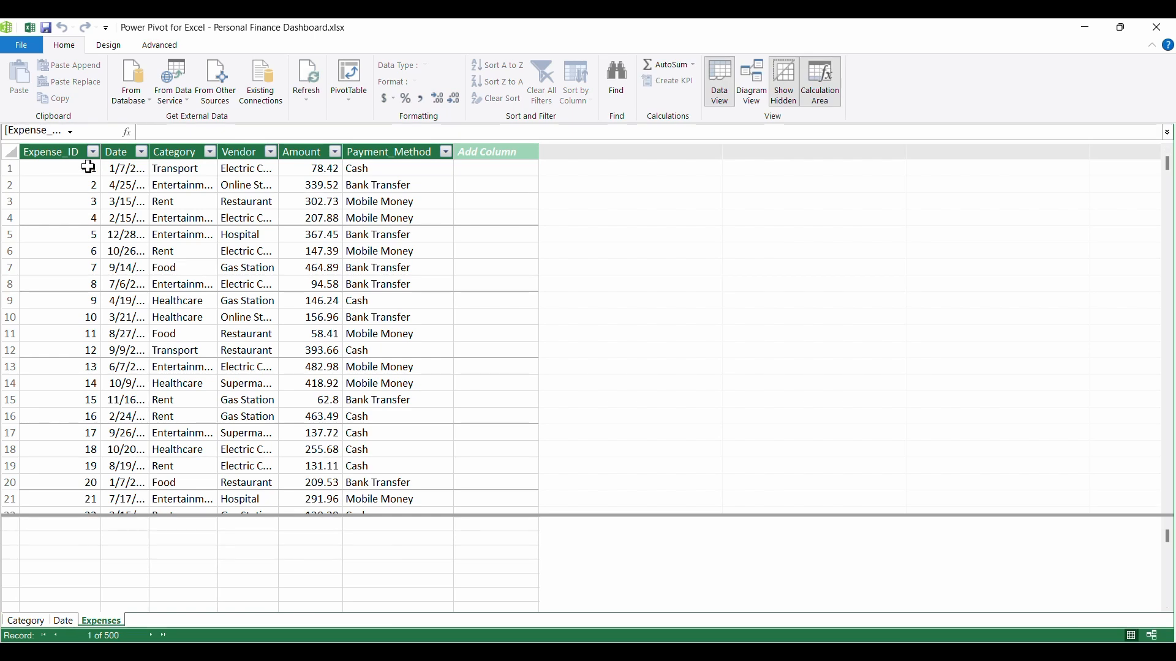
pyautogui.click(21, 45)
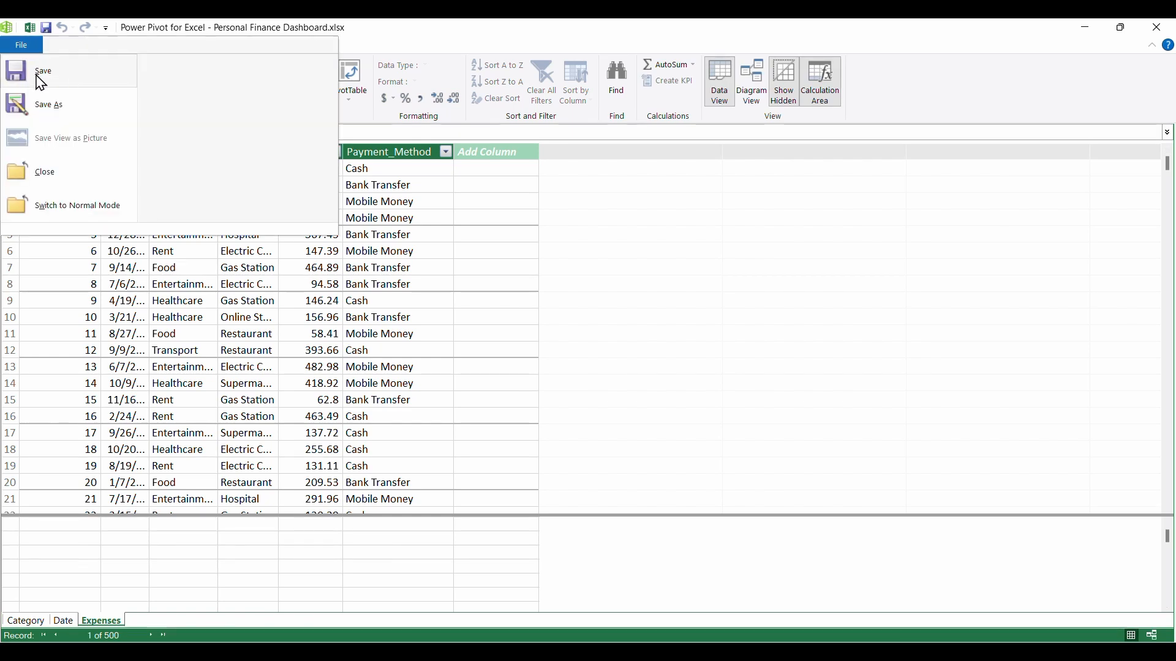
pyautogui.click(62, 84)
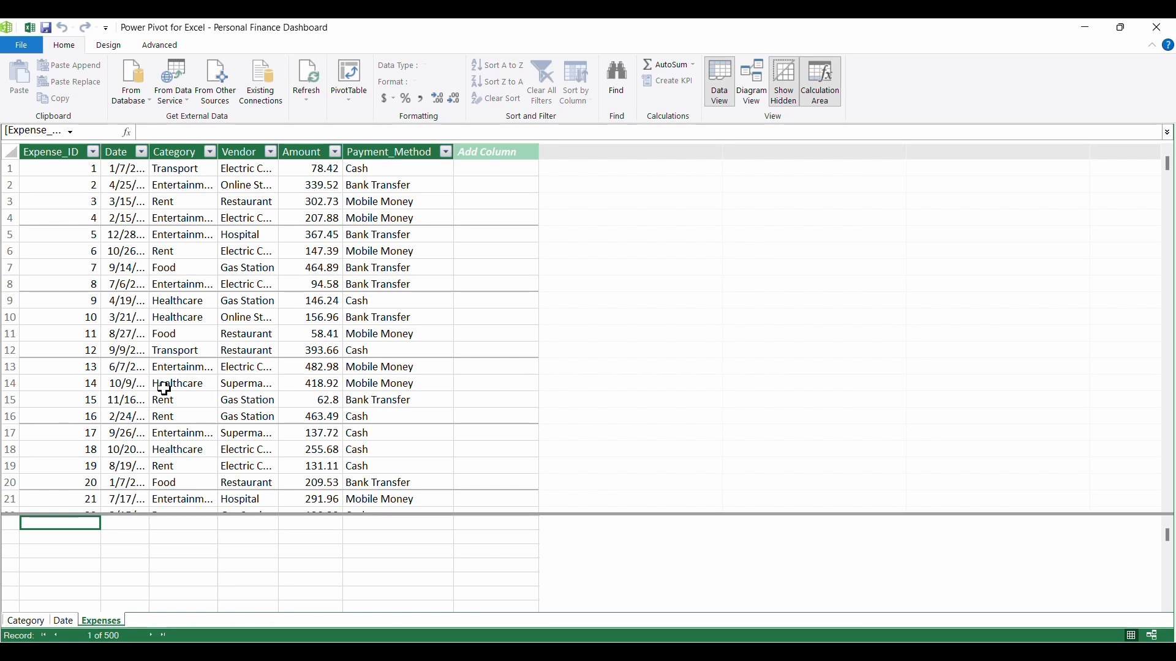
pyautogui.click(20, 44)
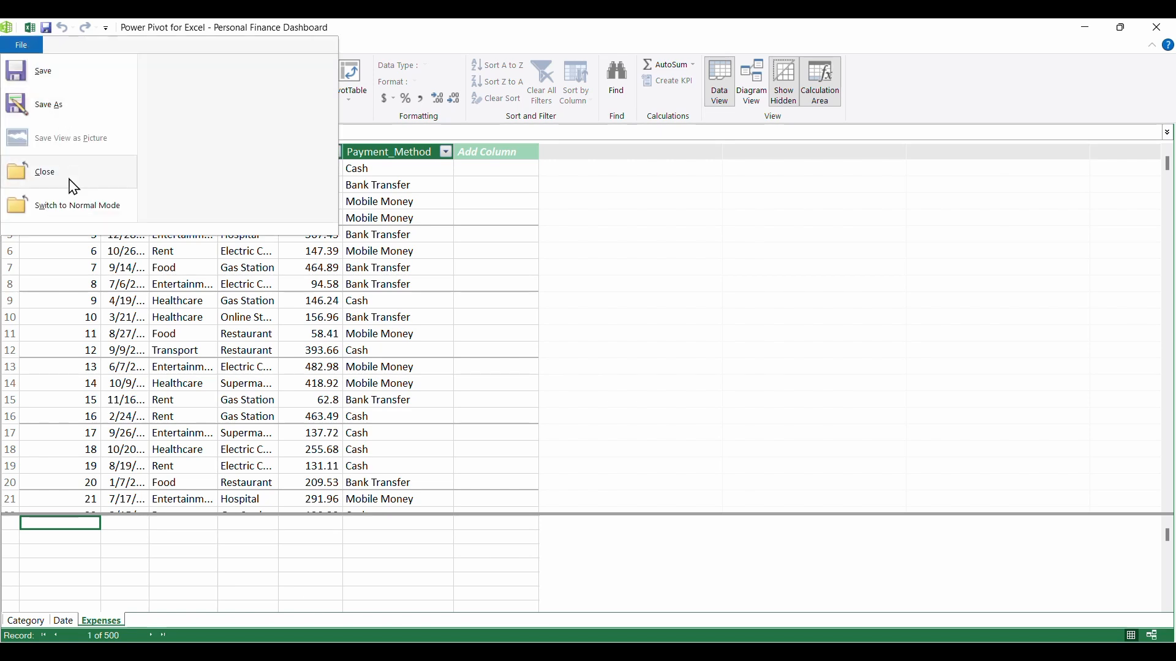
pyautogui.click(49, 174)
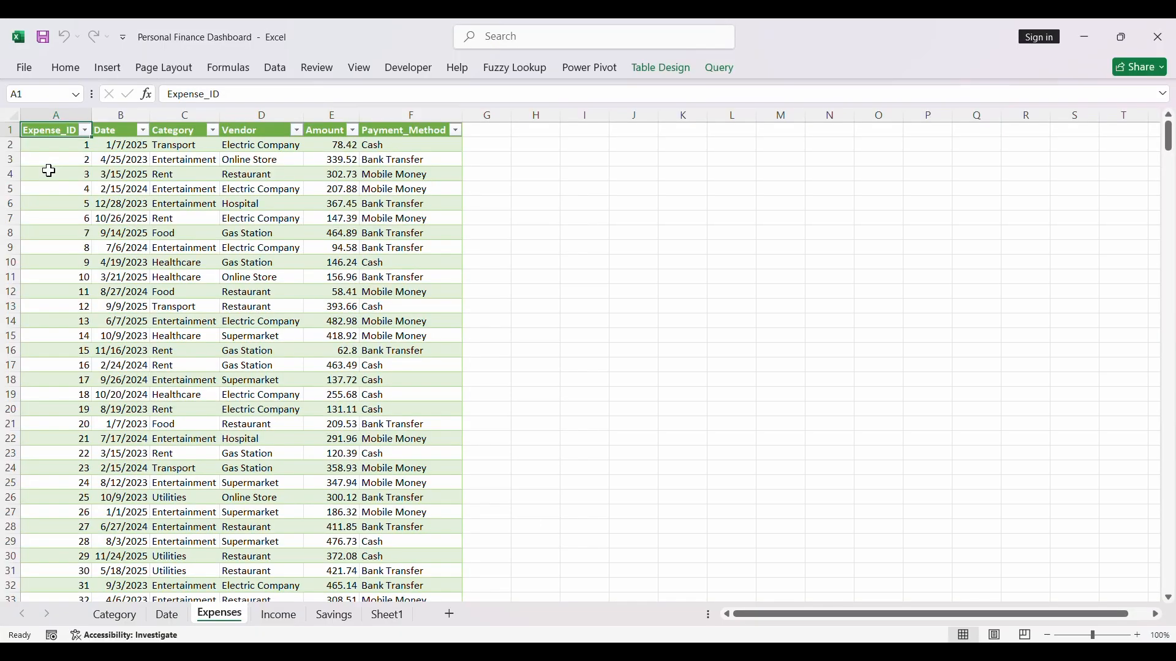
# - Add the Income sheet's table to the data model and save the workbook, returning to the worksheet
pyautogui.click(283, 617)
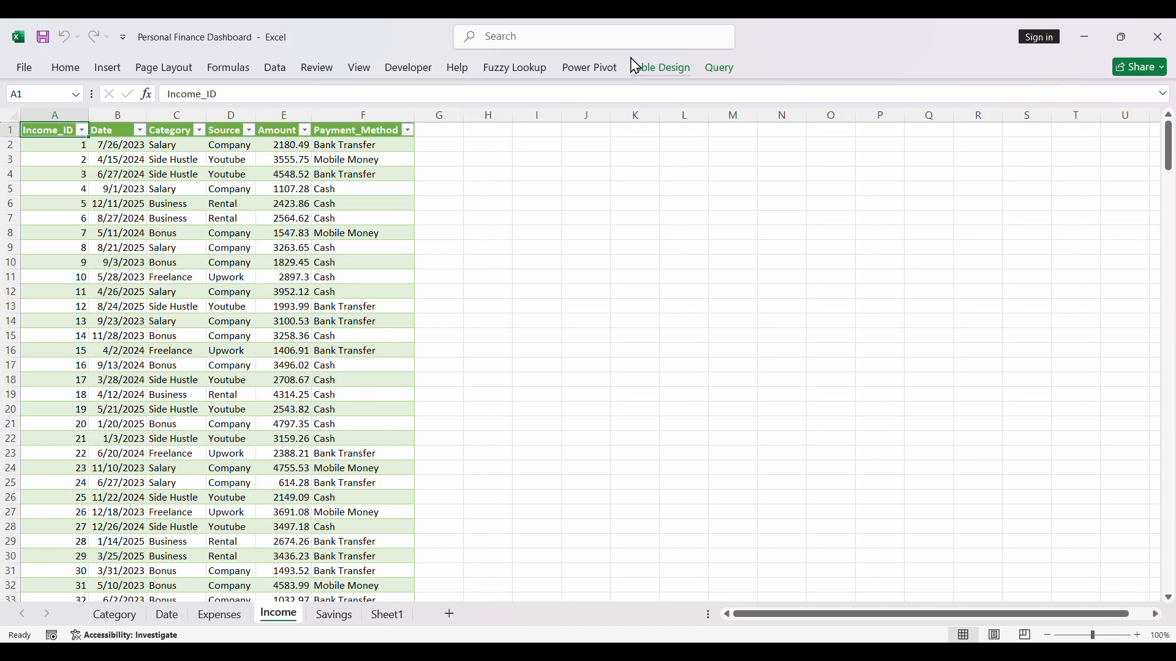
pyautogui.click(579, 72)
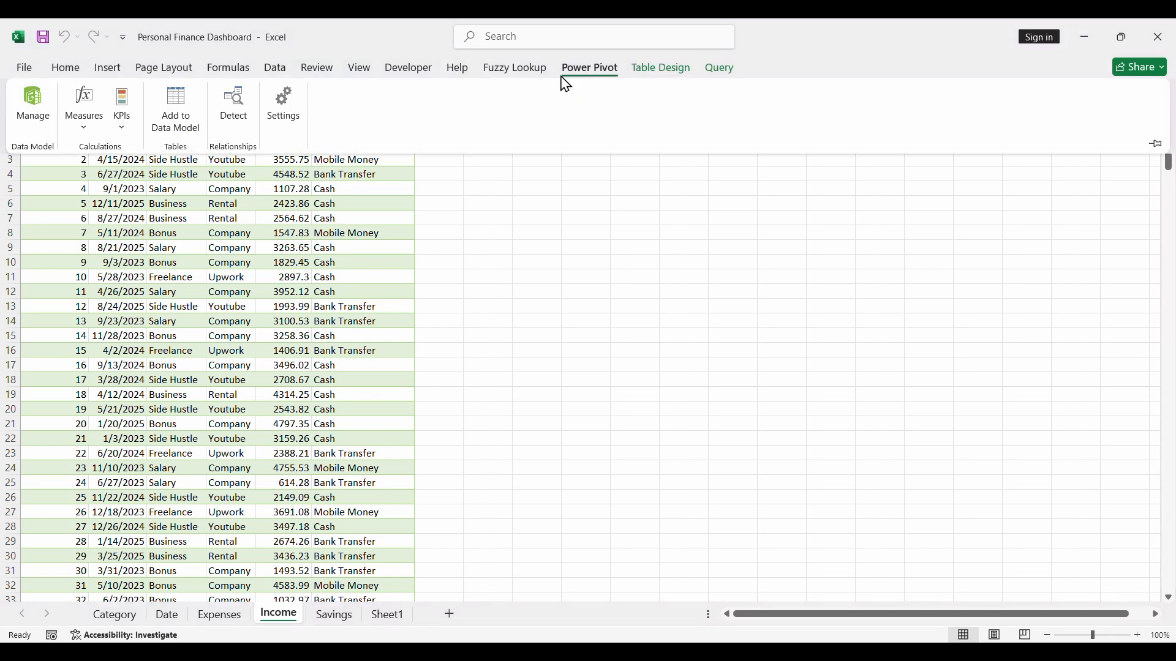
pyautogui.click(176, 117)
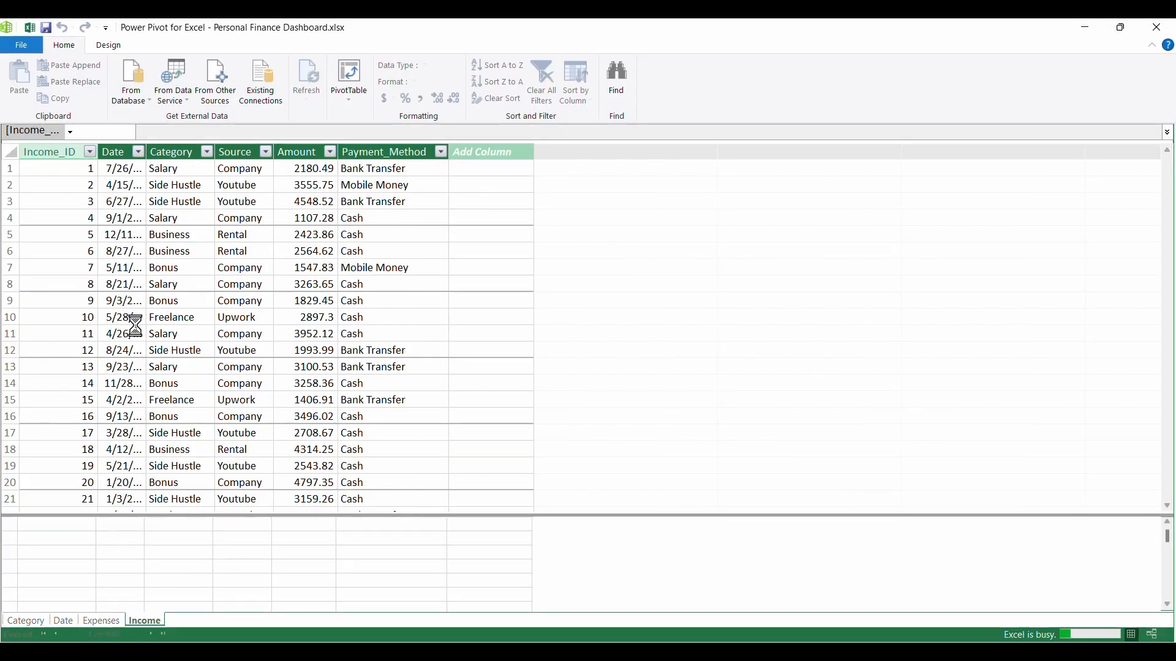
pyautogui.click(28, 49)
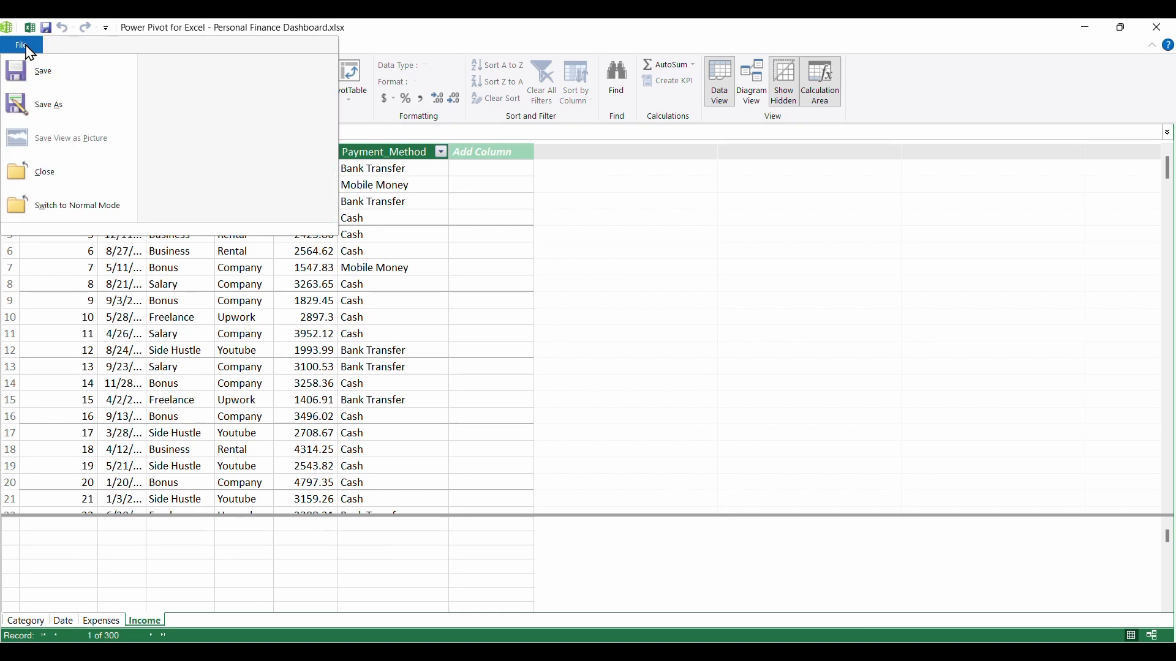
pyautogui.click(65, 80)
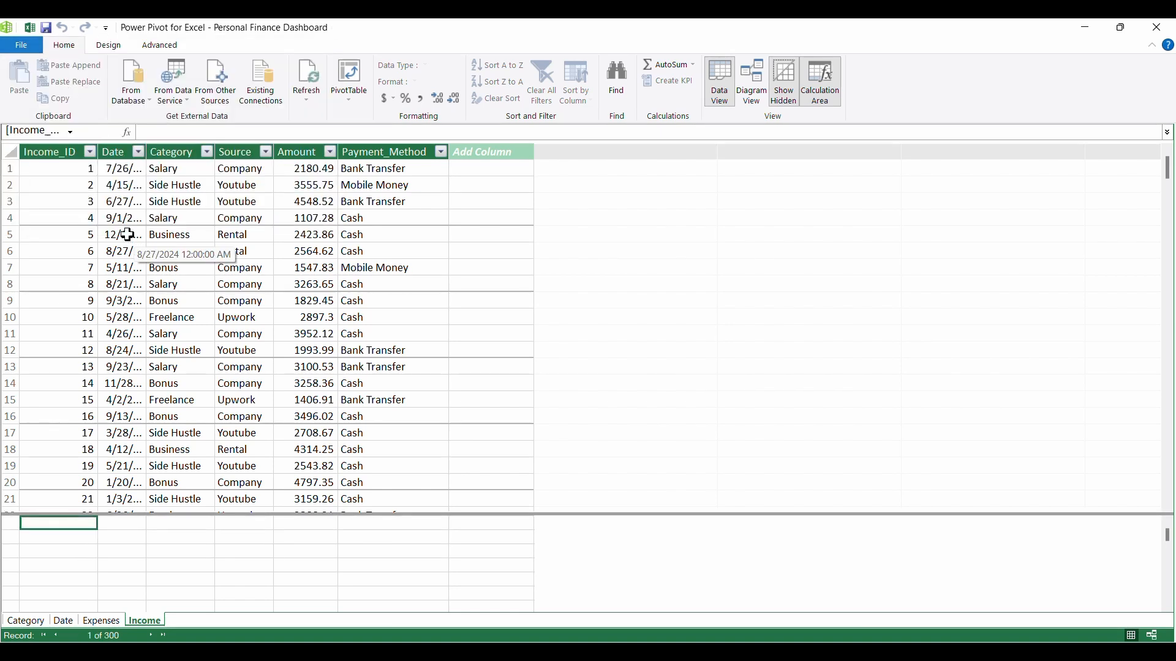
pyautogui.click(18, 46)
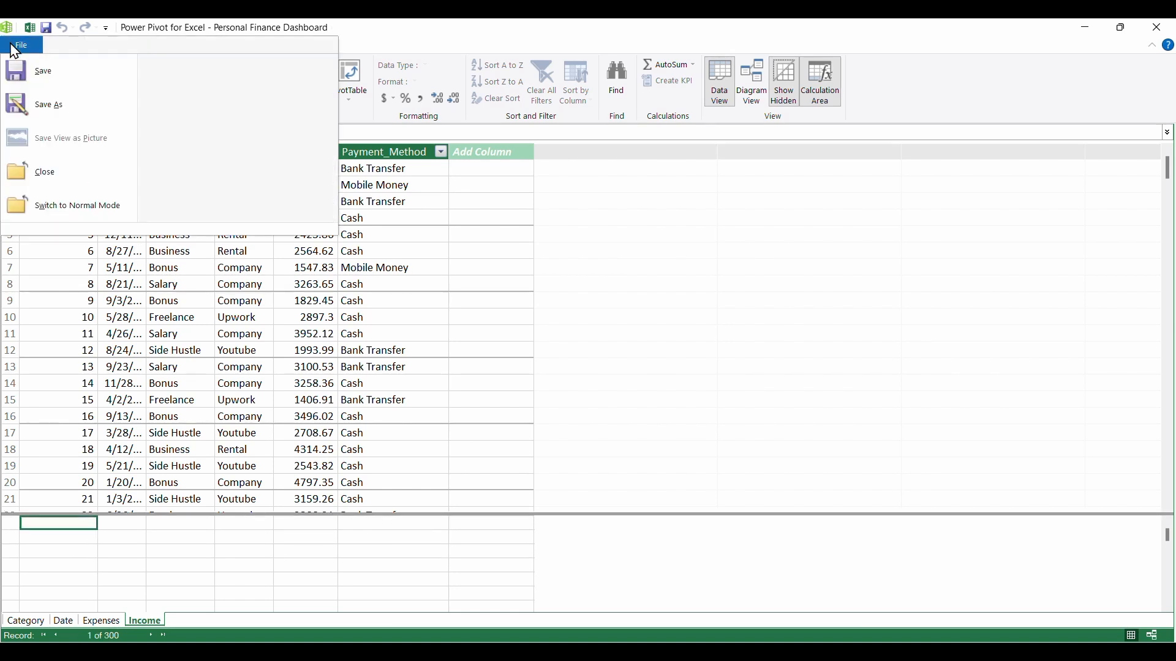
pyautogui.click(64, 179)
# - Add the Savings sheet's table to the data model and save the workbook, keeping the Power Pivot window open
pyautogui.click(336, 616)
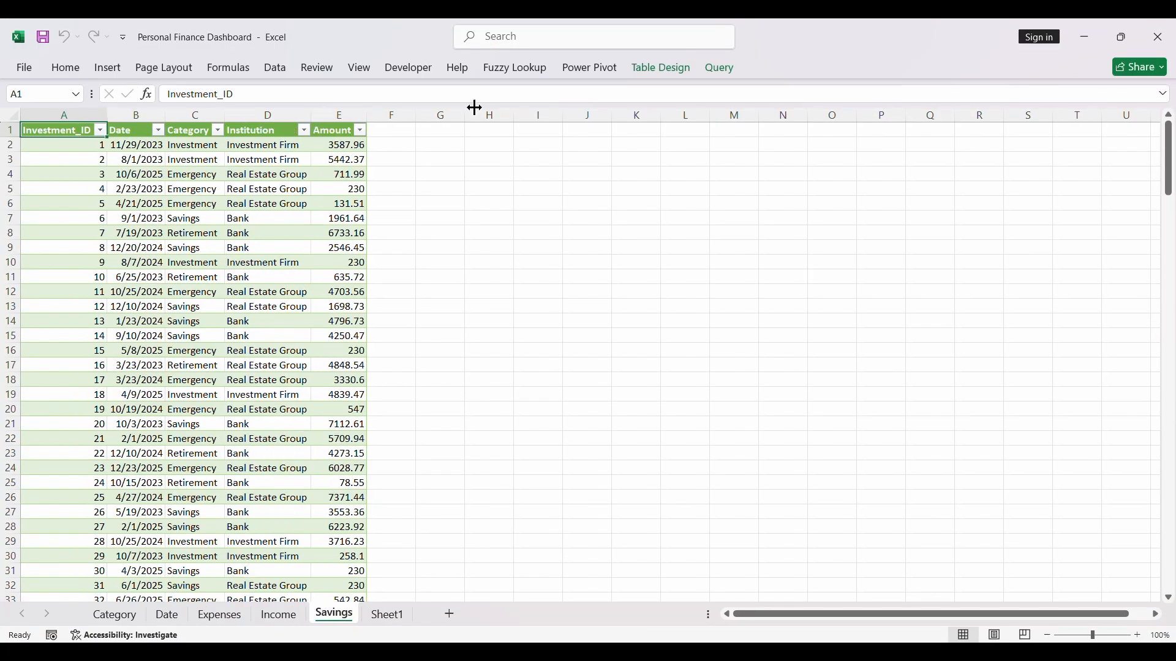
pyautogui.click(582, 68)
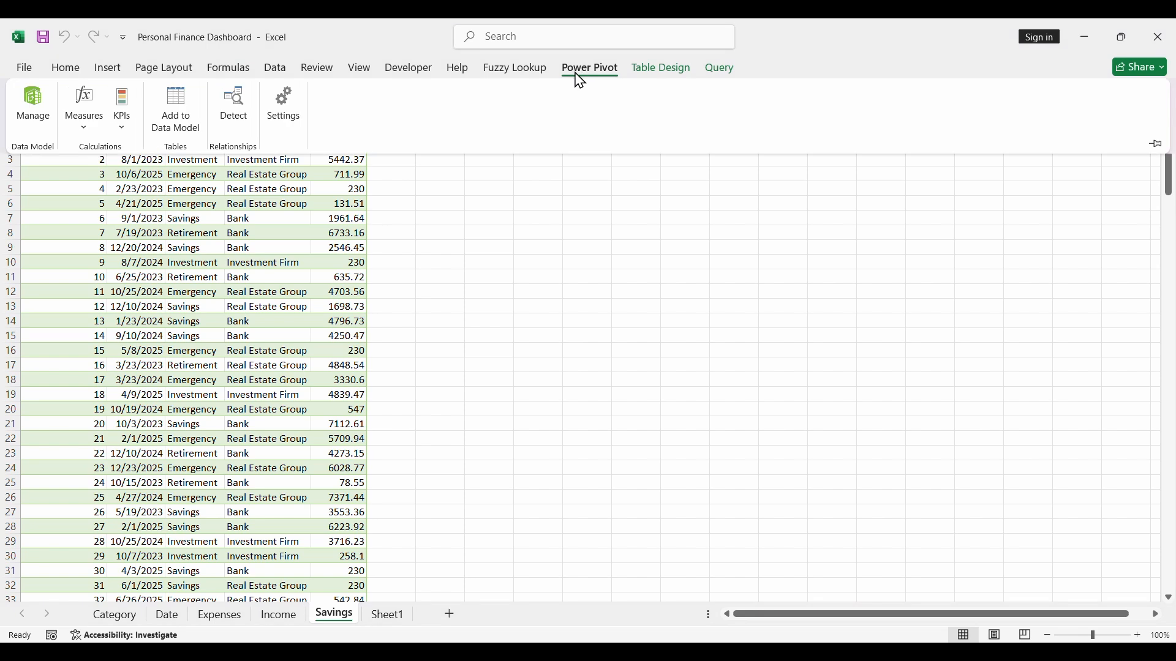
pyautogui.click(175, 110)
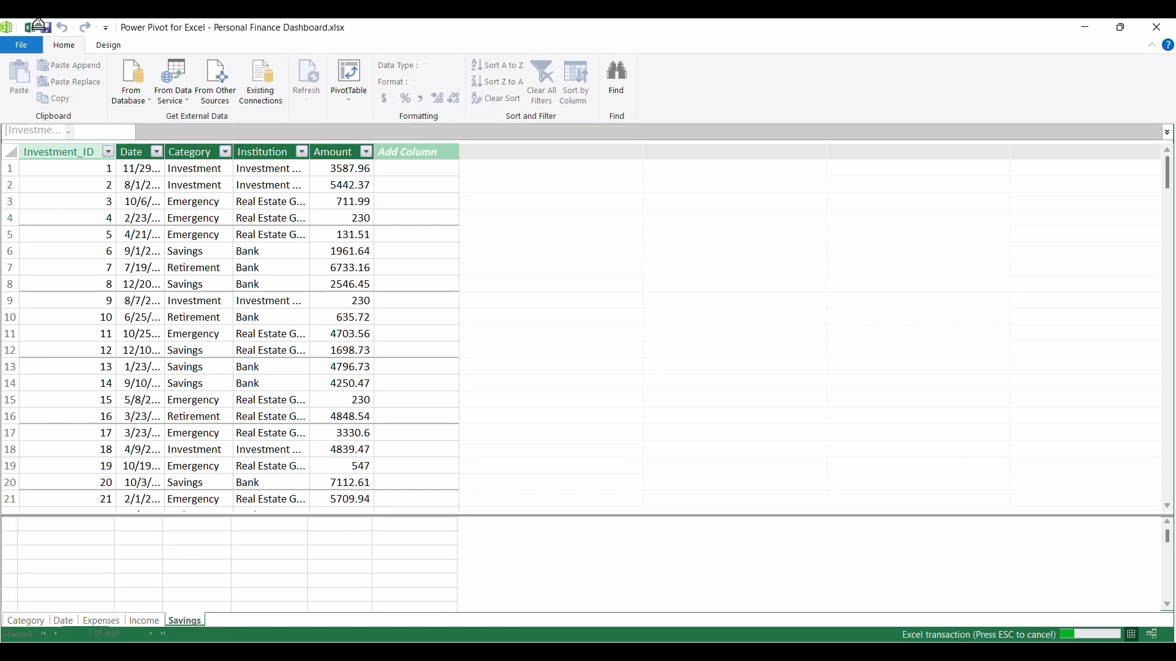
pyautogui.click(26, 46)
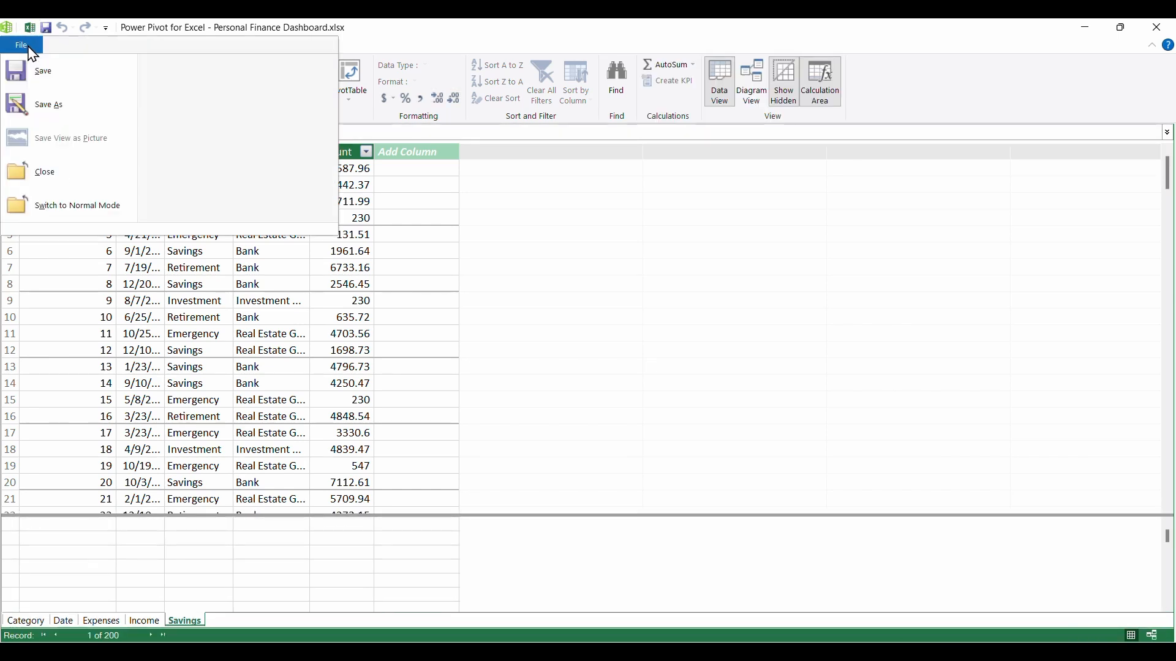
pyautogui.click(54, 86)
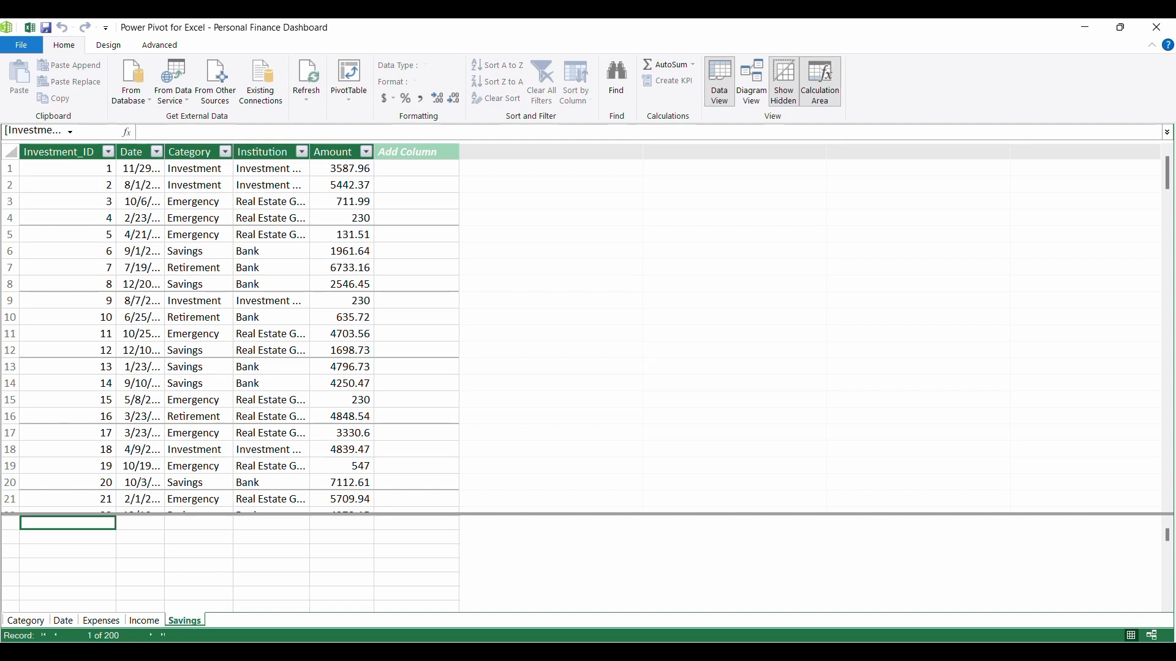
# - In Diagram View, arrange the Date and Category tables side by side below the Expenses, Income and Savings tables
pyautogui.click(756, 91)
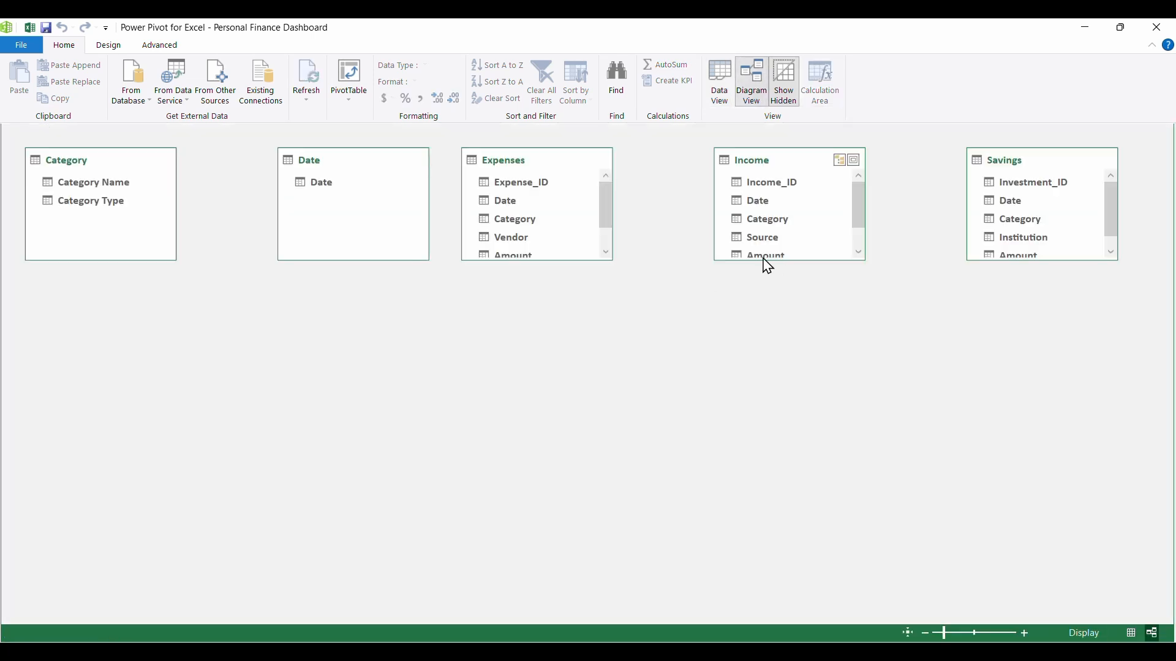
pyautogui.moveTo(367, 161); pyautogui.dragTo(649, 393)
pyautogui.moveTo(109, 161); pyautogui.dragTo(888, 386)
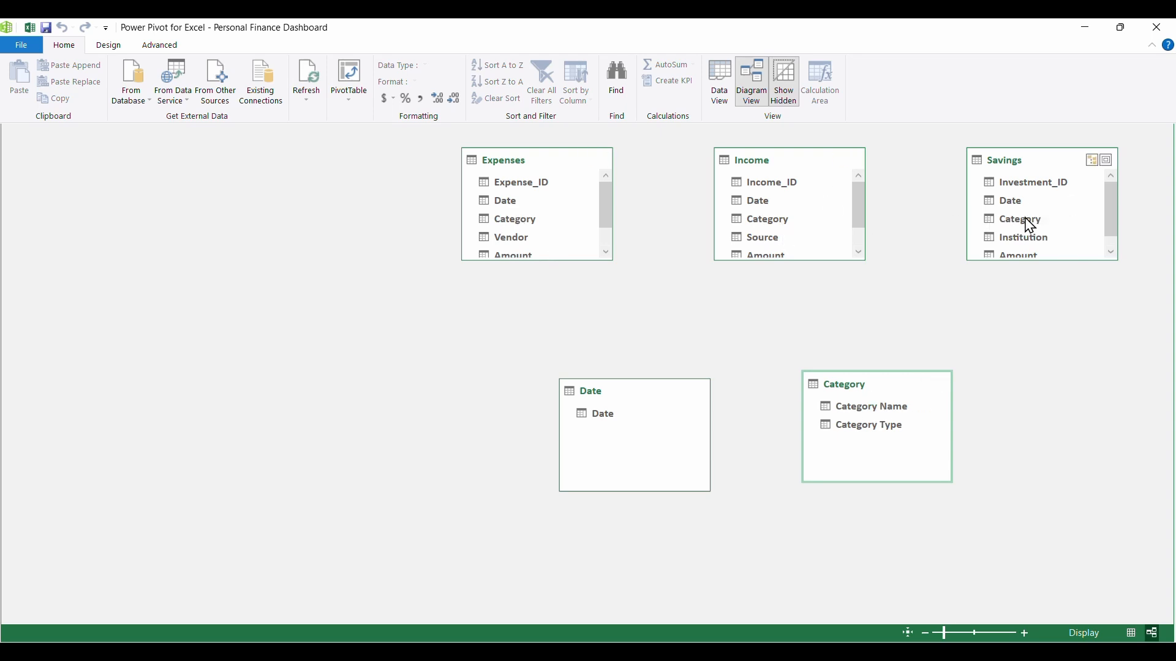
# - Create relationships from the Category field of the Savings, Income and Expenses tables to Category Name in the Category table
pyautogui.moveTo(1031, 225); pyautogui.dragTo(920, 410)
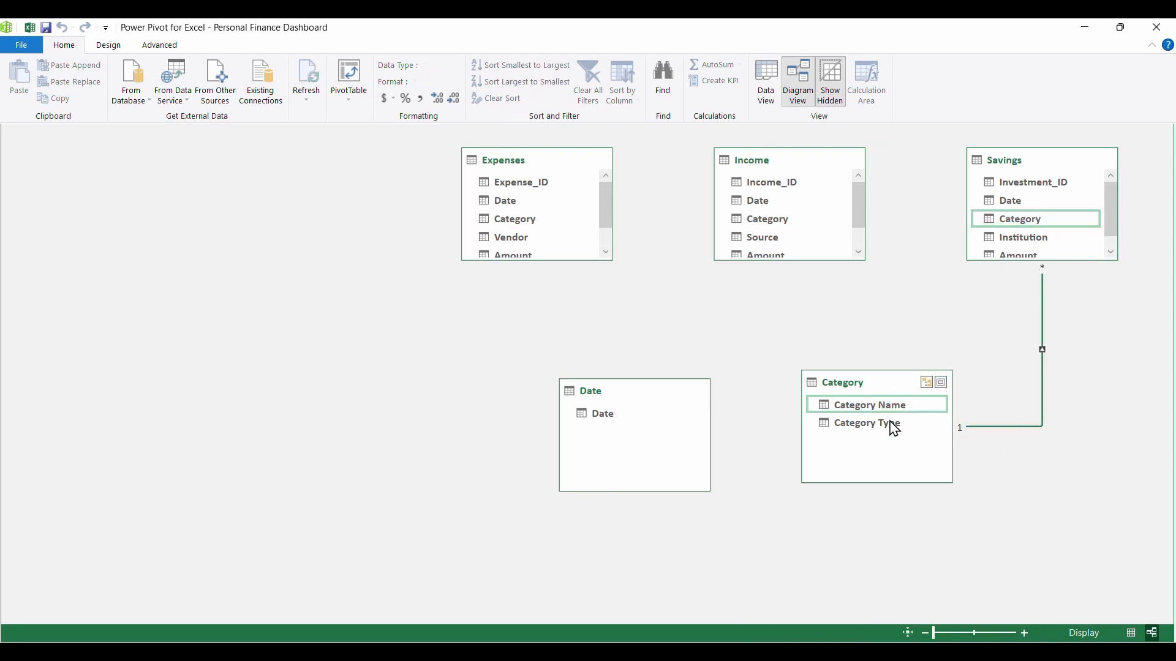
pyautogui.click(772, 227)
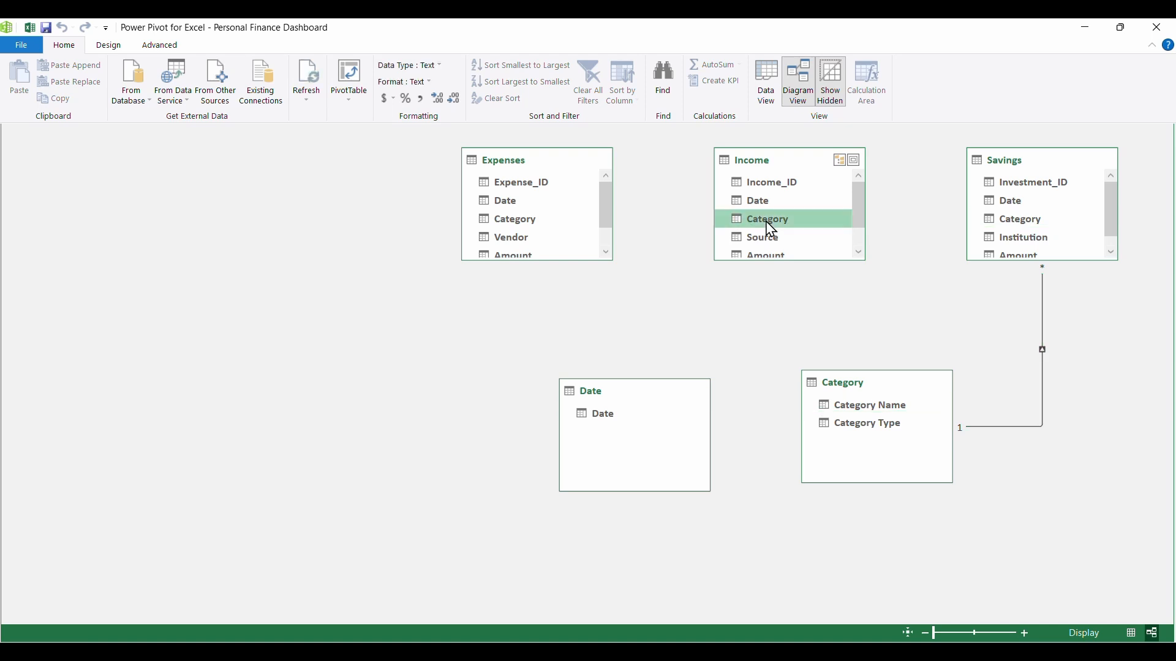
pyautogui.moveTo(772, 230); pyautogui.dragTo(889, 406)
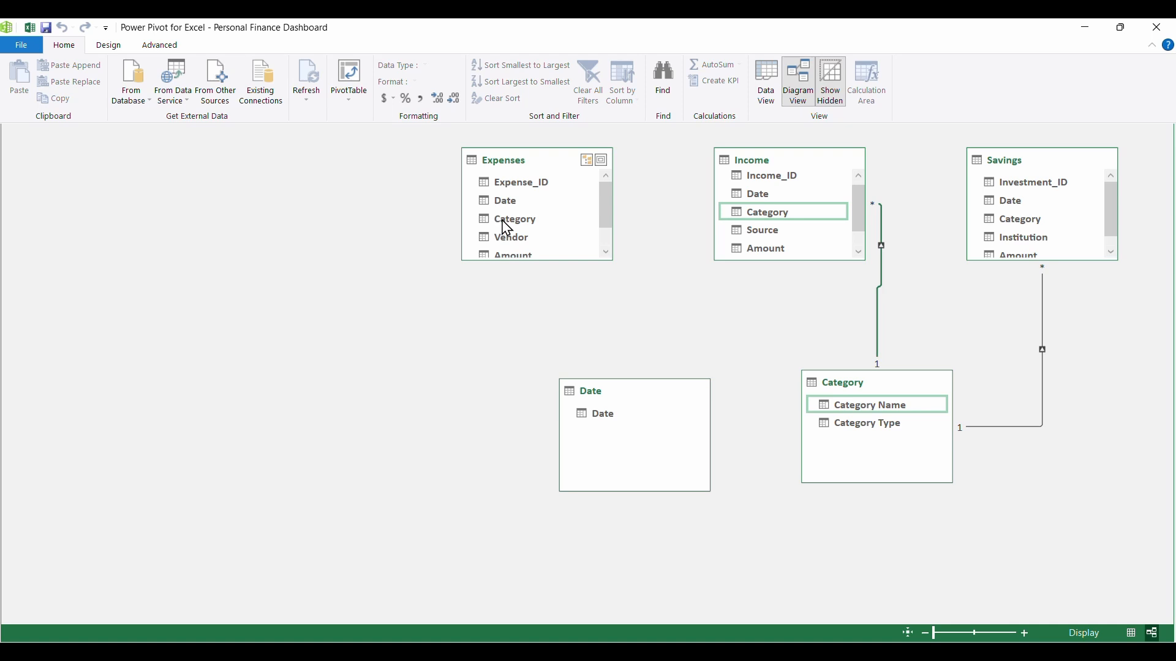
pyautogui.moveTo(507, 228); pyautogui.dragTo(844, 409)
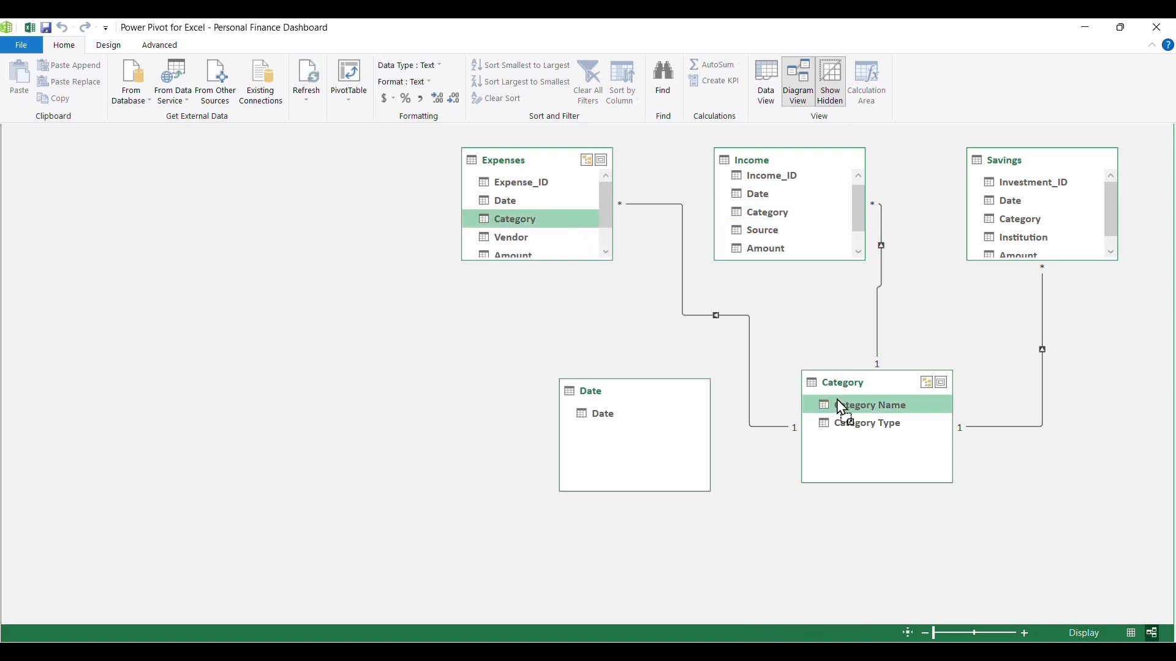
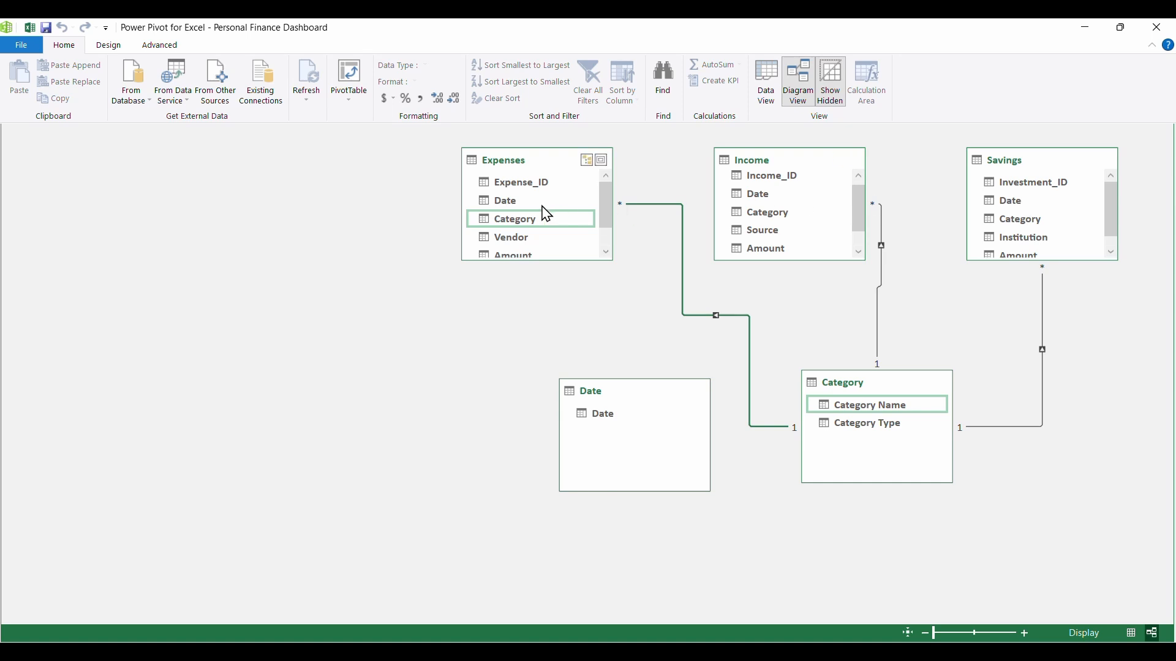
# - Try to relate the Date field of the Expenses table to the Date field of the Date table
pyautogui.click(508, 207)
pyautogui.moveTo(508, 207); pyautogui.dragTo(593, 415)
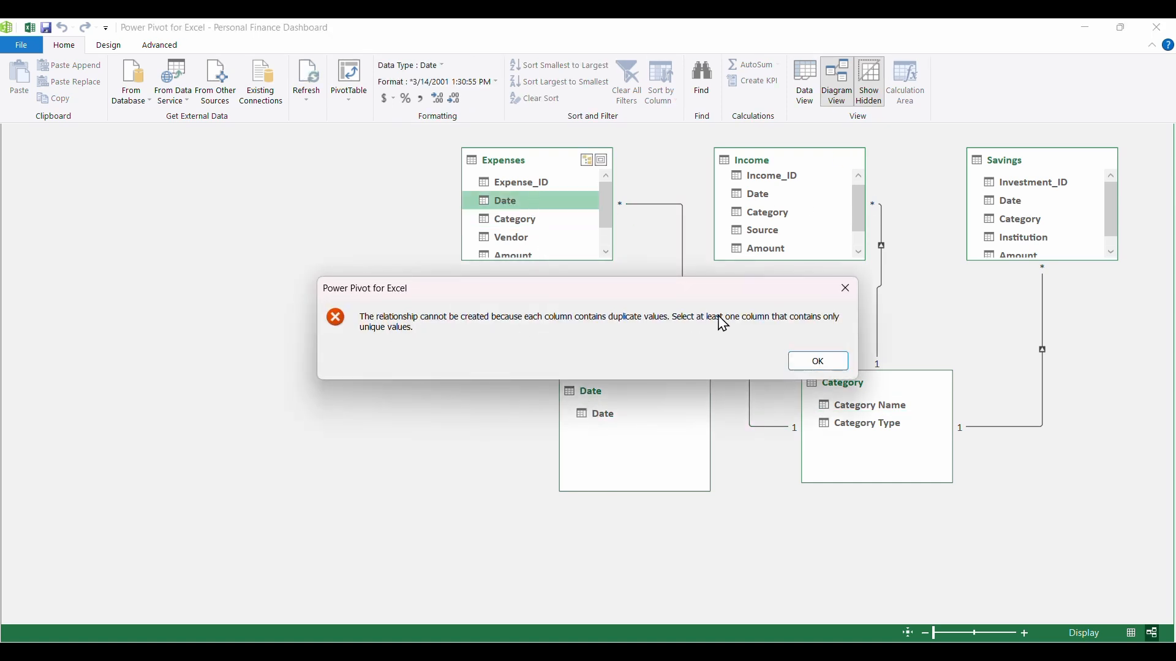
pyautogui.click(846, 289)
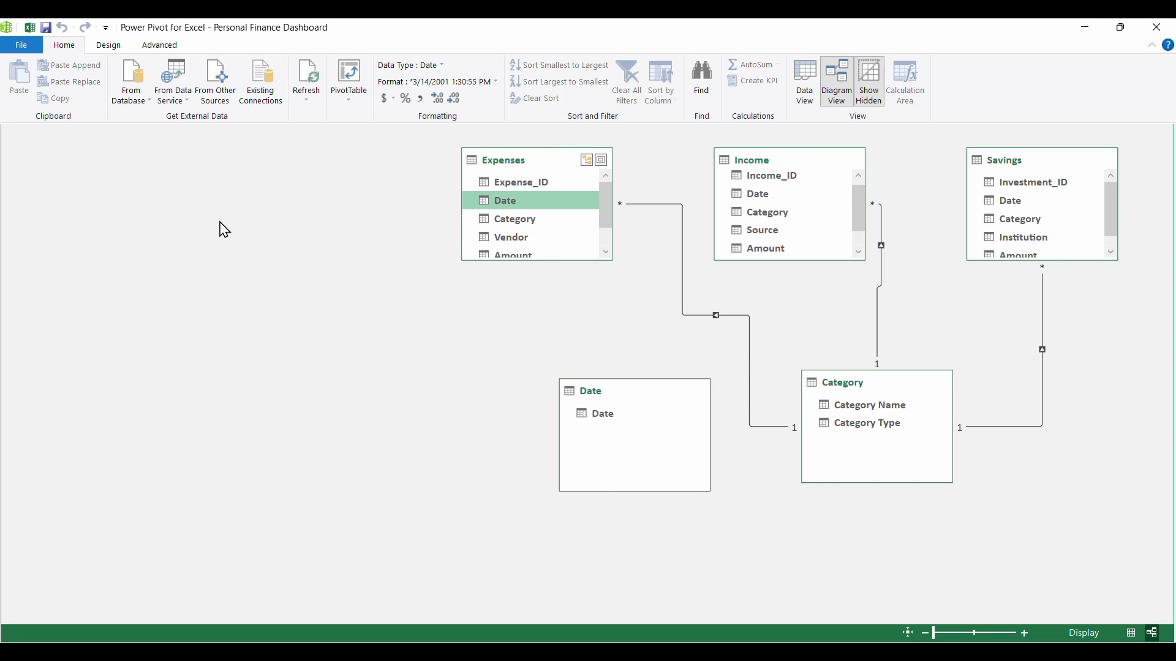
# - Save the data model and close the Power Pivot window to return to the workbook
pyautogui.click(26, 55)
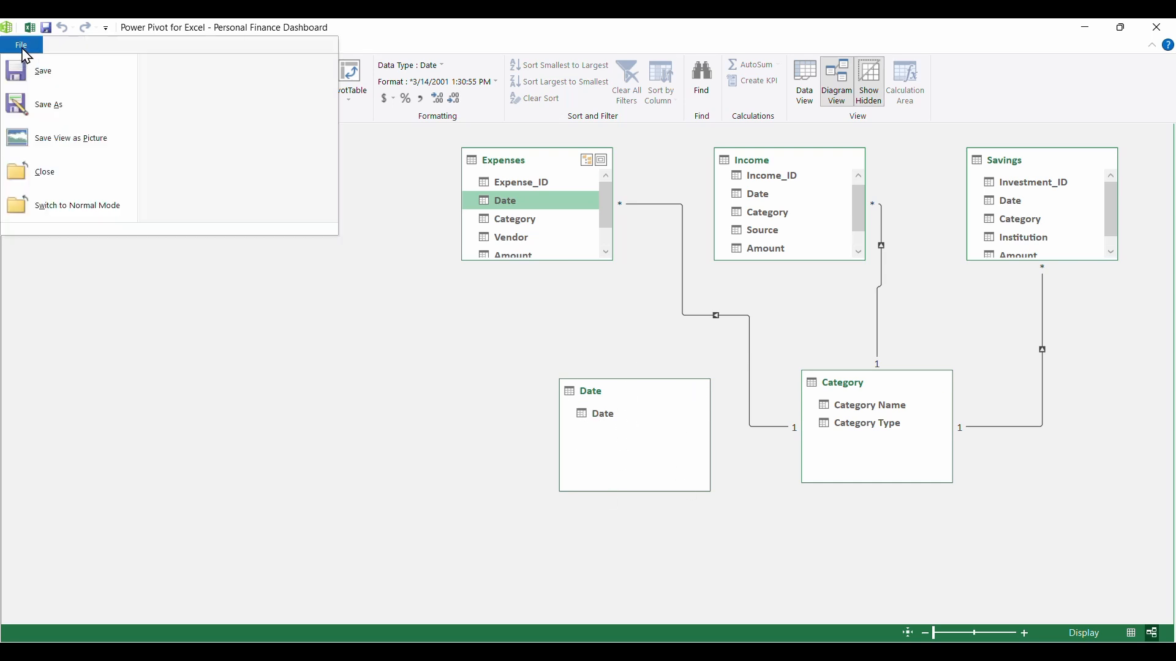
pyautogui.click(47, 72)
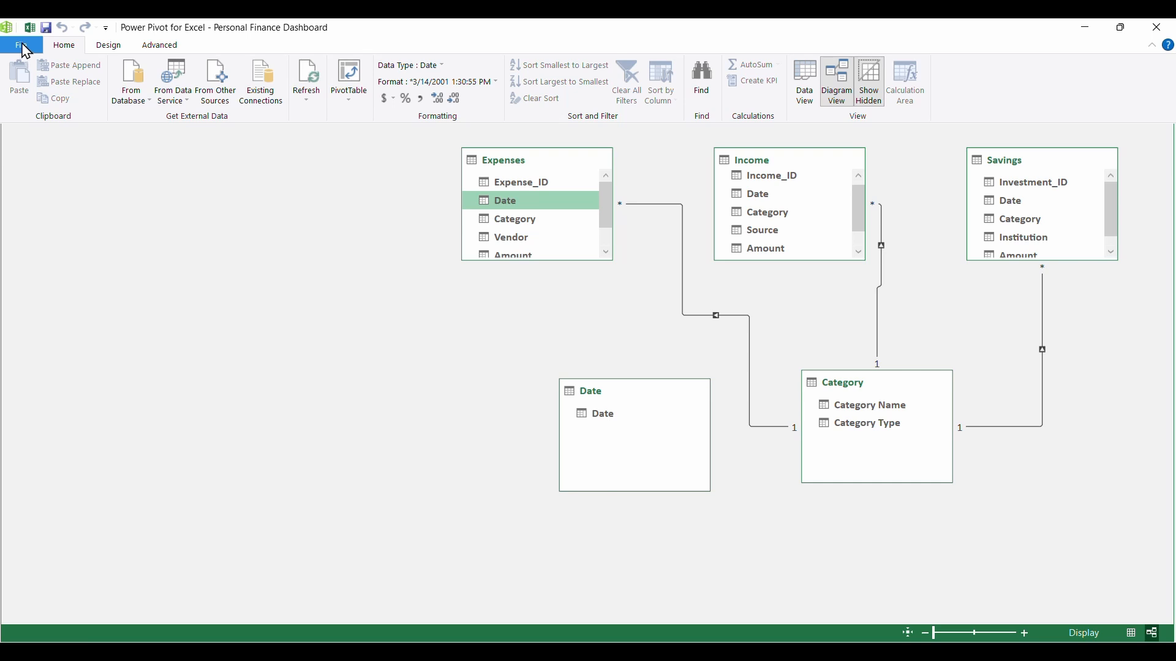
pyautogui.click(23, 47)
pyautogui.click(46, 173)
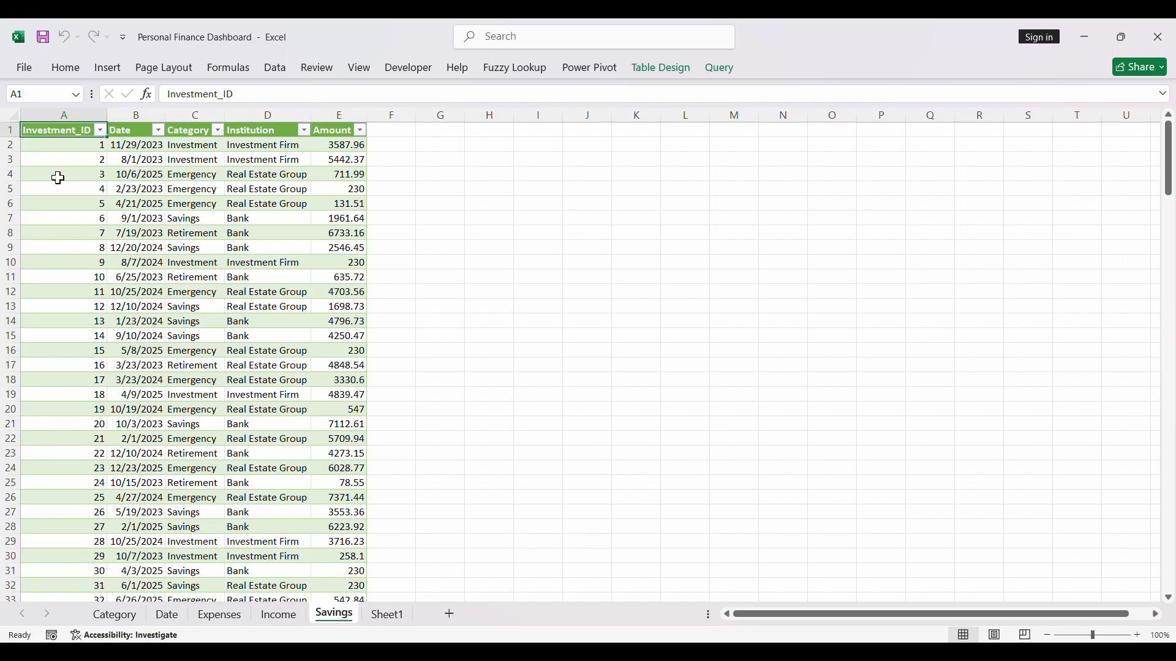
# - On the Date sheet, filter the Date column to show only blank entries
pyautogui.click(169, 618)
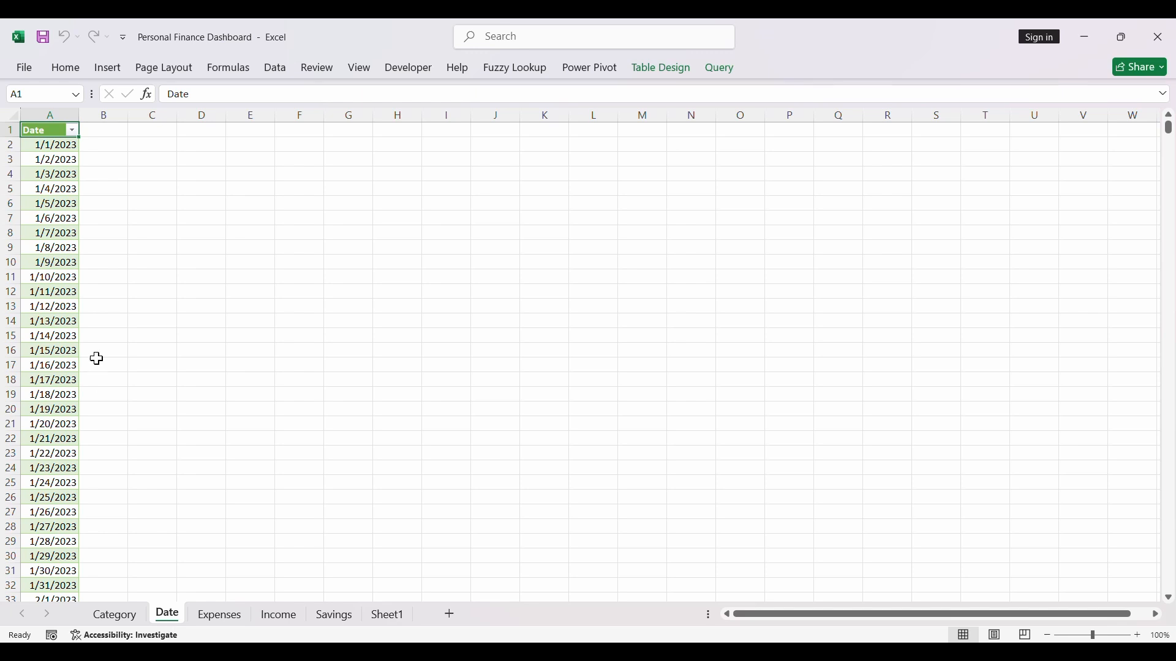
pyautogui.click(72, 131)
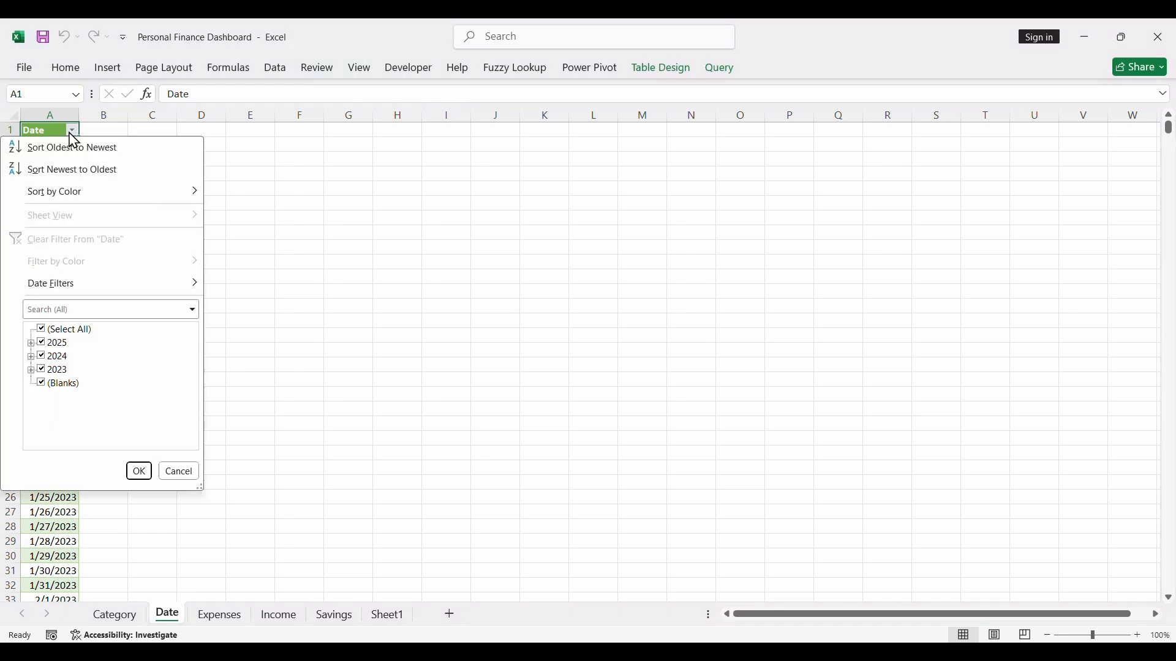
pyautogui.click(46, 331)
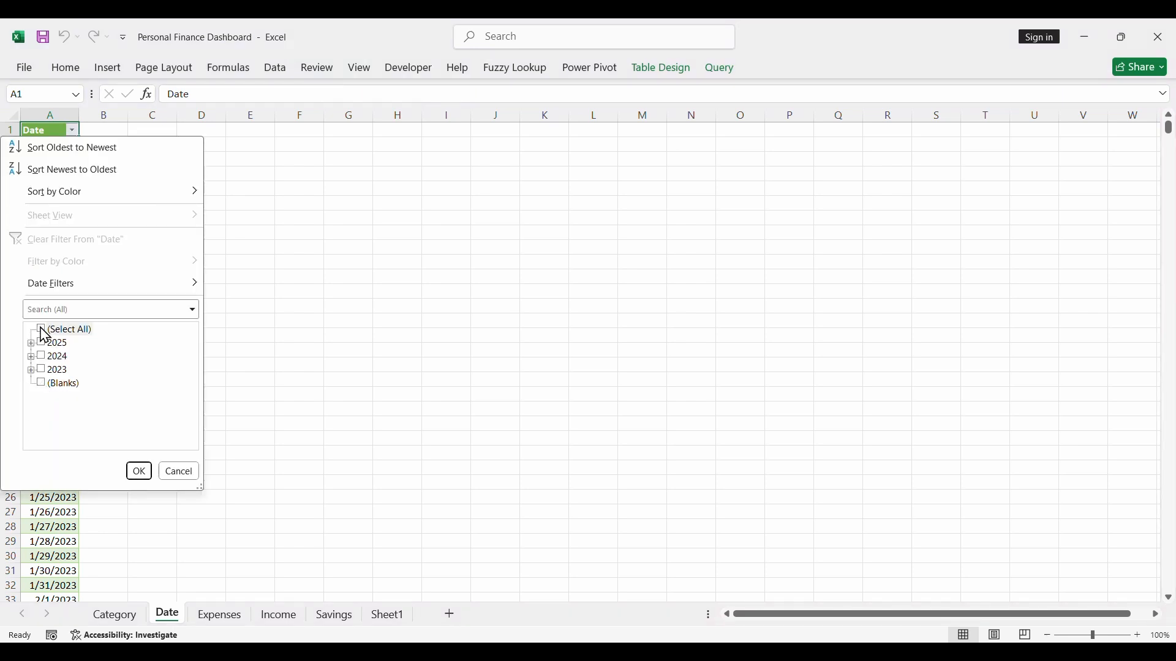
pyautogui.click(41, 384)
pyautogui.click(139, 474)
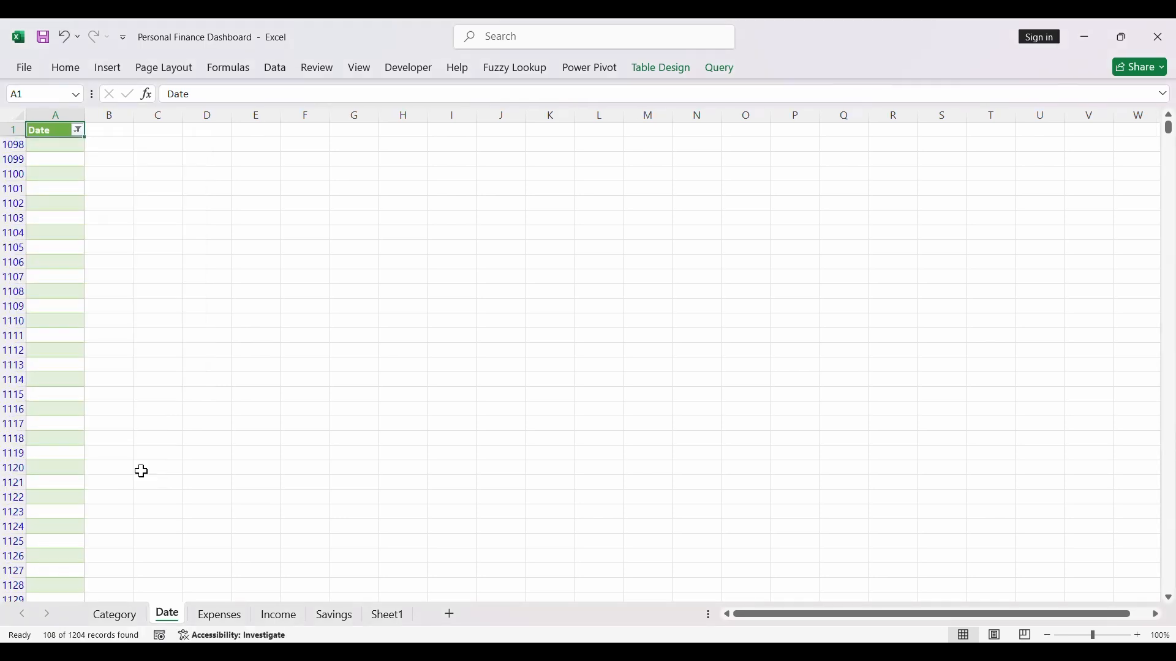
# - Delete all the filtered blank rows of the Date table as entire sheet rows
pyautogui.click(55, 148)
pyautogui.hotkey('ctrl', 'shift', 'Down')
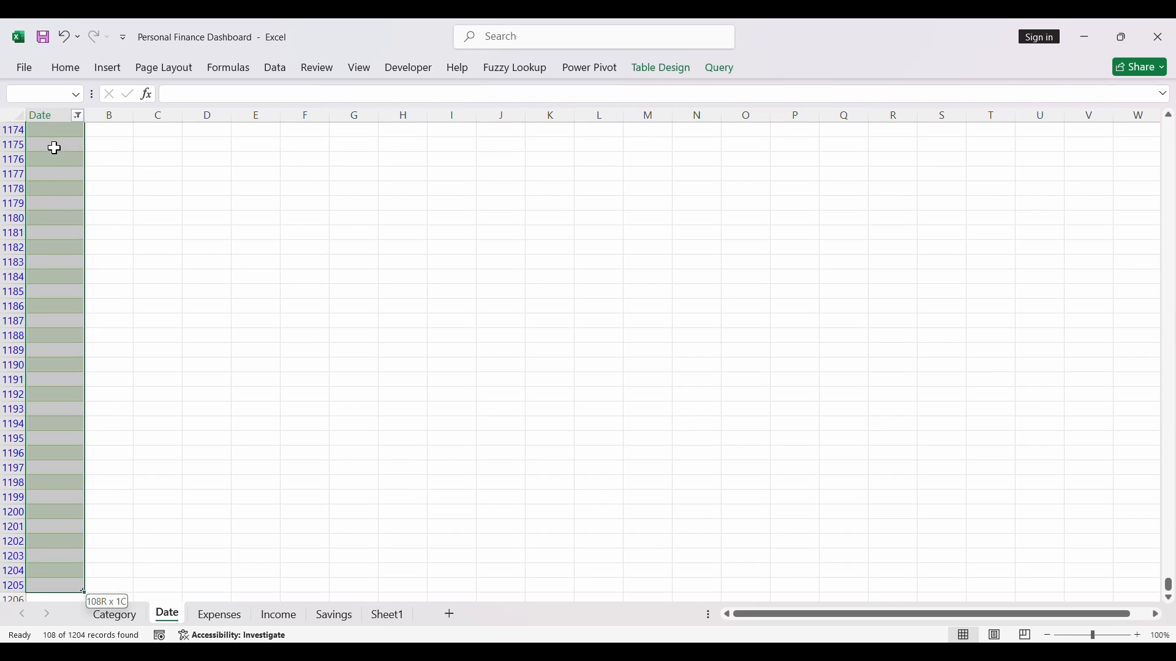
pyautogui.click(65, 68)
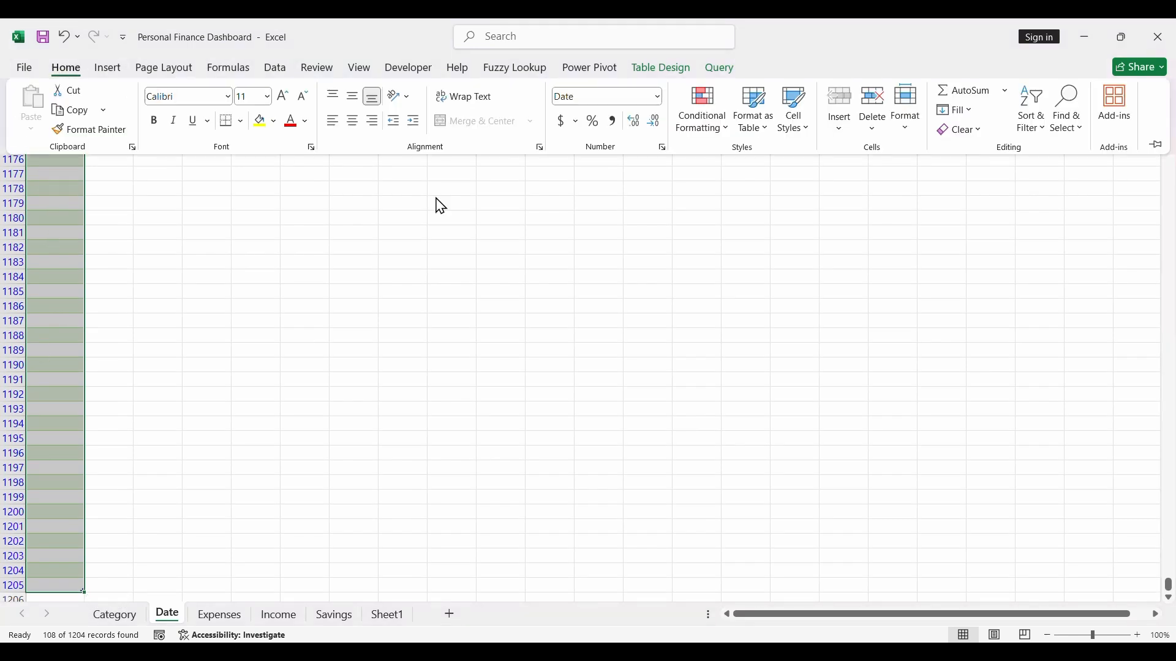
pyautogui.click(873, 97)
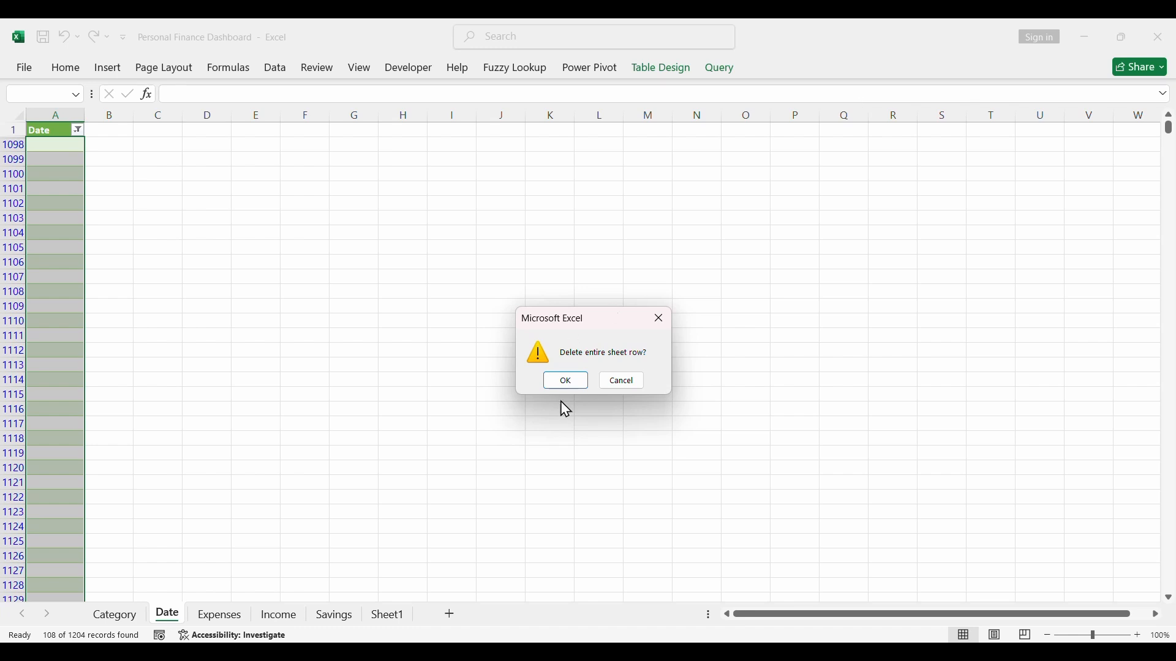
pyautogui.click(555, 381)
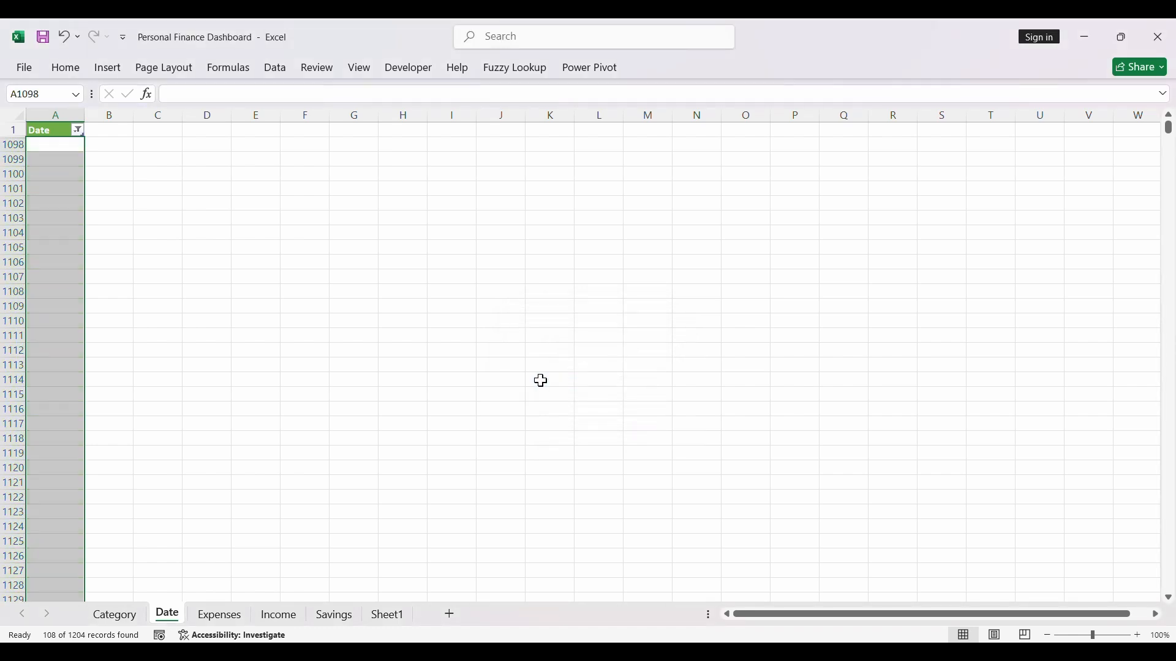
pyautogui.click(68, 243)
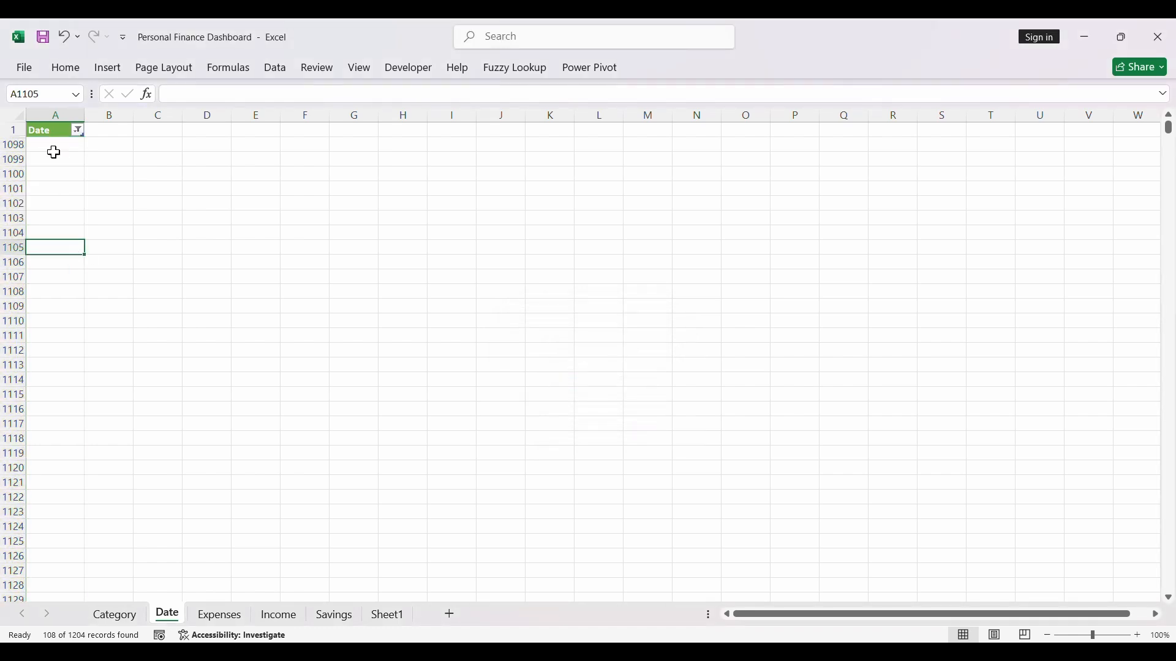
# - Restore all dates from 2023 to 2025 in the Date column's filter
pyautogui.click(78, 130)
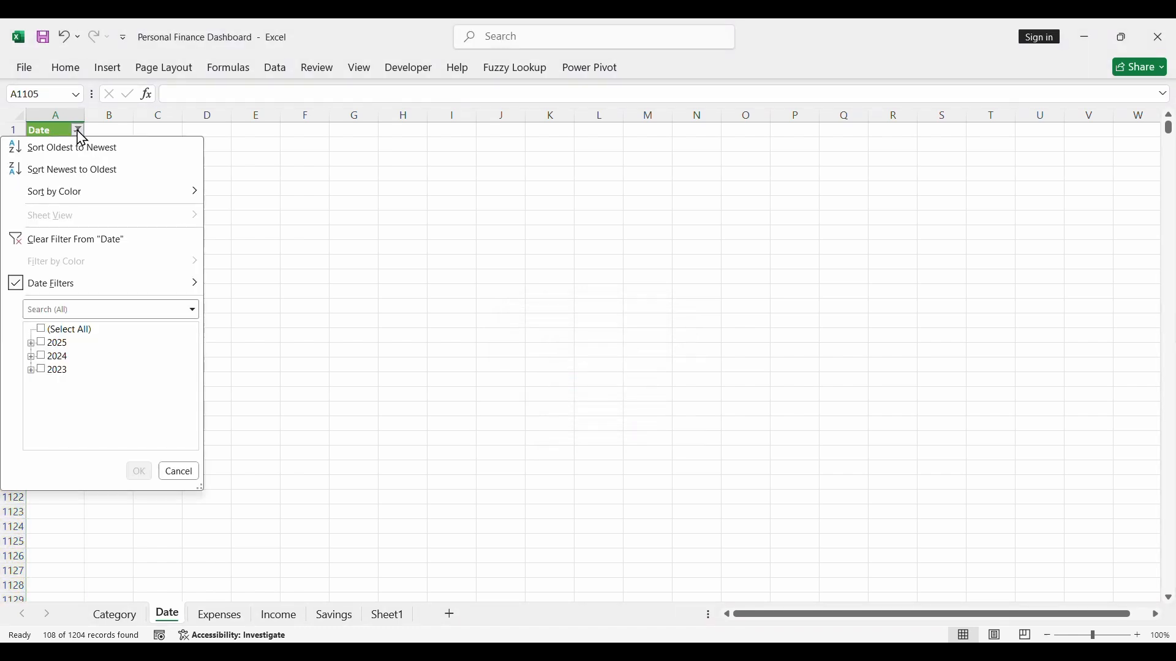
pyautogui.click(45, 331)
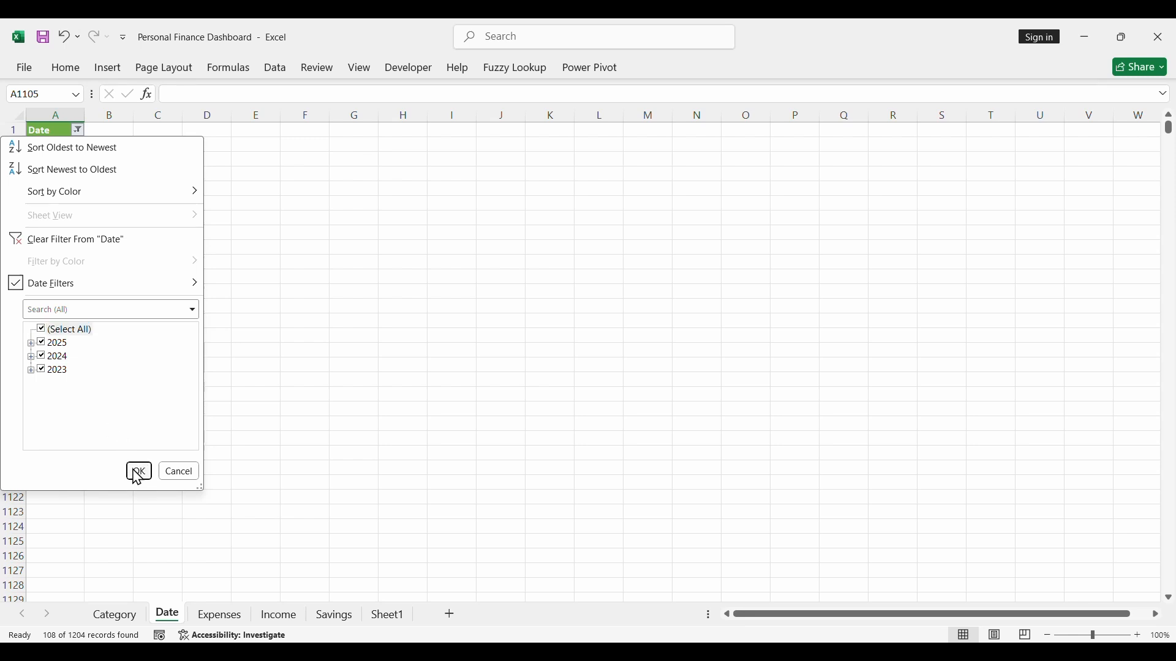
pyautogui.click(138, 473)
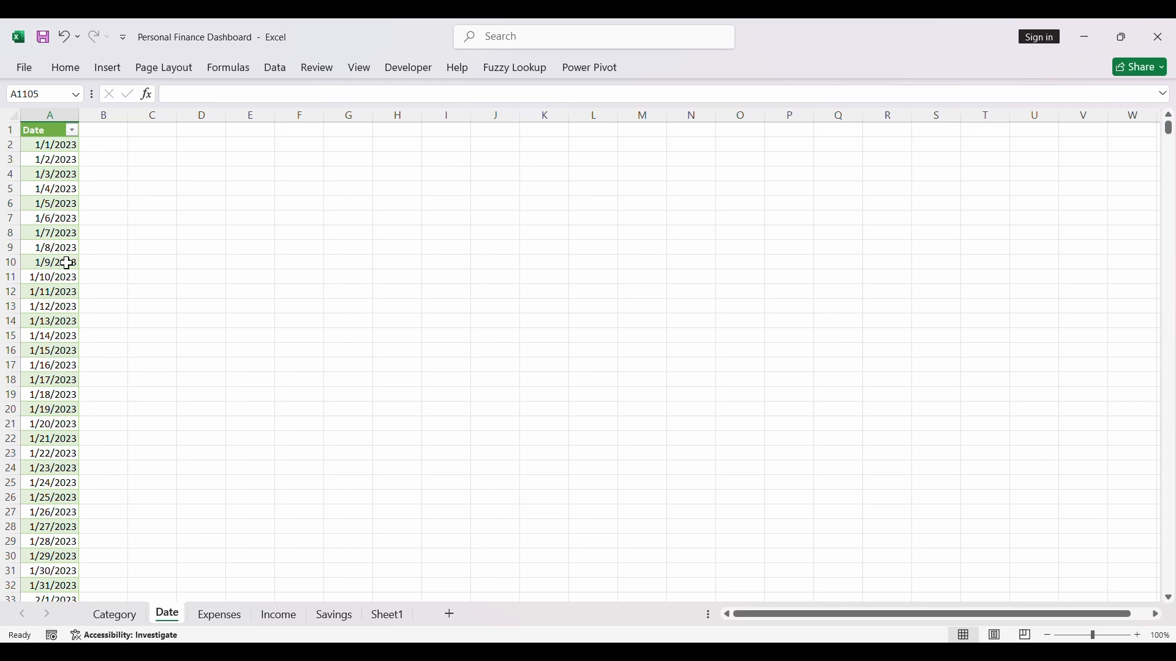
# - Reopen the Power Pivot data model in Diagram View and refresh the Date table's data
pyautogui.click(589, 68)
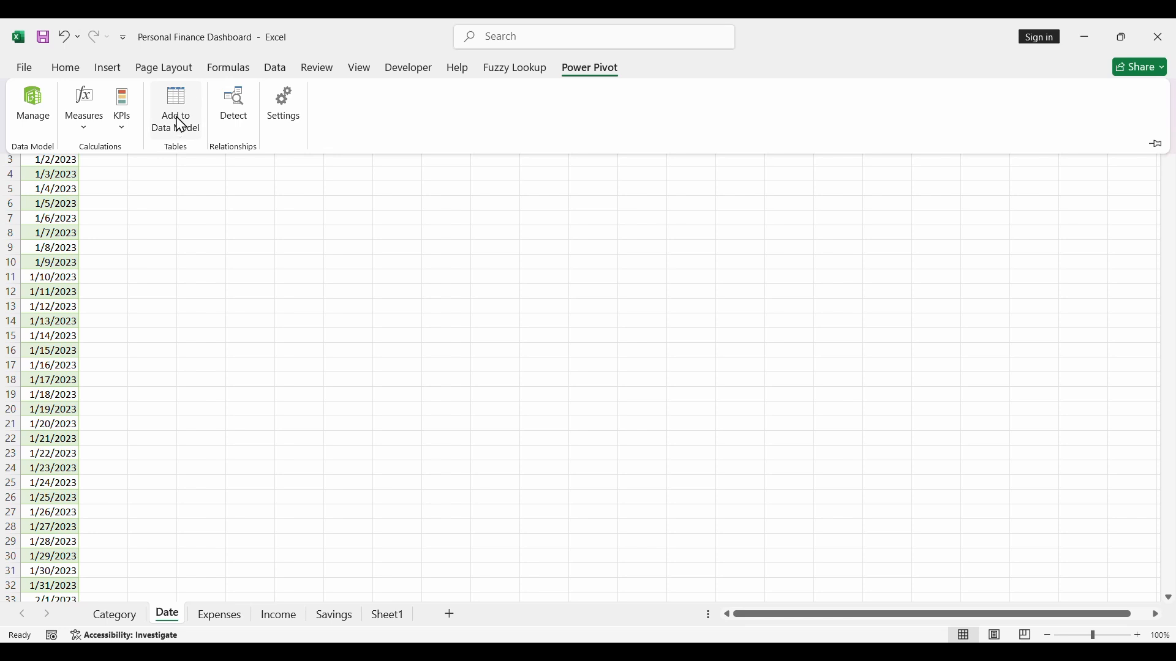
pyautogui.click(34, 104)
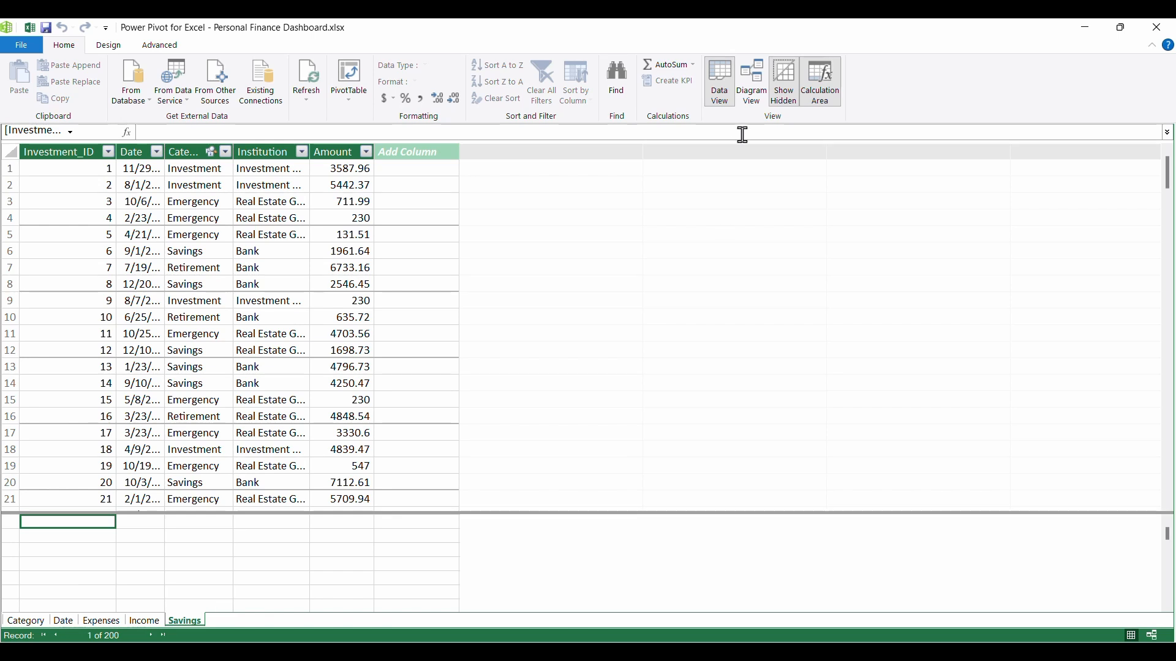
pyautogui.click(756, 92)
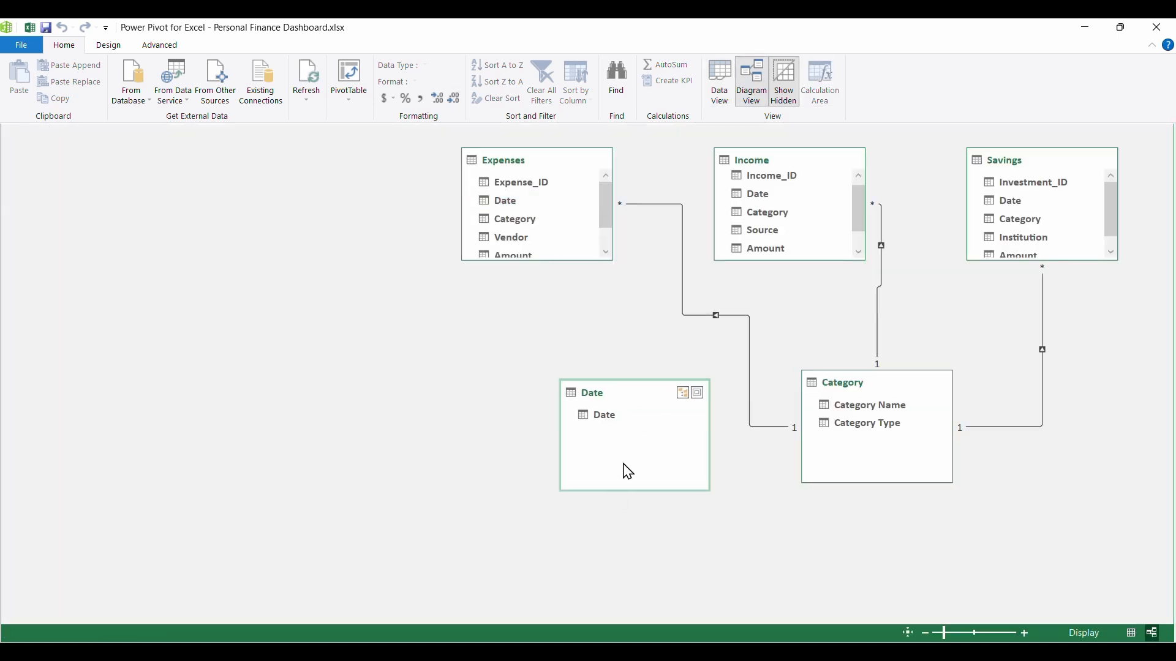
pyautogui.click(305, 92)
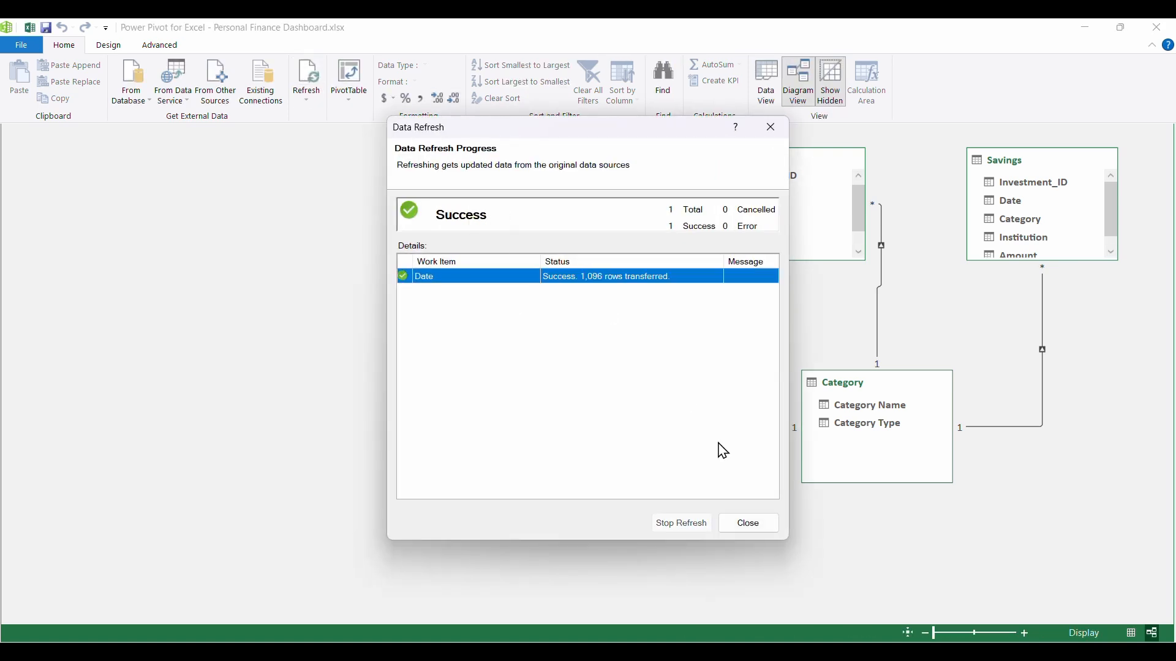
pyautogui.click(752, 524)
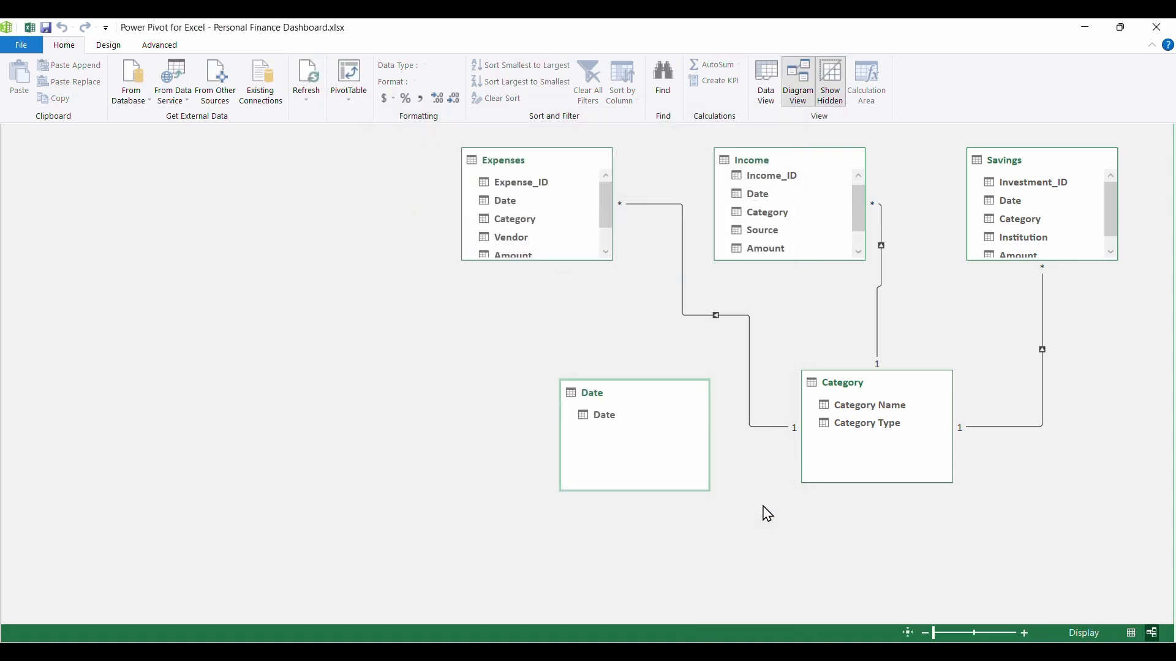
# - Create relationships from the Date field of the Expenses, Income and Savings tables to Date in the Date table
pyautogui.moveTo(513, 205); pyautogui.dragTo(598, 419)
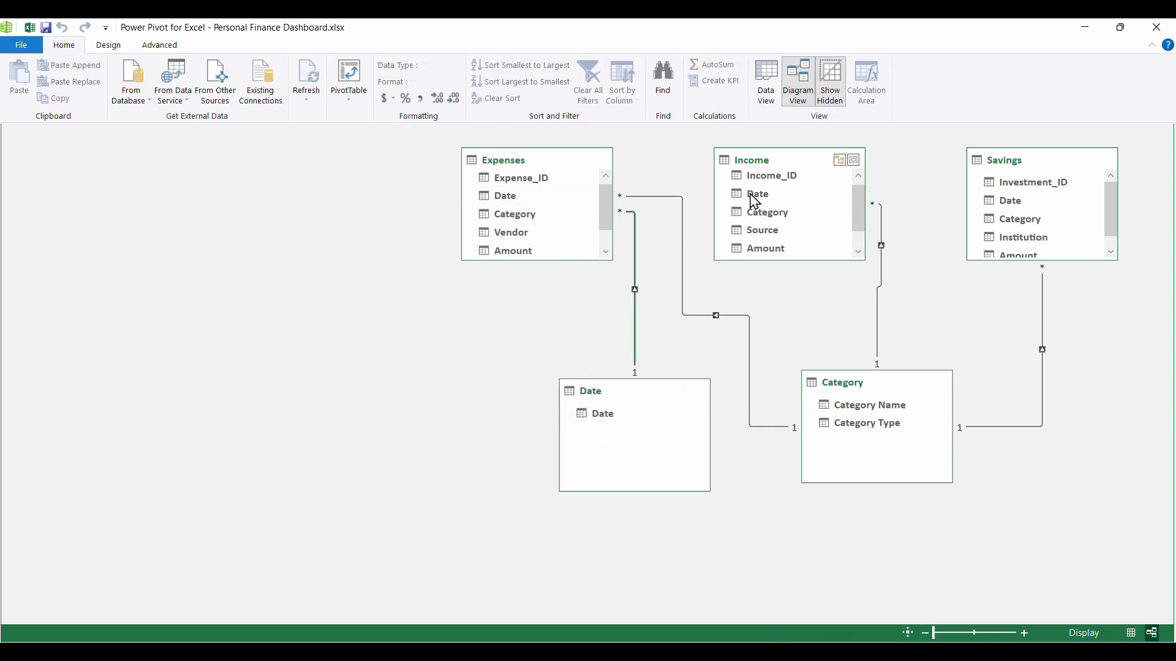
pyautogui.moveTo(755, 201); pyautogui.dragTo(616, 418)
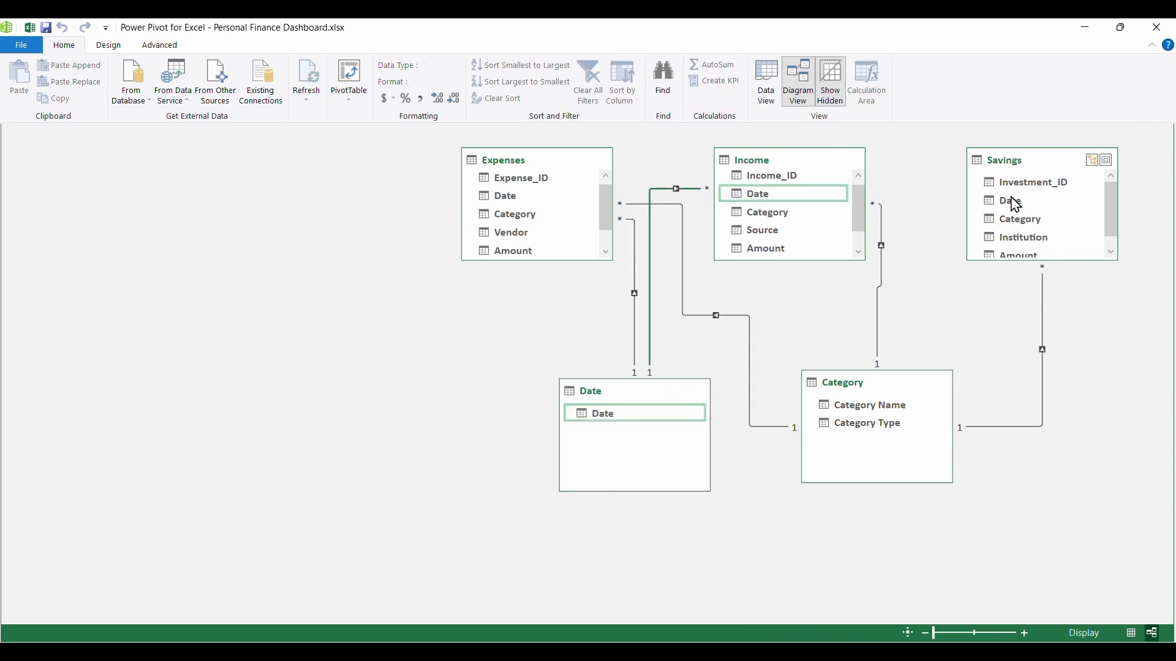
pyautogui.moveTo(1014, 209); pyautogui.dragTo(618, 427)
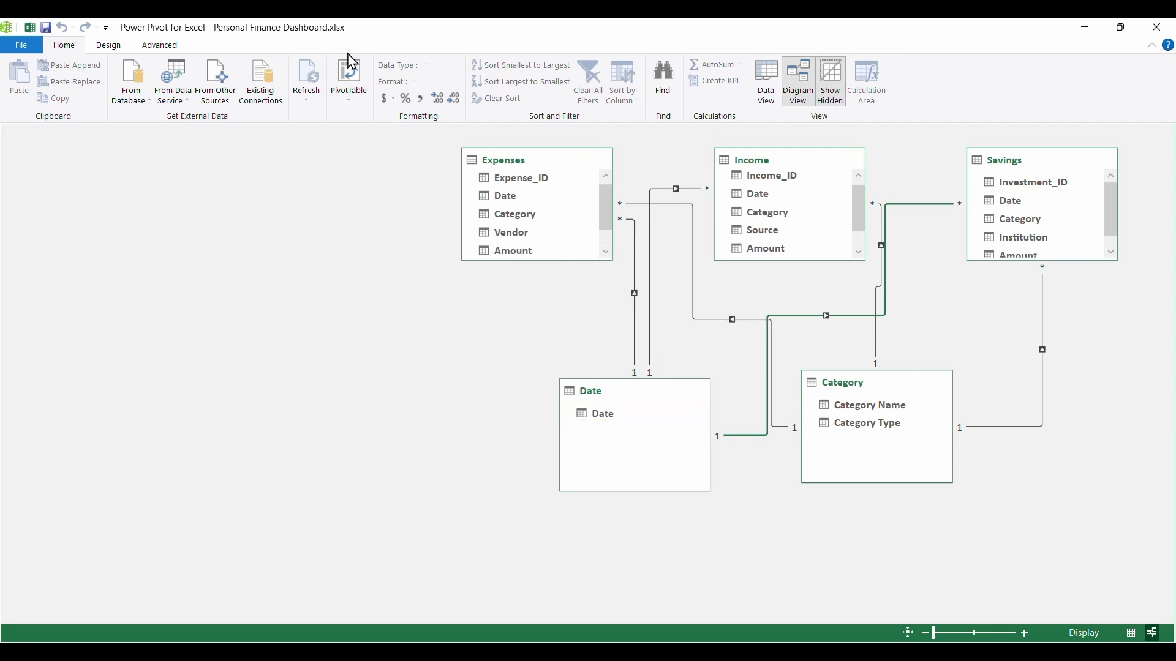
# - Create a PivotTable from the data model on a new worksheet and rename that sheet KPI
pyautogui.click(350, 78)
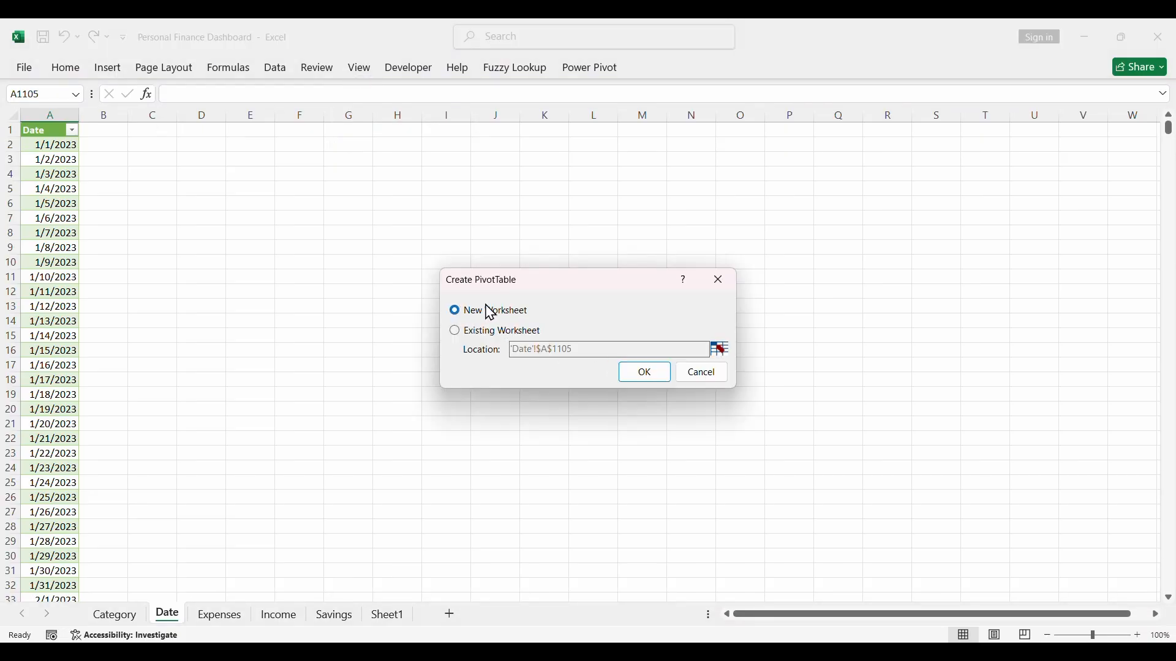
pyautogui.click(633, 377)
pyautogui.doubleClick(172, 613)
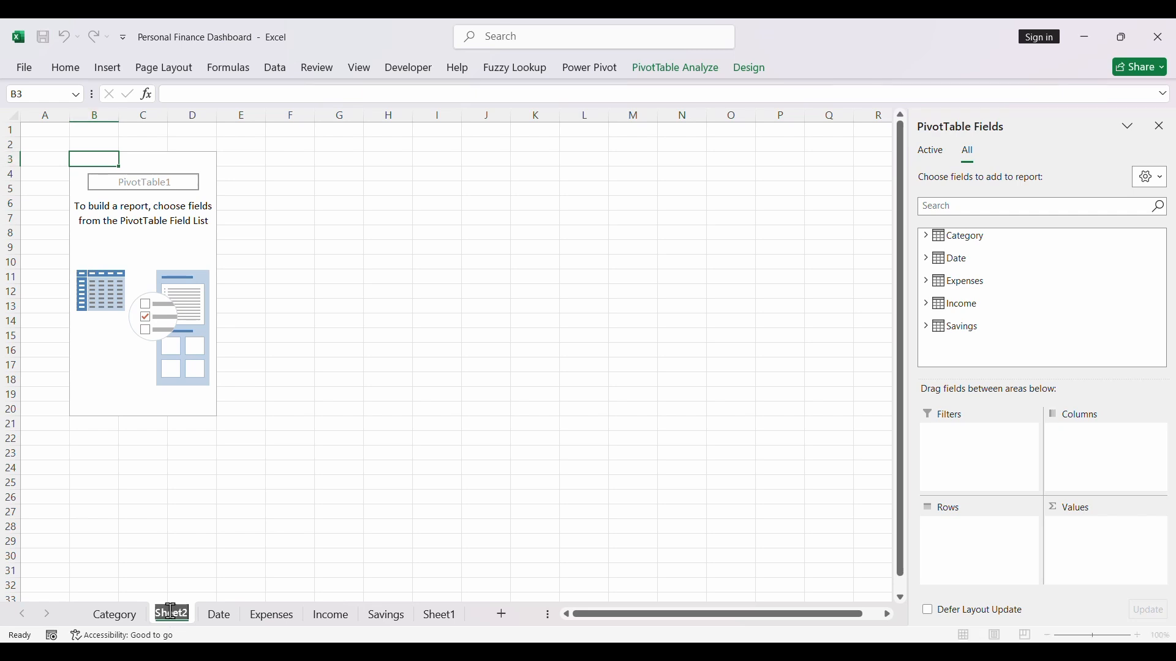
pyautogui.write('KPI')
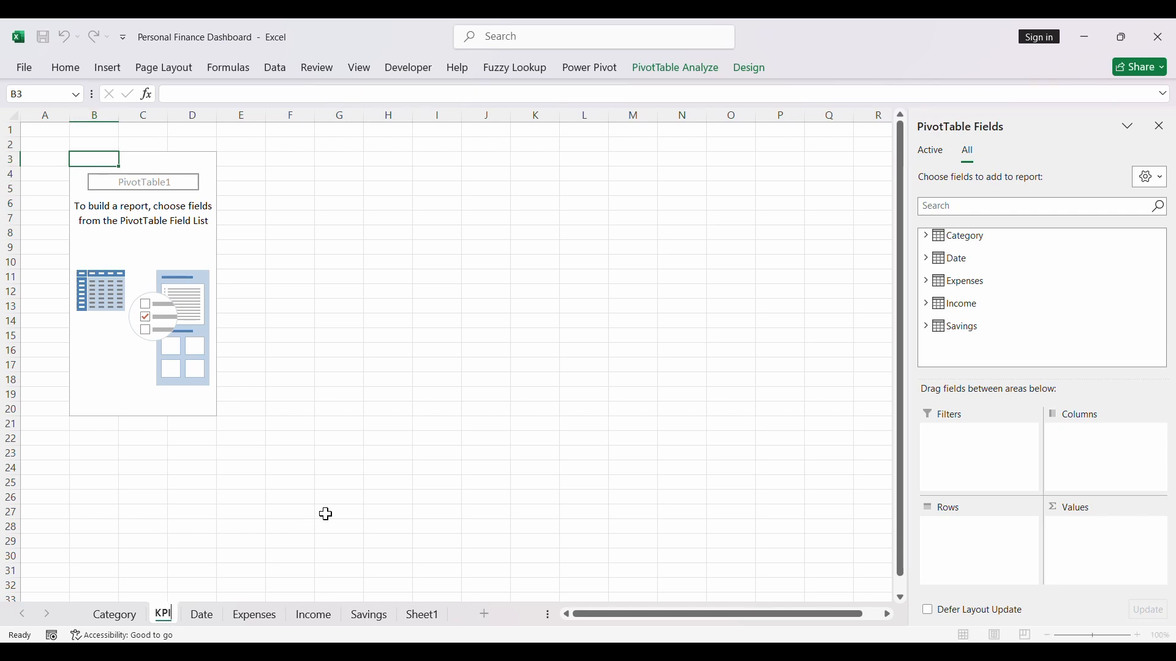
pyautogui.press('Return')
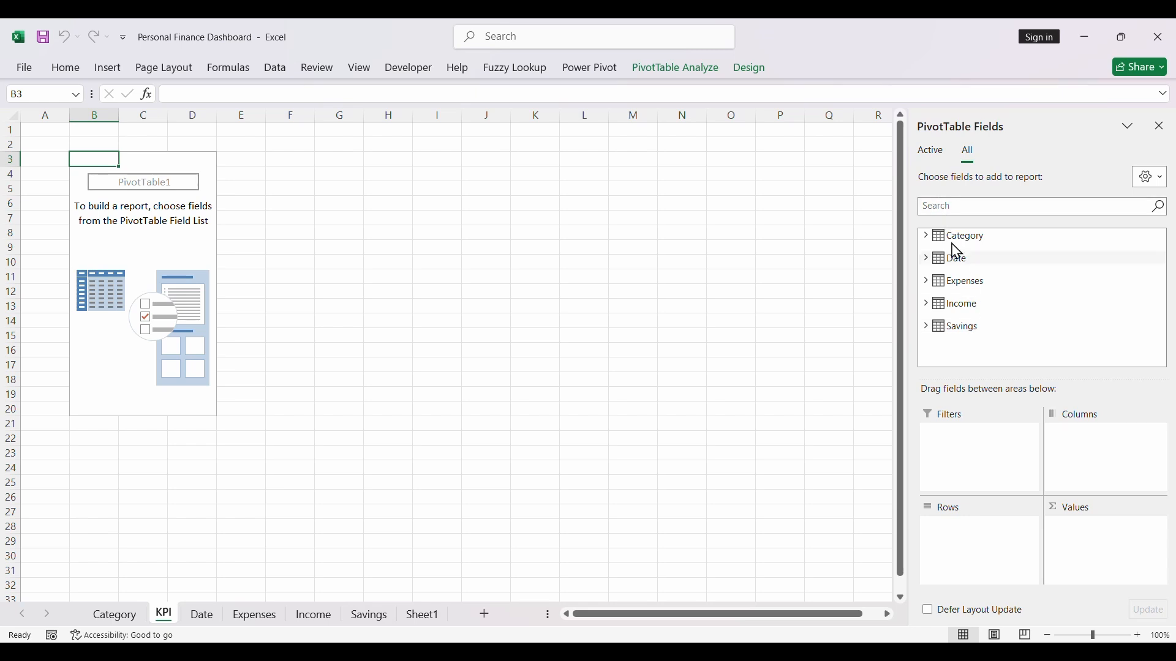
# - Add the Income table's Amount field to the PivotTable's values and rename its header to Income
pyautogui.click(928, 303)
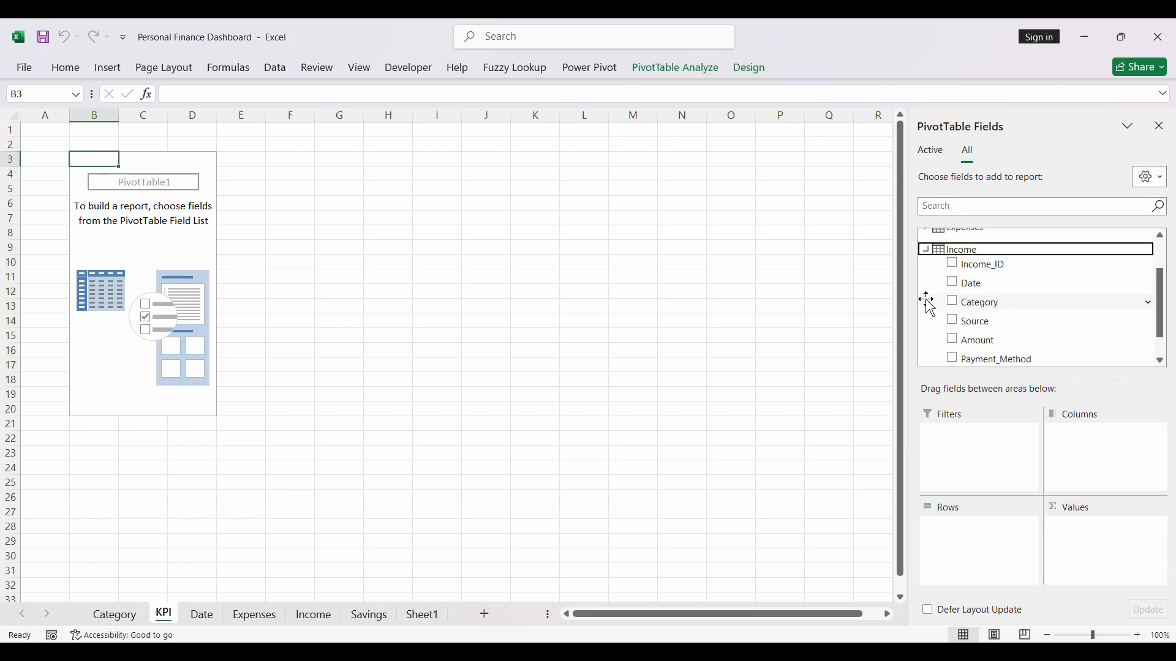
pyautogui.click(959, 344)
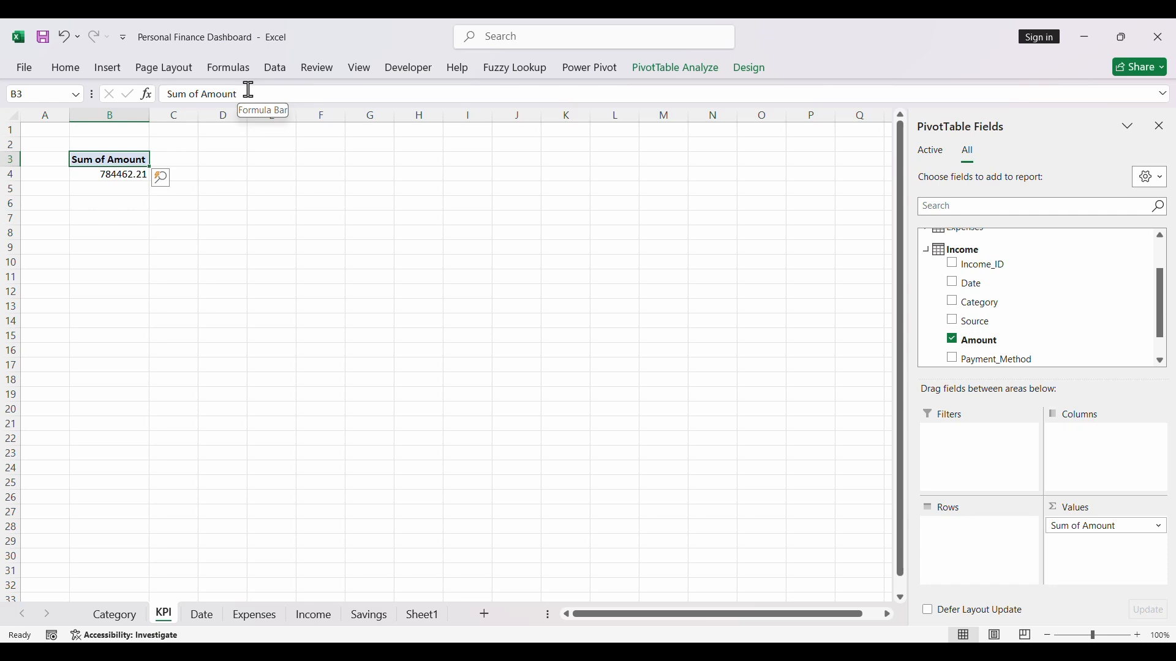
pyautogui.moveTo(249, 91); pyautogui.dragTo(167, 103)
pyautogui.press('BackSpace')
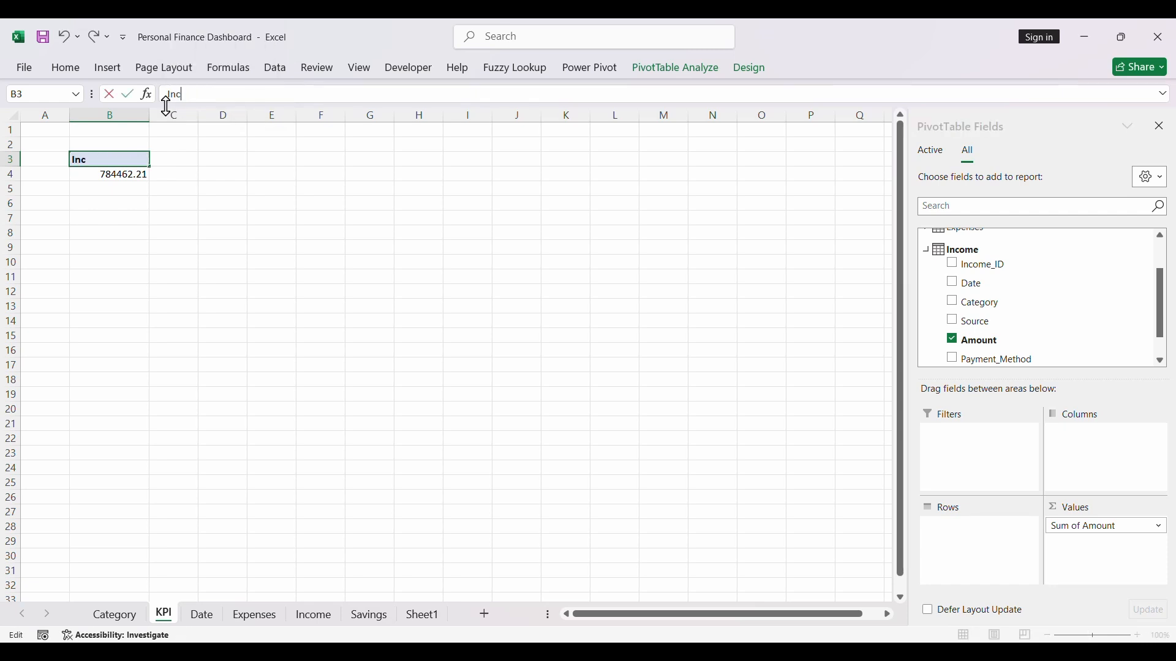
pyautogui.press('Return')
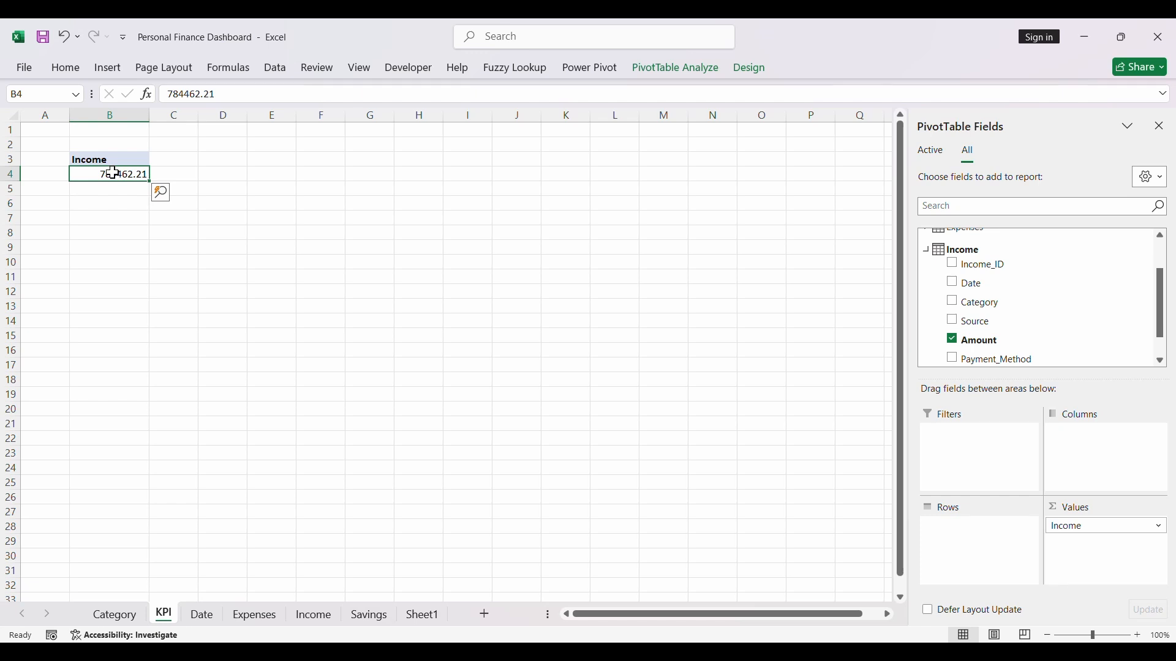
# - Enter a formula in cell B6 that references the Income PivotTable's total in B4
pyautogui.click(110, 206)
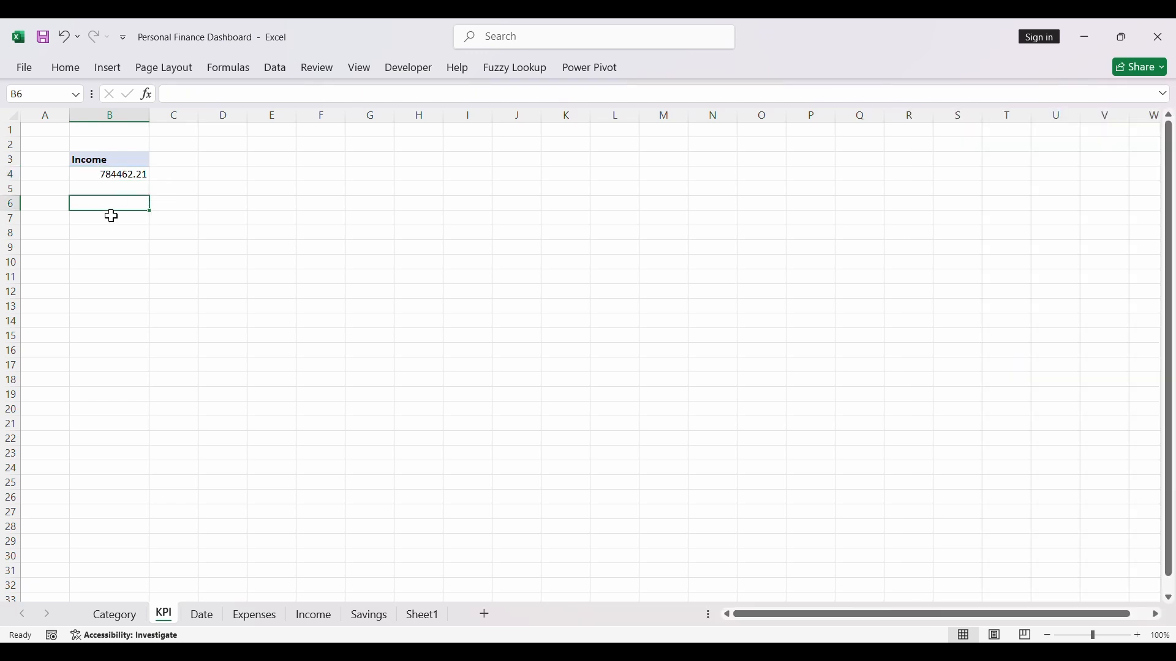
pyautogui.write('=')
pyautogui.click(109, 176)
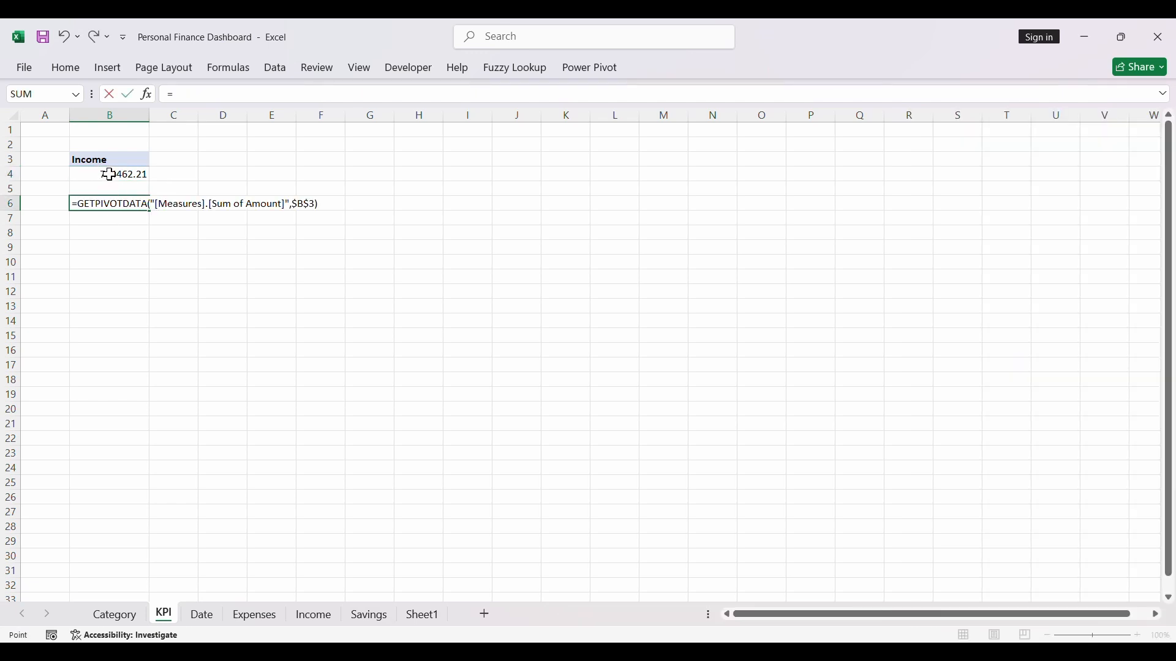
pyautogui.press('Return')
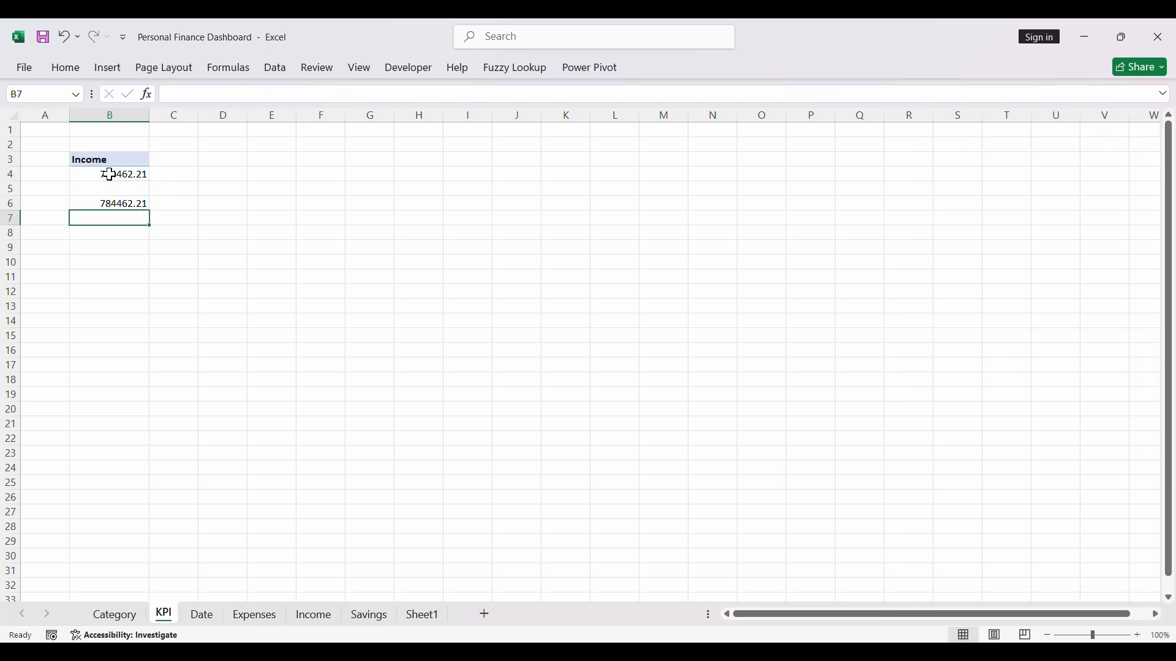
# - Format cell B6 as Currency with the $ symbol and two decimal places
pyautogui.click(102, 207)
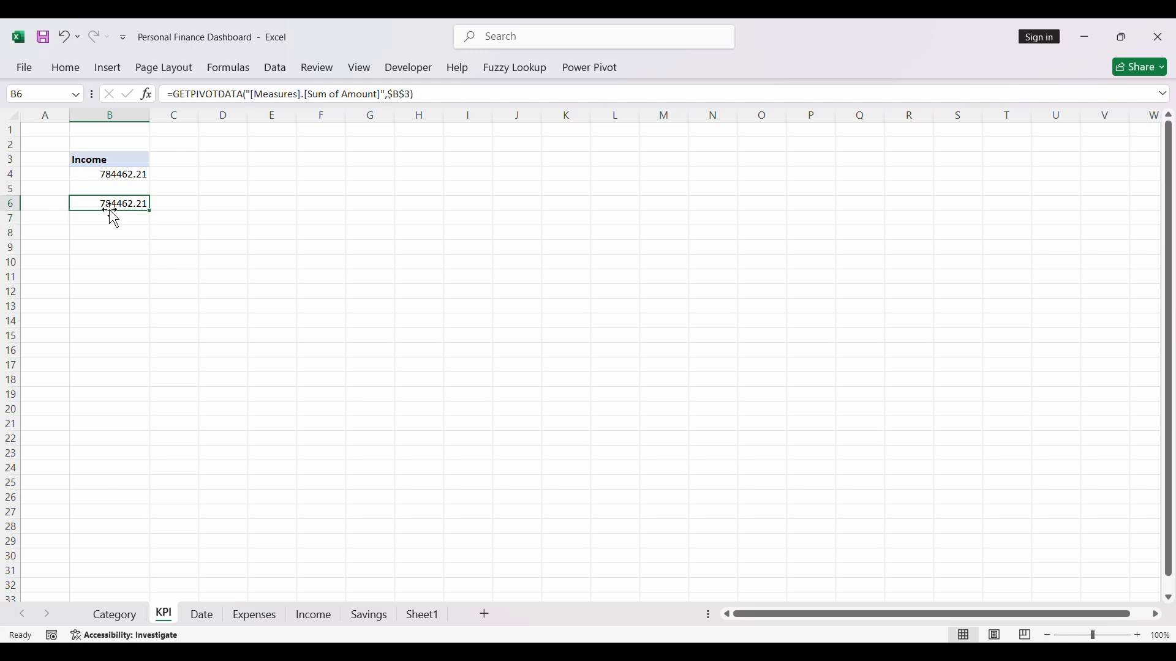
pyautogui.hotkey('ctrl', '1')
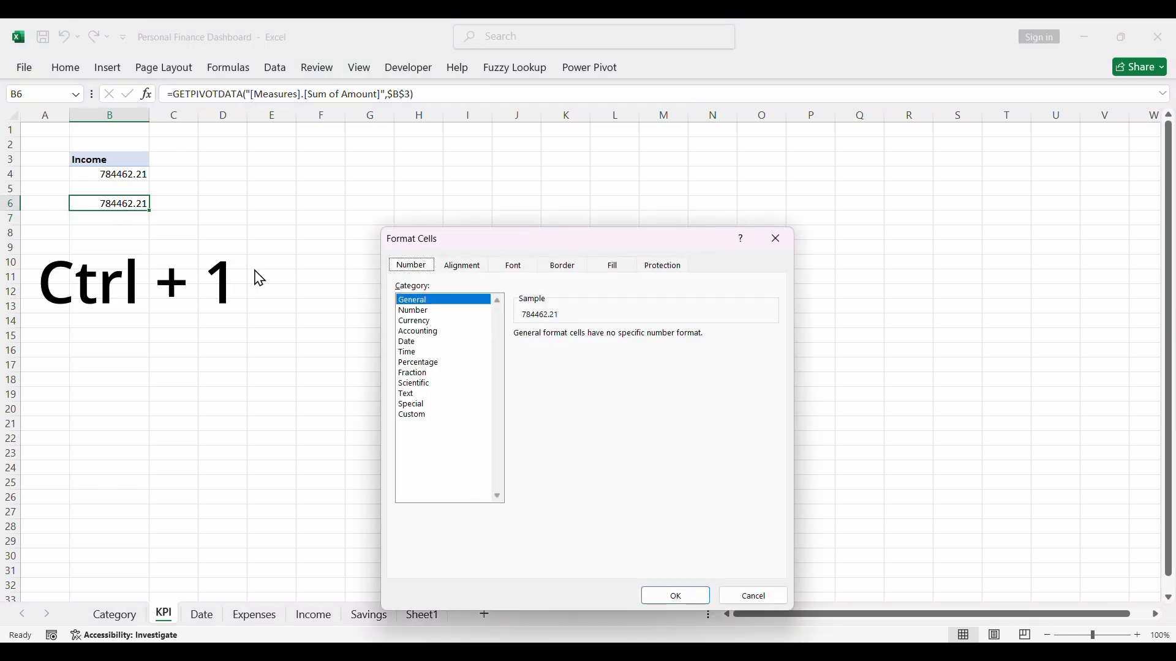
pyautogui.click(425, 322)
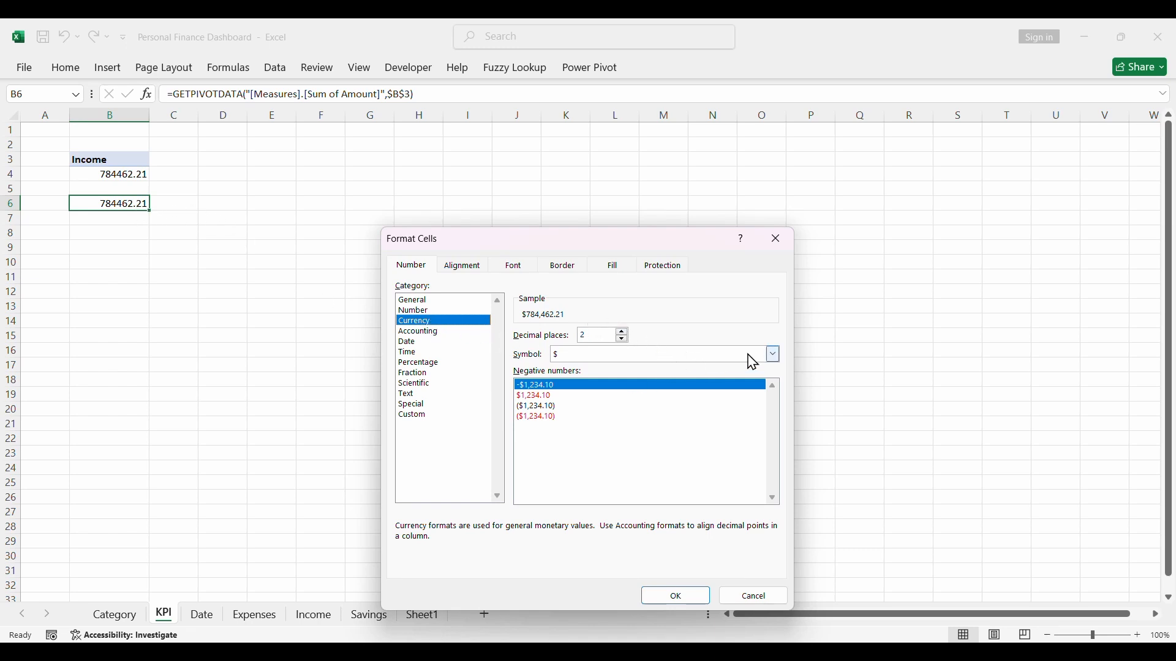
pyautogui.click(773, 354)
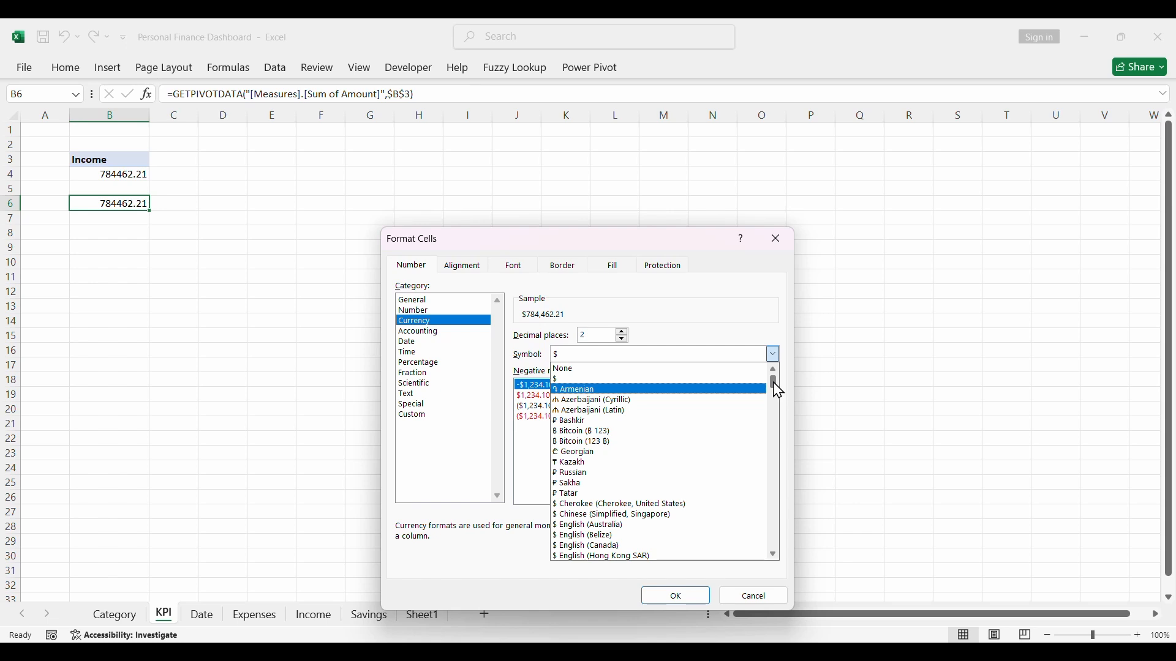
pyautogui.moveTo(777, 390); pyautogui.dragTo(758, 376)
pyautogui.click(735, 345)
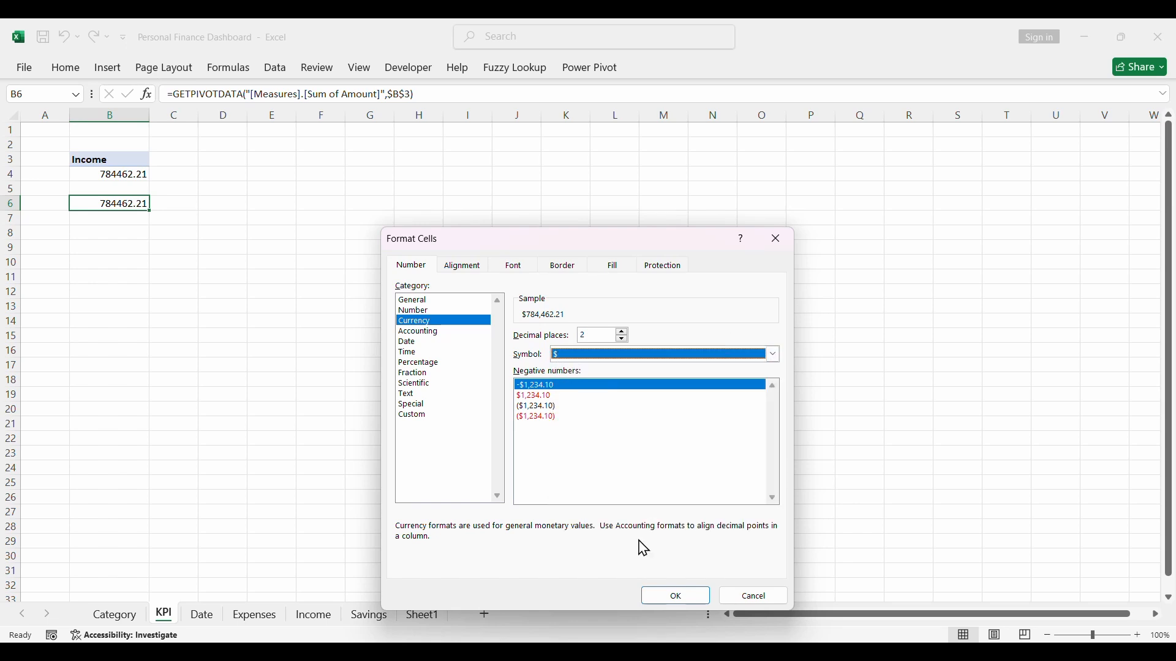
pyautogui.click(663, 600)
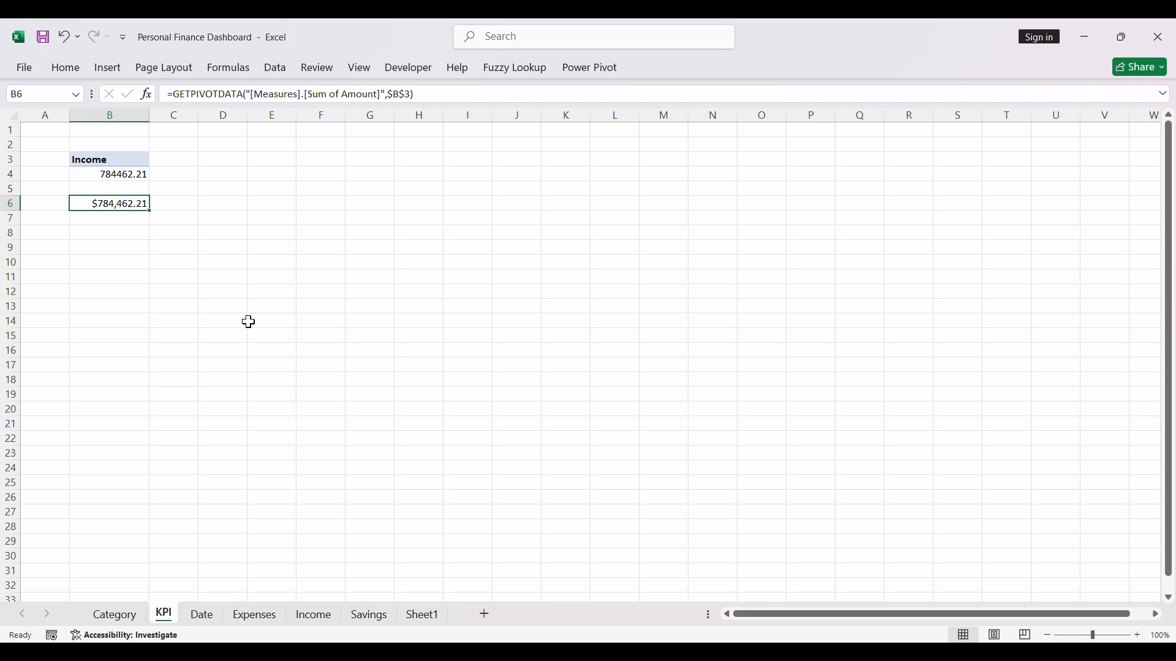
# - Copy the Income PivotTable in B3:B4 and paste the duplicate at cell E3
pyautogui.click(268, 163)
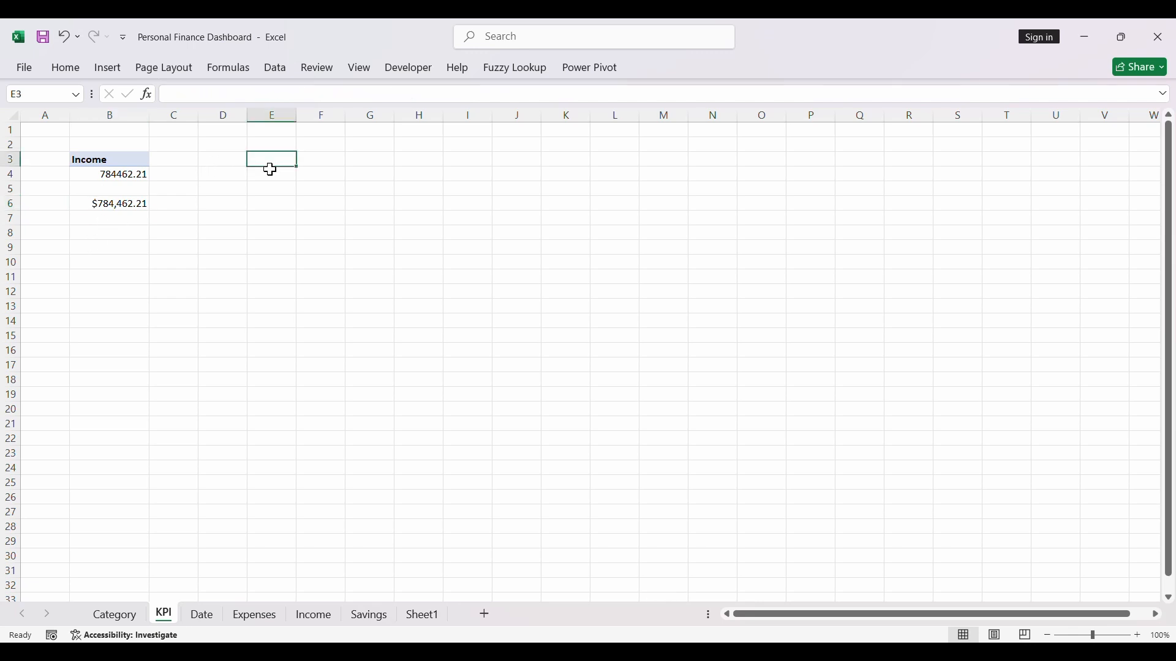
pyautogui.moveTo(115, 160); pyautogui.dragTo(111, 174)
pyautogui.hotkey('ctrl', 'c')
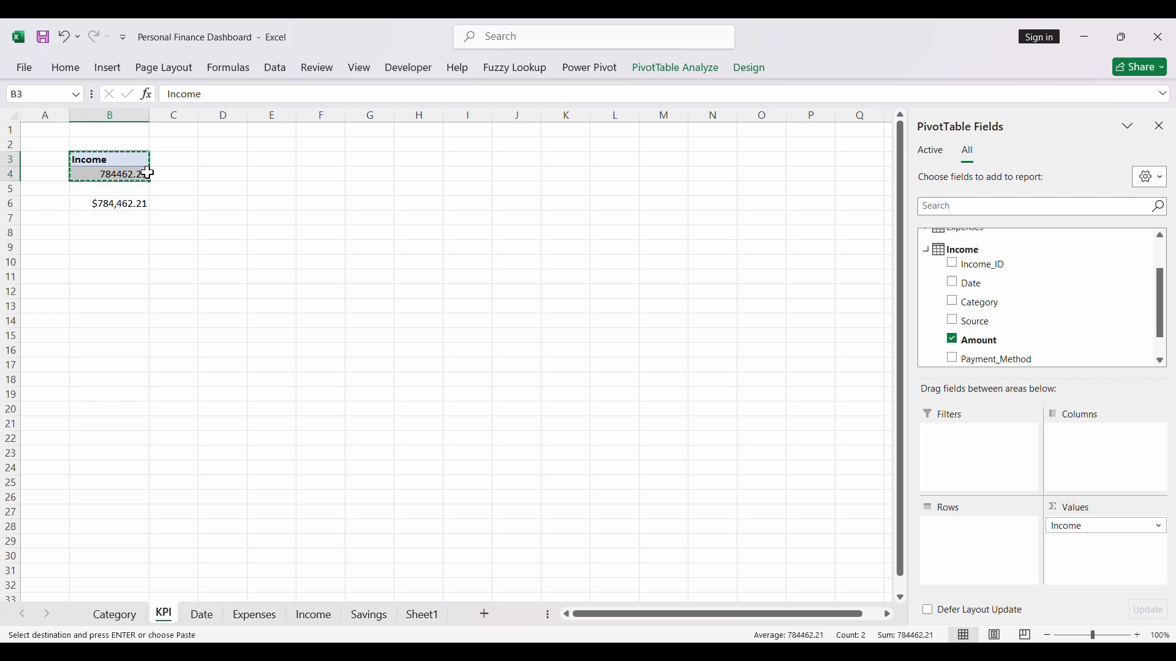
pyautogui.click(281, 160)
pyautogui.hotkey('ctrl', 'v')
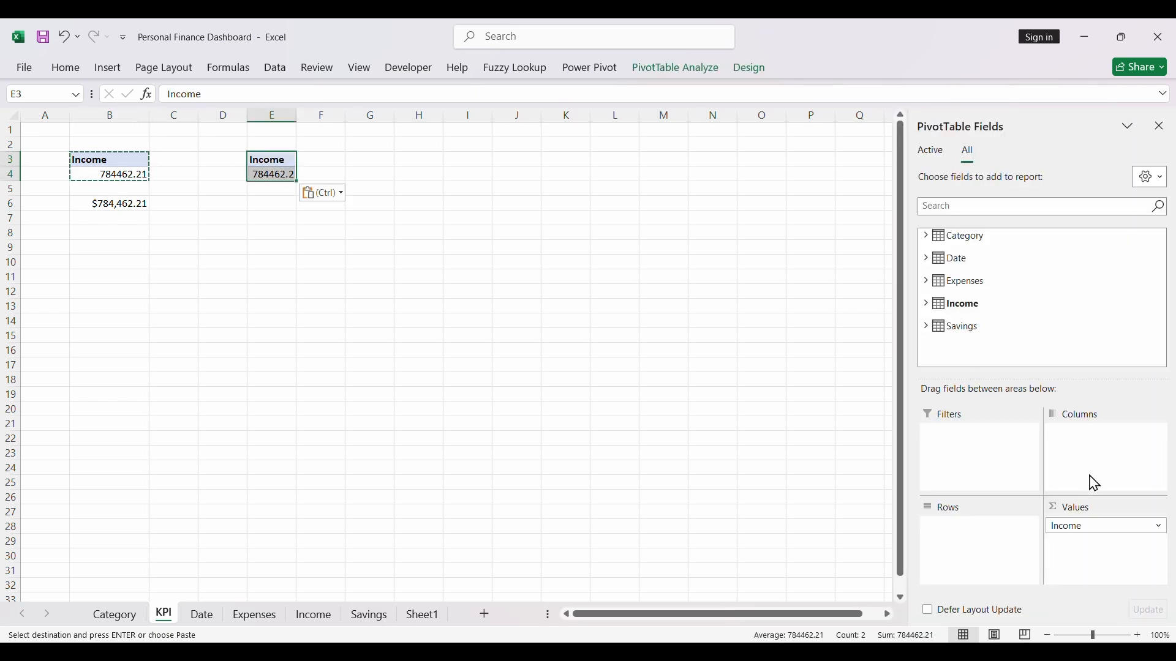
# - Replace the Income value field in the PivotTable at E3 with the Expenses table's Amount field
pyautogui.click(1064, 527)
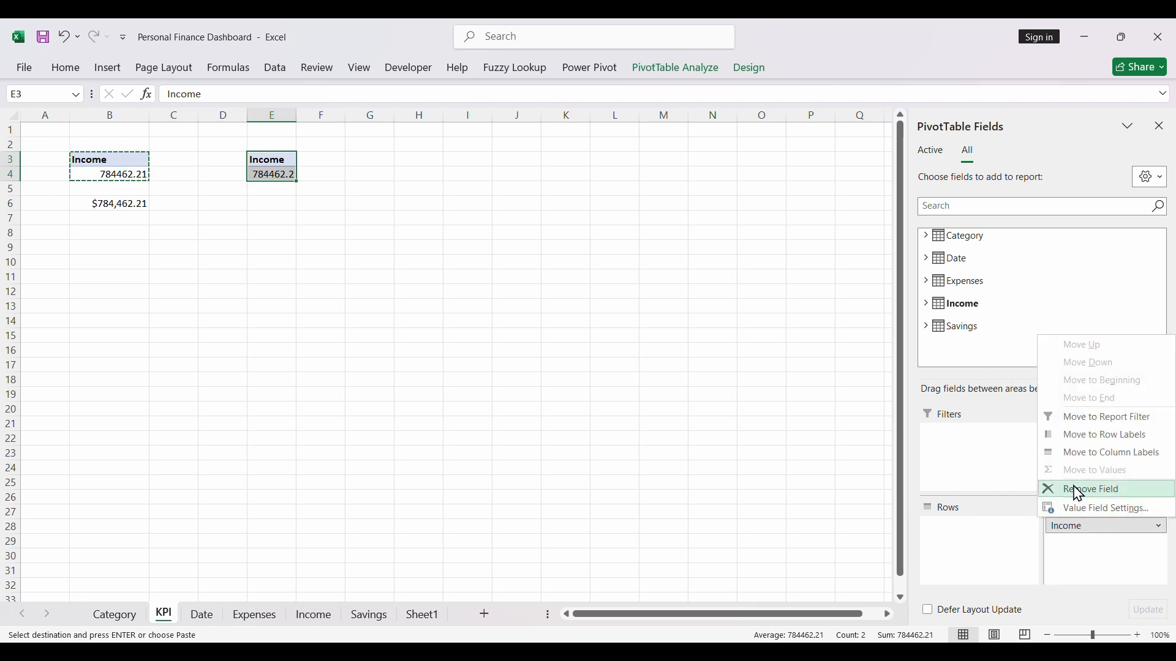
pyautogui.click(1076, 489)
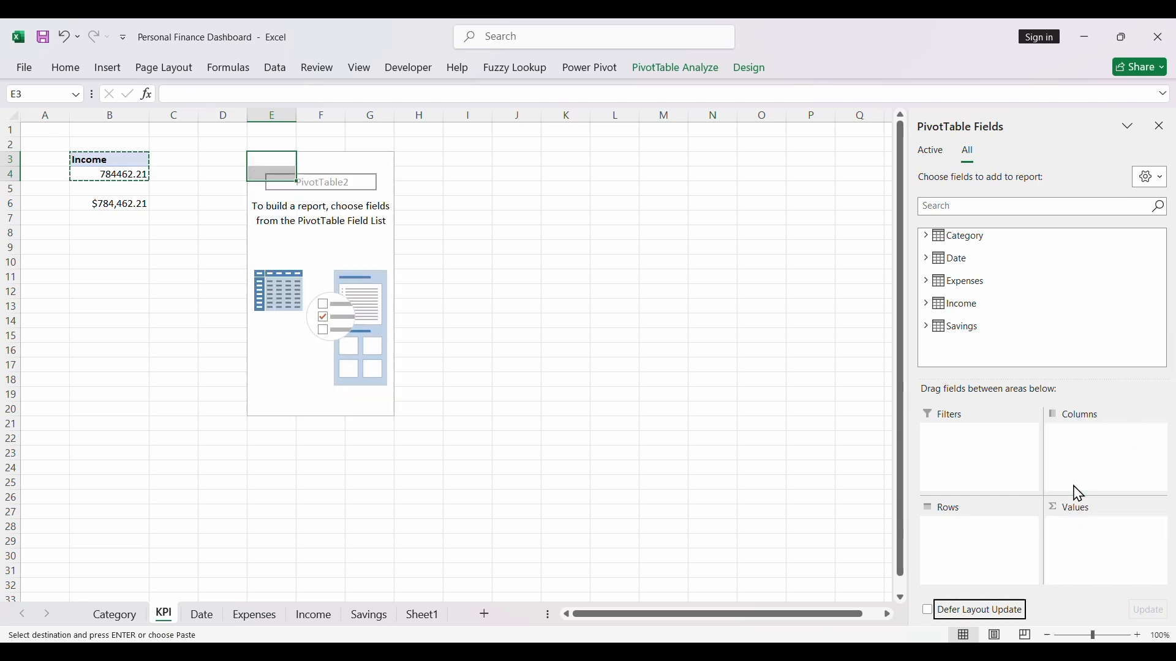
pyautogui.click(926, 282)
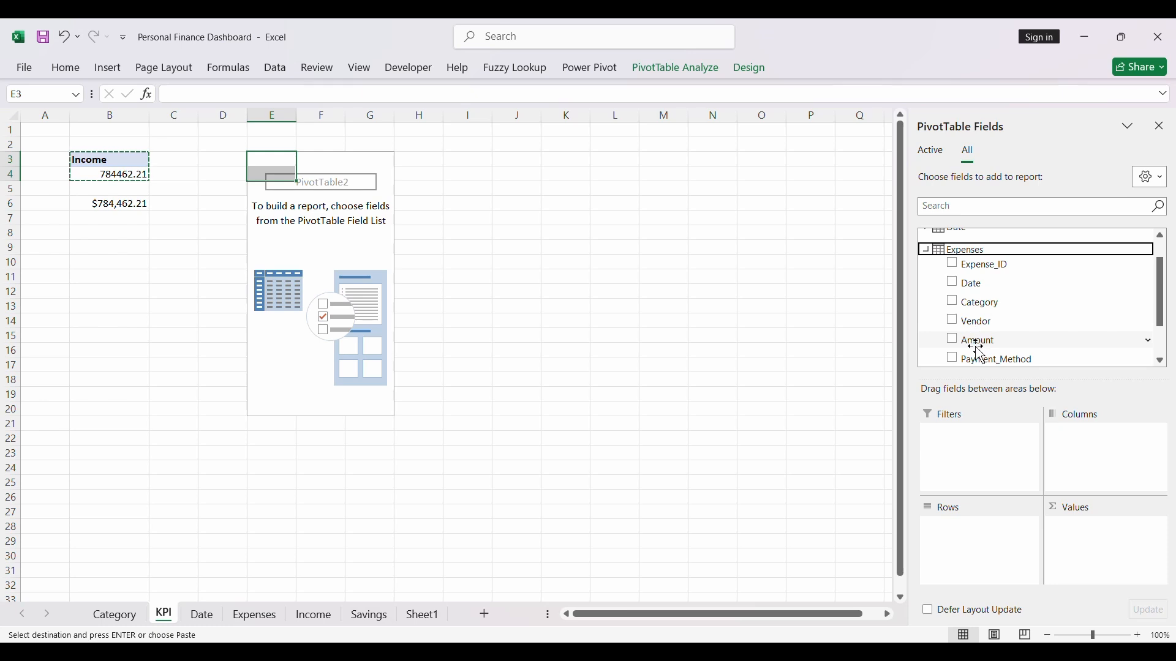
pyautogui.moveTo(978, 349); pyautogui.dragTo(1099, 531)
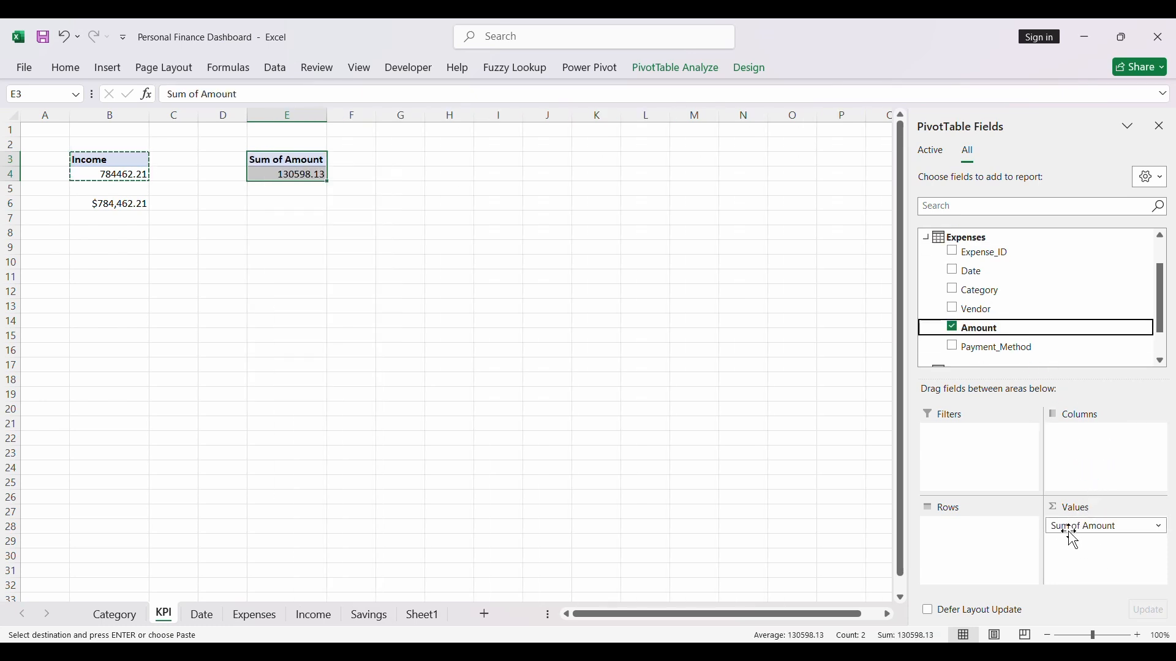
pyautogui.click(1103, 528)
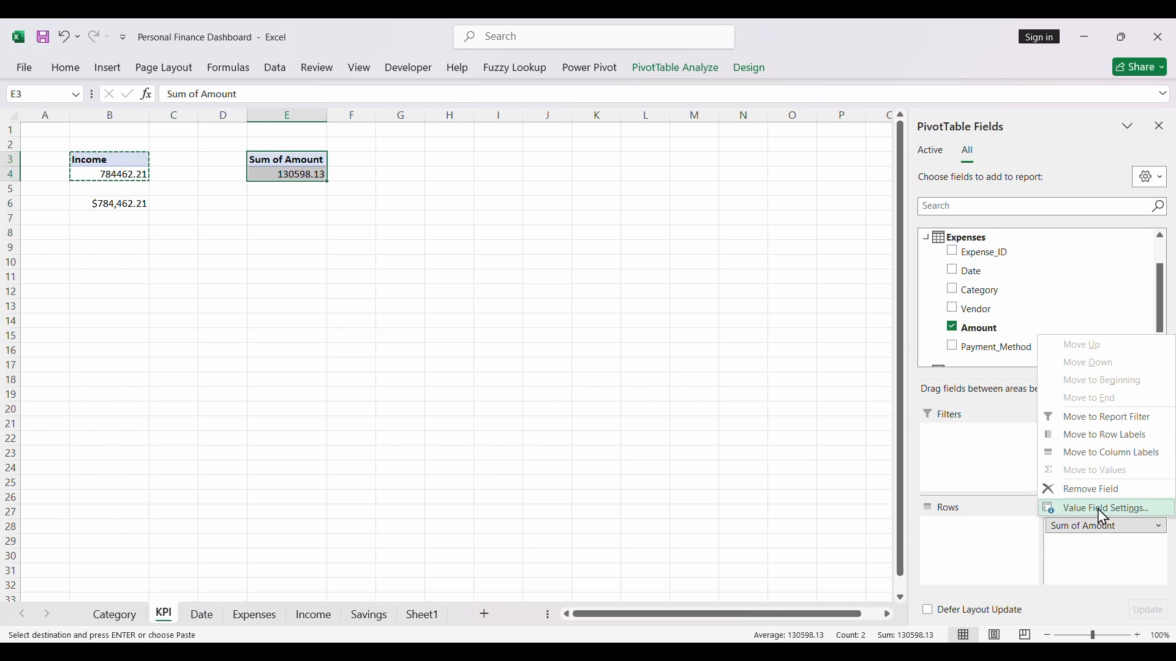
pyautogui.click(1104, 510)
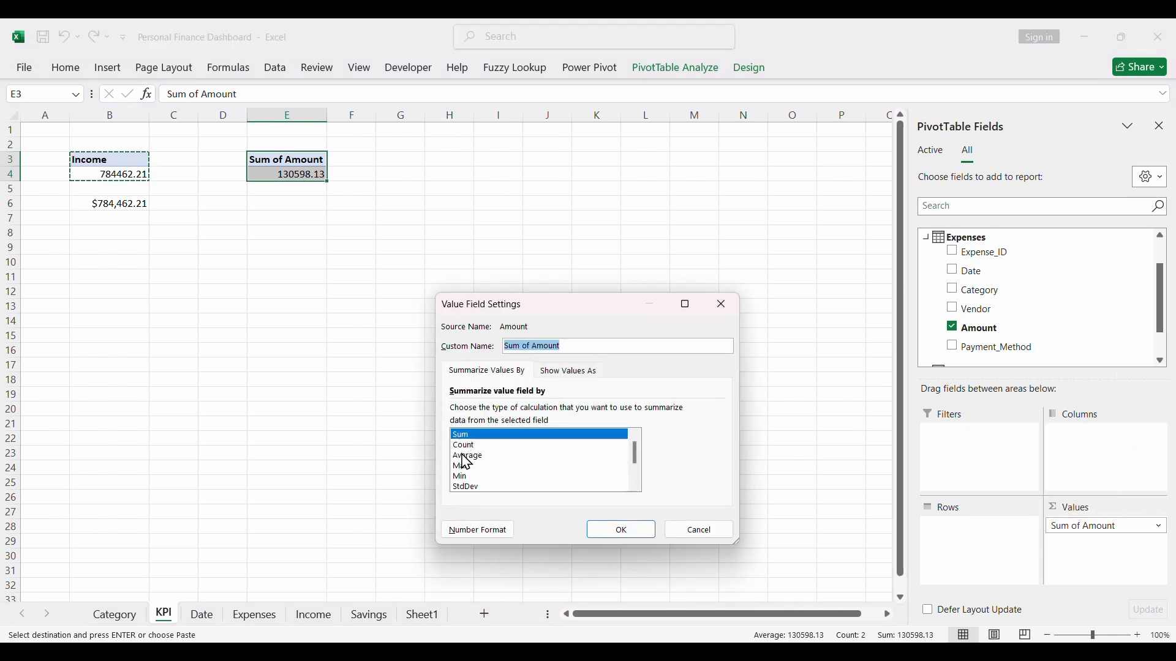
pyautogui.click(713, 535)
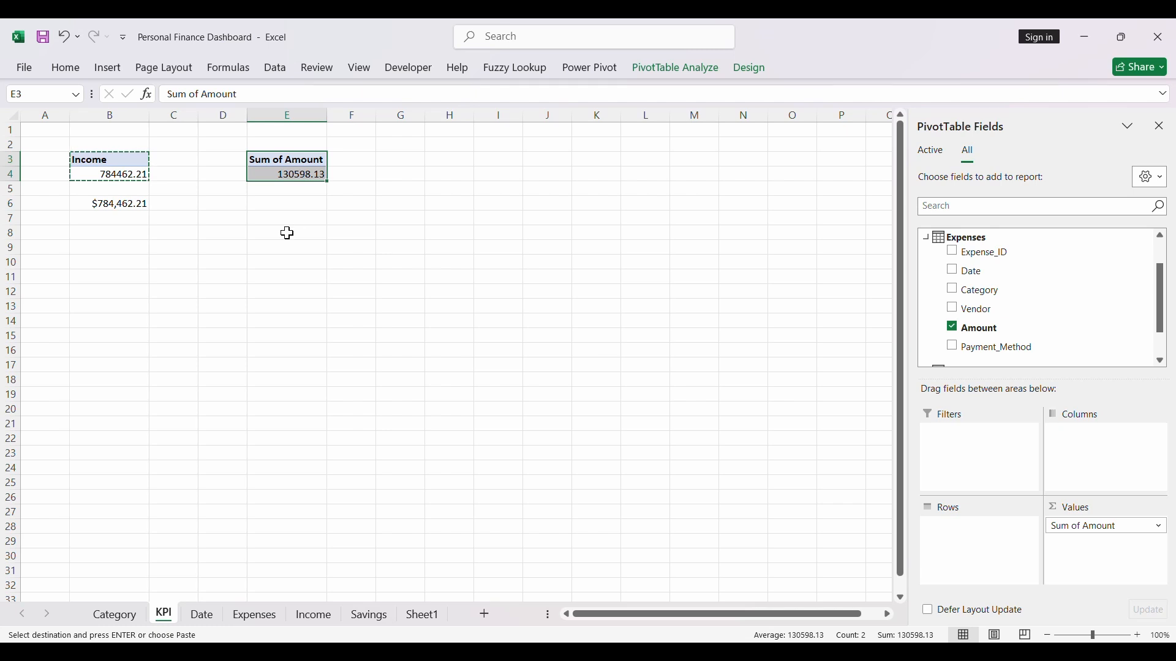
# - Enter a formula in cell E6 that references the expenses PivotTable's total in E4
pyautogui.click(279, 204)
pyautogui.write('=')
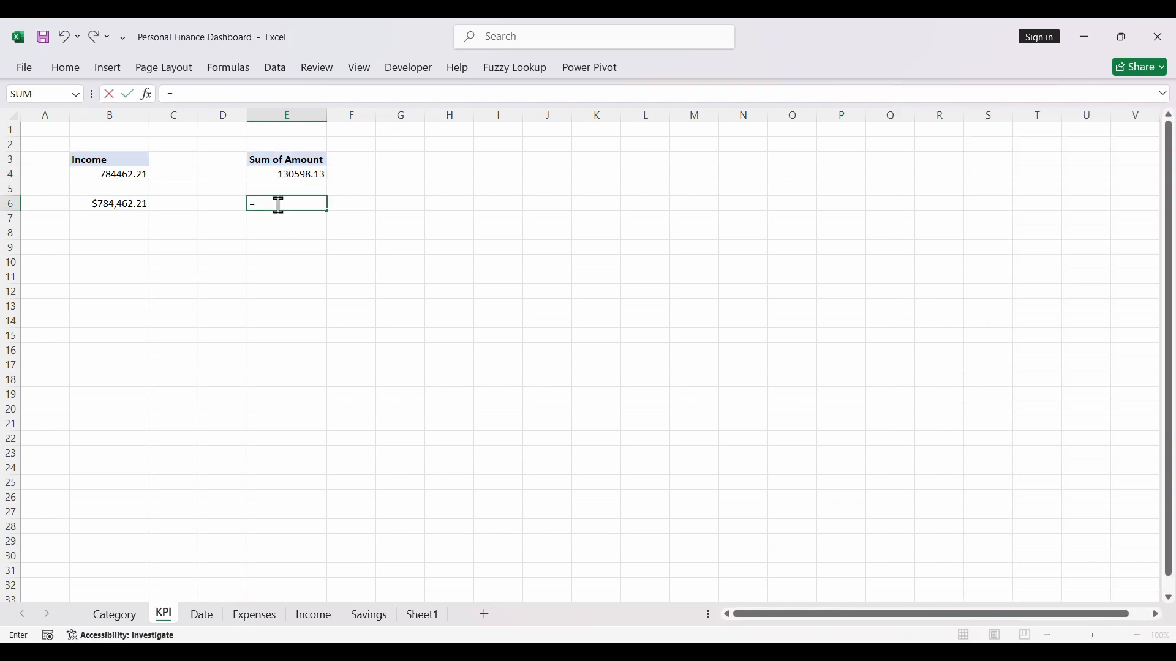
pyautogui.click(283, 171)
pyautogui.press('Return')
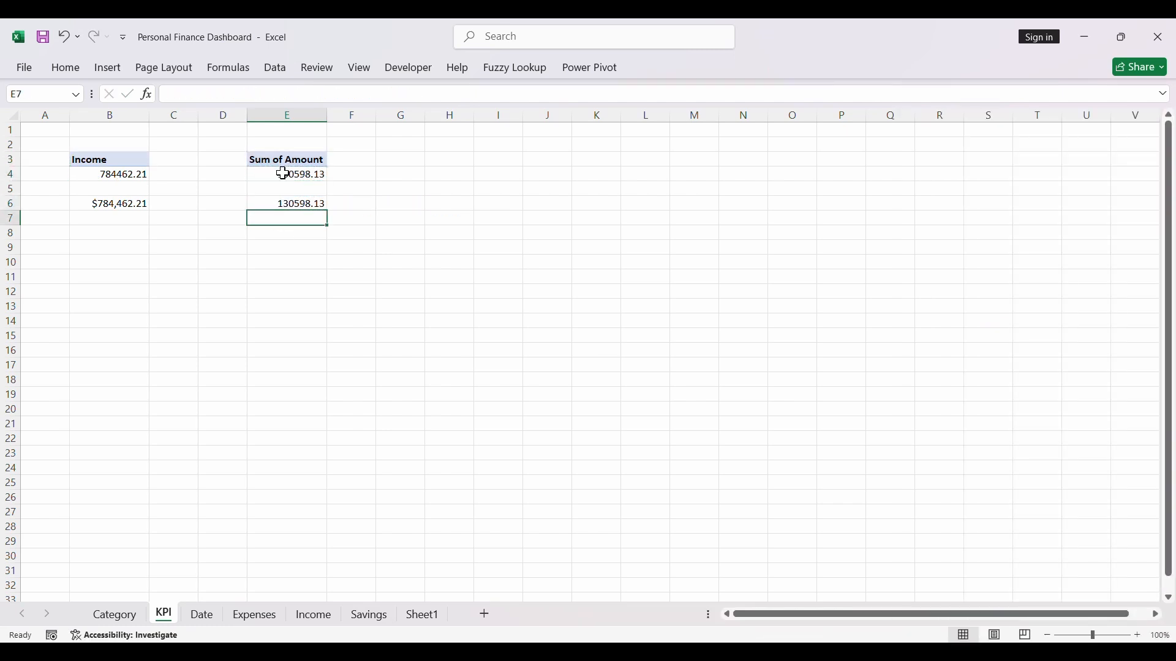
# - Format cell E6 as Currency with the $ symbol and two decimal places
pyautogui.click(299, 201)
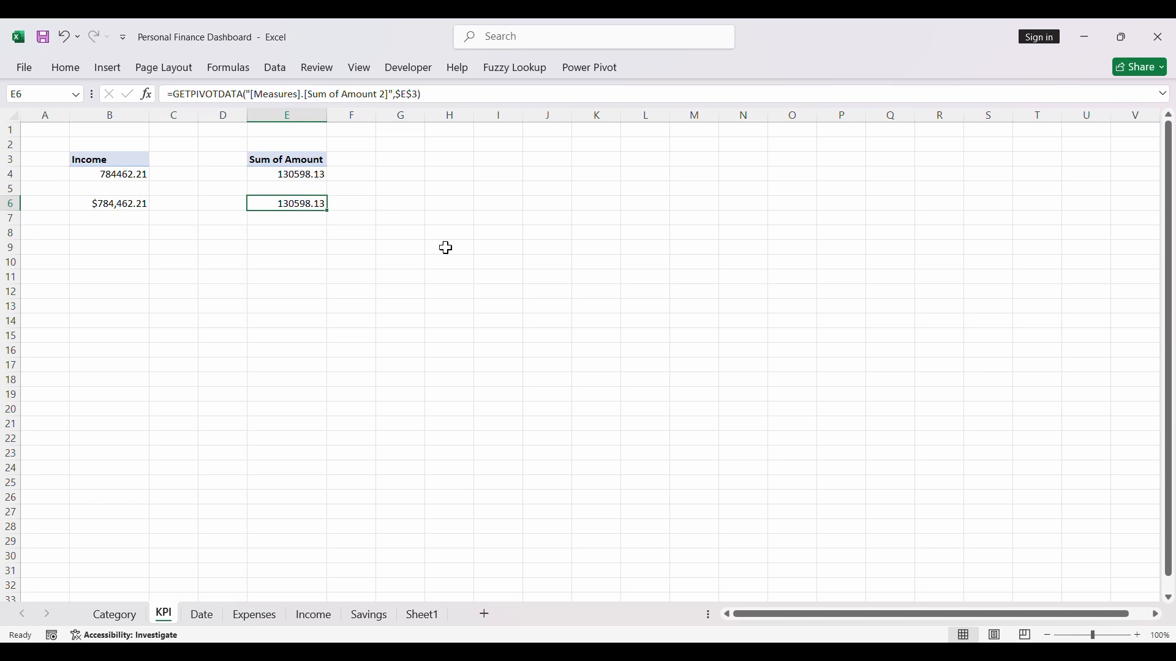
pyautogui.hotkey('ctrl', '1')
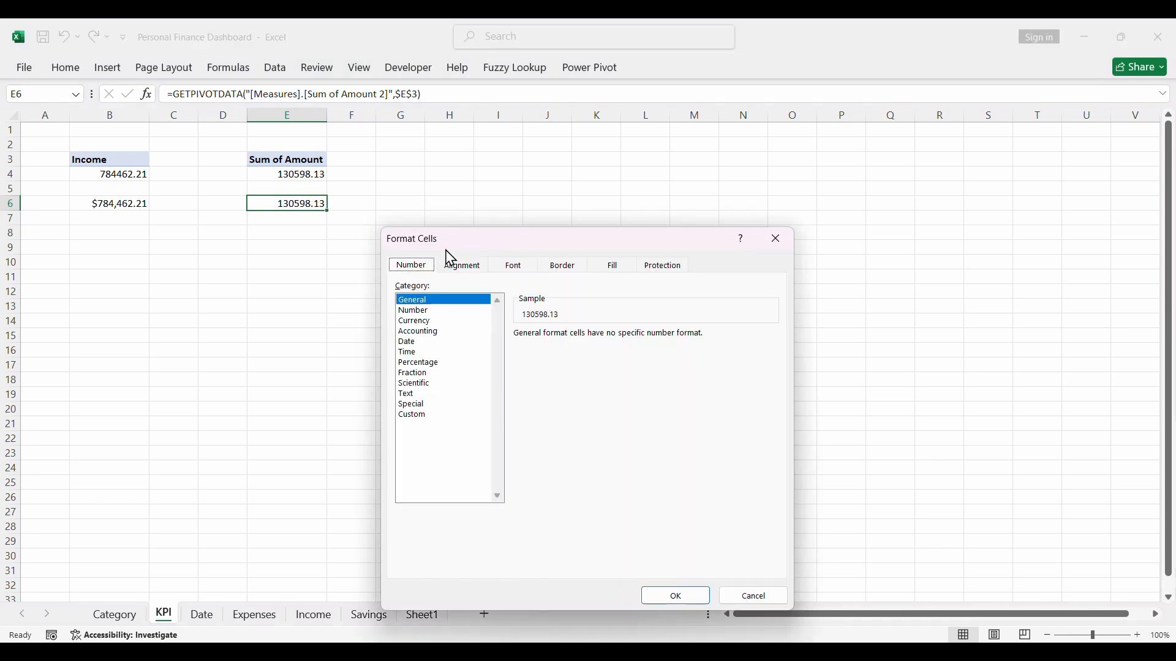
pyautogui.click(418, 321)
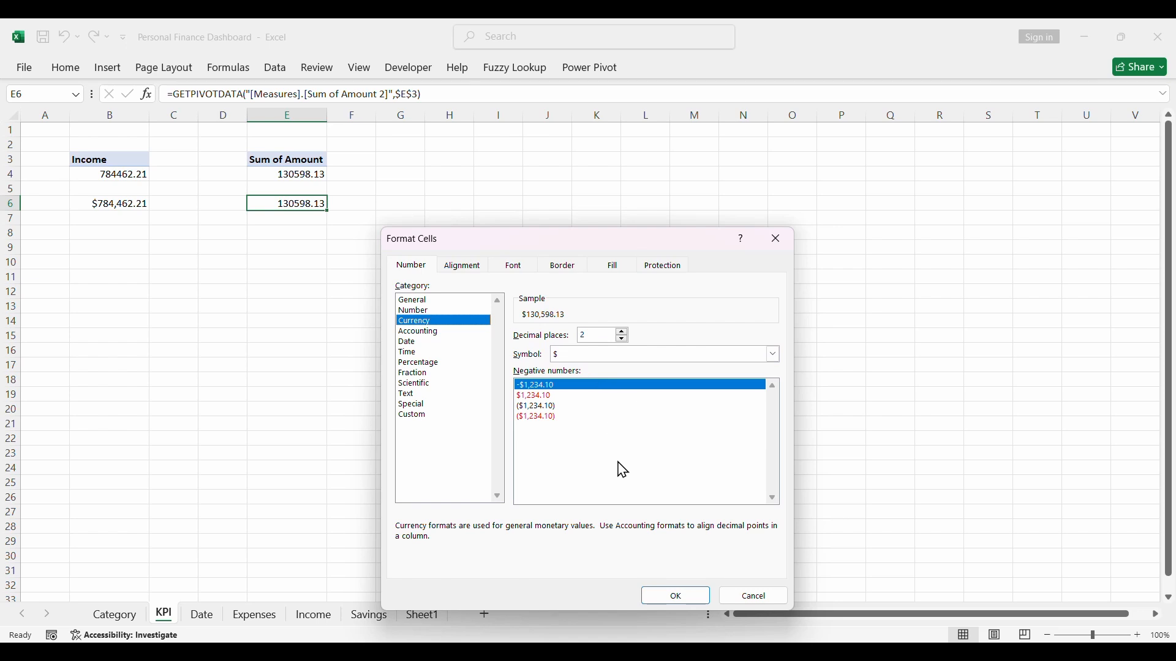
pyautogui.click(672, 599)
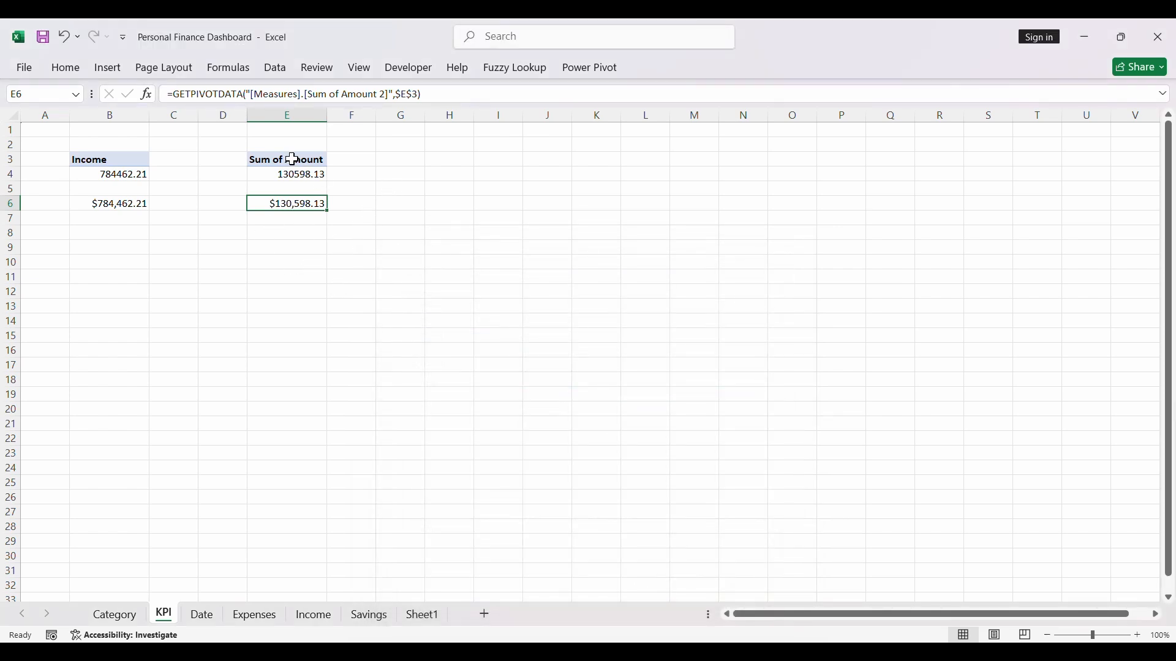
# - Copy the expenses PivotTable in E3:E4 and paste the duplicate at cell H3
pyautogui.moveTo(292, 160); pyautogui.dragTo(292, 172)
pyautogui.hotkey('ctrl', 'c')
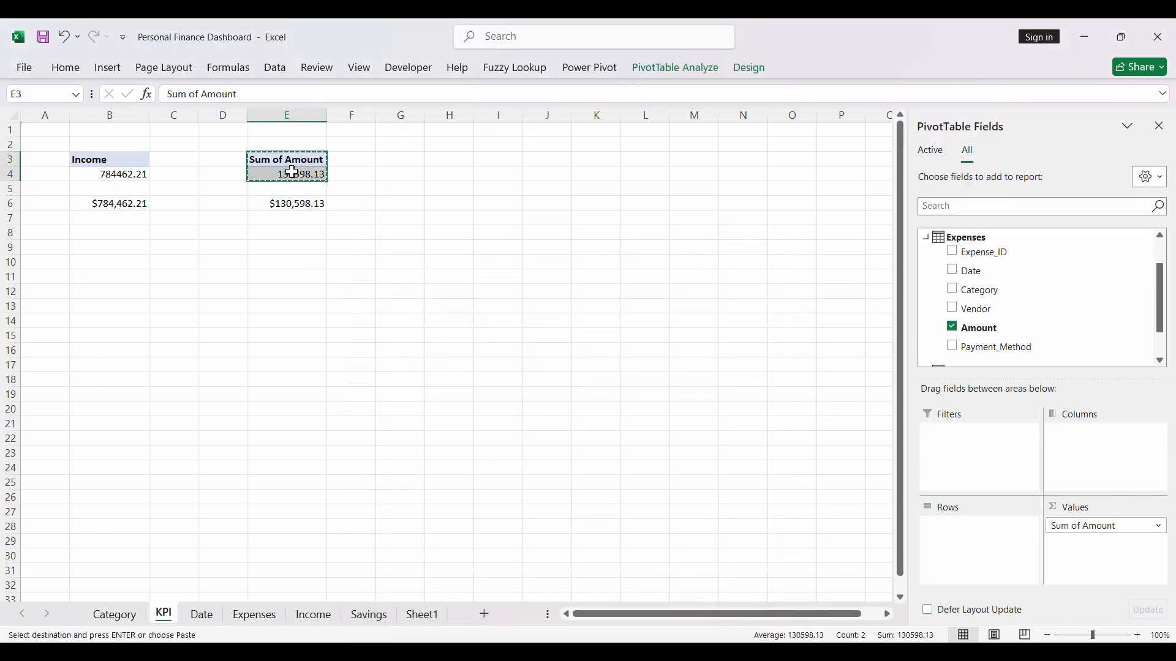
pyautogui.click(444, 159)
pyautogui.hotkey('ctrl', 'v')
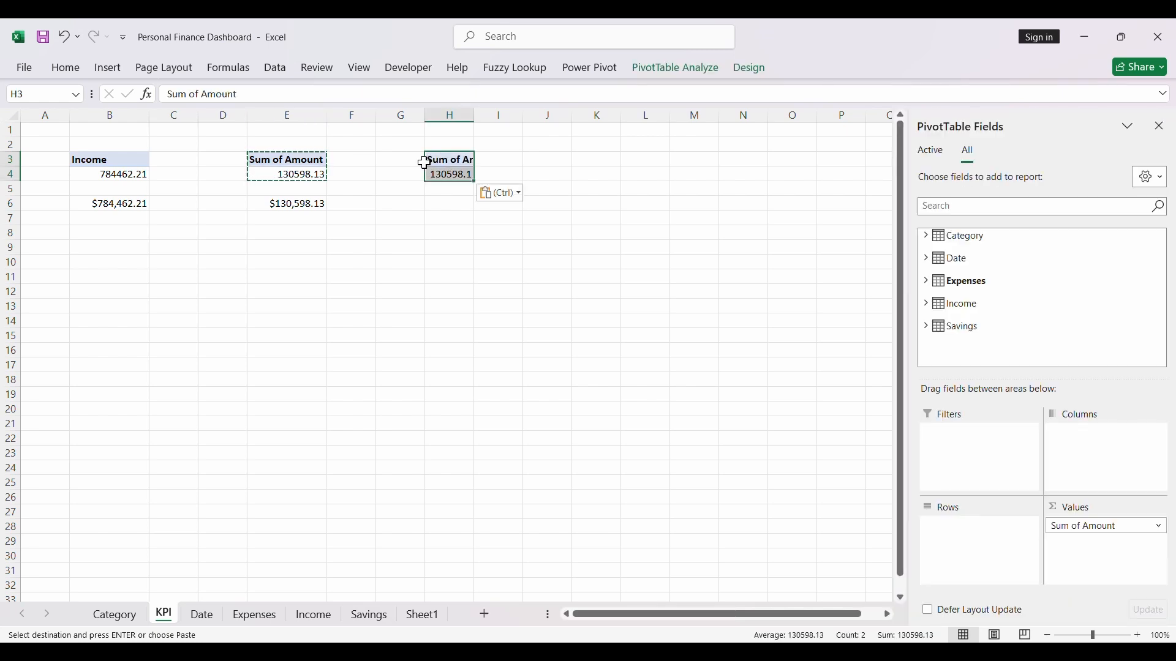
# - Rename the header of the PivotTable in cell E3 to Expenses
pyautogui.click(285, 163)
pyautogui.moveTo(244, 93); pyautogui.dragTo(158, 97)
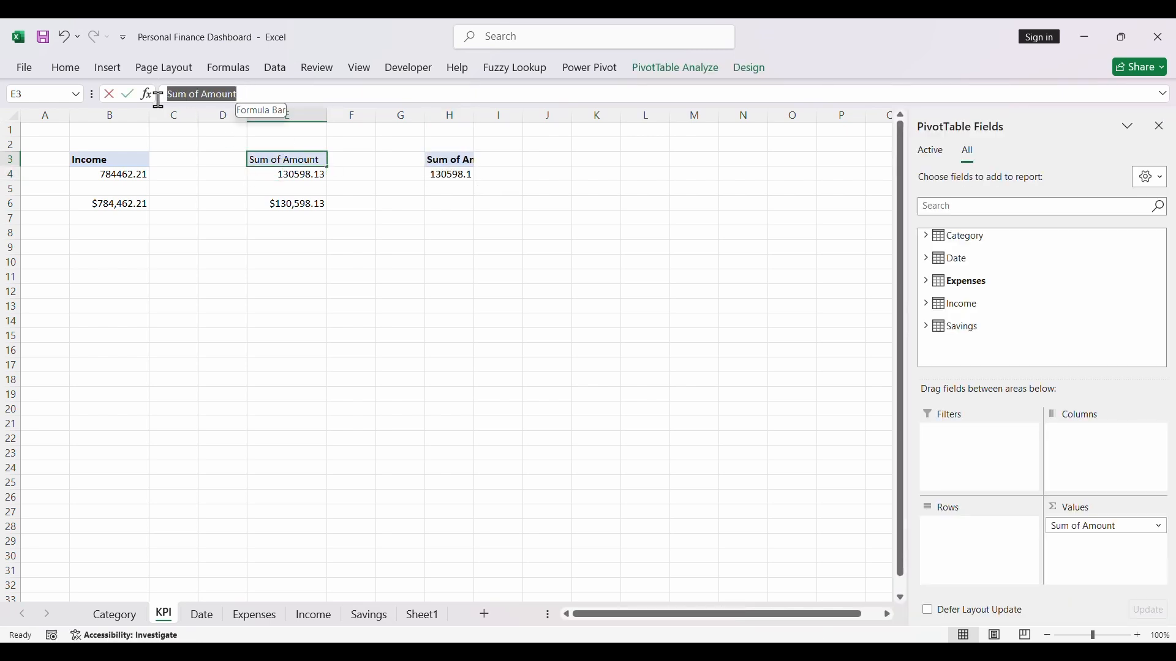
pyautogui.write('Ex')
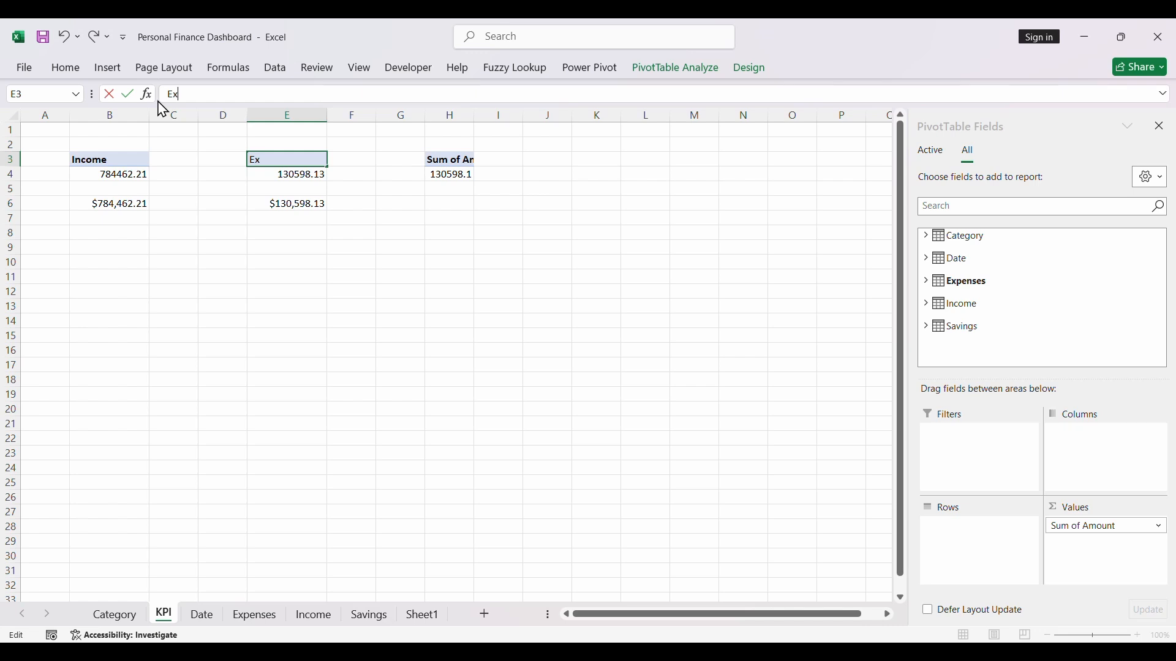
pyautogui.write('penses')
pyautogui.press('Return')
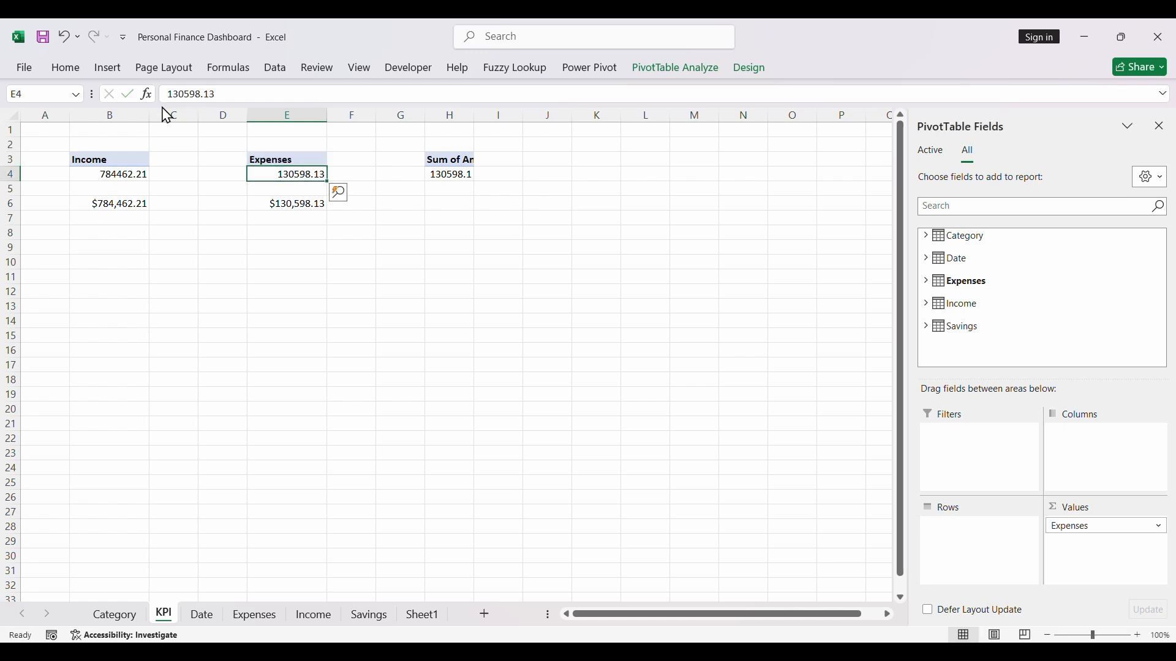
# - Replace the value field of the PivotTable at H3 with the Savings table's Amount field
pyautogui.click(456, 159)
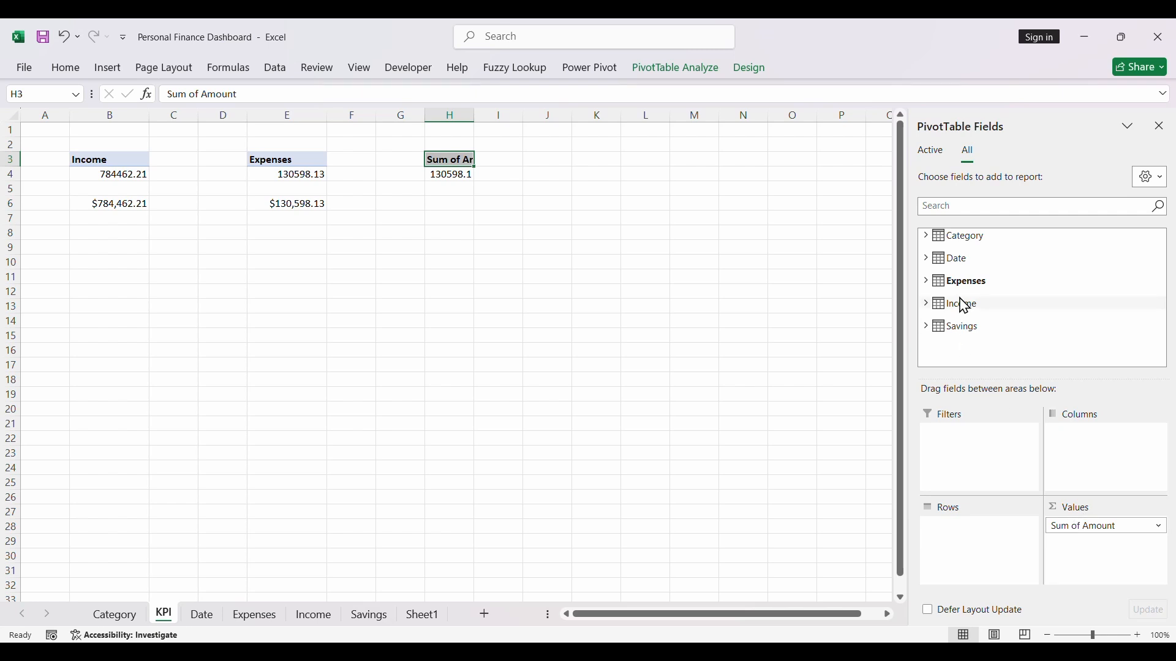
pyautogui.click(1069, 528)
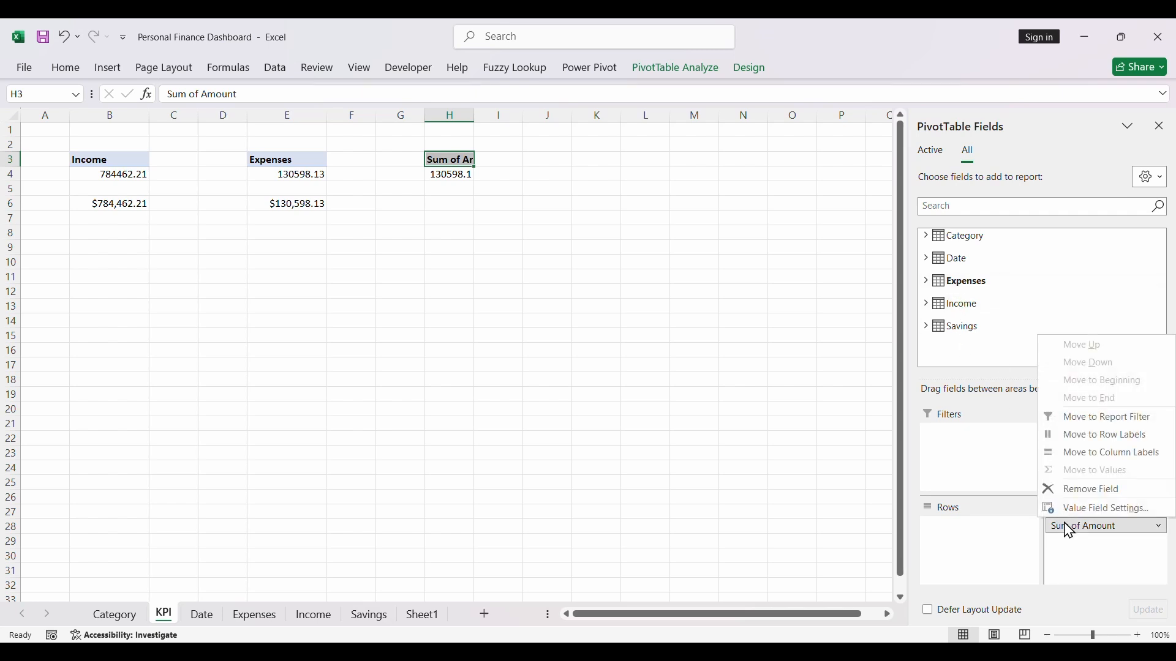
pyautogui.click(1084, 490)
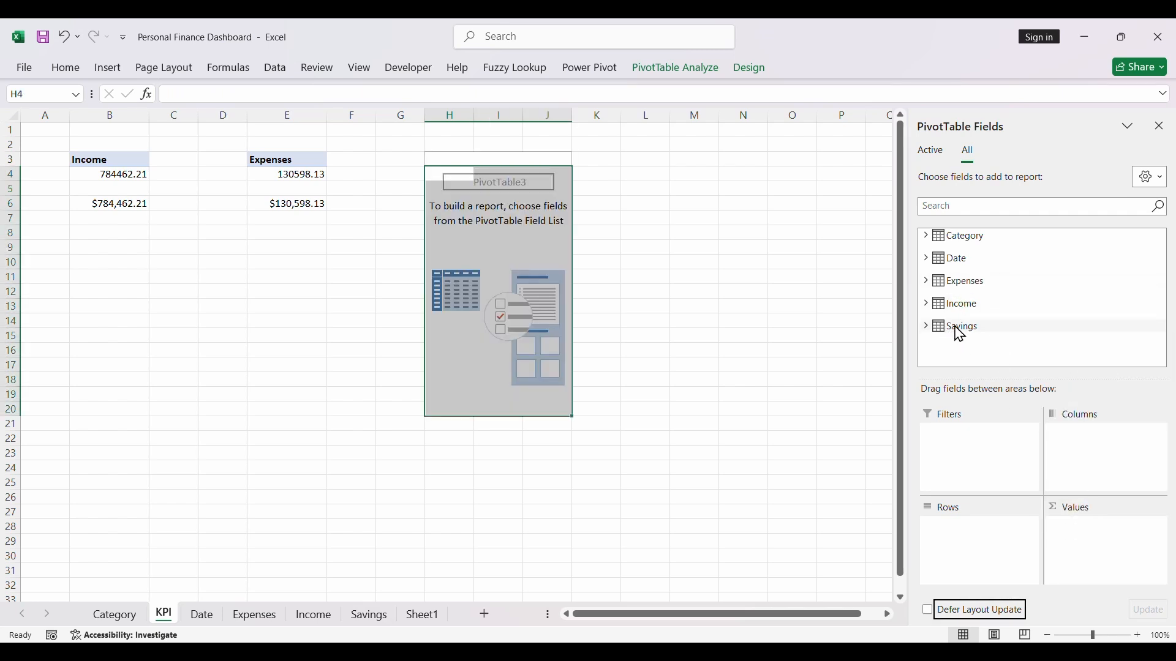
pyautogui.click(928, 328)
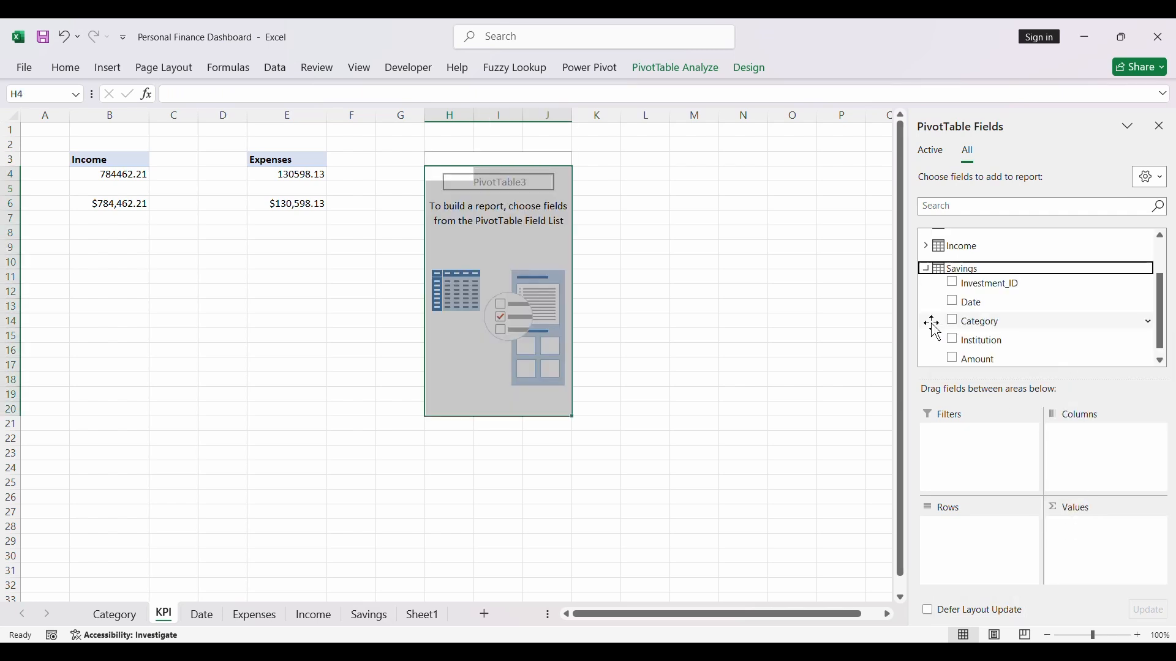
pyautogui.click(954, 359)
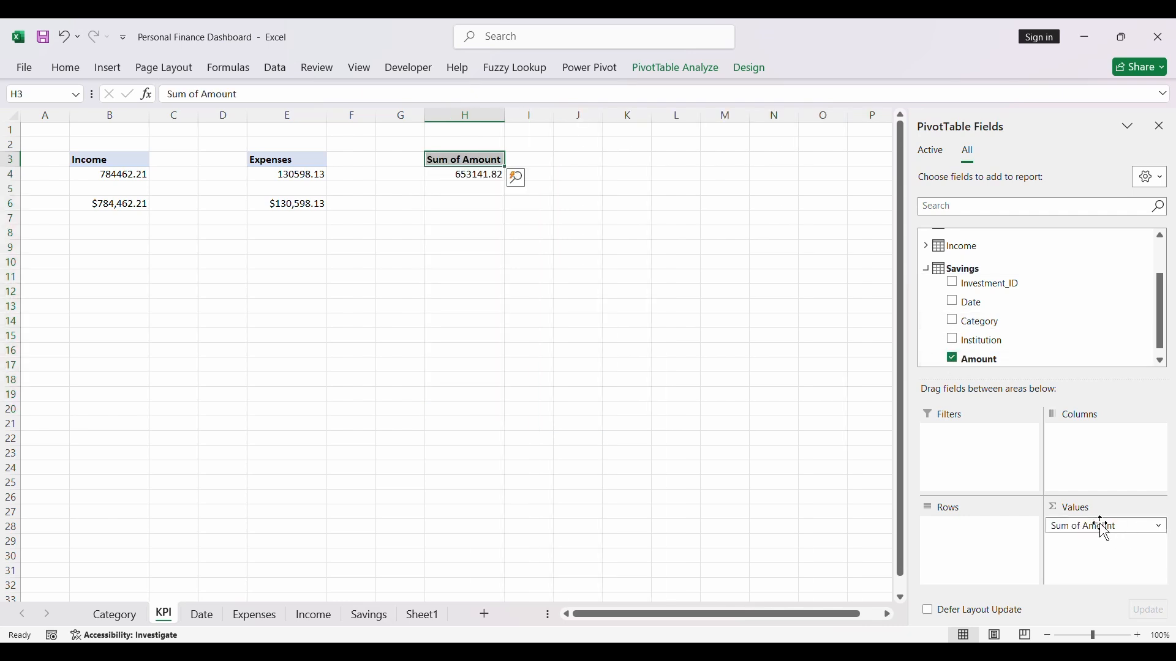
# - Enter a formula in cell H6 that references the savings PivotTable total in H4
pyautogui.click(482, 202)
pyautogui.write('=')
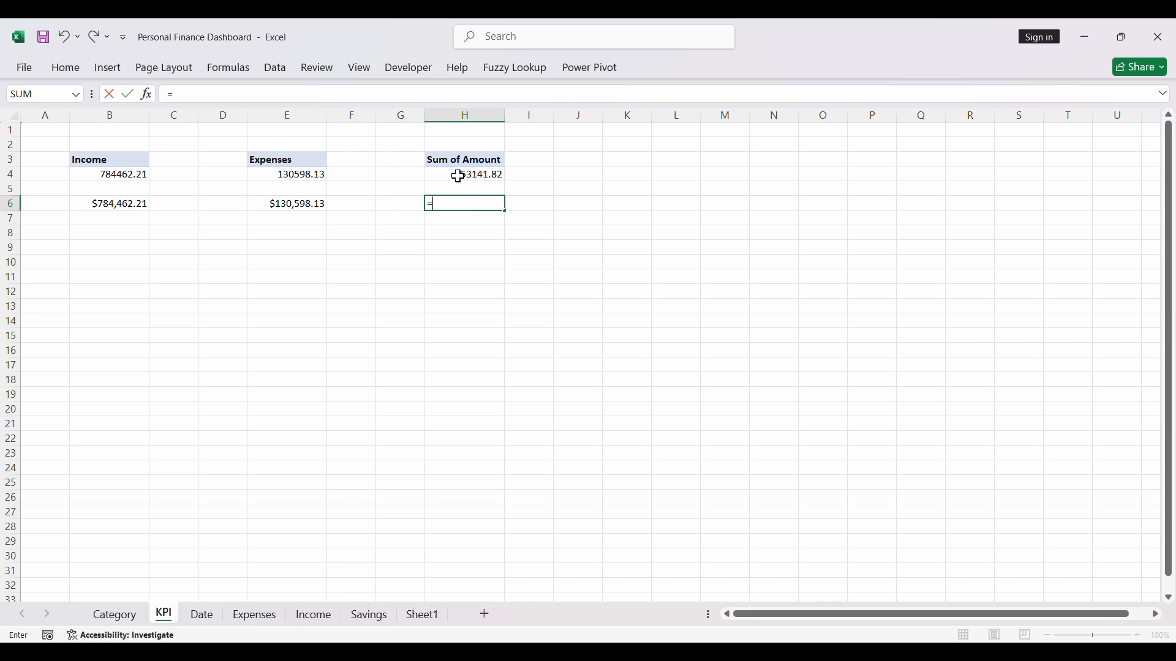
pyautogui.click(458, 176)
pyautogui.press('Return')
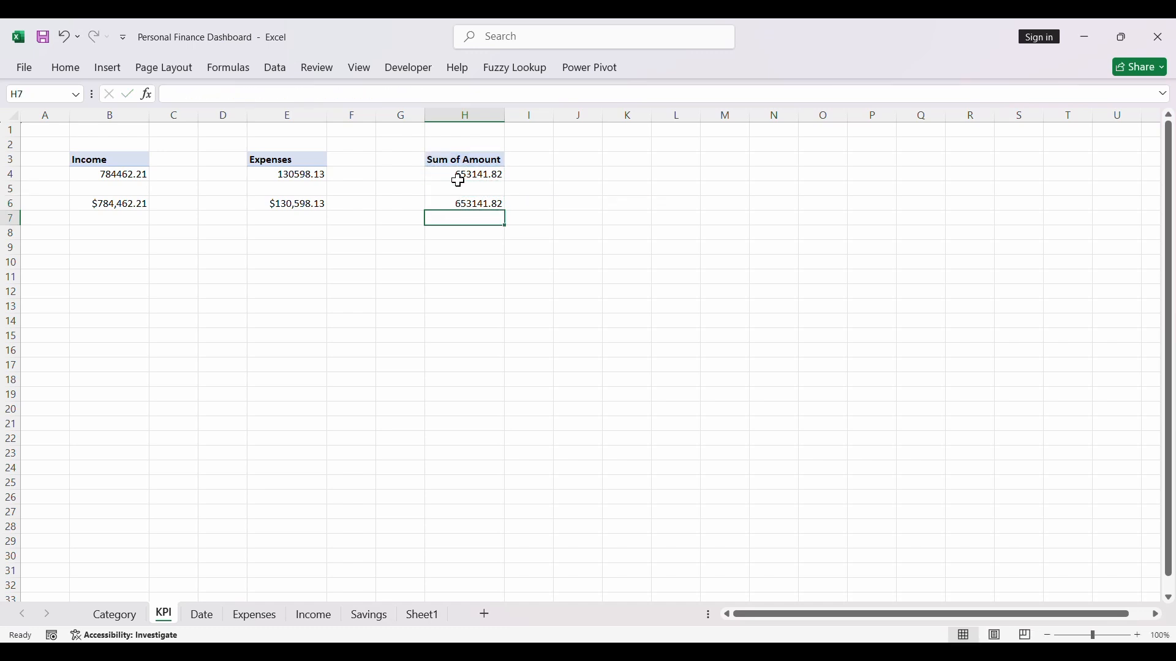
# - Format cell H6 as Currency with the $ symbol and two decimal places
pyautogui.click(472, 202)
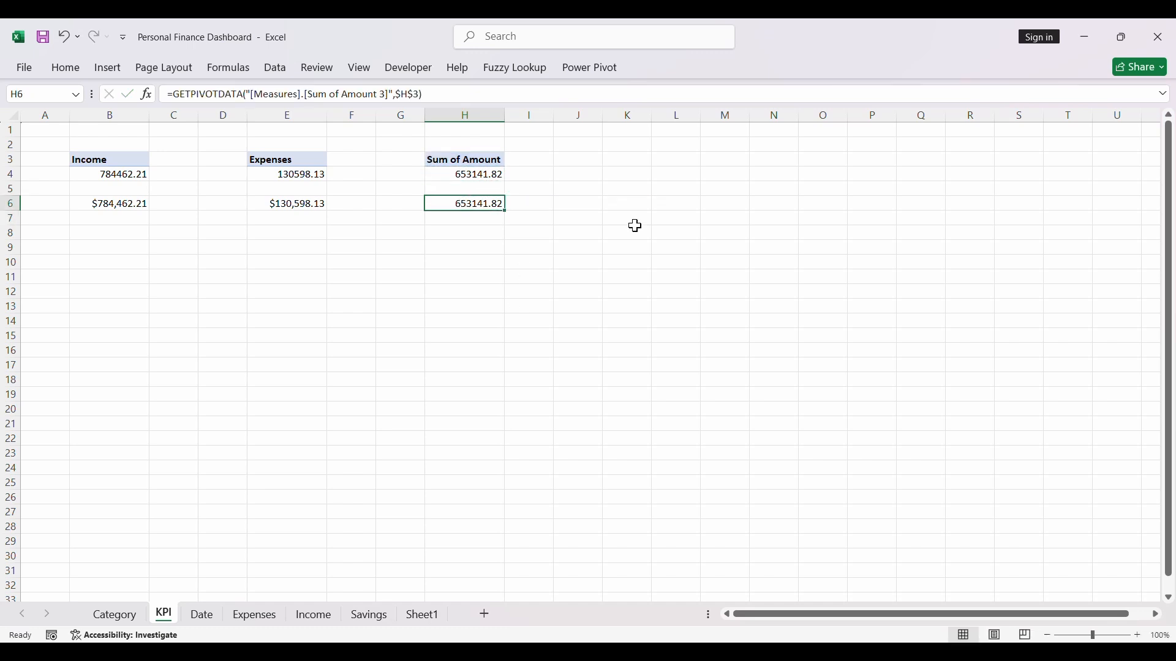
pyautogui.hotkey('ctrl', '1')
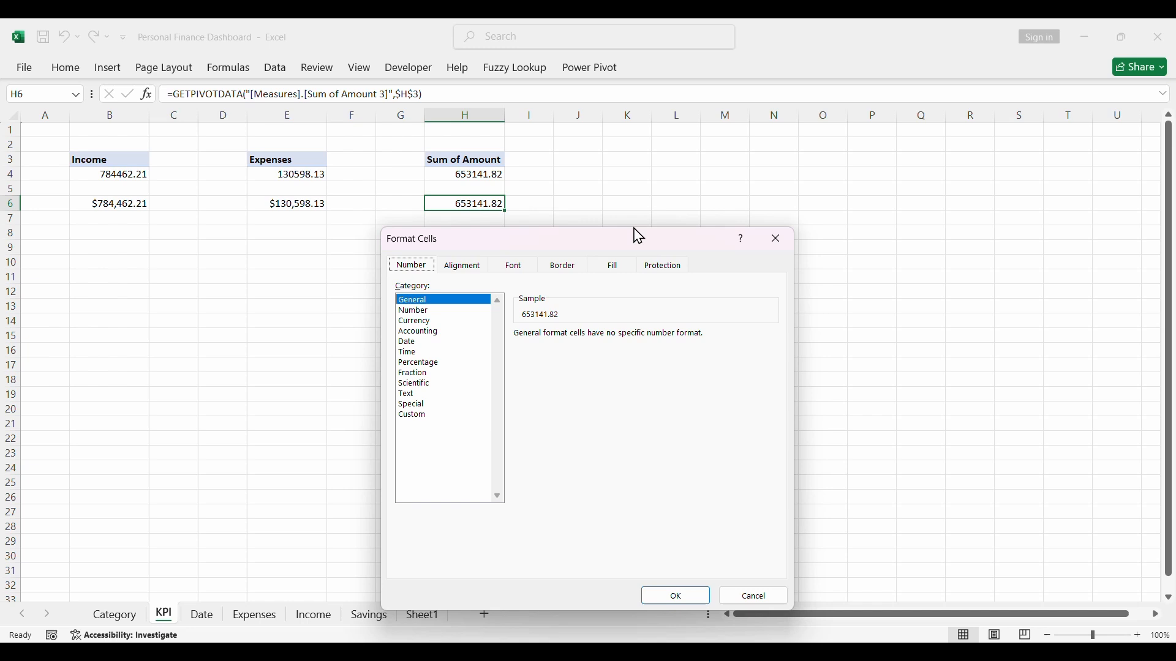
pyautogui.click(418, 323)
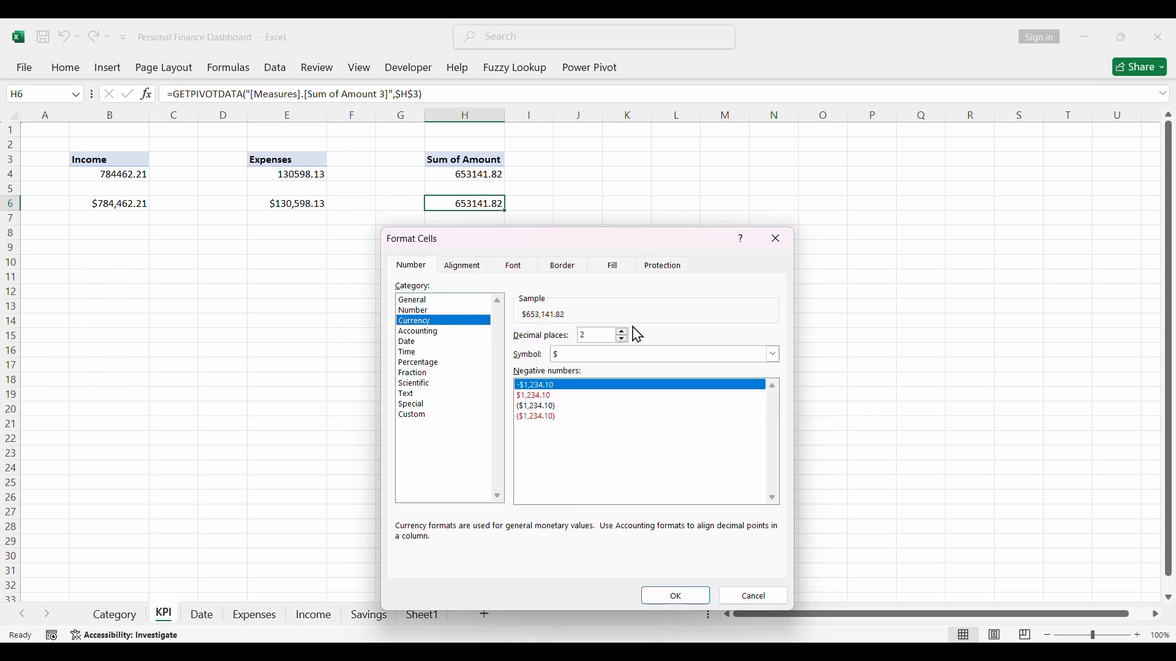
pyautogui.click(670, 596)
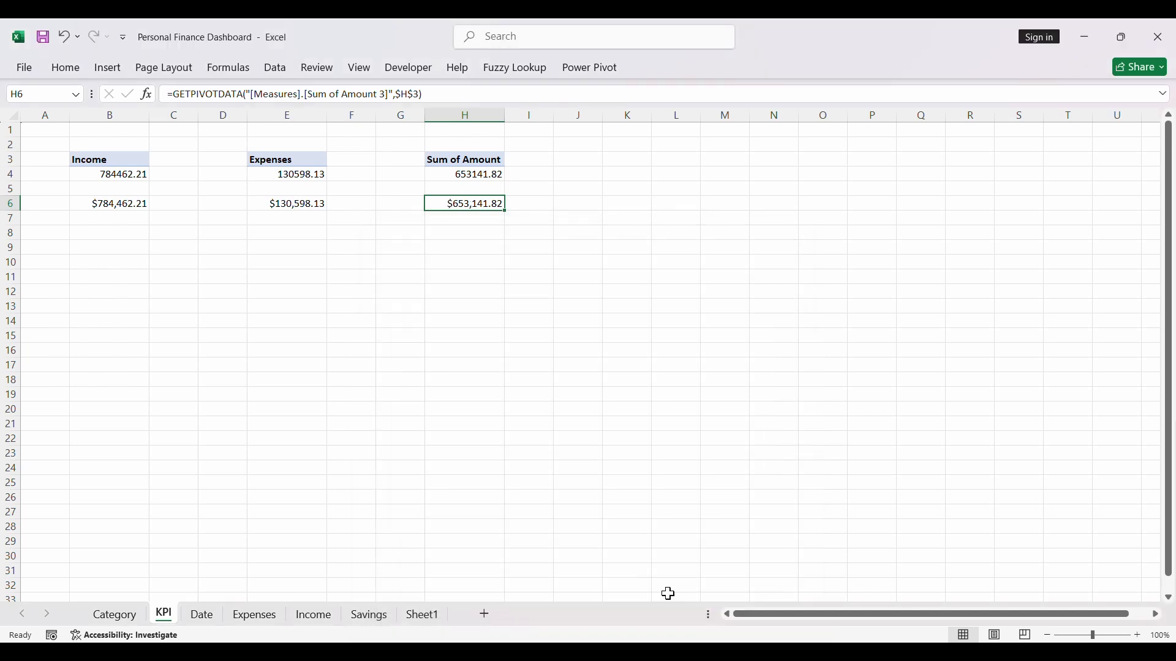
pyautogui.click(545, 262)
# - Rename the header of the PivotTable in cell H3 to Savings
pyautogui.click(445, 160)
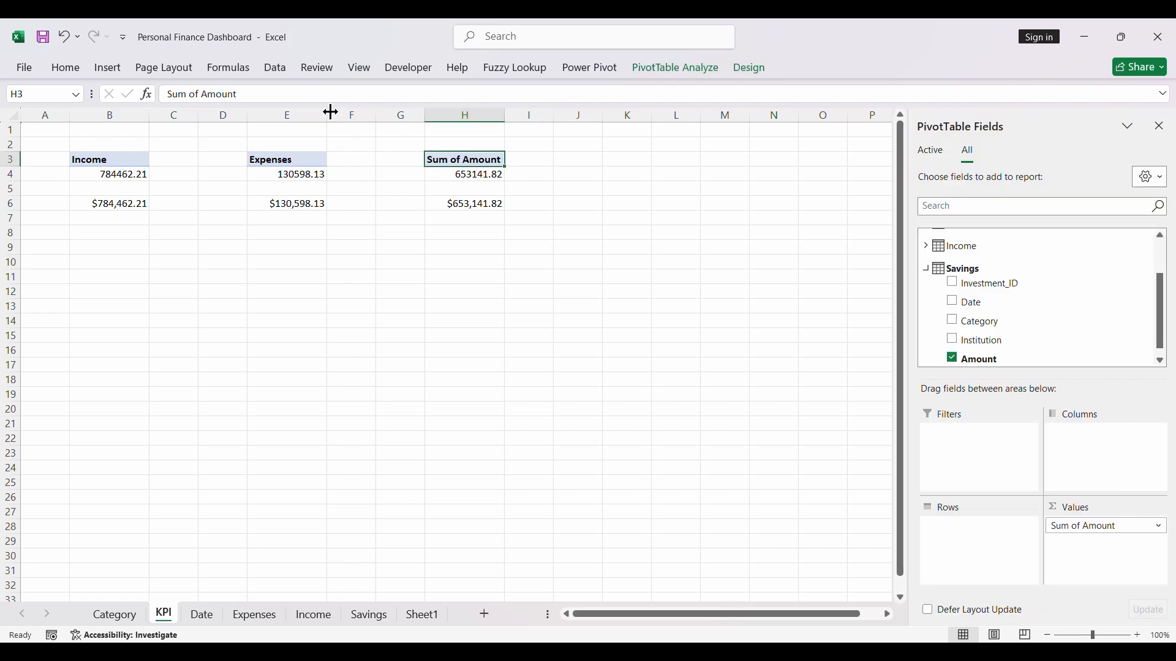
pyautogui.moveTo(270, 94); pyautogui.dragTo(164, 94)
pyautogui.write('Savings')
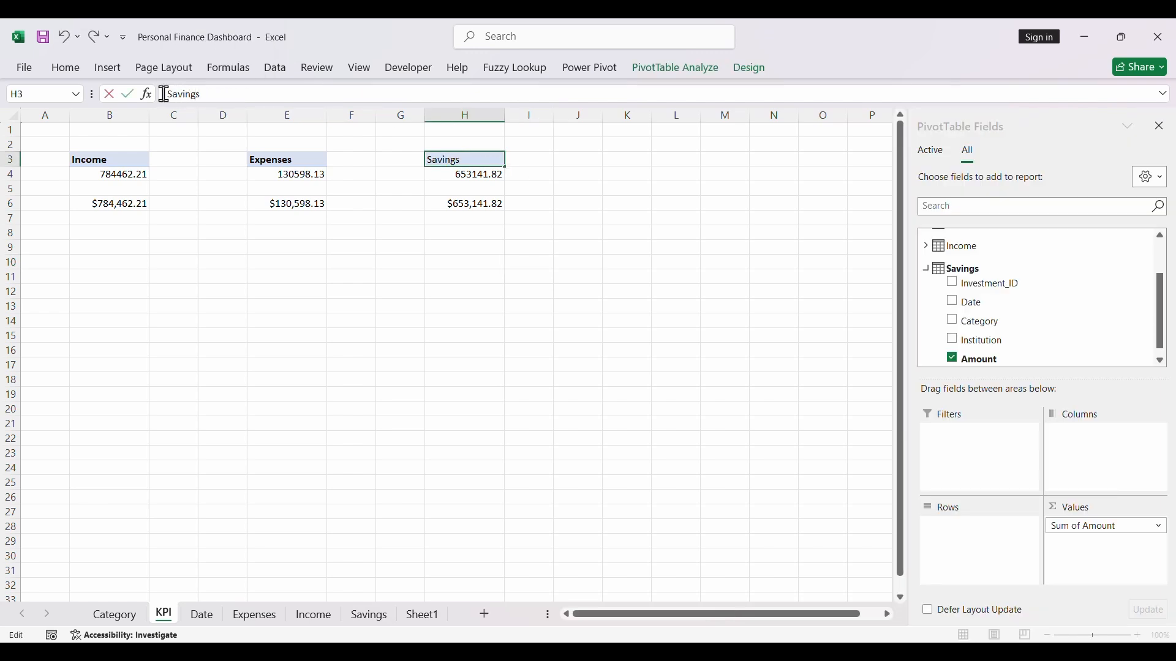
pyautogui.press('Return')
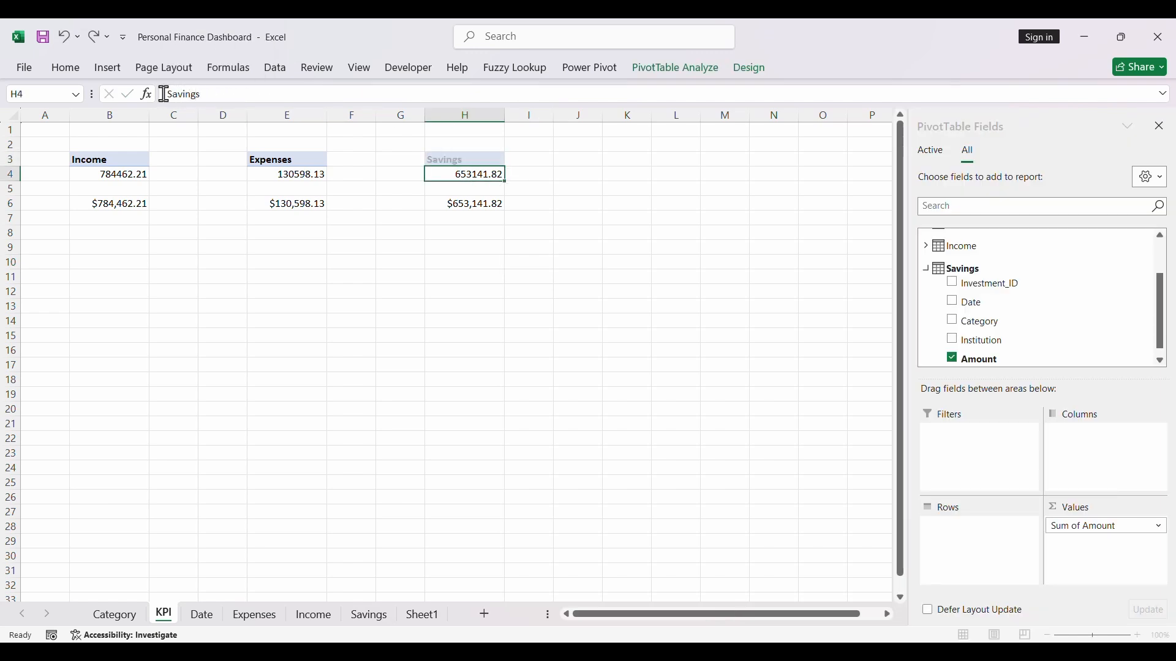
pyautogui.click(124, 237)
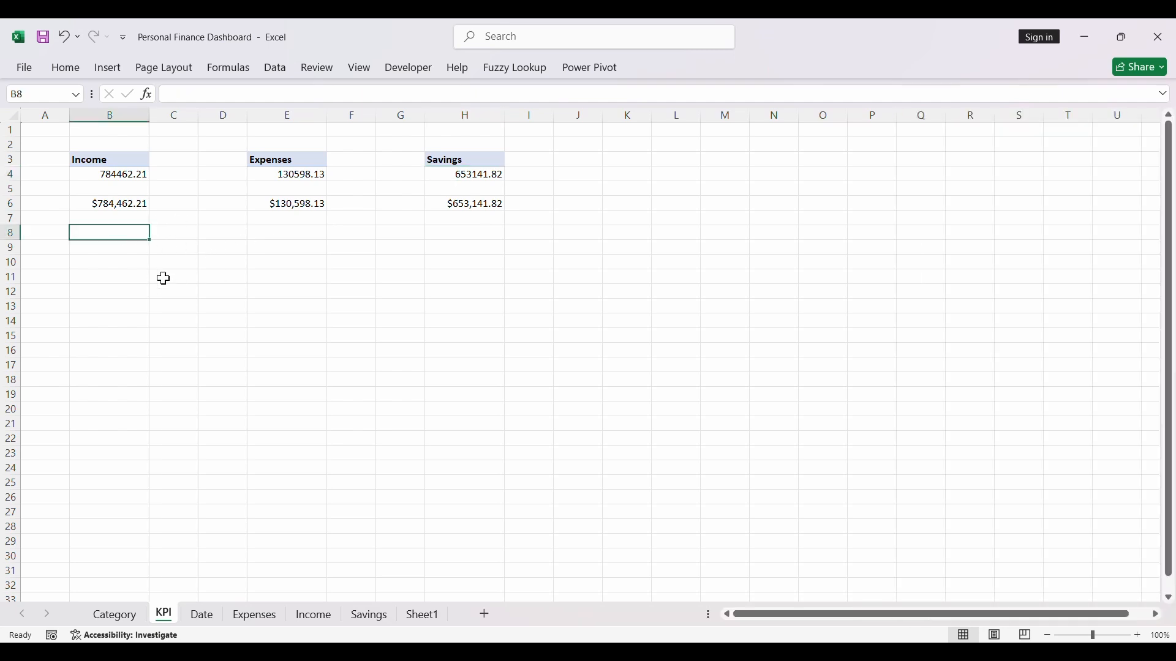
# - Move Sheet1 to the front of the workbook and place the KPI sheet directly after it
pyautogui.click(424, 616)
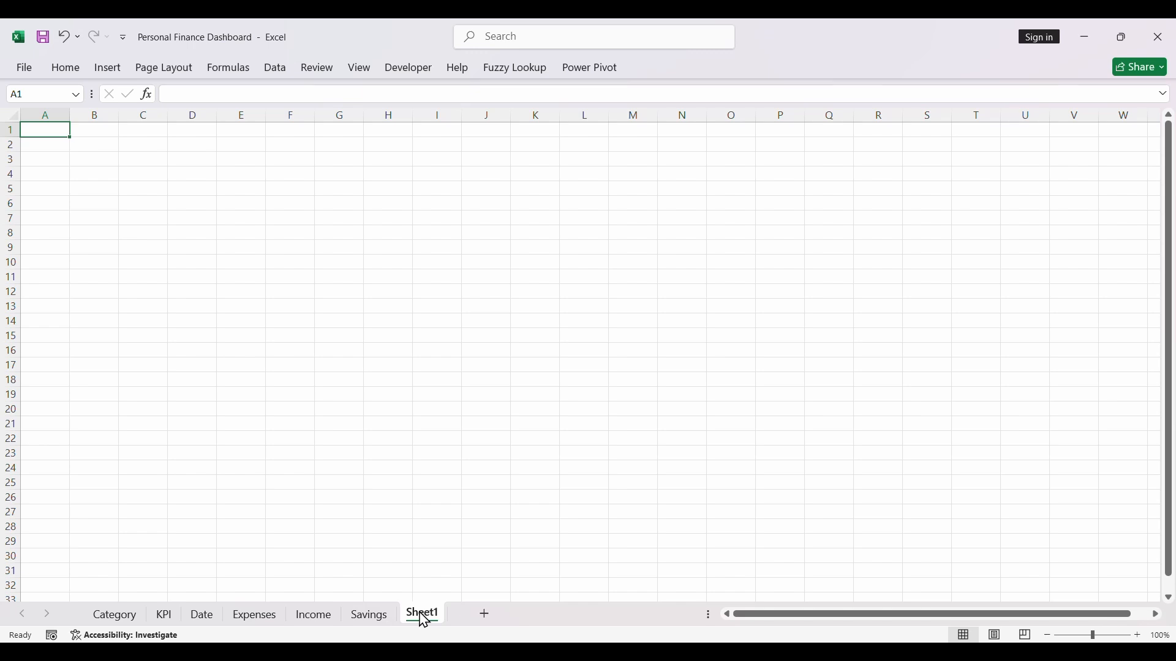
pyautogui.moveTo(425, 619); pyautogui.dragTo(123, 614)
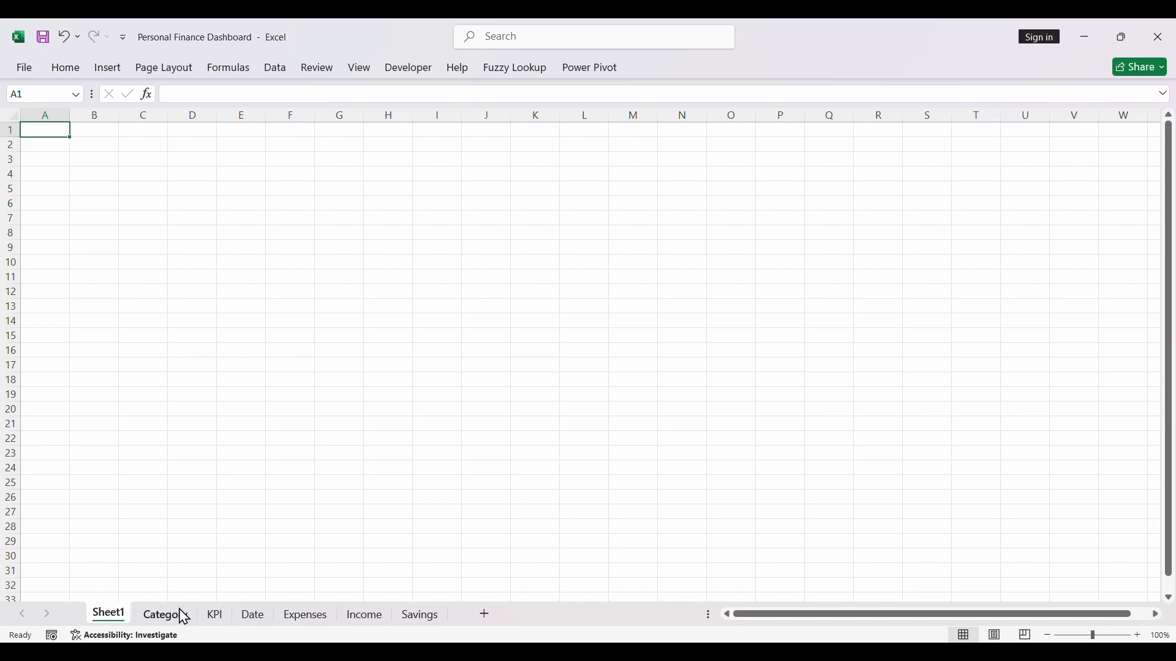
pyautogui.moveTo(219, 614); pyautogui.dragTo(120, 621)
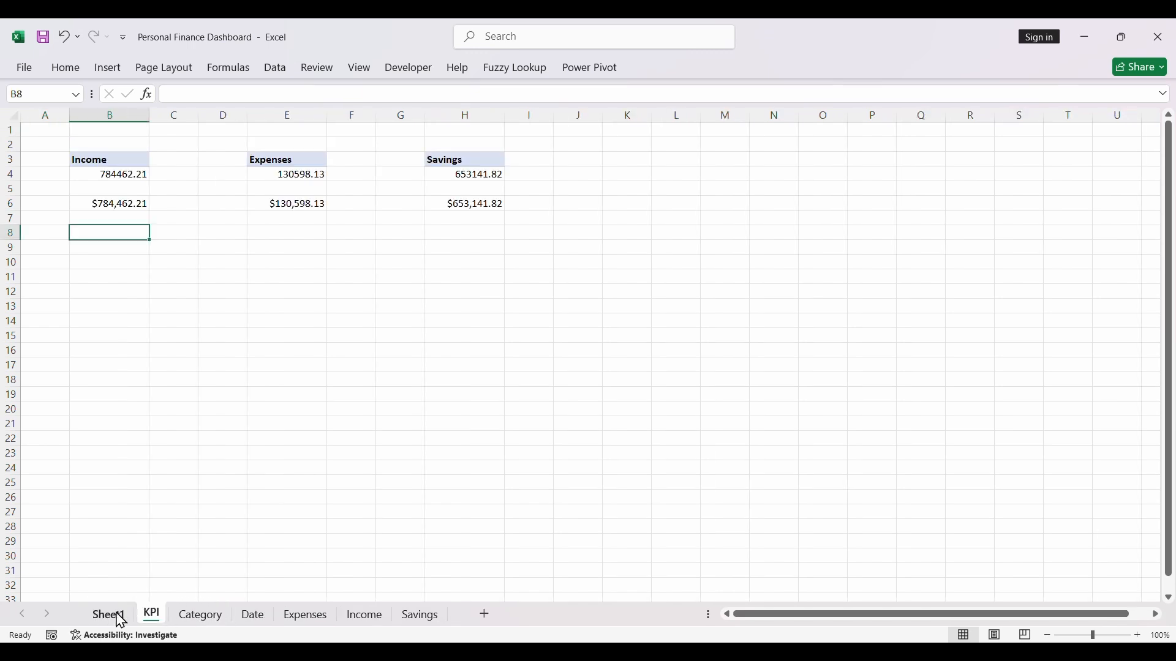
# - Rename Sheet1 as Dashboard
pyautogui.click(117, 615)
pyautogui.doubleClick(117, 613)
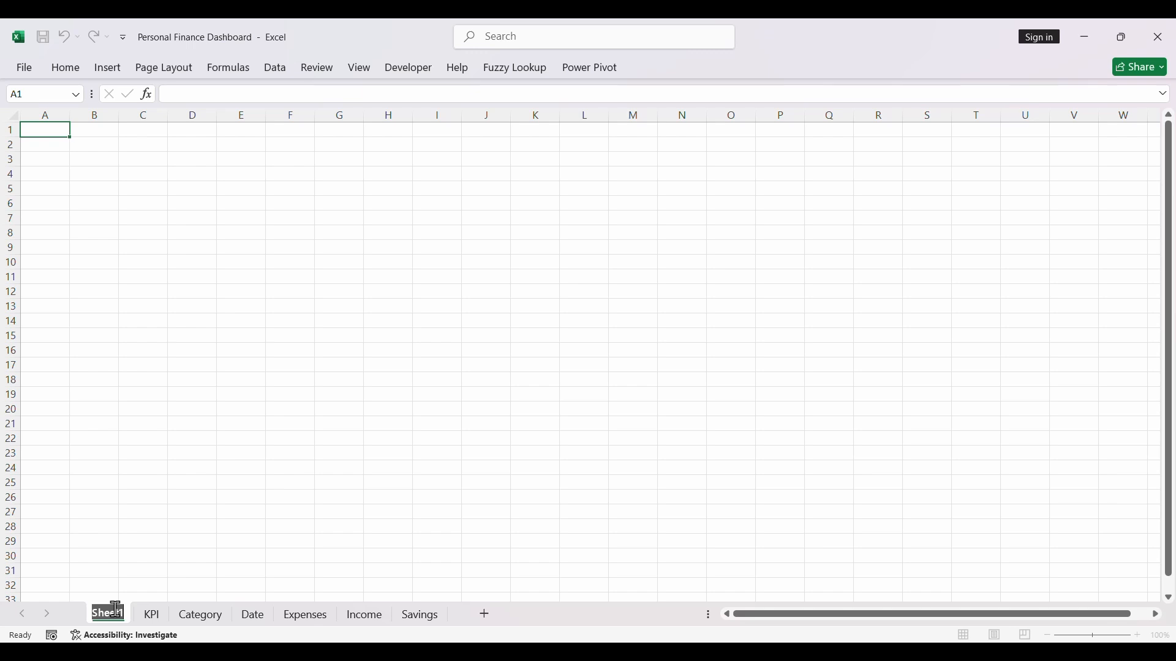
pyautogui.write('Dashboard')
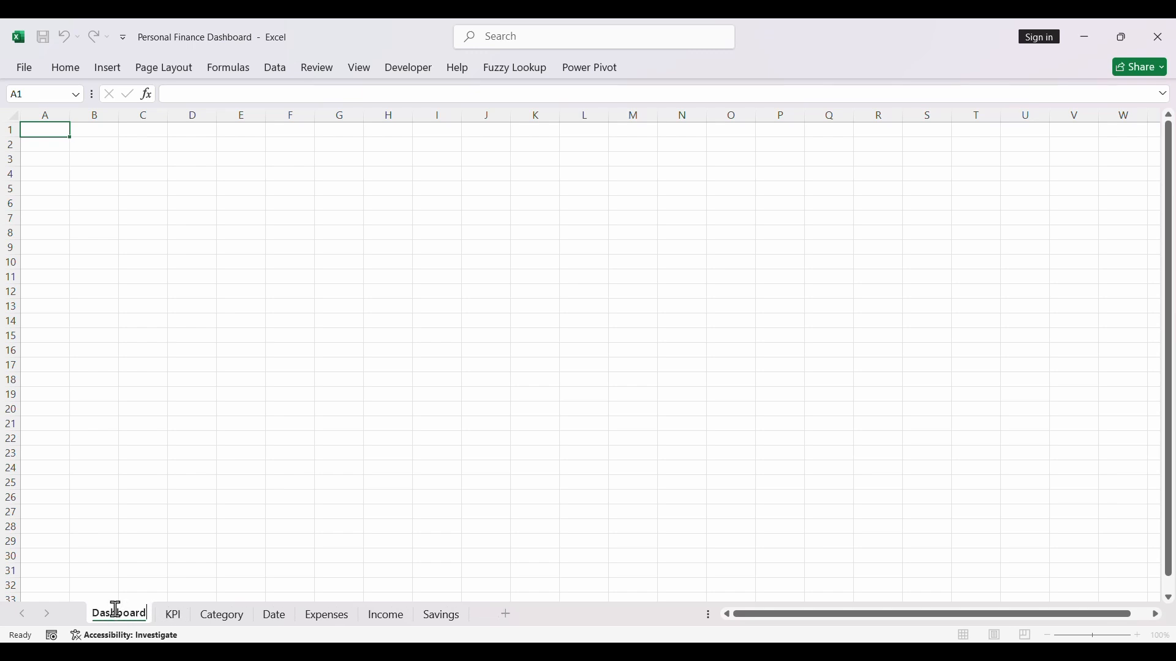
pyautogui.press('Return')
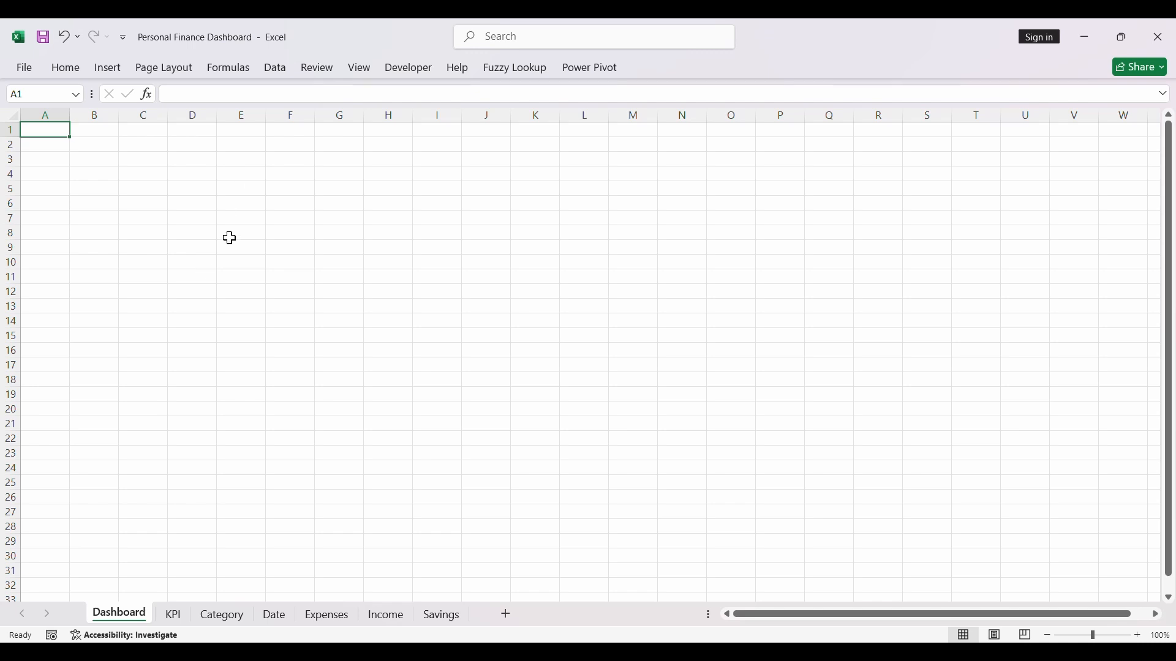
# - Turn off the gridlines on the Dashboard sheet
pyautogui.moveTo(229, 239); pyautogui.dragTo(213, 230)
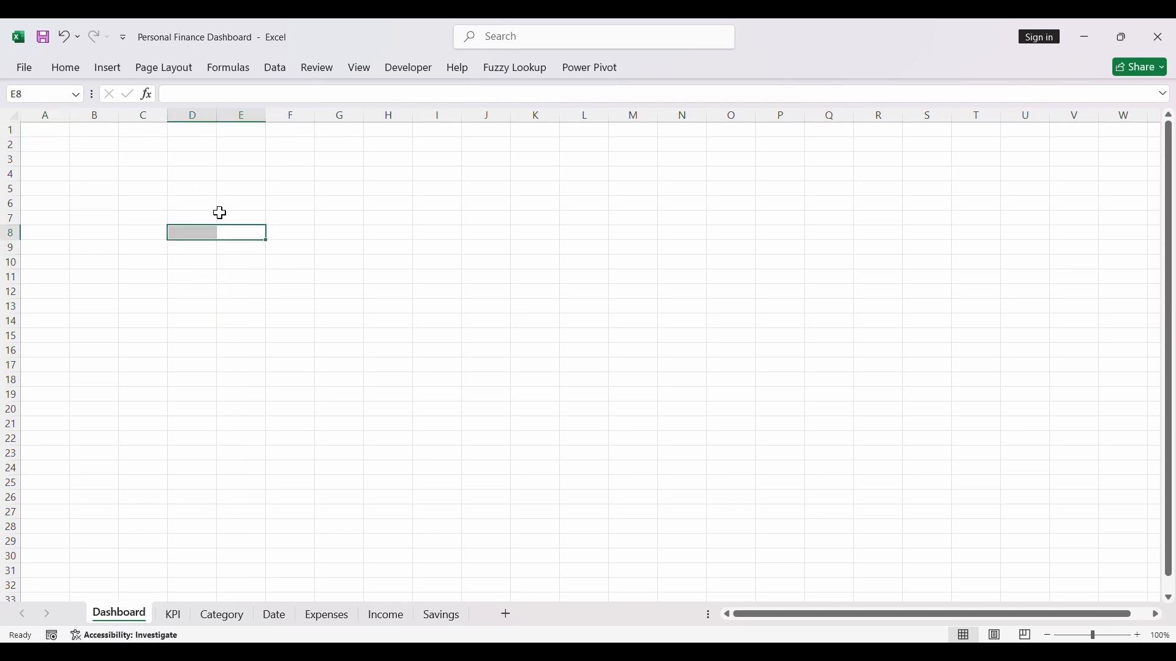
pyautogui.click(219, 213)
pyautogui.click(360, 67)
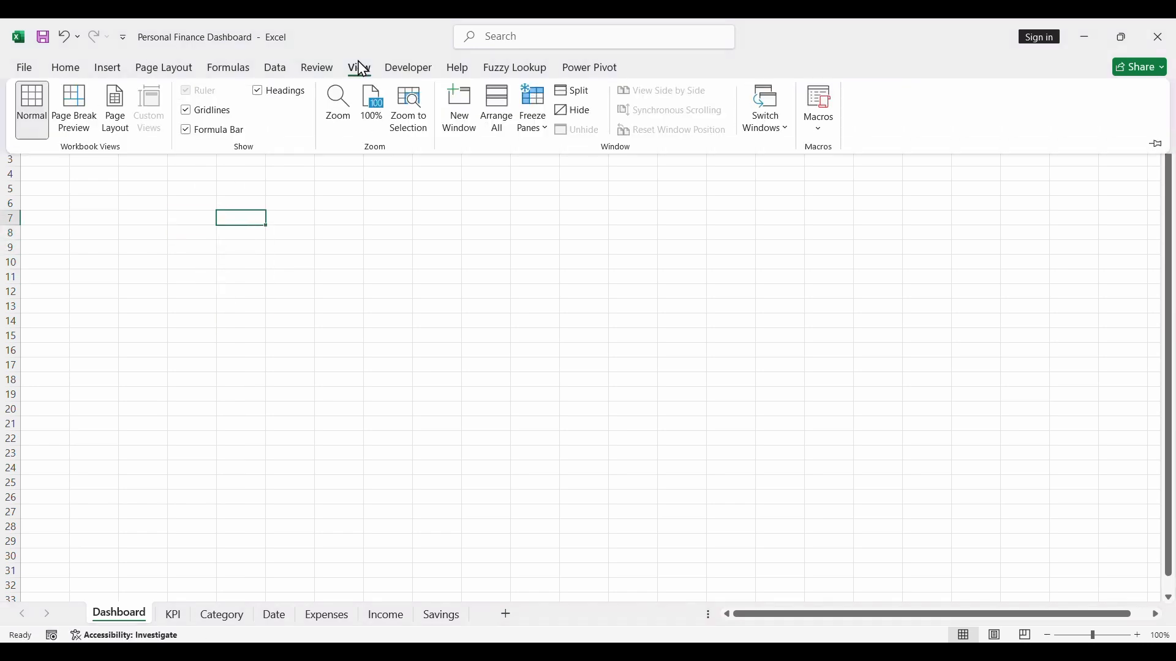
pyautogui.click(186, 111)
pyautogui.click(170, 278)
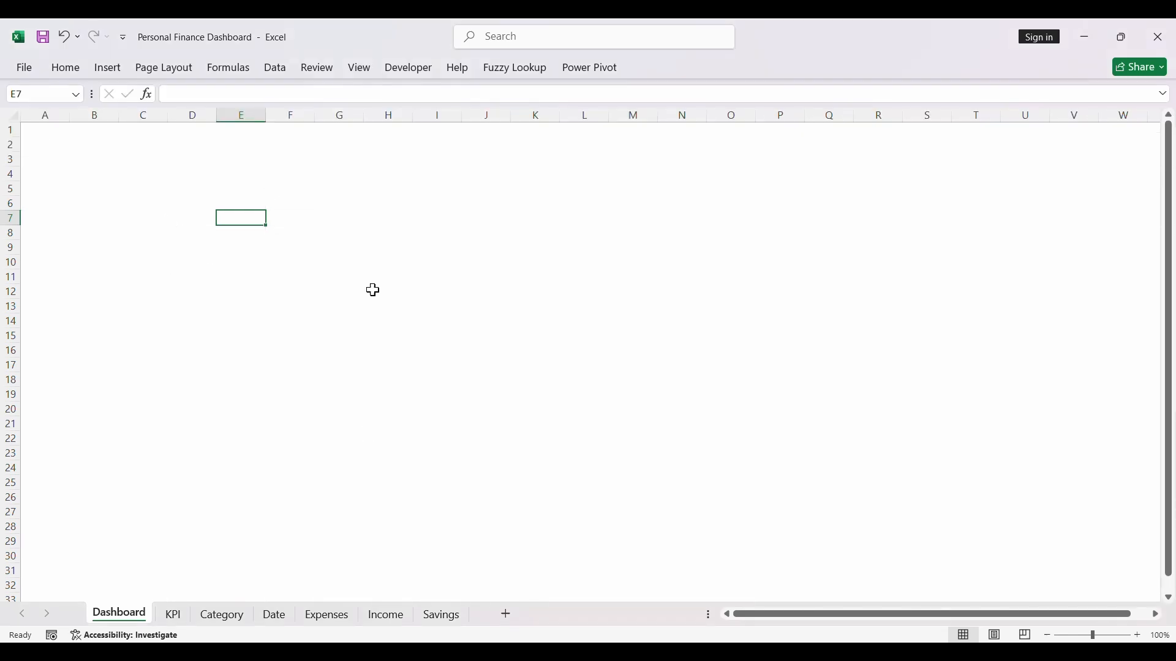
pyautogui.click(148, 303)
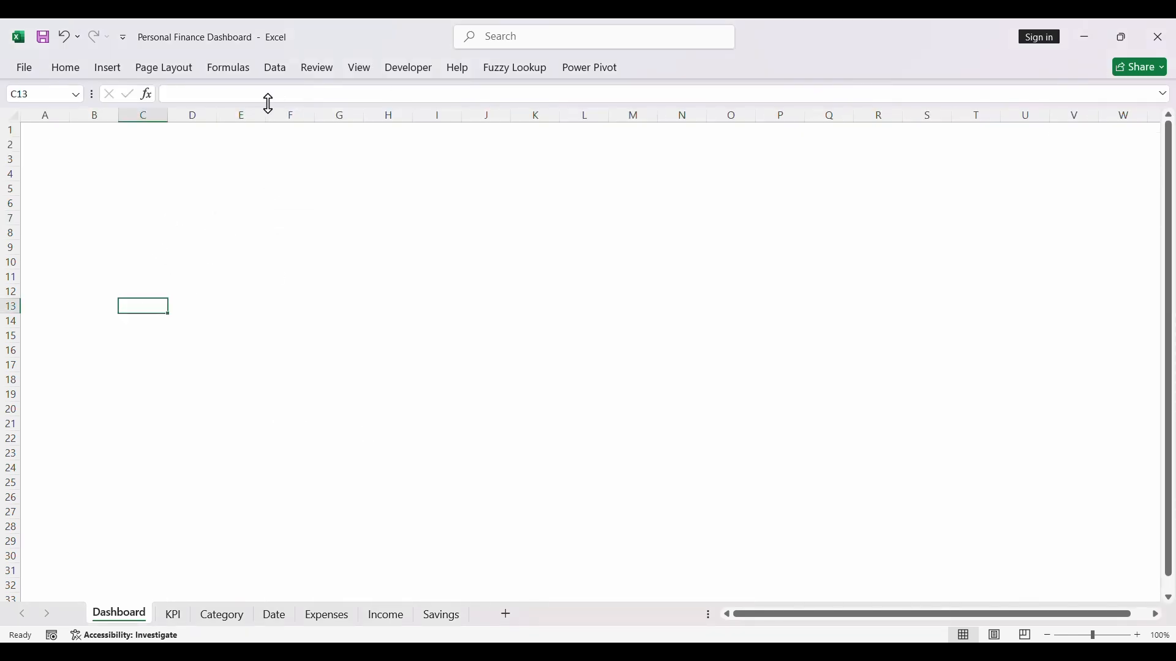
pyautogui.click(65, 69)
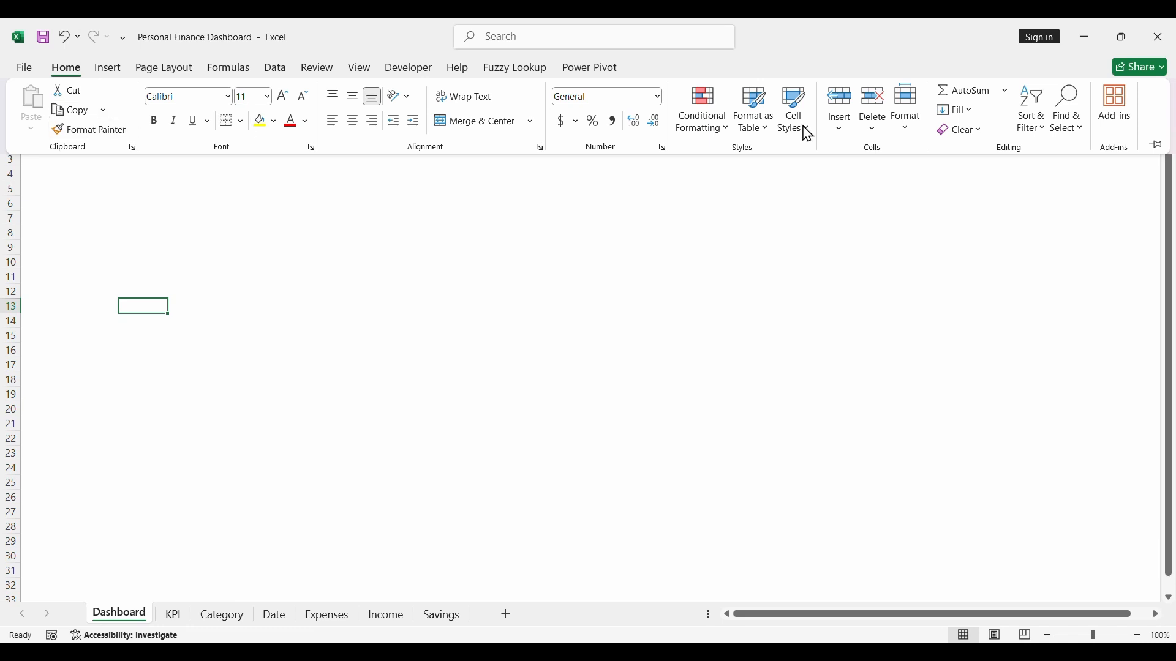
pyautogui.click(1158, 146)
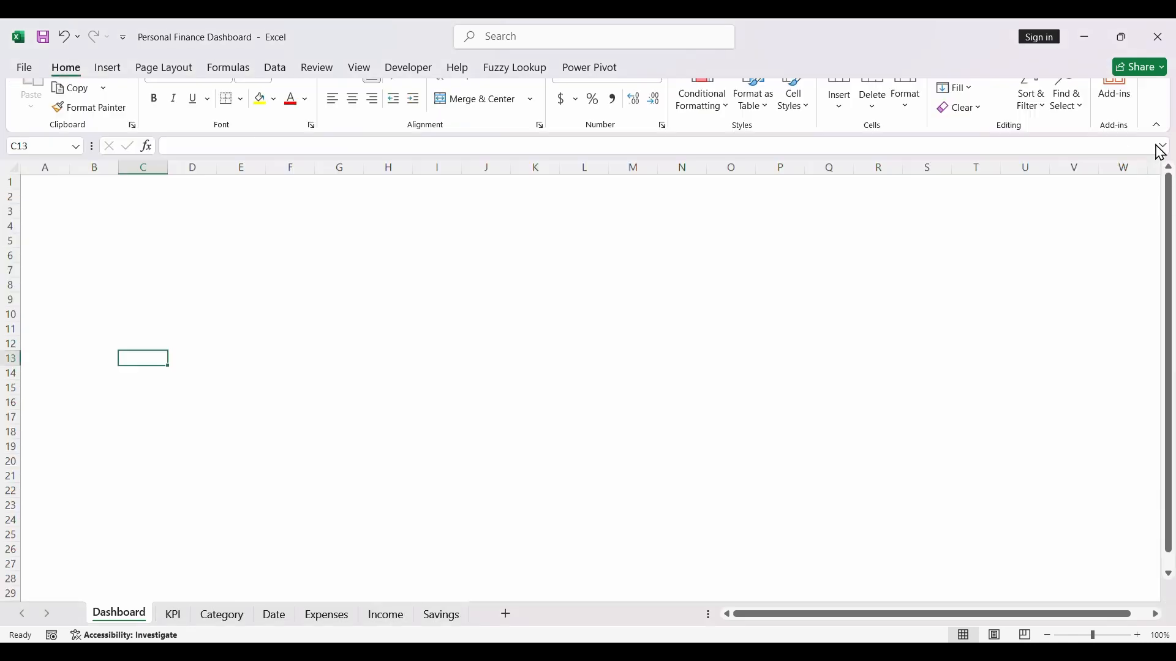
pyautogui.click(637, 351)
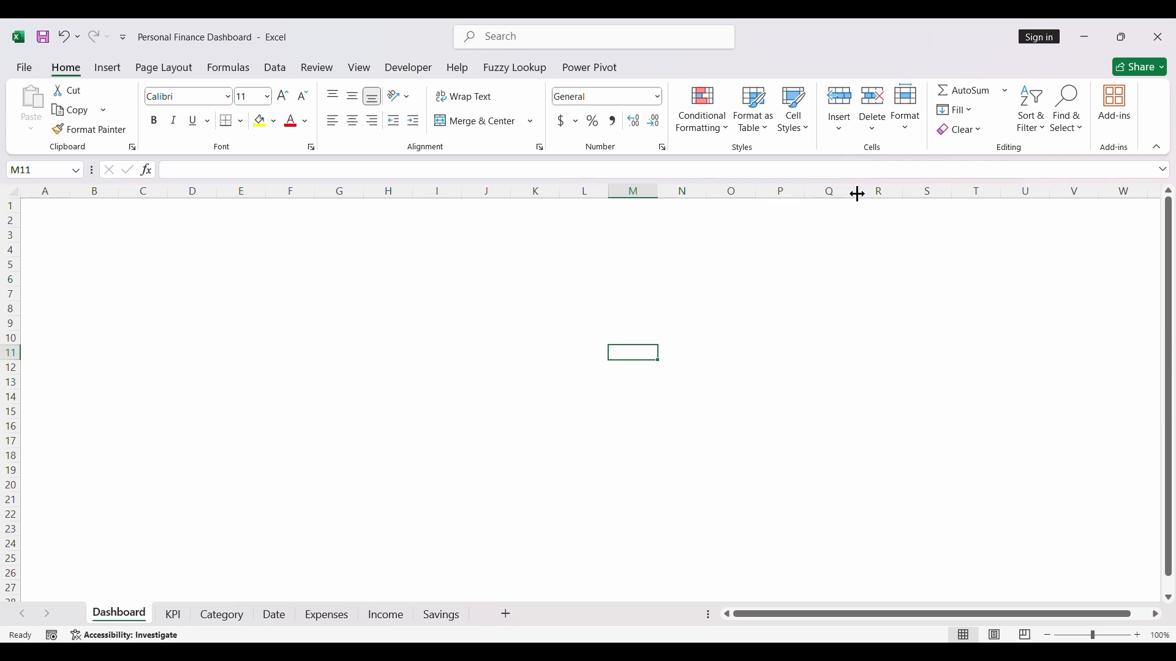
pyautogui.click(1160, 149)
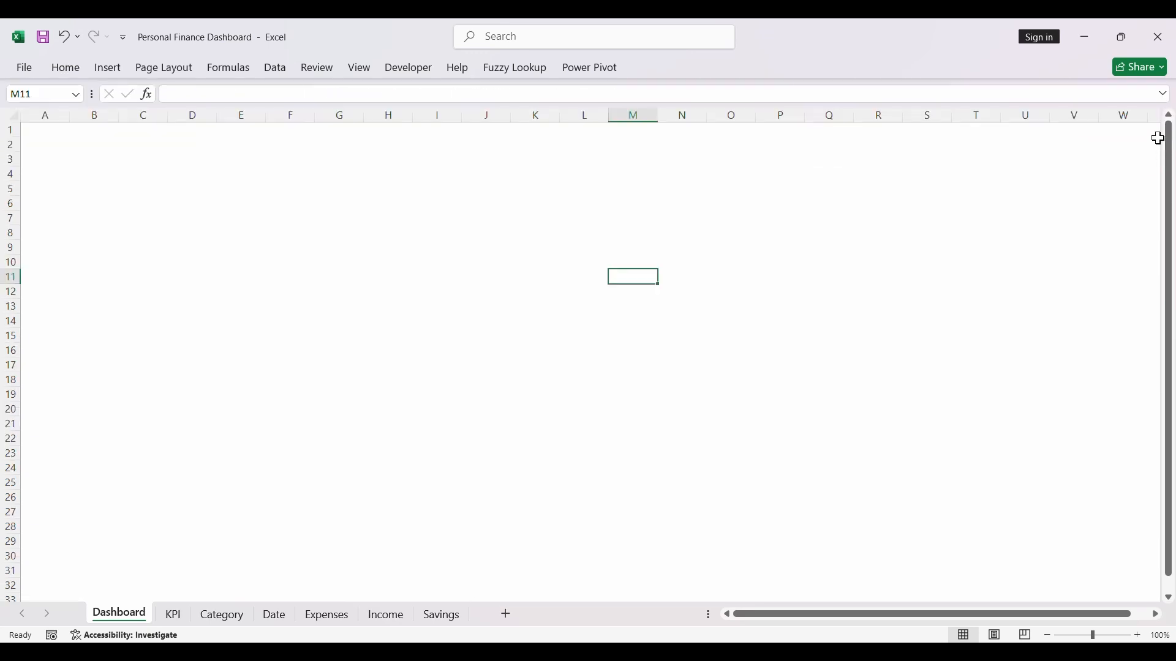
pyautogui.click(258, 309)
# - Draw a rectangle about 15.7" wide and 7" high from cell A1, covering the visible area of the Dashboard sheet
pyautogui.click(109, 72)
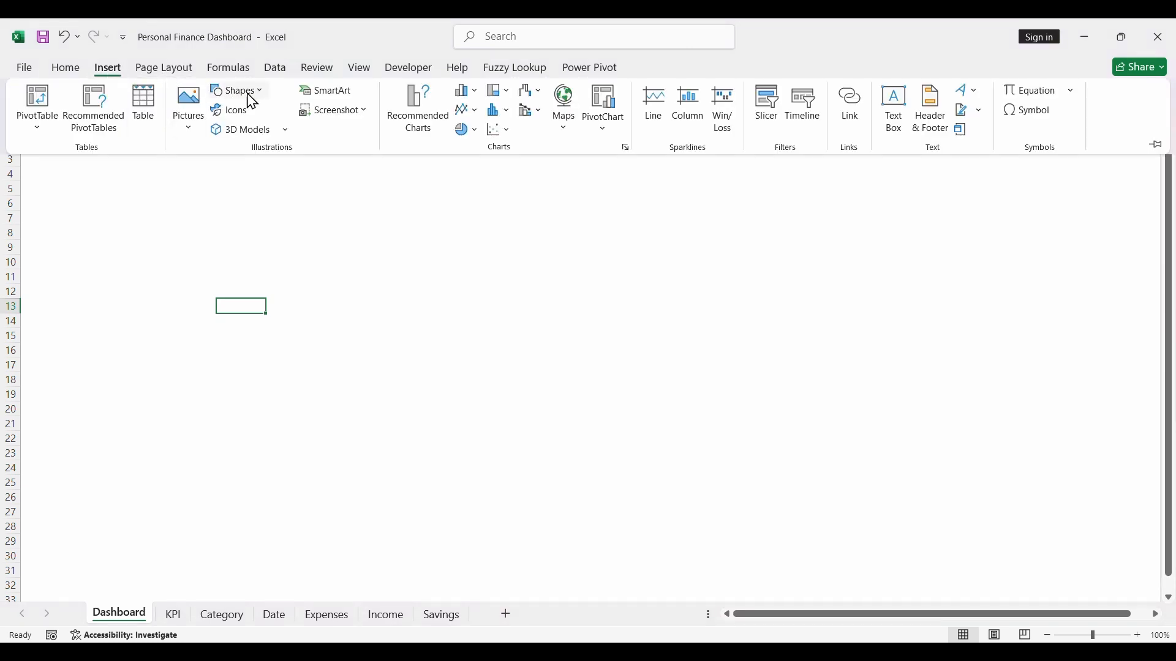
pyautogui.click(265, 99)
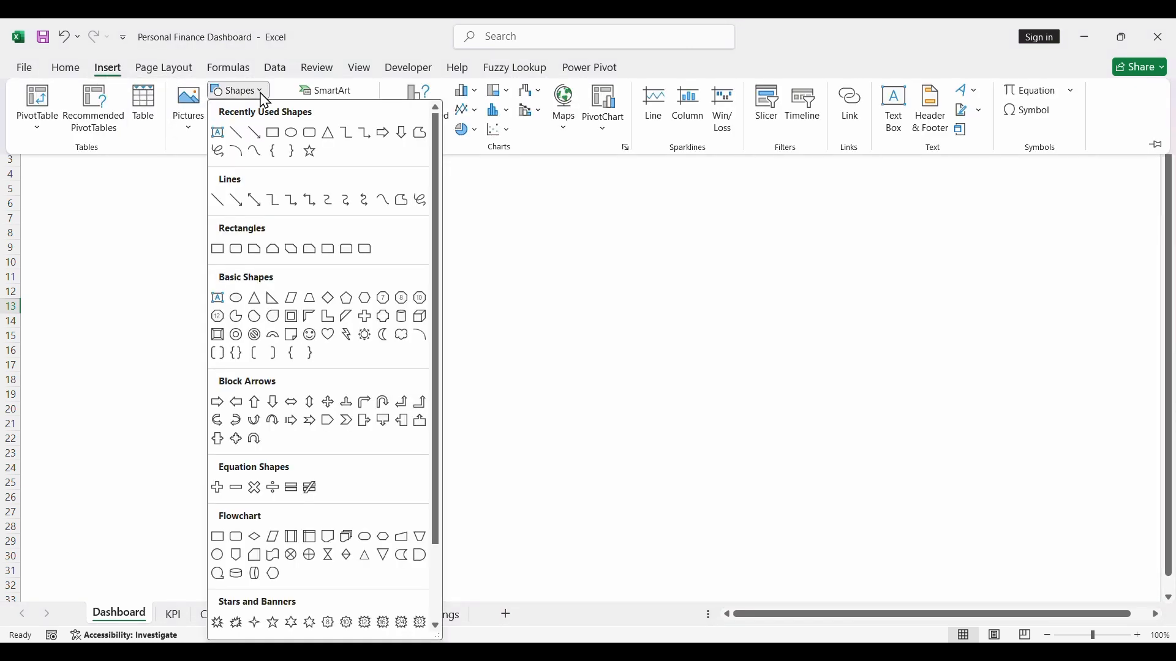
pyautogui.click(275, 135)
pyautogui.moveTo(34, 152); pyautogui.dragTo(1173, 639)
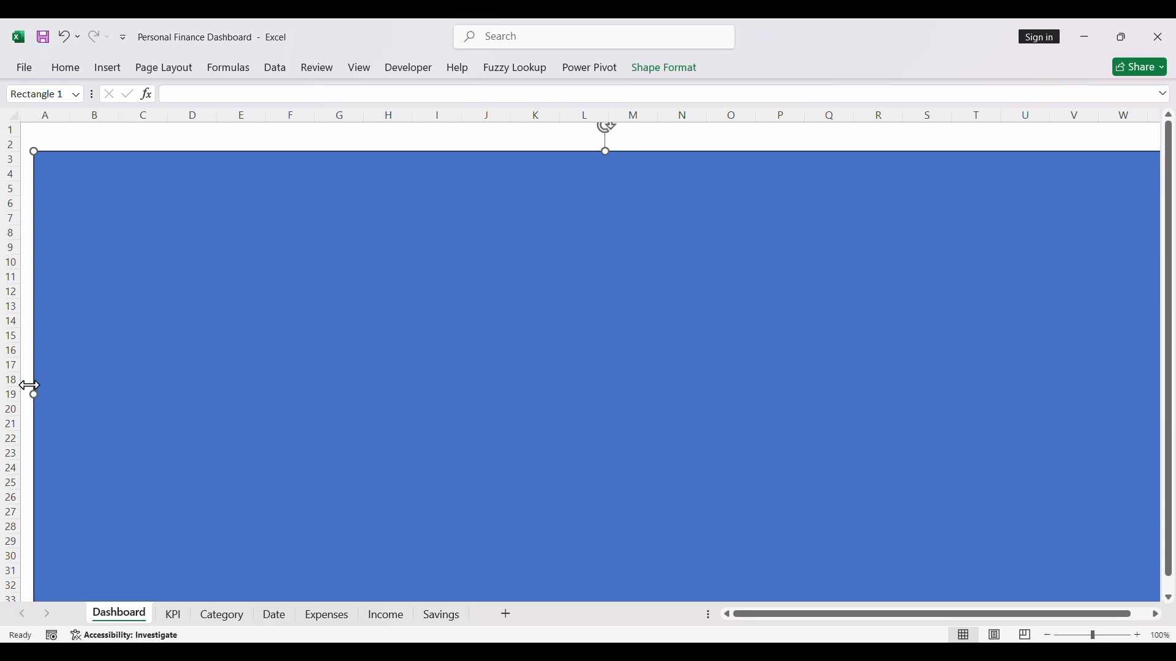
pyautogui.moveTo(30, 387); pyautogui.dragTo(5, 385)
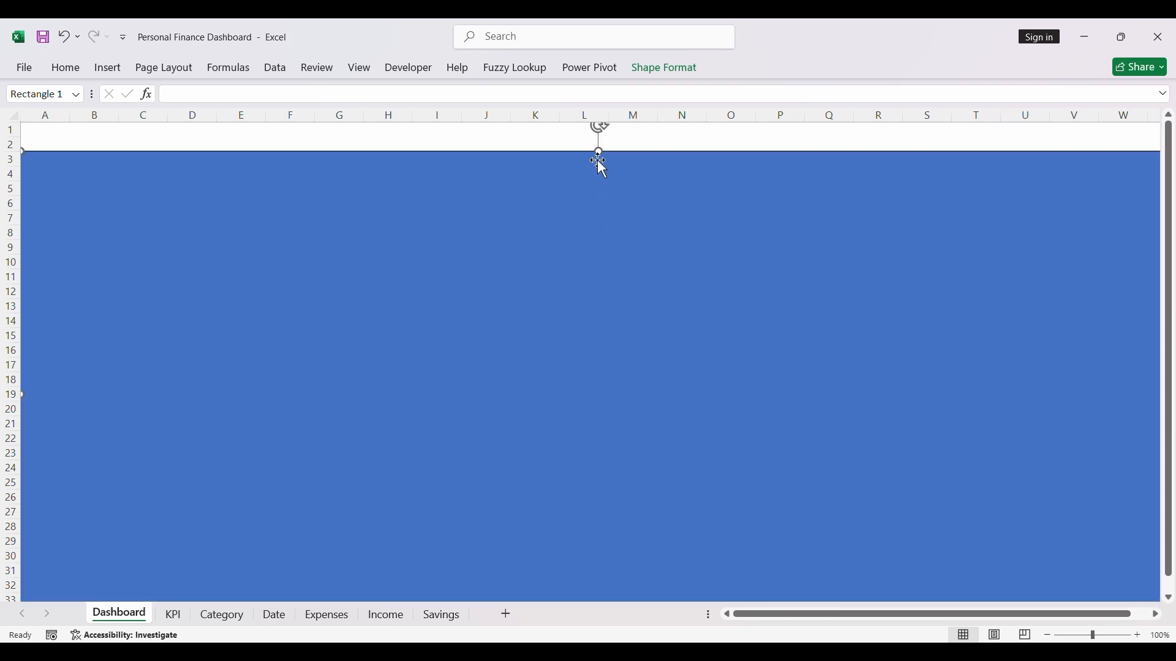
pyautogui.moveTo(600, 153); pyautogui.dragTo(588, 80)
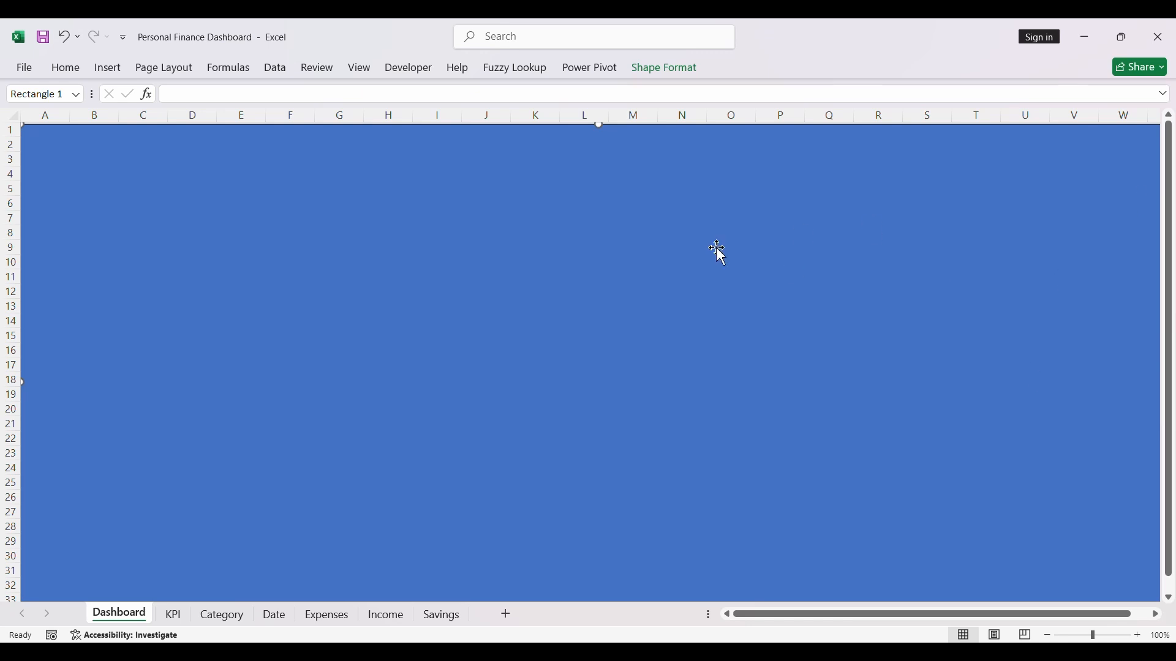
# - Give the background rectangle a white fill and no outline
pyautogui.click(656, 78)
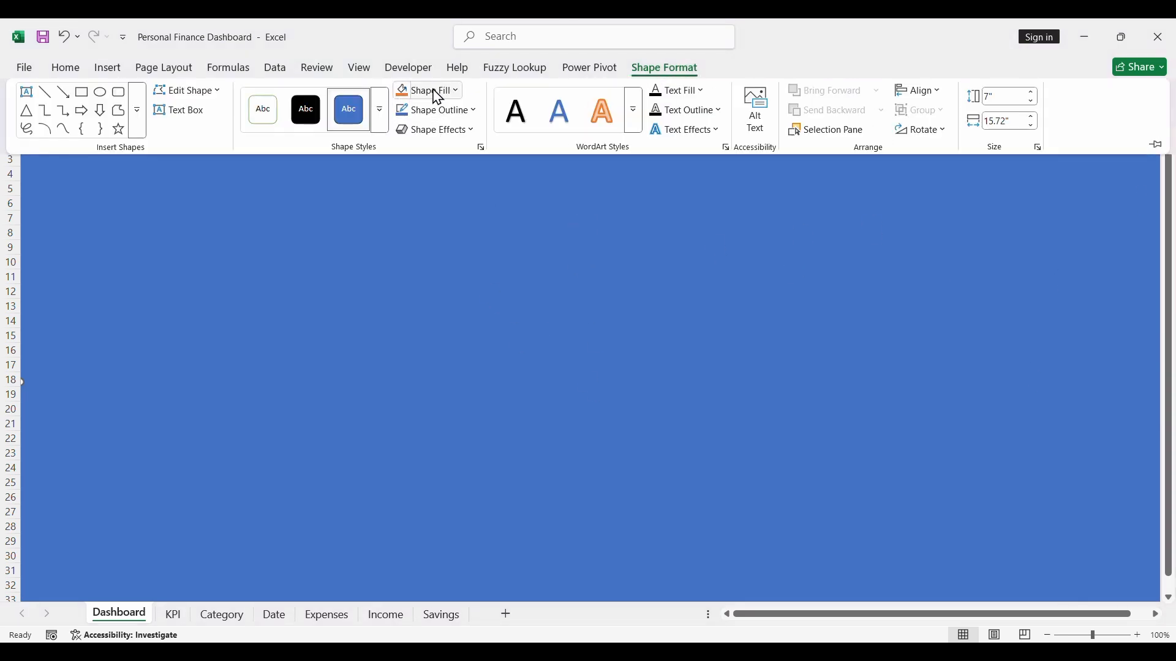
pyautogui.click(457, 93)
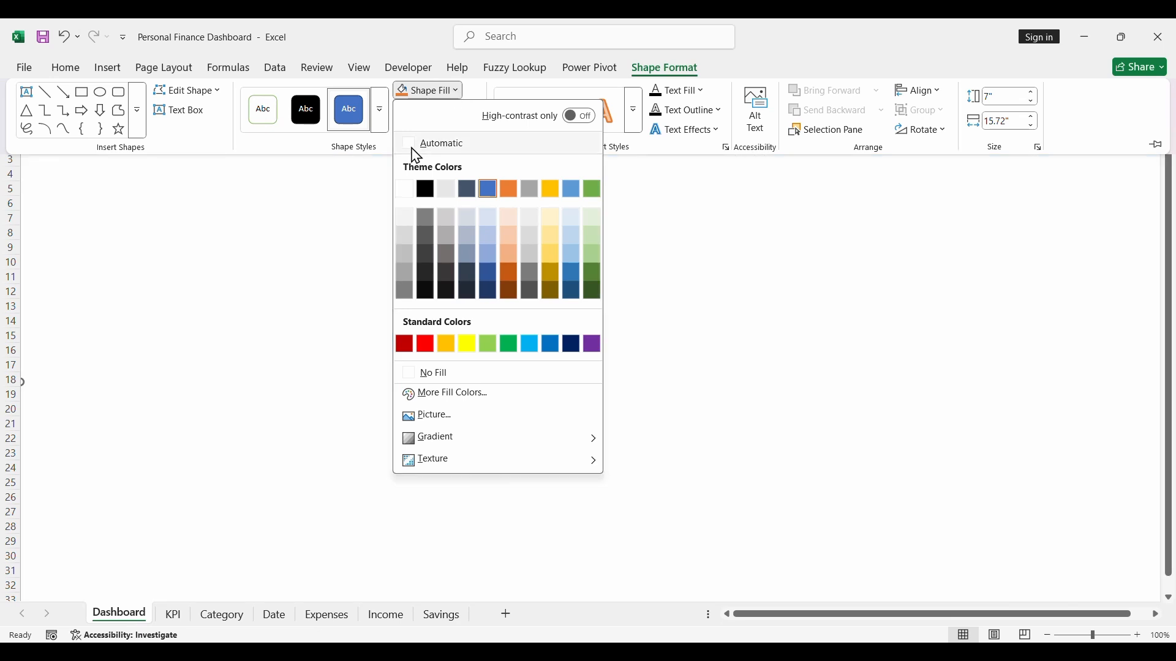
pyautogui.click(405, 191)
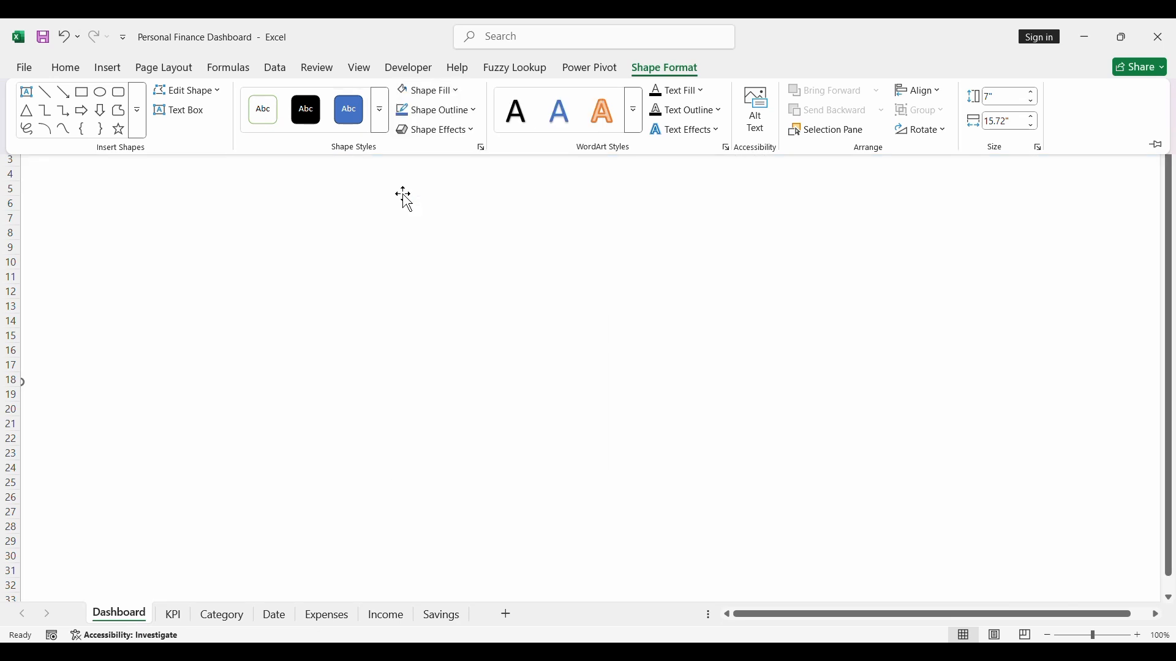
pyautogui.click(469, 120)
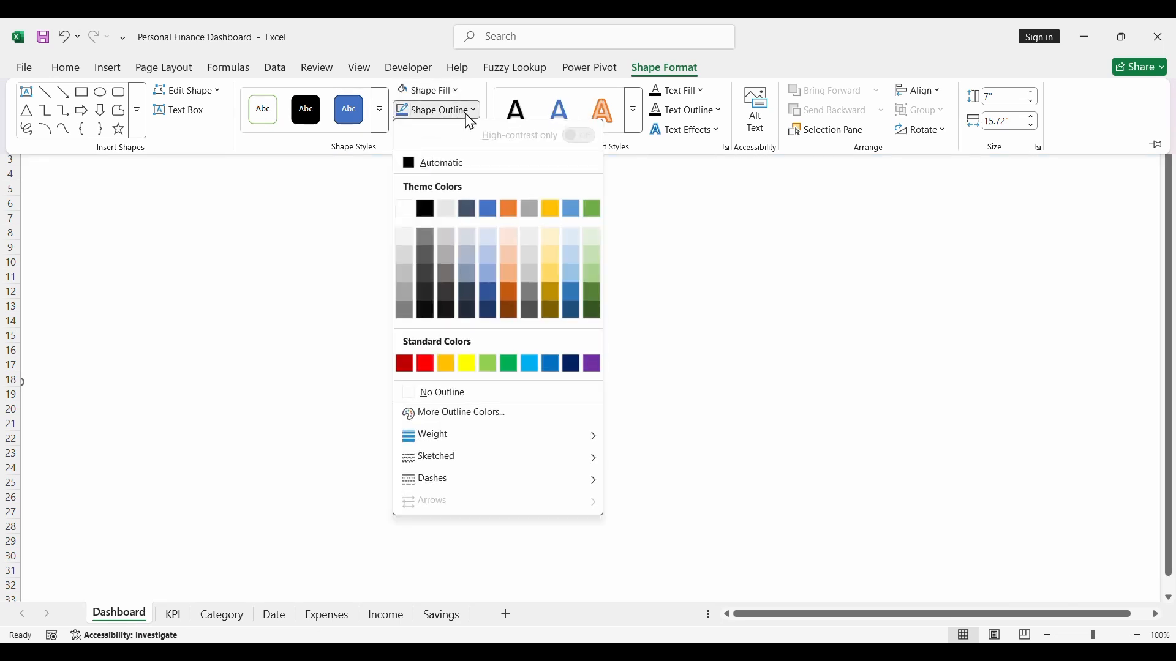
pyautogui.click(464, 393)
pyautogui.click(372, 360)
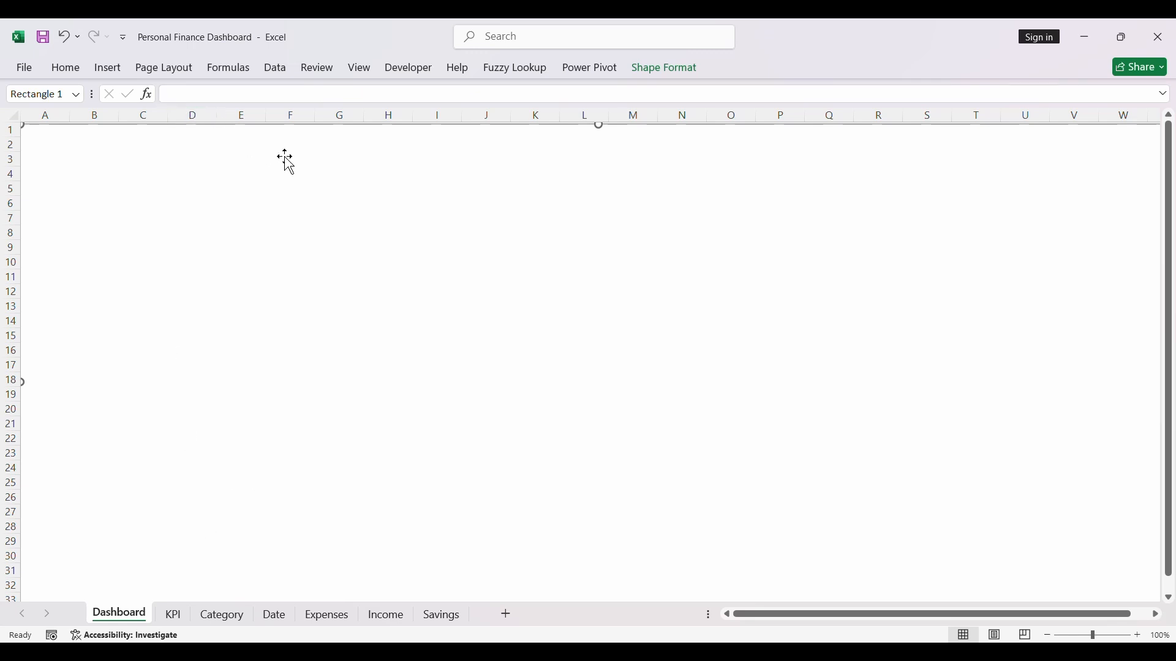
# - Draw a text box about 1.34" wide and 0.28" high around D7:F8 on the Dashboard and link it to KPI!B6
pyautogui.click(105, 71)
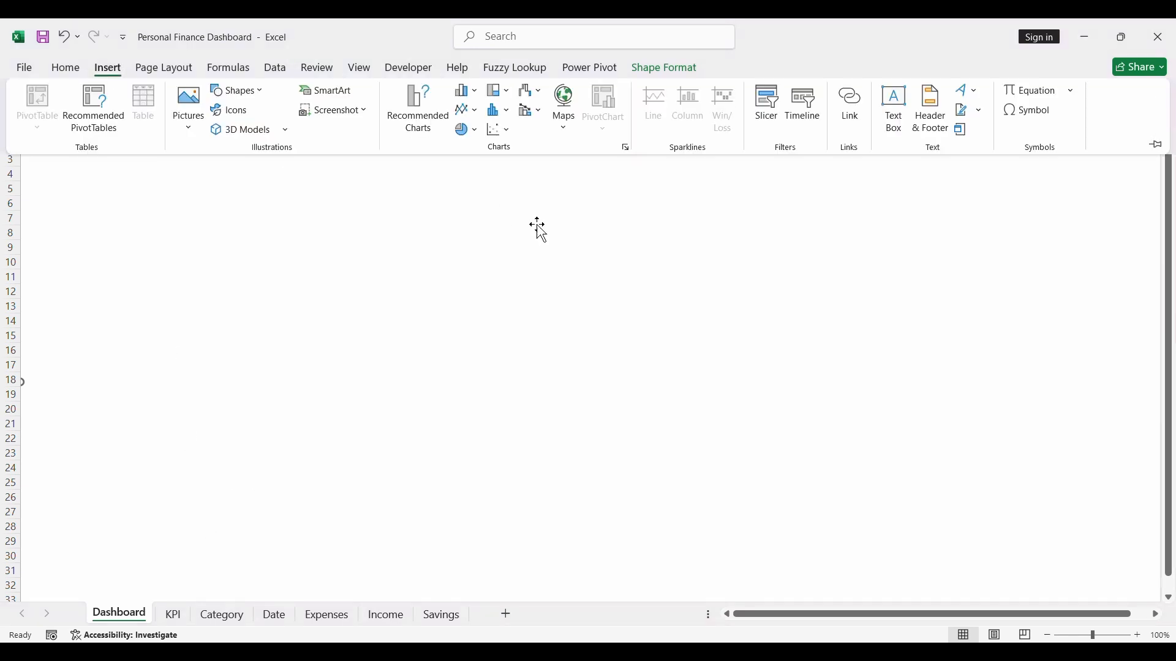
pyautogui.click(896, 111)
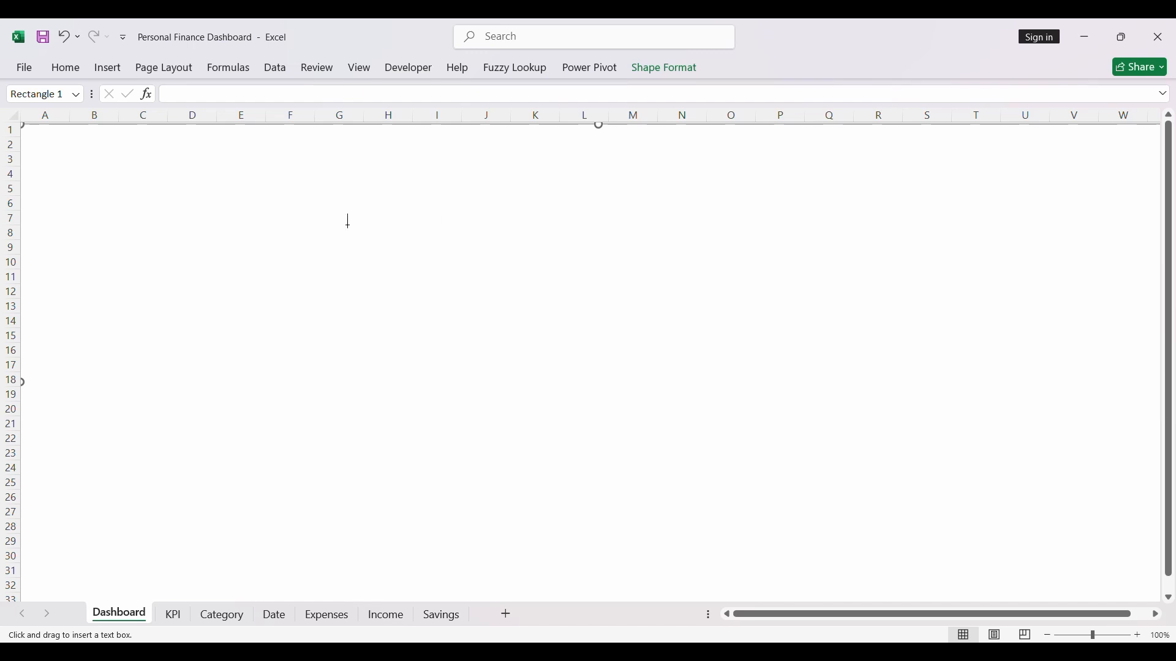
pyautogui.moveTo(205, 222); pyautogui.dragTo(305, 243)
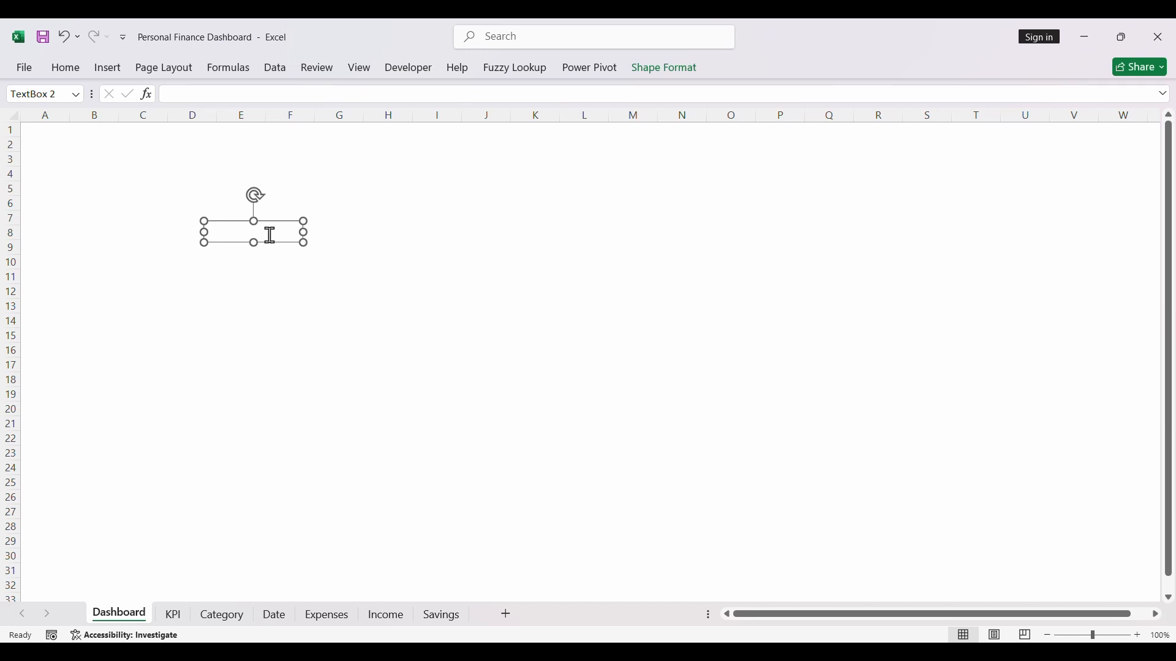
pyautogui.click(232, 87)
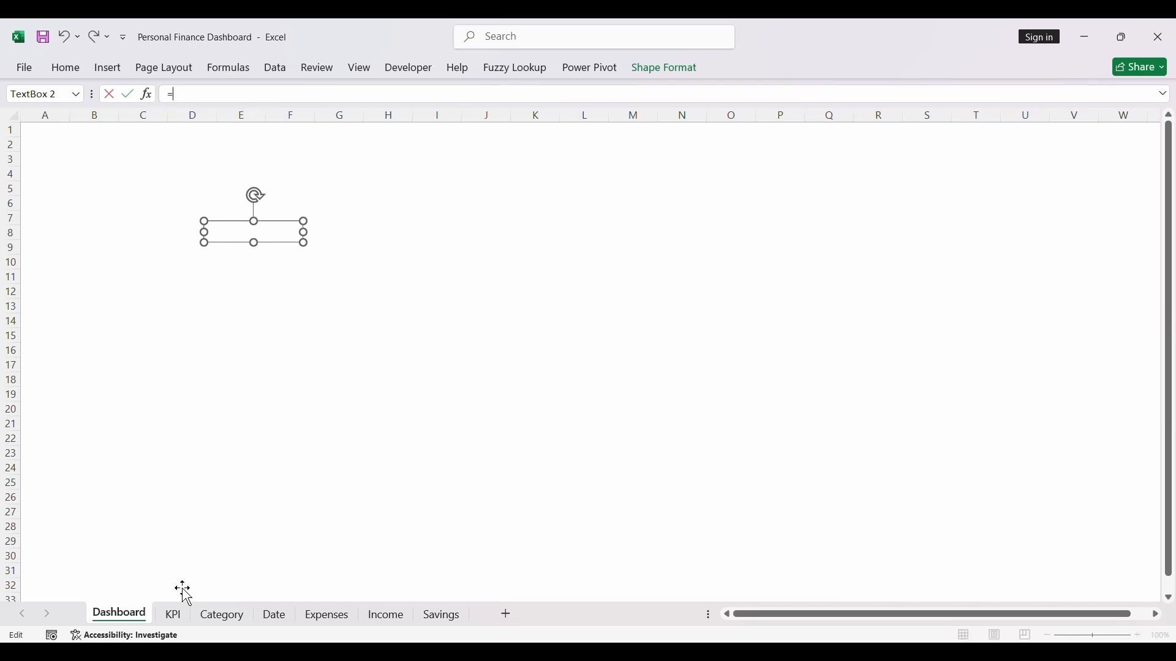
pyautogui.click(175, 619)
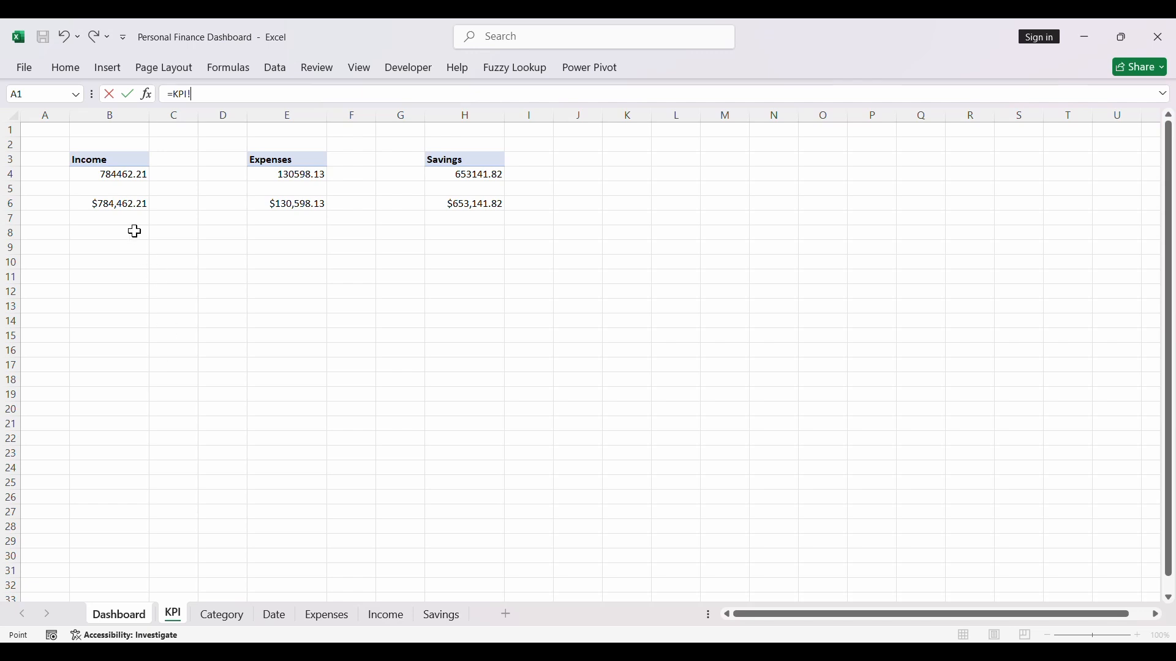
pyautogui.click(110, 206)
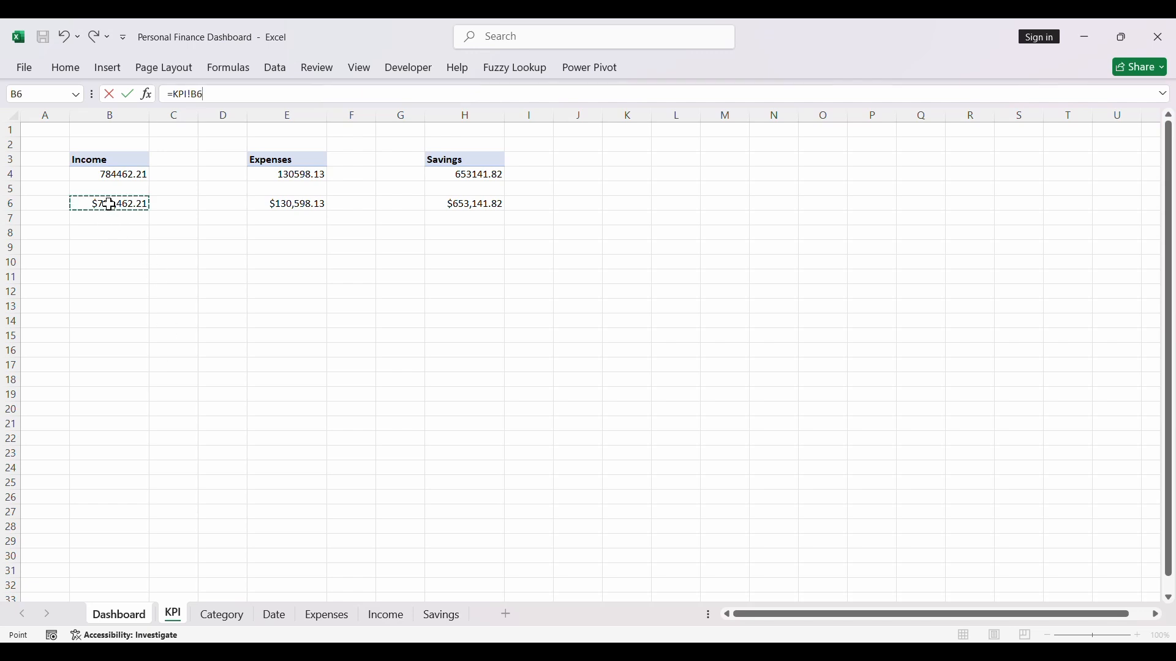
pyautogui.press('Return')
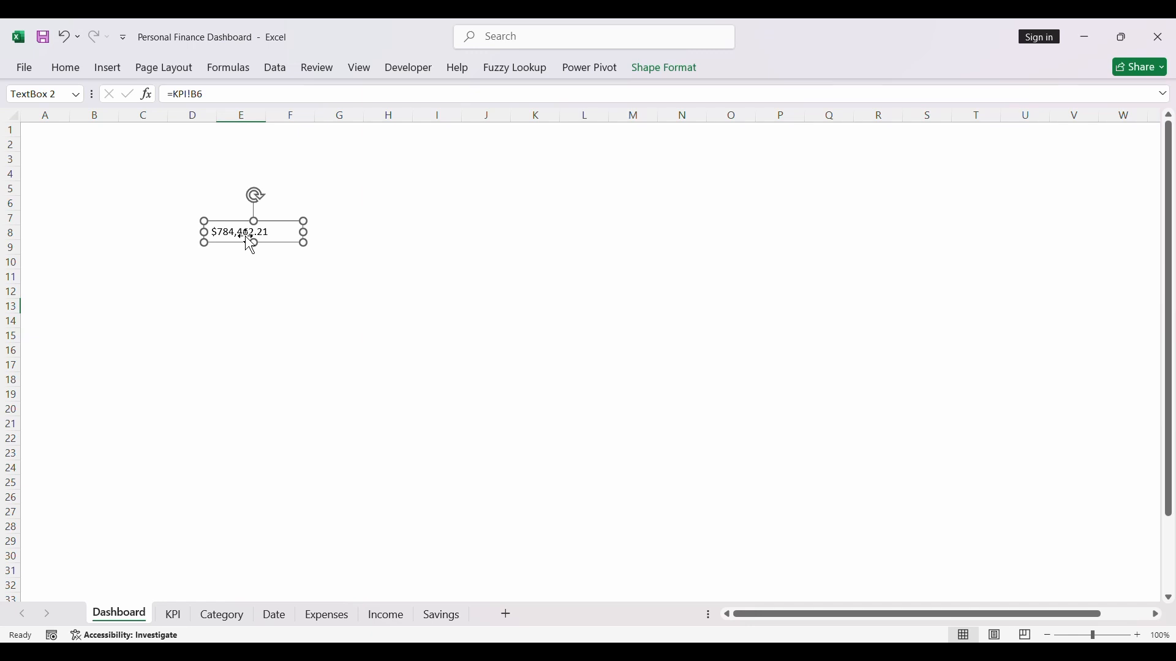
# - Make the linked income value bold and enlarge its font by two size increments
pyautogui.click(63, 71)
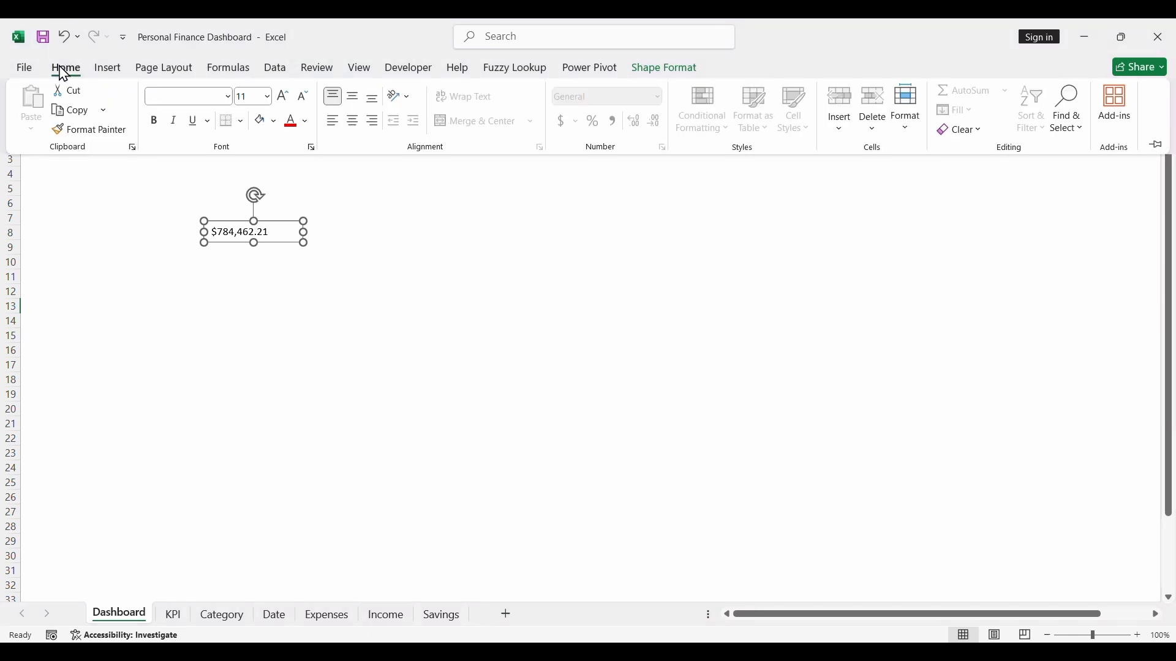
pyautogui.click(155, 124)
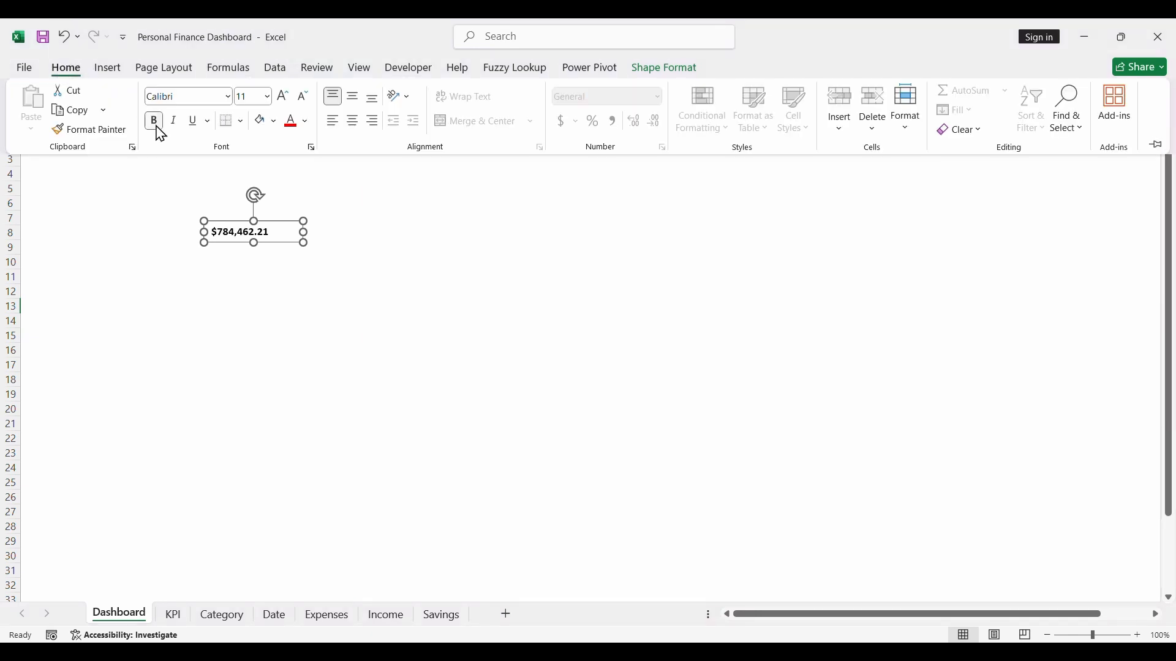
pyautogui.click(283, 98)
pyautogui.click(283, 98)
pyautogui.click(282, 276)
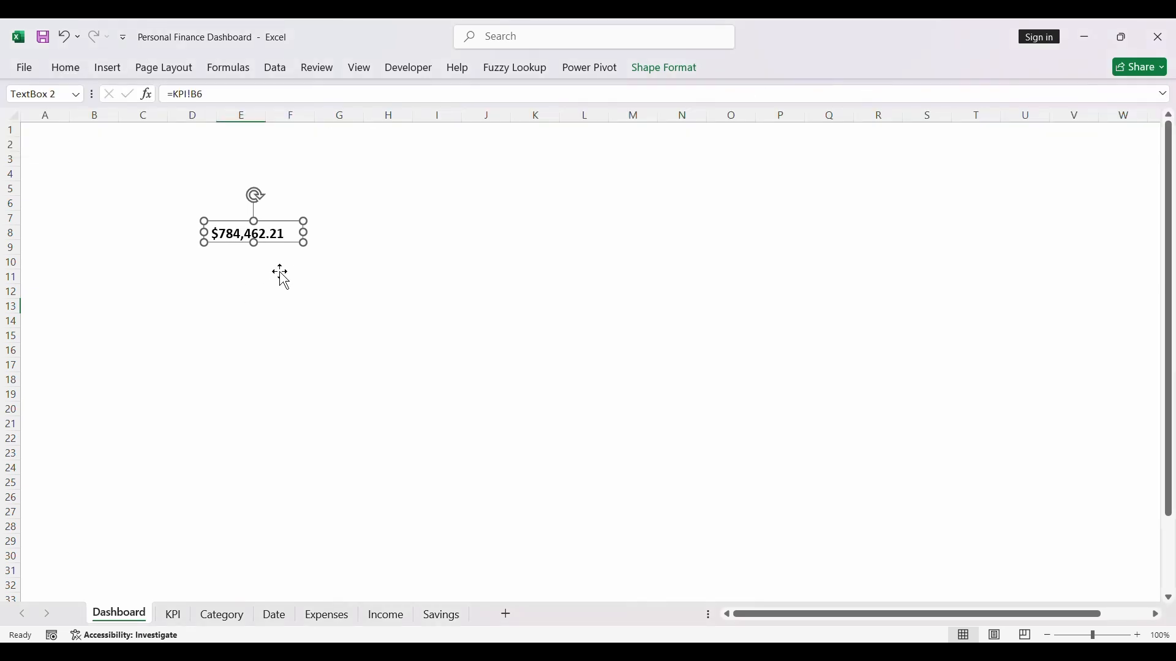
pyautogui.click(282, 276)
pyautogui.click(289, 246)
# - Give the linked income value's text box no fill and no outline
pyautogui.click(674, 76)
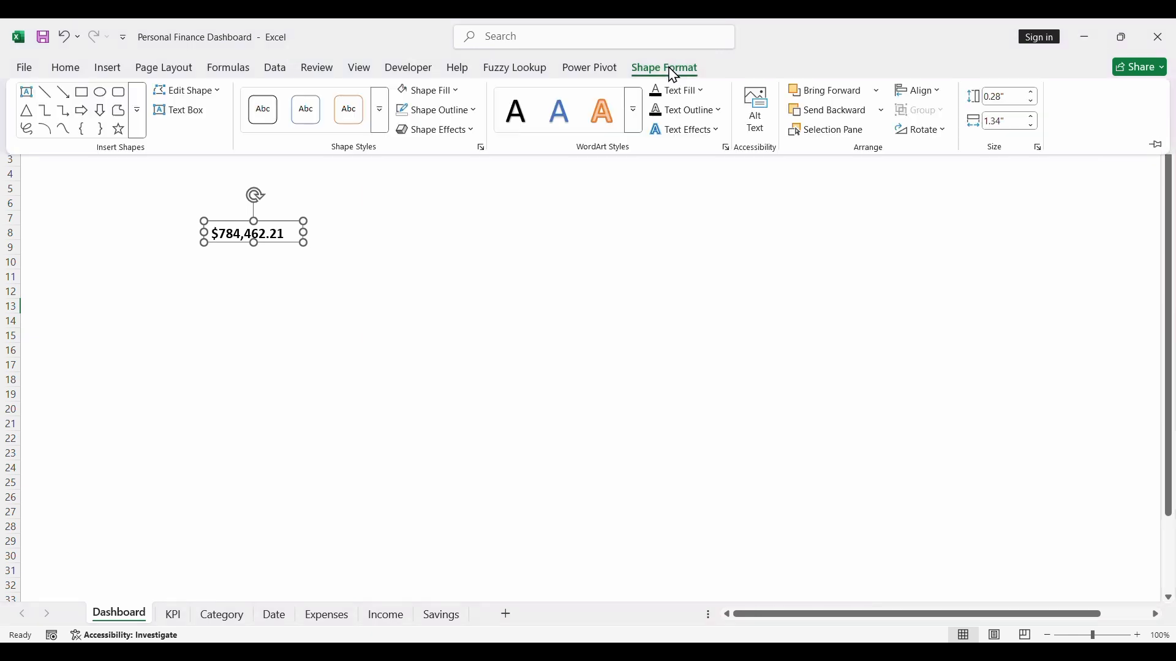
pyautogui.click(462, 95)
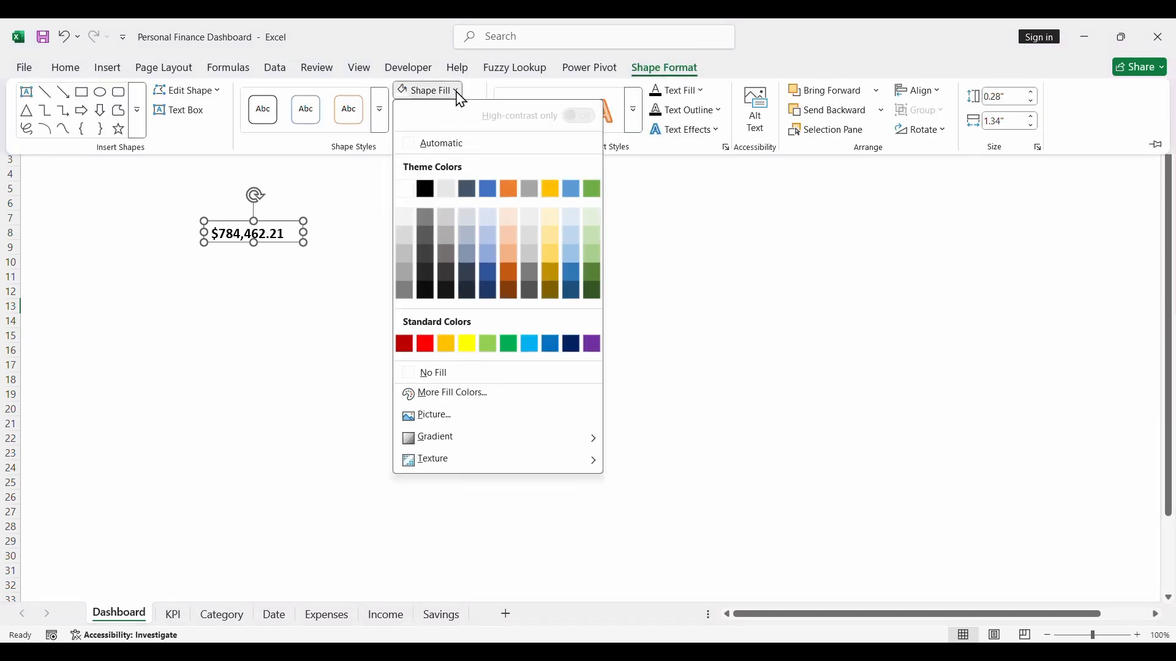
pyautogui.click(451, 377)
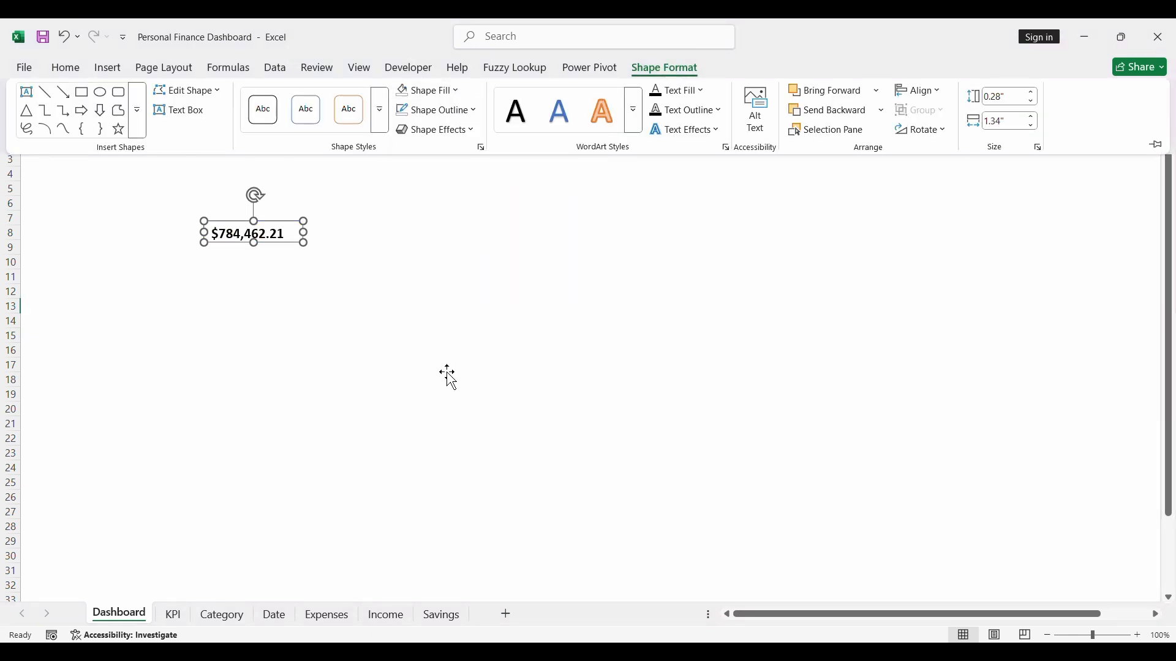
pyautogui.click(453, 111)
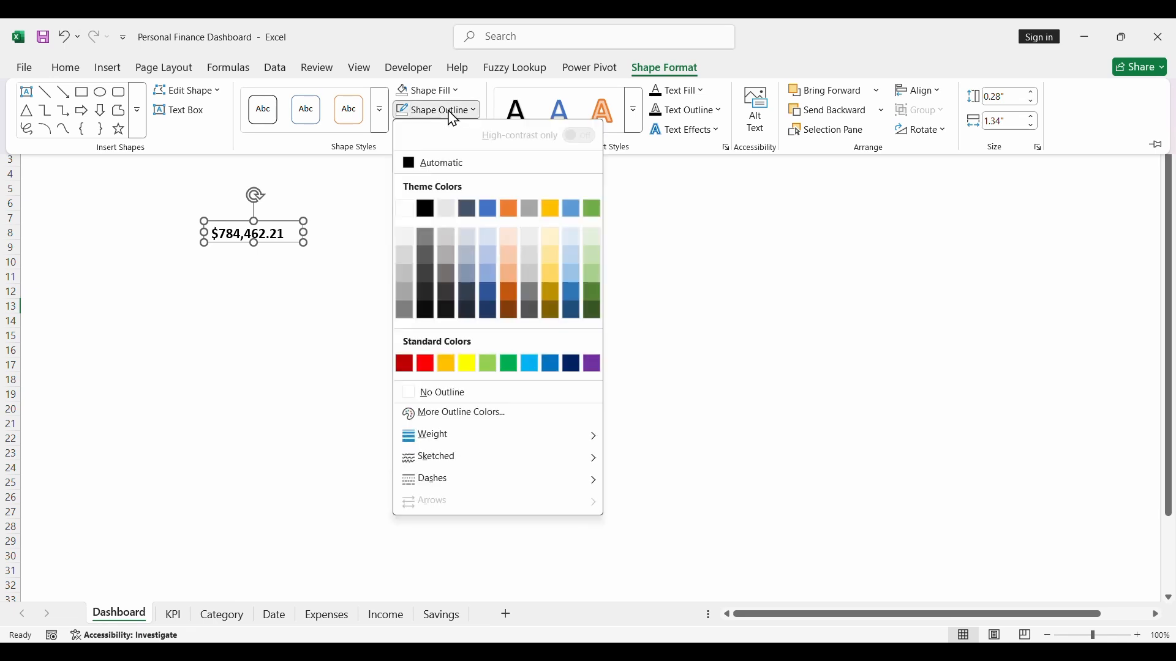
pyautogui.click(458, 393)
pyautogui.hotkey('ctrl', 'F1')
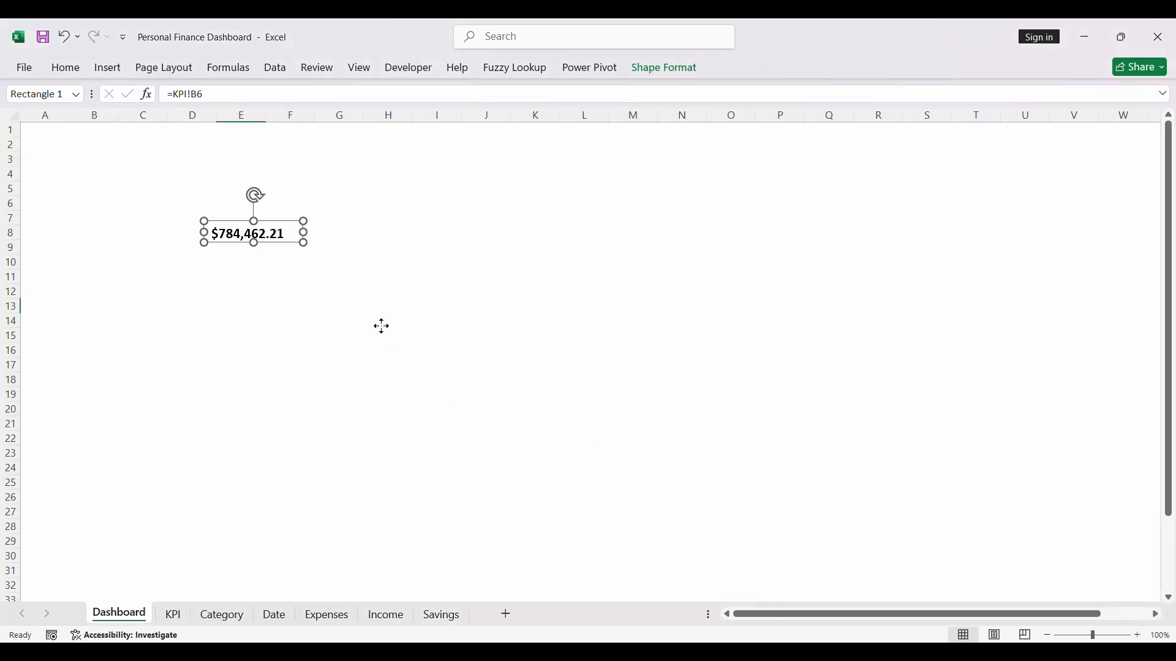
pyautogui.click(275, 236)
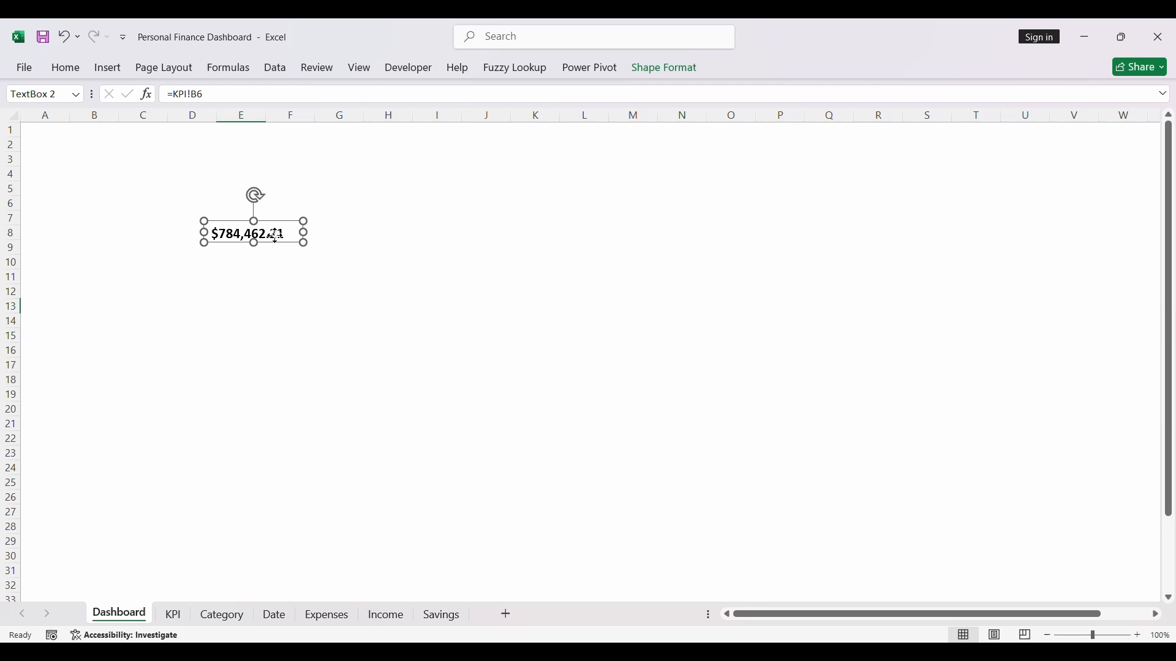
pyautogui.click(295, 278)
pyautogui.click(271, 247)
# - Add a text box reading Income below the income value, narrowed to about 1.08" wide and 0.36" high
pyautogui.click(106, 68)
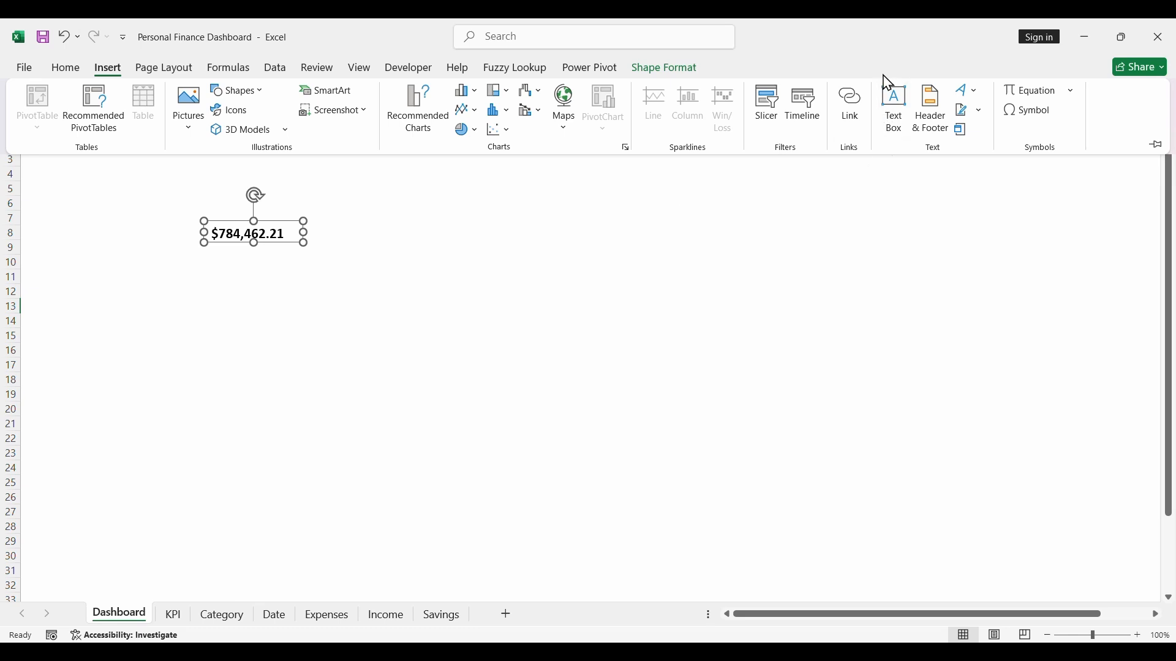
pyautogui.click(896, 112)
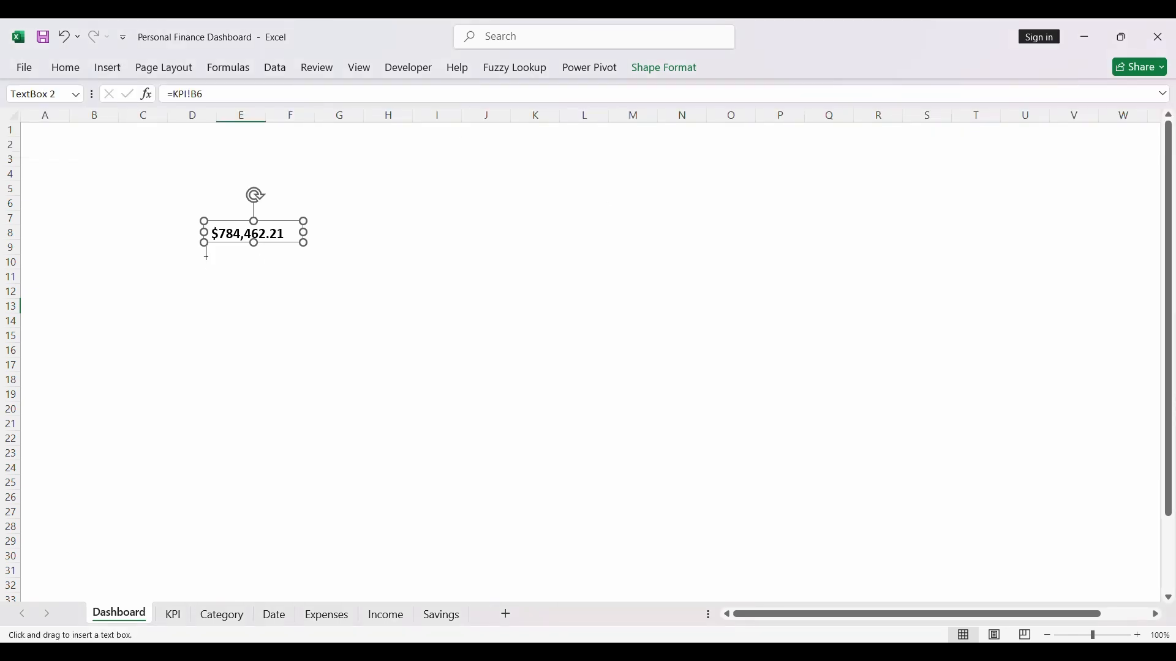
pyautogui.moveTo(202, 259); pyautogui.dragTo(347, 286)
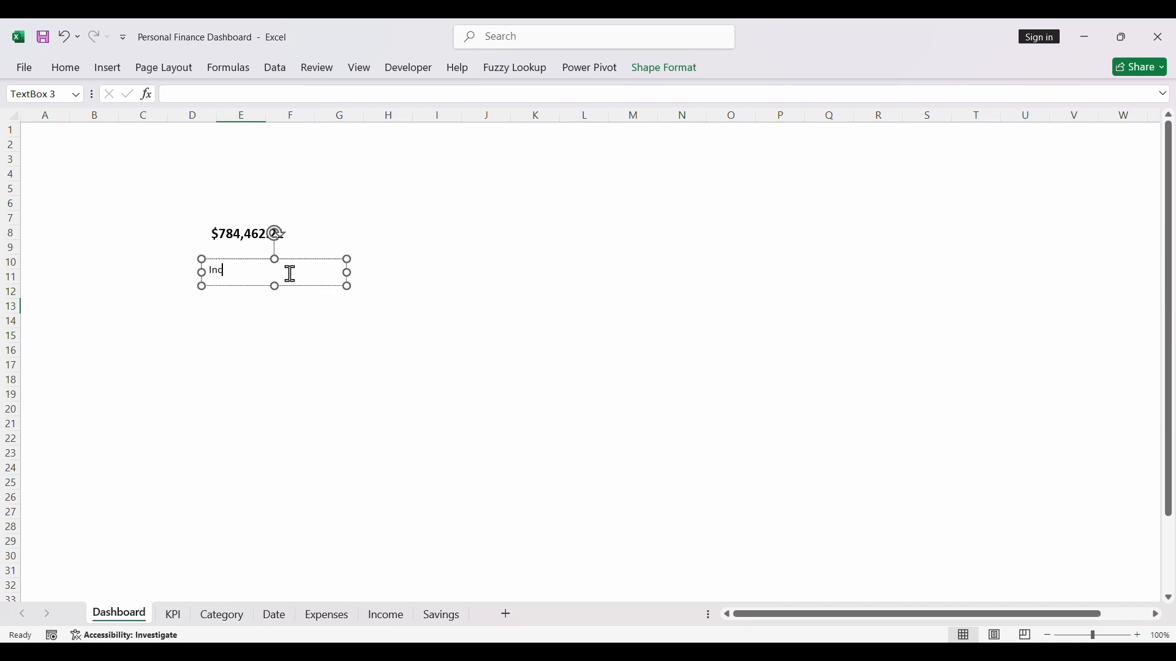
pyautogui.moveTo(347, 273); pyautogui.dragTo(283, 282)
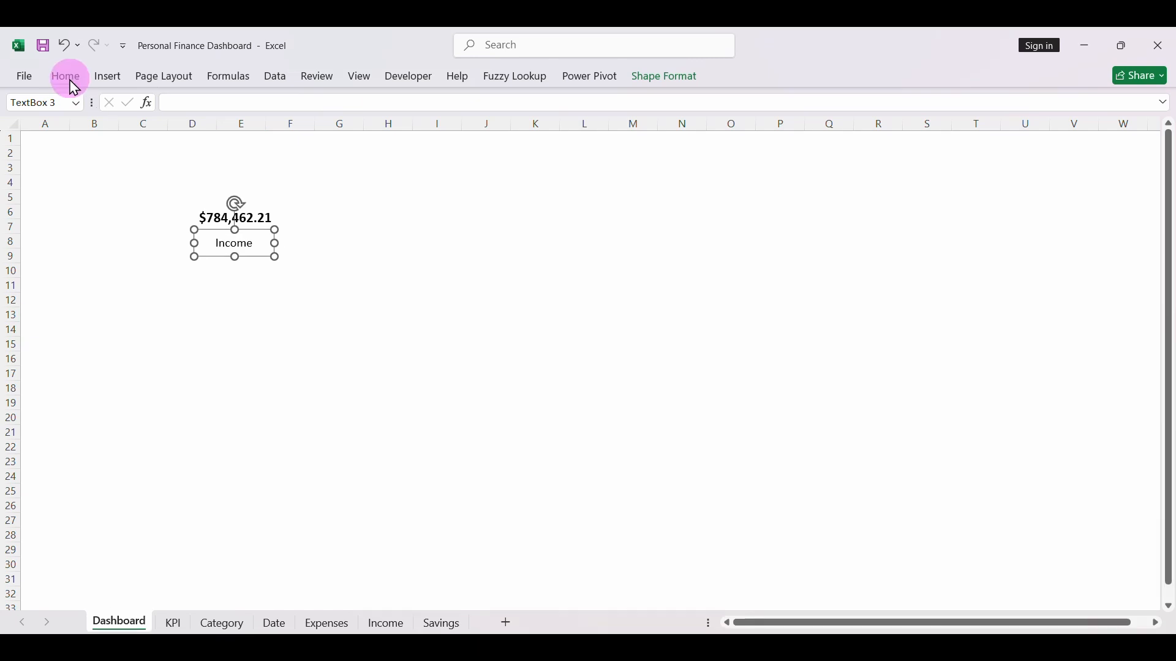
# - Make the Income label bold and give its text box no fill and no outline
pyautogui.click(66, 68)
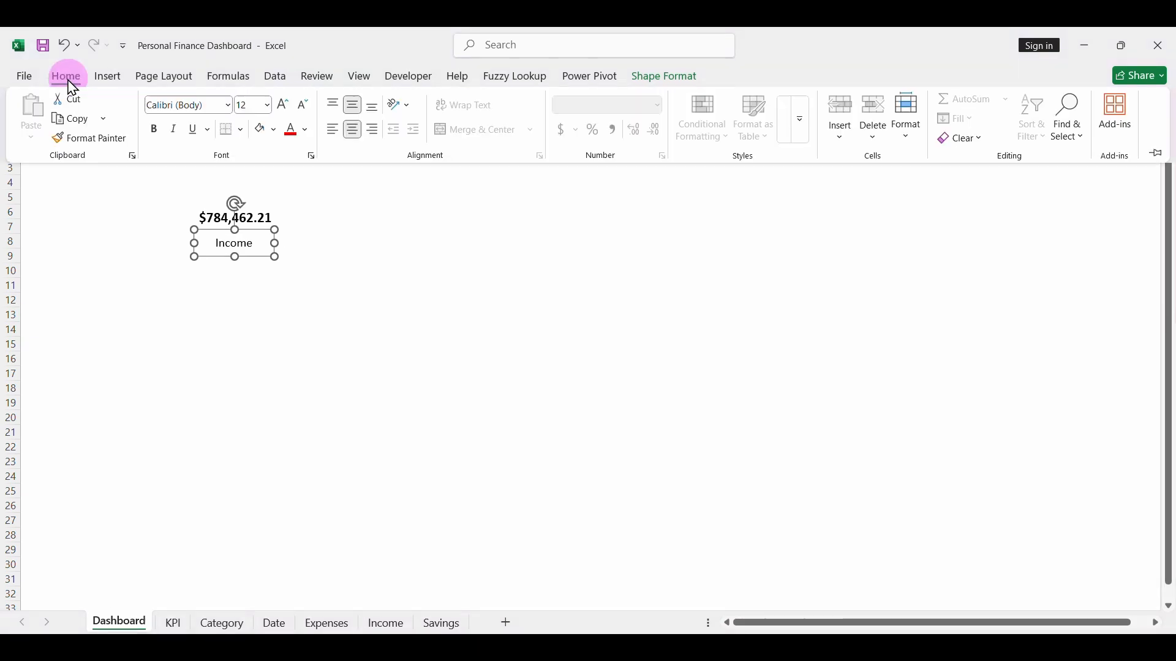
pyautogui.click(154, 130)
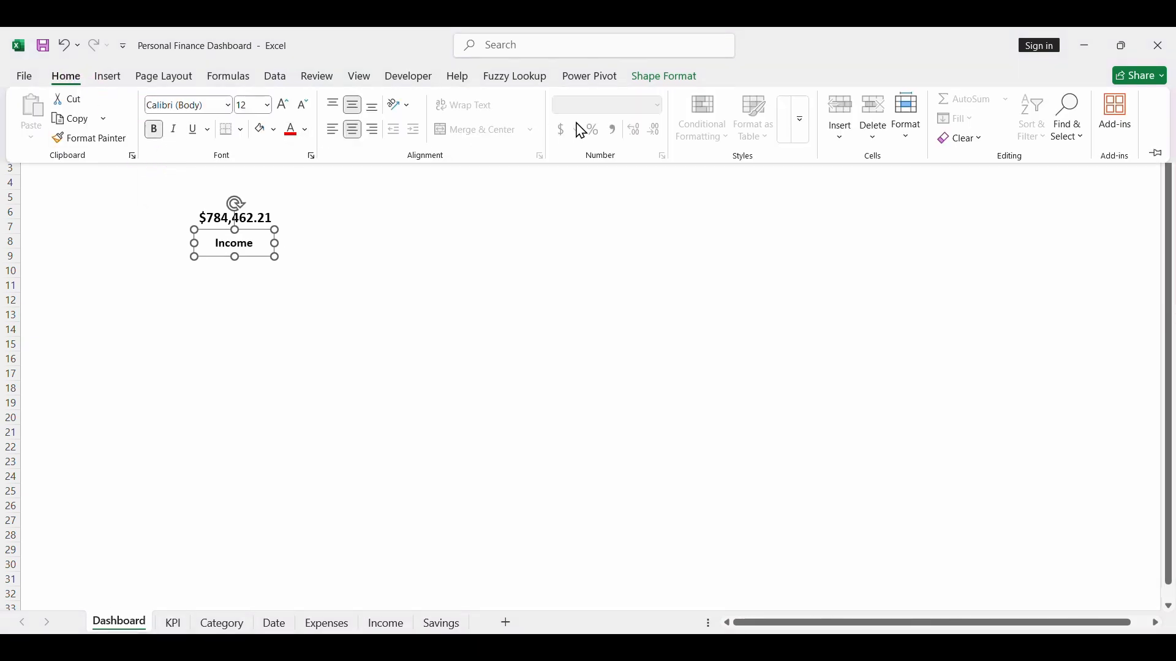
pyautogui.click(665, 77)
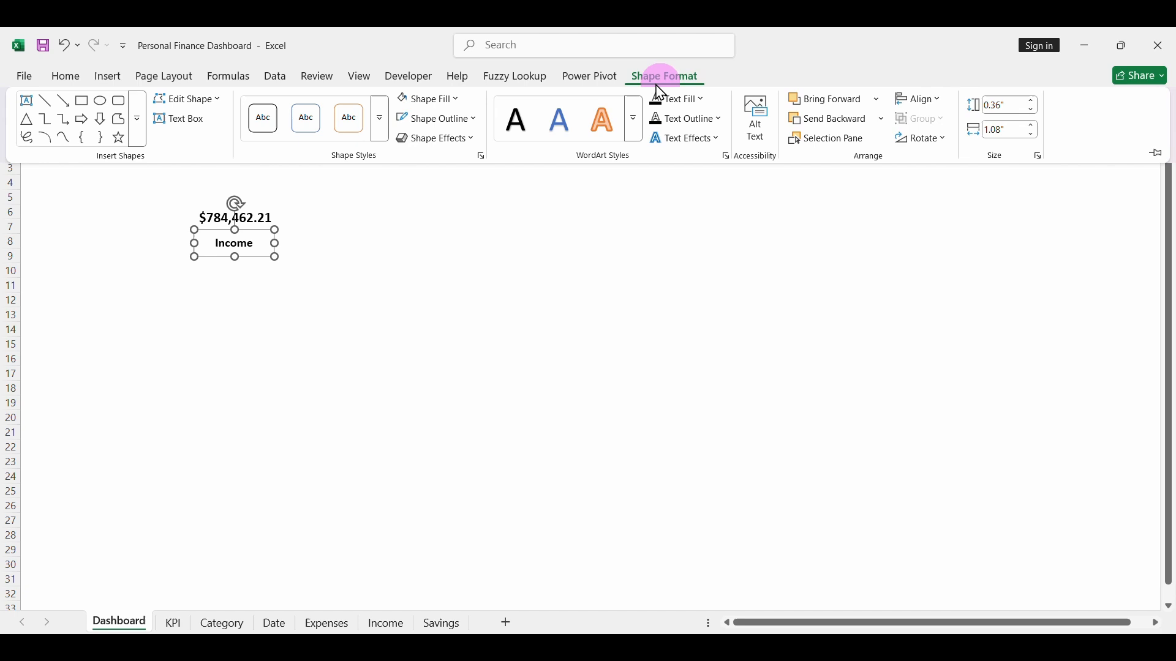
pyautogui.click(451, 104)
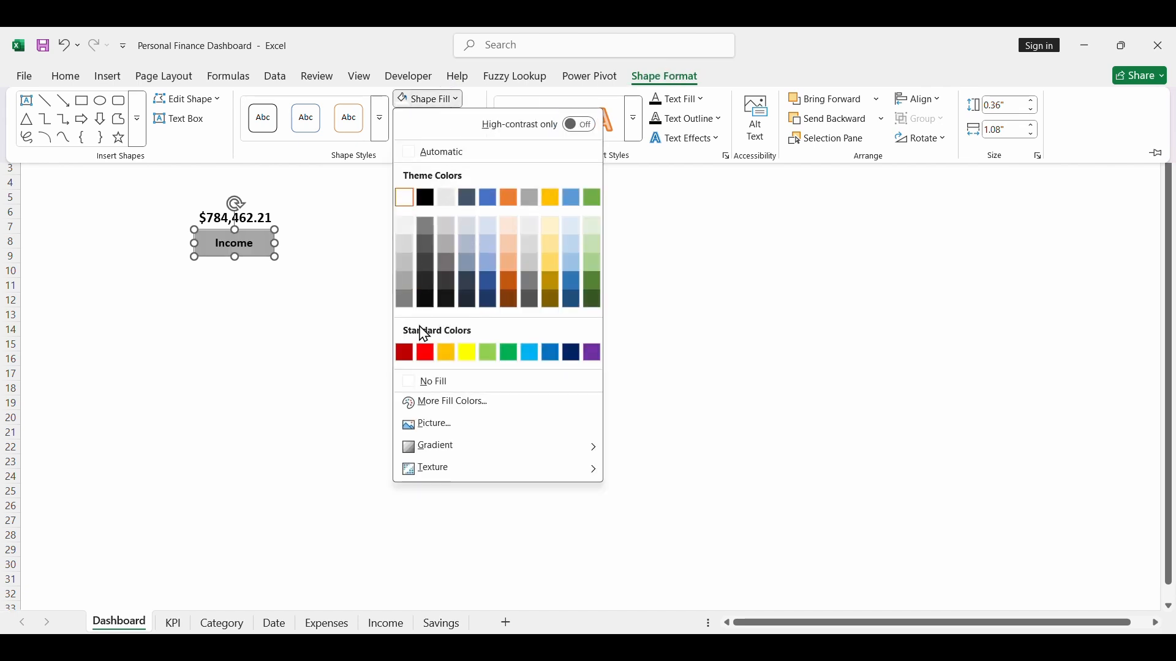
pyautogui.click(439, 388)
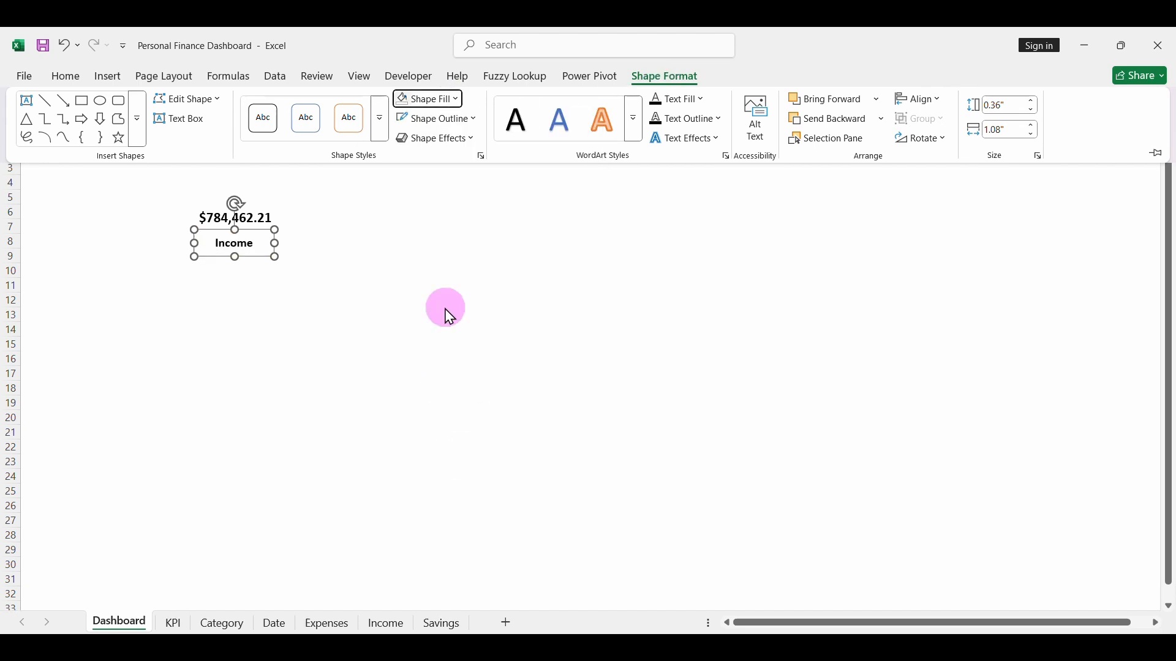
pyautogui.click(439, 122)
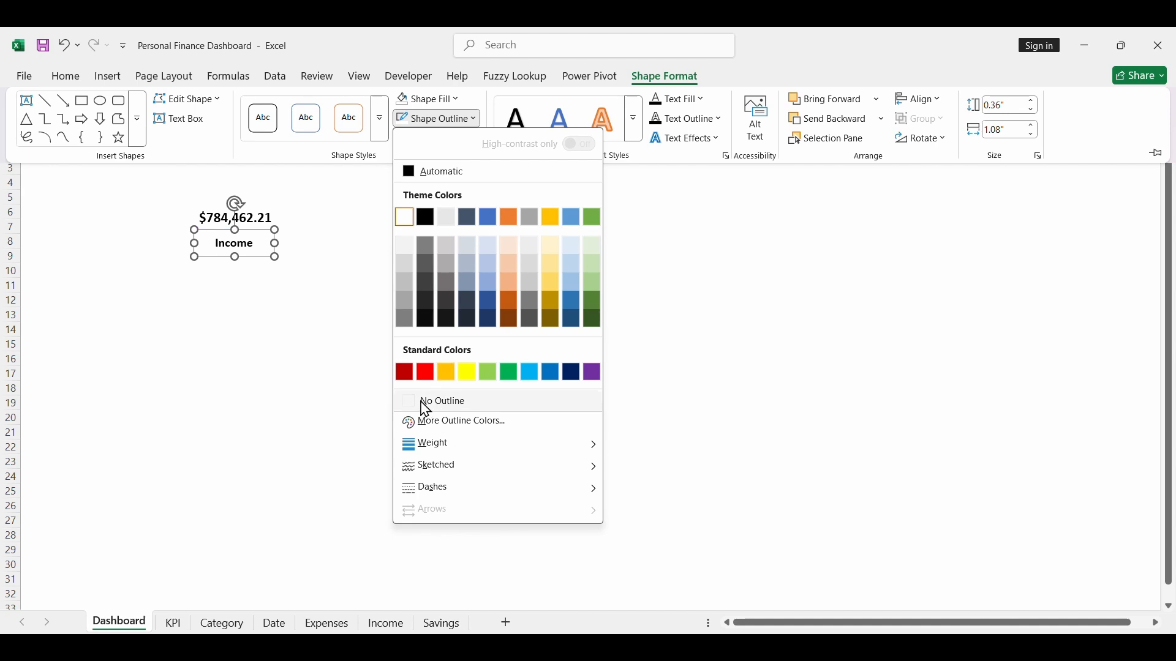
pyautogui.click(438, 401)
pyautogui.click(325, 299)
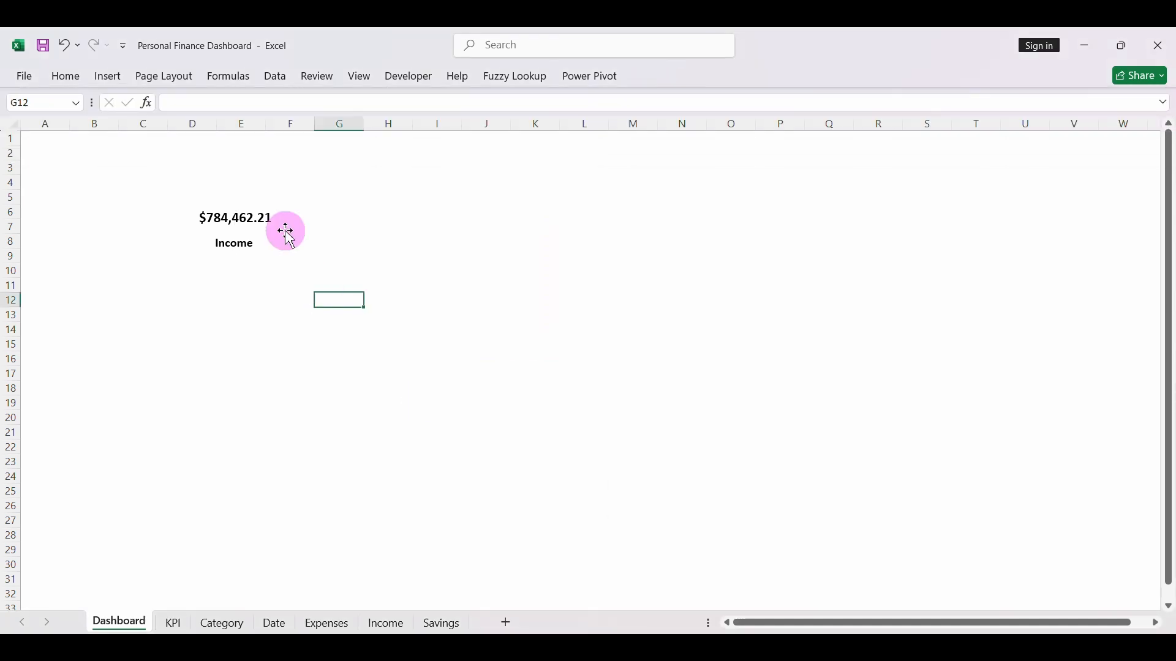
# - Copy the income PivotTable in B3:B4 of the KPI sheet to B10 and show the copy's field list
pyautogui.click(173, 623)
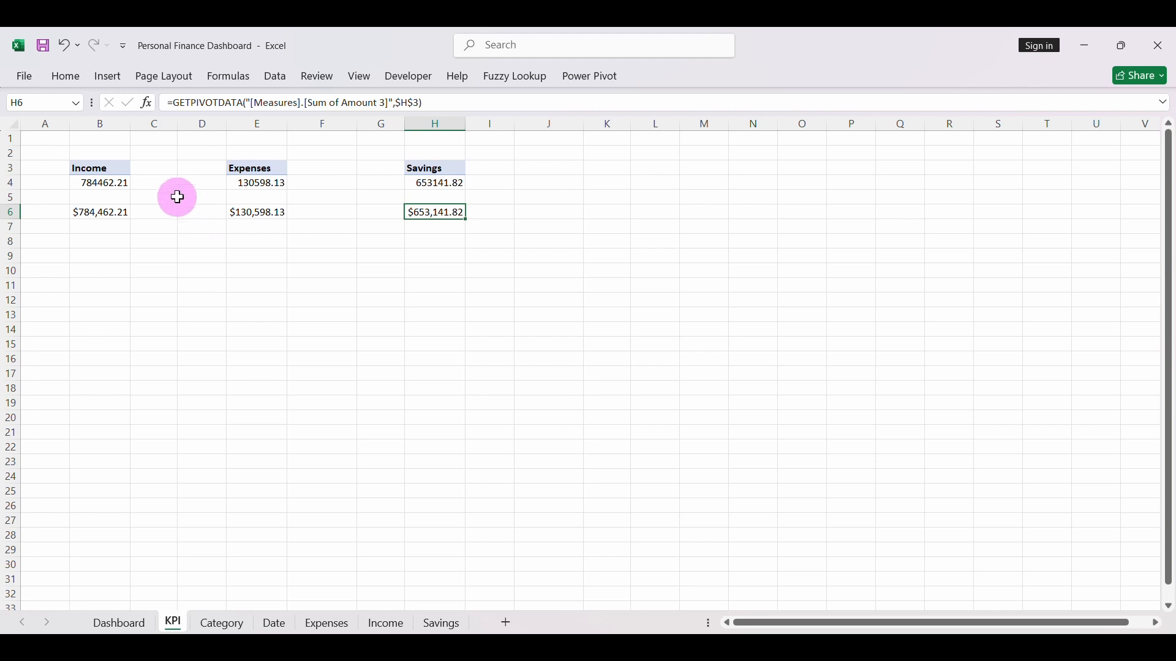
pyautogui.moveTo(97, 170); pyautogui.dragTo(100, 180)
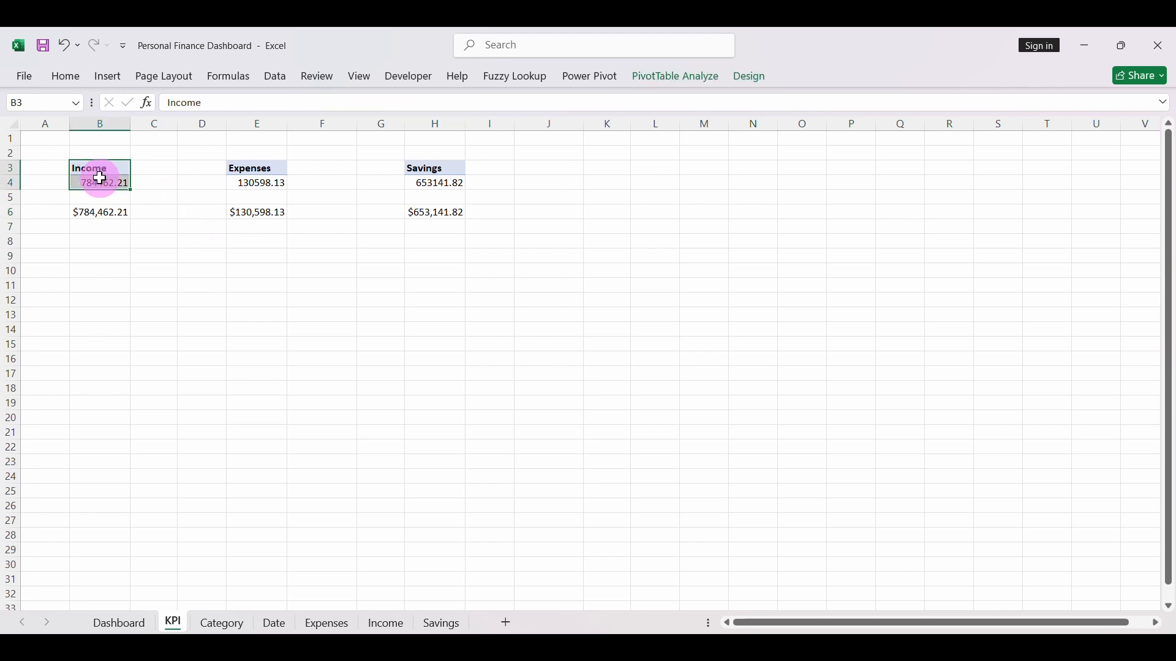
pyautogui.hotkey('ctrl', 'c')
pyautogui.click(85, 271)
pyautogui.hotkey('ctrl', 'v')
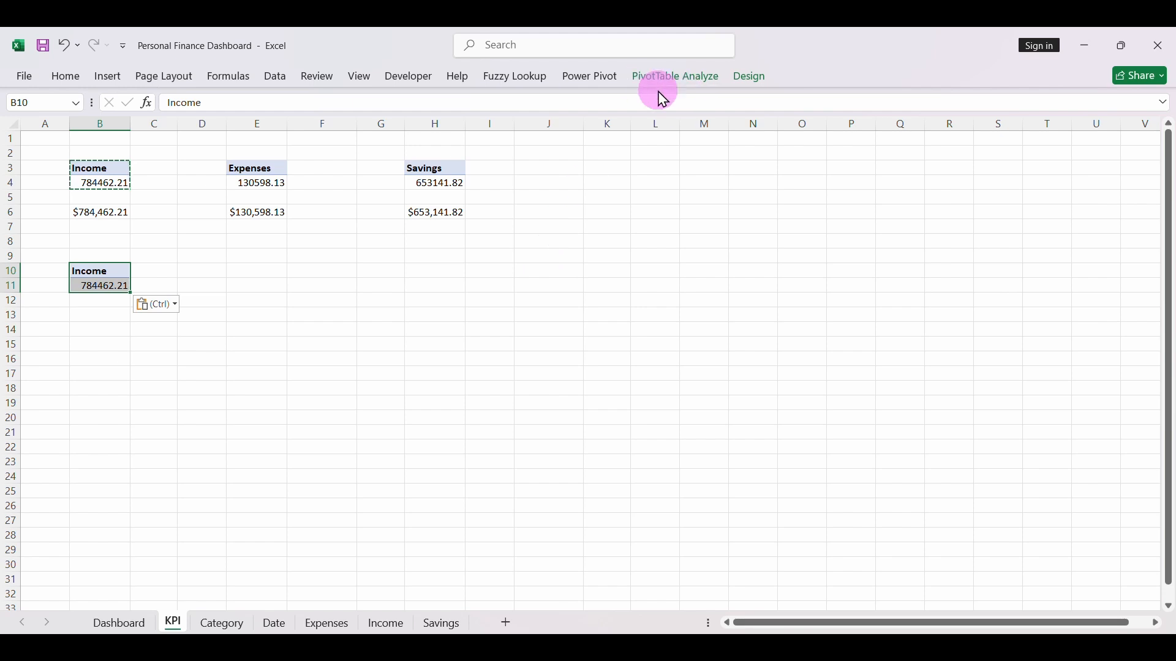
pyautogui.click(676, 89)
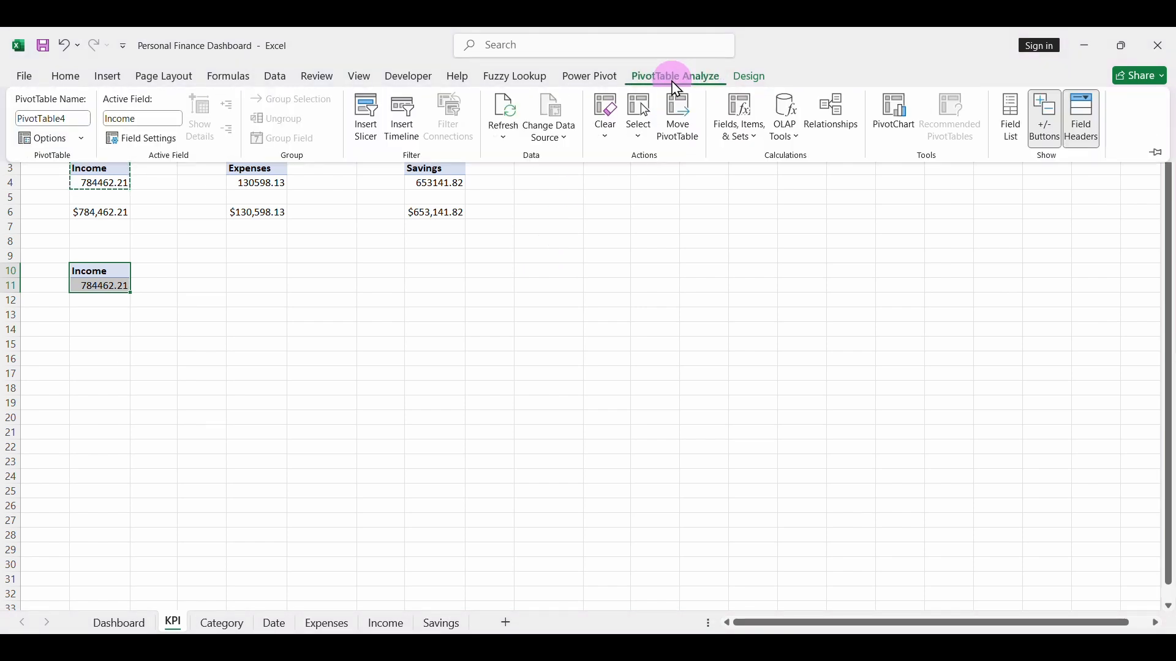
pyautogui.click(1008, 117)
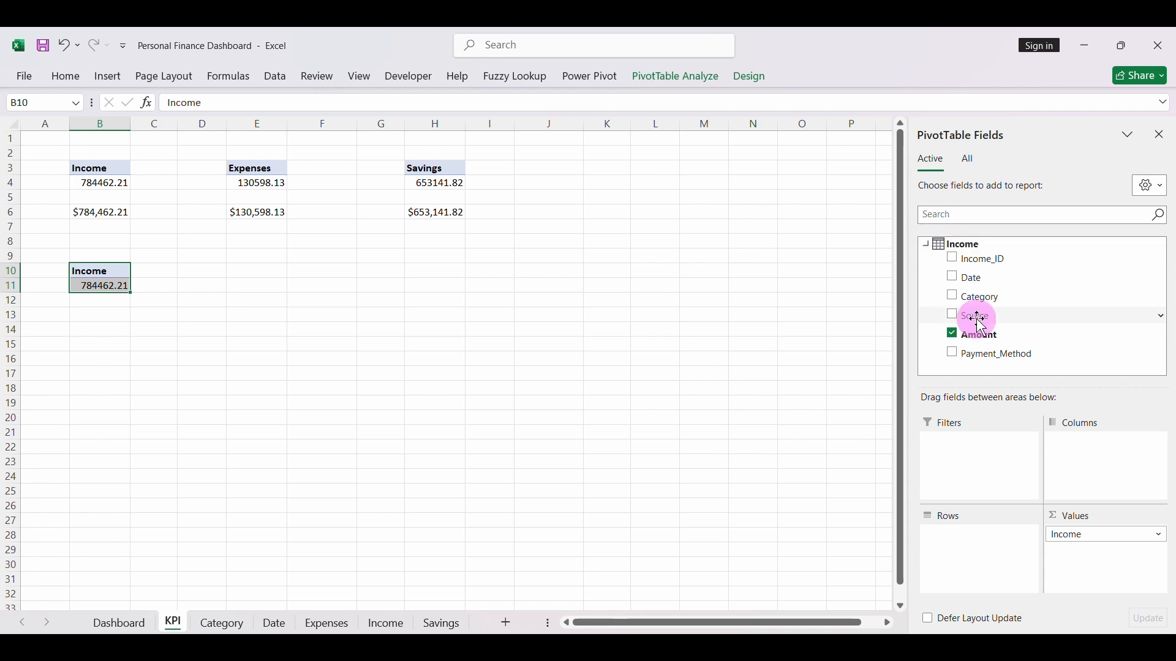
pyautogui.click(1080, 537)
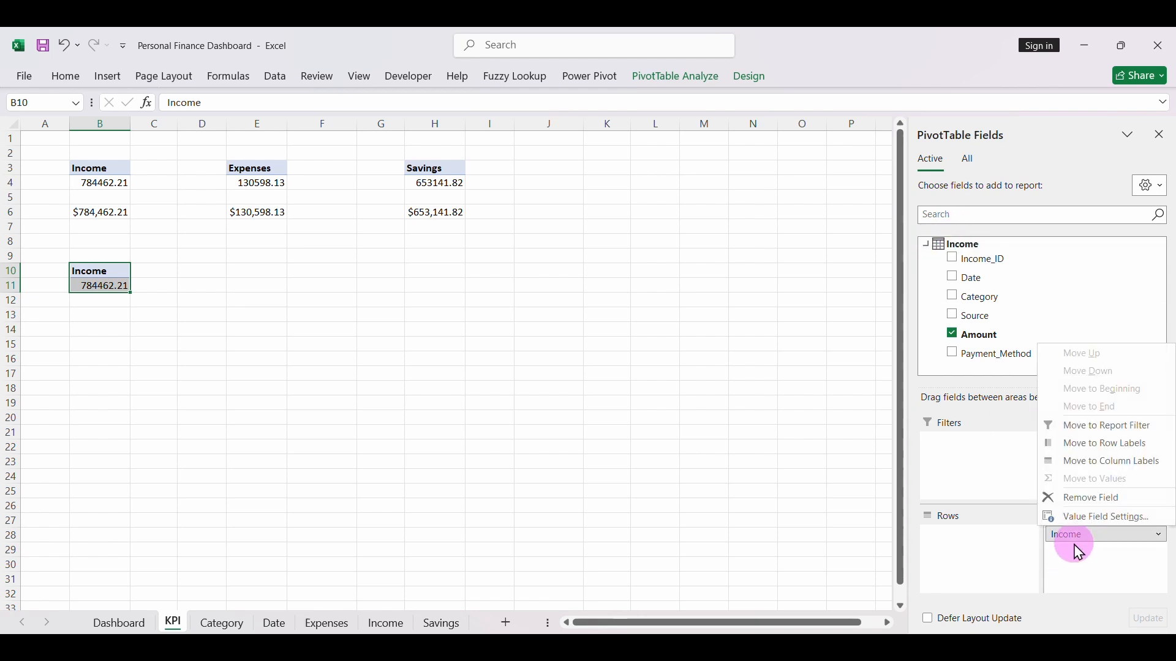
pyautogui.click(1096, 519)
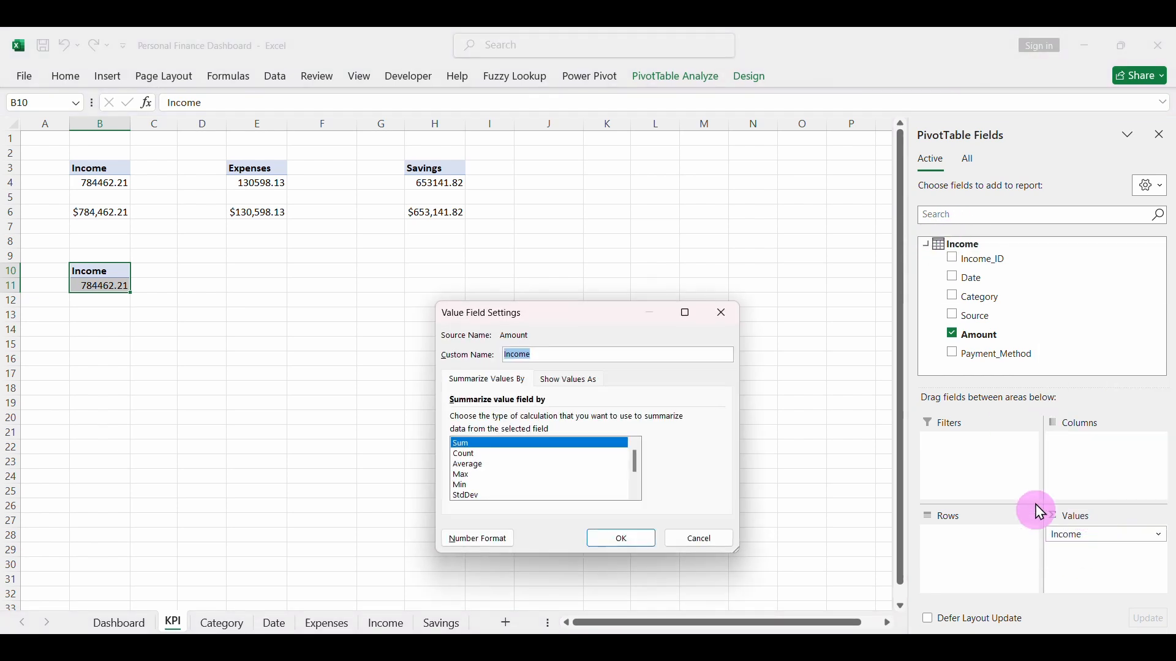
pyautogui.click(691, 545)
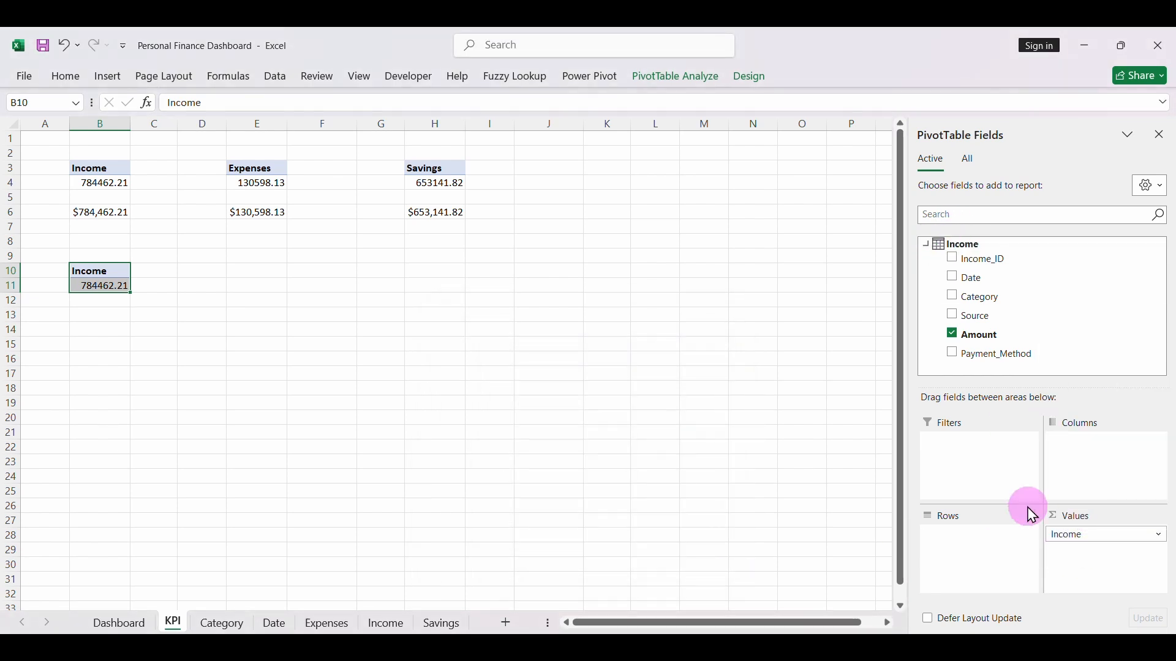
# - Add Category to the rows of the PivotTable at B10 and select its income values in C11:C16
pyautogui.click(958, 299)
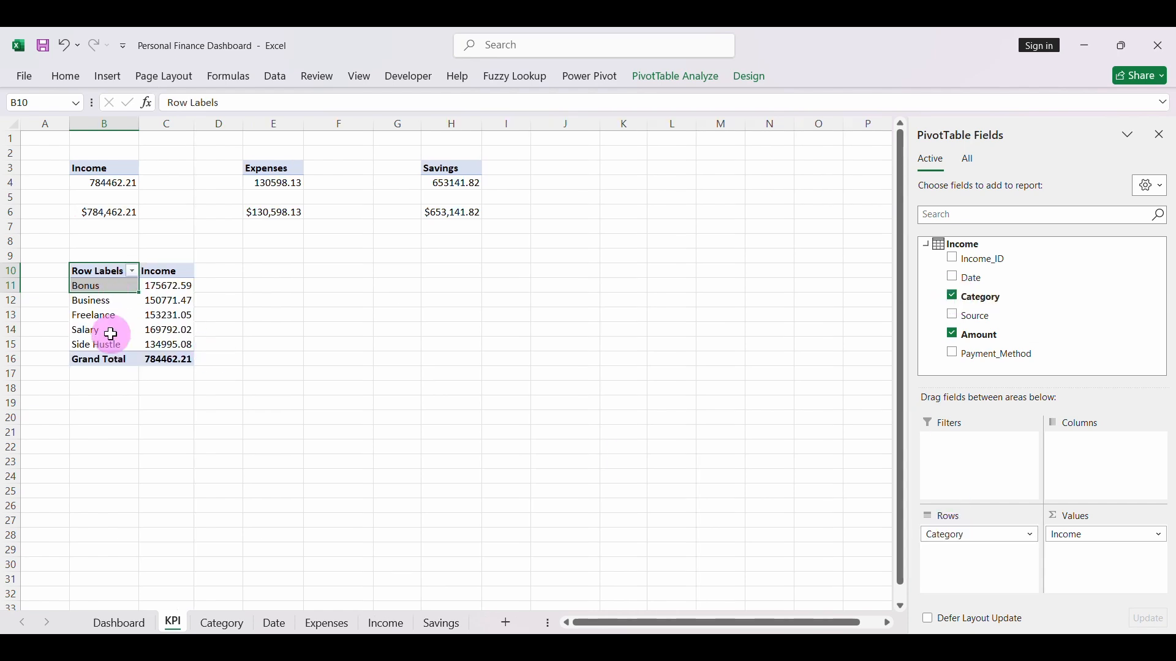
pyautogui.moveTo(158, 285); pyautogui.dragTo(161, 357)
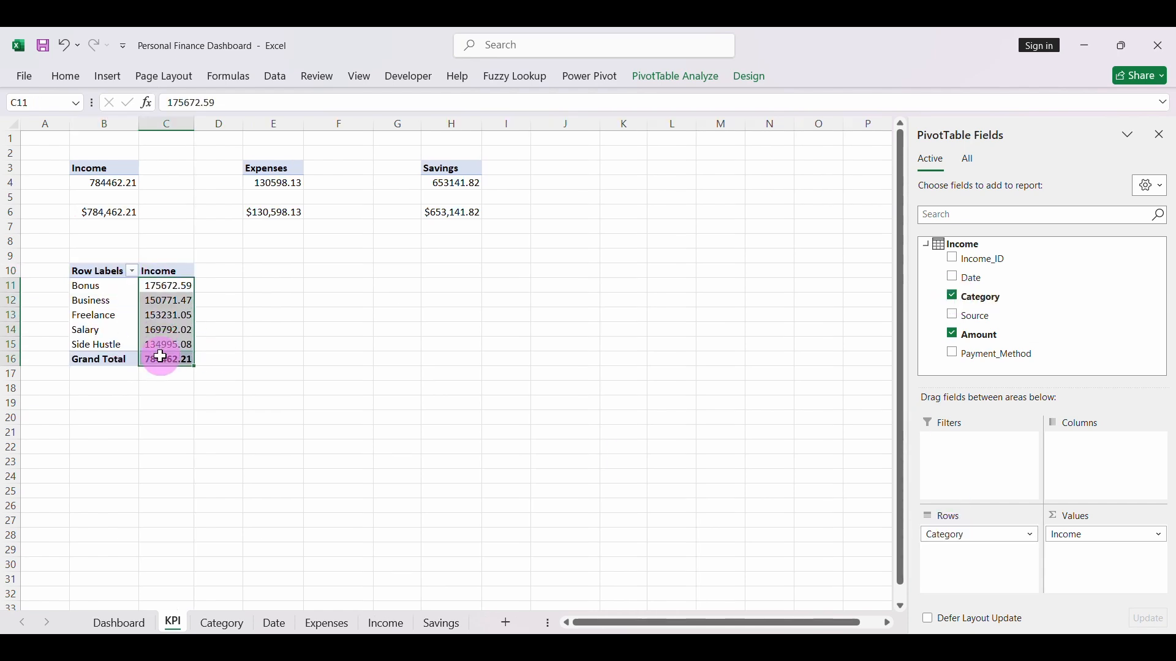
# - Format the income values in C11:C16 as Currency with 0 decimal places and the $ symbol
pyautogui.hotkey('ctrl', '1')
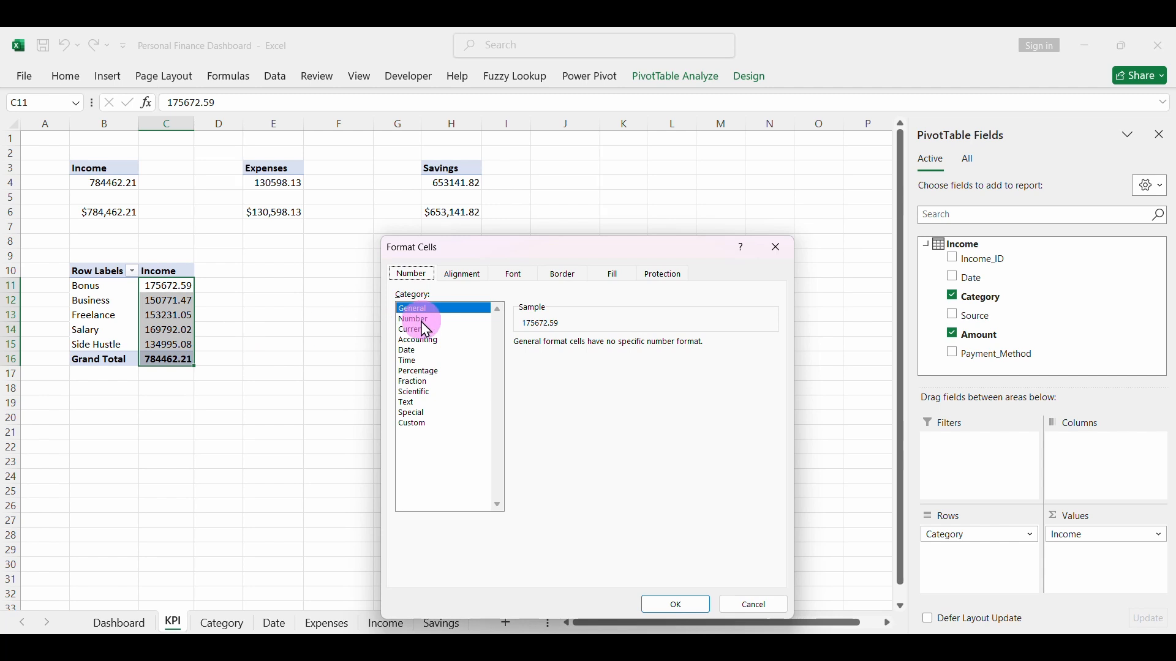
pyautogui.click(426, 330)
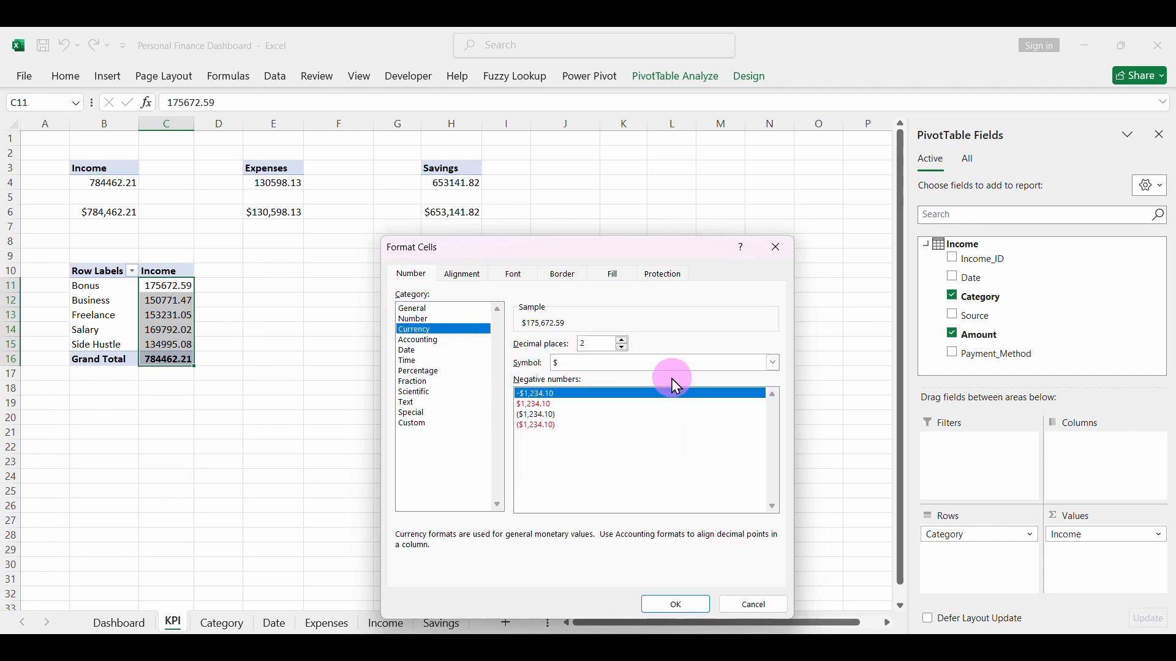
pyautogui.click(622, 348)
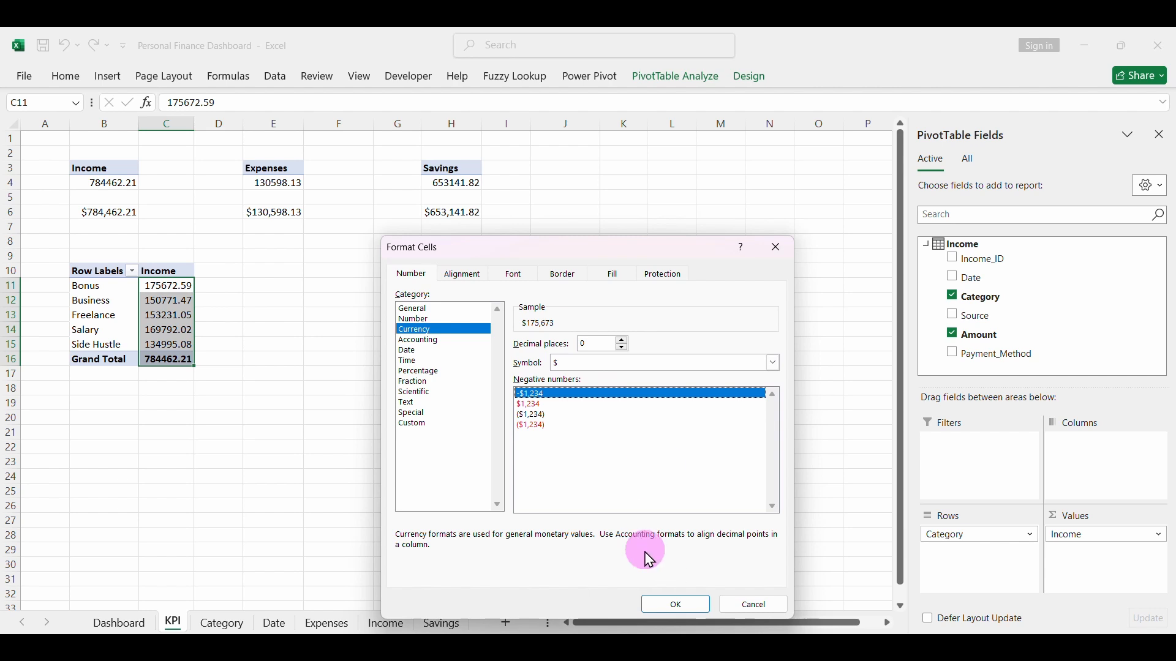
pyautogui.click(661, 606)
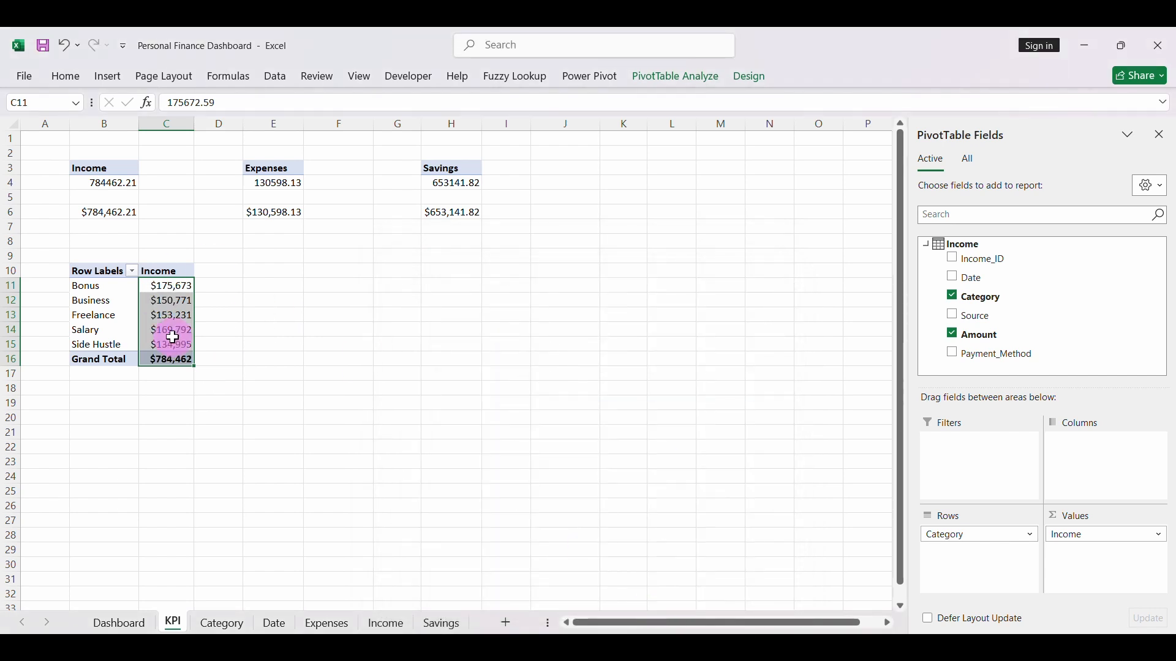
# - Insert a 3-D Pie chart based on the category income PivotTable at B10
pyautogui.click(153, 301)
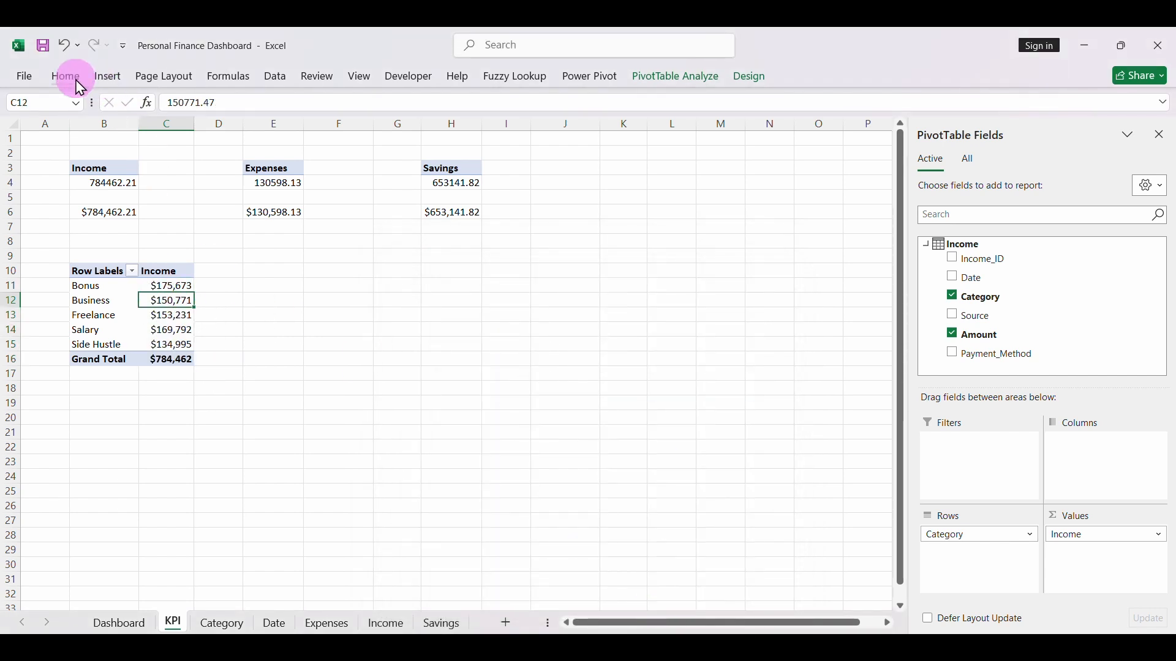
pyautogui.click(107, 77)
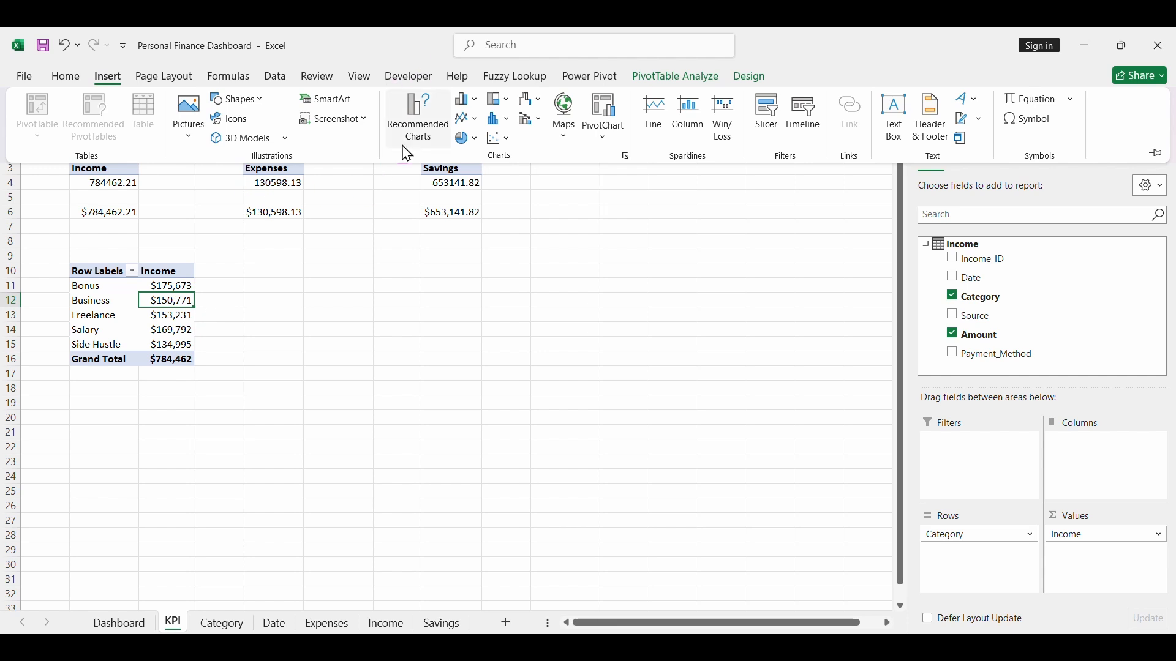
pyautogui.click(415, 122)
pyautogui.click(386, 246)
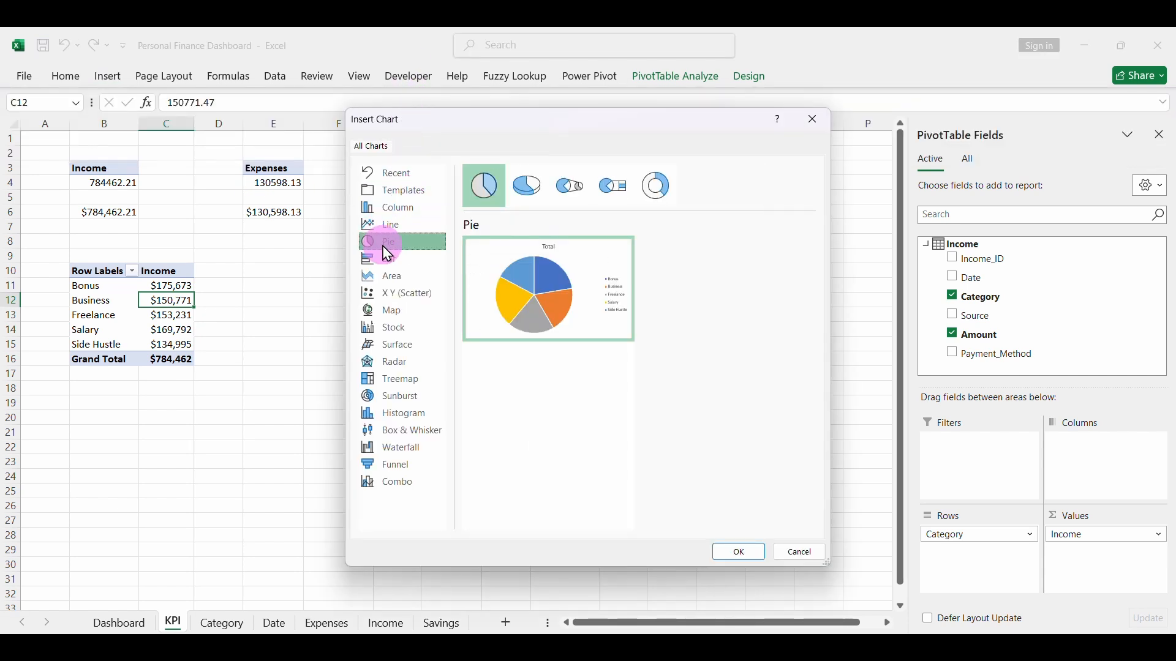
pyautogui.click(569, 185)
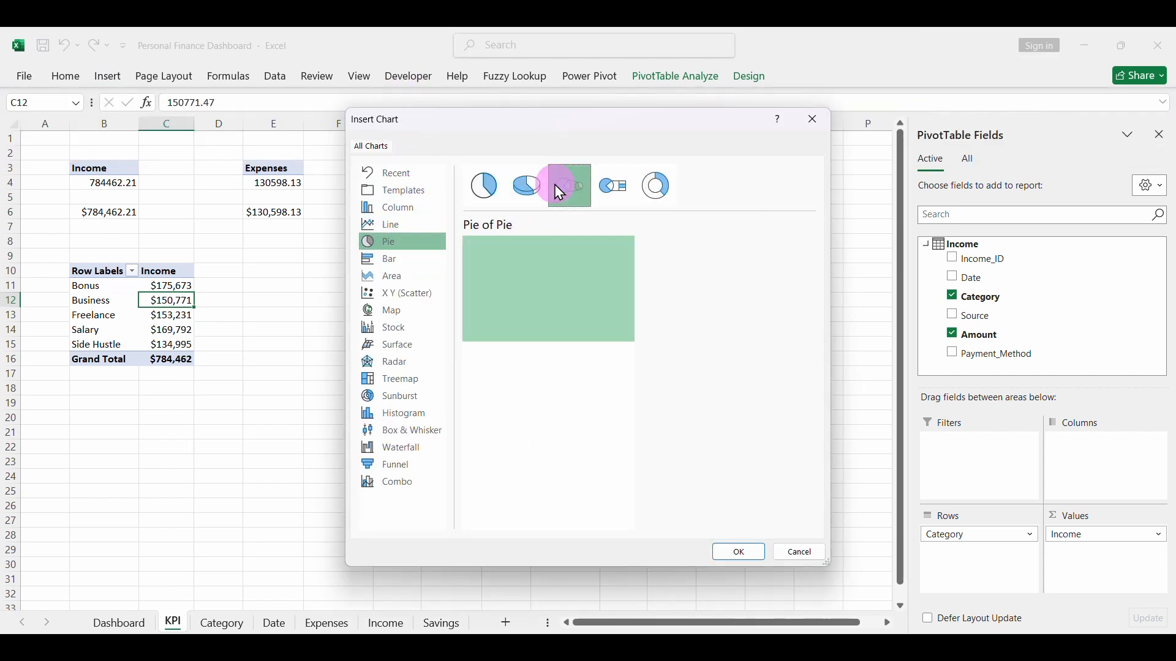
pyautogui.click(620, 184)
pyautogui.click(656, 185)
pyautogui.click(526, 187)
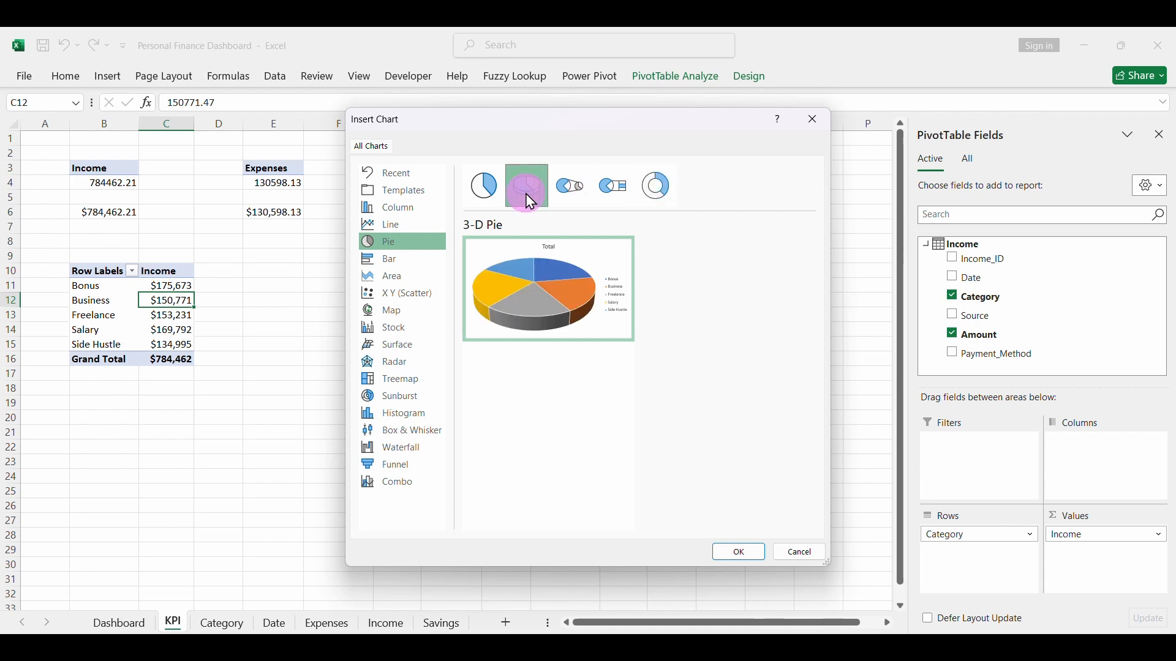
pyautogui.moveTo(566, 268)
pyautogui.click(739, 551)
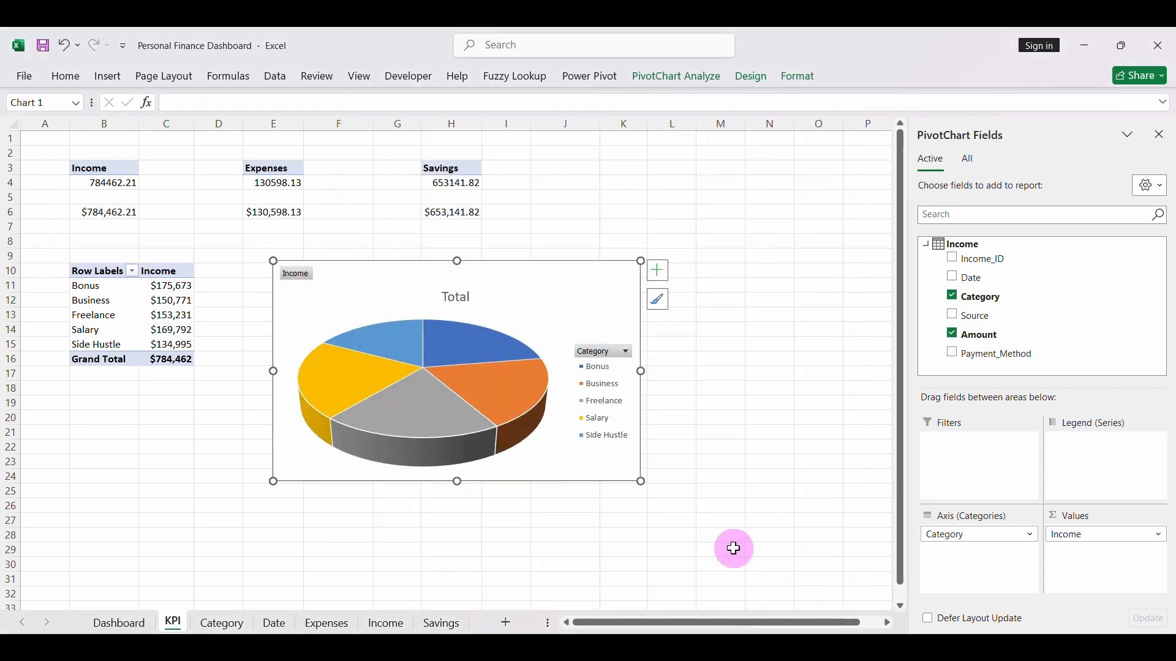
# - Preview the chart styles and apply Style 8 to the income pie chart
pyautogui.click(662, 302)
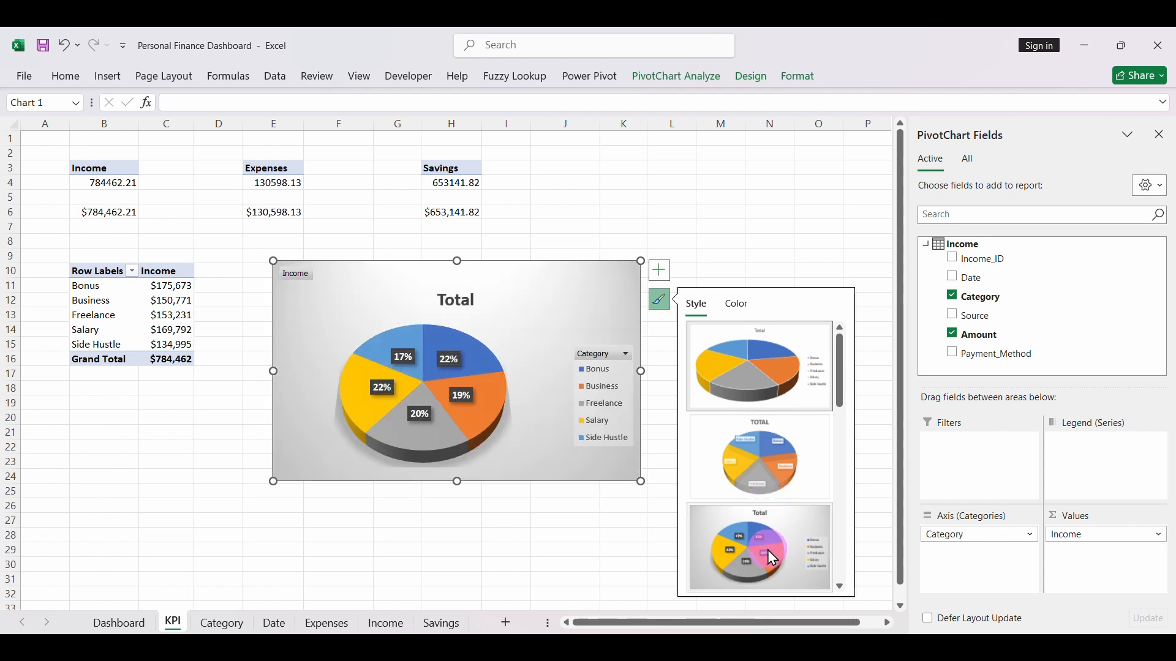
pyautogui.click(840, 587)
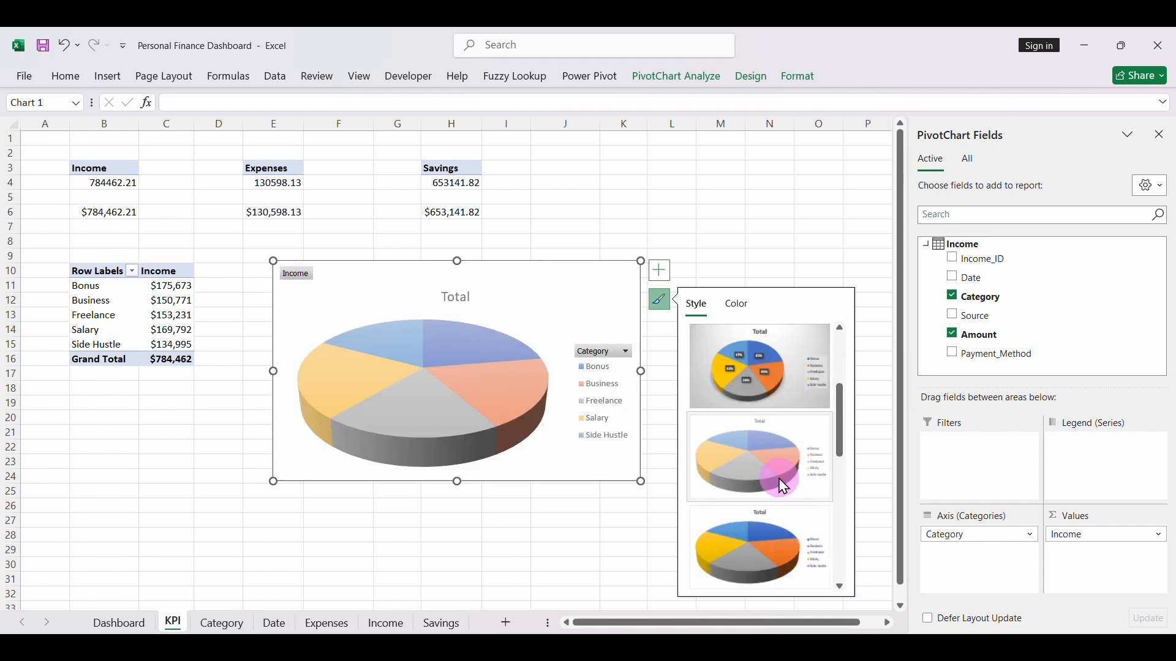
pyautogui.click(841, 586)
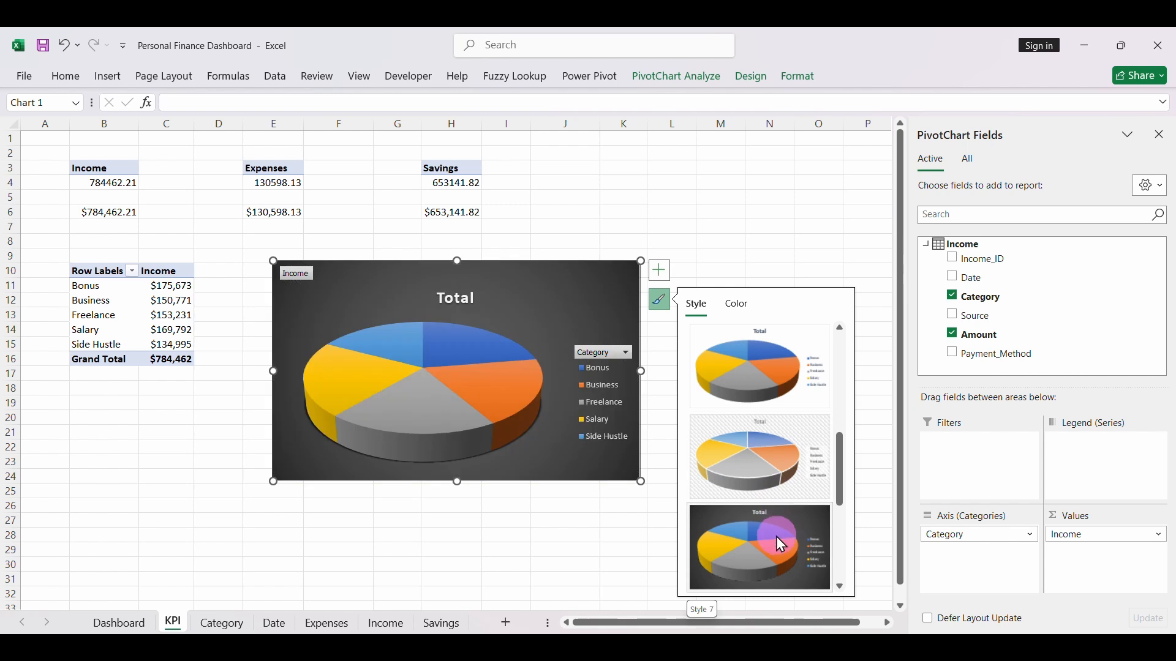
pyautogui.click(809, 561)
pyautogui.click(840, 586)
pyautogui.click(840, 587)
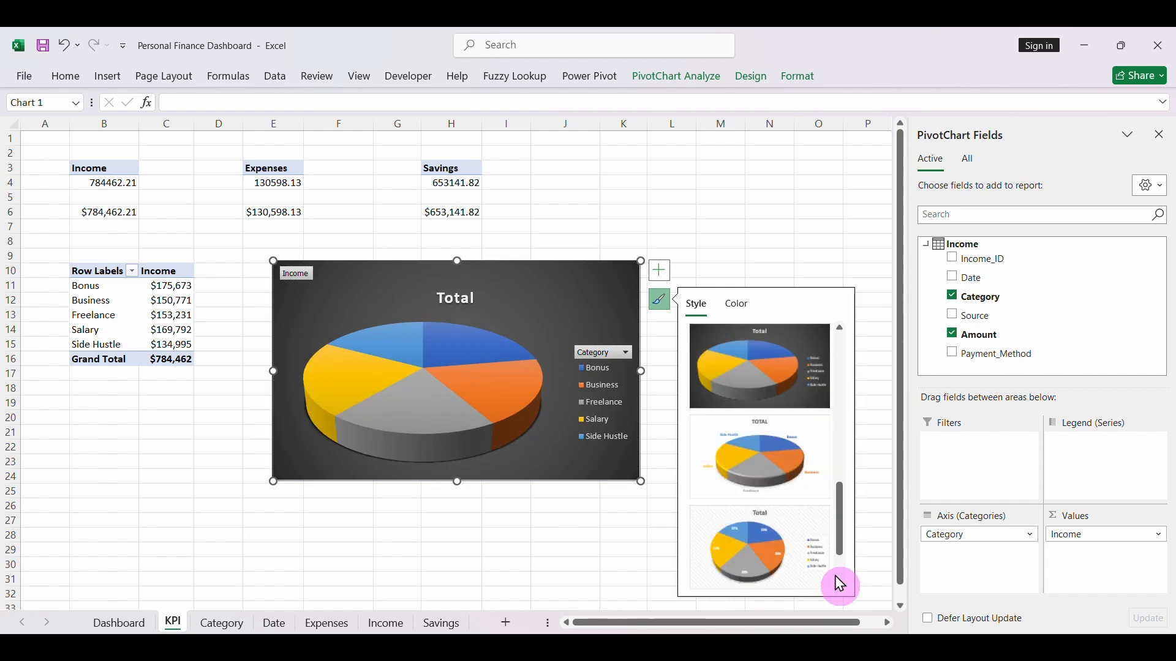
pyautogui.click(780, 537)
pyautogui.click(840, 587)
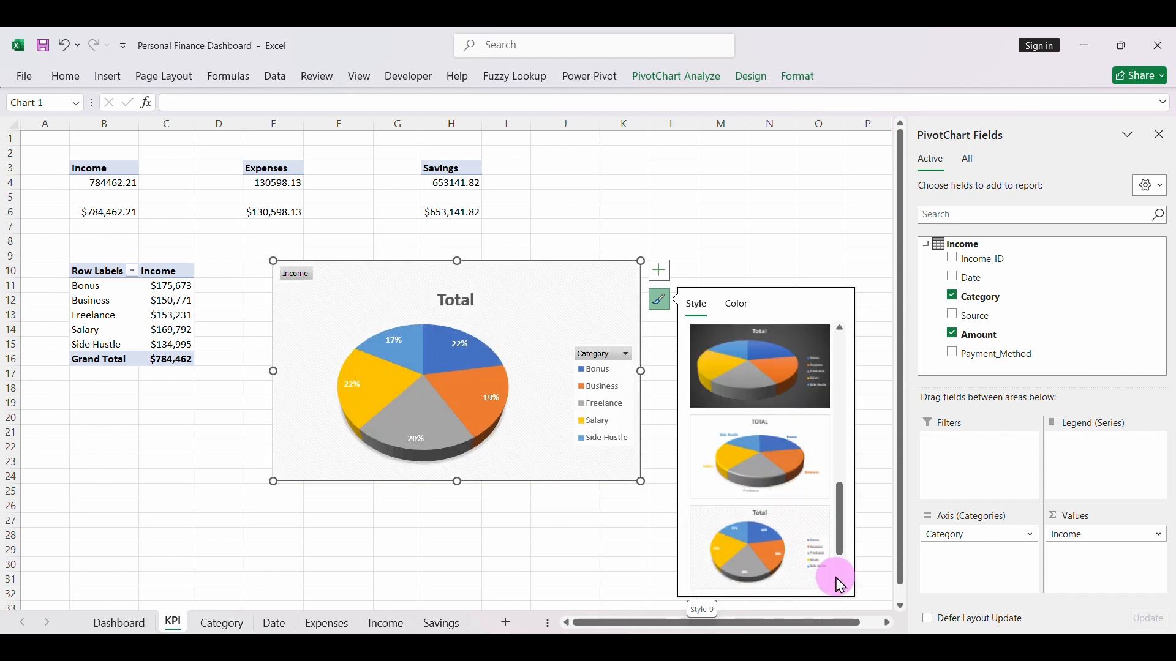
pyautogui.click(758, 365)
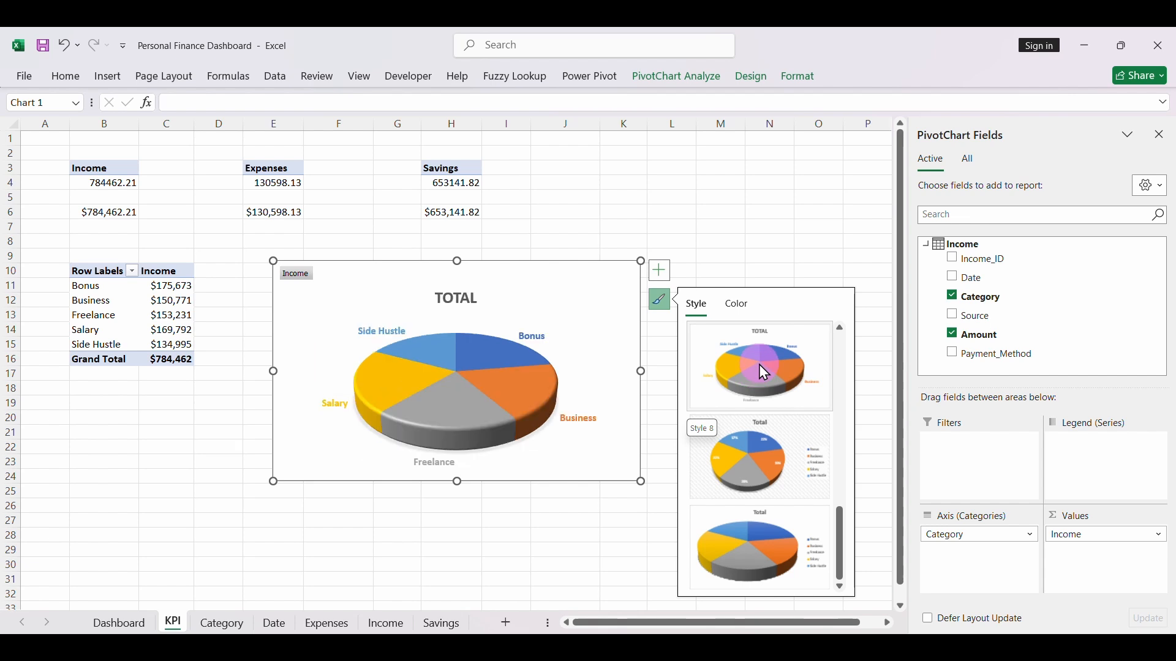
# - Delete the pie chart's title and hide all field buttons on the chart
pyautogui.click(461, 291)
pyautogui.press('Delete')
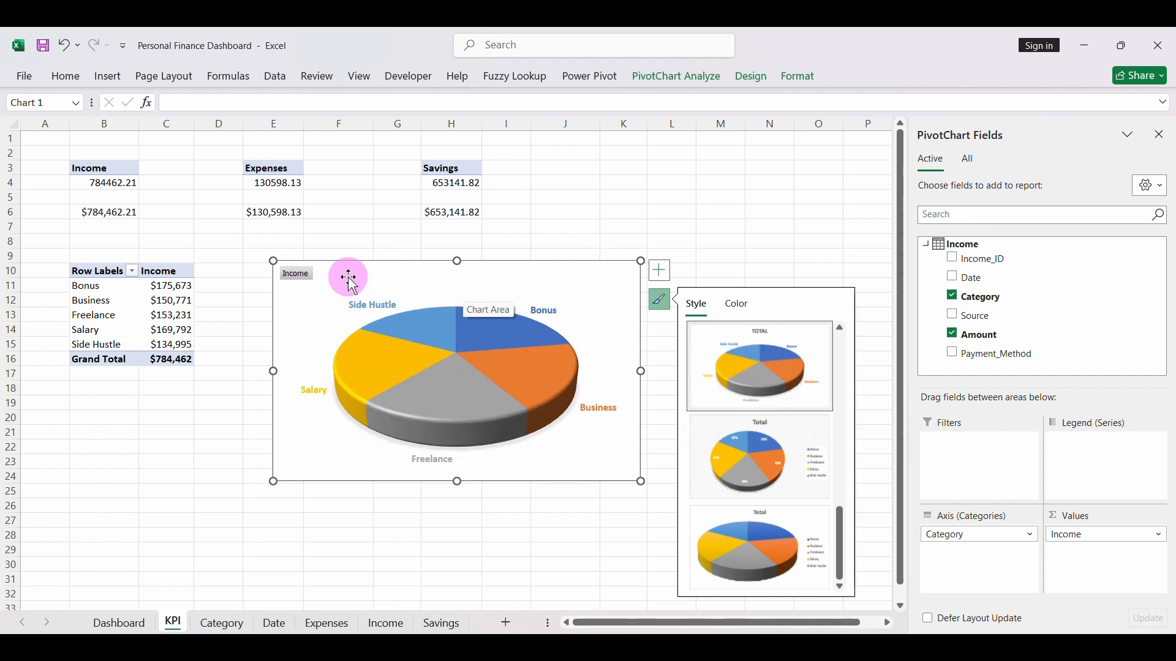
pyautogui.rightClick(306, 283)
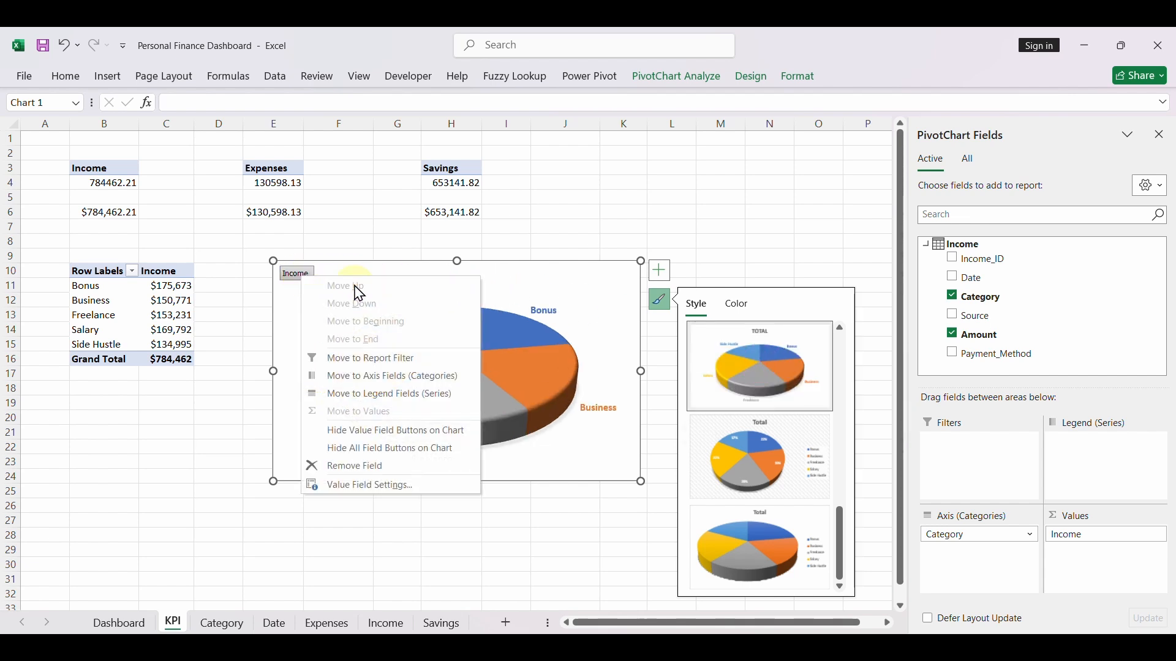
pyautogui.click(366, 449)
# - Make the pie chart's data labels show category name and value without percentage, separated by a new line
pyautogui.click(660, 274)
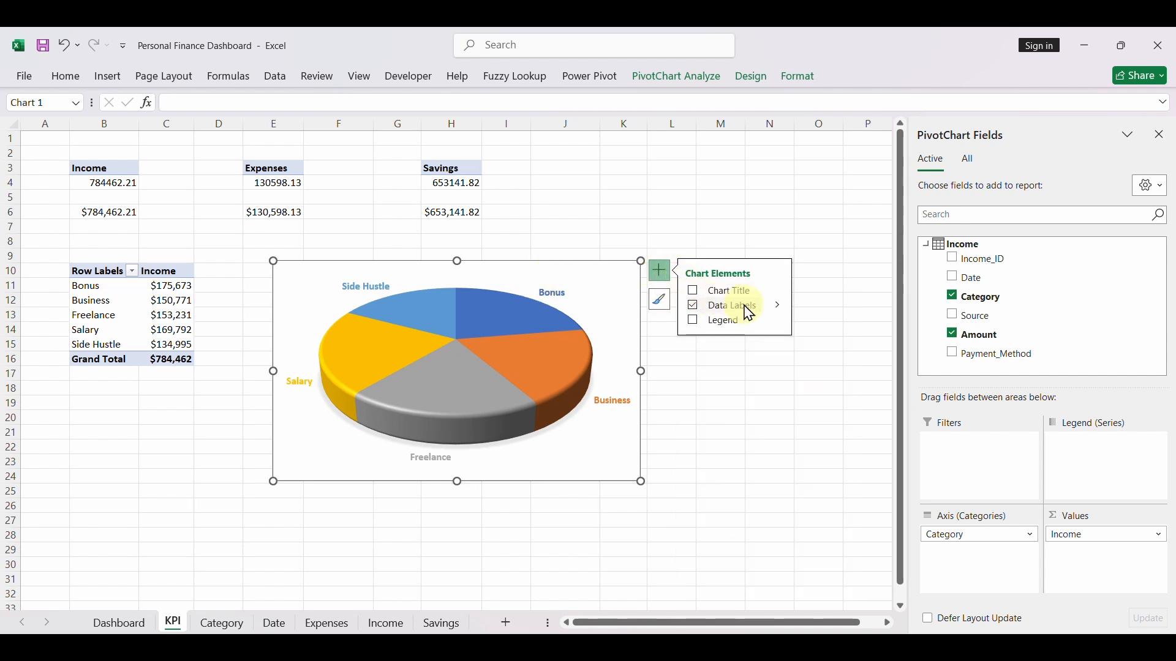
pyautogui.click(777, 305)
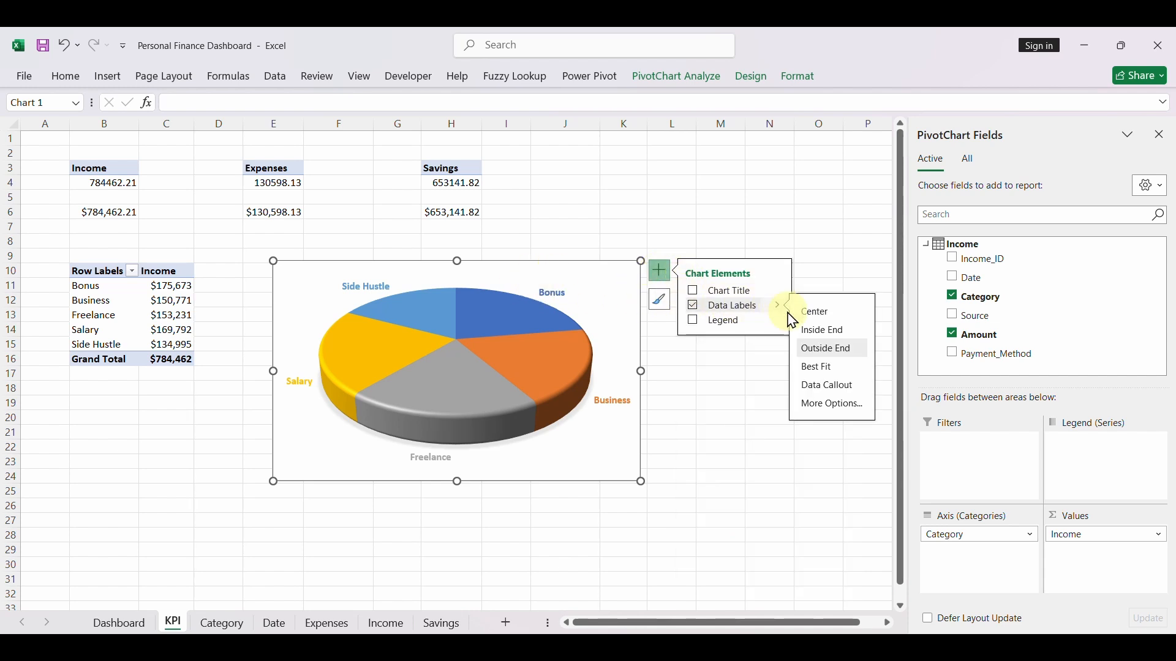
pyautogui.click(833, 405)
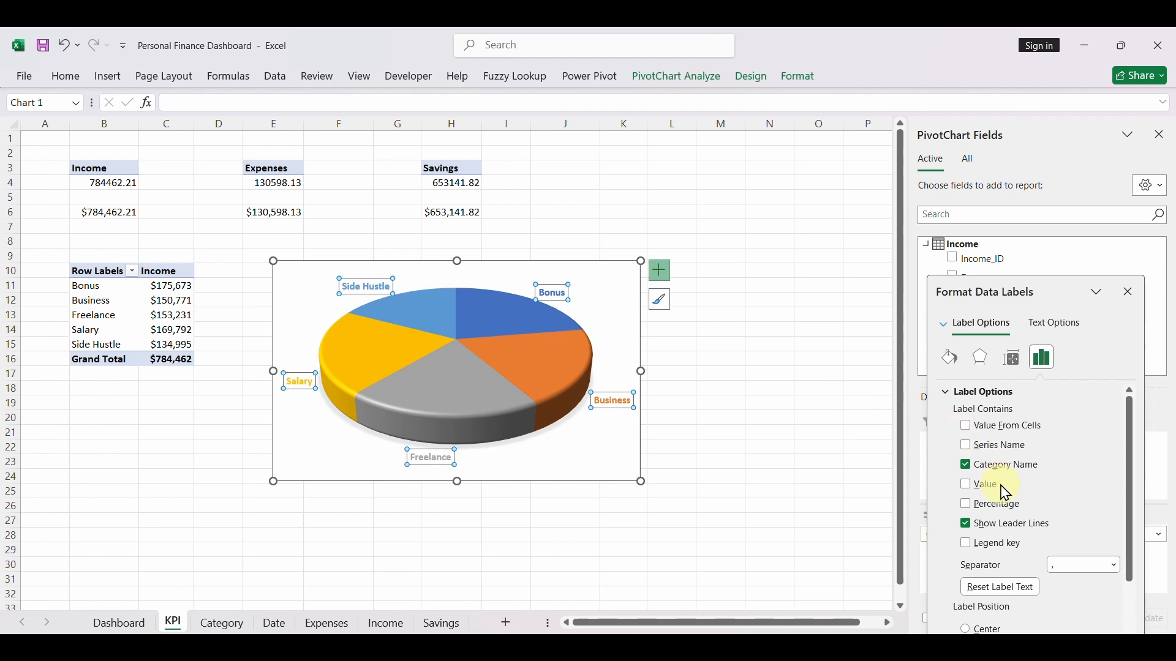
pyautogui.click(967, 507)
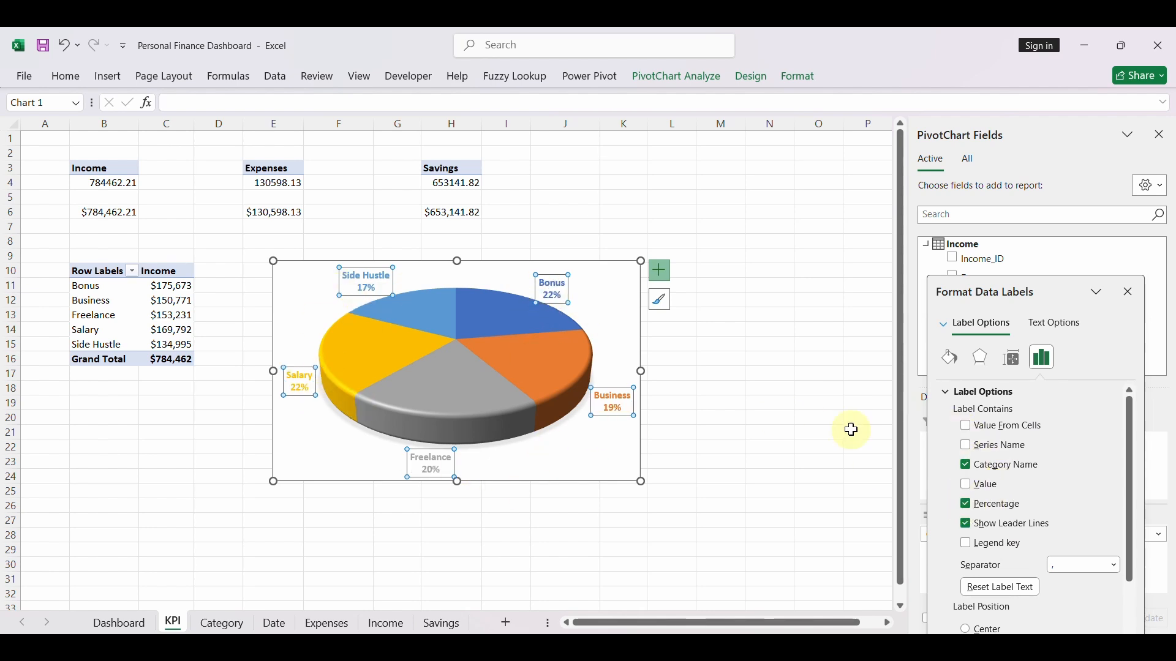
pyautogui.click(968, 508)
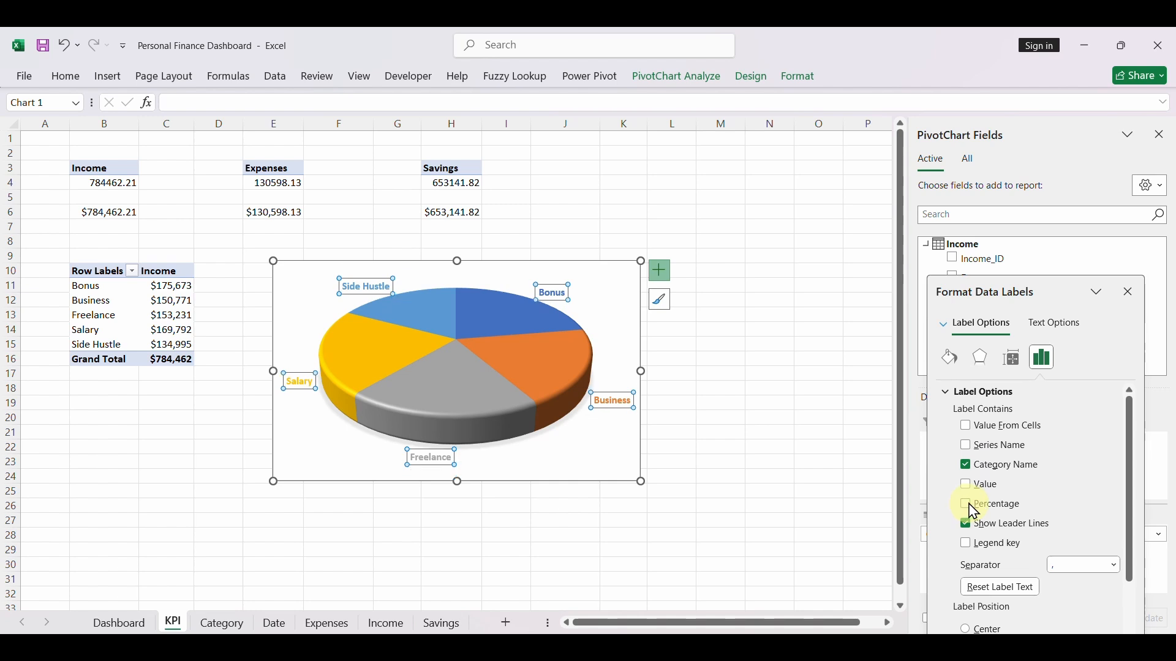
pyautogui.click(975, 490)
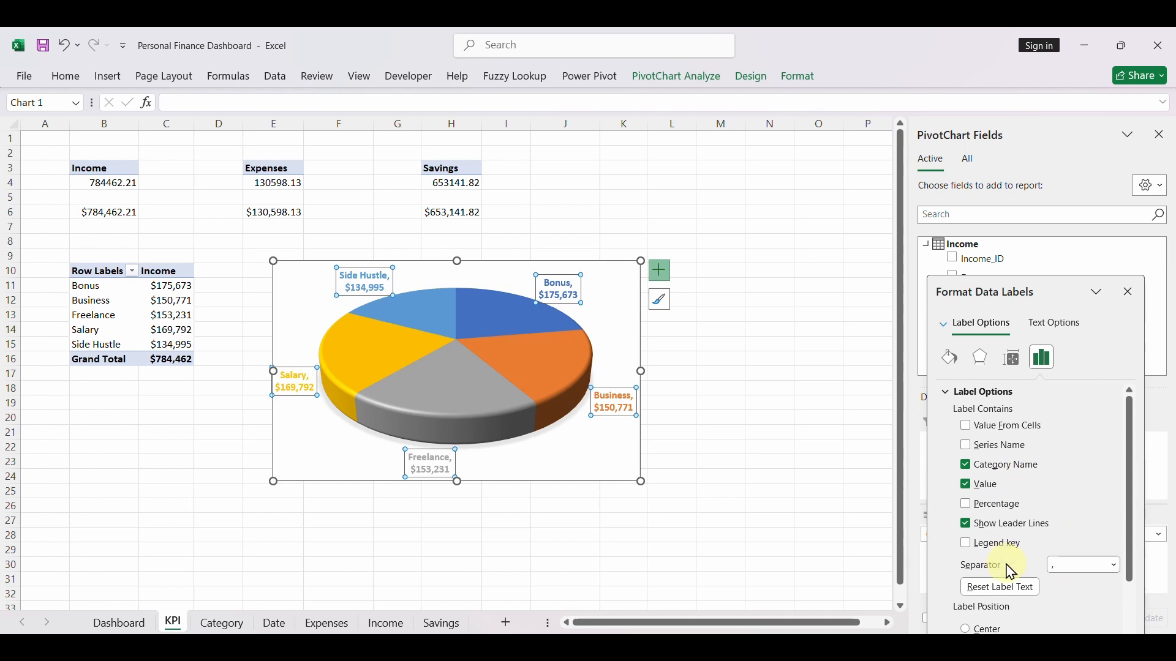
pyautogui.moveTo(1074, 565); pyautogui.dragTo(1084, 565)
pyautogui.click(1116, 565)
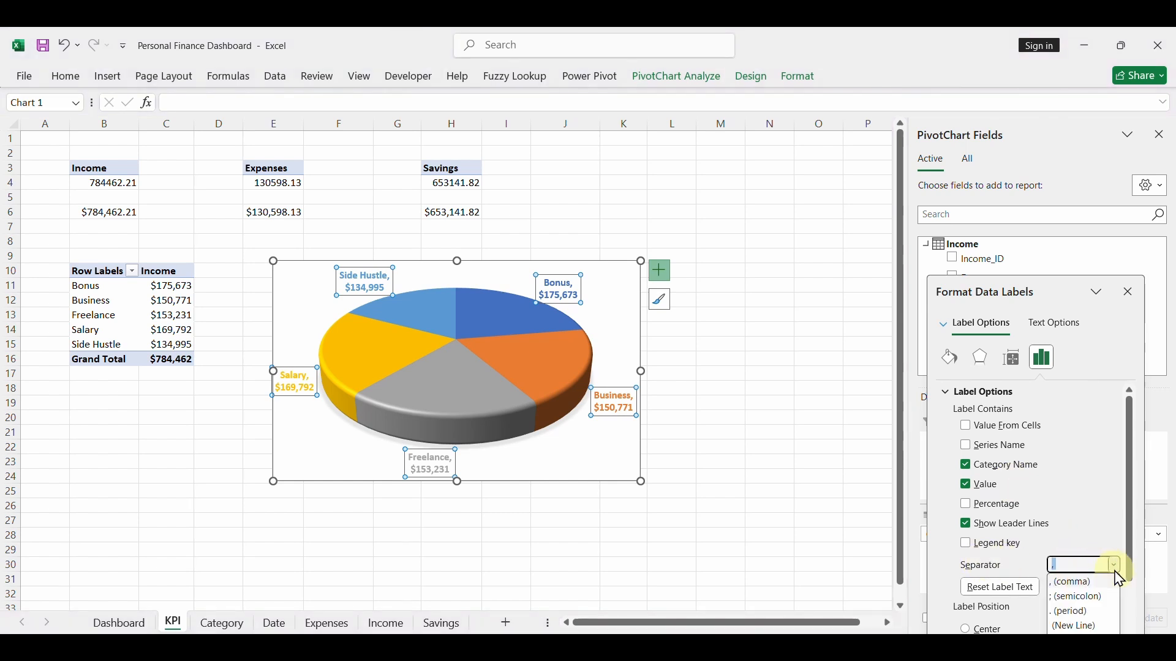
pyautogui.click(1080, 627)
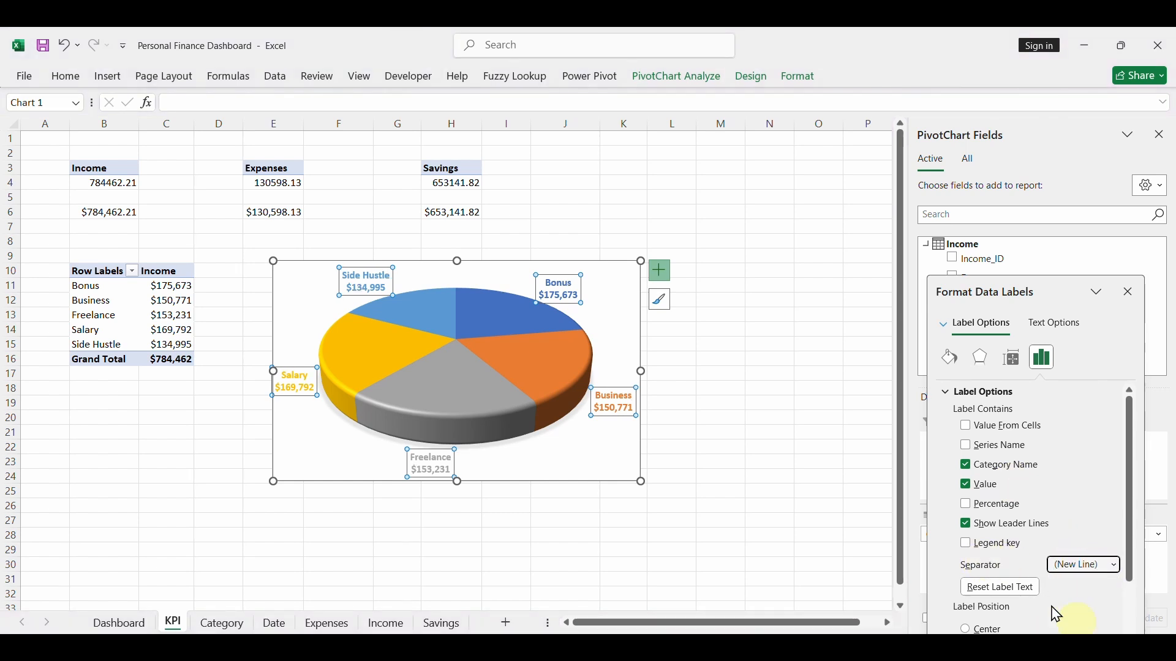
# - Move the pie chart from the KPI sheet to the Dashboard sheet and place it below the Income label, around A14:H27
pyautogui.moveTo(275, 260); pyautogui.dragTo(315, 288)
pyautogui.press('Delete')
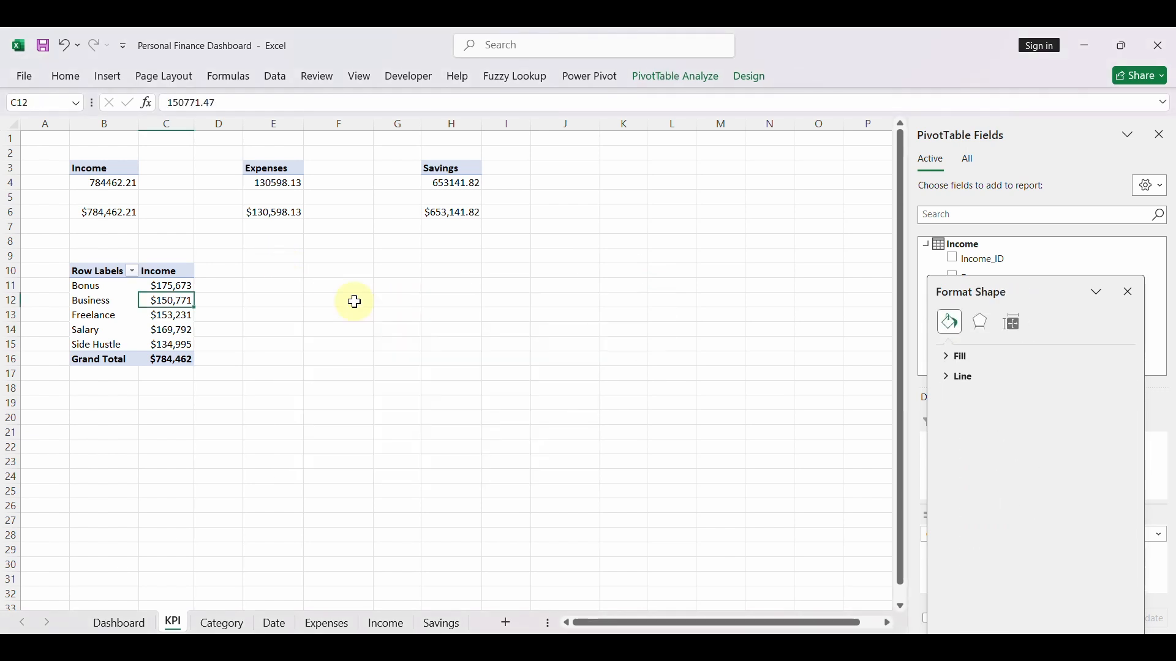
pyautogui.click(126, 625)
pyautogui.click(171, 440)
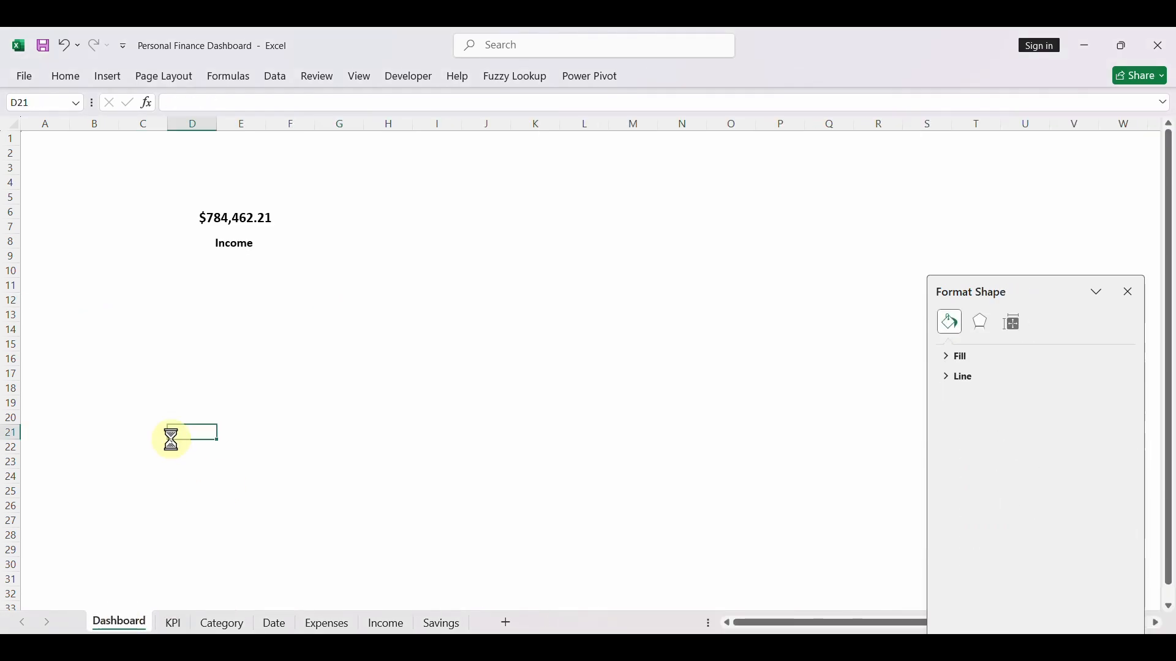
pyautogui.hotkey('ctrl', 'v')
pyautogui.moveTo(186, 432); pyautogui.dragTo(69, 343)
pyautogui.click(98, 256)
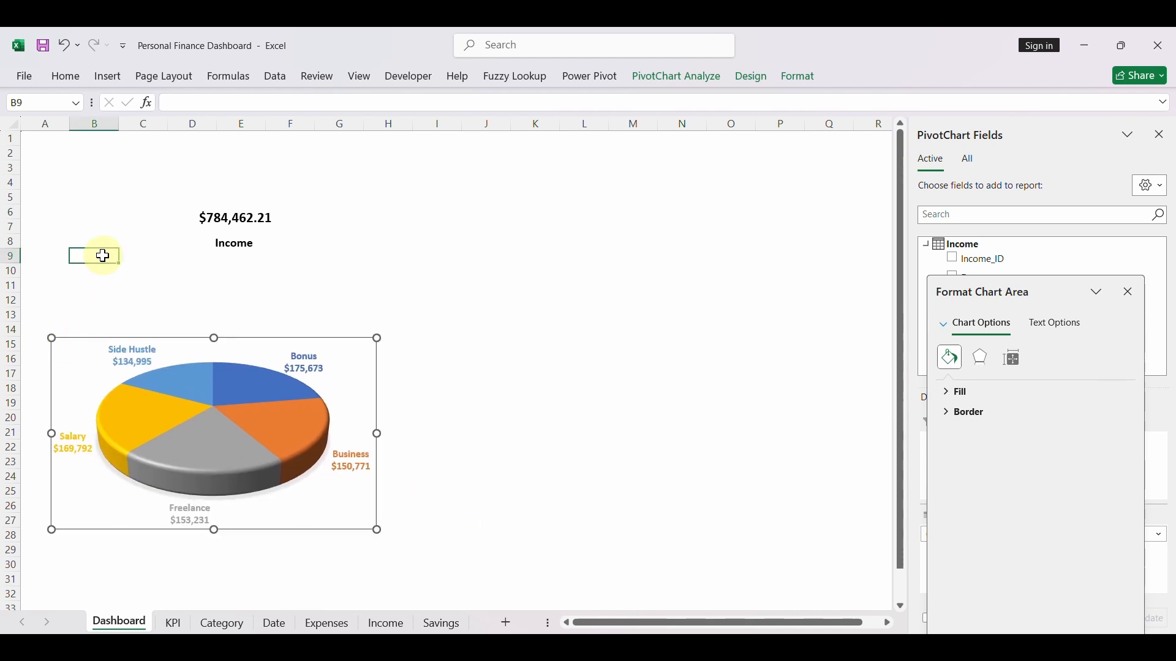
pyautogui.click(98, 354)
# - Draw a rectangle about 15.72" wide and 7.23" high over the Dashboard sheet's visible area, flush with the sheet's upper and left edges
pyautogui.click(49, 183)
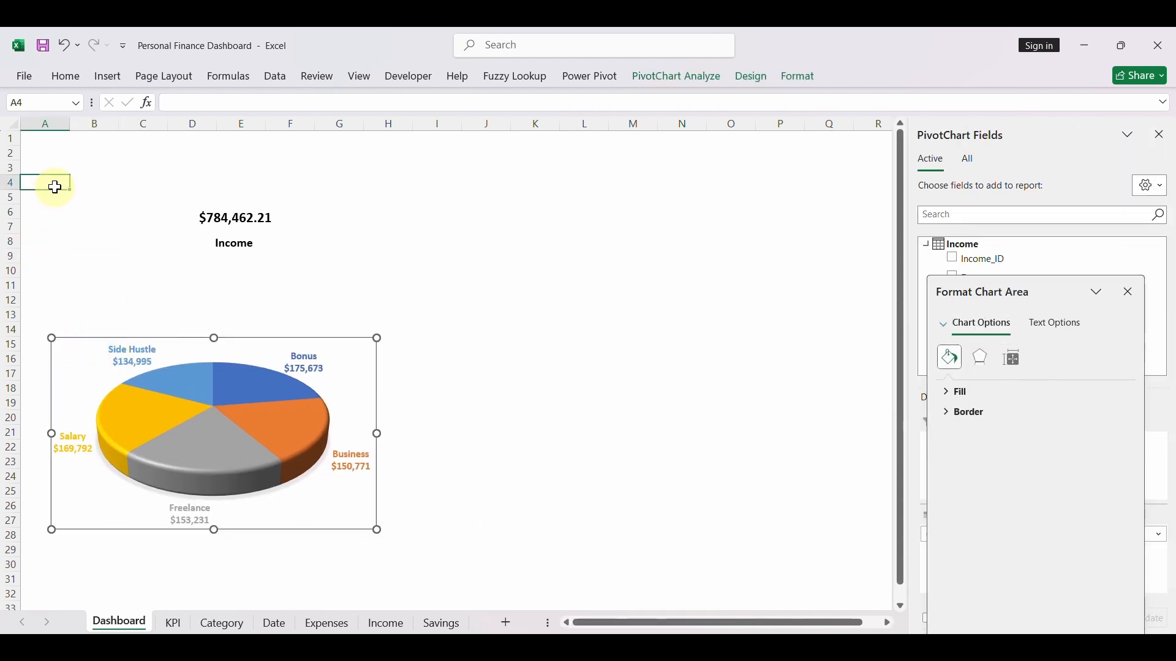
pyautogui.click(111, 76)
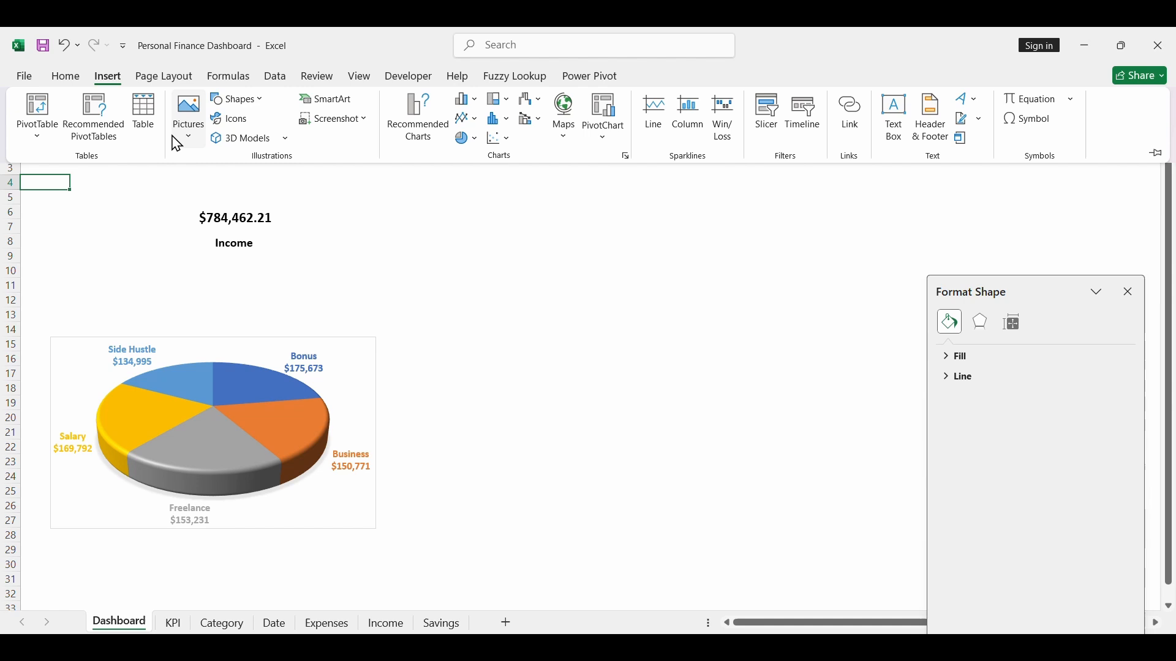
pyautogui.click(257, 109)
pyautogui.click(274, 147)
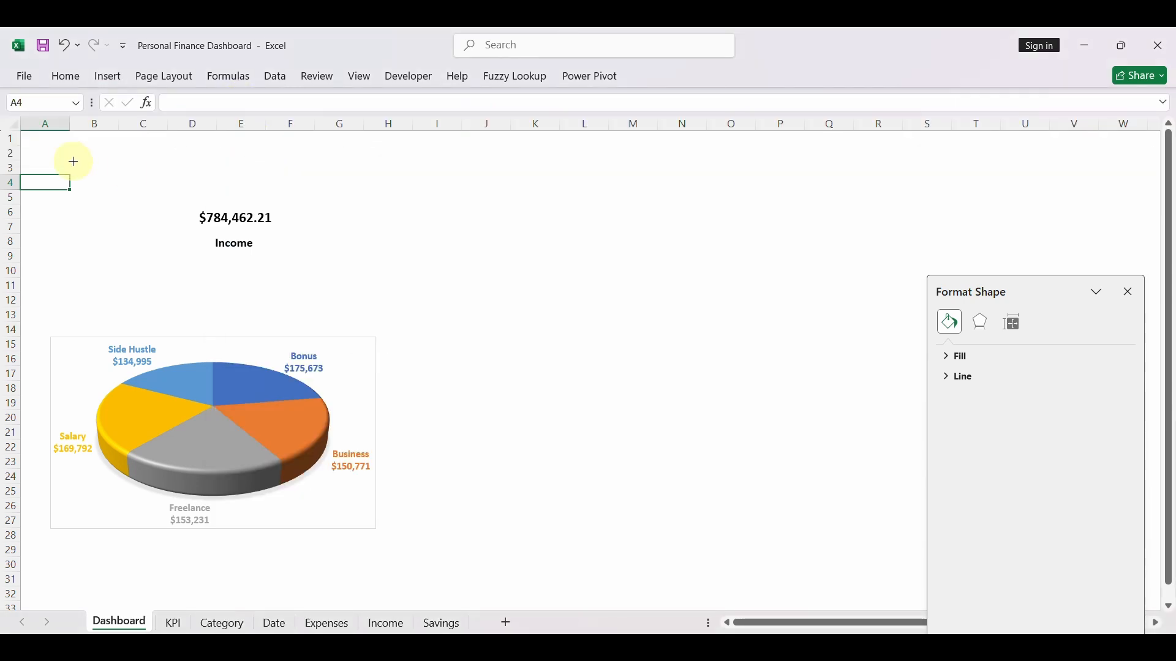
pyautogui.moveTo(31, 135)
pyautogui.mouseDown()
pyautogui.moveTo(818, 386)
pyautogui.moveTo(1166, 628)
pyautogui.mouseUp()
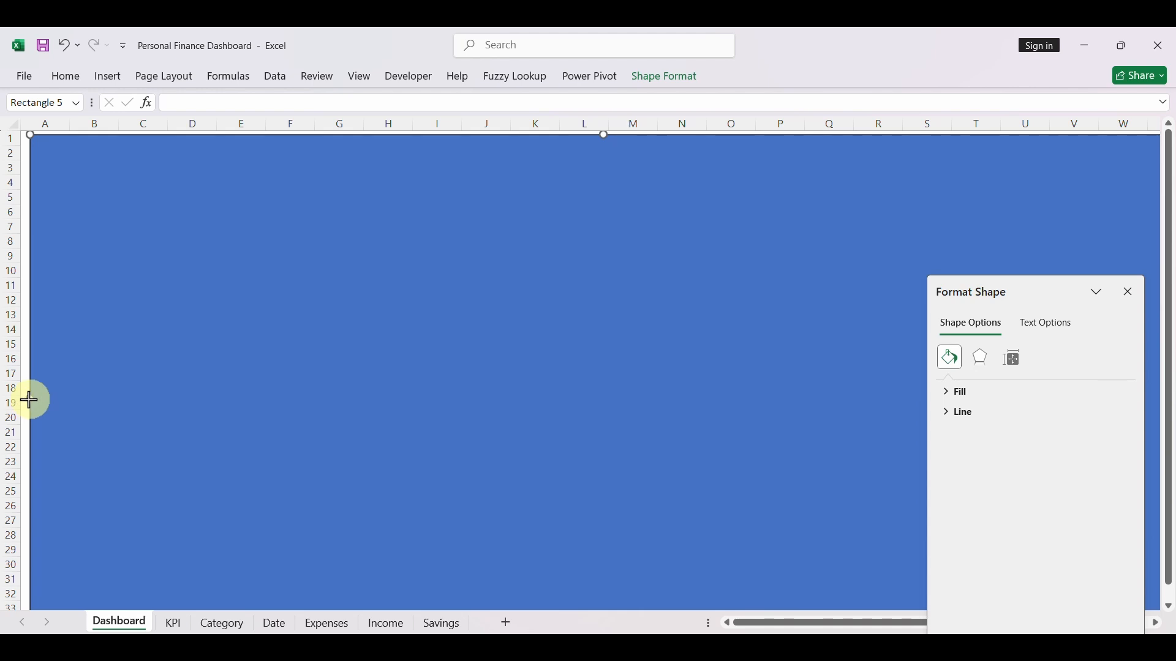
pyautogui.moveTo(29, 401); pyautogui.dragTo(21, 401)
pyautogui.moveTo(602, 135); pyautogui.dragTo(596, 100)
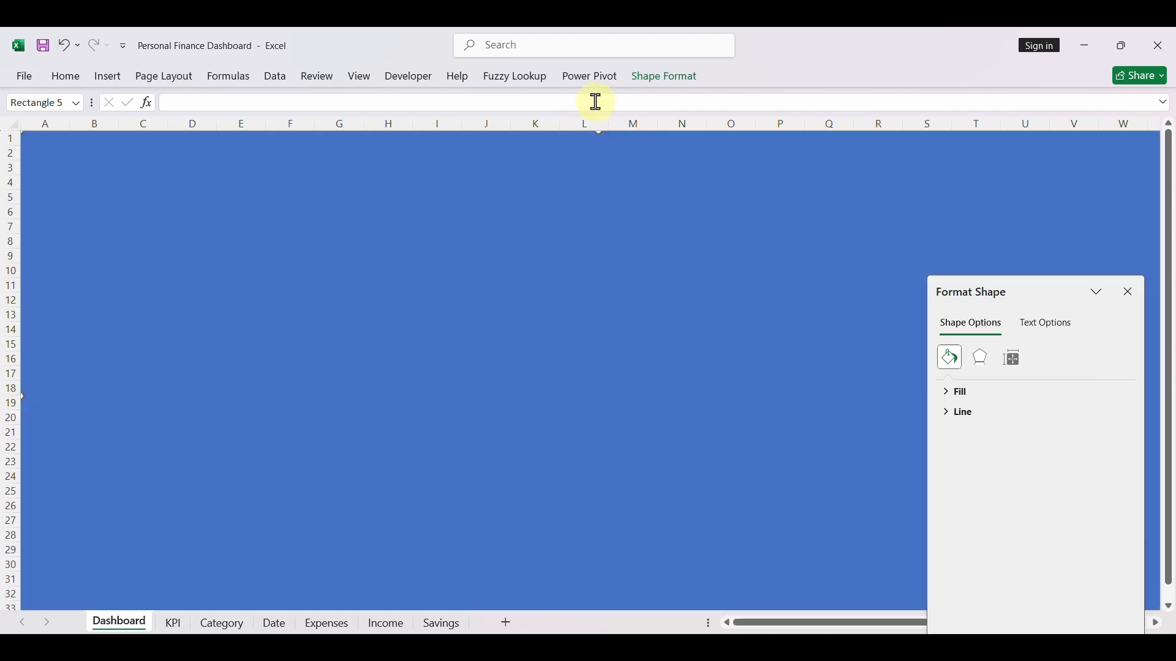
# - Fill the background rectangle on the Dashboard sheet with white and remove its outline
pyautogui.click(672, 81)
pyautogui.doubleClick(648, 236)
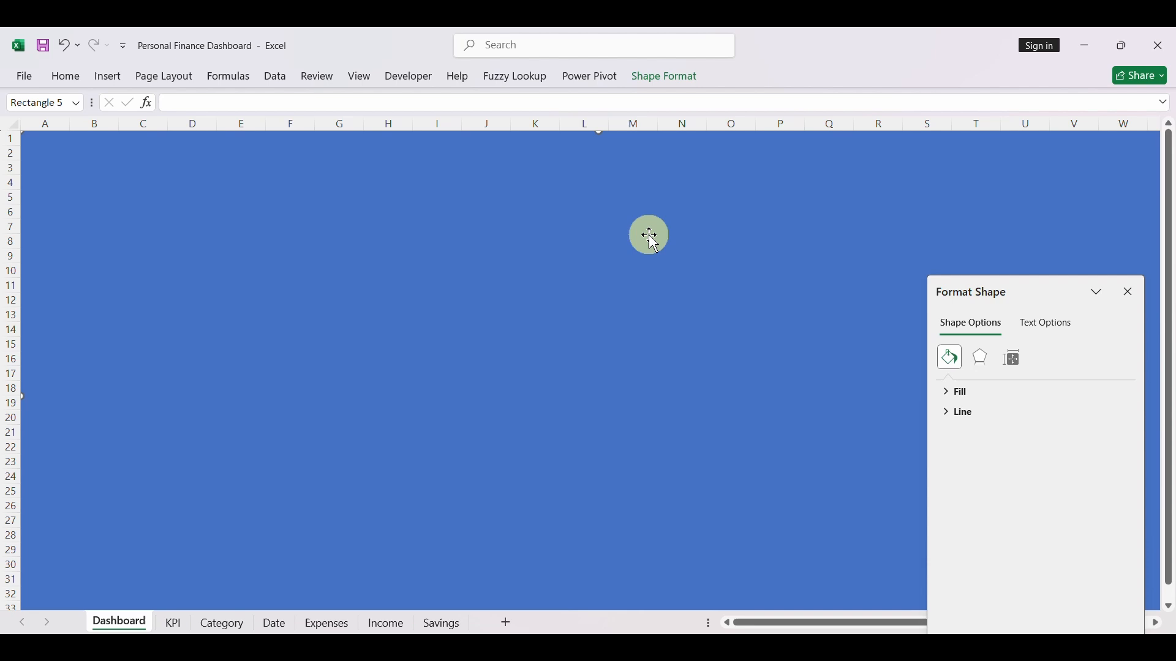
pyautogui.click(680, 92)
pyautogui.click(417, 103)
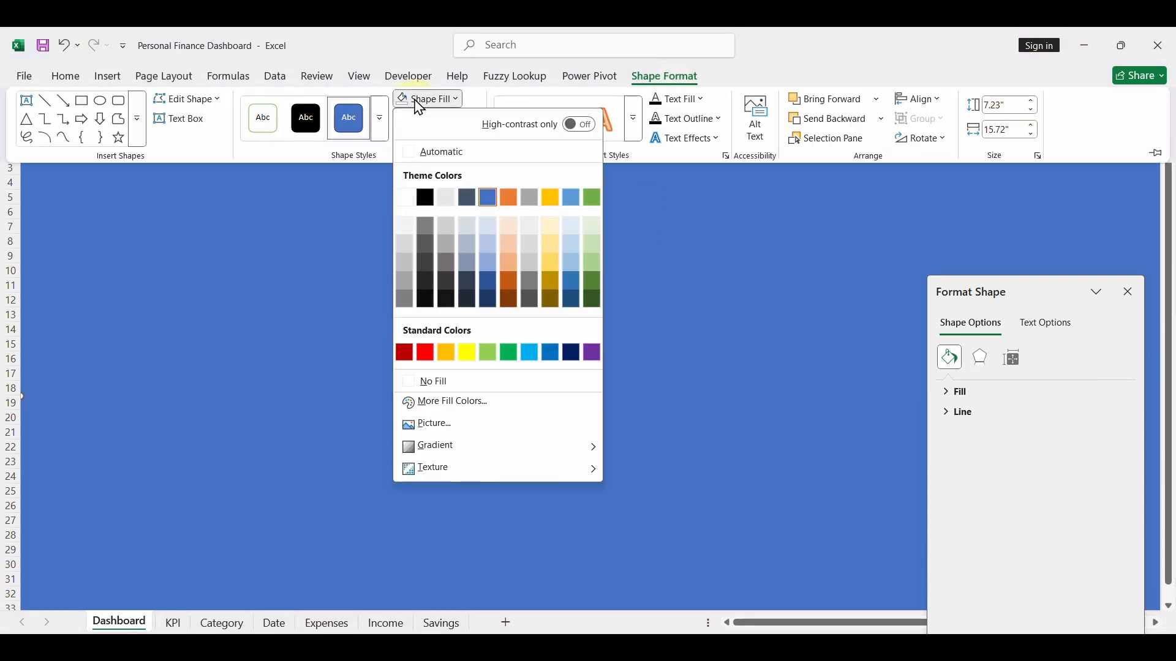
pyautogui.click(404, 198)
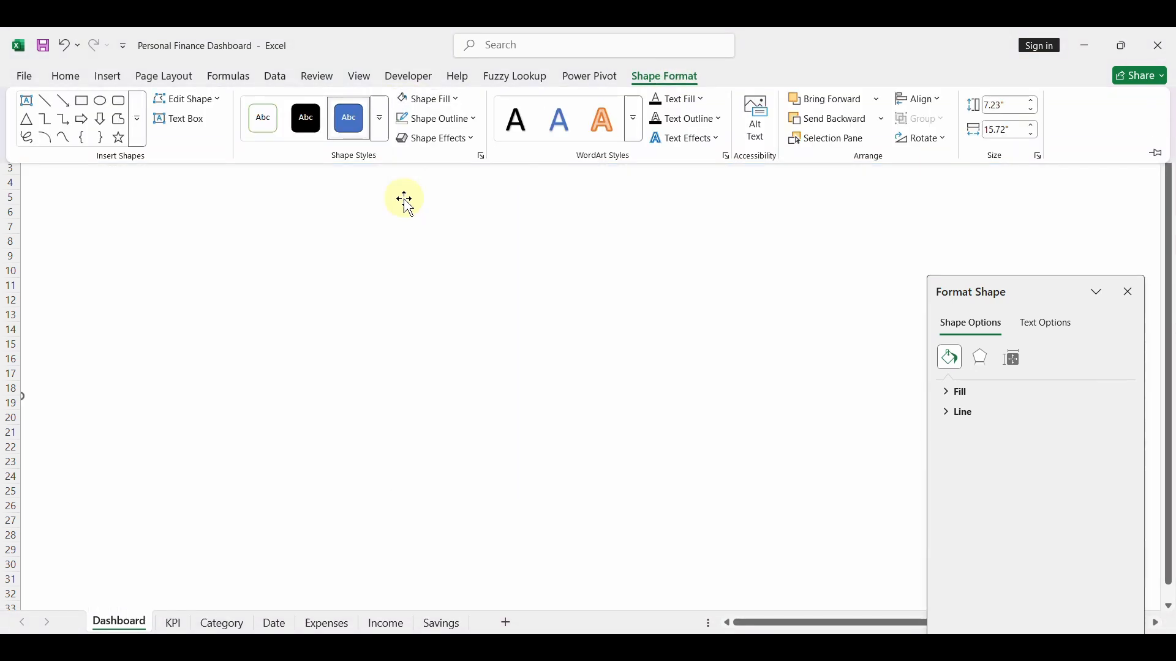
pyautogui.click(453, 129)
pyautogui.click(455, 405)
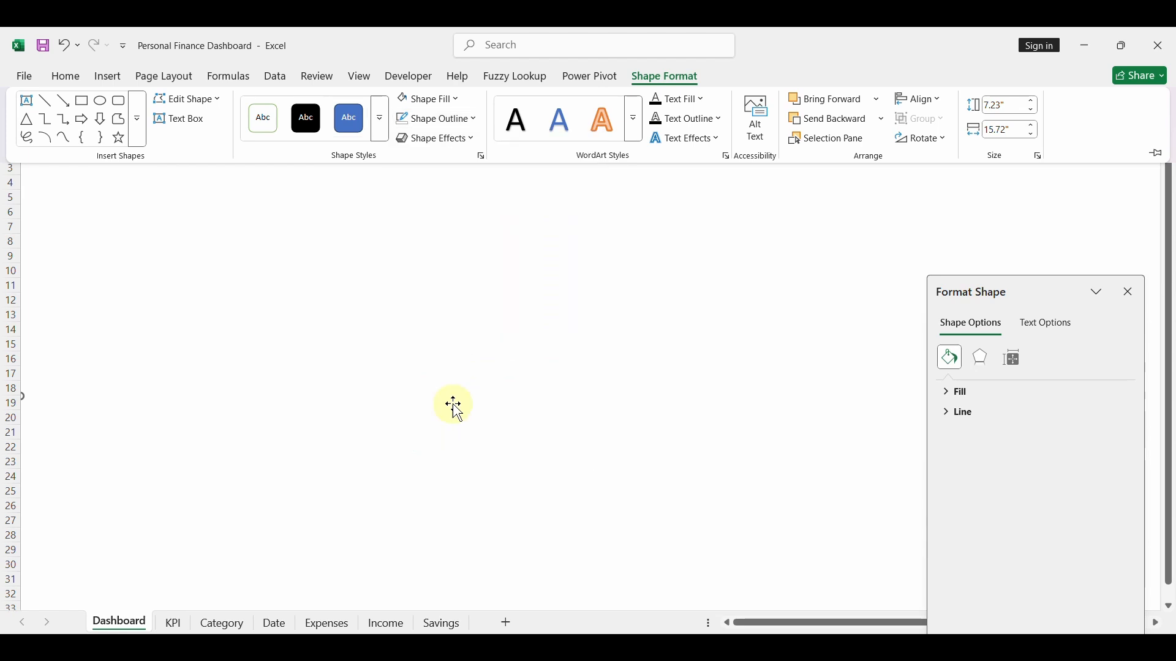
# - Send the white background rectangle behind the KPI text boxes and the pie chart
pyautogui.click(612, 420)
pyautogui.rightClick(610, 420)
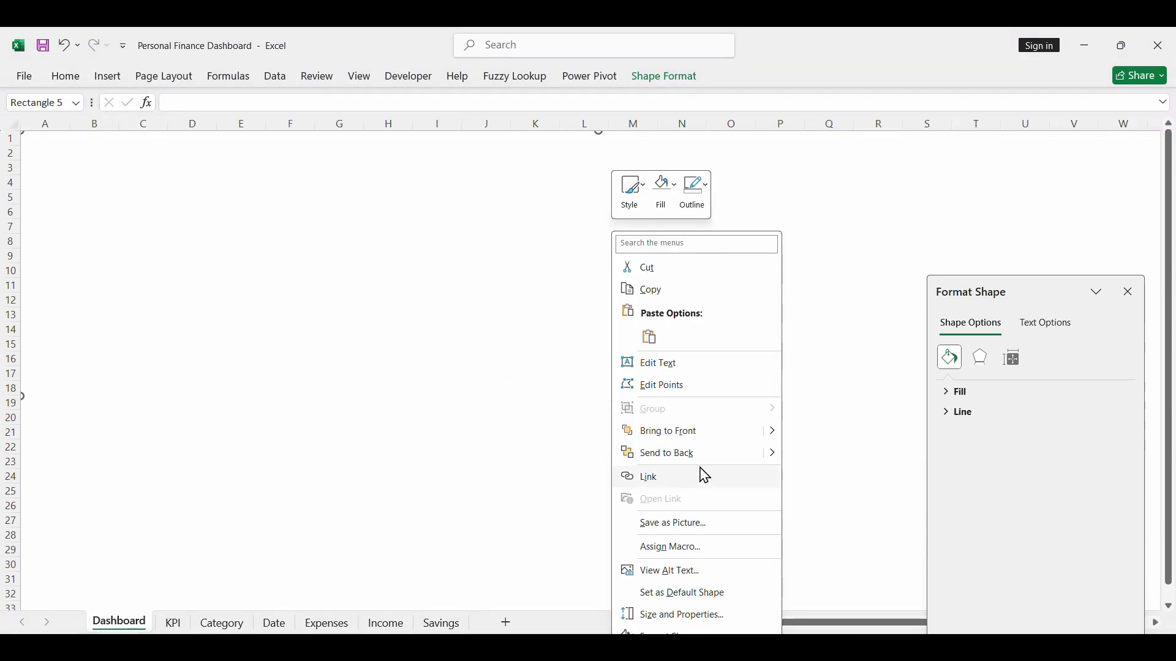
pyautogui.click(678, 455)
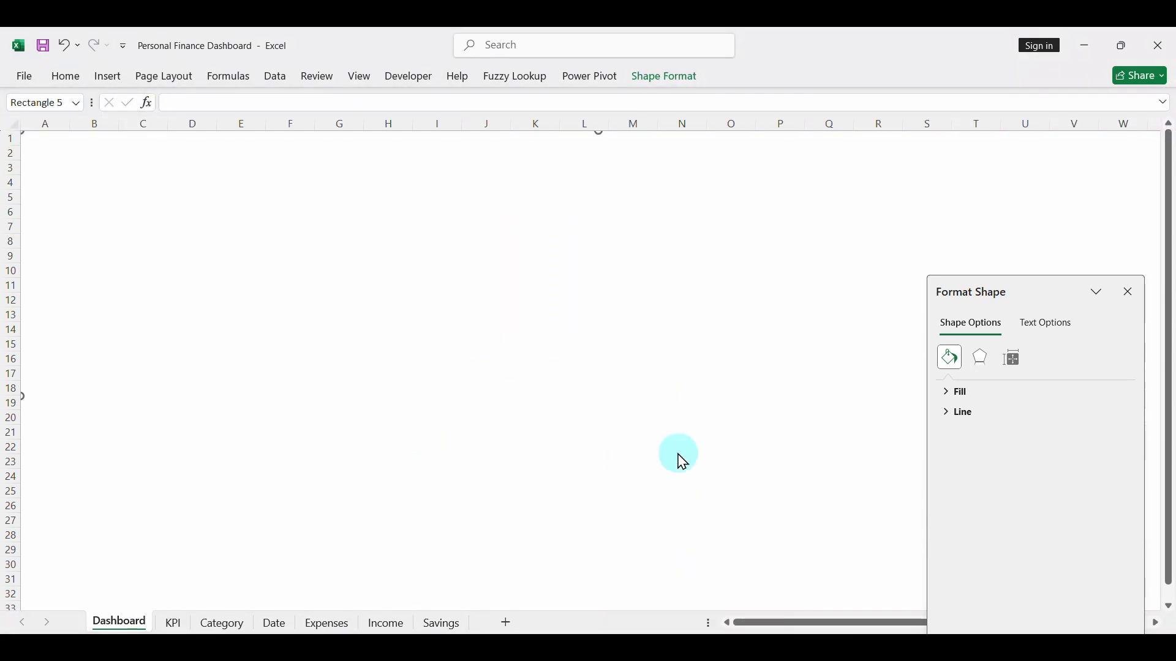
pyautogui.click(239, 218)
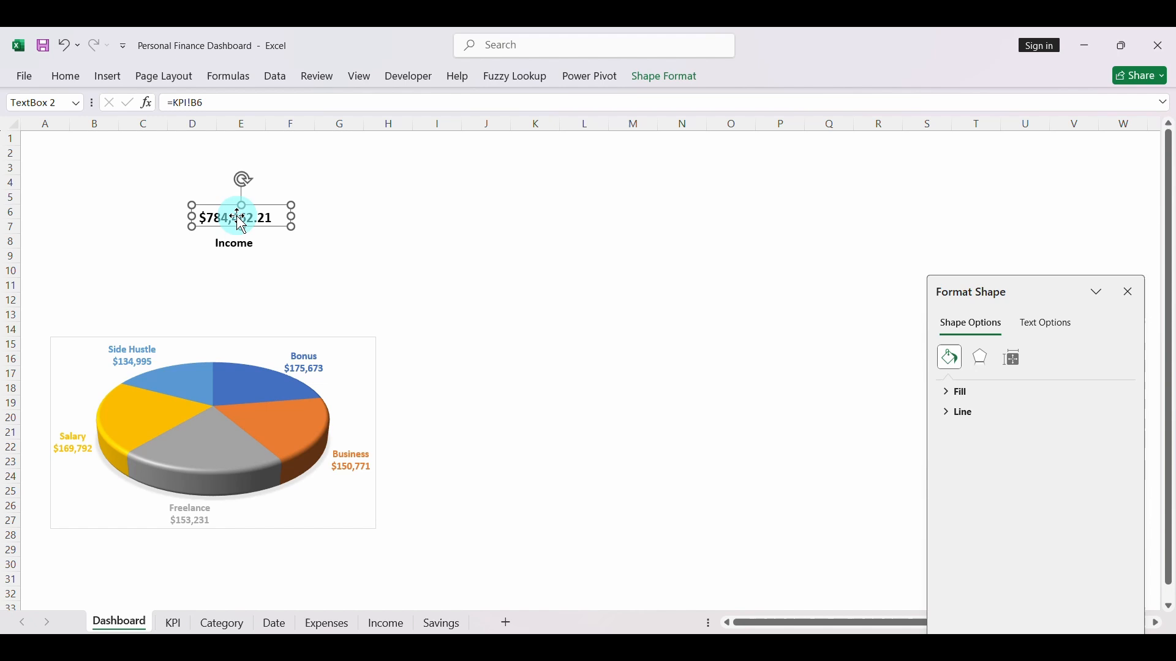
pyautogui.click(250, 247)
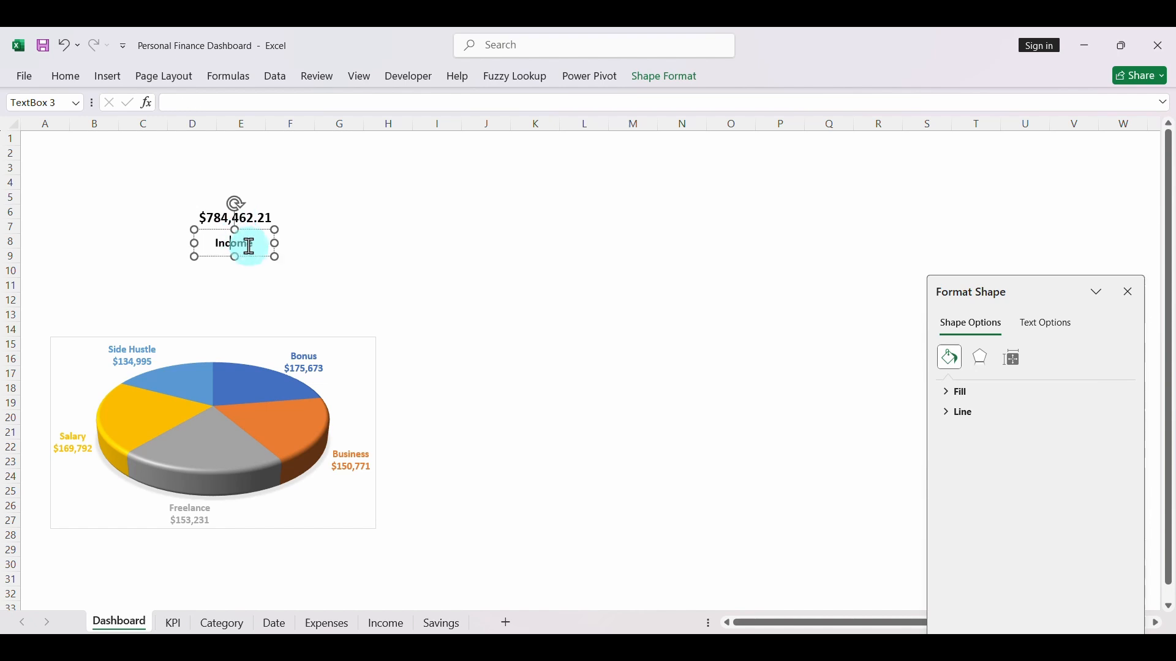
pyautogui.click(263, 333)
# - Copy the Expenses pivot table on the KPI sheet from E3:E4 to F10 and add Category as its row field
pyautogui.click(175, 621)
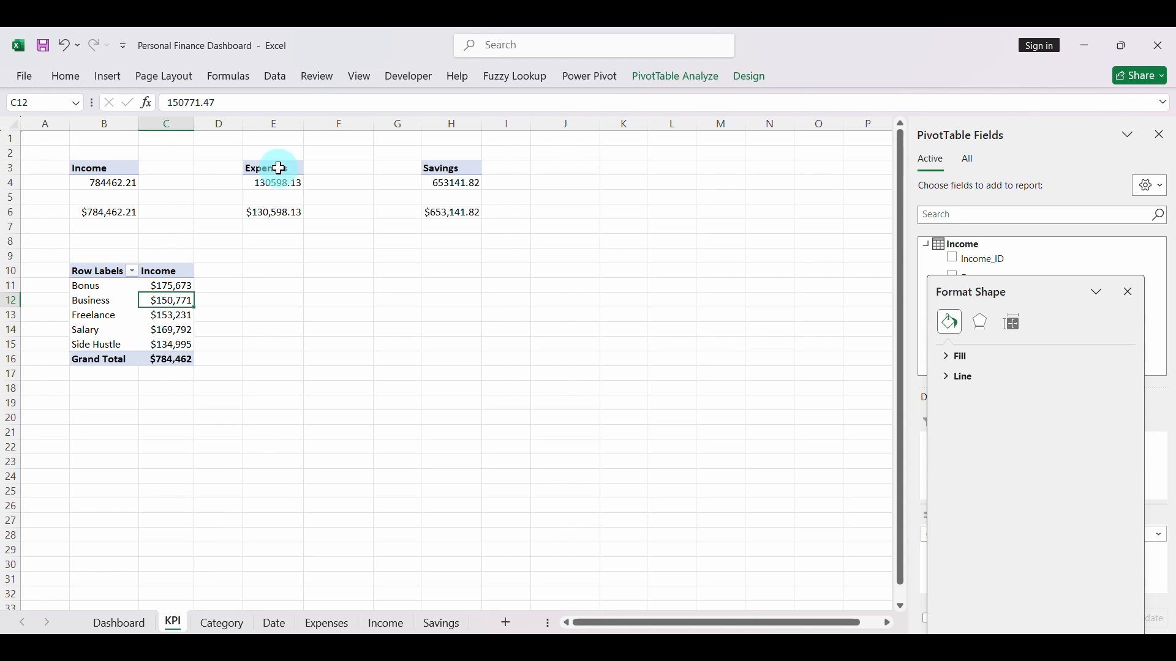
pyautogui.moveTo(279, 168); pyautogui.dragTo(279, 180)
pyautogui.hotkey('ctrl', 'c')
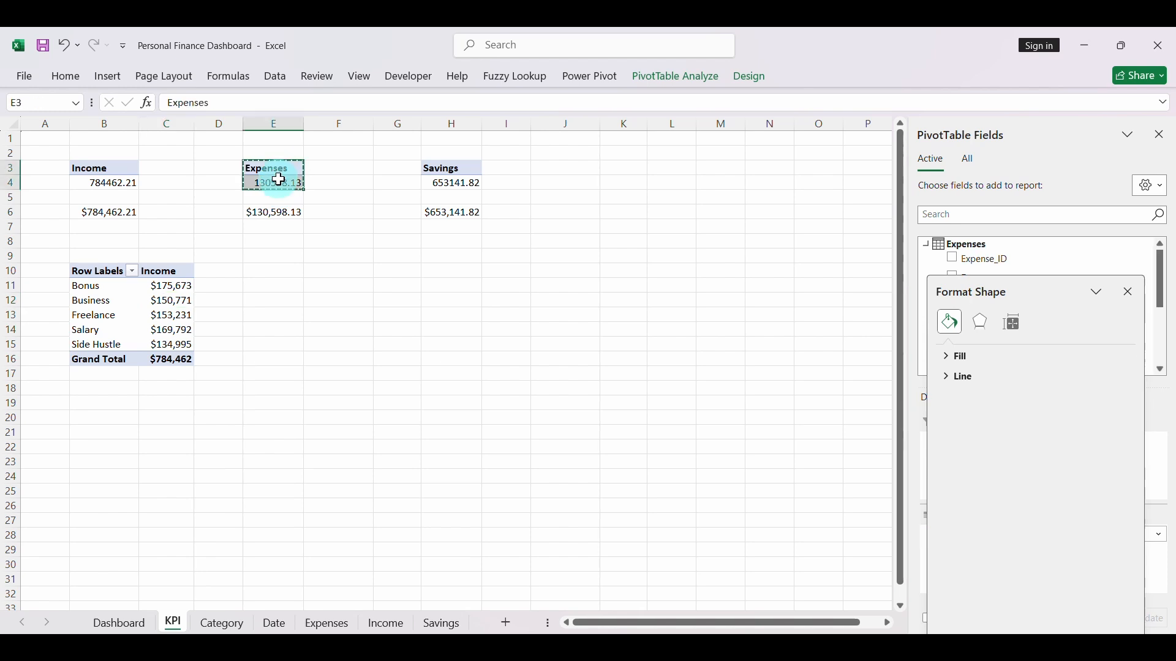
pyautogui.click(315, 270)
pyautogui.hotkey('ctrl', 'v')
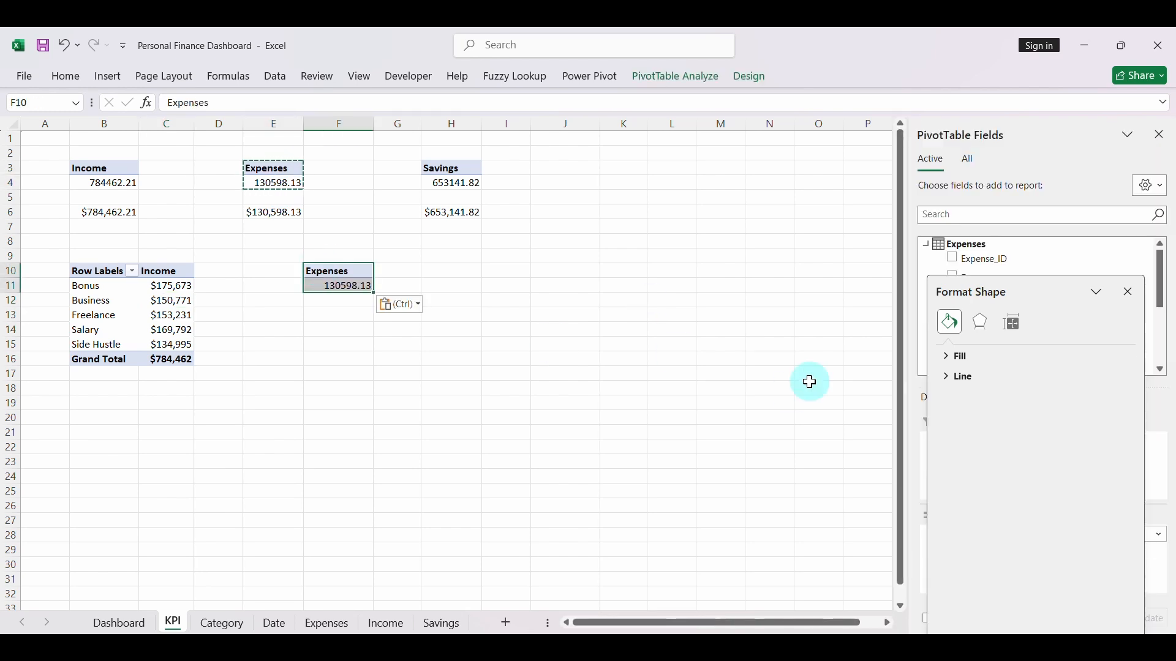
pyautogui.click(1130, 293)
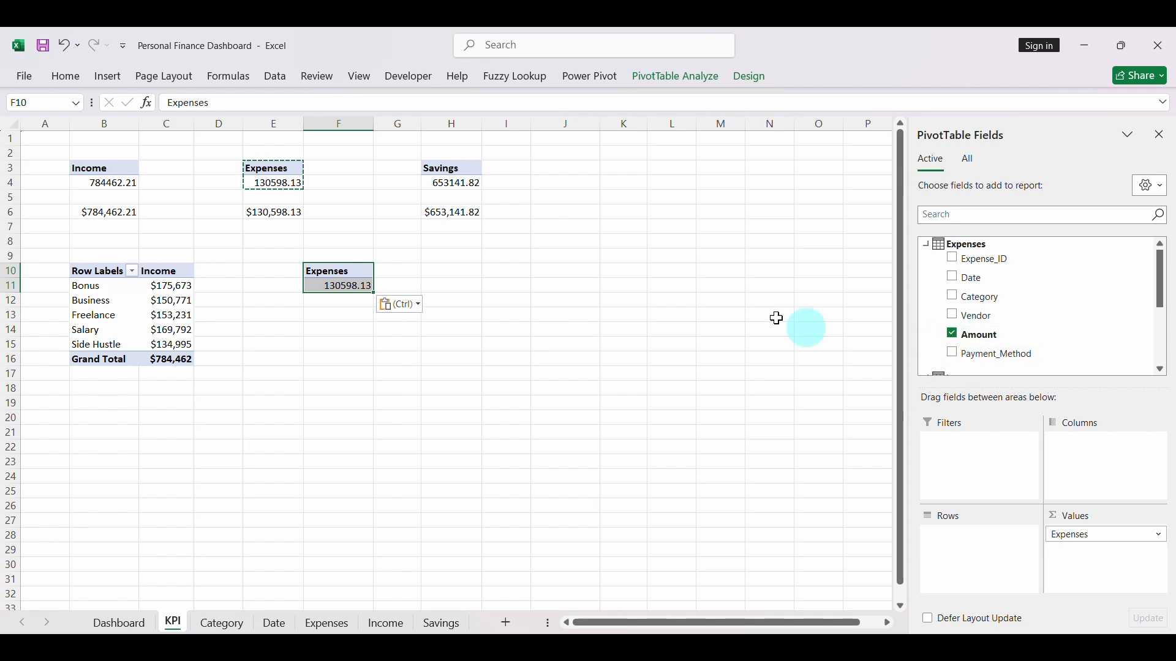
pyautogui.click(953, 297)
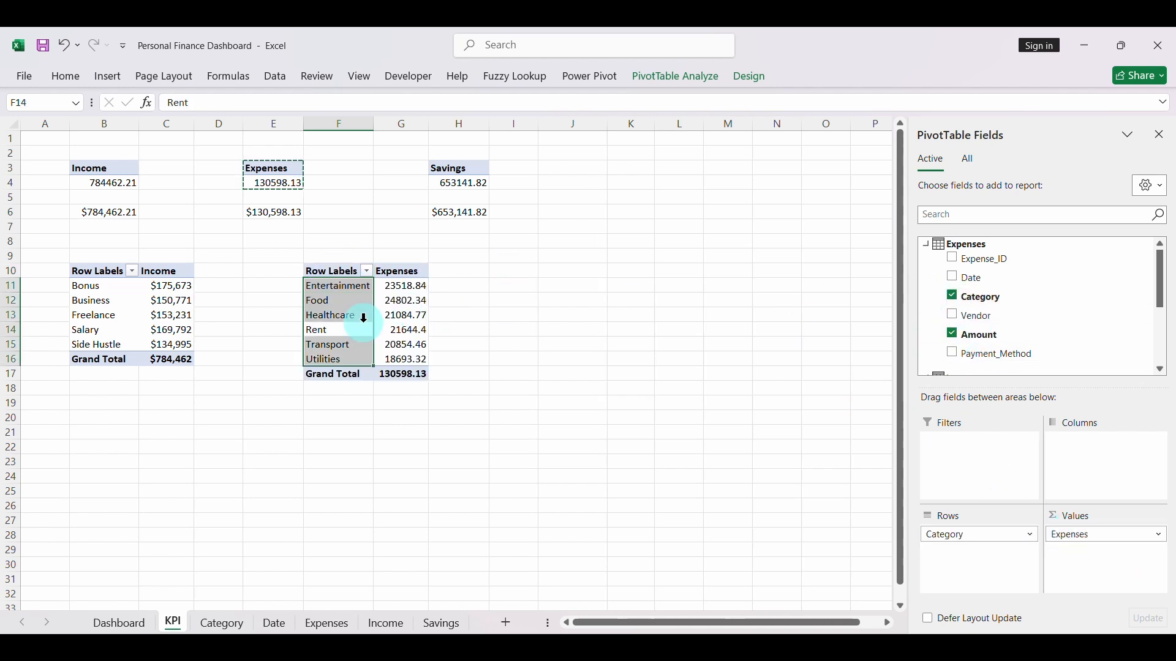
# - Format the expense amounts in G11:G17 as $ currency with 0 decimal places
pyautogui.moveTo(405, 285); pyautogui.dragTo(402, 374)
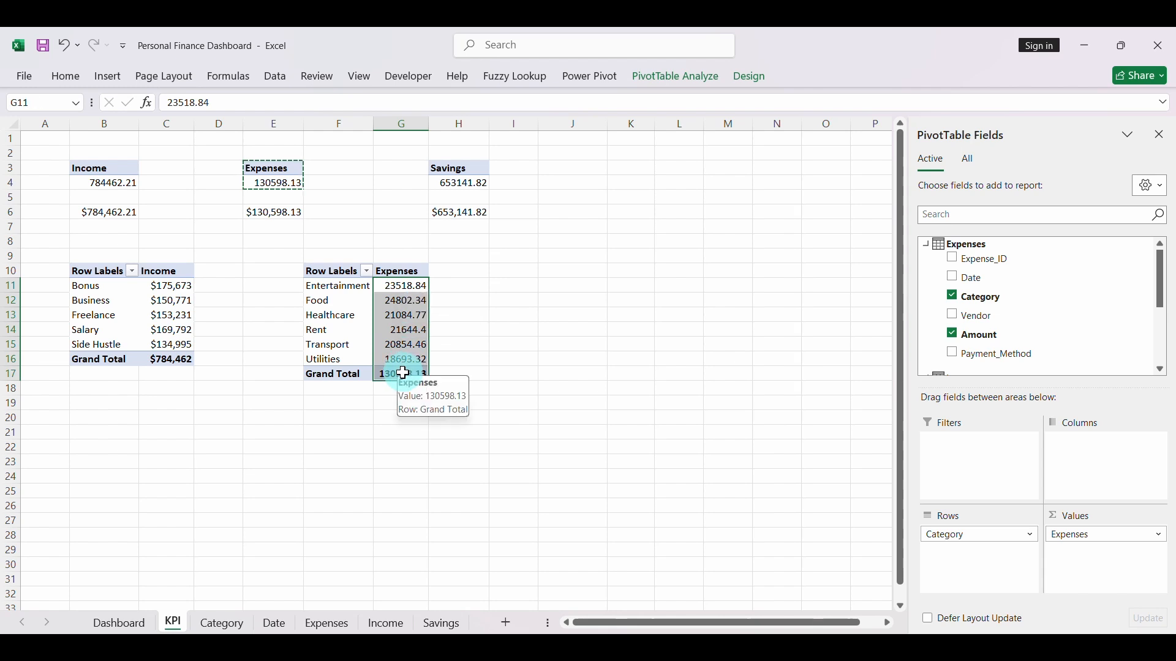
pyautogui.hotkey('ctrl', '1')
pyautogui.click(423, 331)
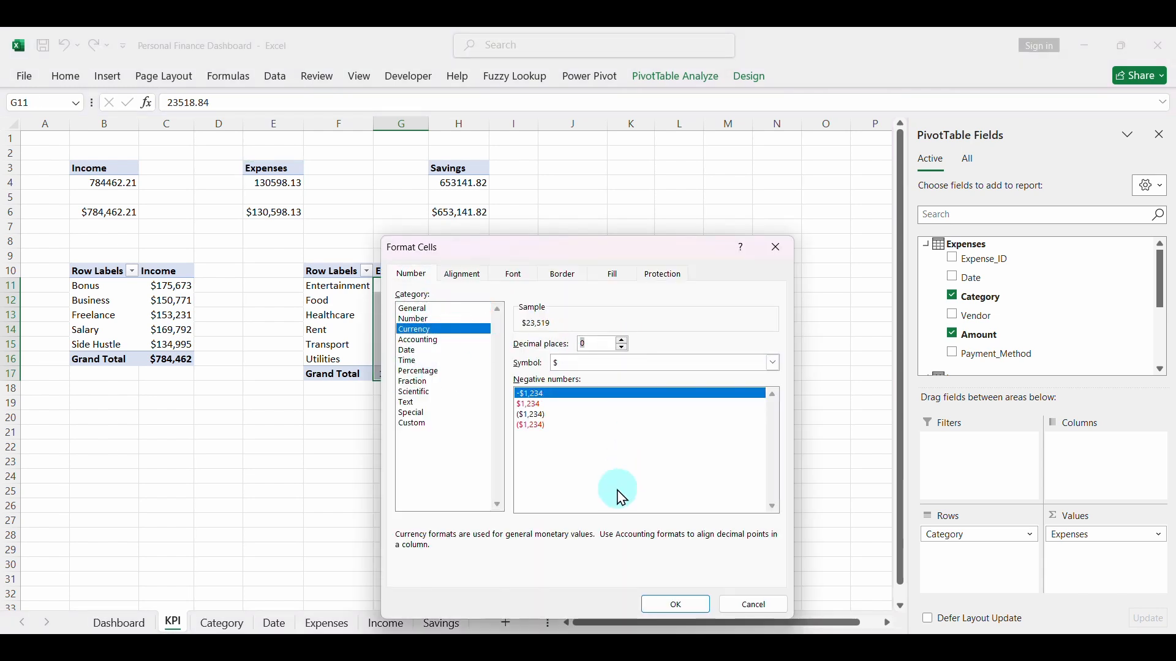
pyautogui.click(671, 610)
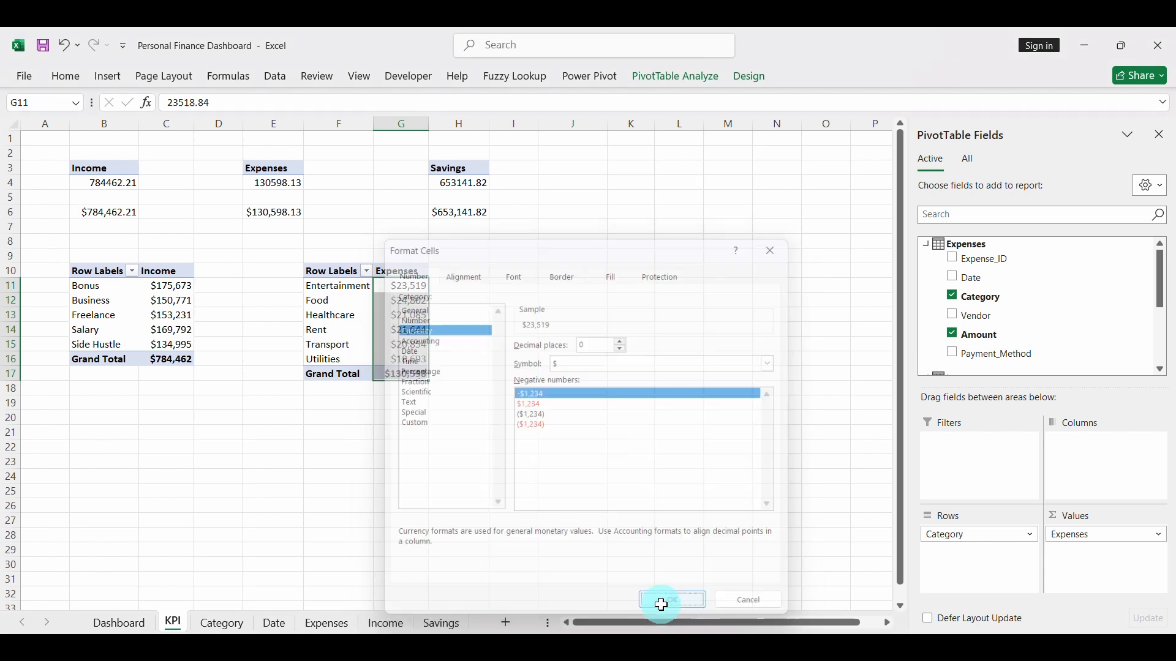
# - Insert a 3-D Clustered Column chart from the expenses-by-category pivot table
pyautogui.click(354, 315)
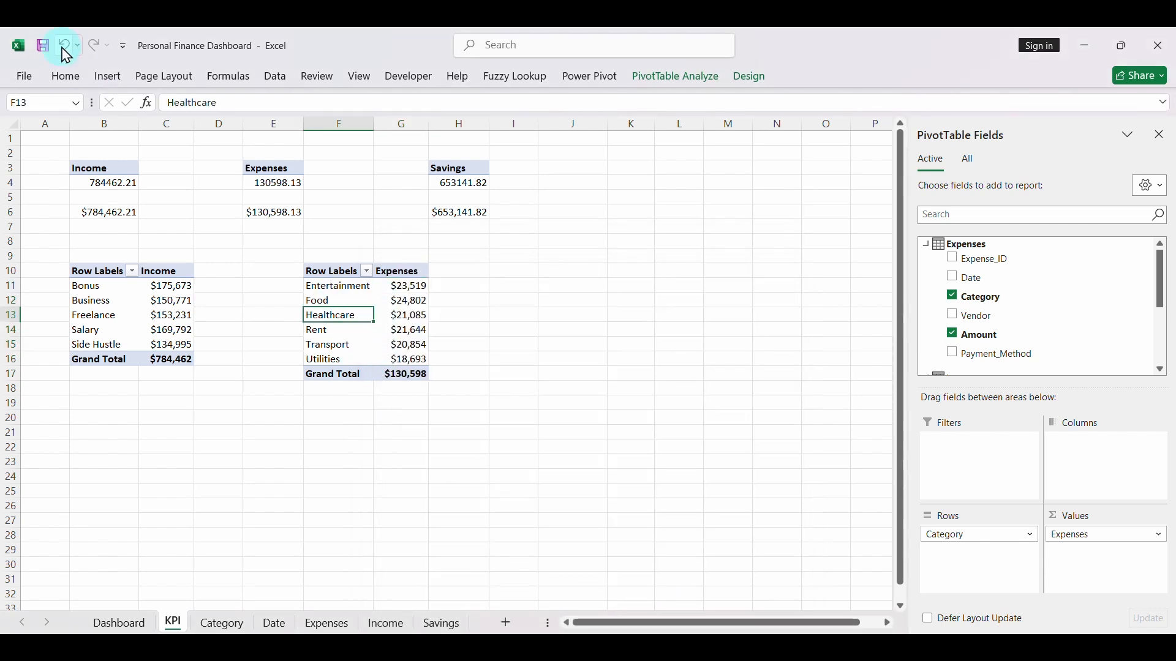
pyautogui.click(110, 78)
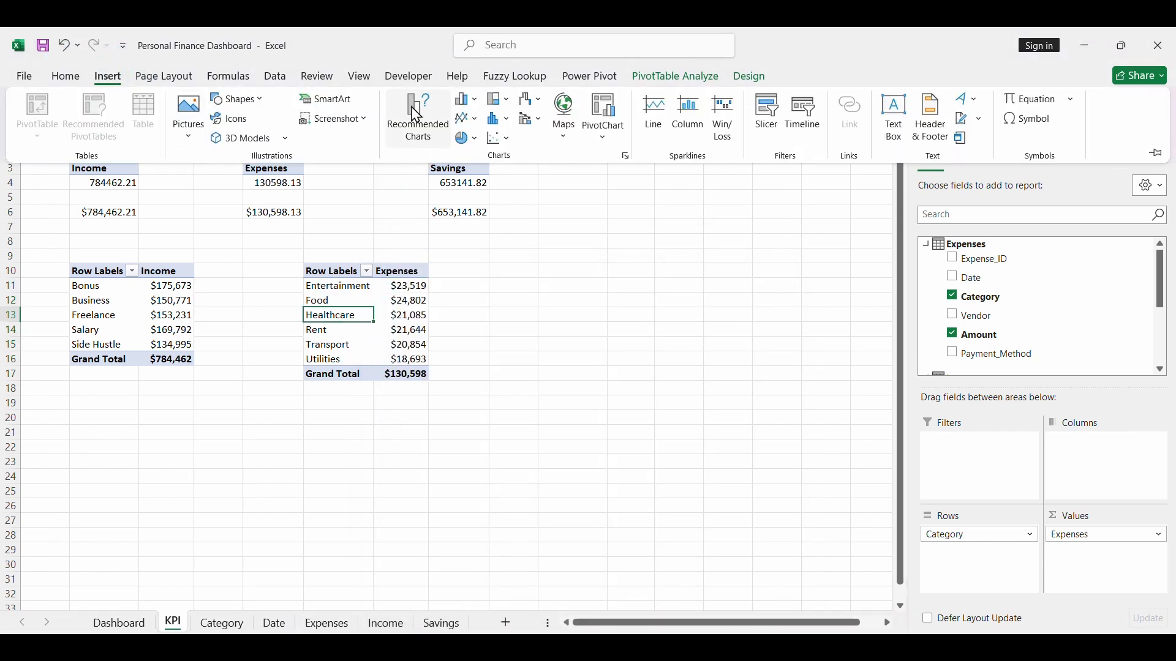
pyautogui.click(421, 132)
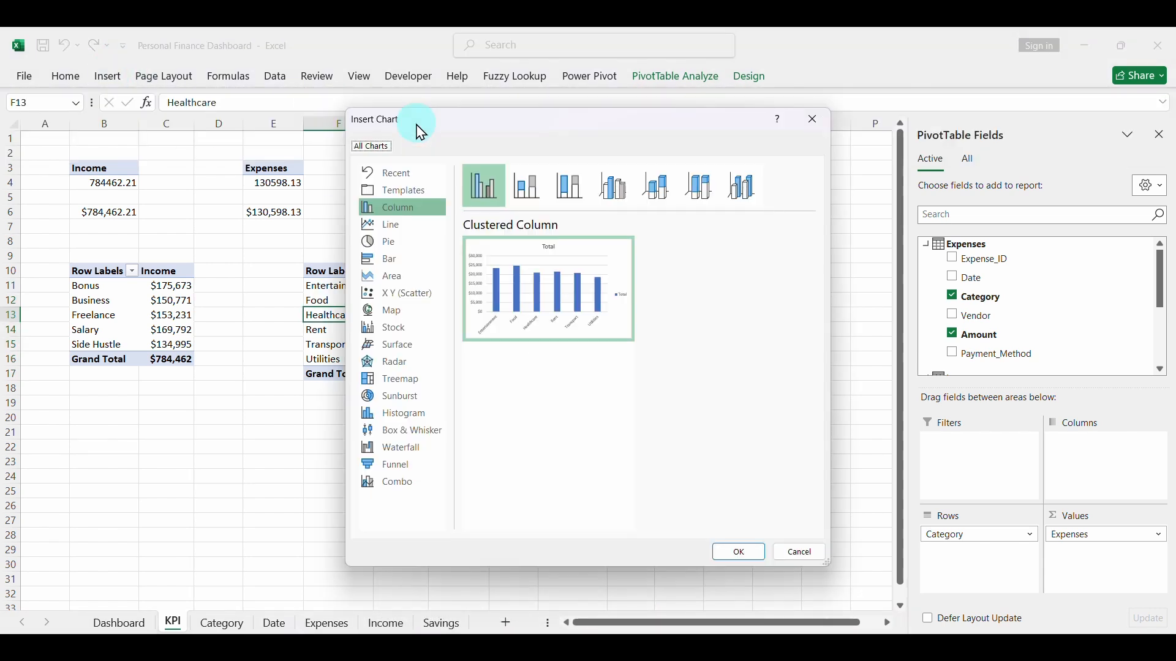
pyautogui.click(542, 193)
pyautogui.click(570, 188)
pyautogui.click(614, 187)
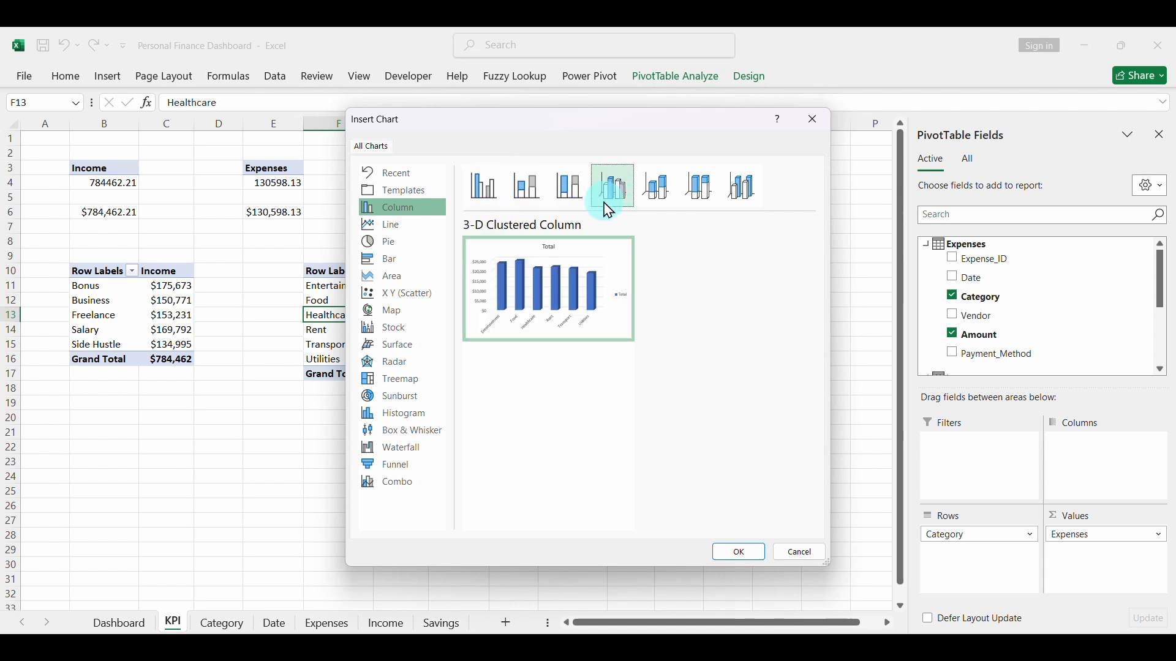
pyautogui.click(732, 554)
# - Delete the expenses column chart's title and legend
pyautogui.press('Delete')
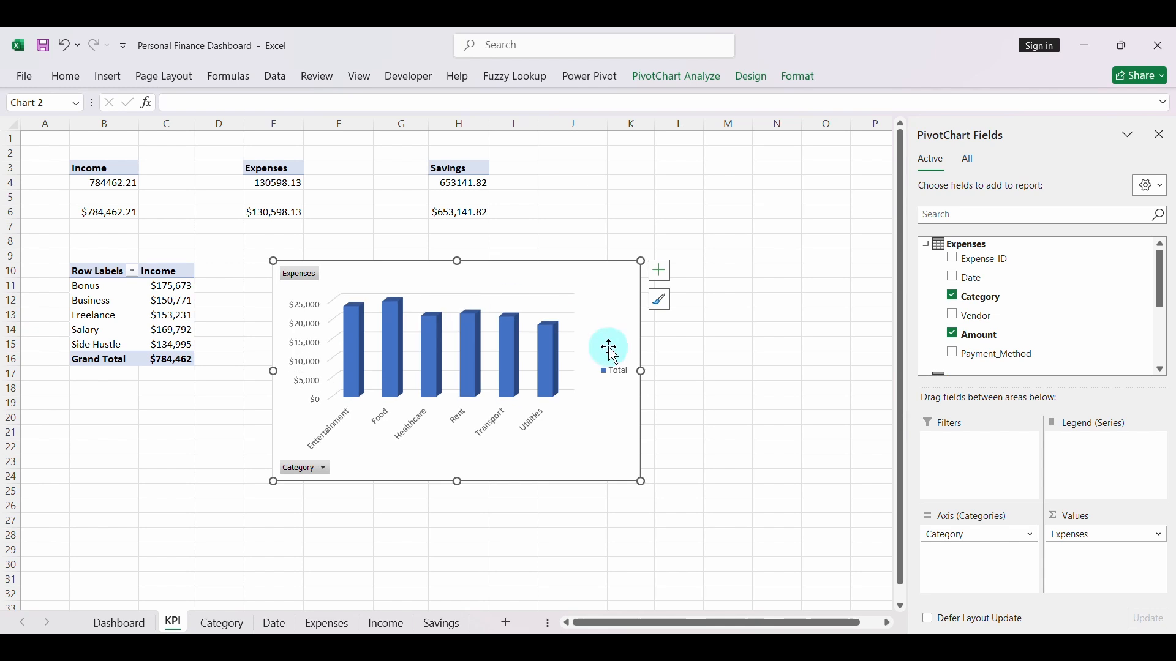
pyautogui.click(616, 380)
pyautogui.press('Delete')
# - Hide all field buttons on the expenses column chart and delete its vertical value axis
pyautogui.click(343, 421)
pyautogui.rightClick(300, 469)
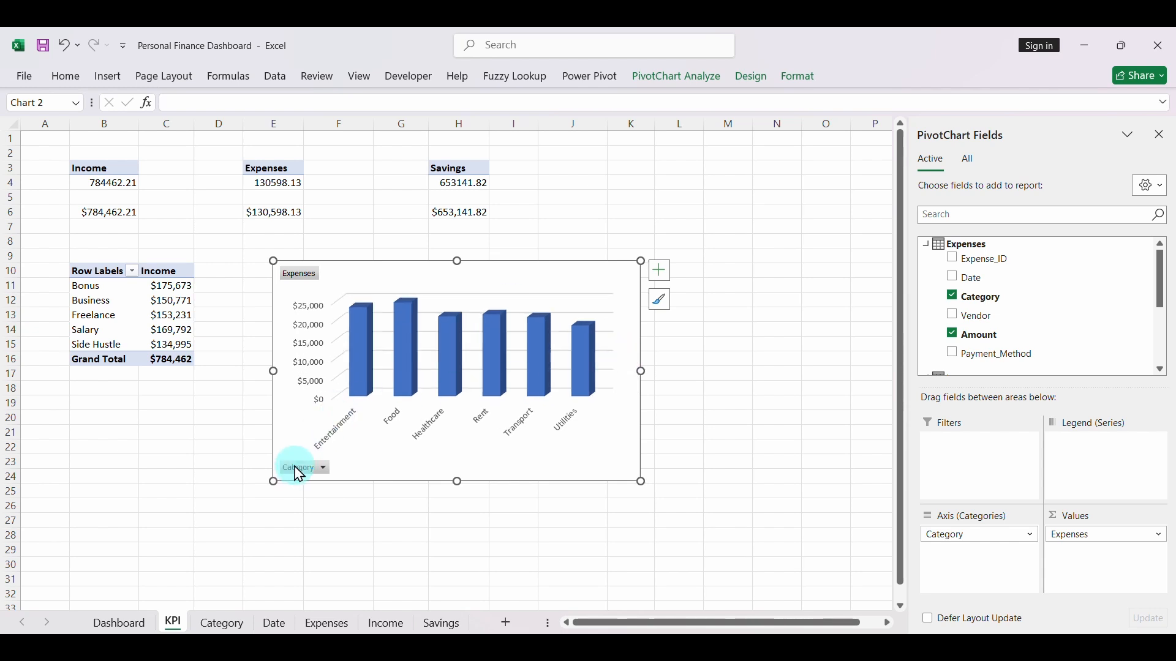
pyautogui.click(372, 422)
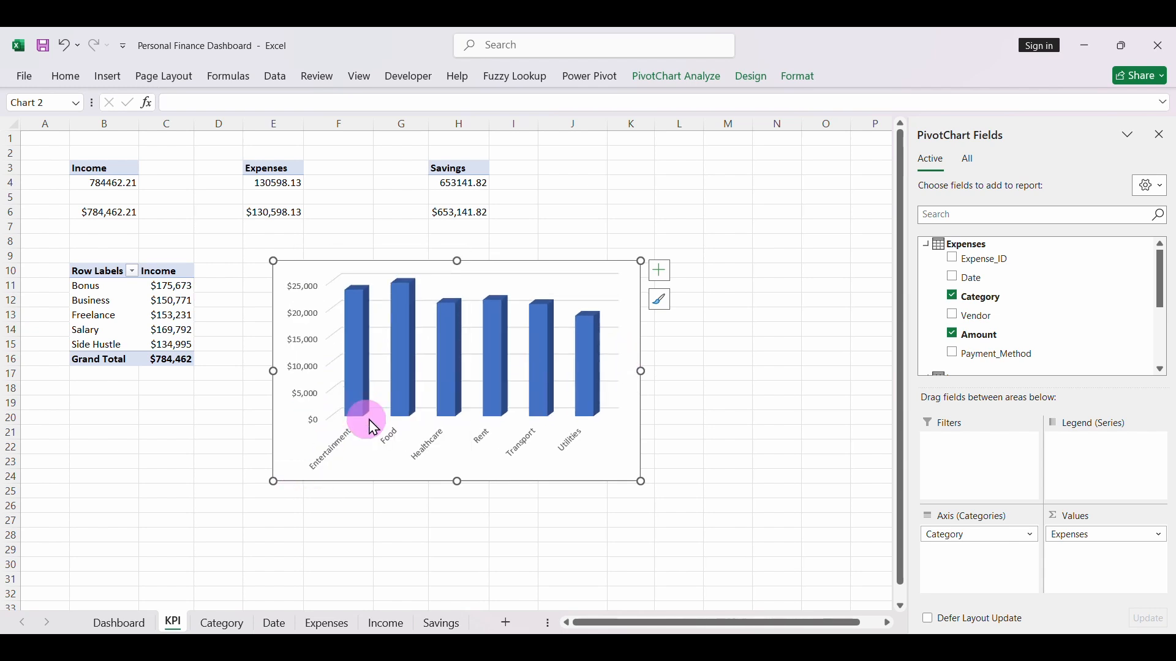
pyautogui.press('Delete')
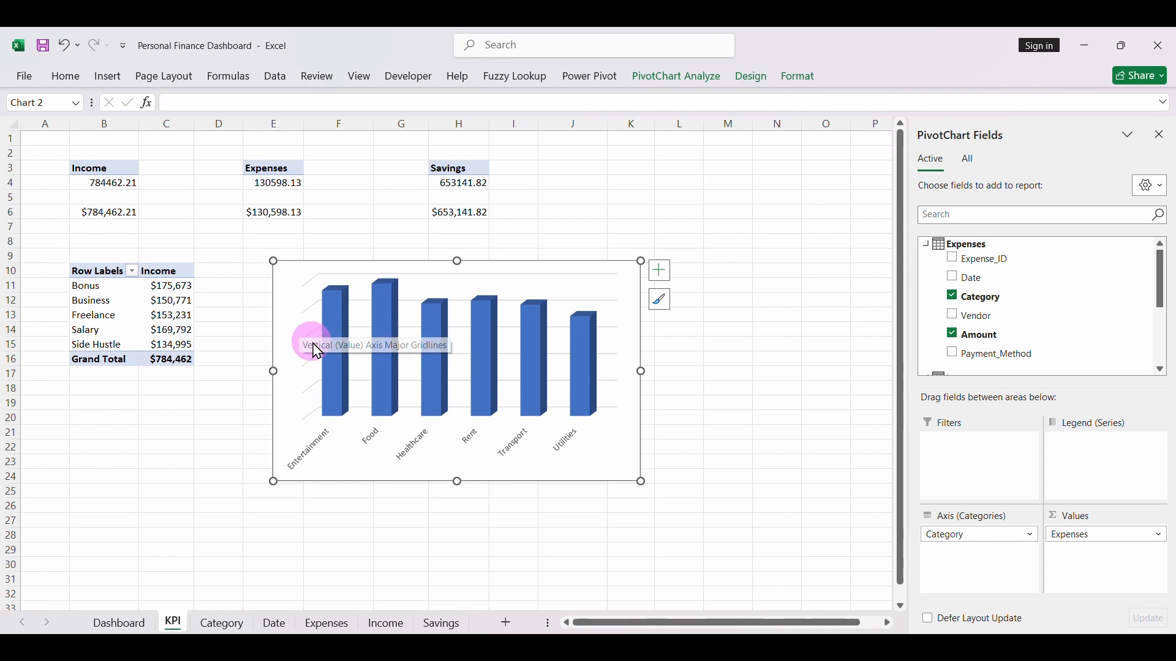
# - Make the category axis labels of the expenses column chart bold
pyautogui.click(374, 444)
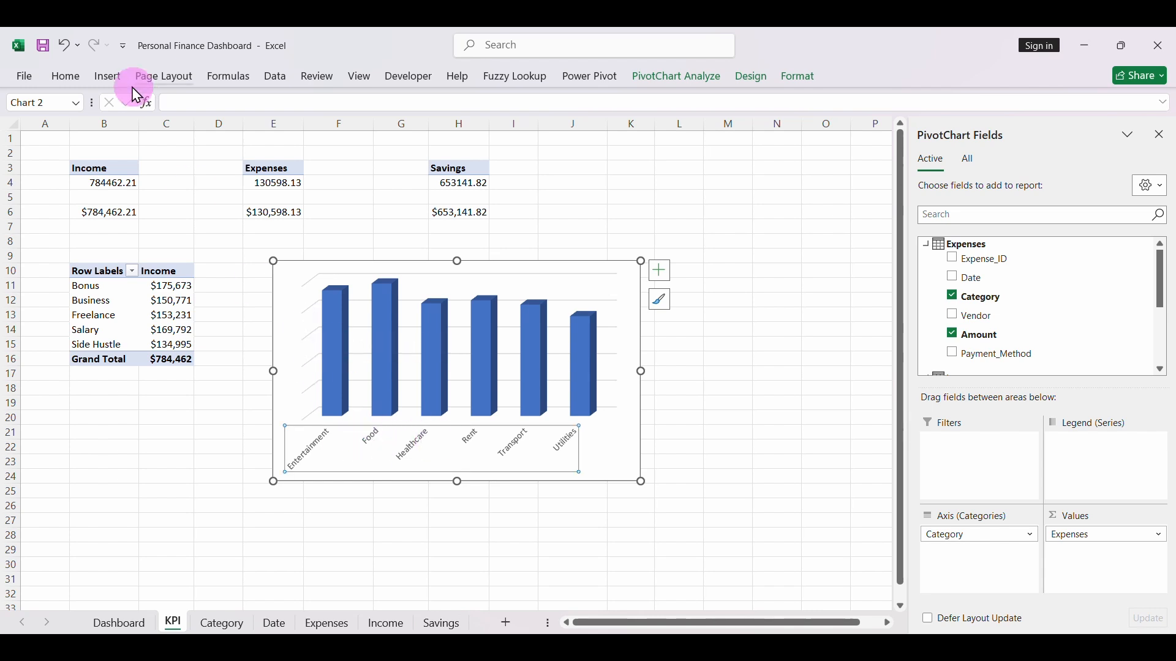
pyautogui.click(66, 76)
pyautogui.click(155, 132)
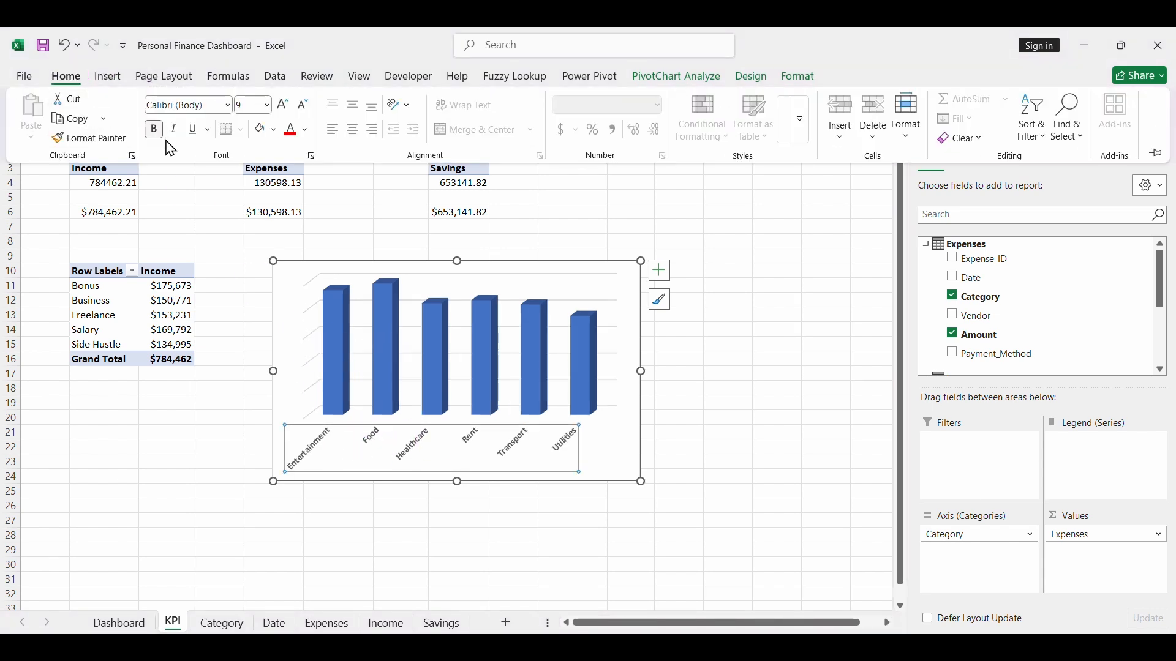
pyautogui.click(600, 387)
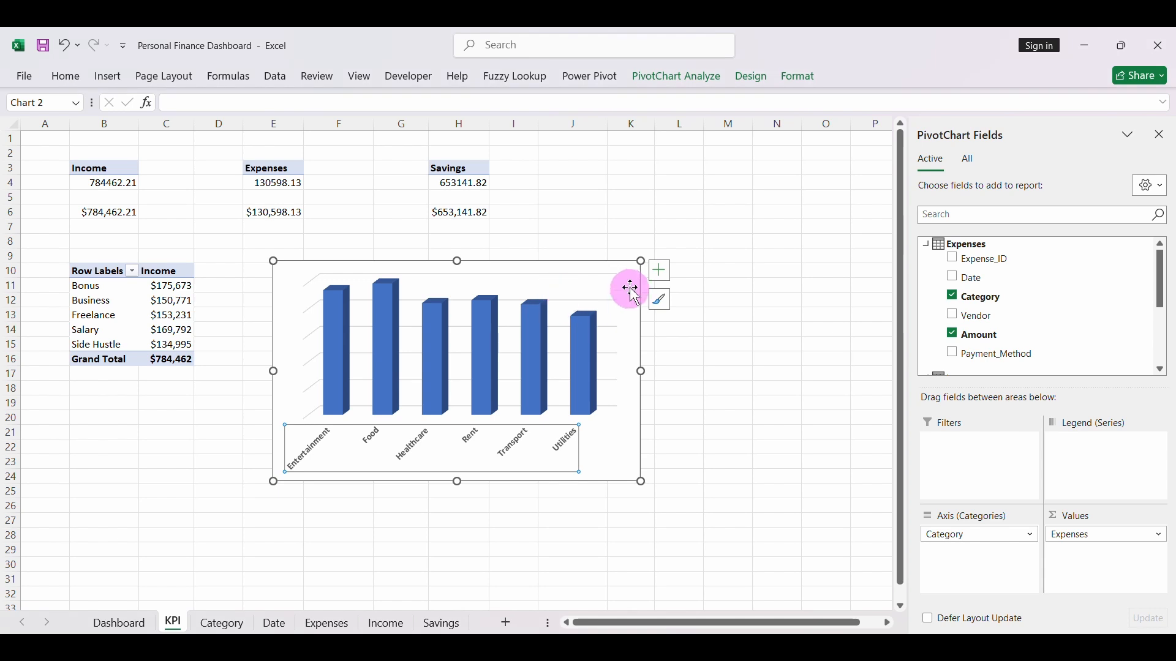
# - Remove the gridlines from the expenses column chart and add data labels
pyautogui.click(659, 270)
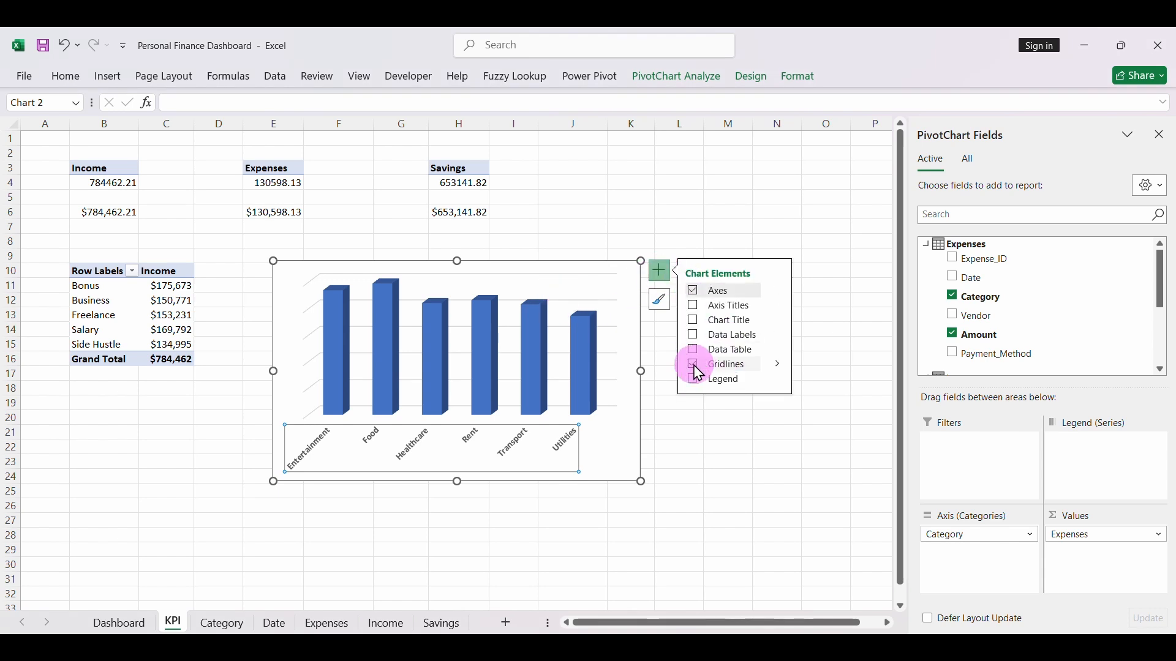
pyautogui.click(697, 366)
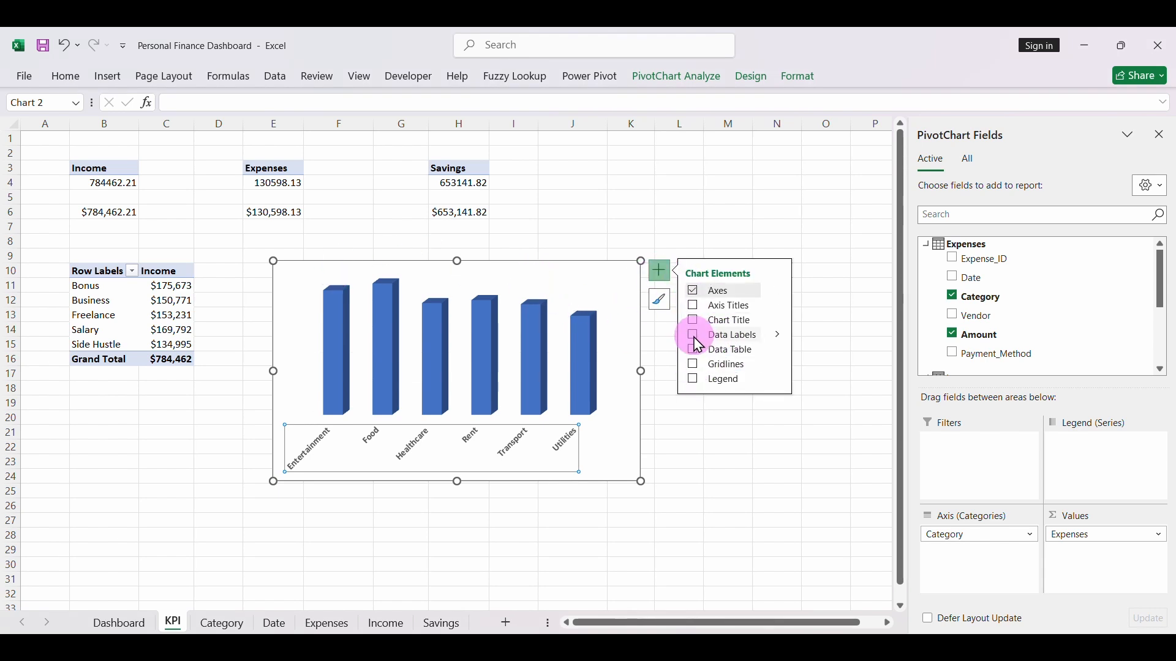
pyautogui.click(693, 337)
# - Make the column chart's data labels bold at font size 10
pyautogui.click(576, 307)
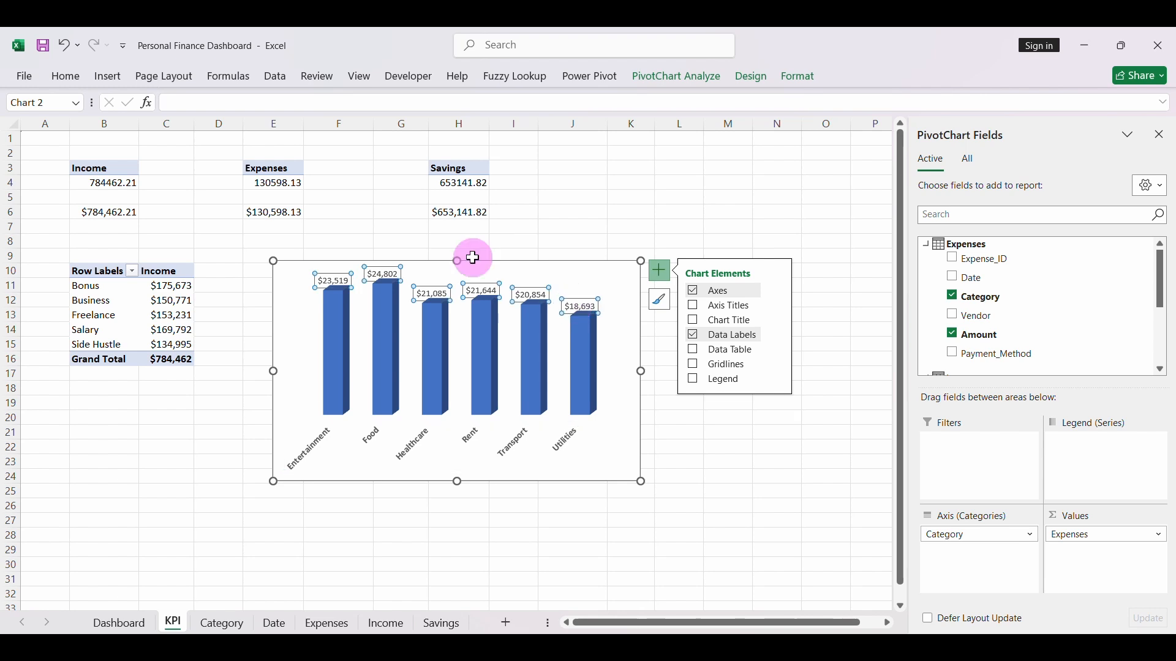
pyautogui.click(67, 79)
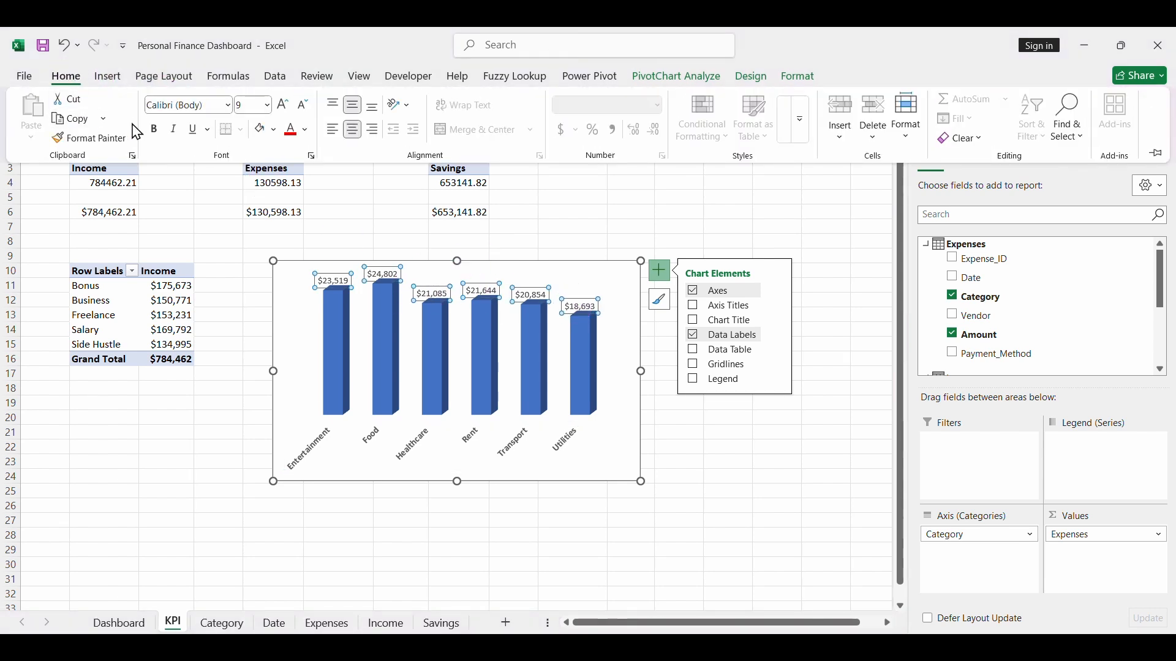
pyautogui.click(283, 105)
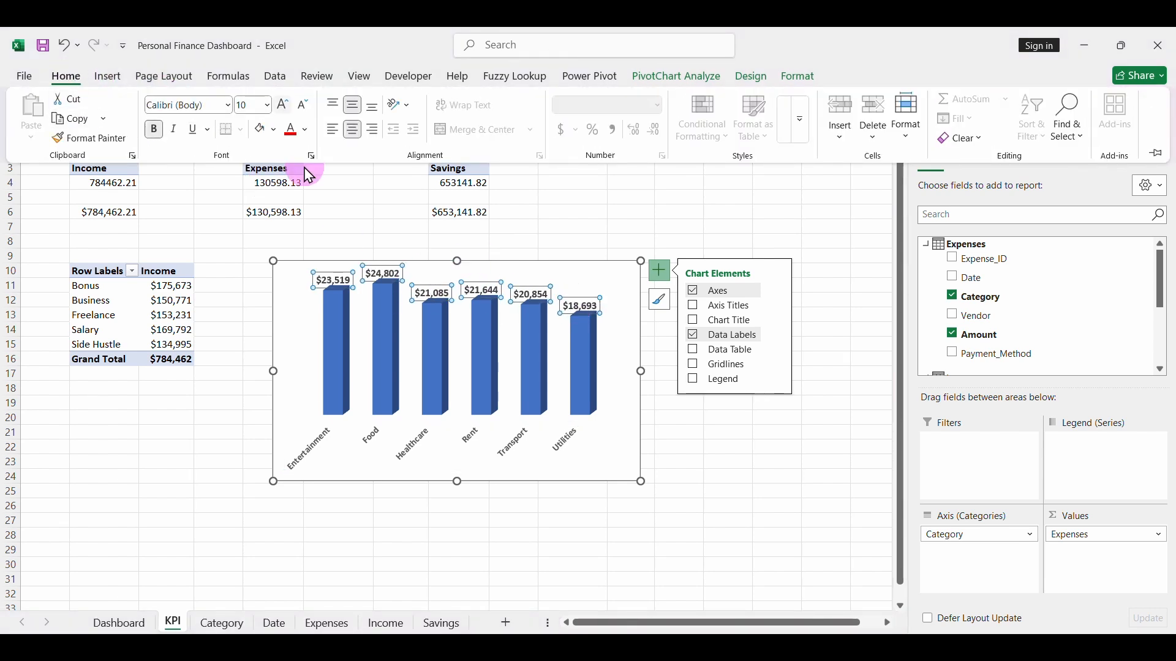
# - Move each of the column chart's data labels slightly upward so it sits clear above its column
pyautogui.click(335, 281)
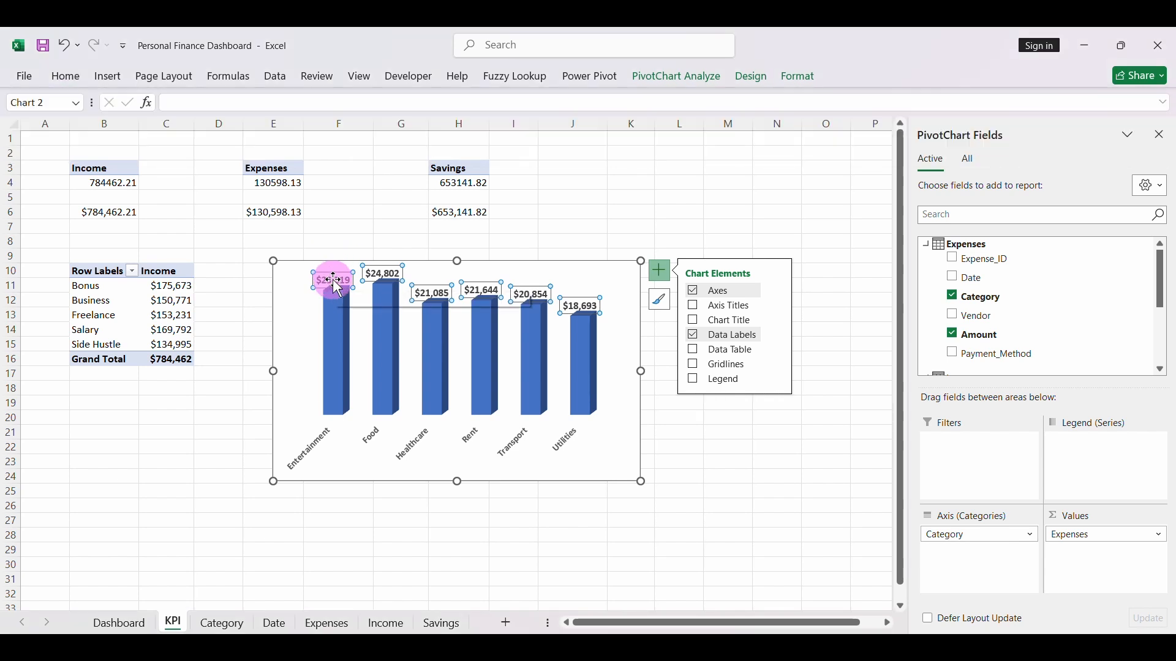
pyautogui.click(334, 281)
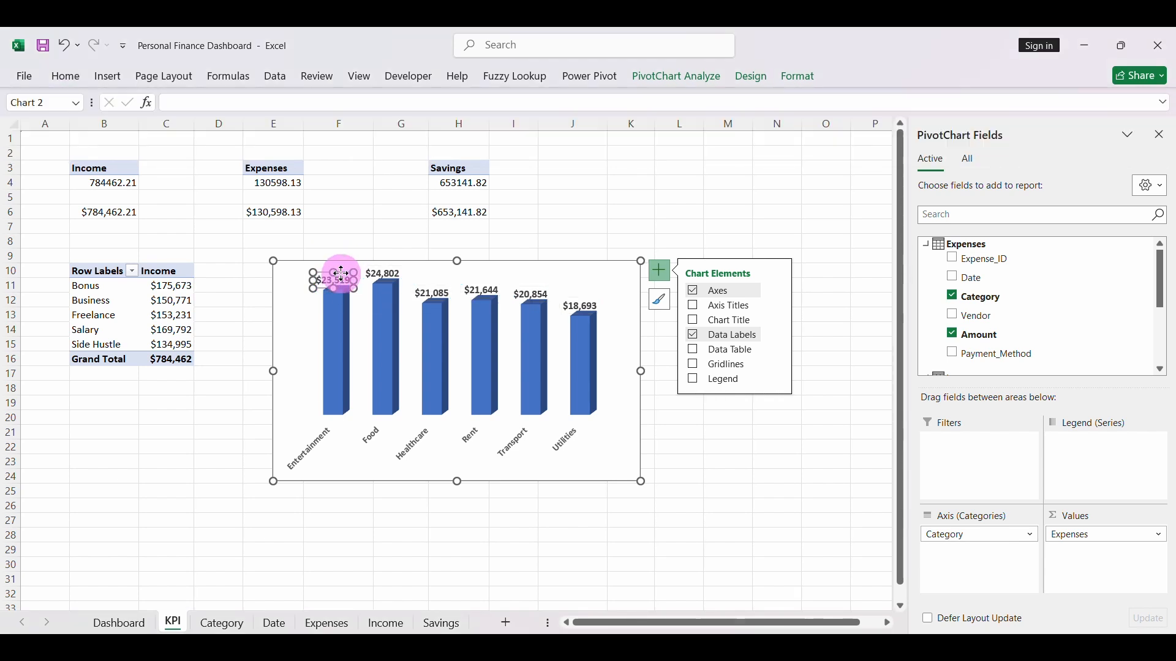
pyautogui.click(342, 272)
pyautogui.moveTo(342, 268); pyautogui.dragTo(342, 263)
pyautogui.click(382, 270)
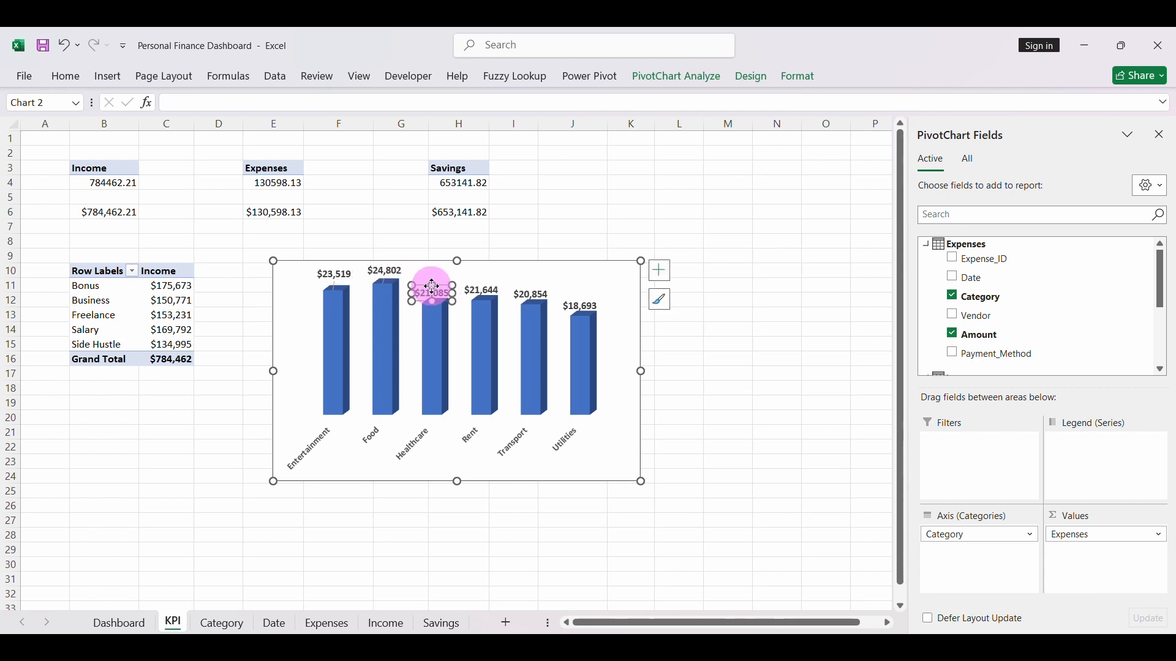
pyautogui.moveTo(433, 286); pyautogui.dragTo(581, 298)
pyautogui.click(534, 293)
pyautogui.click(606, 444)
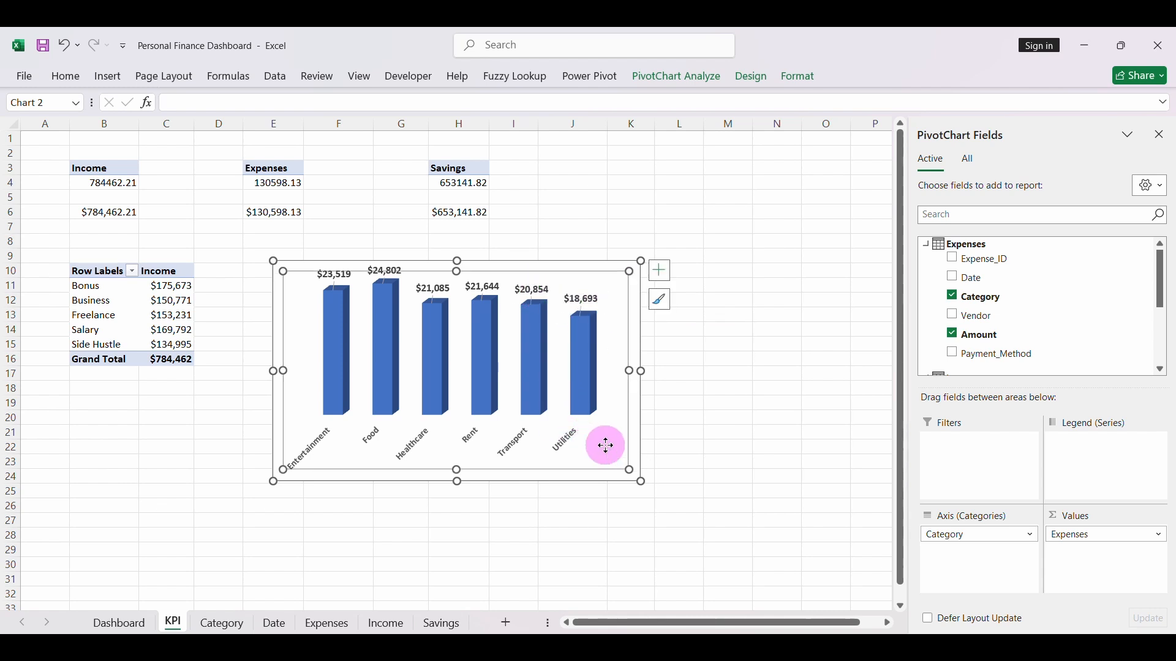
# - Shrink the expenses column chart and move it to the Dashboard sheet beside the income pie chart, sized about 4 by 2.64 inches
pyautogui.click(450, 263)
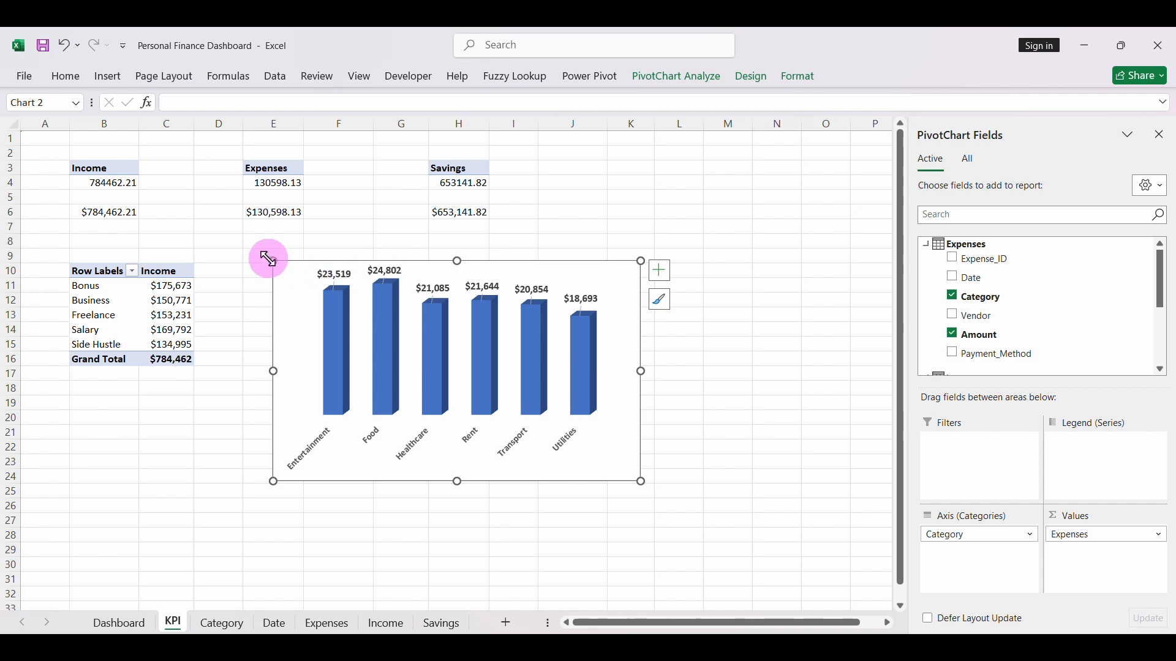
pyautogui.moveTo(273, 260); pyautogui.dragTo(354, 319)
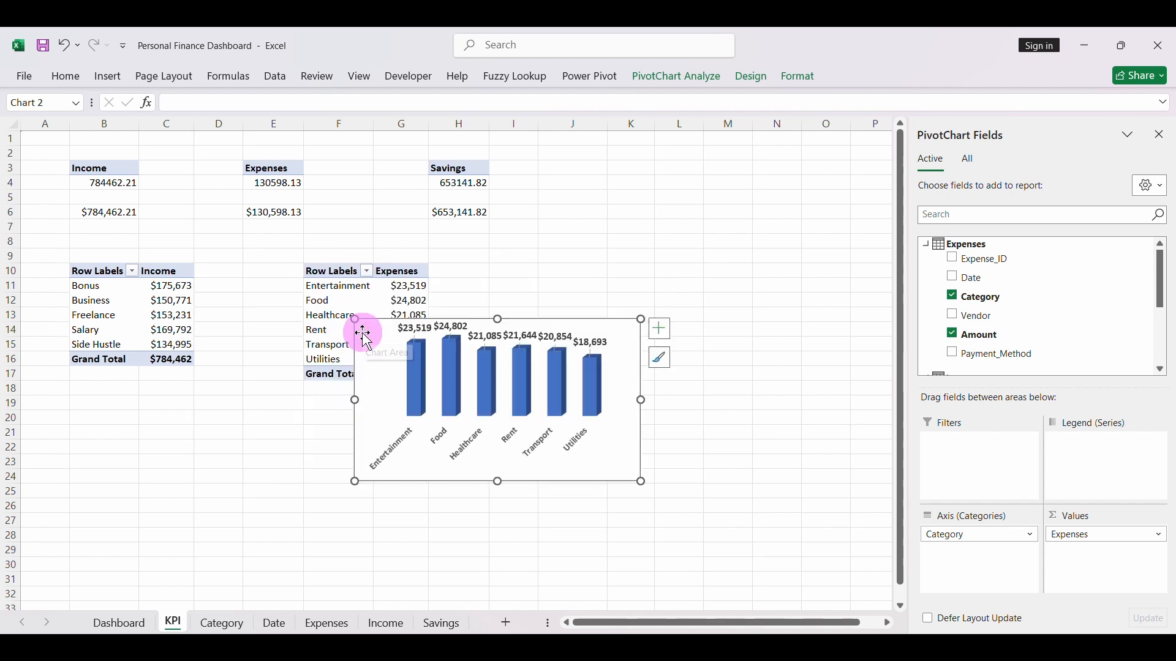
pyautogui.hotkey('ctrl', 'x')
pyautogui.click(120, 623)
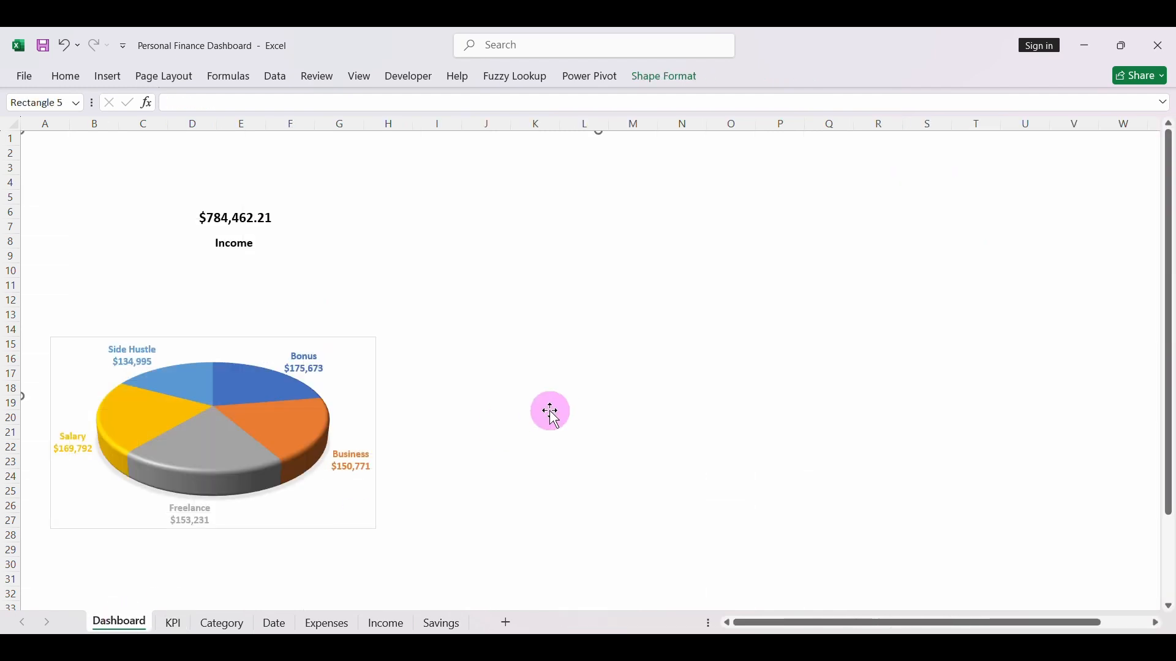
pyautogui.hotkey('ctrl', 'v')
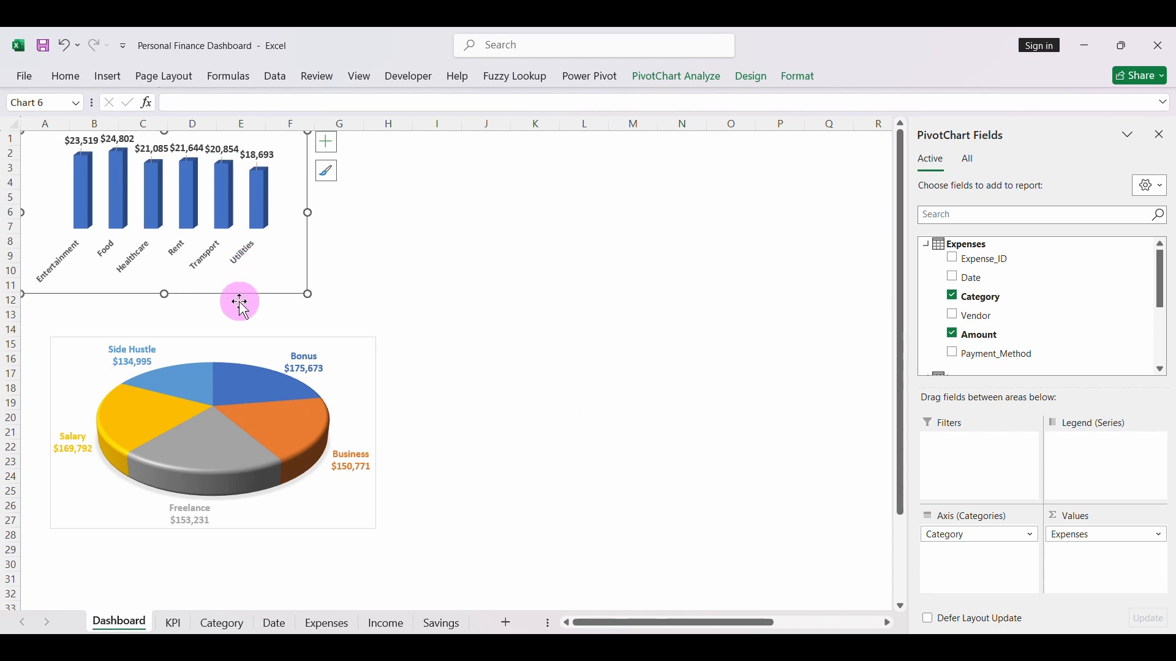
pyautogui.moveTo(241, 298); pyautogui.dragTo(689, 530)
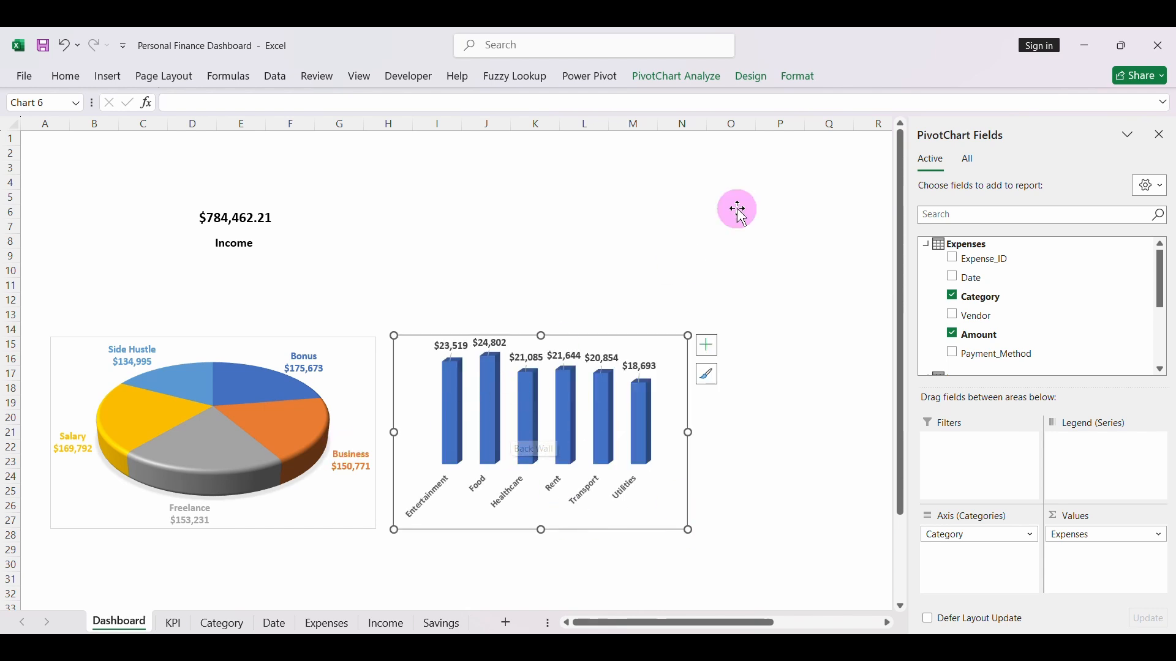
# - Set the expenses column chart's area on the Dashboard sheet to no fill and no outline
pyautogui.click(803, 78)
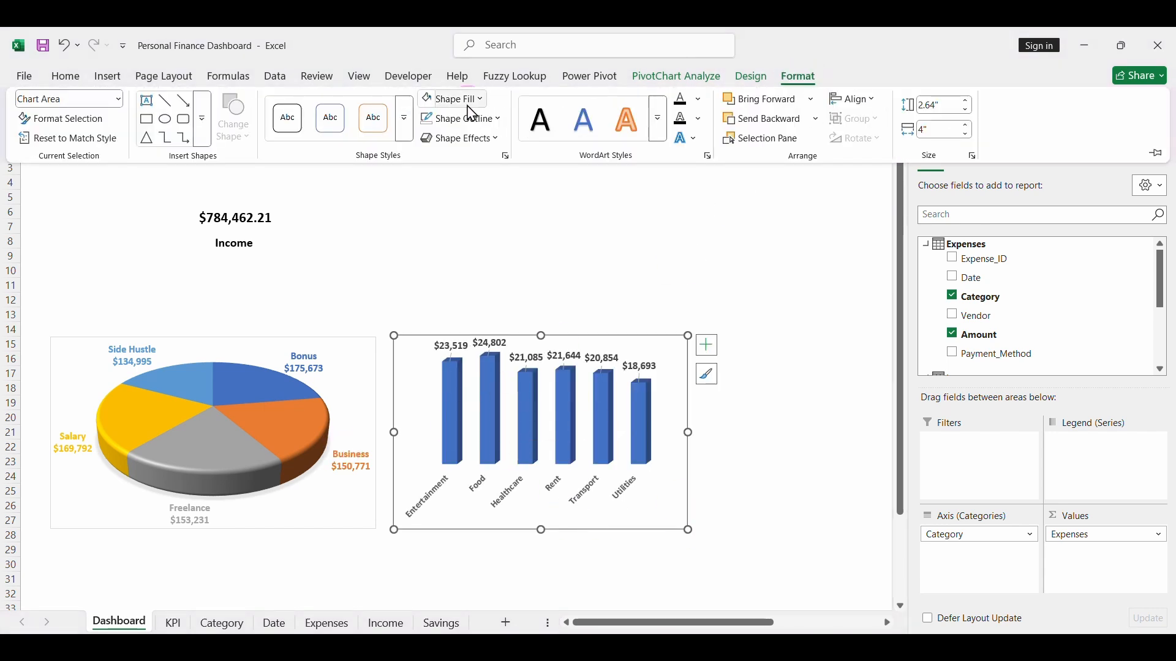
pyautogui.click(471, 100)
pyautogui.click(462, 380)
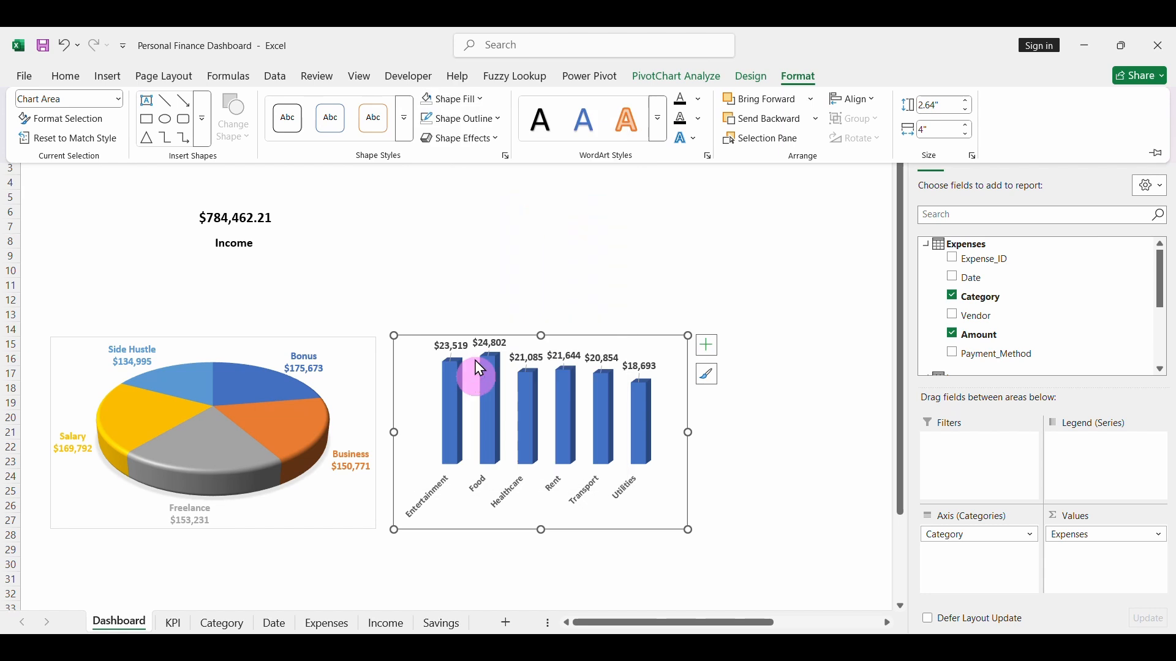
pyautogui.click(464, 118)
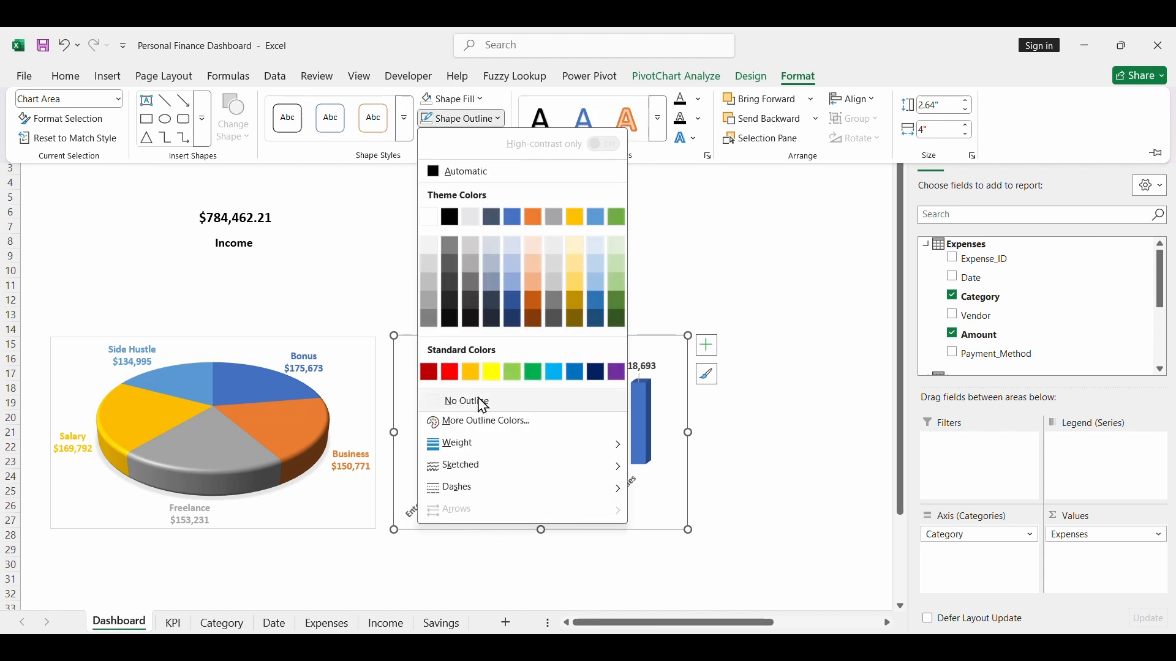
pyautogui.click(459, 401)
# - Set the income pie chart's area to no fill and no outline, and deselect the chart
pyautogui.click(366, 525)
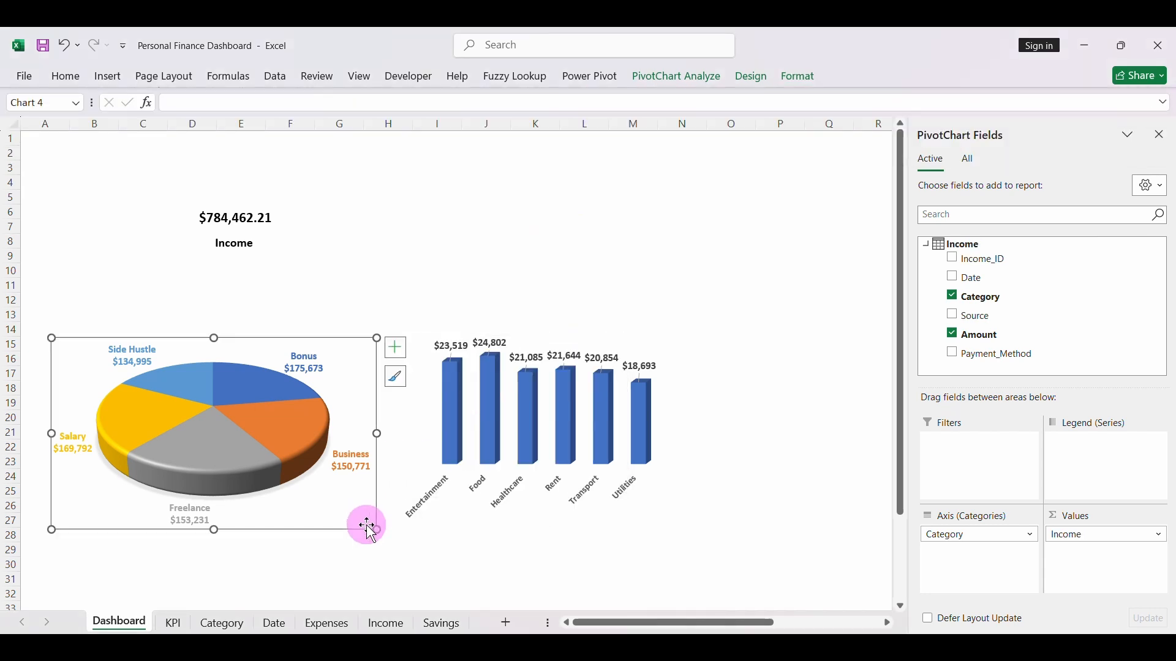
pyautogui.click(806, 80)
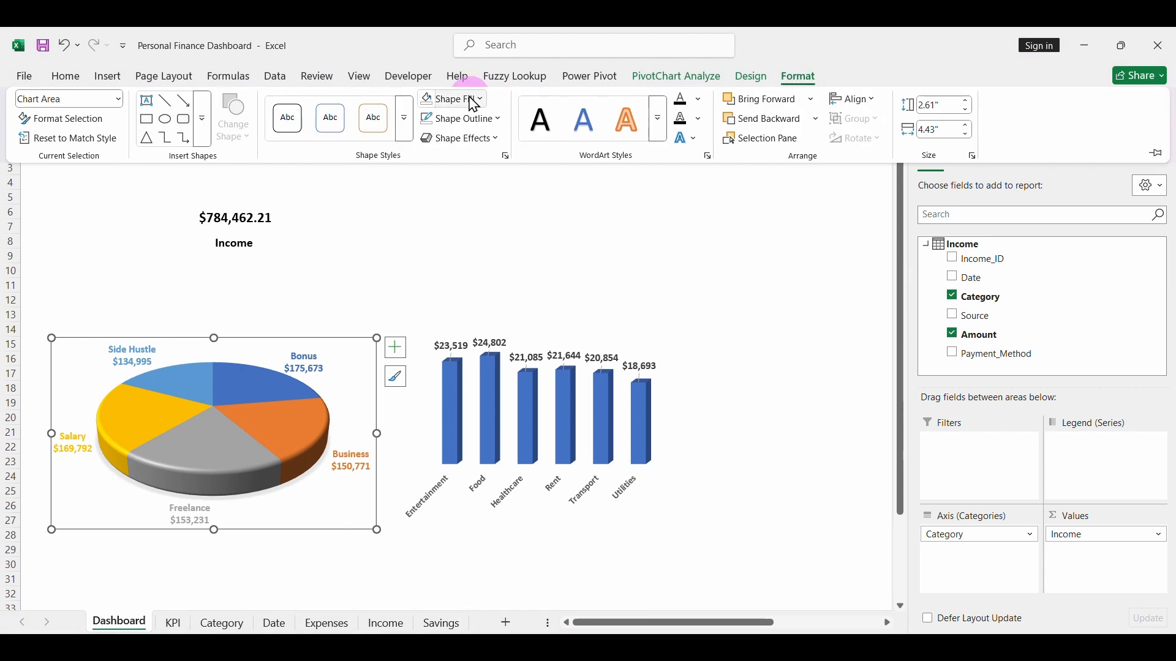
pyautogui.click(458, 99)
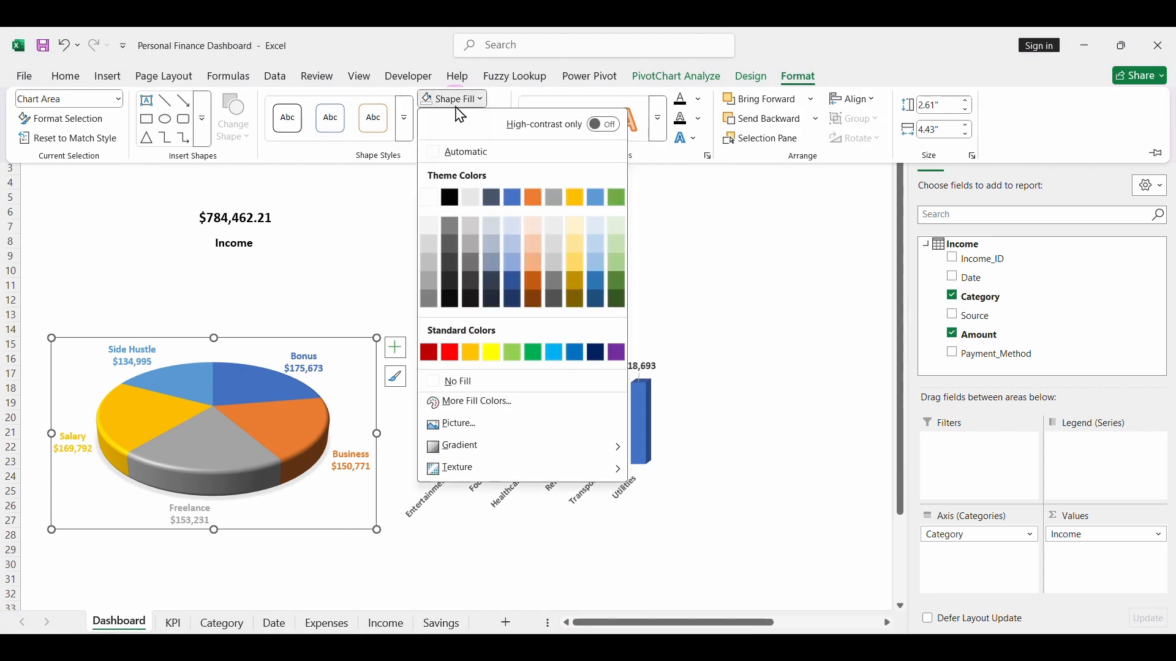
pyautogui.click(463, 381)
pyautogui.click(461, 123)
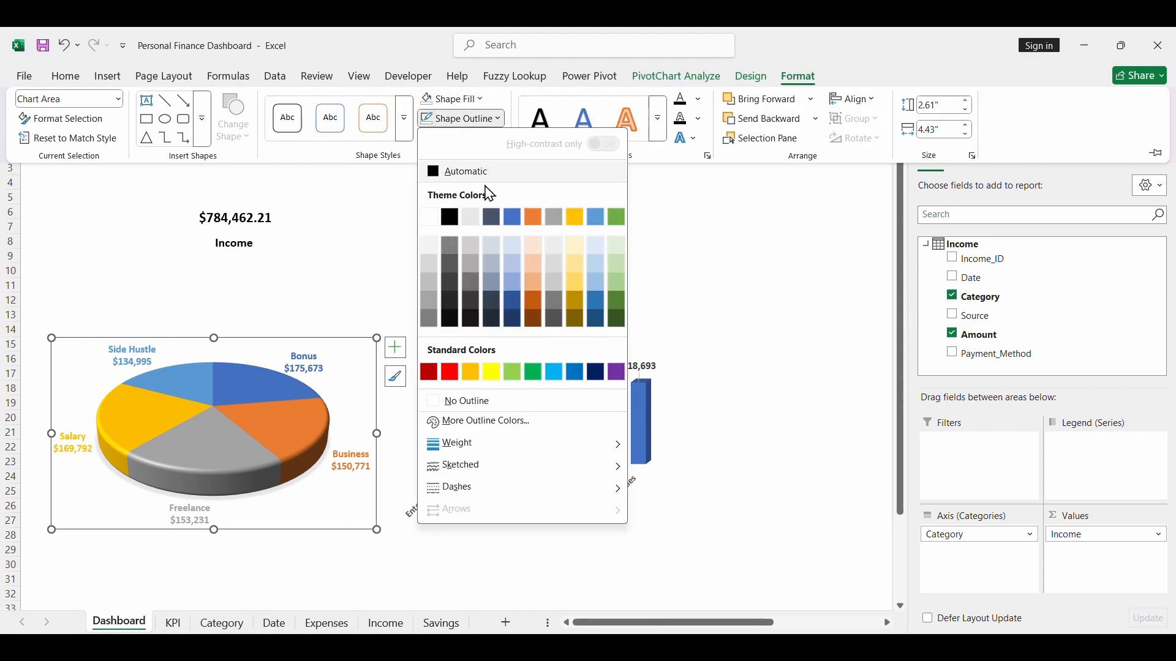
pyautogui.click(474, 404)
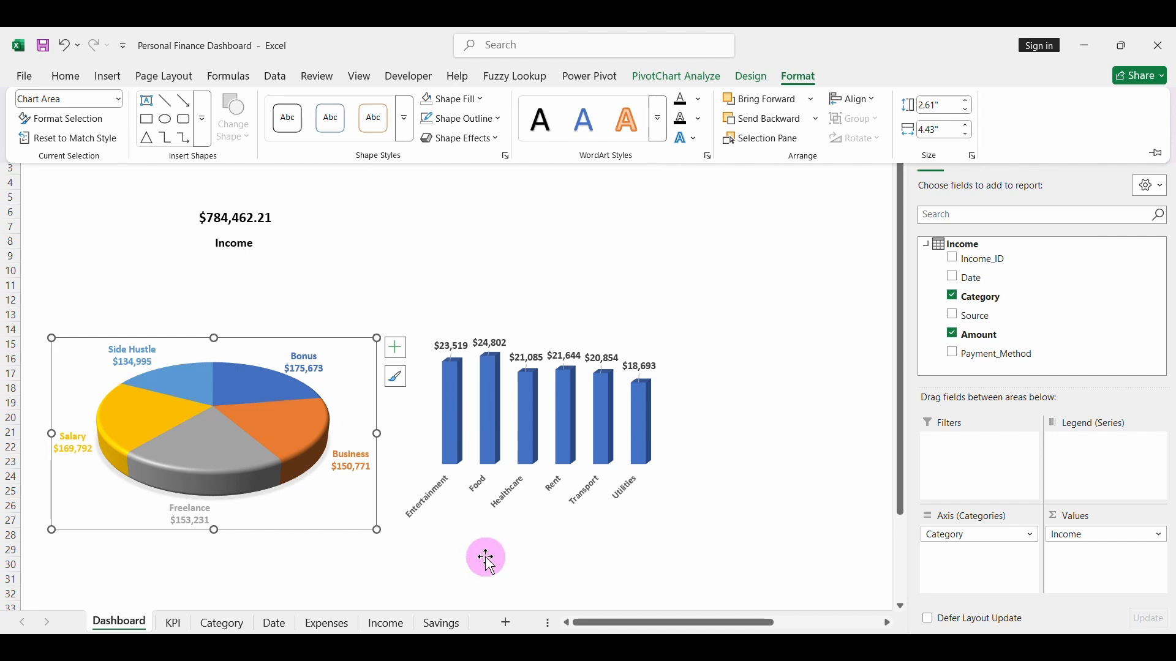
pyautogui.click(457, 583)
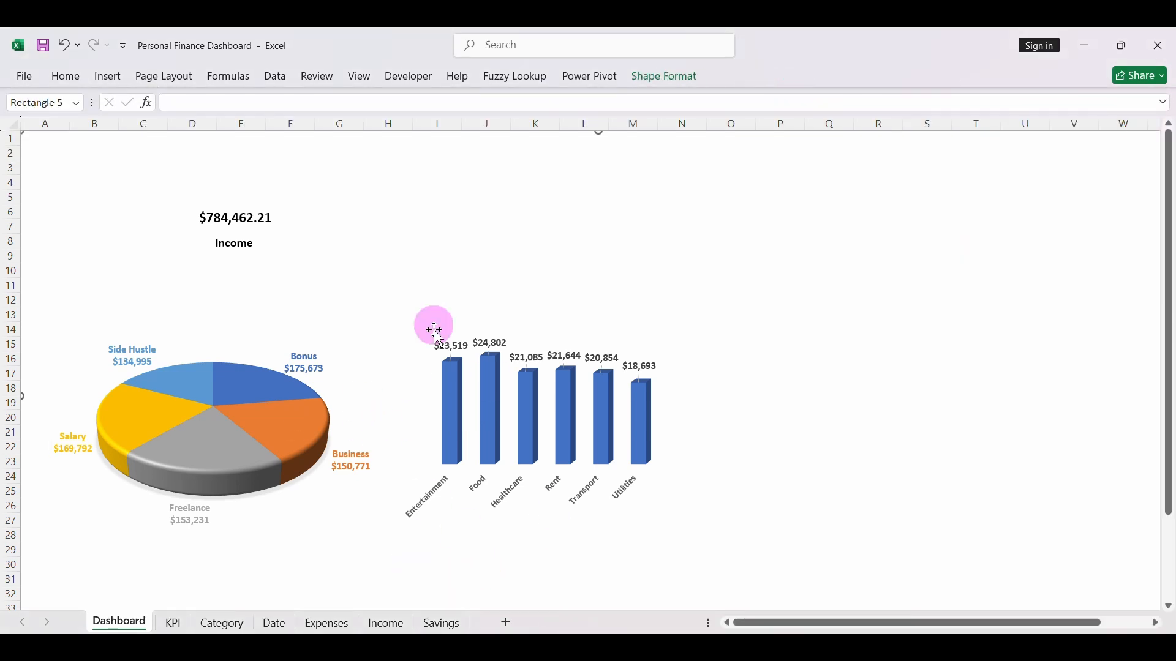
# - Duplicate the Income label text box, place the copy just above the upper-left part of the pie chart, and select its text for editing
pyautogui.click(247, 245)
pyautogui.hotkey('ctrl', 'd')
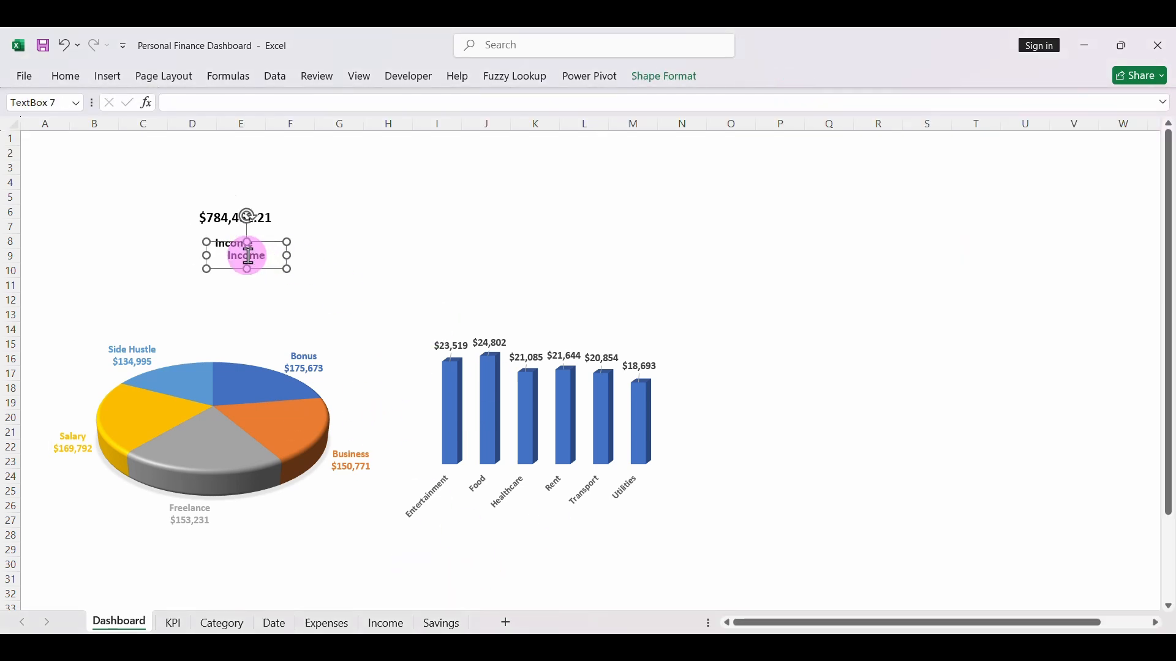
pyautogui.moveTo(255, 271); pyautogui.dragTo(101, 325)
pyautogui.doubleClick(95, 309)
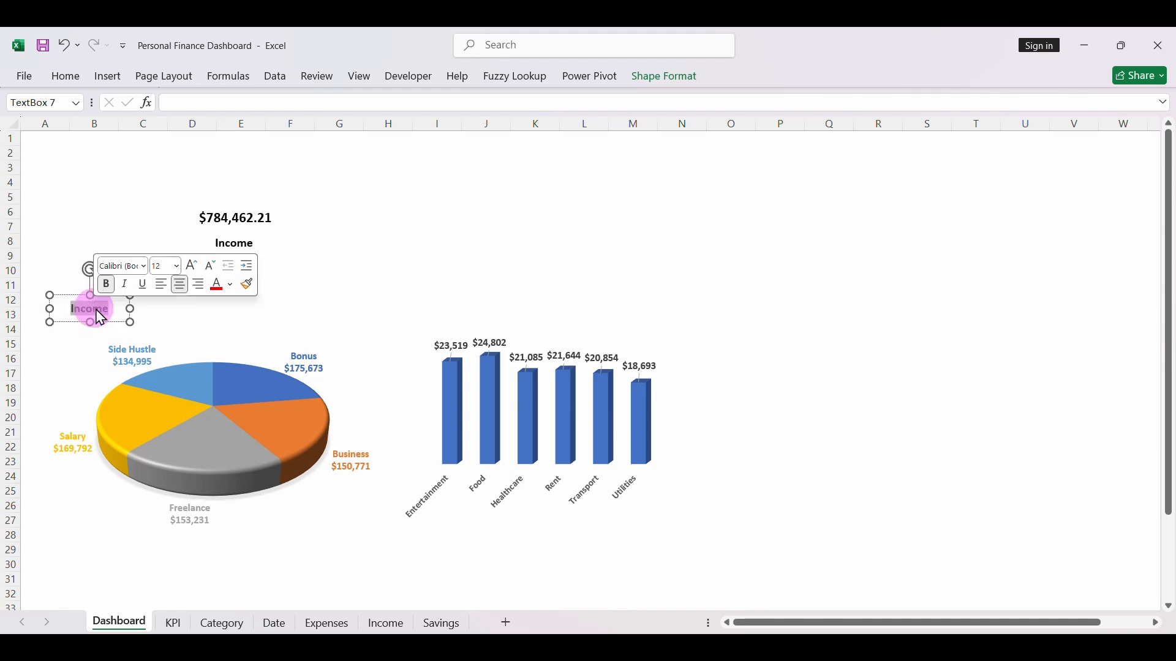
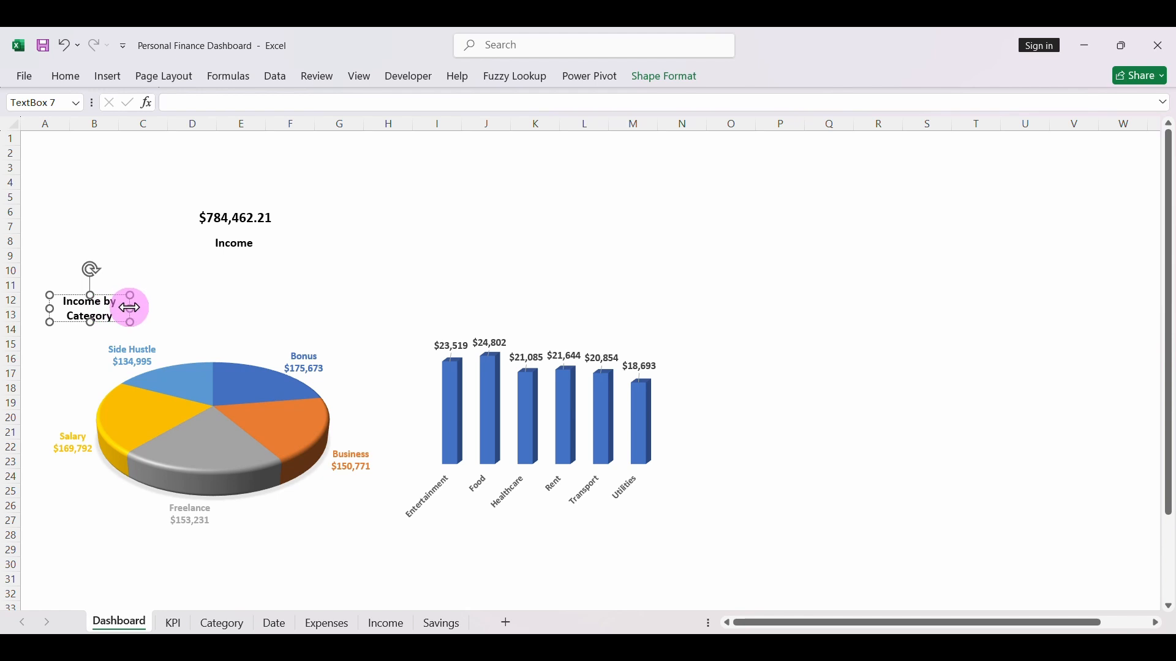
# - Widen the pie chart's title to fit one line, and place a widened copy above the column chart reading "Expenses by Category"
pyautogui.moveTo(130, 309); pyautogui.dragTo(173, 308)
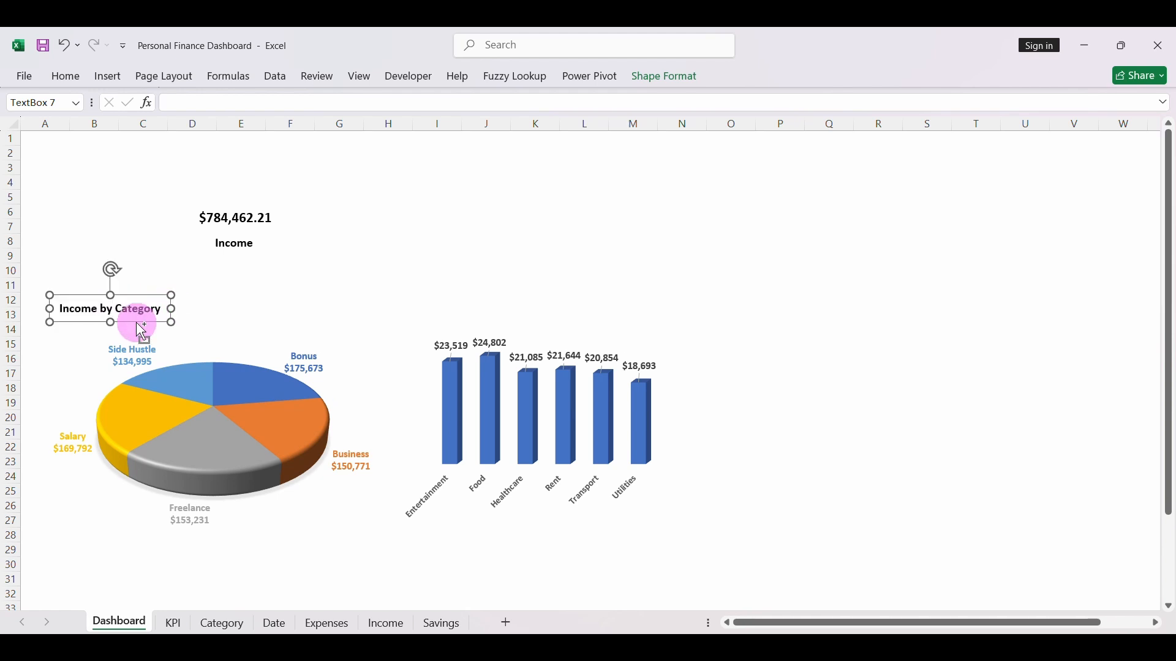
pyautogui.hotkey('ctrl', 'd')
pyautogui.moveTo(150, 335); pyautogui.dragTo(500, 328)
pyautogui.doubleClick(444, 312)
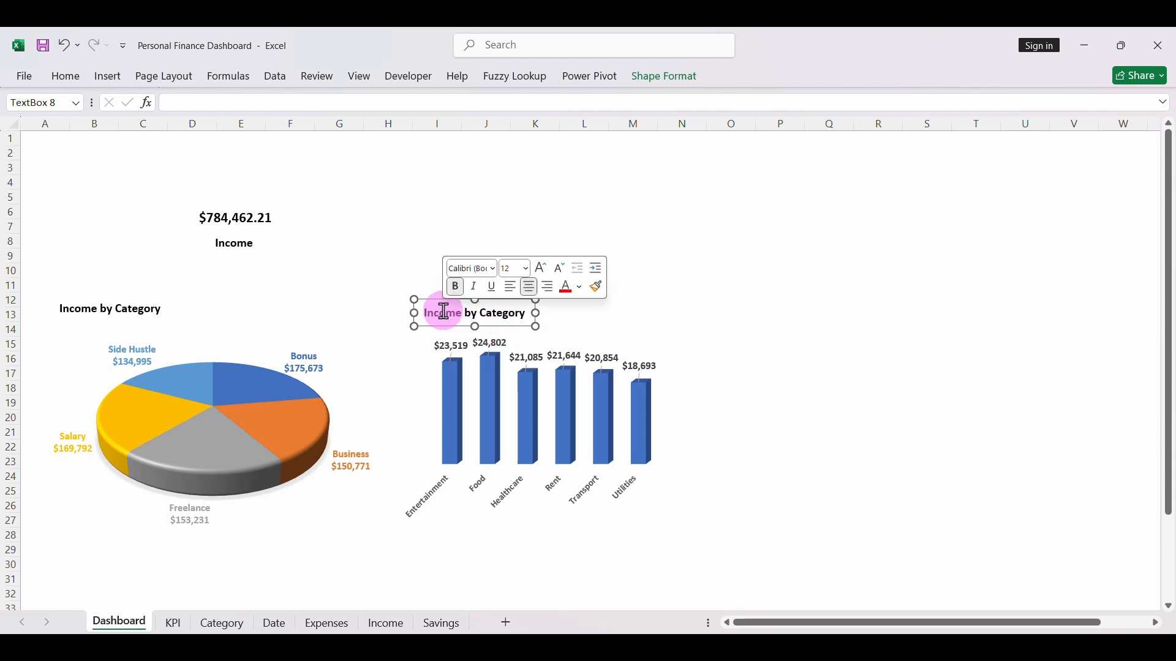
pyautogui.press('BackSpace')
pyautogui.write('Expense')
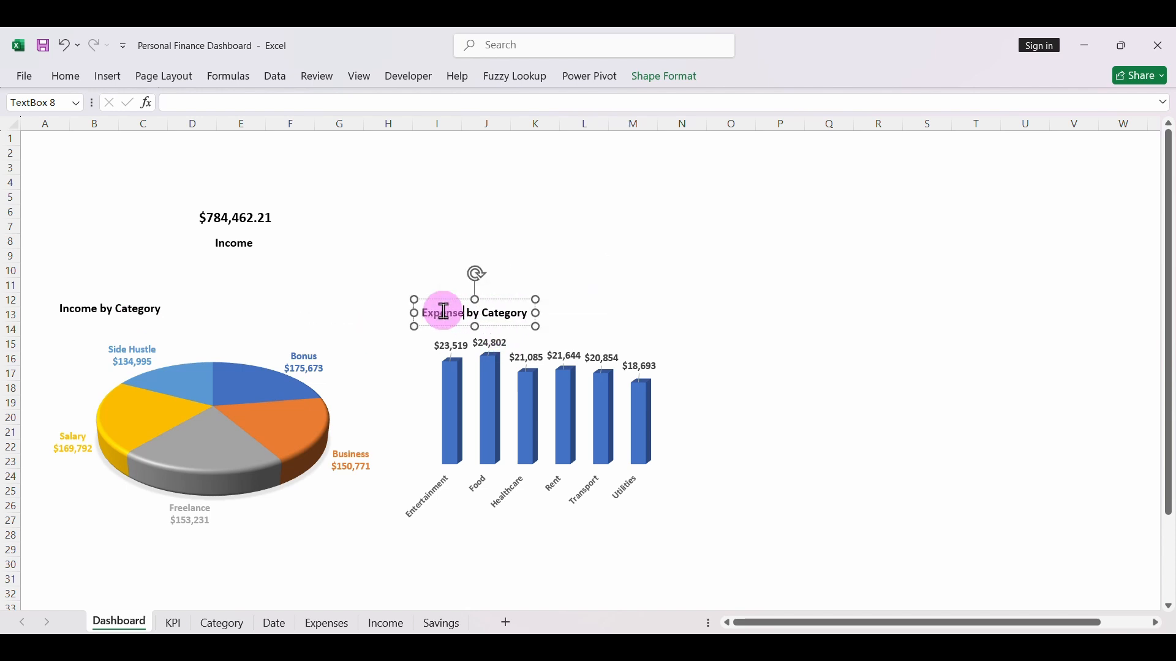
pyautogui.write('s')
pyautogui.moveTo(537, 312); pyautogui.dragTo(559, 313)
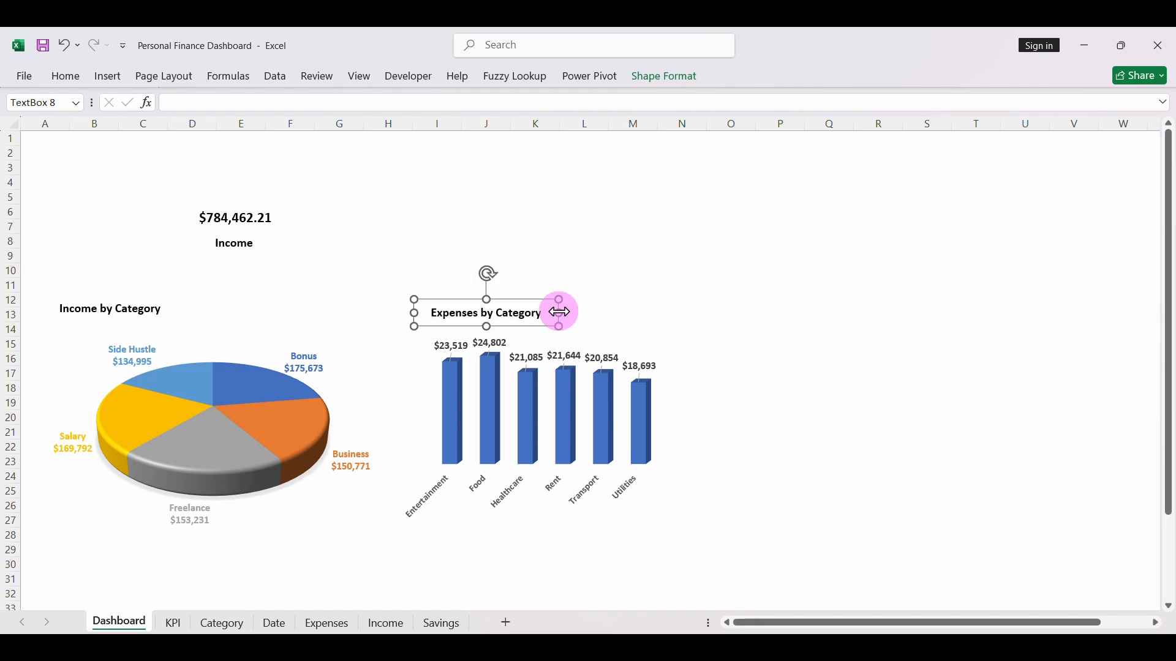
pyautogui.click(624, 307)
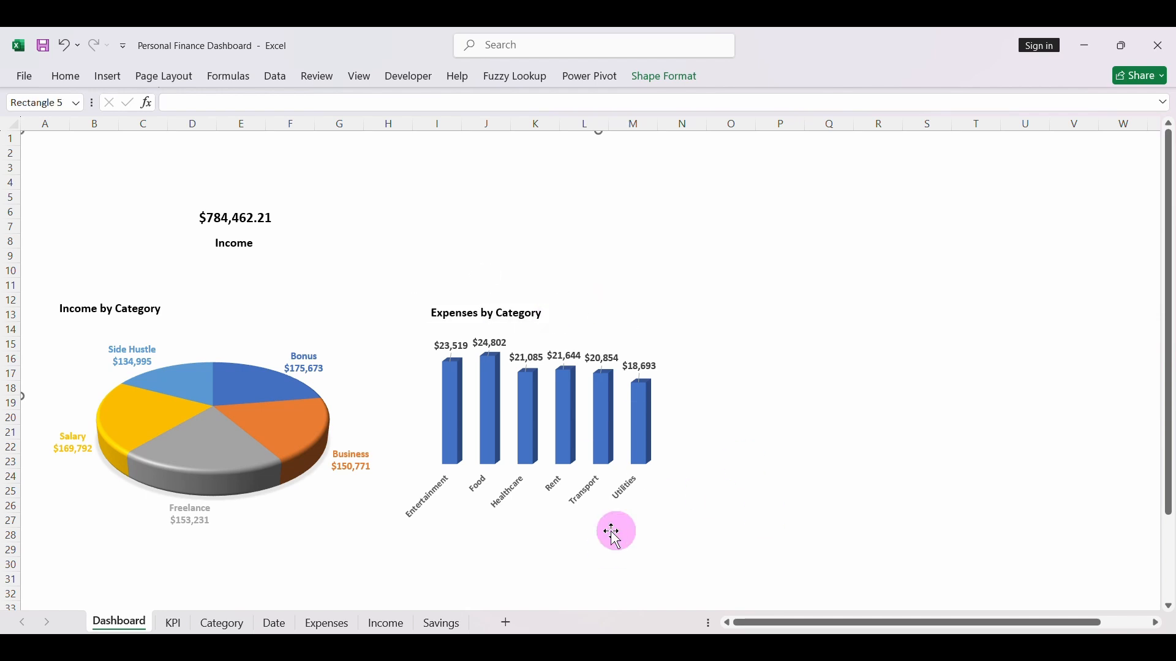
# - Move the income total and its Income label together to columns A–B, around rows 5–8, above the pie chart
pyautogui.click(253, 232)
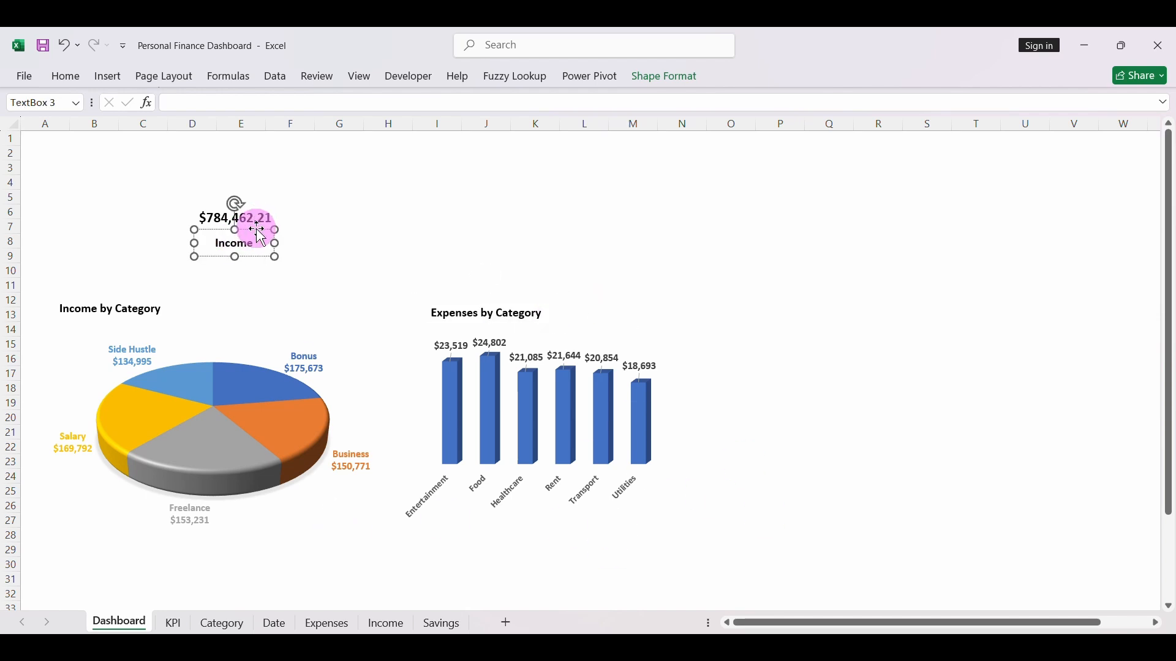
pyautogui.moveTo(256, 229); pyautogui.dragTo(253, 215)
pyautogui.hotkey('ctrl', 'z')
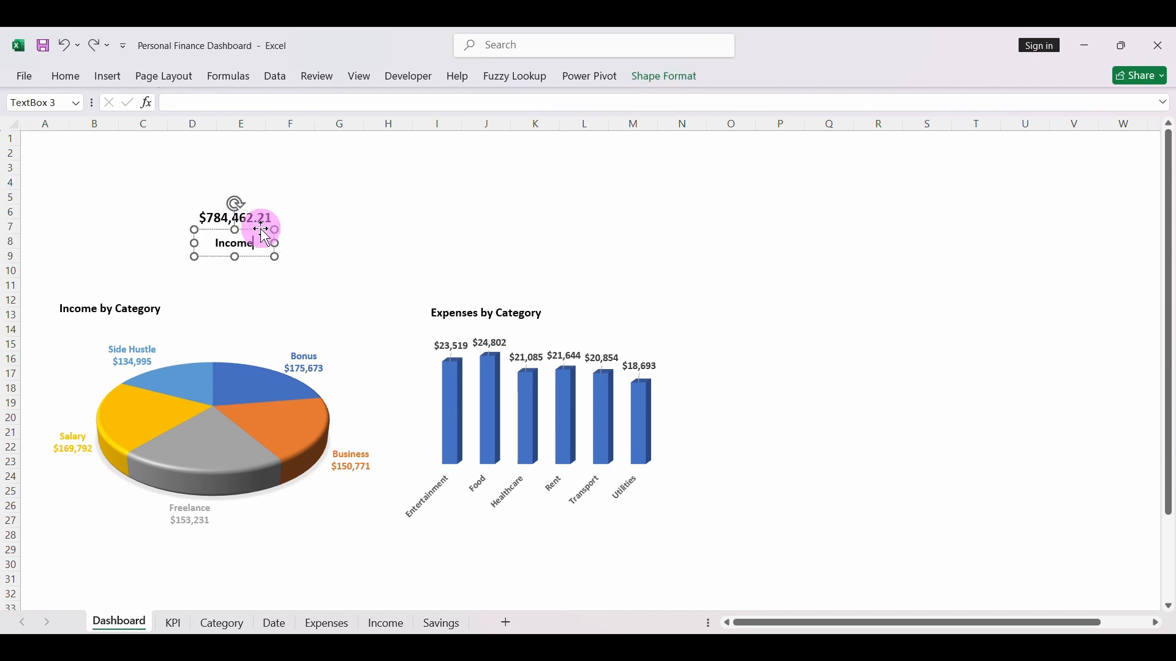
pyautogui.keyDown('shift'); pyautogui.click(269, 218); pyautogui.keyUp('shift')
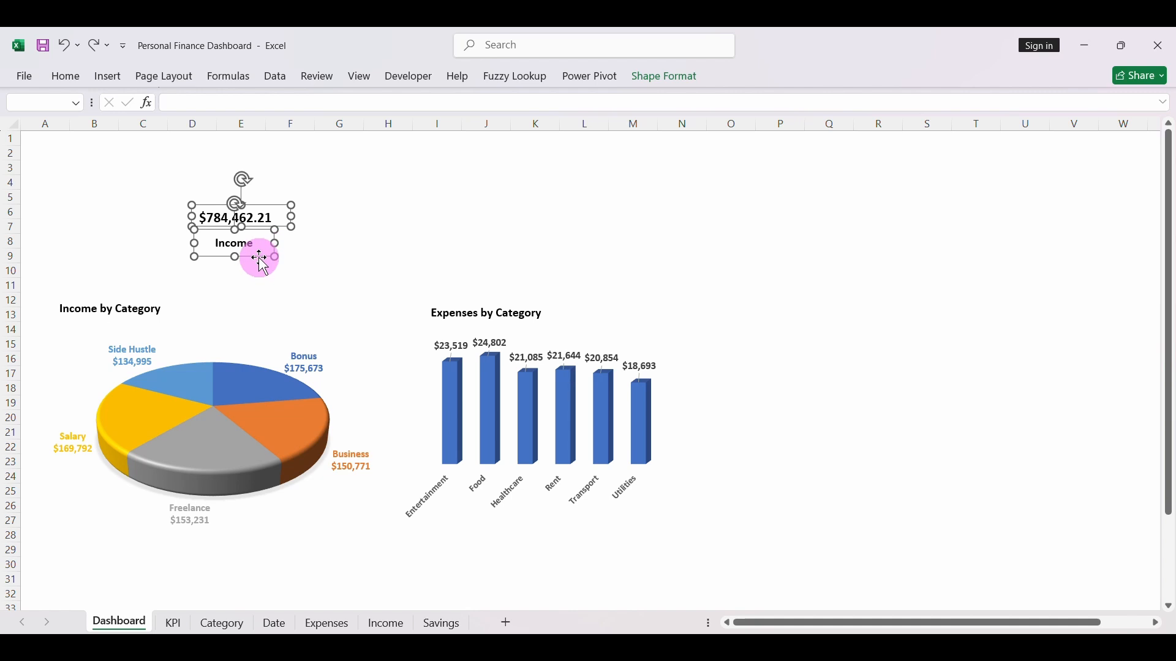
pyautogui.moveTo(260, 259); pyautogui.dragTo(99, 248)
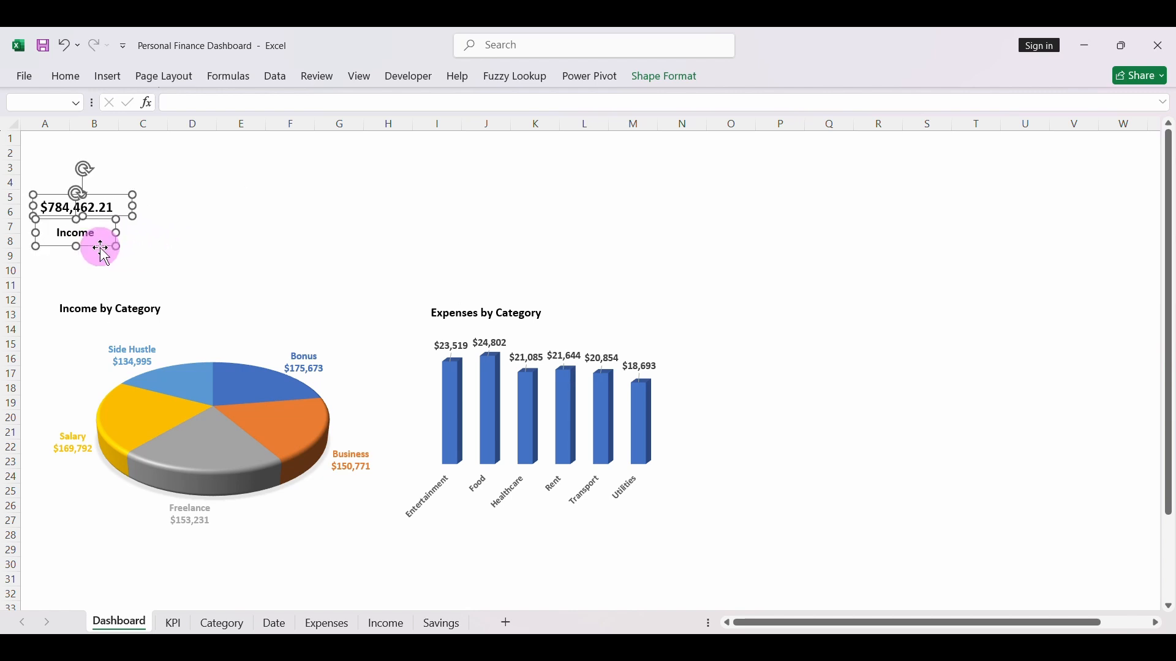
pyautogui.click(478, 564)
# - Copy the Savings PivotTable in H3:H4 of the KPI sheet and paste it at J10
pyautogui.click(177, 623)
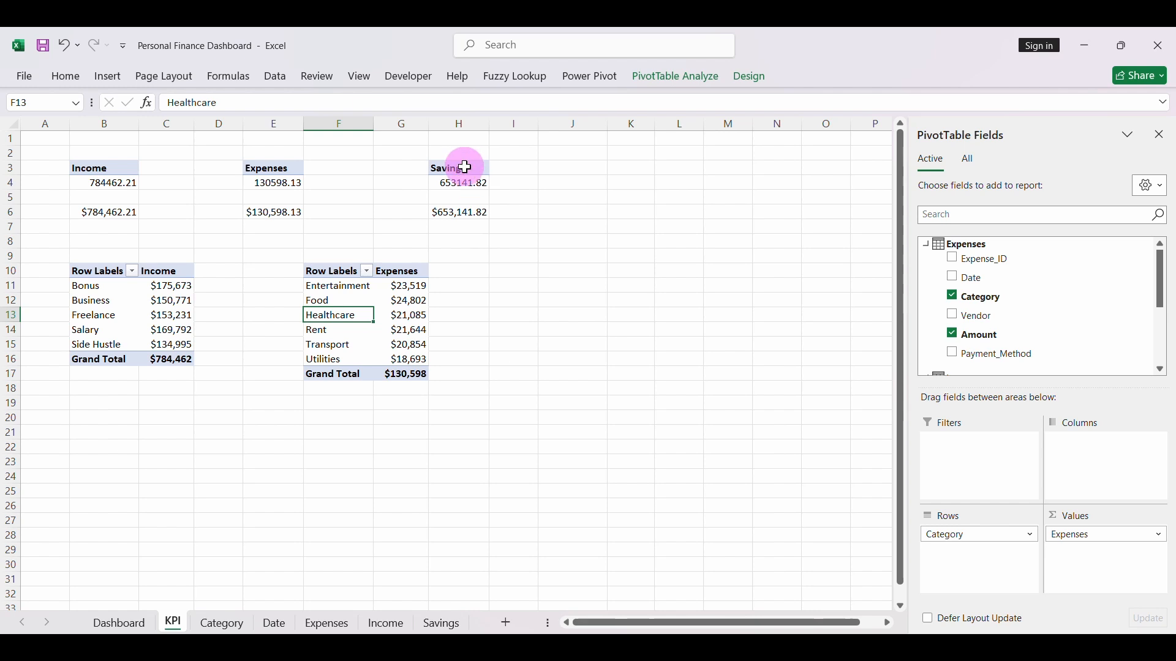
pyautogui.moveTo(465, 166); pyautogui.dragTo(465, 179)
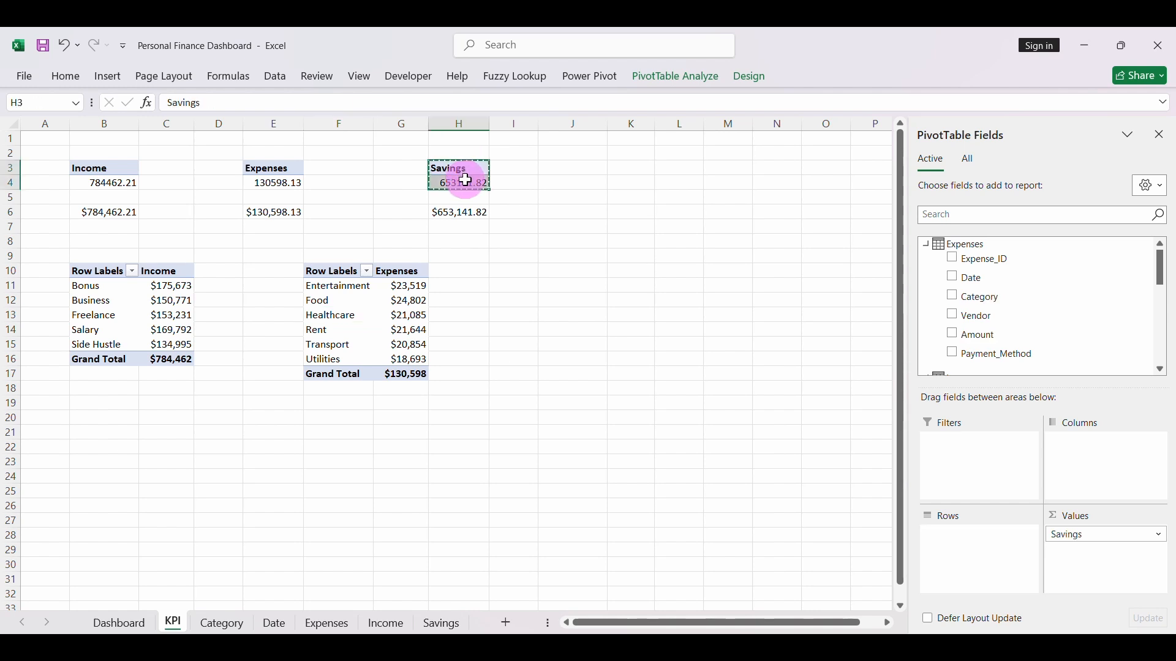
pyautogui.click(567, 271)
pyautogui.hotkey('ctrl', 'v')
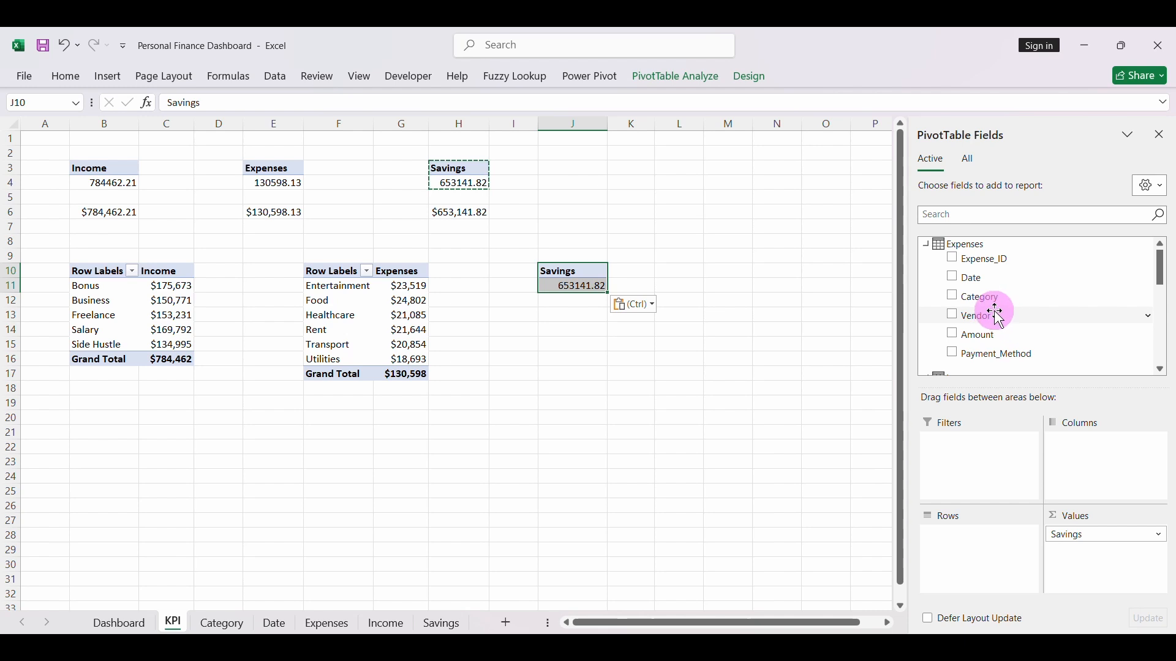
# - Group the copied Savings PivotTable by the Savings table's Date in rows, keeping only the Date (Month) level
pyautogui.scroll(-6, 996, 316)
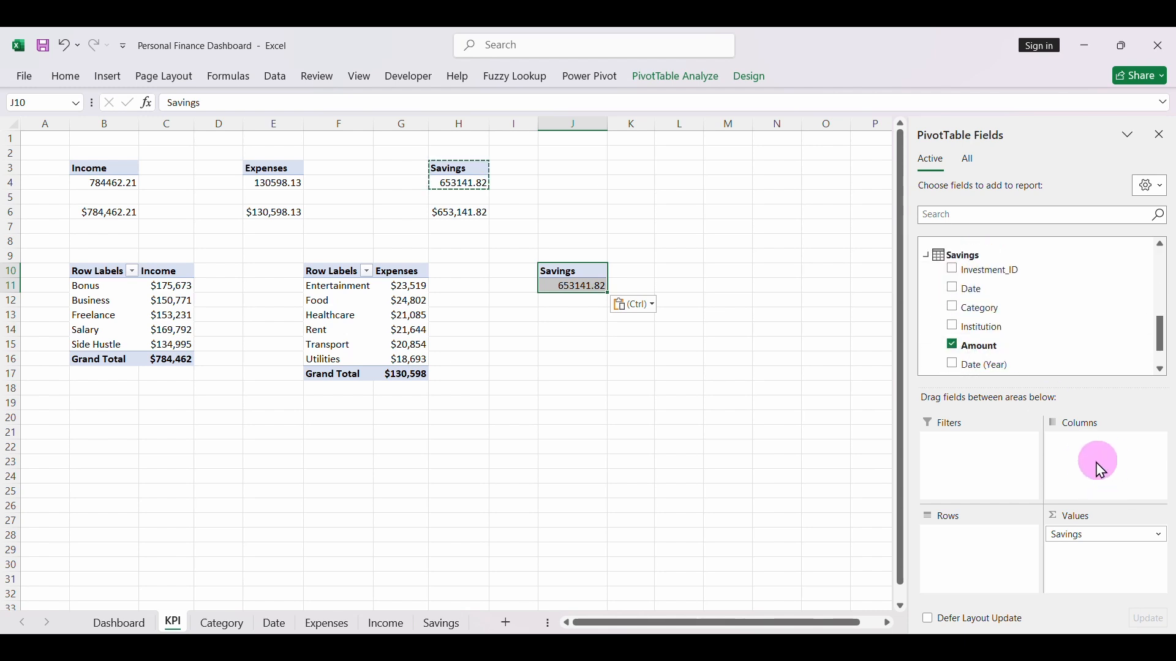
pyautogui.moveTo(997, 289); pyautogui.dragTo(973, 527)
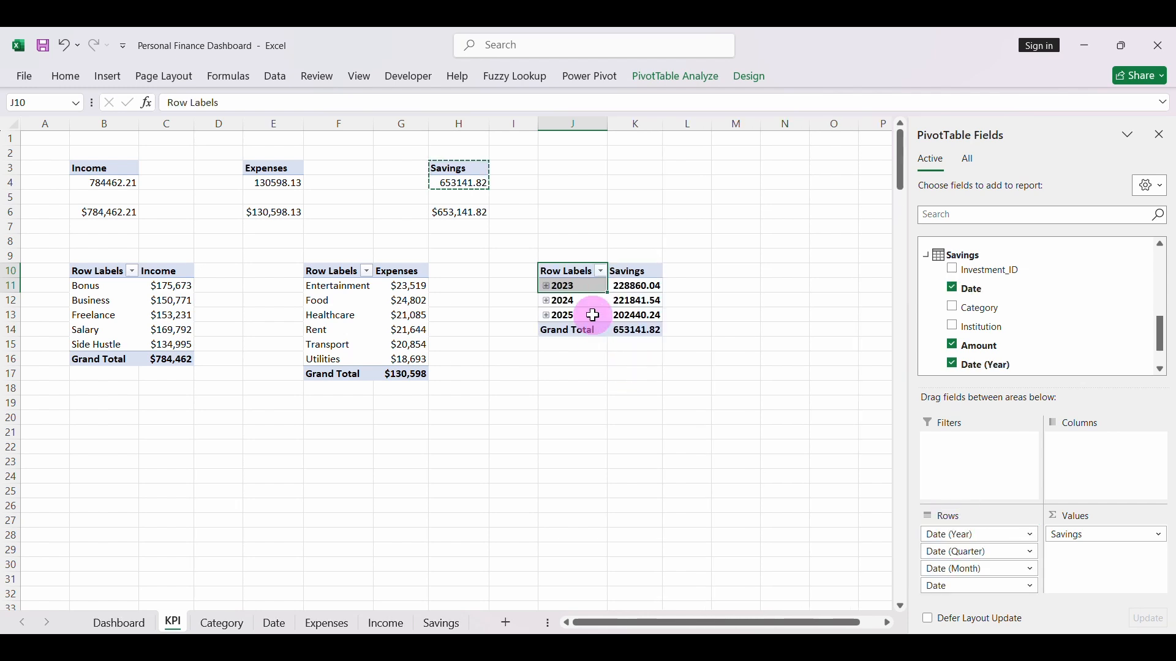
pyautogui.click(974, 536)
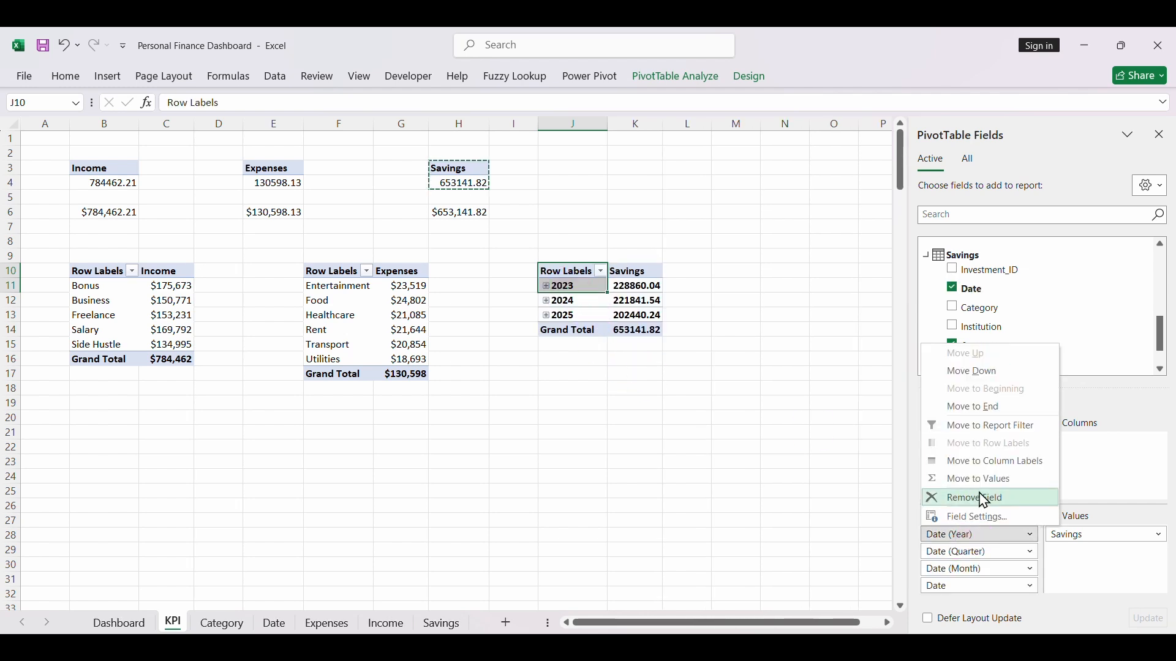
pyautogui.click(984, 499)
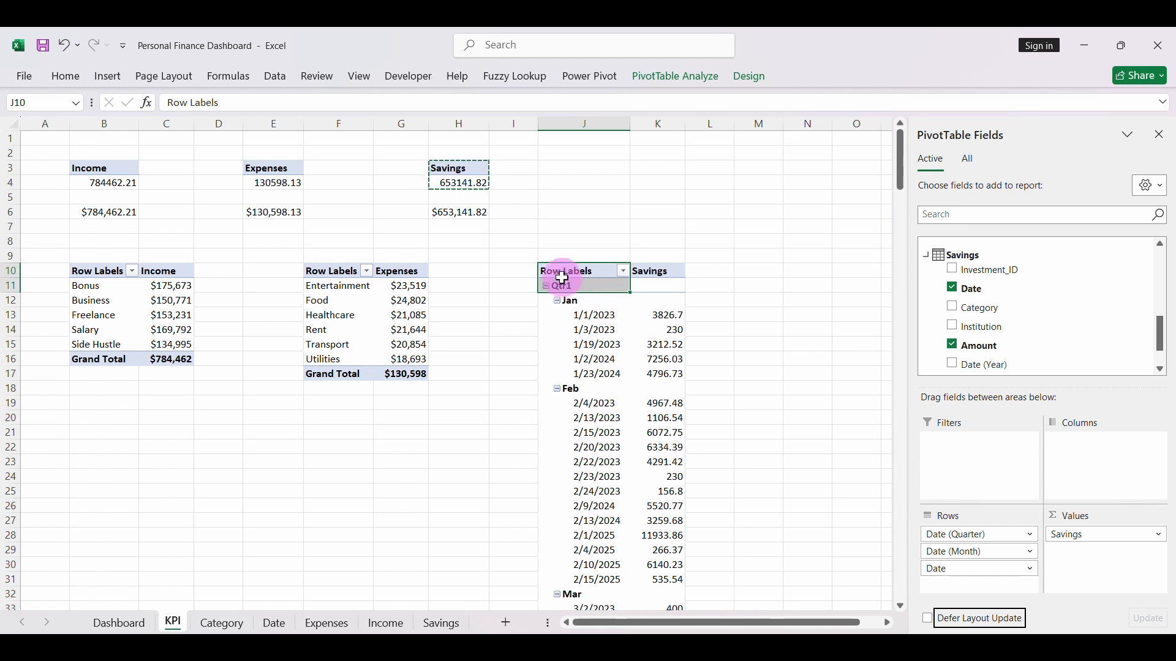
pyautogui.click(970, 534)
pyautogui.click(990, 500)
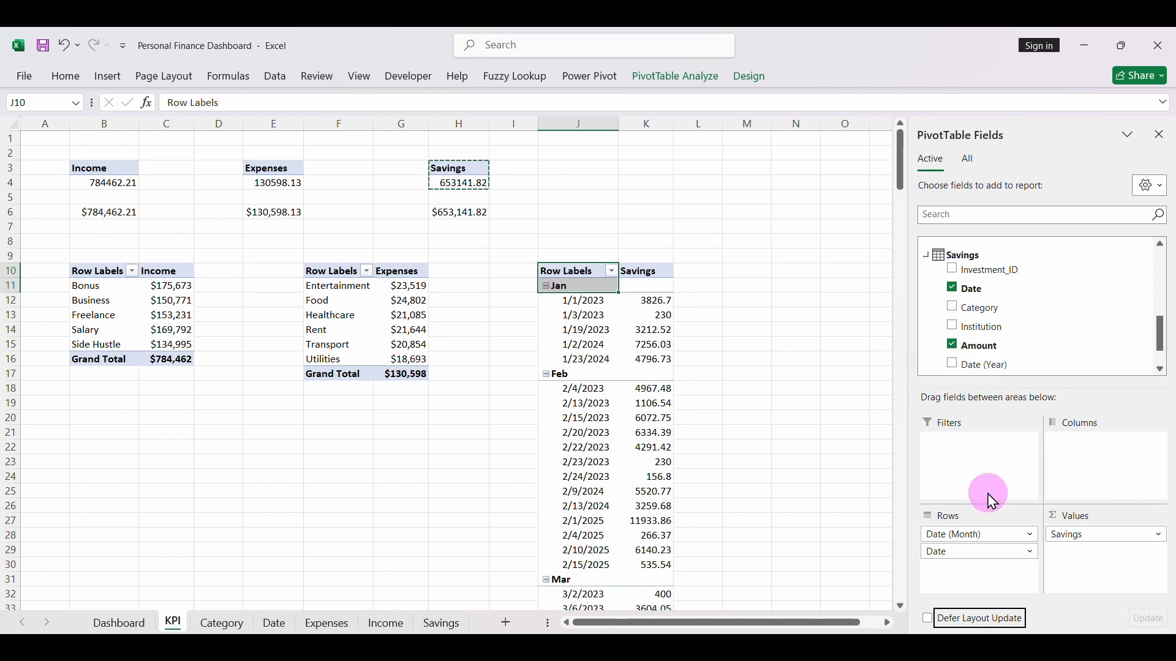
pyautogui.click(958, 553)
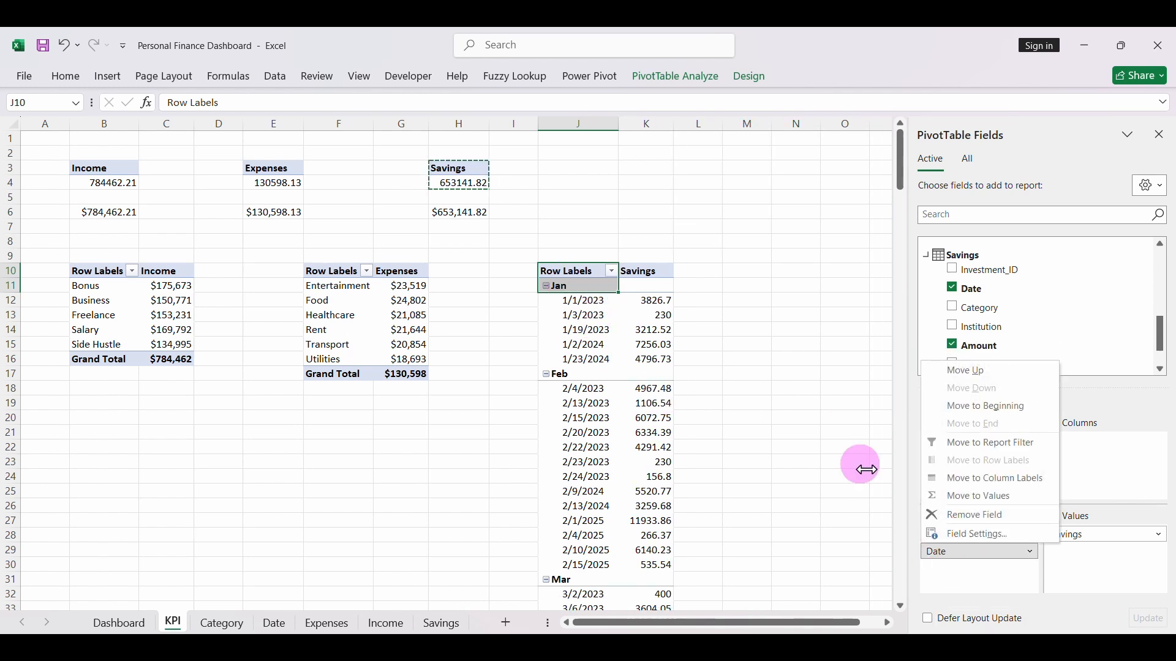
pyautogui.click(970, 515)
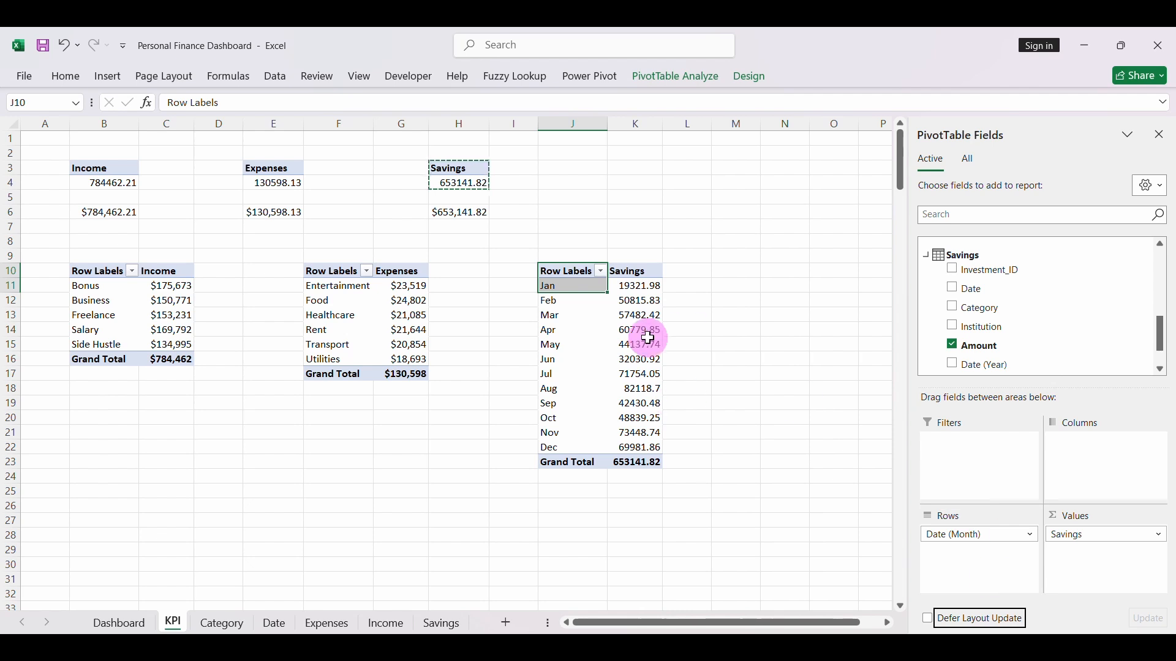
# - Format the monthly savings values and grand total in K11:K23 as $ currency with 0 decimal places
pyautogui.moveTo(634, 285); pyautogui.dragTo(643, 462)
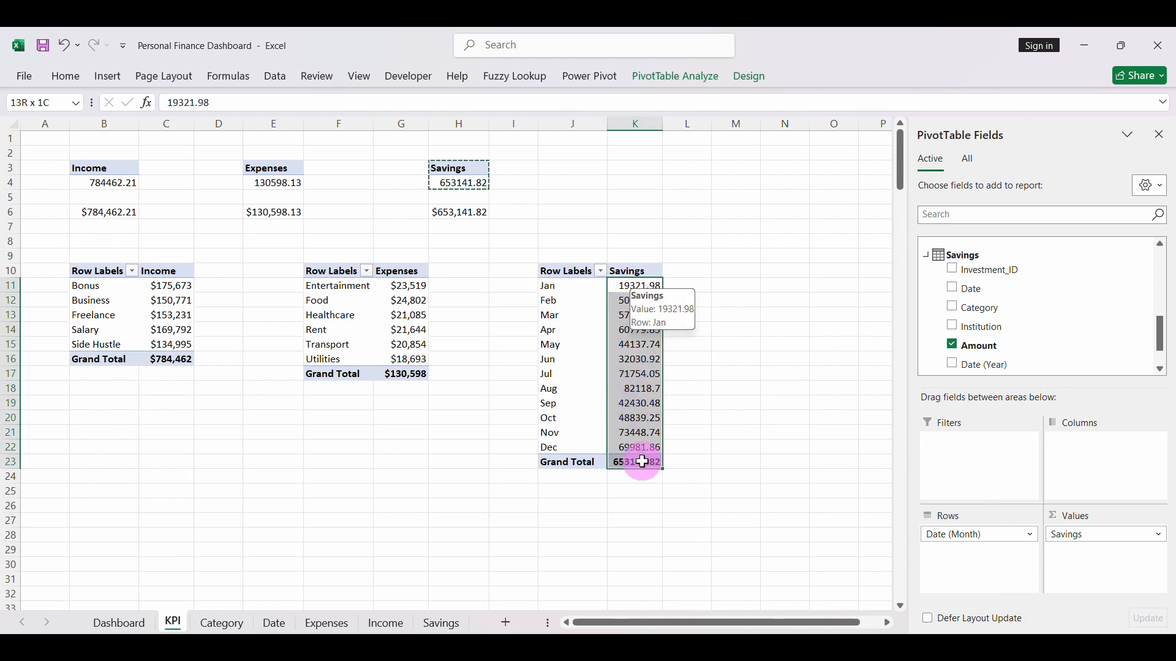
pyautogui.hotkey('ctrl', '1')
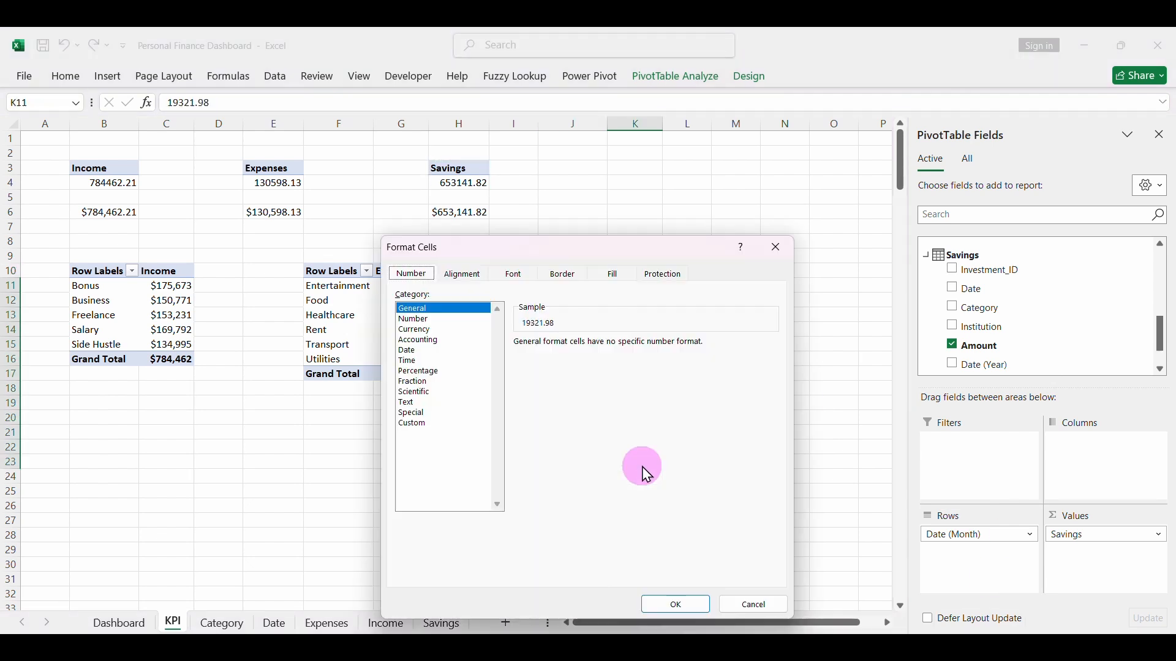
pyautogui.click(416, 330)
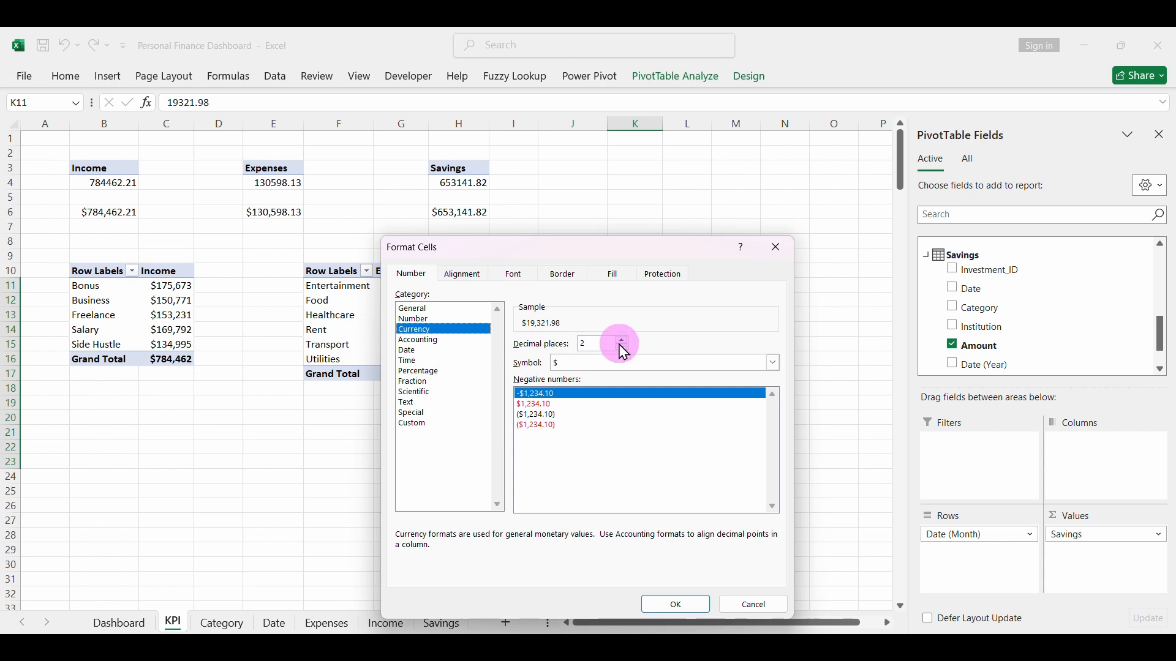
pyautogui.click(621, 347)
pyautogui.click(616, 468)
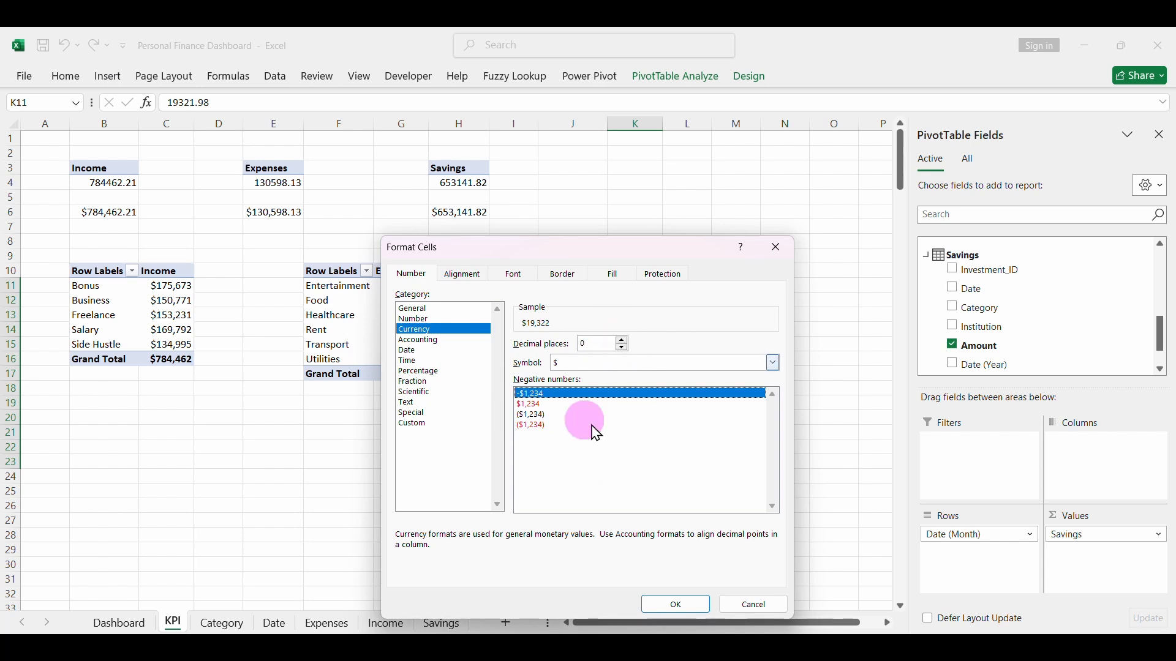
pyautogui.click(676, 605)
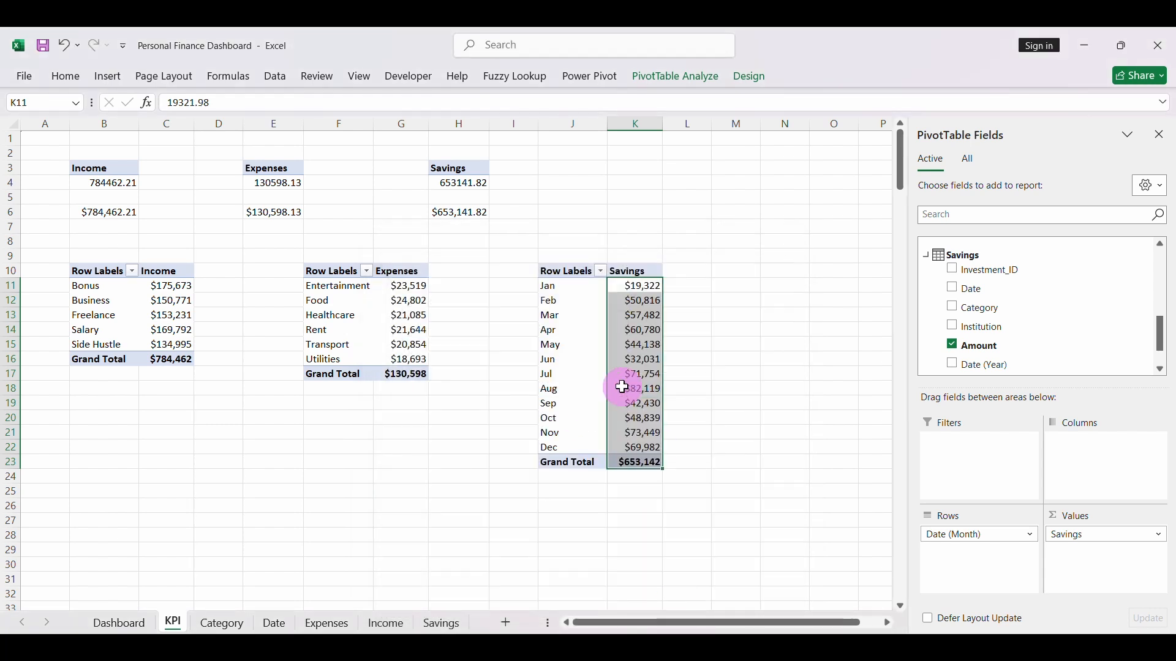
# - Insert a Line PivotChart based on the monthly Savings PivotTable
pyautogui.click(634, 360)
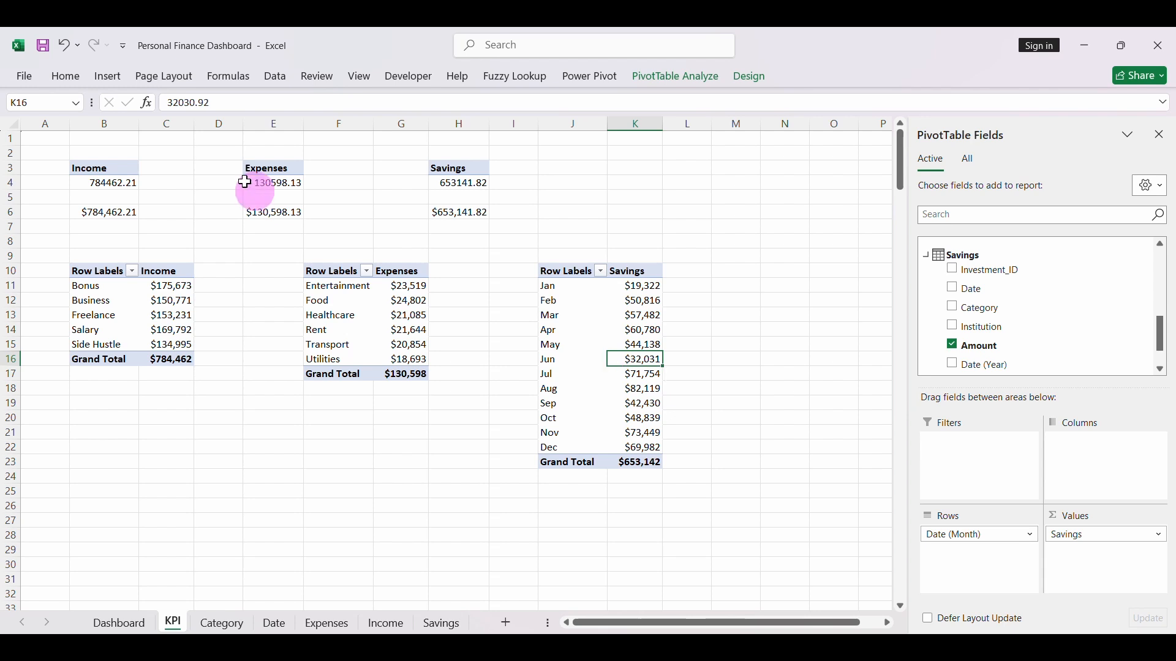
pyautogui.click(108, 75)
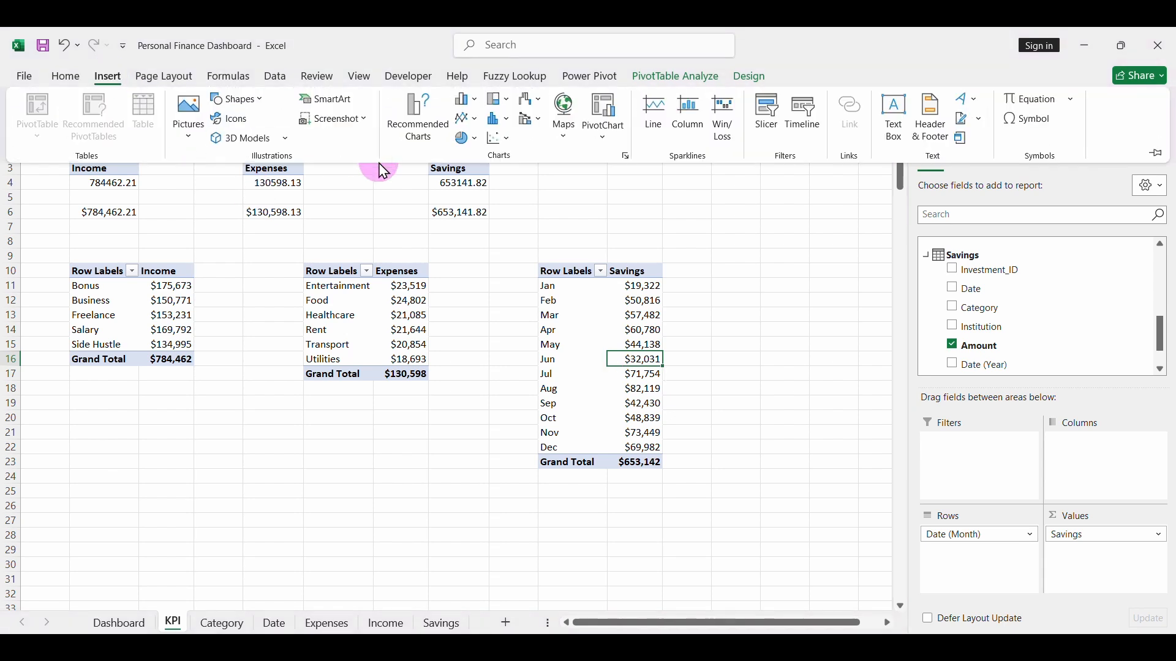
pyautogui.click(417, 122)
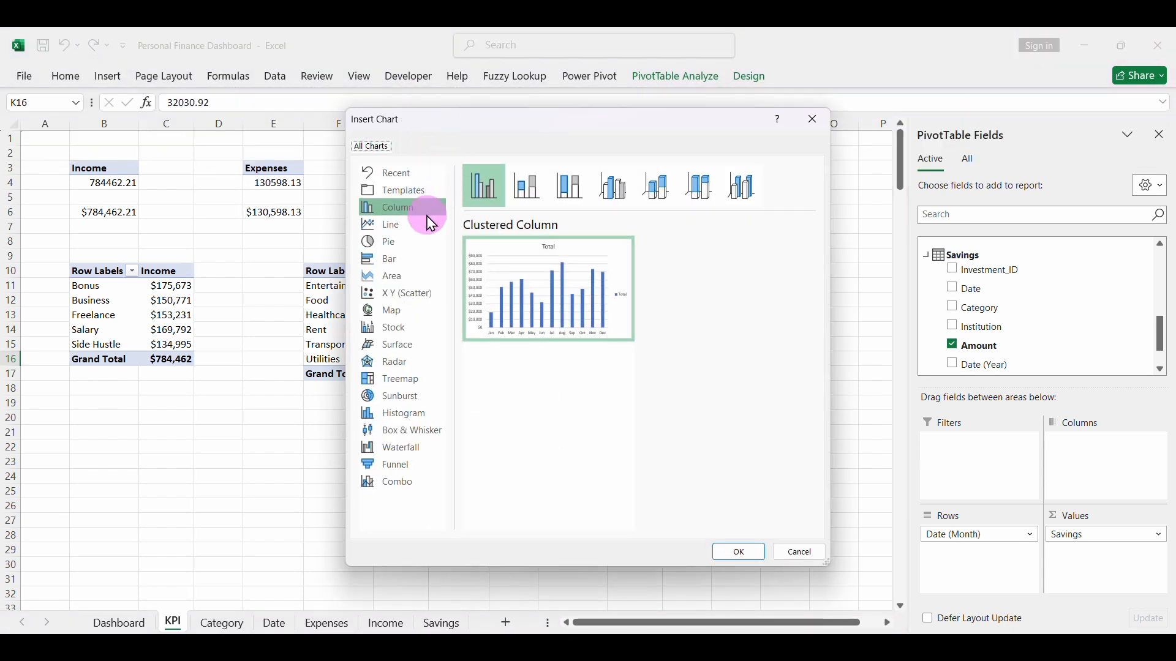
pyautogui.click(403, 225)
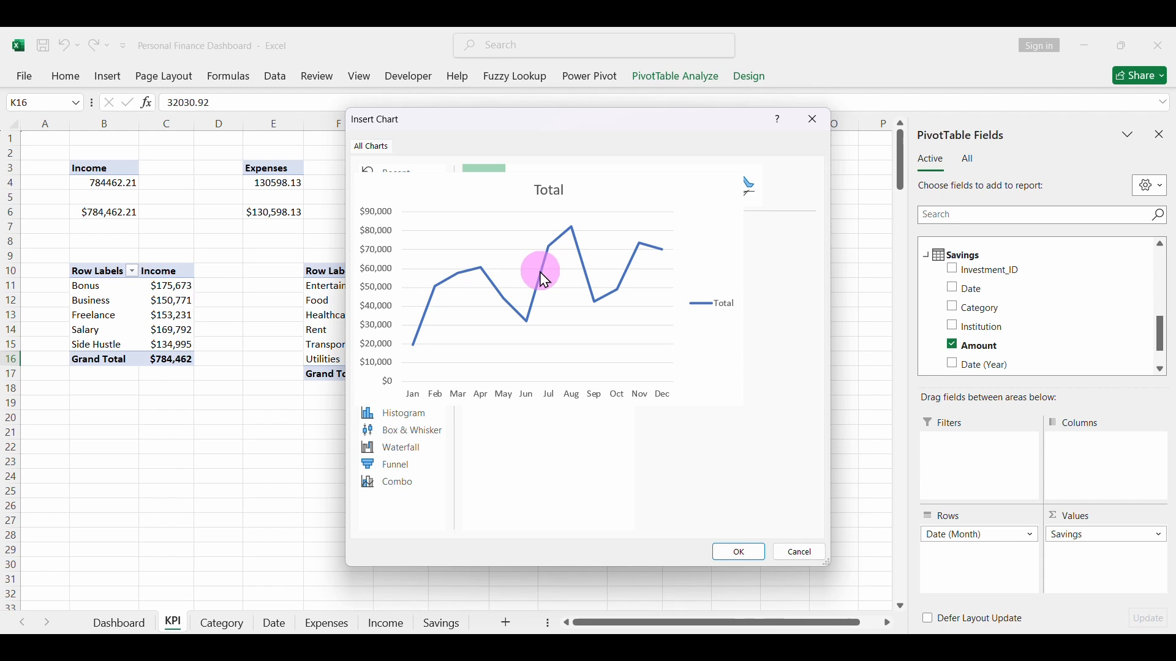
pyautogui.click(741, 552)
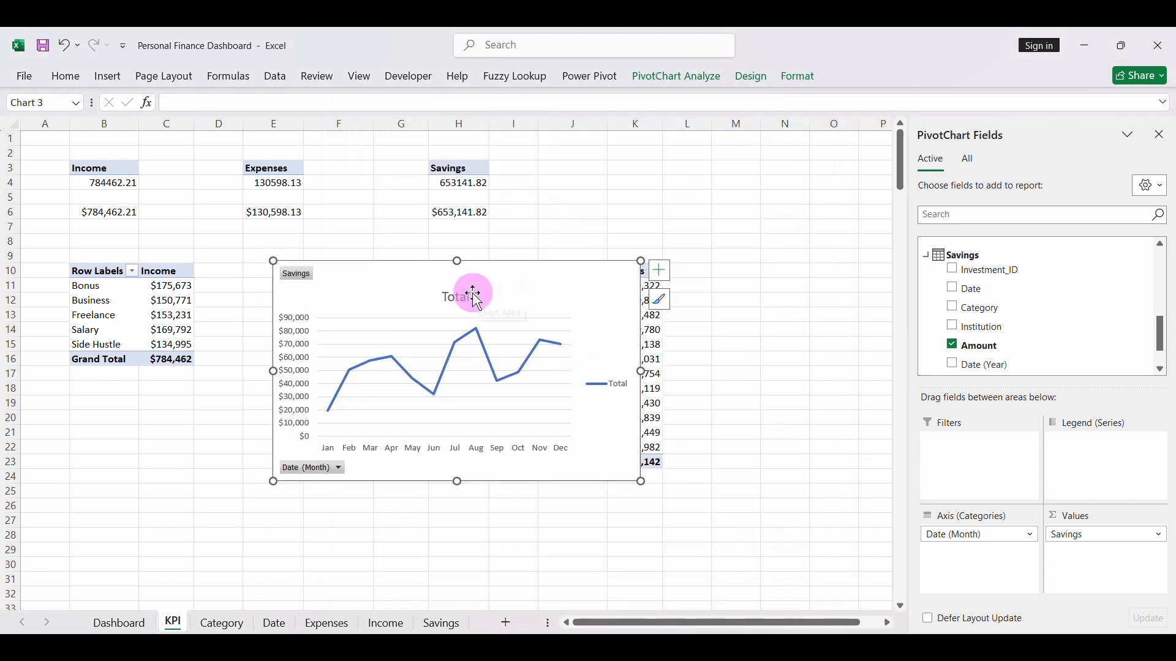
# - Delete the title and the legend from the savings line chart
pyautogui.press('Delete')
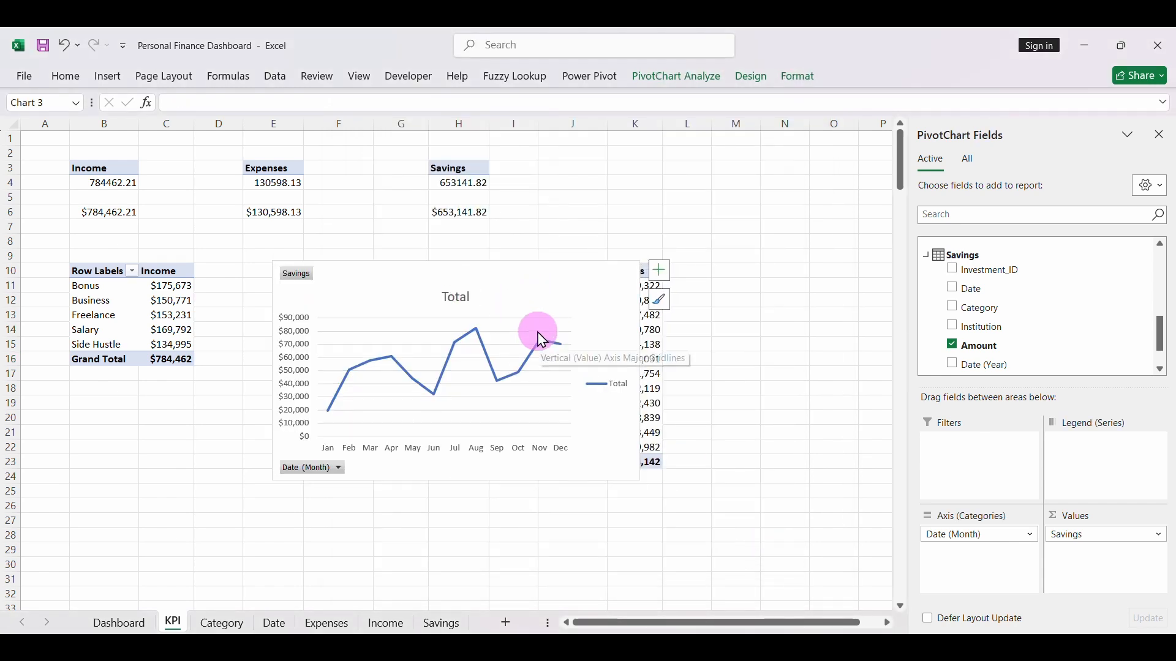
pyautogui.click(607, 366)
pyautogui.press('Delete')
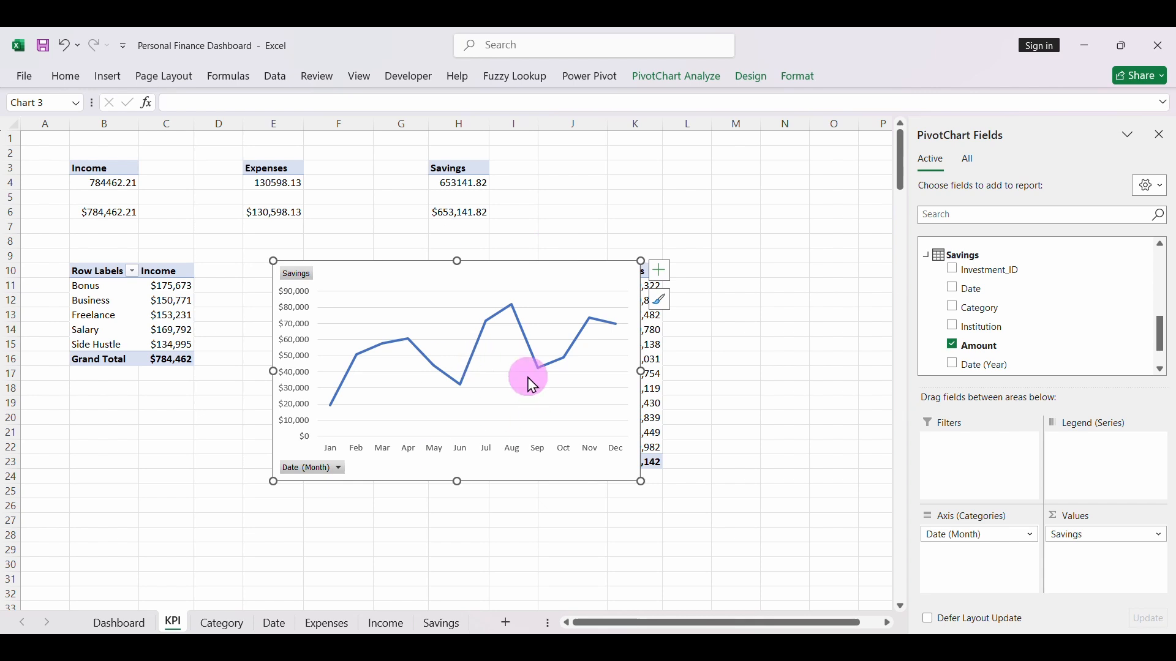
# - Apply the white chart style with point markers and drop lines to the savings chart, and hide all its field buttons
pyautogui.click(661, 301)
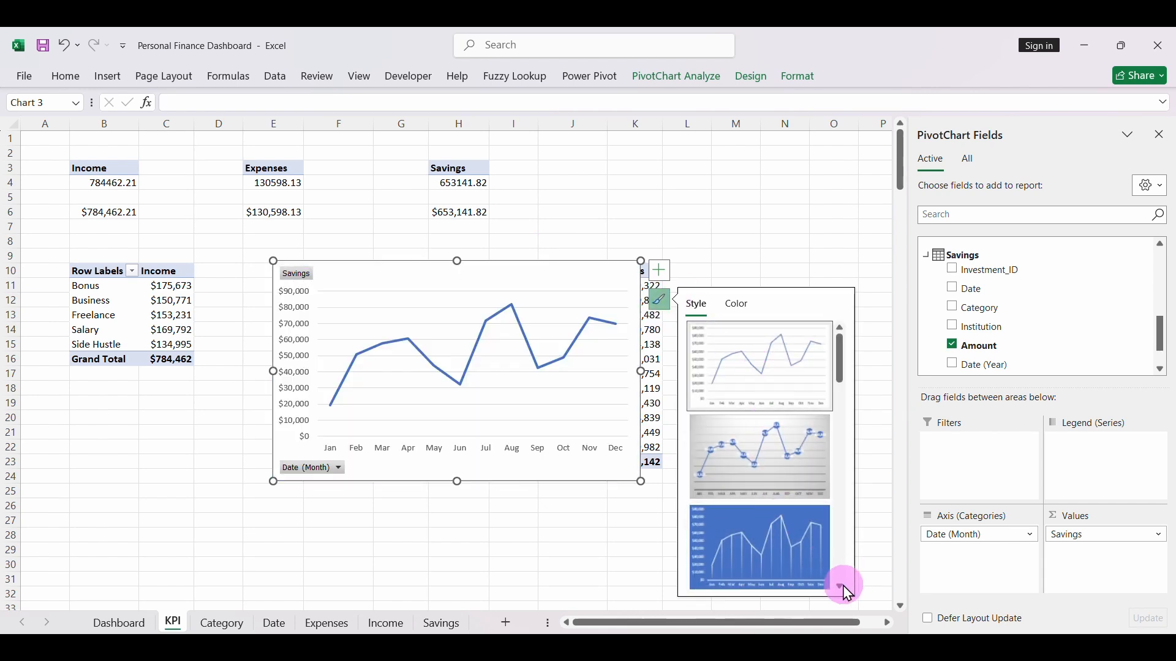
pyautogui.click(840, 586)
pyautogui.click(771, 544)
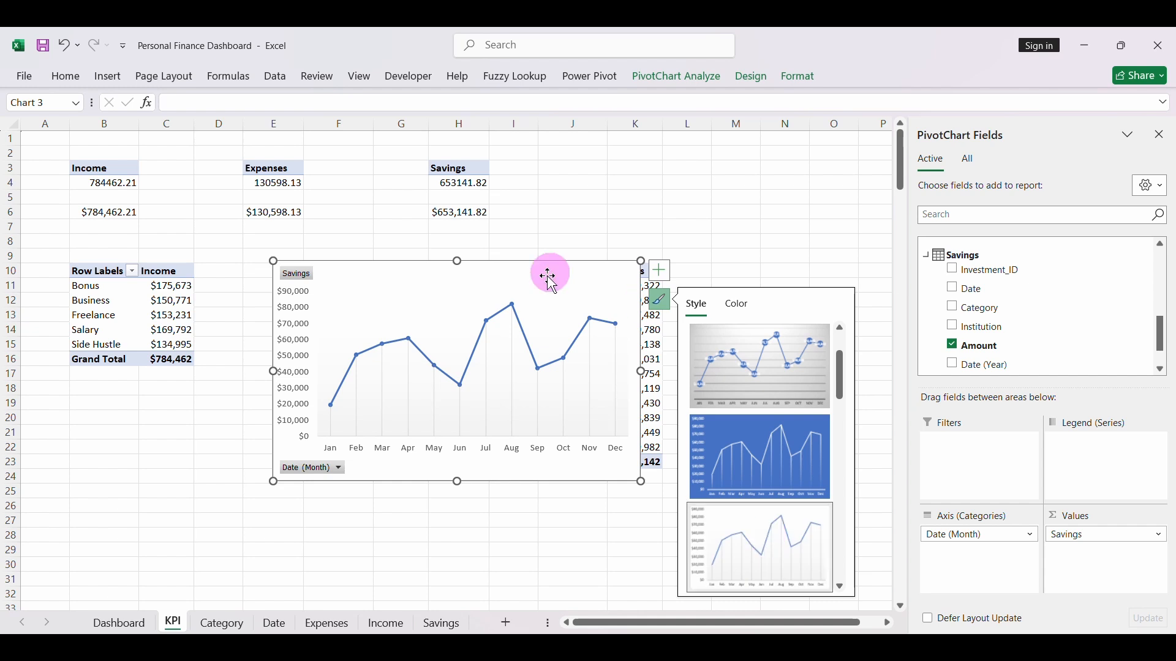
pyautogui.rightClick(299, 274)
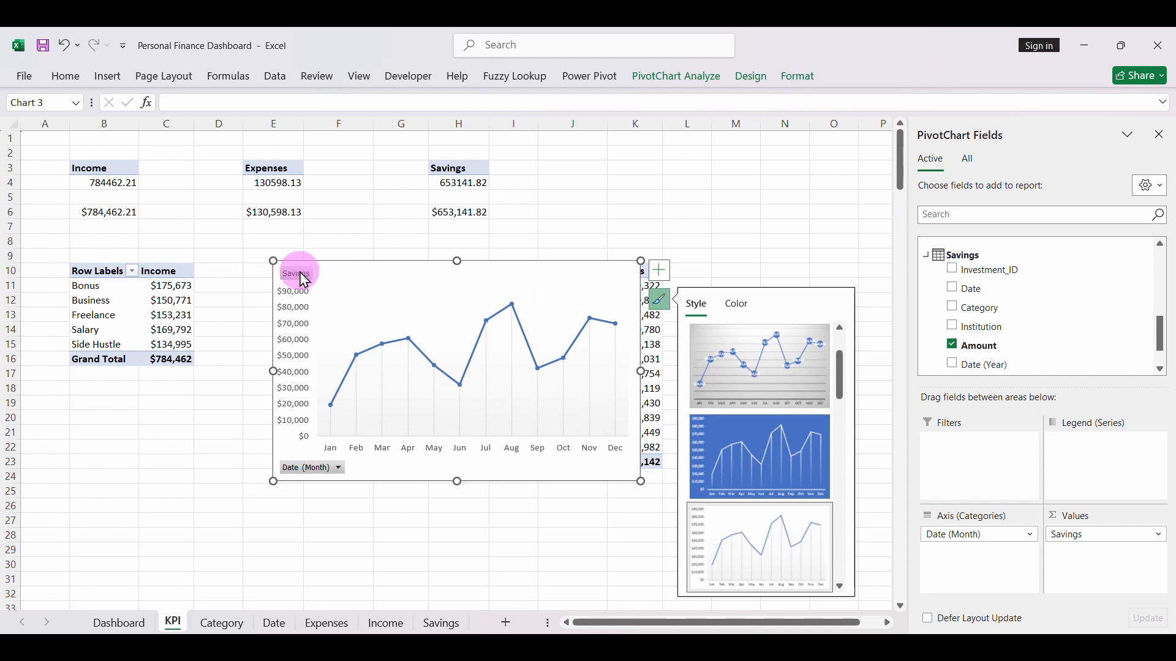
pyautogui.click(378, 448)
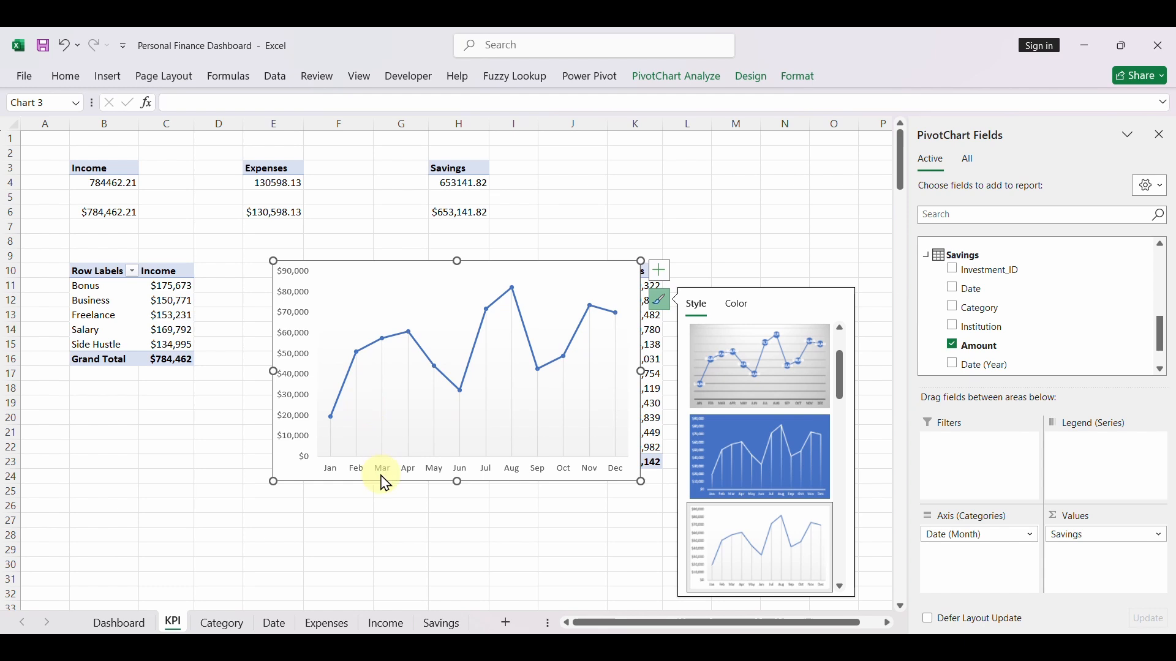
# - Make the savings chart's month axis labels bold at font size 10 and its dollar axis labels bold
pyautogui.click(380, 473)
pyautogui.click(65, 77)
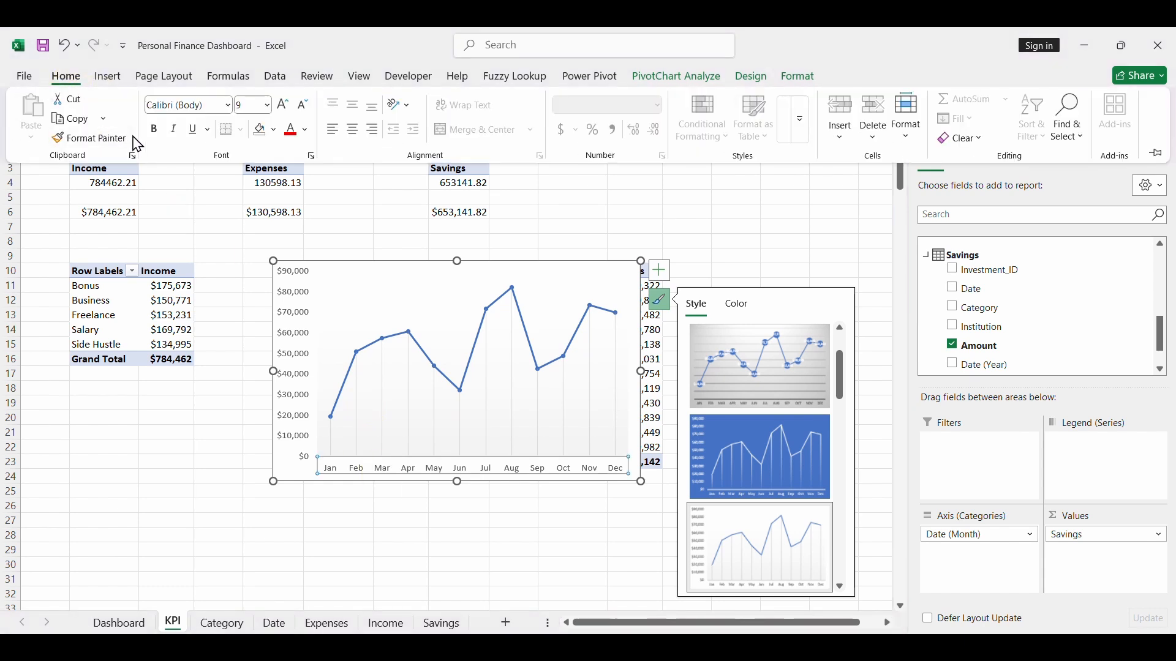
pyautogui.click(154, 129)
pyautogui.click(284, 109)
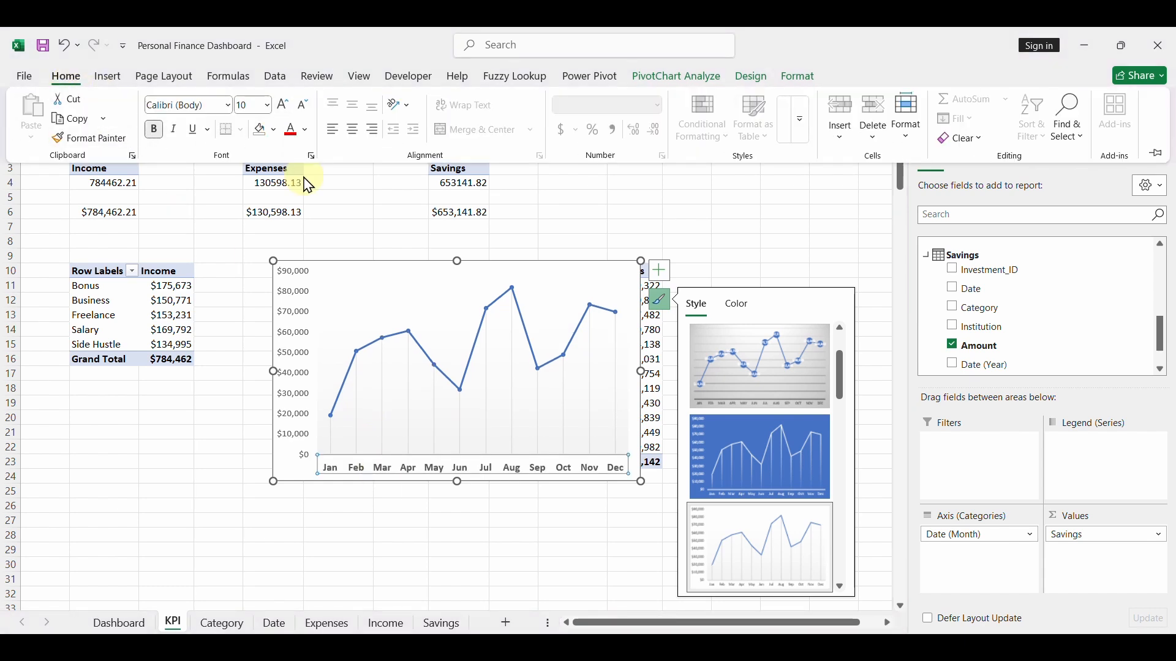
pyautogui.click(297, 328)
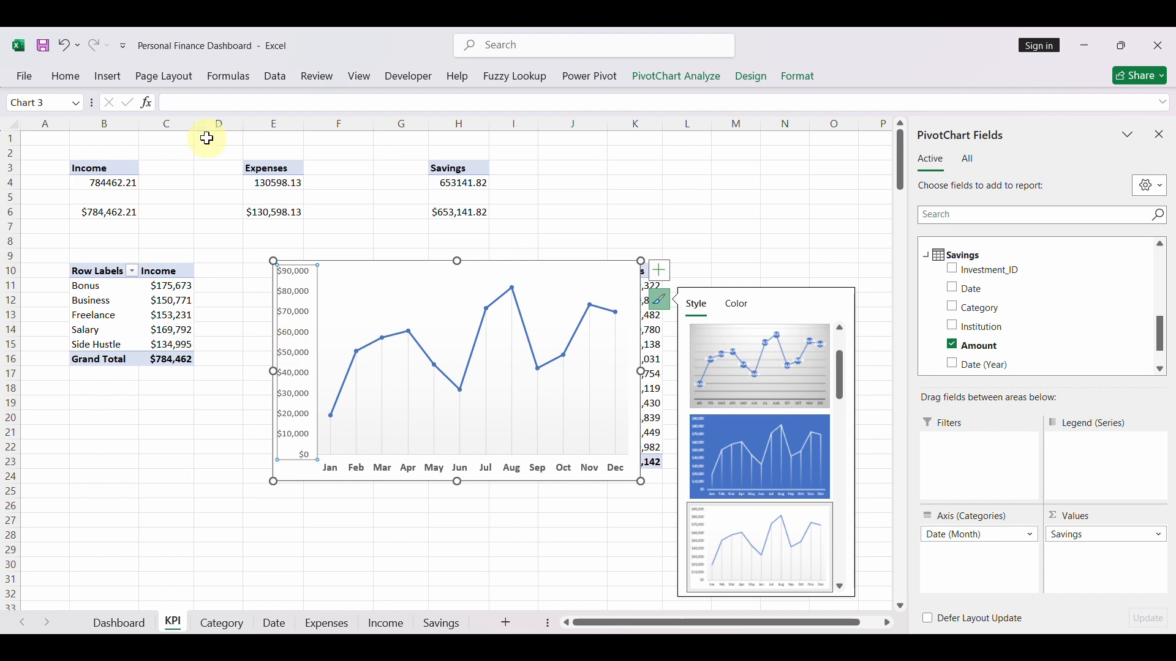
pyautogui.click(66, 76)
pyautogui.click(158, 134)
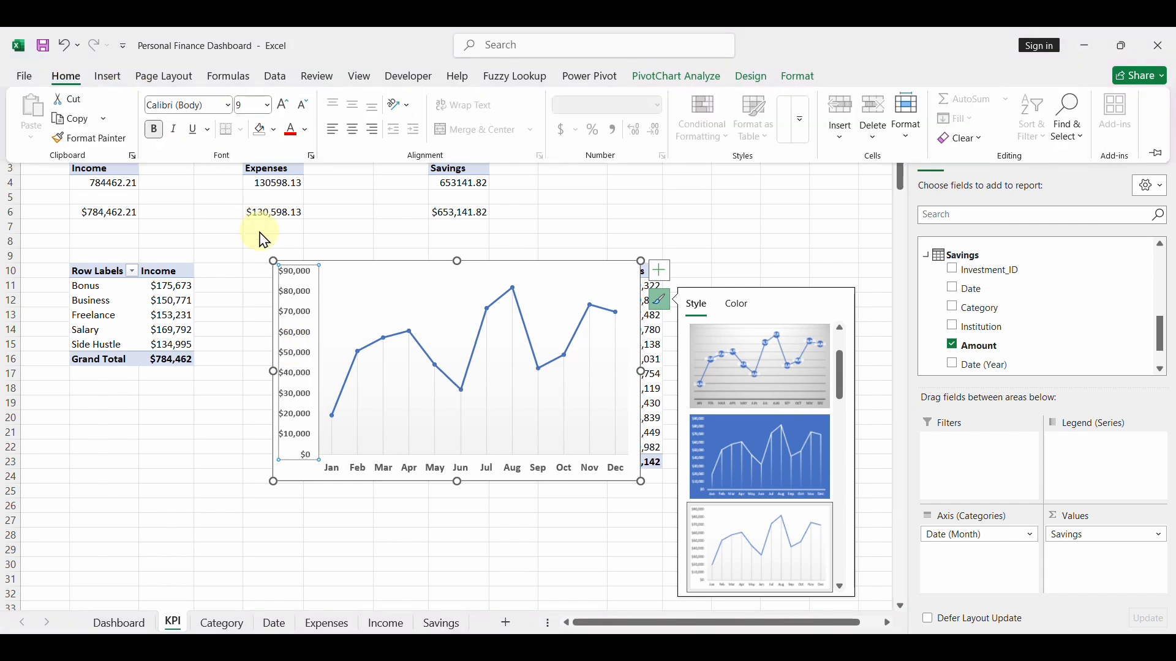
# - Shrink the savings line chart on the KPI sheet to about 4.1" wide by 2.26" high
pyautogui.click(274, 258)
pyautogui.click(338, 253)
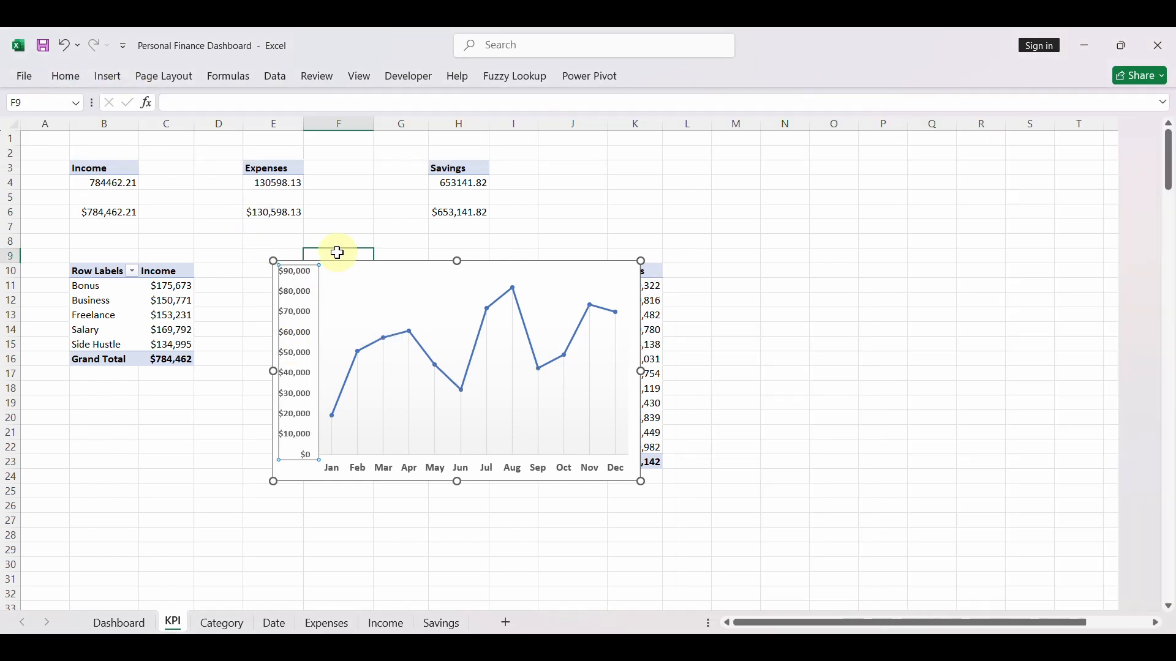
pyautogui.click(281, 267)
pyautogui.moveTo(273, 262); pyautogui.dragTo(340, 314)
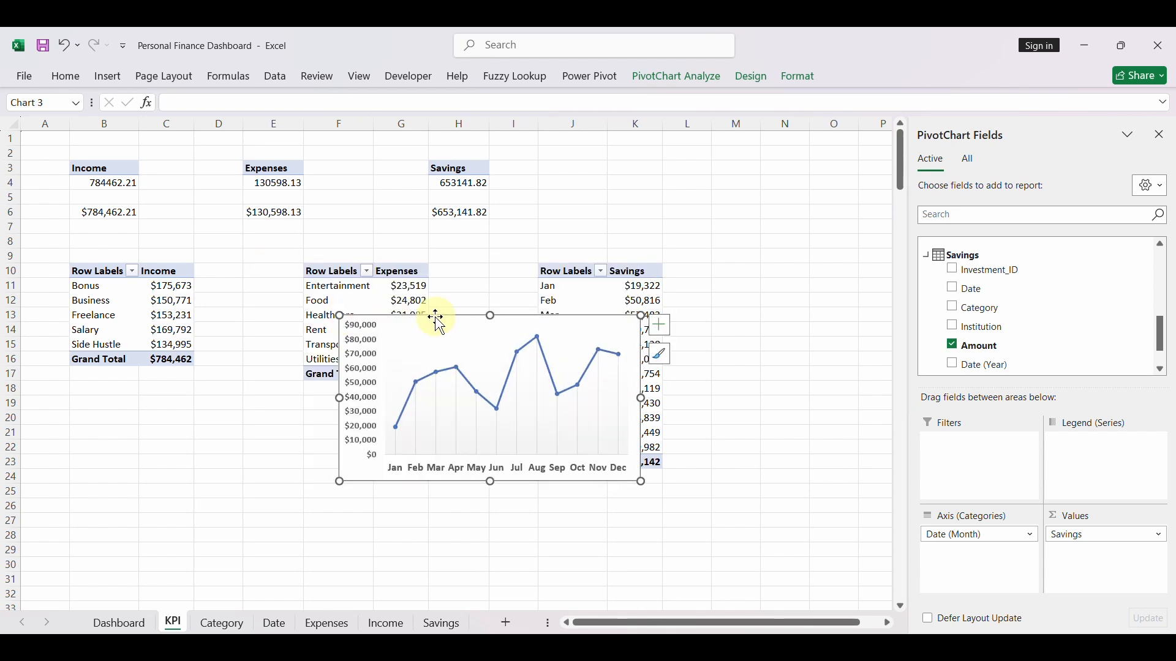
# - Move the savings line chart from the KPI sheet to the Dashboard sheet and place it beside the expenses column chart
pyautogui.press('Delete')
pyautogui.click(119, 624)
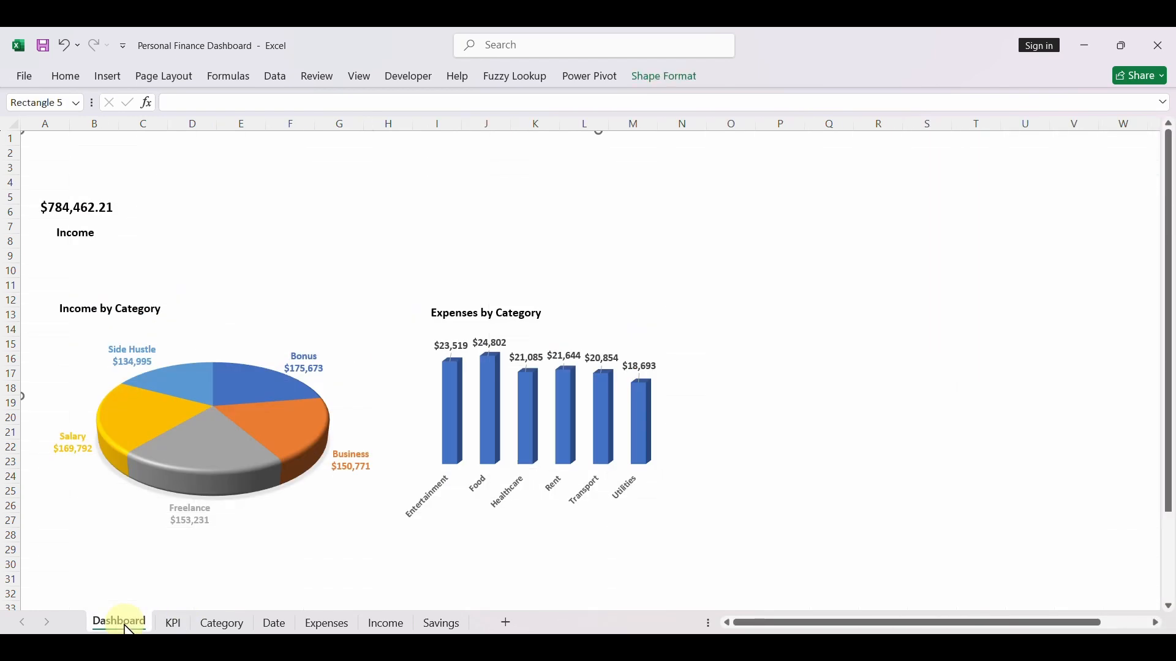
pyautogui.hotkey('ctrl', 'v')
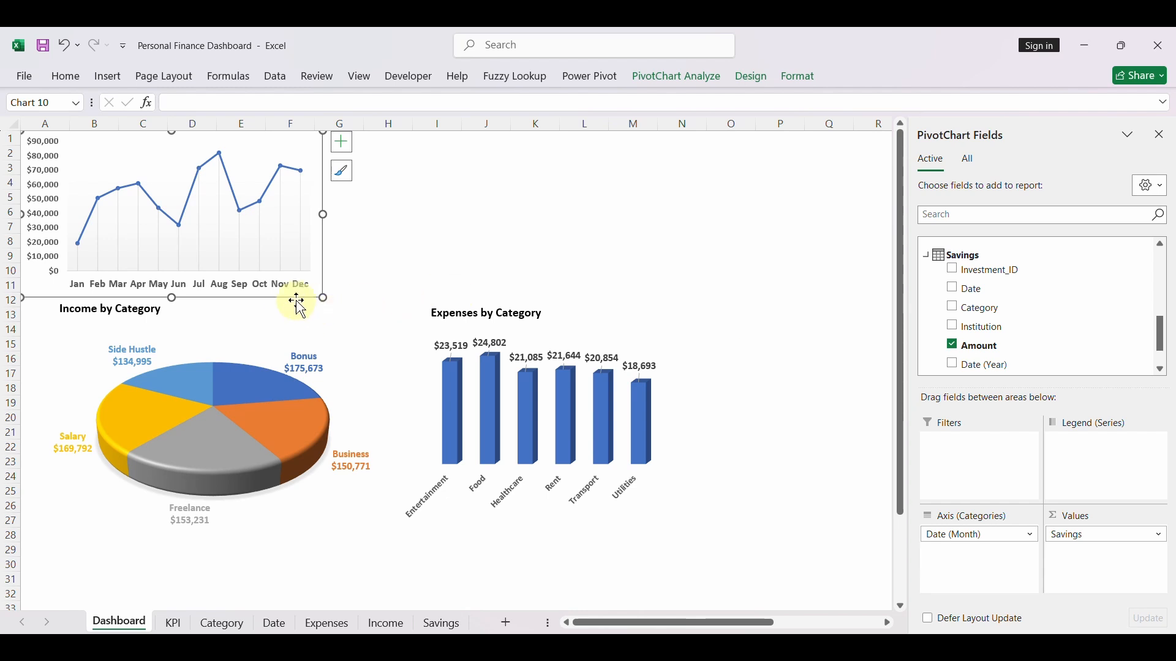
pyautogui.moveTo(284, 300); pyautogui.dragTo(870, 490)
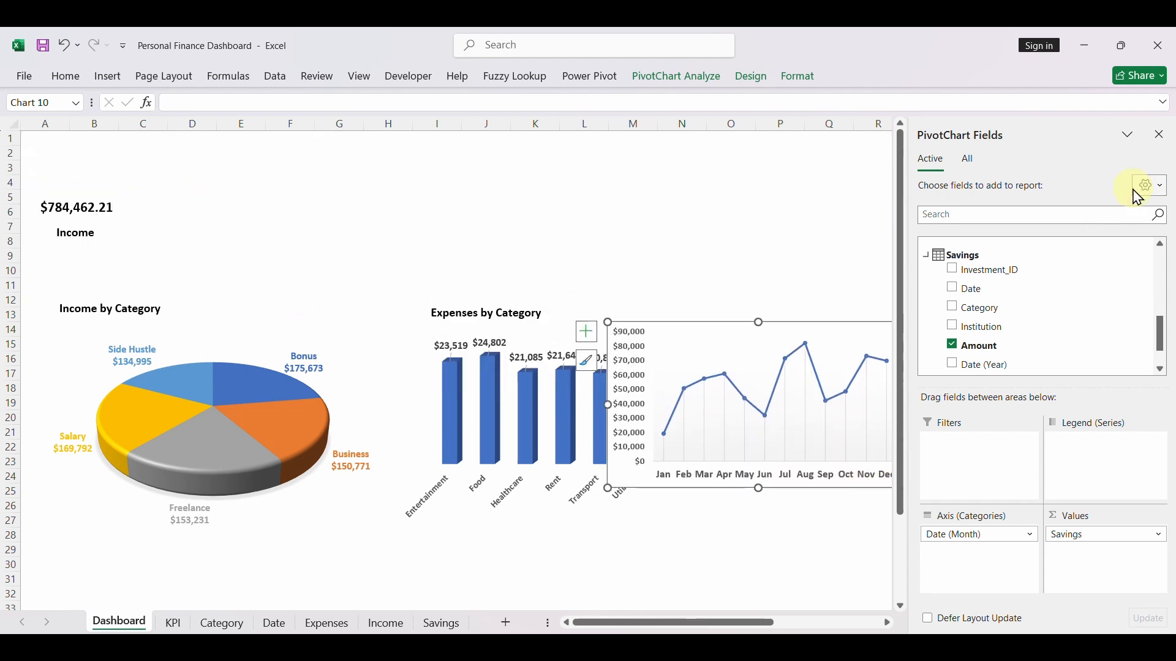
pyautogui.click(1171, 134)
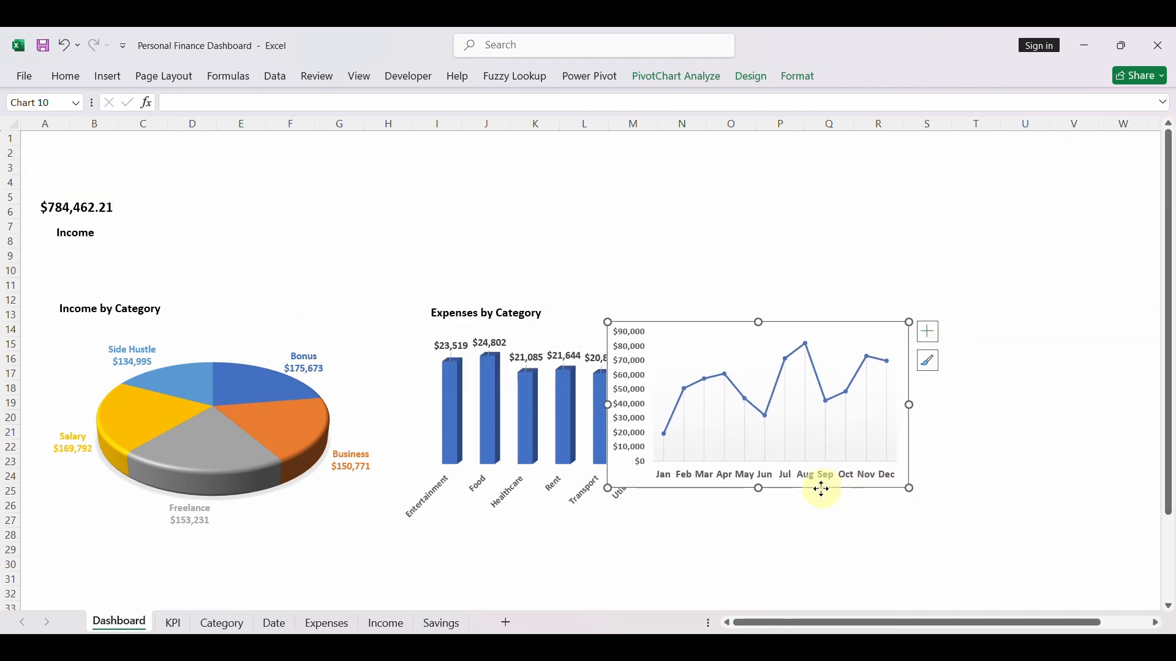
pyautogui.moveTo(822, 490); pyautogui.dragTo(900, 506)
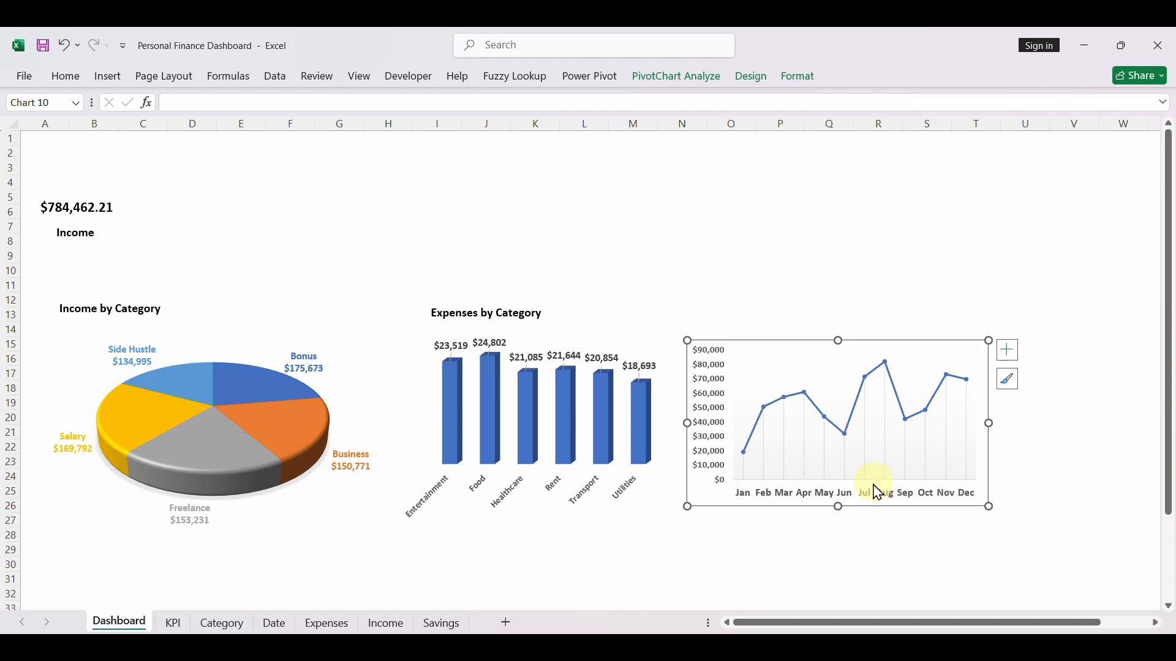
# - Remove the fill and the outline from the savings line chart's chart area
pyautogui.click(796, 78)
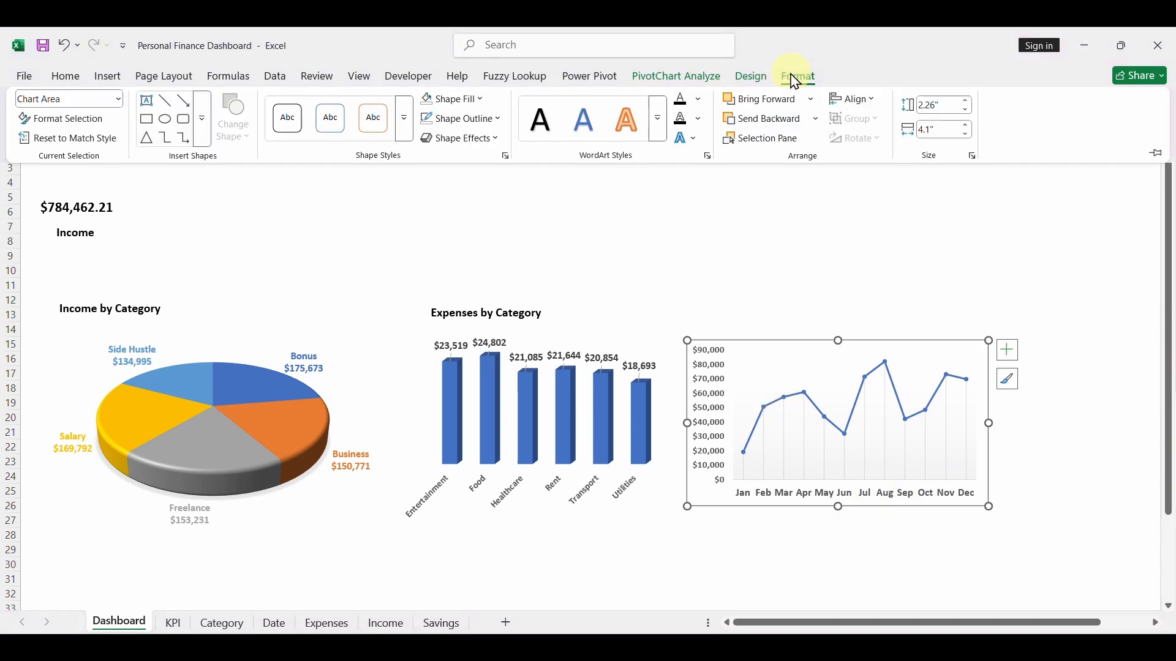
pyautogui.click(453, 103)
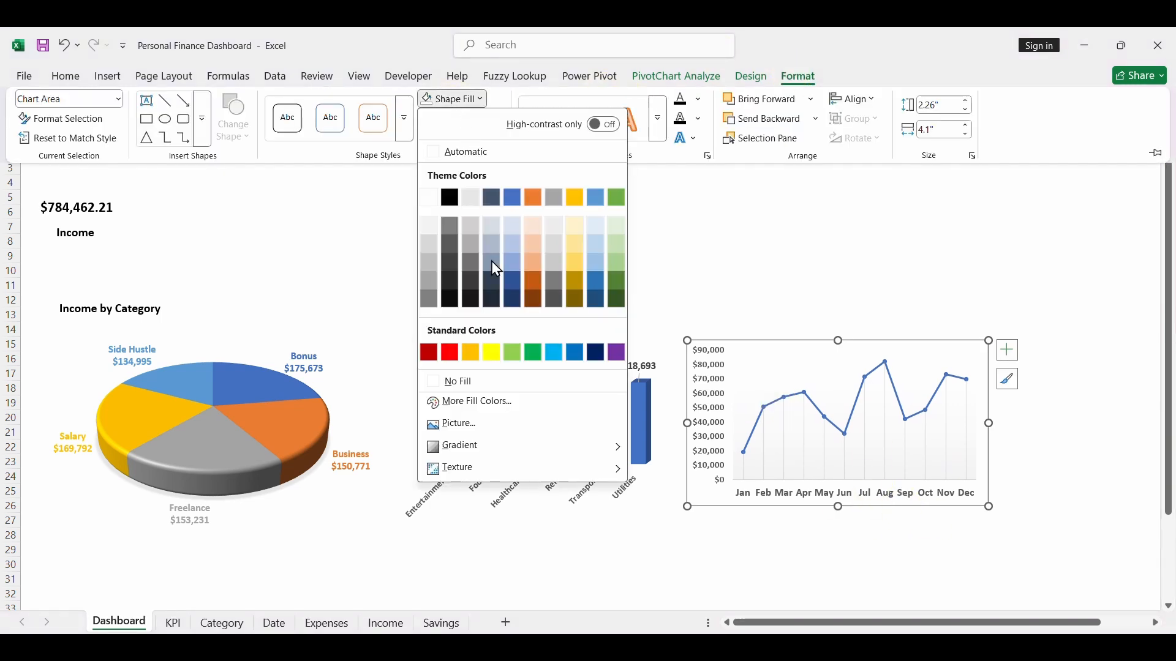
pyautogui.click(465, 383)
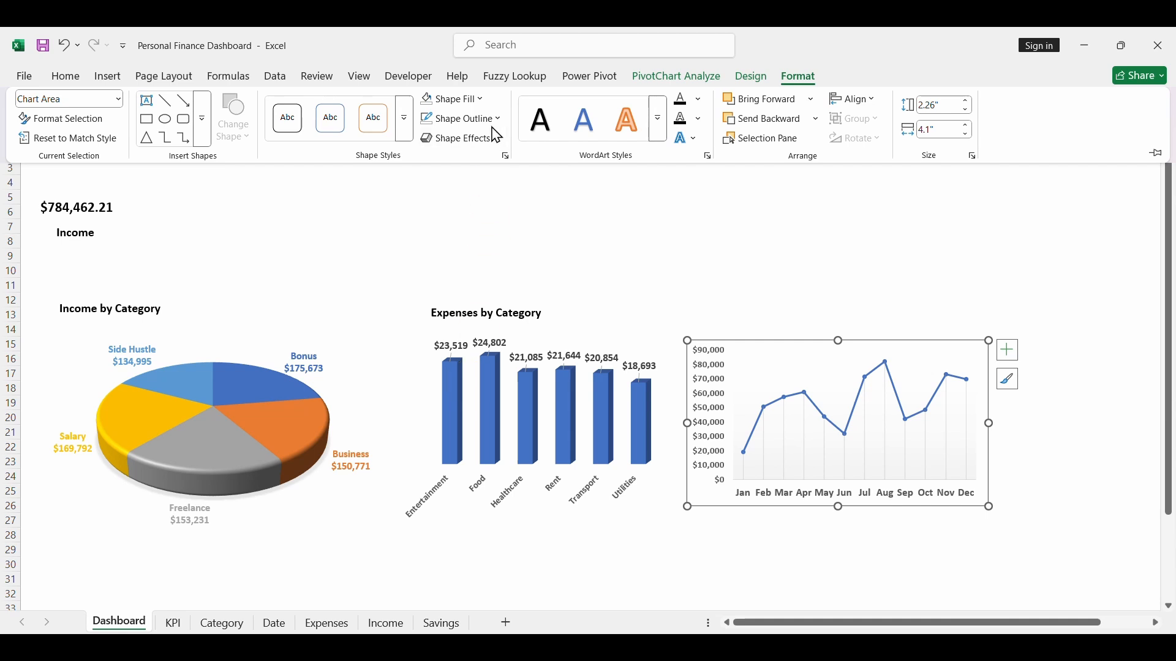
pyautogui.click(467, 125)
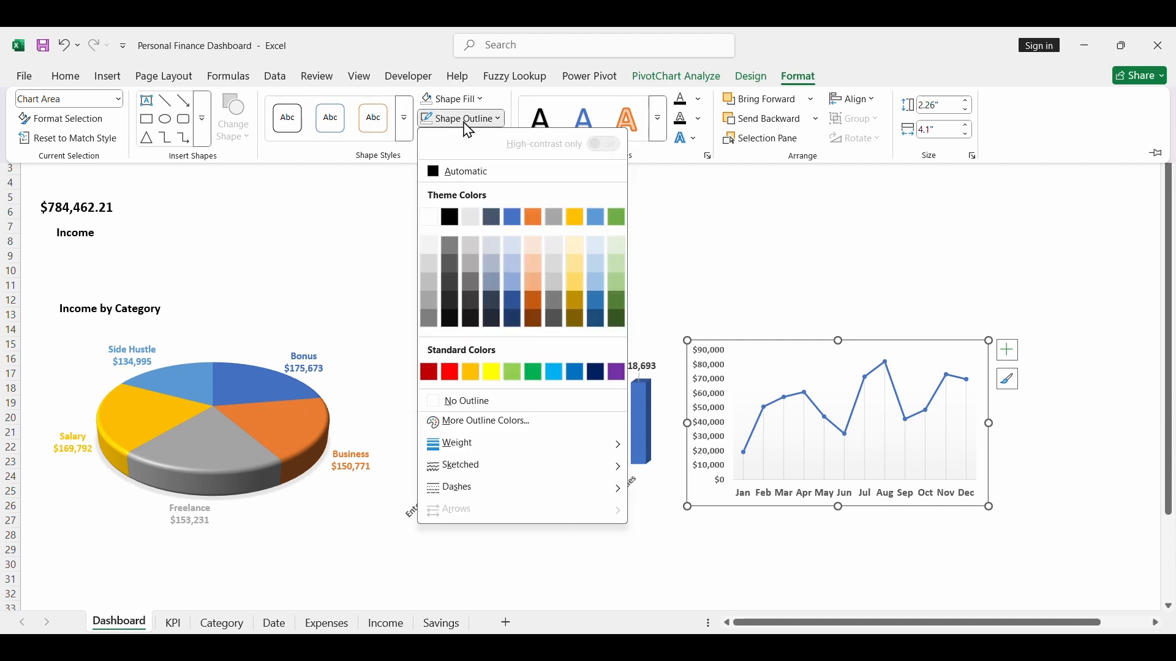
pyautogui.click(490, 400)
pyautogui.click(754, 329)
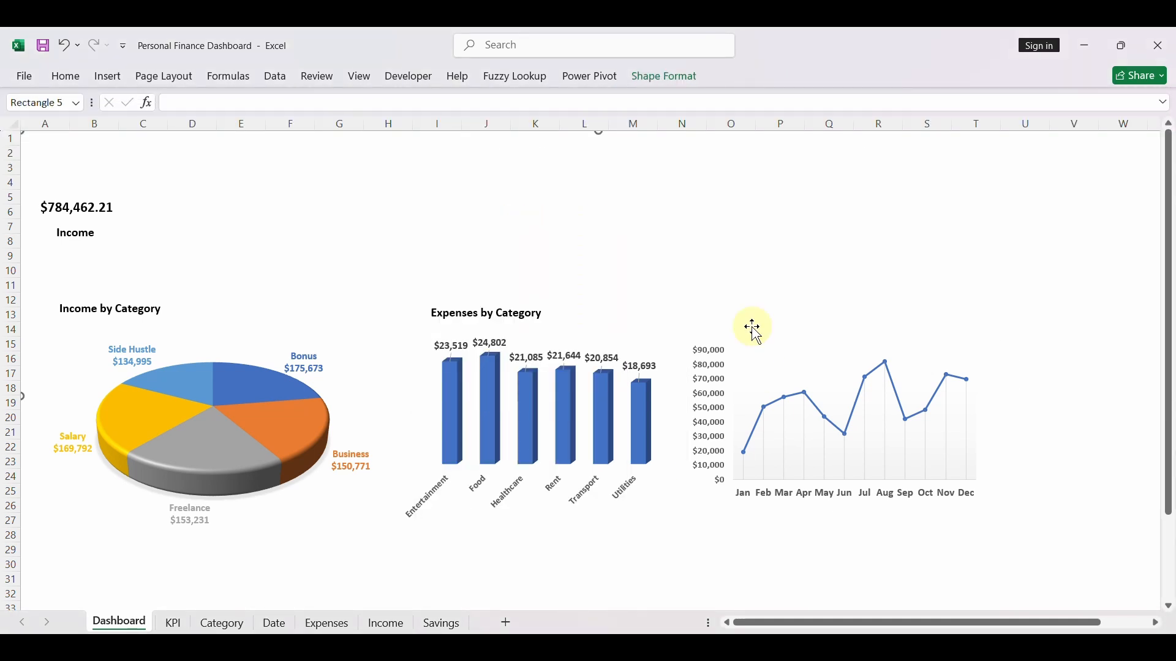
# - Duplicate the "Expenses by Category" title, place the copy above the savings line chart, and change its text to "Monthly Savings Trends"
pyautogui.click(541, 315)
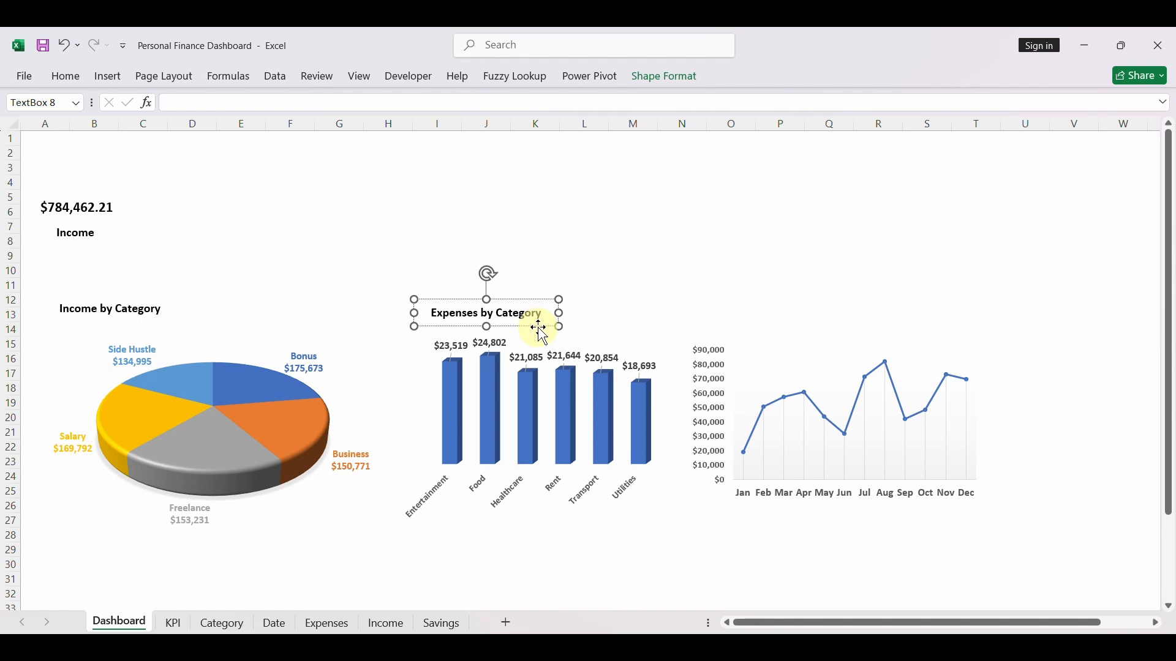
pyautogui.hotkey('ctrl', 'd')
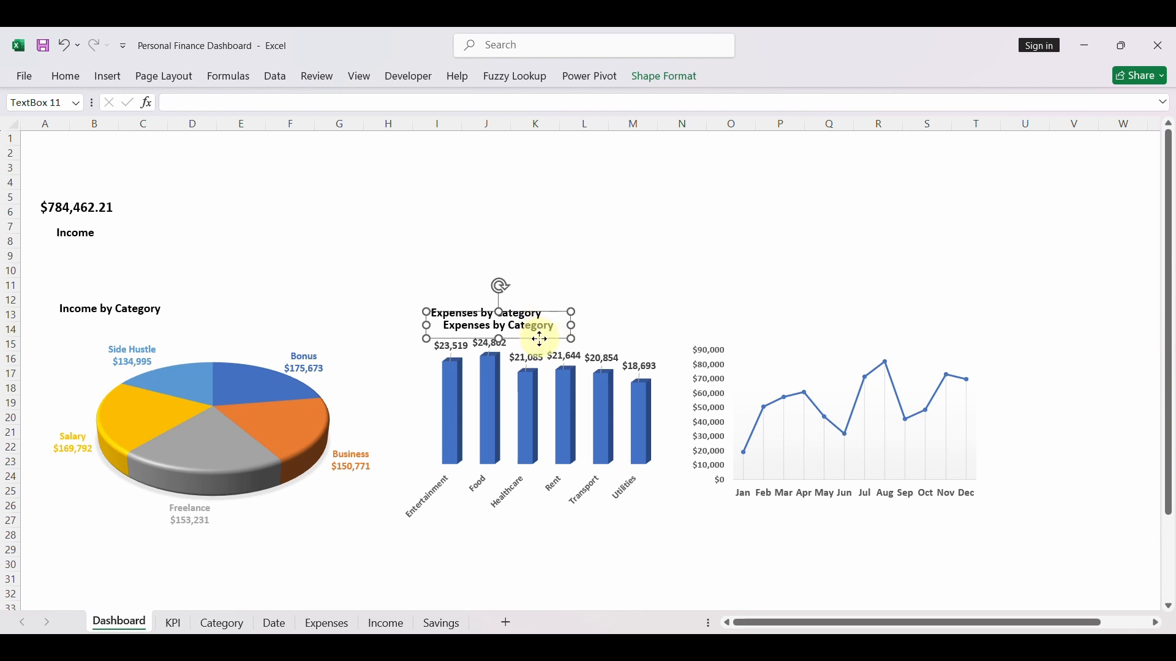
pyautogui.moveTo(541, 340); pyautogui.dragTo(681, 317)
pyautogui.write('Monthly')
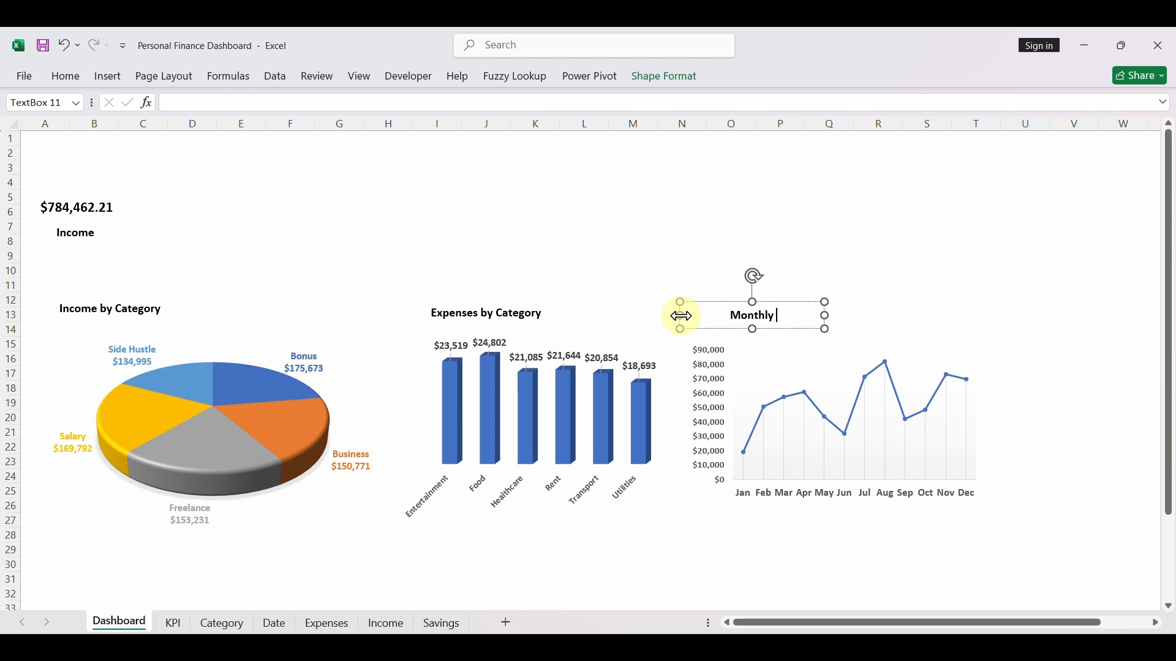
pyautogui.write(' Savings Trends')
pyautogui.click(910, 316)
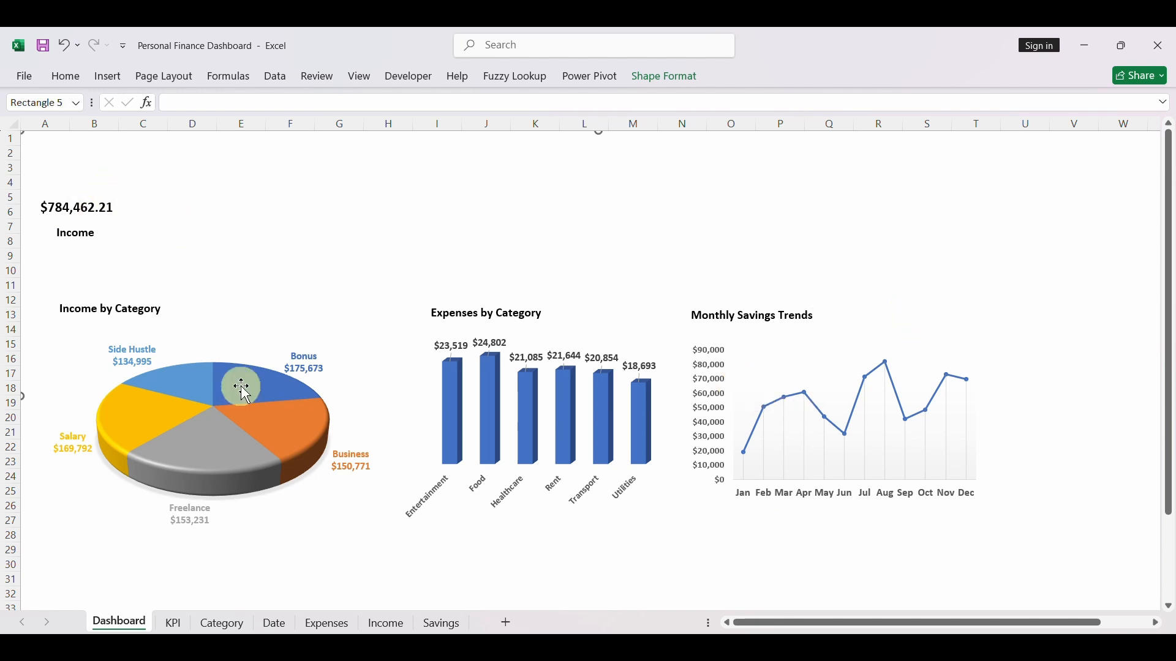
# - Duplicate the linked income amount text box on the Dashboard and place the copy around columns F to H, near row 5
pyautogui.click(176, 623)
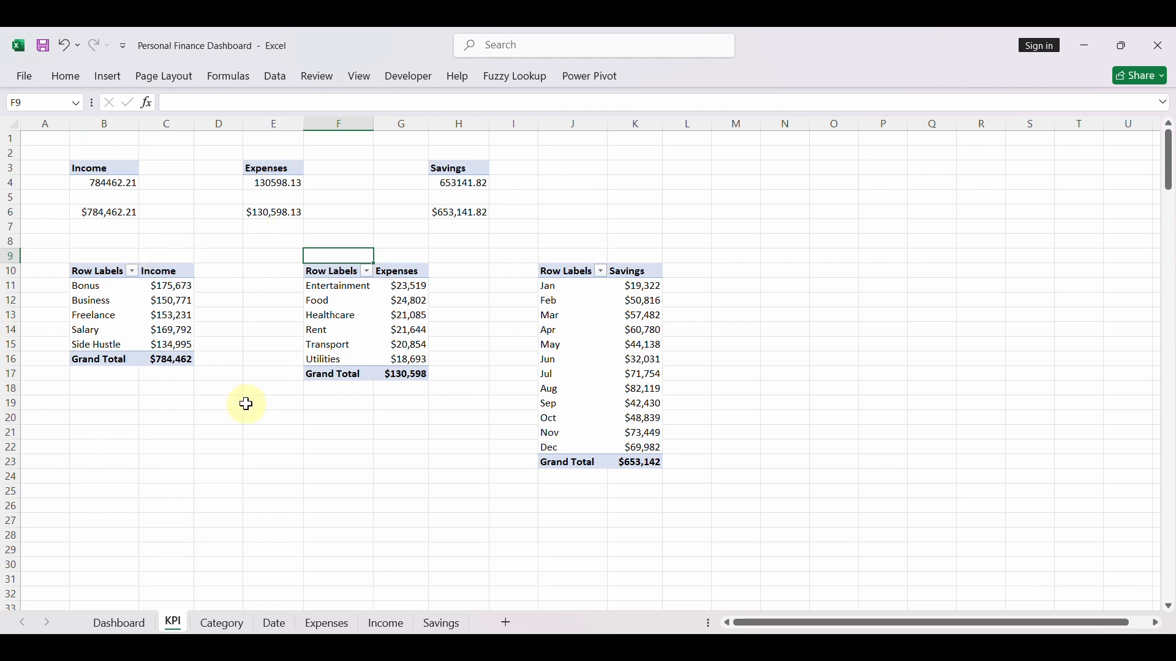
pyautogui.click(120, 623)
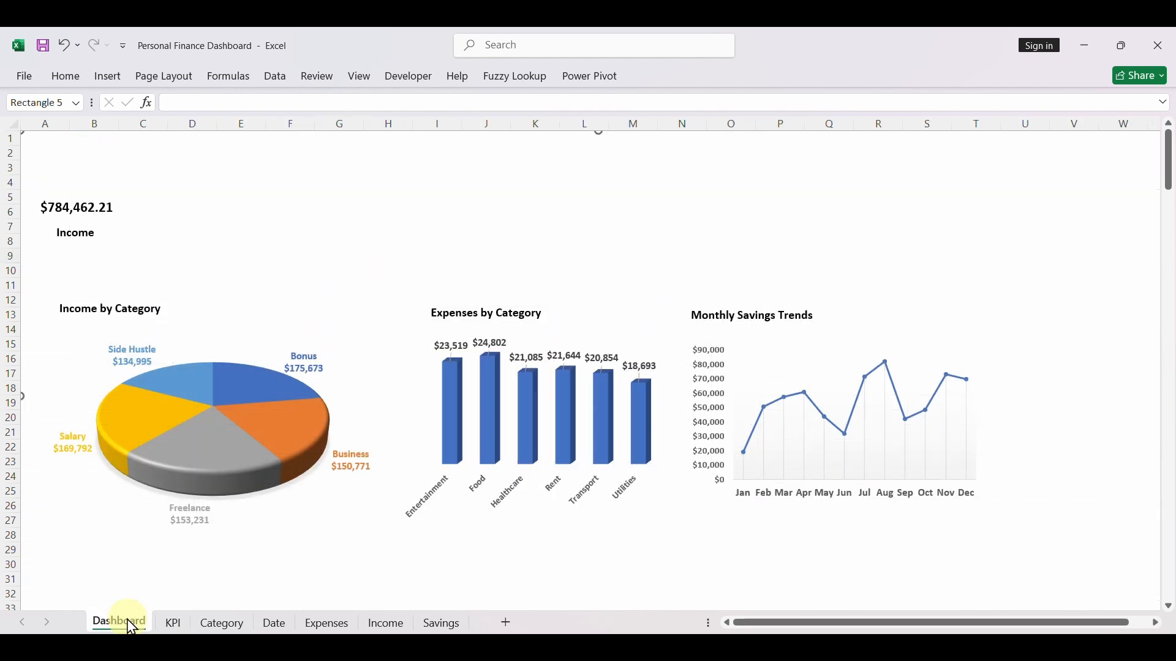
pyautogui.click(93, 217)
pyautogui.hotkey('ctrl', 'd')
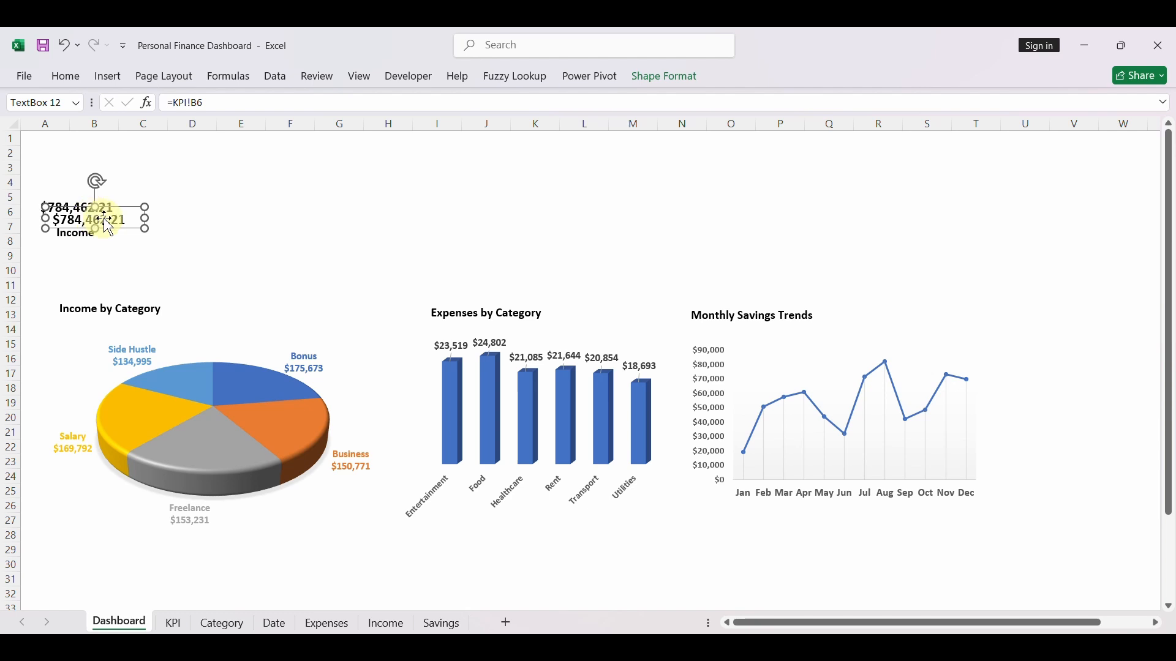
pyautogui.moveTo(110, 224); pyautogui.dragTo(335, 211)
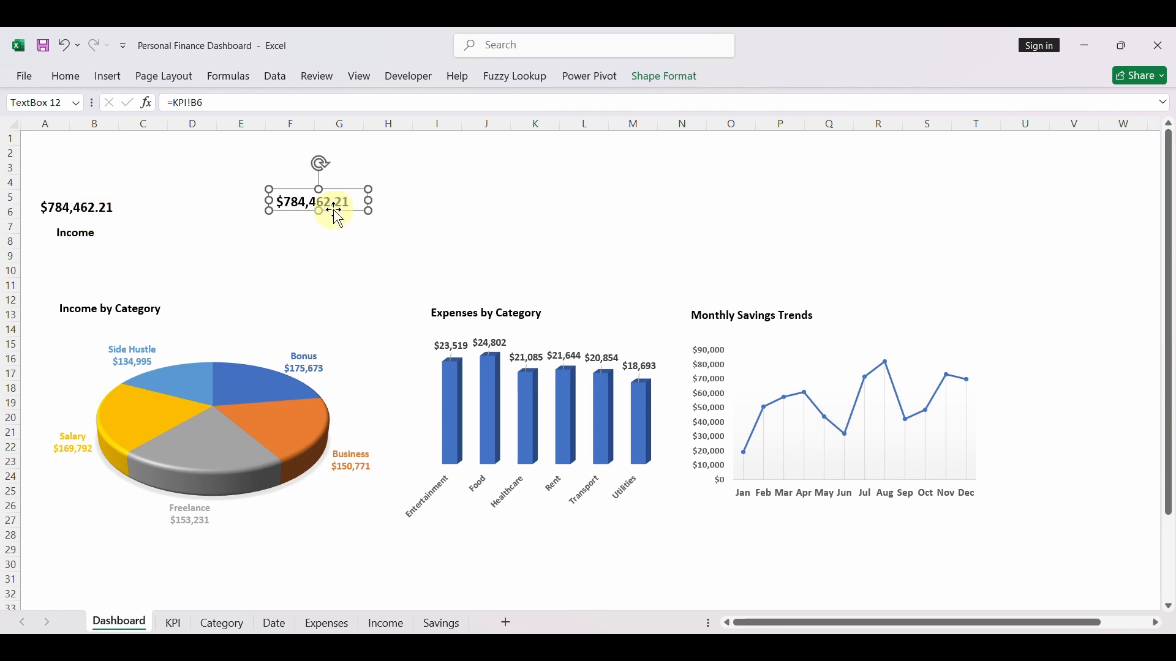
# - Link the copied amount text box to the formatted expenses total in cell E6 of the KPI sheet
pyautogui.click(66, 76)
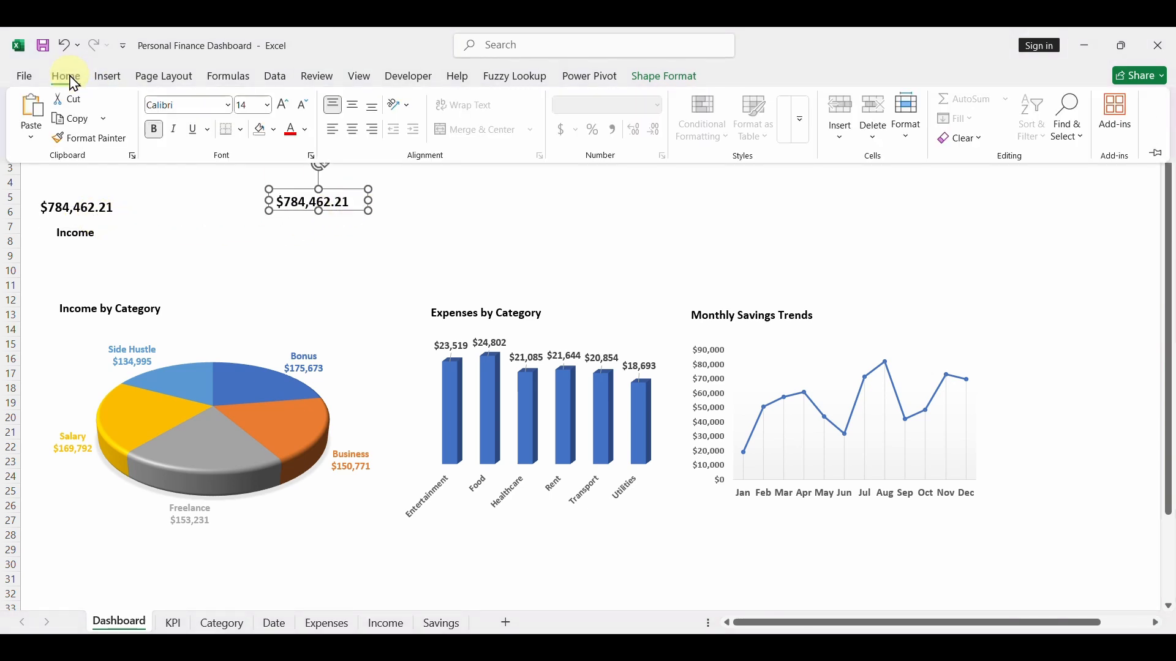
pyautogui.click(313, 229)
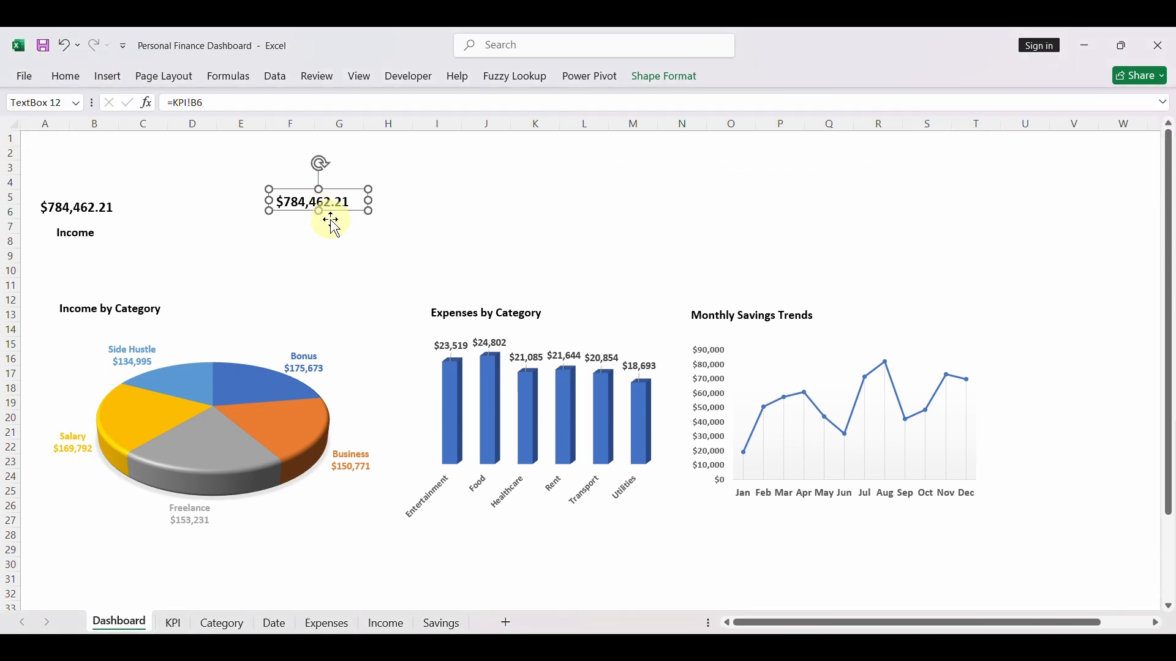
pyautogui.click(217, 103)
pyautogui.press('BackSpace')
pyautogui.press('BackSpace')
pyautogui.press('BackSpace')
pyautogui.press('BackSpace')
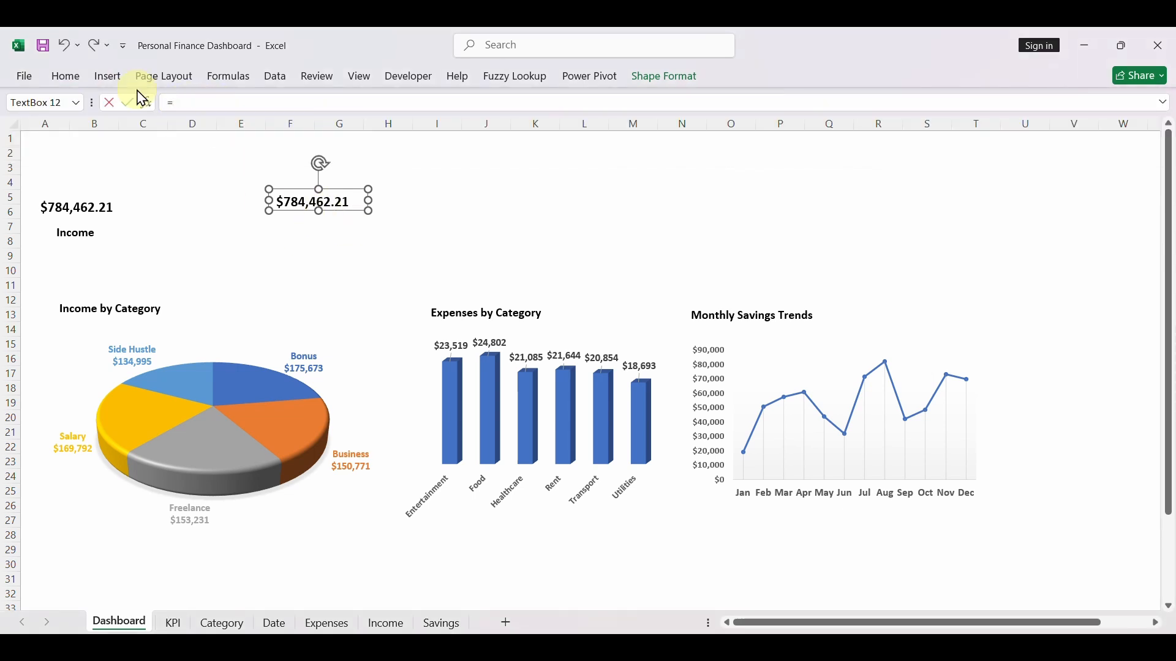
pyautogui.click(177, 625)
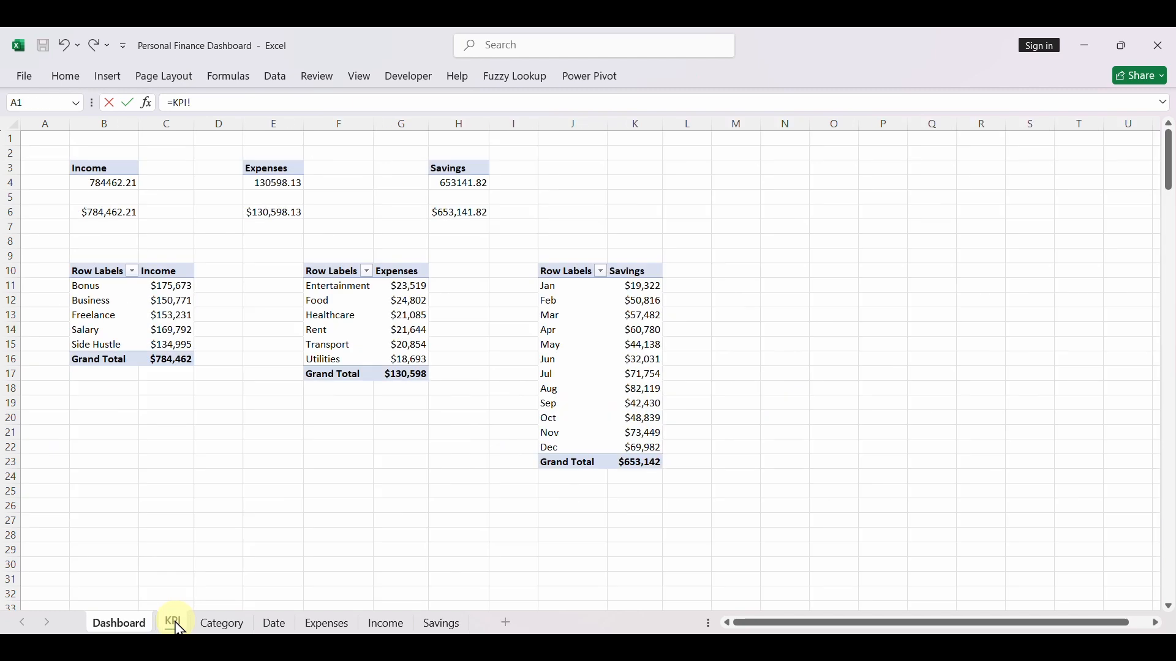
pyautogui.press('Return')
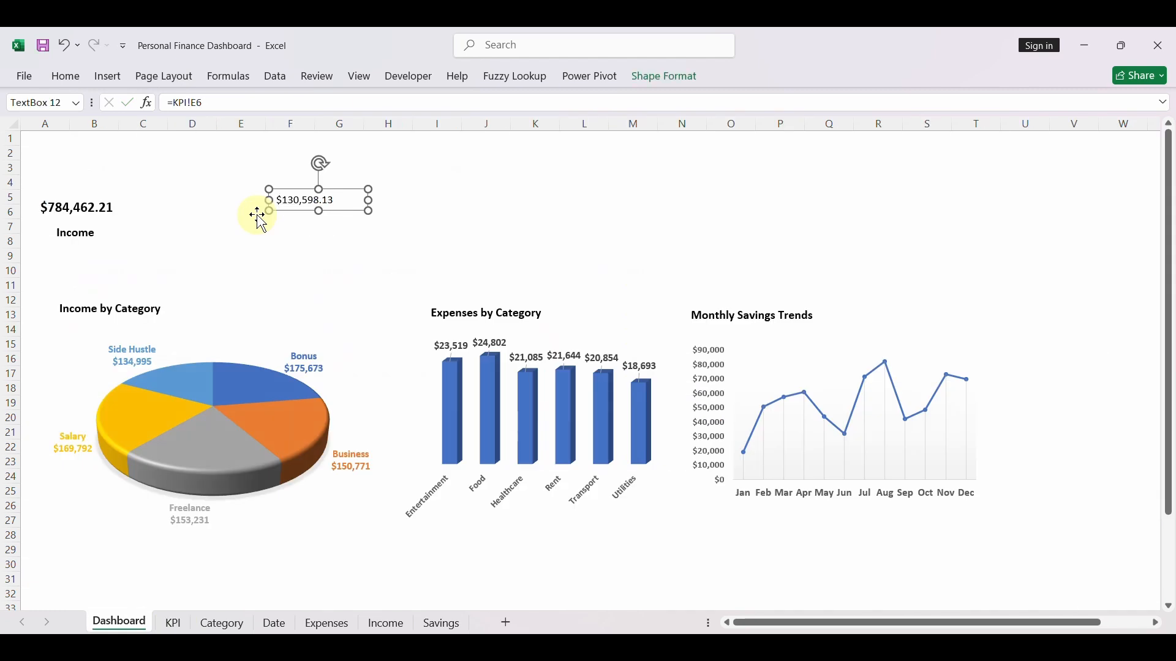
# - Duplicate the "Income" label, place the copy beneath the expenses amount, and change its text to "Expenses"
pyautogui.click(104, 230)
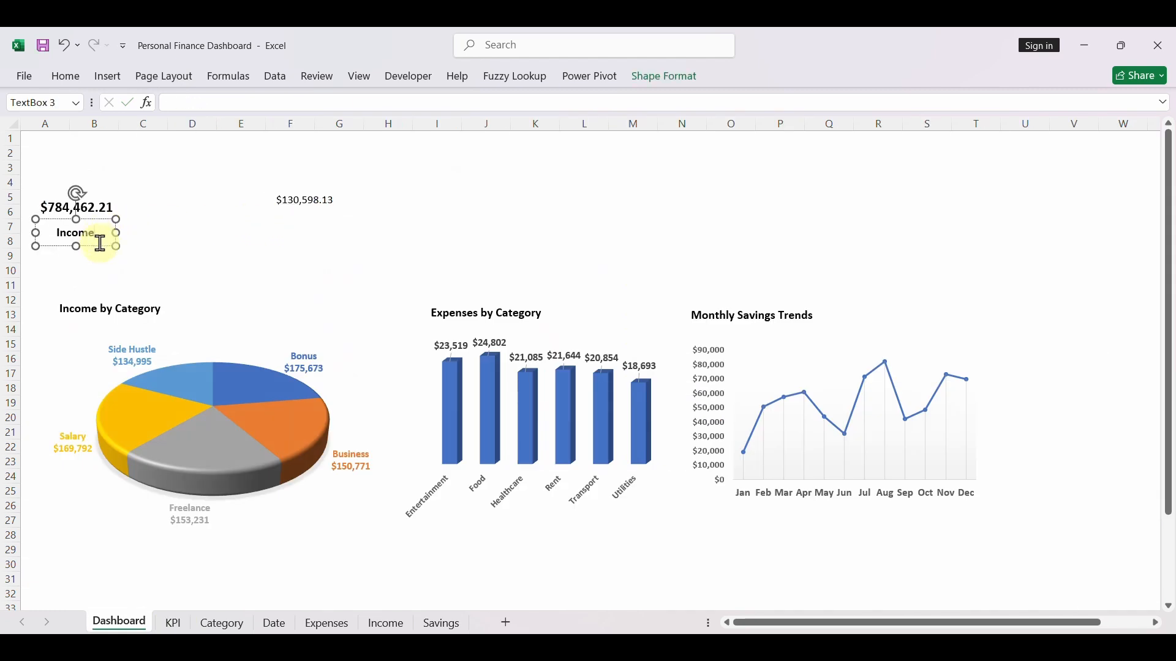
pyautogui.hotkey('ctrl', 'd')
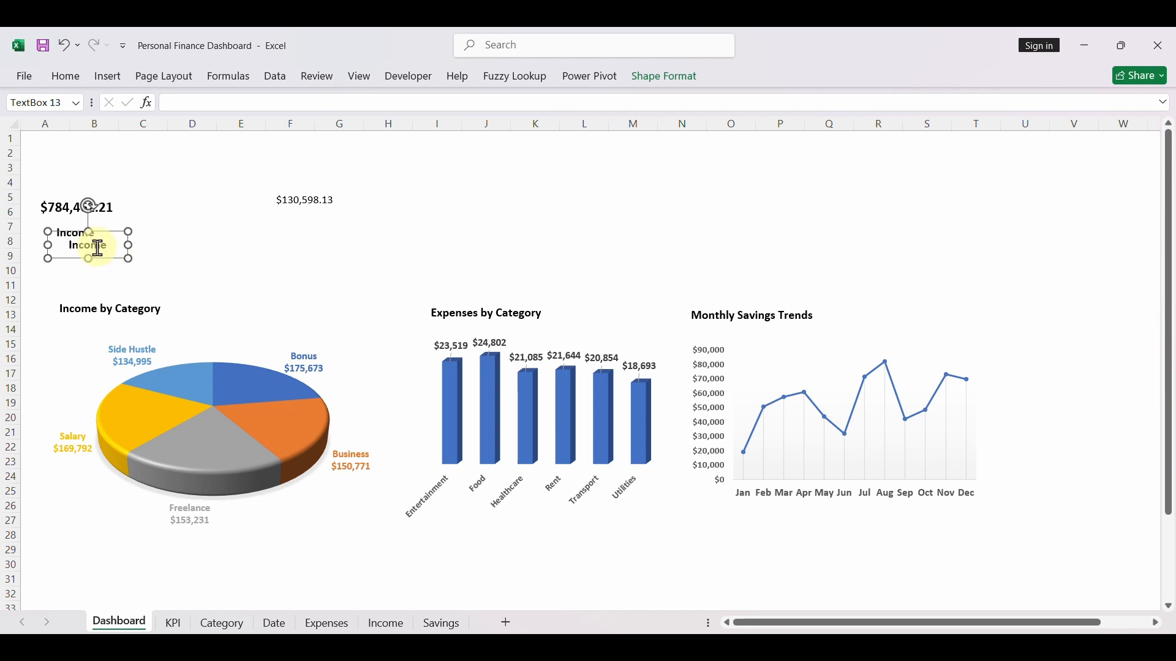
pyautogui.moveTo(105, 259); pyautogui.dragTo(171, 246)
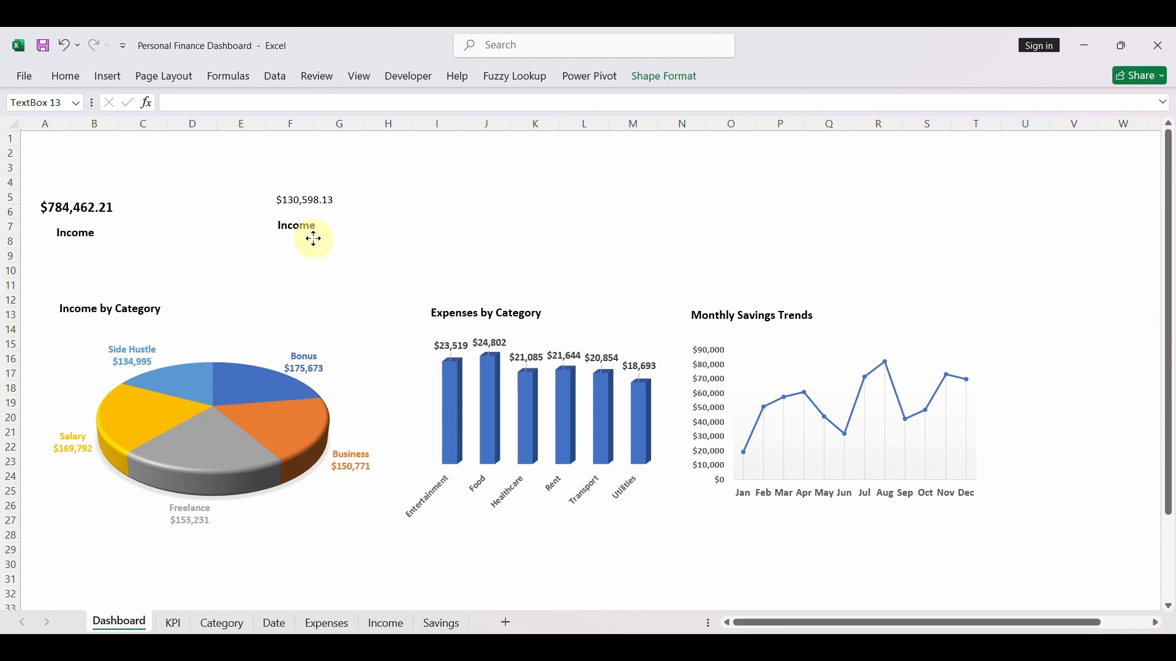
pyautogui.moveTo(314, 240); pyautogui.dragTo(314, 240)
pyautogui.doubleClick(304, 228)
pyautogui.write('Expense')
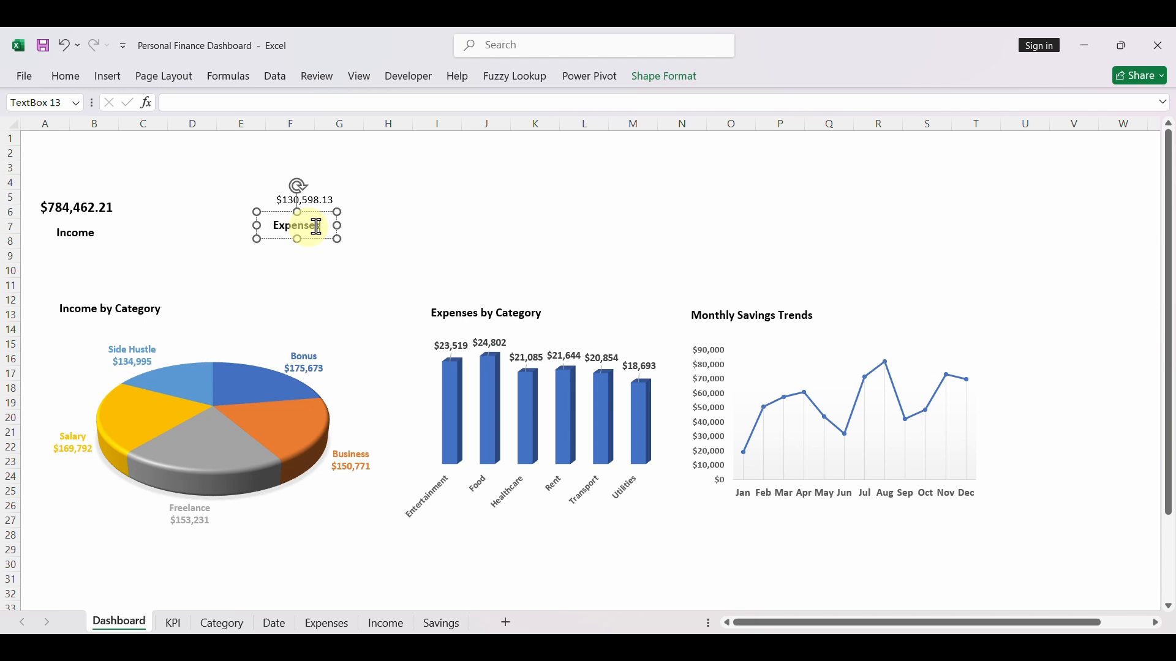
pyautogui.click(367, 228)
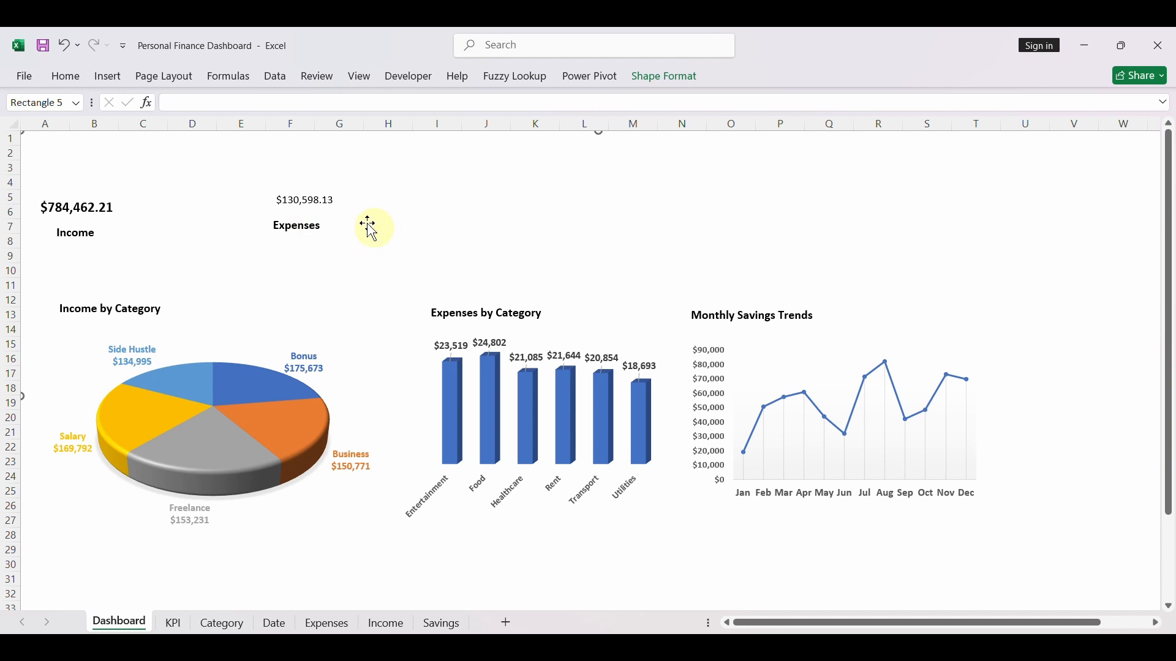
# - Duplicate the linked expenses amount text box and place the copy around columns J to L, near rows 4 and 5
pyautogui.click(323, 201)
pyautogui.hotkey('ctrl', 'd')
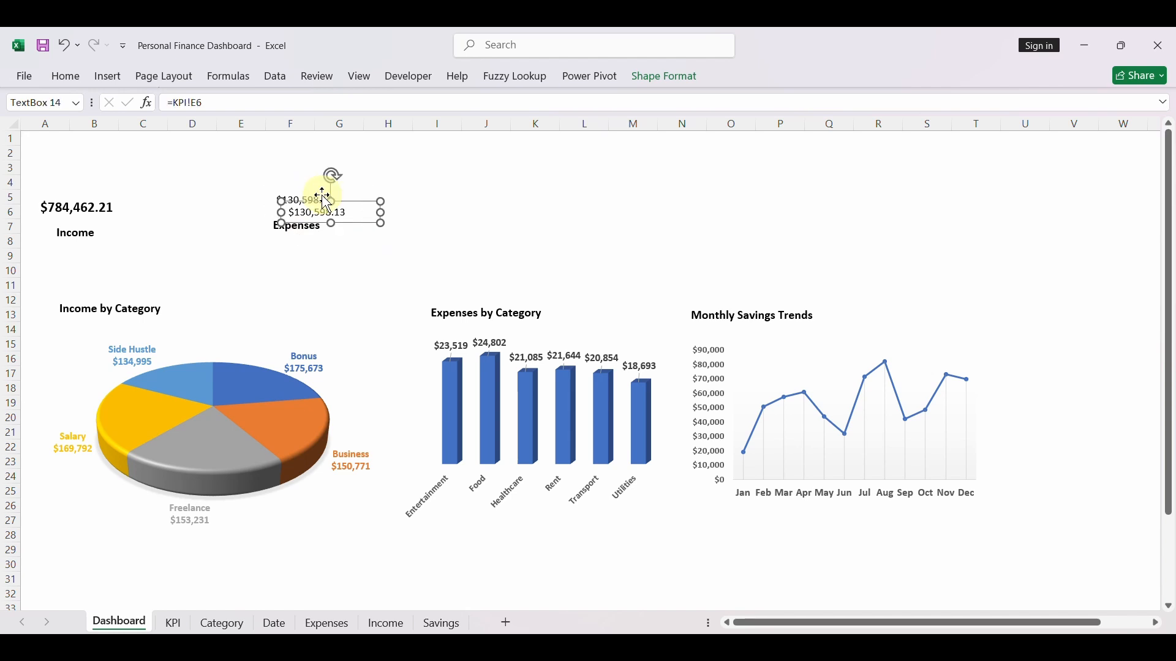
pyautogui.moveTo(361, 222); pyautogui.dragTo(556, 204)
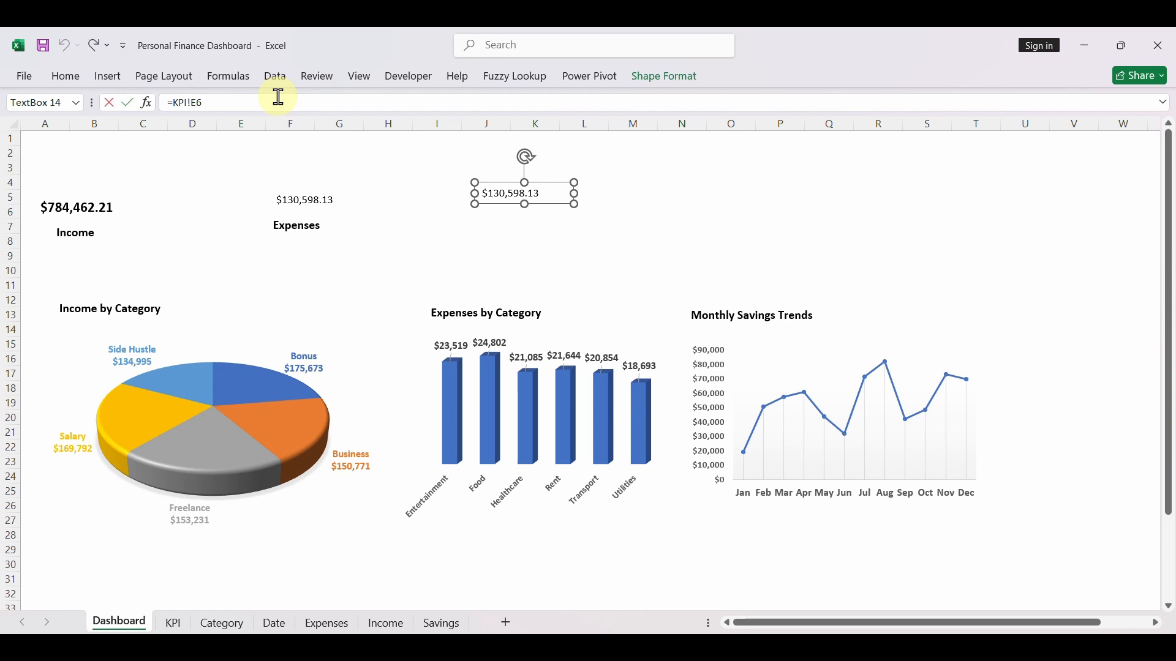
# - Link the new copy of the amount text box to the formatted savings total in cell H6 of the KPI sheet
pyautogui.press('BackSpace')
pyautogui.press('BackSpace')
pyautogui.press('BackSpace')
pyautogui.press('BackSpace')
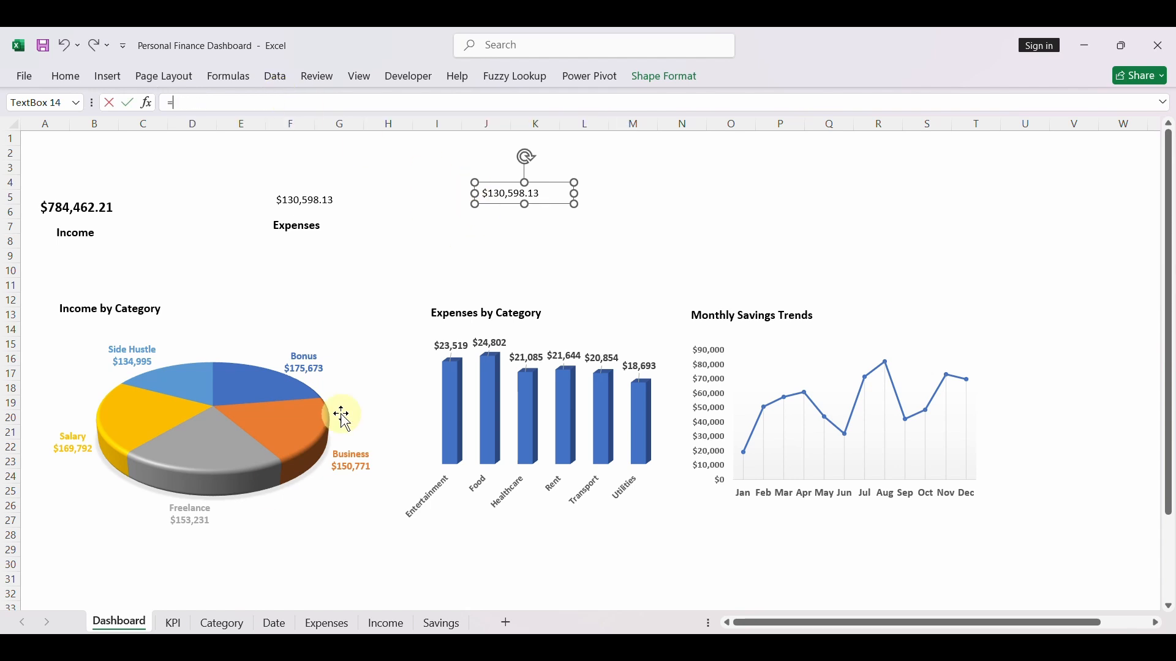
pyautogui.click(175, 624)
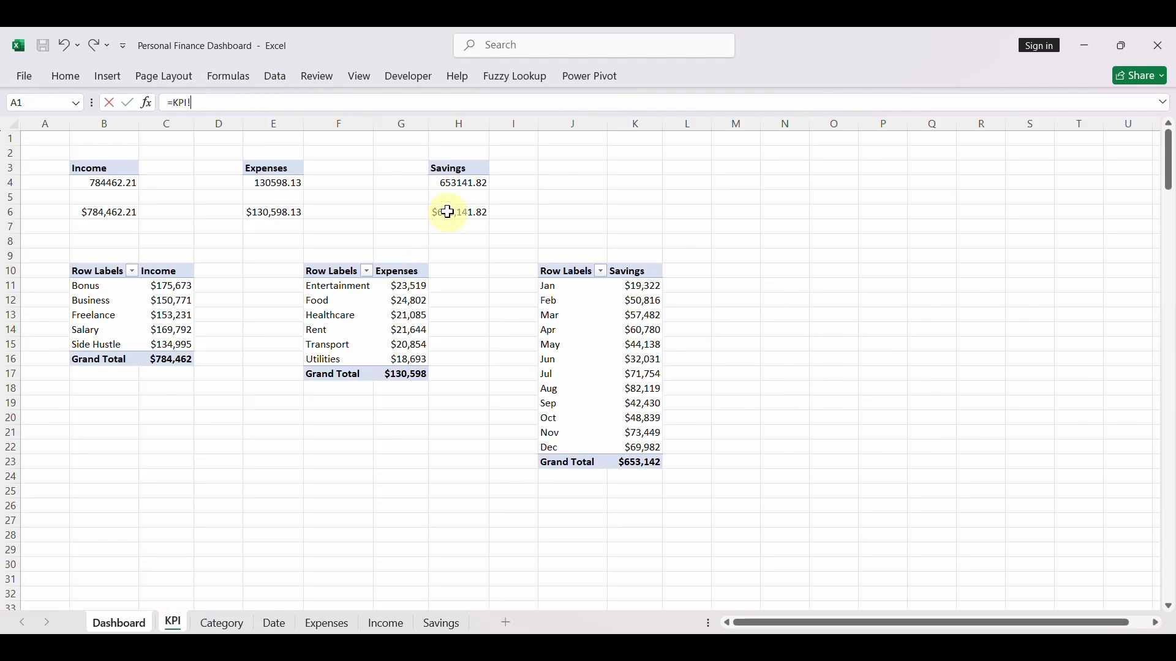
pyautogui.press('Return')
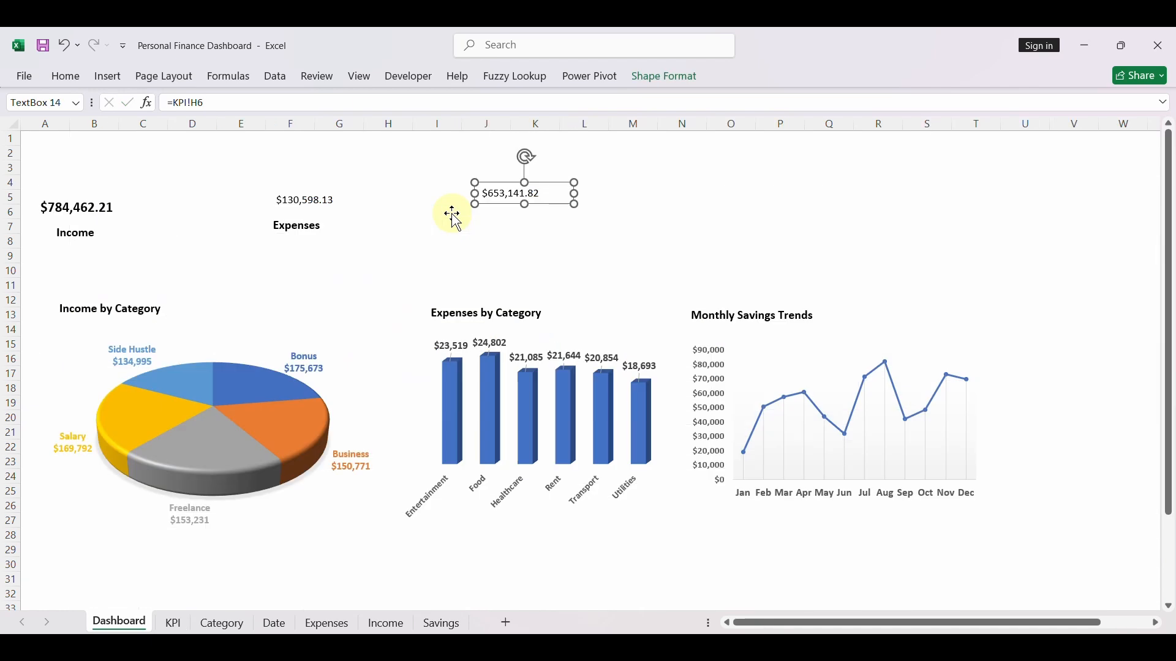
# - Duplicate the "Expenses" label, place the copy beneath the savings amount, and change its text to "Savings"
pyautogui.click(311, 228)
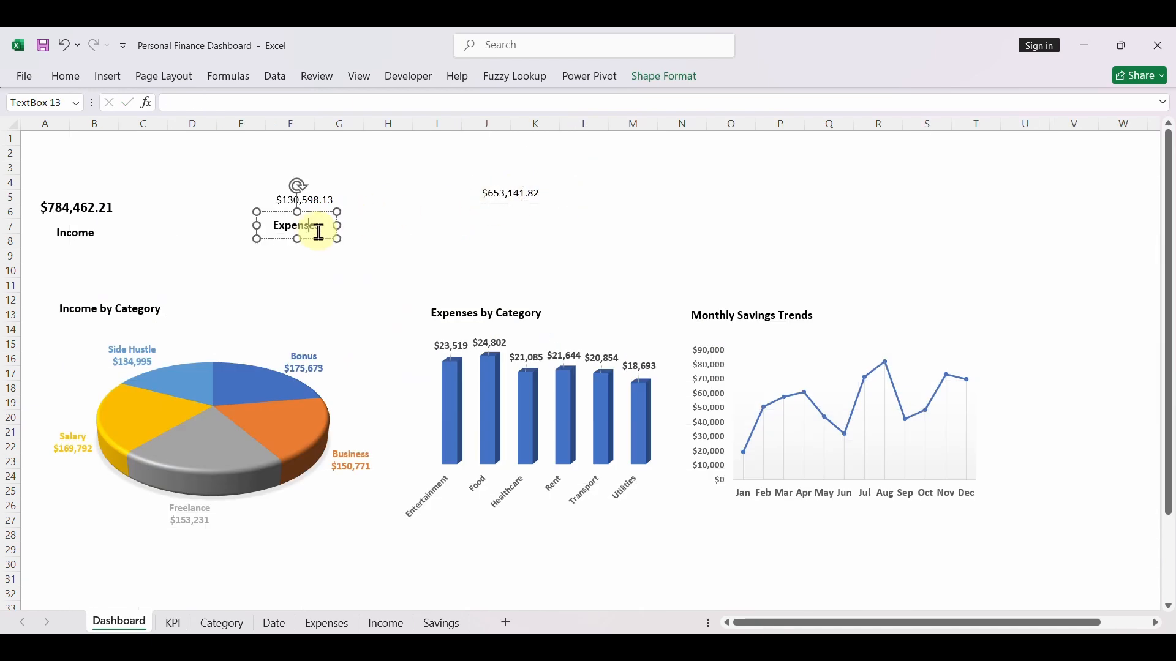
pyautogui.hotkey('ctrl', 'd')
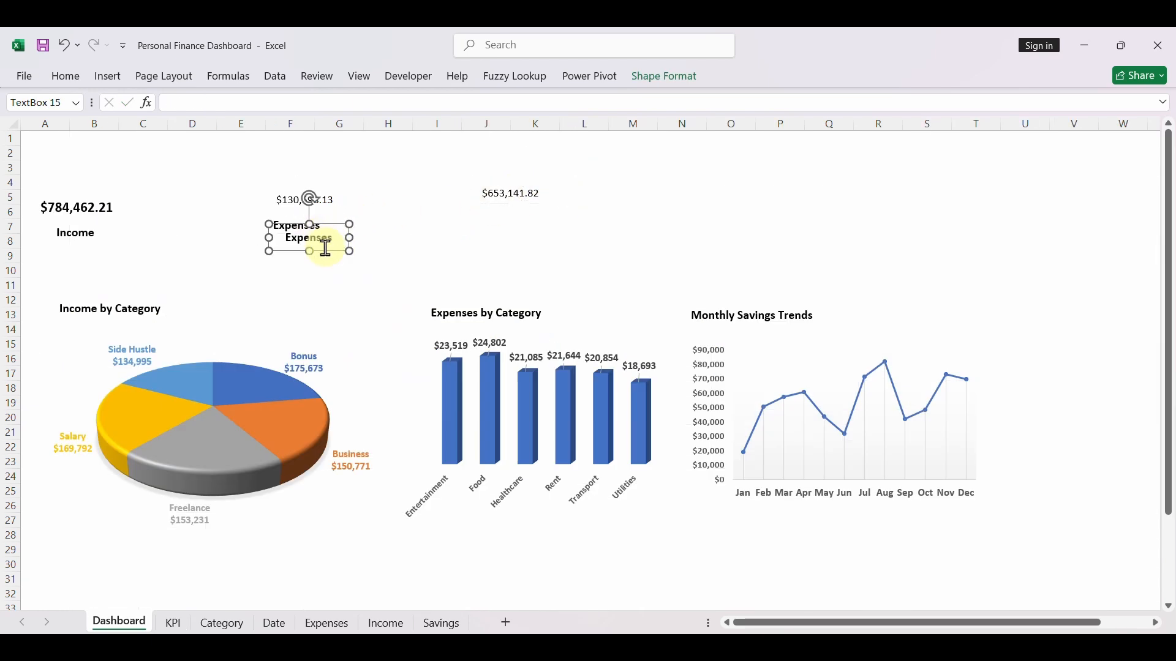
pyautogui.moveTo(326, 251); pyautogui.dragTo(520, 230)
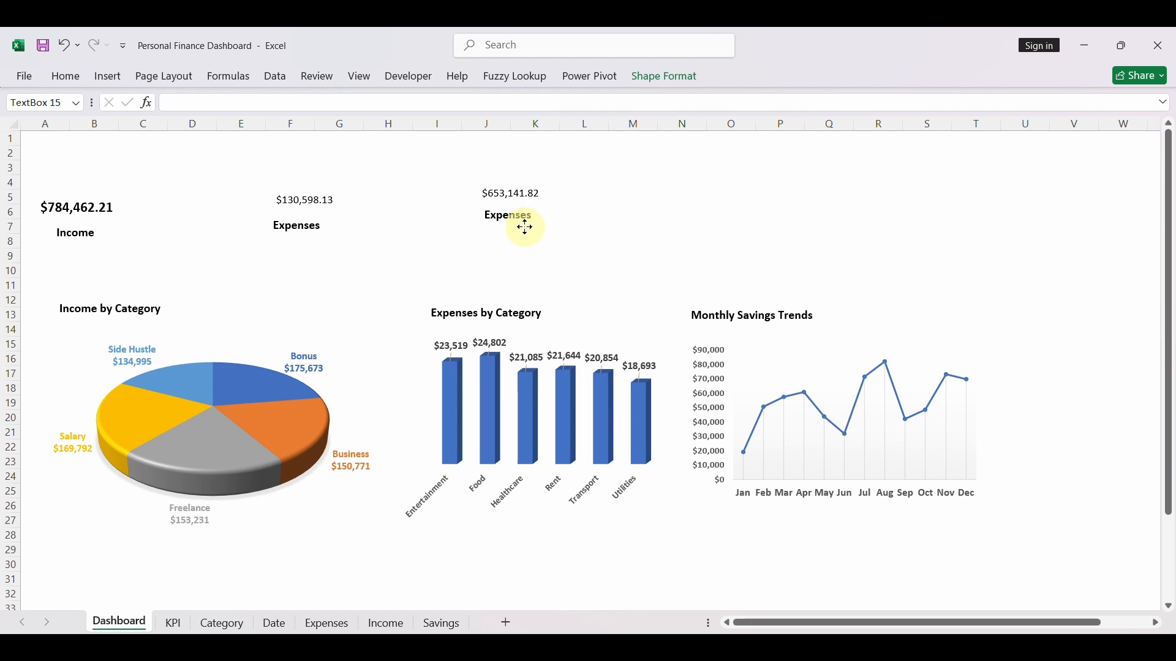
pyautogui.doubleClick(514, 226)
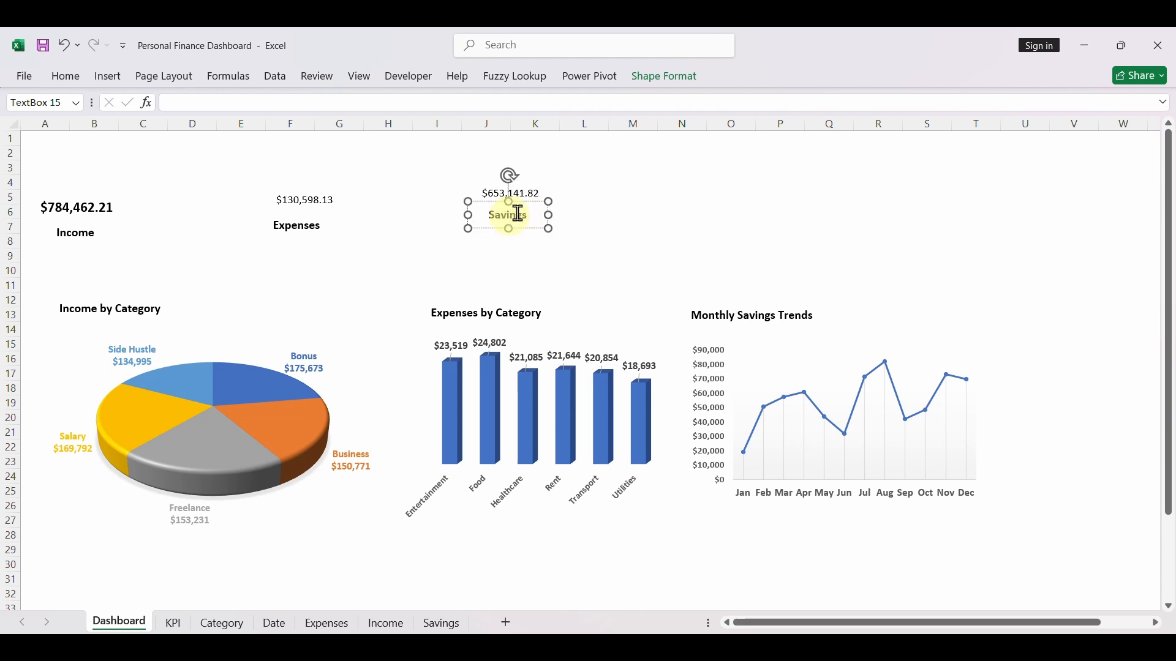
pyautogui.click(596, 184)
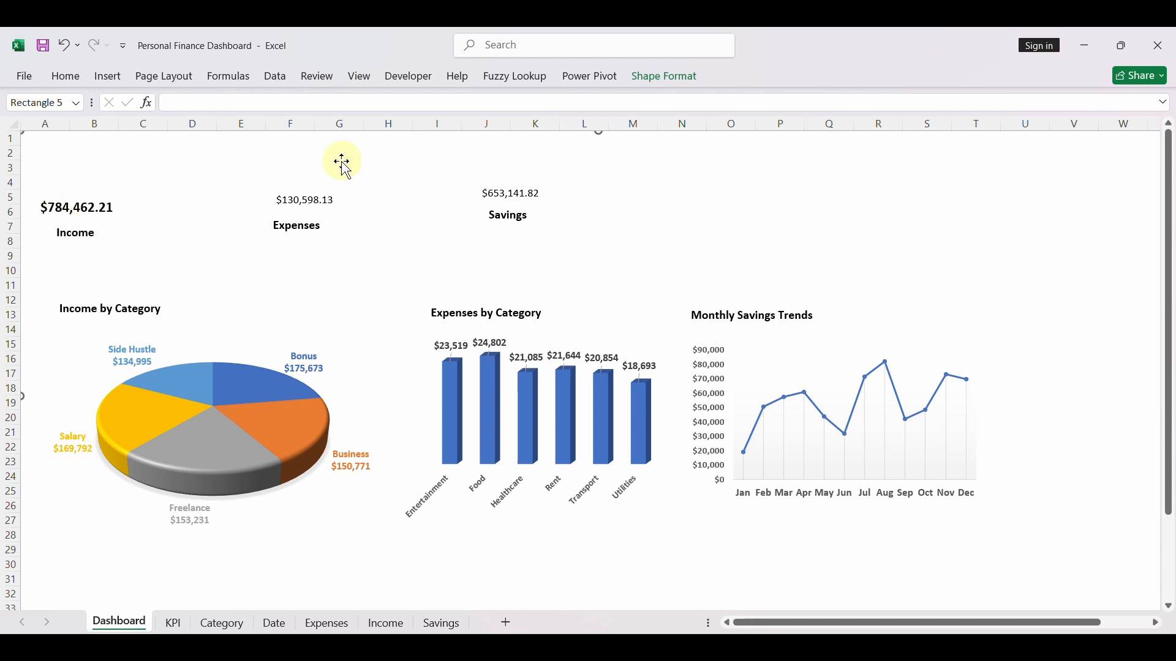
# - Copy the income amount's text formatting onto the expenses and savings amounts with Format Painter
pyautogui.click(84, 199)
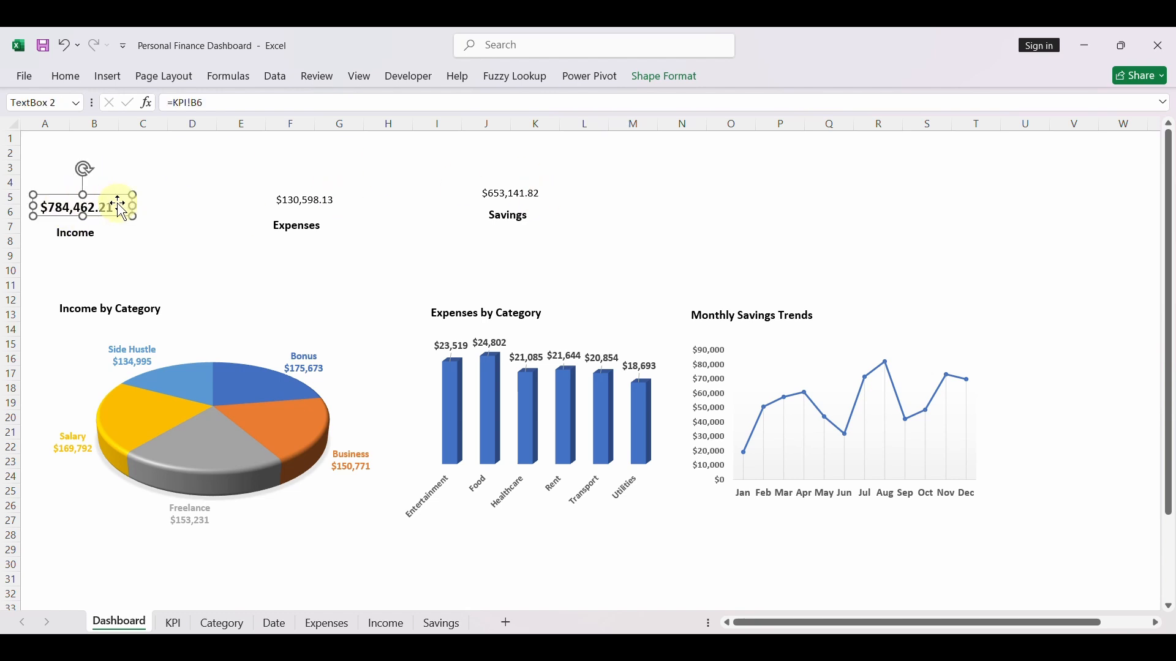
pyautogui.click(65, 77)
pyautogui.click(91, 139)
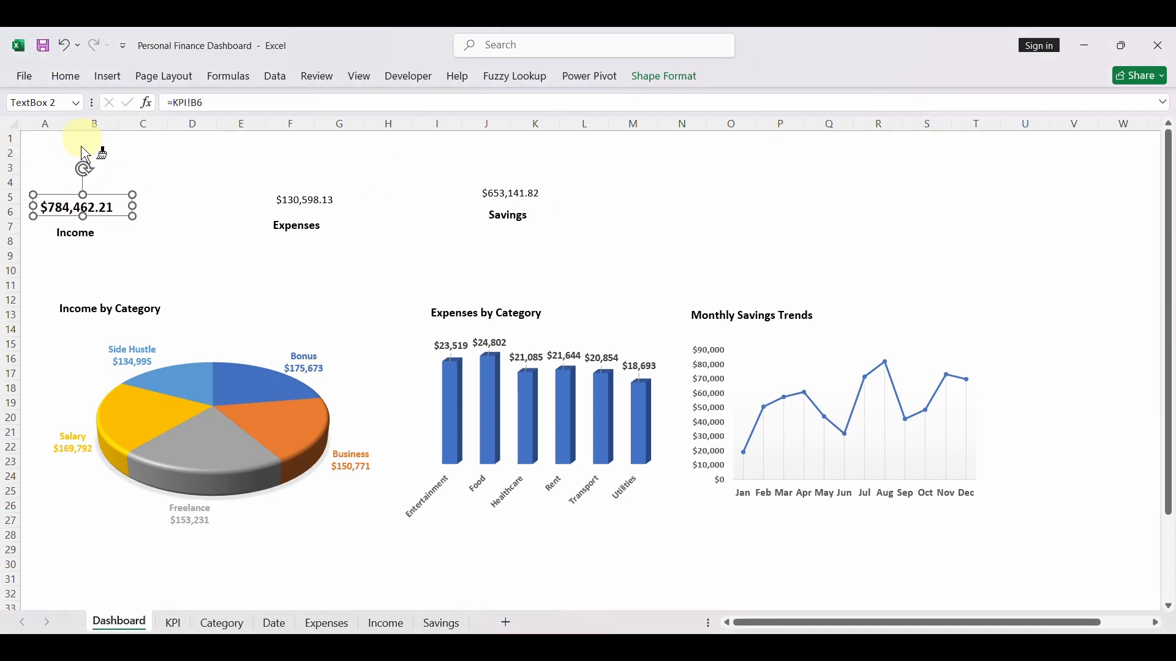
pyautogui.click(291, 211)
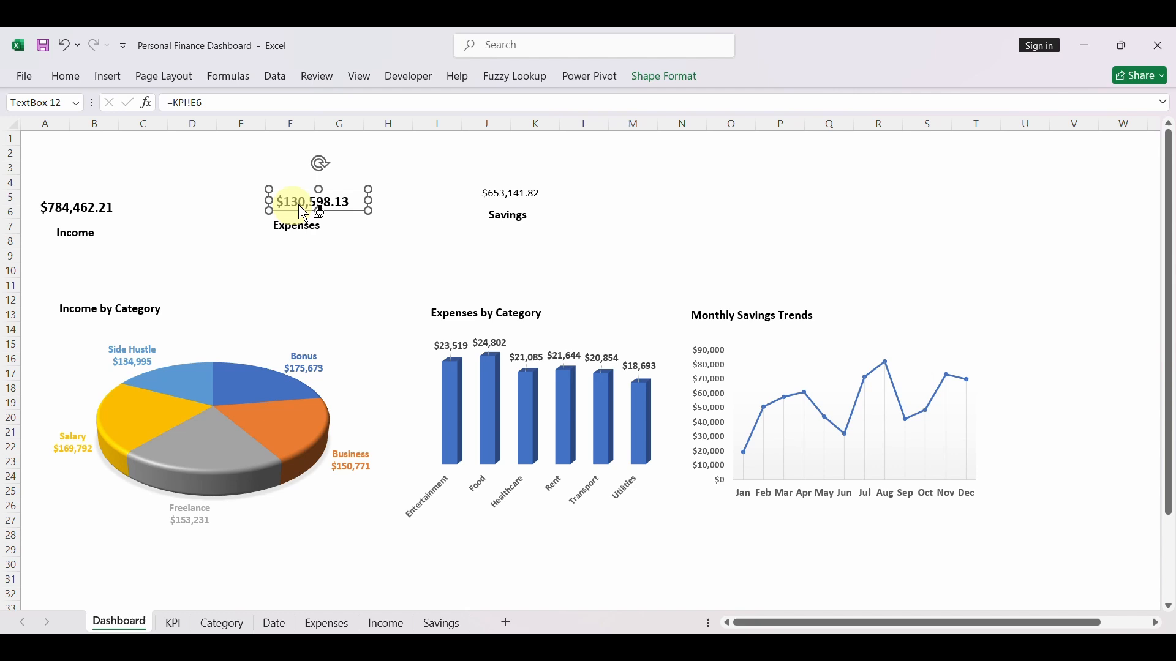
pyautogui.click(517, 194)
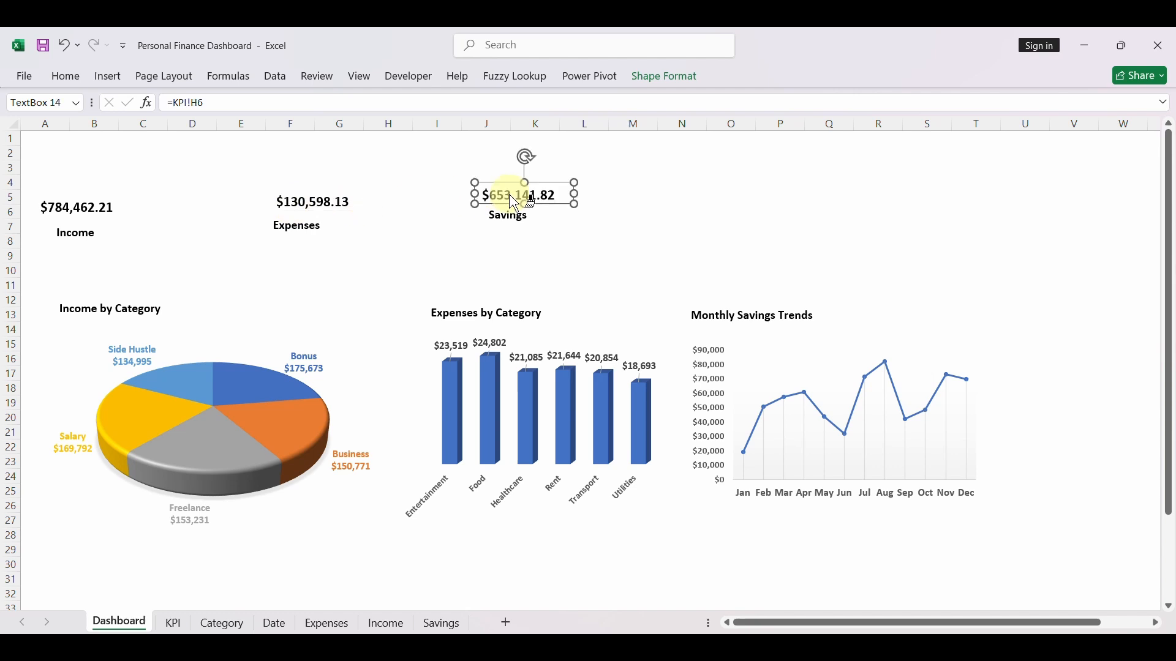
pyautogui.click(572, 299)
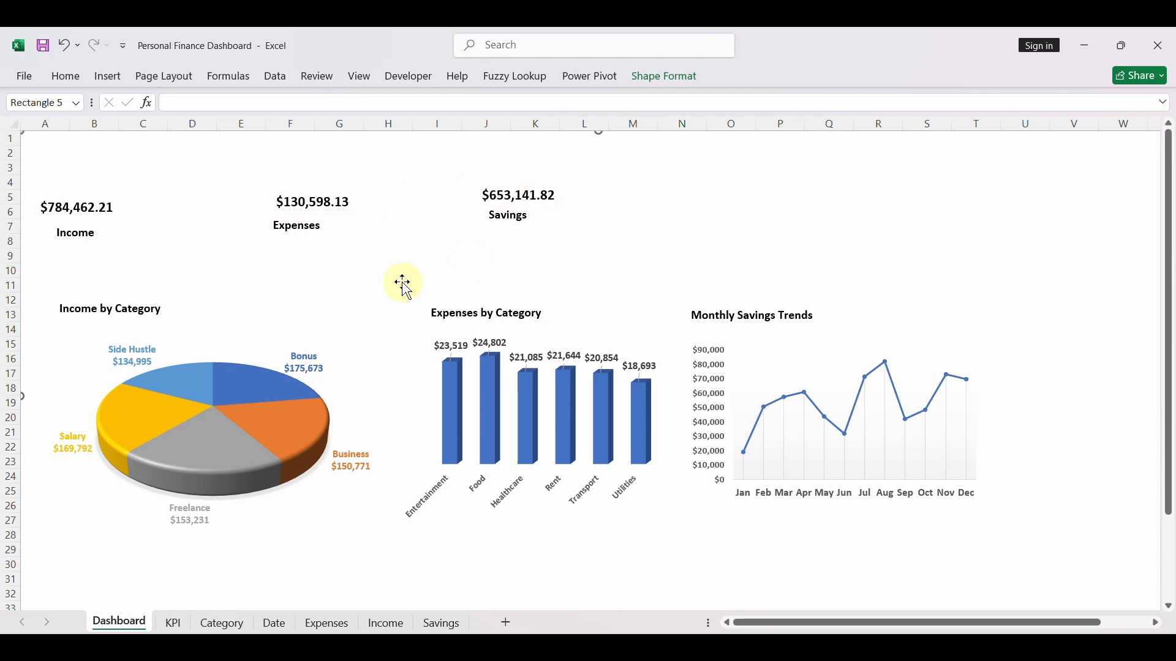
# - Insert a timeline for the Date table's Date field from the savings PivotTable on the KPI sheet and place it beside the monthly savings table
pyautogui.click(175, 623)
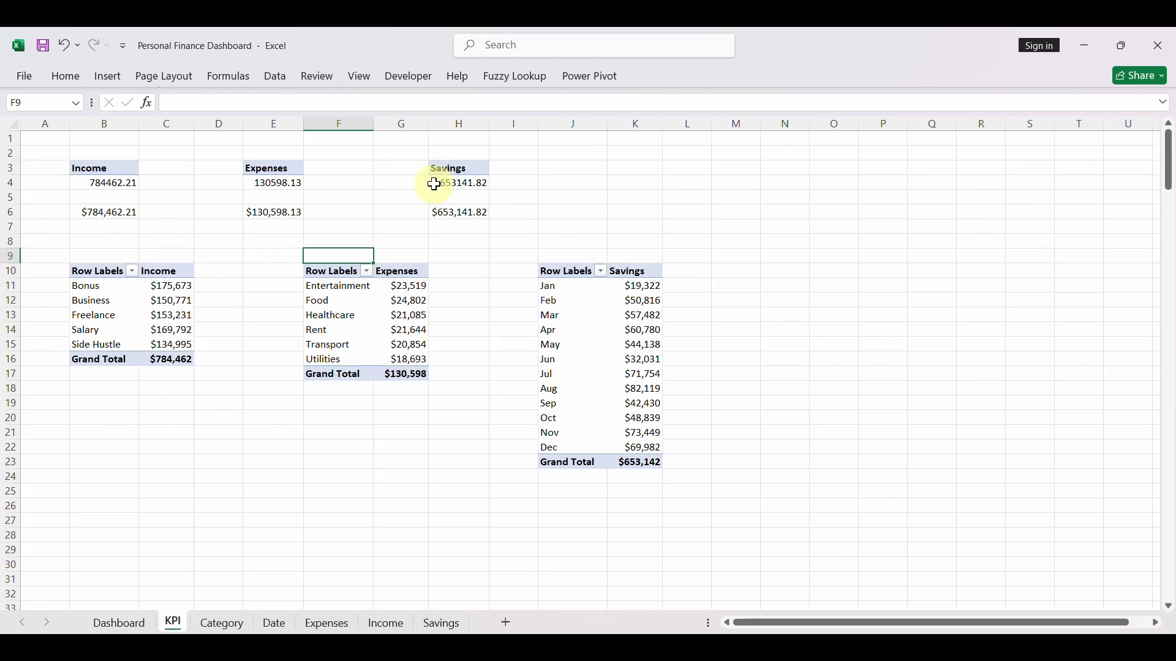
pyautogui.click(434, 184)
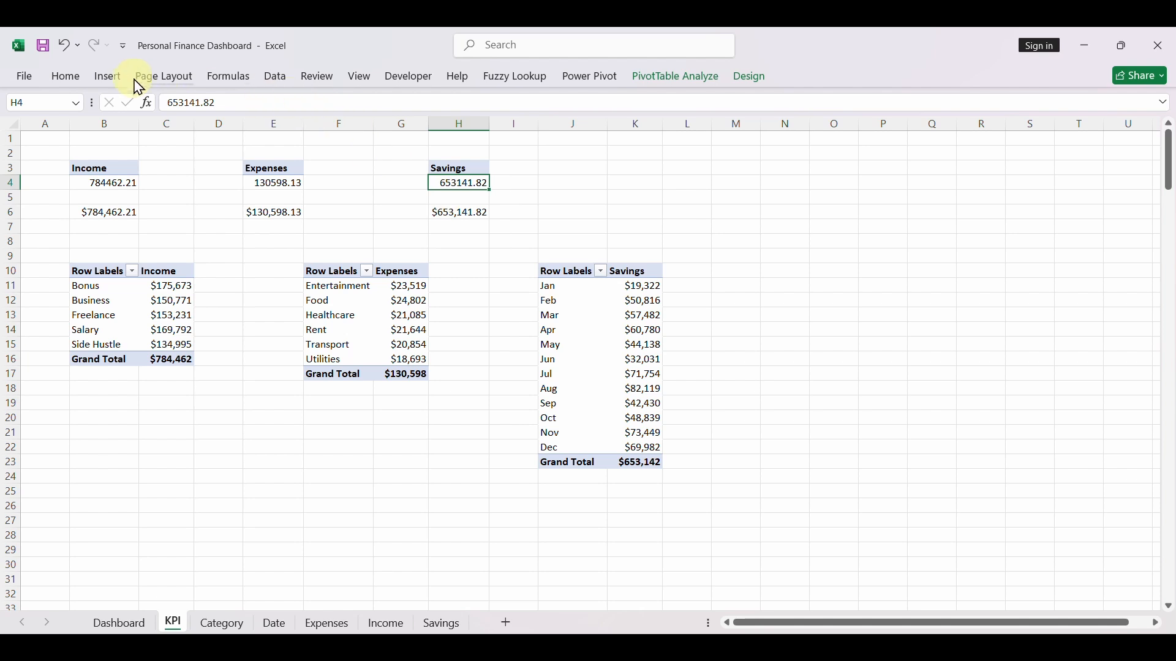
pyautogui.click(108, 77)
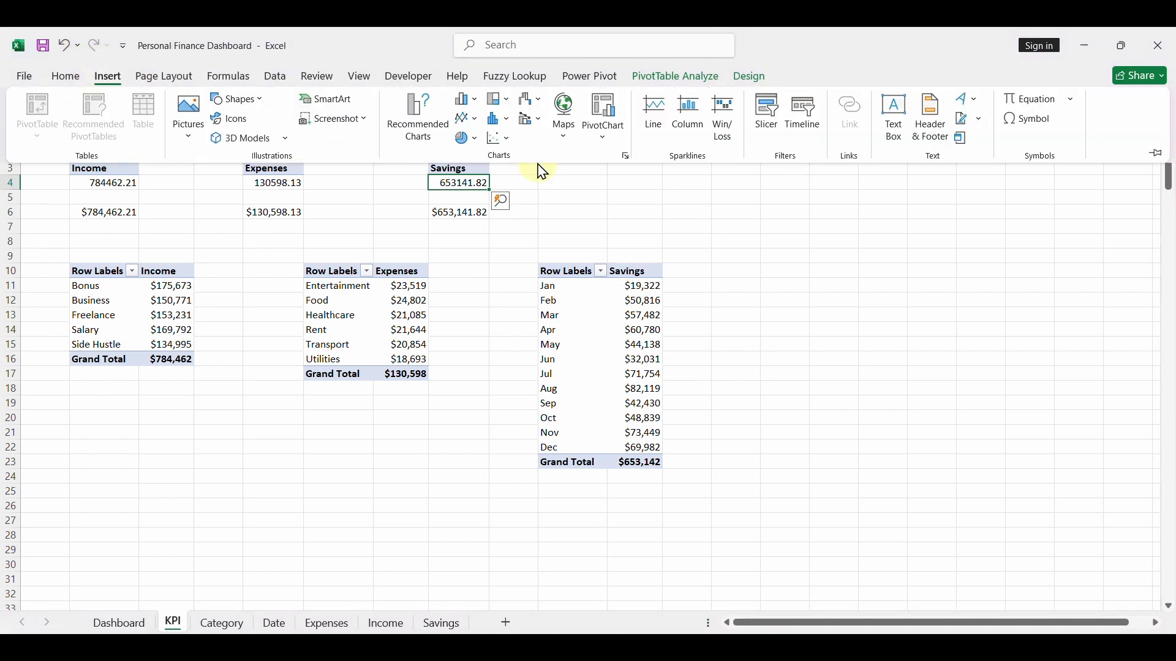
pyautogui.click(804, 116)
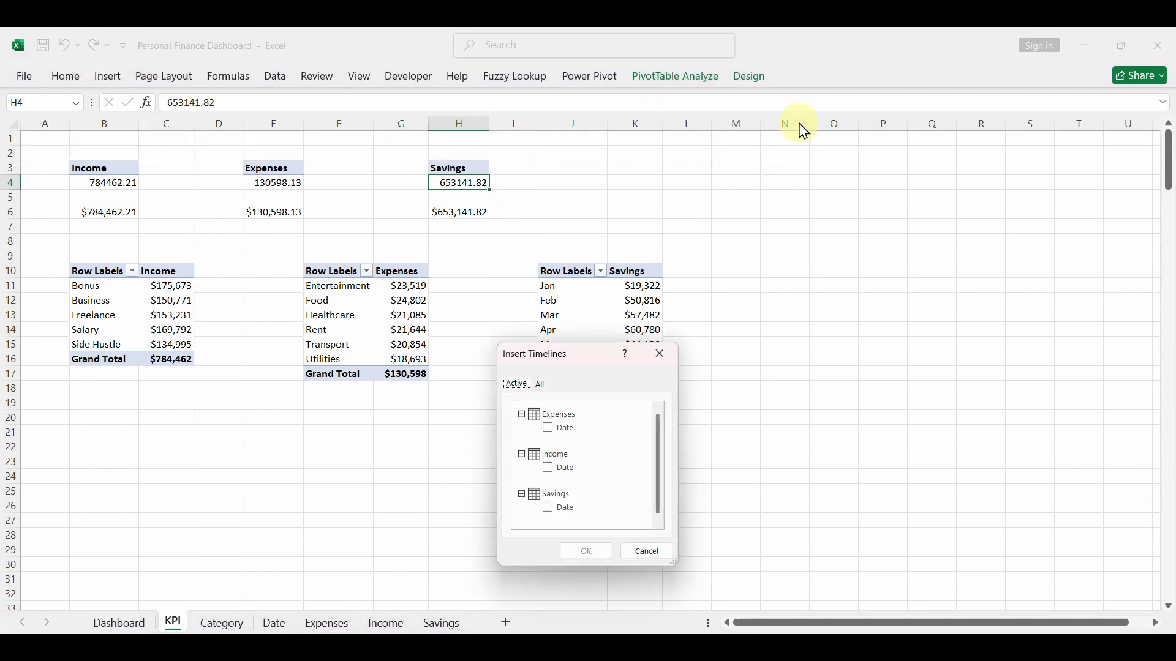
pyautogui.click(544, 386)
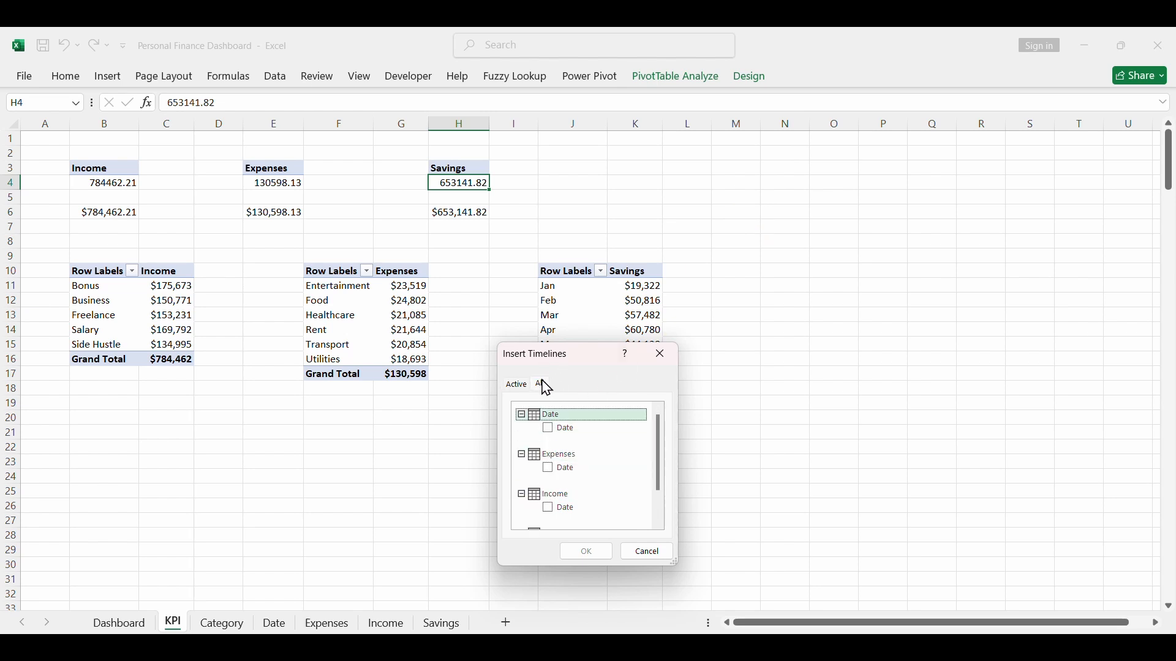
pyautogui.click(548, 432)
pyautogui.click(582, 551)
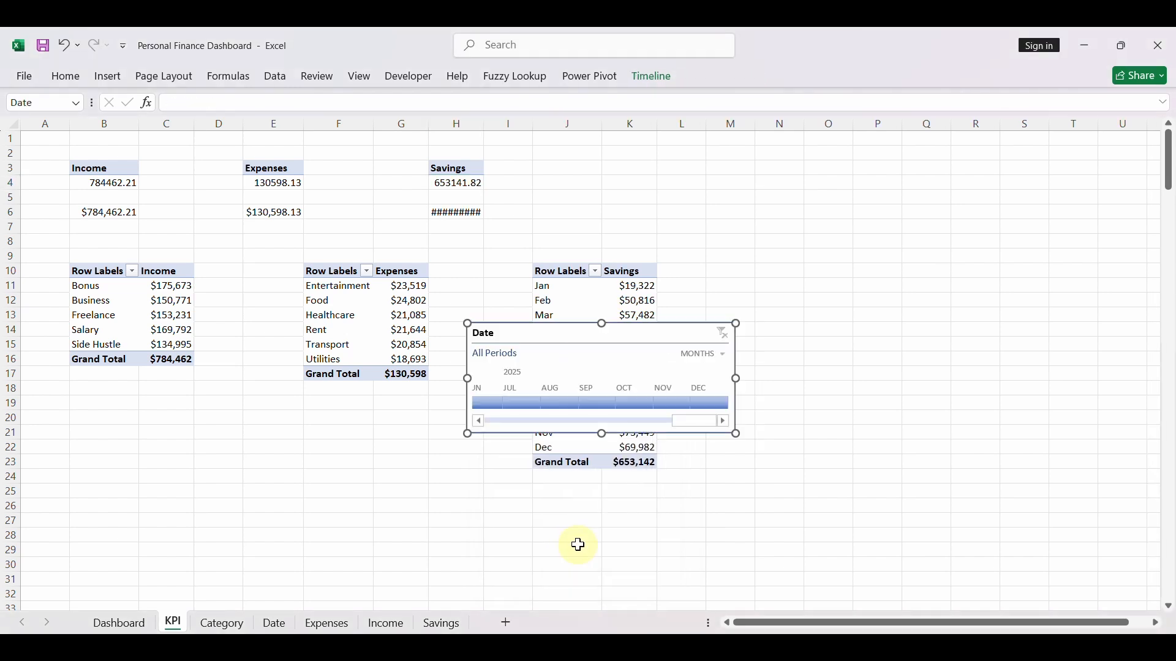
pyautogui.moveTo(571, 335); pyautogui.dragTo(796, 282)
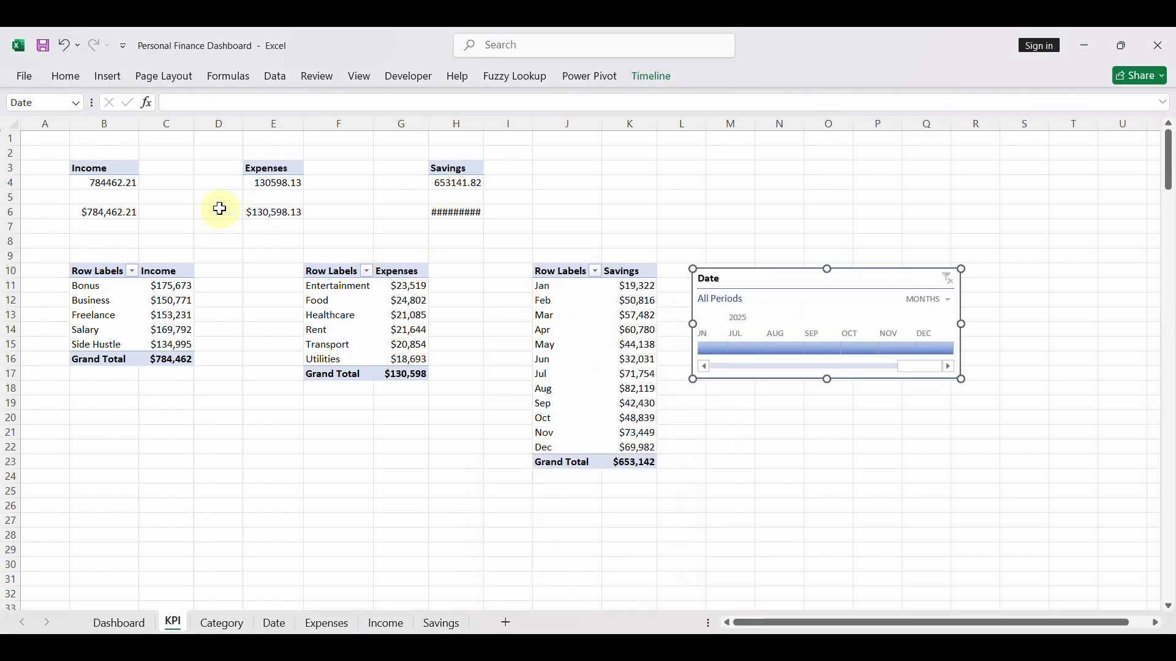
# - Connect the Date timeline to PivotTable1, PivotTable2, PivotTable4, PivotTable5 and PivotTable6 as well through its report connections
pyautogui.rightClick(890, 283)
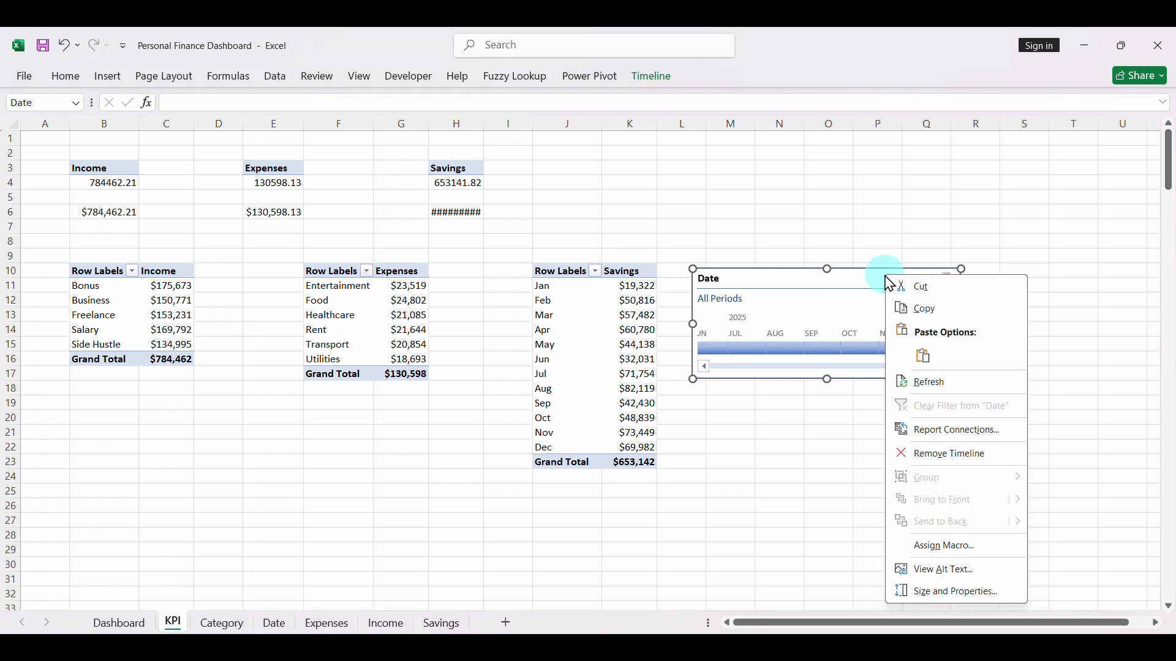
pyautogui.click(926, 436)
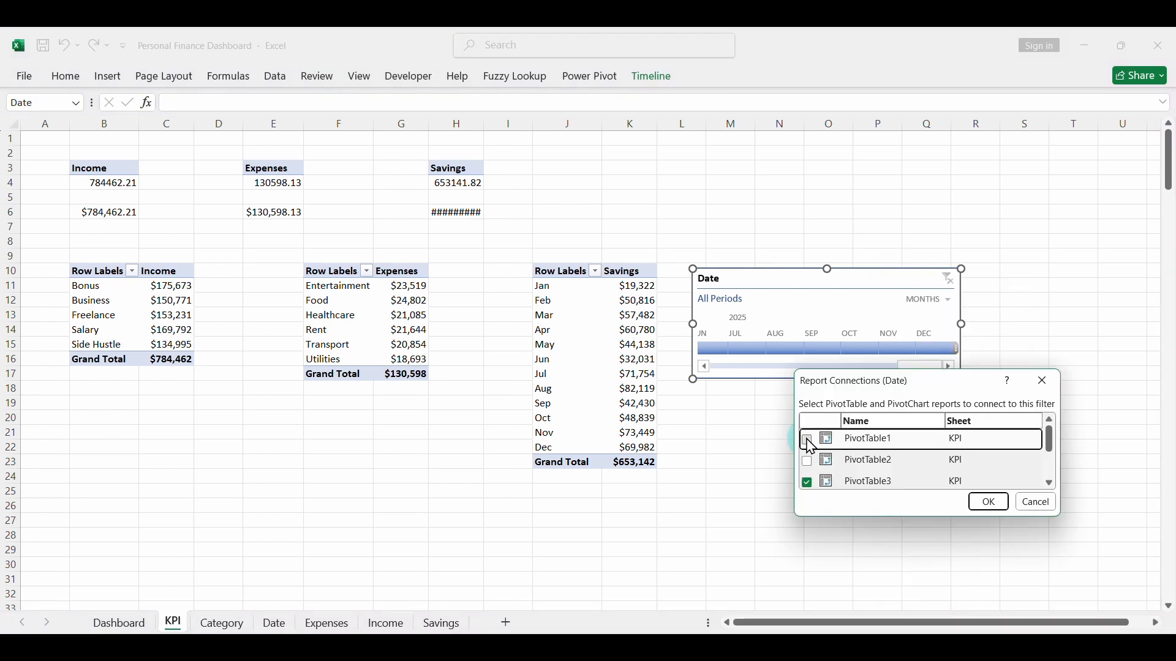
pyautogui.click(808, 441)
pyautogui.click(807, 462)
pyautogui.click(1049, 484)
pyautogui.click(1050, 484)
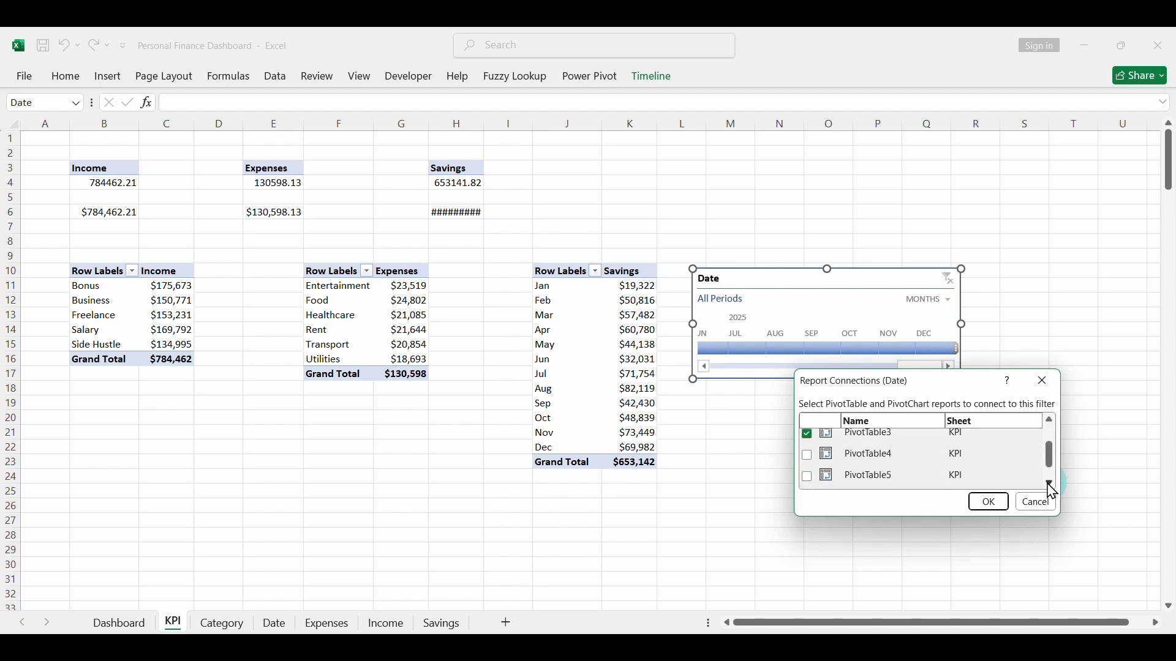
pyautogui.click(1050, 484)
pyautogui.click(807, 457)
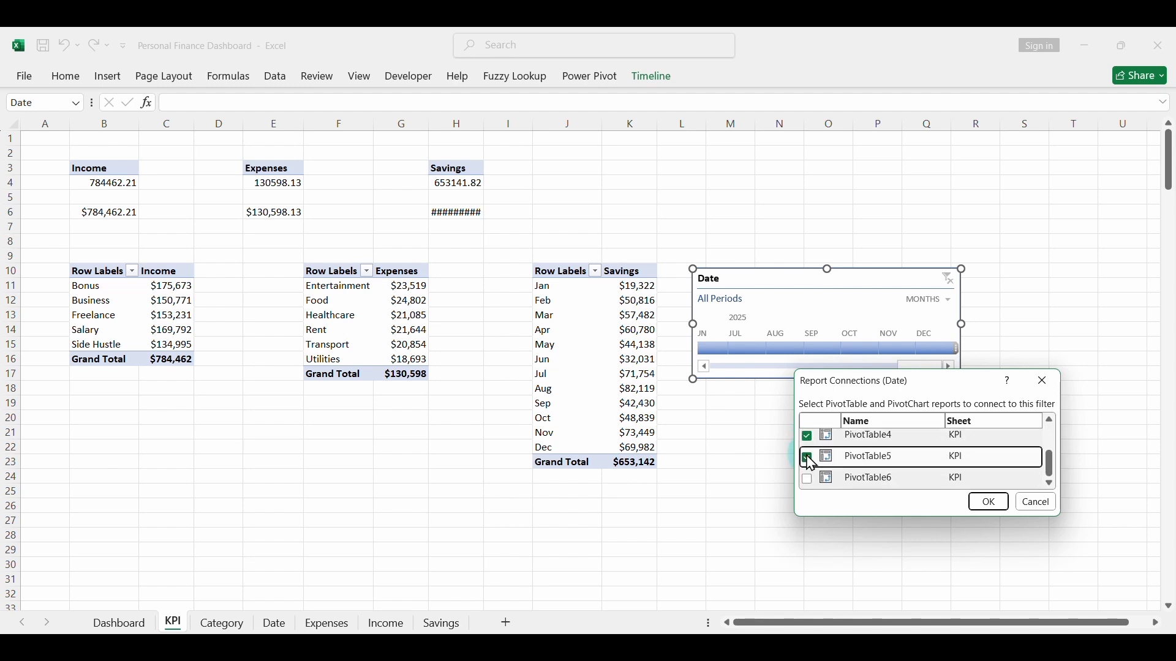
pyautogui.click(808, 479)
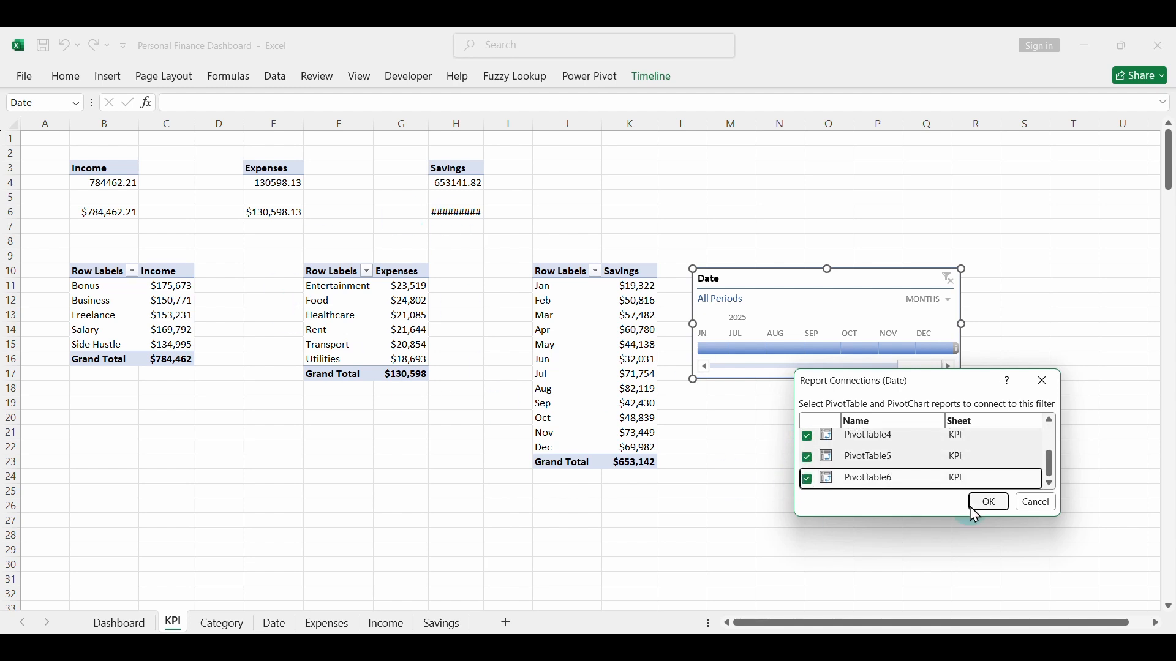
pyautogui.click(988, 505)
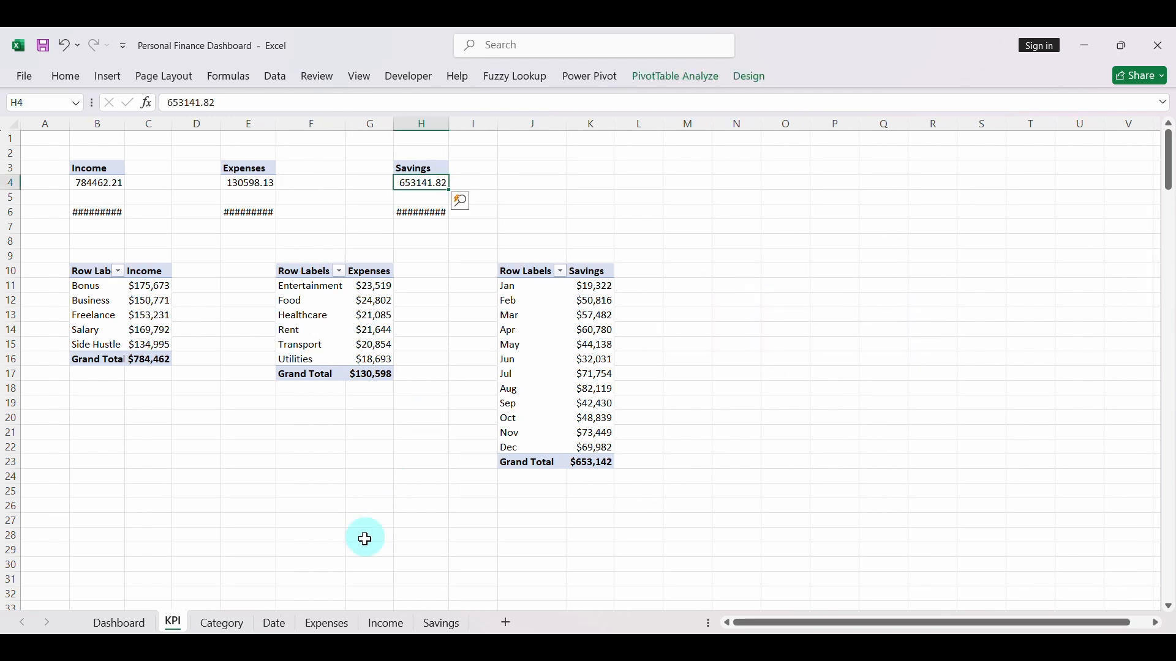
# - Move the Date timeline from the KPI sheet to the Dashboard and place it beside the savings amount, around columns L to R
pyautogui.click(133, 620)
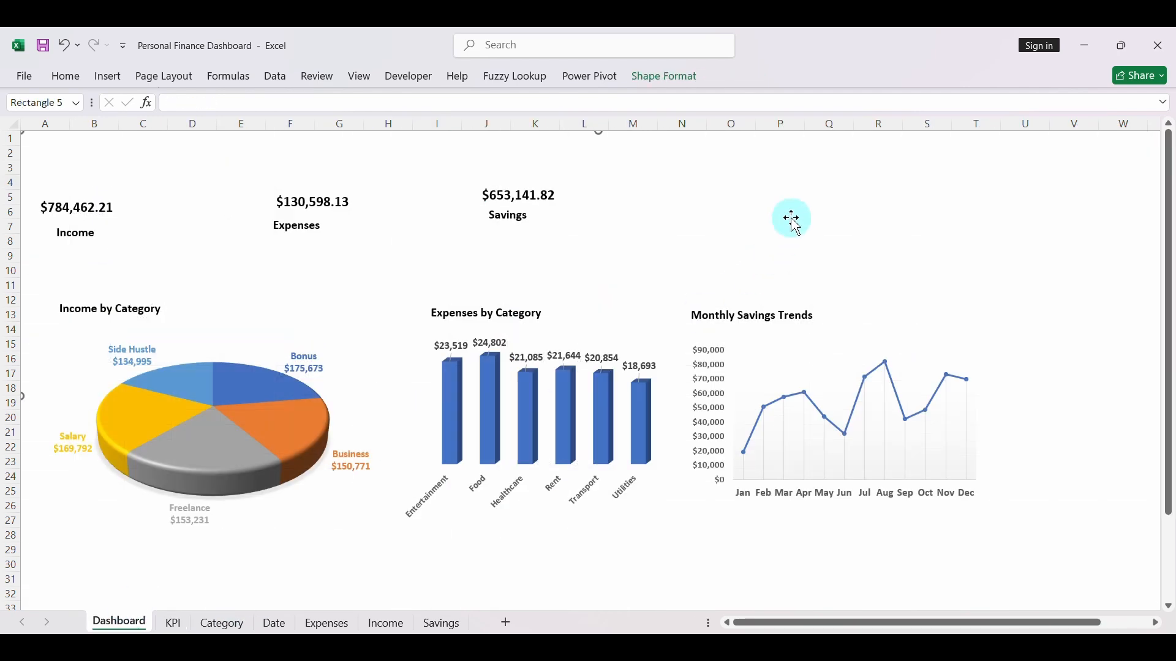
pyautogui.hotkey('ctrl', 'v')
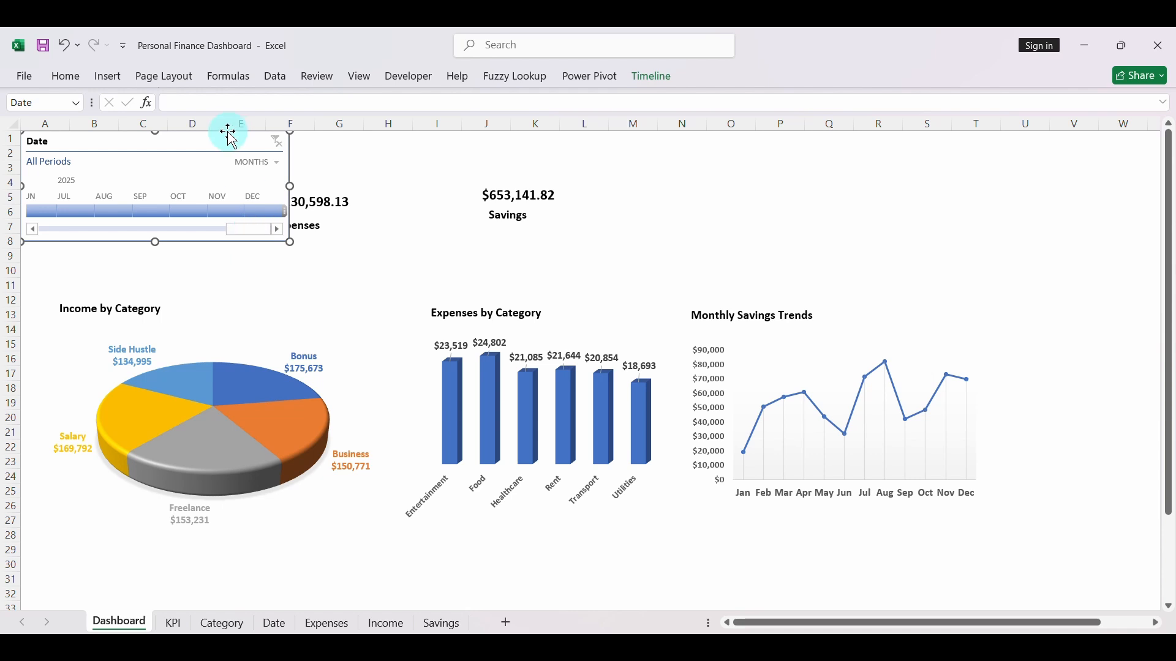
pyautogui.moveTo(229, 135); pyautogui.dragTo(806, 161)
# - Test the timeline at the Years level by filtering to 2023, 2024 and 2025 in turn, and clear the filter
pyautogui.click(833, 184)
pyautogui.click(864, 201)
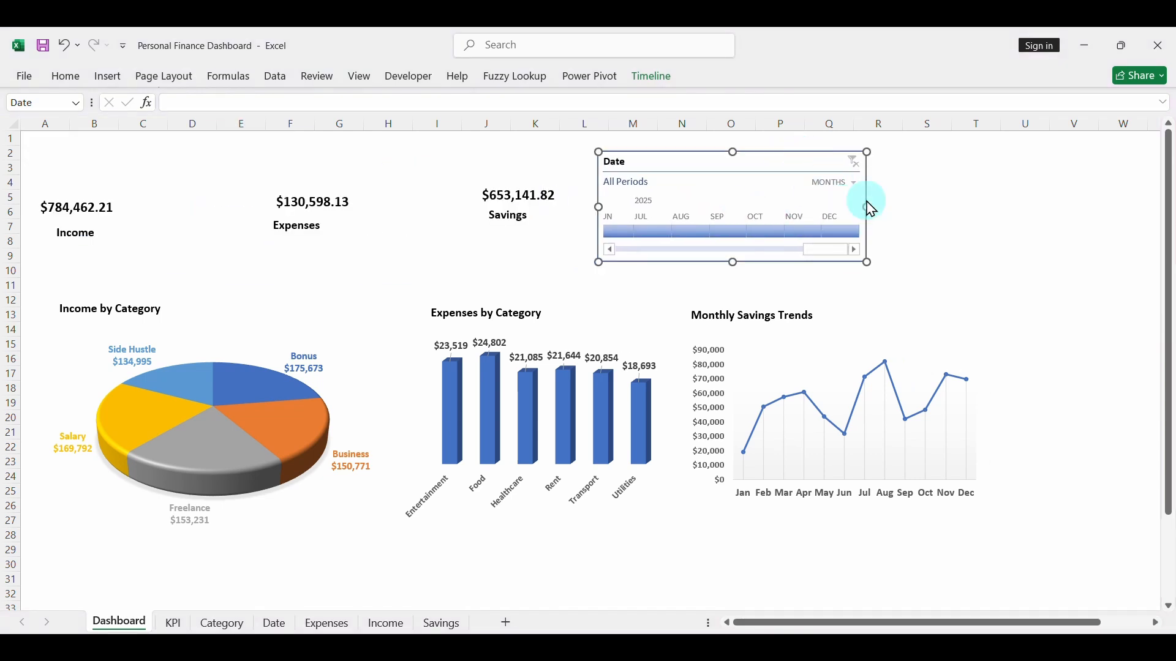
pyautogui.click(644, 234)
pyautogui.click(624, 236)
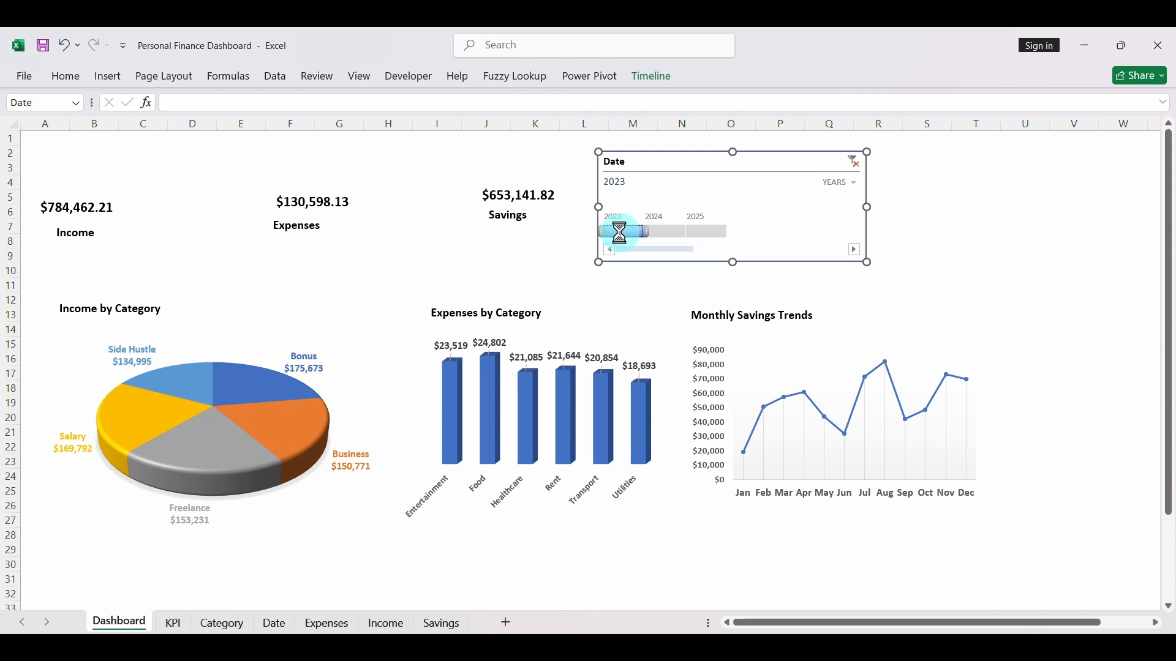
pyautogui.click(653, 233)
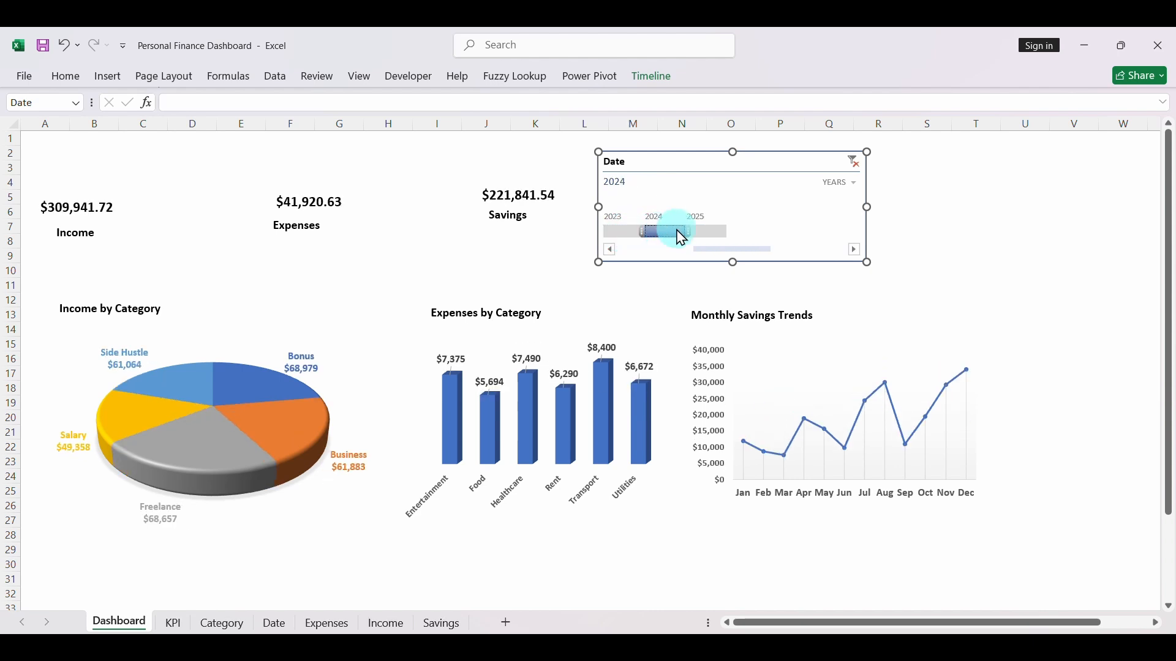
pyautogui.click(701, 233)
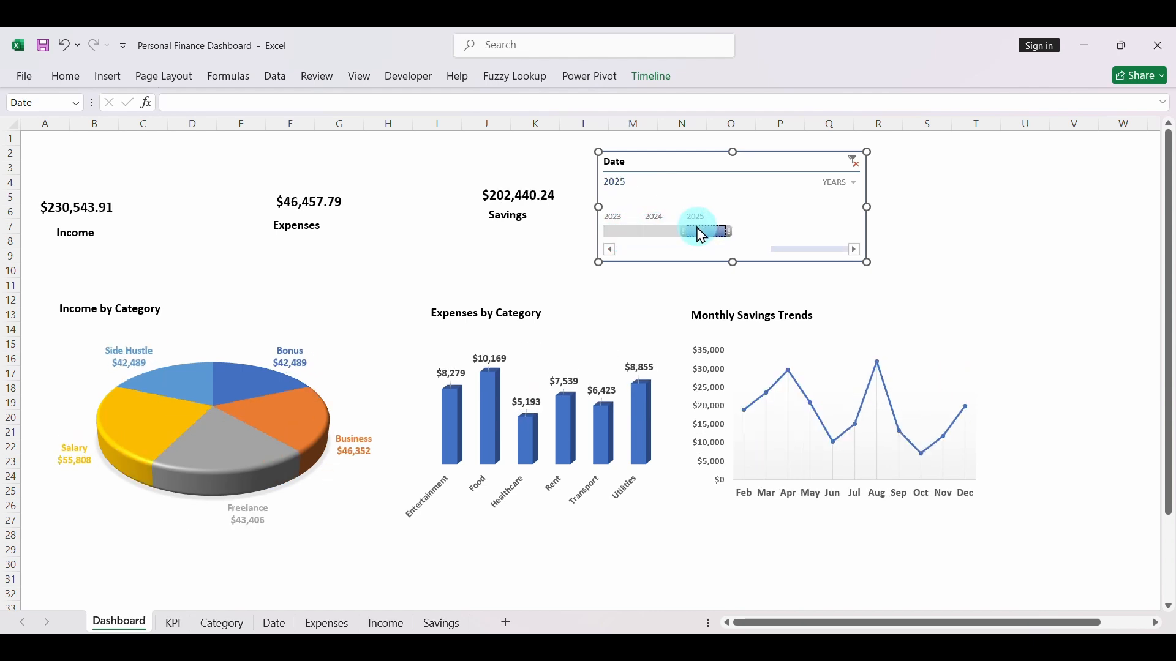
pyautogui.click(853, 161)
# - Switch the timeline's time level to Quarters and filter the dashboard to Q2 2024
pyautogui.click(849, 183)
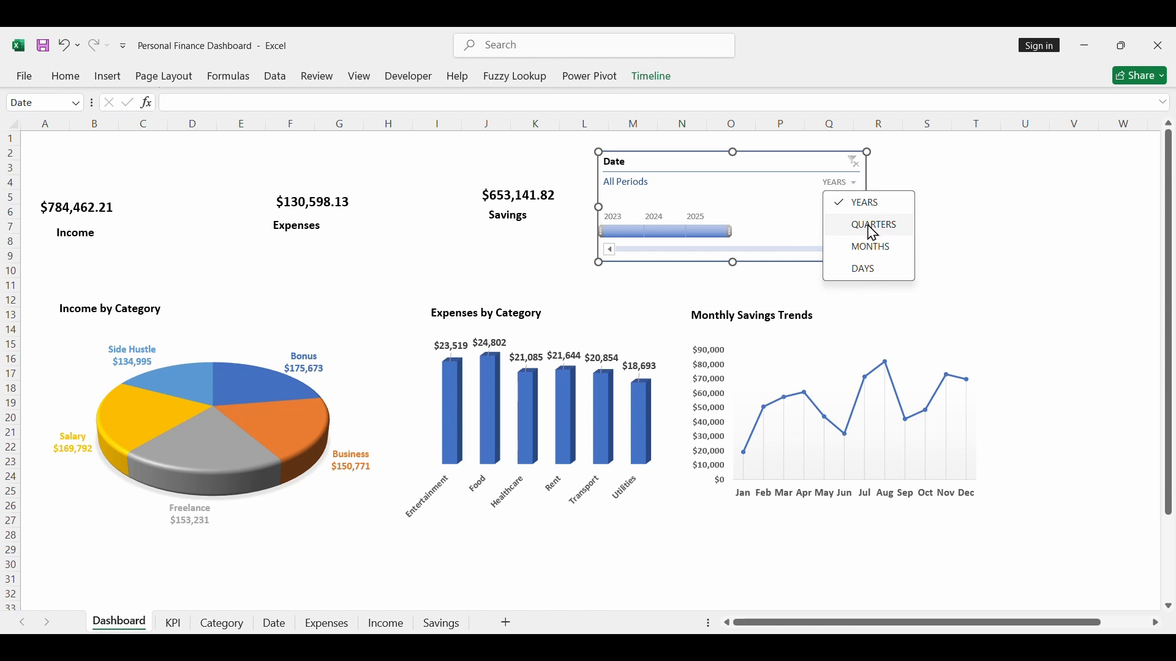
pyautogui.click(867, 223)
pyautogui.click(682, 233)
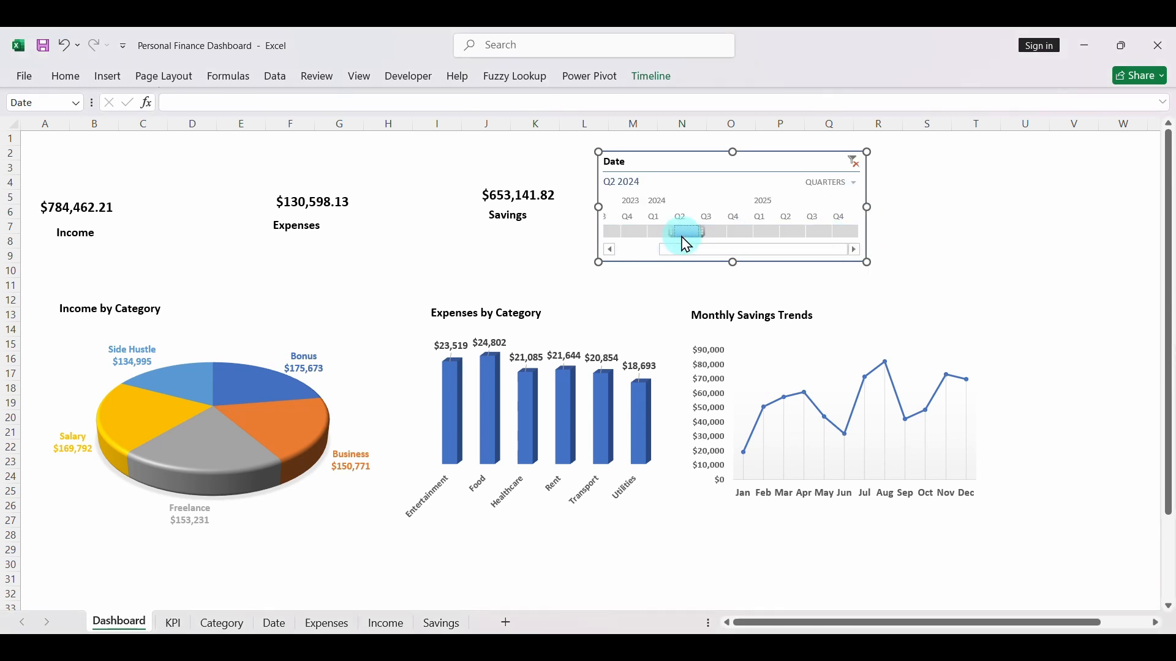
# - Test the timeline at the Quarters level by filtering to Q3 and Q4 2024 in turn, and clear the filter
pyautogui.click(714, 231)
pyautogui.click(741, 232)
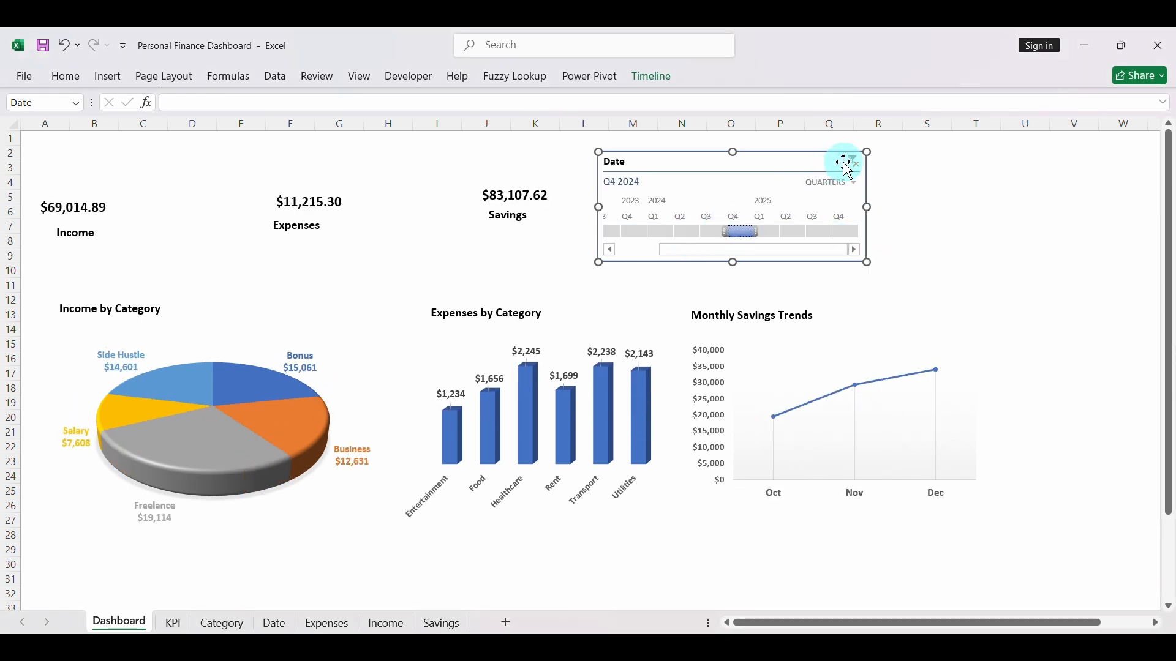
pyautogui.click(853, 161)
# - Switch the timeline's time level to Months, filter to single 2024 months such as October in turn, and clear the filter
pyautogui.click(854, 184)
pyautogui.click(848, 244)
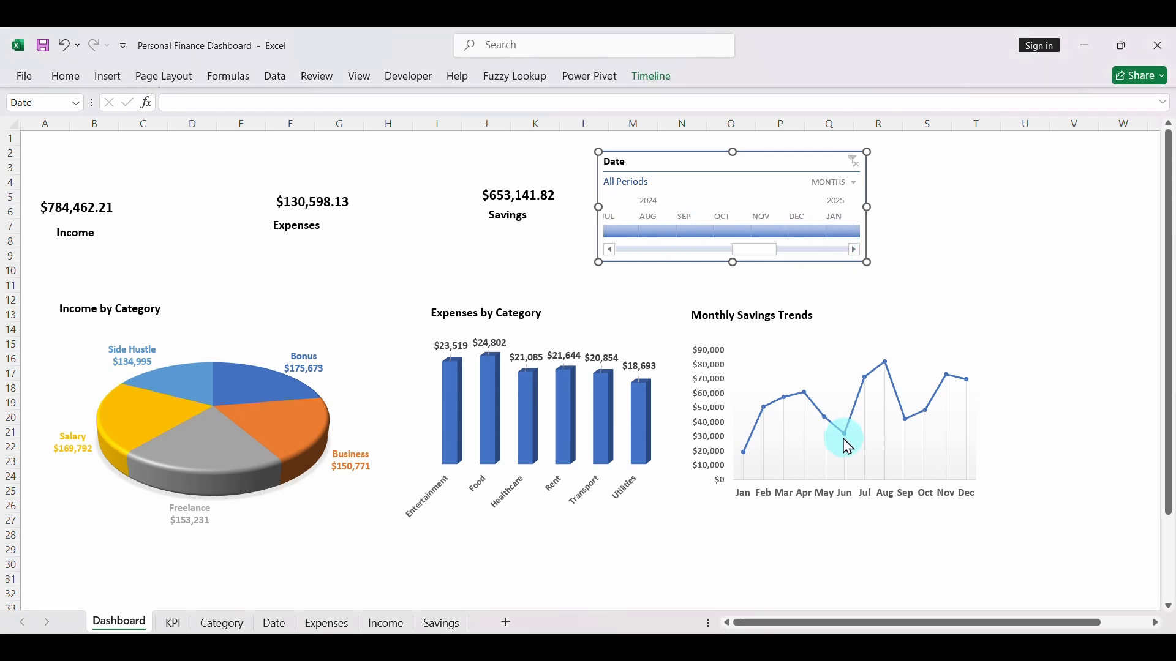
pyautogui.click(659, 232)
pyautogui.click(735, 231)
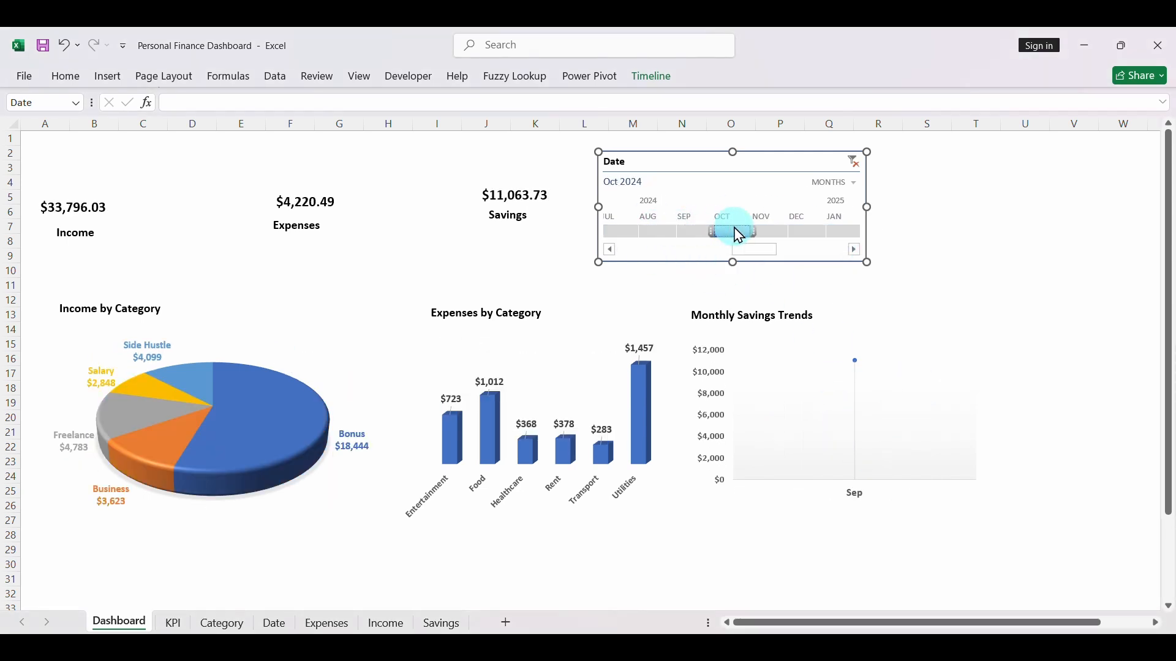
pyautogui.click(775, 232)
pyautogui.click(856, 163)
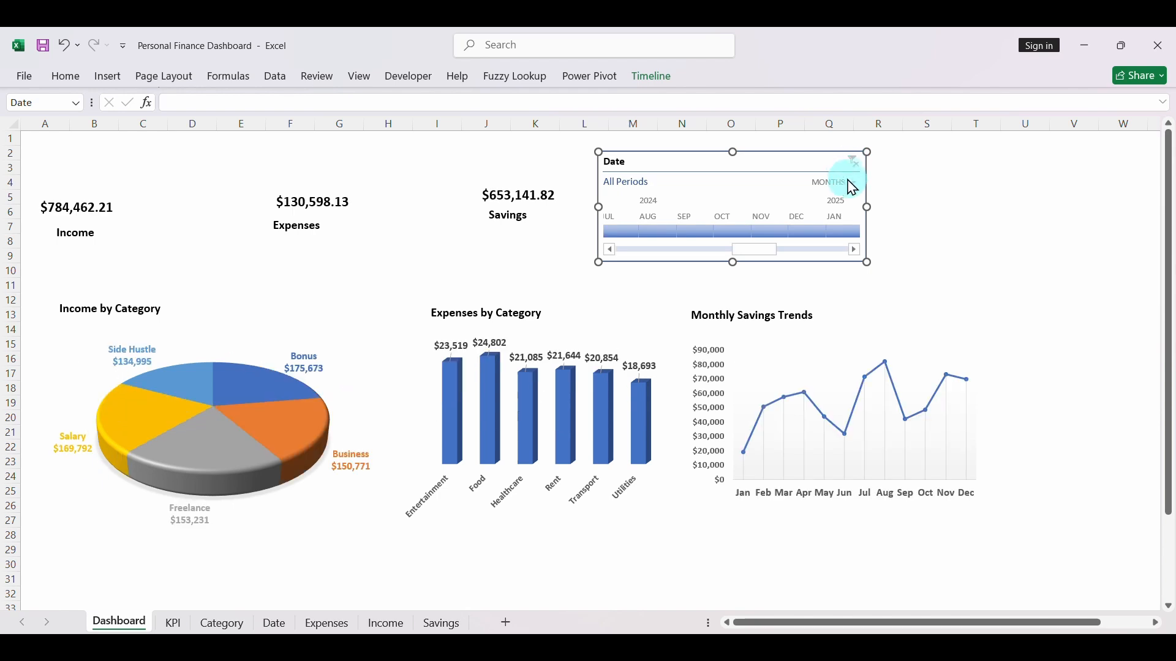
# - Switch the timeline's time level to Days, test single days such as Dec 24, 27 and 29, 2023, and clear the filter
pyautogui.click(850, 193)
pyautogui.click(858, 275)
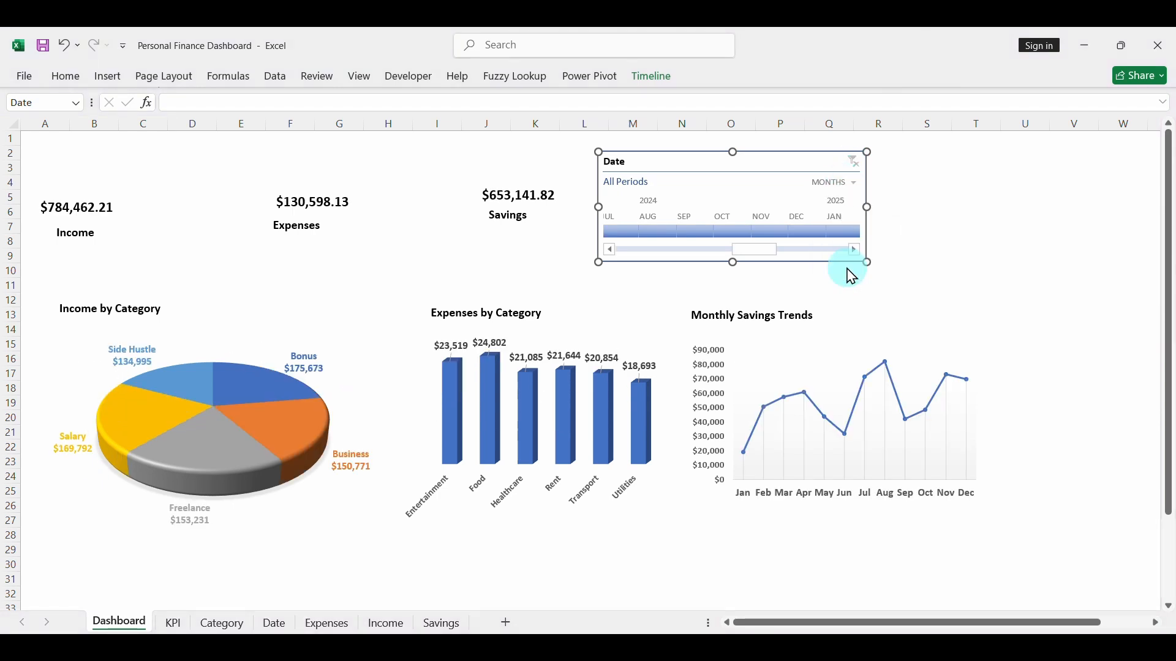
pyautogui.moveTo(756, 248); pyautogui.dragTo(695, 249)
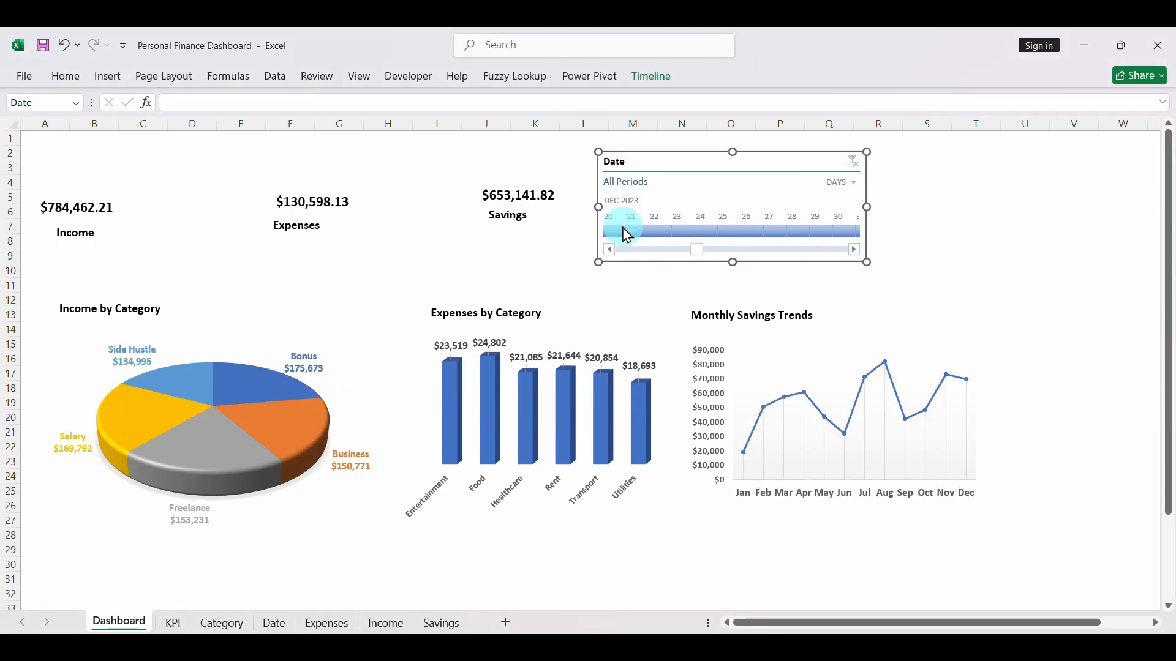
pyautogui.click(634, 236)
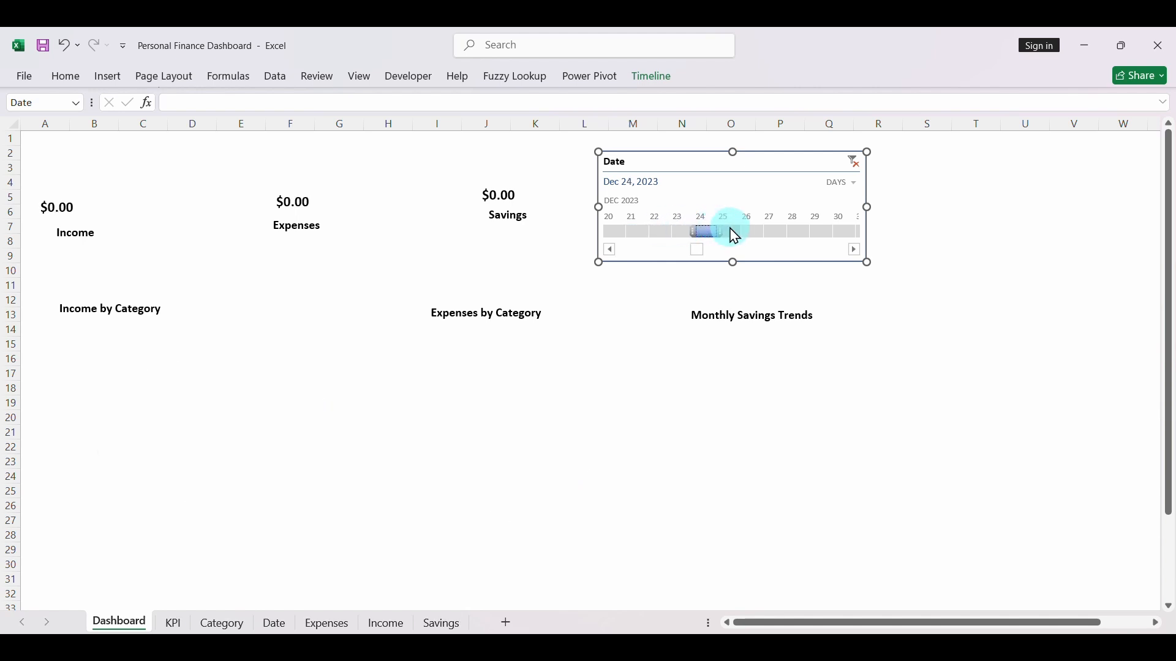
pyautogui.click(749, 229)
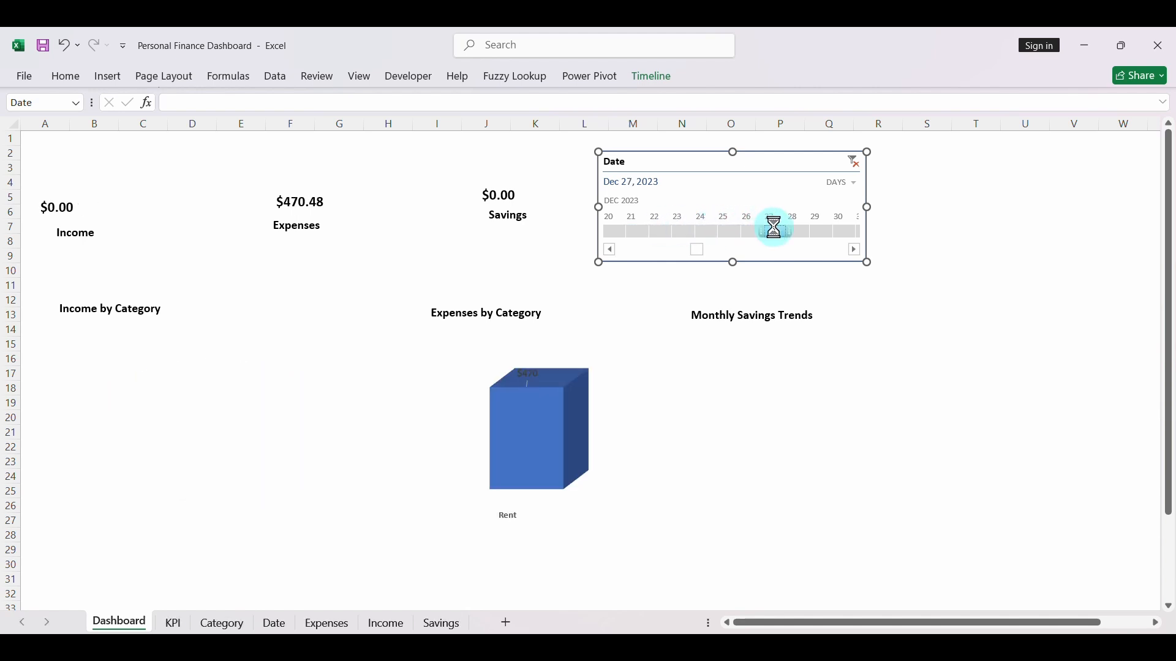
pyautogui.click(799, 233)
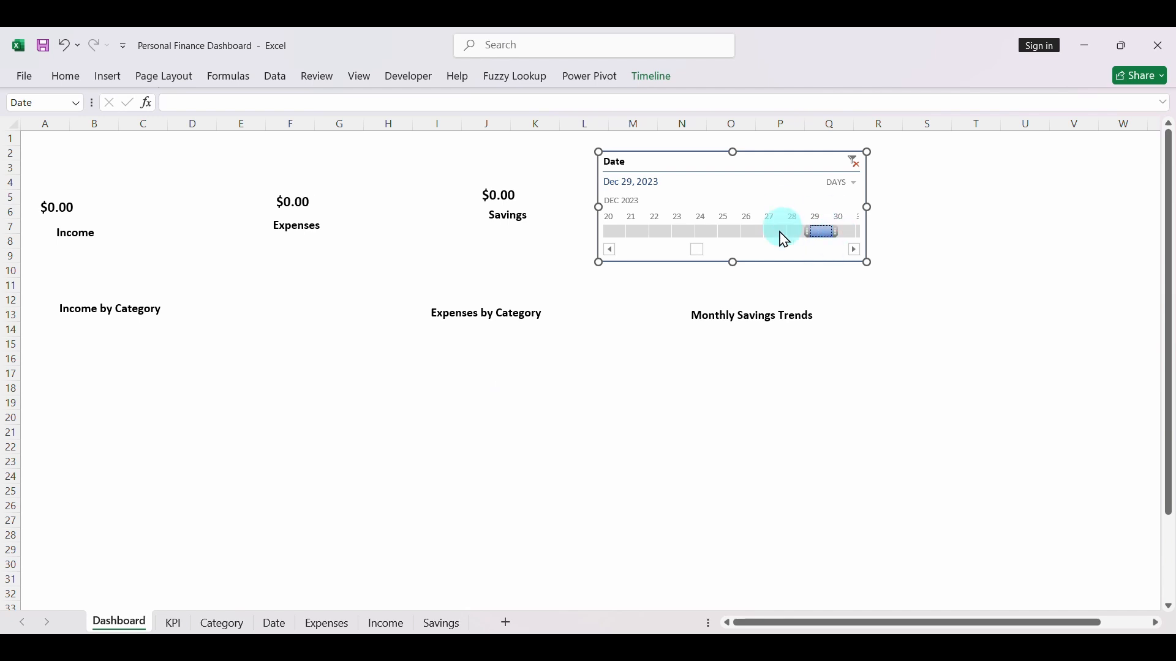
pyautogui.click(855, 162)
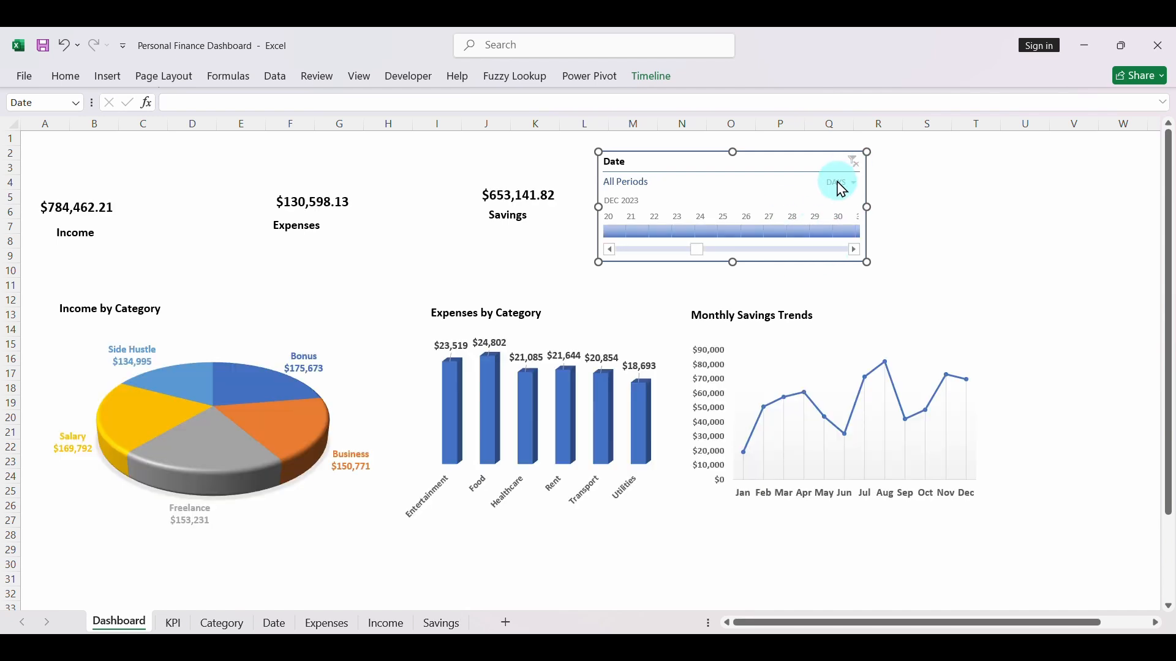
# - Insert a slicer for Category Name from the Category table, based on the savings PivotTable on the KPI sheet
pyautogui.click(169, 624)
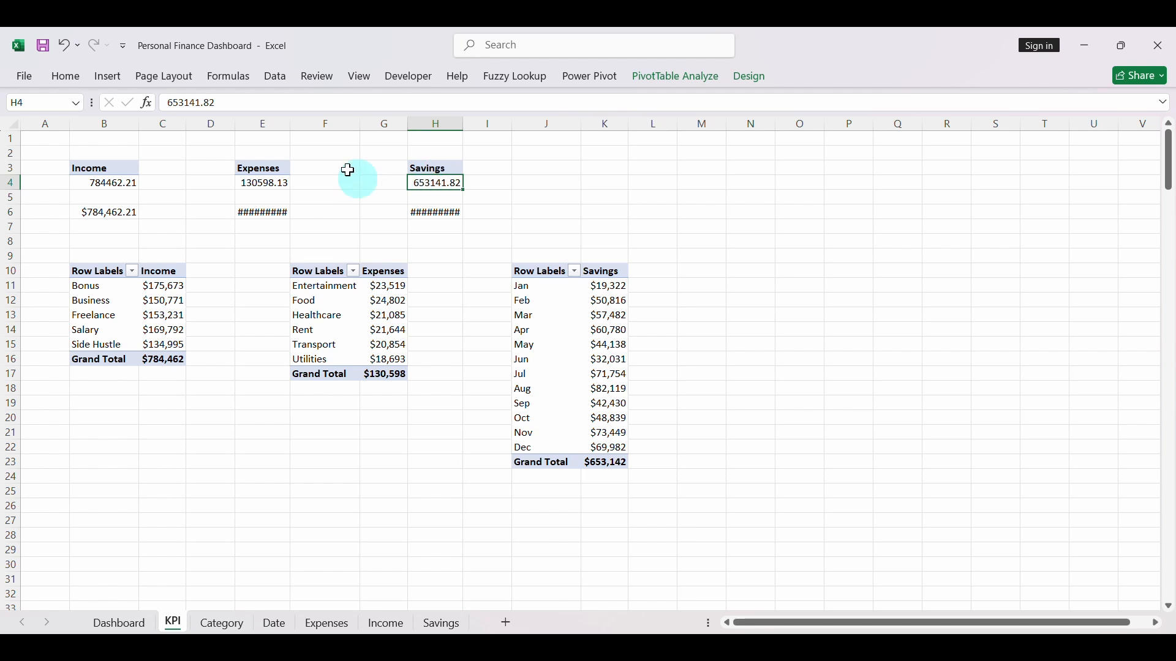
pyautogui.click(112, 78)
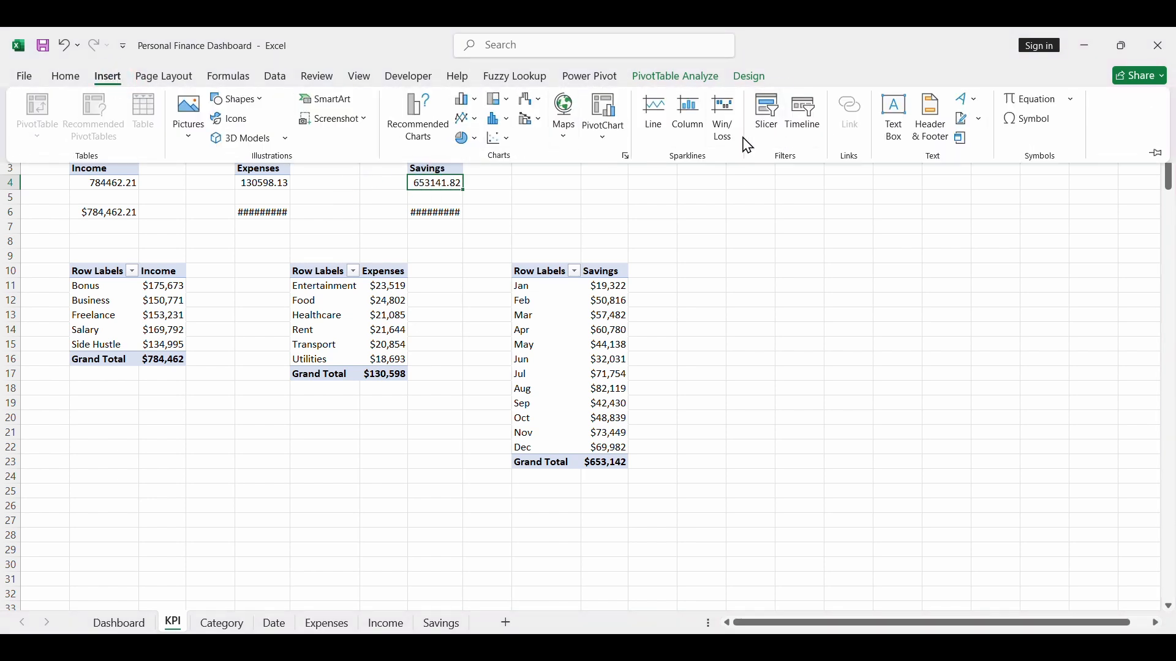
pyautogui.click(762, 111)
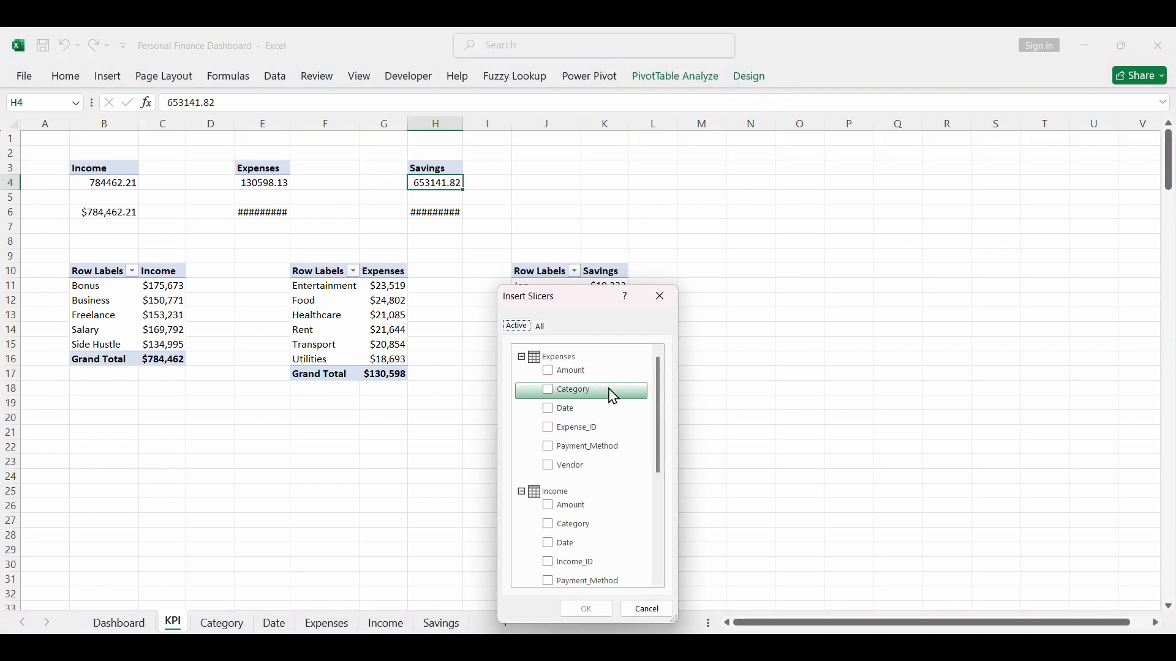
pyautogui.click(542, 326)
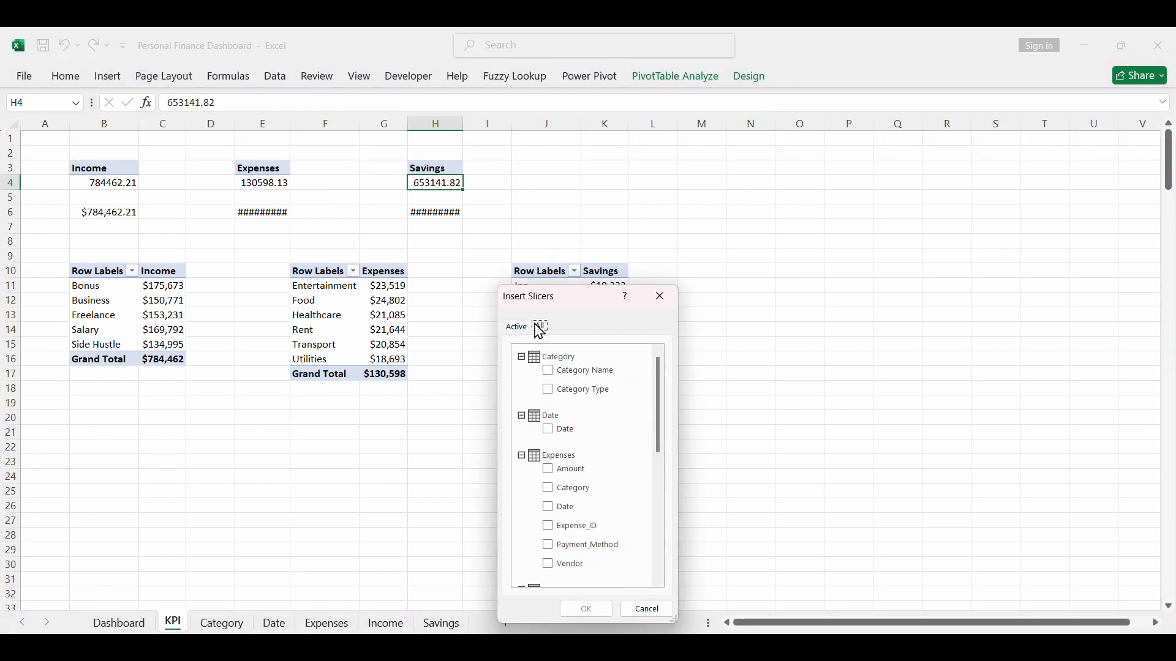
pyautogui.click(551, 373)
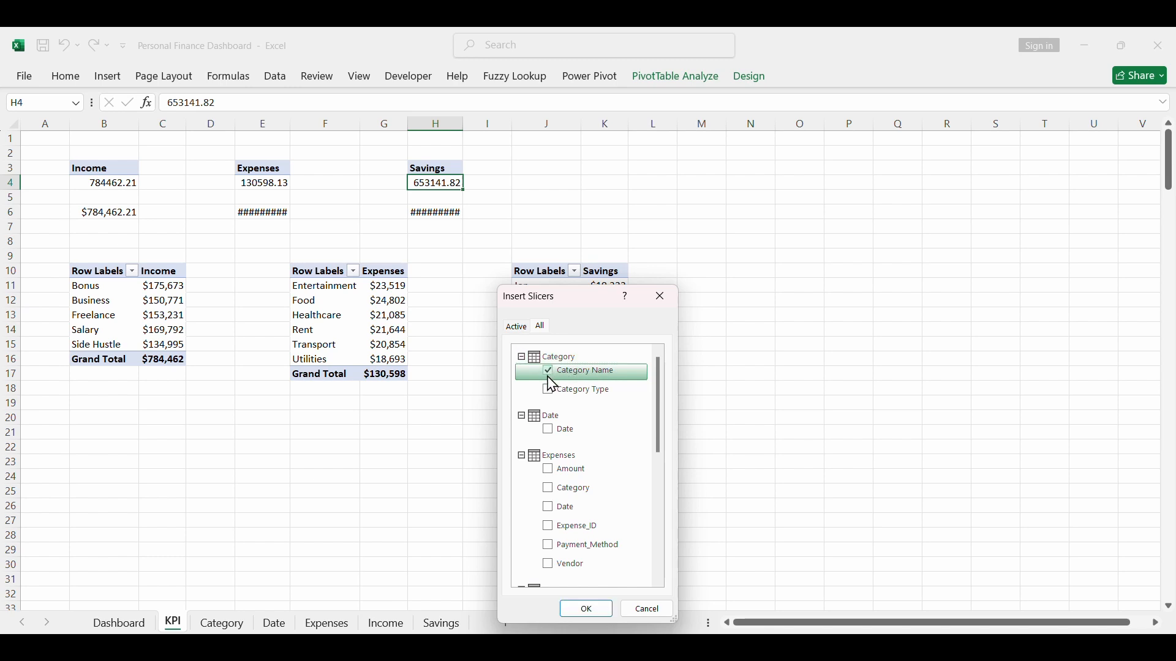
pyautogui.click(582, 610)
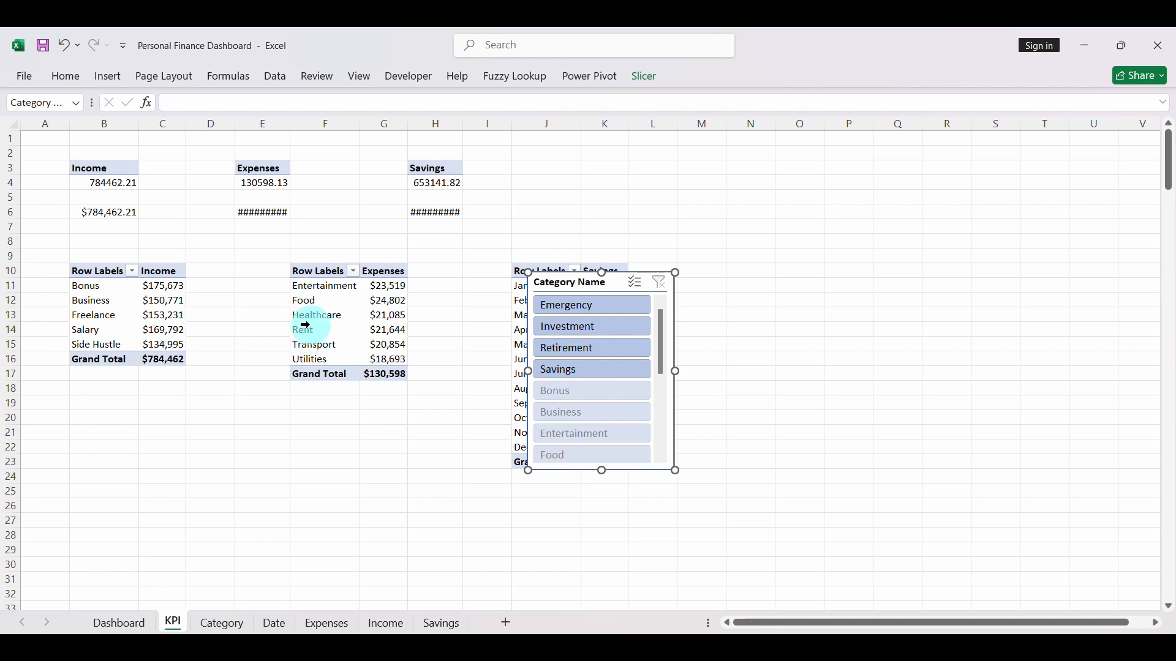
# - Connect the Category Name slicer to PivotTable1, PivotTable2, PivotTable4, PivotTable5 and PivotTable6 as well through its report connections
pyautogui.rightClick(567, 283)
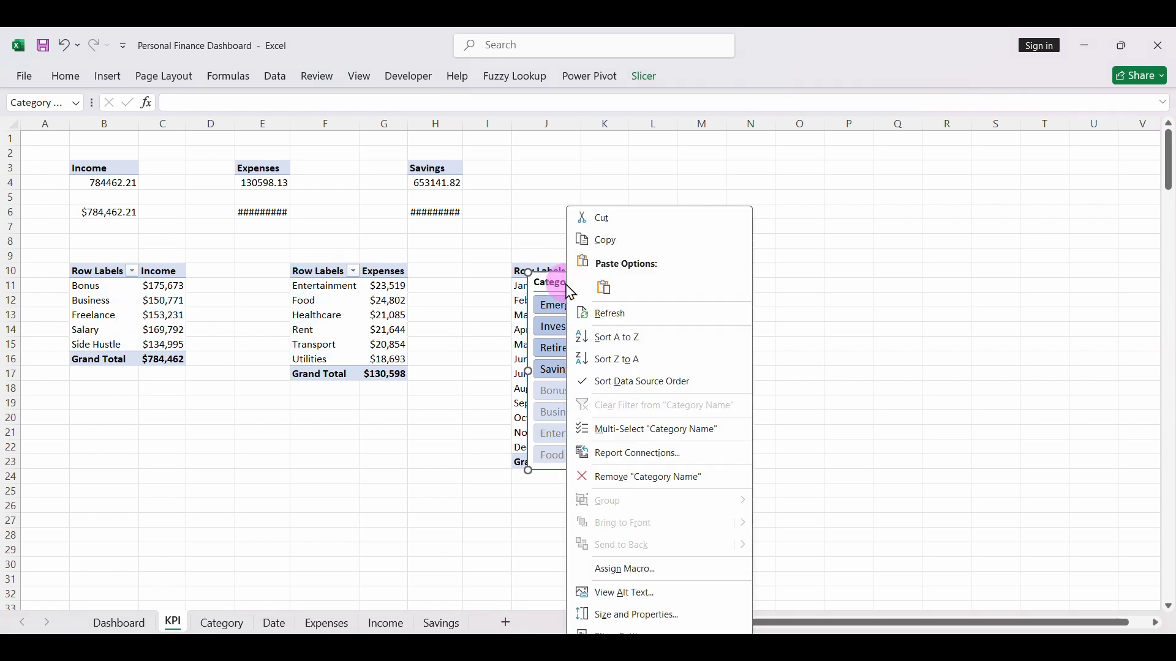
pyautogui.click(612, 455)
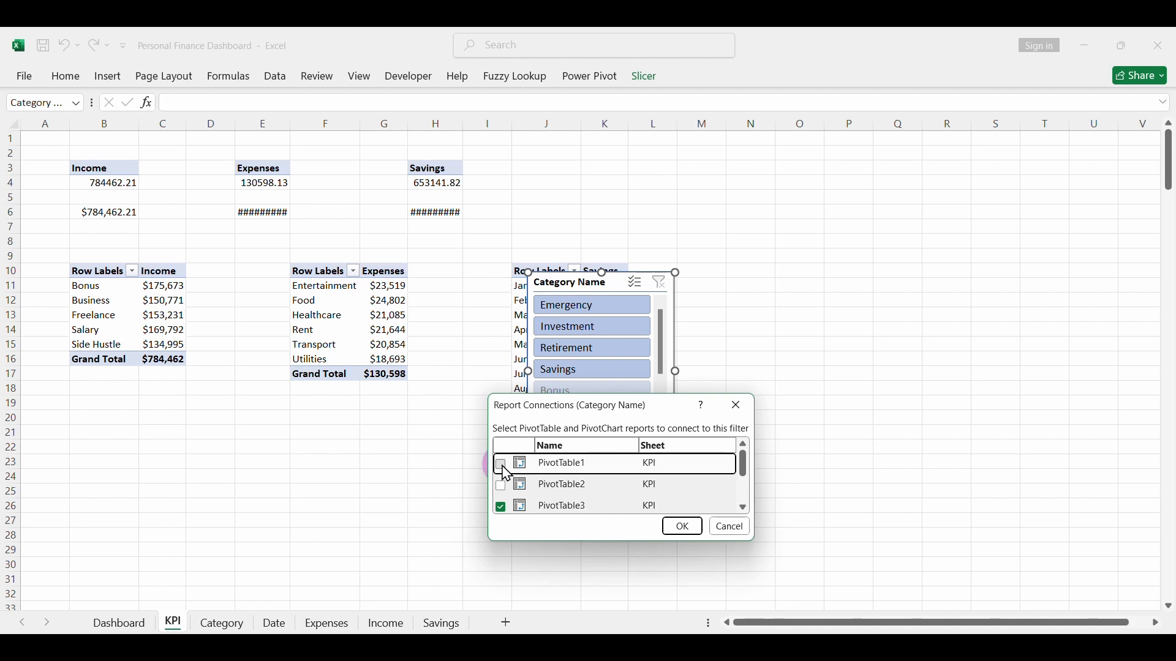
pyautogui.click(500, 464)
pyautogui.click(500, 486)
pyautogui.click(745, 509)
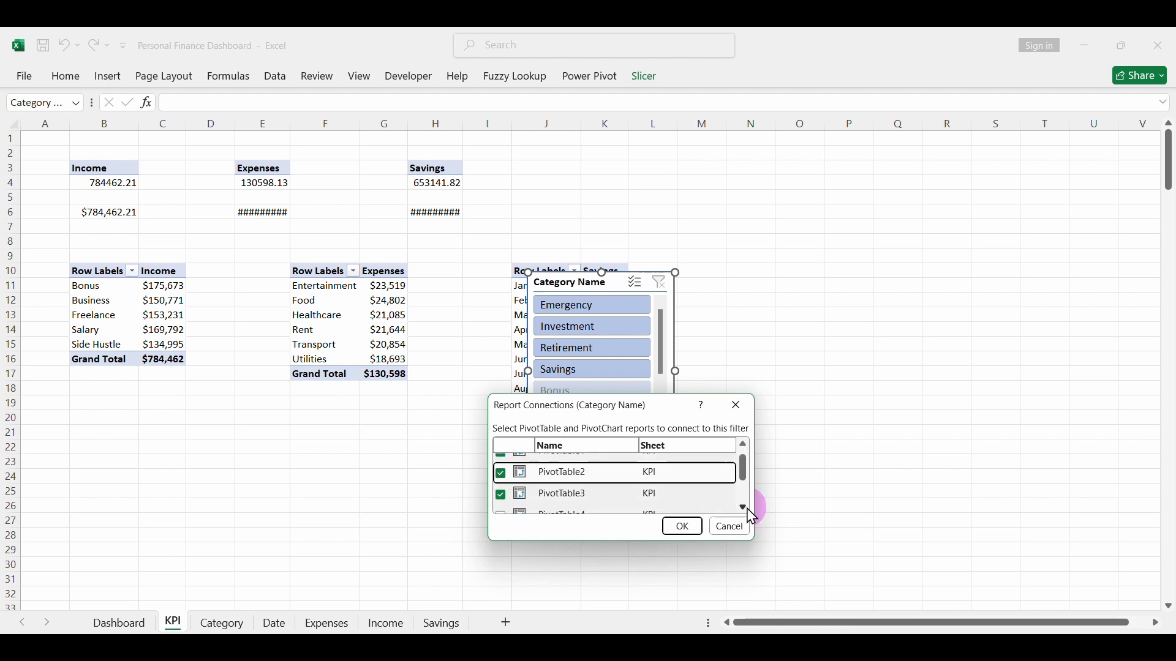
pyautogui.click(746, 509)
pyautogui.click(746, 508)
pyautogui.click(746, 509)
pyautogui.click(745, 509)
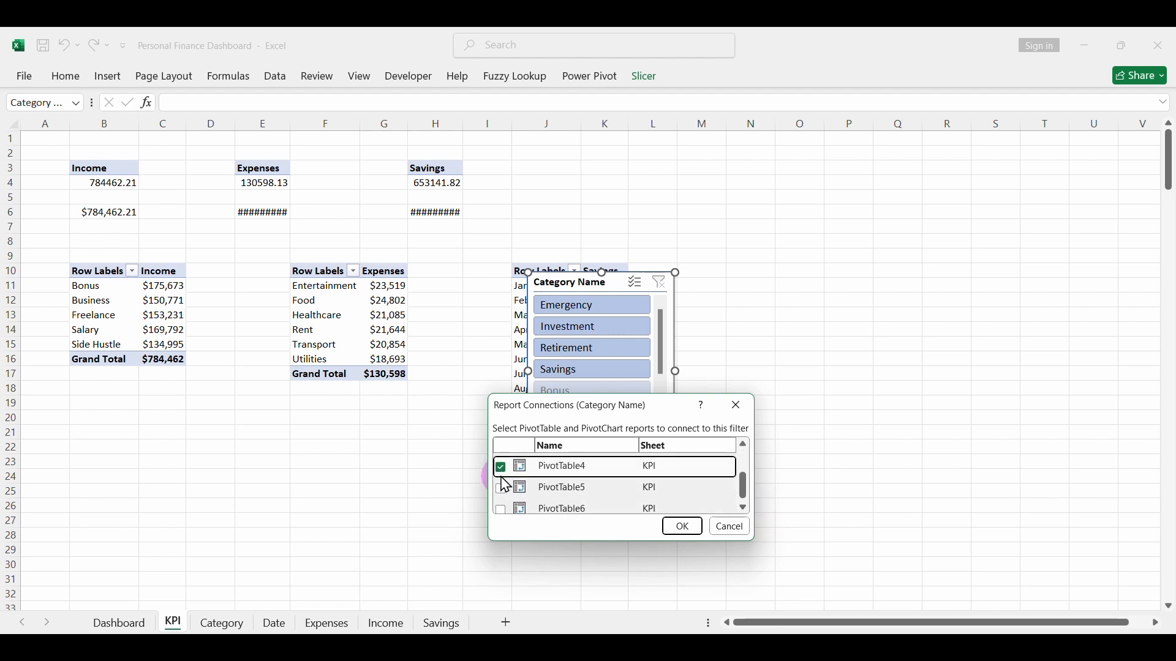
pyautogui.click(501, 488)
pyautogui.click(500, 509)
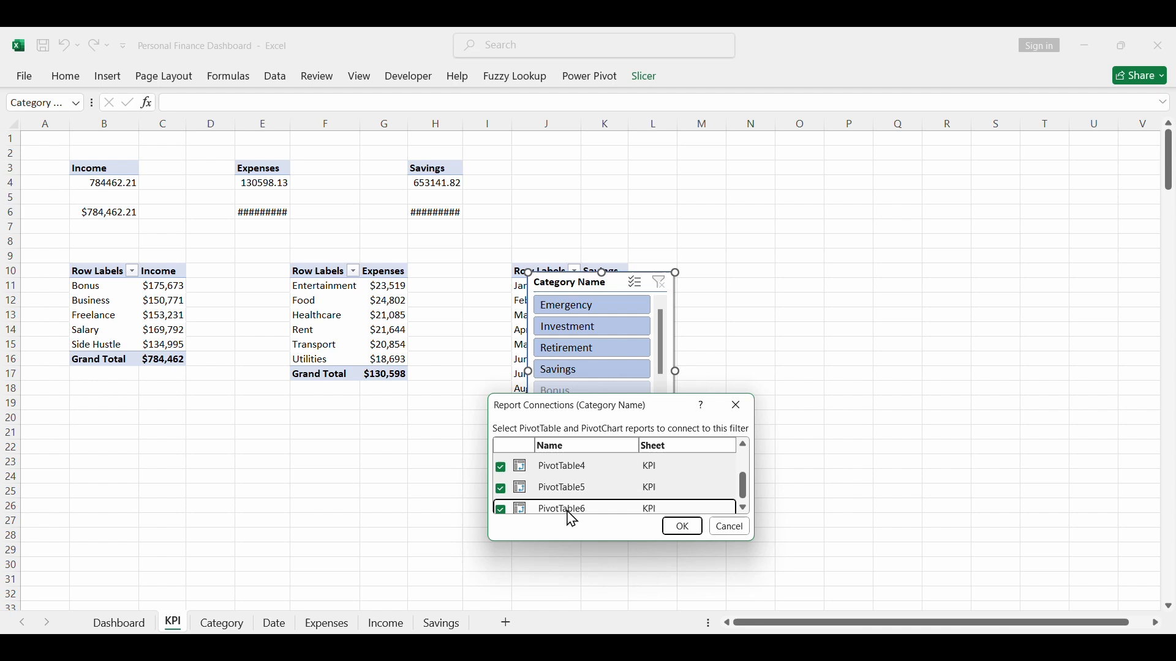
pyautogui.click(745, 509)
pyautogui.click(705, 530)
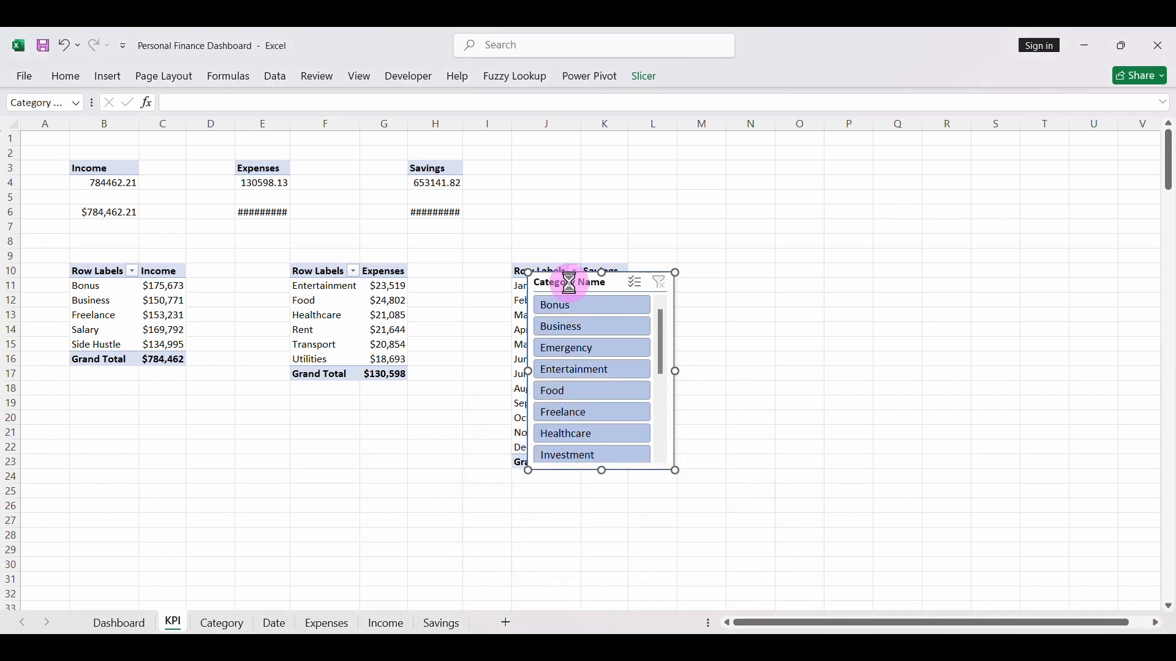
# - Move the Category Name slicer from the KPI sheet to the Dashboard and place it beyond the timeline, around columns T to W
pyautogui.press('Delete')
pyautogui.click(118, 624)
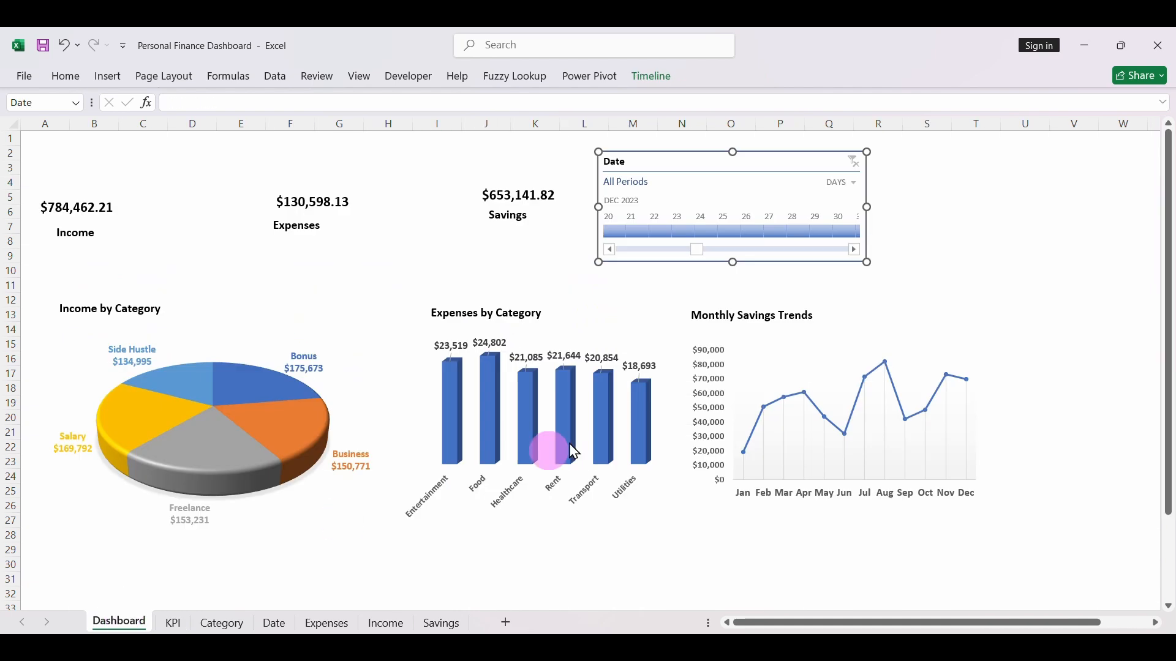
pyautogui.click(1011, 208)
pyautogui.hotkey('ctrl', 'v')
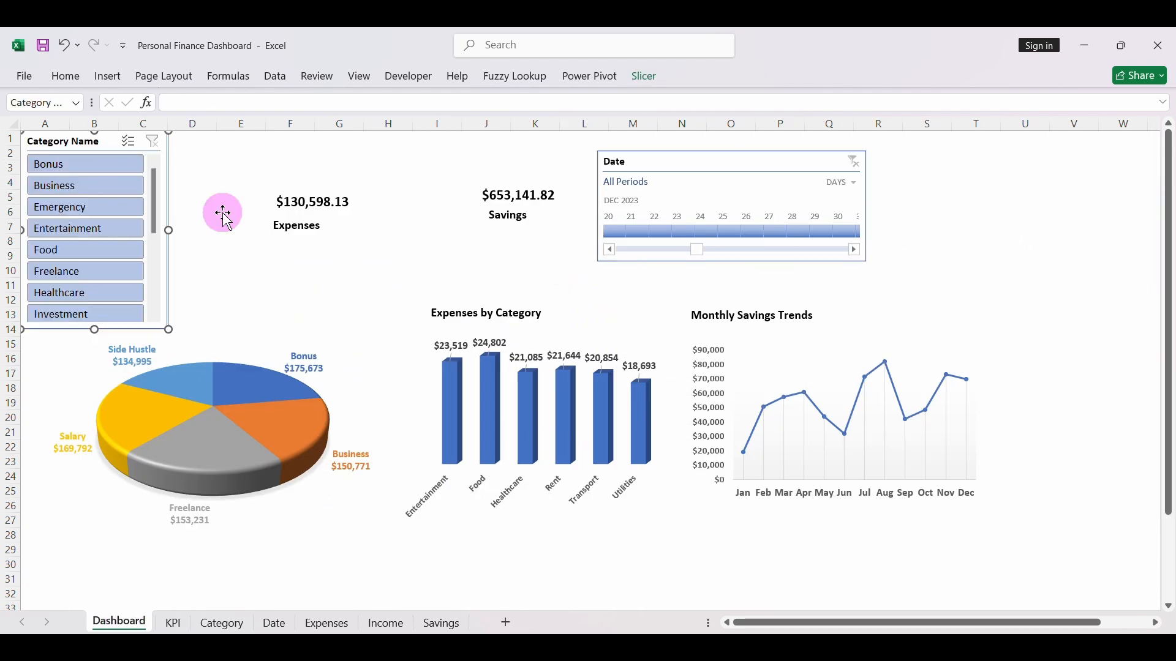
pyautogui.moveTo(225, 214)
pyautogui.mouseDown()
pyautogui.moveTo(86, 136)
pyautogui.moveTo(389, 215)
pyautogui.moveTo(972, 220)
pyautogui.moveTo(1041, 152)
pyautogui.mouseUp()
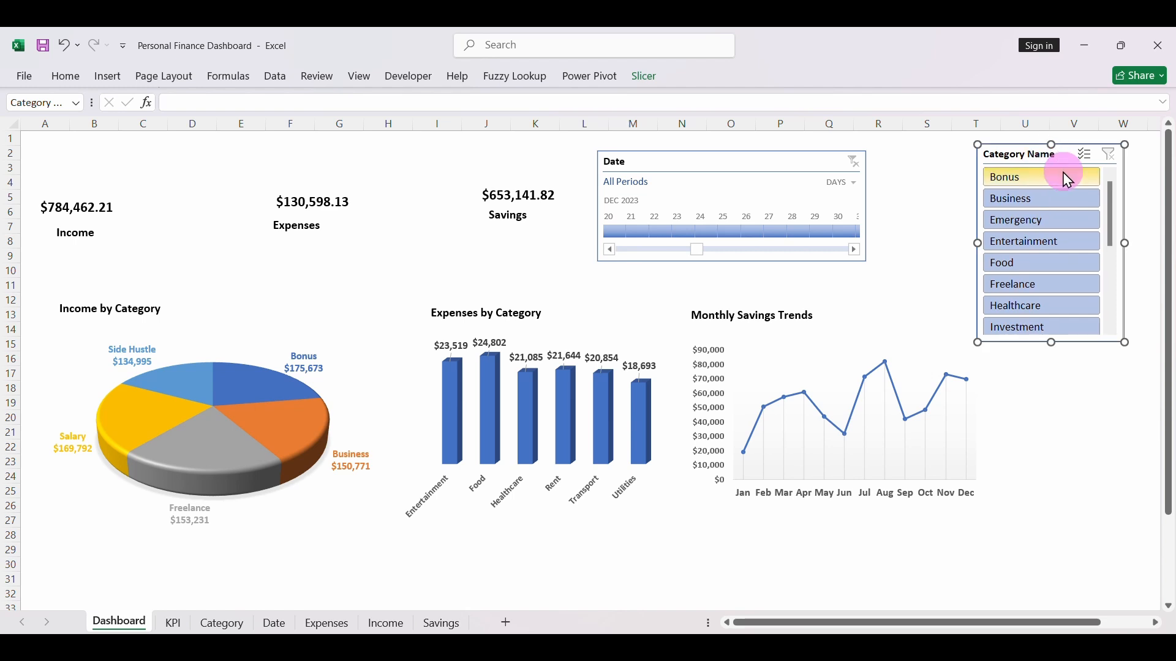
# - Test the Category Name slicer by filtering to Bonus, Business, Emergency and Entertainment in turn, and clear the filter
pyautogui.click(1018, 179)
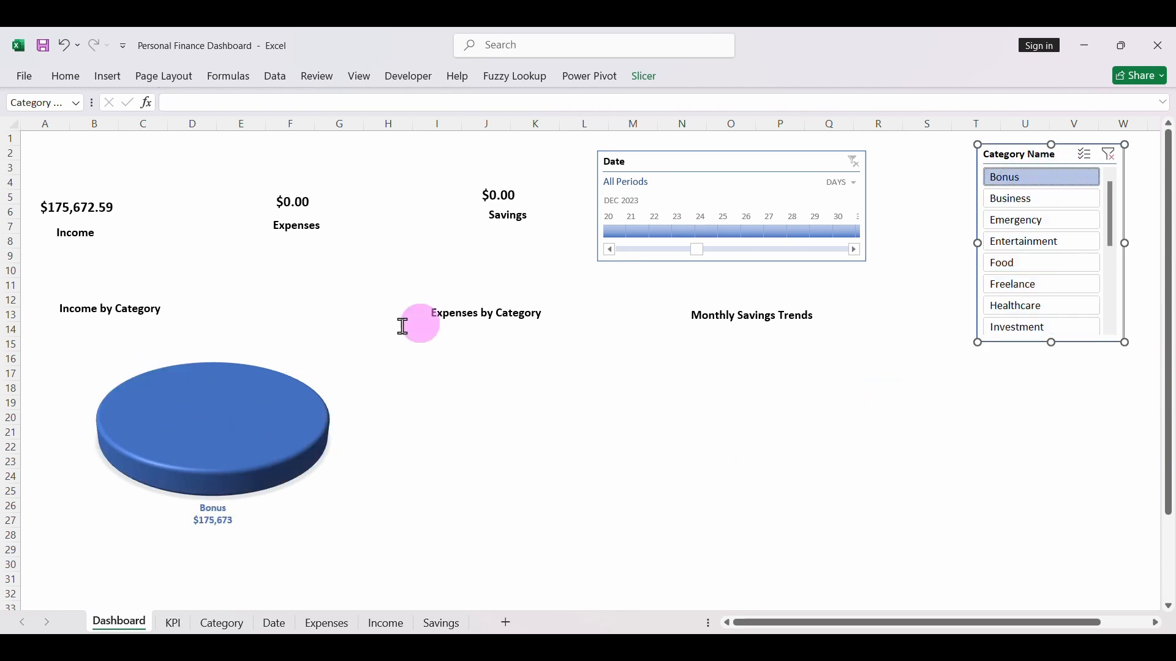
pyautogui.click(1017, 202)
pyautogui.click(1016, 220)
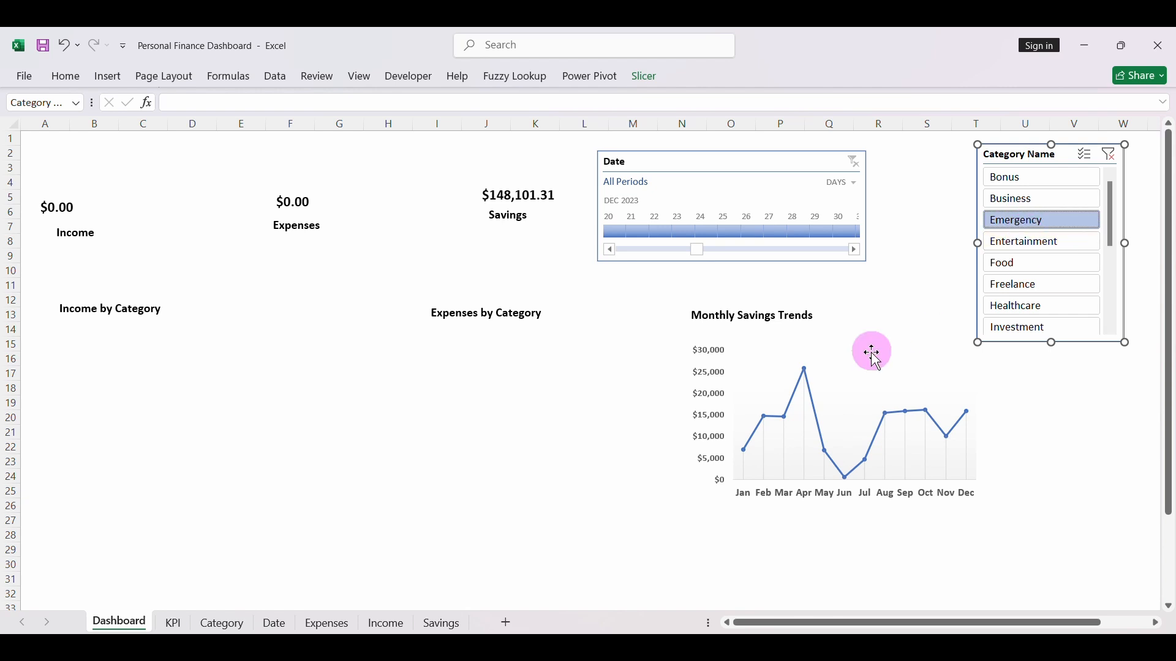
pyautogui.click(1009, 244)
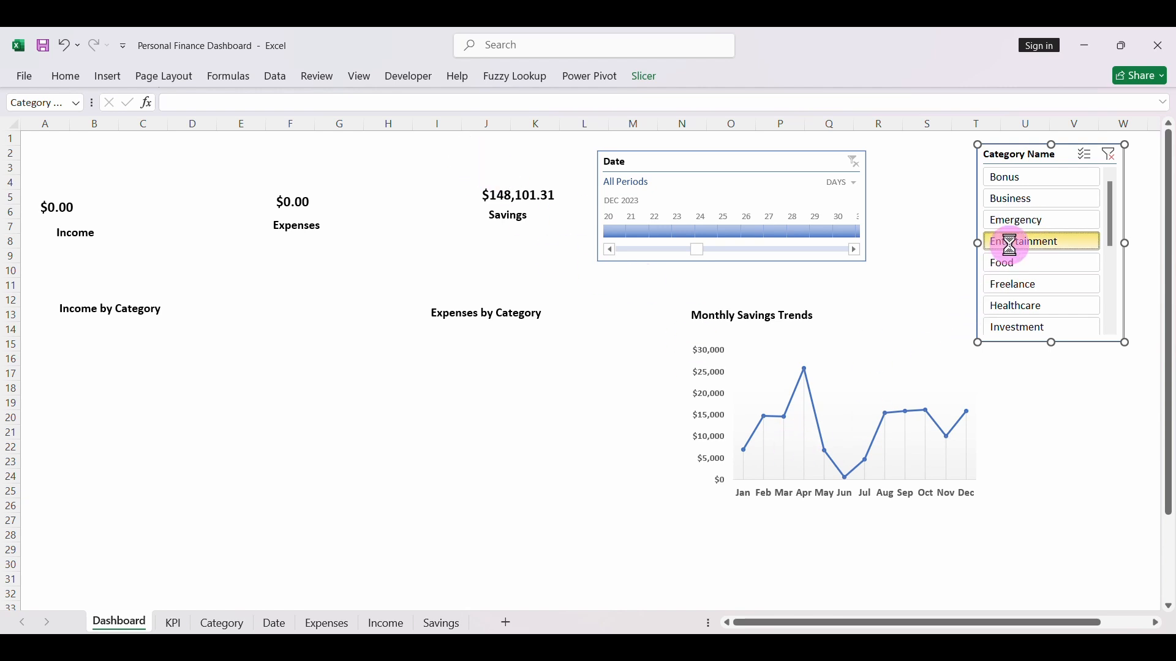
pyautogui.click(1112, 160)
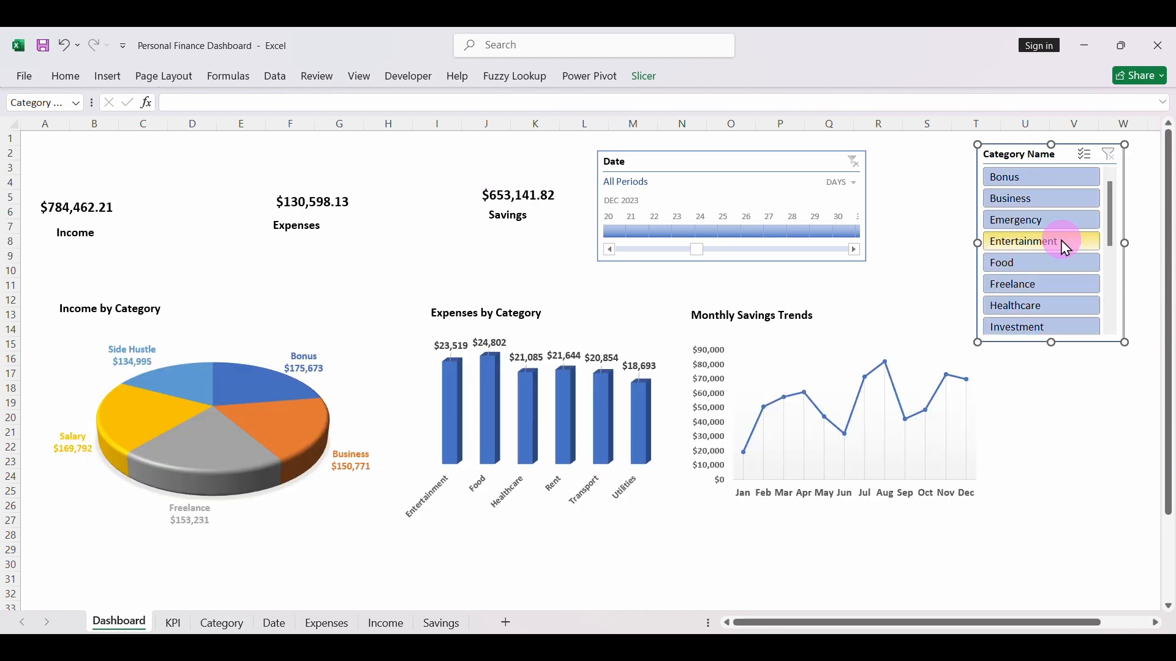
# - Insert a slicer for Category Type from the Category table, based on the savings PivotTable on the KPI sheet
pyautogui.click(174, 623)
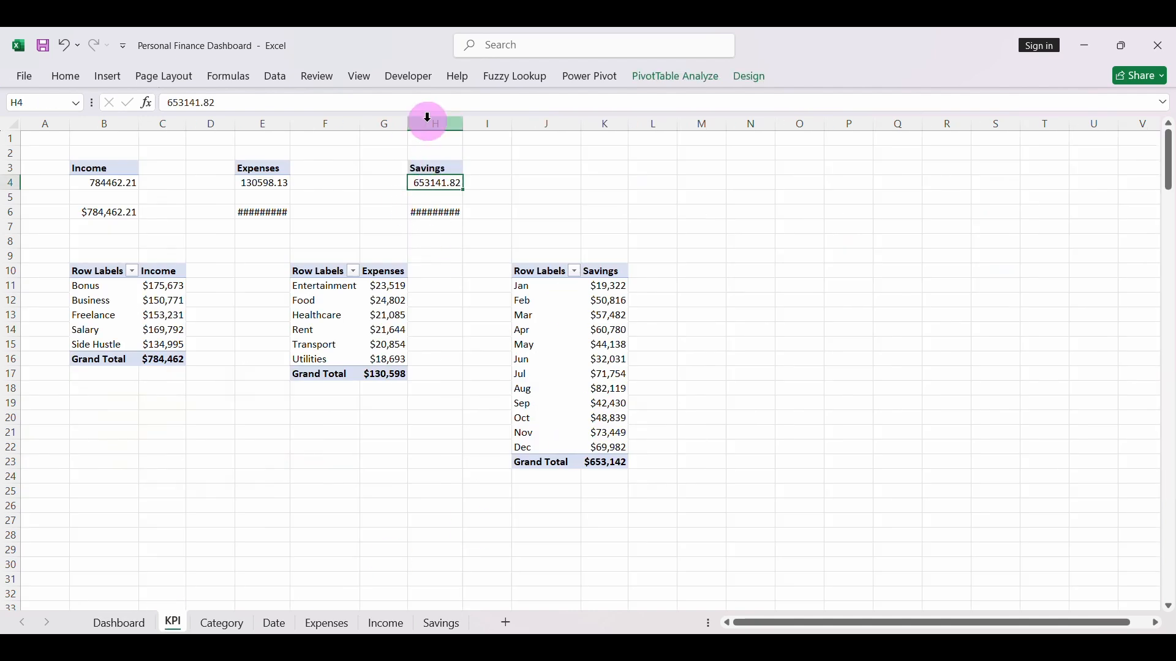
pyautogui.click(109, 77)
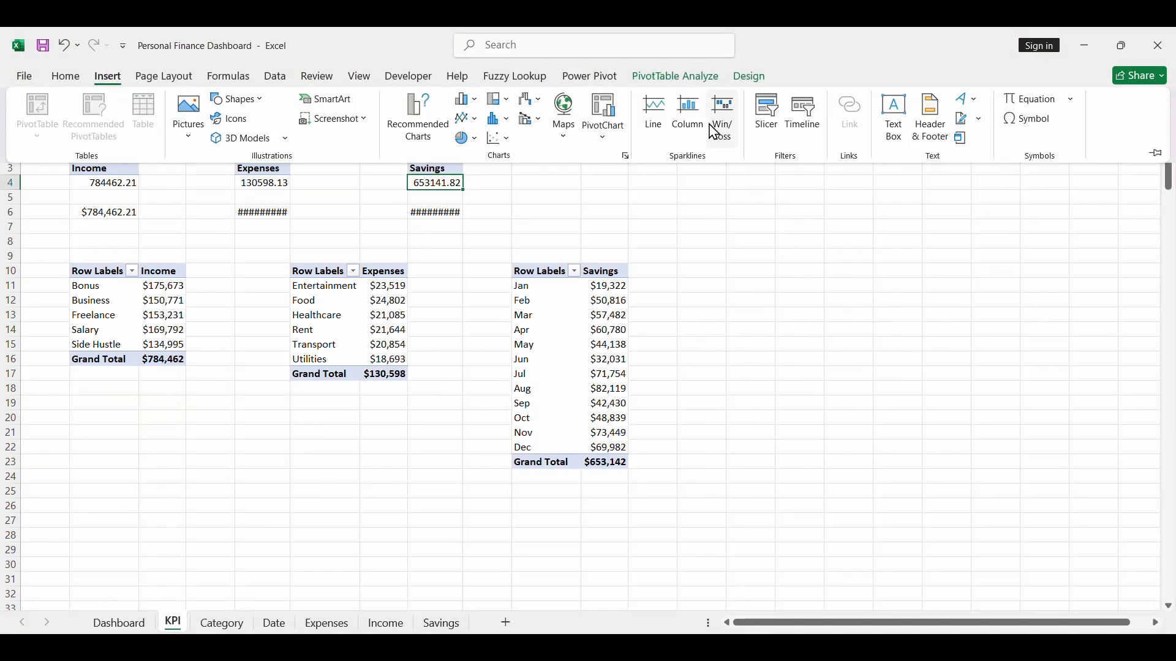
pyautogui.click(767, 123)
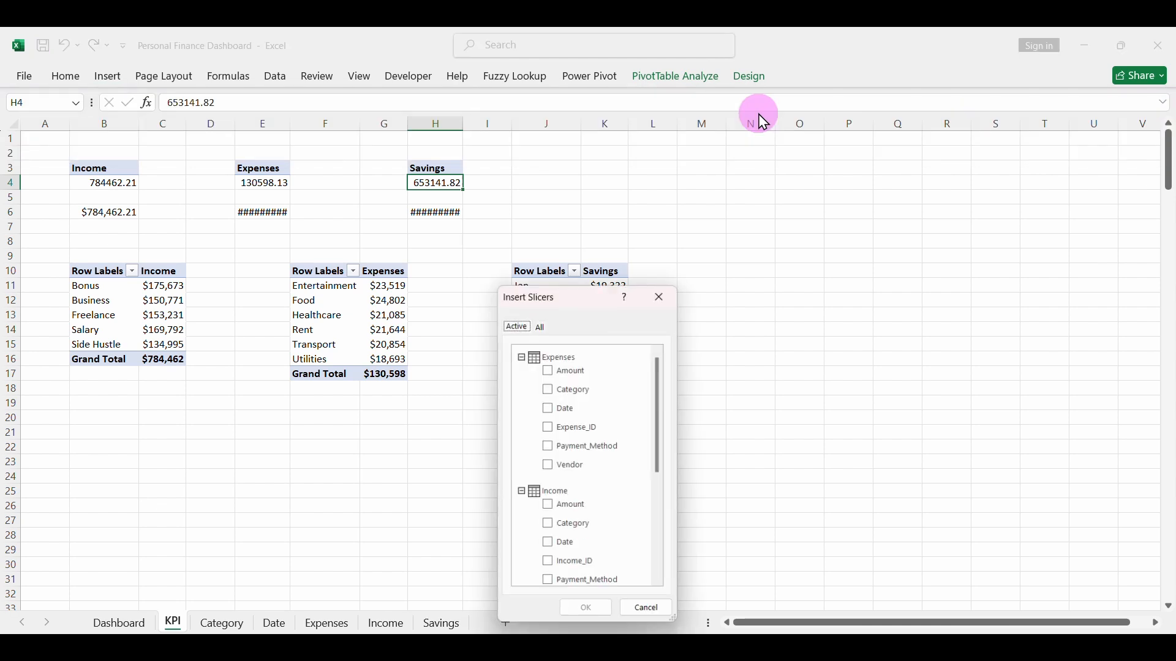
pyautogui.click(541, 326)
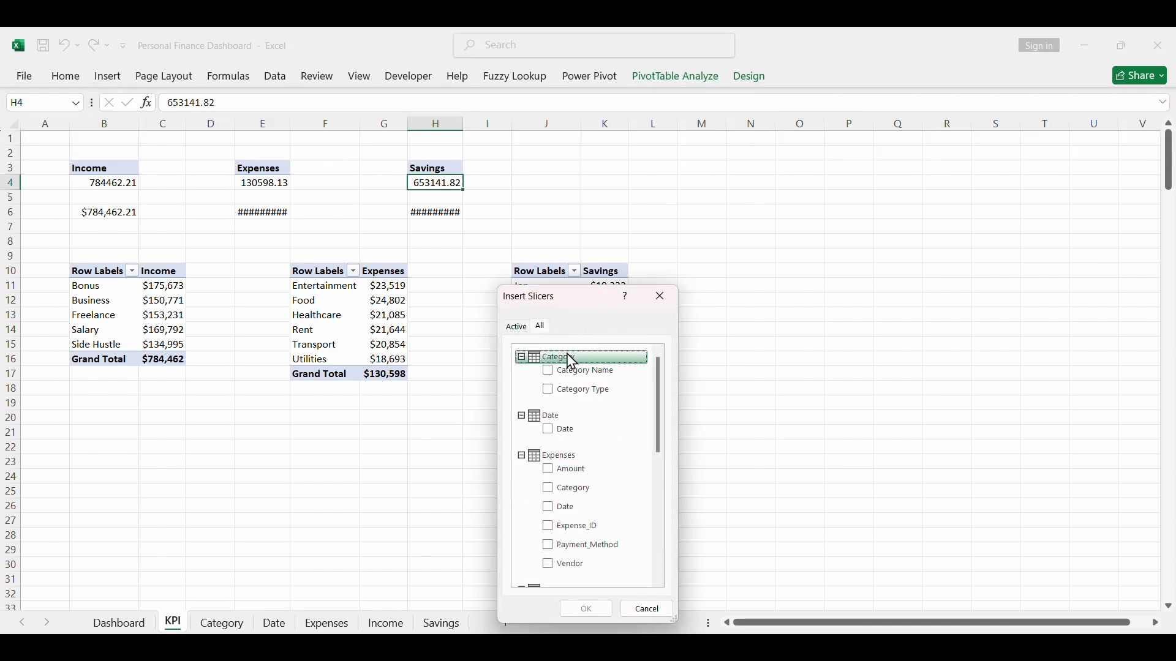
pyautogui.click(573, 394)
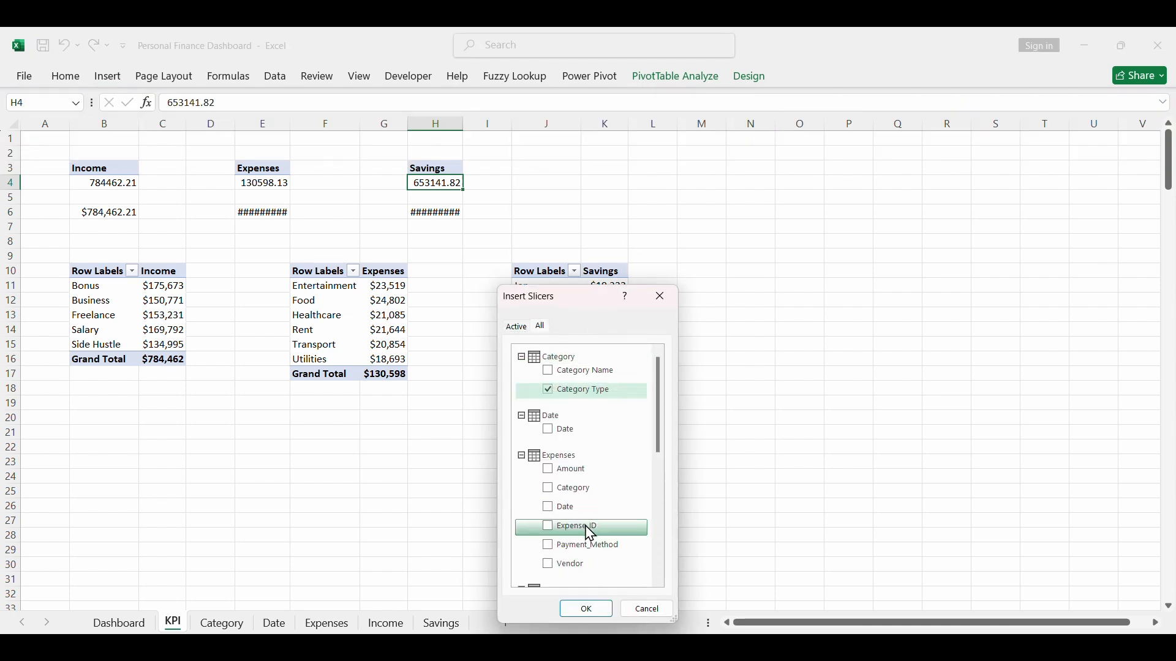
pyautogui.click(585, 607)
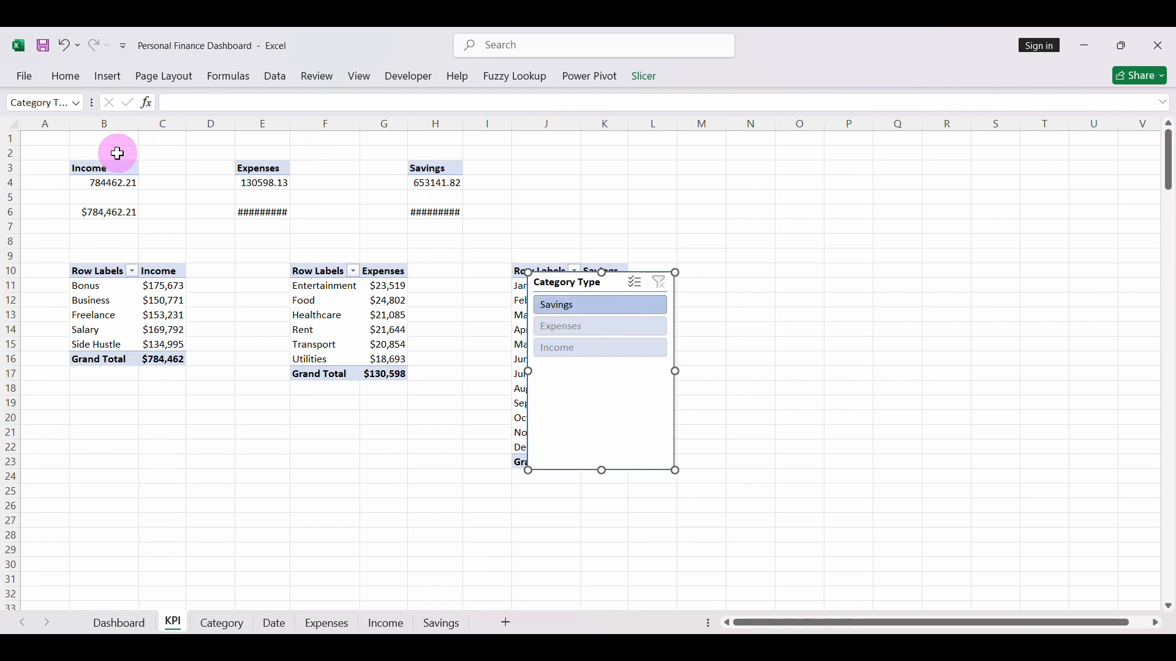
# - Connect the Category Type slicer to PivotTable1, PivotTable2, PivotTable4, PivotTable5 and PivotTable6 as well through its report connections
pyautogui.rightClick(611, 281)
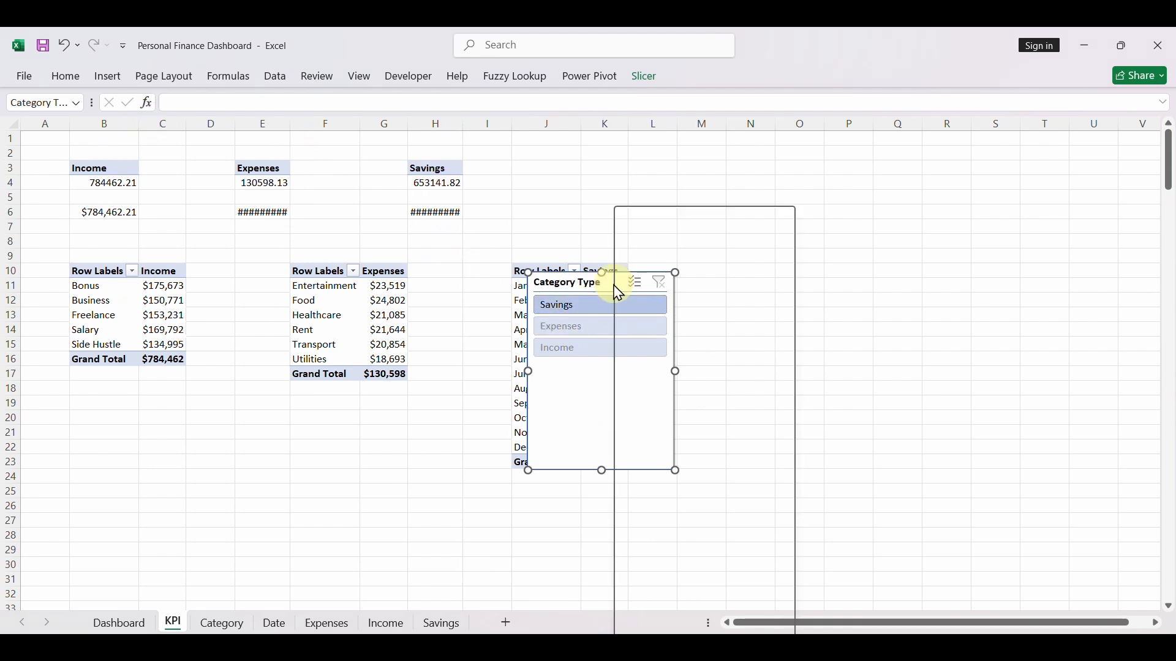
pyautogui.click(674, 457)
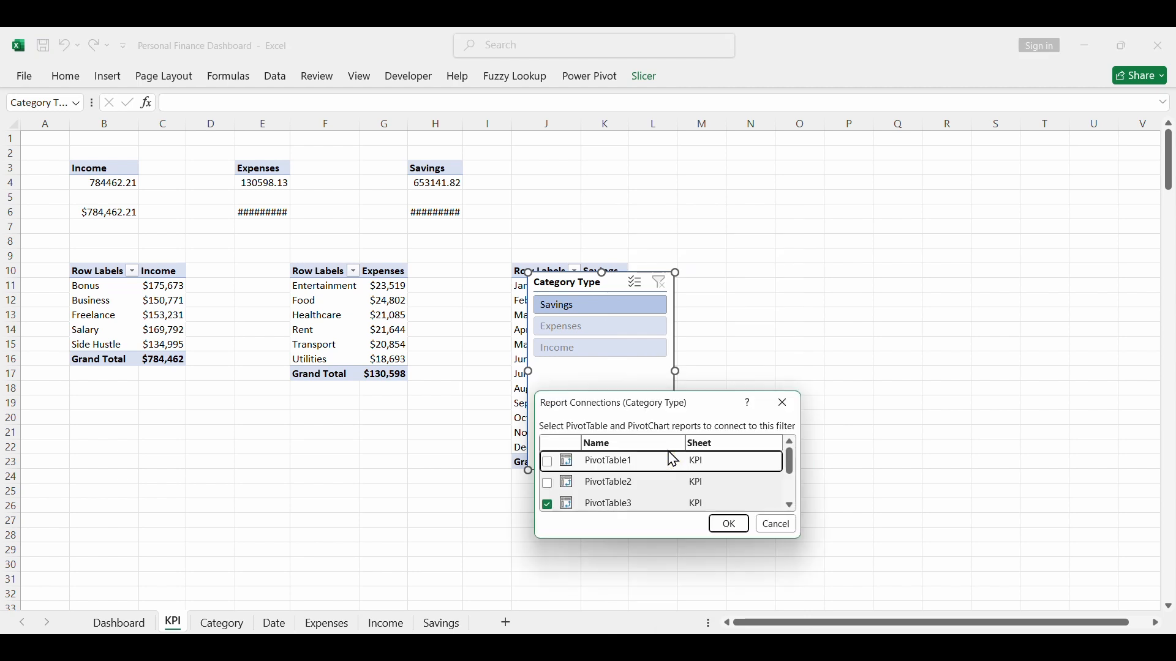
pyautogui.click(548, 464)
pyautogui.click(548, 485)
pyautogui.click(791, 506)
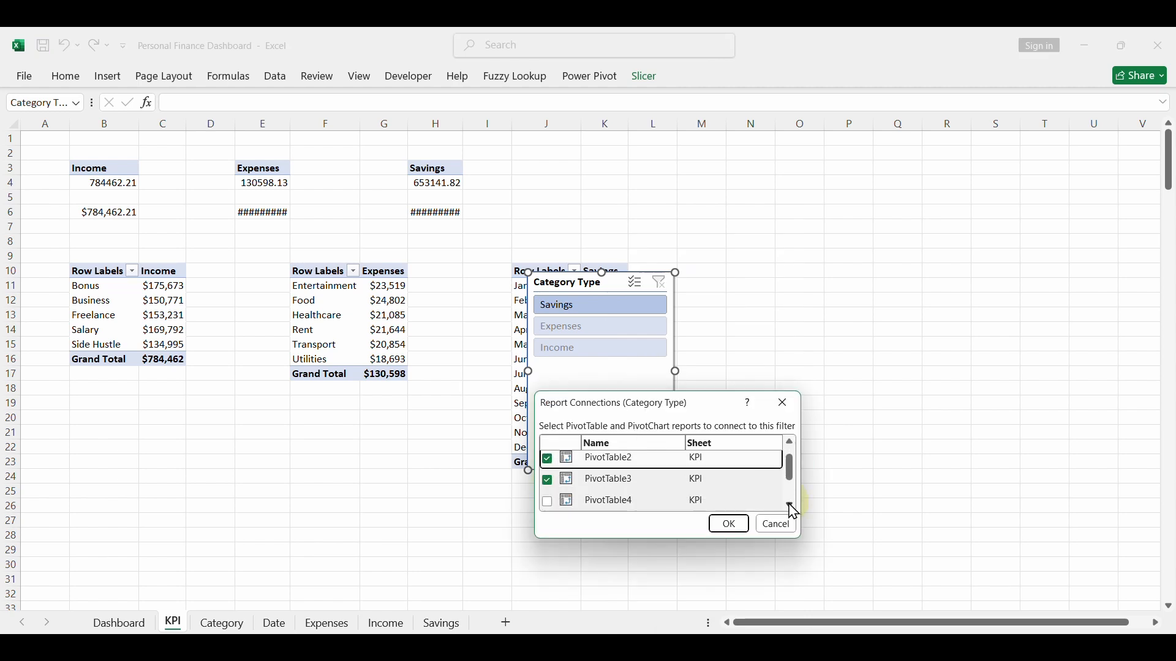
pyautogui.click(791, 506)
pyautogui.click(548, 477)
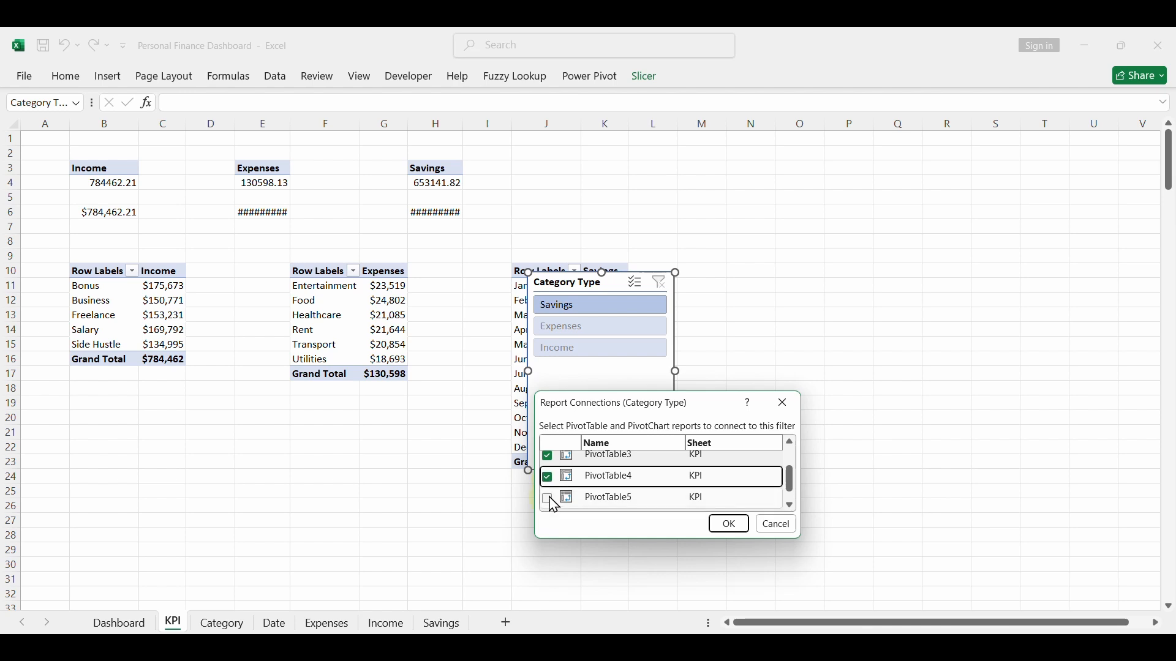
pyautogui.click(549, 500)
pyautogui.click(791, 506)
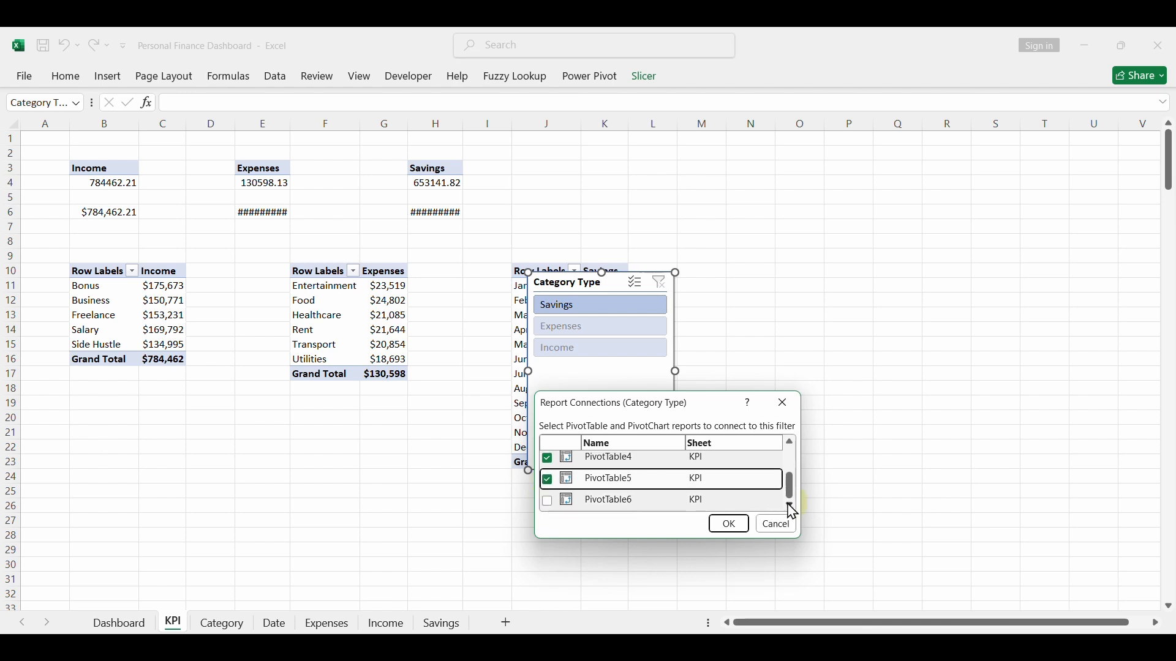
pyautogui.click(548, 502)
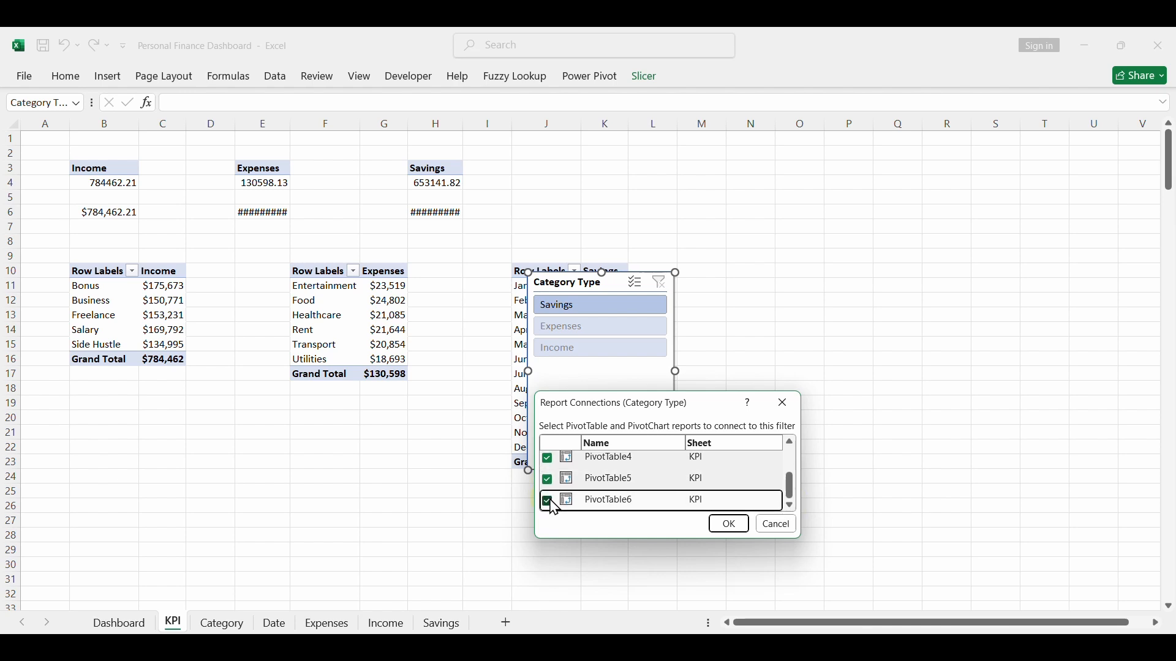
pyautogui.click(728, 525)
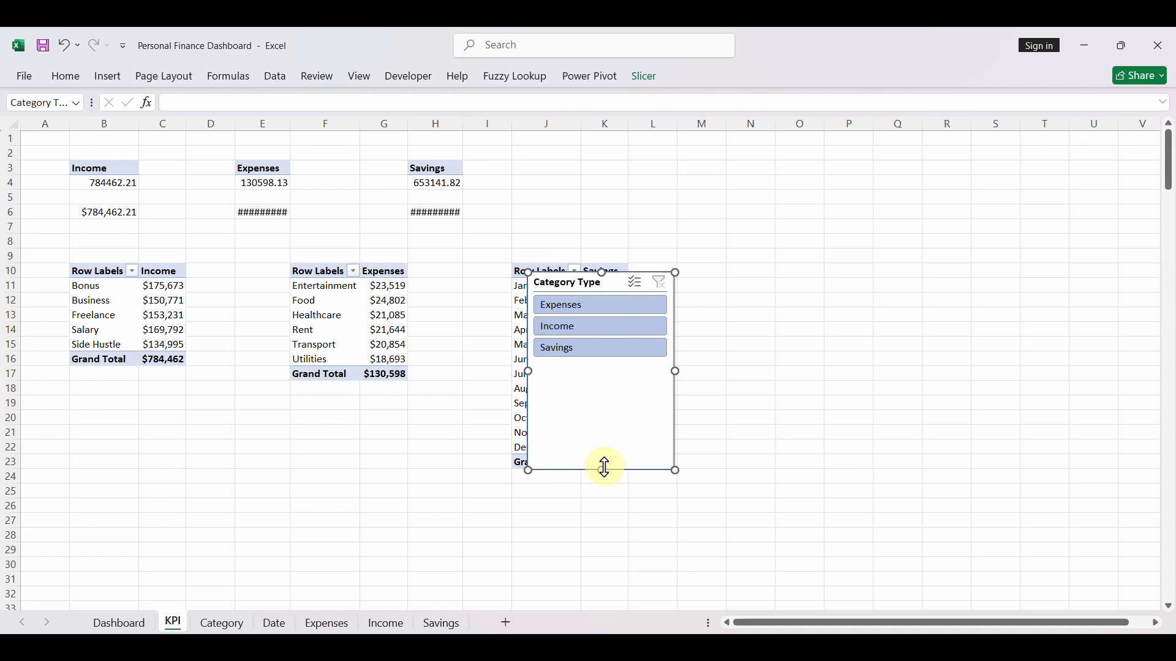
# - Shorten the Category Type slicer to fit its three entries and move it from the KPI sheet to the Dashboard, below the Category Name slicer
pyautogui.moveTo(605, 470); pyautogui.dragTo(604, 375)
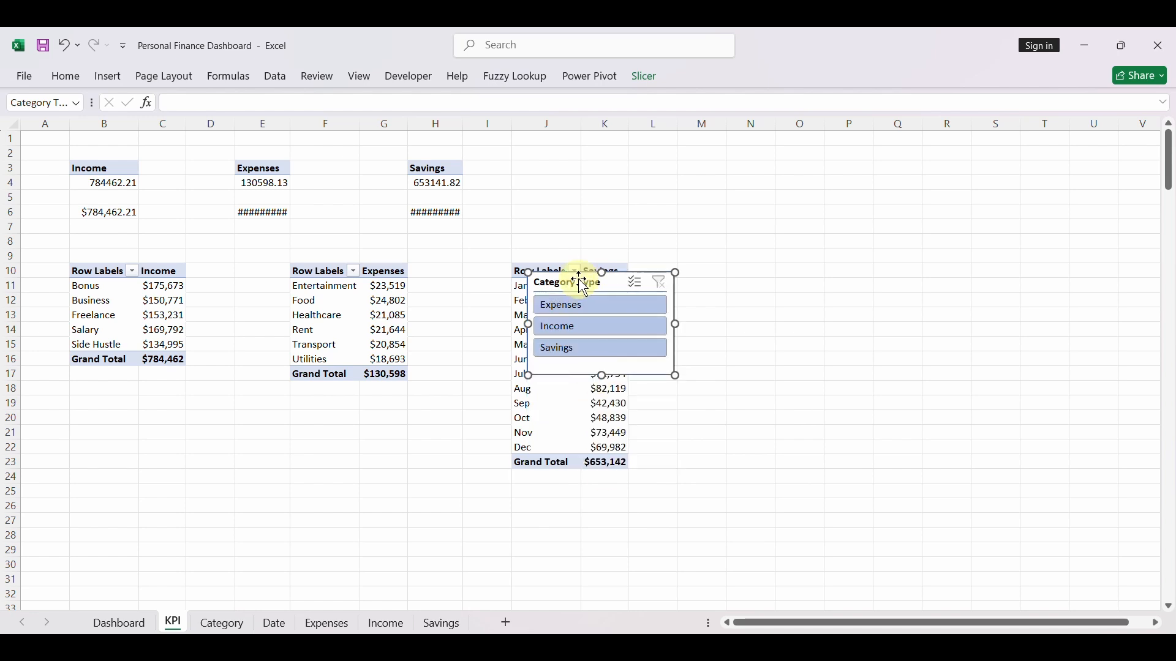
pyautogui.press('Delete')
pyautogui.click(120, 624)
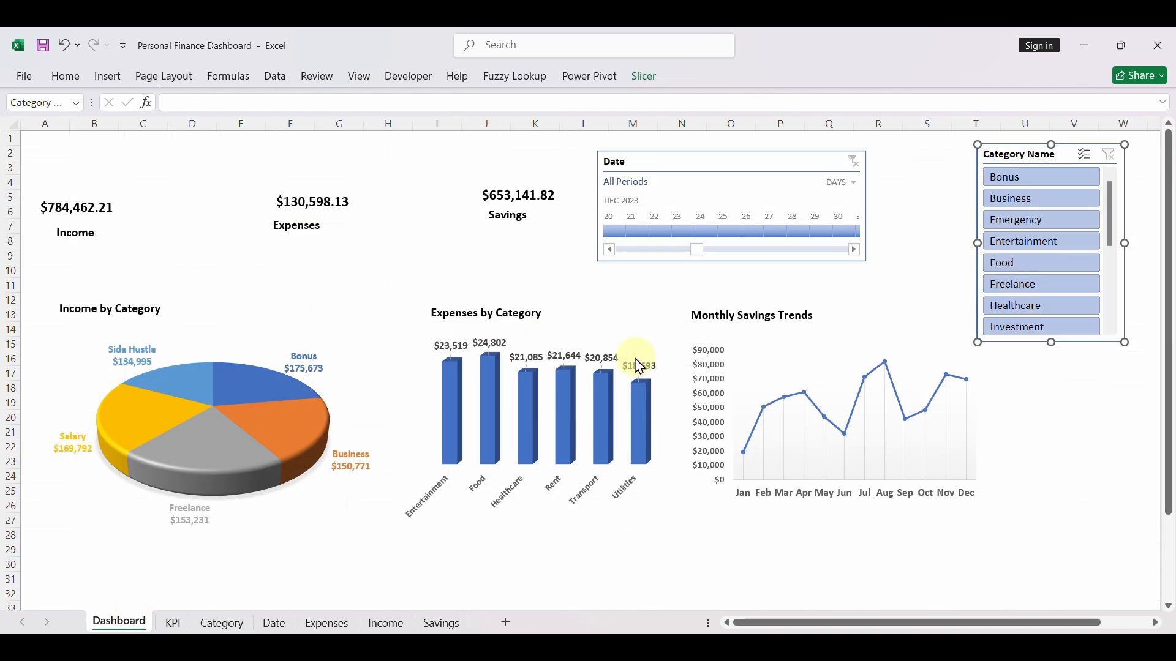
pyautogui.click(904, 209)
pyautogui.hotkey('ctrl', 'v')
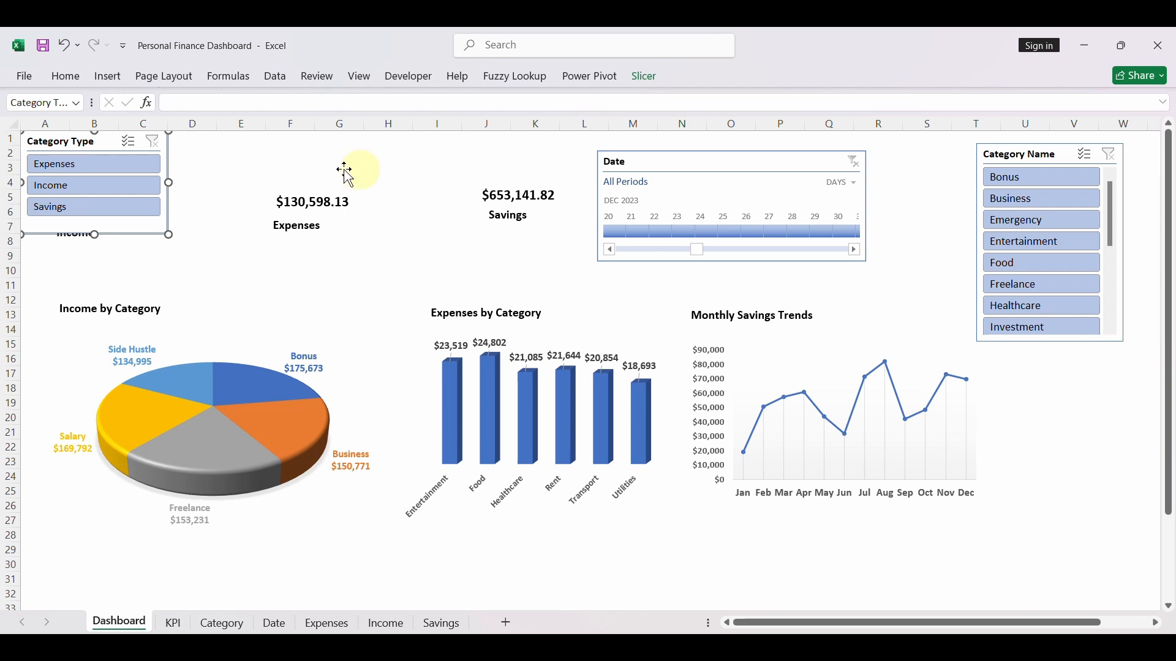
pyautogui.moveTo(98, 145); pyautogui.dragTo(1073, 416)
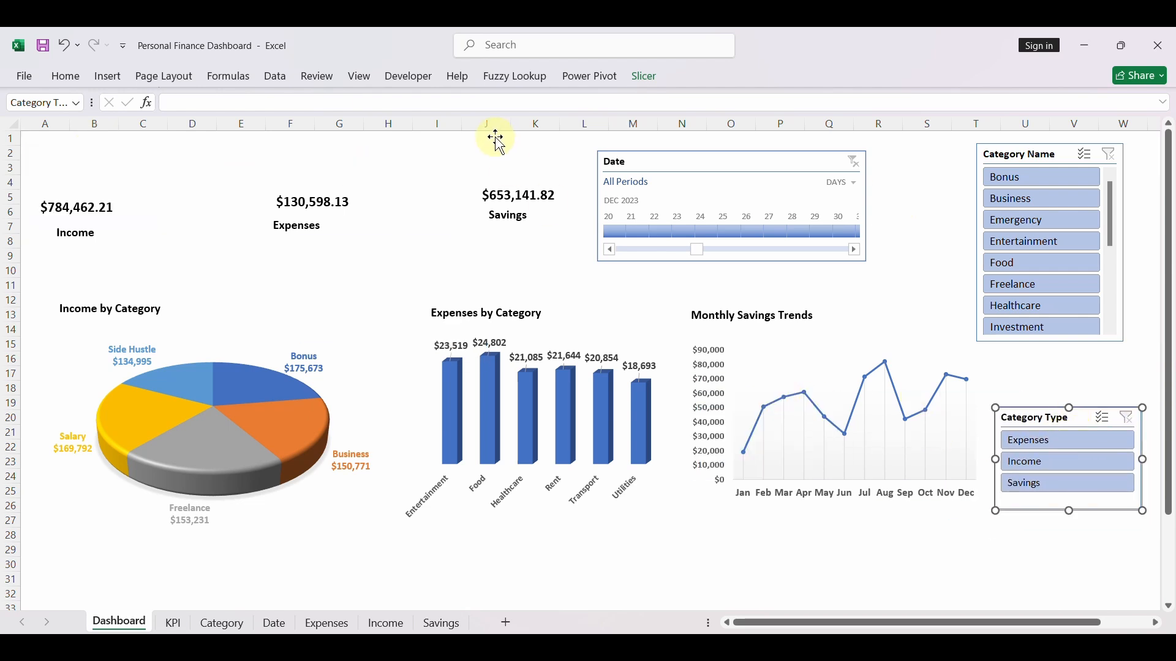
# - Test the Category Type slicer by filtering to Expenses, Income and Savings in turn, and clear the filter
pyautogui.click(351, 282)
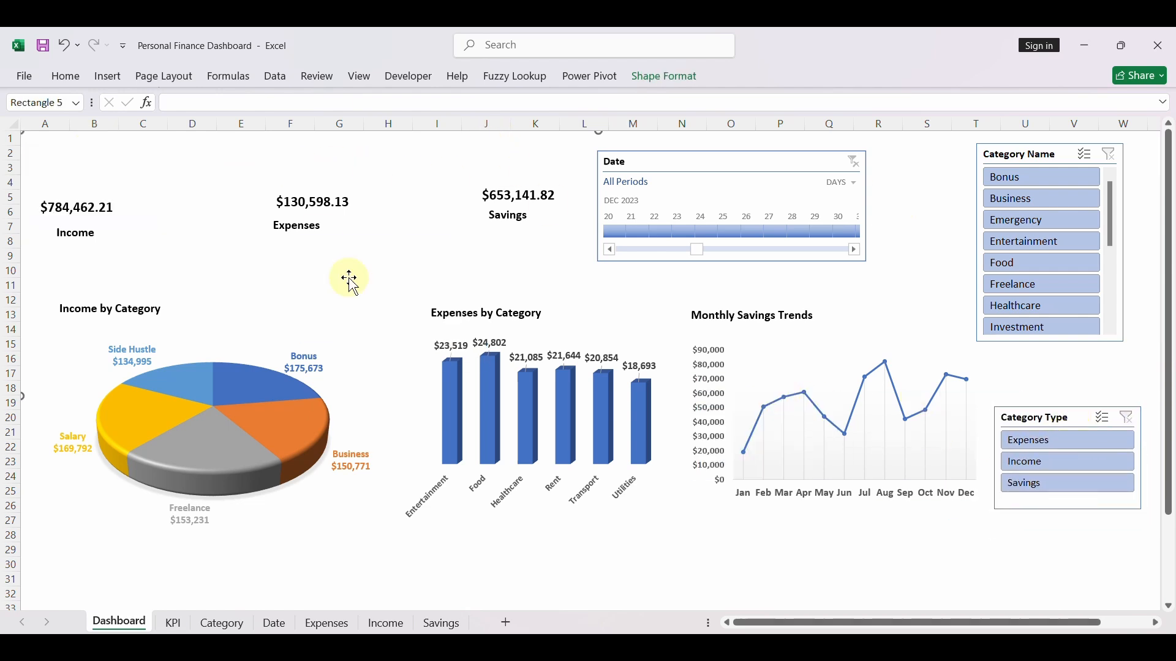
pyautogui.click(1024, 444)
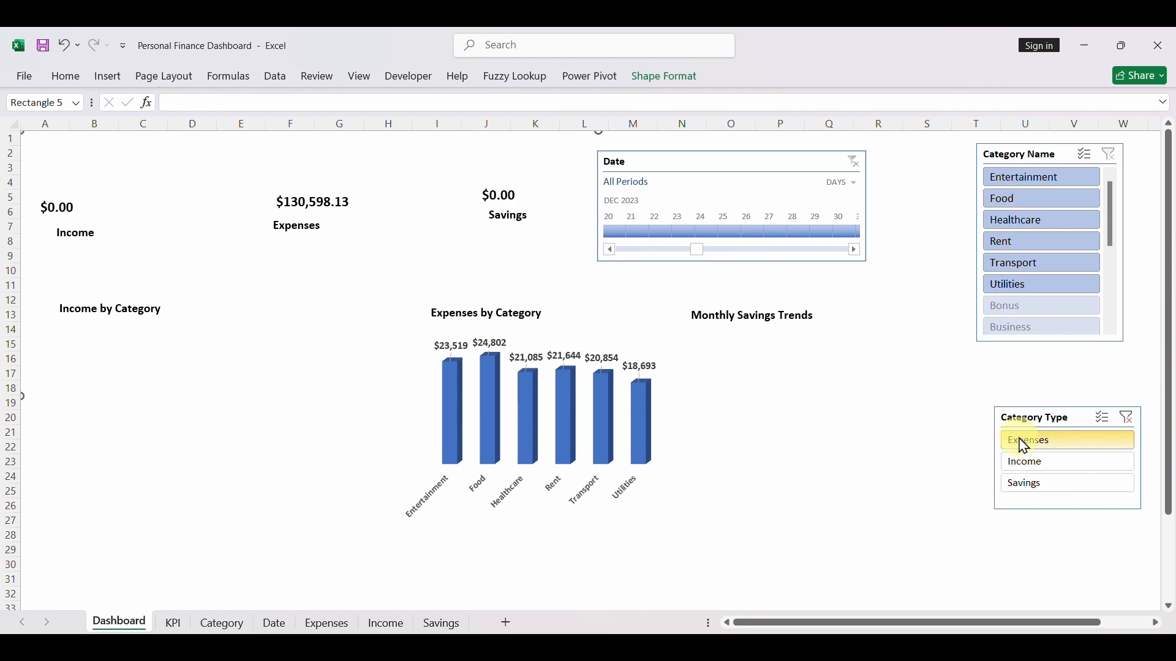
pyautogui.click(1041, 464)
pyautogui.click(1051, 487)
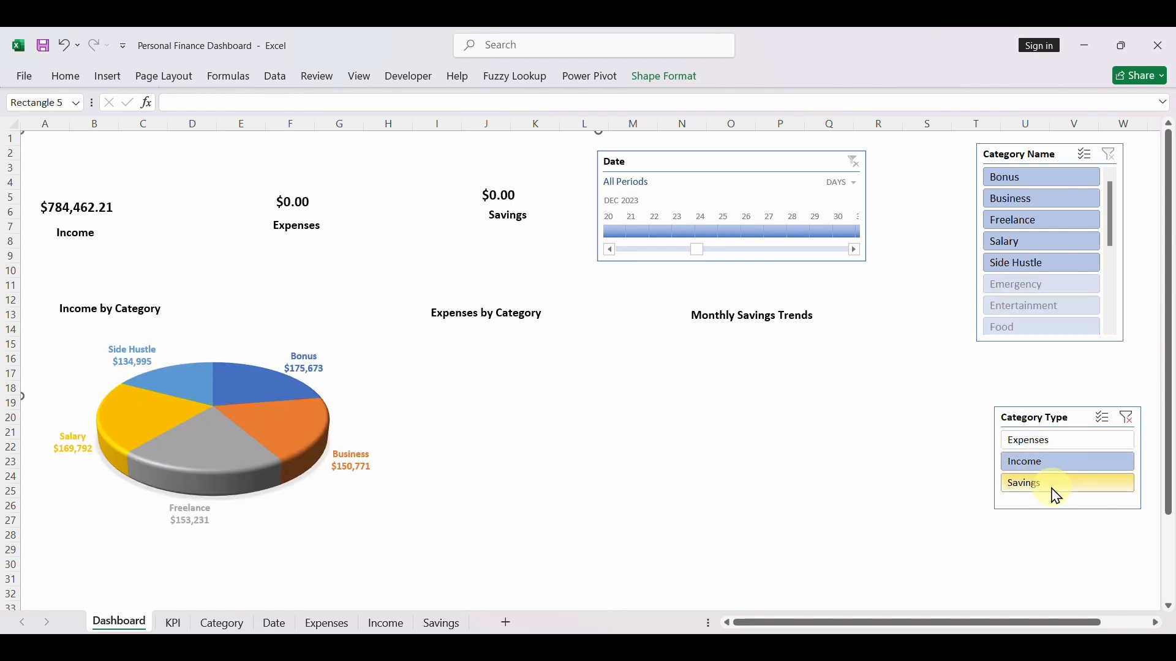
pyautogui.click(1123, 416)
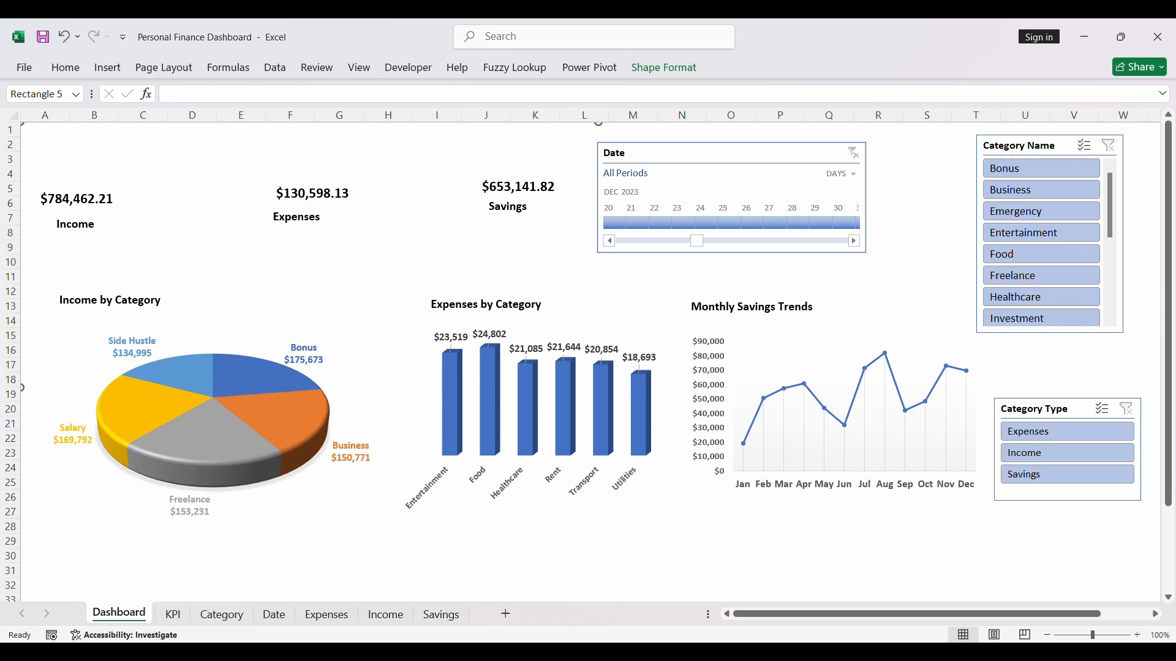
# - Open the Expenses workbook from the Raw Data folder and add a table row with Expense_ID 501, date 1/1/2026 and category Bet
pyautogui.moveTo(606, 653)
pyautogui.click(623, 587)
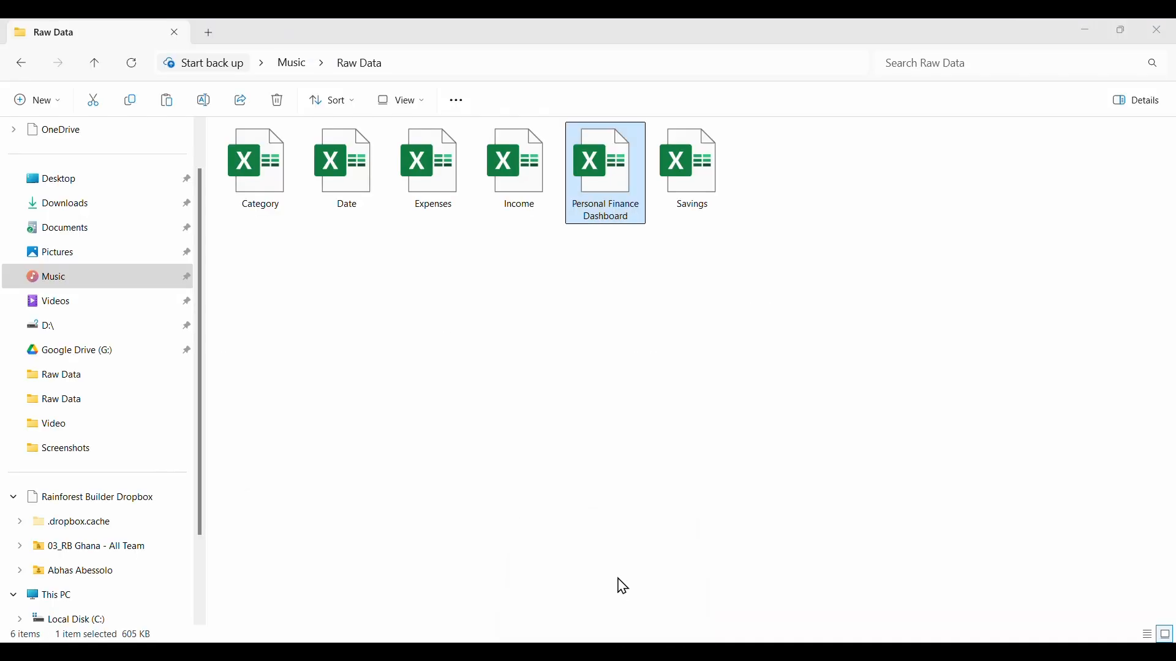
pyautogui.doubleClick(449, 160)
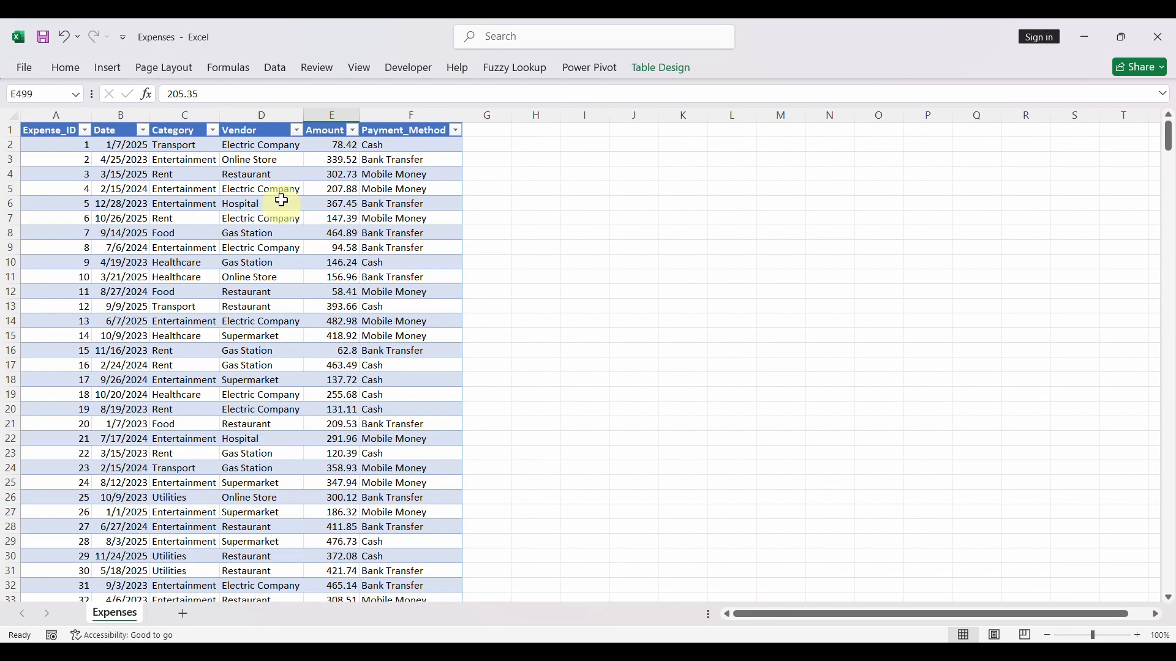
pyautogui.scroll(-20, 265, 380)
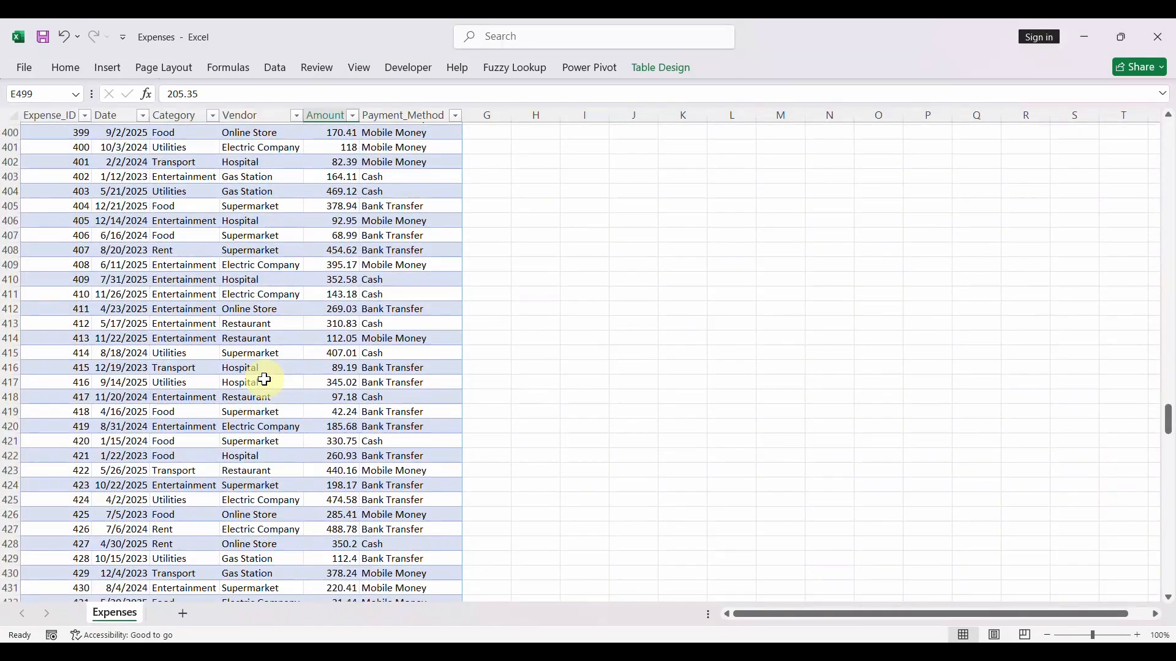
pyautogui.scroll(-20, 265, 380)
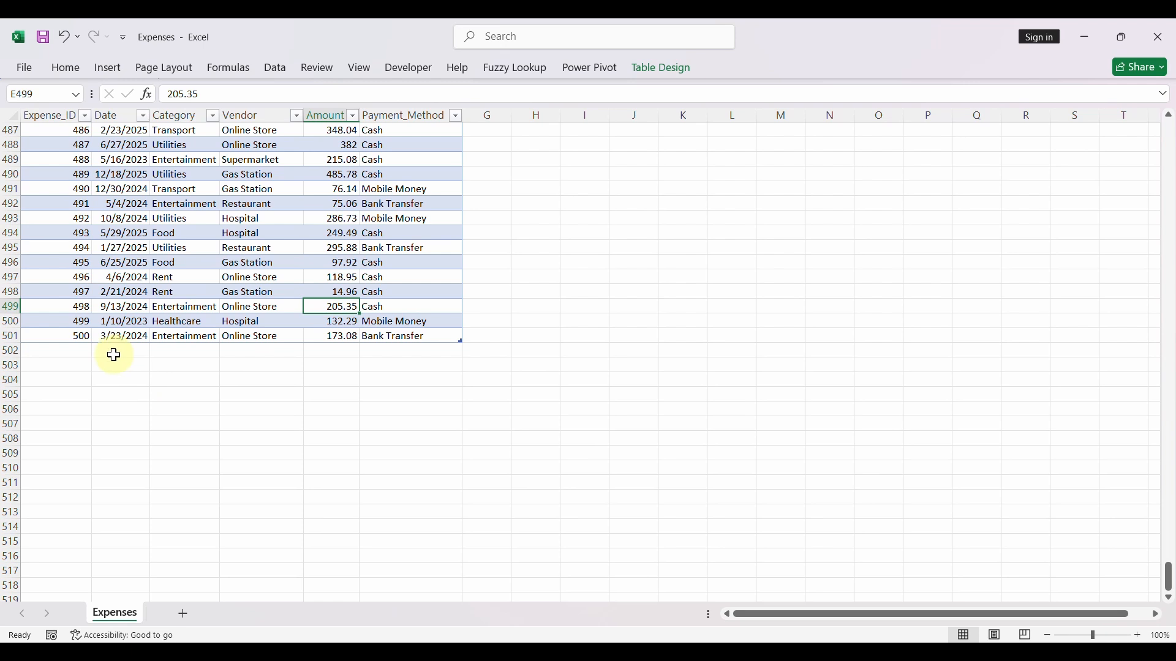
pyautogui.click(68, 352)
pyautogui.write('501')
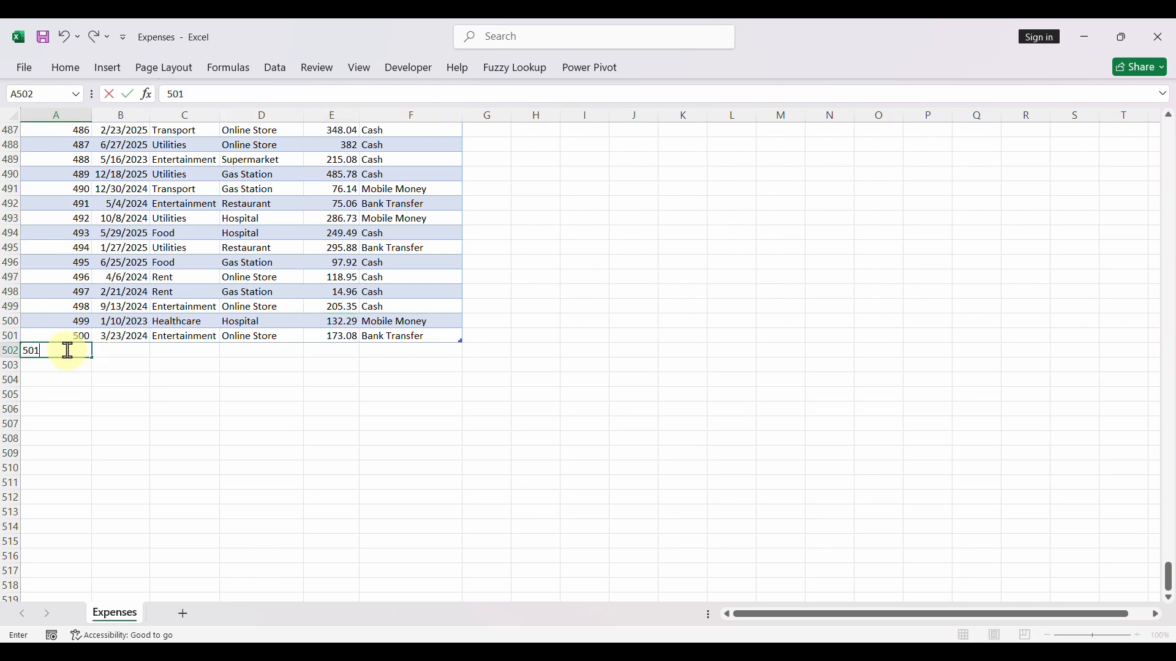
pyautogui.press('Tab')
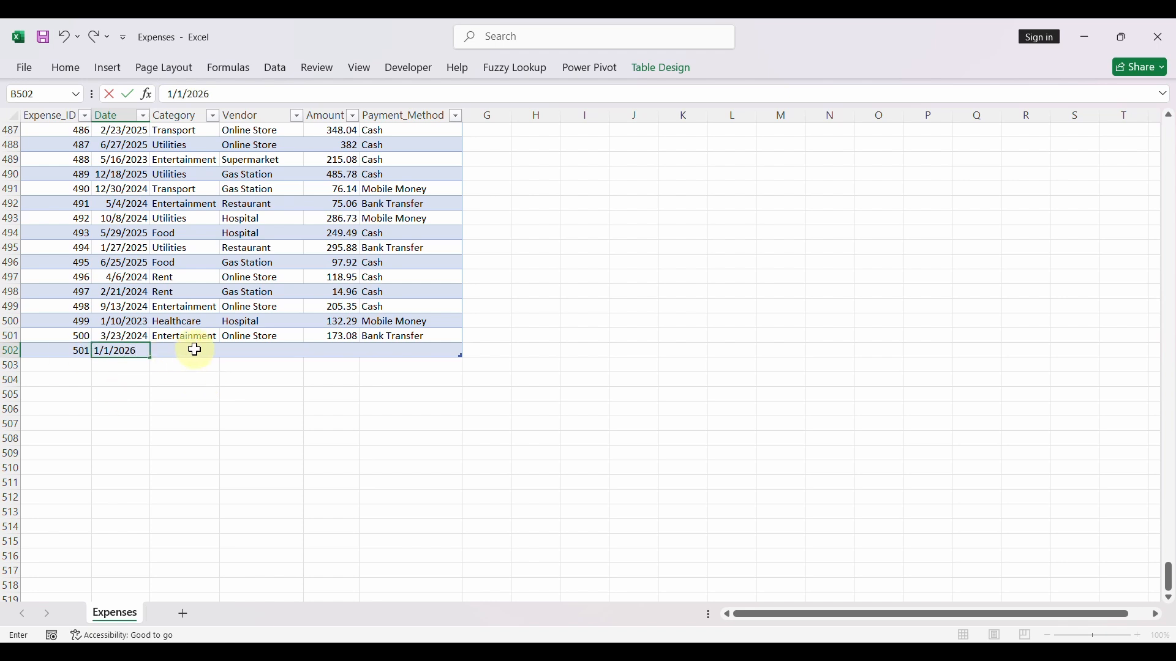
pyautogui.press('Tab')
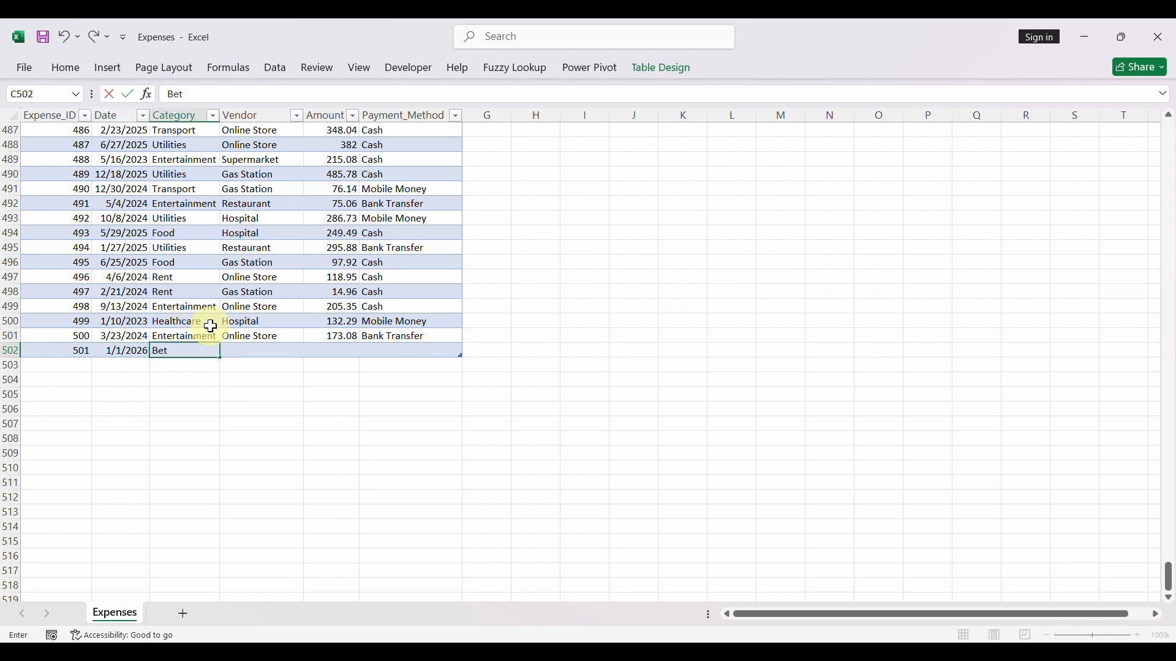
# - Complete expense row 501 with vendor Footbet, amount 425.35 and payment method Cash, and close the Expenses workbook
pyautogui.click(254, 351)
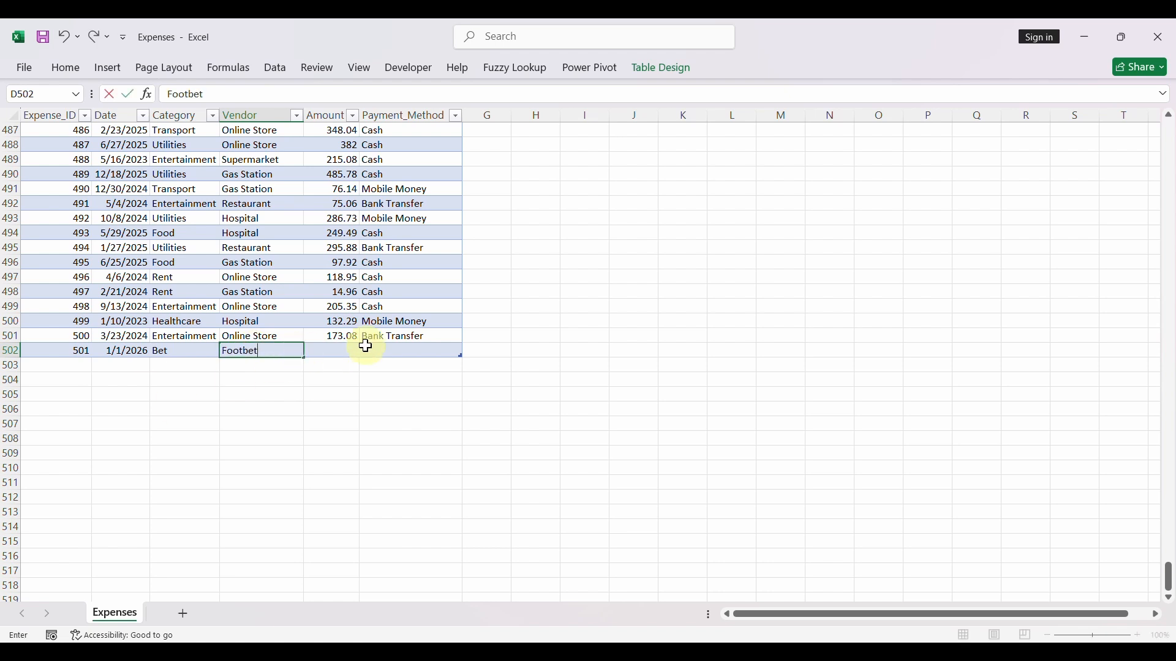
pyautogui.click(347, 350)
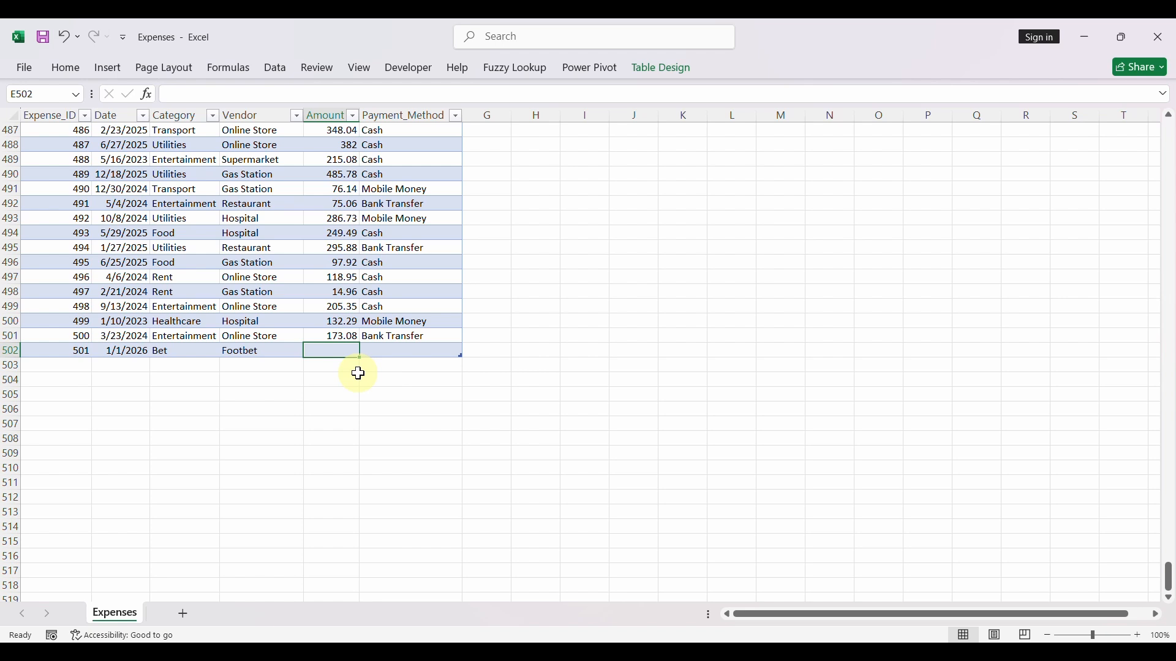
pyautogui.write('425.35')
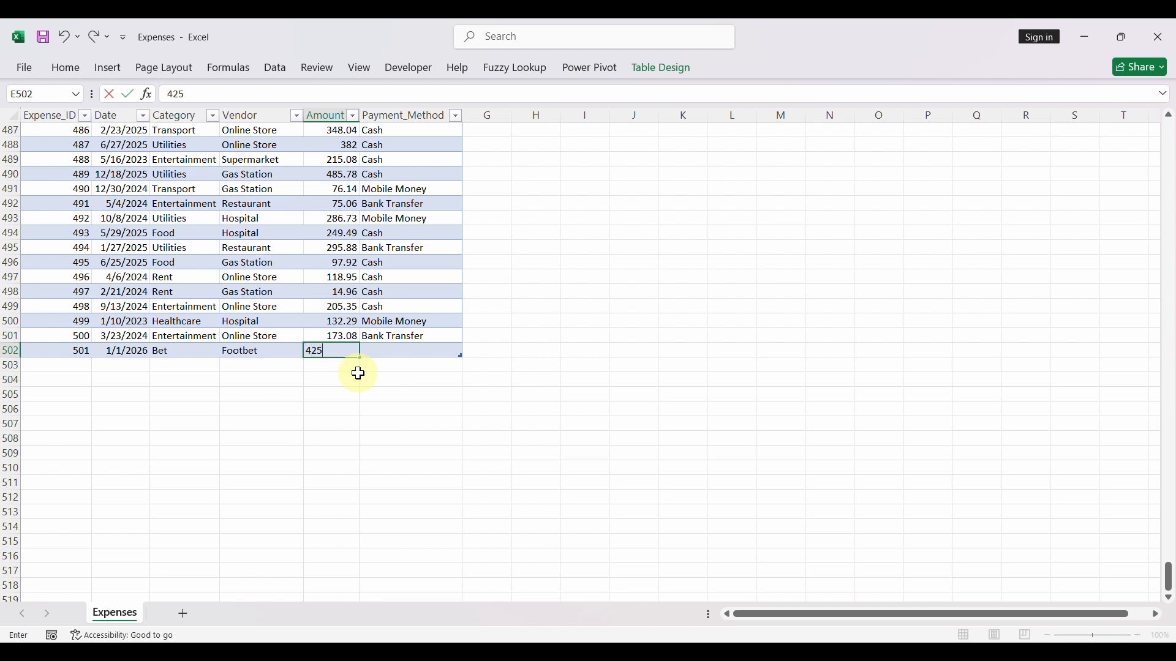
pyautogui.click(401, 351)
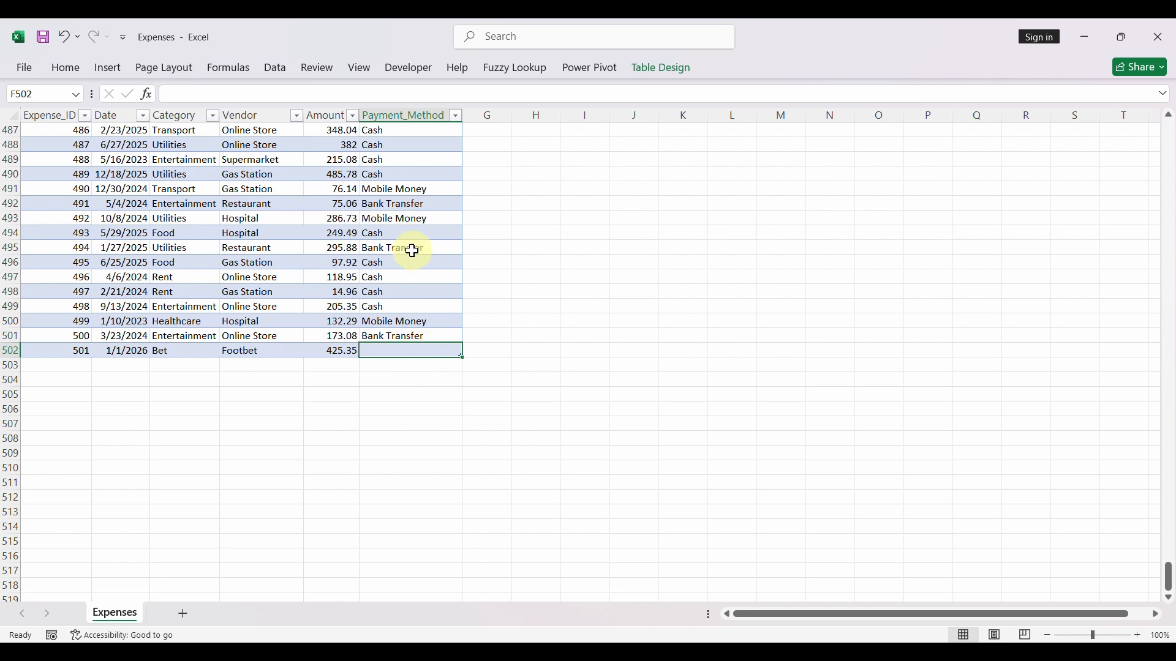
pyautogui.write('Cash')
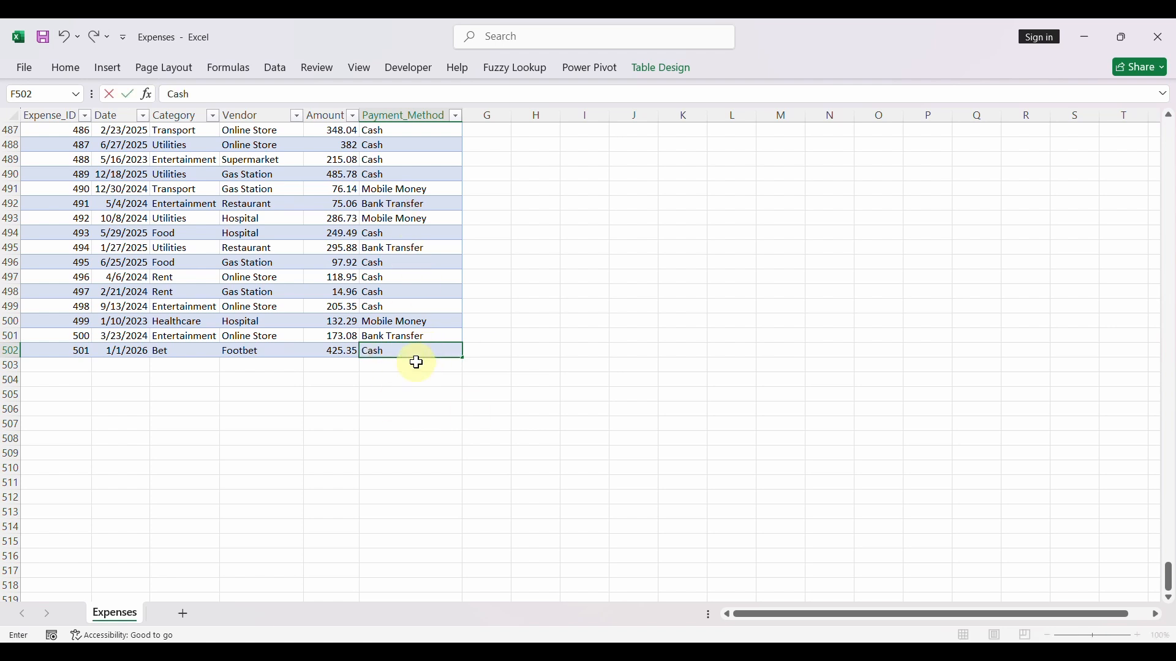
pyautogui.click(389, 319)
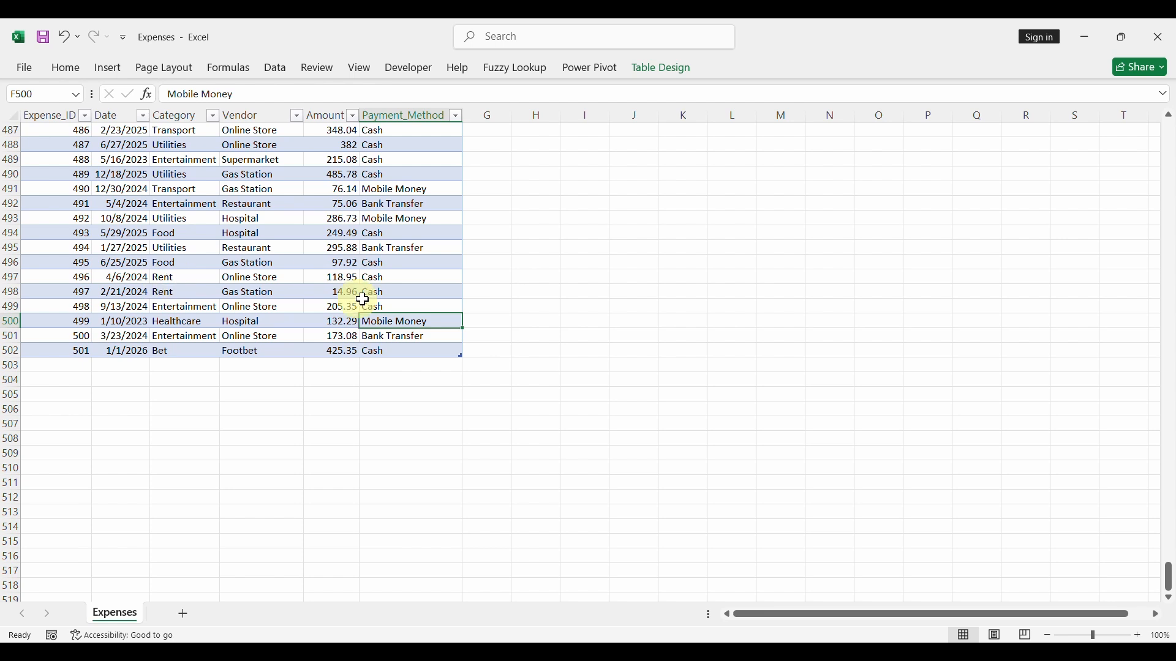
pyautogui.click(1159, 36)
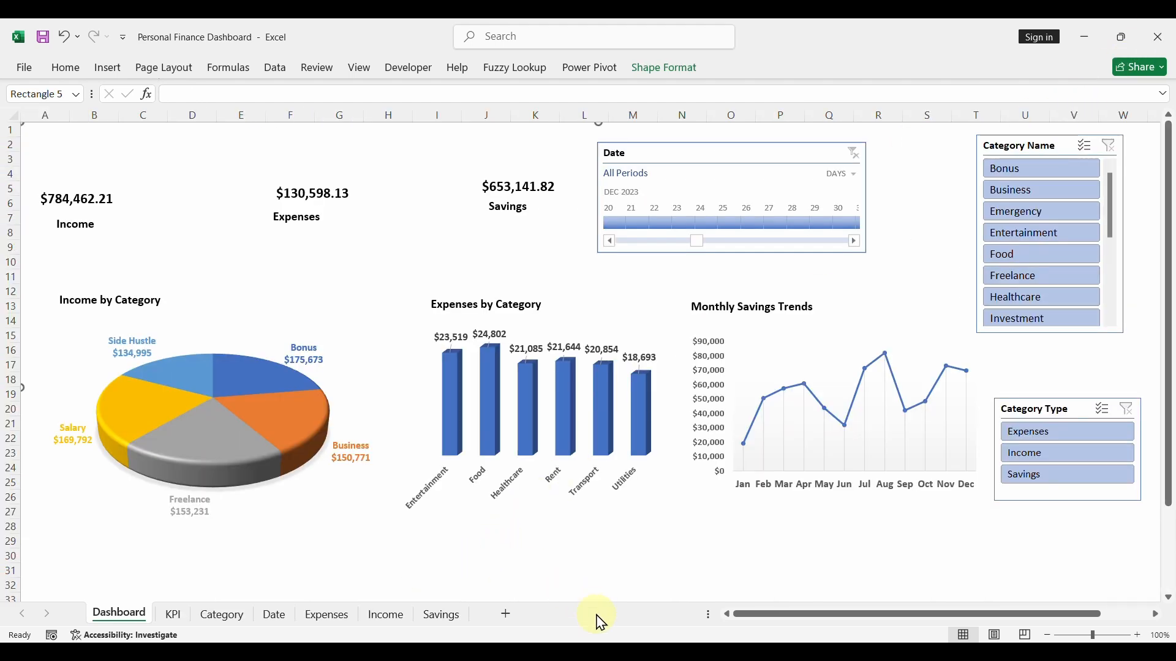
# - Open the Category workbook from the Raw Data folder, add a table row with category name Bet and type Expenses, and close the workbook
pyautogui.moveTo(600, 622)
pyautogui.click(590, 555)
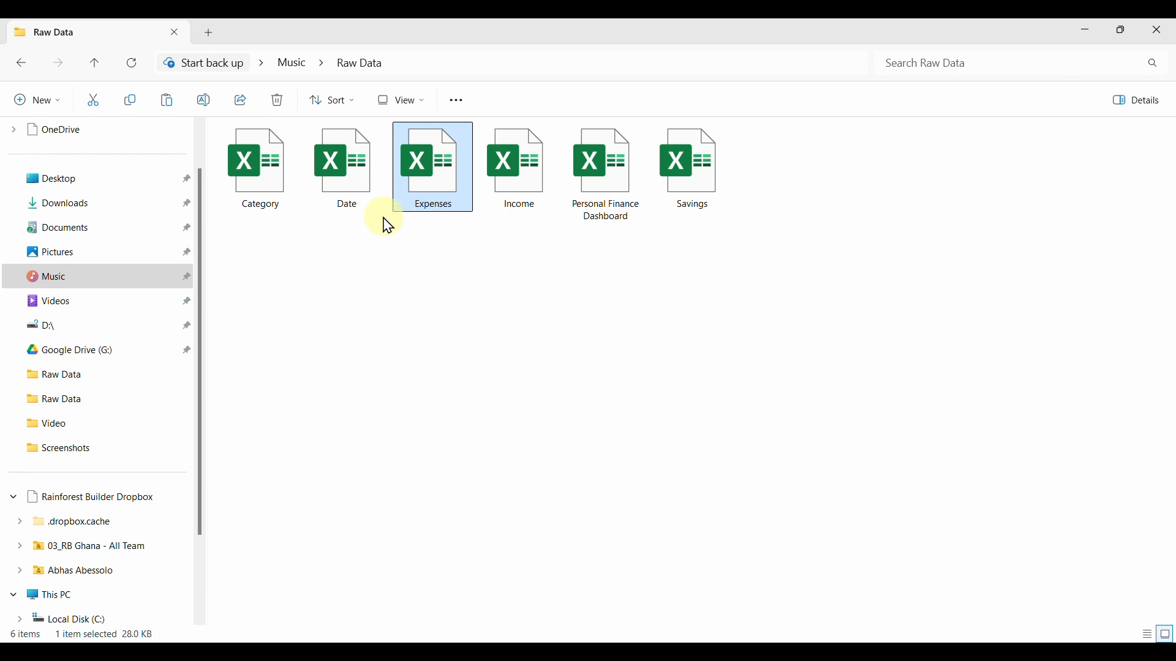
pyautogui.doubleClick(270, 176)
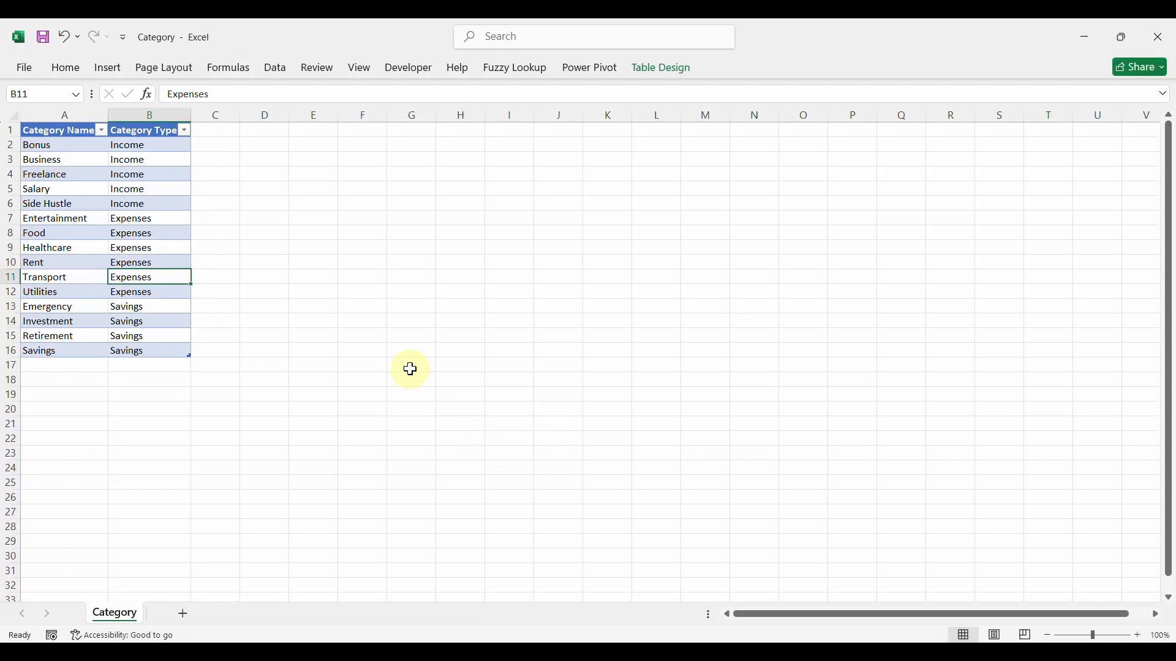
pyautogui.click(59, 366)
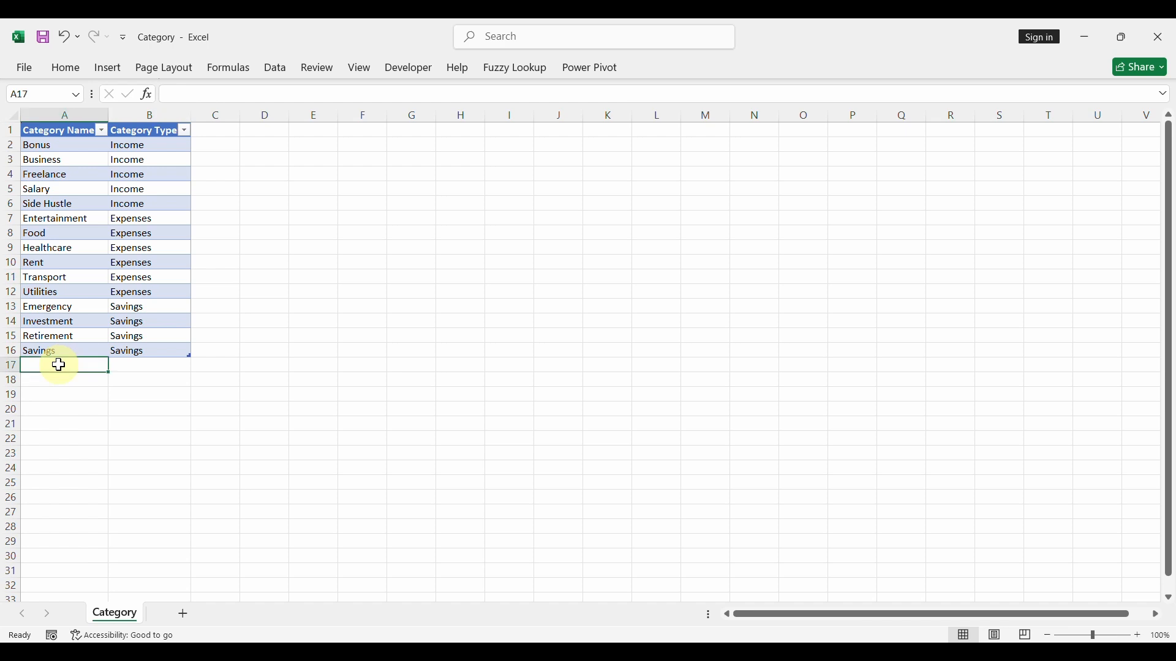
pyautogui.write('Bet')
pyautogui.press('Return')
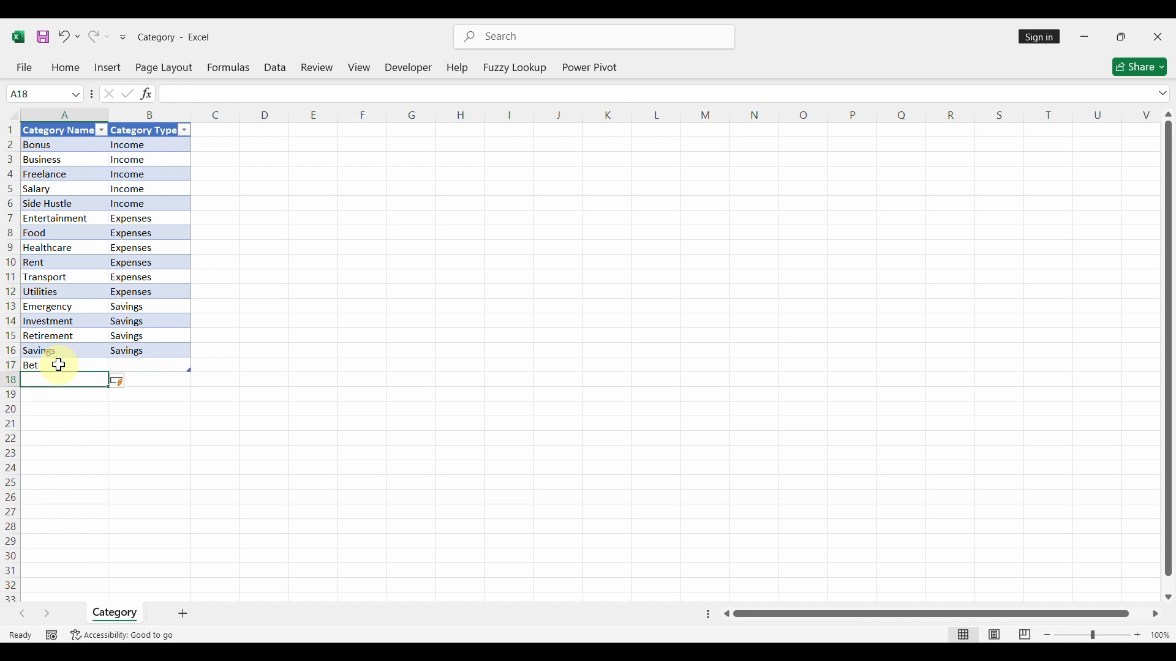
pyautogui.click(143, 364)
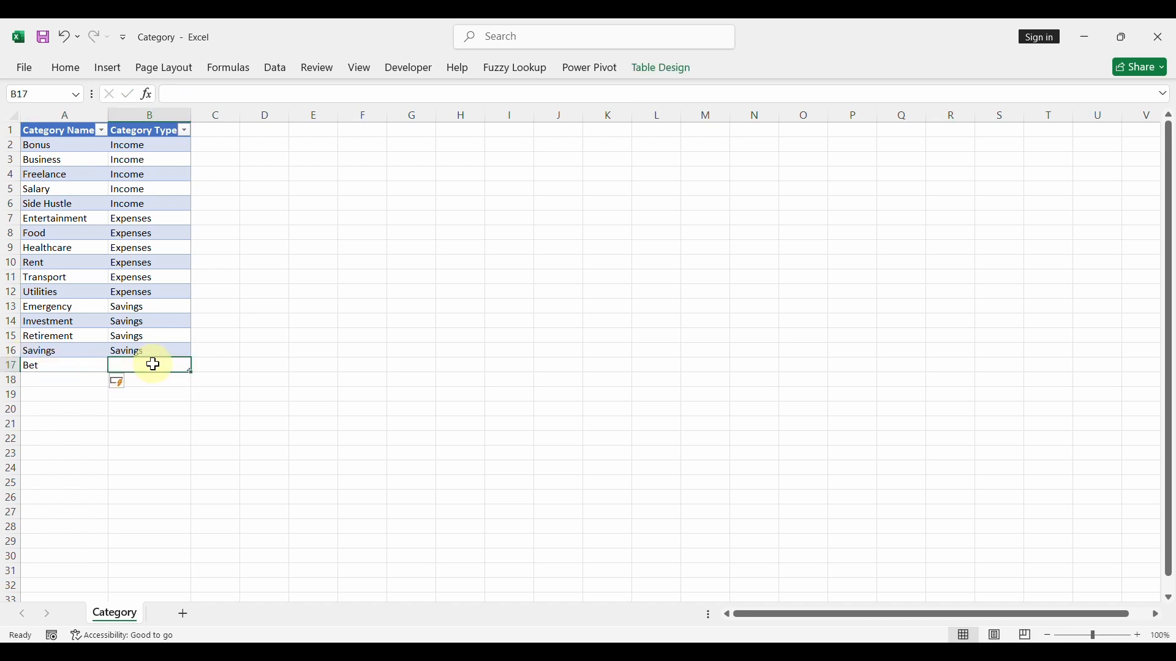
pyautogui.write('Expenses')
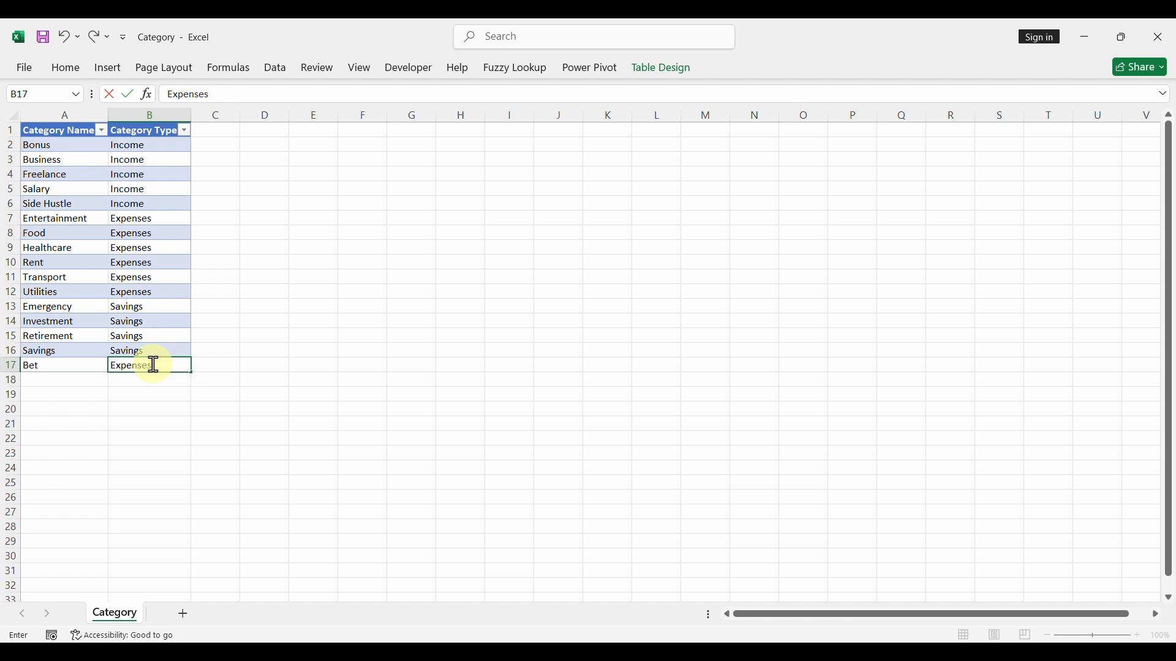
pyautogui.click(131, 336)
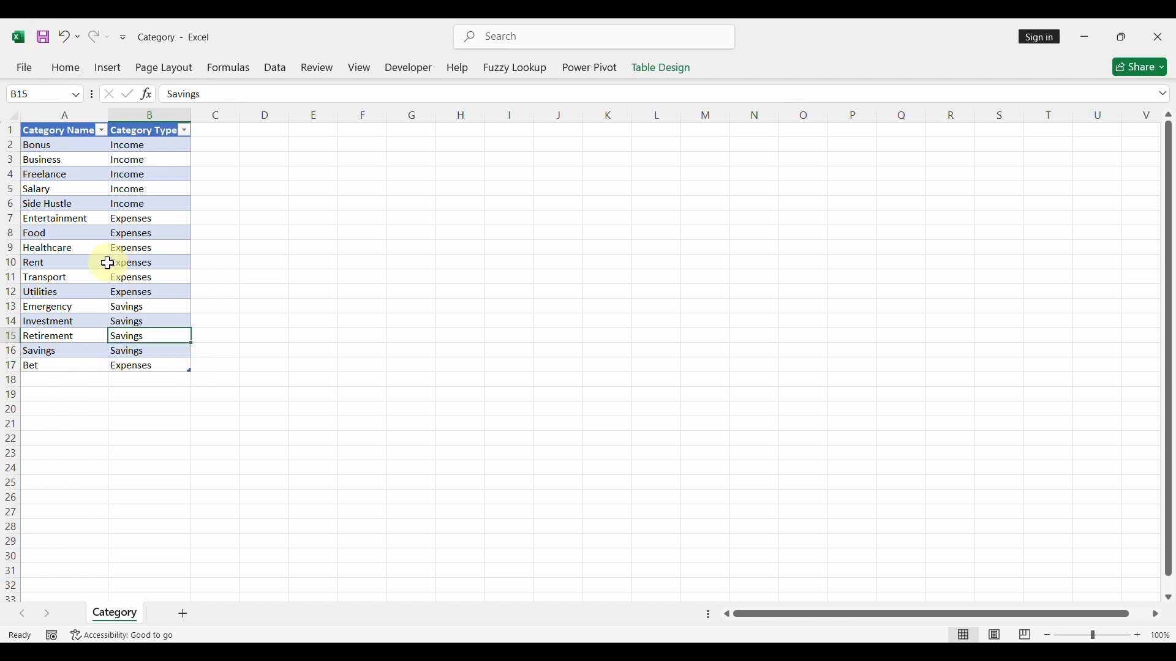
pyautogui.click(1159, 37)
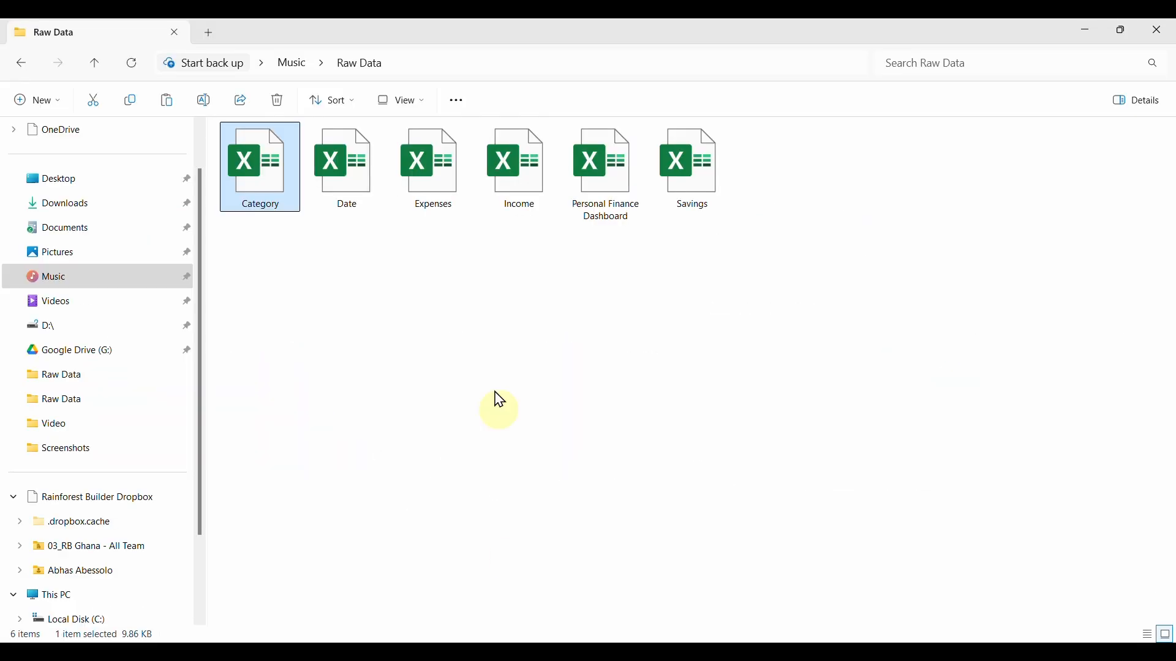
# - Open the Date workbook from the Raw Data folder, append 1/1/2026 below the last date in the table, and close the workbook
pyautogui.click(366, 199)
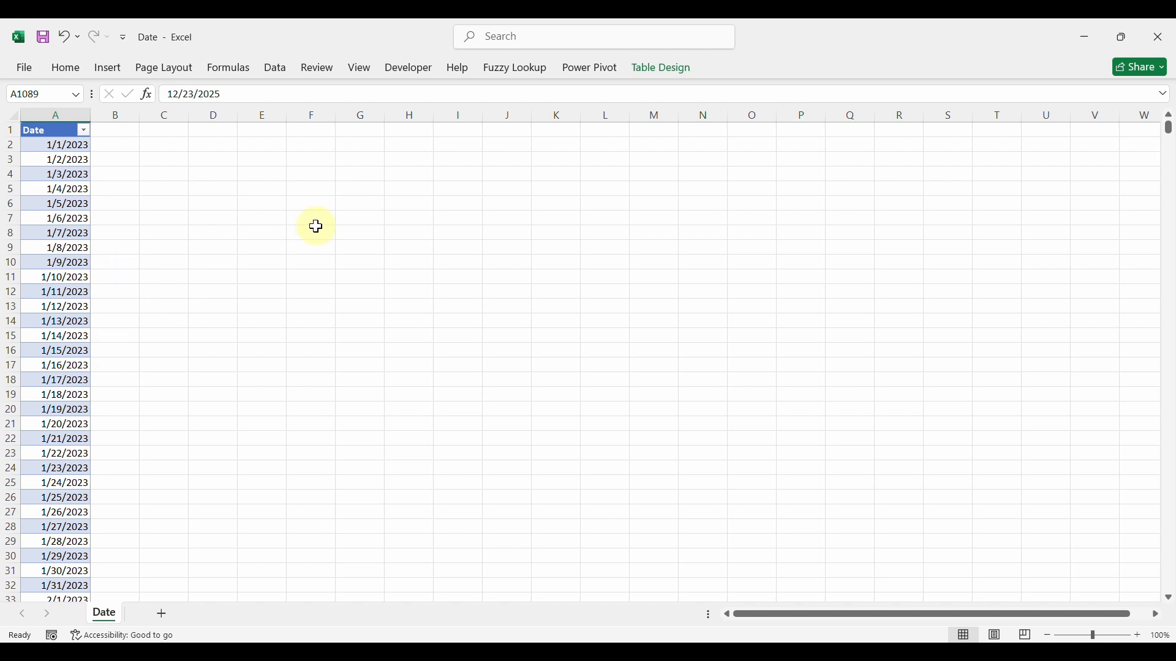
pyautogui.moveTo(1171, 135); pyautogui.dragTo(1169, 547)
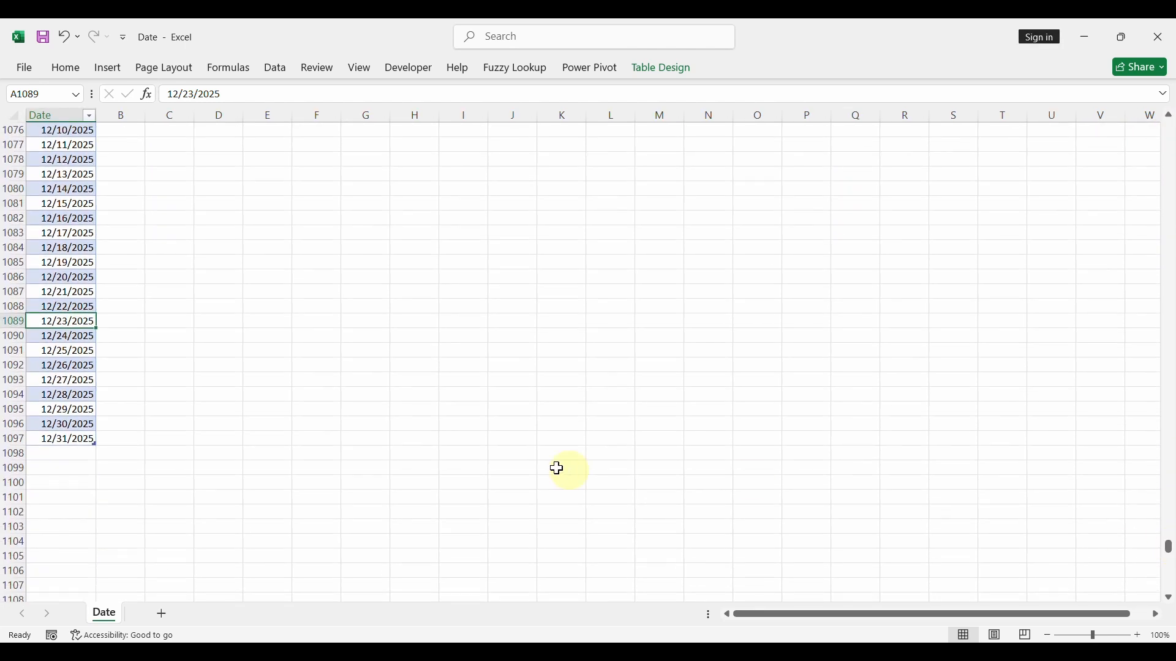
pyautogui.click(79, 453)
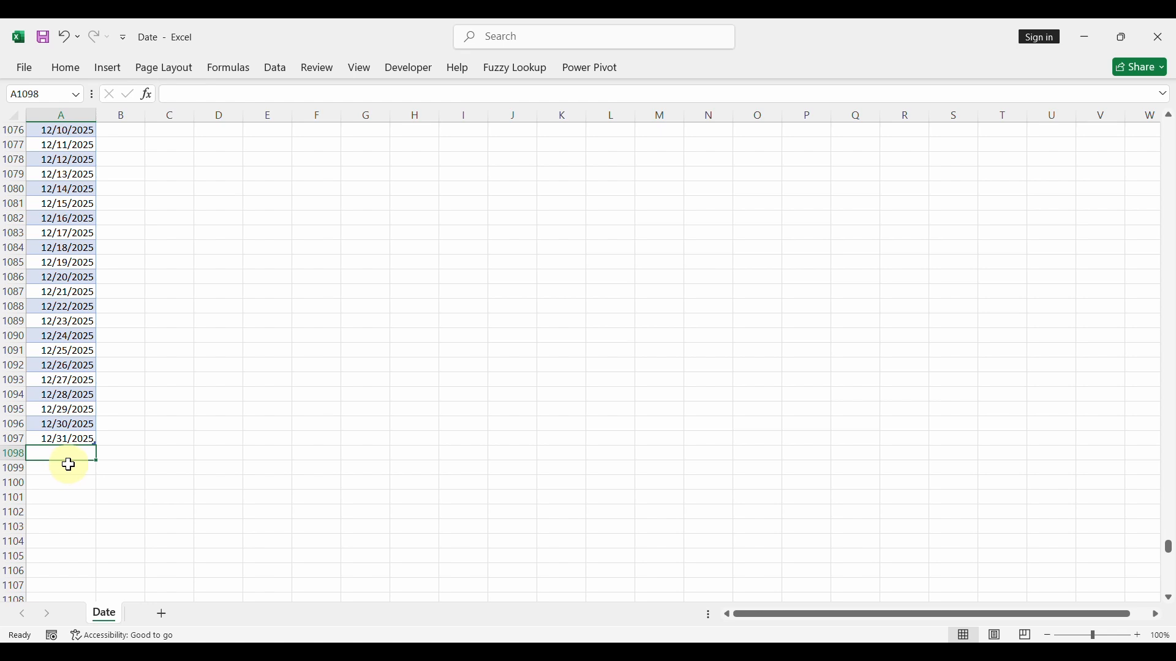
pyautogui.write('1/1/20')
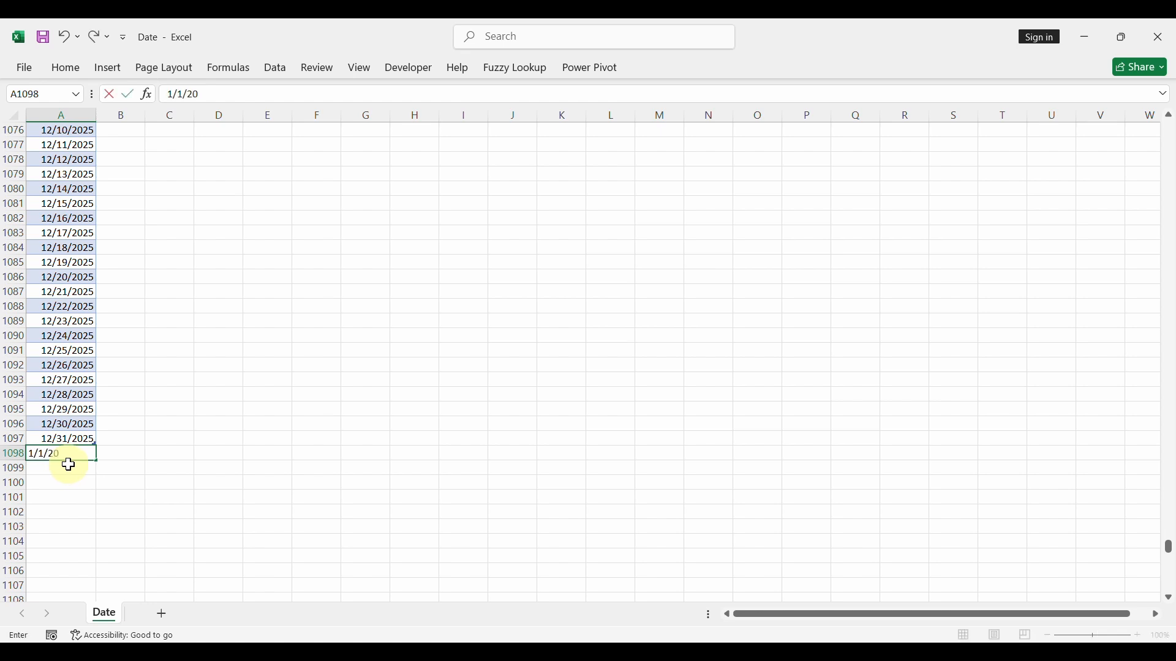
pyautogui.write('26')
pyautogui.press('Return')
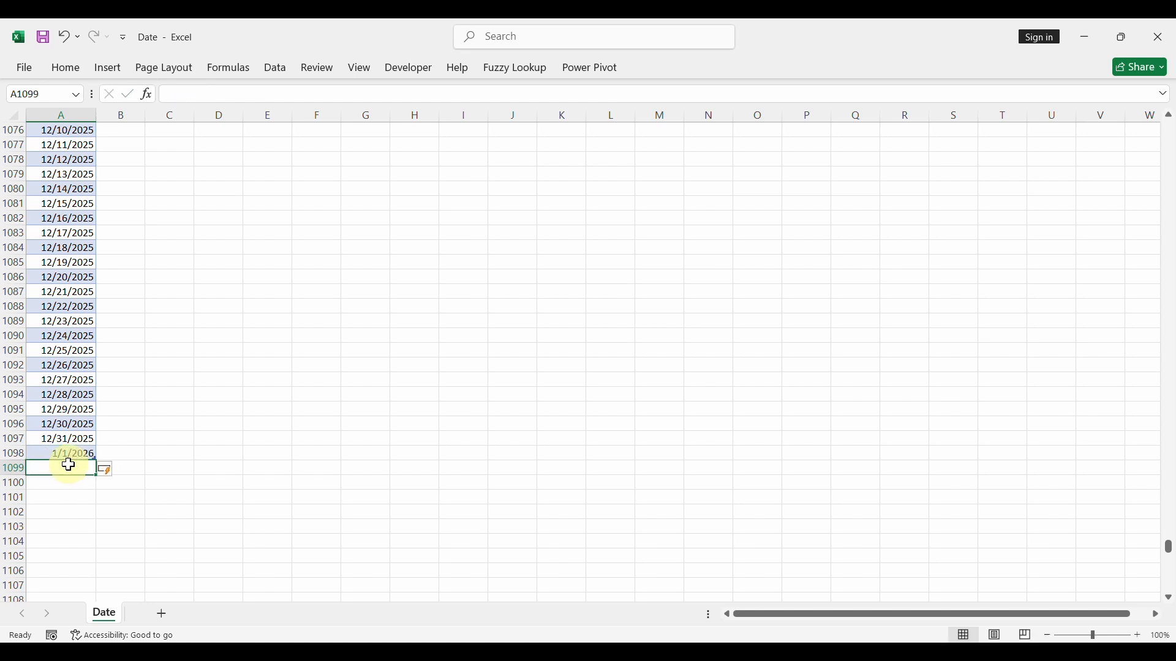
pyautogui.click(85, 422)
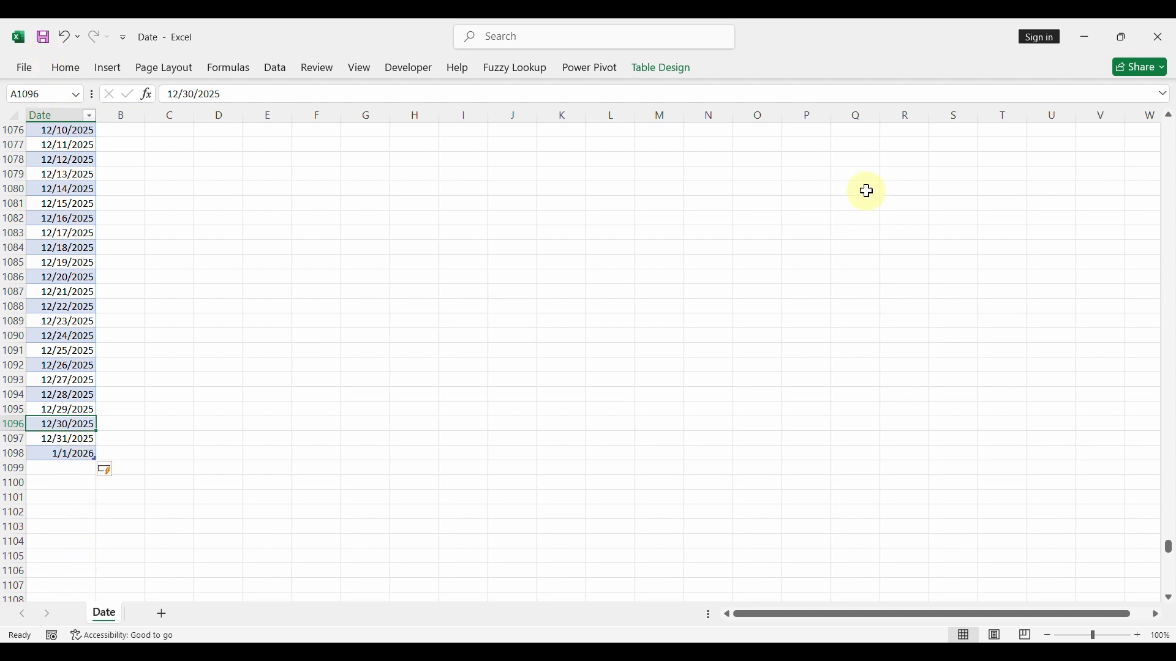
pyautogui.click(1174, 31)
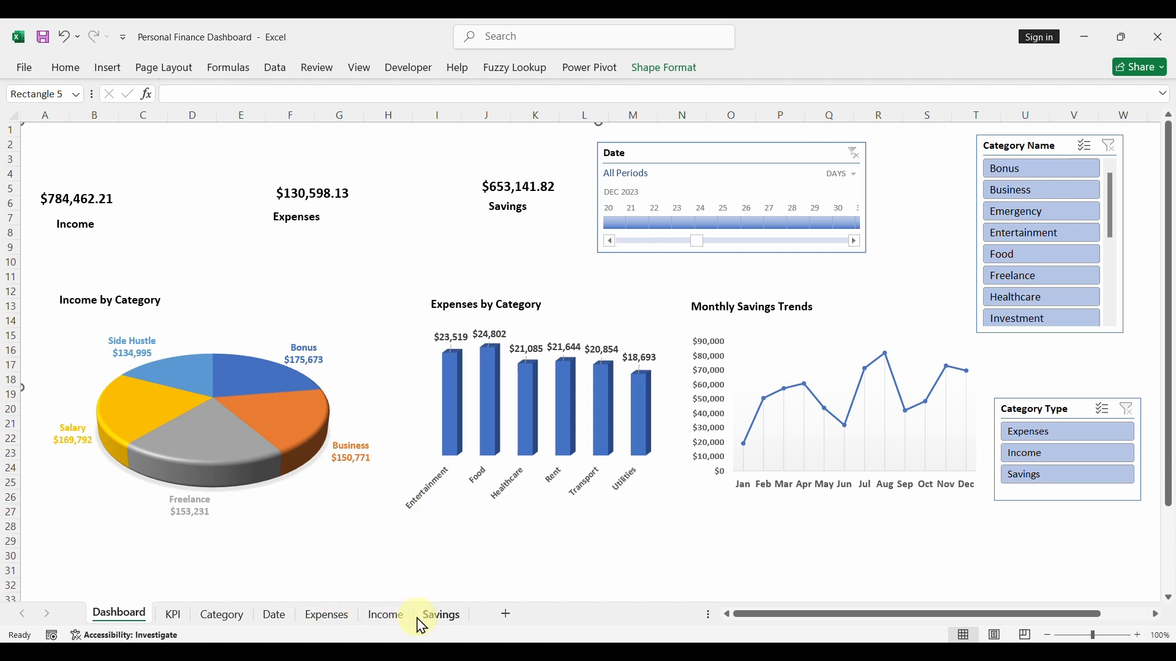
# - Try to refresh the Date table in the diagram view of the dashboard workbook's Power Pivot data model, and close Power Pivot
pyautogui.click(327, 618)
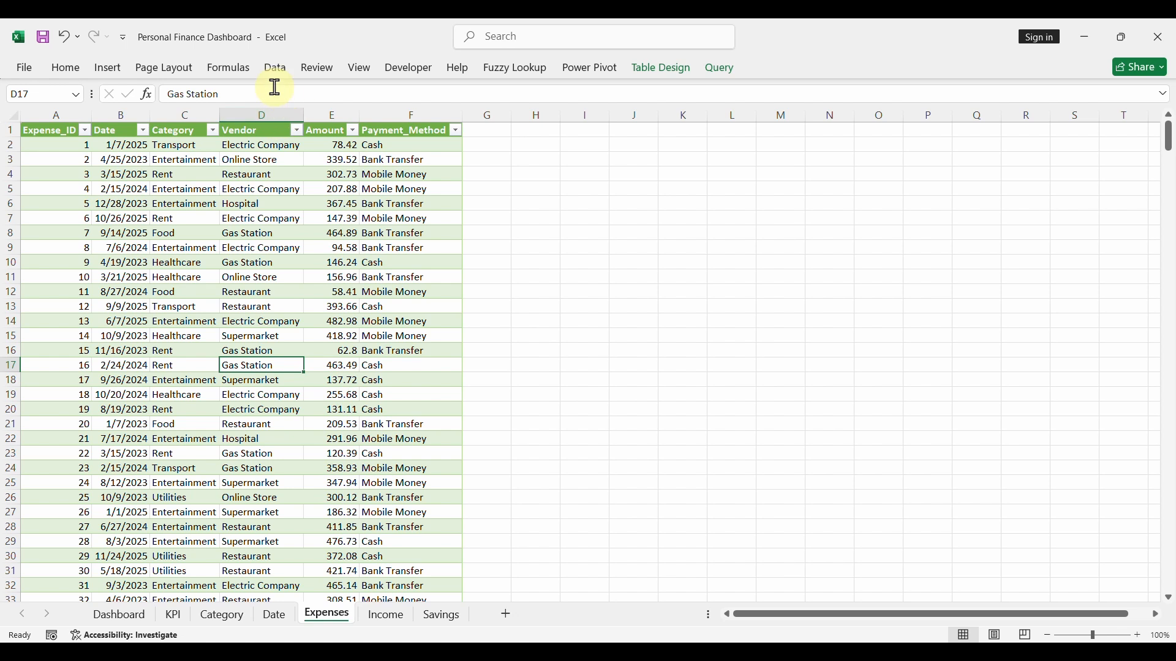
pyautogui.click(589, 72)
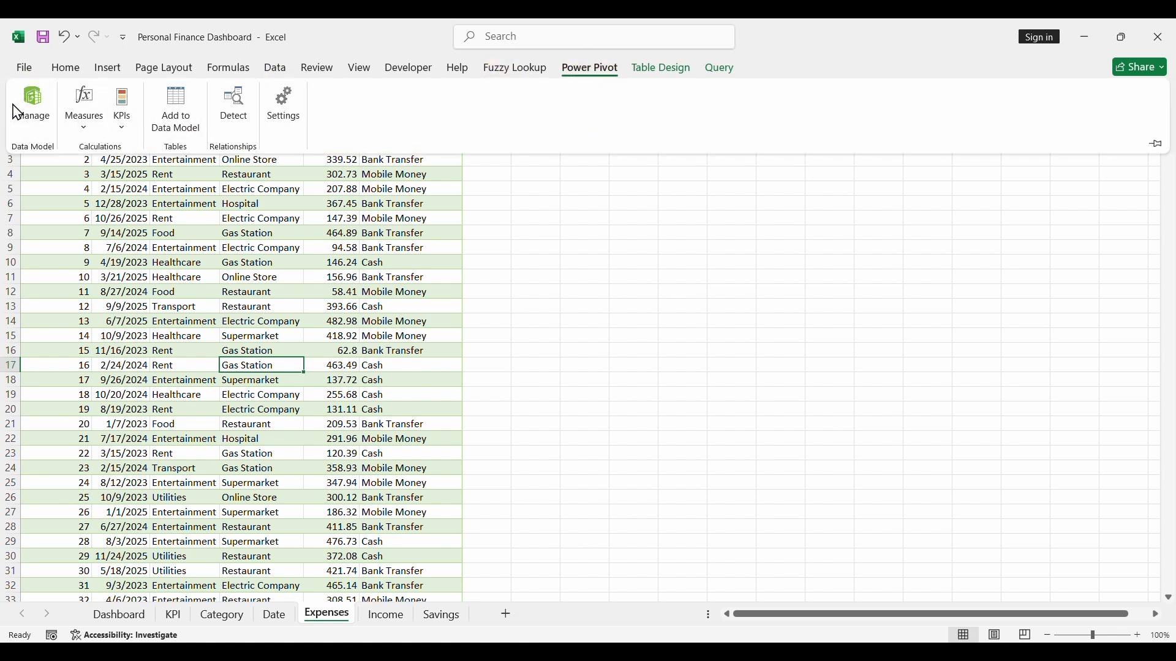
pyautogui.click(33, 106)
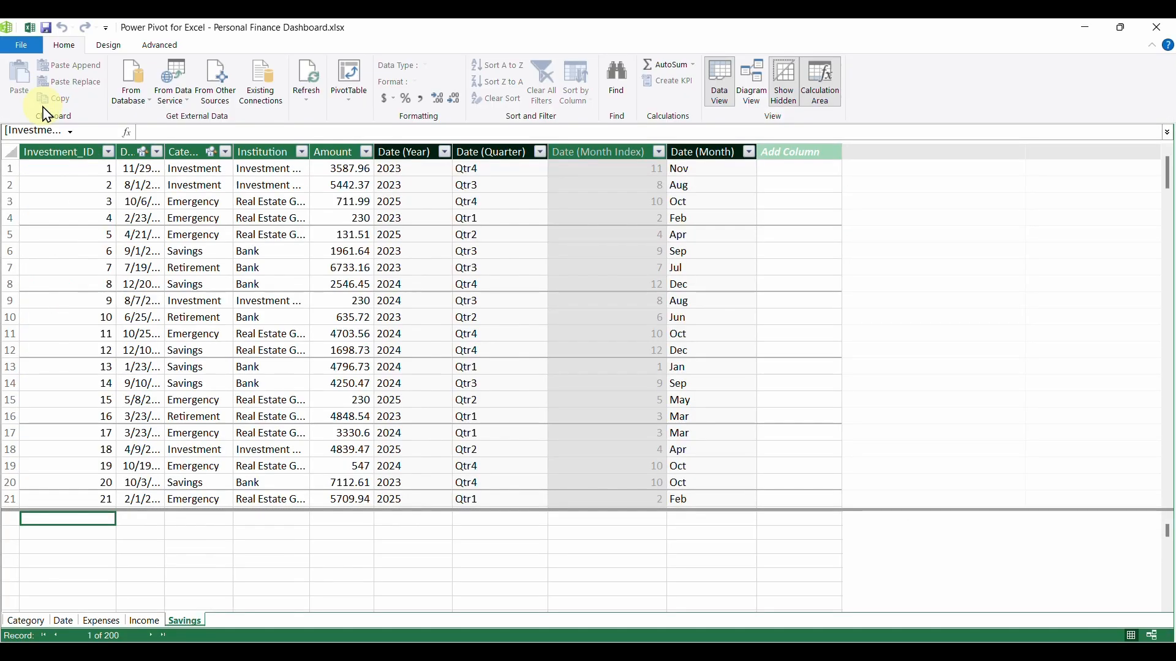
pyautogui.click(757, 95)
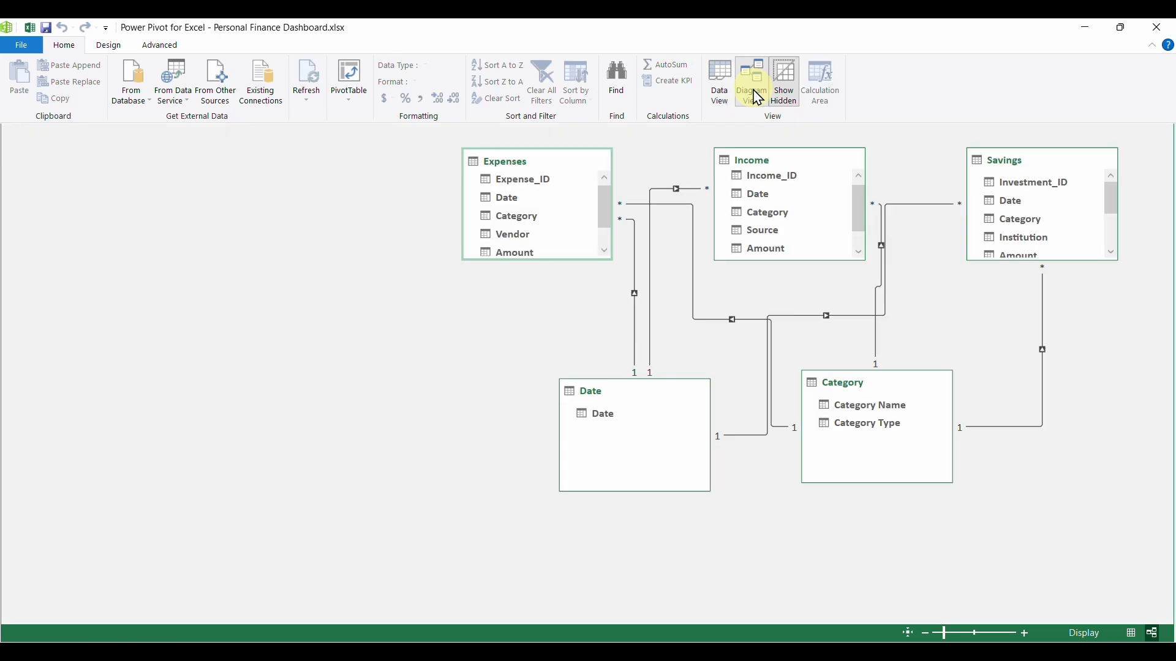
pyautogui.click(633, 412)
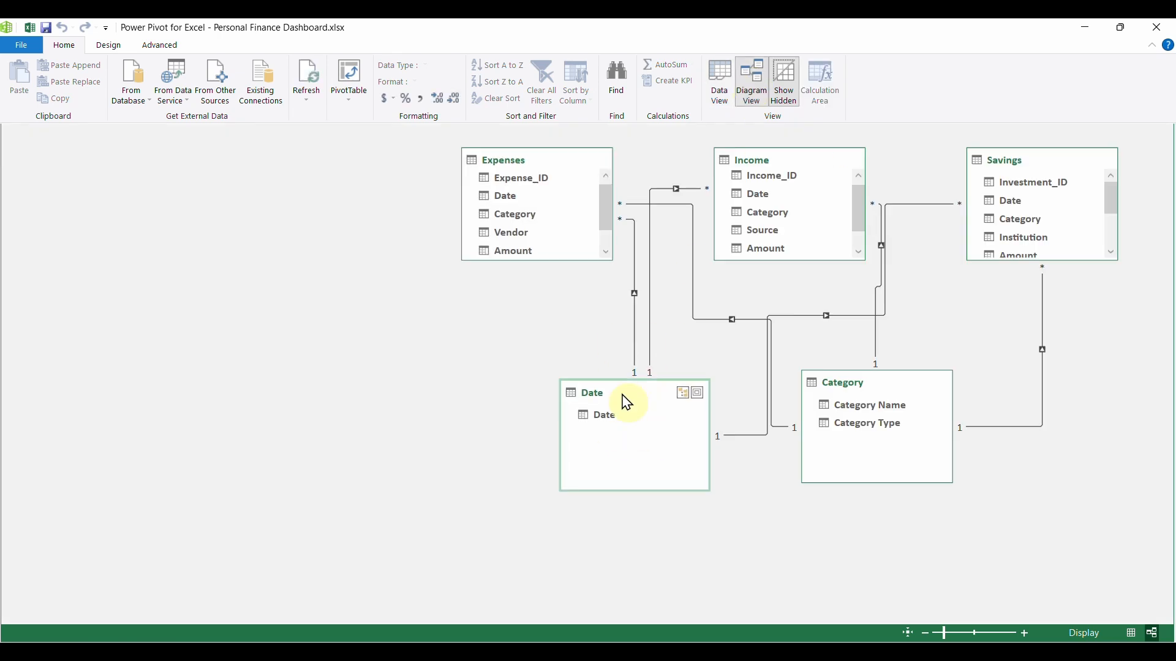
pyautogui.click(310, 78)
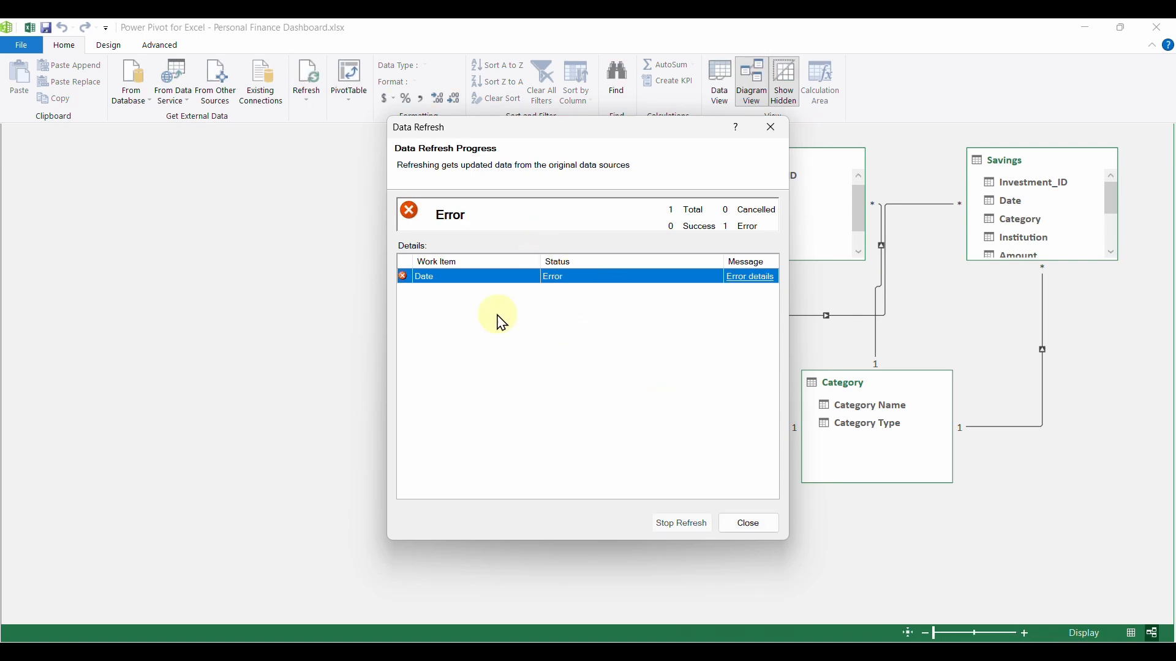
pyautogui.click(775, 131)
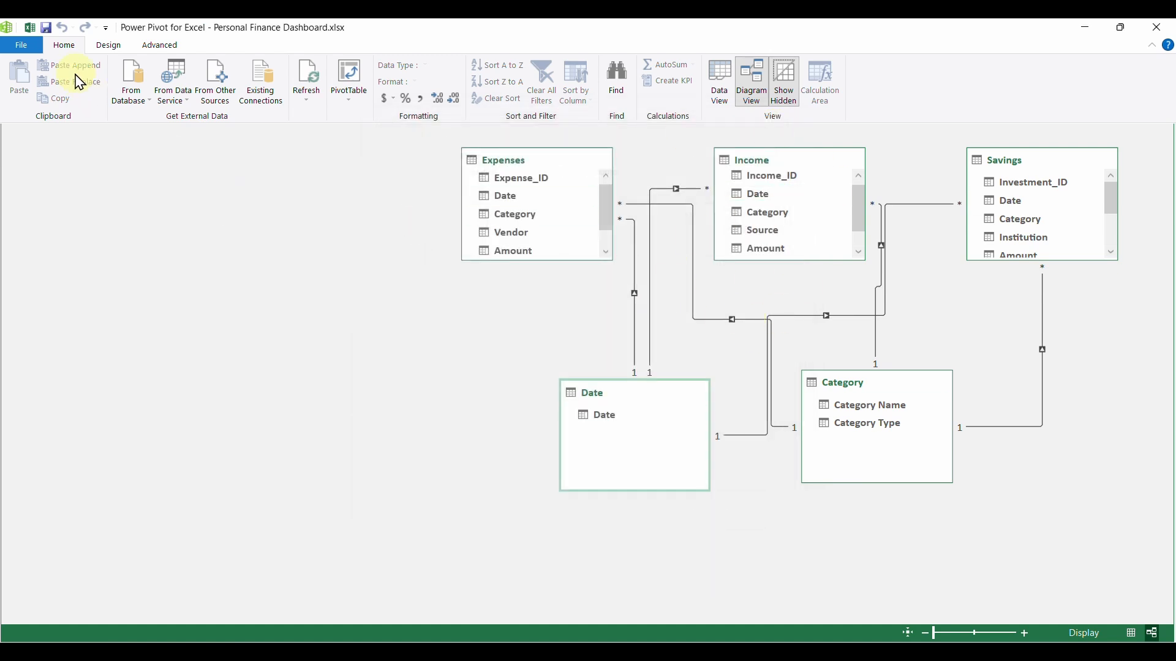
pyautogui.click(1160, 28)
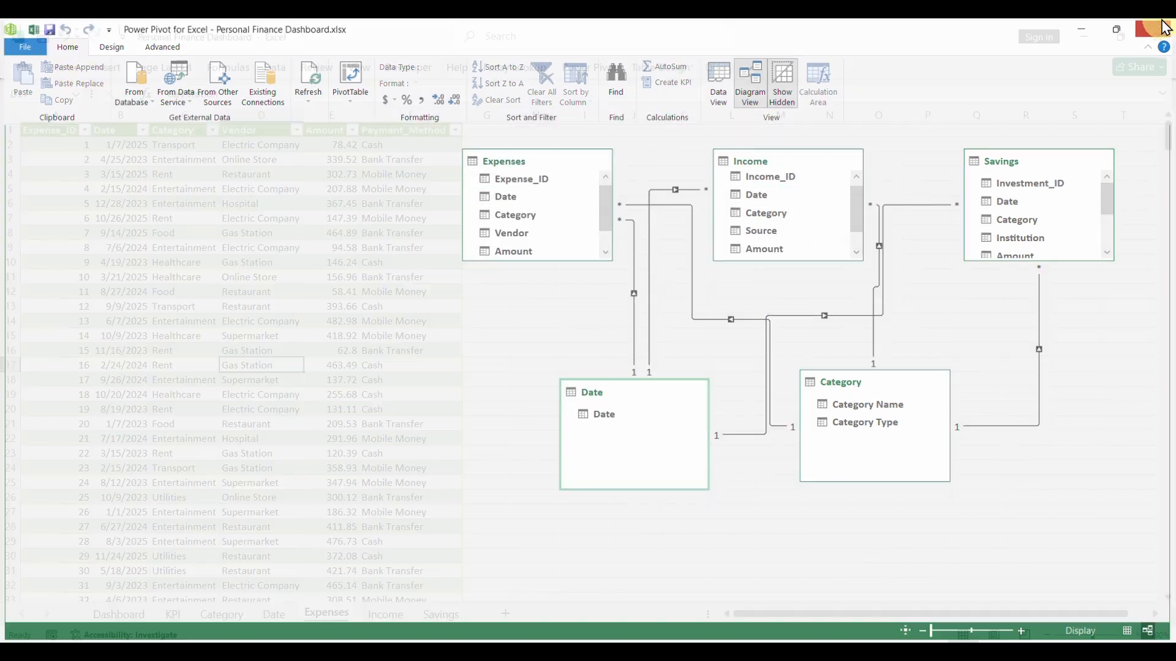
# - Filter the Date table on the Date sheet to show only blank entries
pyautogui.click(276, 617)
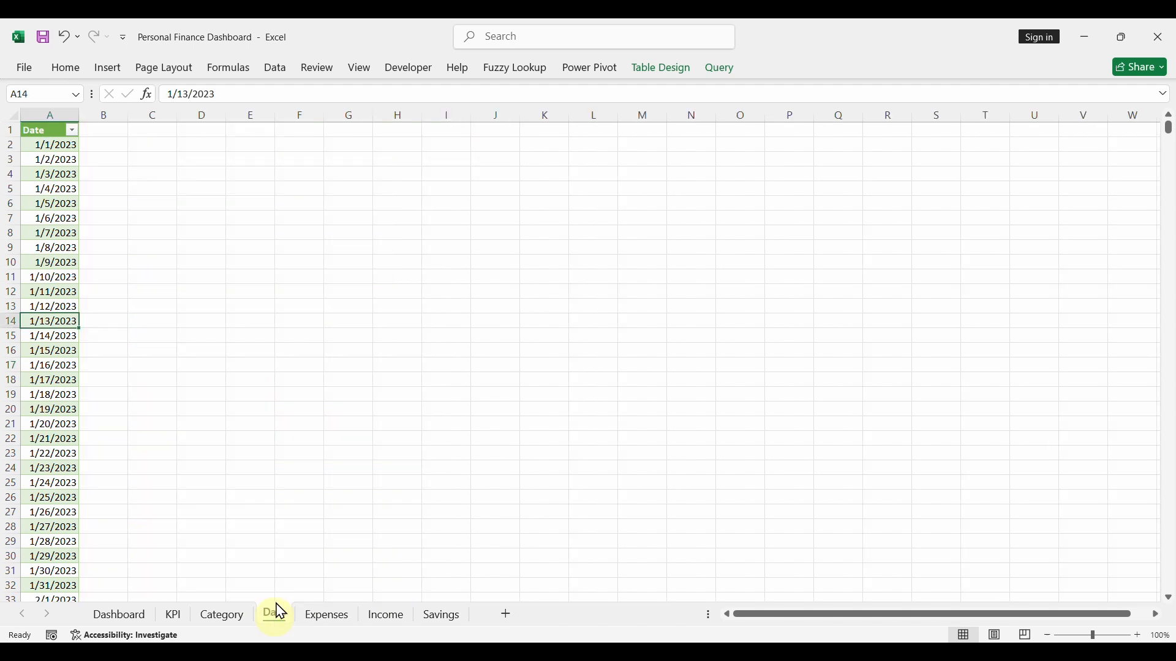
pyautogui.click(72, 131)
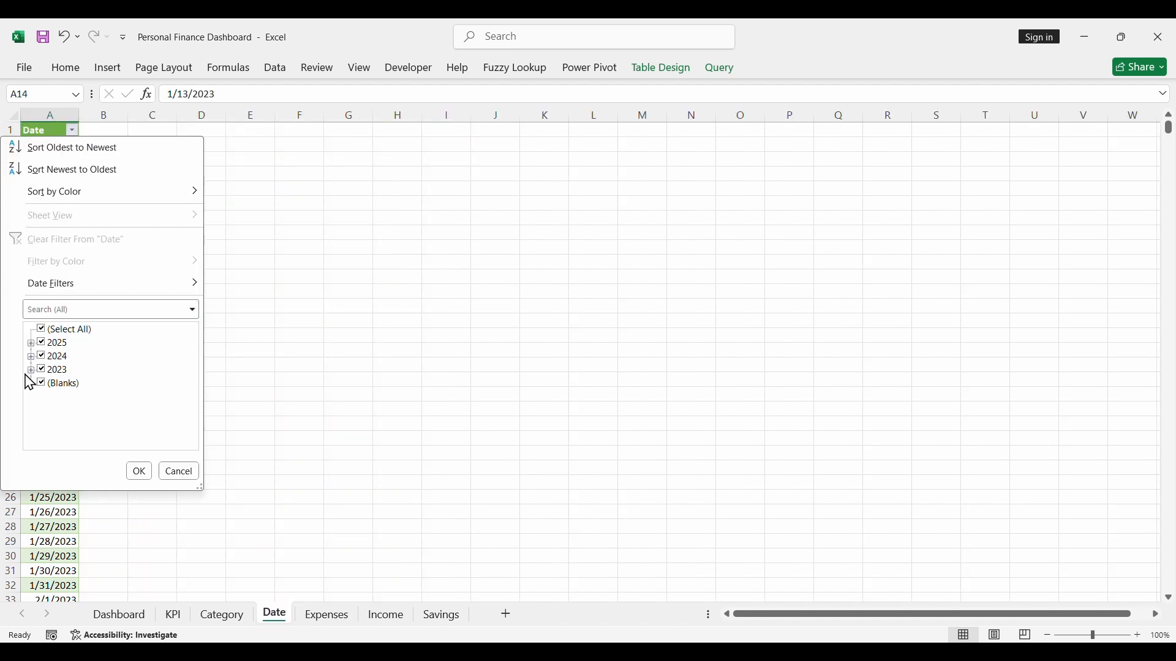
pyautogui.click(40, 330)
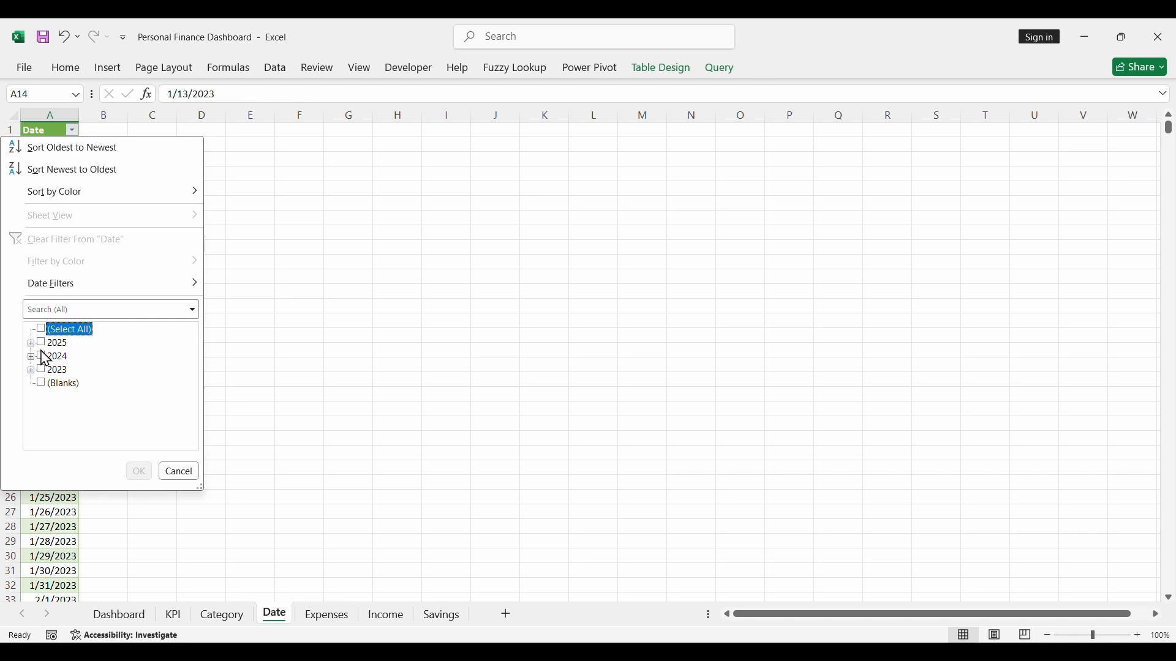
pyautogui.click(42, 385)
pyautogui.click(139, 472)
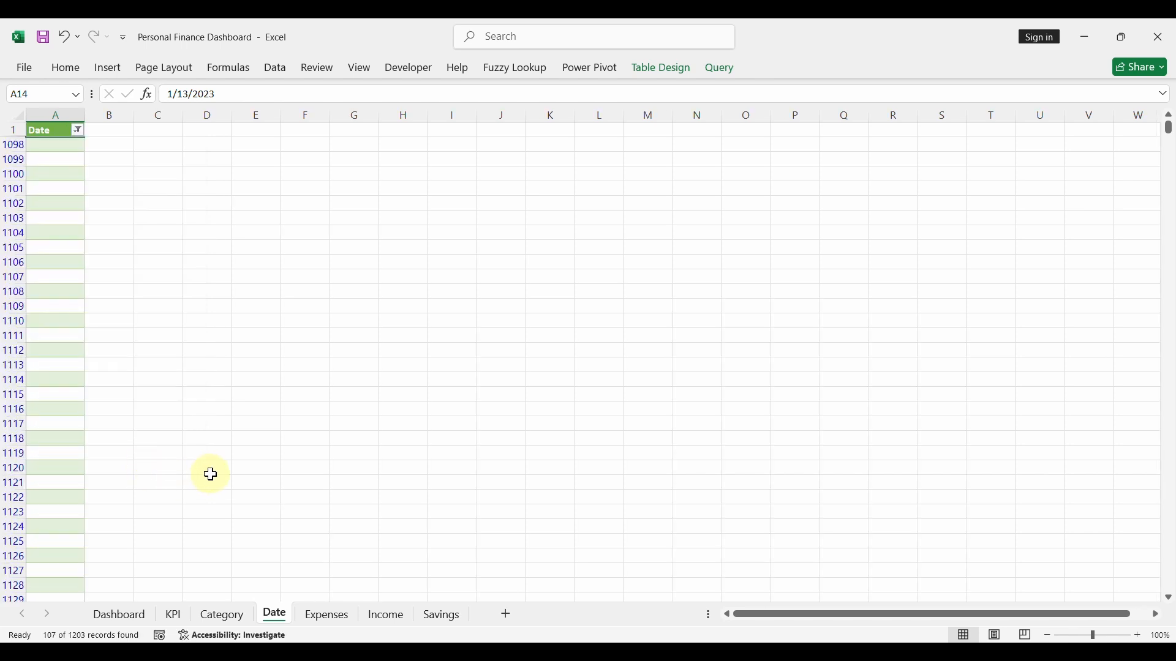
# - Delete all the filtered blank sheet rows from the Date table and show all dates again
pyautogui.click(62, 146)
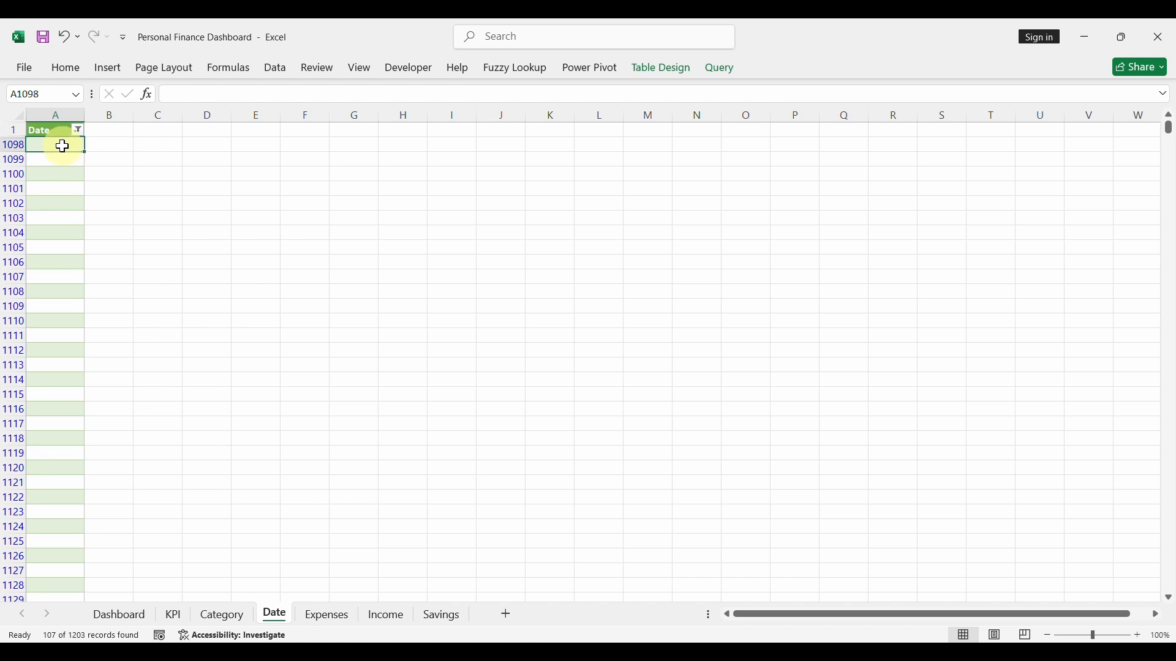
pyautogui.hotkey('ctrl', 'shift', 'Down')
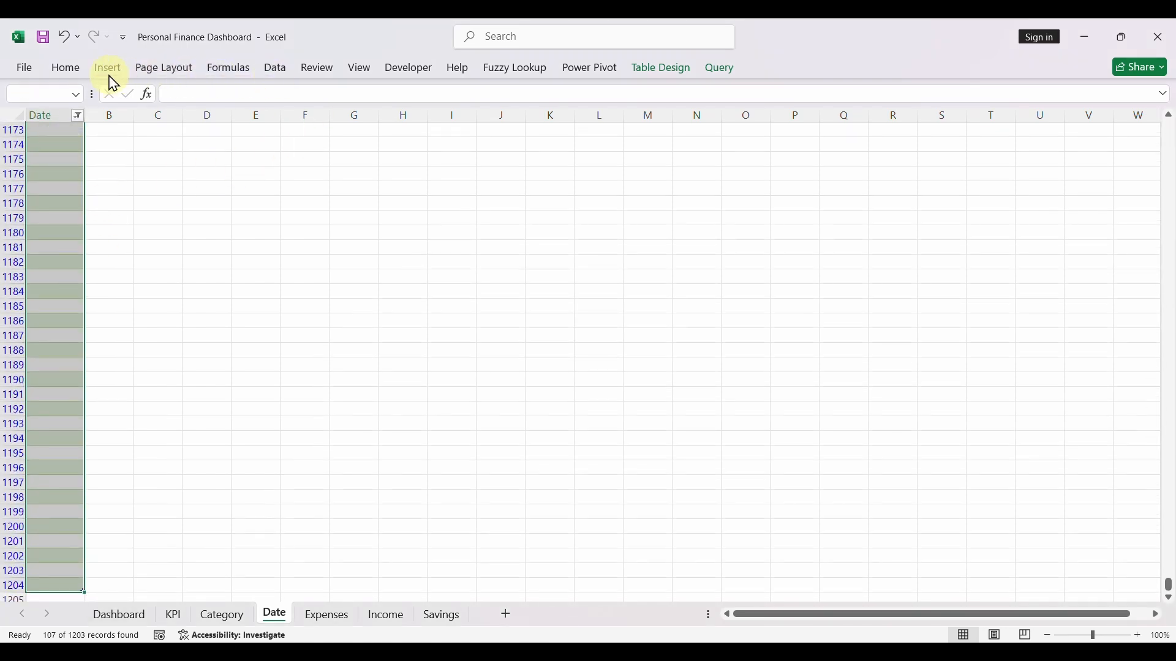
pyautogui.click(69, 69)
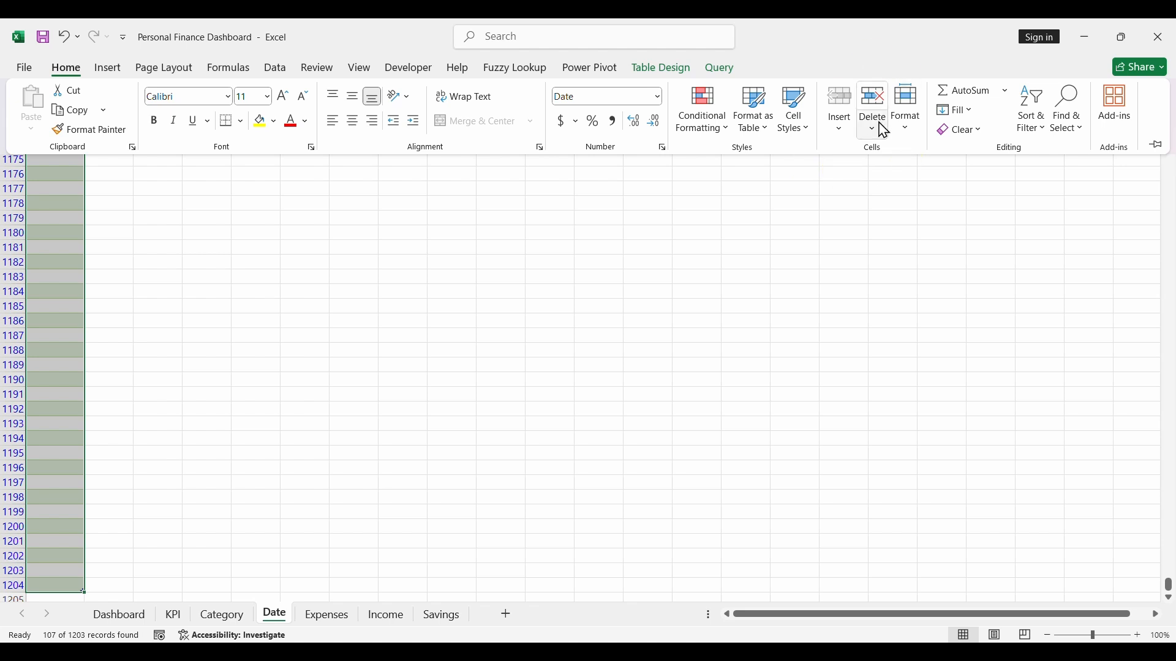
pyautogui.click(878, 98)
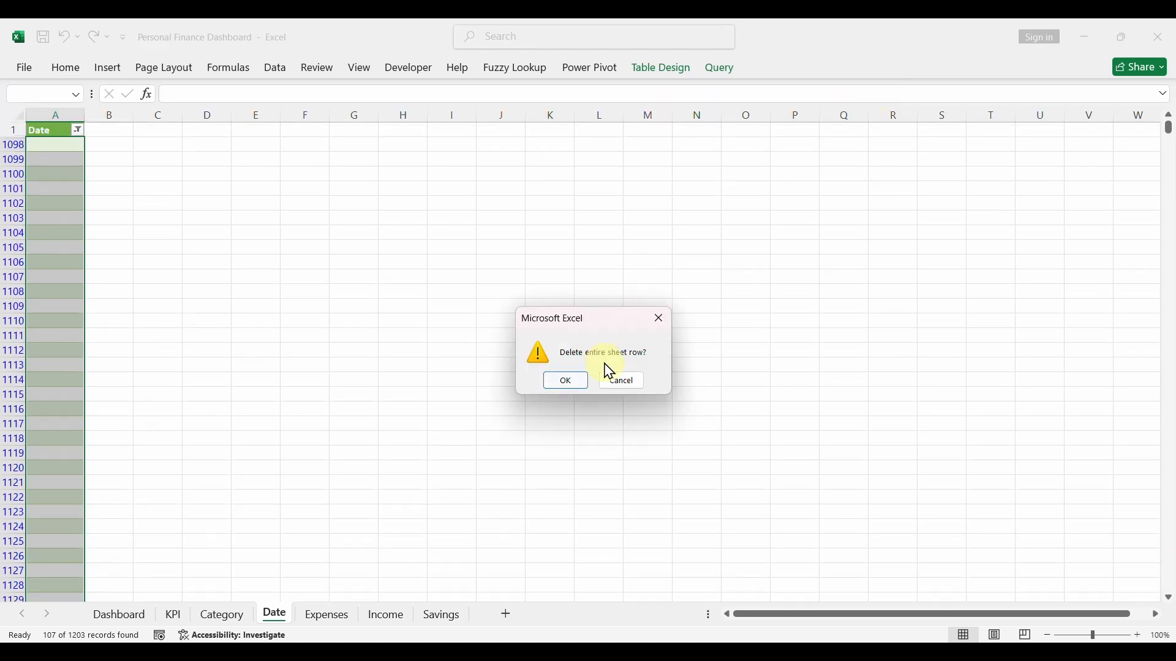
pyautogui.click(566, 381)
pyautogui.click(55, 186)
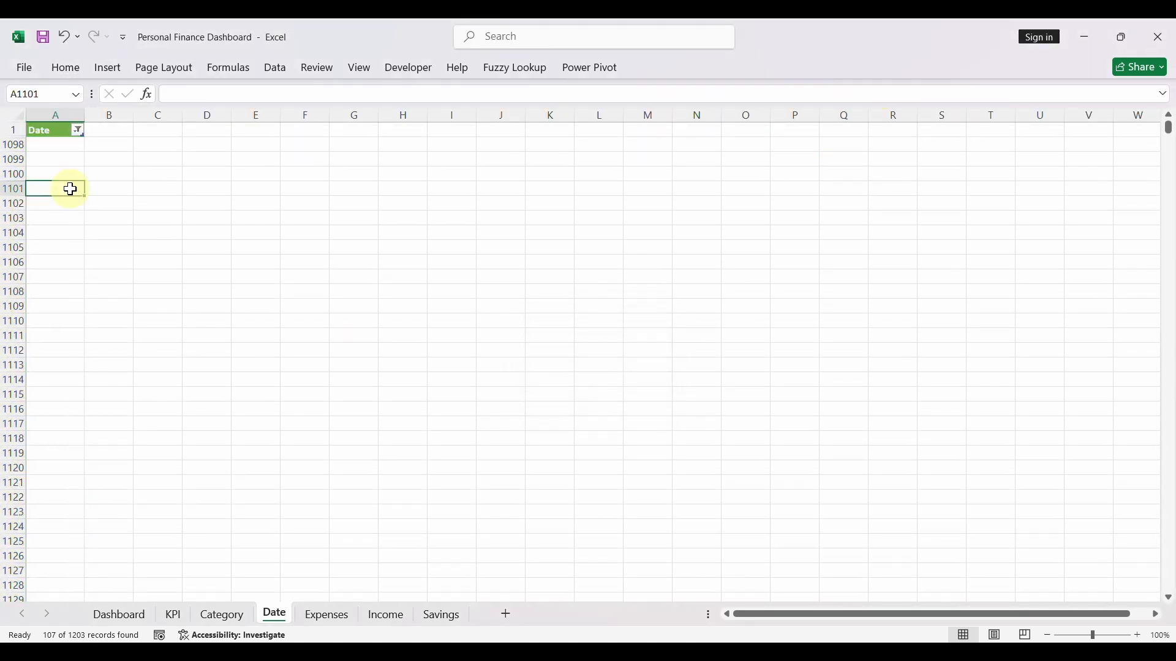
pyautogui.click(78, 130)
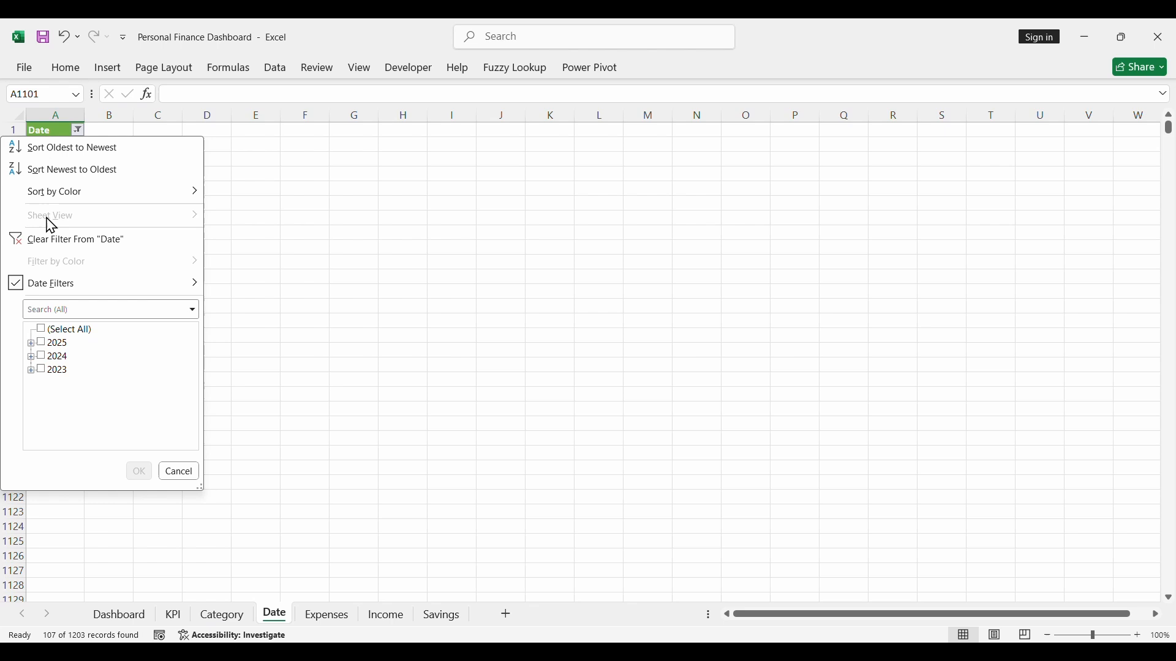
pyautogui.click(52, 330)
pyautogui.click(139, 473)
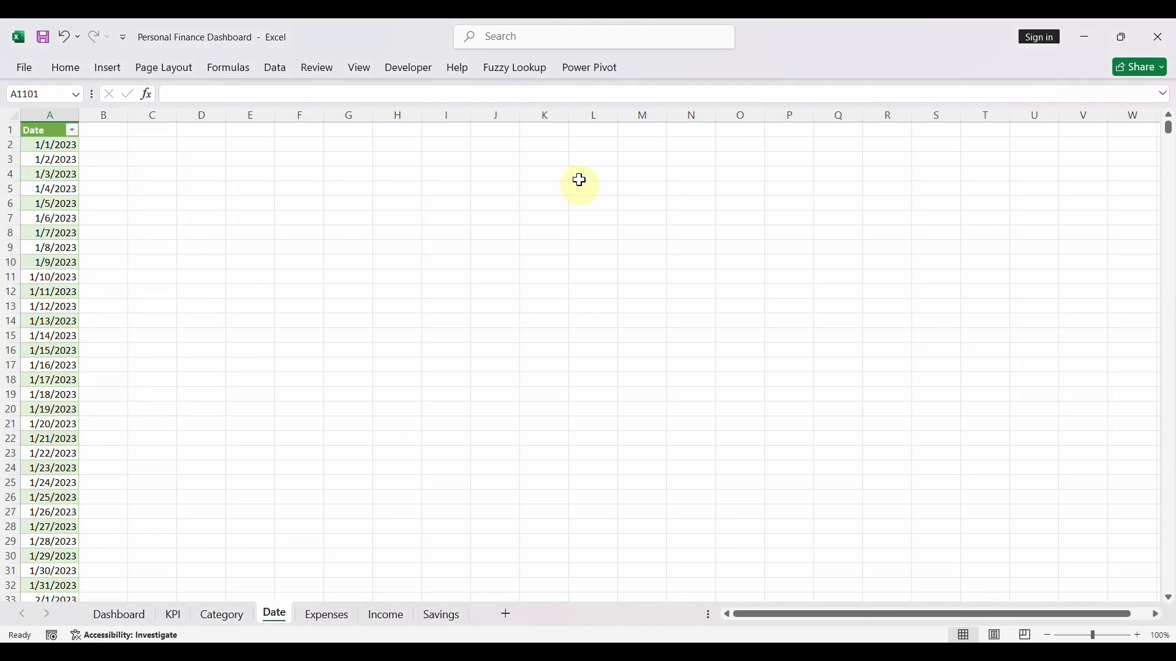
# - Refresh the Date table in the diagram view of the workbook's Power Pivot data model
pyautogui.click(585, 70)
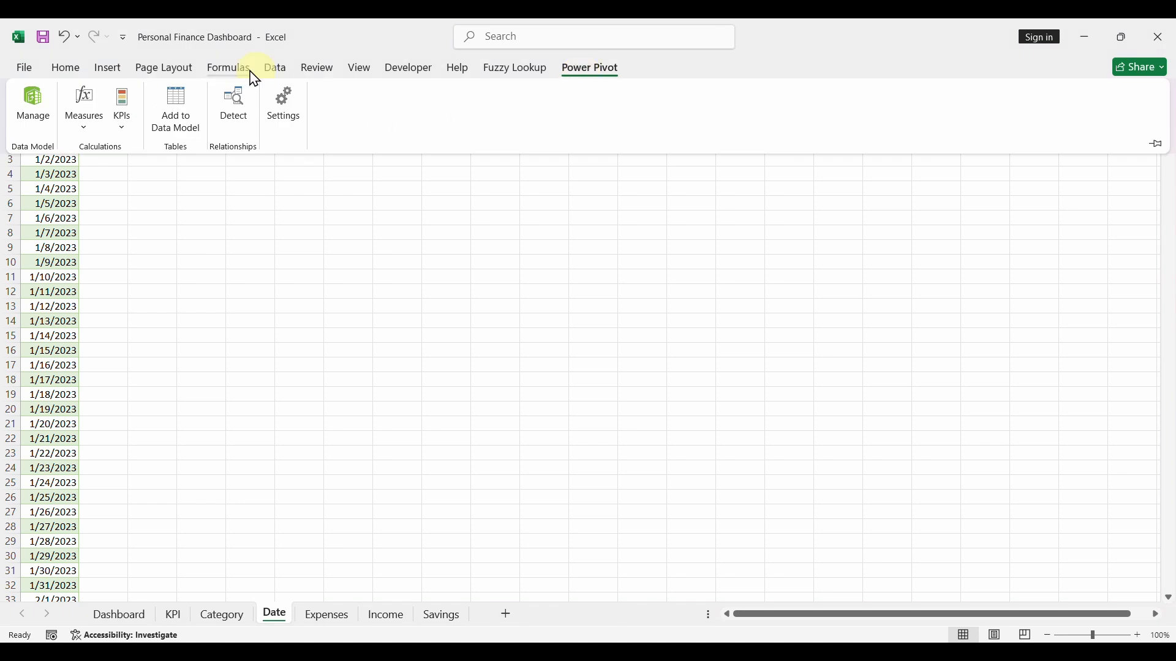
pyautogui.click(33, 109)
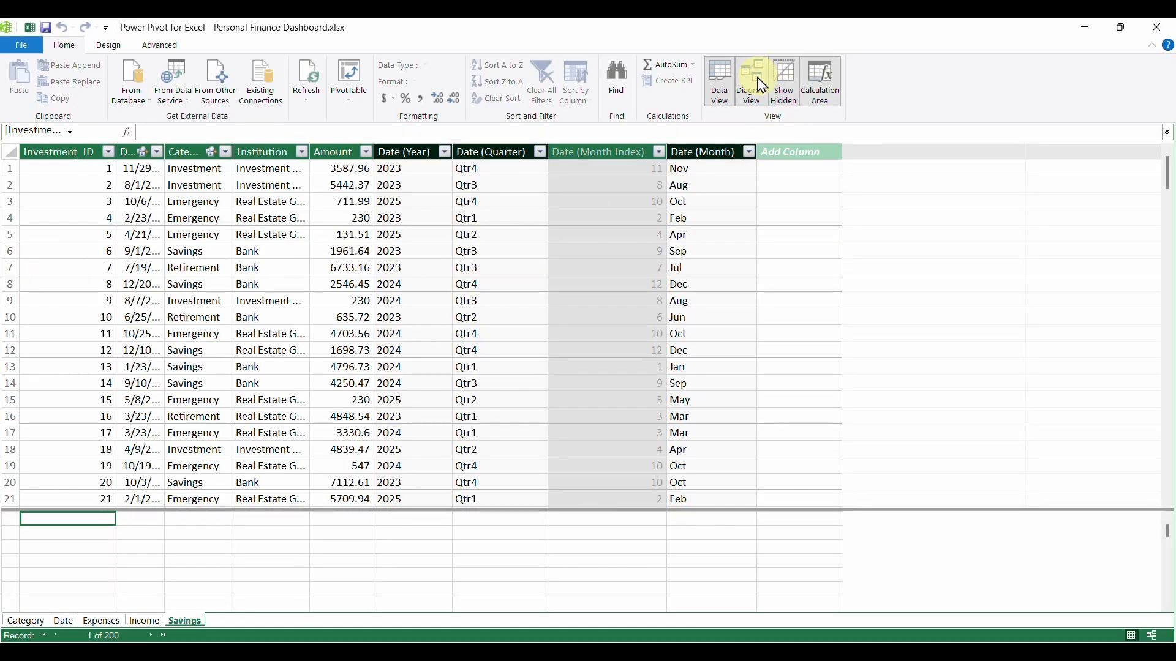
pyautogui.click(762, 86)
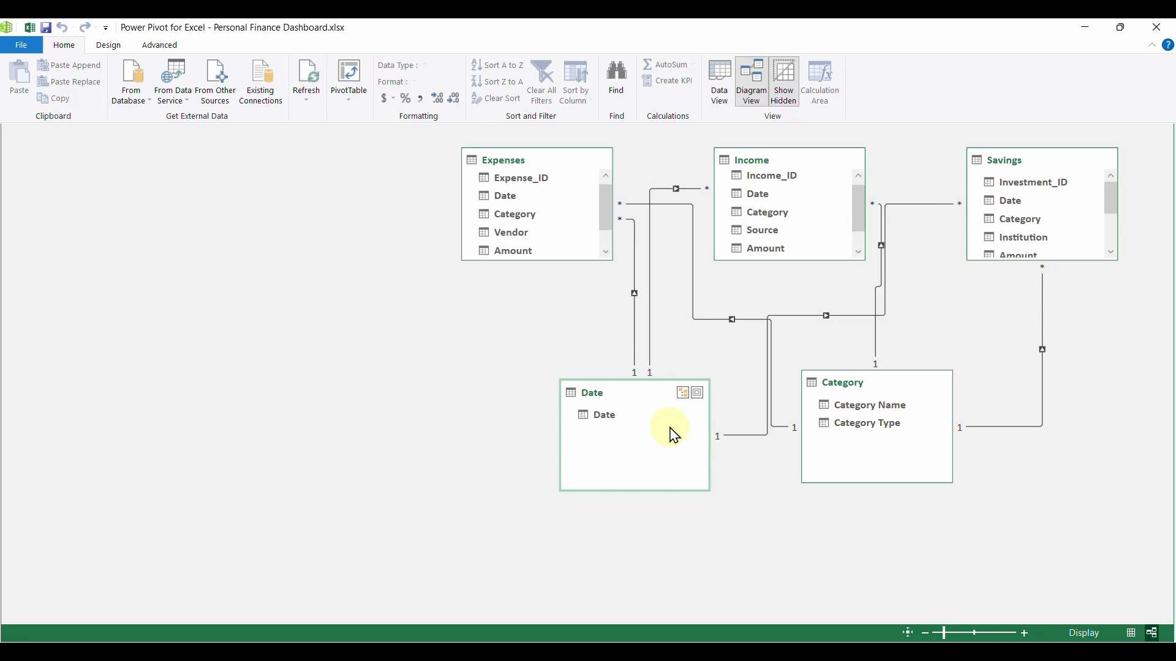
pyautogui.click(310, 79)
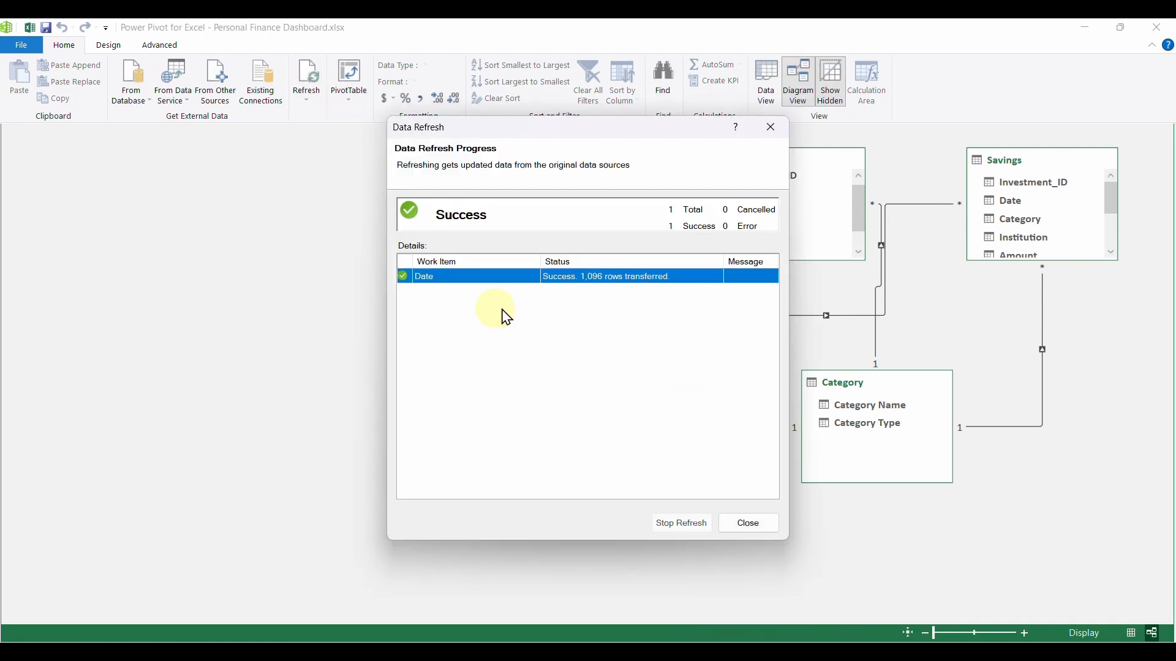
pyautogui.click(754, 522)
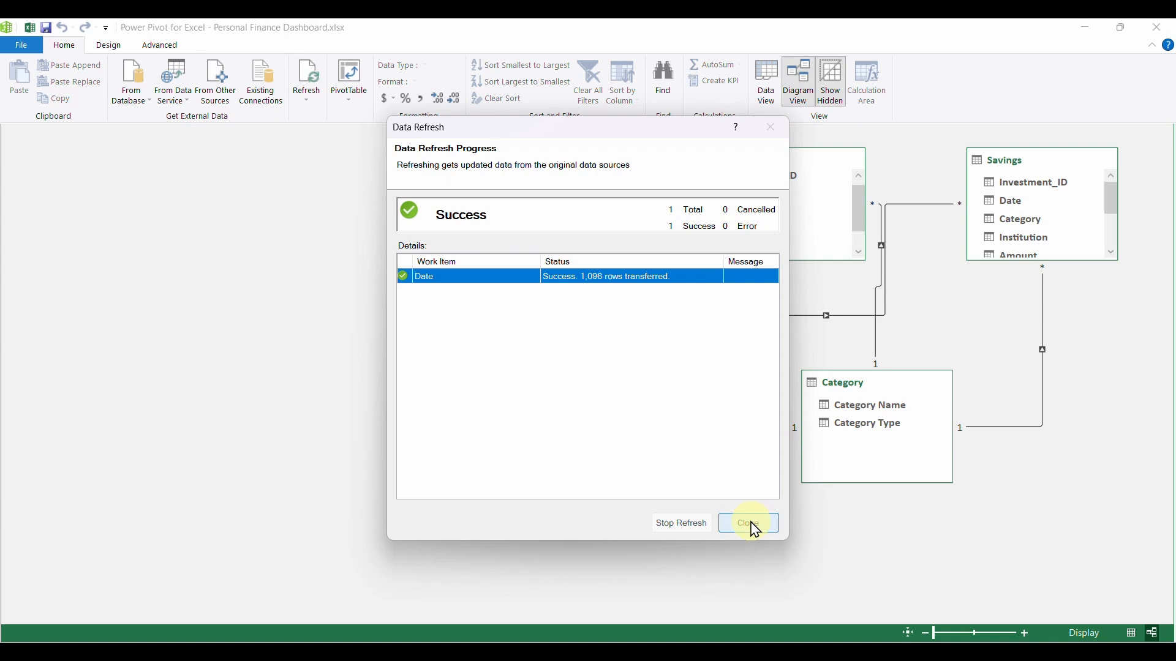
# - Refresh the Category table and the Expenses table individually in the data model diagram
pyautogui.click(861, 431)
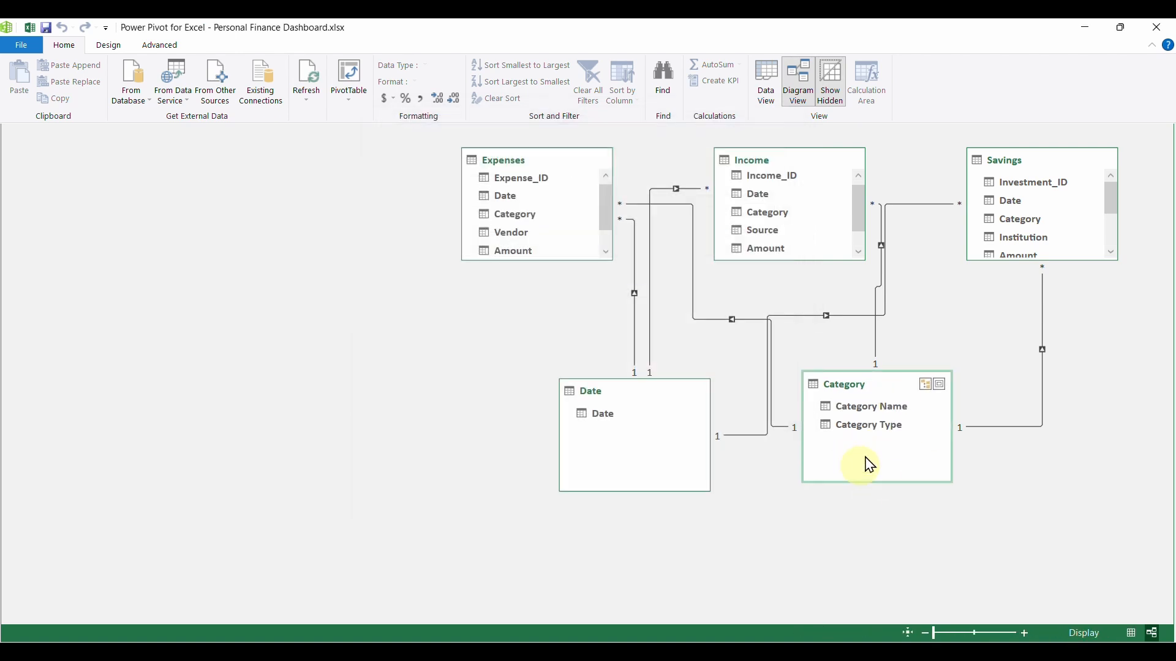
pyautogui.click(314, 78)
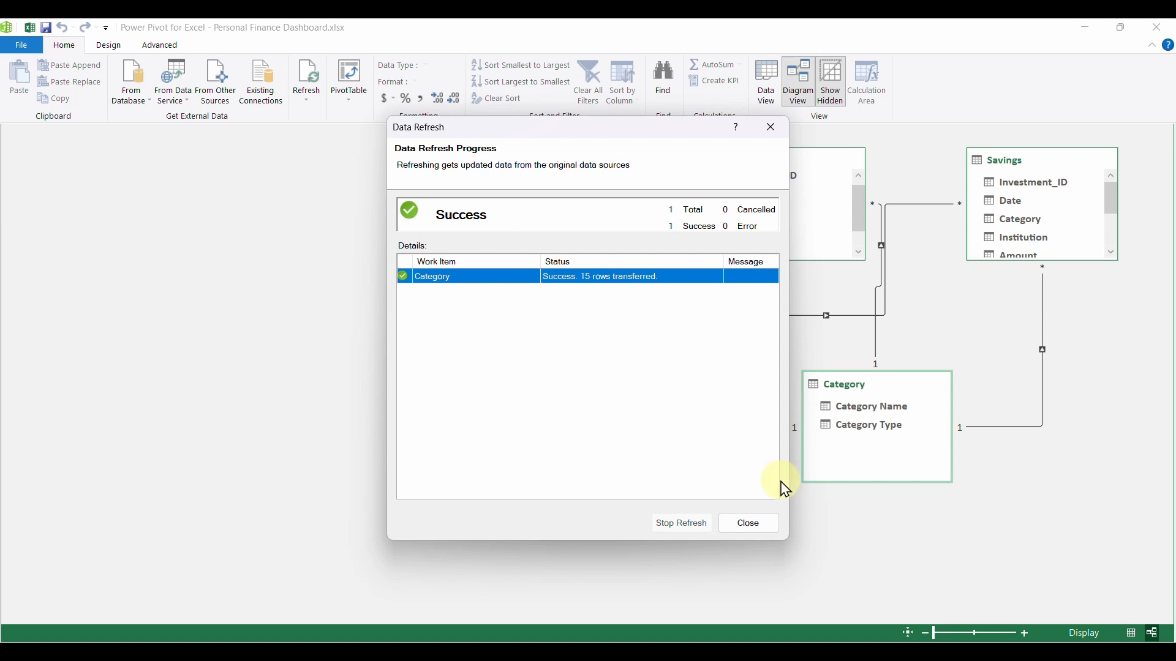
pyautogui.click(747, 527)
pyautogui.click(543, 161)
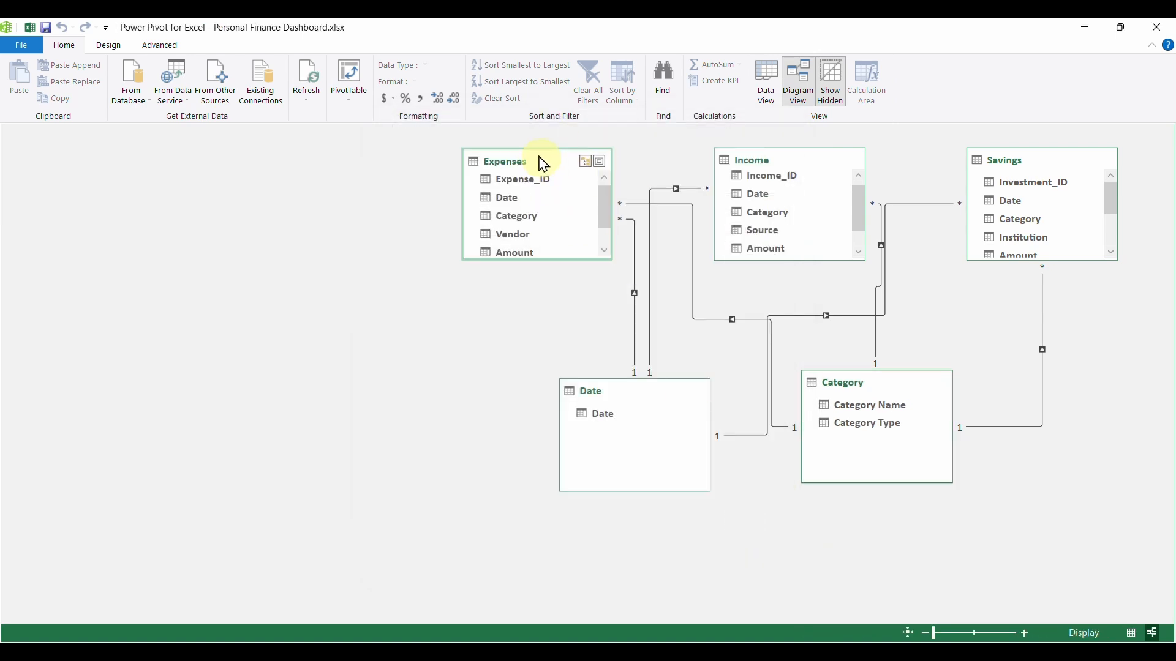
pyautogui.click(319, 78)
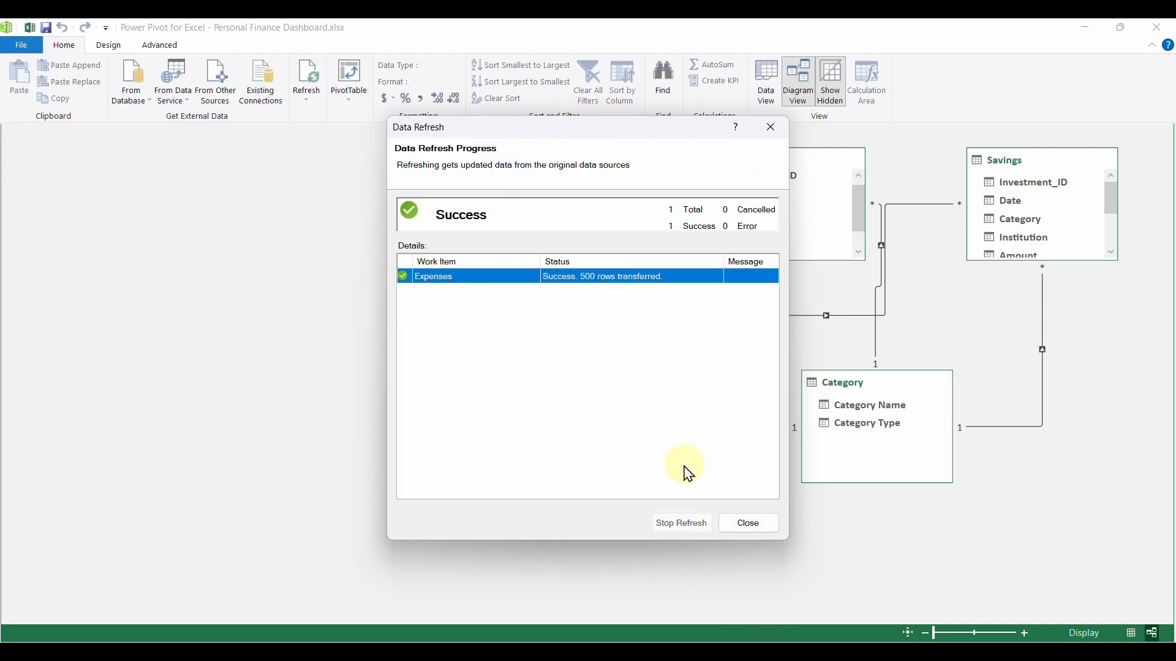
pyautogui.click(752, 525)
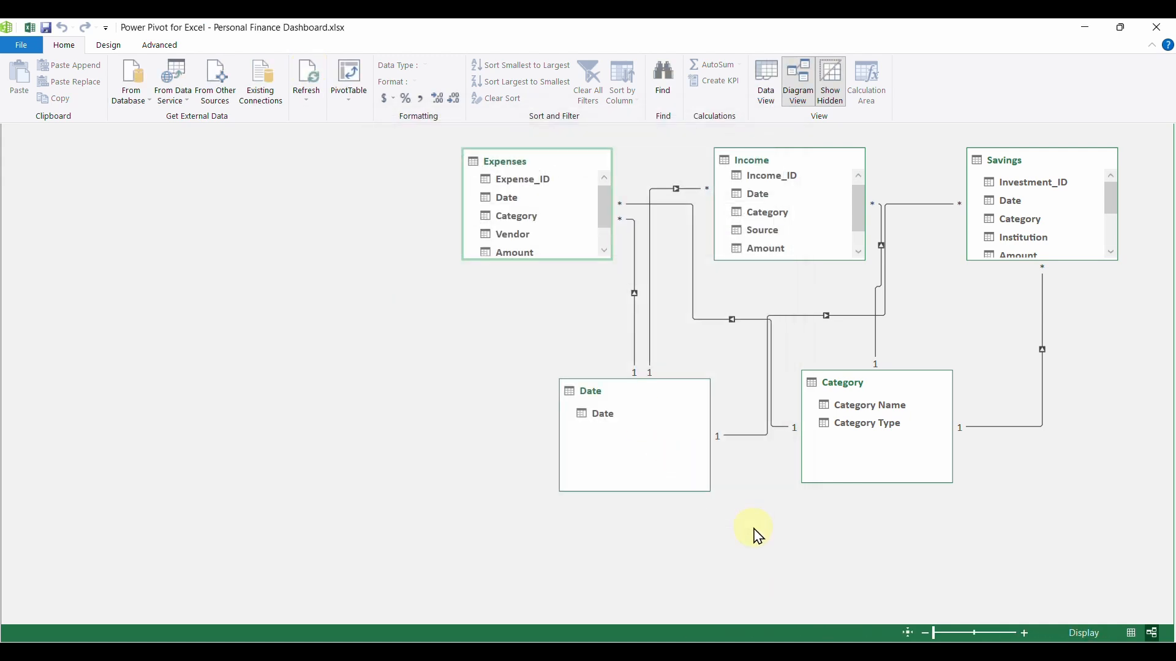
# - Refresh the Income table and the Savings table individually in the data model diagram
pyautogui.click(814, 163)
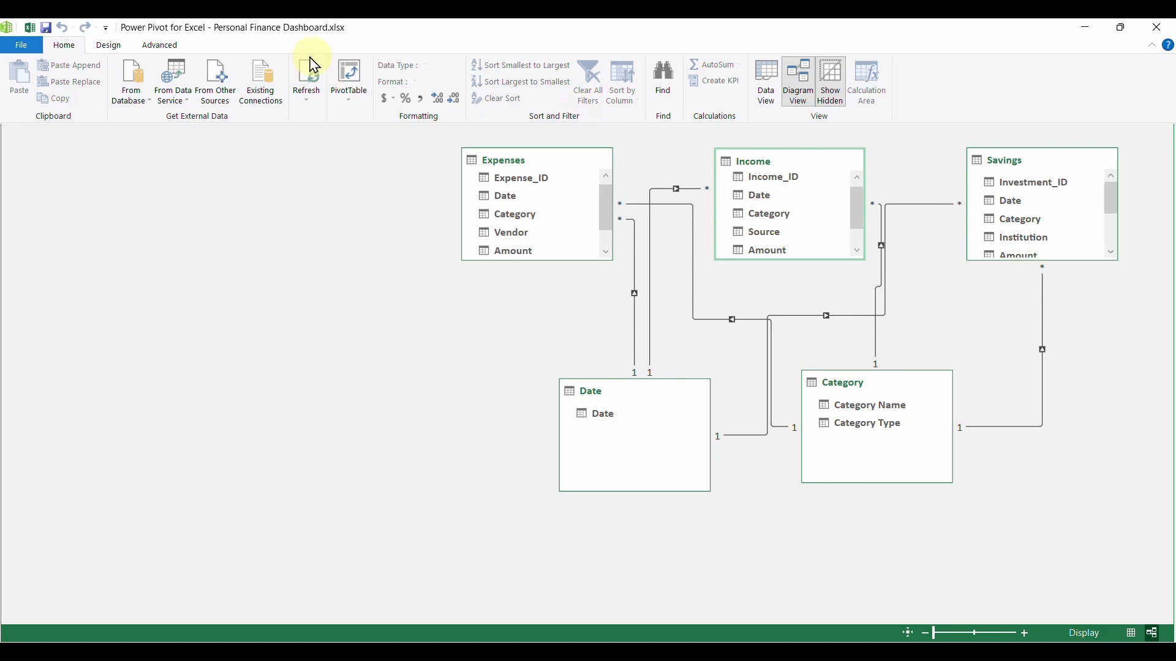
pyautogui.click(309, 77)
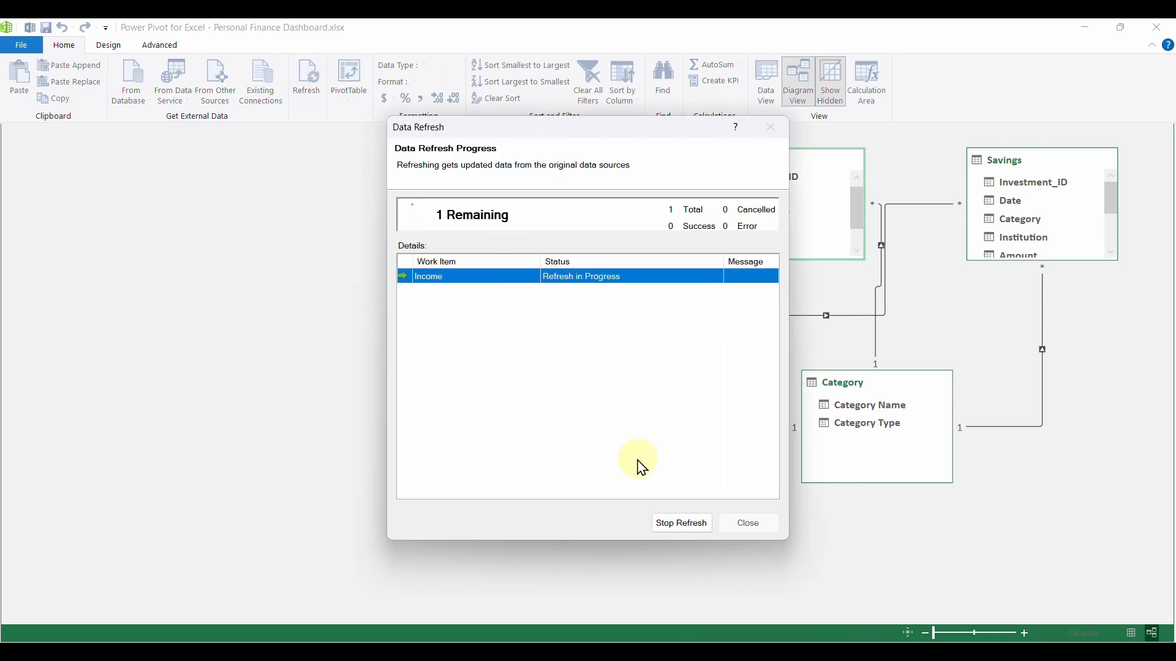
pyautogui.click(757, 531)
pyautogui.click(1043, 164)
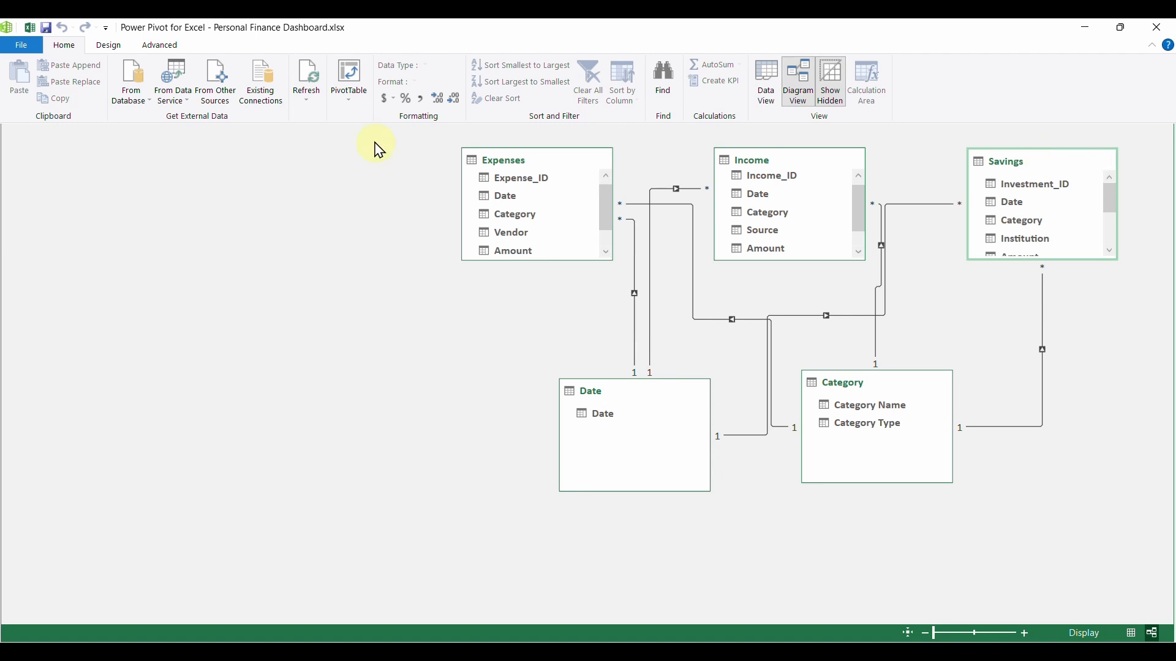
pyautogui.click(307, 75)
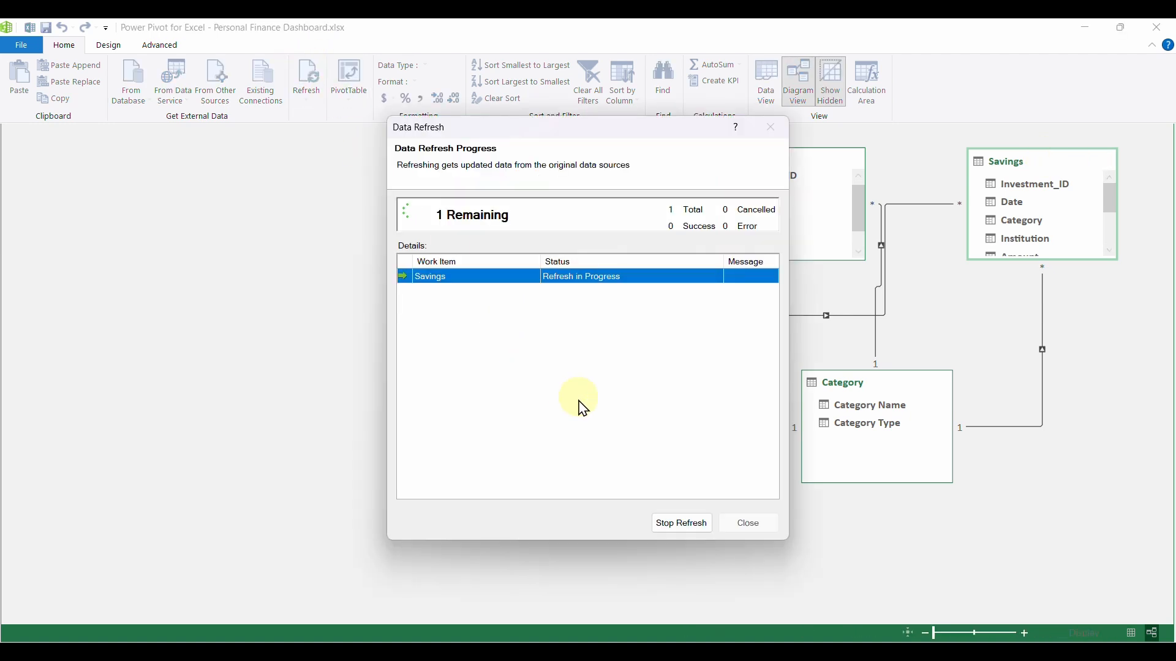
pyautogui.click(752, 528)
# - Save the workbook from Power Pivot and close the data model window
pyautogui.click(22, 45)
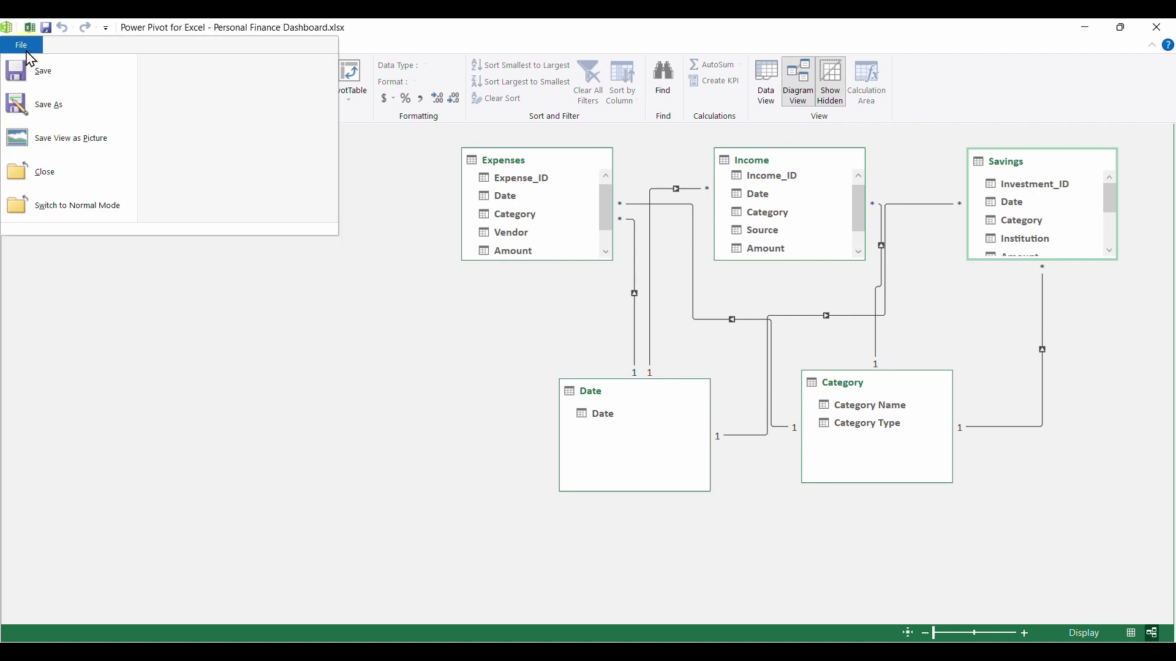
pyautogui.click(49, 79)
pyautogui.click(365, 185)
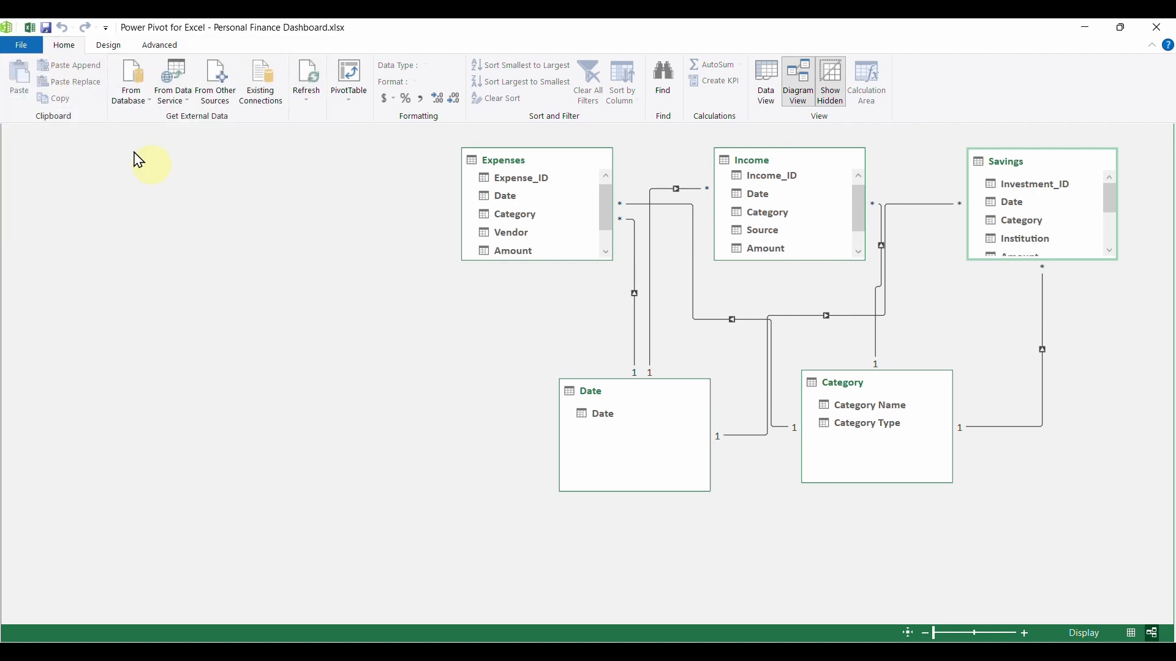
pyautogui.click(22, 45)
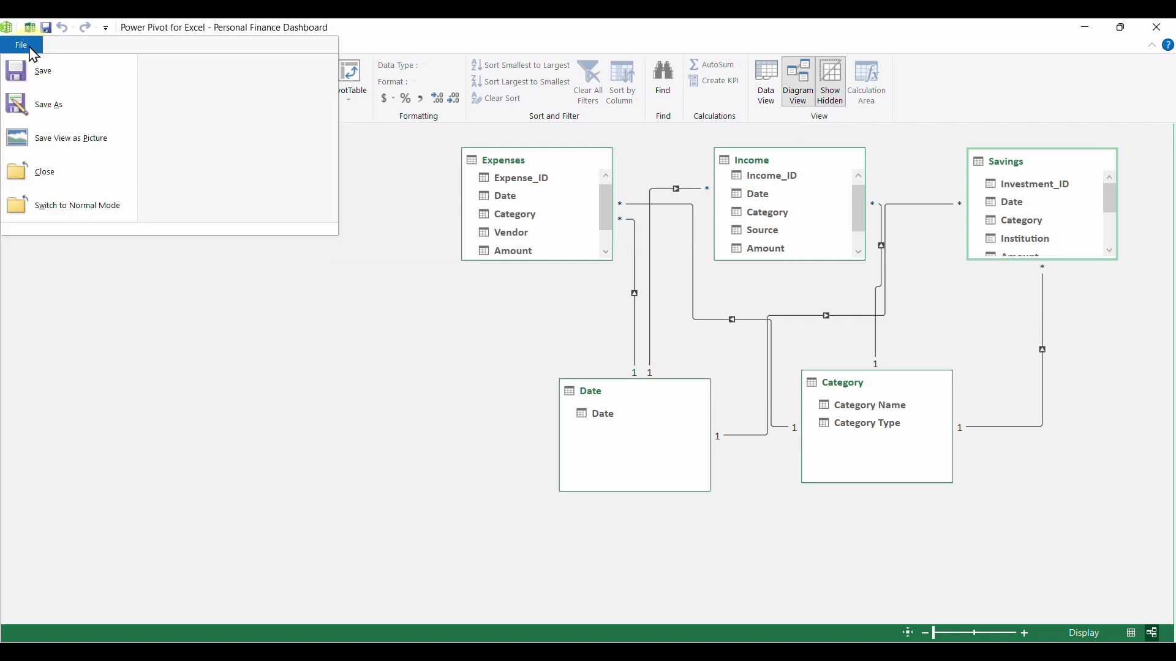
pyautogui.click(66, 179)
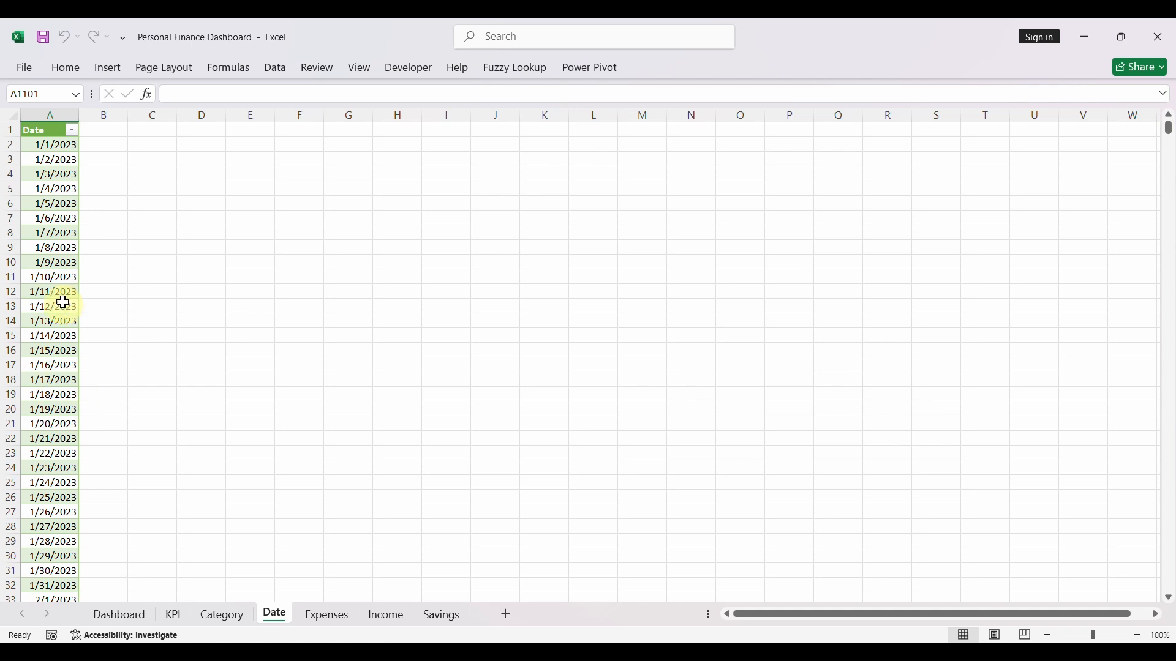
# - Check which years the Date column's filter offers on the Date sheet, leaving the filter unset
pyautogui.click(71, 174)
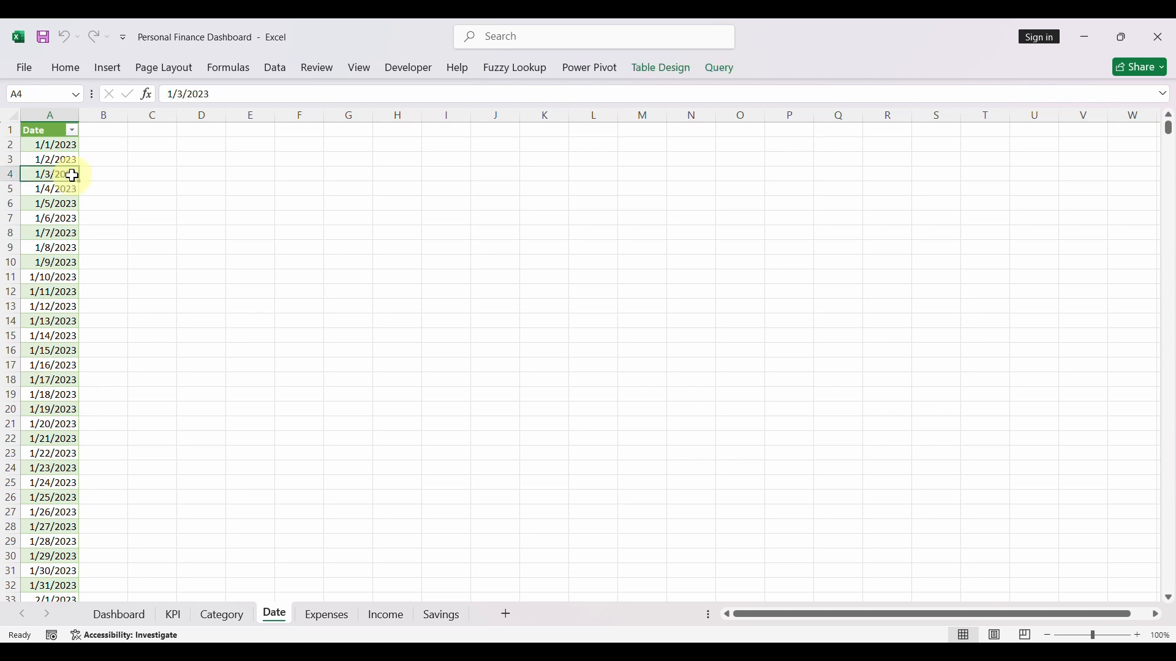
pyautogui.click(72, 132)
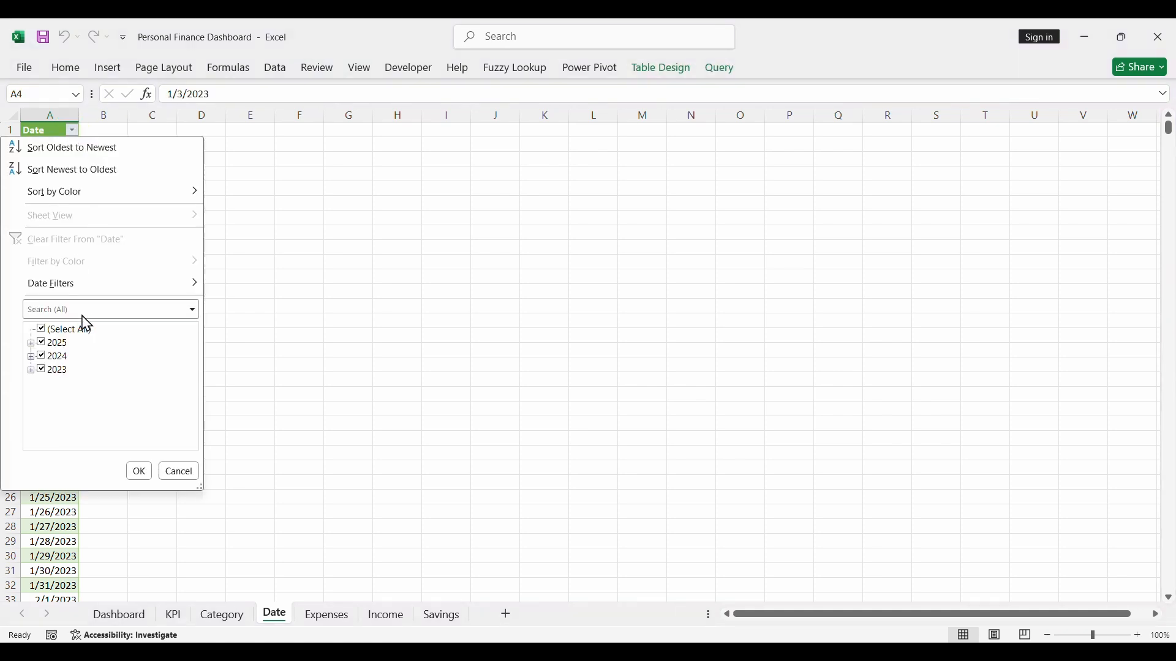
pyautogui.click(179, 471)
# - Set the time level of the Date timeline on the Dashboard sheet to years
pyautogui.click(120, 615)
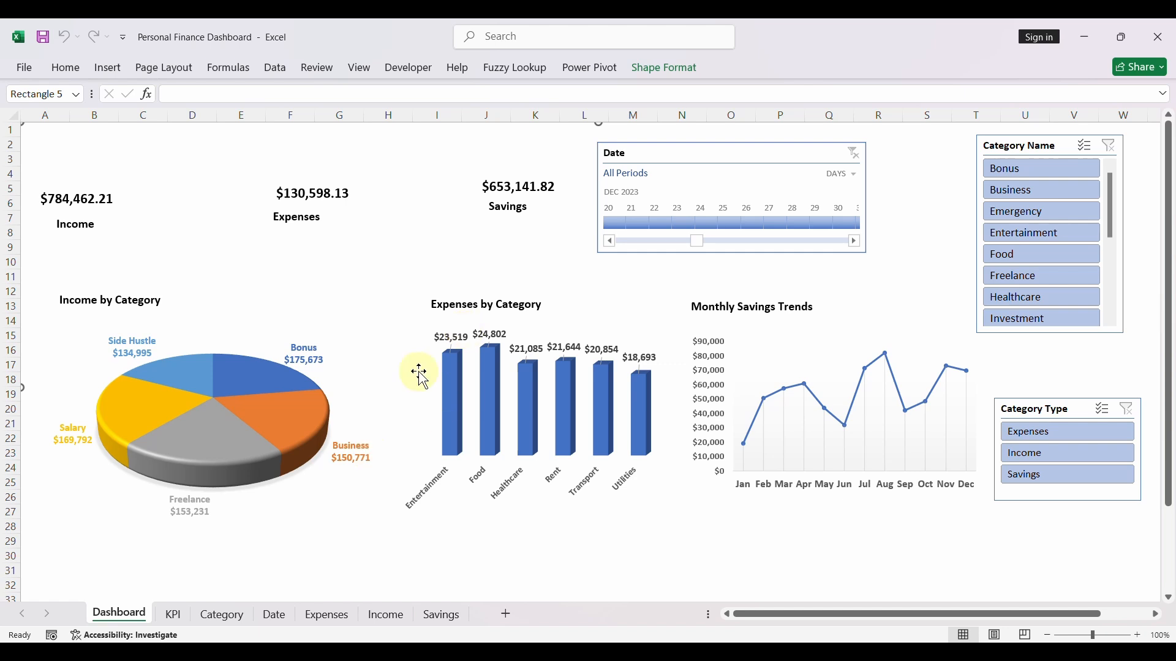
pyautogui.click(840, 176)
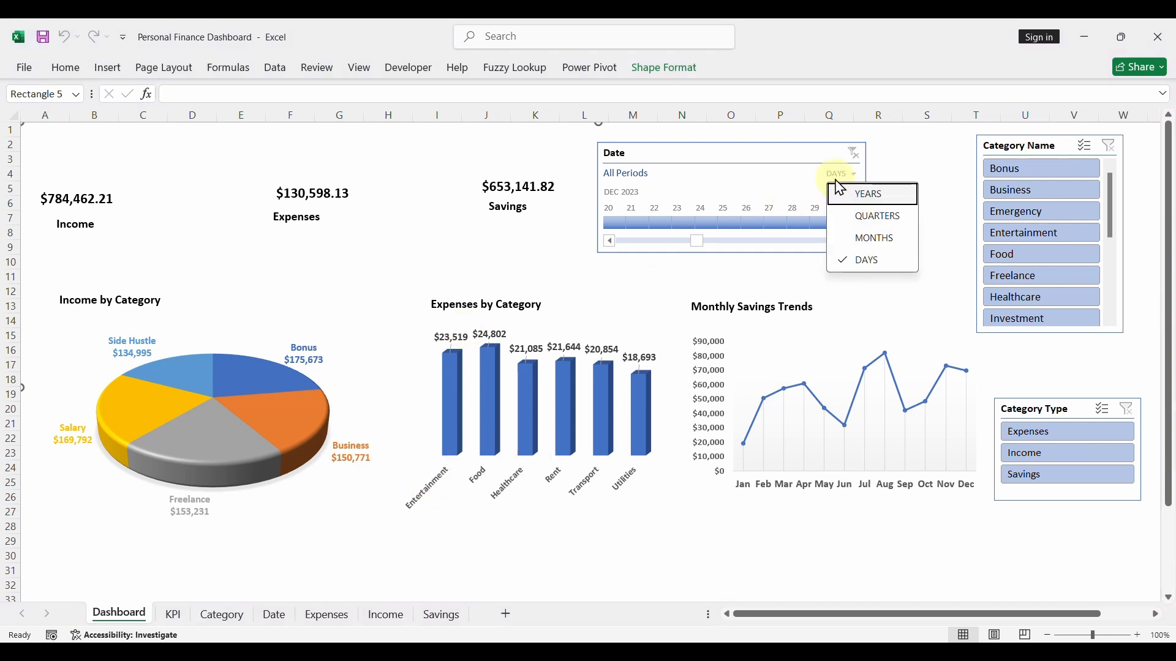
pyautogui.click(842, 191)
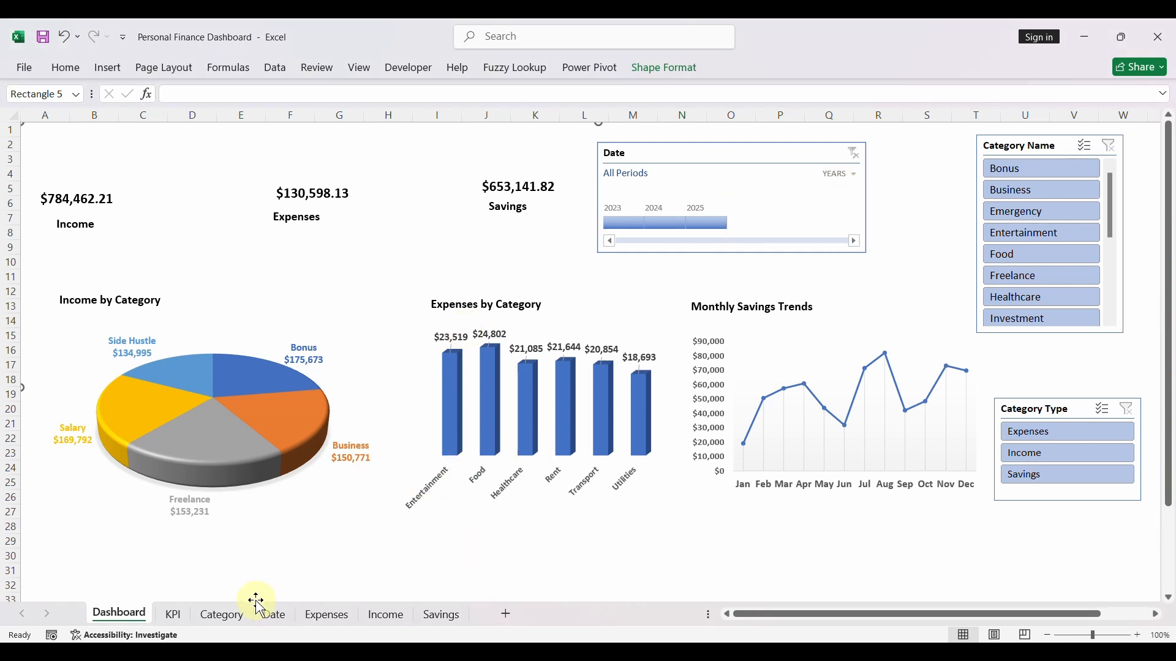
# - Refresh all of the workbook's queries and connections from a cell in the Date sheet's table
pyautogui.click(277, 615)
pyautogui.click(37, 248)
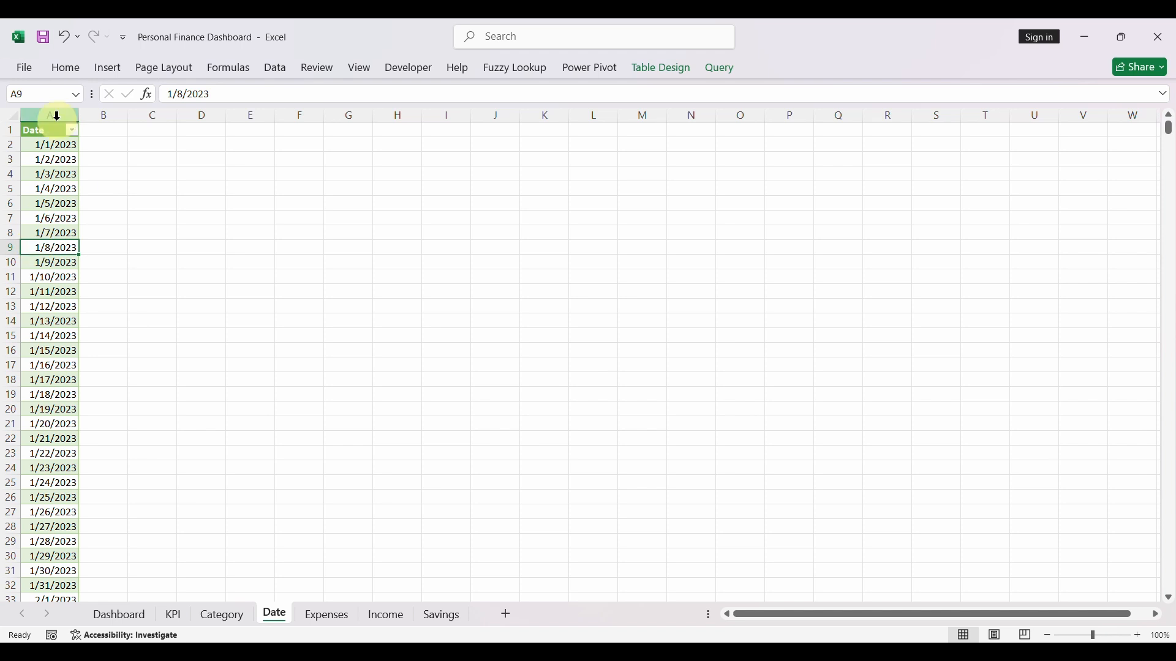
pyautogui.click(275, 68)
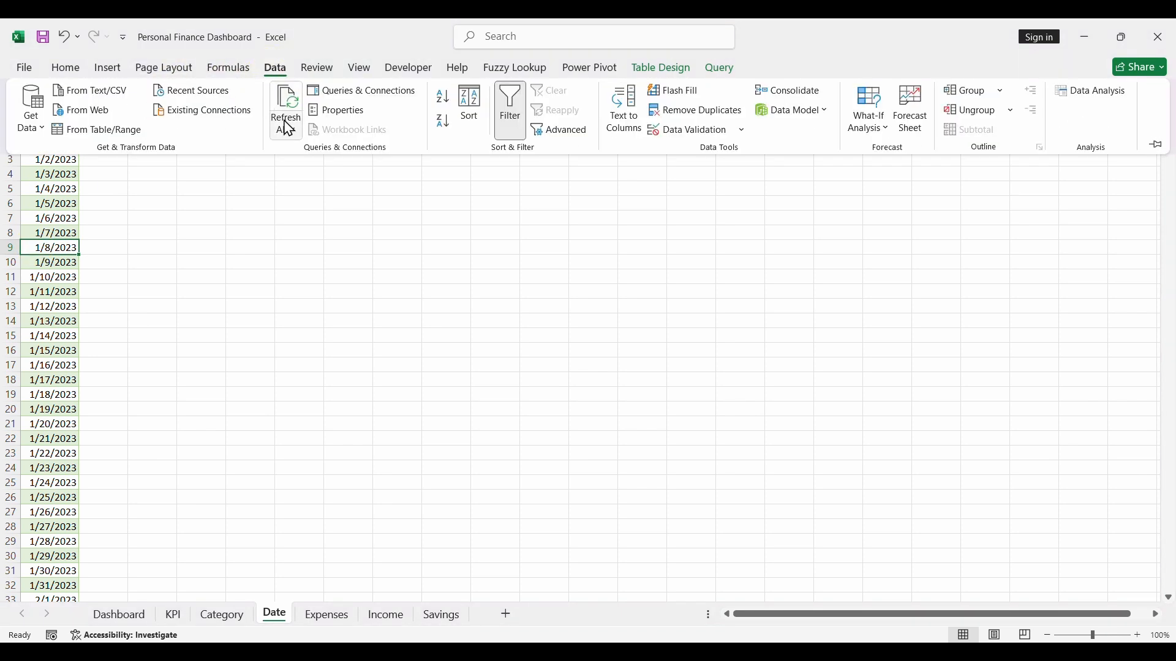
pyautogui.click(291, 98)
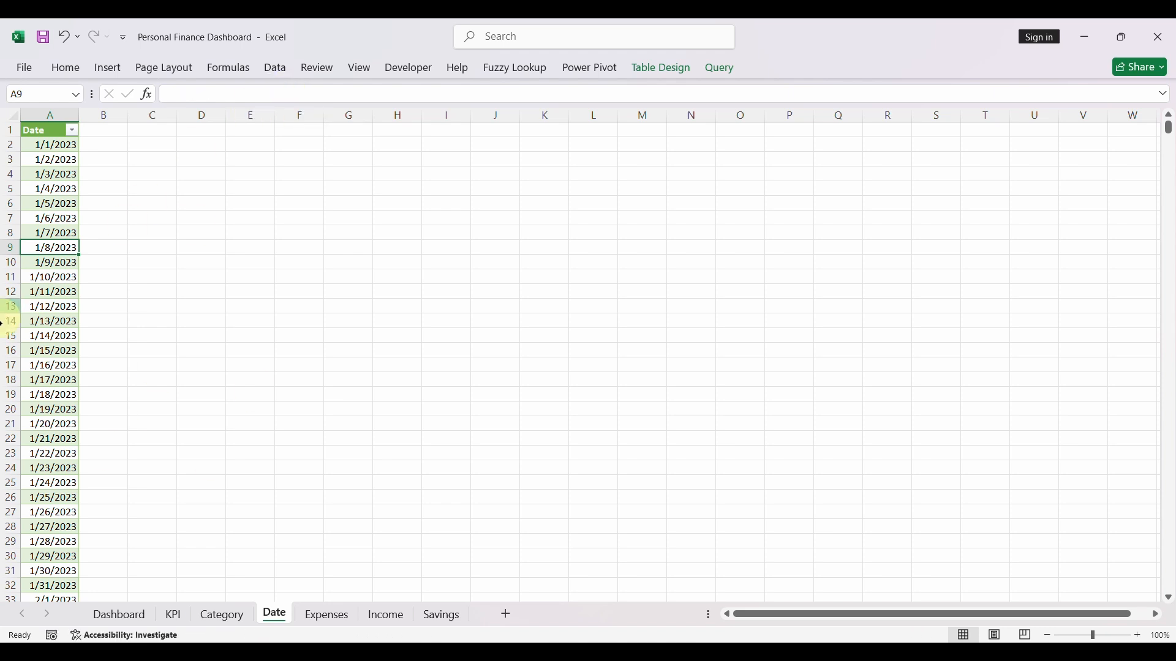
# - Filter the refreshed Date table to show only its blank entries
pyautogui.click(72, 131)
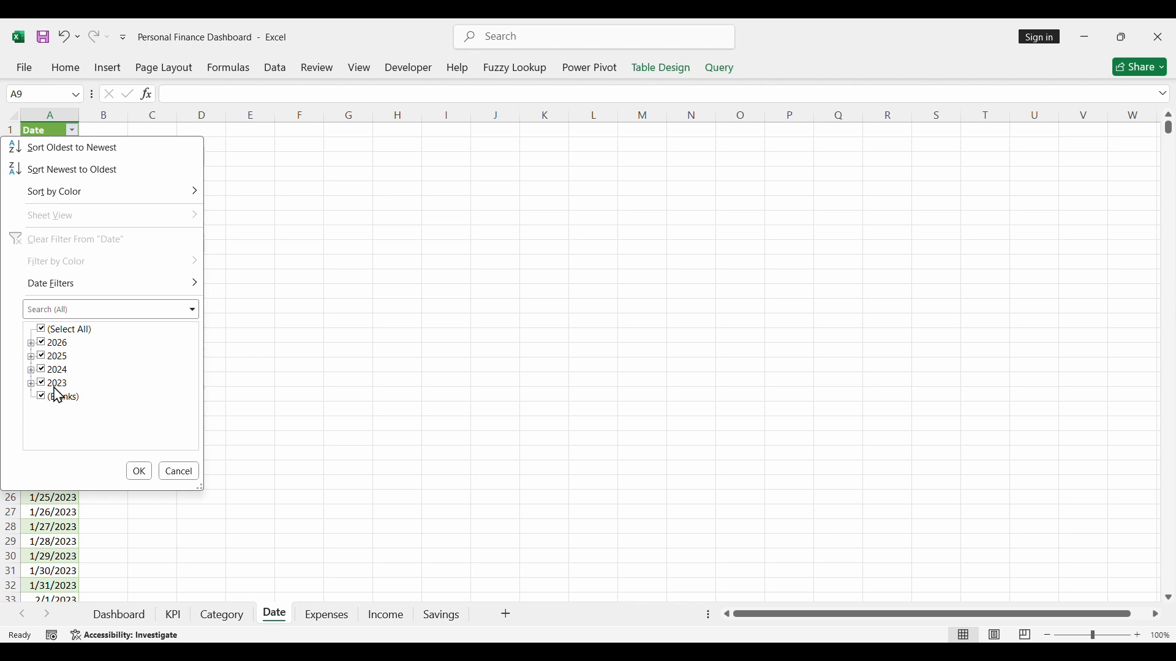
pyautogui.click(41, 330)
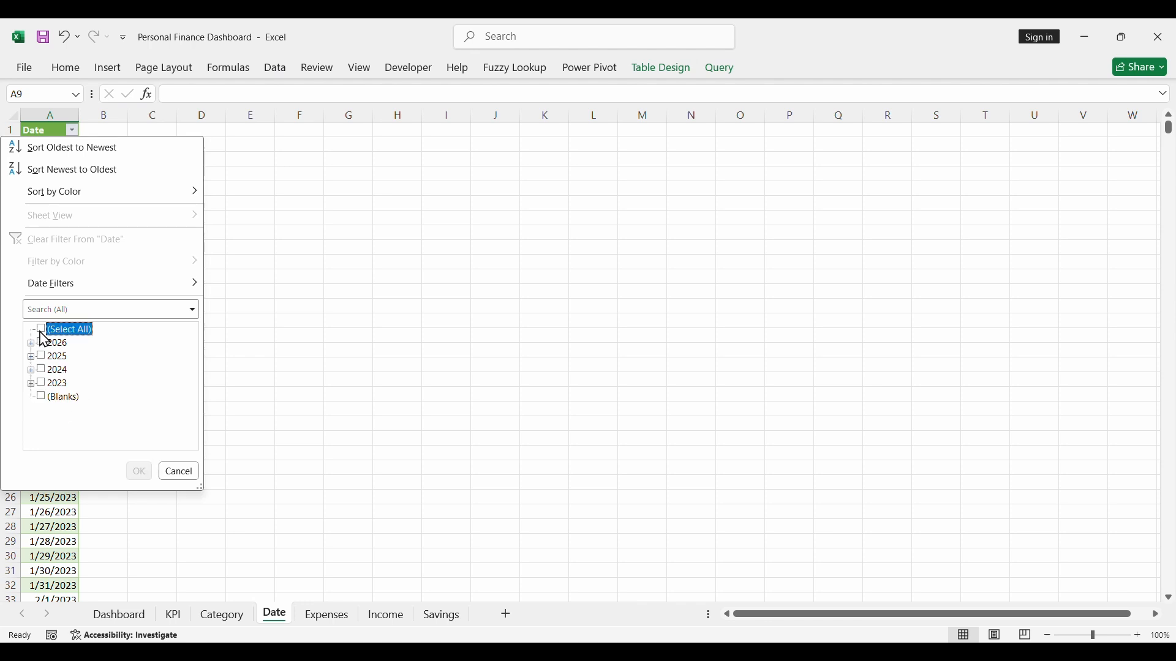
pyautogui.click(41, 398)
pyautogui.click(139, 472)
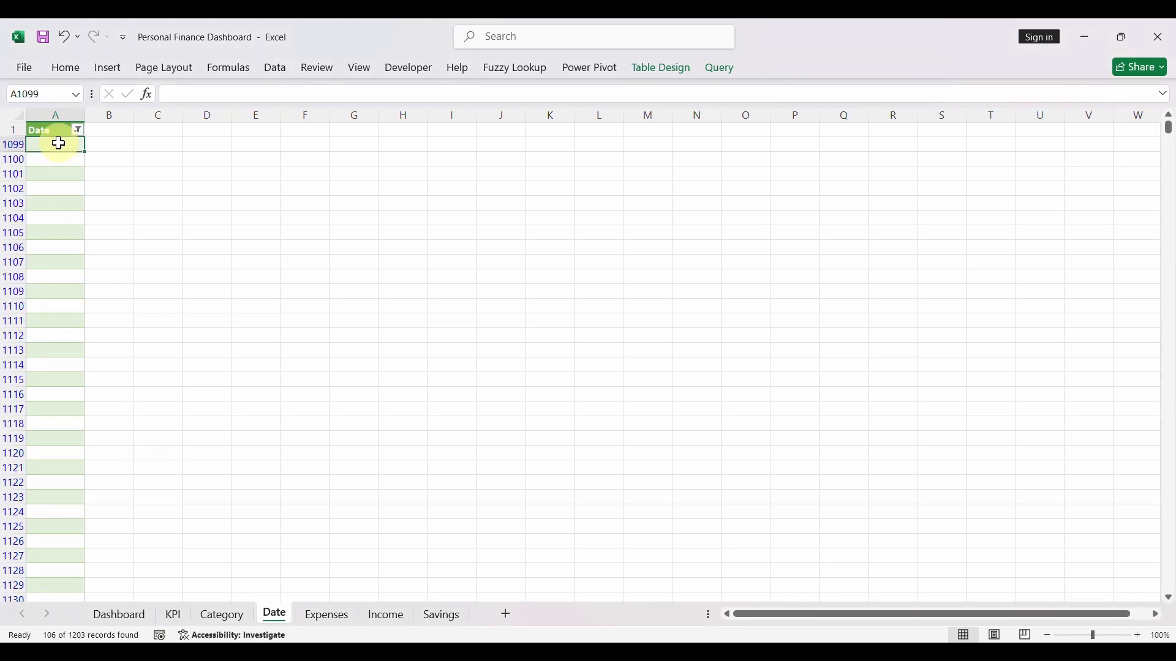
# - Delete the entire sheet rows of all filtered blank entries, and reselect all years in the Date filter
pyautogui.hotkey('ctrl', 'shift', 'Down')
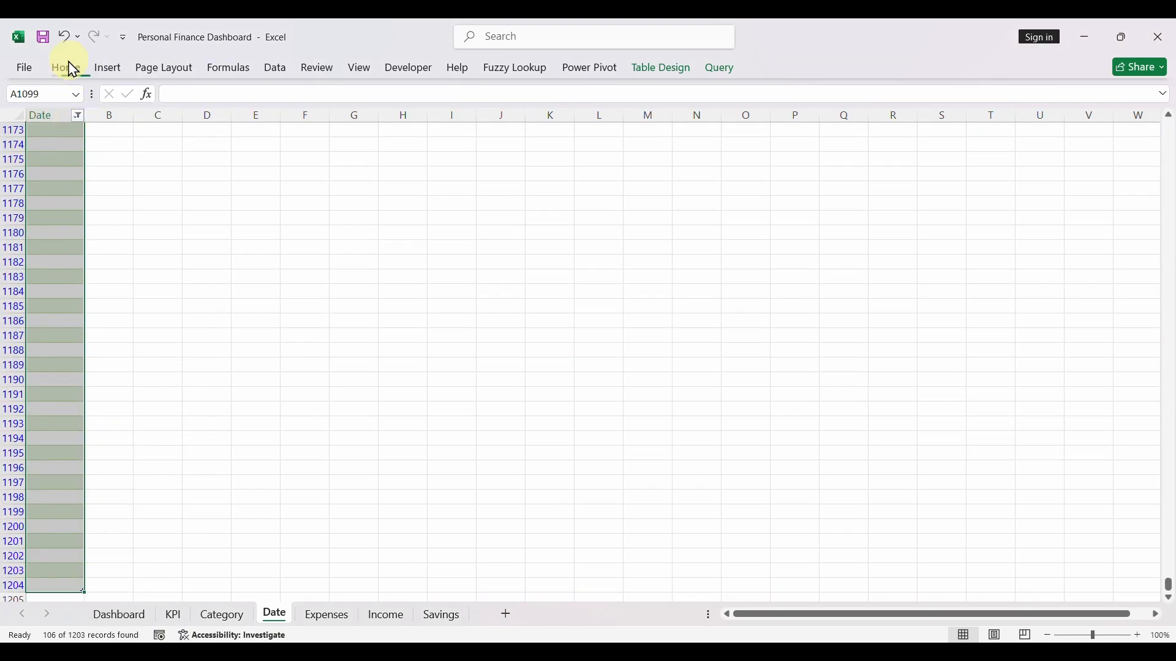
pyautogui.click(69, 67)
pyautogui.click(864, 103)
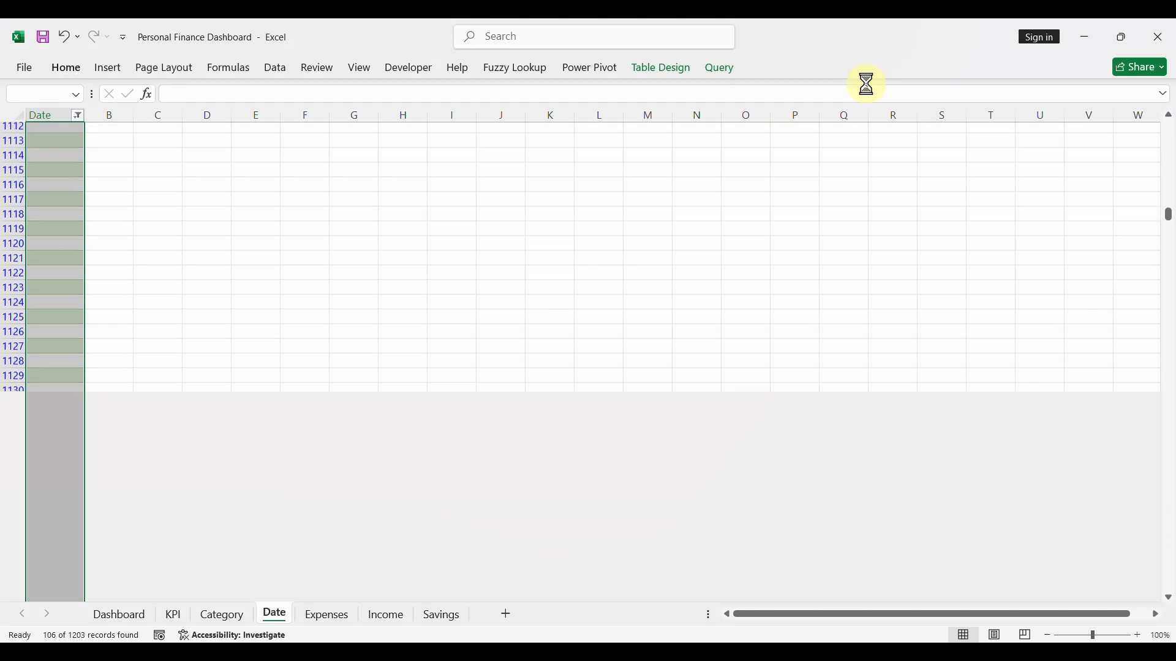
pyautogui.click(565, 382)
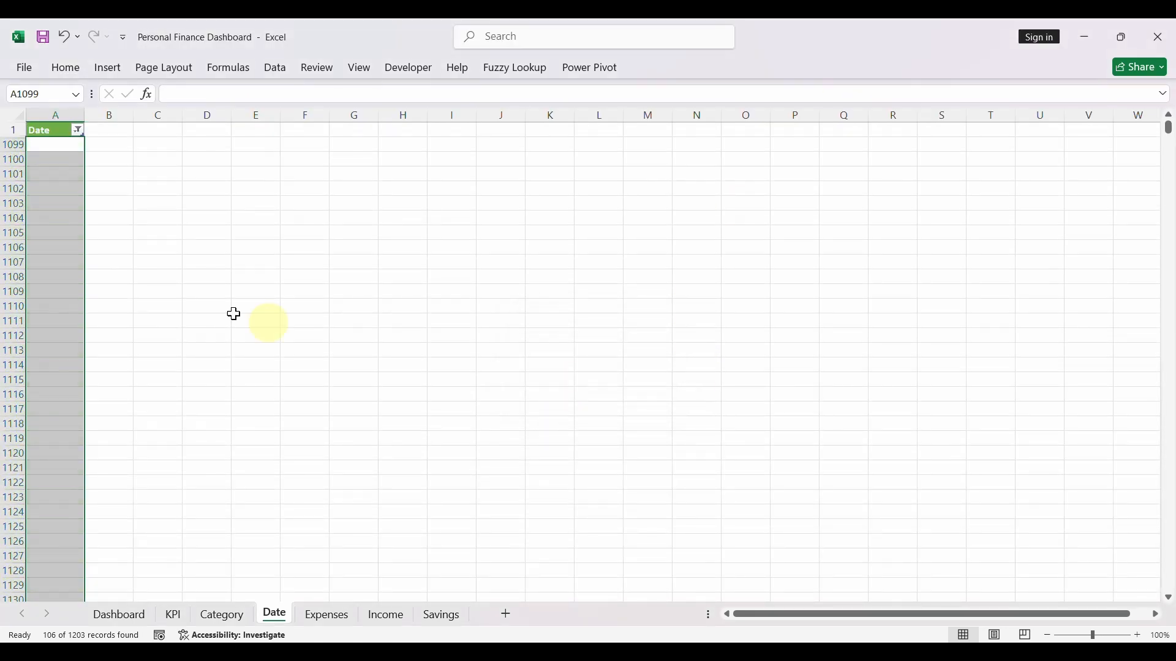
pyautogui.click(79, 131)
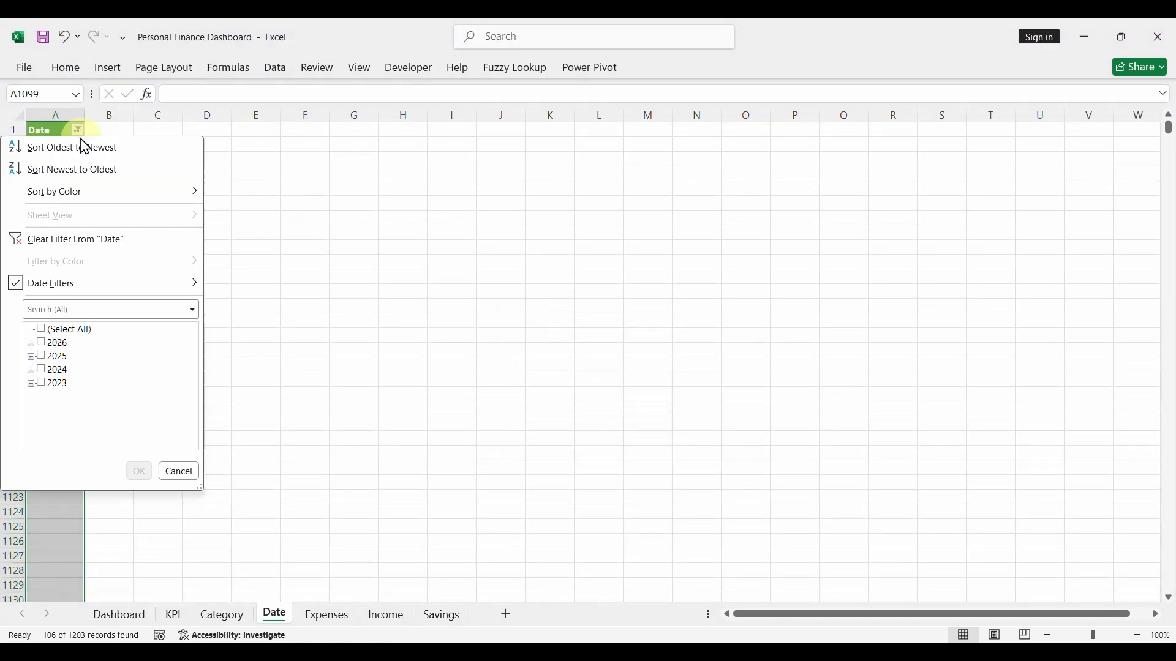
pyautogui.click(41, 330)
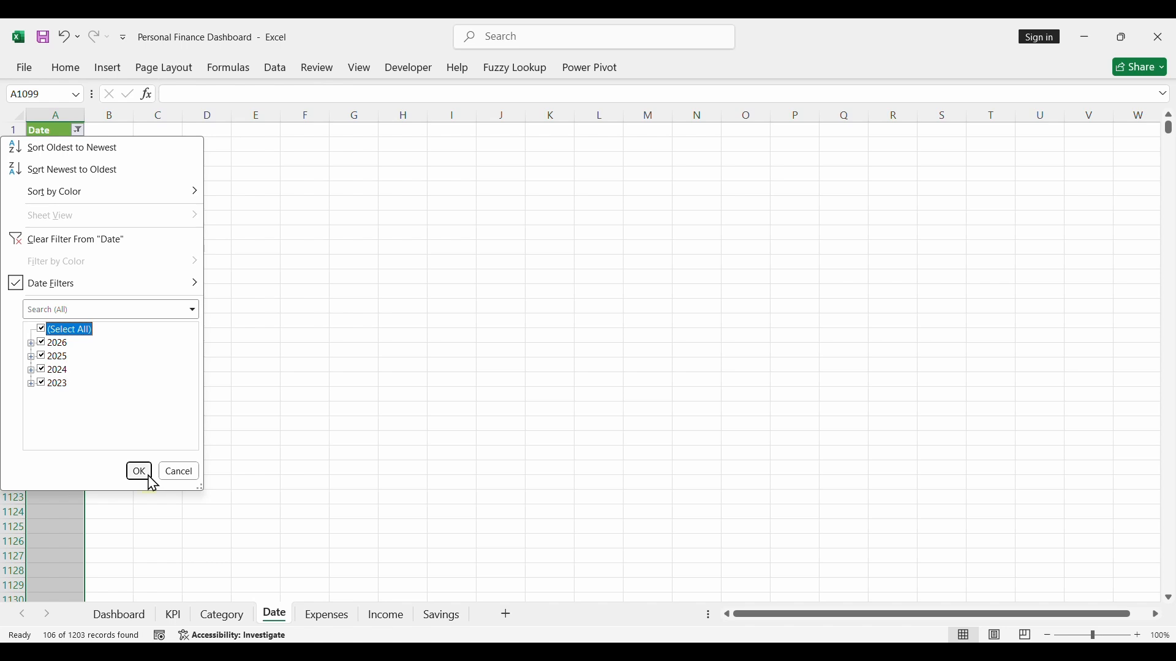
pyautogui.click(139, 472)
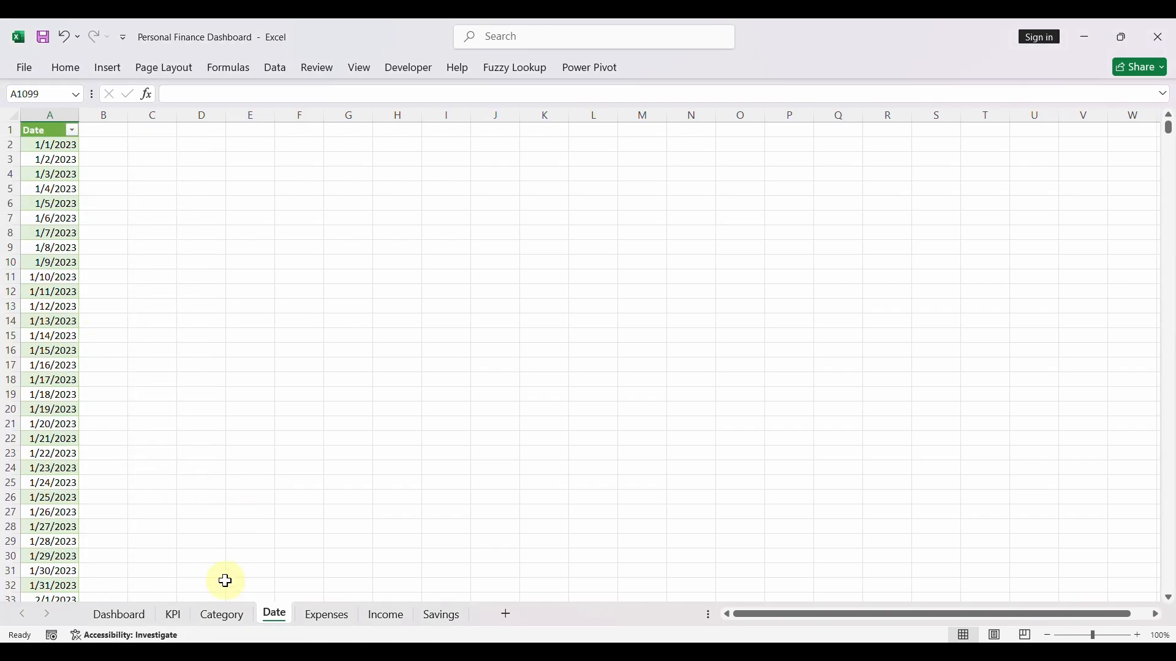
# - Refresh the PivotTable of income by category on the KPI sheet
pyautogui.click(223, 616)
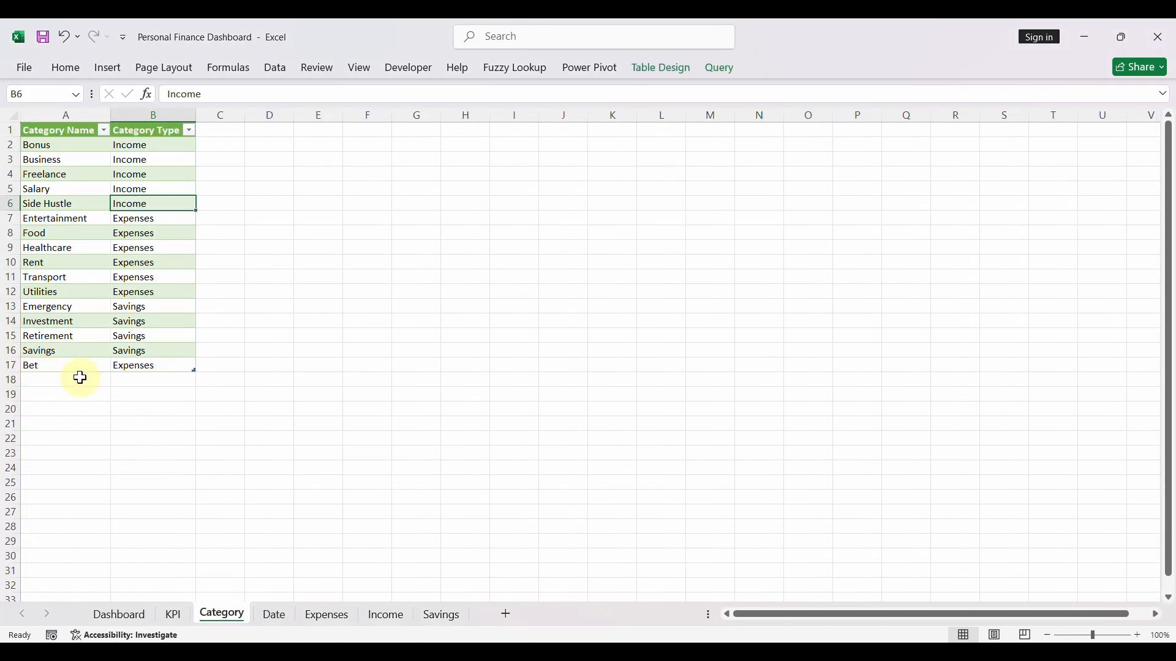
pyautogui.click(147, 616)
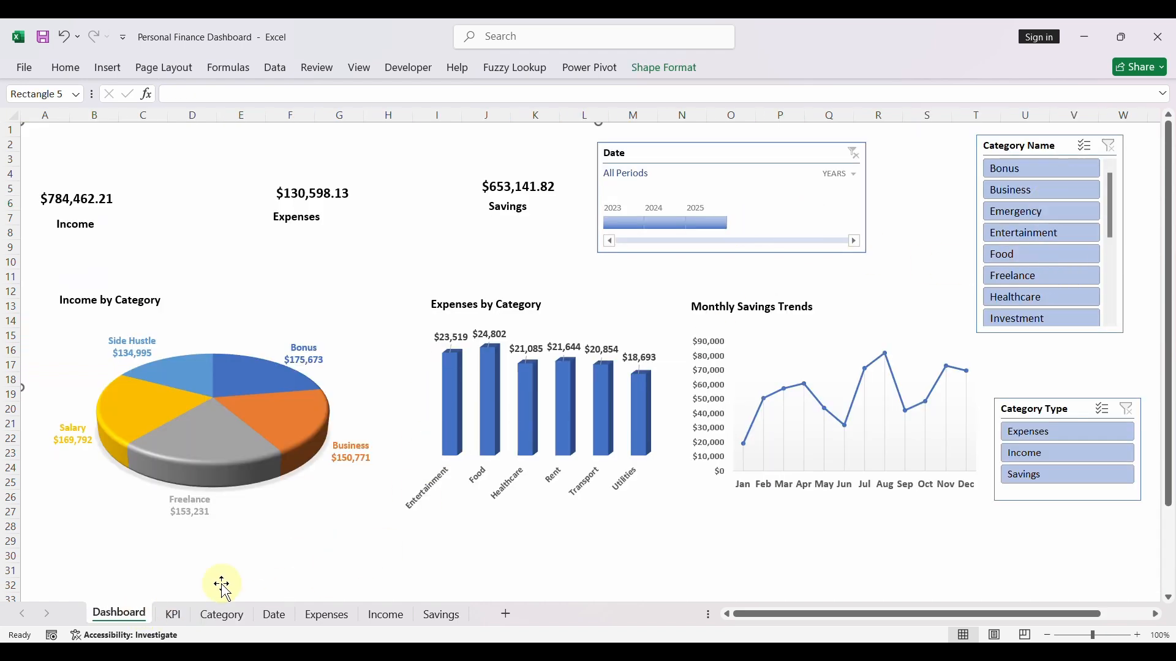
pyautogui.click(174, 614)
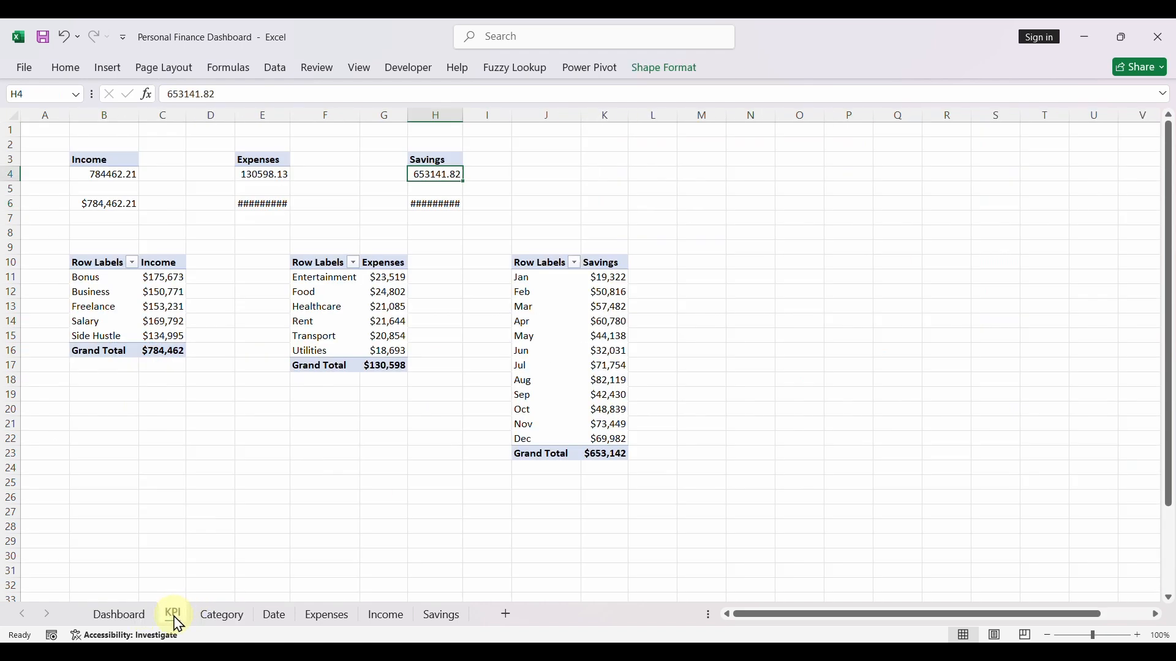
pyautogui.click(162, 305)
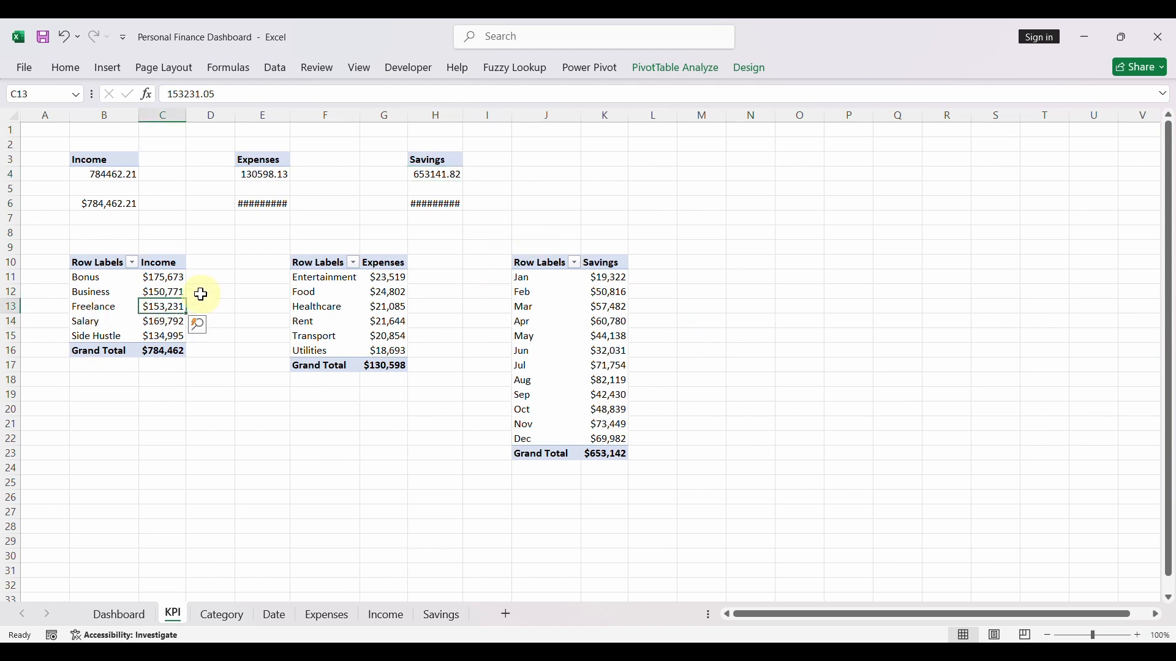
pyautogui.rightClick(160, 304)
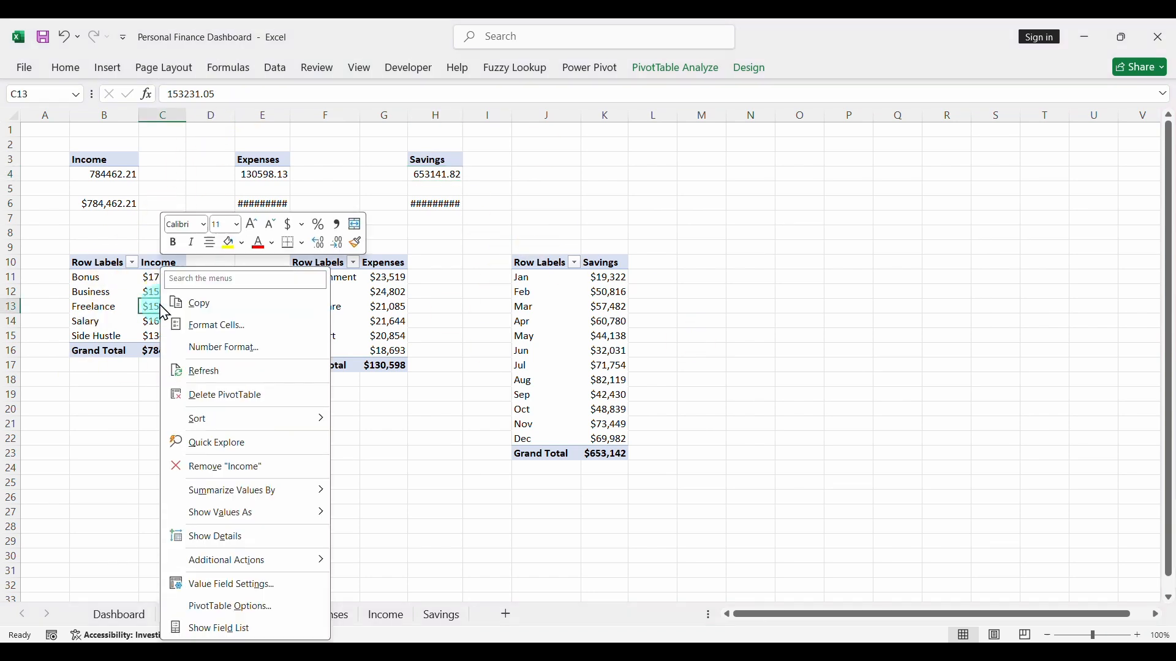
pyautogui.click(241, 371)
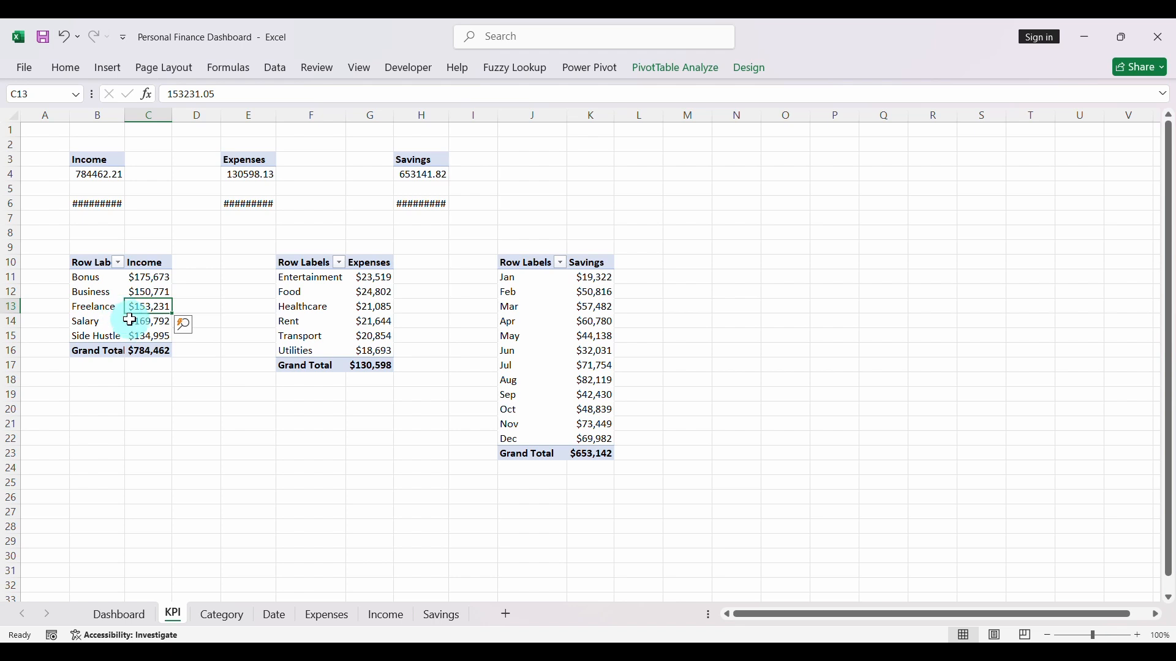
# - Refresh the PivotTables of expenses by category and of savings by month on the KPI sheet
pyautogui.click(362, 307)
pyautogui.rightClick(363, 307)
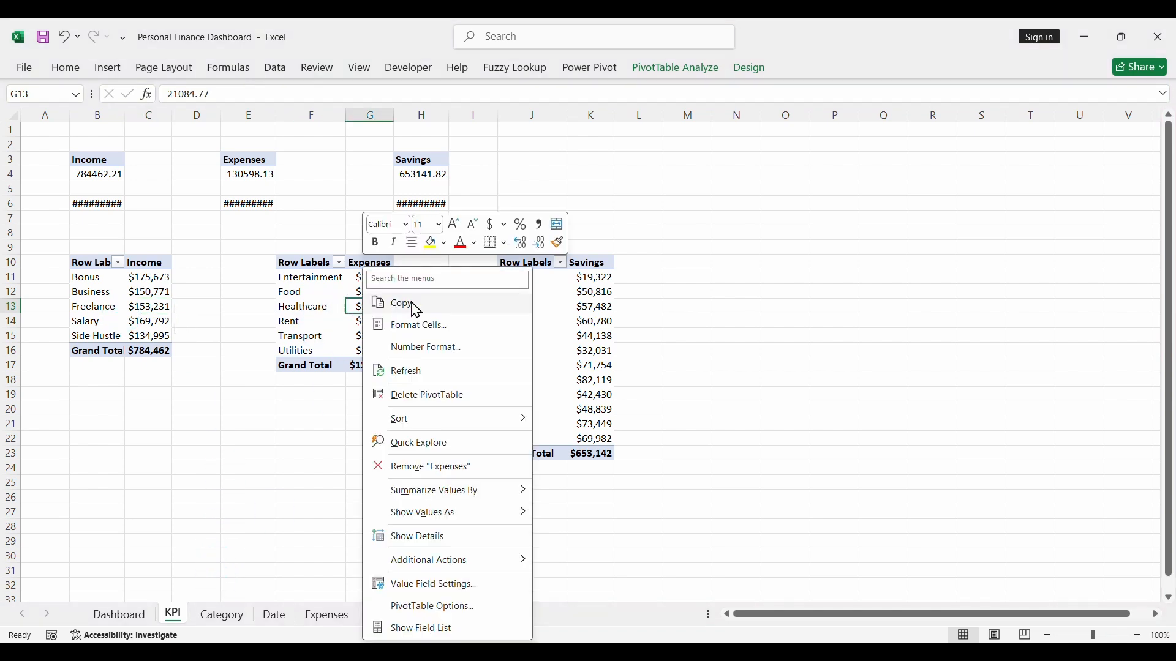
pyautogui.click(414, 371)
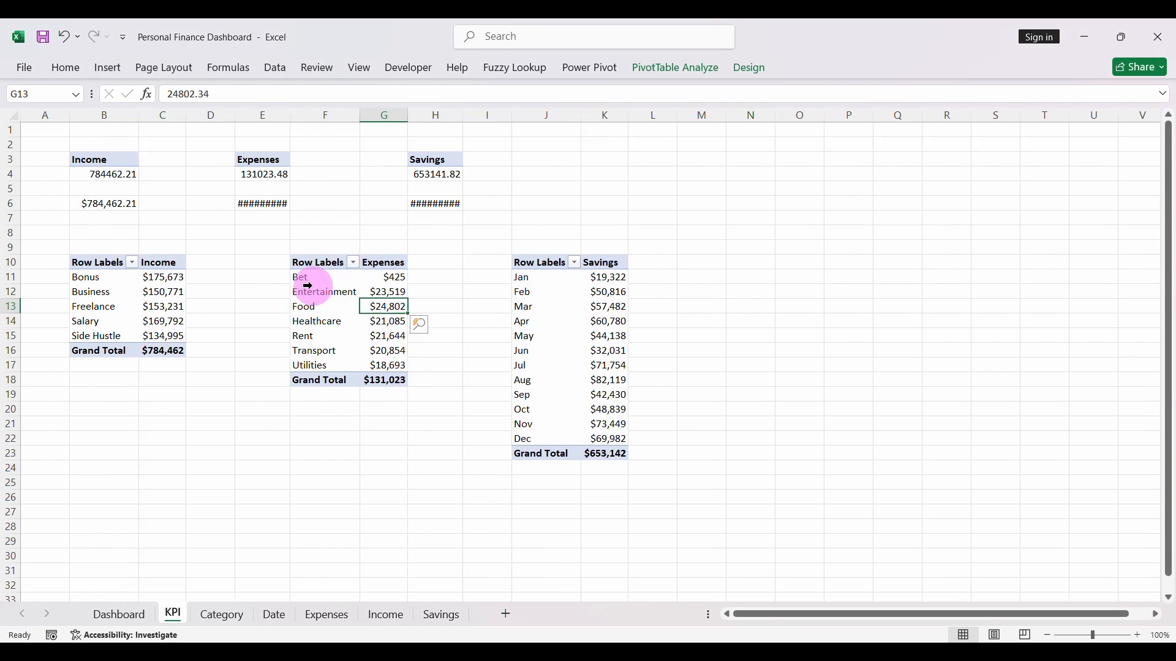
pyautogui.click(611, 334)
pyautogui.rightClick(605, 336)
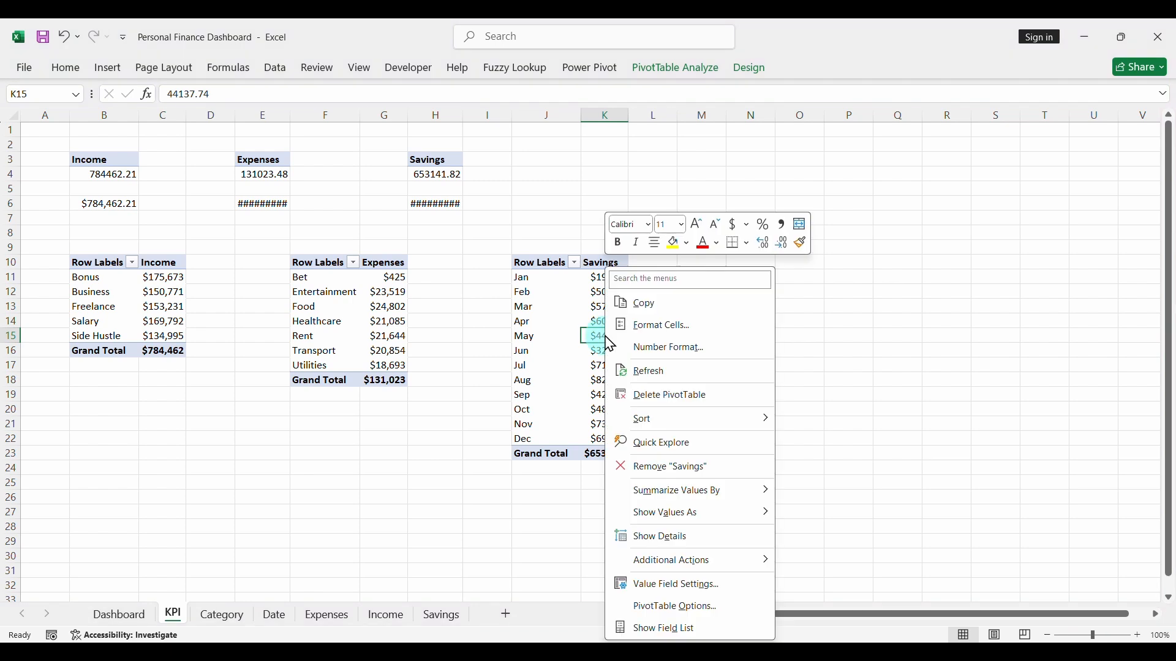
pyautogui.click(657, 371)
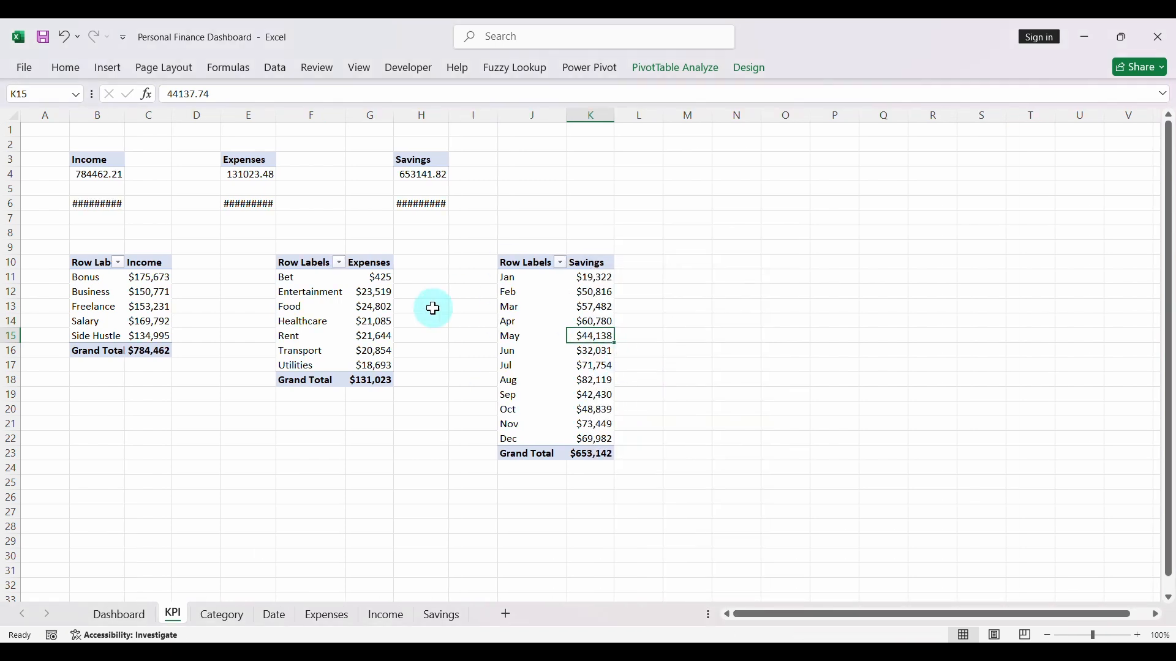
# - Refresh the three single-value PivotTables for total Savings, Expenses and Income on the KPI sheet
pyautogui.click(415, 175)
pyautogui.rightClick(416, 174)
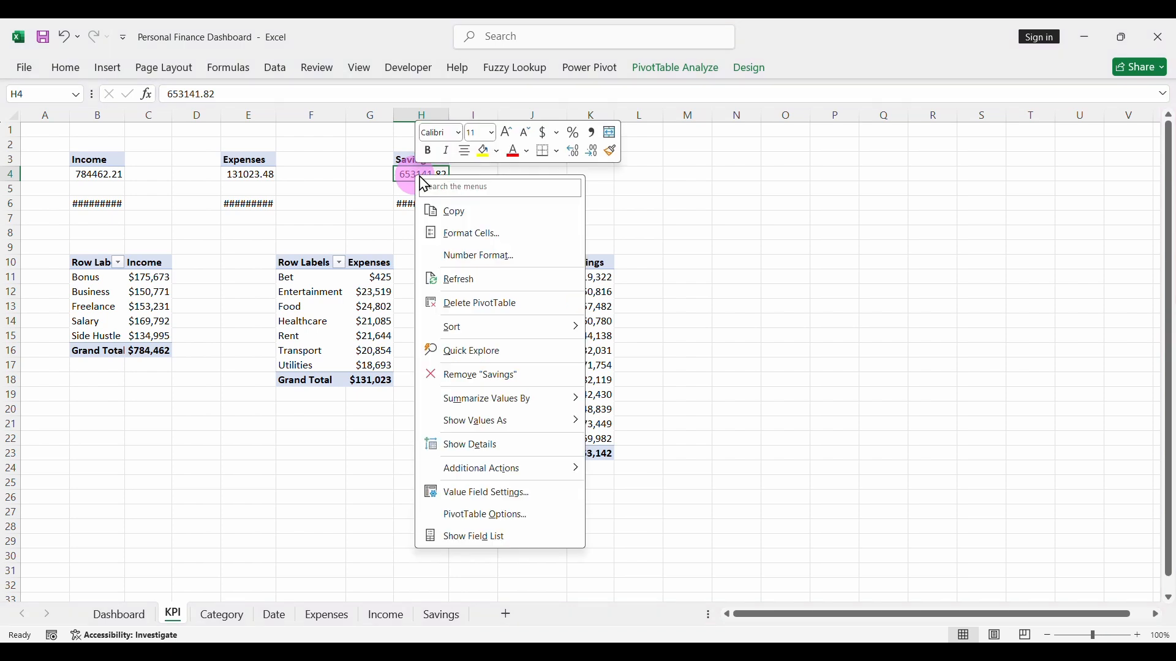
pyautogui.click(482, 281)
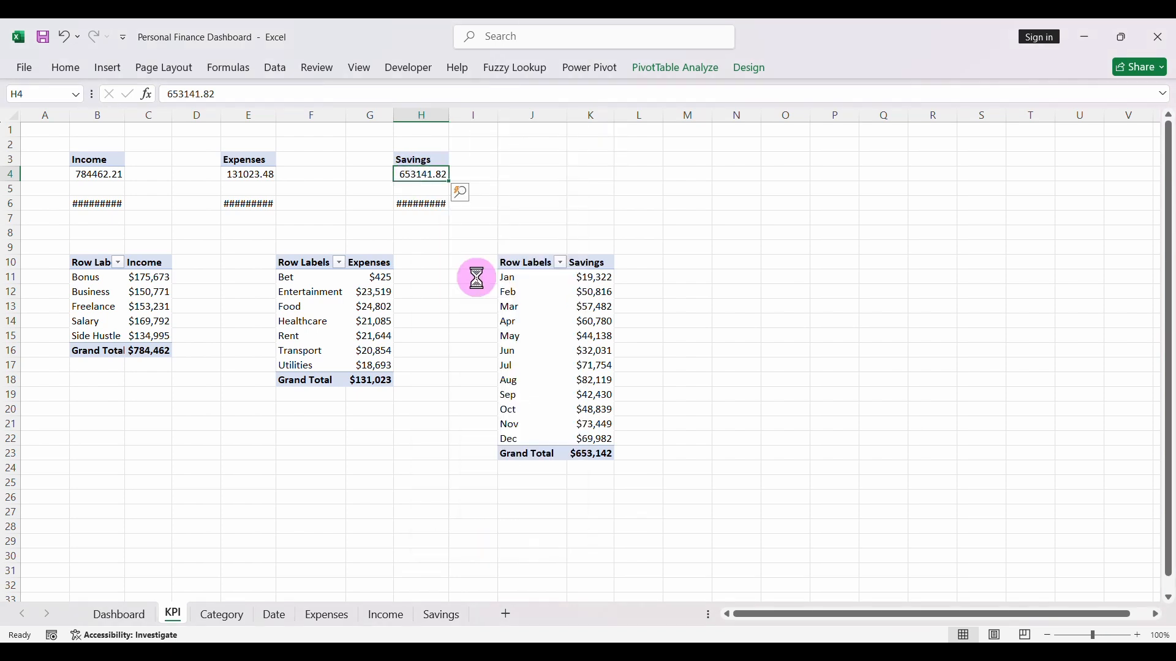
pyautogui.click(255, 172)
pyautogui.rightClick(254, 173)
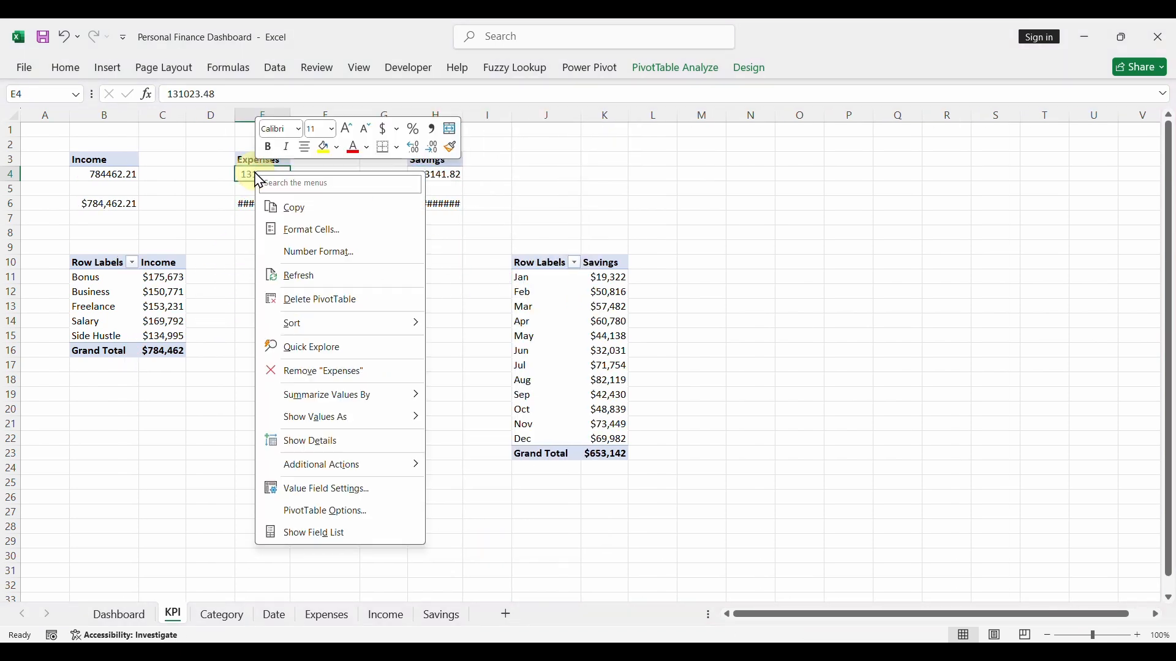
pyautogui.click(341, 286)
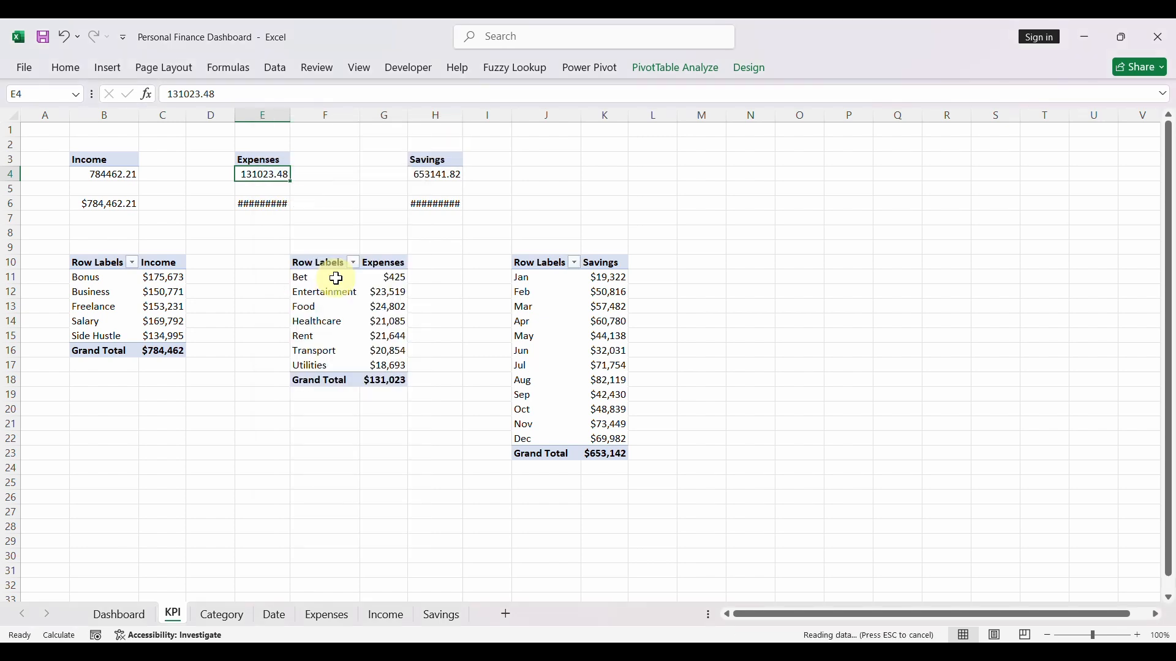
pyautogui.click(108, 176)
pyautogui.rightClick(108, 176)
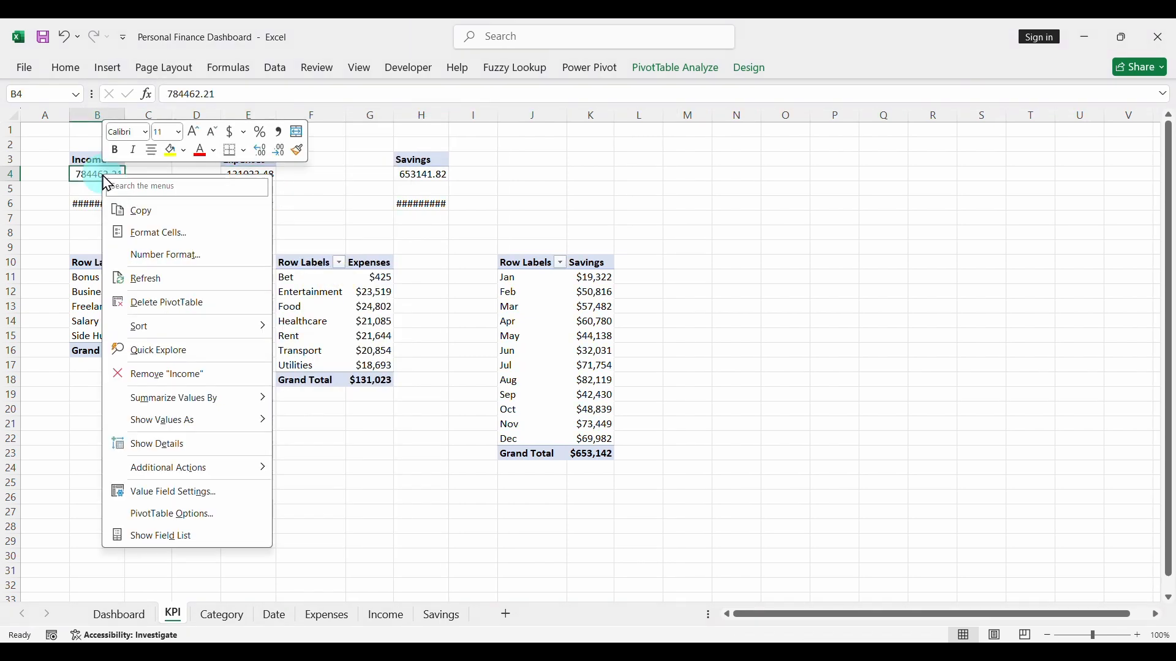
pyautogui.click(179, 284)
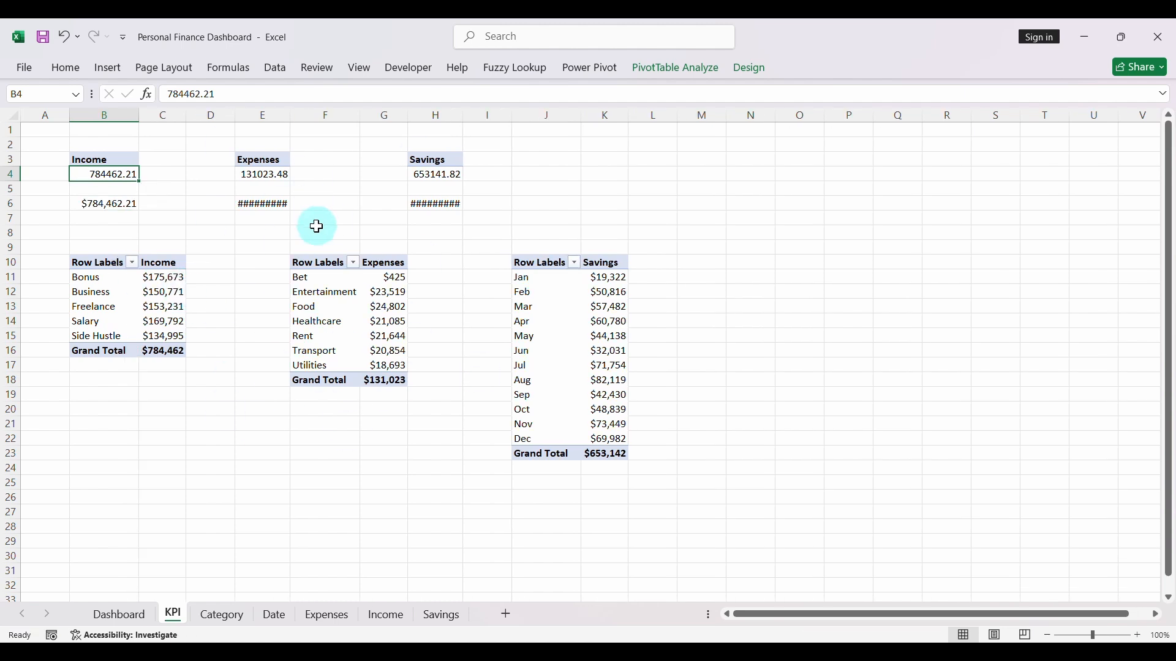
# - Test the Dashboard by filtering the Date timeline to 2026 and the Category Name slicer to Bet, clearing each filter after checking it
pyautogui.click(121, 616)
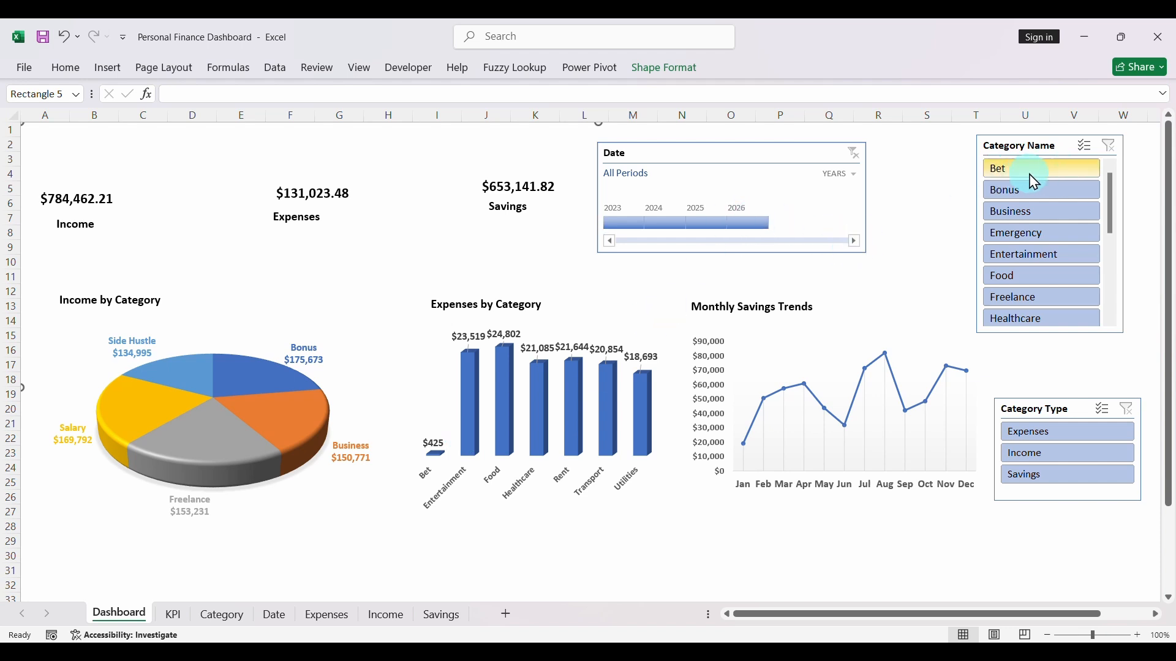
pyautogui.click(757, 224)
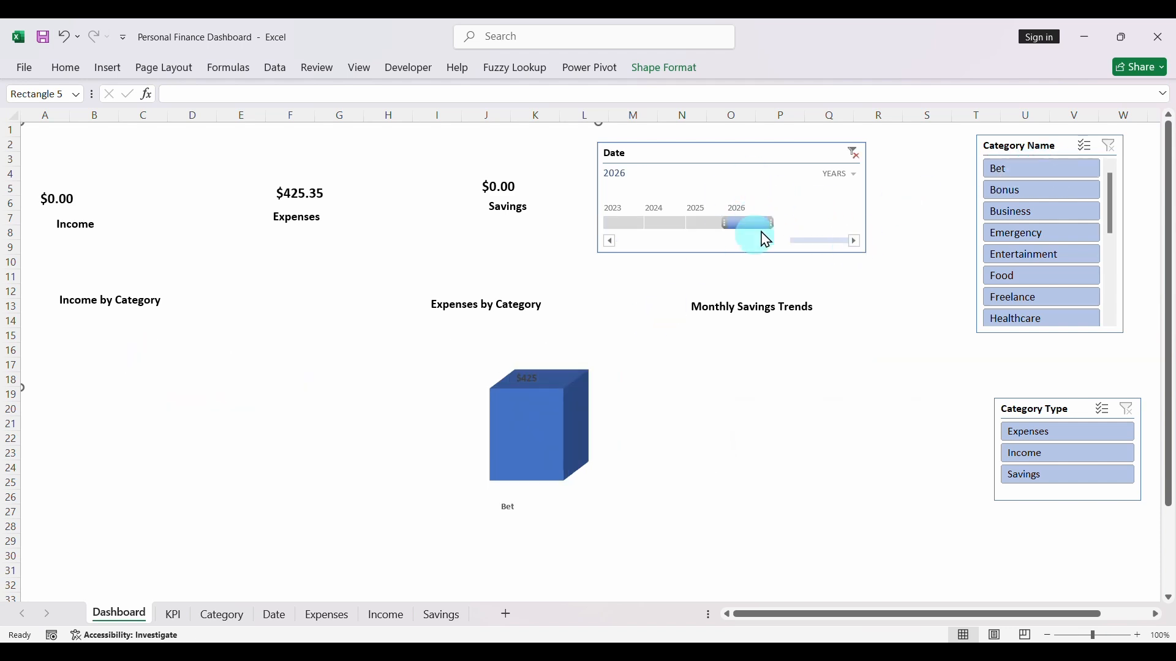
pyautogui.click(854, 153)
pyautogui.click(1015, 167)
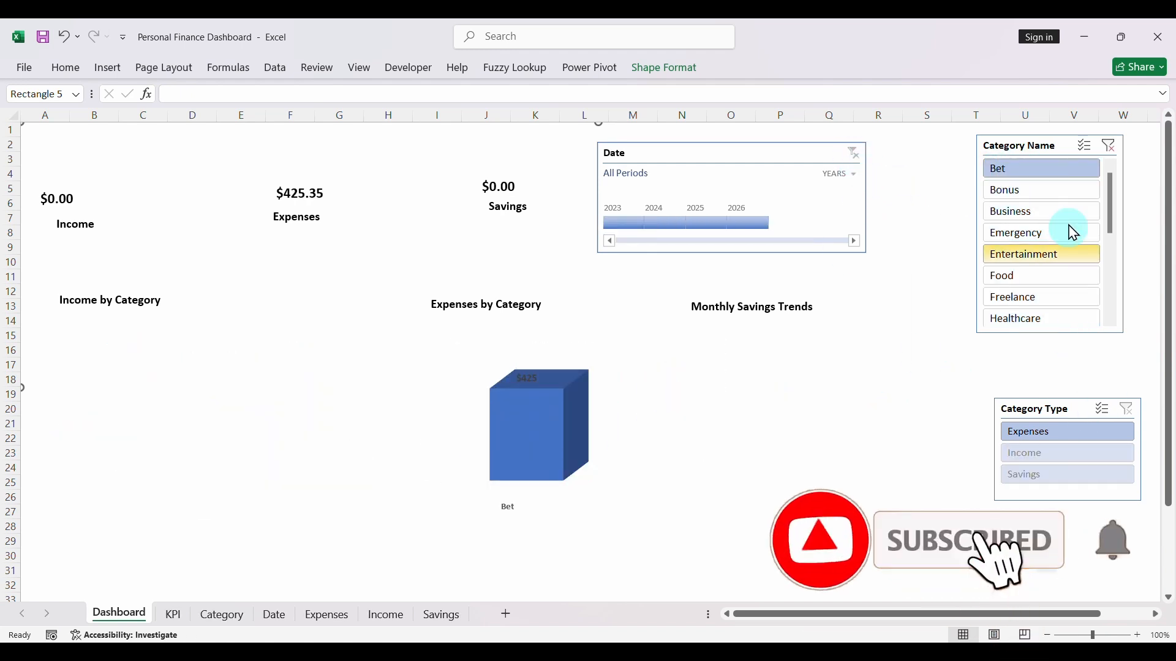
pyautogui.click(1108, 147)
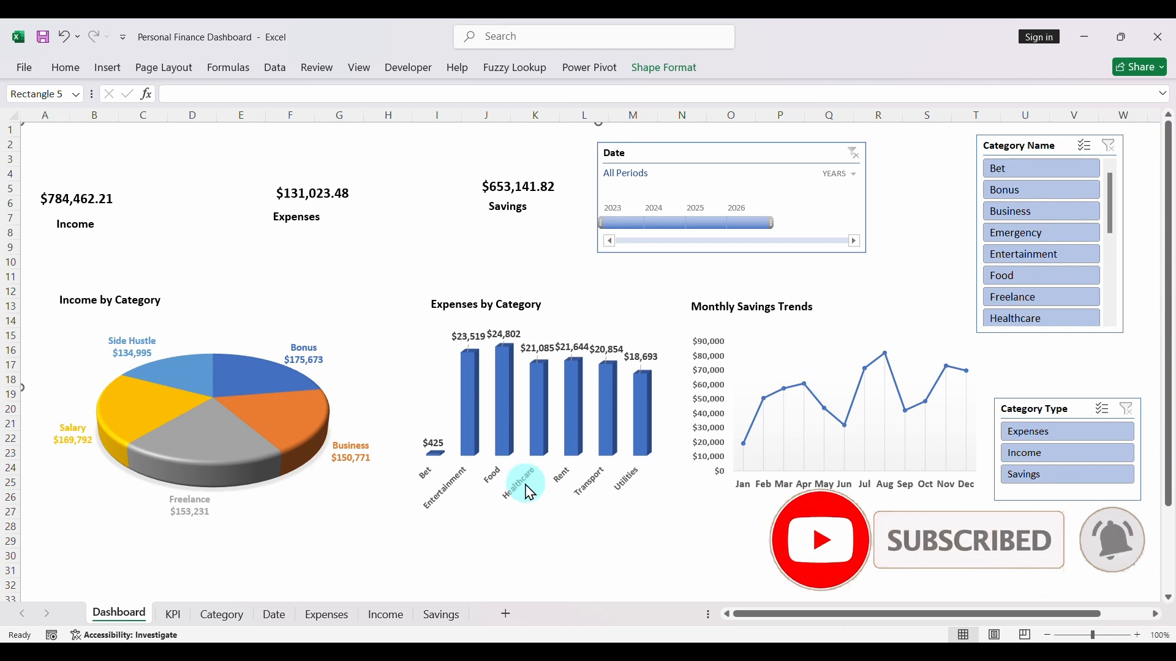
# - Save the workbook, and move the Date timeline and Category Name slicer down to free the upper area of the Dashboard
pyautogui.click(43, 38)
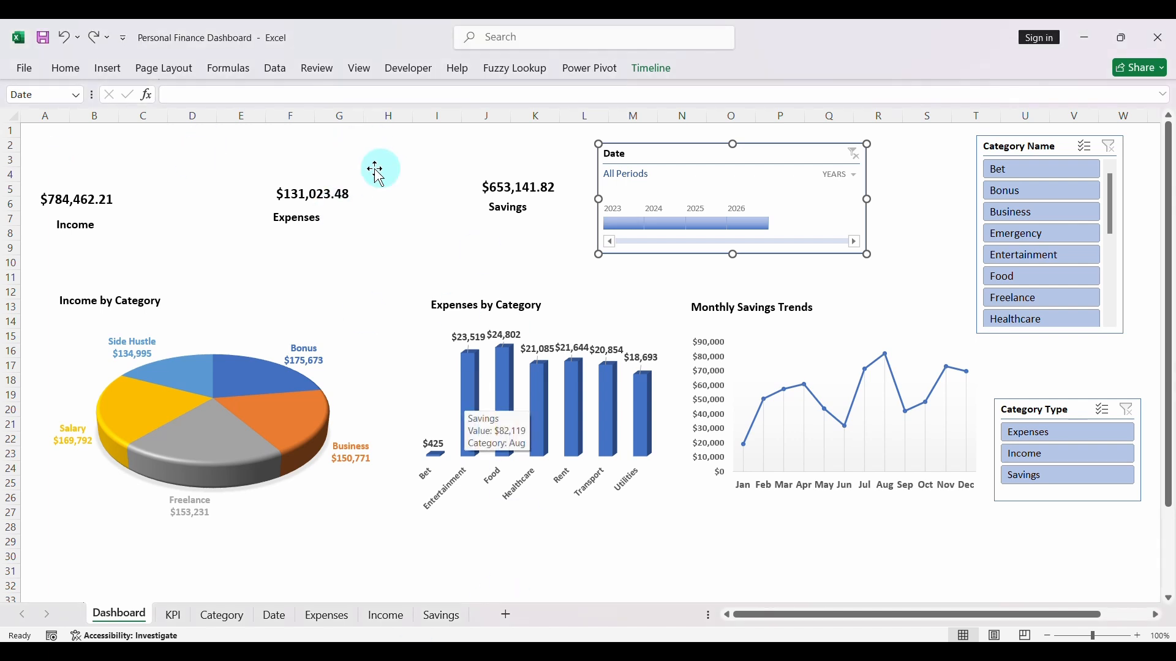
pyautogui.moveTo(677, 155); pyautogui.dragTo(690, 271)
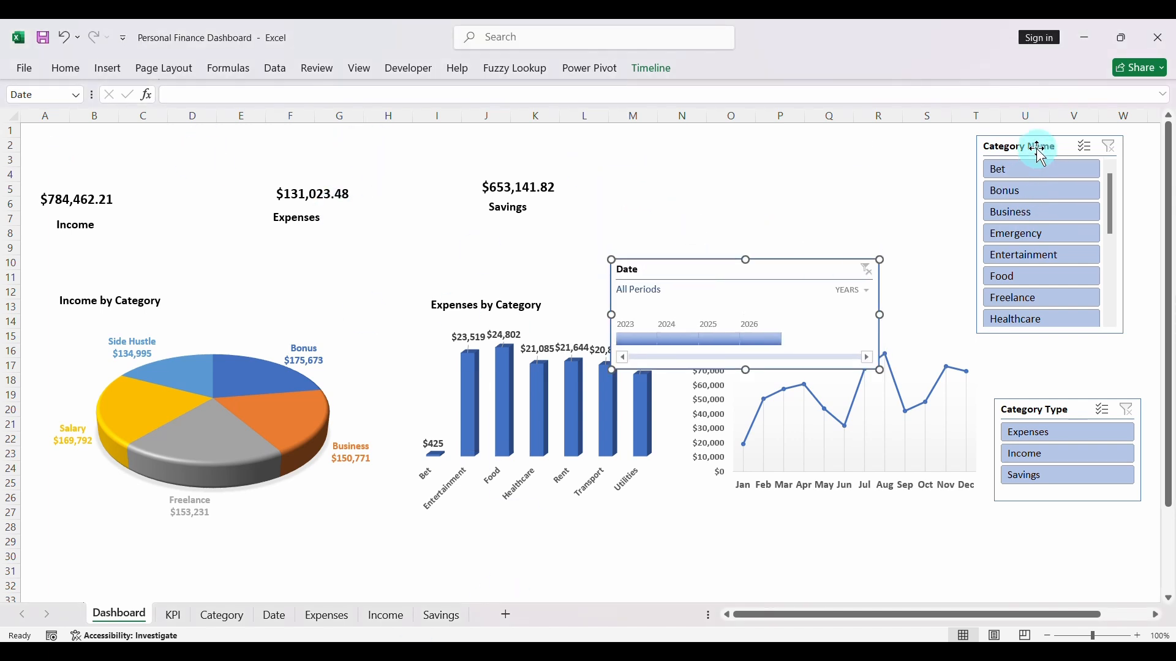
pyautogui.moveTo(1041, 153); pyautogui.dragTo(1032, 262)
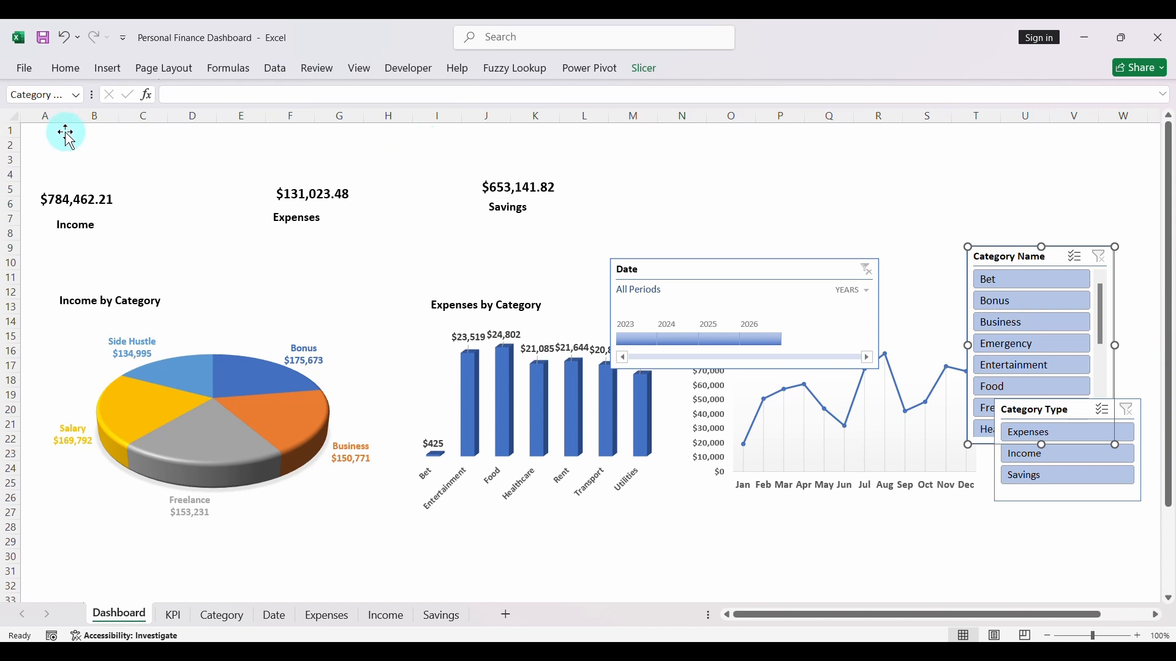
# - Draw a wide rounded rectangle above the KPI values on the Dashboard and round its ends fully
pyautogui.click(111, 69)
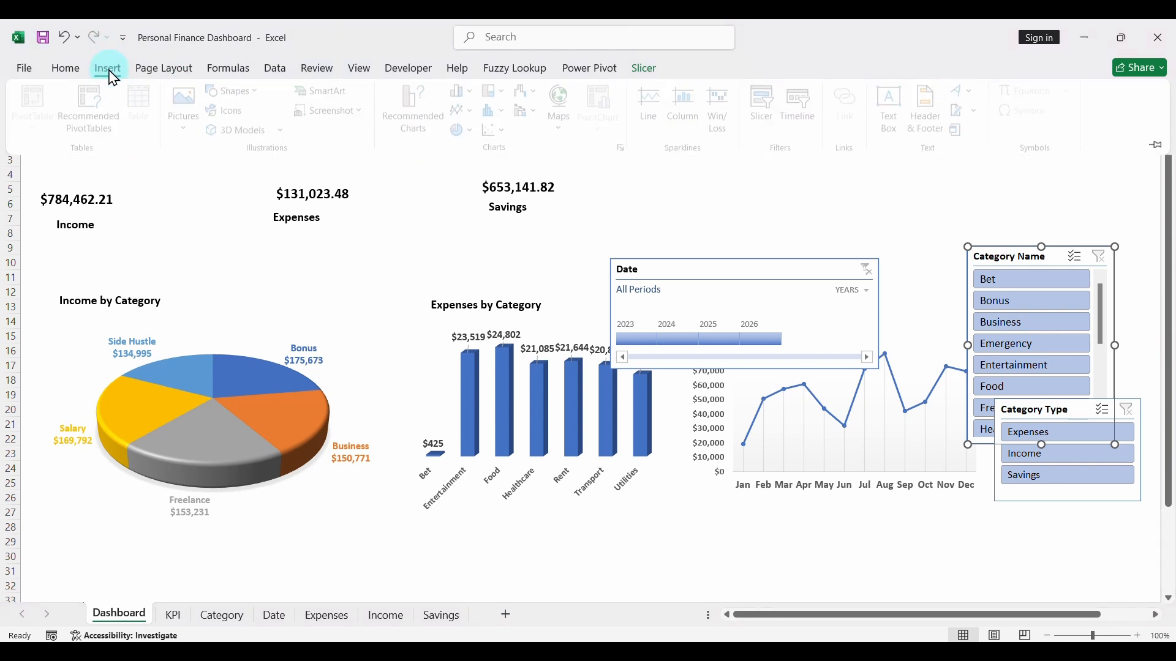
pyautogui.click(238, 91)
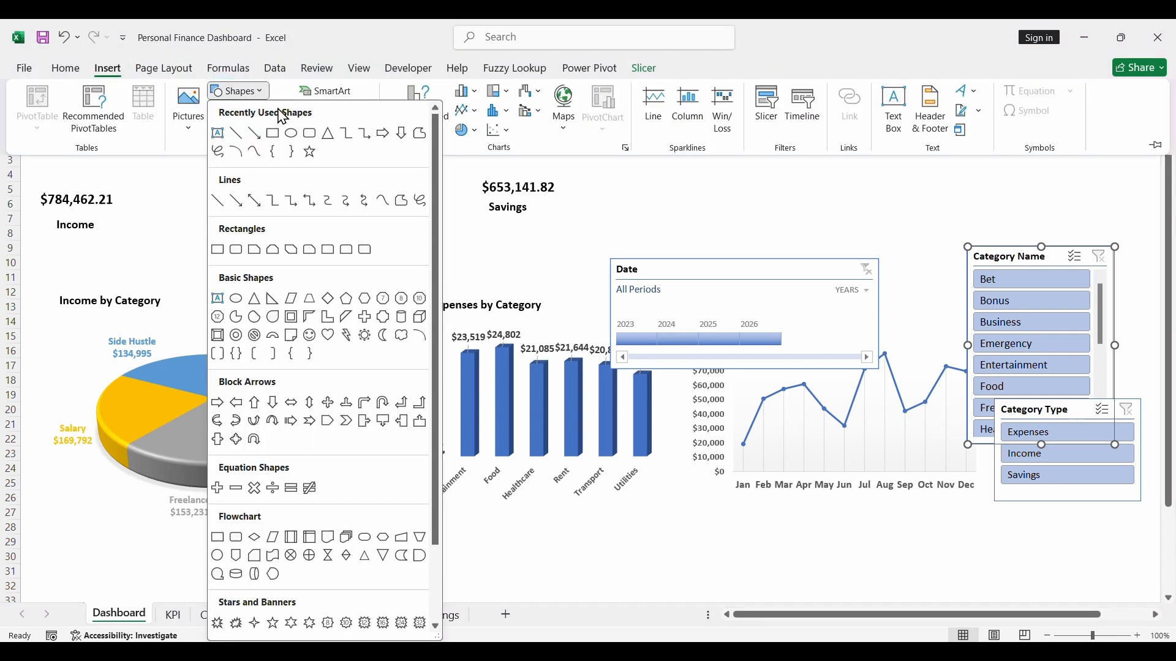
pyautogui.click(312, 136)
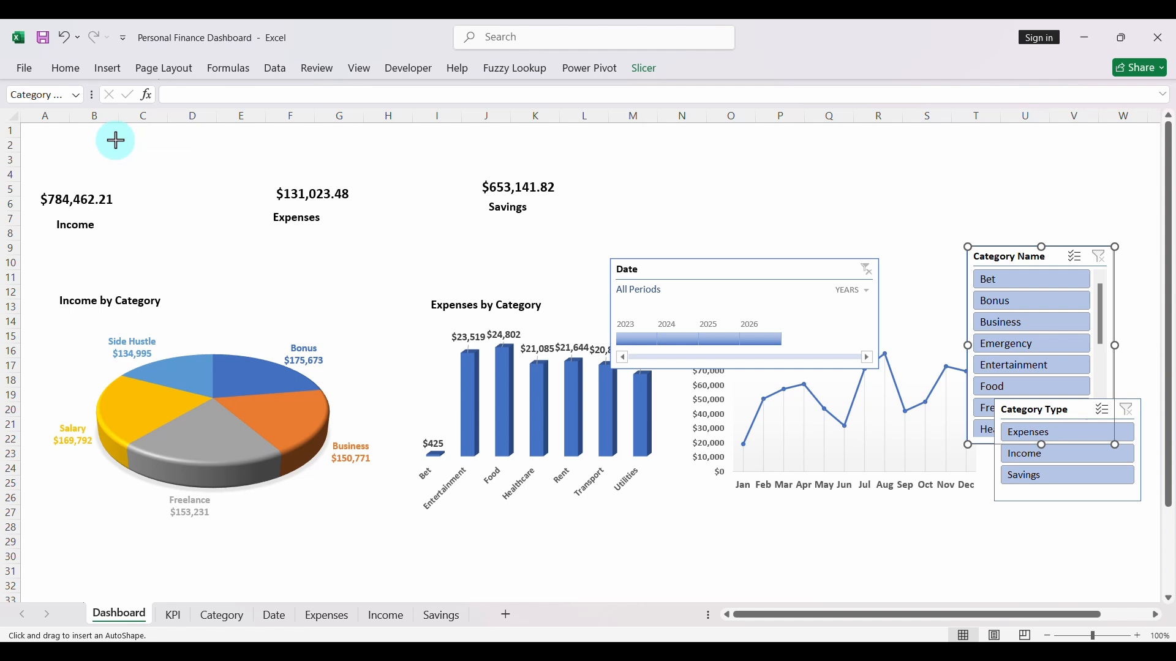
pyautogui.moveTo(116, 140)
pyautogui.mouseDown()
pyautogui.moveTo(504, 159)
pyautogui.moveTo(524, 173)
pyautogui.mouseUp()
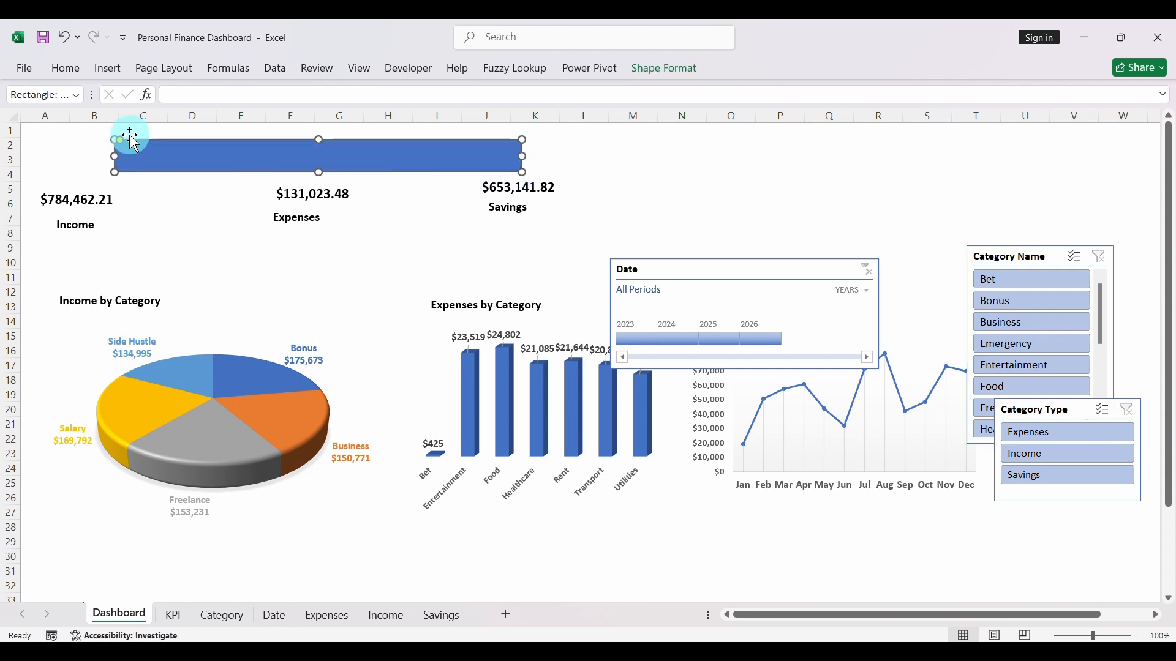
pyautogui.moveTo(122, 147); pyautogui.dragTo(244, 166)
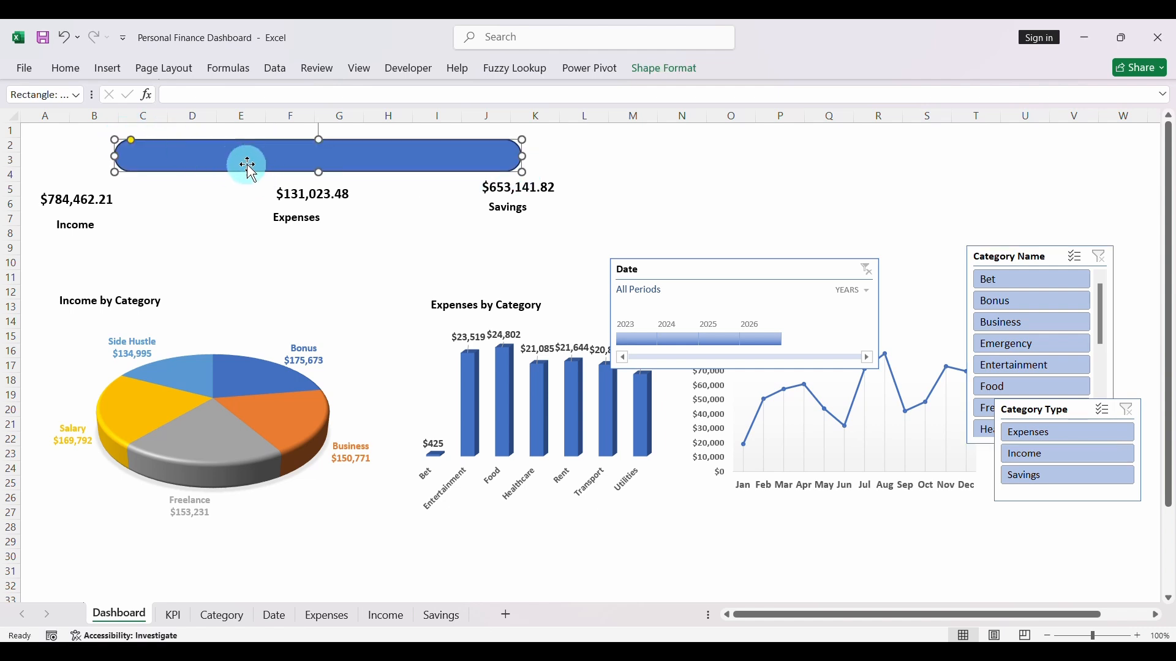
# - Size the rounded rectangle to 0.53" high and 15.13" wide, and position it as a header banner across the upper edge of the Dashboard
pyautogui.click(660, 72)
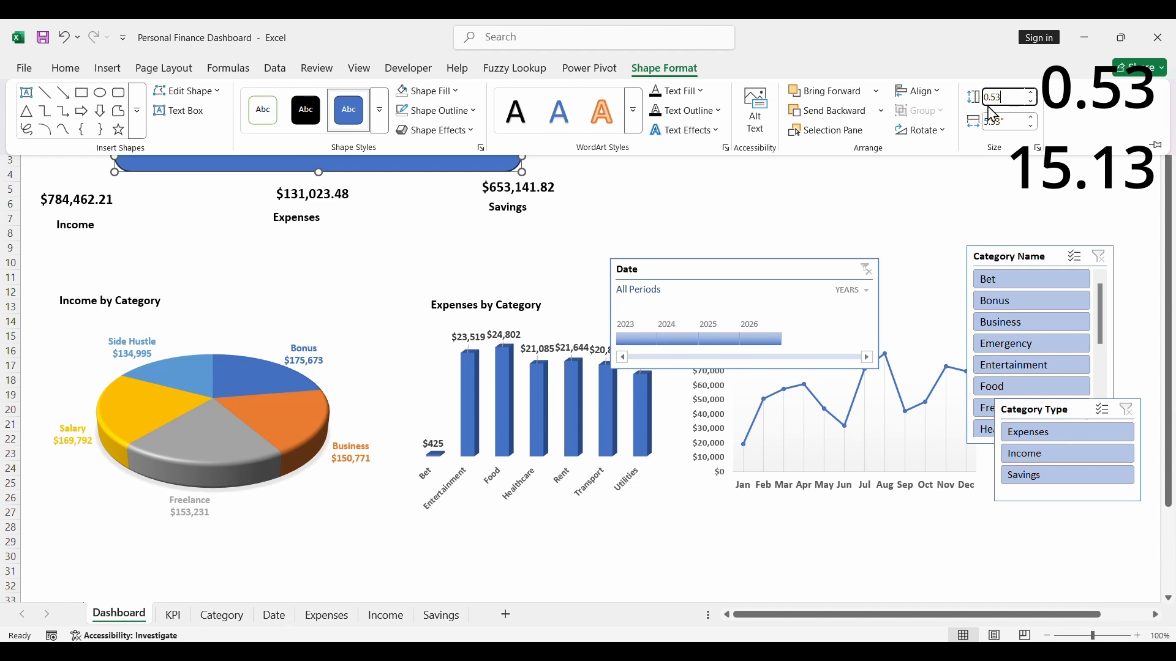
pyautogui.click(1012, 120)
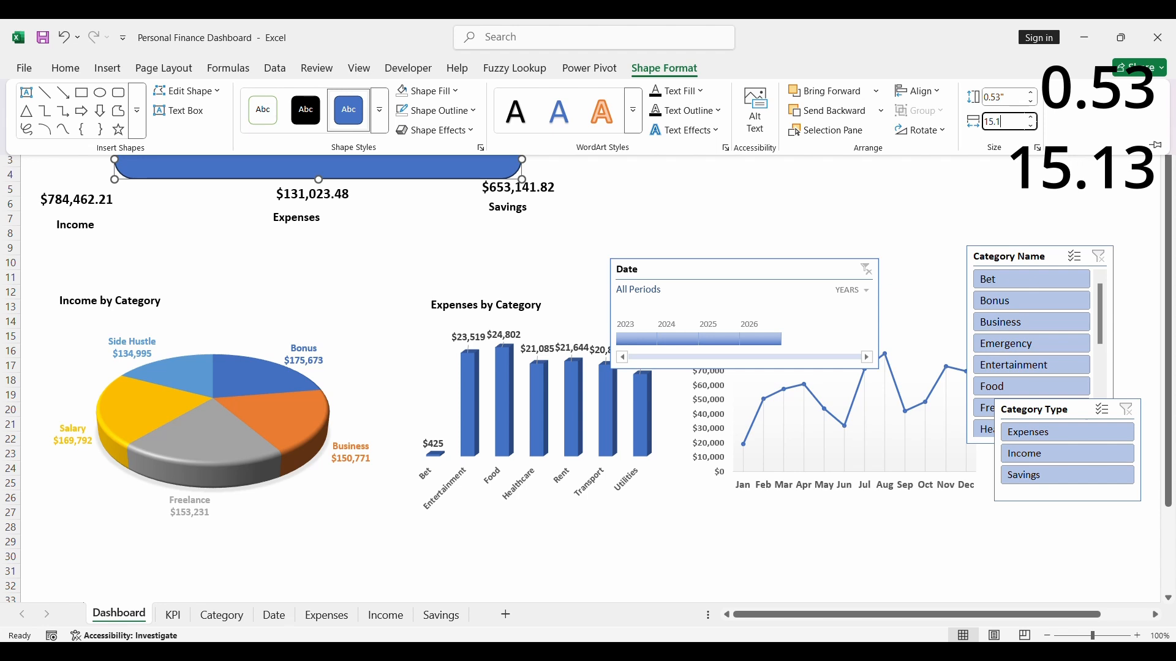
pyautogui.press('Return')
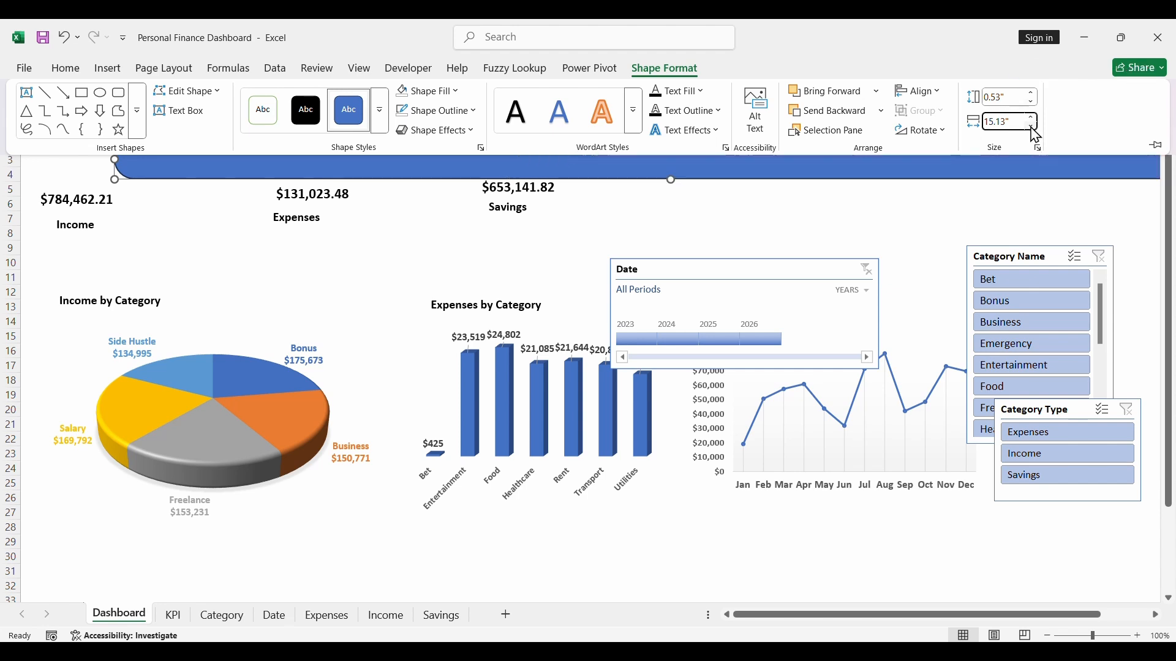
pyautogui.click(965, 223)
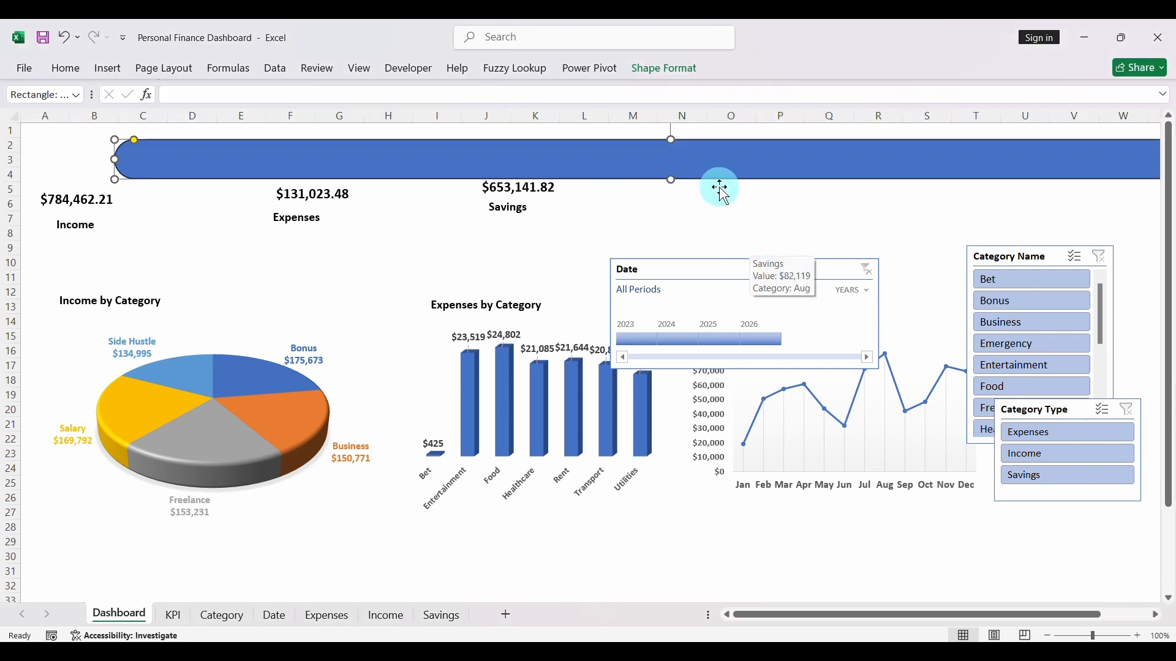
pyautogui.moveTo(711, 177); pyautogui.dragTo(635, 165)
pyautogui.click(690, 189)
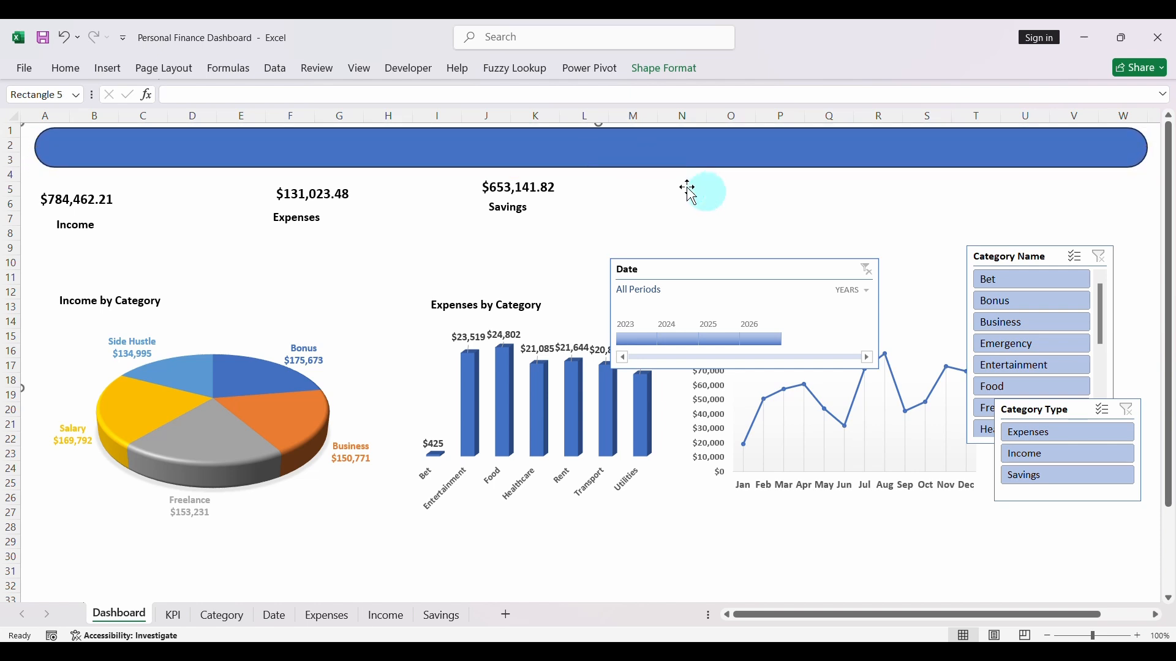
# - Keep the ribbon permanently expanded with the Home commands showing
pyautogui.click(66, 68)
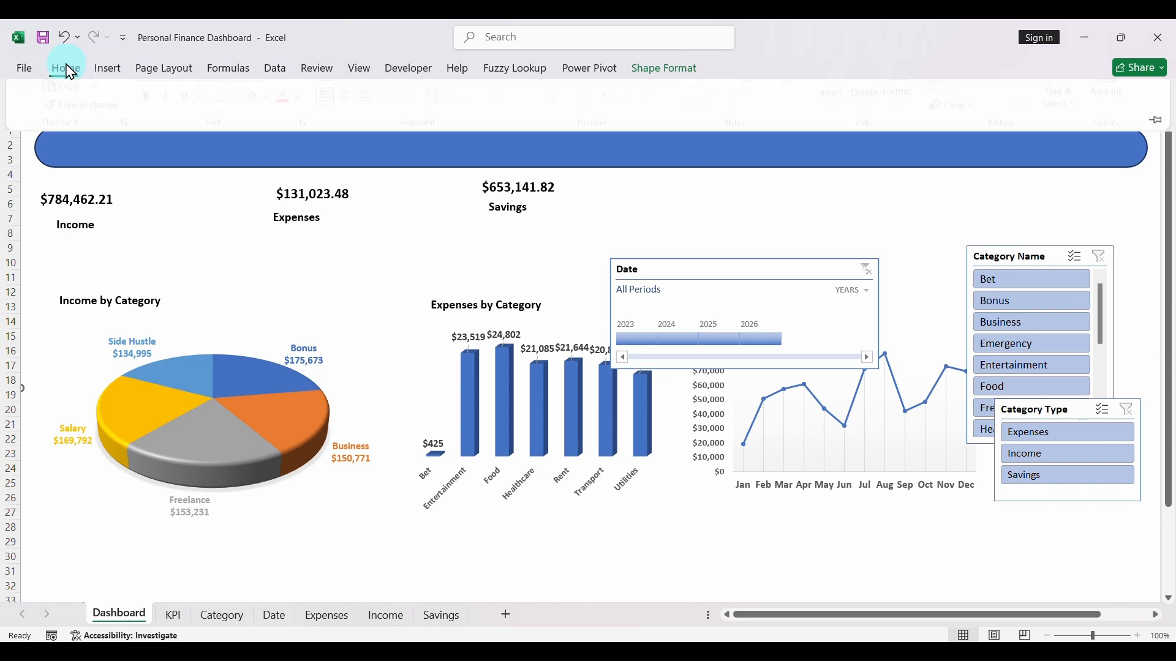
pyautogui.click(1155, 153)
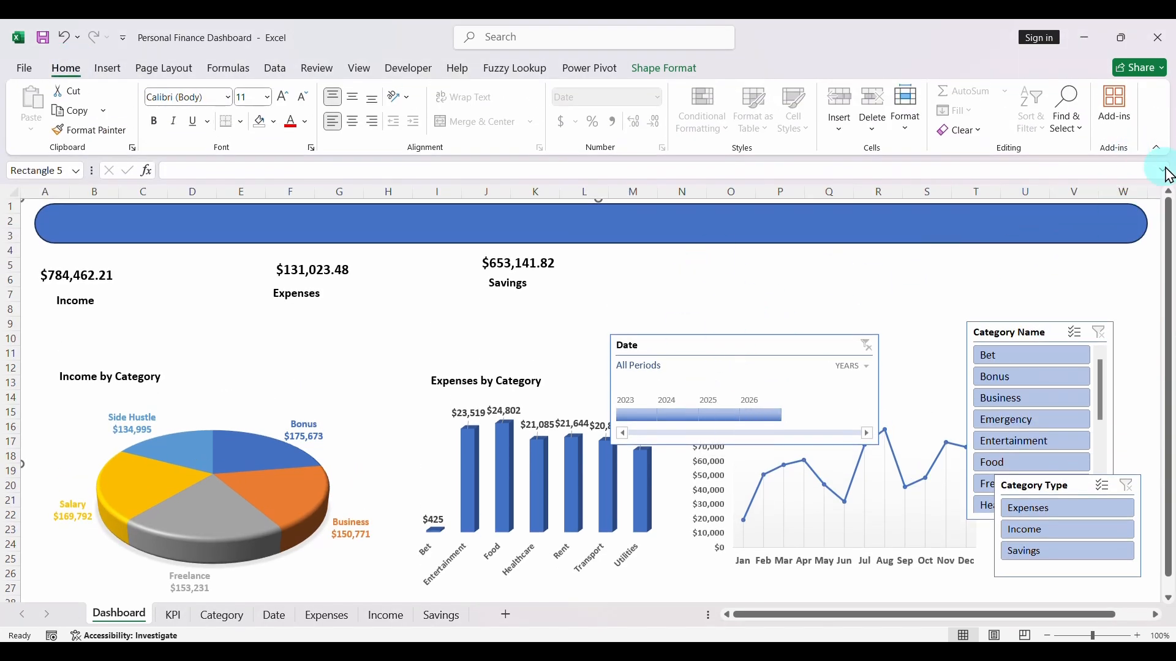
# - Collapse the ribbon, and open the header banner's custom fill color for editing at its hex value
pyautogui.click(1158, 153)
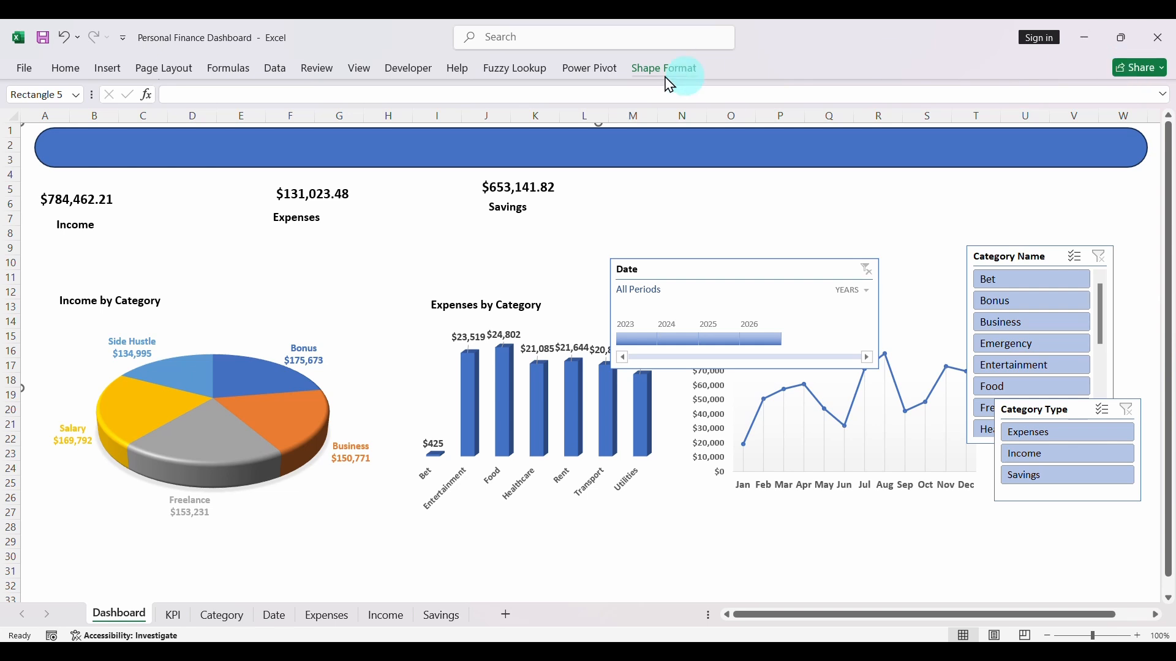
pyautogui.click(427, 158)
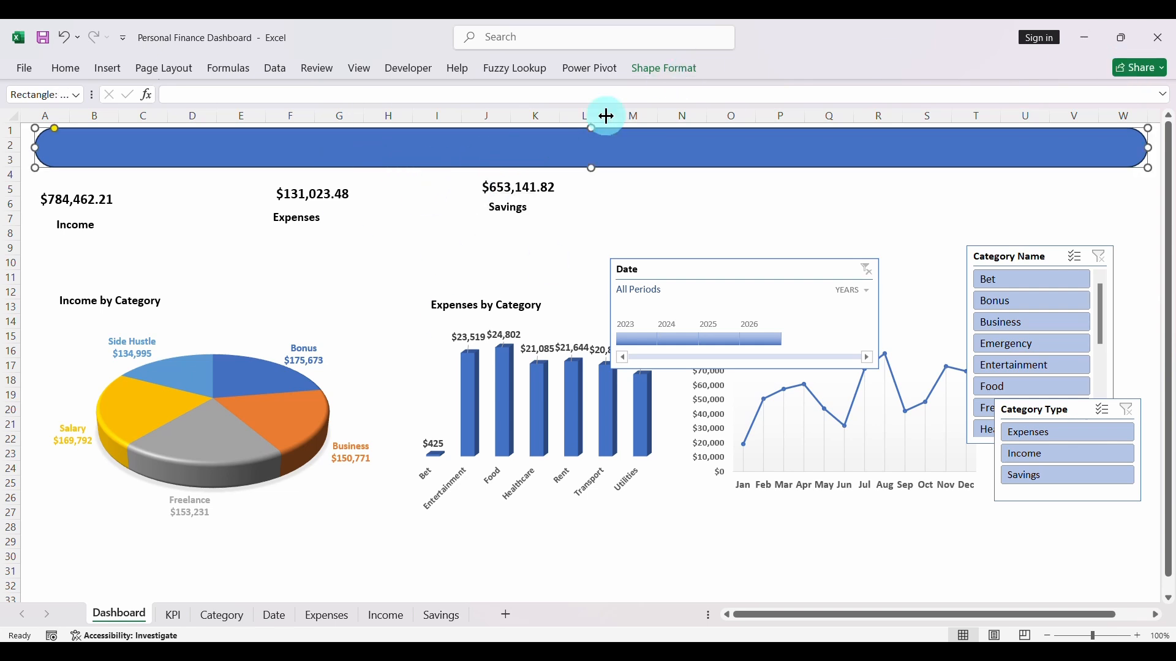
pyautogui.click(656, 77)
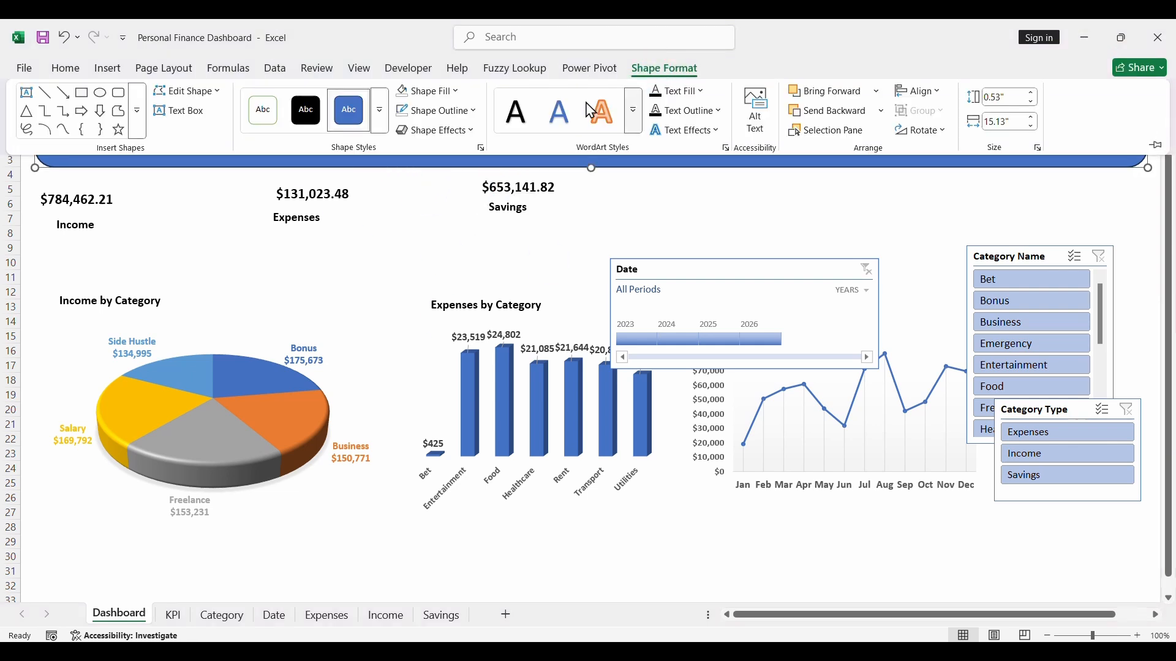
pyautogui.click(431, 91)
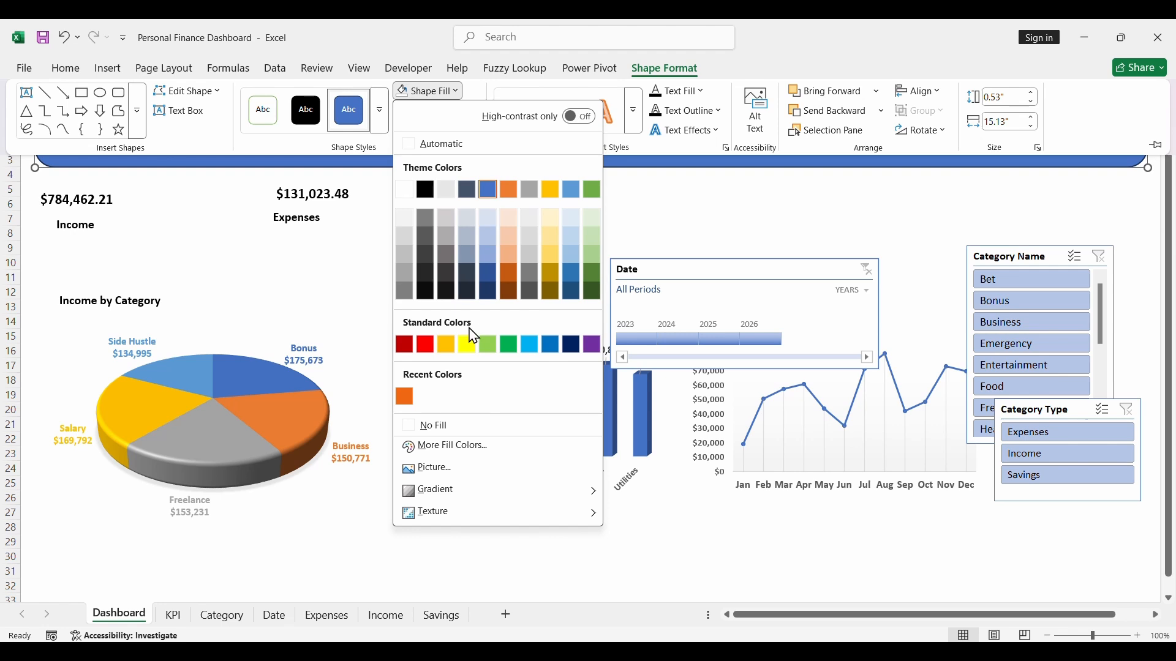
pyautogui.click(453, 447)
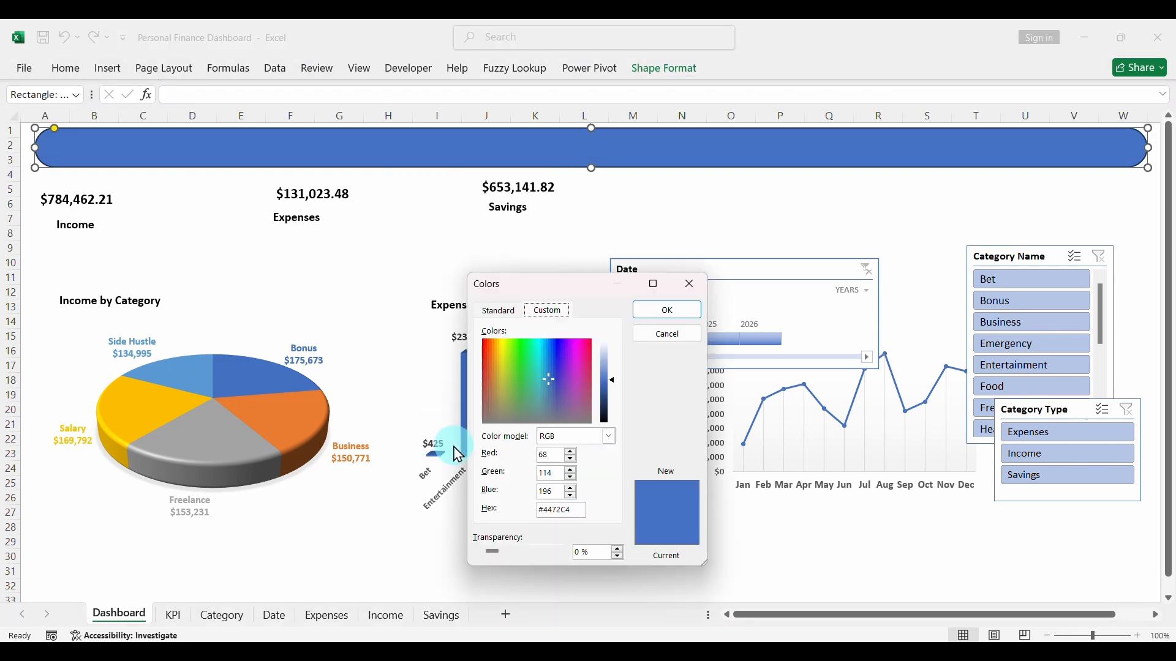
pyautogui.click(551, 512)
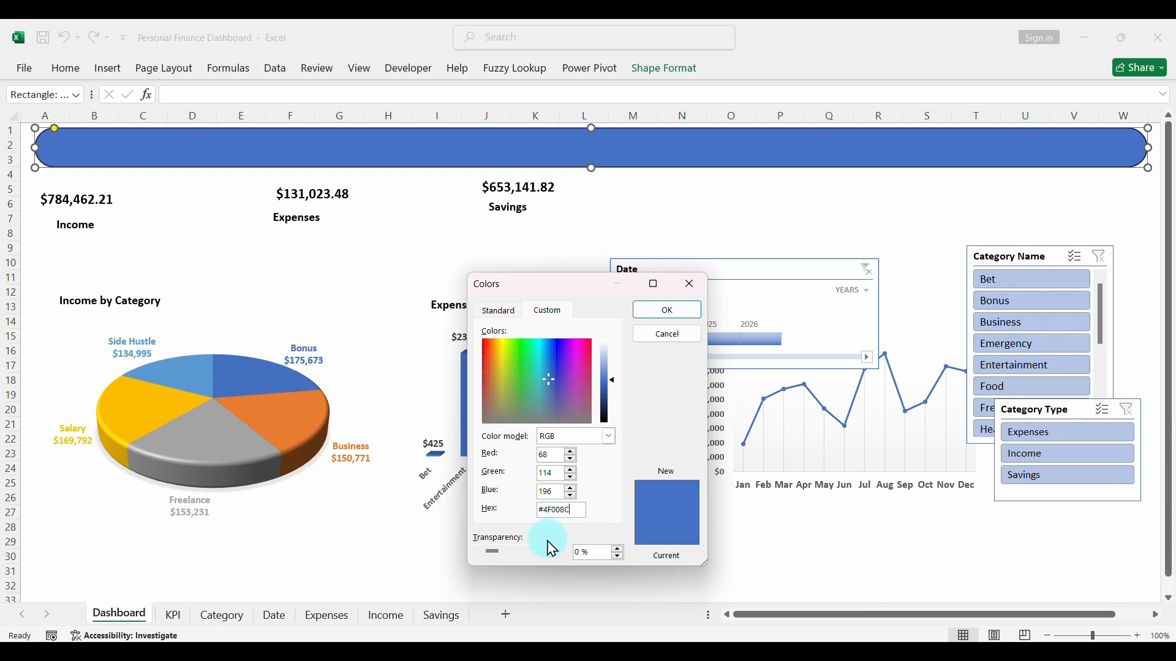
# - Apply the custom fill color #4F008C to the header banner and deselect it
pyautogui.click(669, 311)
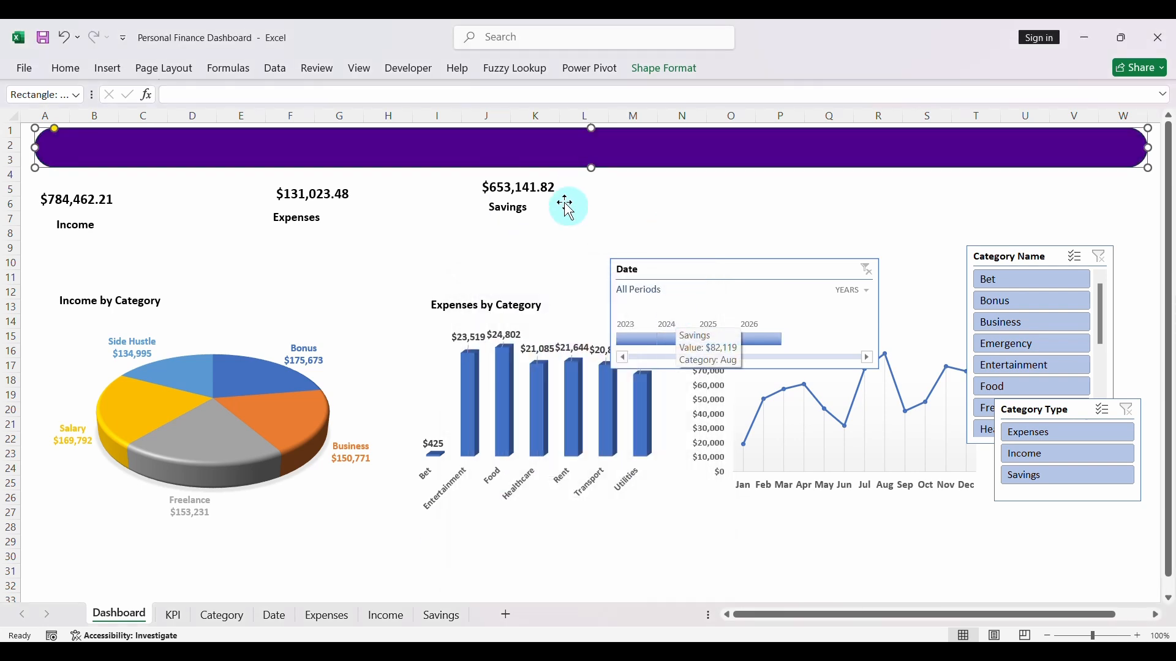
pyautogui.click(386, 223)
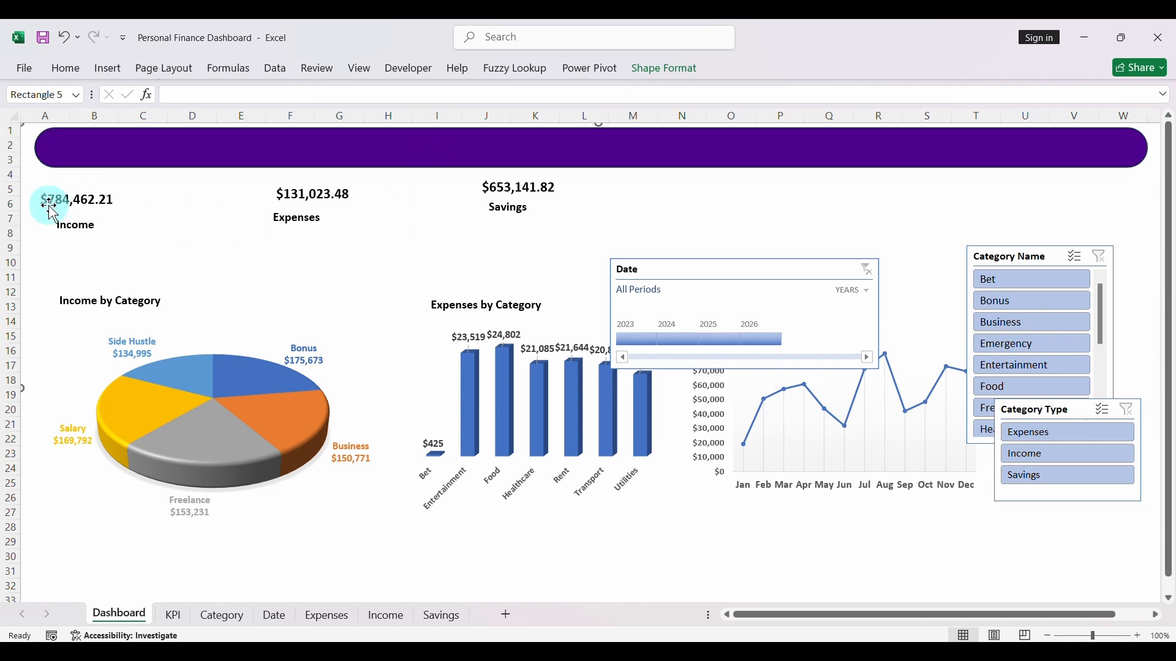
# - Draw a rounded rectangle about 0.77" high and 1.65" wide over the Income KPI
pyautogui.click(107, 69)
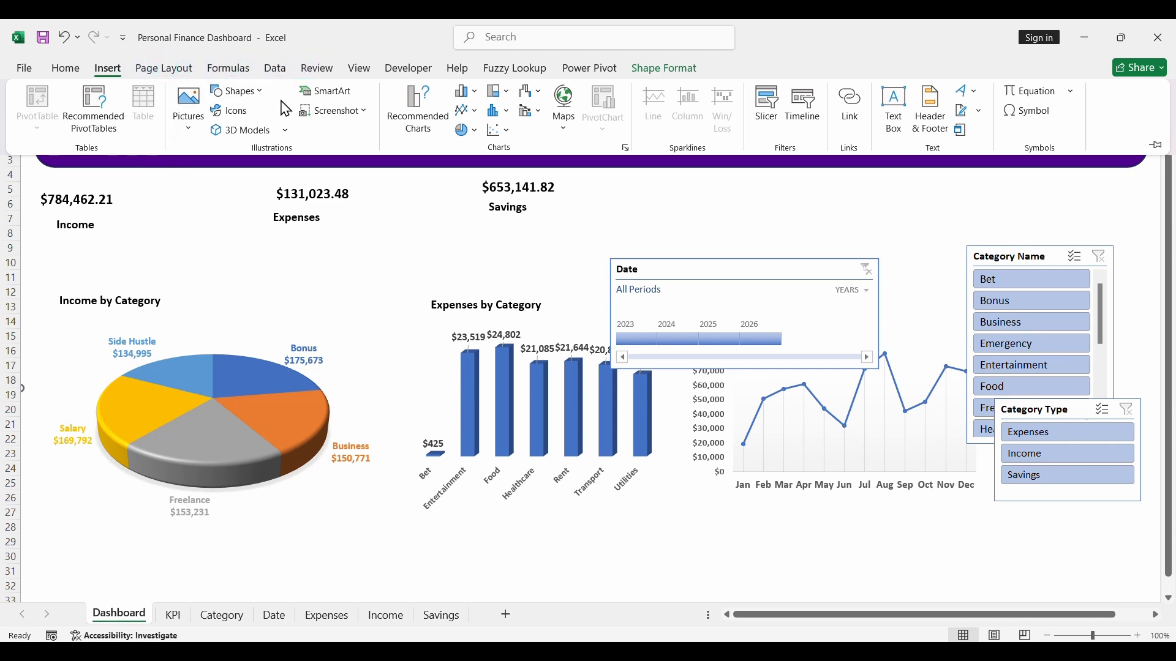
pyautogui.click(238, 90)
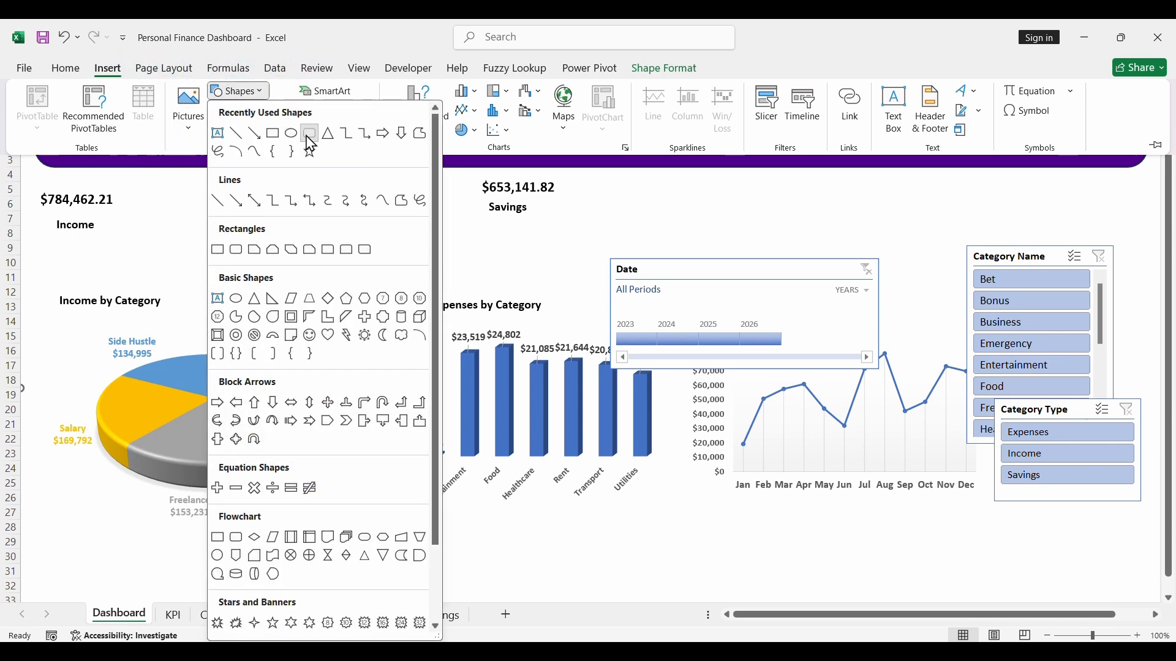
pyautogui.click(310, 137)
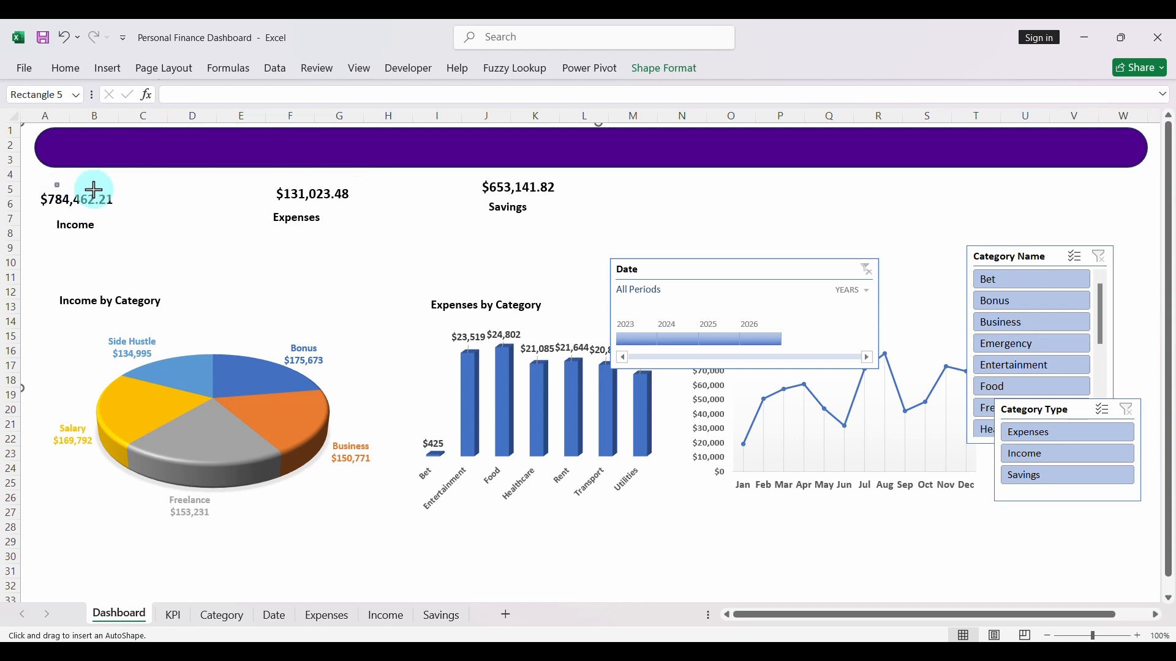
pyautogui.moveTo(94, 190); pyautogui.dragTo(178, 241)
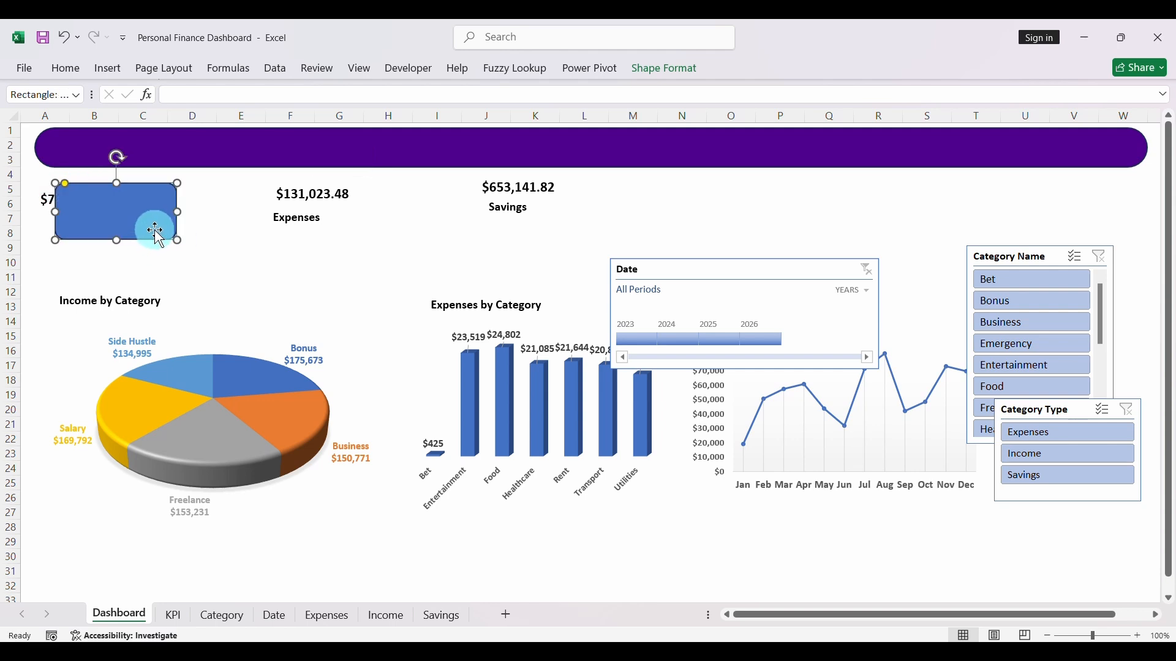
# - Set the Income KPI card's size to 0.87" high and 2.01" wide
pyautogui.click(672, 81)
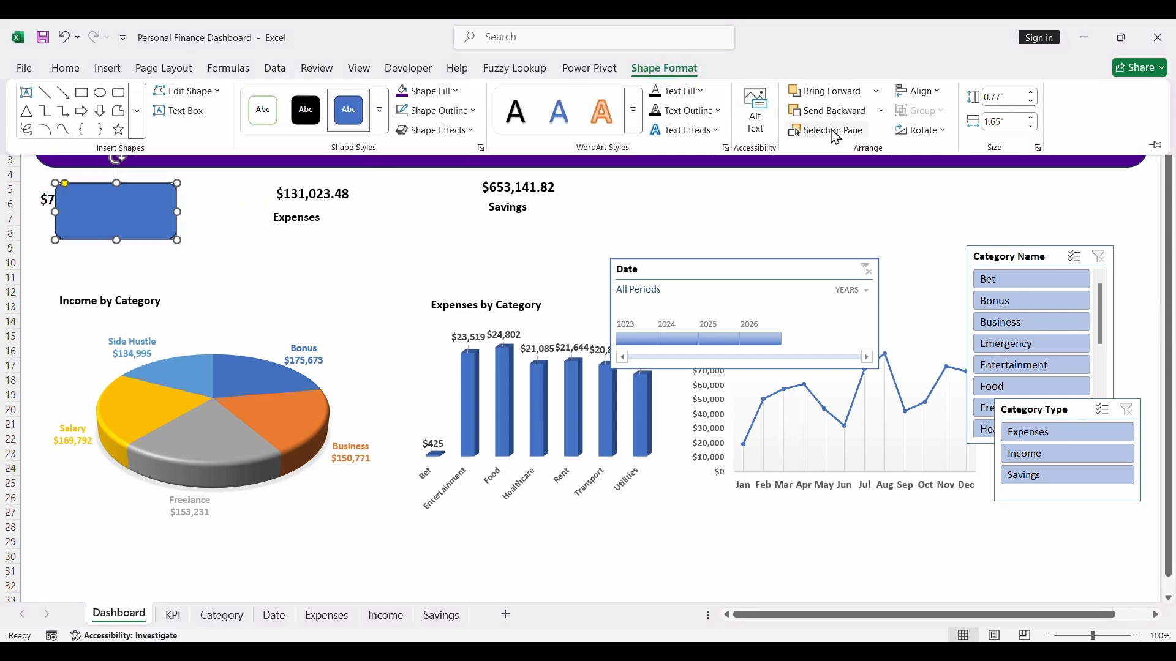
pyautogui.click(1012, 97)
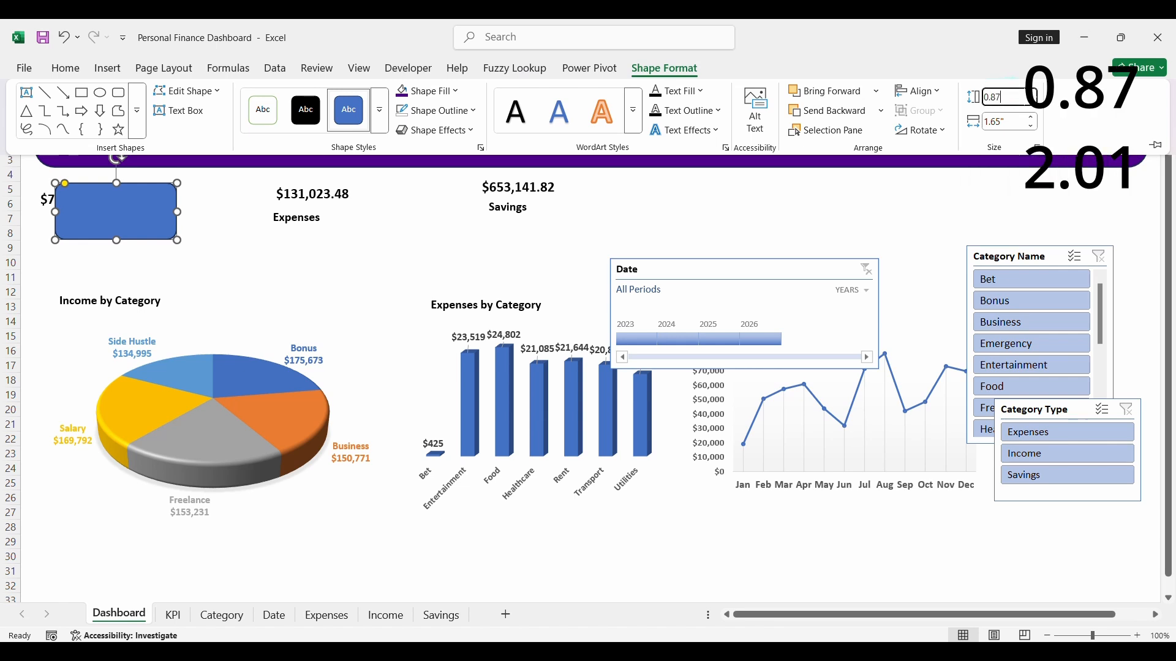
pyautogui.press('Tab')
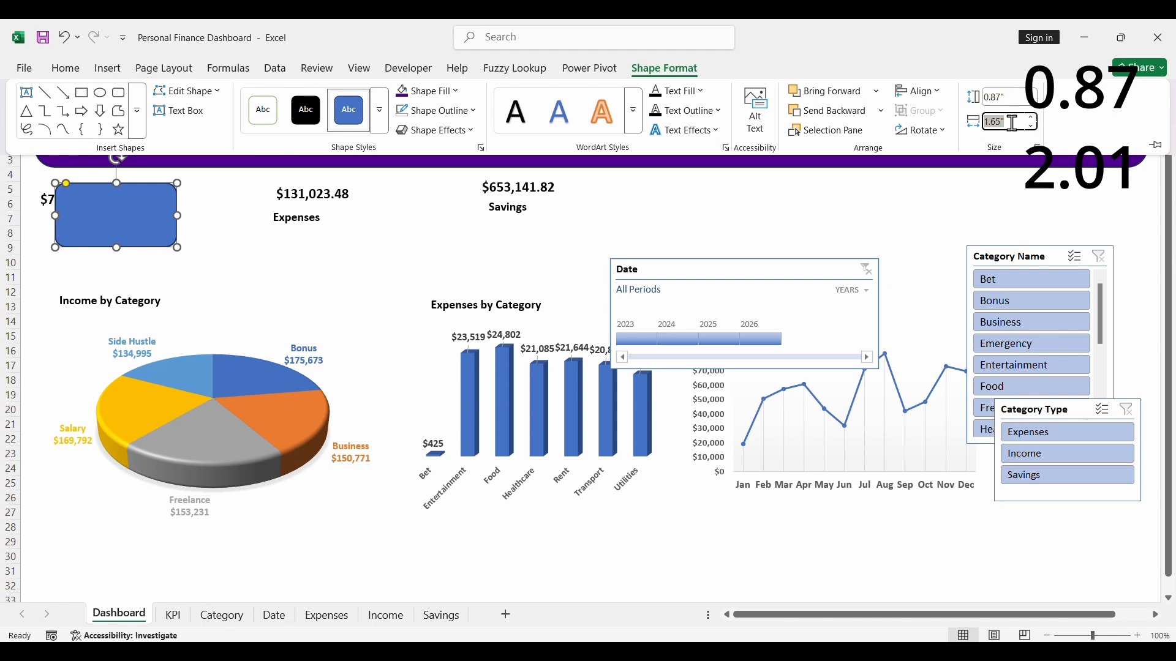
pyautogui.write('2.01')
pyautogui.press('Return')
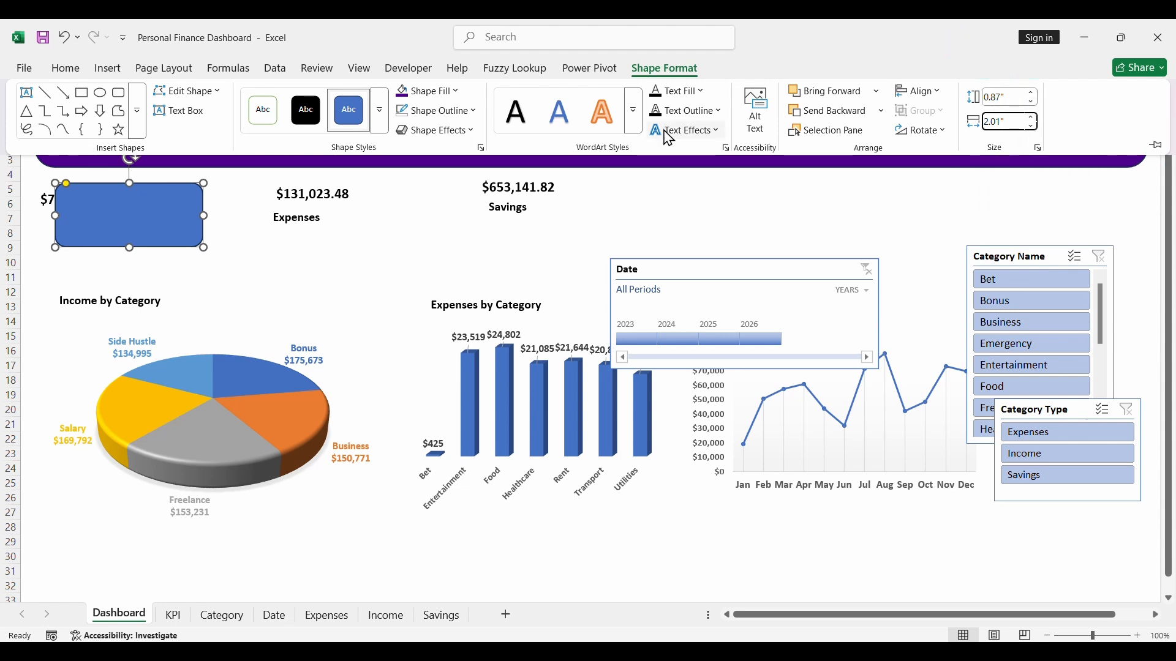
# - Fill the Income KPI card with the custom color #4F008C
pyautogui.click(458, 93)
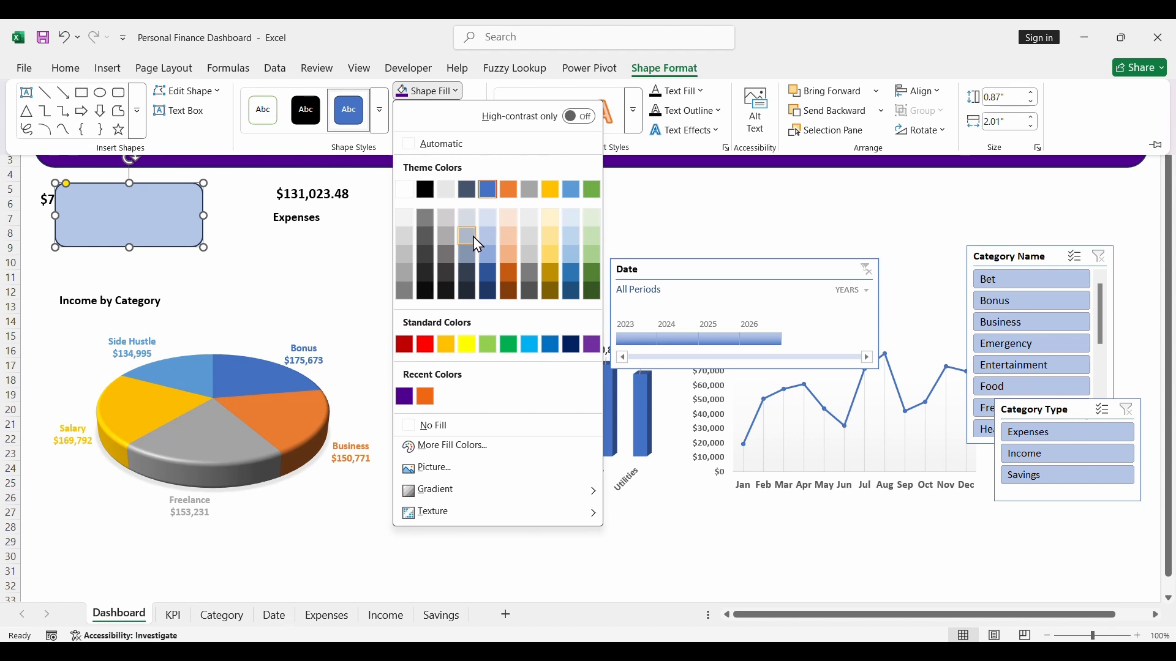
pyautogui.click(467, 449)
pyautogui.click(563, 509)
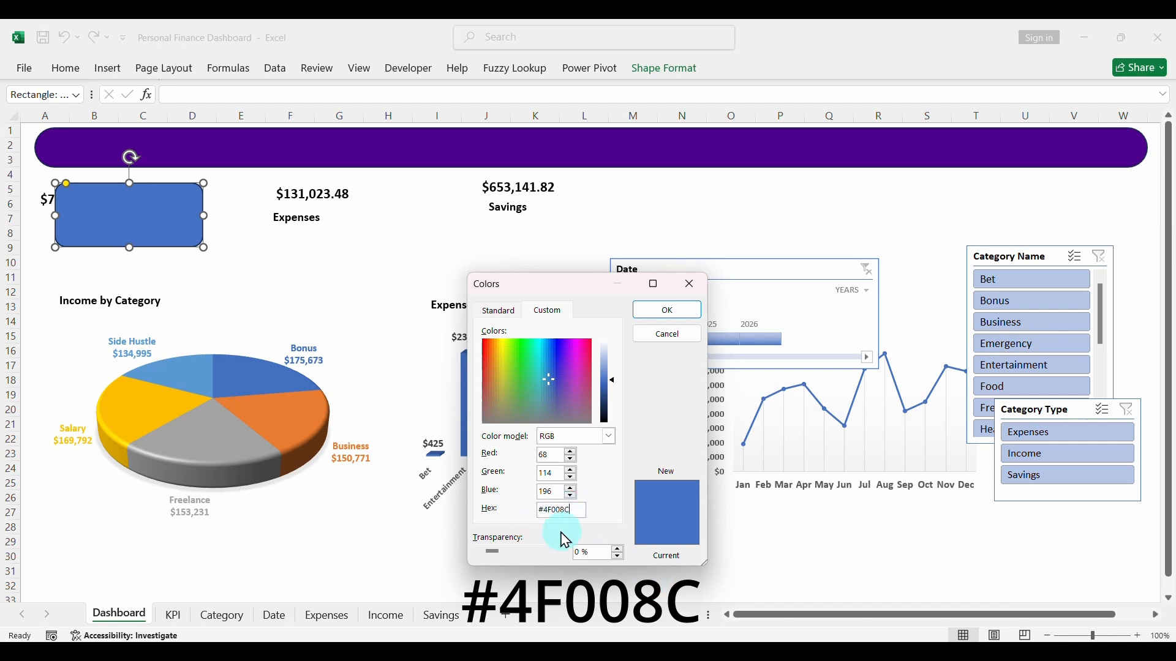
pyautogui.click(674, 312)
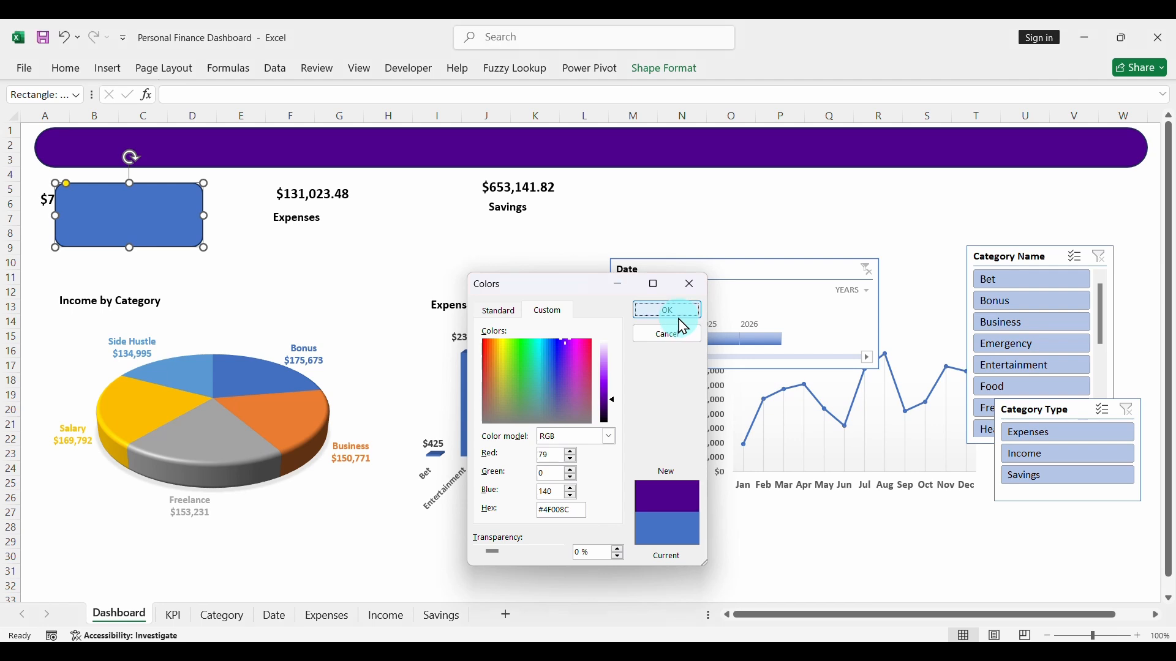
# - Remove the Income KPI card's outline and add a centered outer shadow to it
pyautogui.click(664, 72)
pyautogui.click(452, 113)
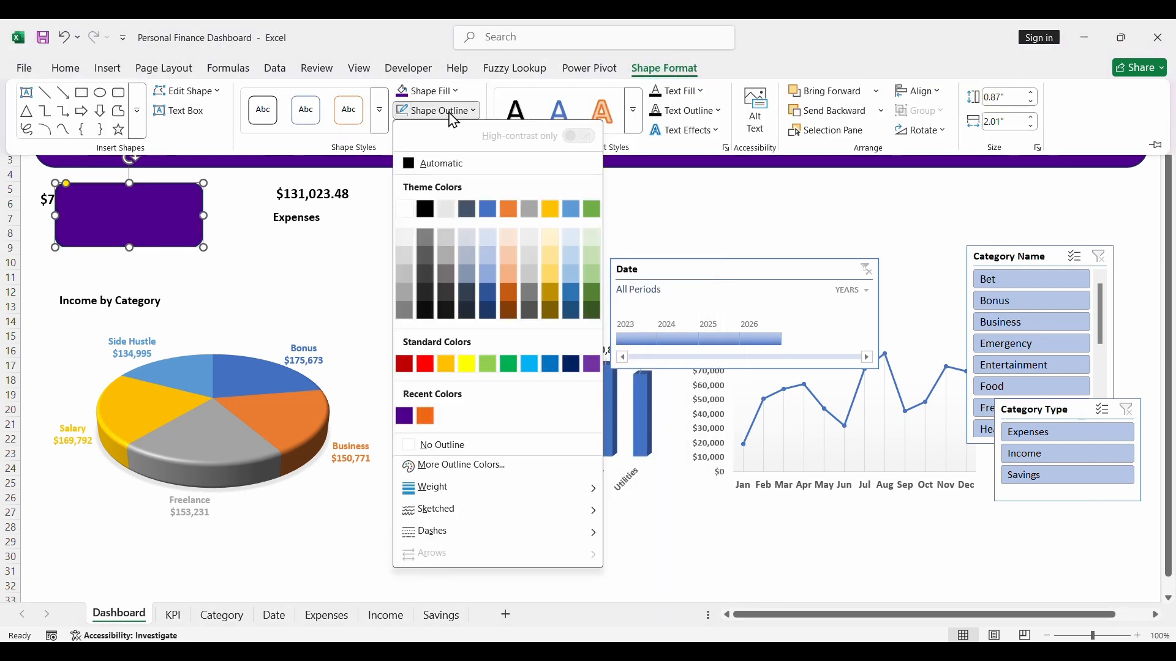
pyautogui.click(447, 447)
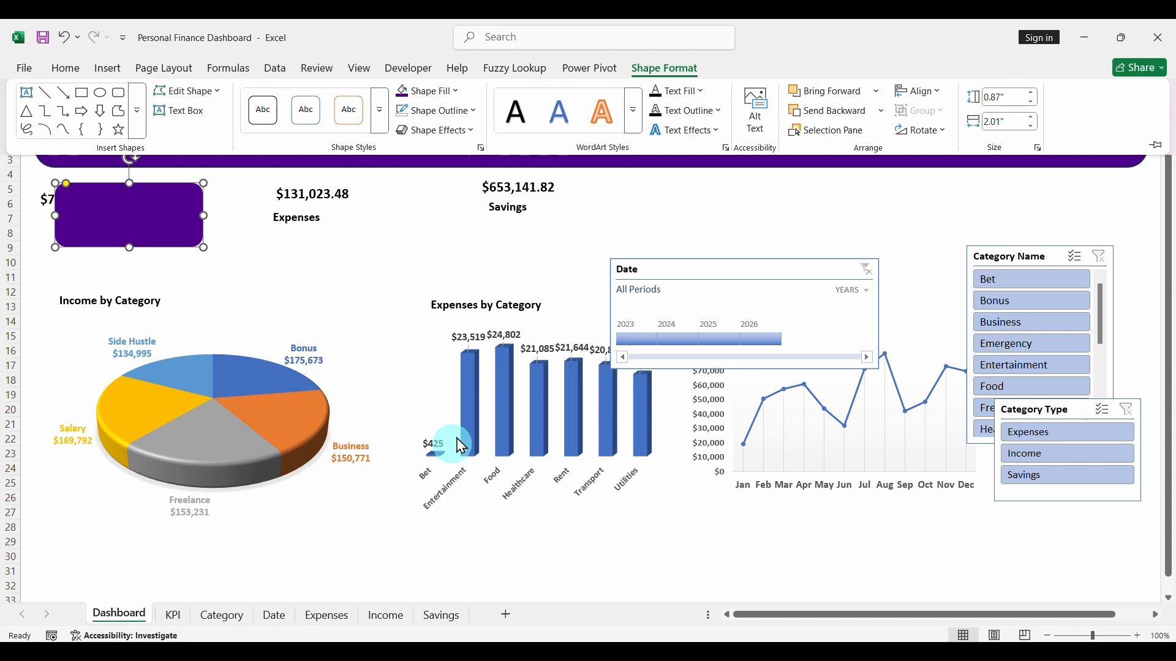
pyautogui.click(437, 132)
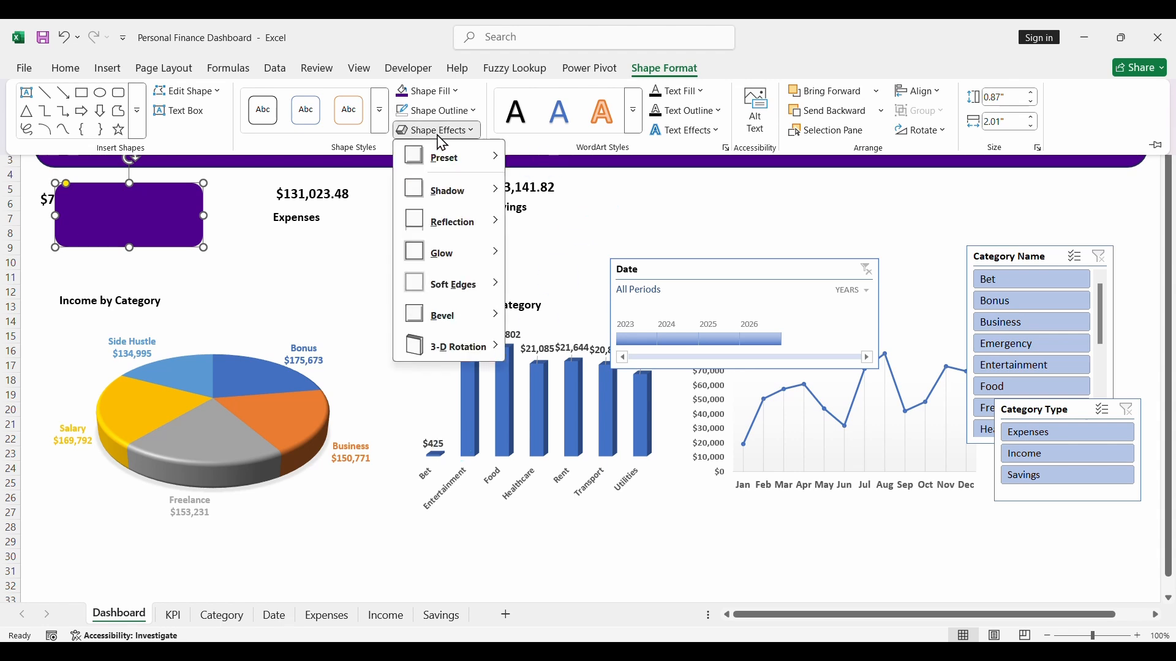
pyautogui.moveTo(441, 194)
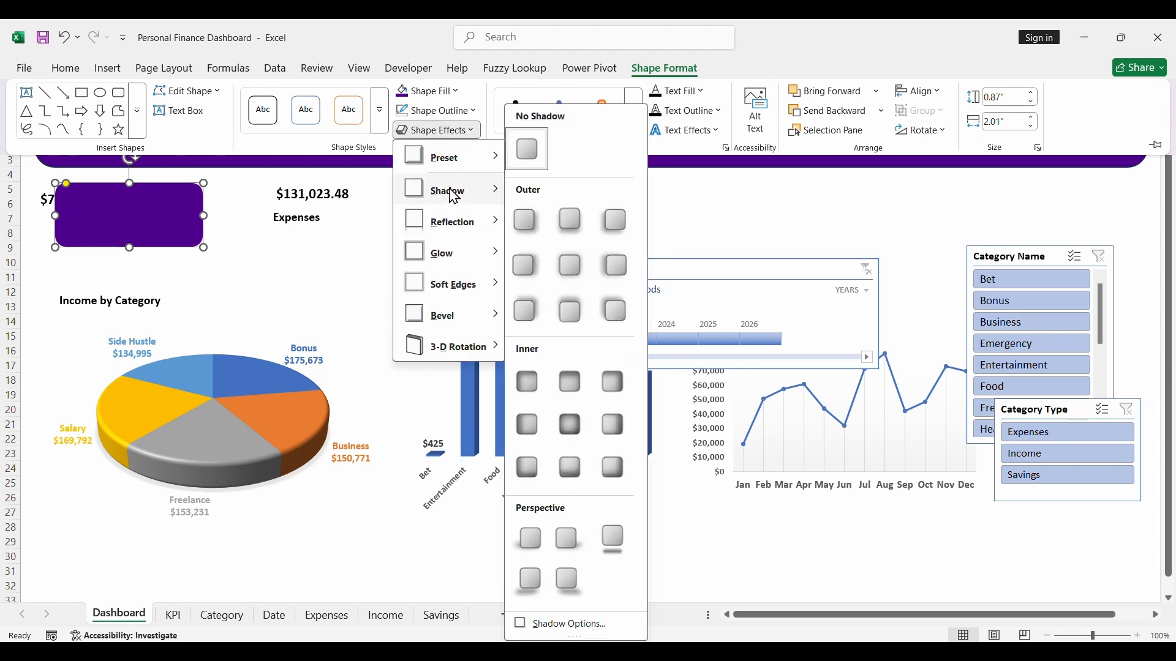
pyautogui.click(578, 273)
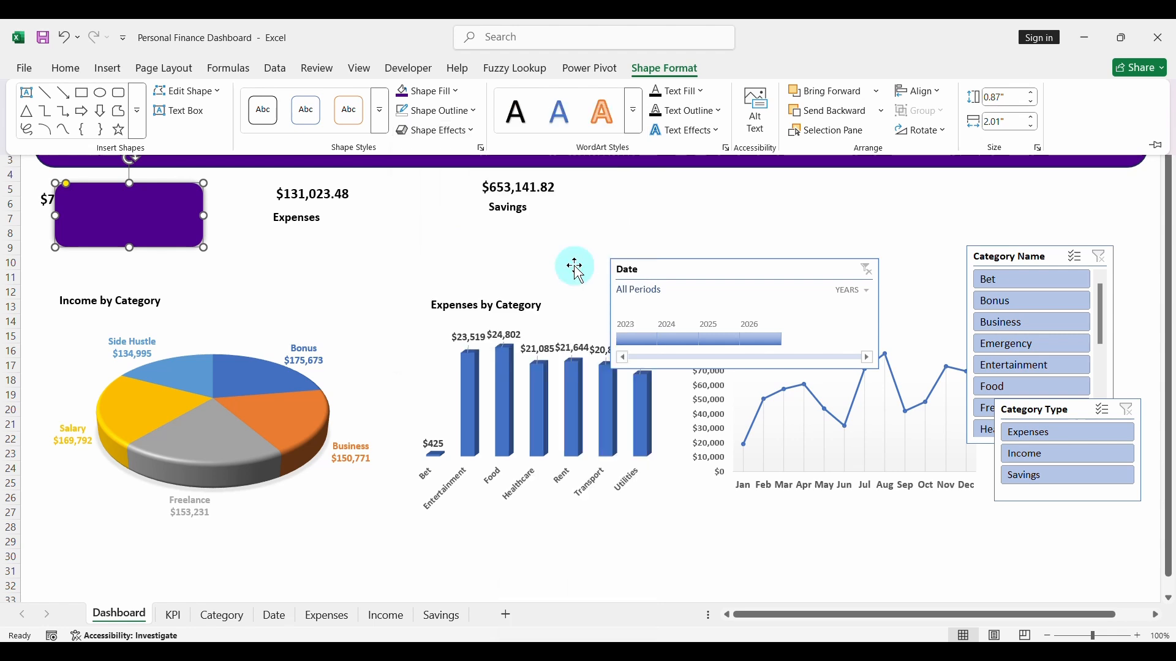
# - Give the header banner no outline and a centered outer shadow, matching the KPI card
pyautogui.click(625, 161)
pyautogui.click(606, 150)
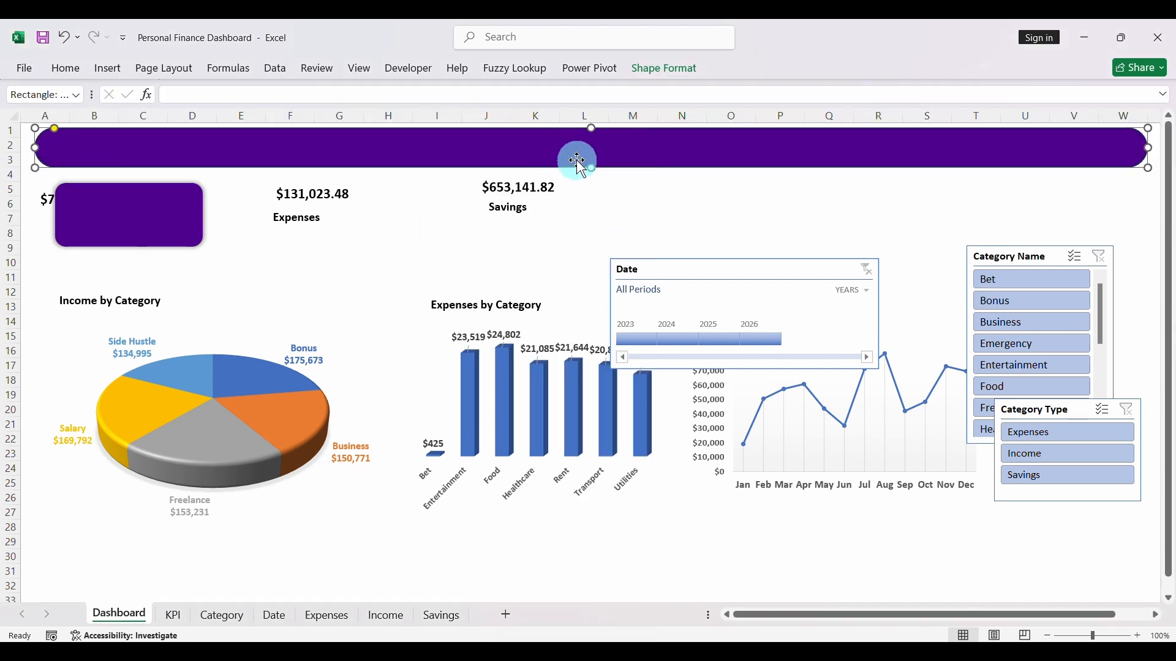
pyautogui.click(672, 80)
pyautogui.click(612, 144)
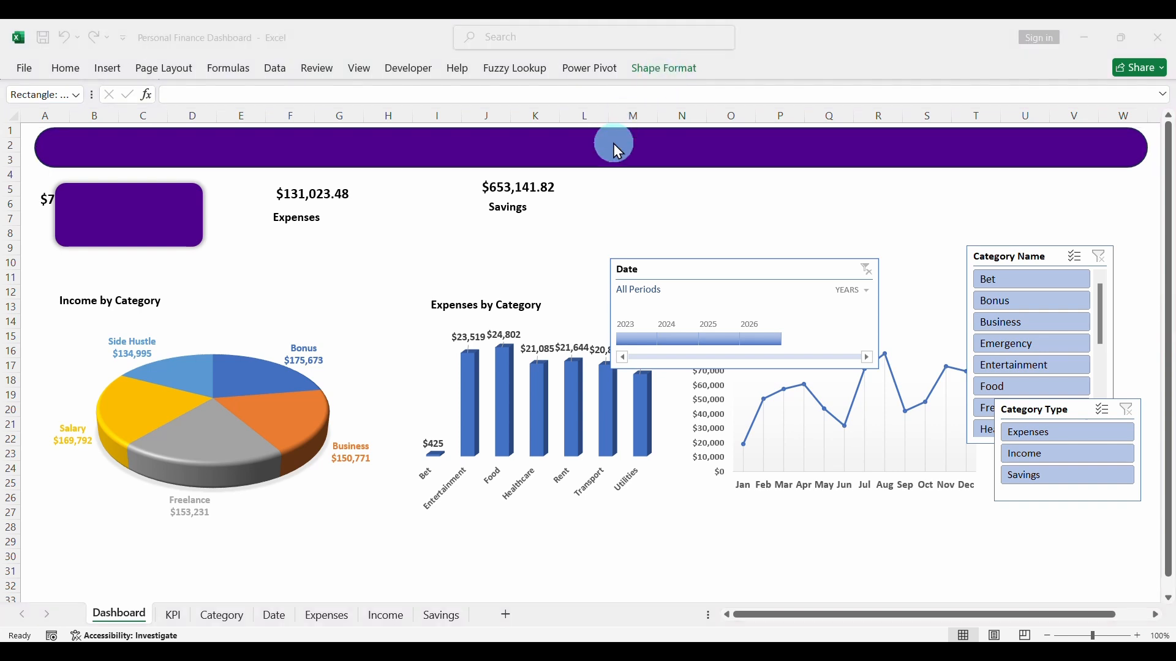
pyautogui.click(636, 78)
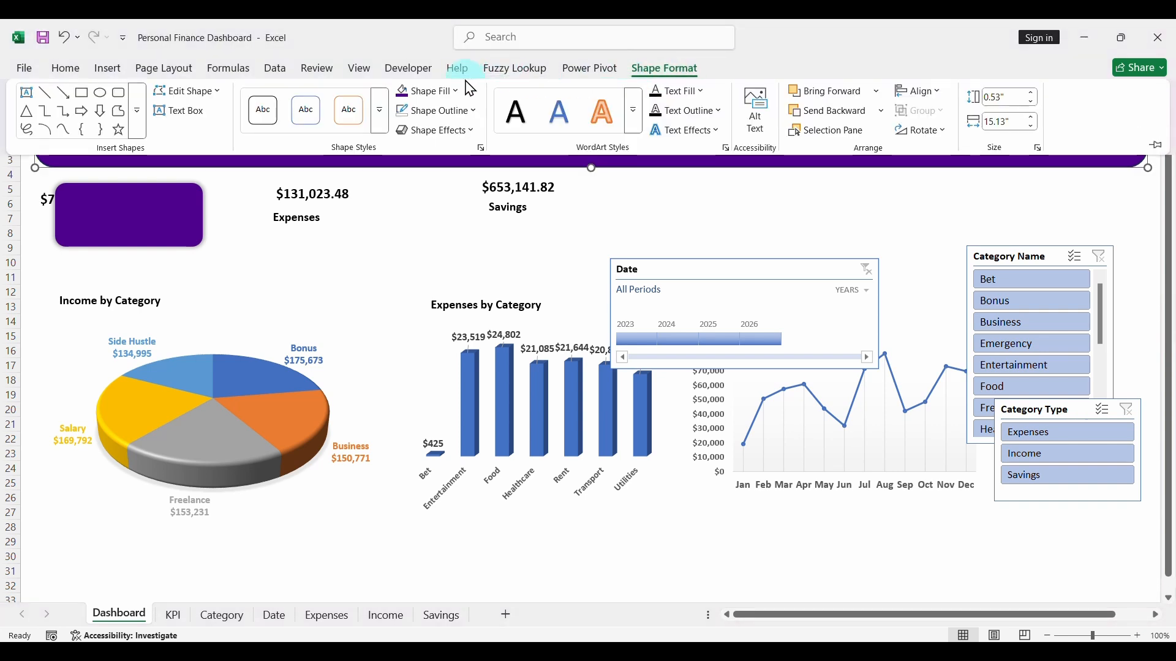
pyautogui.click(449, 115)
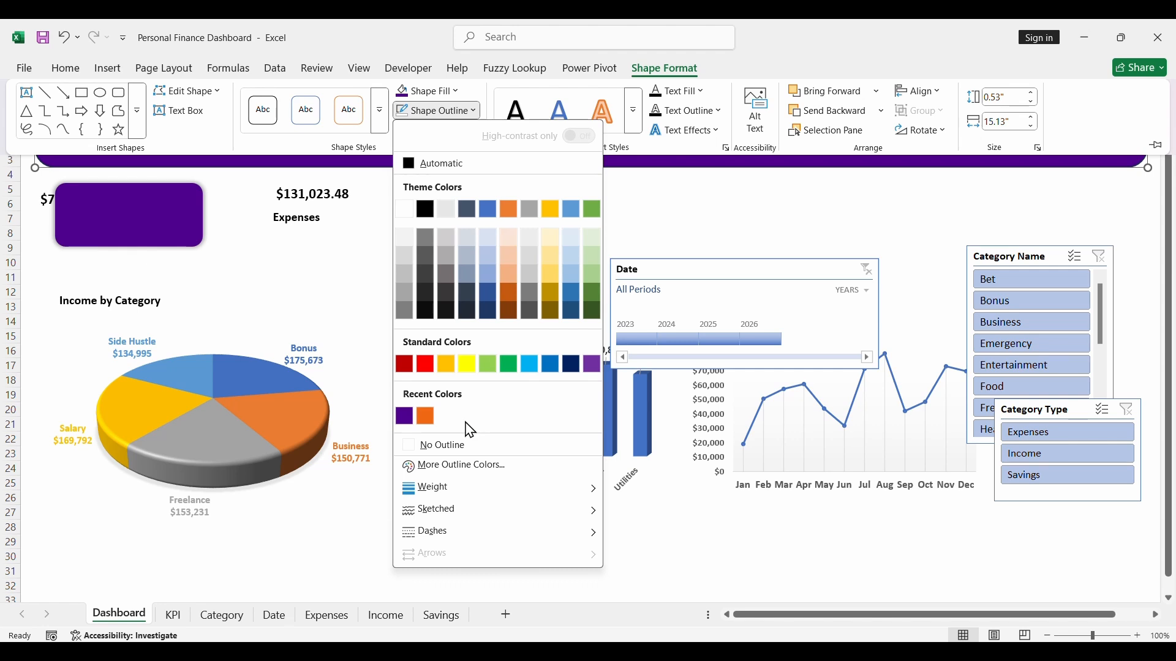
pyautogui.click(444, 446)
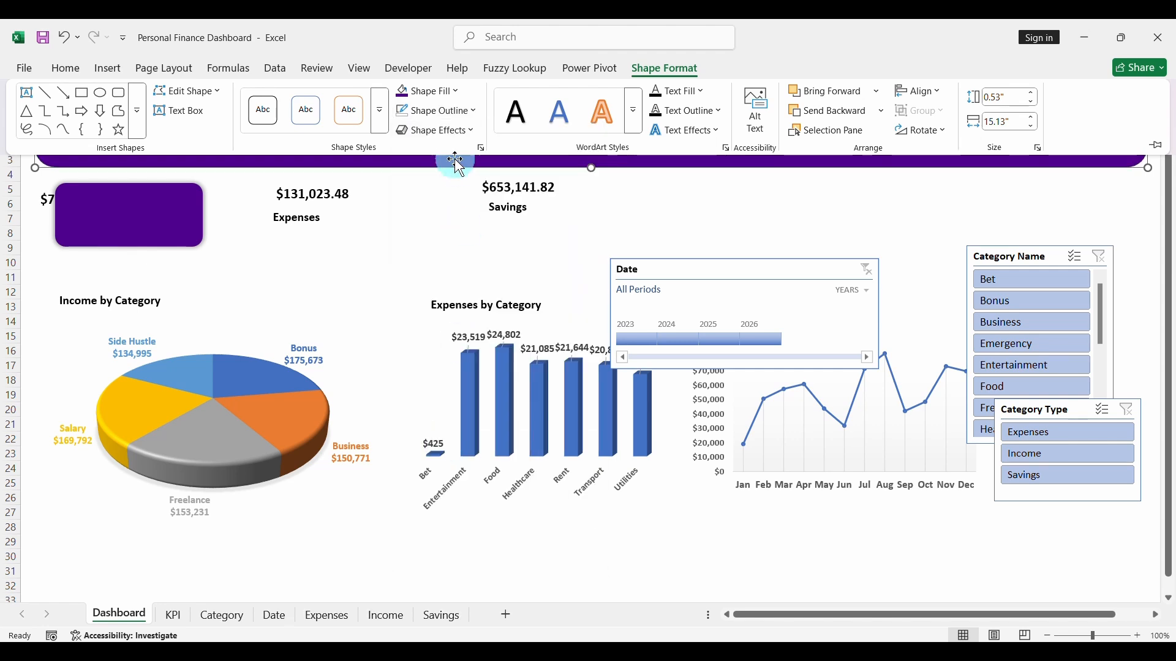
pyautogui.click(445, 131)
pyautogui.moveTo(449, 198)
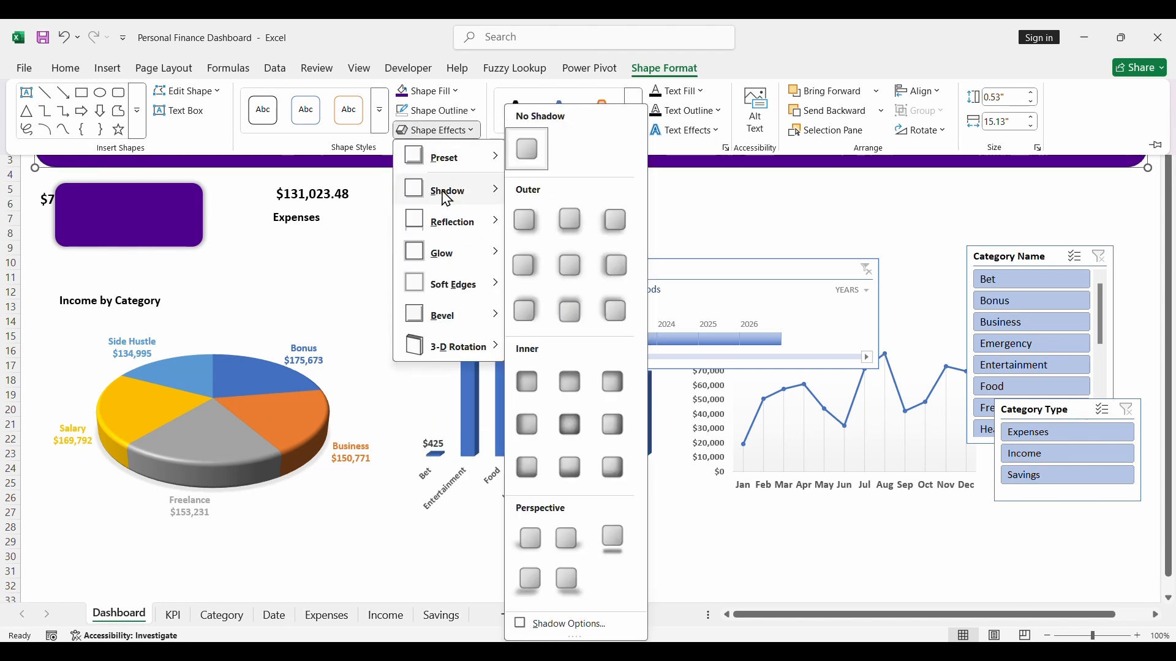
pyautogui.click(568, 268)
pyautogui.click(475, 252)
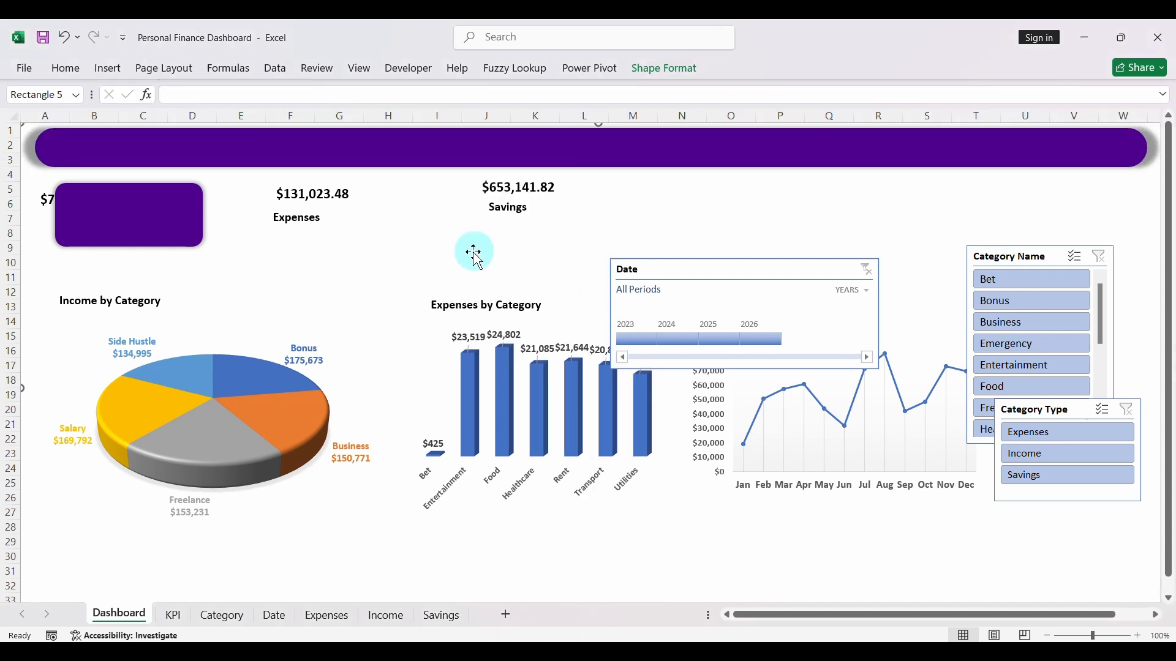
pyautogui.rightClick(146, 230)
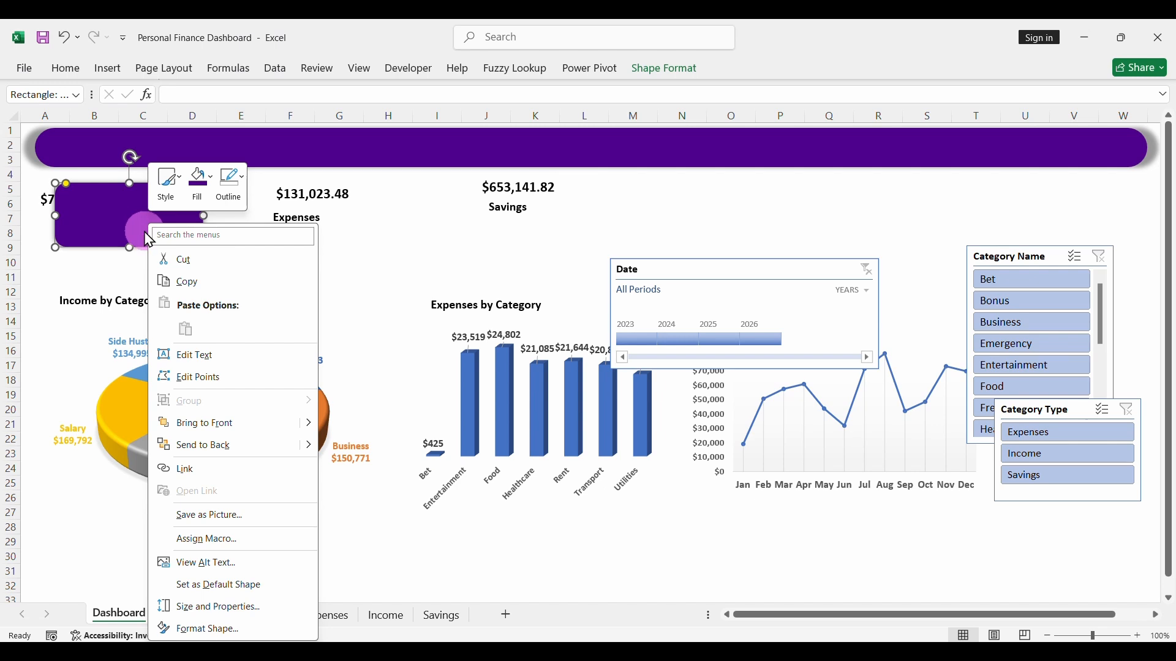
pyautogui.click(211, 456)
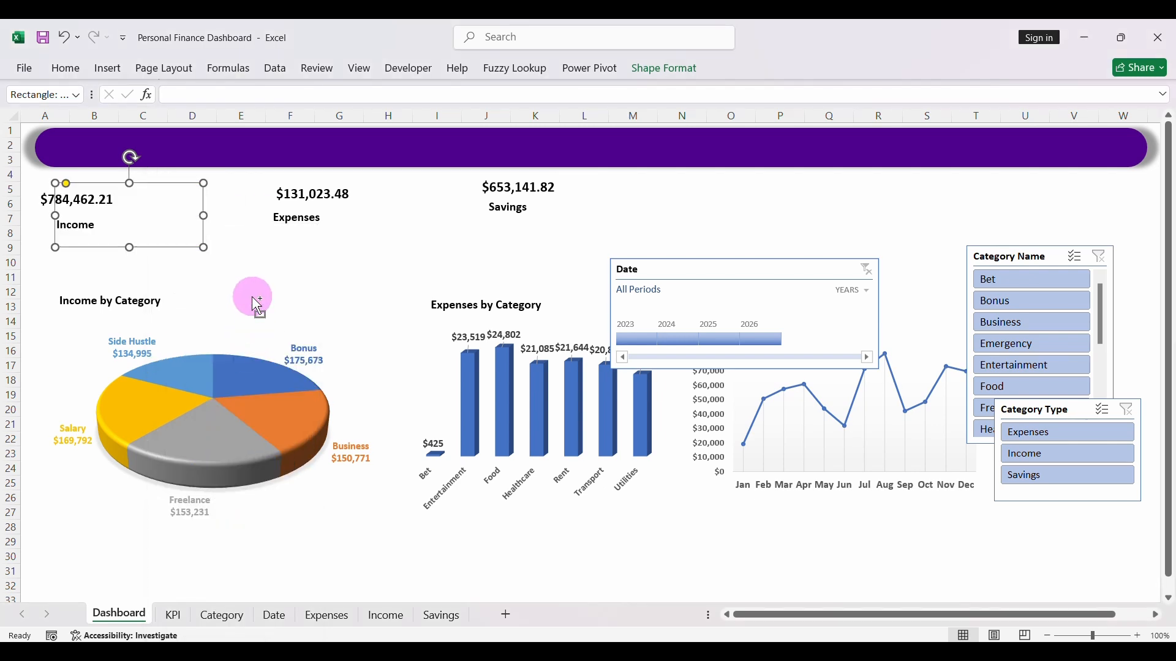
pyautogui.hotkey('ctrl', 'z')
# - Bring the Income value's text box in front of the purple card, and shift the card sideways to uncover the Income label
pyautogui.click(44, 199)
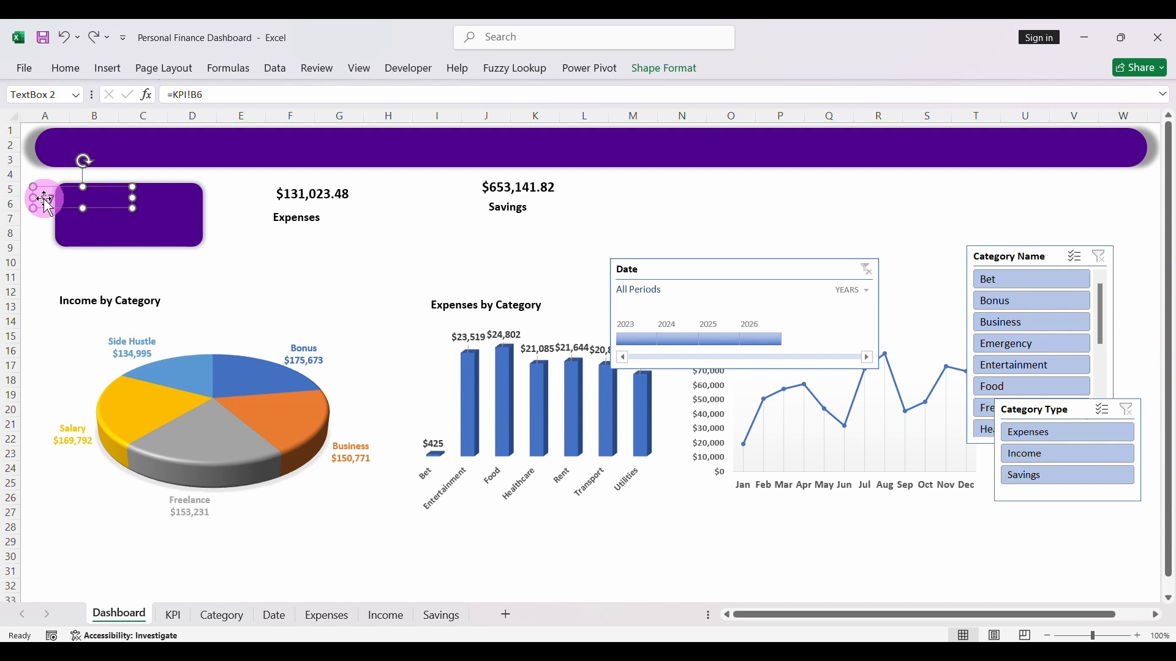
pyautogui.rightClick(49, 204)
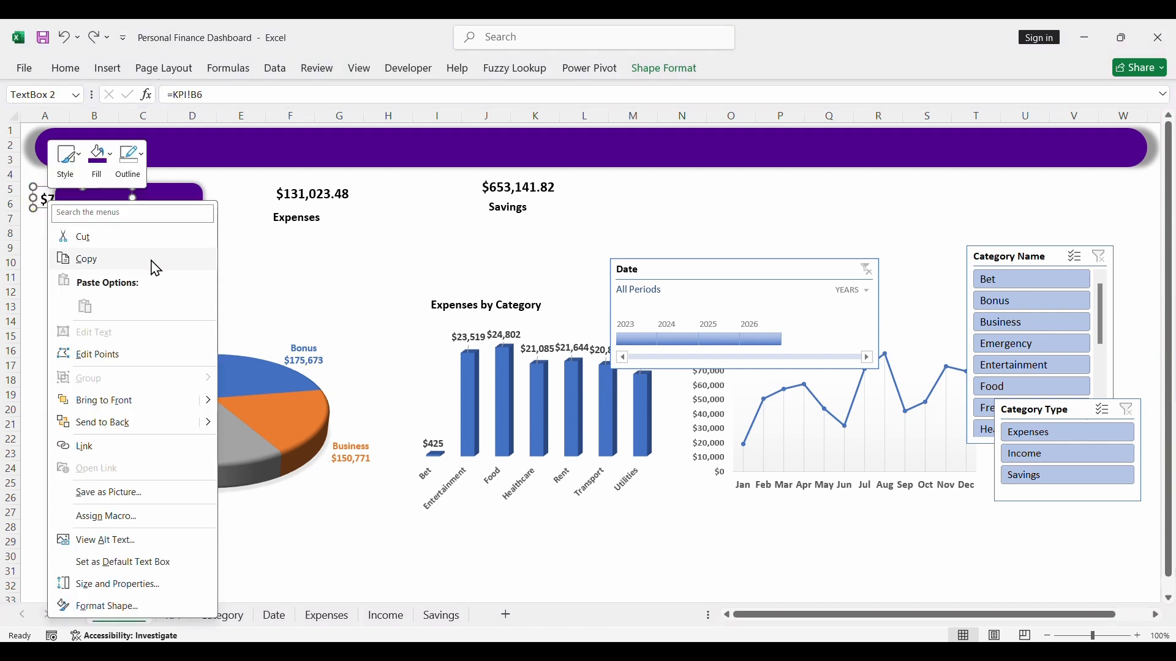
pyautogui.click(92, 400)
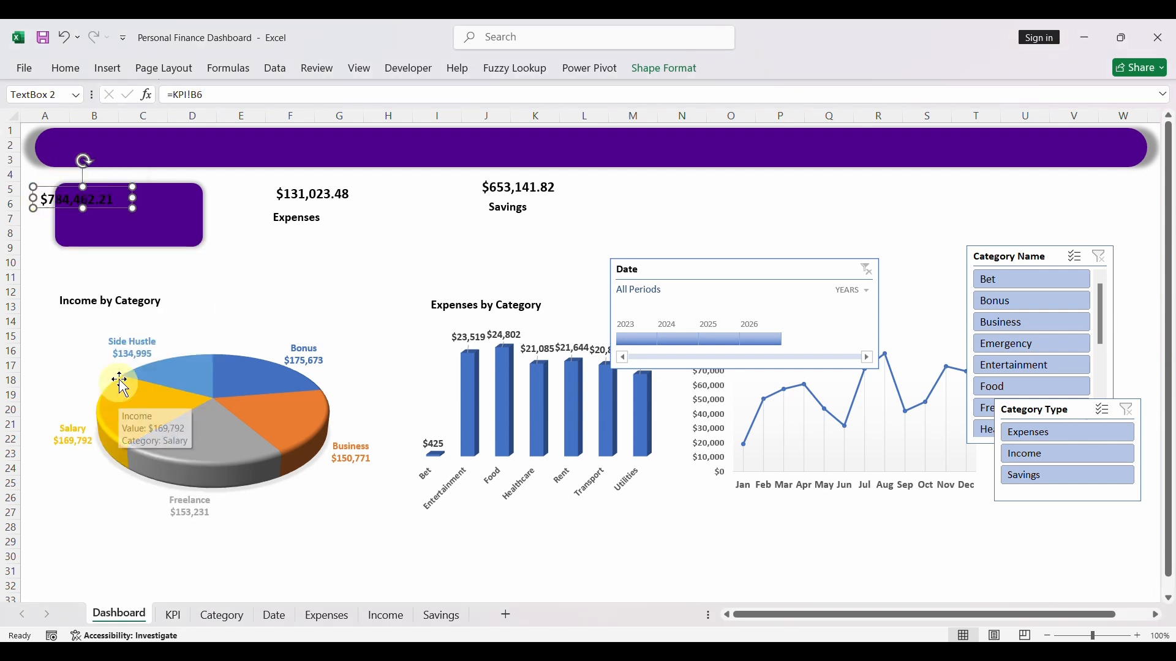
pyautogui.click(51, 212)
pyautogui.click(132, 249)
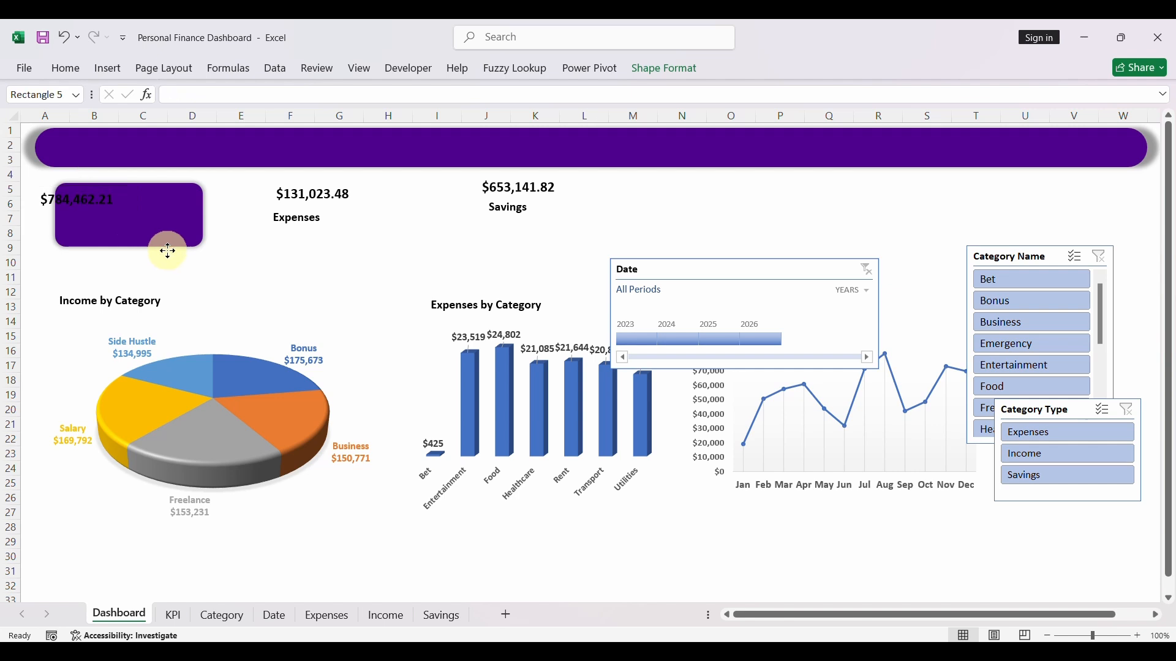
pyautogui.moveTo(168, 244); pyautogui.dragTo(199, 245)
# - Bring the Income label's text box to the front, and move the purple card slightly back behind the Income value and label
pyautogui.click(73, 228)
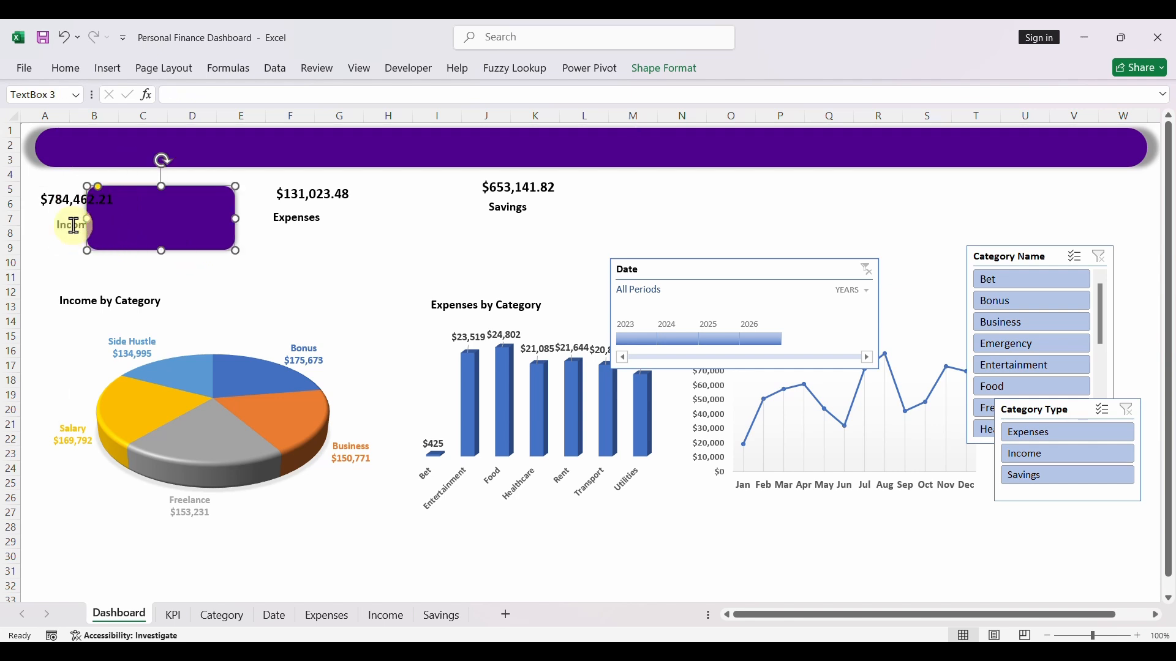
pyautogui.rightClick(66, 237)
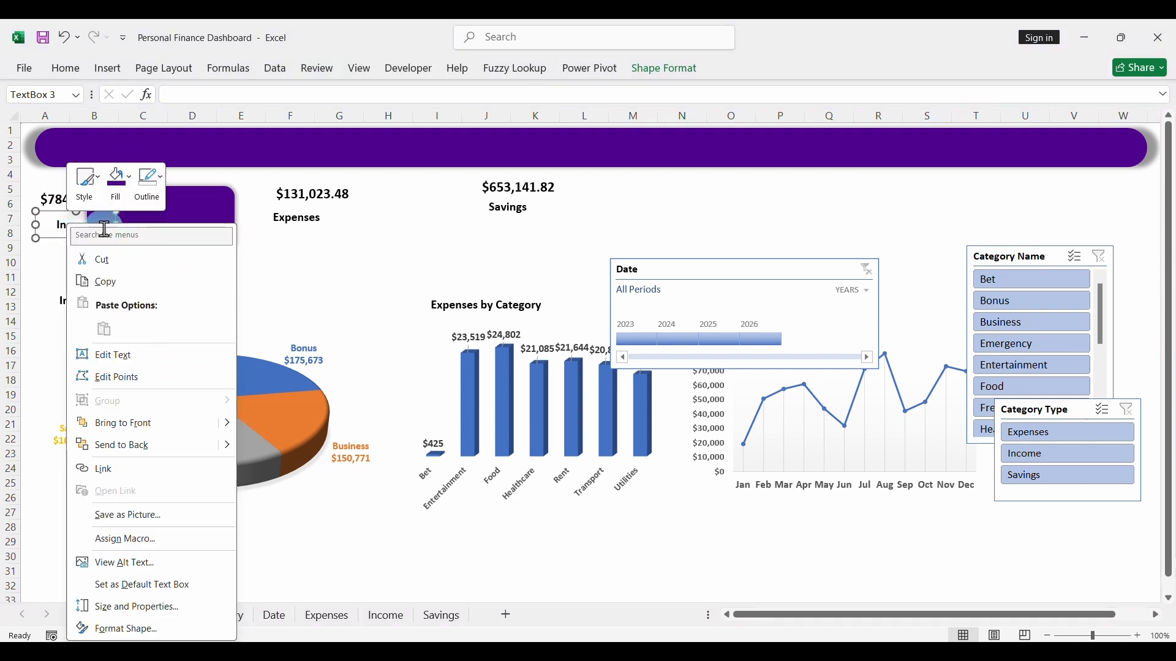
pyautogui.click(139, 430)
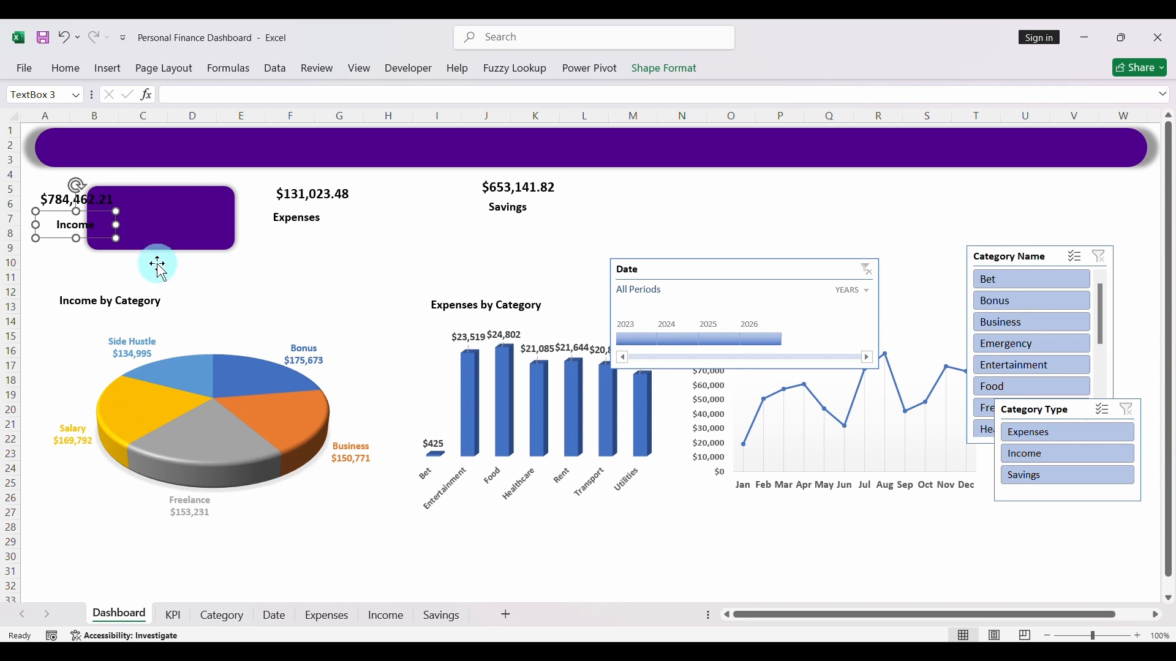
pyautogui.moveTo(165, 247); pyautogui.dragTo(149, 244)
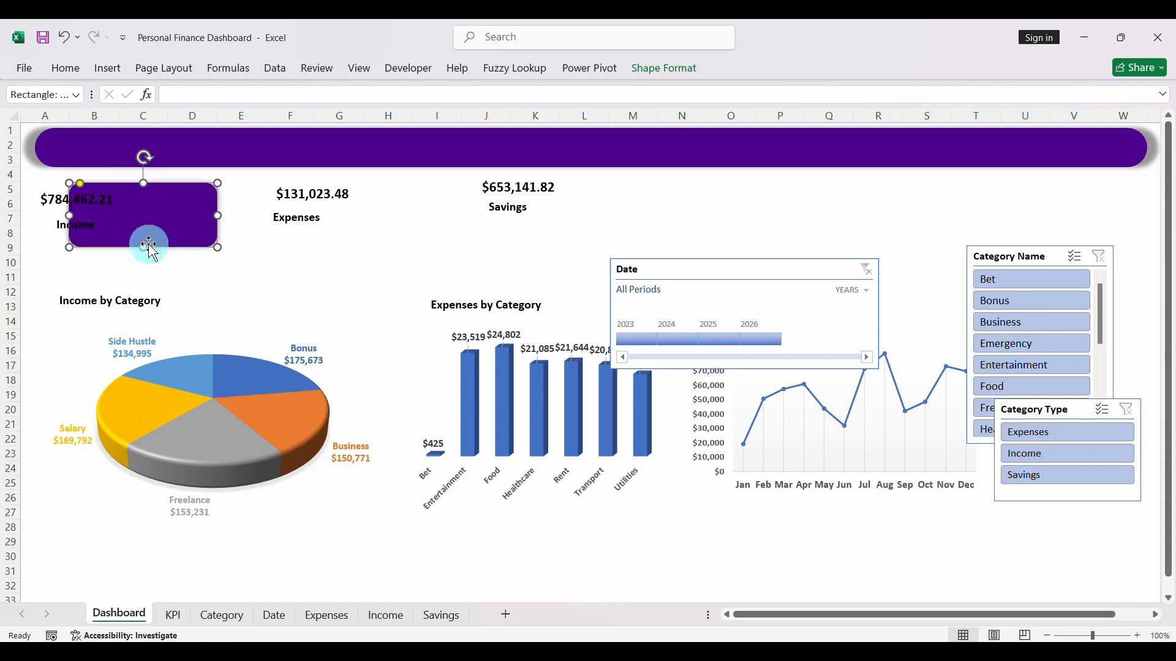
# - Make the Income value's text white and move it onto the upper part of the purple KPI card
pyautogui.click(60, 207)
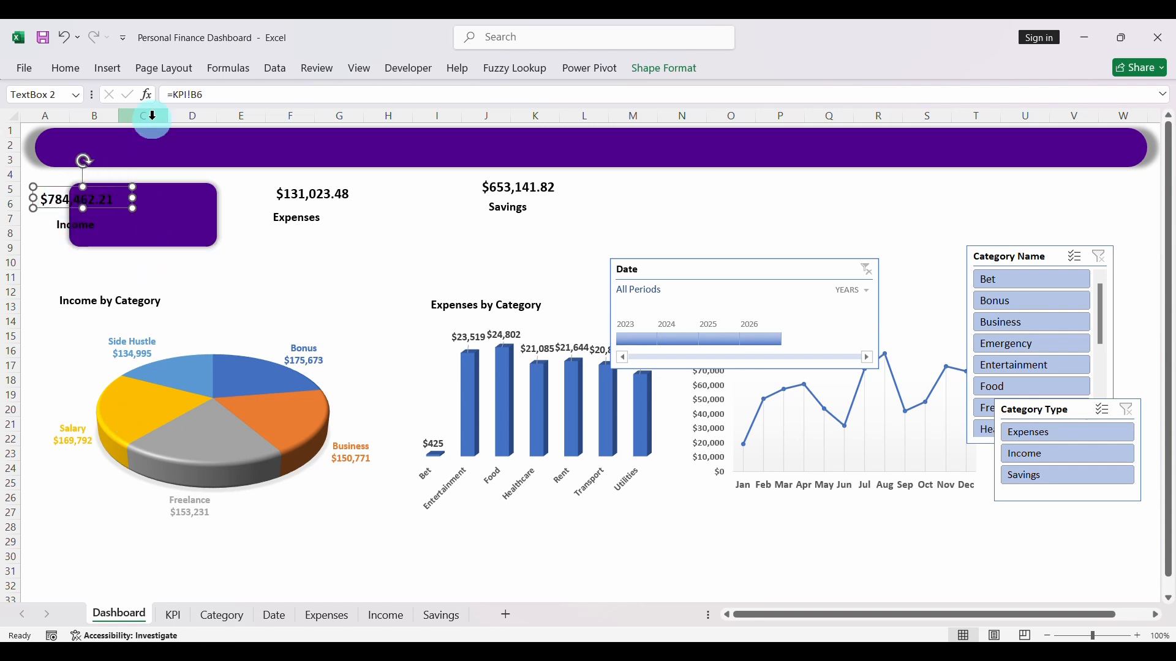
pyautogui.click(69, 71)
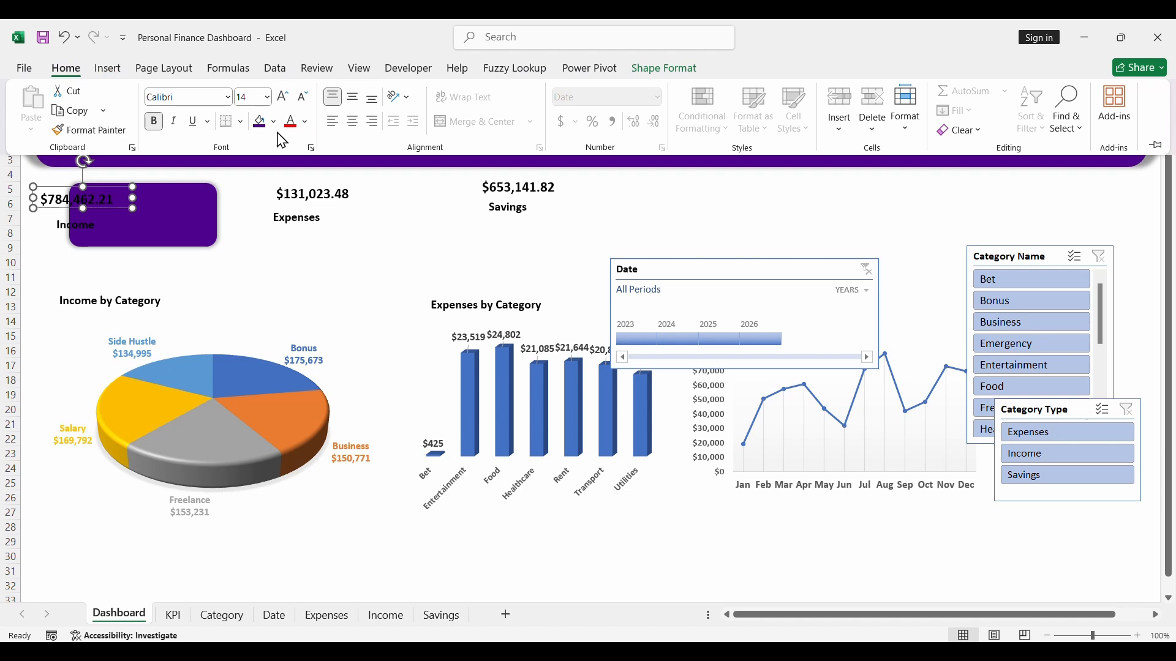
pyautogui.click(307, 122)
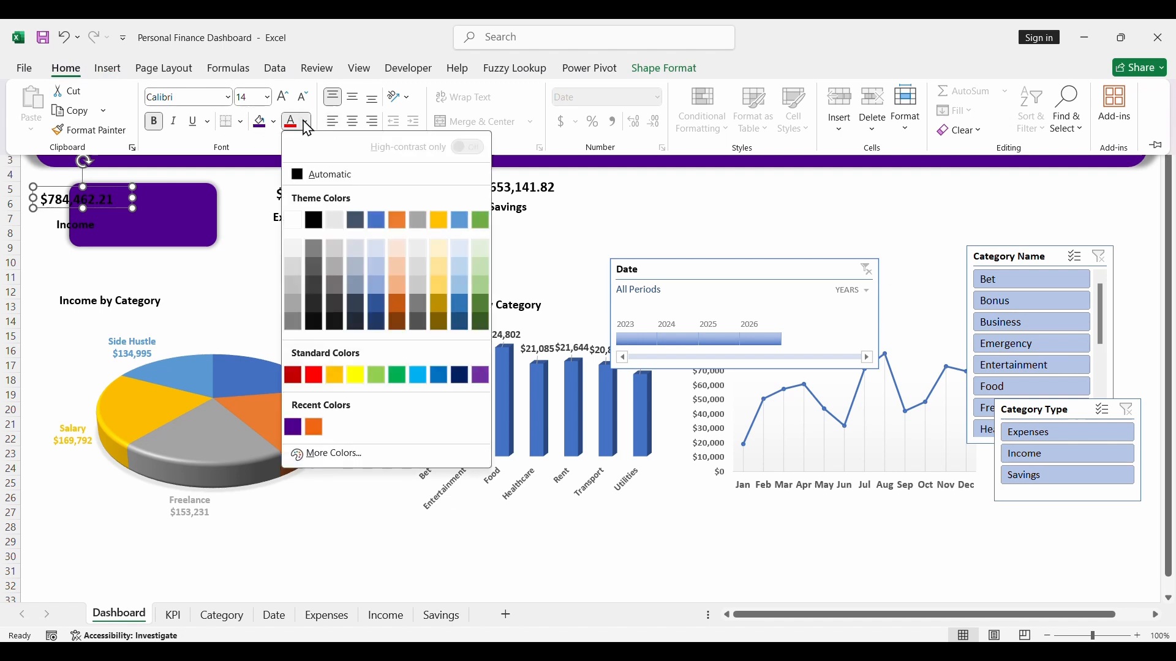
pyautogui.click(292, 220)
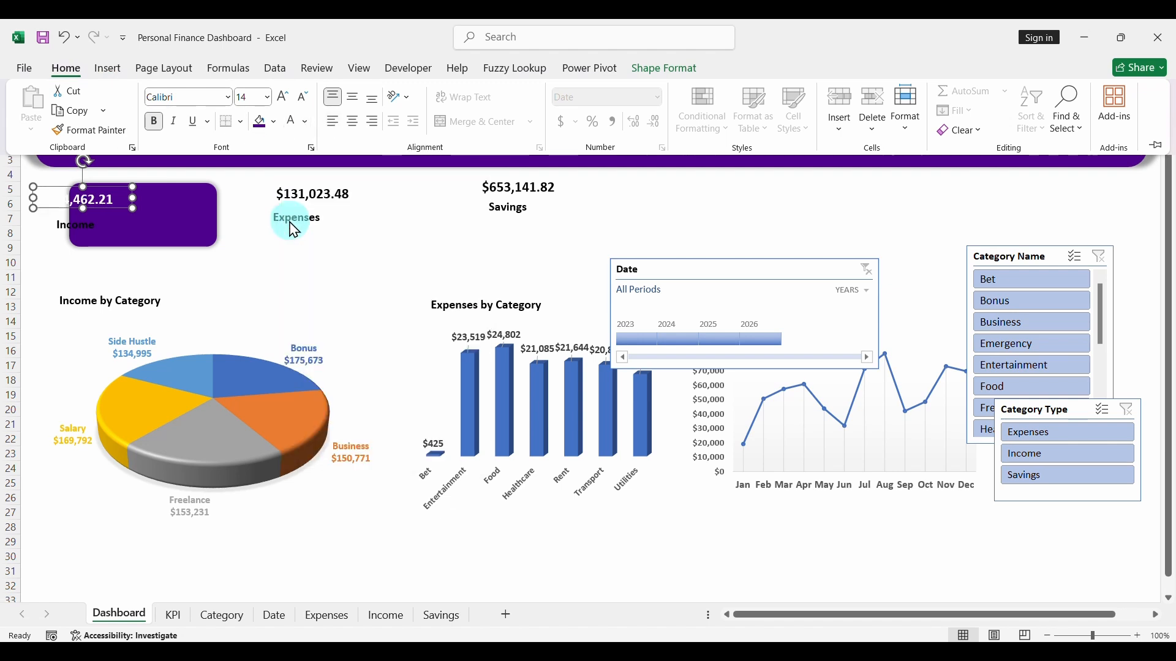
pyautogui.click(91, 212)
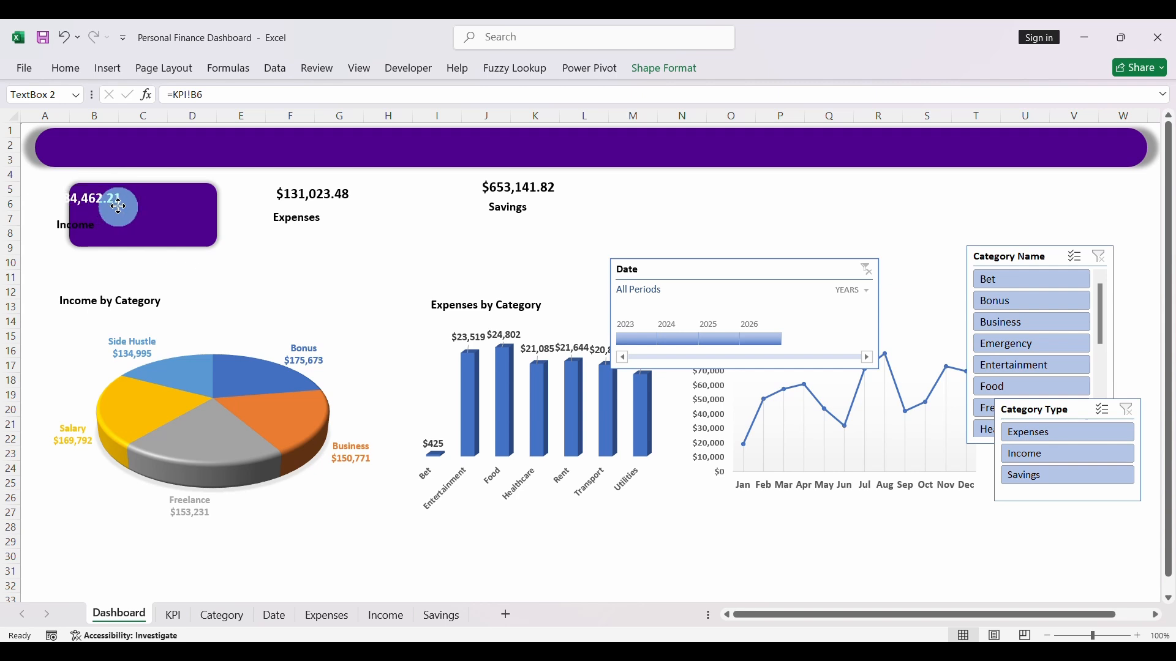
pyautogui.moveTo(169, 212); pyautogui.dragTo(177, 210)
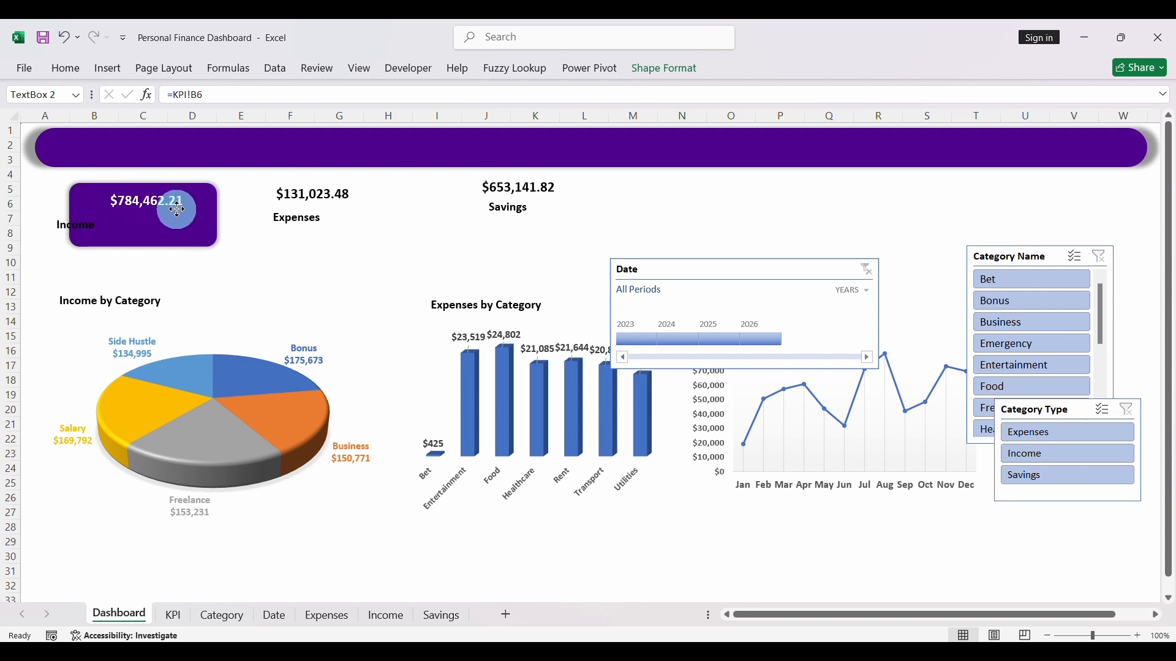
pyautogui.click(62, 225)
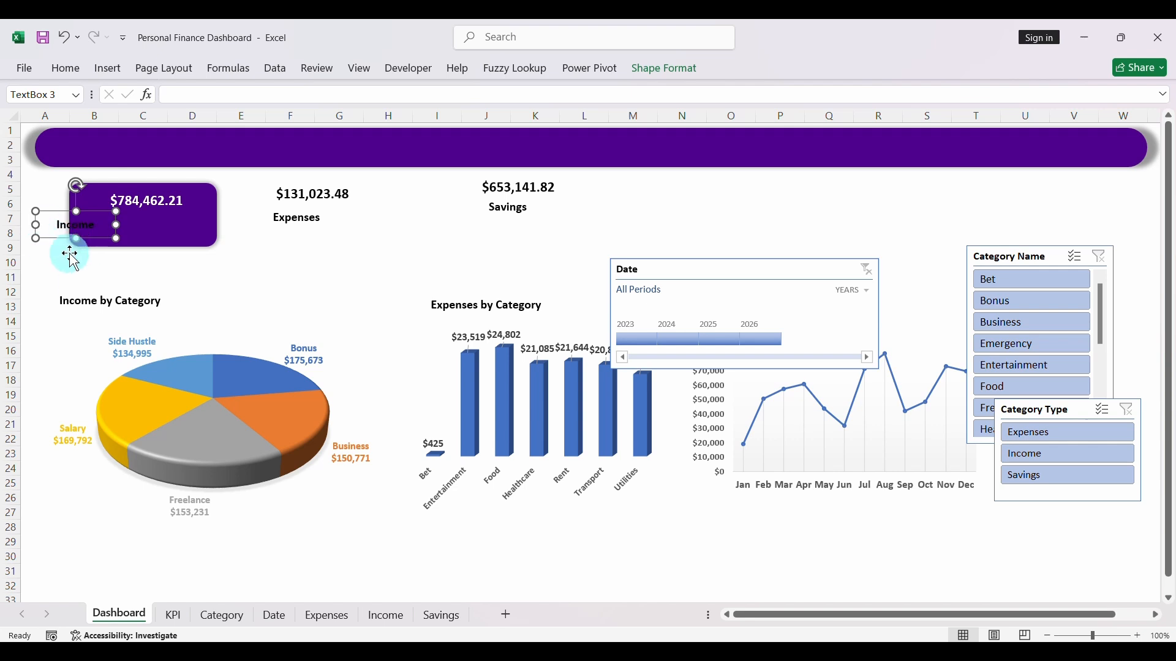
pyautogui.click(668, 69)
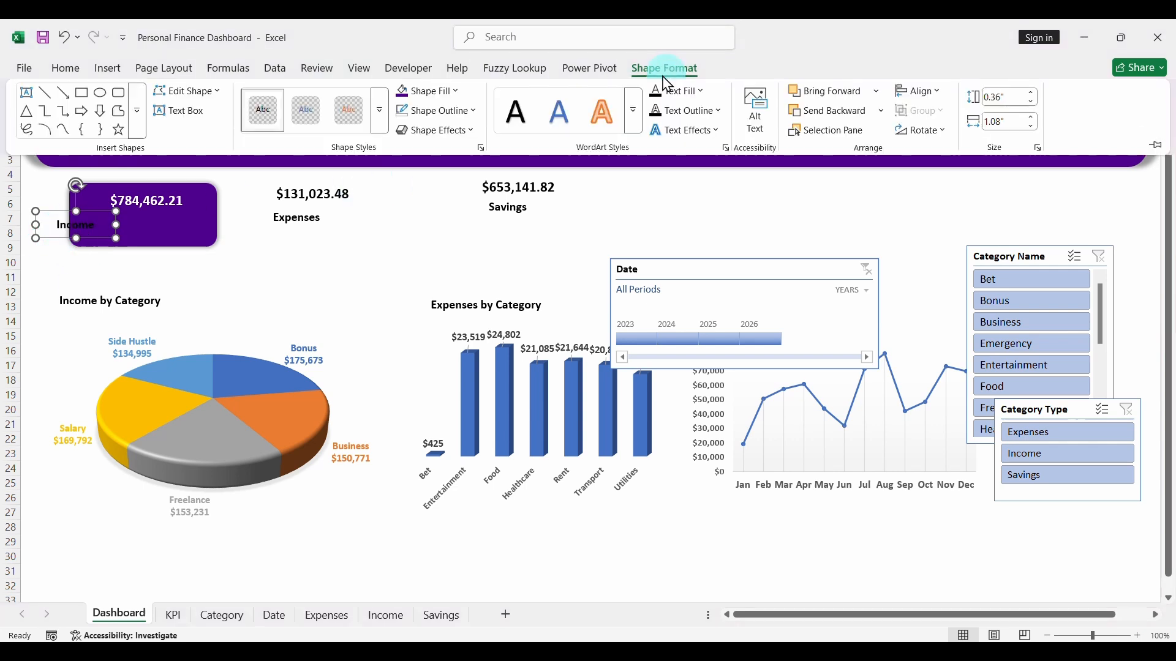
pyautogui.click(459, 93)
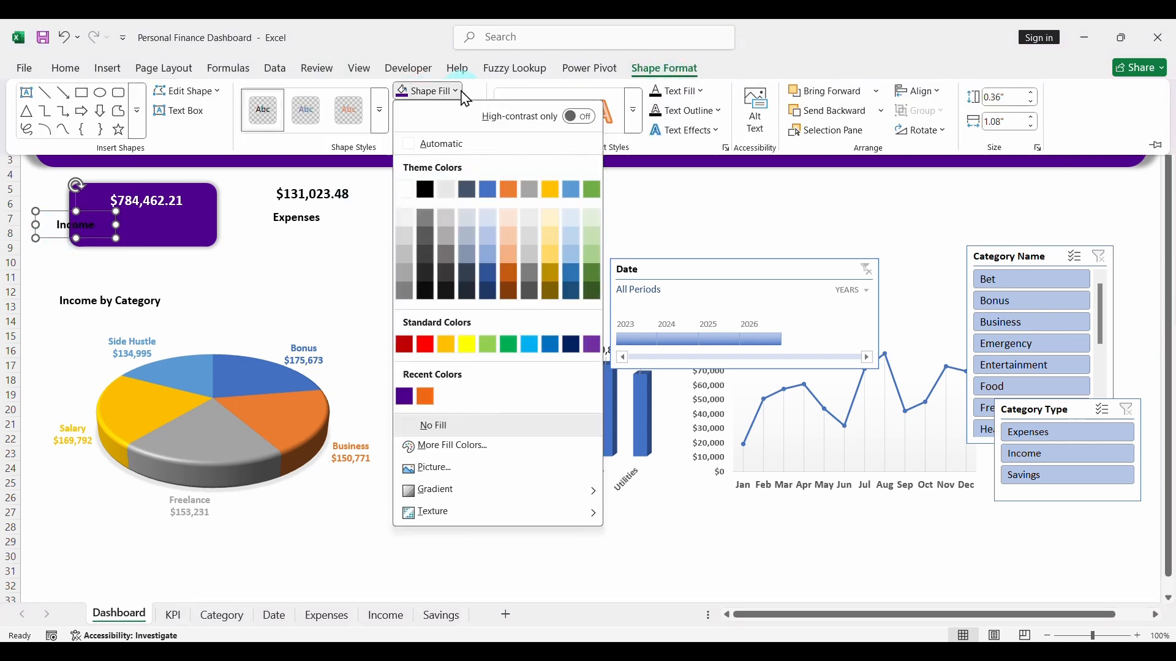
pyautogui.click(451, 447)
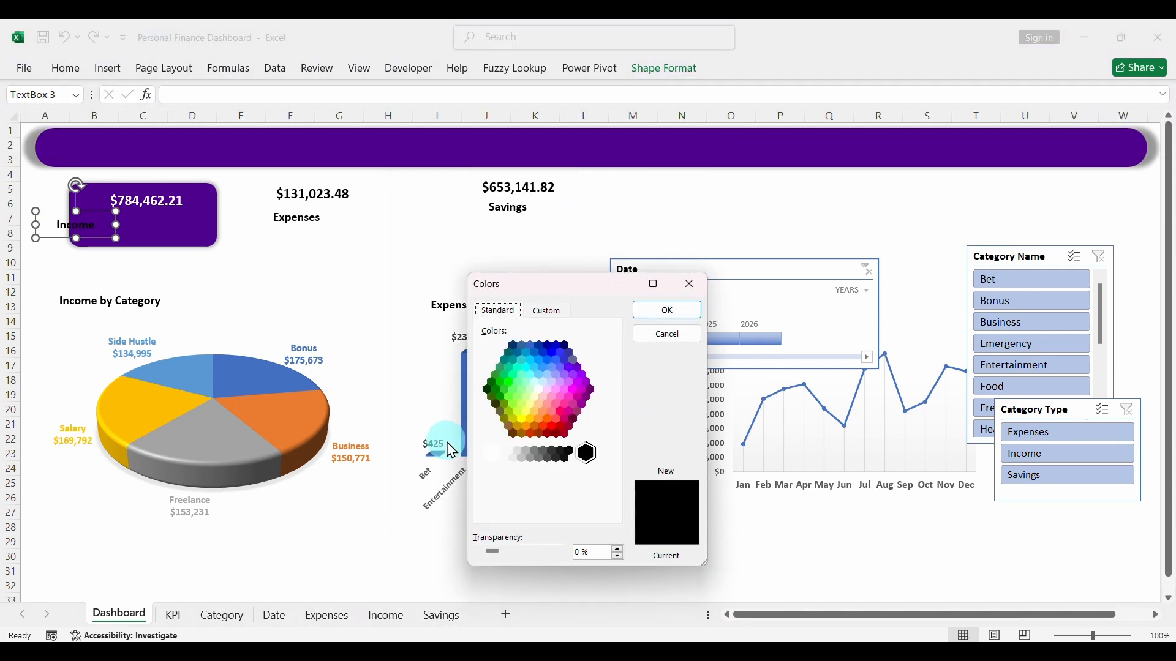
pyautogui.click(688, 284)
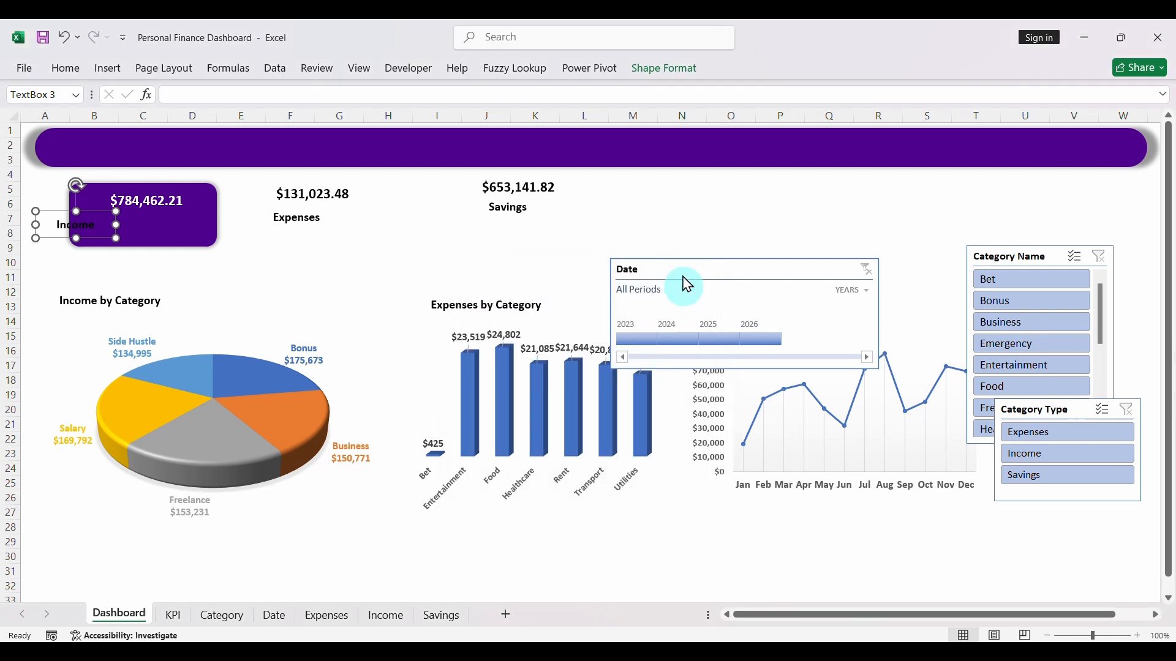
# - Set the Income label's font color to #1BCED8 and center the label on the purple card beneath the Income value
pyautogui.click(112, 72)
pyautogui.click(71, 70)
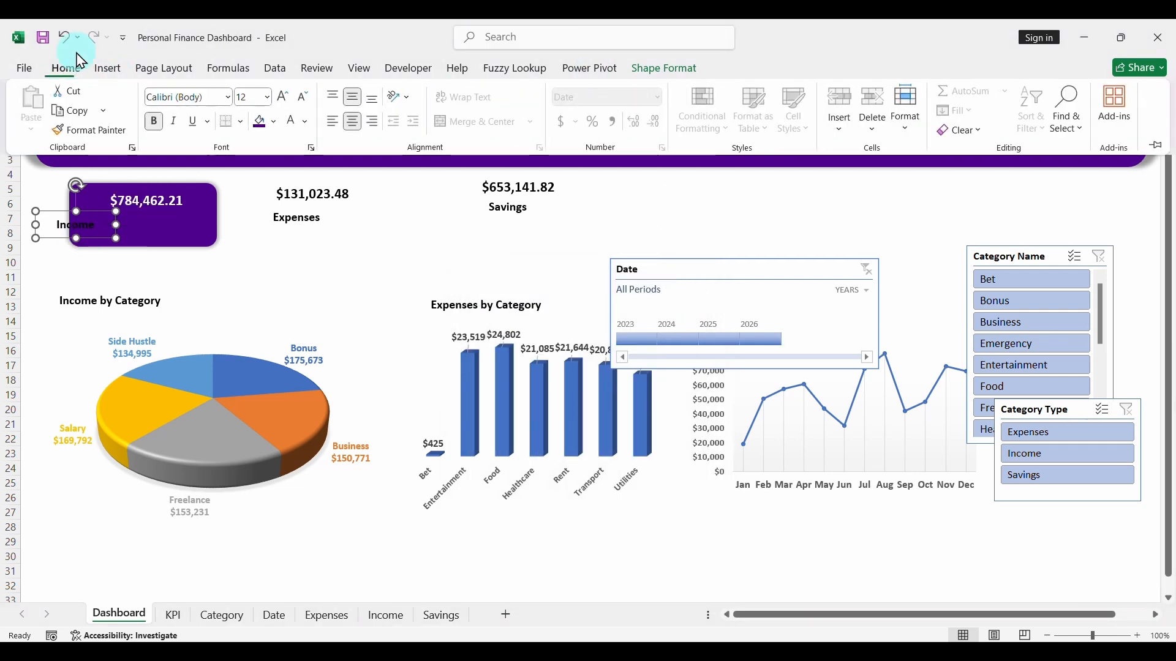
pyautogui.click(306, 122)
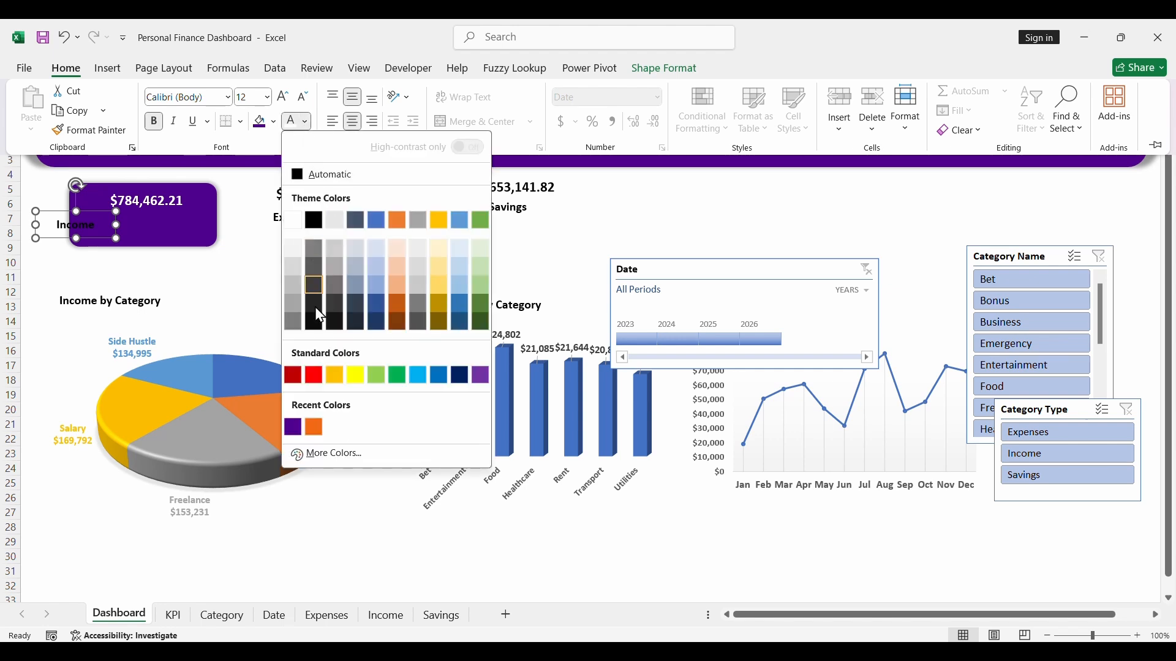
pyautogui.click(334, 457)
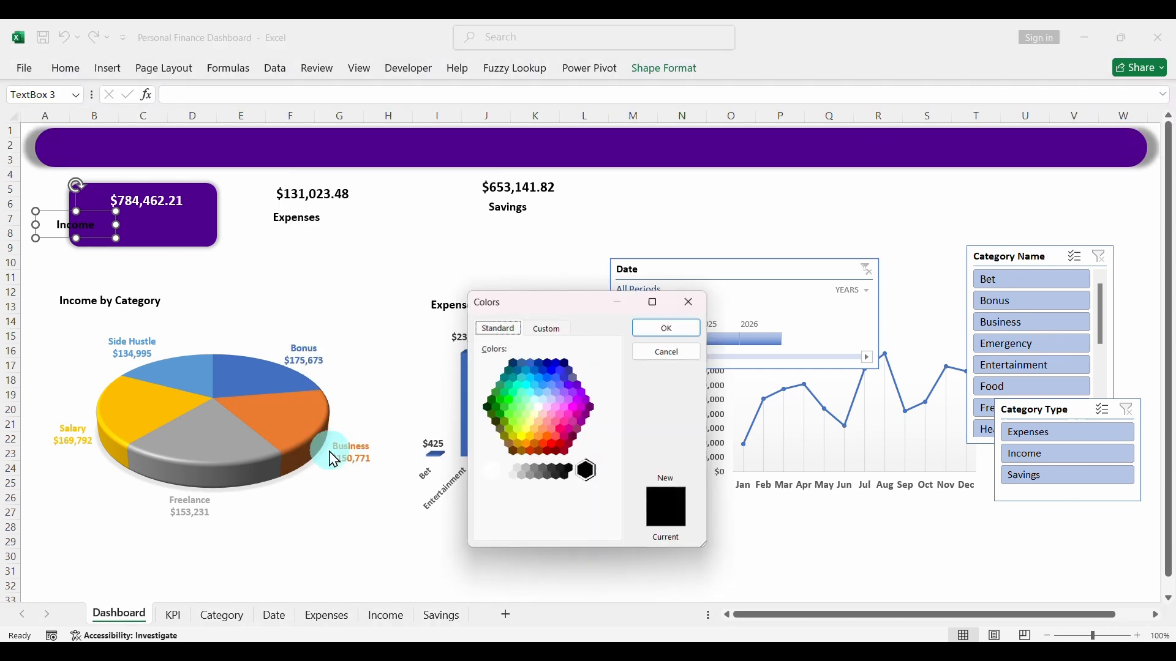
pyautogui.click(552, 331)
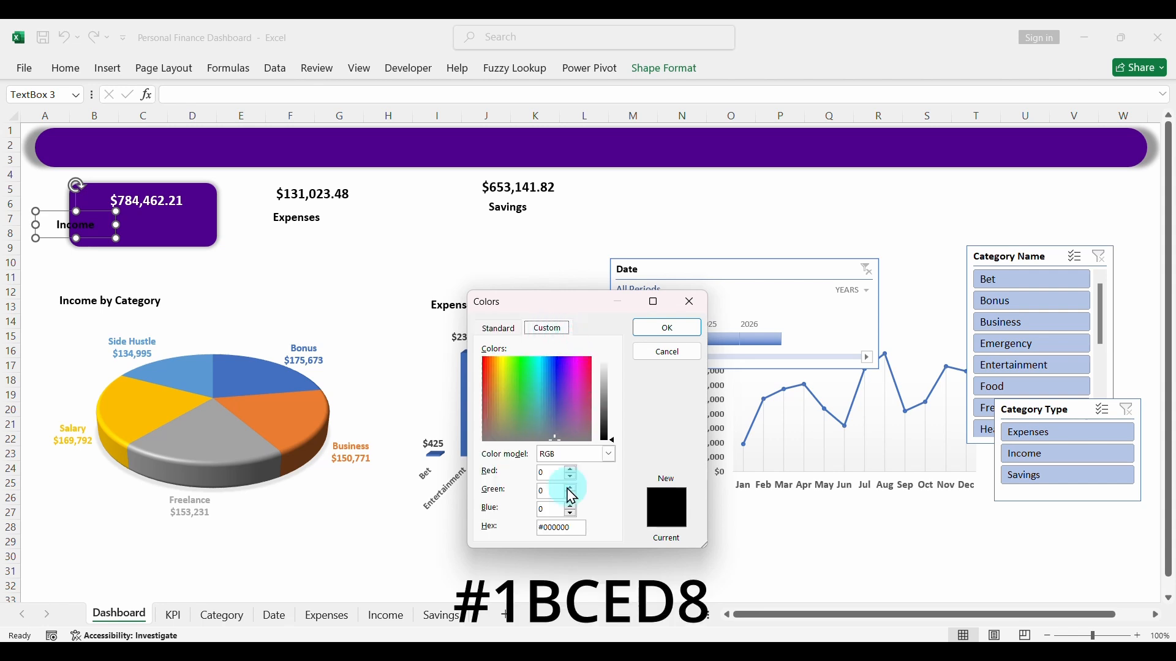
pyautogui.doubleClick(557, 526)
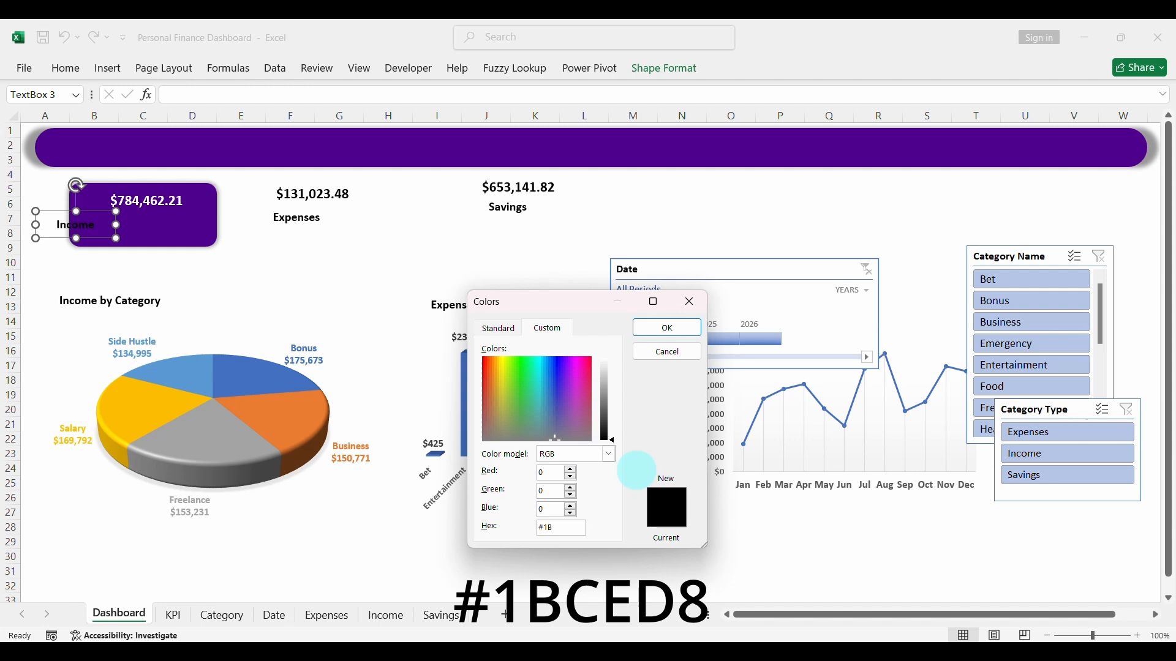
pyautogui.write('#1BCED8')
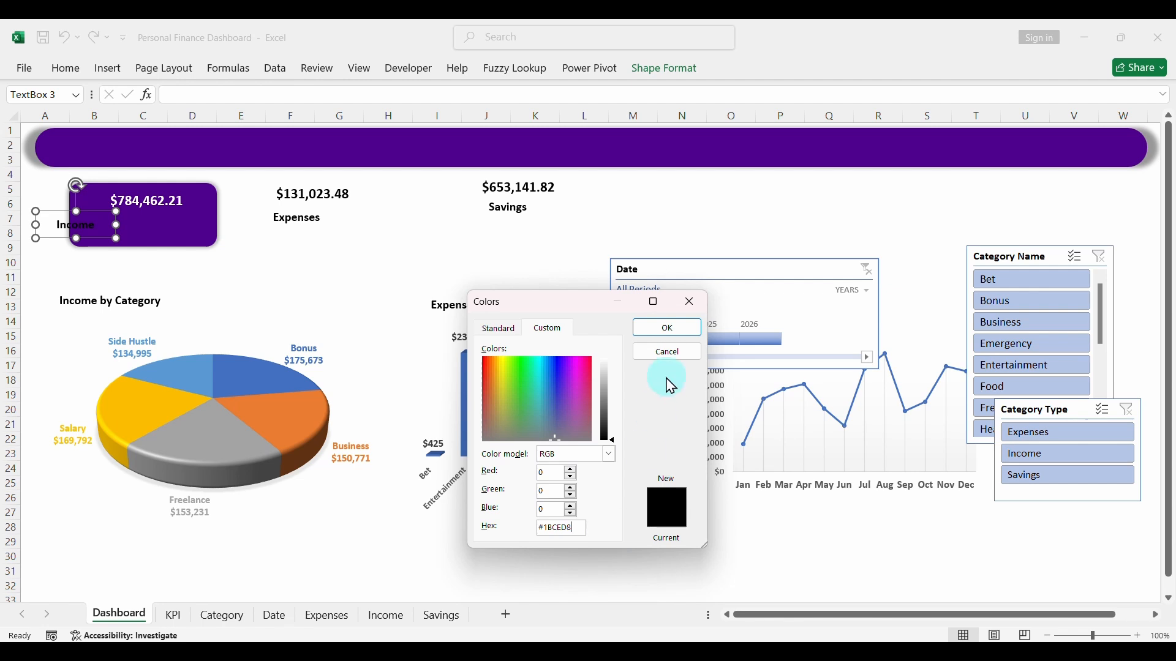
pyautogui.click(668, 328)
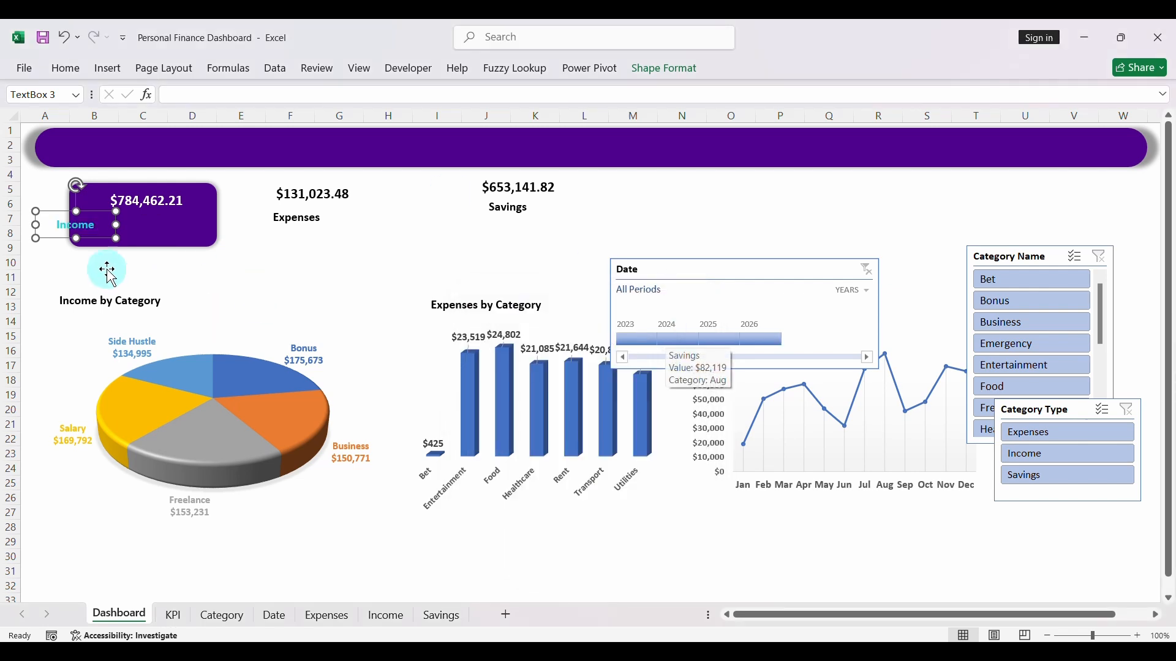
pyautogui.moveTo(52, 239); pyautogui.dragTo(132, 240)
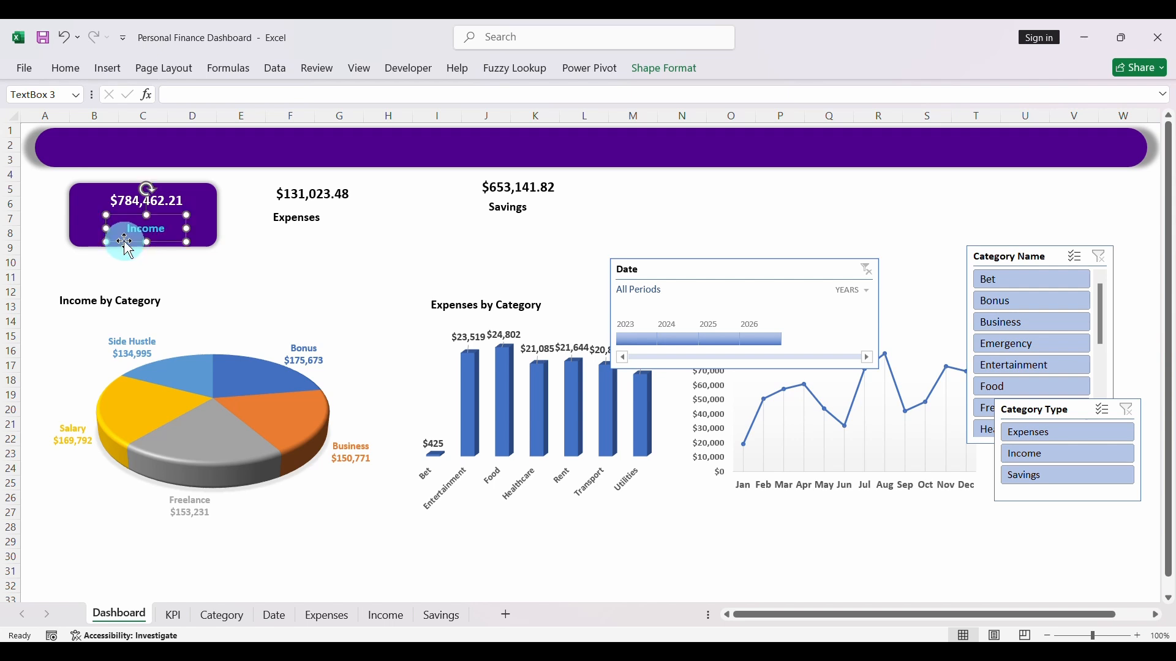
# - Extend the white background rectangle's left edge to the start of column A
pyautogui.click(287, 257)
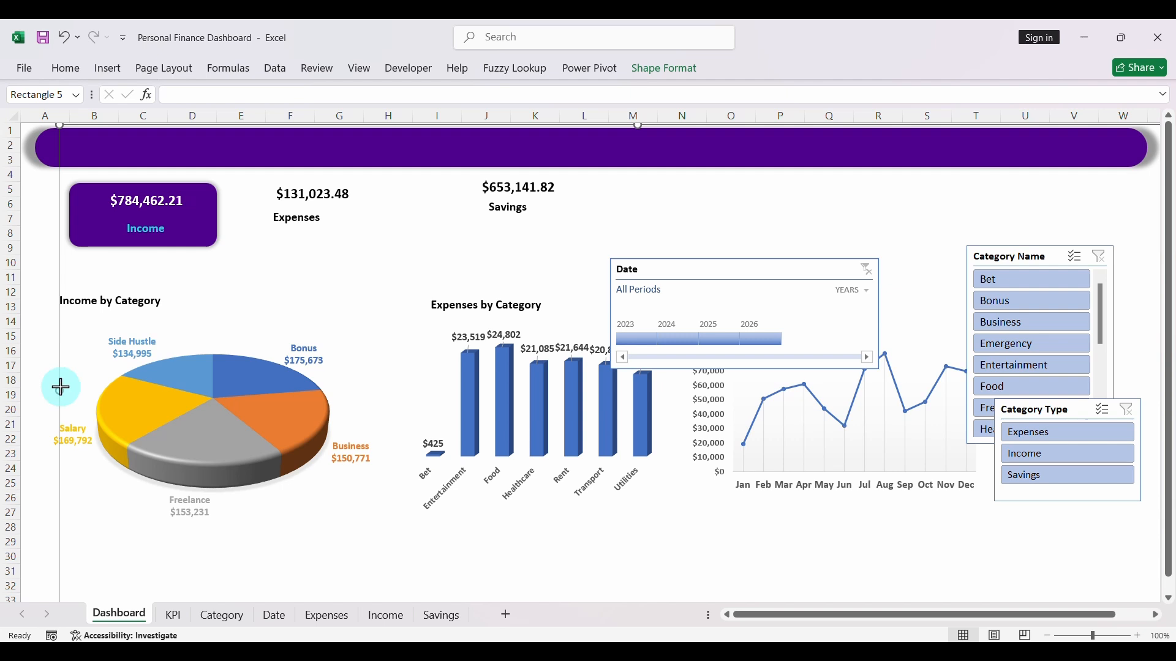
pyautogui.moveTo(60, 387); pyautogui.dragTo(22, 390)
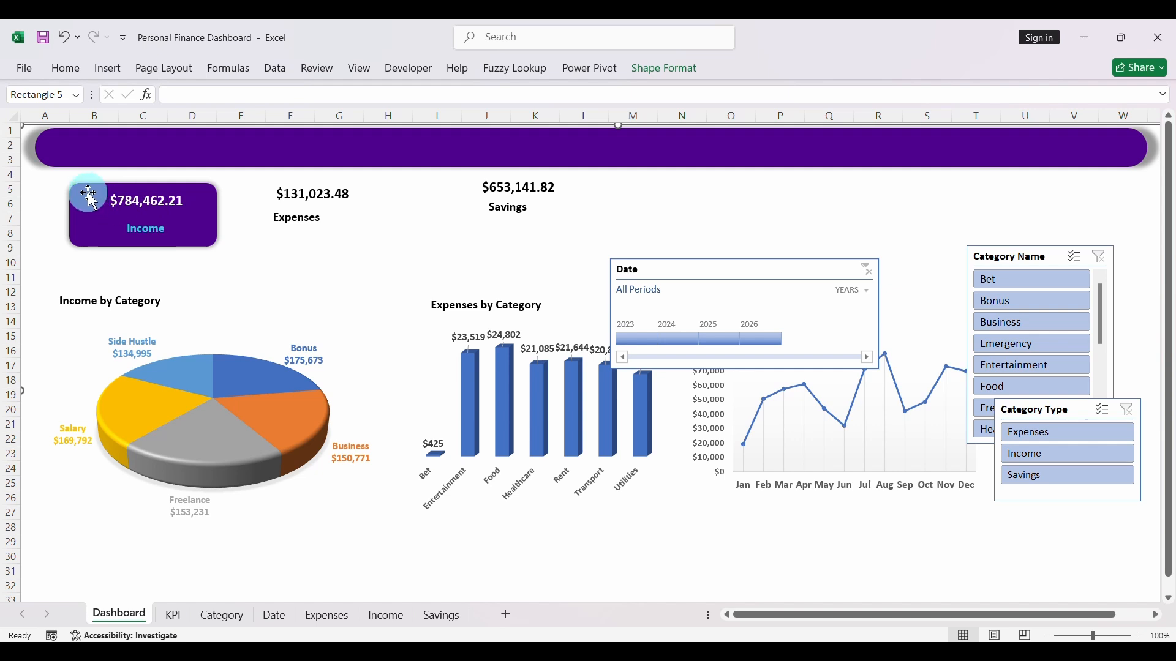
# - Insert the picture "profit" from the Downloads folder into the Dashboard sheet
pyautogui.click(102, 70)
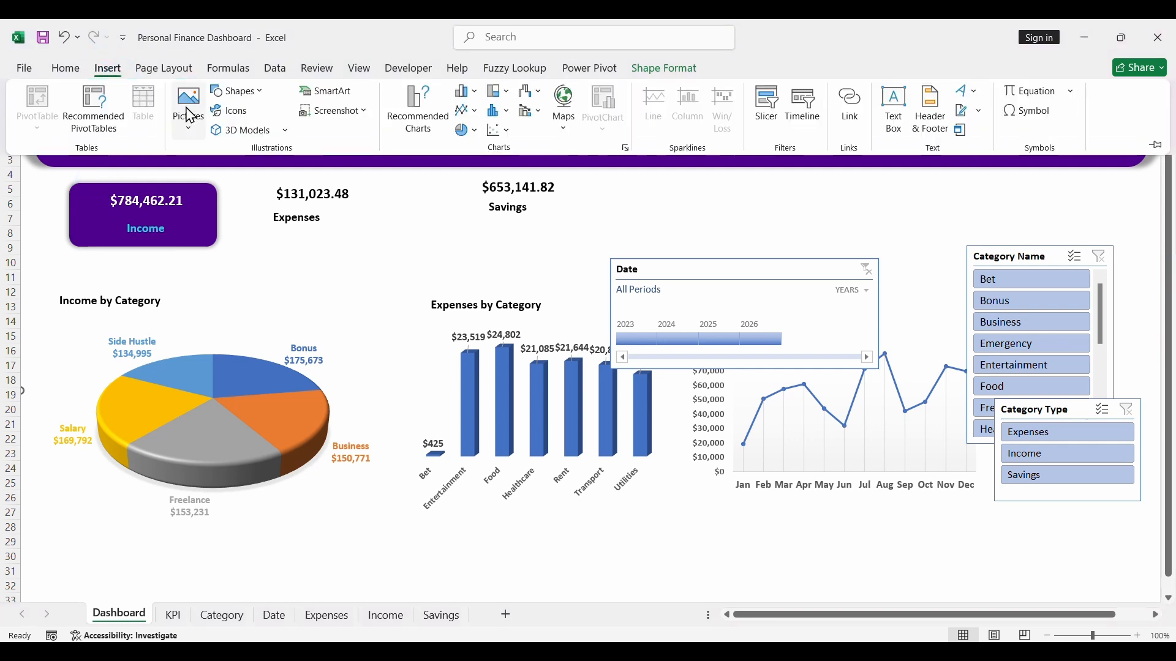
pyautogui.click(190, 117)
pyautogui.click(214, 176)
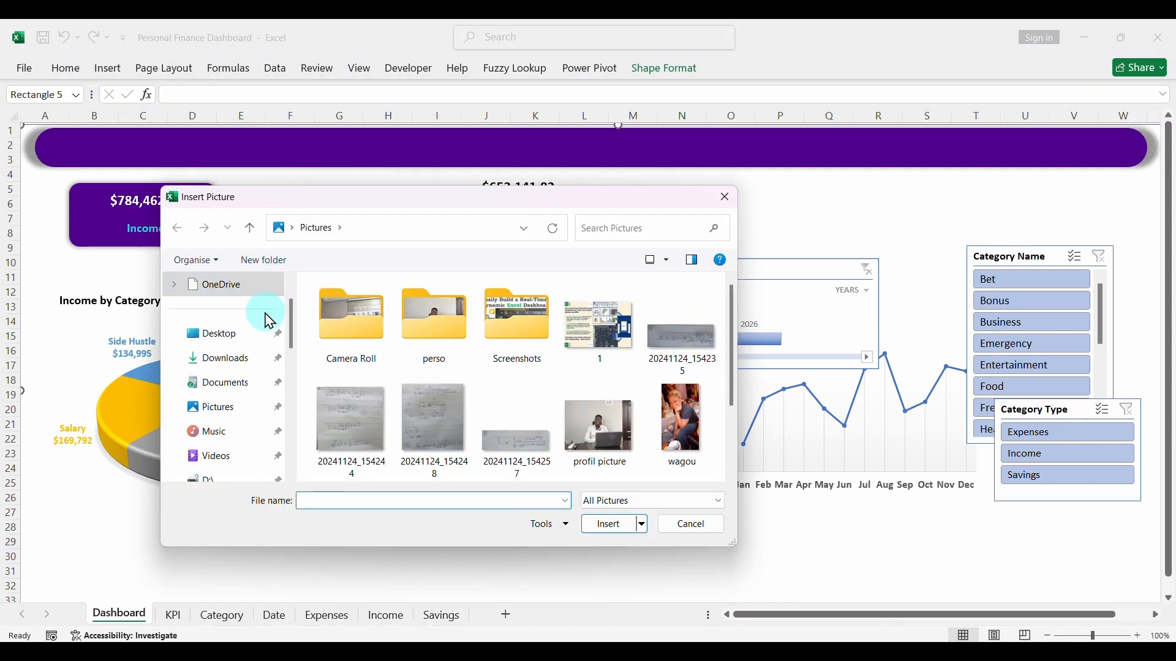
pyautogui.click(221, 360)
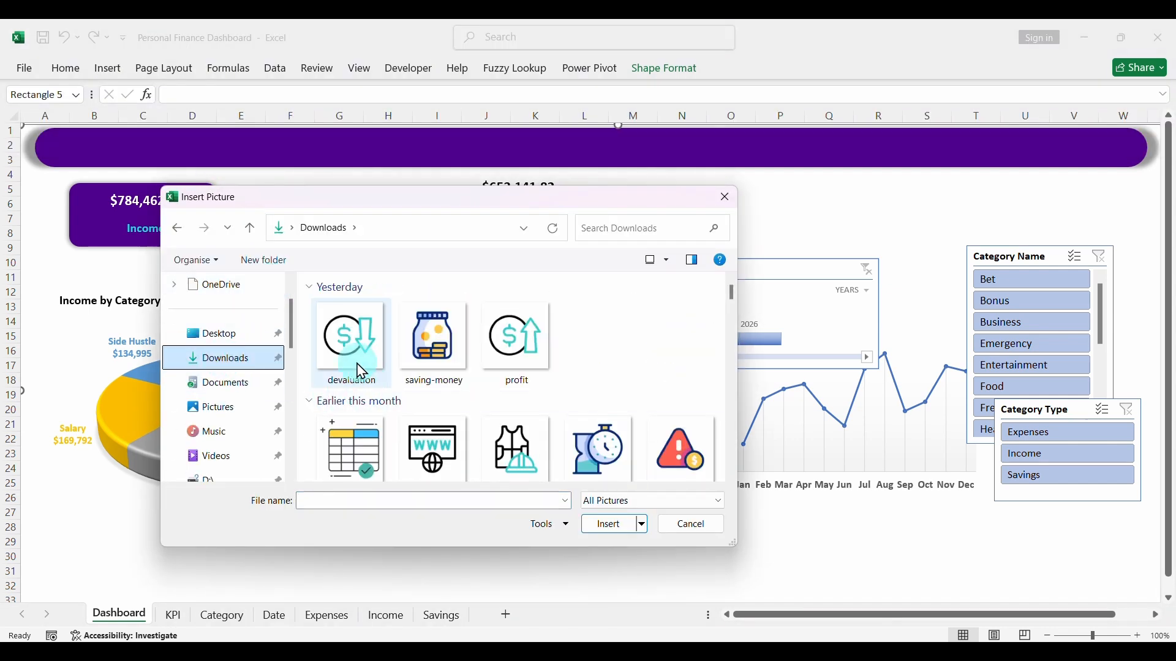
pyautogui.click(520, 347)
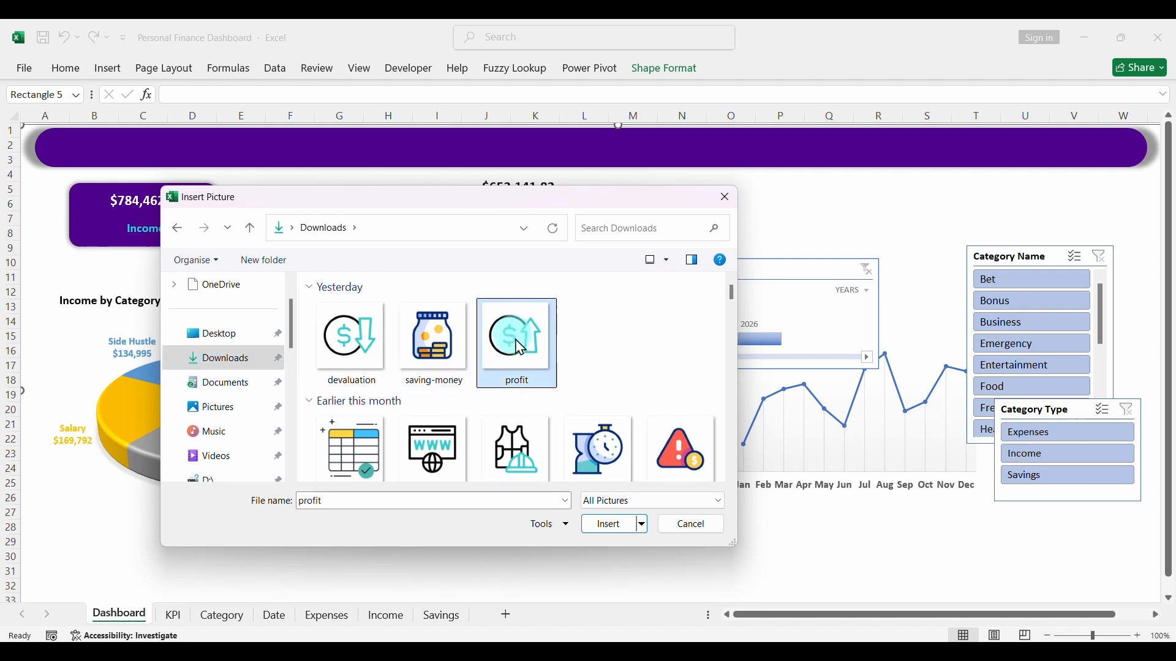
pyautogui.click(608, 525)
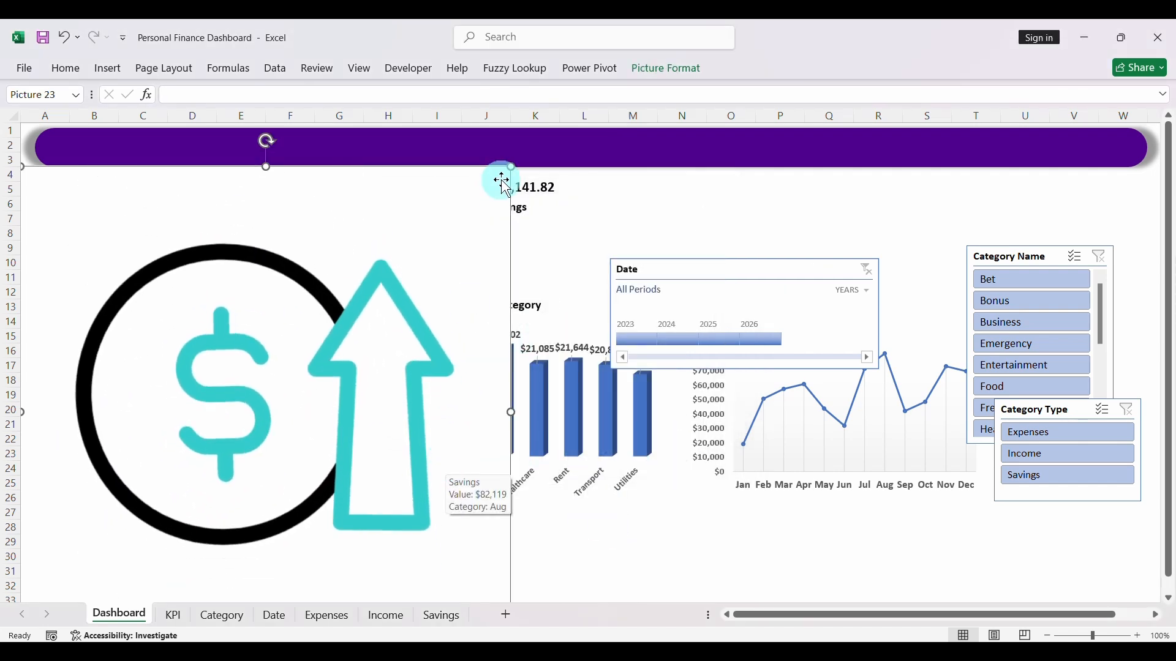
# - Shrink the profit picture to icon size and place it between the purple Income card and the Expenses value
pyautogui.moveTo(511, 166); pyautogui.dragTo(464, 336)
pyautogui.moveTo(236, 294); pyautogui.dragTo(246, 216)
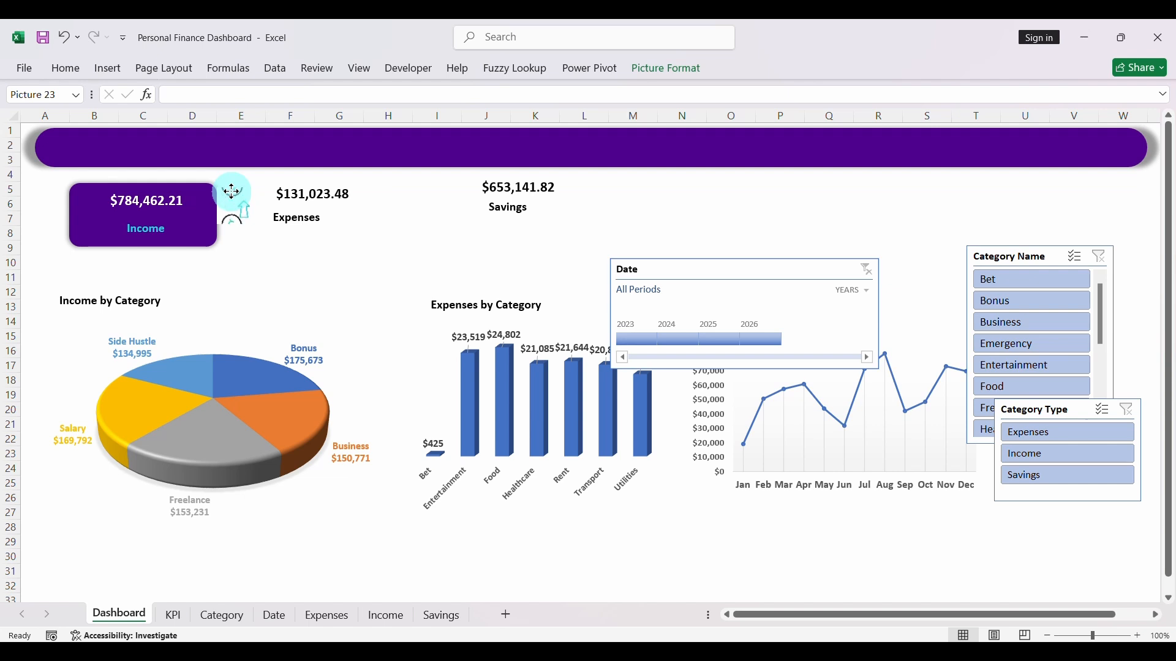
pyautogui.click(359, 264)
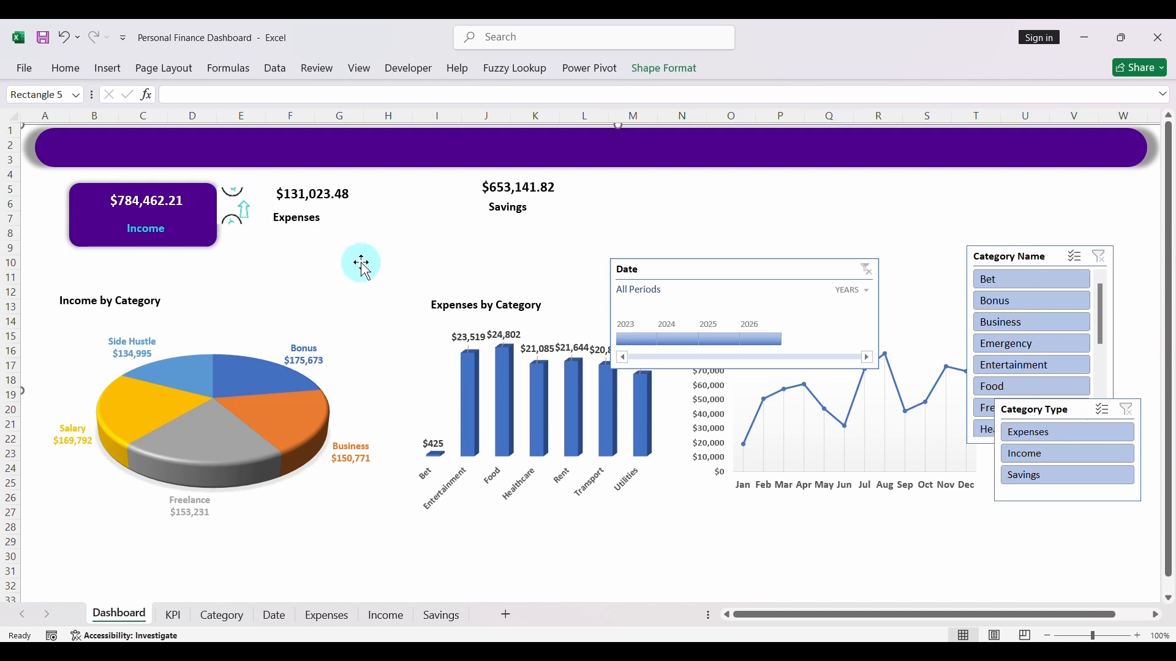
pyautogui.click(236, 221)
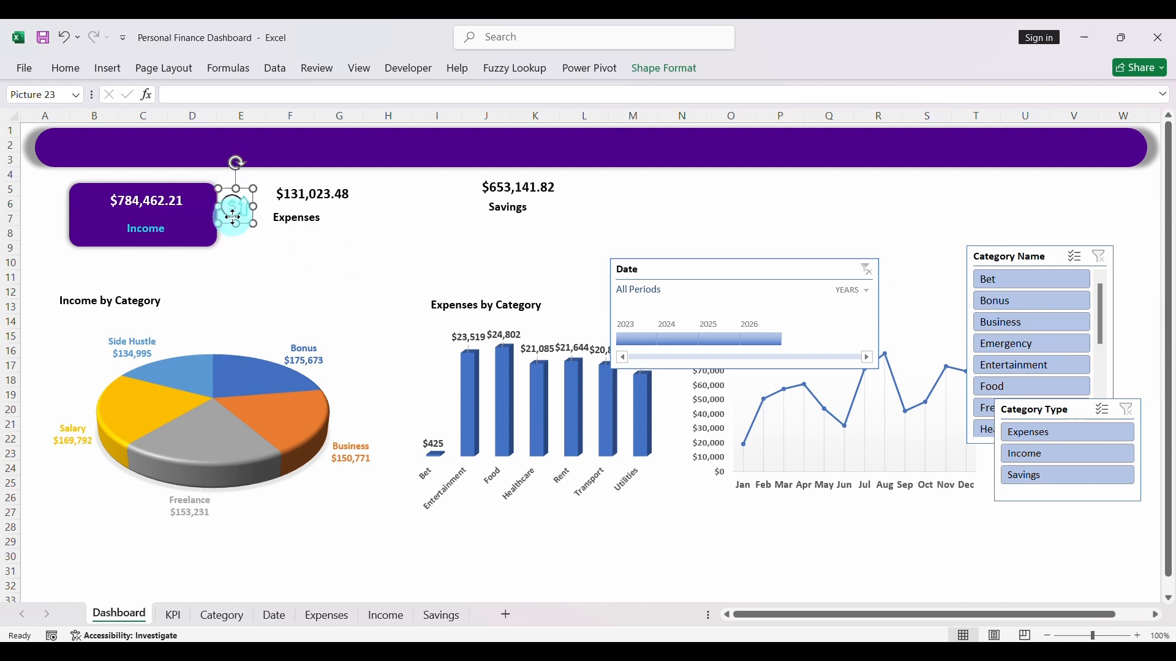
pyautogui.click(265, 283)
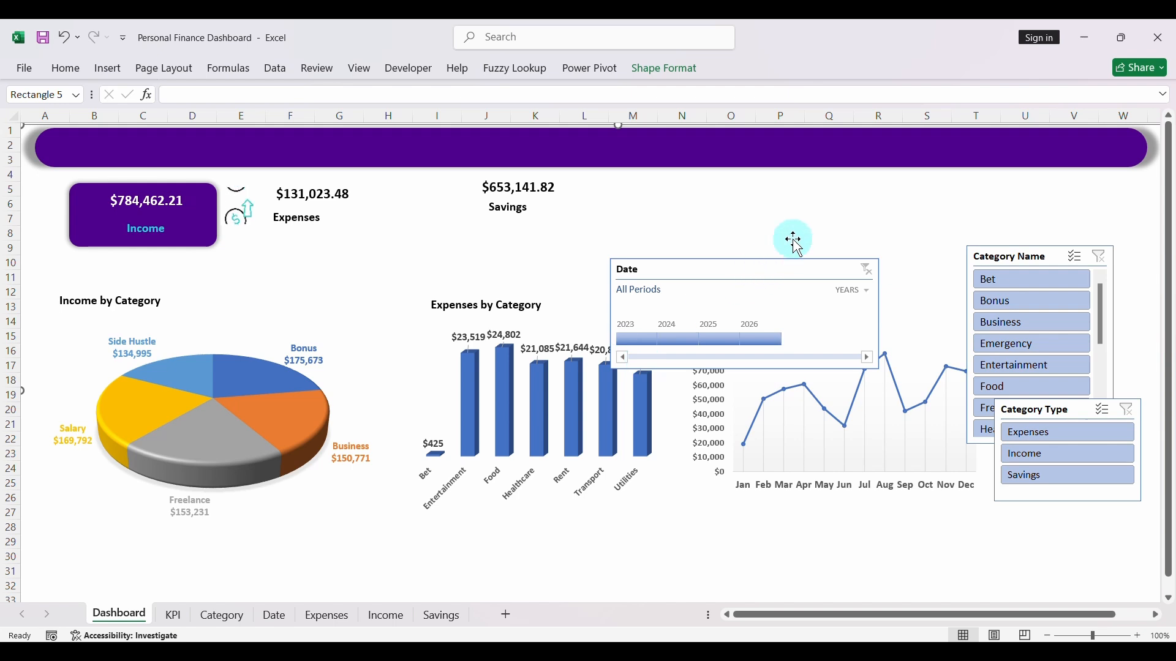
# - Duplicate the Income label as a wide text box centered on the header banner and set its font size to 40
pyautogui.click(314, 193)
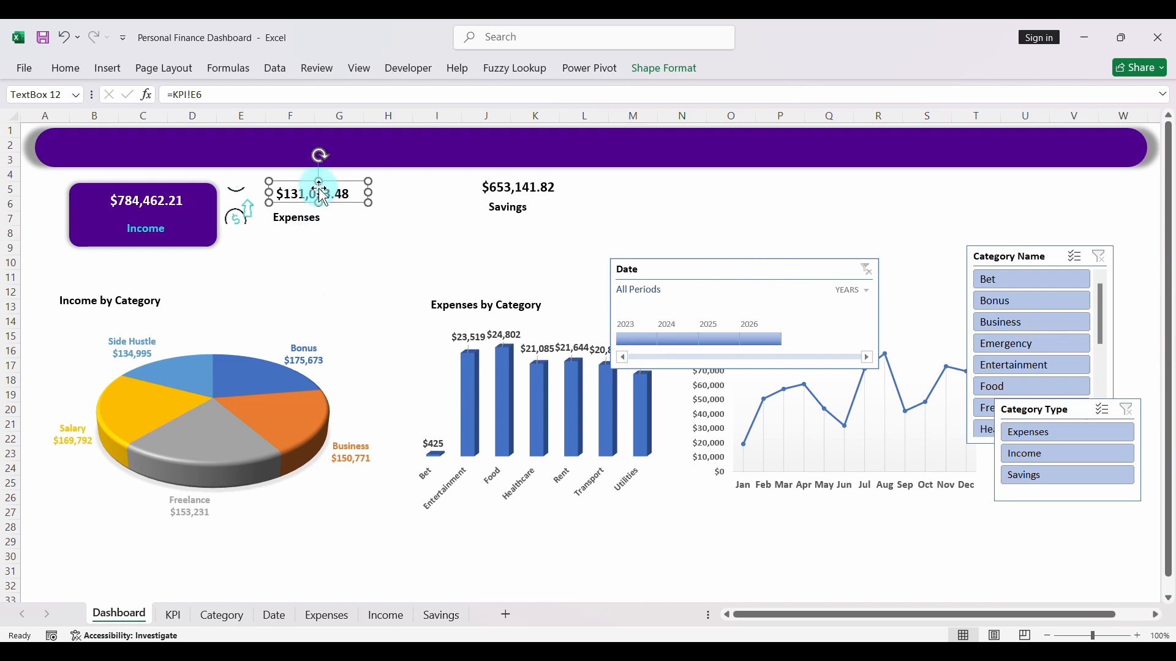
pyautogui.click(158, 228)
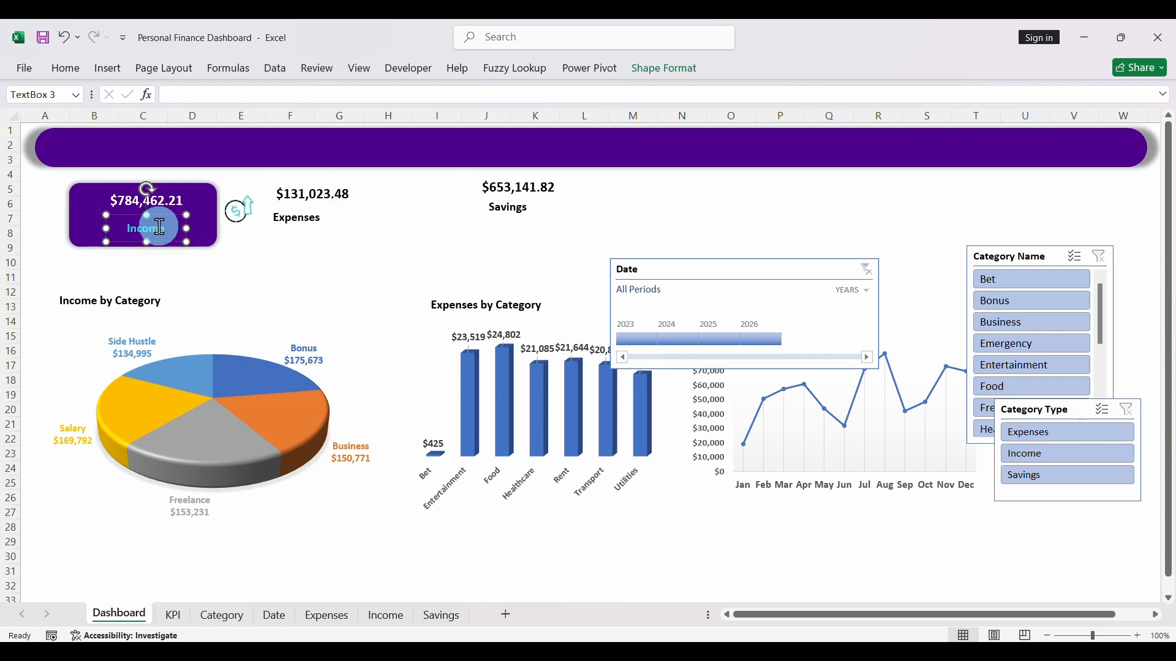
pyautogui.hotkey('ctrl', 'd')
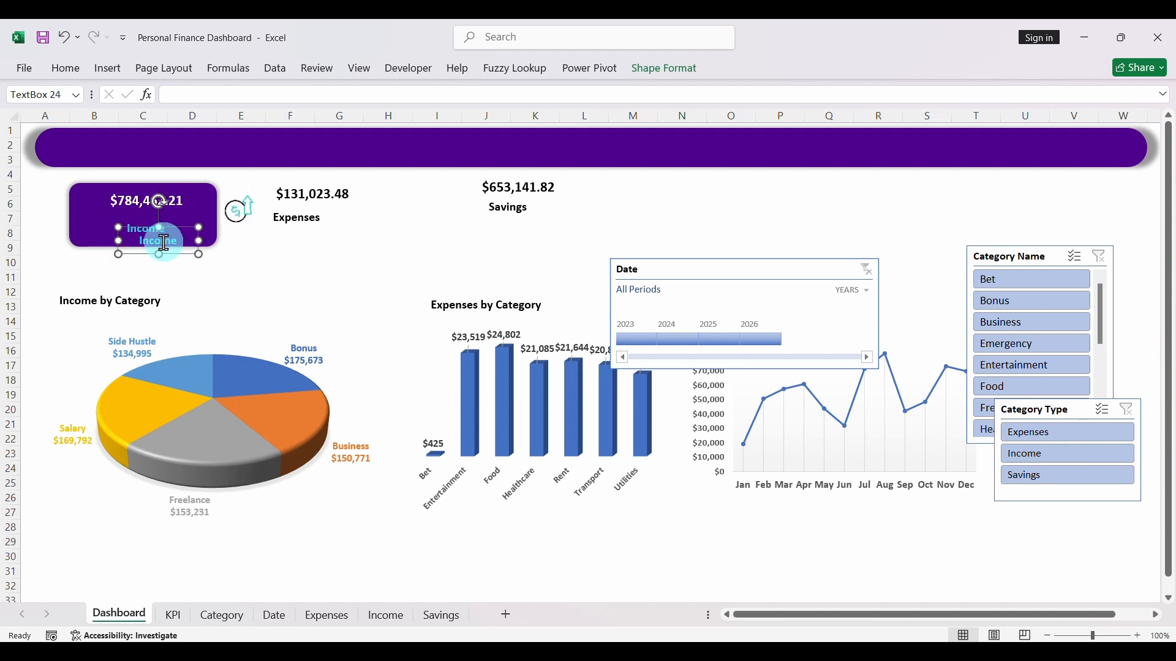
pyautogui.moveTo(174, 253); pyautogui.dragTo(834, 143)
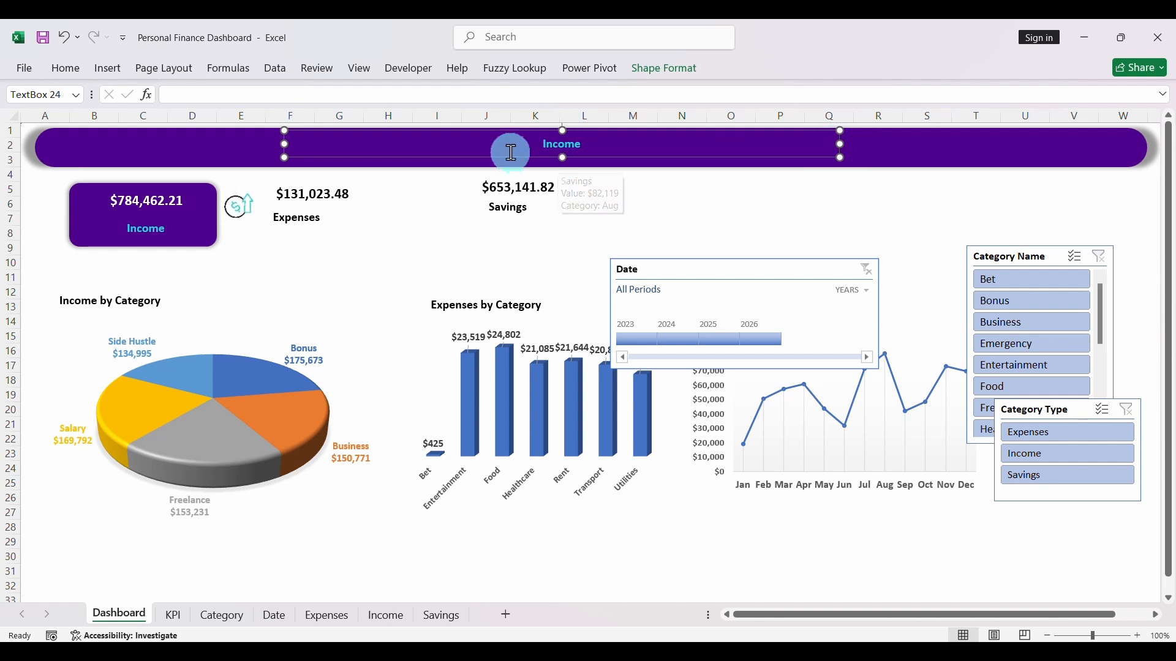
pyautogui.click(67, 69)
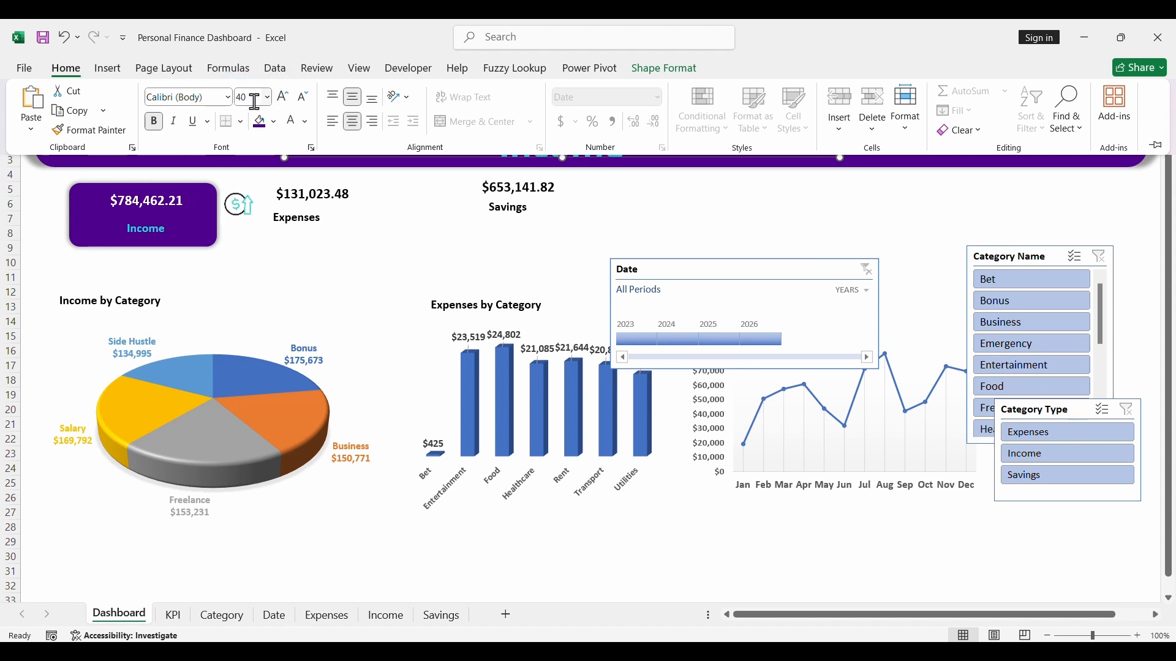
# - Replace the header banner's text with "PERSONAL FINANCE DASHBOARD"
pyautogui.click(402, 197)
pyautogui.click(539, 152)
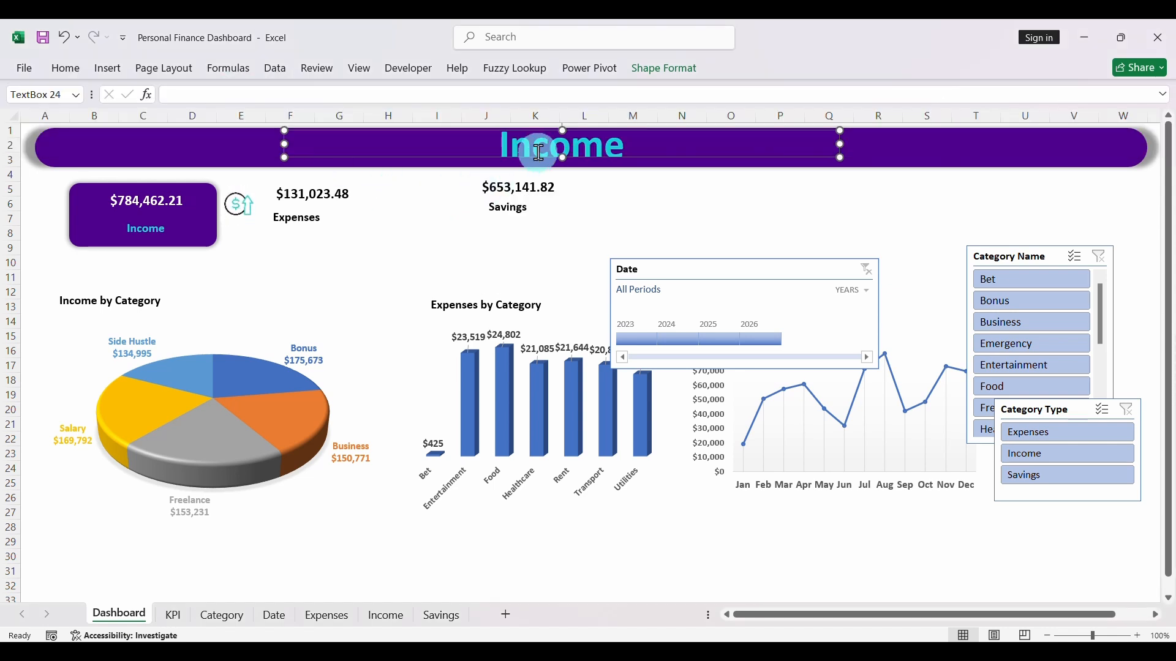
pyautogui.doubleClick(539, 153)
pyautogui.write('P')
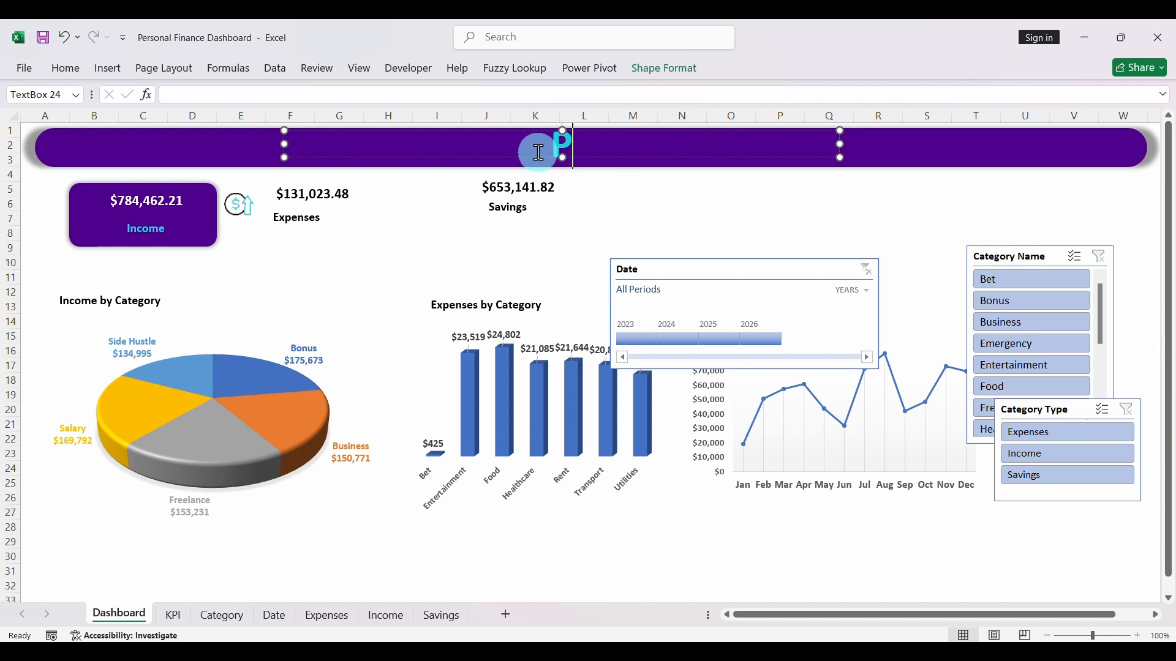
pyautogui.write('ERSONAL')
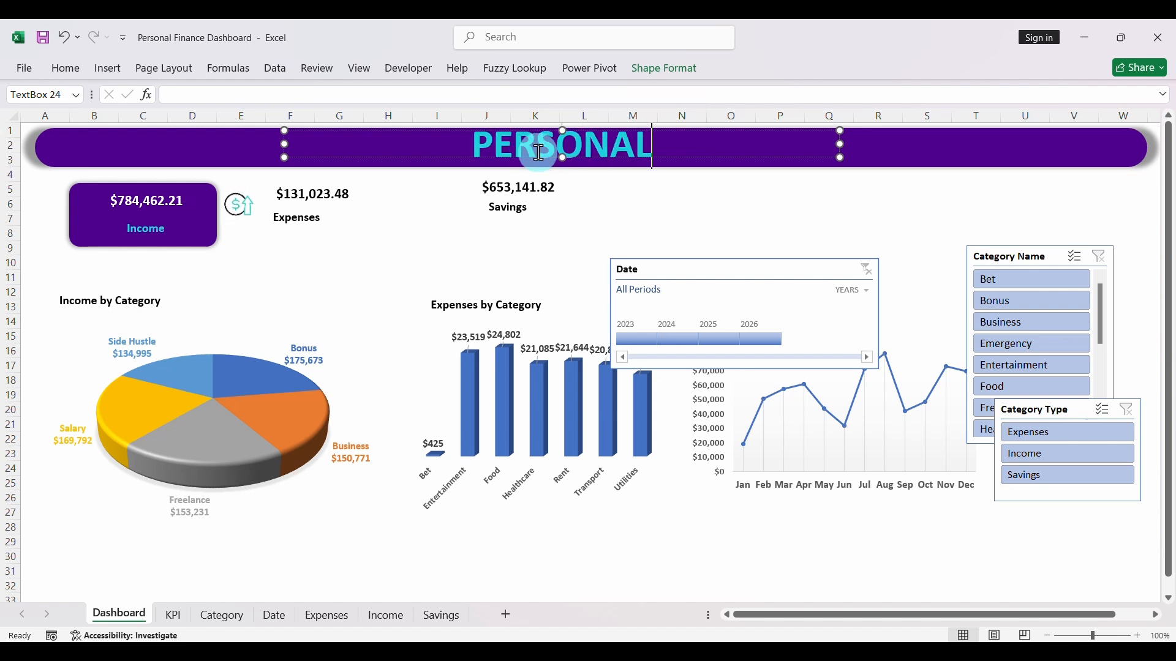
pyautogui.write(' FINAN')
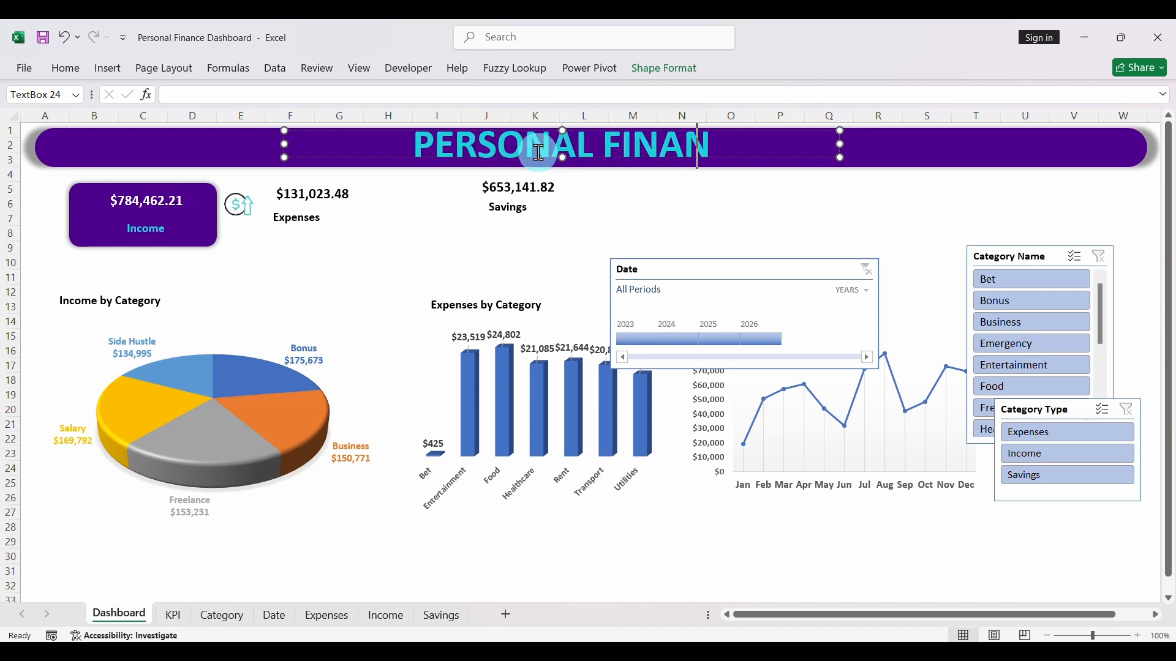
pyautogui.write('CE DASHBOARD')
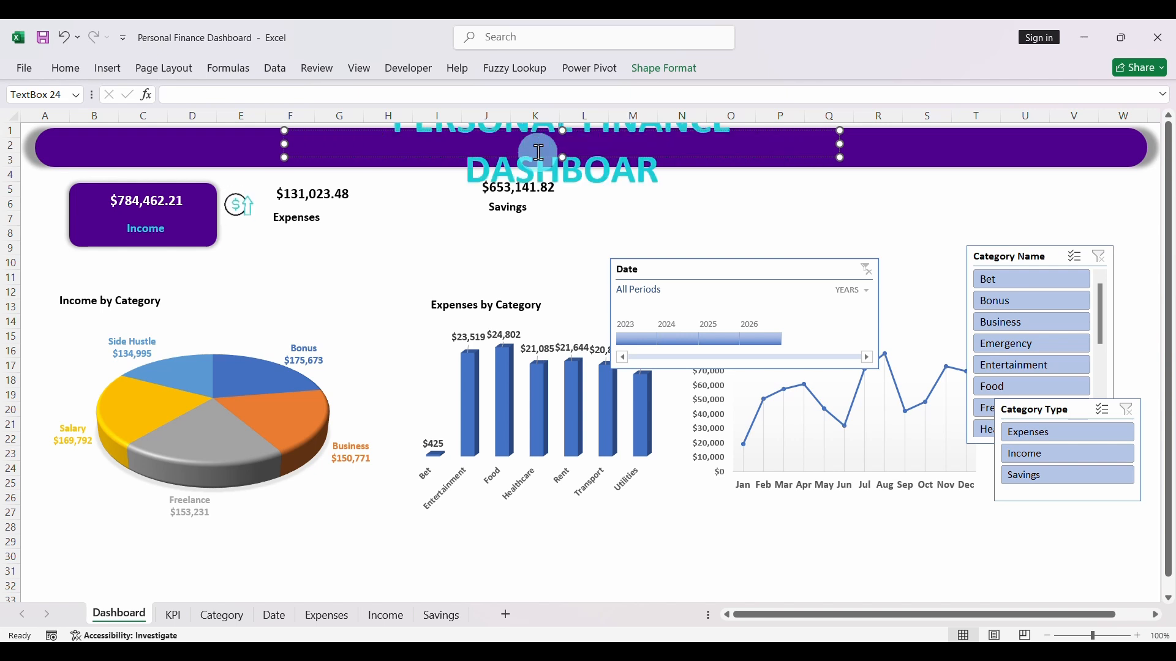
# - Widen the title text box to fit the text on one line and center it vertically in the header banner
pyautogui.moveTo(839, 143); pyautogui.dragTo(915, 148)
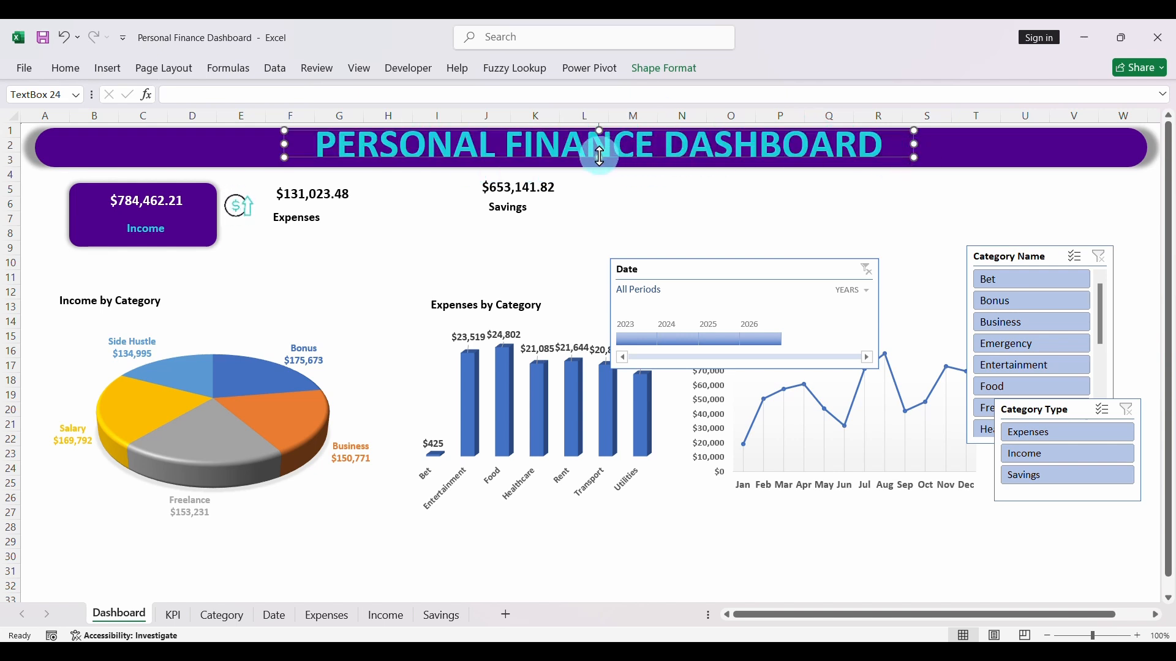
pyautogui.moveTo(600, 155); pyautogui.dragTo(637, 162)
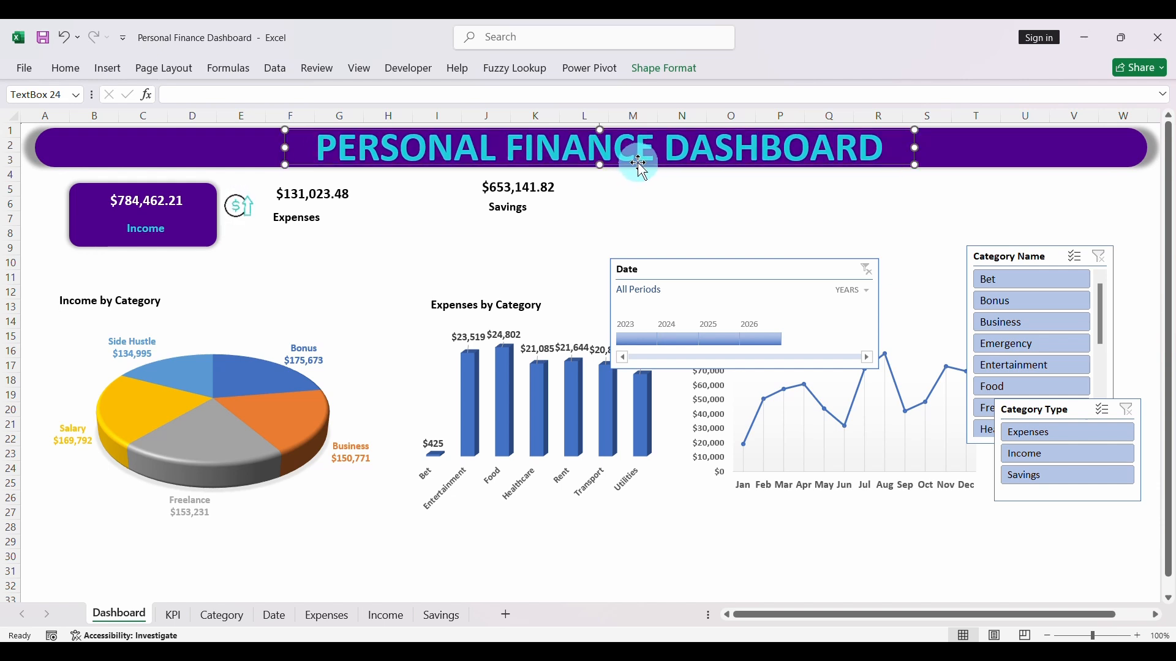
pyautogui.click(709, 229)
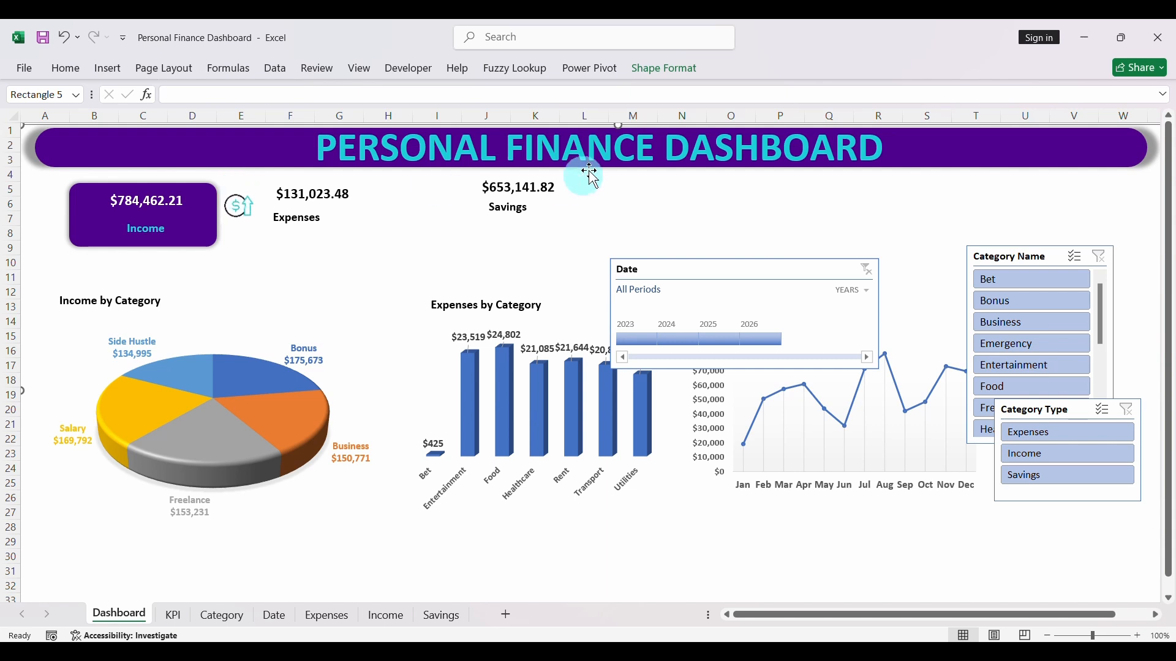
pyautogui.moveTo(618, 126); pyautogui.dragTo(617, 105)
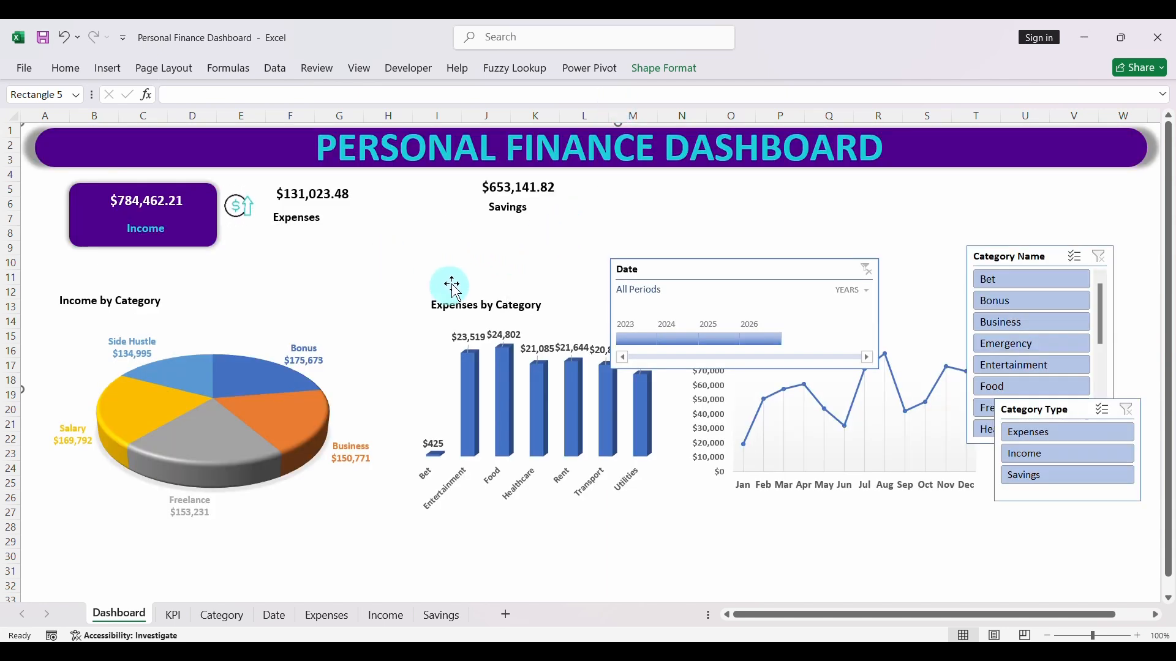
# - Move the Expenses value and its label right to around columns H and I, keeping the label beneath the value
pyautogui.click(321, 196)
pyautogui.moveTo(330, 200); pyautogui.dragTo(427, 203)
pyautogui.click(316, 224)
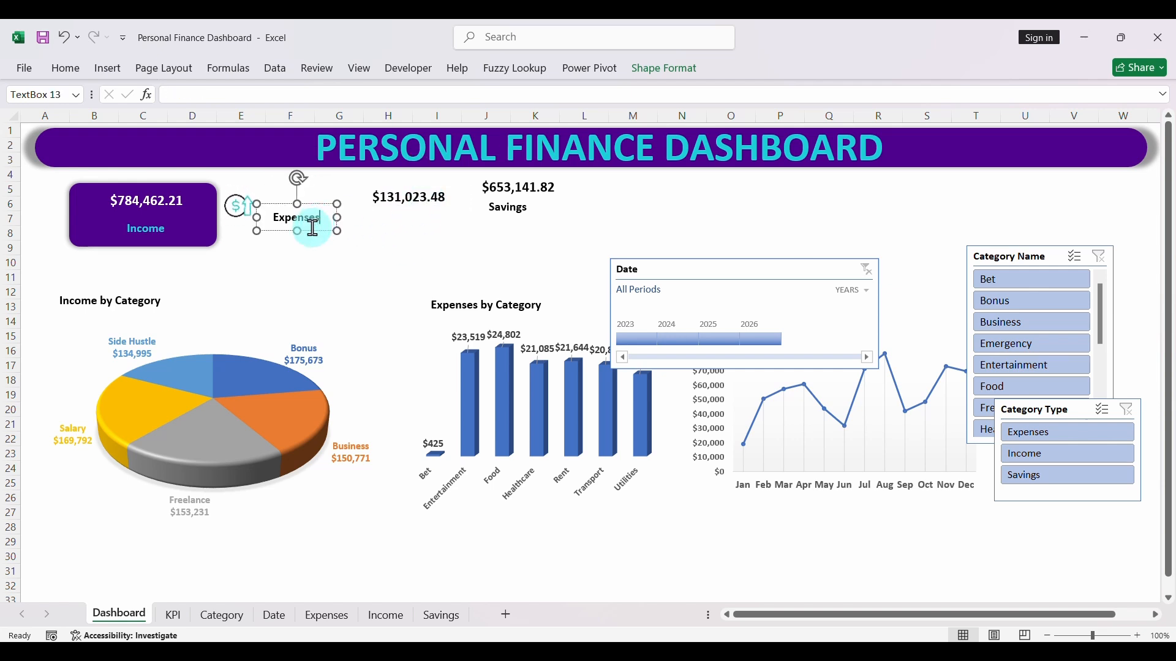
pyautogui.moveTo(311, 230); pyautogui.dragTo(420, 231)
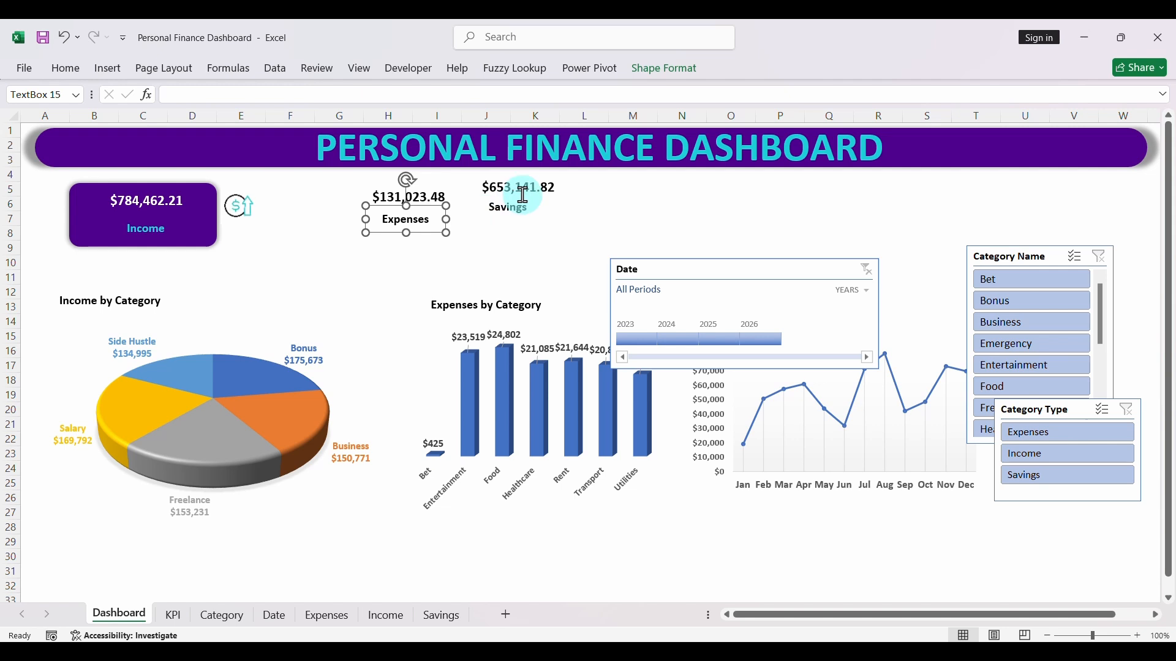
# - Move the Savings label and its value right to around columns L and M, with the value above the label
pyautogui.click(542, 197)
pyautogui.click(532, 221)
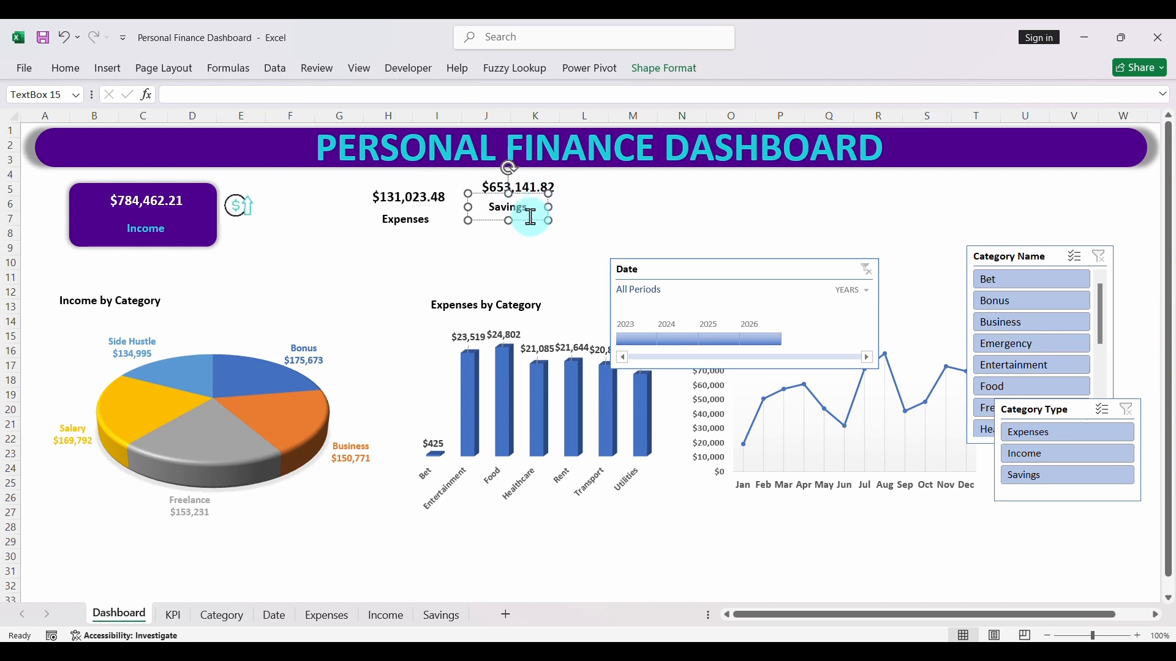
pyautogui.moveTo(528, 219); pyautogui.dragTo(640, 222)
pyautogui.click(518, 166)
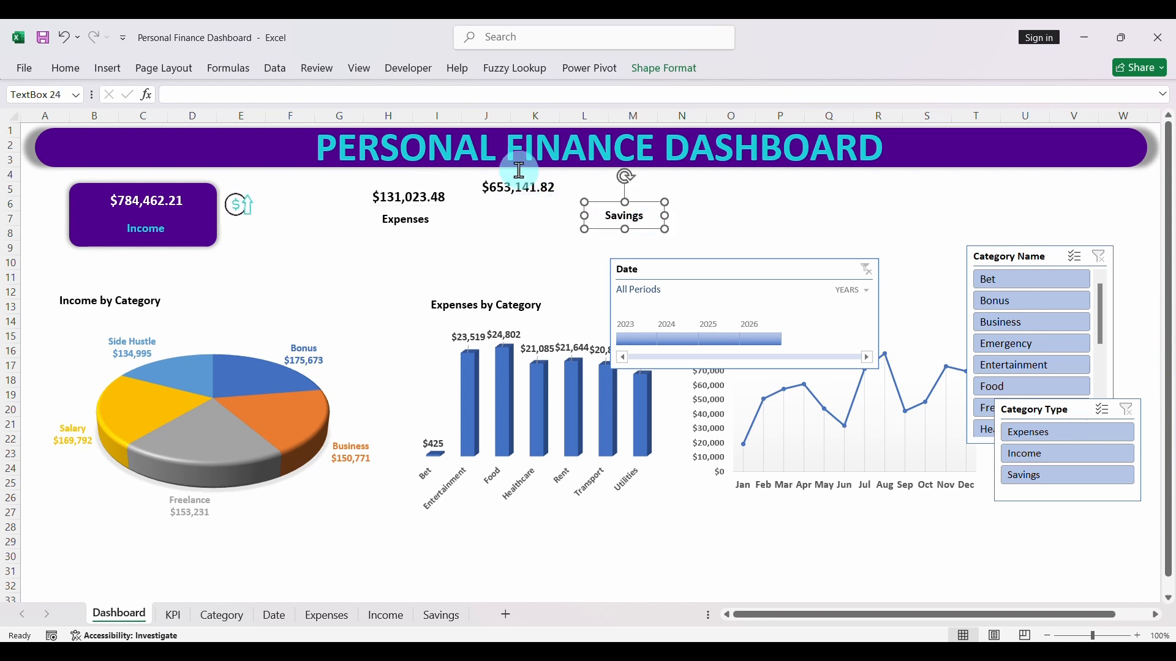
pyautogui.click(522, 195)
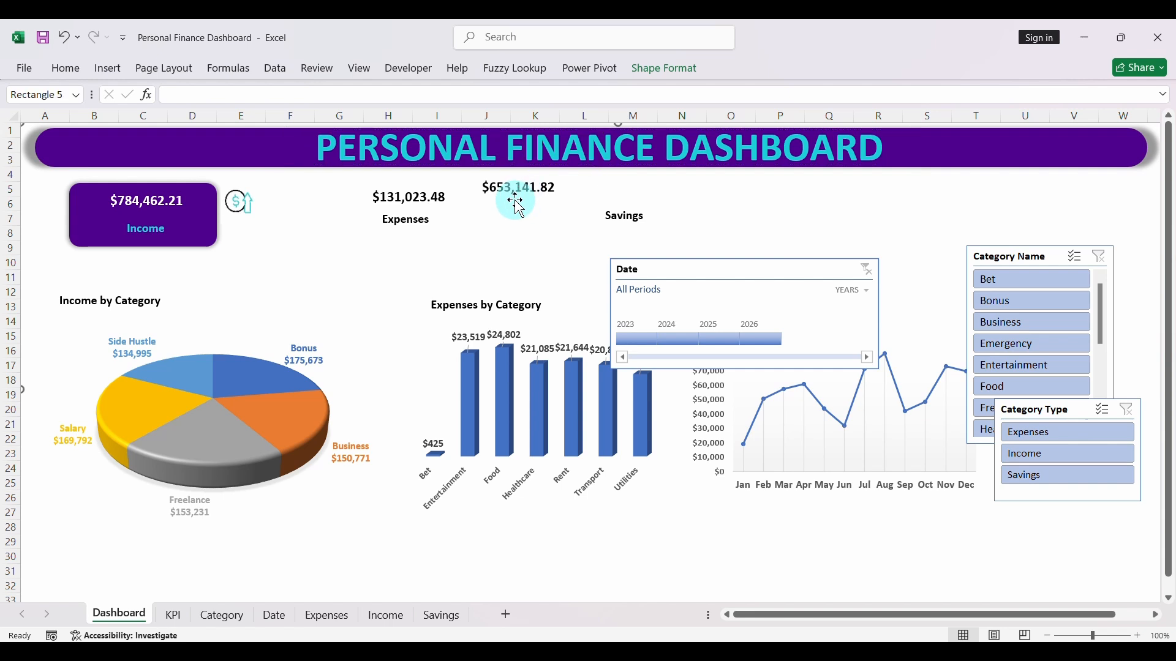
pyautogui.click(516, 197)
pyautogui.moveTo(516, 197); pyautogui.dragTo(619, 203)
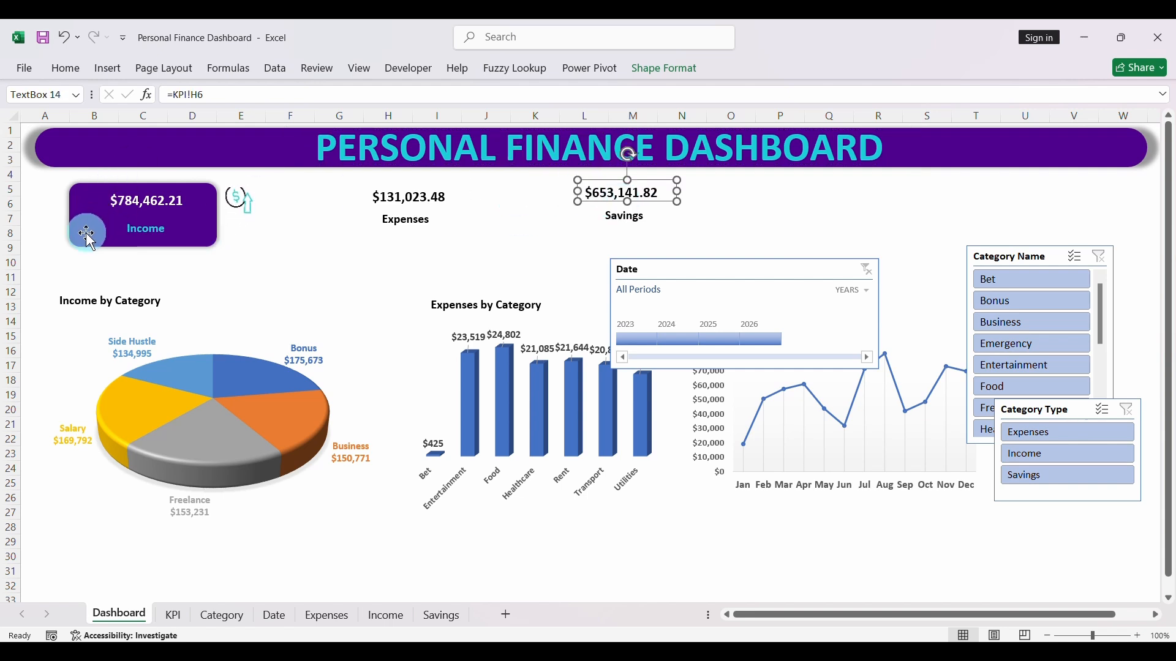
# - Shift the Income value and its label toward the left side of the purple card
pyautogui.click(141, 206)
pyautogui.moveTo(141, 207); pyautogui.dragTo(147, 241)
pyautogui.click(156, 237)
# - Duplicate the purple Income card twice and place the copies over the Expenses and Savings KPIs
pyautogui.click(203, 240)
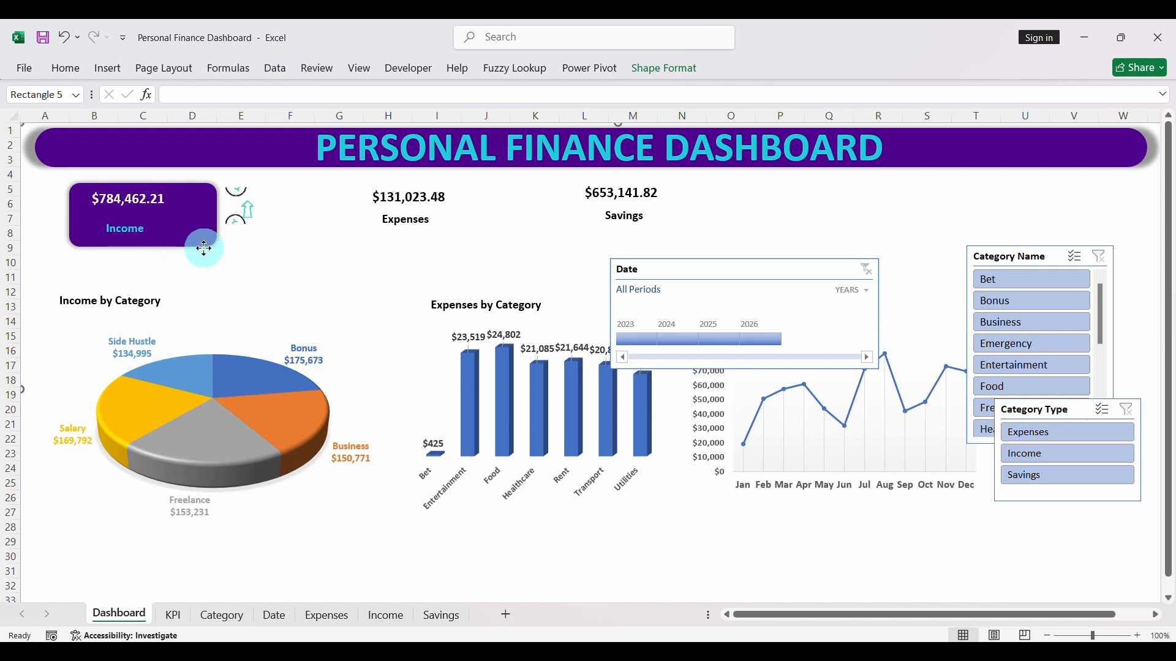
pyautogui.hotkey('ctrl', 'd')
pyautogui.hotkey('ctrl', 'd')
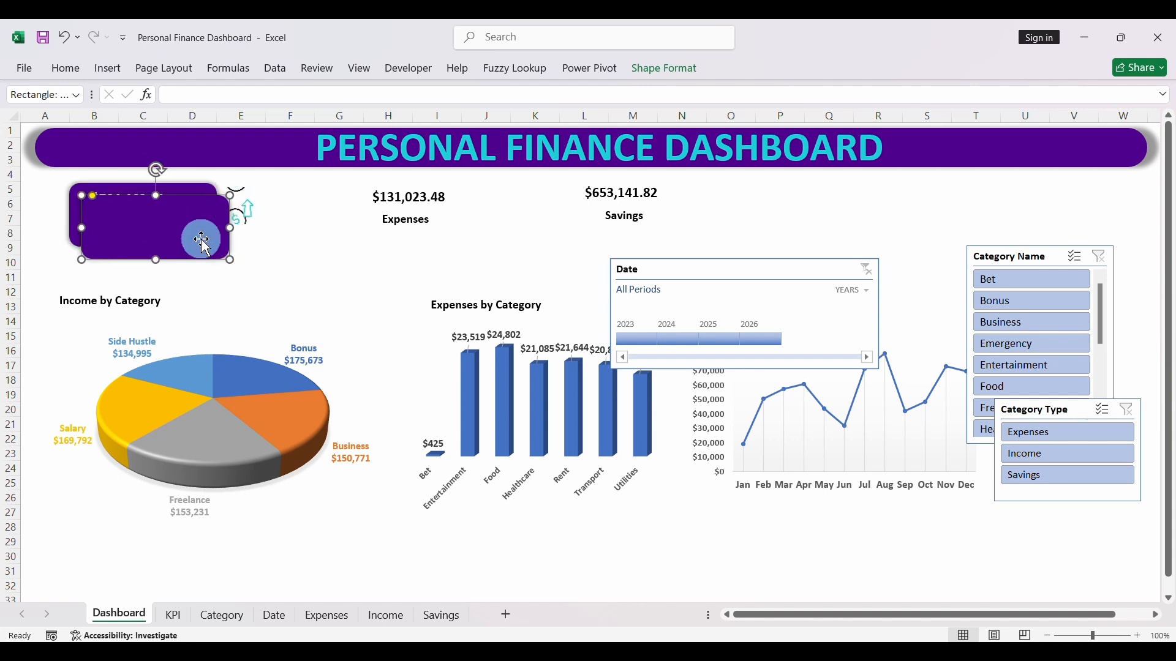
pyautogui.moveTo(214, 268); pyautogui.dragTo(740, 238)
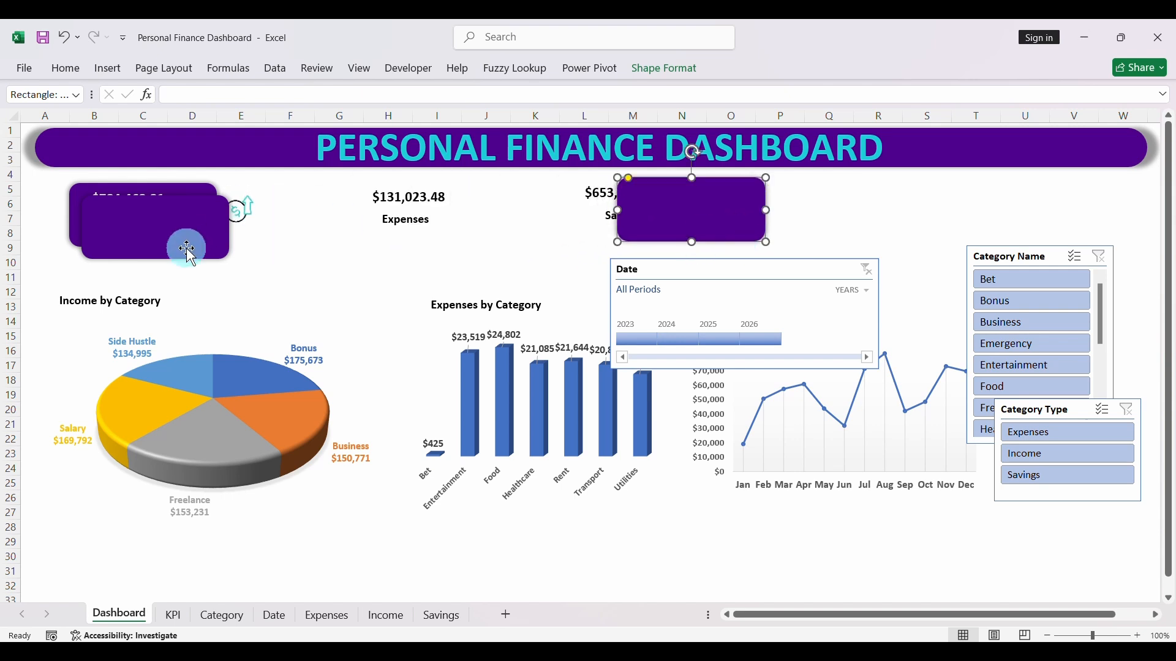
pyautogui.moveTo(183, 249); pyautogui.dragTo(463, 235)
# - Bring the Expenses value and the Expenses label to the front of their purple card
pyautogui.click(376, 197)
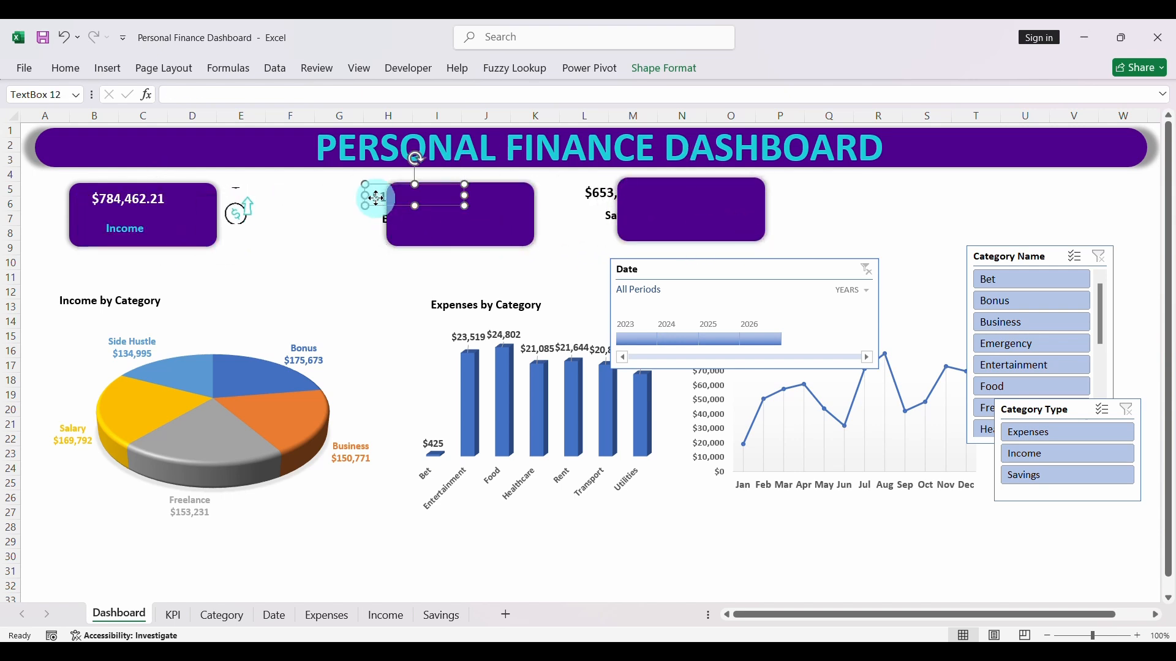
pyautogui.rightClick(378, 199)
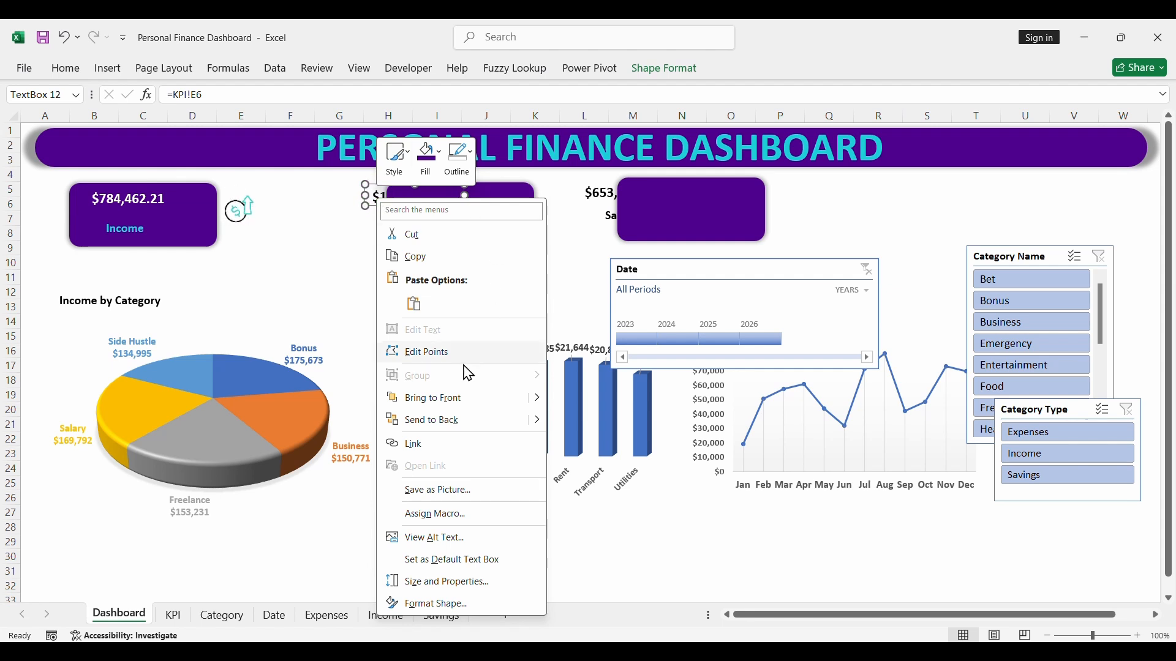
pyautogui.click(431, 399)
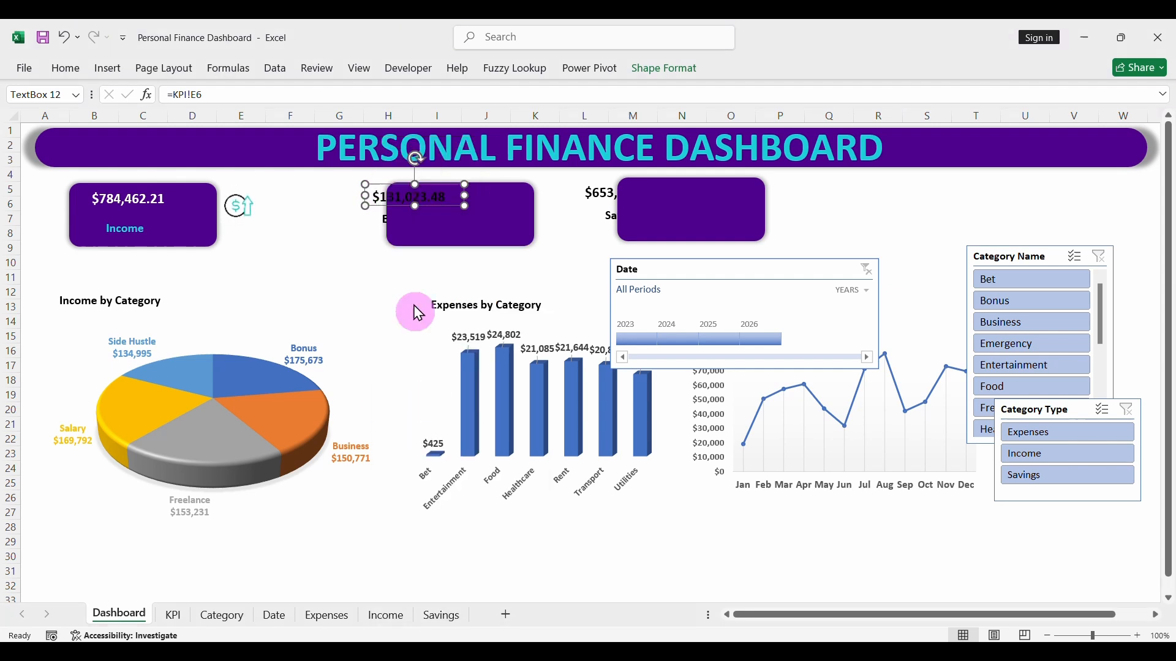
pyautogui.click(386, 220)
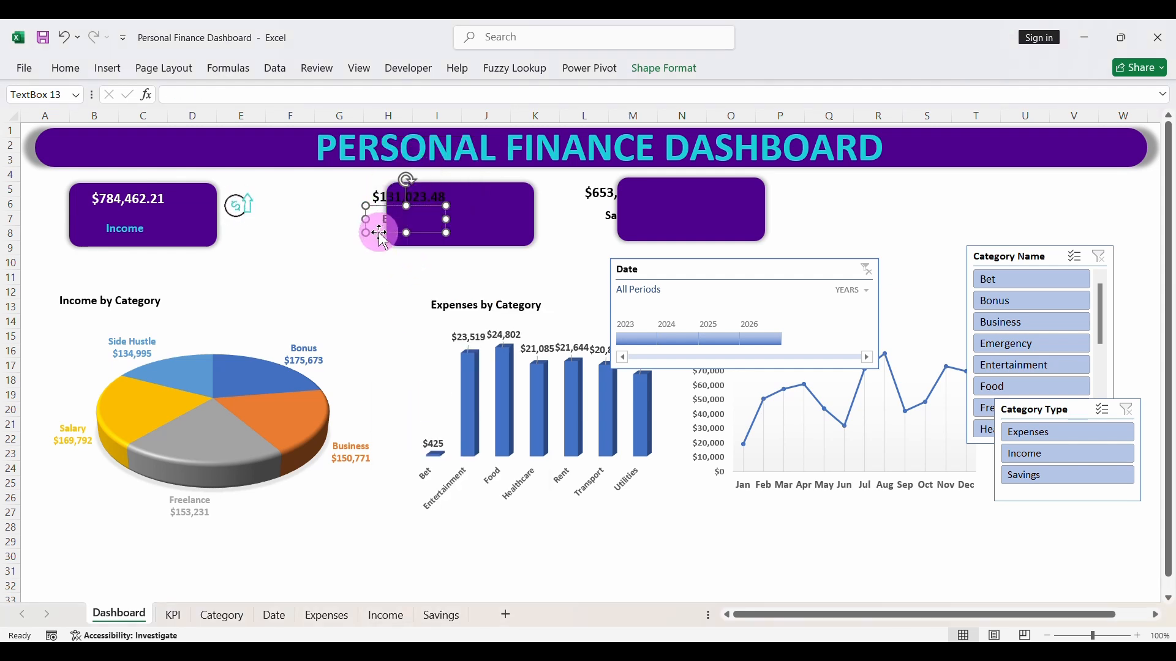
pyautogui.rightClick(381, 234)
pyautogui.click(415, 424)
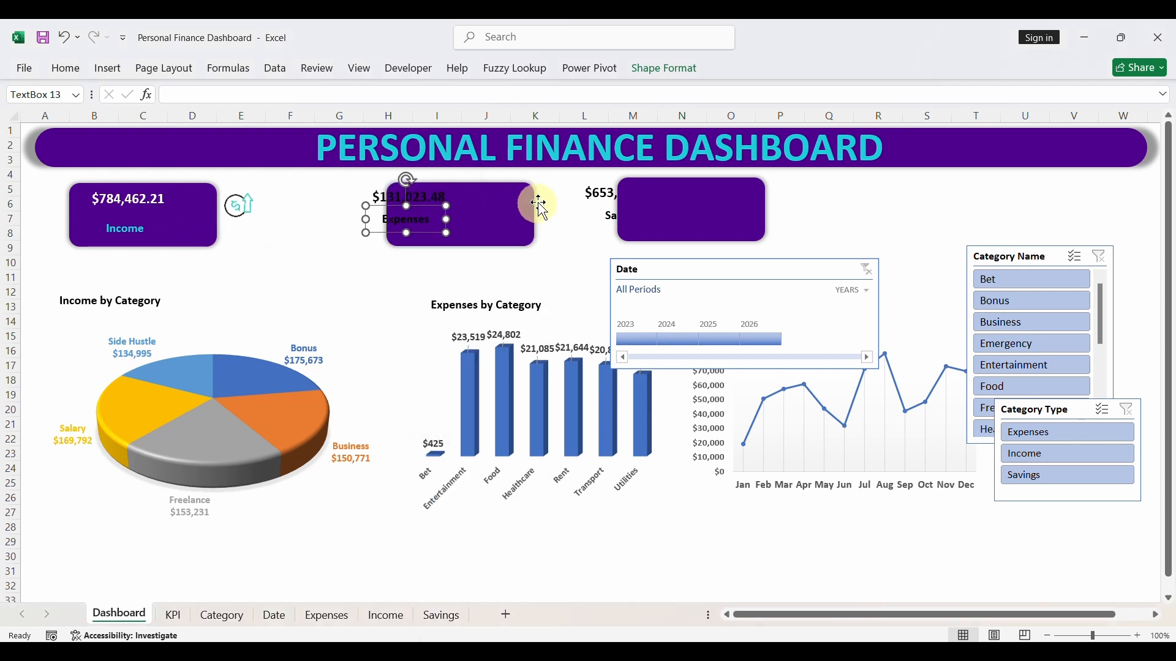
# - Bring the Savings value and the Savings label to the front of their purple card
pyautogui.click(600, 194)
pyautogui.rightClick(605, 199)
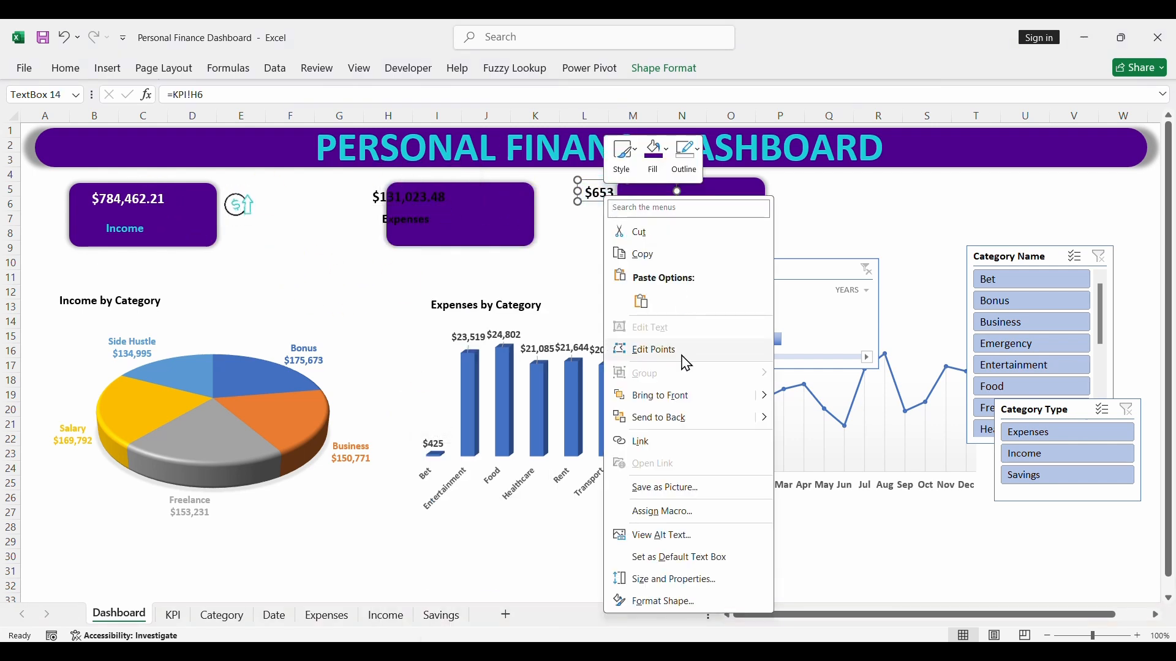
pyautogui.click(661, 398)
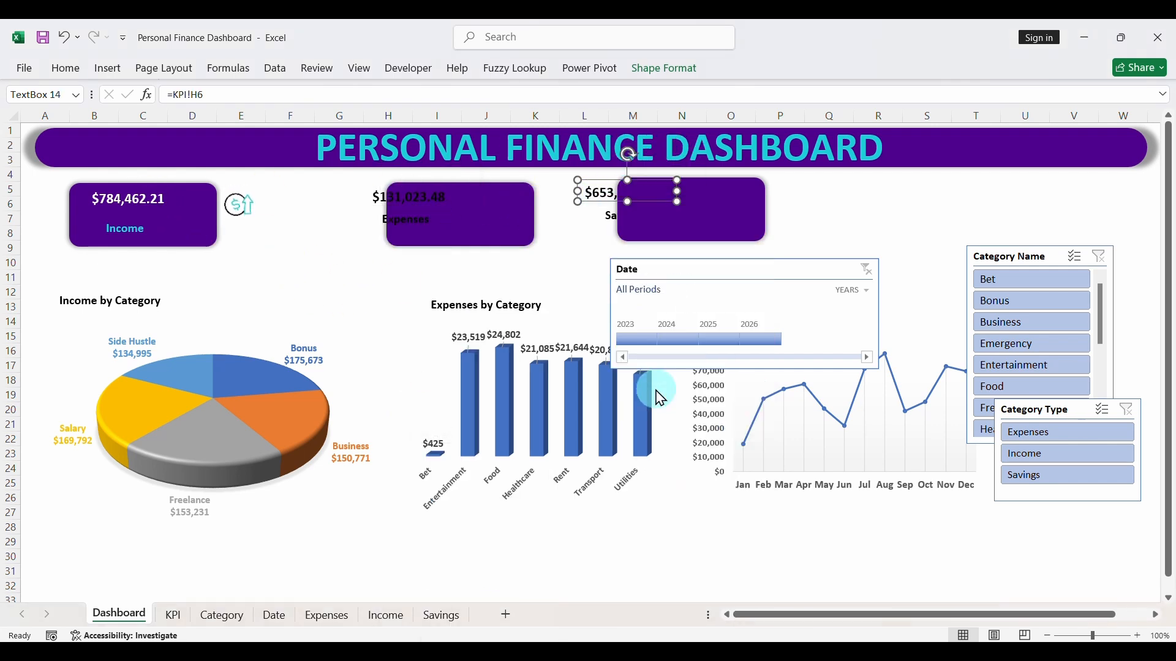
pyautogui.click(613, 221)
pyautogui.rightClick(612, 228)
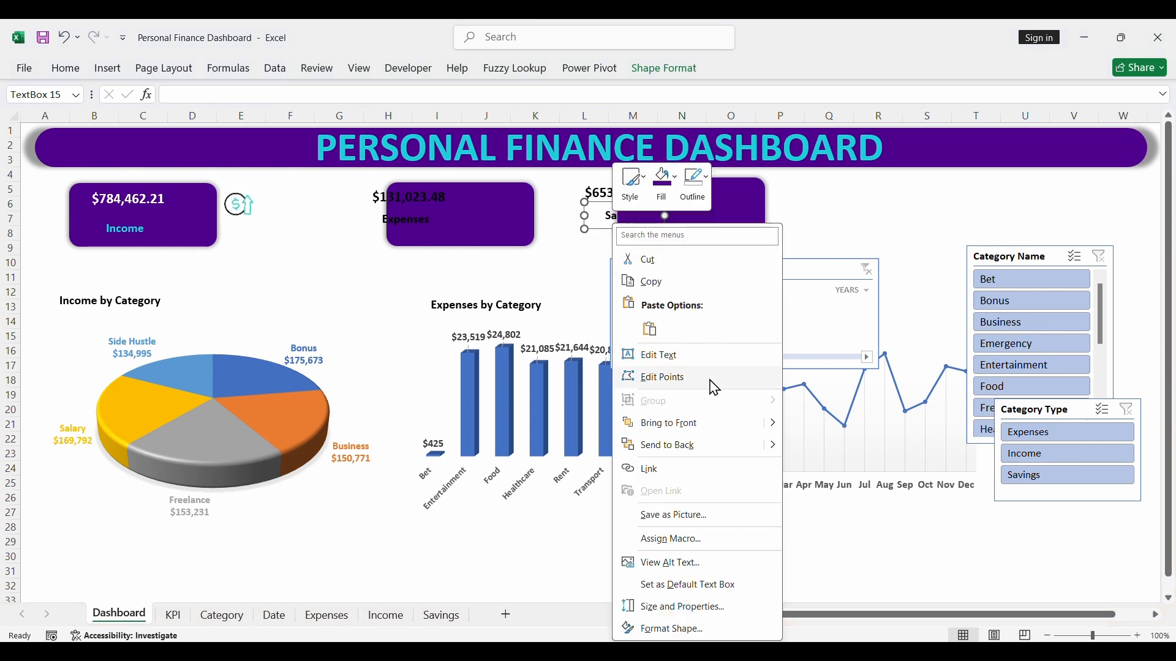
pyautogui.click(670, 429)
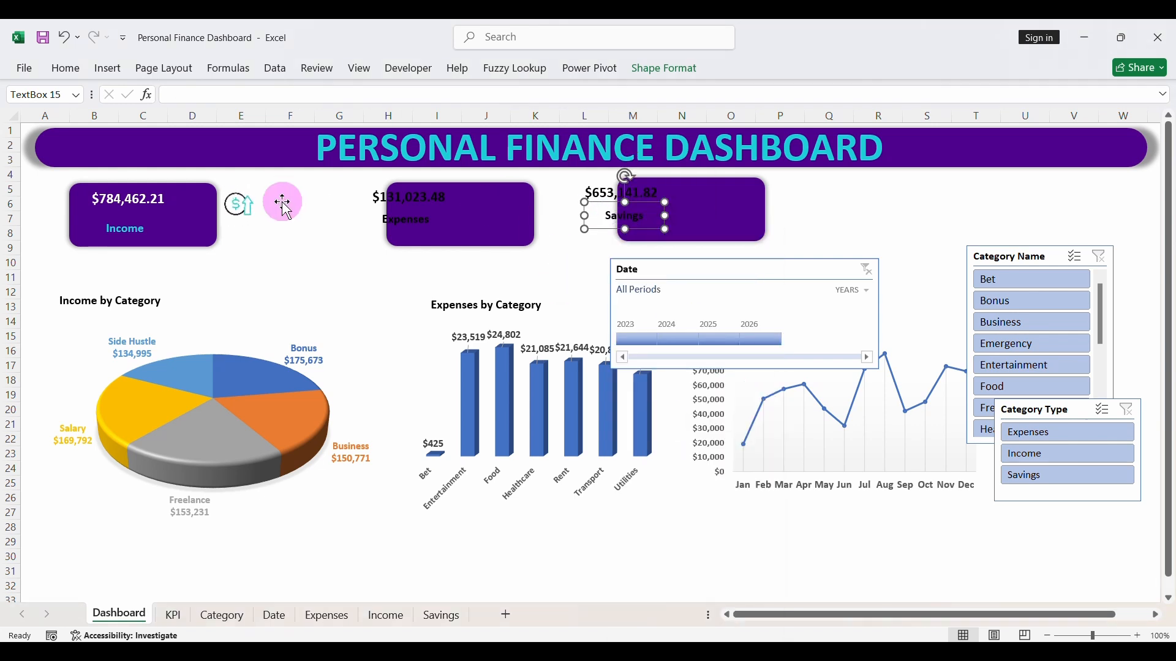
# - Copy the Income value's formatting to the Expenses and Savings values with Format Painter
pyautogui.click(122, 197)
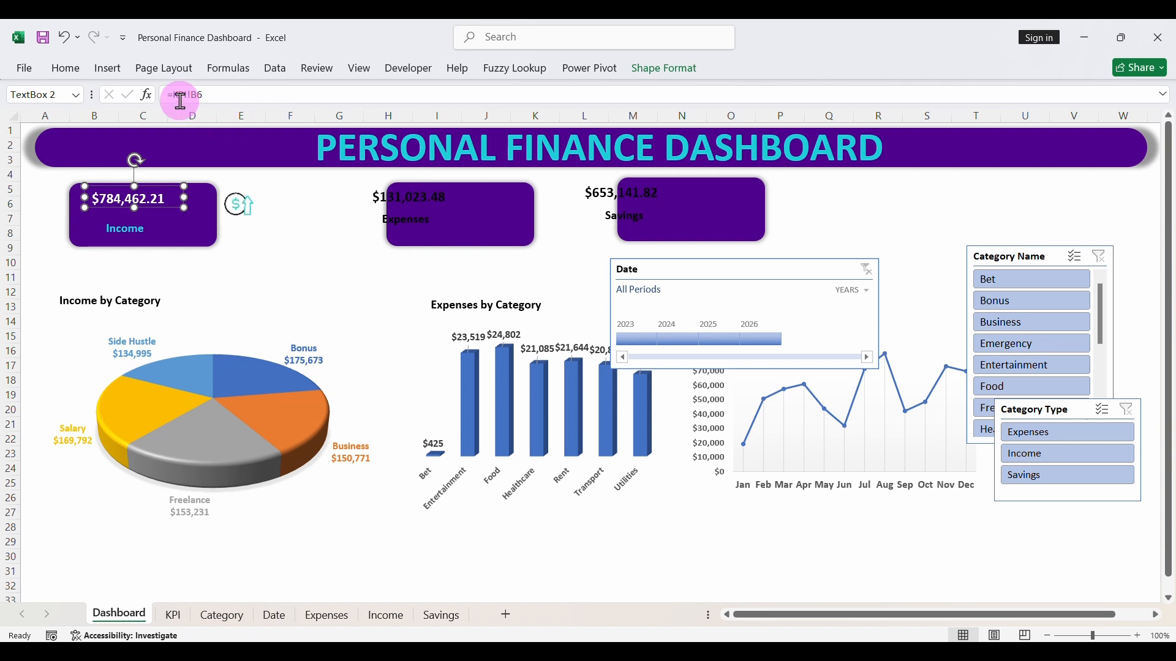
pyautogui.click(63, 70)
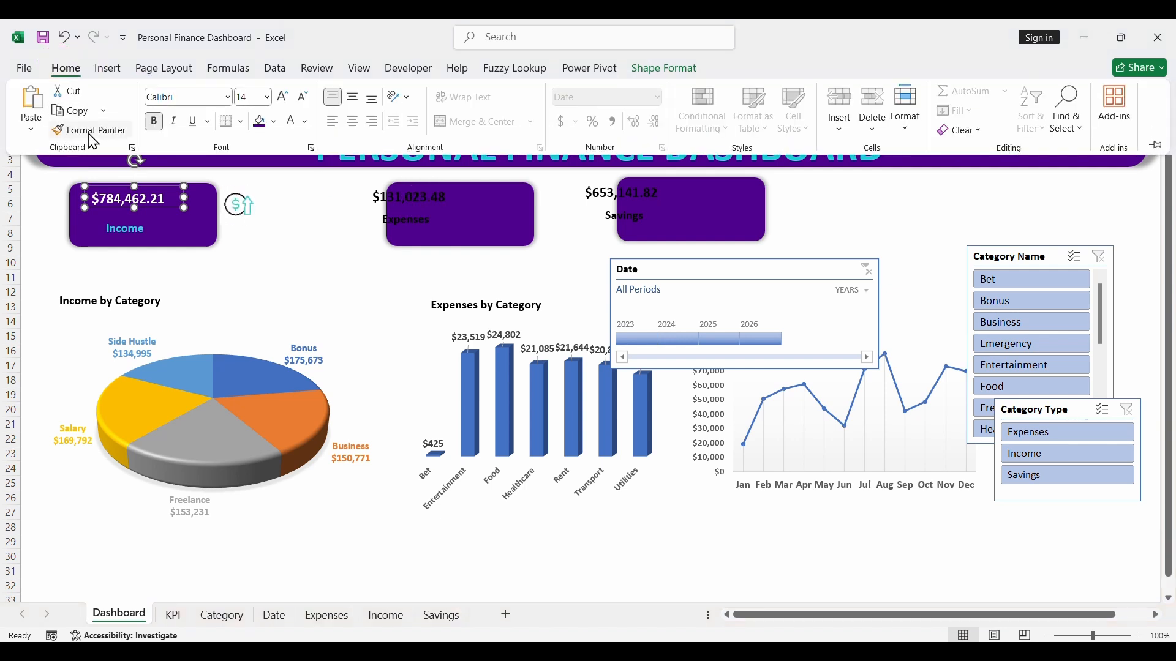
pyautogui.doubleClick(91, 130)
pyautogui.click(403, 202)
pyautogui.click(582, 208)
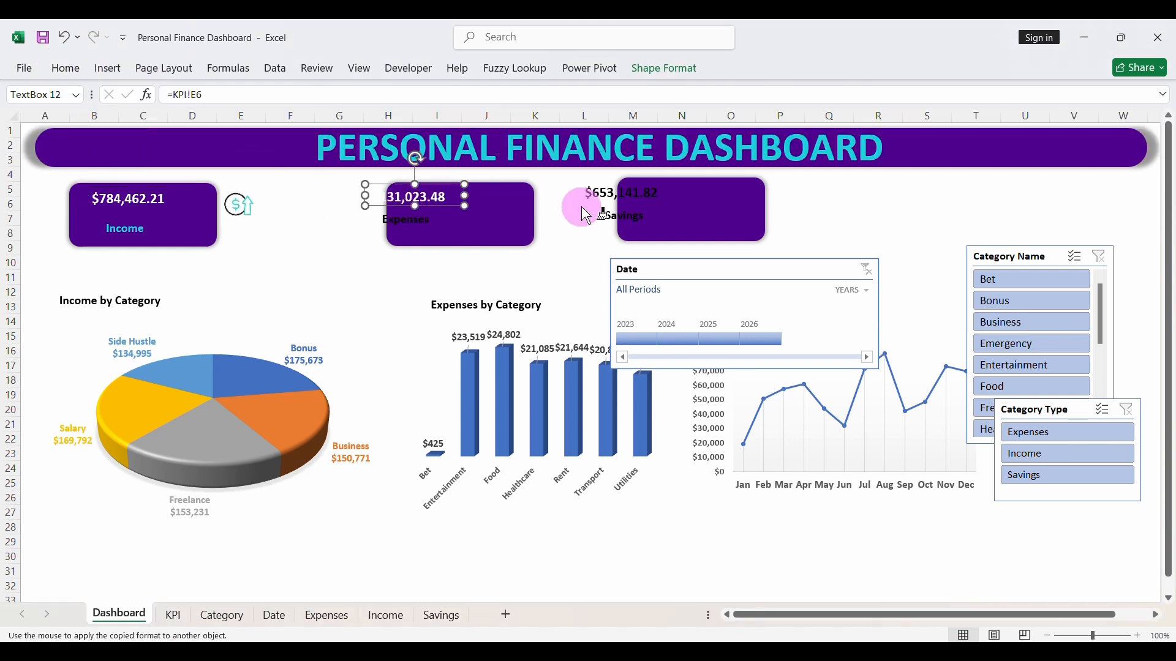
pyautogui.click(606, 197)
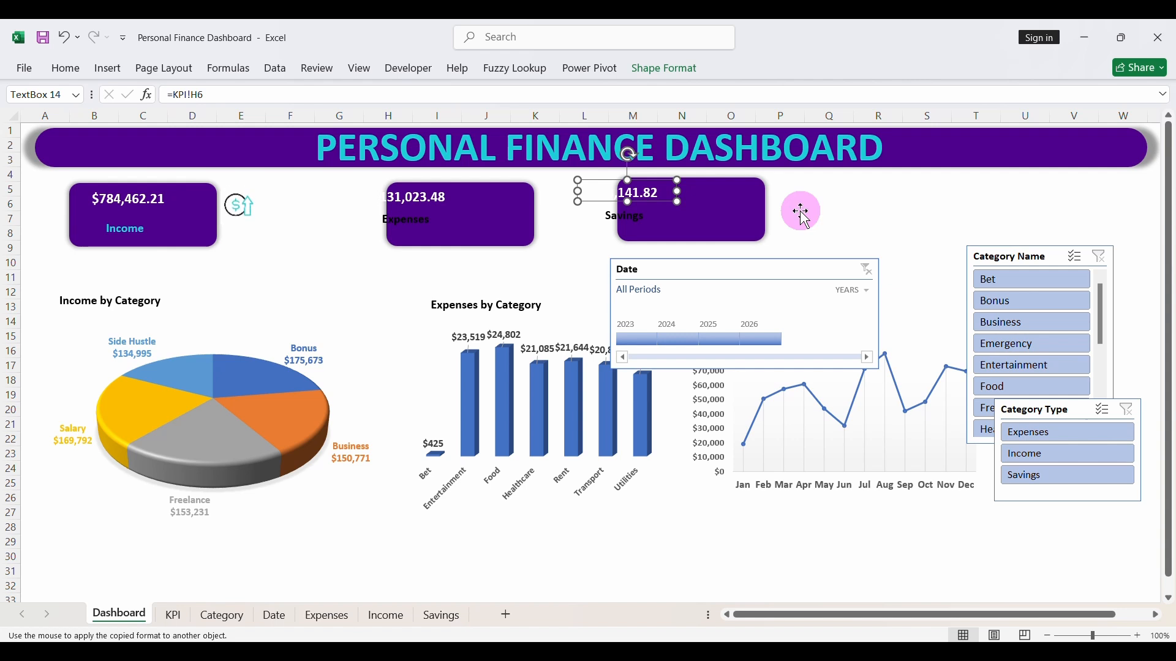
pyautogui.press('Escape')
# - Copy the Income label's formatting to the Expenses and Savings labels, and move the Savings label fully onto its purple card
pyautogui.click(150, 231)
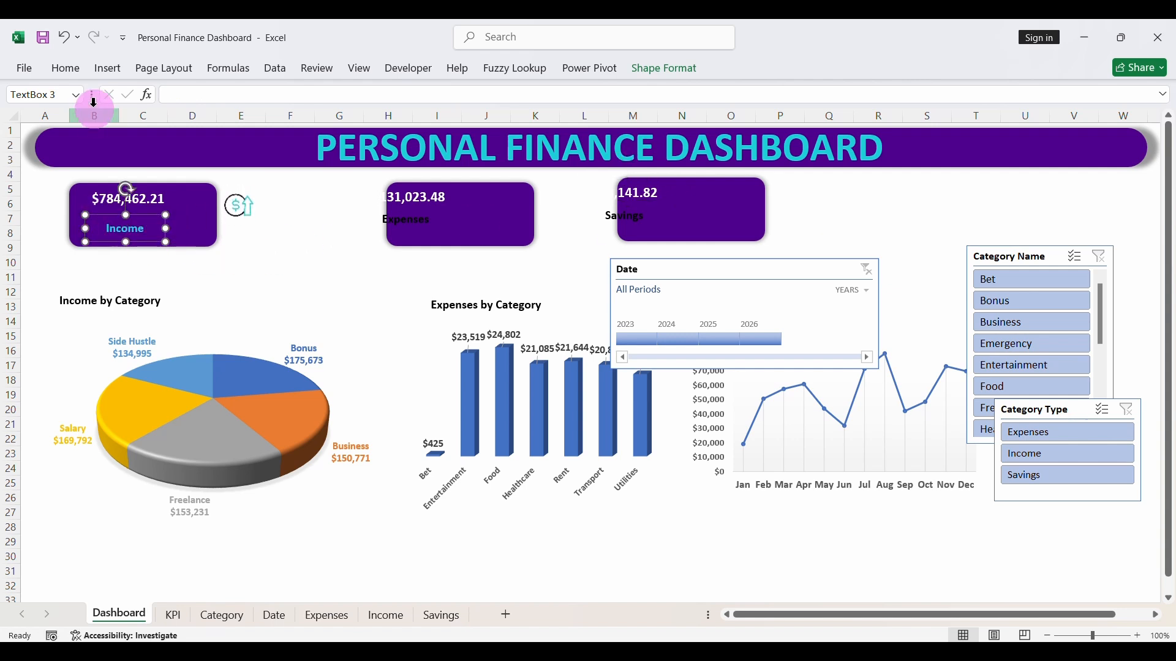
pyautogui.click(66, 69)
pyautogui.doubleClick(74, 130)
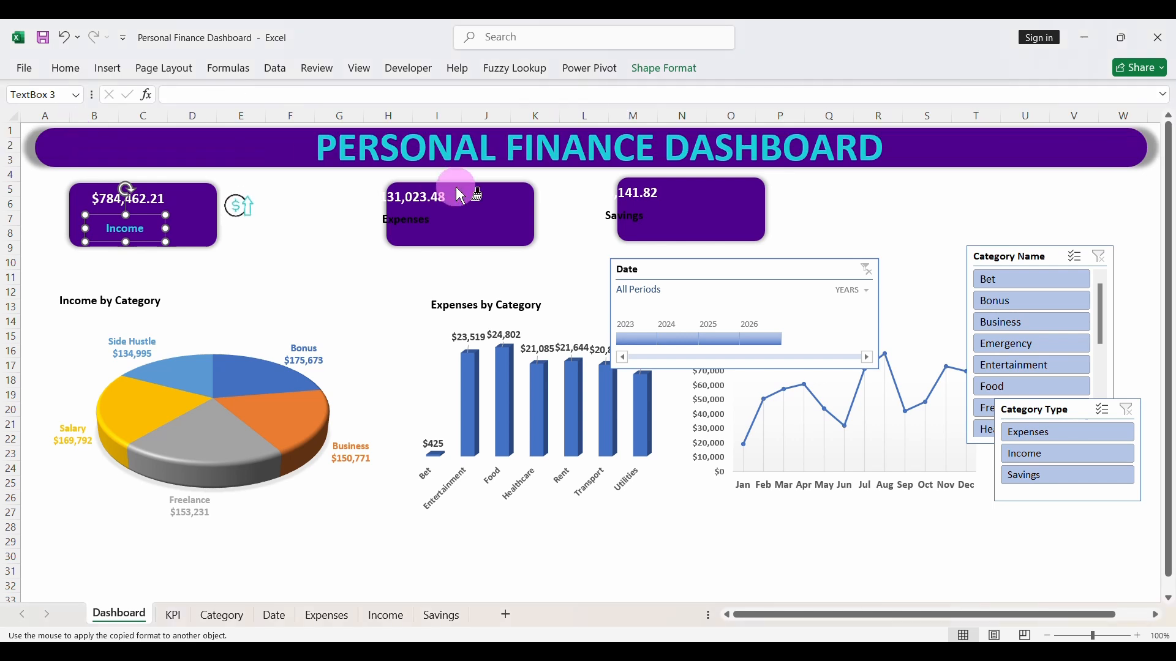
pyautogui.click(425, 220)
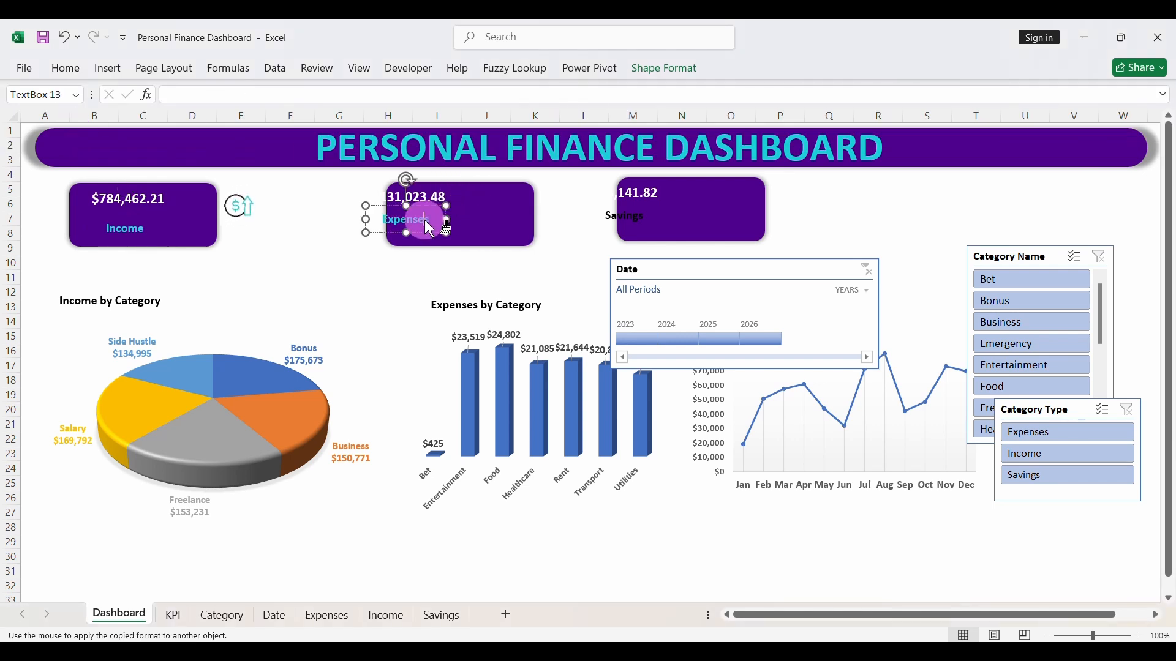
pyautogui.click(648, 236)
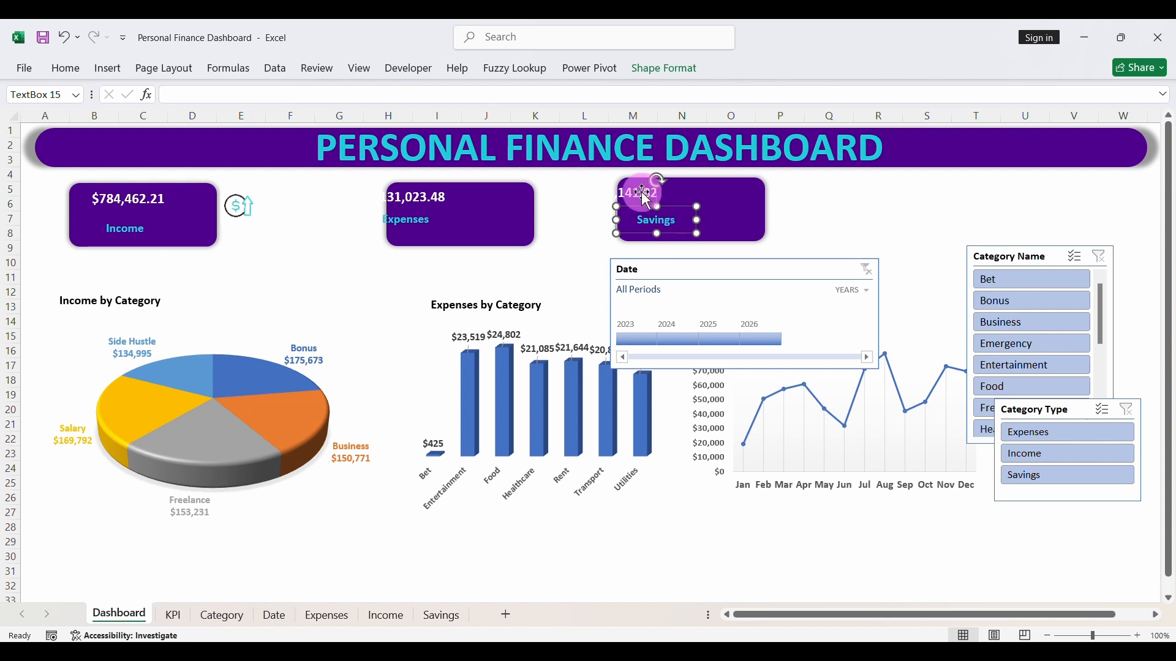
# - Move the Savings value, the Expenses value and the Expenses label fully inside their purple cards
pyautogui.click(673, 191)
pyautogui.moveTo(677, 190); pyautogui.dragTo(699, 199)
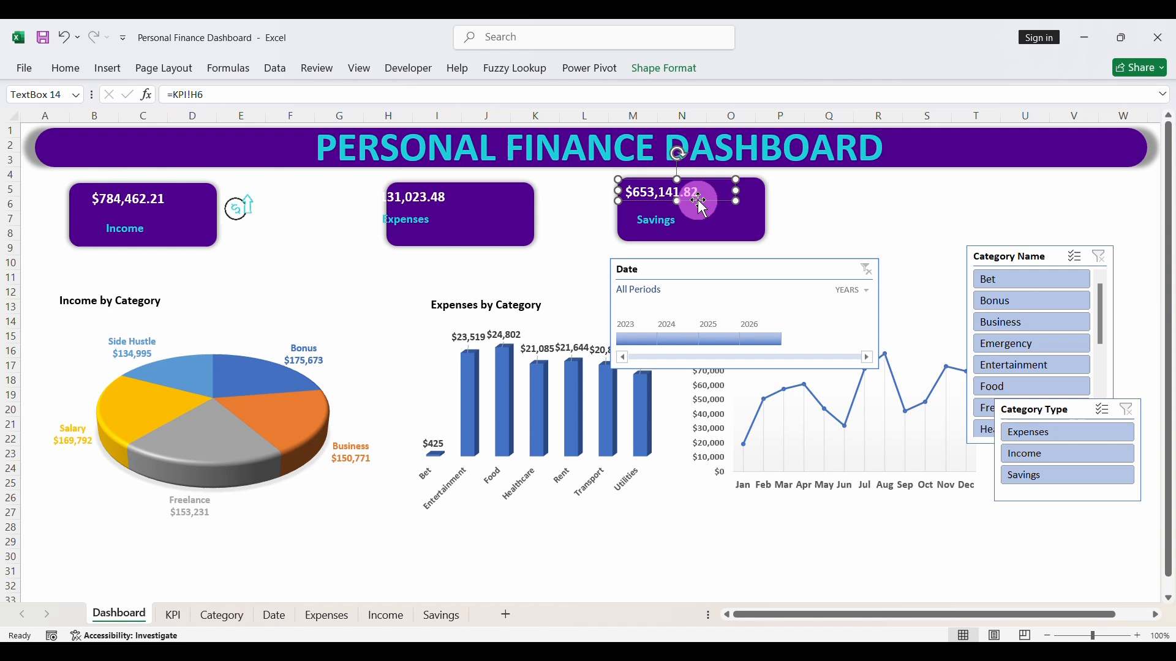
pyautogui.click(433, 205)
pyautogui.moveTo(441, 205); pyautogui.dragTo(440, 237)
pyautogui.click(414, 228)
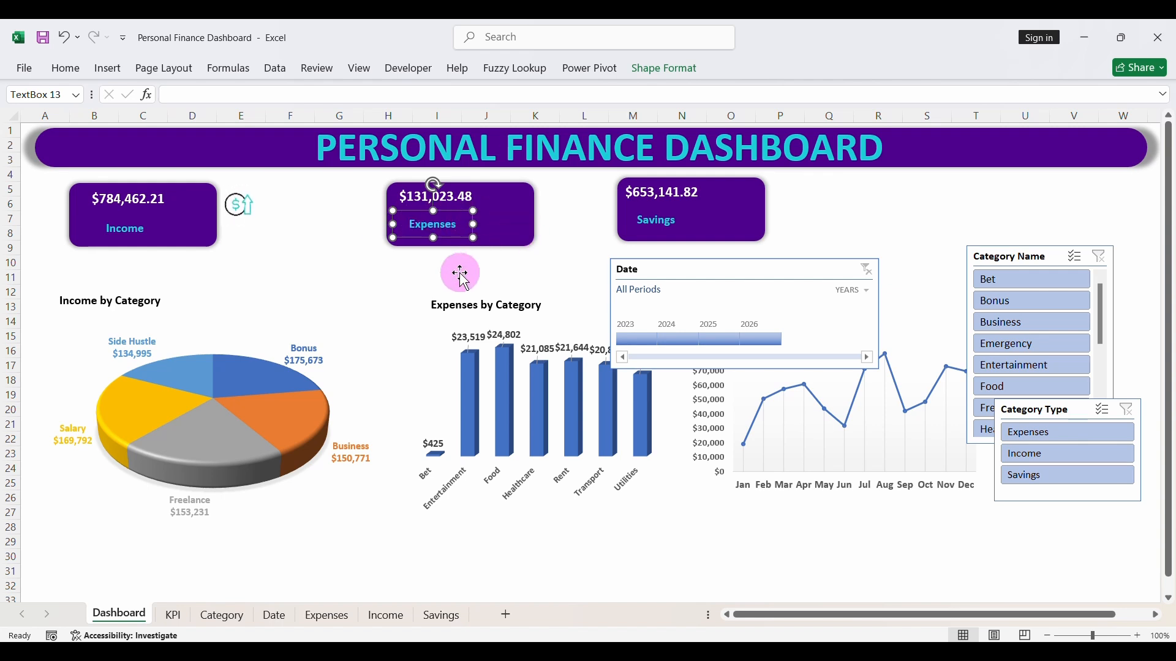
# - Shift the purple Expenses card closer to the Income card and reposition the Expenses label and value on it
pyautogui.click(503, 234)
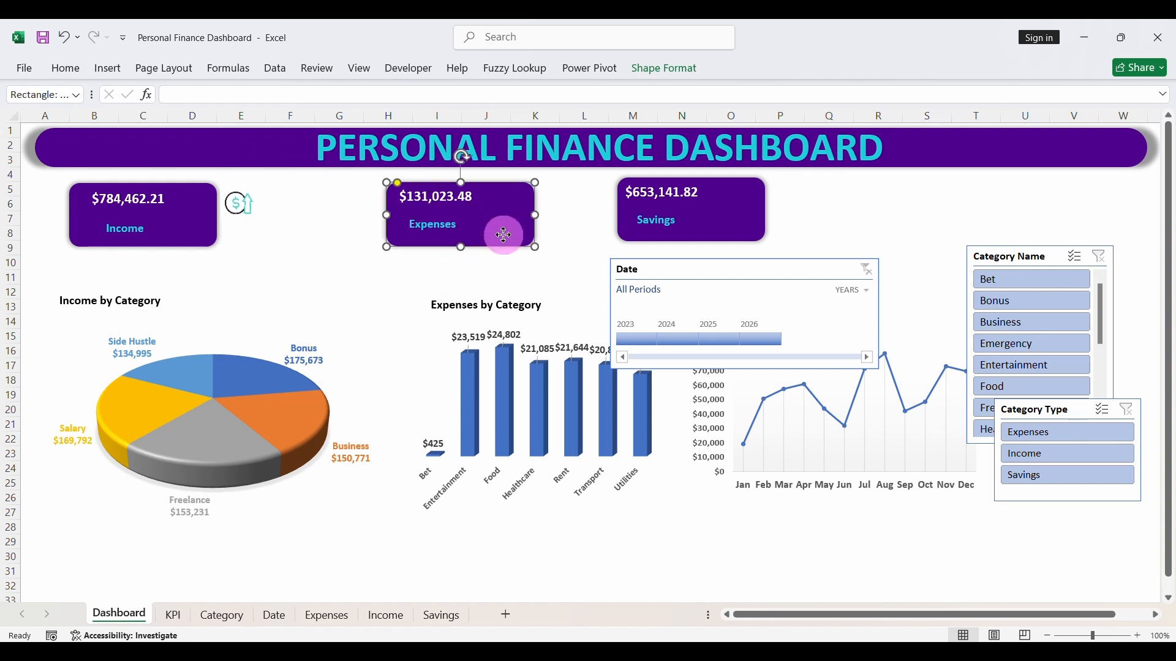
pyautogui.moveTo(504, 234); pyautogui.dragTo(472, 233)
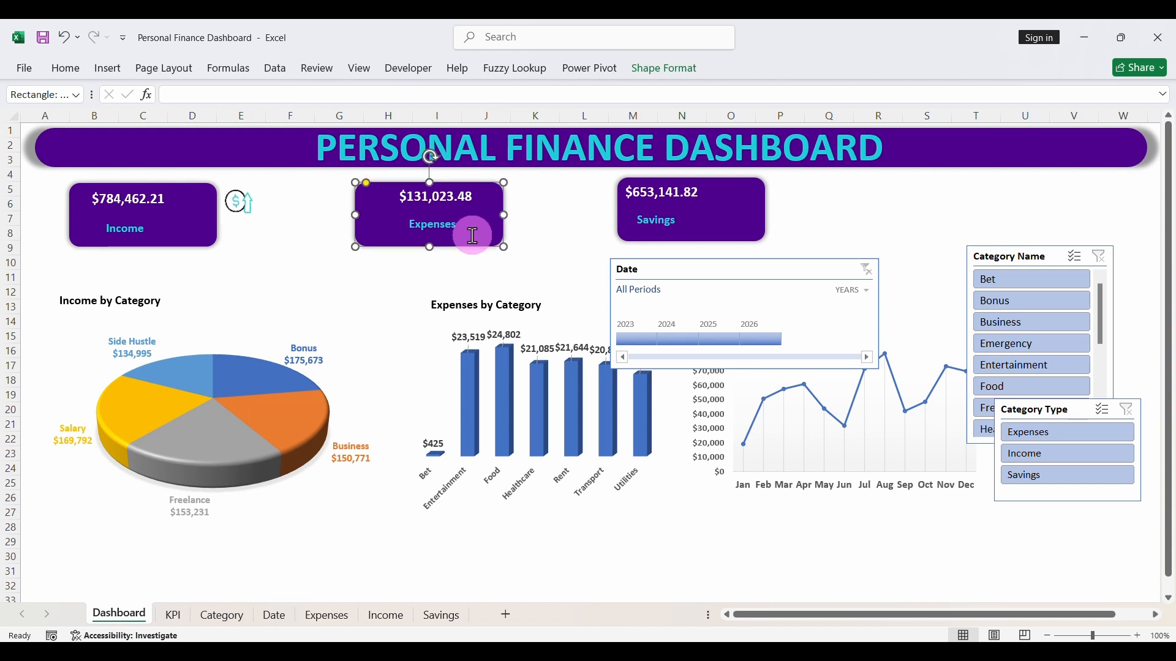
pyautogui.click(454, 226)
pyautogui.click(443, 233)
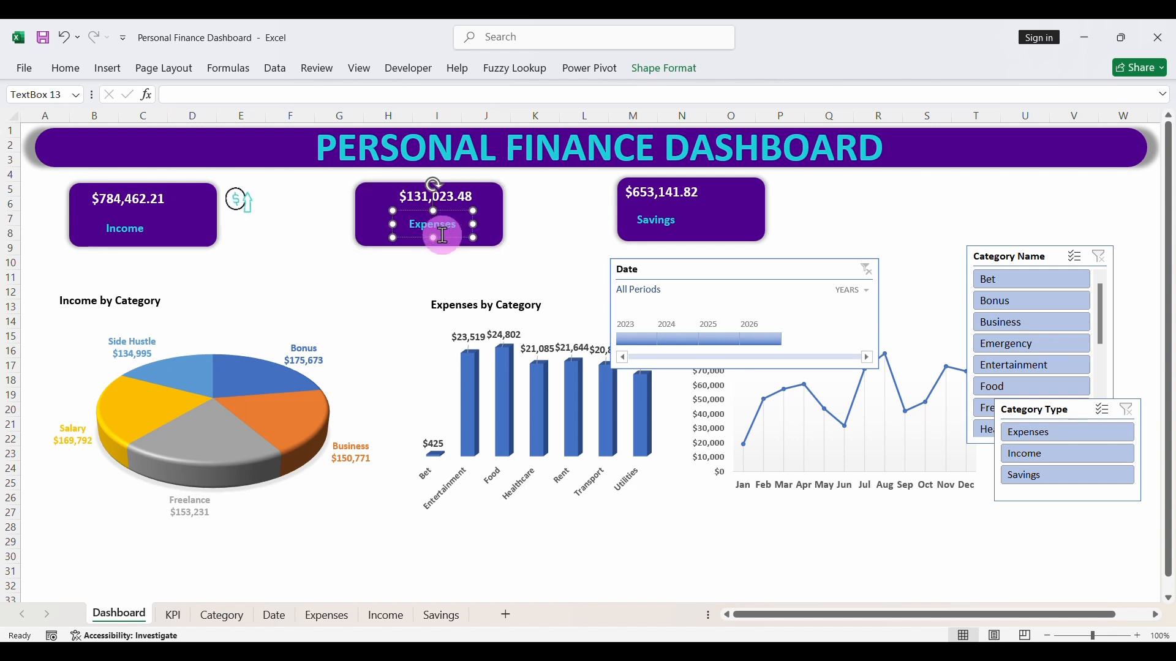
pyautogui.moveTo(441, 238); pyautogui.dragTo(403, 242)
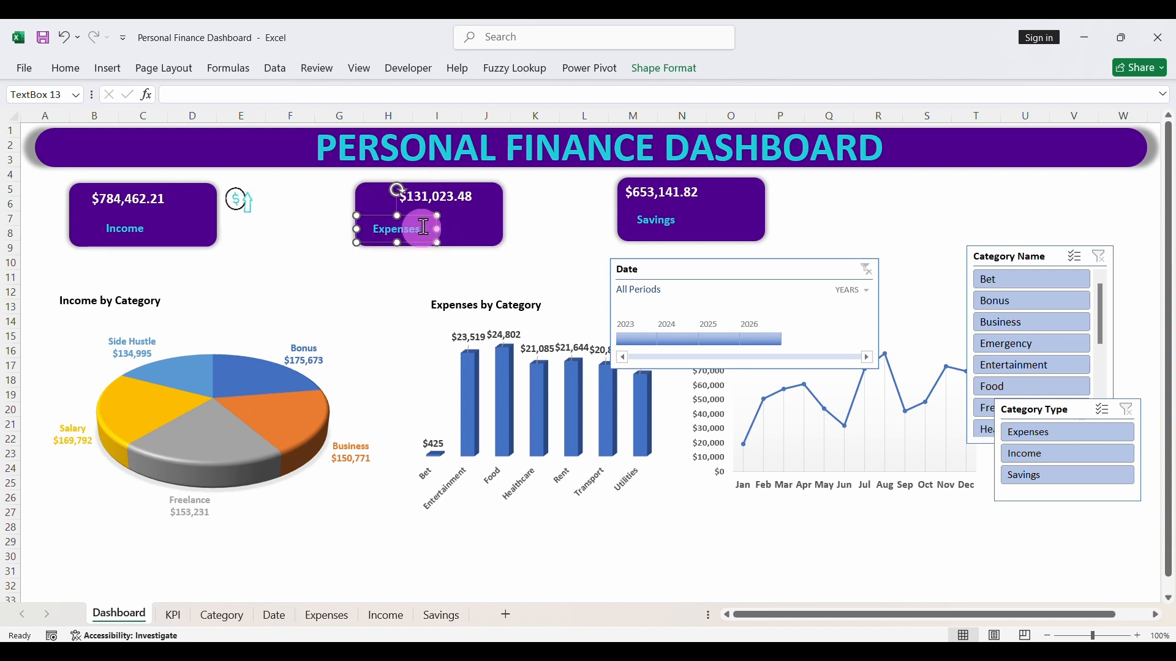
pyautogui.click(444, 197)
pyautogui.moveTo(456, 205); pyautogui.dragTo(425, 206)
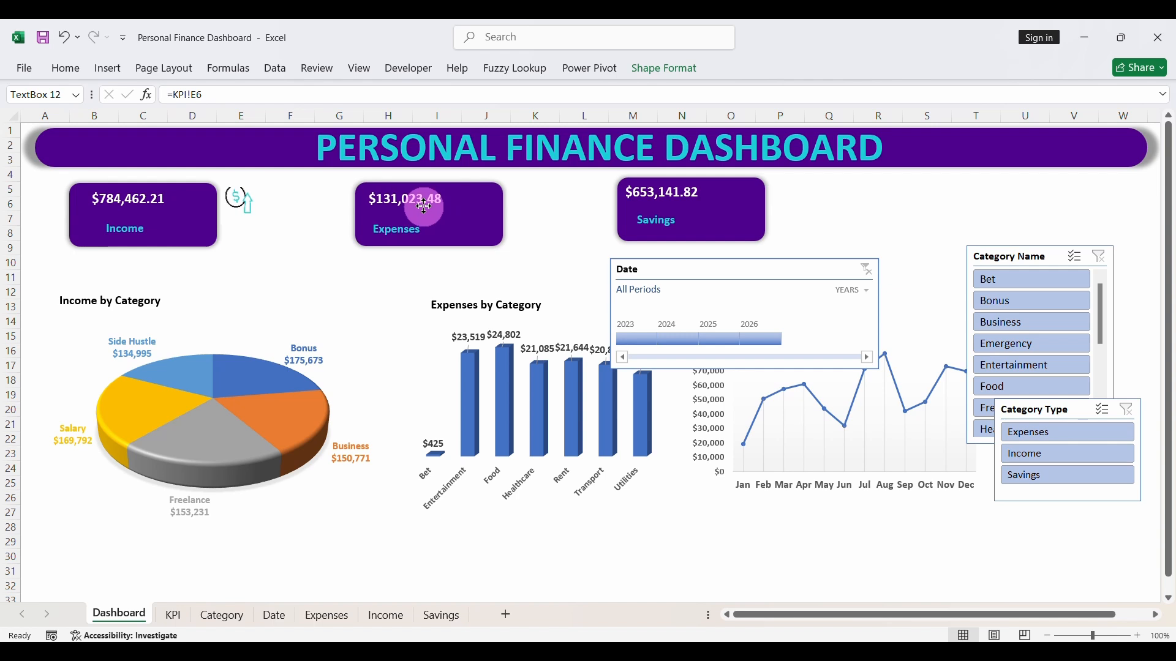
pyautogui.click(531, 231)
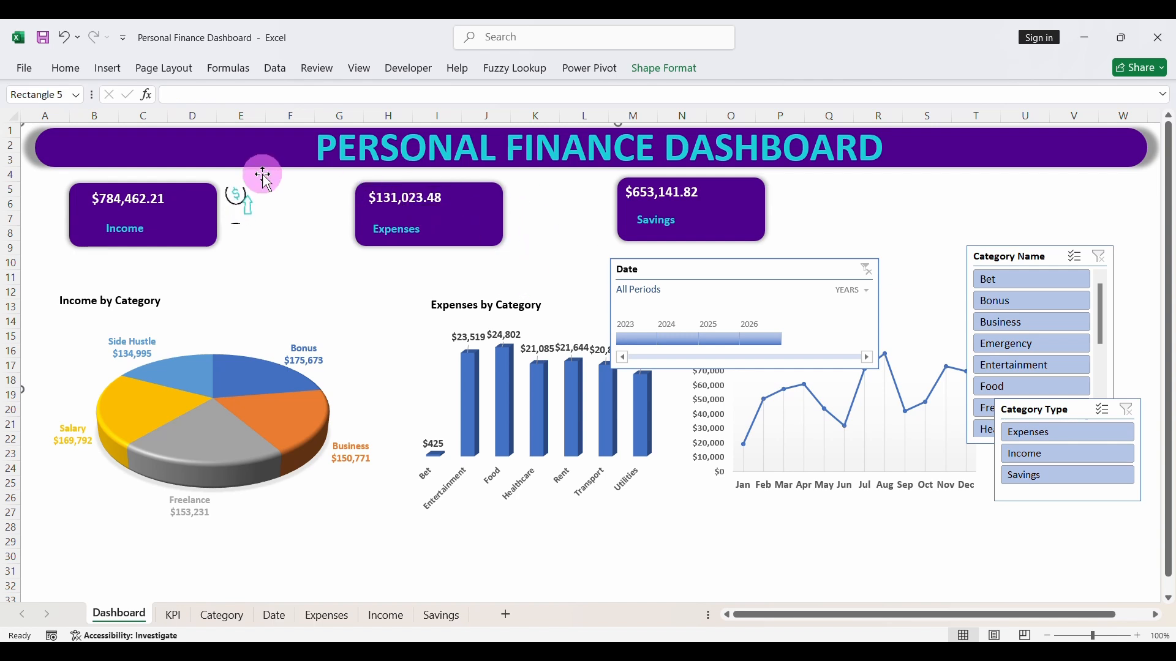
# - Insert the devaluation and saving-money GIF pictures from the Downloads folder into the Dashboard sheet
pyautogui.click(107, 69)
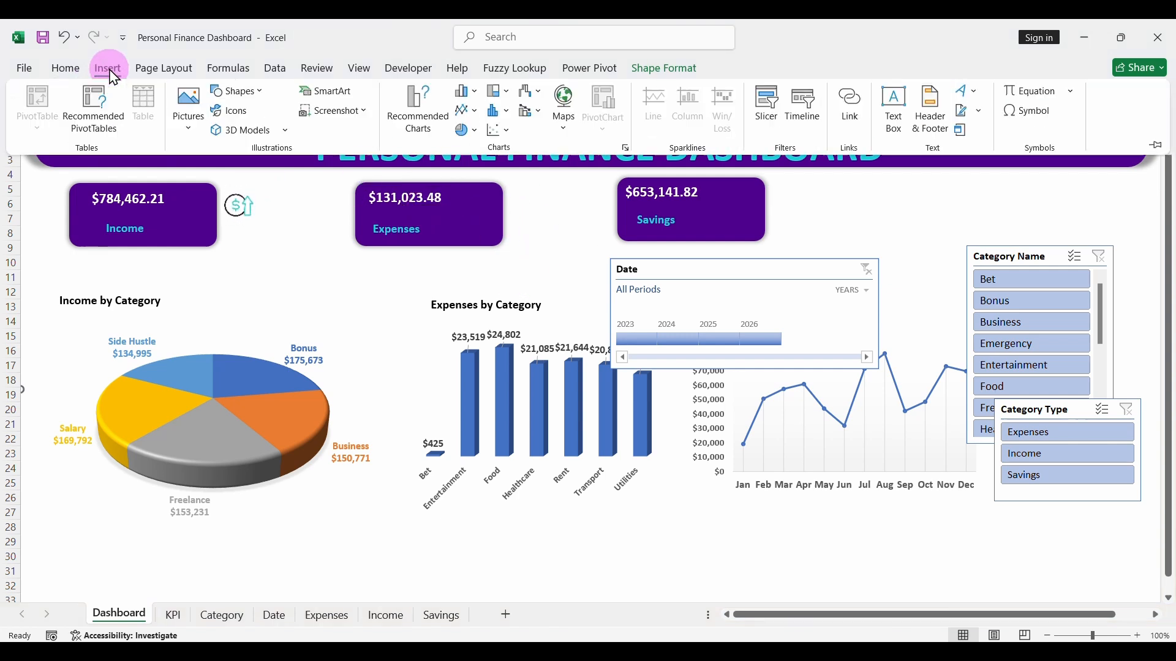
pyautogui.click(188, 115)
pyautogui.click(219, 177)
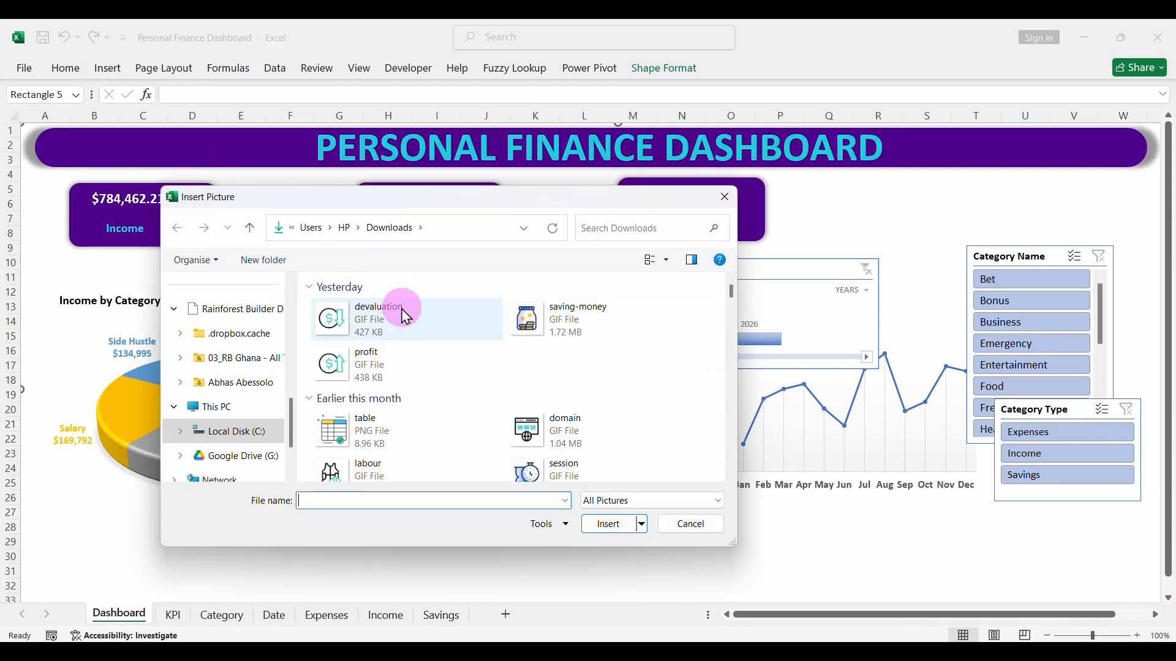
pyautogui.click(431, 322)
pyautogui.keyDown('ctrl'); pyautogui.click(553, 321); pyautogui.keyUp('ctrl')
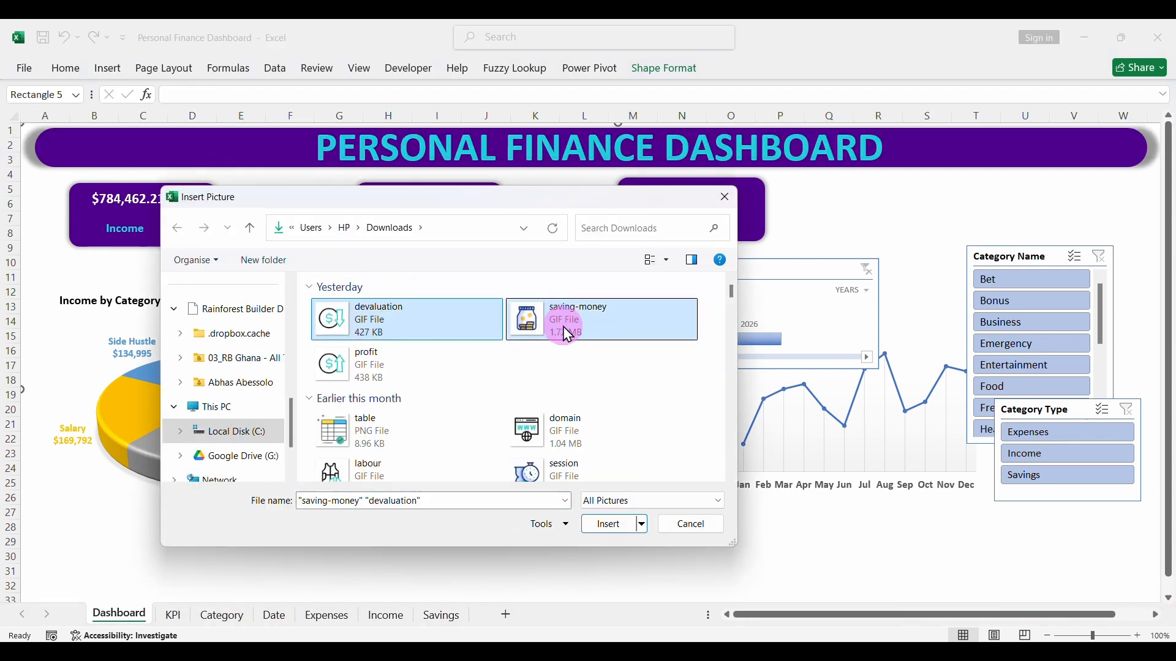
pyautogui.click(608, 524)
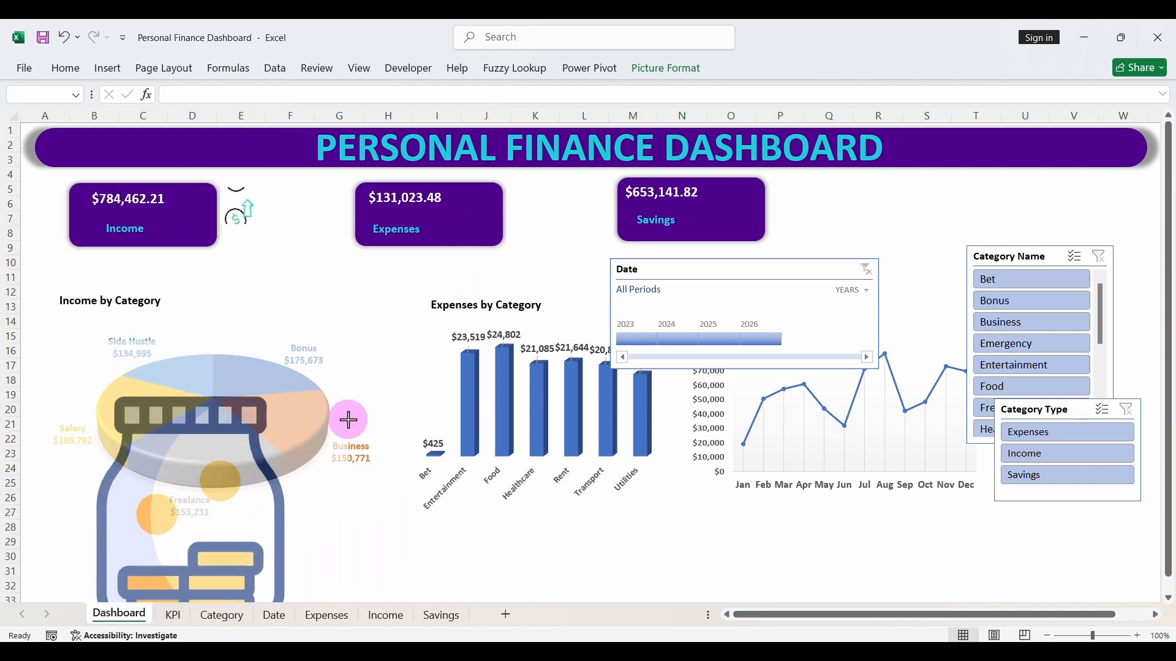
# - Shrink the two inserted icons and place the devaluation icon beside the Expenses card and the saving-money icon beside the Savings card
pyautogui.click(302, 459)
pyautogui.moveTo(292, 433); pyautogui.dragTo(555, 328)
pyautogui.click(555, 328)
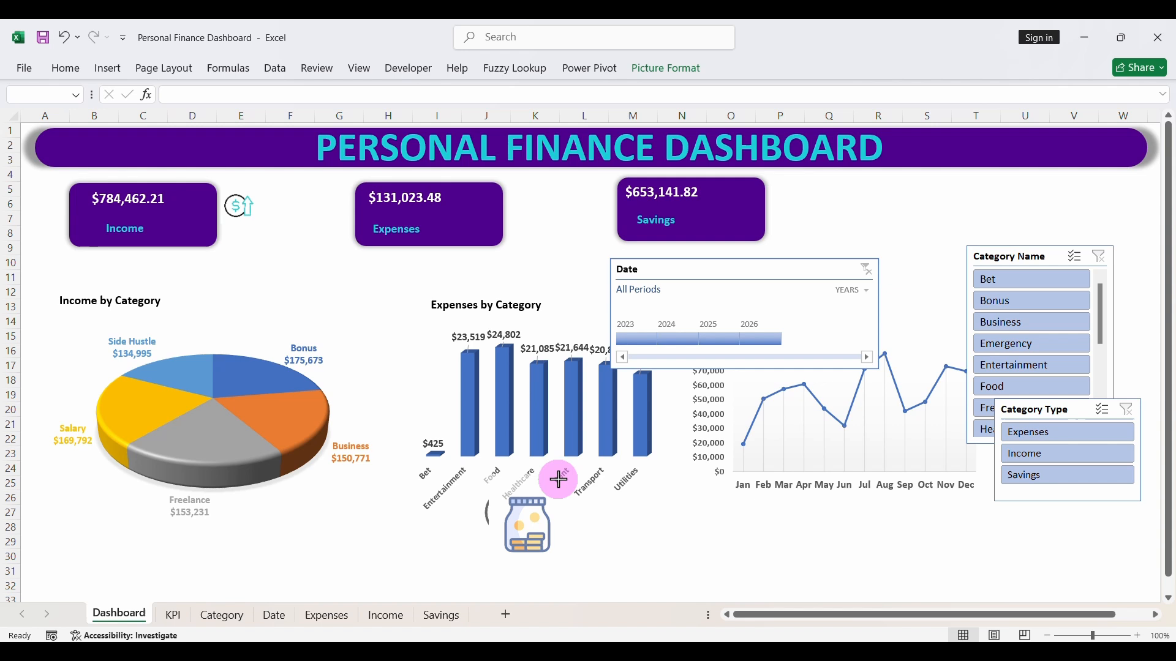
pyautogui.moveTo(558, 479); pyautogui.dragTo(801, 199)
pyautogui.click(630, 545)
pyautogui.moveTo(536, 532); pyautogui.dragTo(539, 206)
pyautogui.click(374, 578)
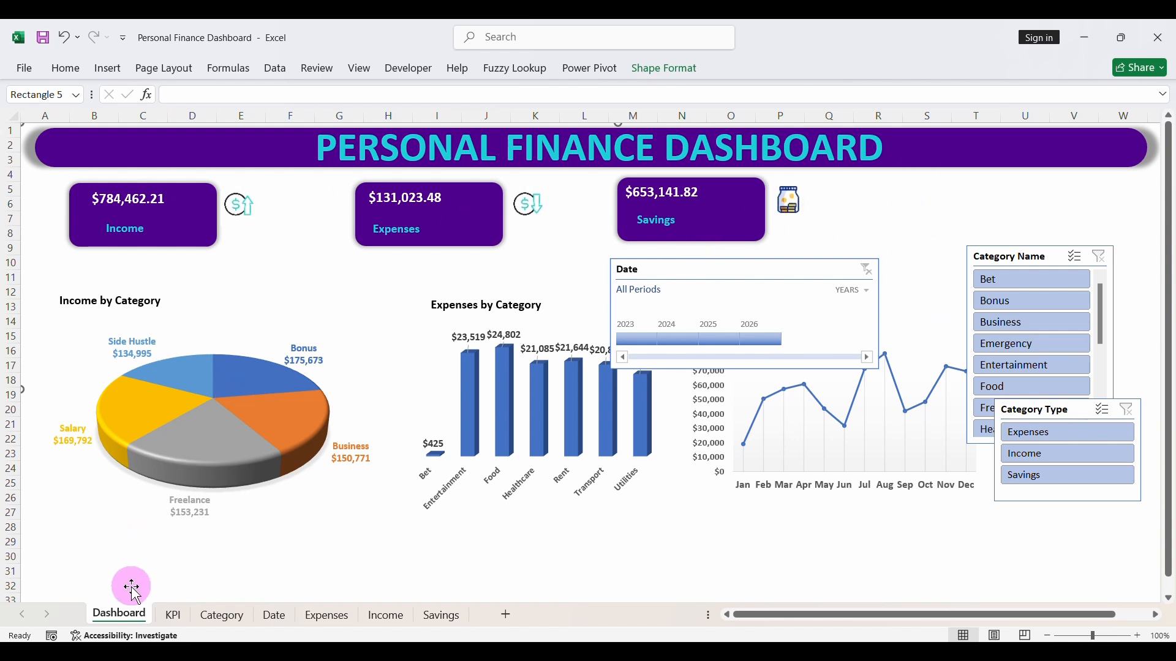
# - On the KPI sheet, enter the labels Saving Rate in K4 and Expenses Rate in K5, and autofit column K
pyautogui.click(172, 615)
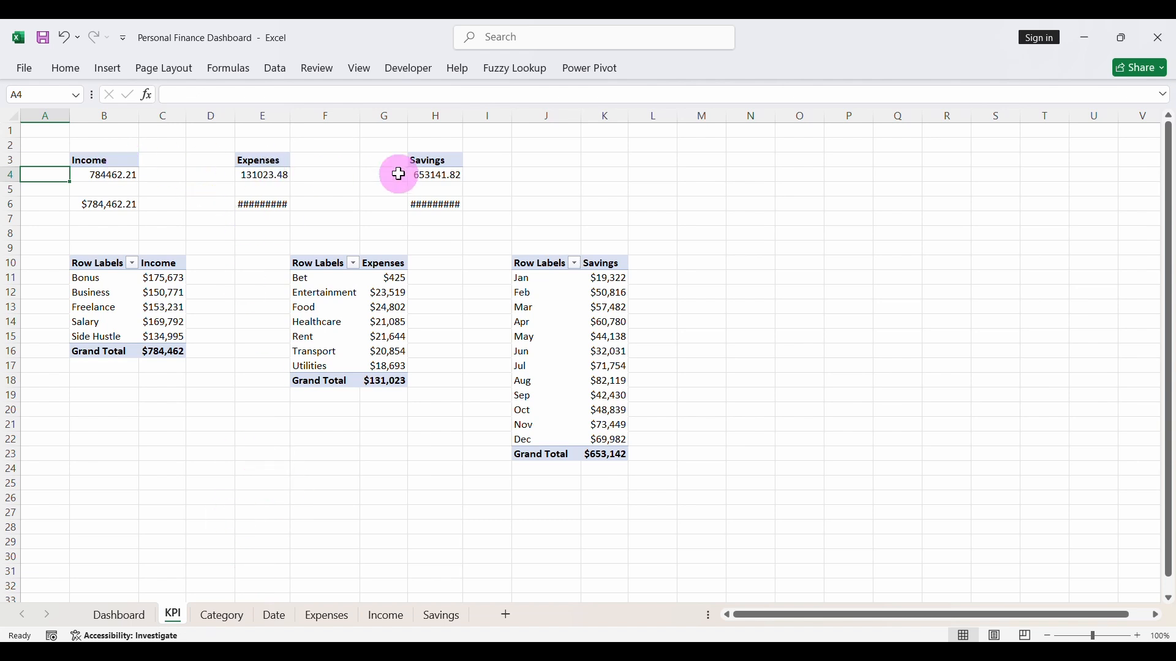
pyautogui.moveTo(429, 164); pyautogui.dragTo(428, 169)
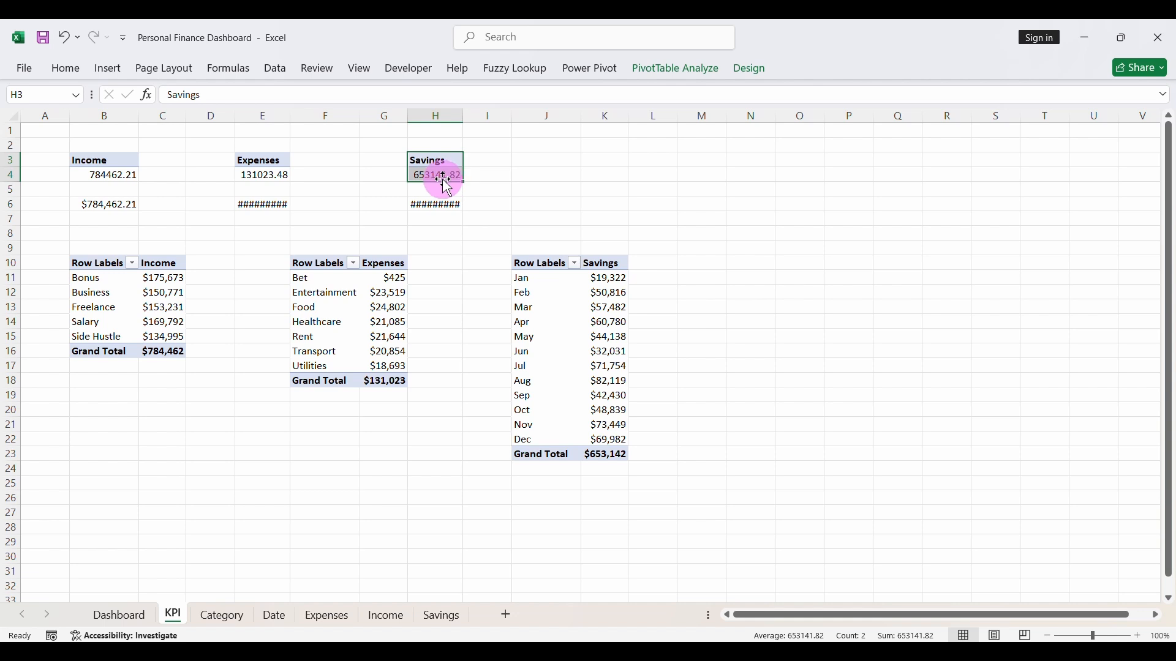
pyautogui.click(612, 178)
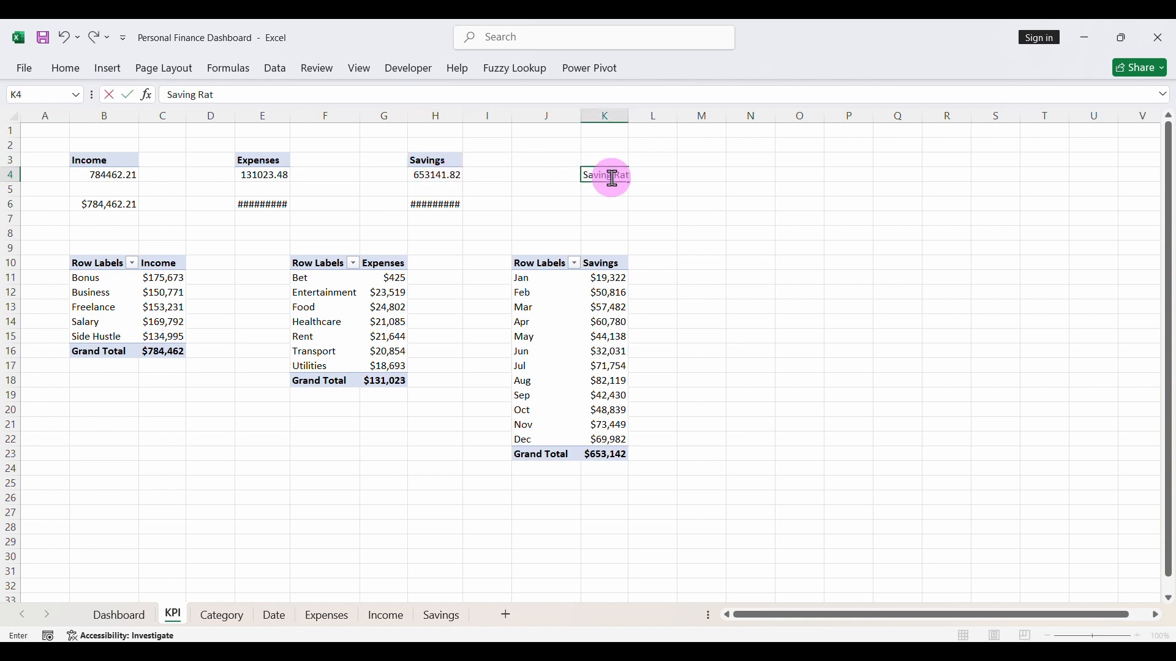
pyautogui.write('Saving Rate')
pyautogui.press('Return')
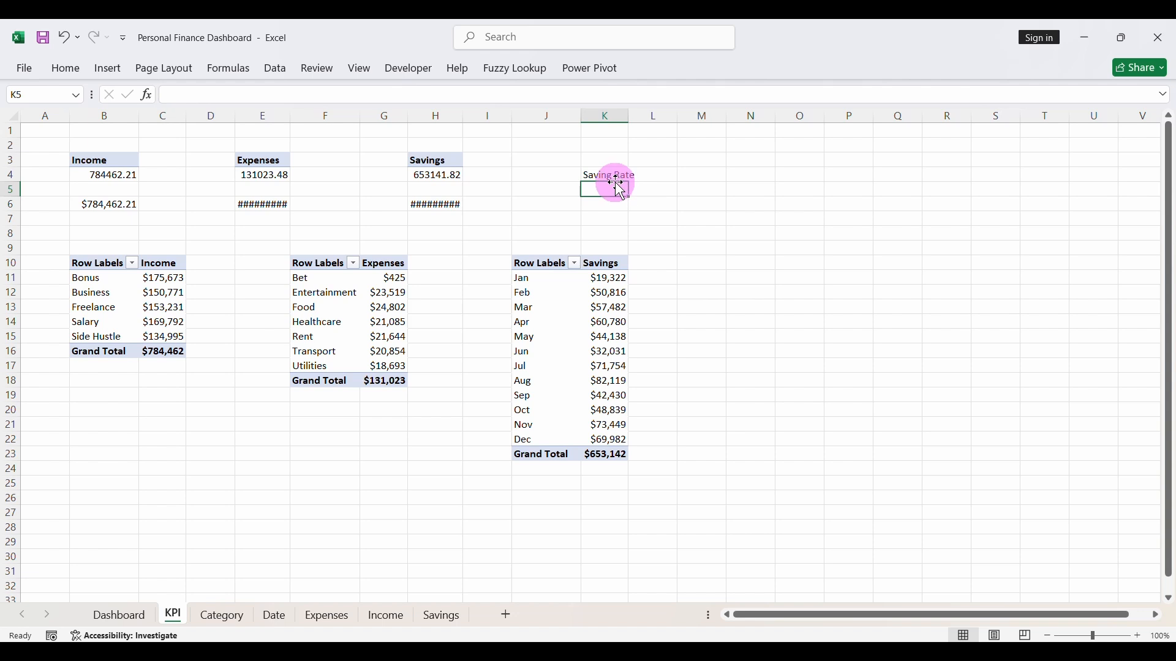
pyautogui.write('Expenses Rate')
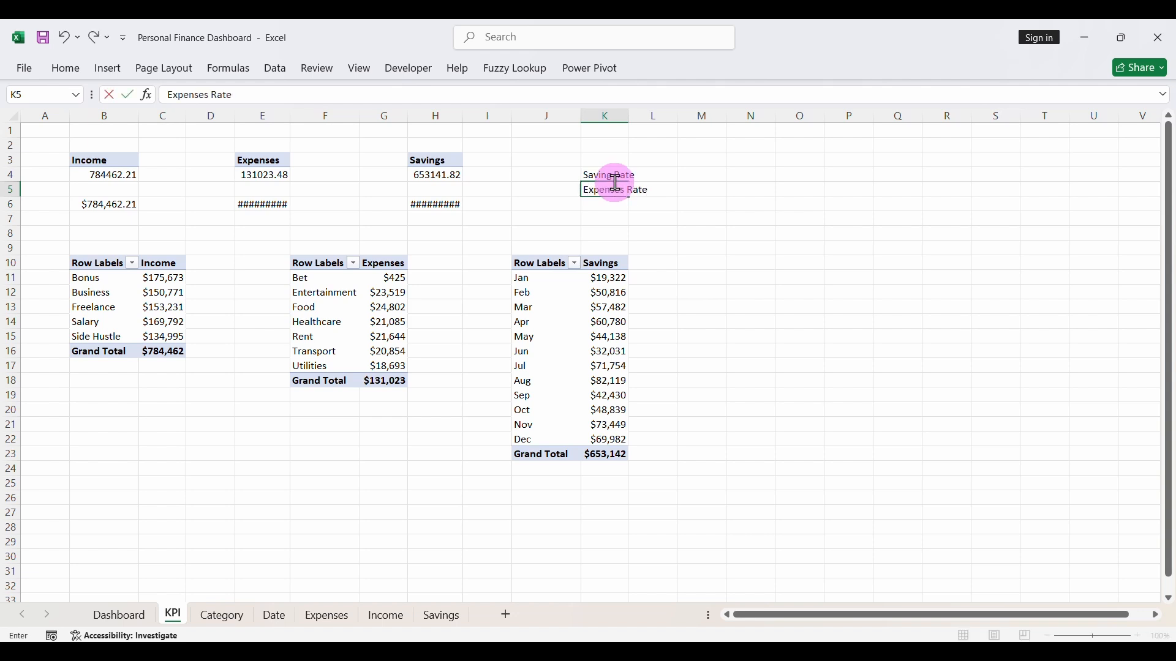
pyautogui.click(720, 202)
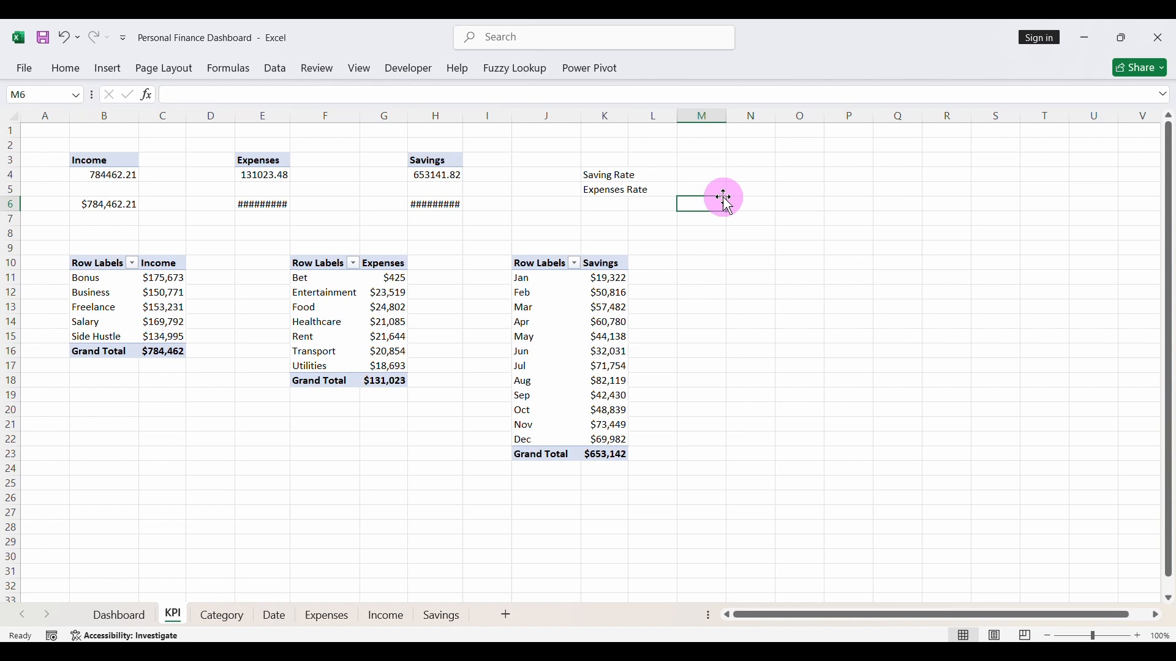
pyautogui.doubleClick(629, 115)
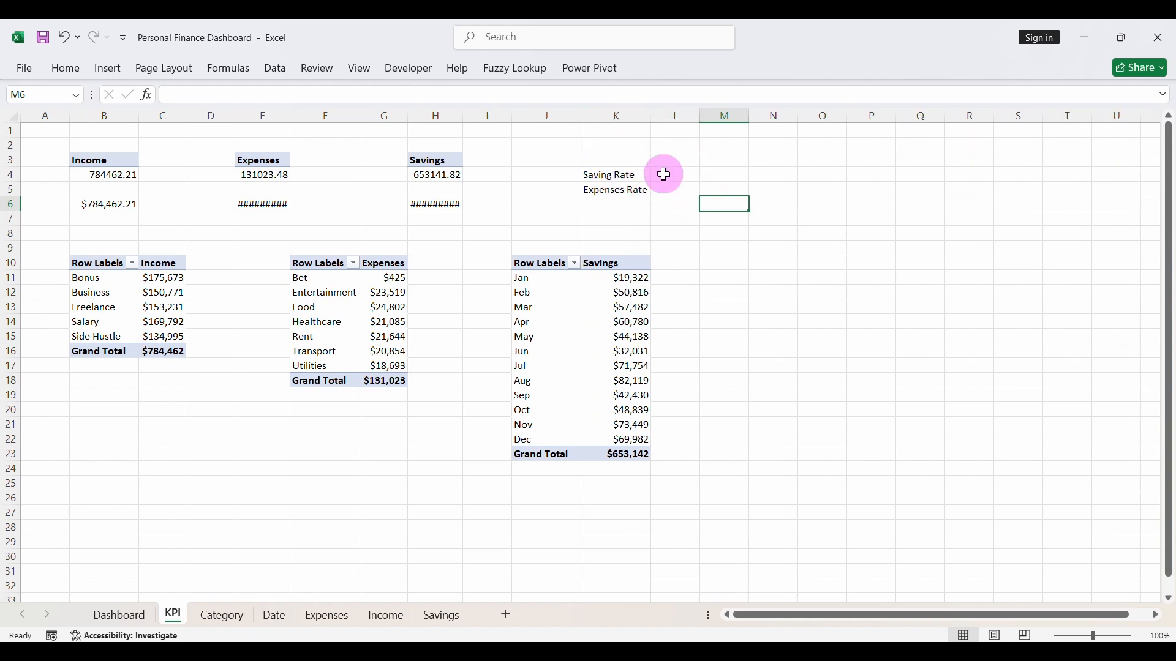
# - Calculate the Saving Rate in L4 by dividing the Savings pivot value in H4 by the Income pivot value in B4
pyautogui.click(669, 175)
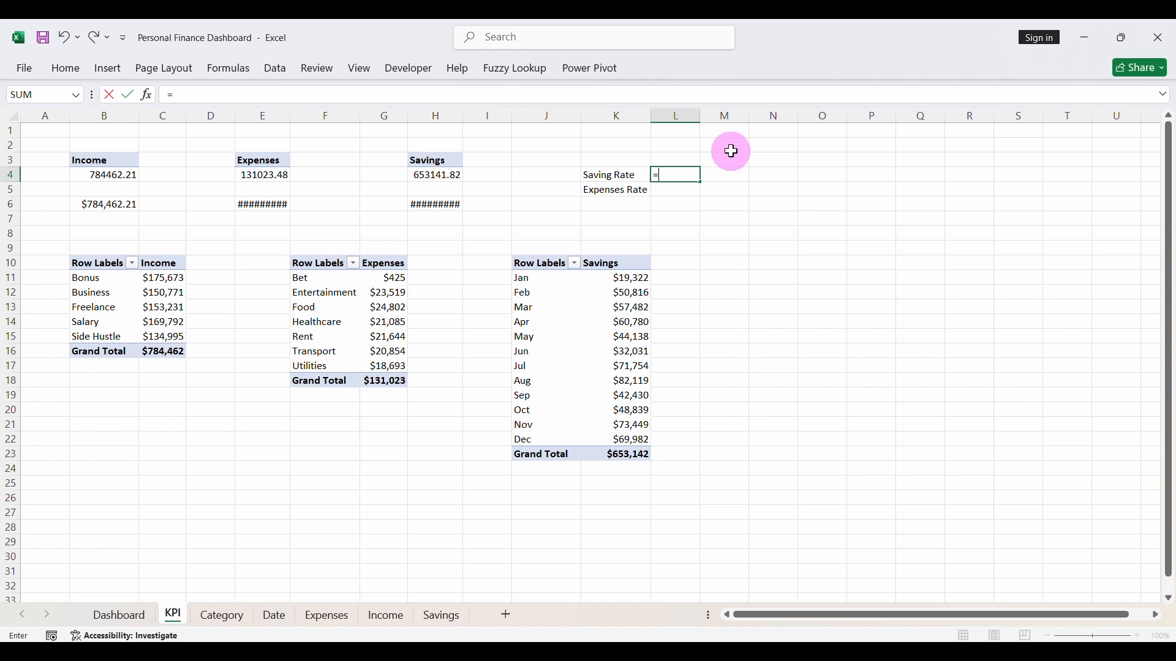
pyautogui.click(435, 177)
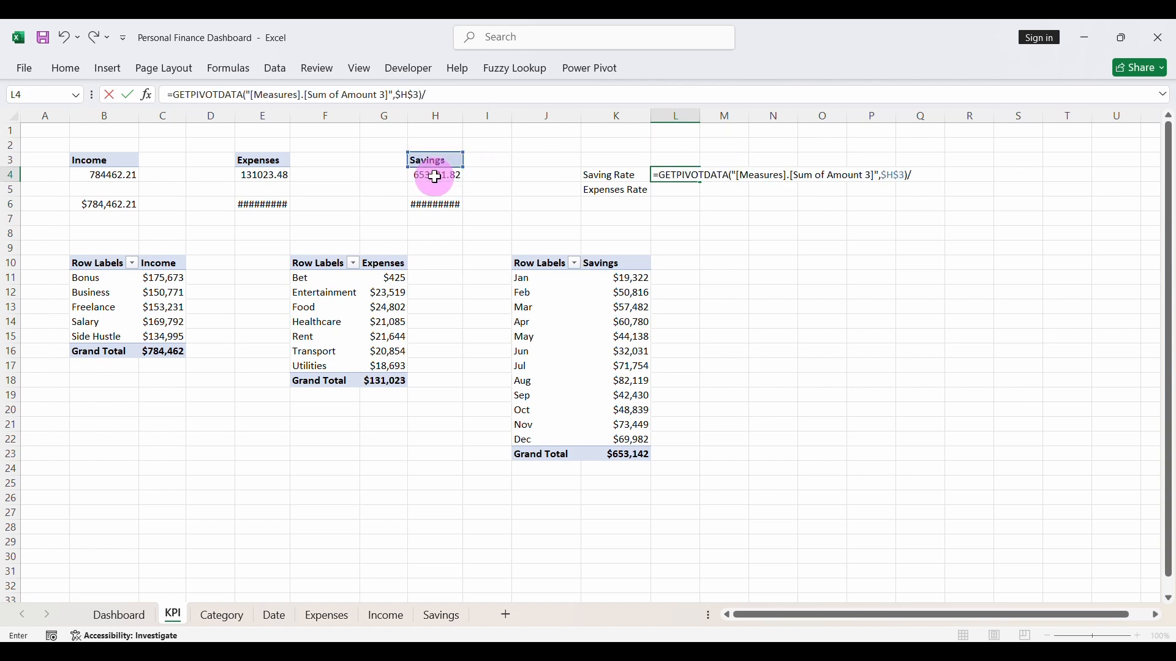
pyautogui.click(119, 175)
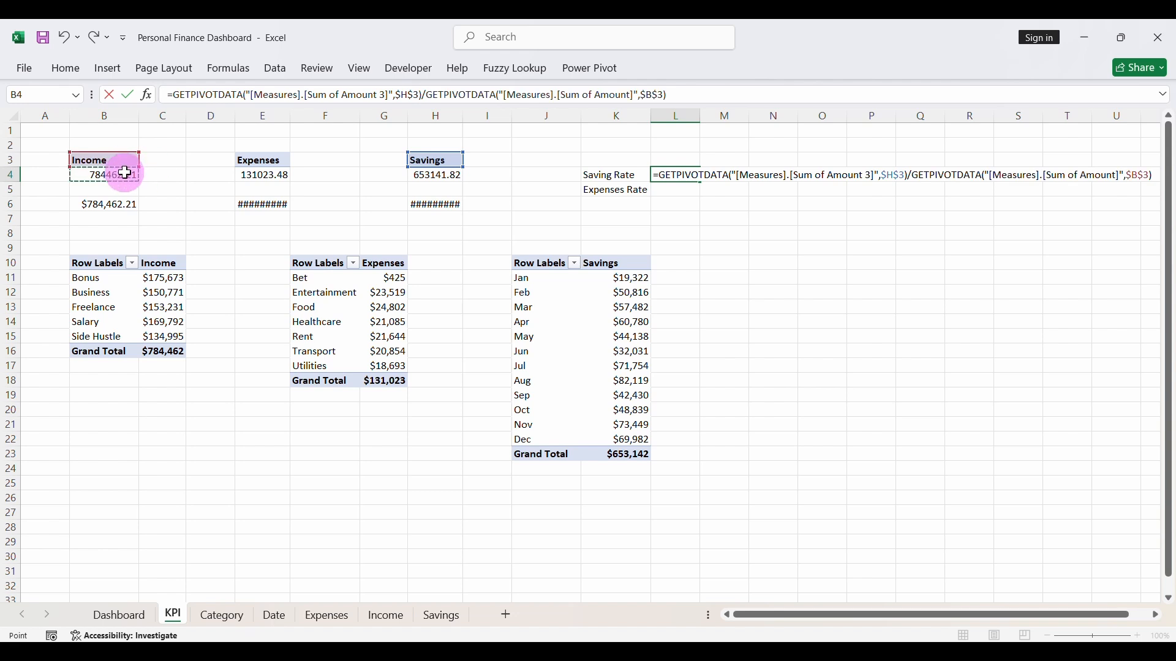
pyautogui.press('Return')
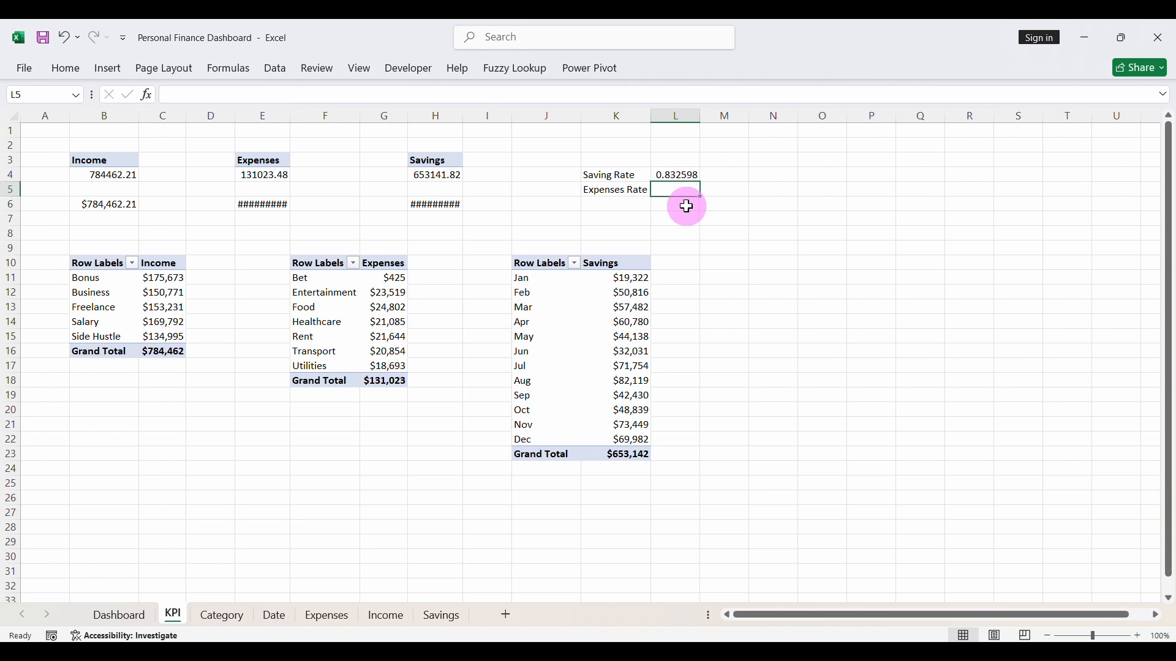
# - Calculate the Expenses Rate in L5 as 1 minus the Savings pivot value in H4 divided by the Income pivot value in B4
pyautogui.write('=1-(L4/')
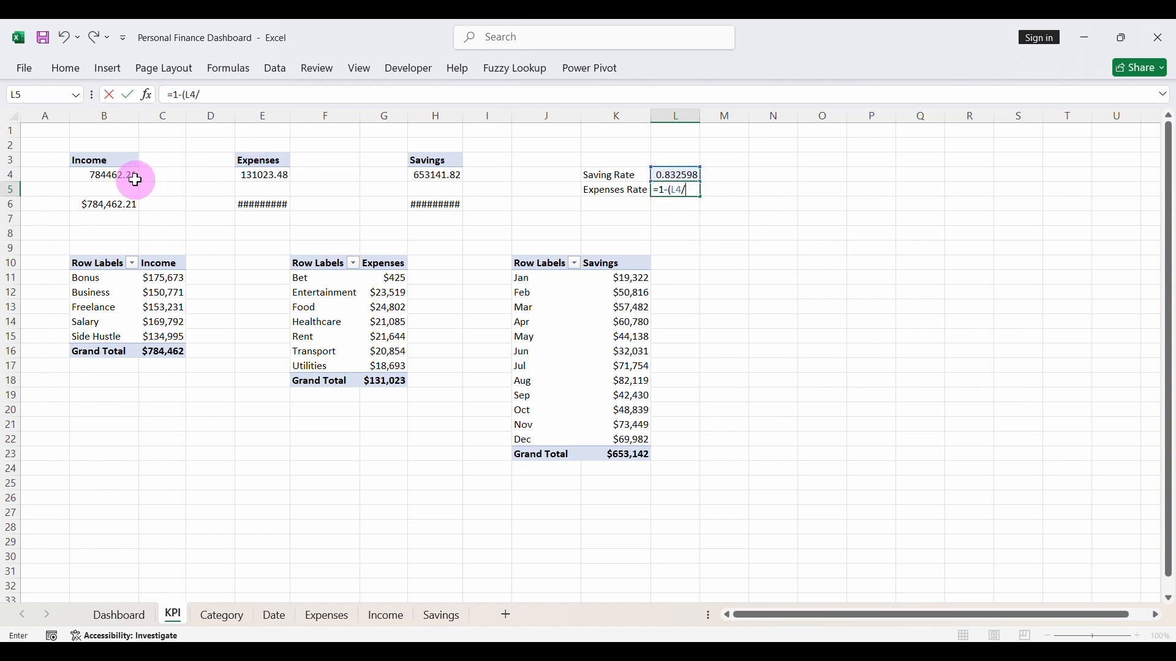
pyautogui.press('BackSpace')
pyautogui.press('BackSpace')
pyautogui.press('BackSpace')
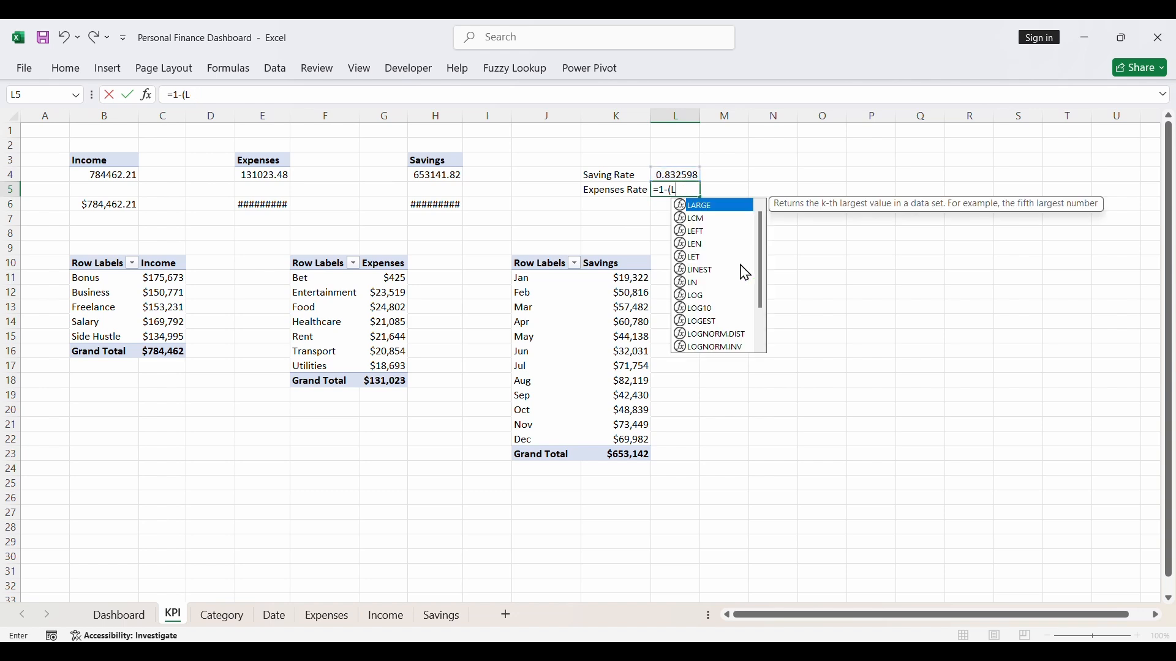
pyautogui.click(429, 176)
pyautogui.write('/')
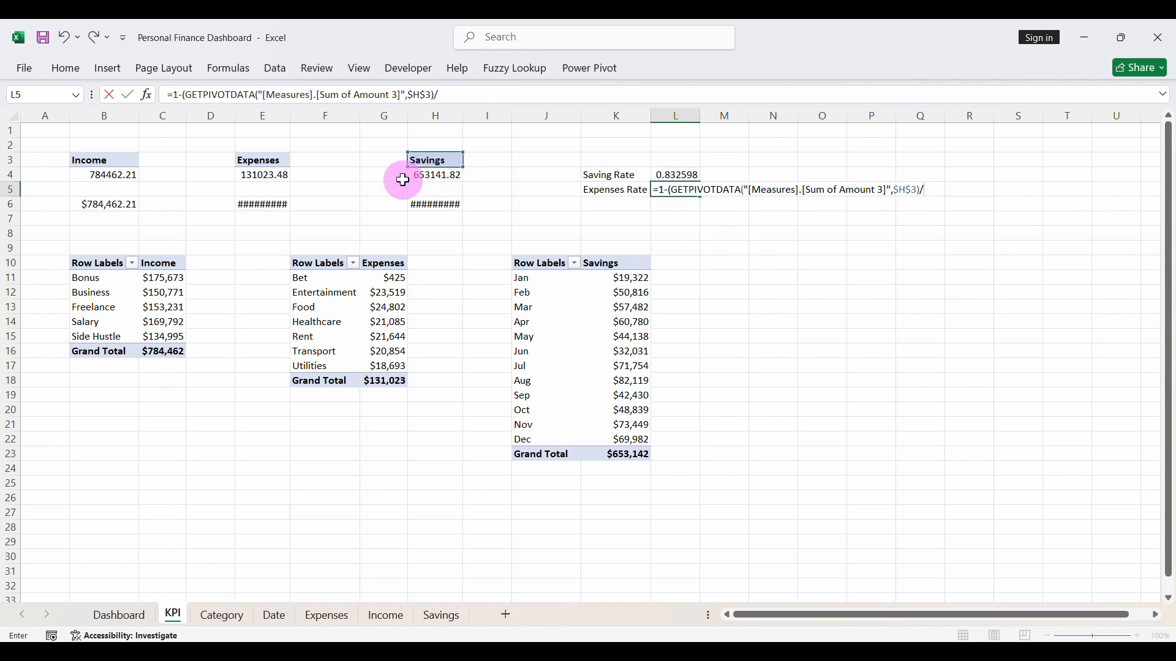
pyautogui.click(114, 176)
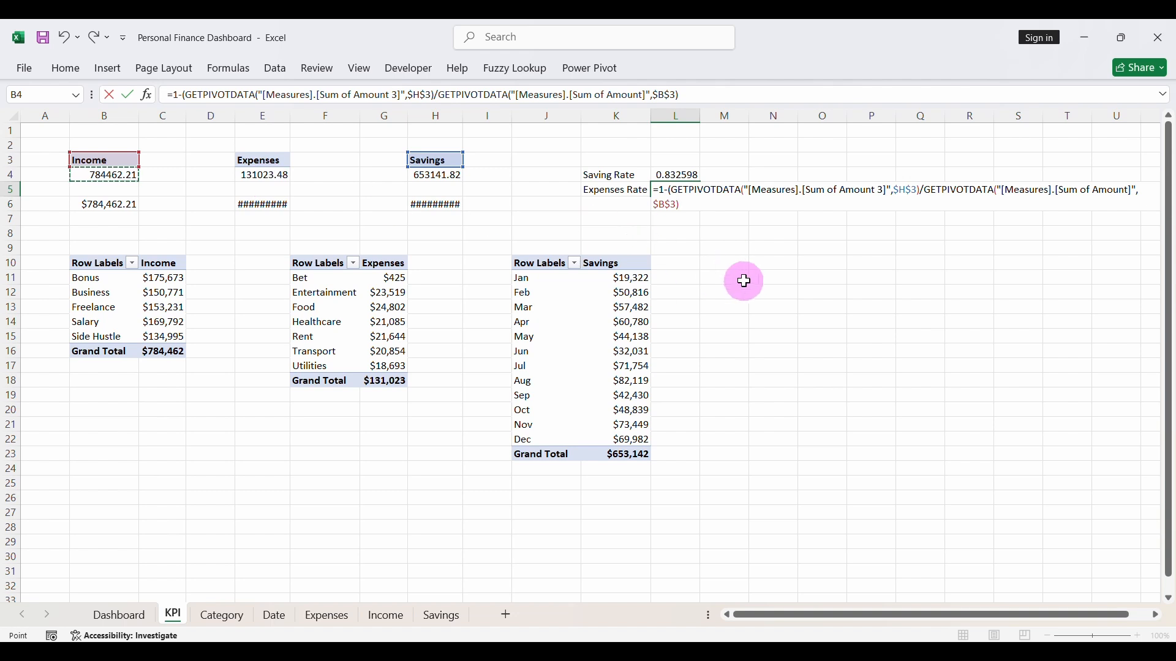
pyautogui.write(')')
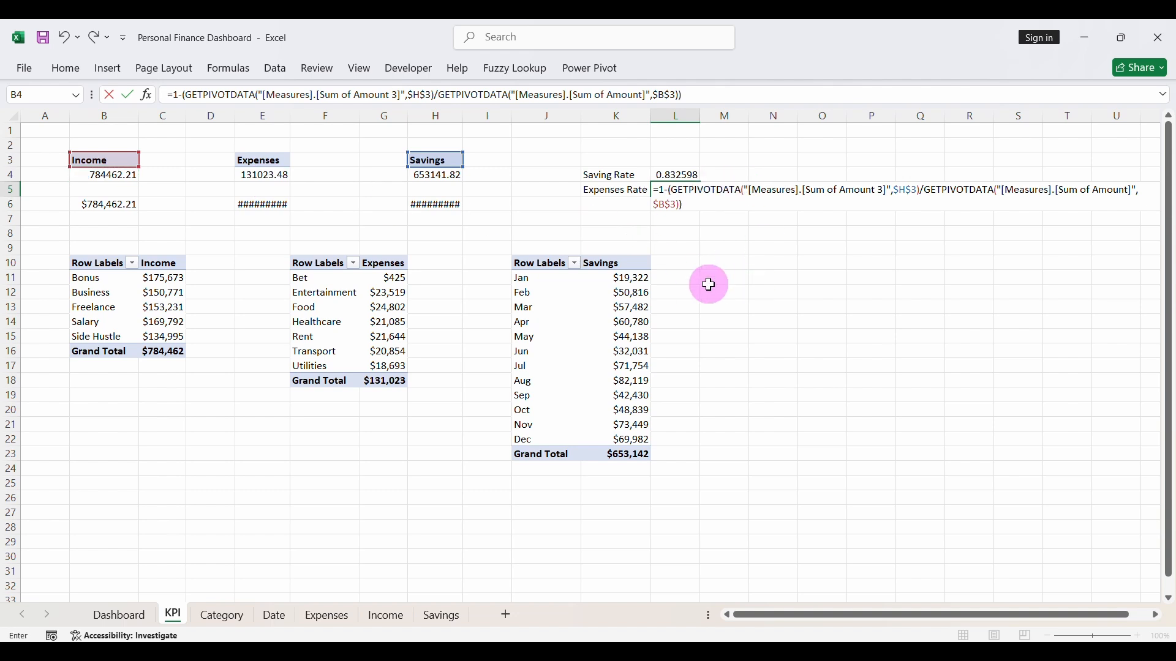
pyautogui.press('Return')
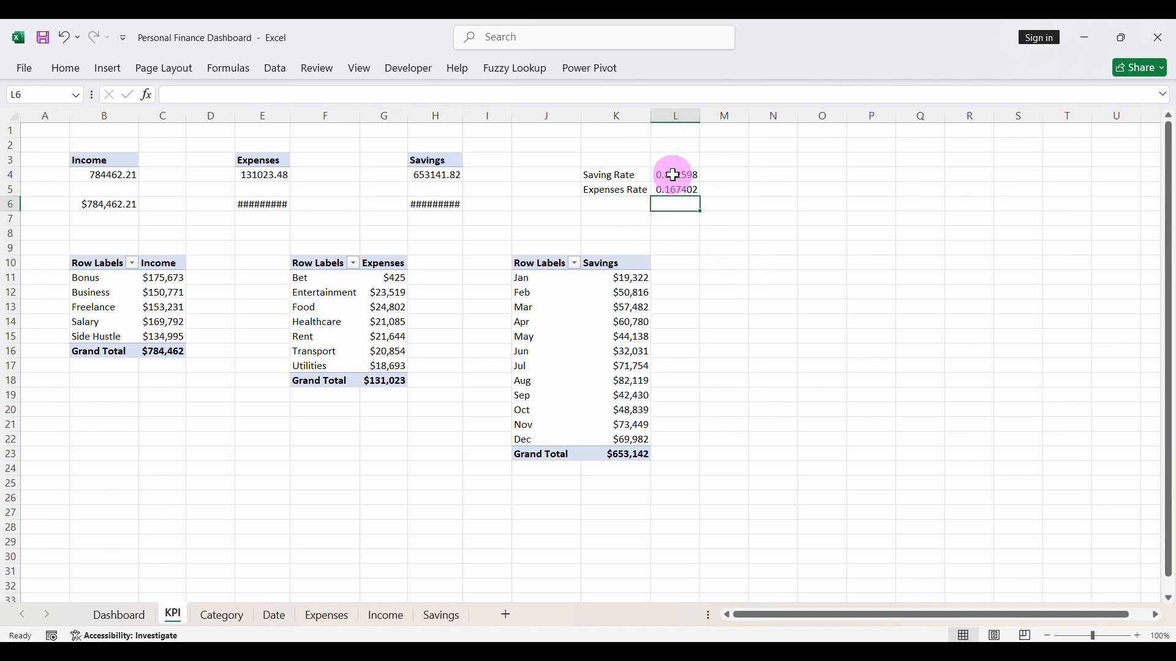
# - Format the Saving Rate and Expenses Rate values in L4:L5 as percentages
pyautogui.moveTo(673, 175); pyautogui.dragTo(674, 189)
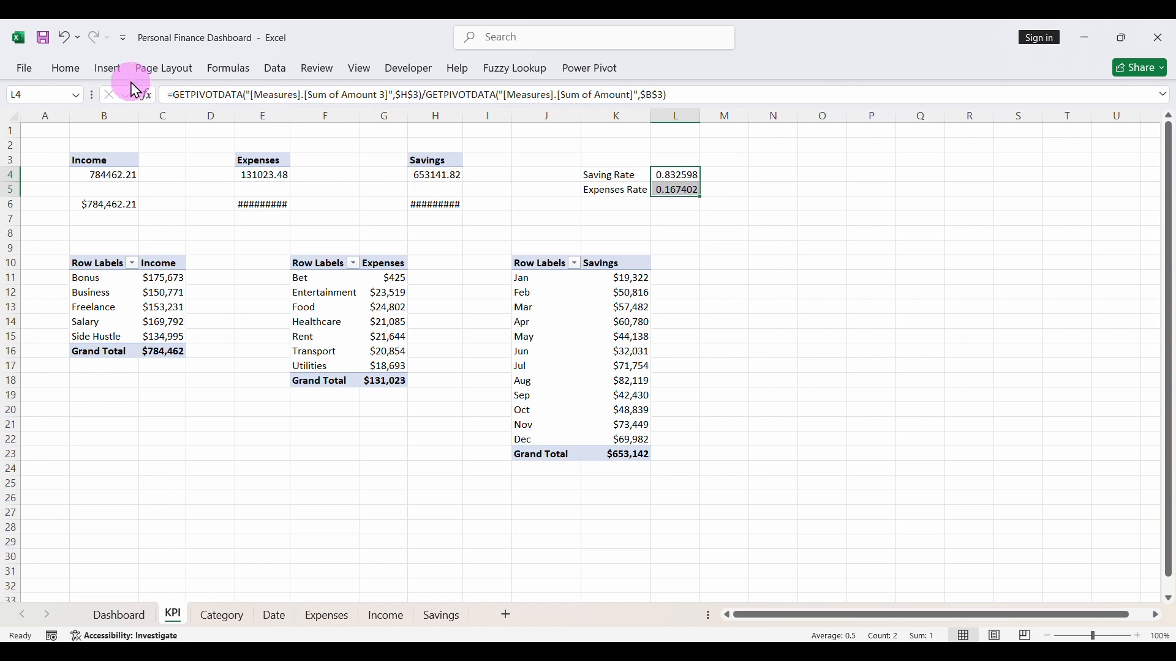
pyautogui.click(65, 68)
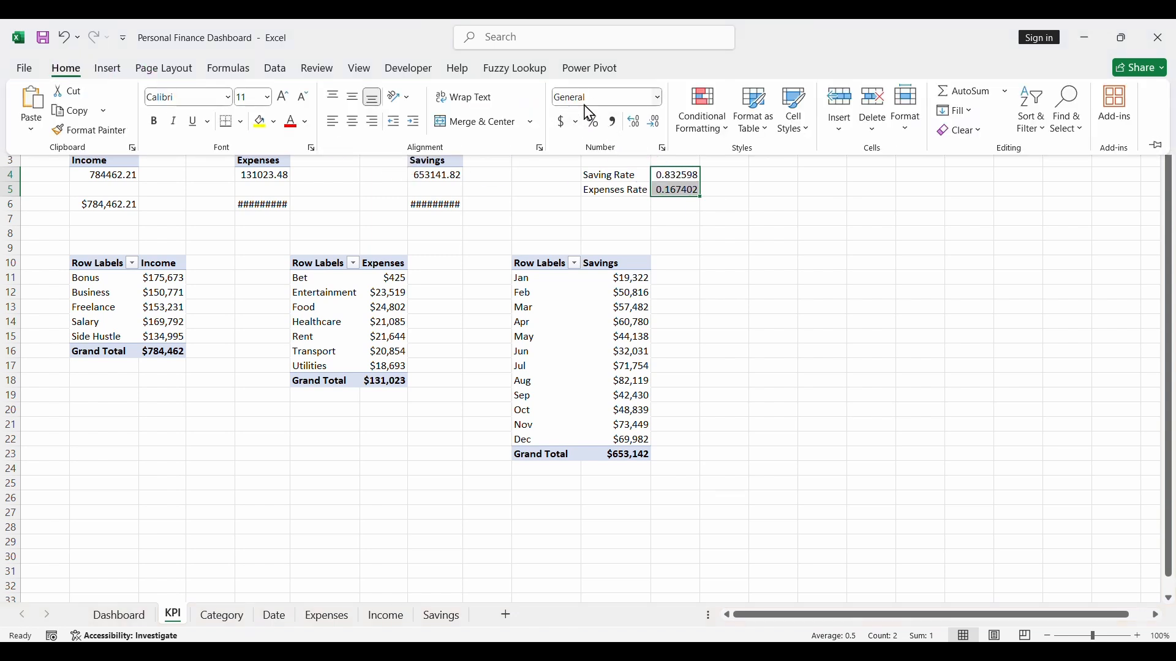
pyautogui.click(594, 126)
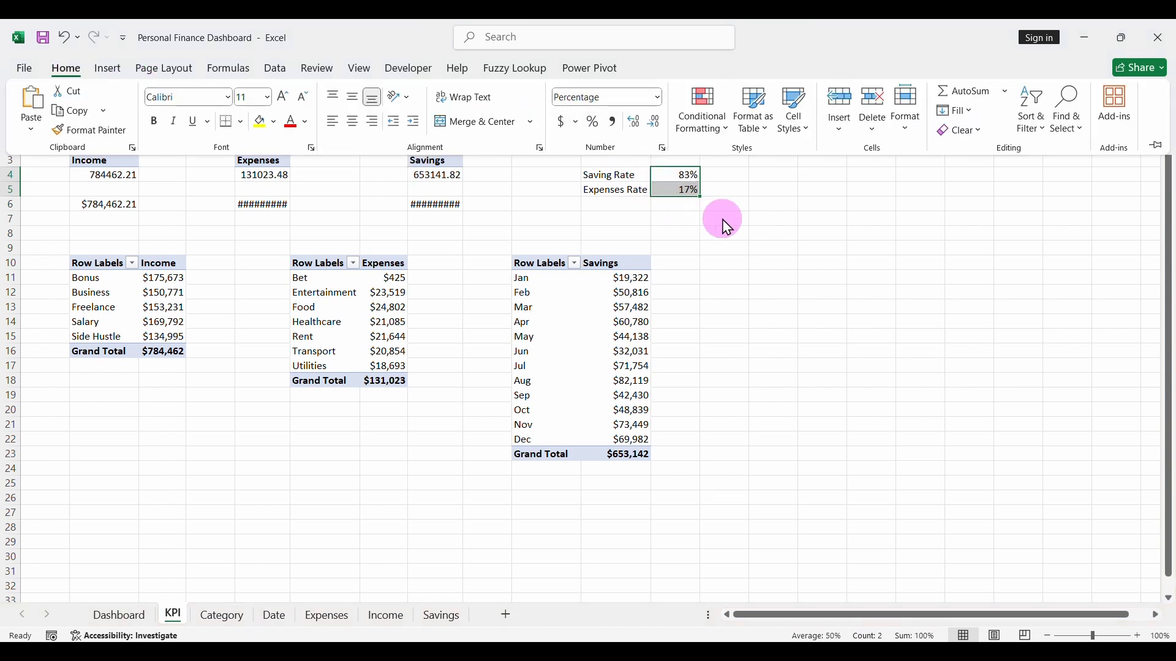
# - Insert a doughnut chart of the Saving Rate and Expenses Rate values in L4:L5
pyautogui.click(106, 68)
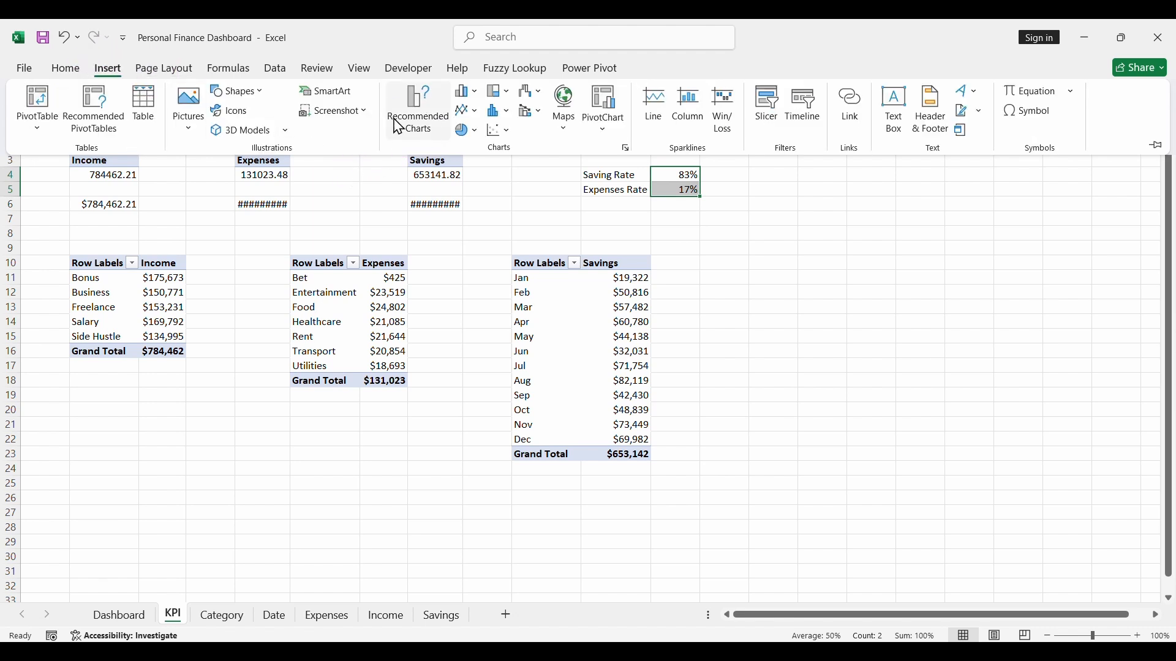
pyautogui.click(412, 112)
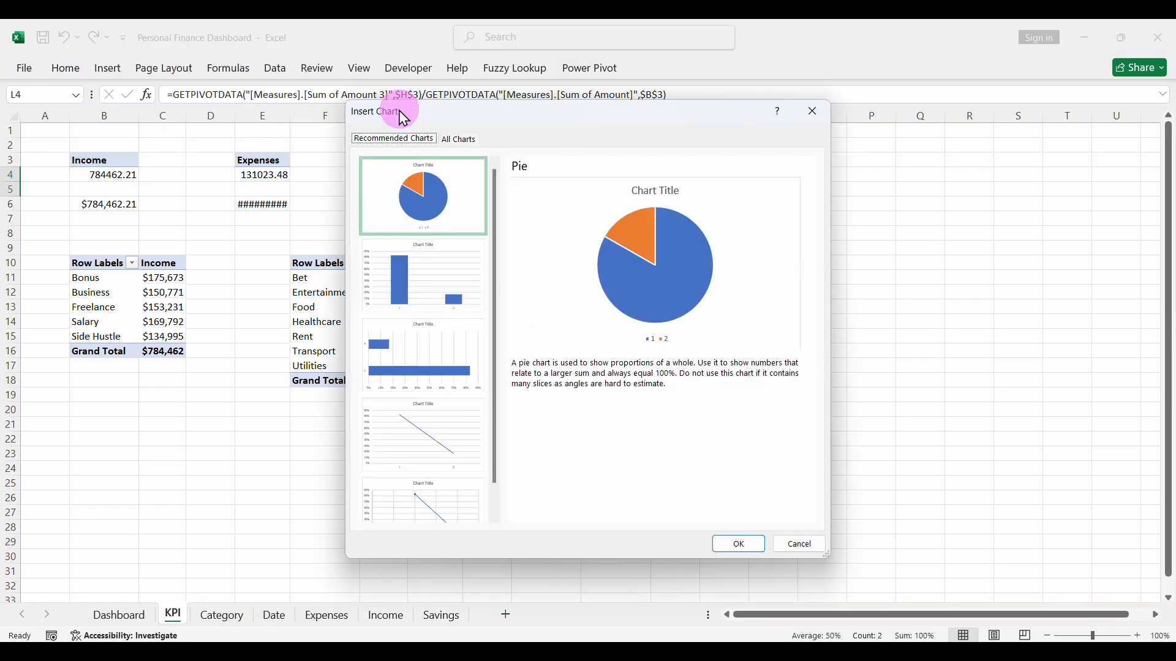
pyautogui.click(458, 142)
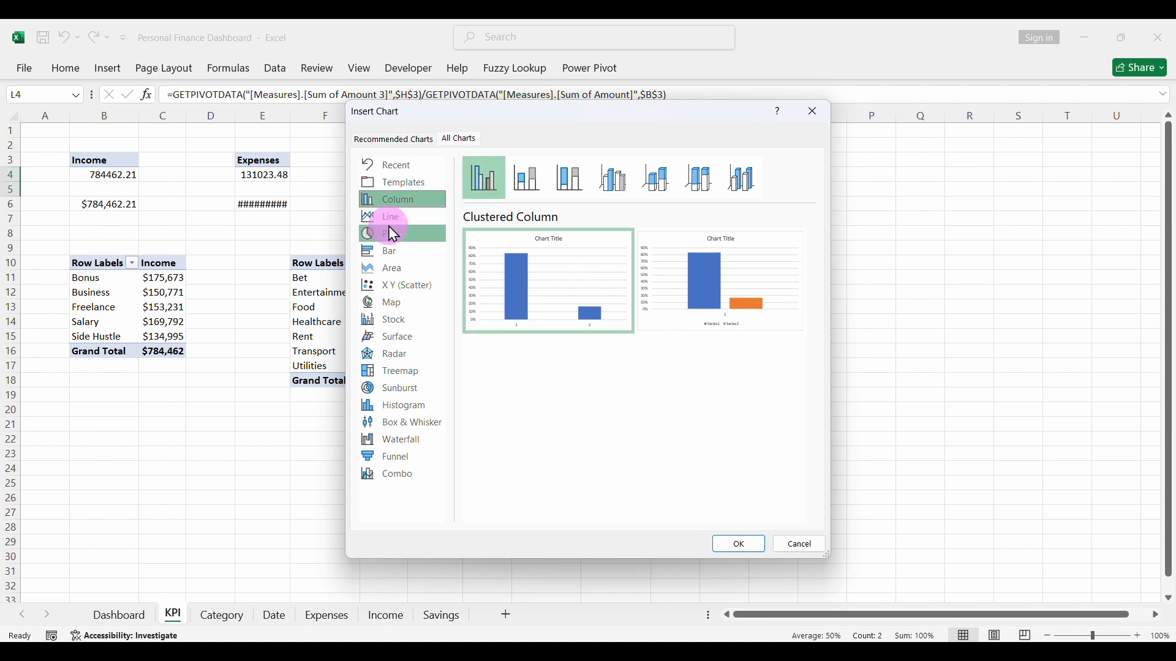
pyautogui.click(405, 239)
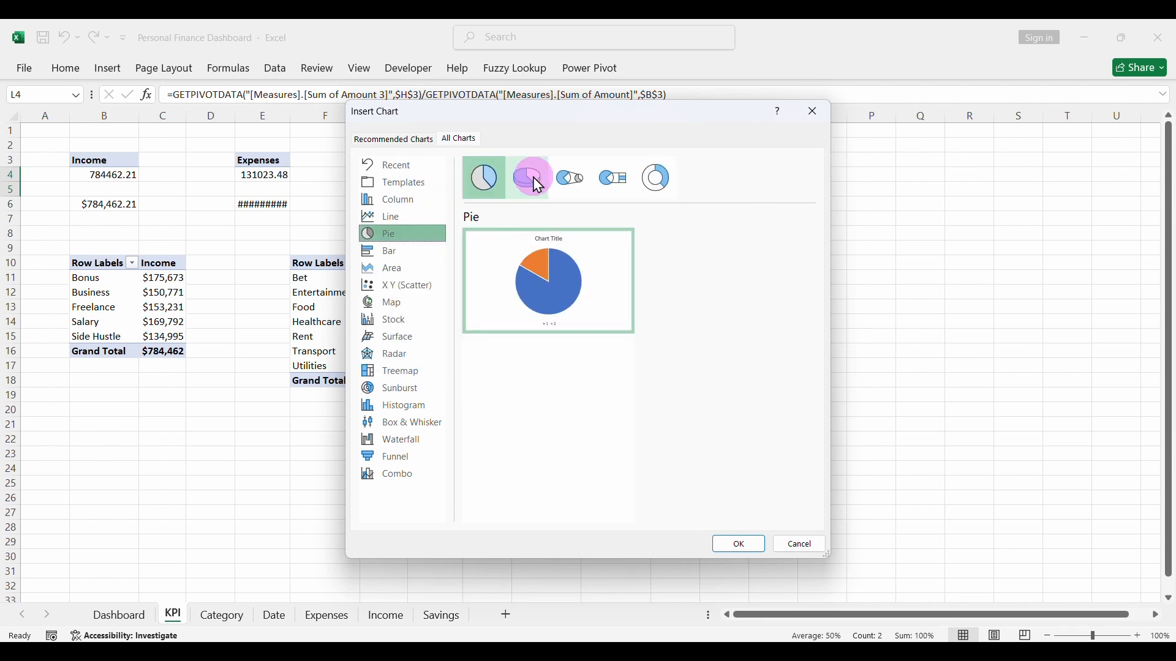
pyautogui.click(654, 180)
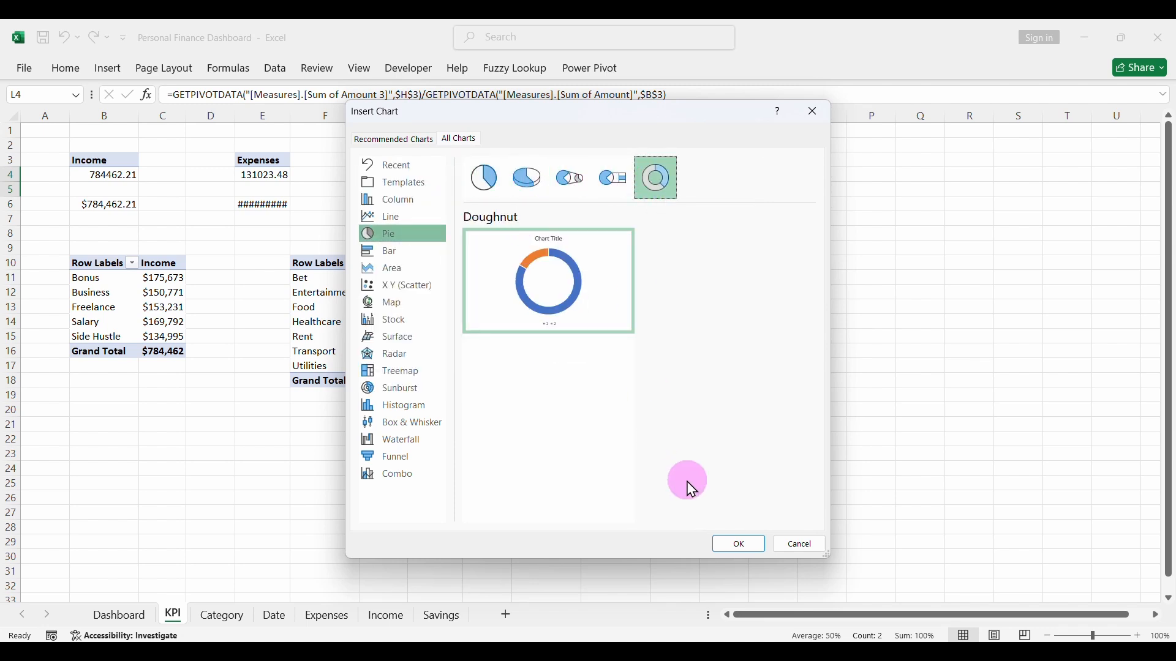
pyautogui.click(738, 547)
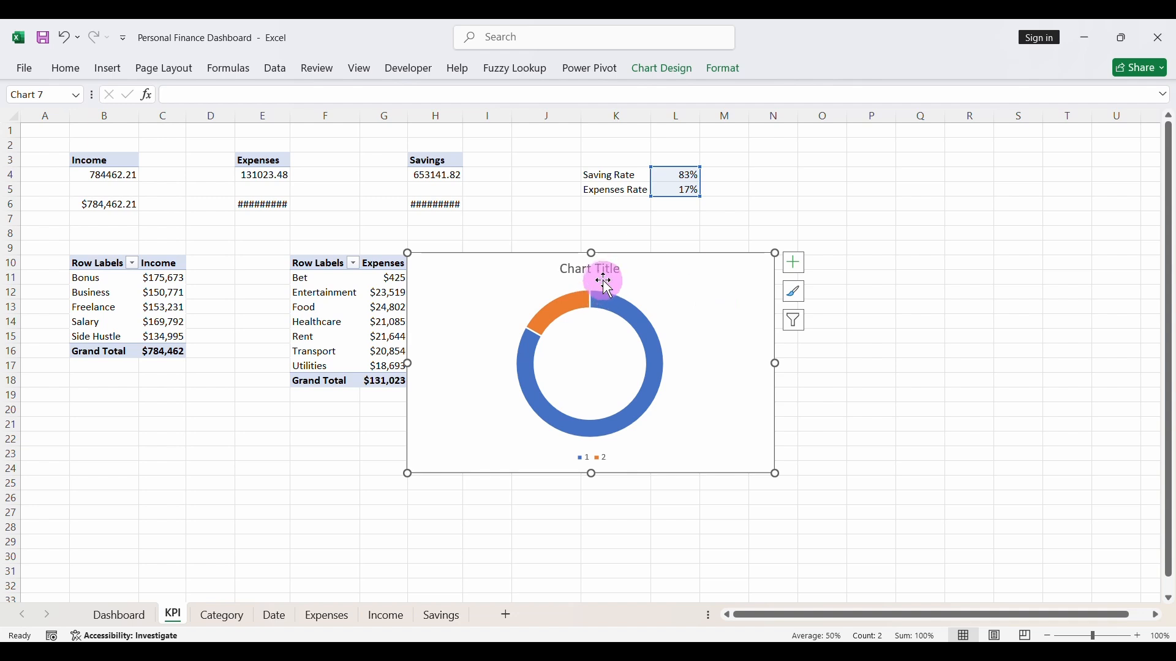
# - Delete the doughnut chart's title and legend and shrink the chart to a smaller size
pyautogui.click(602, 271)
pyautogui.press('Delete')
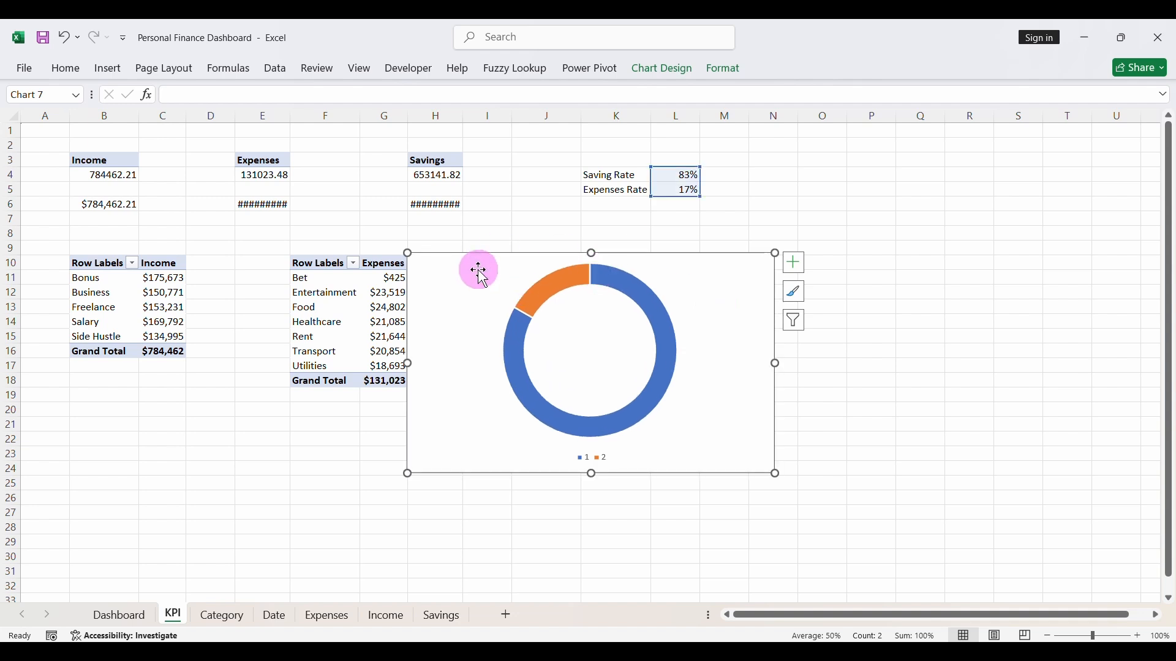
pyautogui.moveTo(407, 253); pyautogui.dragTo(490, 300)
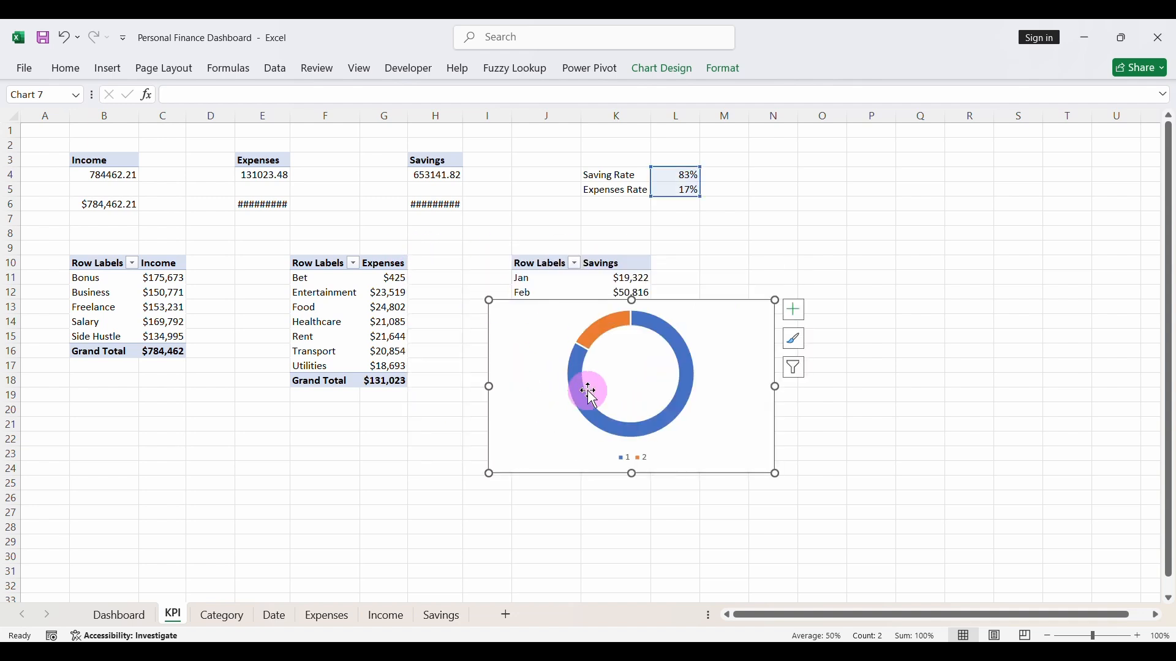
pyautogui.click(631, 460)
pyautogui.press('Delete')
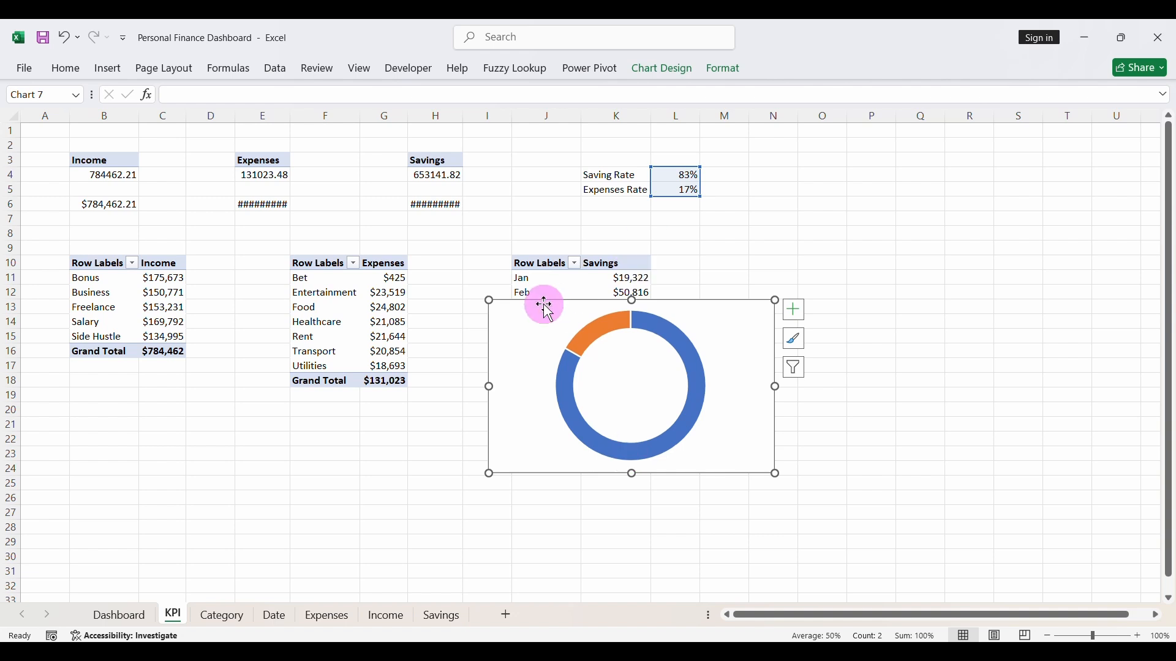
pyautogui.moveTo(493, 301); pyautogui.dragTo(545, 327)
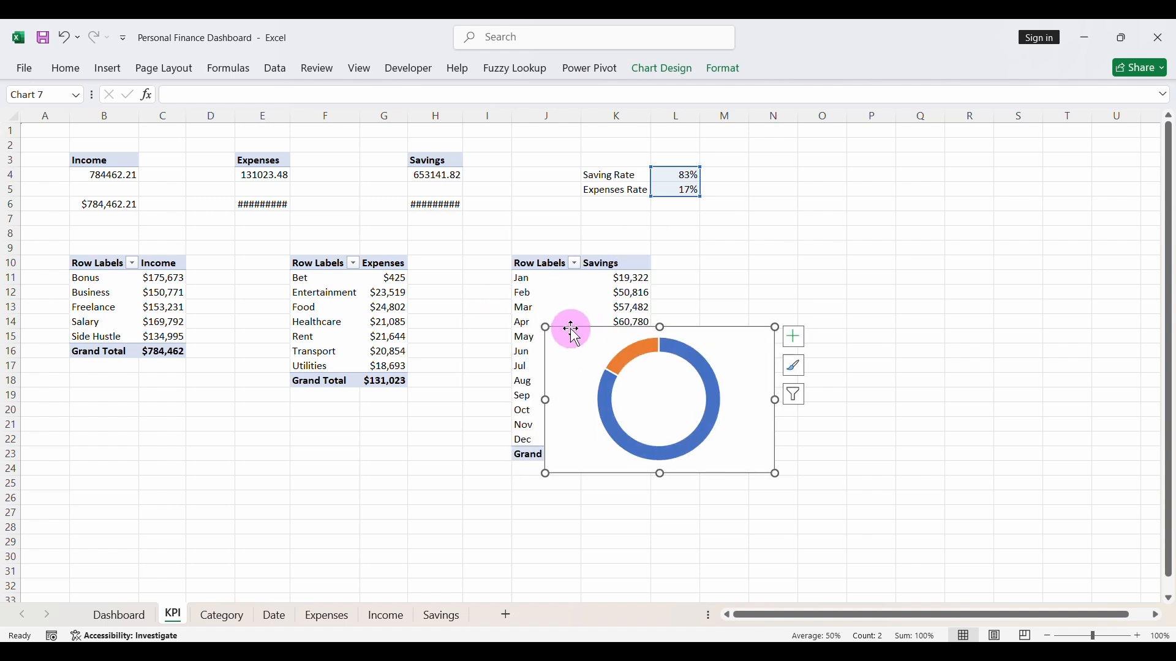
# - Move the doughnut chart from the KPI sheet to the Dashboard sheet, placing it just below the Expenses and Savings cards
pyautogui.hotkey('ctrl', 'x')
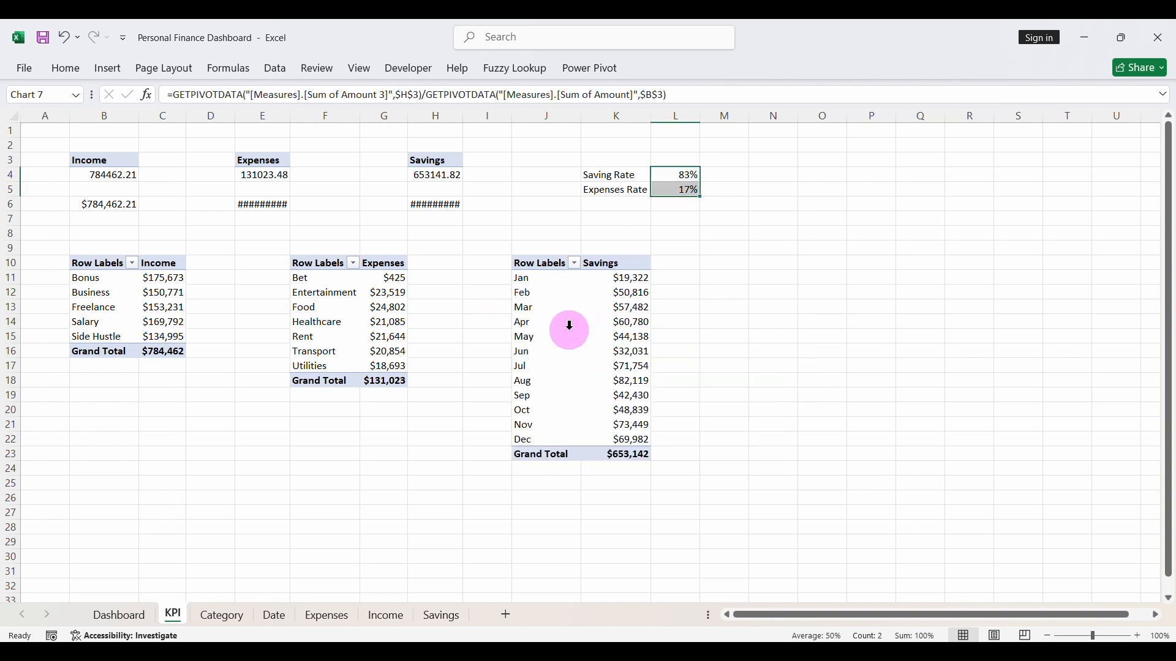
pyautogui.click(117, 615)
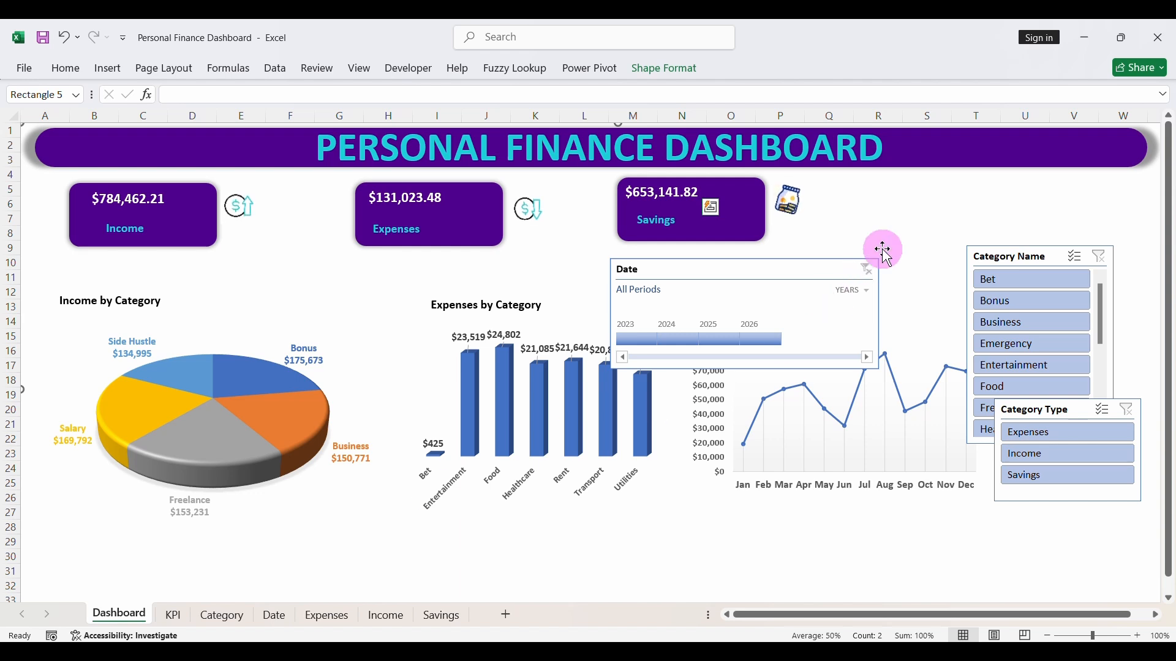
pyautogui.hotkey('ctrl', 'v')
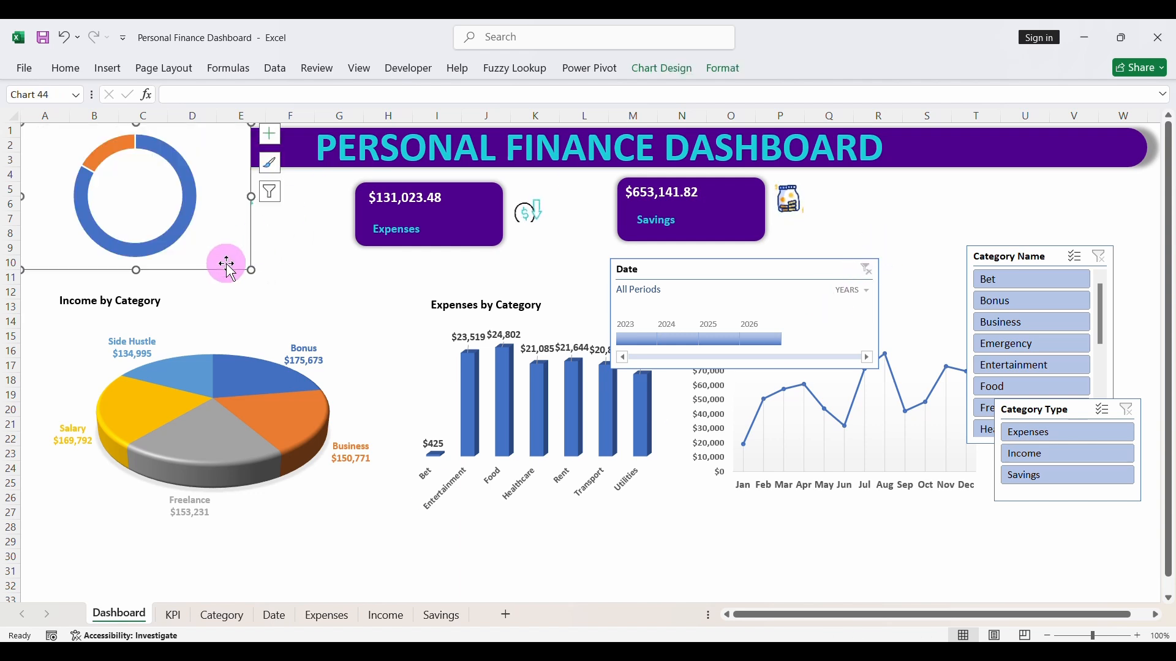
pyautogui.moveTo(223, 268); pyautogui.dragTo(980, 315)
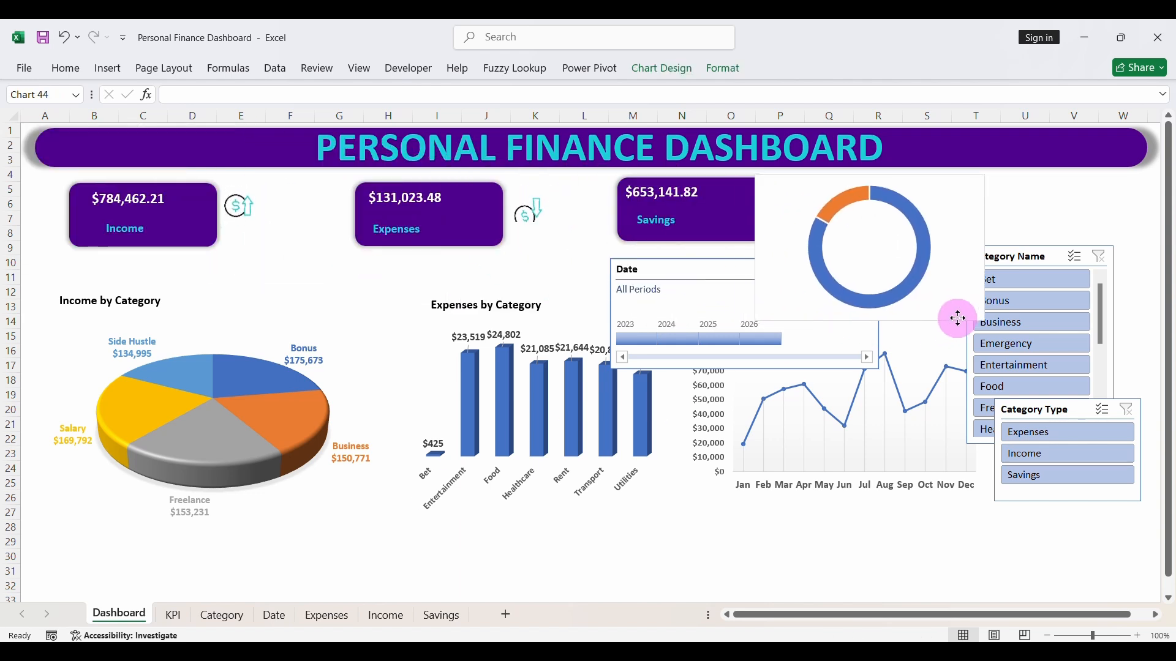
pyautogui.moveTo(830, 172); pyautogui.dragTo(610, 215)
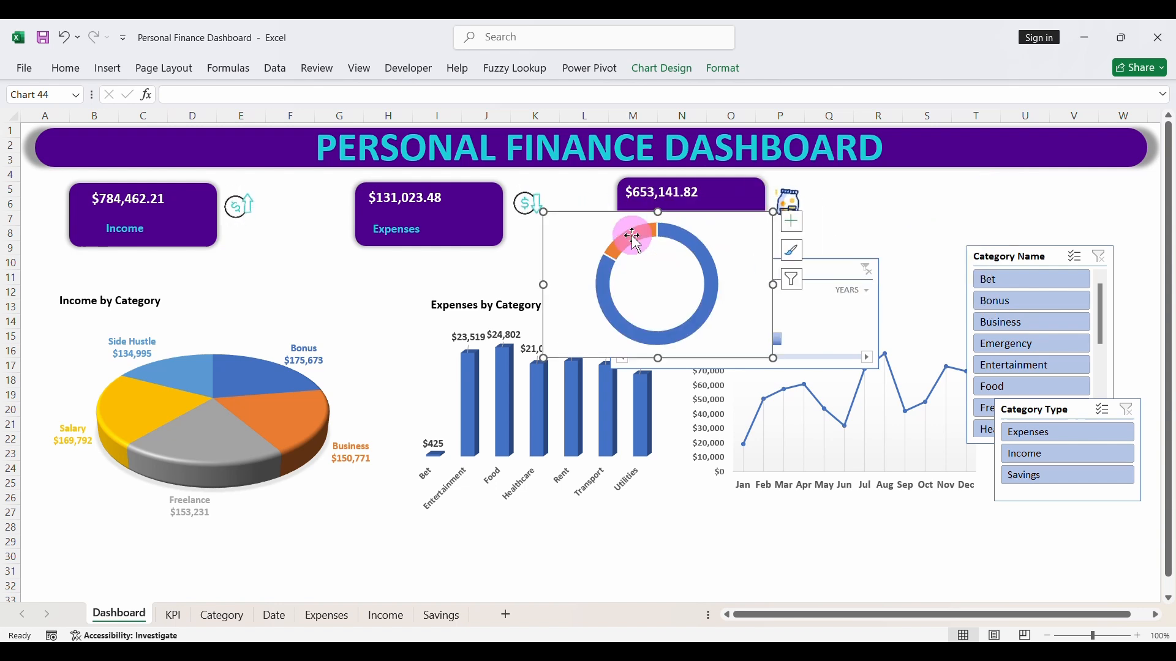
# - Format the doughnut chart's chart area with no border line and no fill
pyautogui.rightClick(754, 218)
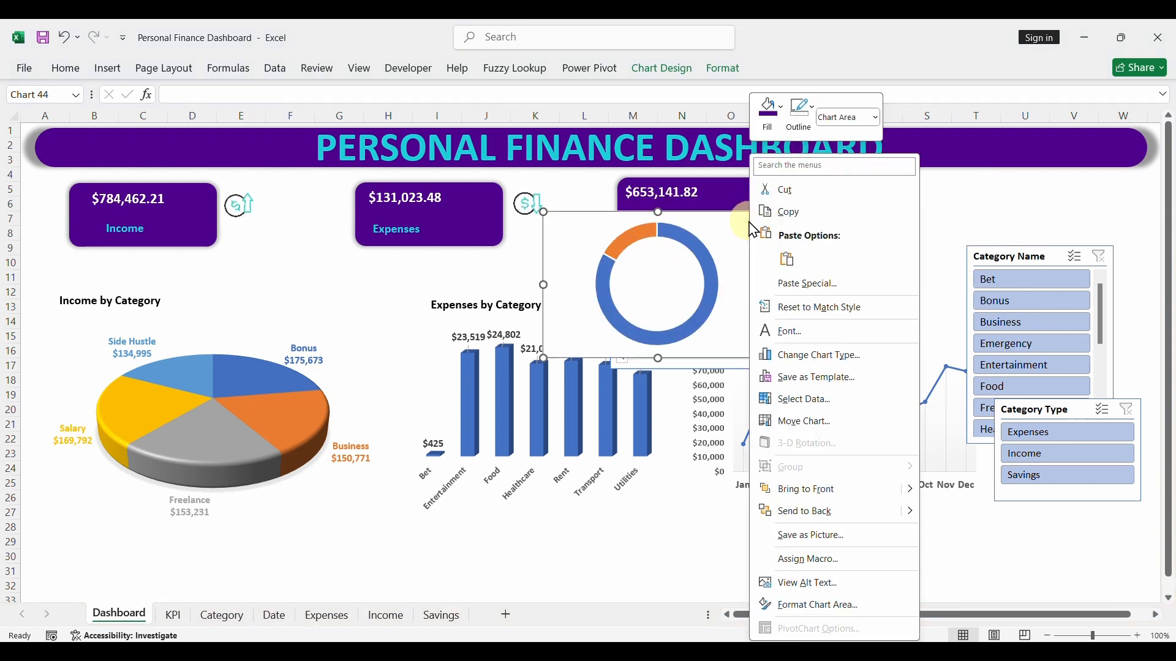
pyautogui.click(793, 614)
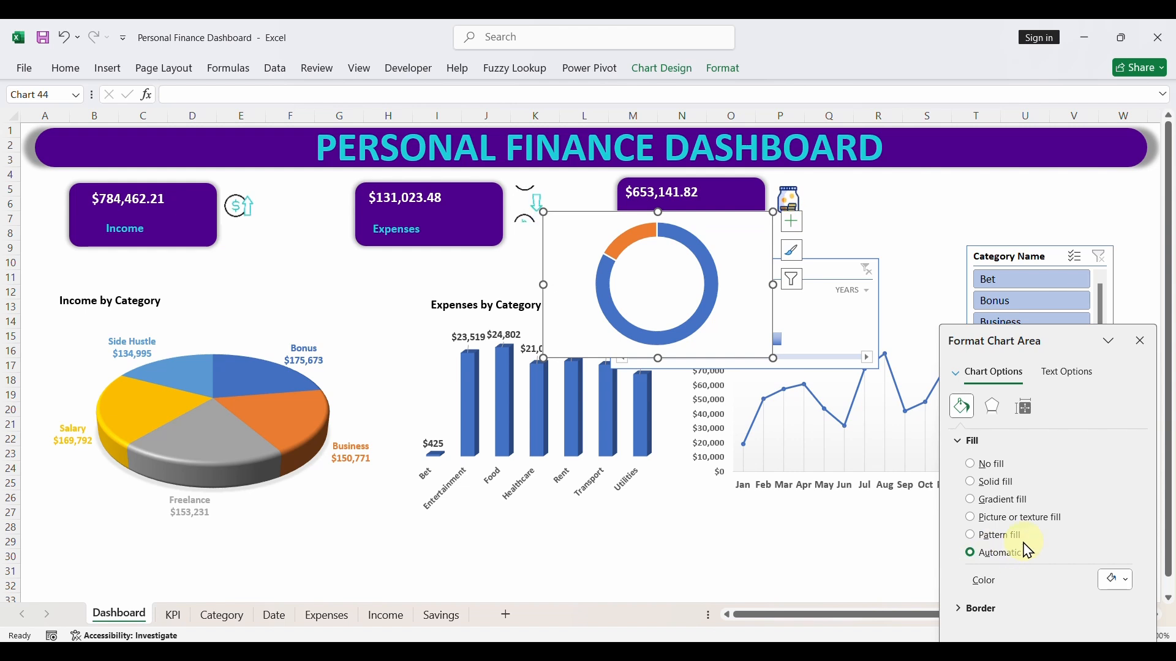
pyautogui.click(963, 612)
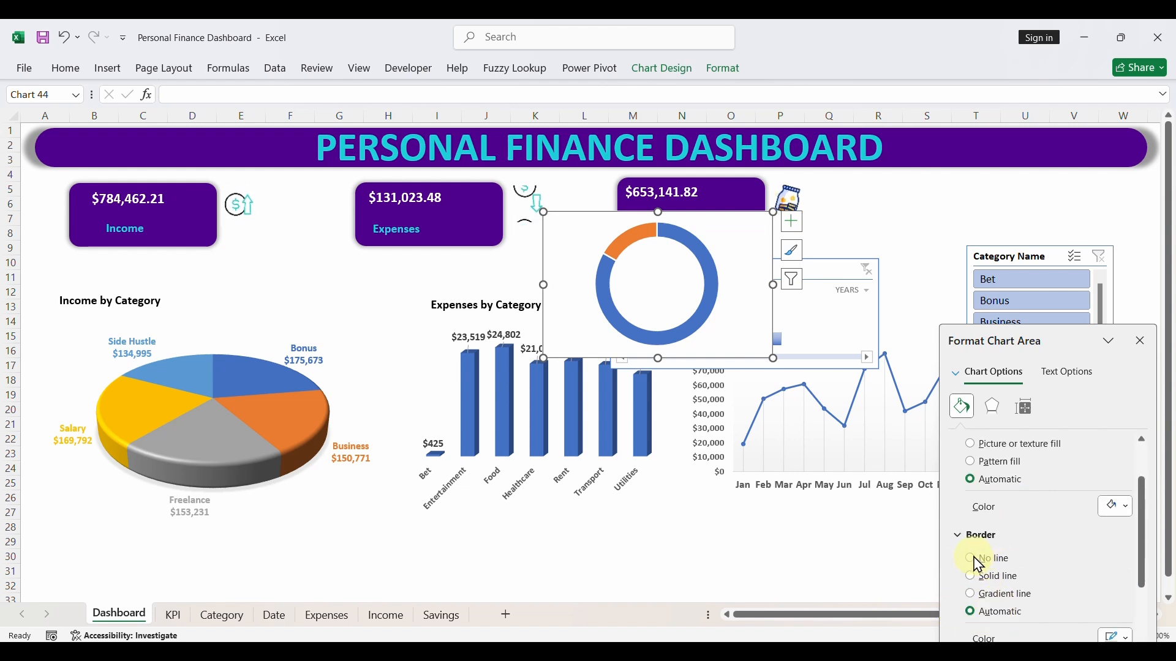
pyautogui.click(974, 559)
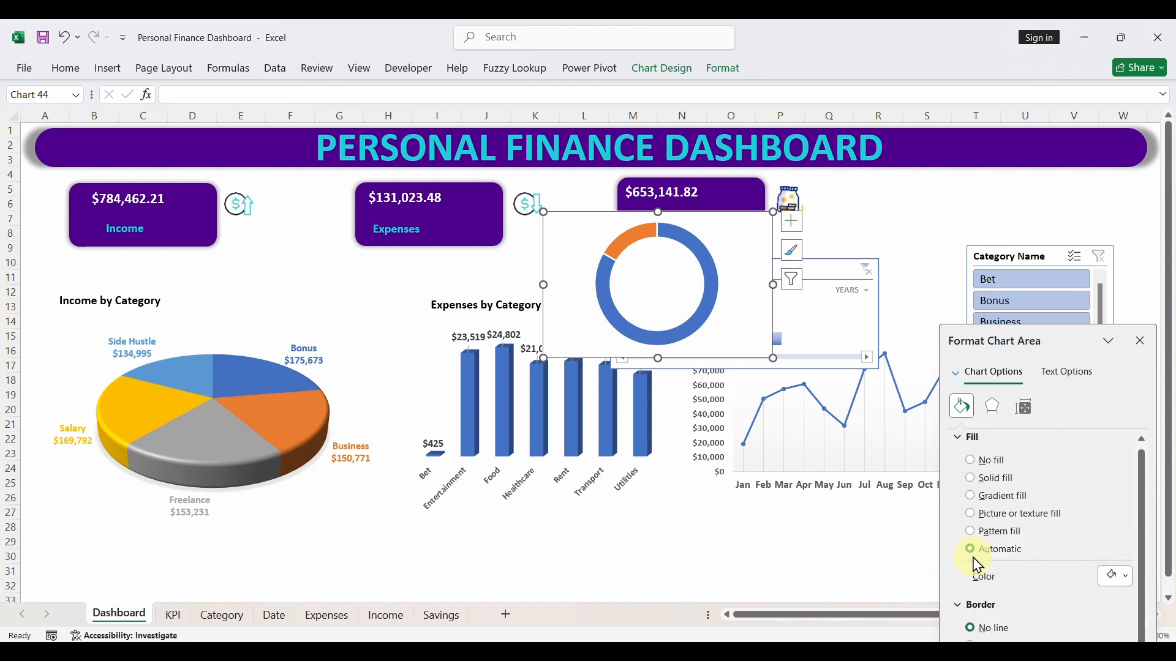
pyautogui.click(975, 463)
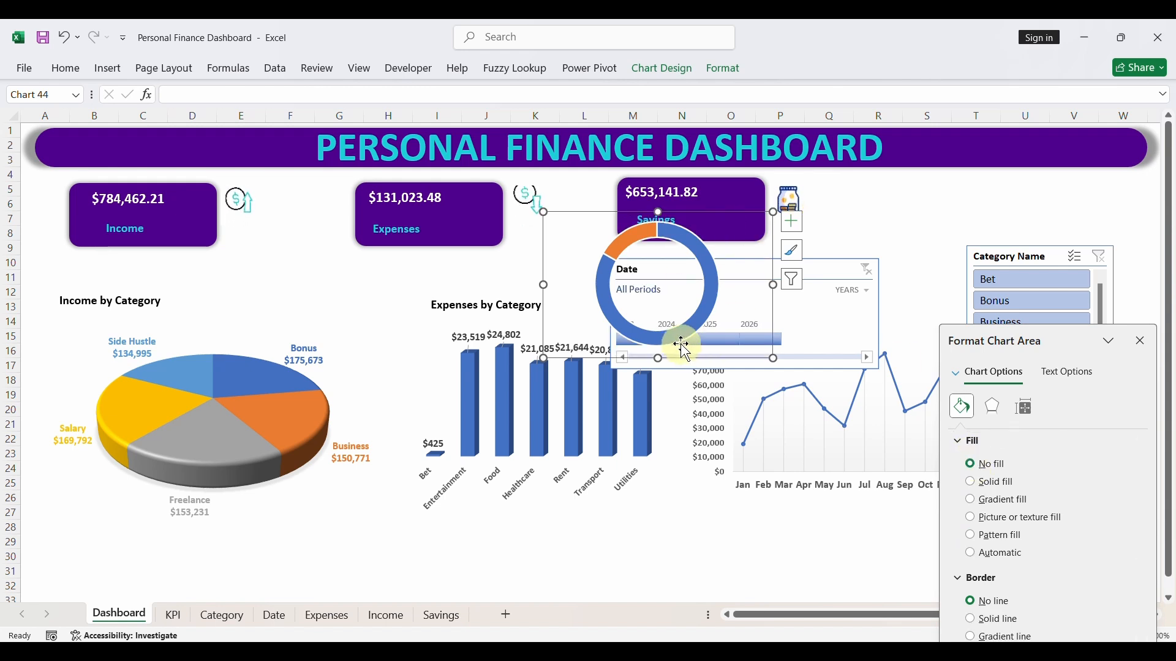
# - Set the border of the doughnut's data series to no line
pyautogui.click(605, 275)
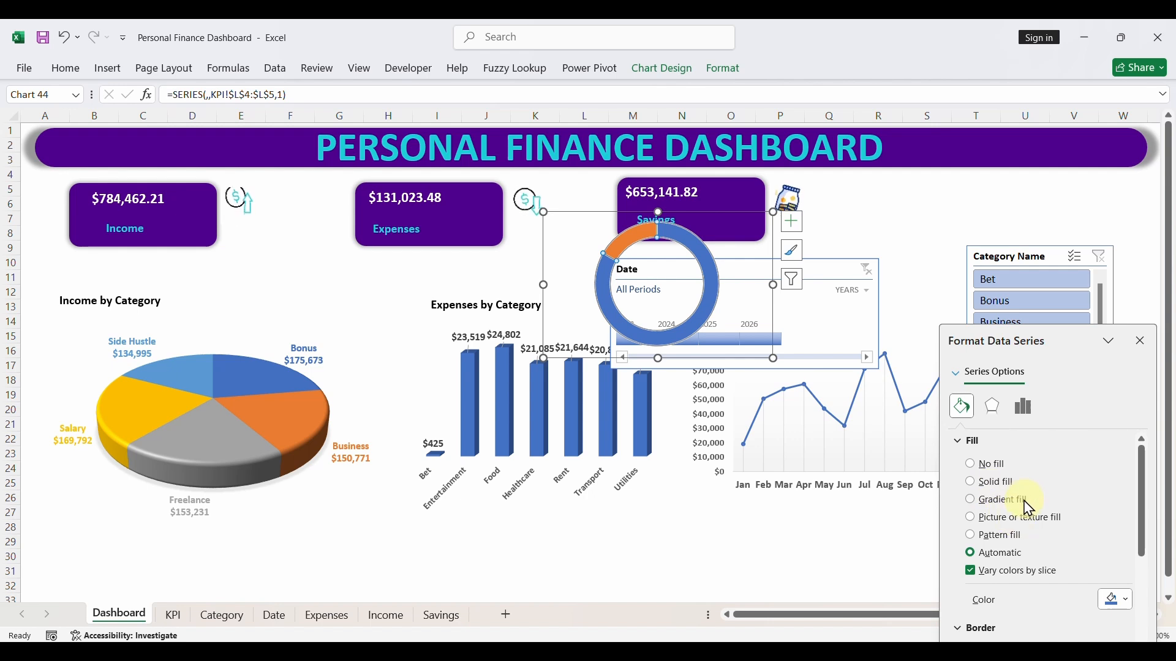
pyautogui.scroll(-3, 978, 620)
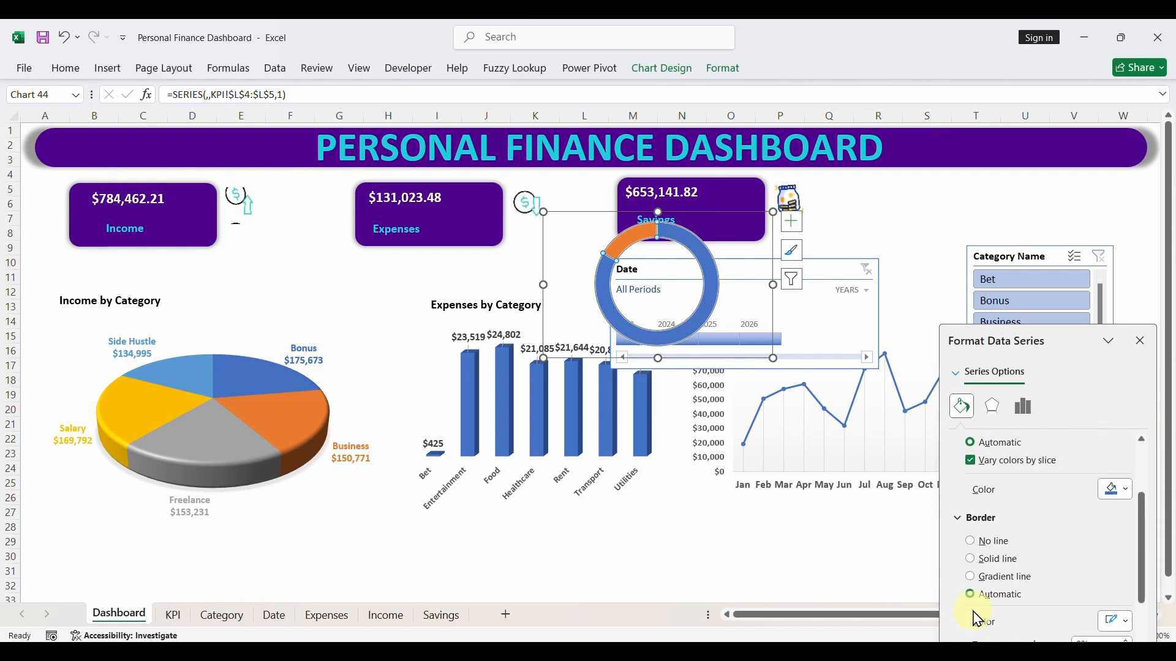
pyautogui.scroll(2, 973, 549)
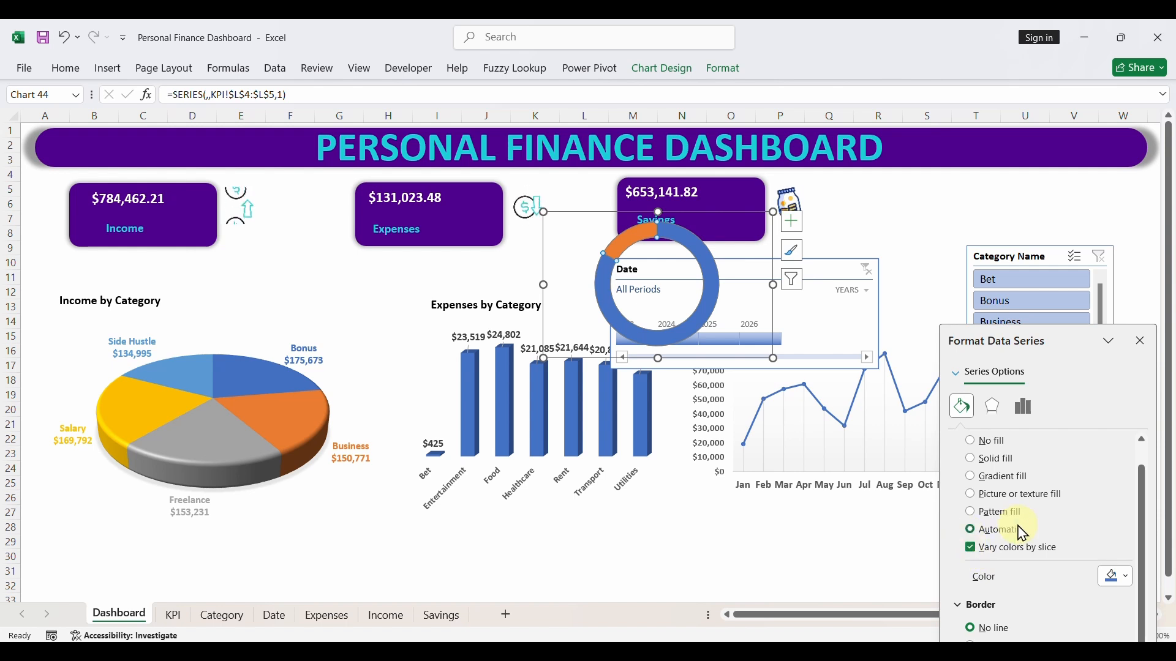
# - Set the doughnut hole size to 90% to make the ring thinner
pyautogui.click(705, 284)
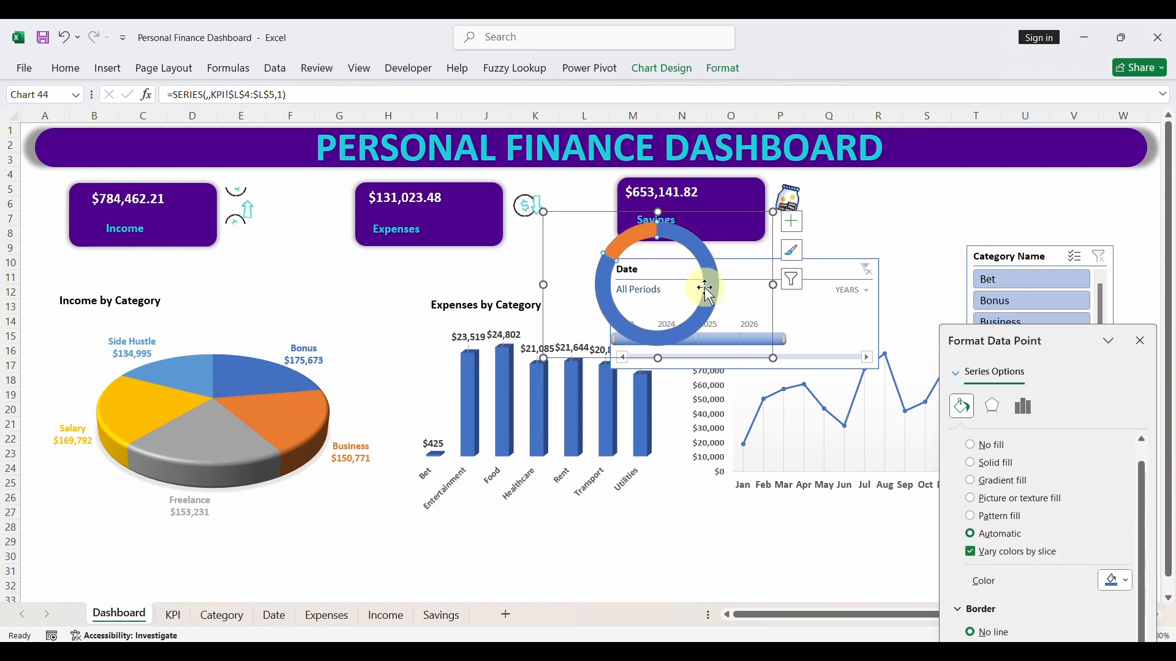
pyautogui.moveTo(649, 235); pyautogui.dragTo(629, 235)
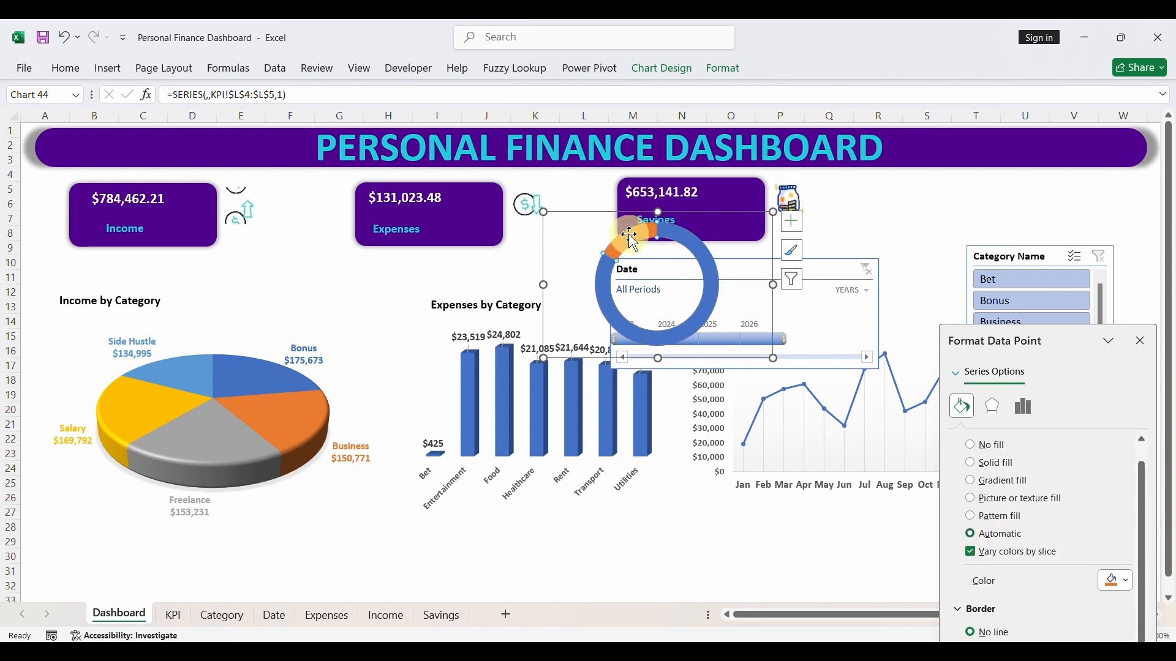
pyautogui.click(1025, 407)
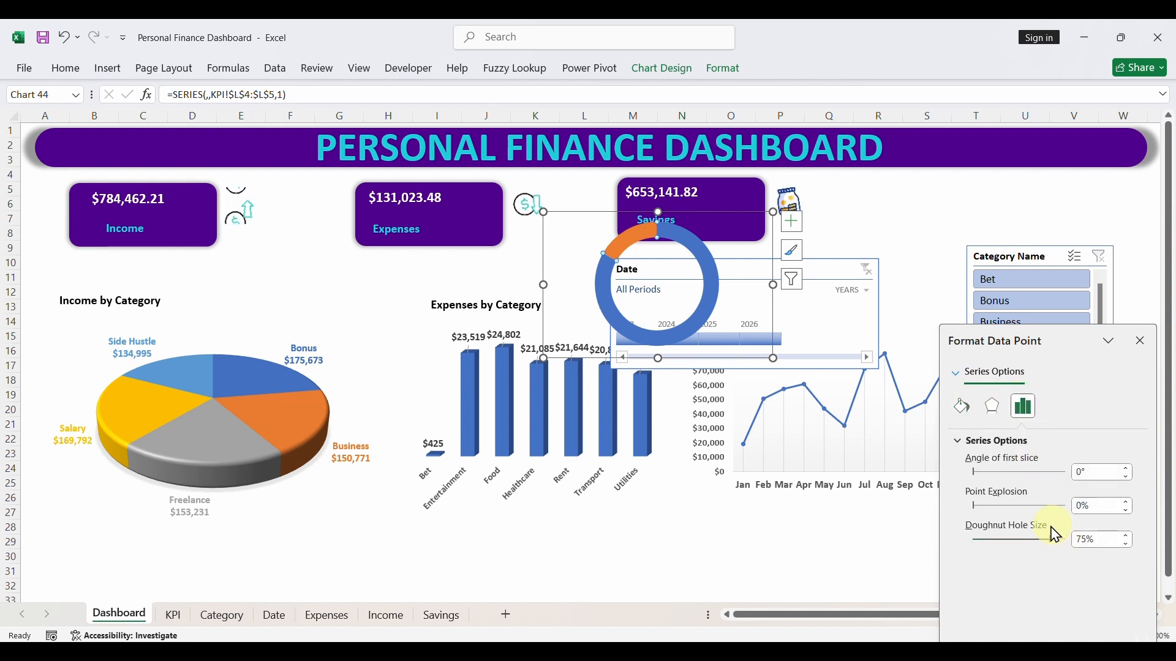
pyautogui.moveTo(1074, 549); pyautogui.dragTo(1089, 545)
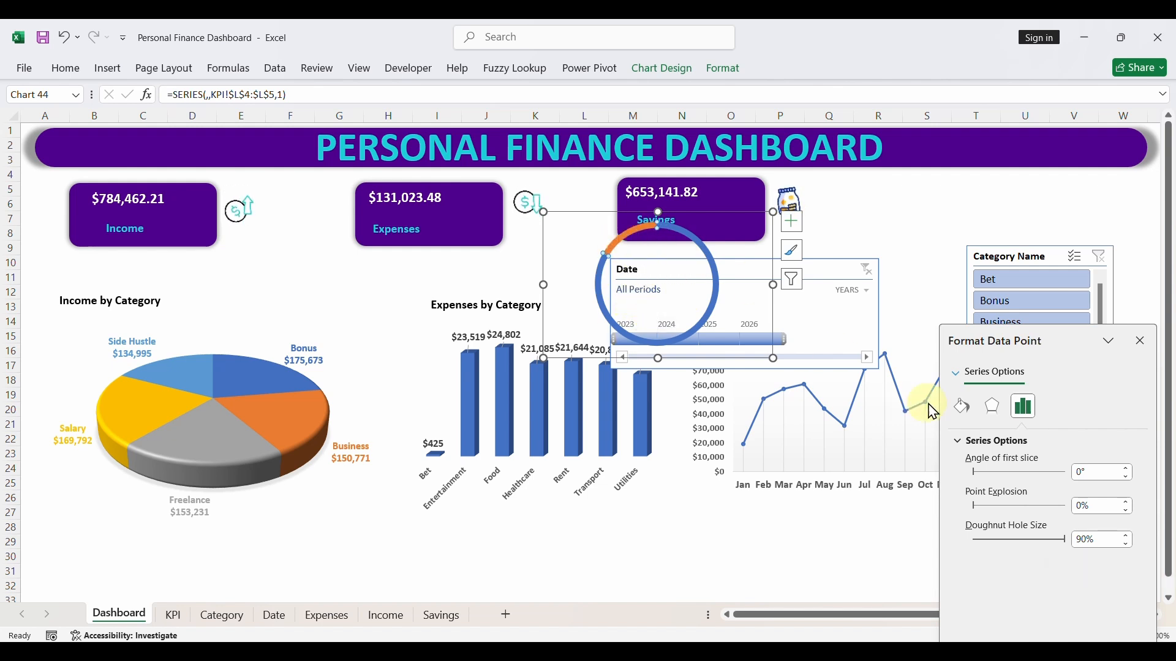
# - Fill the doughnut's smaller expenses slice with the lightest gray theme color
pyautogui.click(962, 406)
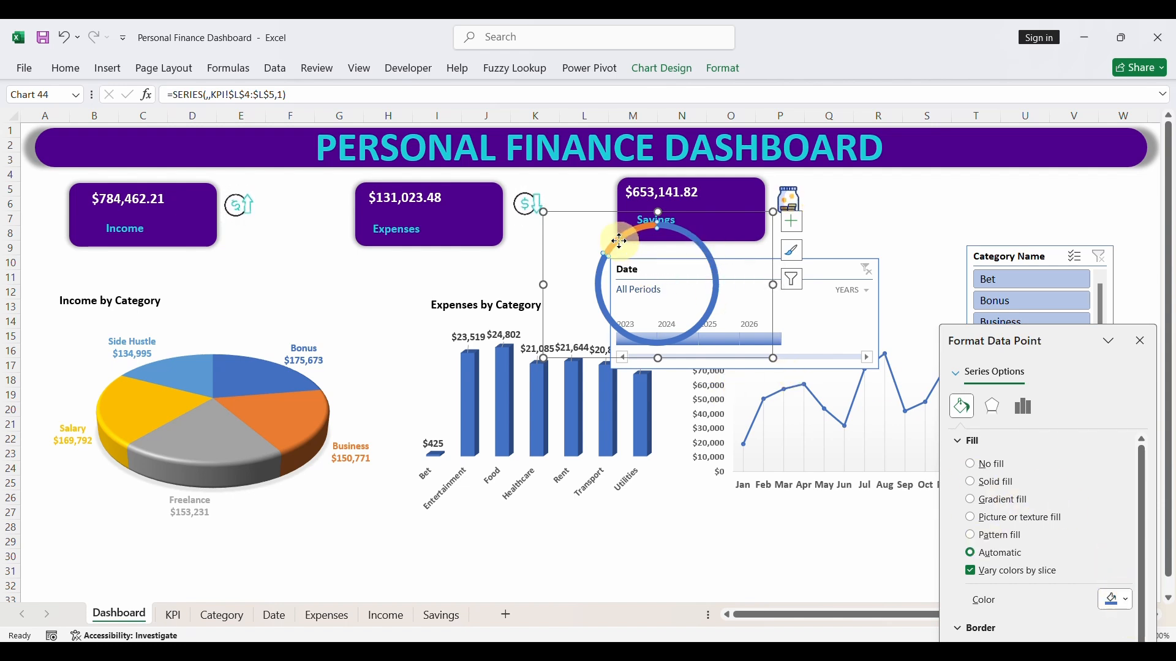
pyautogui.click(1134, 605)
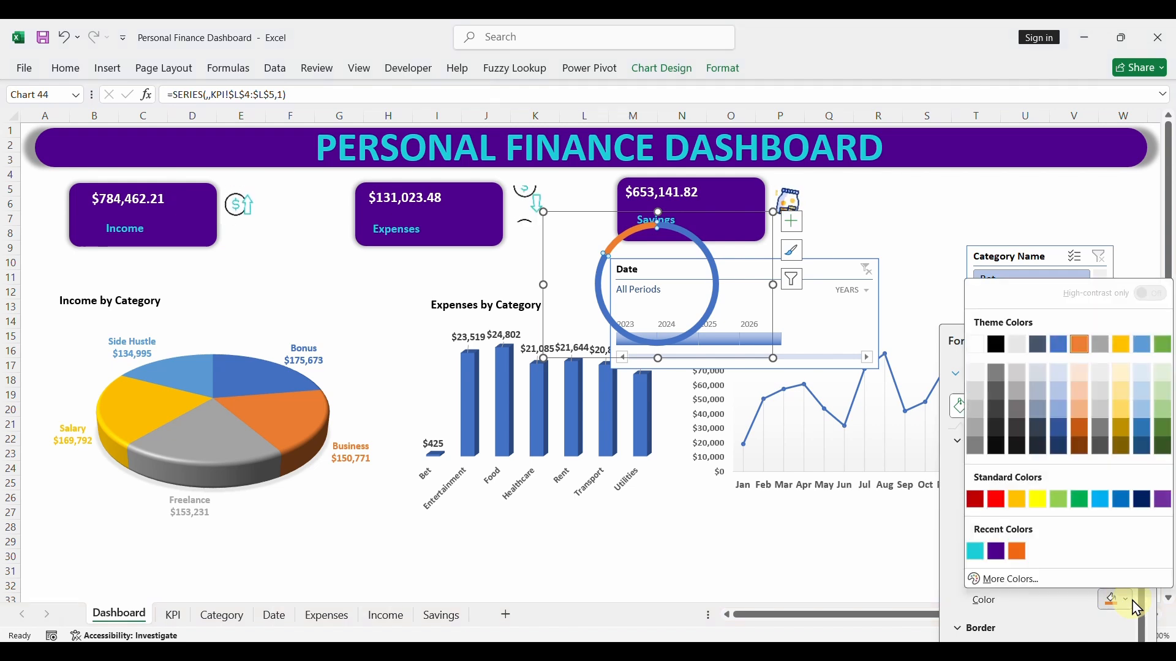
pyautogui.click(979, 376)
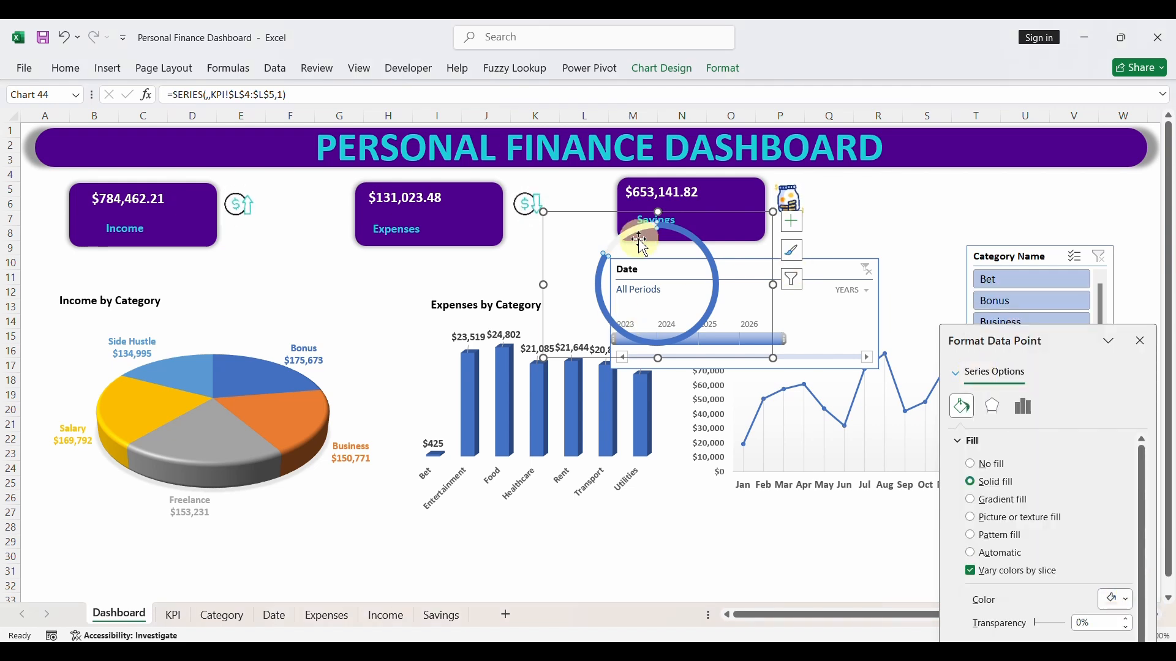
# - Fill the doughnut's larger savings slice with the custom color #DD9B99
pyautogui.click(598, 291)
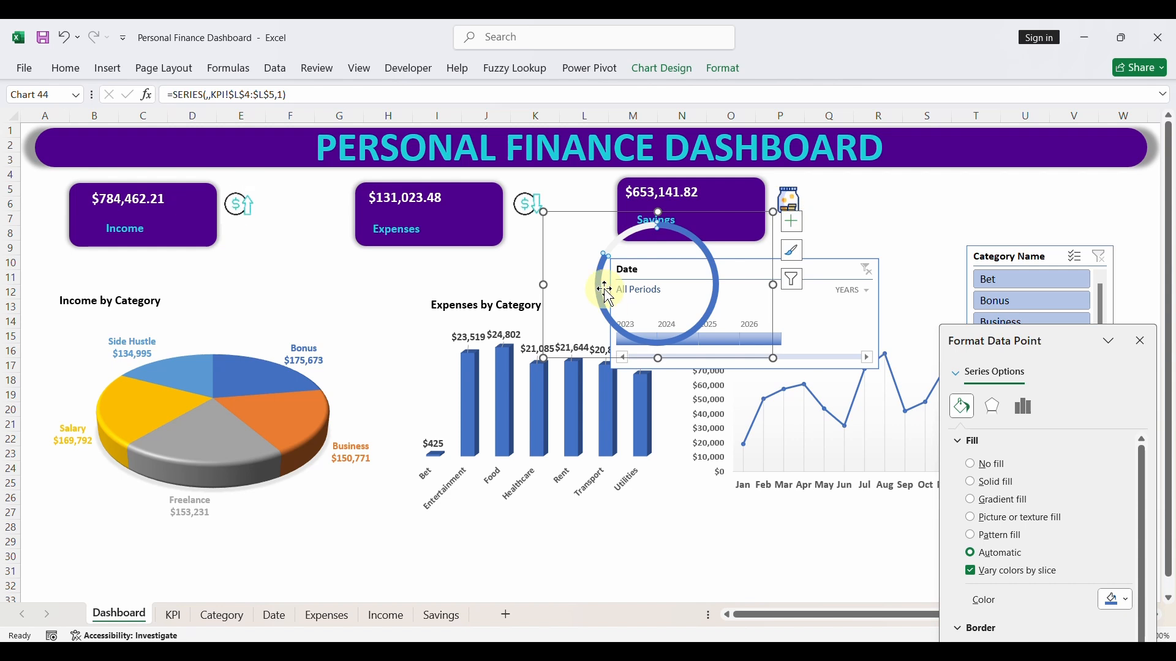
pyautogui.scroll(-1, 1093, 551)
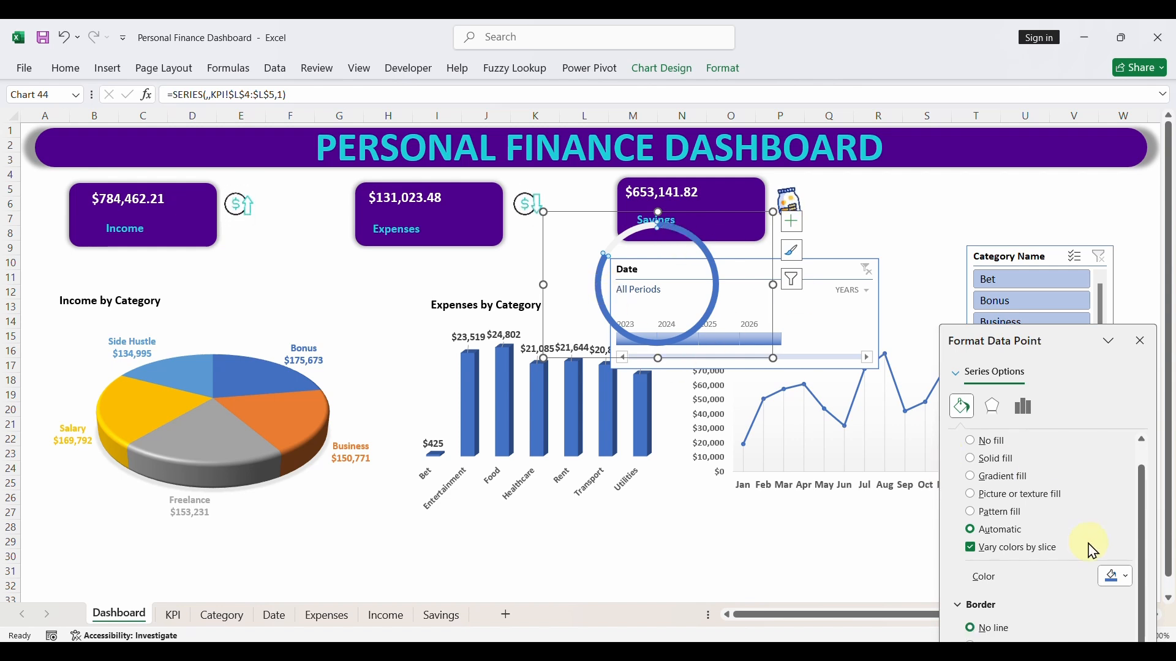
pyautogui.click(1129, 583)
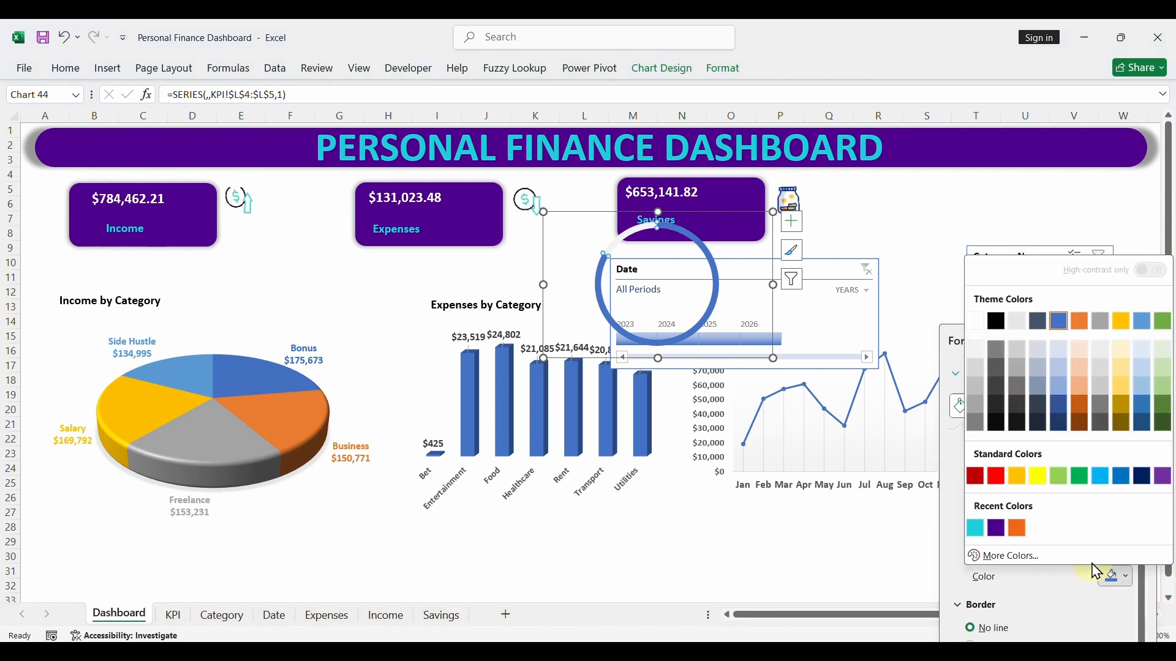
pyautogui.click(1019, 556)
pyautogui.click(558, 511)
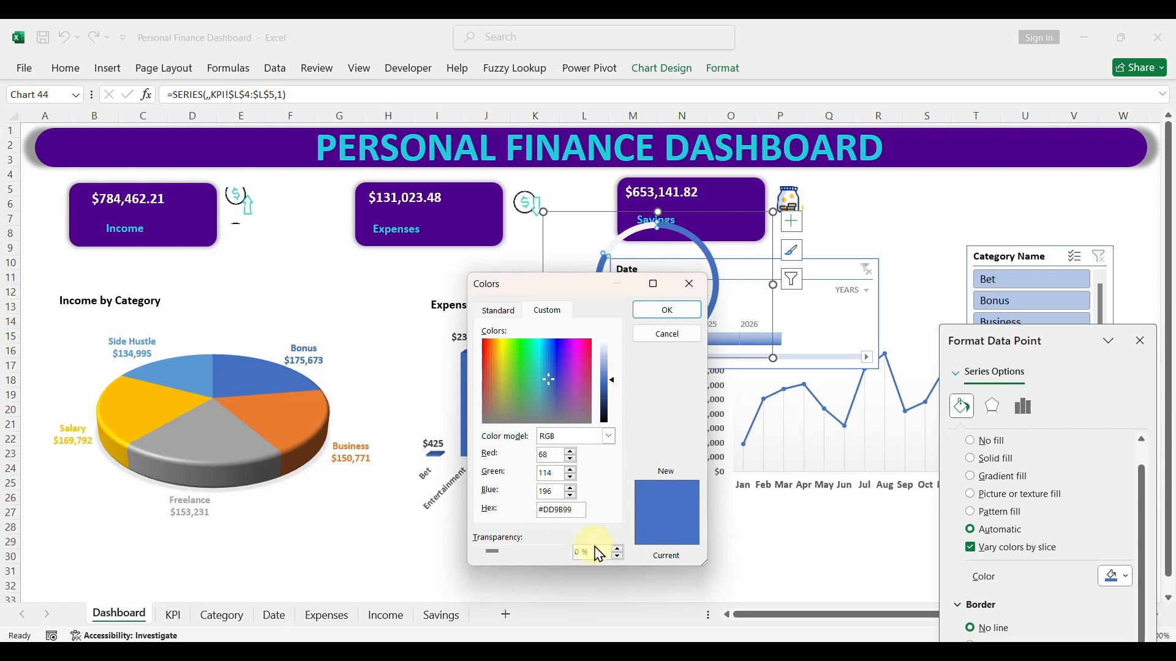
pyautogui.click(666, 310)
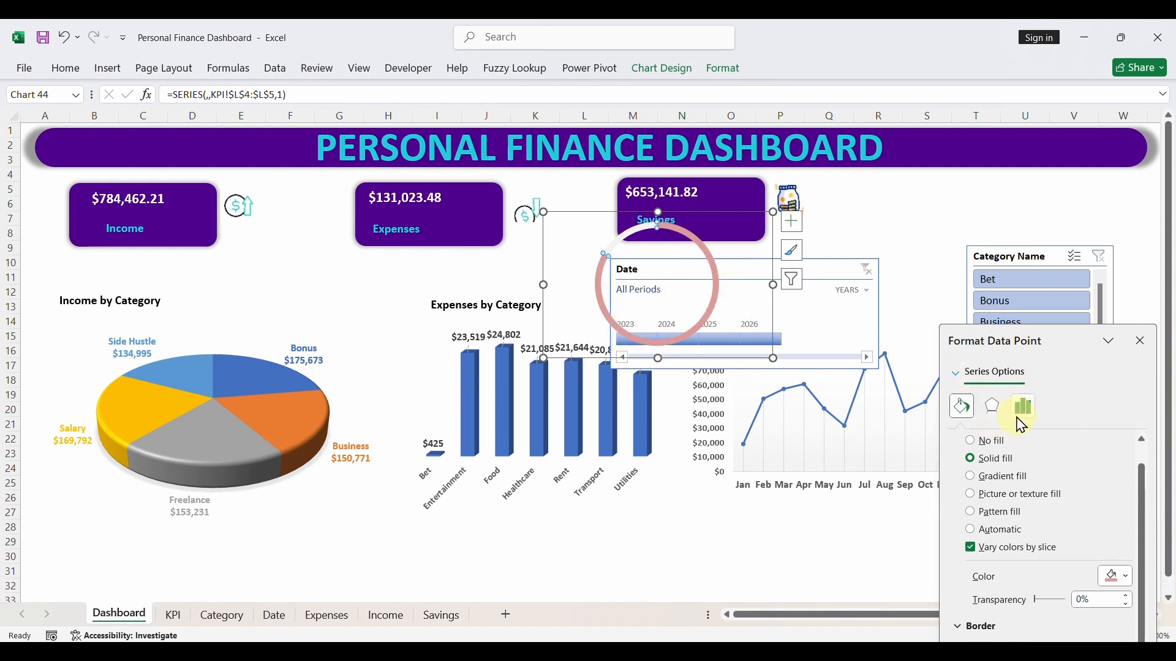
pyautogui.scroll(-1, 1031, 477)
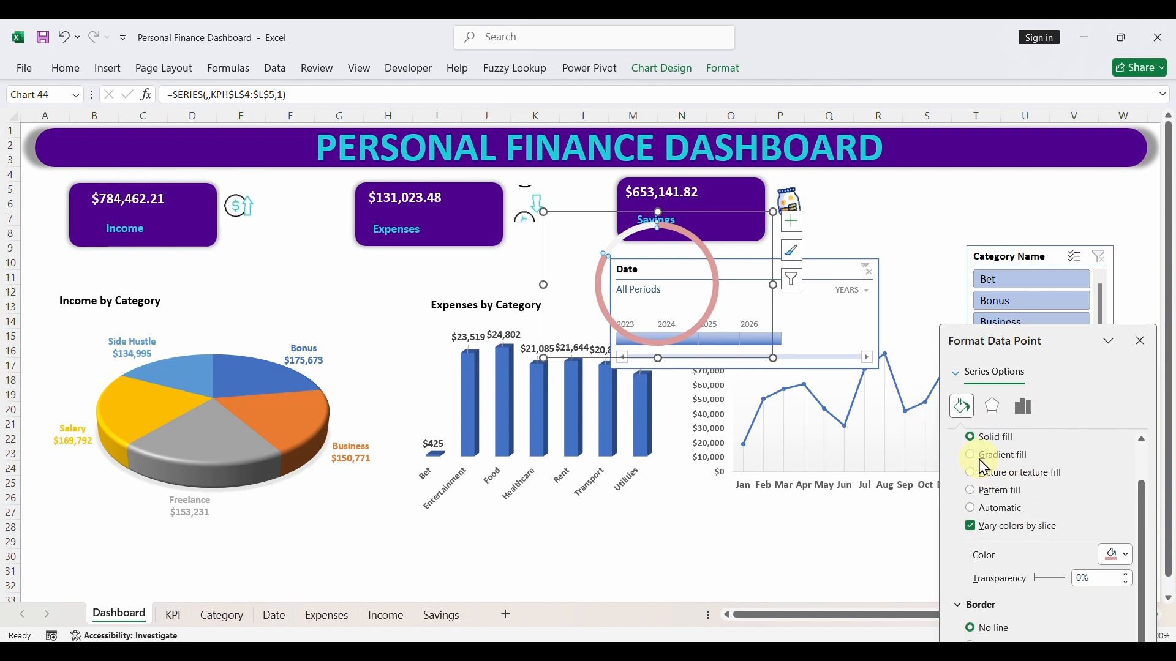
pyautogui.click(673, 231)
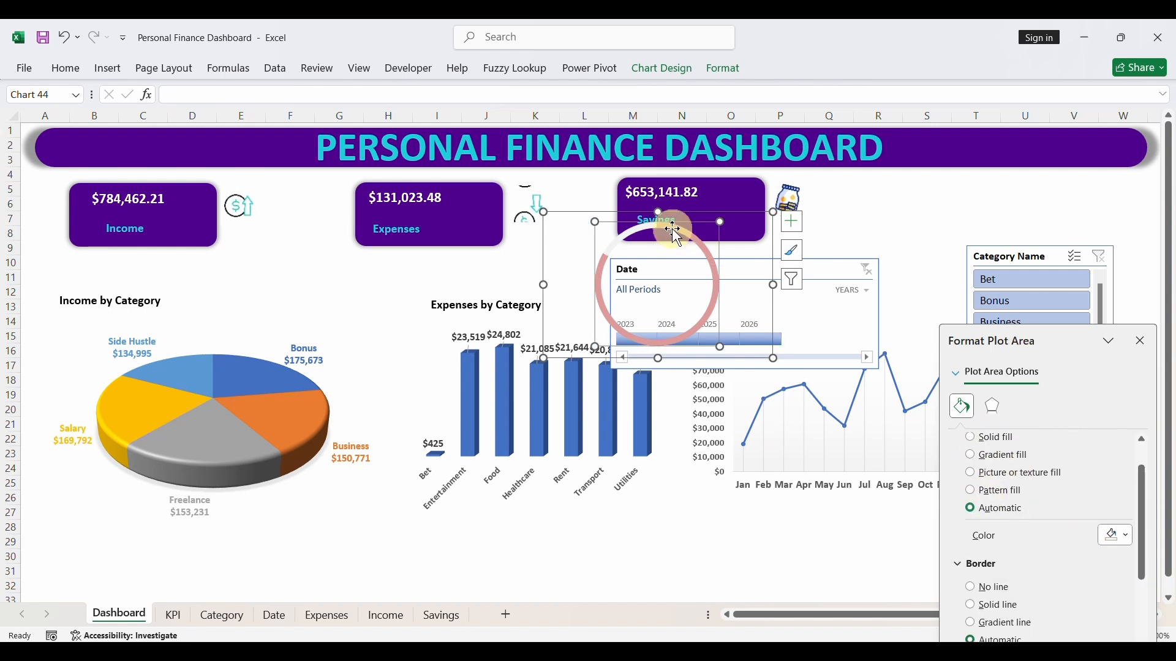
pyautogui.click(689, 218)
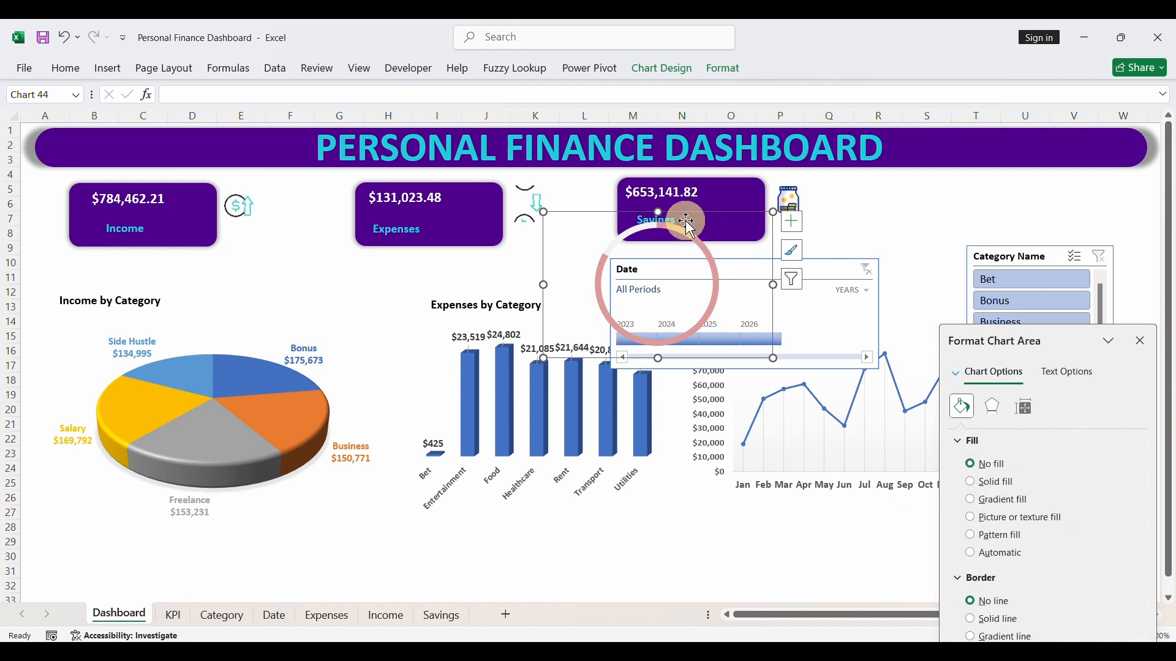
pyautogui.click(723, 69)
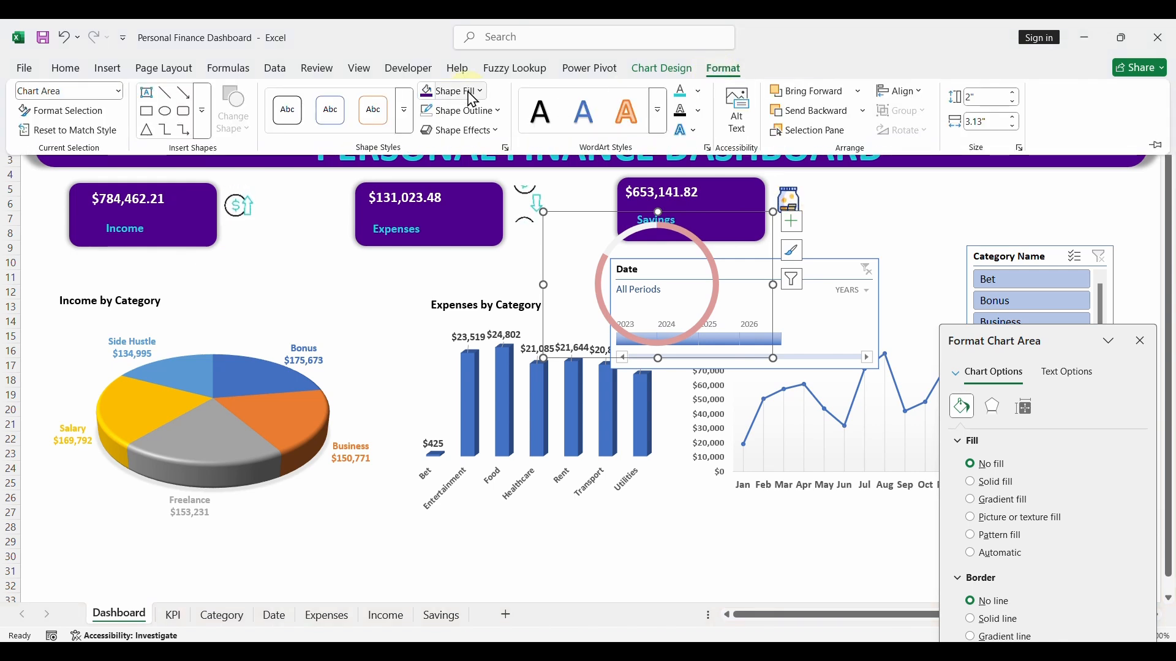
pyautogui.click(471, 93)
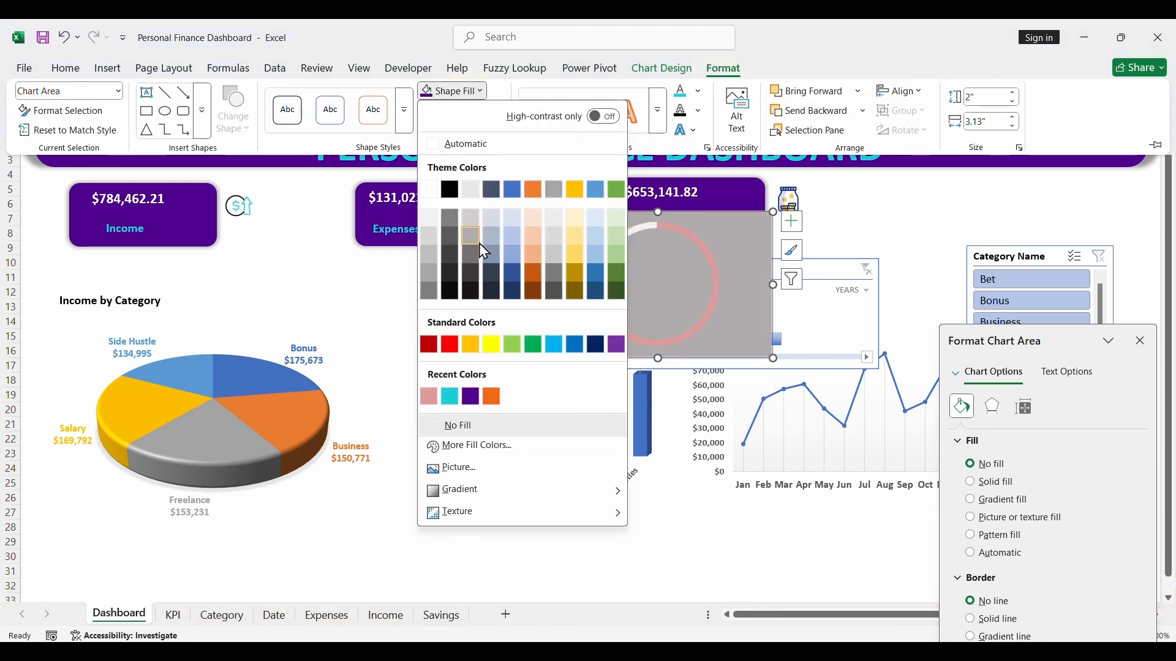
pyautogui.click(866, 37)
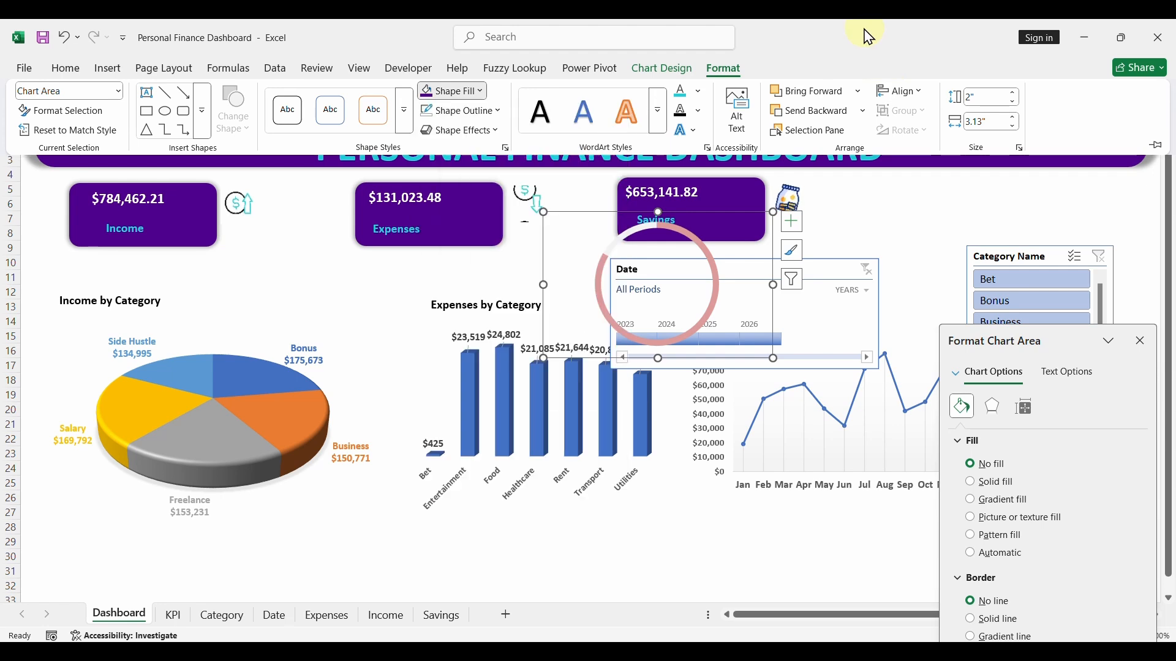
pyautogui.click(768, 526)
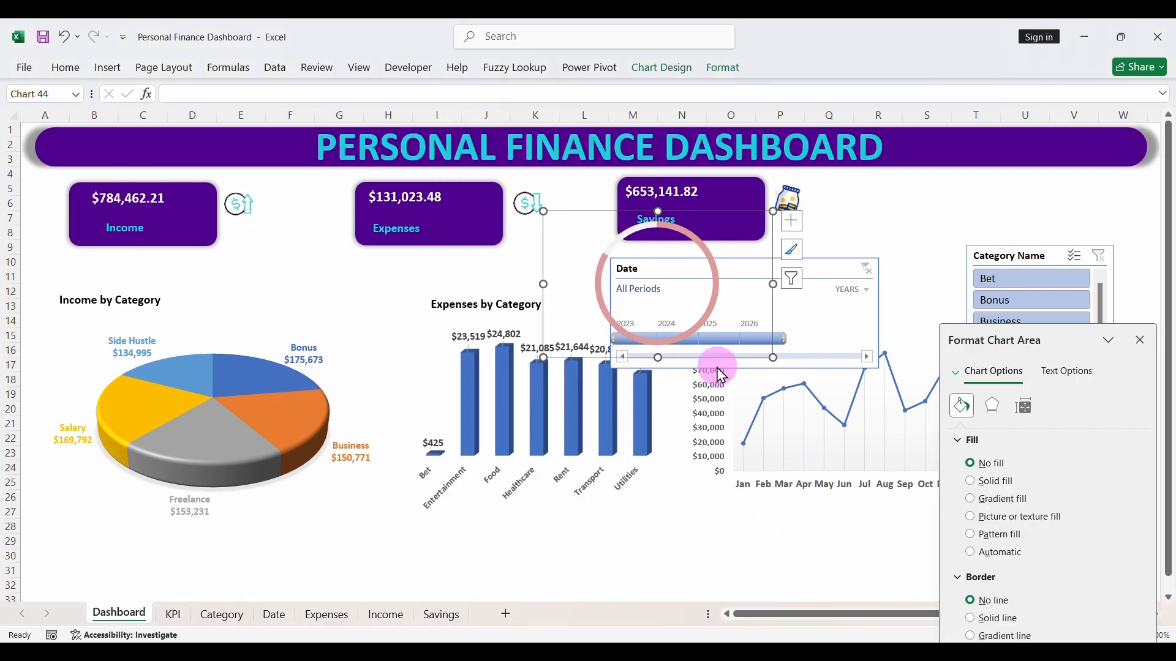
# - Give the doughnut's larger savings slice a solid 8 pt border in the recent pink color that matches its fill
pyautogui.click(678, 232)
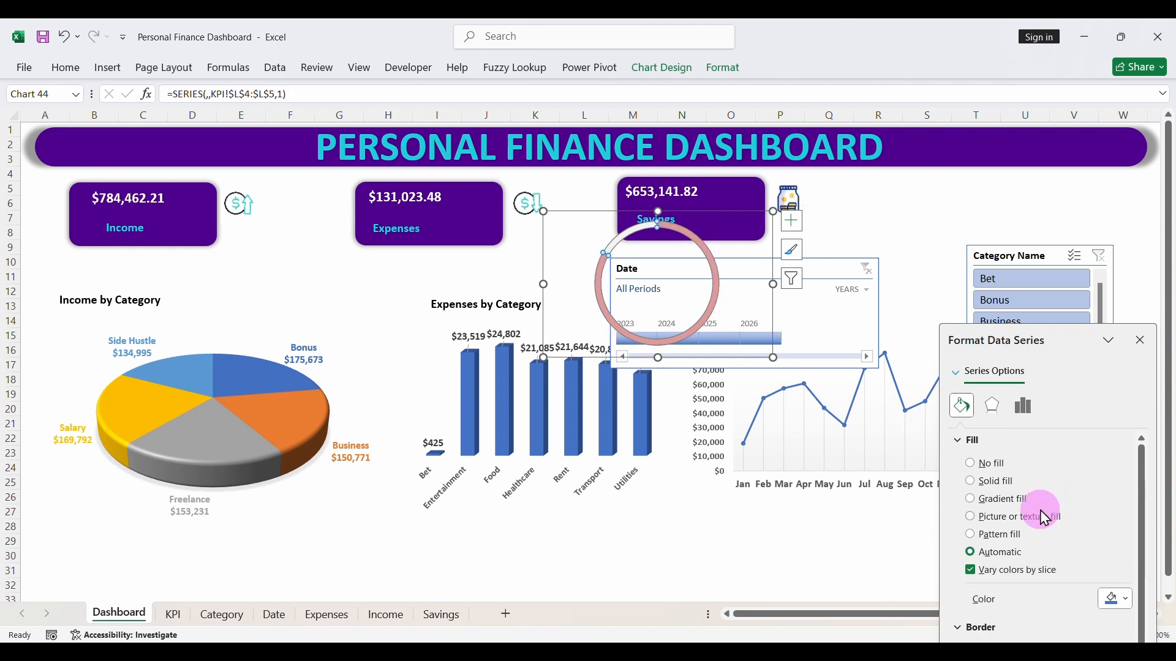
pyautogui.scroll(-1, 1009, 553)
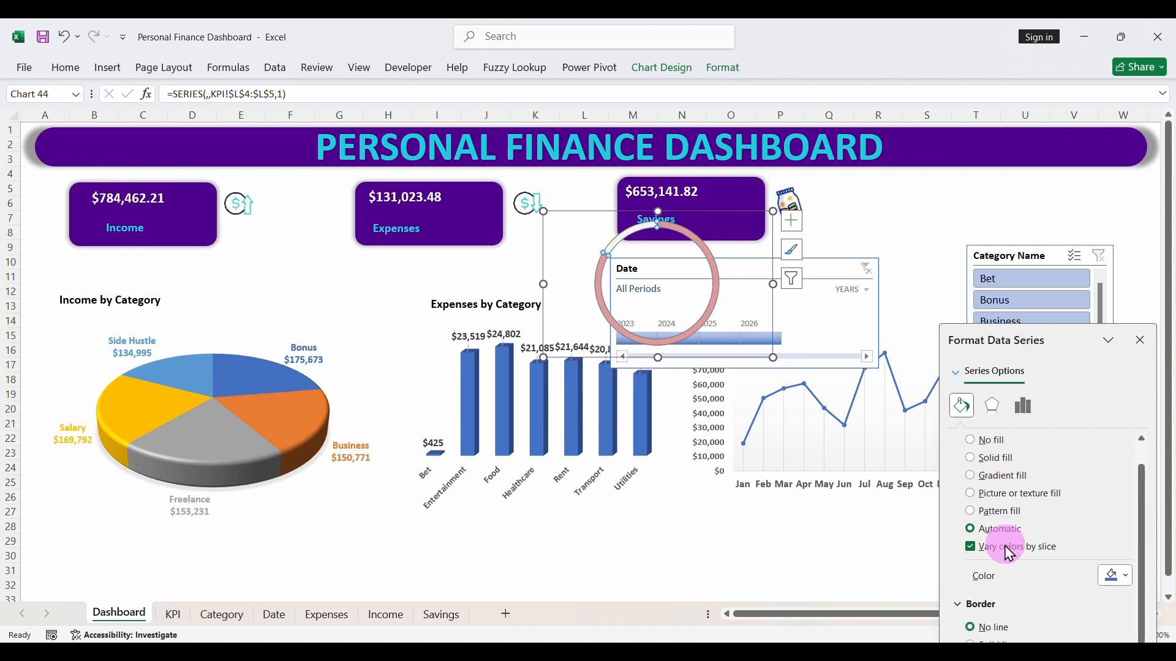
pyautogui.moveTo(1029, 337); pyautogui.dragTo(999, 260)
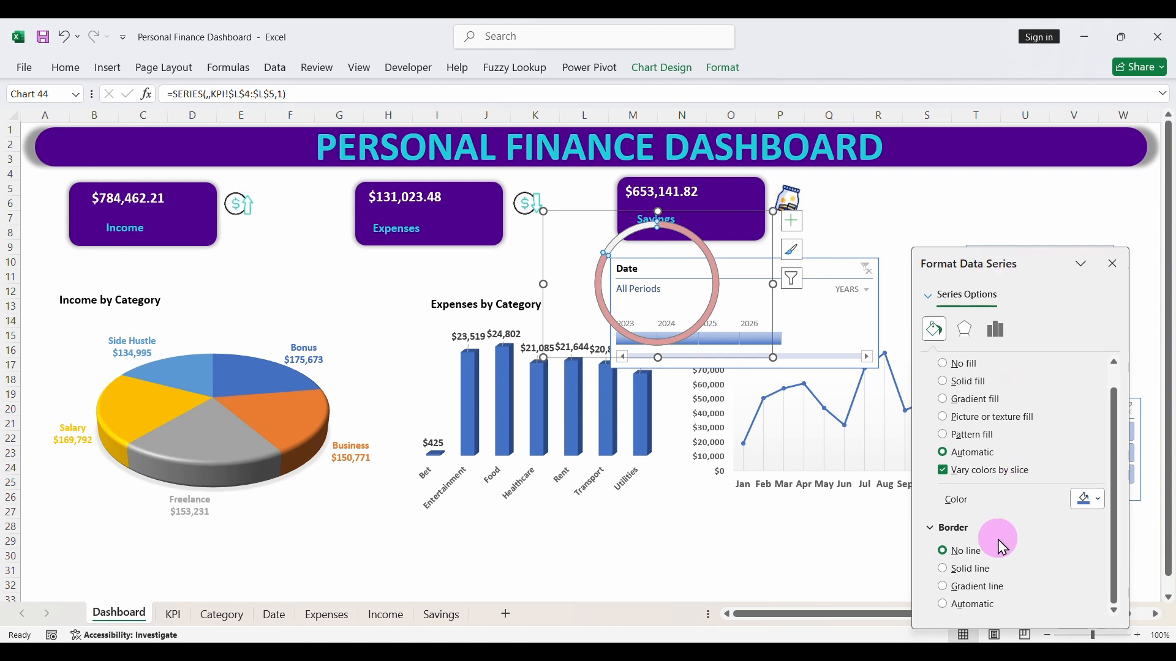
pyautogui.click(704, 253)
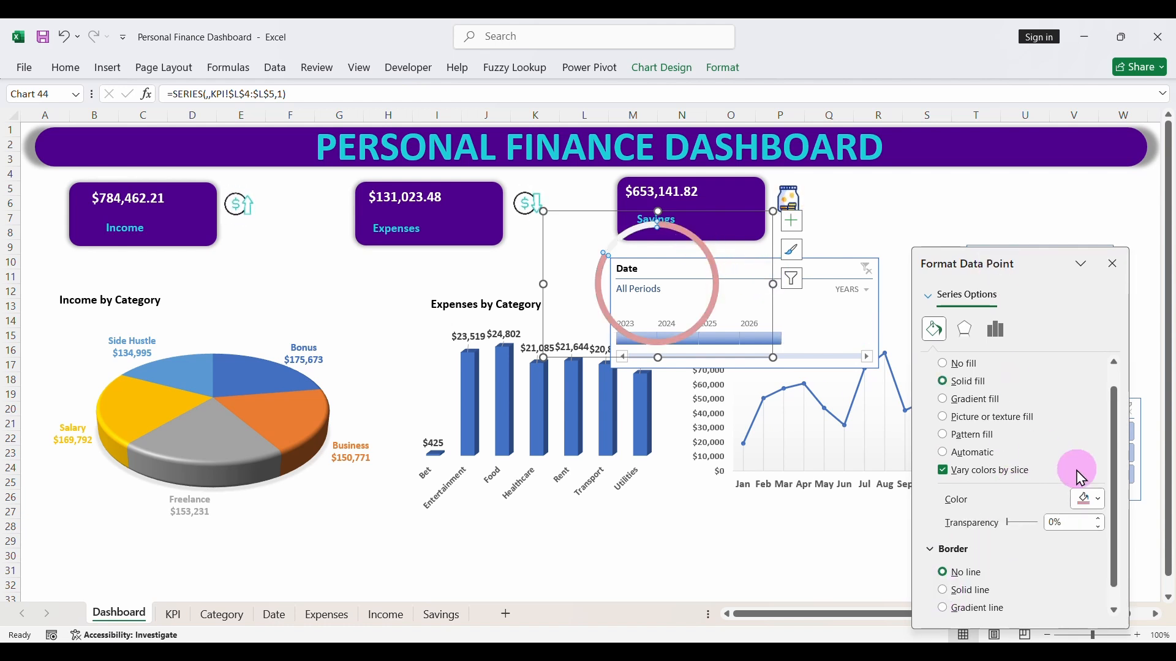
pyautogui.click(948, 597)
pyautogui.moveTo(1117, 461); pyautogui.dragTo(1122, 520)
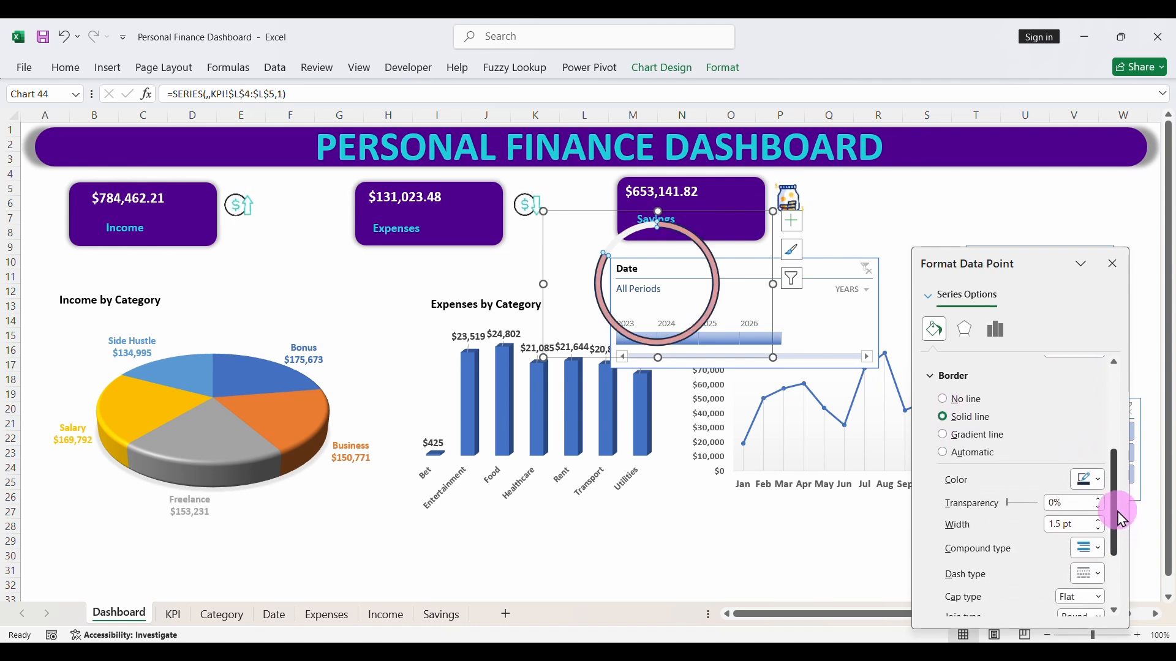
pyautogui.click(1067, 523)
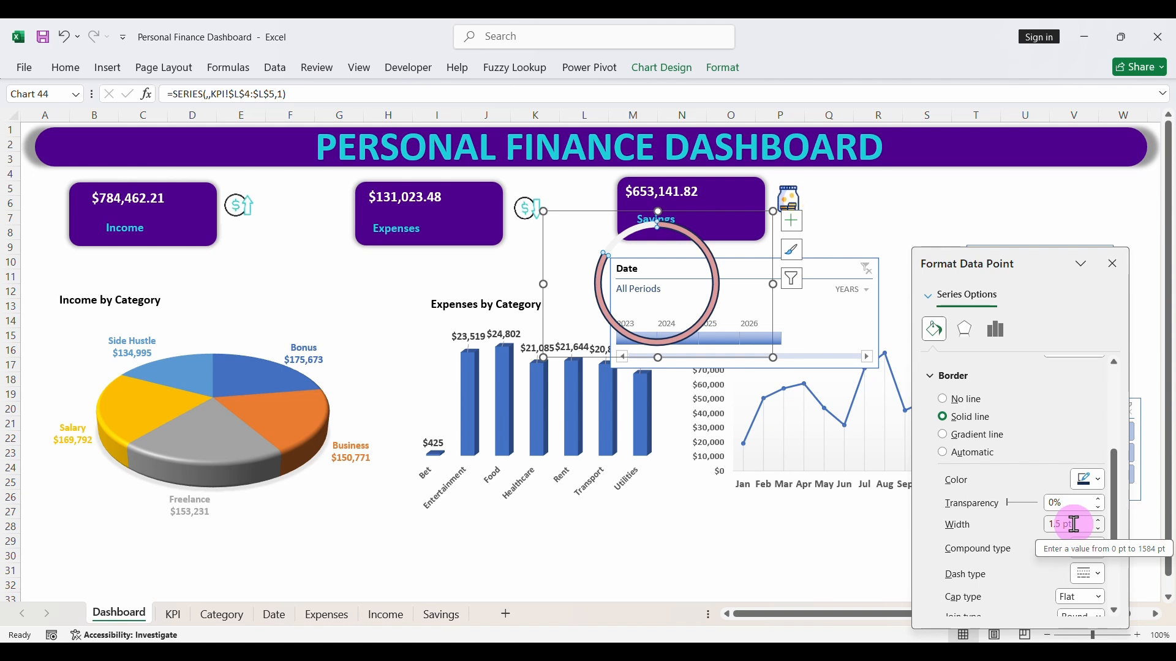
pyautogui.moveTo(1082, 524); pyautogui.dragTo(1030, 527)
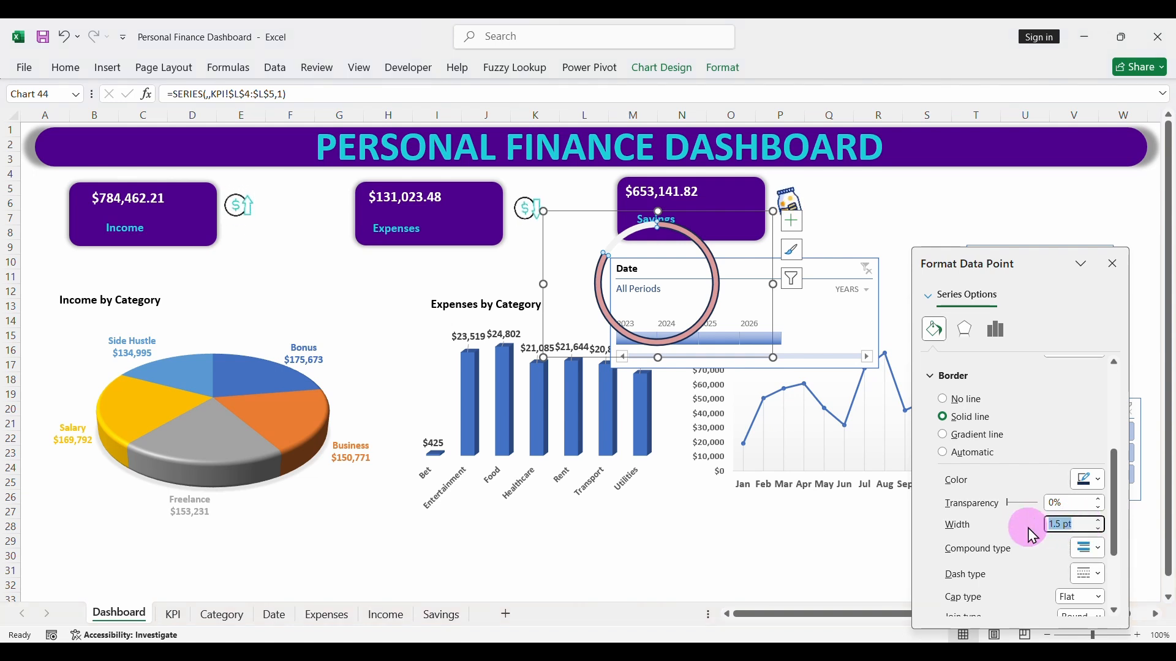
pyautogui.write('8')
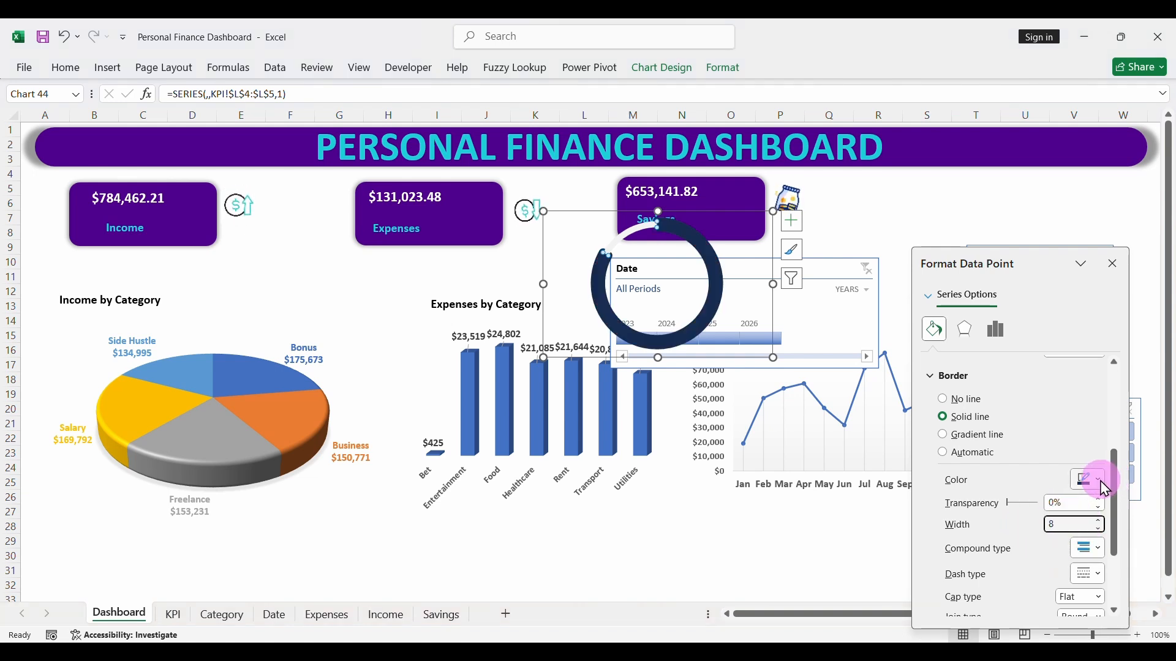
pyautogui.click(1104, 487)
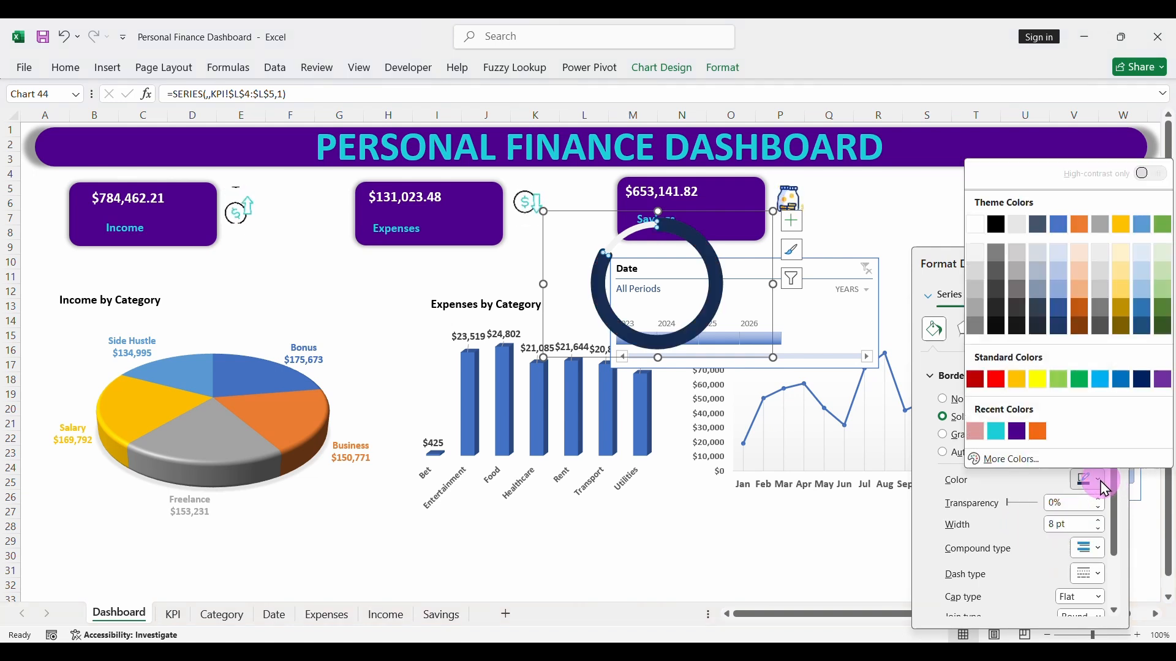
pyautogui.click(977, 432)
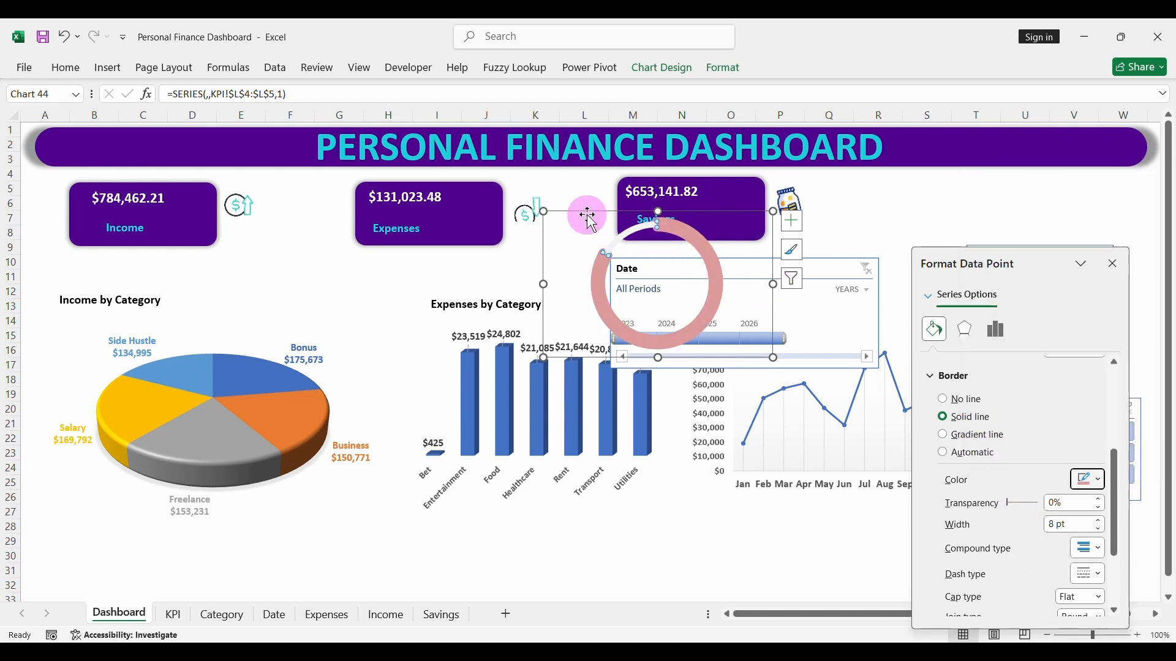
# - Shrink the doughnut chart and place it to the right of the Savings card, moving the Category Name slicer and Date timeline down clear of it
pyautogui.moveTo(587, 214); pyautogui.dragTo(843, 196)
pyautogui.click(1113, 263)
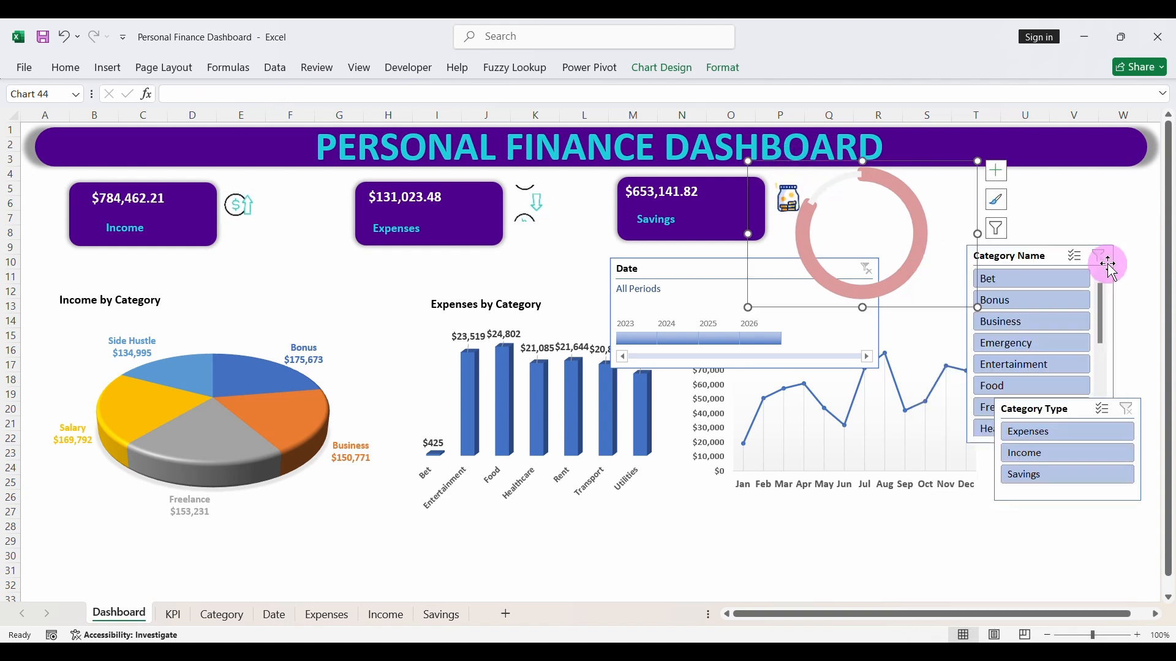
pyautogui.moveTo(747, 161); pyautogui.dragTo(803, 182)
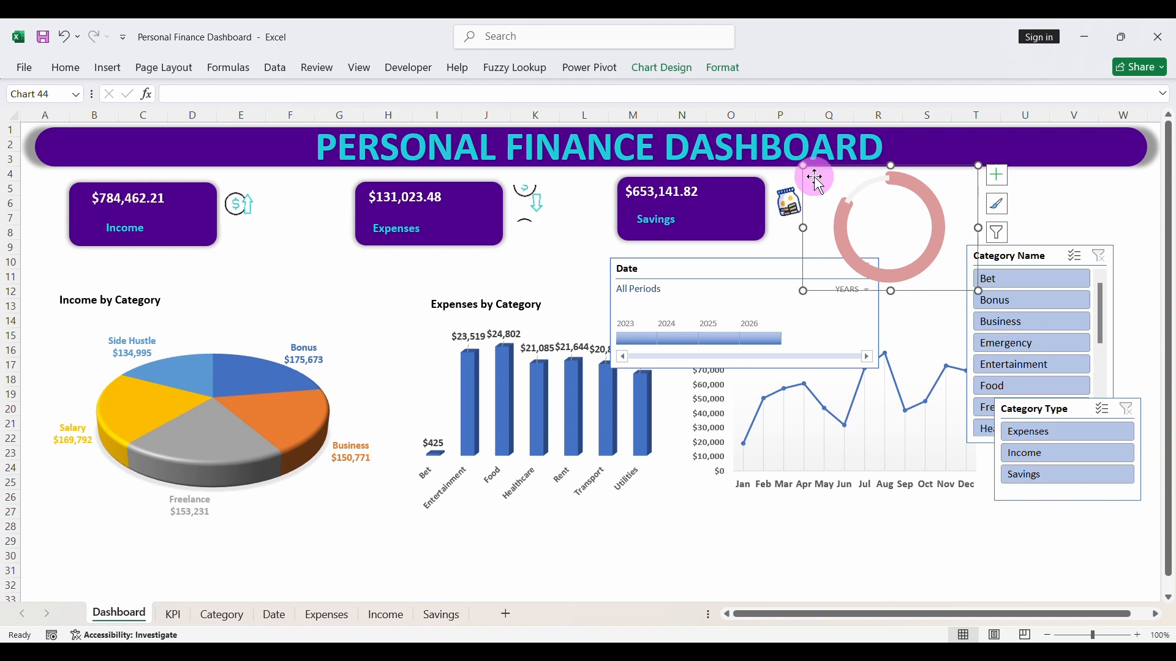
pyautogui.moveTo(815, 170); pyautogui.dragTo(878, 164)
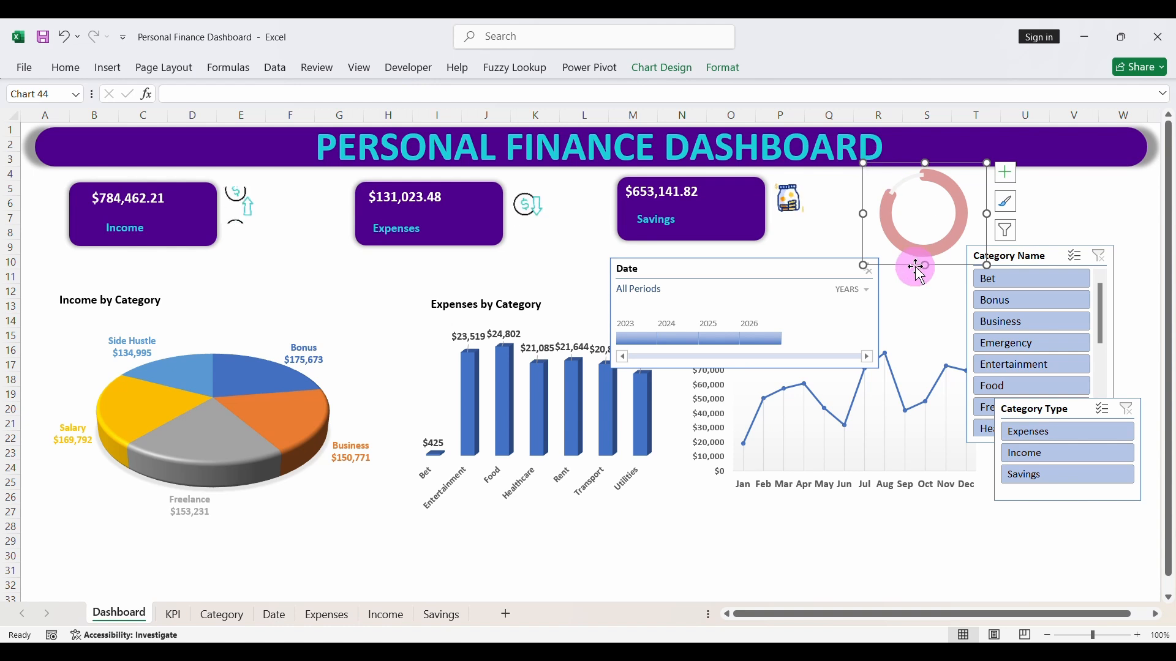
pyautogui.click(888, 173)
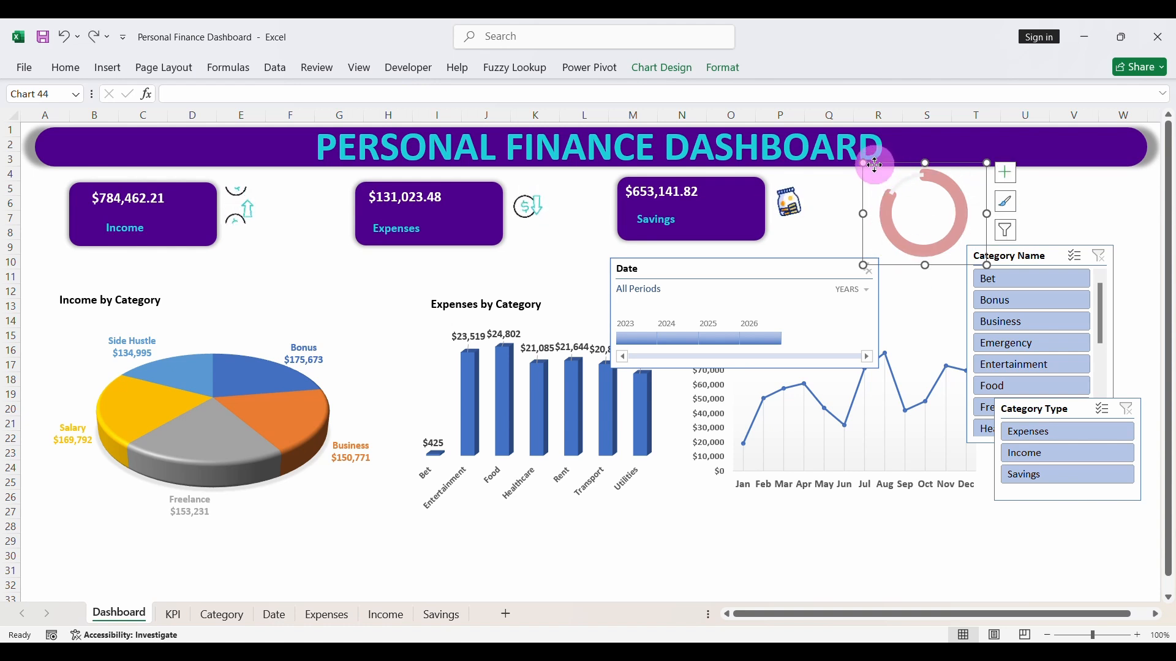
pyautogui.moveTo(874, 164); pyautogui.dragTo(871, 164)
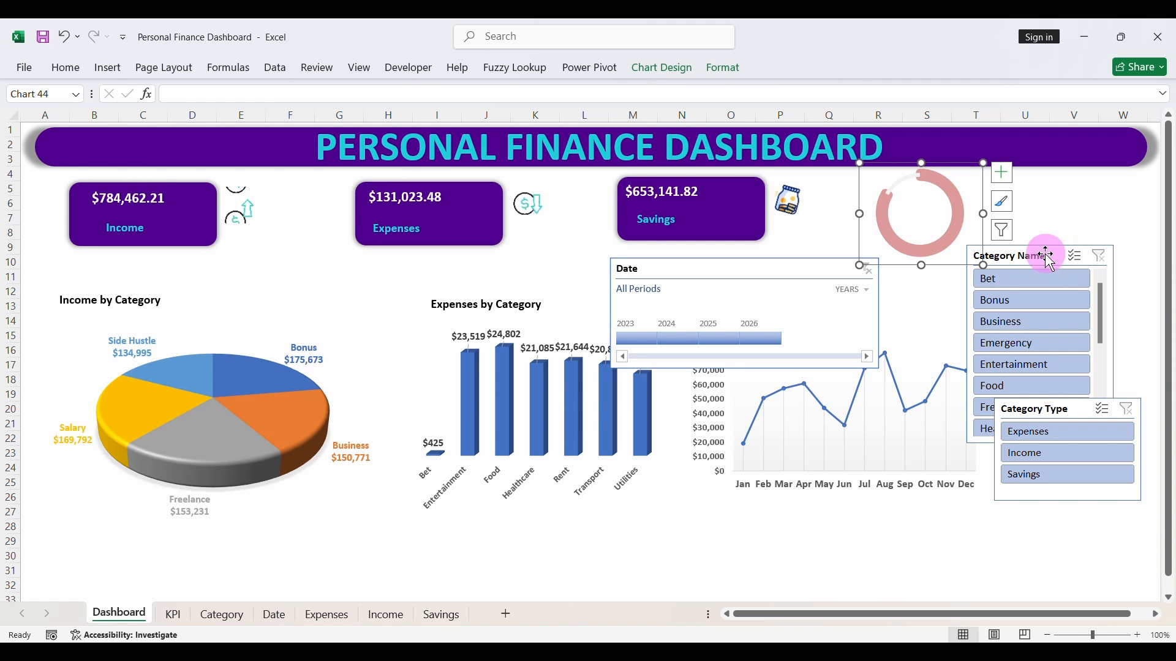
pyautogui.moveTo(1045, 255); pyautogui.dragTo(1048, 314)
pyautogui.moveTo(821, 267); pyautogui.dragTo(868, 412)
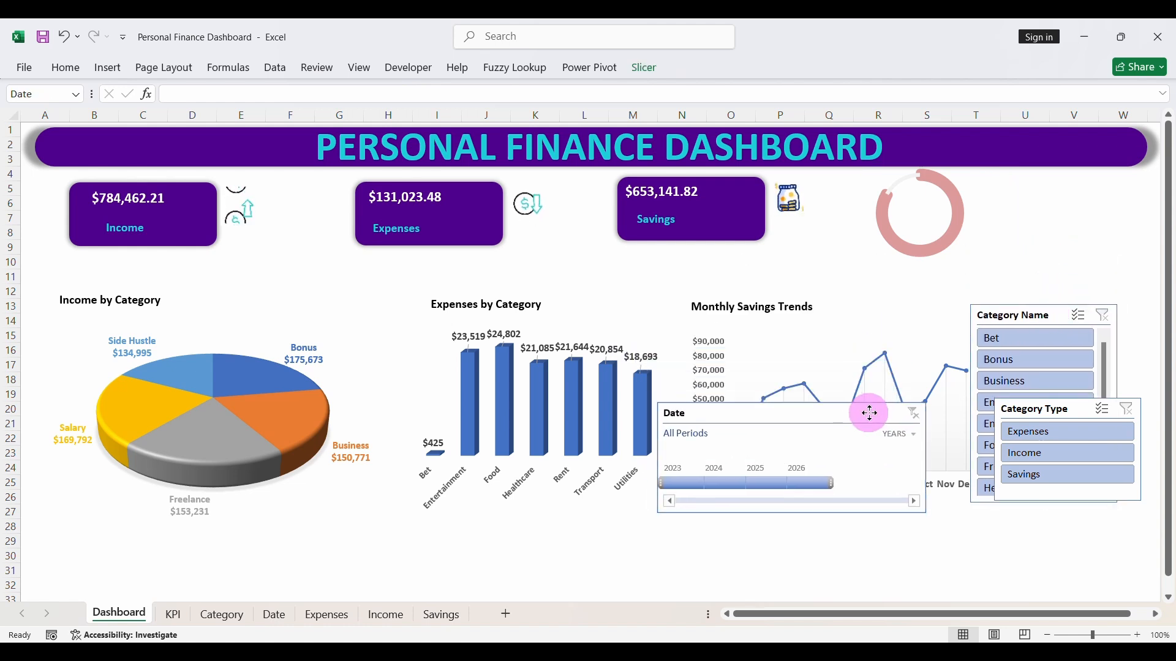
# - Copy the Savings card's label into the center of the doughnut and change the copy's text to "Savings Rate"
pyautogui.click(657, 209)
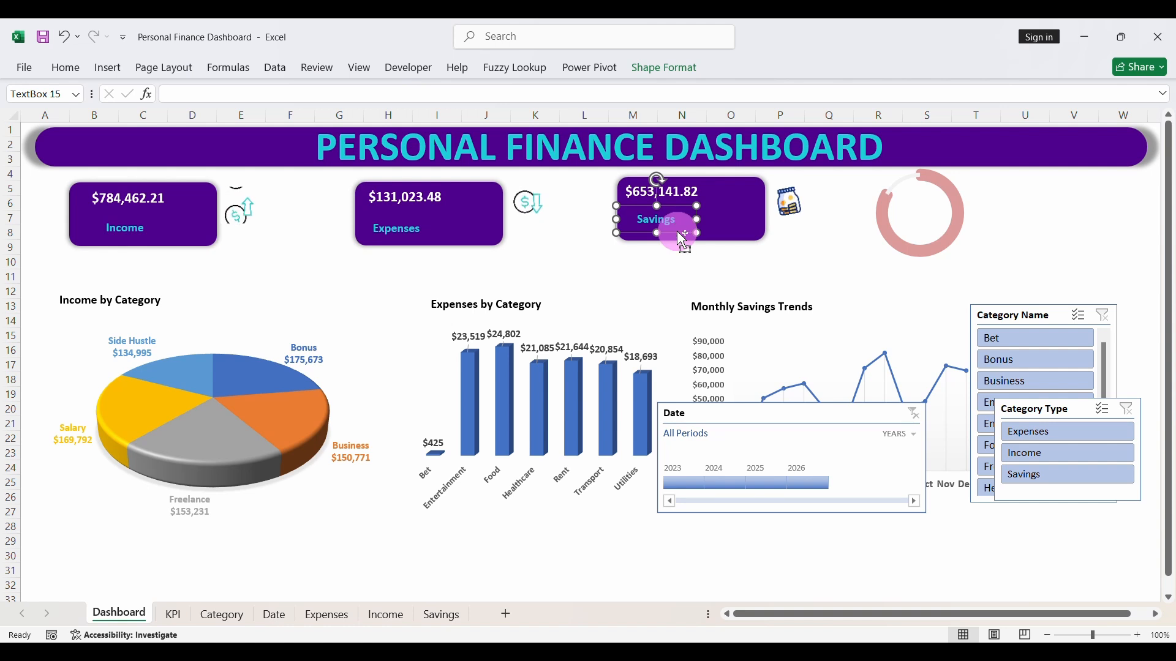
pyautogui.moveTo(685, 245); pyautogui.dragTo(925, 234)
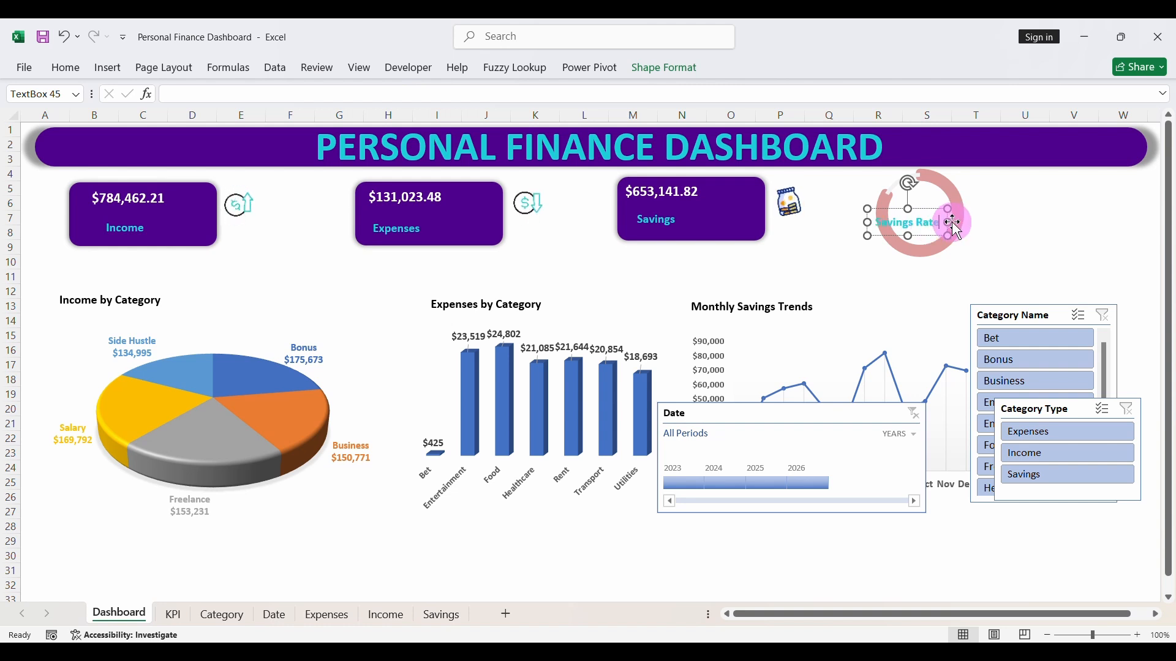
pyautogui.moveTo(948, 222); pyautogui.dragTo(937, 233)
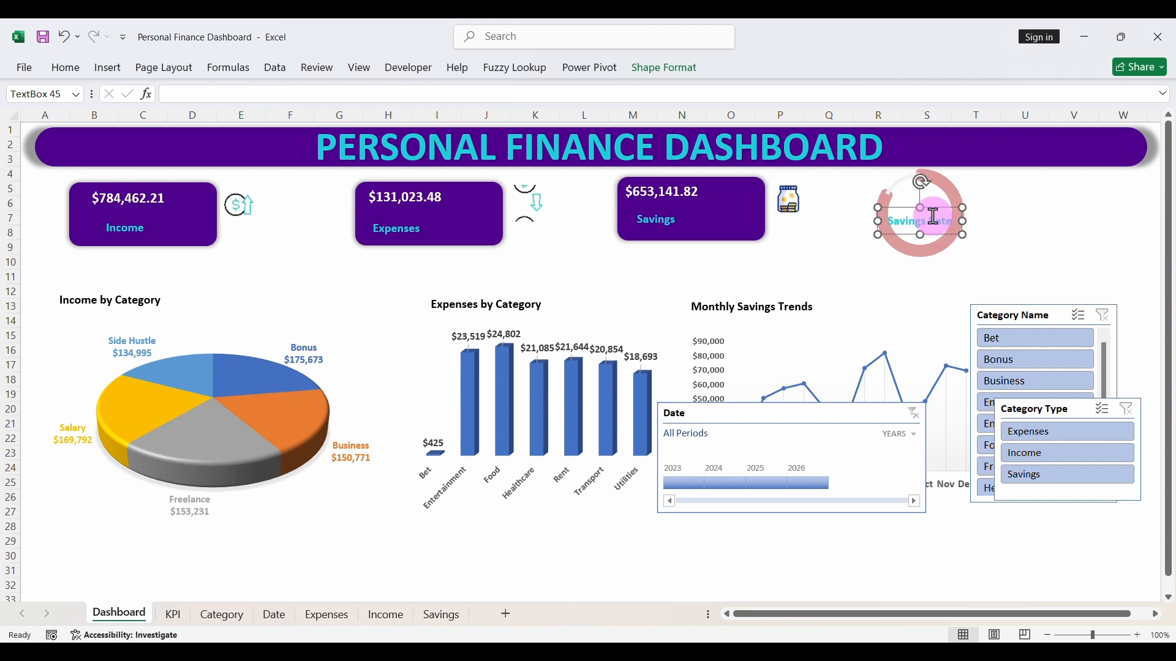
# - Reduce the font size of the Savings Rate label inside the doughnut to 11
pyautogui.click(66, 68)
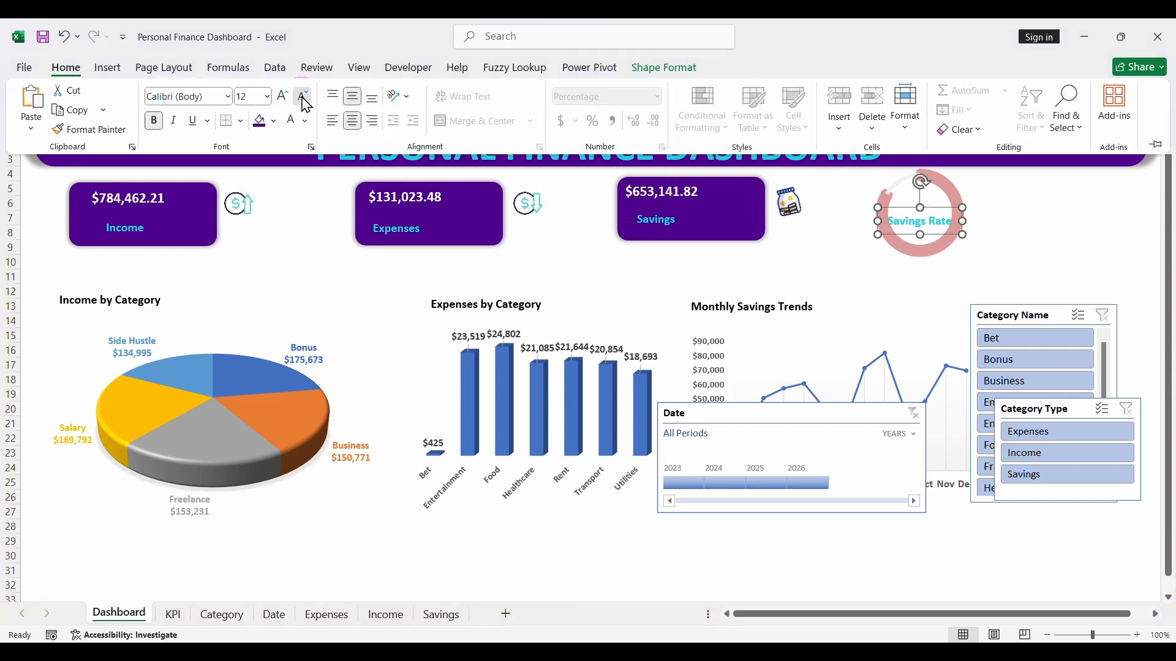
pyautogui.click(303, 98)
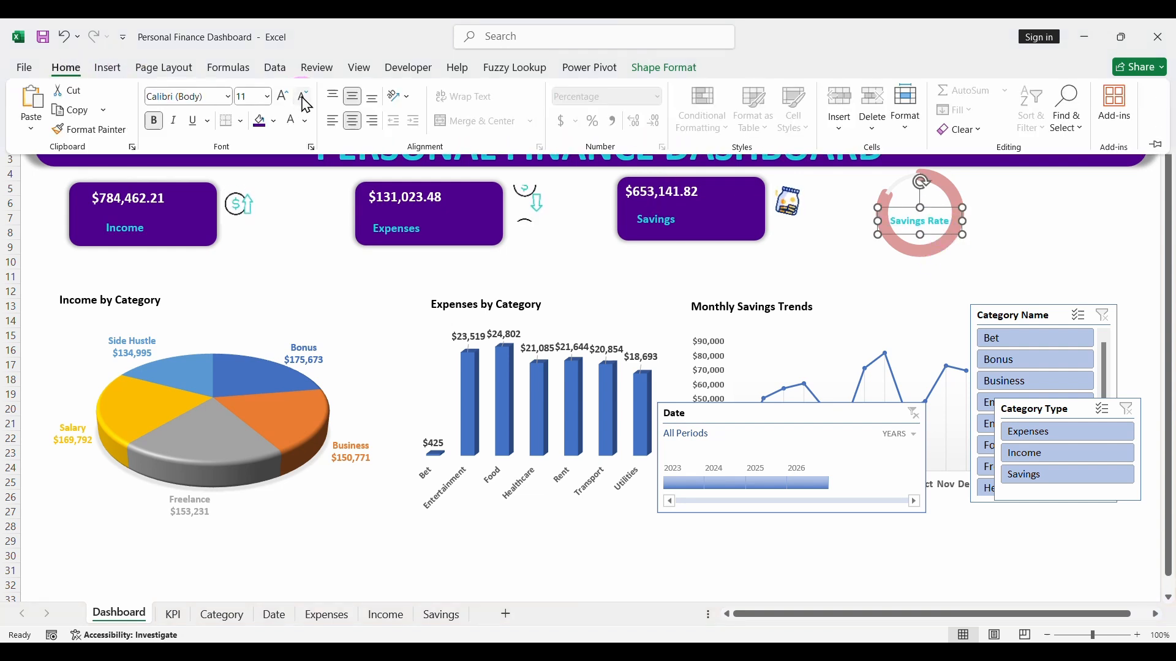
pyautogui.click(932, 235)
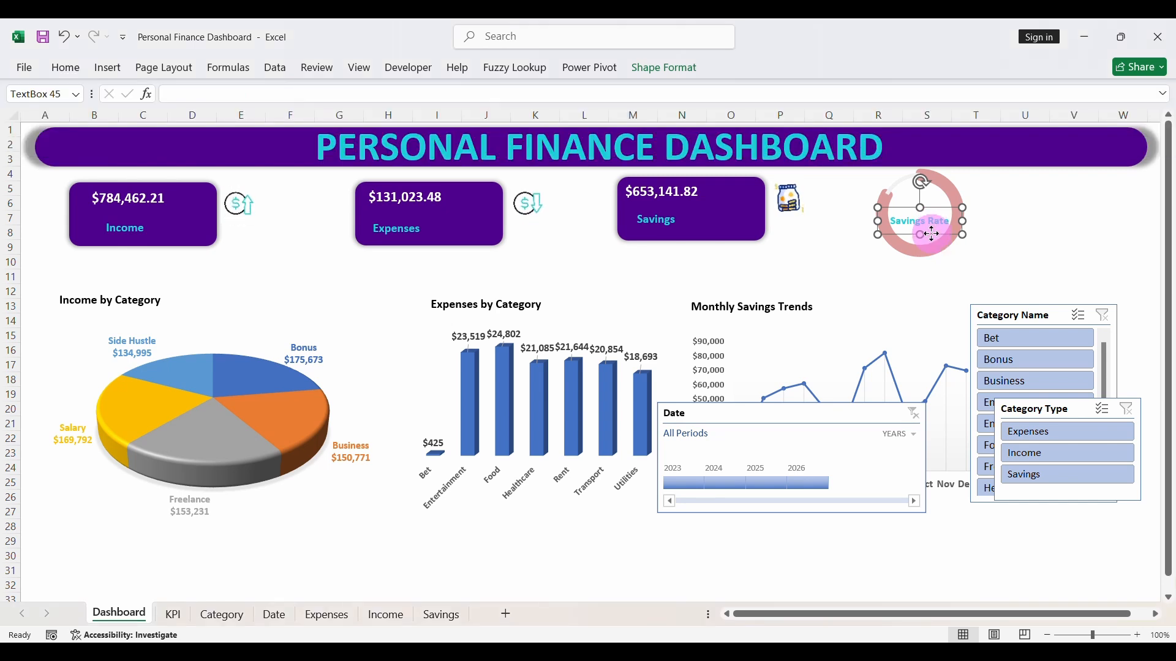
pyautogui.moveTo(932, 234); pyautogui.dragTo(932, 234)
pyautogui.click(915, 267)
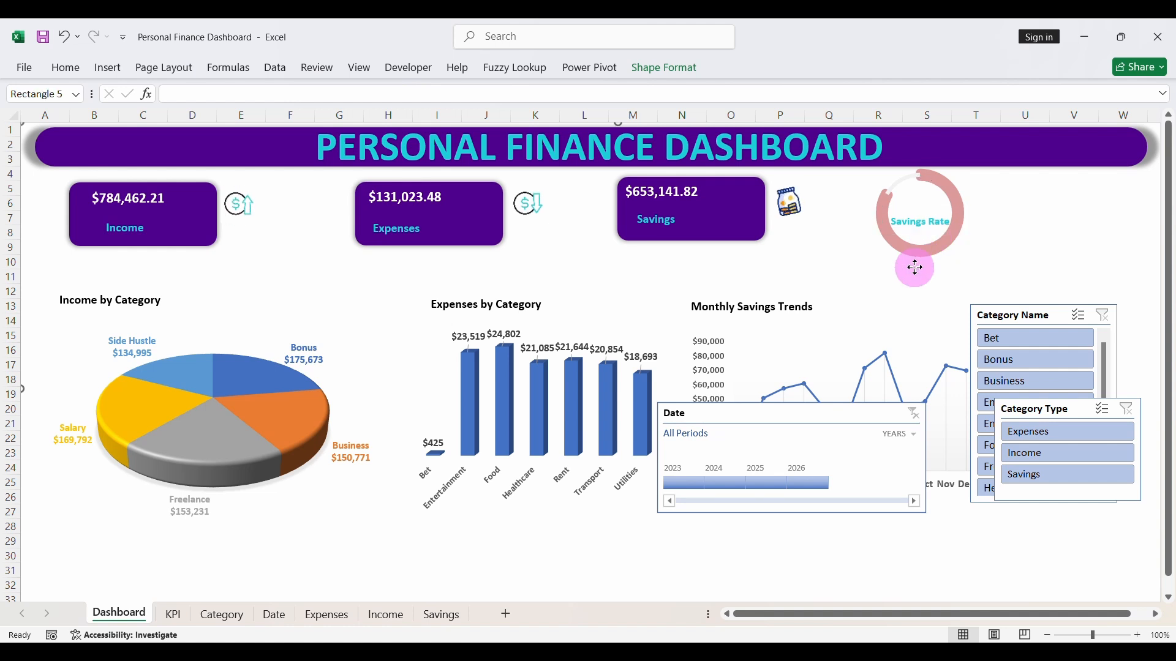
# - Copy the Savings card's amount text box onto the doughnut and link the copy to the saving rate with =KPI!L4
pyautogui.click(671, 190)
pyautogui.moveTo(701, 206); pyautogui.dragTo(935, 205)
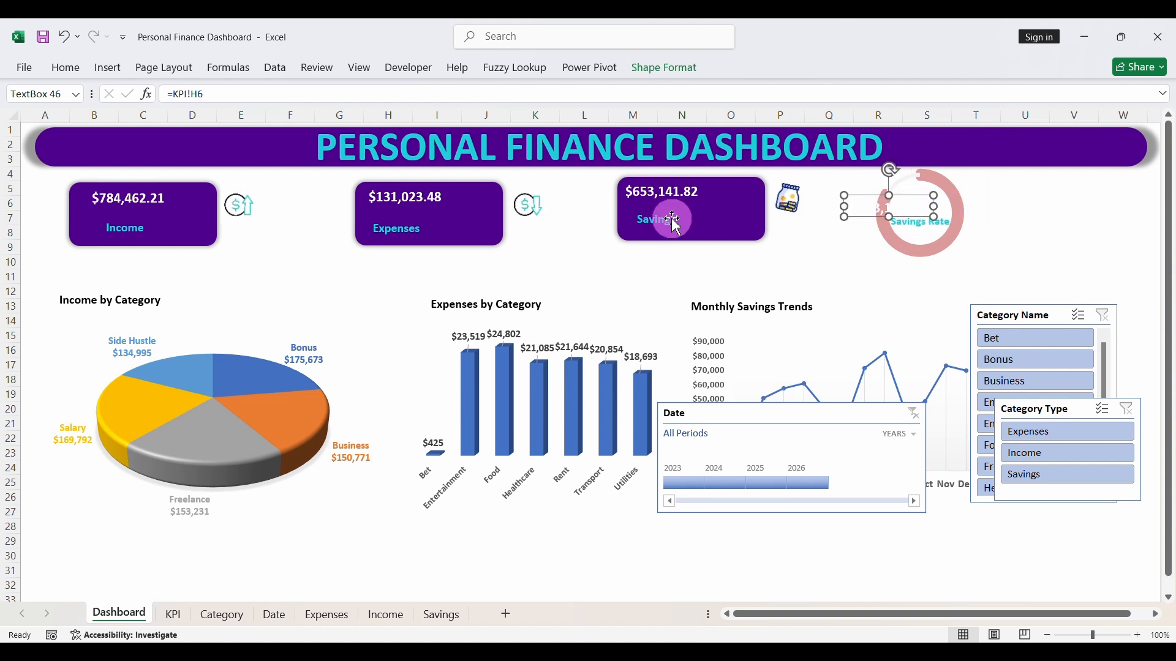
pyautogui.click(215, 95)
pyautogui.press('BackSpace')
pyautogui.press('BackSpace')
pyautogui.press('BackSpace')
pyautogui.press('BackSpace')
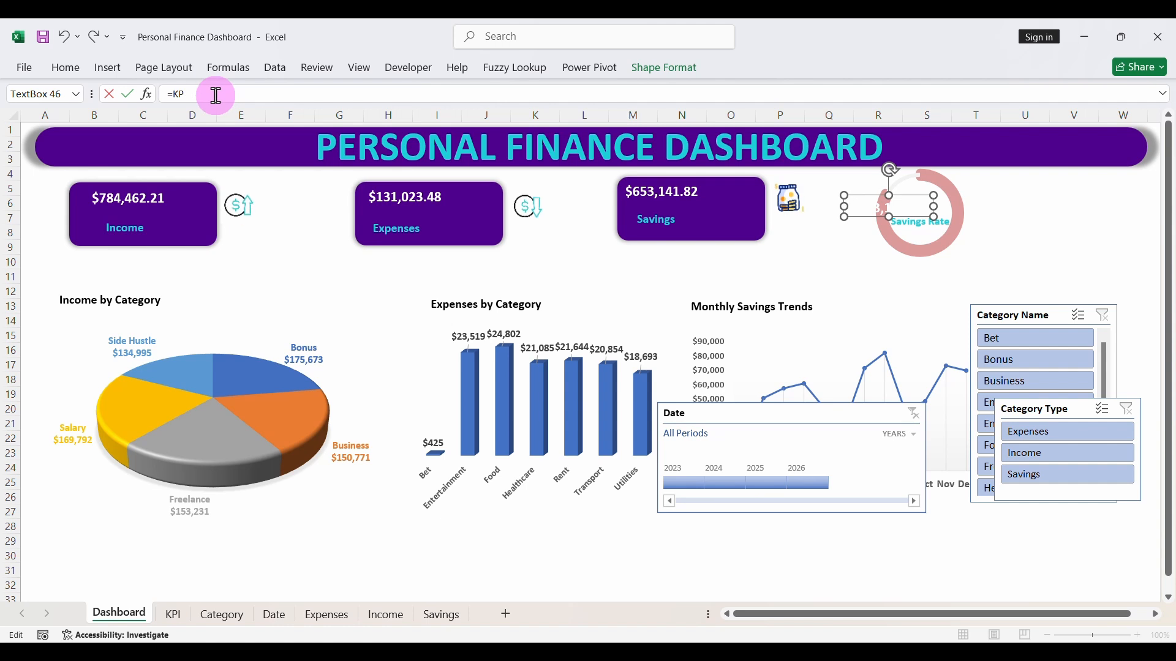
pyautogui.press('BackSpace')
pyautogui.press('BackSpace')
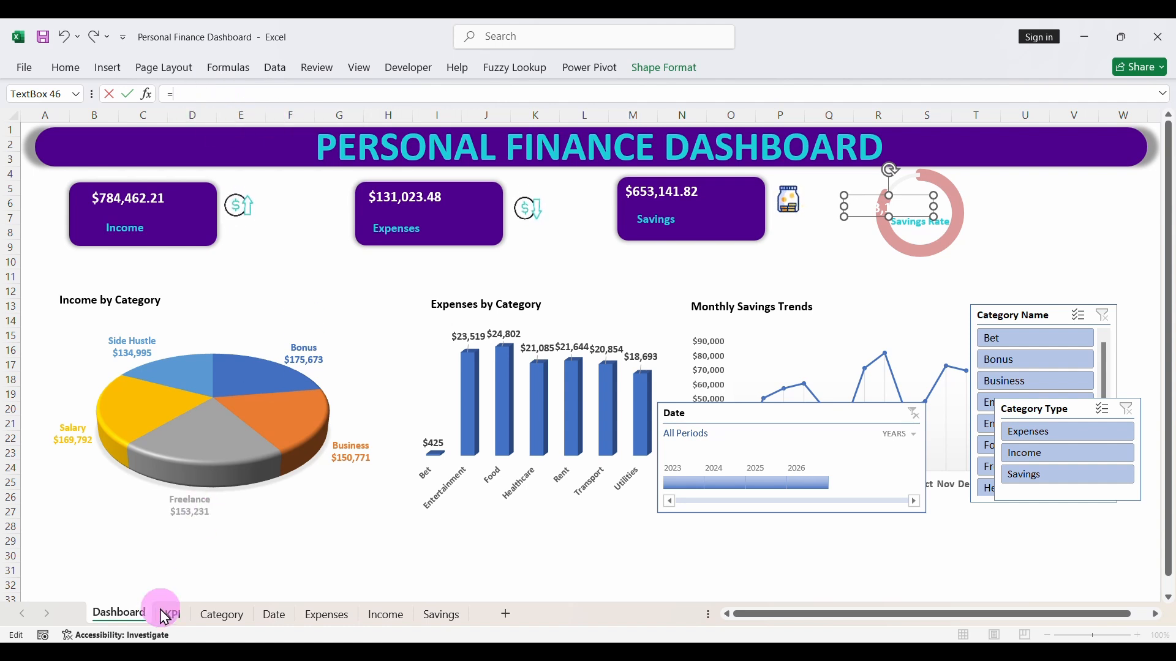
pyautogui.click(168, 614)
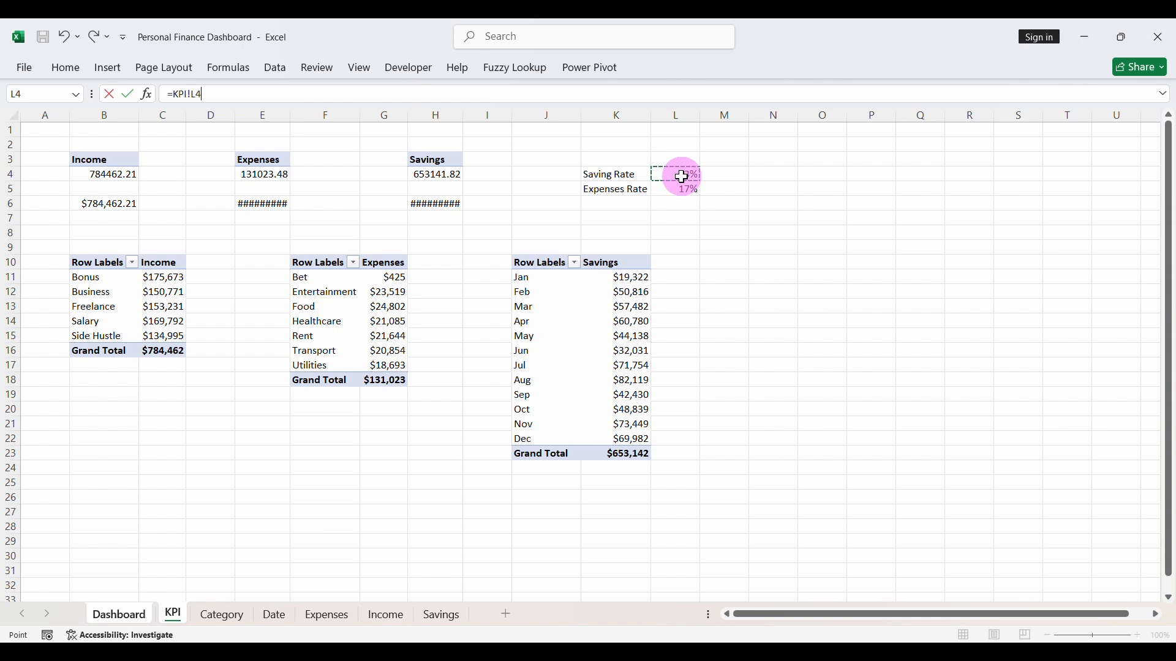
pyautogui.press('Return')
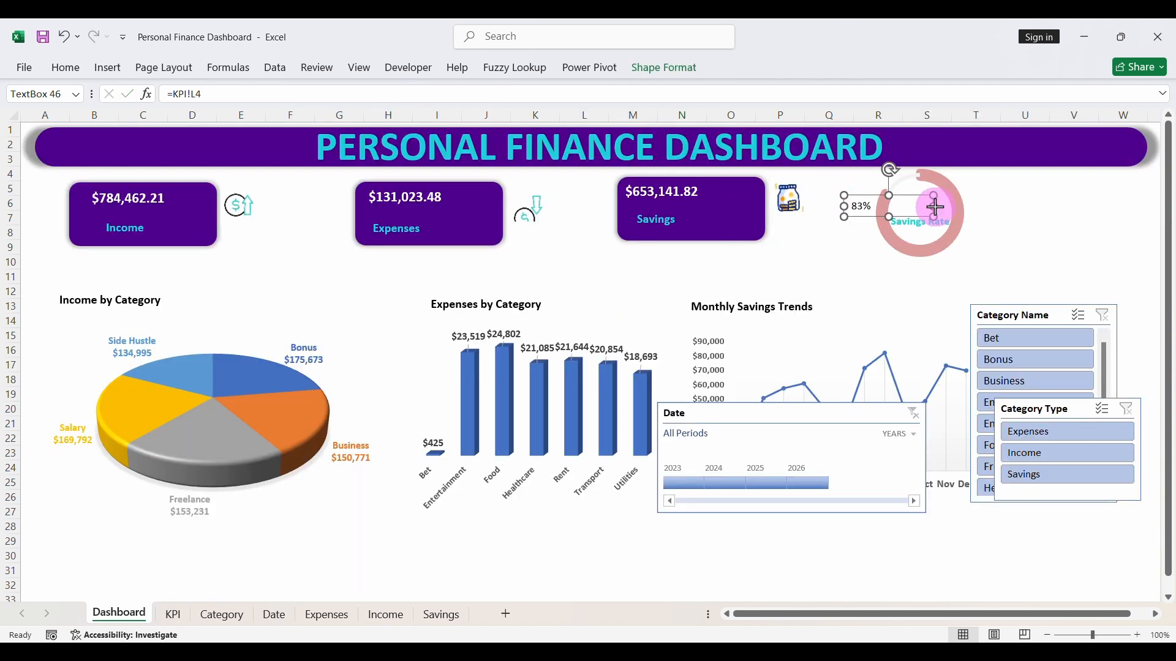
# - Narrow the linked percentage text box, format its text bold, centered and size 18, and place it above the Savings Rate label inside the doughnut
pyautogui.moveTo(934, 208); pyautogui.dragTo(895, 210)
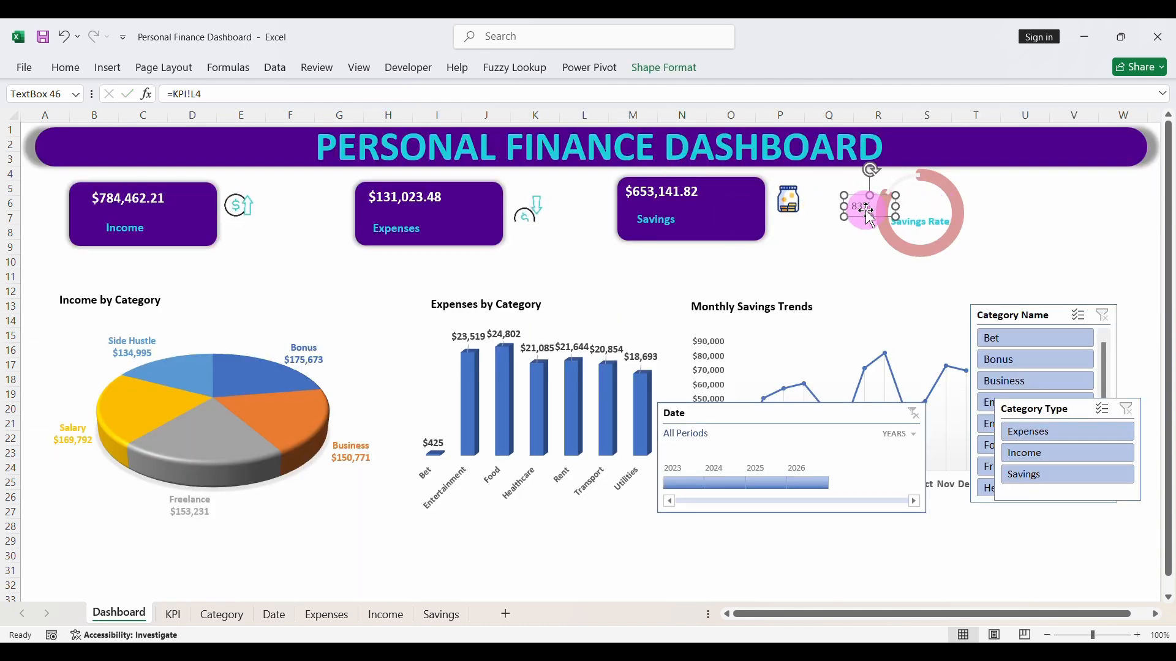
pyautogui.click(69, 72)
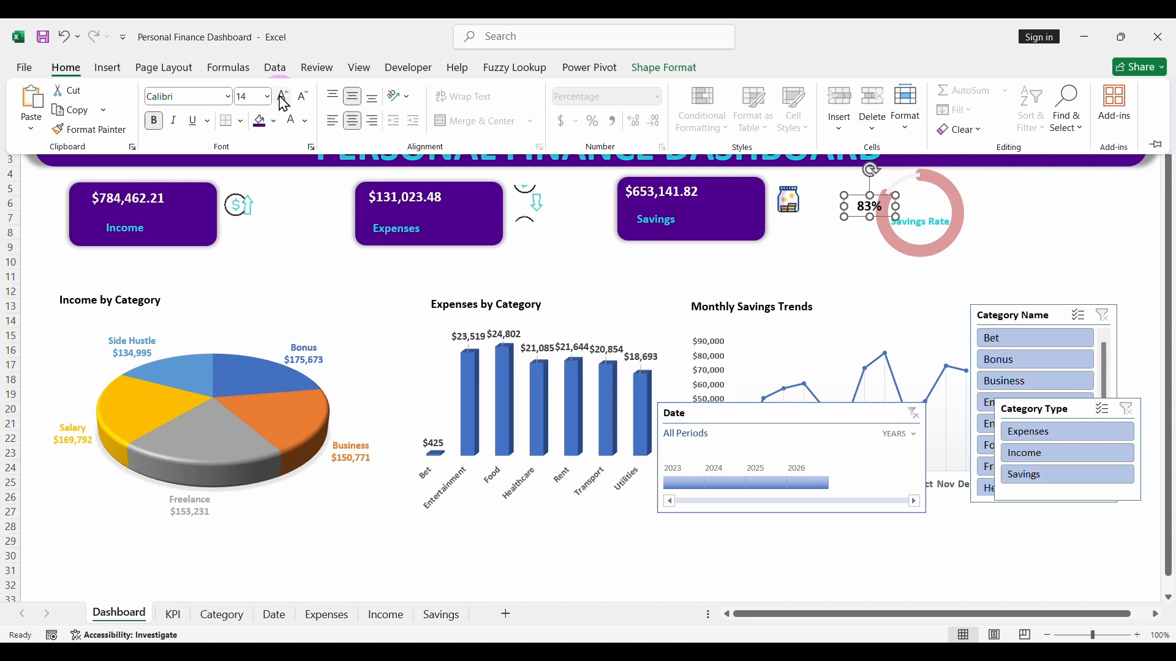
pyautogui.click(864, 217)
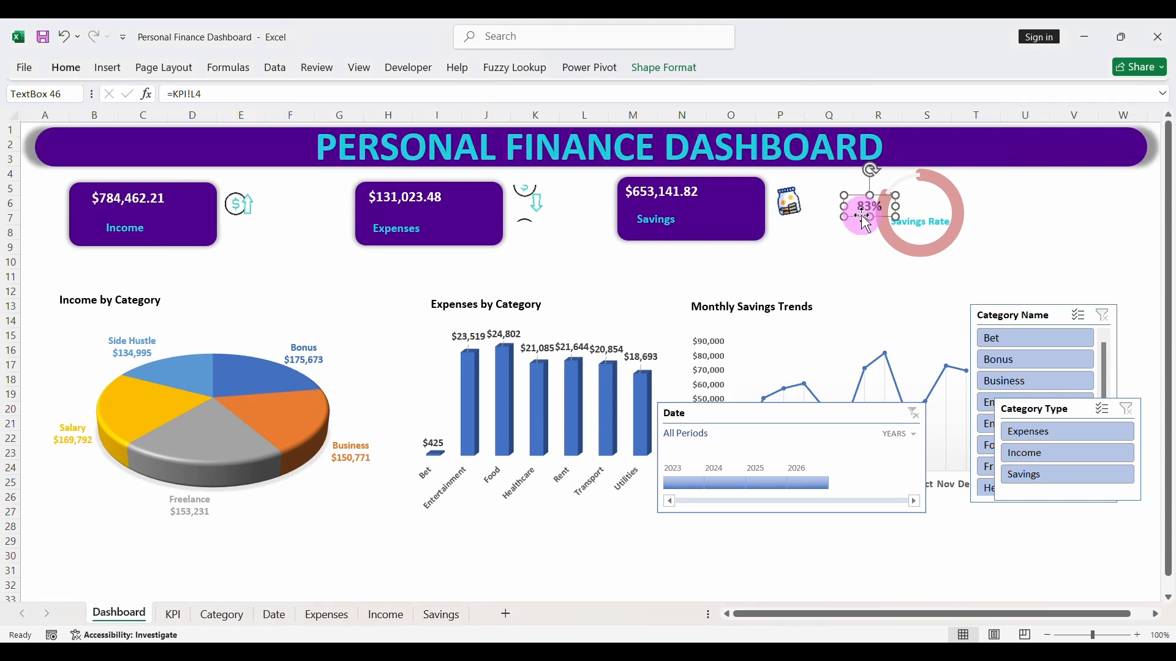
pyautogui.moveTo(886, 217); pyautogui.dragTo(934, 218)
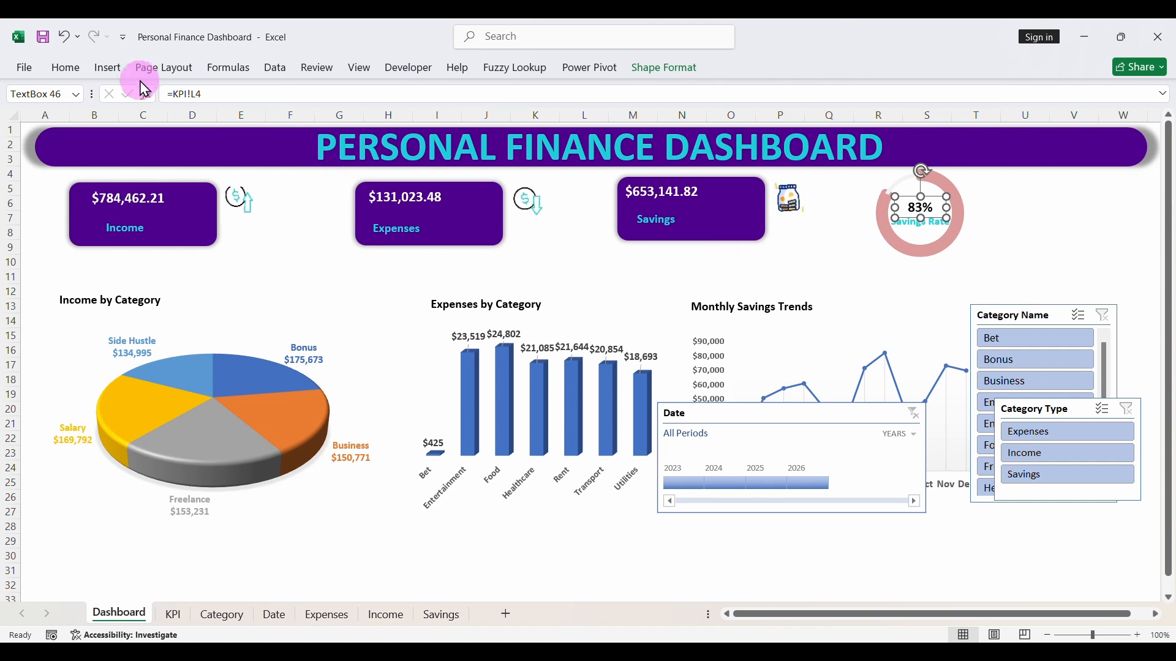
pyautogui.click(67, 68)
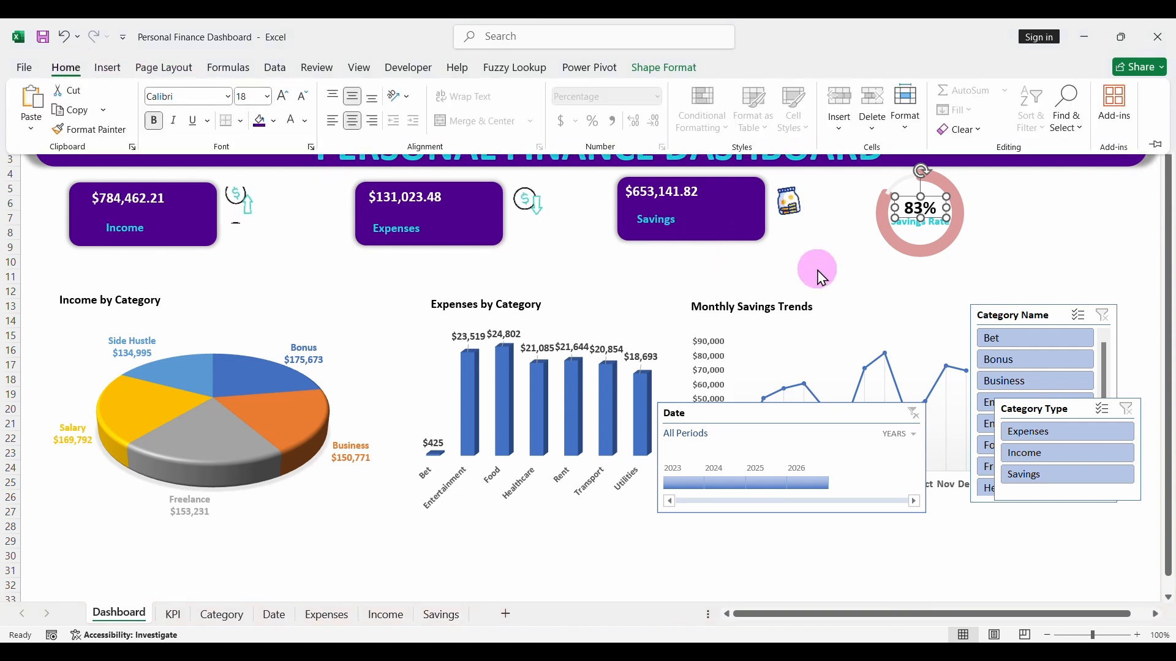
pyautogui.click(927, 297)
pyautogui.click(927, 298)
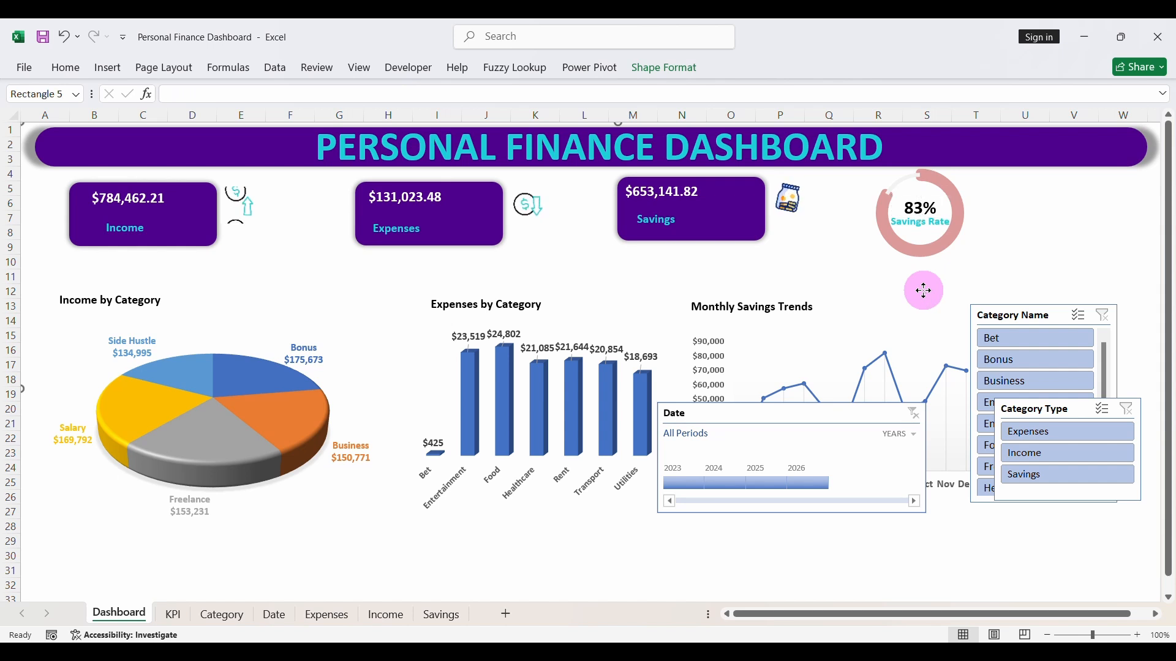
# - Test the dashboard by filtering the Date timeline to 2023 and 2025, and clear the timeline filter
pyautogui.click(681, 484)
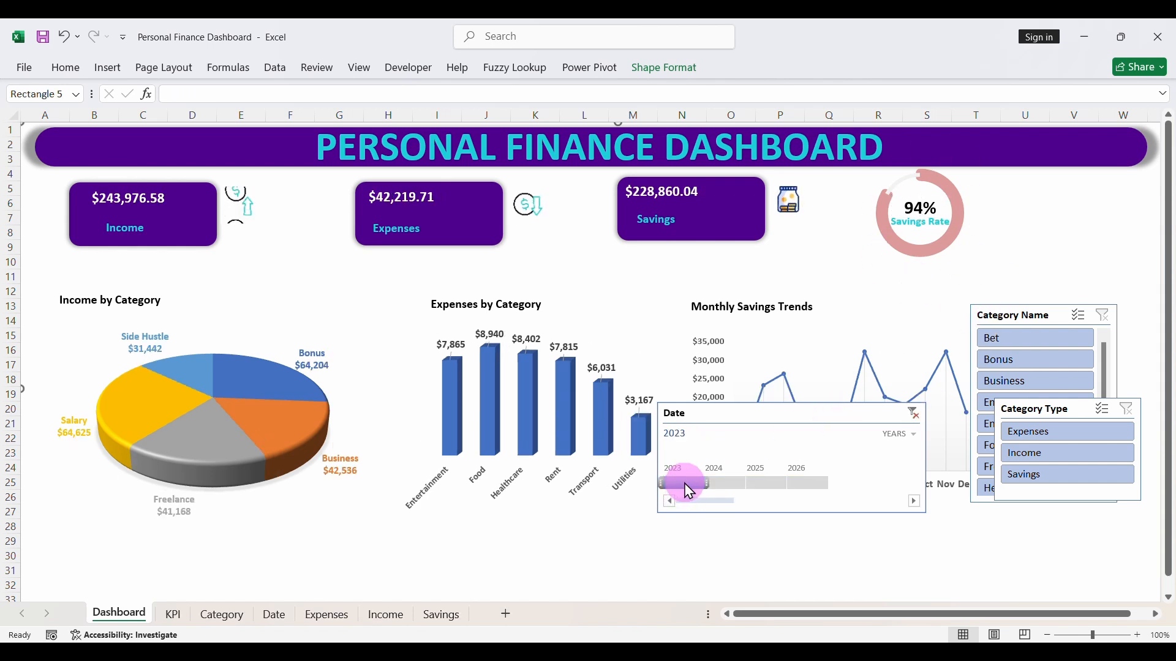
pyautogui.moveTo(706, 484); pyautogui.dragTo(758, 480)
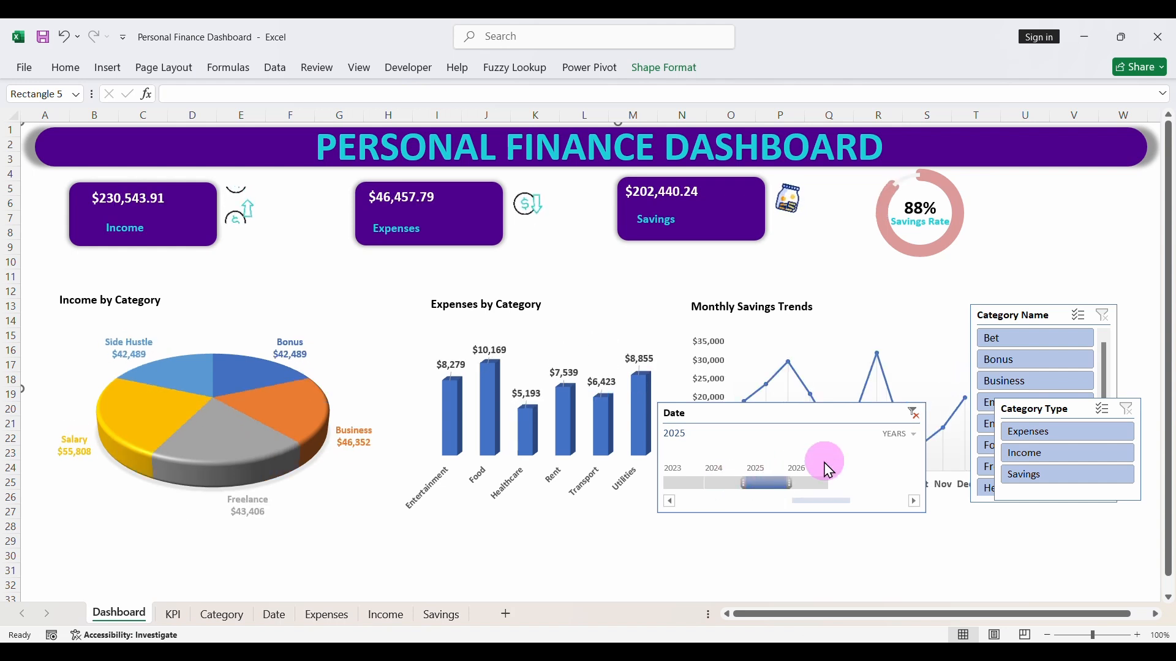
pyautogui.click(913, 414)
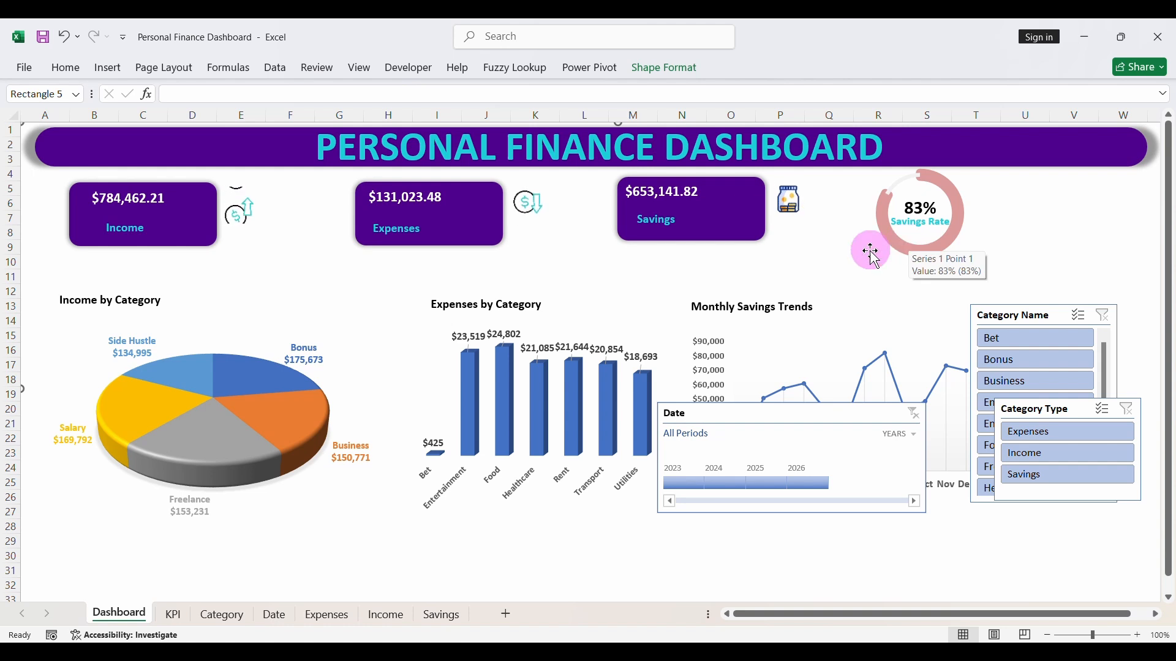
# - Insert a second doughnut chart on the KPI sheet from the saving rate and expenses percentages in L4:L5
pyautogui.click(182, 616)
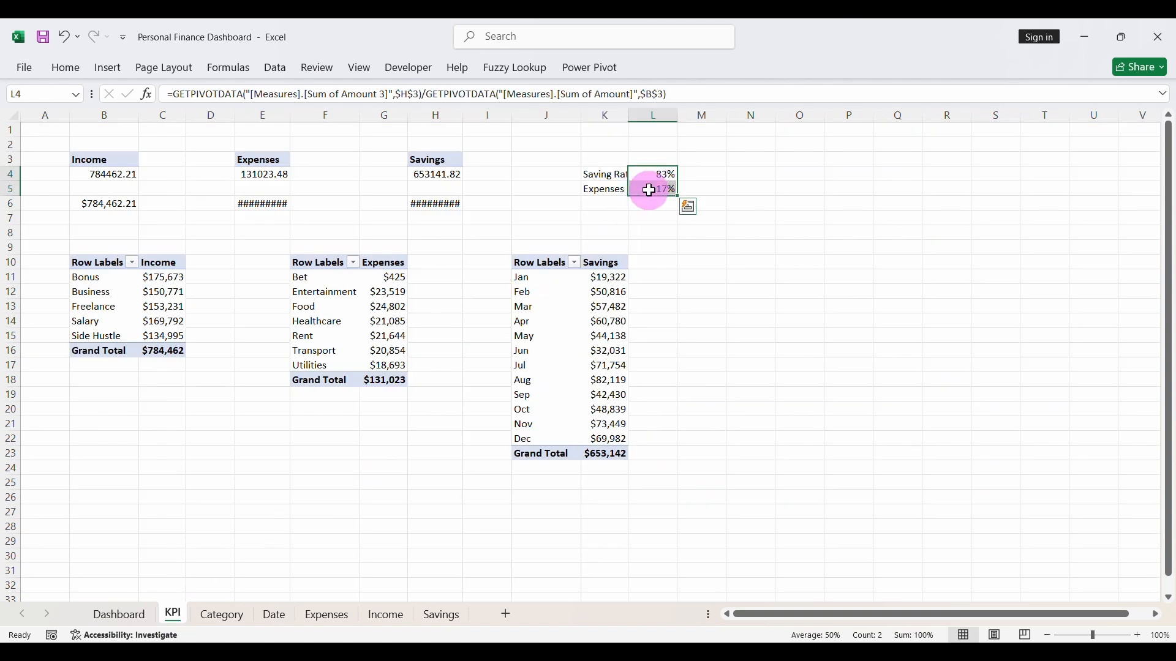
pyautogui.click(107, 69)
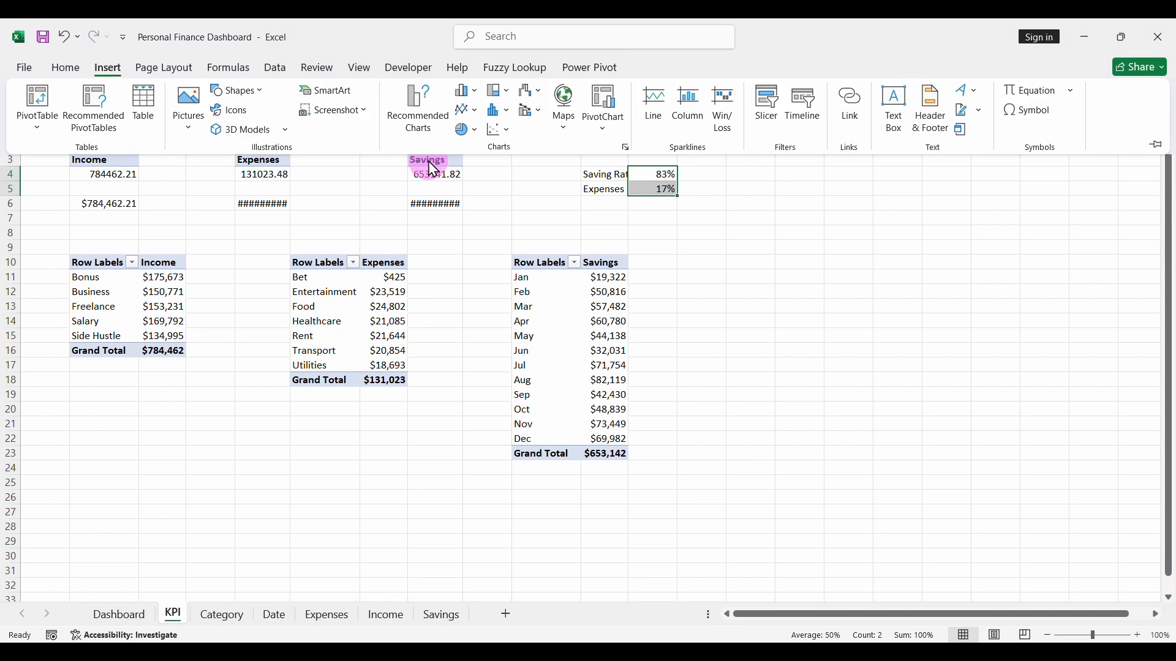
pyautogui.click(475, 131)
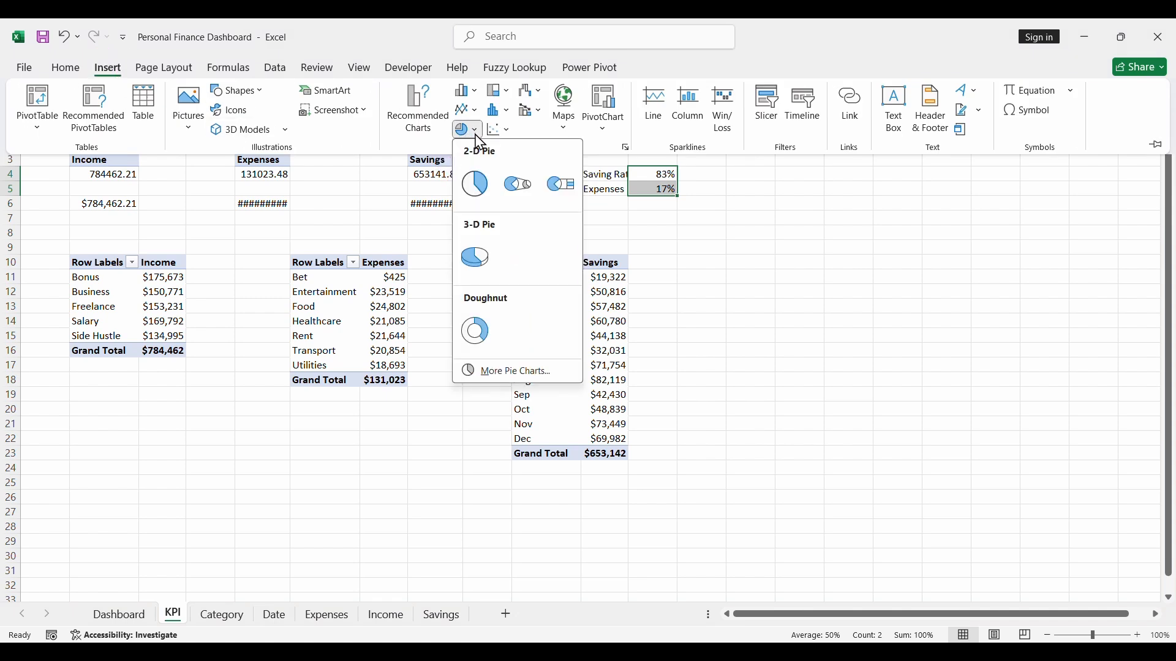
pyautogui.click(476, 331)
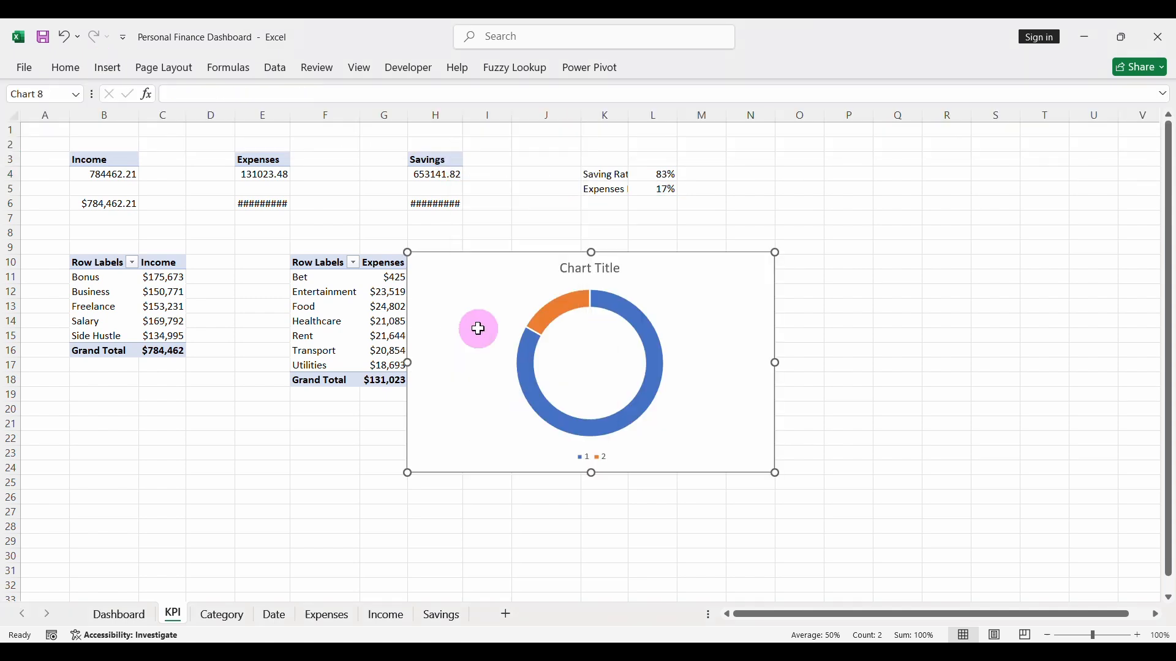
# - Remove the new doughnut chart's title and legend and shrink the chart
pyautogui.click(574, 278)
pyautogui.press('Delete')
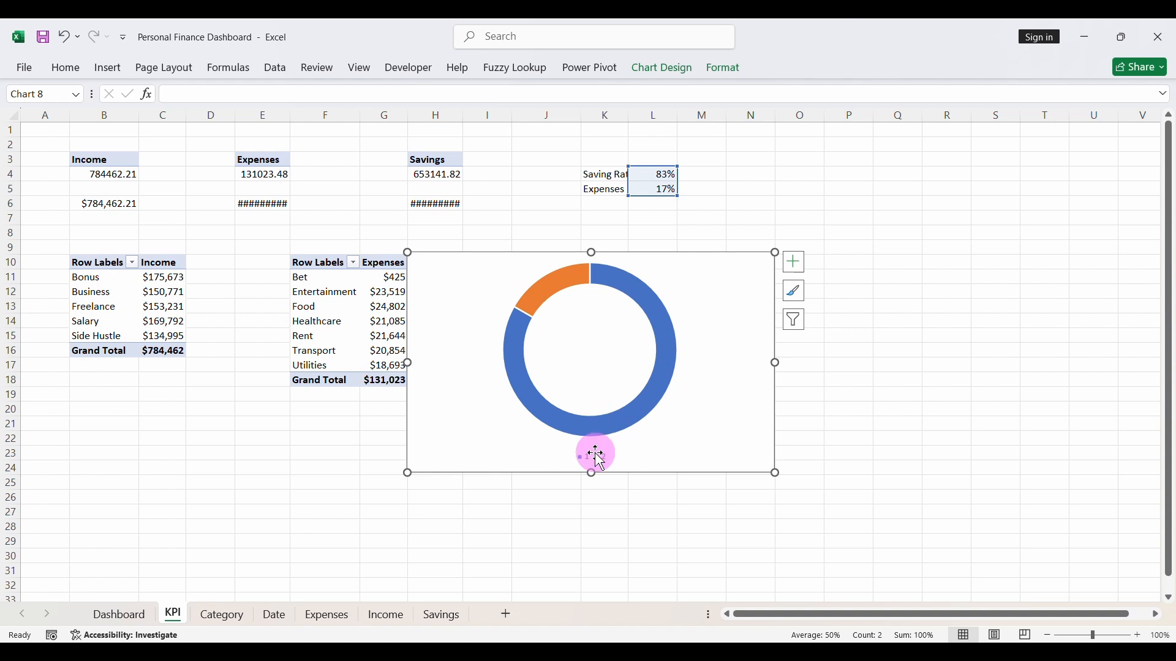
pyautogui.click(597, 456)
pyautogui.press('Delete')
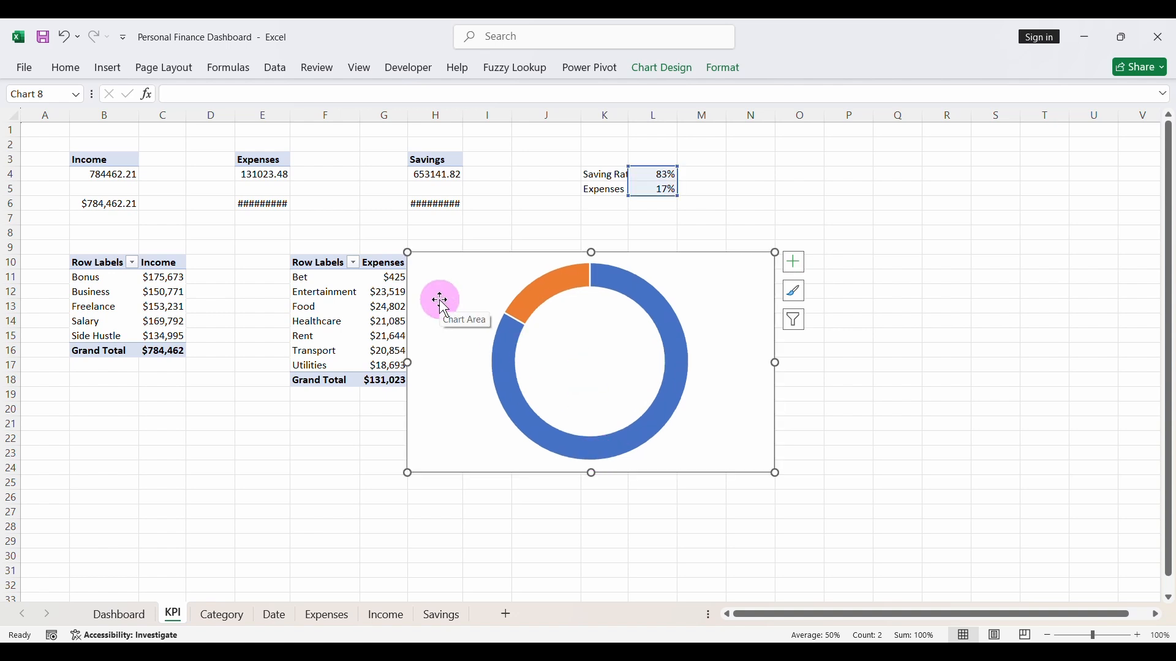
pyautogui.moveTo(408, 252); pyautogui.dragTo(513, 301)
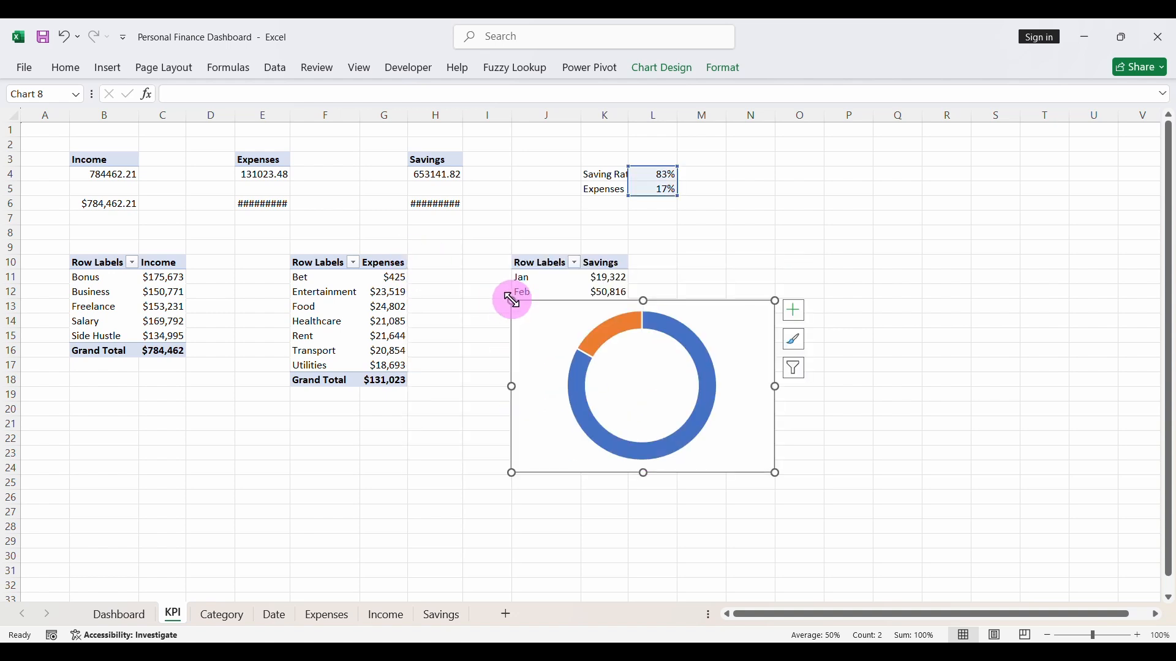
# - Move the new doughnut chart from the KPI sheet to the Dashboard sheet and position it over the middle, between the Expenses and Savings cards
pyautogui.hotkey('ctrl', 'x')
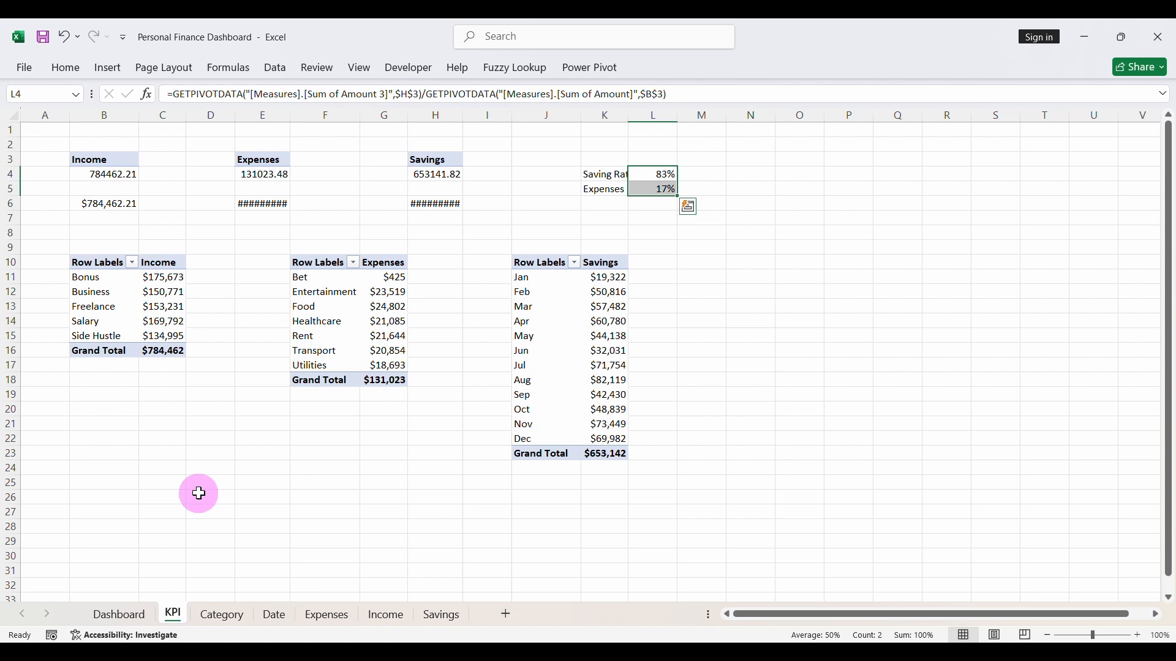
pyautogui.click(147, 622)
pyautogui.hotkey('ctrl', 'v')
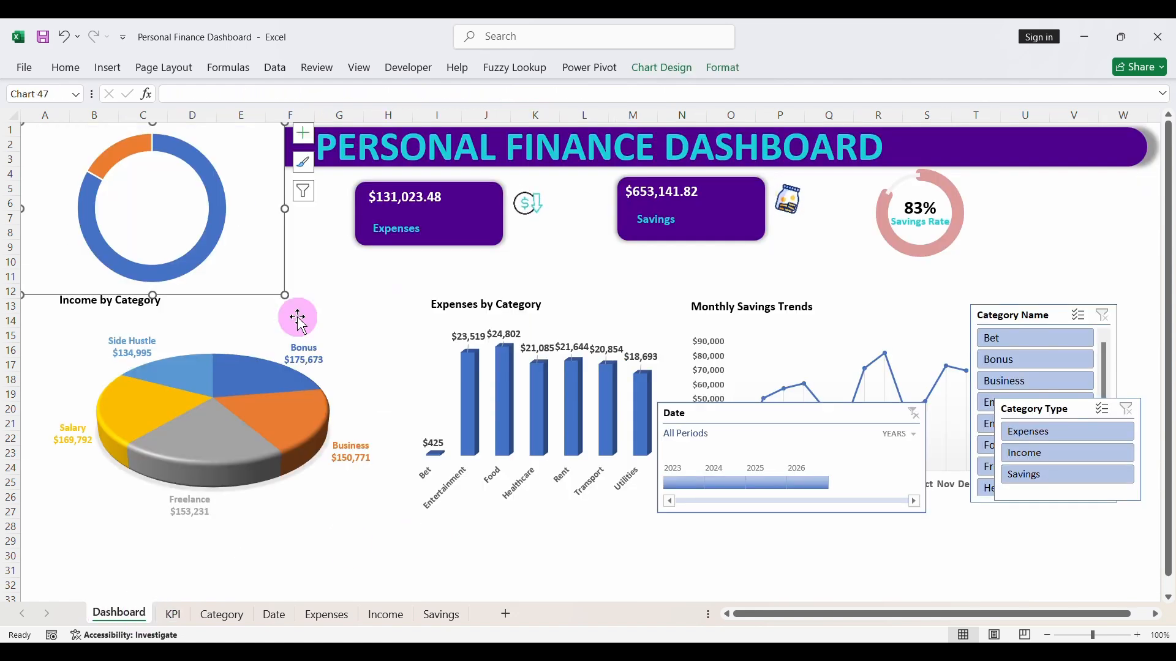
pyautogui.moveTo(260, 294); pyautogui.dragTo(733, 372)
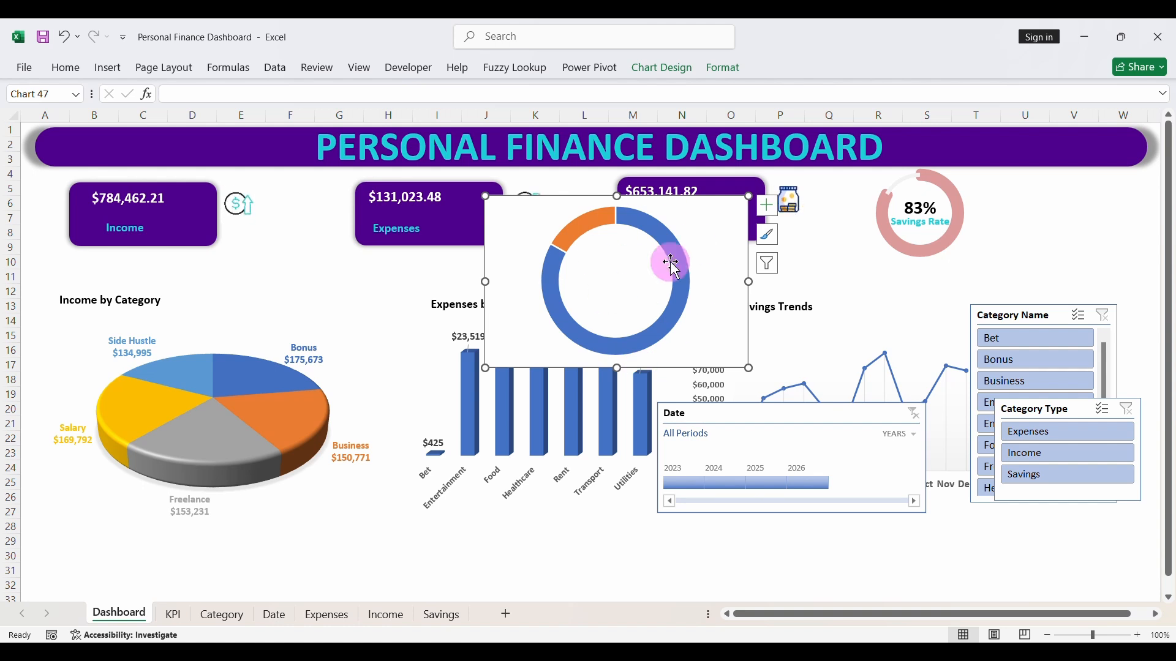
# - Format the new doughnut's chart area with no fill and no border line
pyautogui.rightClick(723, 365)
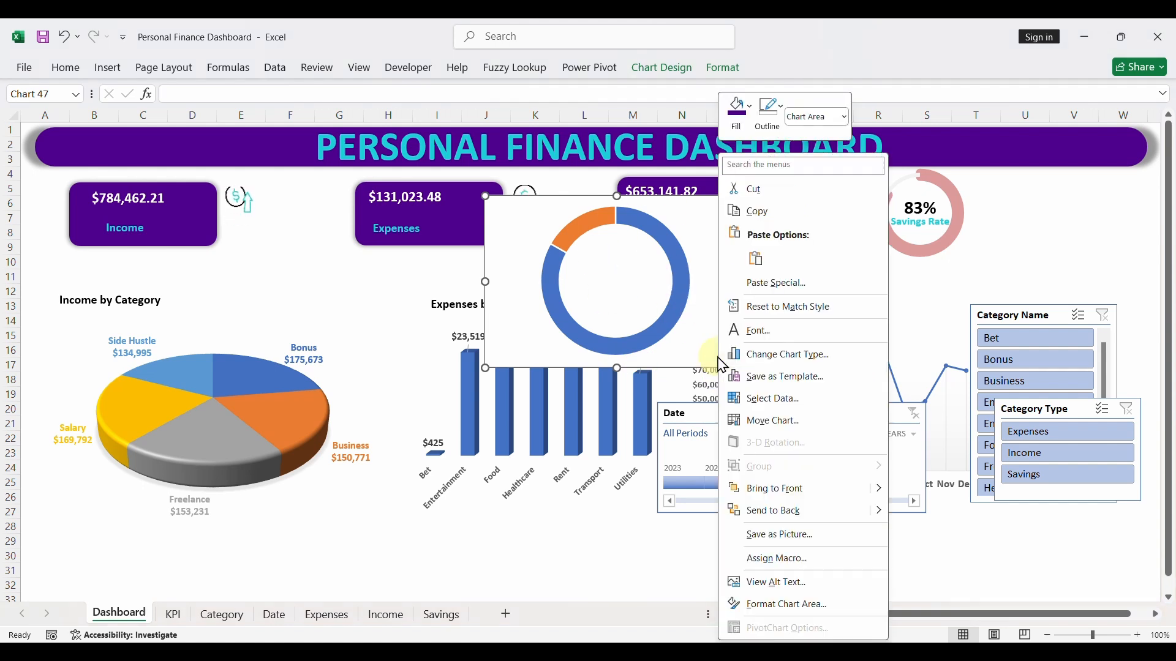
pyautogui.click(746, 606)
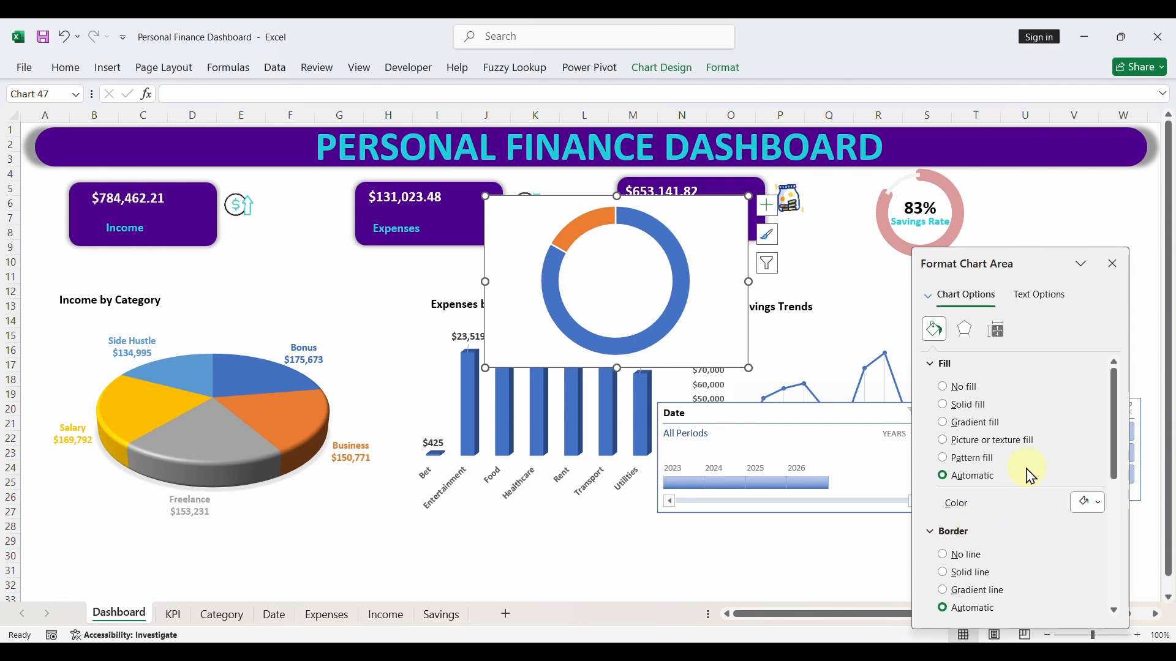
pyautogui.click(942, 388)
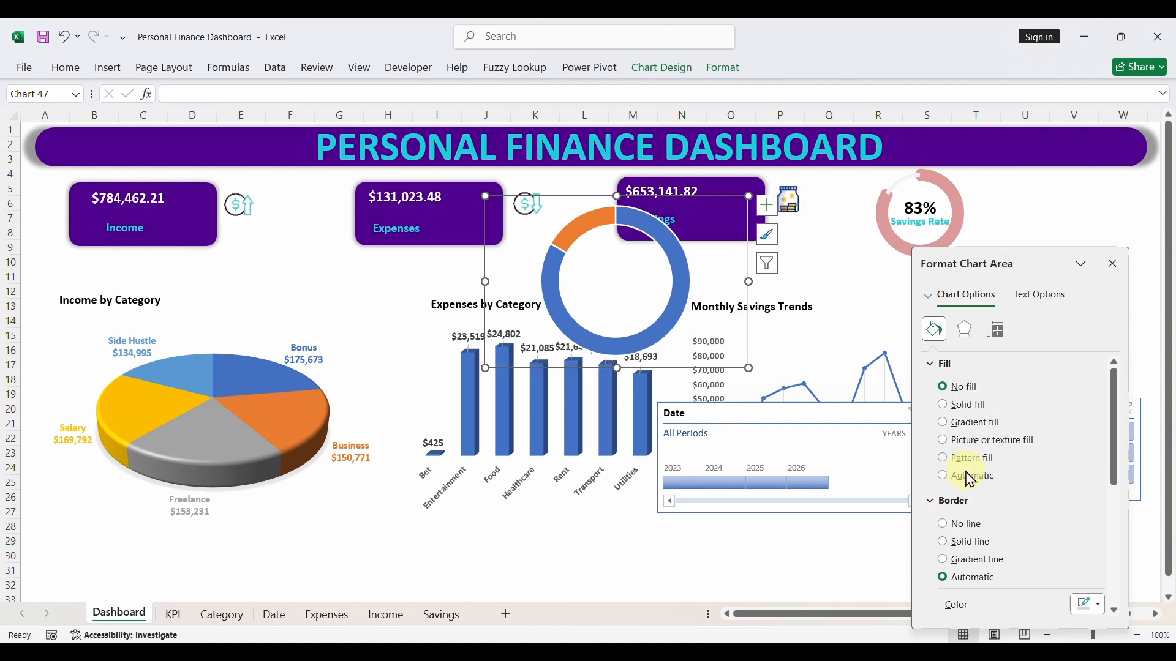
pyautogui.click(943, 525)
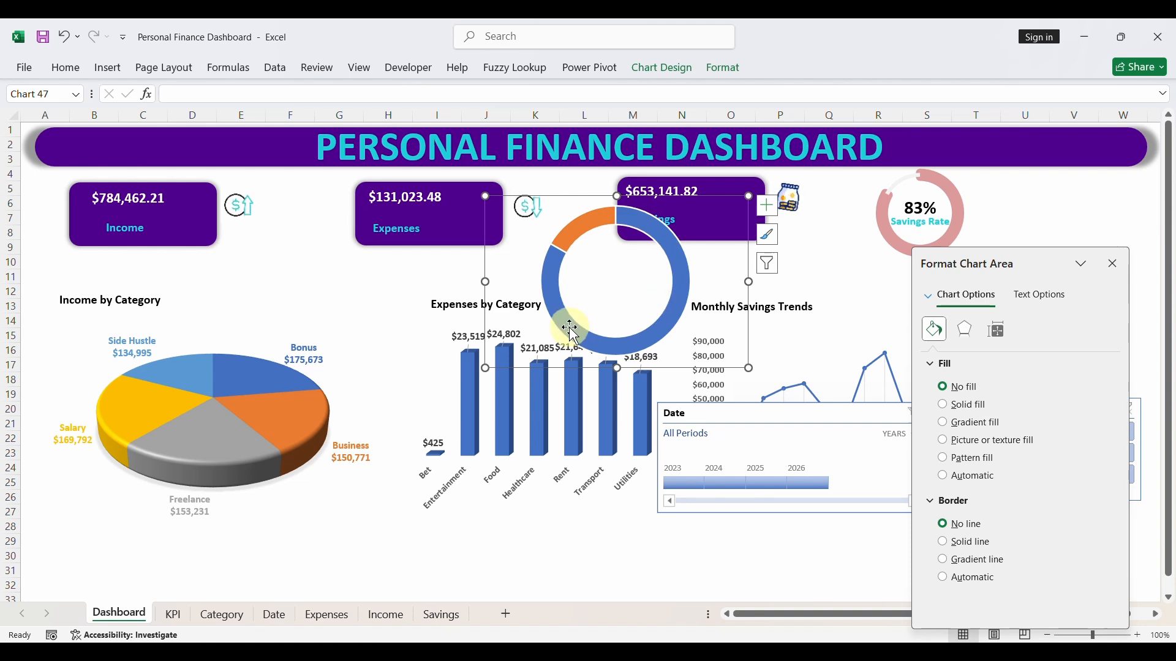
# - Remove the border line from the new doughnut's data series and open its angle, explosion and hole size settings
pyautogui.click(556, 312)
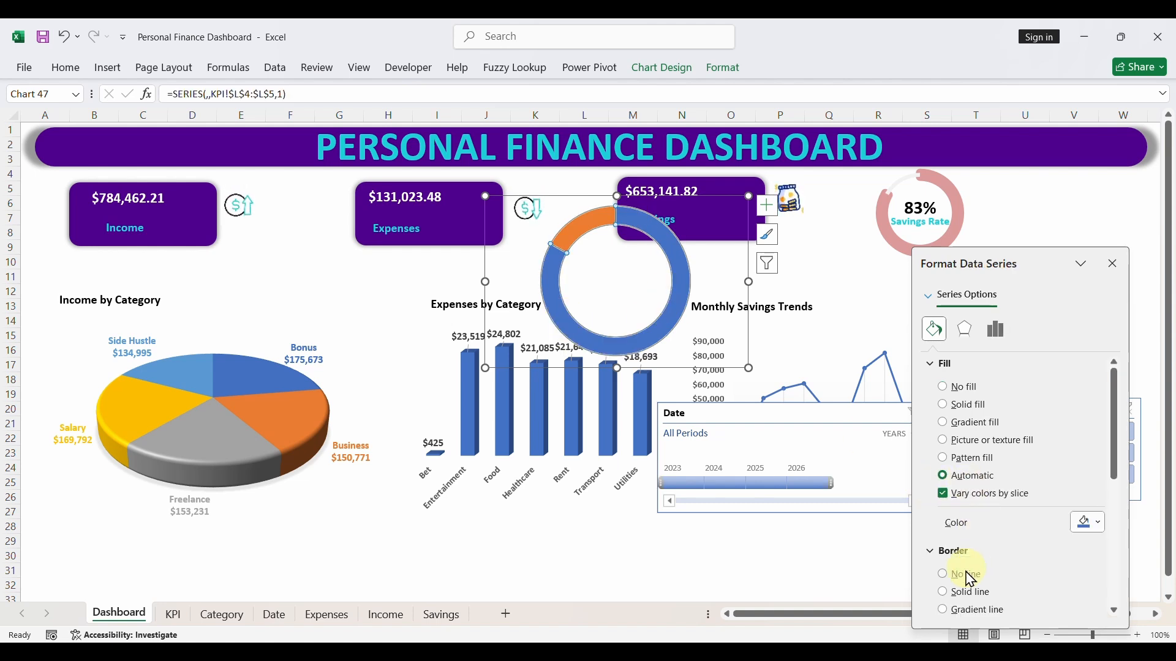
pyautogui.click(945, 576)
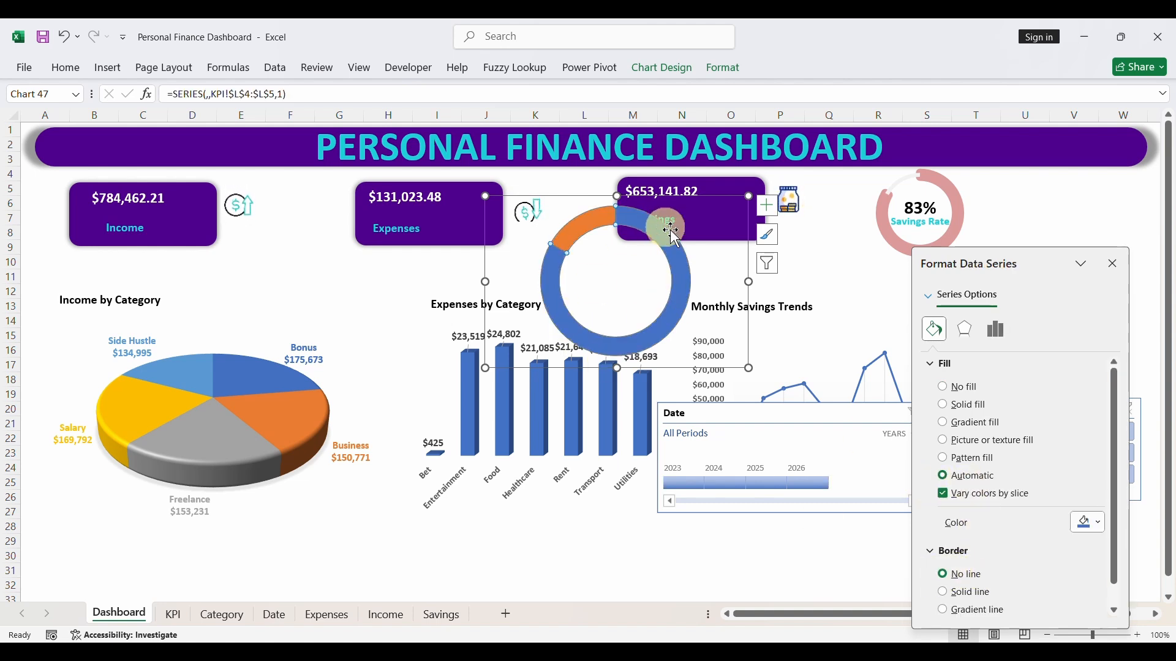
pyautogui.click(1004, 336)
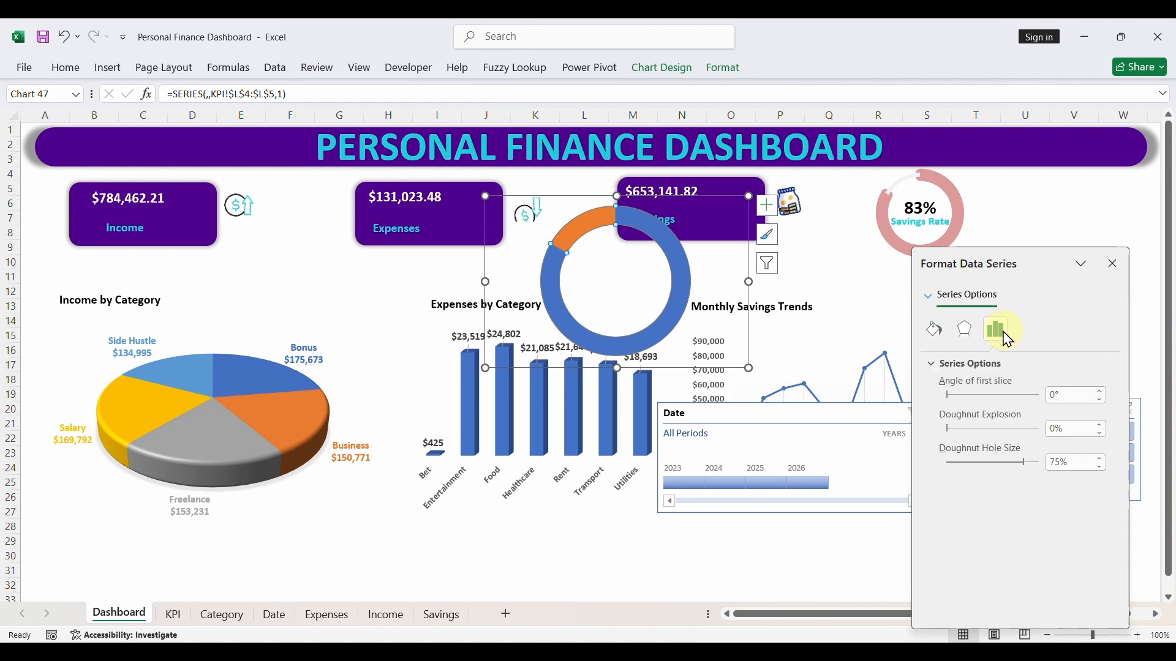
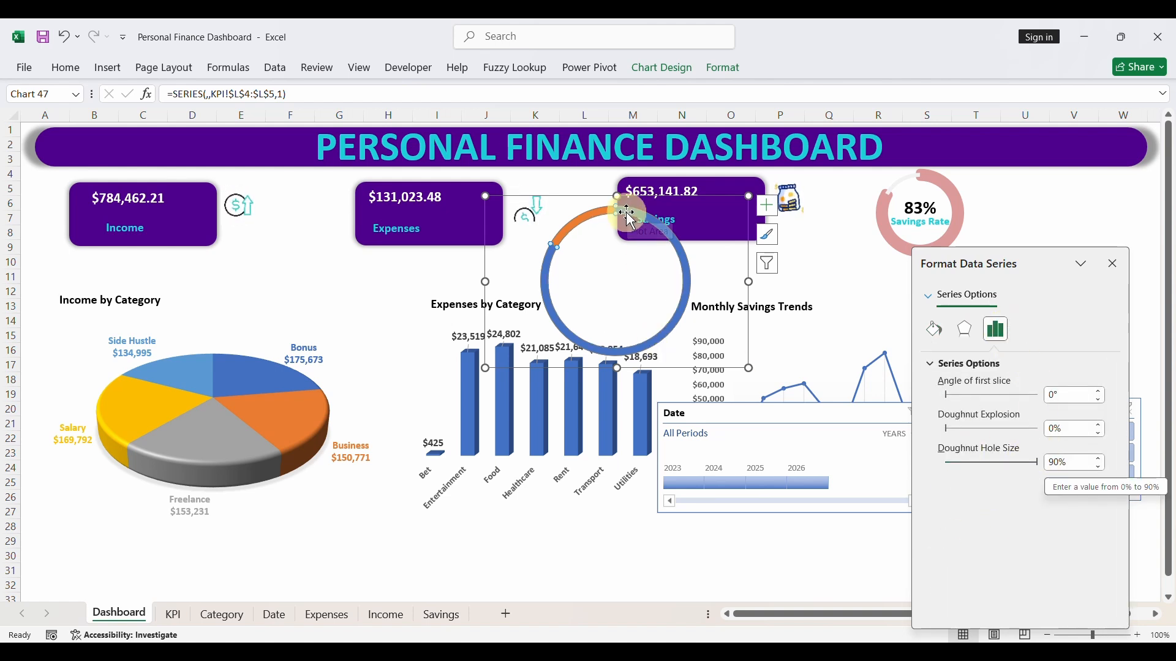
# - Fill the large blue slice of the new doughnut chart with solid light gray
pyautogui.click(934, 329)
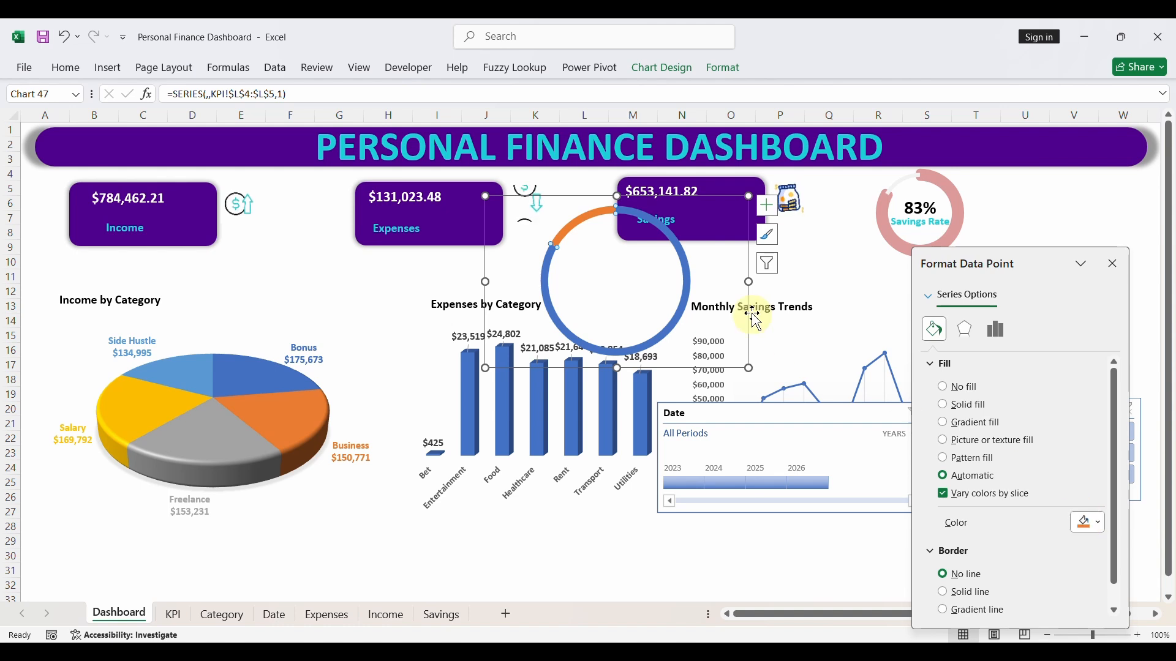
pyautogui.click(1097, 524)
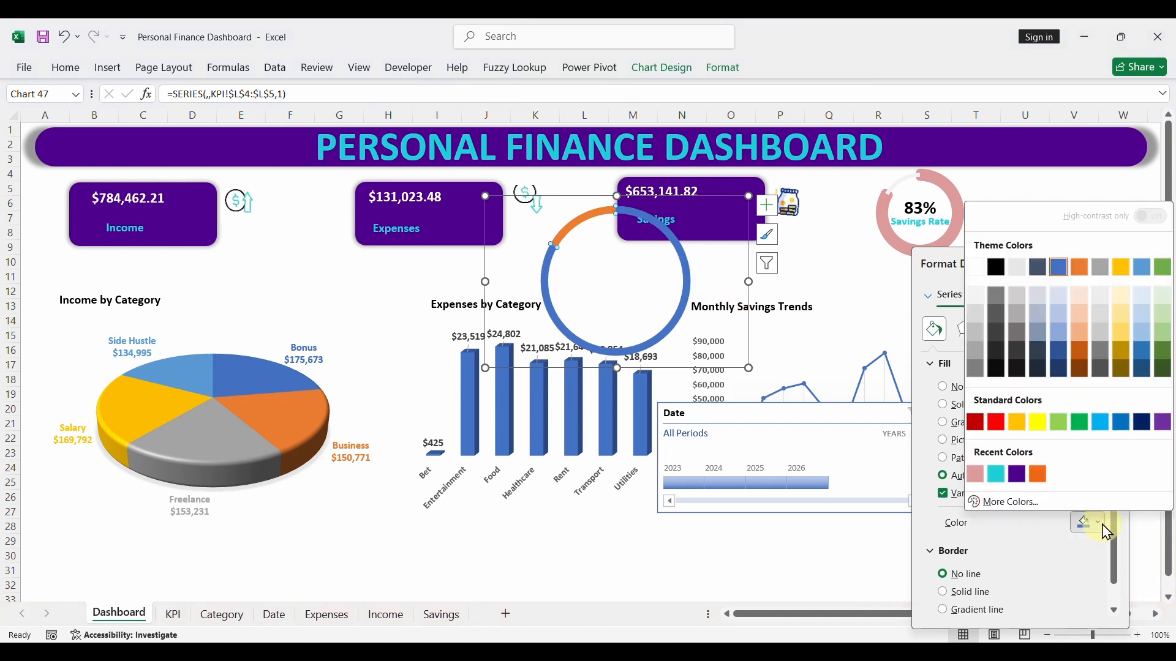
pyautogui.click(977, 297)
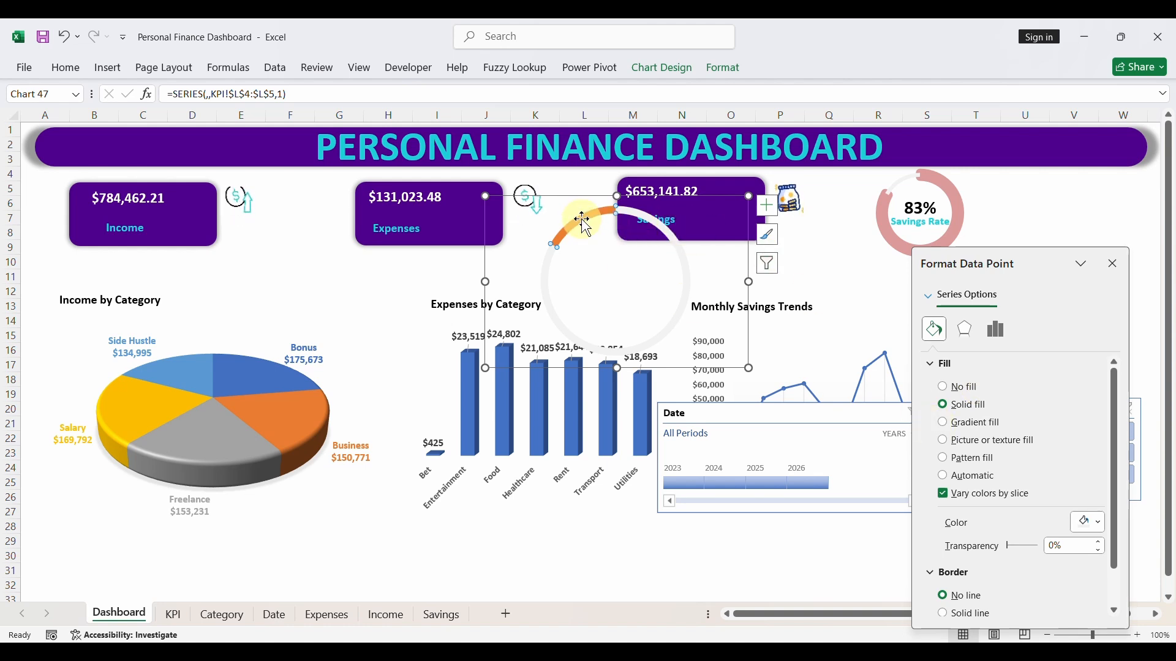
# - Fill the small orange doughnut slice with the recently used pink and give it a solid border 8 pt wide
pyautogui.click(566, 236)
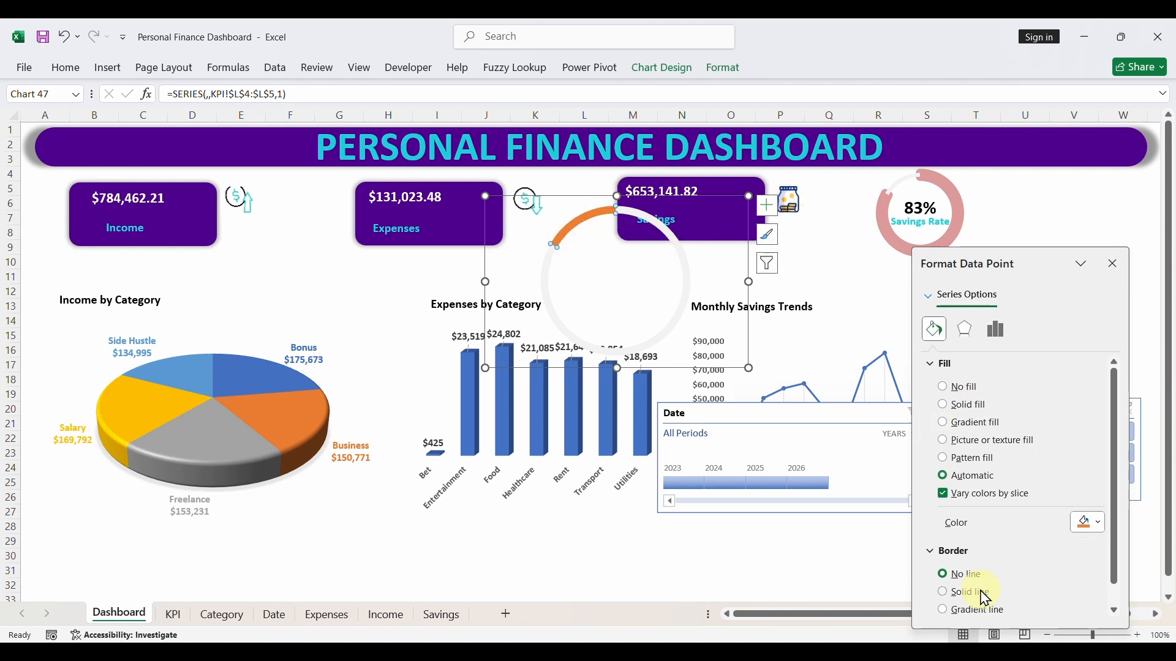
pyautogui.click(1095, 523)
pyautogui.click(976, 475)
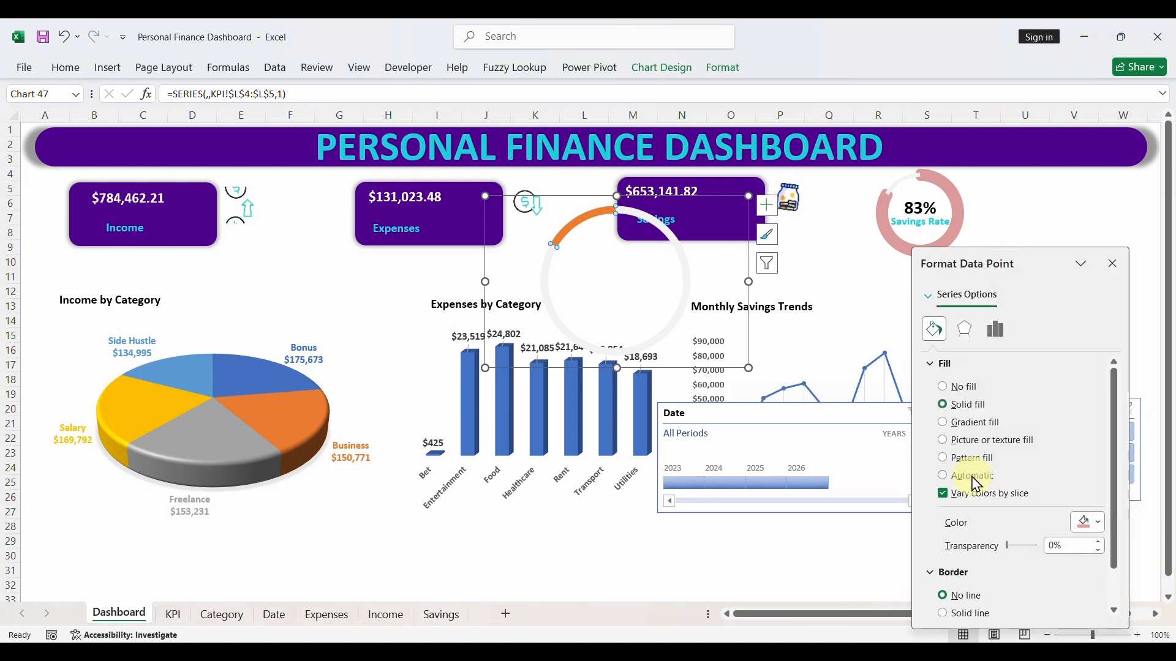
pyautogui.scroll(-1, 993, 597)
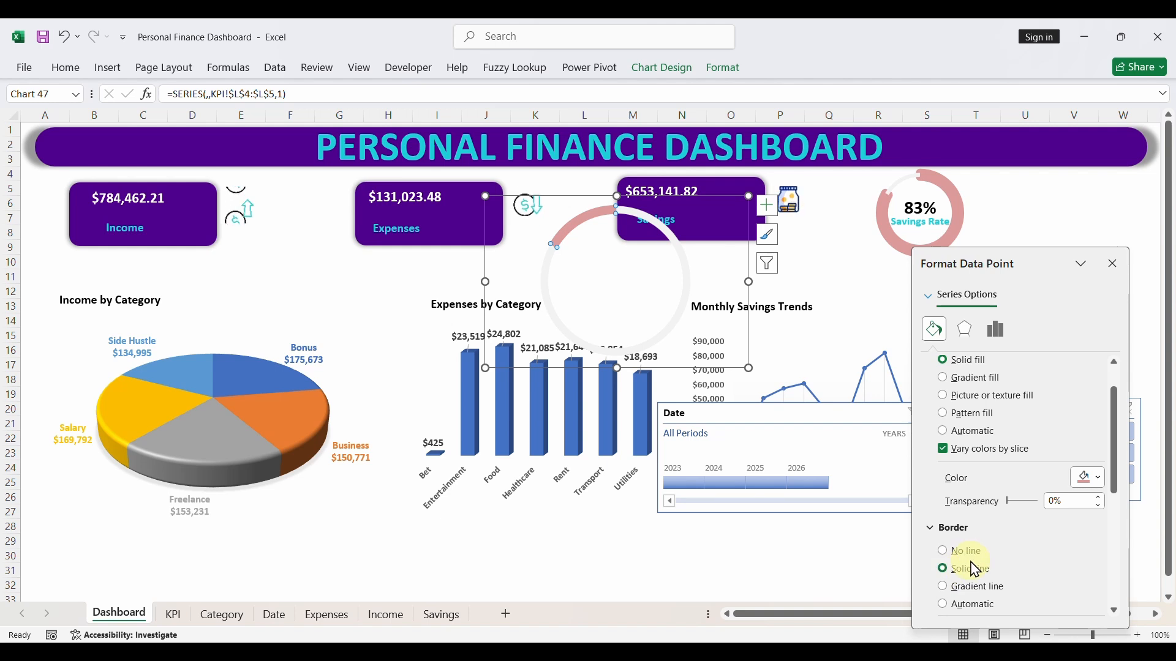
pyautogui.click(973, 569)
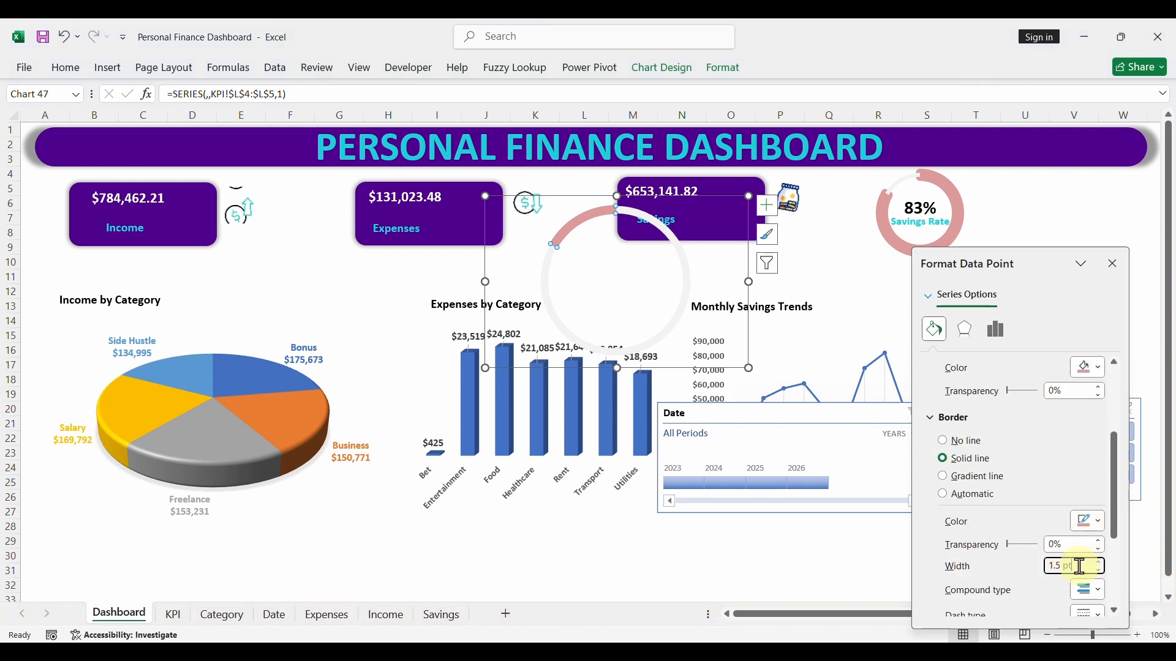
pyautogui.write('8')
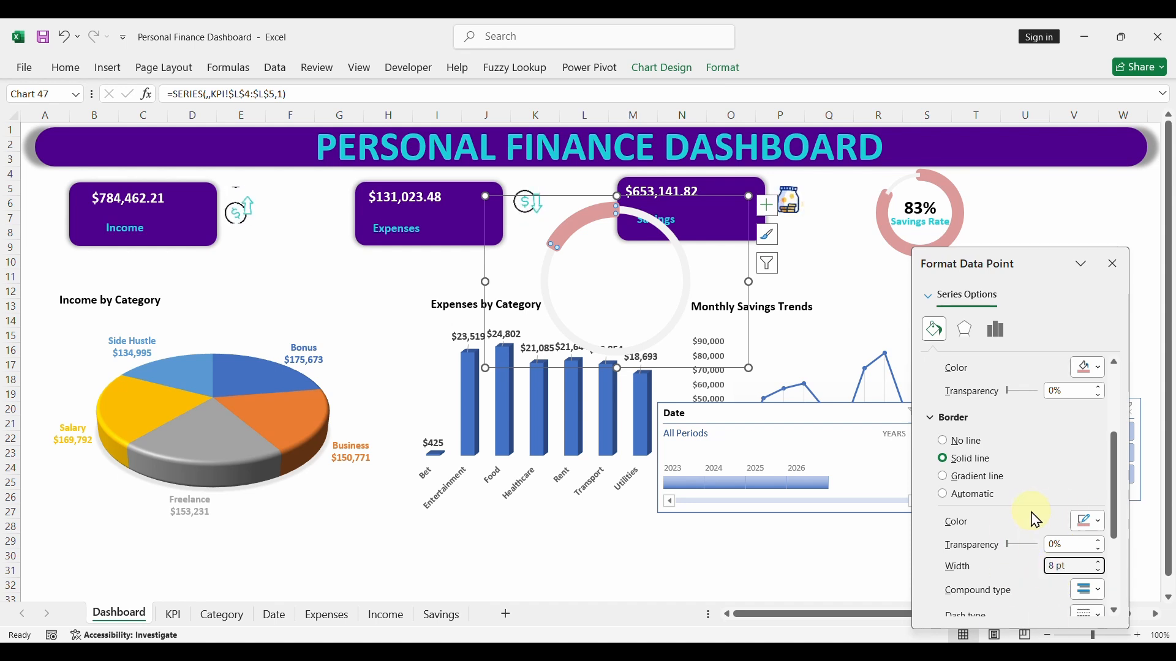
pyautogui.click(1113, 265)
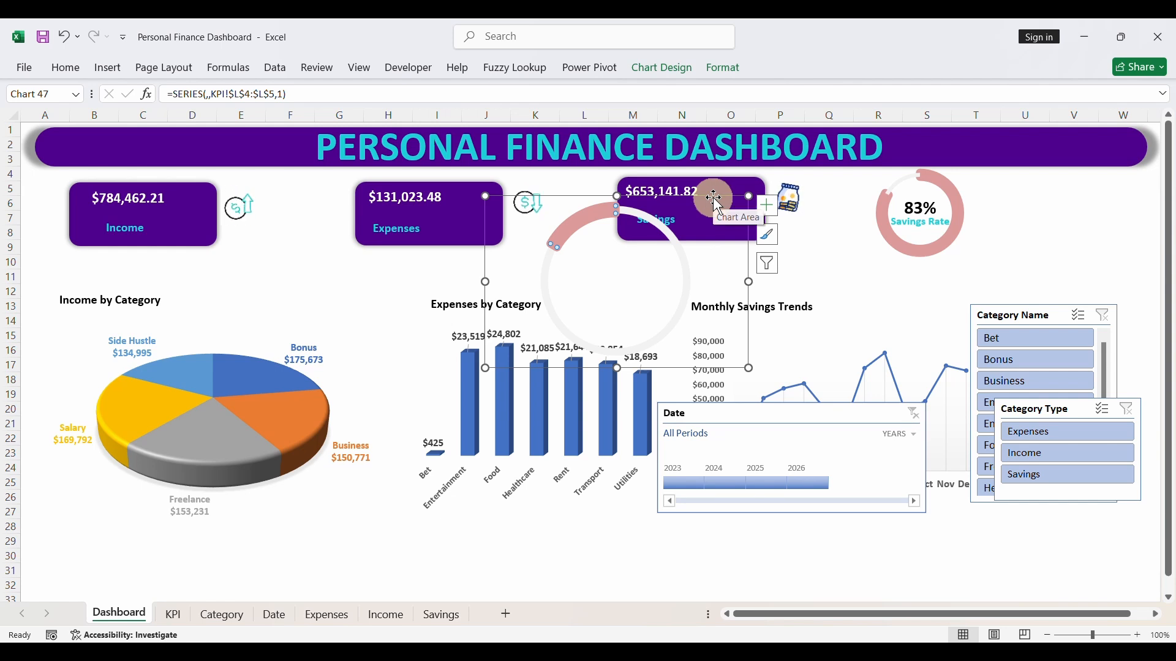
# - Shrink the new doughnut chart and place it beside the Savings Rate doughnut, above the Category Name slicer
pyautogui.moveTo(483, 196); pyautogui.dragTo(988, 167)
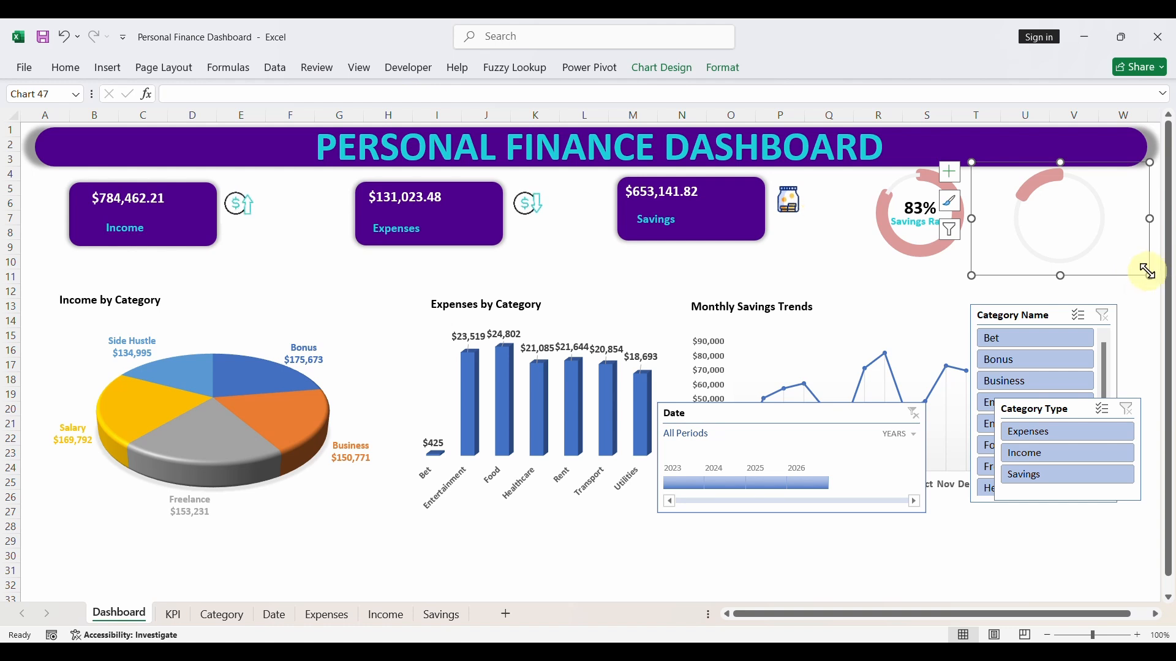
pyautogui.moveTo(1146, 271); pyautogui.dragTo(1152, 275)
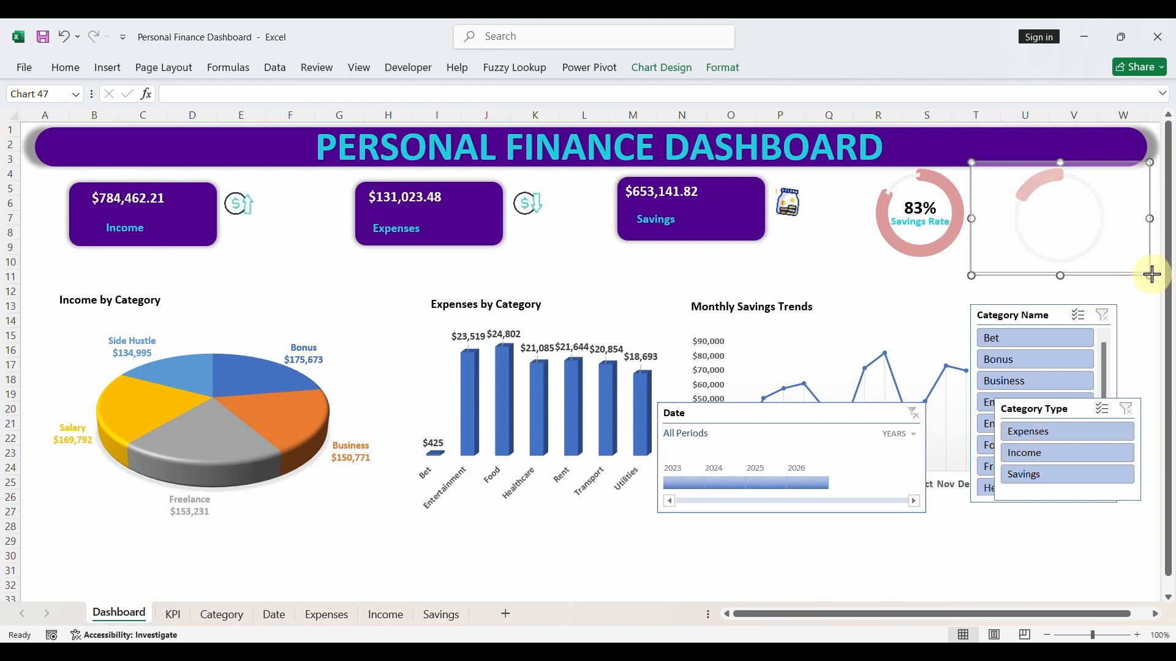
pyautogui.click(1063, 225)
# - Copy the Savings Rate label into the centre of the new doughnut and change its text to "Expenses Rate"
pyautogui.click(918, 220)
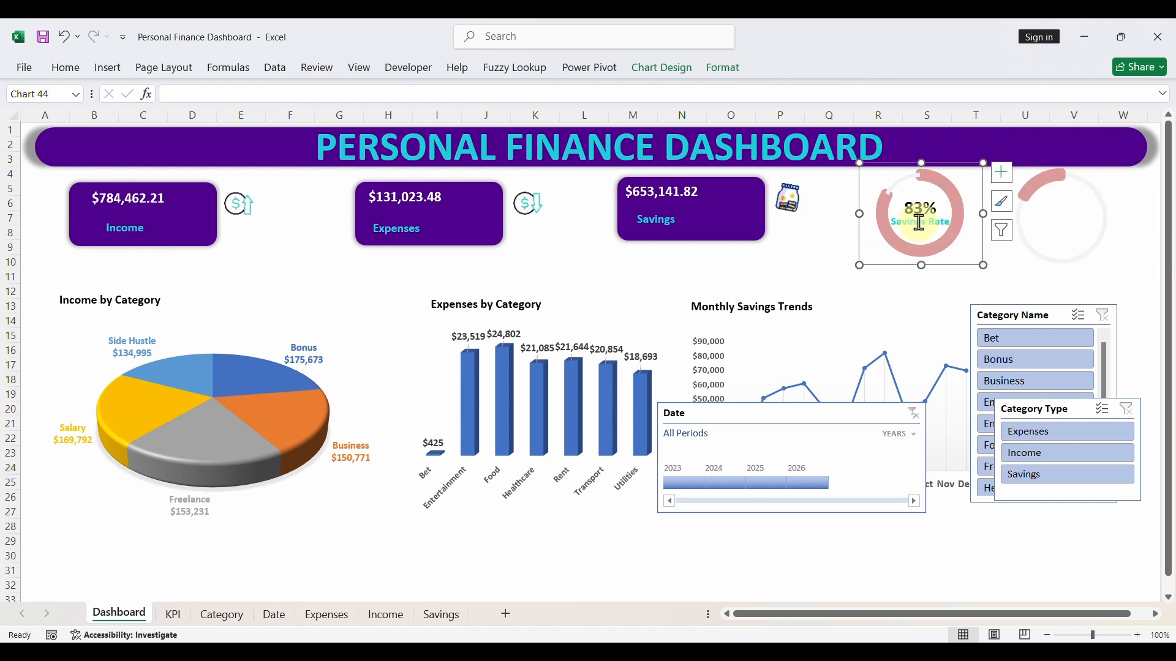
pyautogui.click(922, 221)
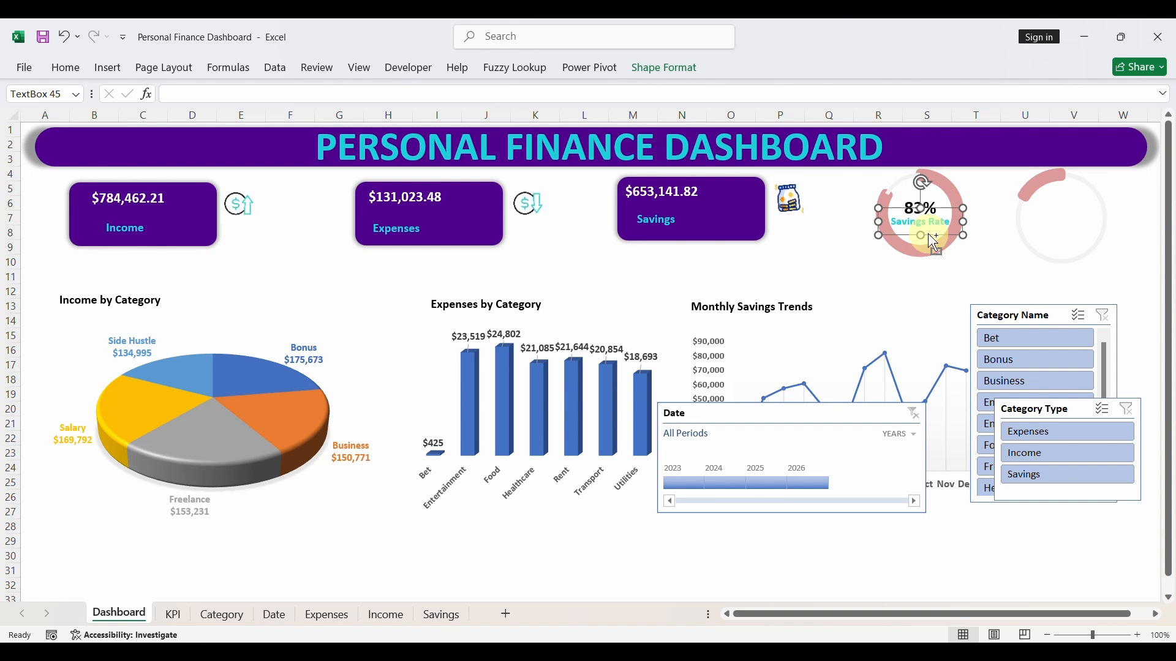
pyautogui.moveTo(930, 240); pyautogui.dragTo(1067, 239)
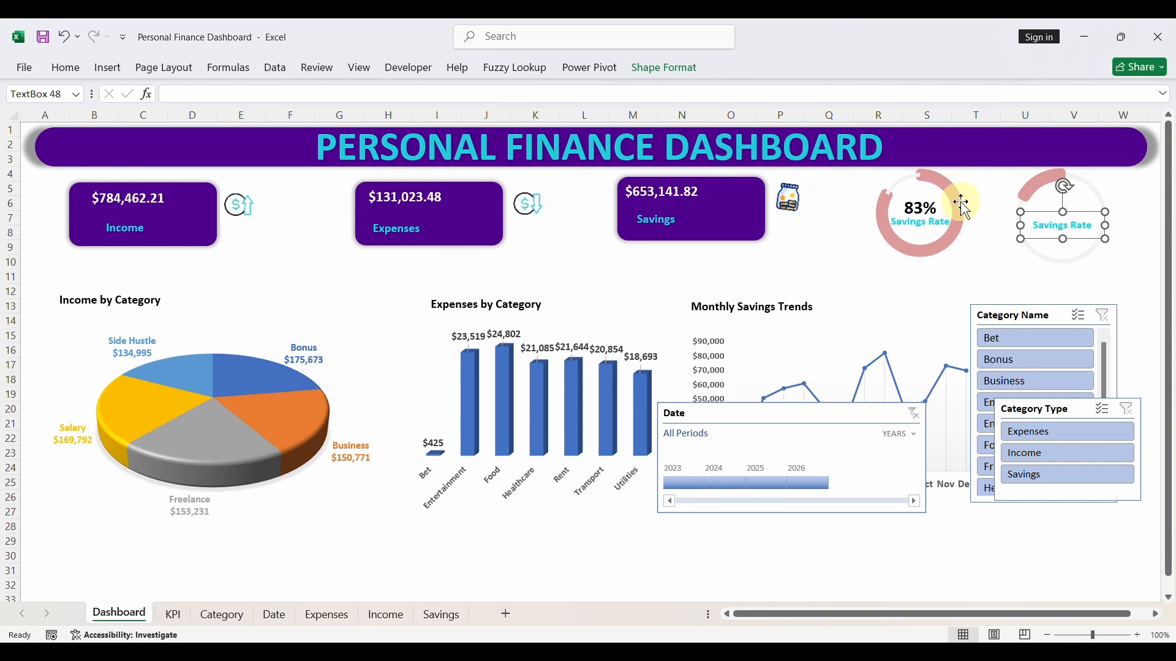
pyautogui.doubleClick(1049, 219)
pyautogui.press('BackSpace')
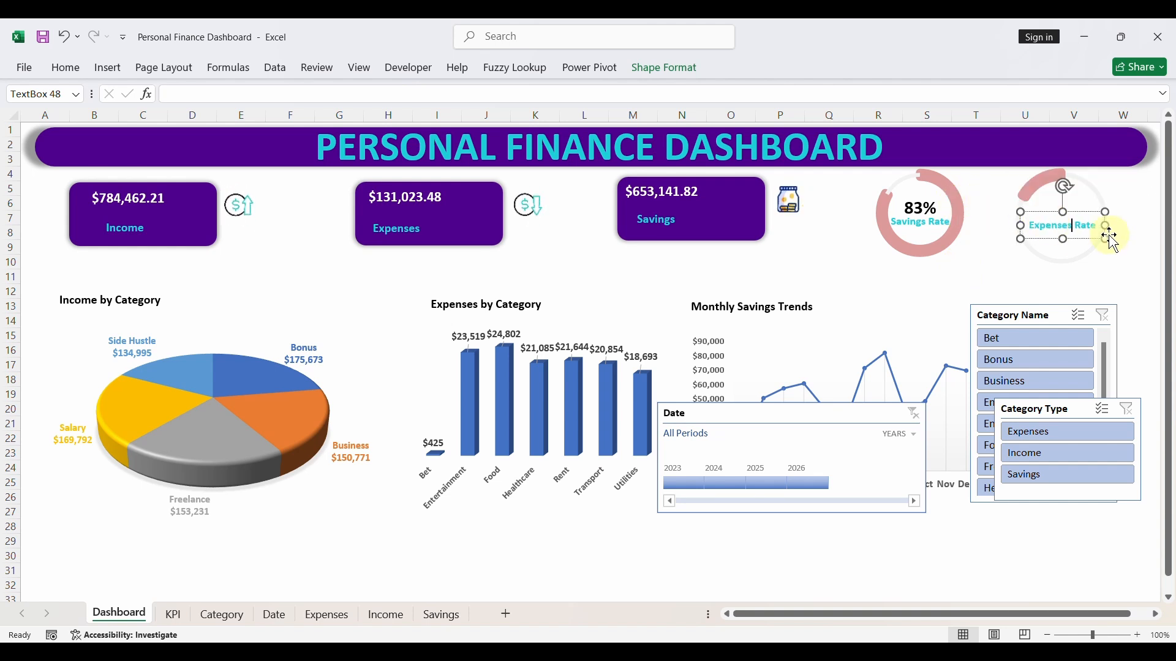
pyautogui.moveTo(1081, 243); pyautogui.dragTo(1080, 242)
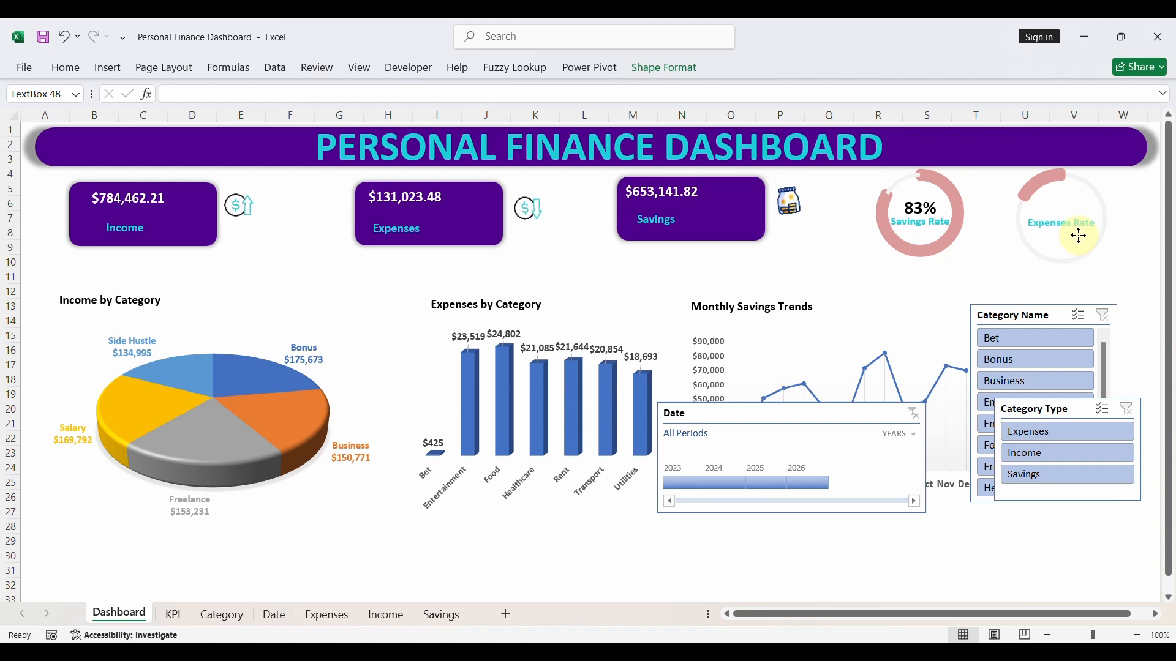
# - Copy the savings percentage text box above the Expenses Rate label and link the copy to KPI!L5
pyautogui.click(911, 211)
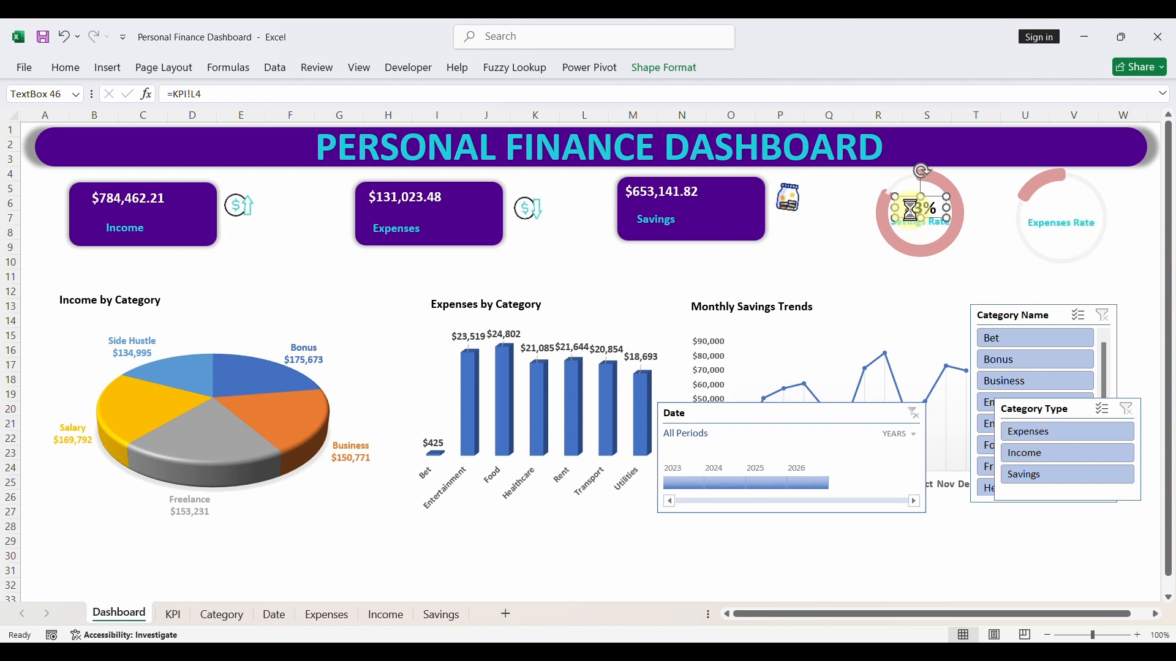
pyautogui.moveTo(911, 210); pyautogui.dragTo(1073, 229)
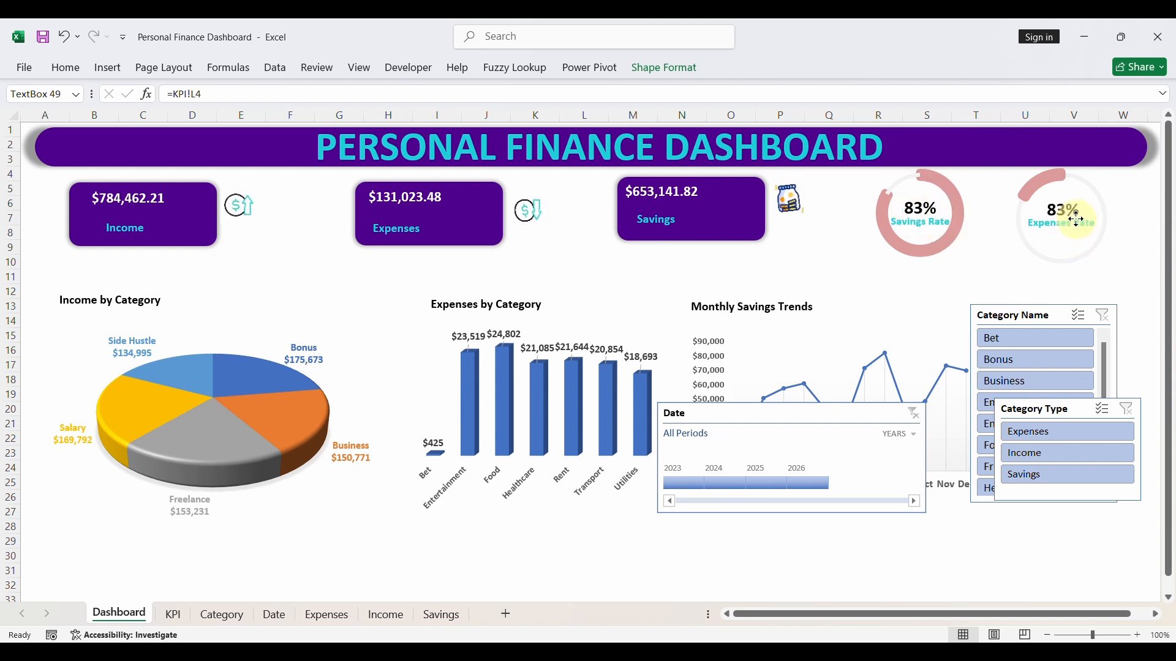
pyautogui.click(388, 97)
pyautogui.press('BackSpace')
pyautogui.press('BackSpace')
pyautogui.press('BackSpace')
pyautogui.press('BackSpace')
pyautogui.press('BackSpace')
pyautogui.press('BackSpace')
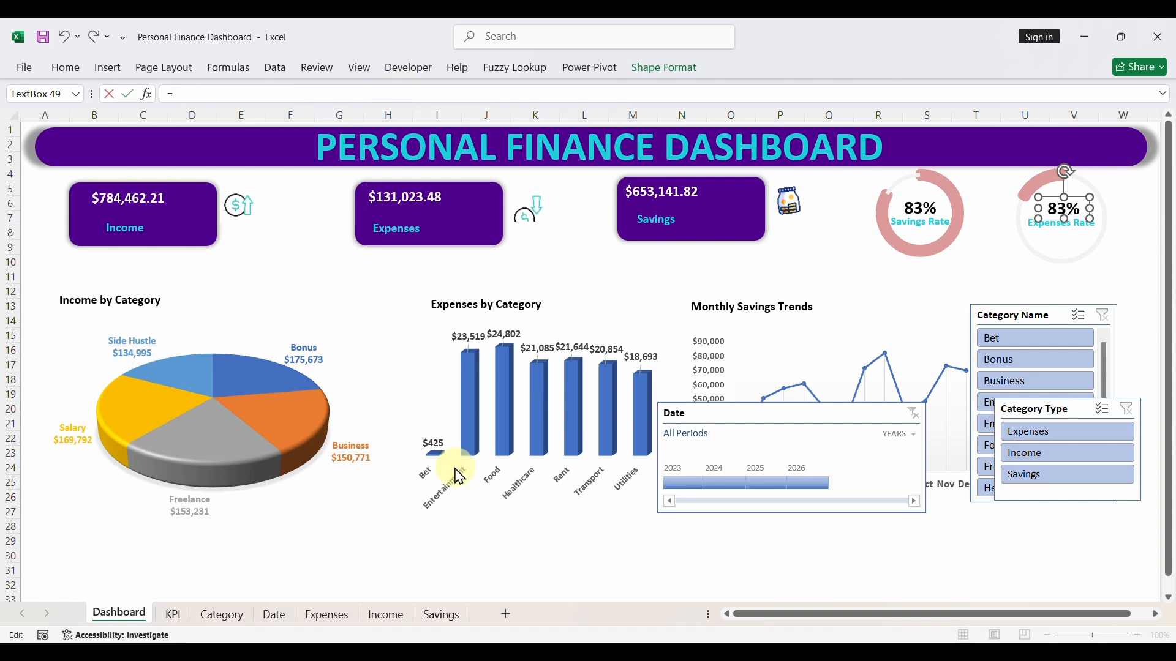
pyautogui.click(173, 614)
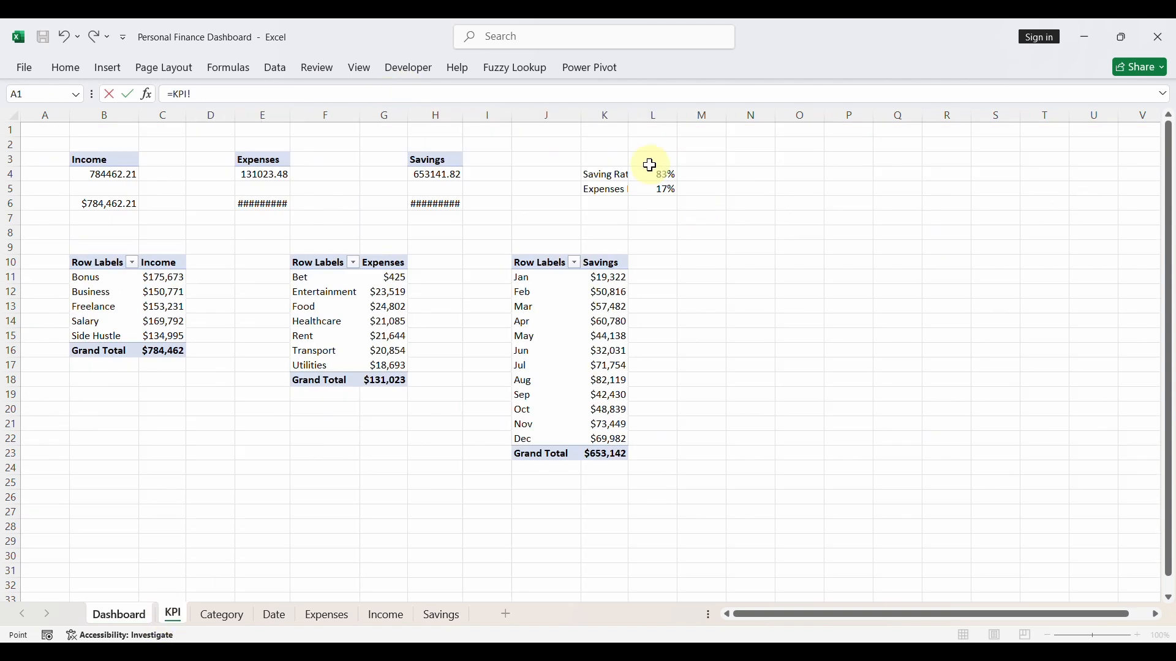
pyautogui.press('Return')
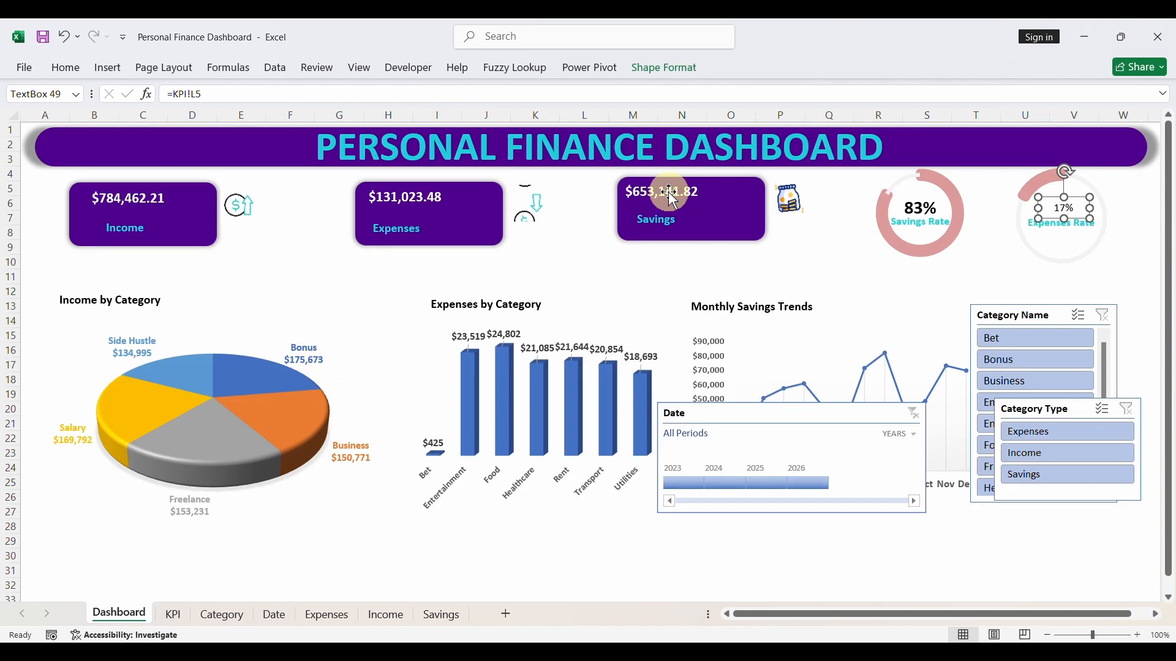
# - Apply the savings percentage's text formatting to the expenses percentage with Format Painter, then deselect the chart
pyautogui.click(925, 209)
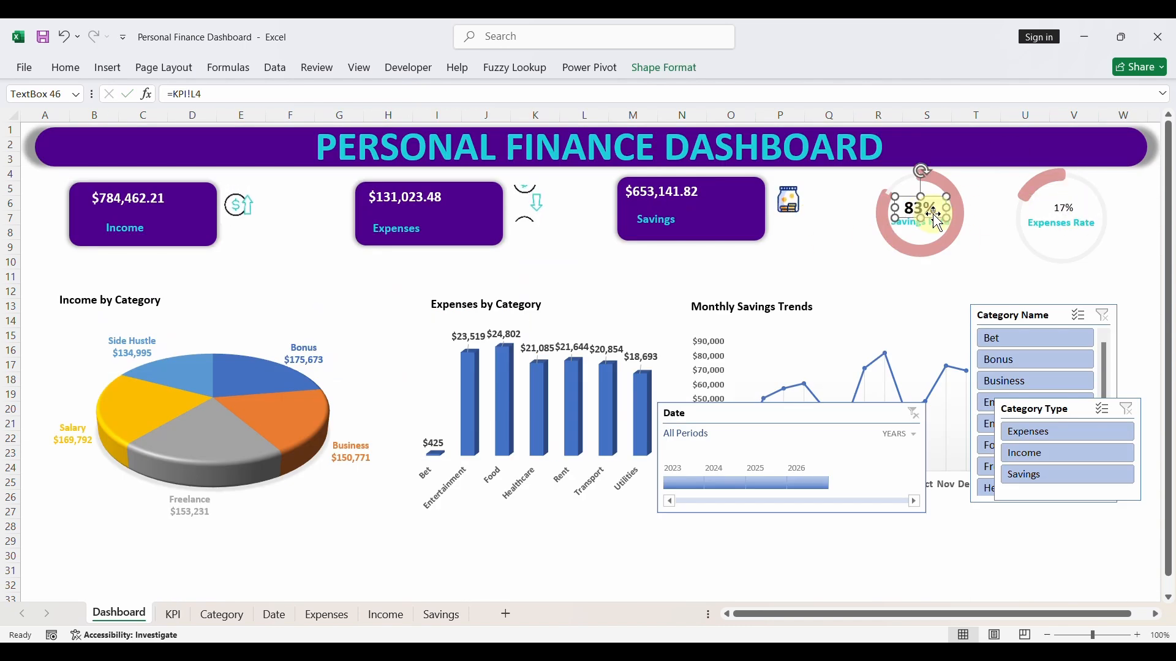
pyautogui.click(66, 68)
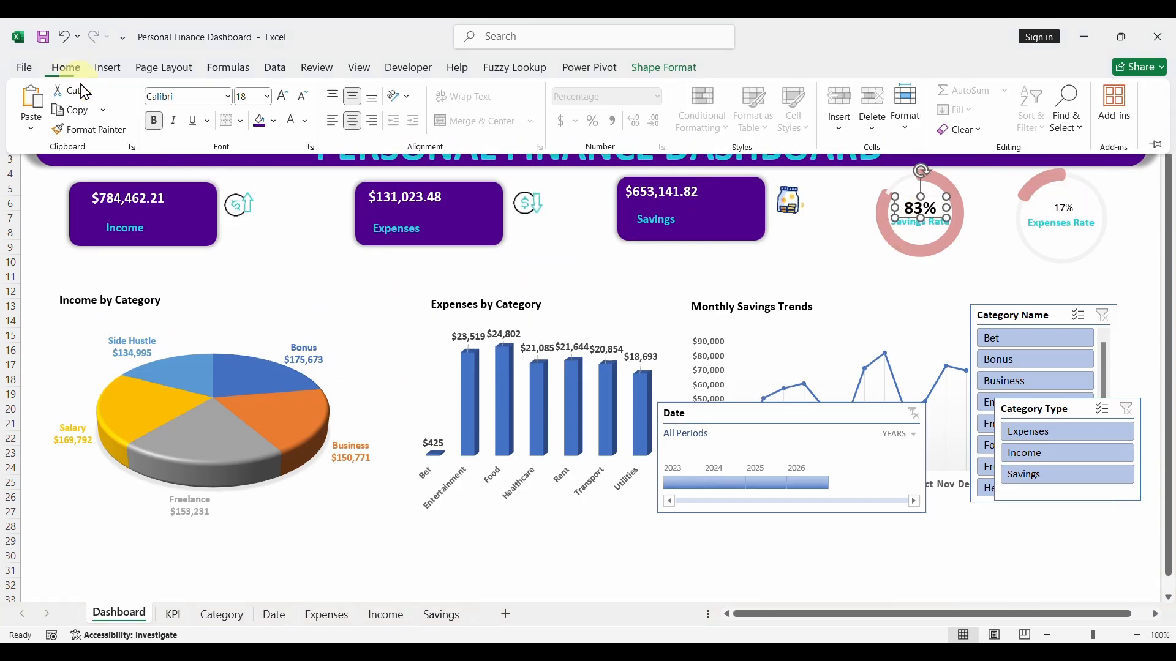
pyautogui.click(88, 130)
pyautogui.click(1075, 224)
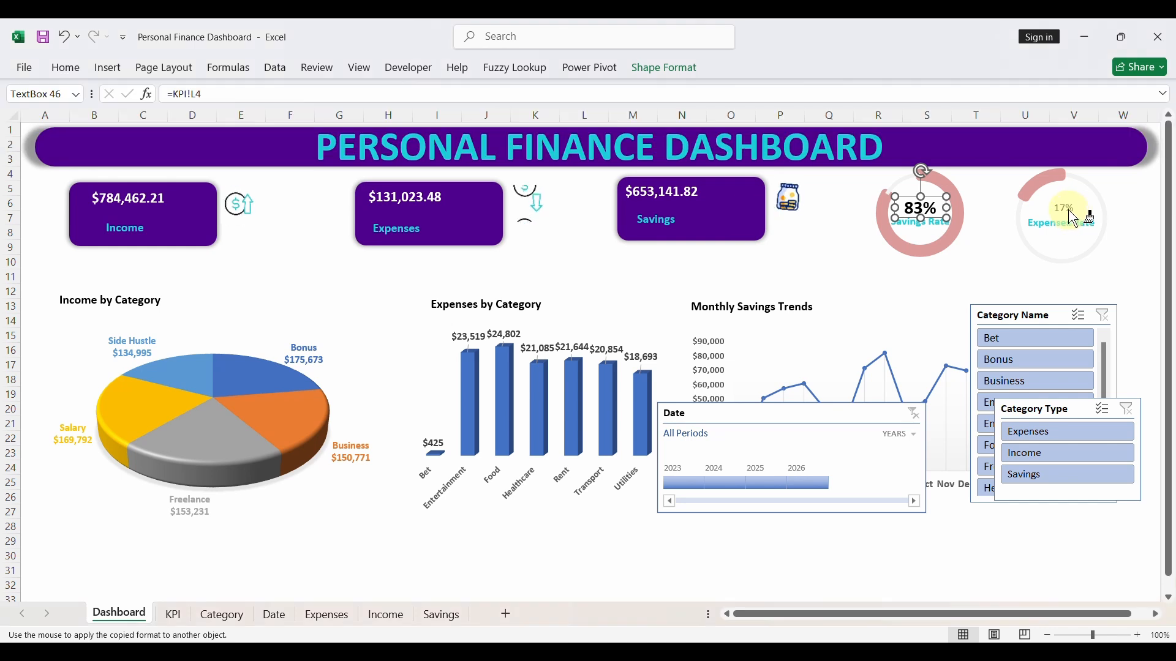
pyautogui.click(1066, 265)
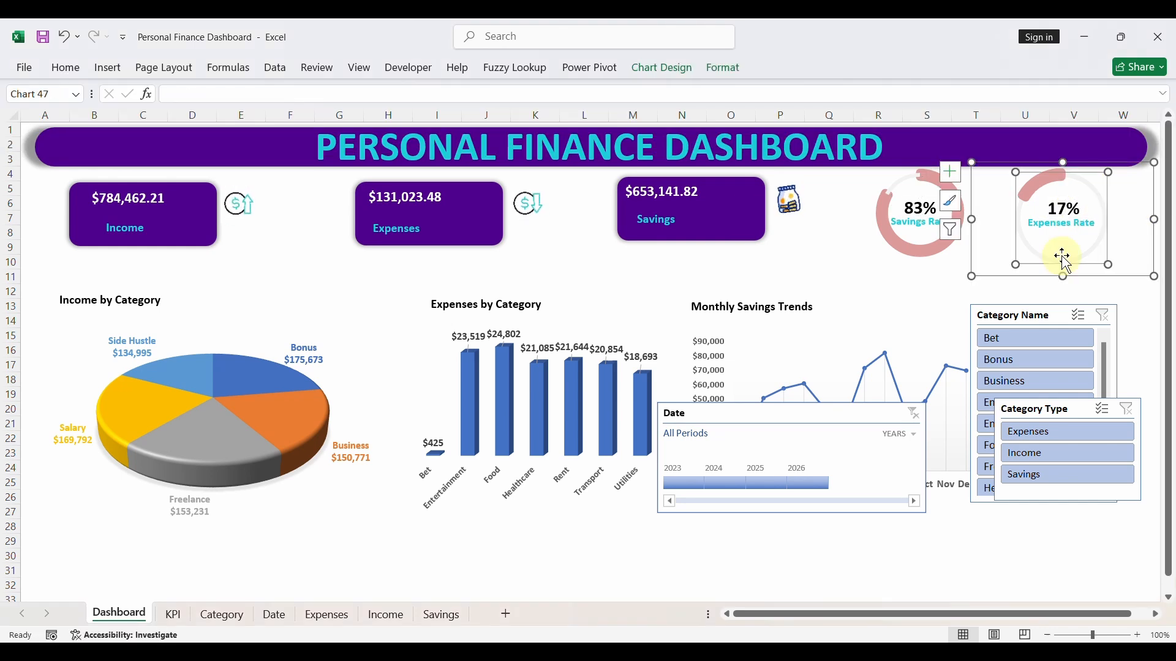
pyautogui.click(928, 276)
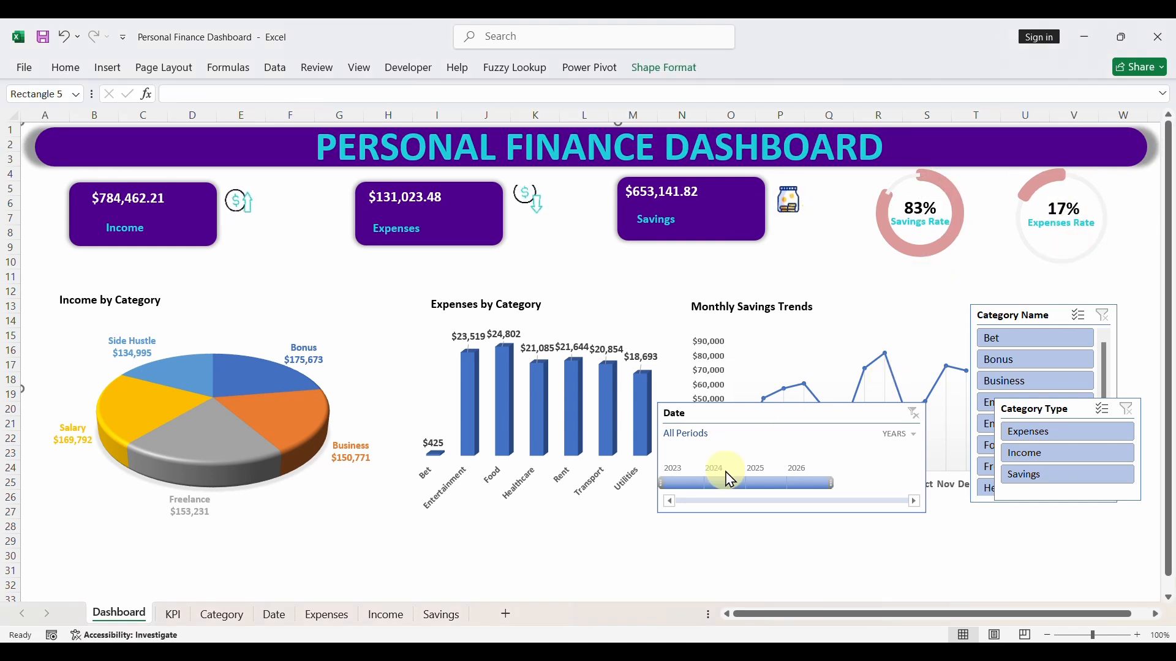
# - Test the dashboard by filtering the Date timeline to 2023, 2024, 2025 and finally 2026
pyautogui.click(683, 497)
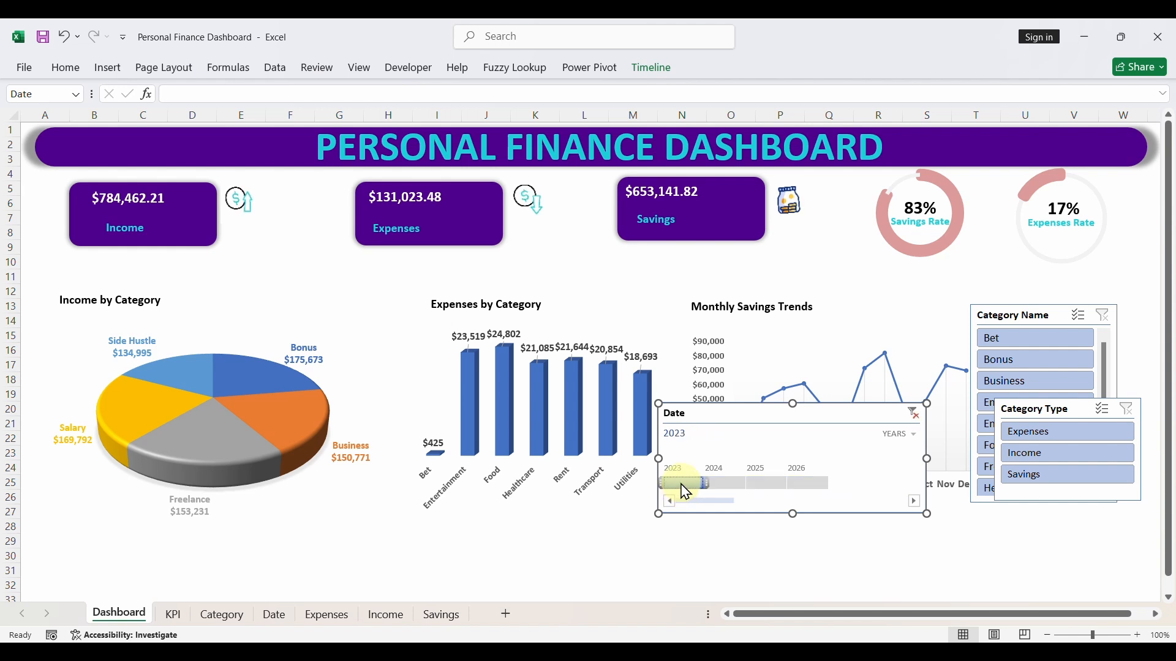
pyautogui.click(728, 484)
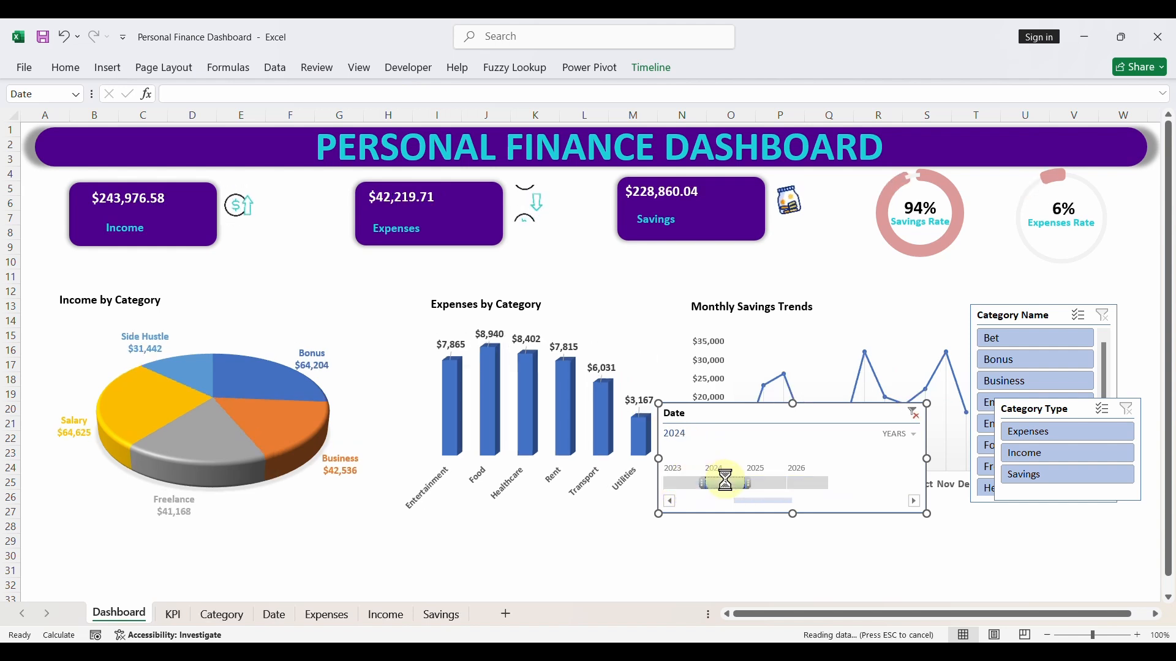
pyautogui.click(761, 485)
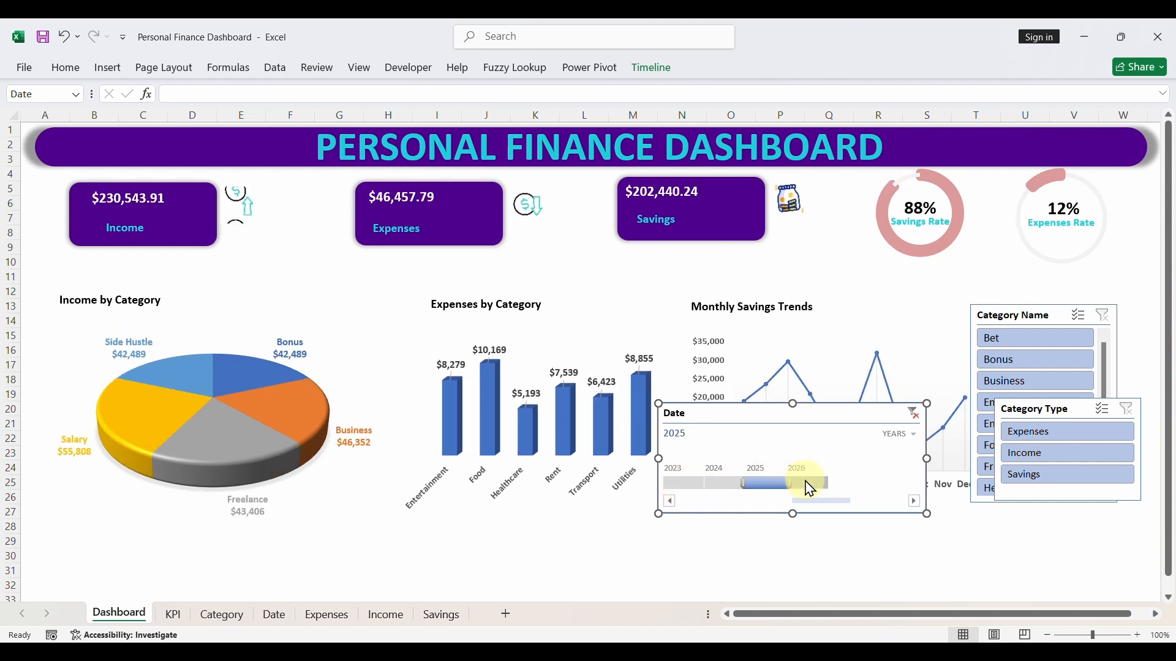
pyautogui.click(807, 484)
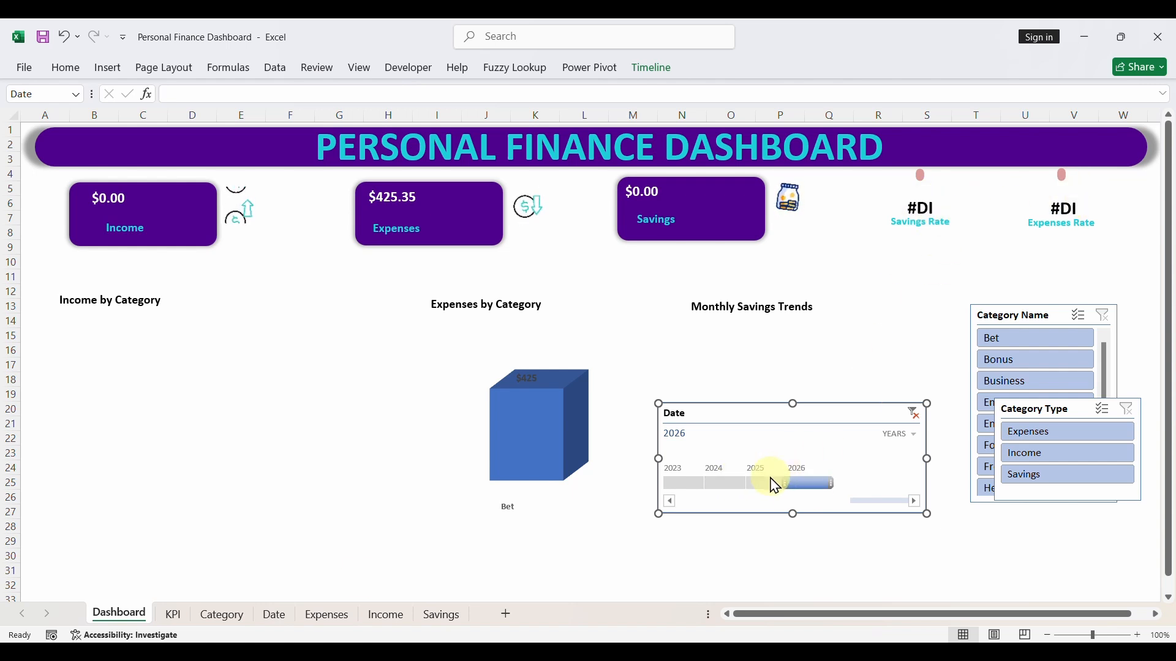
# - Wrap the saving rate formula in cell L4 of the KPI sheet in IFERROR with 0 as the fallback value
pyautogui.click(173, 614)
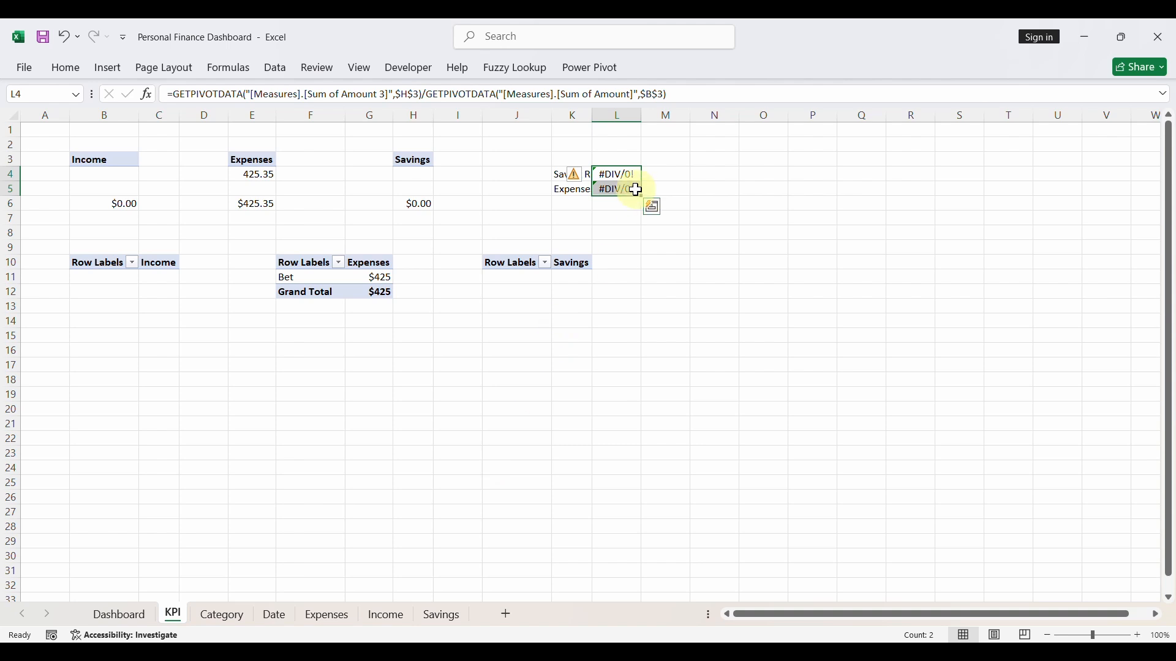
pyautogui.click(616, 174)
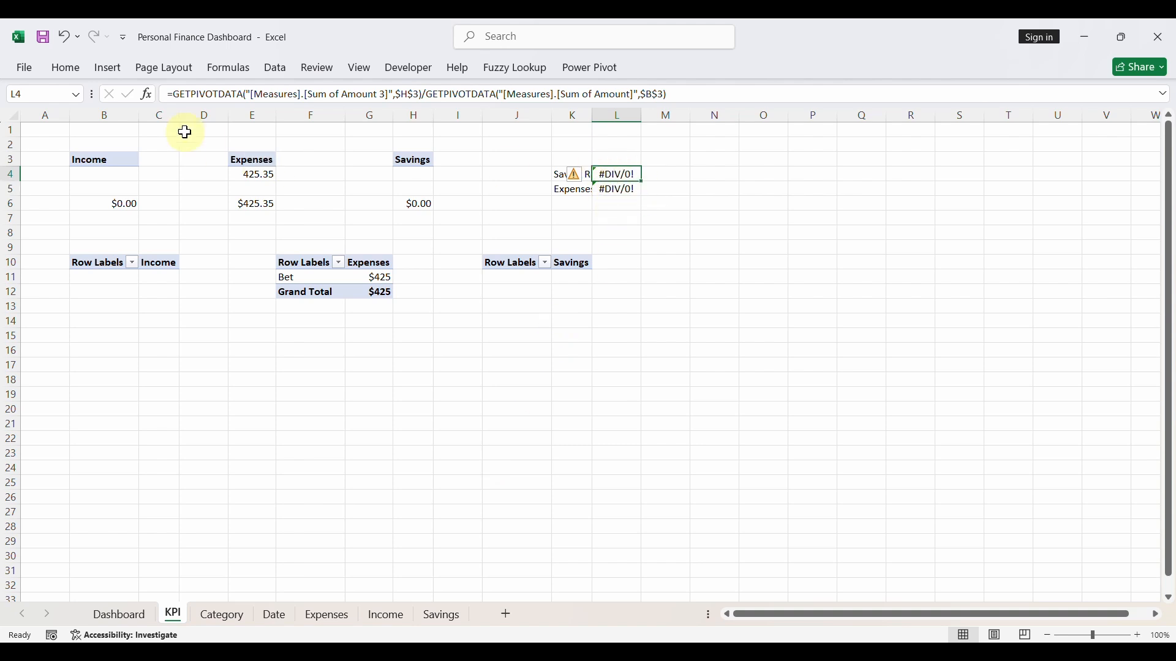
pyautogui.click(173, 93)
pyautogui.write('I')
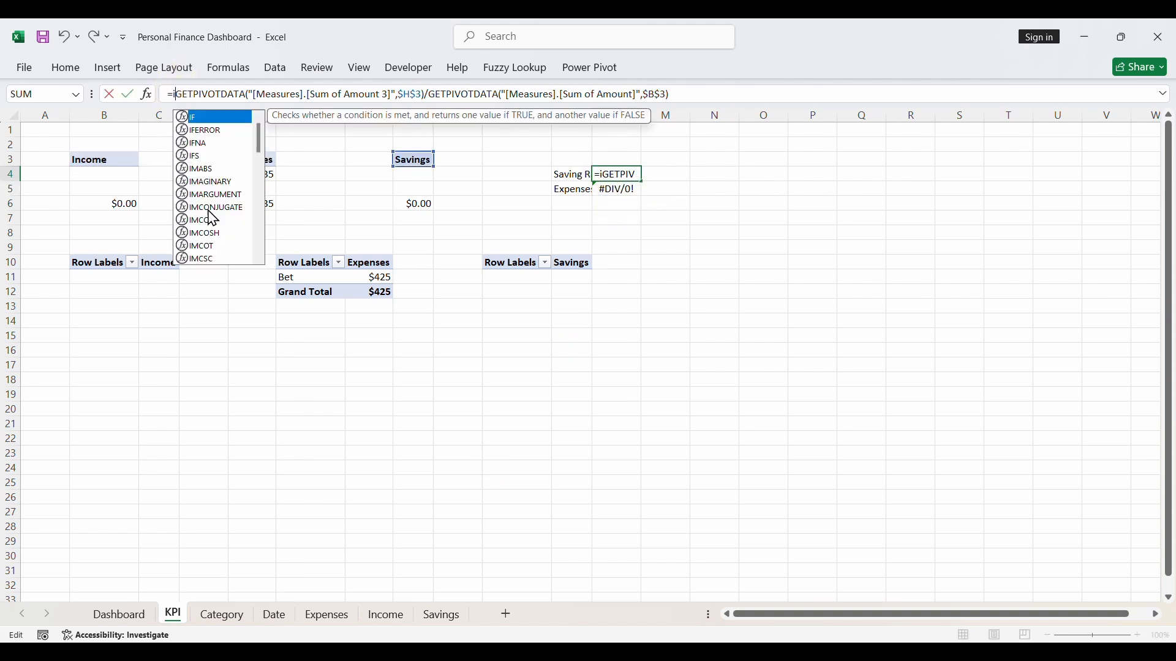
pyautogui.write('FERROR(')
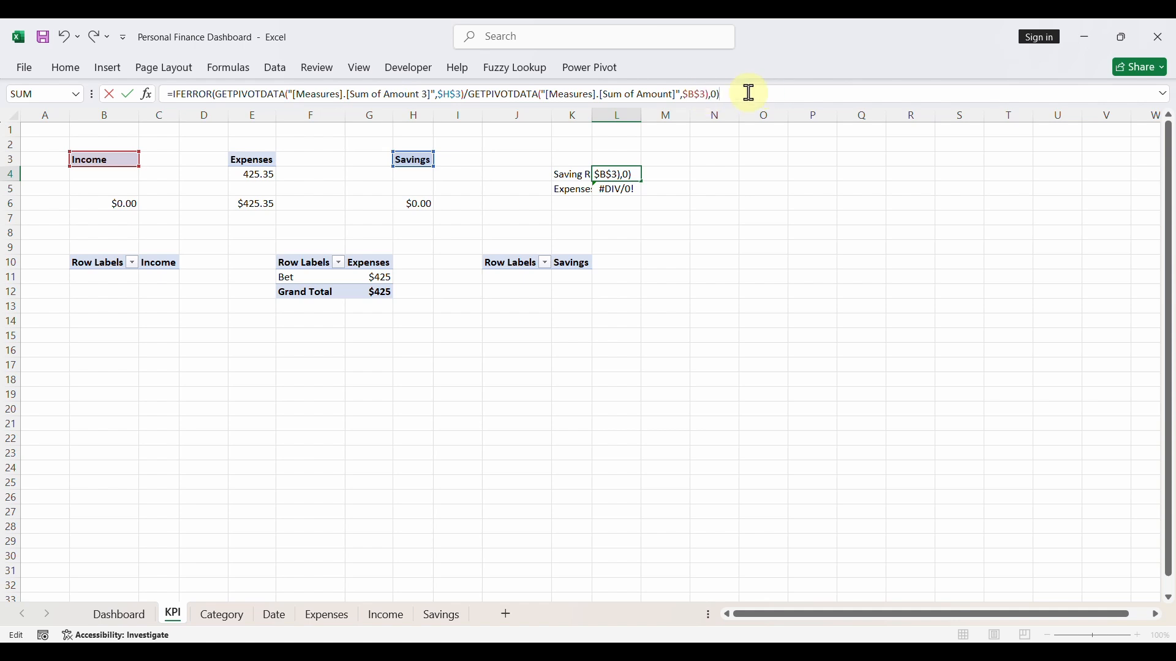
pyautogui.press('Return')
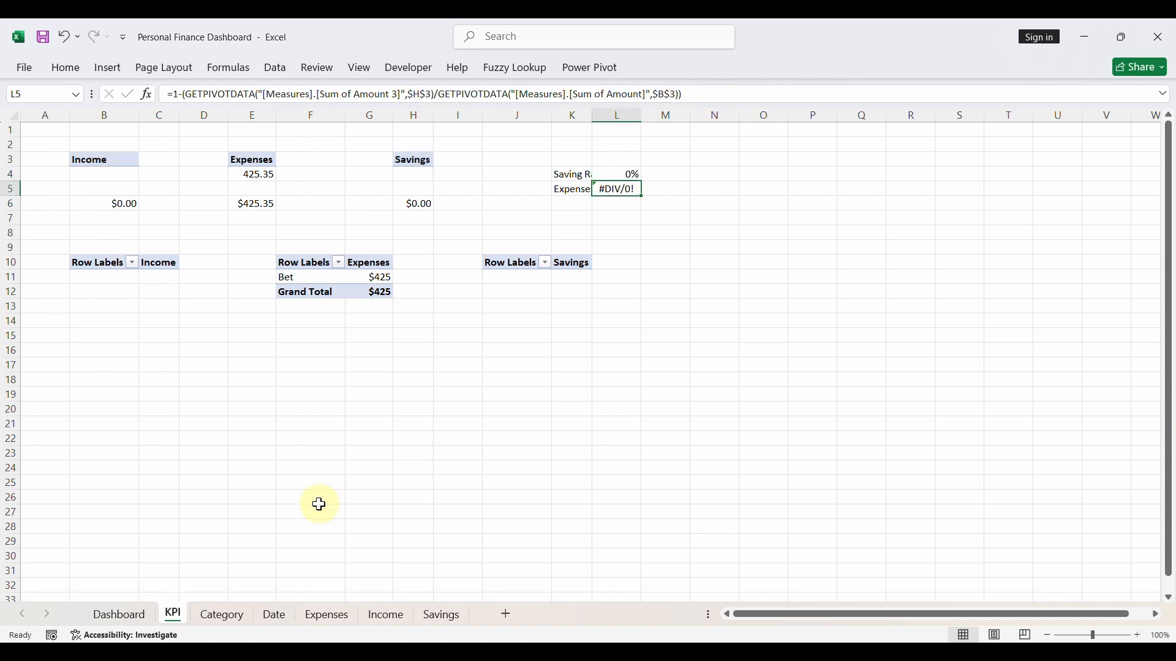
# - Wrap the expenses rate formula in cell L5 of the KPI sheet in IFERROR with 0 as the fallback value
pyautogui.click(125, 615)
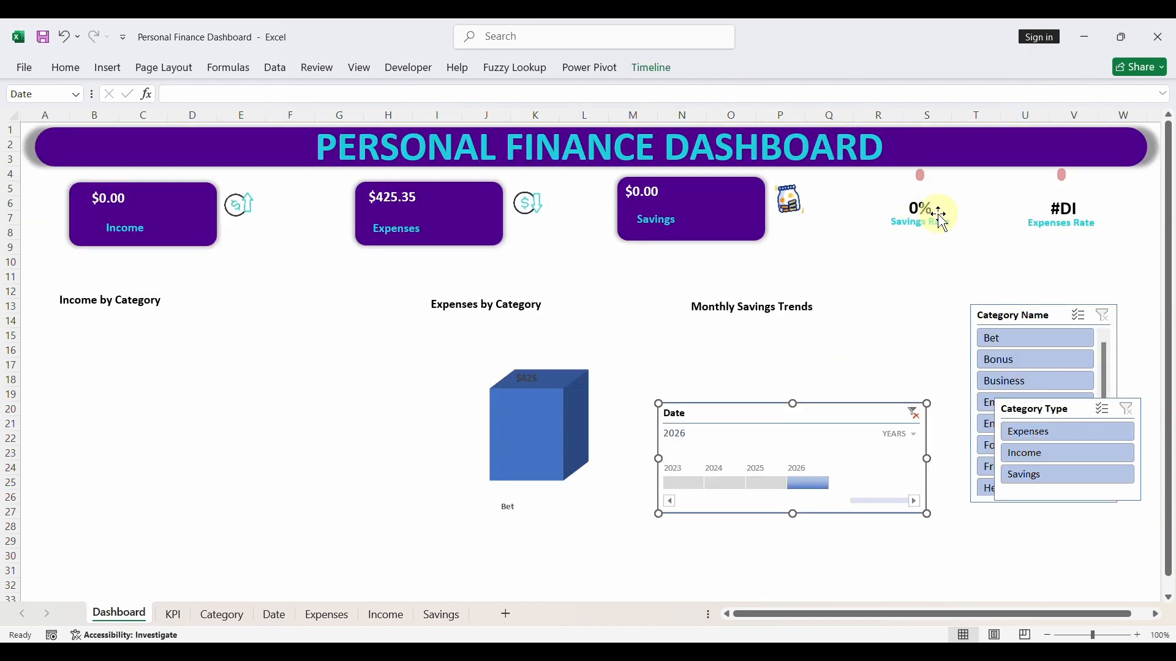
pyautogui.click(173, 614)
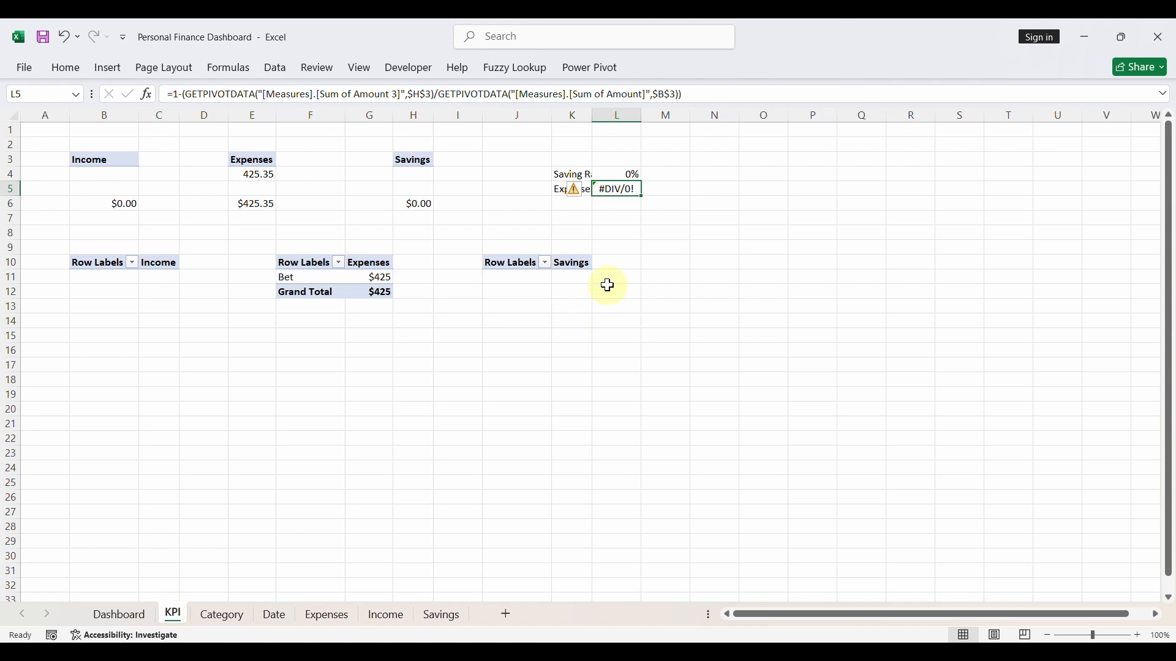
pyautogui.click(175, 93)
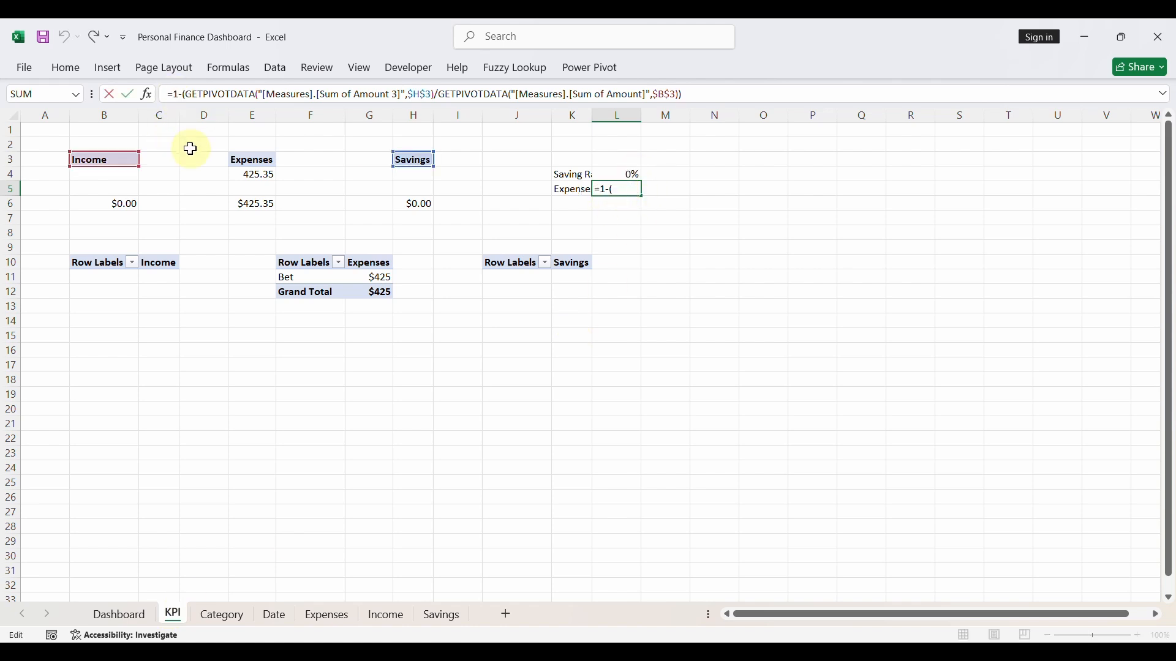
pyautogui.write('IFERROR(')
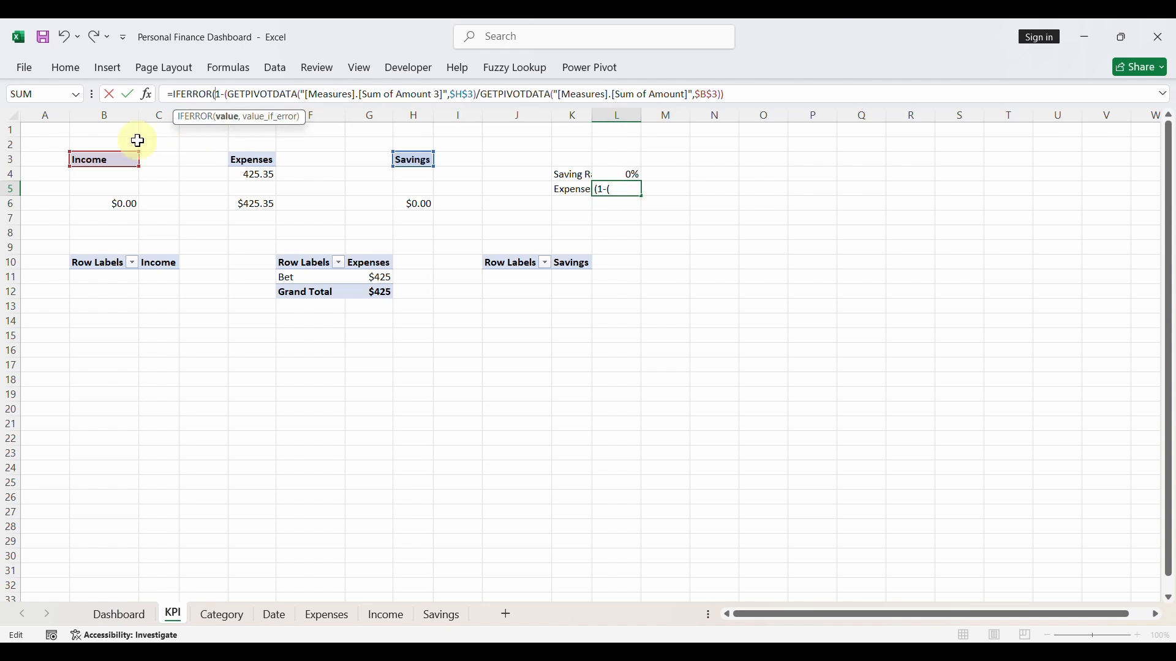
pyautogui.click(799, 93)
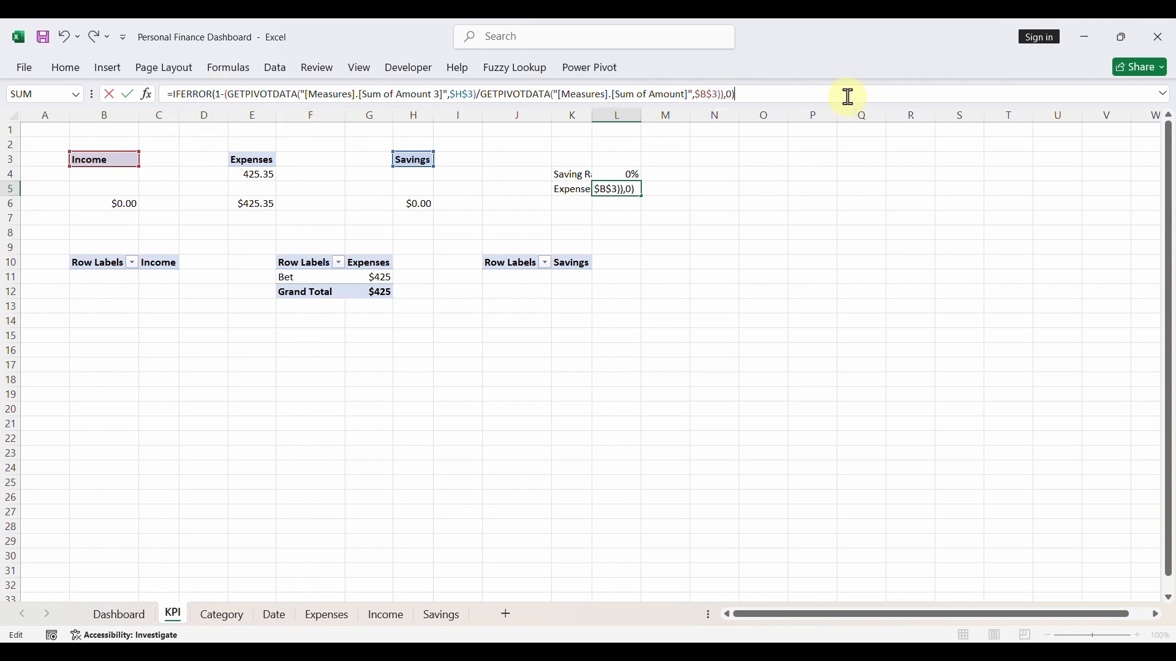
pyautogui.press('Return')
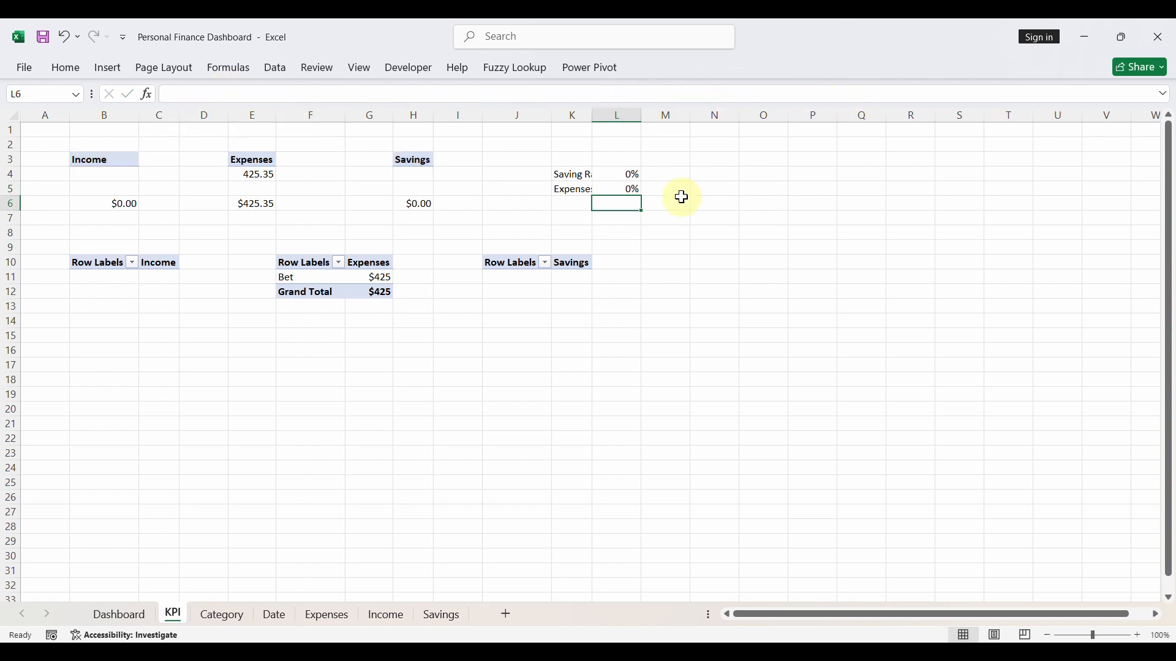
# - Test the dashboard by filtering the Date timeline to 2025, 2024 and 2023, then clear the timeline's filter
pyautogui.click(119, 613)
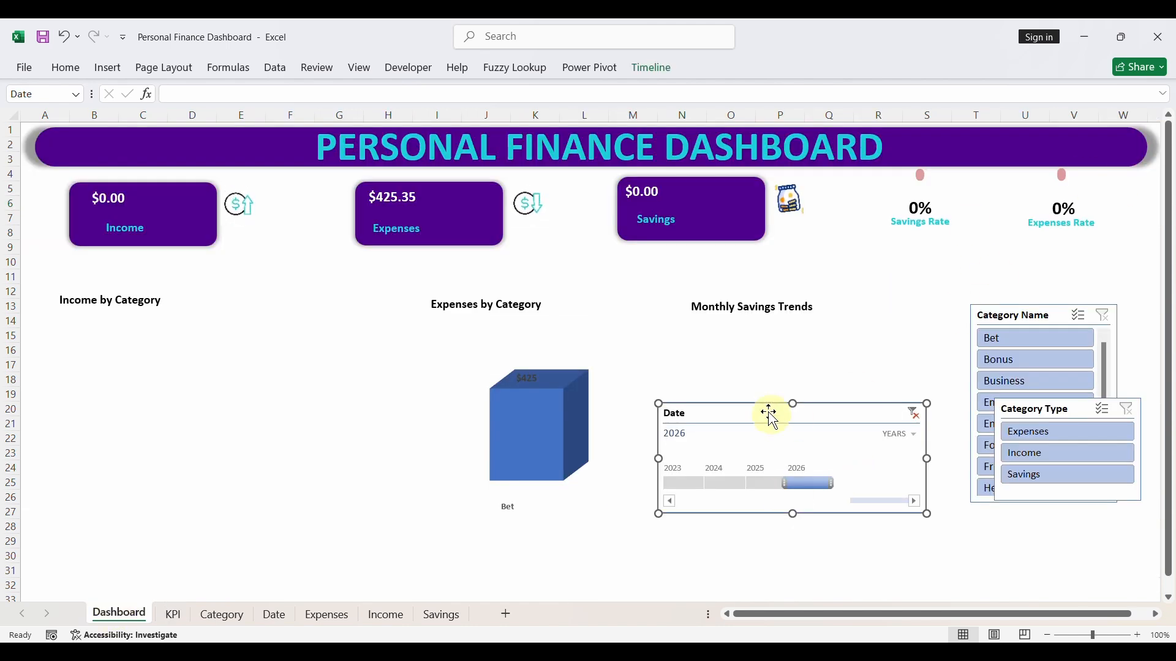
pyautogui.click(760, 483)
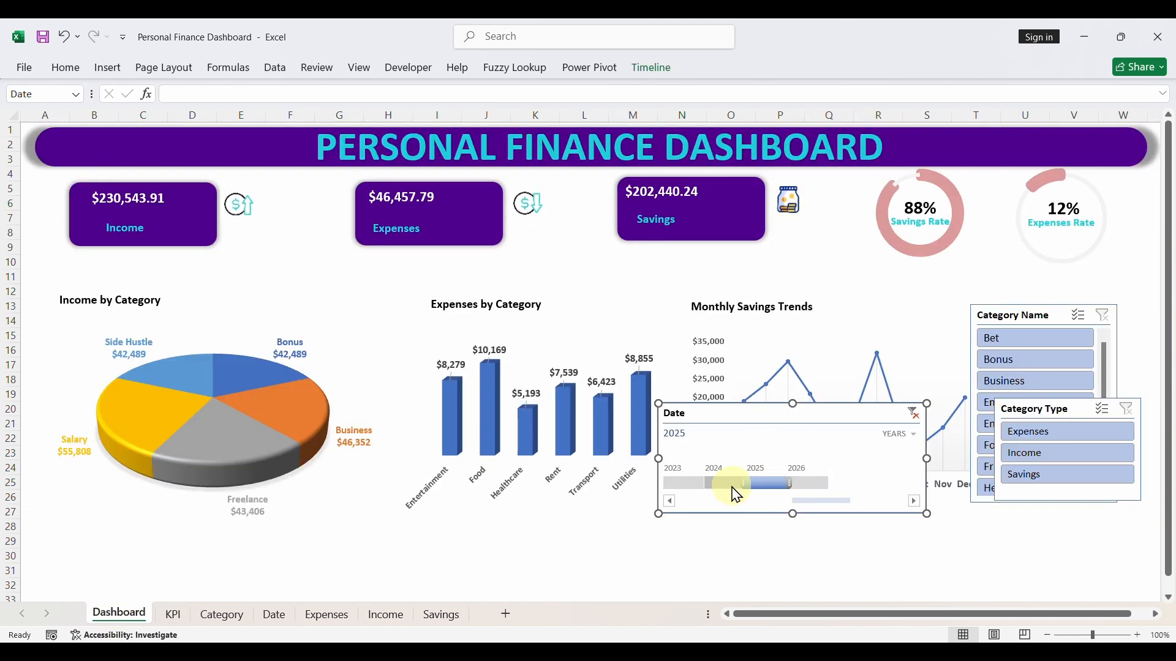
pyautogui.click(731, 486)
pyautogui.click(685, 485)
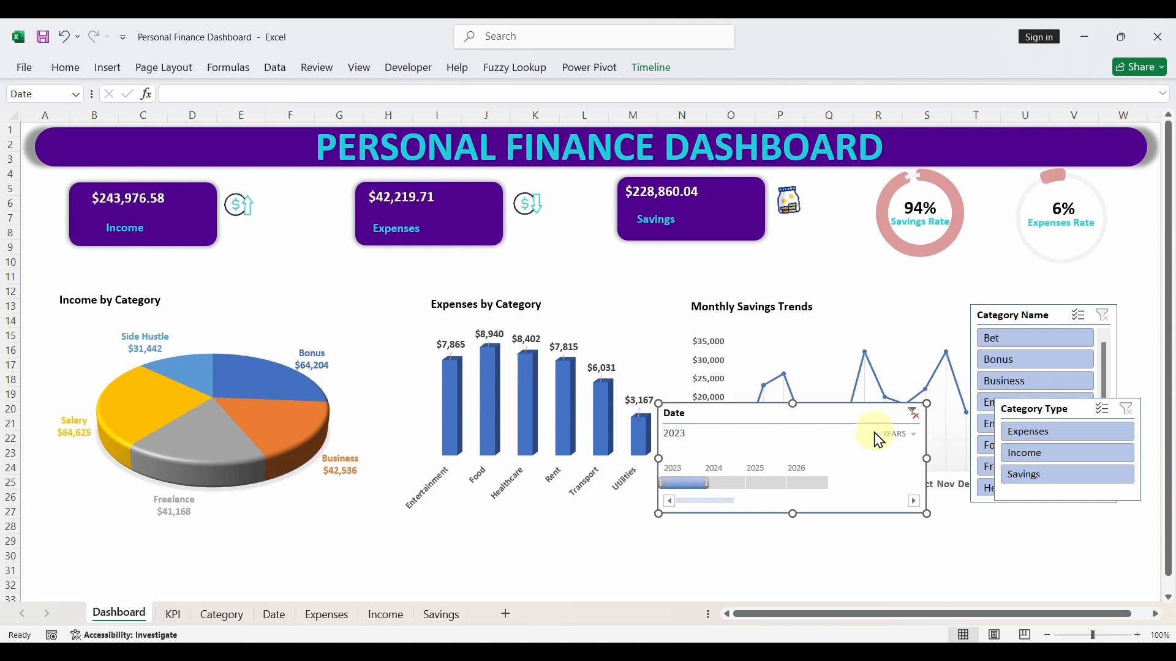
pyautogui.click(913, 414)
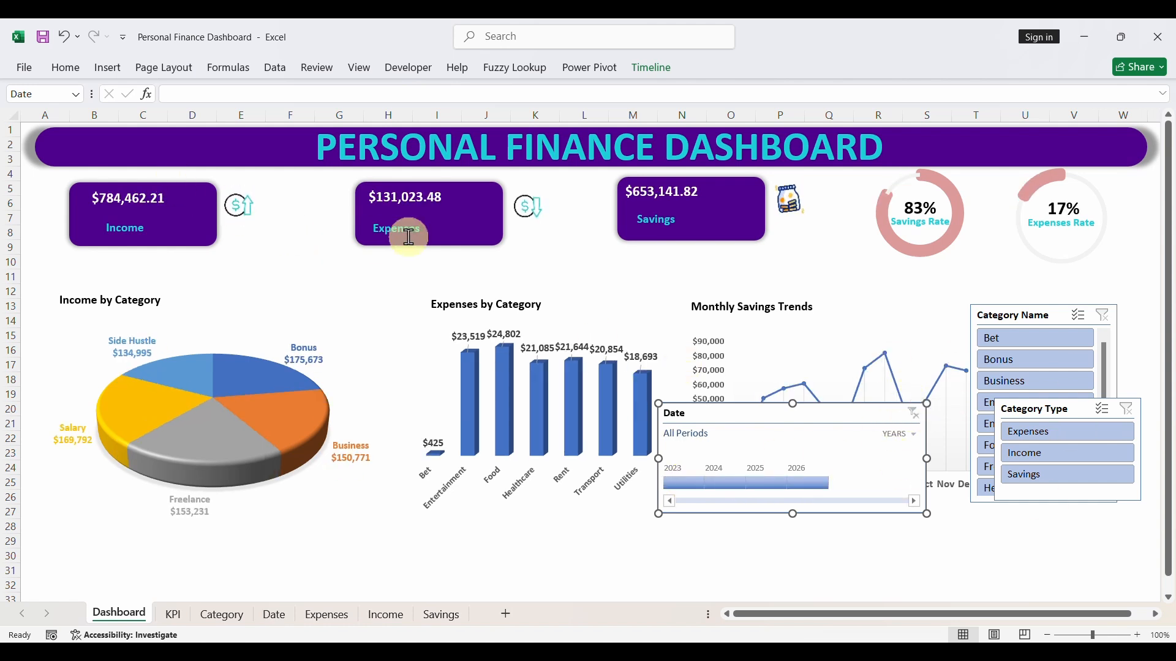
# - Select the Income, Expenses and Savings card rectangles together and align them with Align Middle
pyautogui.click(200, 230)
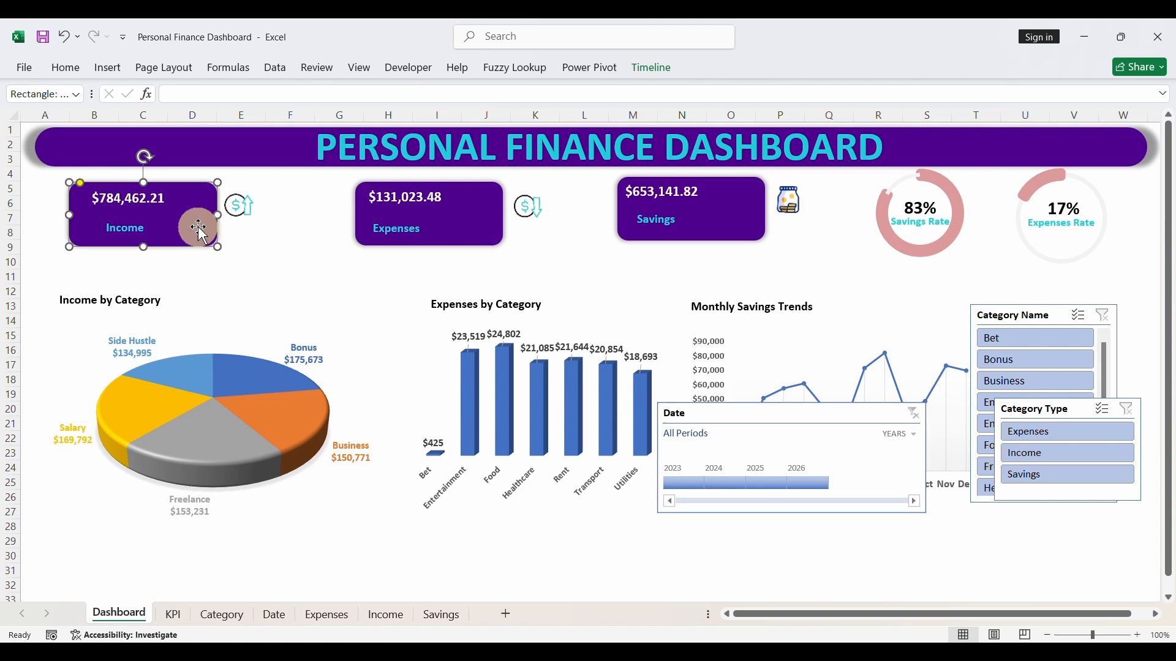
pyautogui.keyDown('ctrl'); pyautogui.click(446, 223); pyautogui.keyUp('ctrl')
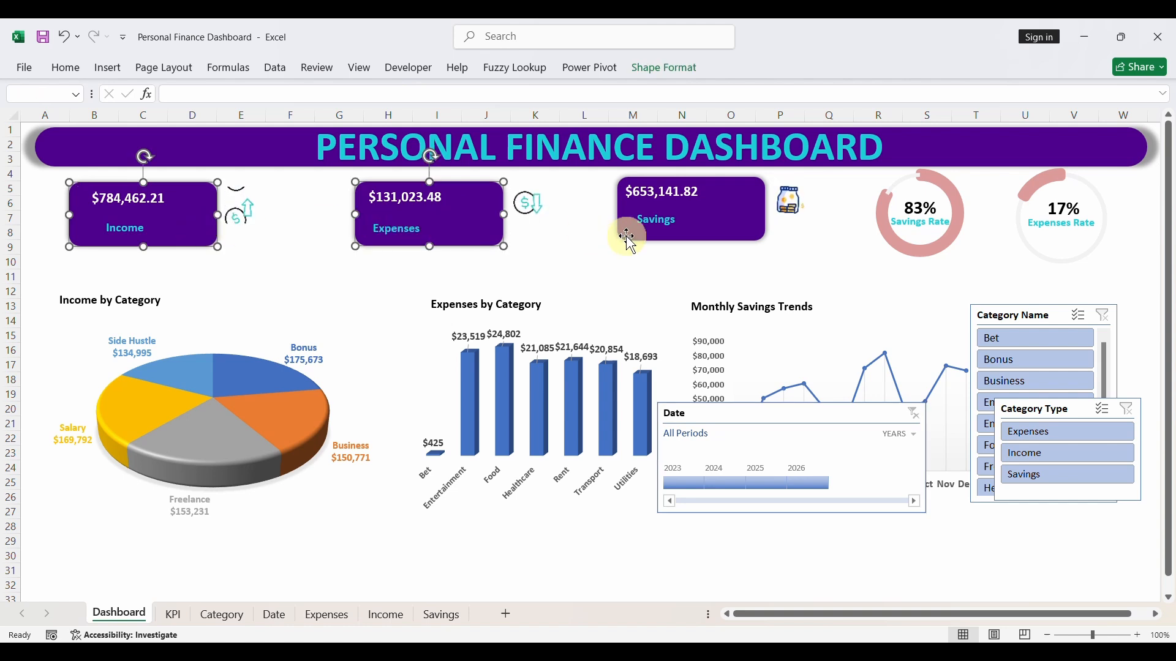
pyautogui.keyDown('ctrl'); pyautogui.click(704, 226); pyautogui.keyUp('ctrl')
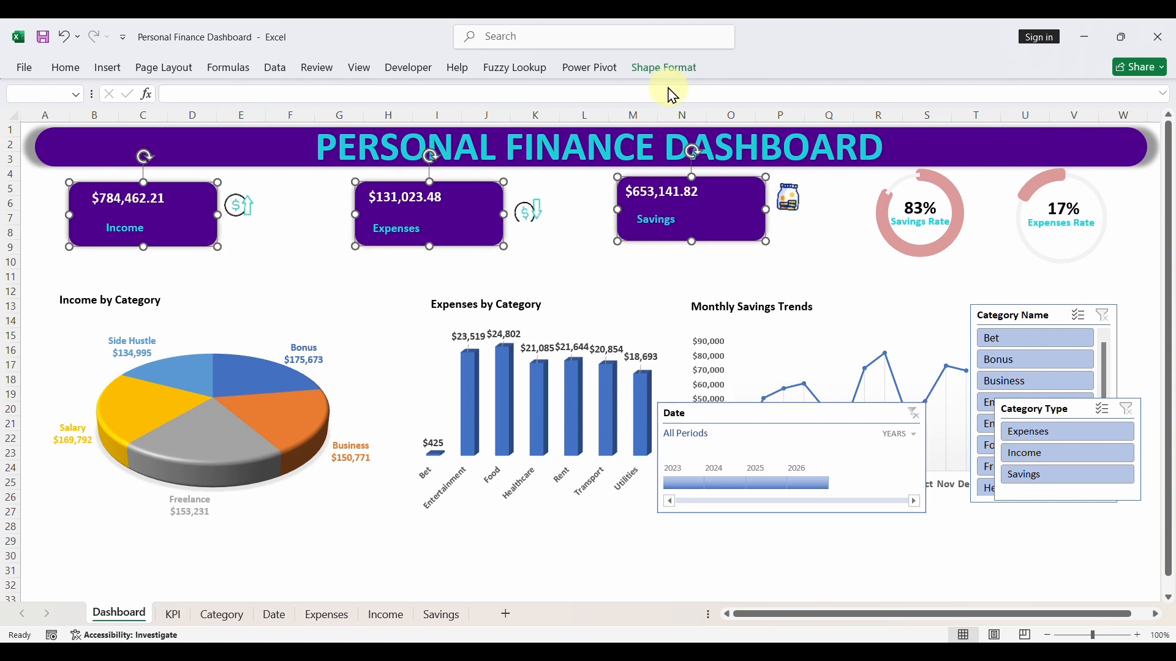
pyautogui.click(665, 69)
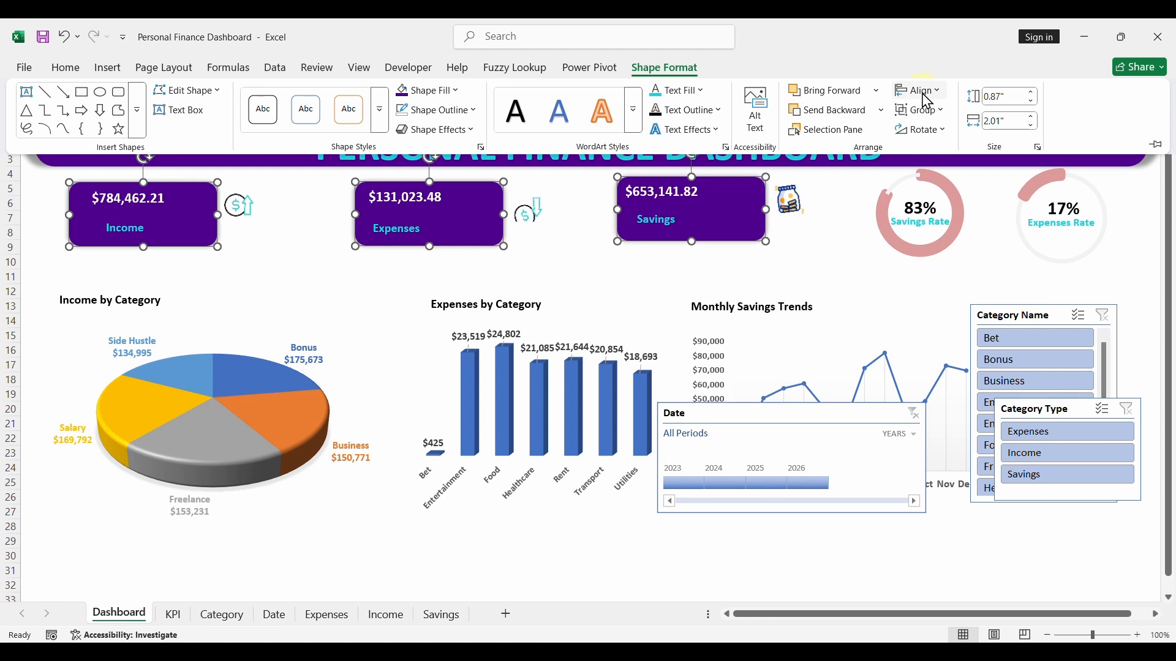
pyautogui.click(921, 91)
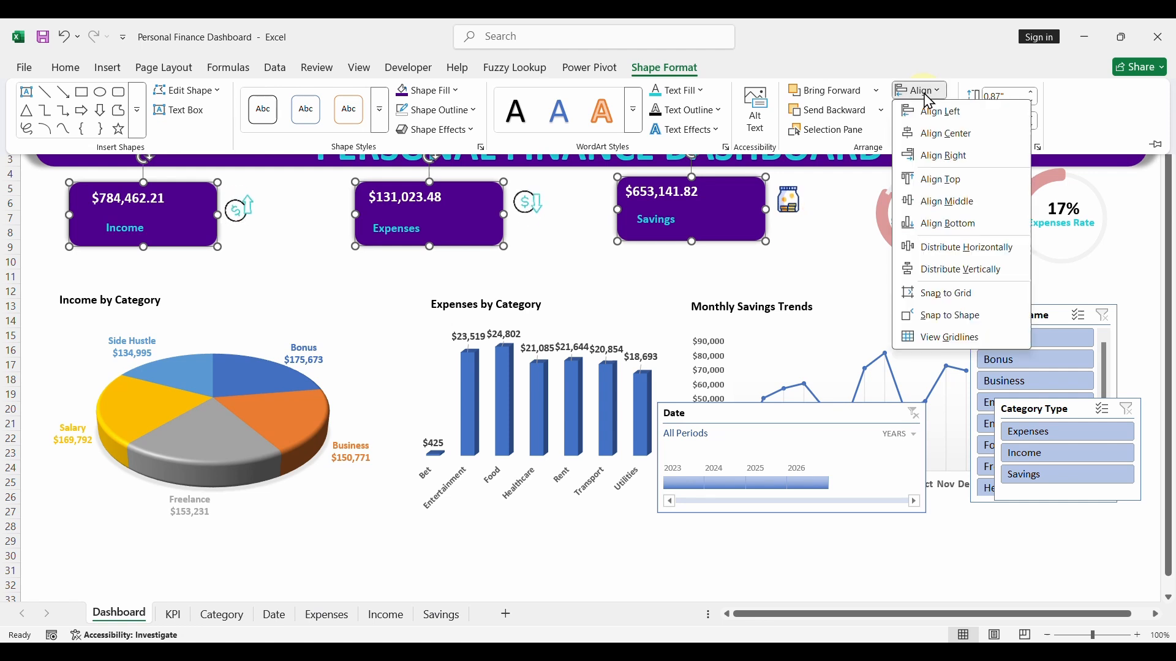
pyautogui.click(953, 202)
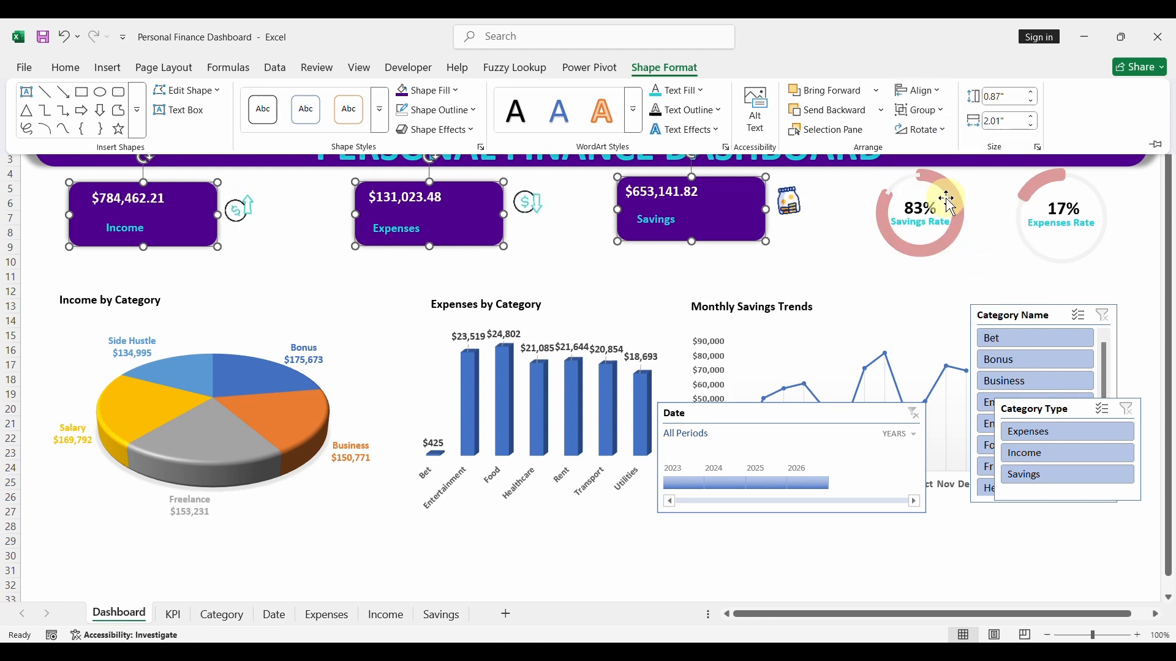
# - Distribute the three selected card rectangles horizontally, deselect them and save the workbook
pyautogui.click(921, 92)
pyautogui.click(944, 245)
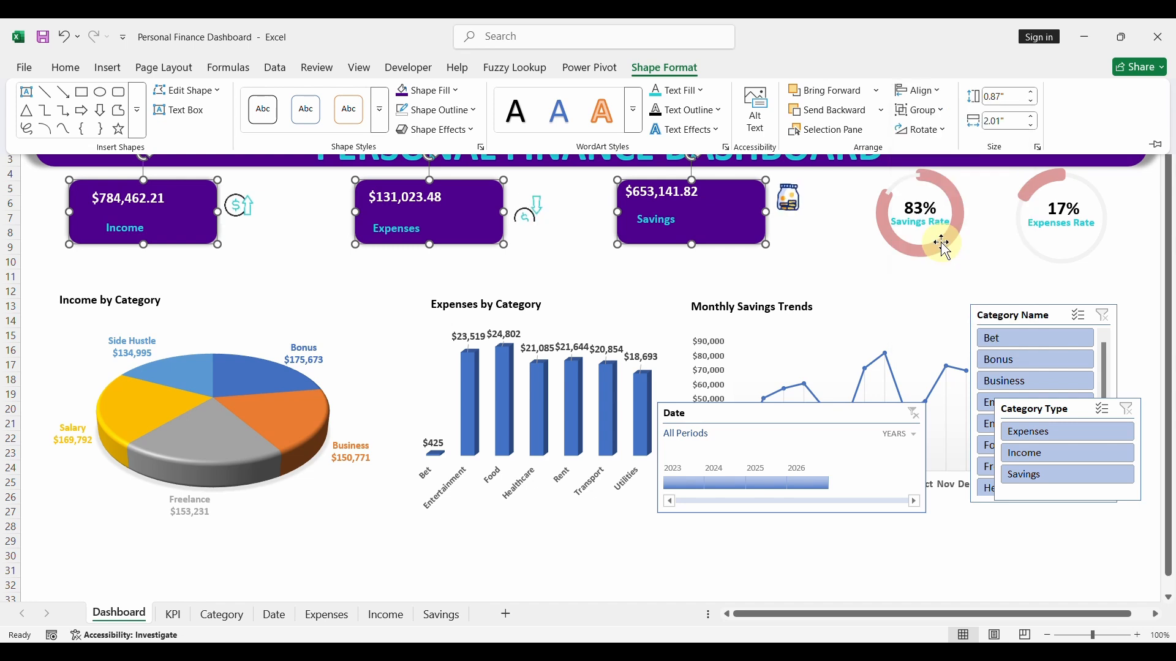
pyautogui.click(376, 275)
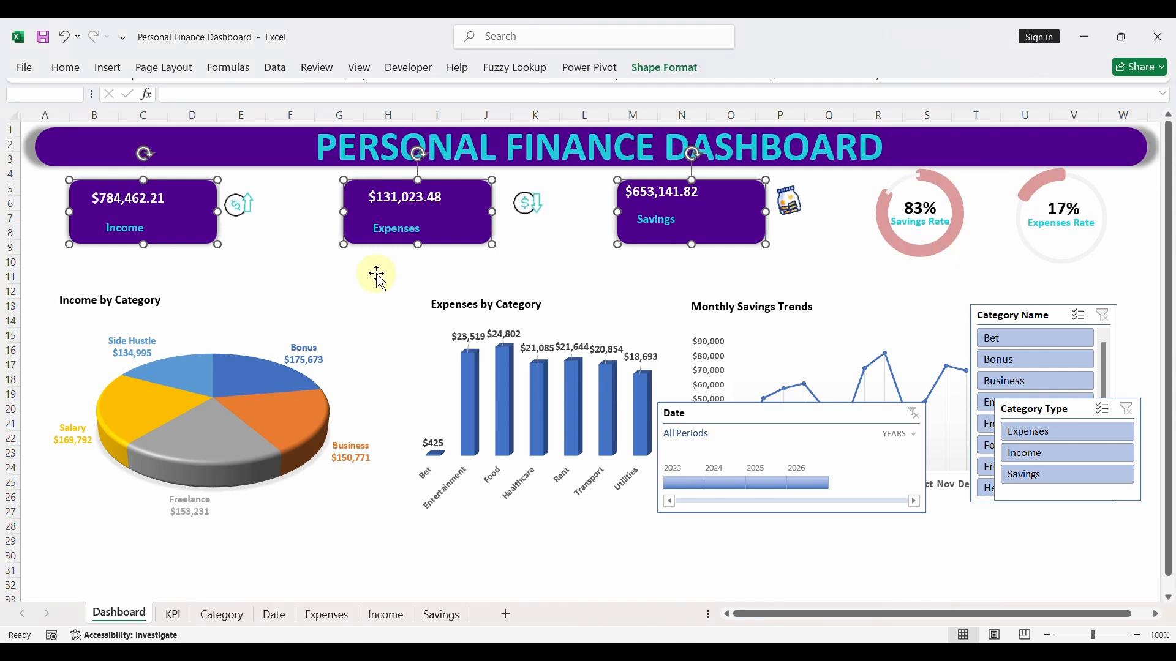
pyautogui.click(610, 281)
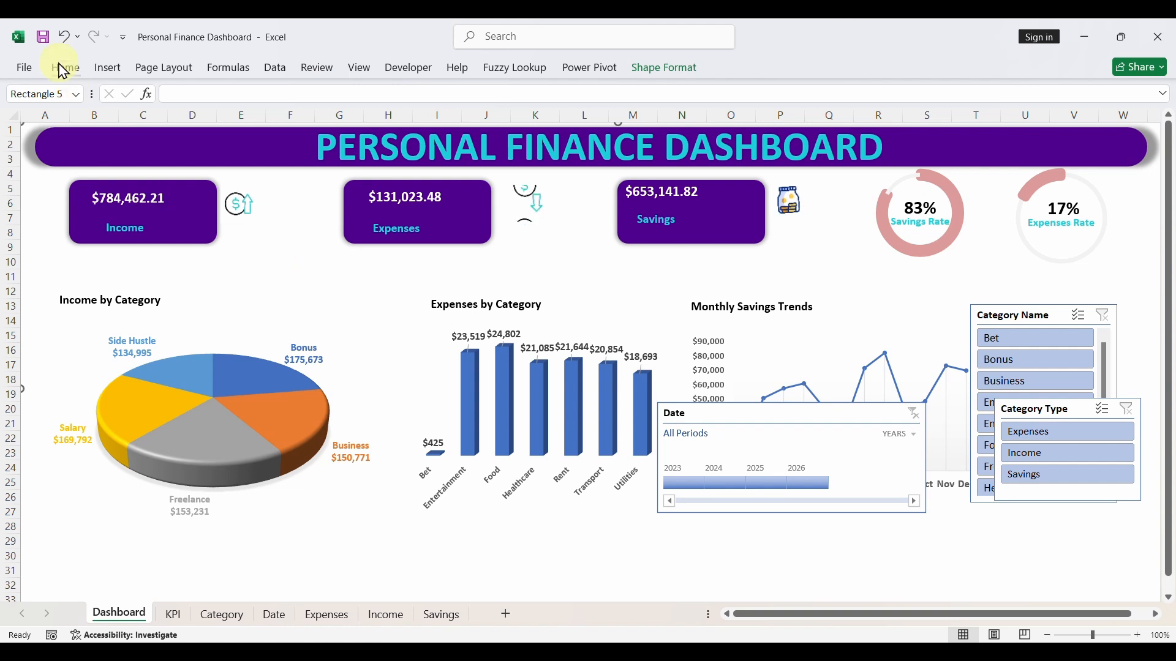
pyautogui.click(43, 37)
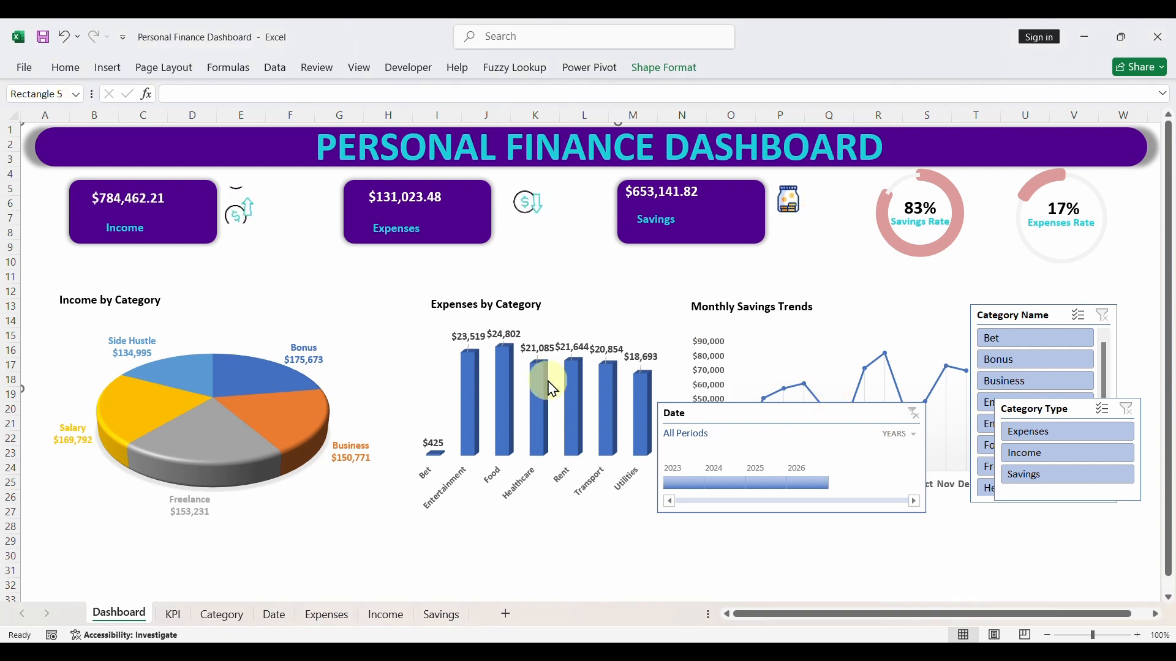
# - Move the Date timeline off the savings trend chart and shift the line chart down below the Expenses by Category chart
pyautogui.moveTo(713, 407); pyautogui.dragTo(877, 478)
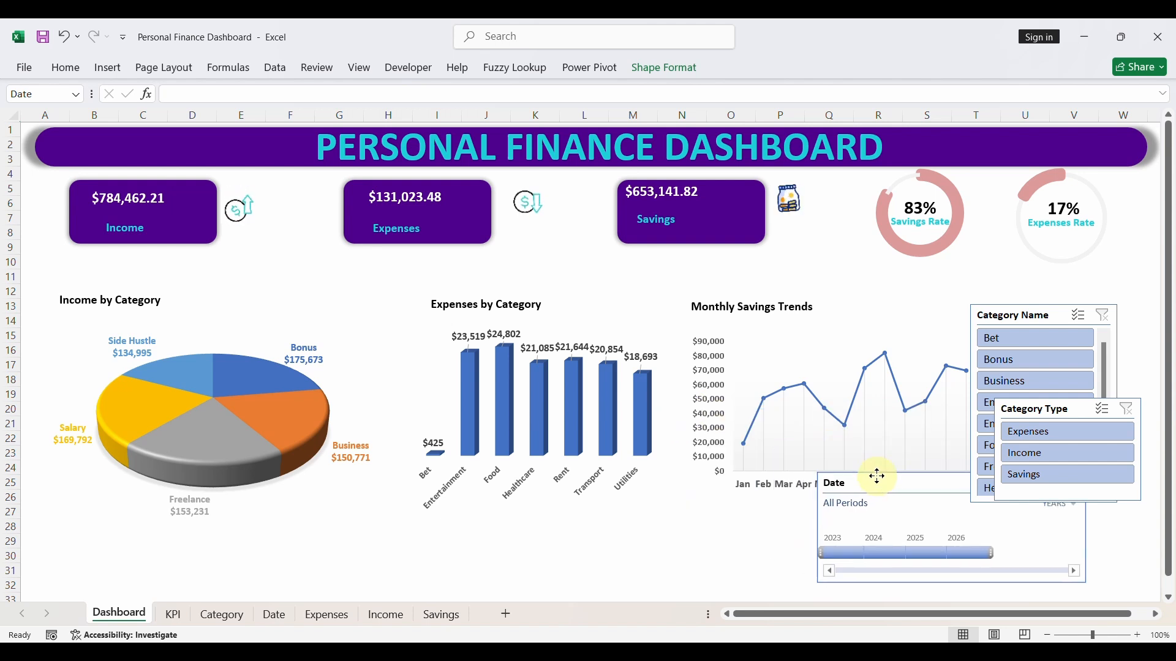
pyautogui.click(811, 343)
pyautogui.moveTo(811, 335); pyautogui.dragTo(722, 479)
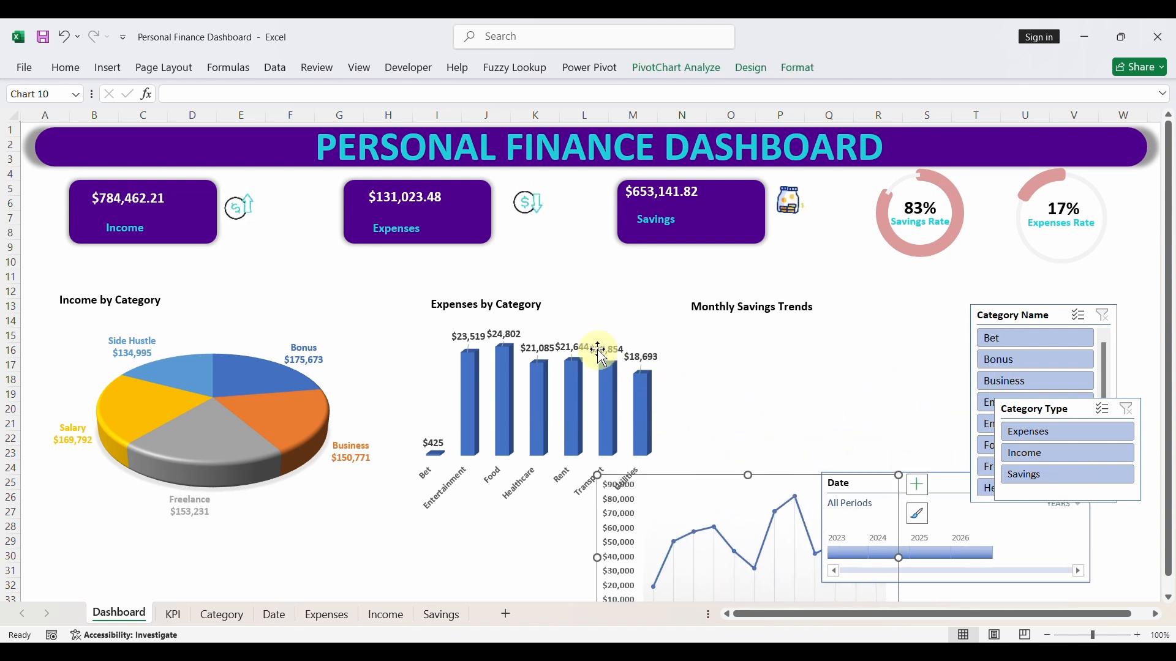
# - On the KPI sheet, enter the heading Category in F21 and link F22 to the first expense category in F11
pyautogui.click(177, 616)
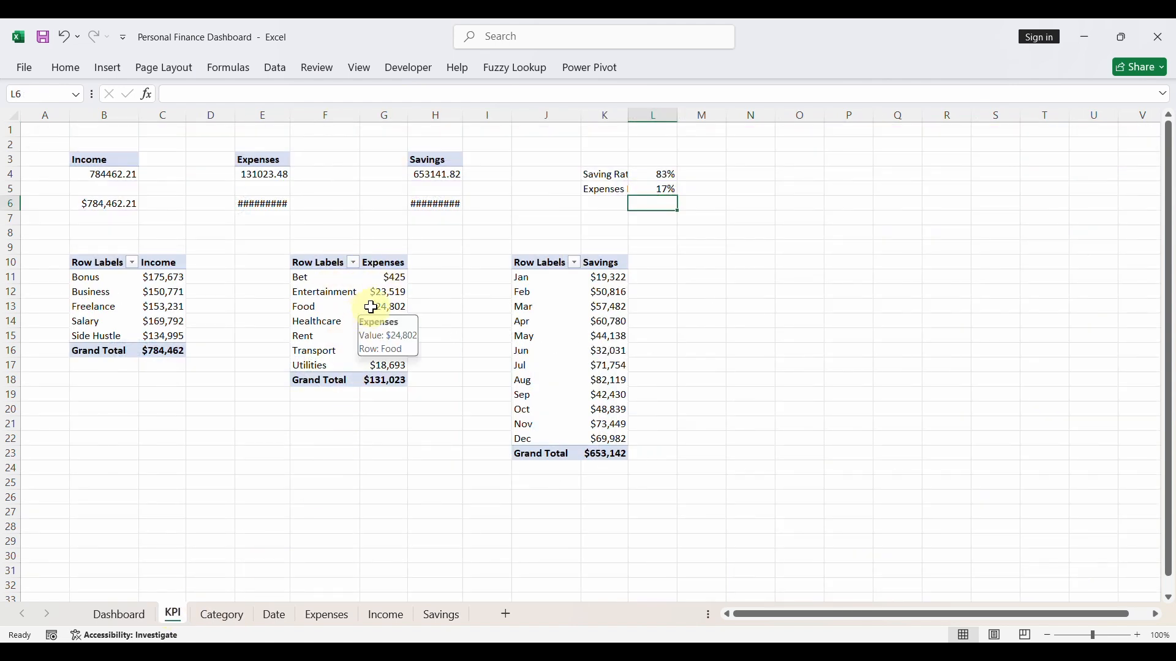
pyautogui.click(329, 422)
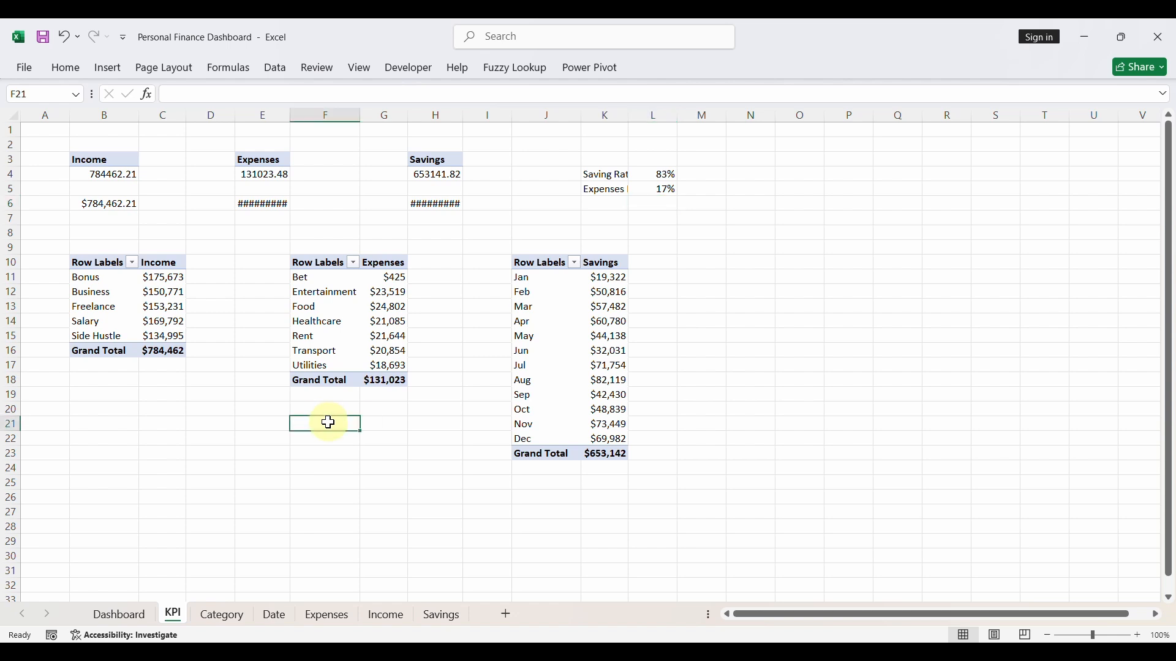
pyautogui.write('C')
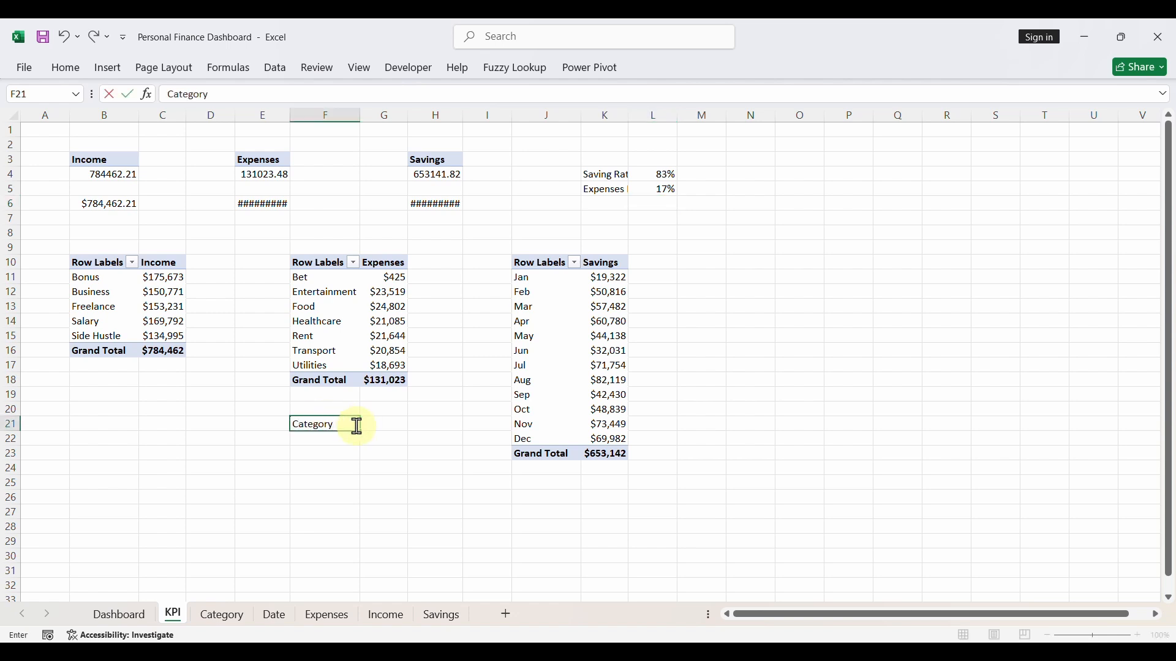
pyautogui.write('ategory')
pyautogui.press('Return')
pyautogui.write('=')
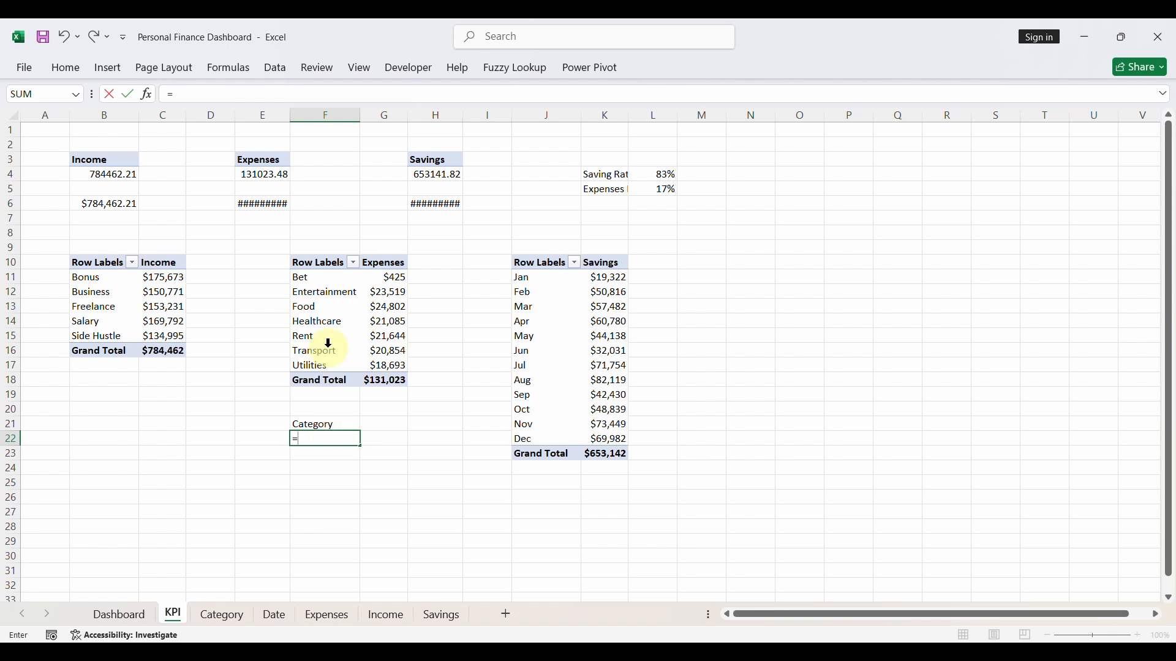
pyautogui.click(308, 279)
pyautogui.press('Return')
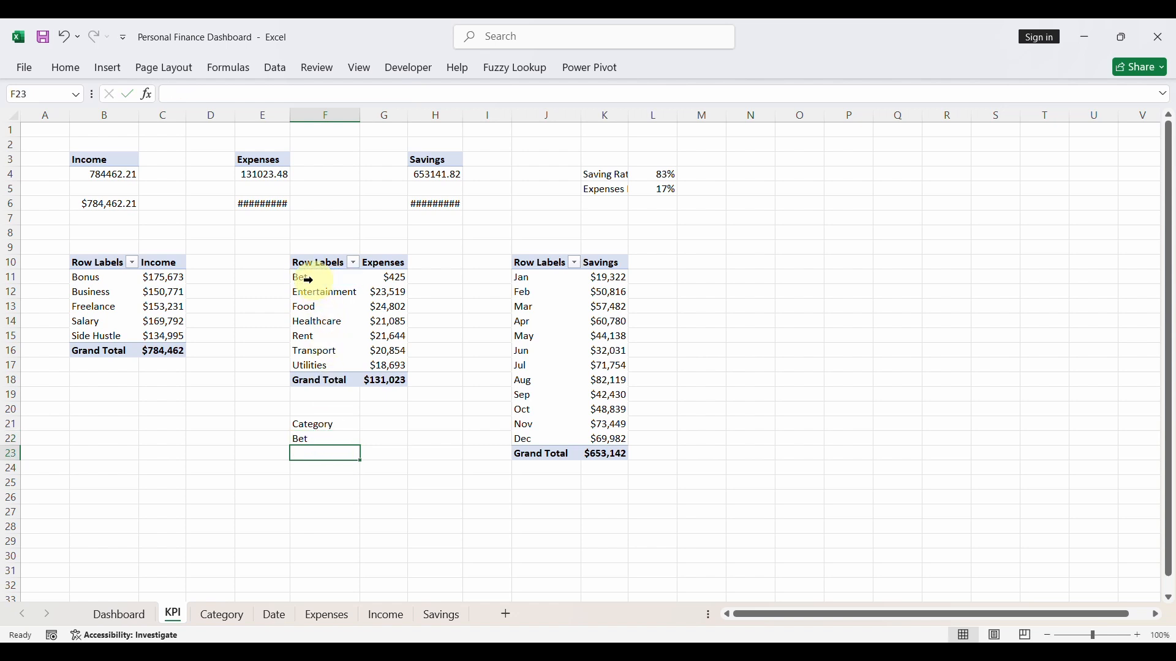
# - Turn off grand totals for rows and columns in the expenses-by-category PivotTable
pyautogui.click(337, 441)
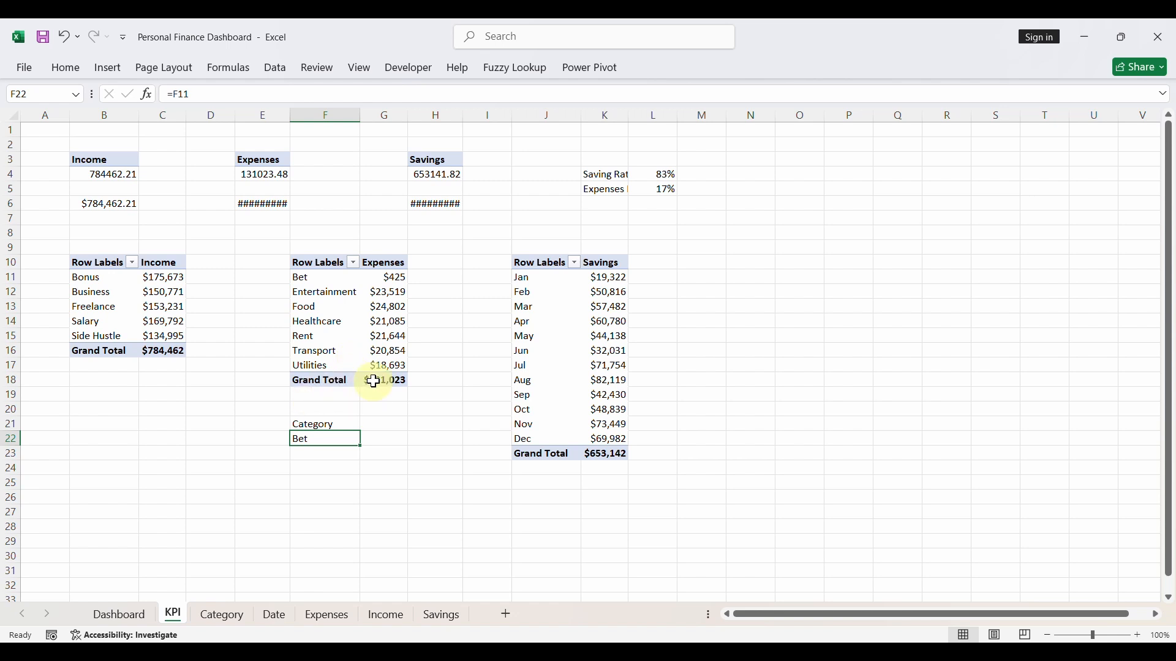
pyautogui.click(332, 309)
pyautogui.click(314, 307)
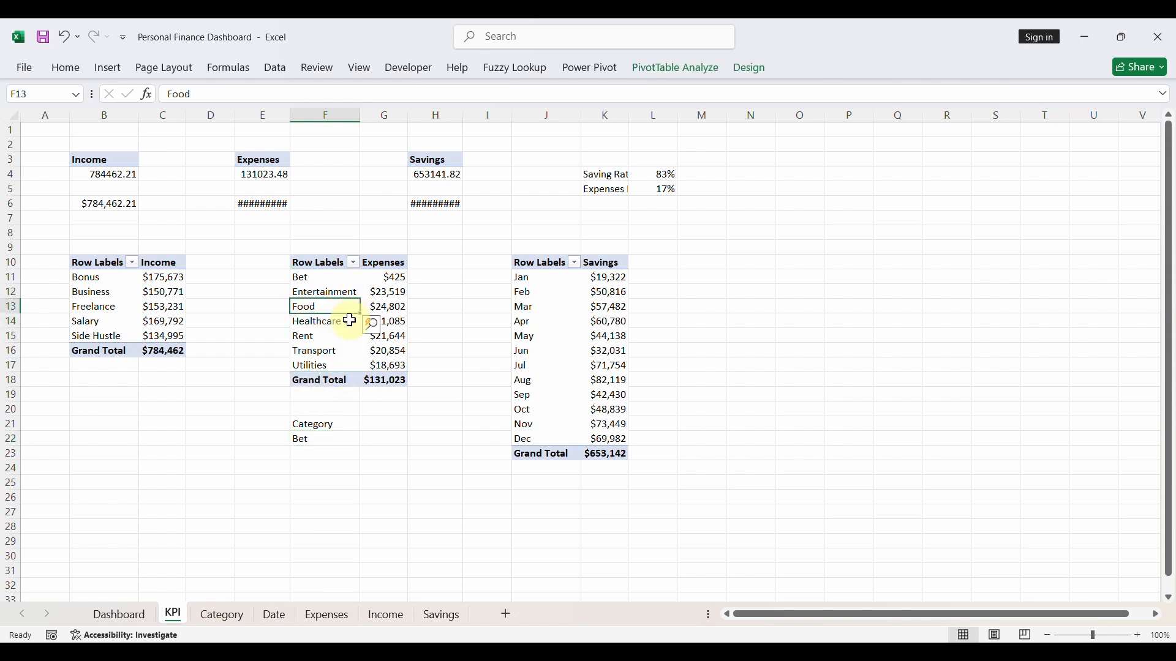
pyautogui.click(749, 70)
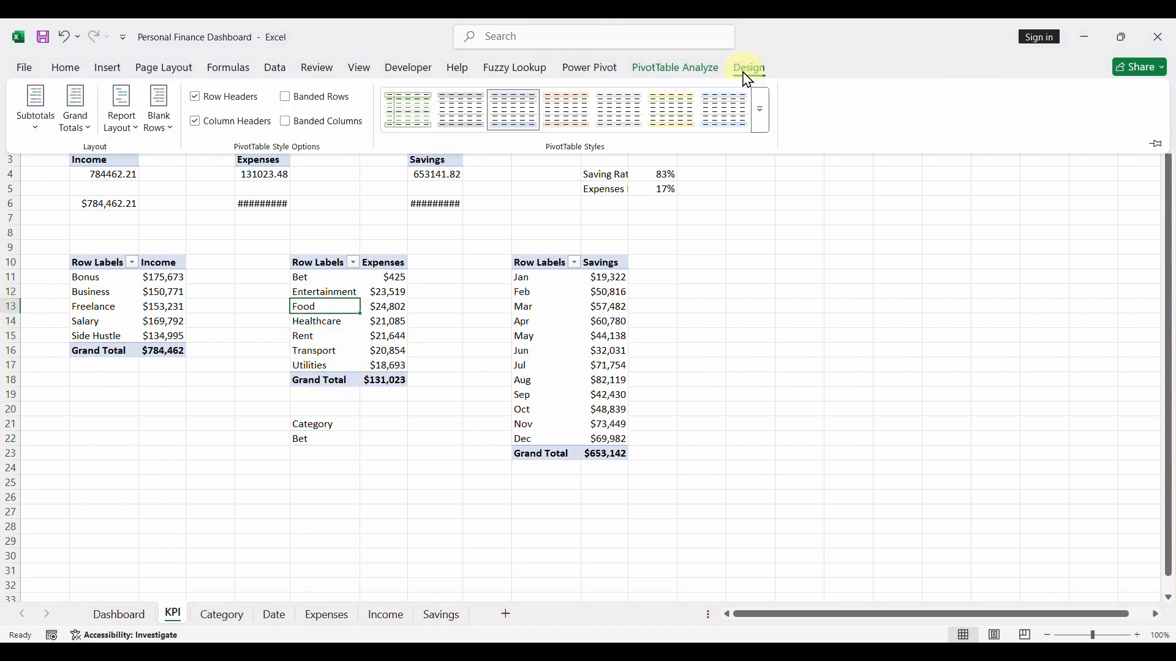
pyautogui.click(75, 109)
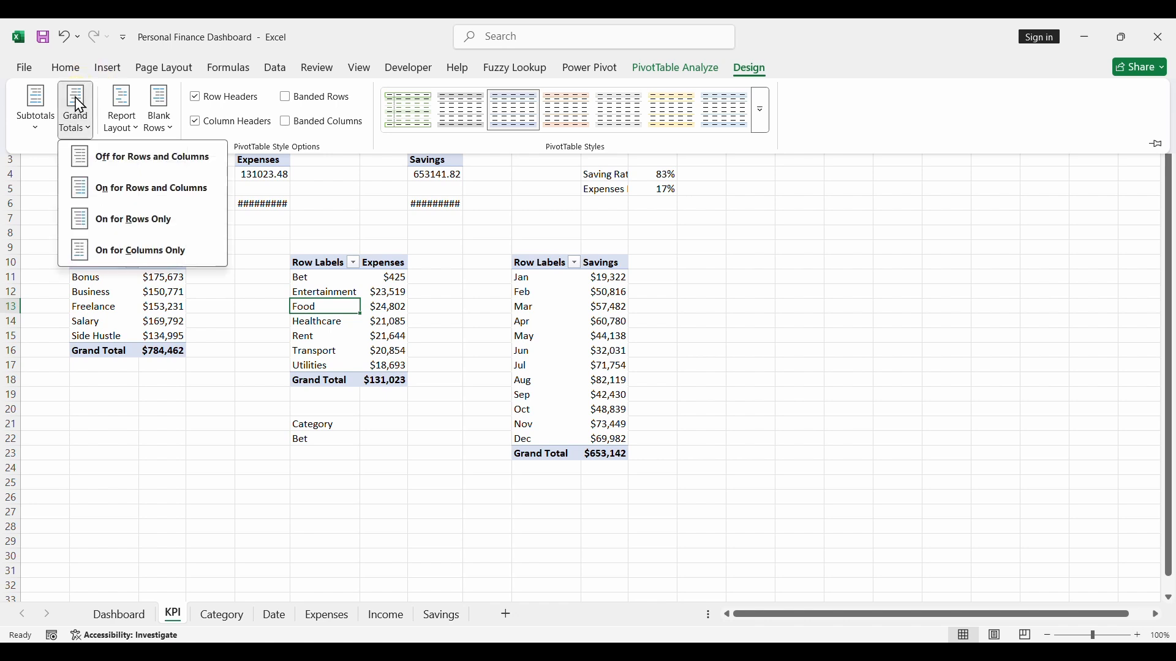
pyautogui.click(134, 166)
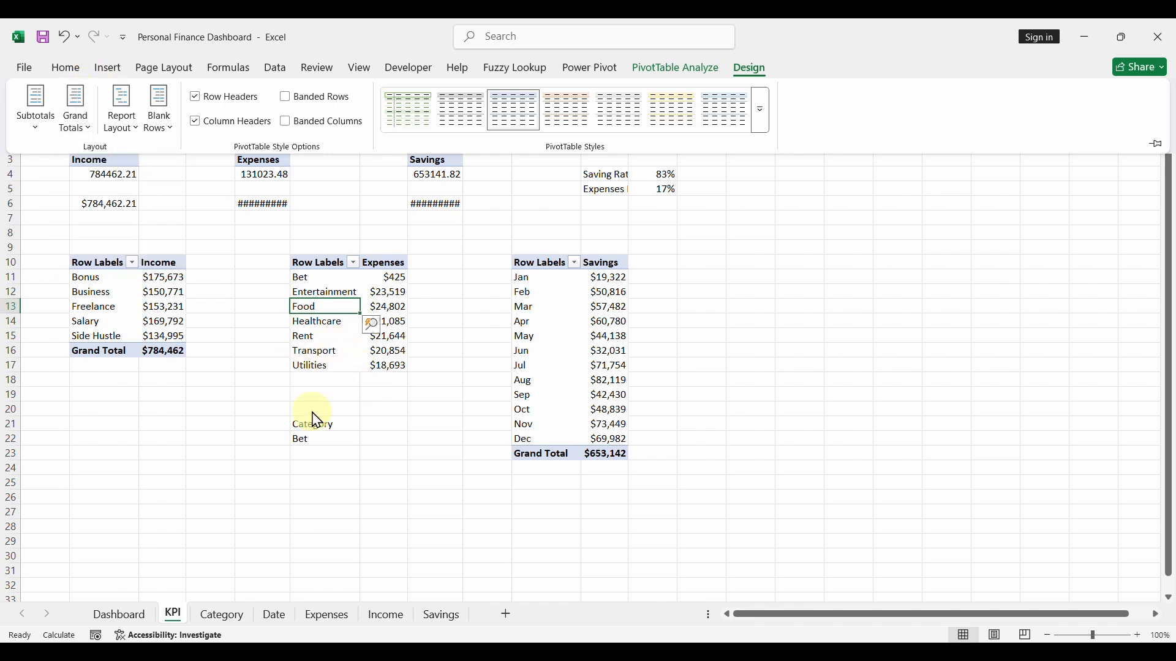
# - Fill the linked formula from F22 across and down through G28, and enter the heading Expenses in G21
pyautogui.click(314, 440)
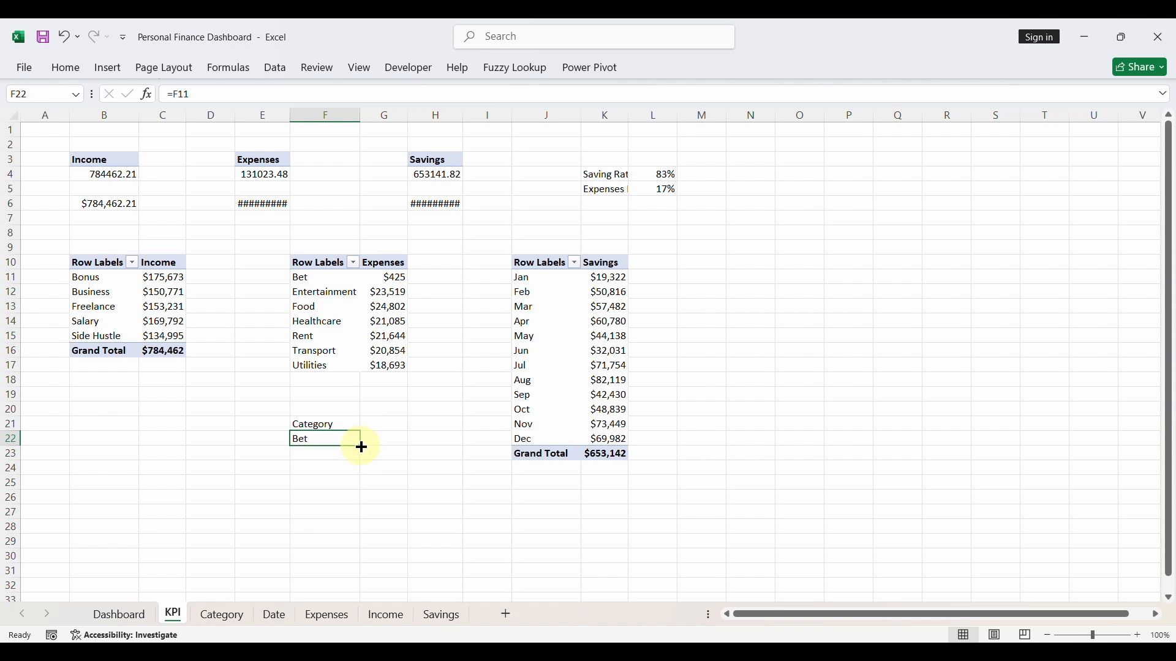
pyautogui.moveTo(361, 447); pyautogui.dragTo(398, 527)
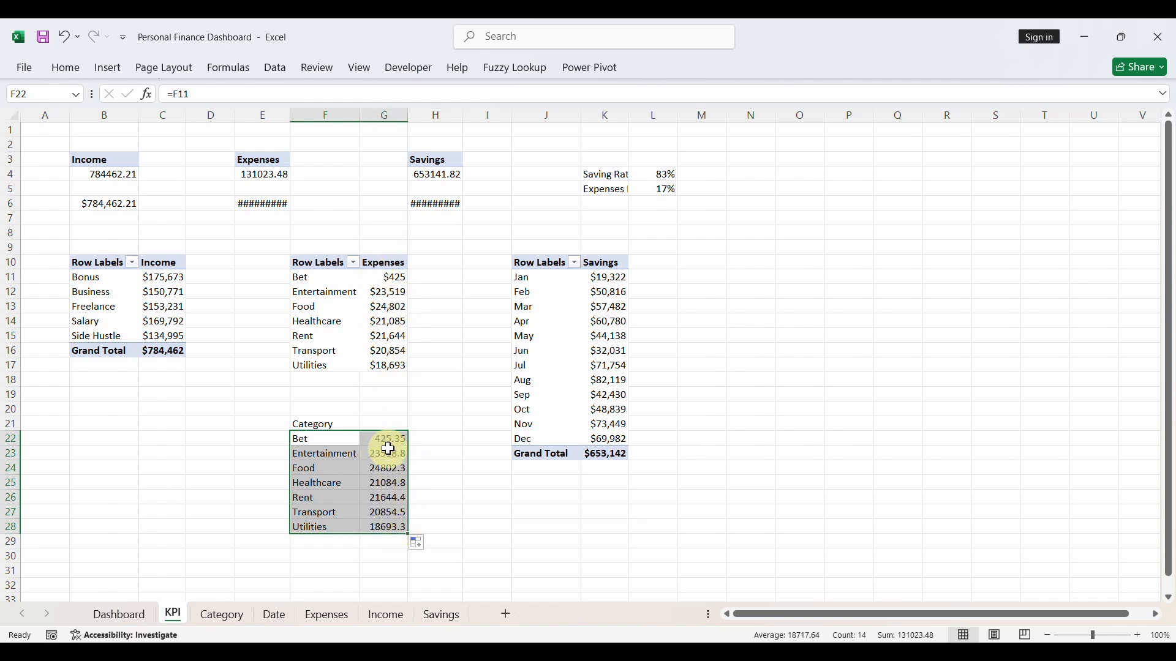
pyautogui.click(387, 423)
pyautogui.write('Expenses')
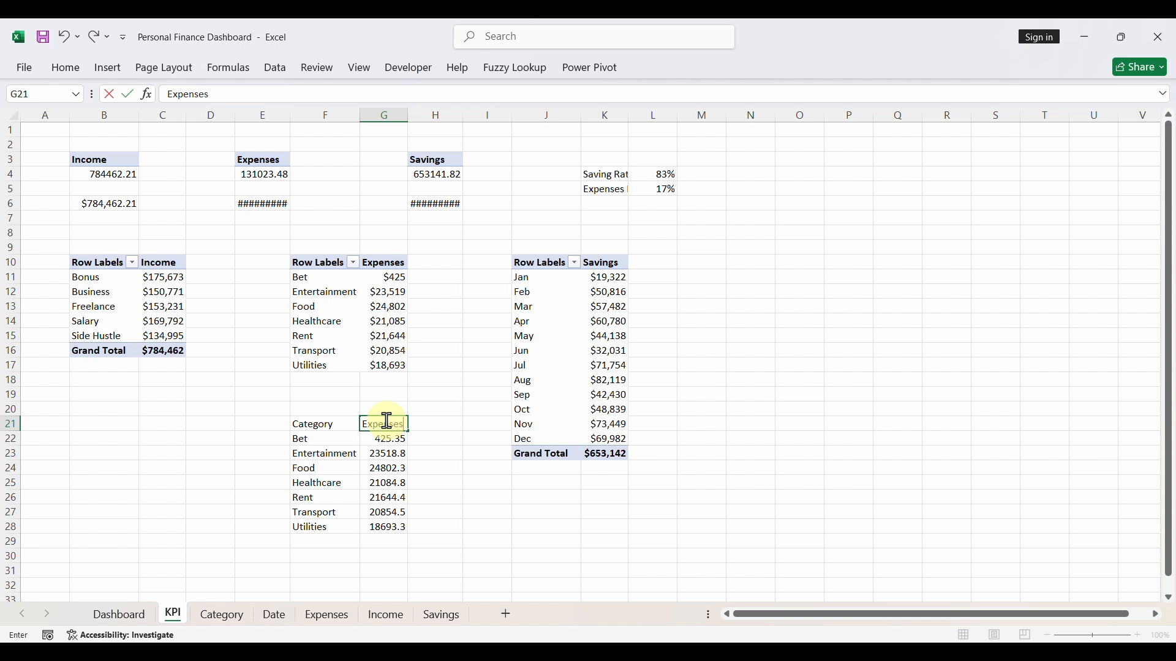
pyautogui.click(420, 452)
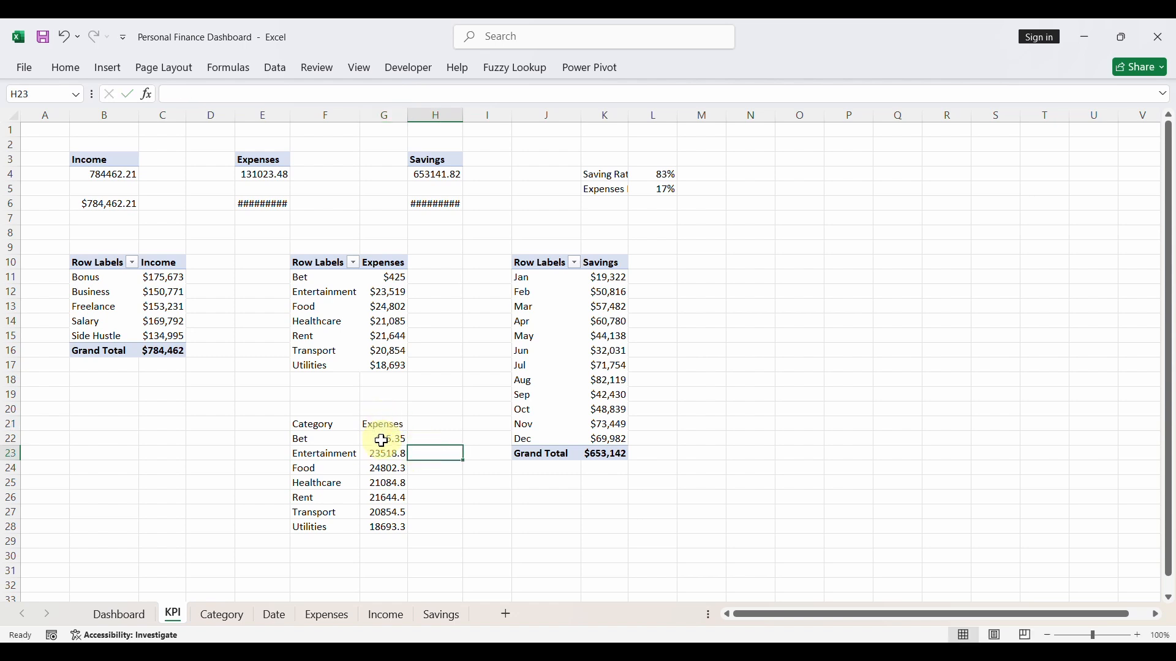
# - Format the expense amounts in G22:G28 as Currency with the $ symbol and 0 decimal places
pyautogui.moveTo(382, 441); pyautogui.dragTo(383, 524)
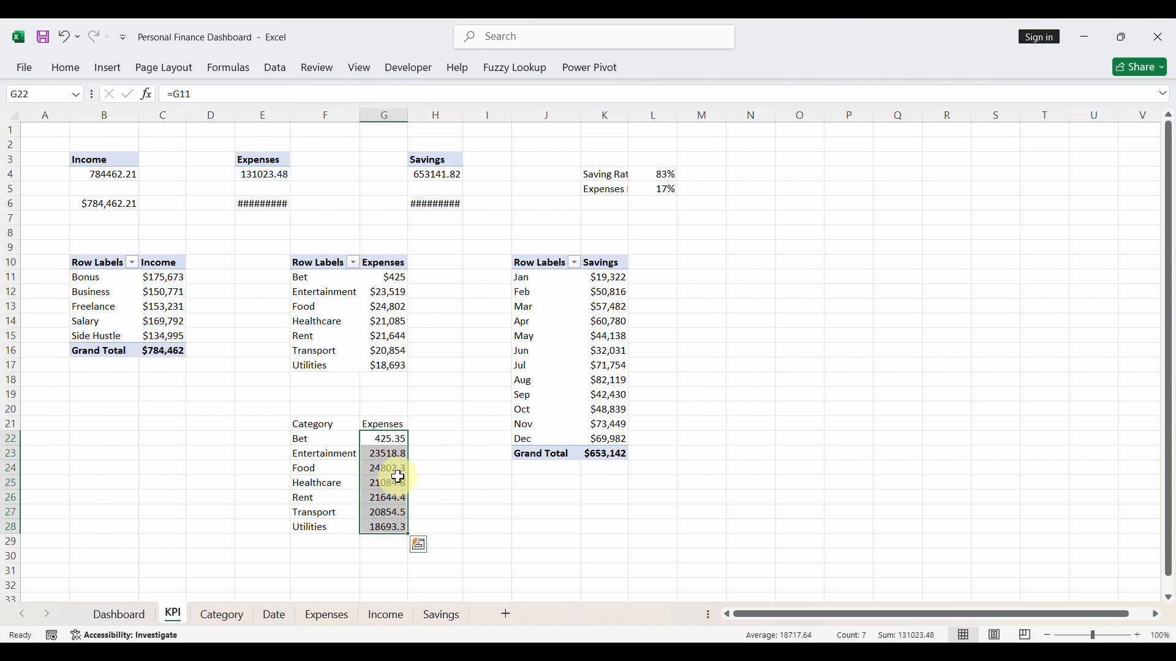
pyautogui.hotkey('ctrl', '1')
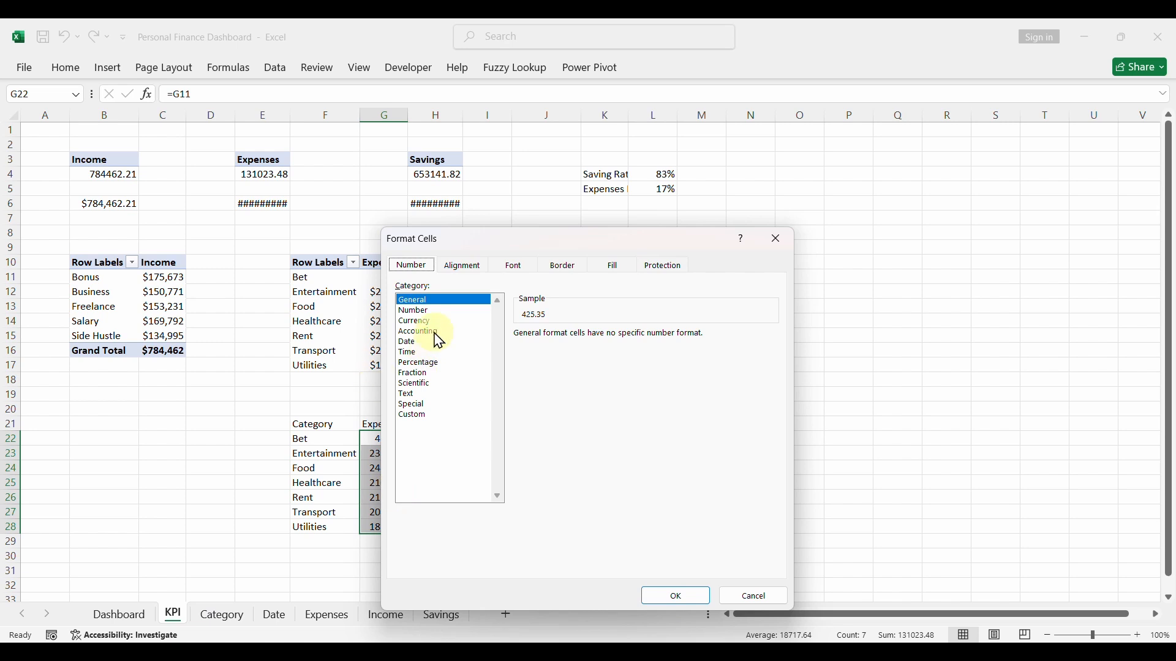
pyautogui.click(419, 321)
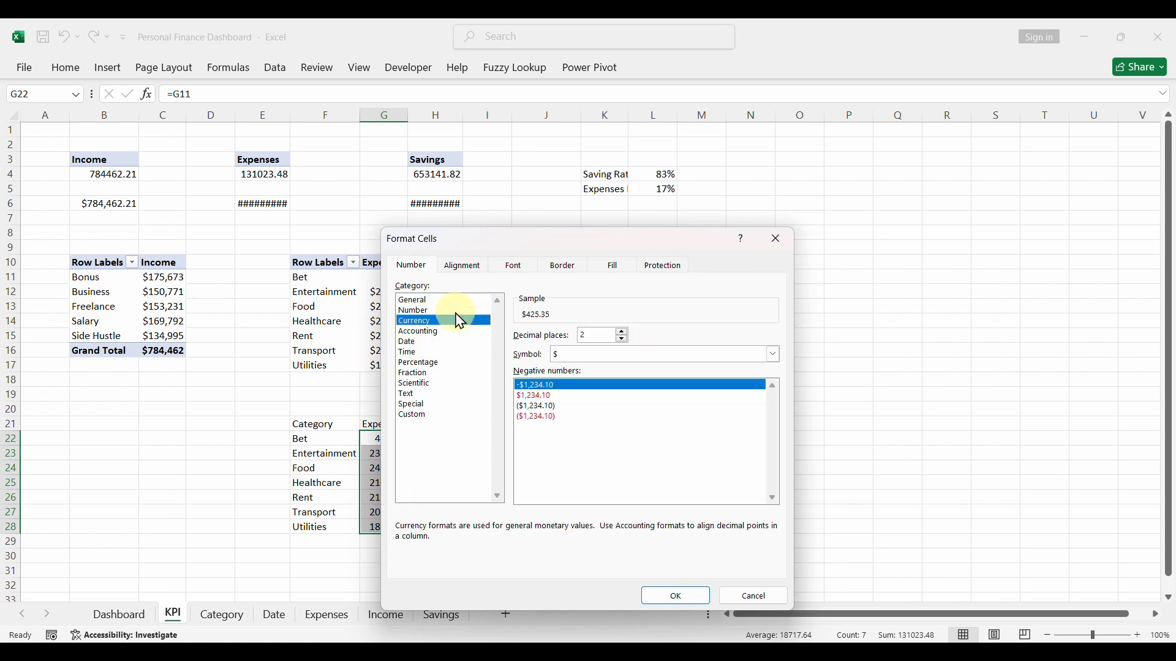
pyautogui.click(622, 339)
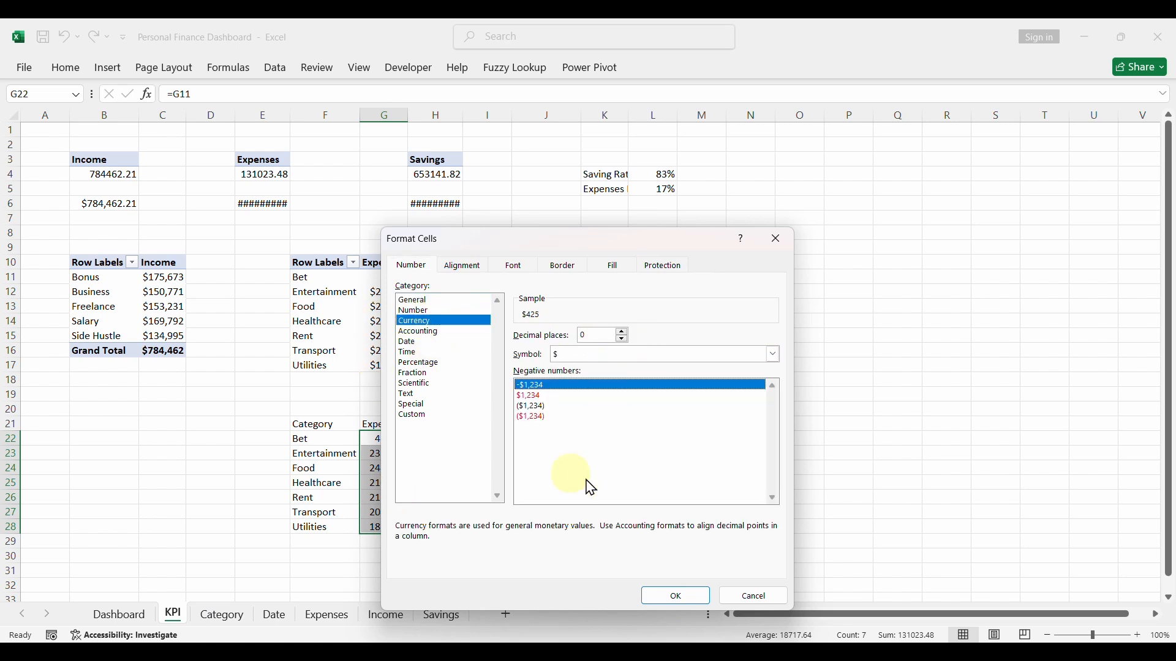
pyautogui.click(676, 595)
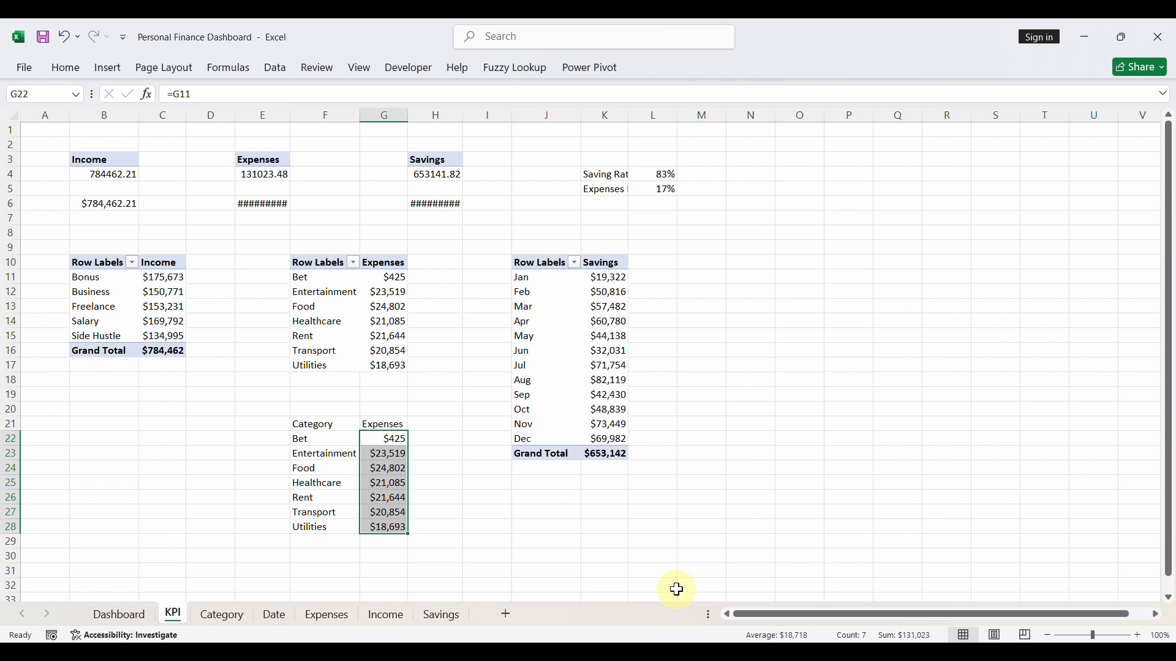
pyautogui.click(370, 479)
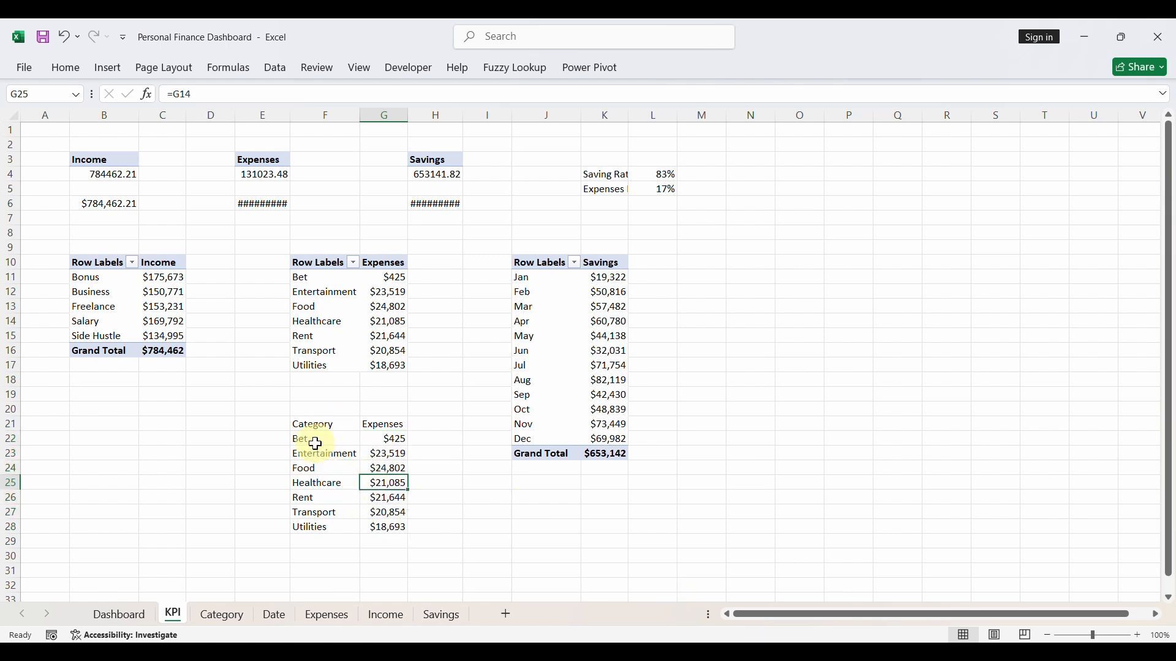
# - Insert a Treemap chart from the helper table data in F22:G28
pyautogui.moveTo(315, 444); pyautogui.dragTo(389, 526)
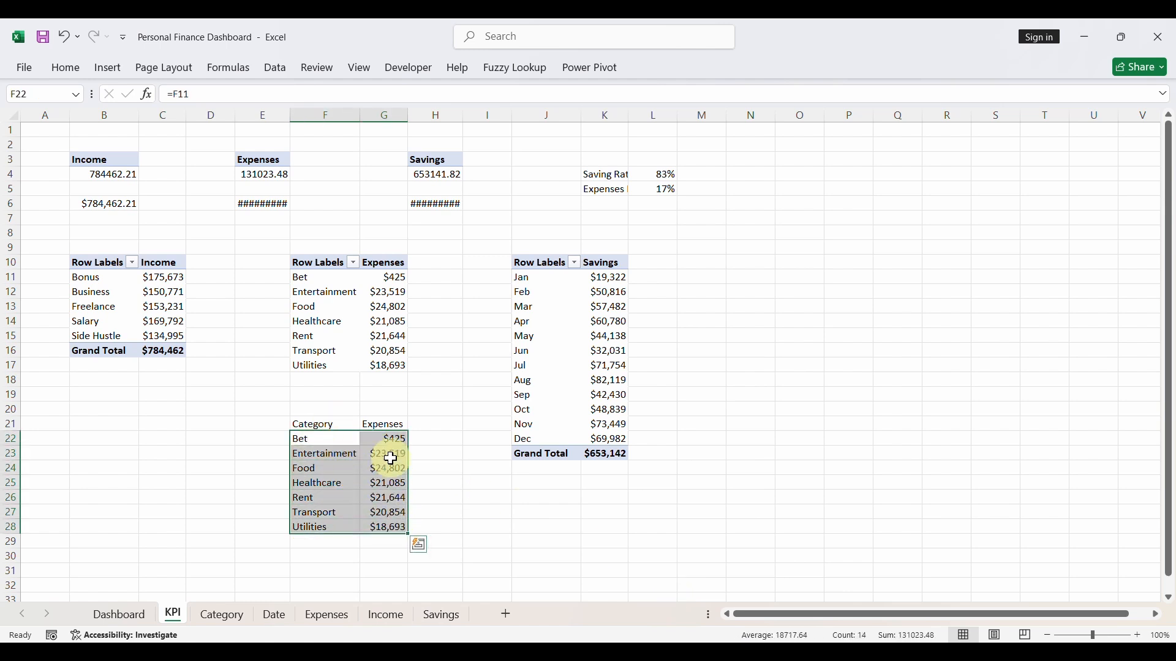
pyautogui.click(109, 72)
pyautogui.click(411, 122)
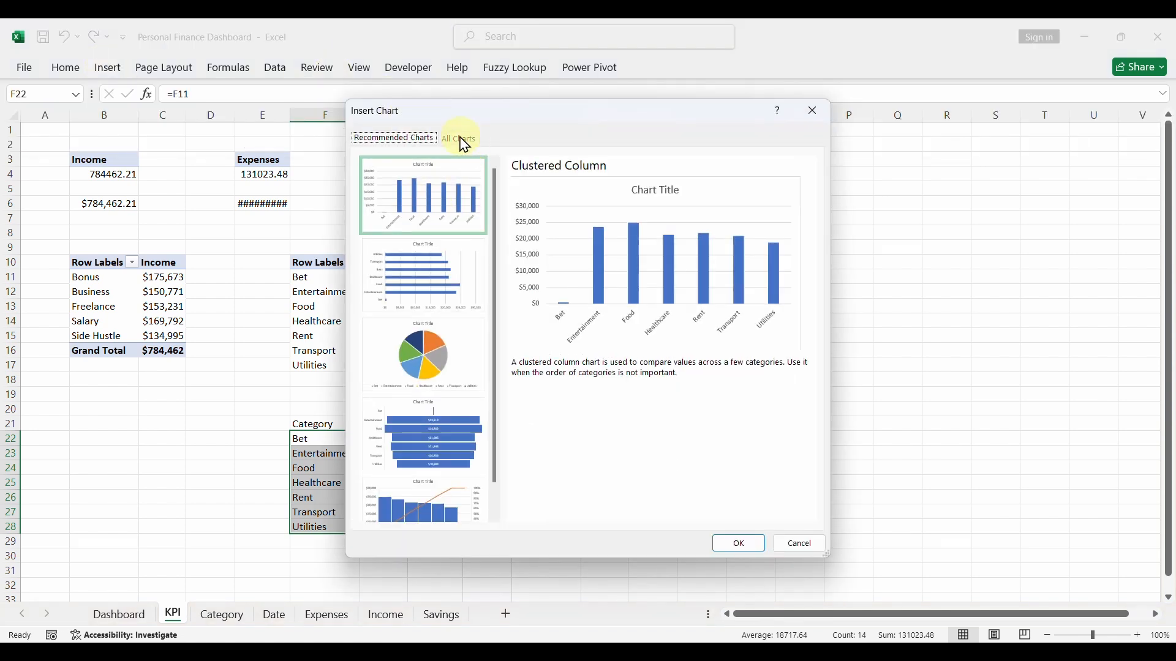
pyautogui.click(465, 144)
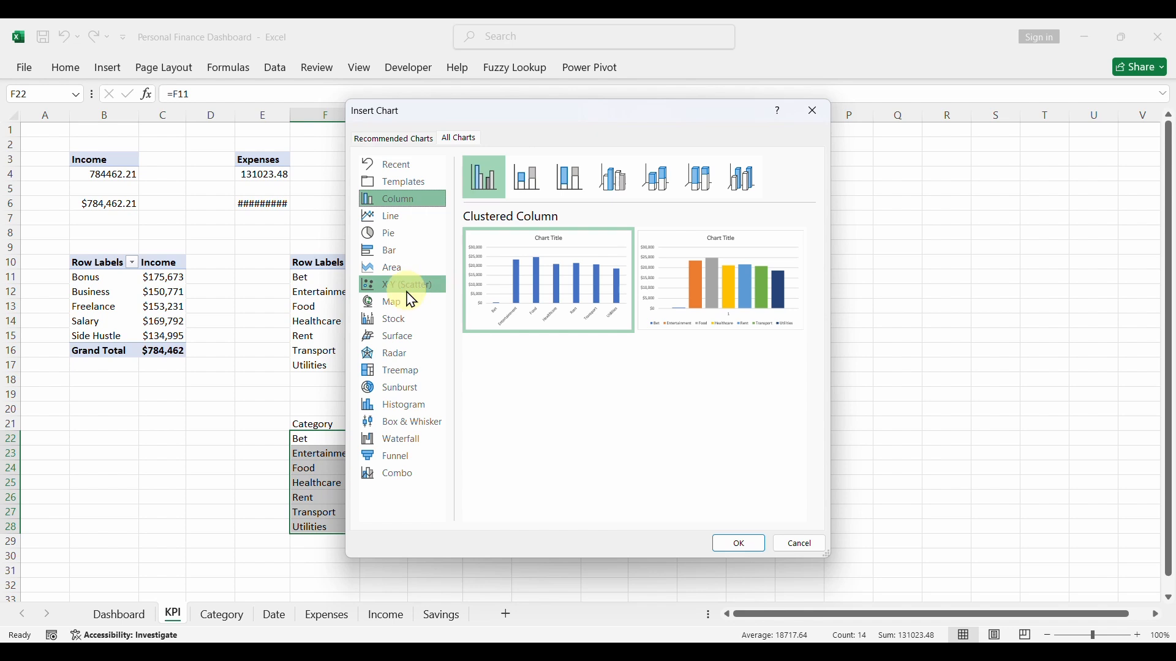
pyautogui.click(376, 381)
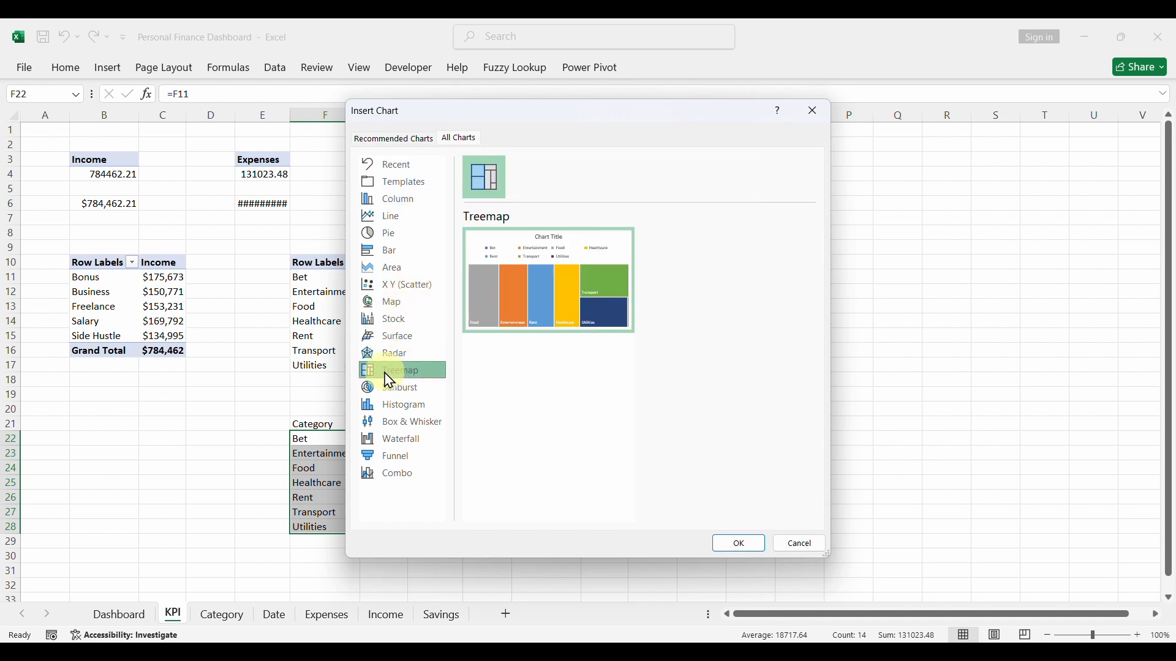
pyautogui.moveTo(538, 296)
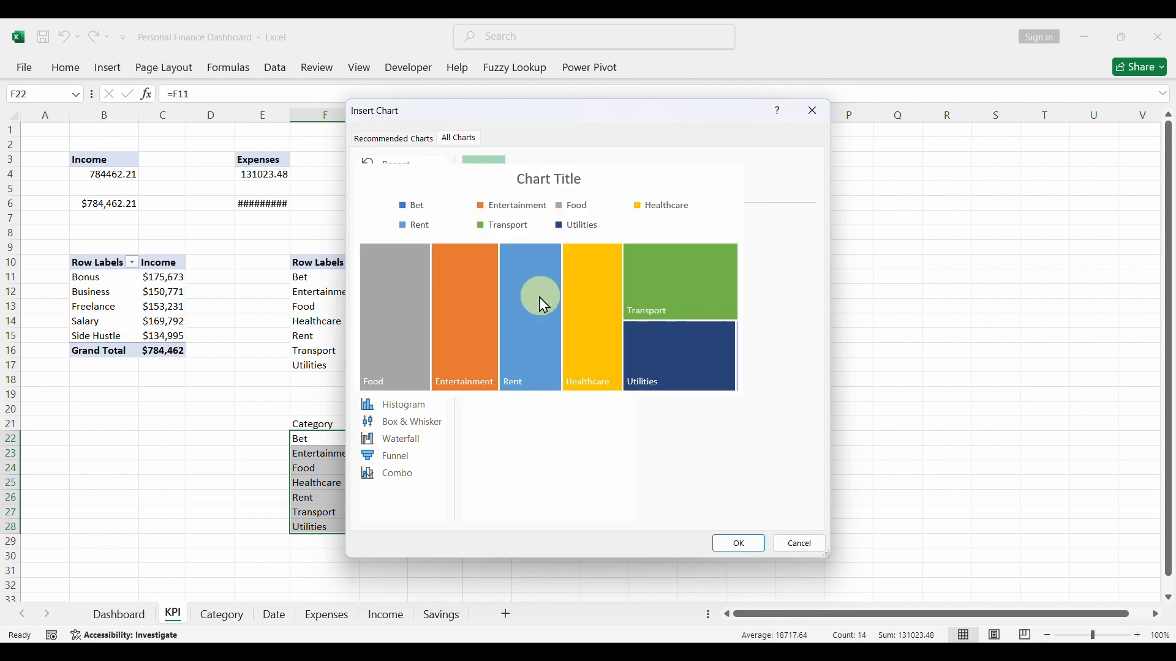
pyautogui.click(752, 546)
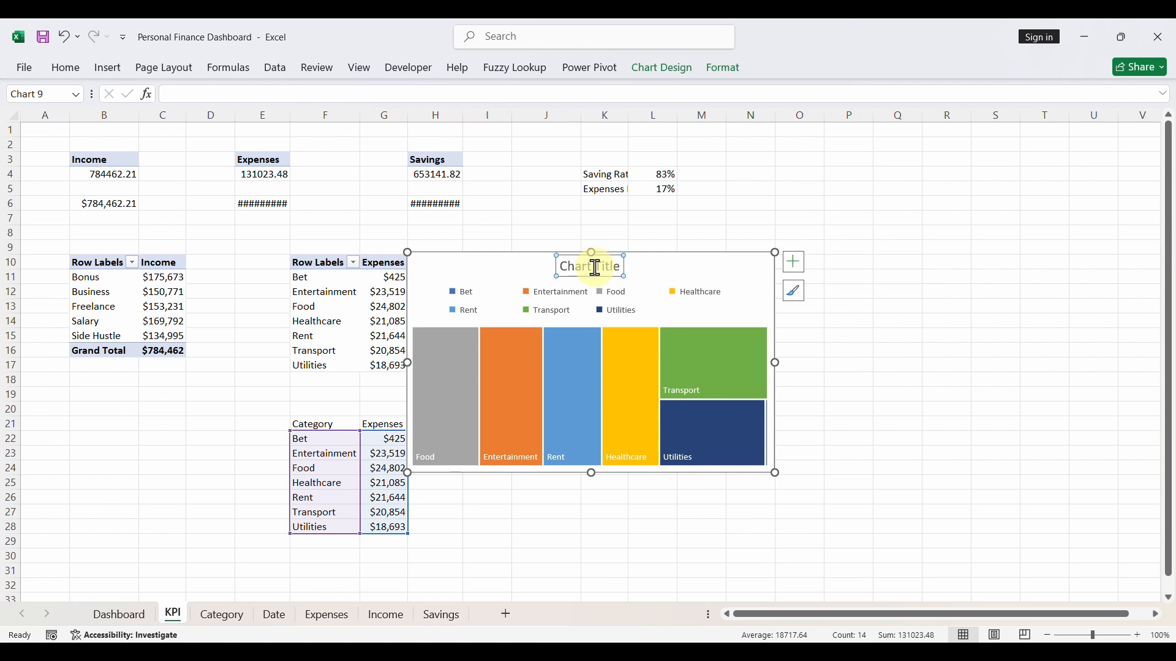
# - Remove the treemap's chart title and legend, and widen the chart to about 5.8 inches
pyautogui.press('Delete')
pyautogui.click(585, 286)
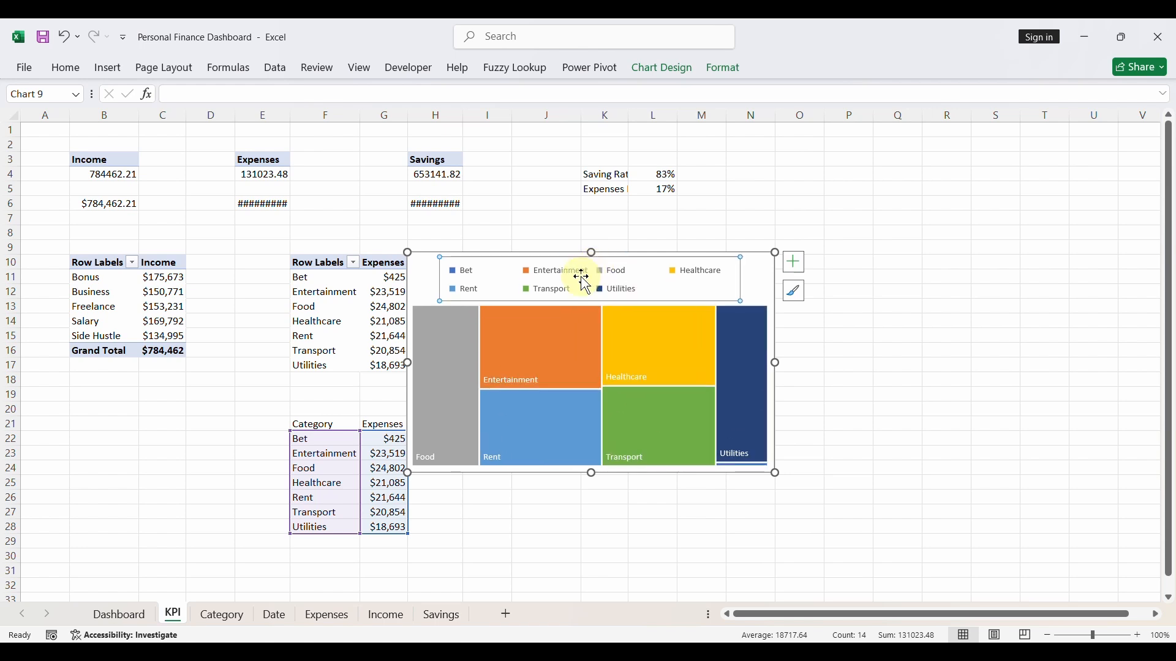
pyautogui.press('Delete')
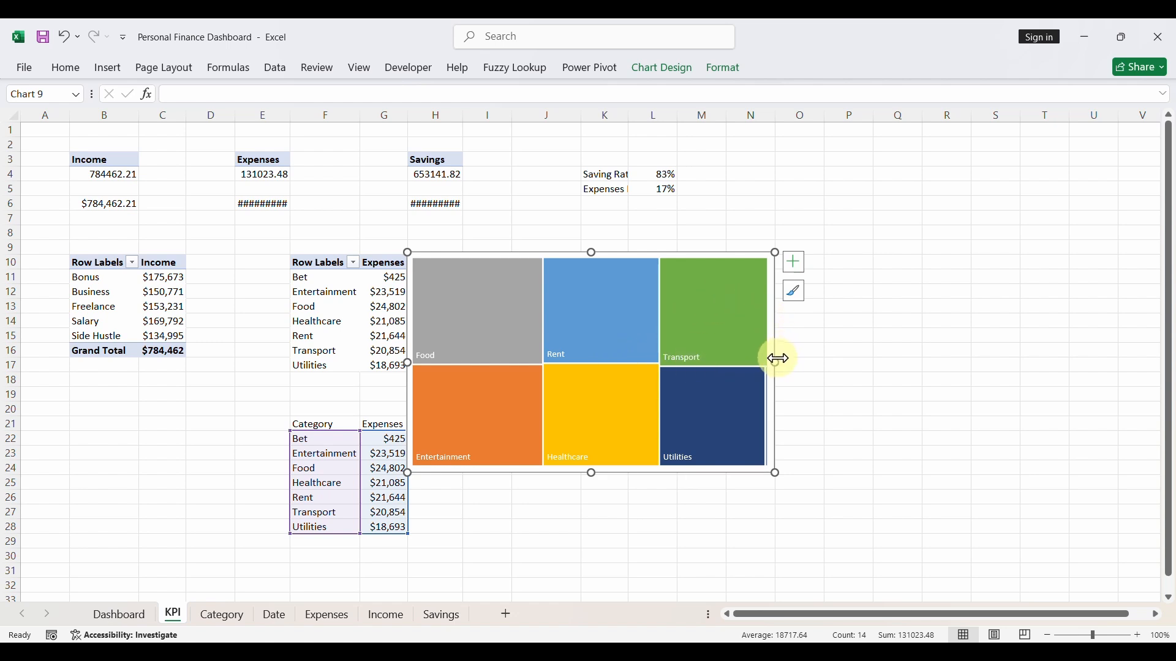
pyautogui.moveTo(775, 365); pyautogui.dragTo(834, 373)
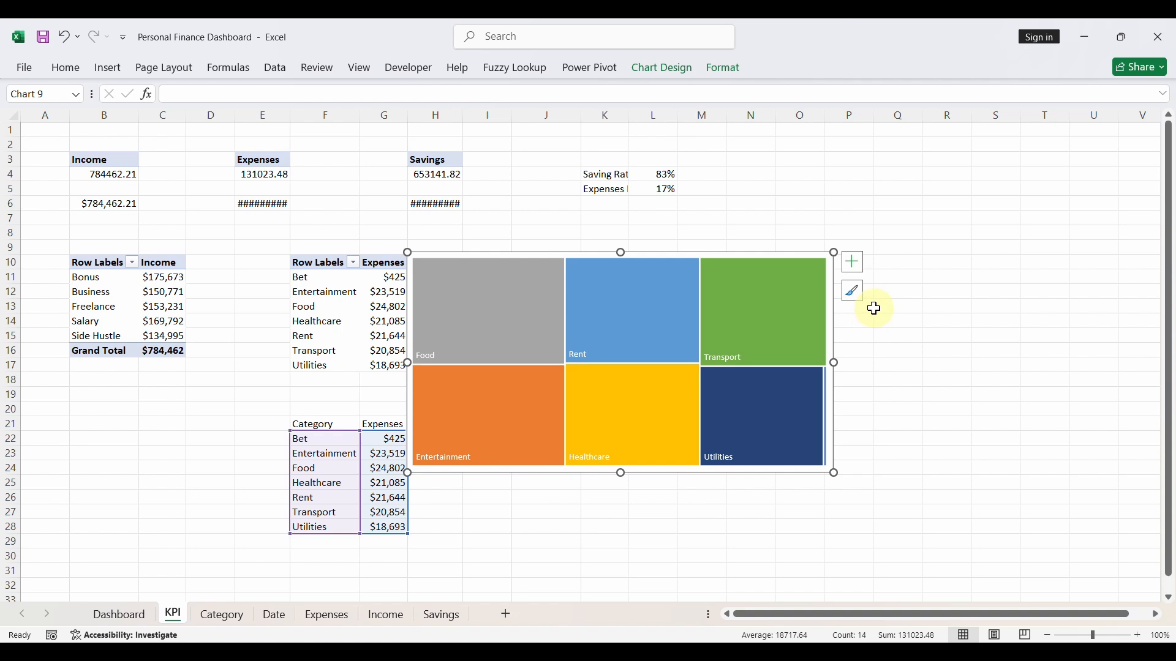
# - Show category name and value in the treemap's data labels, separated by a new line, and make the labels bold
pyautogui.click(853, 267)
pyautogui.click(973, 297)
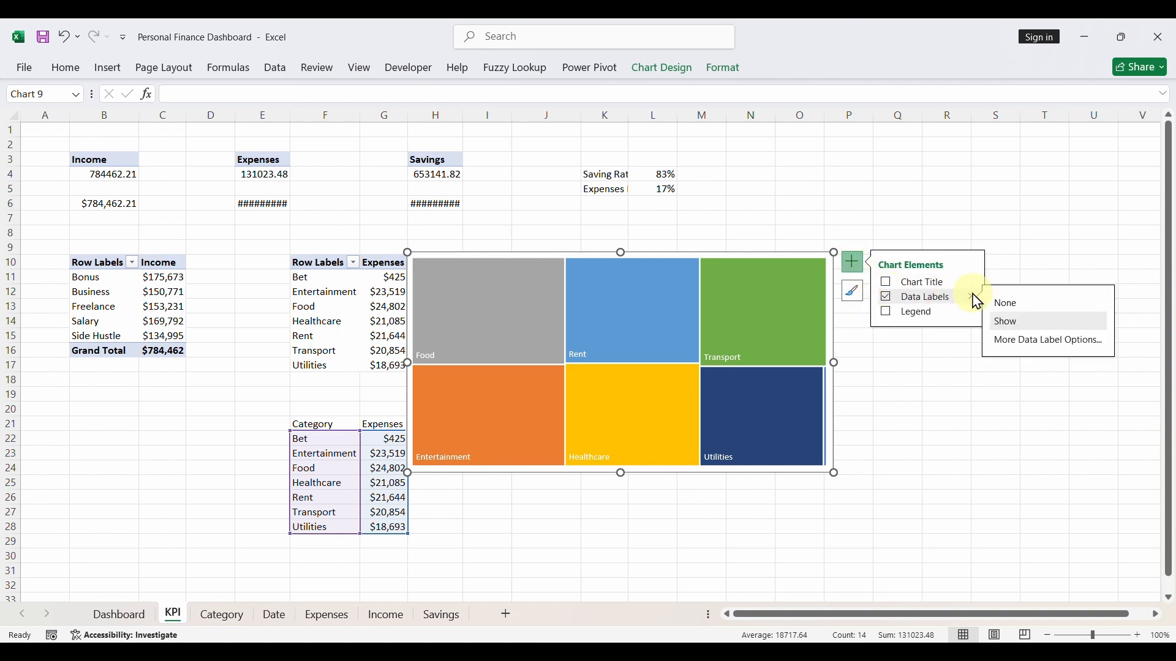
pyautogui.click(1039, 349)
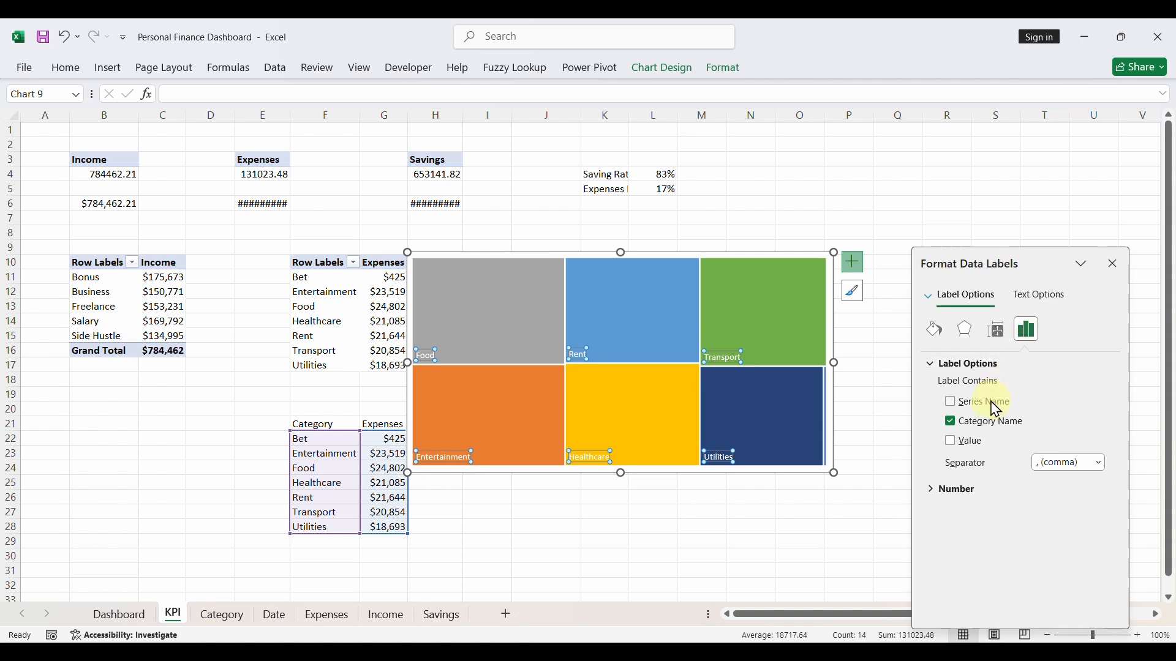
pyautogui.click(952, 442)
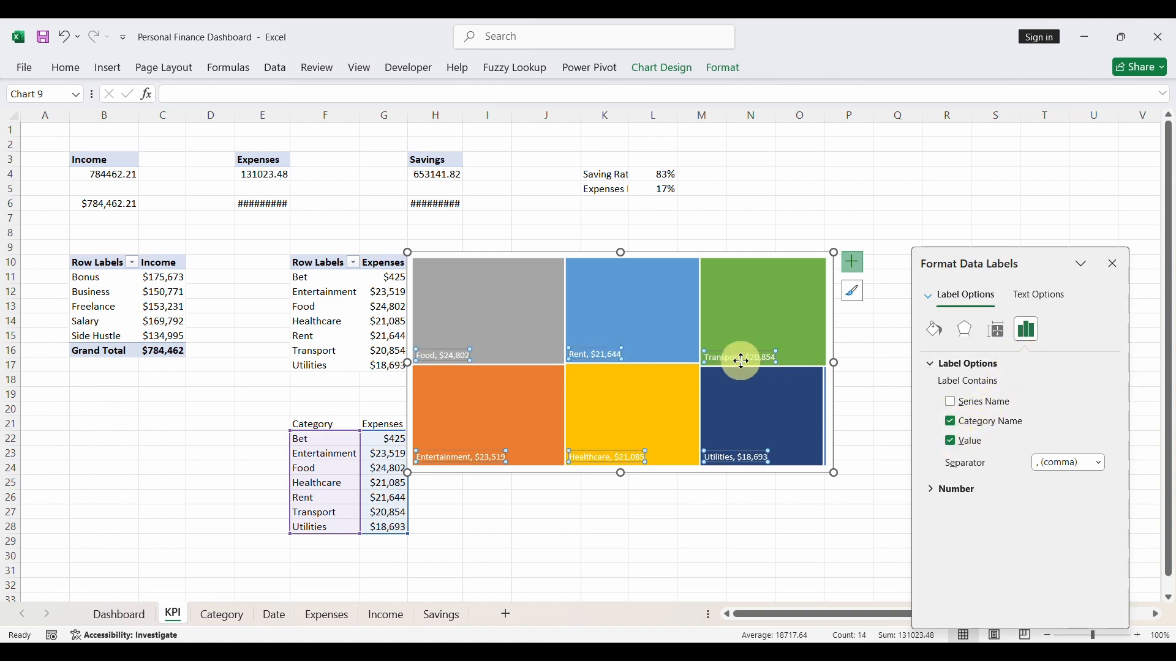
pyautogui.click(1101, 470)
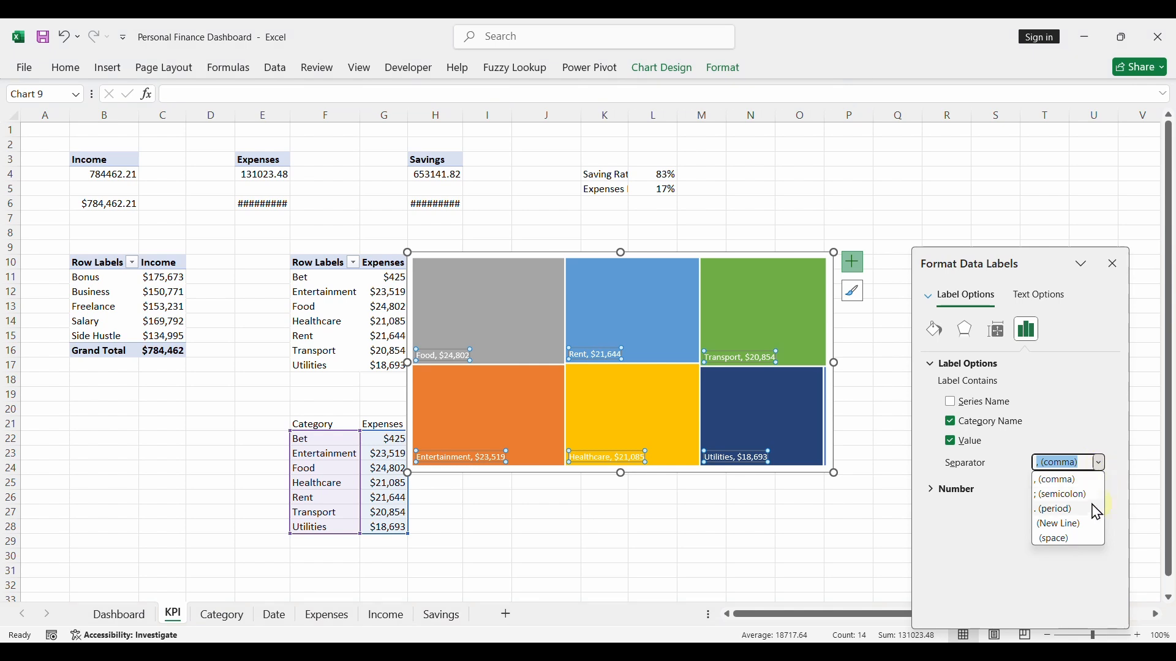
pyautogui.click(1061, 525)
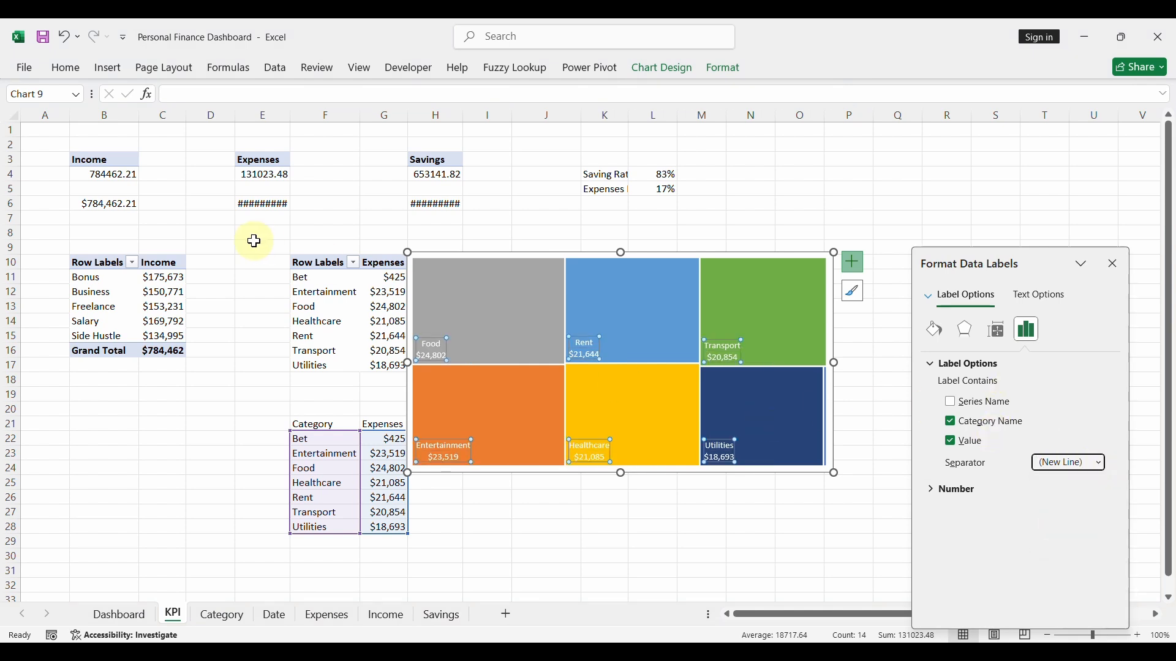
pyautogui.click(64, 67)
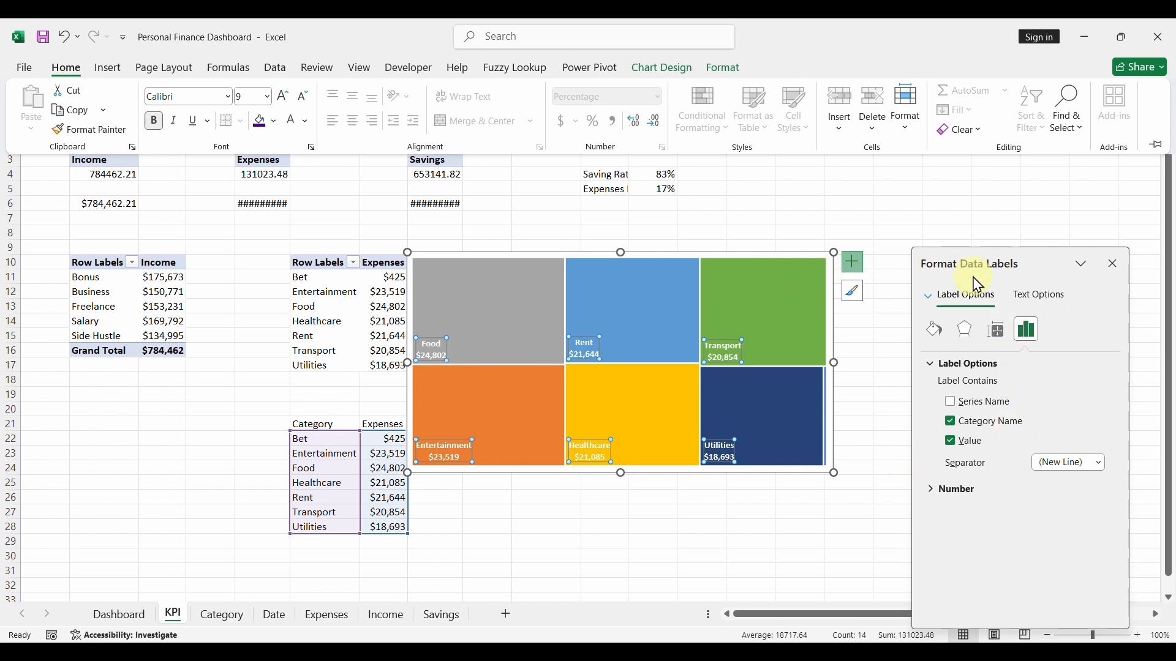
# - Set the treemap's chart area to no fill and no outline
pyautogui.click(767, 256)
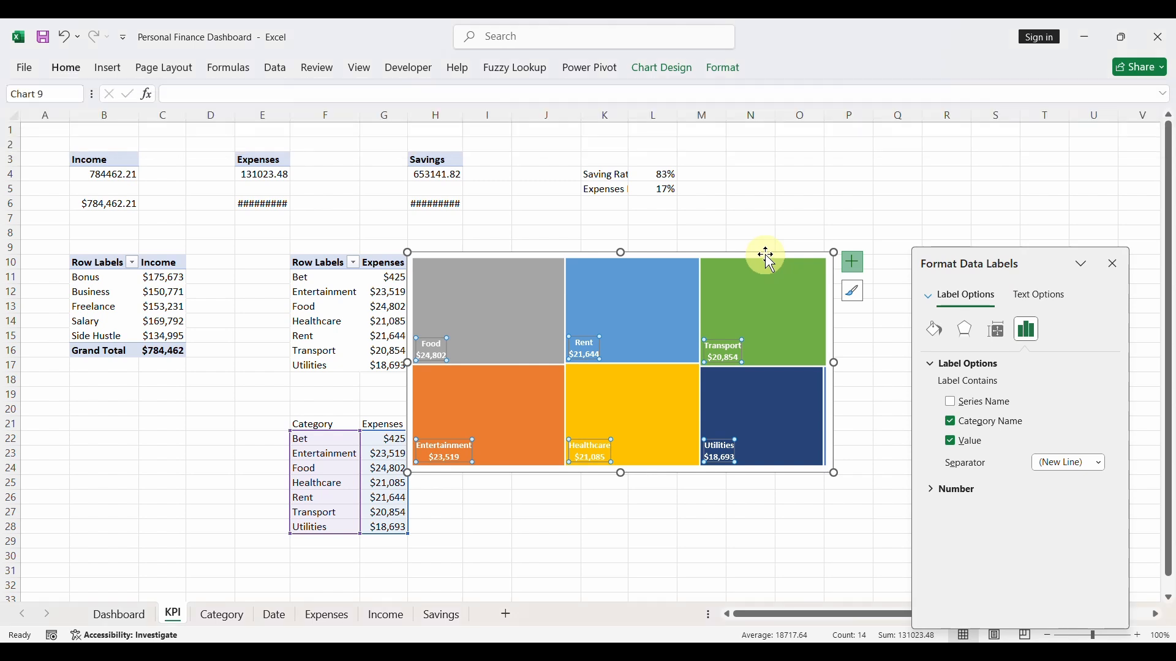
pyautogui.click(727, 76)
pyautogui.click(474, 92)
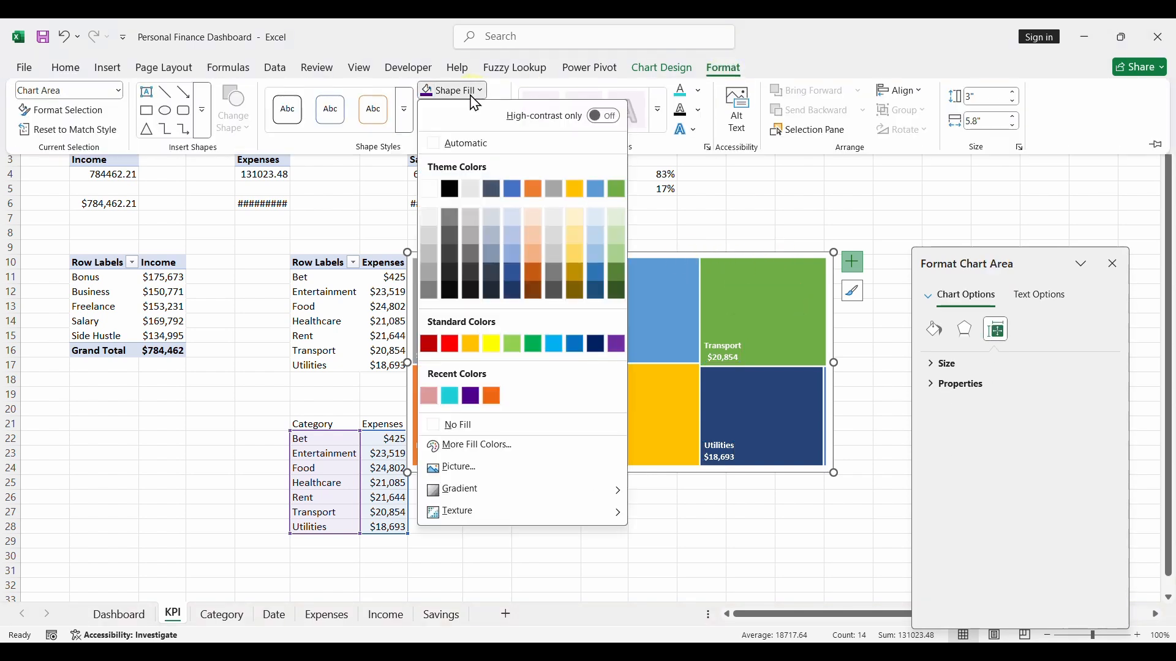
pyautogui.click(466, 425)
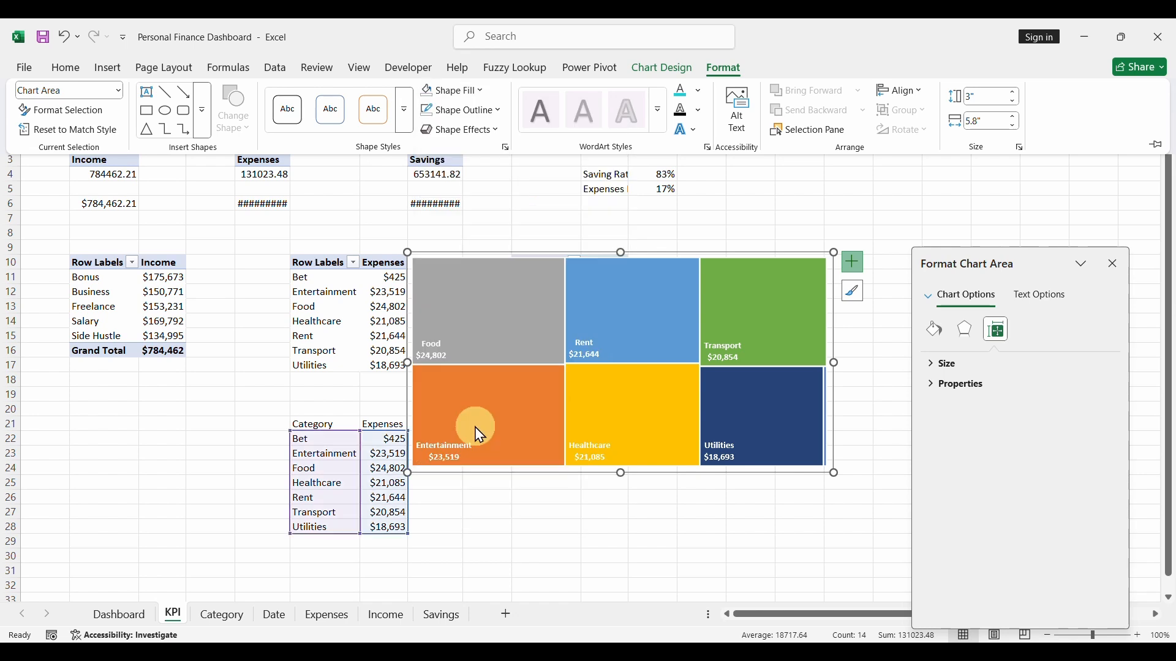
pyautogui.click(472, 110)
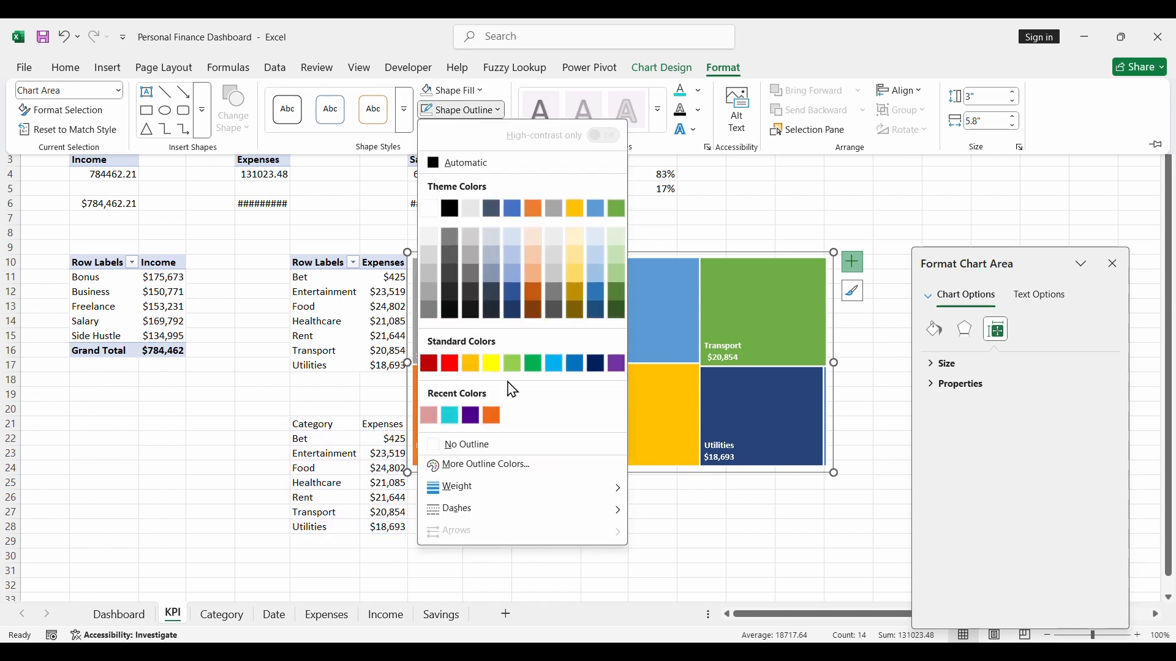
pyautogui.click(488, 446)
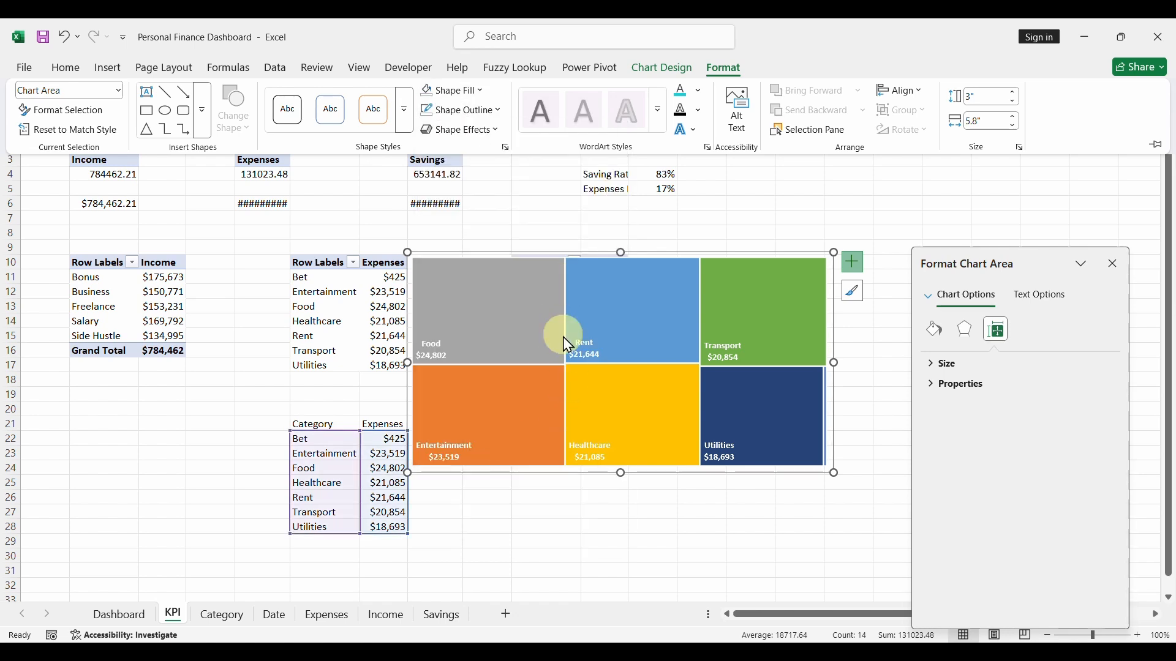
# - Remove the outline from the treemap's data series
pyautogui.click(547, 341)
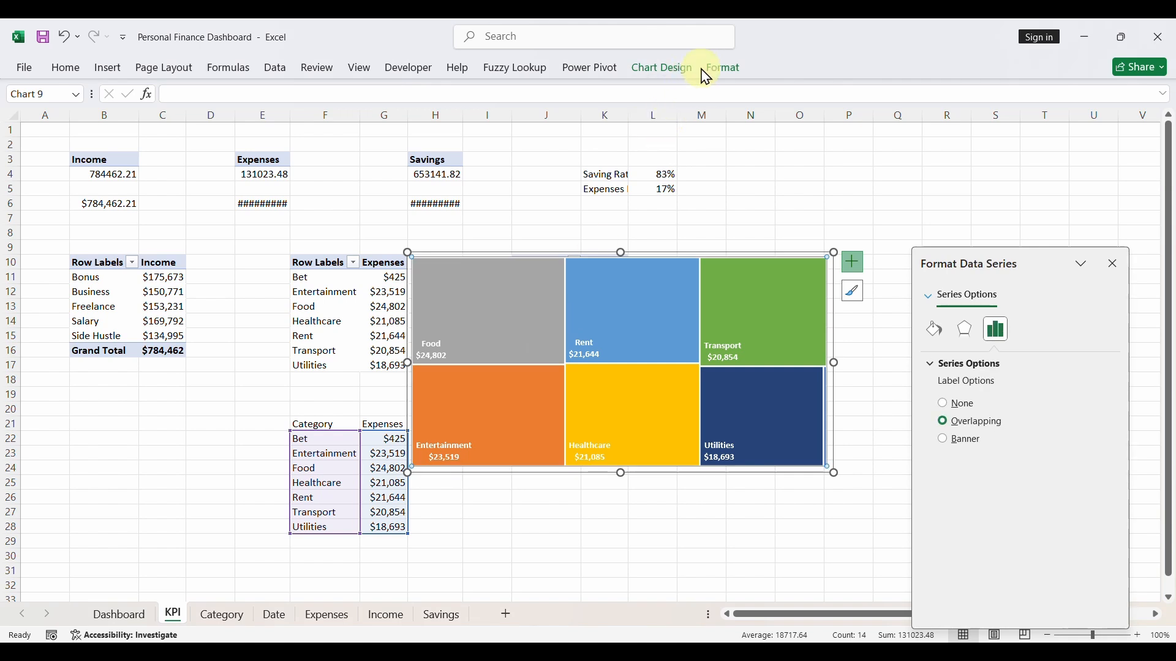
pyautogui.click(720, 69)
pyautogui.click(498, 113)
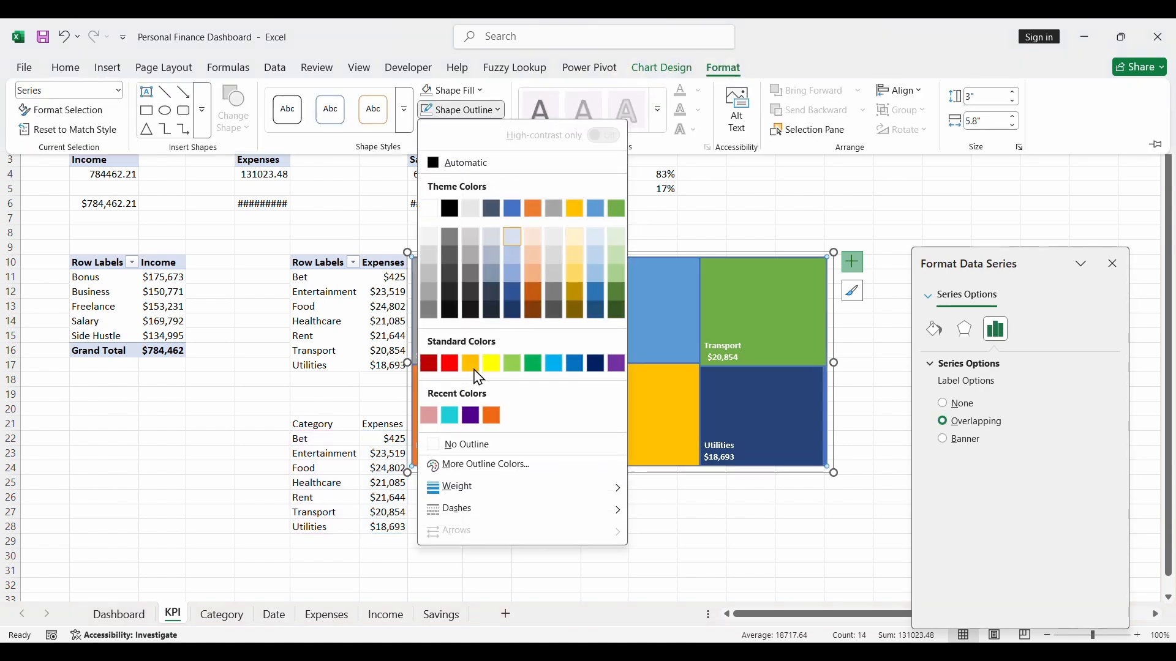
pyautogui.click(463, 447)
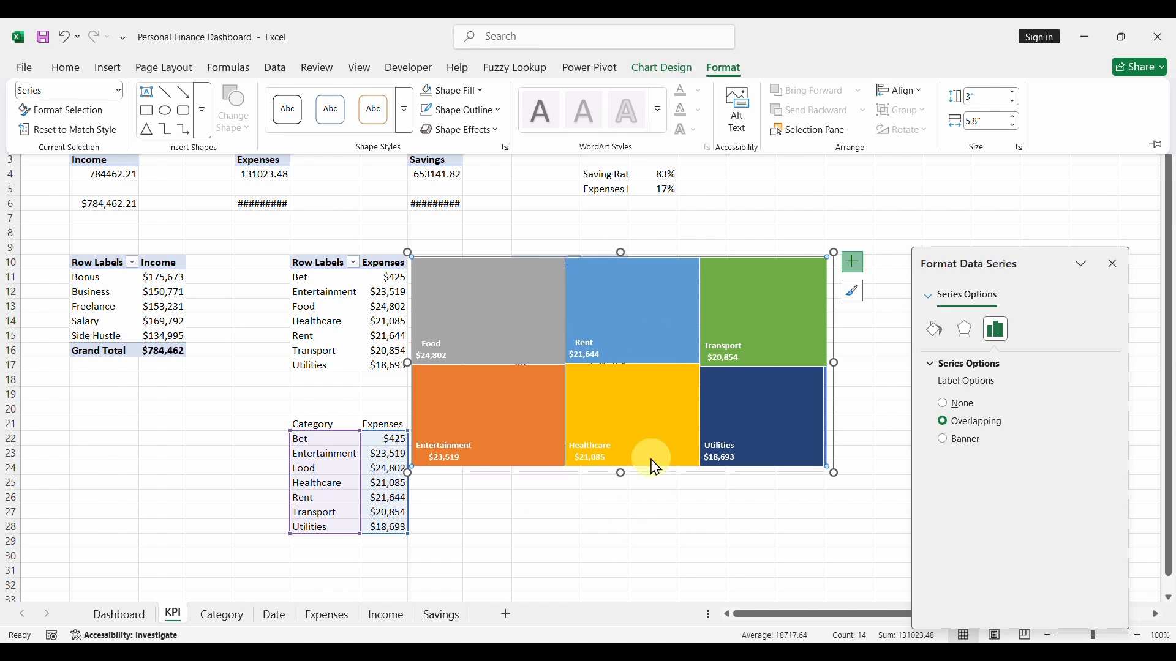
pyautogui.click(646, 426)
pyautogui.click(573, 513)
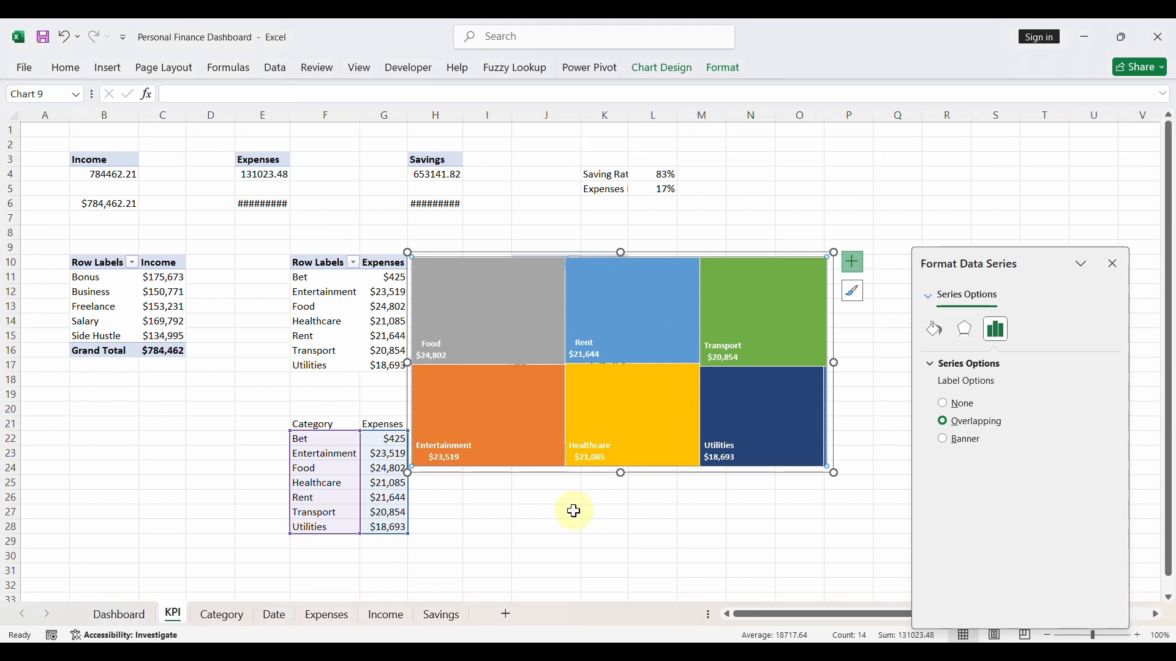
# - Shrink the treemap from its upper-left corner so it spans roughly columns I to P and rows 12 to 24
pyautogui.click(504, 294)
pyautogui.click(485, 256)
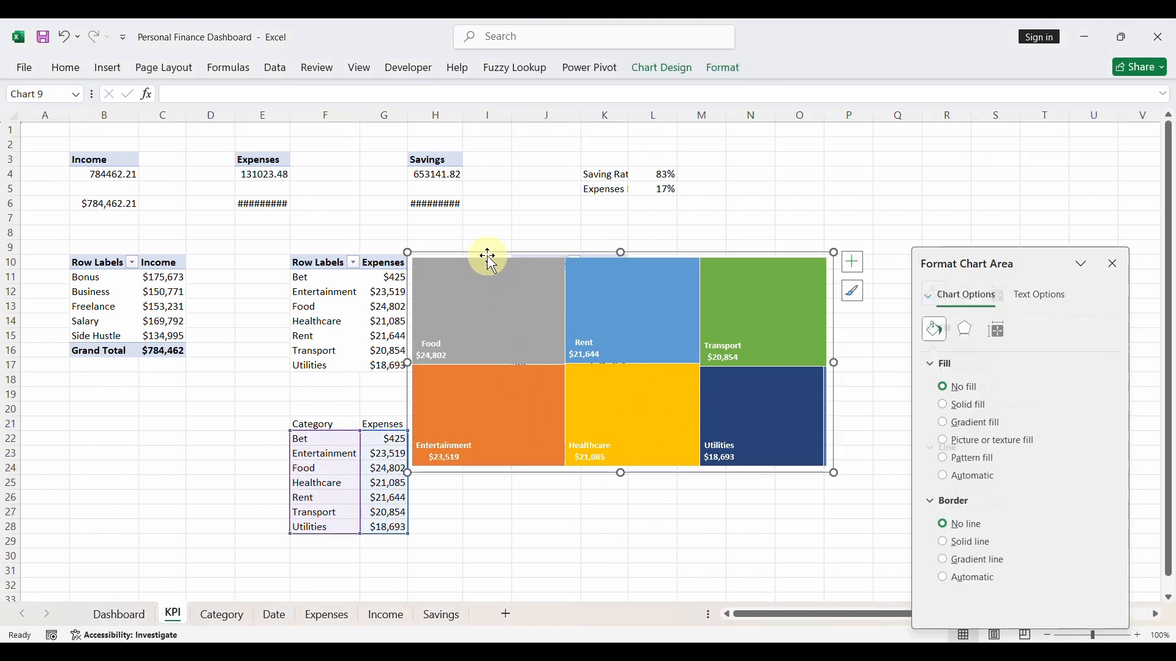
pyautogui.moveTo(409, 249); pyautogui.dragTo(483, 287)
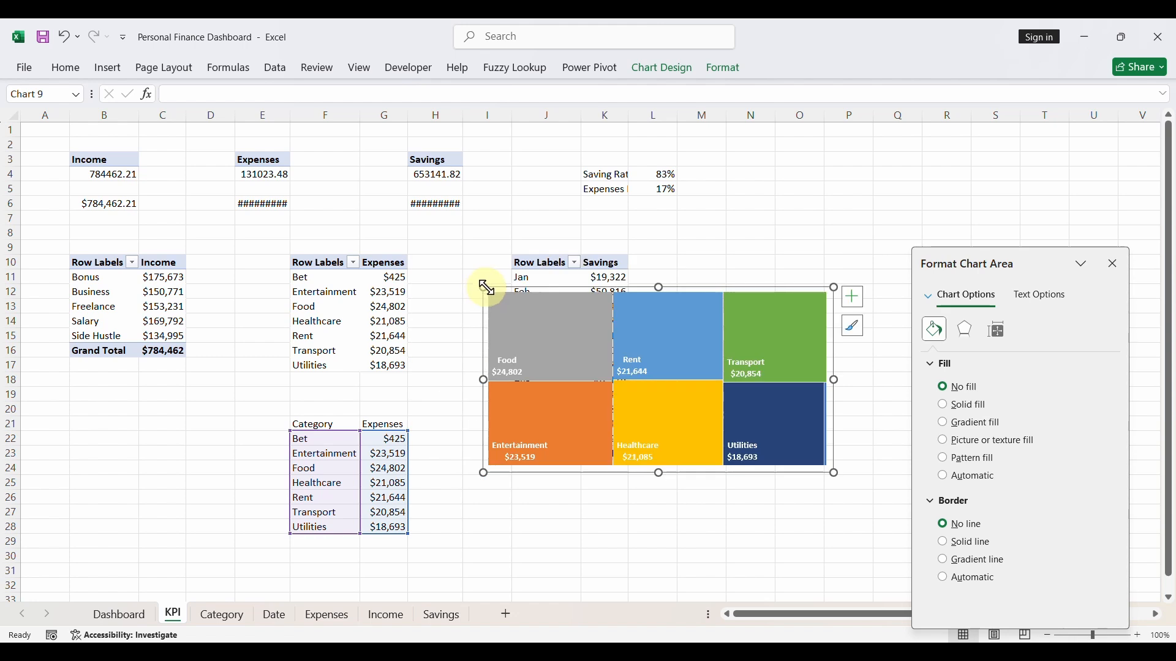
# - Move the expenses treemap from the KPI sheet to the Dashboard sheet by cutting and pasting it
pyautogui.click(548, 312)
pyautogui.hotkey('ctrl', 'x')
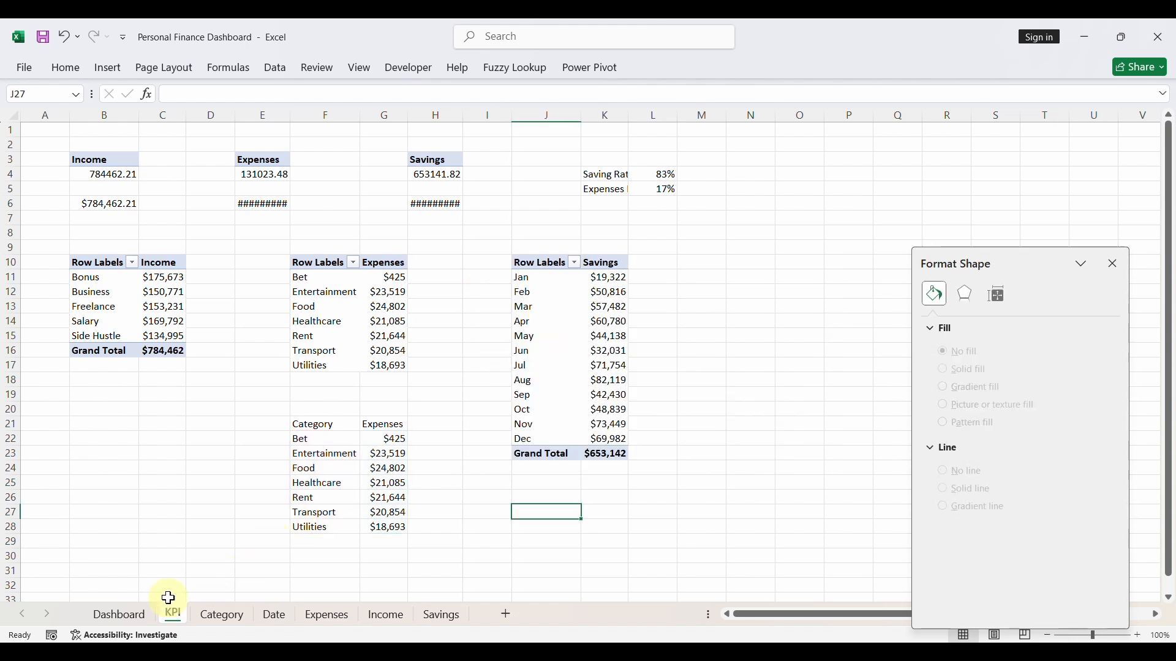
pyautogui.click(118, 615)
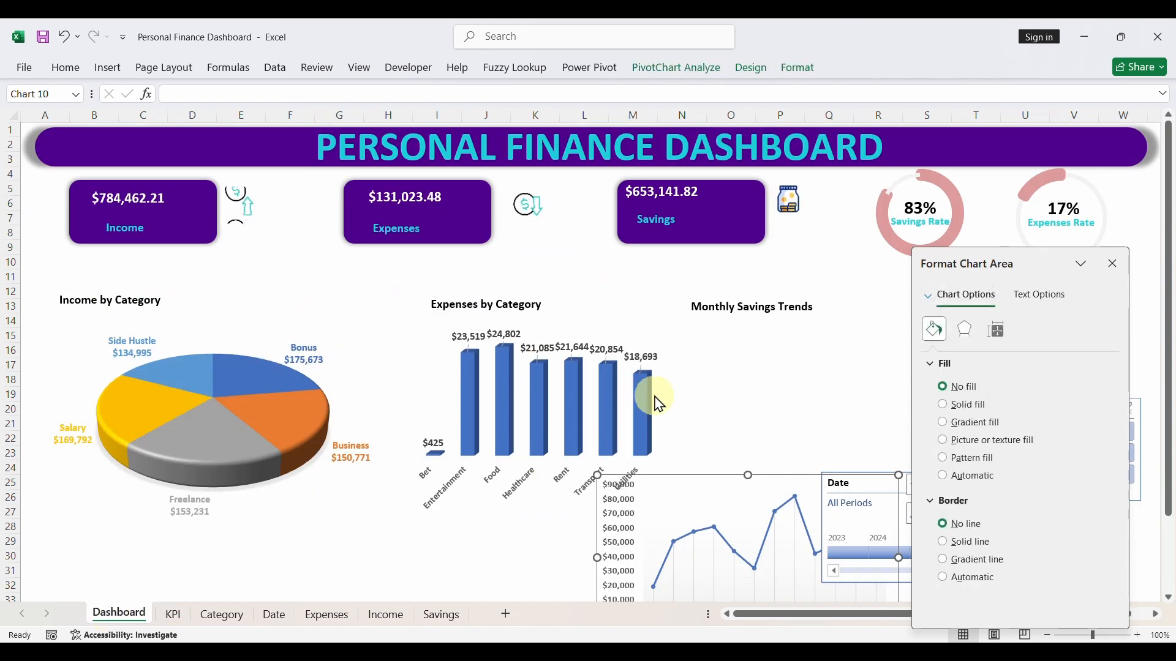
pyautogui.click(770, 422)
pyautogui.hotkey('ctrl', 'v')
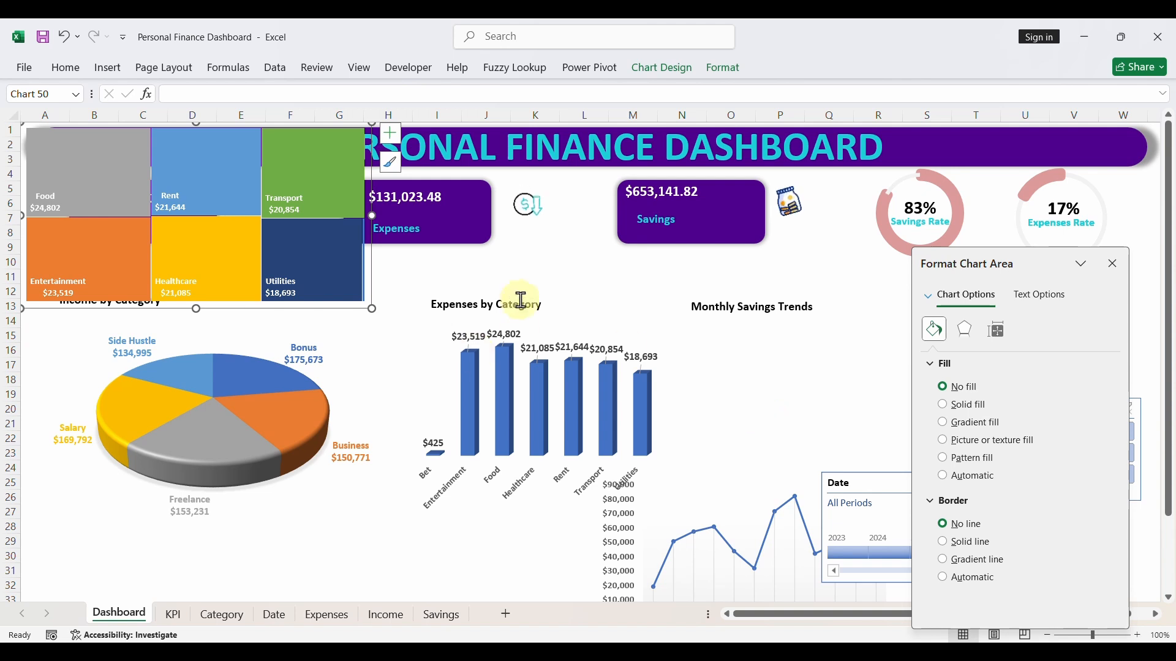
# - Remove the expenses column chart and fit the treemap into its place below the Expenses by Category title, roughly columns H to M
pyautogui.click(615, 361)
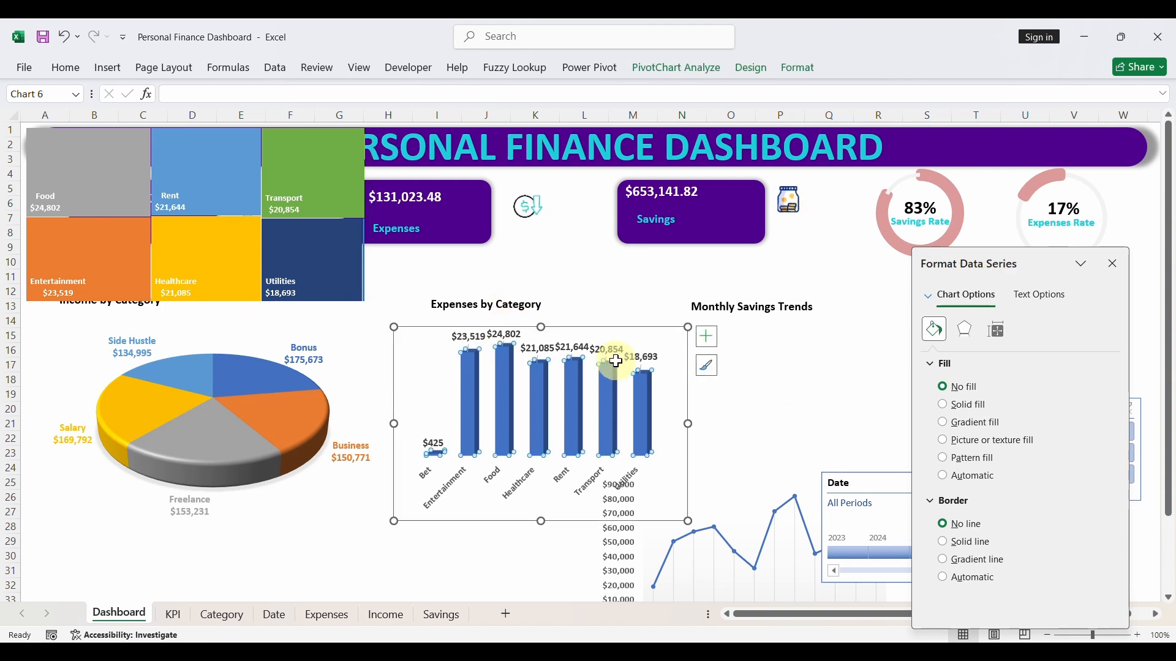
pyautogui.click(559, 331)
pyautogui.hotkey('ctrl', 'x')
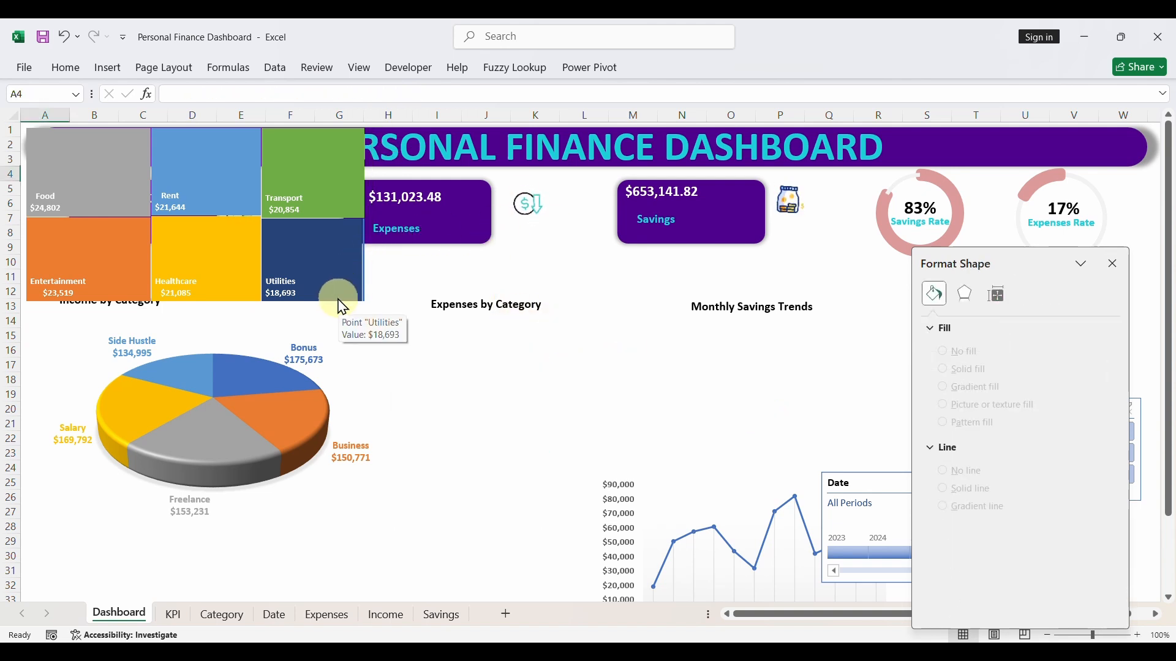
pyautogui.moveTo(338, 305); pyautogui.dragTo(576, 446)
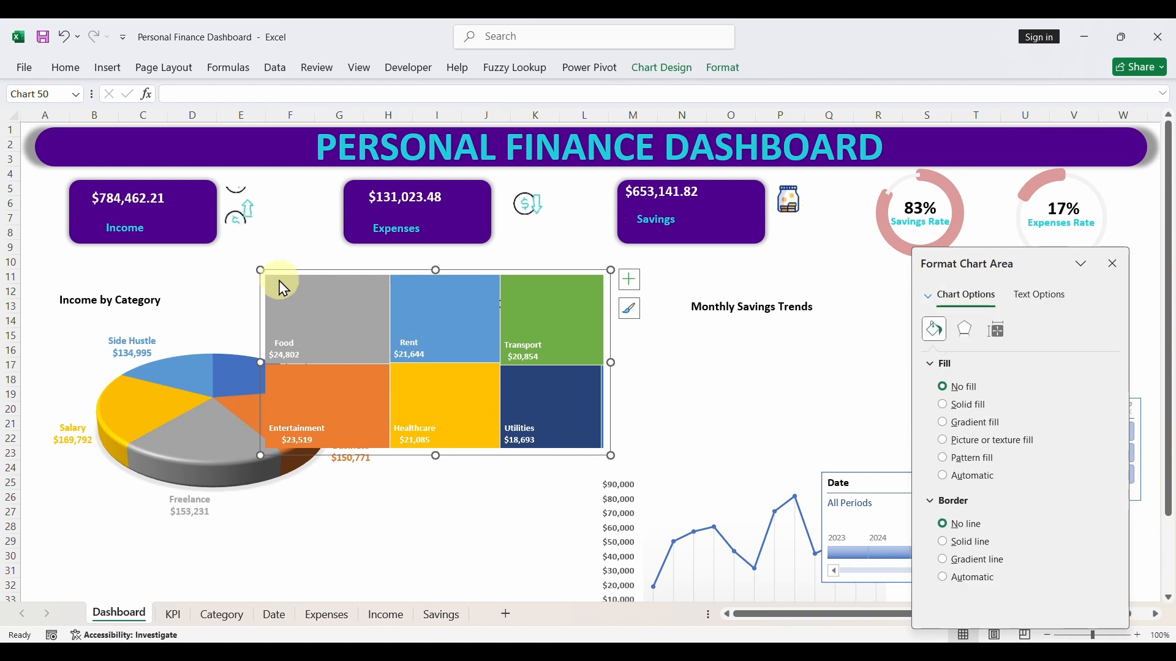
pyautogui.moveTo(258, 268); pyautogui.dragTo(411, 328)
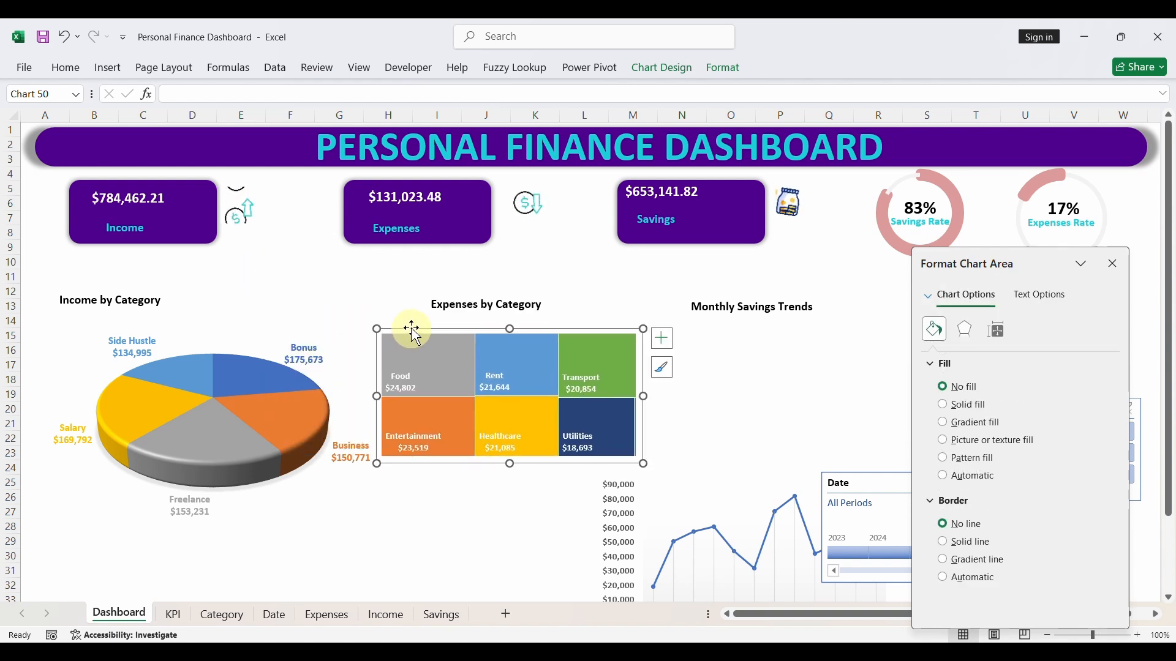
# - Move the Income by Category title to row 10 and shrink the pie chart below it to roughly columns A to E, rows 12 to 22
pyautogui.click(160, 308)
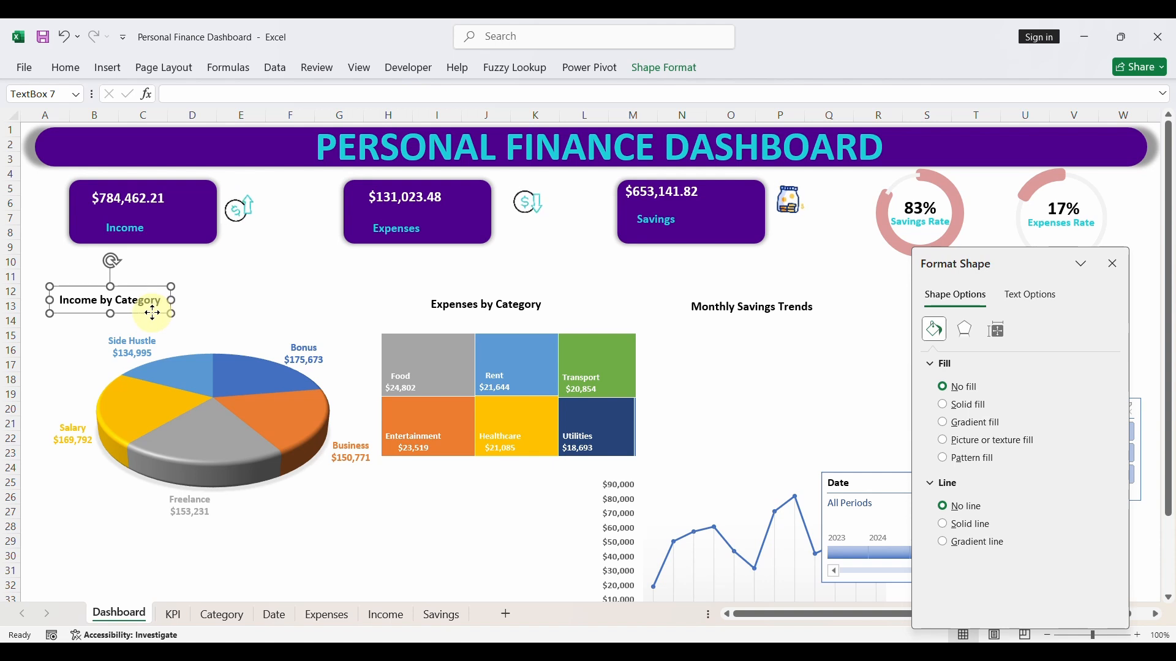
pyautogui.moveTo(153, 313); pyautogui.dragTo(133, 287)
pyautogui.click(186, 329)
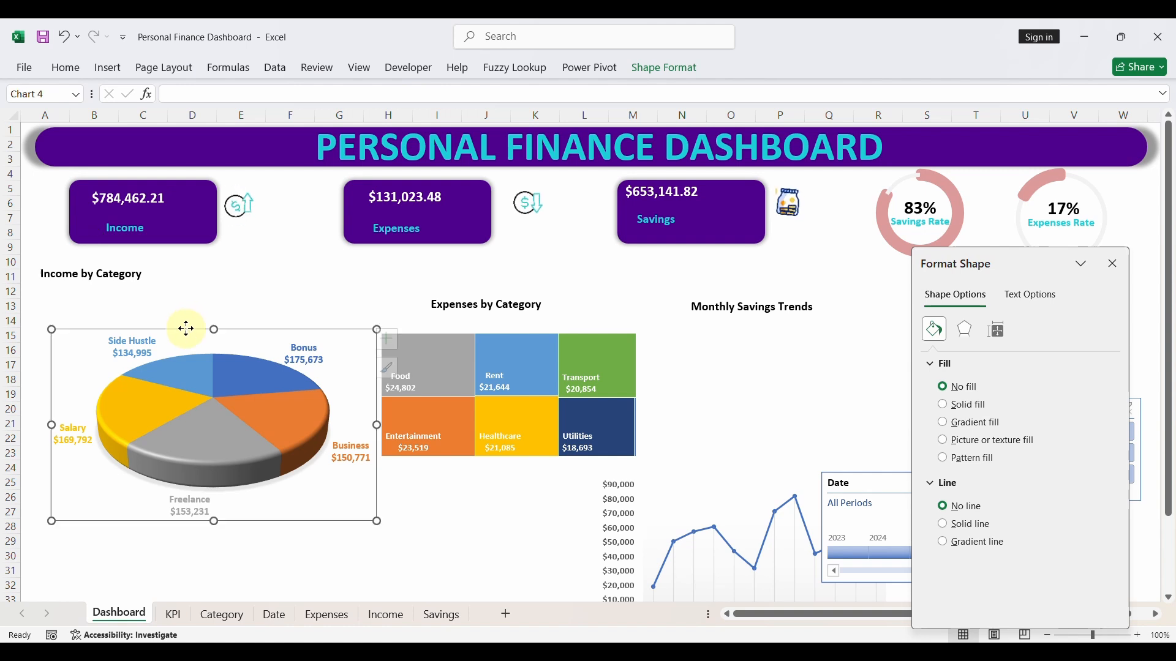
pyautogui.moveTo(49, 330); pyautogui.dragTo(46, 296)
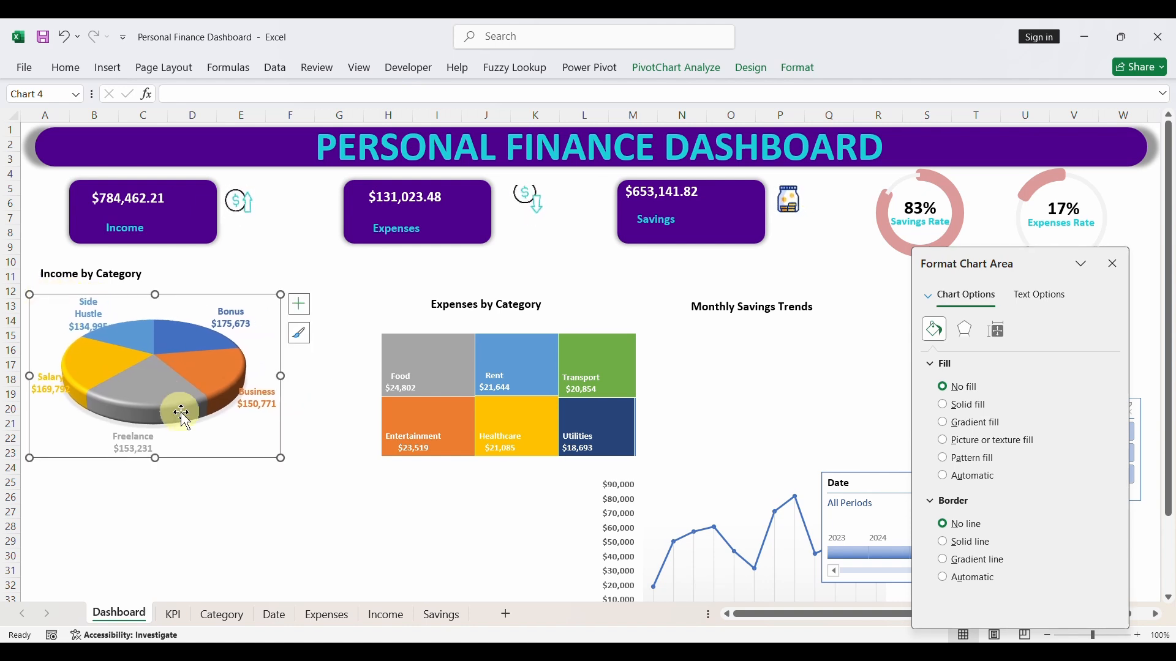
pyautogui.click(106, 270)
pyautogui.moveTo(103, 259); pyautogui.dragTo(100, 249)
pyautogui.click(125, 313)
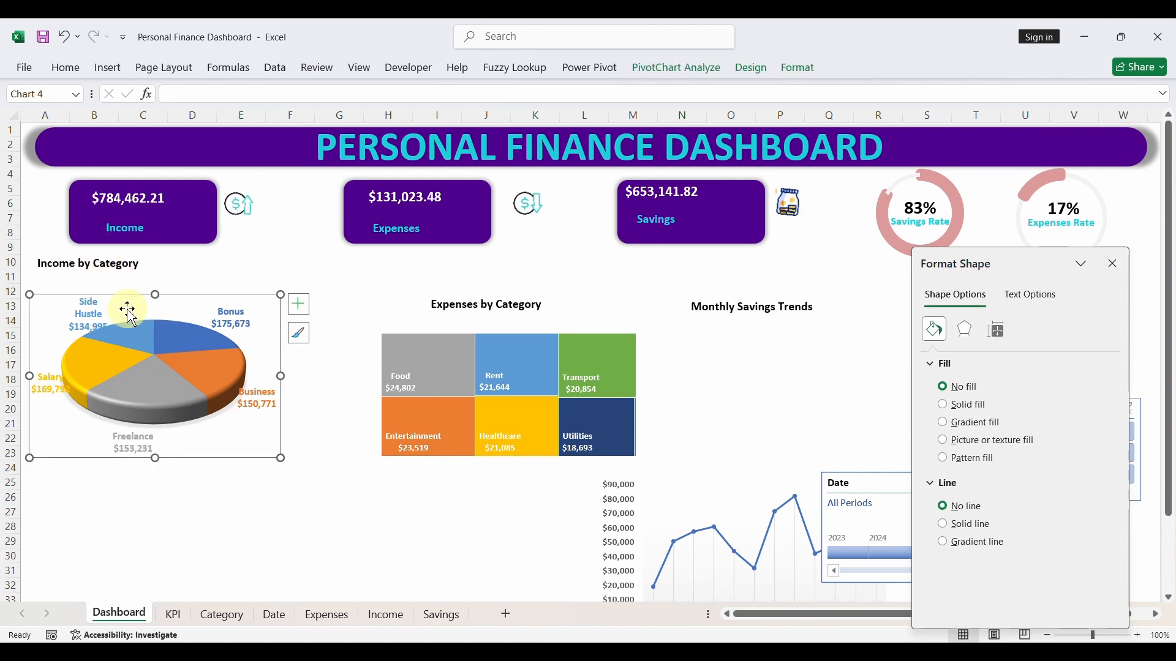
pyautogui.moveTo(131, 294); pyautogui.dragTo(123, 279)
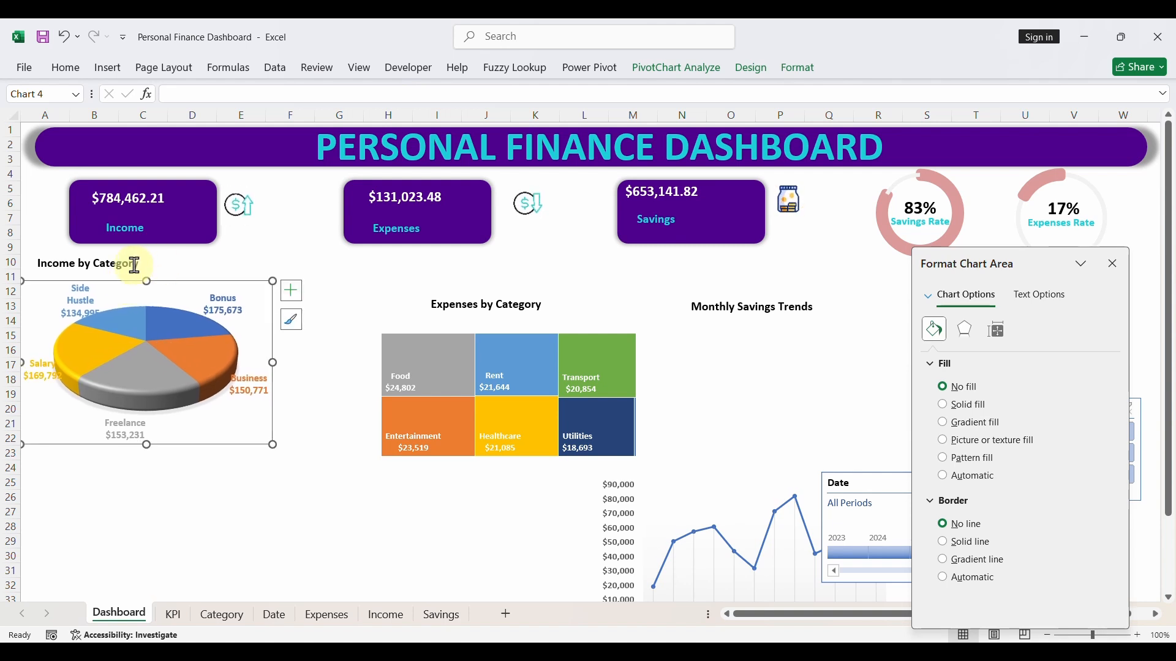
# - Copy the Income card label's formatting to the Income by Category, Expenses by Category and Monthly Savings Trends titles
pyautogui.click(135, 233)
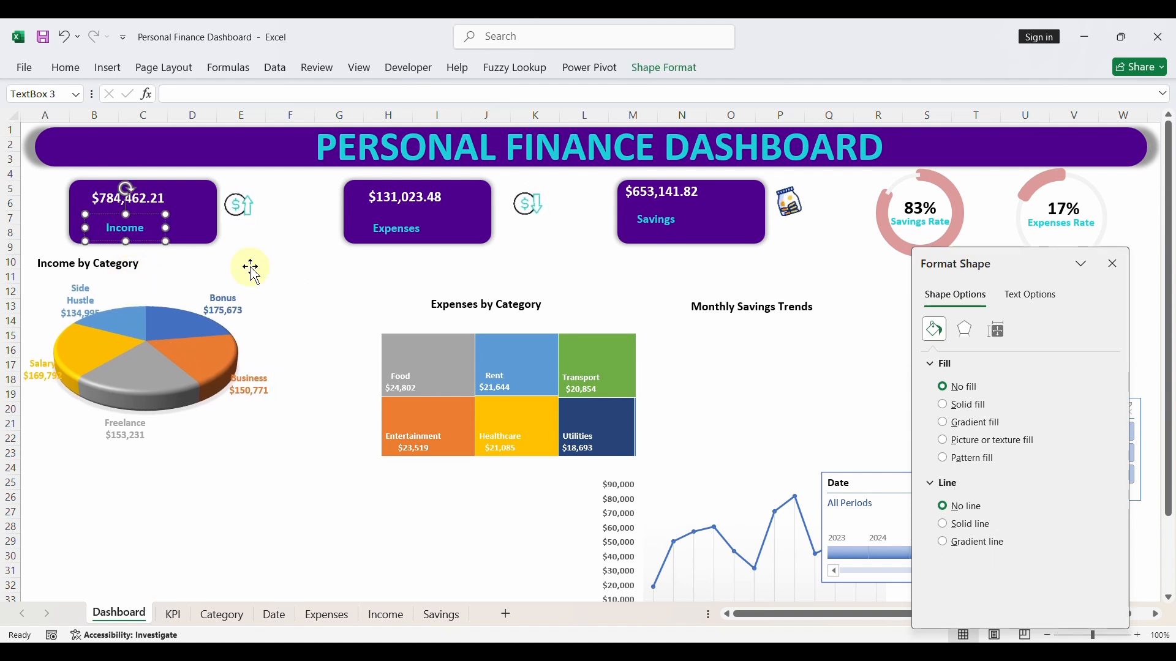
pyautogui.click(486, 303)
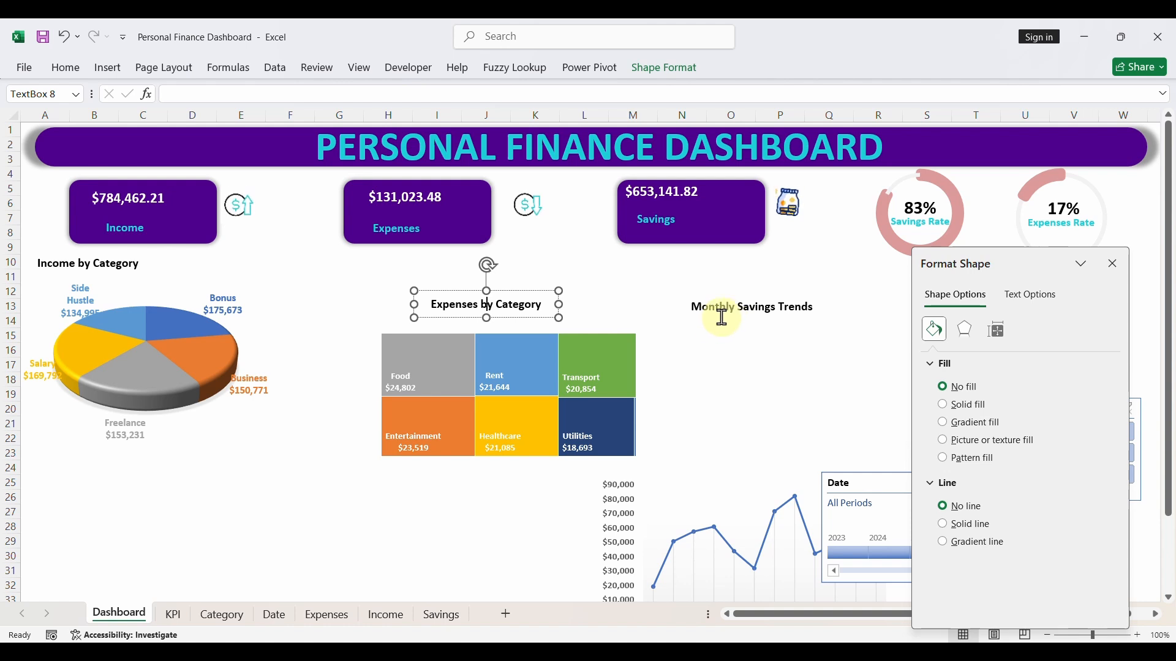
pyautogui.click(154, 235)
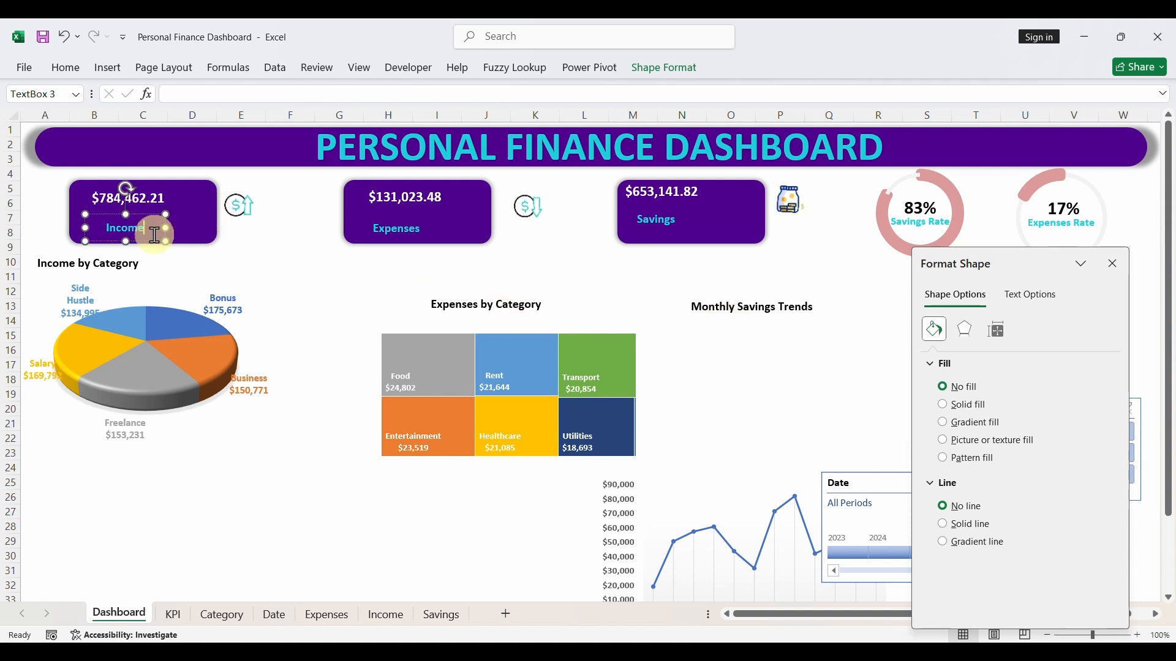
pyautogui.click(66, 68)
pyautogui.click(125, 132)
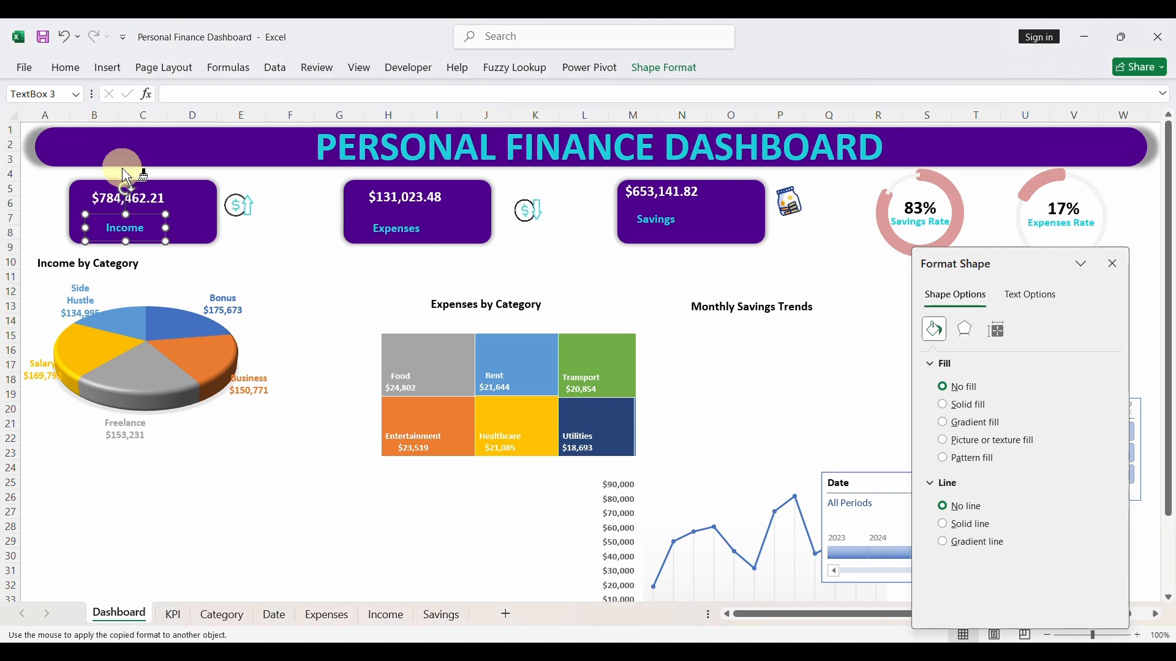
pyautogui.click(97, 263)
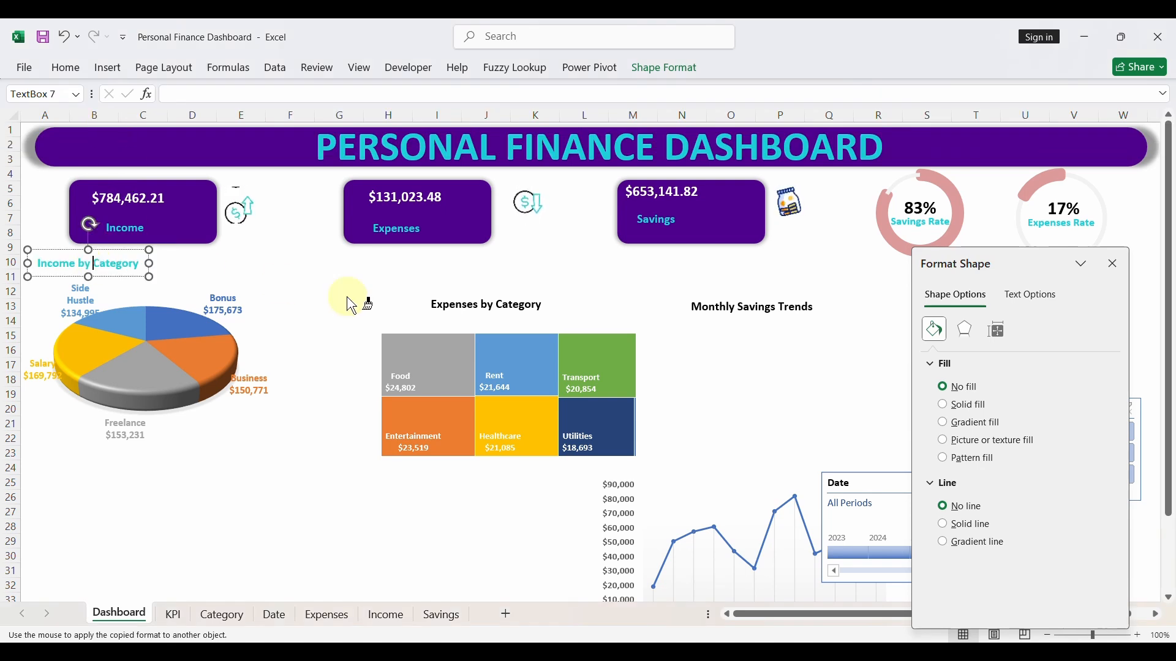
pyautogui.click(473, 315)
pyautogui.click(724, 317)
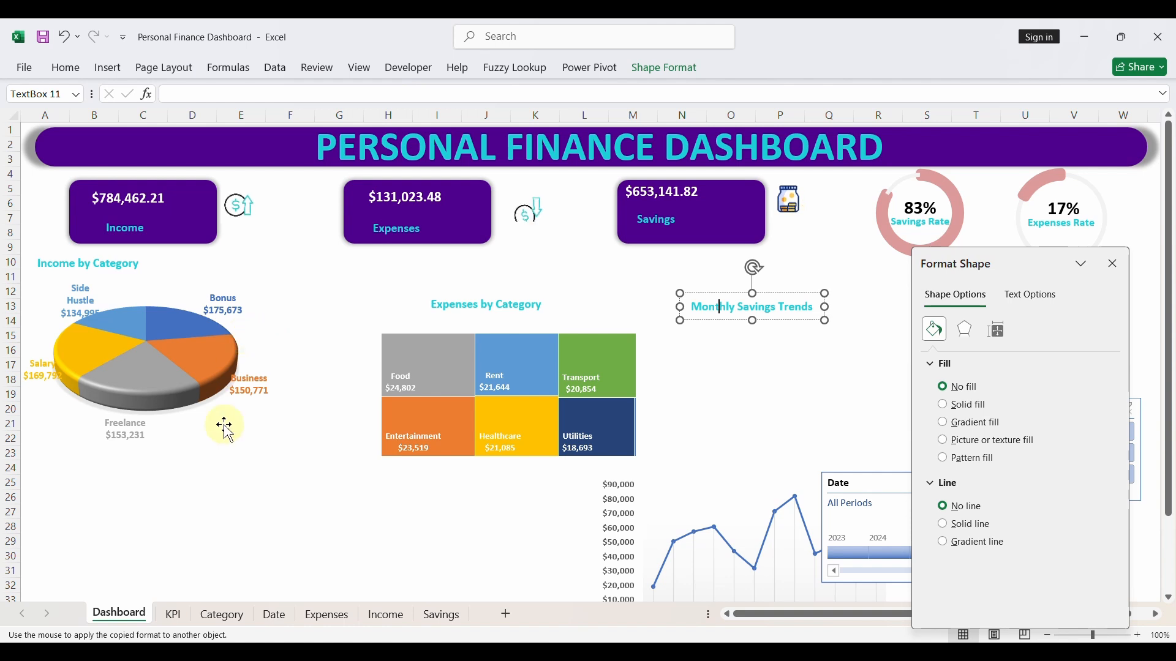
# - Move the Expenses by Category title to row 10 and place the treemap below it, enlarged to roughly columns G to L, rows 12 to 22
pyautogui.click(475, 315)
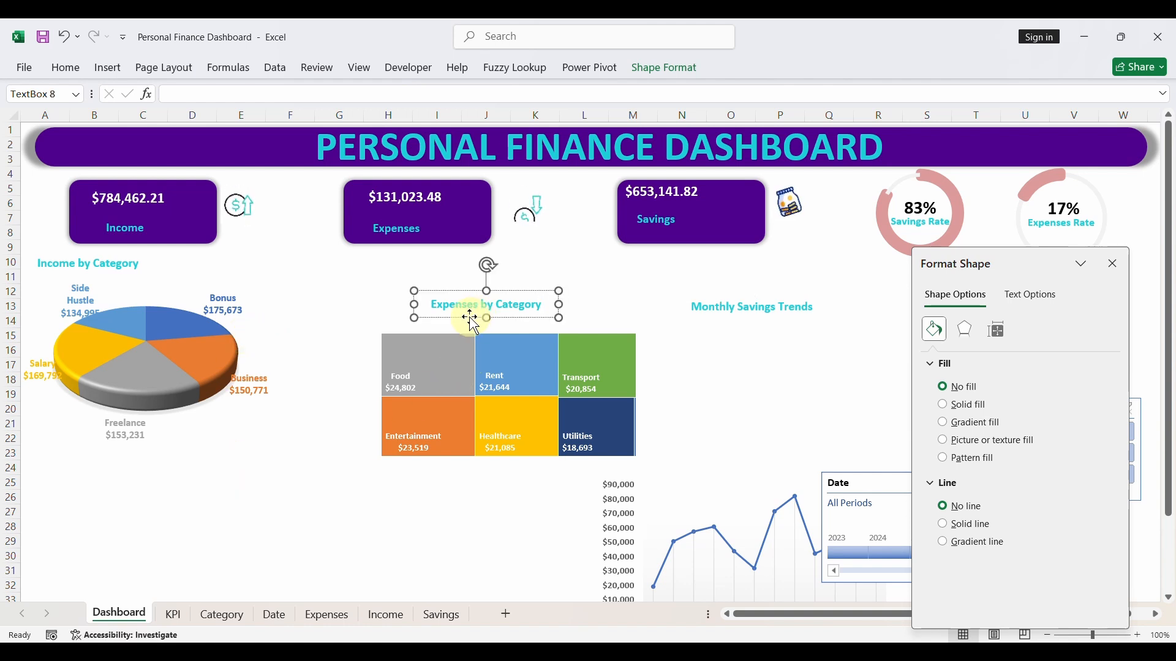
pyautogui.moveTo(470, 317); pyautogui.dragTo(382, 277)
pyautogui.click(430, 336)
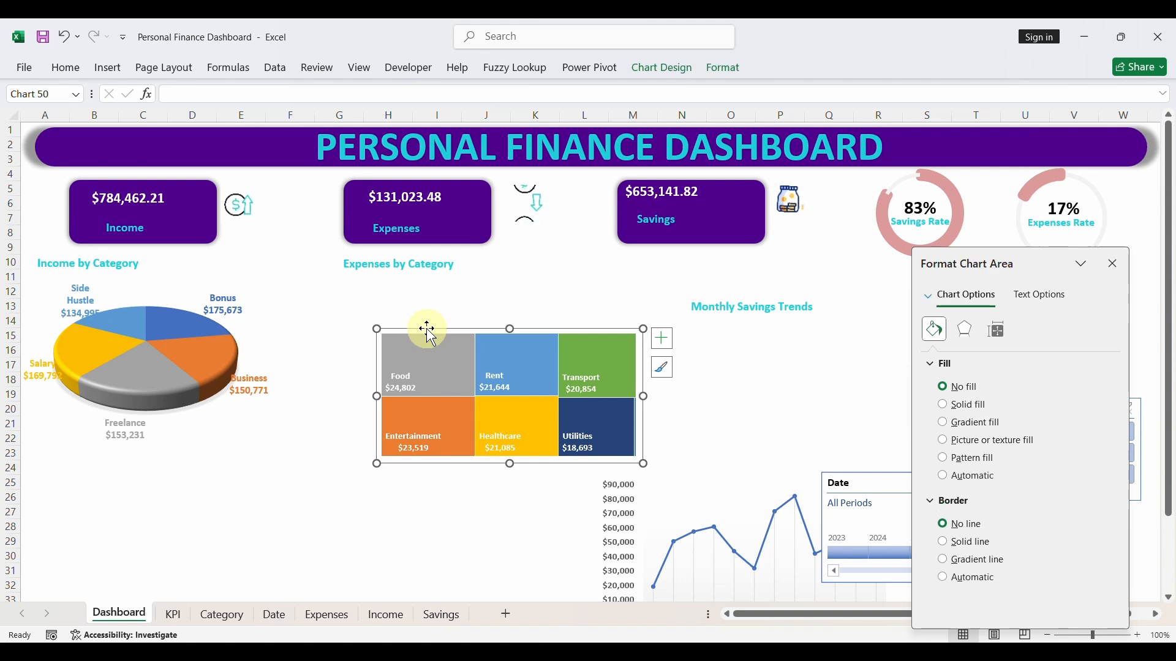
pyautogui.moveTo(427, 328); pyautogui.dragTo(374, 285)
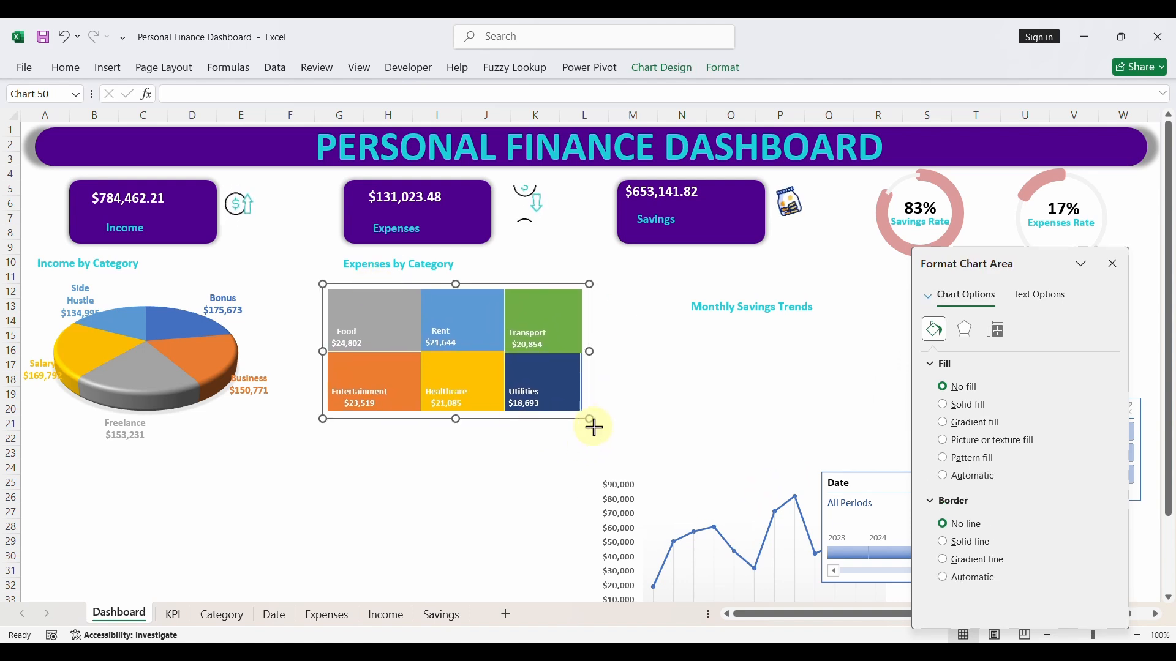
pyautogui.moveTo(593, 427); pyautogui.dragTo(600, 442)
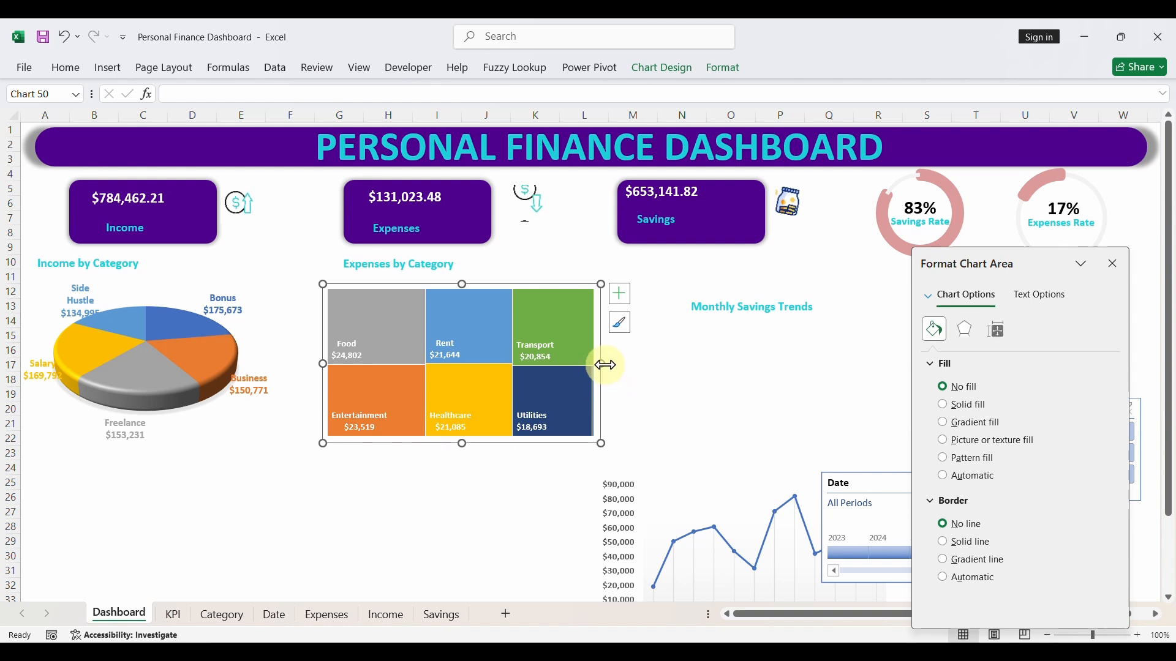
pyautogui.moveTo(607, 365); pyautogui.dragTo(611, 365)
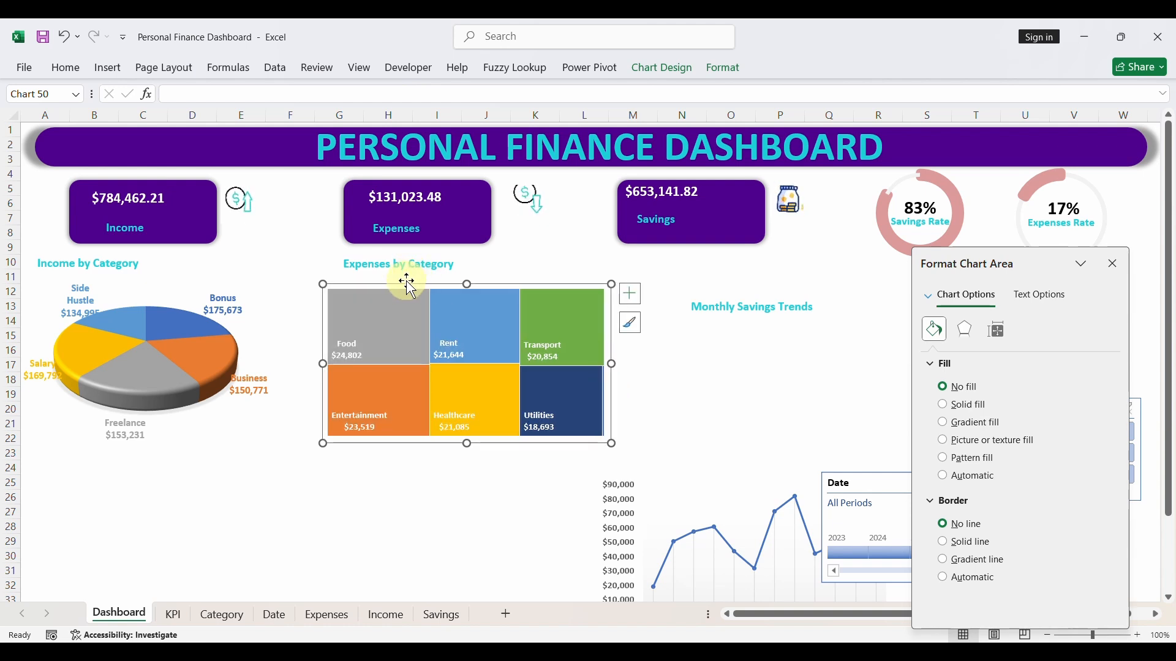
# - Test the dashboard by filtering the Date timeline to 2023, 2024, 2025 and 2026 in turn, and clear the filter
pyautogui.click(324, 485)
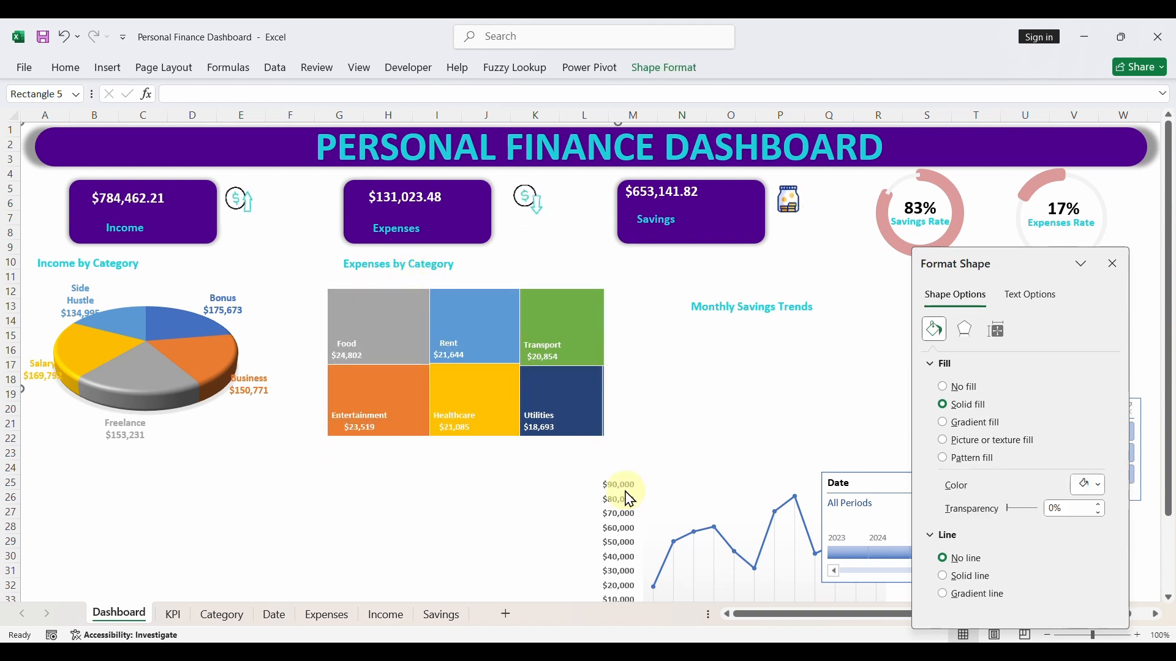
pyautogui.click(853, 556)
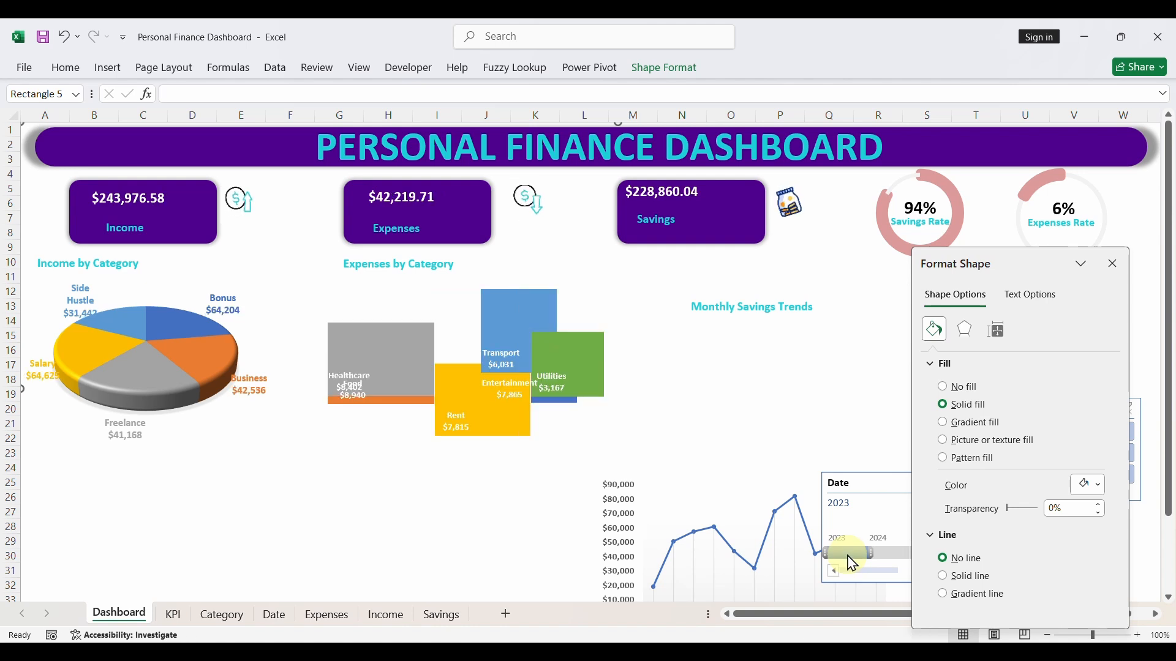
pyautogui.moveTo(854, 563); pyautogui.dragTo(886, 559)
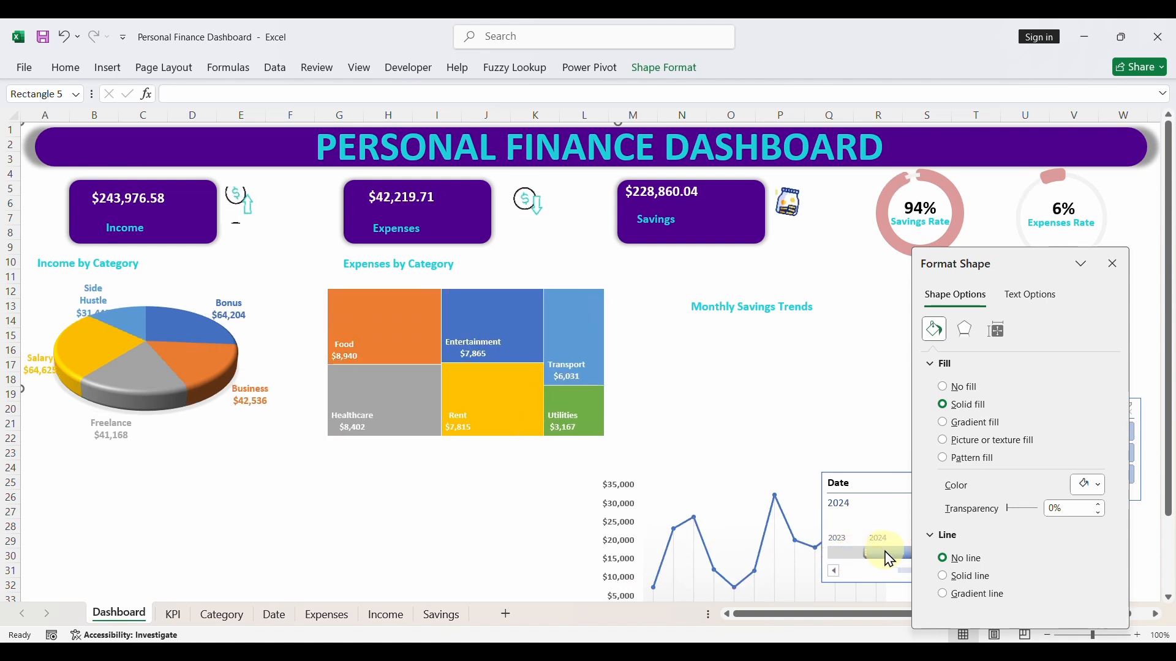
pyautogui.click(1113, 264)
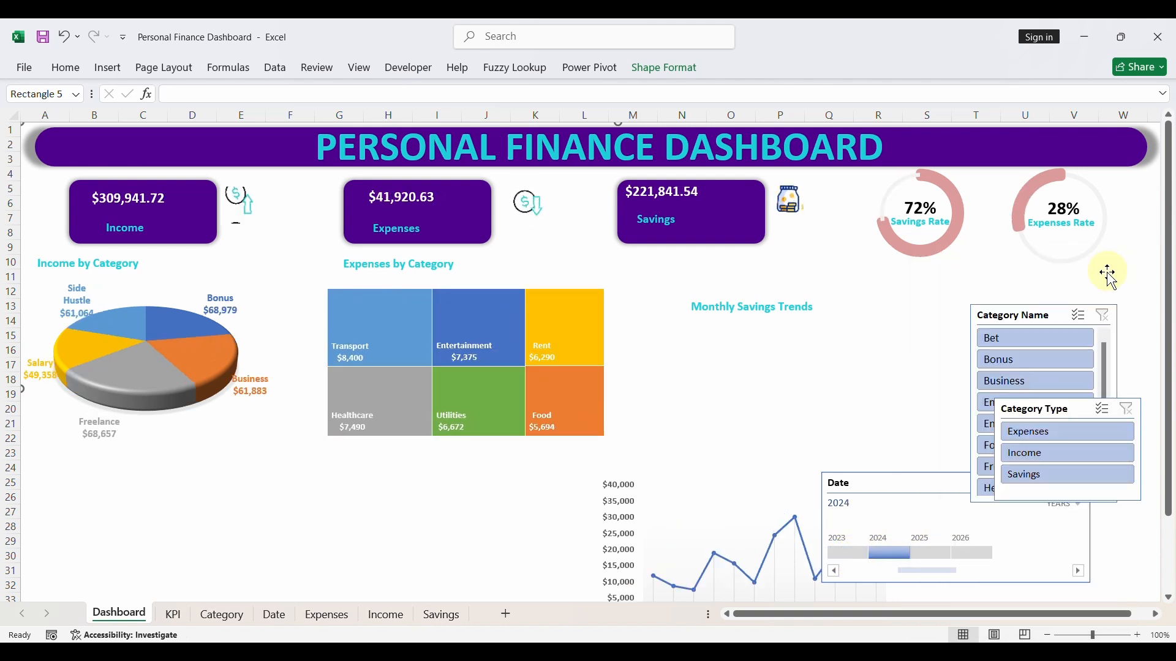
pyautogui.click(930, 556)
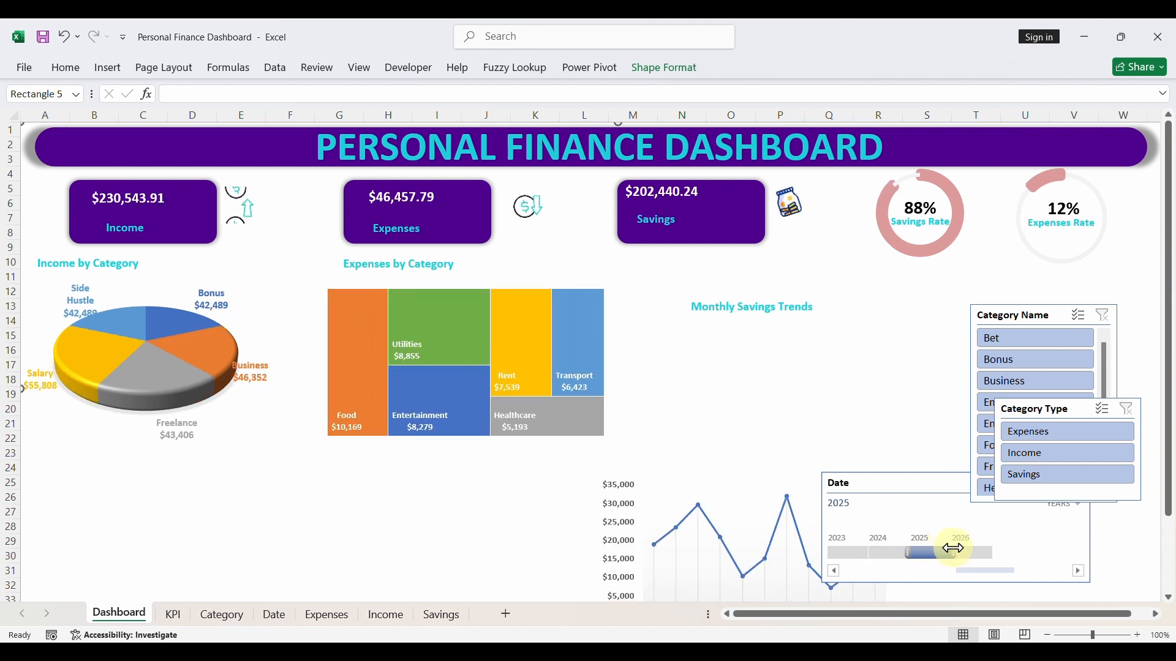
pyautogui.click(972, 554)
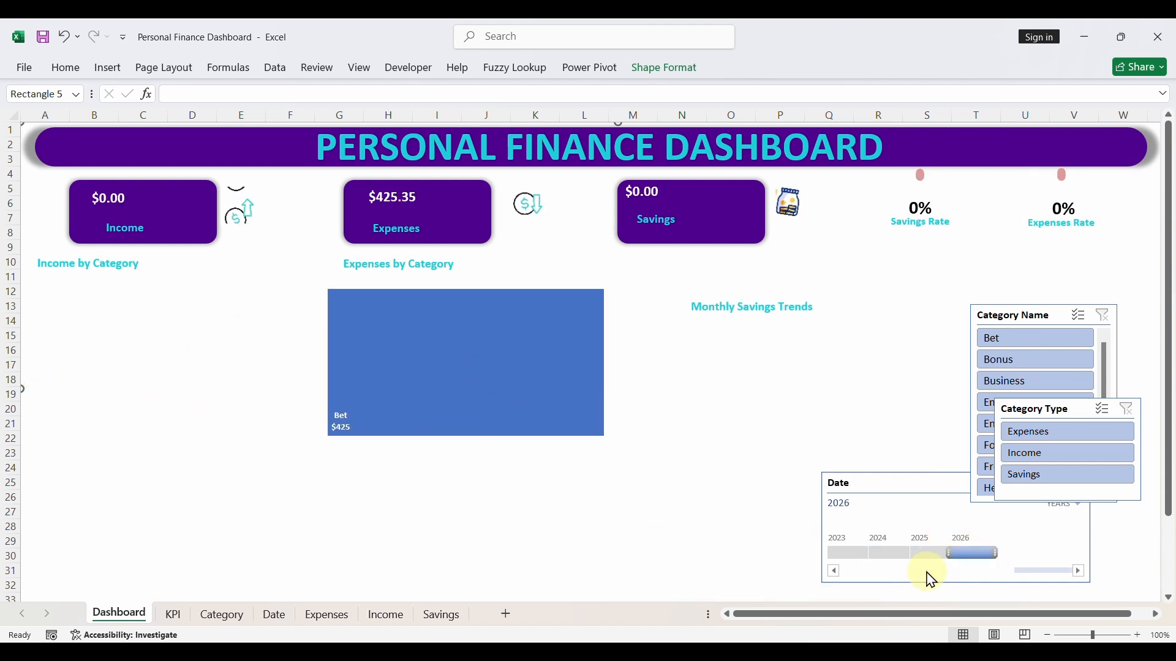
pyautogui.moveTo(904, 476); pyautogui.dragTo(773, 475)
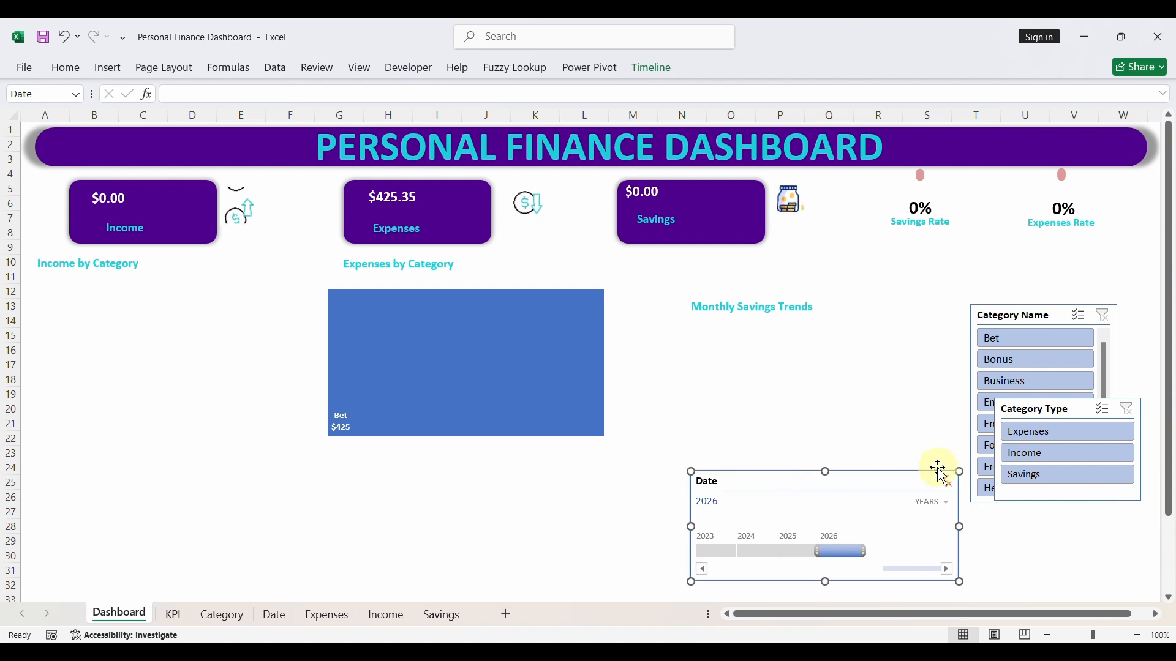
pyautogui.click(947, 482)
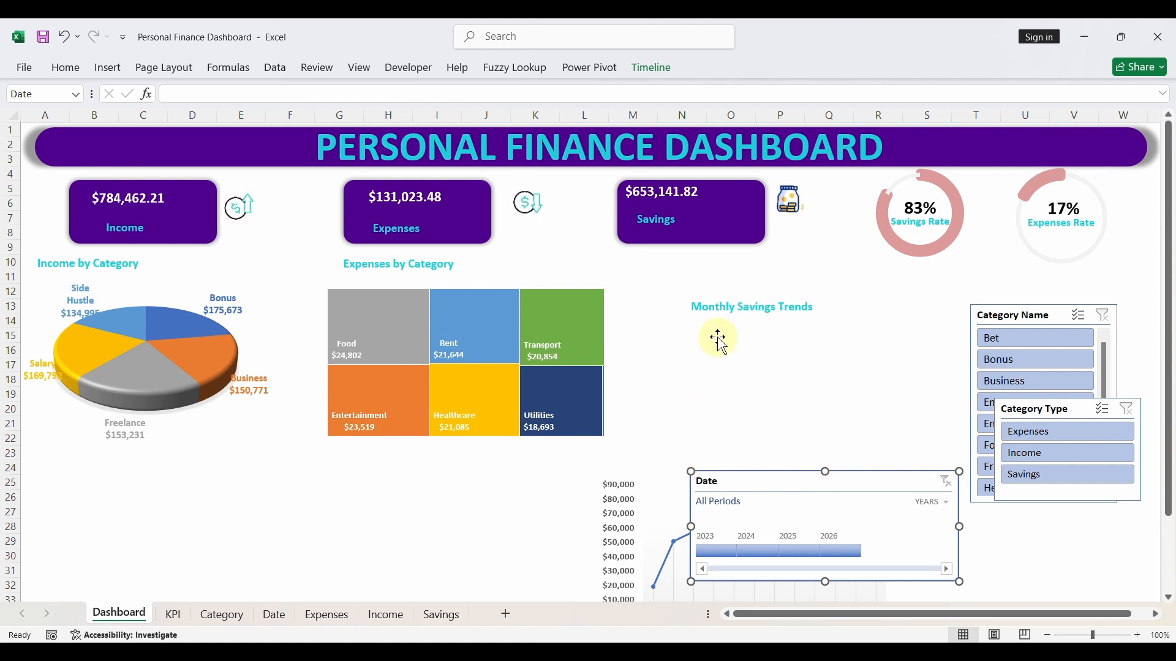
# - Move the Monthly Savings Trends title up below the Savings card and the Date timeline below the treemap, roughly columns F to K
pyautogui.click(735, 311)
pyautogui.moveTo(743, 320); pyautogui.dragTo(714, 284)
pyautogui.click(709, 361)
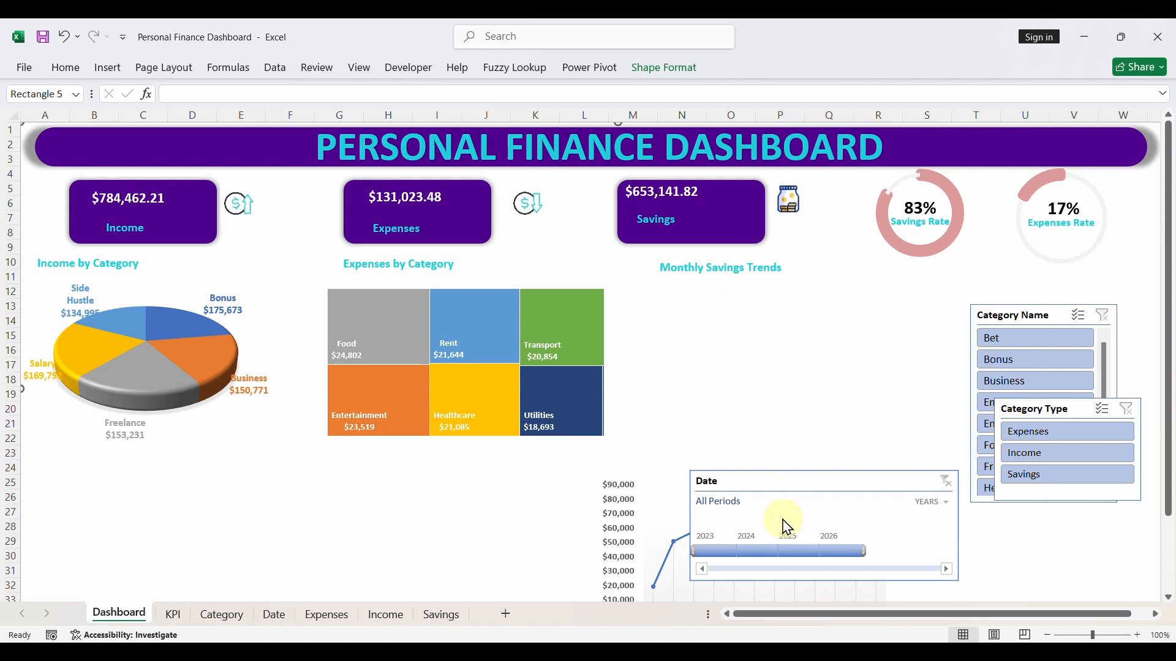
pyautogui.moveTo(775, 476); pyautogui.dragTo(349, 465)
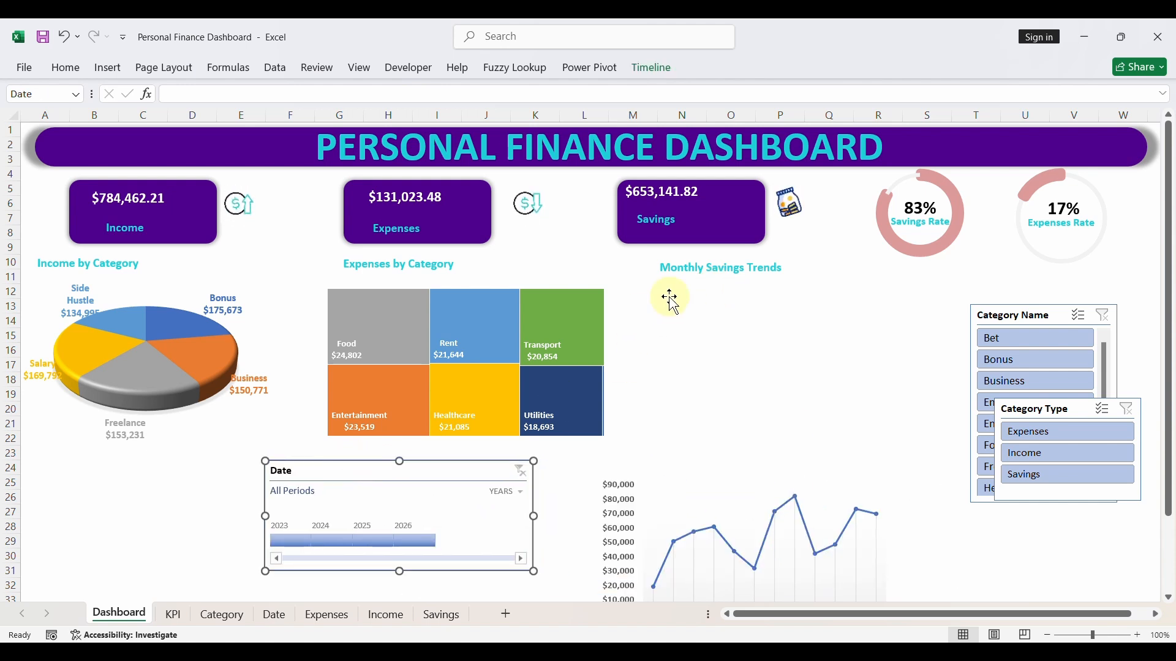
# - Move the monthly savings line chart to the right and shrink it to roughly columns N to S, rows 23 to 33
pyautogui.click(695, 291)
pyautogui.click(686, 492)
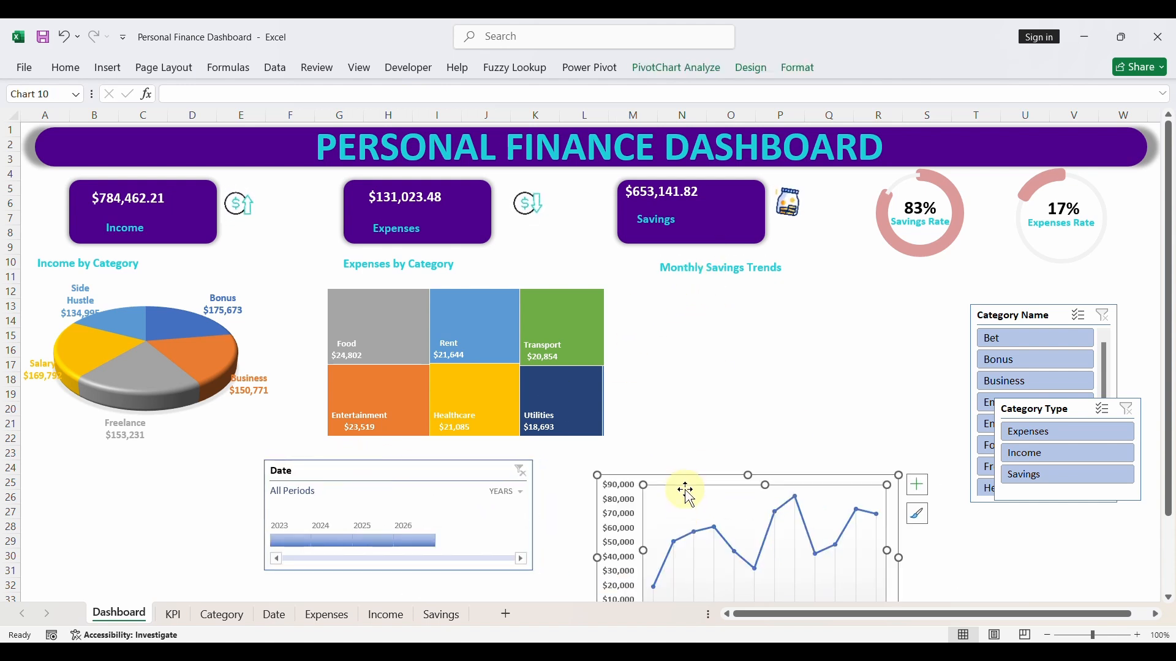
pyautogui.moveTo(690, 476); pyautogui.dragTo(740, 451)
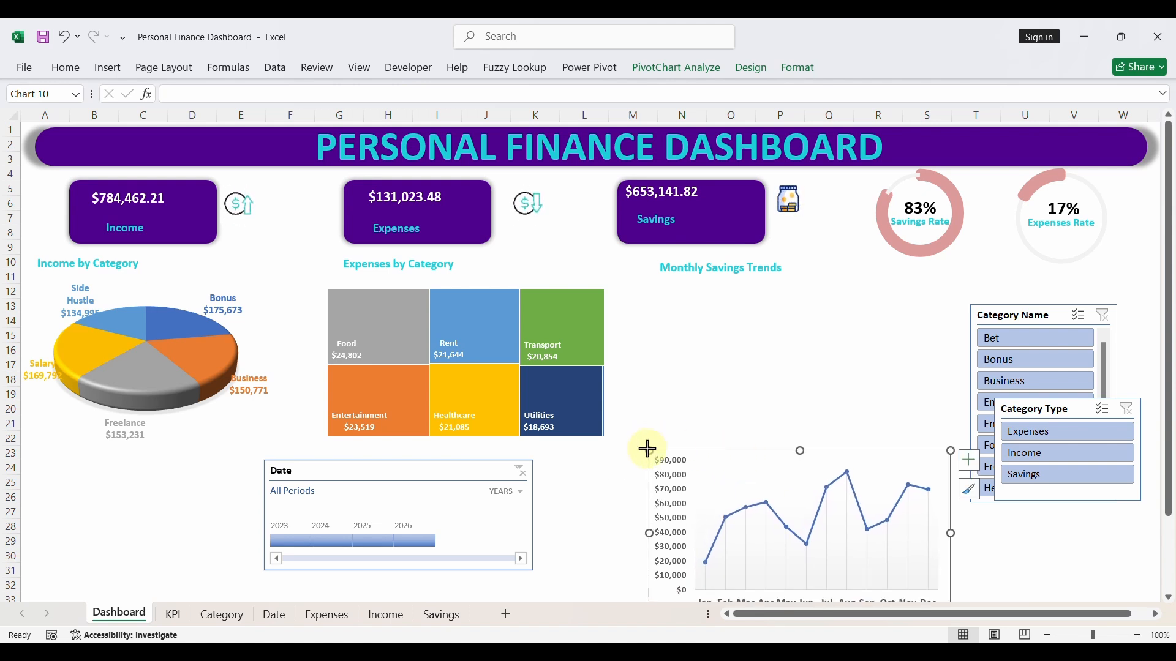
pyautogui.moveTo(647, 449); pyautogui.dragTo(661, 464)
pyautogui.moveTo(733, 470); pyautogui.dragTo(741, 458)
# - Place the Monthly Savings Trends title directly above the line chart around row 23, lowering the chart's upper edge to make room
pyautogui.click(699, 279)
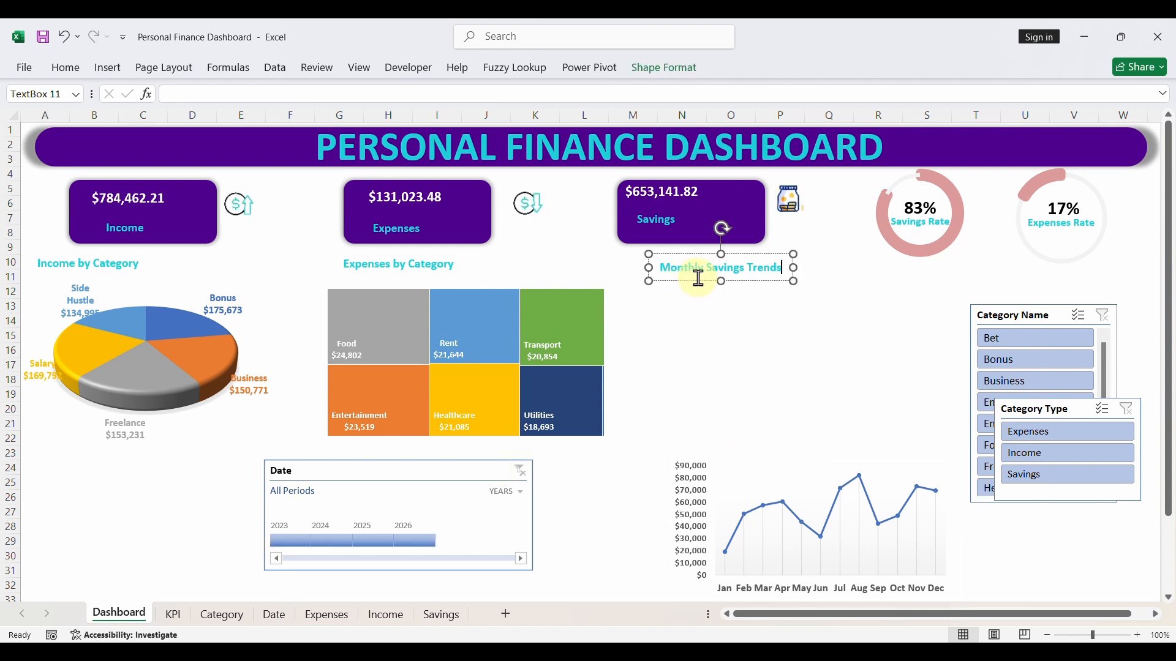
pyautogui.moveTo(704, 283); pyautogui.dragTo(719, 463)
pyautogui.click(778, 477)
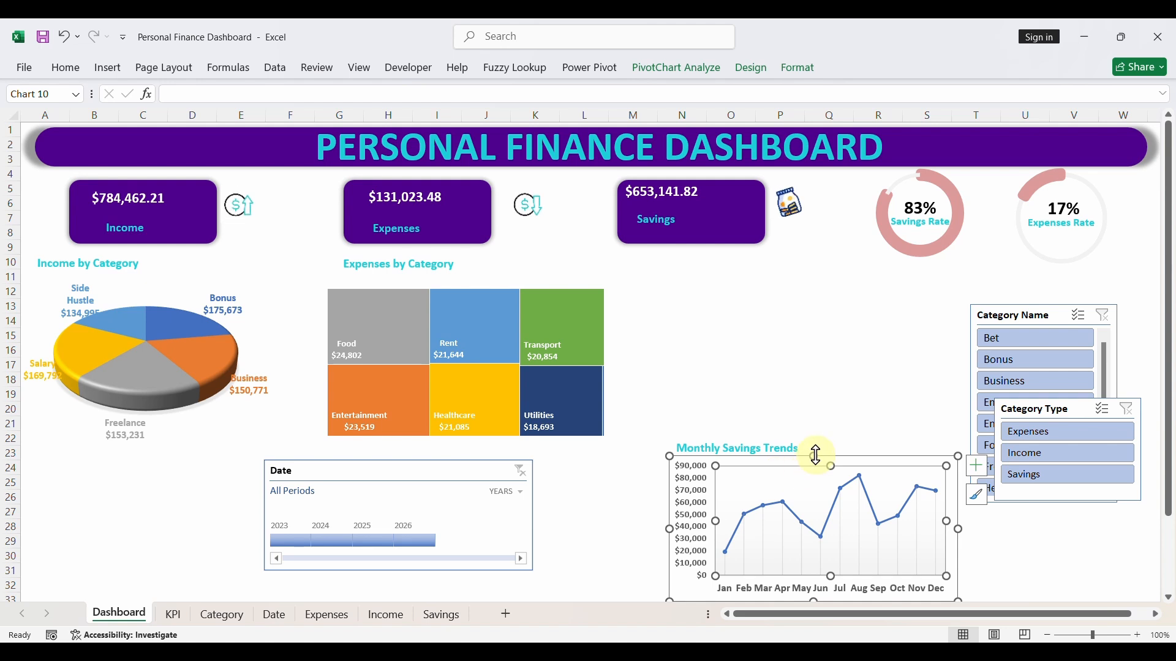
pyautogui.moveTo(816, 456); pyautogui.dragTo(757, 469)
pyautogui.click(771, 456)
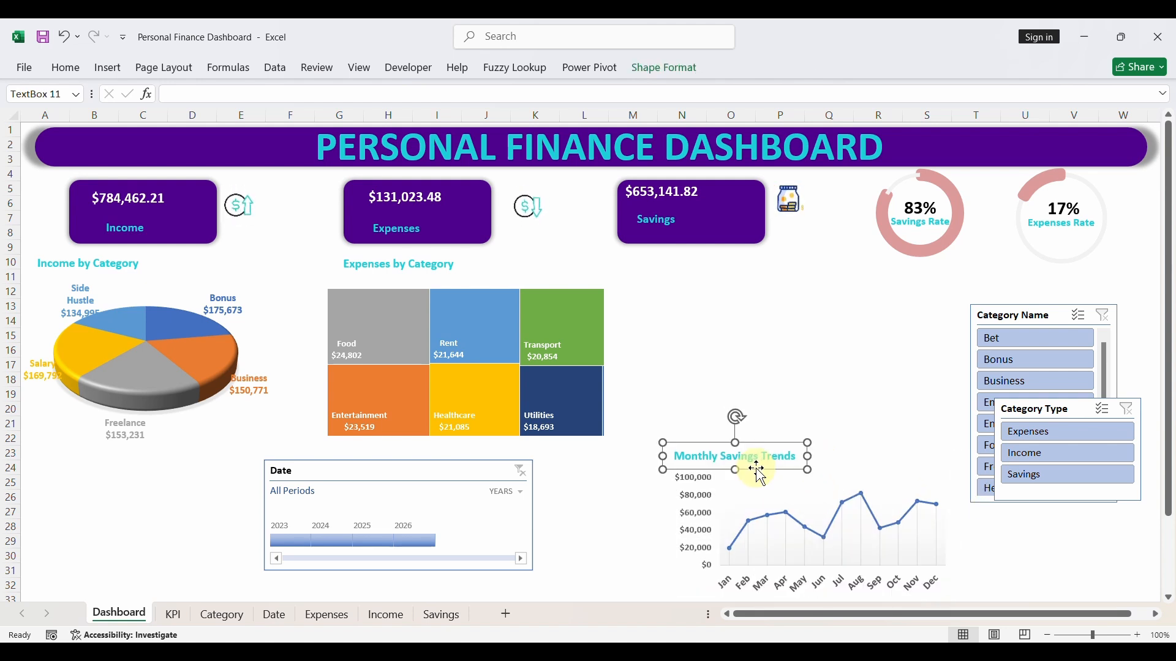
pyautogui.click(559, 520)
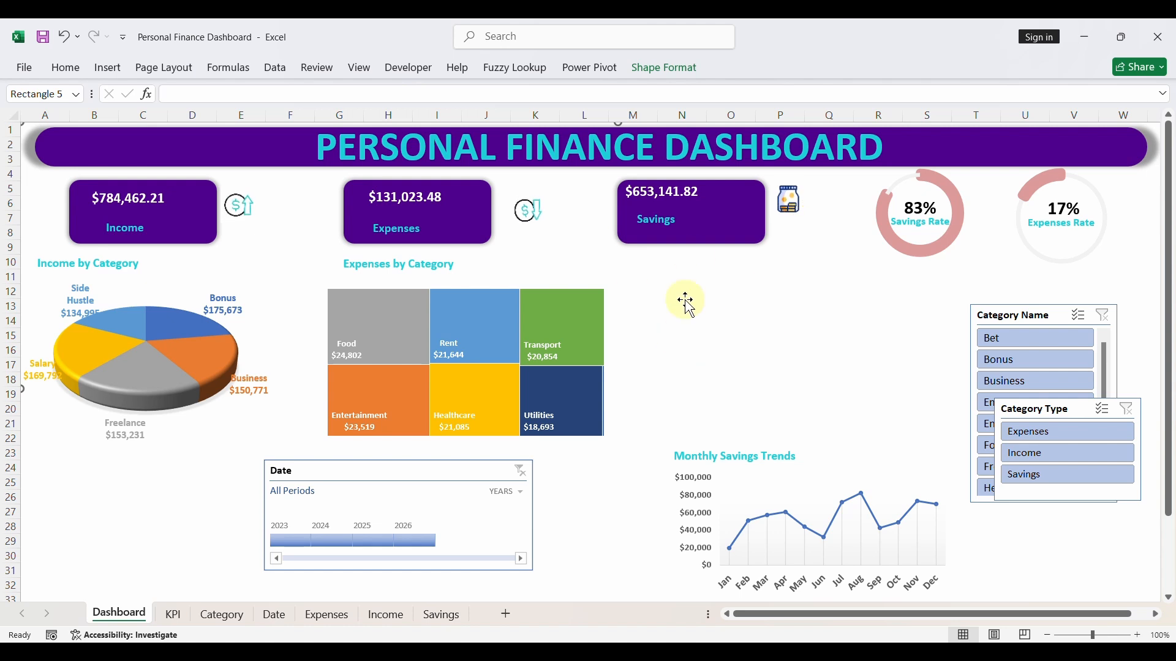
# - Duplicate the Expenses by Category title, place the copy below the Savings card and change its text to "Savings by Category"
pyautogui.click(434, 271)
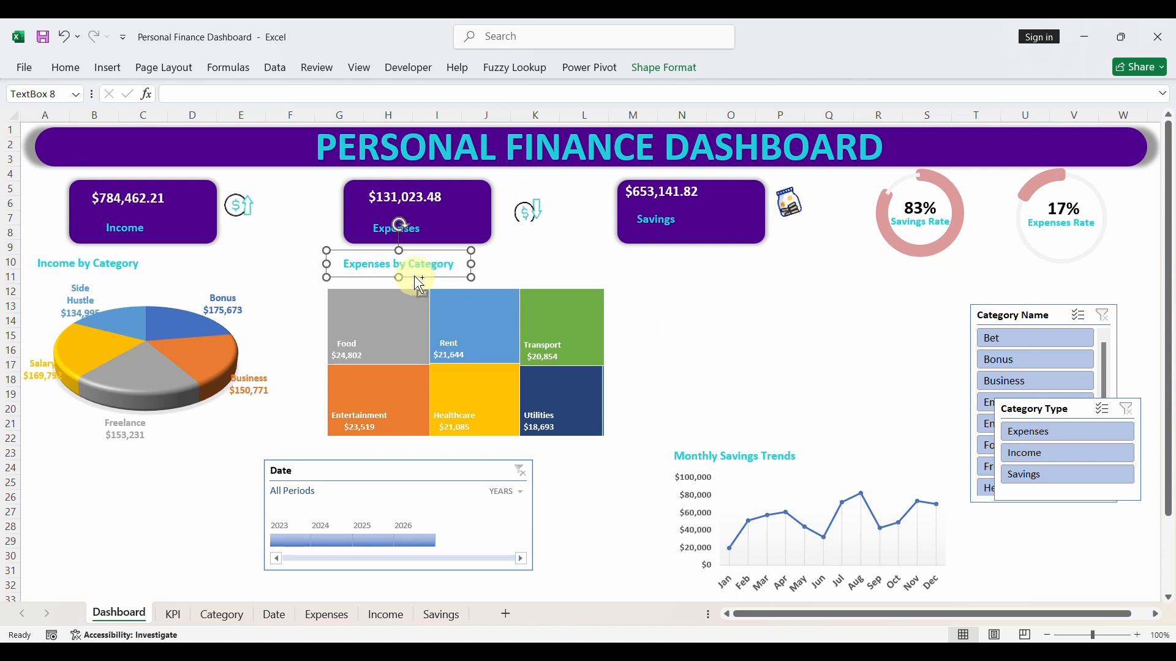
pyautogui.hotkey('ctrl', 'd')
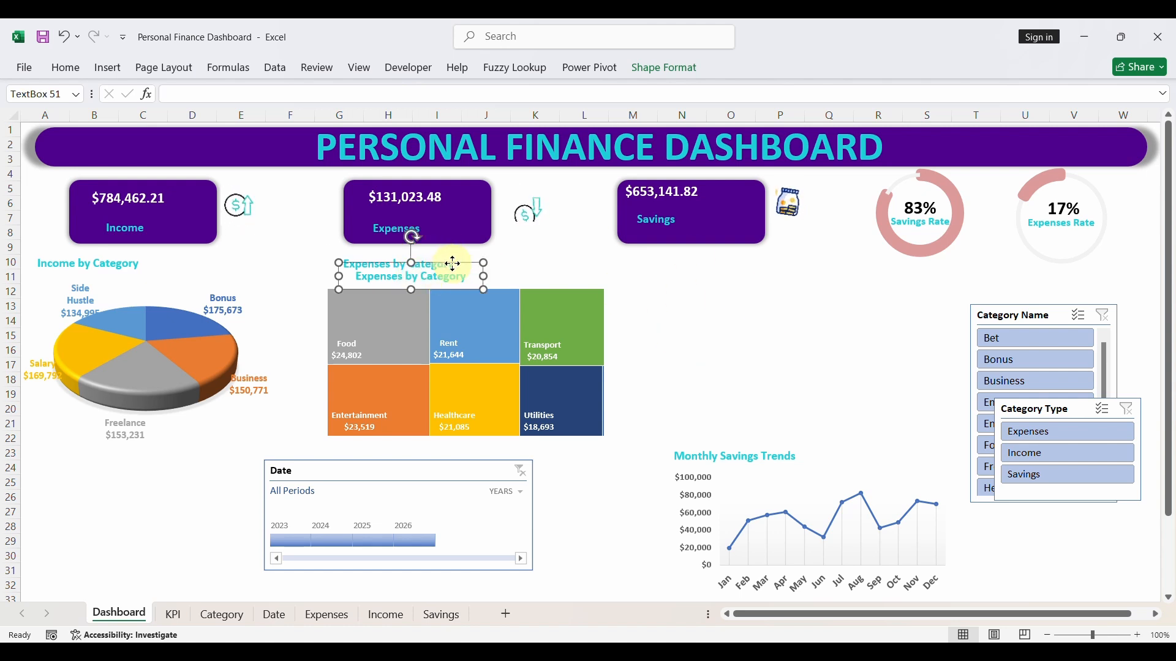
pyautogui.moveTo(453, 263); pyautogui.dragTo(769, 256)
pyautogui.doubleClick(710, 270)
pyautogui.write('Saving')
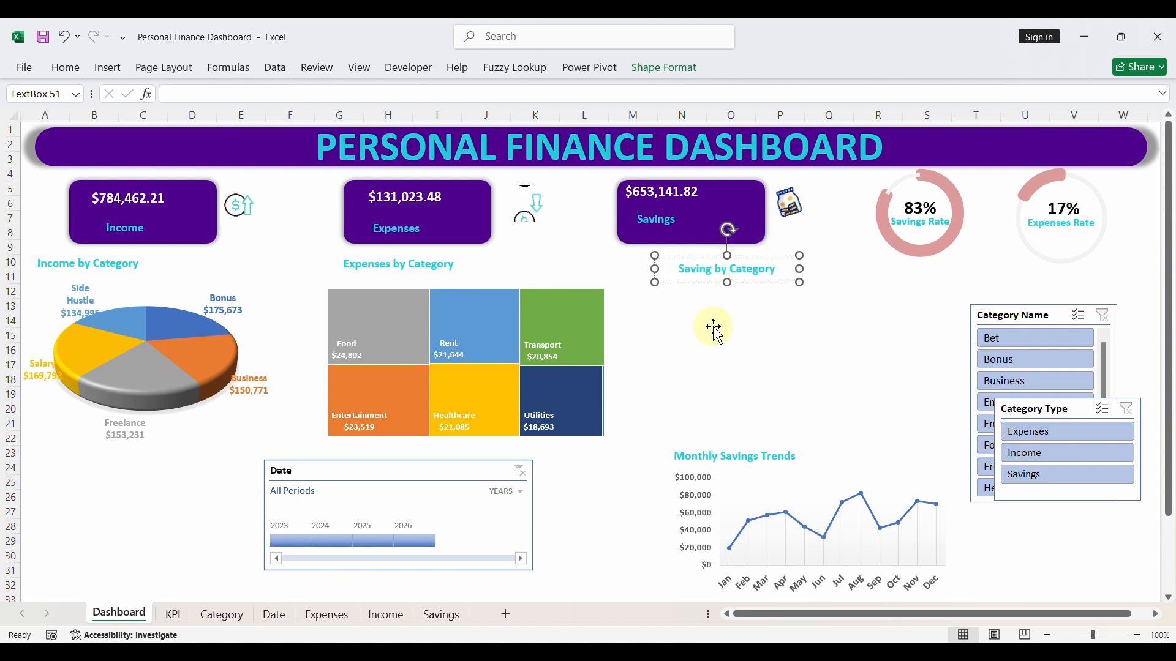
pyautogui.write('s')
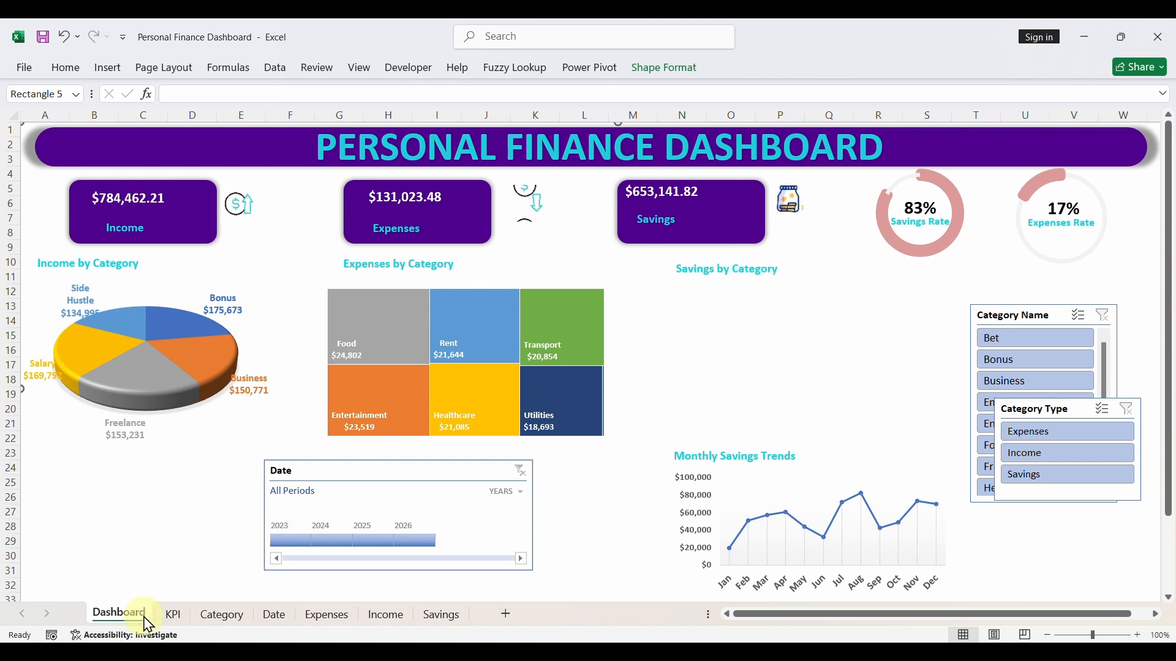
# - Copy the Savings total pivot table in H3:H4 of the KPI sheet to cell N10
pyautogui.click(167, 616)
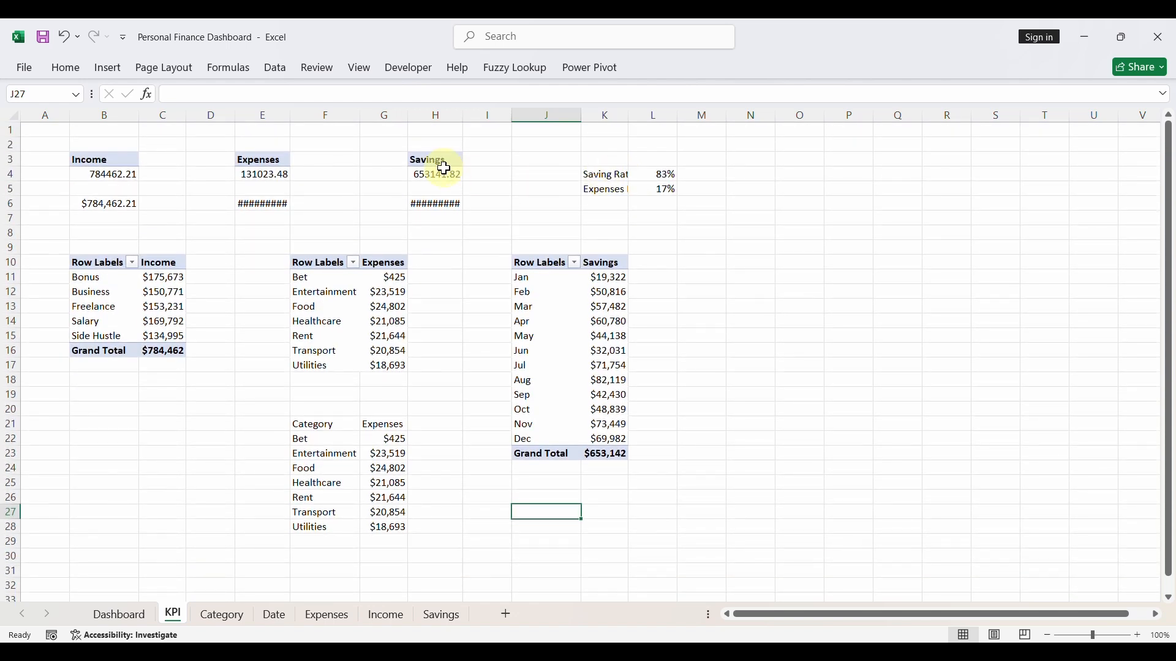
pyautogui.moveTo(440, 161); pyautogui.dragTo(439, 175)
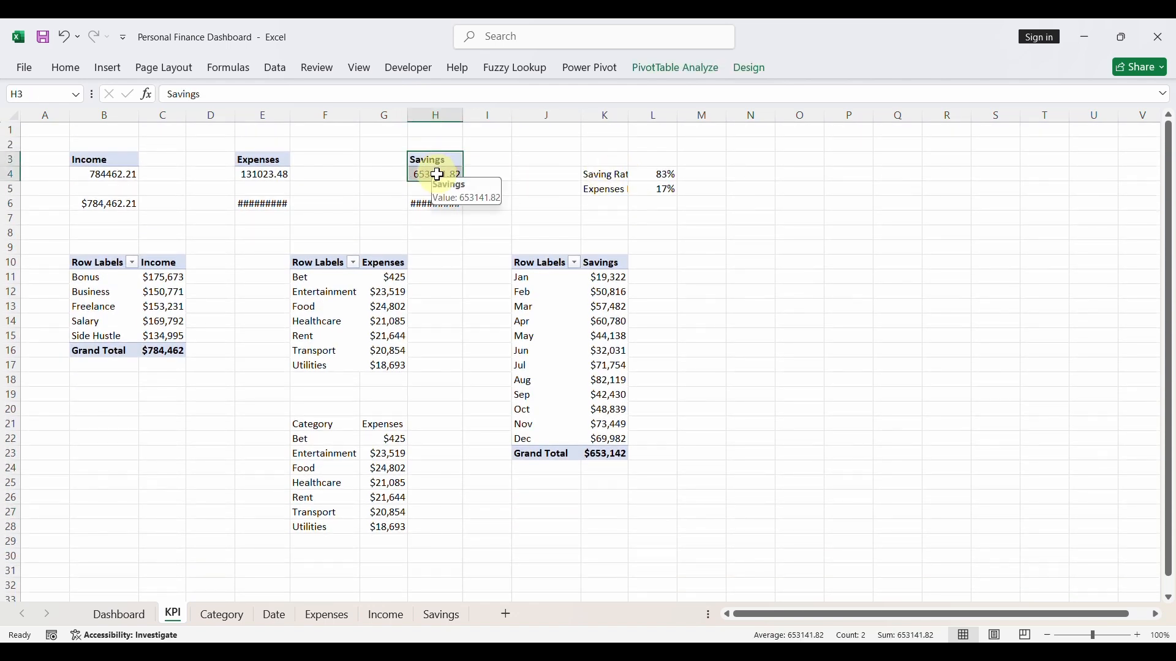
pyautogui.hotkey('ctrl', 'c')
pyautogui.click(758, 264)
pyautogui.hotkey('ctrl', 'v')
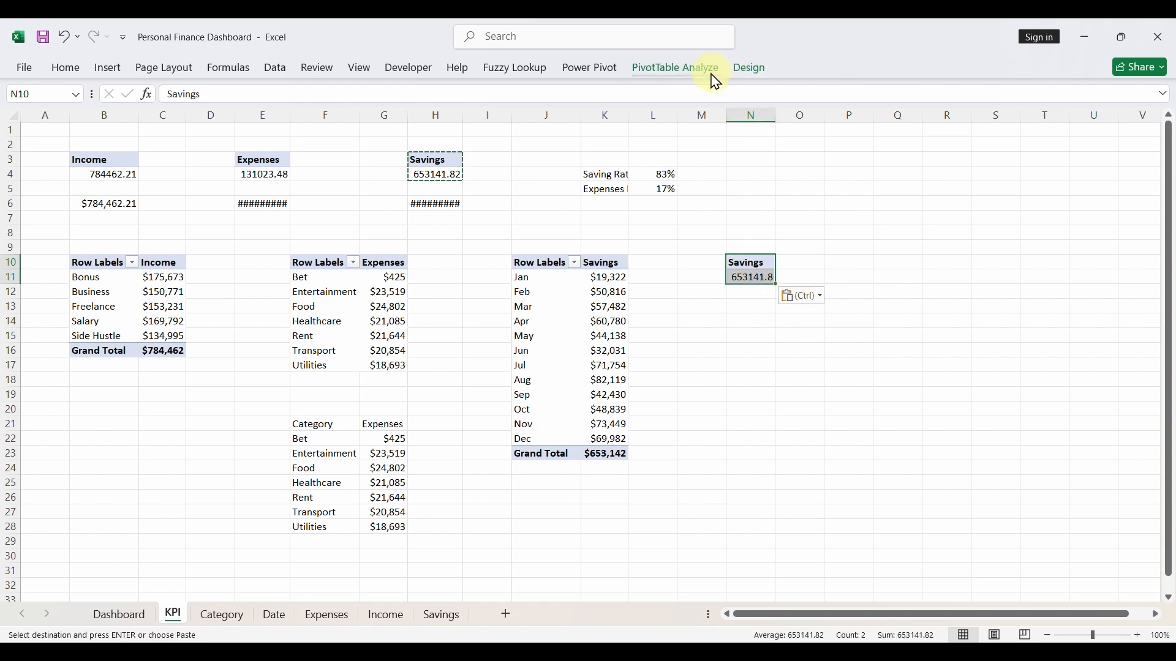
# - Add the Category field of the Savings table to the rows of the pivot table at N10
pyautogui.click(710, 71)
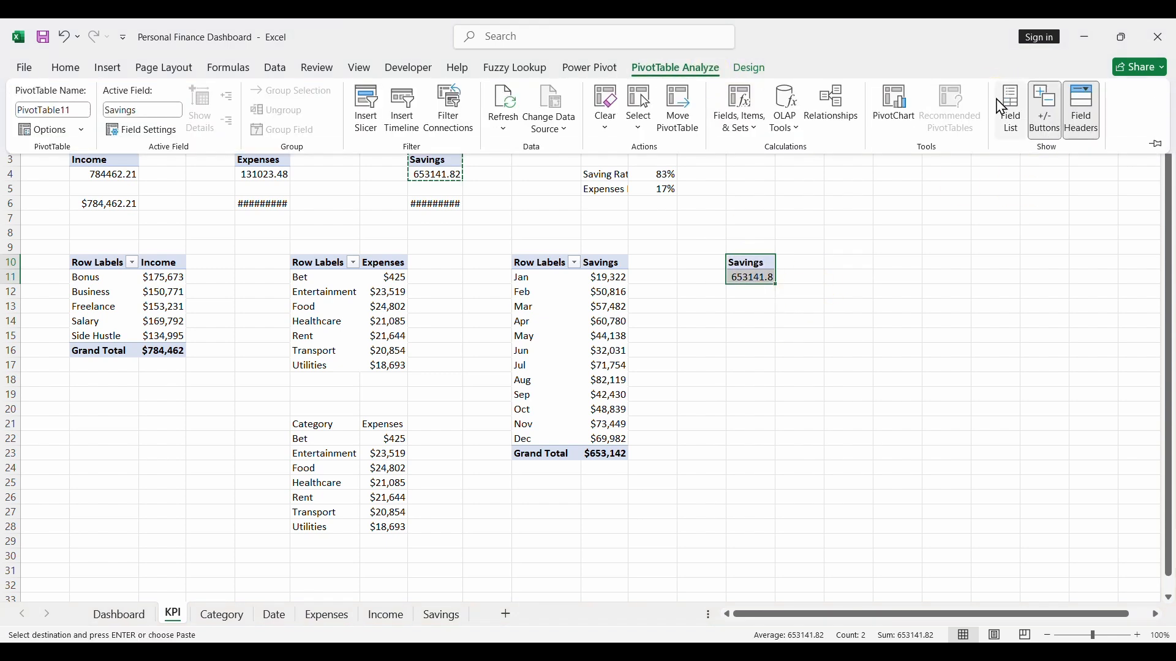
pyautogui.click(1005, 109)
pyautogui.scroll(-2, 980, 306)
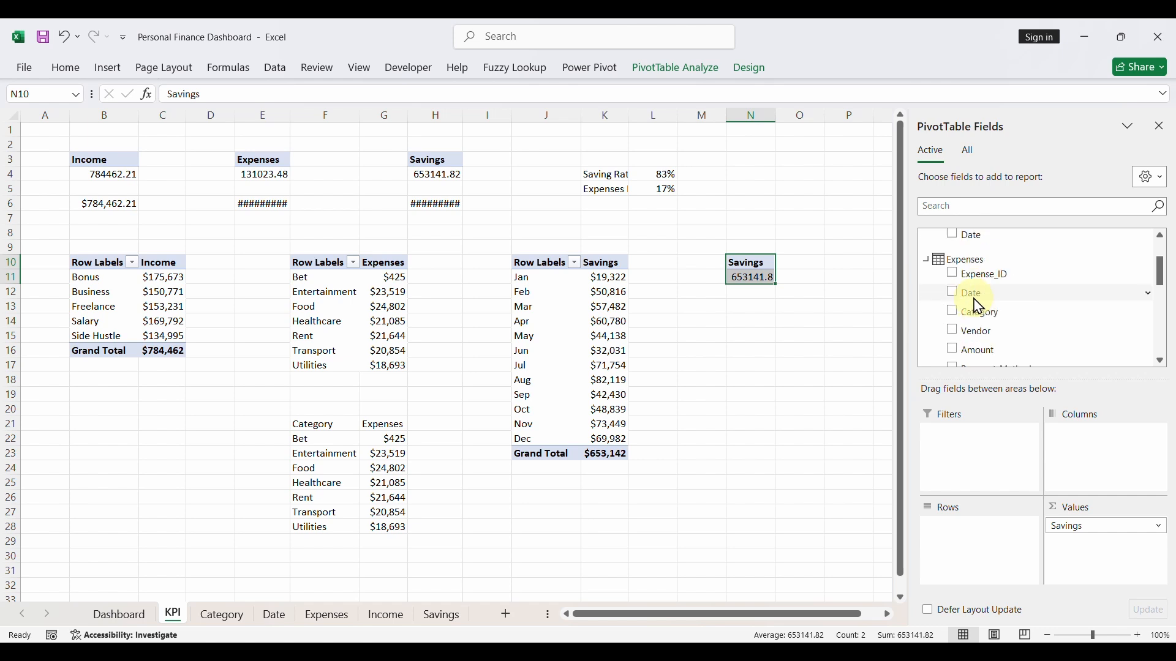
pyautogui.scroll(-2, 979, 306)
pyautogui.scroll(-3, 978, 306)
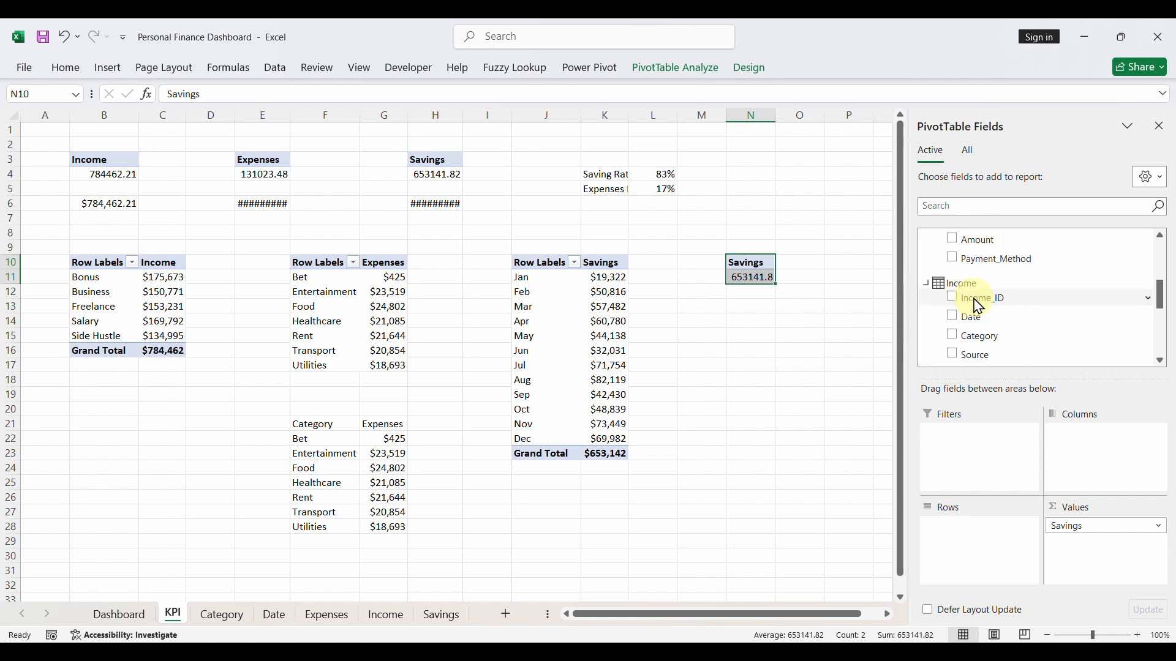
pyautogui.scroll(-5, 980, 306)
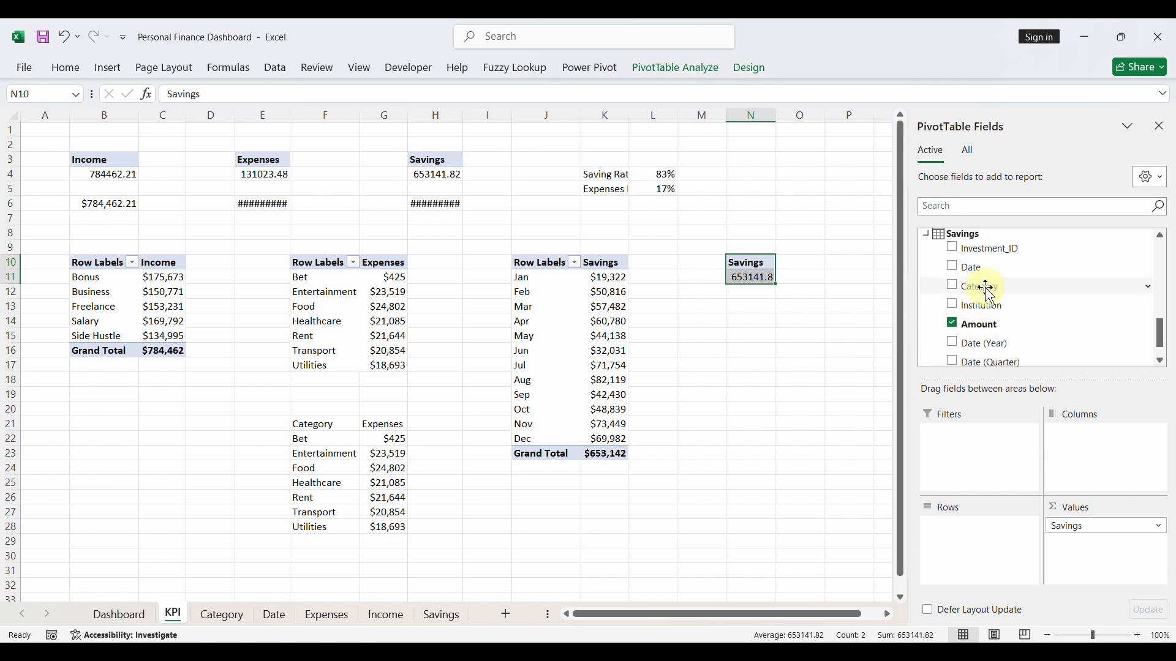
pyautogui.click(957, 292)
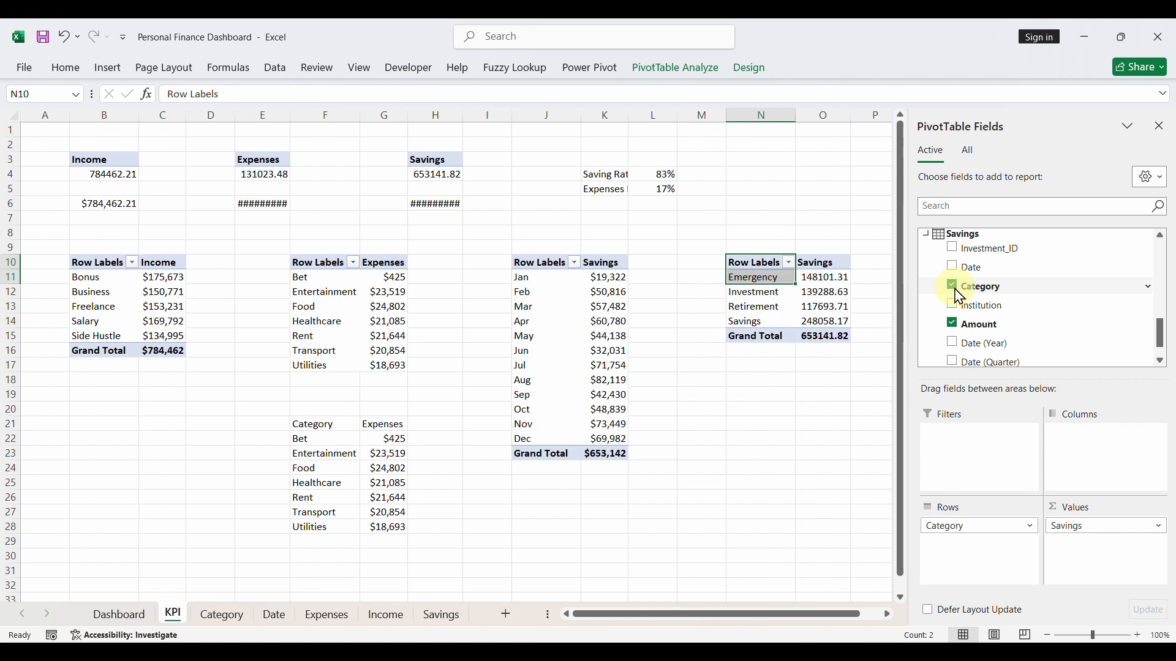
pyautogui.click(766, 306)
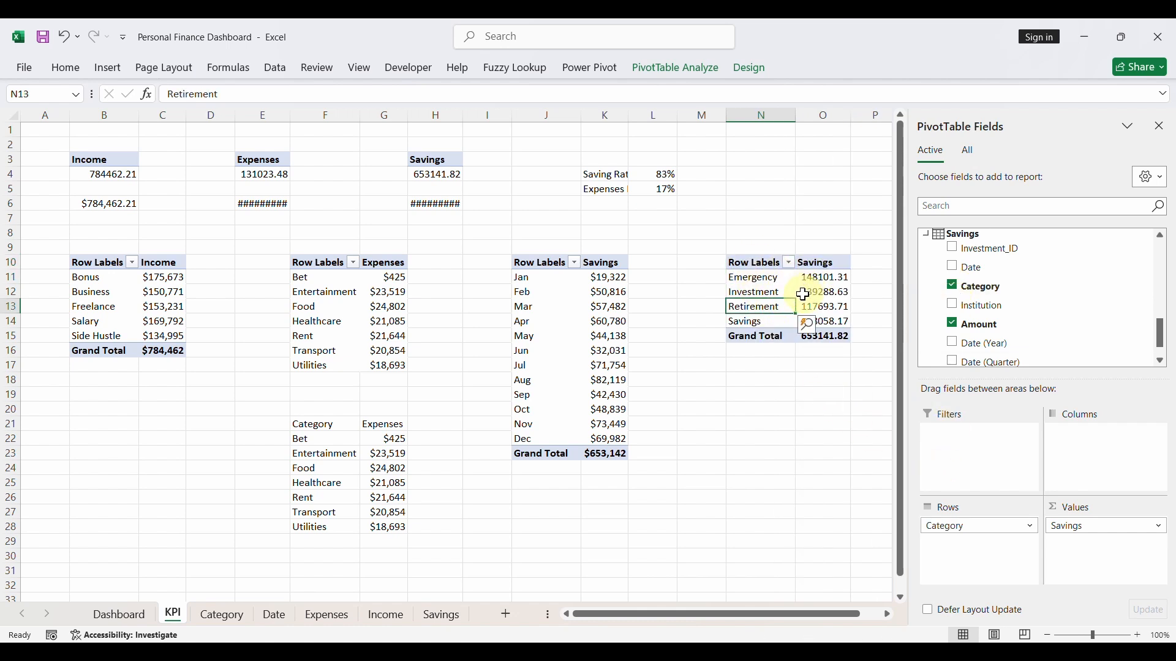
# - Format the savings amounts in O11:O15 as Currency with the $ symbol and 0 decimal places
pyautogui.moveTo(818, 279); pyautogui.dragTo(825, 334)
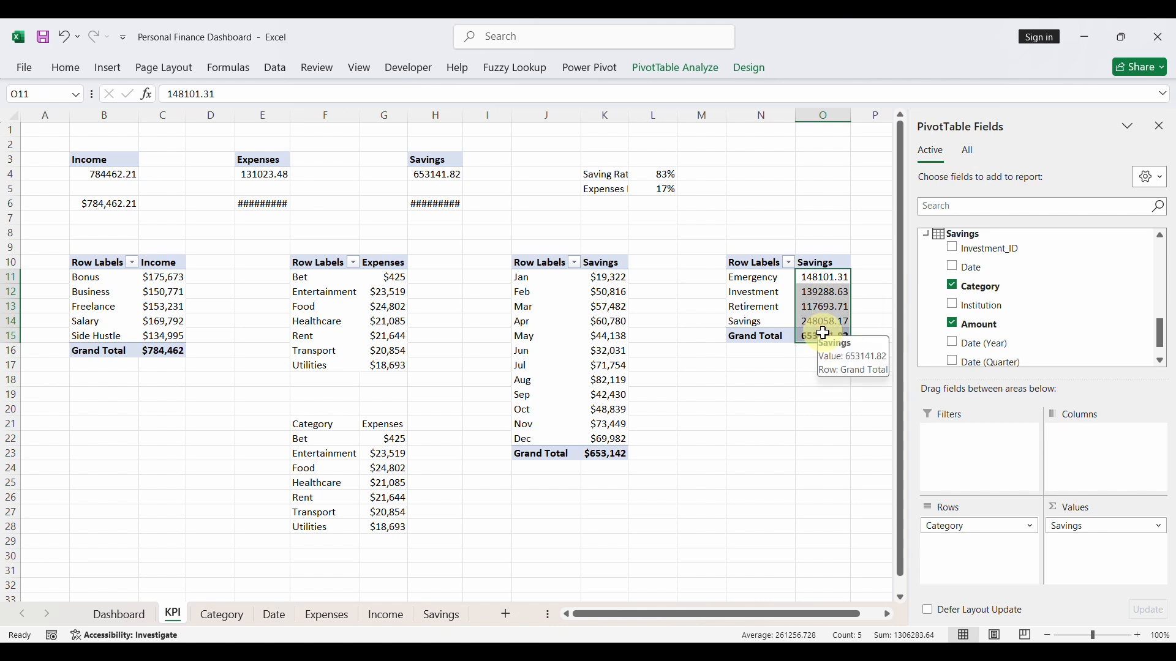
pyautogui.hotkey('ctrl', '1')
pyautogui.click(427, 321)
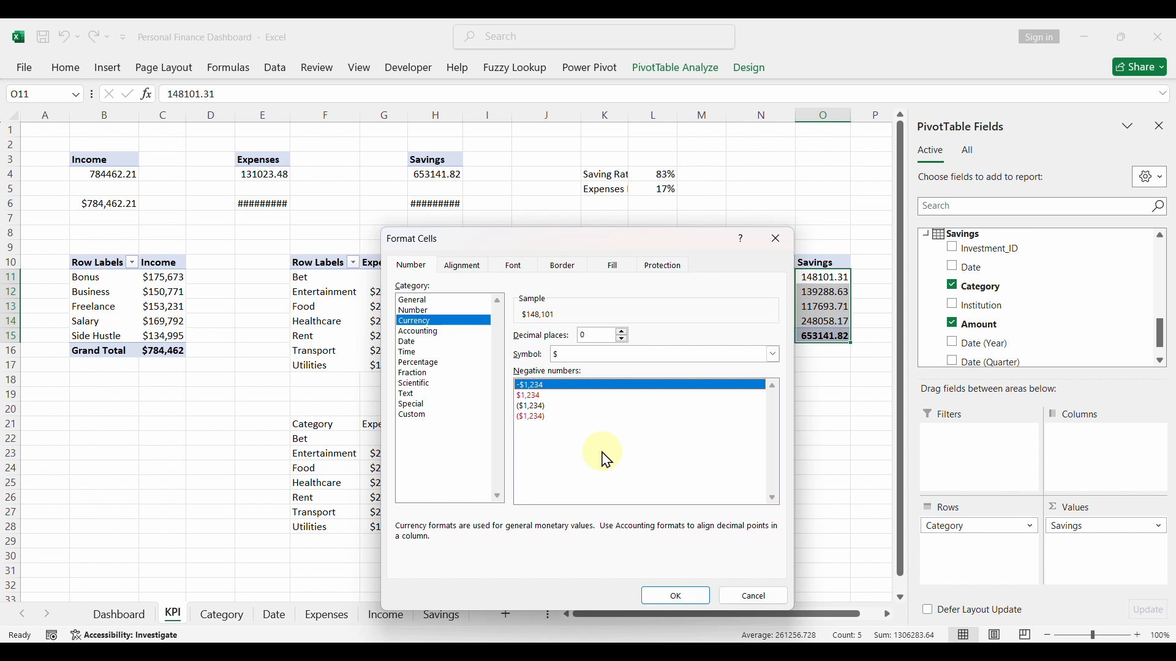
pyautogui.click(665, 597)
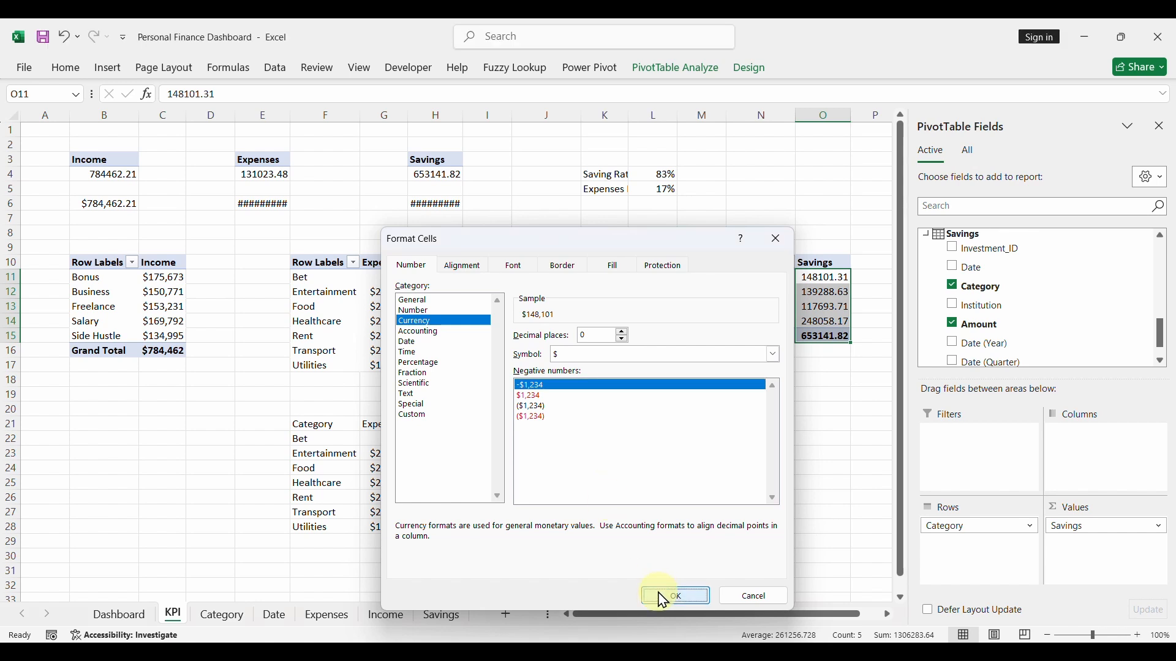
pyautogui.click(731, 425)
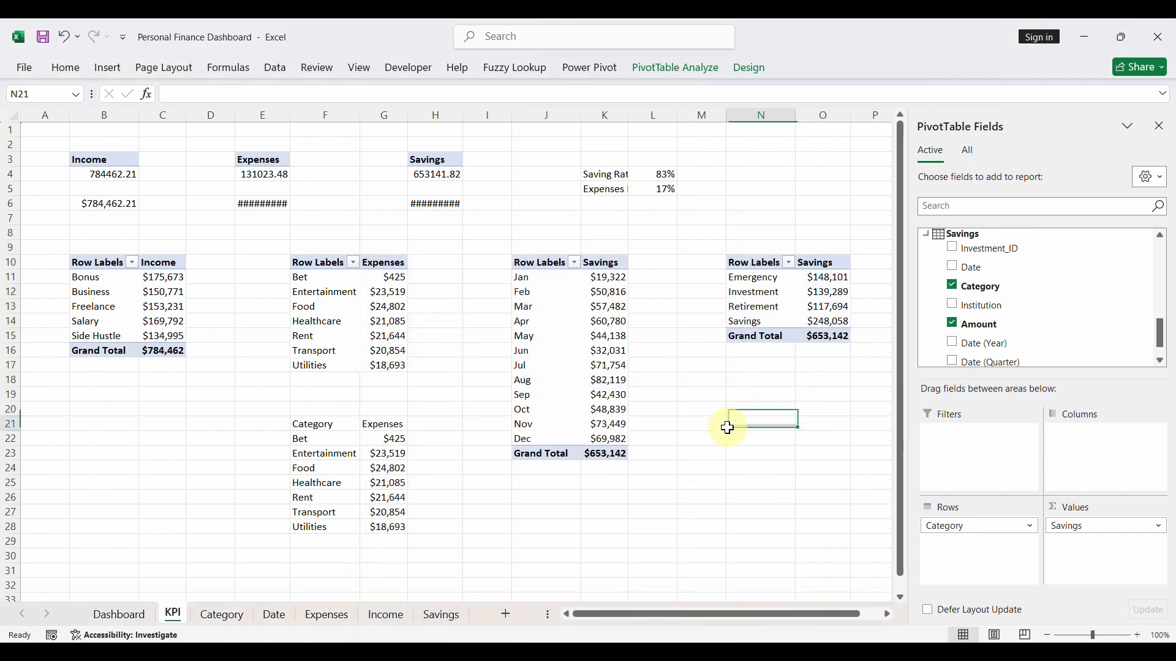
# - Insert a 3-D Clustered Column chart from the savings by category pivot table
pyautogui.click(815, 306)
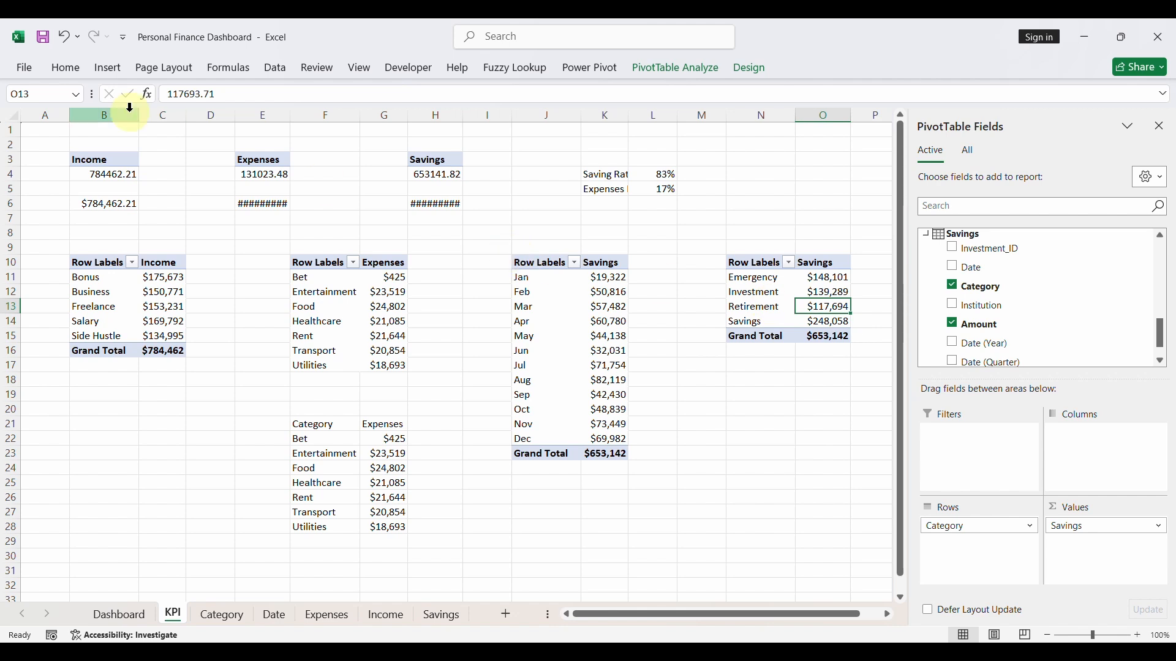
pyautogui.click(109, 68)
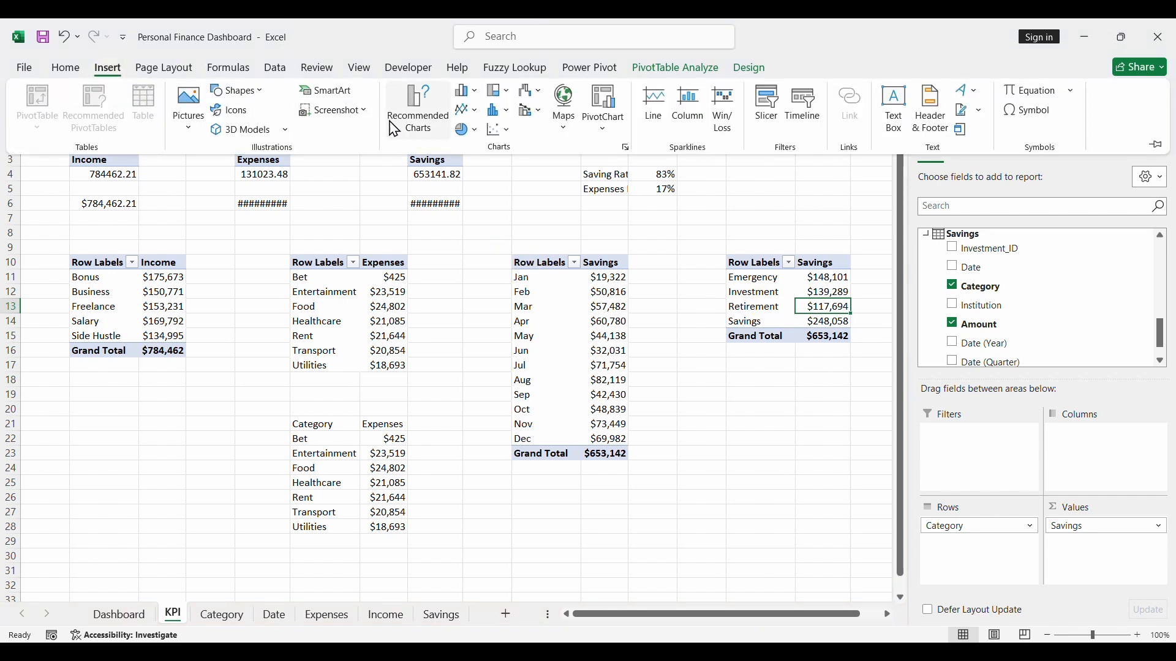
pyautogui.click(418, 114)
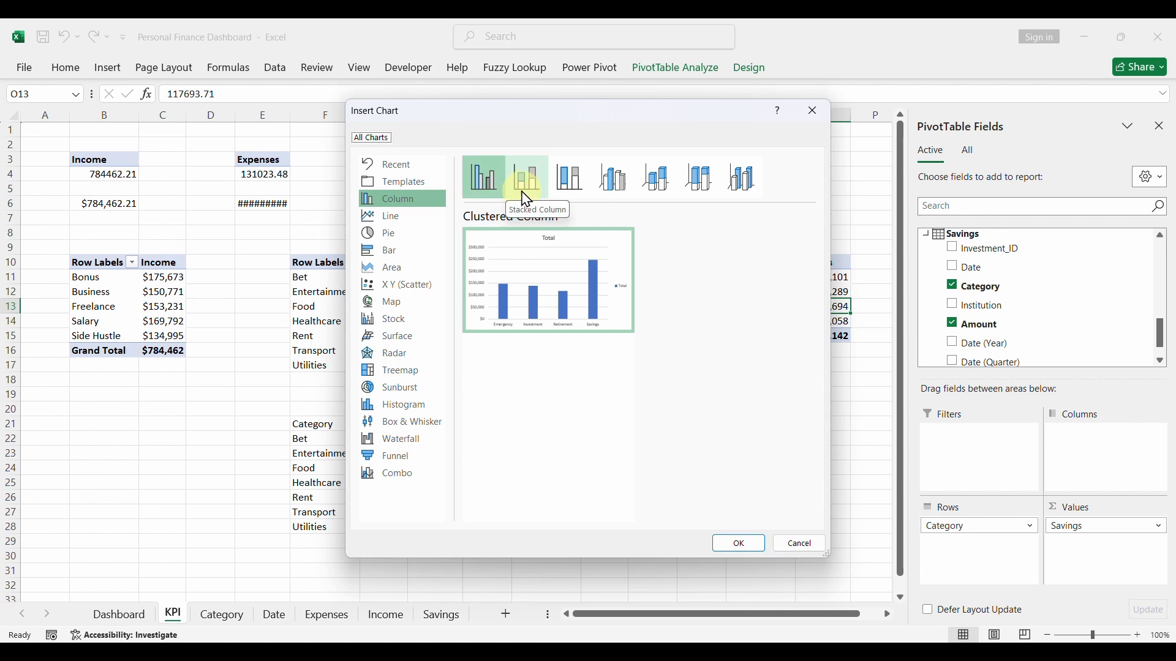
pyautogui.click(613, 178)
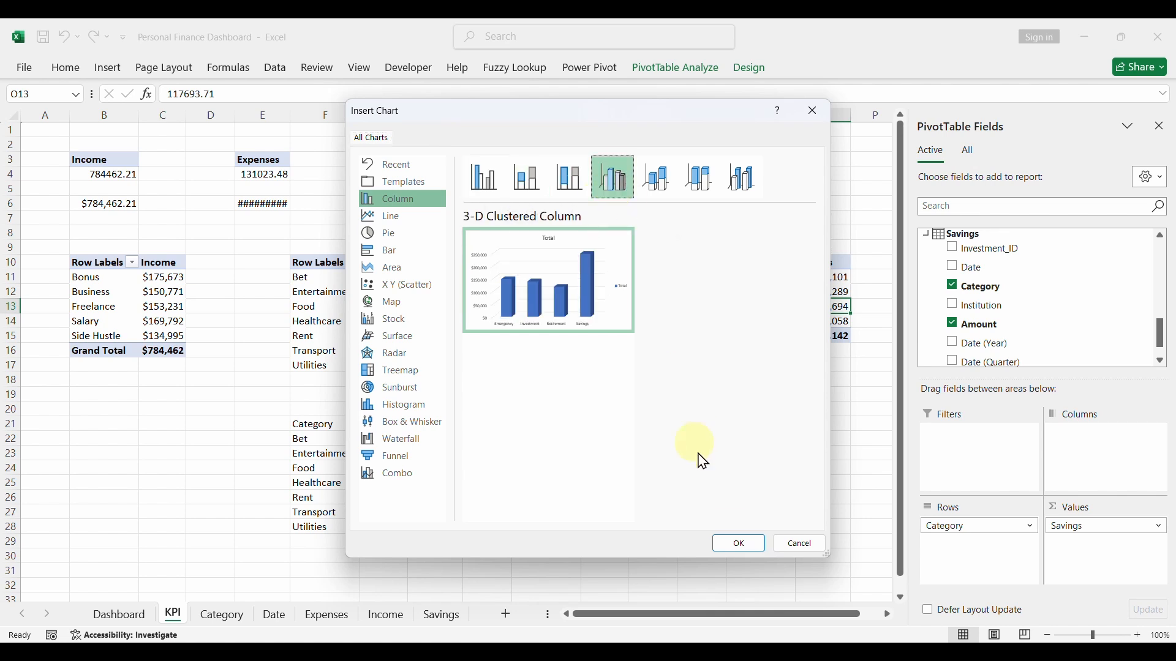
pyautogui.click(736, 545)
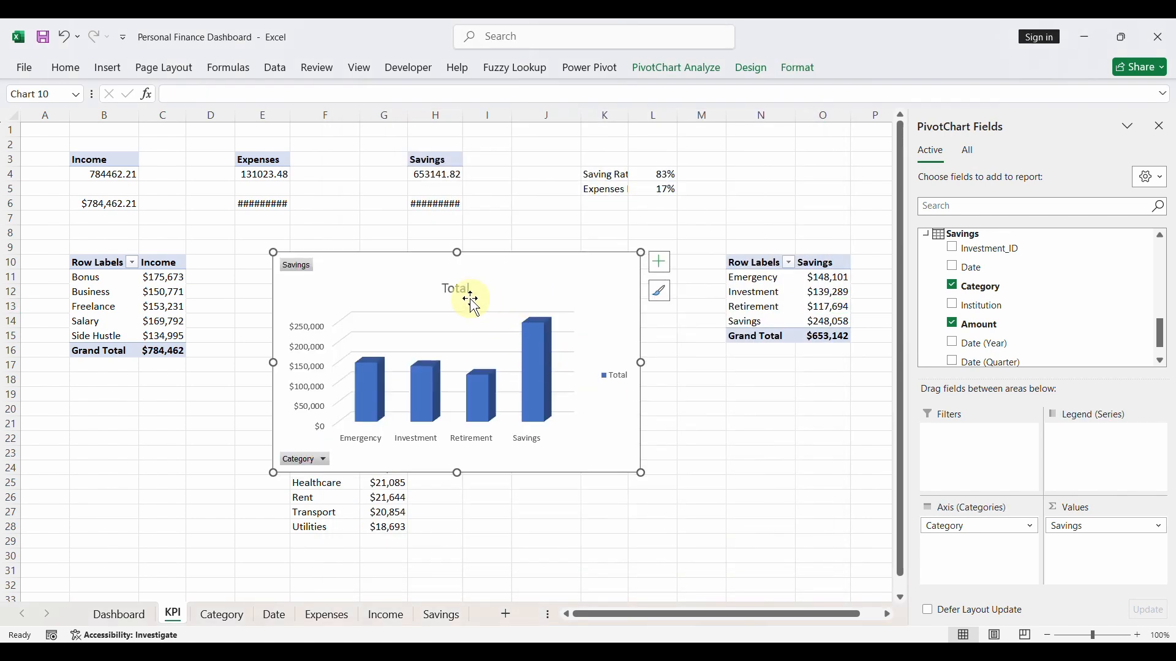
# - Remove the title, legend, all field buttons and the value axis from the savings column chart
pyautogui.press('Delete')
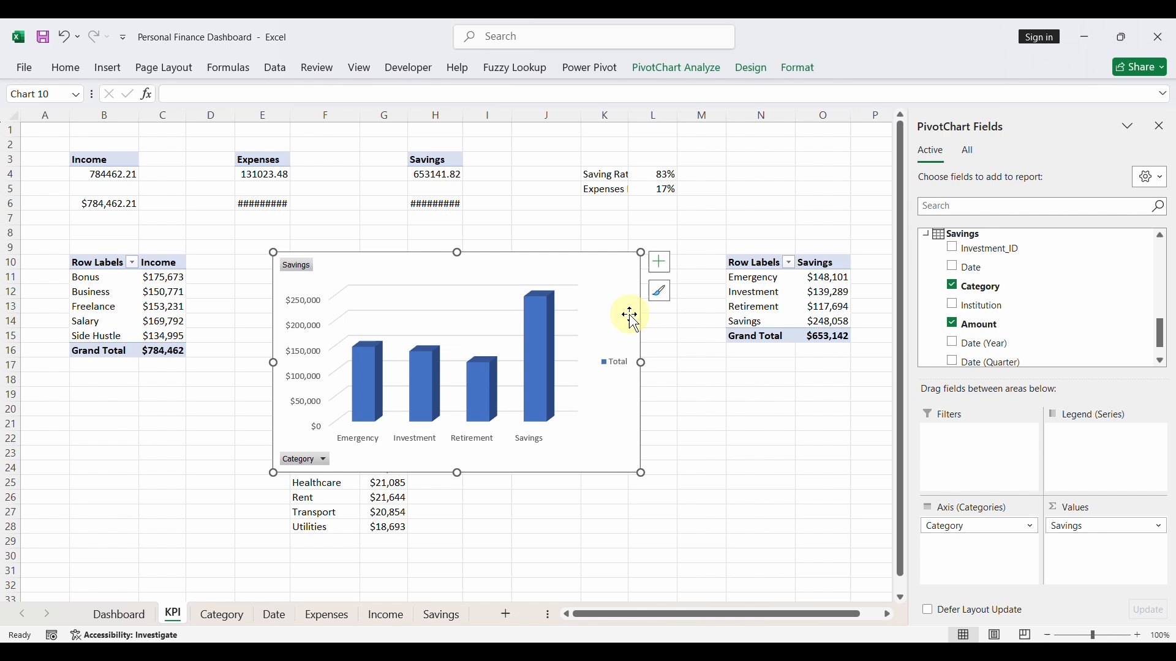
pyautogui.click(628, 361)
pyautogui.press('Delete')
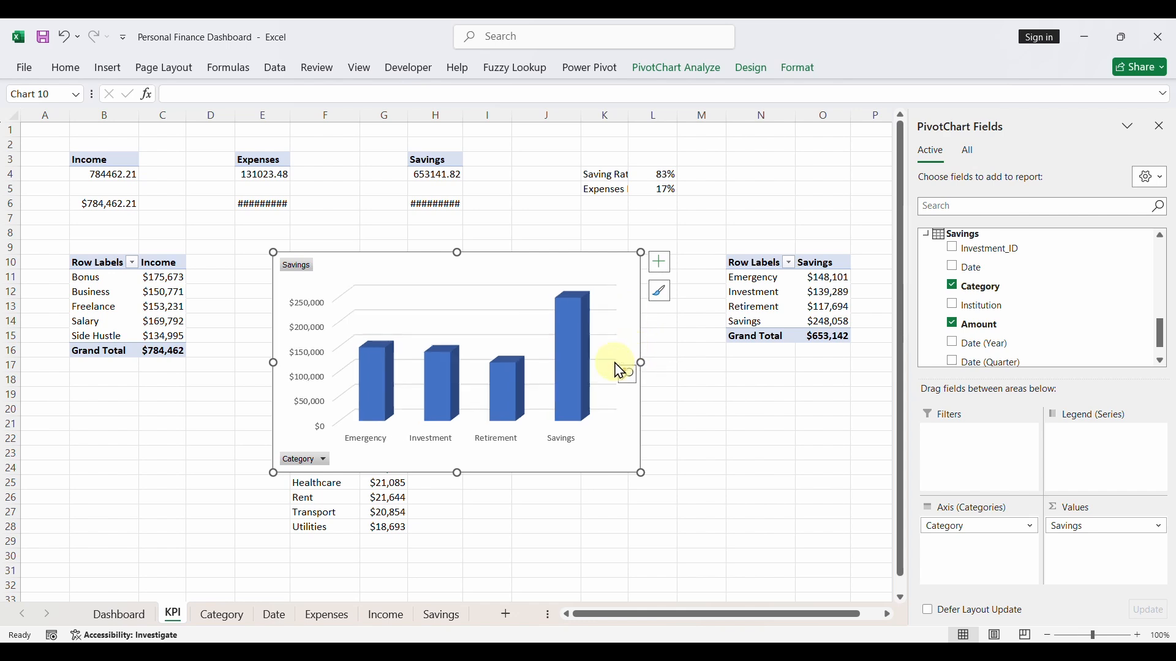
pyautogui.rightClick(306, 270)
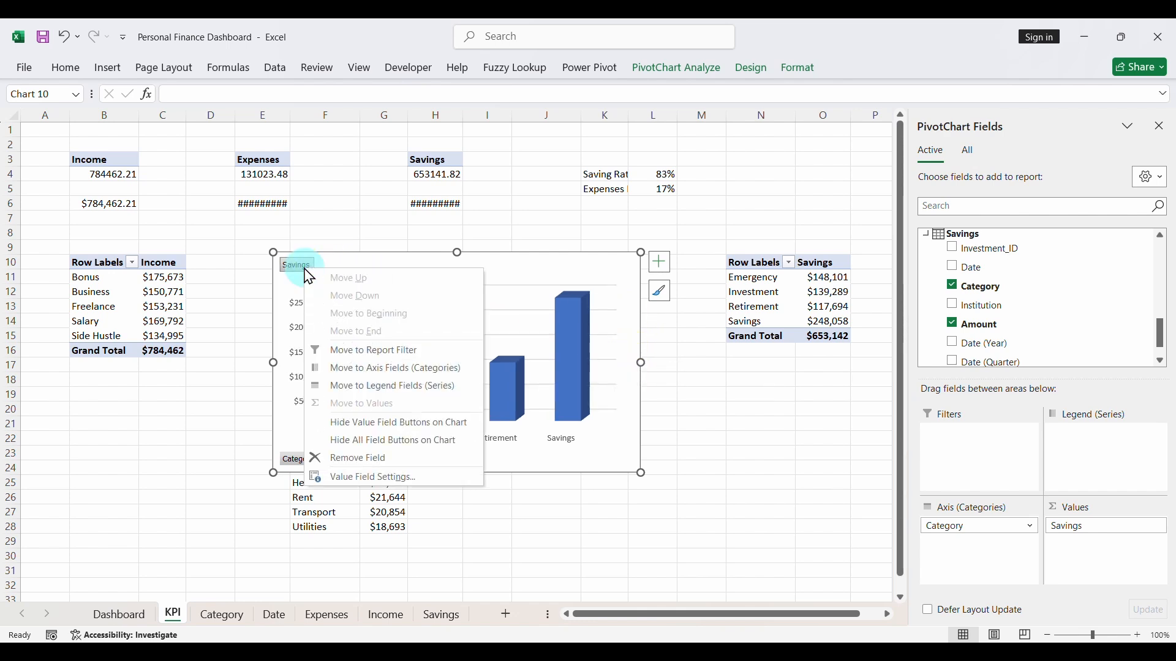
pyautogui.click(375, 441)
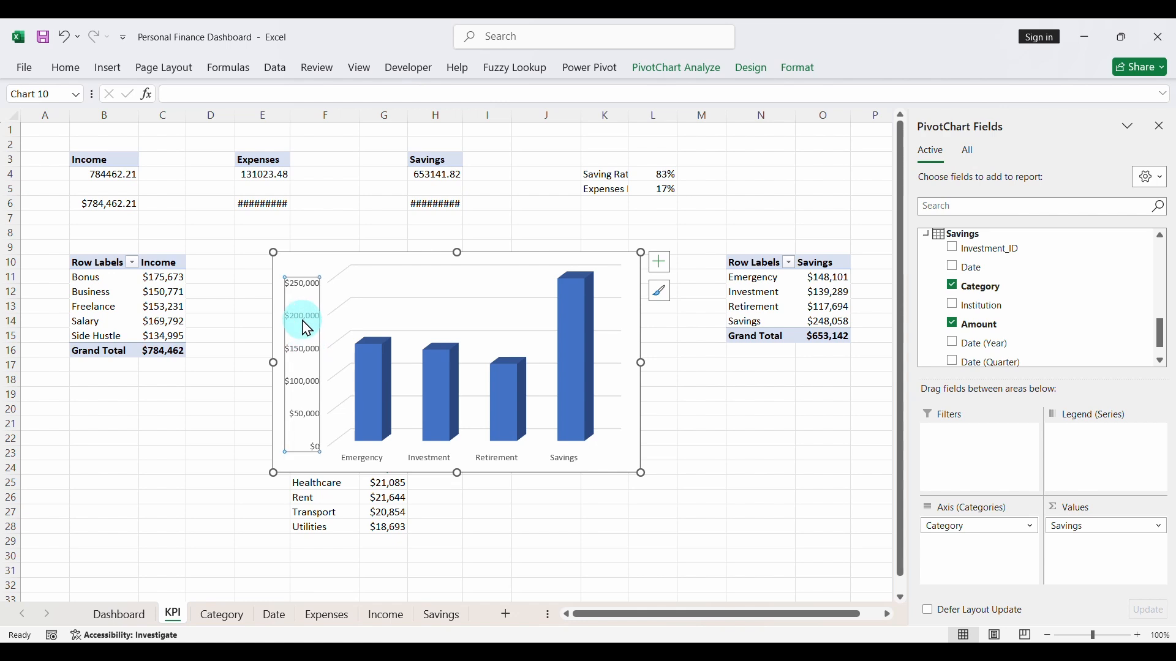
pyautogui.press('Delete')
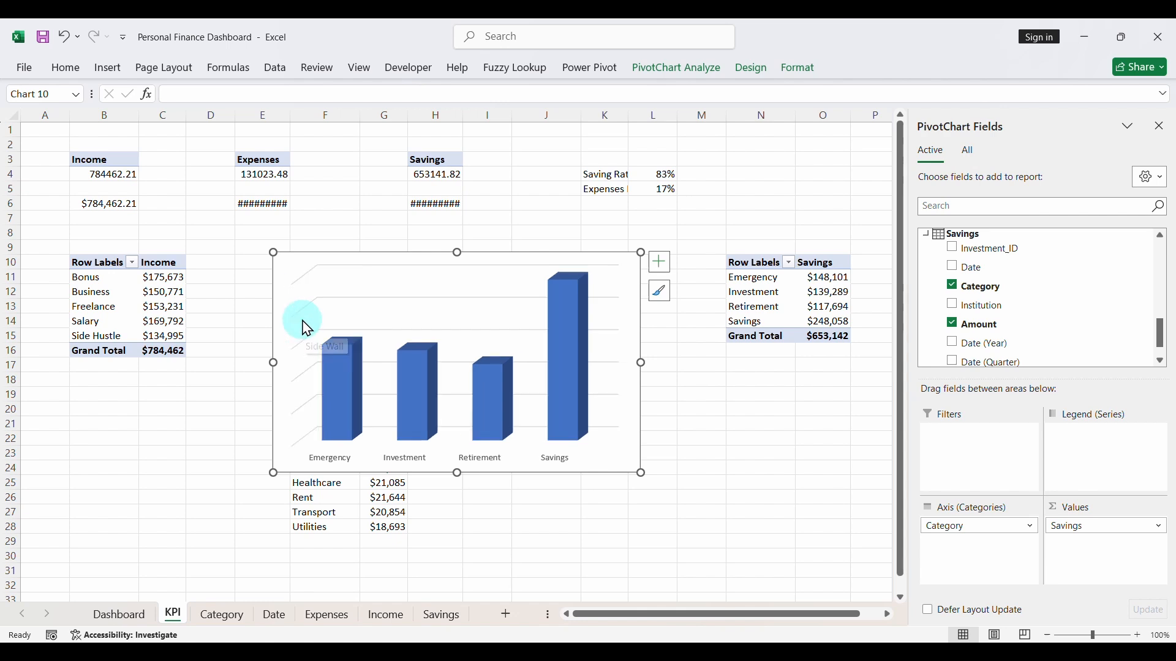
# - Turn off the gridlines of the savings column chart
pyautogui.click(667, 300)
pyautogui.click(662, 264)
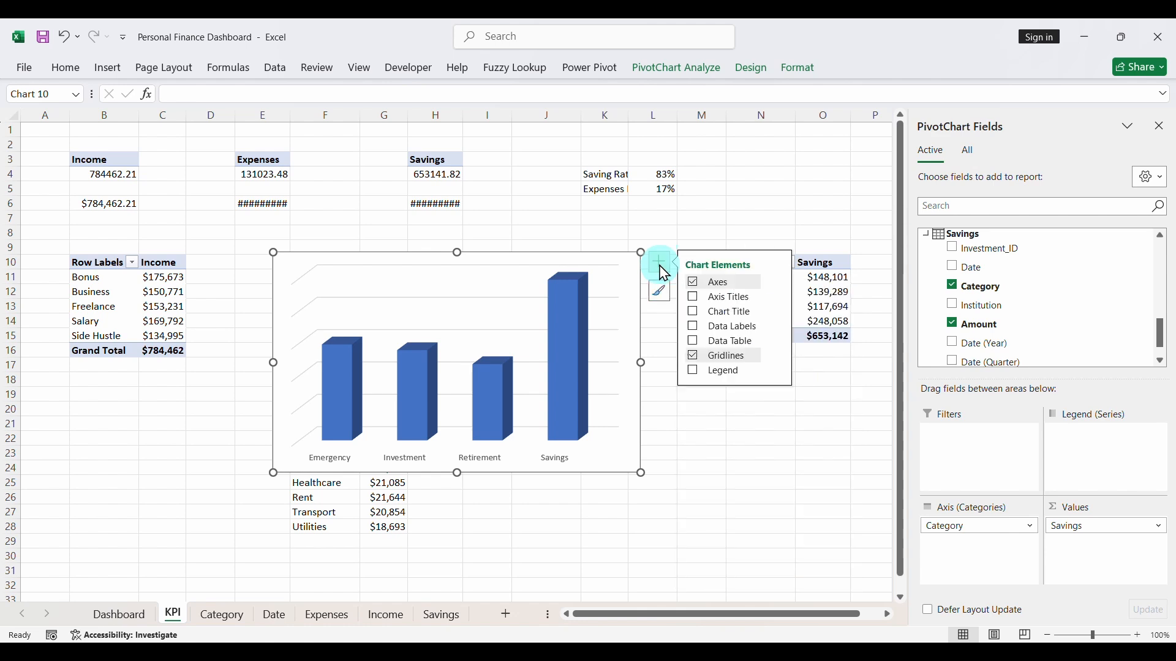
pyautogui.click(694, 361)
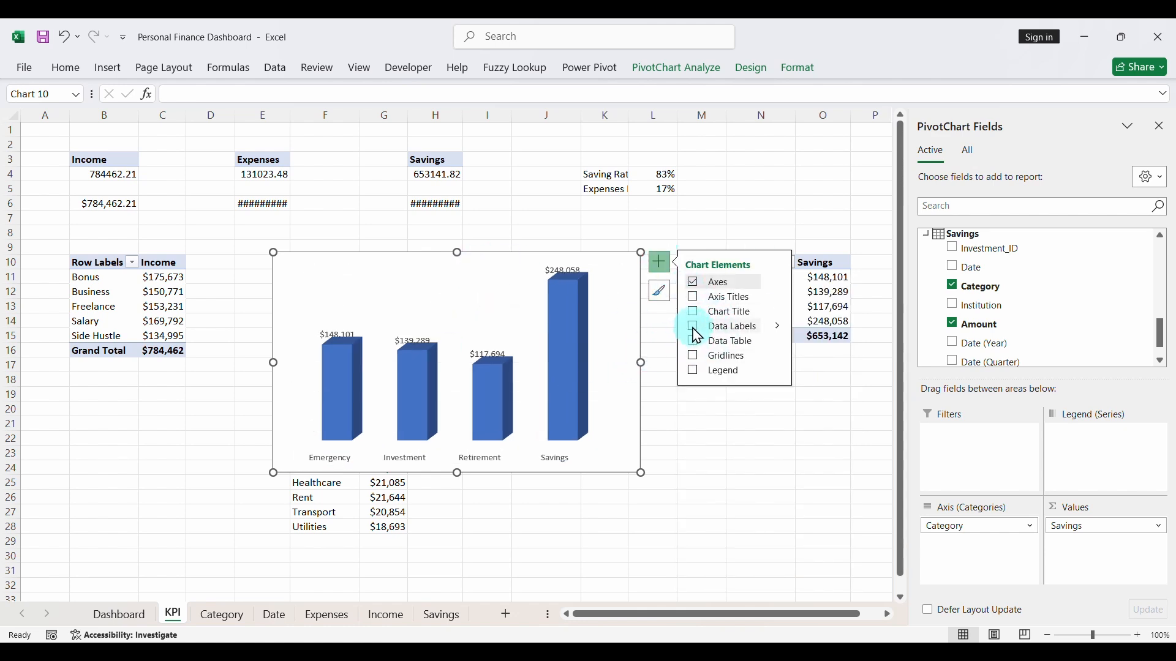
# - Add data labels to the savings column chart and make them bold
pyautogui.click(695, 328)
pyautogui.click(562, 267)
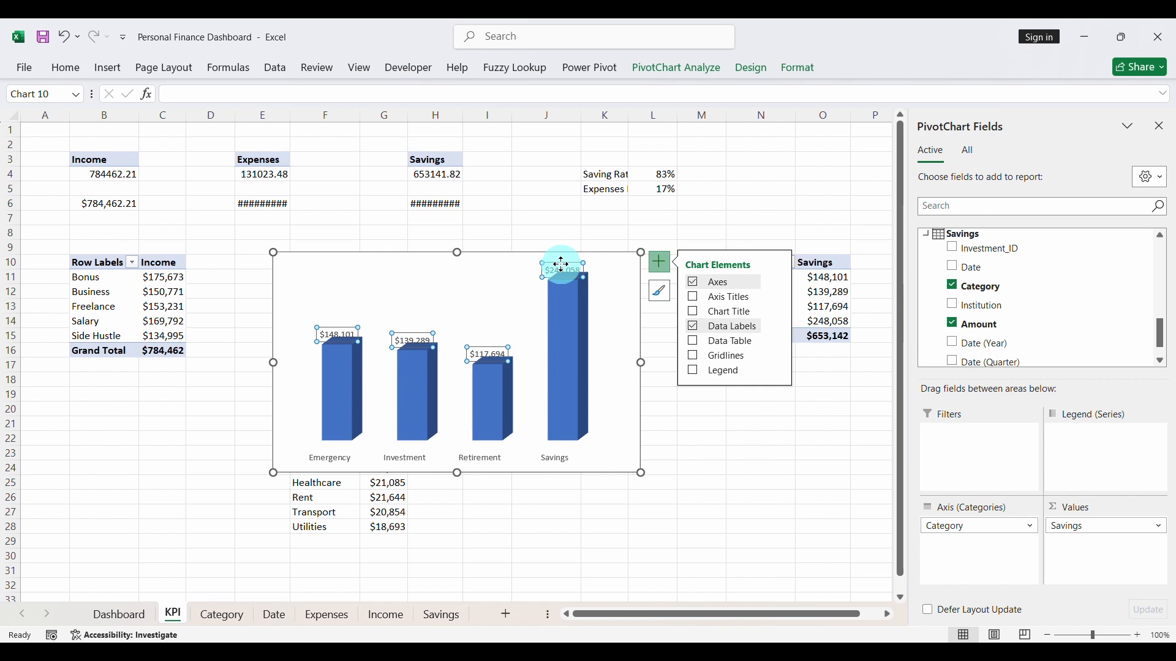
pyautogui.click(136, 68)
pyautogui.click(72, 68)
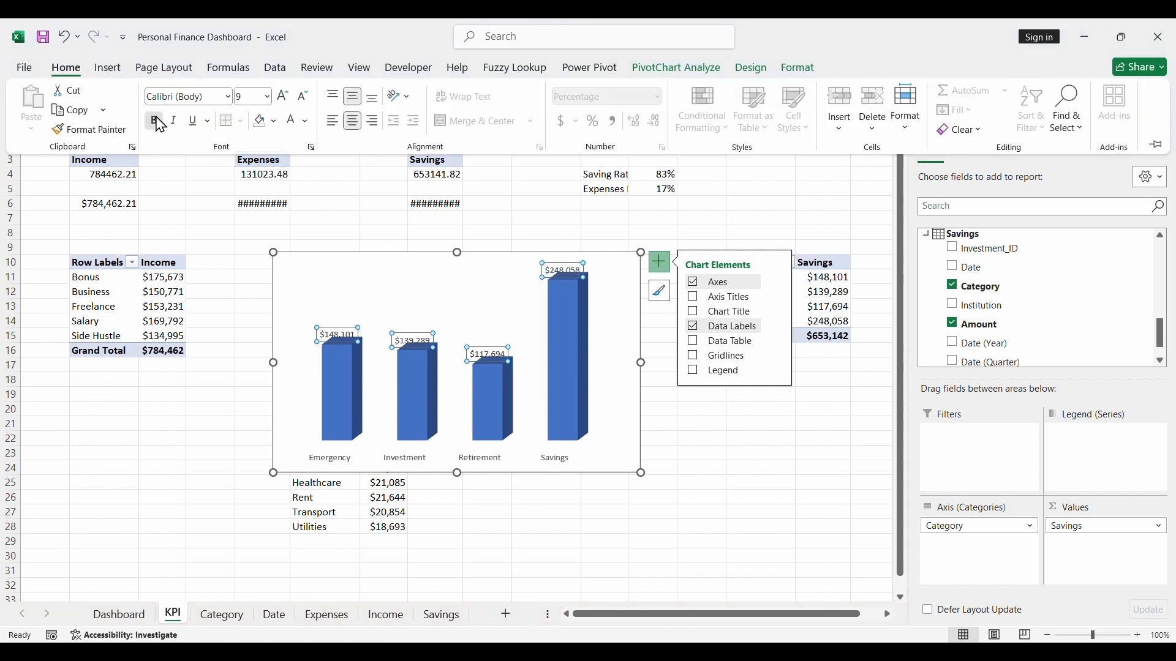
# - Move each data label of the savings column chart slightly upward so it sits clear above its column
pyautogui.click(545, 270)
pyautogui.click(554, 271)
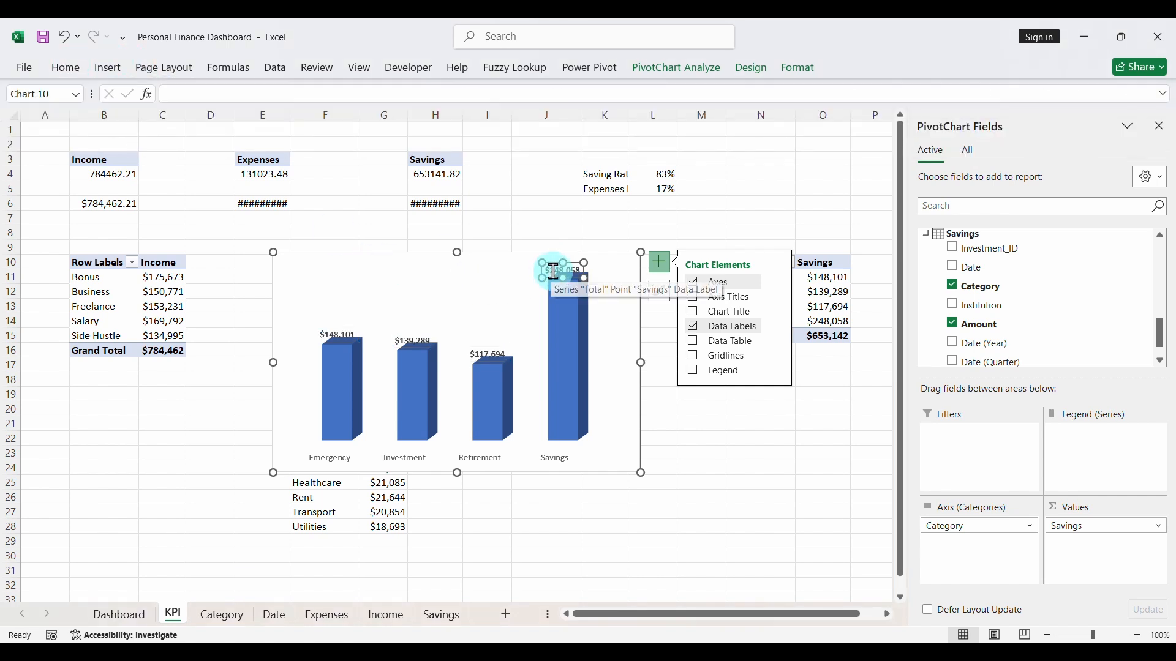
pyautogui.click(555, 267)
pyautogui.click(556, 261)
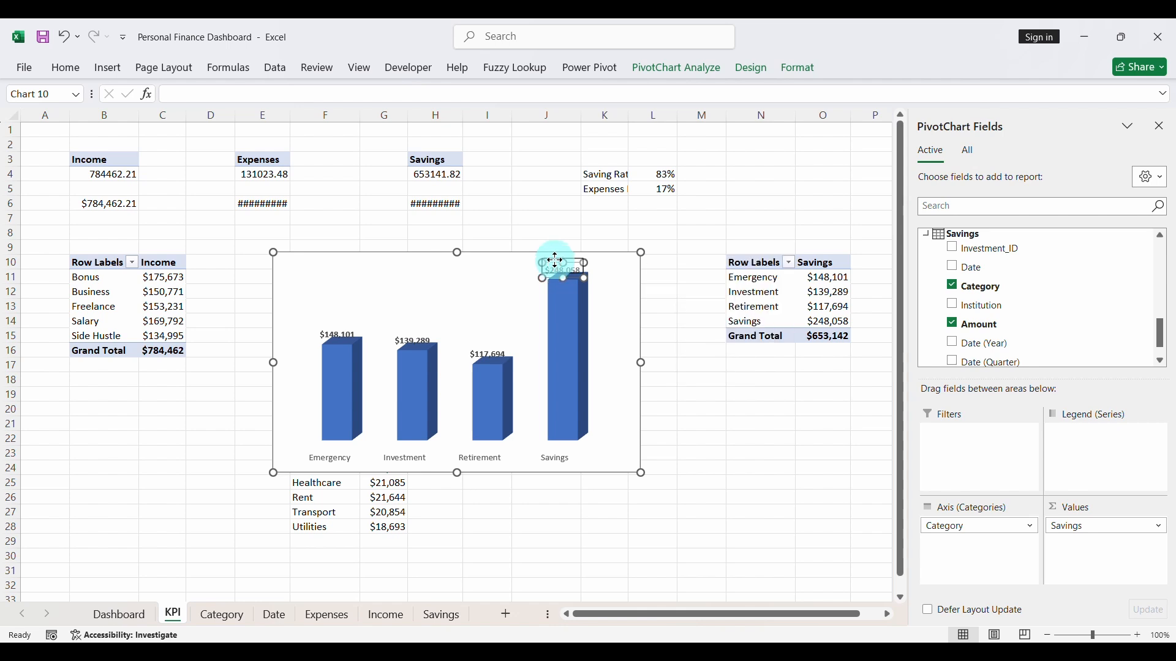
pyautogui.click(484, 346)
pyautogui.moveTo(484, 341); pyautogui.dragTo(416, 325)
pyautogui.click(417, 337)
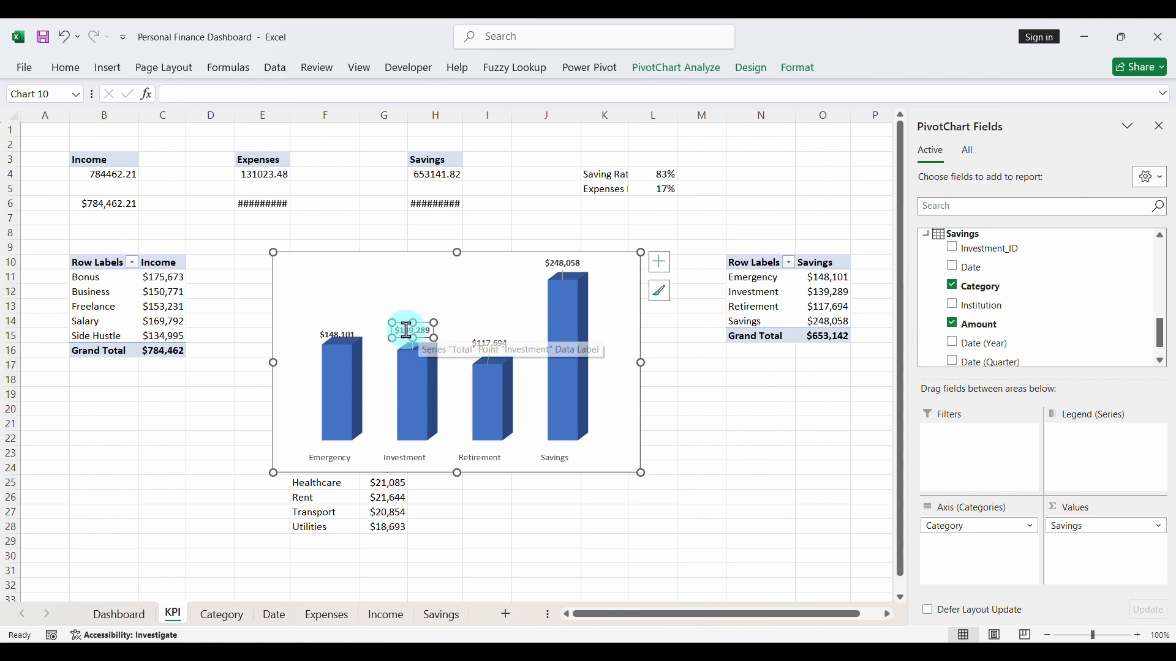
pyautogui.click(345, 335)
pyautogui.moveTo(345, 335); pyautogui.dragTo(344, 325)
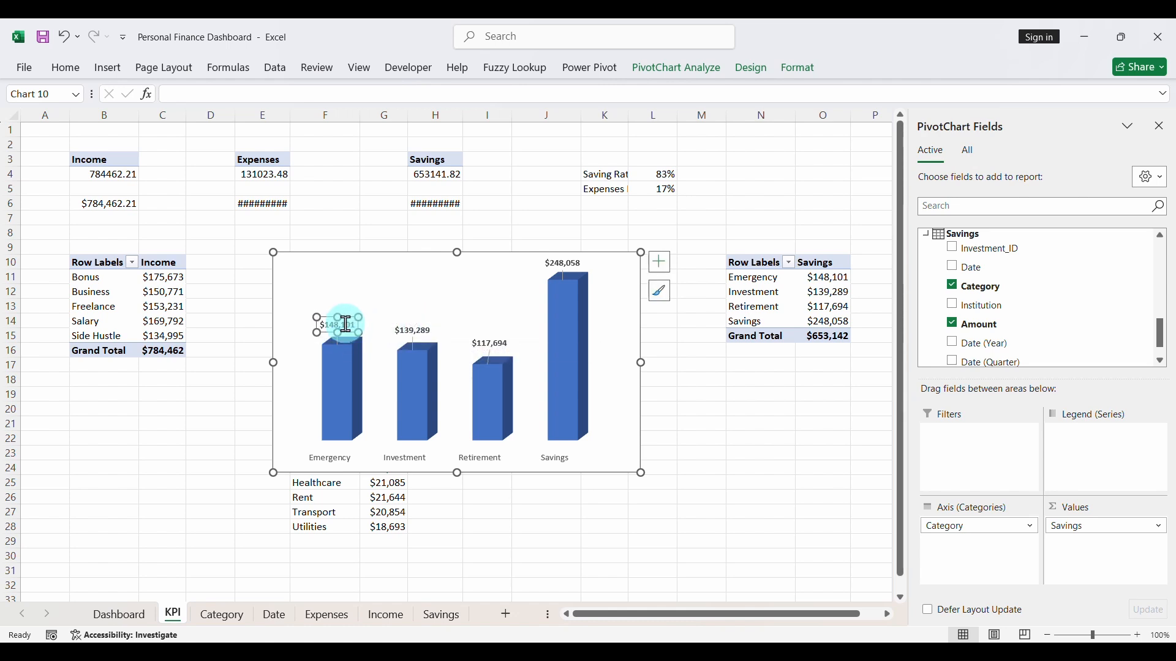
# - Make the category axis labels of the savings column chart bold at font size 10
pyautogui.click(339, 460)
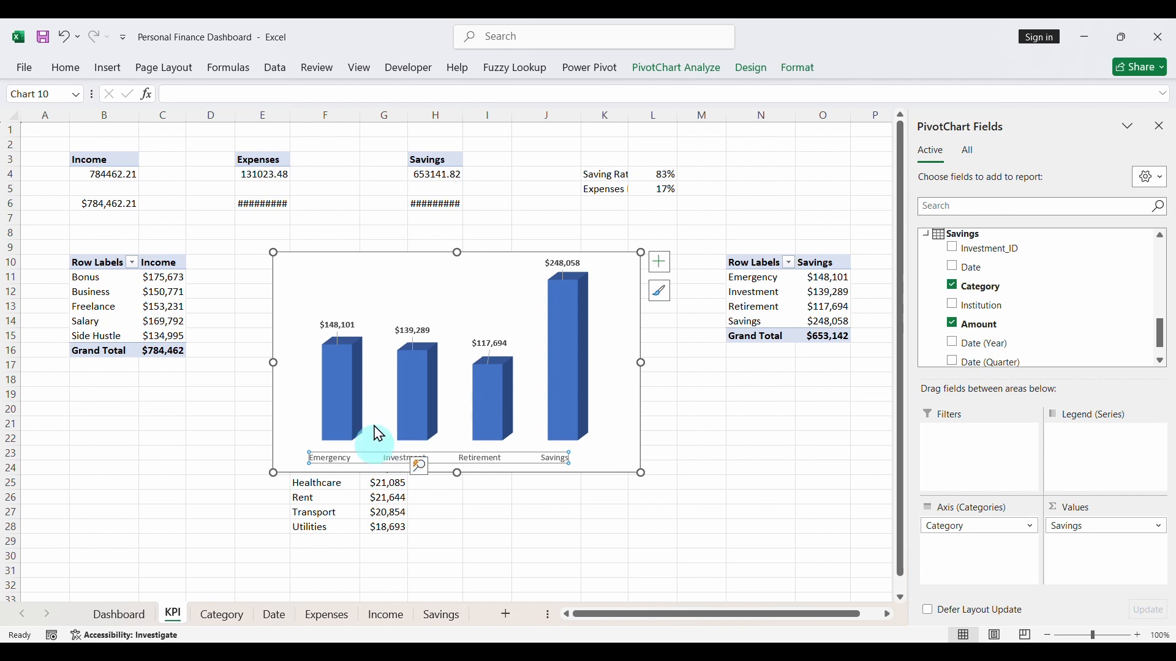
pyautogui.click(69, 70)
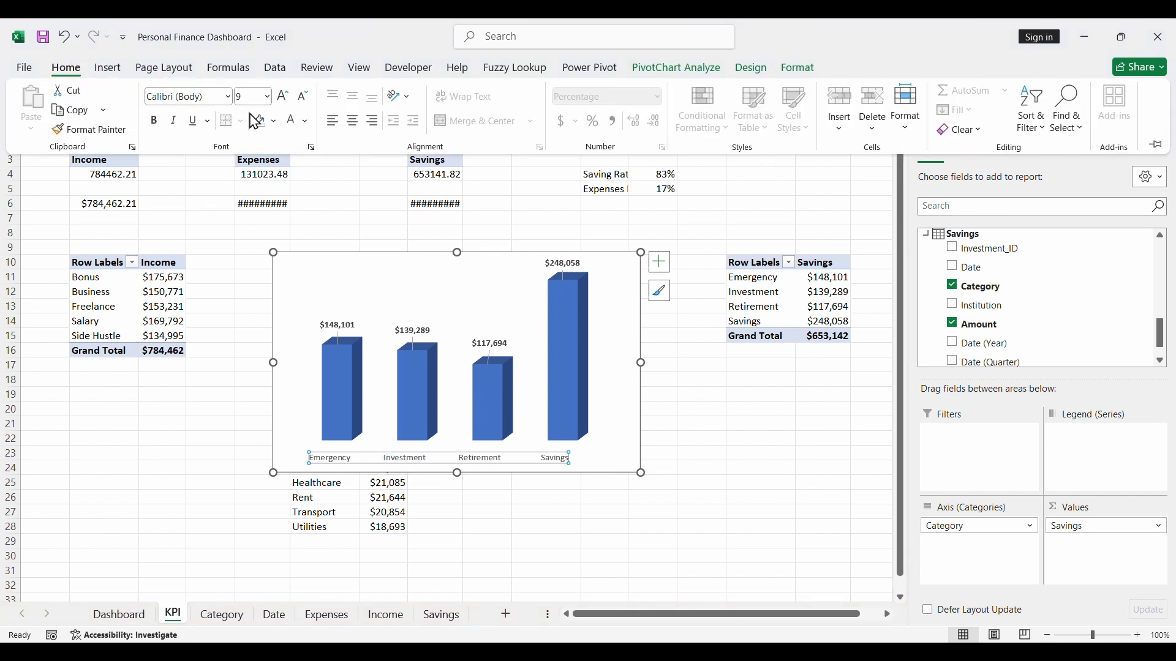
pyautogui.click(154, 122)
pyautogui.click(284, 97)
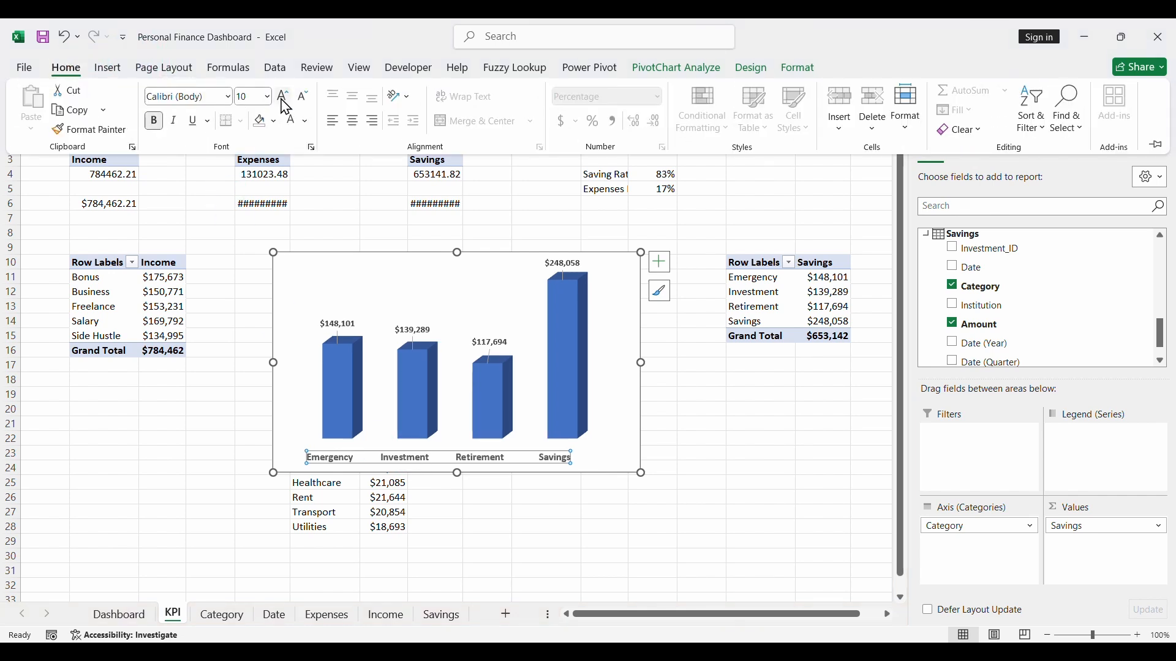
# - Set the font size of the savings column chart's data labels to 10
pyautogui.click(336, 325)
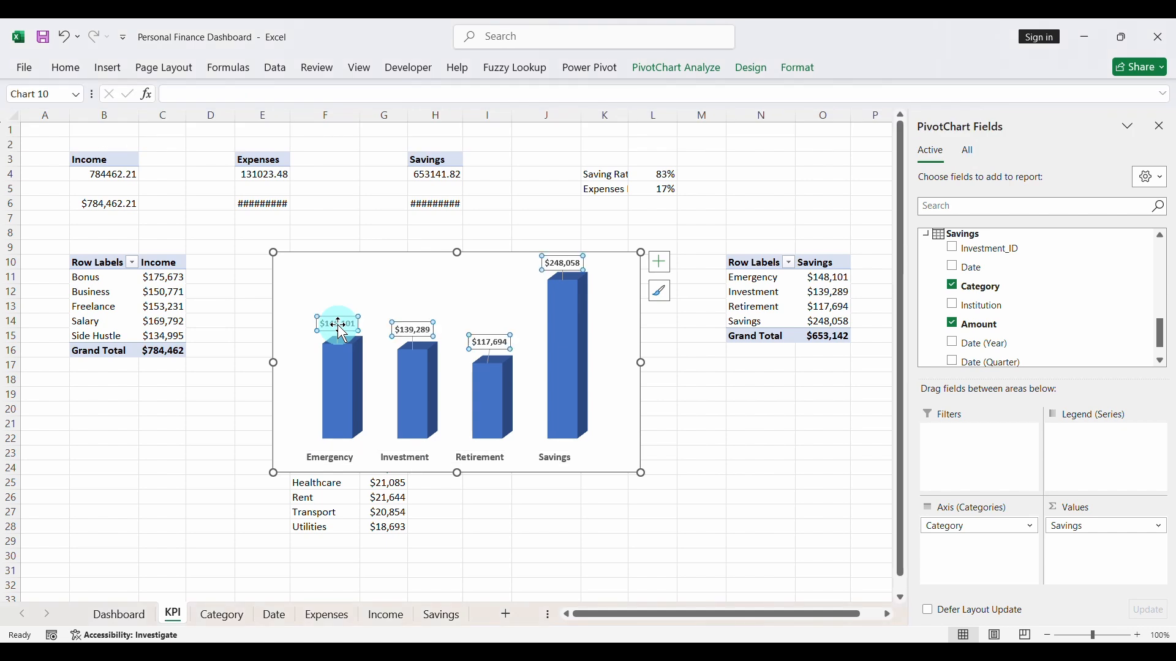
pyautogui.click(67, 69)
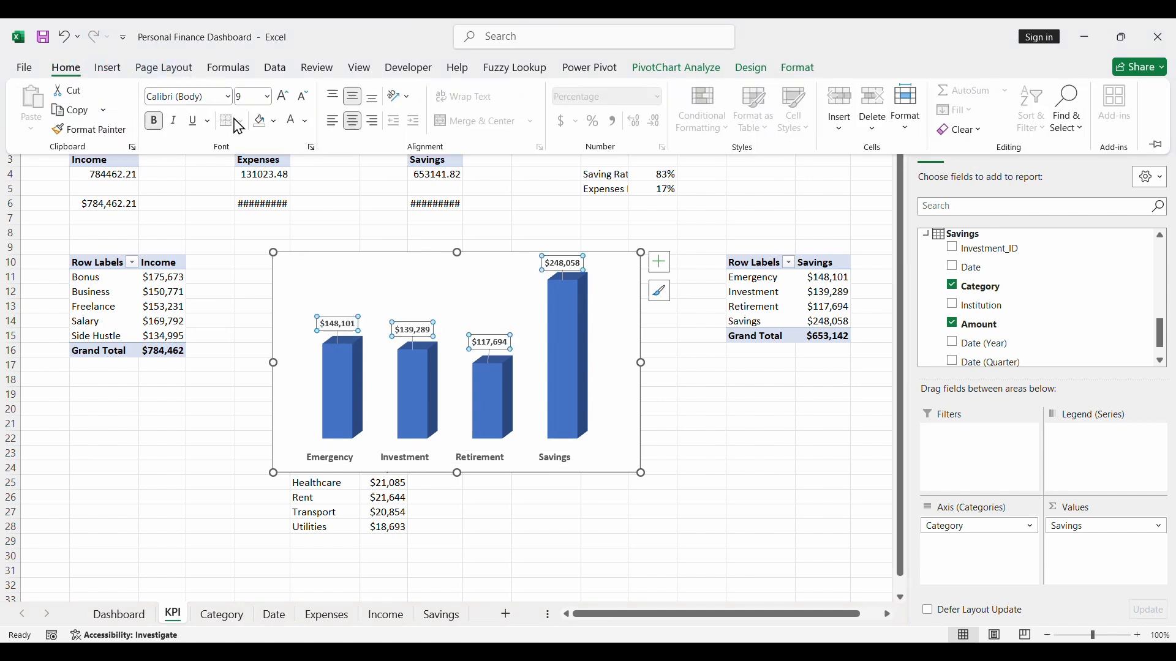
pyautogui.click(288, 101)
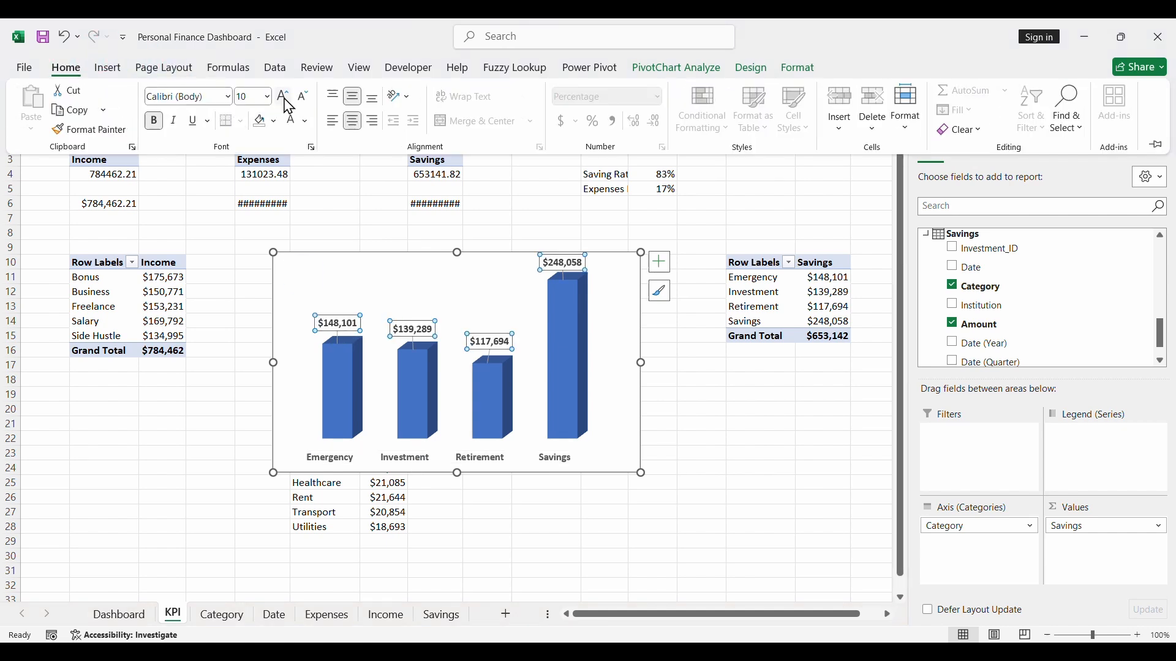
# - Shrink the savings column chart and move it from the KPI sheet to the Dashboard sheet, closing the field list
pyautogui.click(410, 257)
pyautogui.moveTo(274, 251); pyautogui.dragTo(331, 286)
pyautogui.hotkey('ctrl', 'x')
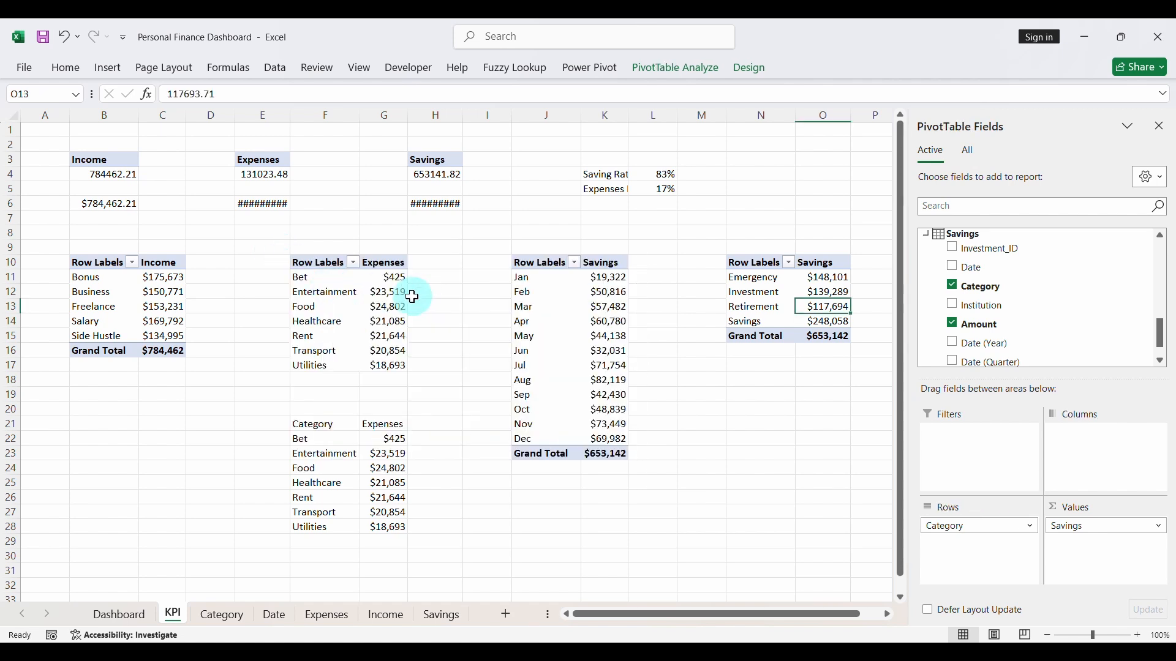
pyautogui.click(131, 613)
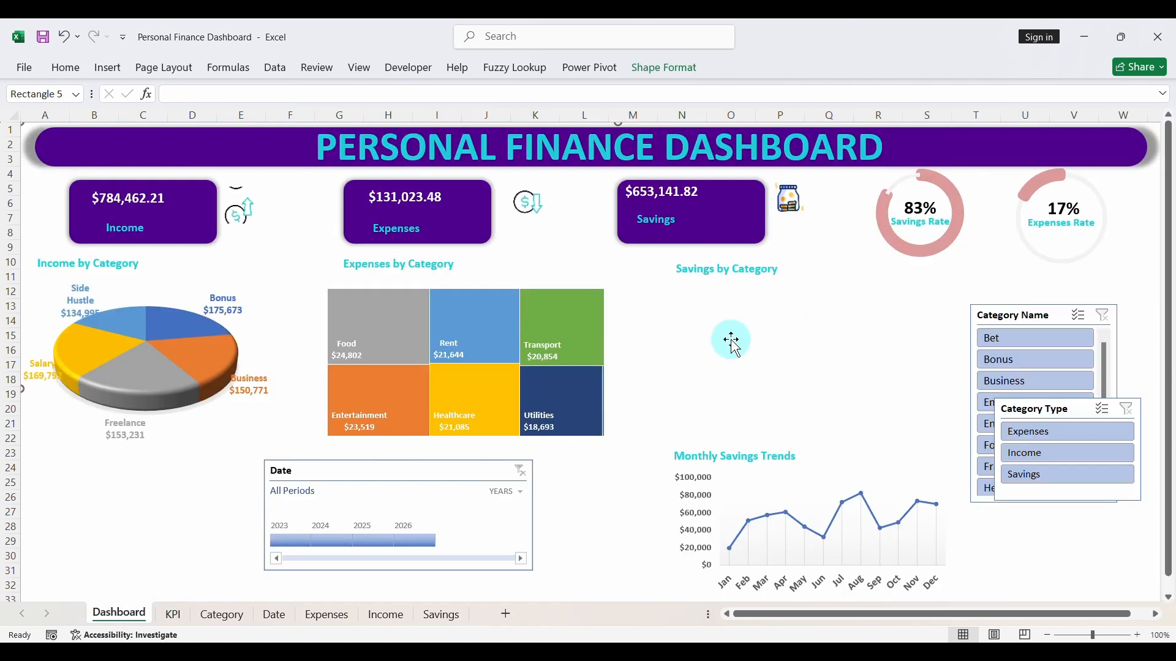
pyautogui.hotkey('ctrl', 'v')
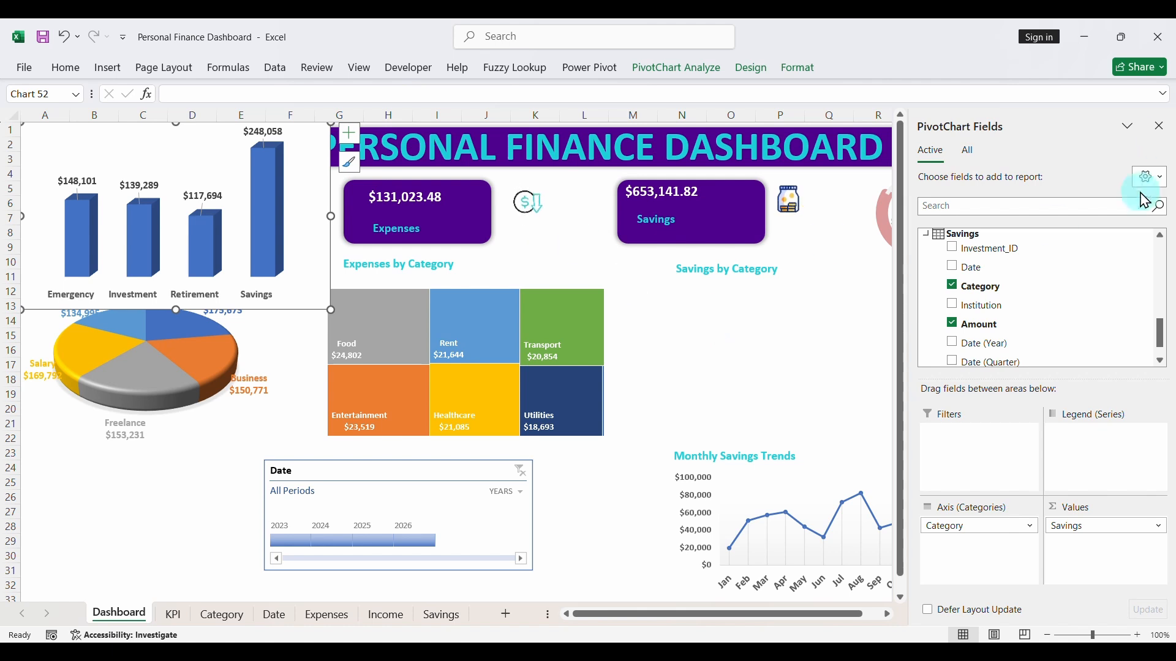
pyautogui.click(1160, 126)
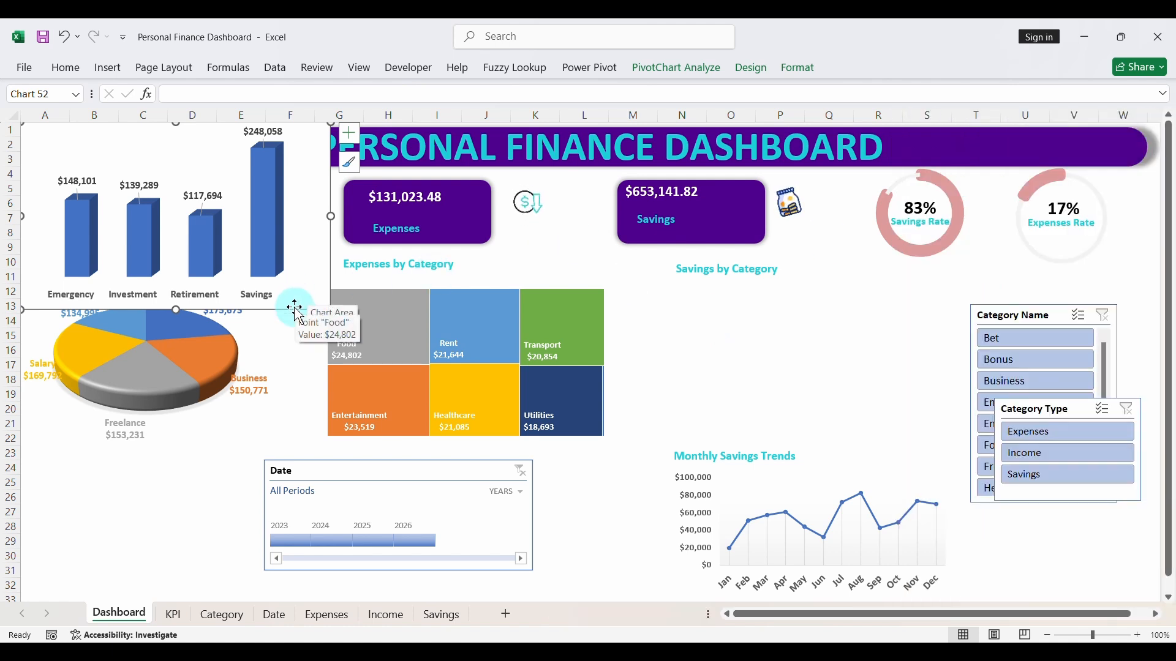
# - Place the savings column chart under the Savings by Category heading and resize it to about 2.11" high by 3.75" wide
pyautogui.moveTo(297, 300); pyautogui.dragTo(824, 418)
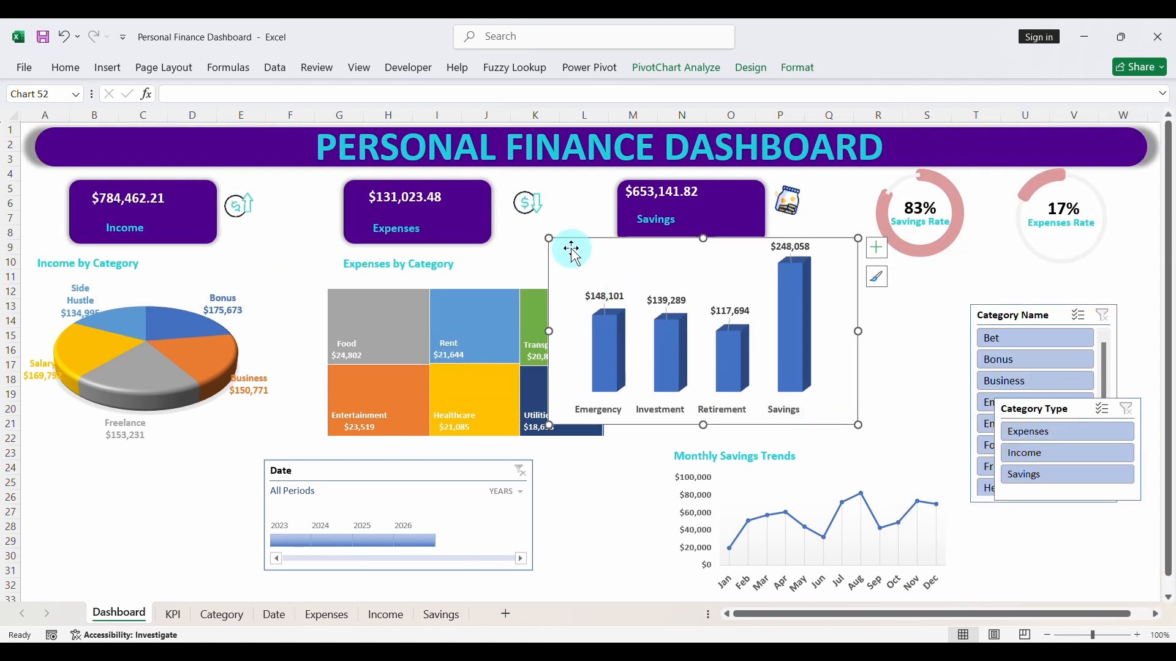
pyautogui.moveTo(549, 238); pyautogui.dragTo(673, 295)
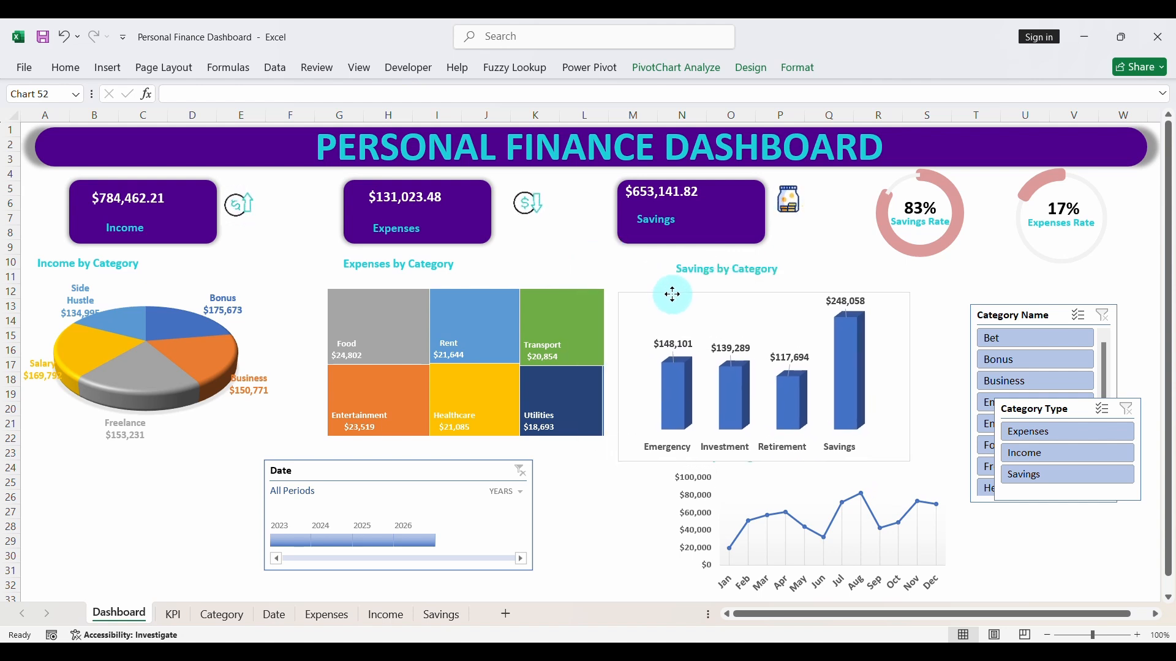
pyautogui.moveTo(621, 463); pyautogui.dragTo(635, 448)
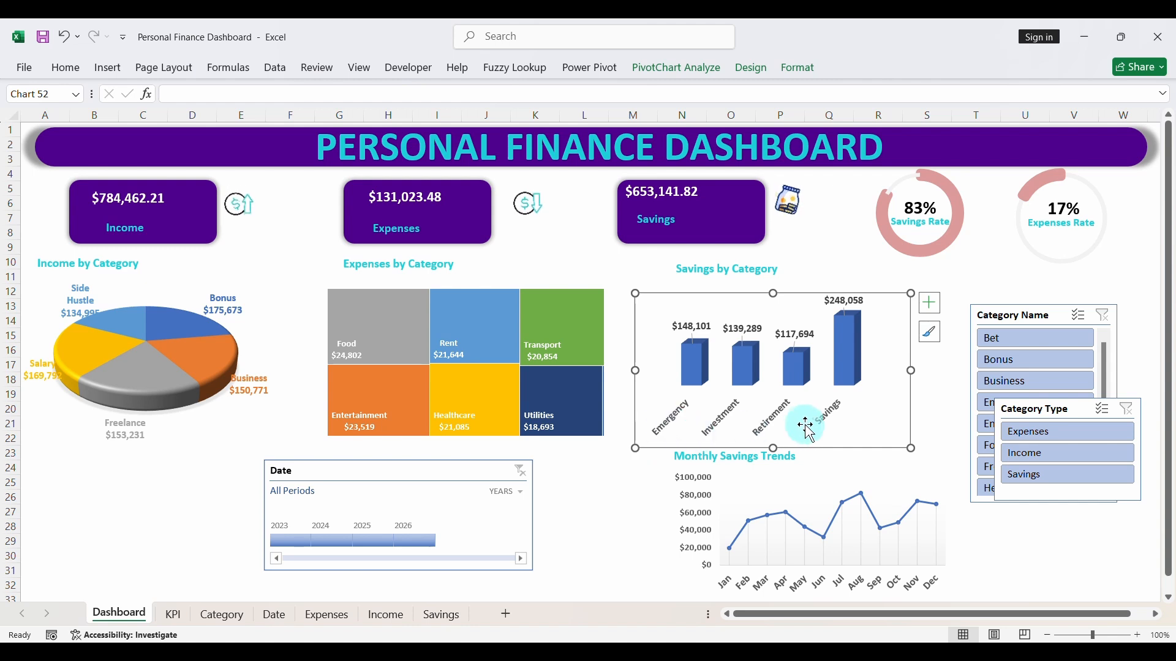
pyautogui.moveTo(818, 443); pyautogui.dragTo(815, 437)
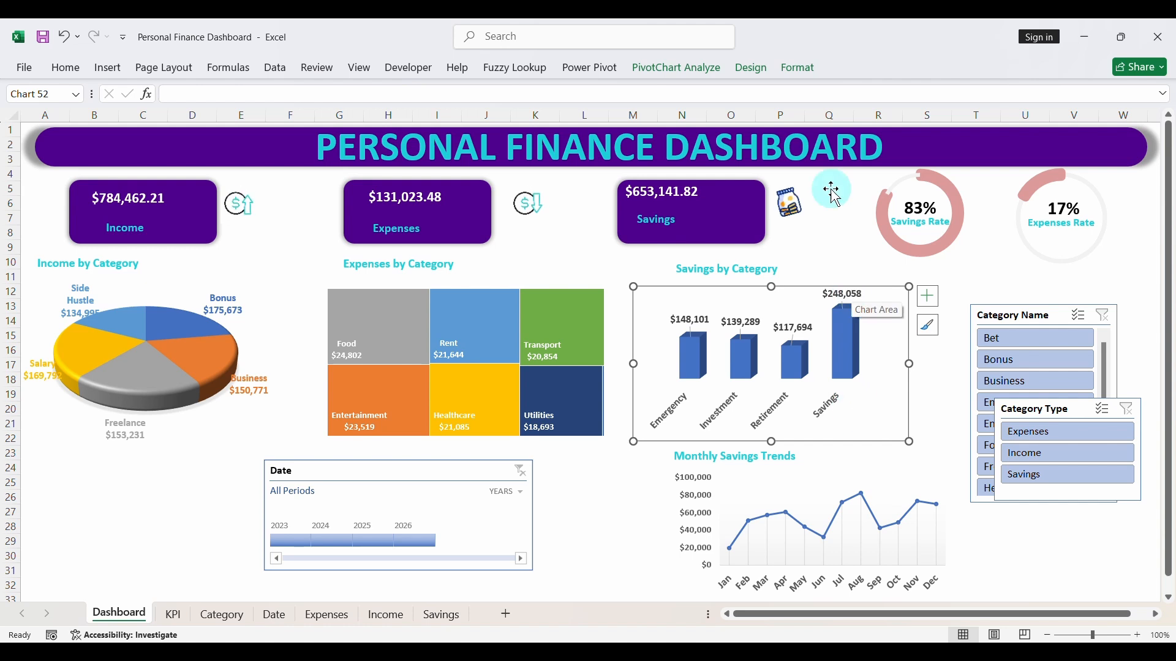
# - Set the chart area of the savings column chart to No Fill and No Outline
pyautogui.click(808, 69)
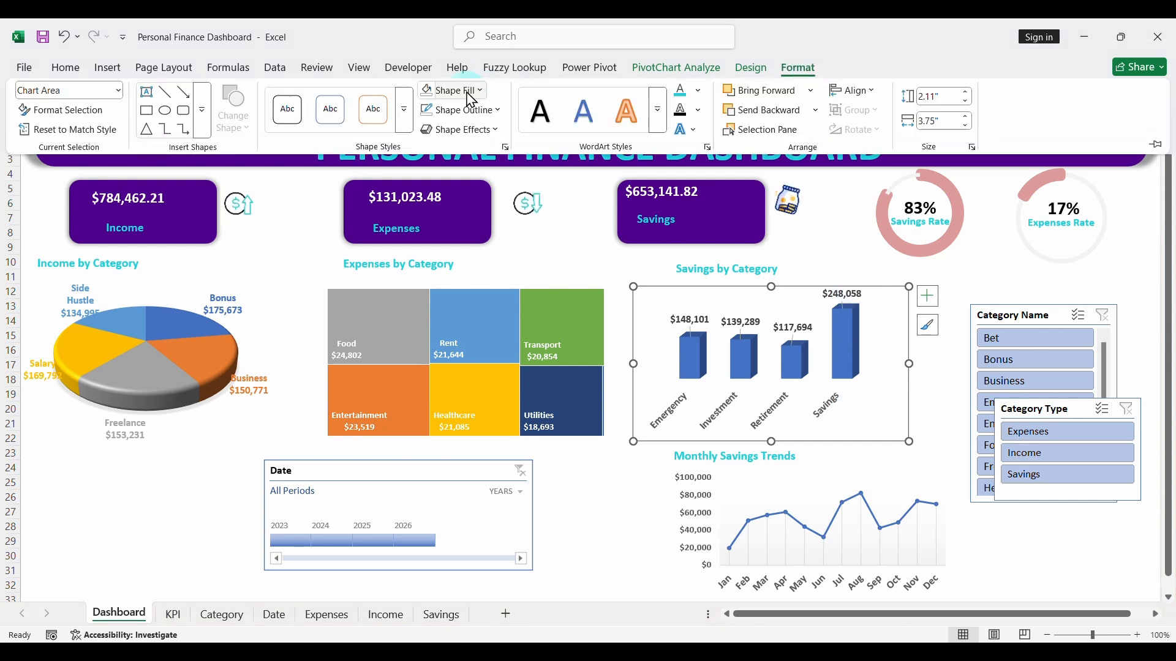
pyautogui.click(480, 90)
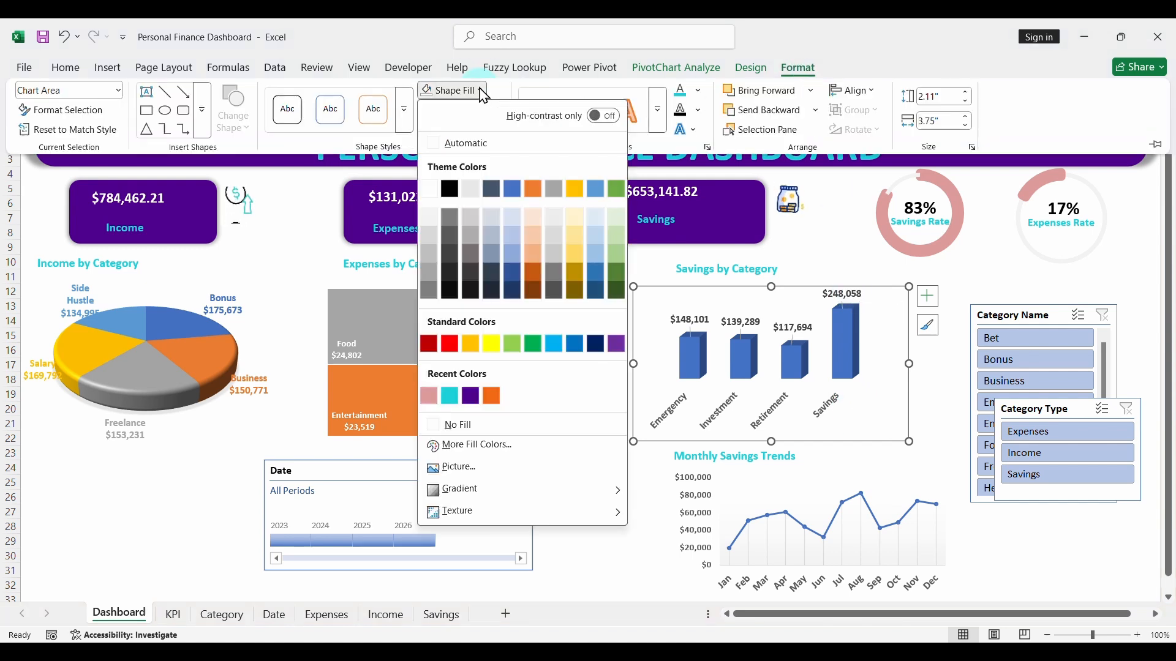
pyautogui.click(508, 430)
pyautogui.click(489, 114)
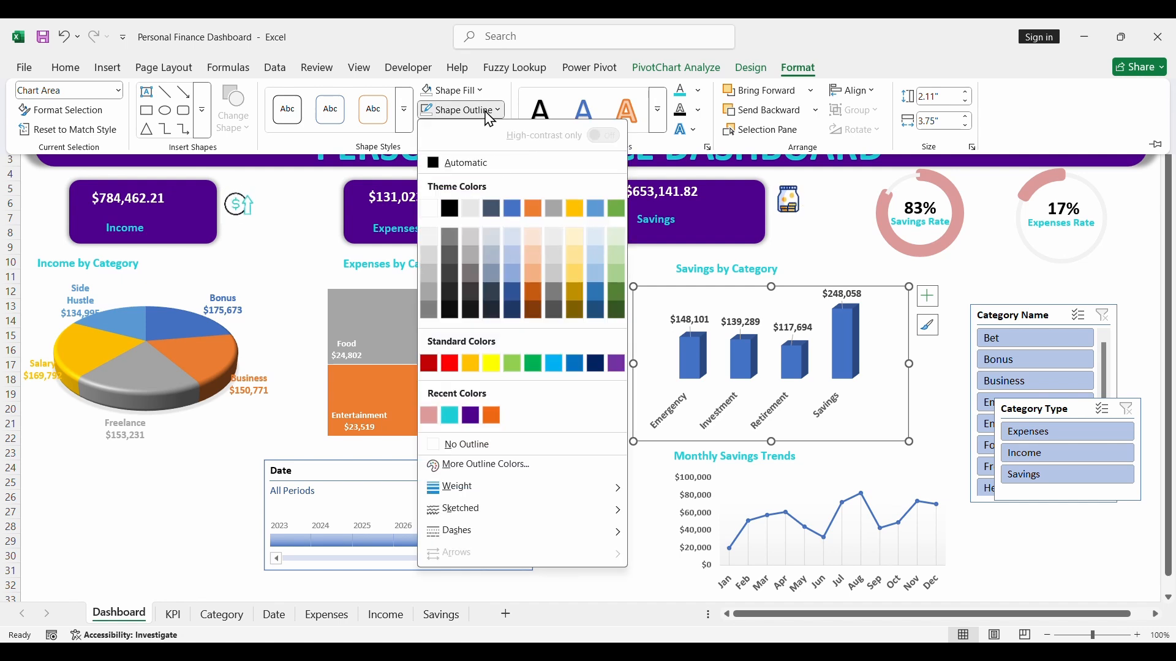
pyautogui.click(493, 445)
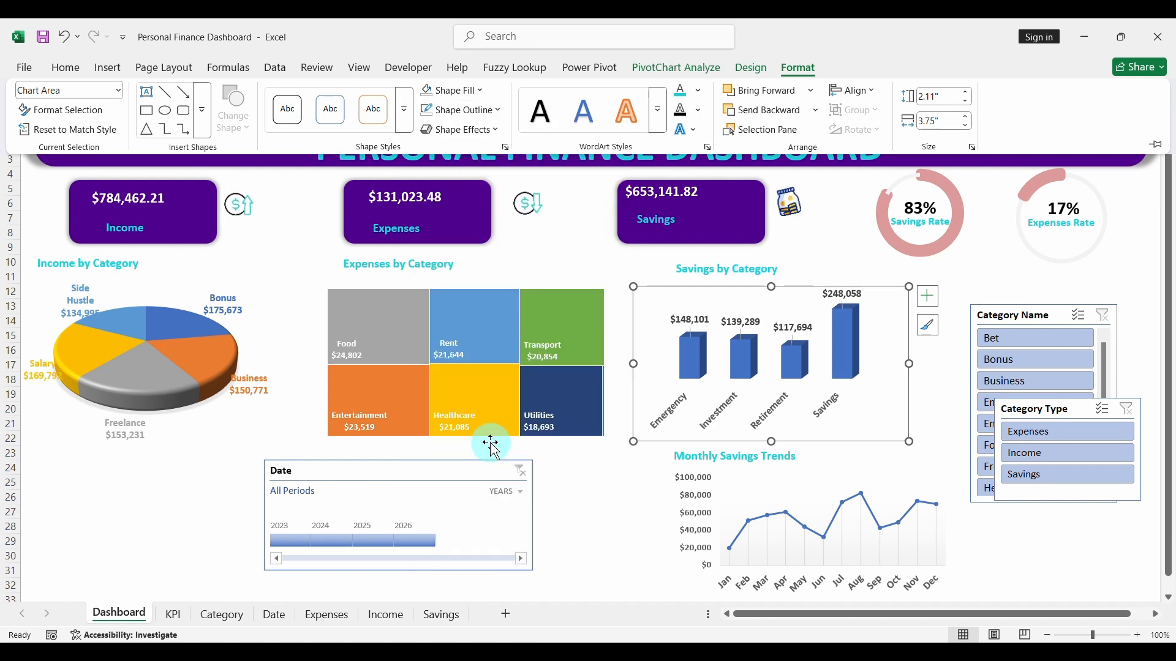
pyautogui.click(616, 480)
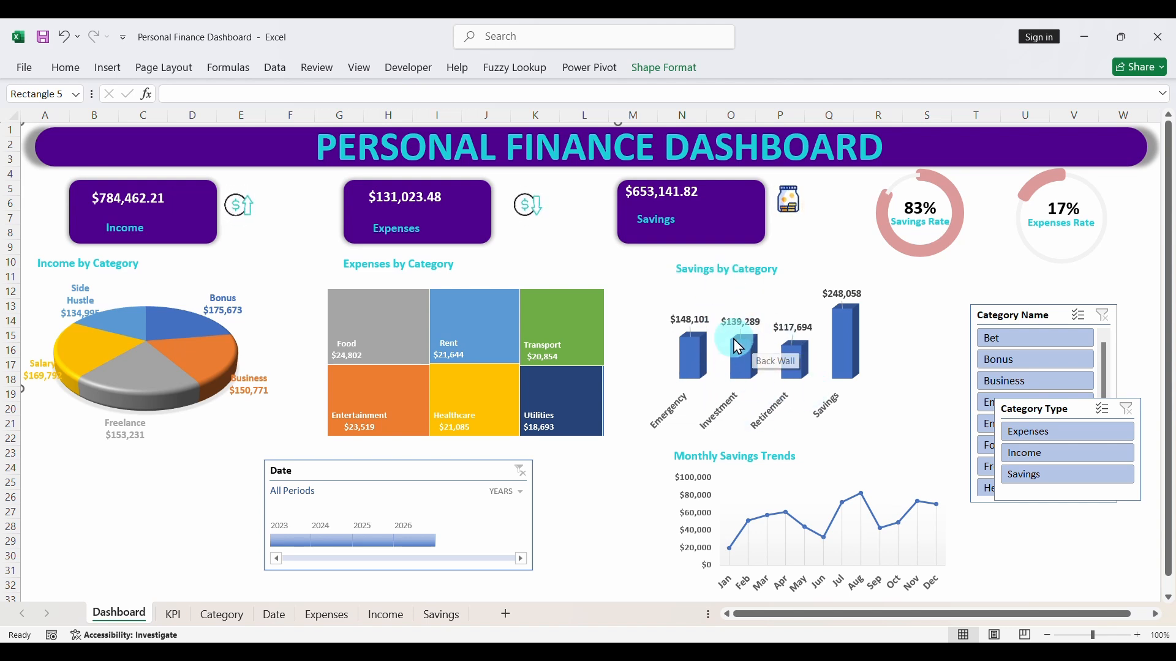
# - Apply a gradient fill to the columns of the Savings by Category chart
pyautogui.click(695, 359)
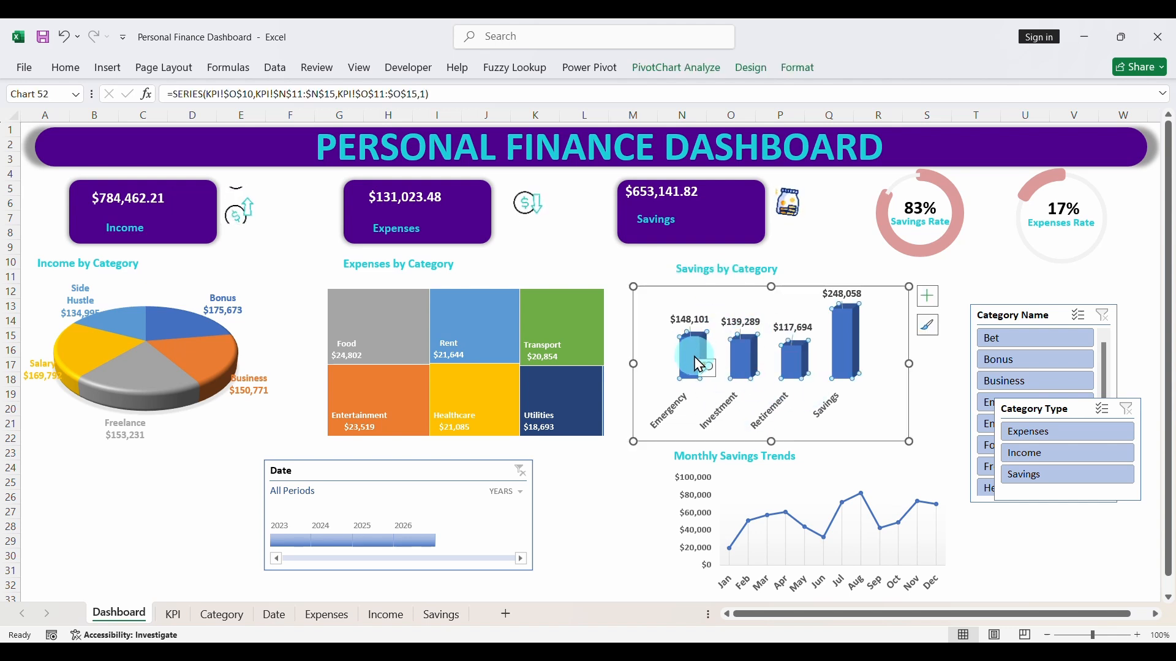
pyautogui.rightClick(864, 434)
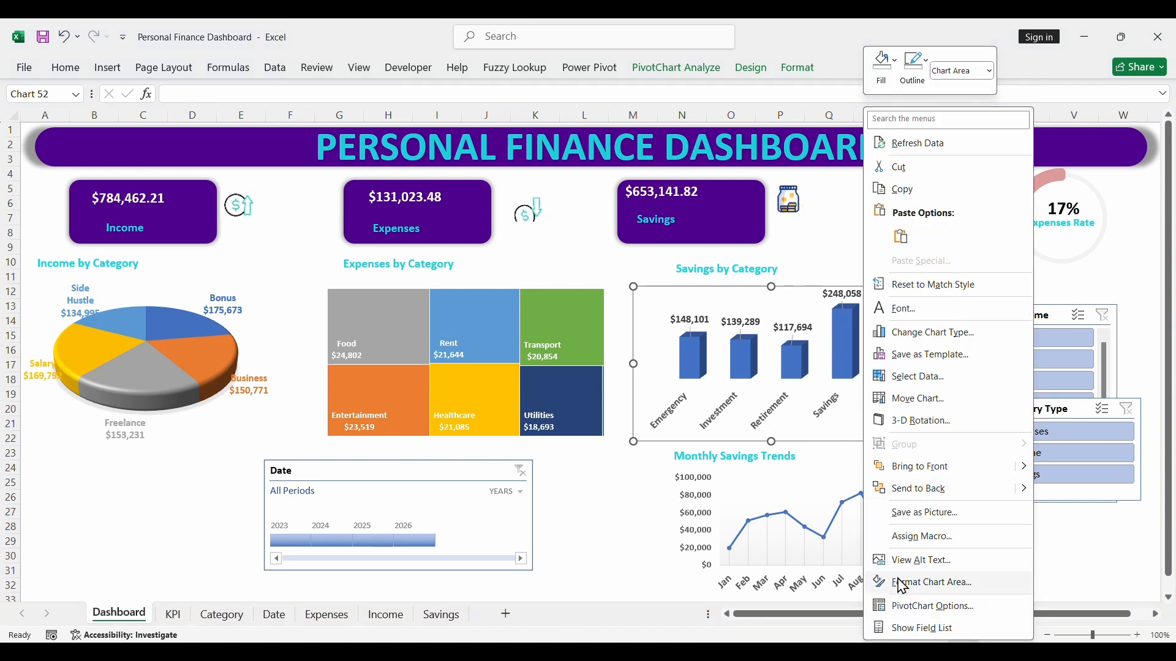
pyautogui.click(921, 583)
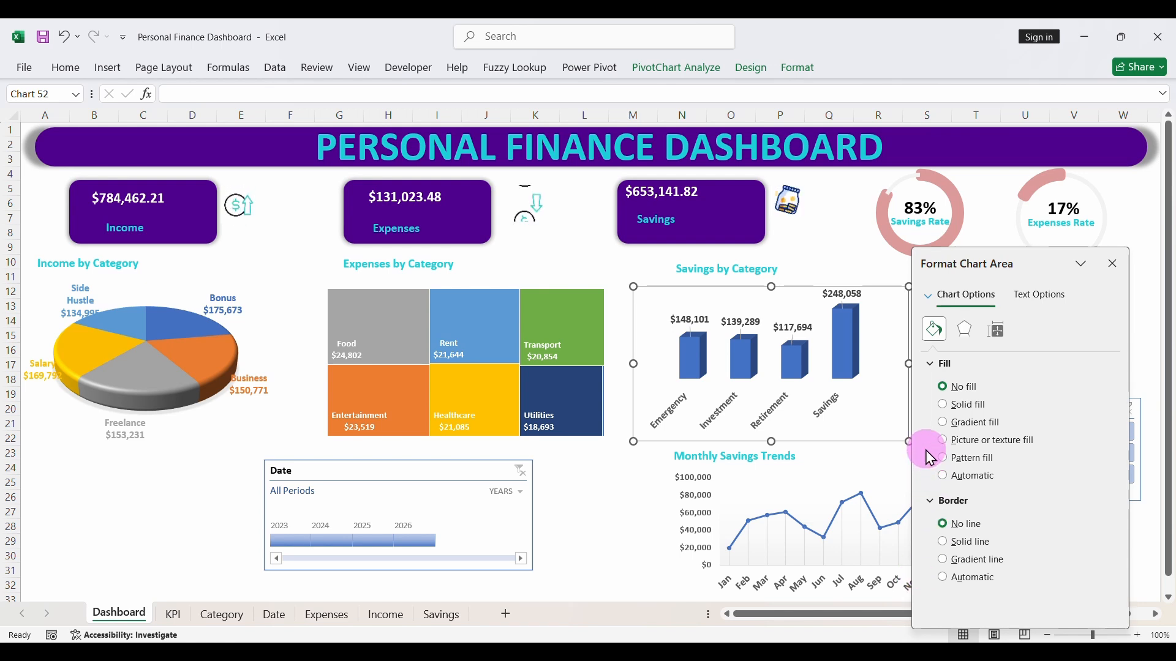
pyautogui.click(855, 347)
pyautogui.click(844, 334)
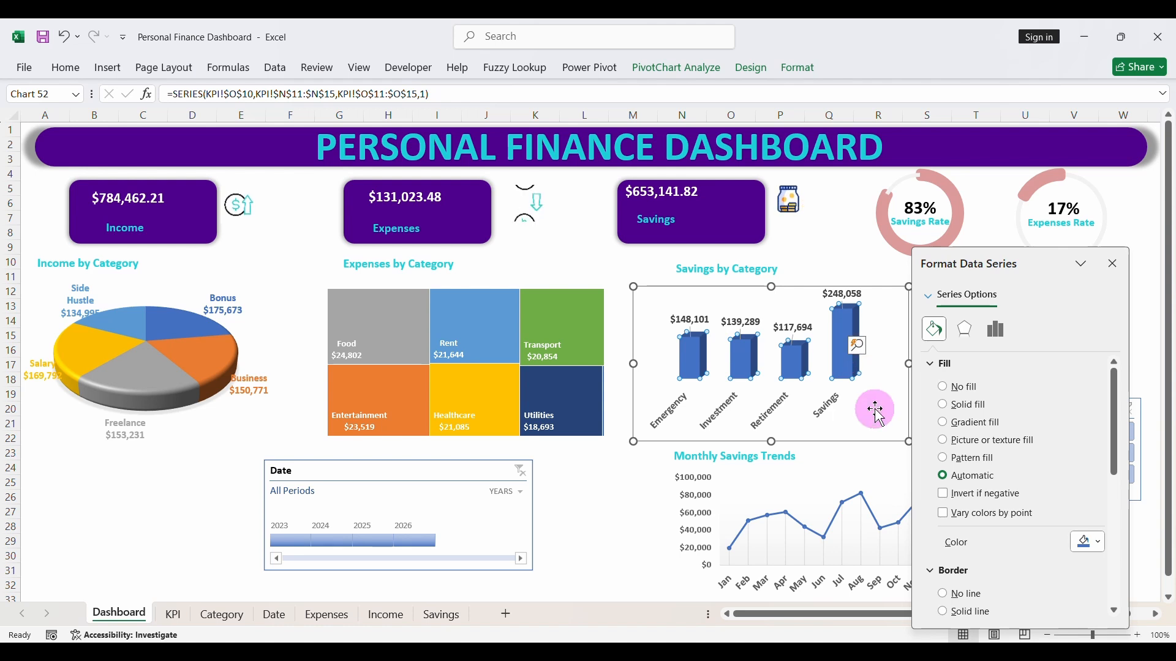
pyautogui.click(944, 423)
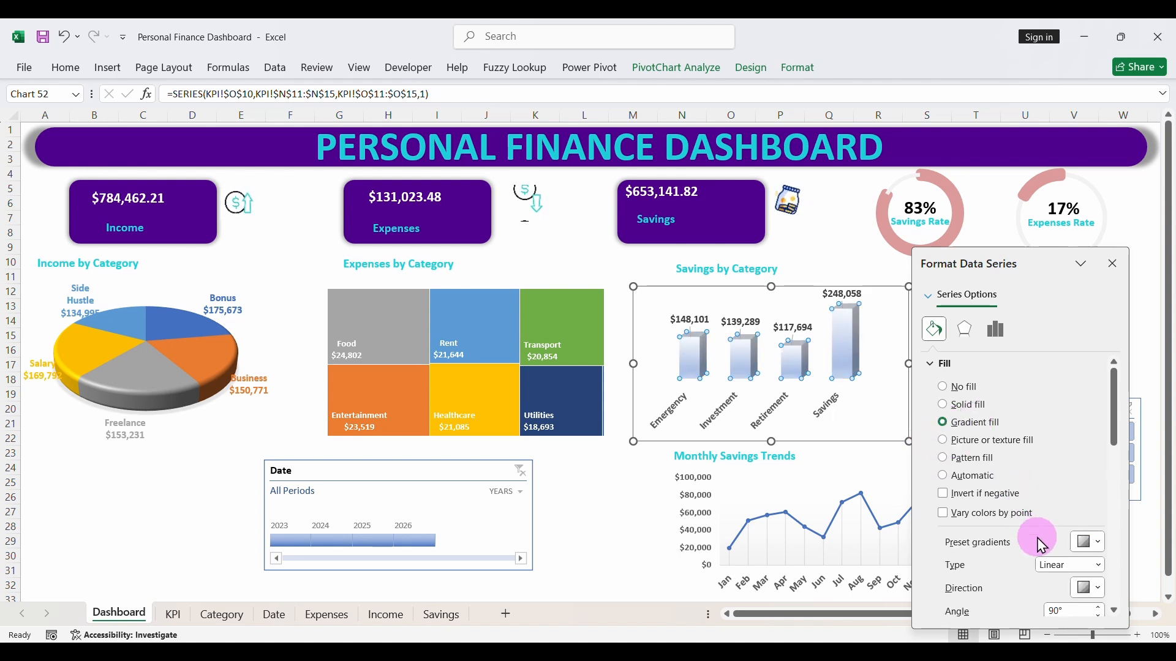
# - Set the angle of the savings columns' linear gradient to 0°
pyautogui.scroll(-3, 1050, 572)
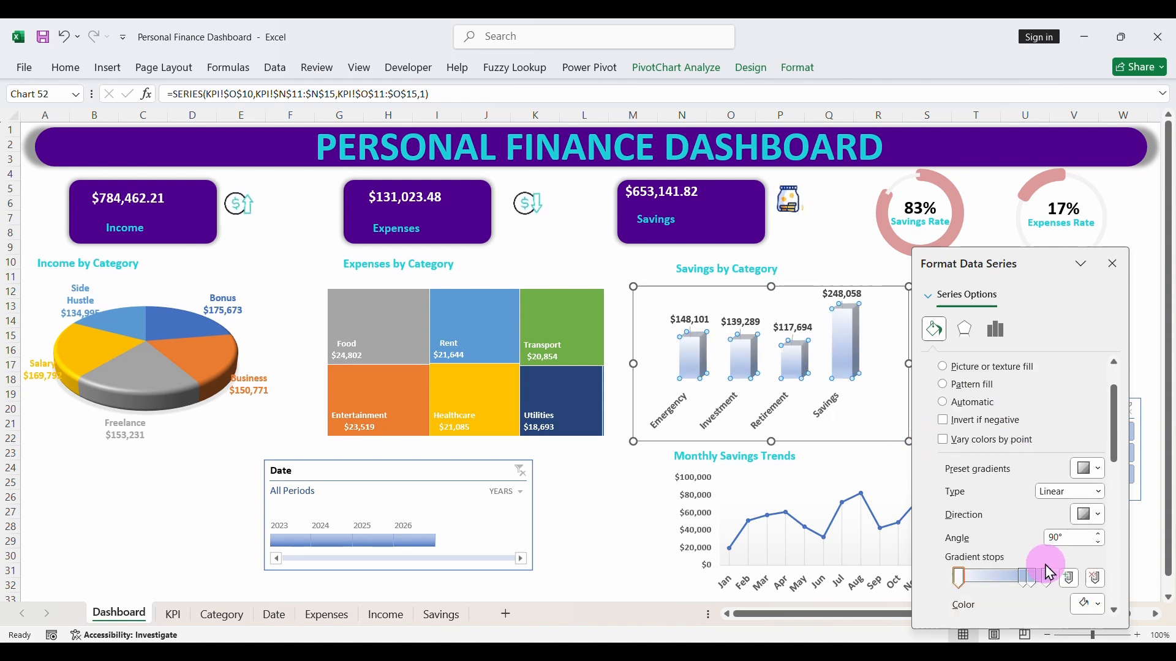
pyautogui.click(1074, 532)
pyautogui.moveTo(1076, 538); pyautogui.dragTo(1039, 547)
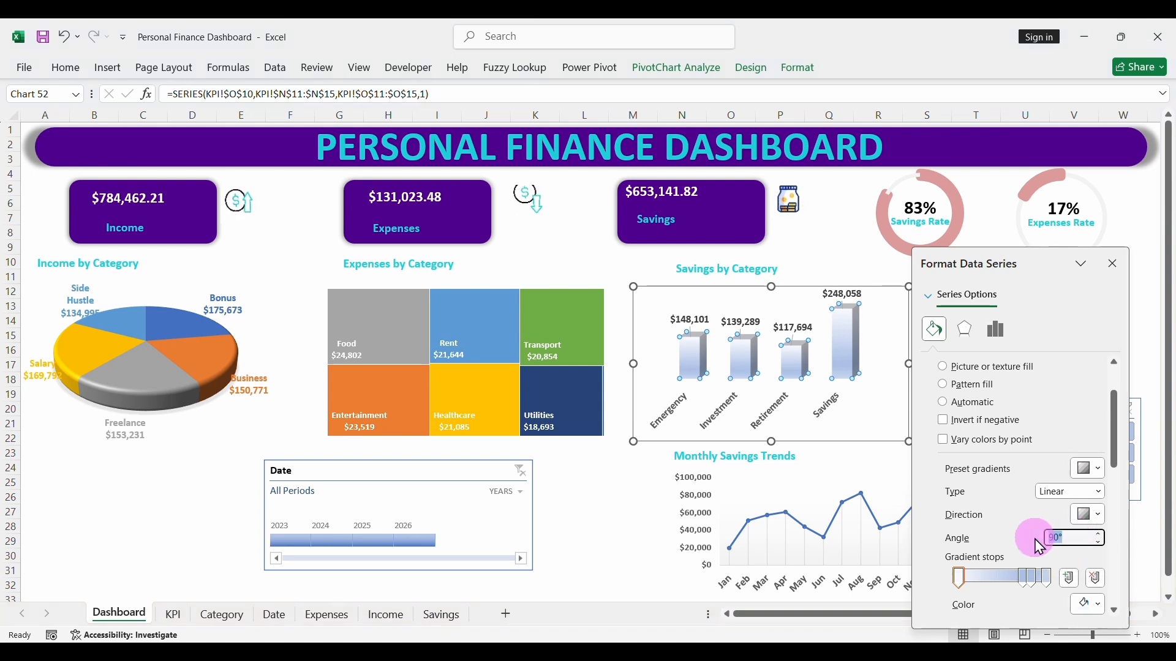
pyautogui.write('0')
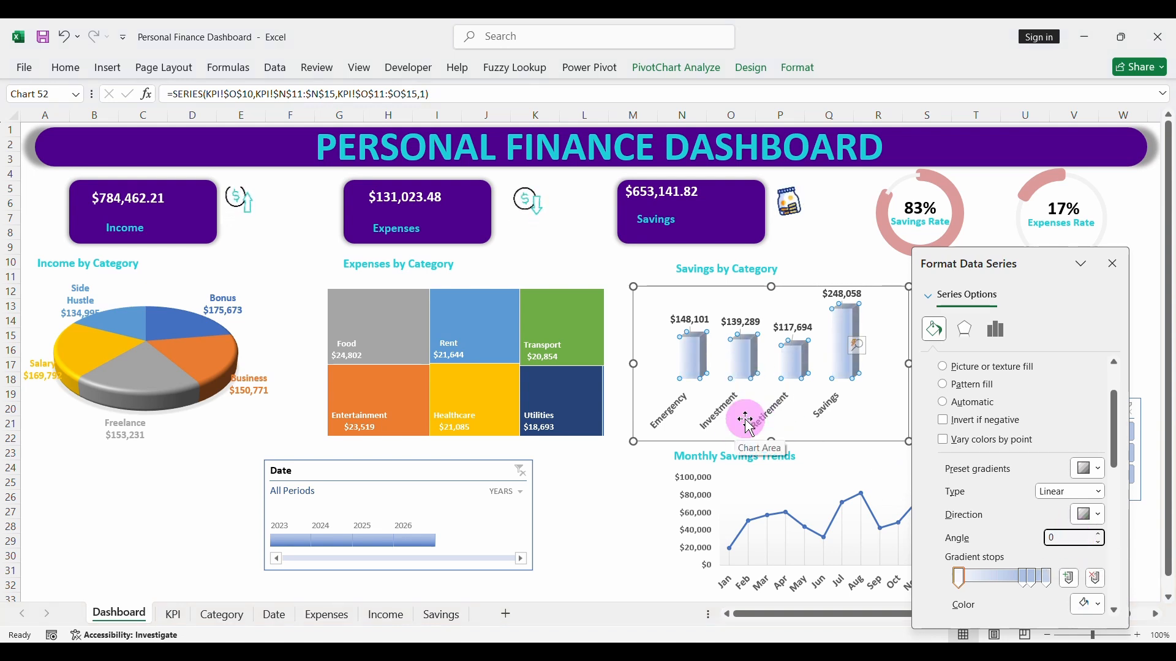
pyautogui.click(1087, 515)
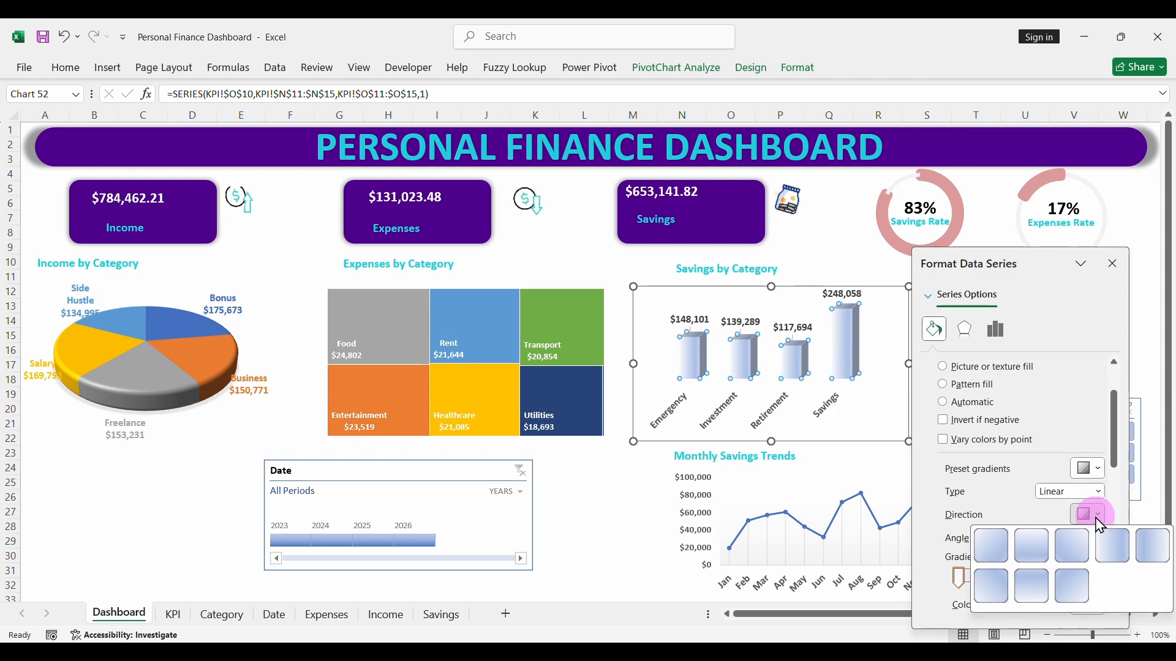
pyautogui.press('Escape')
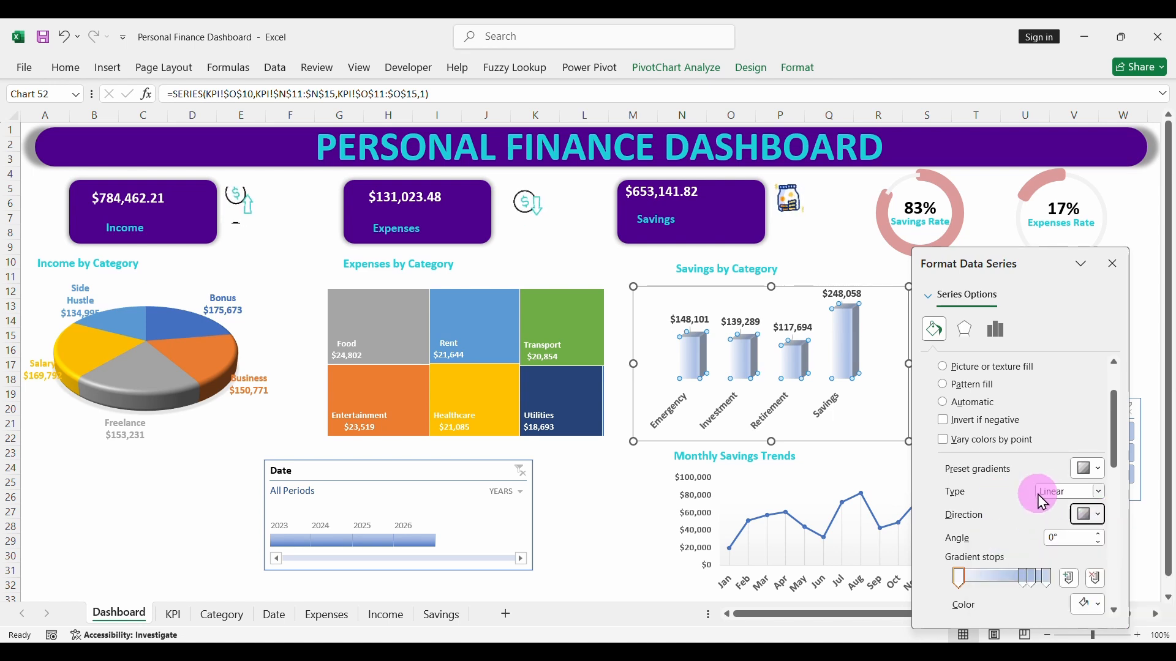
# - Remove the two middle gradient stops from the savings columns' fill and set the first stop's color to #1C7C47
pyautogui.click(1100, 587)
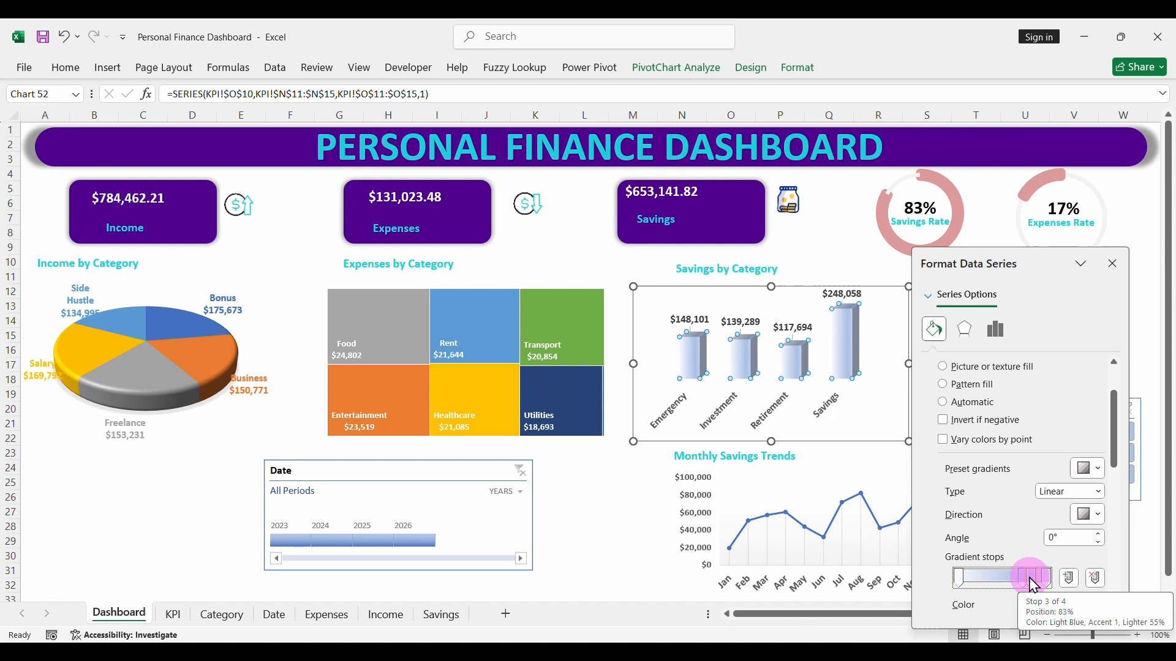
pyautogui.click(1097, 582)
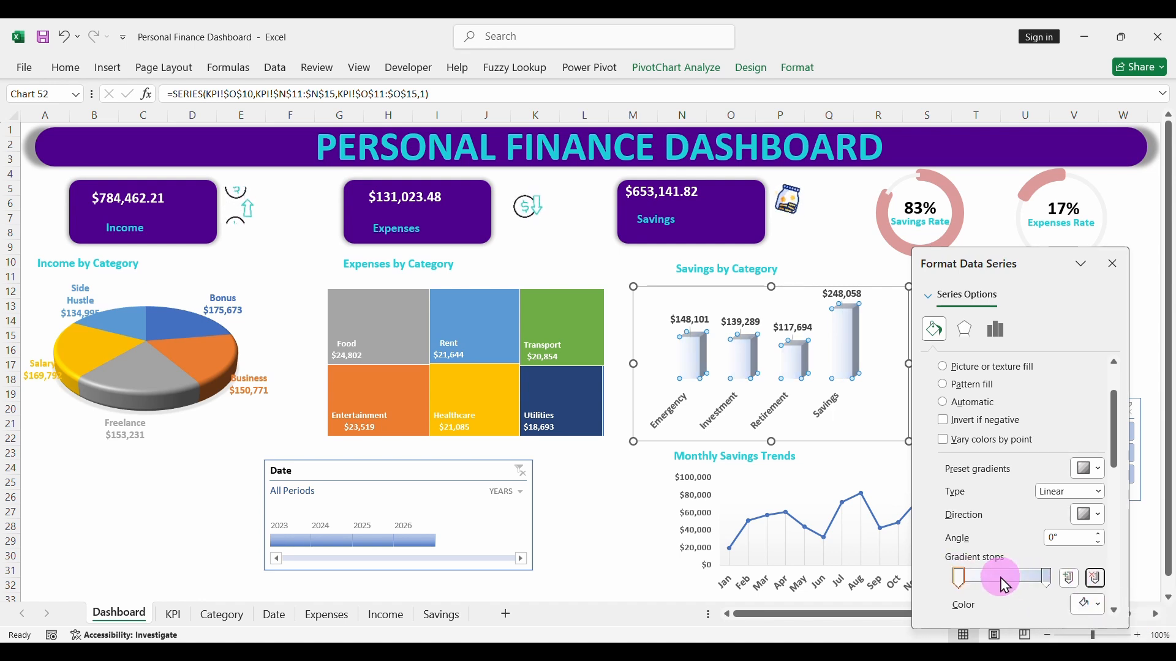
pyautogui.scroll(-1, 1018, 555)
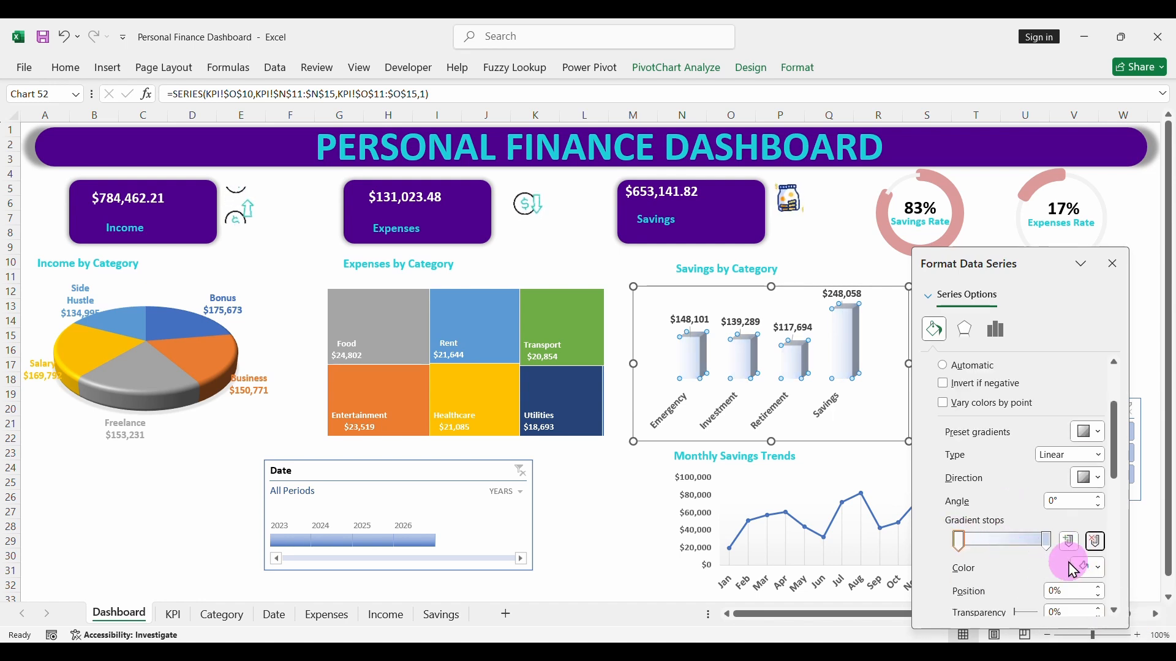
pyautogui.click(1096, 568)
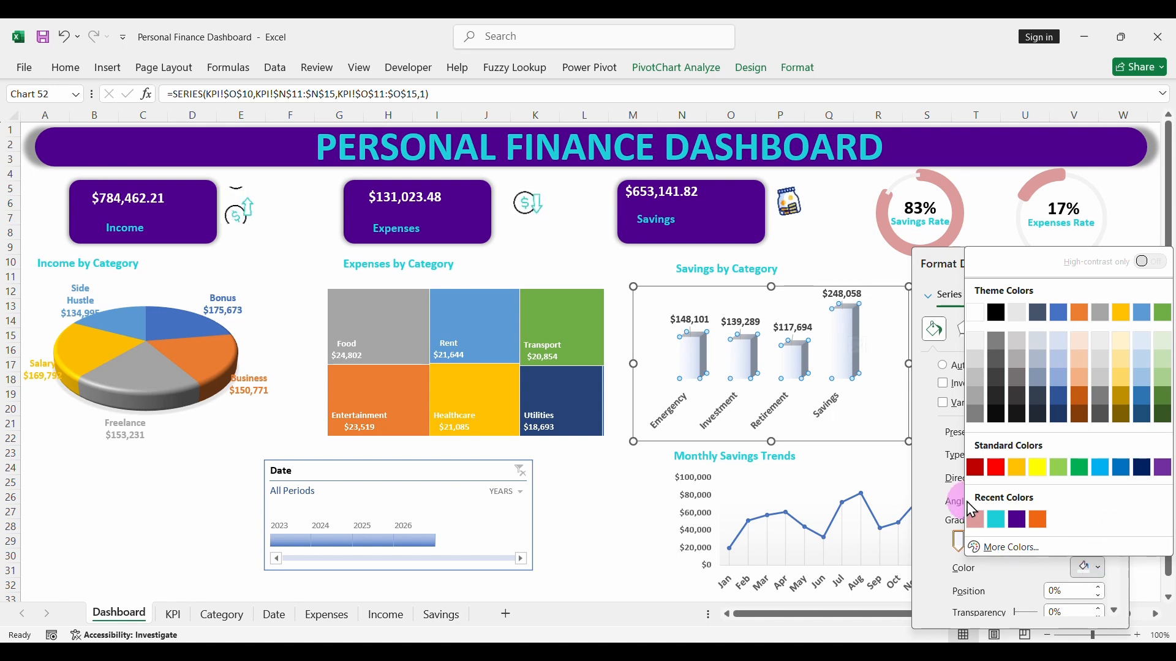
pyautogui.click(1008, 546)
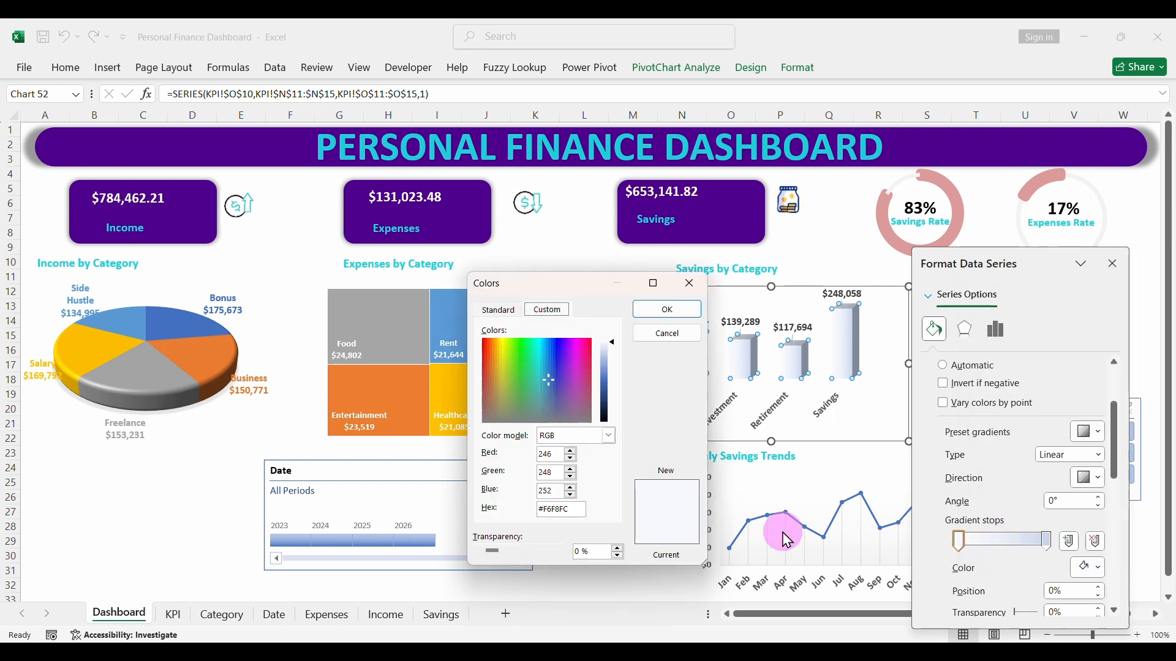
pyautogui.doubleClick(554, 511)
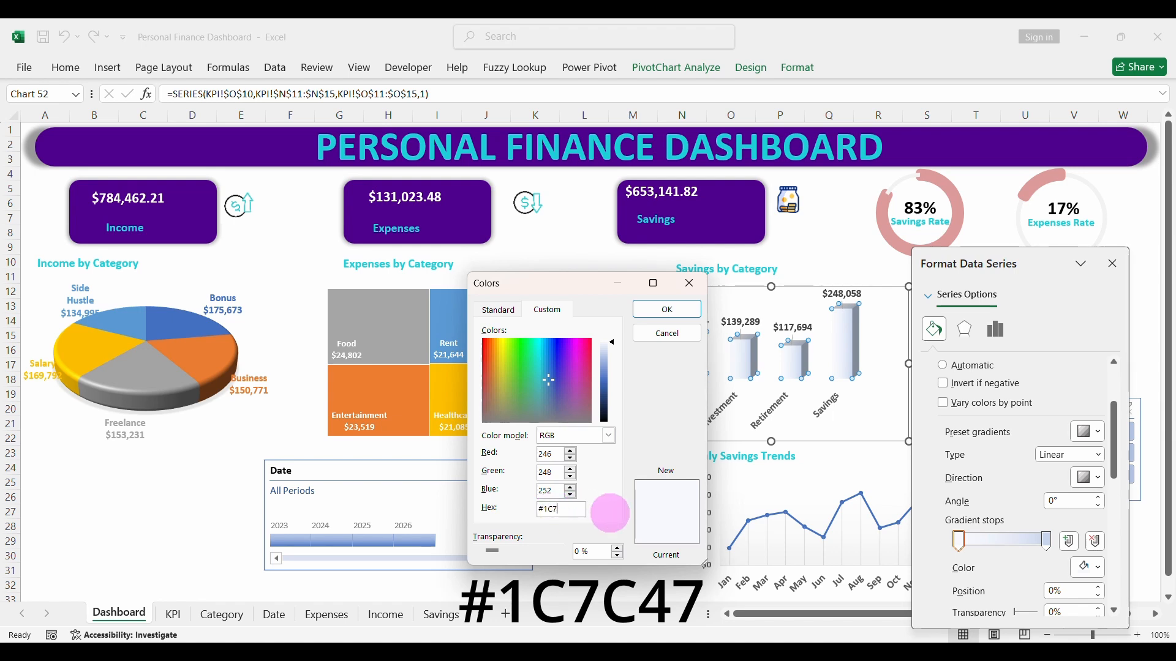
pyautogui.write('#1C7C47')
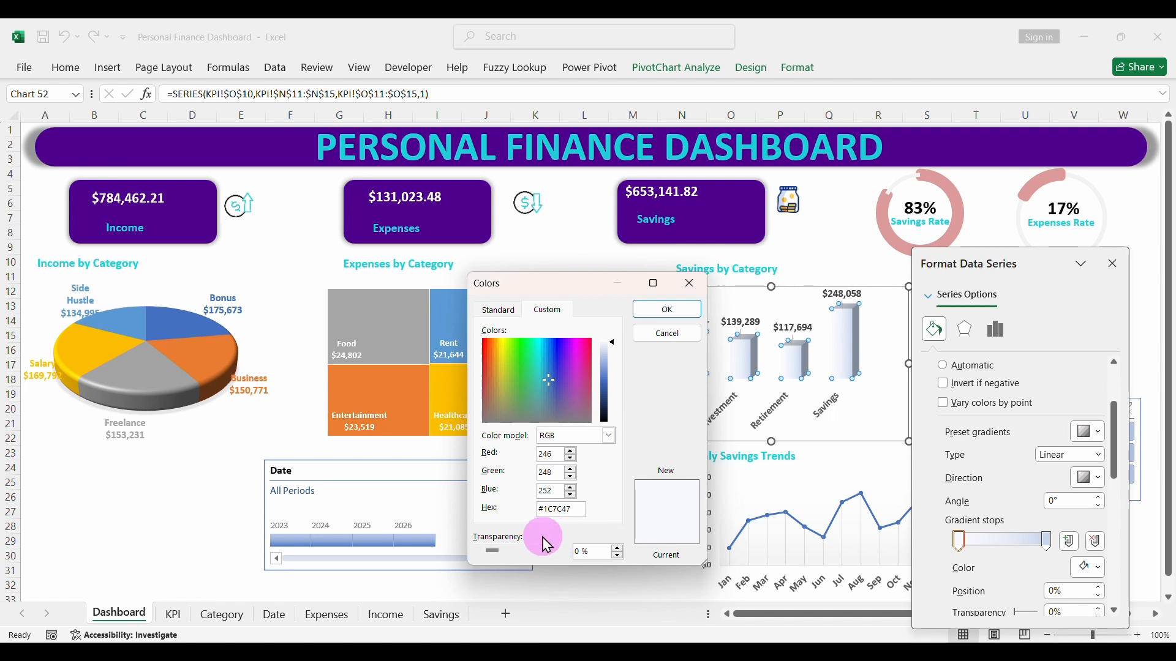
pyautogui.click(700, 316)
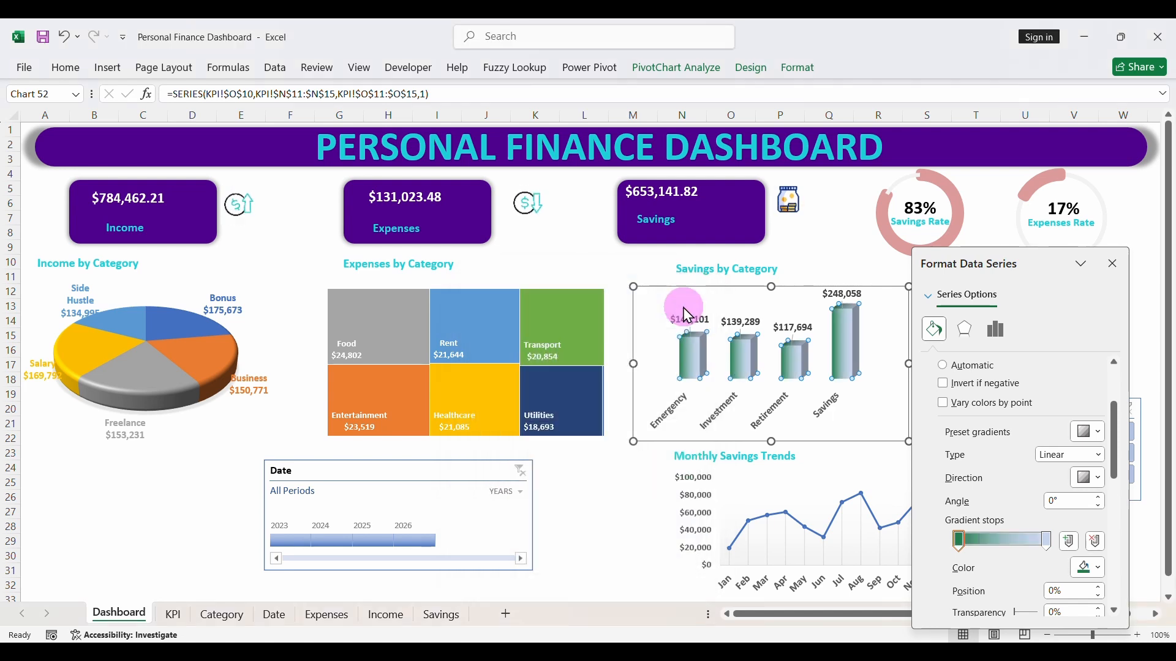
# - Set the last gradient stop of the savings columns to color #2AB86A and finish formatting the series
pyautogui.click(1048, 541)
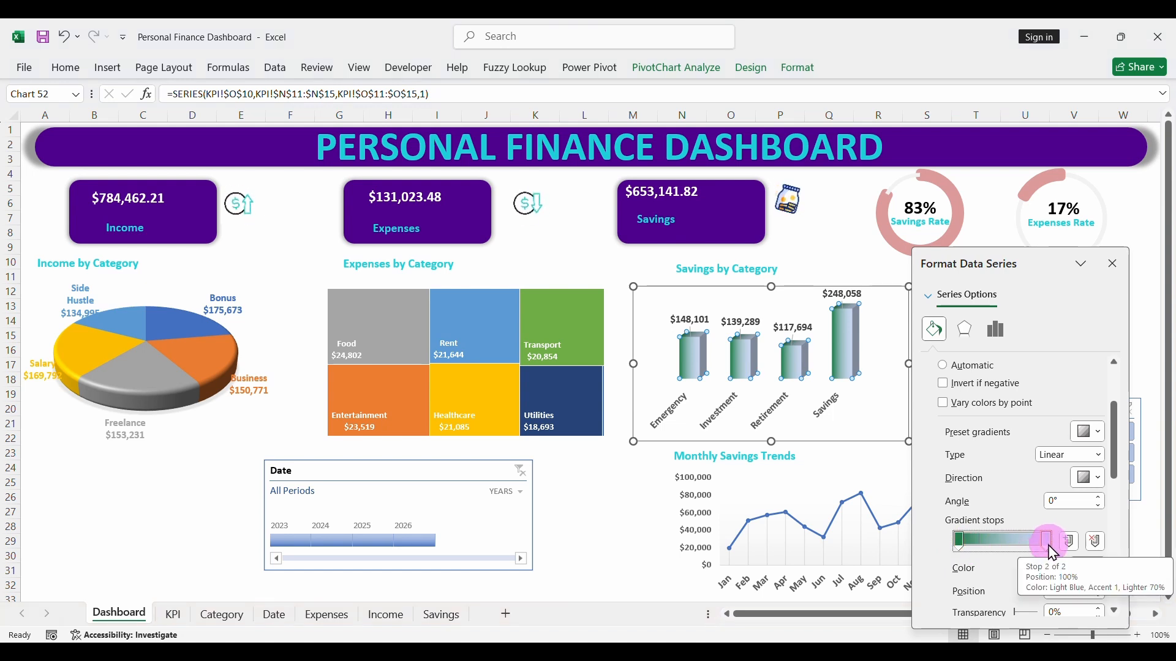
pyautogui.click(1102, 579)
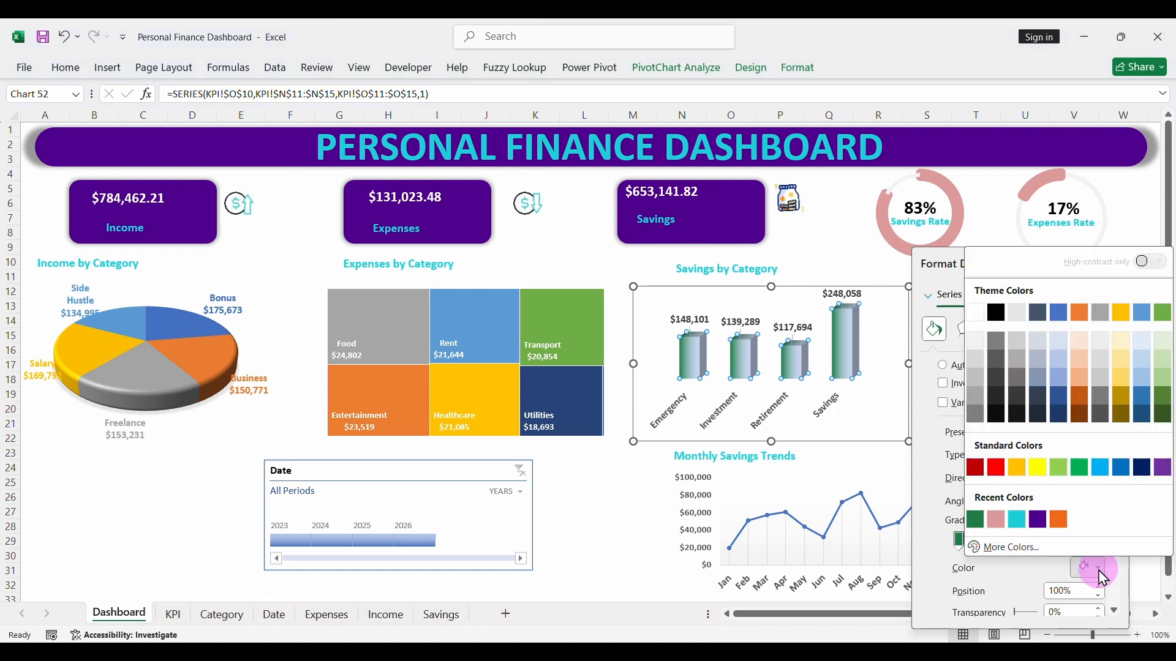
pyautogui.click(1020, 548)
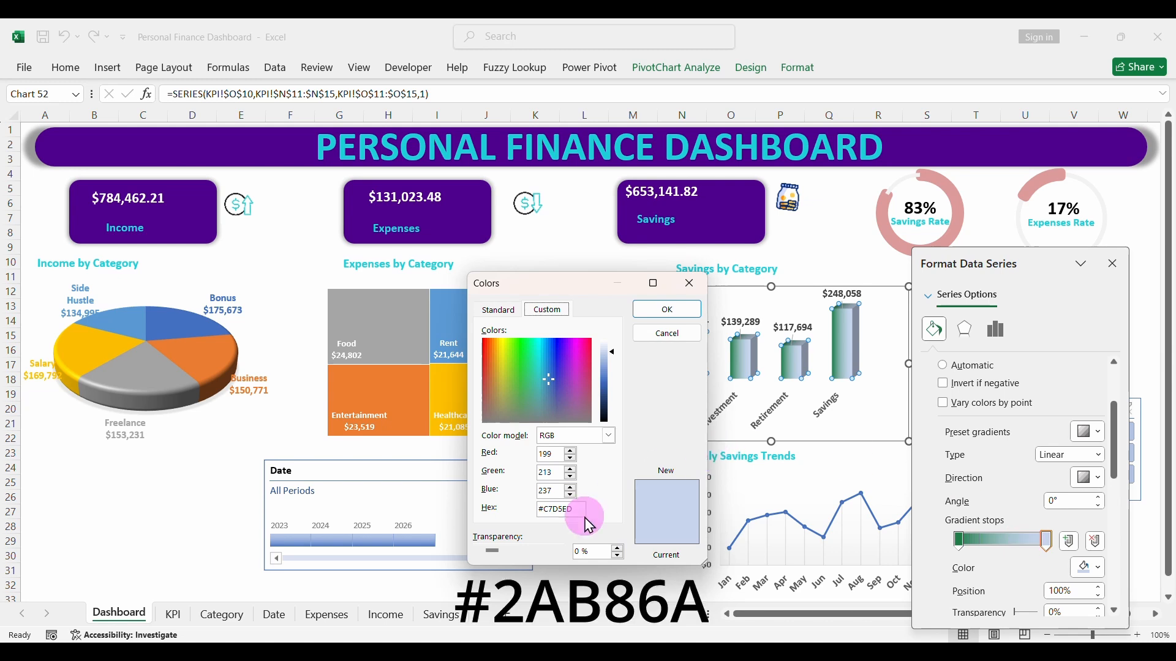
pyautogui.moveTo(562, 510); pyautogui.dragTo(616, 519)
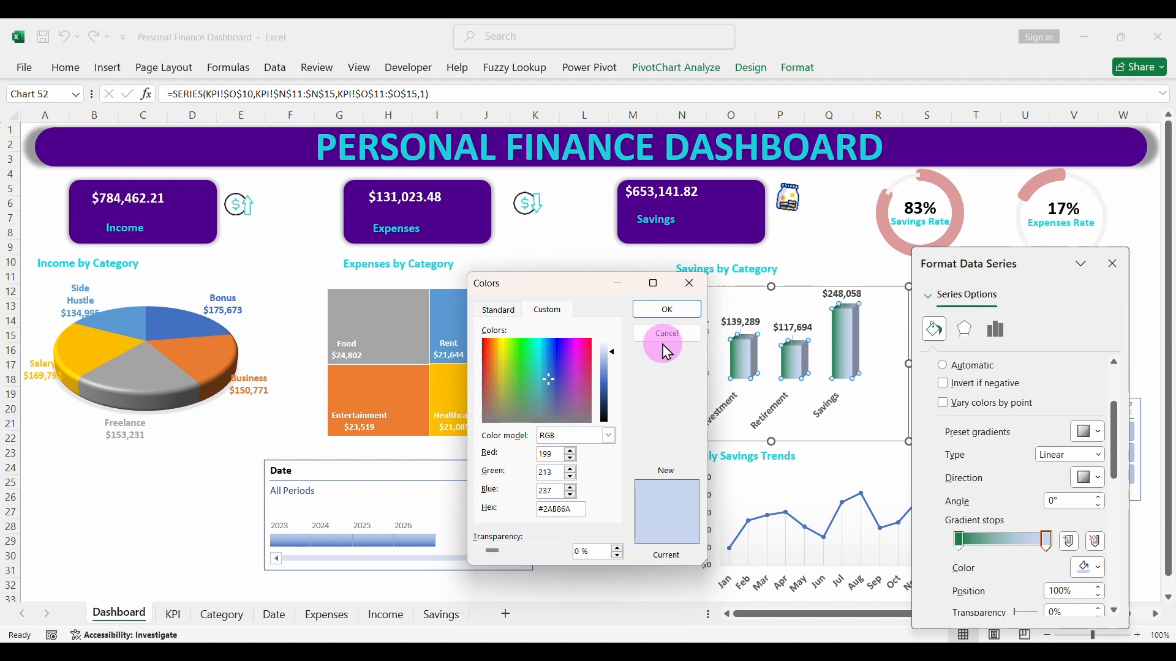
pyautogui.click(669, 310)
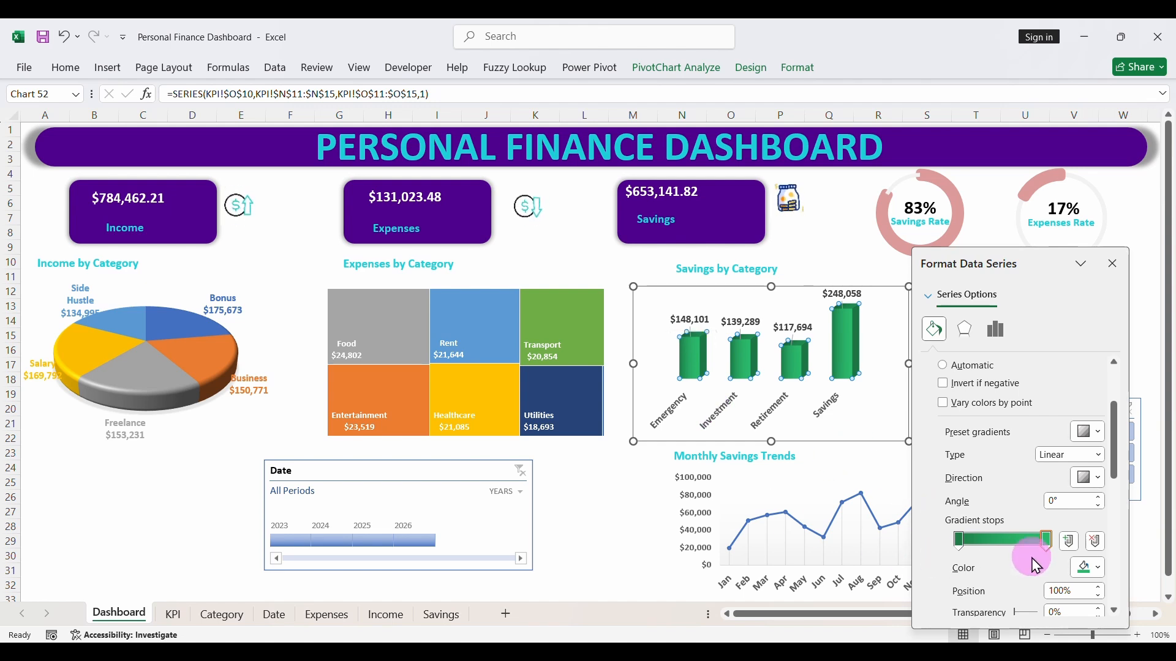
pyautogui.click(1120, 275)
pyautogui.click(934, 381)
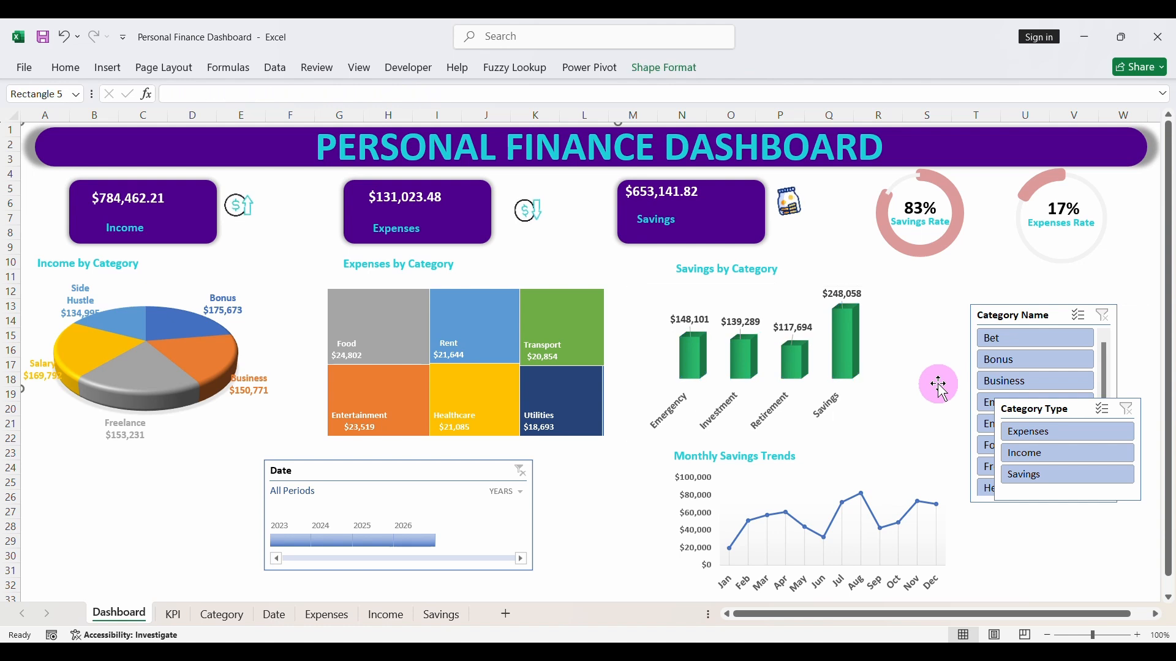
# - Test the Date timeline by filtering the dashboard to individual years such as 2024 and 2026, and clear the filter
pyautogui.click(286, 540)
pyautogui.click(325, 541)
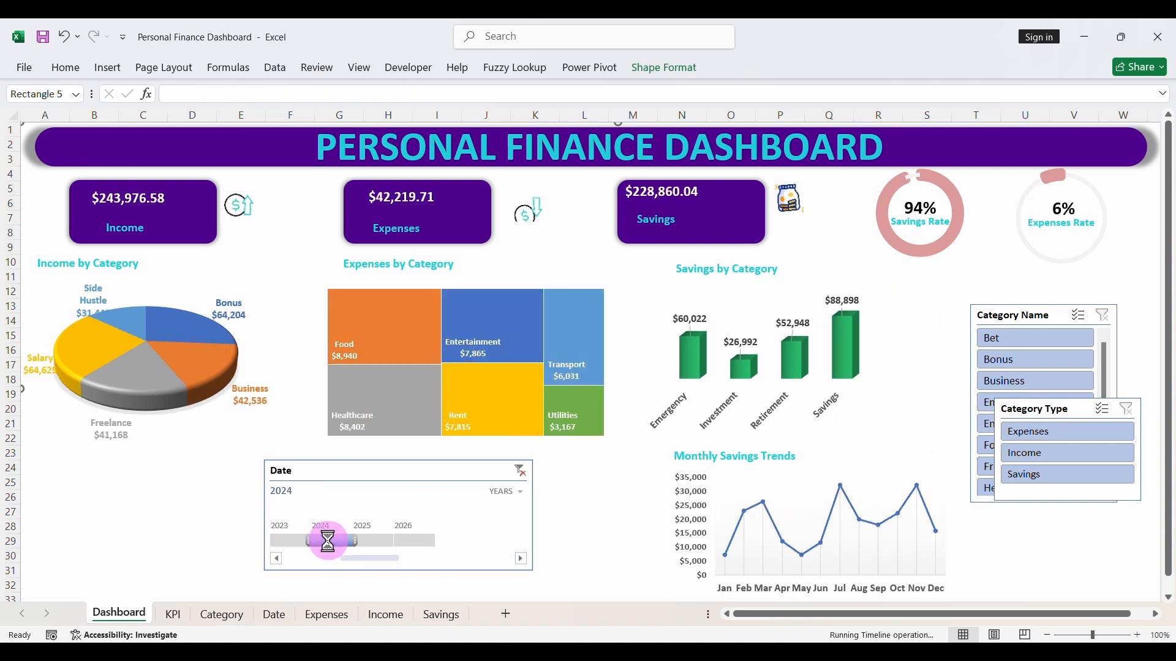
pyautogui.moveTo(355, 540); pyautogui.dragTo(414, 542)
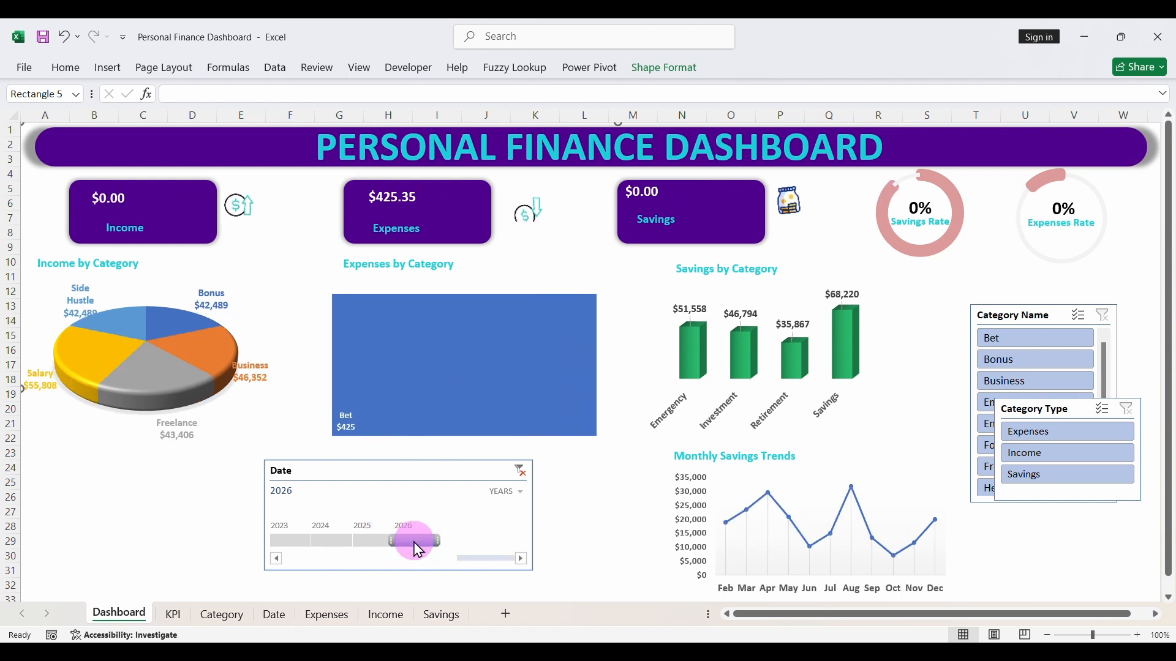
pyautogui.click(520, 471)
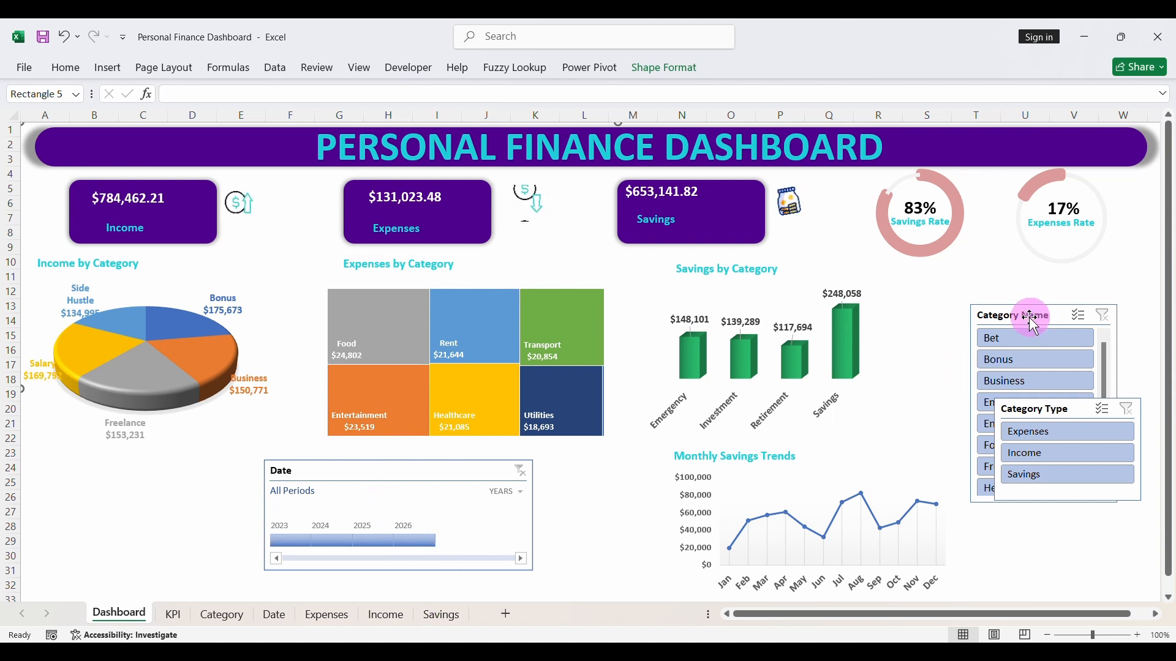
# - Narrow the Date timeline and move it below the Savings Rate and Expenses Rate charts, shifting the Category Name slicer out of the way
pyautogui.moveTo(1031, 314); pyautogui.dragTo(845, 394)
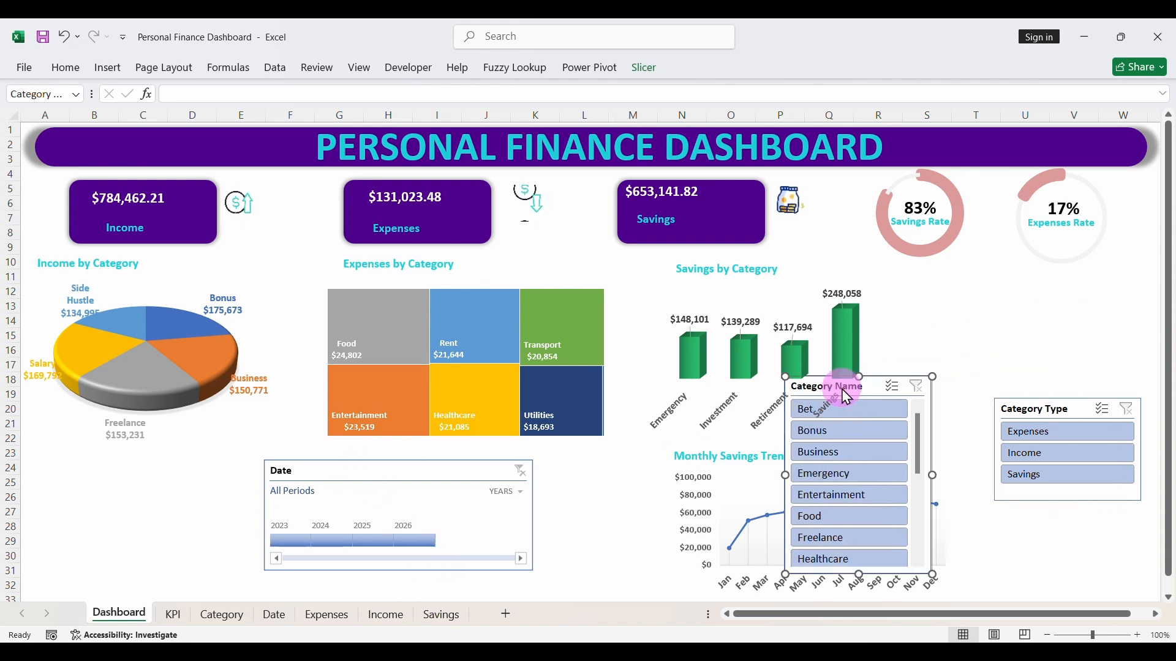
pyautogui.click(264, 513)
pyautogui.click(266, 511)
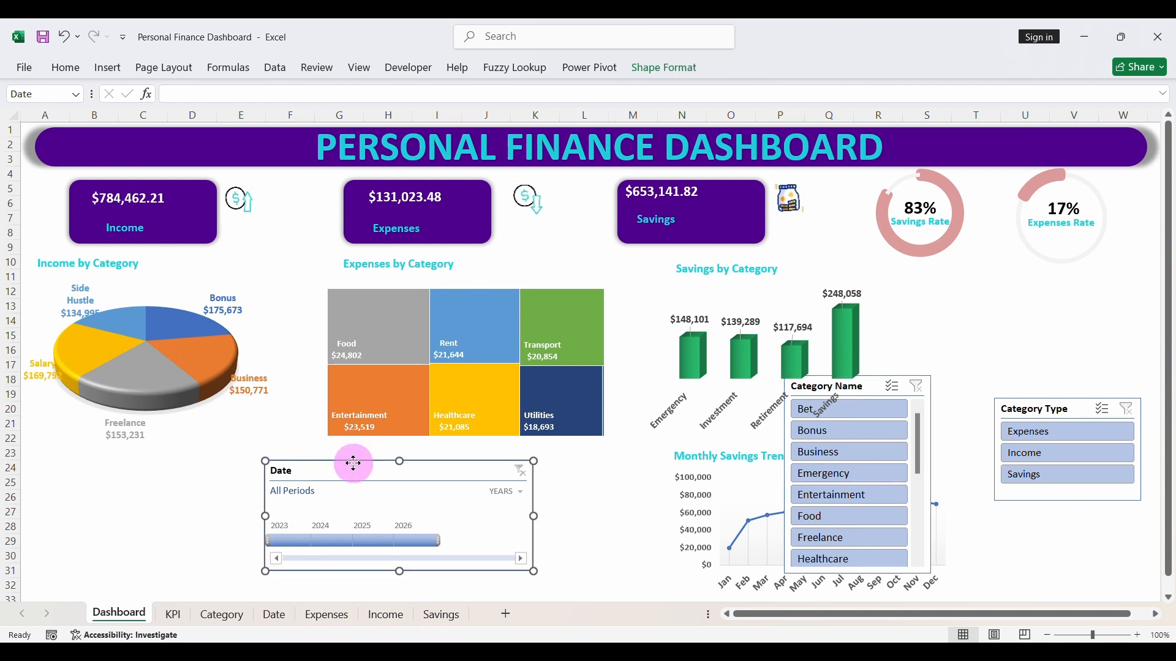
pyautogui.moveTo(265, 515); pyautogui.dragTo(321, 515)
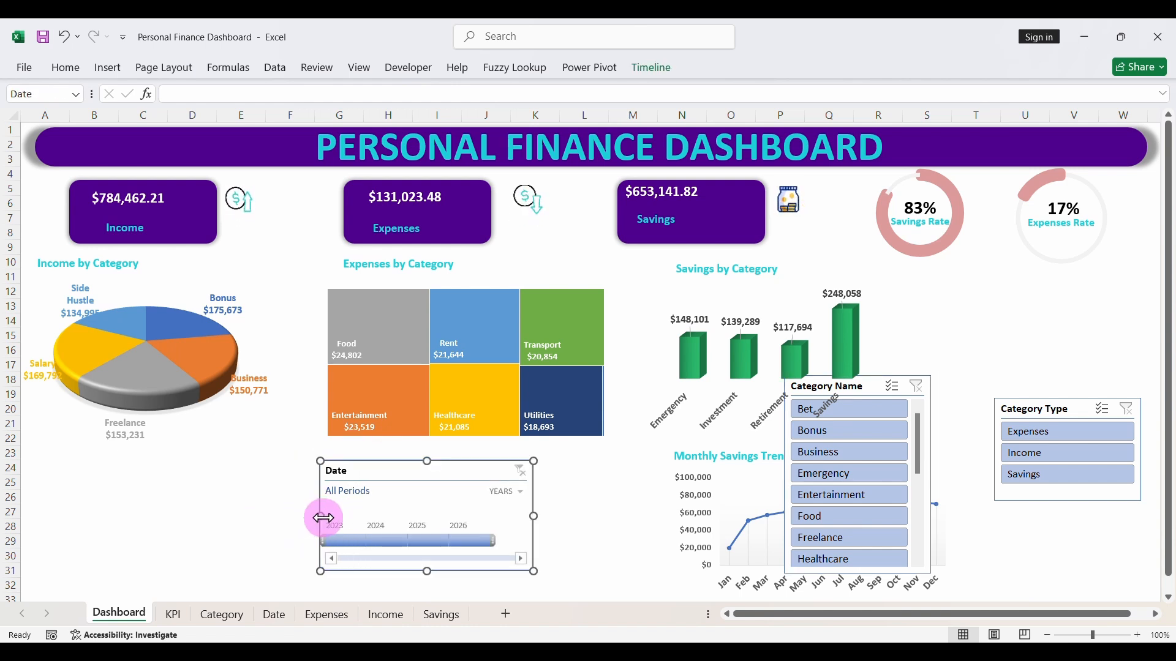
pyautogui.moveTo(387, 472); pyautogui.dragTo(1002, 283)
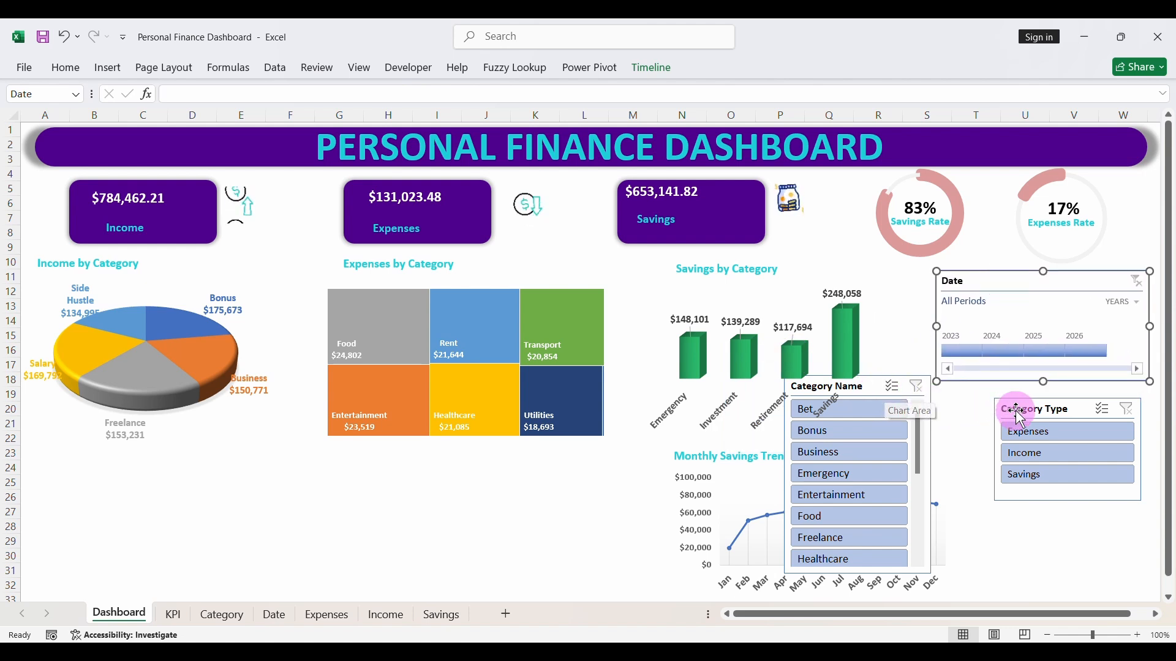
# - Place the Category Name slicer below the Date timeline with the Category Type slicer overlapping its upper-left corner, and save the workbook
pyautogui.moveTo(1021, 418); pyautogui.dragTo(863, 448)
pyautogui.click(872, 388)
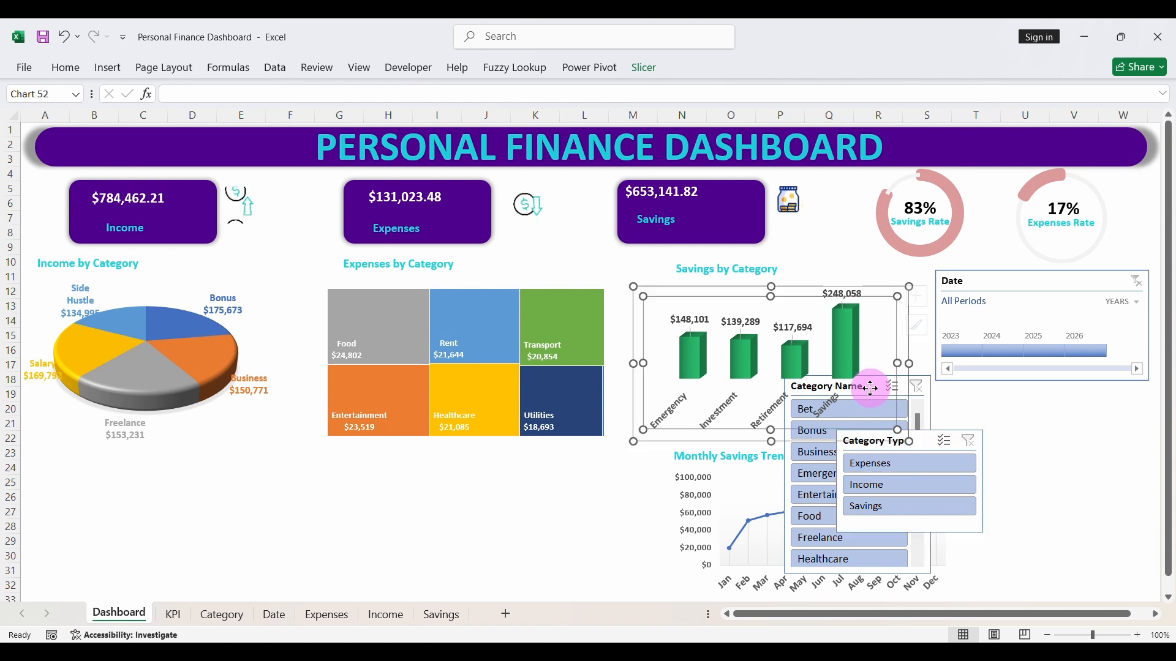
pyautogui.click(788, 553)
pyautogui.click(876, 389)
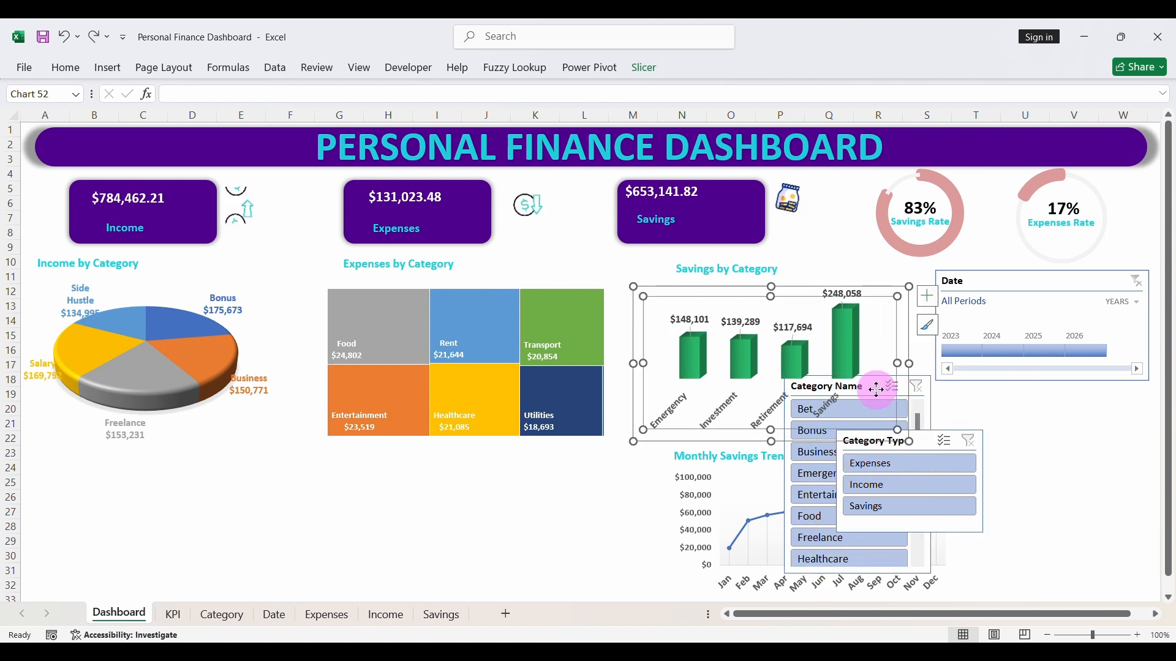
pyautogui.moveTo(929, 386); pyautogui.dragTo(1148, 406)
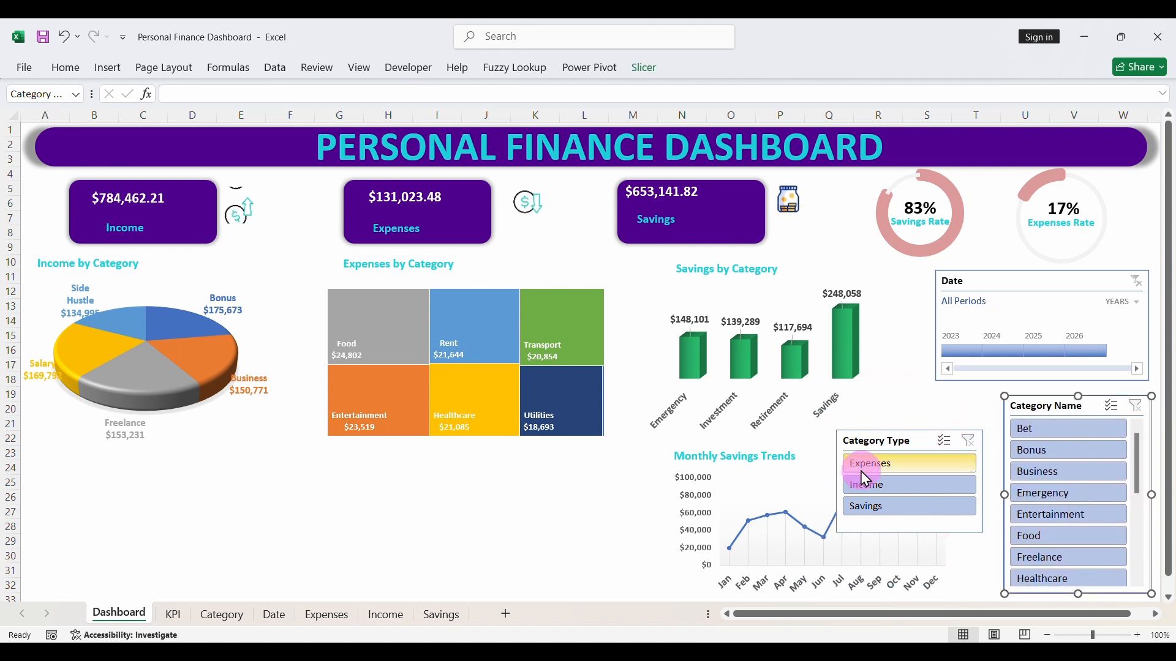
pyautogui.moveTo(880, 448); pyautogui.dragTo(932, 389)
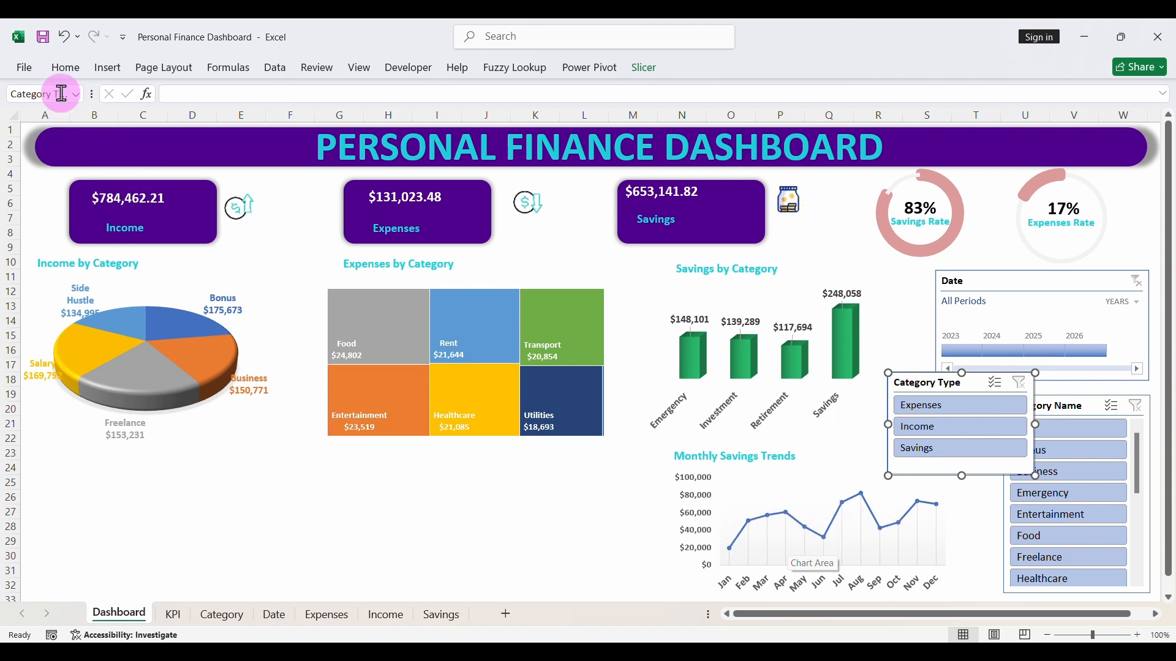
pyautogui.click(42, 38)
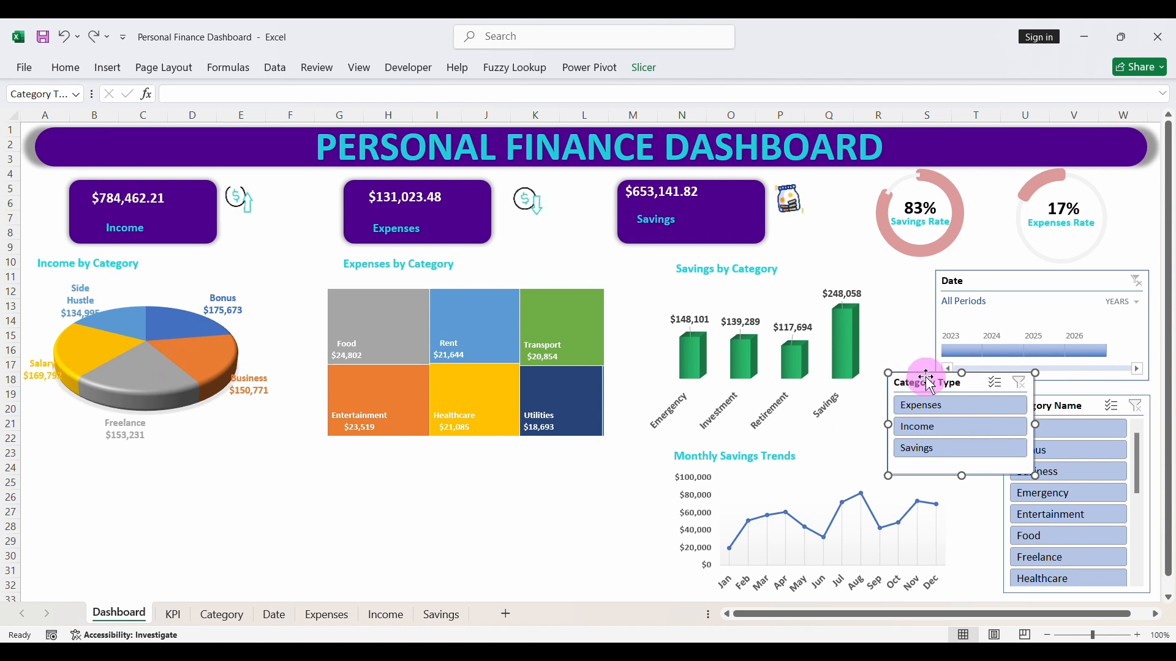
# - Copy the income by category pivot table B10:C16 on the KPI sheet and paste it at cell B23
pyautogui.click(174, 613)
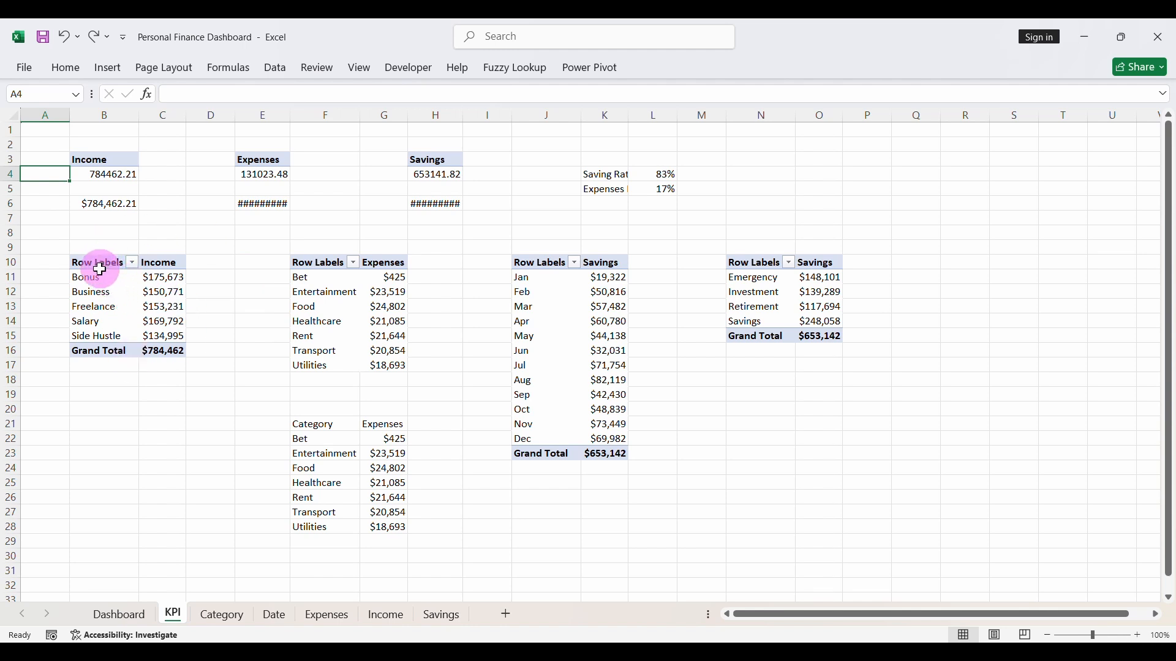
pyautogui.moveTo(99, 266); pyautogui.dragTo(157, 341)
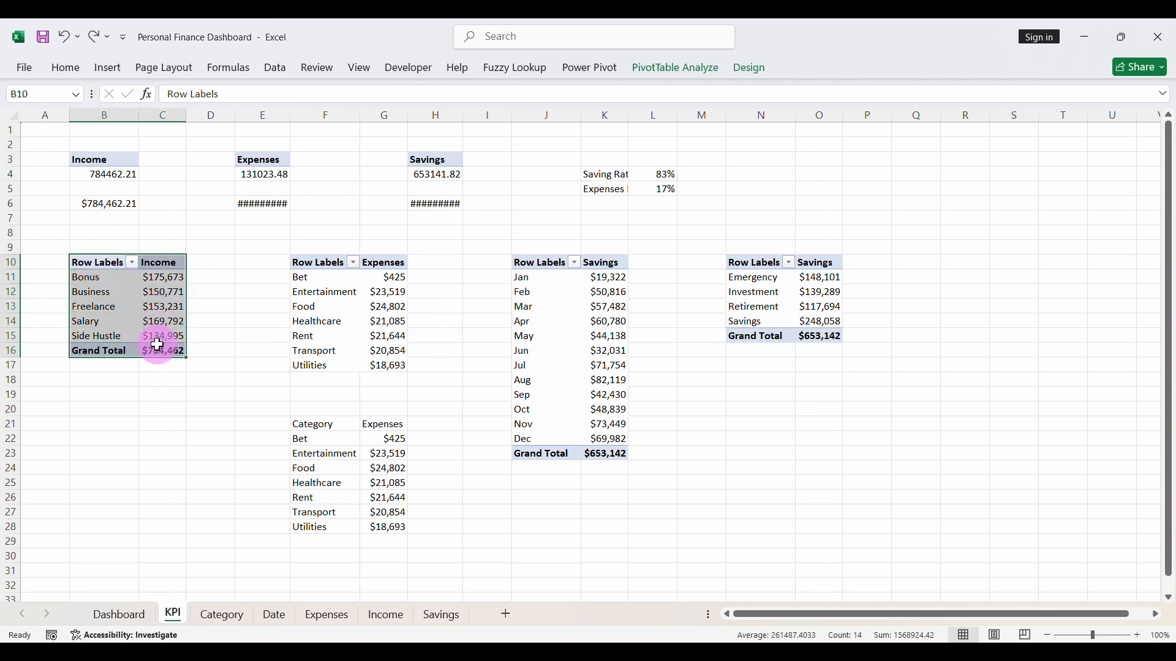
pyautogui.hotkey('ctrl', 'c')
pyautogui.click(92, 456)
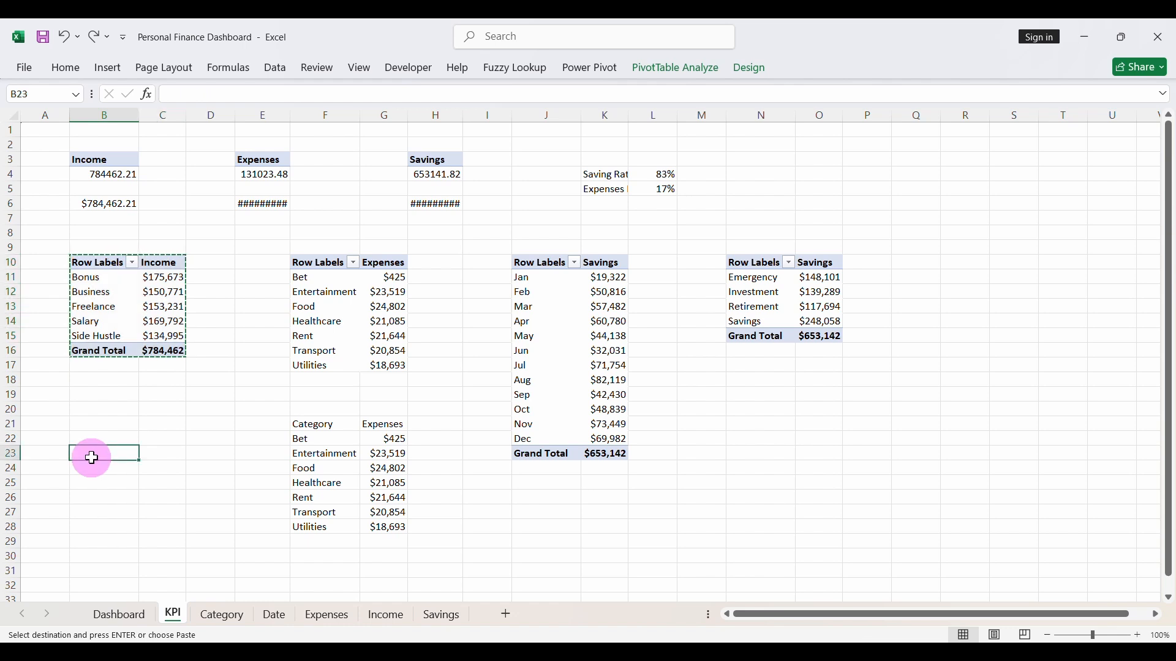
pyautogui.hotkey('ctrl', 'v')
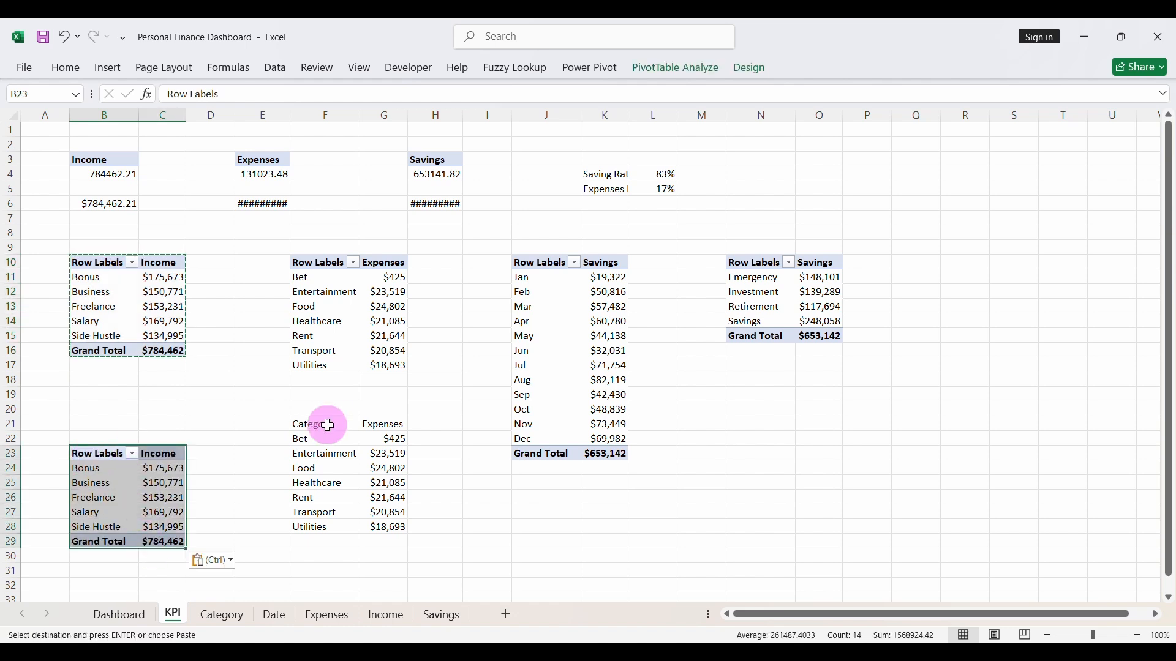
# - Replace Category with the Income table's Date field in the rows of the copied pivot table
pyautogui.click(668, 77)
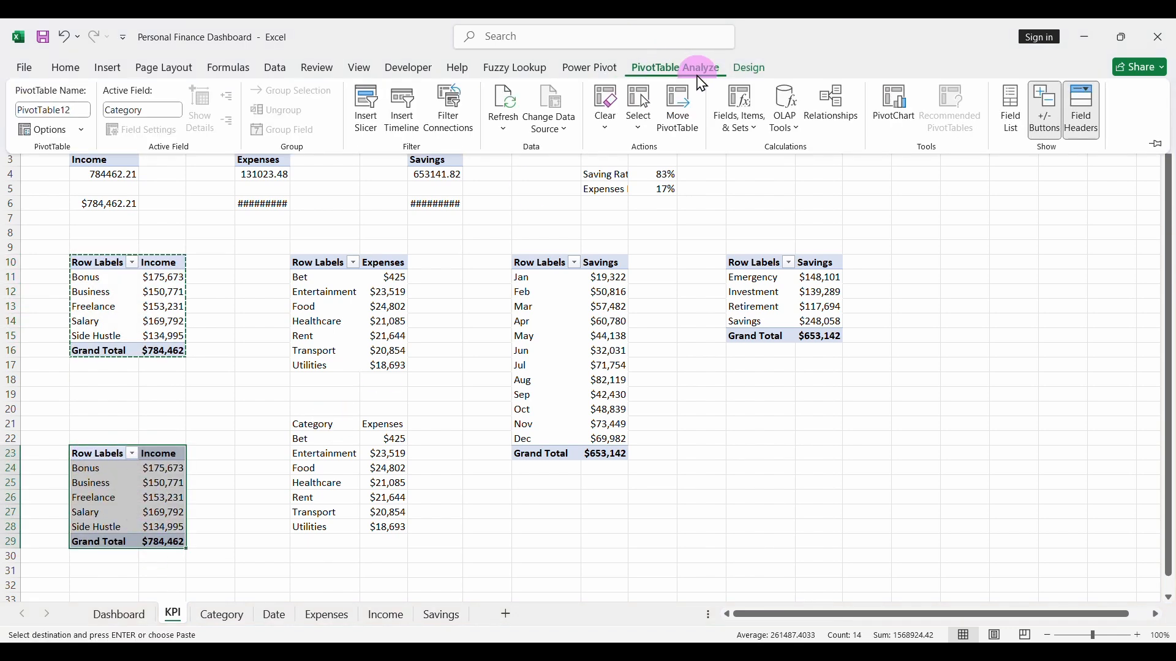
pyautogui.click(1011, 111)
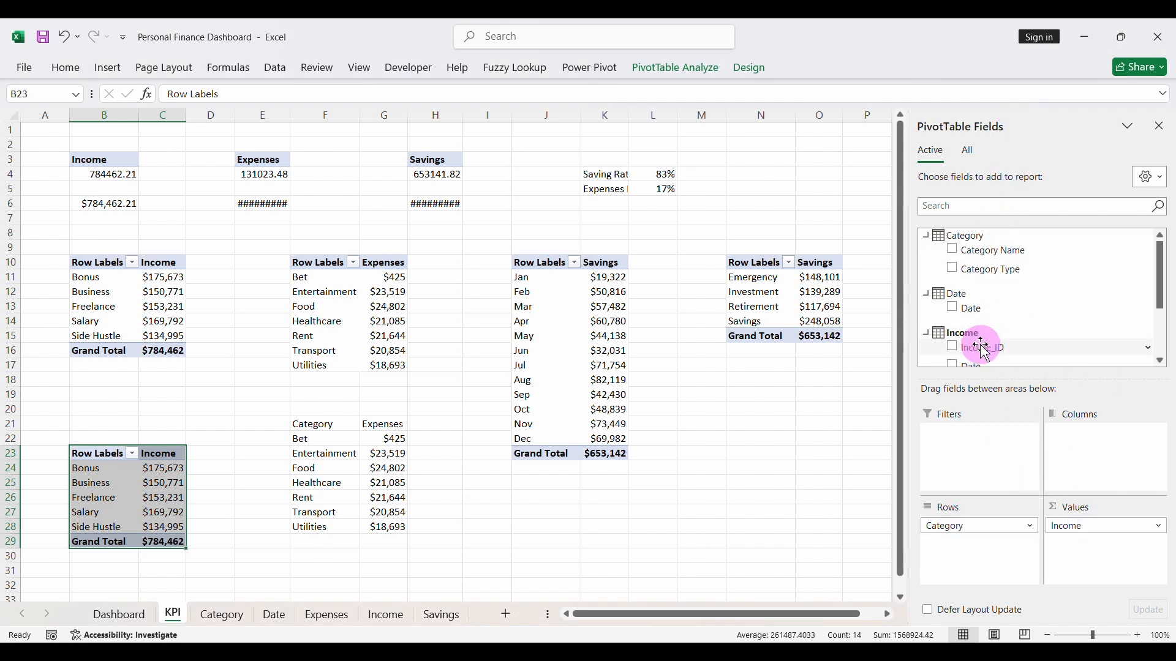
pyautogui.scroll(-2, 992, 337)
pyautogui.click(957, 314)
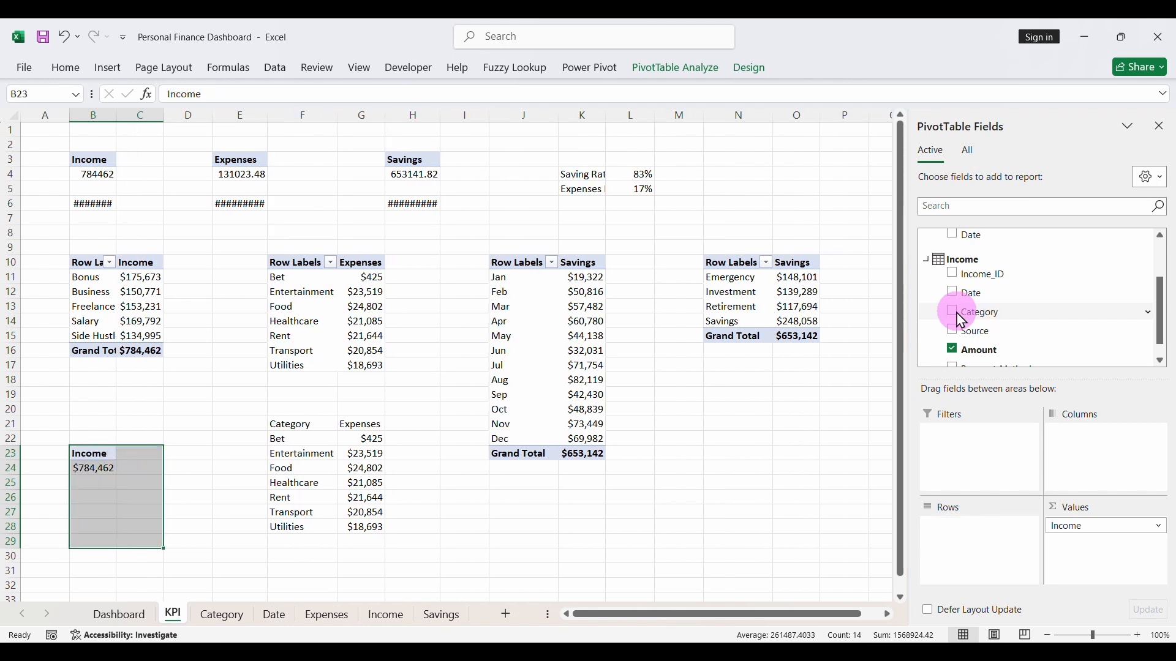
pyautogui.moveTo(974, 301); pyautogui.dragTo(982, 555)
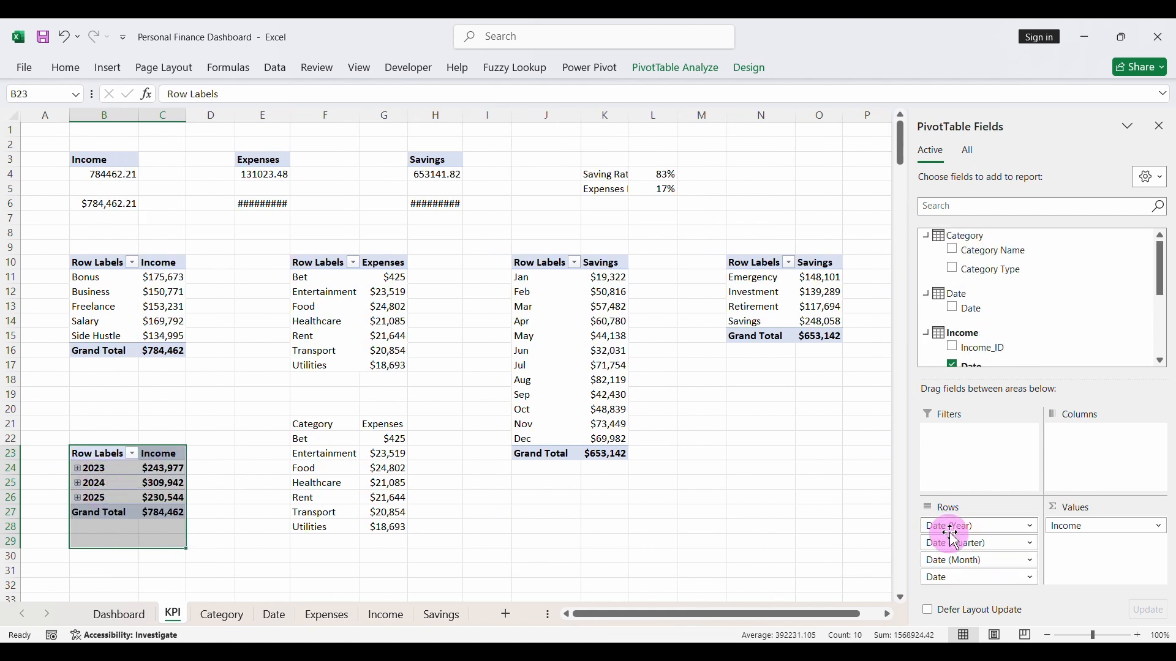
# - Remove Date (Year), Date (Quarter) and Date from the copied pivot table's rows, keeping only Date (Month)
pyautogui.click(953, 531)
pyautogui.click(968, 488)
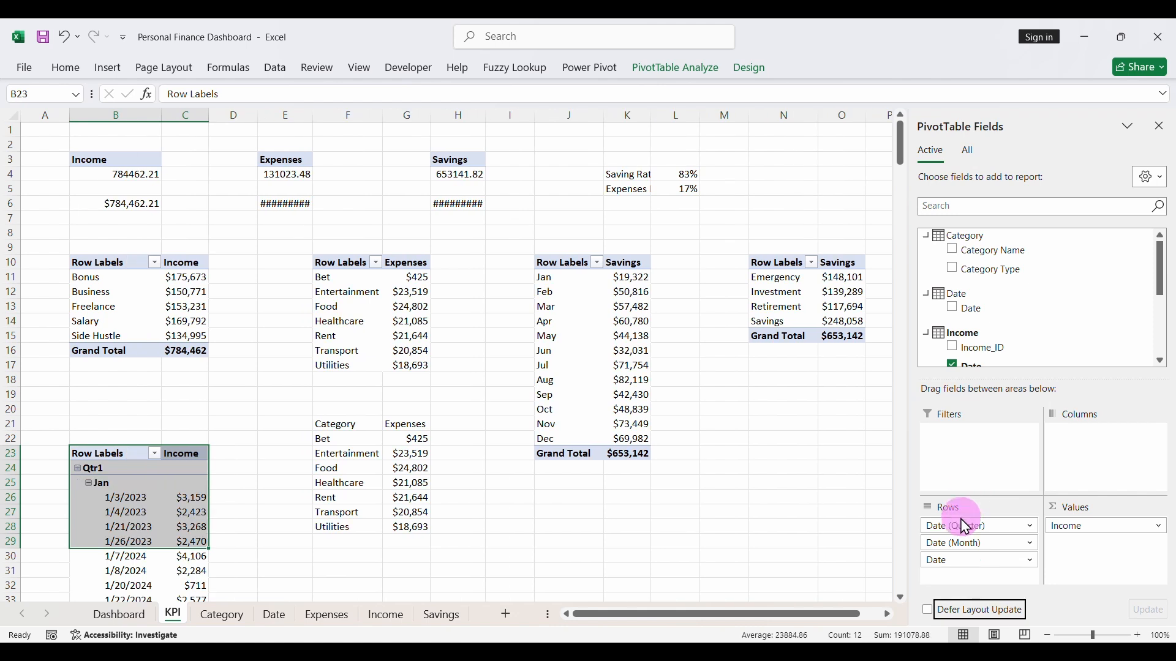
pyautogui.click(967, 528)
pyautogui.click(969, 493)
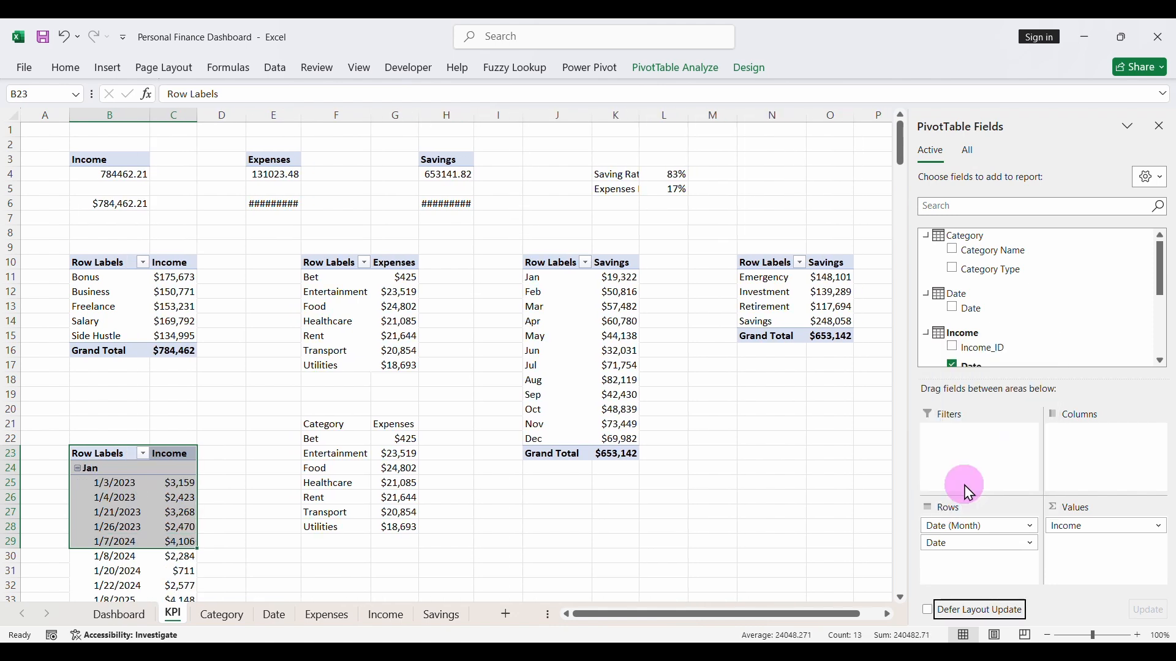
pyautogui.click(954, 543)
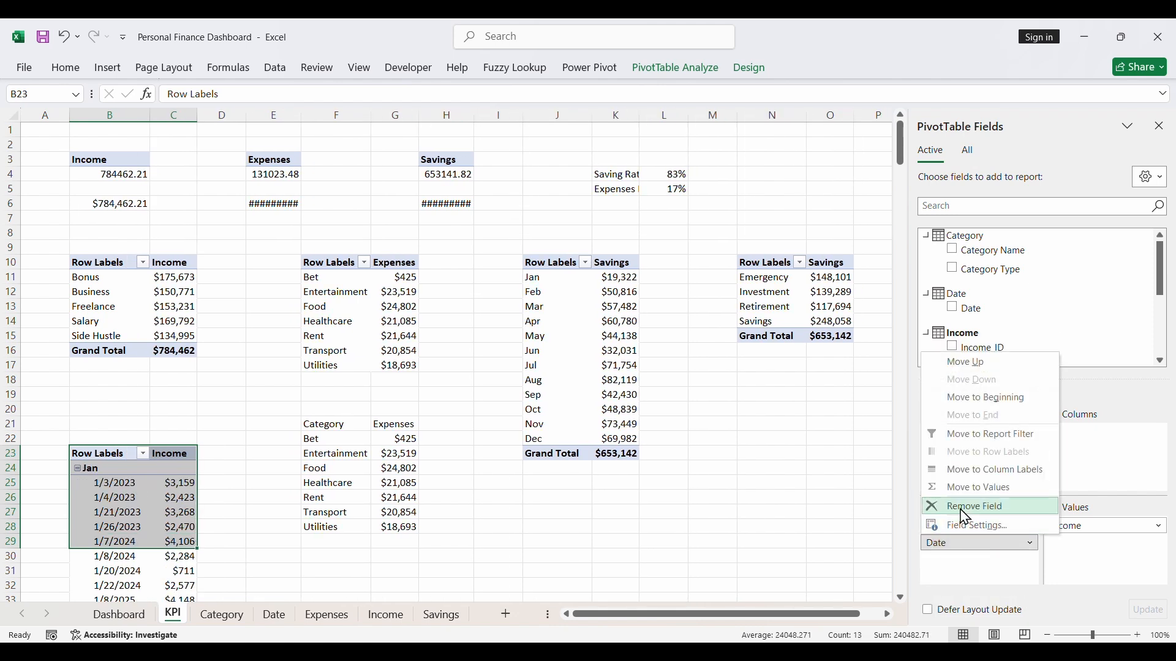
pyautogui.click(966, 507)
# - Insert a basic 2-D line chart based on the monthly income pivot table
pyautogui.scroll(-3, 255, 535)
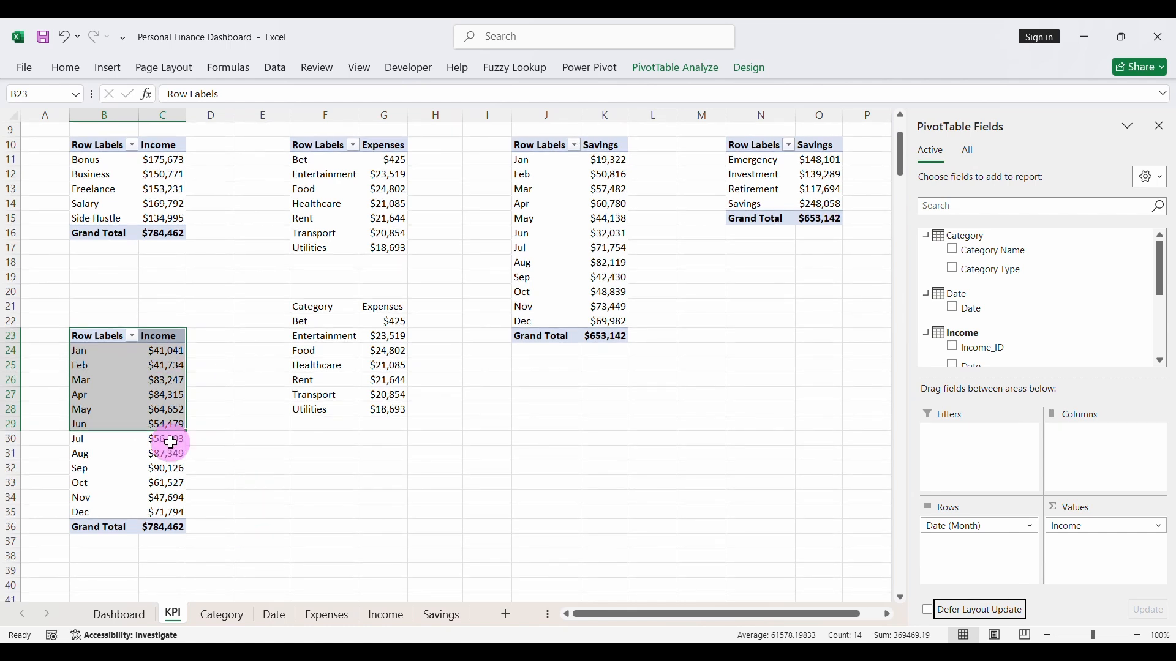
pyautogui.click(171, 442)
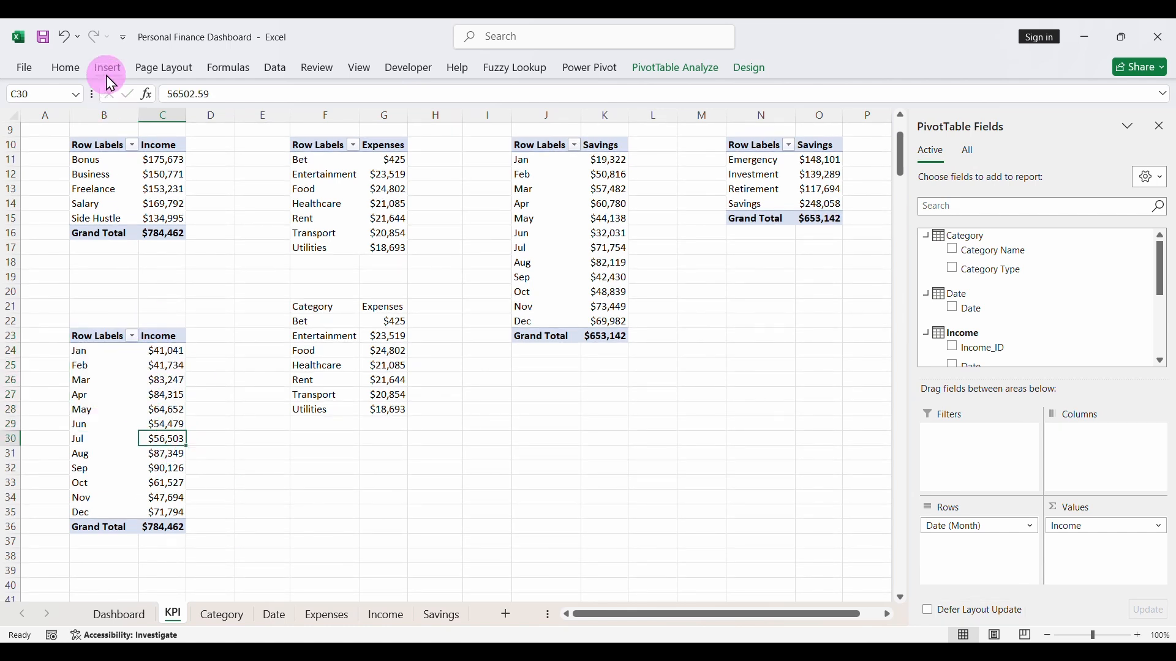
pyautogui.click(108, 78)
pyautogui.click(464, 111)
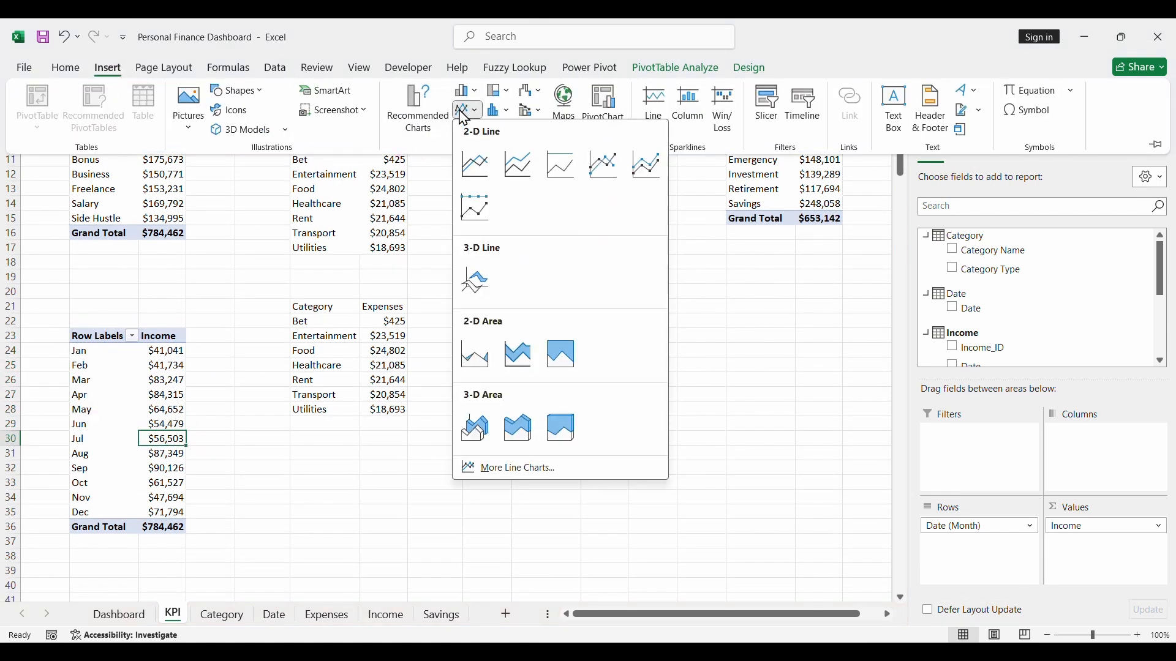
pyautogui.click(475, 164)
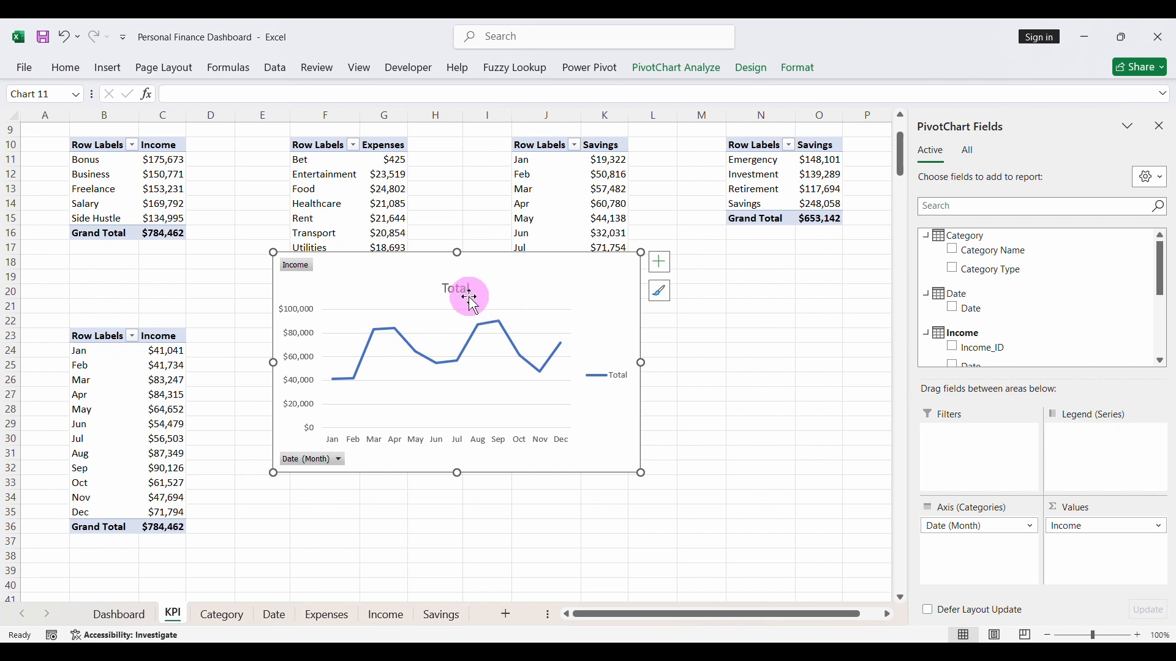
# - Delete the line chart's title and legend and hide all of its field buttons
pyautogui.press('Delete')
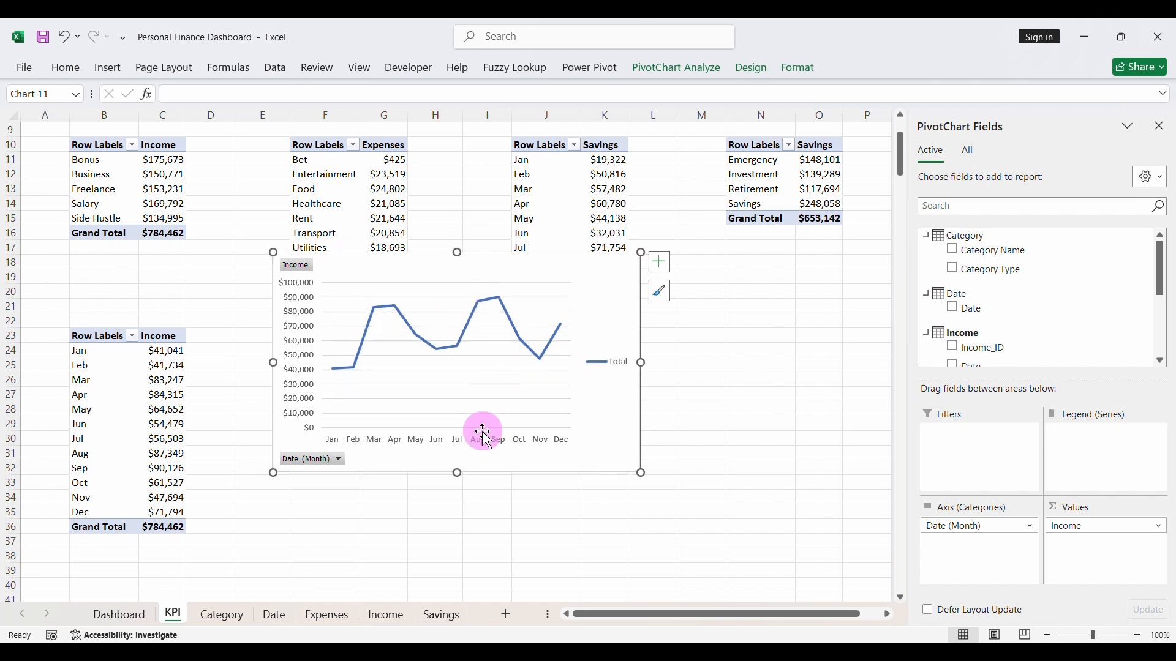
pyautogui.moveTo(503, 304)
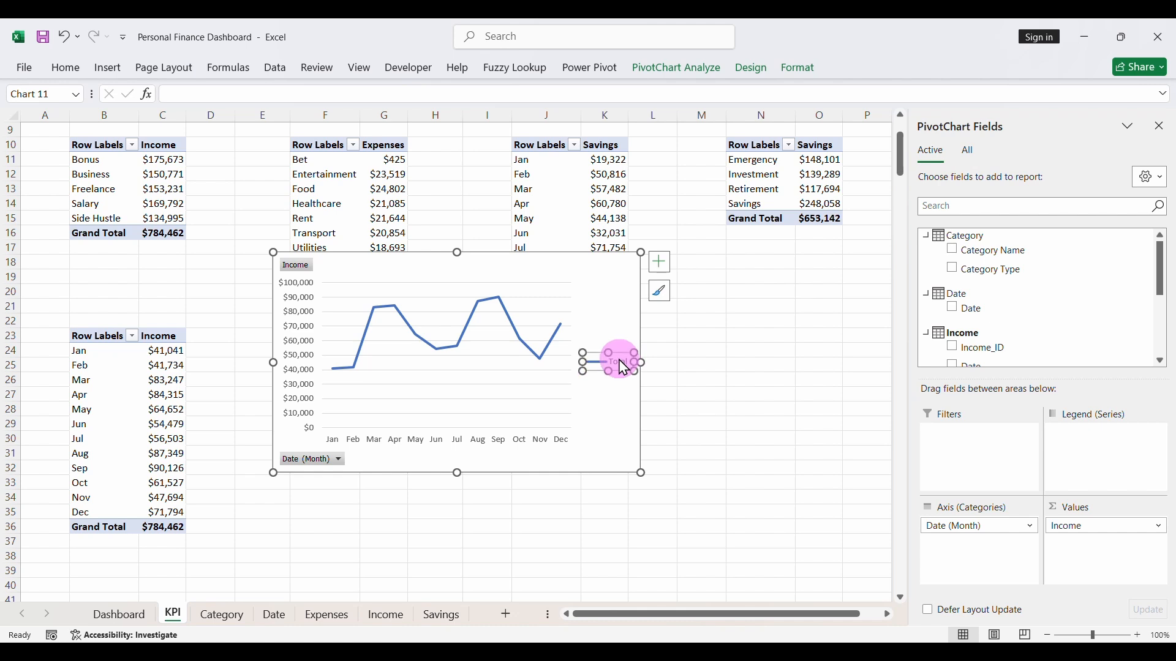
pyautogui.press('Delete')
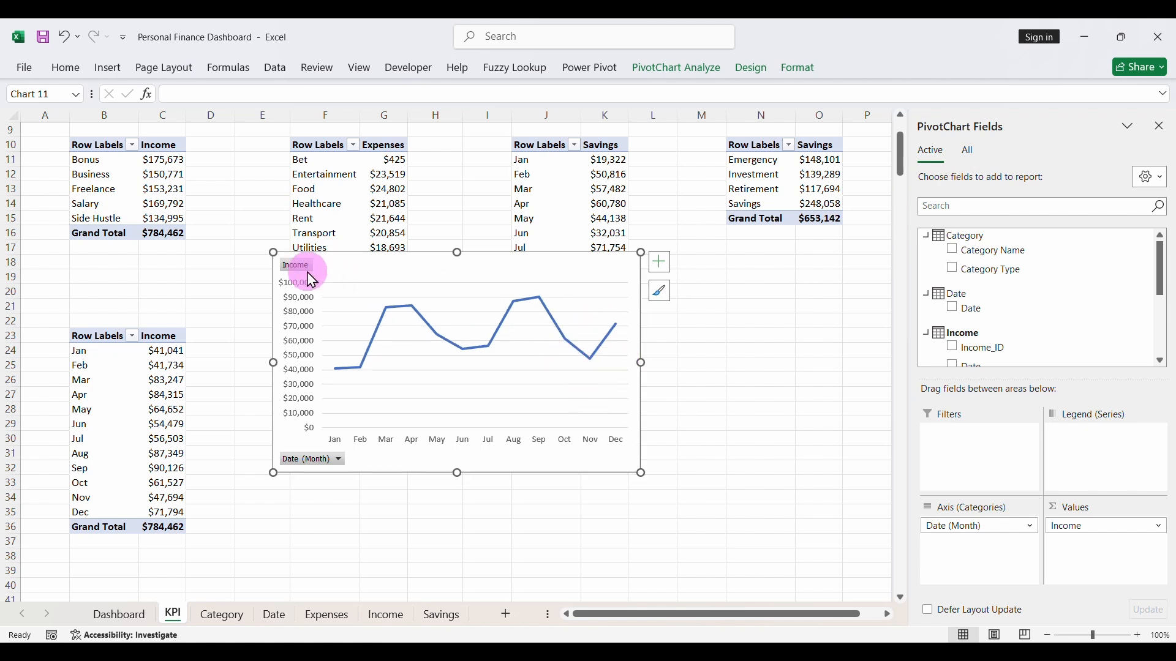
pyautogui.rightClick(300, 270)
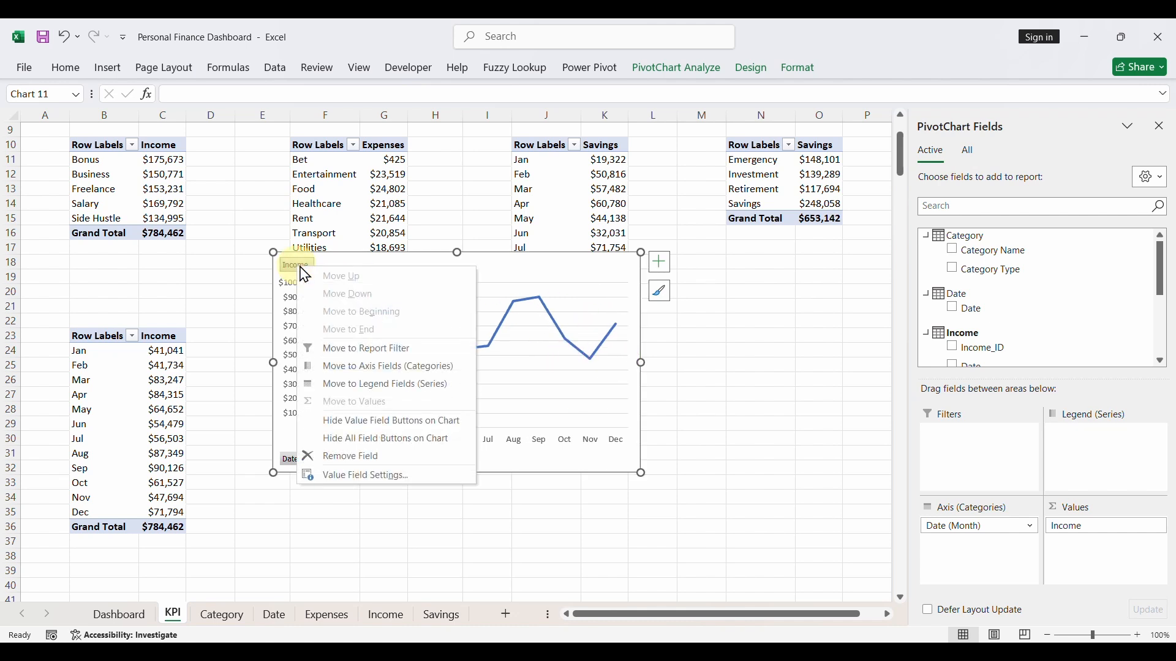
pyautogui.click(352, 439)
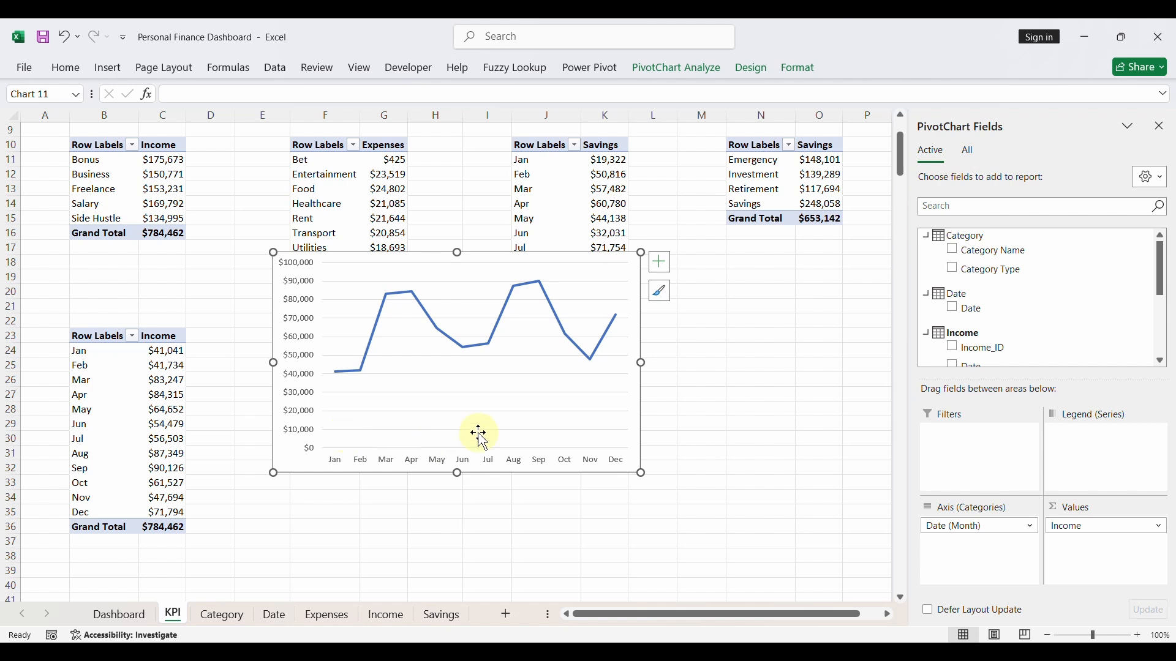
# - Make both axes' labels bold on the income line chart and set the month labels to size 10
pyautogui.click(465, 467)
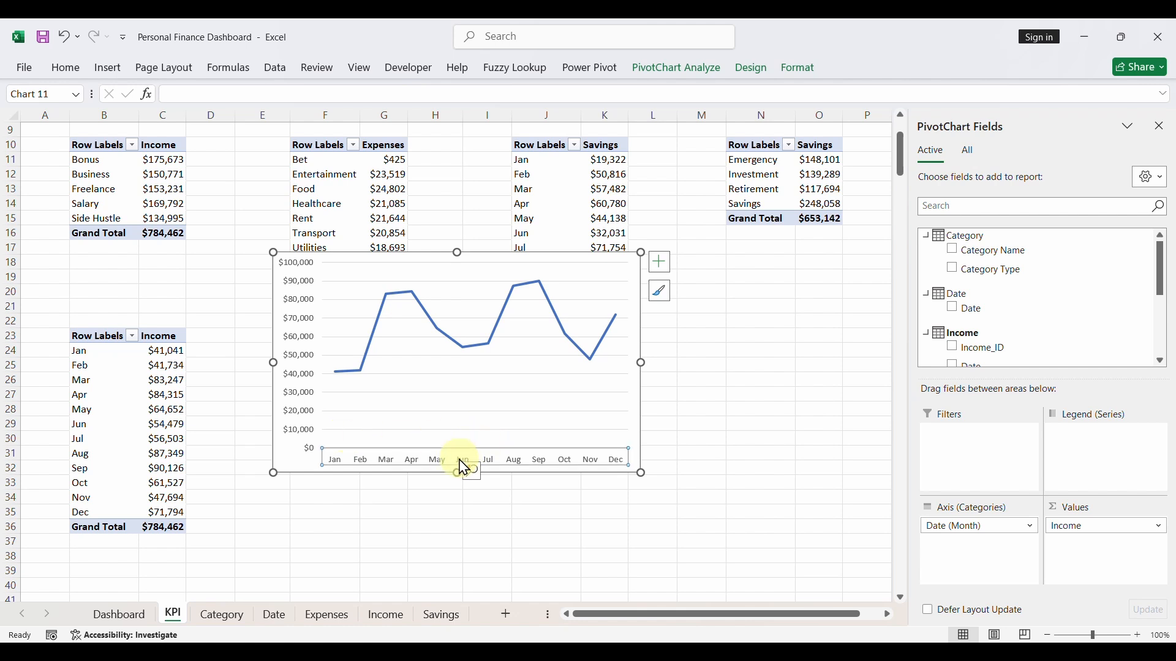
pyautogui.click(66, 68)
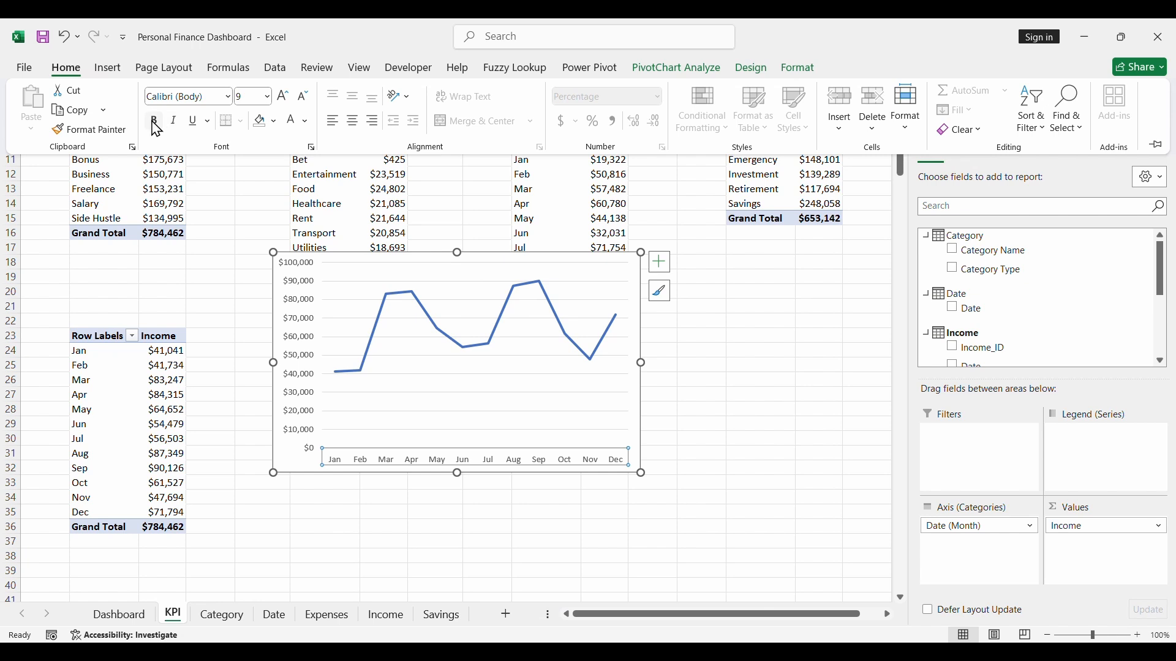
pyautogui.click(283, 97)
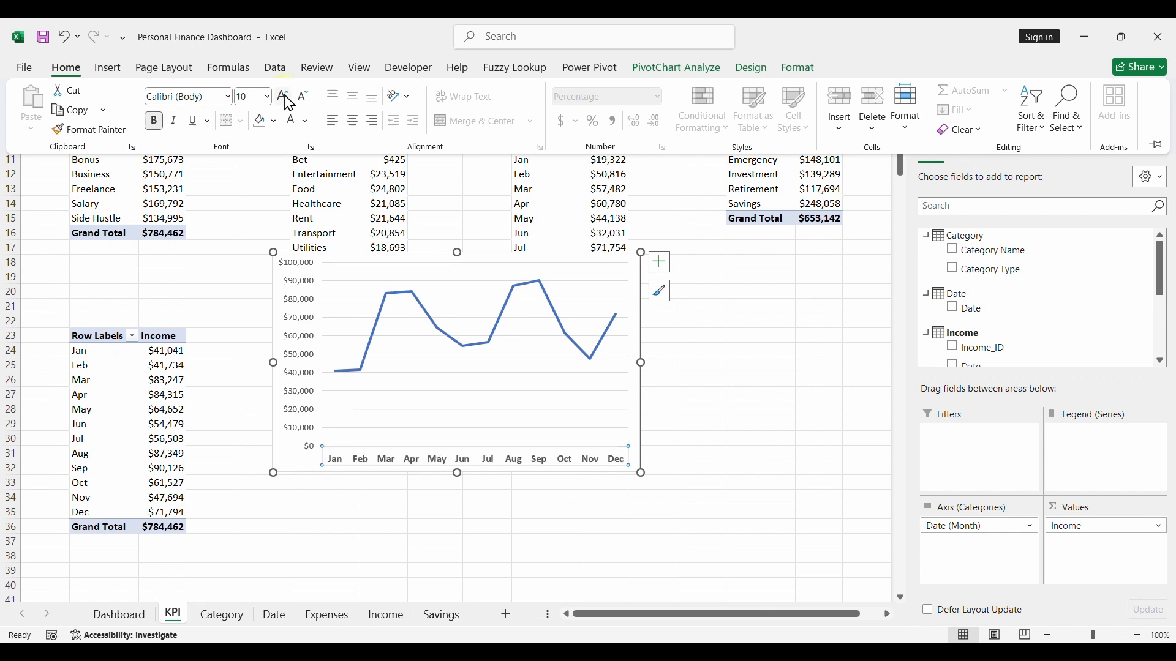
pyautogui.click(314, 294)
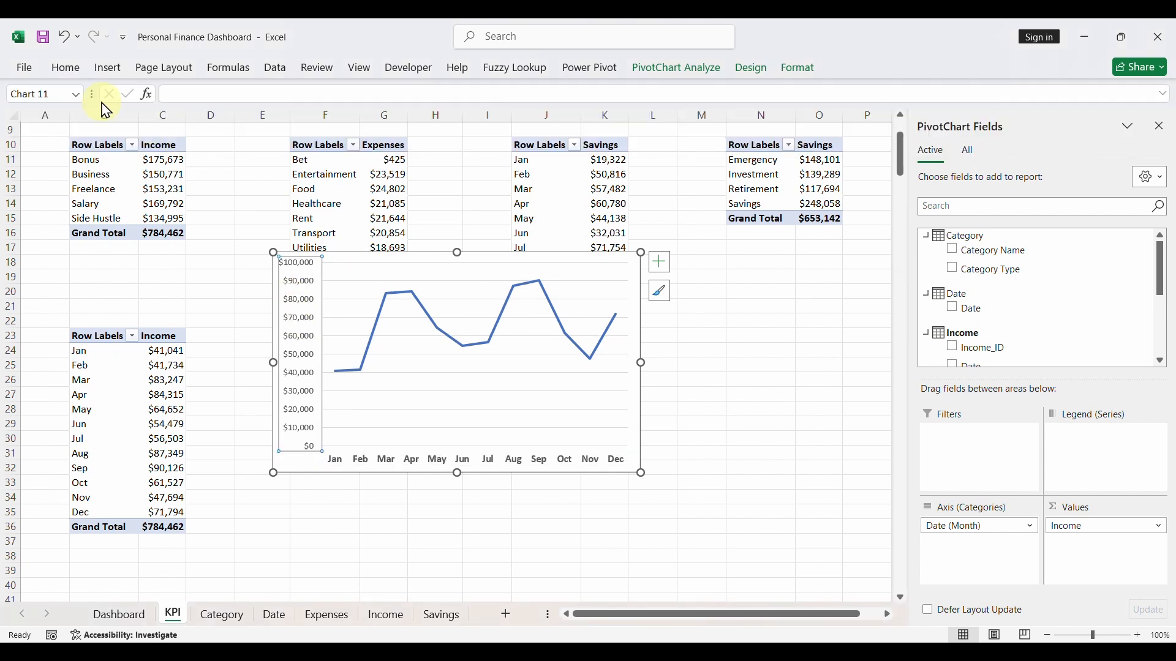
pyautogui.click(63, 69)
pyautogui.click(154, 123)
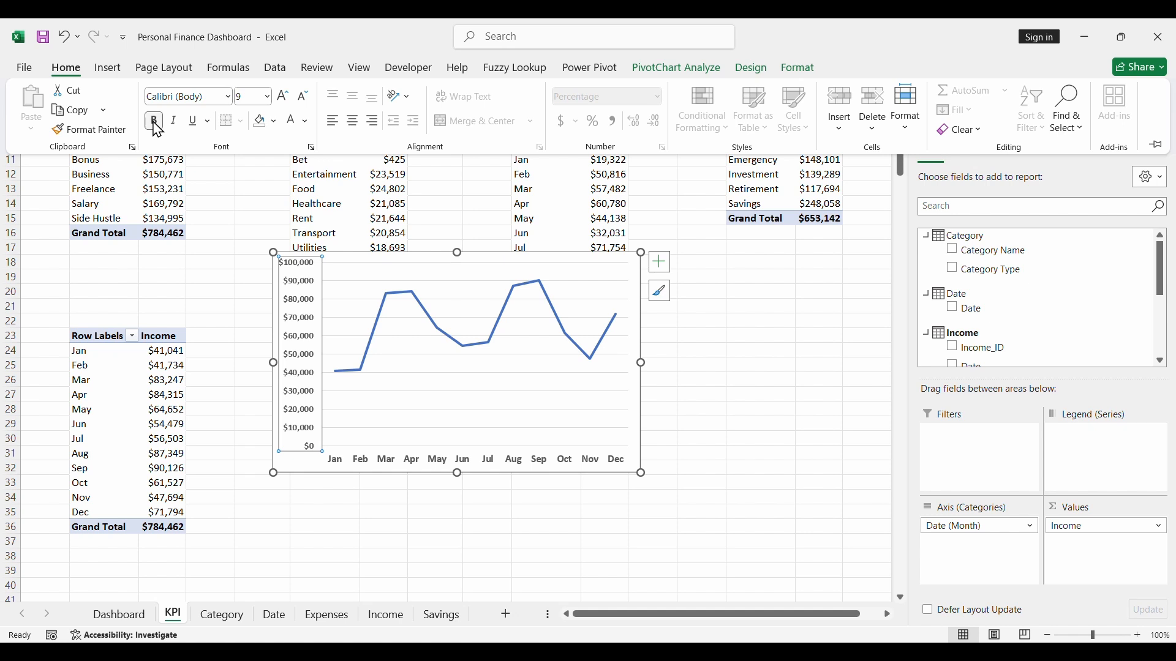
# - Shrink the income line chart by lowering its top edge to row 21 and moving its left edge inward to column F
pyautogui.click(385, 248)
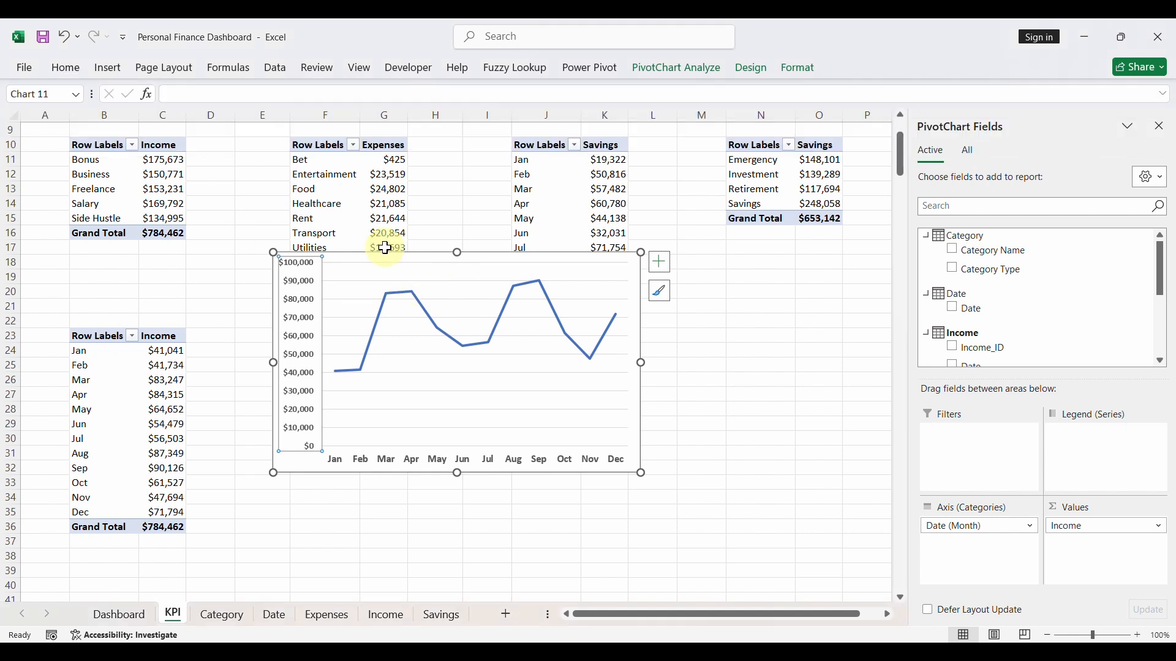
pyautogui.moveTo(460, 254); pyautogui.dragTo(461, 308)
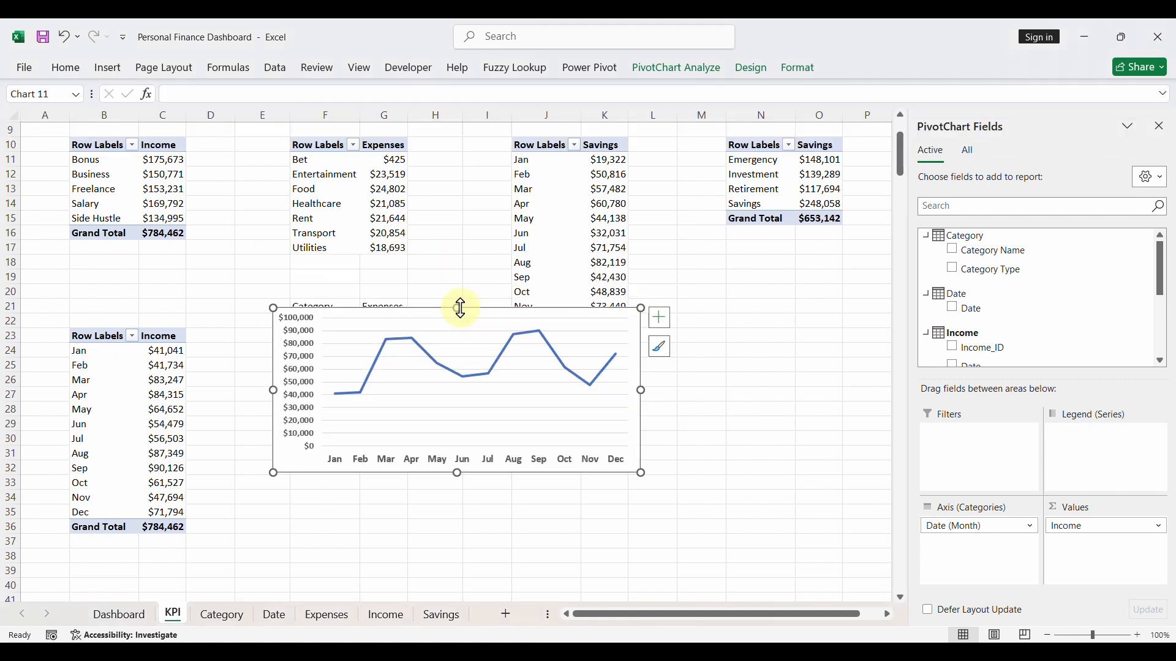
pyautogui.moveTo(272, 392); pyautogui.dragTo(329, 392)
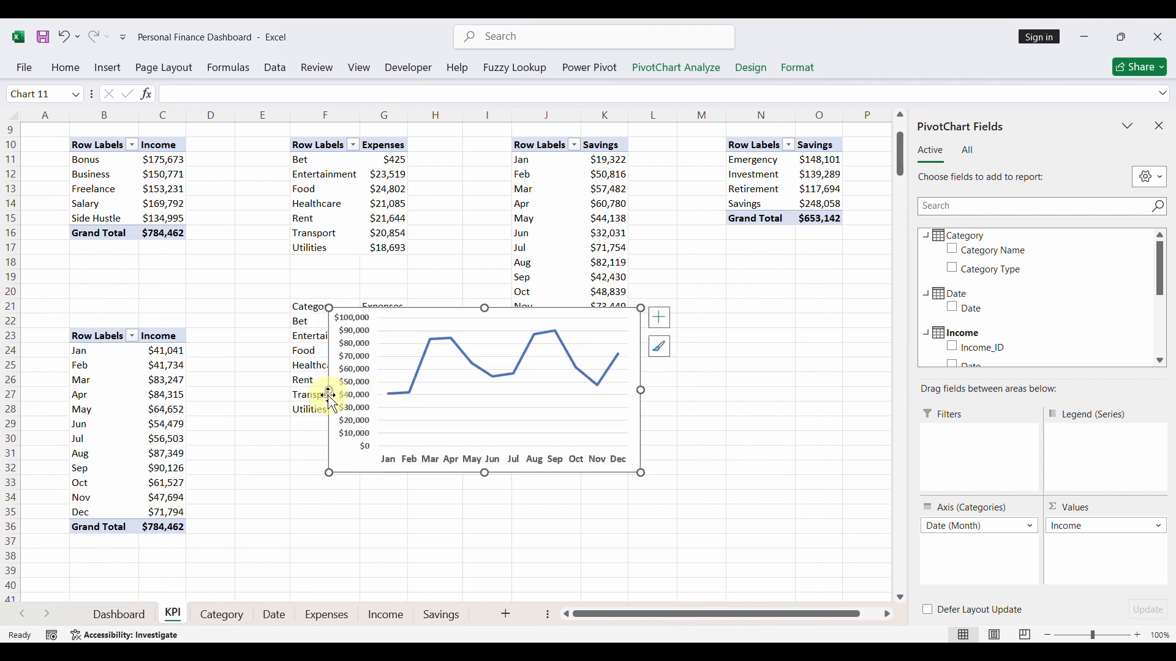
# - Apply the last chart style in the gallery to the income chart, with a thick shadowed line and round markers
pyautogui.click(661, 357)
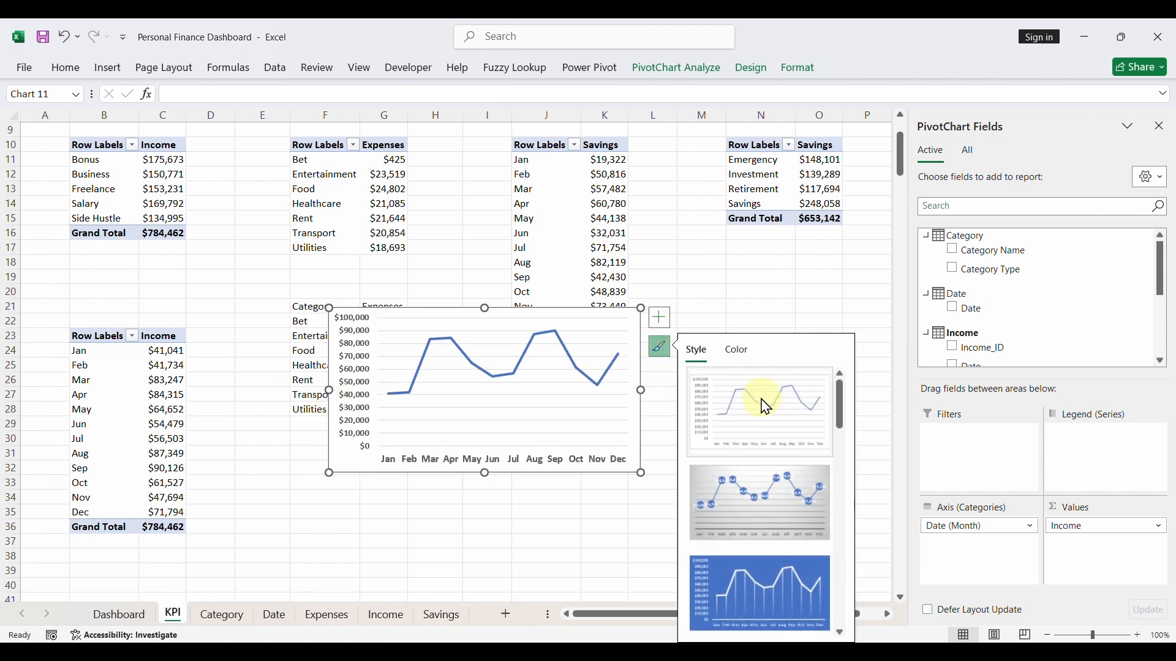
pyautogui.click(789, 484)
pyautogui.click(810, 571)
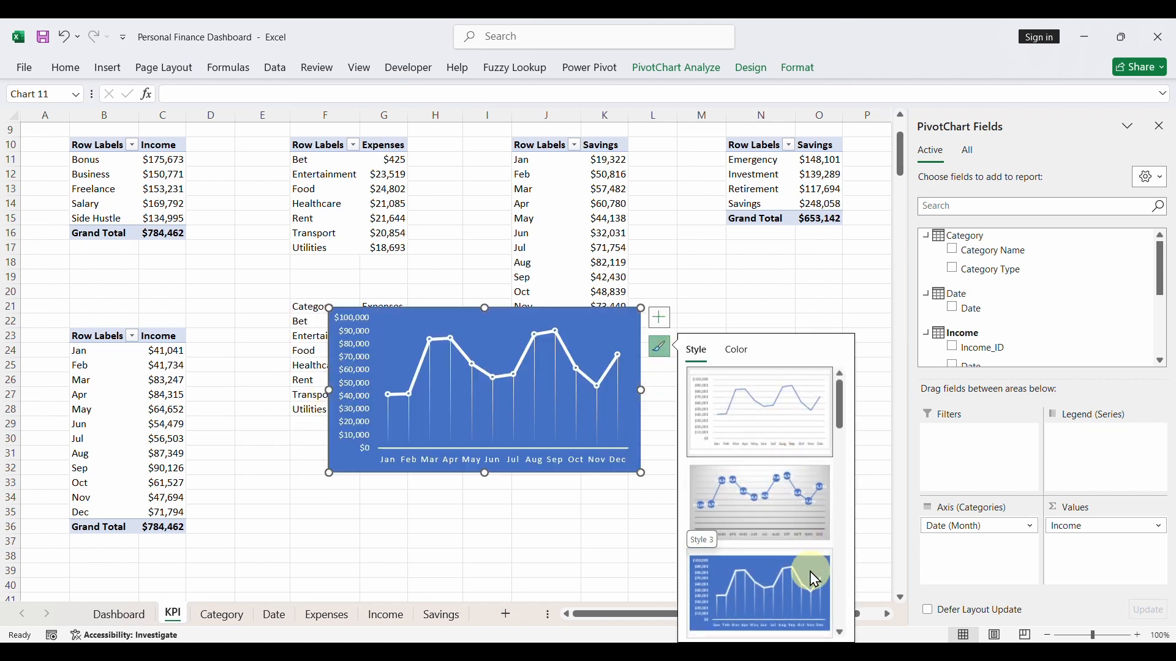
pyautogui.click(842, 635)
pyautogui.click(842, 635)
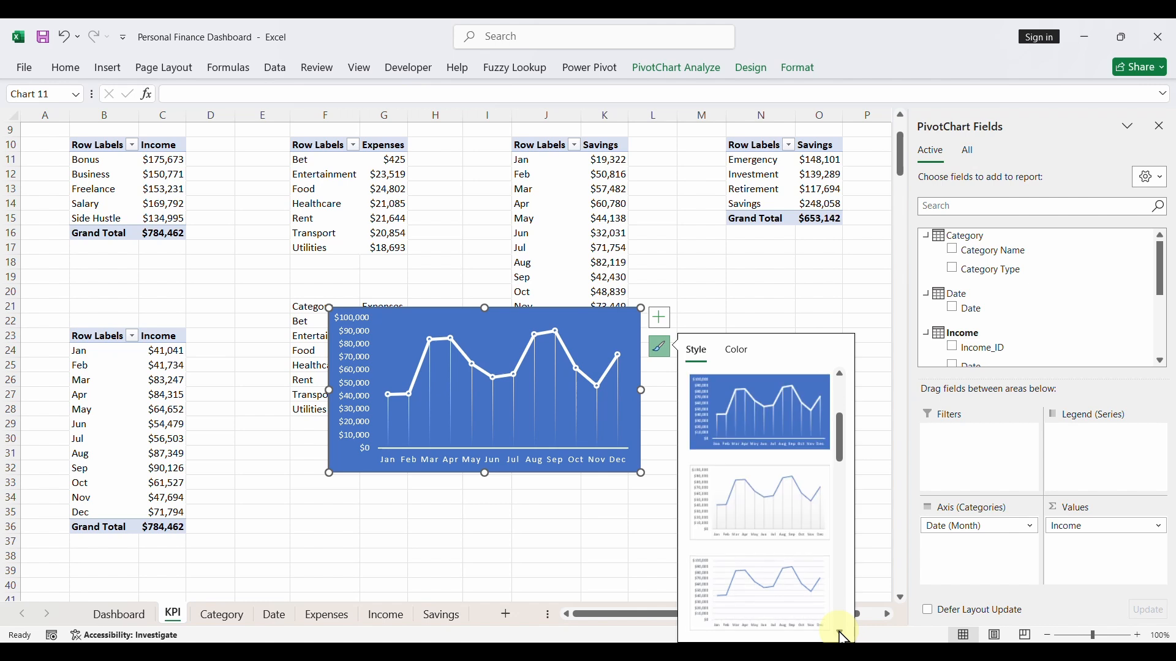
pyautogui.click(817, 613)
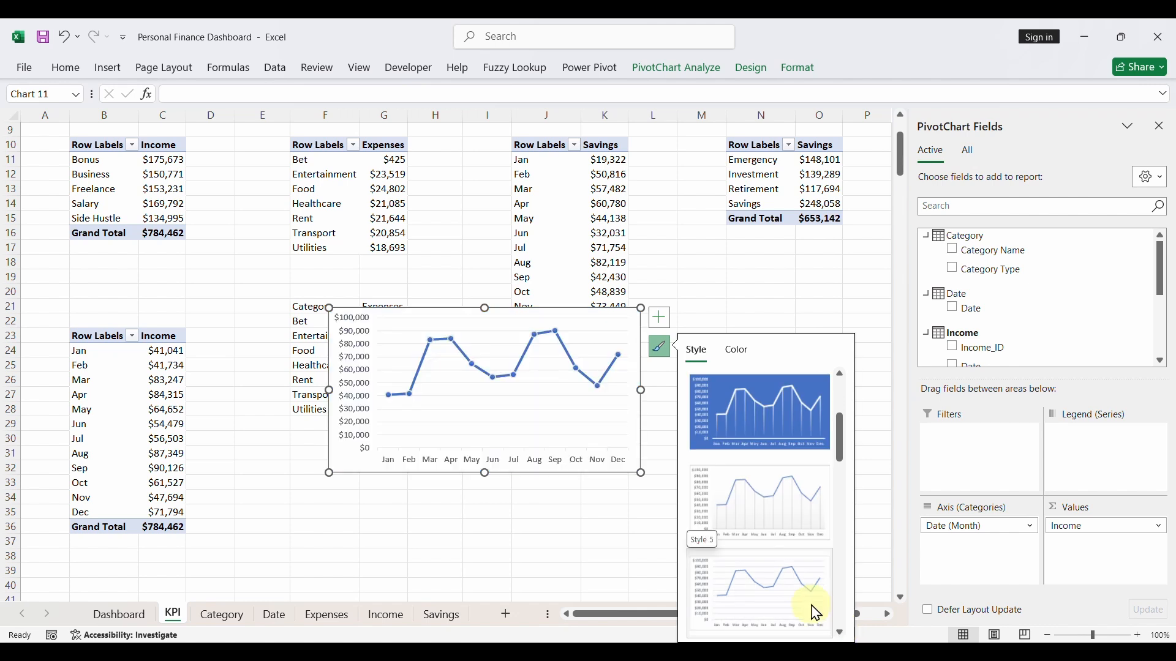
pyautogui.click(842, 634)
pyautogui.click(842, 635)
pyautogui.click(842, 634)
pyautogui.click(842, 634)
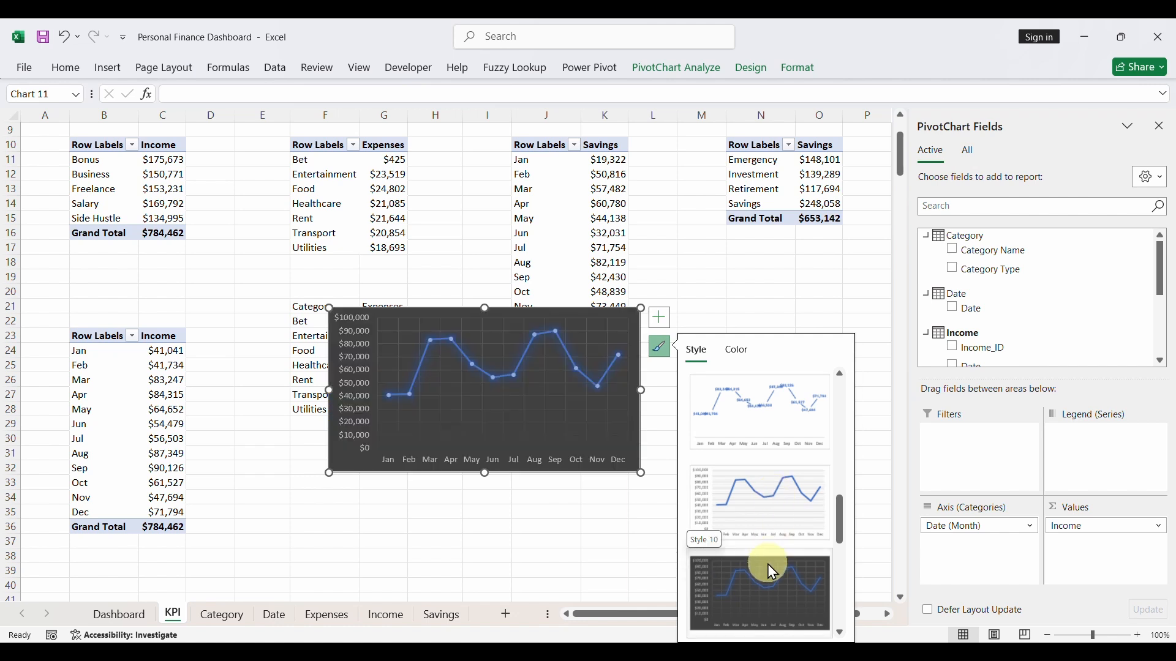
pyautogui.click(842, 634)
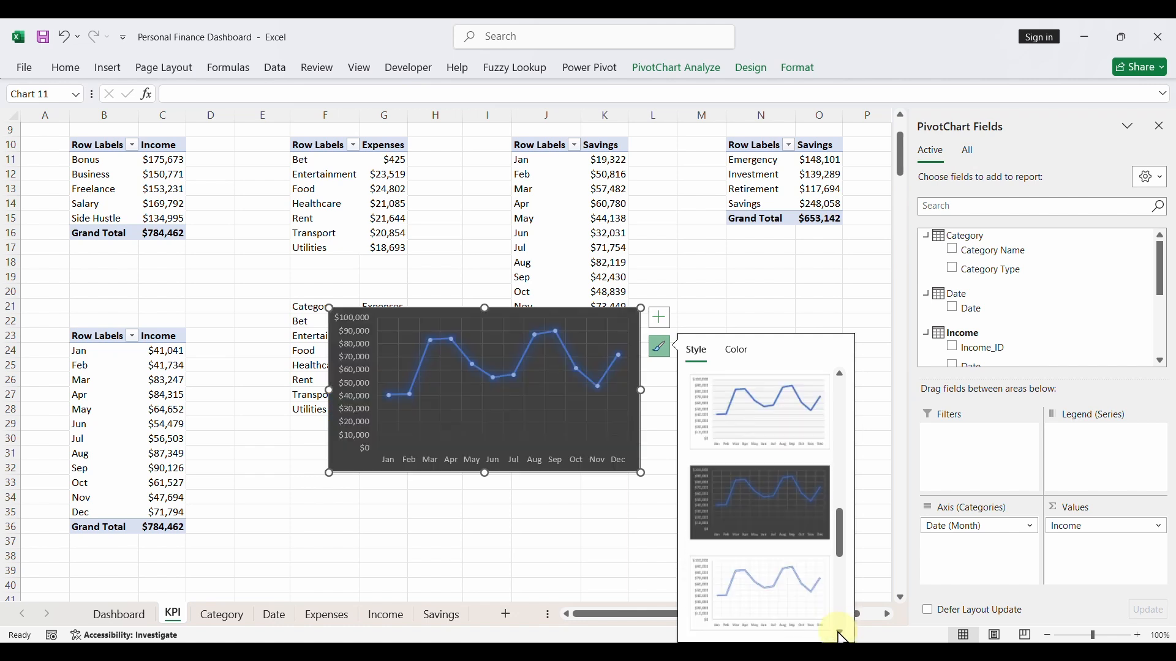
pyautogui.click(840, 632)
pyautogui.click(839, 633)
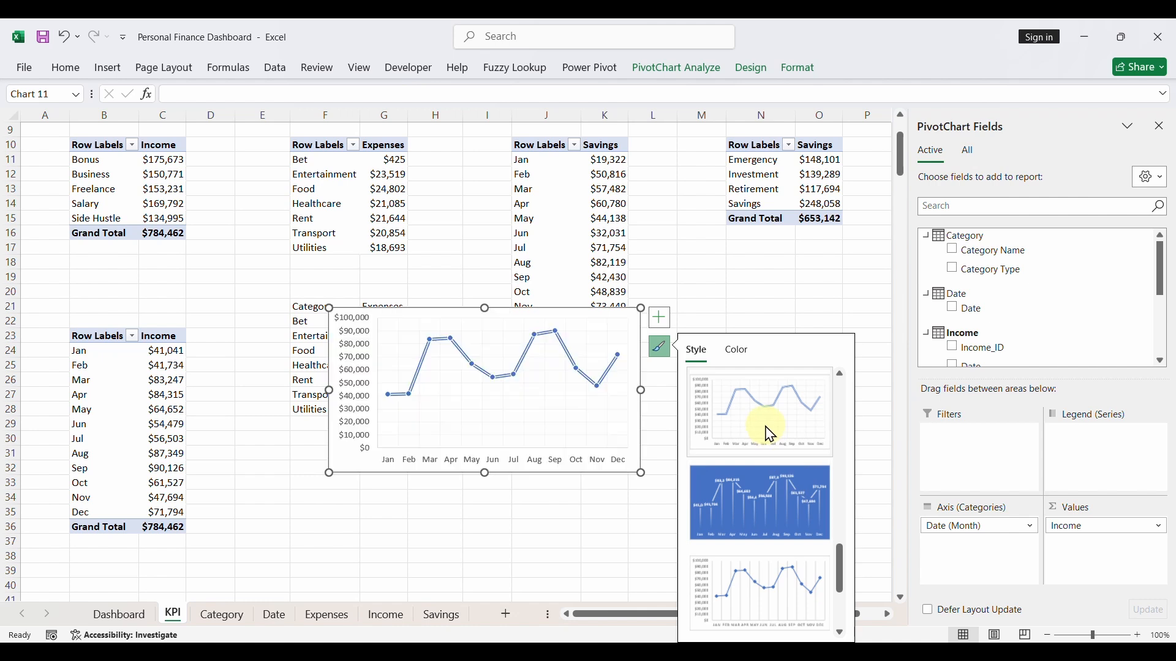
pyautogui.click(841, 634)
pyautogui.click(842, 634)
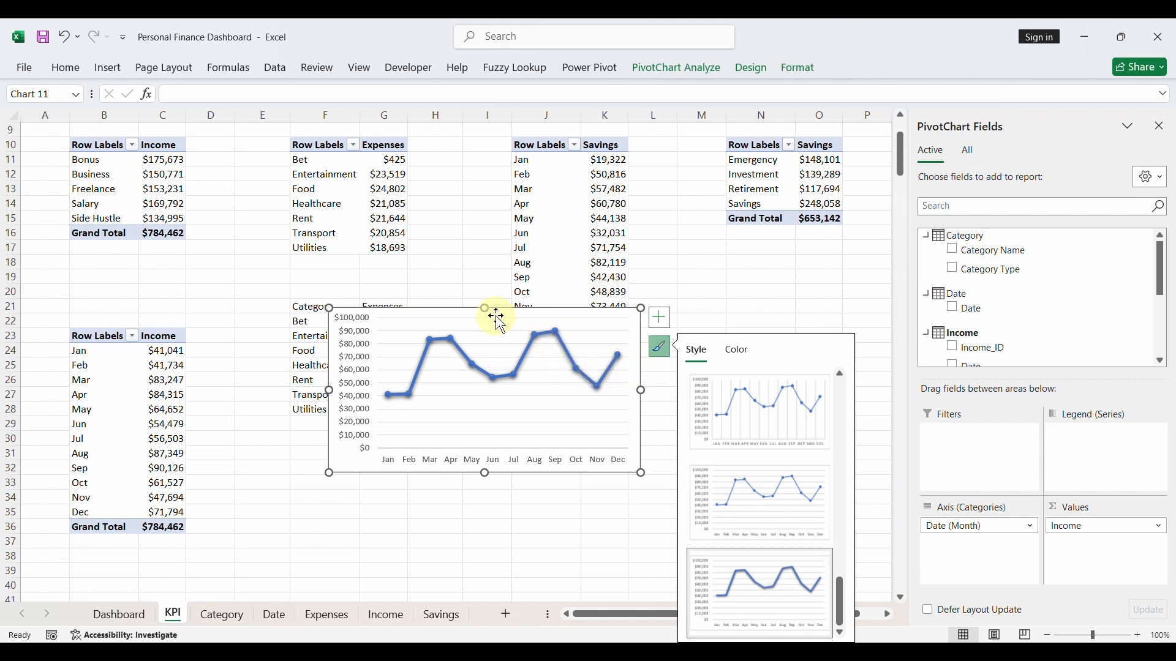
# - Cut the income line chart from the KPI sheet and paste it onto the Dashboard sheet
pyautogui.press('Delete')
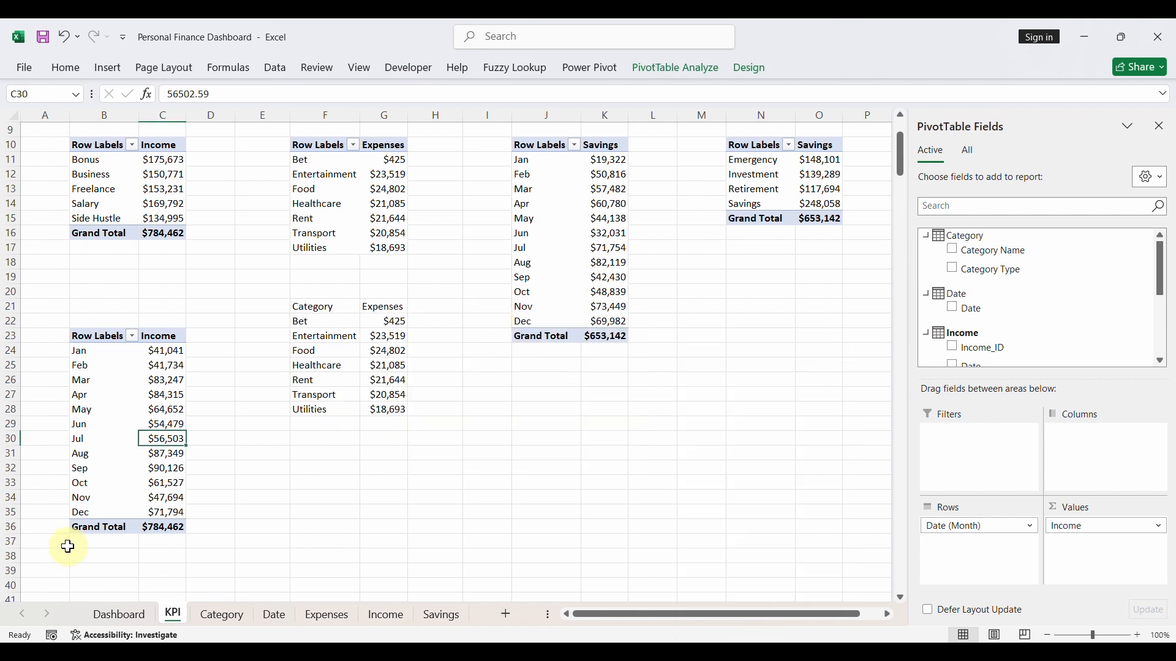
pyautogui.click(123, 616)
pyautogui.click(145, 518)
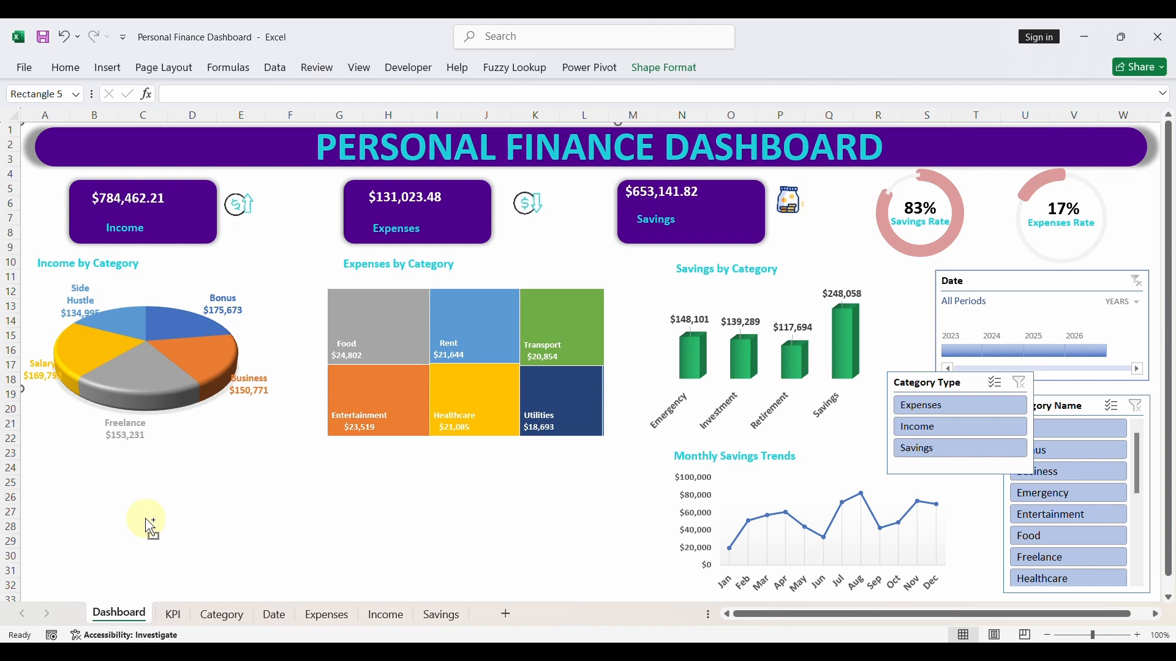
pyautogui.hotkey('ctrl', 'v')
# - Place the pasted income line chart below the Income by Category pie chart and reduce its size slightly, leaving space for a heading
pyautogui.moveTo(201, 287); pyautogui.dragTo(214, 568)
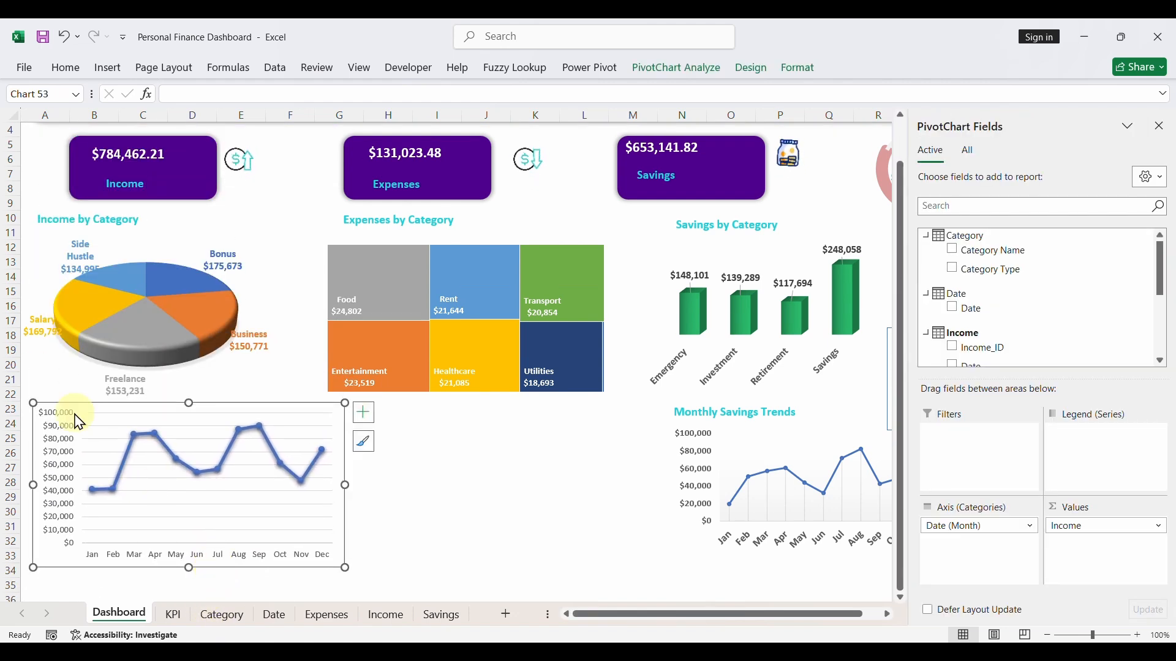
pyautogui.moveTo(32, 402)
pyautogui.mouseDown()
pyautogui.moveTo(43, 431)
pyautogui.moveTo(91, 427)
pyautogui.mouseUp()
pyautogui.scroll(1, 485, 488)
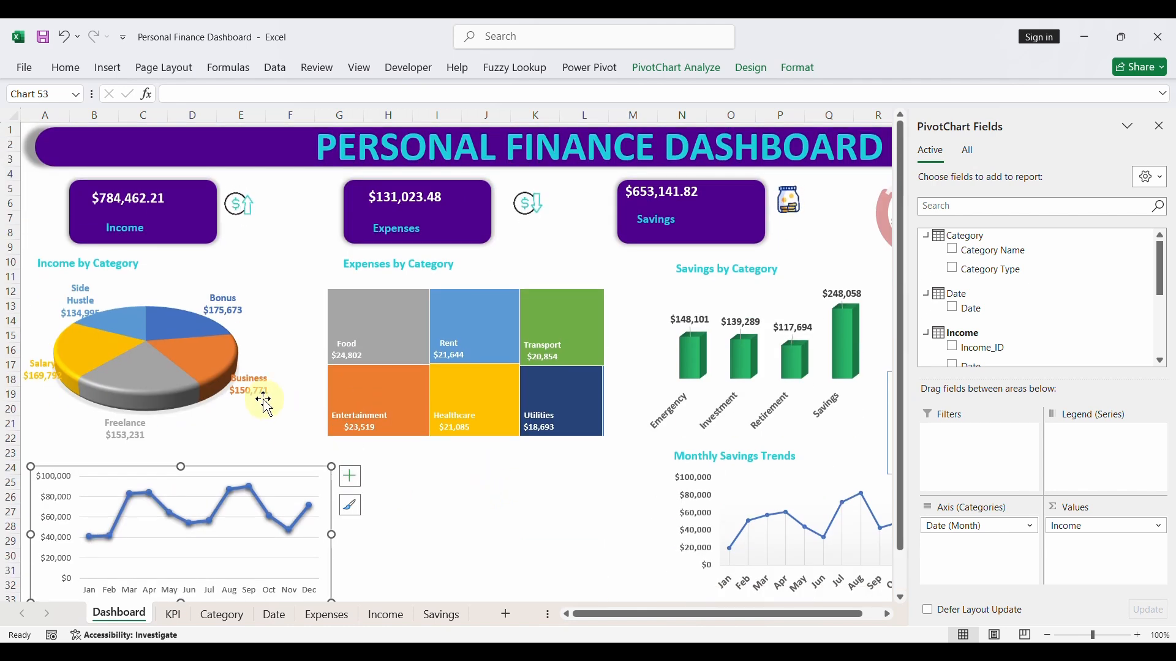
# - Reduce the income line chart's height so its bottom edge ends at row 32, near the bottom of the Monthly Savings Trends chart
pyautogui.click(739, 456)
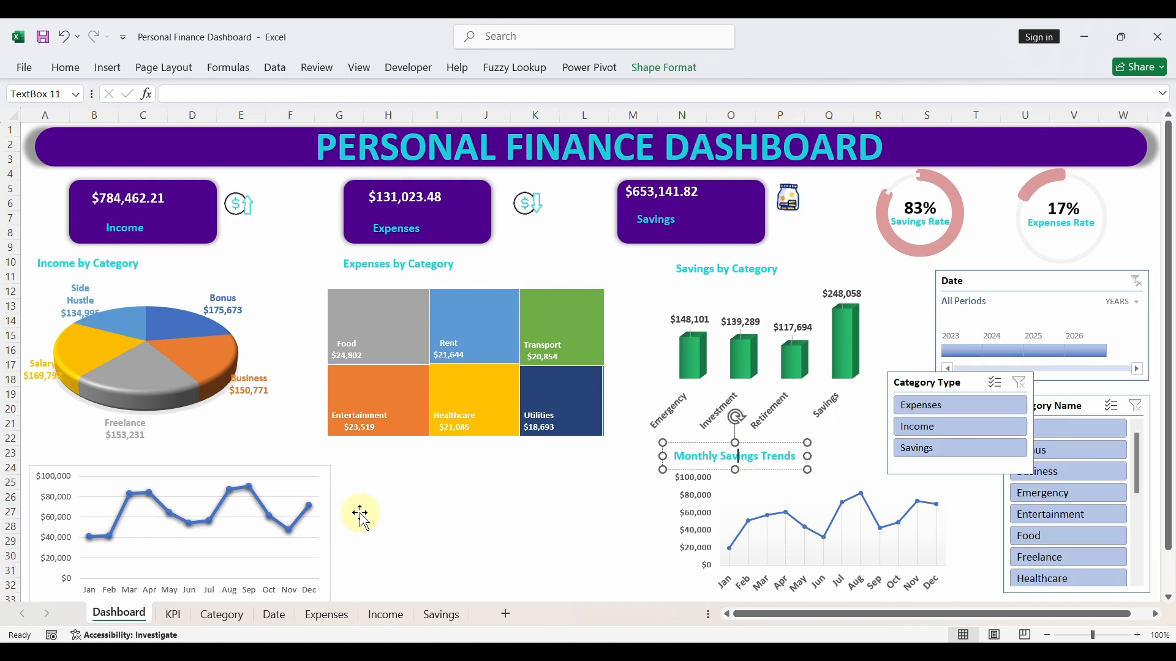
pyautogui.click(302, 477)
pyautogui.scroll(-1, 294, 477)
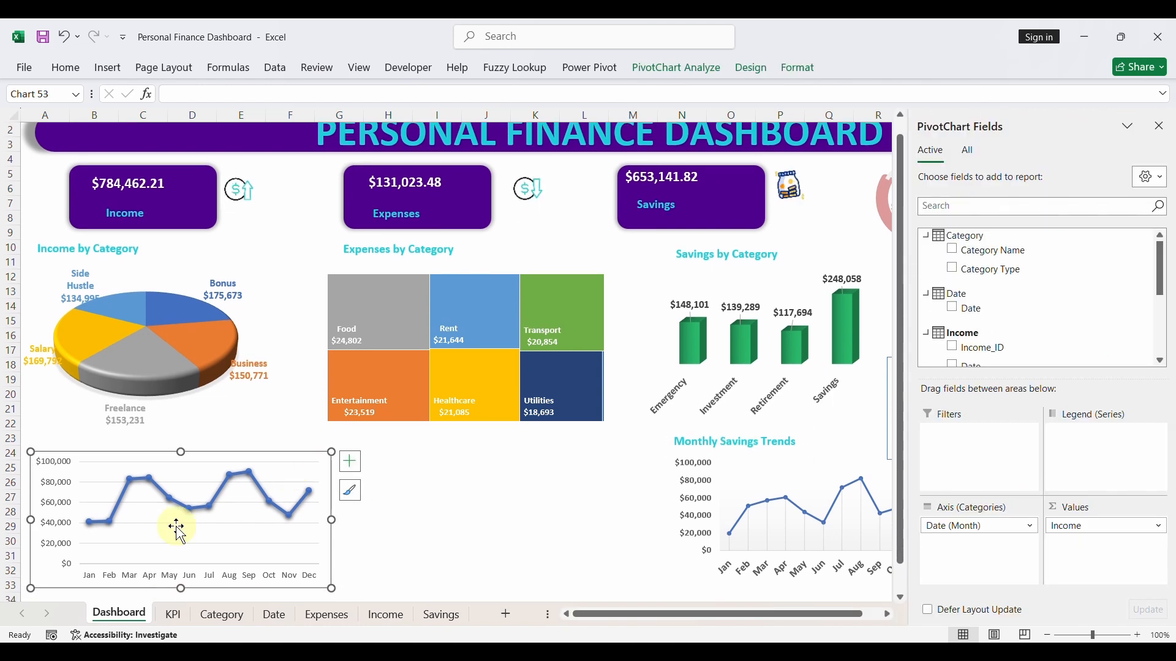
pyautogui.moveTo(180, 587); pyautogui.dragTo(182, 578)
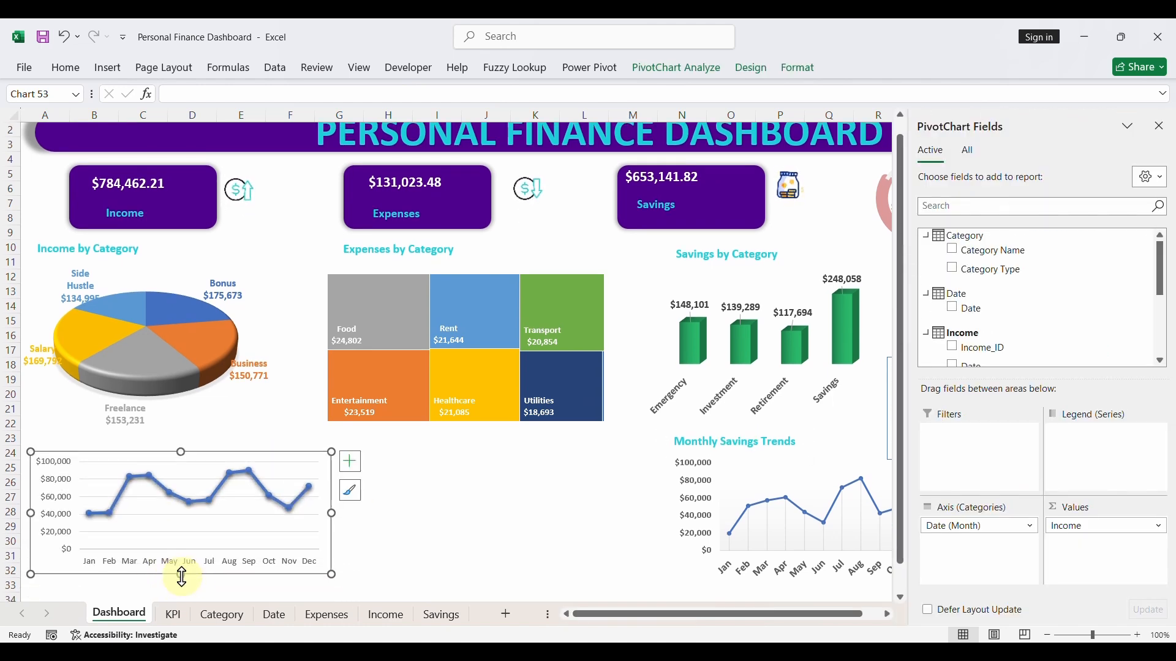
# - Make the month labels and the dollar value labels on both axes of the income line chart bold
pyautogui.click(65, 67)
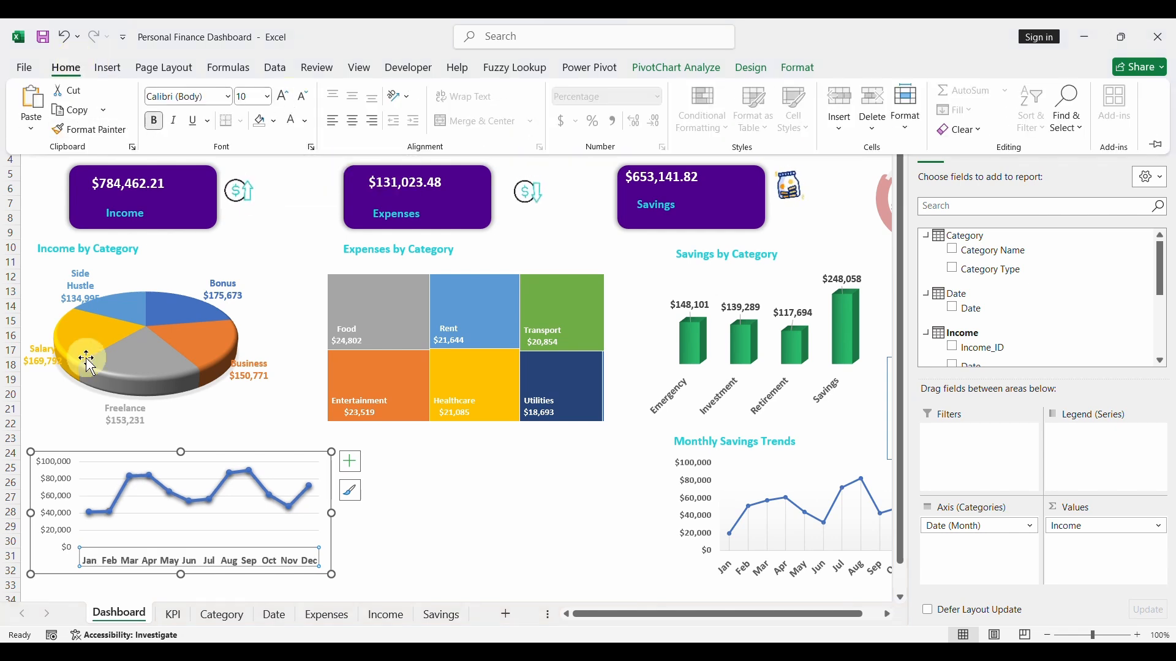
pyautogui.click(57, 478)
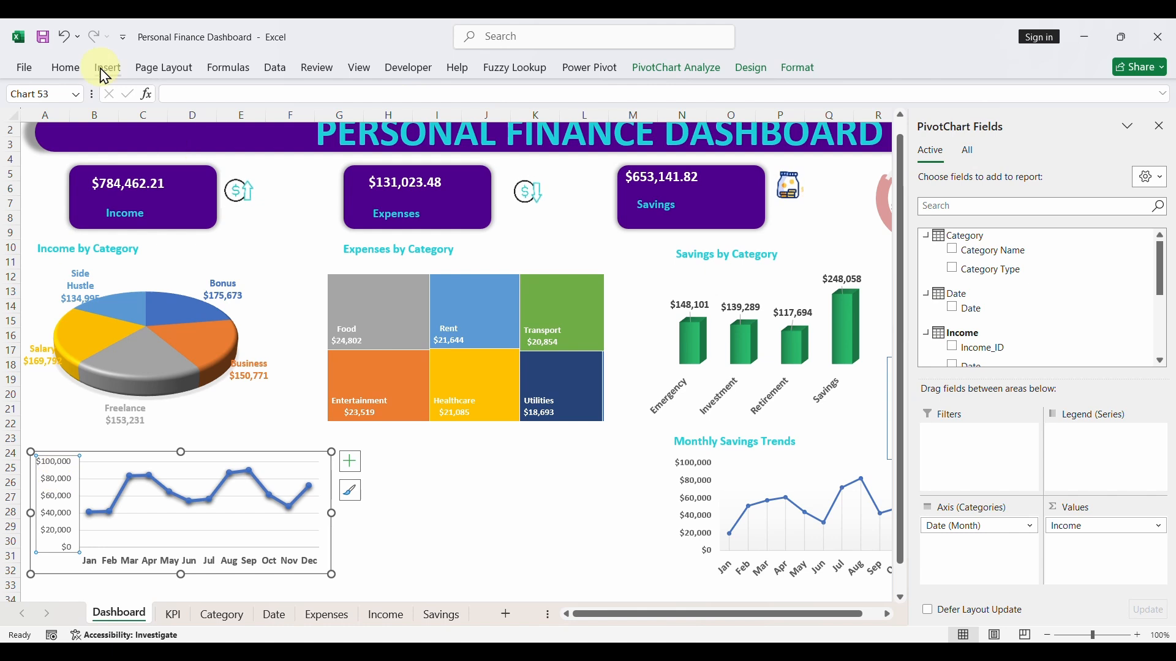
pyautogui.click(64, 68)
pyautogui.click(156, 122)
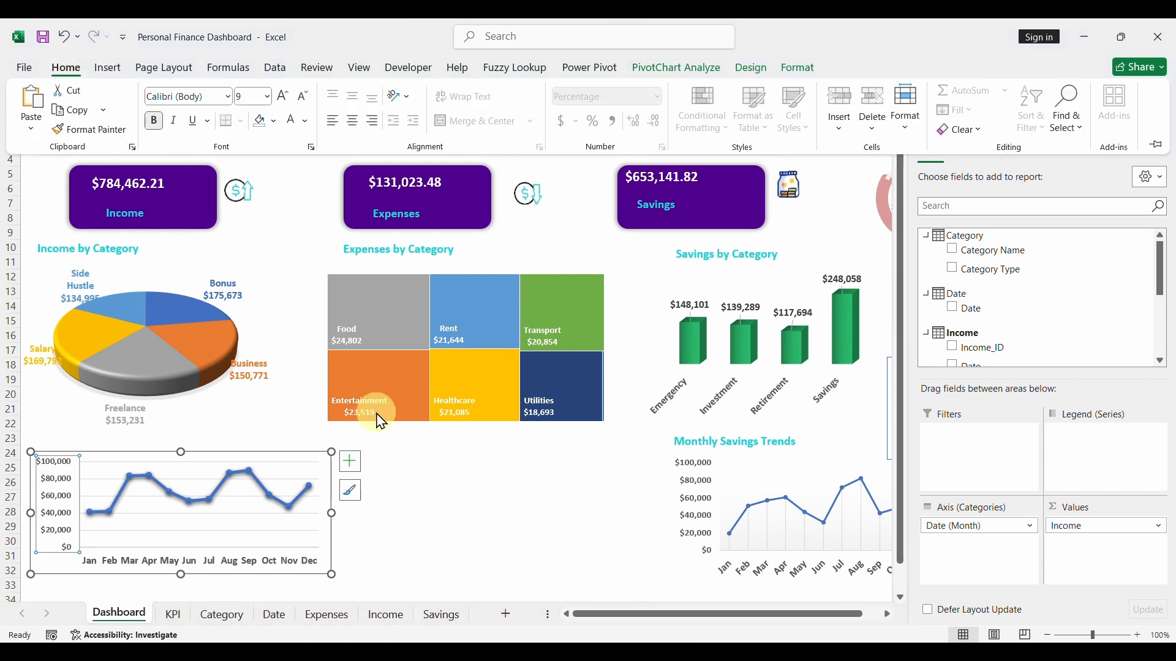
pyautogui.click(404, 560)
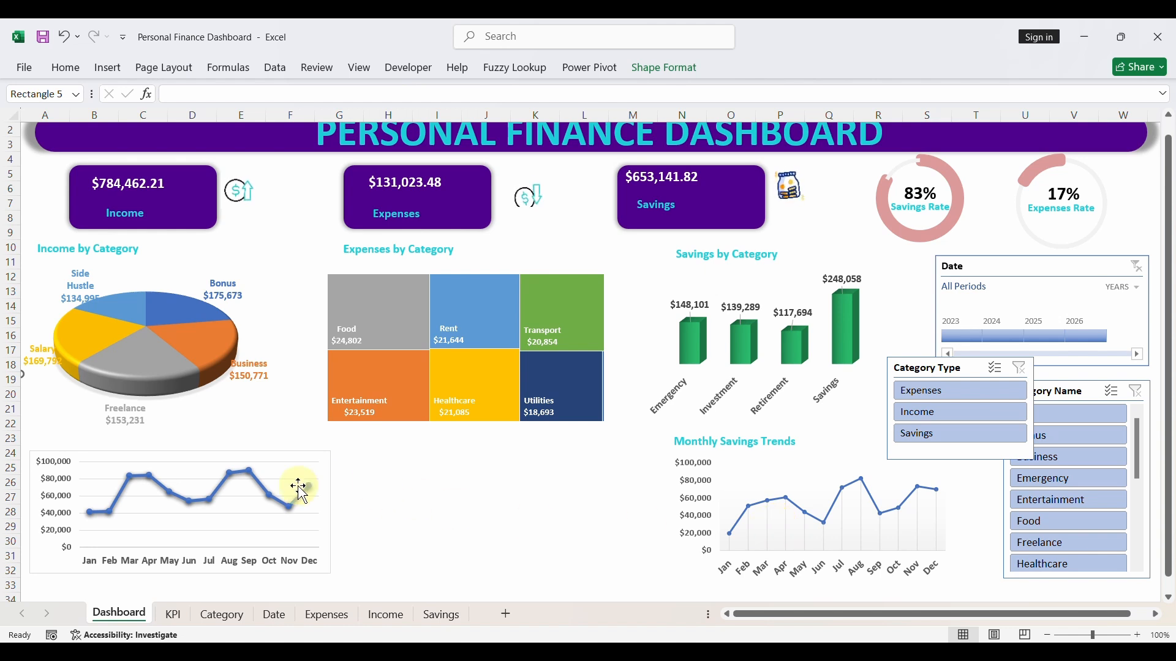
# - Close the PivotChart Fields pane and recolour the Monthly Savings Trends line with the recently used Rose outline colour
pyautogui.click(775, 525)
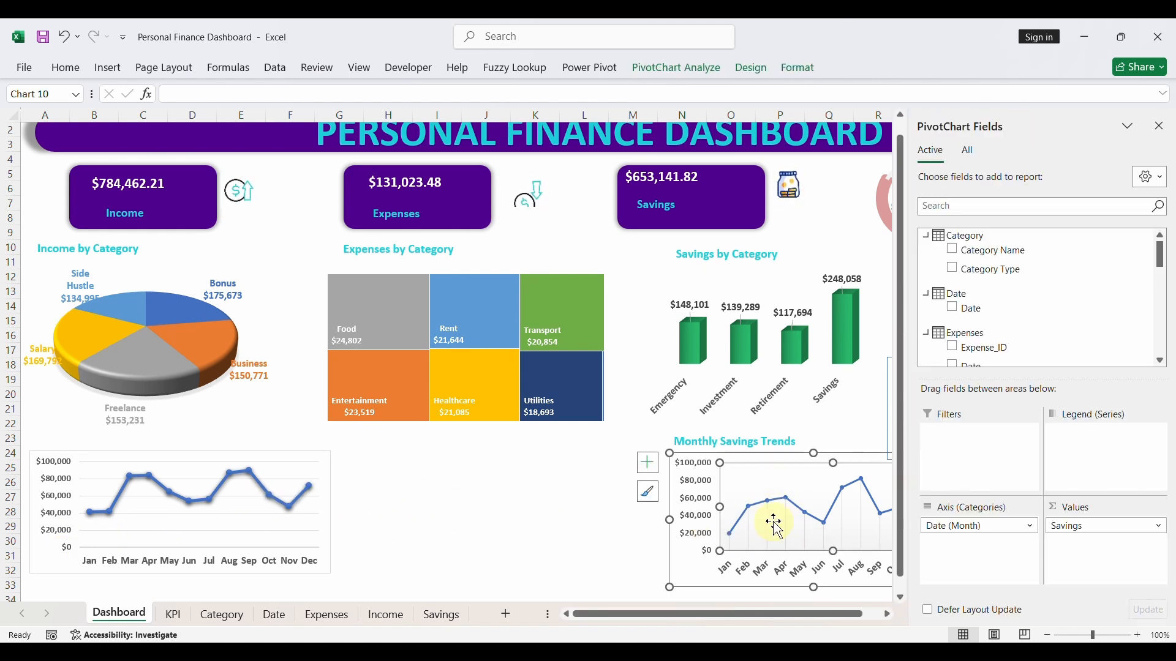
pyautogui.click(749, 454)
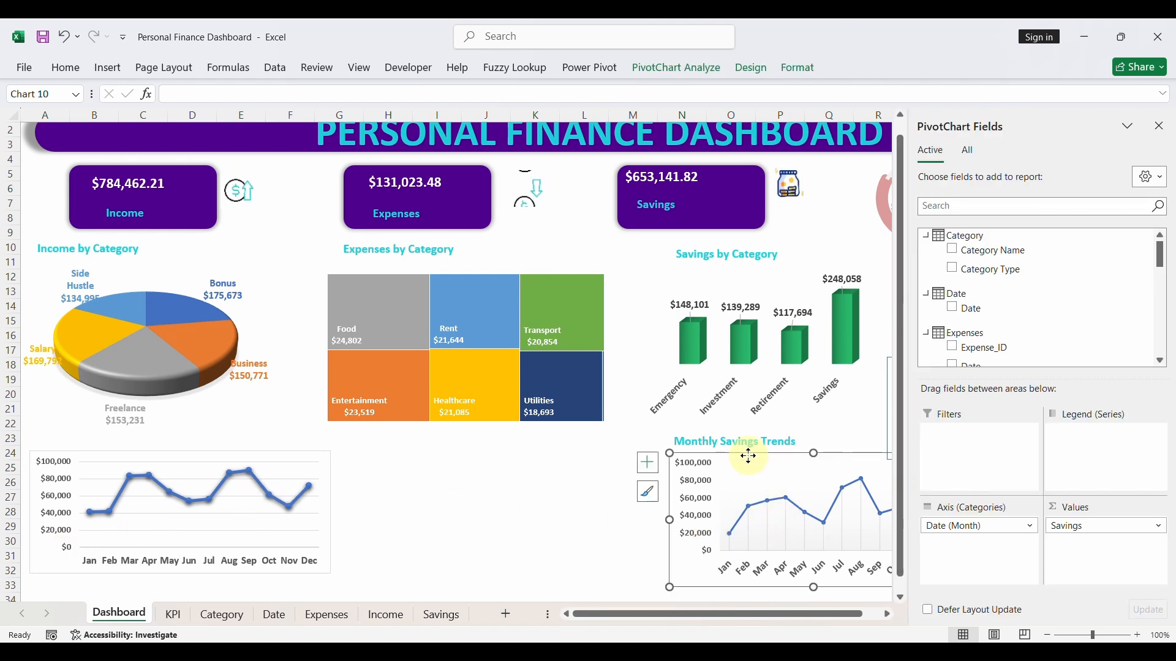
pyautogui.click(754, 507)
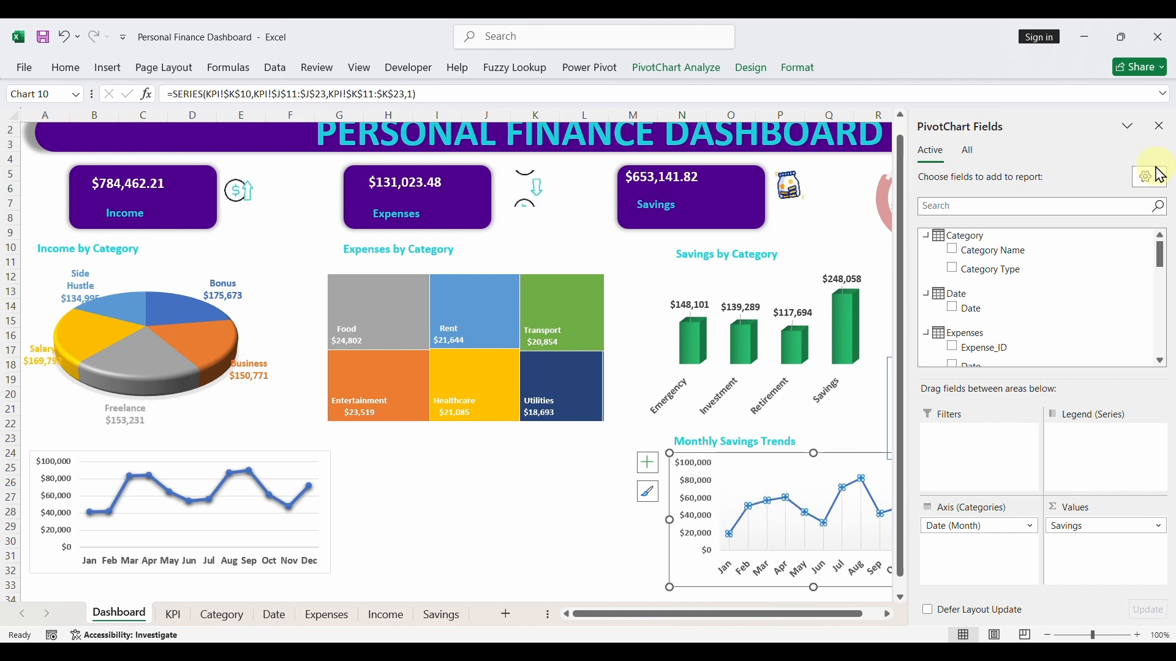
pyautogui.click(1160, 127)
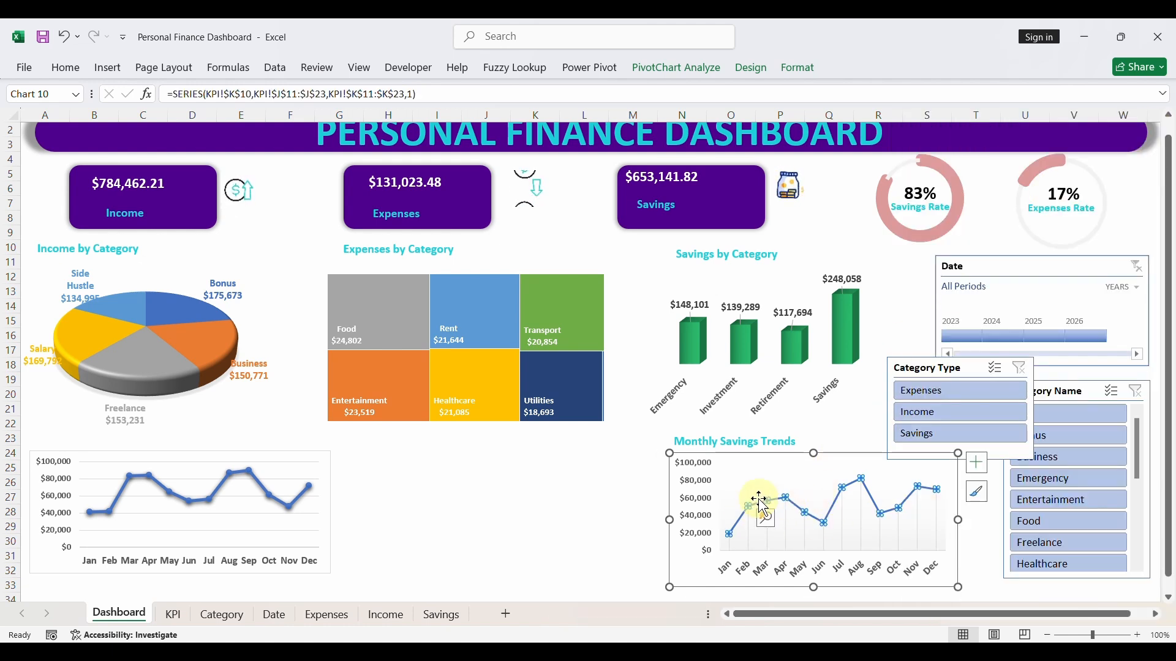
pyautogui.click(798, 69)
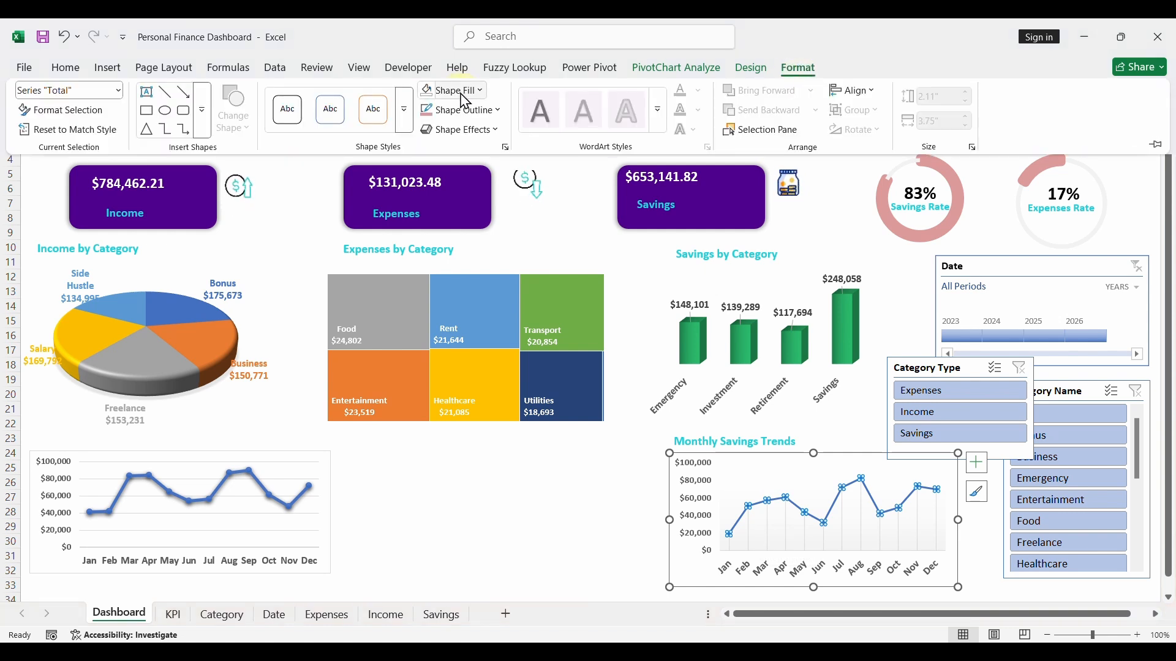
pyautogui.click(499, 111)
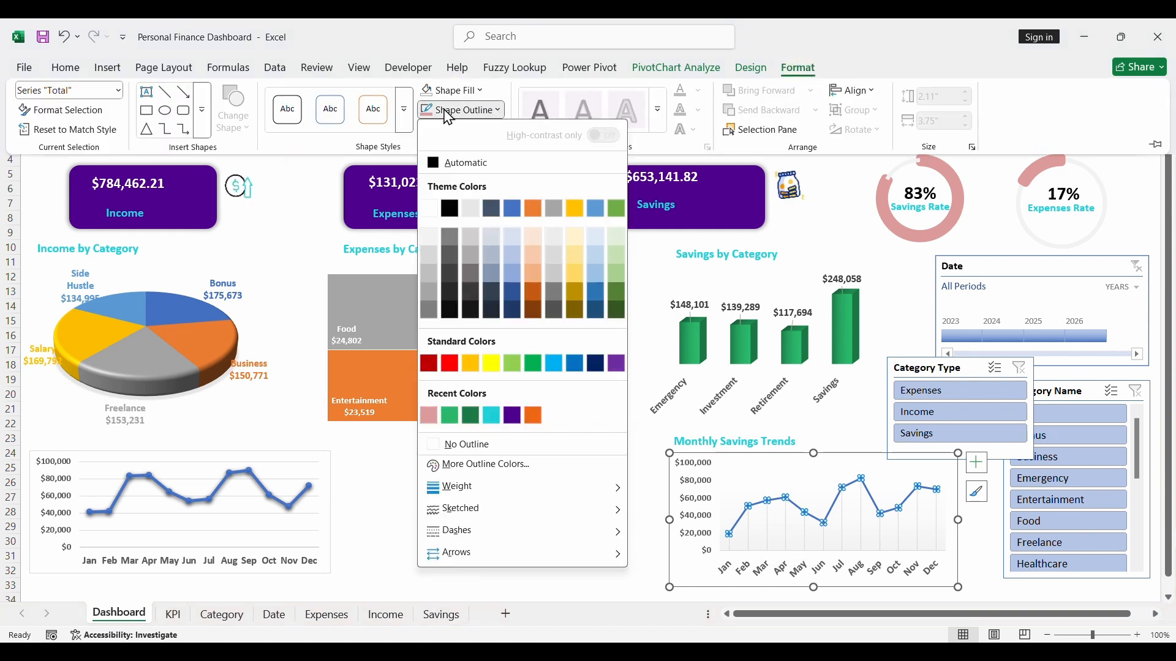
pyautogui.click(430, 419)
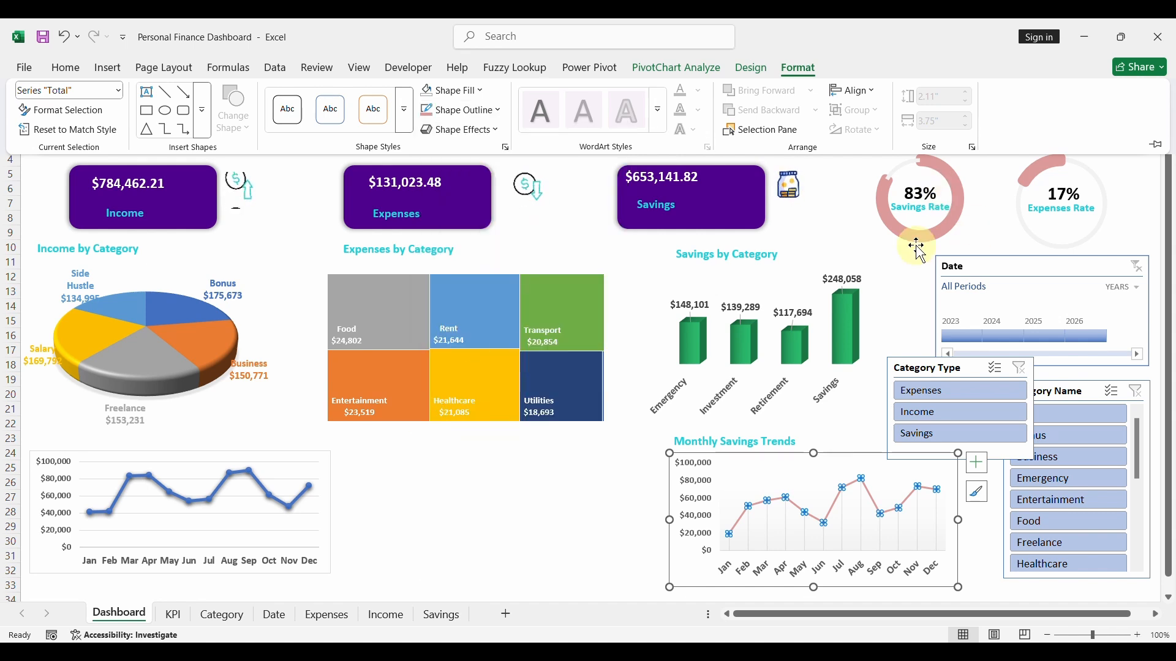
# - Set the outline weight of the Monthly Savings Trends line to 3 pt
pyautogui.click(499, 111)
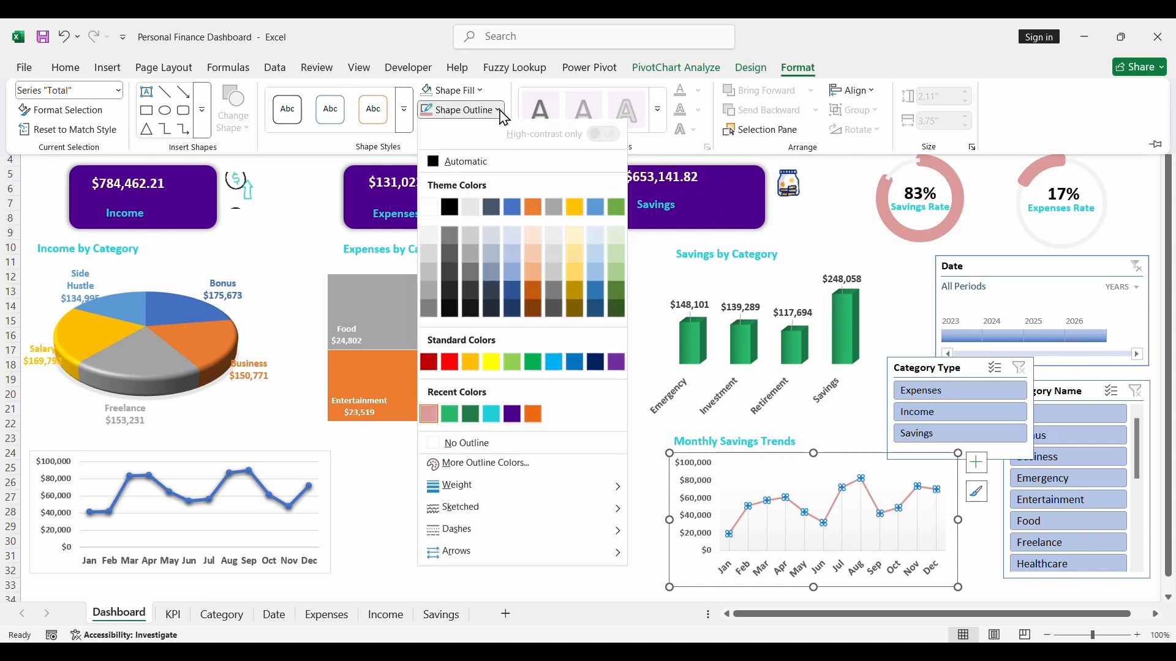
pyautogui.moveTo(606, 488)
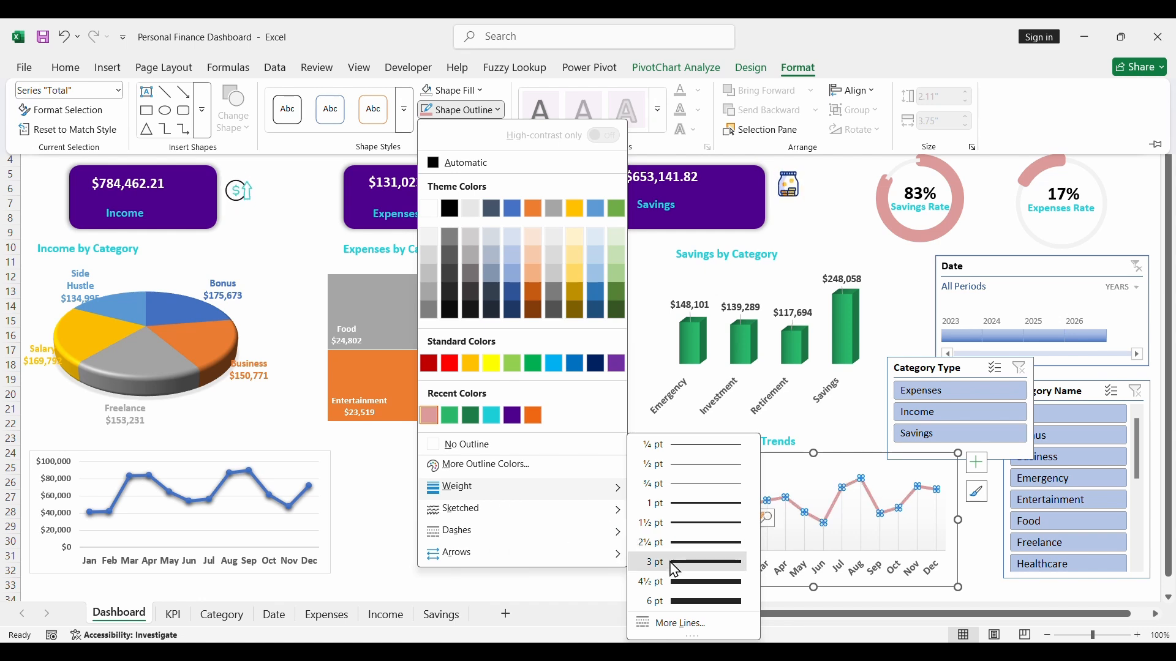
pyautogui.click(674, 564)
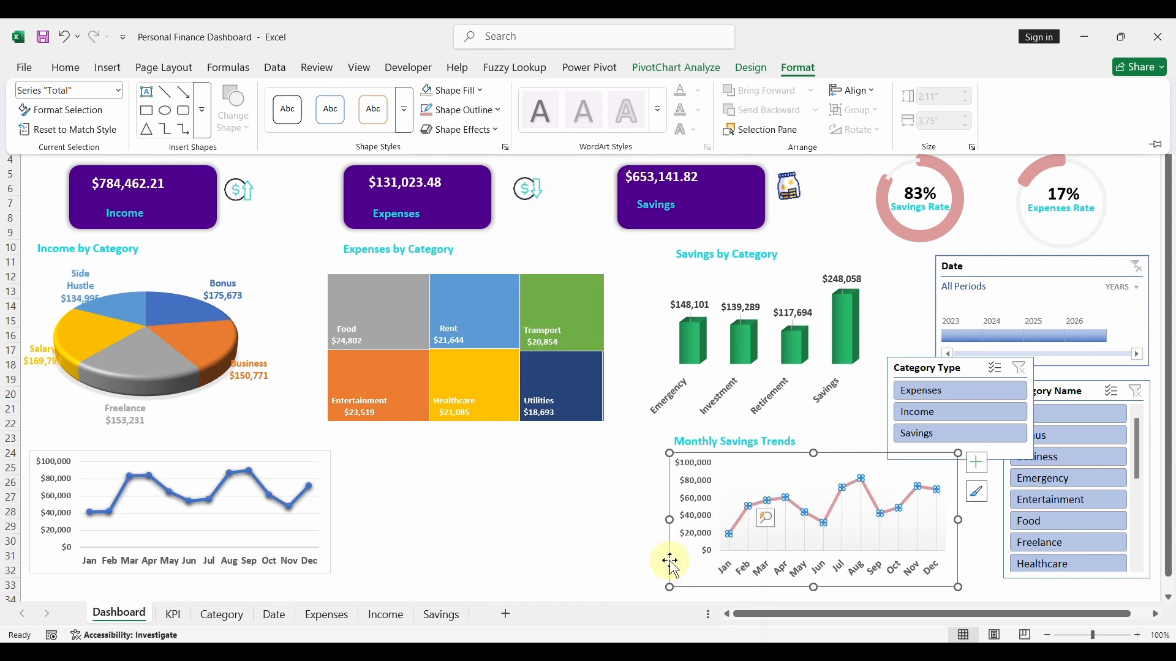
# - Open the shadow effect choices for the Monthly Savings Trends line
pyautogui.click(494, 132)
pyautogui.moveTo(475, 190)
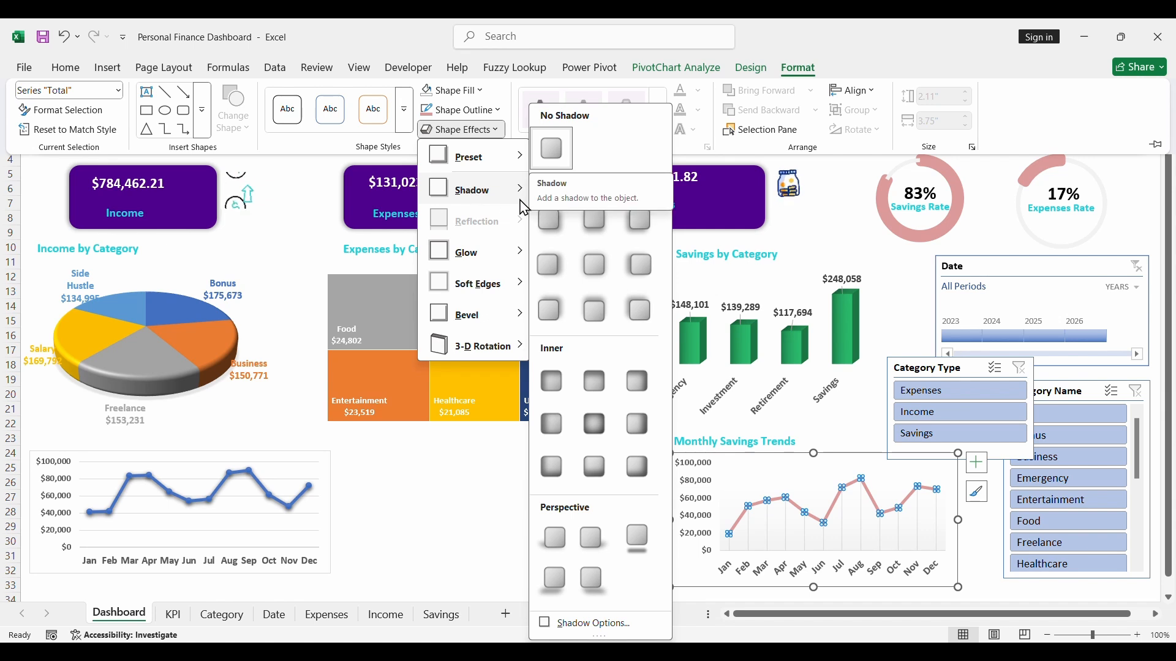
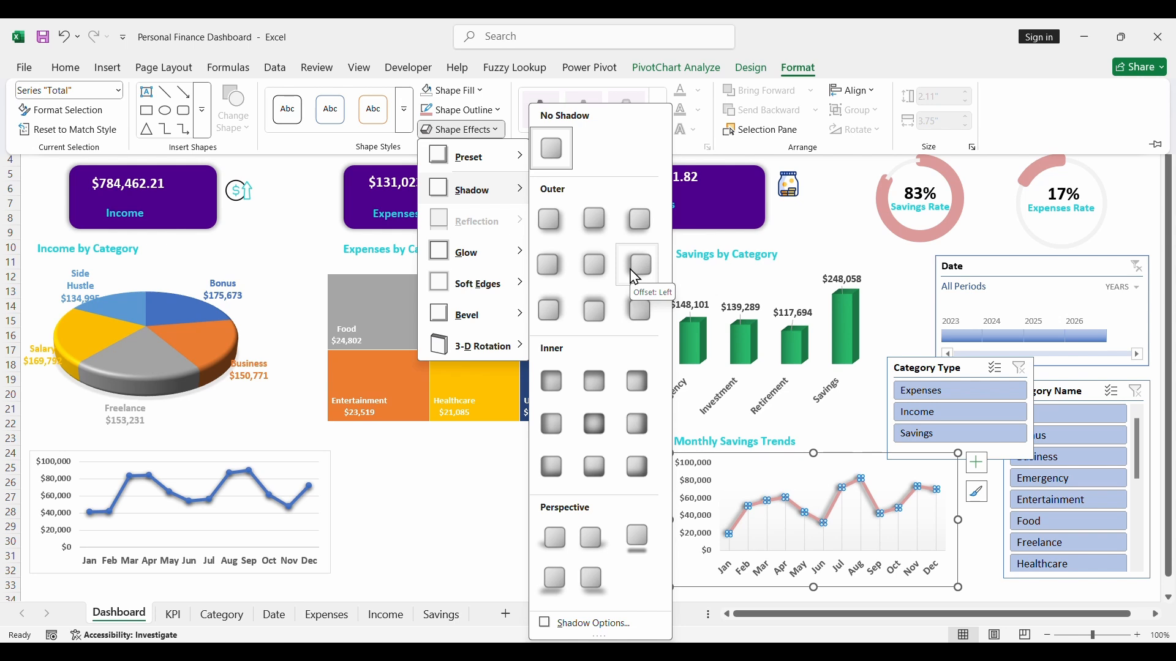
# - Apply the second outer shadow preset in the first row to the Monthly Savings Trends line and deselect the chart
pyautogui.click(597, 224)
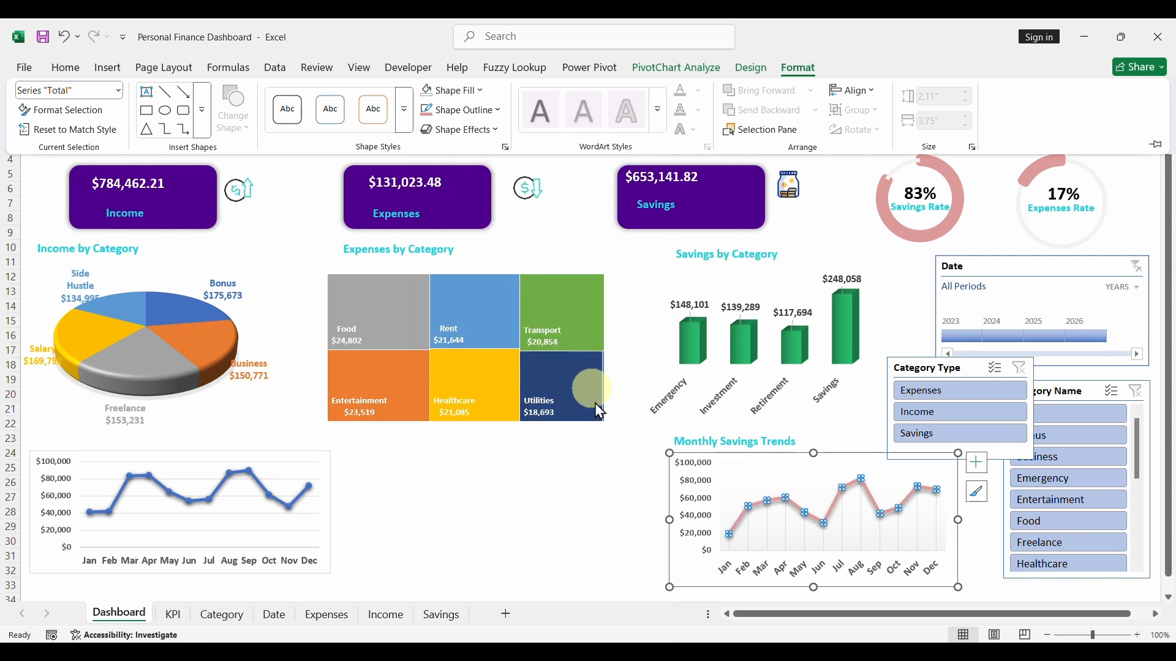
pyautogui.click(561, 481)
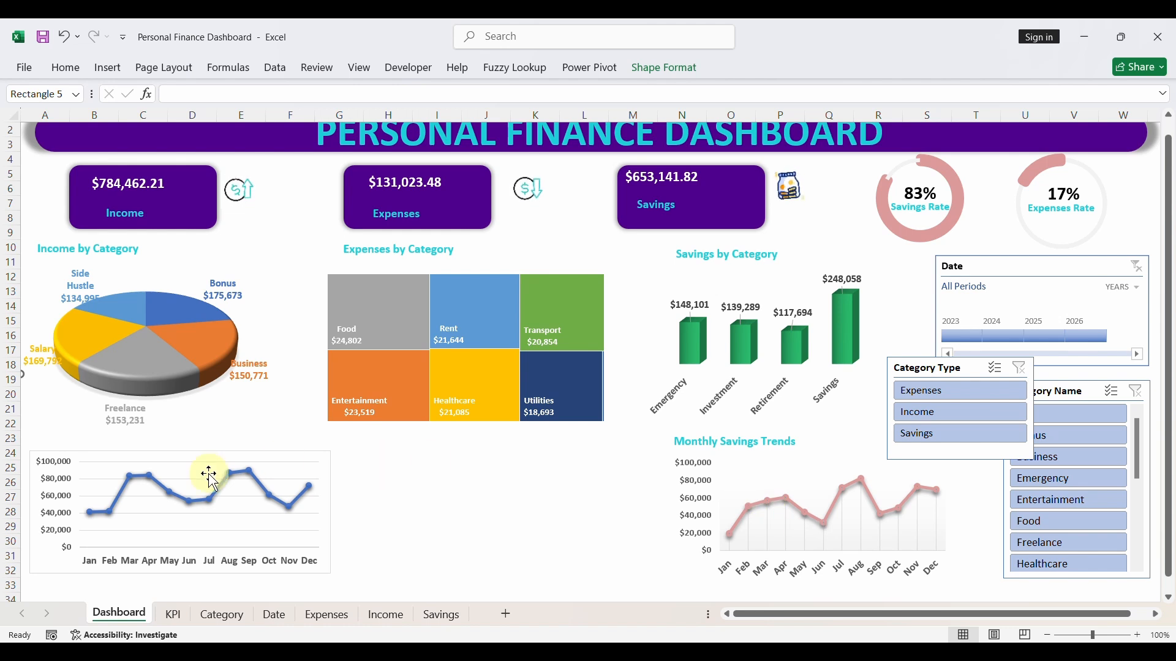
# - Recolour the border of the income line chart with the recently used Rose outline colour
pyautogui.click(157, 466)
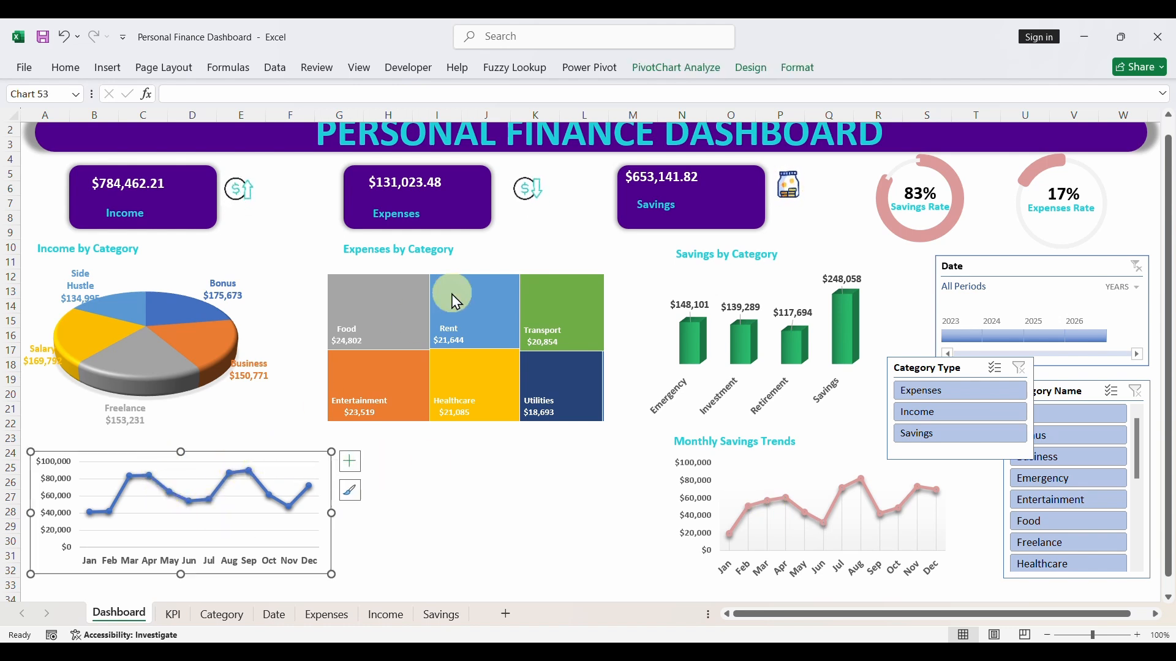
pyautogui.click(802, 69)
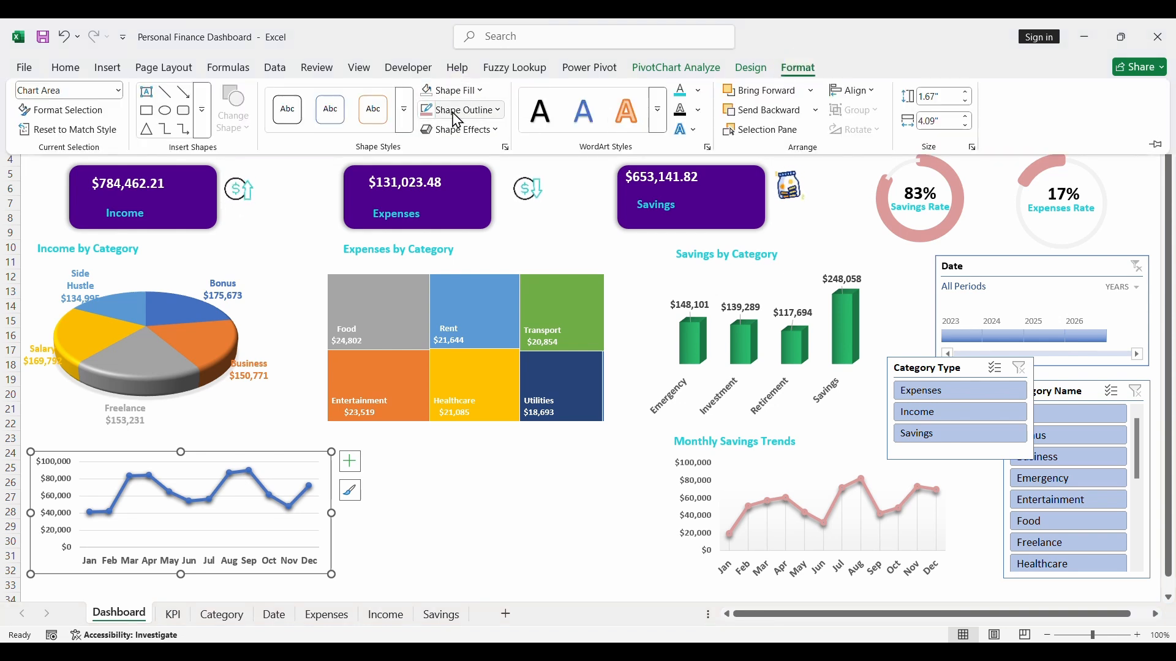
pyautogui.click(468, 121)
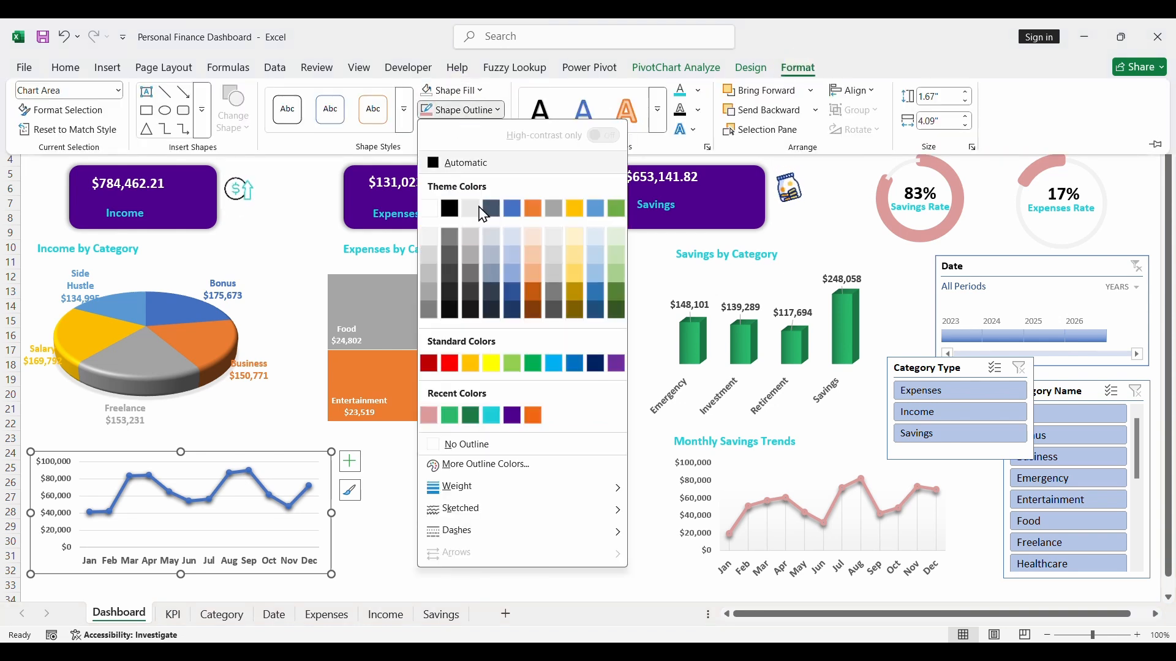
pyautogui.click(432, 415)
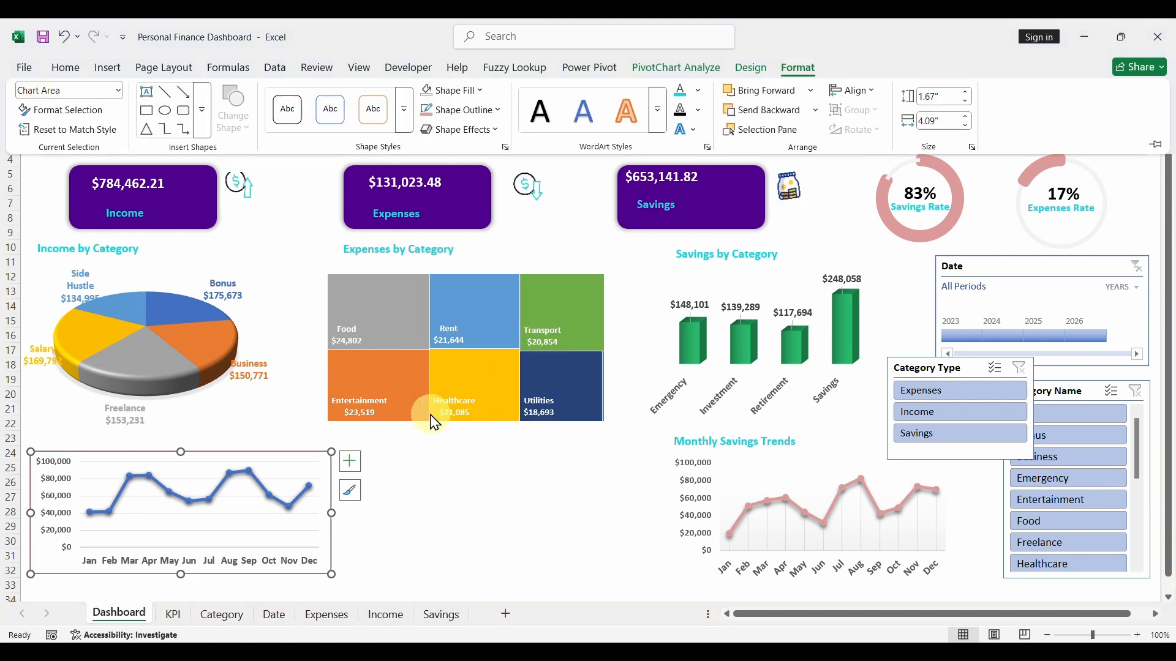
pyautogui.click(479, 519)
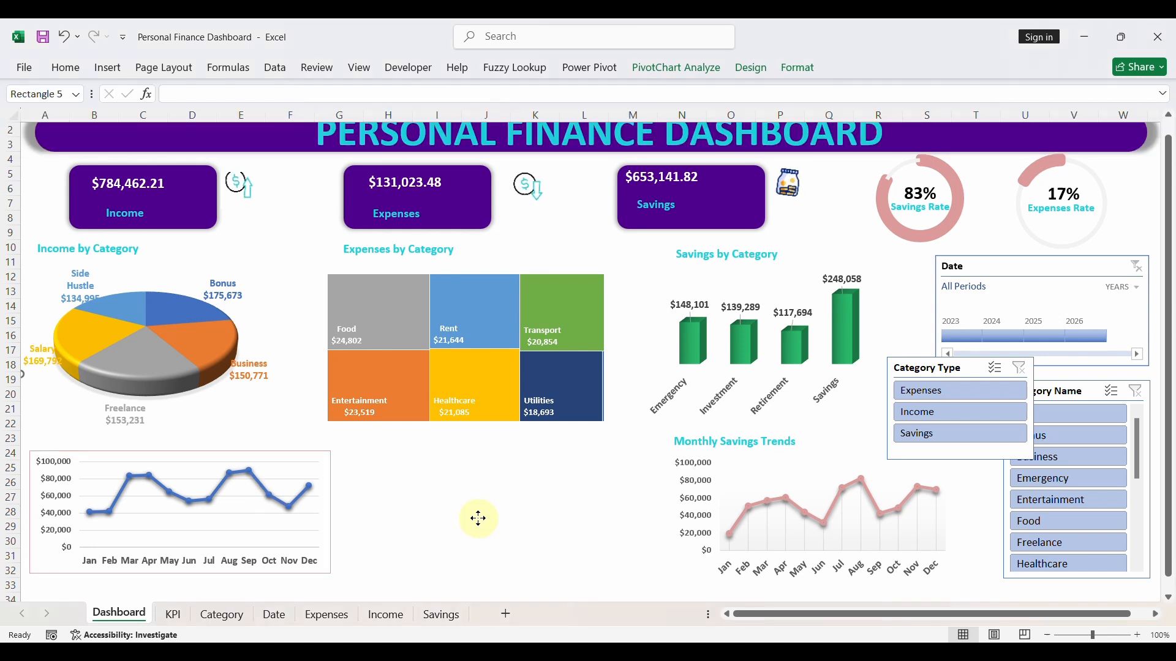
# - Remove both the outline and the background fill from the income line chart's chart area
pyautogui.click(216, 456)
pyautogui.click(796, 70)
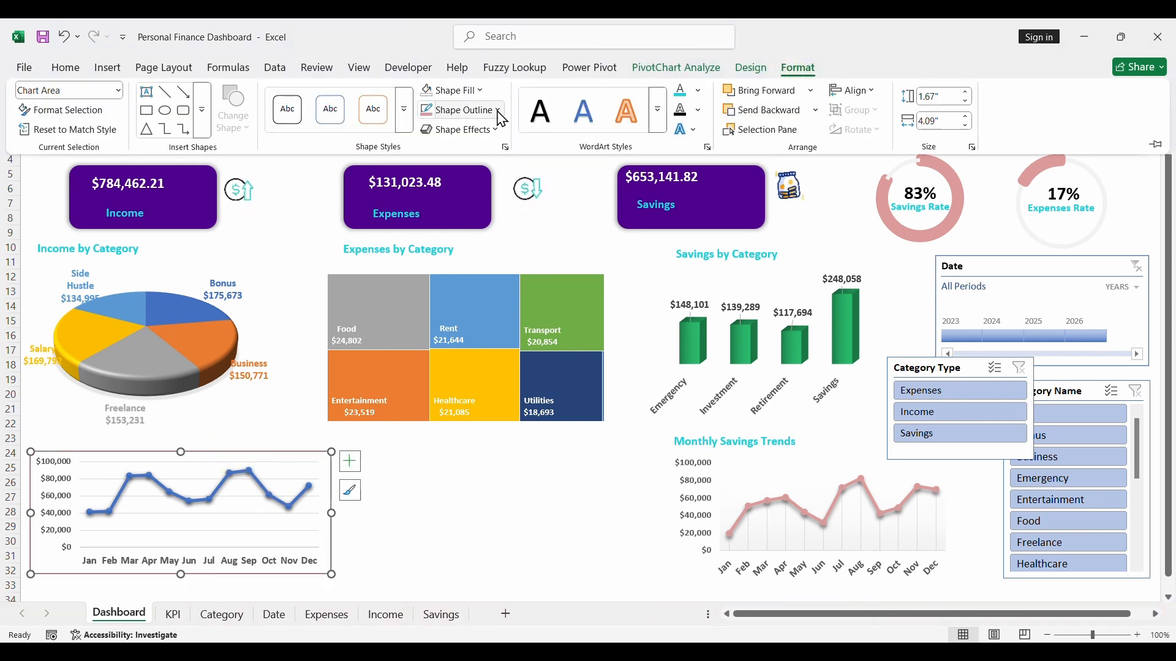
pyautogui.click(499, 115)
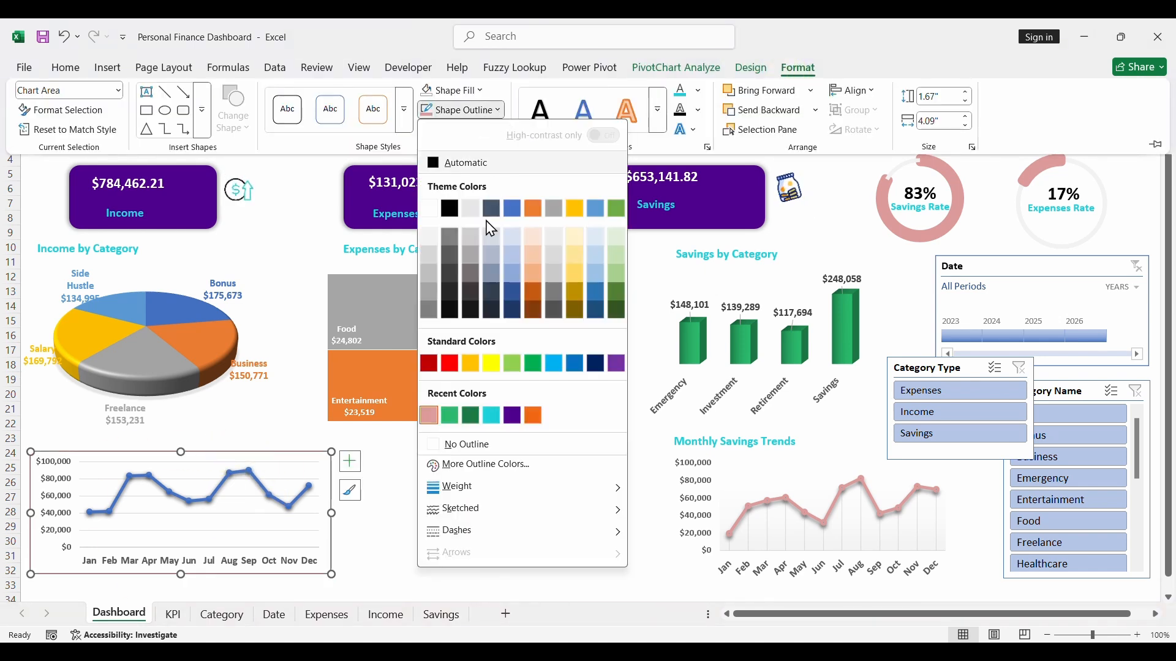
pyautogui.click(476, 447)
pyautogui.click(452, 91)
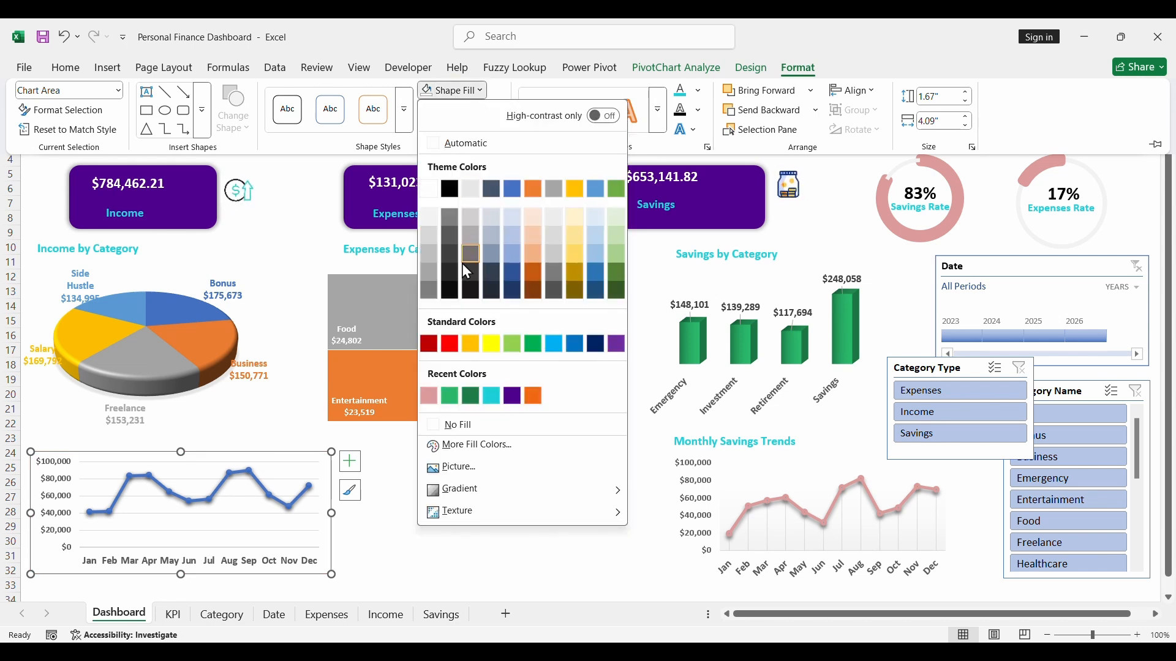
pyautogui.click(459, 425)
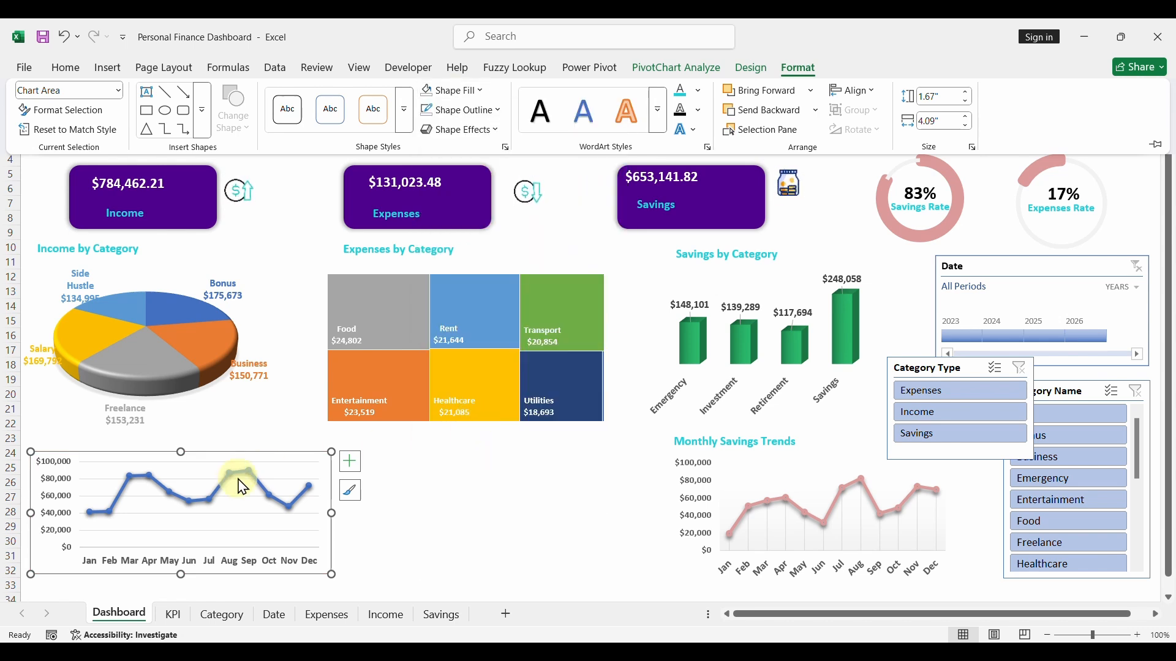
# - Recolour the data line of the income line chart with the recently used Rose outline colour
pyautogui.click(221, 497)
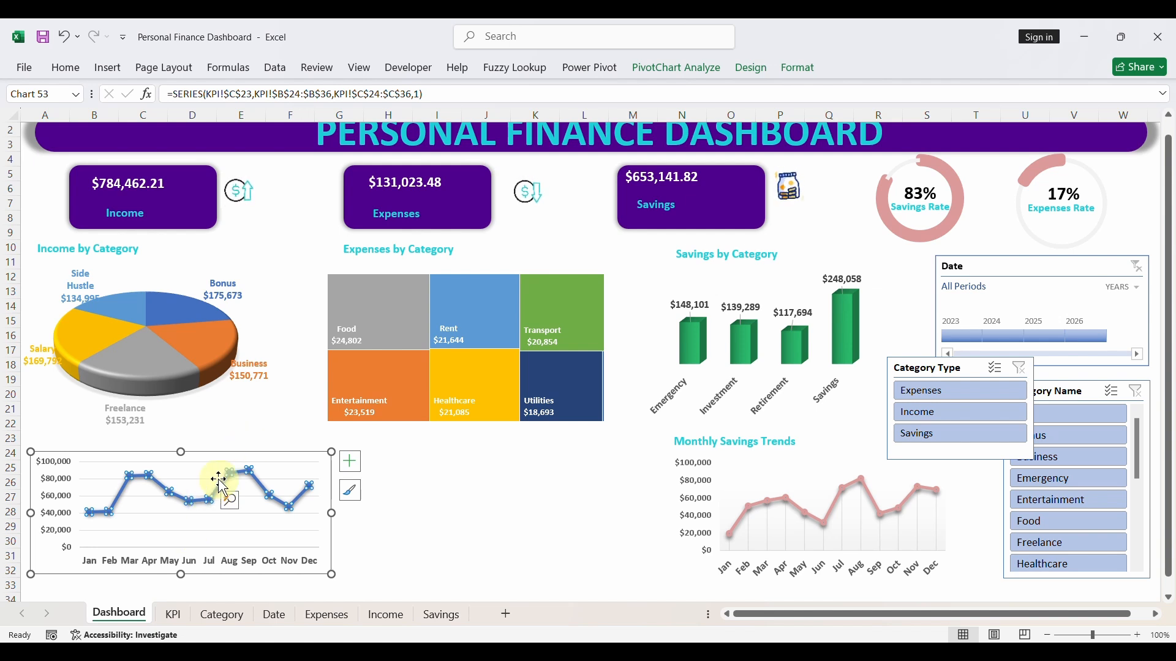
pyautogui.click(799, 71)
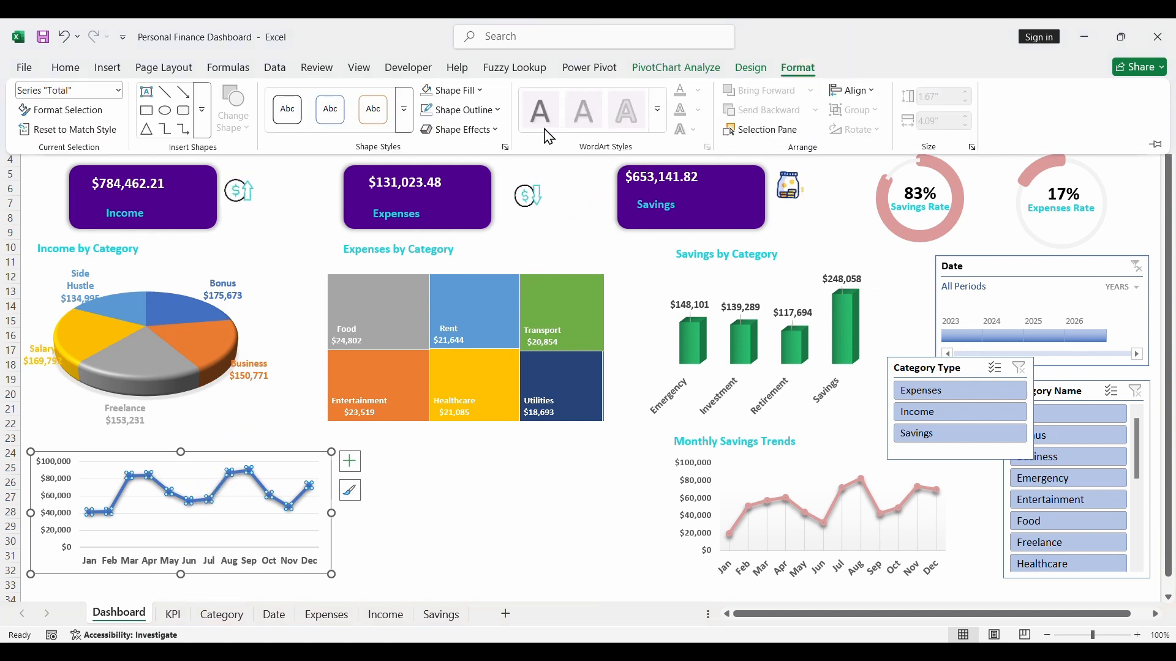
pyautogui.click(500, 112)
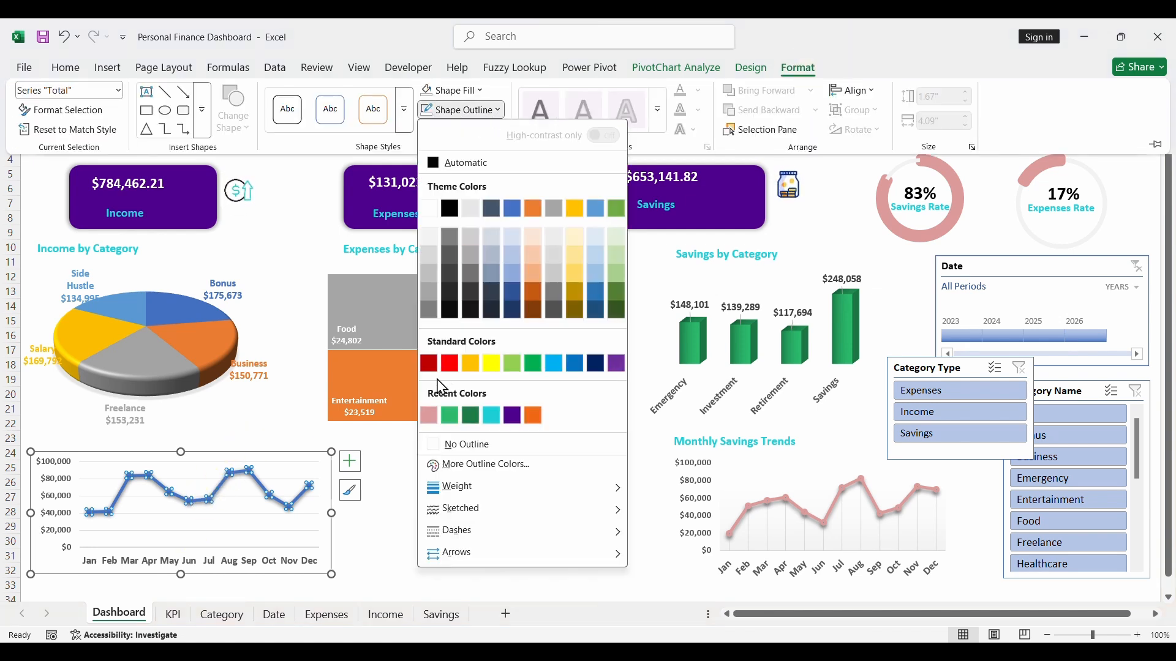
pyautogui.click(429, 419)
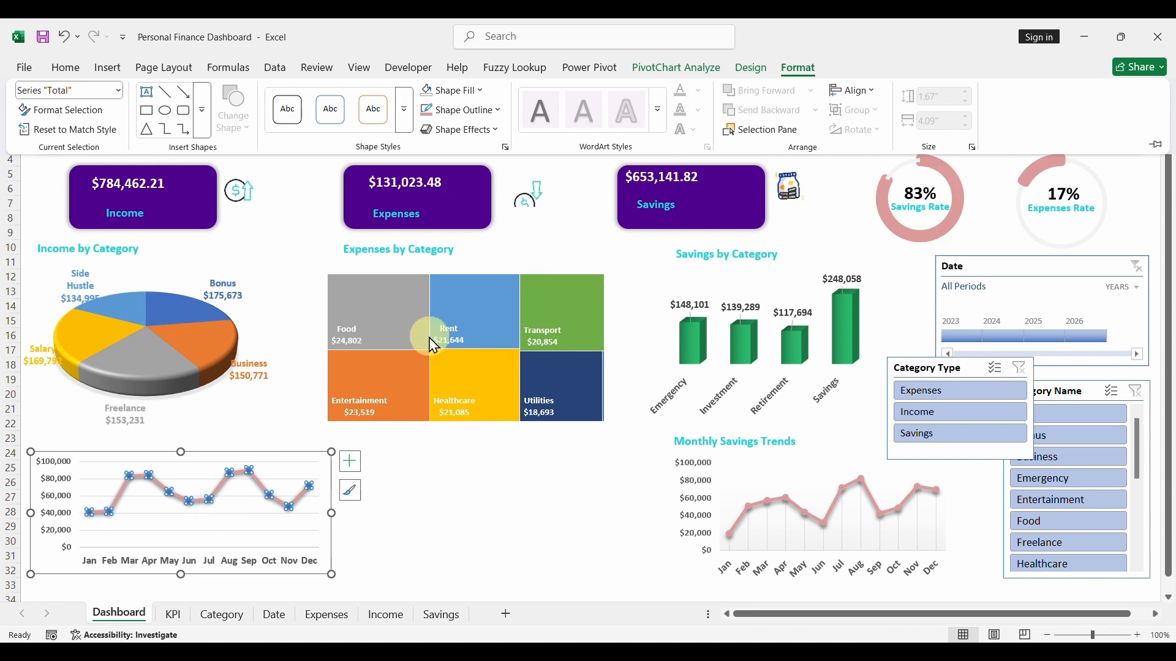
# - Apply the second outer shadow preset in the first row to the income line and deselect the chart
pyautogui.click(497, 129)
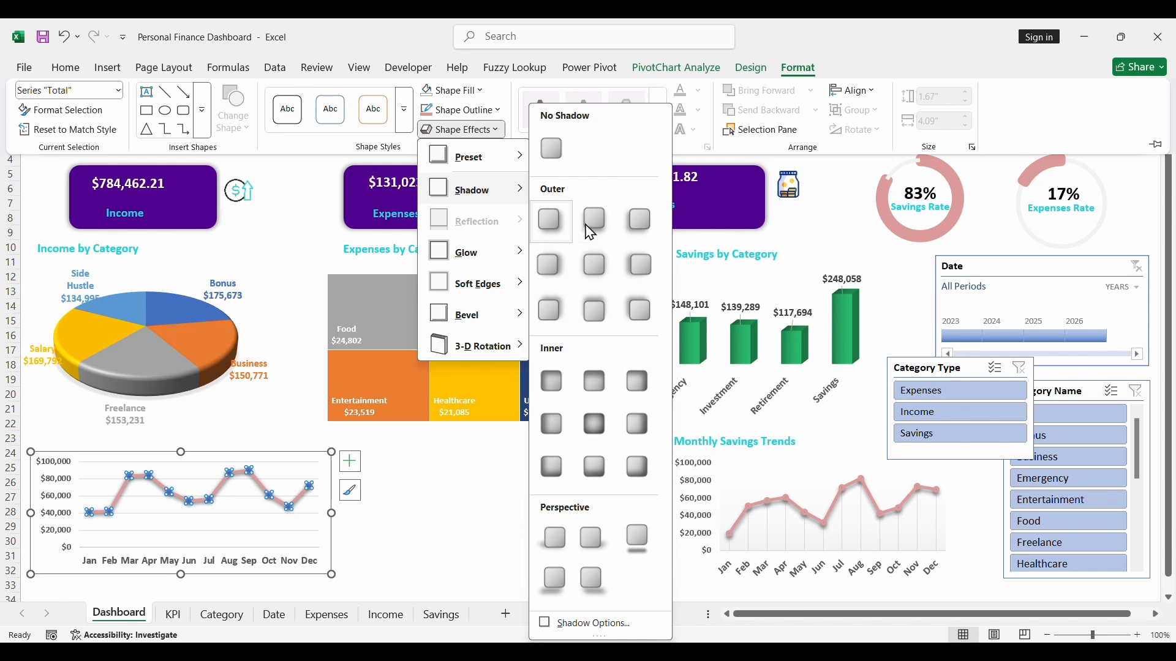
pyautogui.click(594, 232)
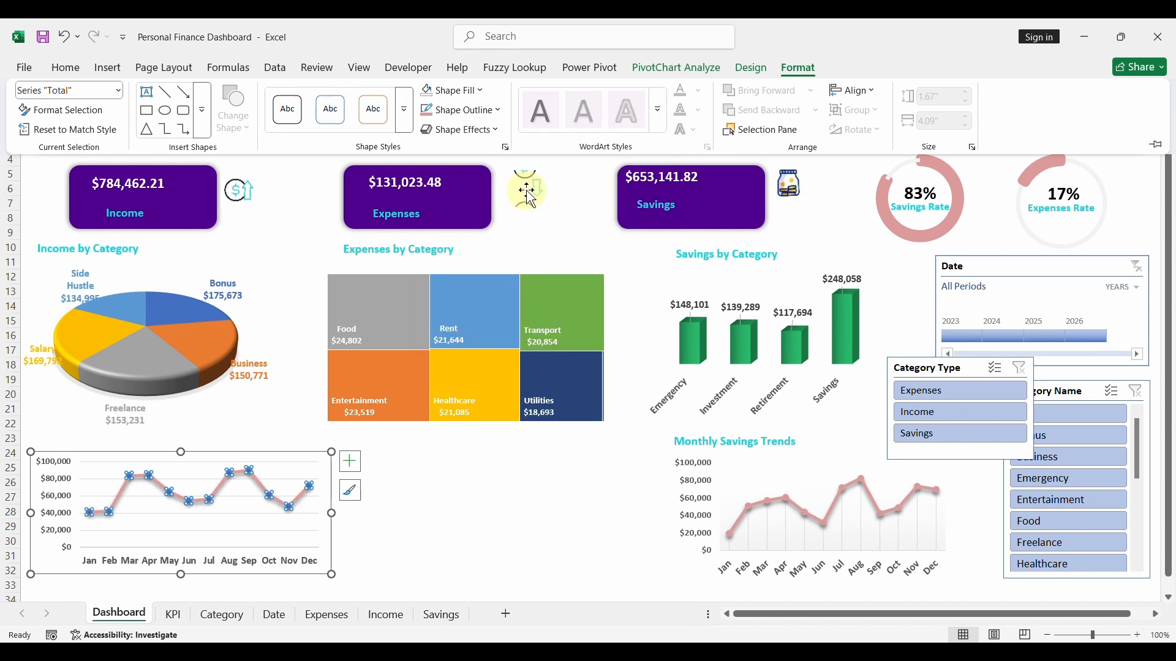
pyautogui.click(427, 506)
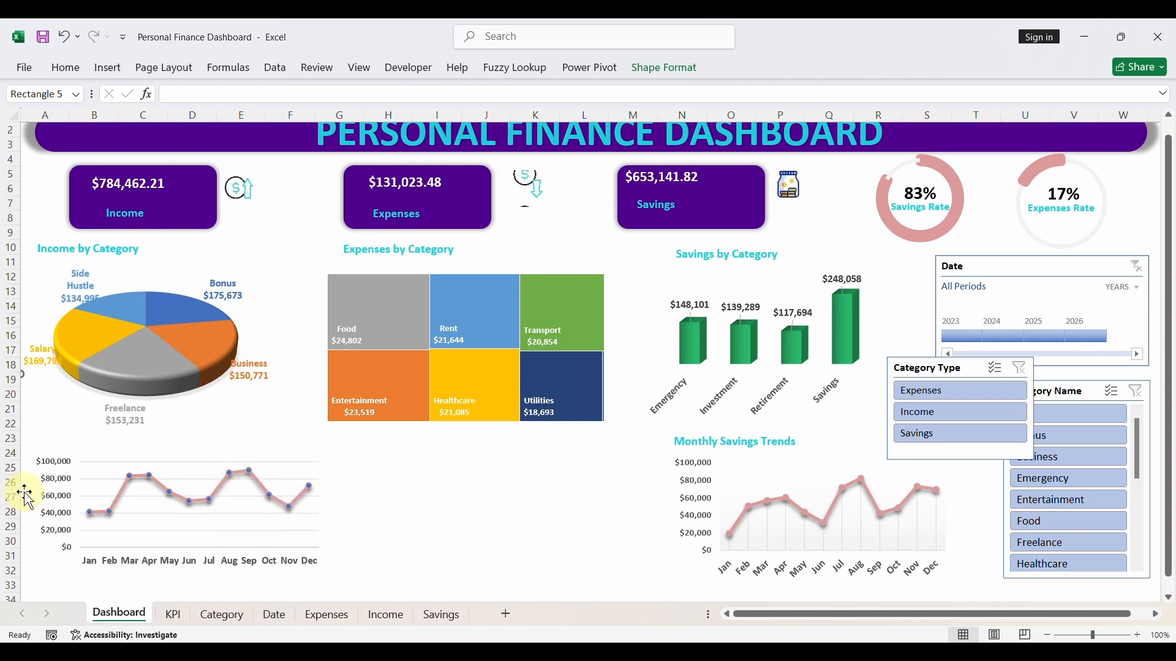
# - Remove the gridlines from the income line chart
pyautogui.click(267, 469)
pyautogui.click(350, 462)
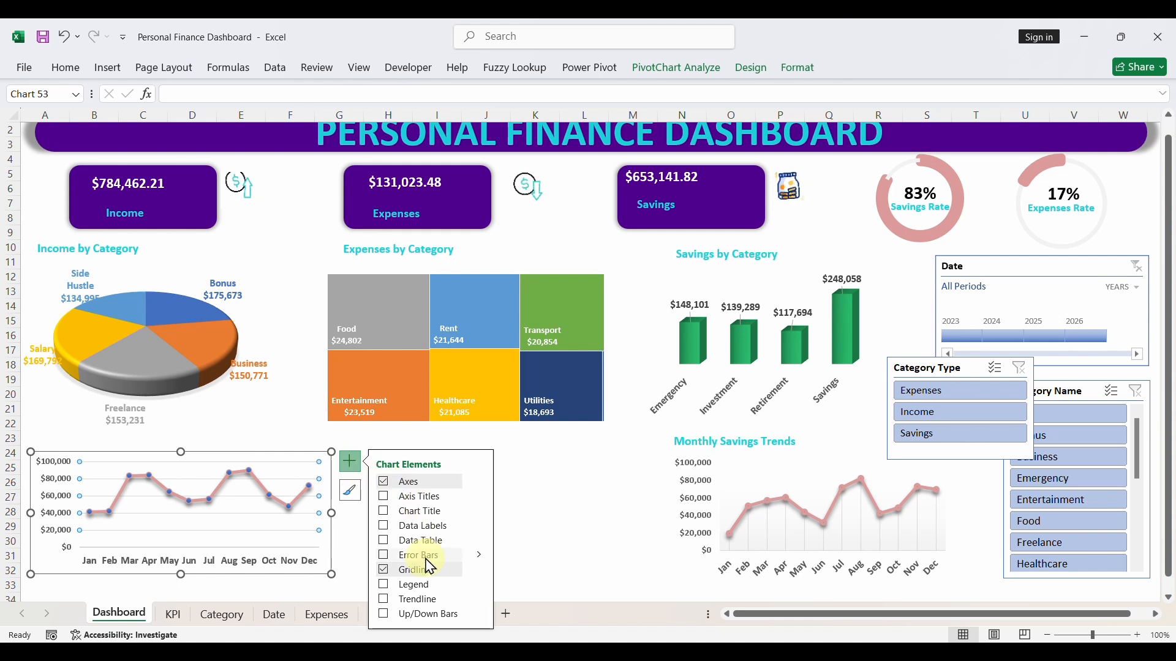
pyautogui.click(383, 575)
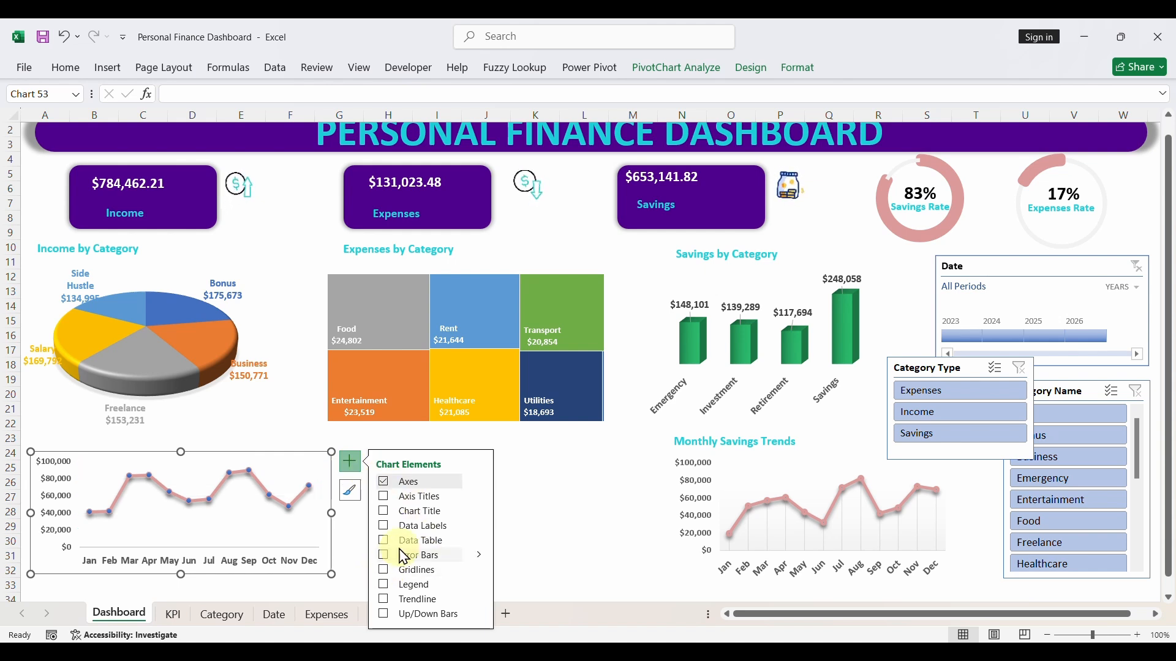
pyautogui.click(542, 538)
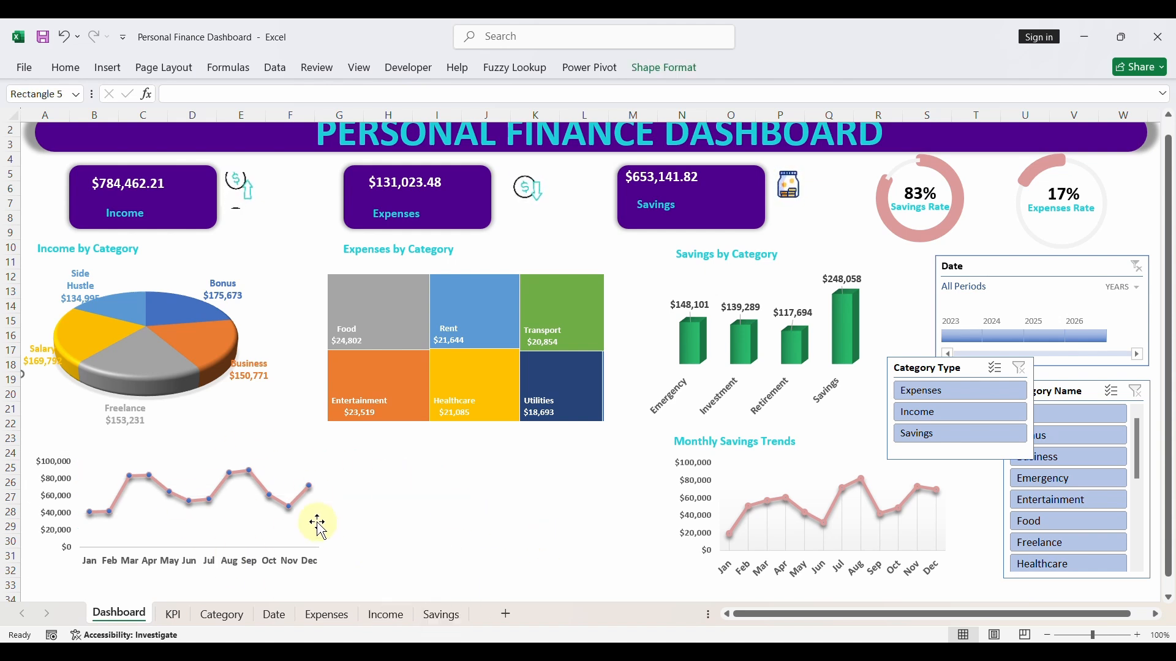
# - Move the income line chart slightly down, leaving room for a title between it and the Income by Category pie chart
pyautogui.click(260, 552)
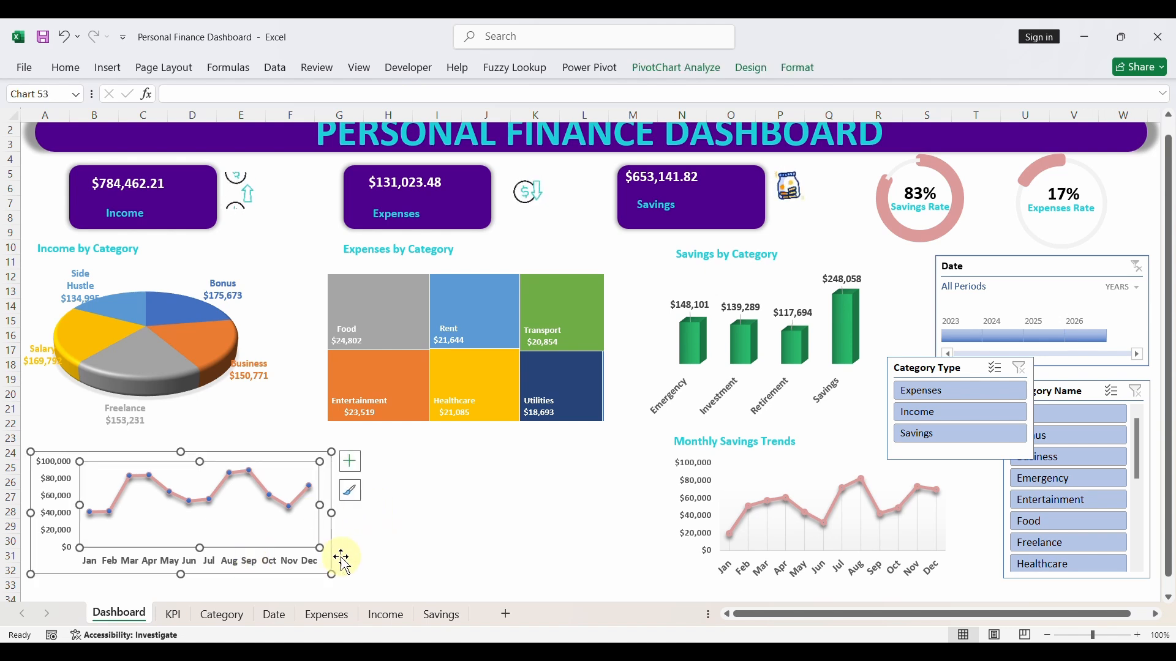
pyautogui.scroll(1, 343, 567)
pyautogui.moveTo(247, 587); pyautogui.dragTo(247, 586)
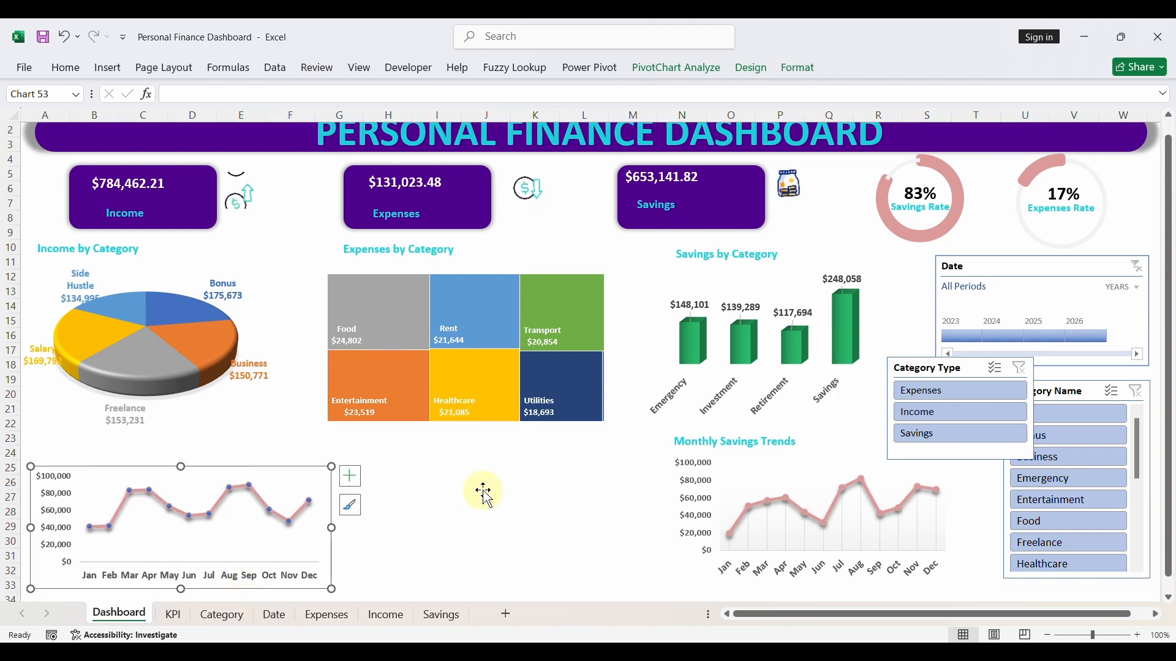
pyautogui.scroll(1, 480, 491)
pyautogui.click(479, 512)
pyautogui.click(325, 551)
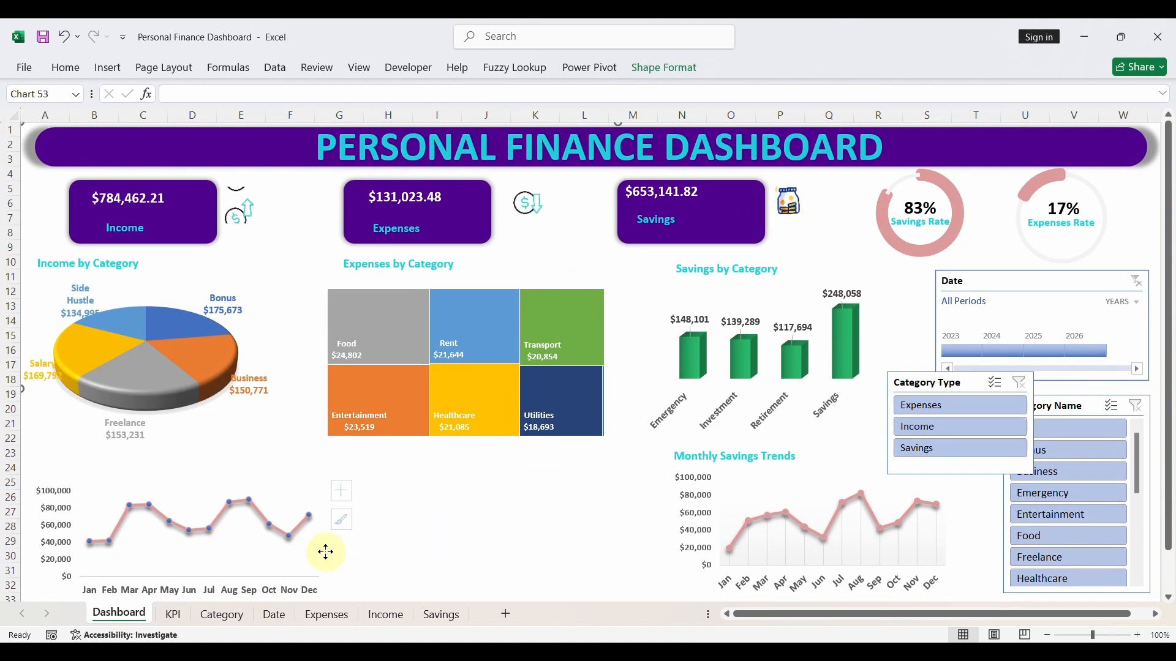
pyautogui.moveTo(317, 483); pyautogui.dragTo(316, 480)
# - Place a copy of the Monthly Savings Trends title above the income line chart and change its text to Monthly Income Trends
pyautogui.click(764, 456)
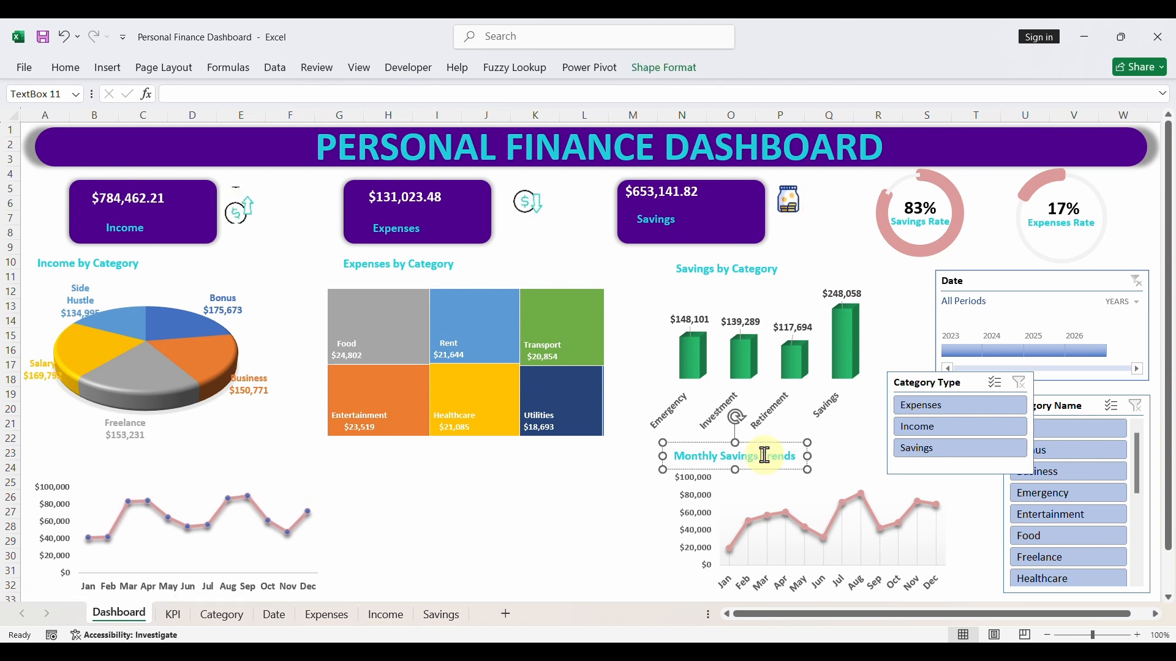
pyautogui.hotkey('ctrl', 'v')
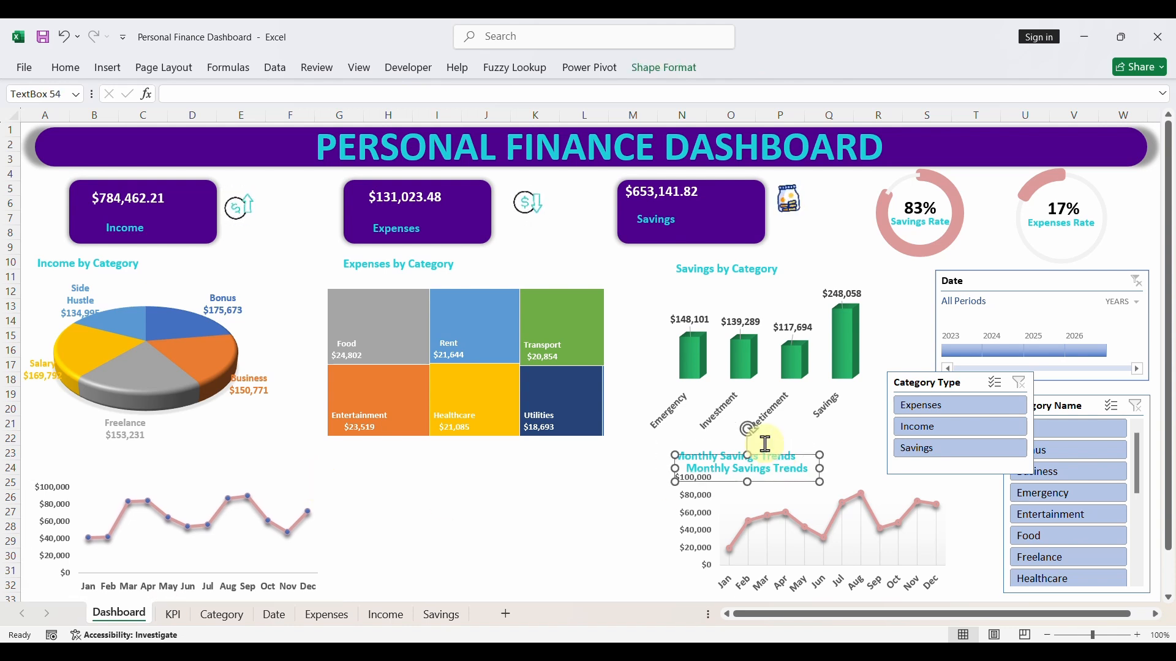
pyautogui.moveTo(770, 481); pyautogui.dragTo(111, 480)
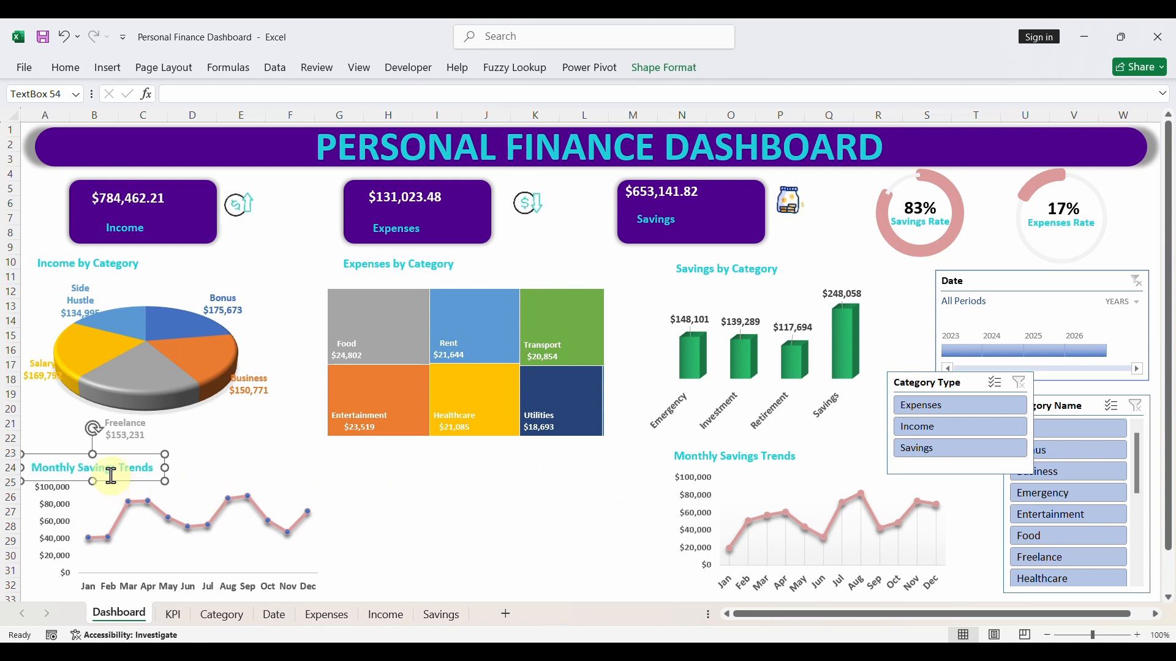
pyautogui.doubleClick(106, 469)
pyautogui.press('BackSpace')
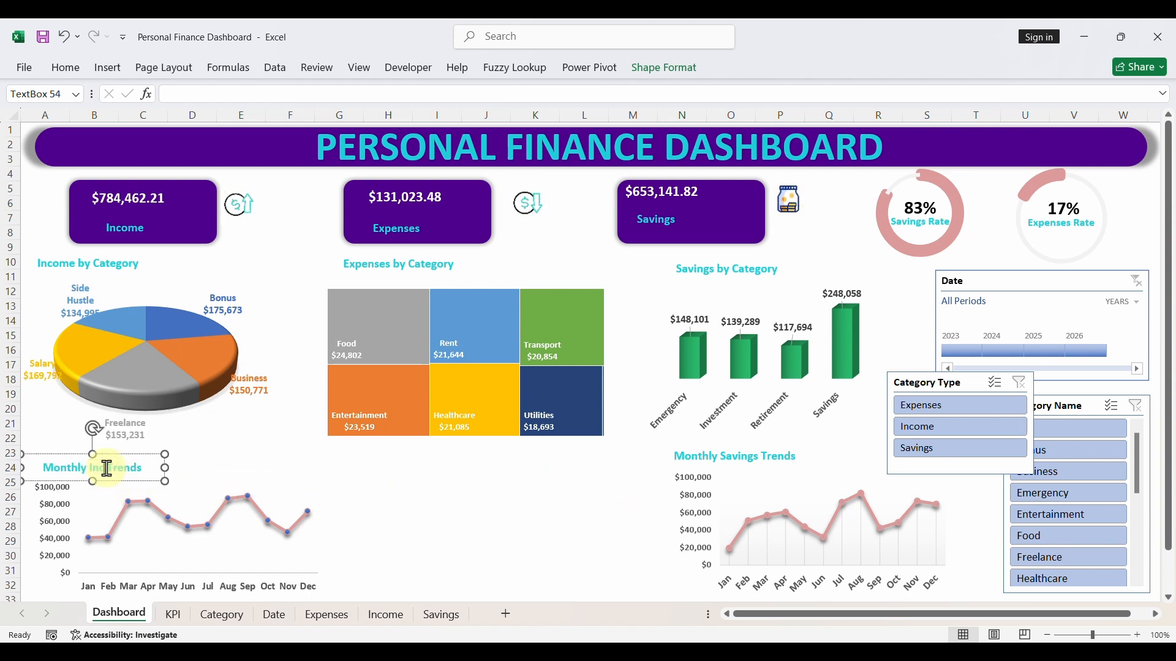
pyautogui.click(475, 545)
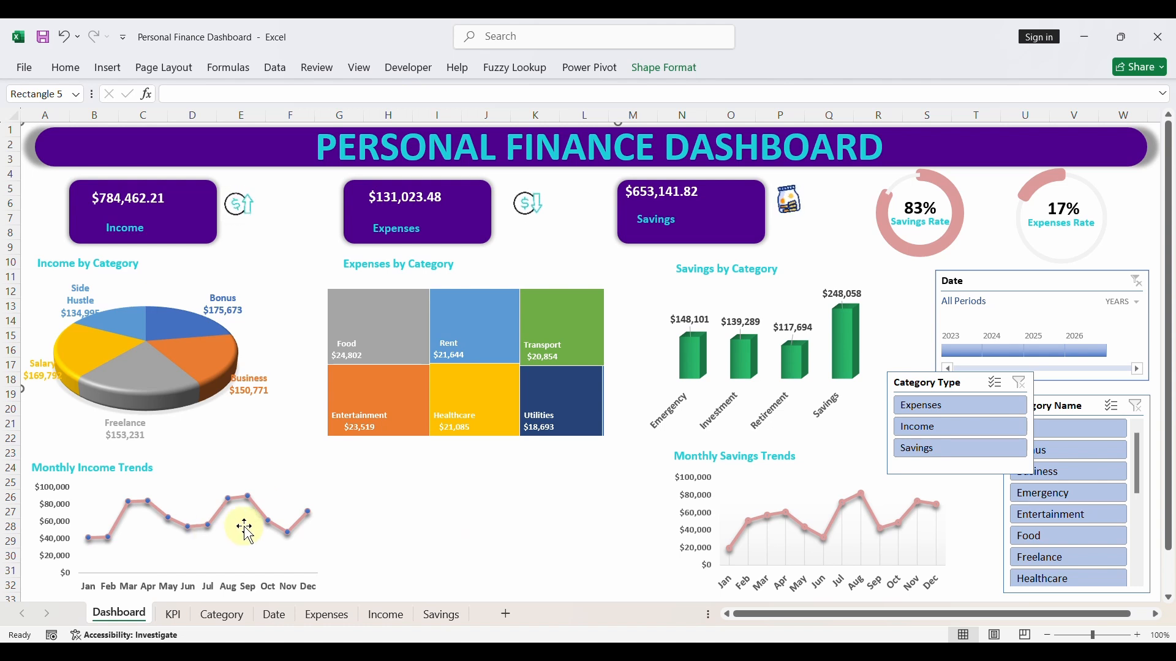
# - Test the charts by filtering the Date timeline to 2023, 2024, 2025 and 2026 in turn, and clear the filter
pyautogui.click(952, 350)
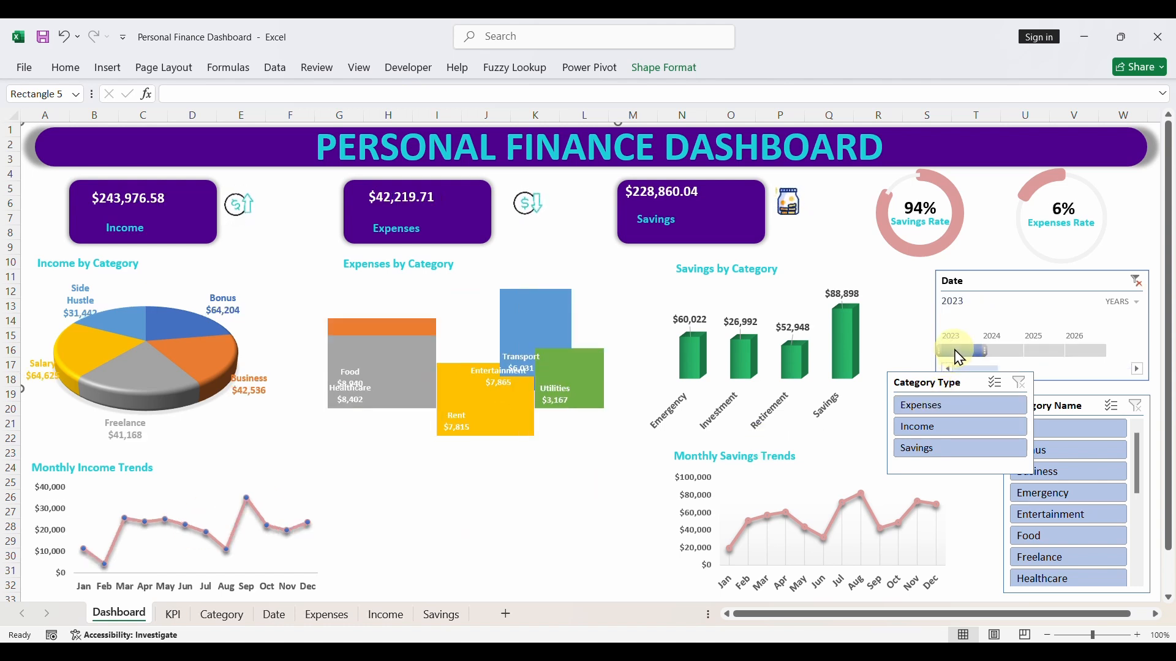
pyautogui.click(998, 351)
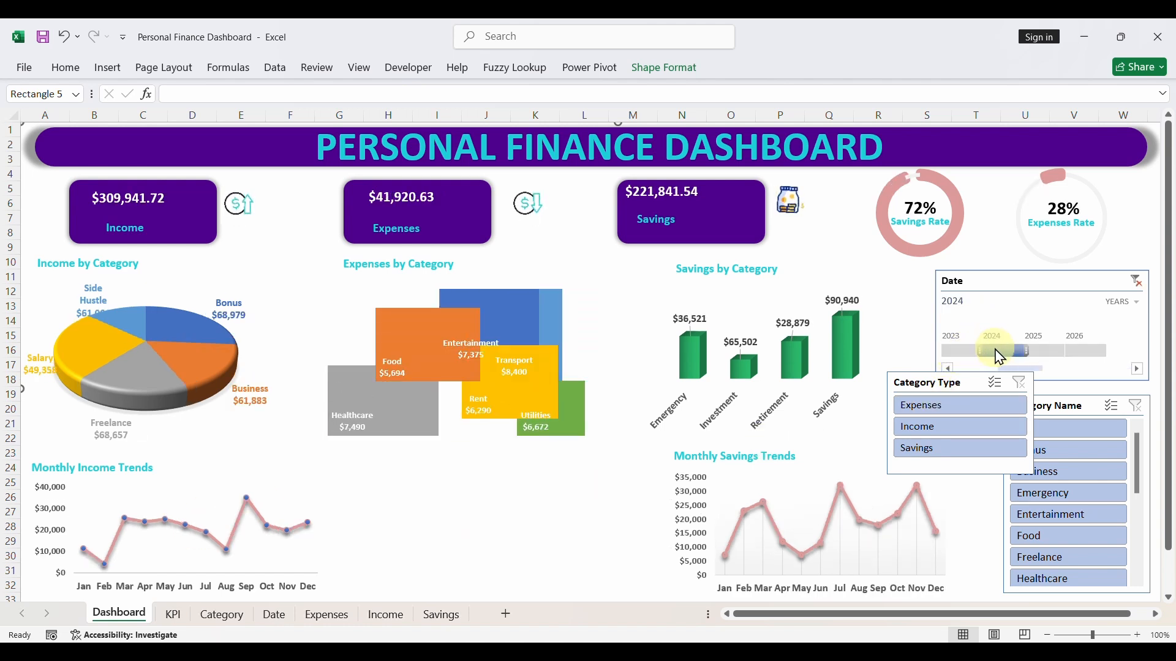
pyautogui.click(1043, 352)
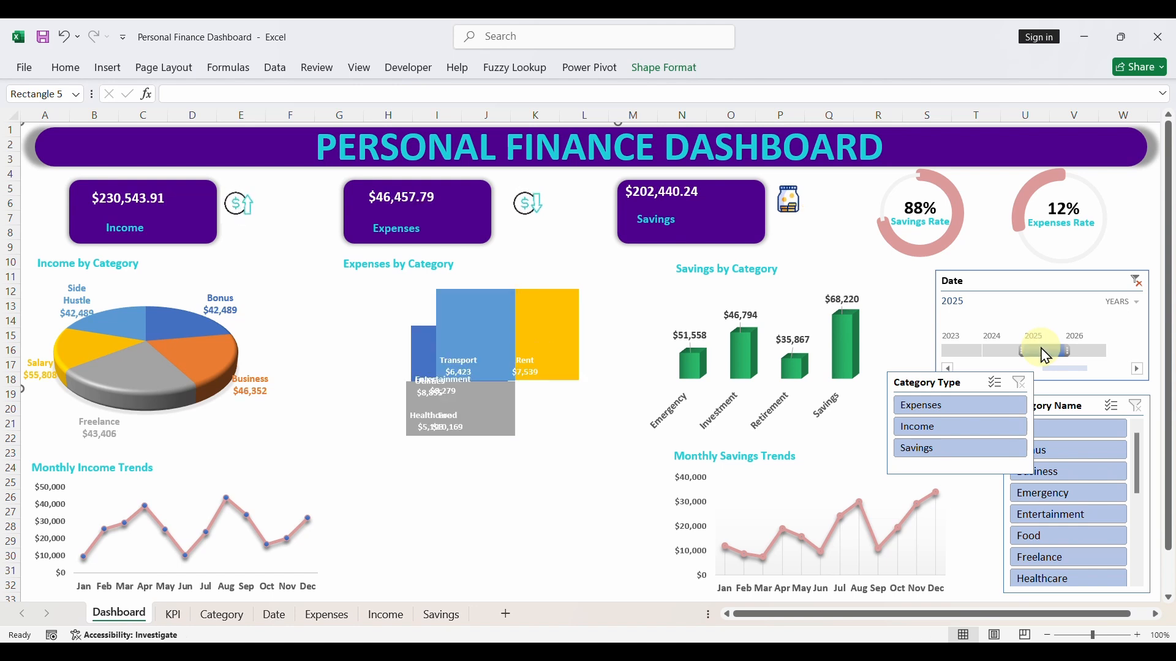
pyautogui.click(1093, 352)
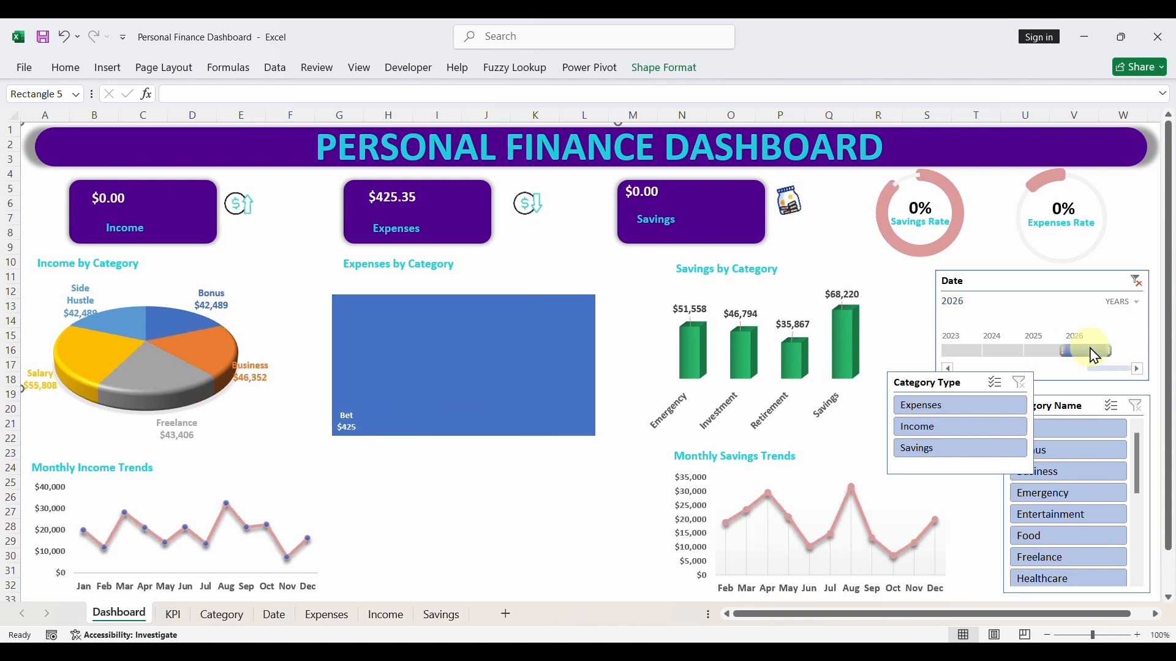
pyautogui.click(1136, 282)
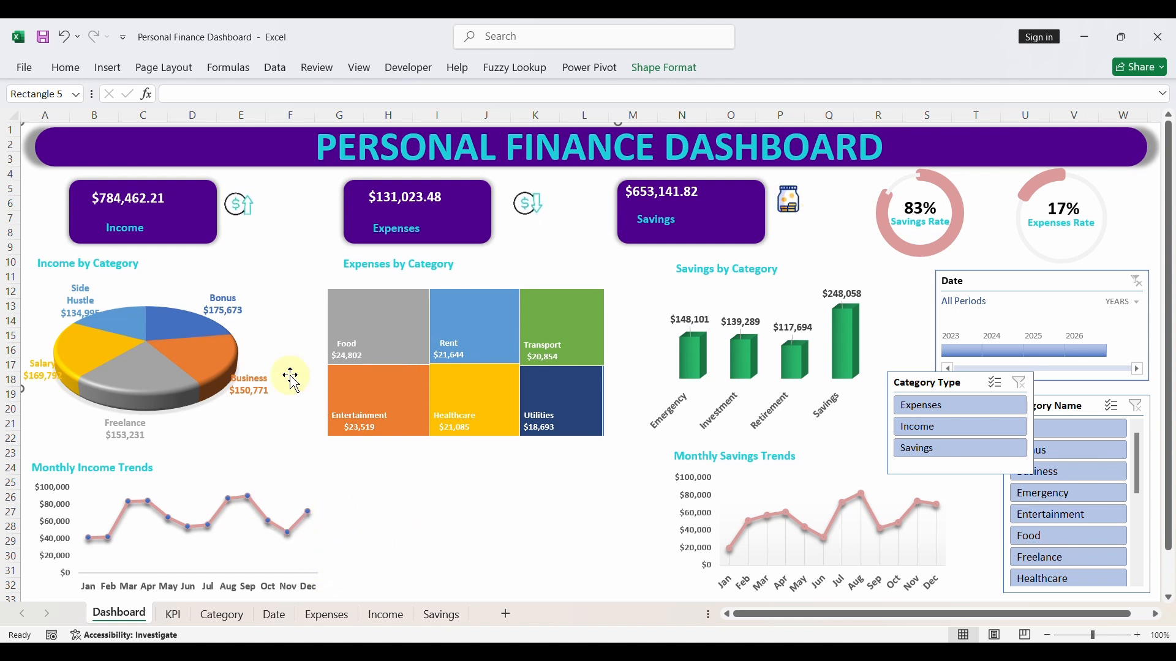
# - Widen the Income by Category pie chart to the right so its labels have more room
pyautogui.click(245, 340)
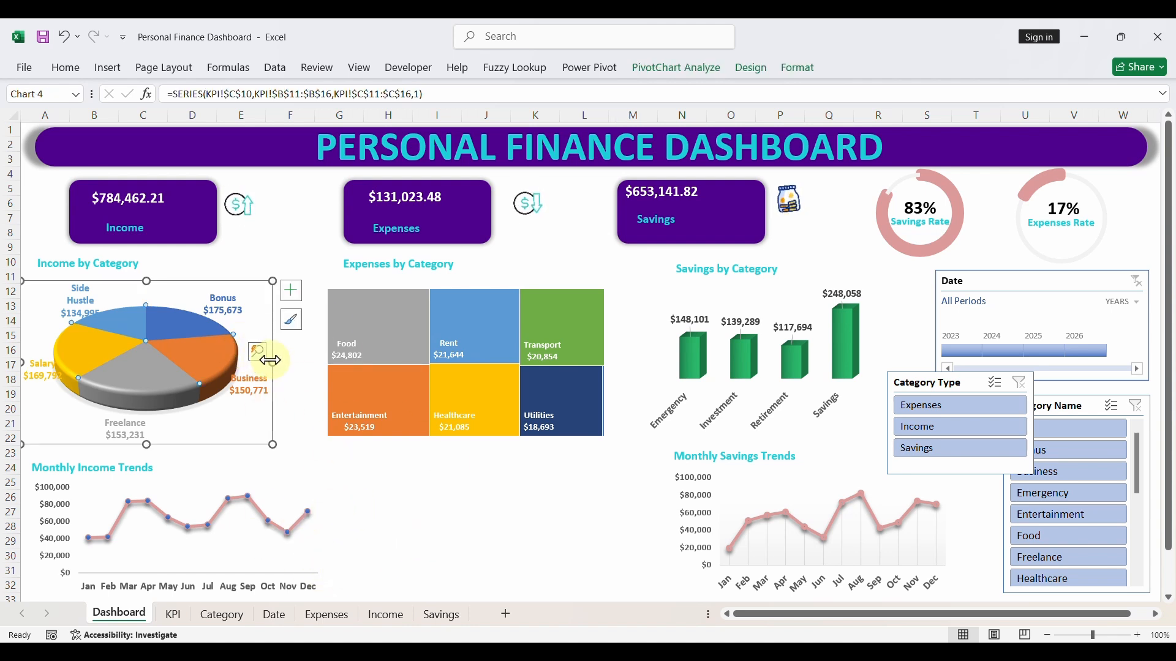
pyautogui.moveTo(273, 359); pyautogui.dragTo(297, 362)
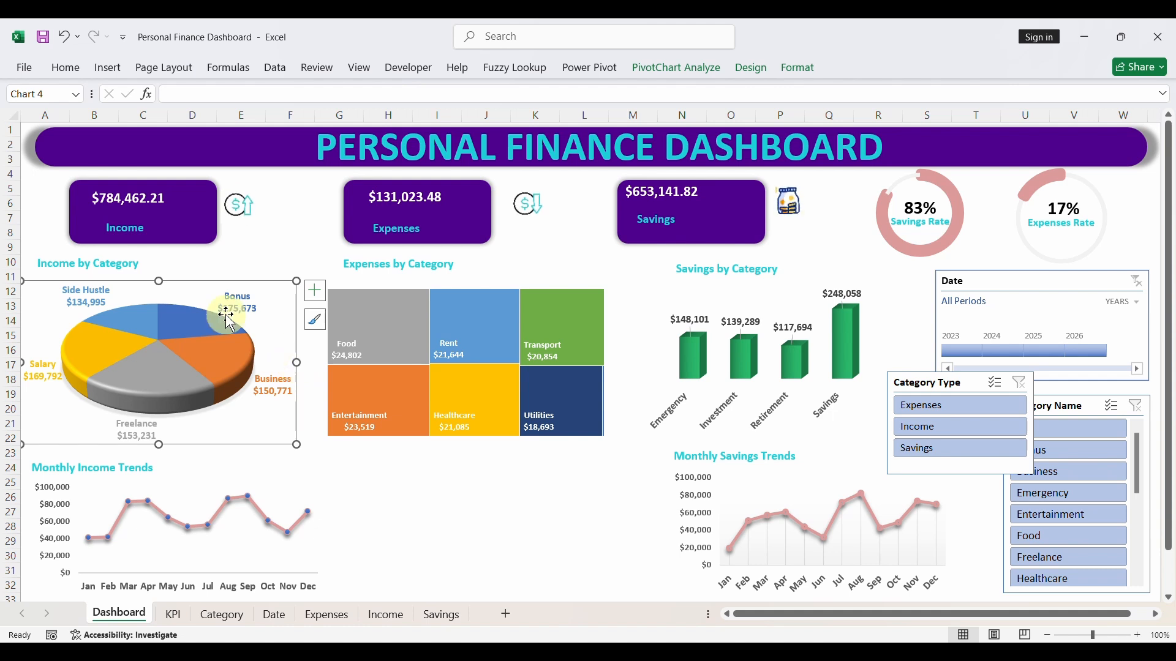
pyautogui.click(513, 536)
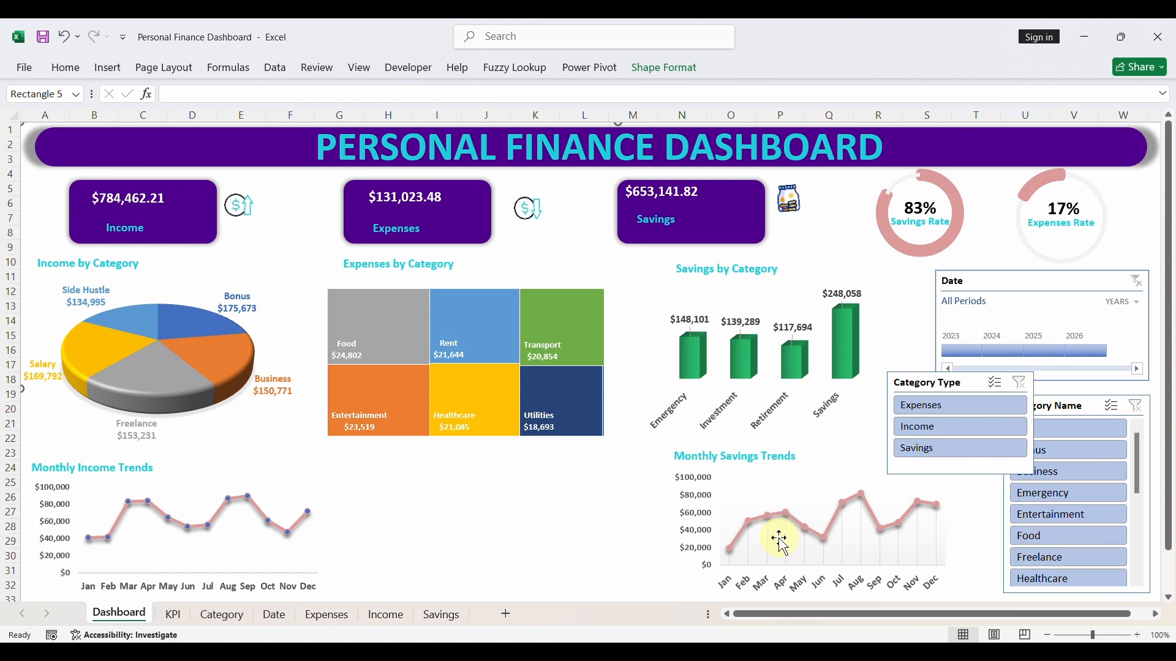
# - Apply chart Style 4, with light drop lines, to the Monthly Income Trends line chart
pyautogui.click(244, 522)
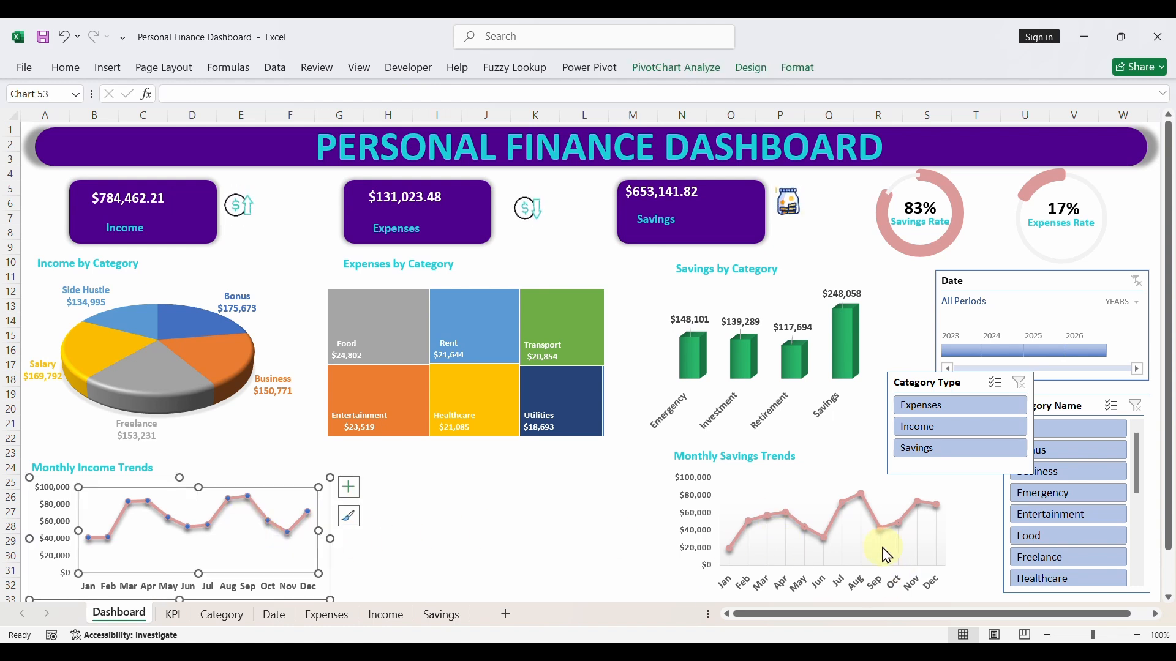
pyautogui.click(326, 496)
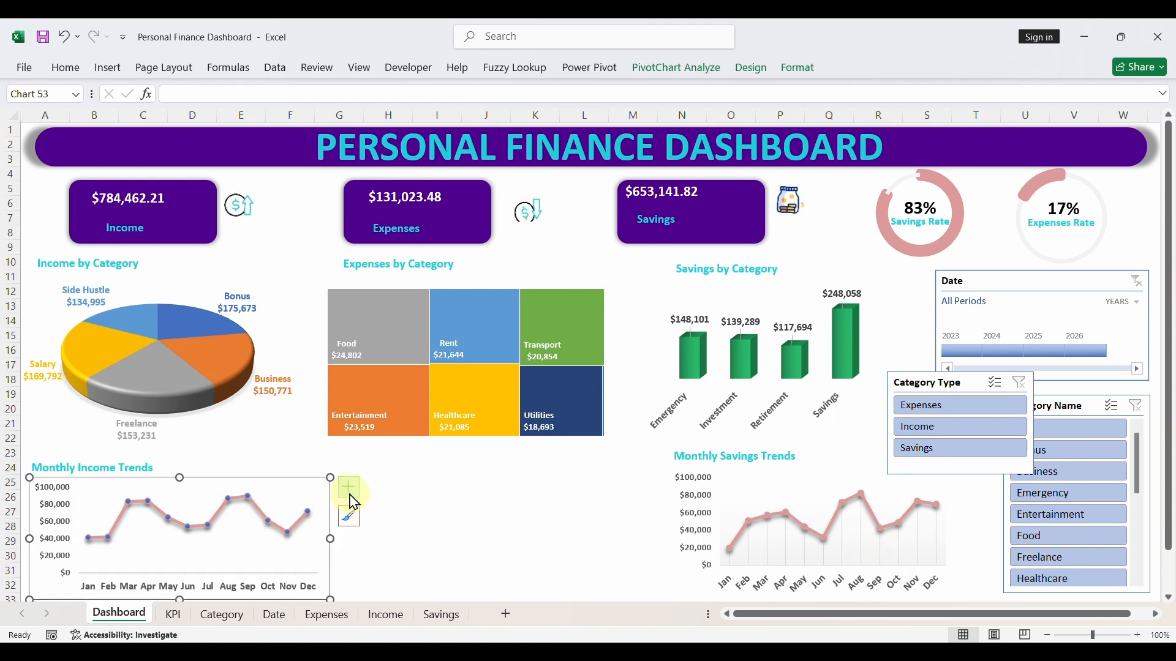
pyautogui.click(349, 517)
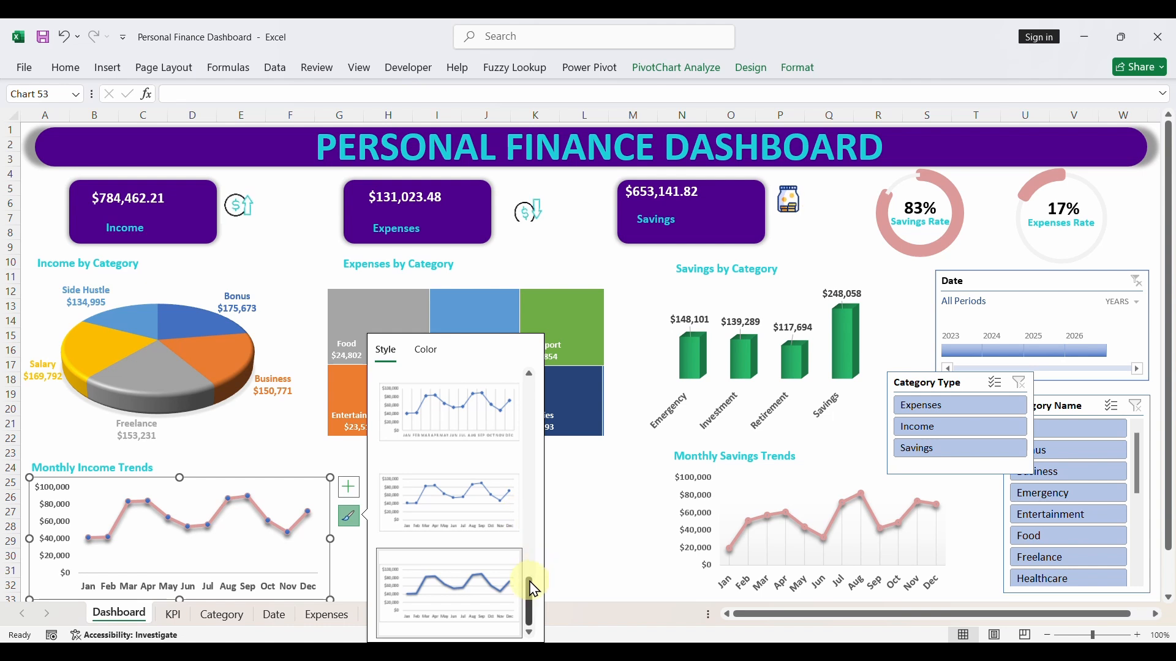
pyautogui.moveTo(534, 589); pyautogui.dragTo(561, 423)
pyautogui.click(479, 399)
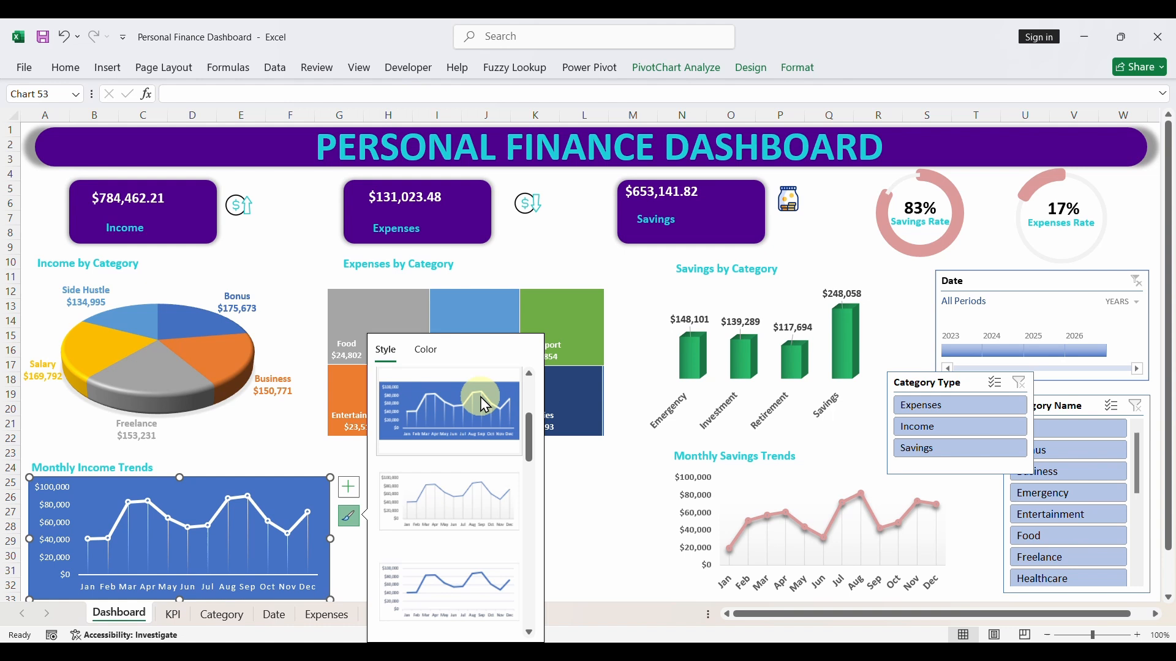
pyautogui.click(475, 487)
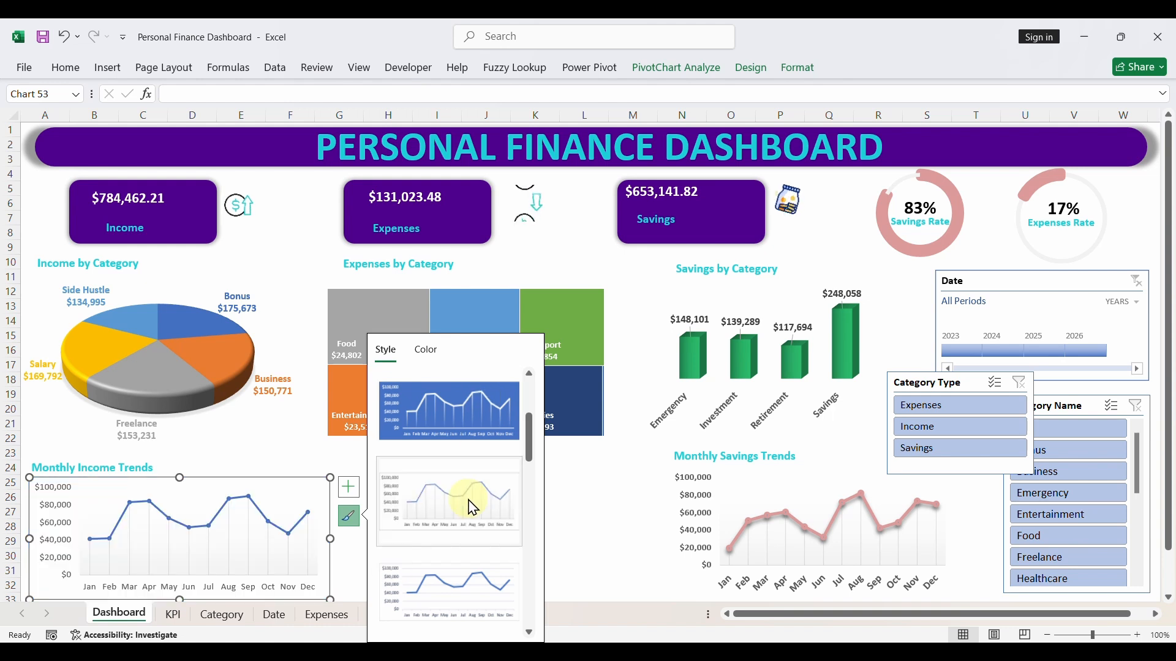
# - Give the Monthly Income Trends line the recent pink outline colour and a 3 pt weight
pyautogui.click(224, 513)
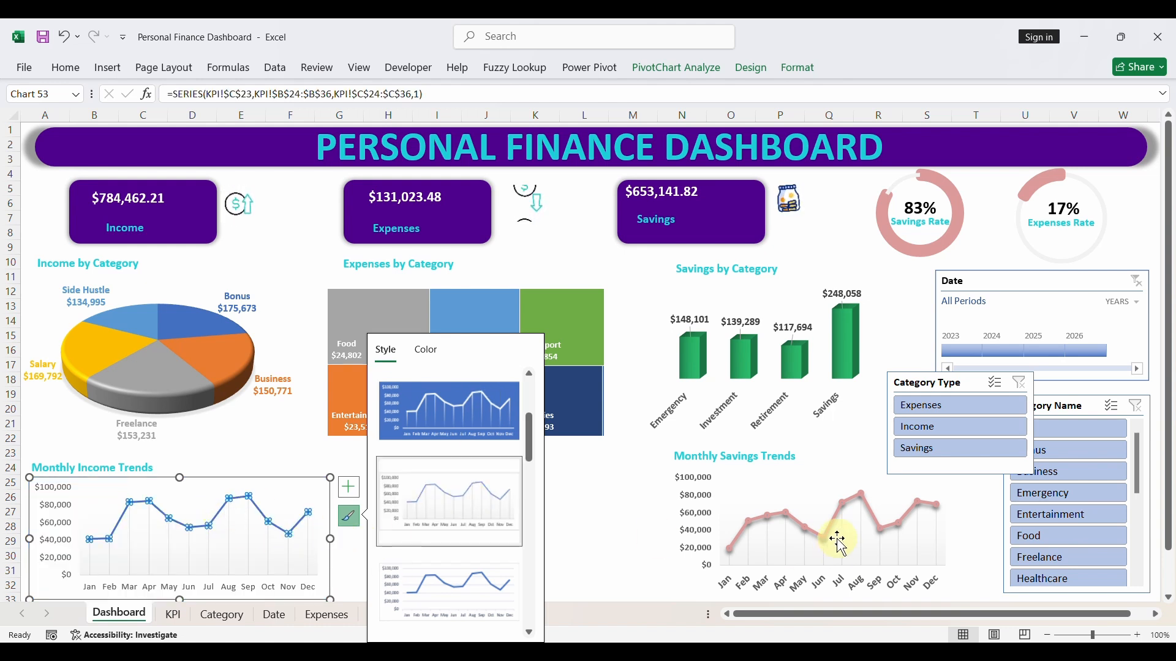
pyautogui.click(792, 72)
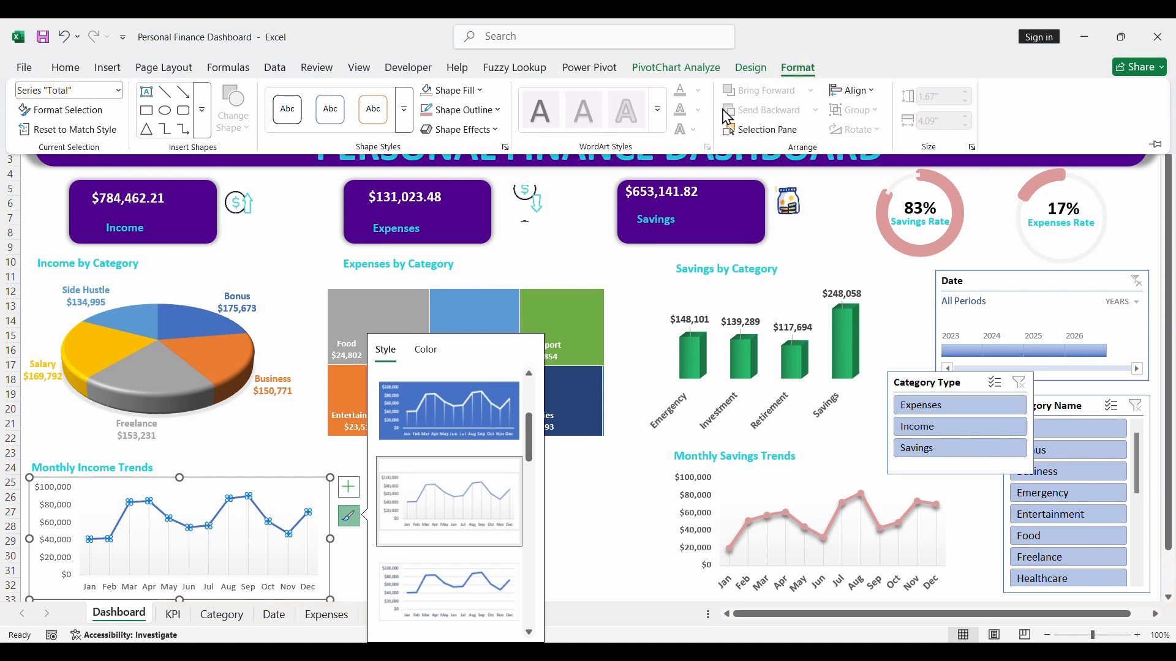
pyautogui.click(480, 111)
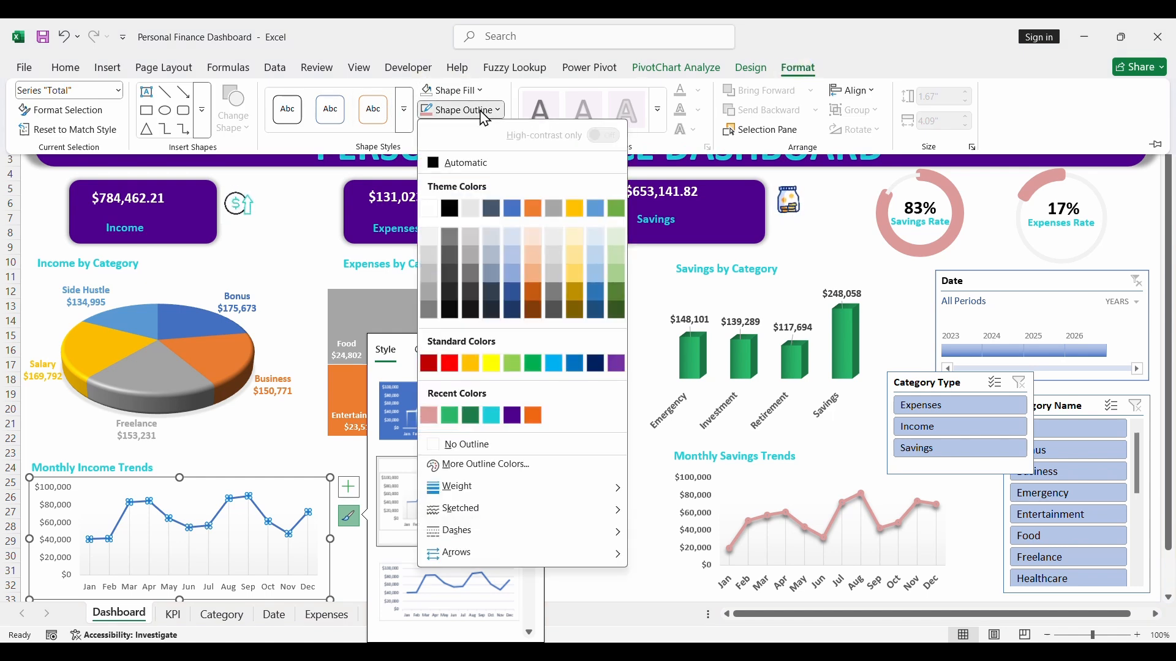
pyautogui.click(431, 415)
pyautogui.click(496, 112)
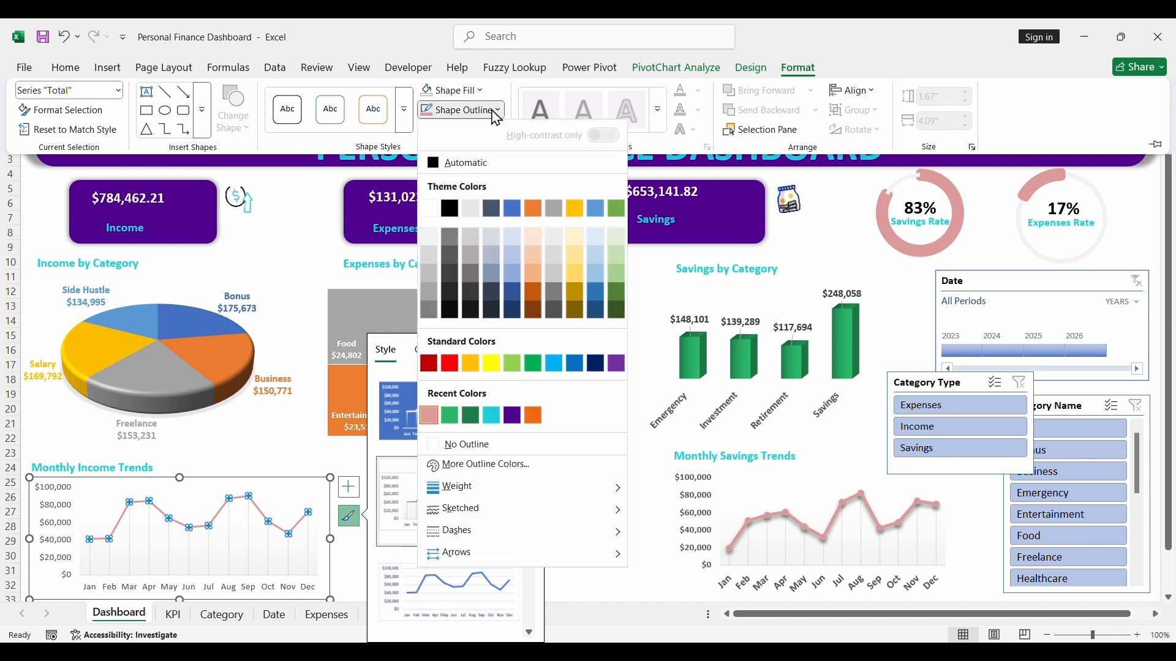
pyautogui.moveTo(451, 488)
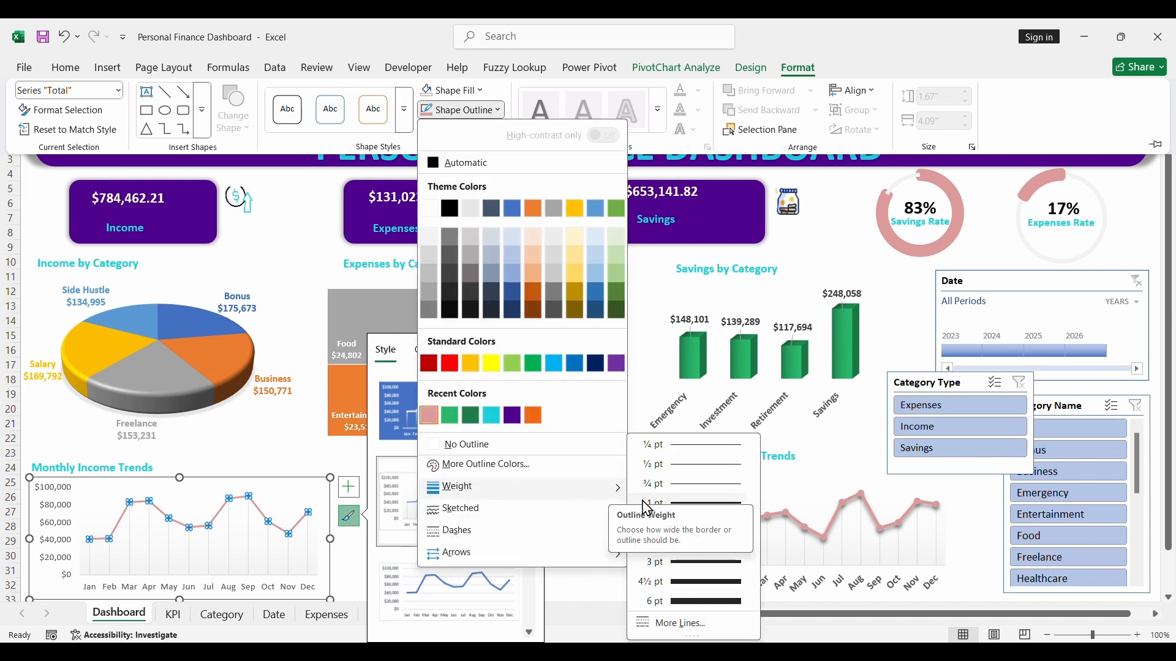
pyautogui.click(663, 564)
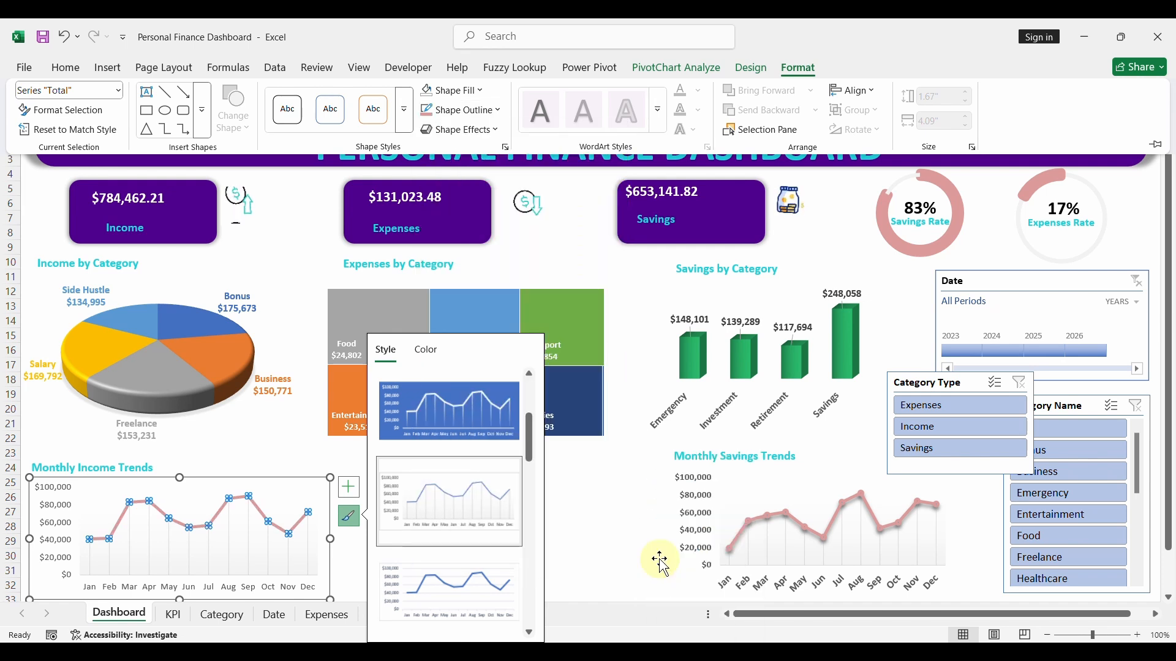
# - Add an outer shadow to the line in the Monthly Income Trends chart
pyautogui.click(486, 133)
pyautogui.moveTo(460, 191)
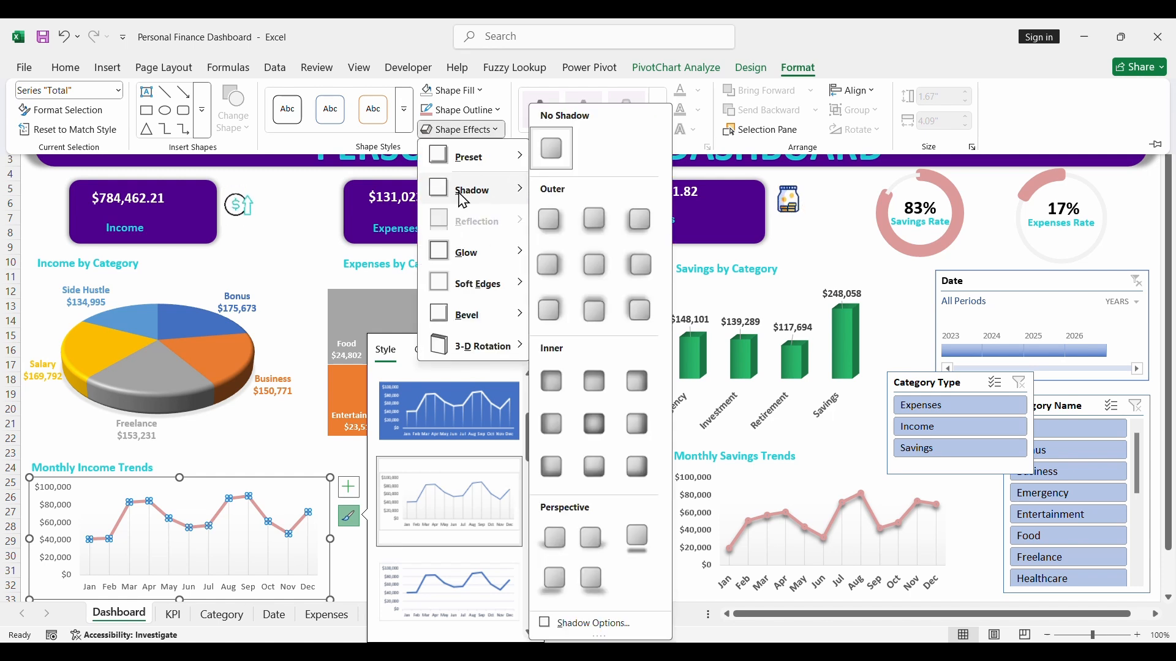
pyautogui.click(594, 228)
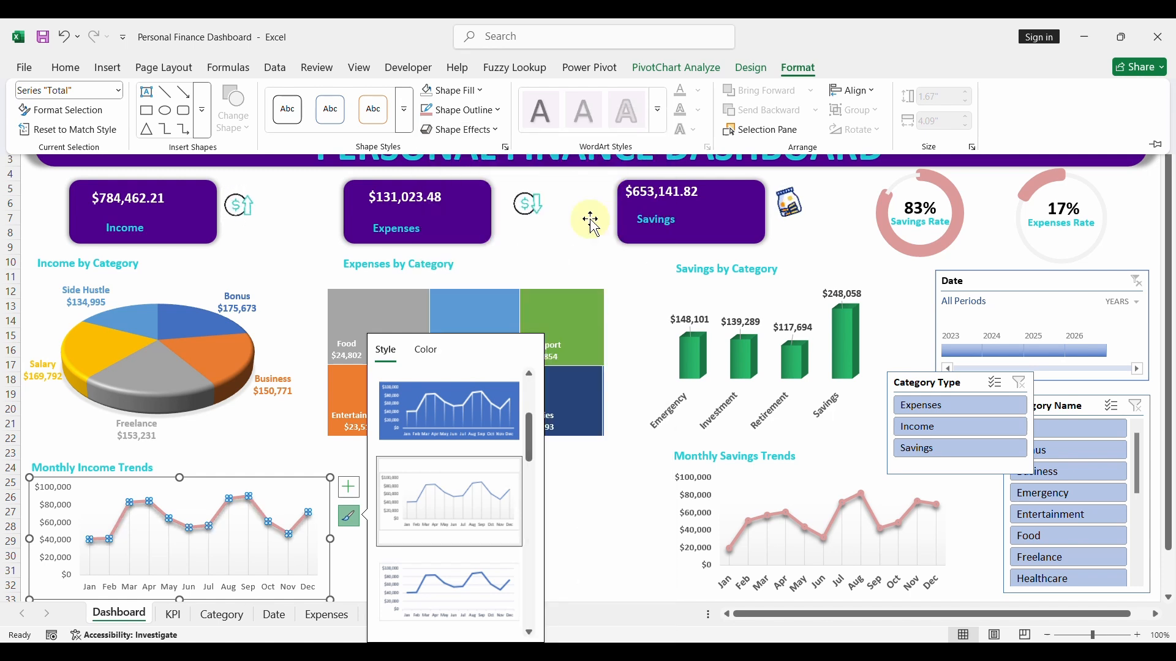
pyautogui.click(597, 500)
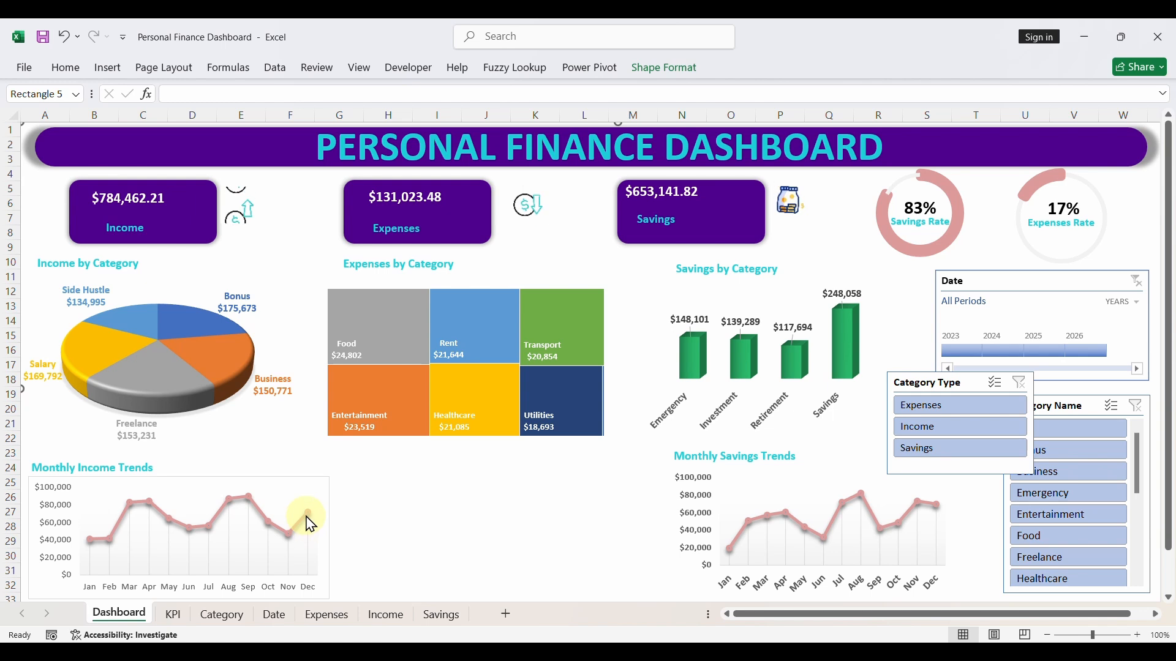
# - Make the dollar value axis labels of the Monthly Income Trends chart bold
pyautogui.click(66, 518)
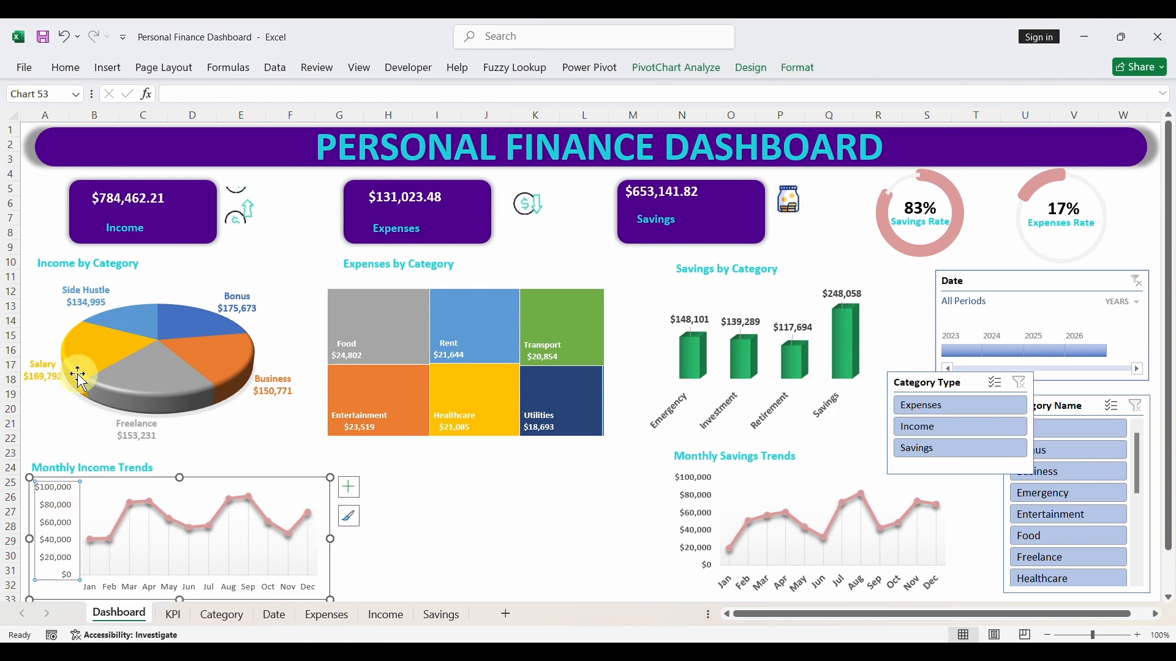
pyautogui.click(66, 67)
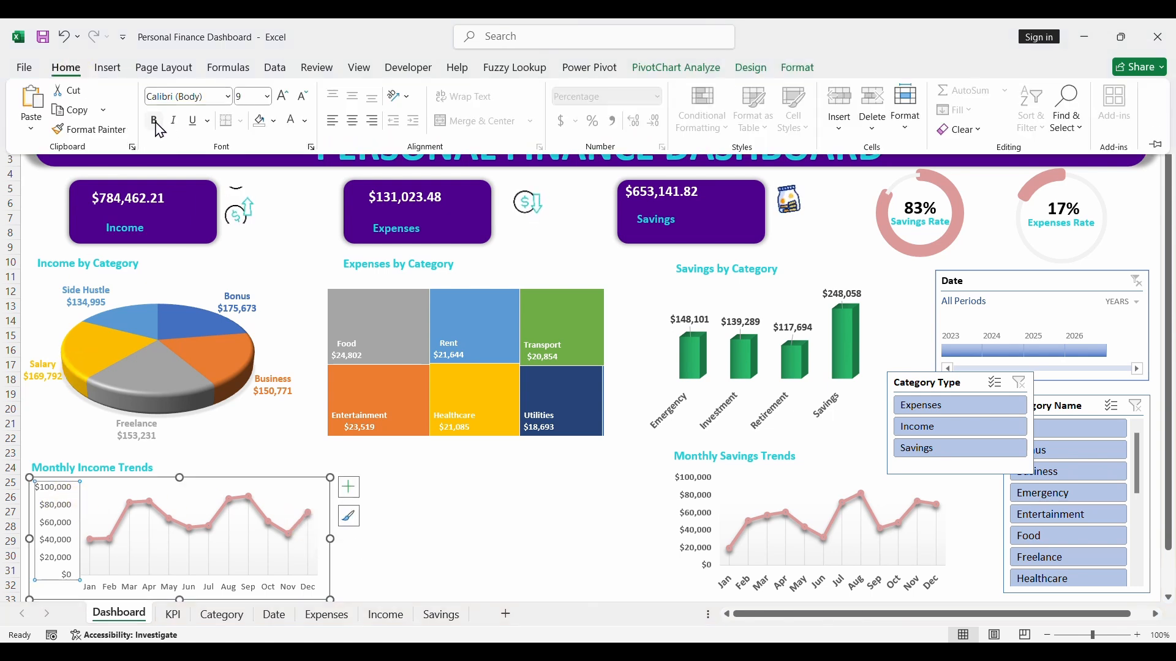
pyautogui.click(154, 120)
pyautogui.click(158, 504)
# - Make the month axis labels of the Monthly Income Trends chart bold and set their font size to 10
pyautogui.click(167, 585)
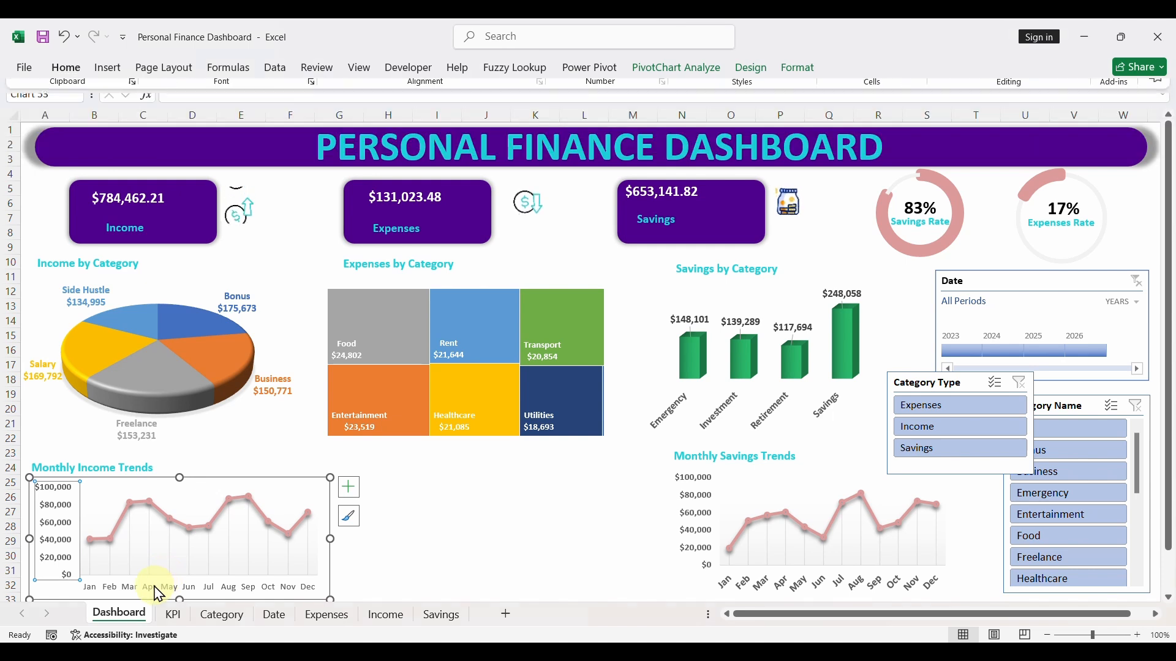
pyautogui.click(67, 67)
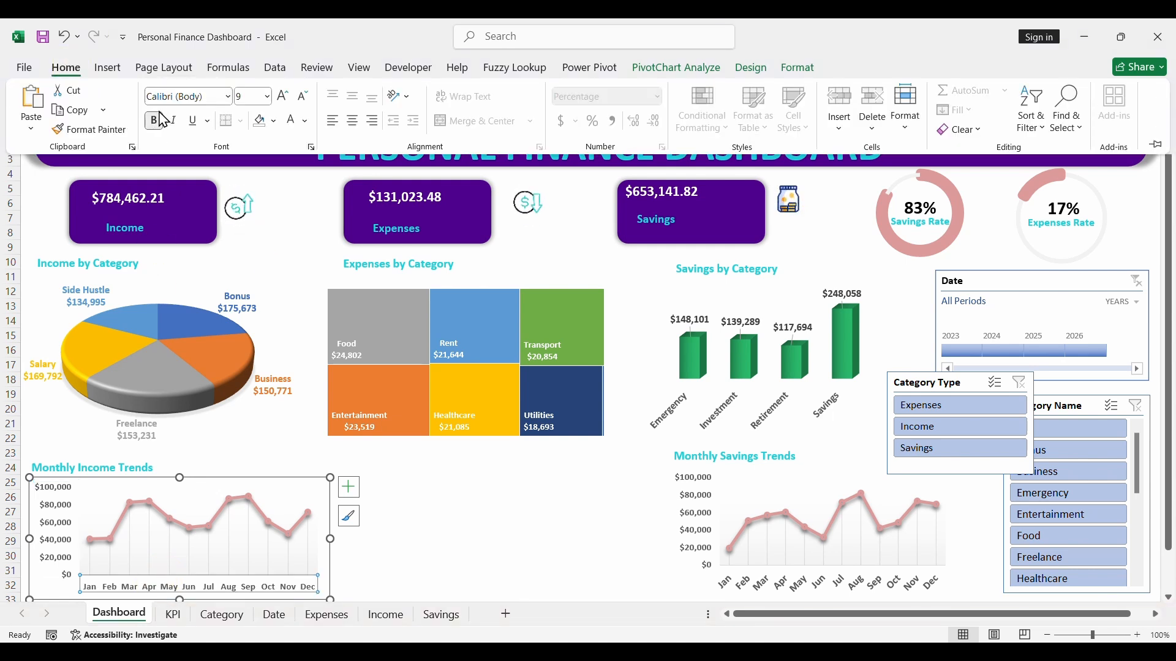
pyautogui.click(283, 96)
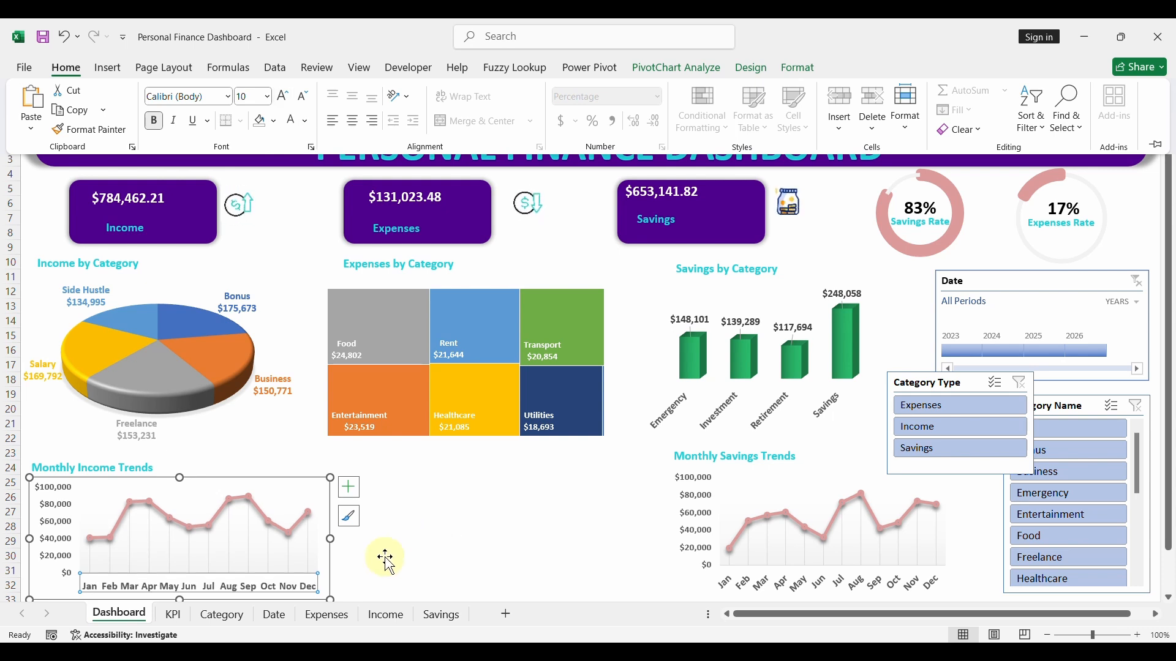
pyautogui.click(569, 555)
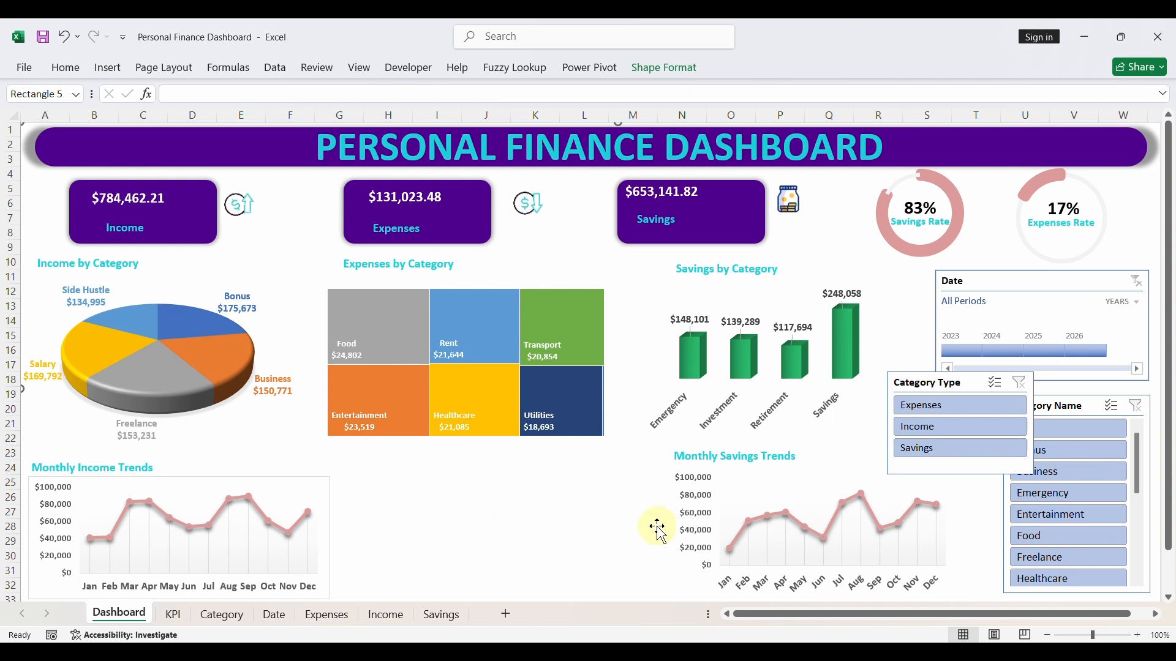
# - Widen the Monthly Savings Trends chart slightly to the left so the month labels run horizontally
pyautogui.click(904, 532)
pyautogui.moveTo(670, 534); pyautogui.dragTo(655, 534)
pyautogui.click(526, 572)
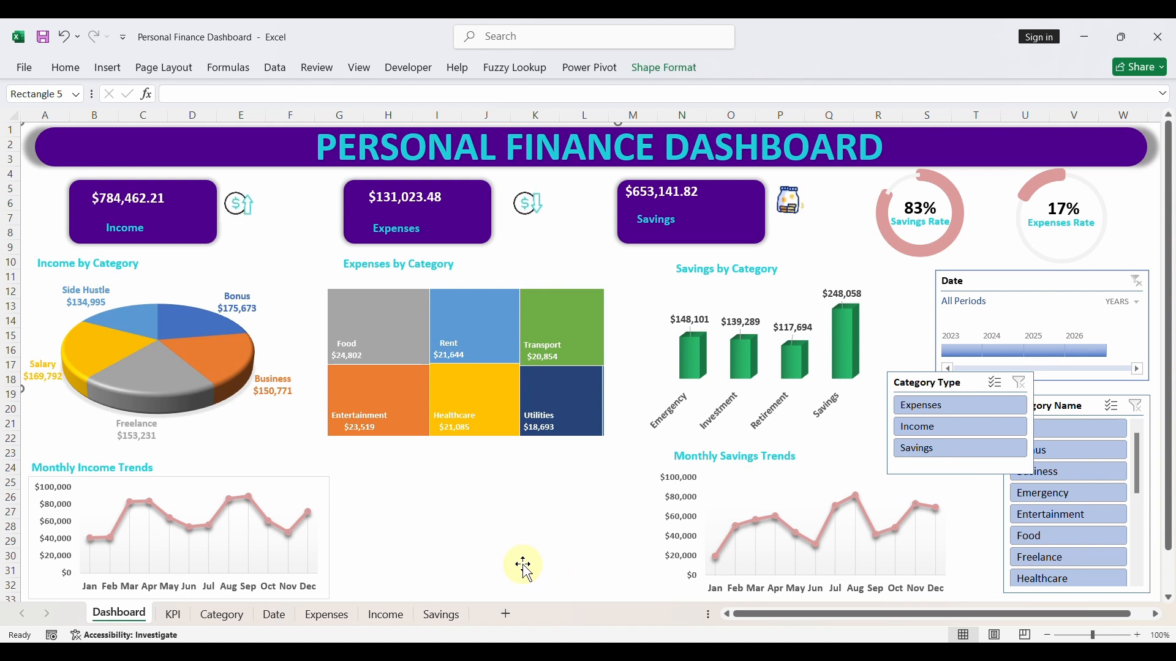
# - Widen the Monthly Income Trends chart to the right to about 4.32 inches
pyautogui.click(330, 541)
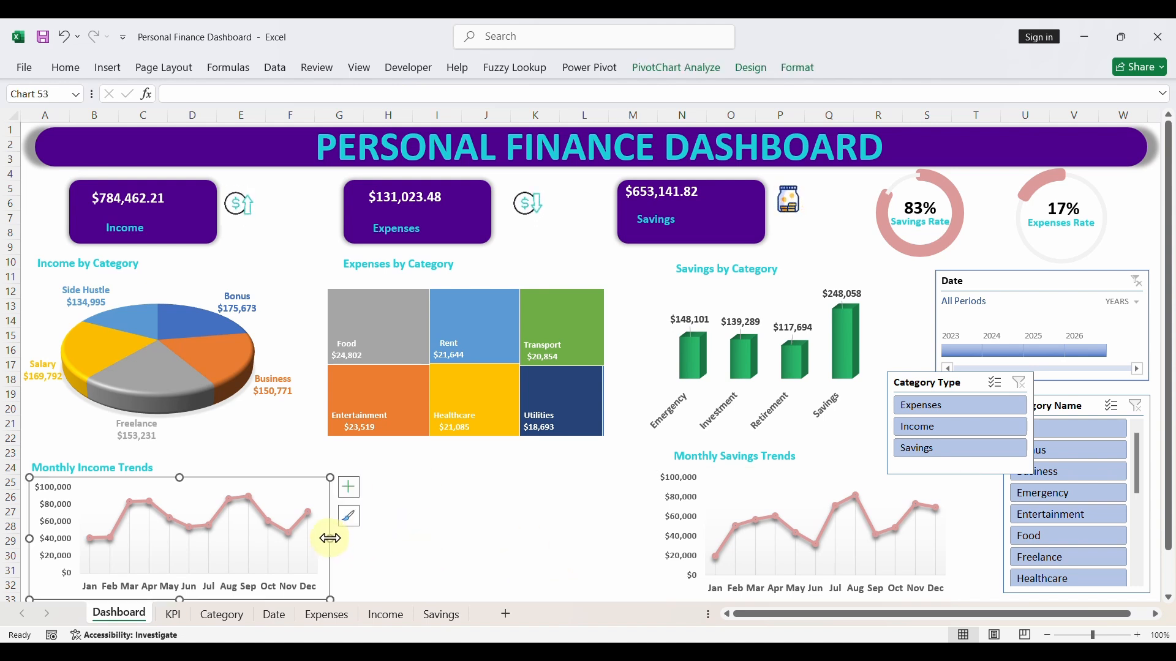
pyautogui.moveTo(329, 539); pyautogui.dragTo(346, 538)
pyautogui.click(532, 573)
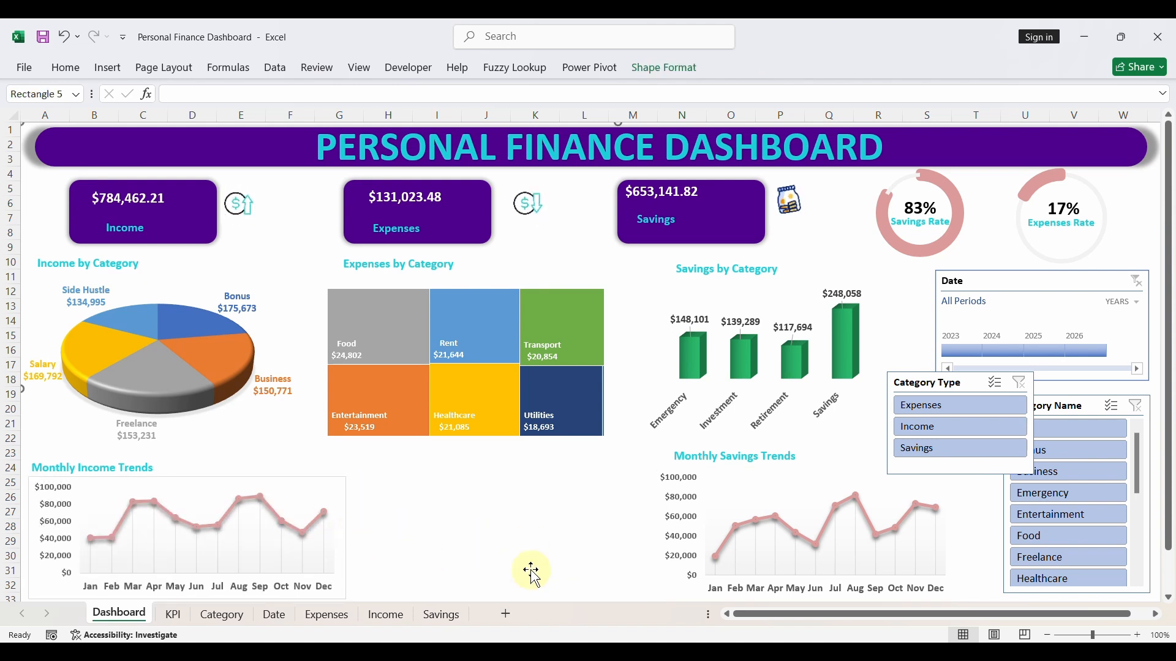
# - Remove the fill and the outline from the Monthly Income Trends chart area
pyautogui.click(293, 490)
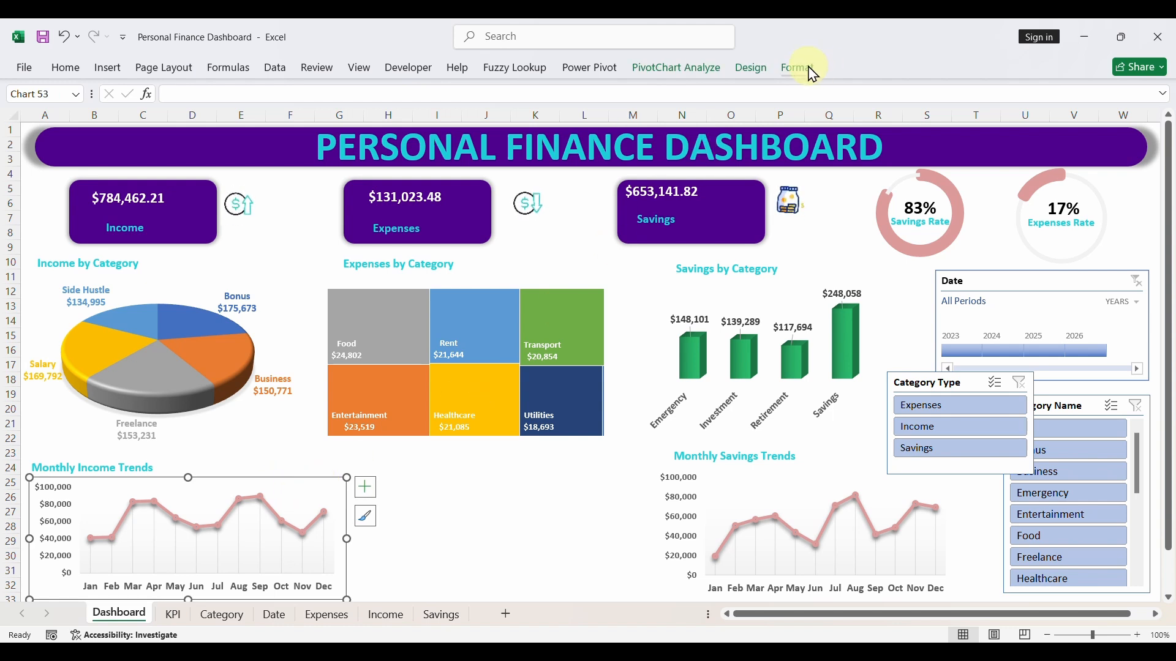
pyautogui.click(797, 67)
pyautogui.click(456, 90)
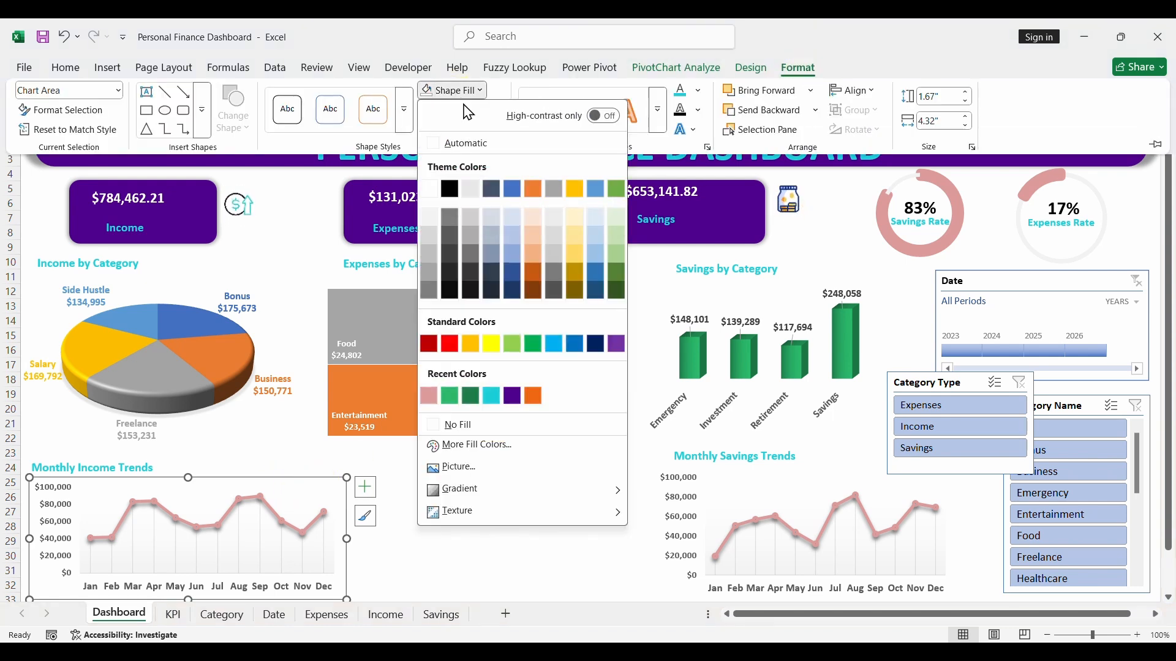
pyautogui.click(469, 425)
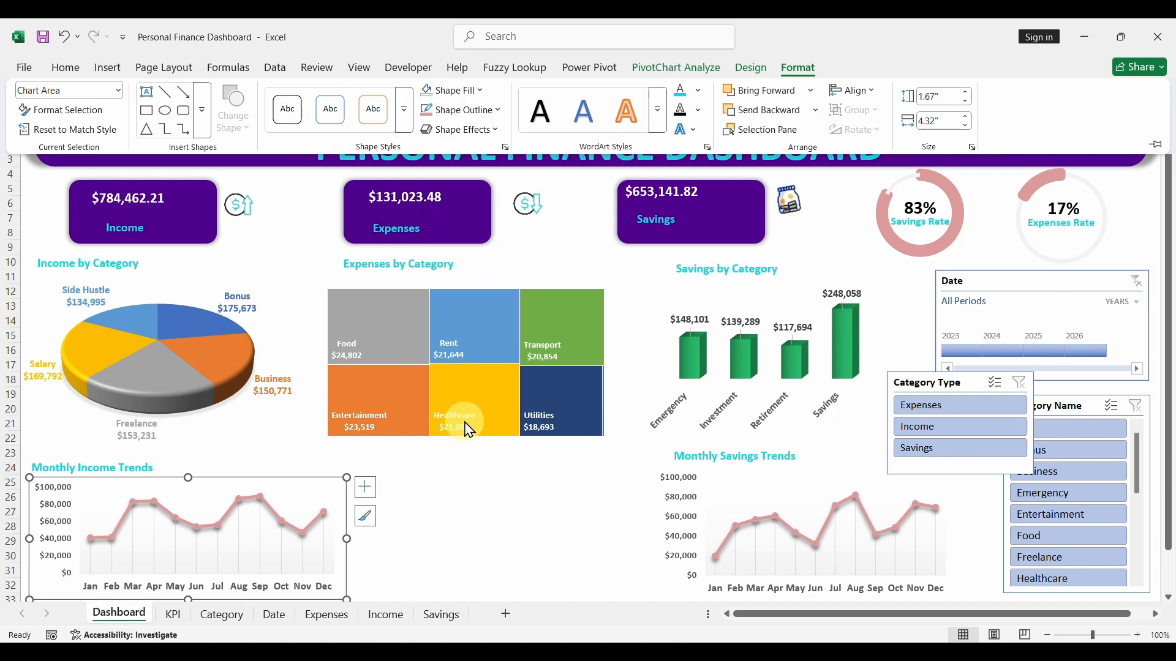
pyautogui.click(463, 111)
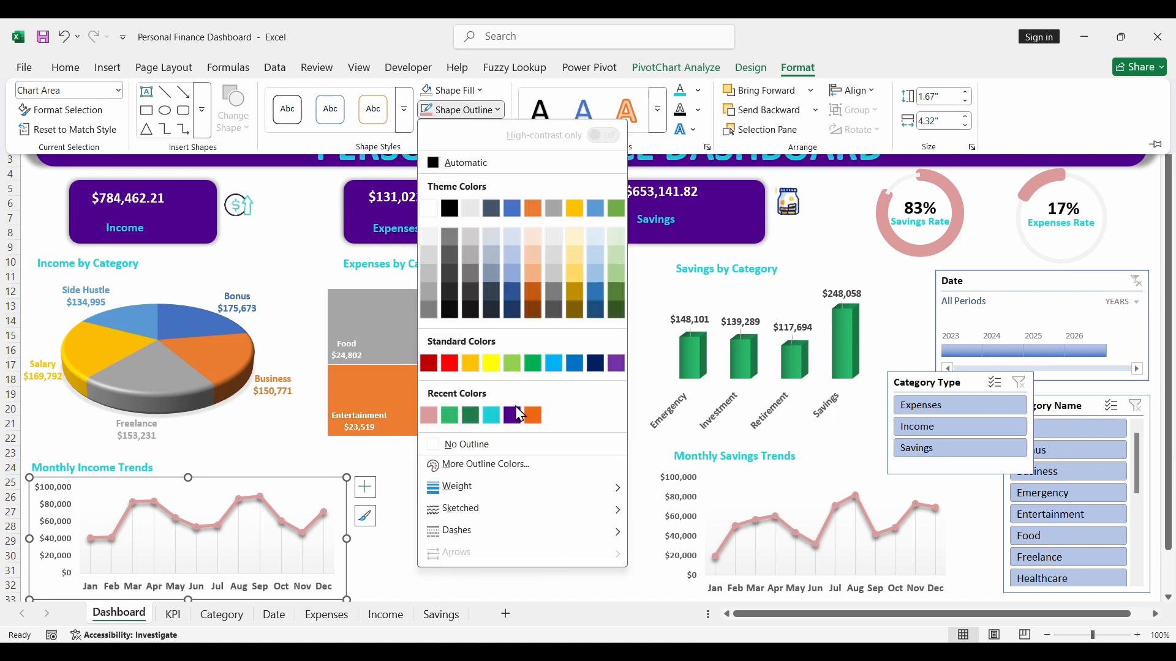
pyautogui.click(457, 446)
pyautogui.click(462, 540)
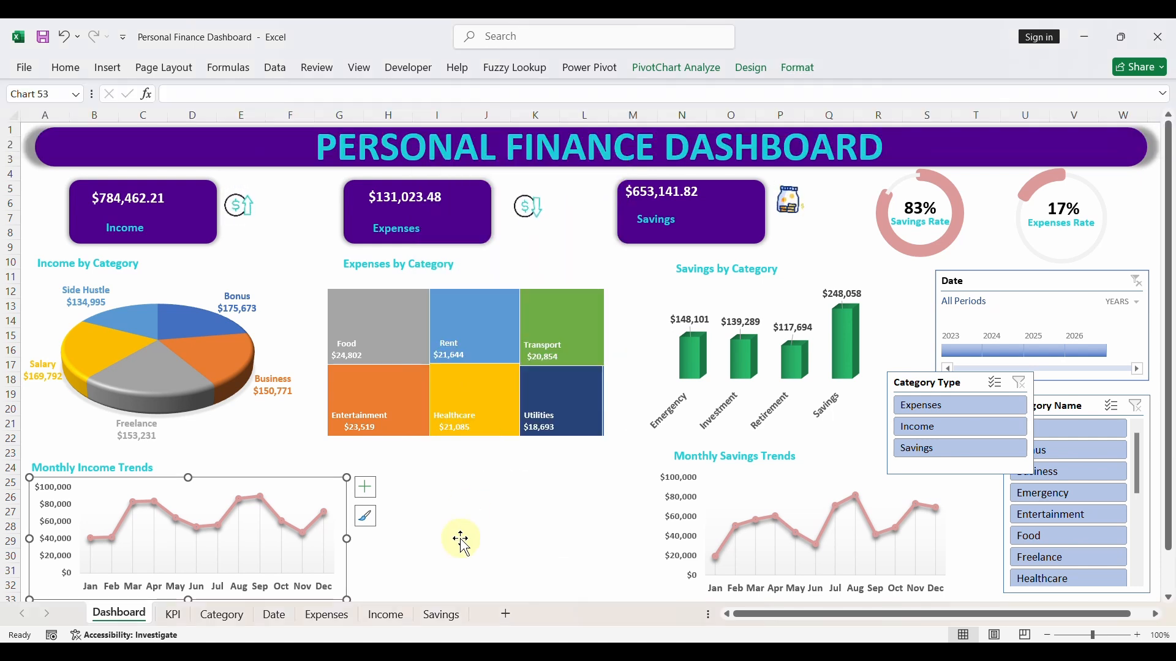
pyautogui.click(461, 540)
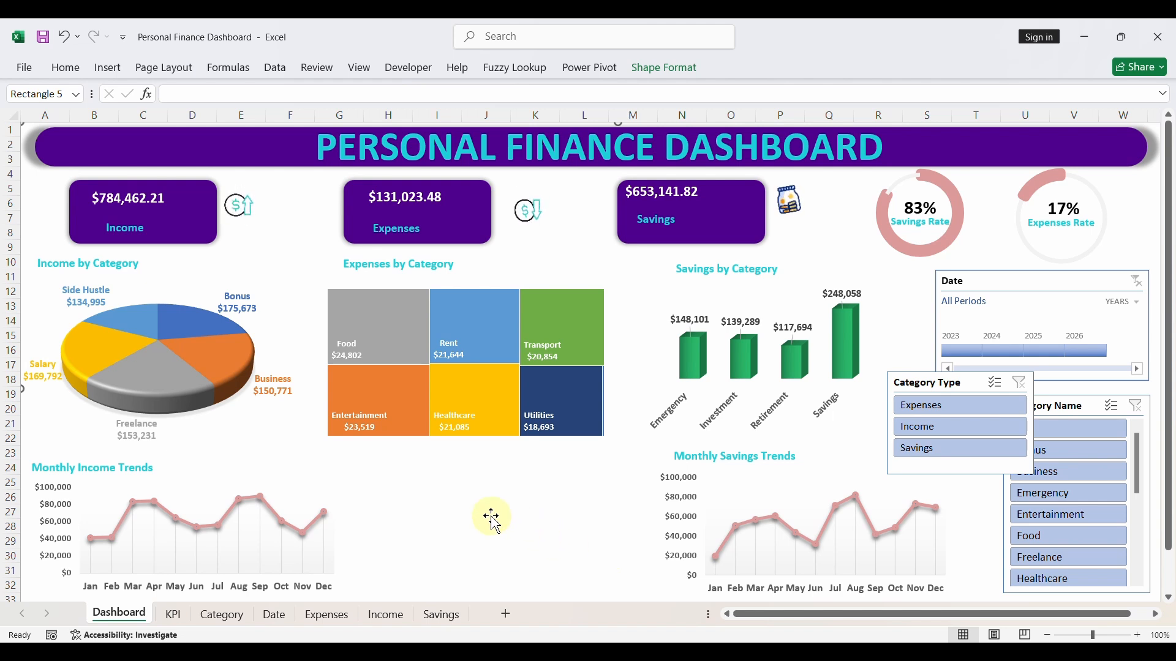
# - Copy the expenses-by-category pivot table on the KPI sheet and paste it at cell B44 below the monthly income pivot table
pyautogui.click(174, 615)
pyautogui.scroll(3, 342, 209)
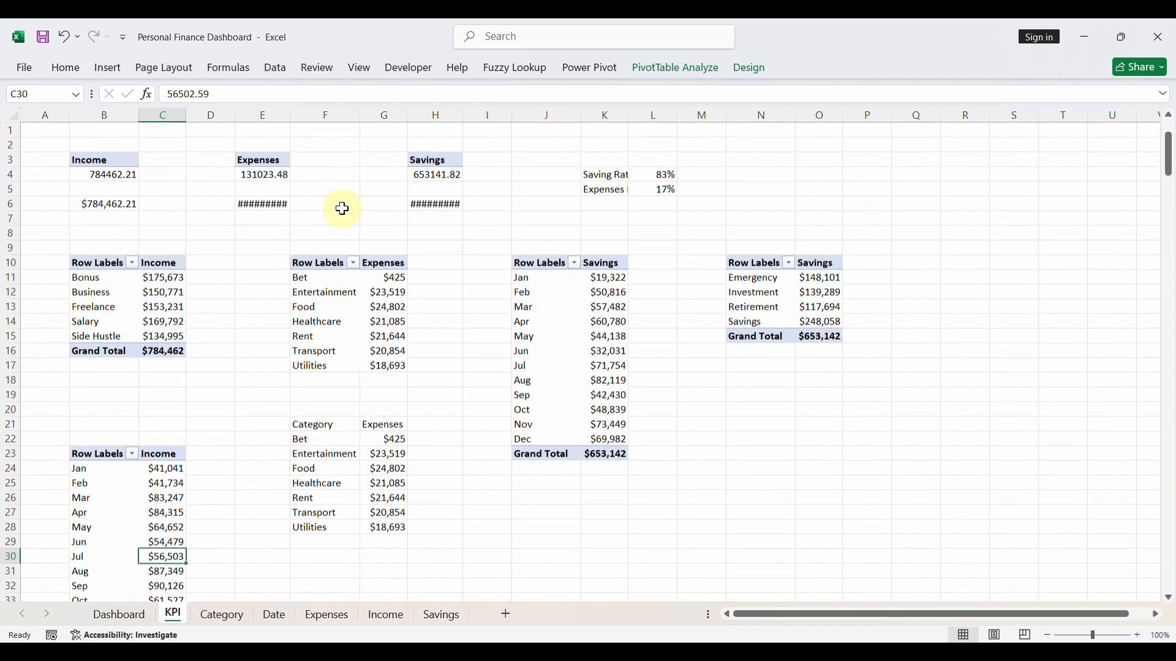
pyautogui.moveTo(313, 265); pyautogui.dragTo(386, 366)
pyautogui.hotkey('ctrl', 'c')
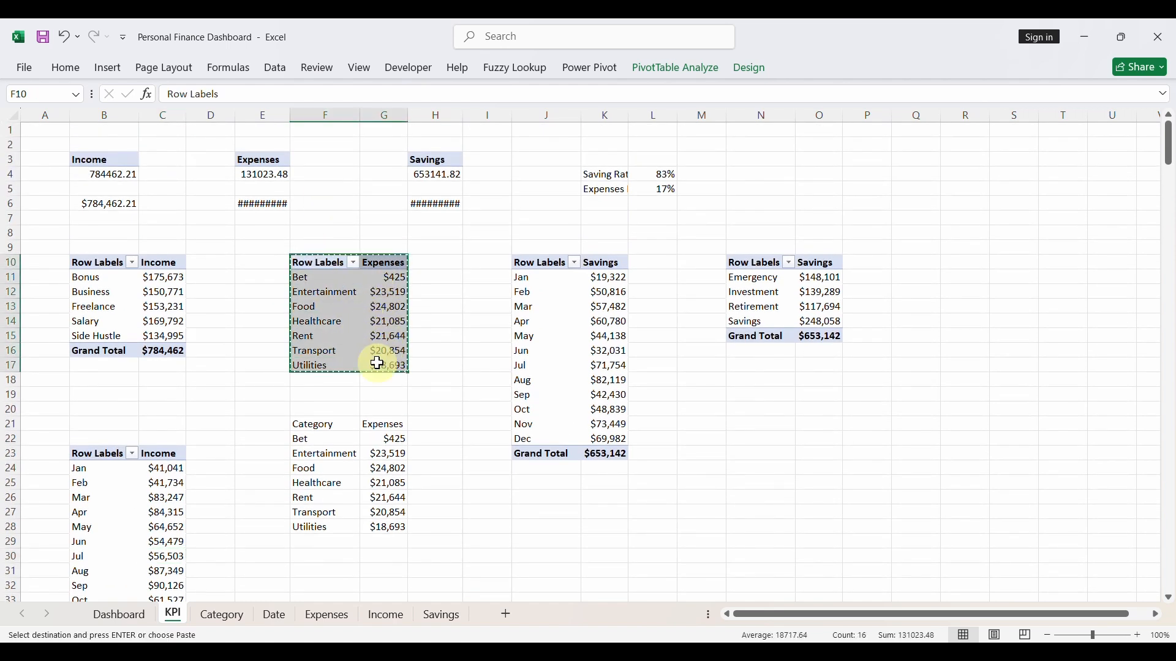
pyautogui.scroll(-4, 429, 493)
pyautogui.click(344, 475)
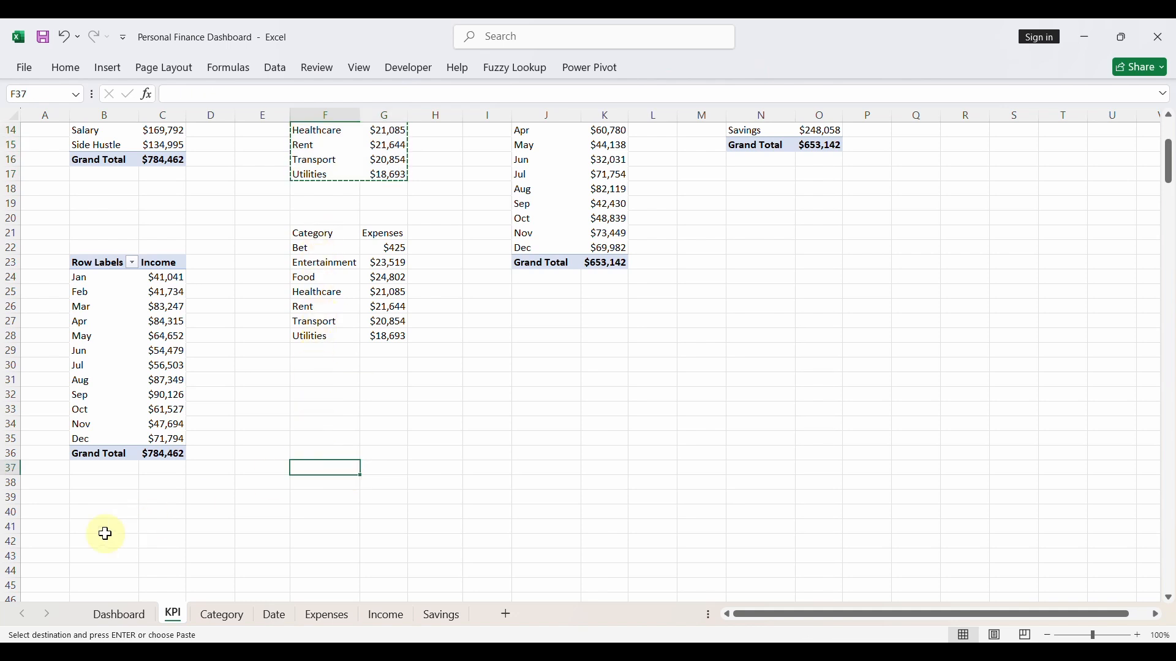
pyautogui.click(99, 568)
pyautogui.hotkey('ctrl', 'v')
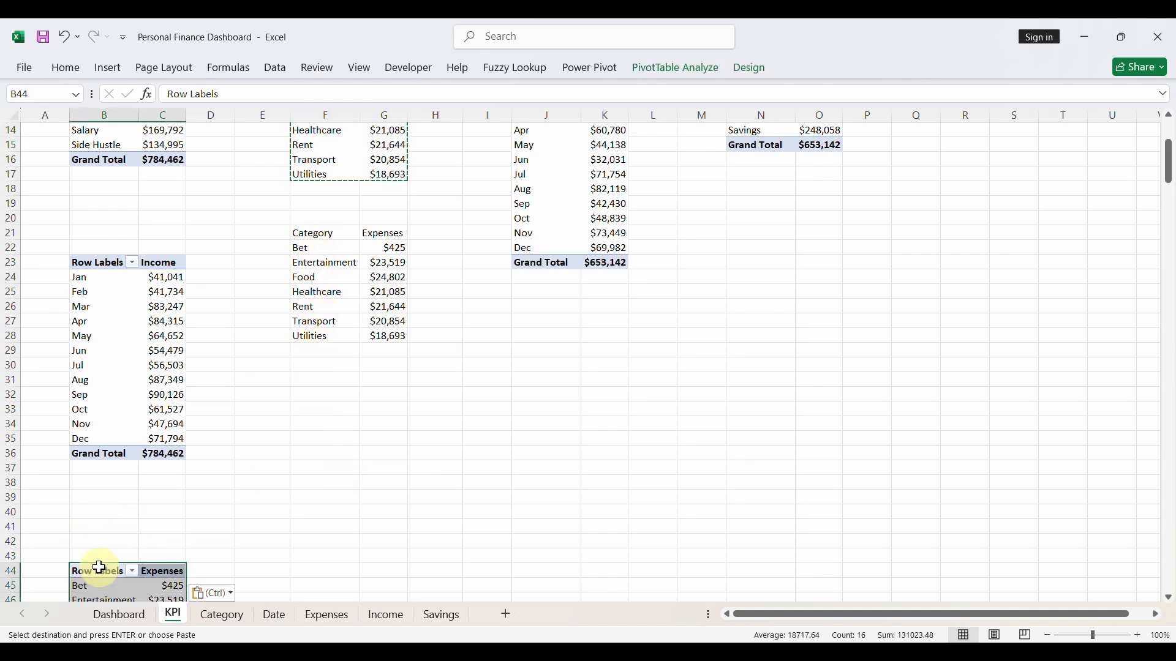
pyautogui.scroll(-4, 121, 521)
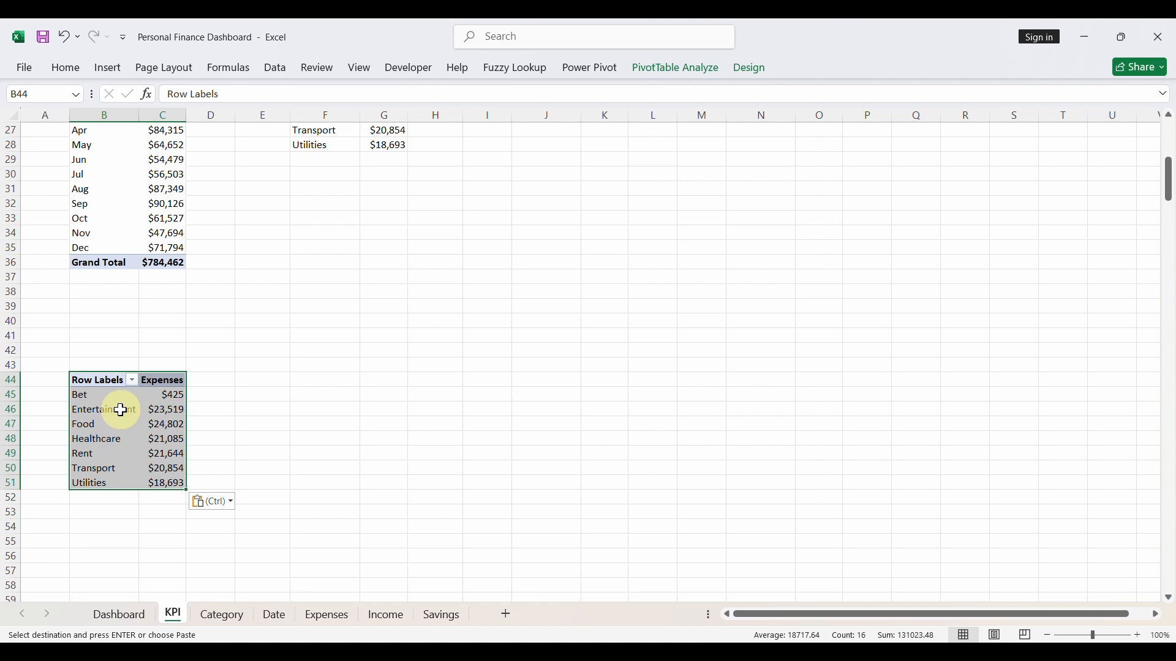
# - Show the field list of the pasted expenses pivot table and remove Category from its rows
pyautogui.click(694, 79)
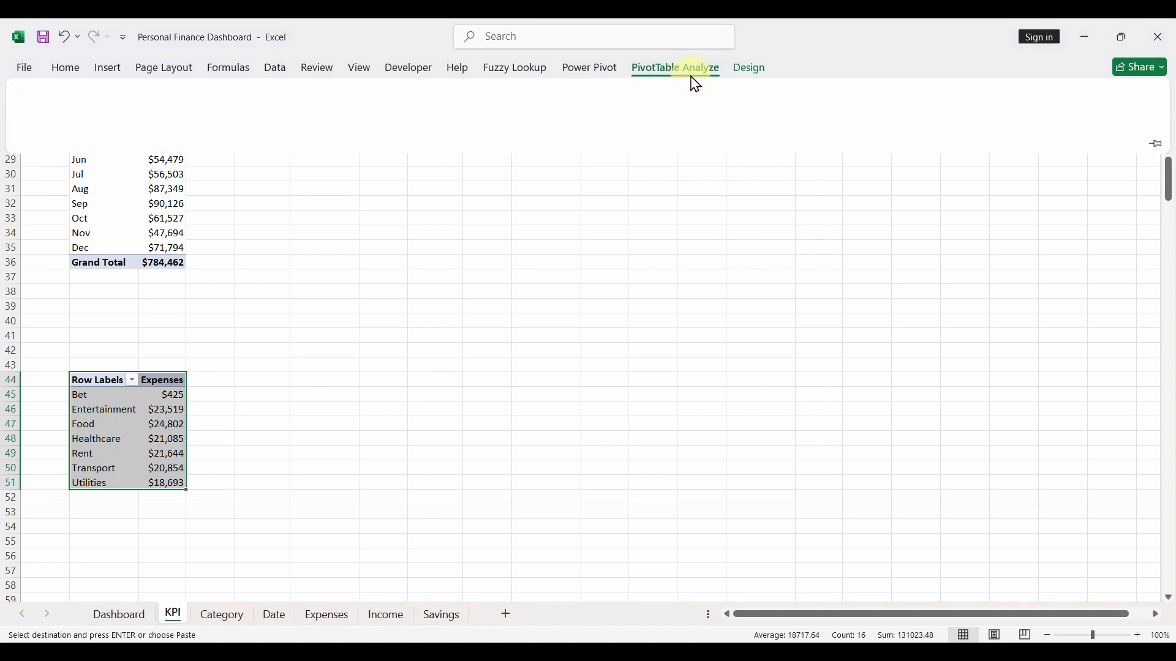
pyautogui.click(1008, 101)
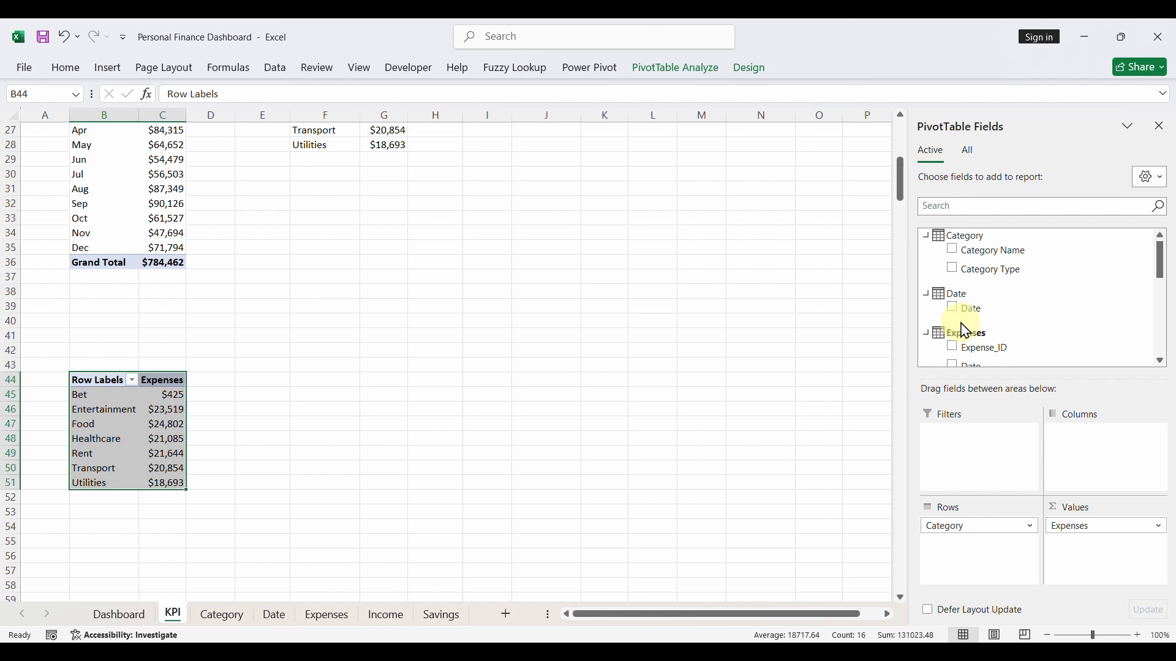
pyautogui.scroll(-2, 966, 331)
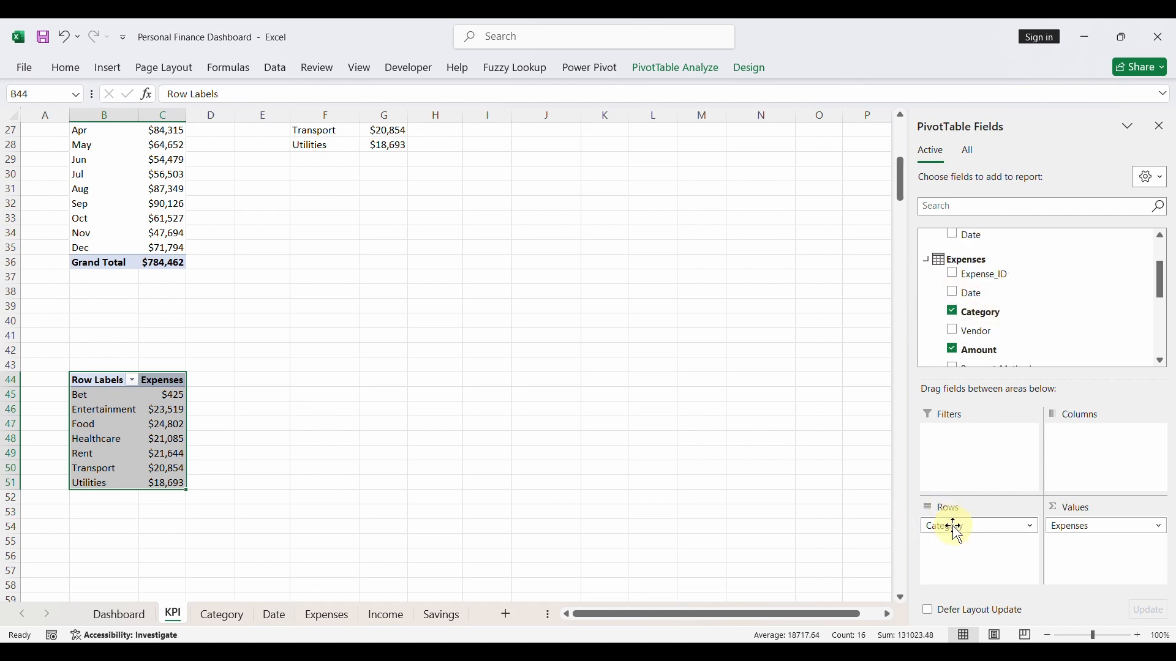
pyautogui.moveTo(956, 528); pyautogui.dragTo(784, 501)
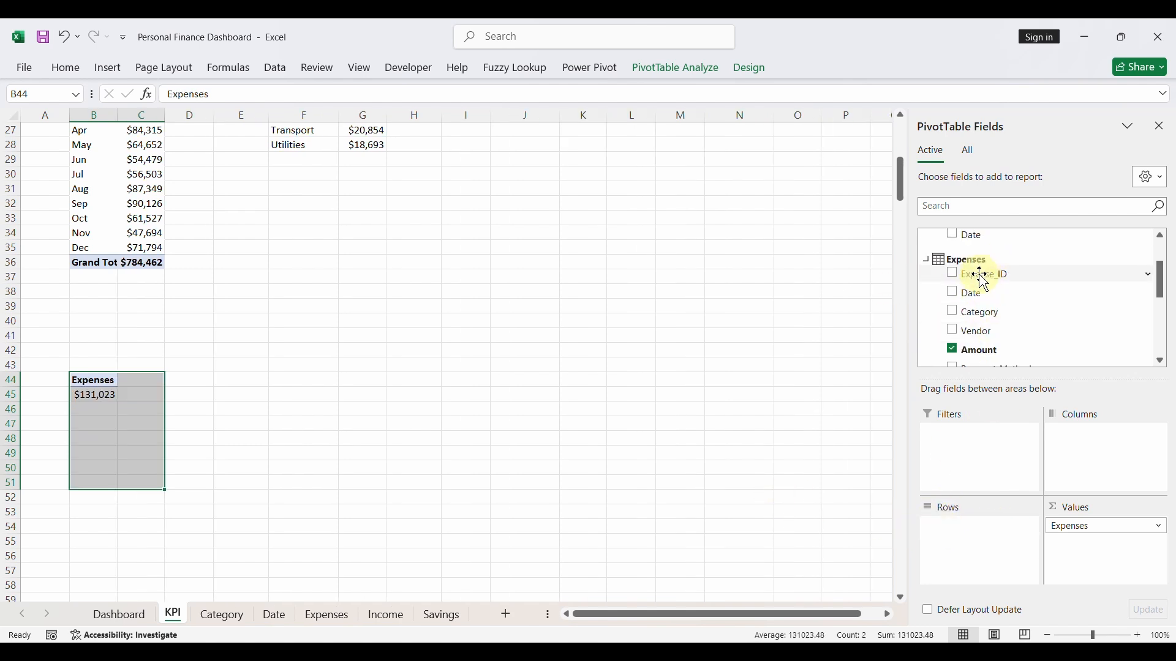
pyautogui.moveTo(974, 294); pyautogui.dragTo(976, 532)
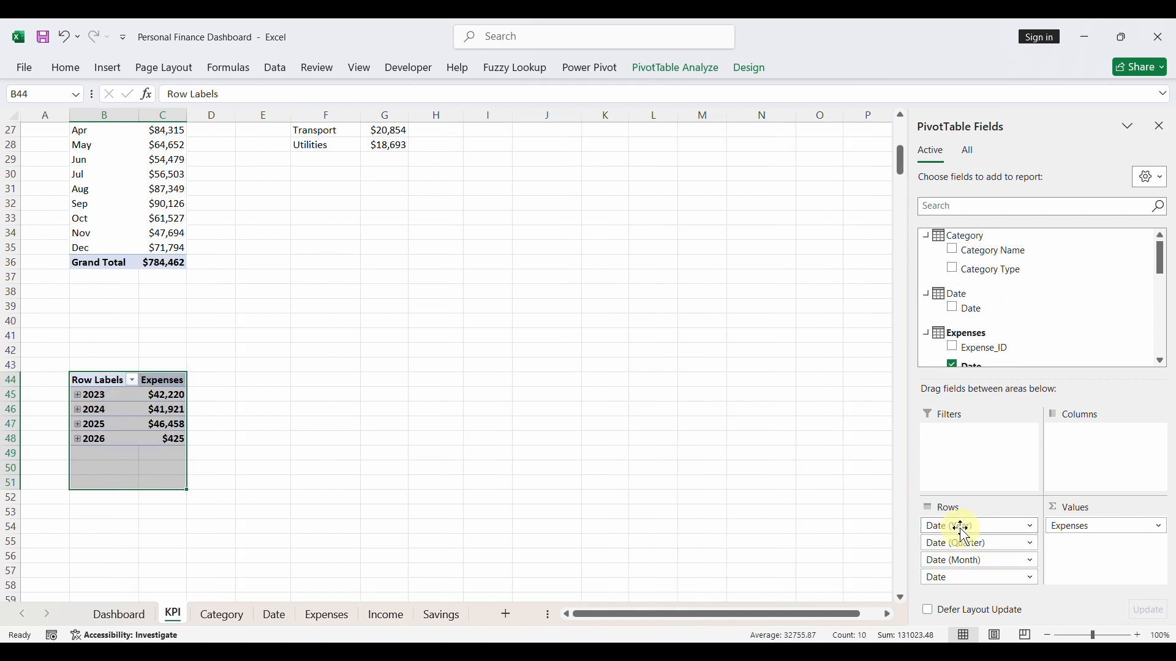
pyautogui.click(965, 534)
pyautogui.click(979, 489)
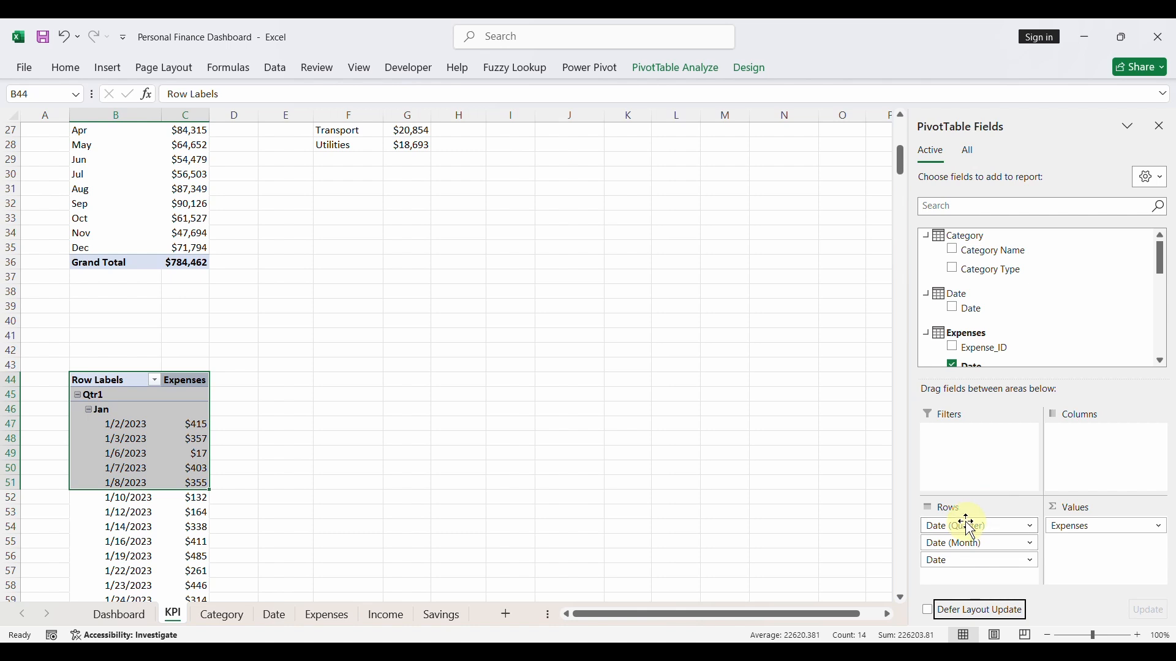
pyautogui.click(969, 528)
pyautogui.click(972, 488)
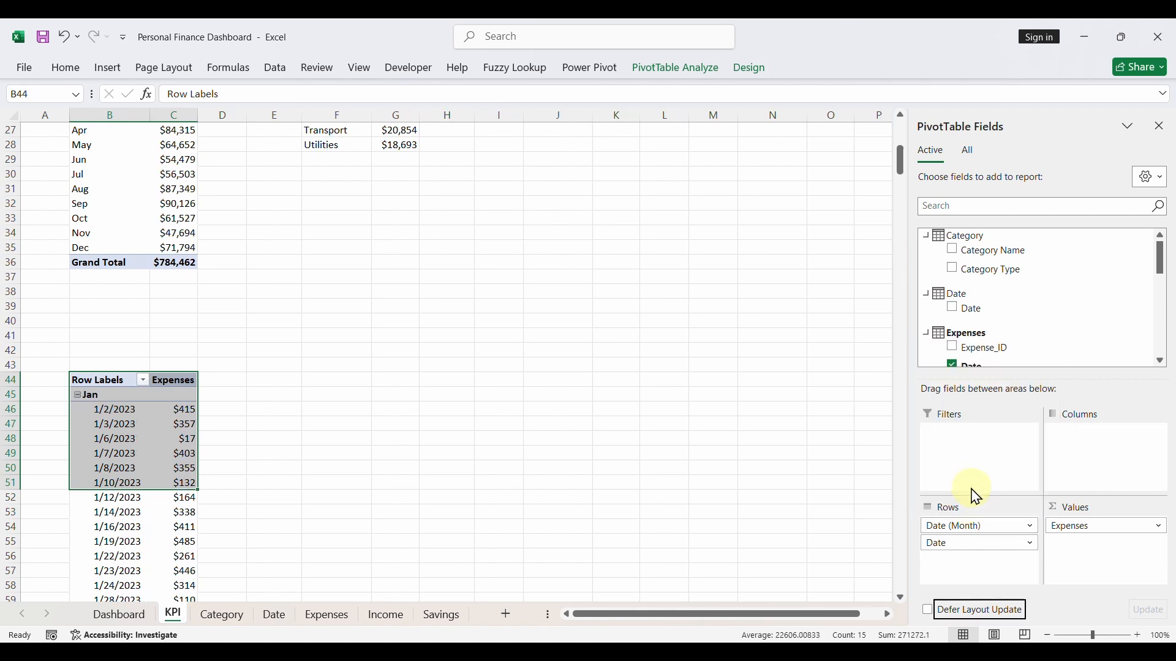
pyautogui.click(972, 531)
pyautogui.click(968, 488)
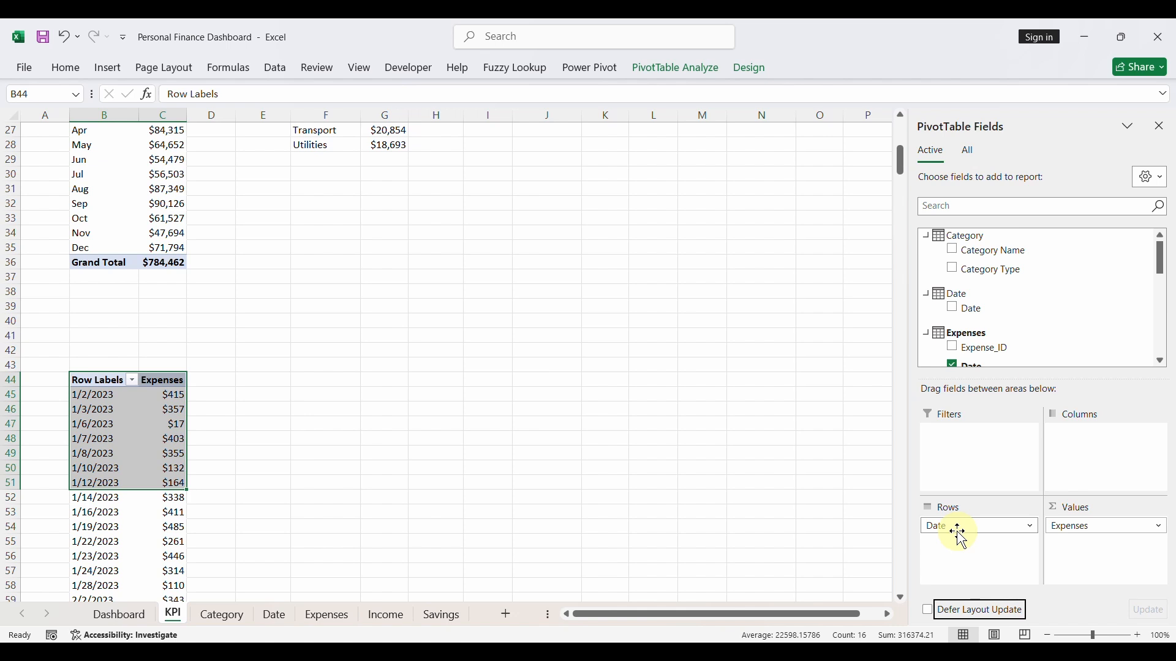
pyautogui.click(978, 531)
pyautogui.click(971, 488)
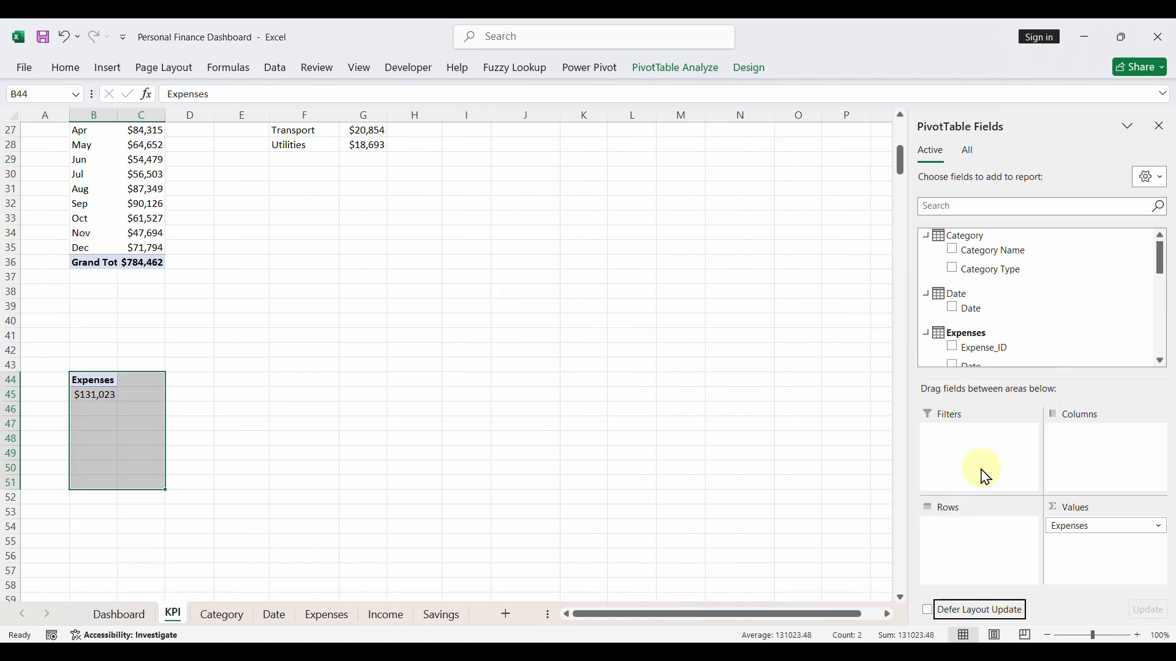
# - Add the Date field of the Expenses table to the pivot rows and keep only Date (Month), removing year, quarter and date
pyautogui.scroll(-2, 1004, 335)
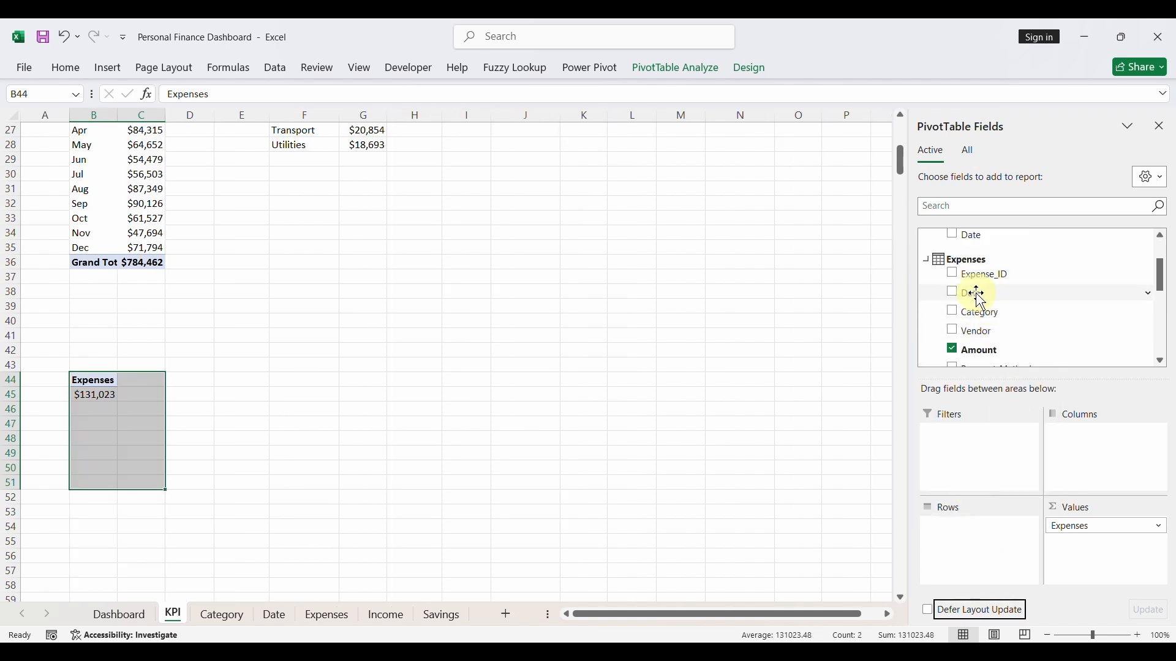
pyautogui.moveTo(974, 295); pyautogui.dragTo(960, 525)
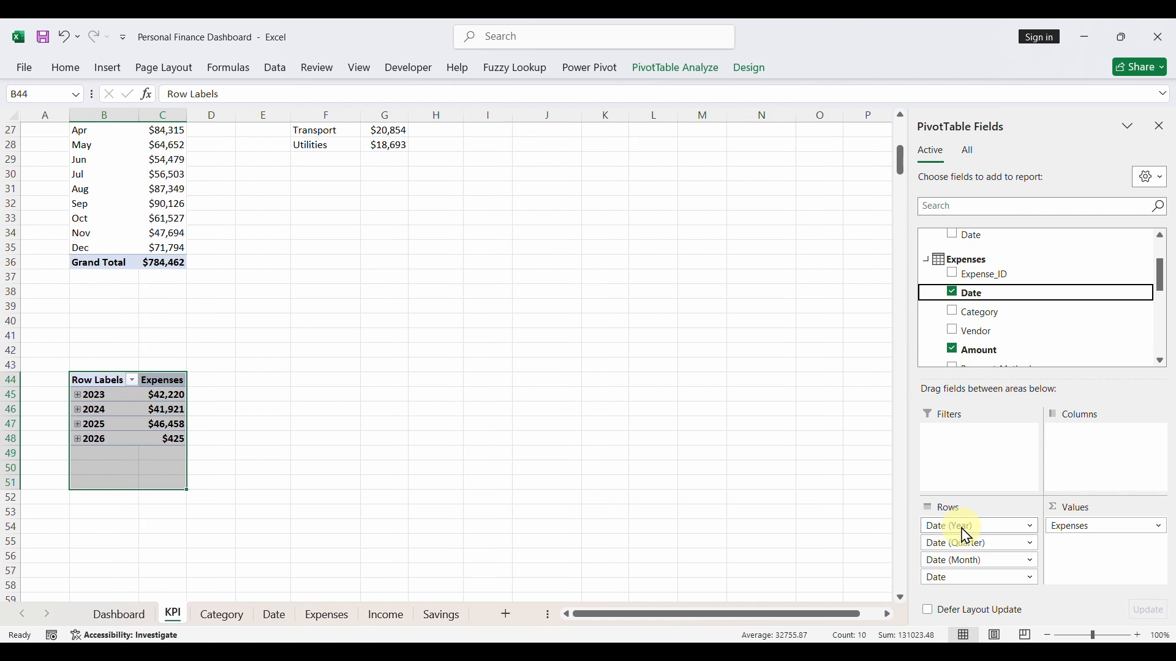
pyautogui.click(962, 527)
pyautogui.click(990, 493)
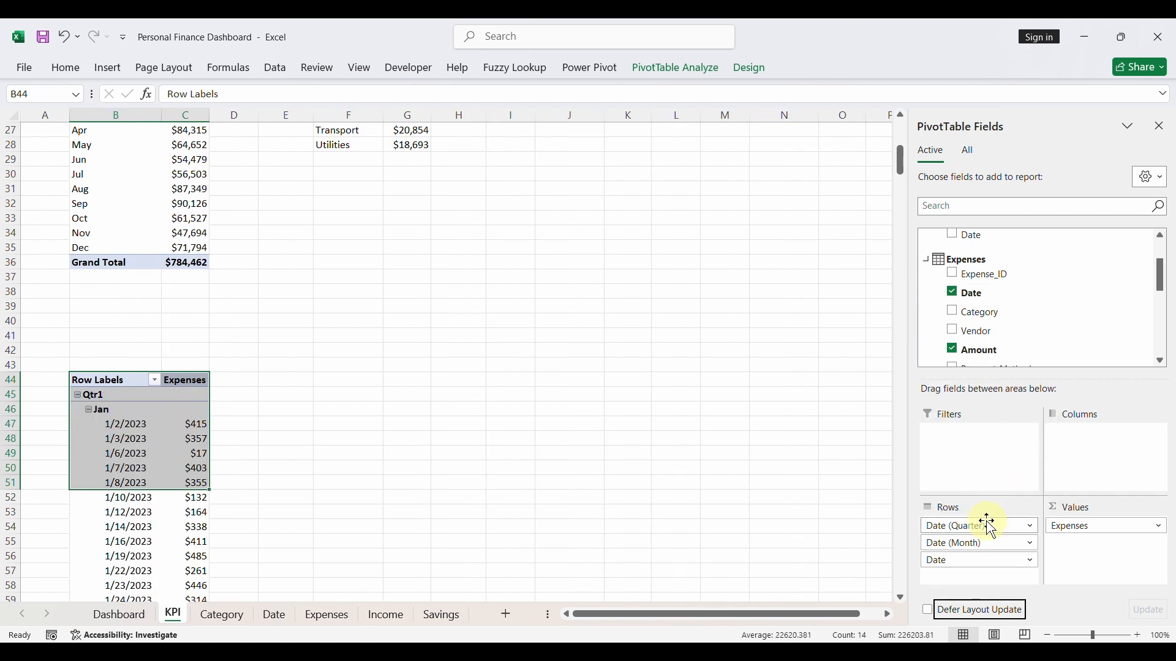
pyautogui.click(974, 526)
pyautogui.click(979, 489)
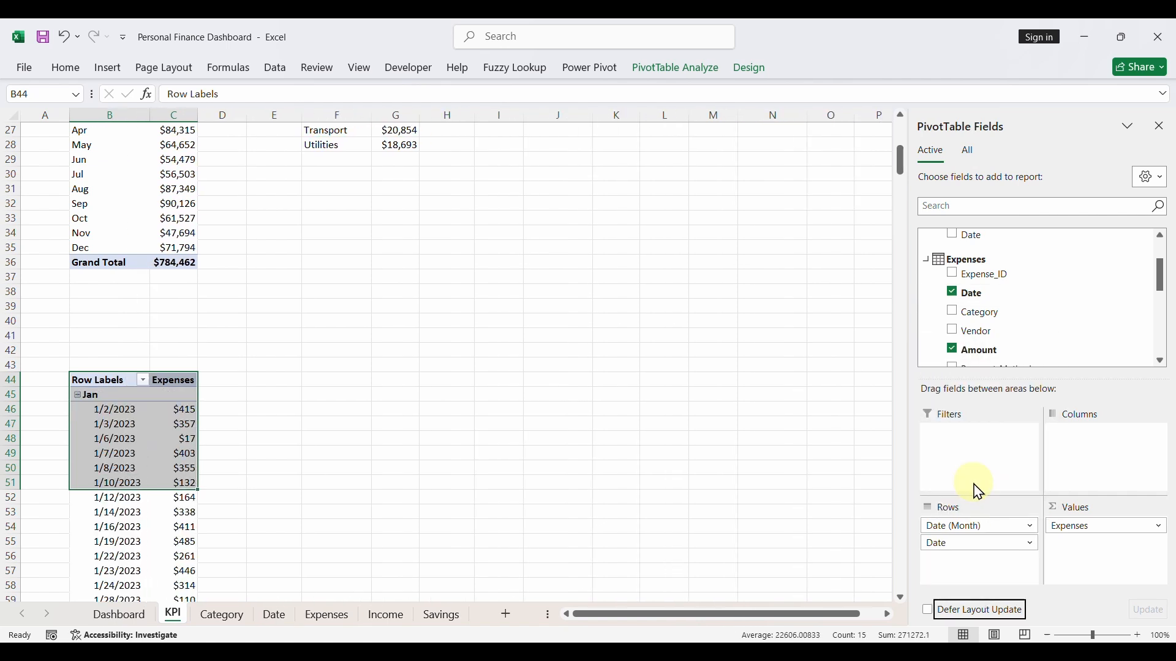
pyautogui.click(961, 544)
pyautogui.click(975, 510)
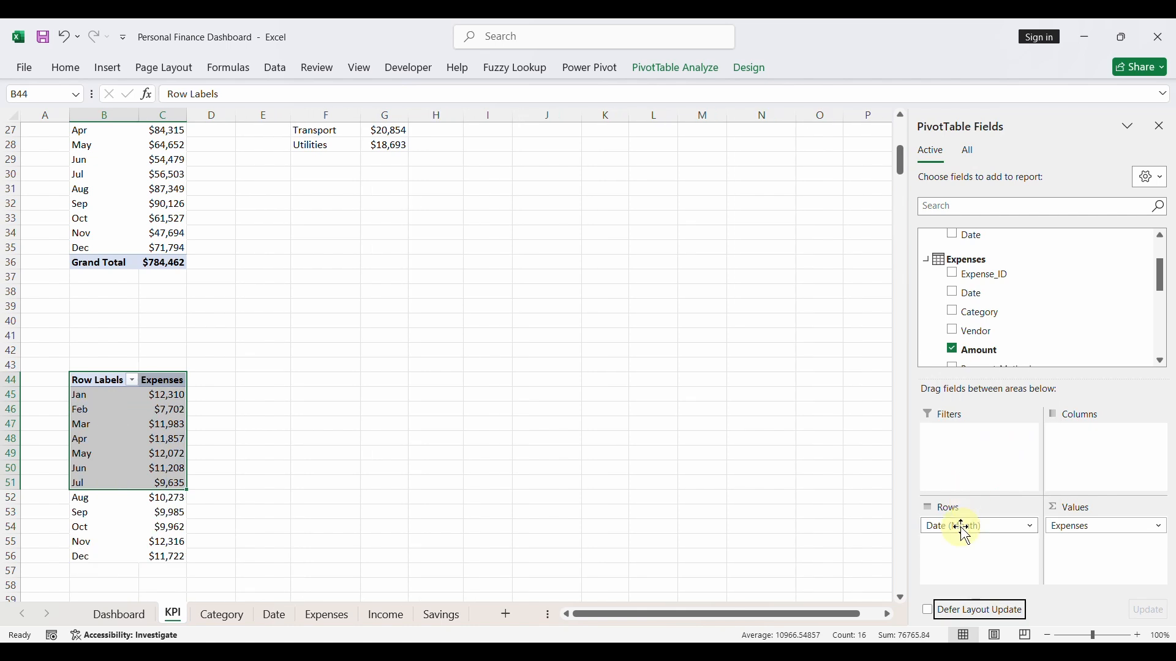
# - Insert a line pivot chart from the monthly expenses pivot table and delete its title and legend
pyautogui.click(164, 522)
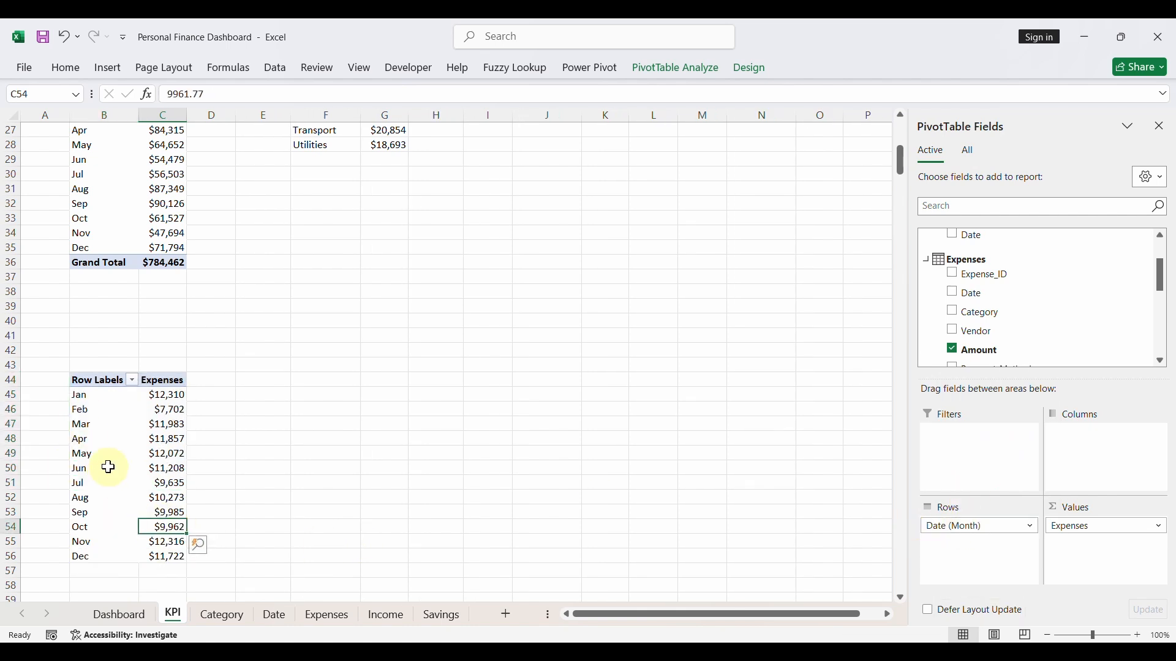
pyautogui.click(108, 68)
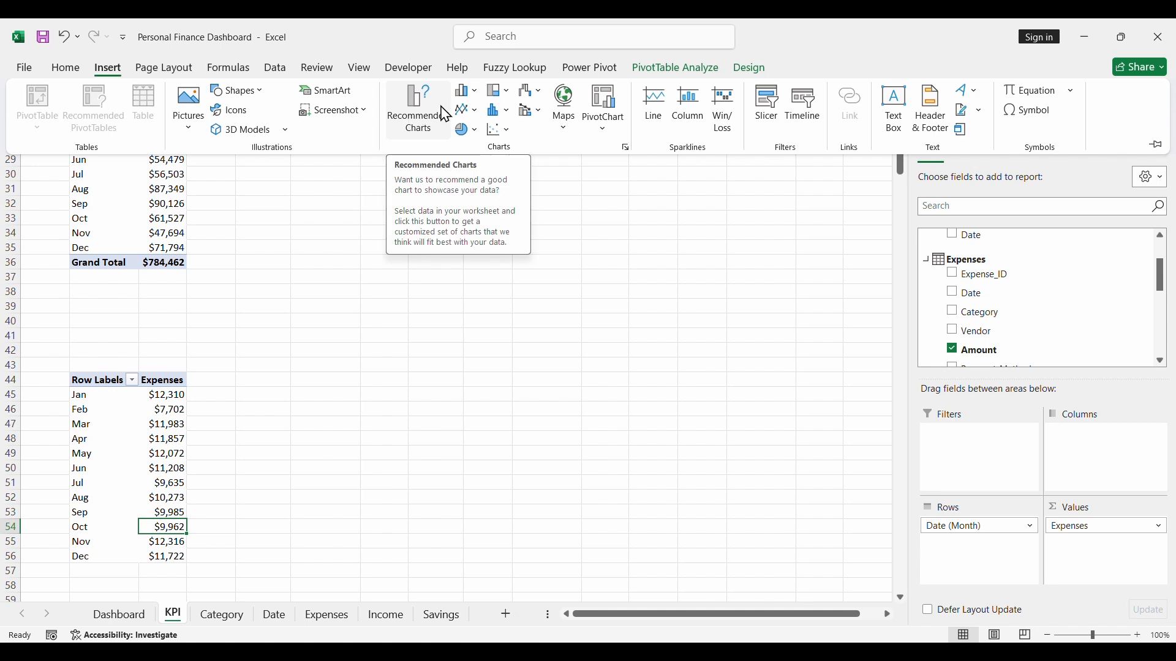
pyautogui.click(465, 111)
pyautogui.click(476, 166)
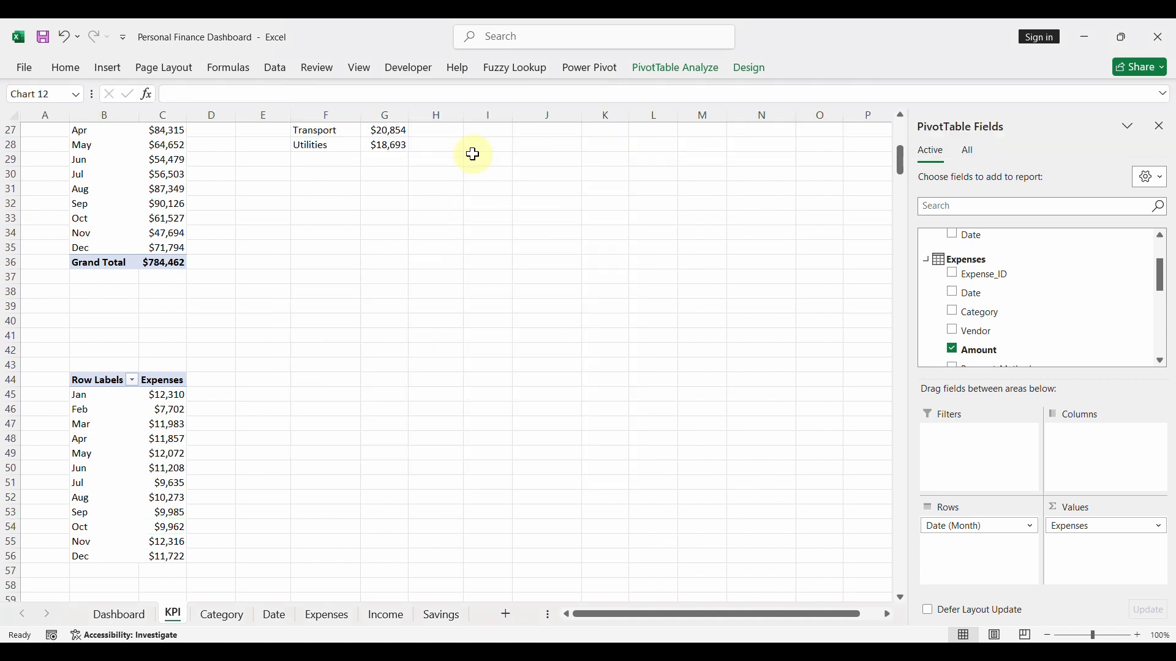
pyautogui.press('Delete')
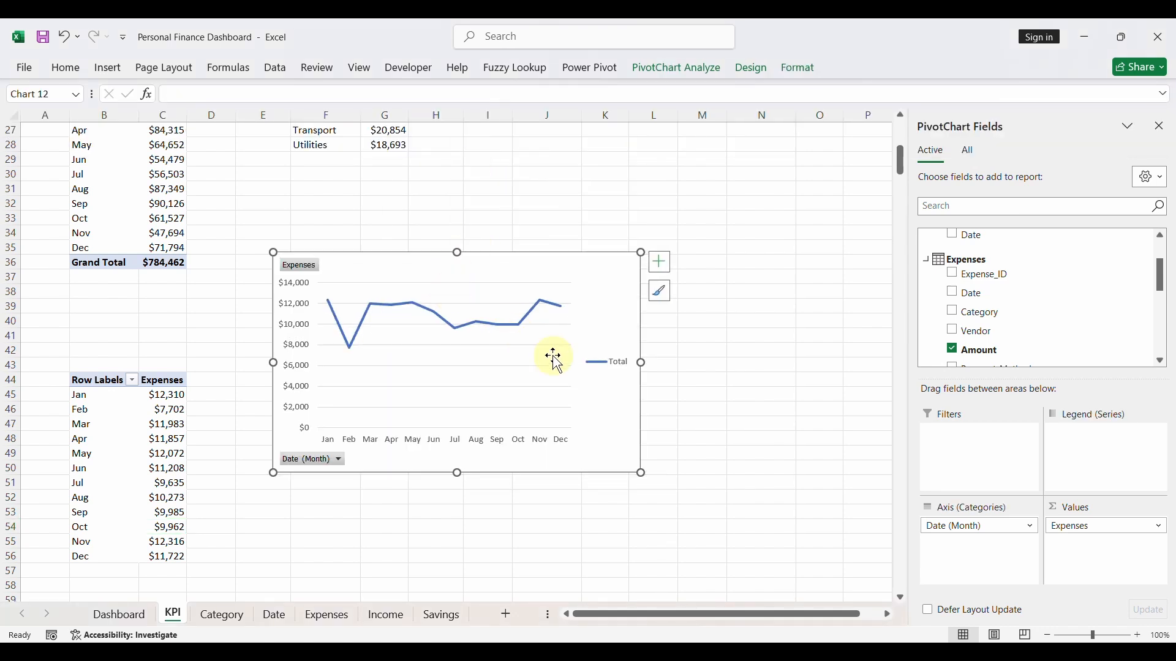
pyautogui.press('Delete')
# - Apply the white chart style with markers and vertical drop lines to the expenses line chart and hide all its field buttons
pyautogui.click(658, 293)
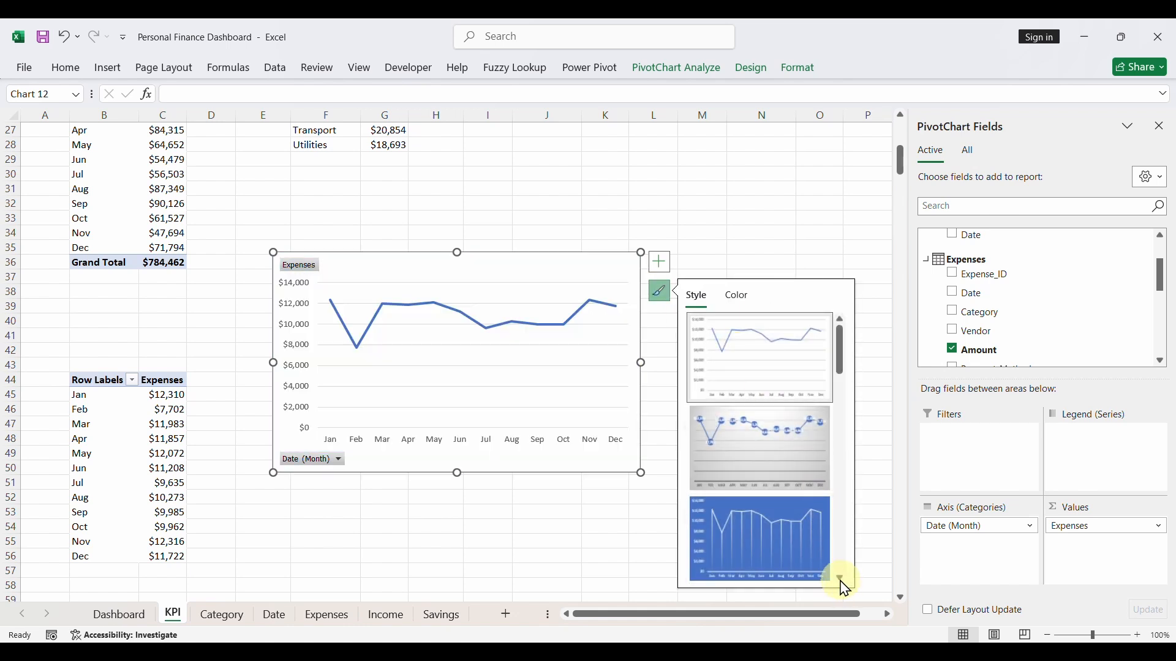
pyautogui.click(842, 580)
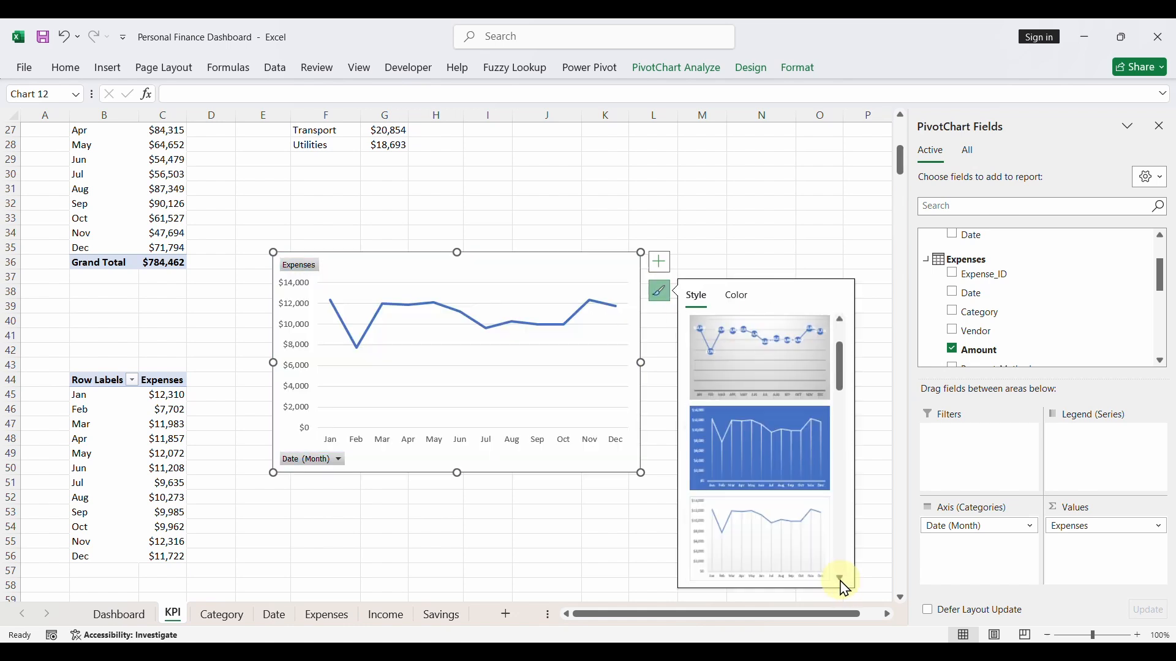
pyautogui.click(779, 554)
pyautogui.rightClick(305, 271)
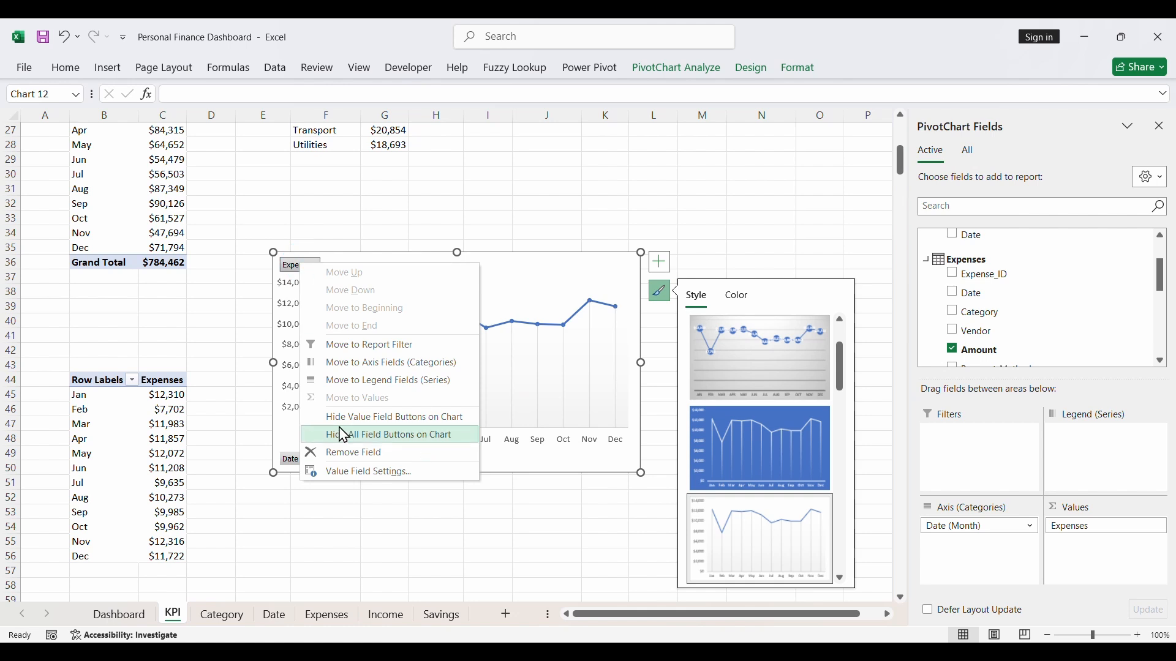
pyautogui.click(362, 439)
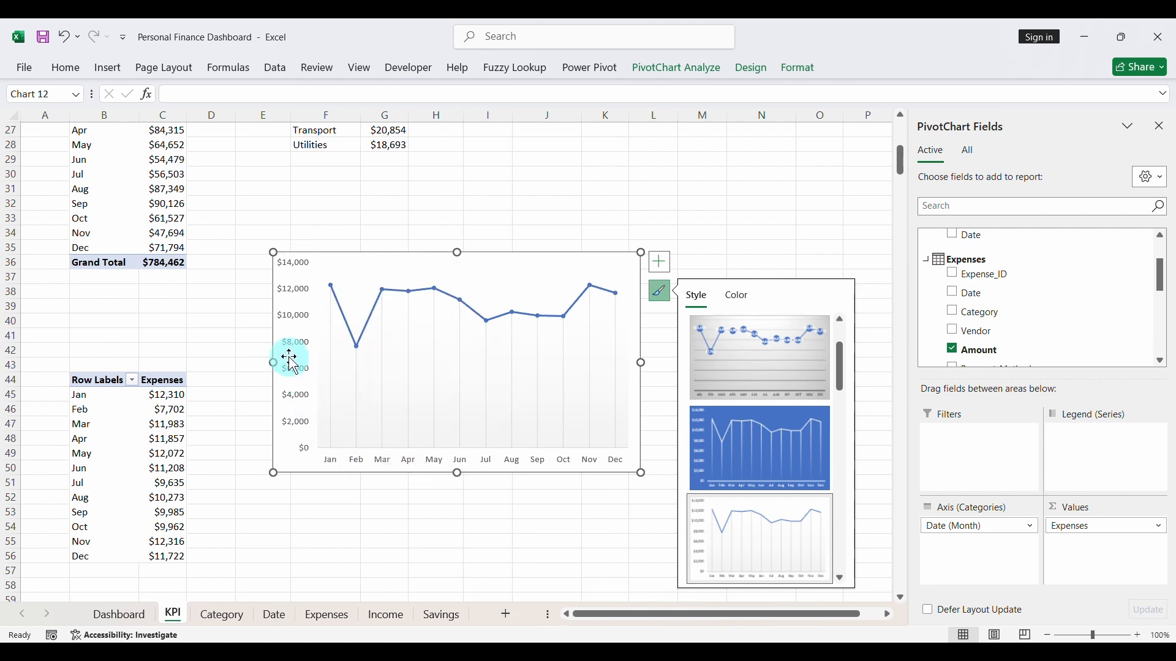
# - Make the expenses chart's value and month axis labels bold, and set the month labels to font size 10
pyautogui.click(302, 325)
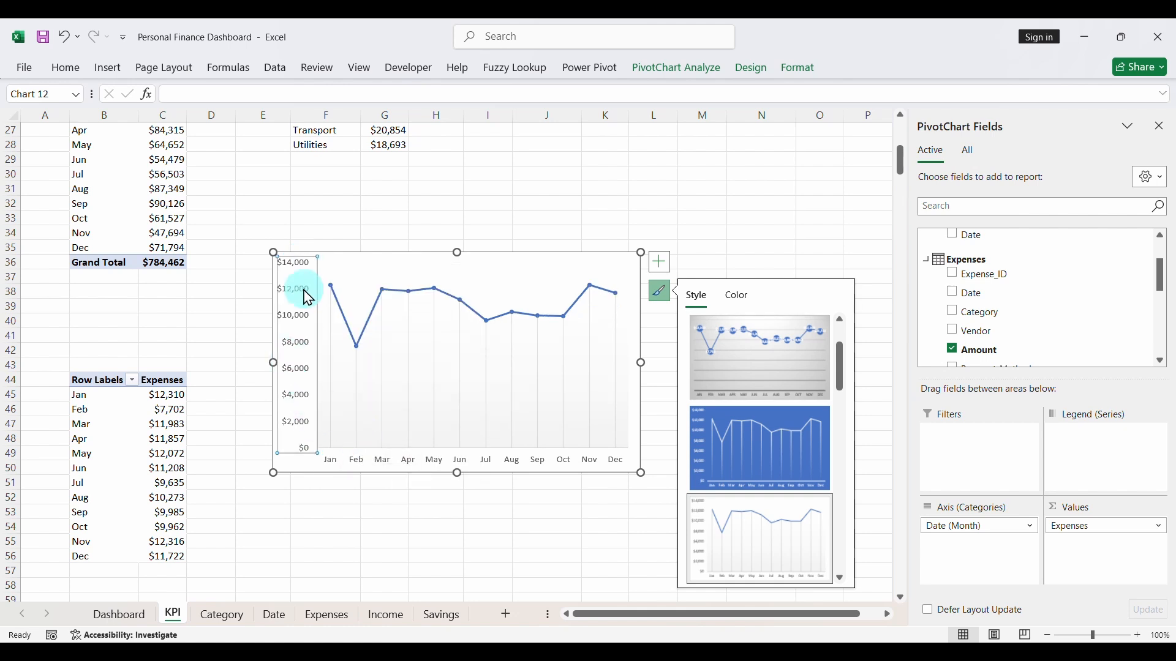
pyautogui.click(65, 68)
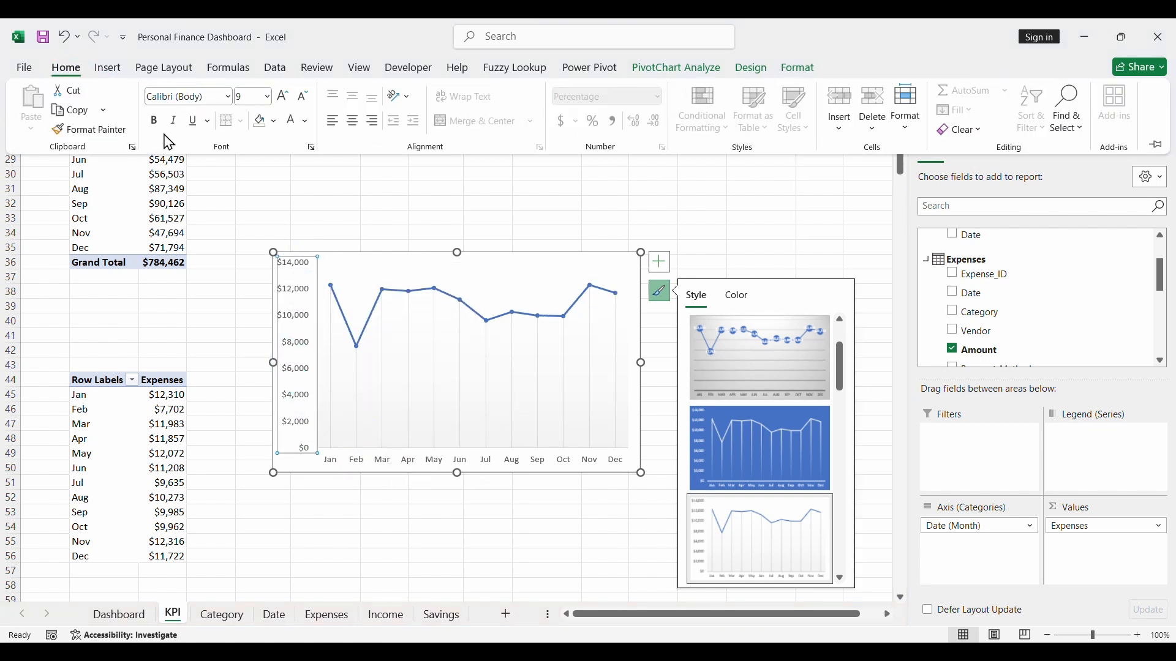
pyautogui.click(430, 461)
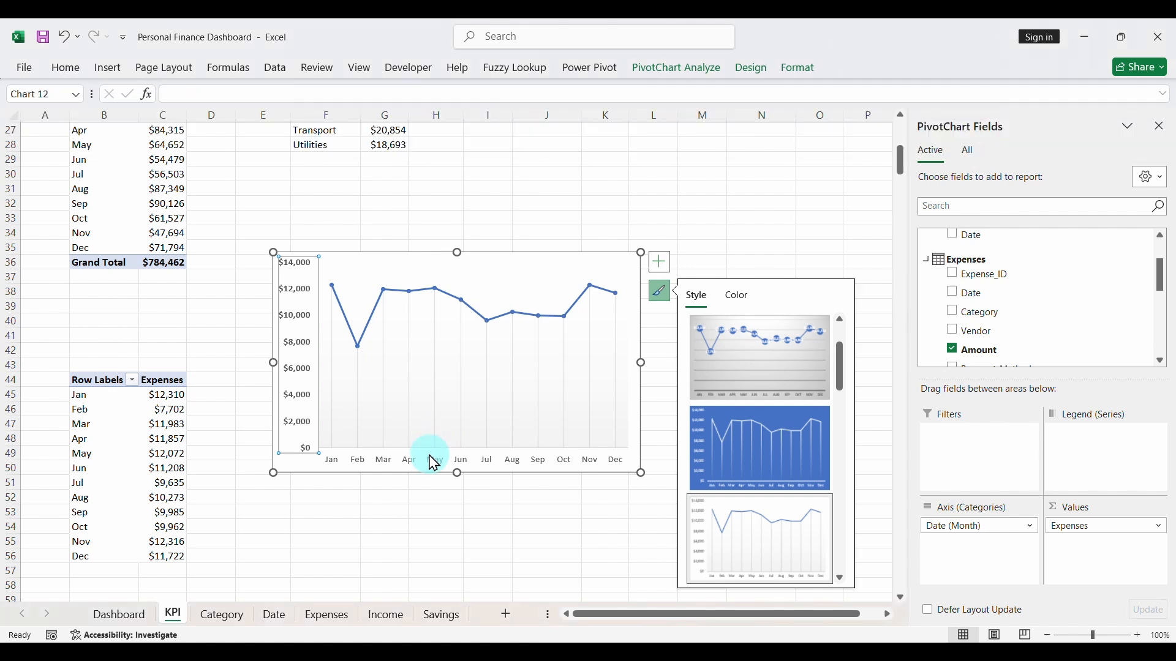
pyautogui.click(72, 71)
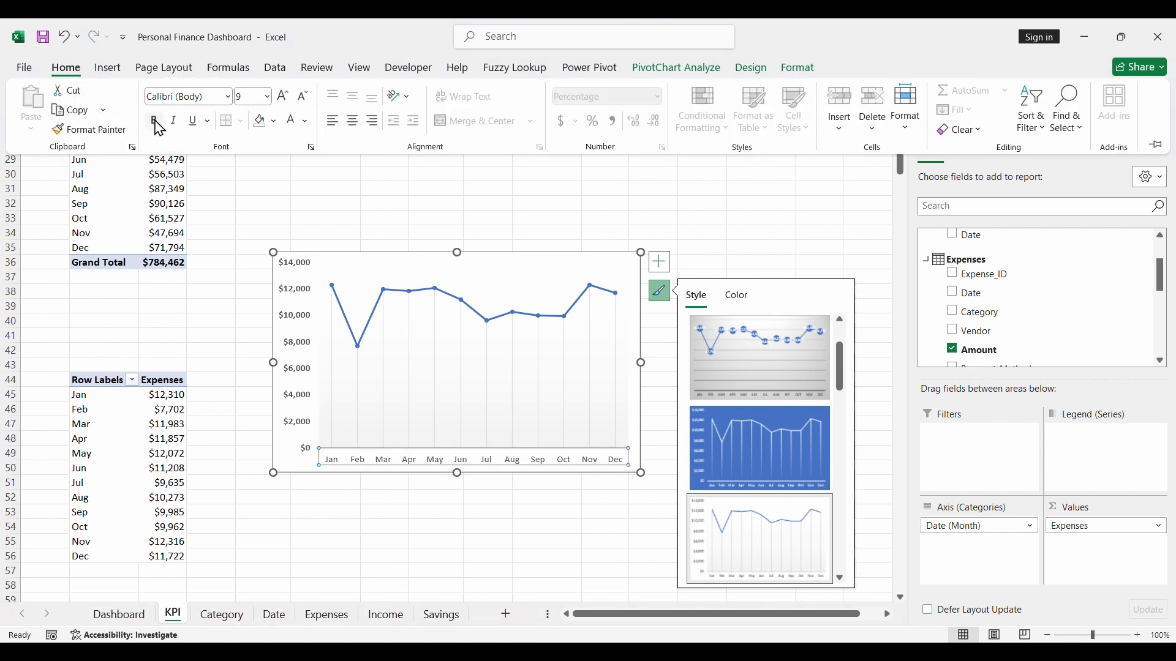
pyautogui.click(282, 100)
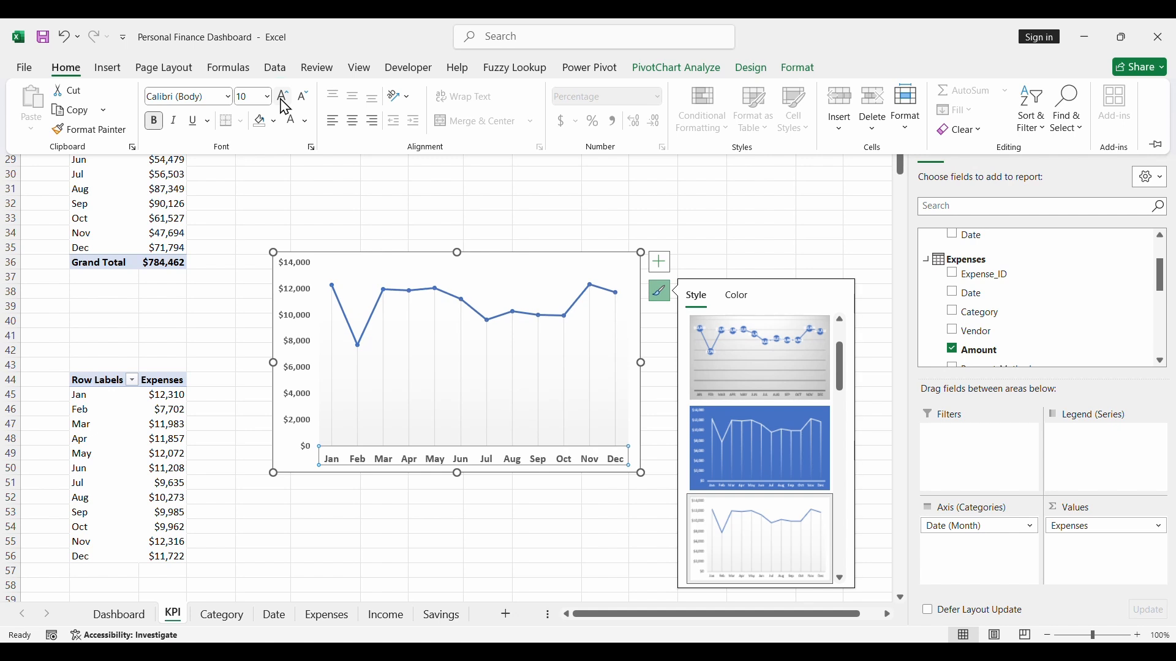
# - Recolor the expenses chart's line to the recently used pink and set its weight to 3 pt
pyautogui.click(577, 304)
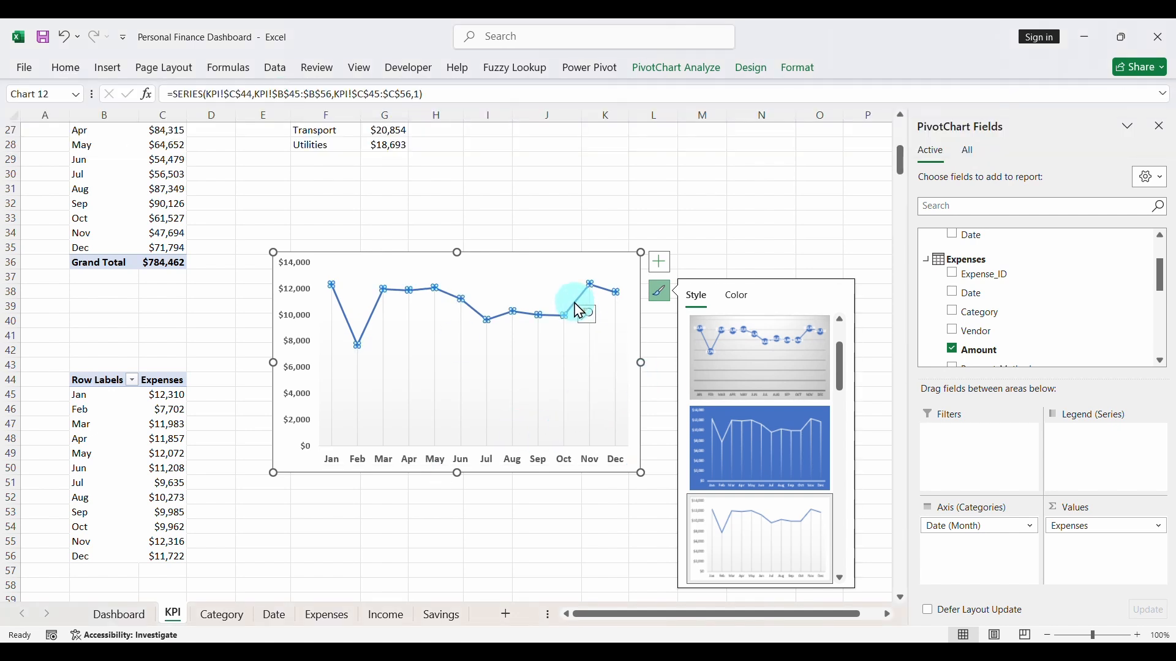
pyautogui.click(819, 68)
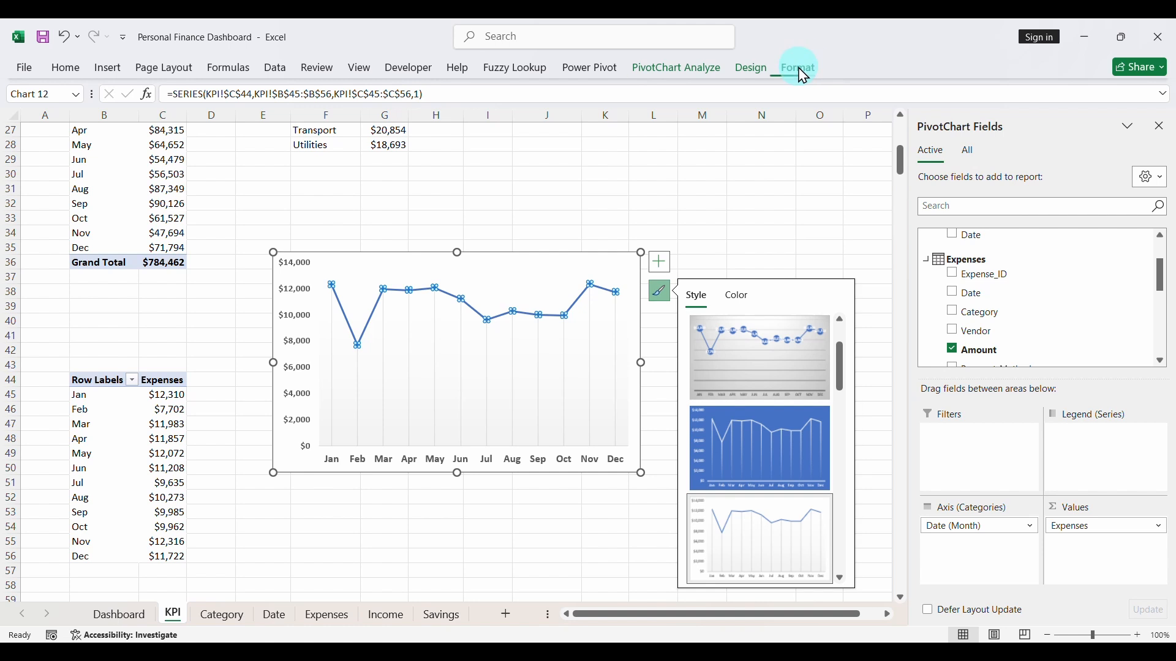
pyautogui.click(476, 111)
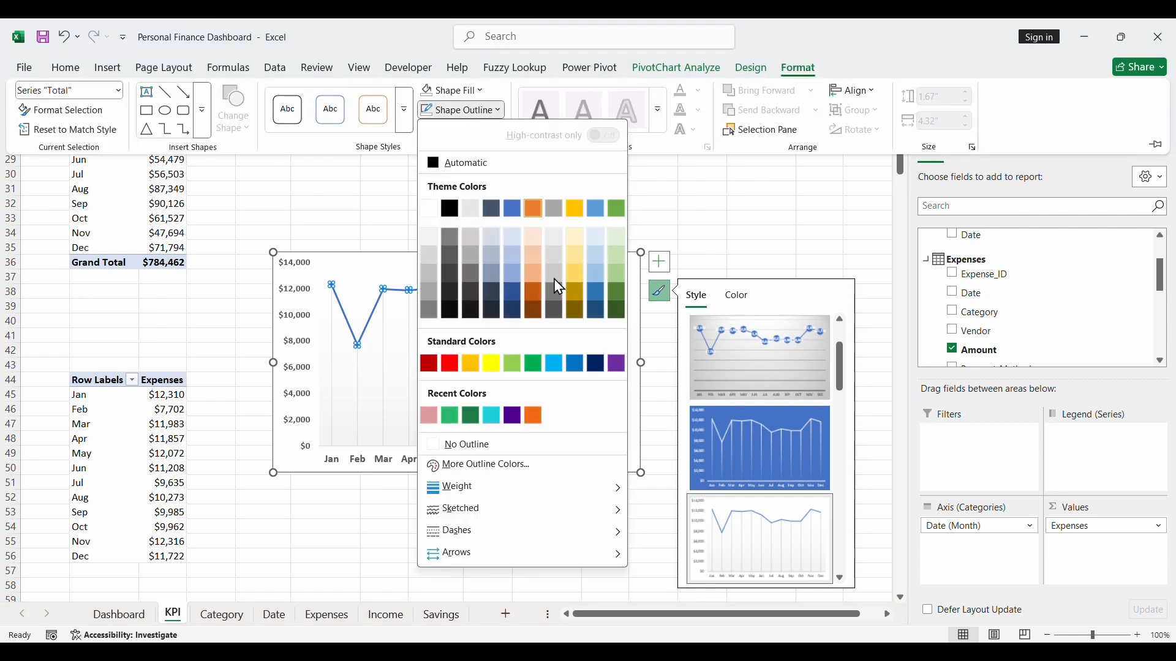
pyautogui.click(429, 417)
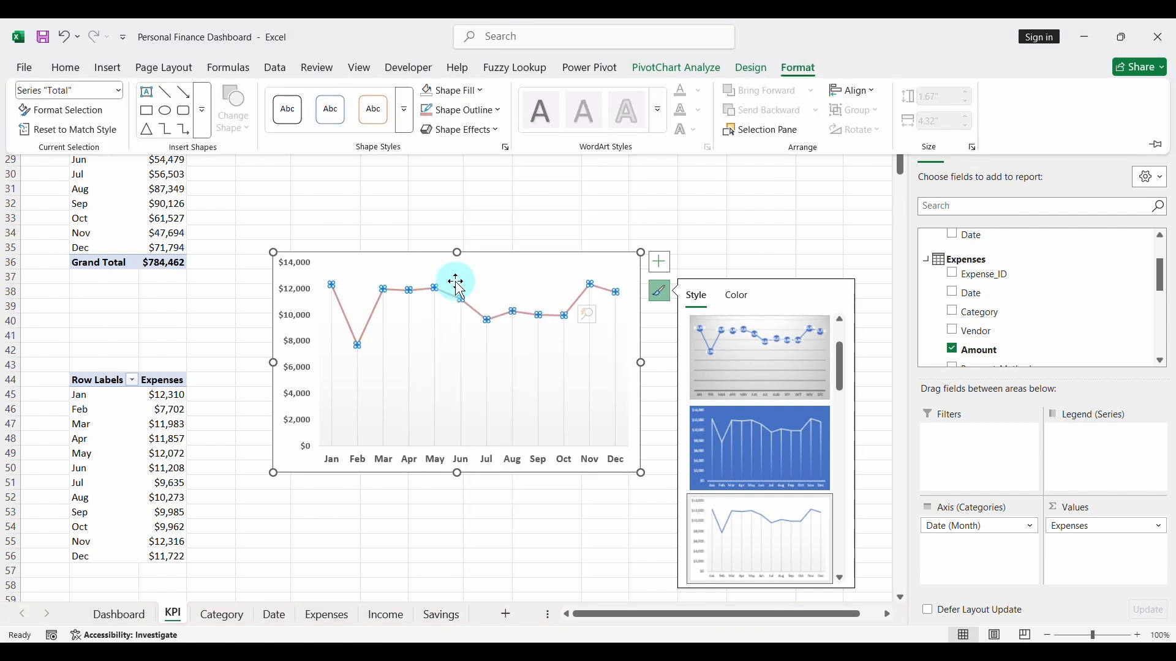
pyautogui.click(488, 118)
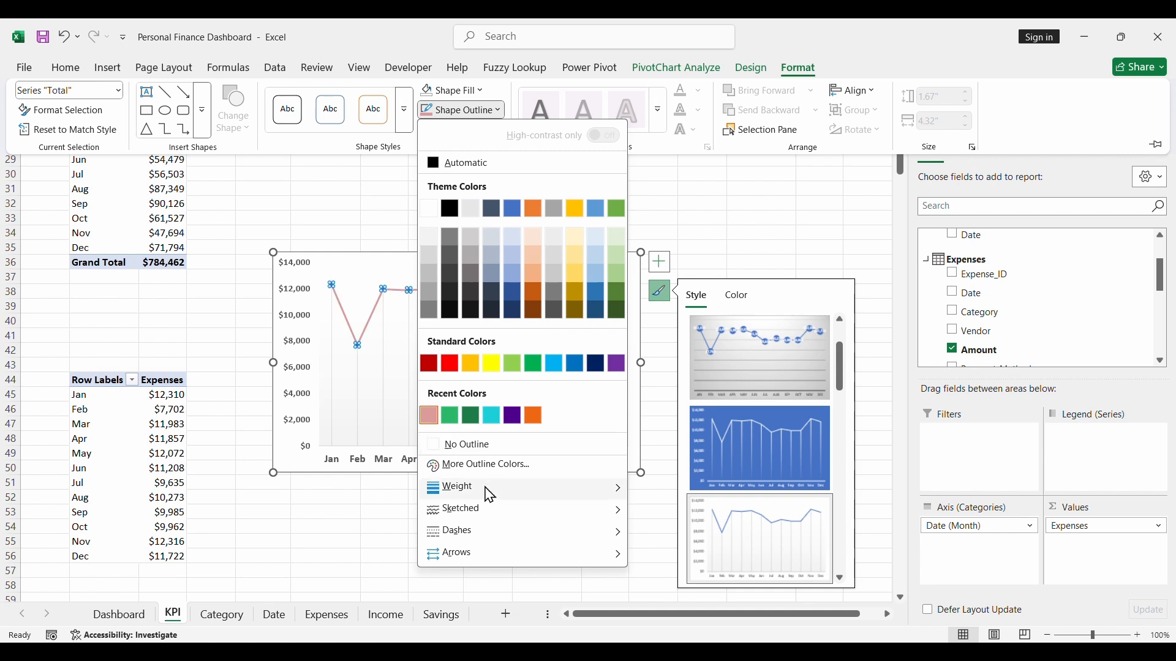
pyautogui.moveTo(478, 490)
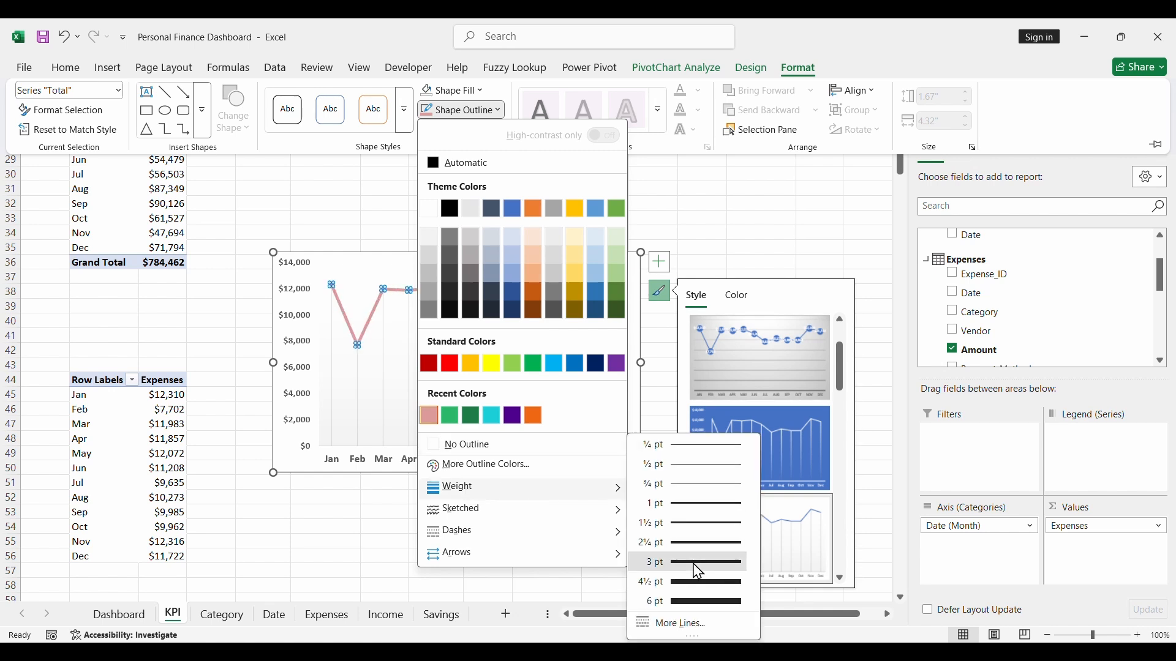
pyautogui.click(694, 563)
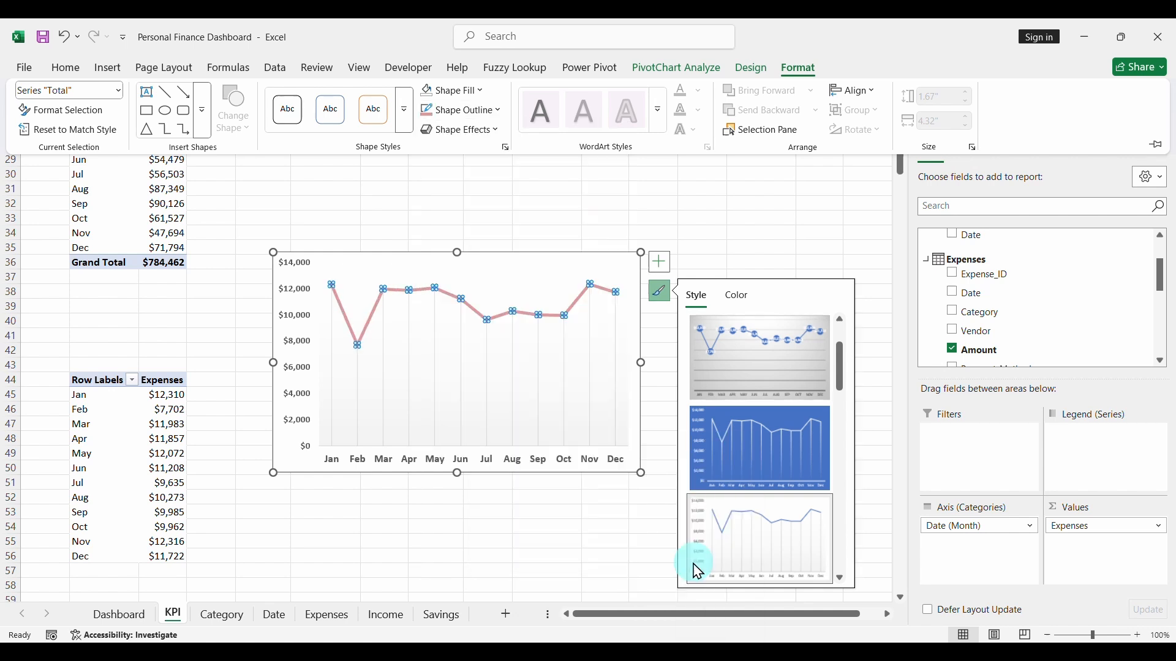
# - Add an outer, downward-offset shadow to the expenses chart's line
pyautogui.click(478, 136)
pyautogui.moveTo(477, 191)
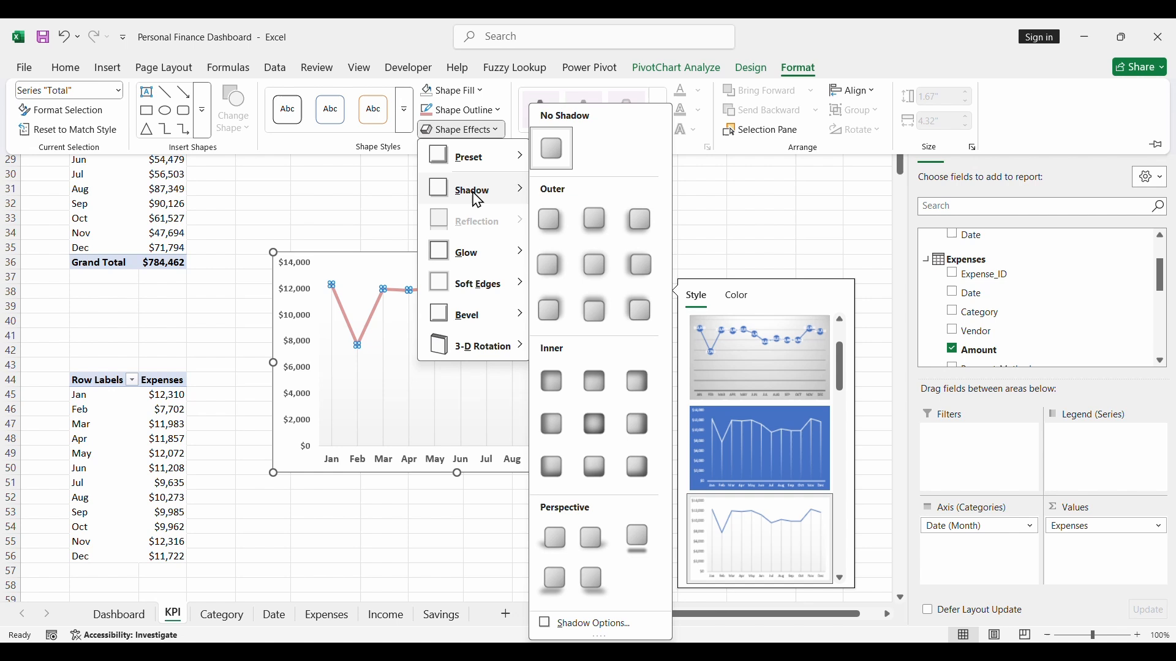
pyautogui.click(595, 226)
pyautogui.click(476, 347)
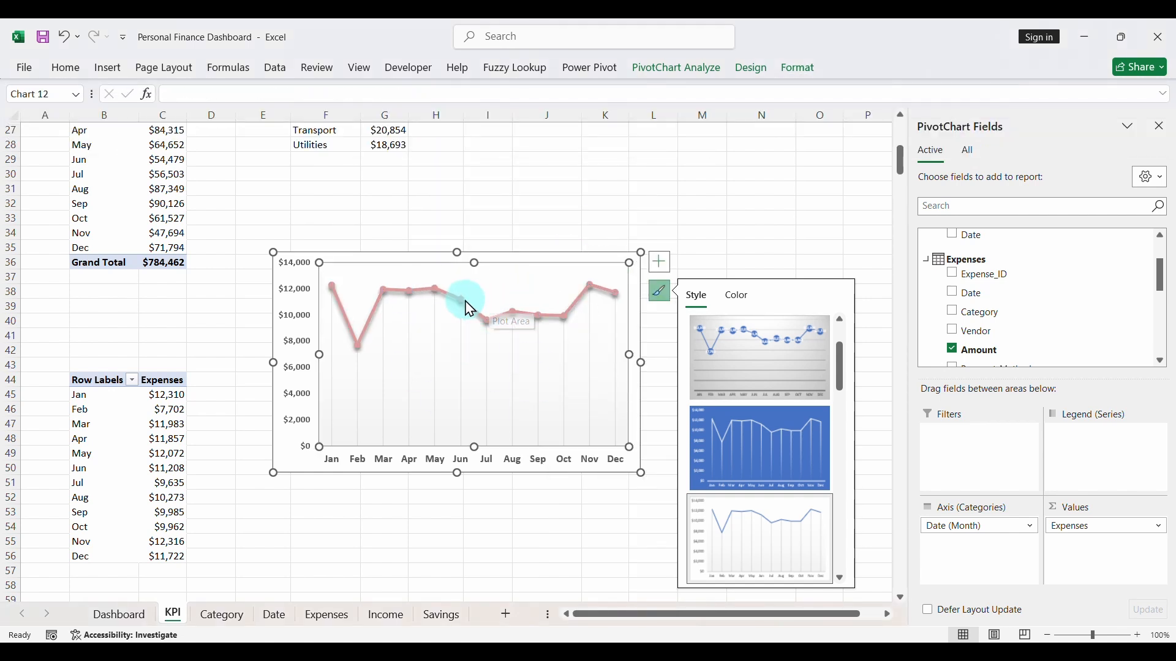
# - Move the expenses line chart from the KPI sheet to the Dashboard sheet
pyautogui.click(531, 256)
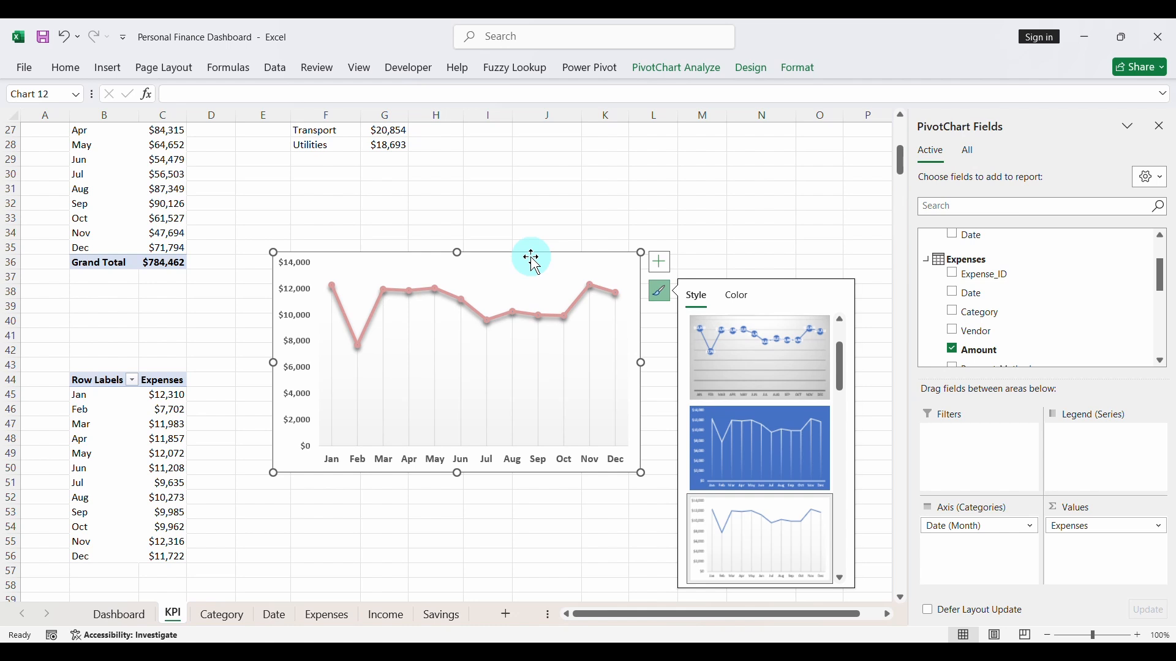
pyautogui.hotkey('ctrl', 'x')
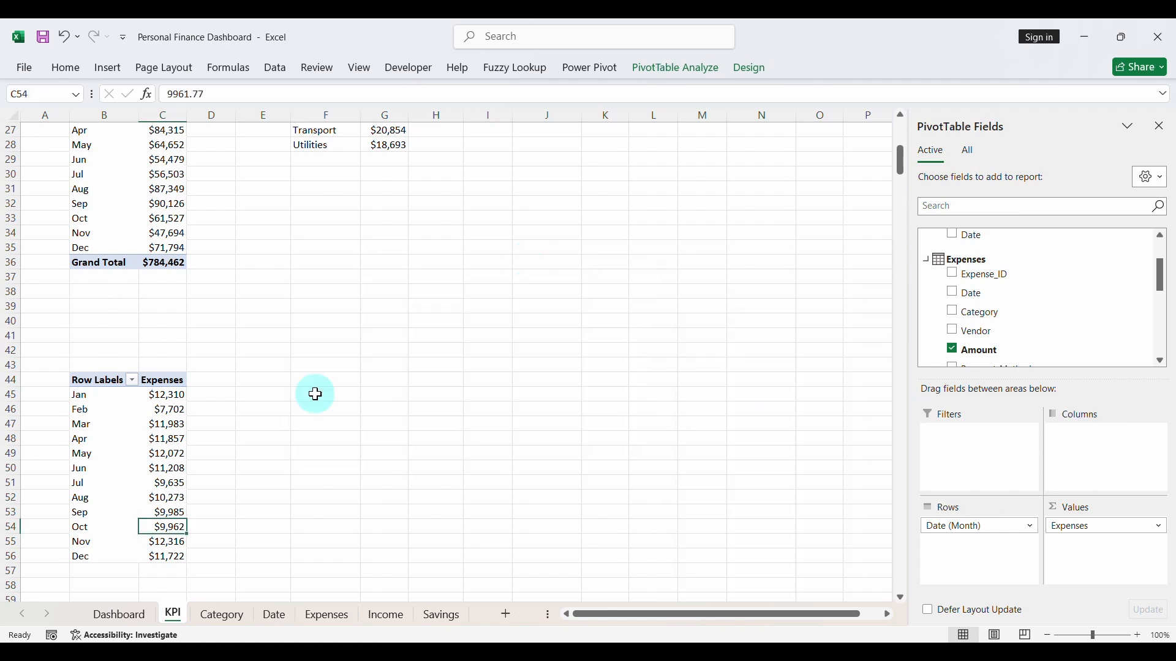
pyautogui.click(119, 614)
pyautogui.hotkey('ctrl', 'v')
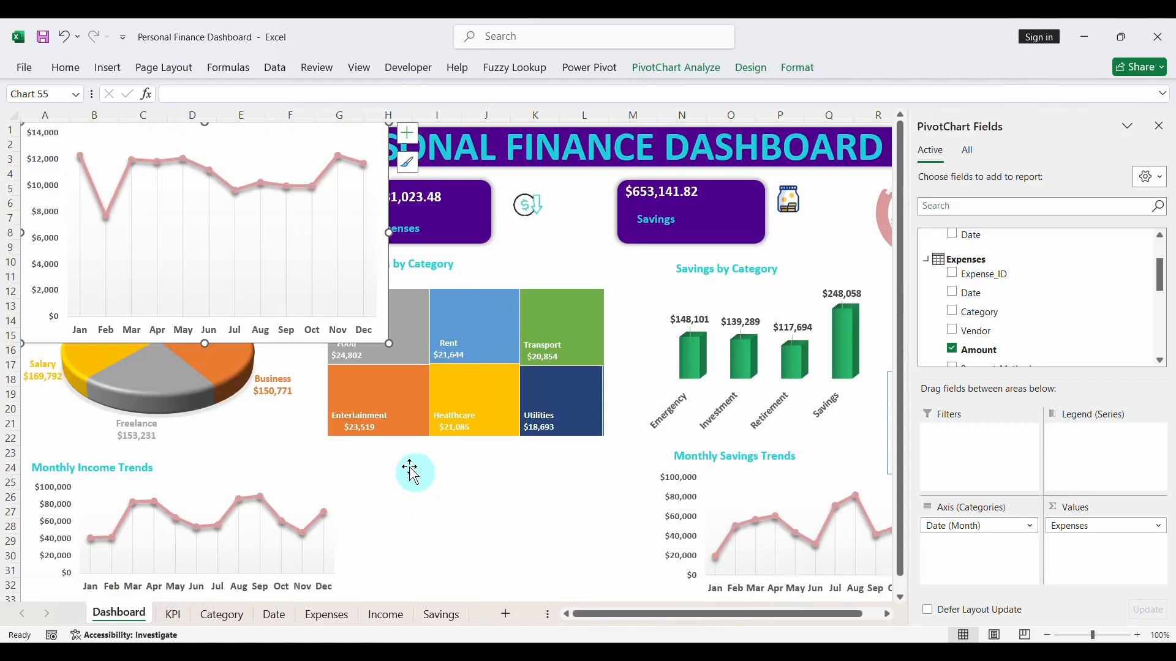
# - Resize the expenses chart and place it below the expenses treemap, shifting the savings trend chart slightly right to make room
pyautogui.moveTo(388, 342); pyautogui.dragTo(603, 586)
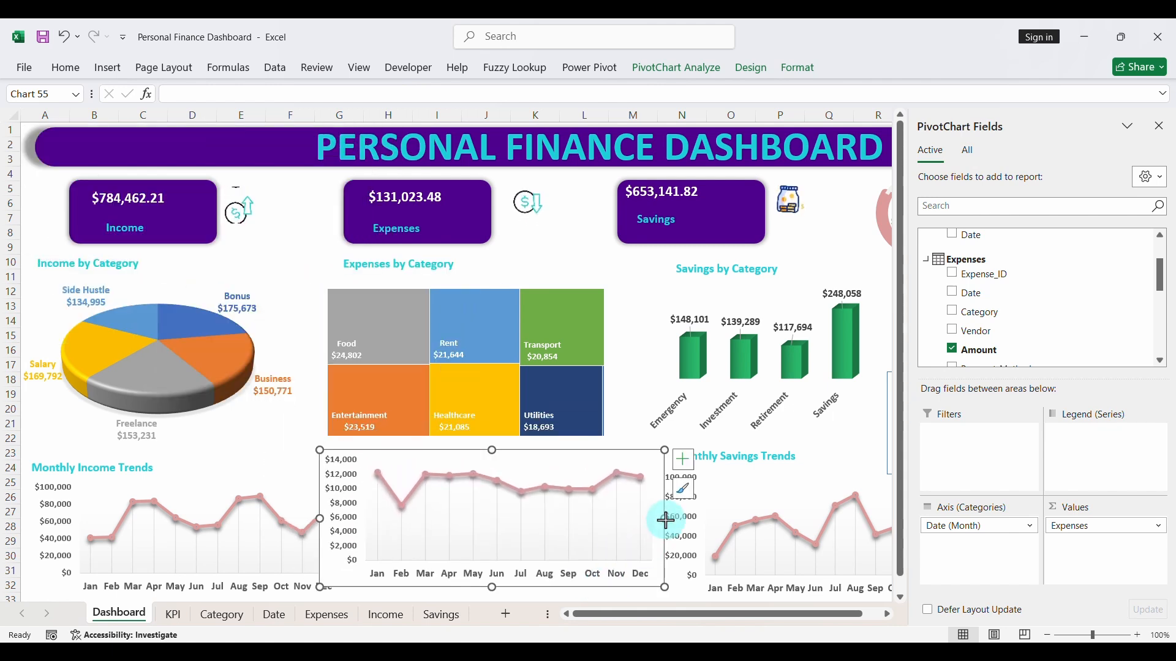
pyautogui.moveTo(666, 520); pyautogui.dragTo(630, 519)
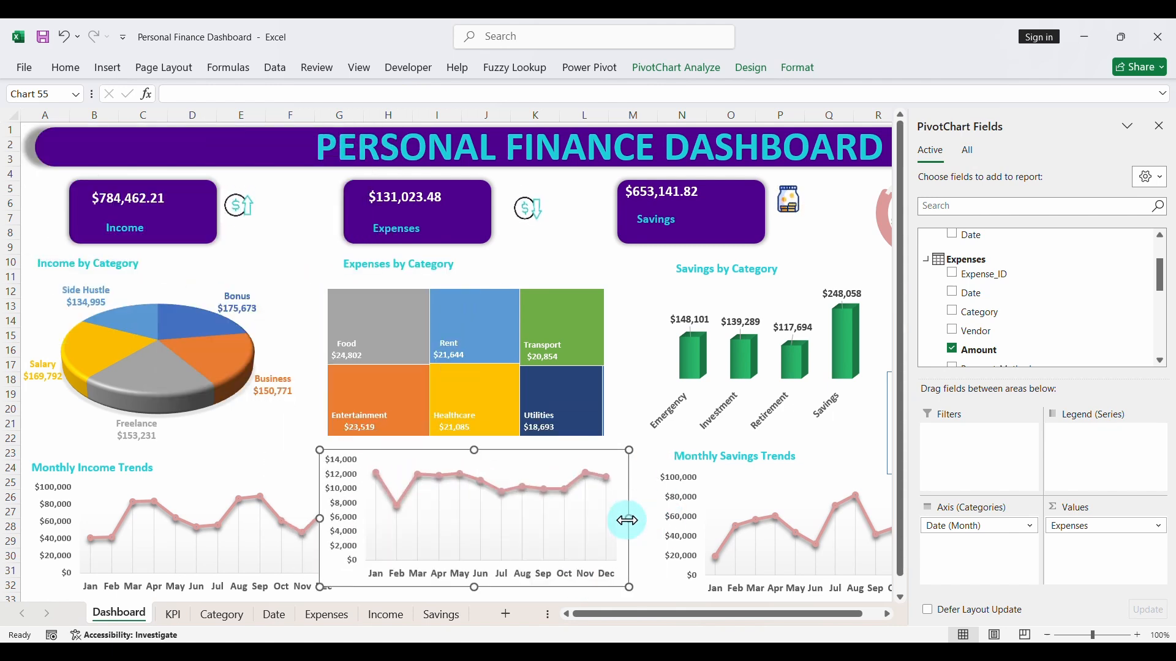
pyautogui.click(1159, 132)
pyautogui.click(938, 556)
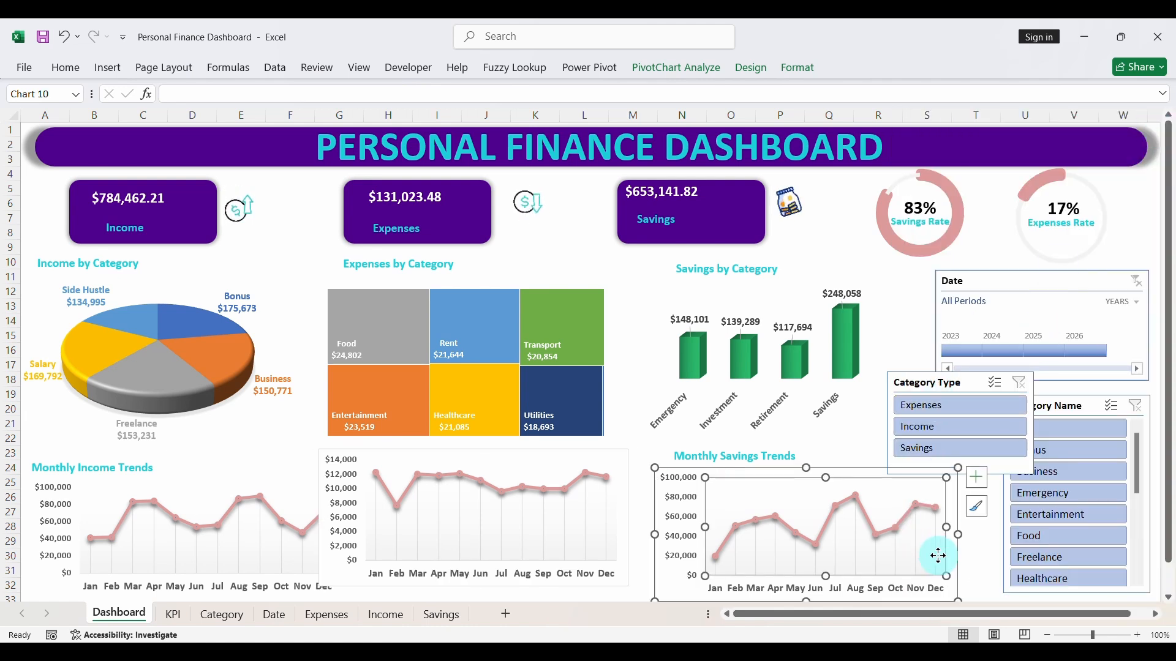
pyautogui.moveTo(937, 556); pyautogui.dragTo(959, 553)
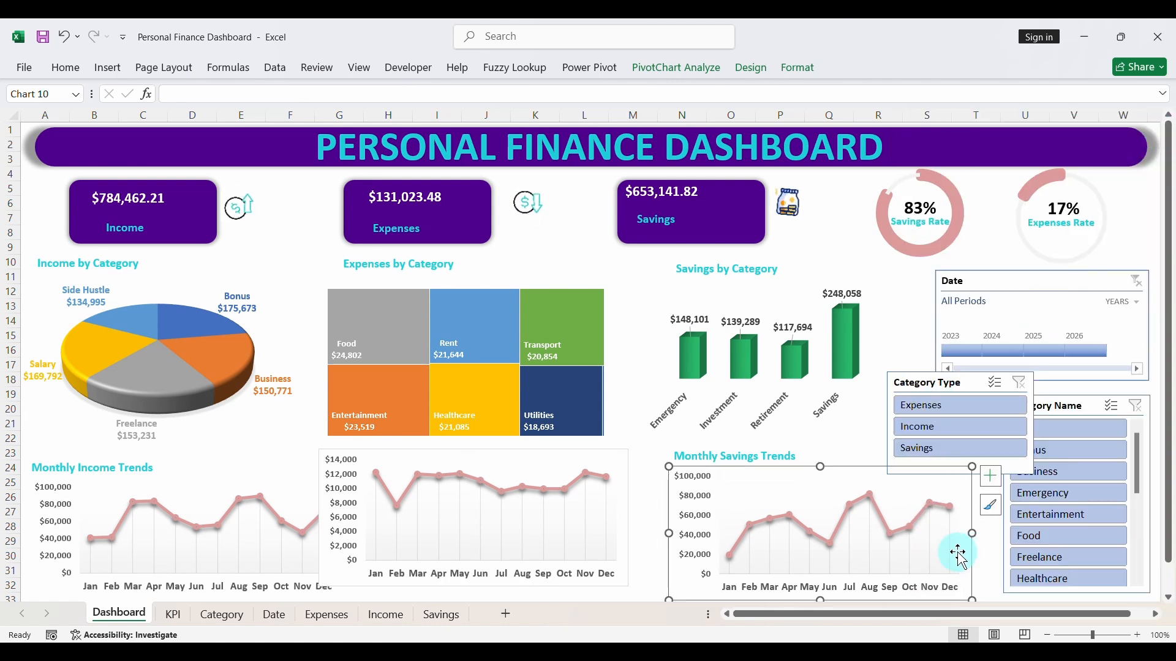
pyautogui.moveTo(625, 505); pyautogui.dragTo(651, 518)
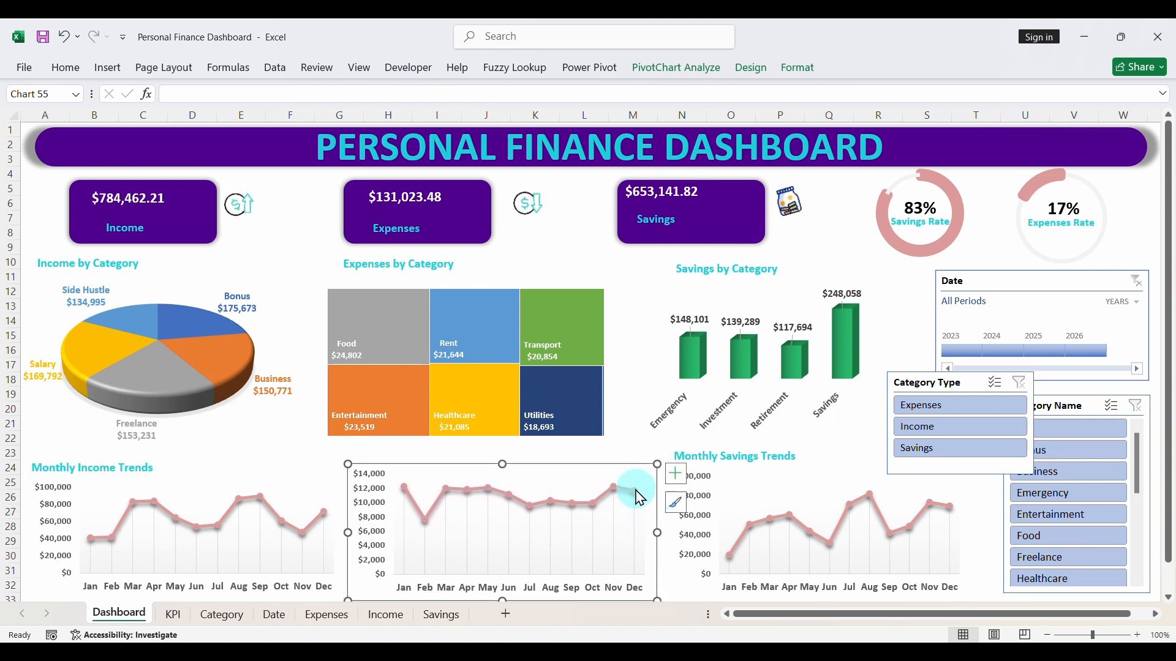
# - Remove the fill and outline from the expenses trend chart's area
pyautogui.click(798, 68)
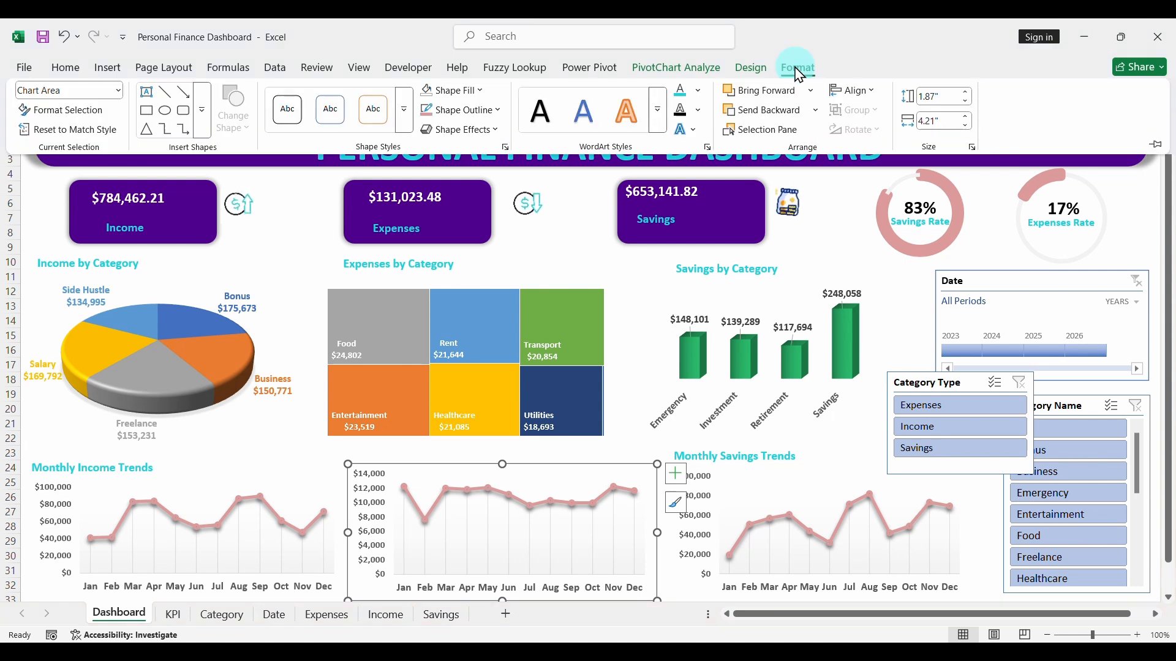
pyautogui.click(450, 91)
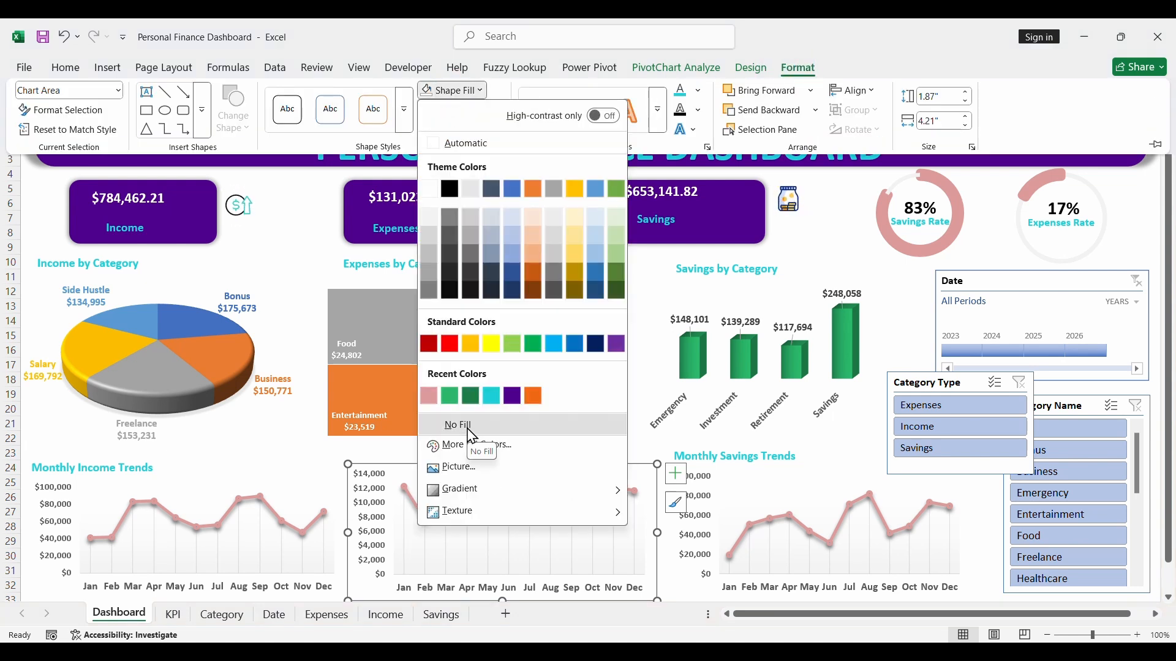
pyautogui.click(454, 423)
pyautogui.click(469, 111)
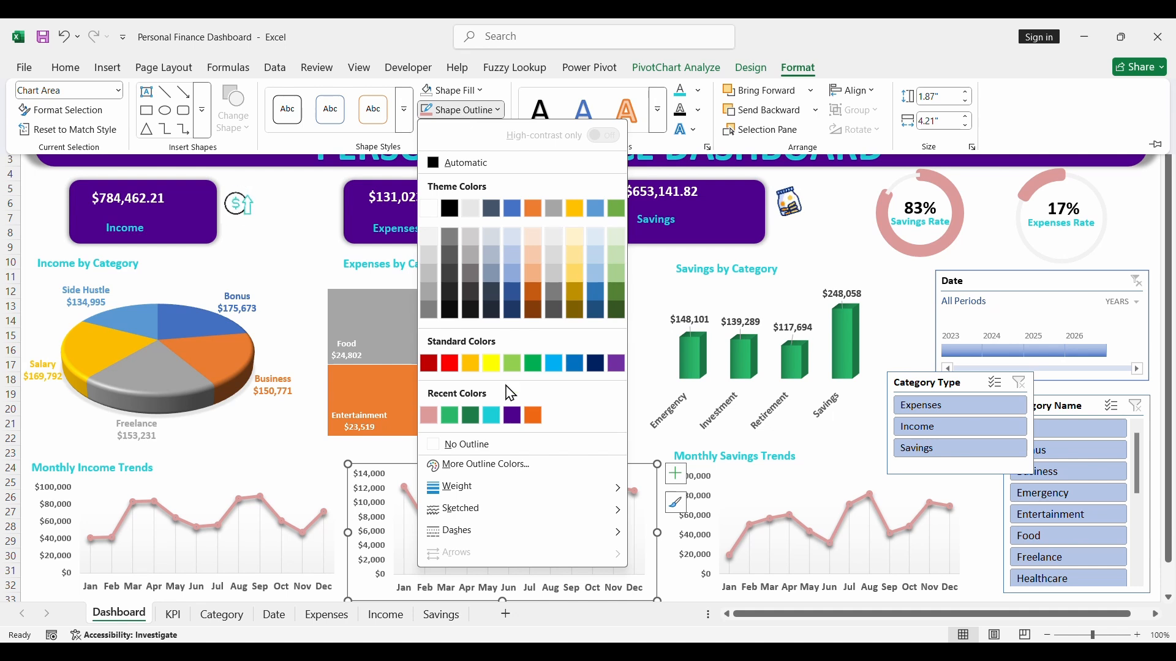
pyautogui.click(459, 444)
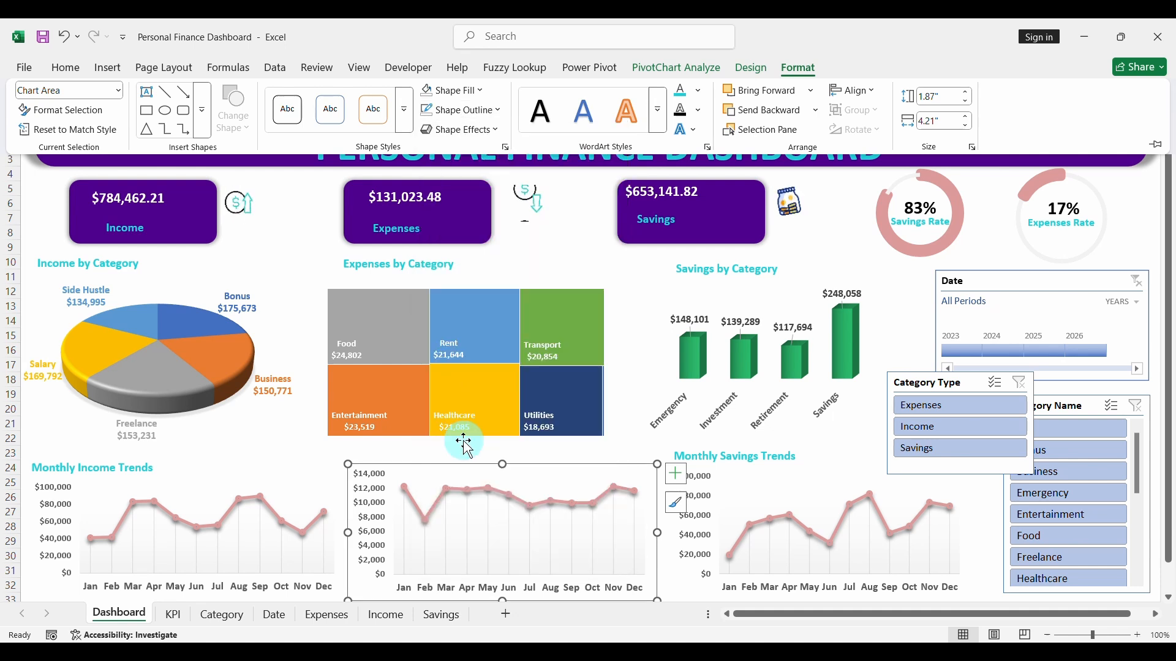
pyautogui.click(496, 450)
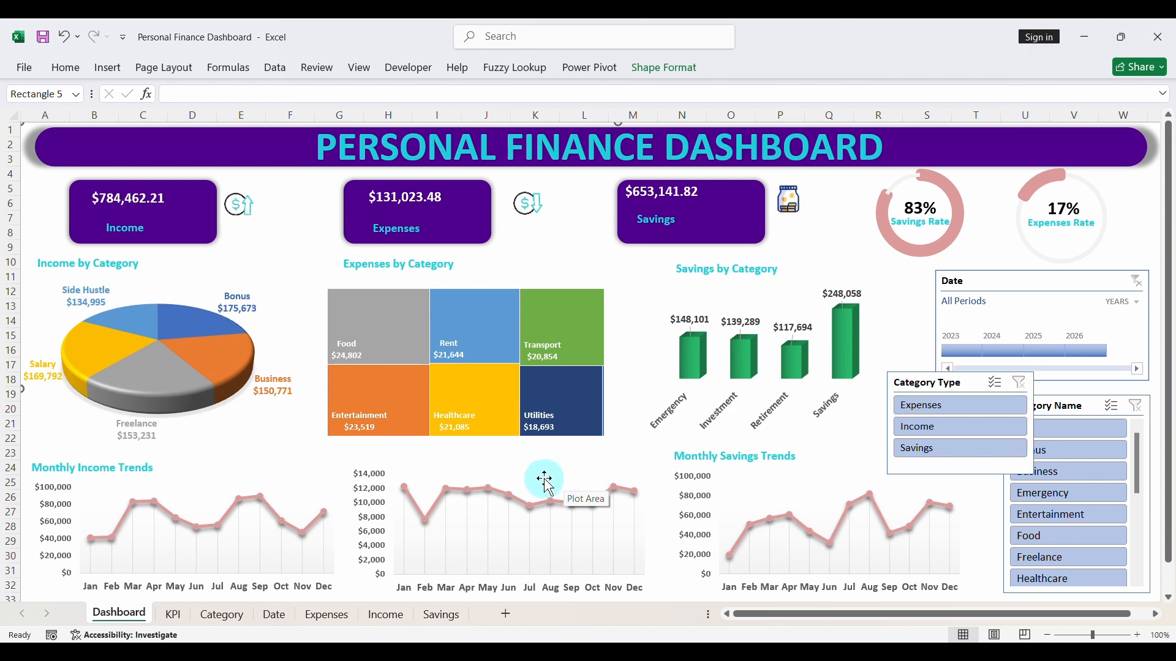
# - Slightly reduce the heights of the expenses trend chart and the Income by Category pie chart
pyautogui.click(526, 470)
pyautogui.moveTo(503, 464); pyautogui.dragTo(503, 474)
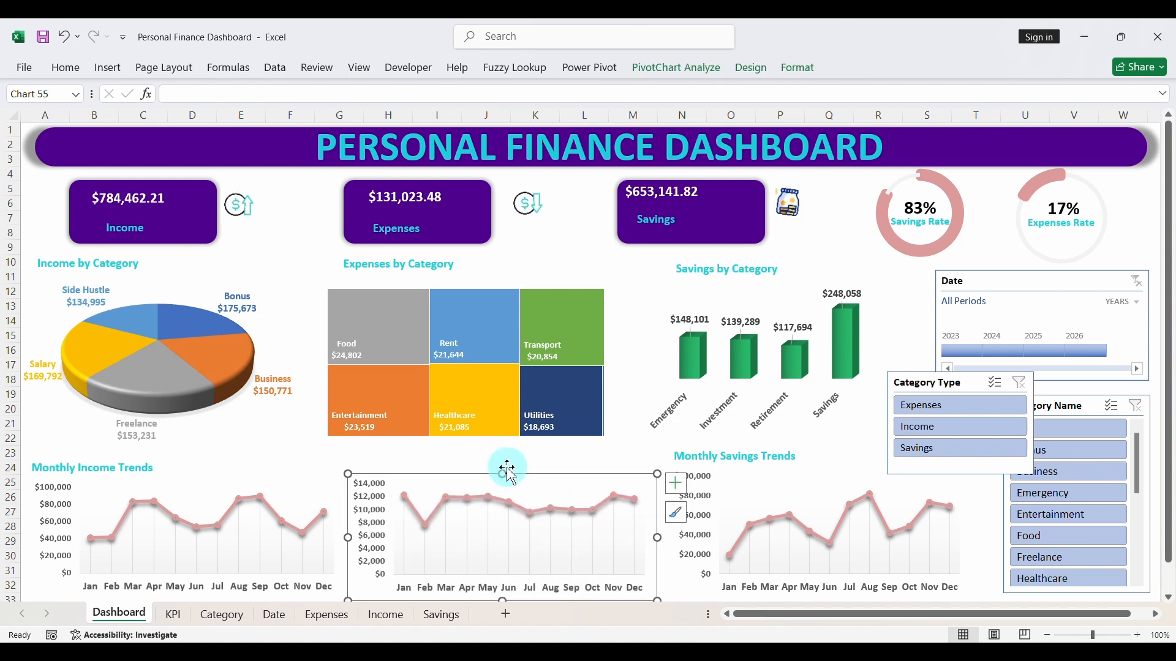
pyautogui.click(263, 428)
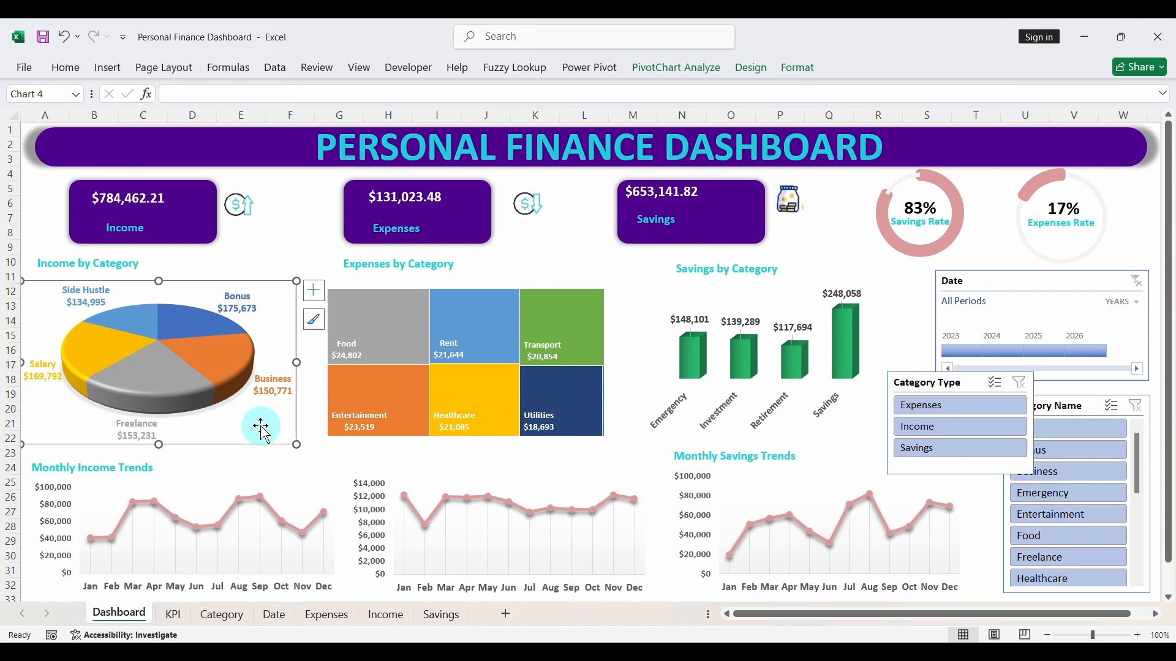
pyautogui.moveTo(159, 441); pyautogui.dragTo(158, 433)
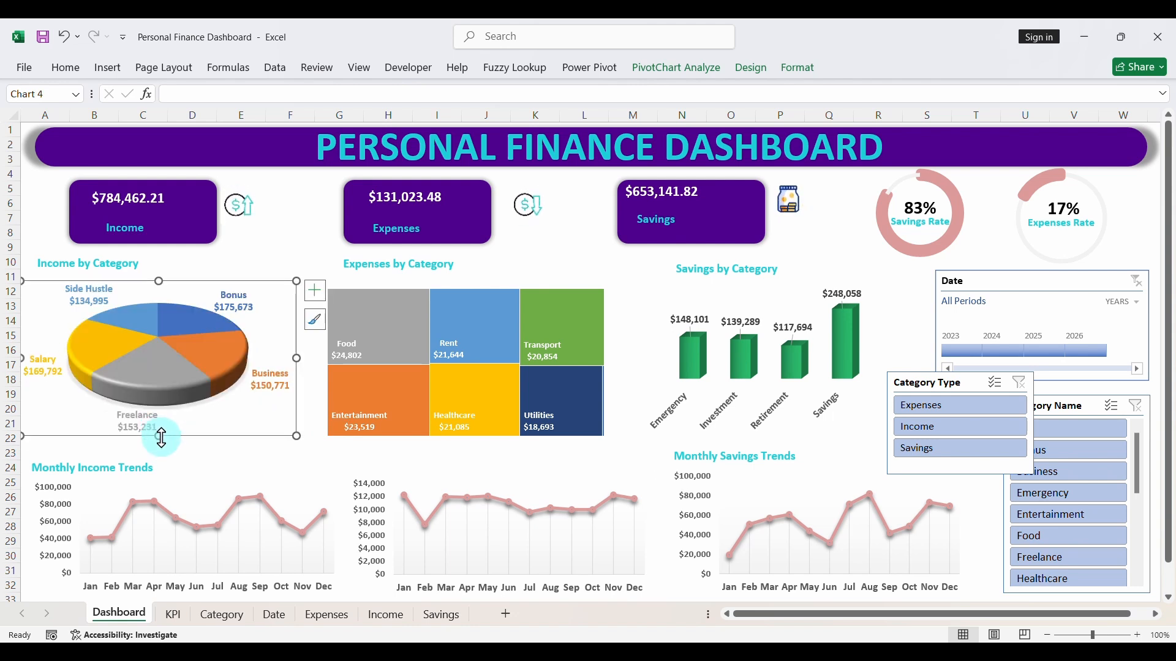
pyautogui.click(676, 446)
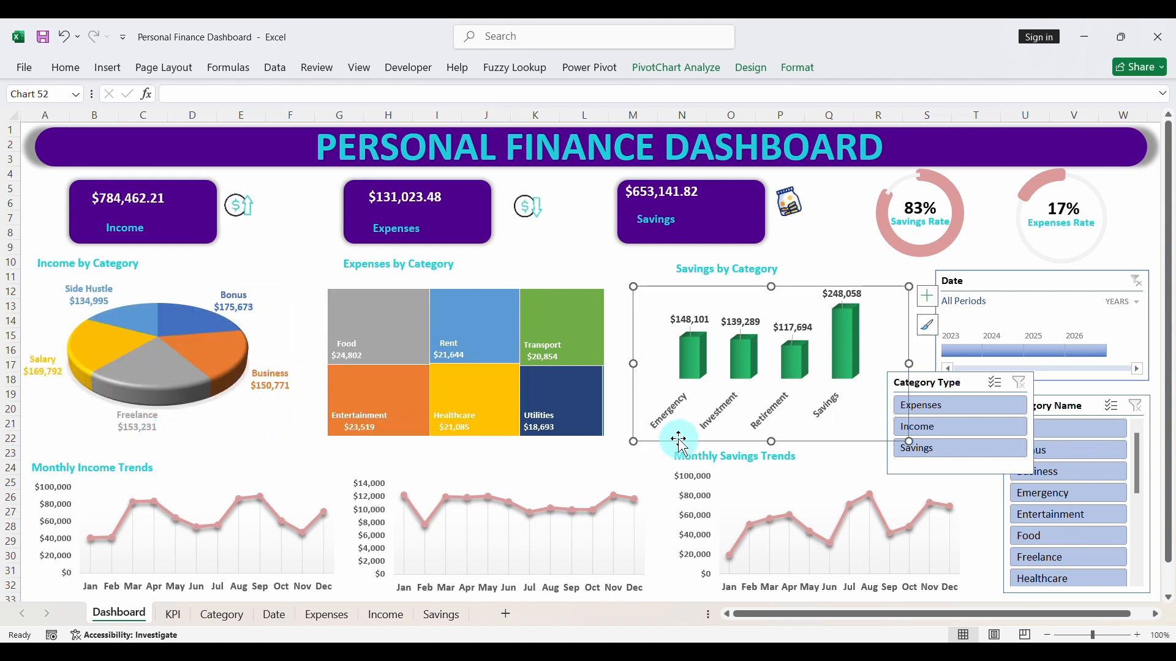
# - Move the Monthly Income Trends title slightly up and extend the income trend chart upward beneath it
pyautogui.click(188, 476)
pyautogui.click(150, 471)
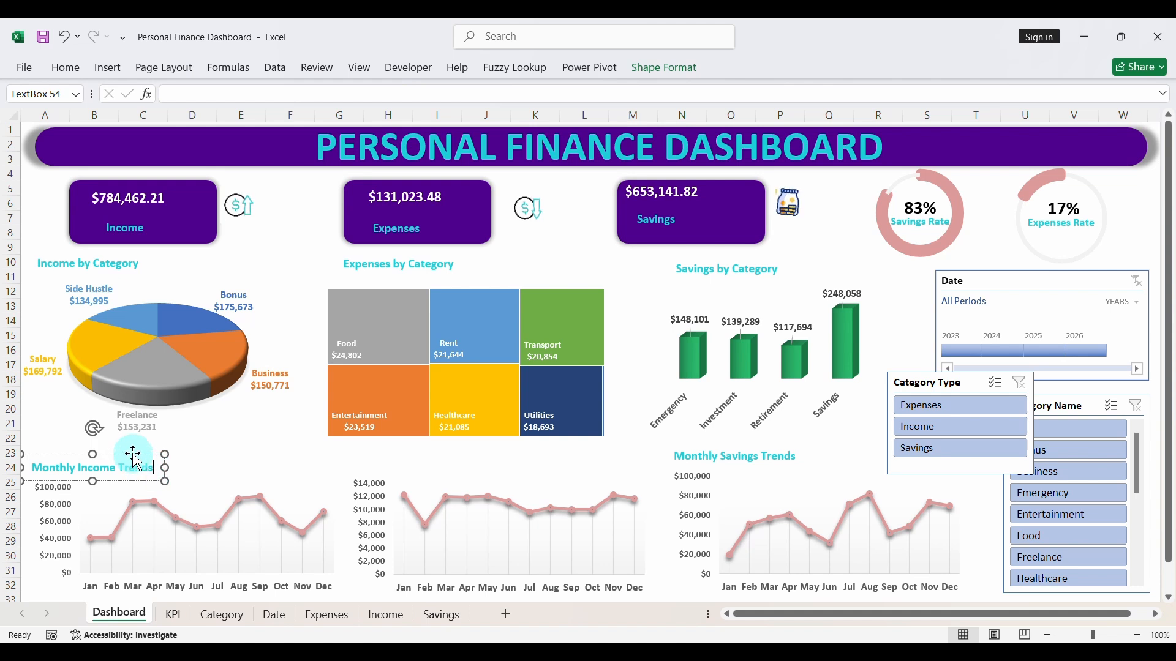
pyautogui.moveTo(132, 453); pyautogui.dragTo(132, 446)
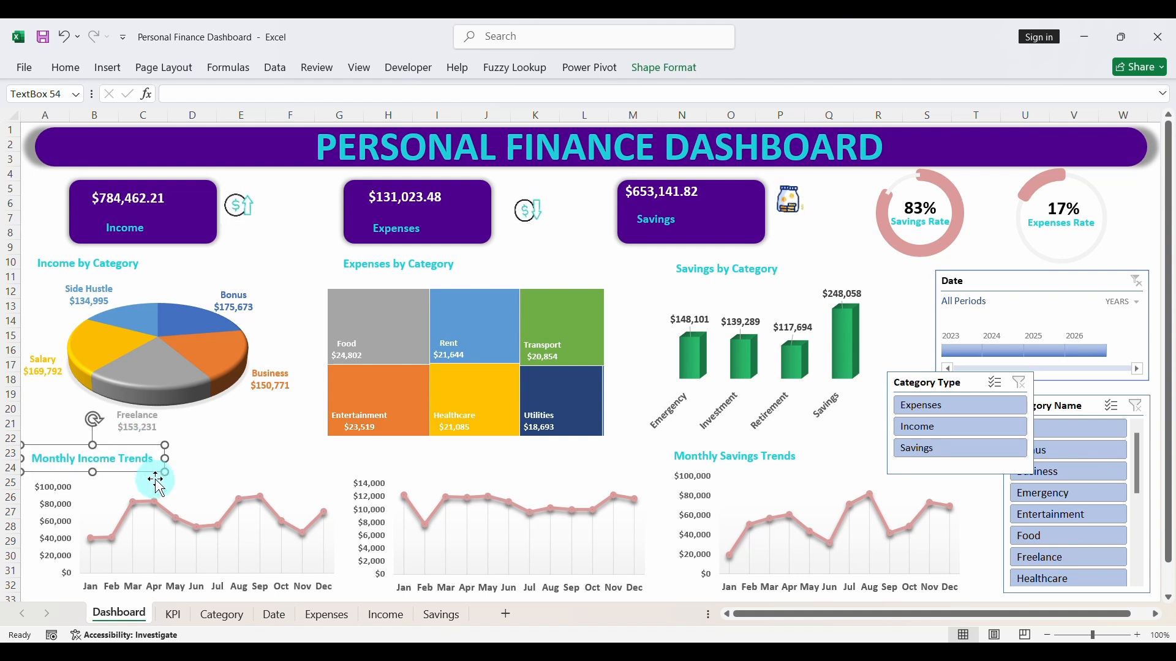
pyautogui.click(163, 482)
pyautogui.moveTo(189, 473); pyautogui.dragTo(189, 468)
# - Raise the expenses trend chart's upper edge and lower the savings trend chart's upper edge to line up with the income chart
pyautogui.click(400, 496)
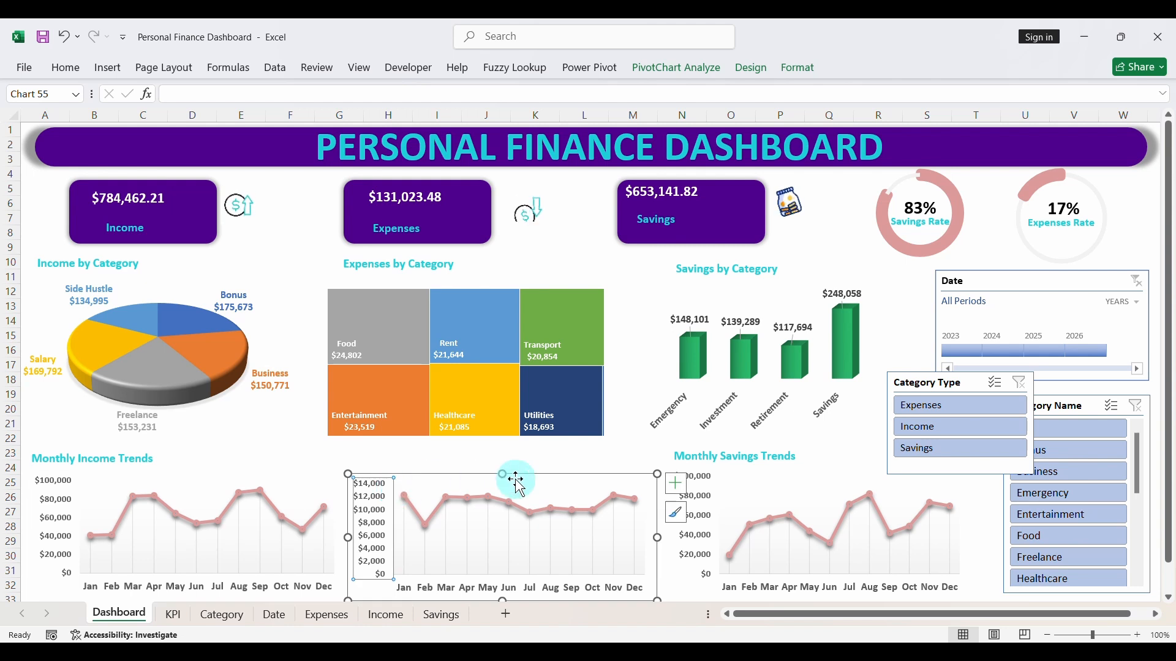
pyautogui.moveTo(499, 473); pyautogui.dragTo(500, 470)
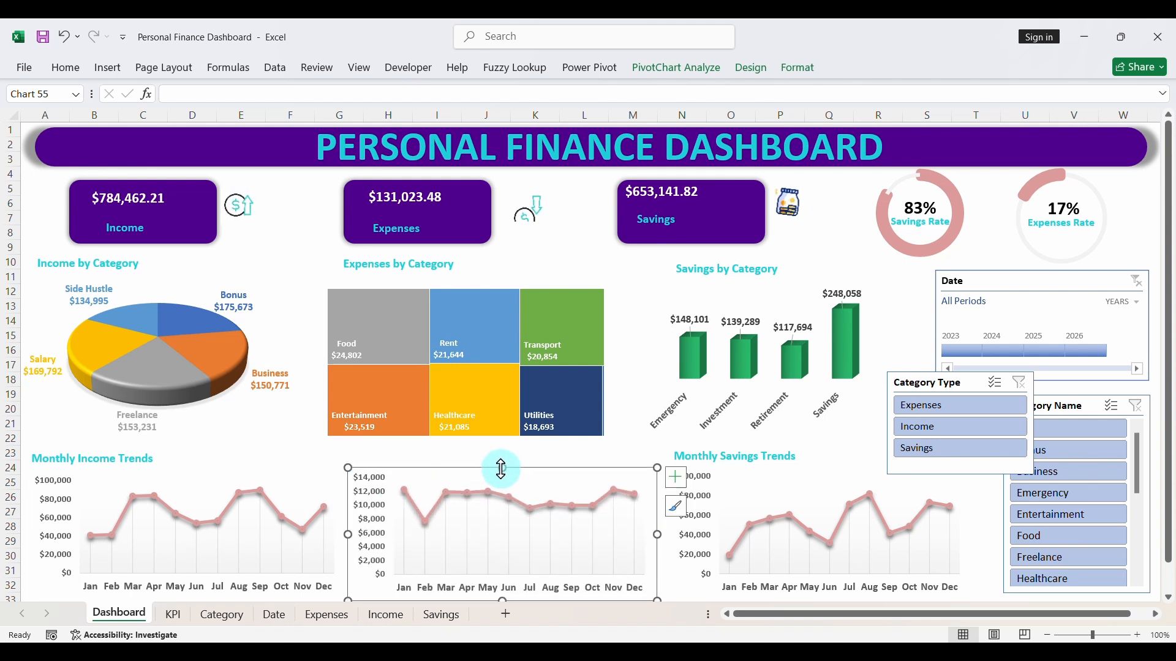
pyautogui.click(269, 456)
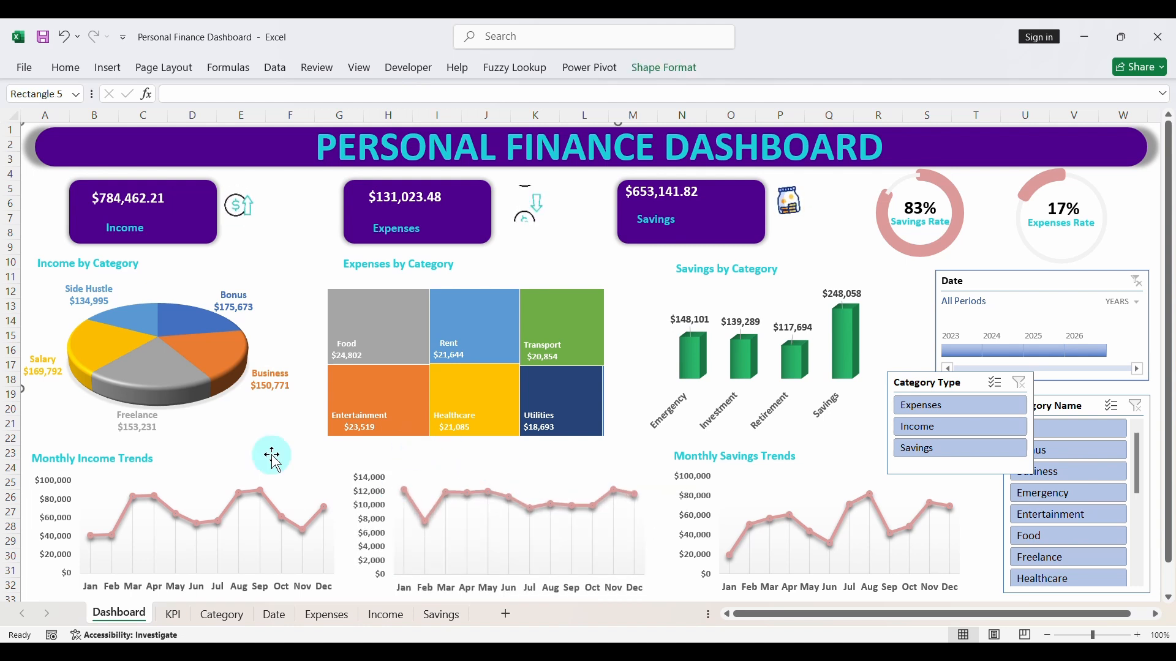
pyautogui.click(738, 497)
pyautogui.moveTo(823, 474); pyautogui.dragTo(822, 469)
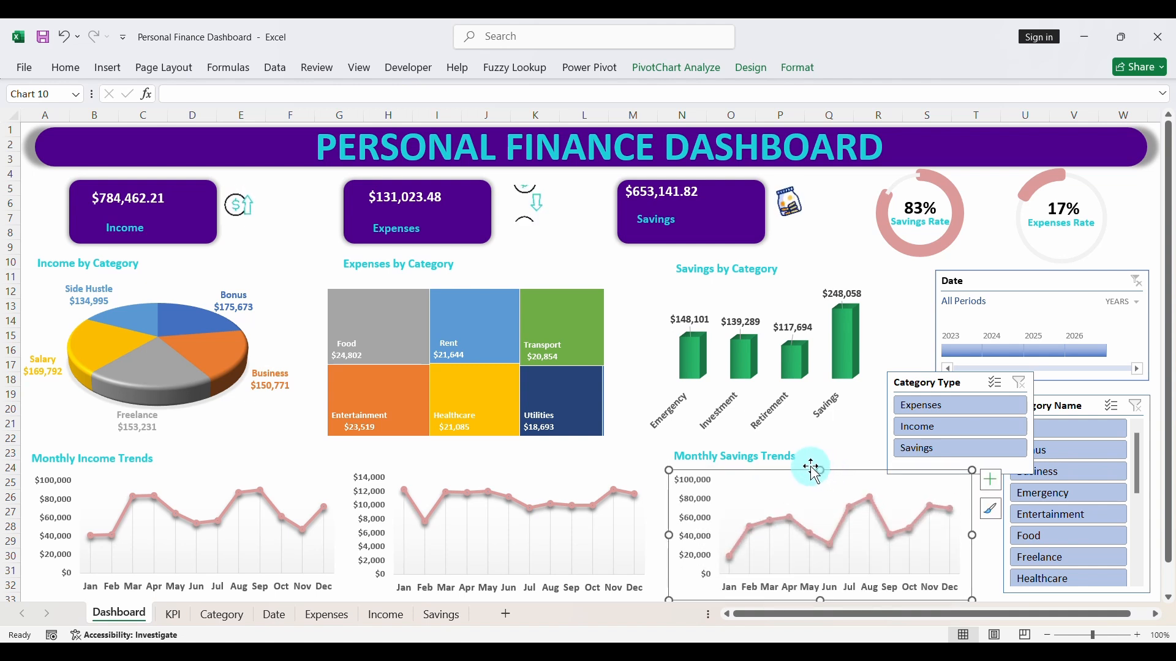
# - Duplicate the Monthly Savings Trends title, place the copy above the expenses trend chart, and change it to Monthly Expense Trends
pyautogui.click(794, 464)
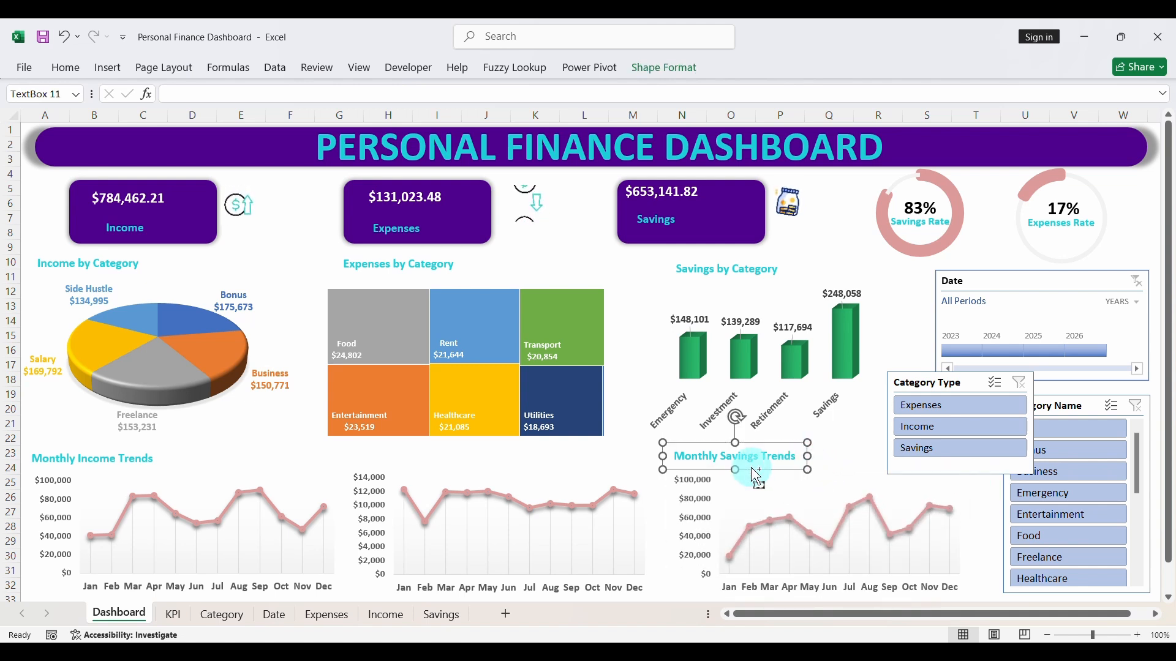
pyautogui.hotkey('ctrl', 'd')
pyautogui.moveTo(760, 484); pyautogui.dragTo(424, 471)
pyautogui.doubleClick(418, 464)
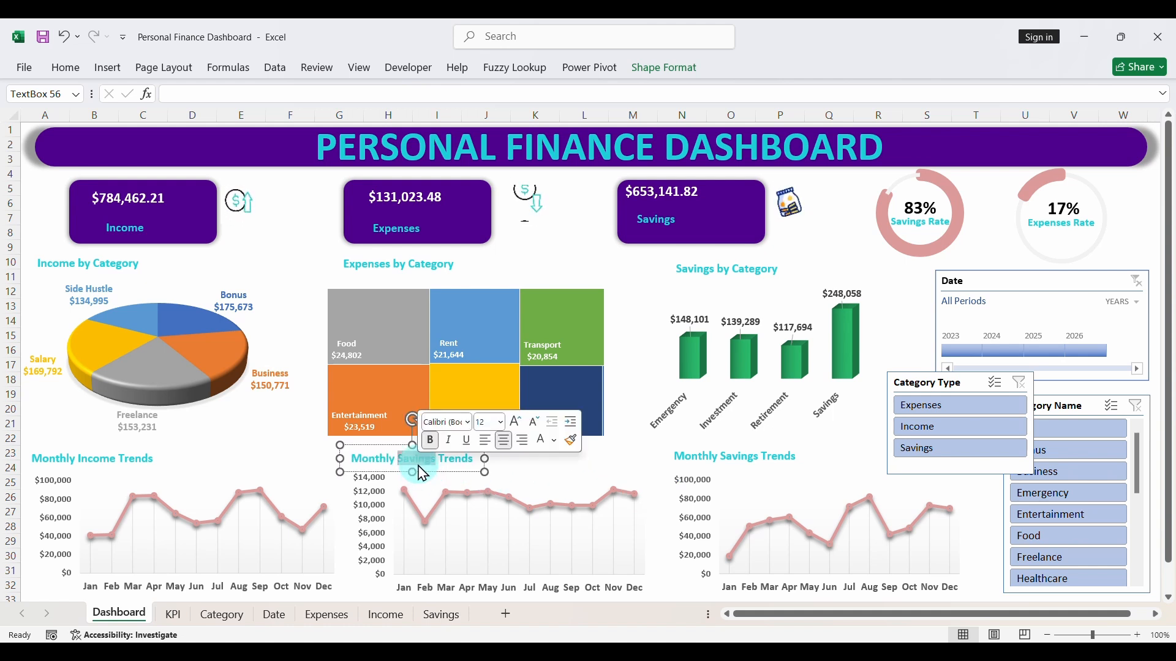
pyautogui.press('BackSpace')
pyautogui.write('Expense')
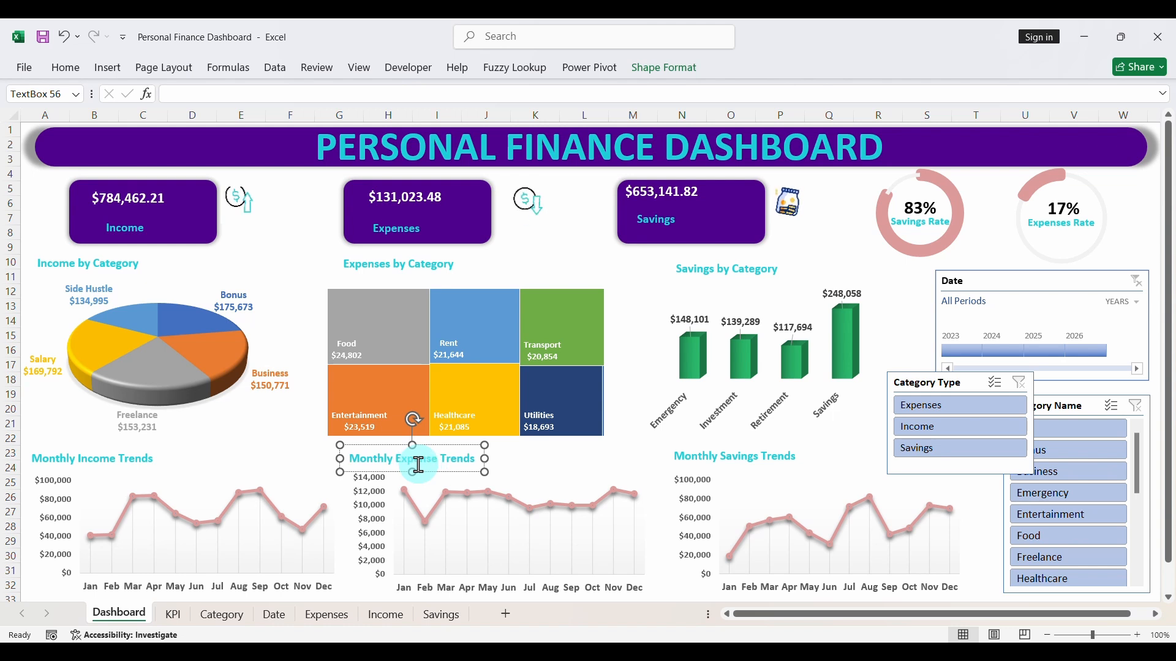
pyautogui.write('s')
# - Correct and fit the expenses trend title to Monthly Expenses Trends, and move the Category Type slicer beneath the Date timeline
pyautogui.moveTo(487, 458); pyautogui.dragTo(503, 457)
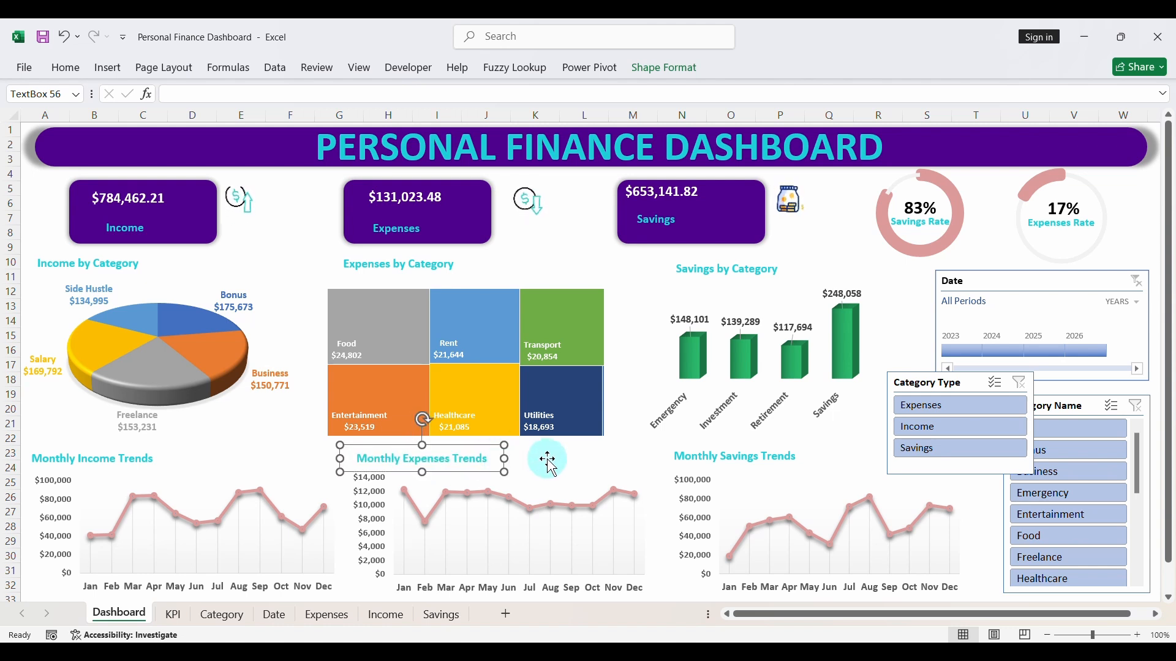
pyautogui.click(547, 459)
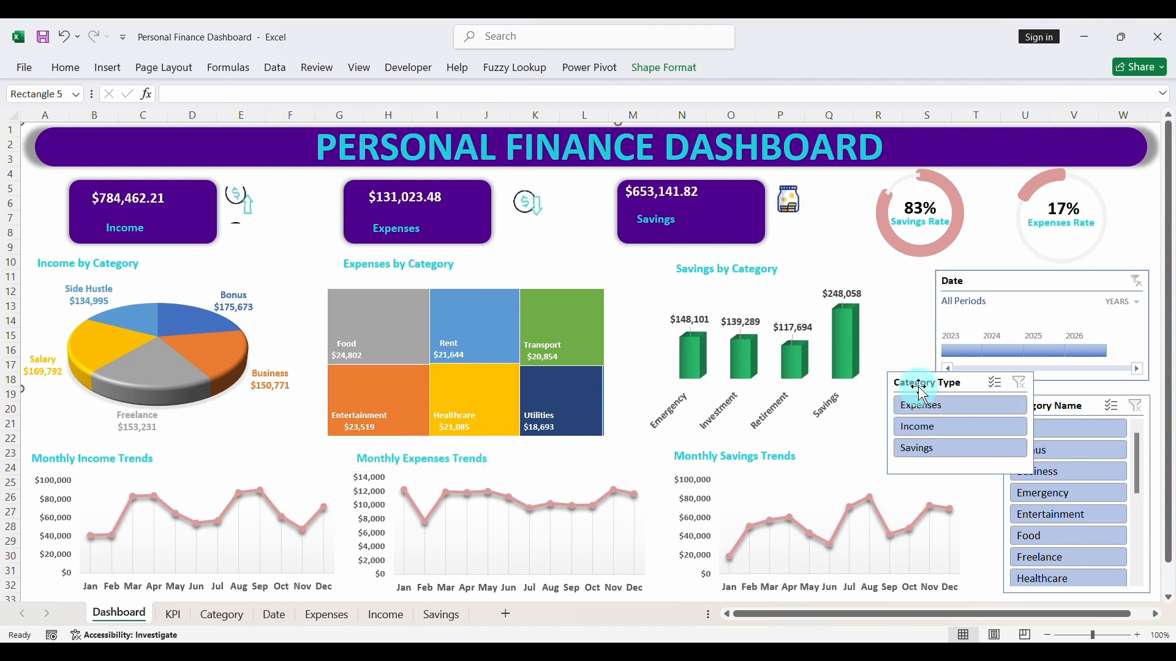
pyautogui.moveTo(920, 386); pyautogui.dragTo(1033, 399)
# - Test the Date timeline by filtering the dashboard to 2023, 2024 and 2025 in turn, and clear the filter
pyautogui.click(961, 352)
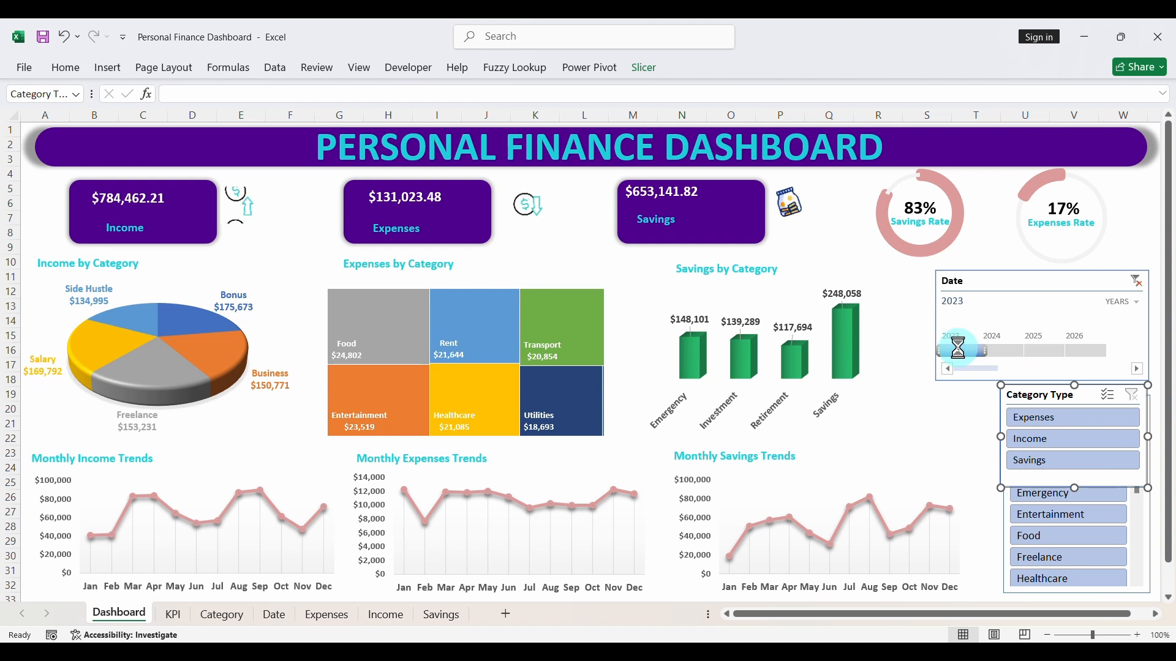
pyautogui.click(998, 349)
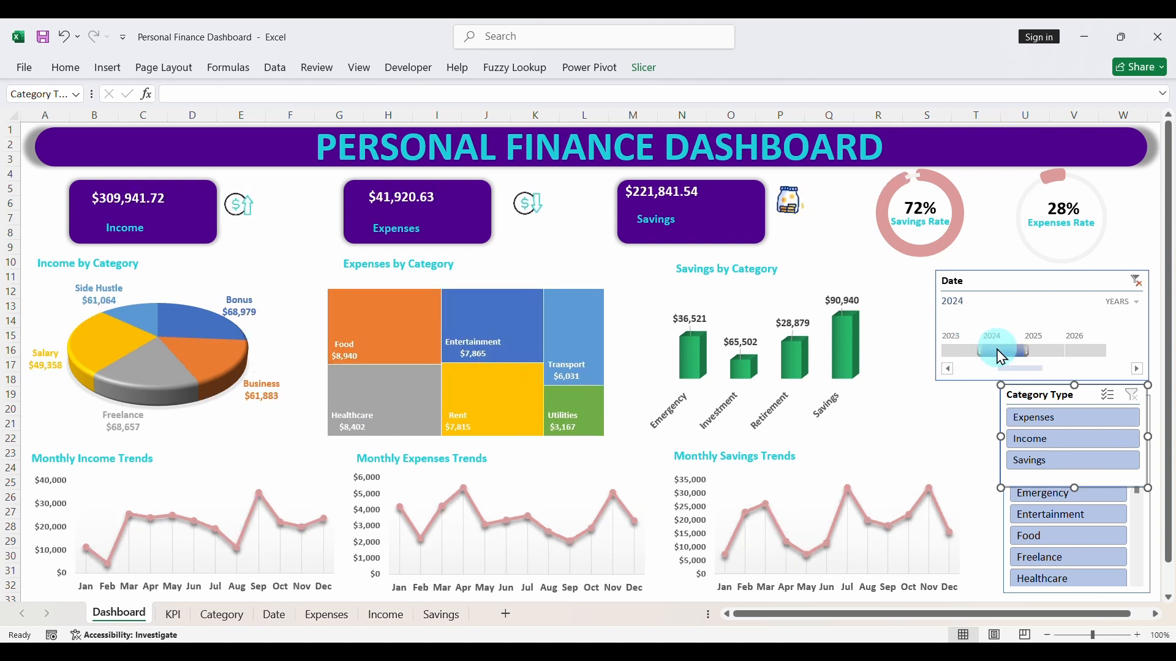
pyautogui.click(1041, 350)
pyautogui.click(1136, 282)
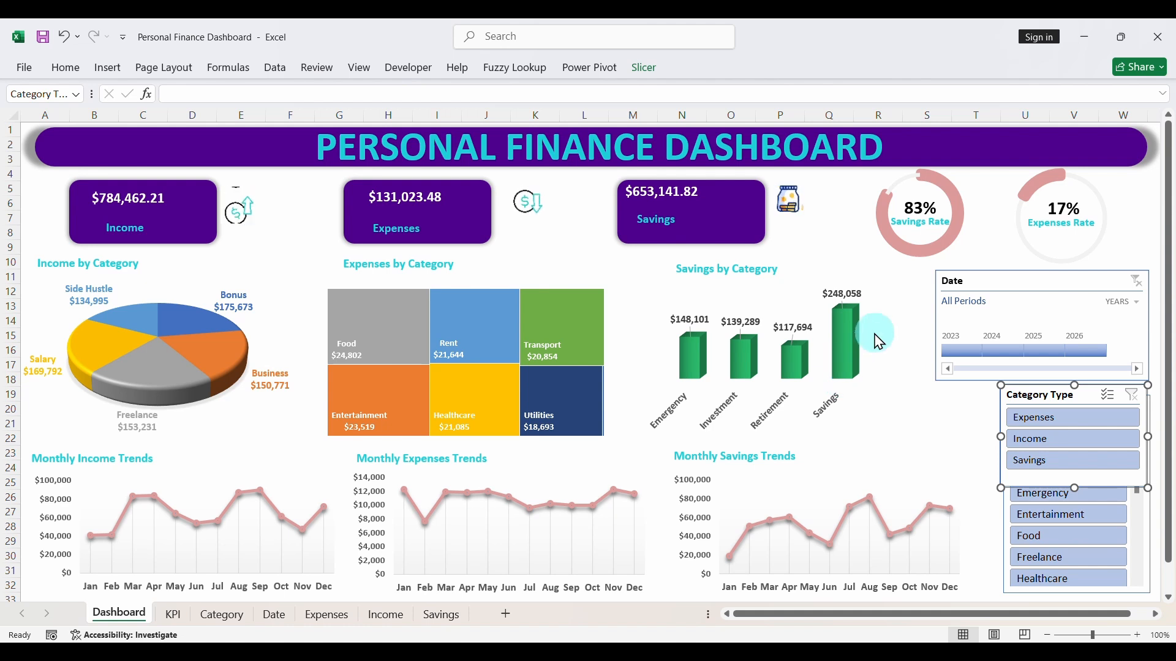
# - Widen the Savings by Category chart, and shift and narrow the Date timeline to make room beside it
pyautogui.click(901, 351)
pyautogui.moveTo(909, 363); pyautogui.dragTo(933, 365)
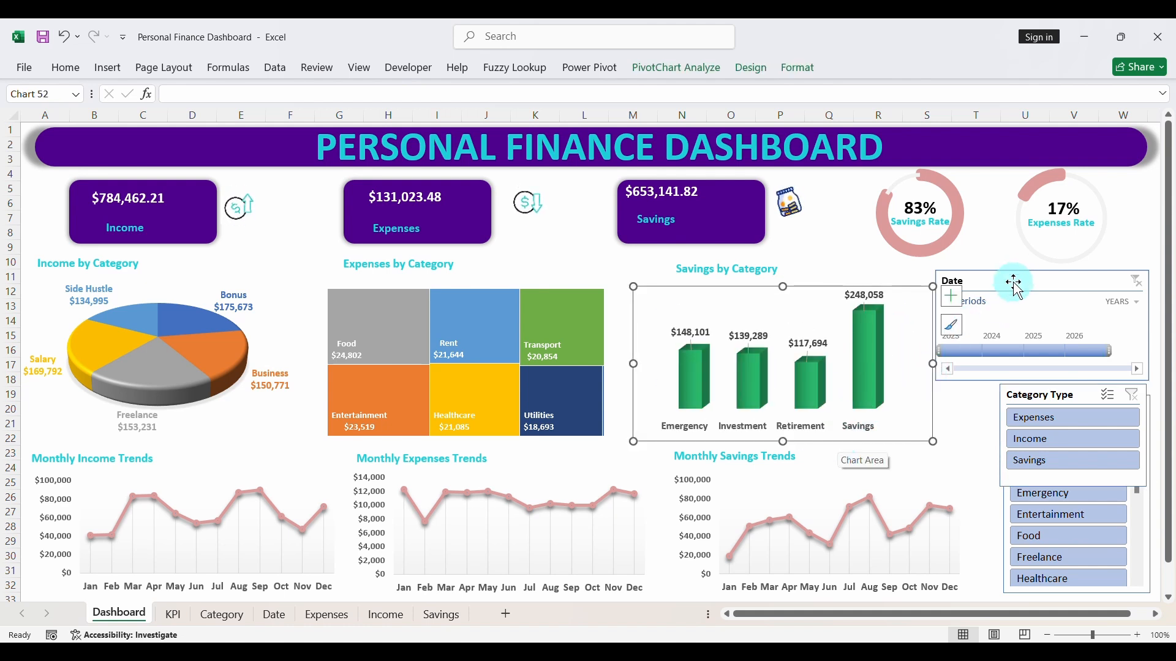
pyautogui.moveTo(1019, 278); pyautogui.dragTo(1029, 281)
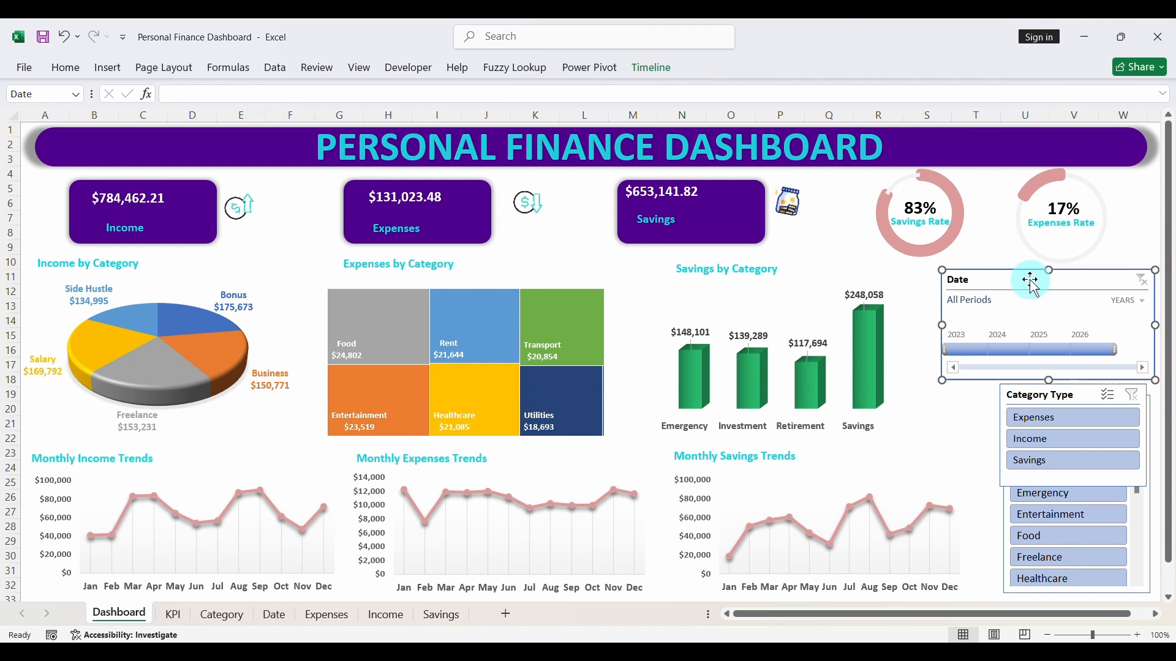
pyautogui.moveTo(942, 325); pyautogui.dragTo(964, 325)
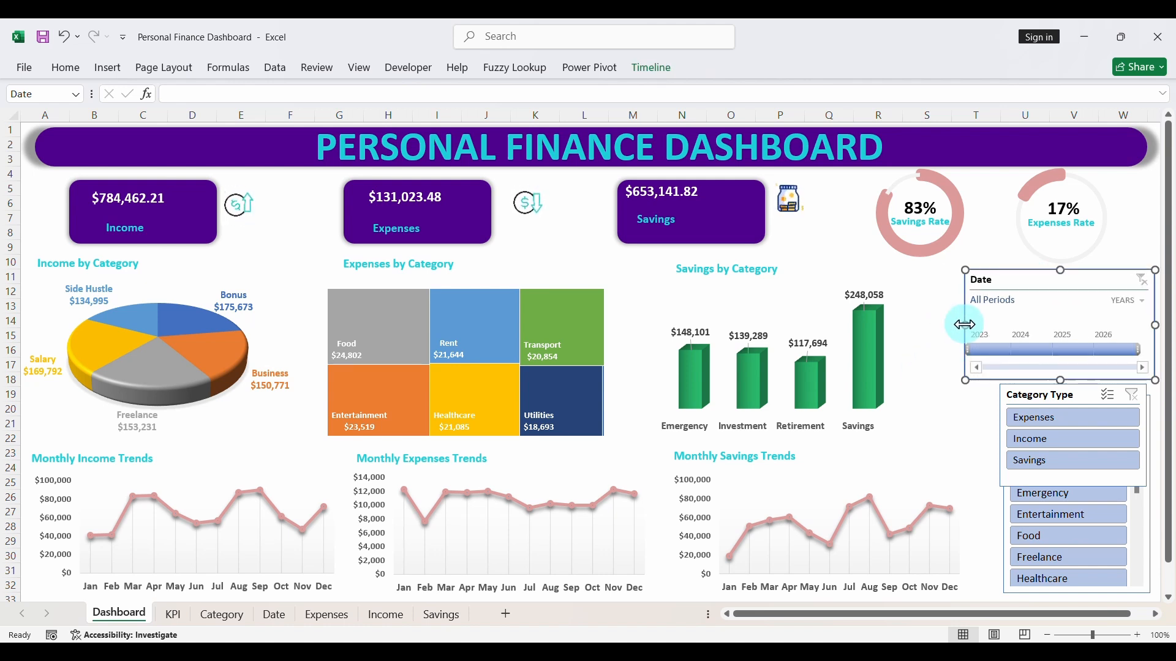
# - Shift the whole Savings by Category chart slightly toward the Date timeline, keeping its plot area in place
pyautogui.click(908, 353)
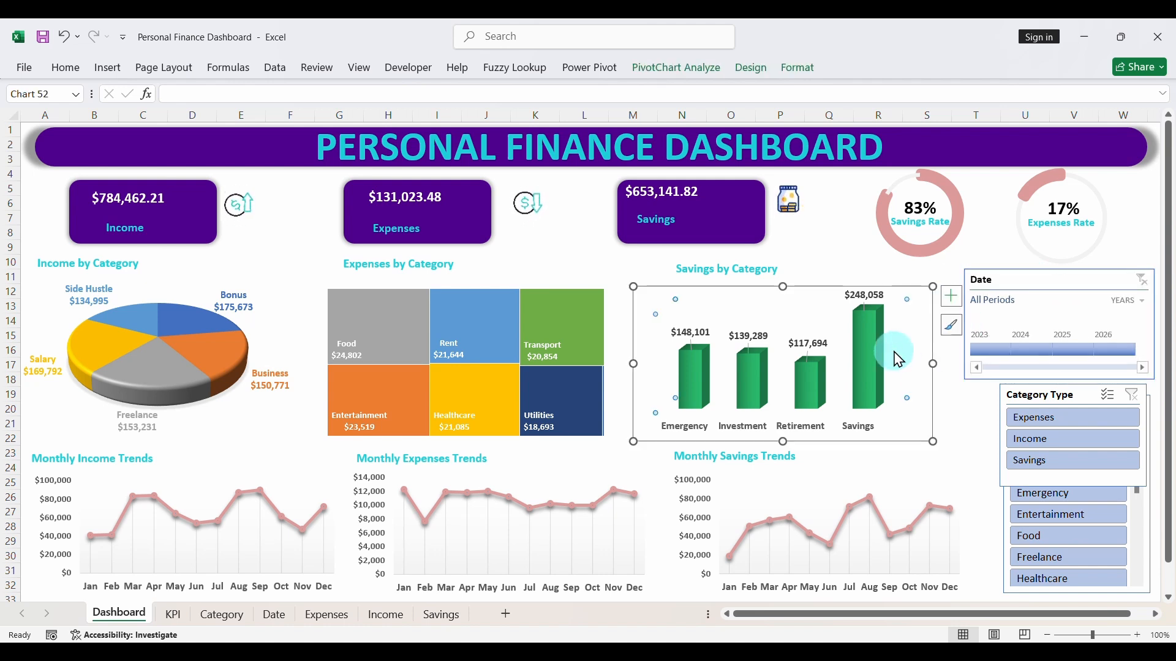
pyautogui.click(919, 354)
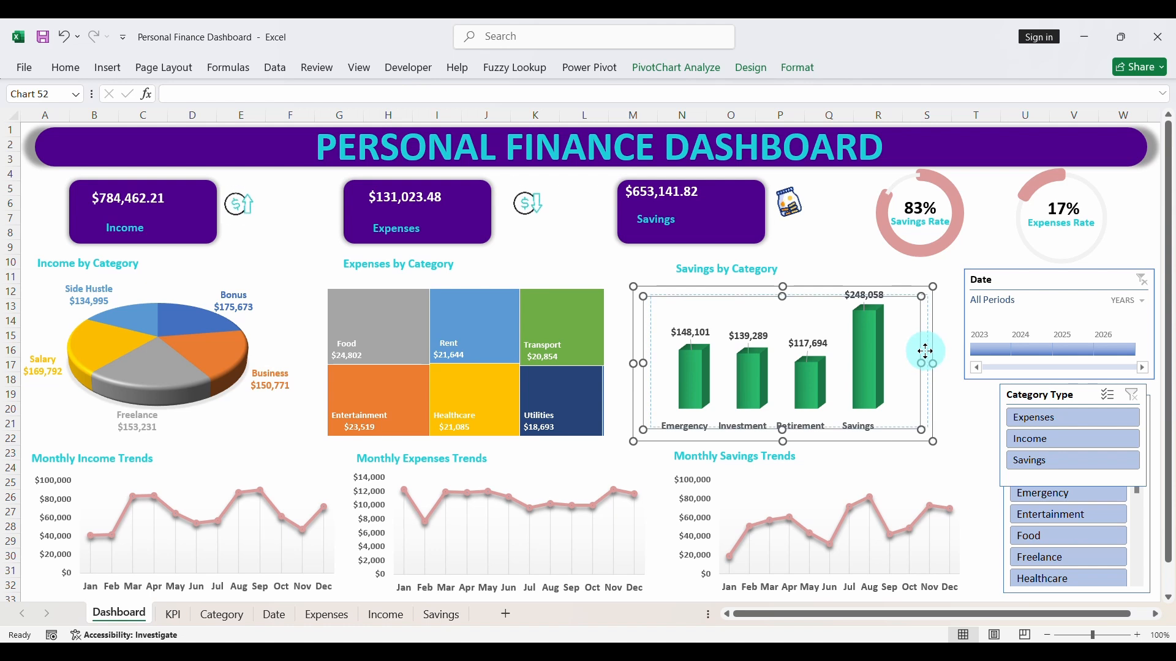
pyautogui.moveTo(919, 354); pyautogui.dragTo(952, 348)
pyautogui.hotkey('ctrl', 'z')
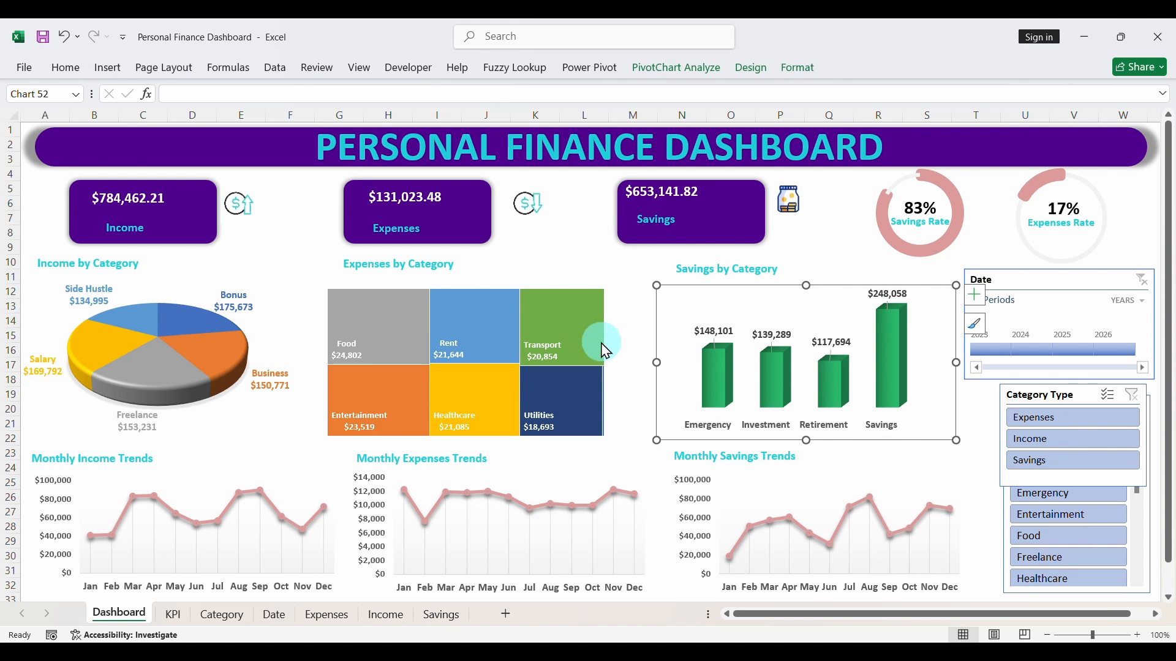
# - Widen the Expenses by Category treemap while shifting it toward the savings chart, and widen the Income by Category pie chart
pyautogui.click(604, 340)
pyautogui.moveTo(612, 335); pyautogui.dragTo(648, 359)
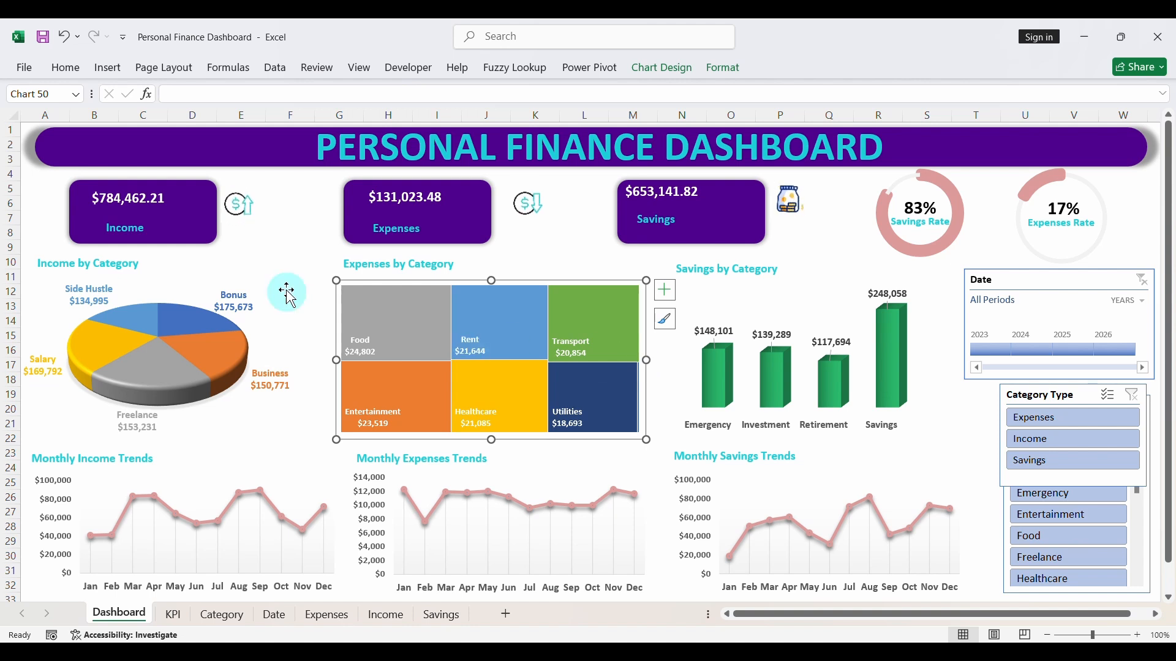
pyautogui.click(267, 324)
pyautogui.moveTo(300, 360); pyautogui.dragTo(333, 359)
pyautogui.click(507, 262)
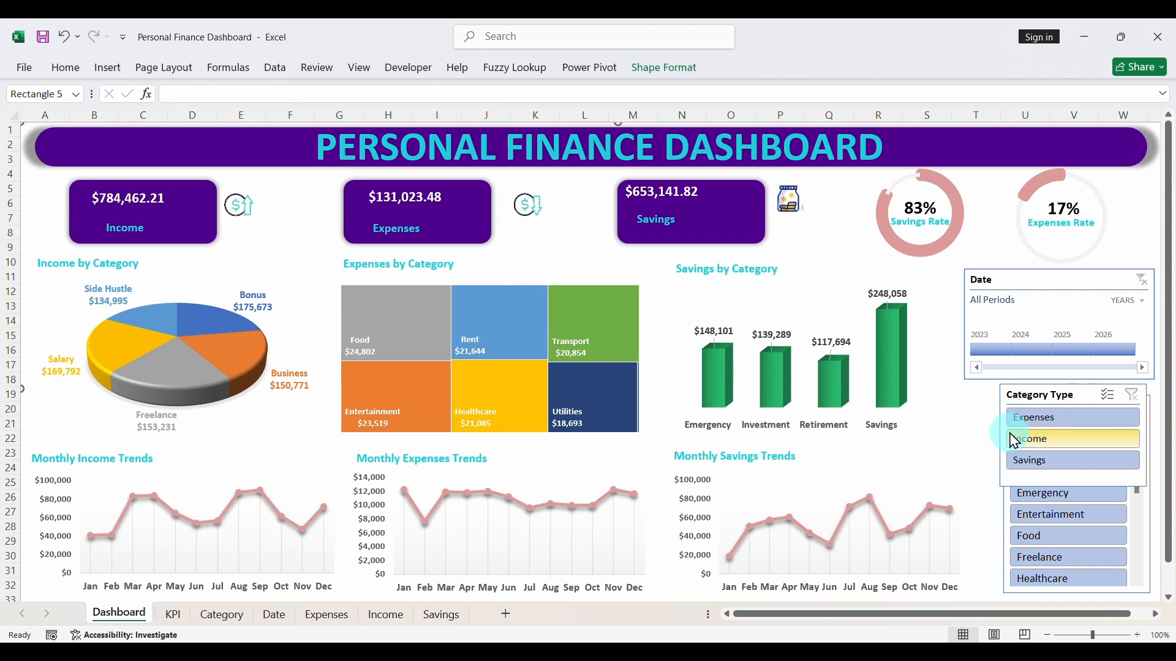
# - Slightly widen the monthly expenses trend chart toward the savings trend chart and save the workbook
pyautogui.click(648, 531)
pyautogui.moveTo(653, 528); pyautogui.dragTo(660, 528)
pyautogui.click(980, 461)
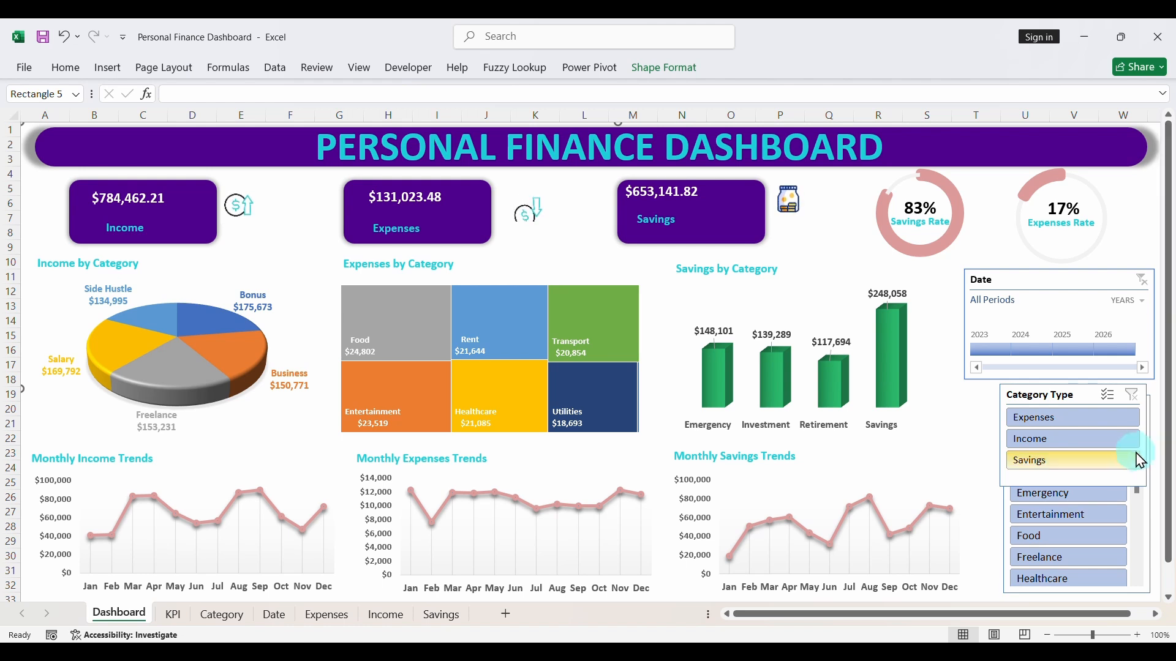
pyautogui.click(41, 36)
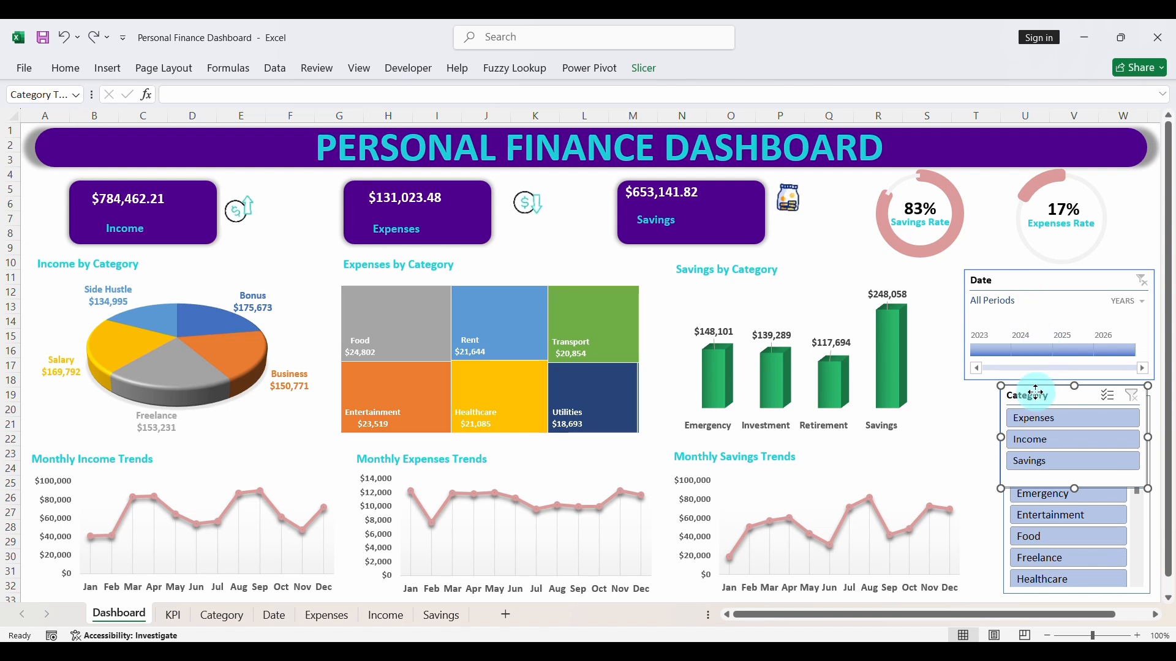
# - Shift the Category slicer off the Category Name slicer's edge and arrange its buttons in 3 columns
pyautogui.moveTo(1036, 392); pyautogui.dragTo(1004, 392)
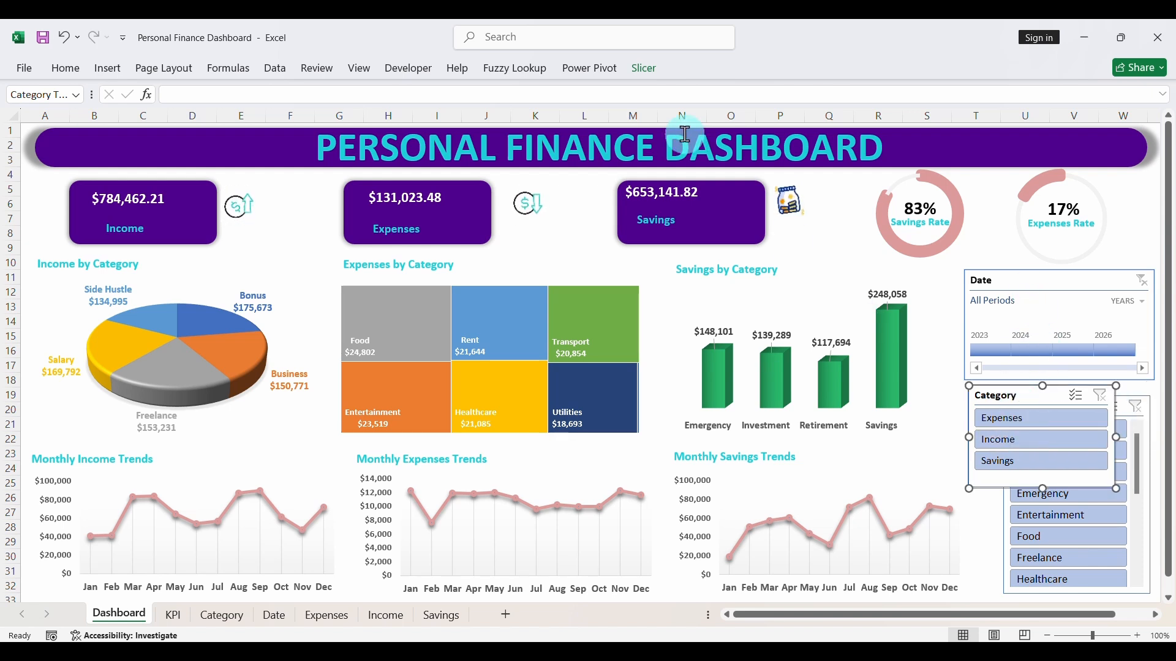
pyautogui.click(644, 68)
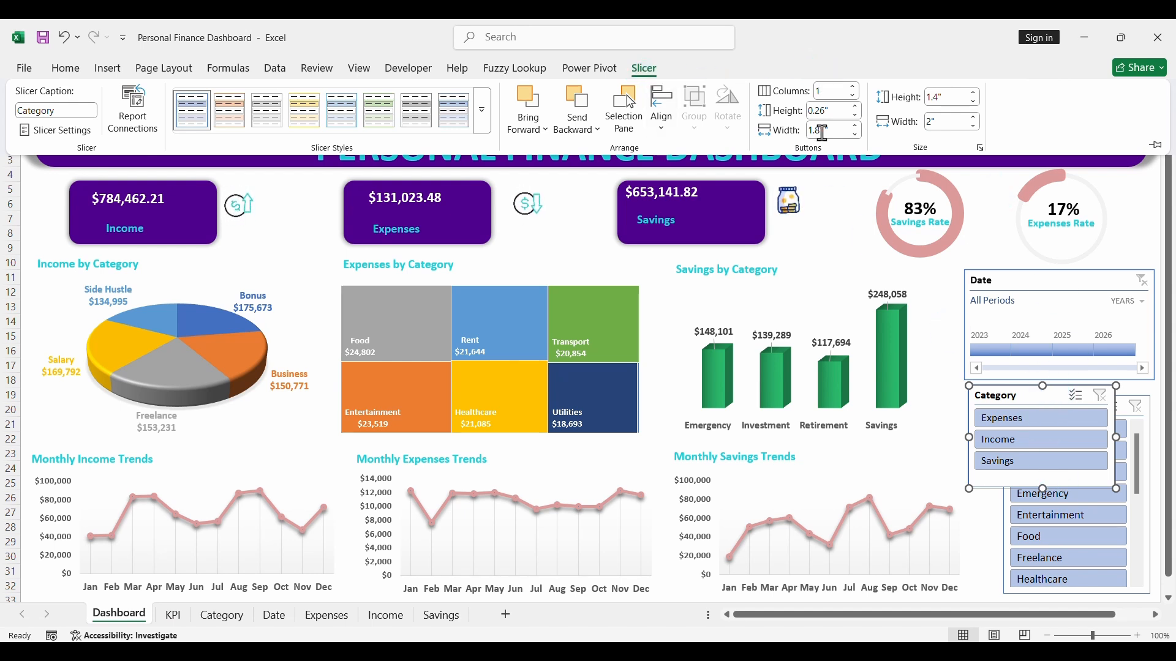
pyautogui.click(853, 88)
pyautogui.click(853, 88)
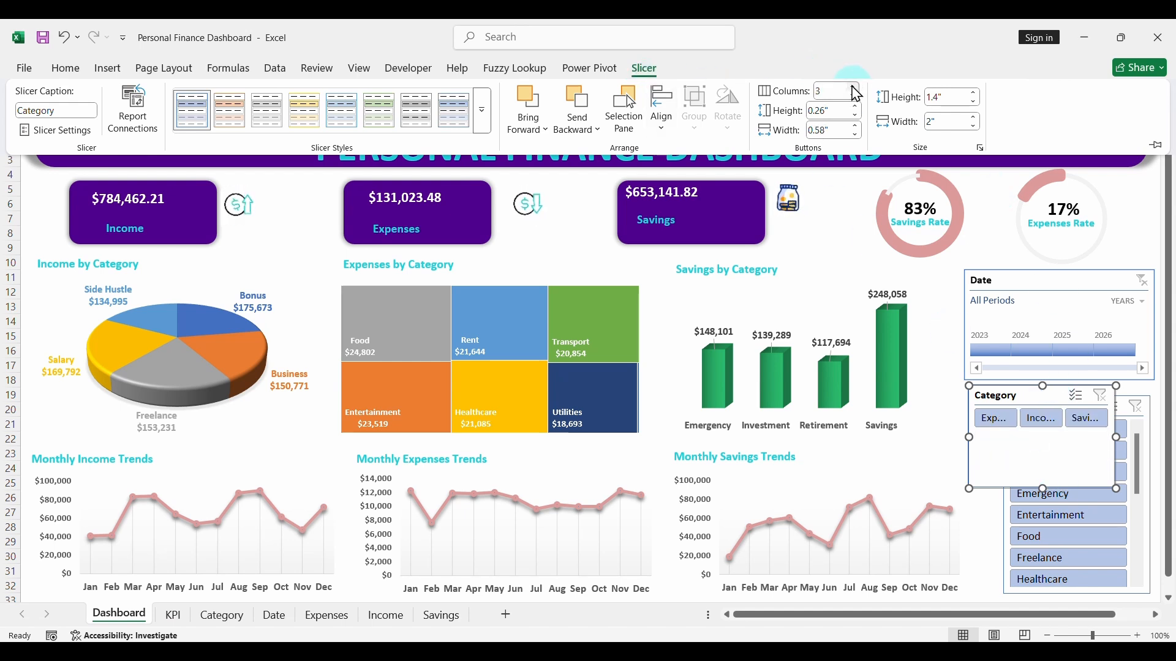
# - Widen the Category slicer so its button names fit in full and reduce its height to a single row
pyautogui.click(968, 433)
pyautogui.moveTo(968, 438); pyautogui.dragTo(928, 438)
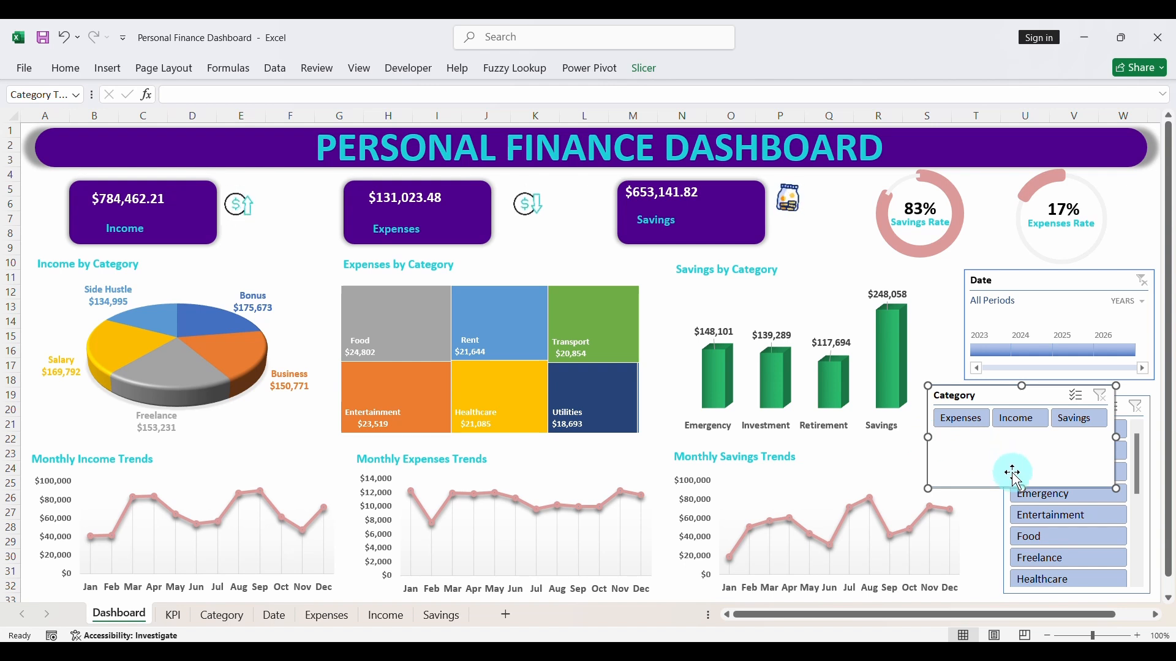
pyautogui.moveTo(1024, 485); pyautogui.dragTo(1021, 437)
# - Move the Category Name slicer aside over the savings trend chart and shorten it by lowering its upper edge
pyautogui.click(1124, 409)
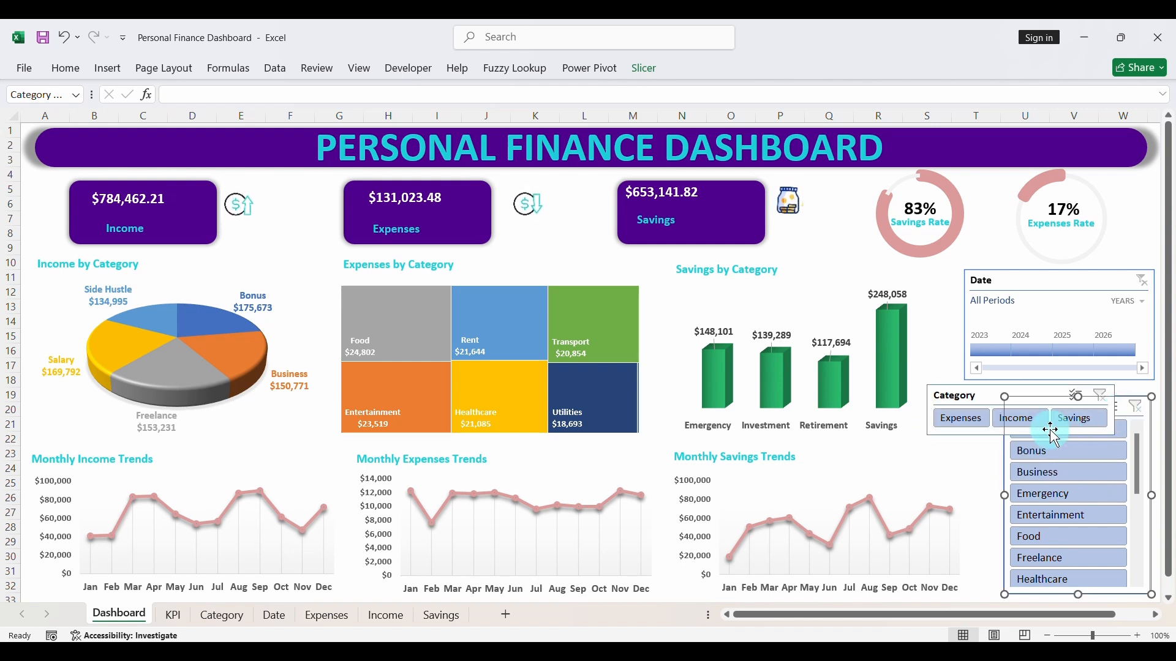
pyautogui.moveTo(1006, 530); pyautogui.dragTo(976, 549)
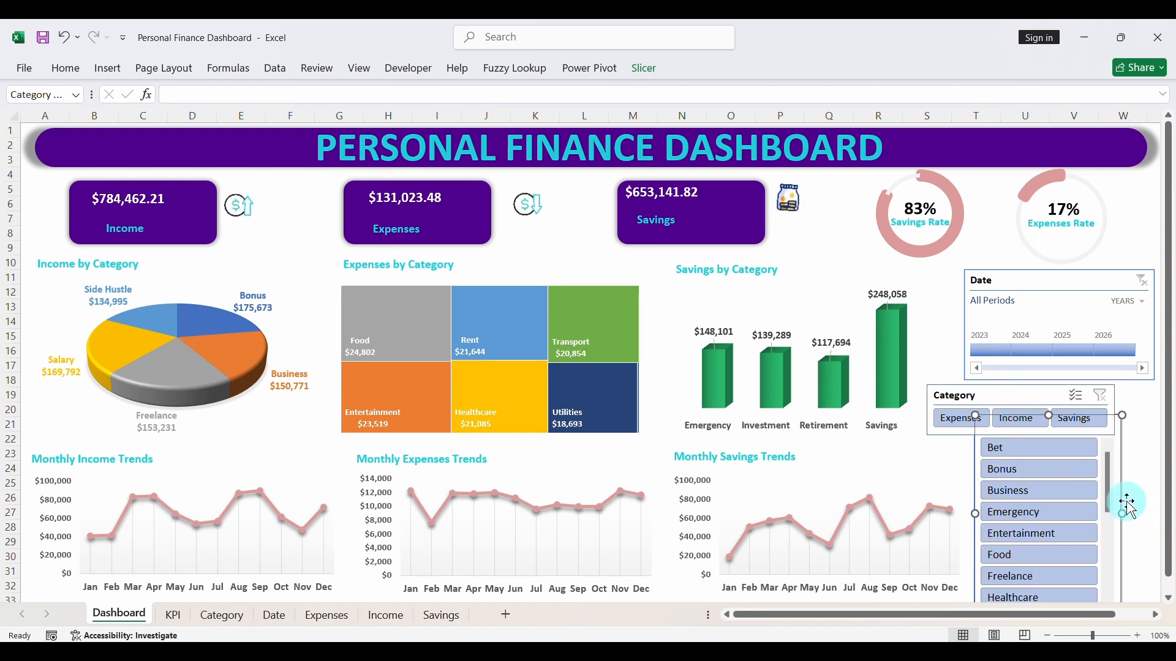
pyautogui.moveTo(1124, 502); pyautogui.dragTo(936, 502)
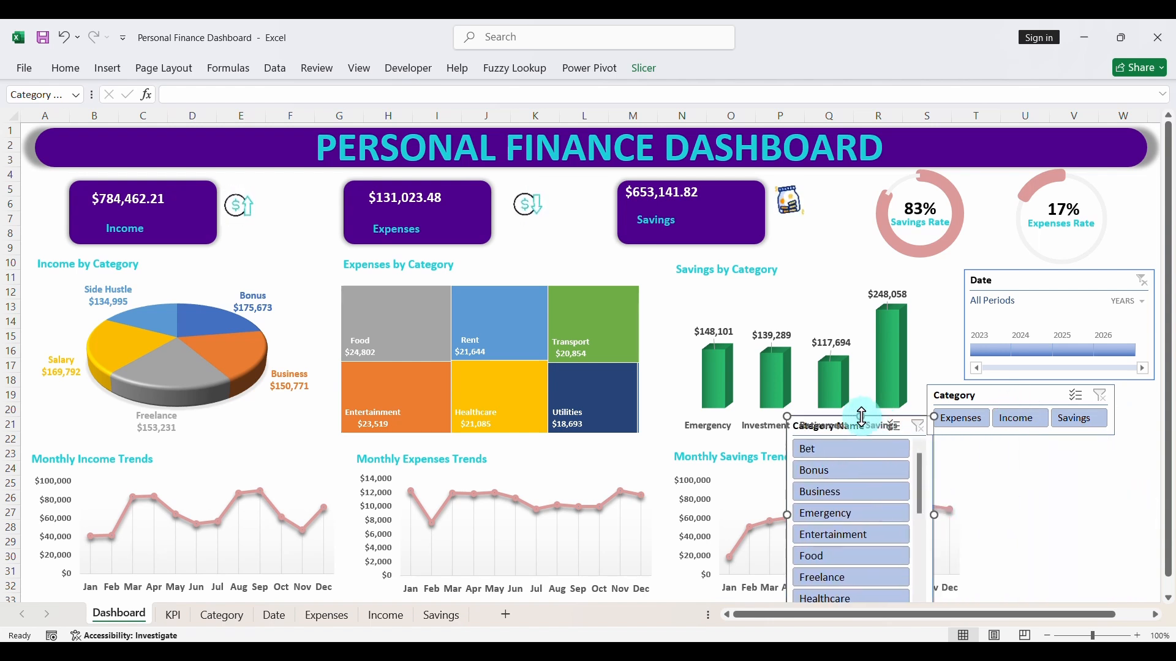
pyautogui.moveTo(861, 416); pyautogui.dragTo(870, 482)
# - Place the Category slicer directly beneath the Date timeline and nudge the timeline to line up with it
pyautogui.click(1006, 393)
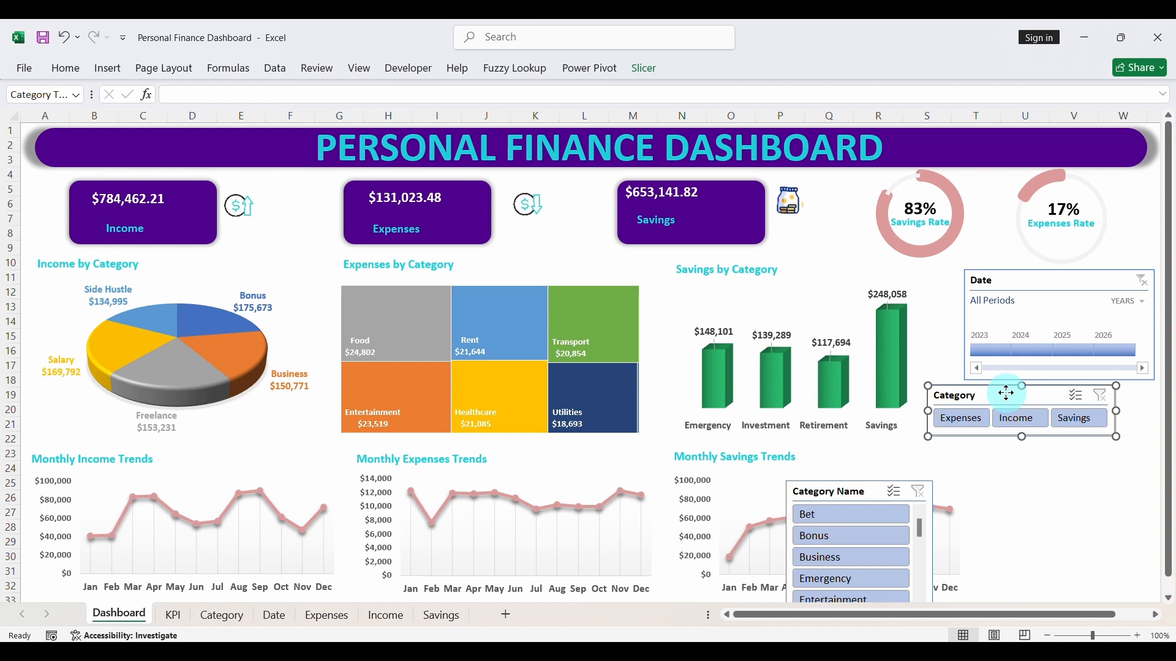
pyautogui.moveTo(1006, 394); pyautogui.dragTo(1048, 392)
pyautogui.click(1072, 284)
pyautogui.moveTo(1071, 284); pyautogui.dragTo(1075, 284)
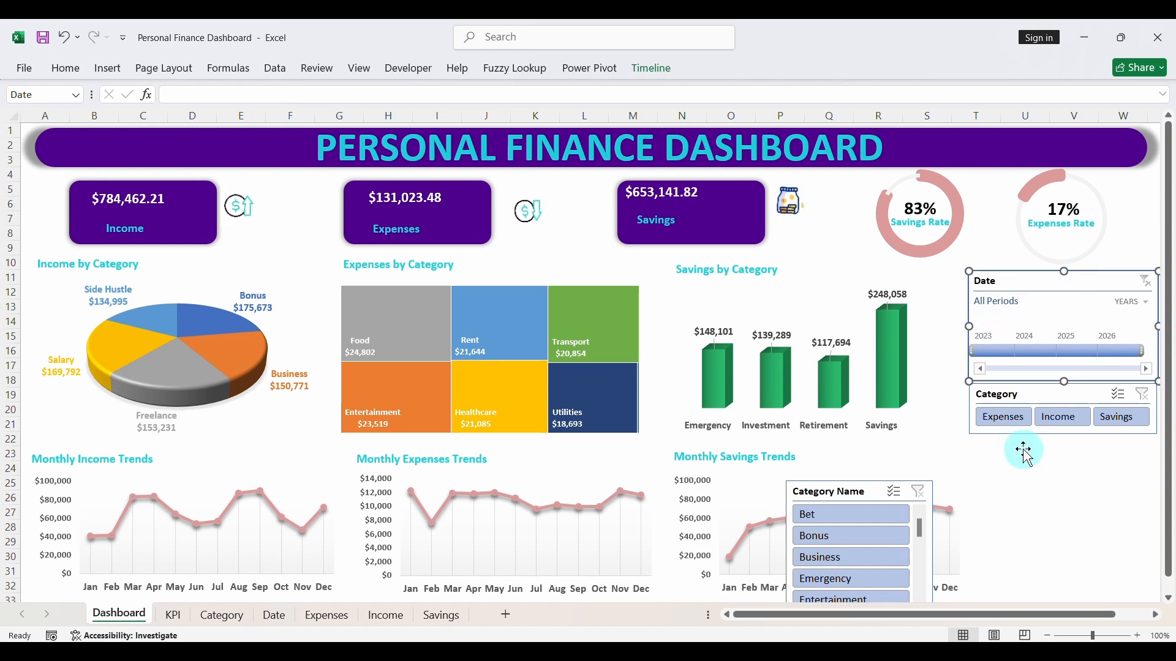
# - Move the Category Name slicer beneath the Category slicer and slightly narrow the Date timeline to match the slicers' edge
pyautogui.click(1048, 511)
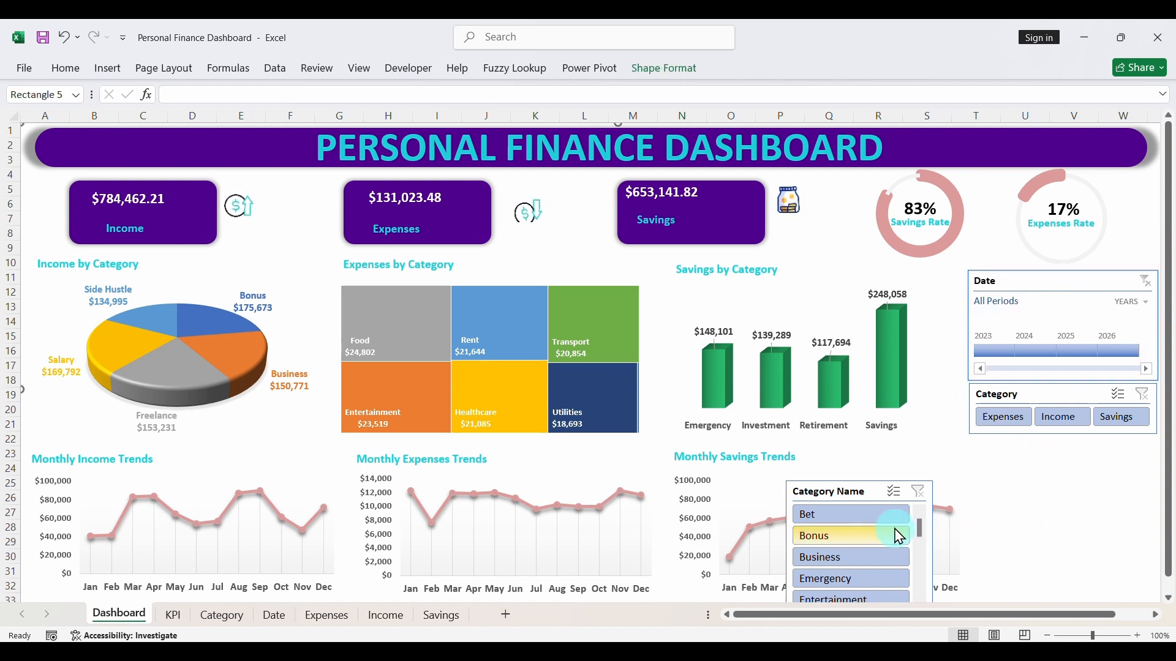
pyautogui.click(862, 491)
pyautogui.moveTo(861, 491); pyautogui.dragTo(1038, 449)
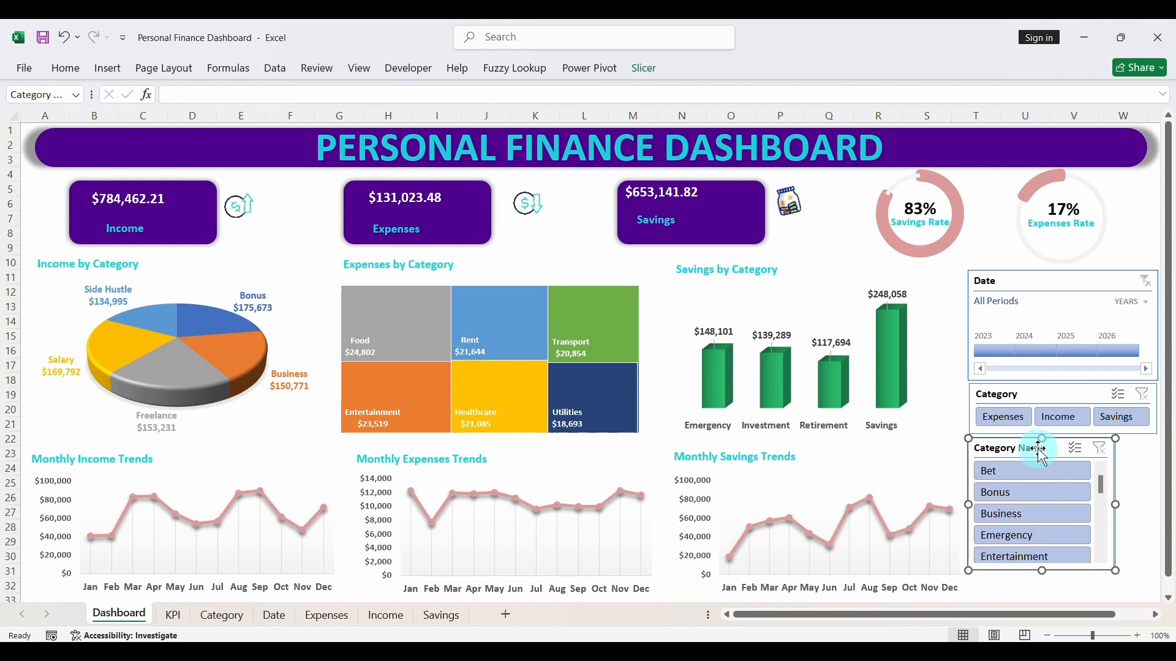
pyautogui.click(983, 323)
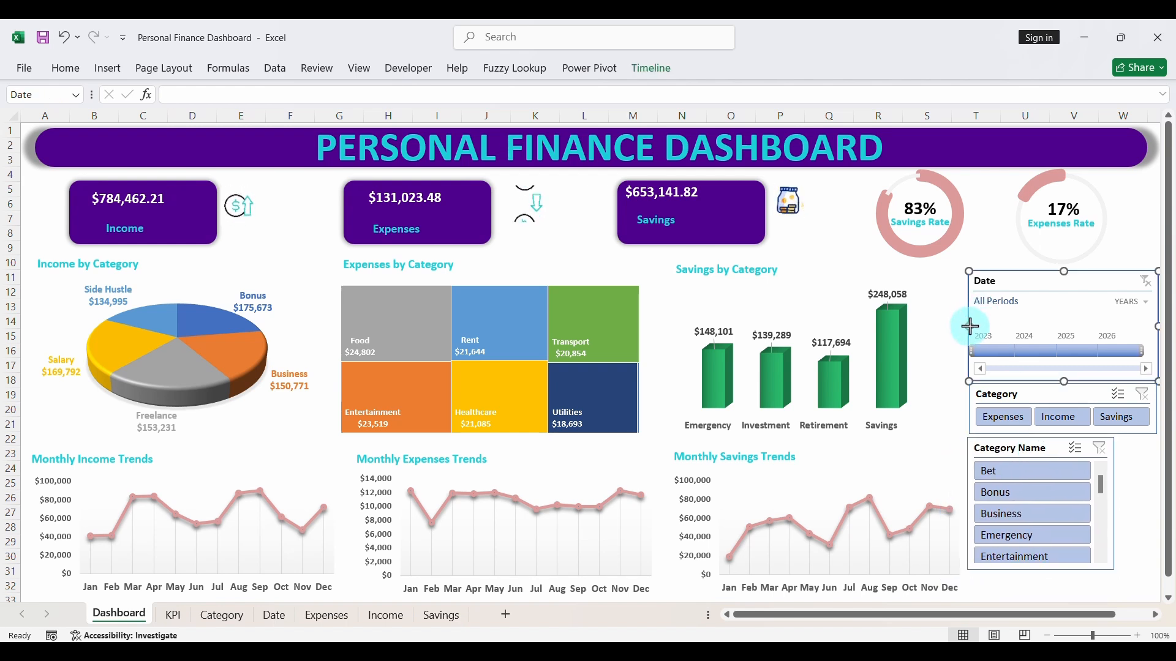
pyautogui.moveTo(970, 326); pyautogui.dragTo(973, 326)
pyautogui.click(948, 425)
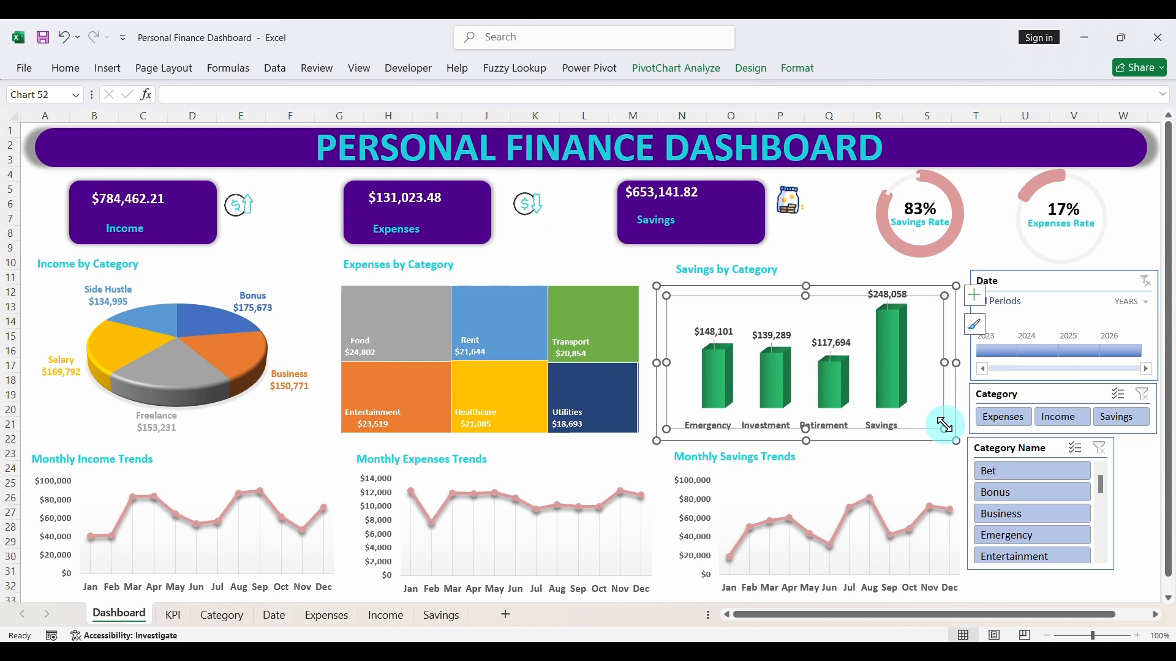
# - Arrange the Category Name slicer's buttons in 2 columns after trying 3
pyautogui.click(1008, 451)
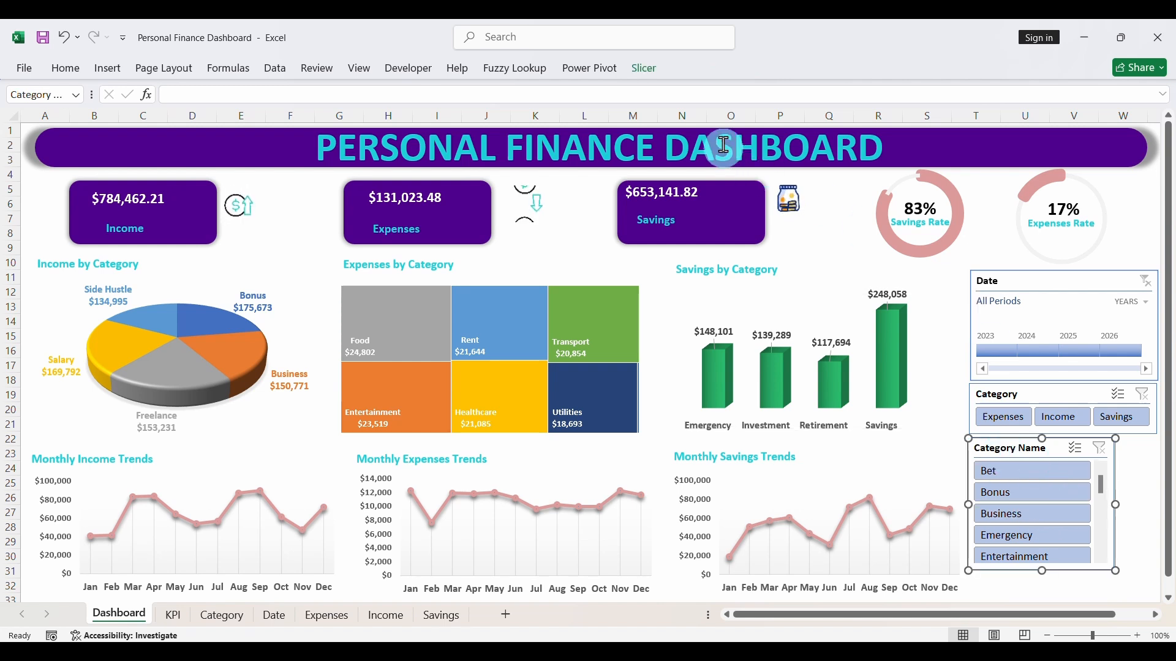
pyautogui.click(644, 68)
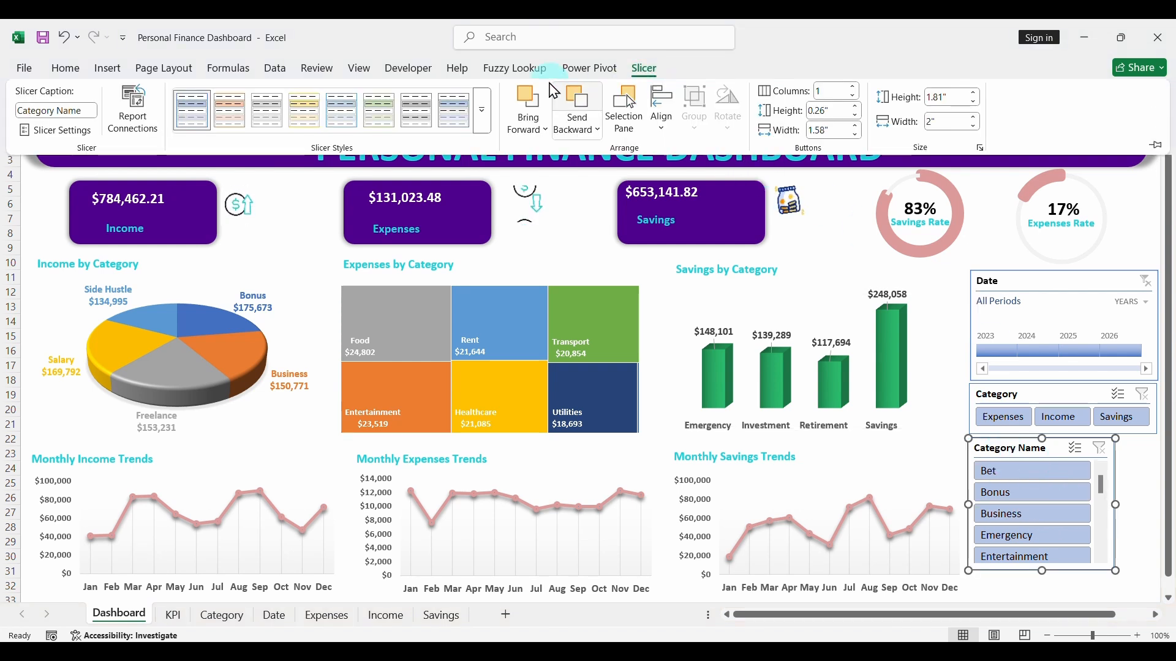
pyautogui.click(854, 88)
pyautogui.click(854, 87)
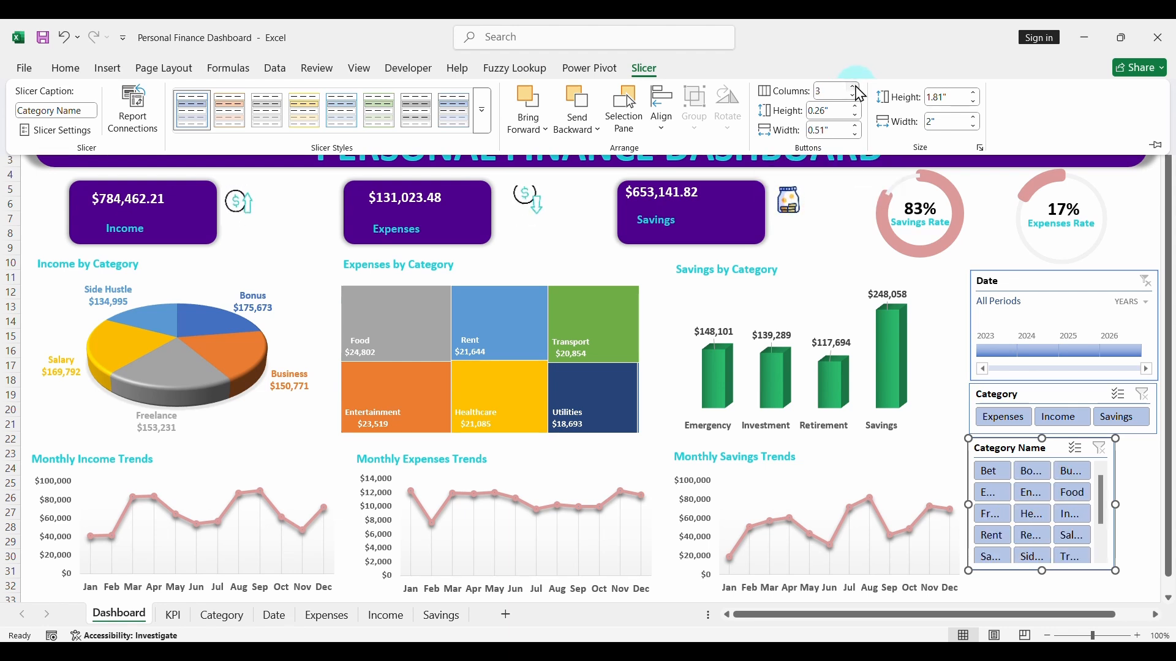
pyautogui.click(854, 96)
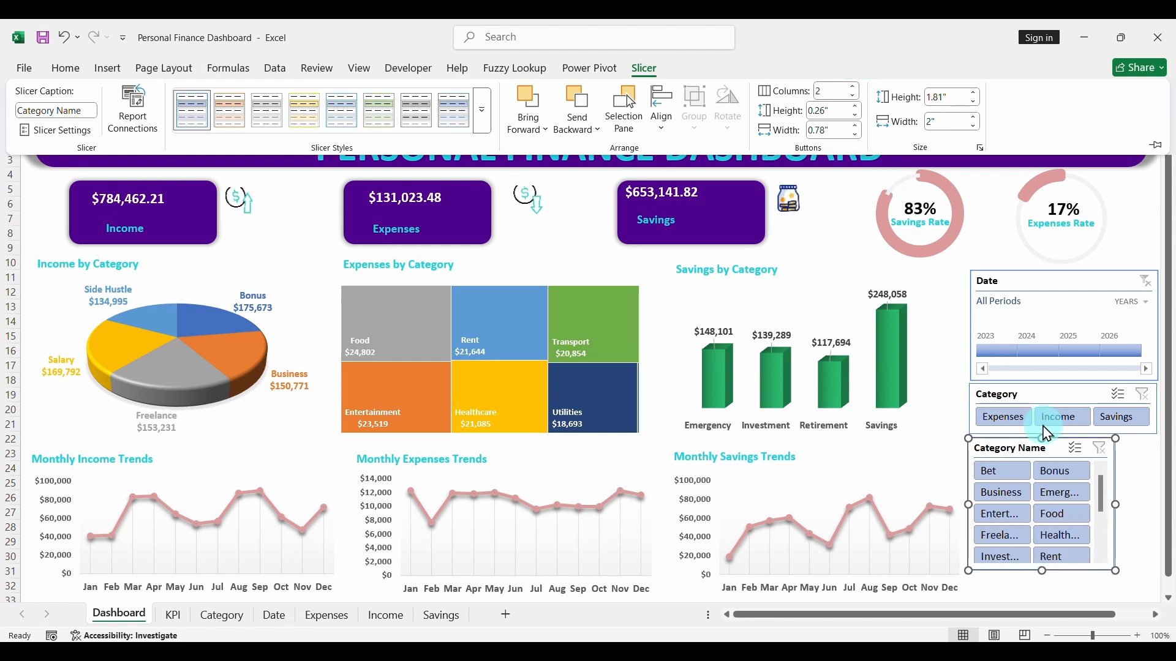
# - Widen the Category Name slicer to the width of the timeline above and trim its left edge into alignment
pyautogui.moveTo(1115, 504); pyautogui.dragTo(963, 510)
pyautogui.click(1053, 453)
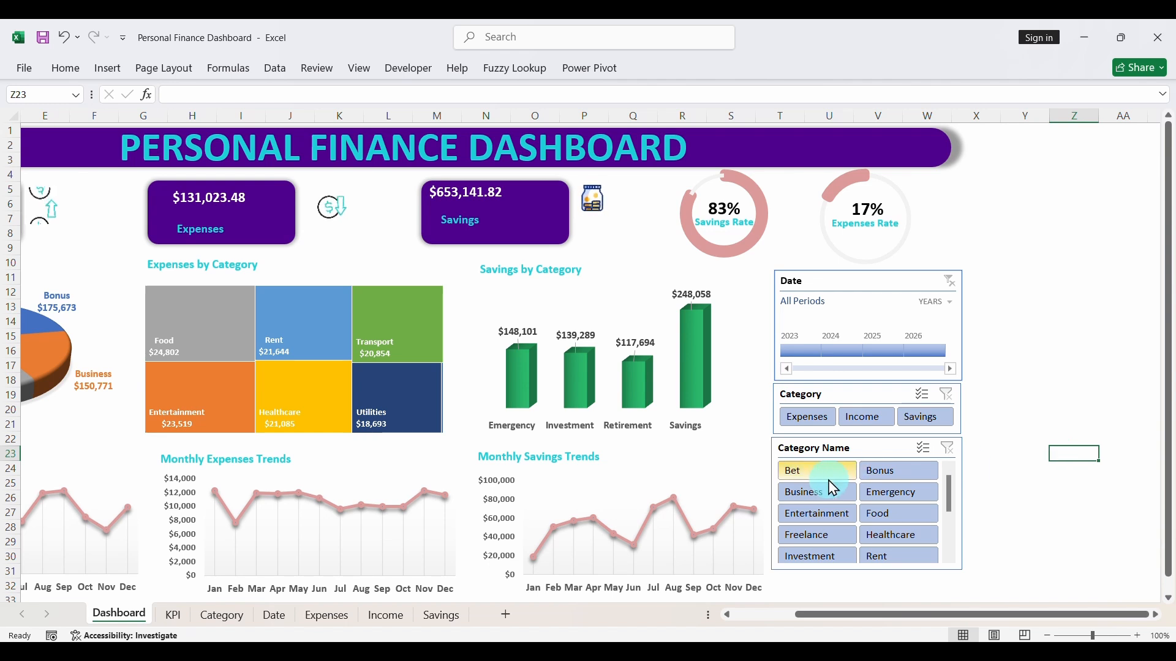
pyautogui.click(783, 447)
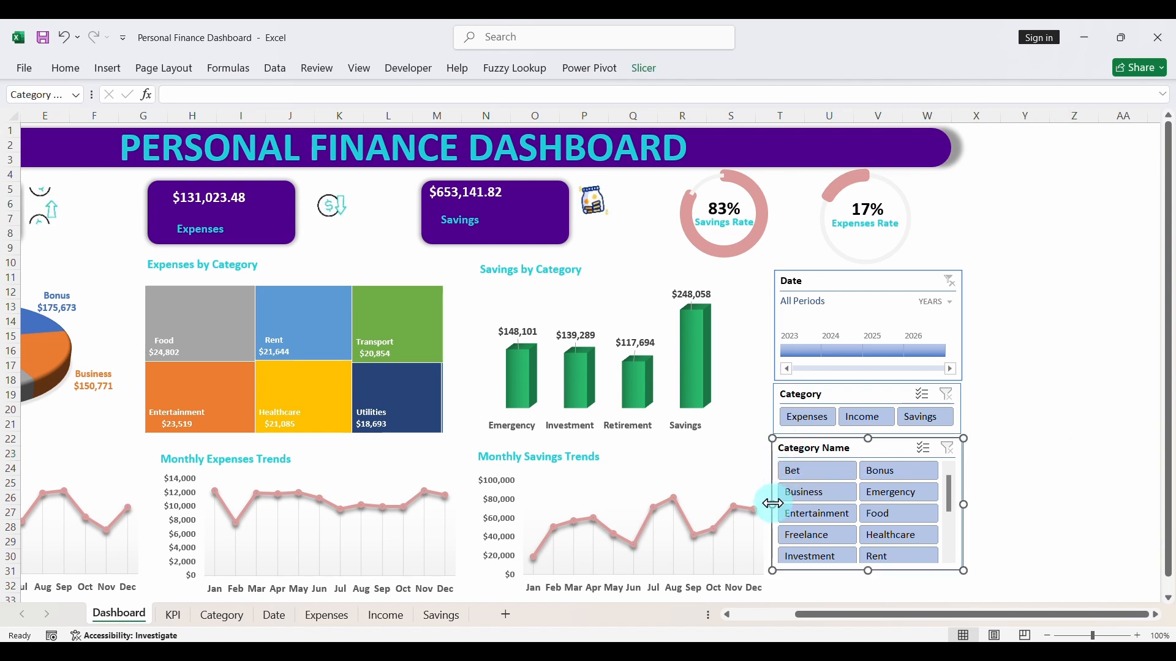
pyautogui.moveTo(773, 504); pyautogui.dragTo(776, 504)
pyautogui.click(742, 401)
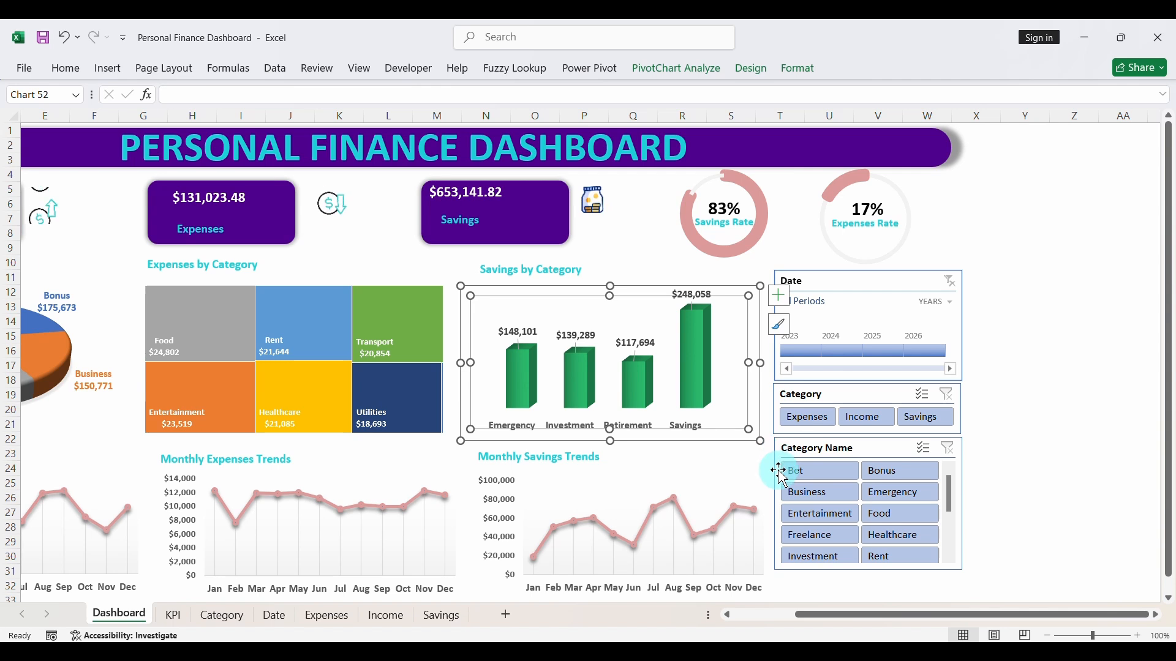
# - Nudge the Category slicer sideways to line its left edge up with the Date timeline and Category Name slicer
pyautogui.click(776, 412)
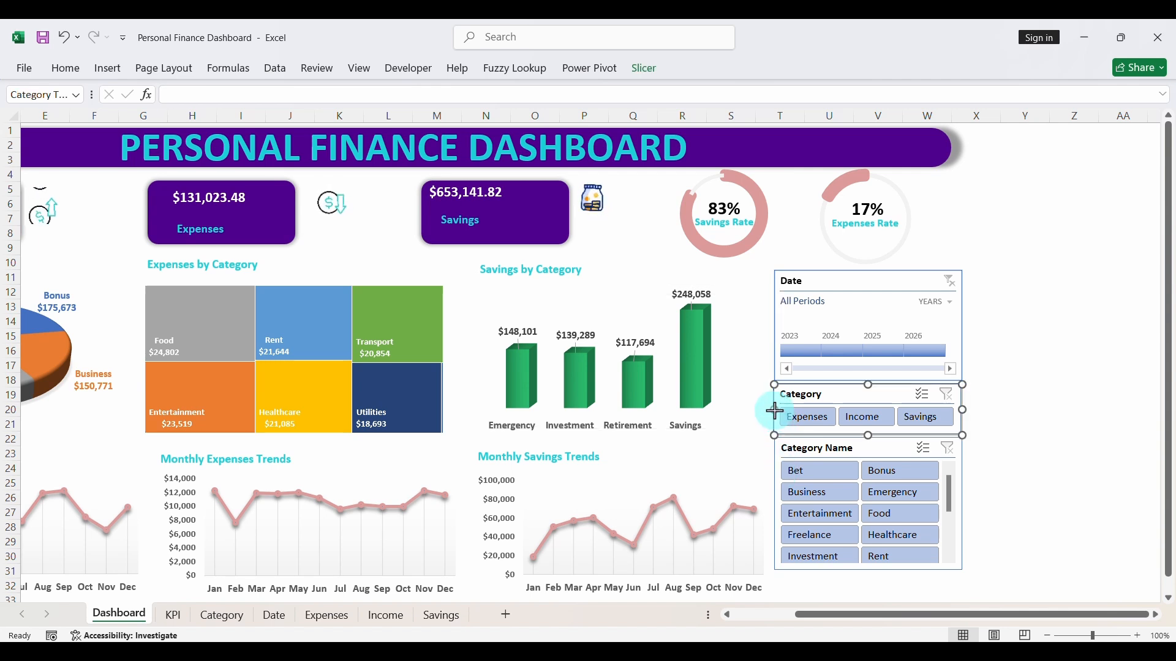
pyautogui.moveTo(774, 410); pyautogui.dragTo(777, 411)
pyautogui.click(752, 398)
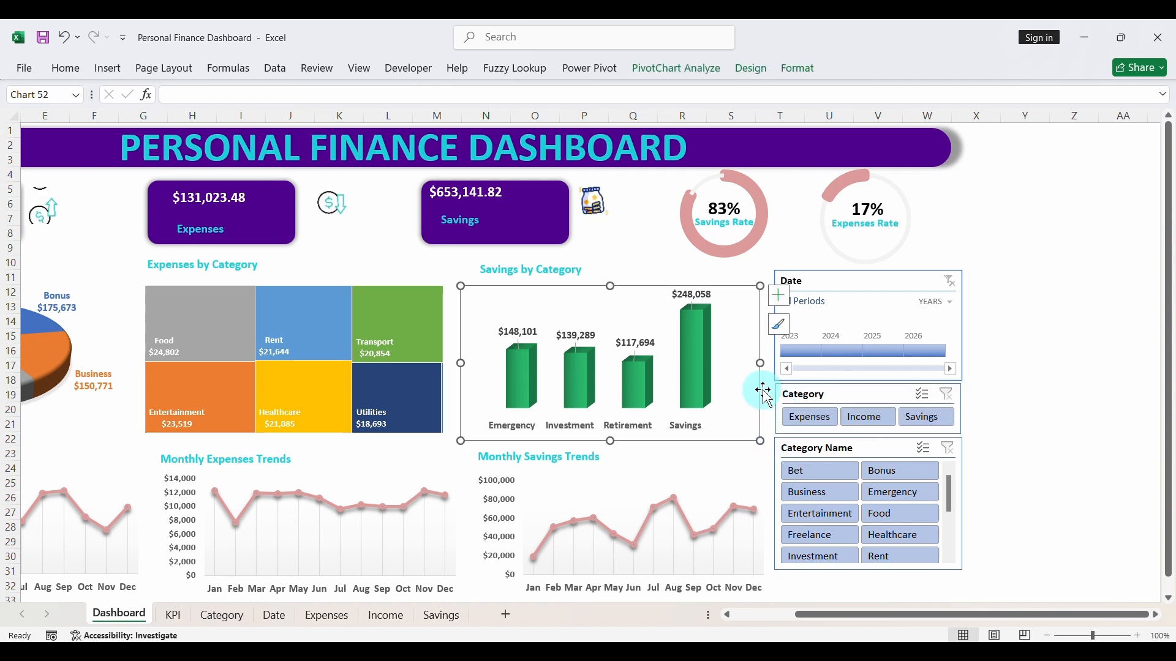
pyautogui.click(779, 406)
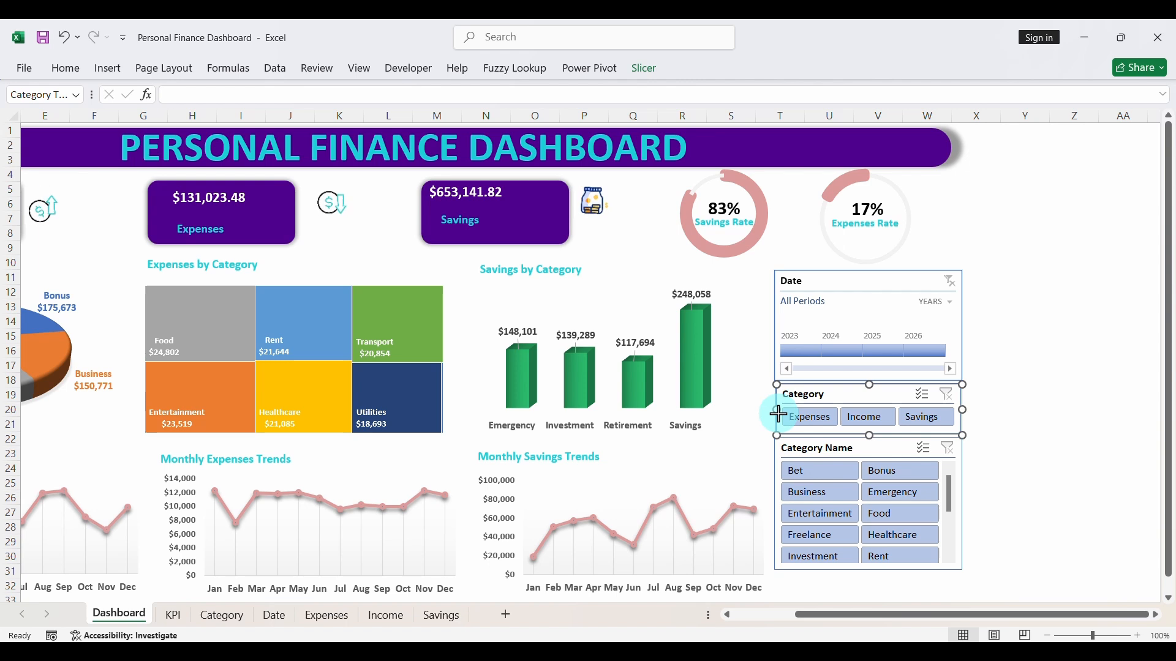
pyautogui.click(762, 430)
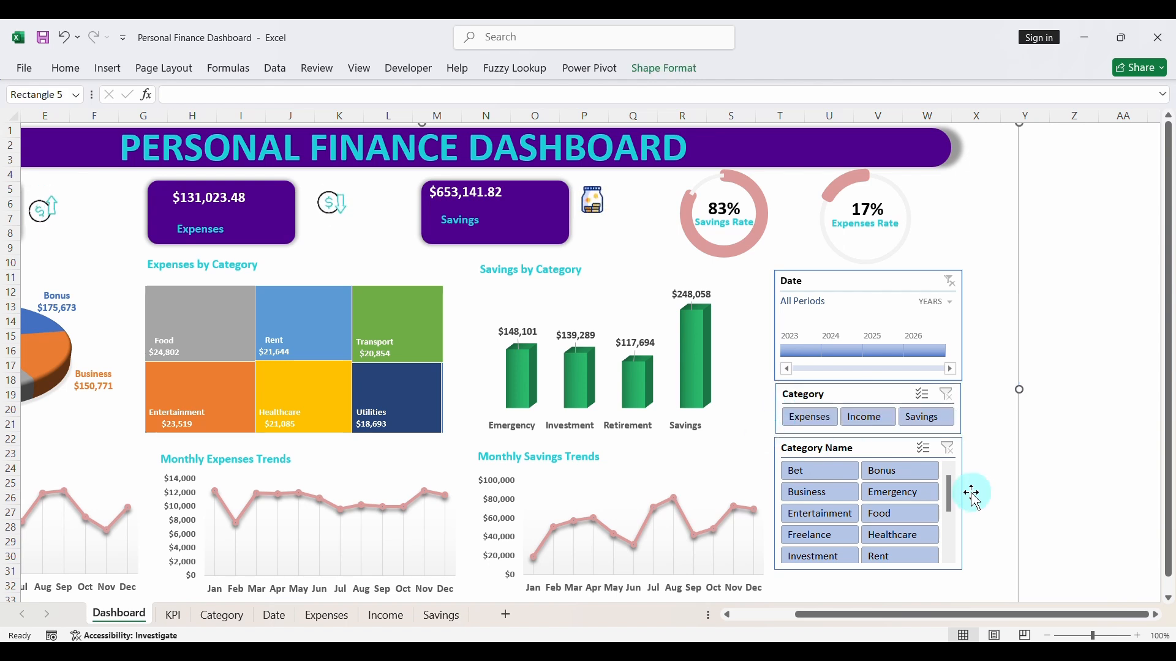
# - Change the Category slicer's caption to "Category Type"
pyautogui.hscroll(-3, 990, 491)
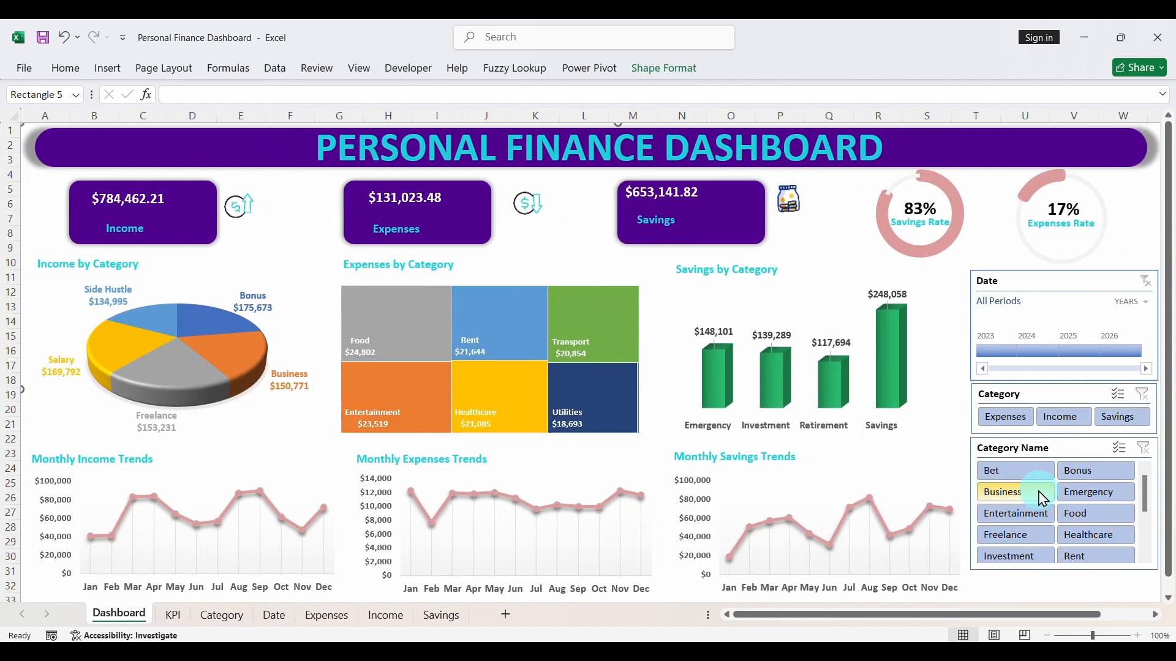
pyautogui.click(1017, 396)
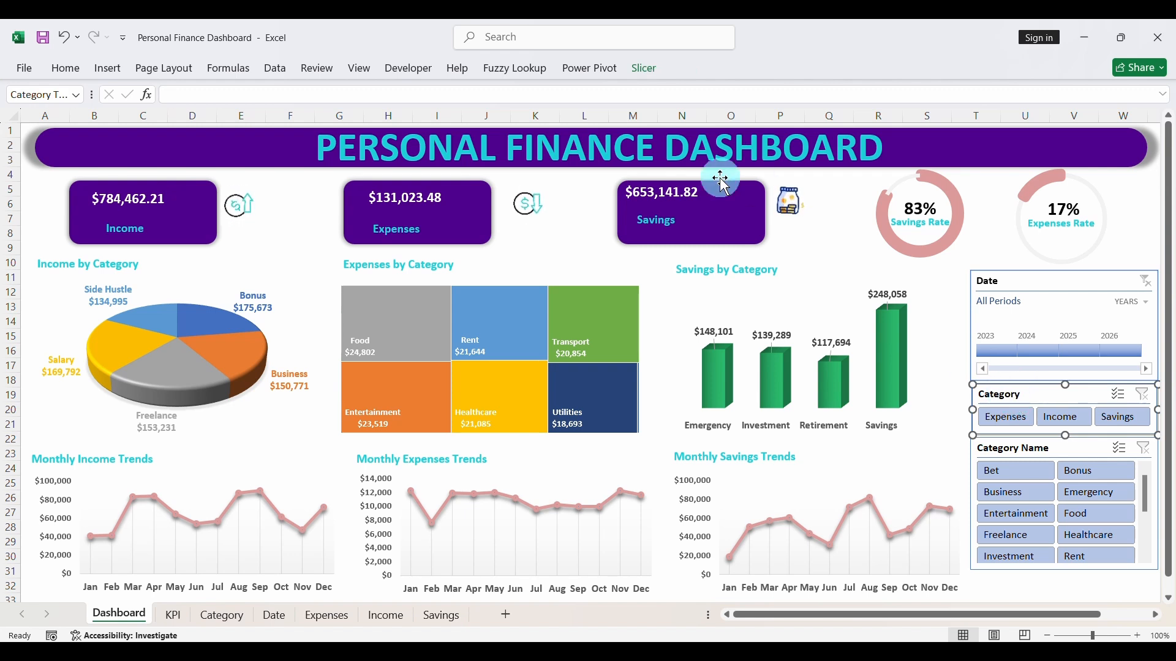
pyautogui.click(647, 74)
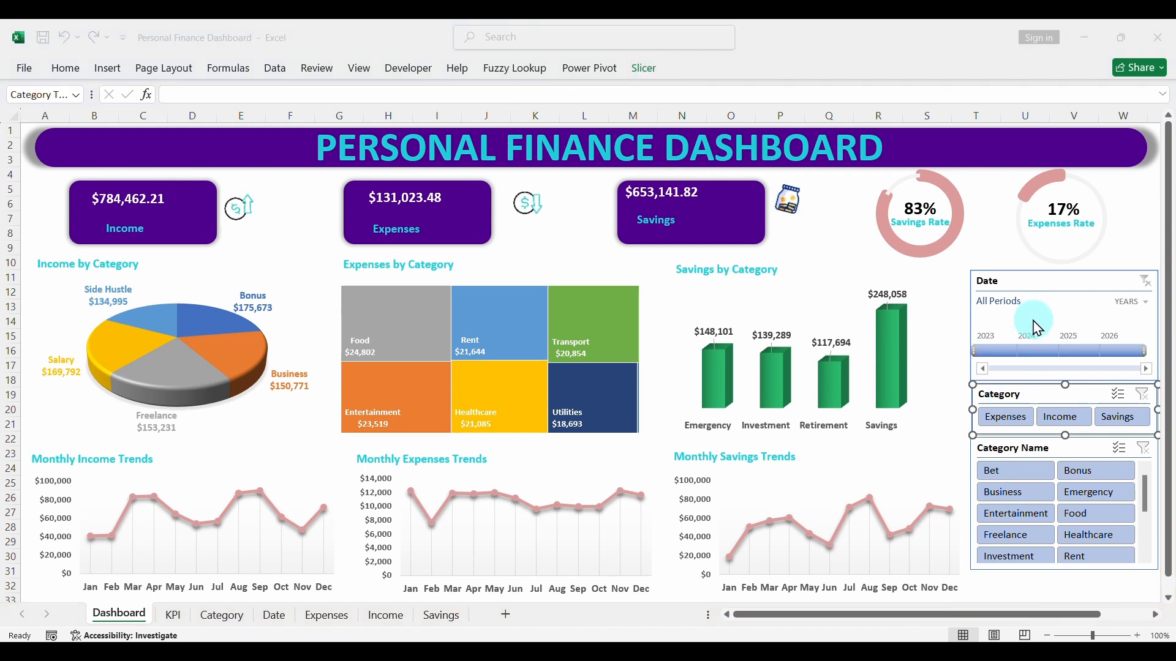
pyautogui.click(1030, 390)
pyautogui.click(646, 69)
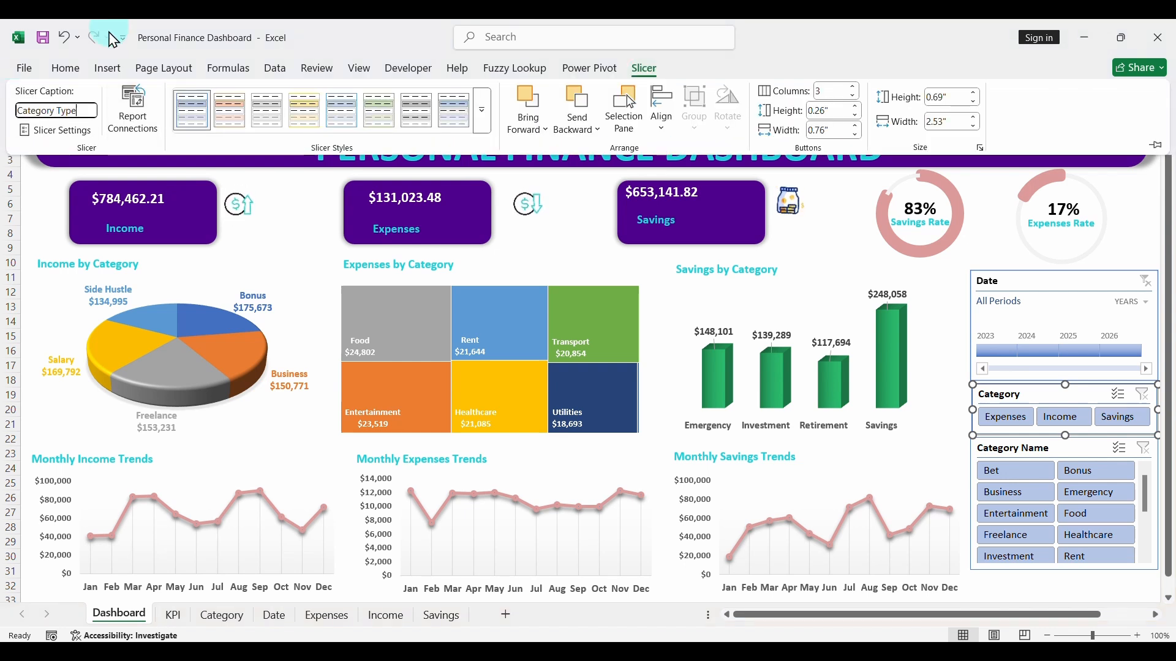
pyautogui.click(1021, 447)
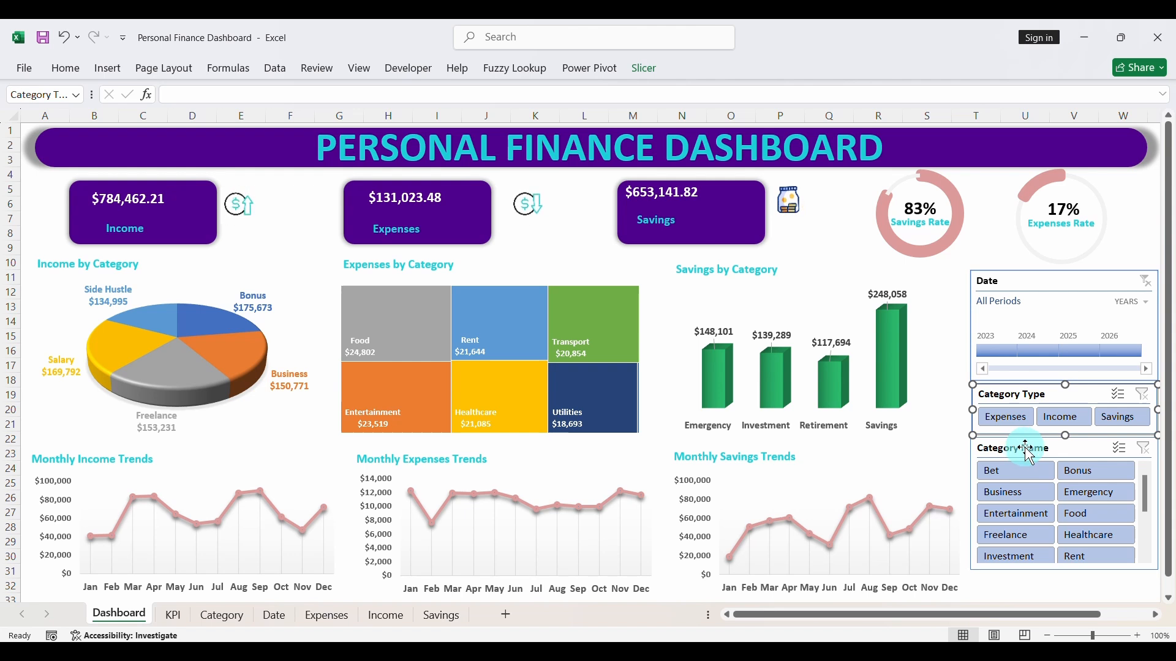
pyautogui.click(957, 345)
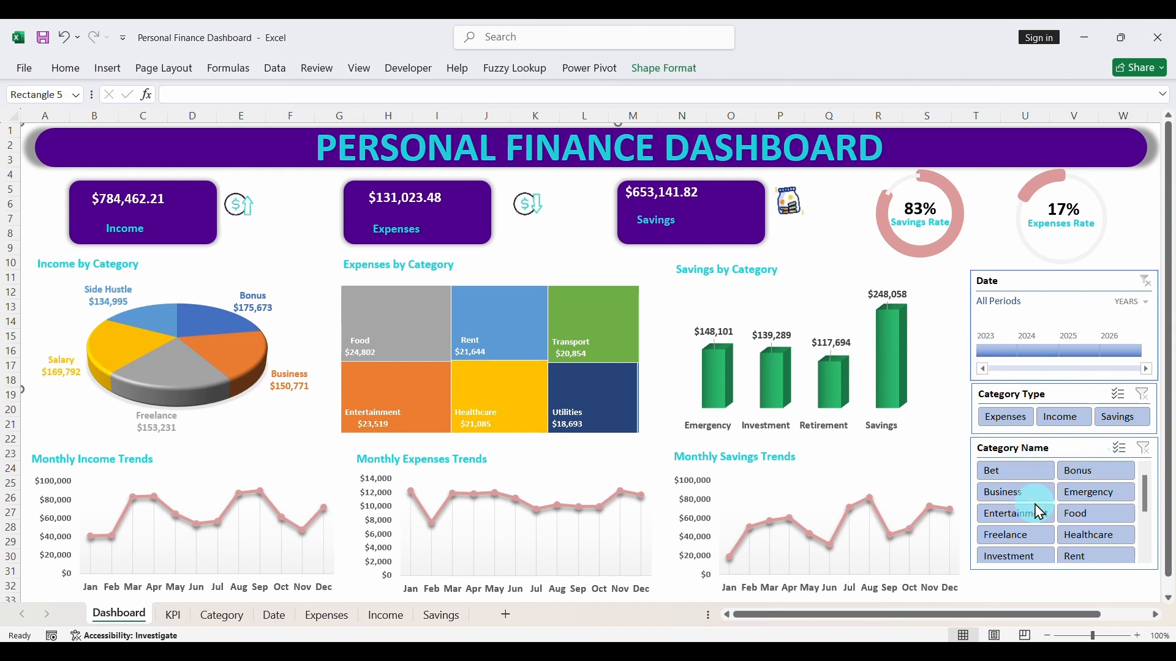
# - Start a new slicer style from the Category Type slicer and name it Data_professionals
pyautogui.click(1061, 399)
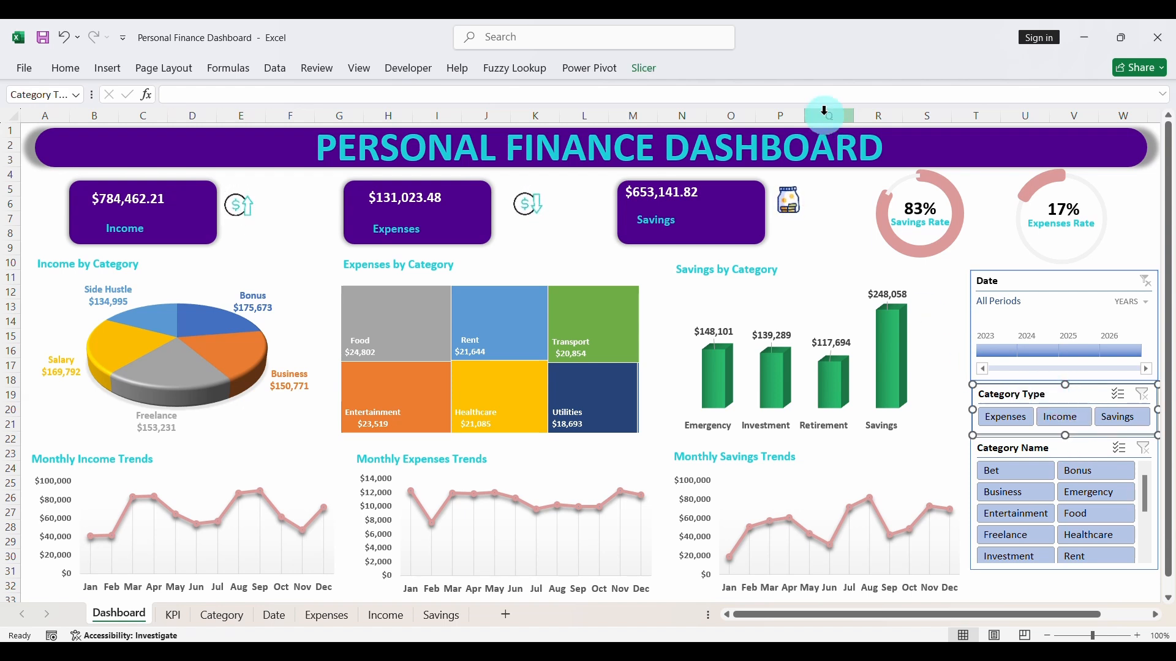
pyautogui.click(644, 69)
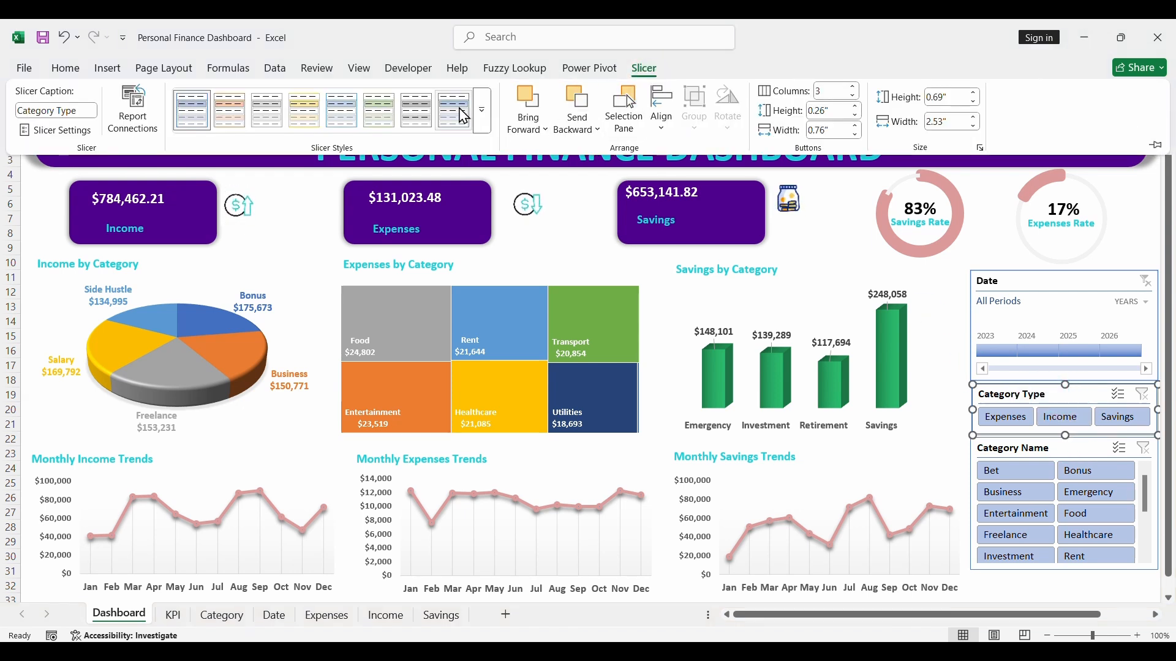
pyautogui.click(482, 110)
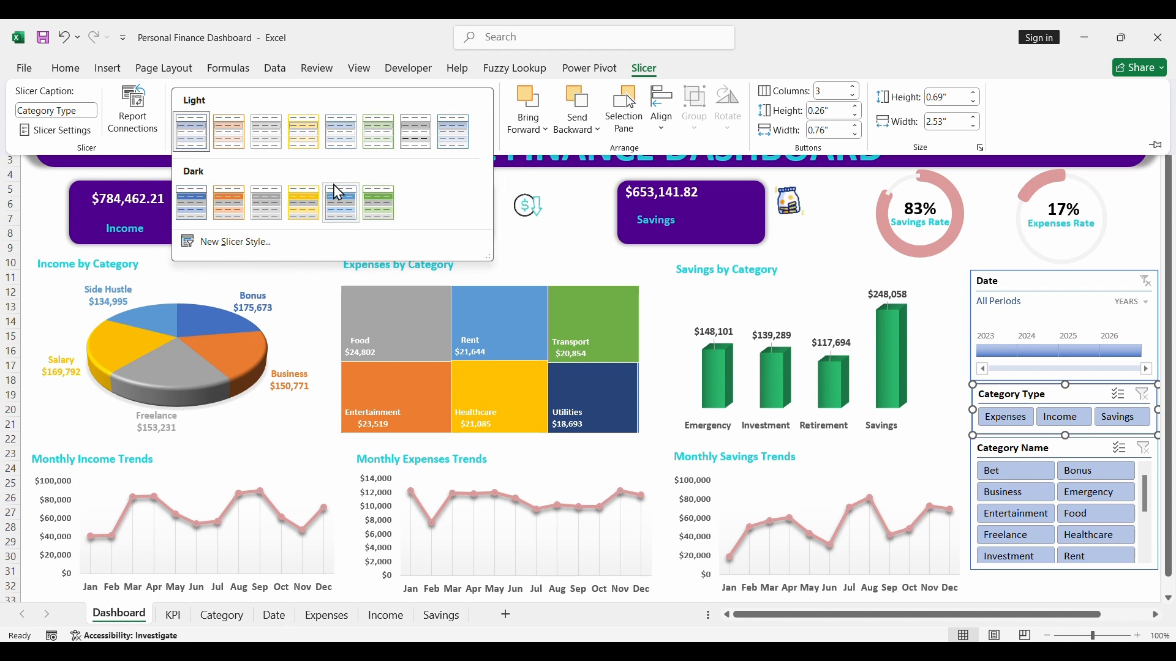
pyautogui.click(237, 243)
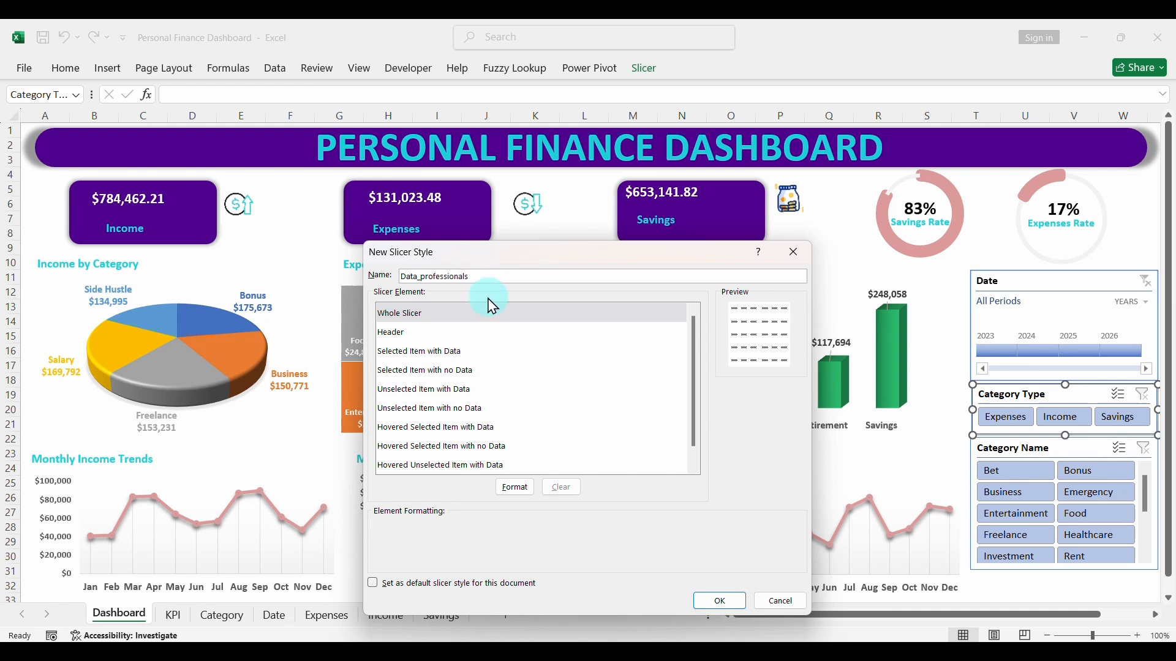
# - Format the style's Whole Slicer element with the Calibri (Body) font in bold, coloured white (Background 1)
pyautogui.click(473, 316)
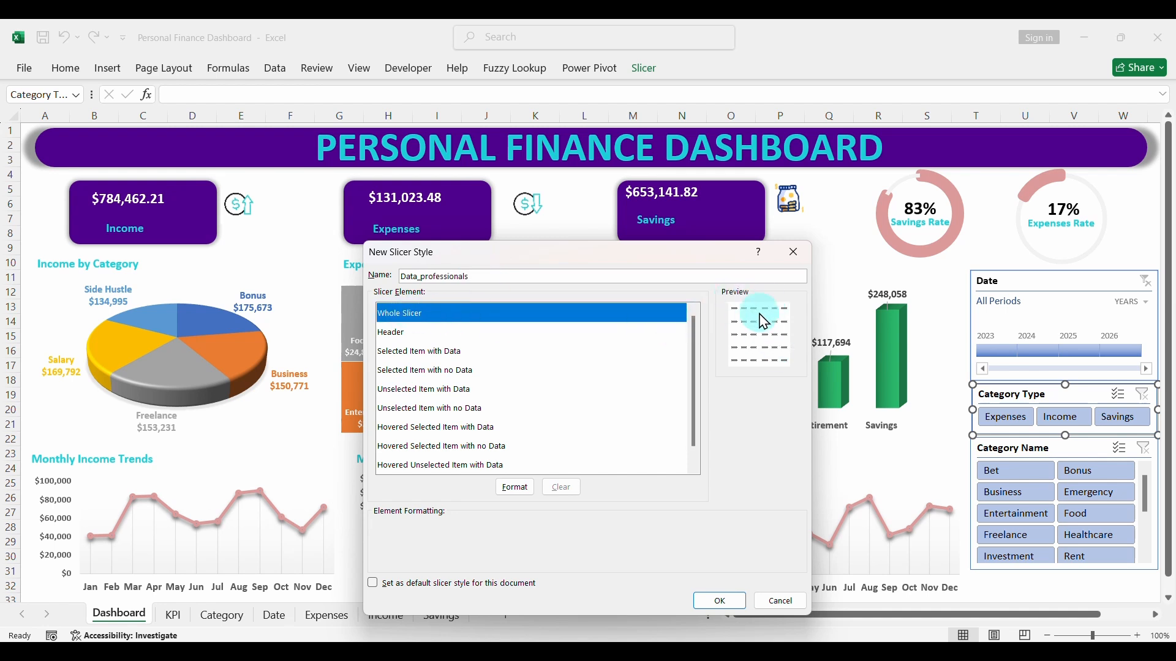
pyautogui.click(520, 488)
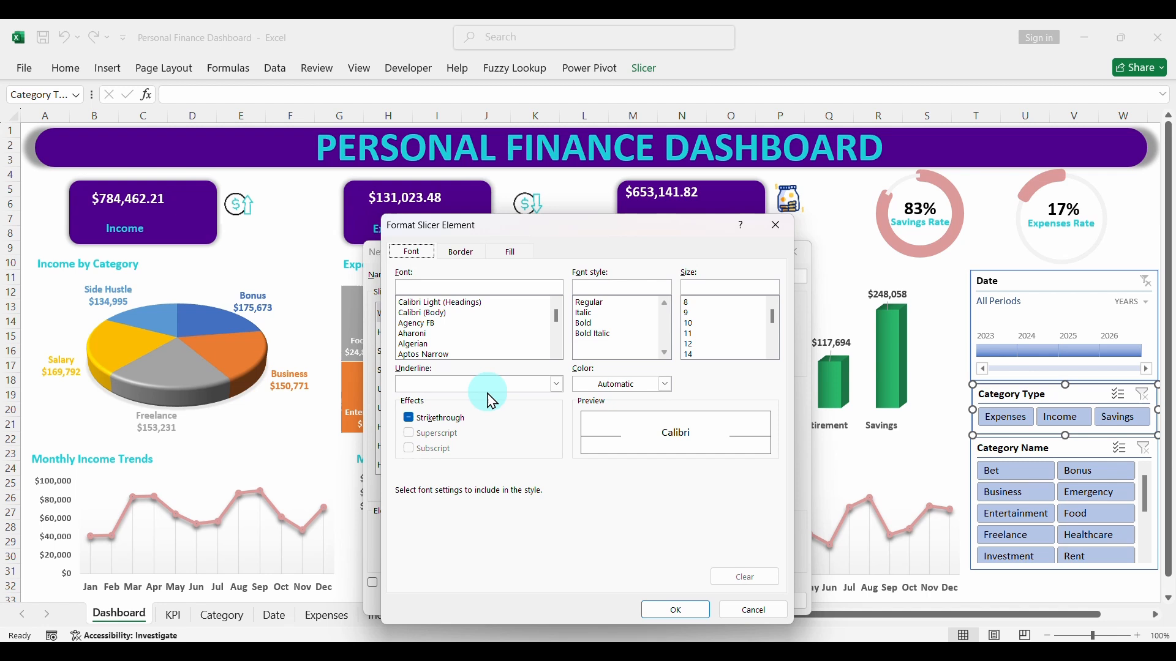
pyautogui.click(441, 313)
pyautogui.click(588, 325)
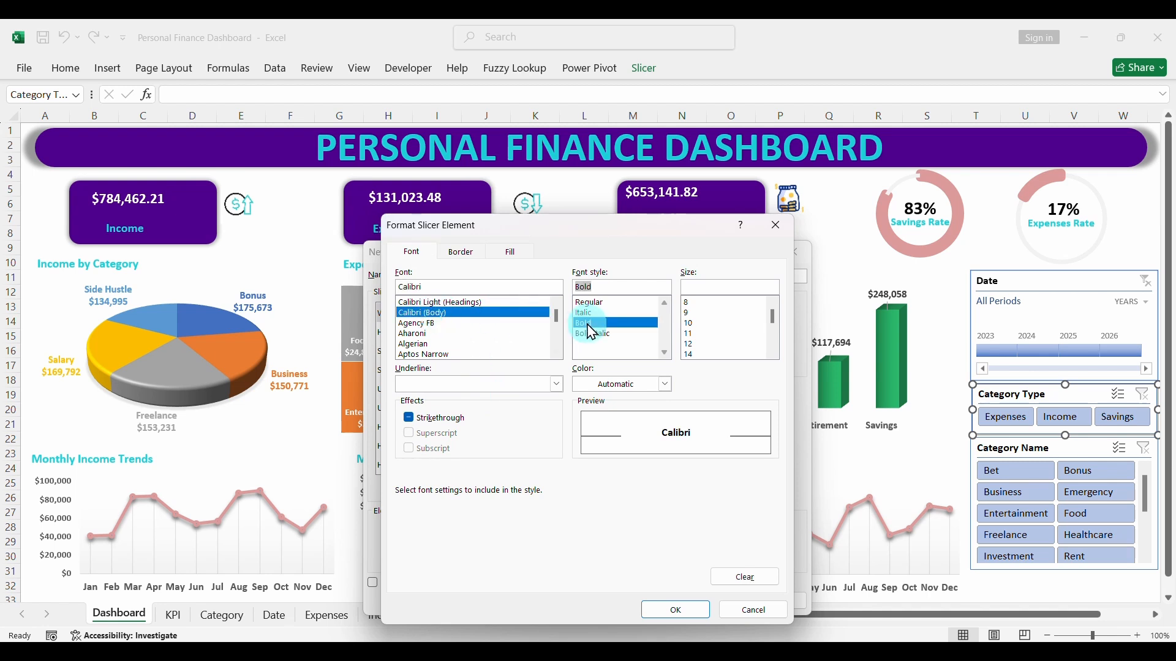
pyautogui.click(665, 385)
pyautogui.click(583, 130)
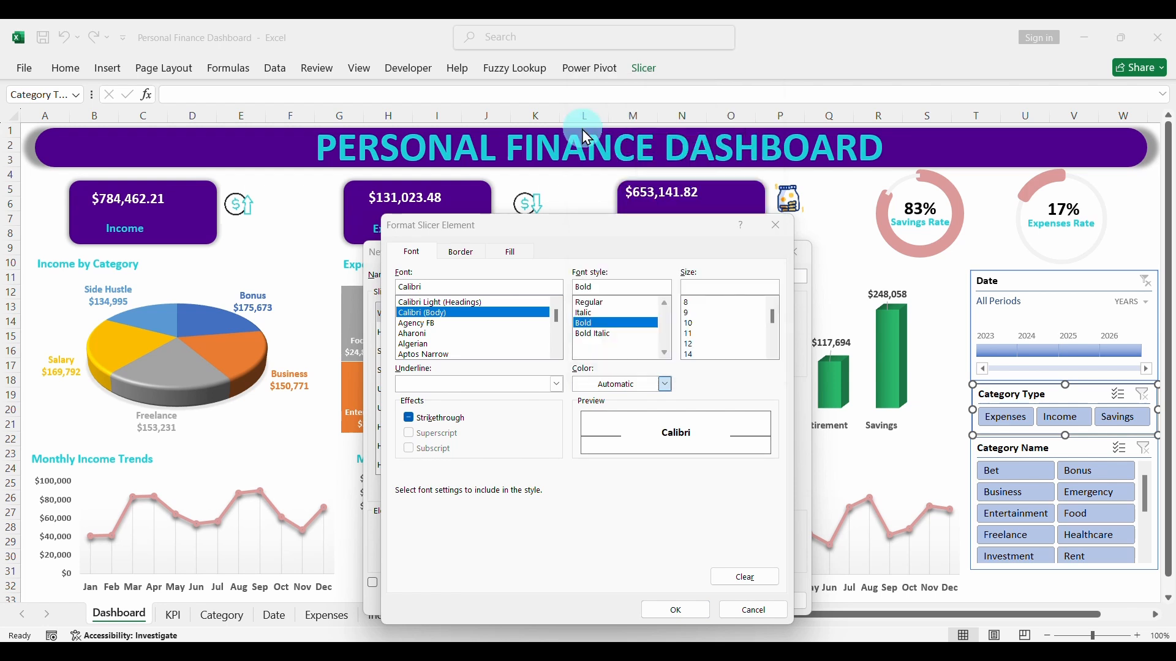
pyautogui.click(676, 610)
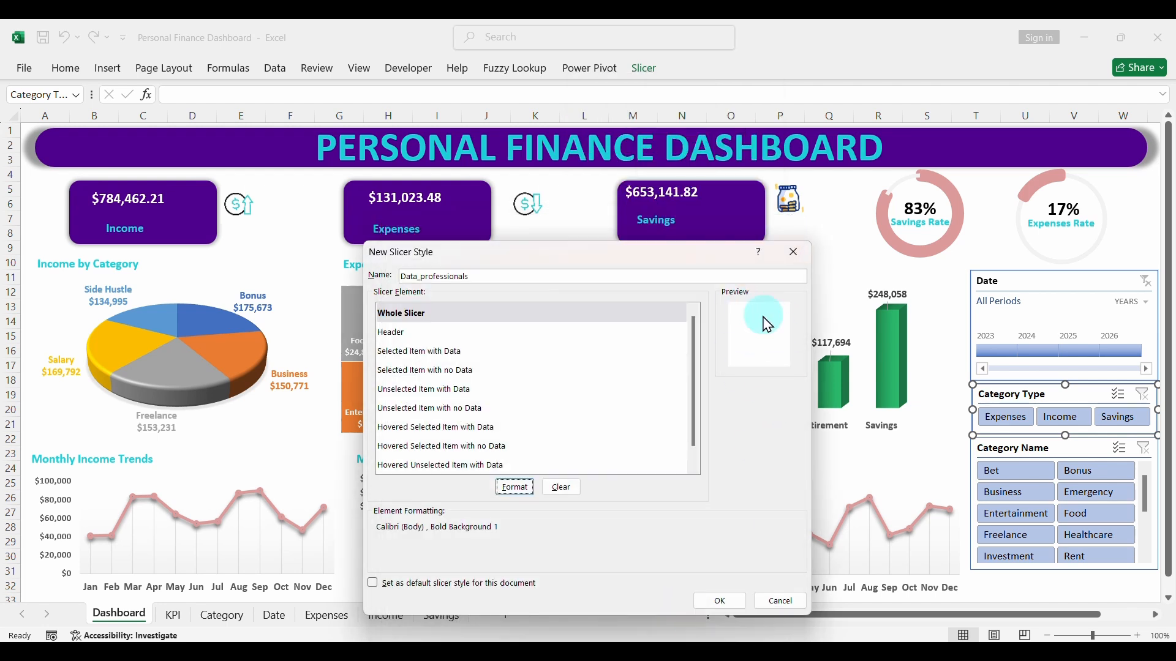
# - Format the style's Header element with the Calibri (Body) font in bold black
pyautogui.click(404, 332)
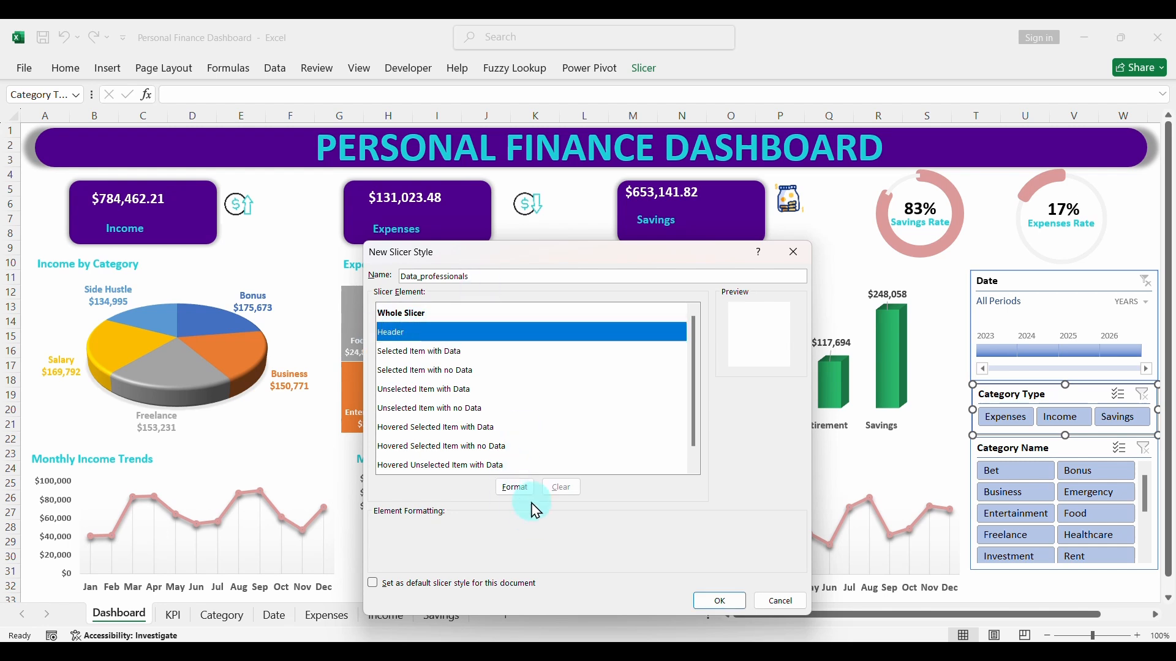
pyautogui.click(515, 489)
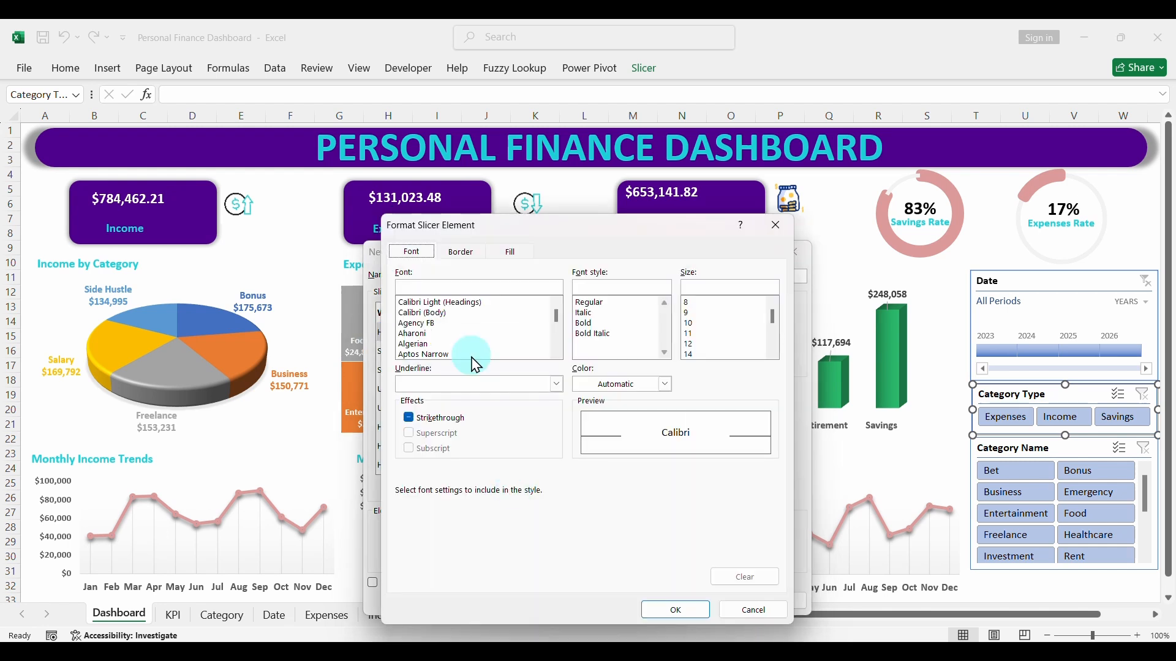
pyautogui.click(440, 315)
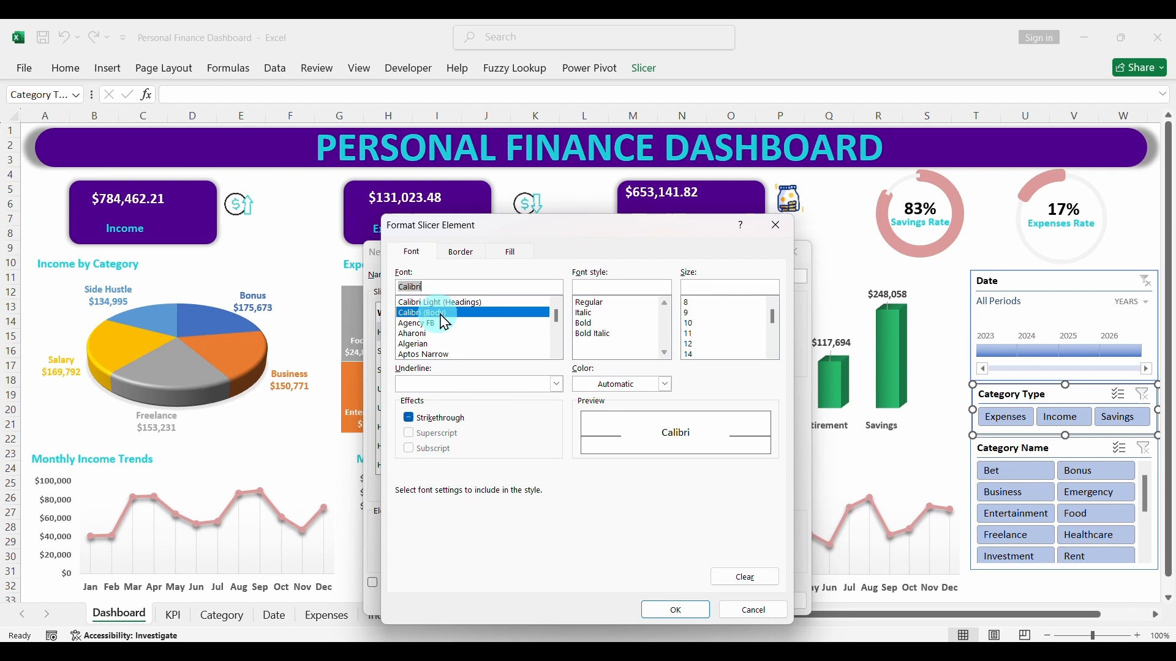
pyautogui.click(598, 325)
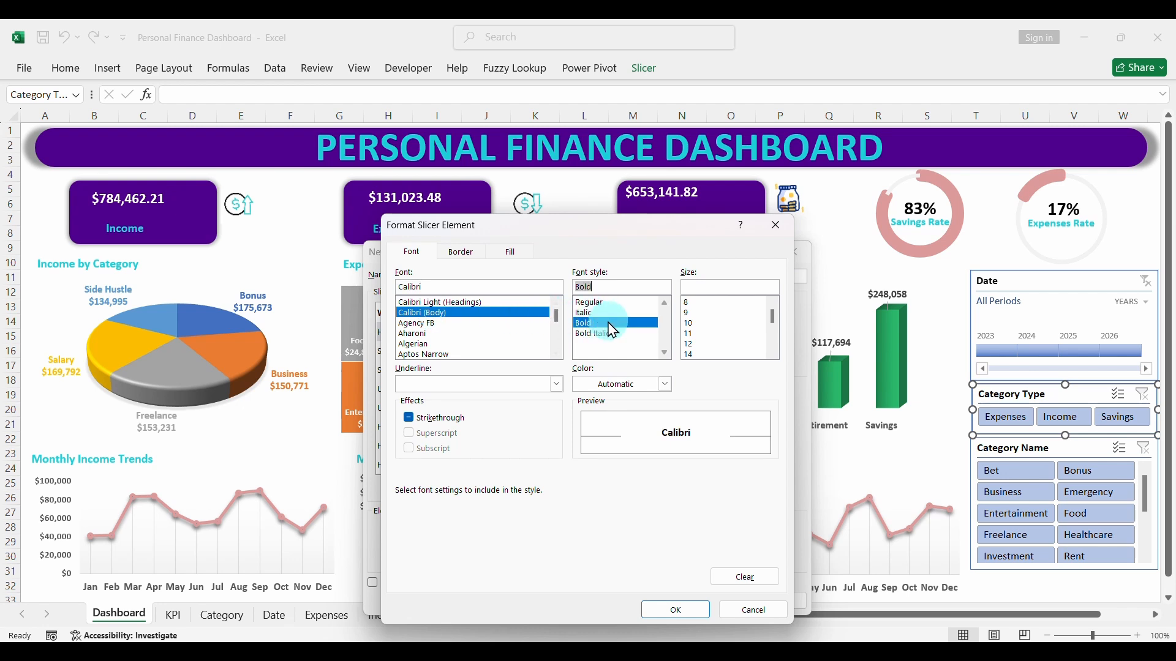
pyautogui.click(665, 385)
pyautogui.click(606, 130)
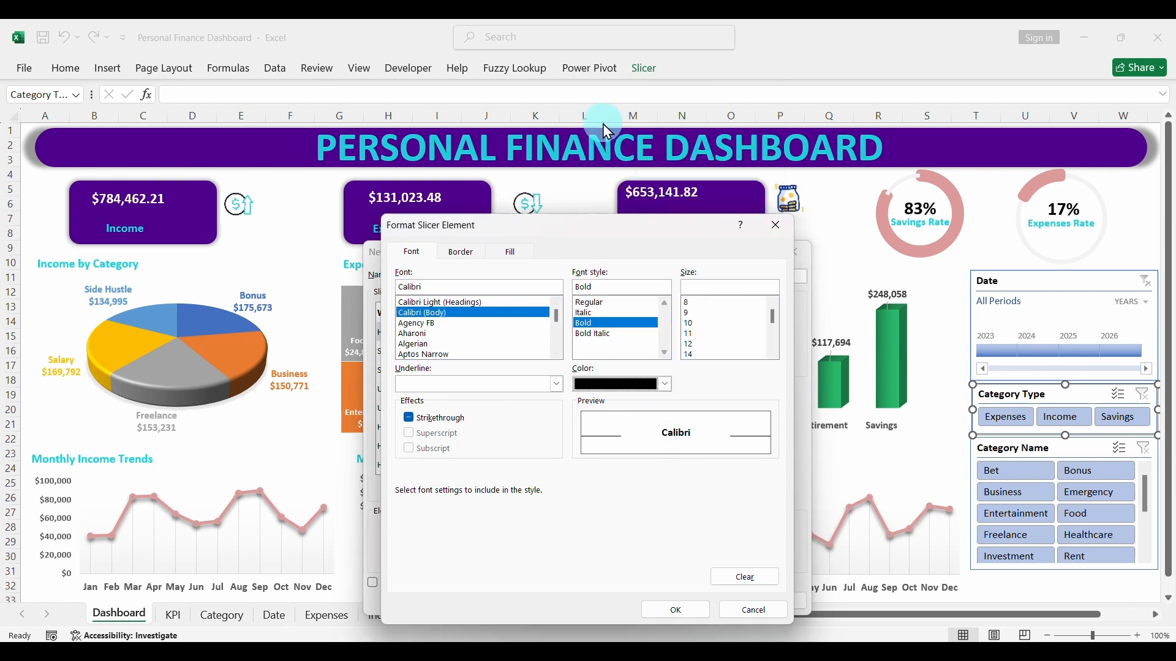
pyautogui.click(674, 610)
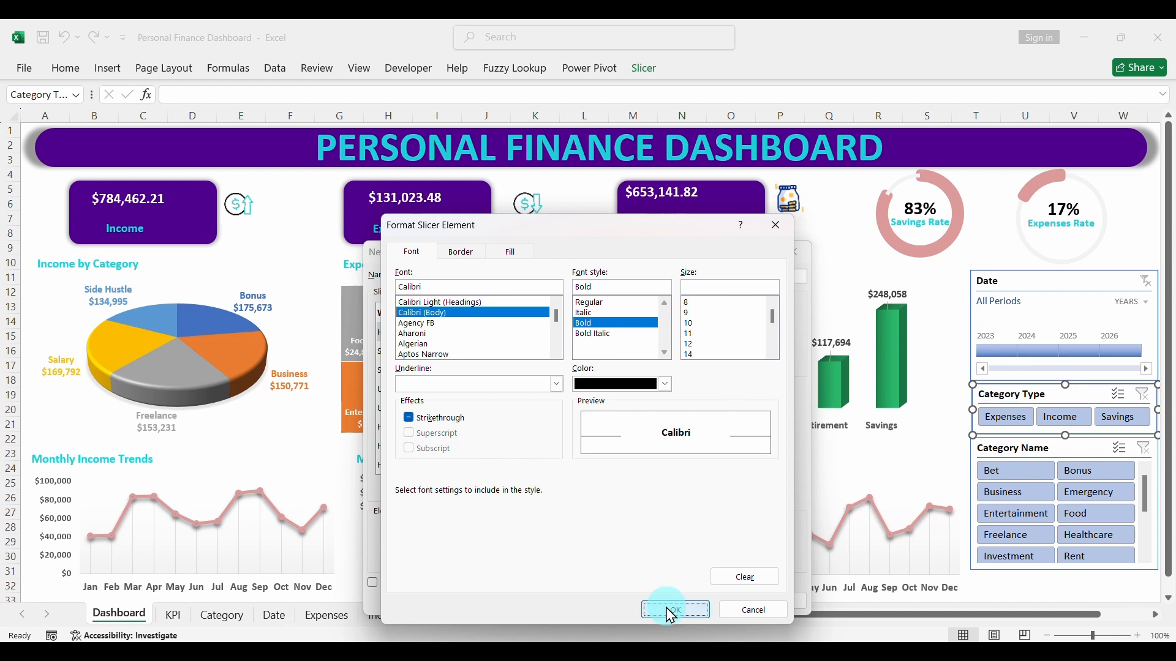
# - Set the font of the Selected Item with Data element to Calibri (Body), bold, in the recent Turquoise colour
pyautogui.click(429, 353)
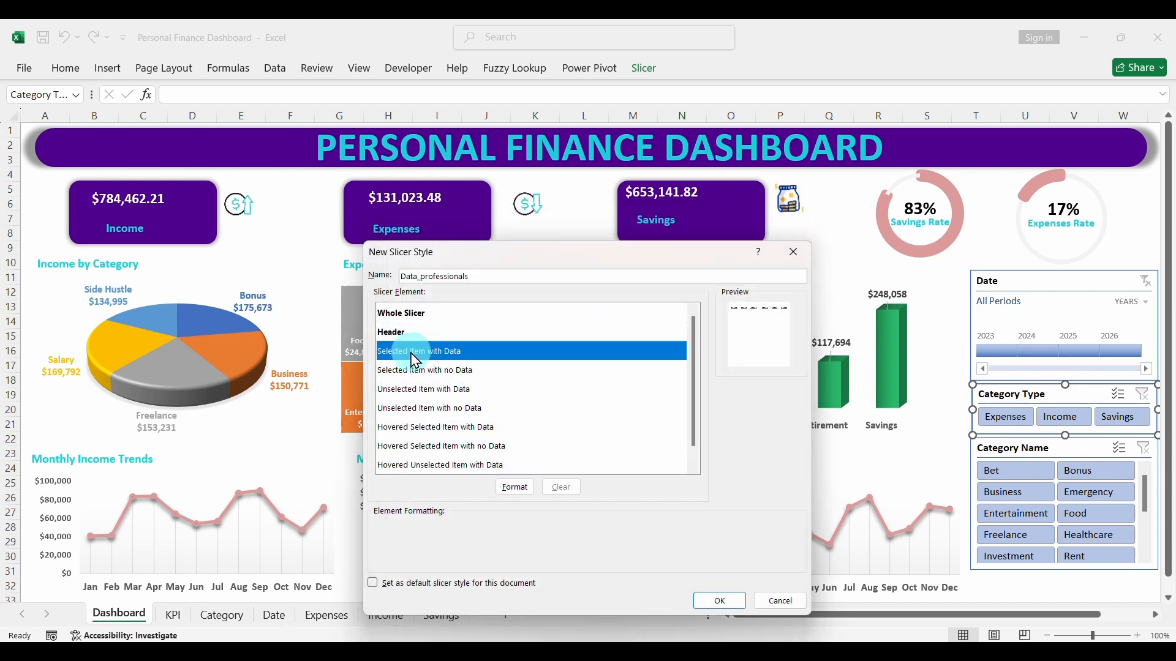
pyautogui.click(514, 488)
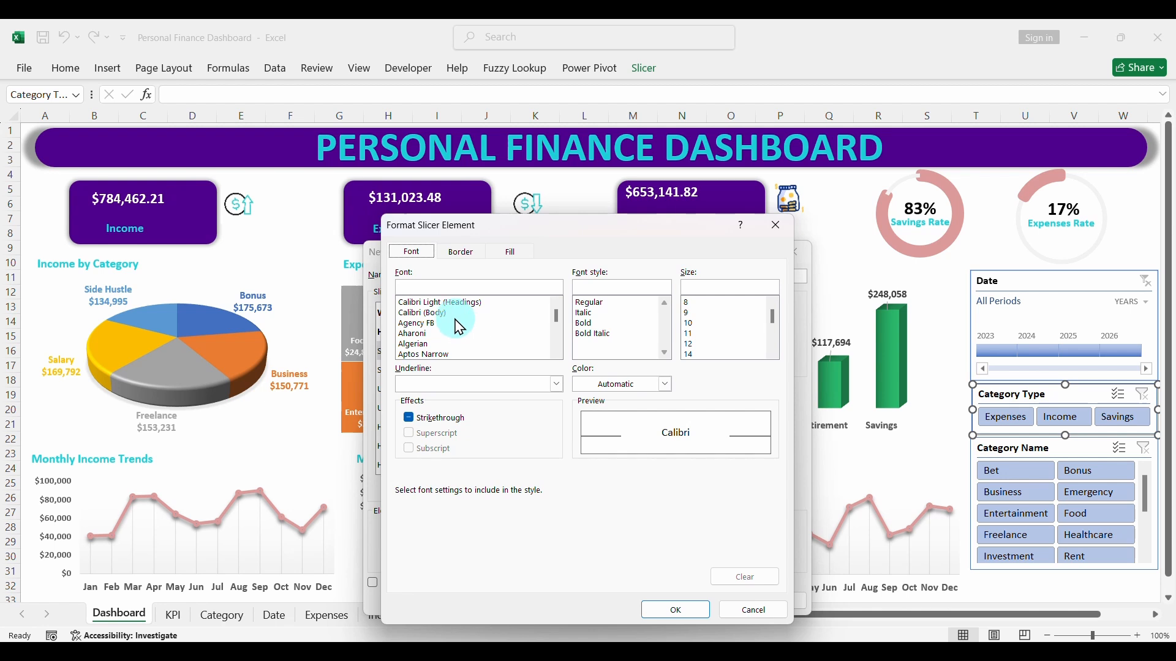
pyautogui.click(426, 312)
pyautogui.click(591, 323)
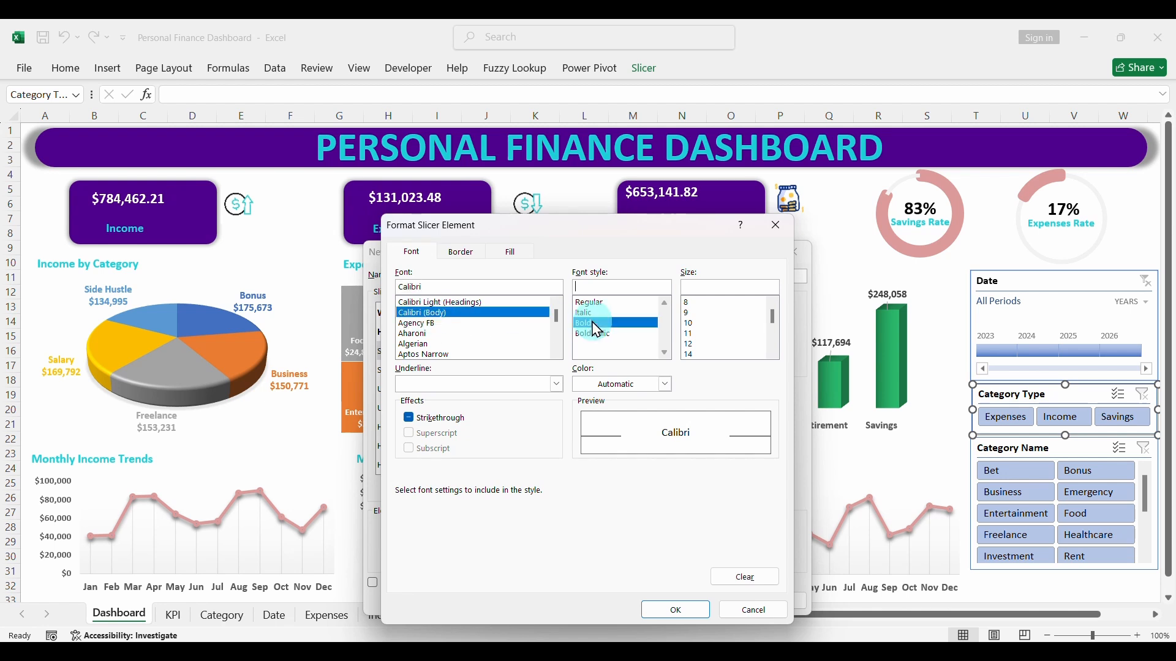
pyautogui.click(665, 384)
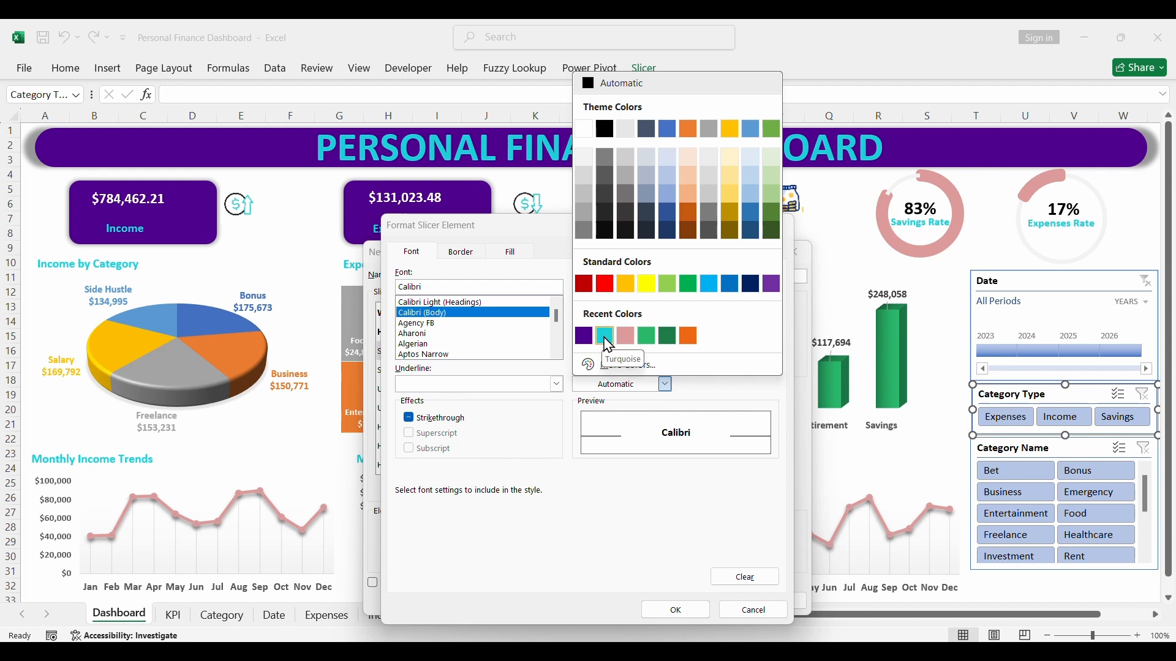
pyautogui.click(605, 336)
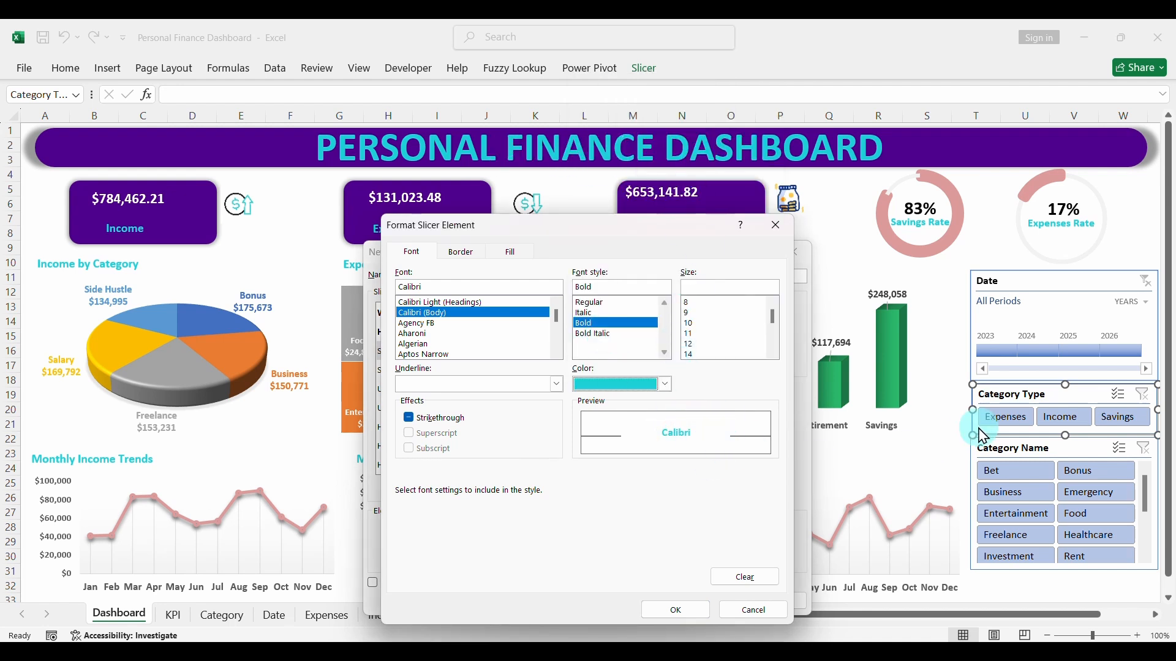
# - Give the Selected Item with Data element a custom purple fill, hex #4F008C, and apply its formatting
pyautogui.click(511, 252)
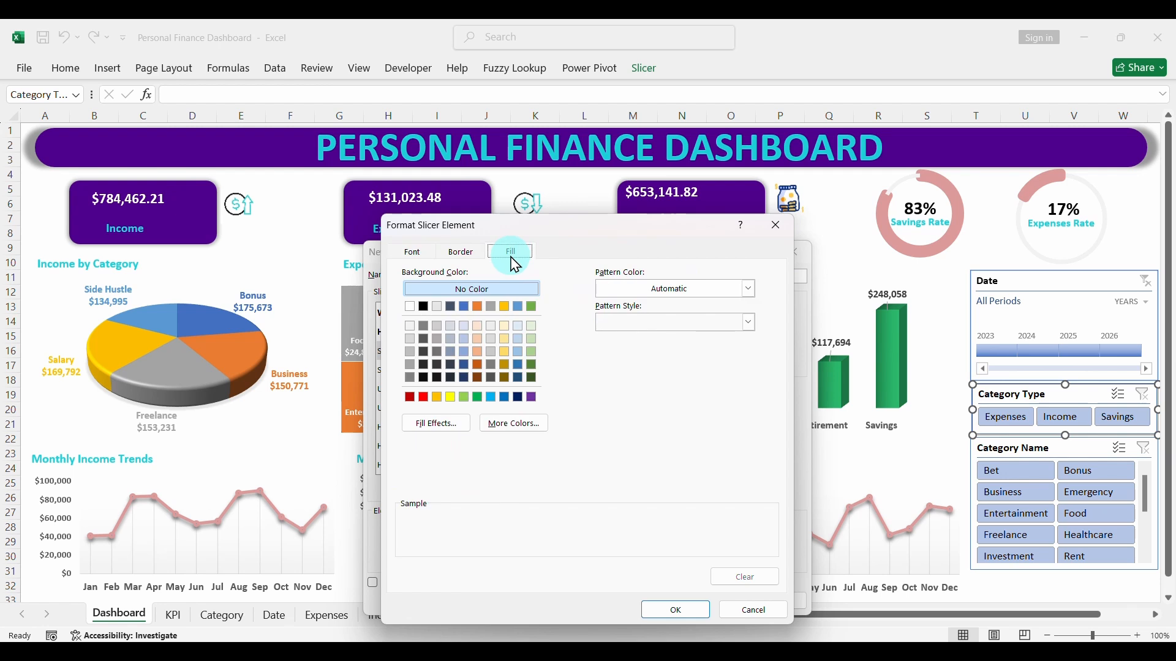
pyautogui.click(522, 433)
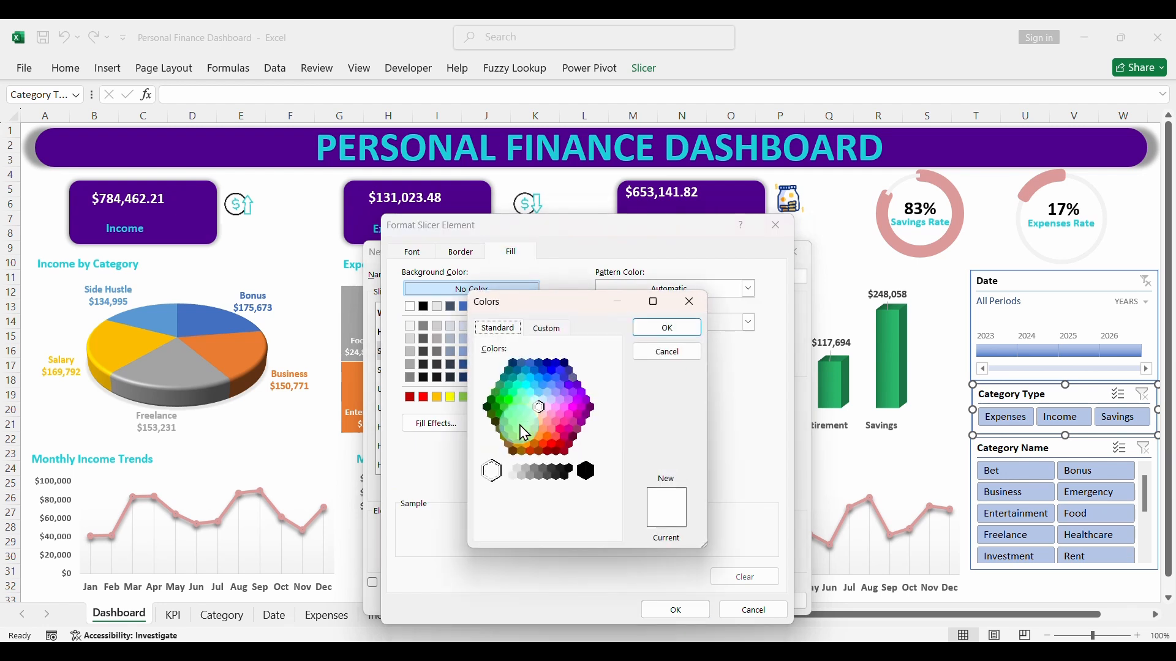
pyautogui.click(548, 328)
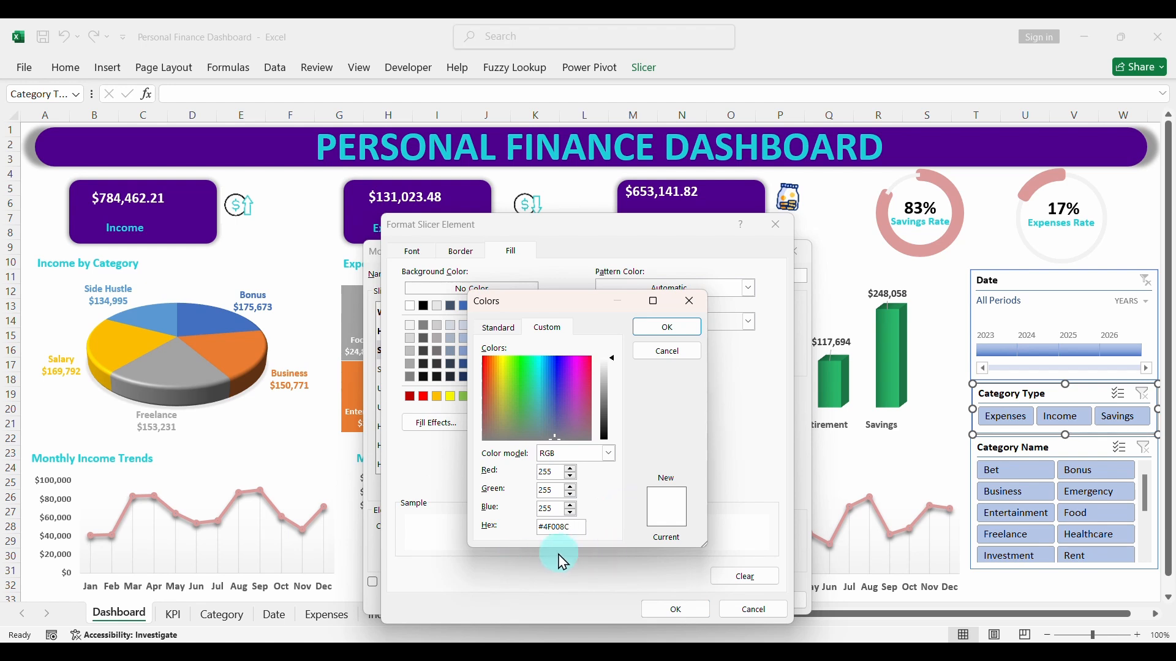
pyautogui.click(667, 326)
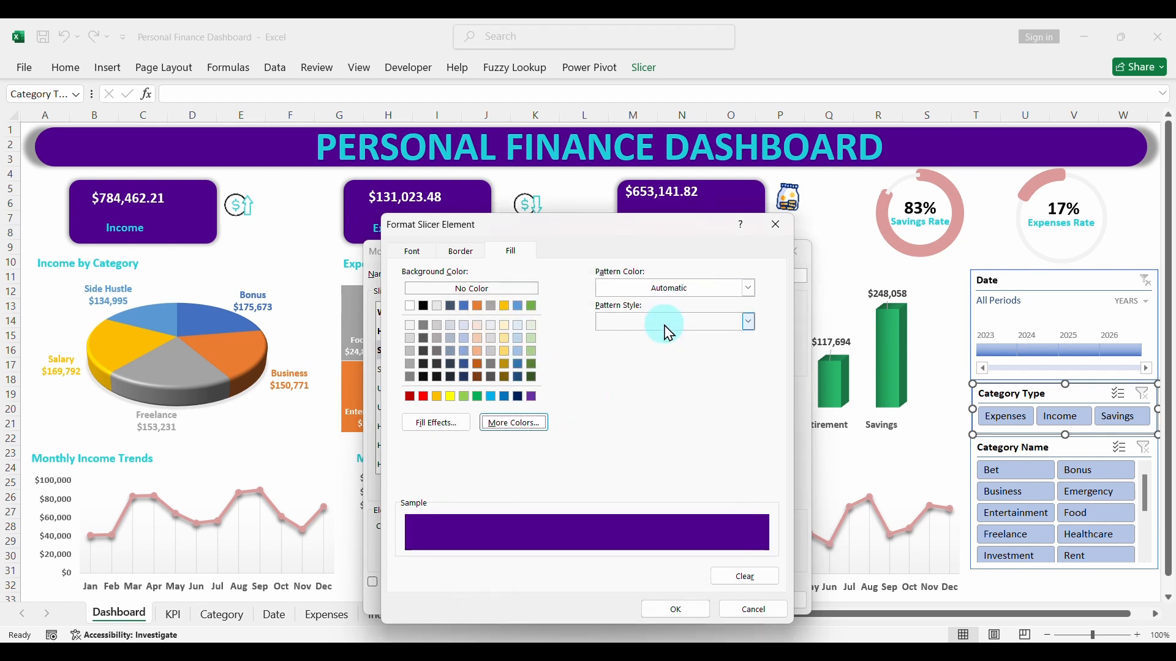
pyautogui.click(674, 609)
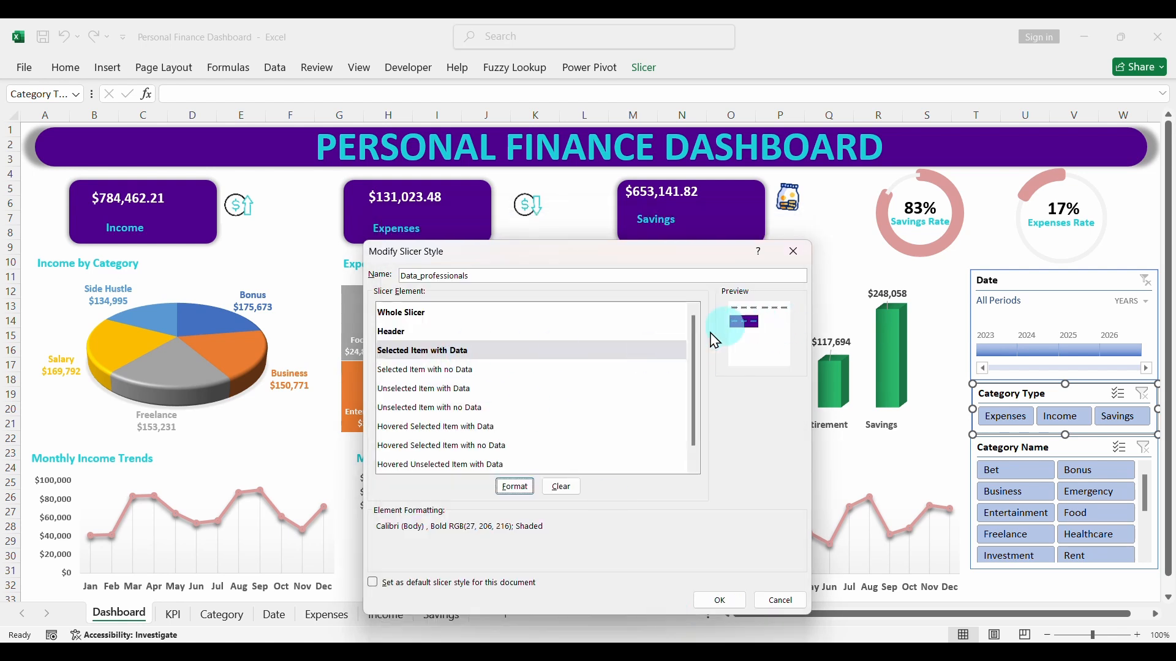
# - Set the font of the Selected Item with no Data element to Calibri (Body), bold, in black (Text 1)
pyautogui.click(434, 371)
pyautogui.click(515, 487)
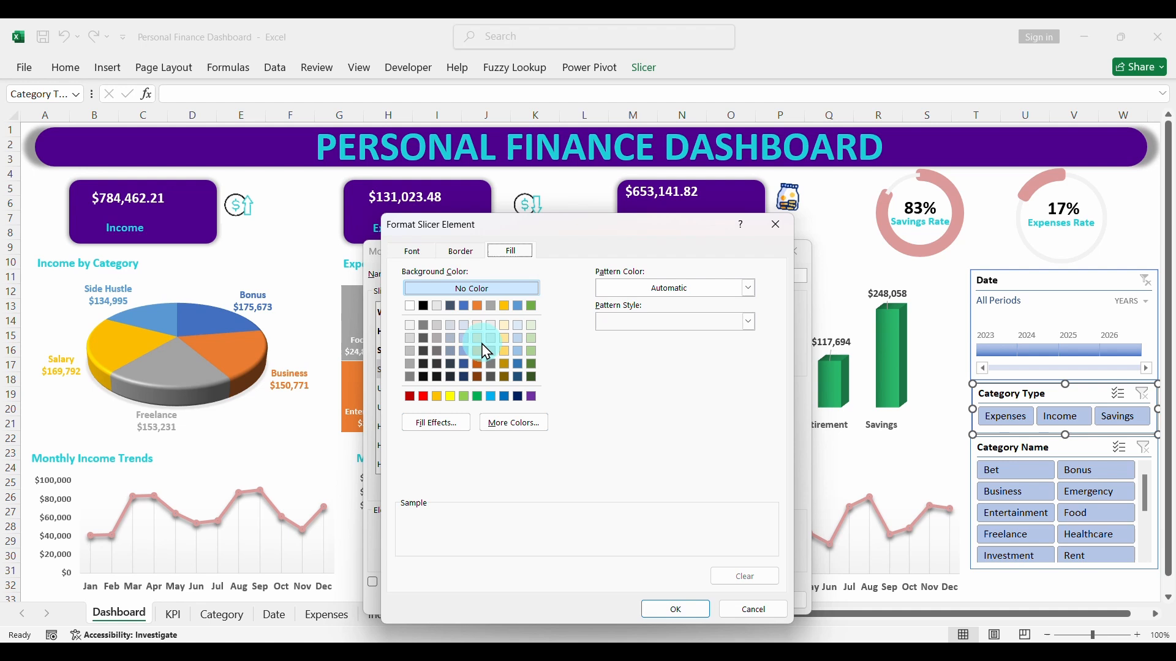
pyautogui.click(413, 251)
pyautogui.click(424, 313)
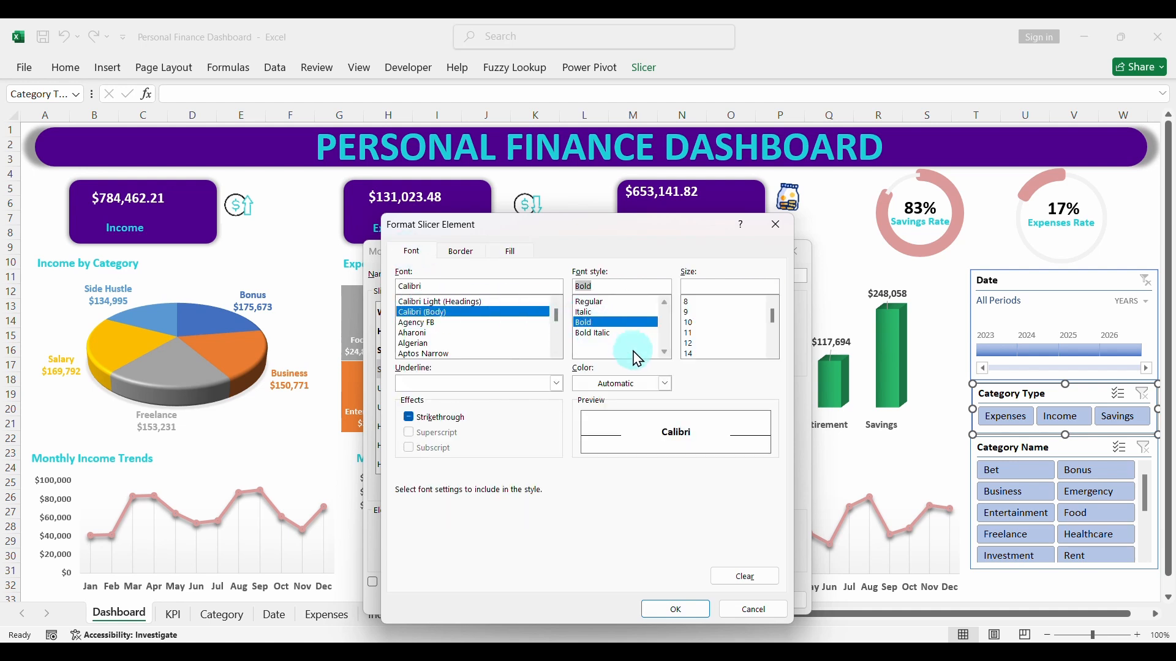
pyautogui.click(668, 386)
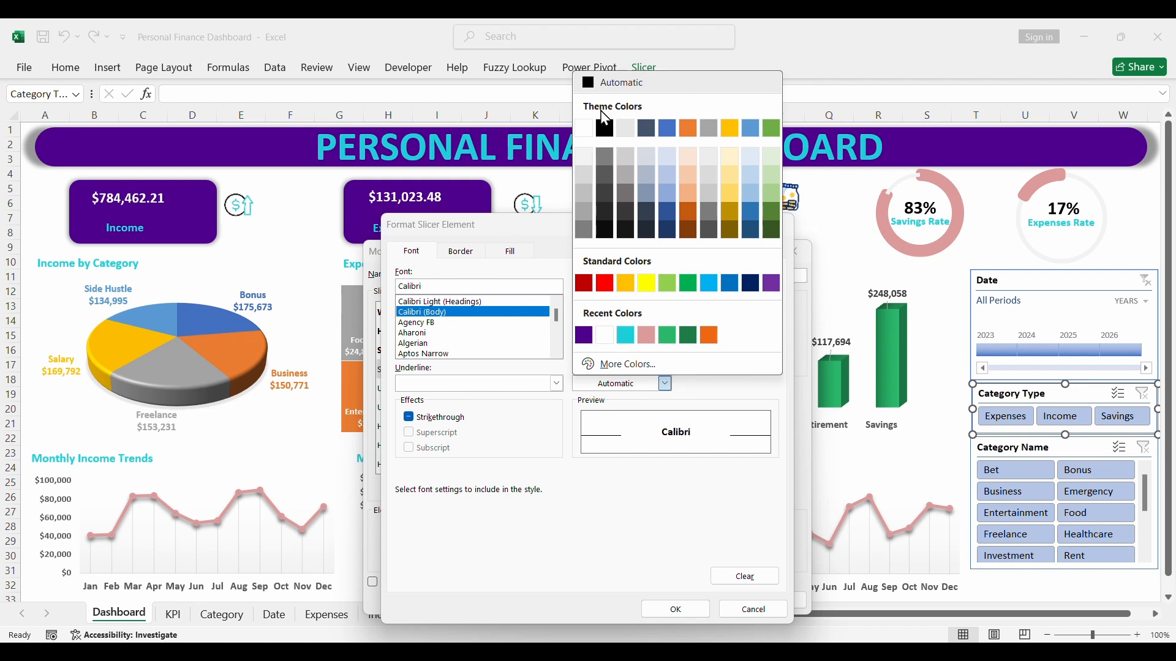
pyautogui.click(605, 129)
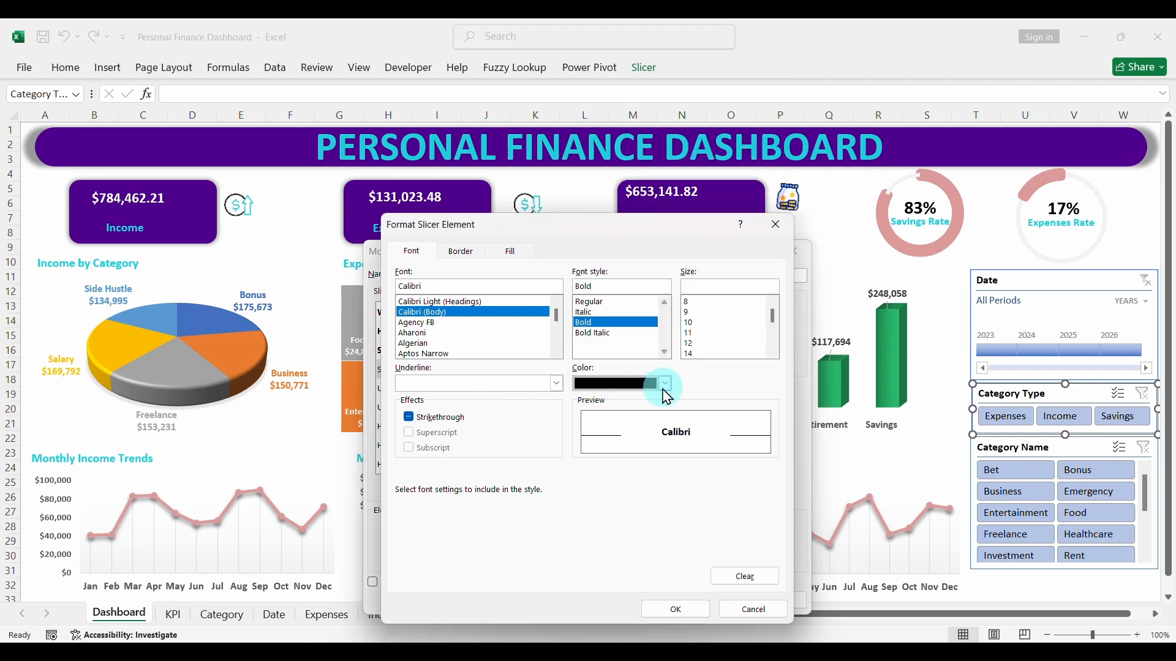
# - Give the Selected Item with no Data element a custom purple fill, hex #4F008C, and apply its formatting
pyautogui.click(508, 252)
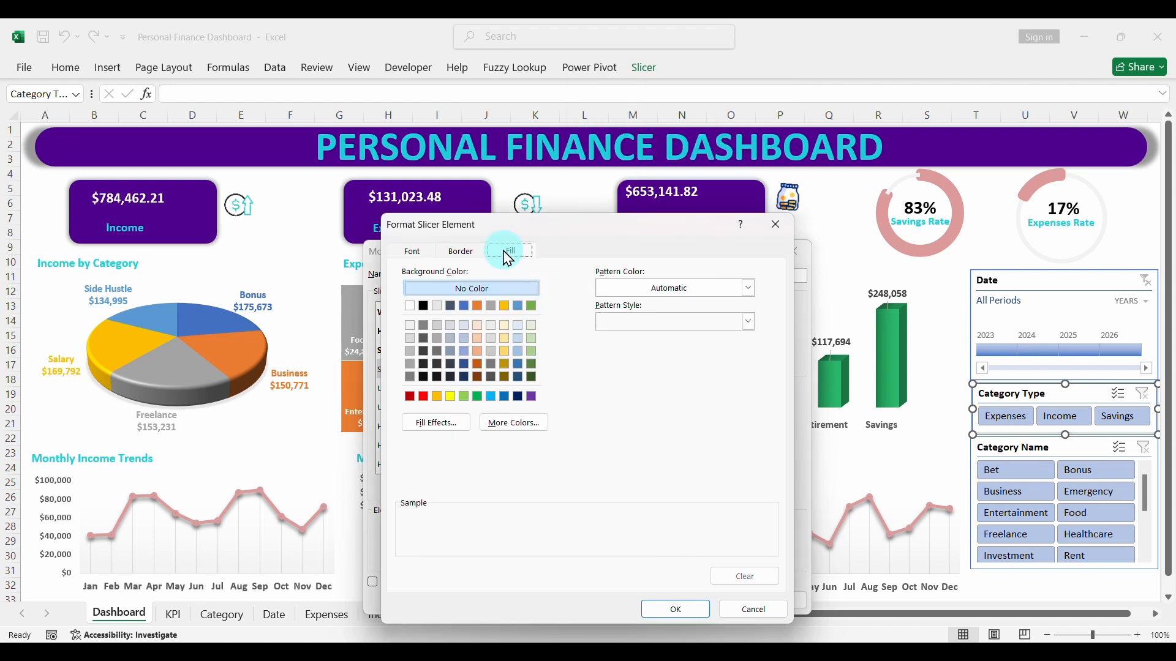
pyautogui.click(515, 423)
pyautogui.click(545, 329)
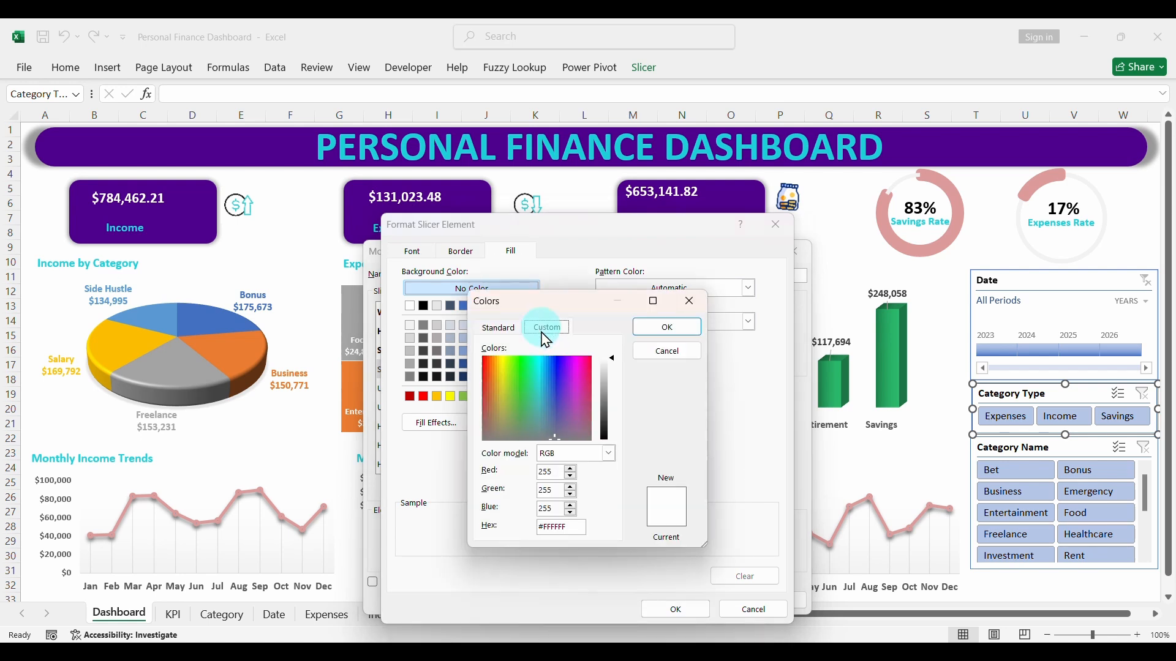
pyautogui.click(560, 531)
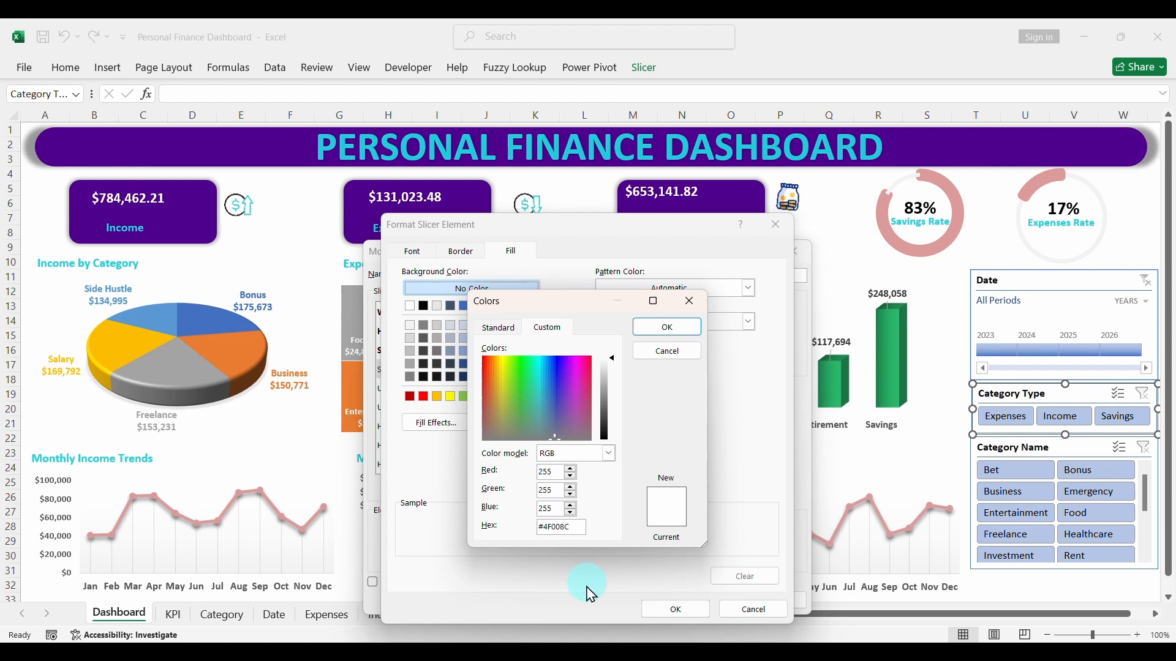
pyautogui.write('4F008C')
pyautogui.click(651, 333)
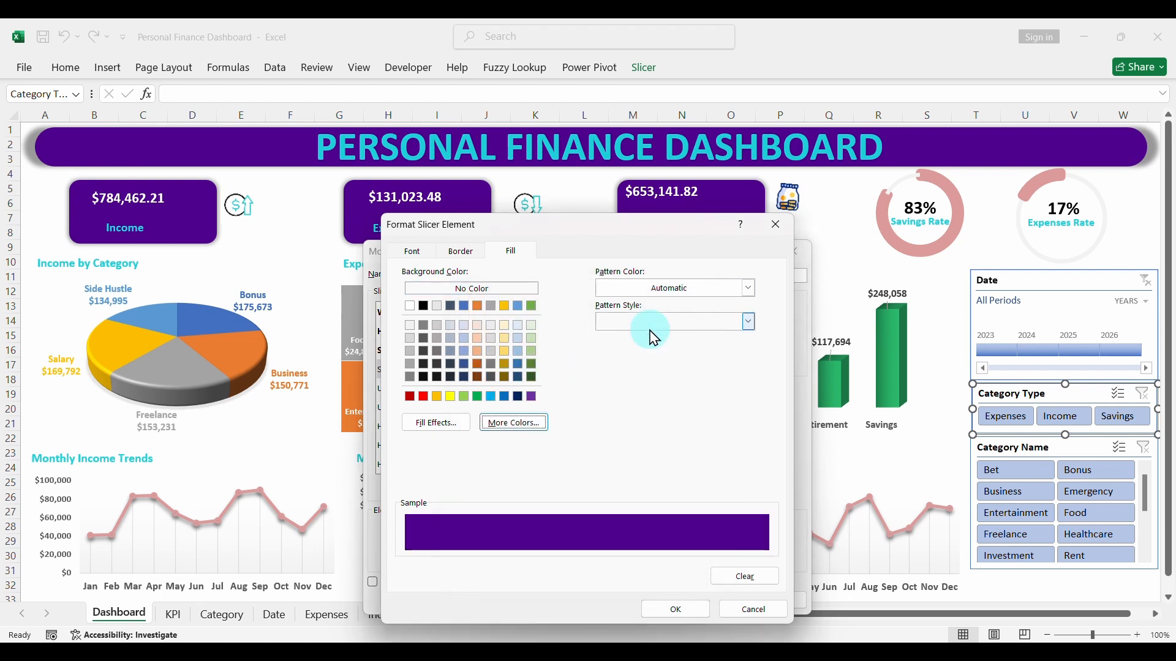
pyautogui.click(676, 610)
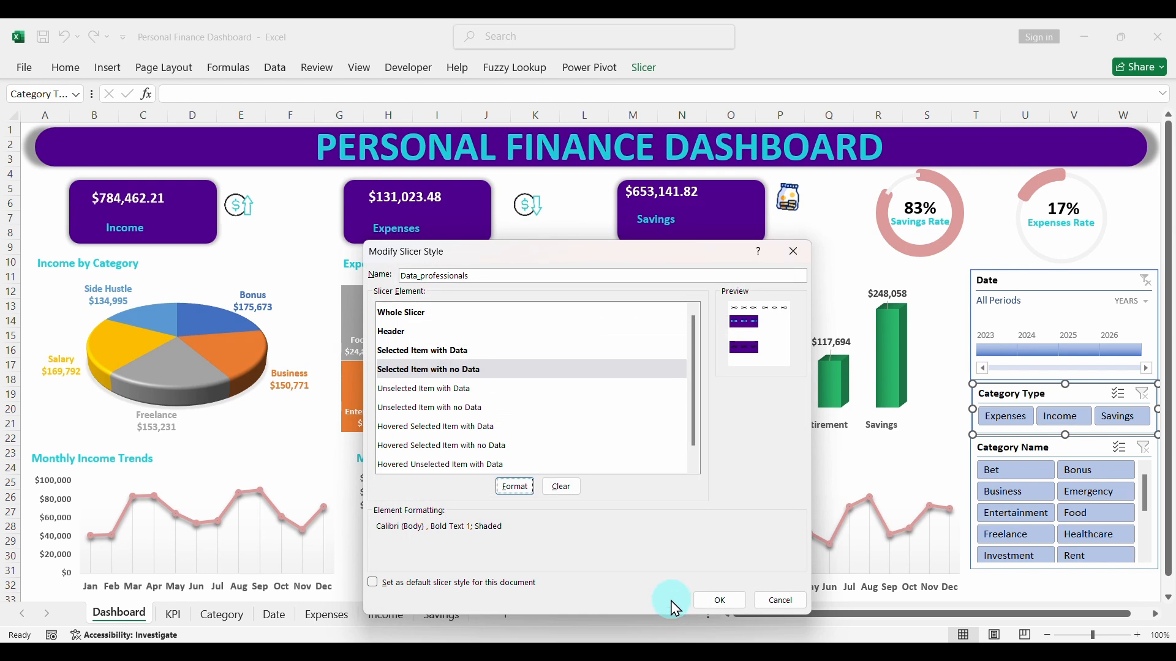
# - Change the font colour of the Selected Item with no Data element to white (Background 1)
pyautogui.click(497, 371)
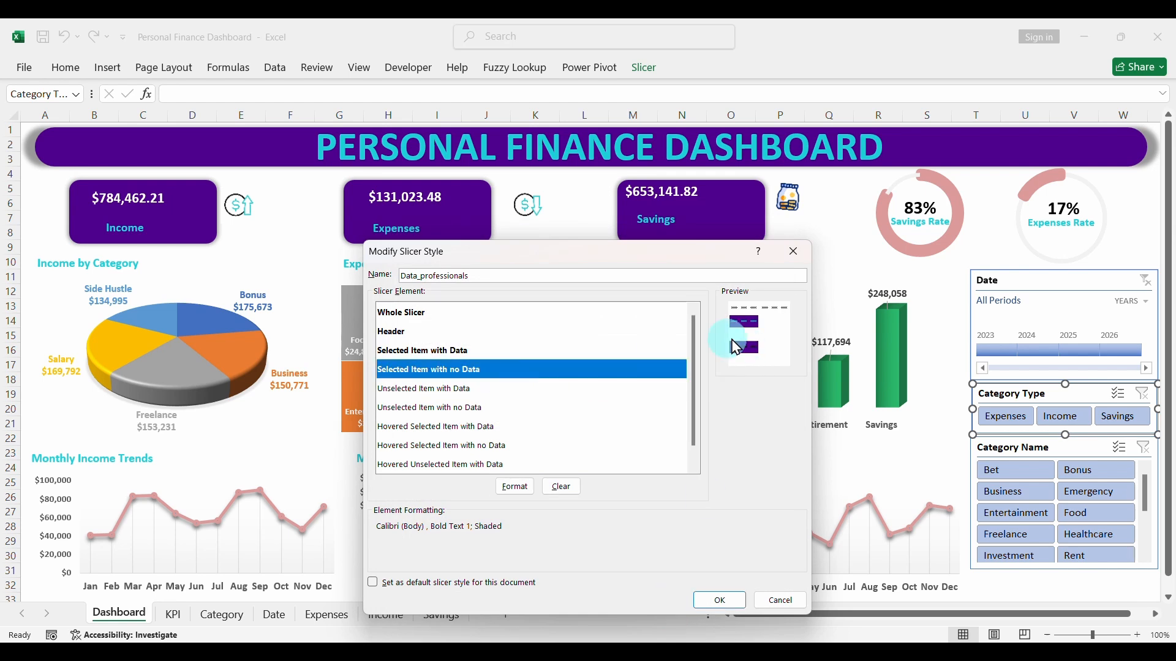
pyautogui.click(515, 493)
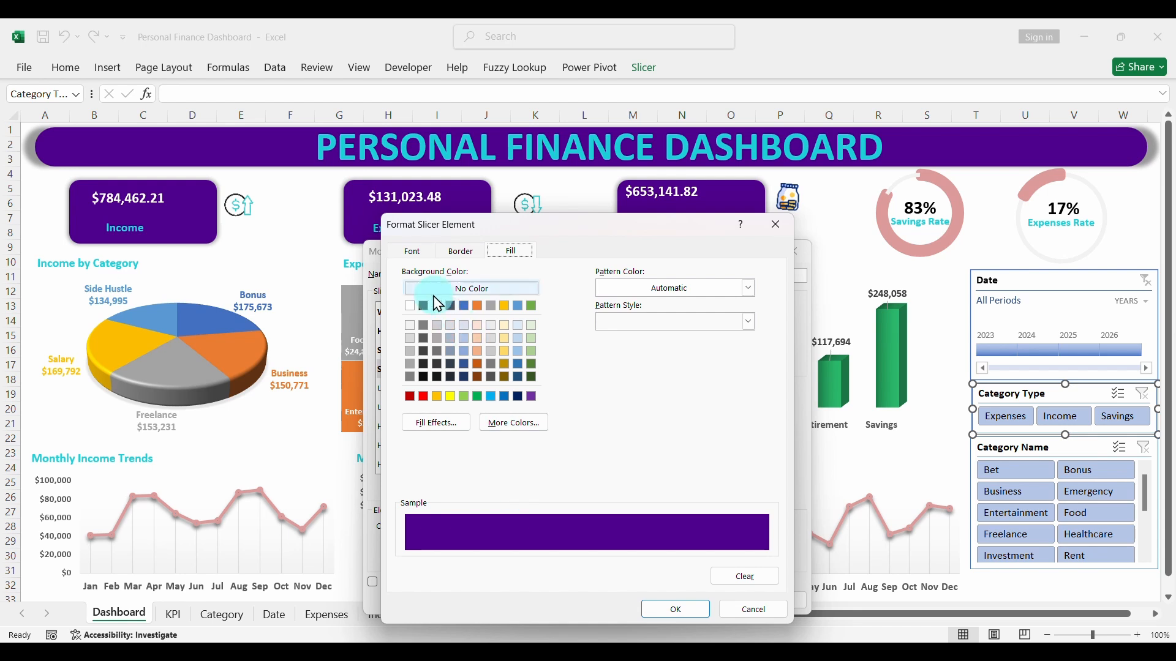
pyautogui.click(412, 252)
pyautogui.click(636, 395)
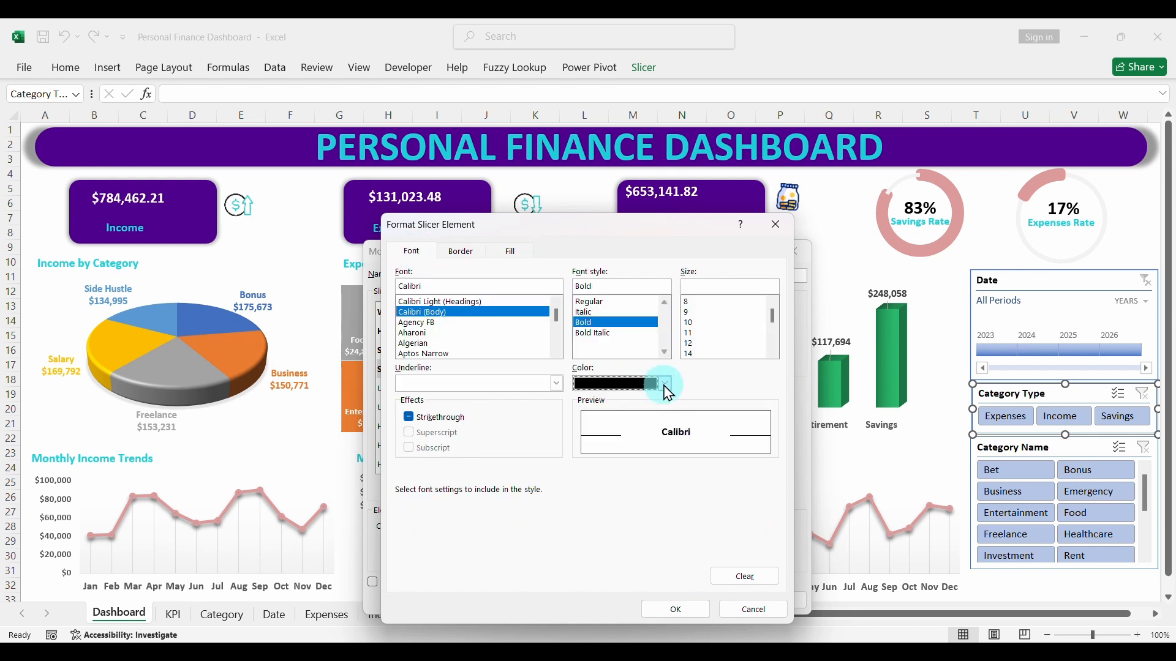
pyautogui.click(583, 130)
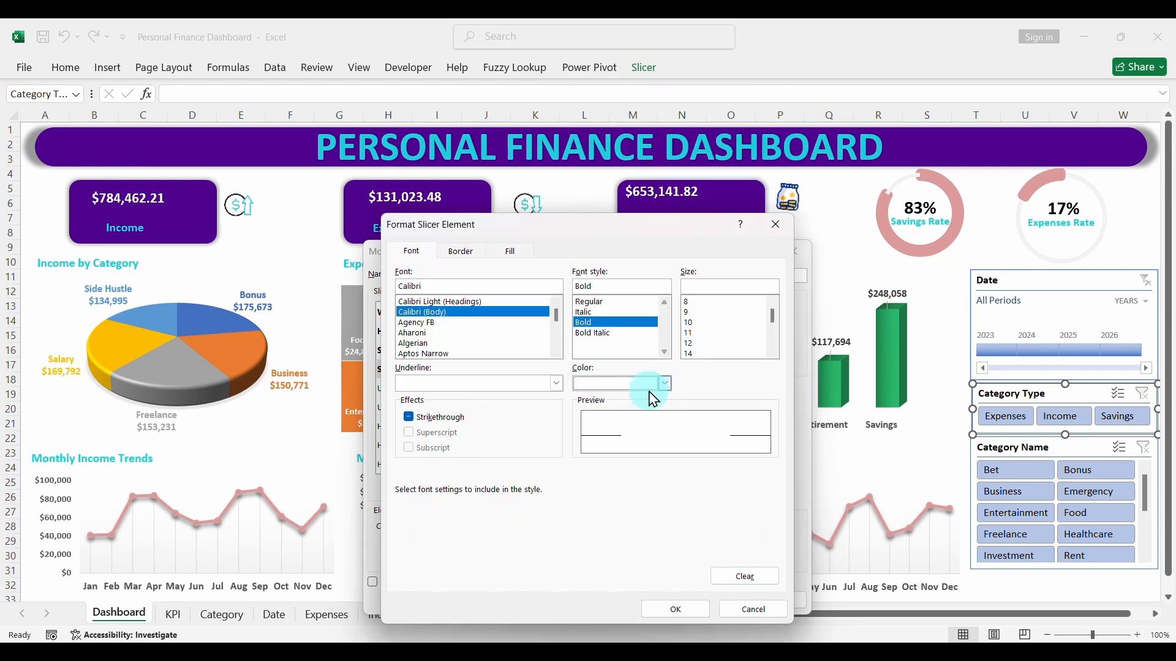
pyautogui.click(674, 609)
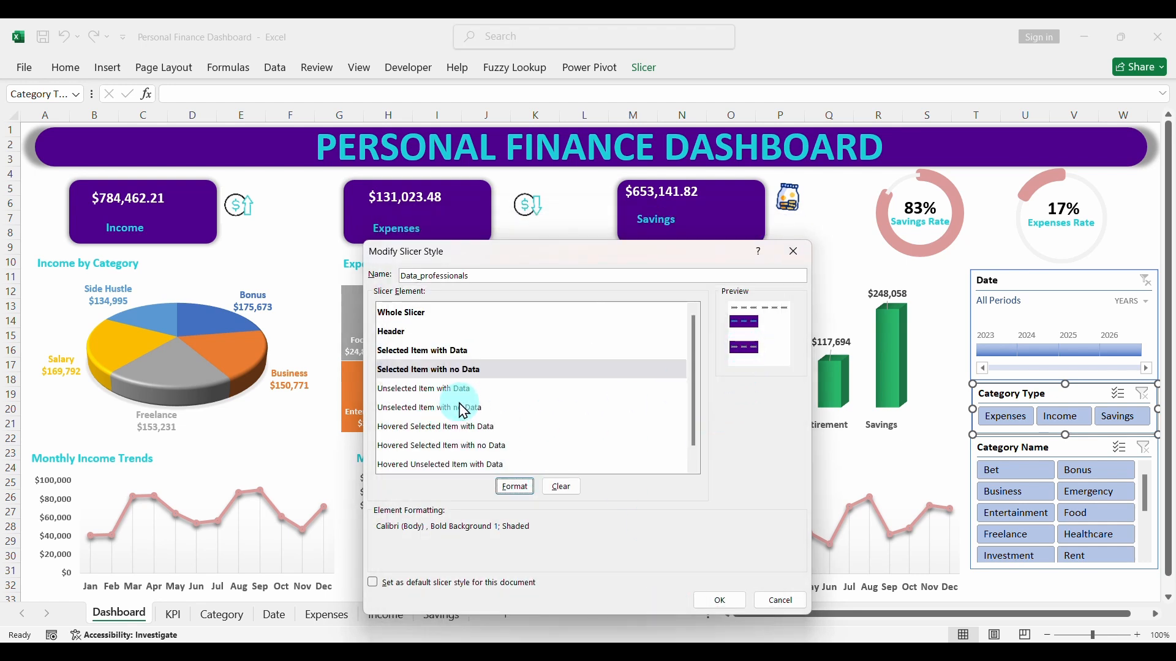
# - Format the Unselected Item with Data element with the Calibri (Body) font in bold black and save the modified slicer style
pyautogui.click(431, 392)
pyautogui.click(515, 486)
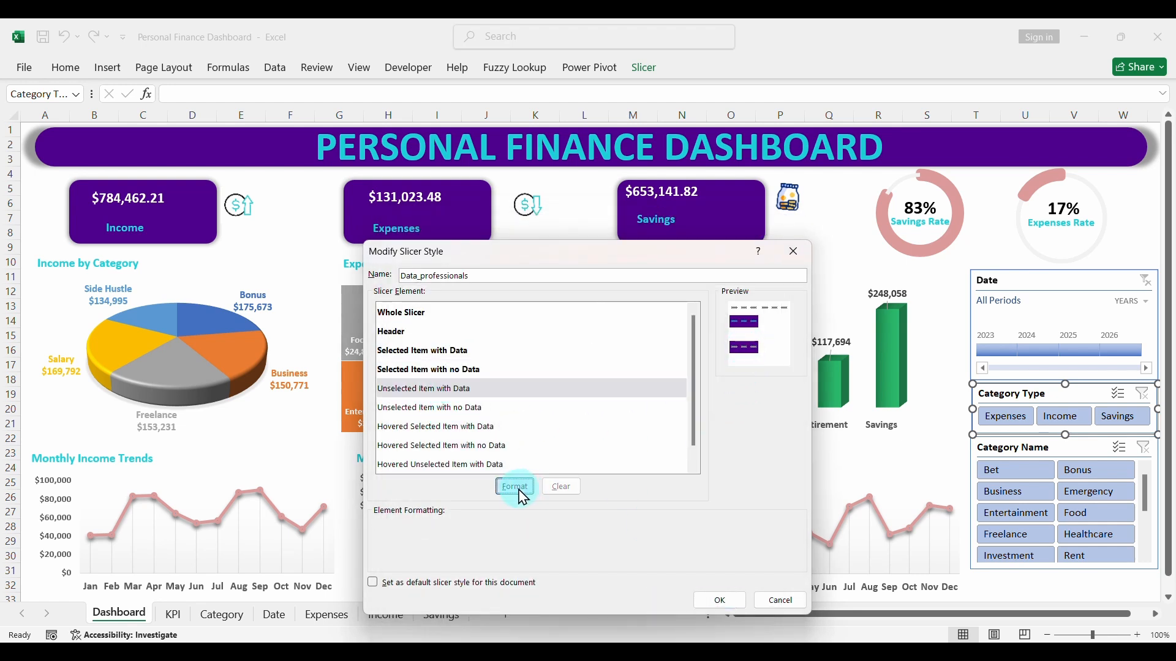
pyautogui.click(429, 313)
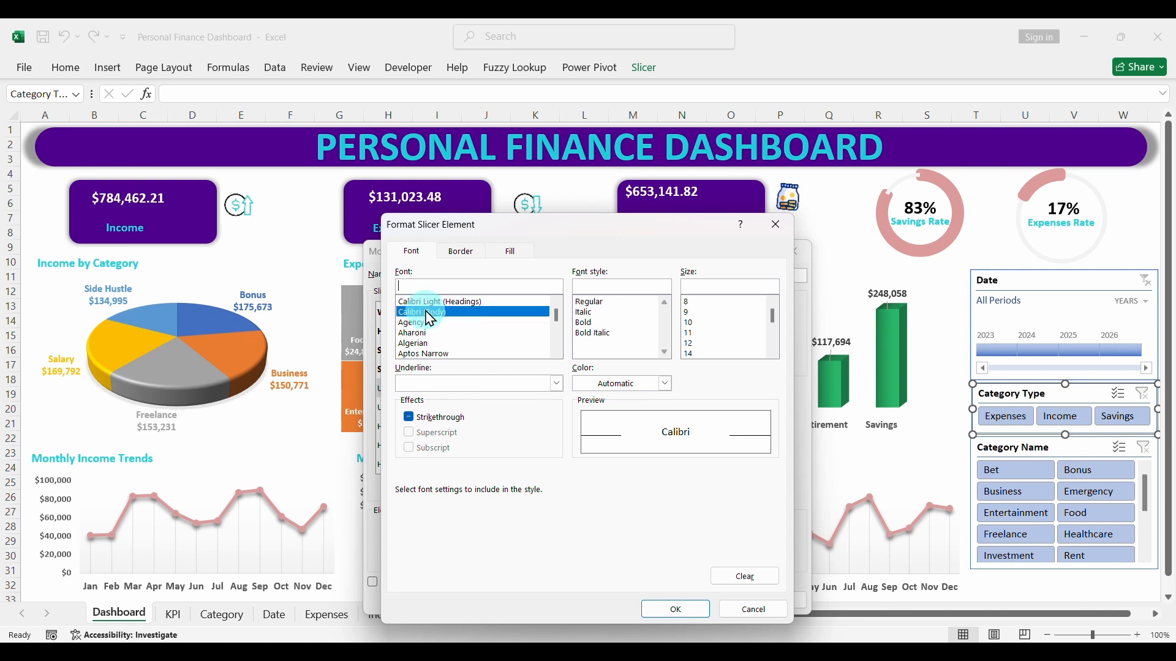
pyautogui.click(579, 324)
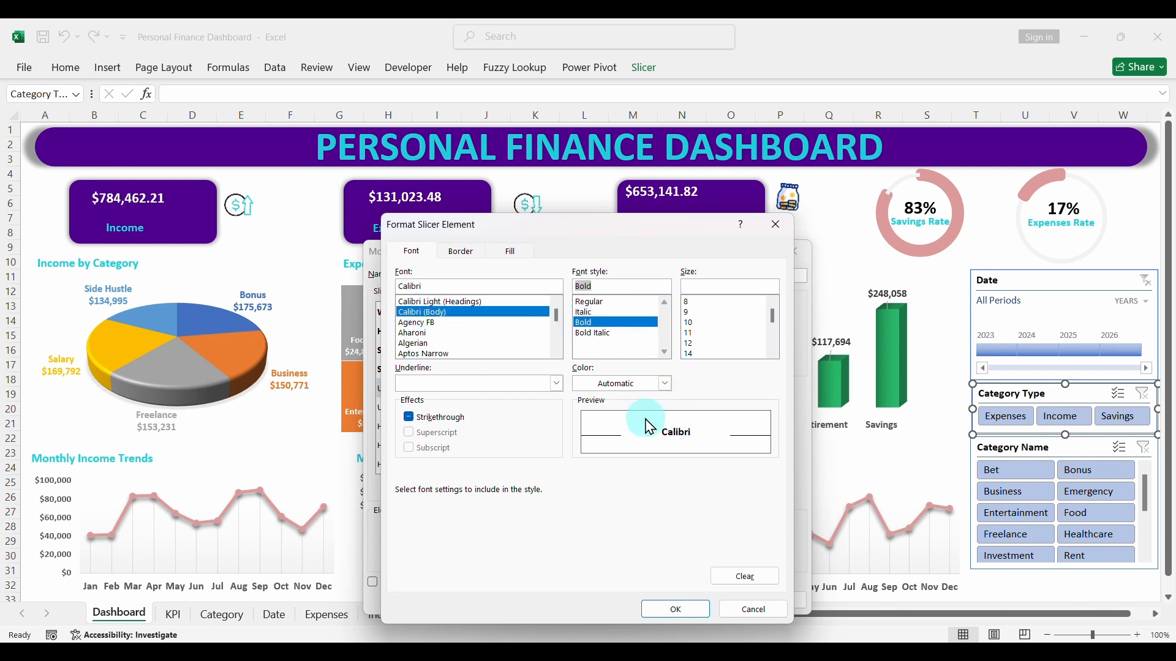
pyautogui.click(666, 385)
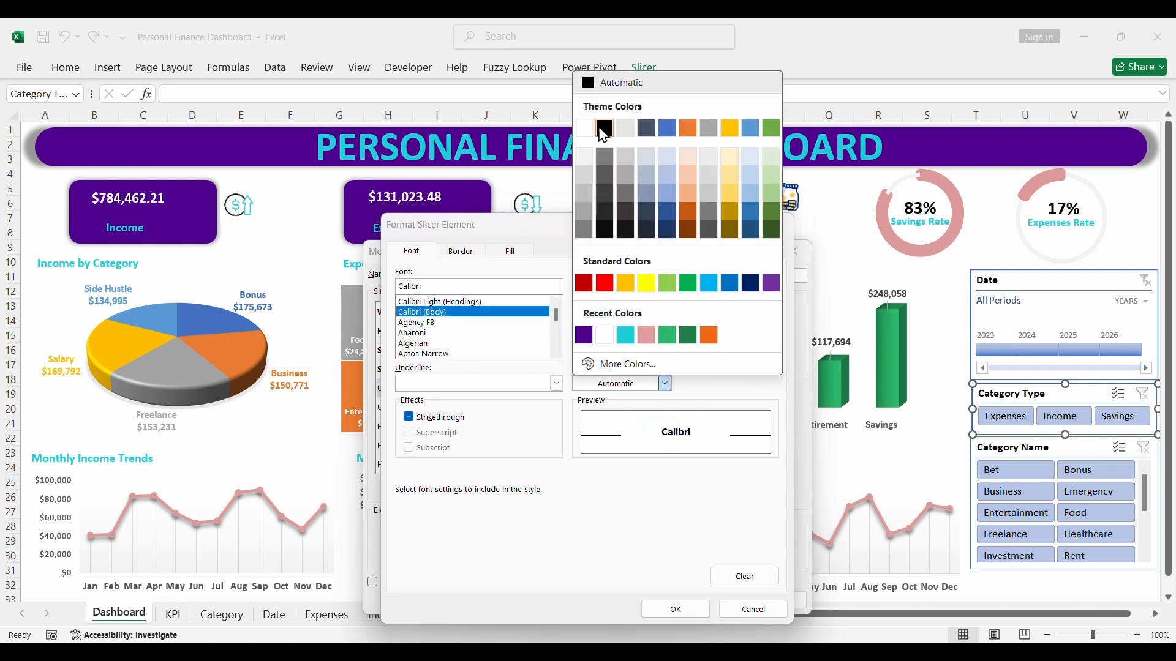
pyautogui.click(604, 128)
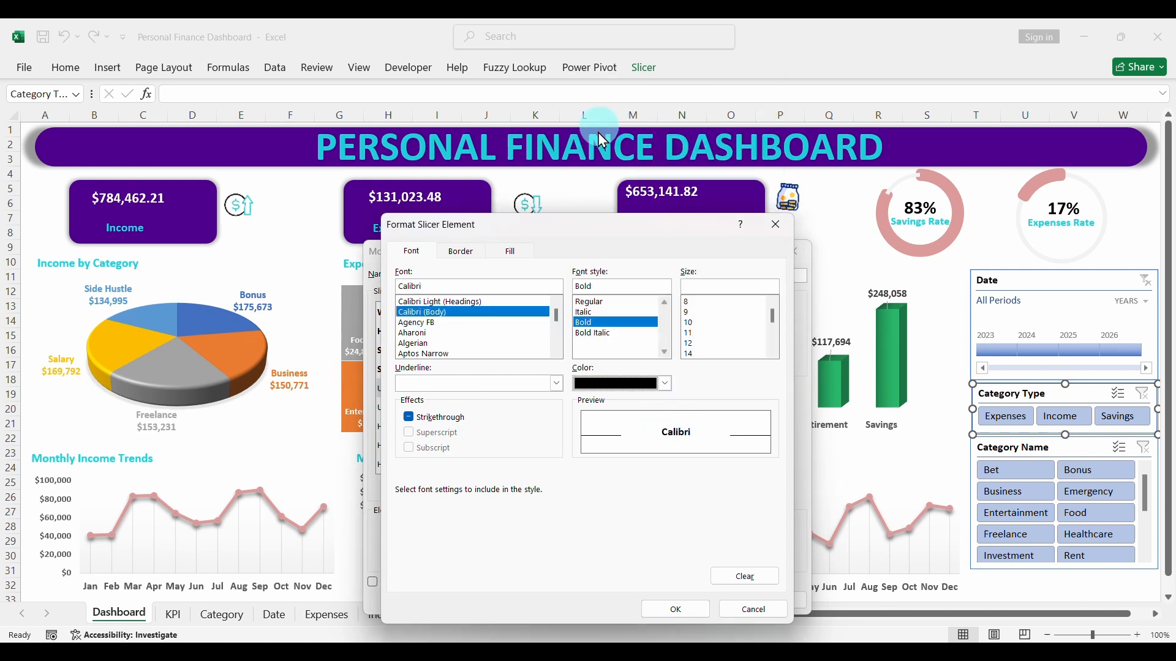
pyautogui.click(677, 609)
pyautogui.click(712, 601)
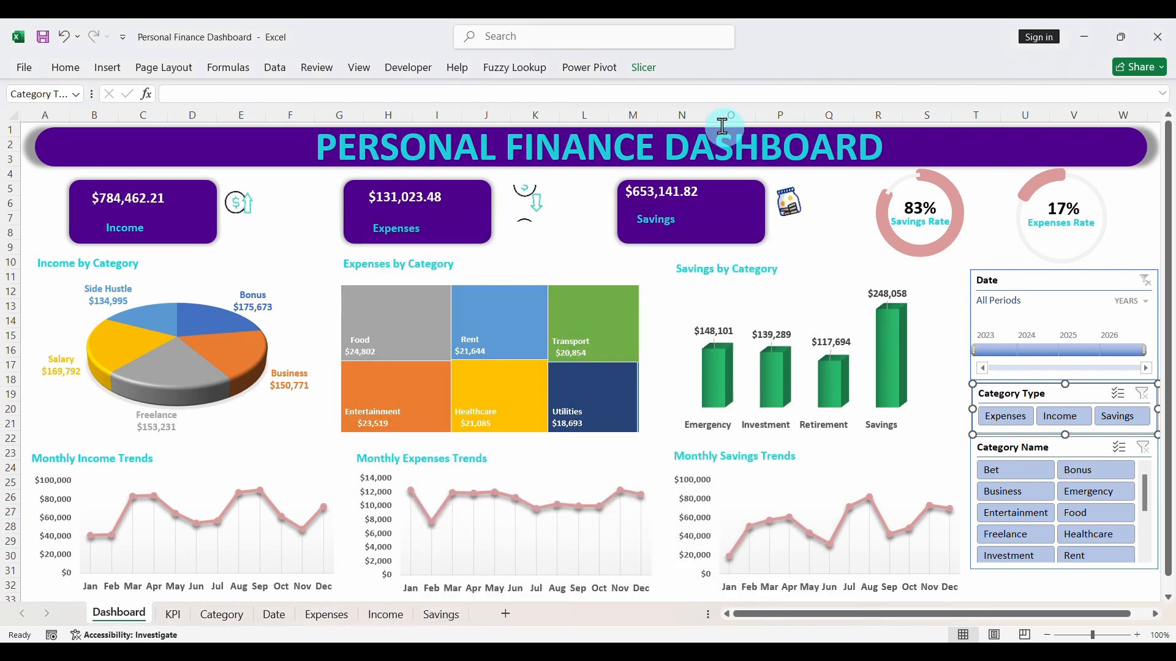
# - Apply the custom Data_professionals style to the Category Type slicer and deselect the slicer
pyautogui.click(644, 68)
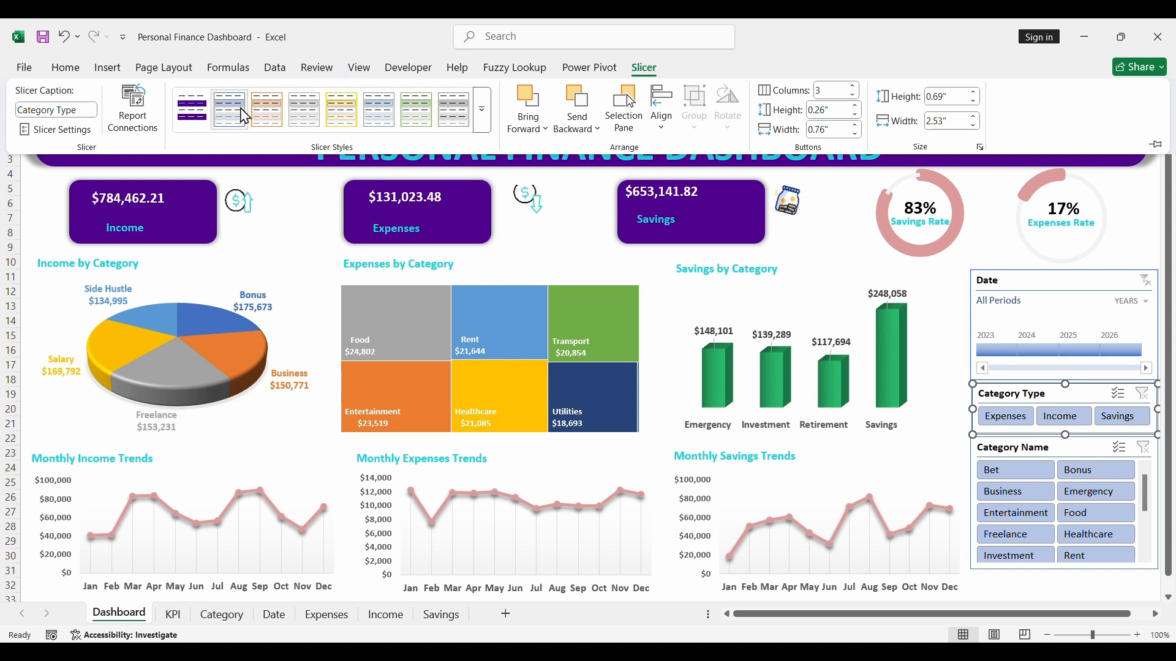
pyautogui.click(204, 127)
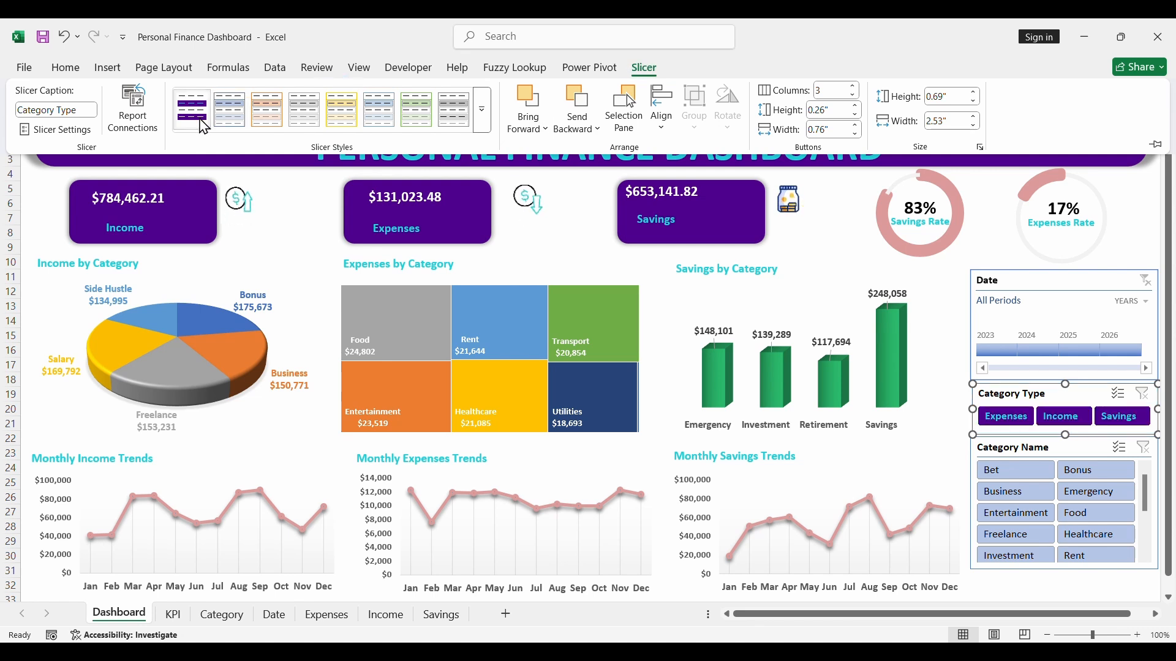
pyautogui.click(946, 355)
pyautogui.click(1063, 288)
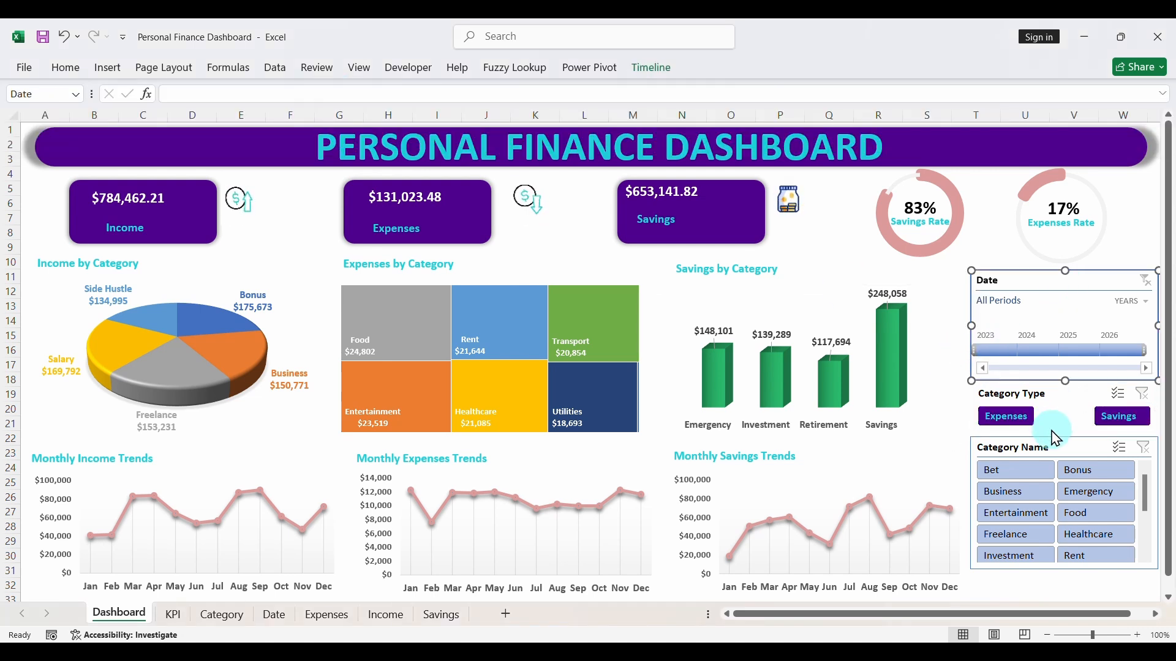
# - Test the Category Type slicer by filtering the dashboard to Expenses, Income and Savings in turn, and clear its filter
pyautogui.click(1005, 416)
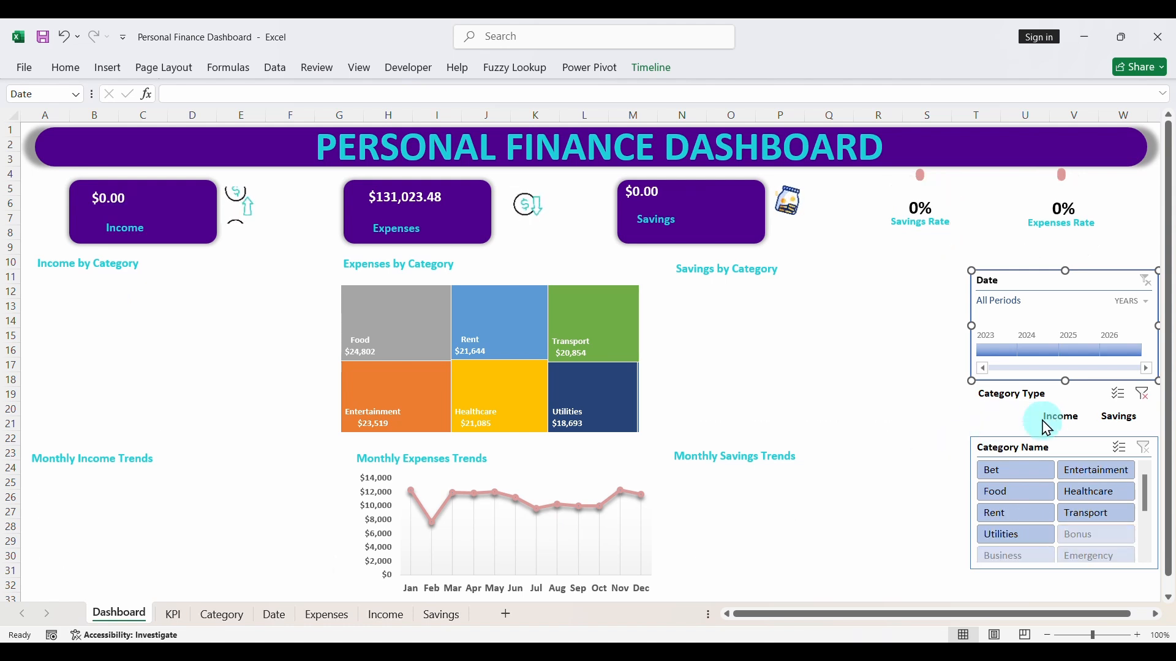
pyautogui.click(1061, 418)
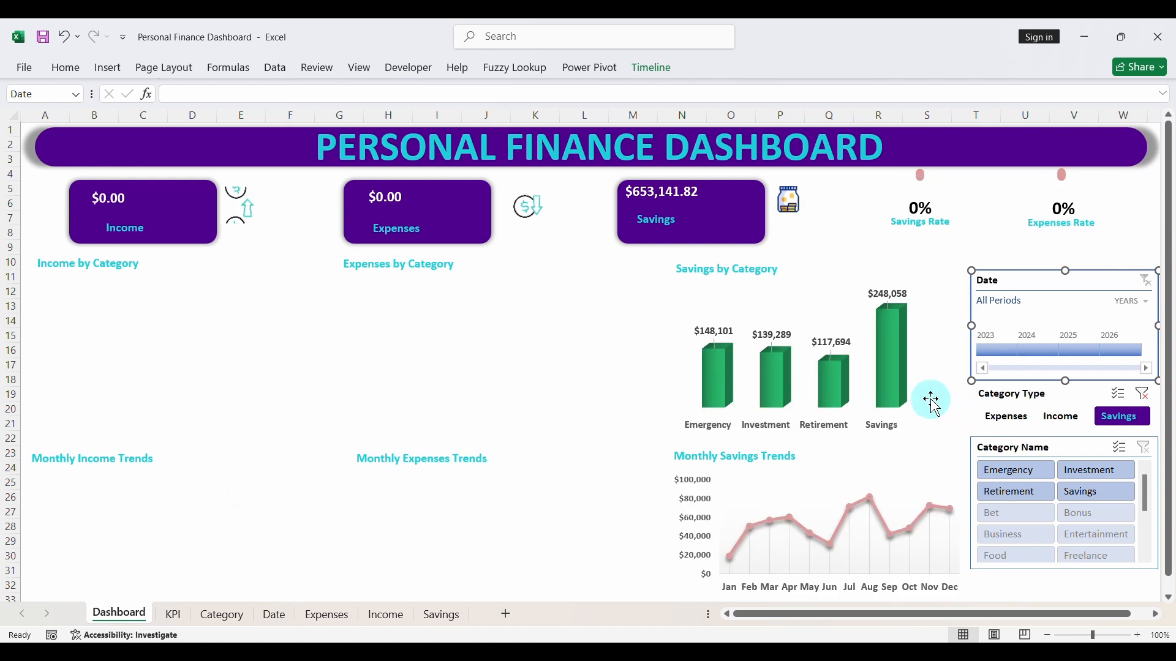
pyautogui.click(1140, 395)
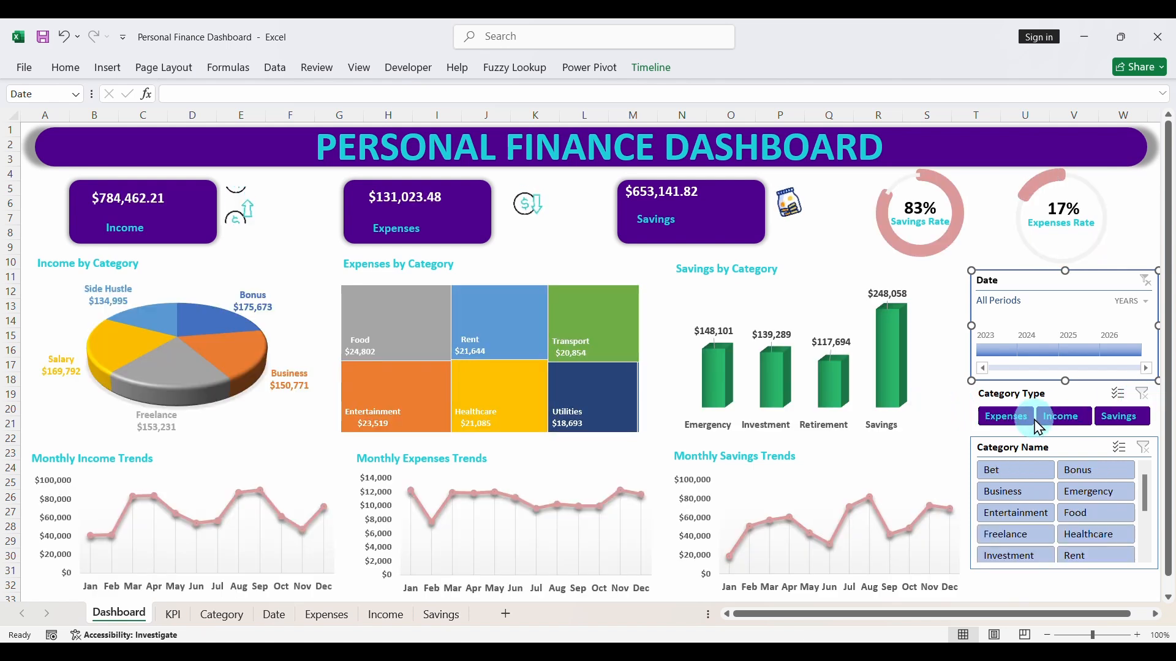
# - Apply the custom Data_professionals style to the Category Name slicer and deselect the slicer
pyautogui.click(1073, 448)
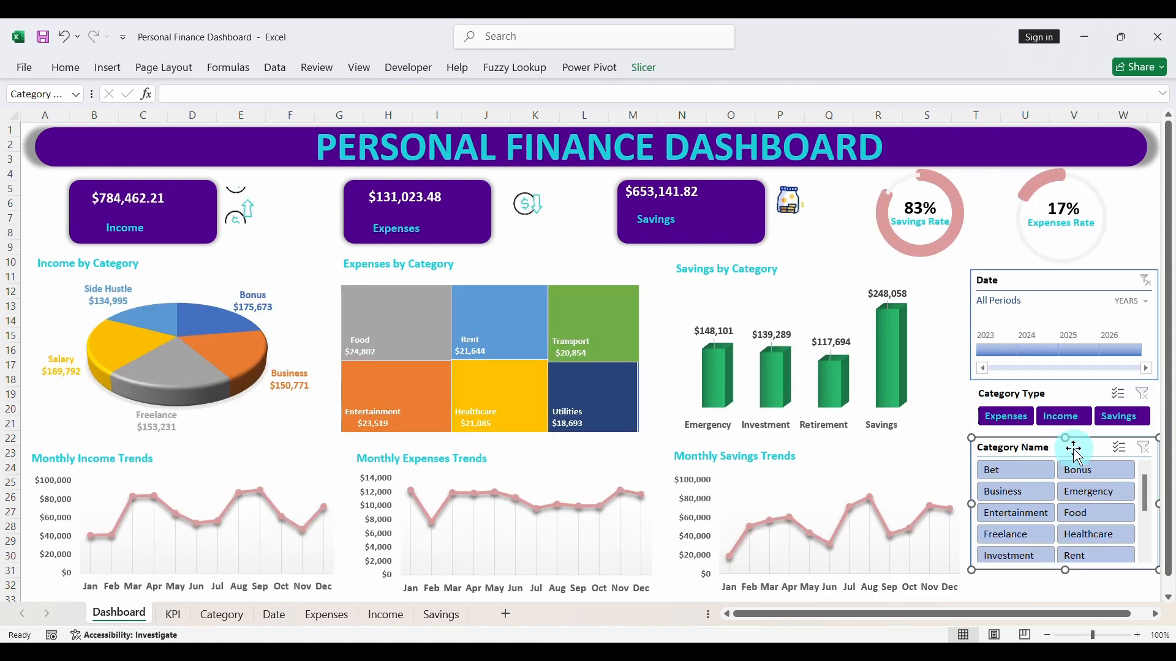
pyautogui.click(644, 69)
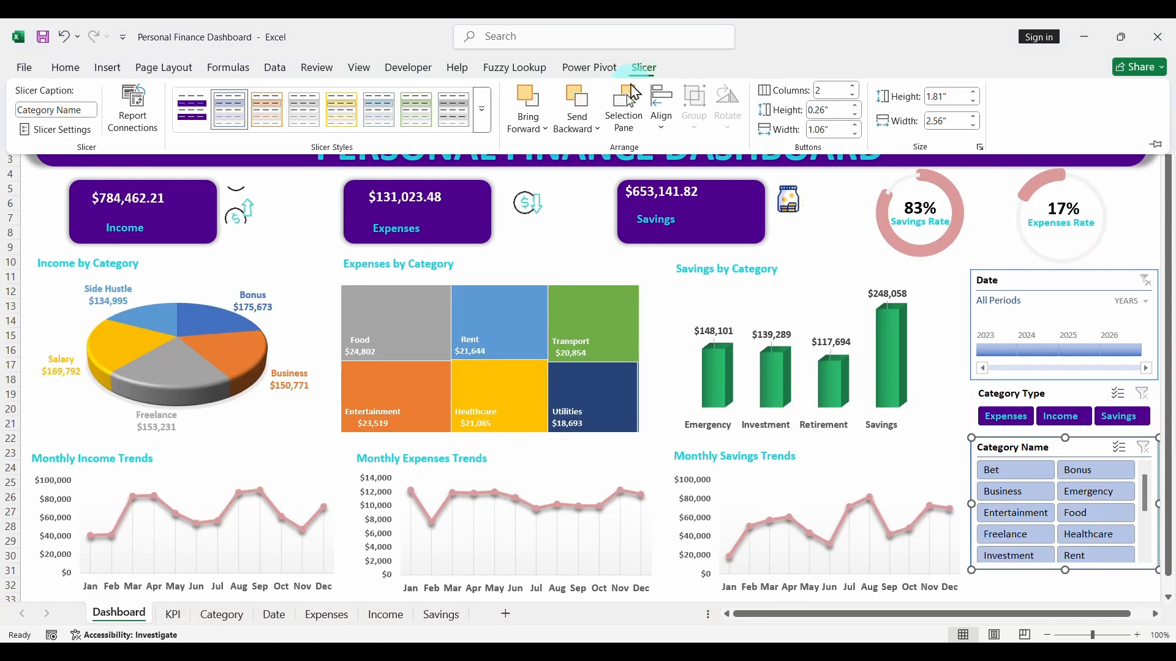
pyautogui.click(204, 120)
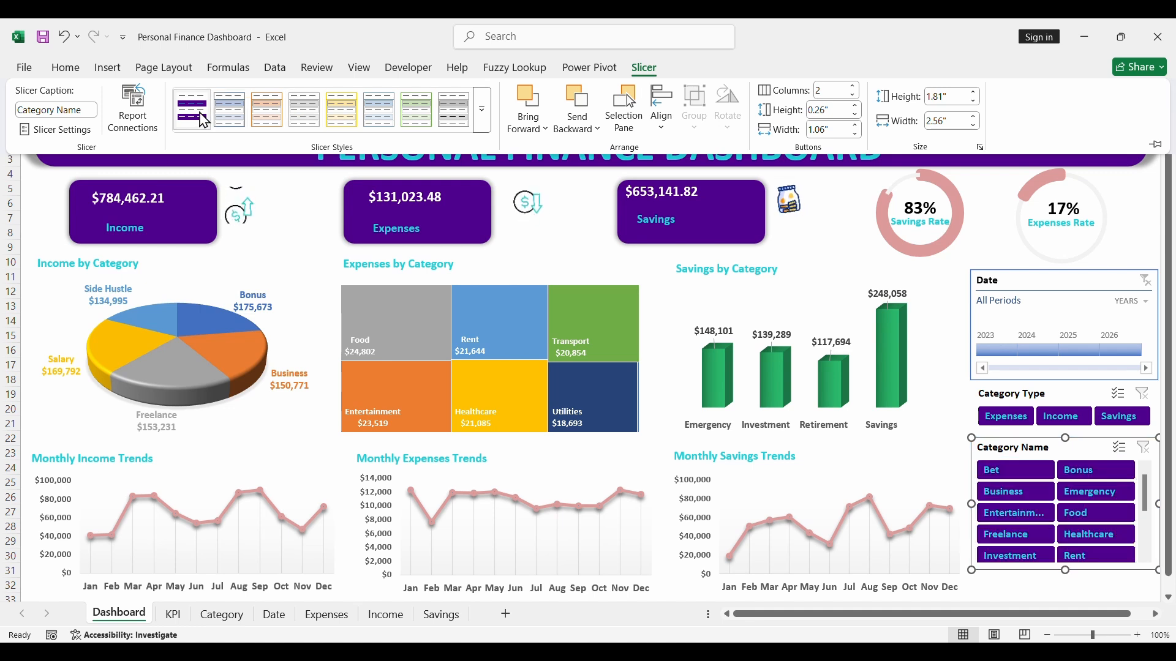
pyautogui.click(966, 425)
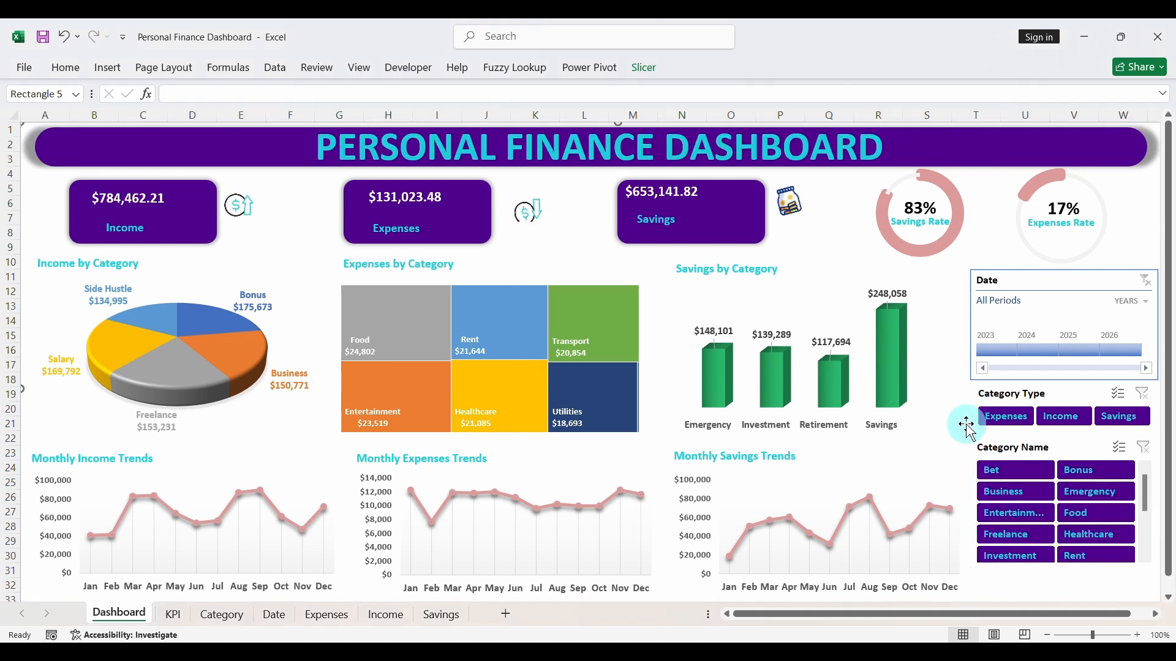
# - Test the Category Name slicer by filtering to Bet, Bonus, Emergency and Business in turn, and clear its filter
pyautogui.click(1024, 475)
pyautogui.click(1080, 475)
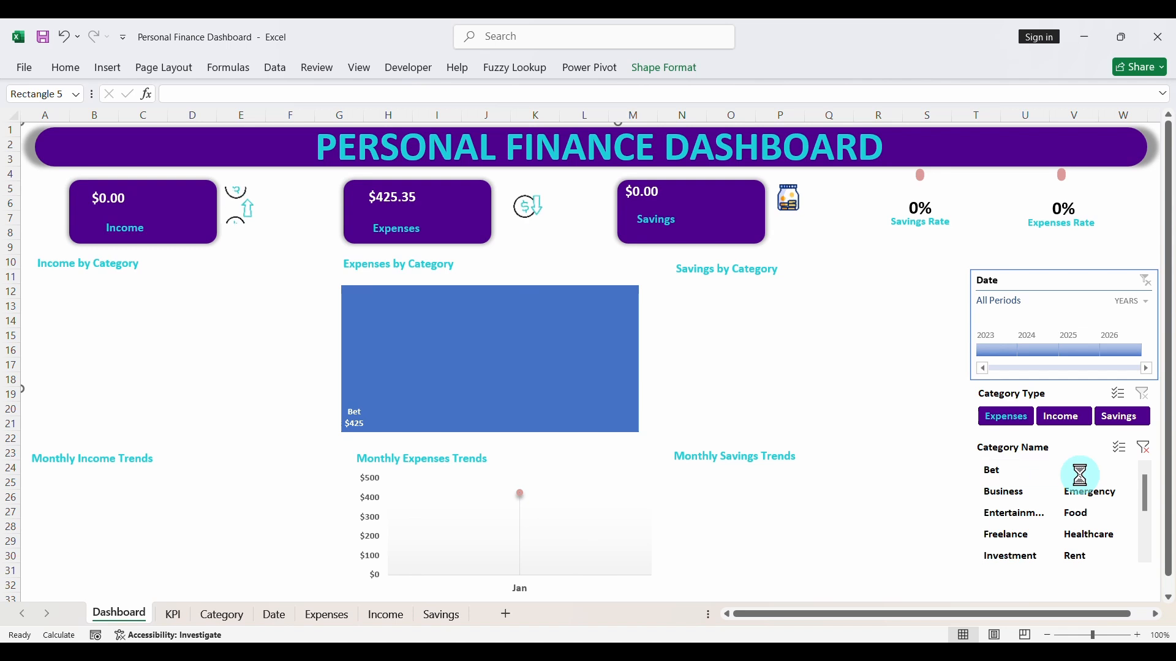
pyautogui.click(1083, 488)
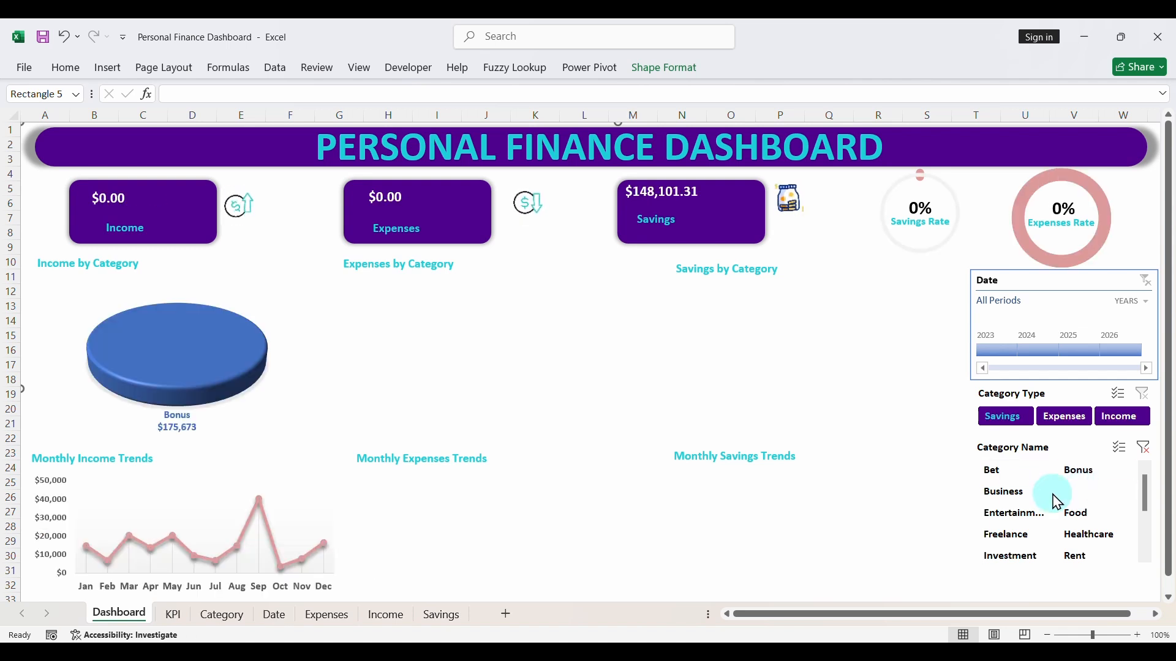
pyautogui.click(1017, 491)
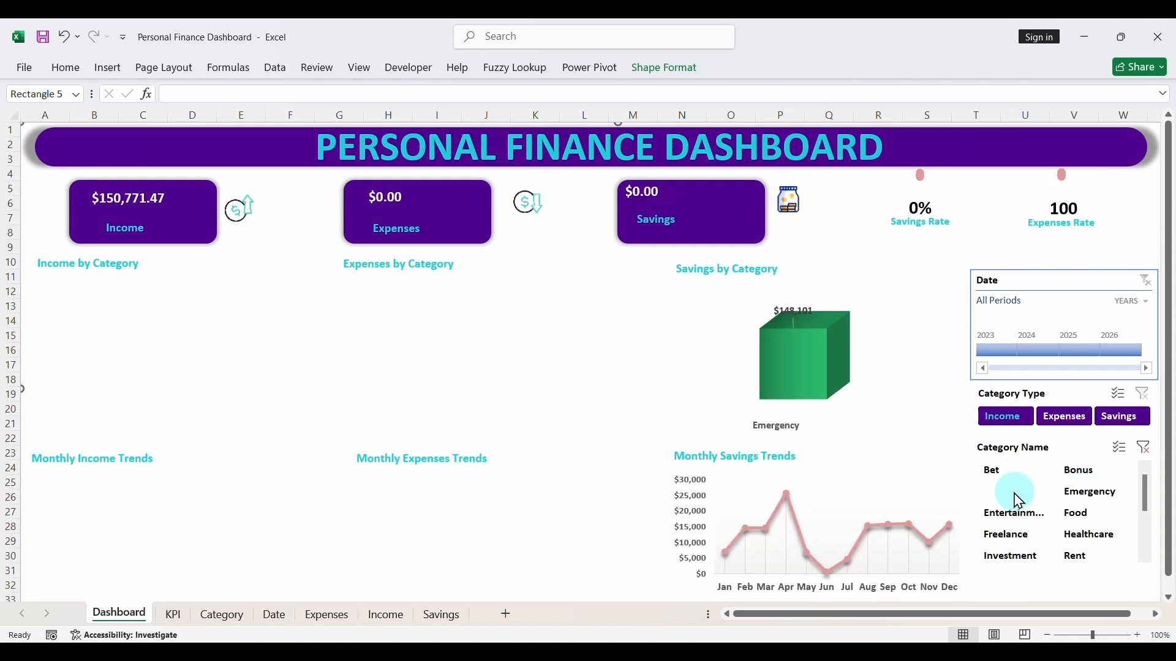
pyautogui.click(1140, 446)
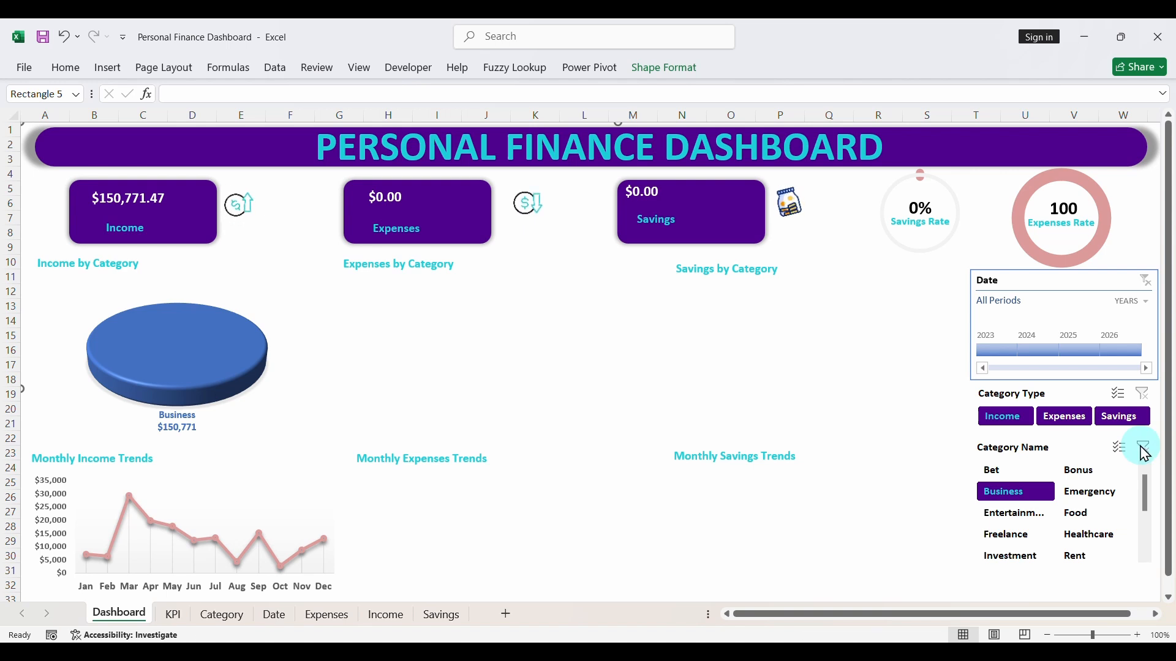
# - Start a new custom timeline style for the Date timeline and name it Data_professional_1
pyautogui.click(1055, 275)
pyautogui.click(1047, 284)
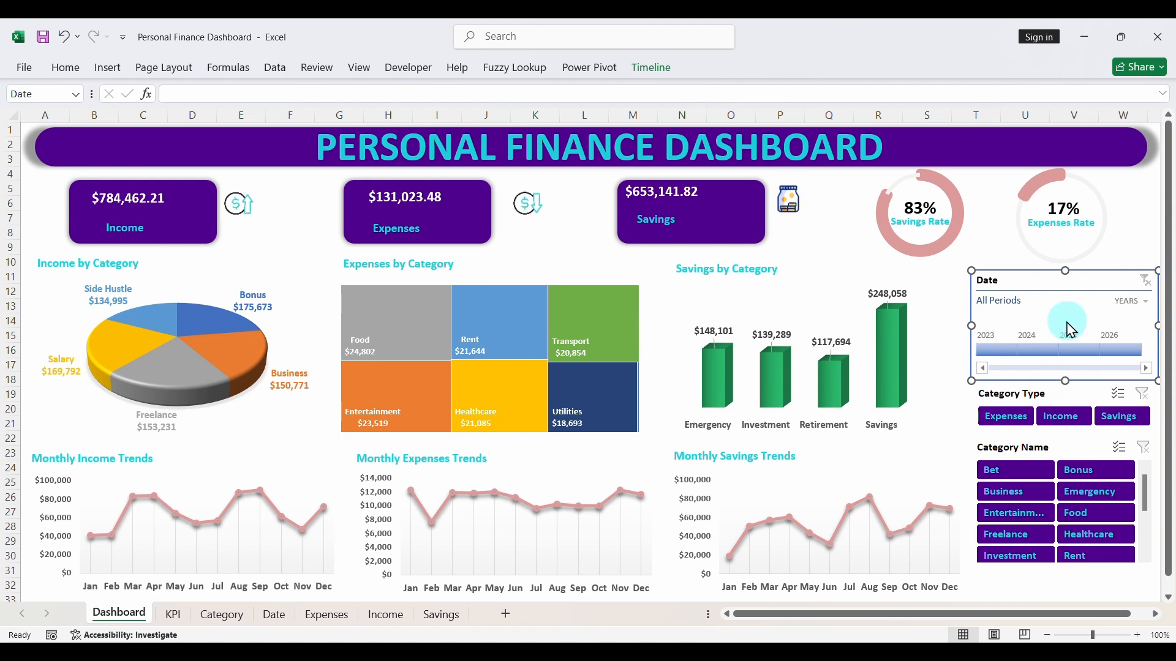
pyautogui.click(654, 79)
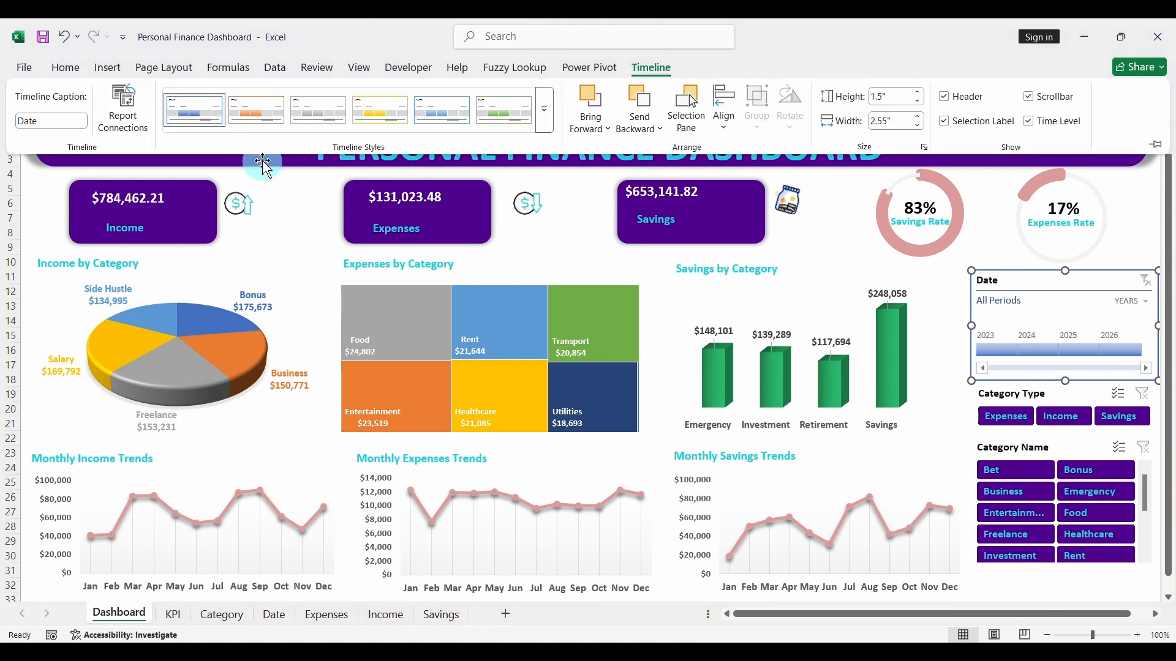
pyautogui.click(543, 111)
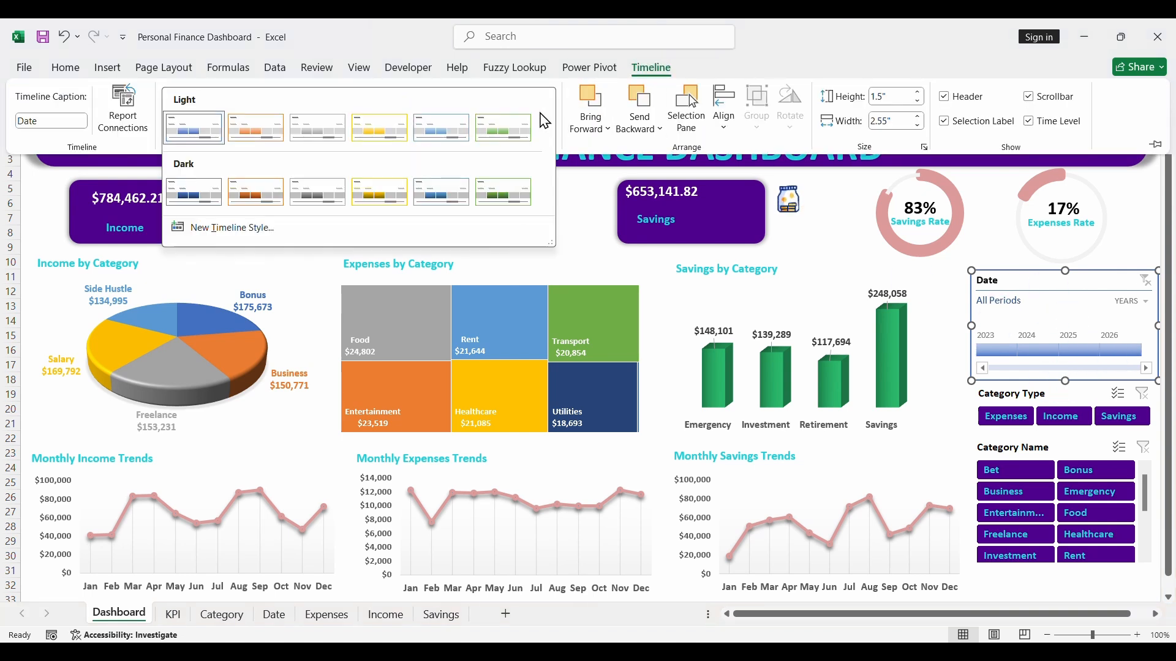
pyautogui.click(252, 227)
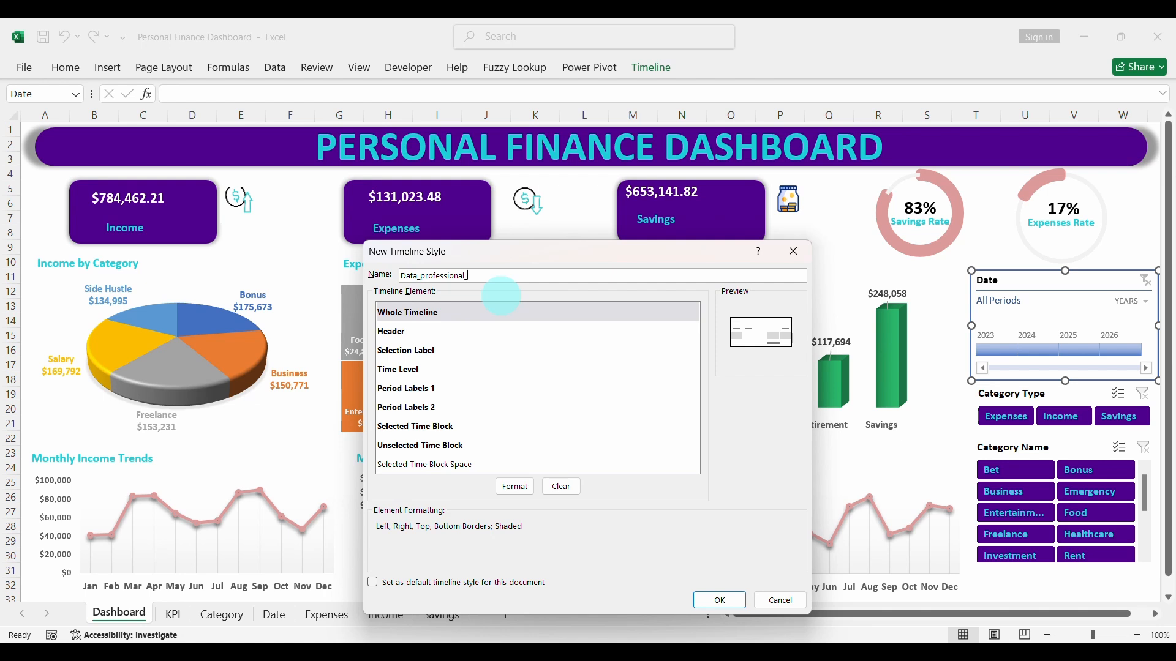
# - Format the Whole Timeline element of the new style with a bold white Calibri (Body) font
pyautogui.click(448, 324)
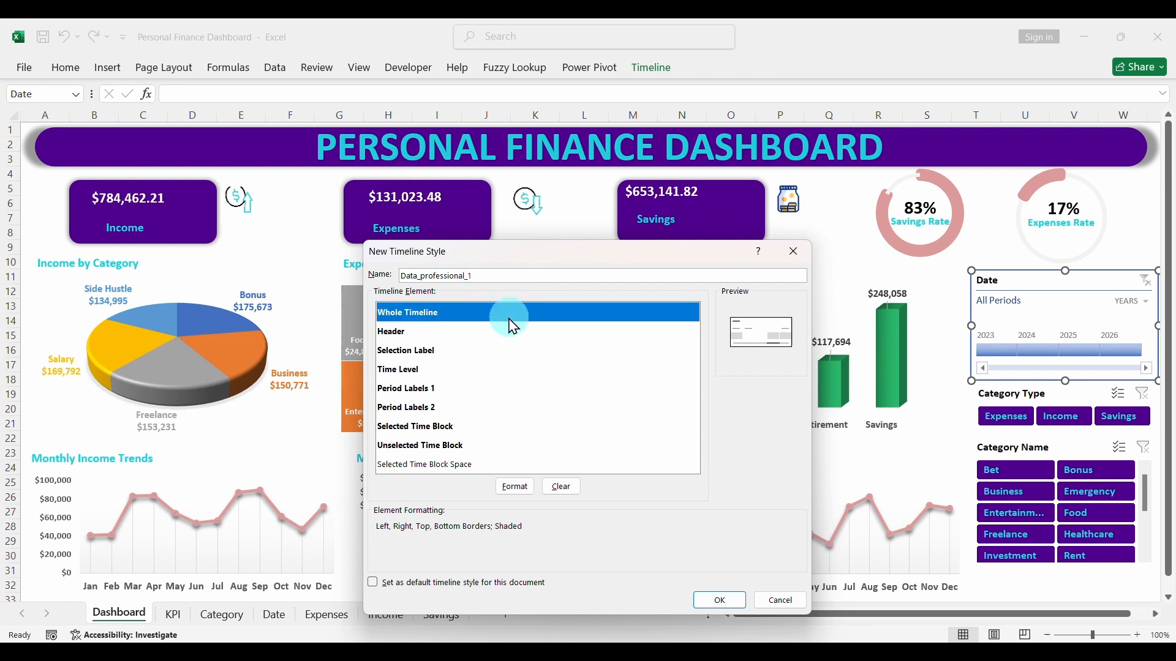
pyautogui.click(533, 486)
pyautogui.click(431, 312)
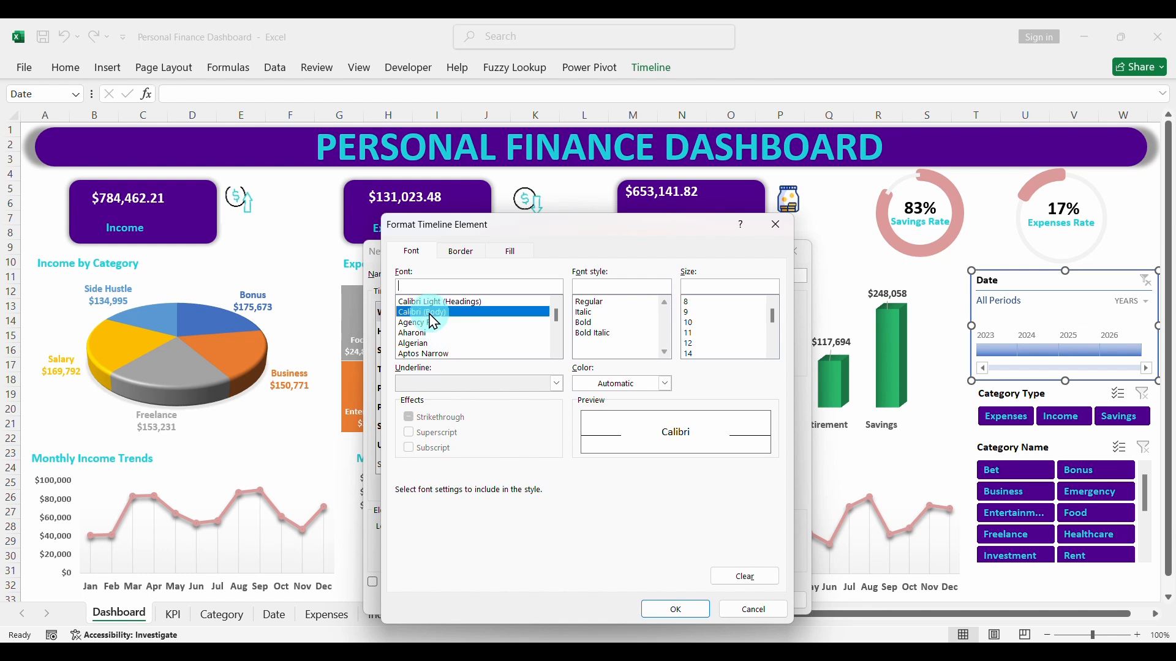
pyautogui.click(591, 322)
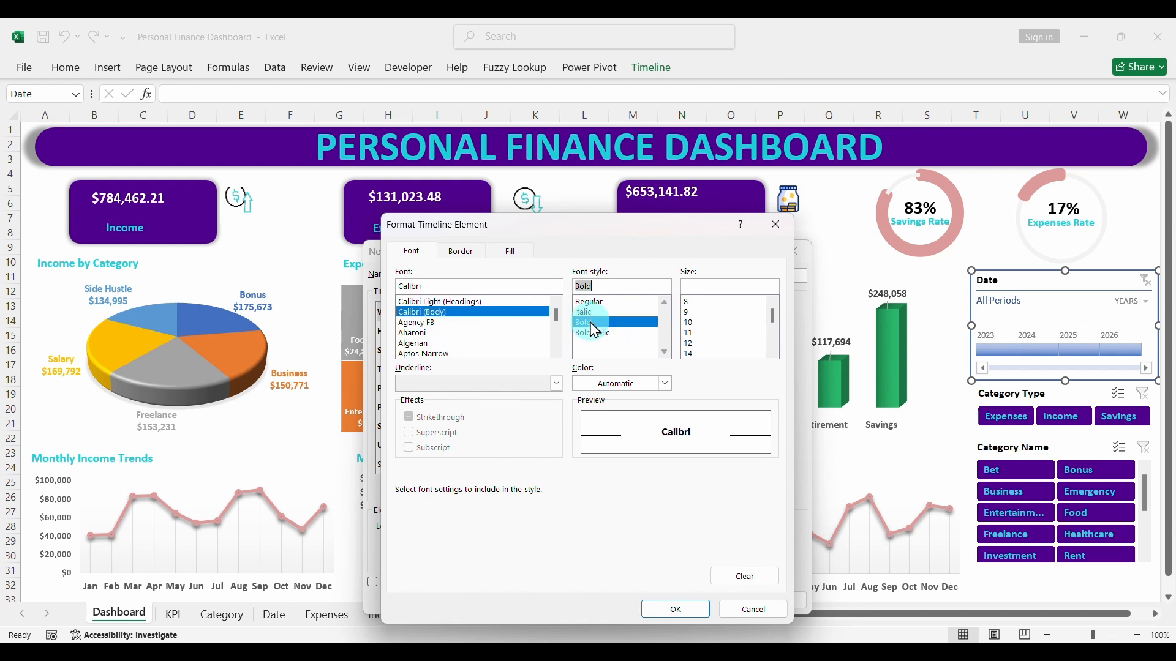
pyautogui.click(665, 384)
pyautogui.click(585, 128)
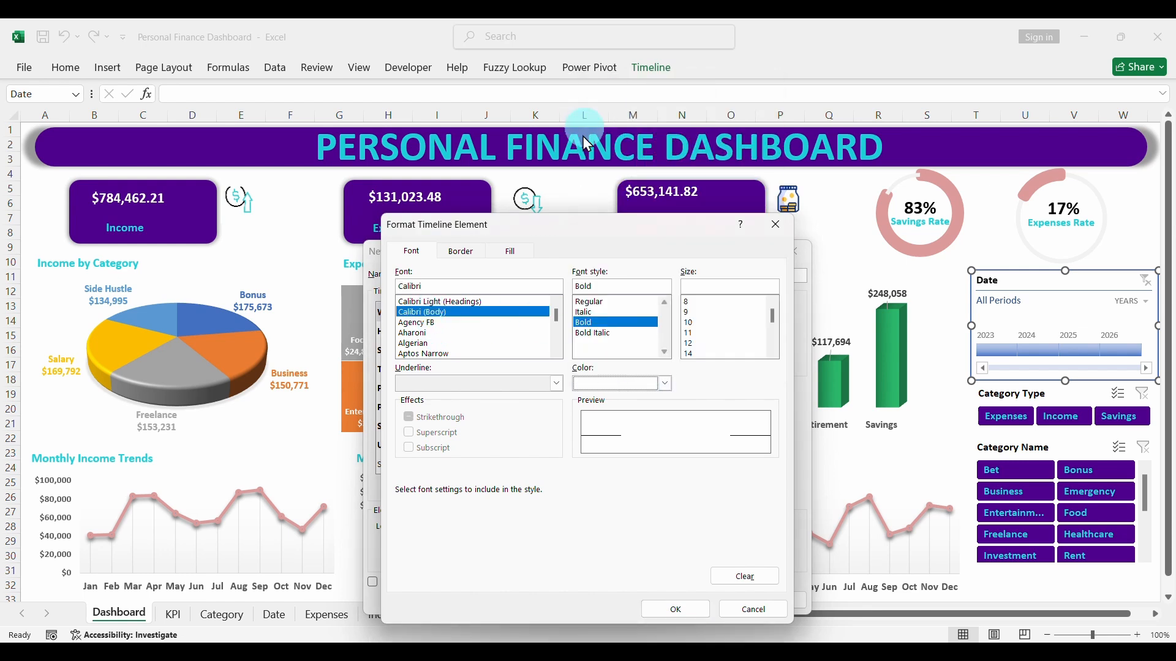
pyautogui.click(676, 609)
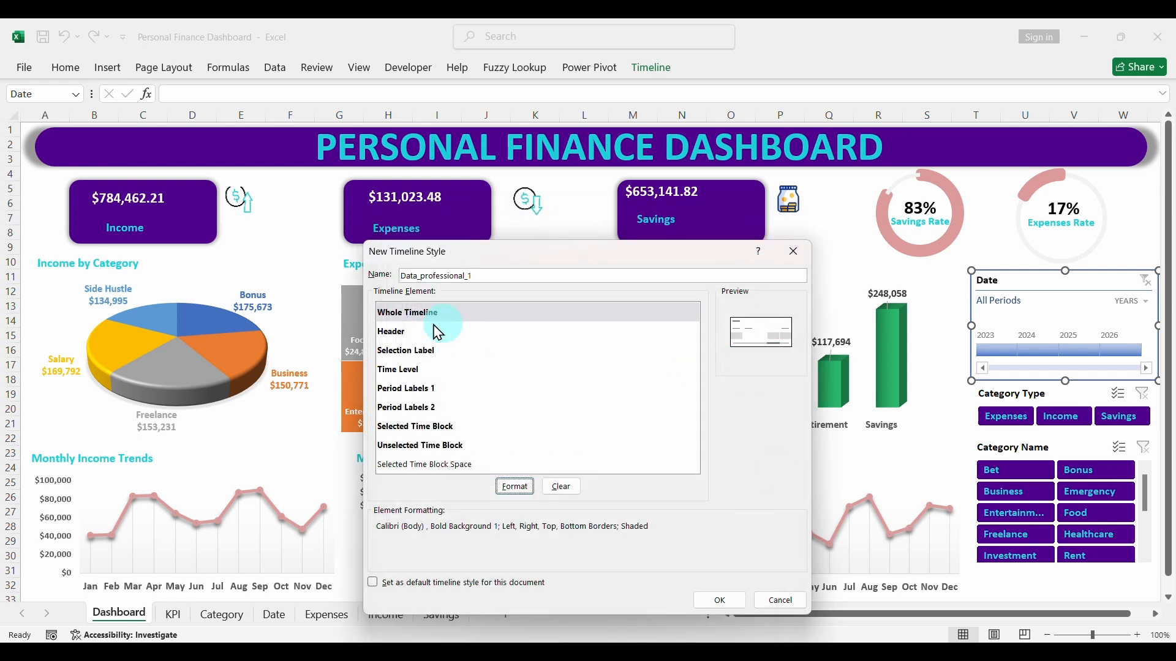
# - Format the timeline style's Header element with a bold black Calibri (Body) font
pyautogui.click(407, 331)
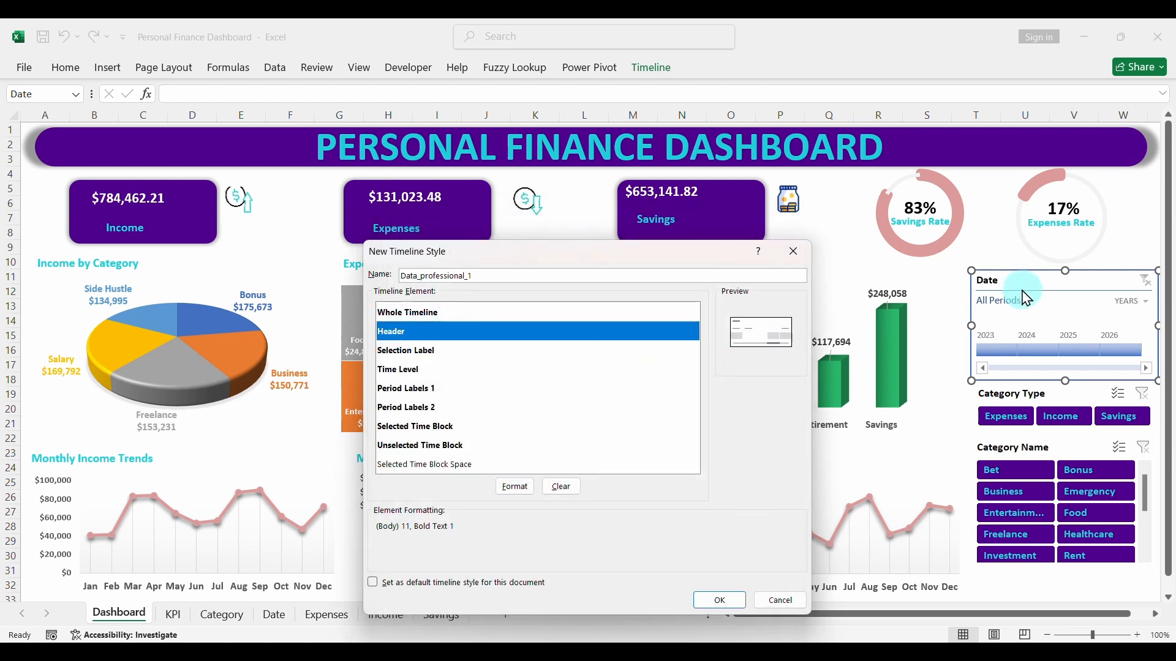
pyautogui.click(516, 486)
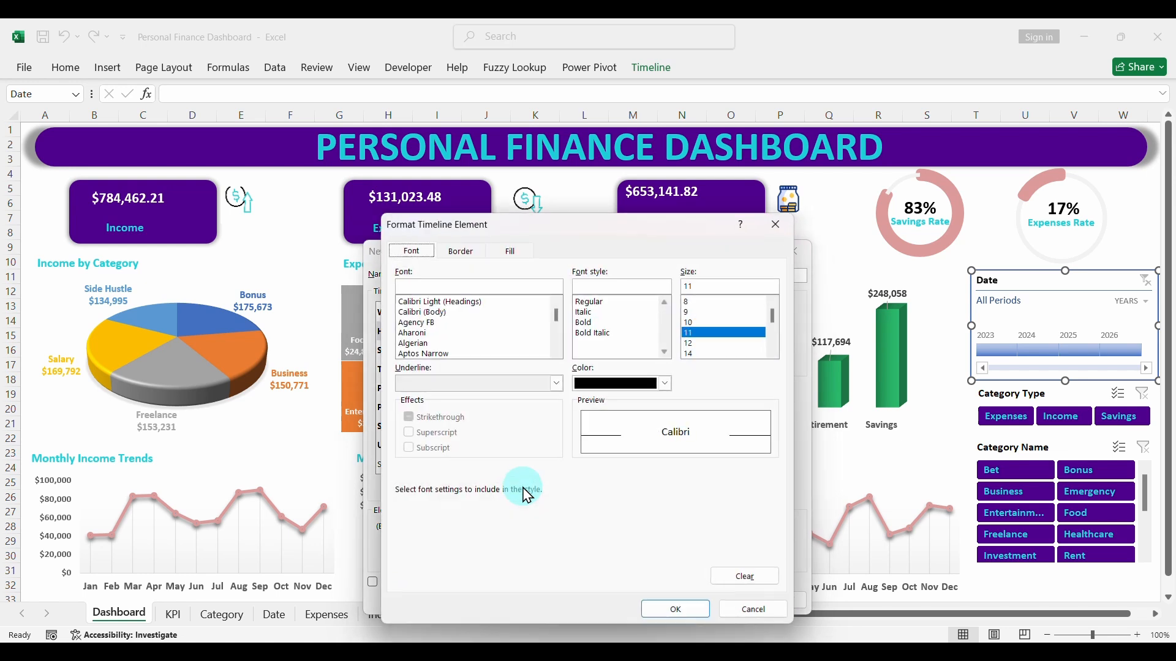
pyautogui.click(665, 385)
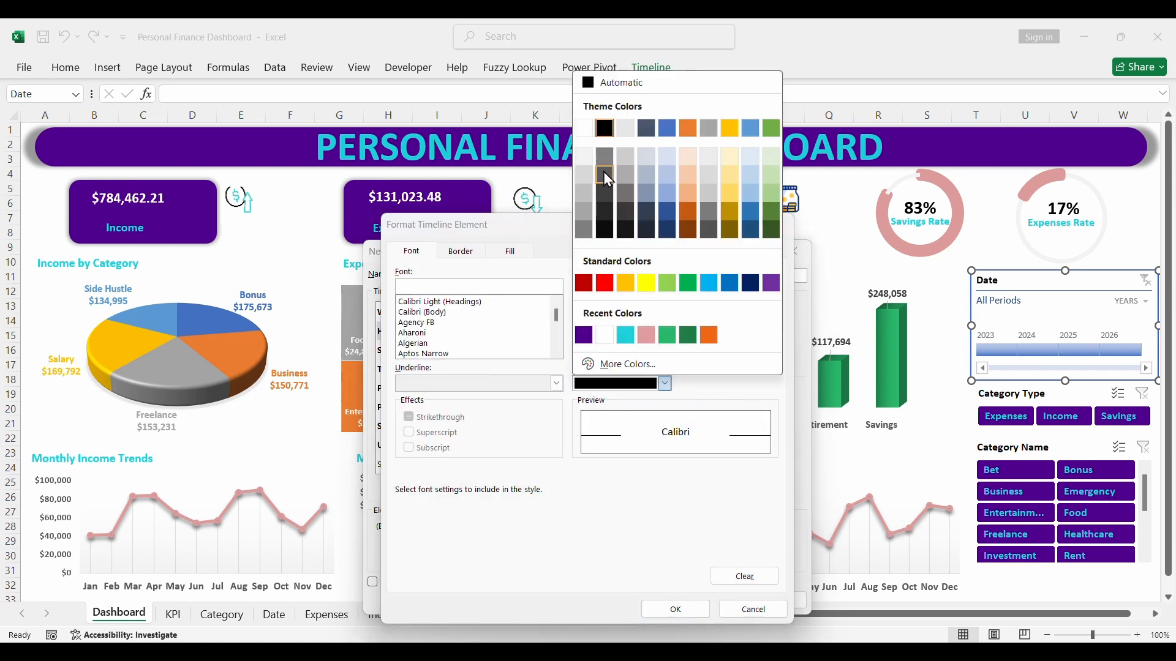
pyautogui.click(605, 128)
pyautogui.click(428, 312)
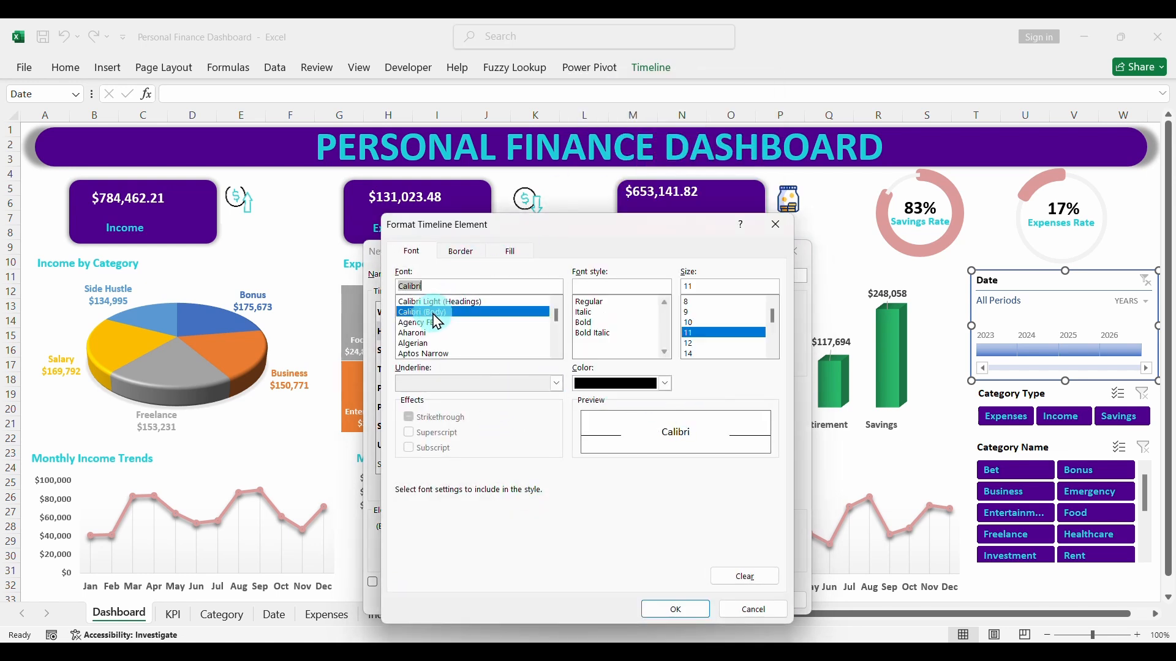
pyautogui.click(598, 324)
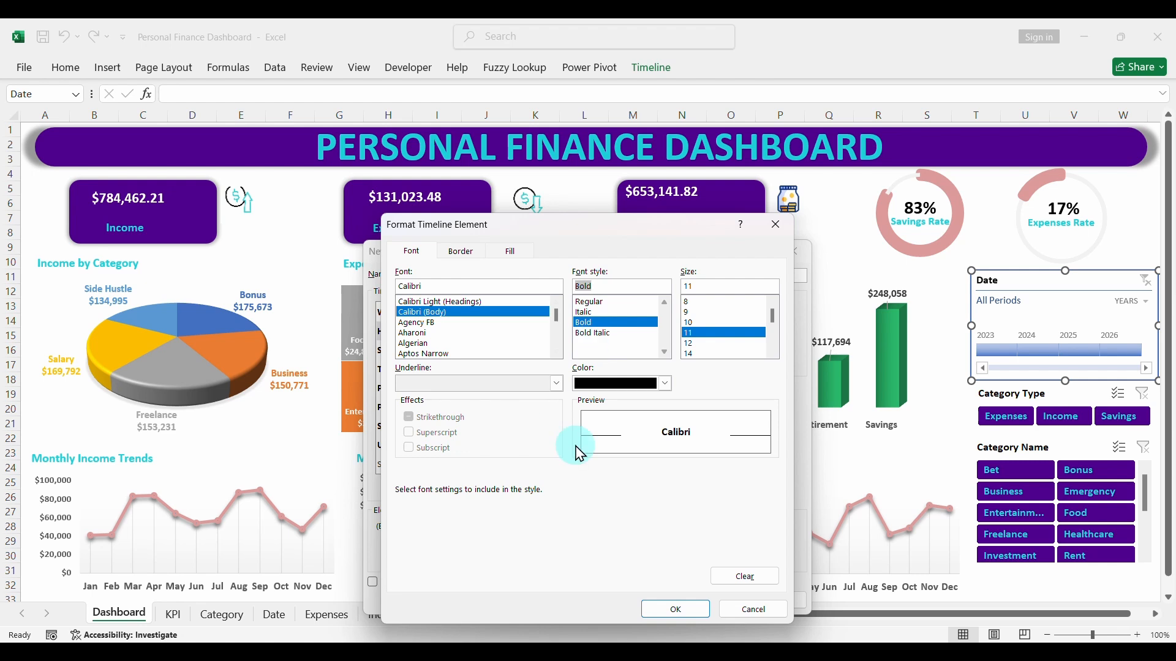
pyautogui.click(509, 252)
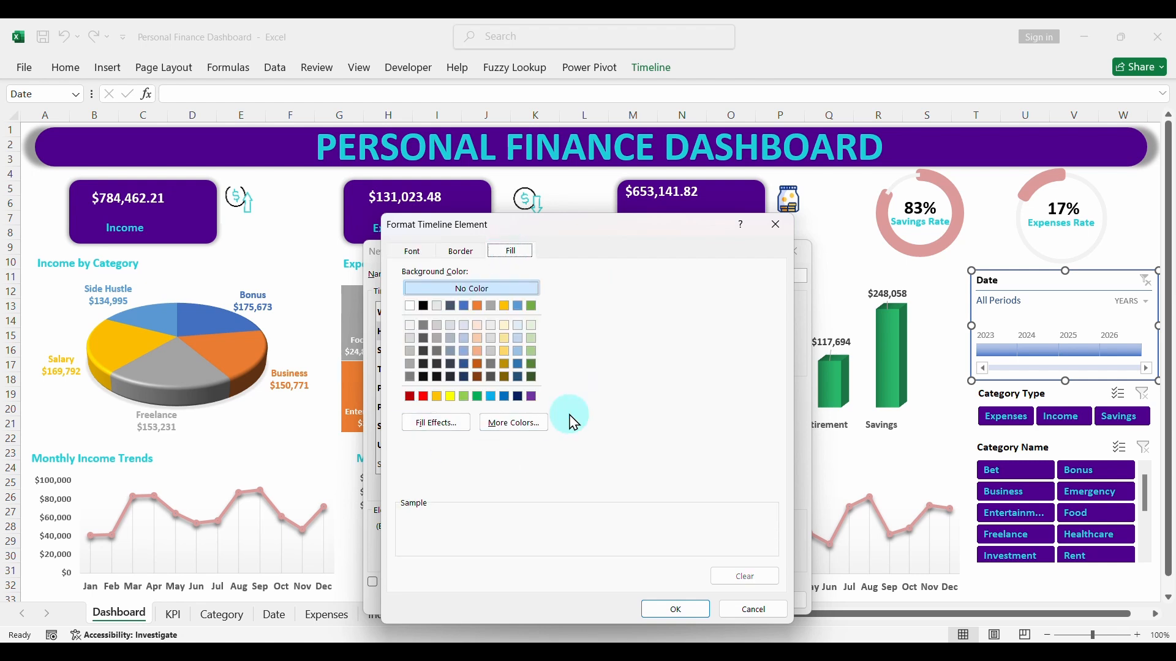
pyautogui.click(676, 609)
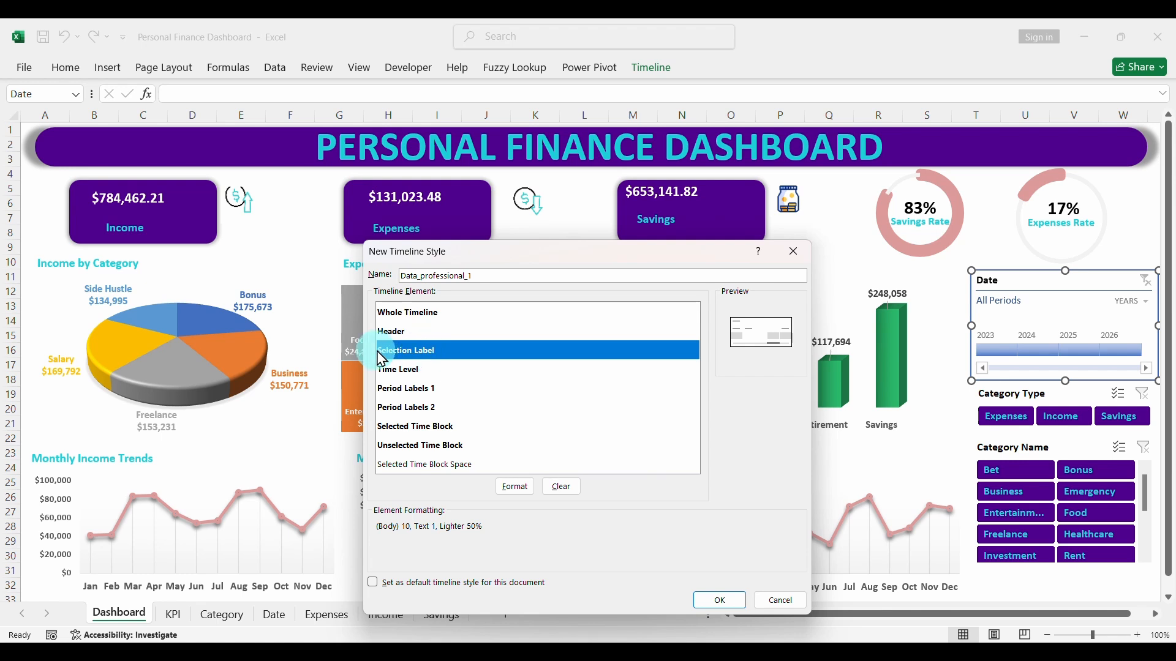
# - Format the timeline style's Selection Label element with a bold turquoise Calibri (Body) font
pyautogui.click(510, 485)
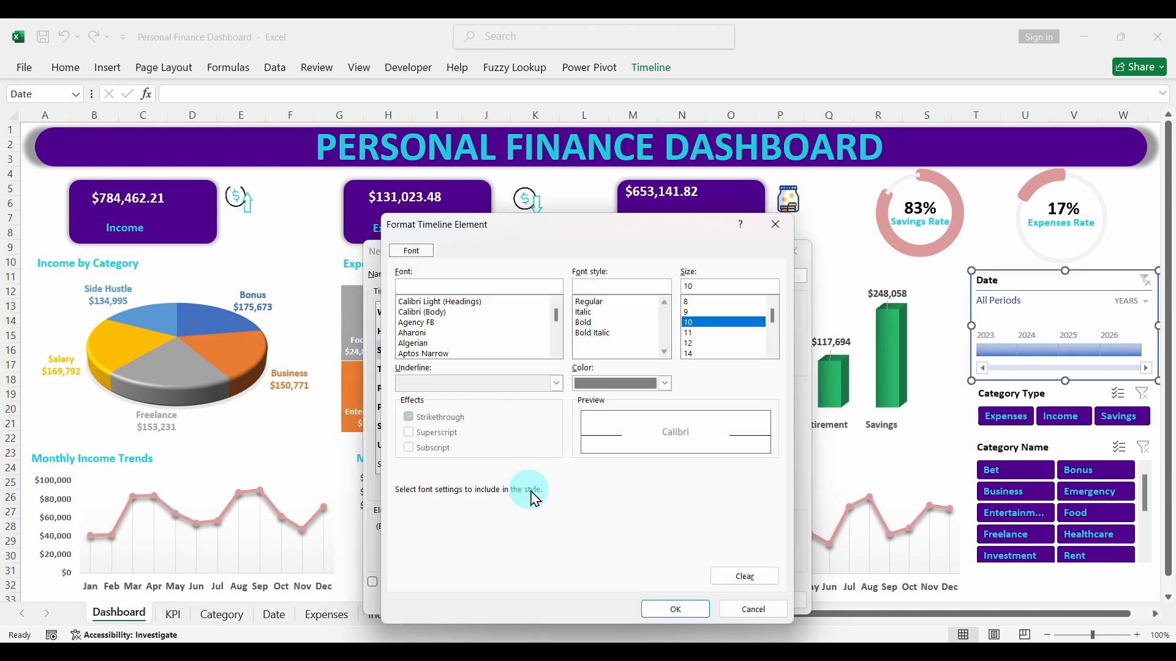
pyautogui.click(478, 312)
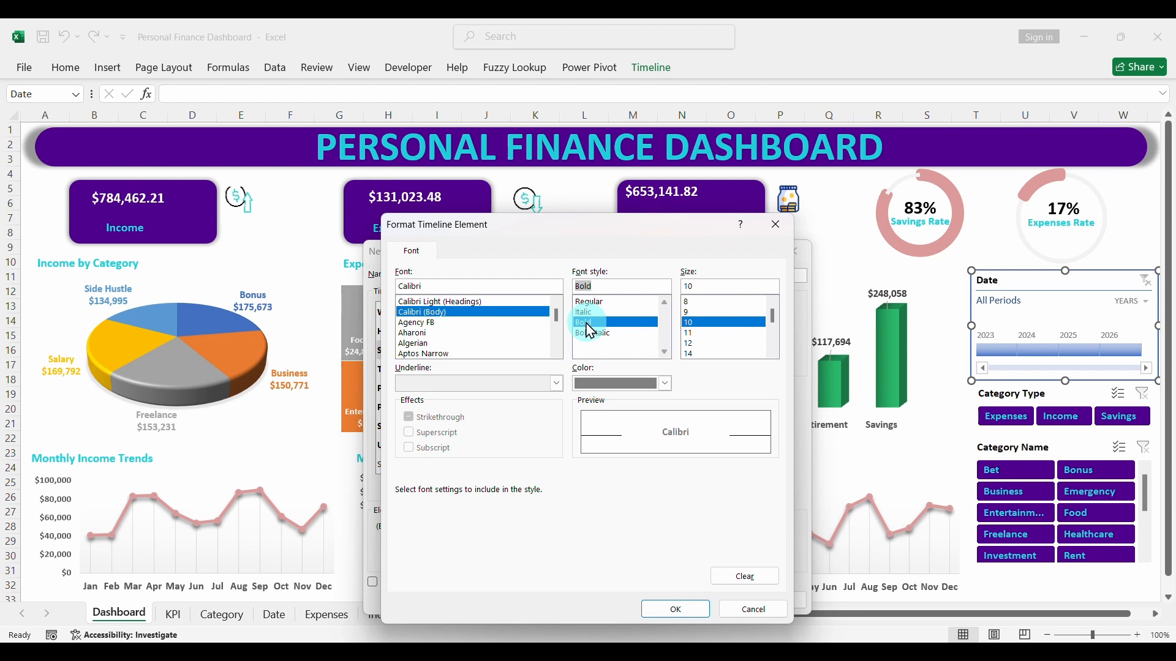
pyautogui.click(665, 384)
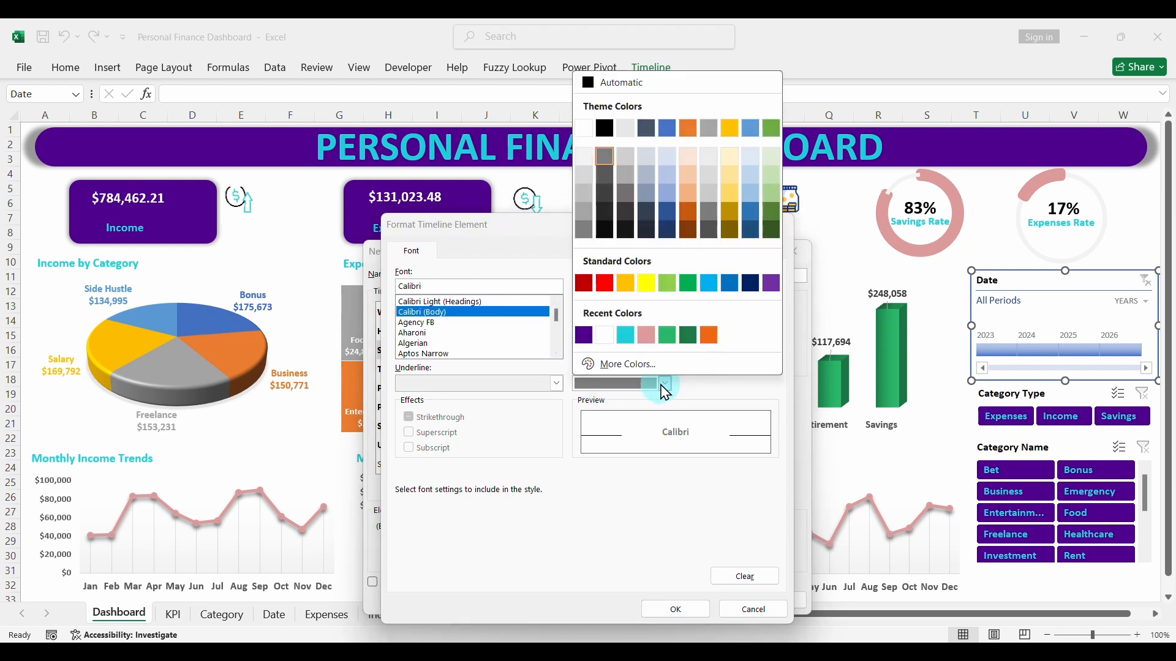
pyautogui.click(629, 343)
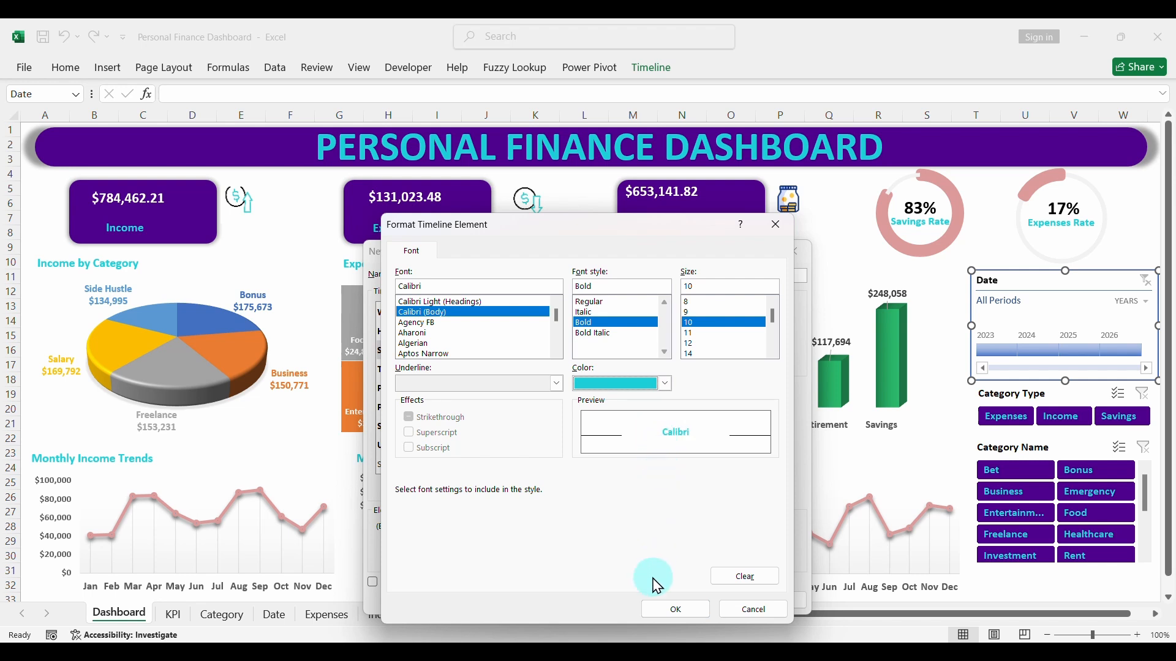
pyautogui.click(664, 611)
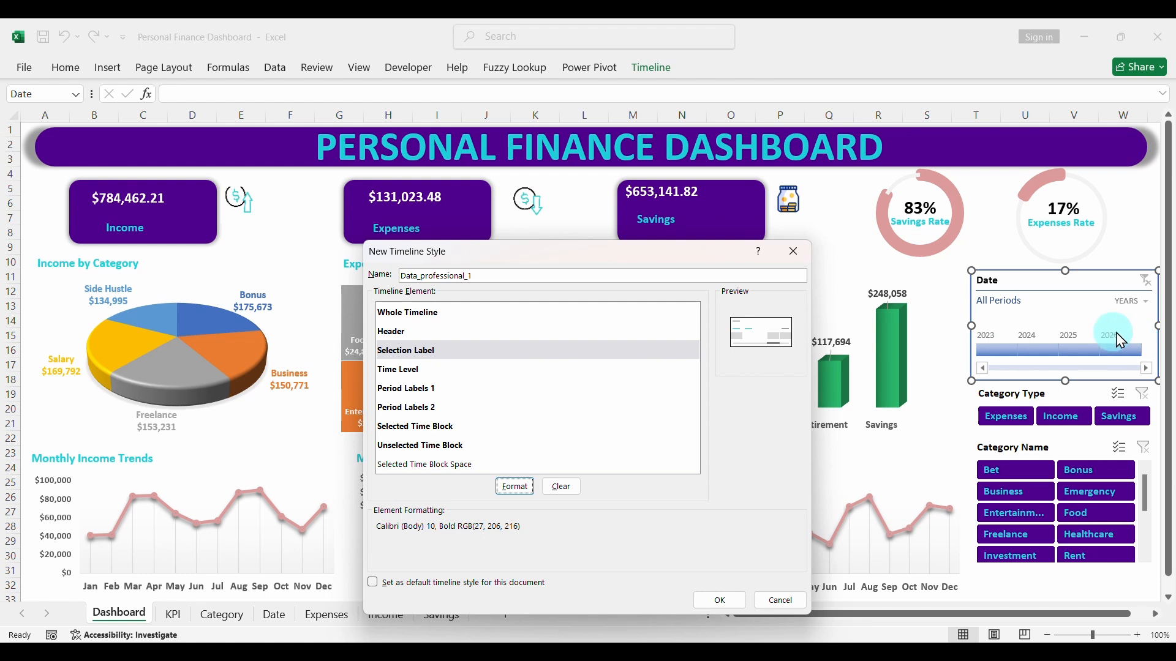
# - Format the timeline style's Time Level element with a bold black Calibri (Body) font
pyautogui.click(399, 369)
pyautogui.click(515, 486)
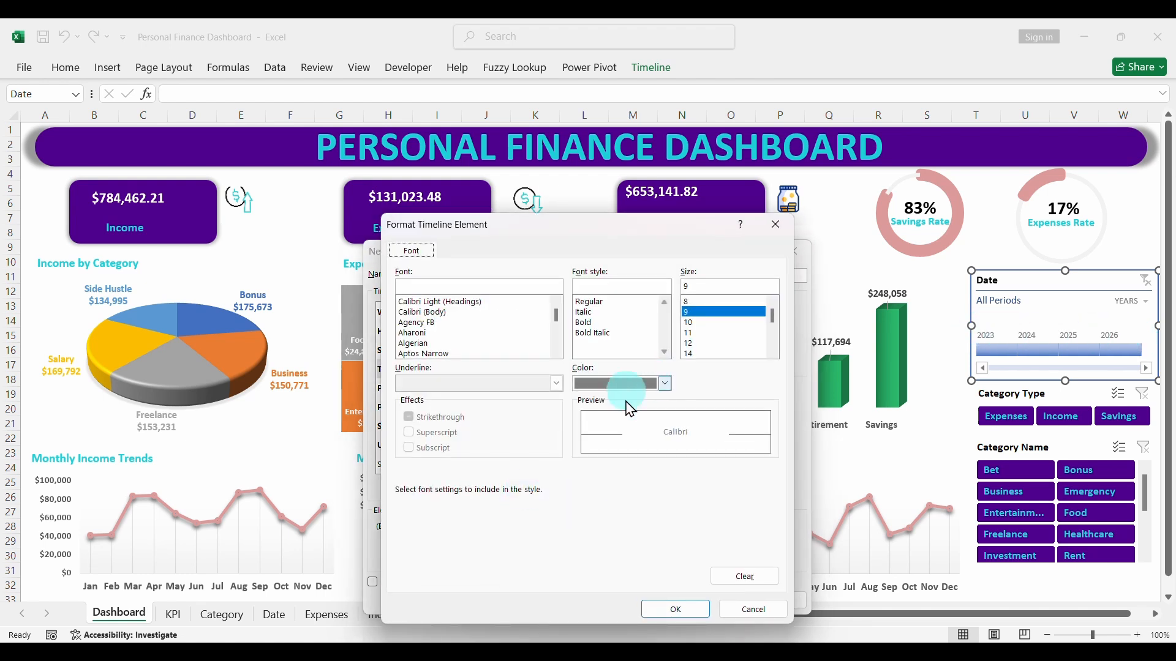
pyautogui.click(422, 312)
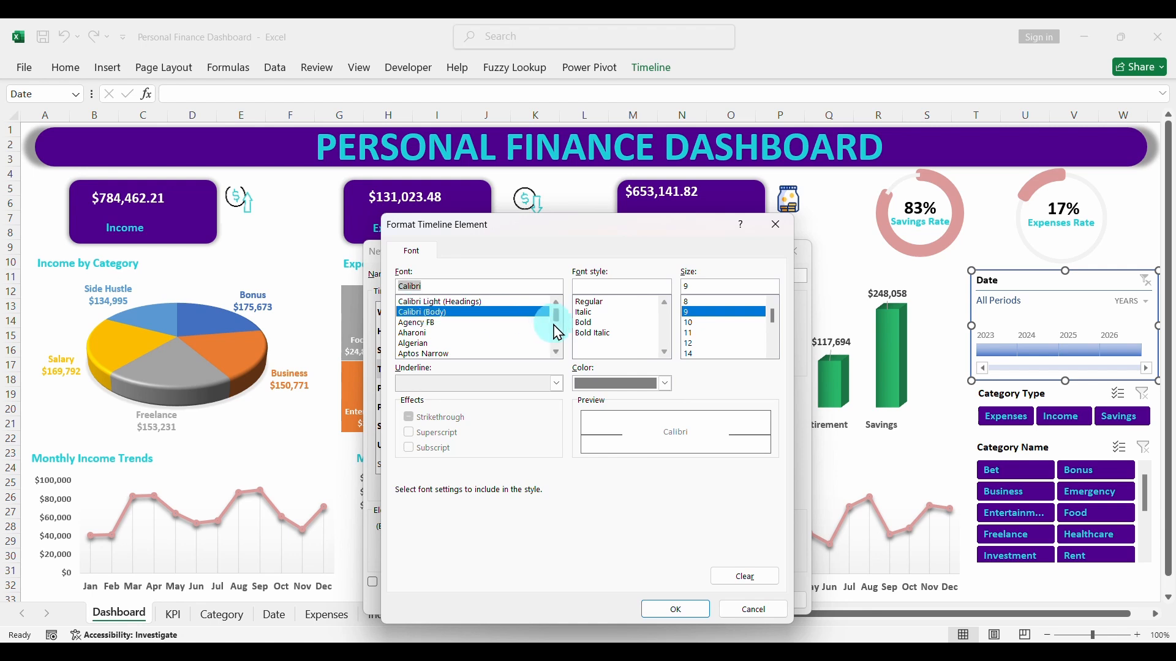
pyautogui.click(587, 323)
pyautogui.click(665, 384)
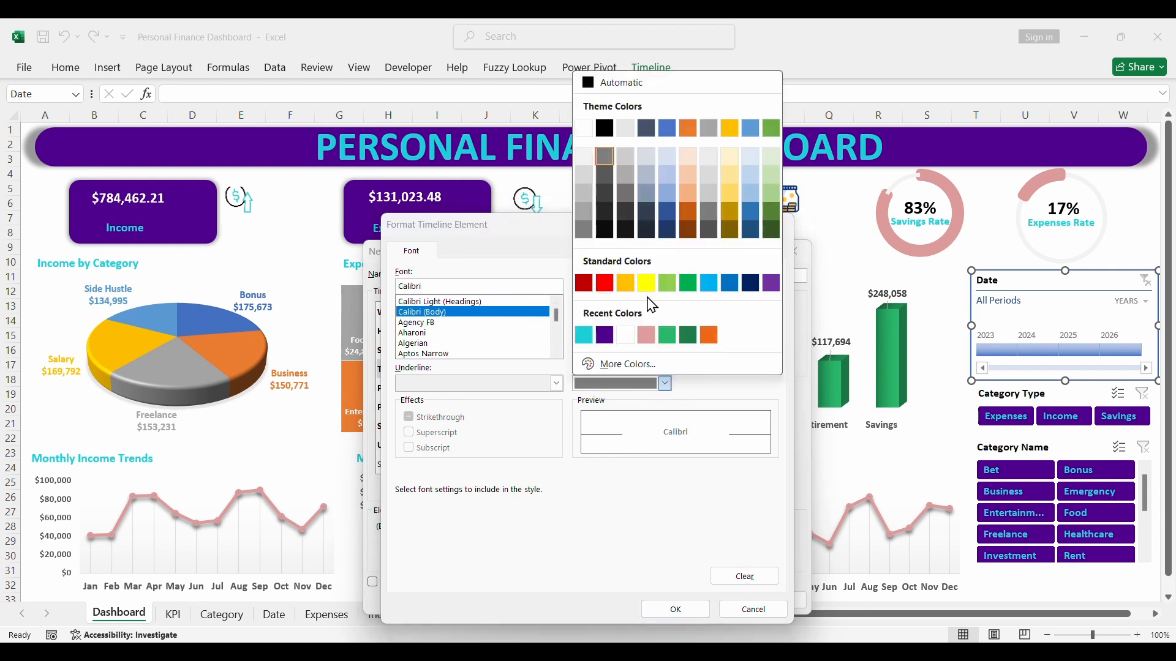
pyautogui.click(605, 129)
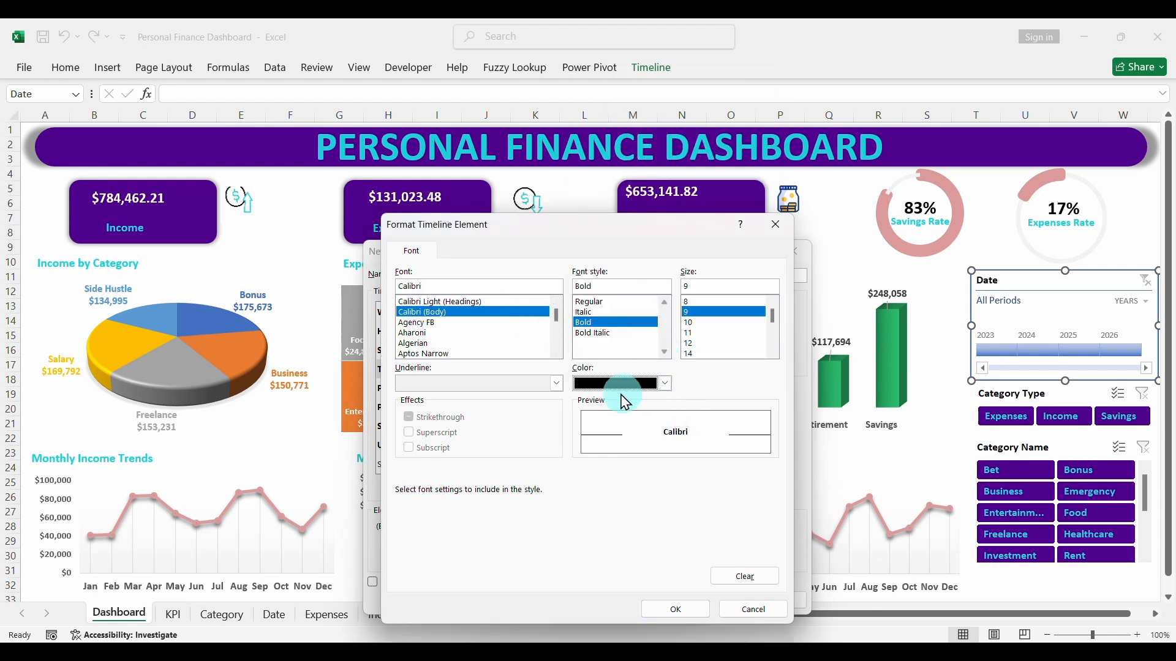
pyautogui.click(674, 610)
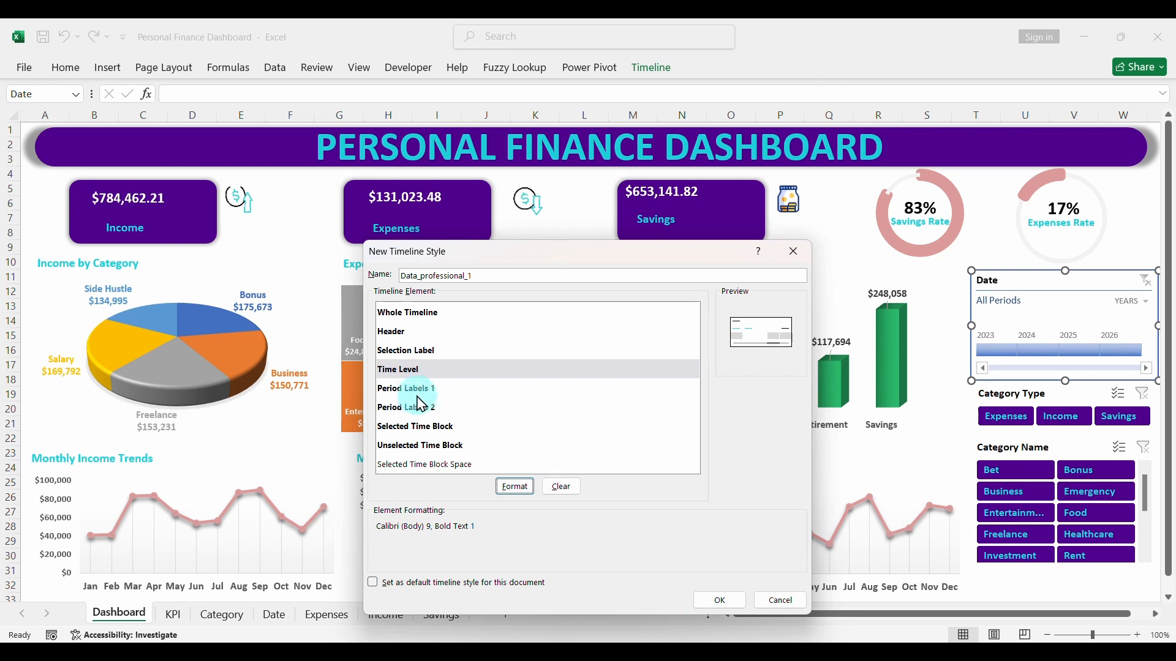
# - Format the timeline style's Period Labels 1 element with a bold black Calibri (Body) font
pyautogui.click(416, 388)
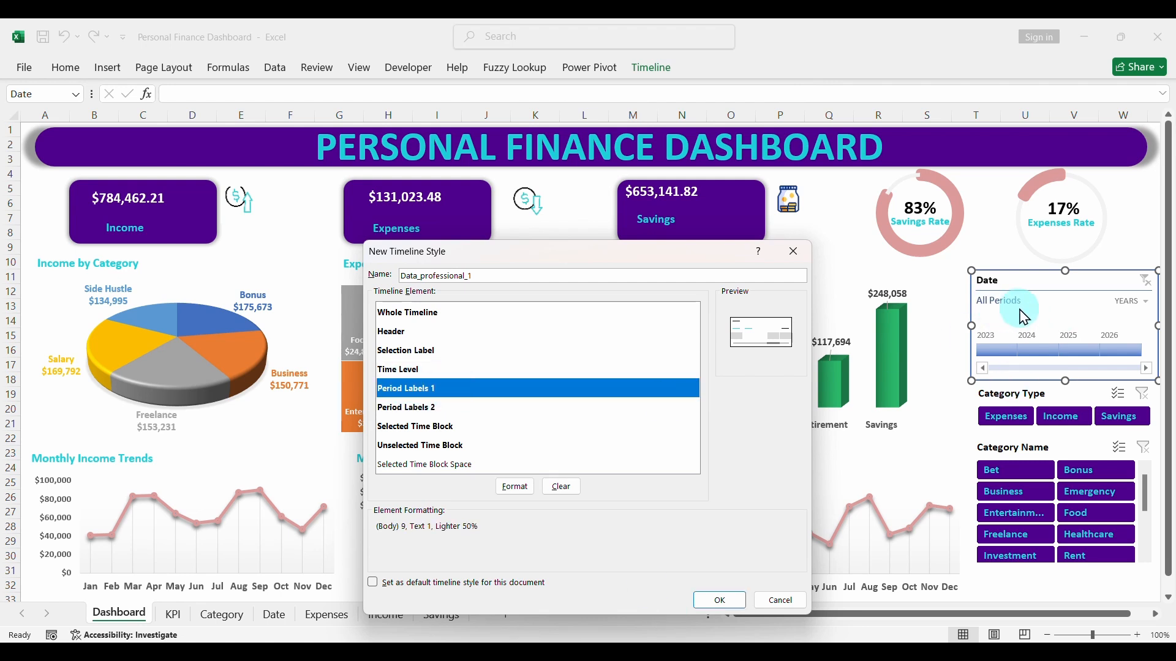
pyautogui.click(514, 486)
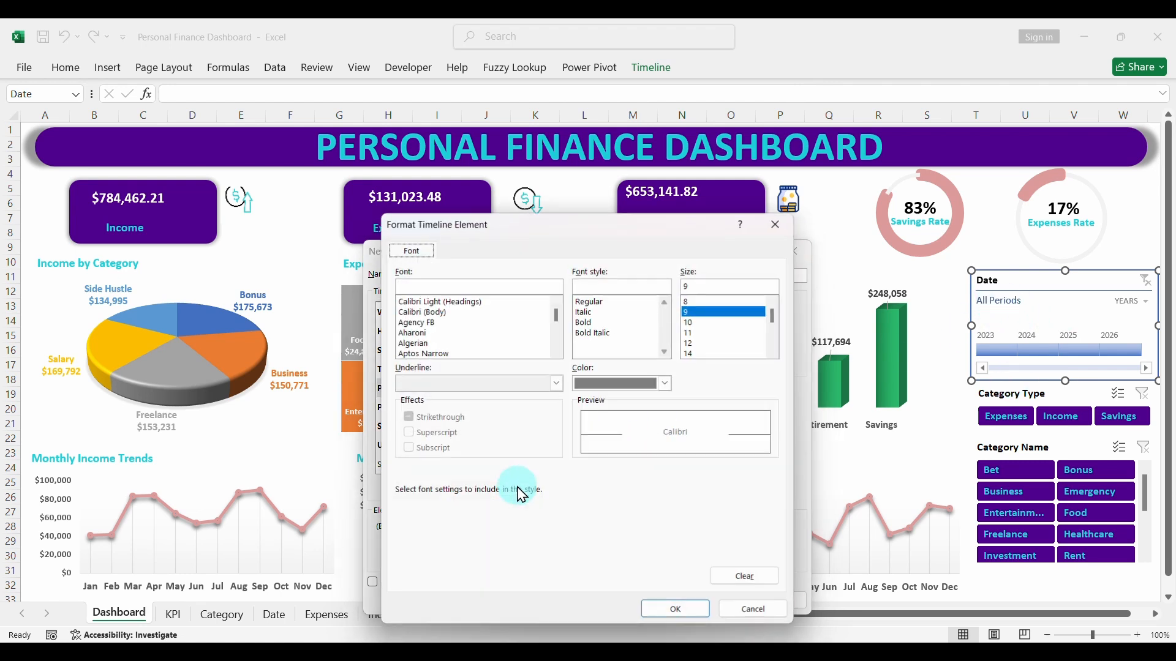
pyautogui.click(423, 313)
pyautogui.click(584, 322)
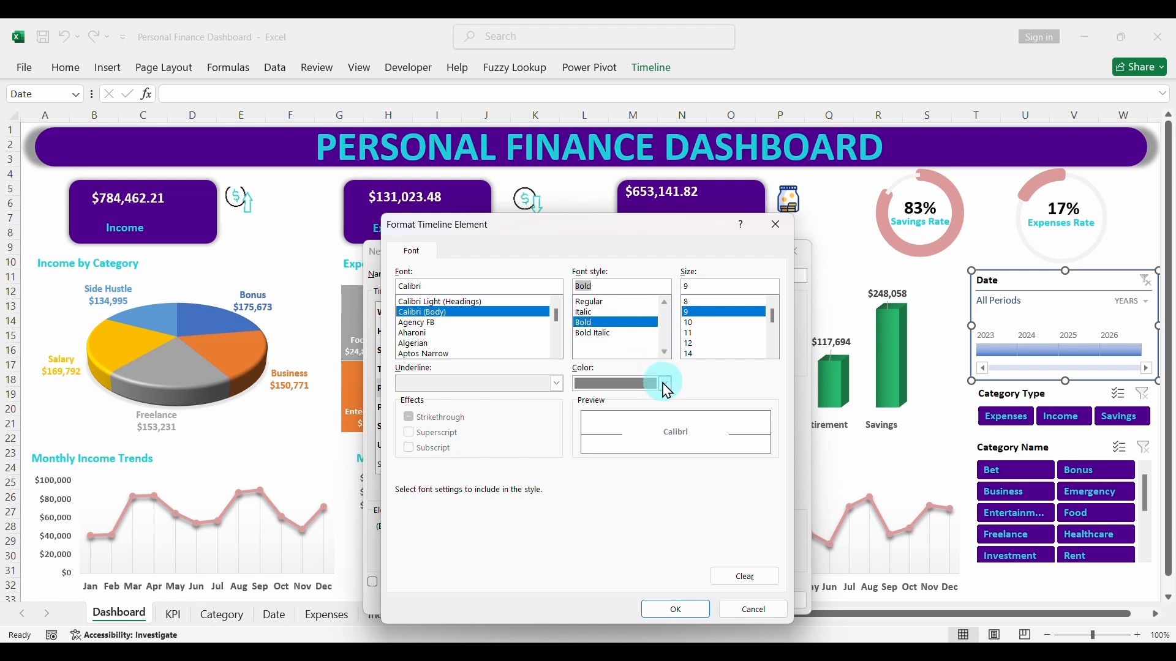
pyautogui.click(664, 383)
pyautogui.click(605, 126)
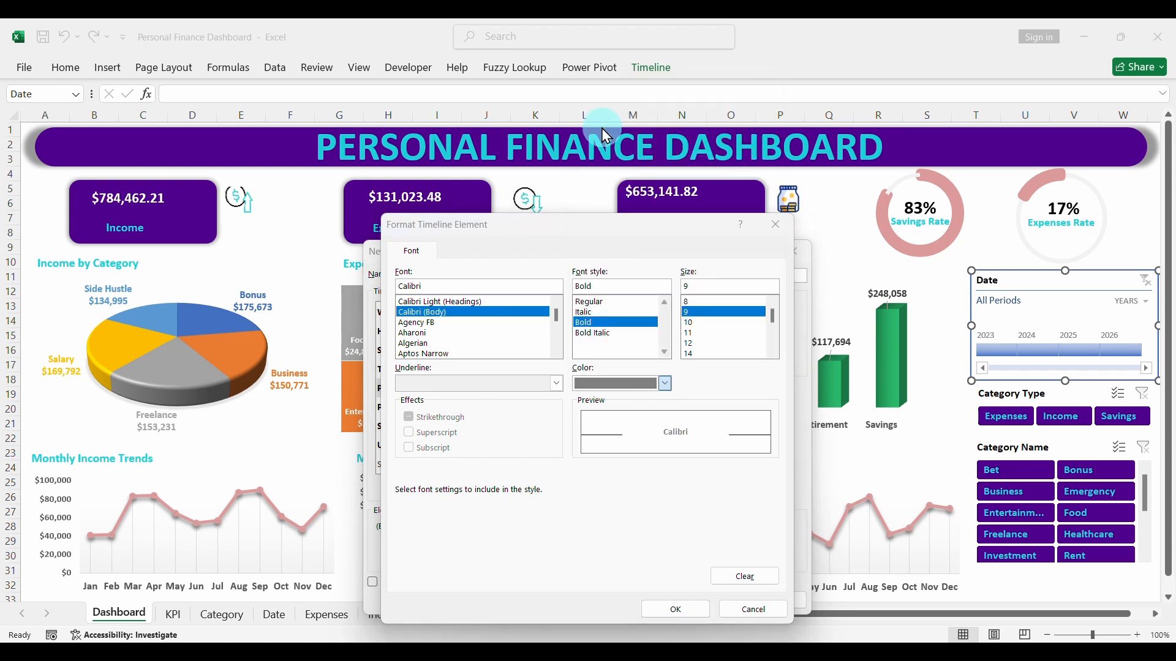
pyautogui.click(674, 609)
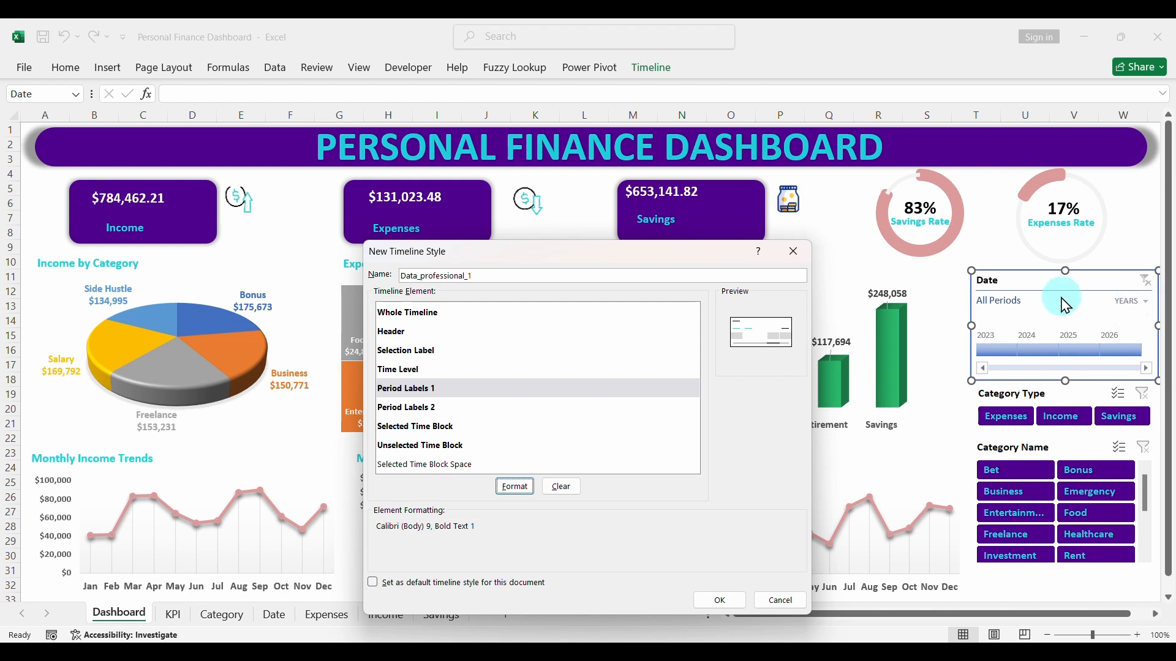
# - Format the timeline style's Period Labels 2 element with a bold black Calibri (Body) font
pyautogui.click(413, 407)
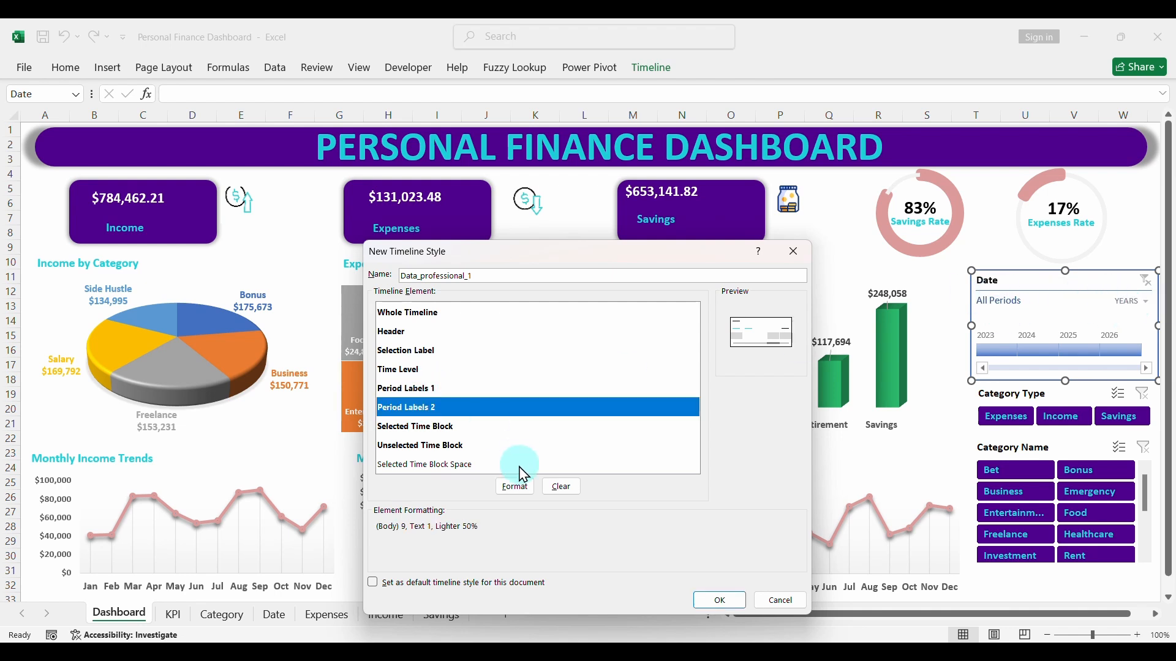
pyautogui.click(515, 486)
pyautogui.click(666, 384)
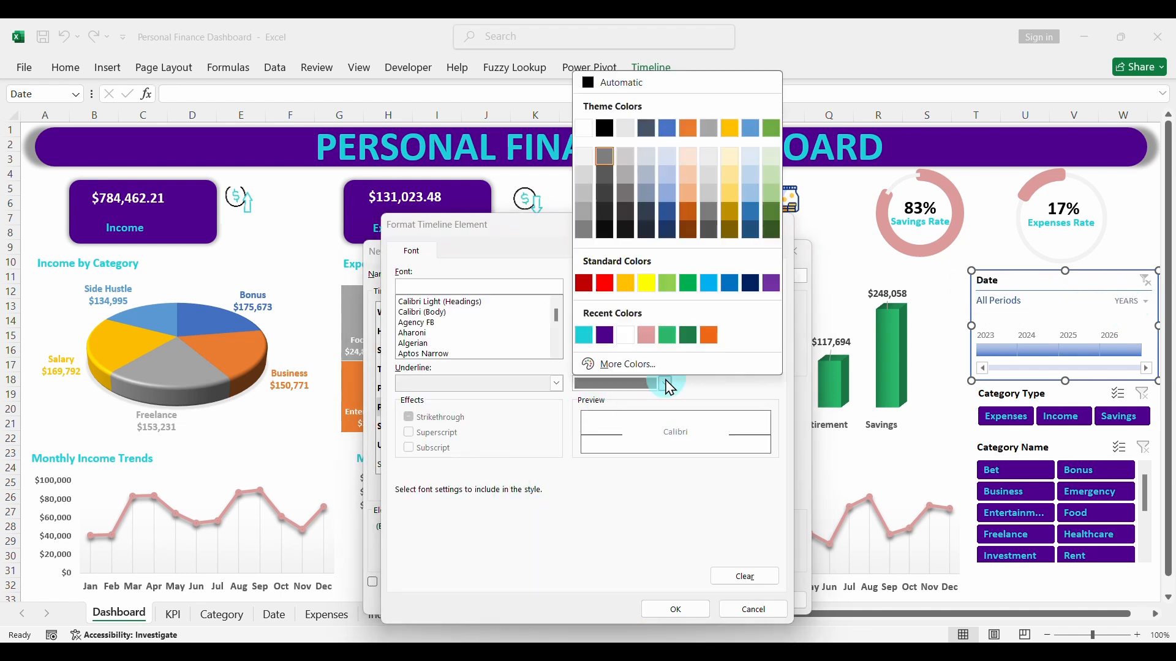
pyautogui.click(605, 129)
pyautogui.click(432, 312)
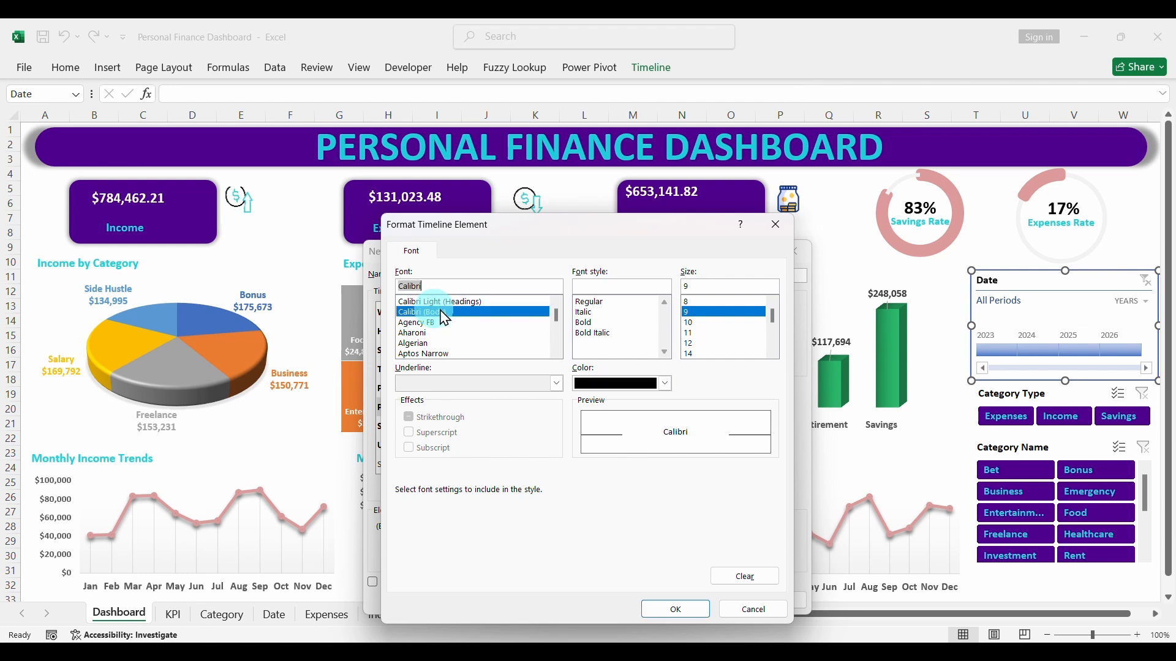
pyautogui.click(676, 609)
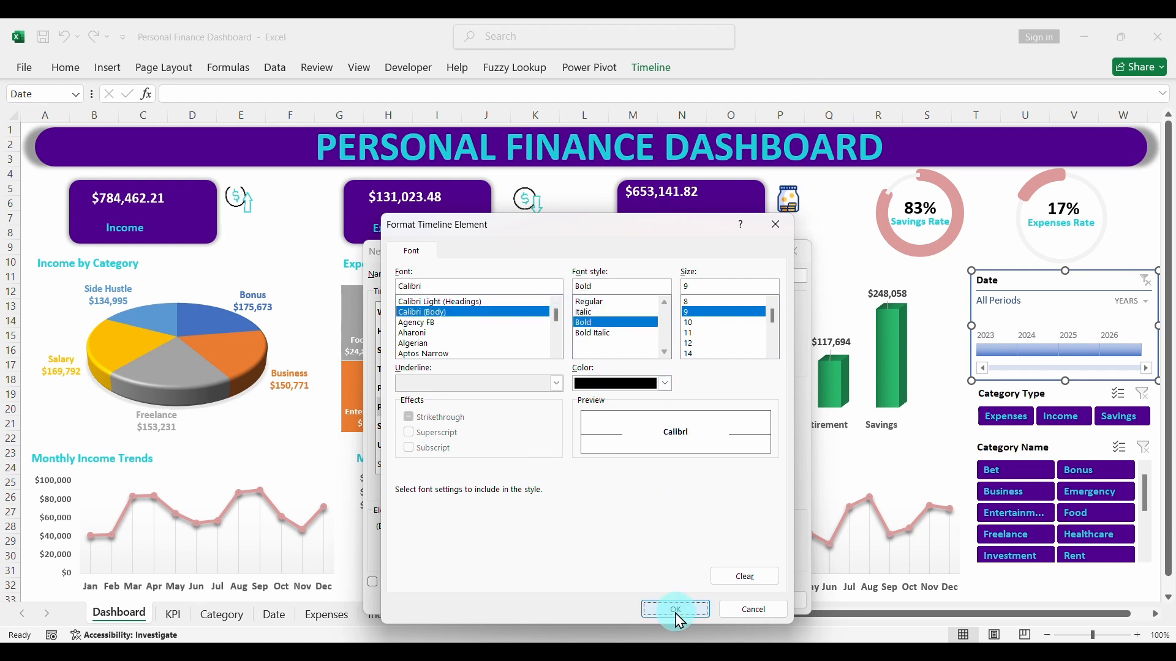
# - Set the border line color of the timeline style's Selected Time Block element to the recently used turquoise
pyautogui.click(431, 426)
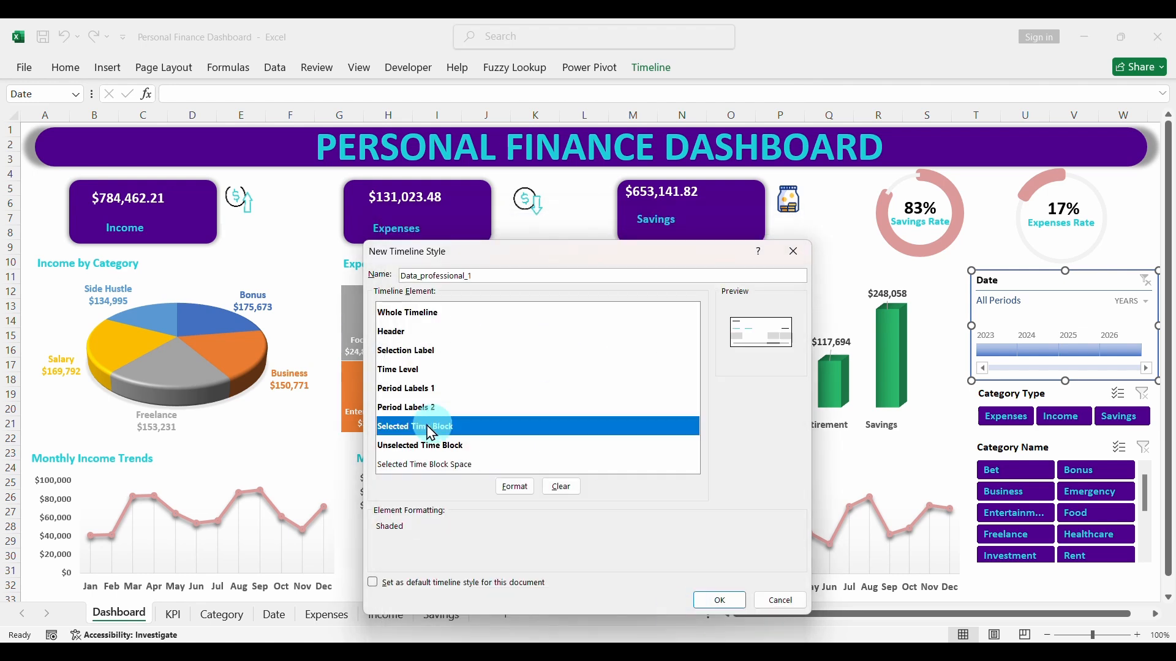
pyautogui.click(516, 487)
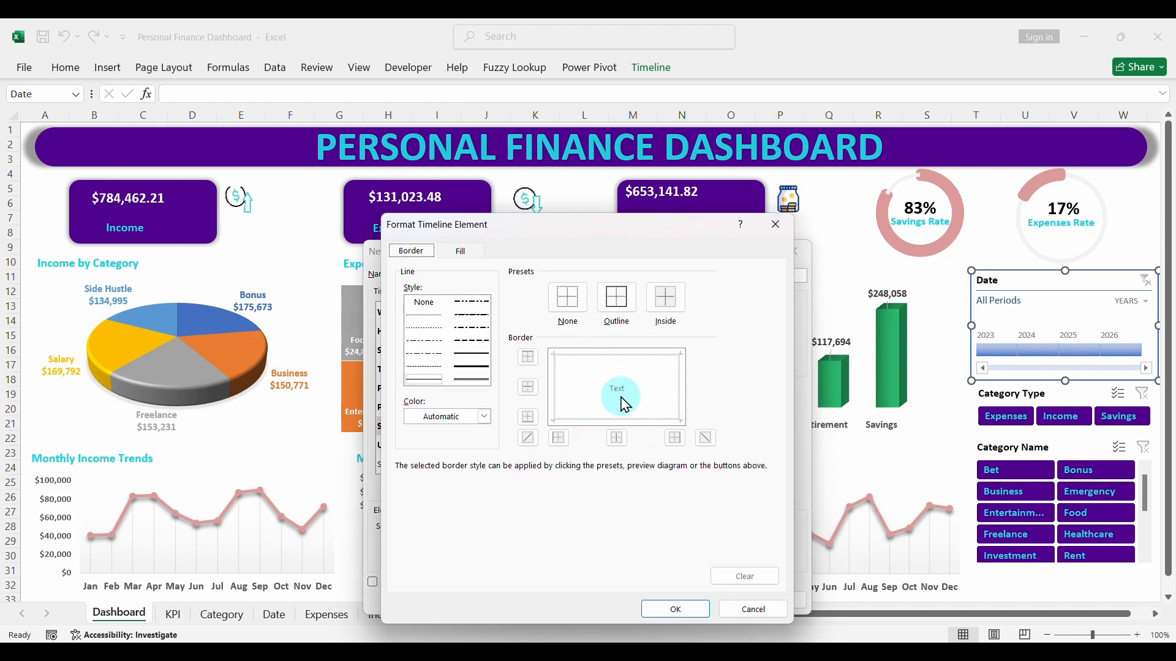
pyautogui.click(485, 419)
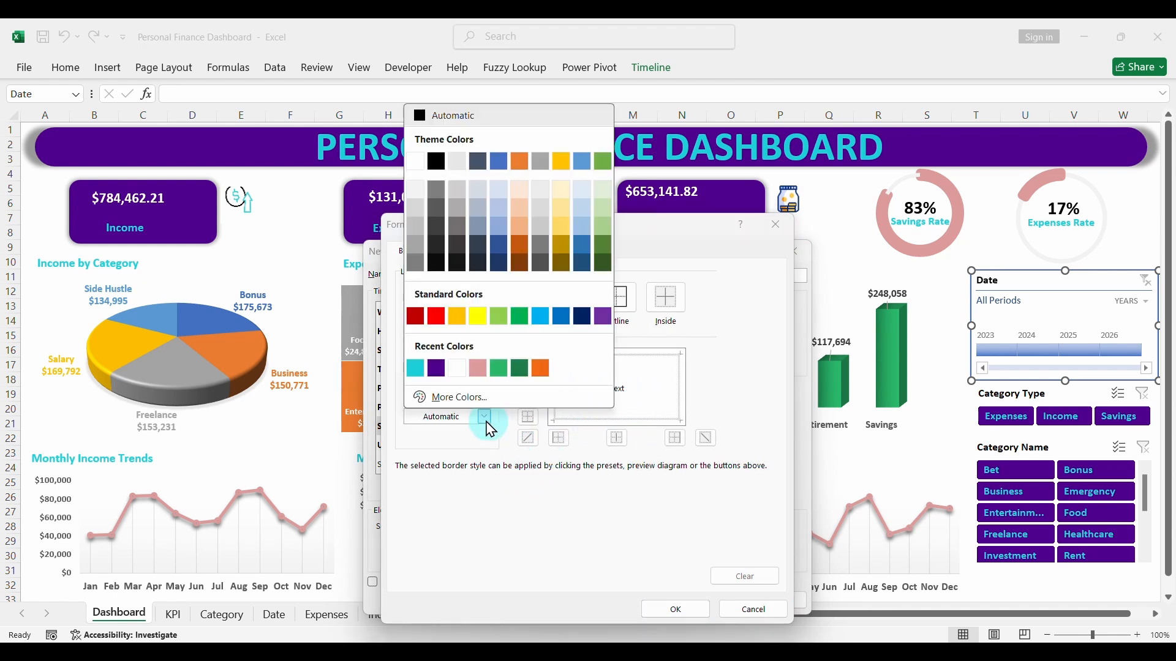
pyautogui.click(416, 370)
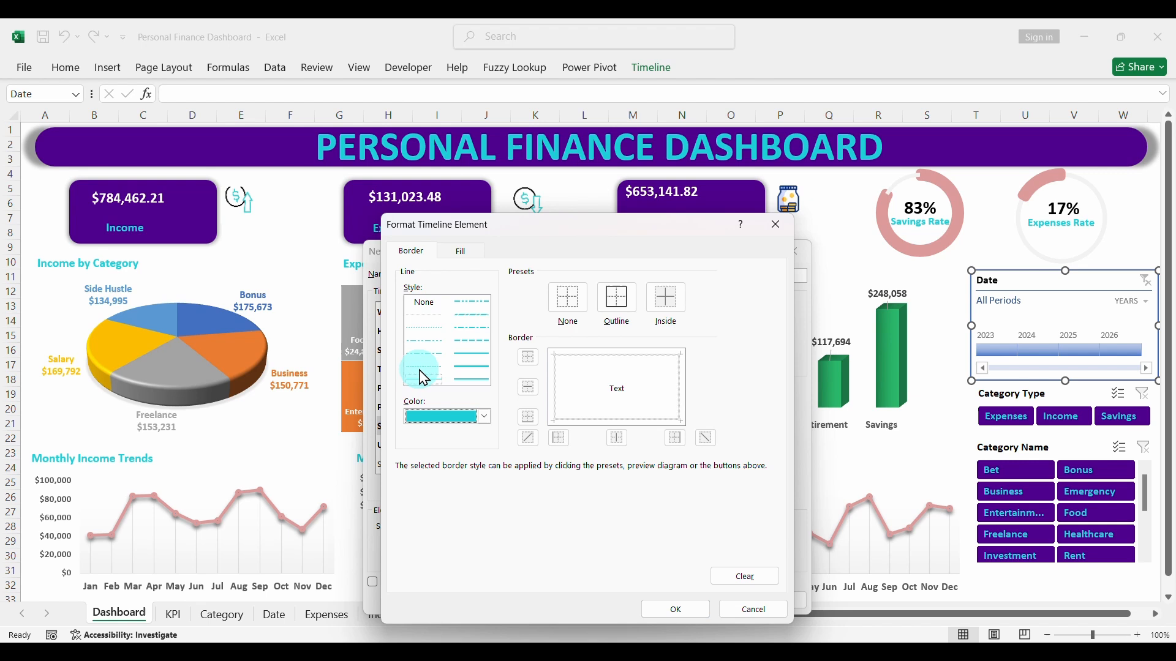
pyautogui.click(612, 395)
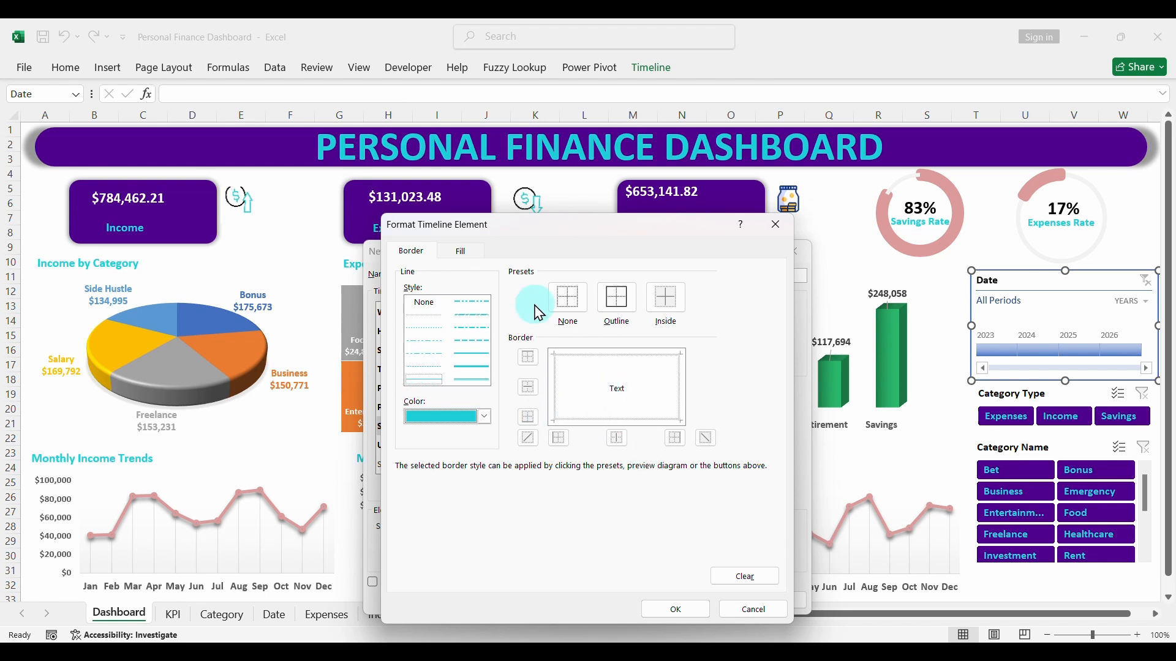
# - Open the custom color settings for the Selected Time Block element's background fill
pyautogui.click(466, 252)
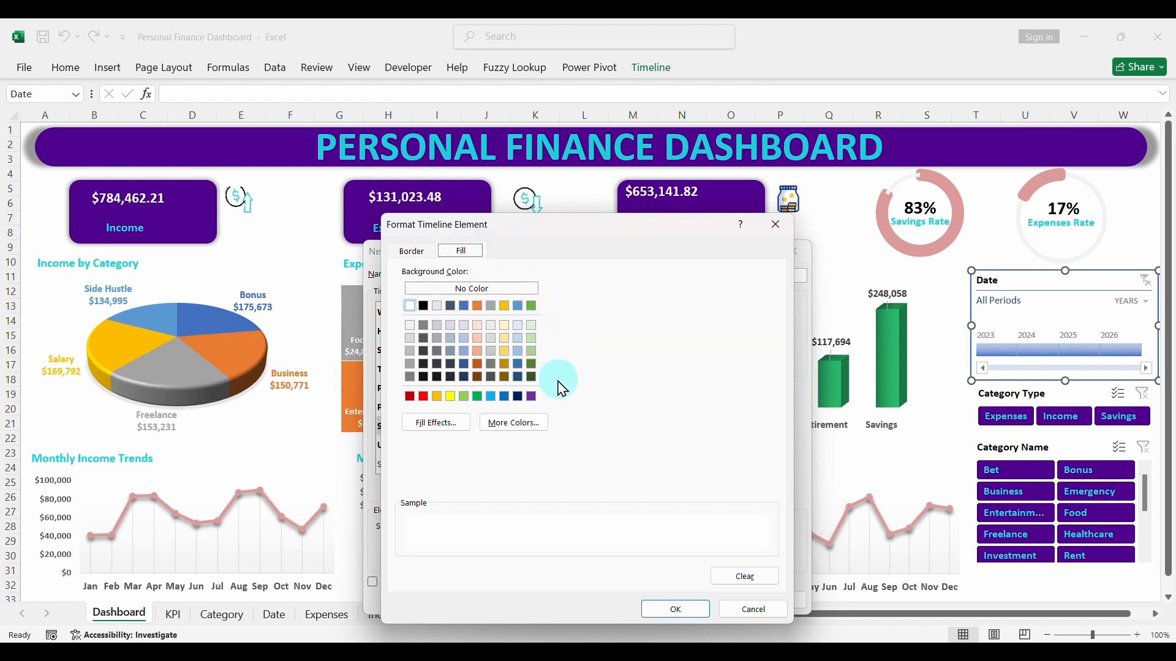
pyautogui.click(515, 423)
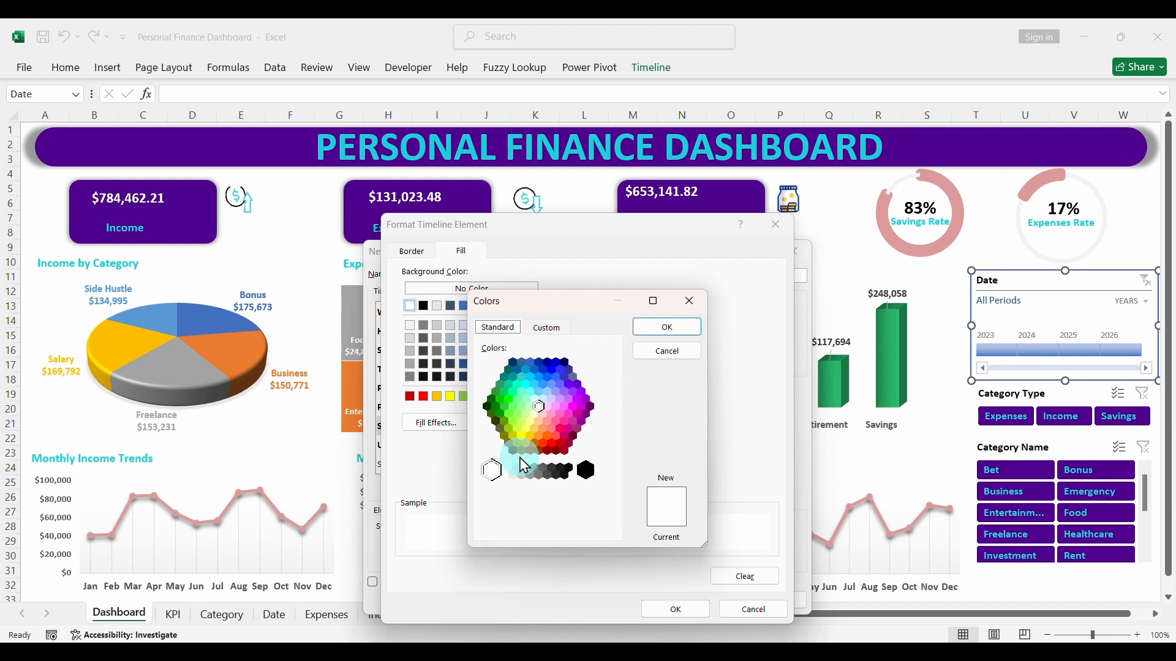
pyautogui.click(547, 329)
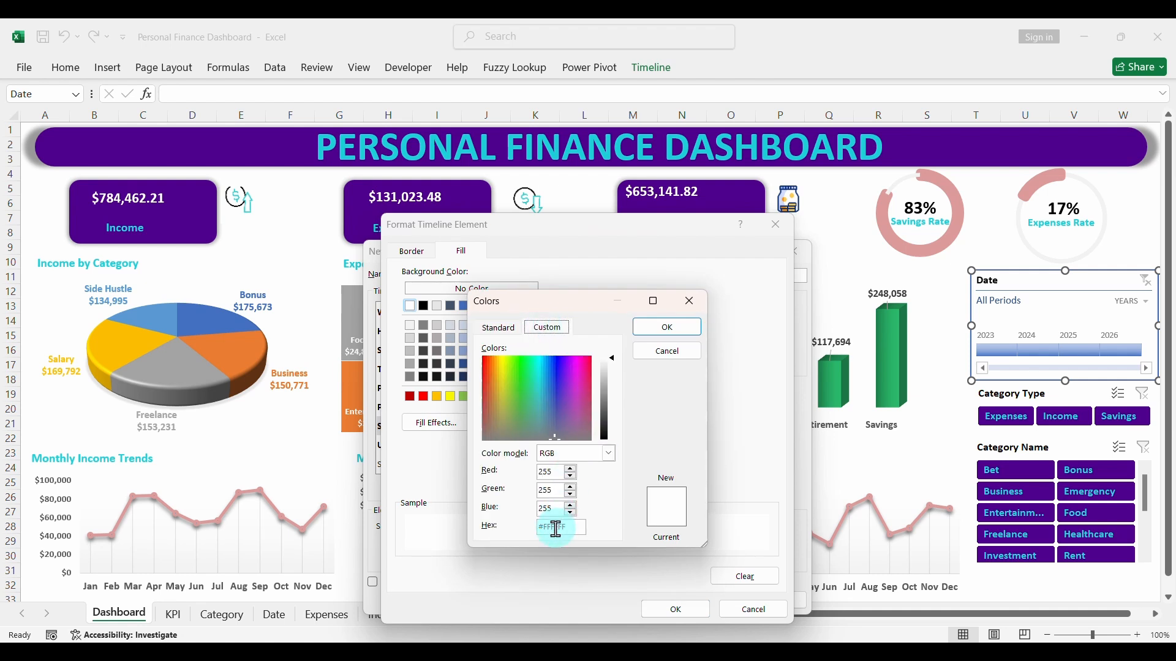
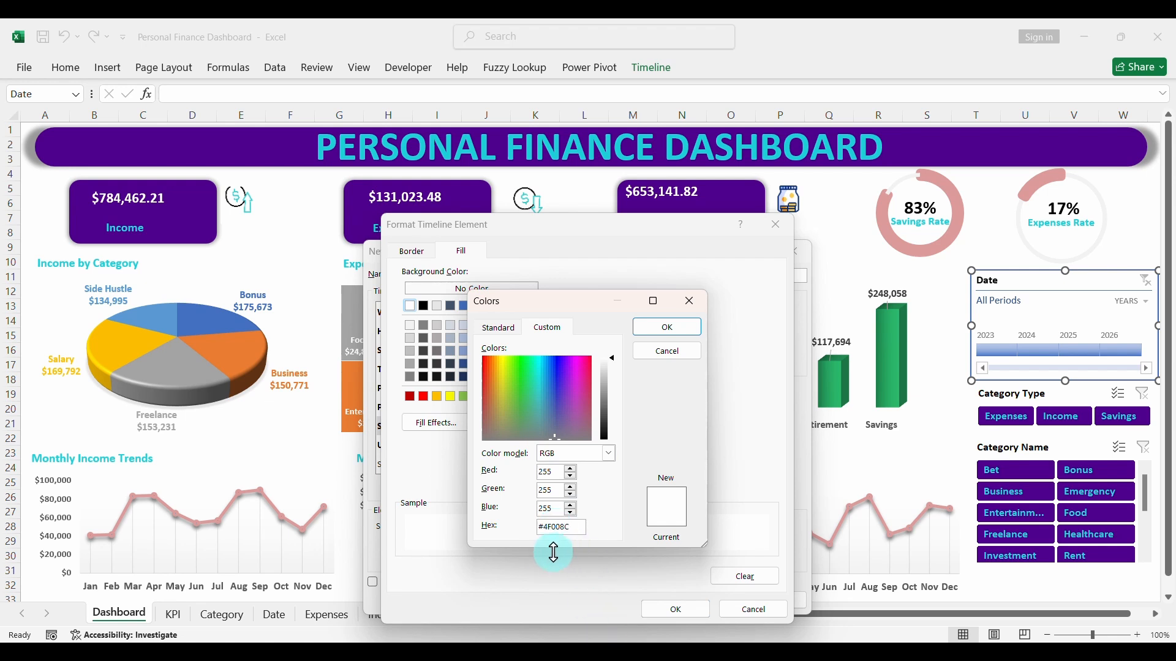
# - Fill the timeline style's Selected Time Block element with the custom purple #4F008C
pyautogui.click(676, 333)
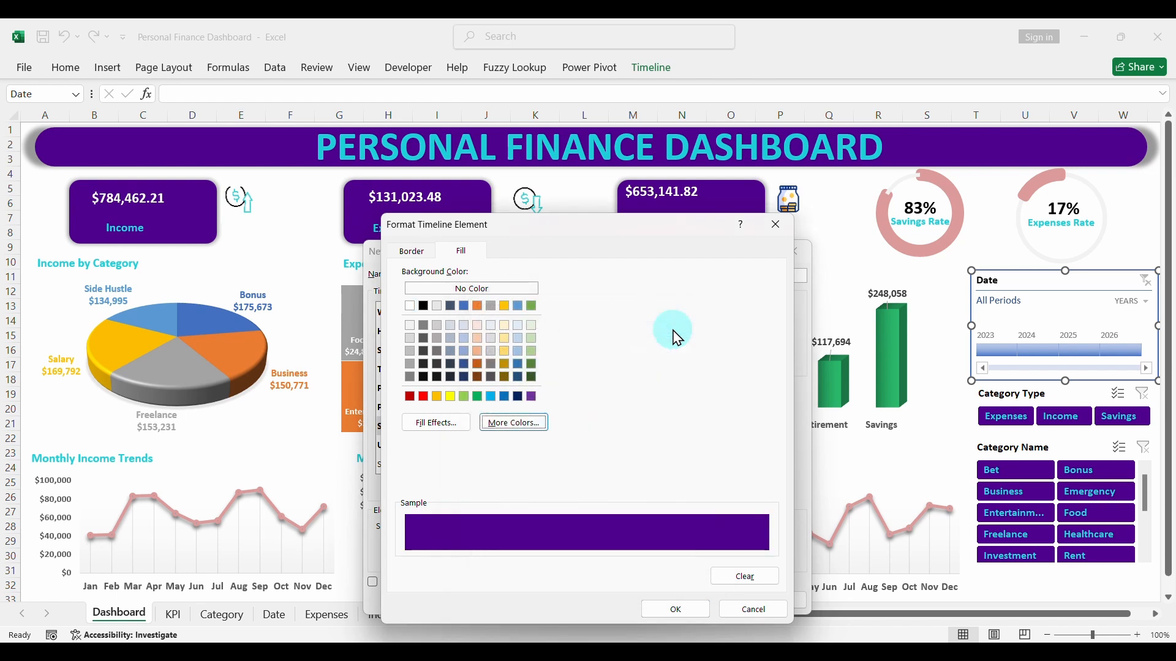
pyautogui.click(677, 612)
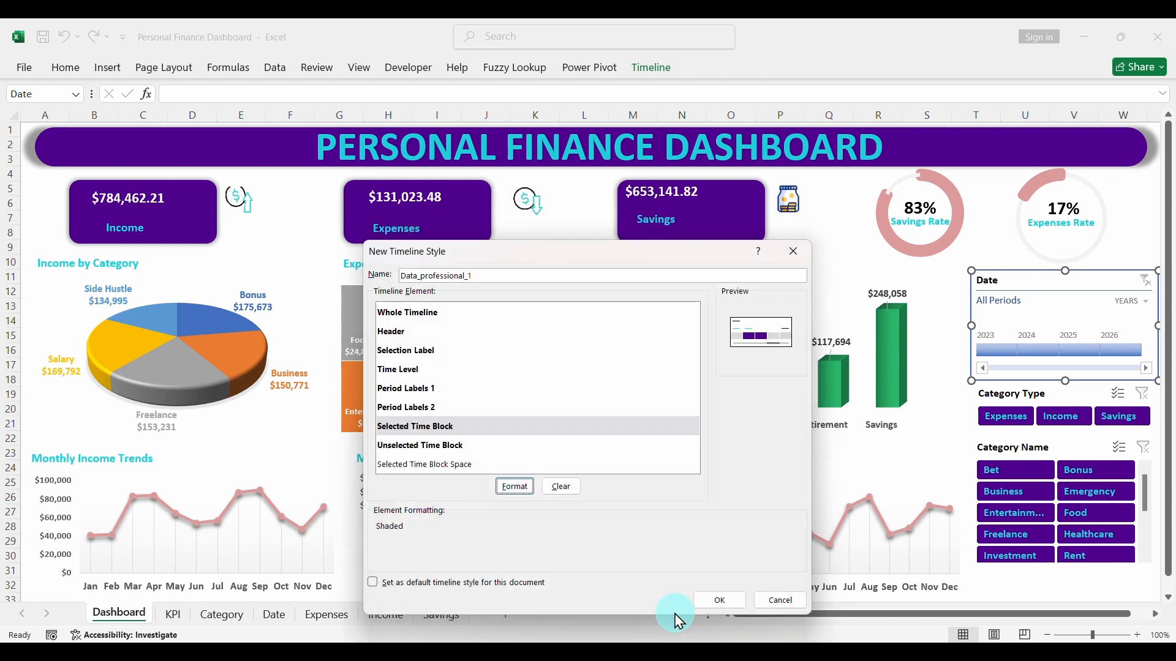
# - Review the fill and border formatting of the timeline style's Unselected Time Block element
pyautogui.click(422, 446)
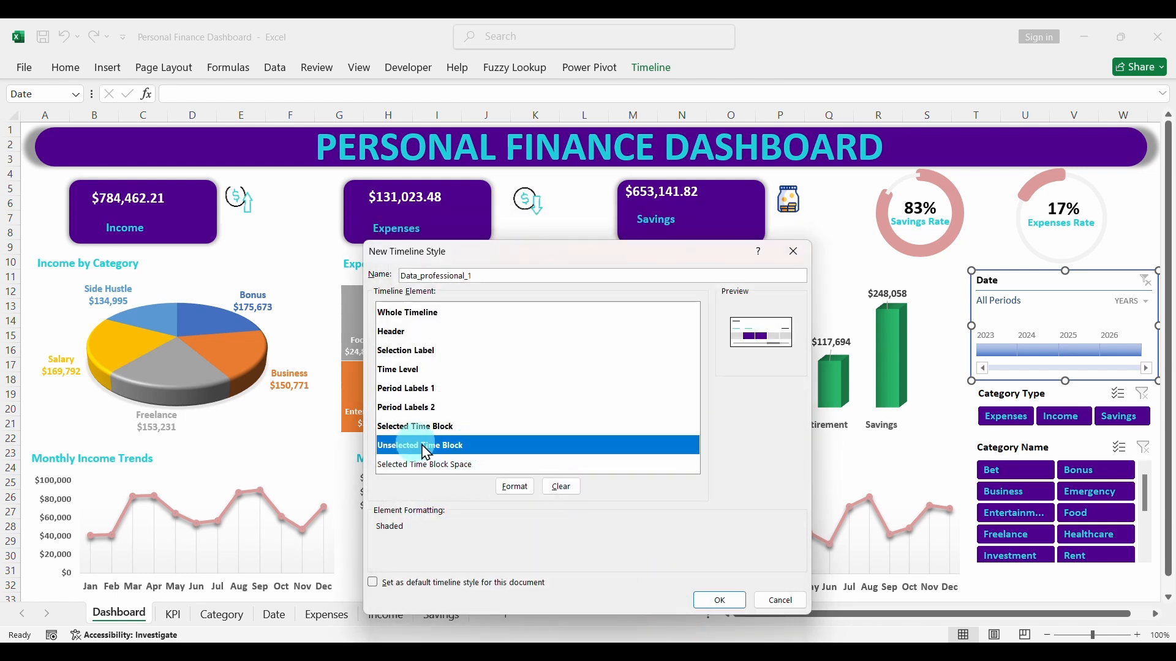
pyautogui.click(514, 487)
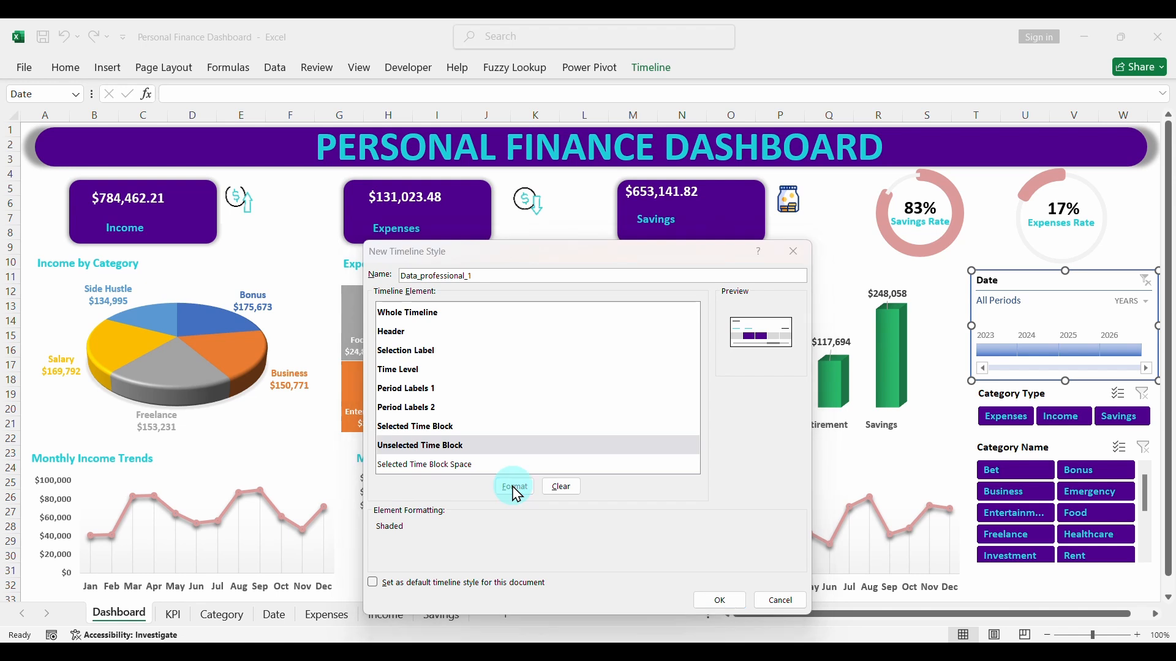
pyautogui.click(425, 363)
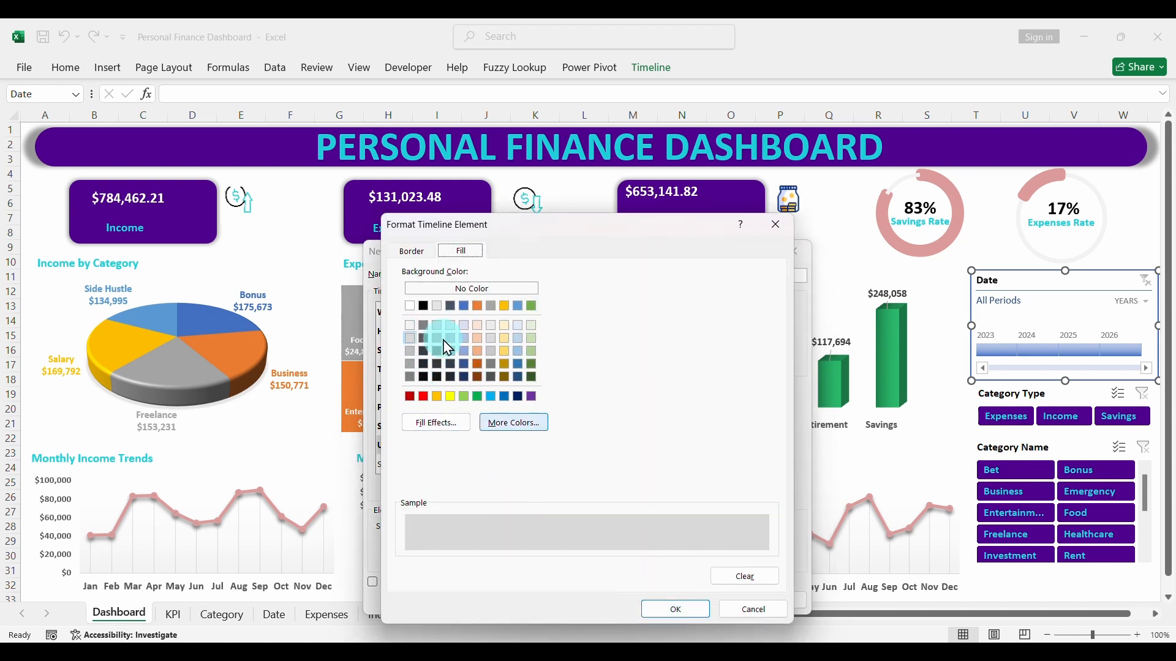
pyautogui.click(411, 251)
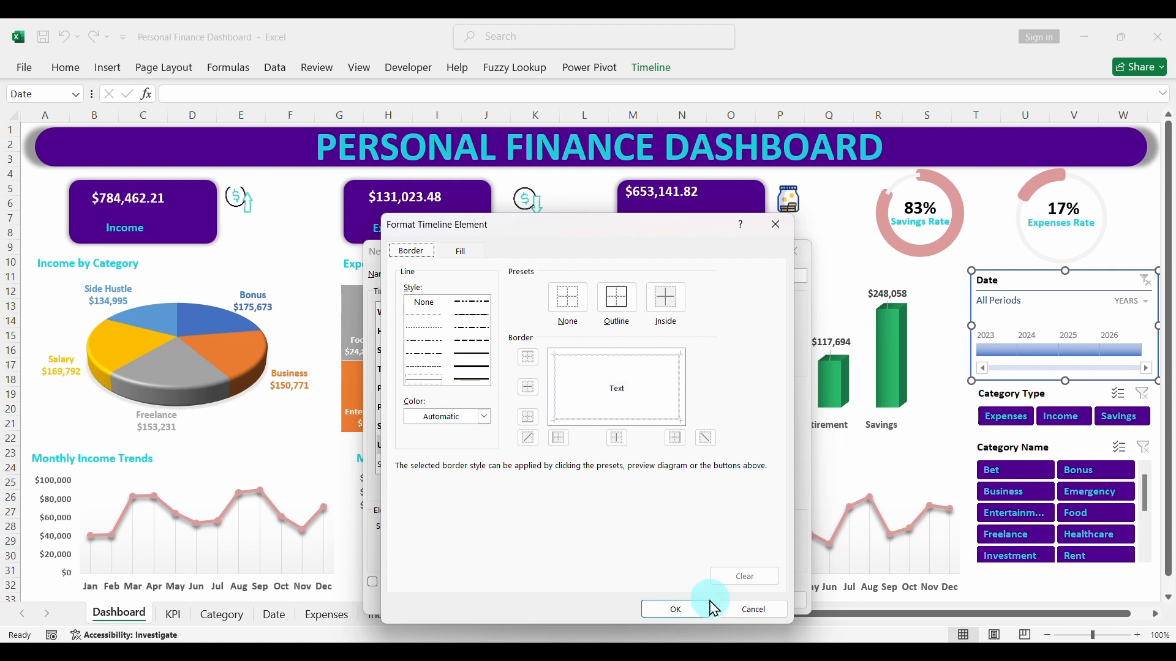
pyautogui.click(691, 611)
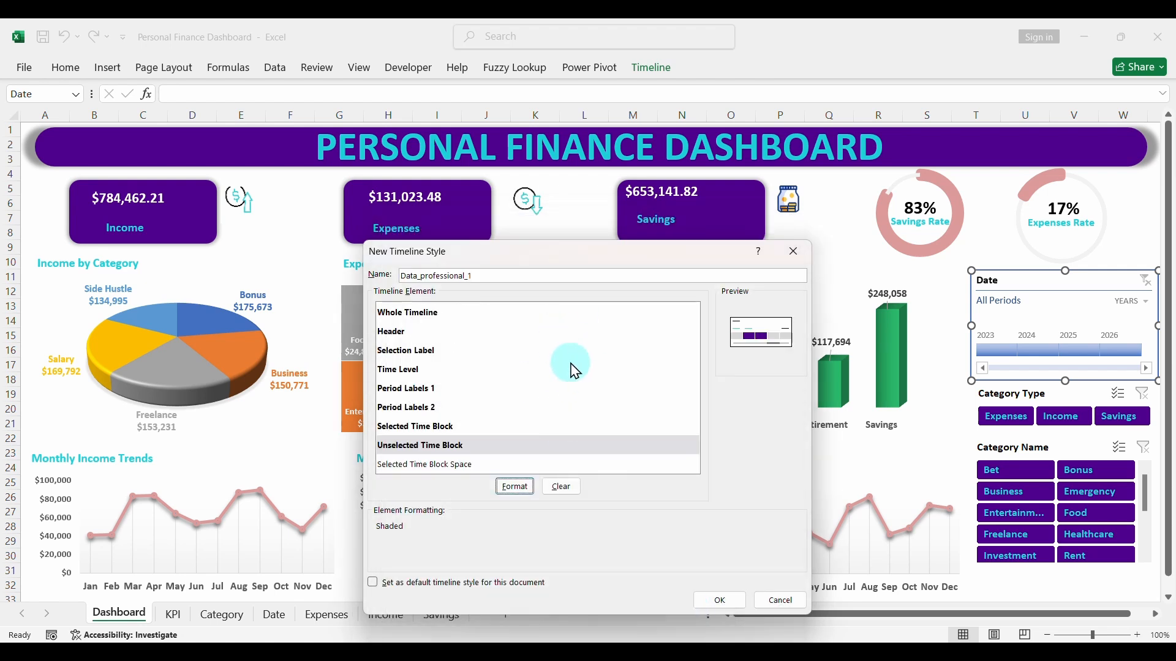
# - Save the Data_professional_1 timeline style and apply it to the Date timeline
pyautogui.click(718, 600)
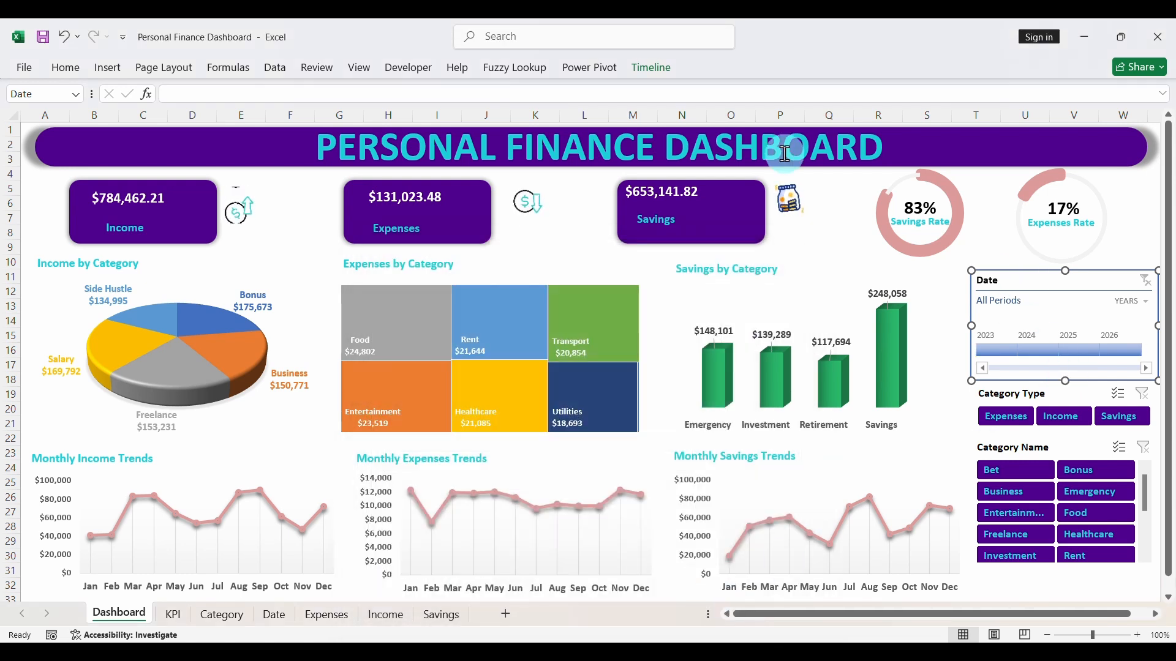
pyautogui.click(651, 69)
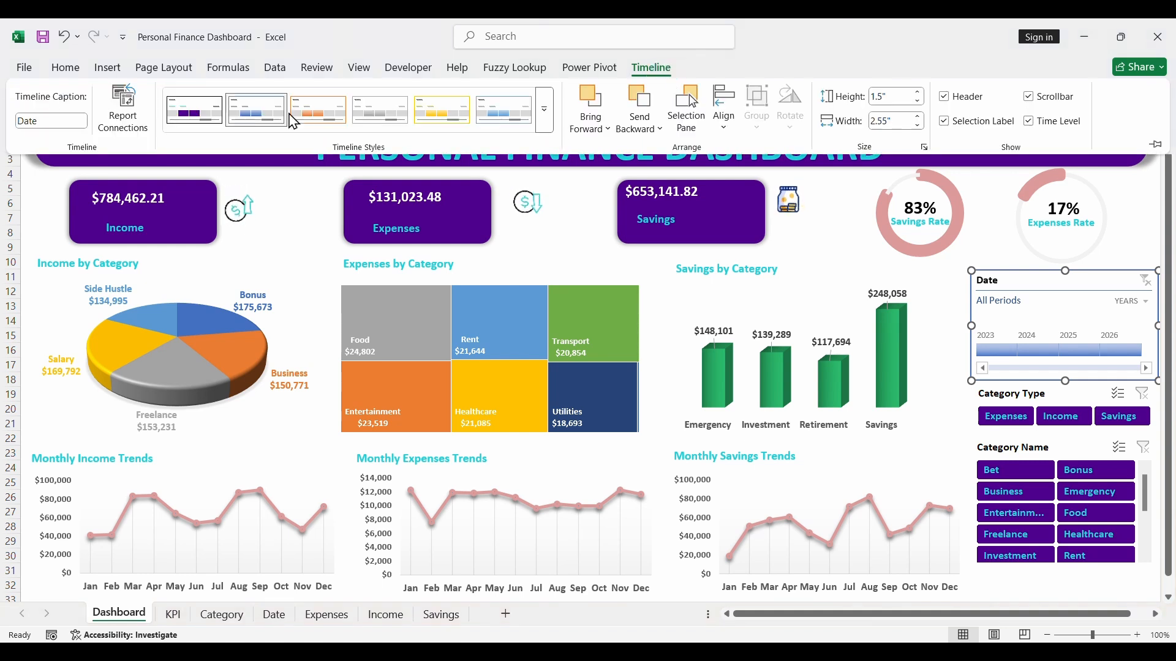
pyautogui.click(544, 120)
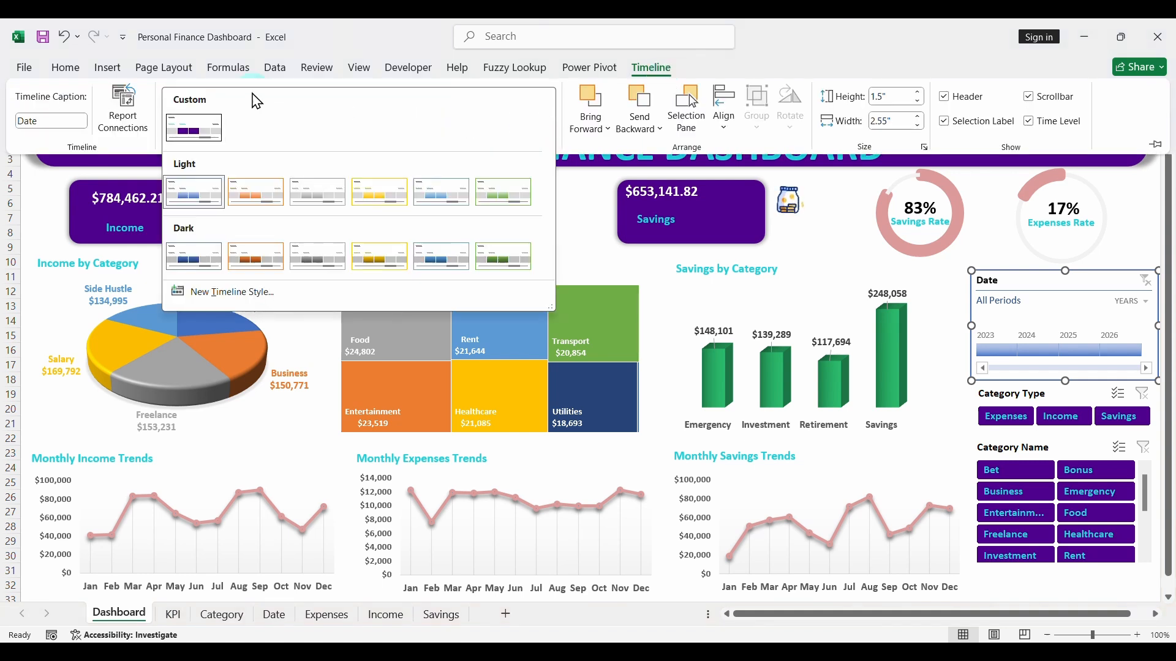
pyautogui.click(206, 128)
pyautogui.click(1023, 278)
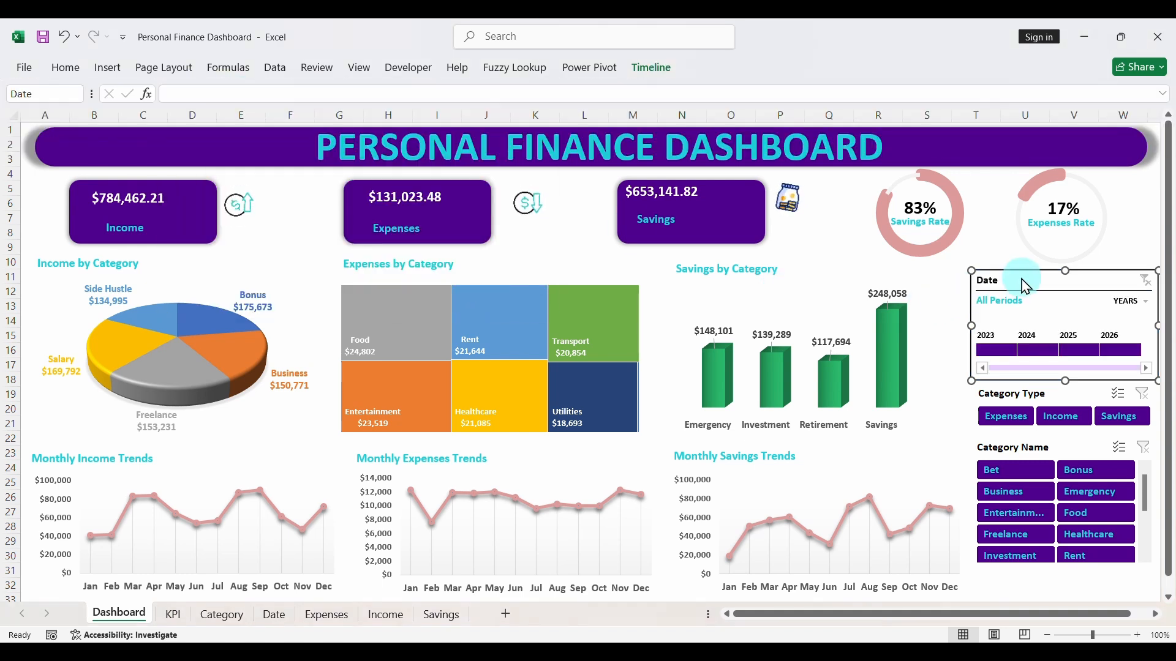
pyautogui.click(963, 315)
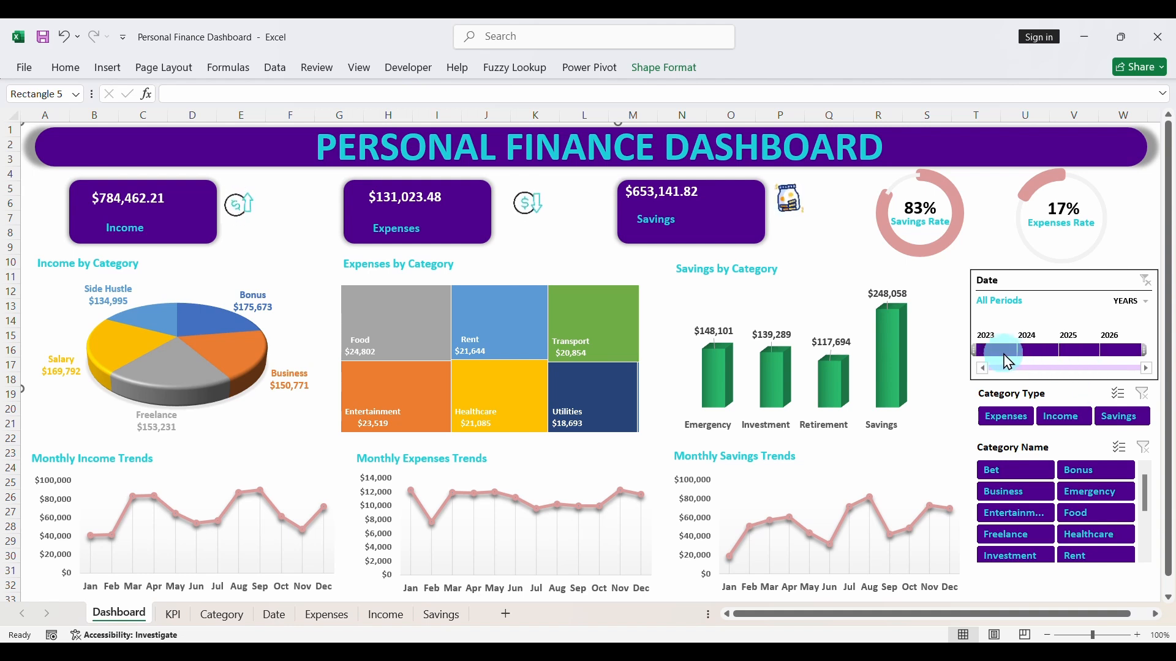
# - Test the Date timeline by filtering the dashboard to 2023, 2024, 2025 and 2026 in turn, and clear the filter
pyautogui.click(997, 350)
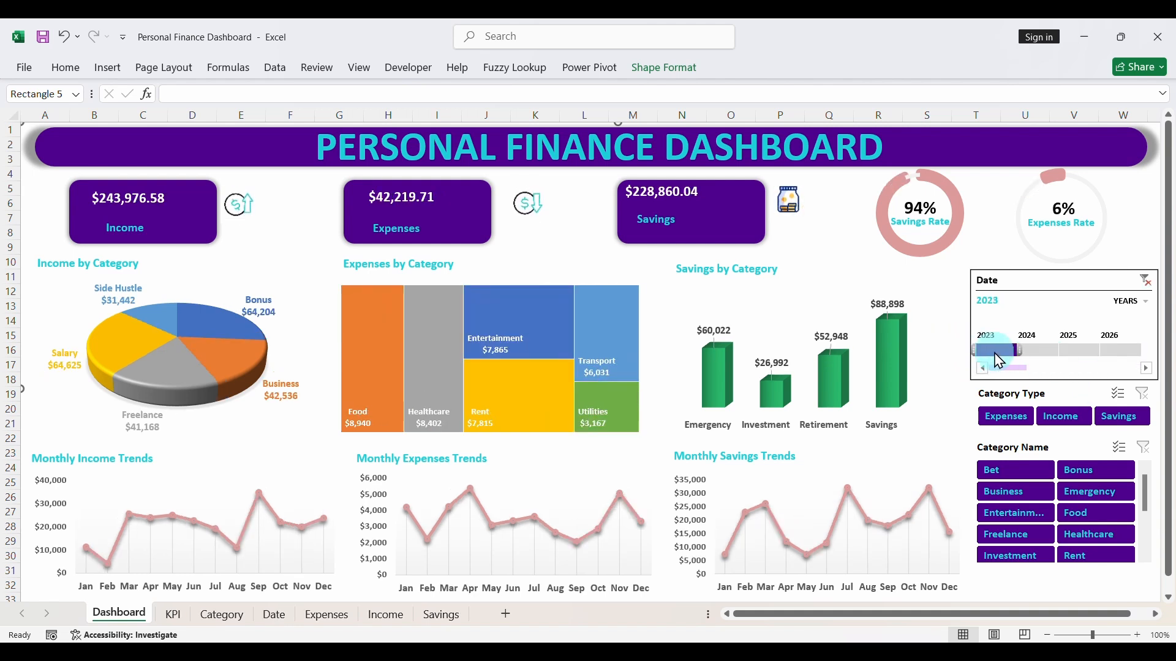
pyautogui.click(1035, 351)
pyautogui.click(1075, 351)
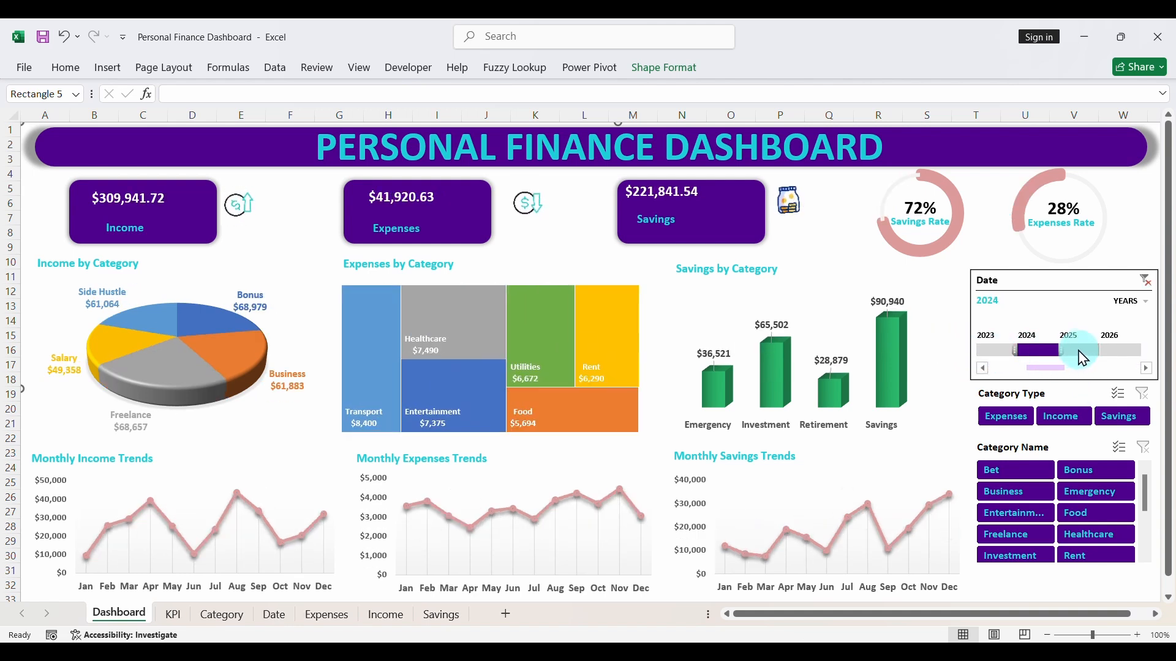
pyautogui.click(1118, 351)
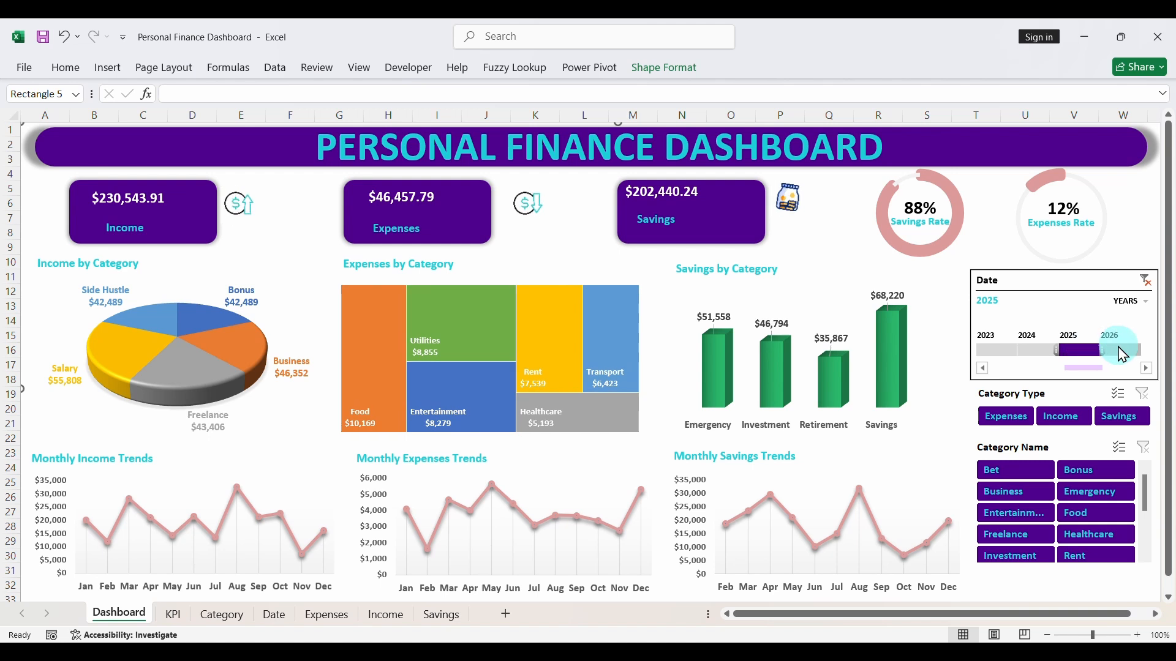
pyautogui.click(1145, 281)
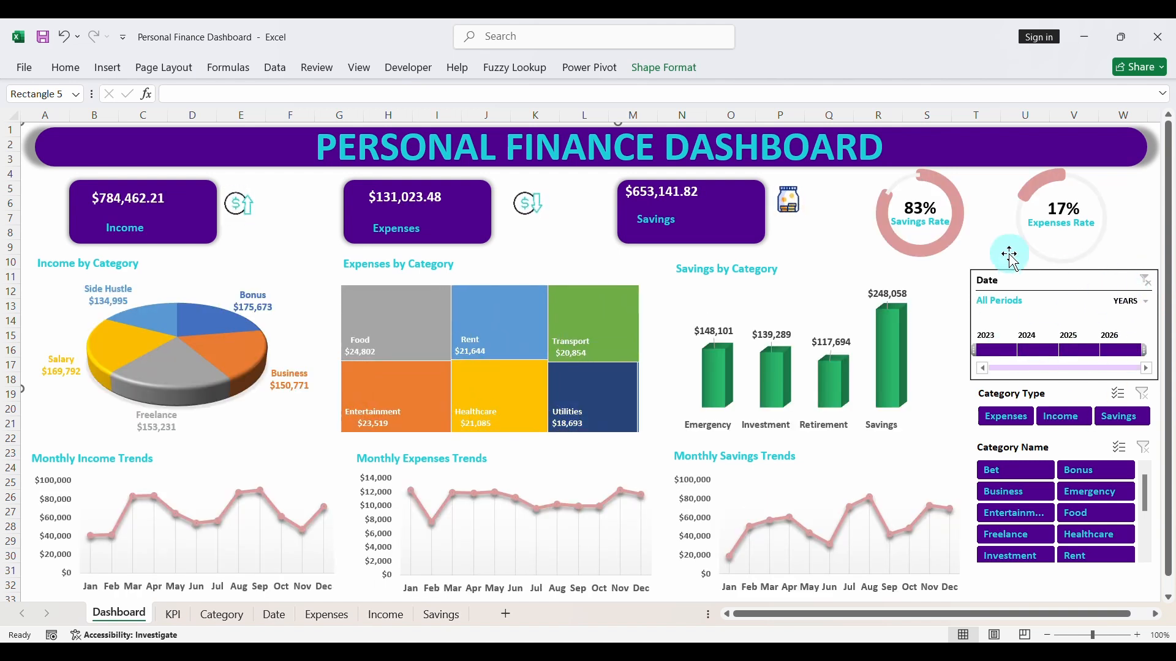
# - Deselect the Category Type slicer and save the workbook
pyautogui.click(1005, 255)
pyautogui.click(1051, 392)
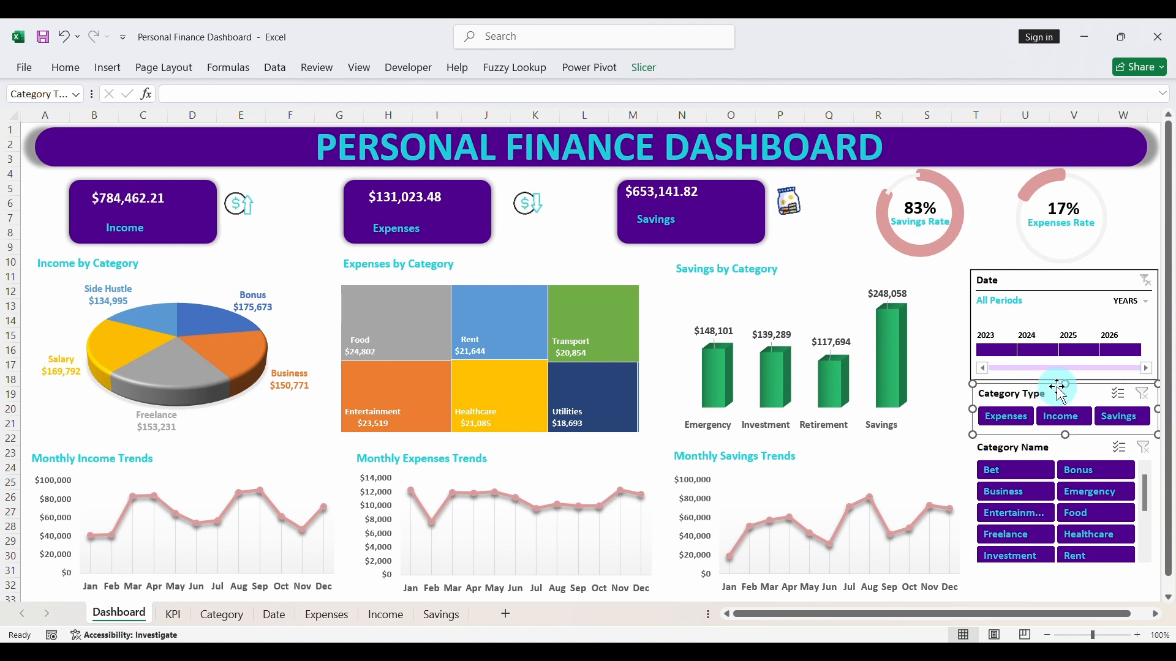
pyautogui.click(962, 445)
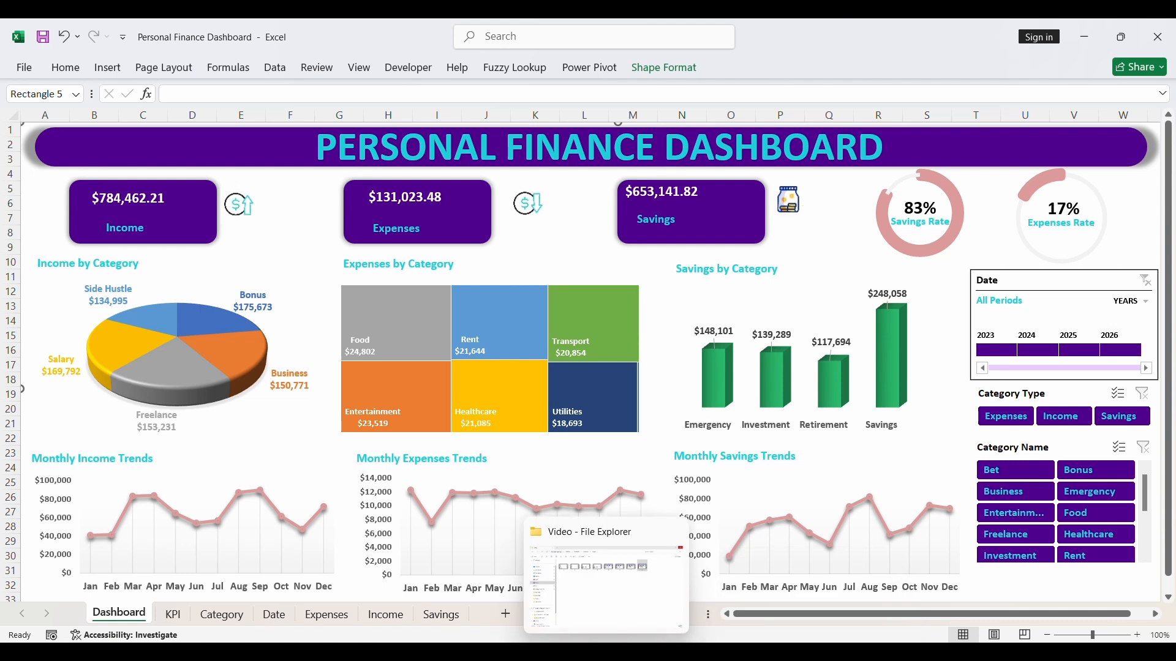
pyautogui.click(43, 39)
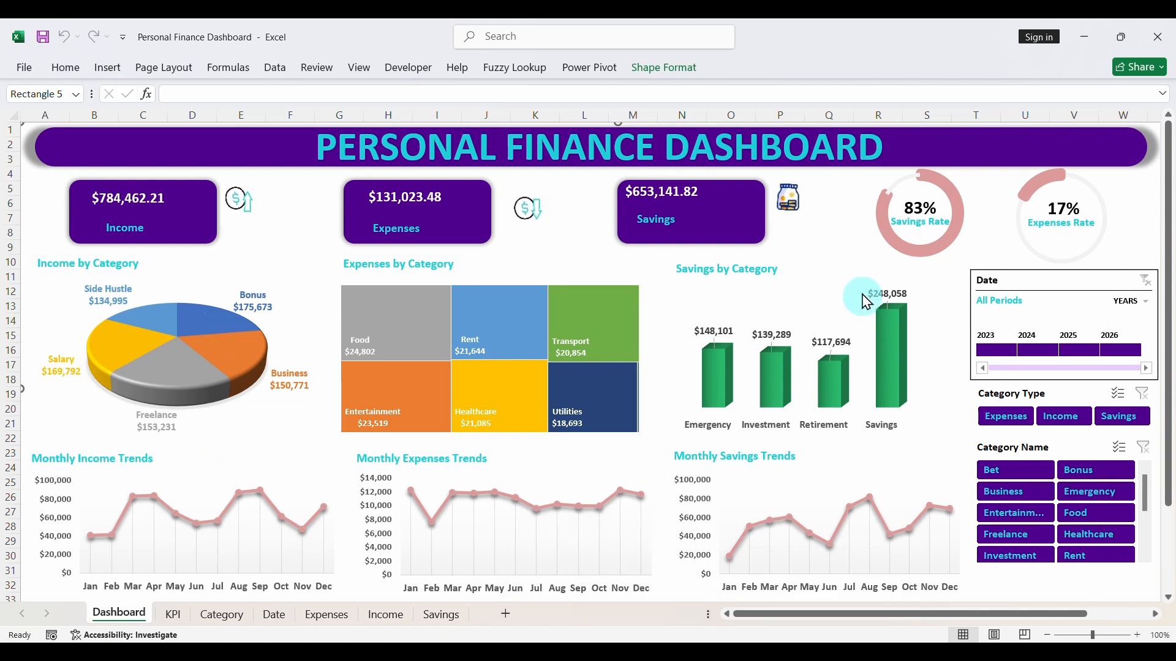
# - Move the PERSONAL FINANCE DASHBOARD title text box to the left end of the purple banner
pyautogui.click(918, 157)
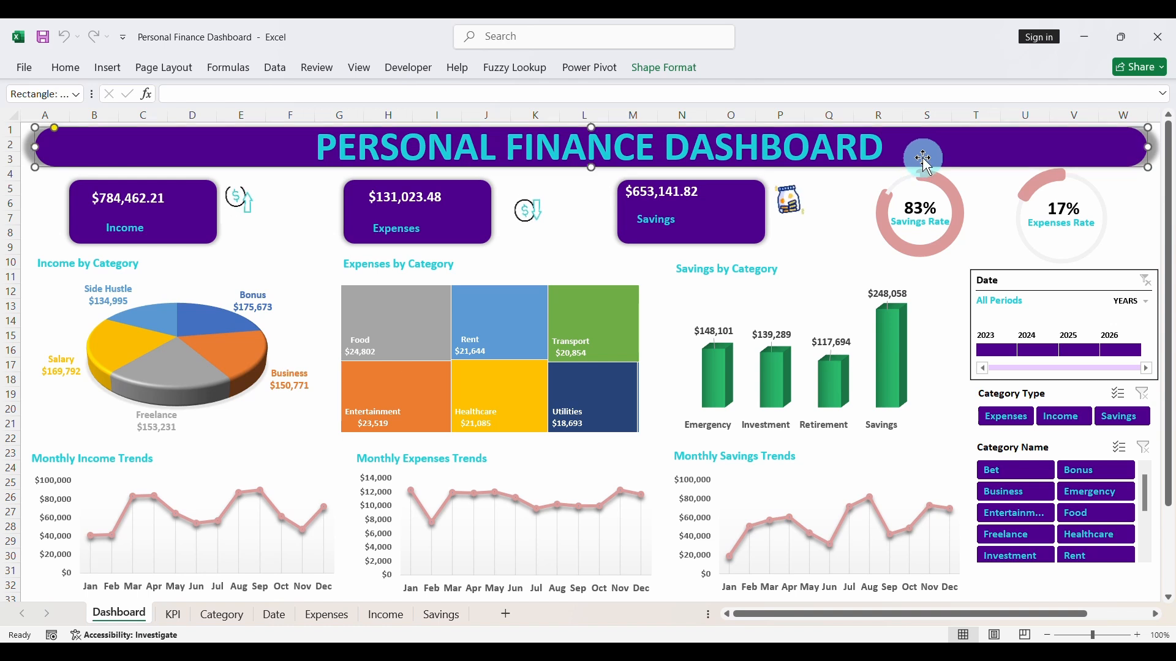
pyautogui.click(802, 145)
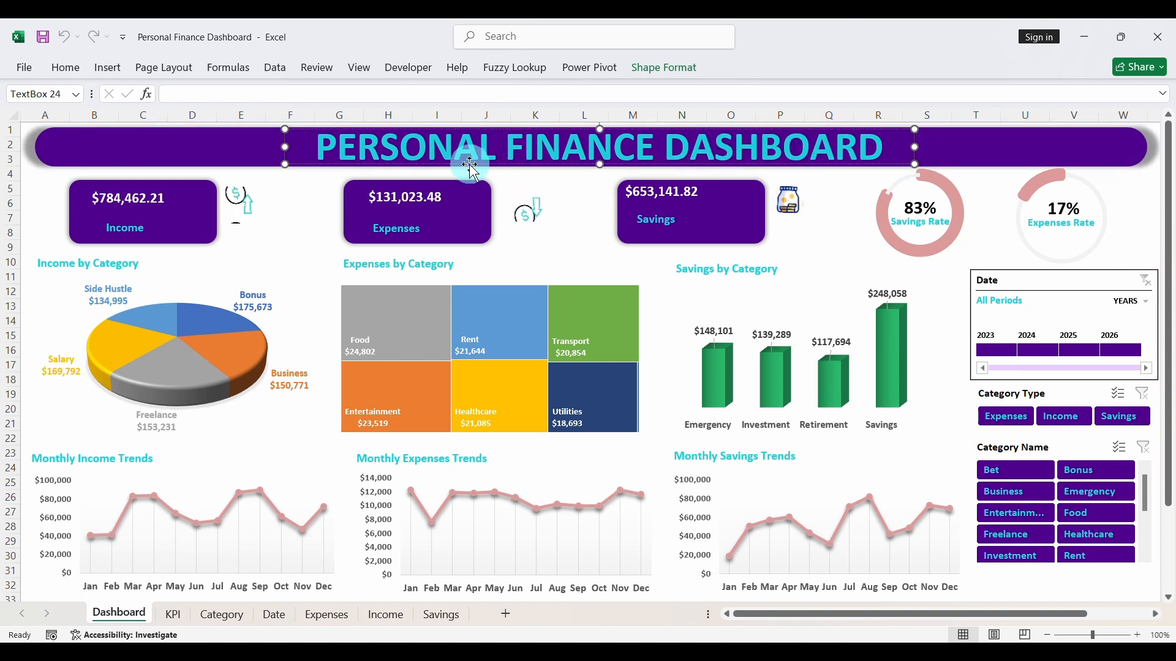
pyautogui.moveTo(301, 164); pyautogui.dragTo(32, 163)
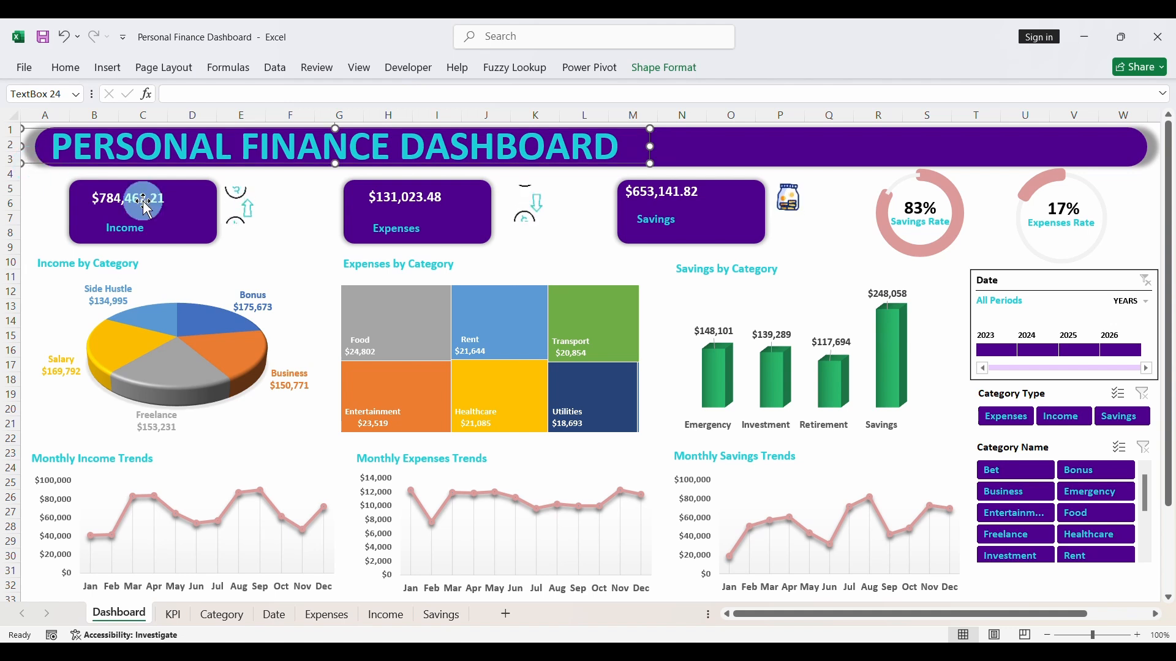
pyautogui.click(754, 158)
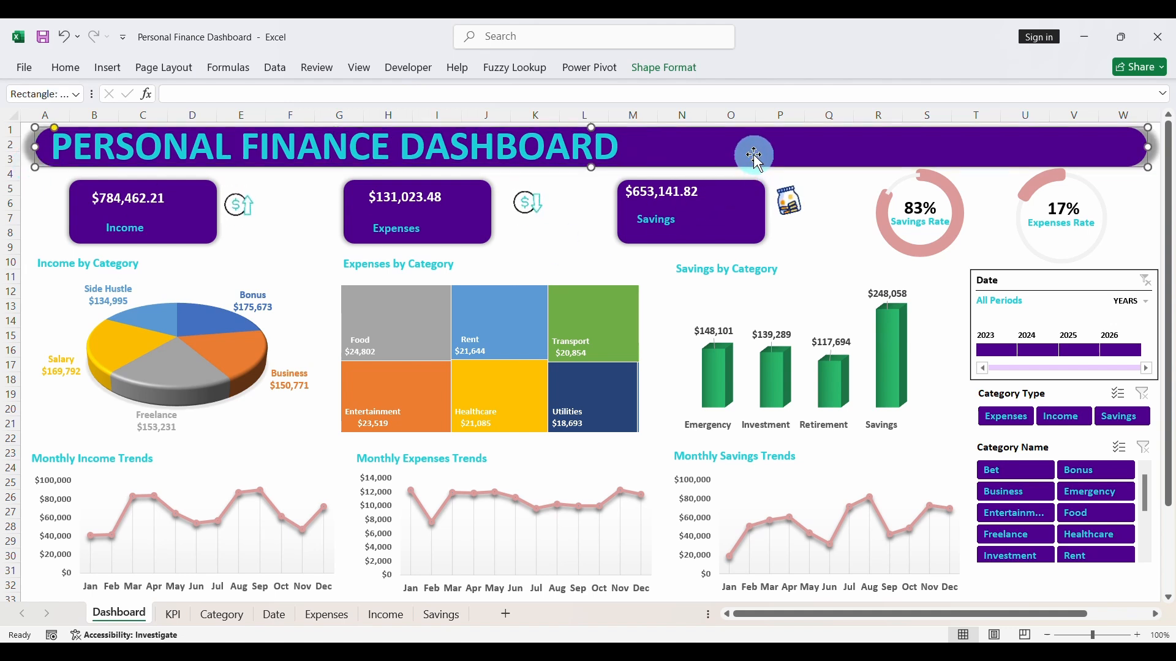
# - Duplicate the Savings label from the savings card and place the copy on the title banner, to the right of the title
pyautogui.click(664, 219)
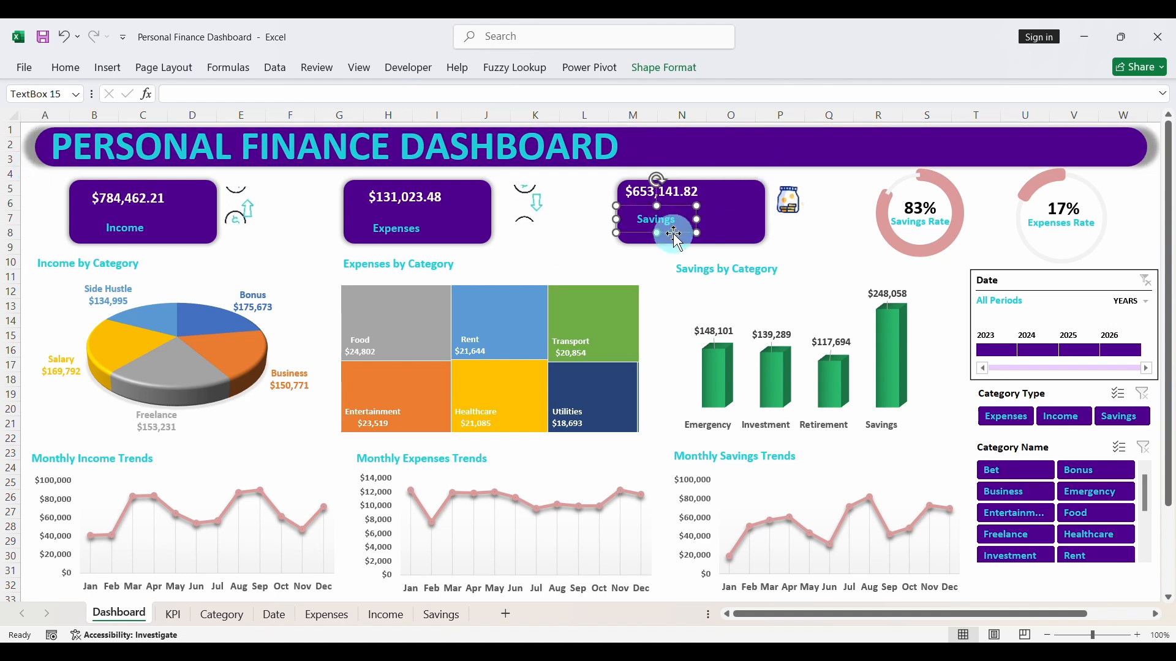
pyautogui.hotkey('ctrl', 'd')
pyautogui.moveTo(654, 245); pyautogui.dragTo(791, 213)
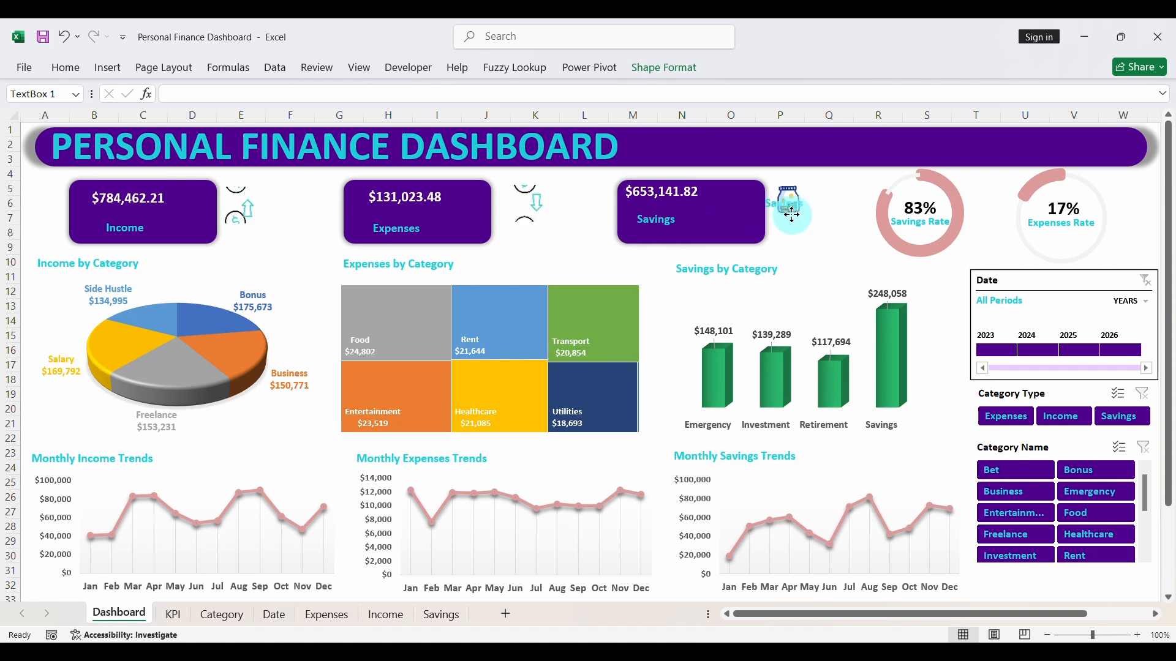
pyautogui.moveTo(803, 163); pyautogui.dragTo(790, 159)
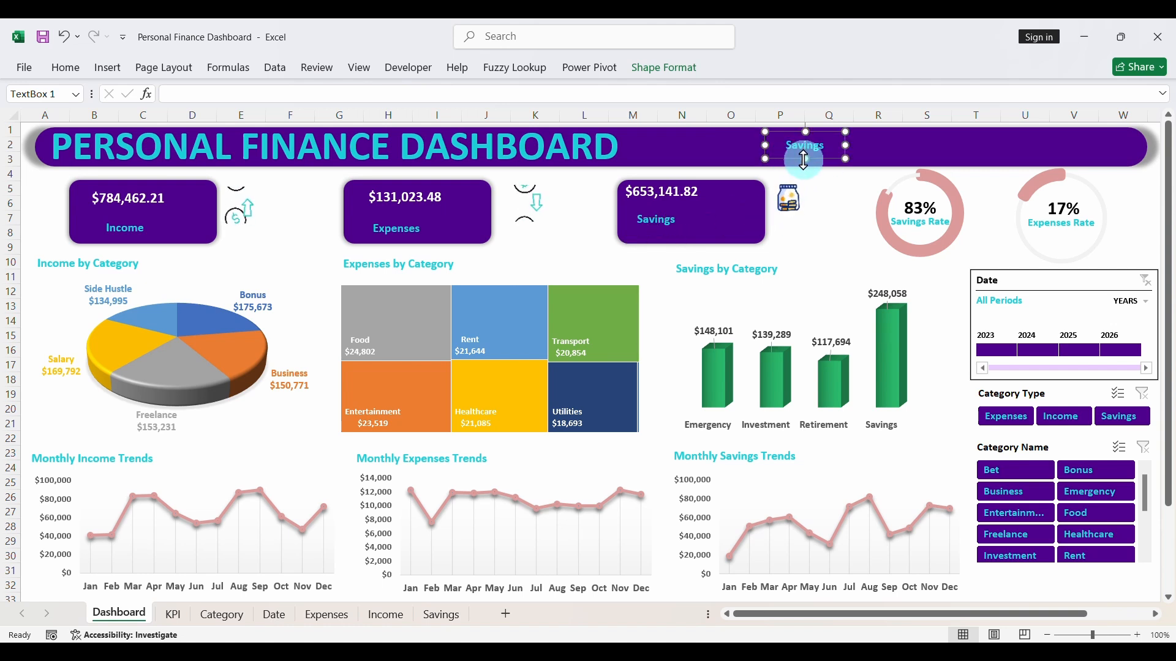
# - Give the copied Savings label on the banner a white font and the recently used turquoise fill
pyautogui.click(62, 70)
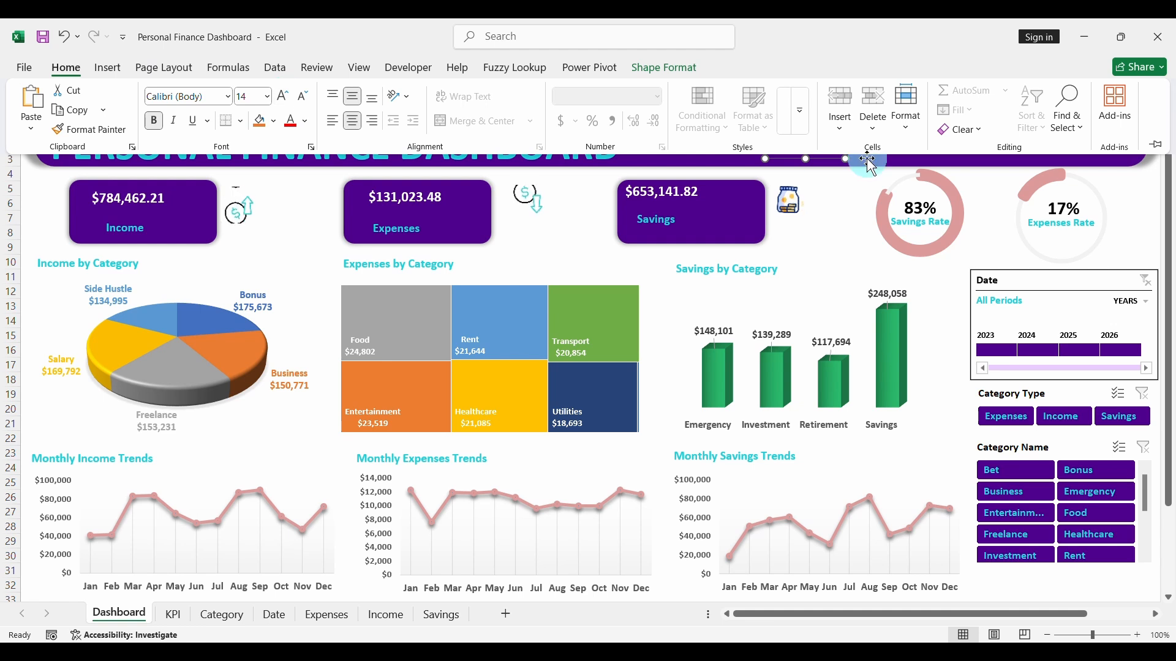
pyautogui.click(310, 122)
pyautogui.click(297, 230)
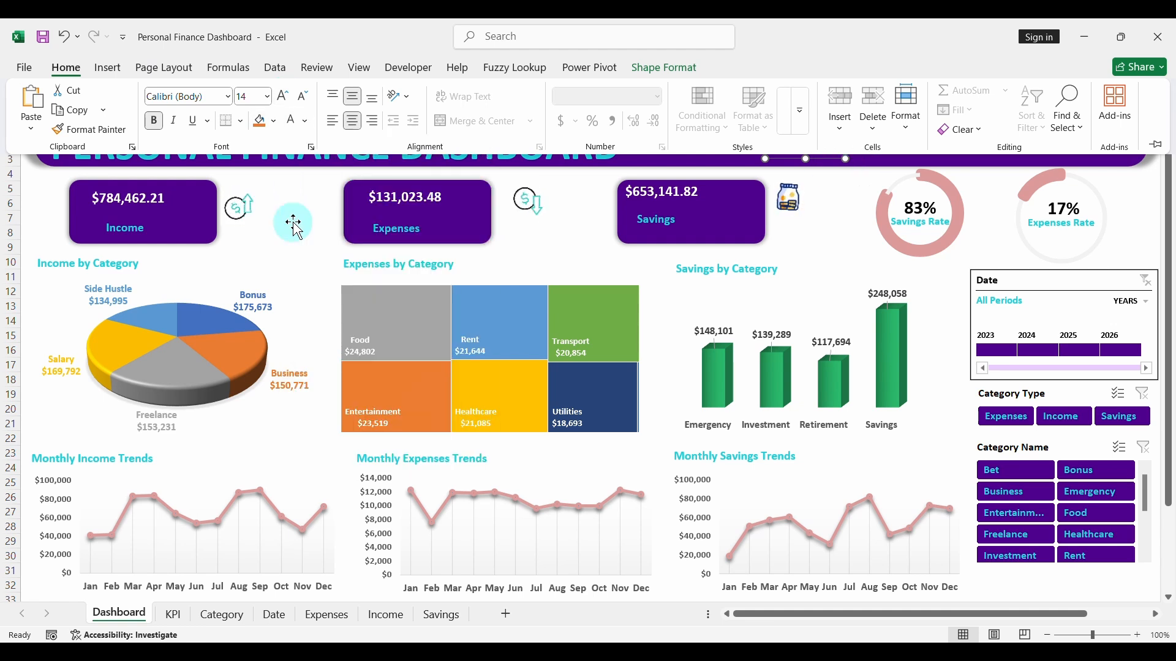
pyautogui.click(274, 121)
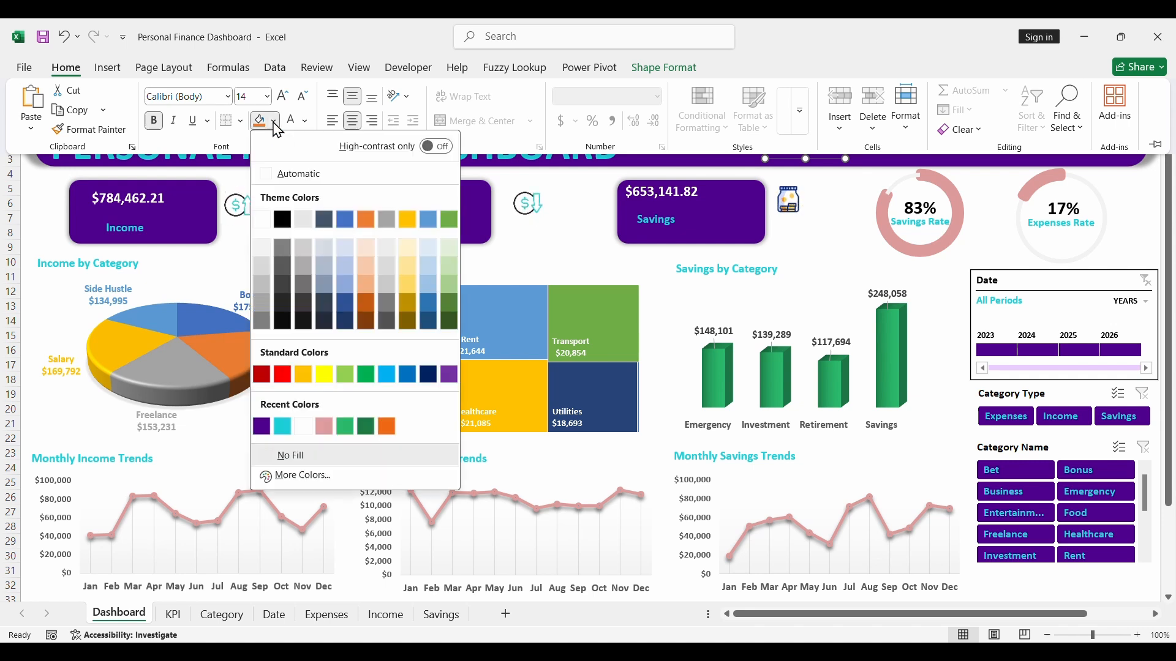
pyautogui.click(283, 426)
pyautogui.click(813, 163)
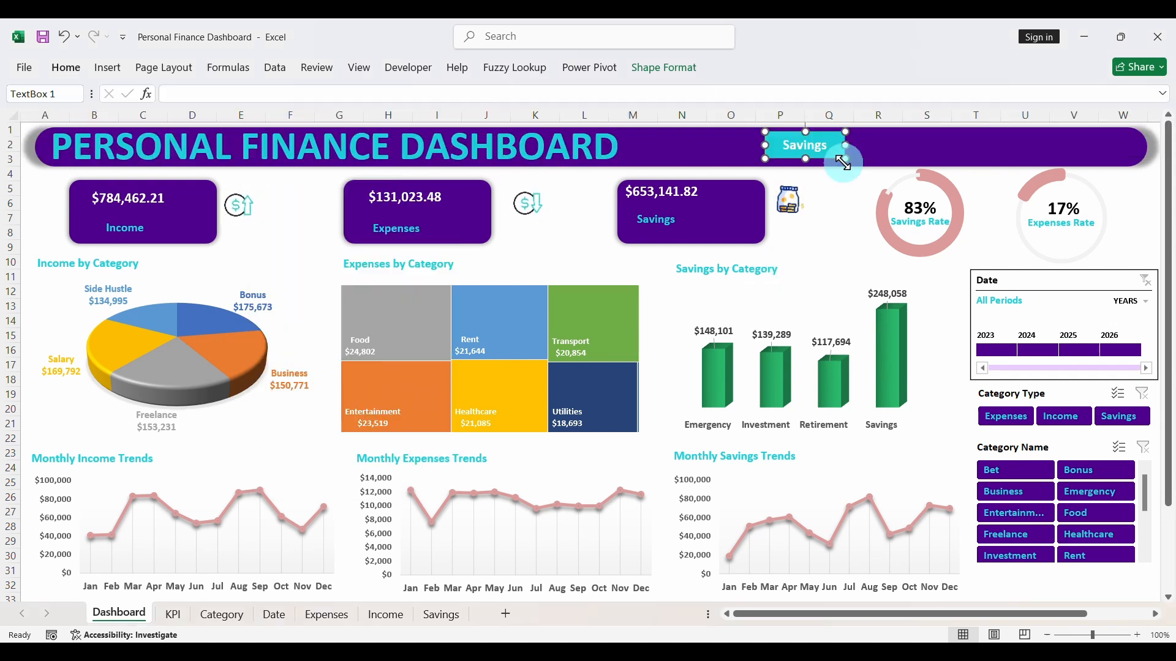
# - Change the turquoise label's text to Dashboard and move it toward the right end of the banner, above the rate charts
pyautogui.doubleClick(807, 146)
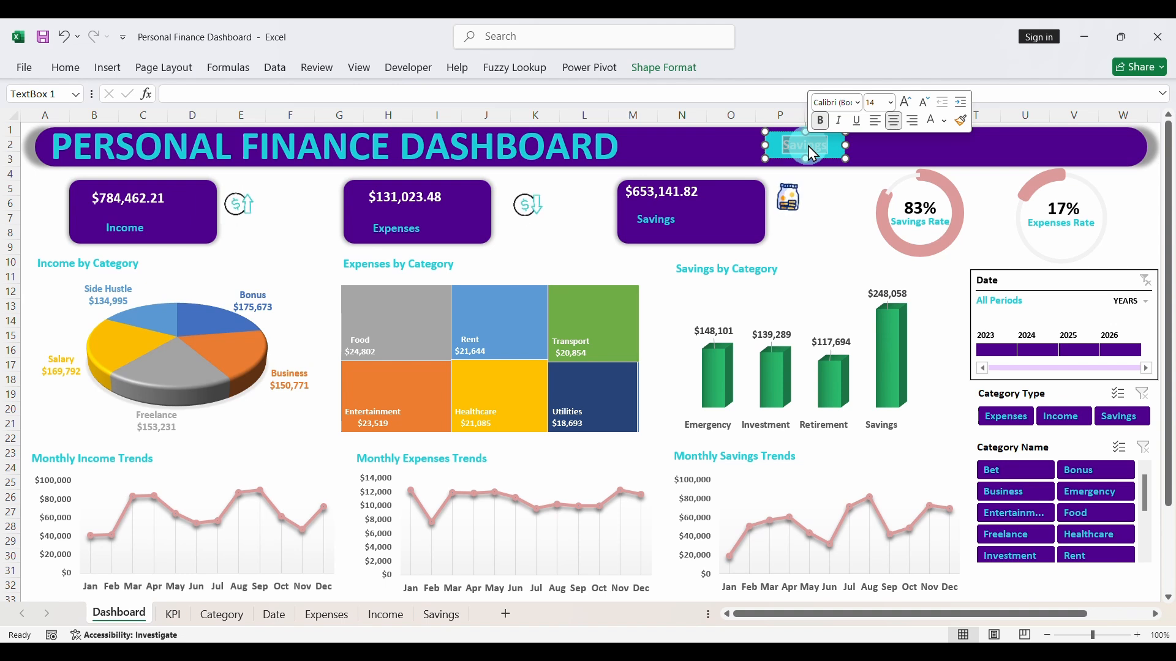
pyautogui.press('Delete')
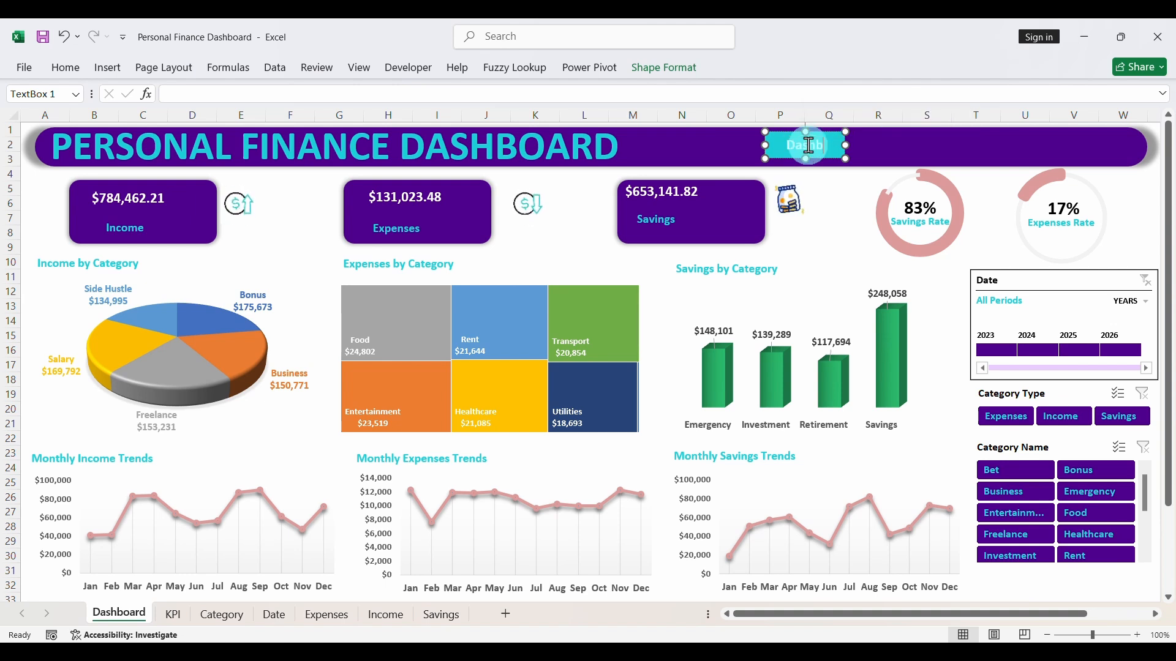
pyautogui.write('Dashboard')
pyautogui.click(826, 166)
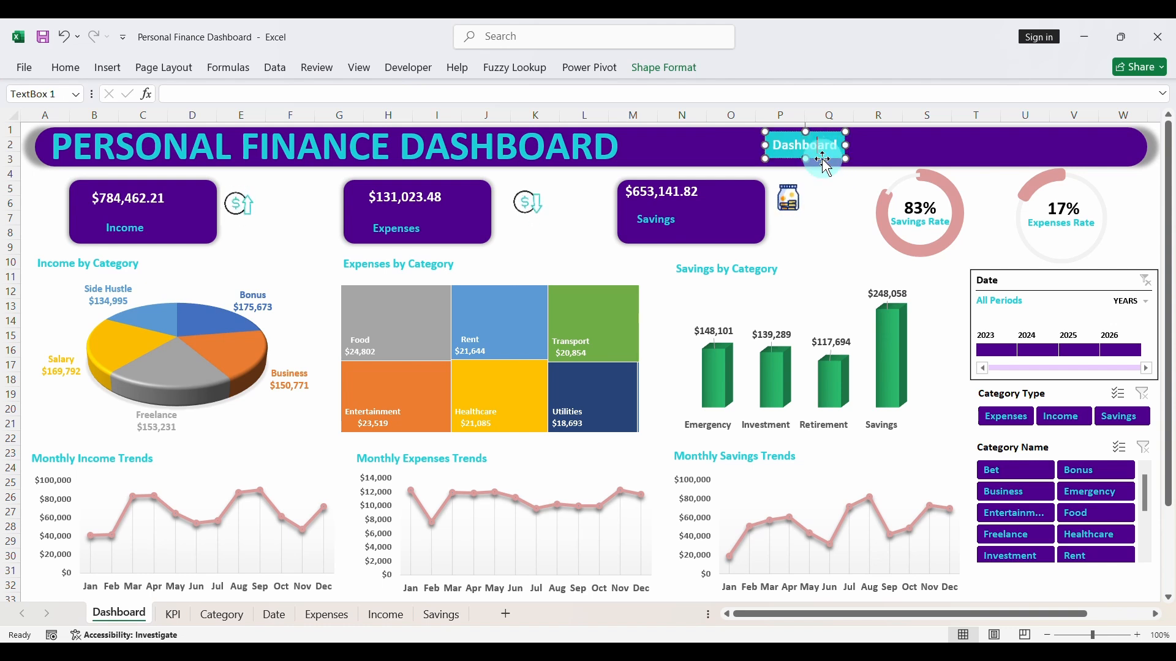
pyautogui.moveTo(823, 158); pyautogui.dragTo(1012, 159)
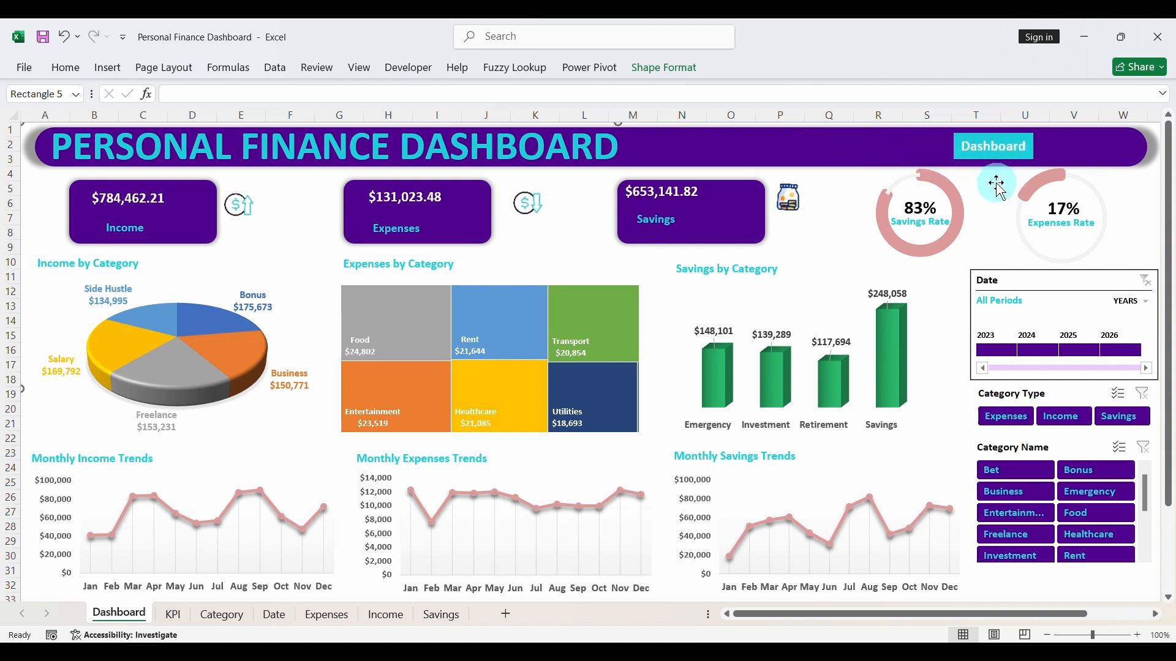
# - Duplicate the Savings label from the savings card and place the copy on the title banner, right of the Dashboard label
pyautogui.click(662, 223)
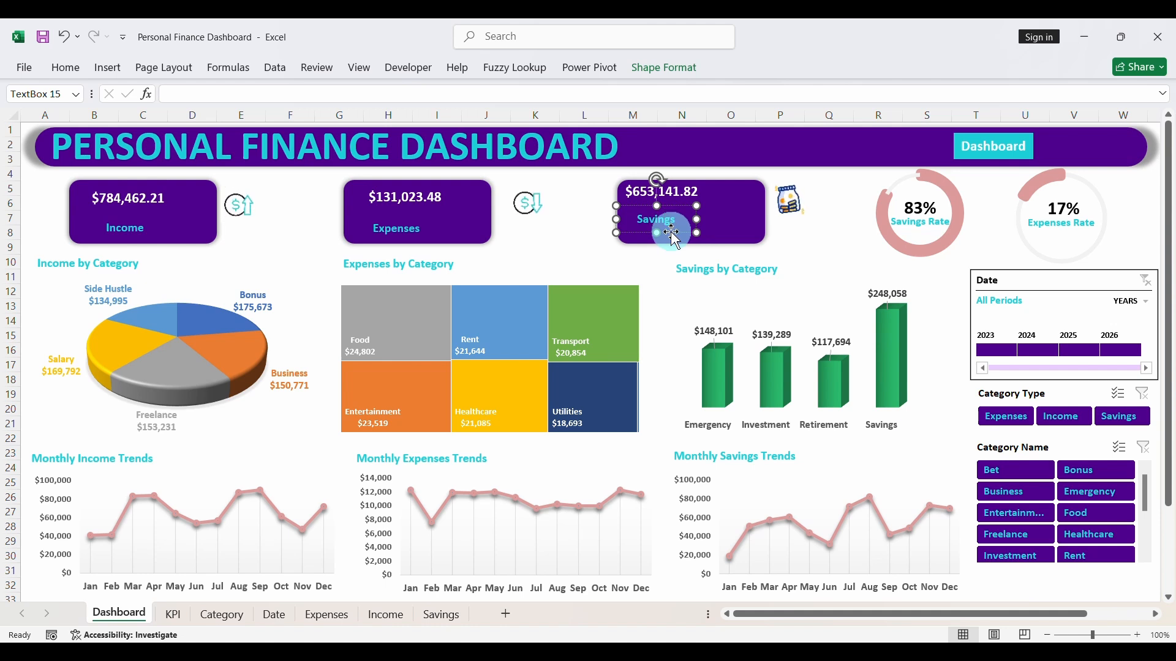
pyautogui.hotkey('ctrl', 'd')
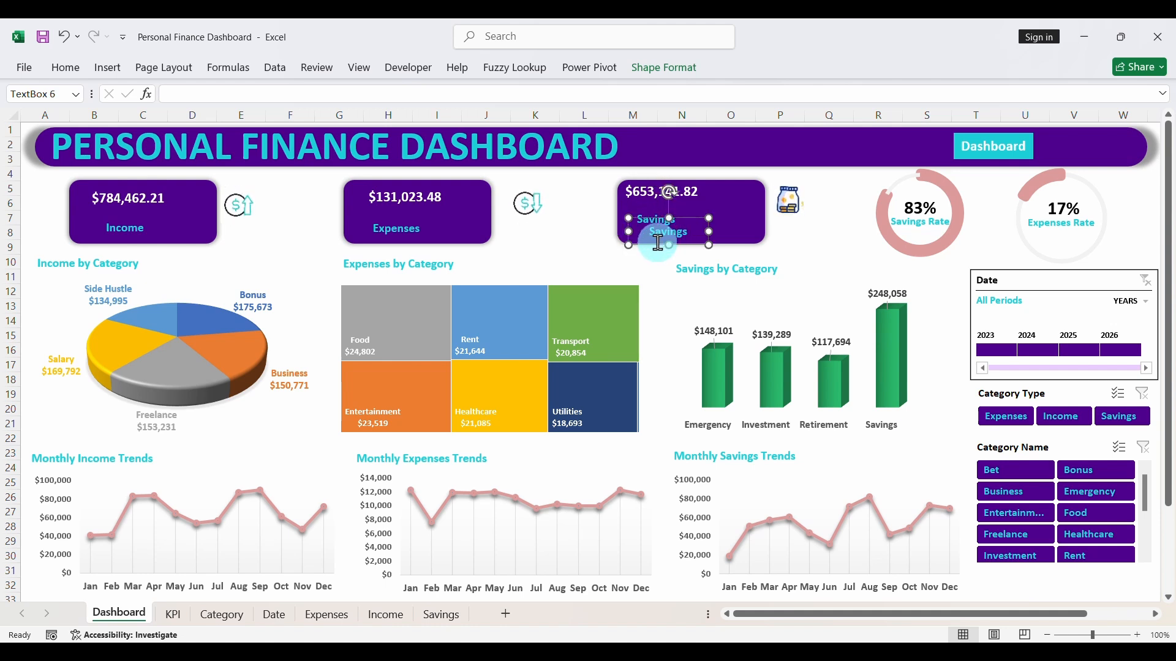
pyautogui.moveTo(656, 243); pyautogui.dragTo(1088, 160)
# - Give the new Savings copy on the banner a white 14-point font and change its text to Details
pyautogui.click(363, 98)
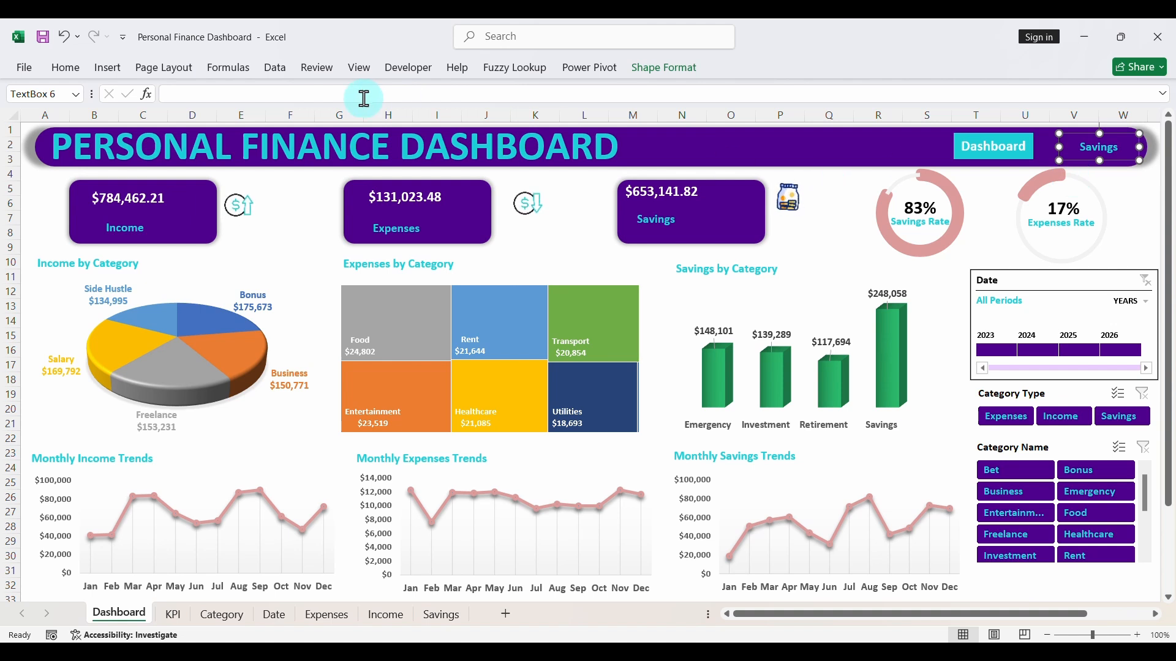
pyautogui.click(84, 68)
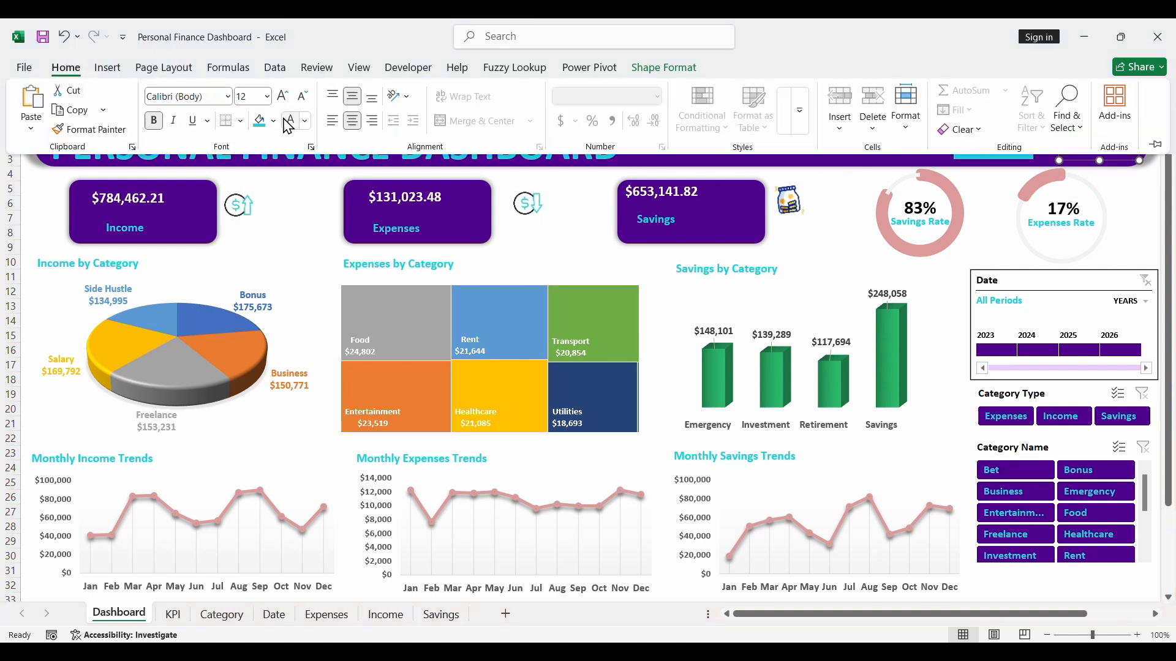
pyautogui.click(306, 122)
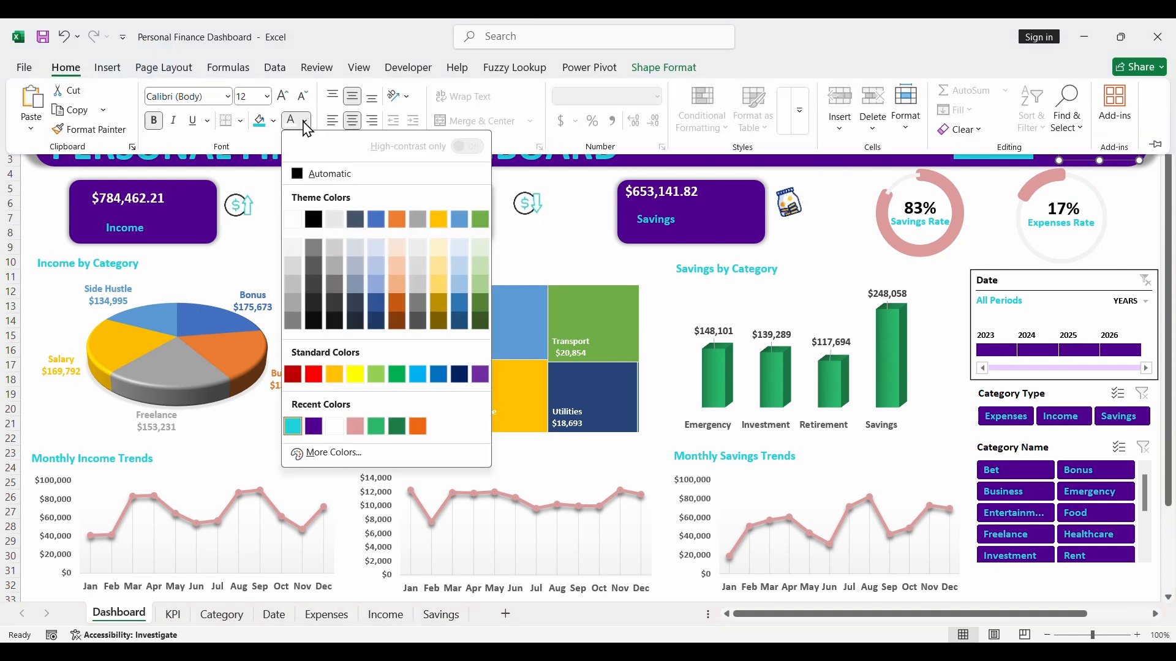
pyautogui.click(294, 220)
pyautogui.click(703, 215)
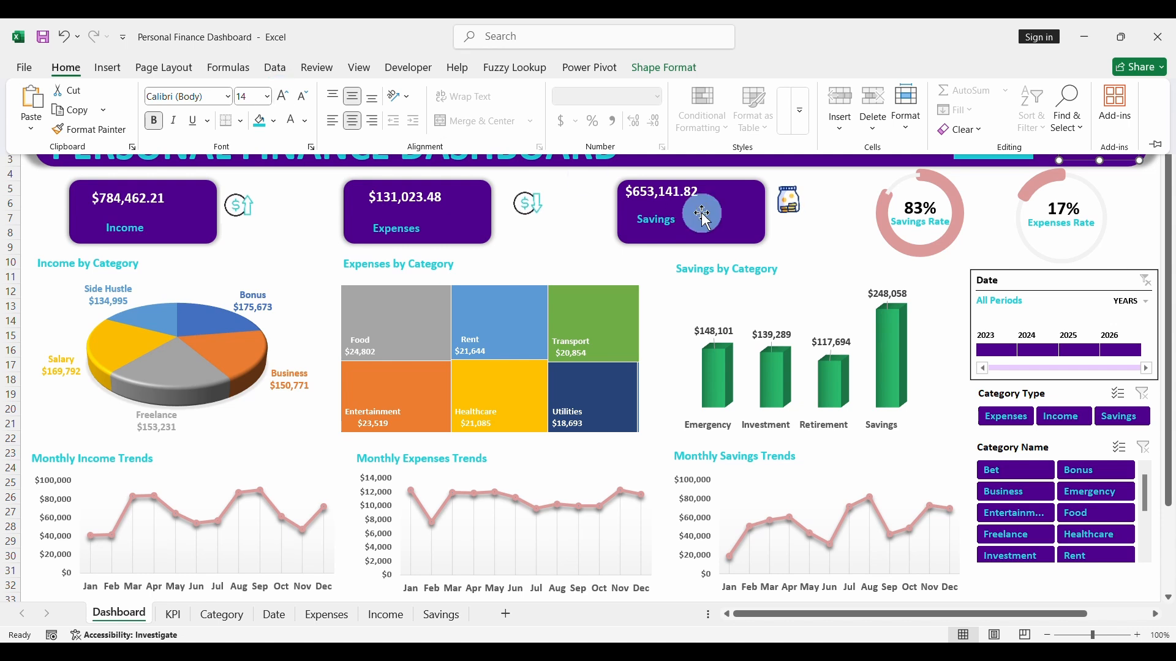
pyautogui.click(853, 198)
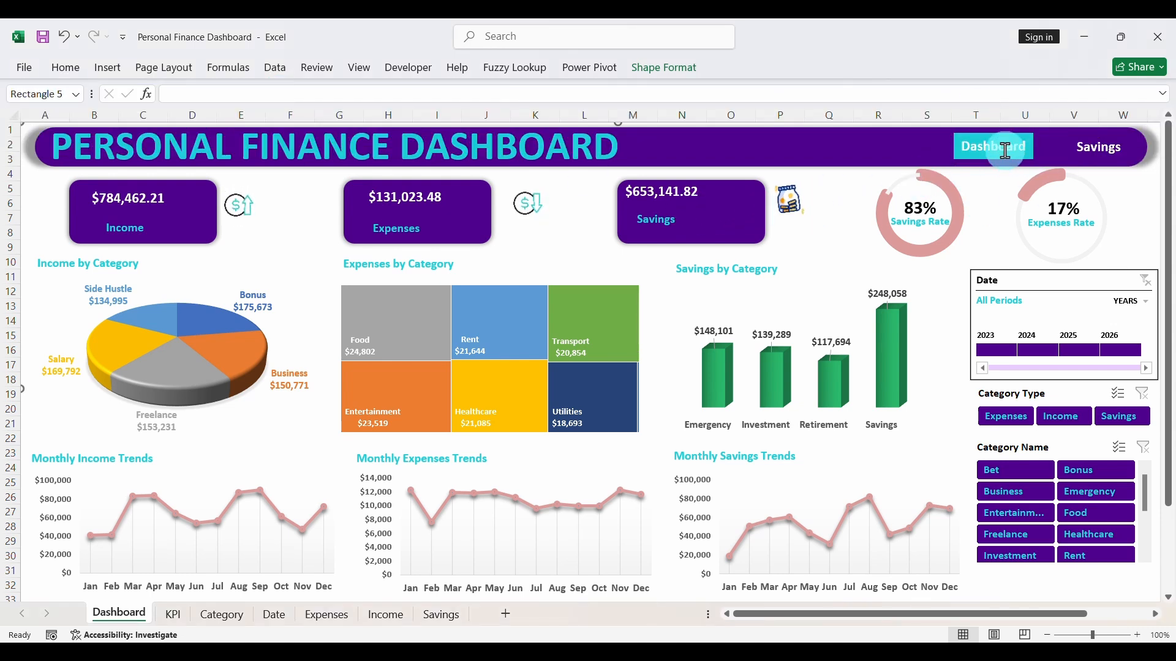
pyautogui.doubleClick(1097, 153)
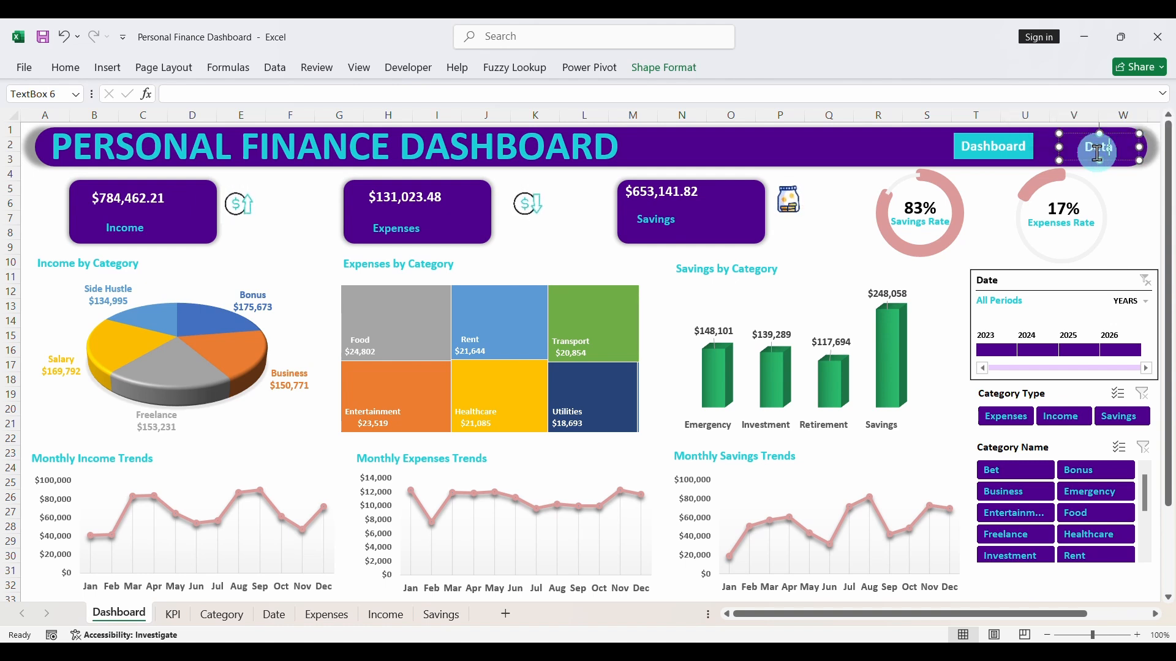
pyautogui.click(835, 219)
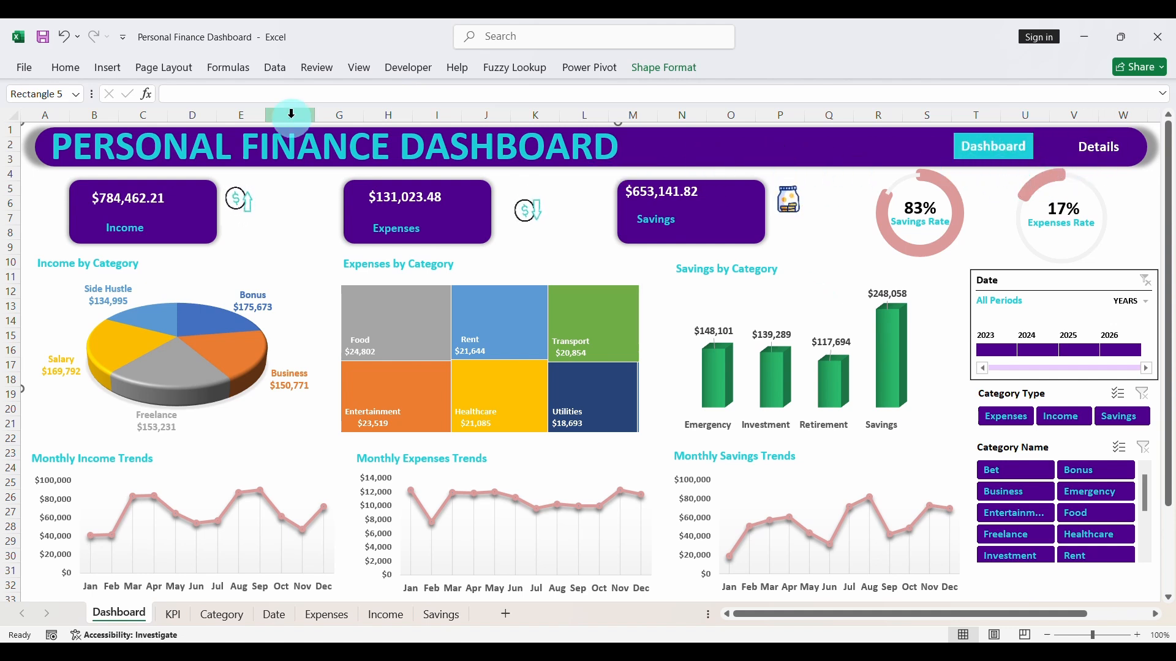
# - Insert the picture OIP (1) from the Downloads folder on this device into the Dashboard sheet
pyautogui.click(107, 68)
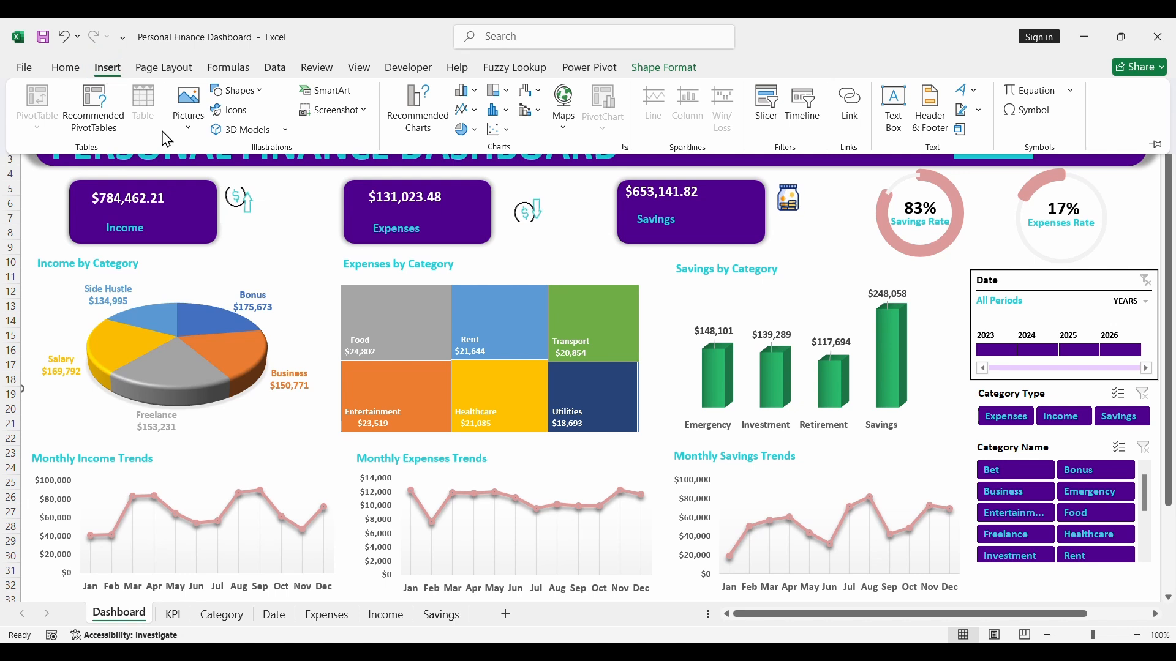
pyautogui.click(189, 104)
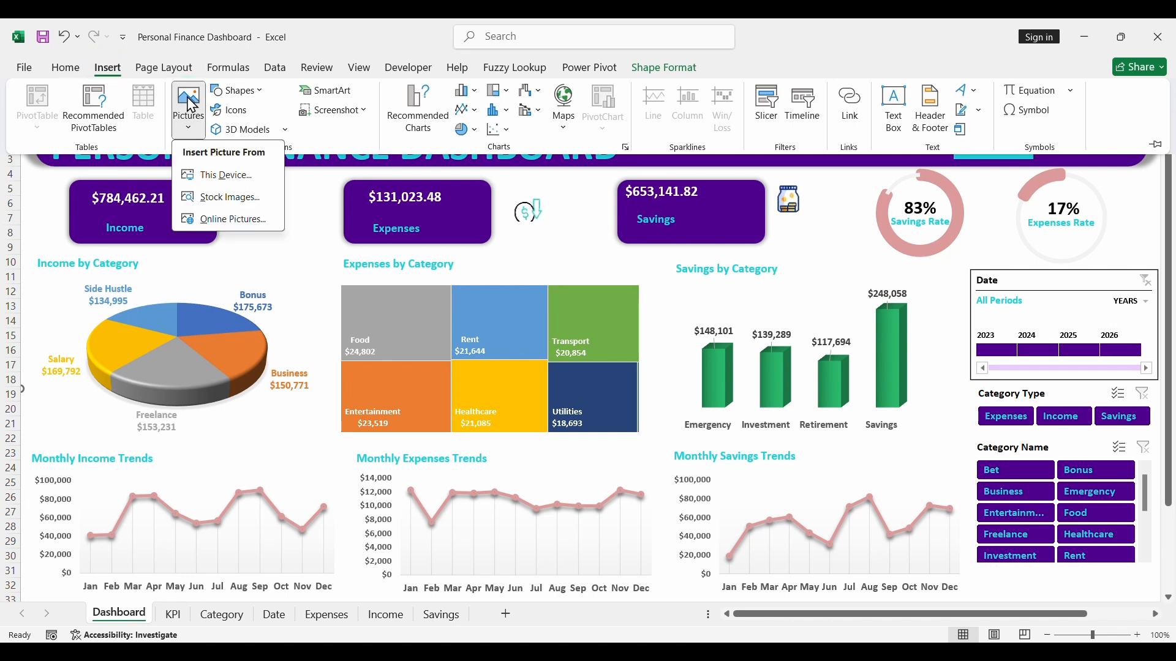
pyautogui.click(236, 177)
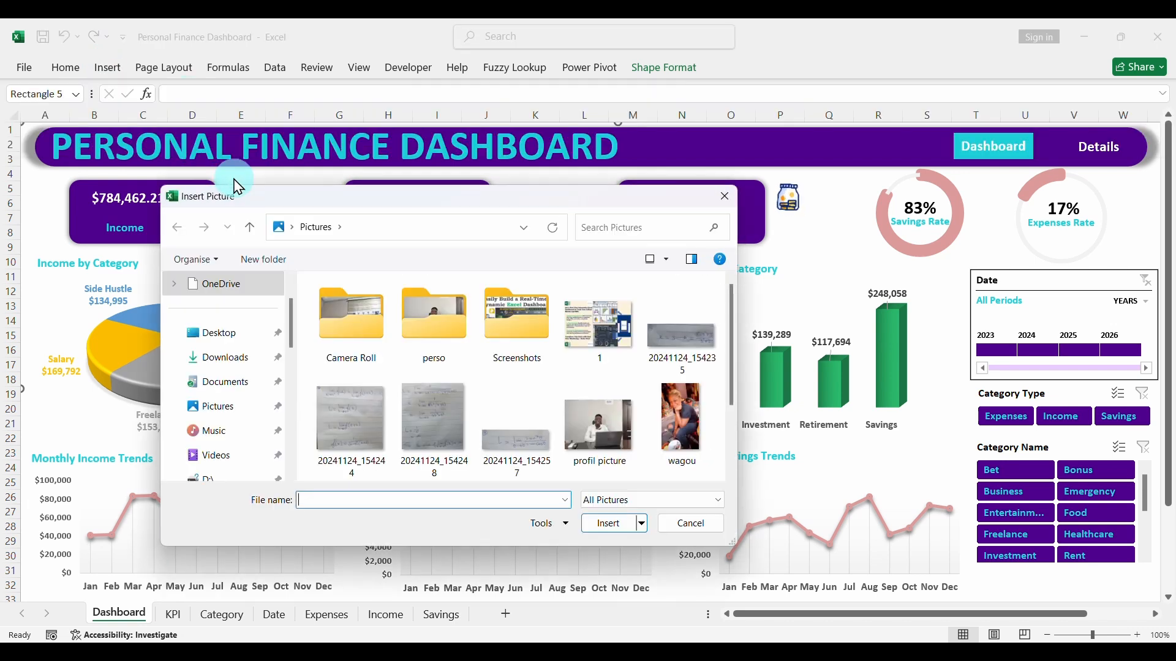
pyautogui.click(224, 385)
pyautogui.click(223, 359)
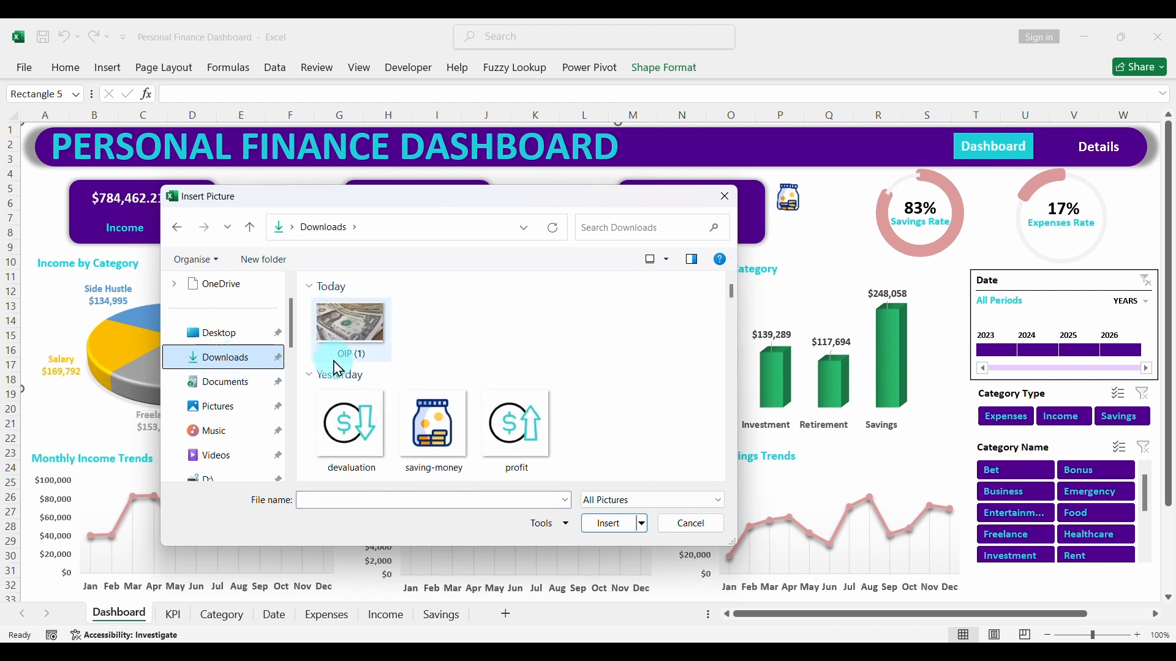
pyautogui.click(357, 344)
pyautogui.click(608, 523)
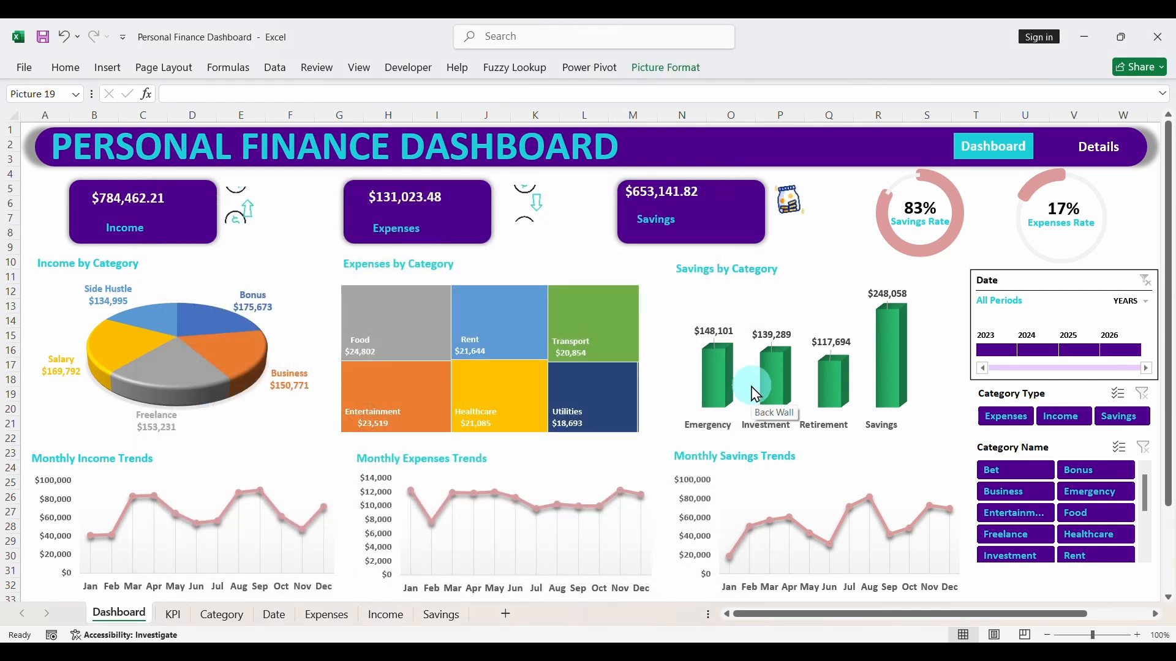
# - Shrink the inserted dollar-bill picture and flatten it into a wide strip about two rows tall
pyautogui.hscroll(5, 754, 388)
pyautogui.scroll(-3, 753, 392)
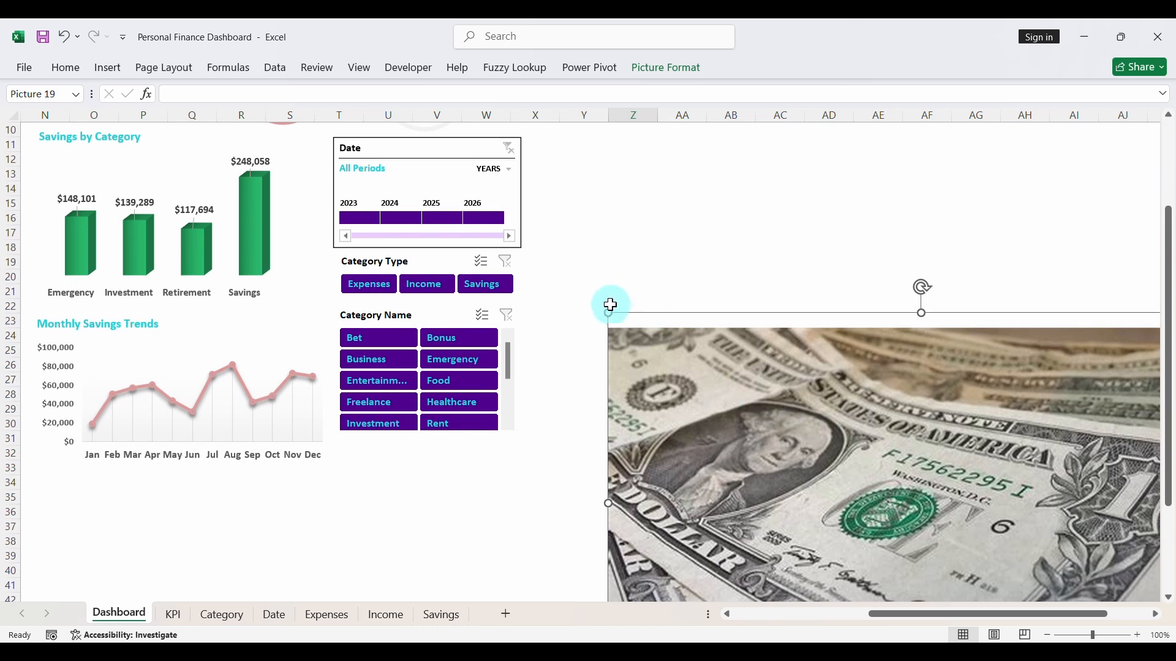
pyautogui.moveTo(605, 314); pyautogui.dragTo(714, 223)
pyautogui.moveTo(806, 221); pyautogui.dragTo(824, 366)
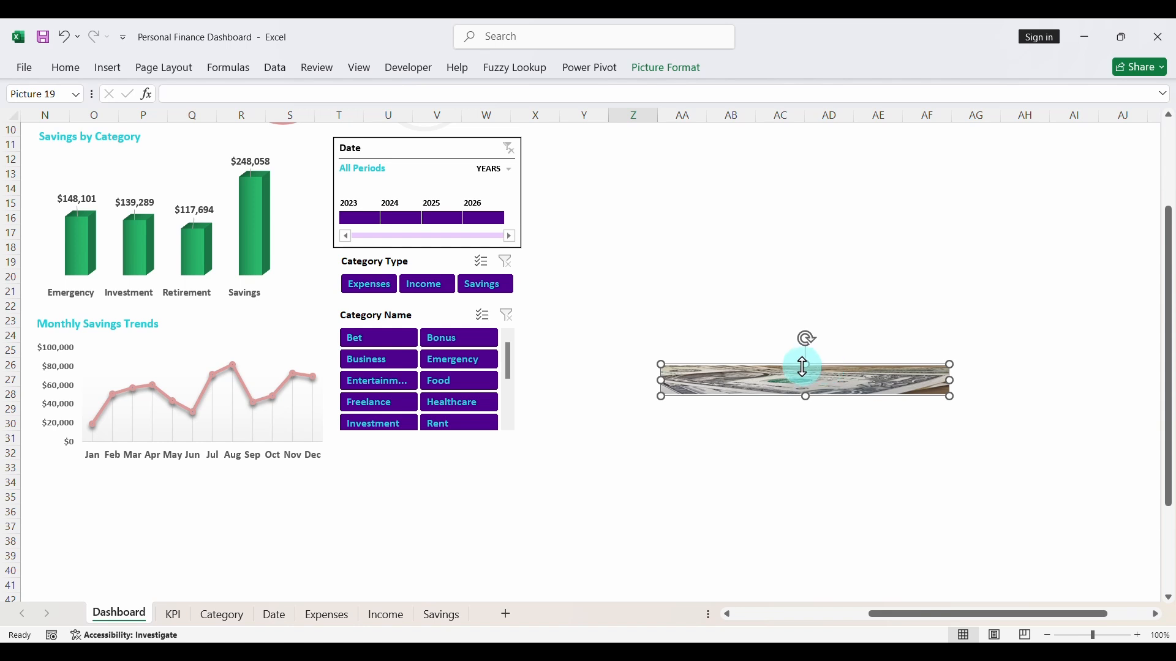
pyautogui.hotkey('ctrl', 'z')
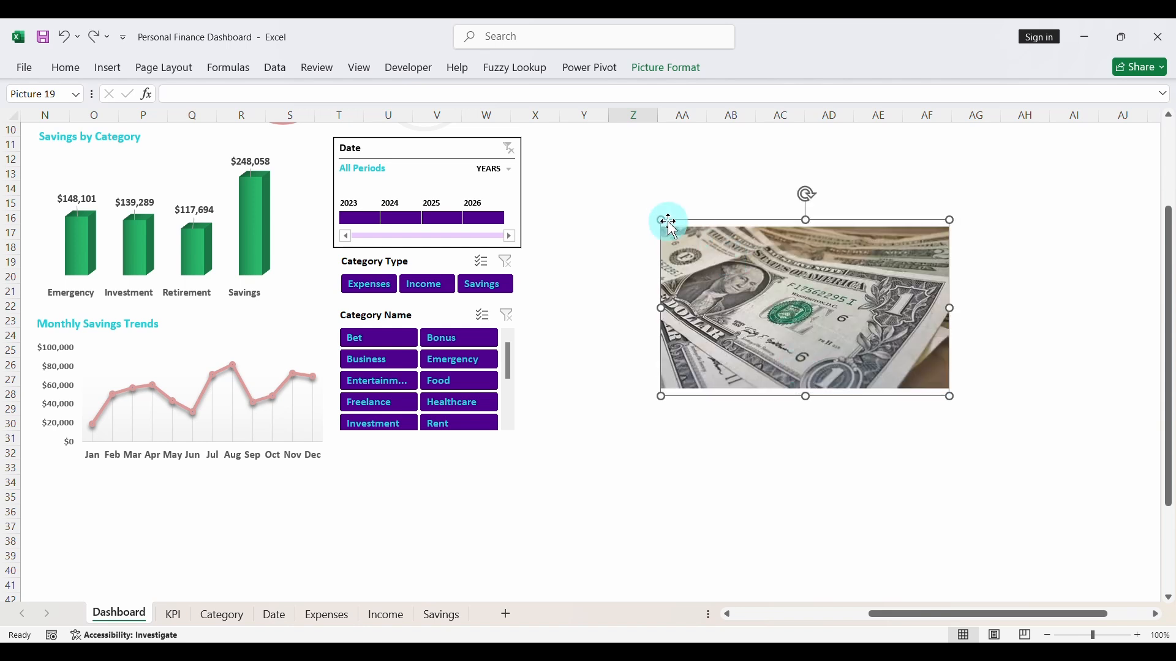
pyautogui.moveTo(662, 221); pyautogui.dragTo(643, 394)
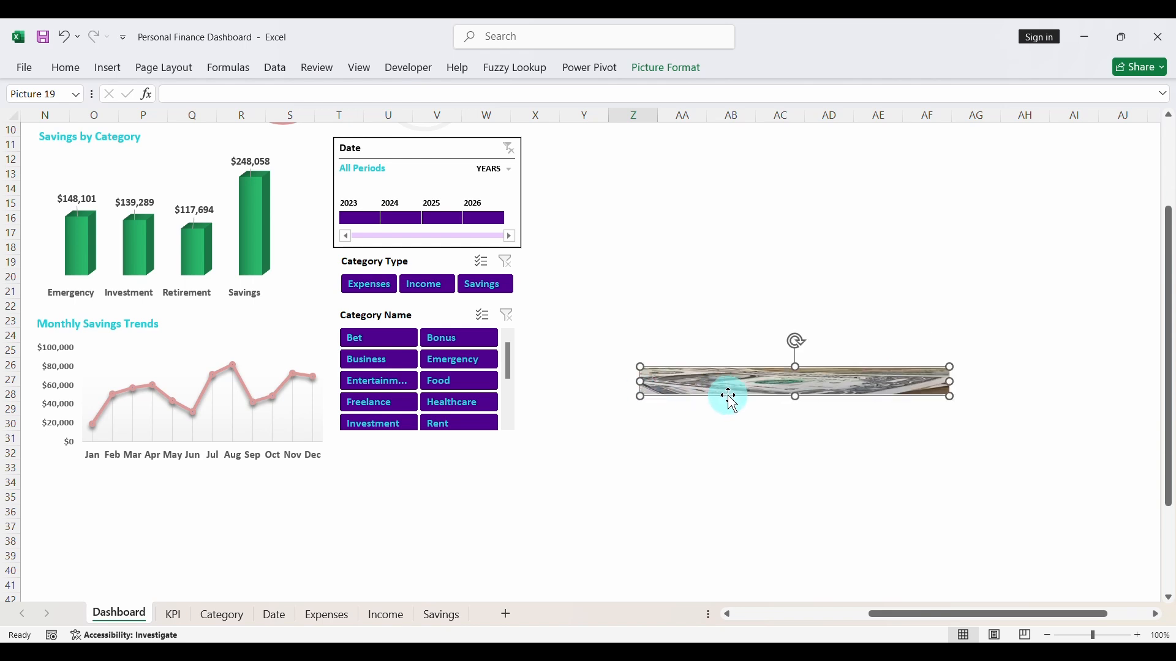
# - Move the flattened dollar-bill picture onto the right end of the title banner, over the Dashboard and Details labels
pyautogui.moveTo(727, 396); pyautogui.dragTo(165, 237)
pyautogui.scroll(3, 421, 370)
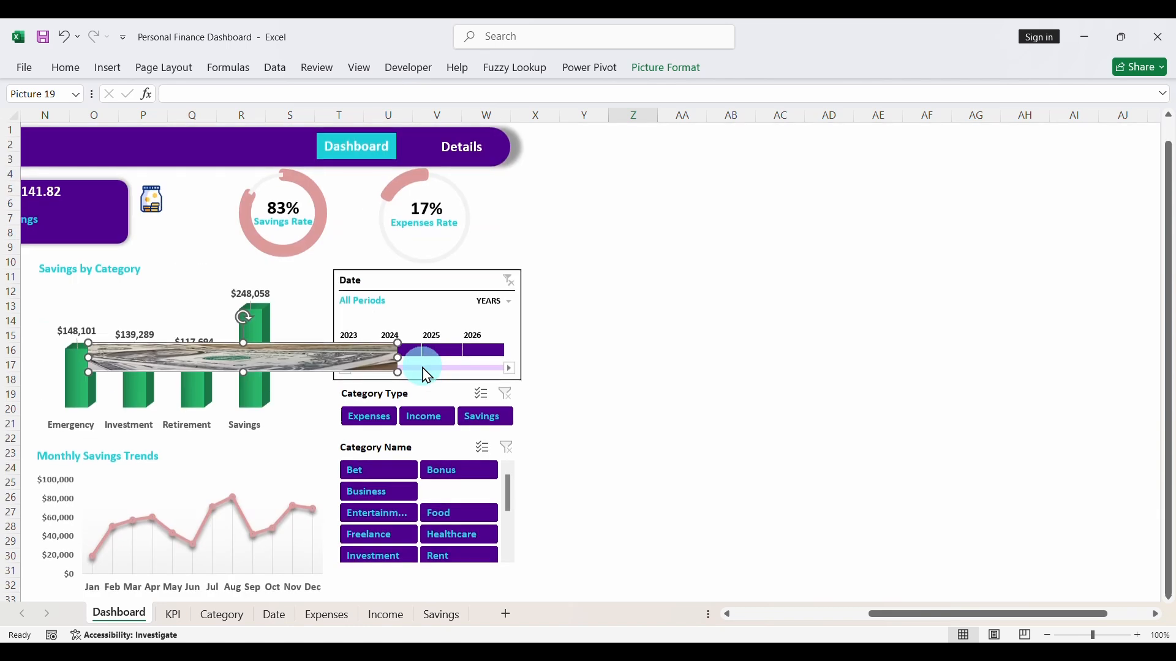
pyautogui.moveTo(282, 370); pyautogui.dragTo(215, 160)
pyautogui.hscroll(-4, 344, 263)
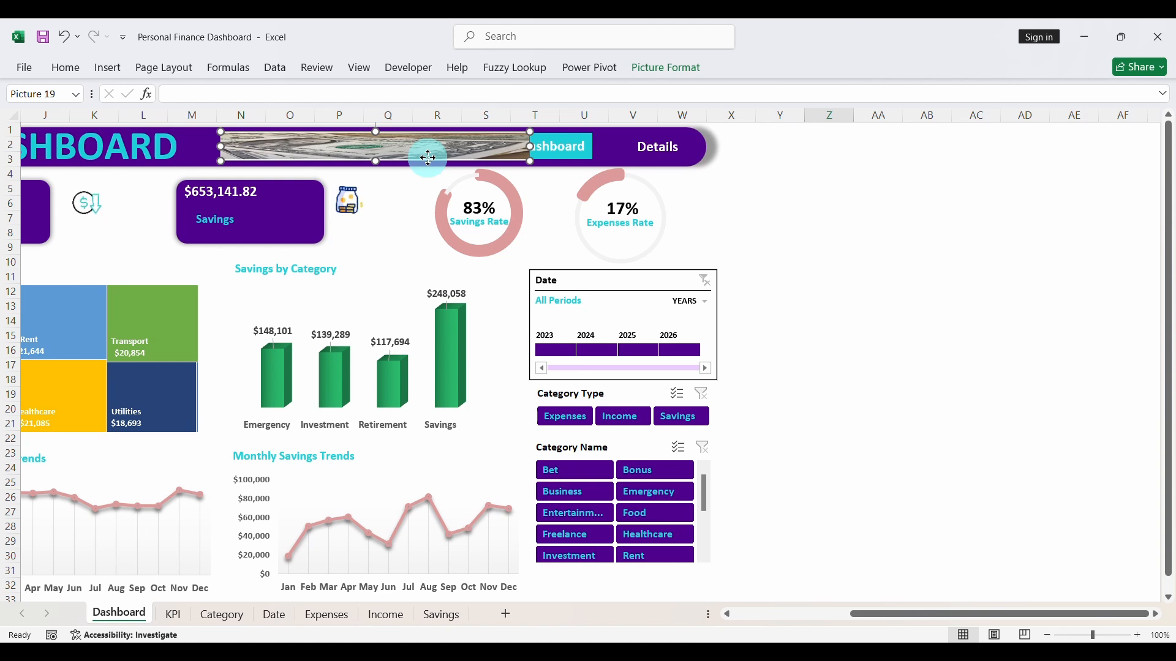
pyautogui.moveTo(429, 158); pyautogui.dragTo(596, 157)
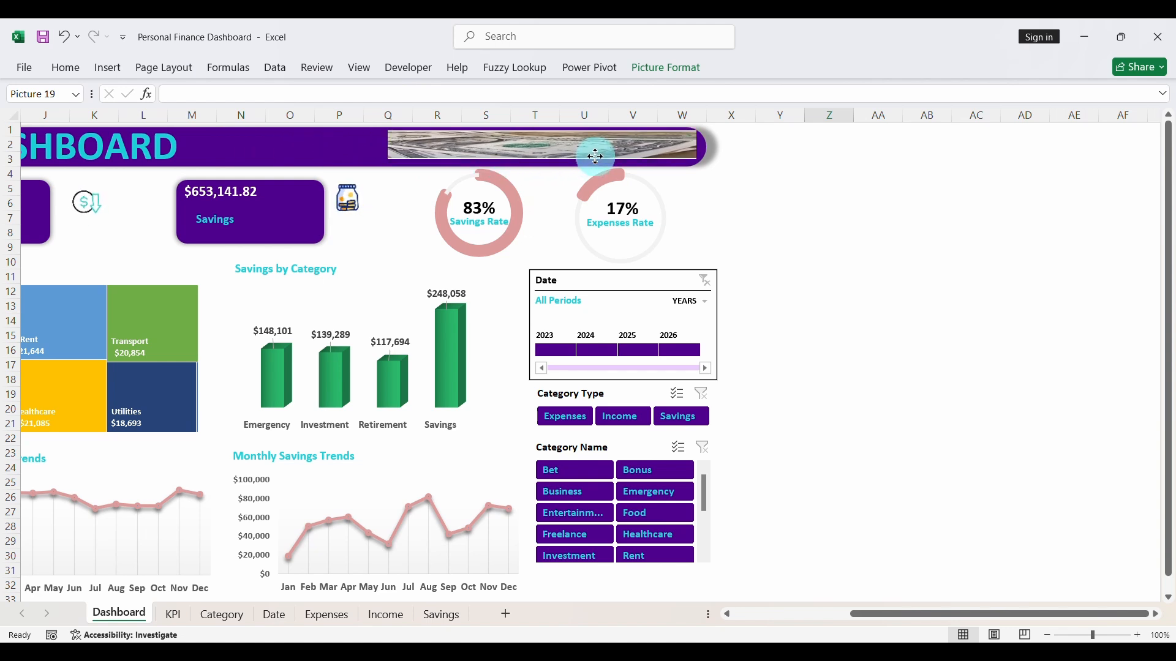
# - Stretch the dollar-bill picture to nearly the banner's full height and extend its left edge slightly toward the title
pyautogui.moveTo(595, 157); pyautogui.dragTo(595, 157)
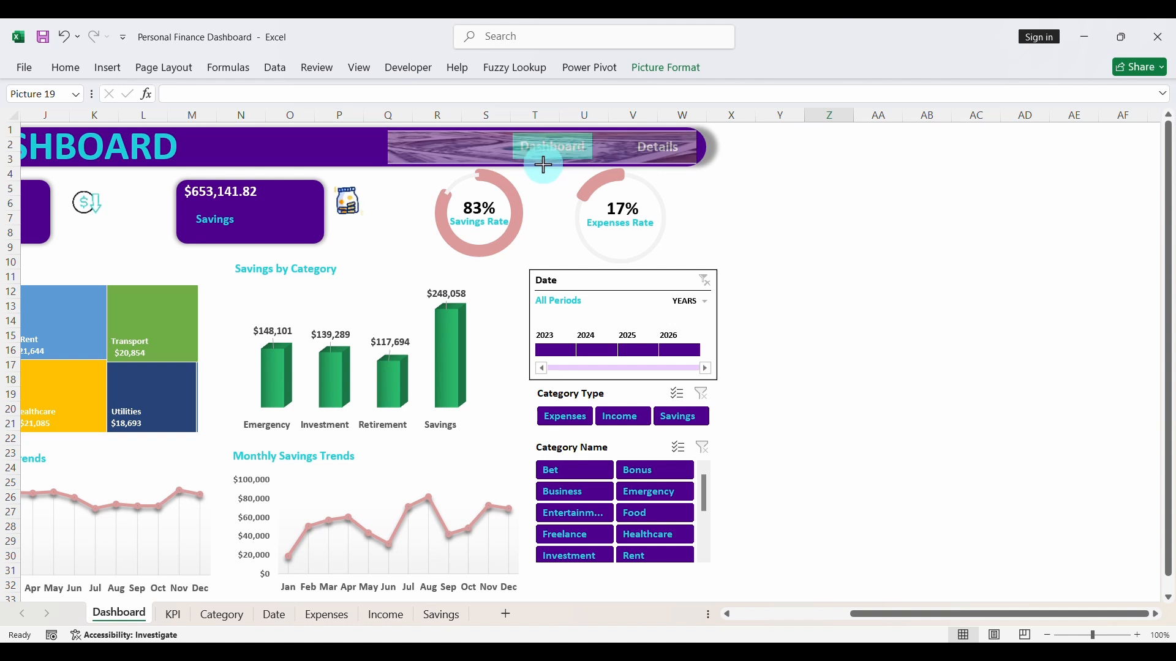
pyautogui.moveTo(543, 132); pyautogui.dragTo(543, 129)
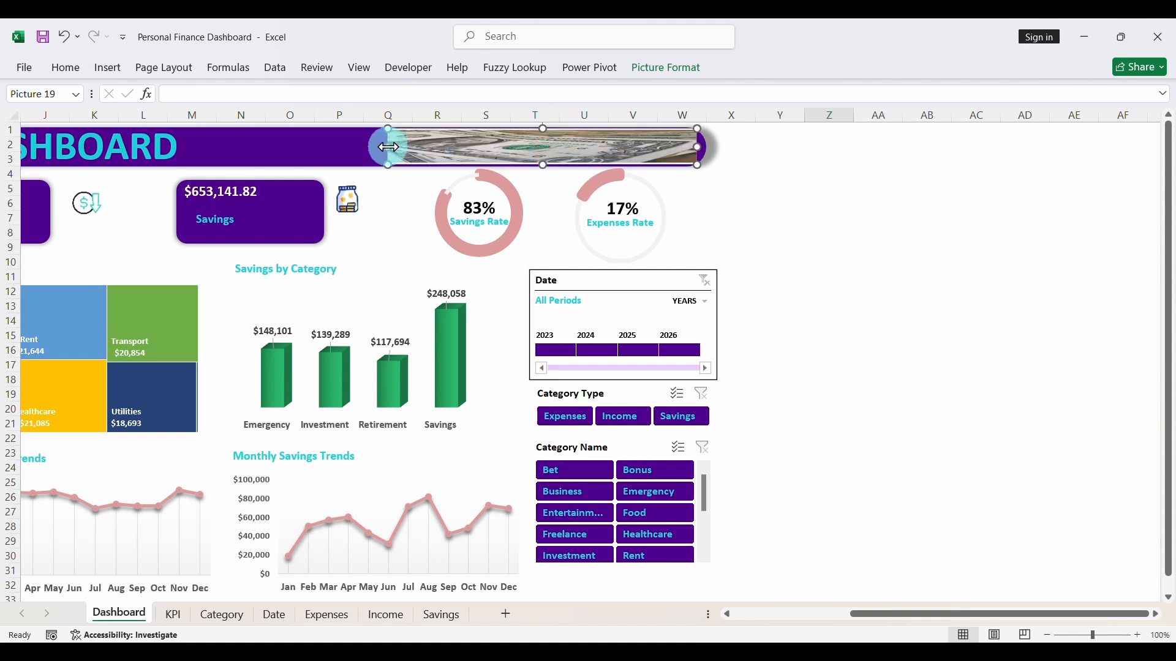
pyautogui.moveTo(388, 147); pyautogui.dragTo(365, 149)
pyautogui.hscroll(-3, 801, 347)
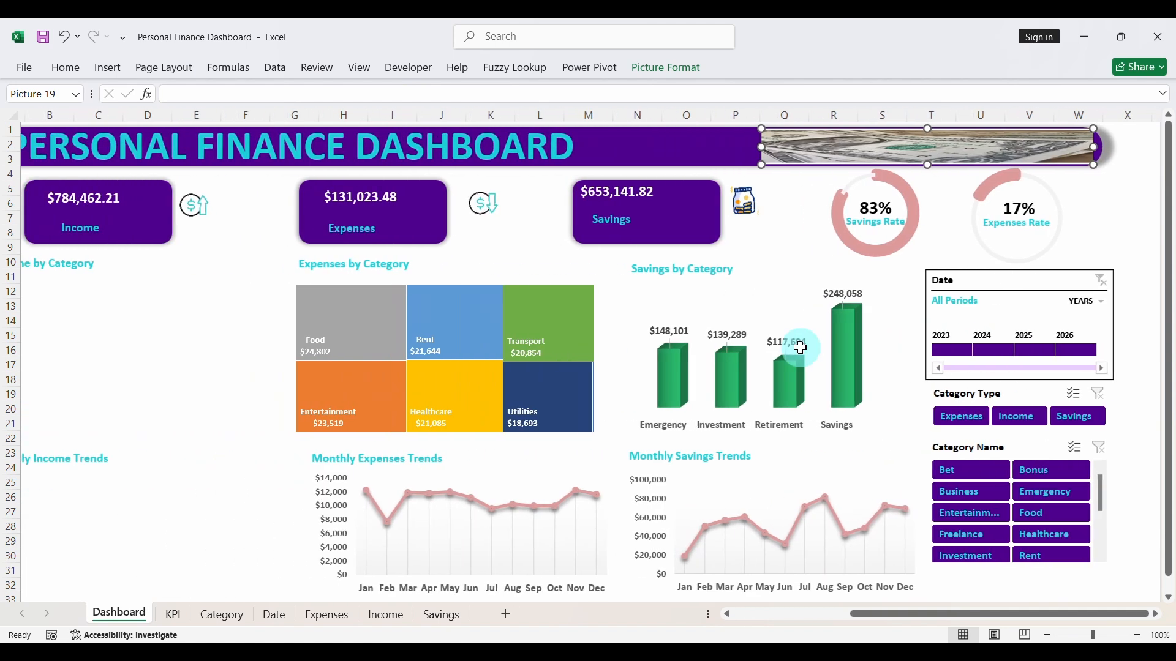
pyautogui.hscroll(-1, 801, 347)
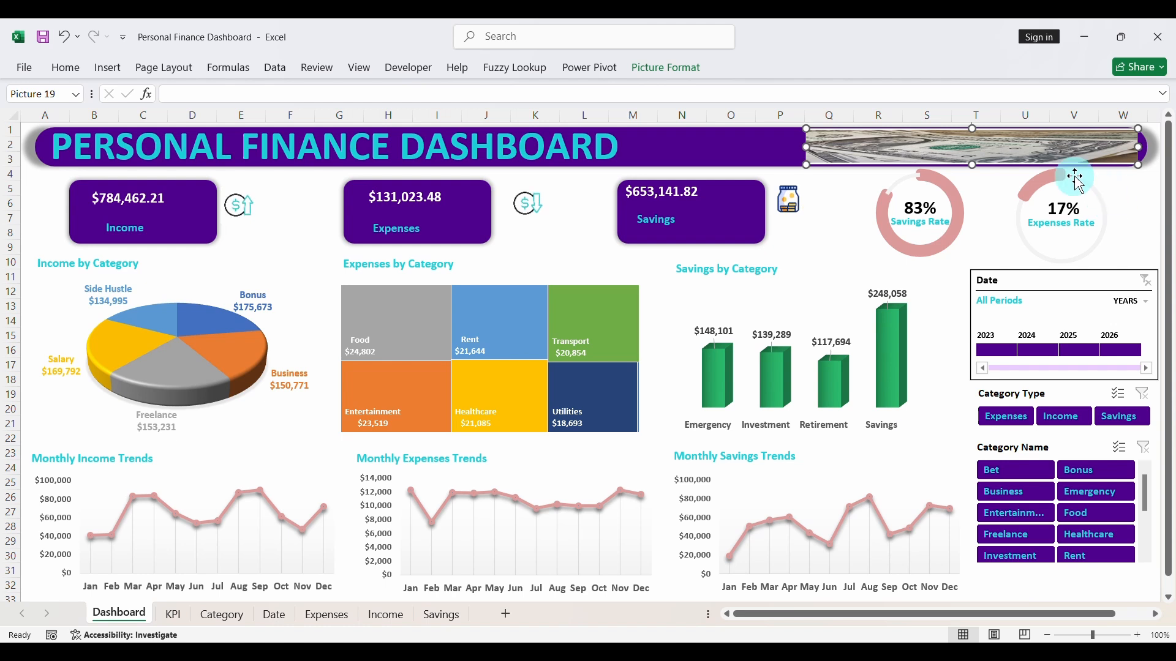
# - Change the title banner shape's fill from solid to a gradient fill
pyautogui.click(744, 145)
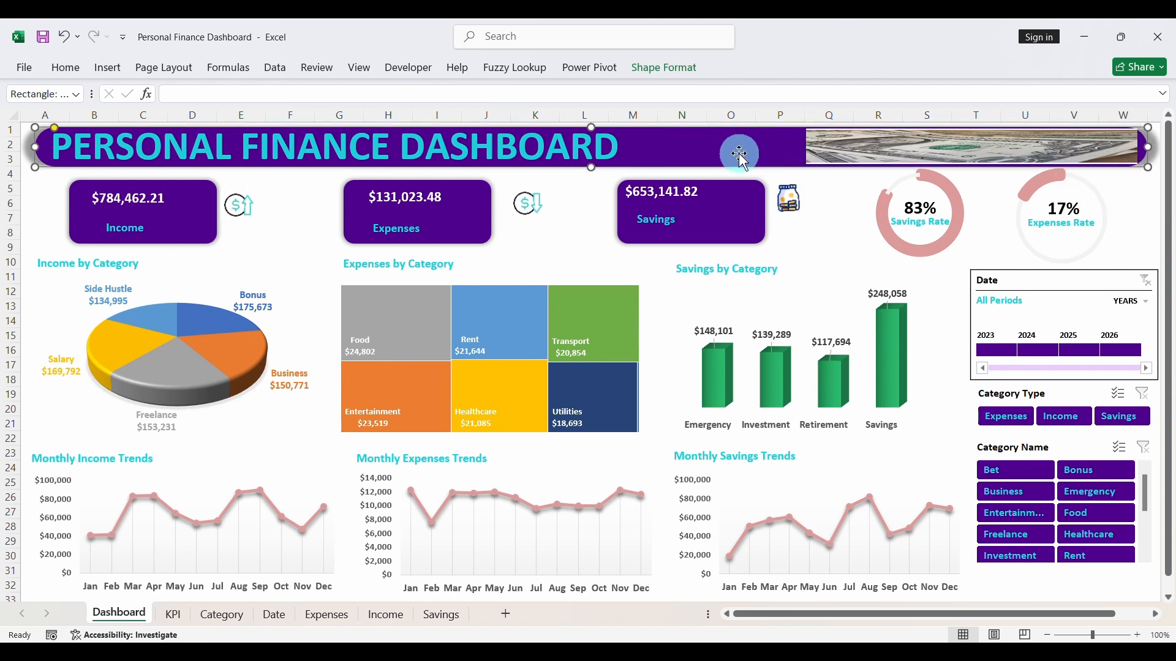
pyautogui.rightClick(763, 147)
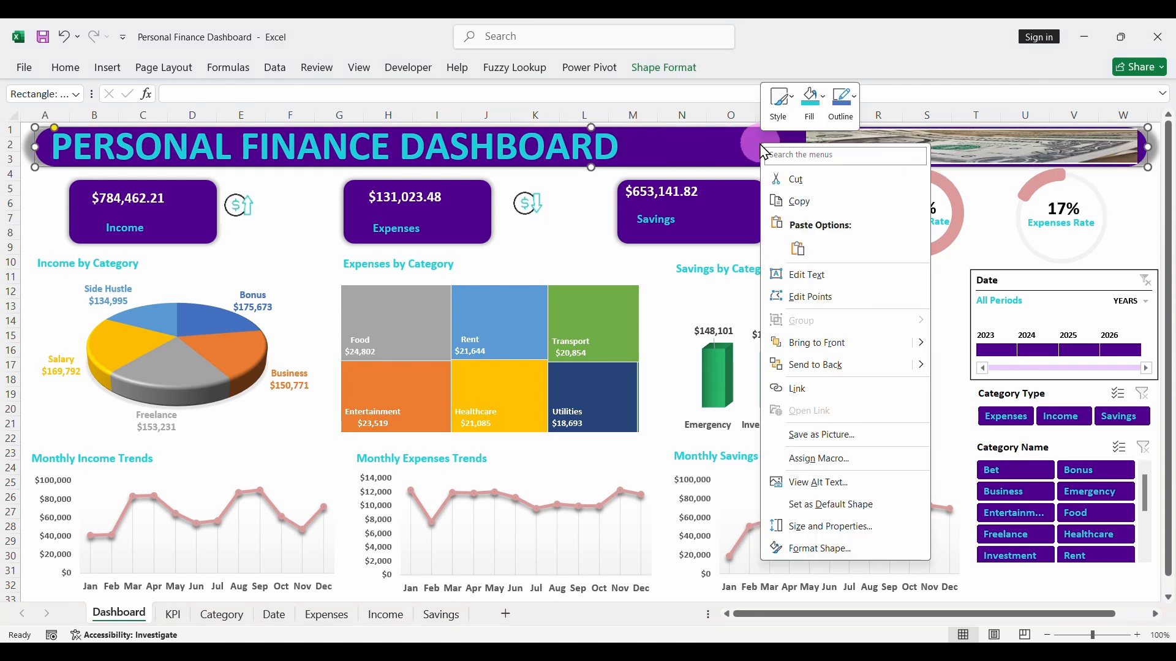
pyautogui.click(841, 555)
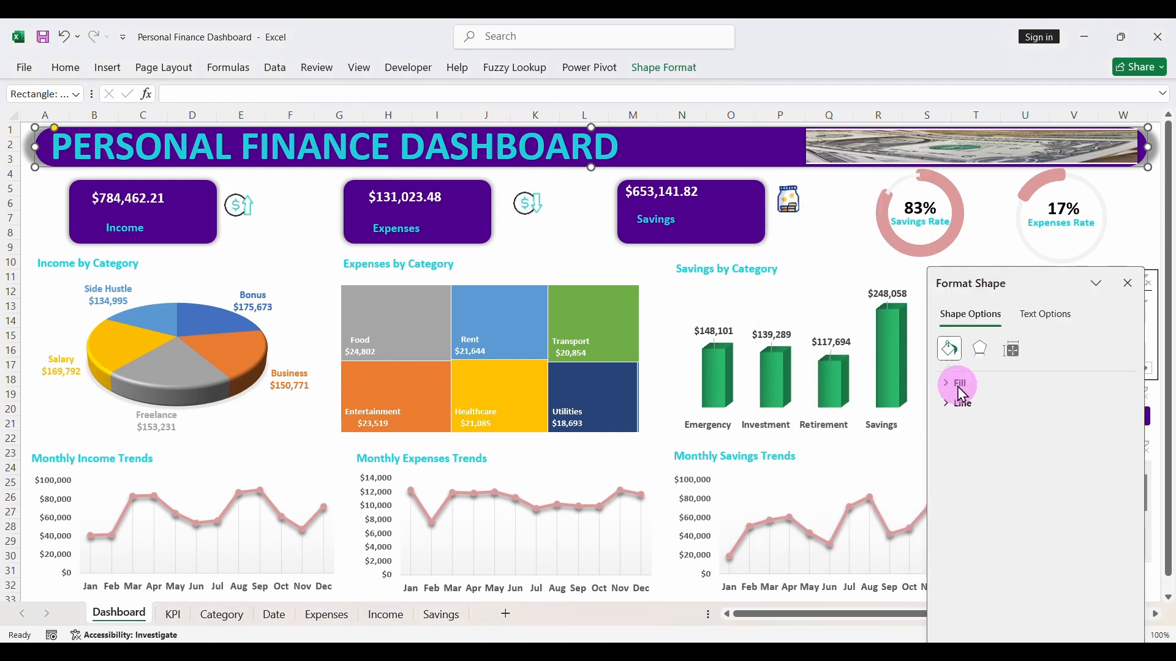
pyautogui.click(947, 385)
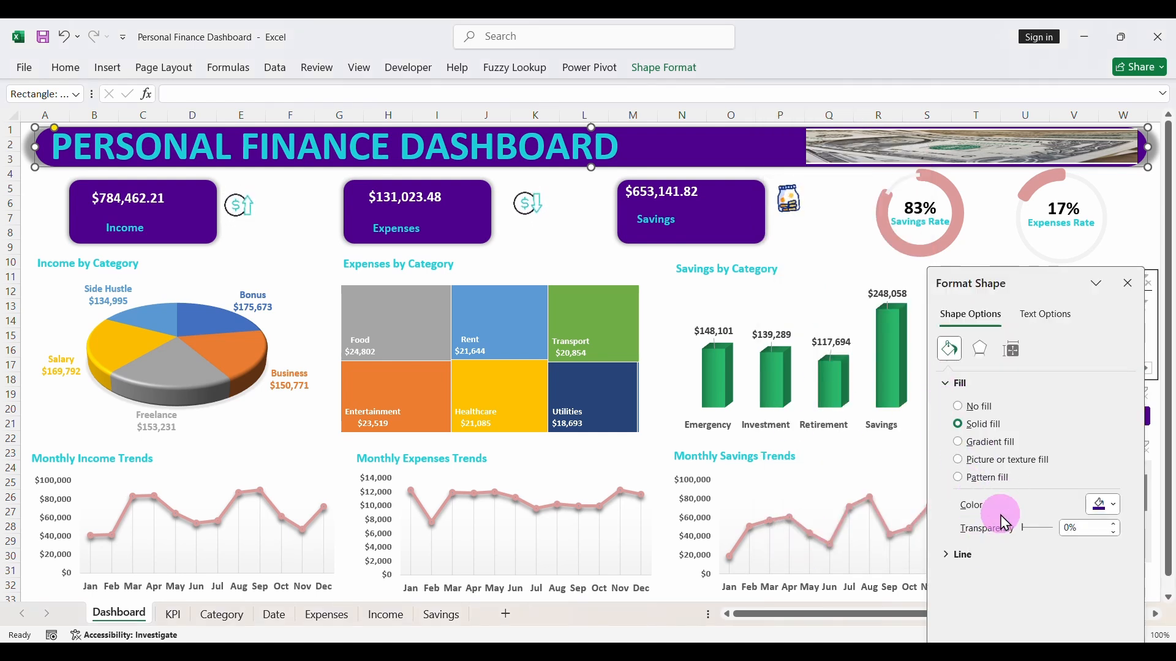
pyautogui.click(959, 442)
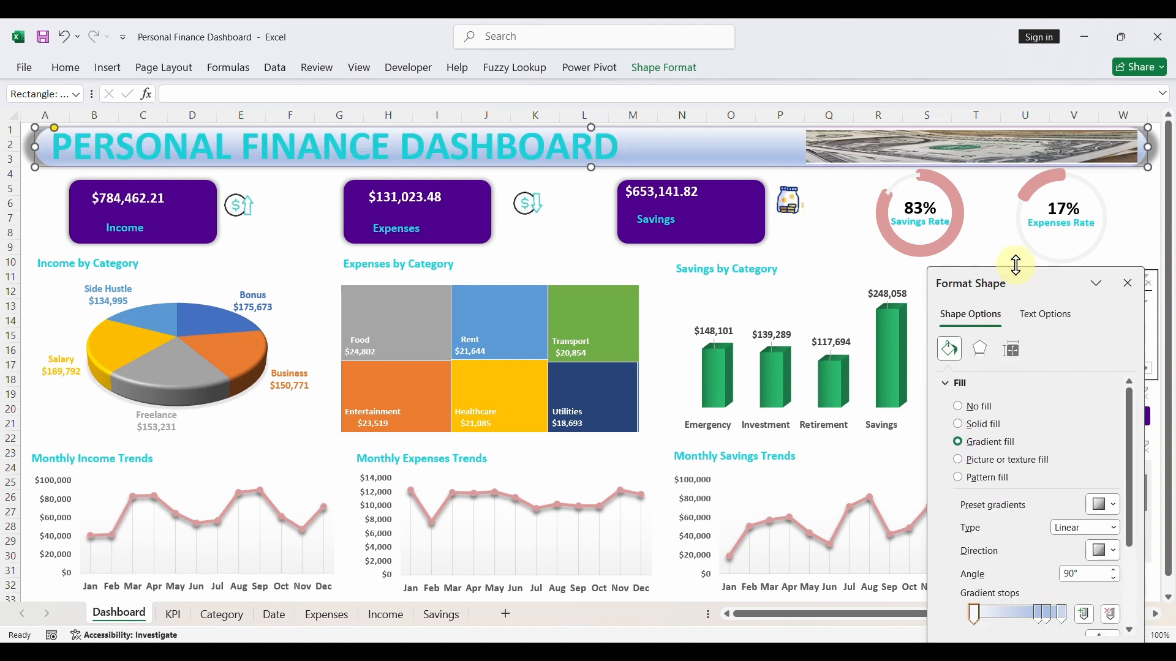
# - Remove the extra middle stops from the banner's gradient, keeping only the two end stops
pyautogui.moveTo(1025, 277); pyautogui.dragTo(1013, 218)
pyautogui.click(1101, 556)
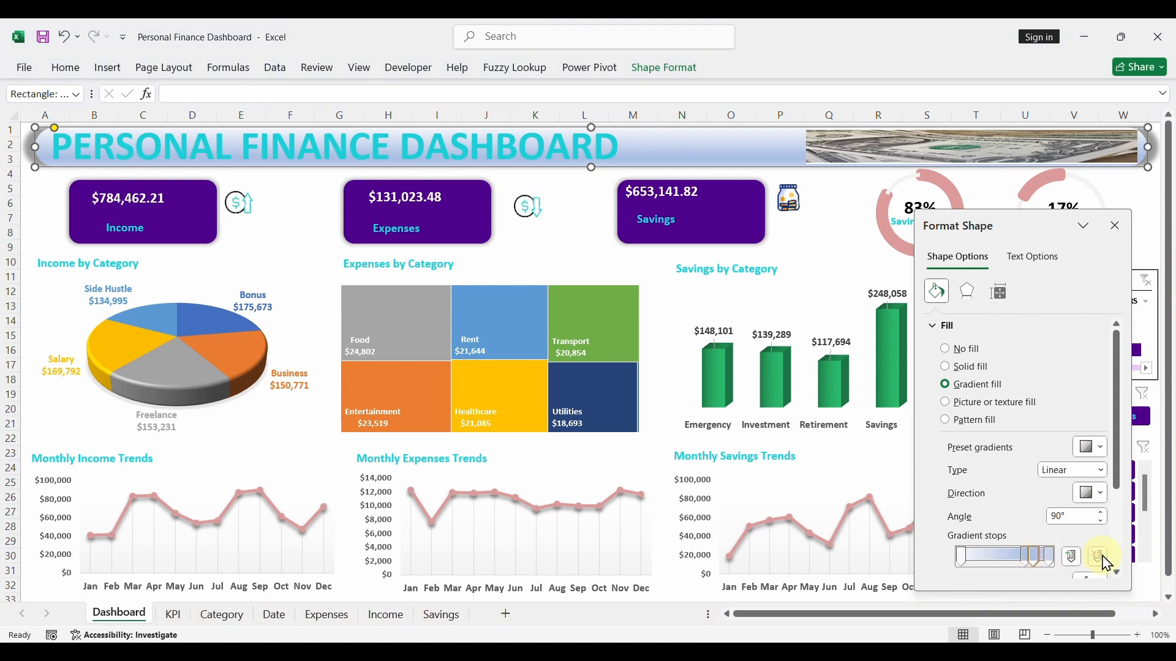
pyautogui.click(1100, 557)
pyautogui.click(1100, 556)
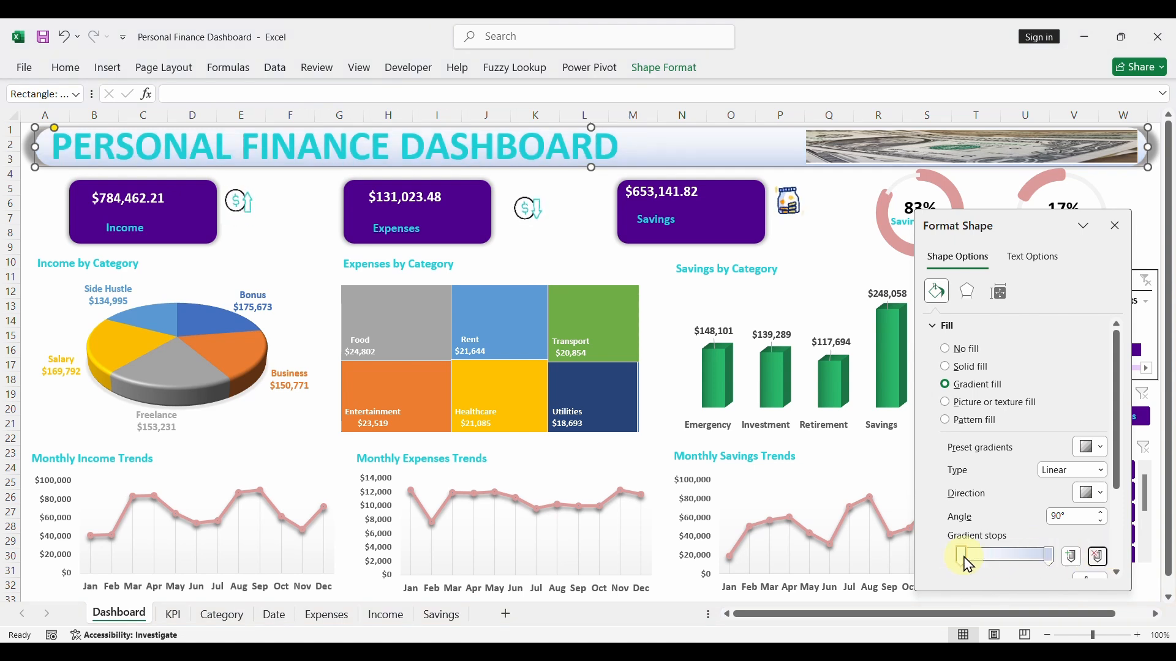
# - Set the banner's first gradient stop, at position 0%, to the recently used Dark Purple
pyautogui.moveTo(1116, 444); pyautogui.dragTo(1118, 496)
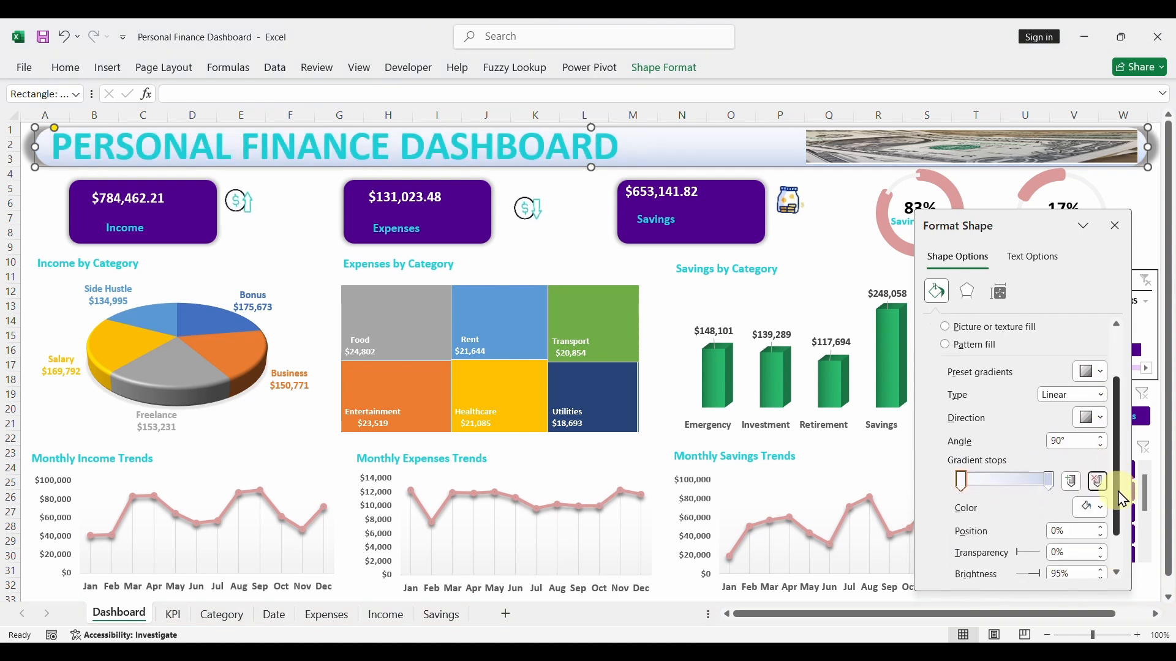
pyautogui.click(1096, 498)
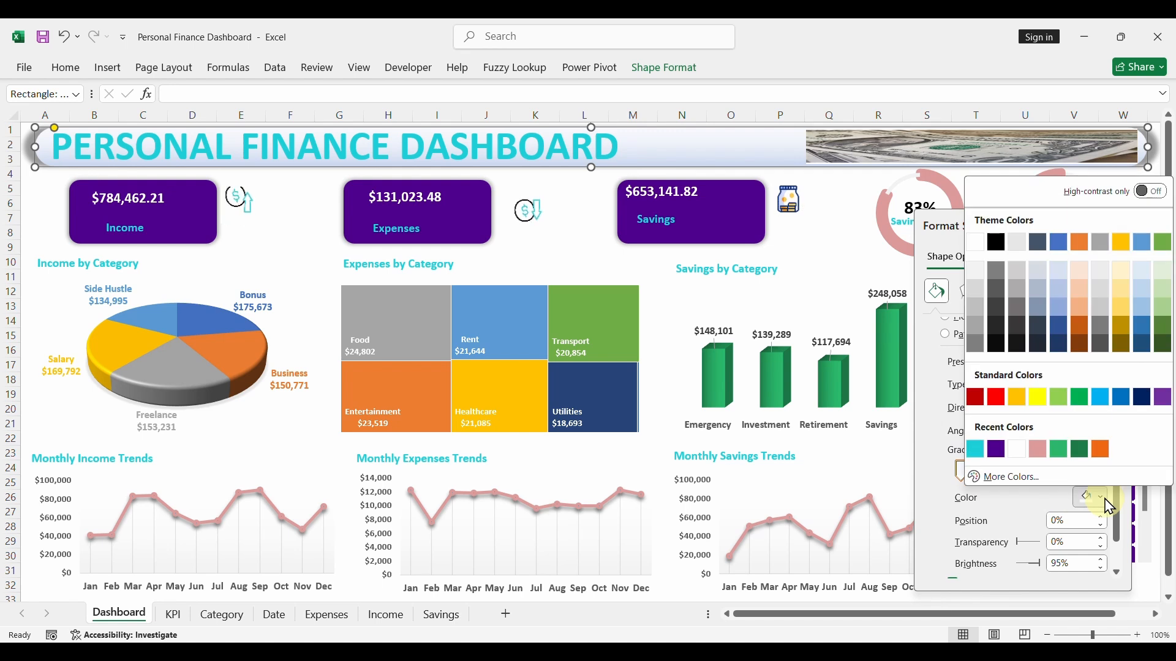
pyautogui.click(997, 450)
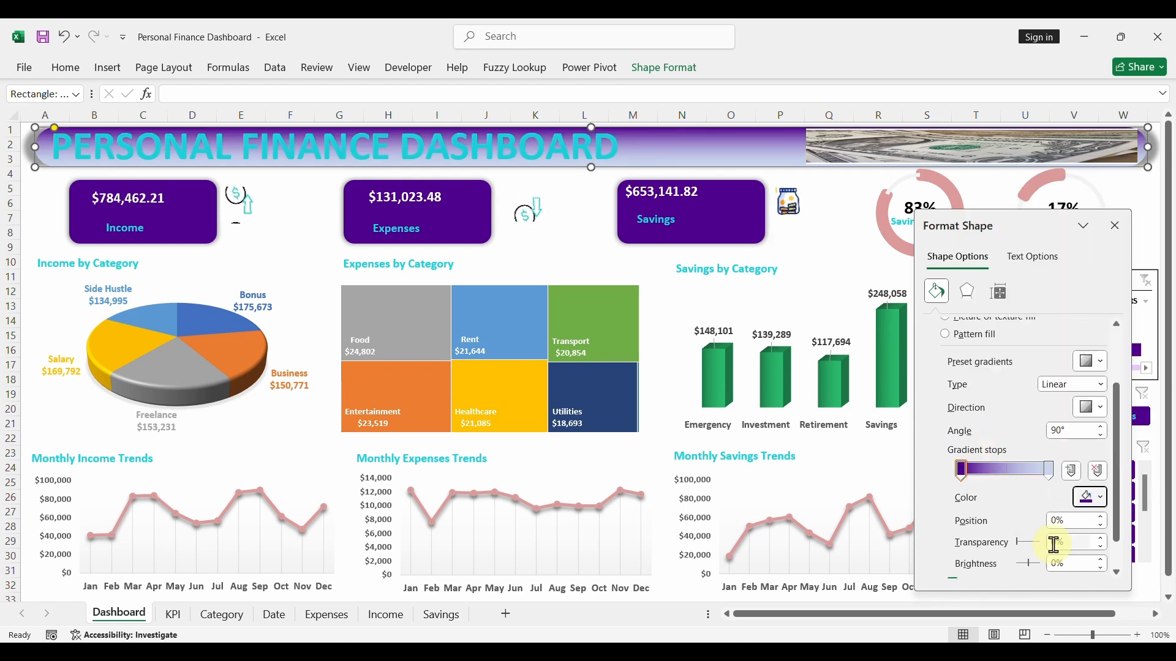
pyautogui.click(1049, 472)
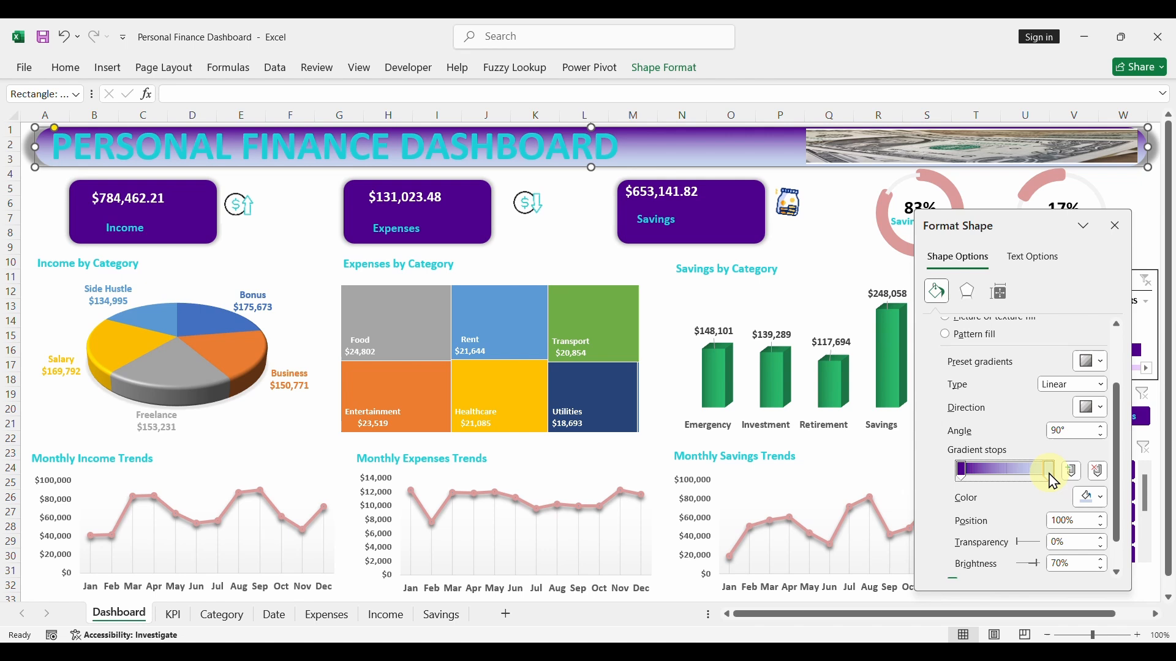
pyautogui.click(1093, 497)
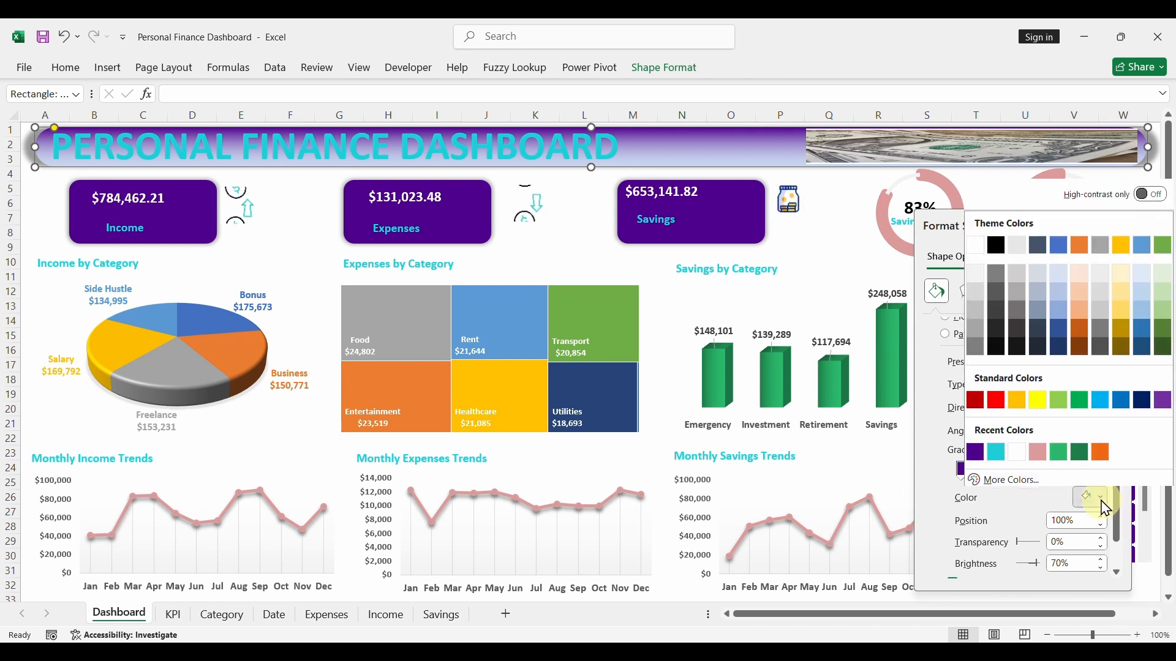
pyautogui.click(1090, 497)
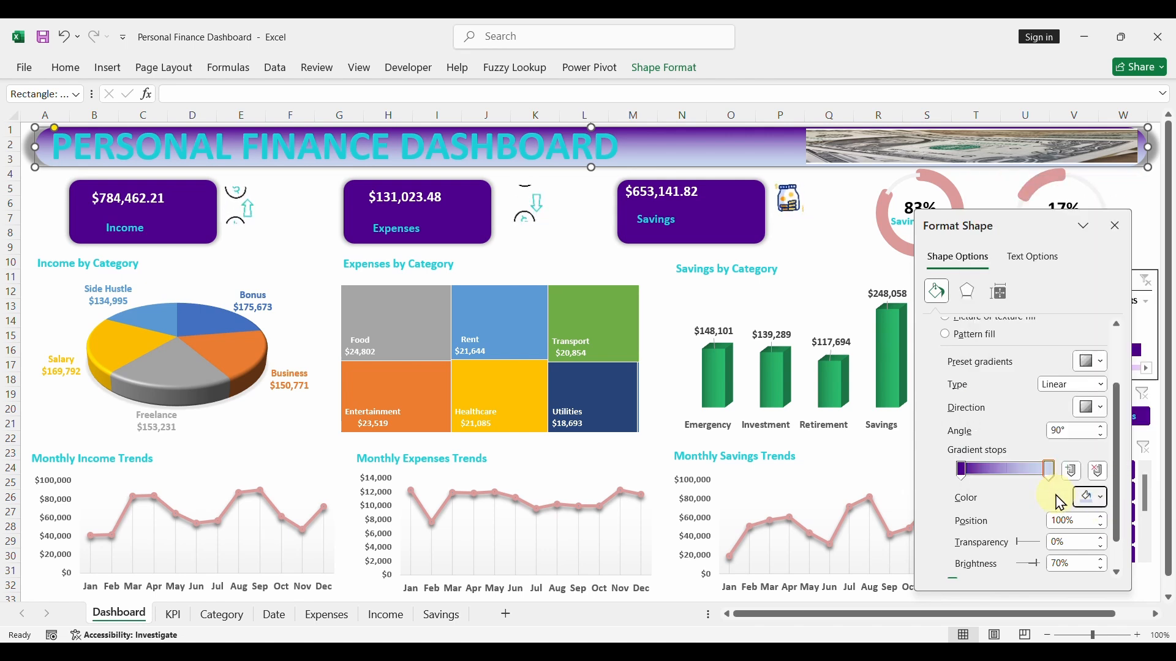
# - Set the angle of the title banner's linear gradient to 0°
pyautogui.click(962, 472)
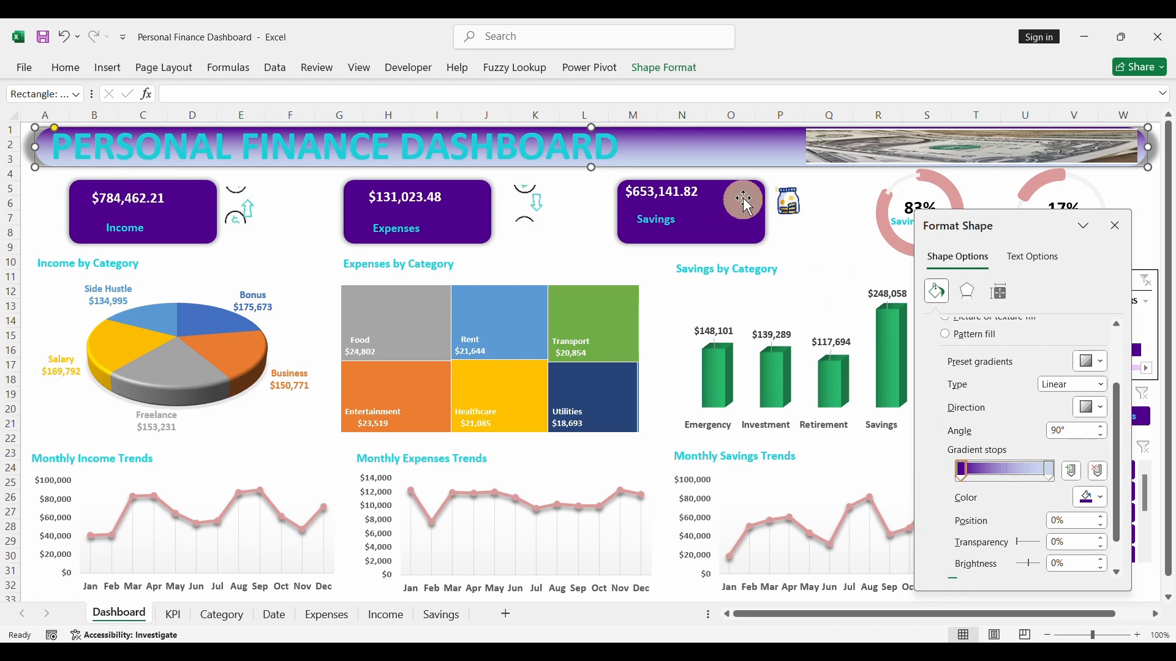
pyautogui.click(1061, 432)
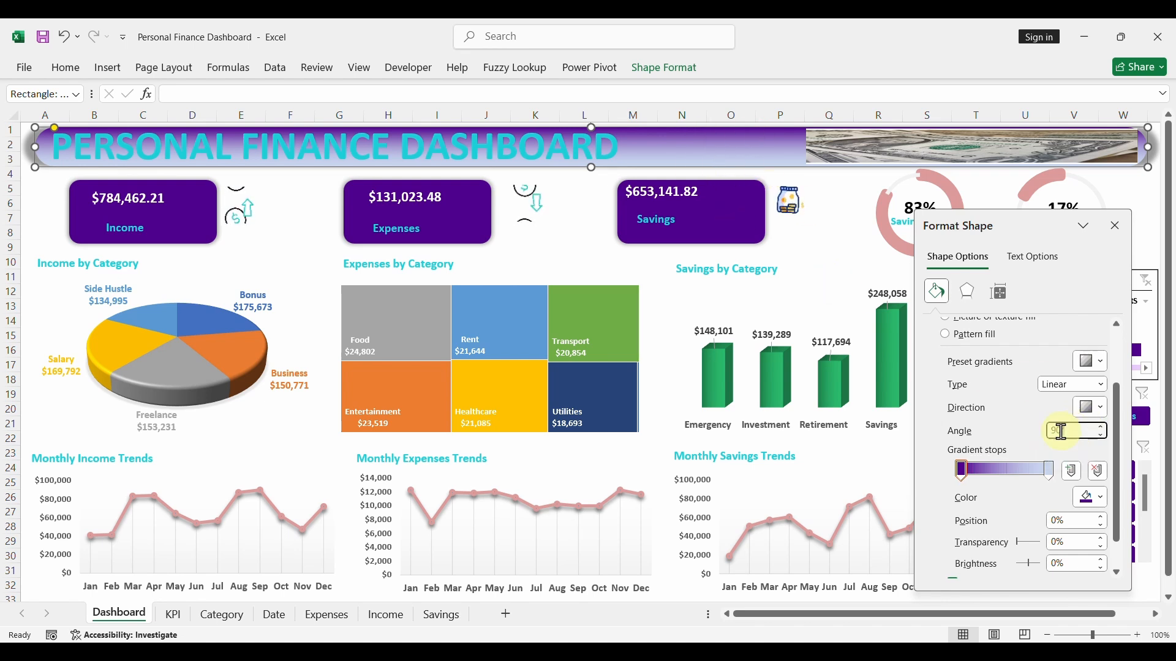
pyautogui.write('0')
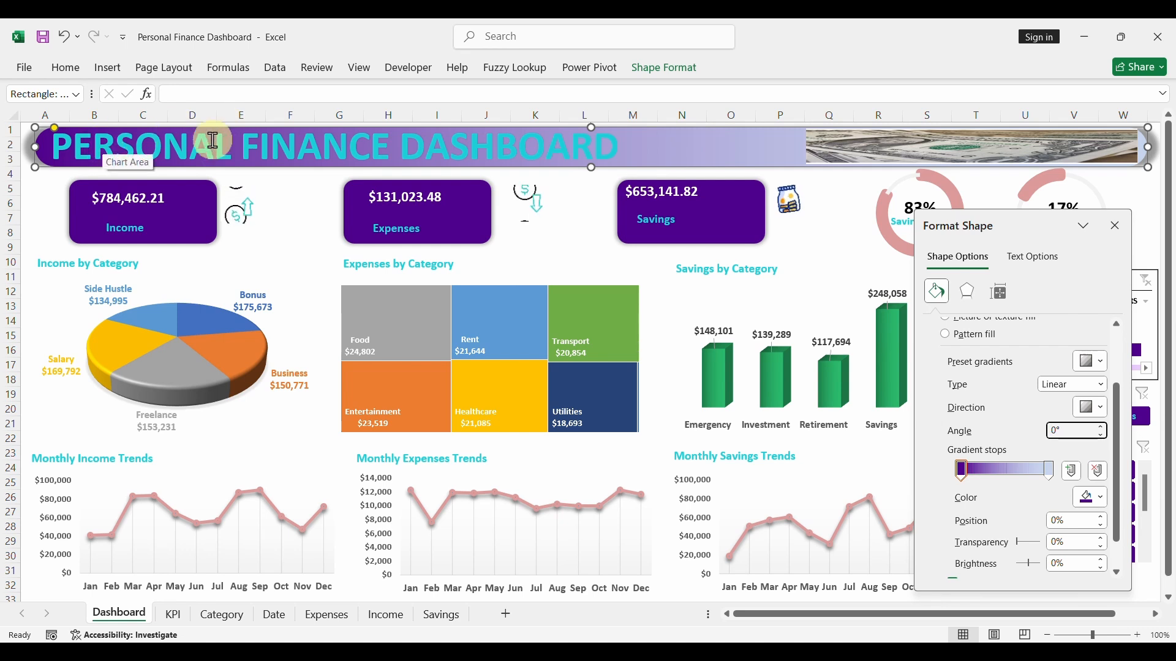
# - Set the banner's gradient stop at position 100% to the recently used Dark Purple with 50% transparency
pyautogui.click(1051, 472)
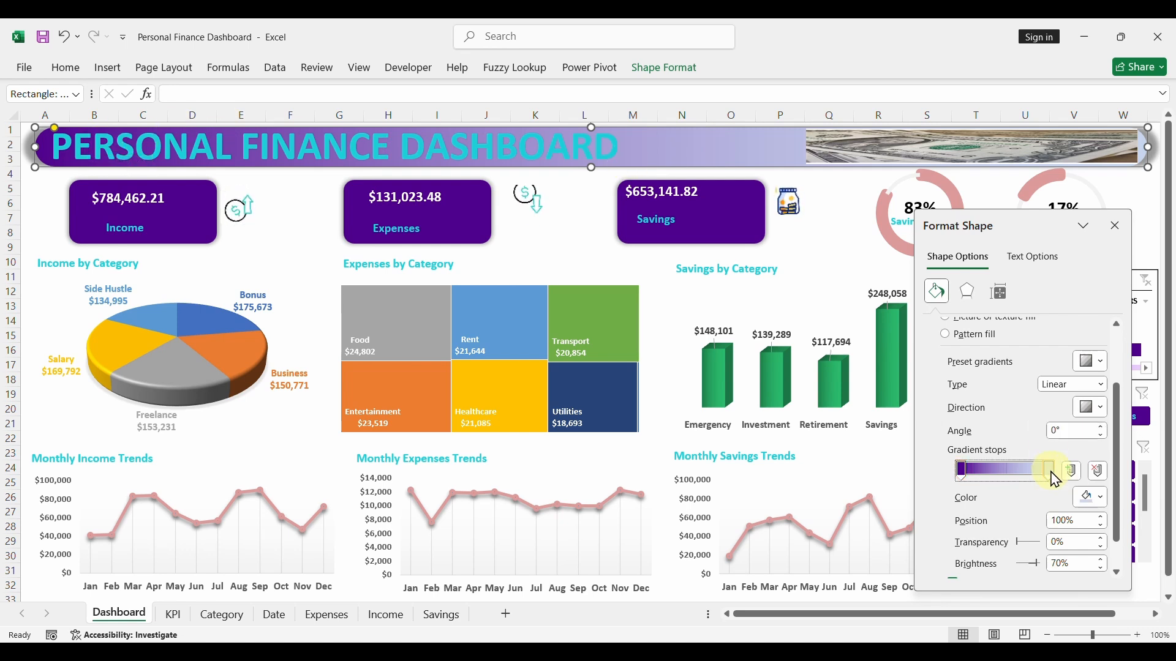
pyautogui.click(1105, 504)
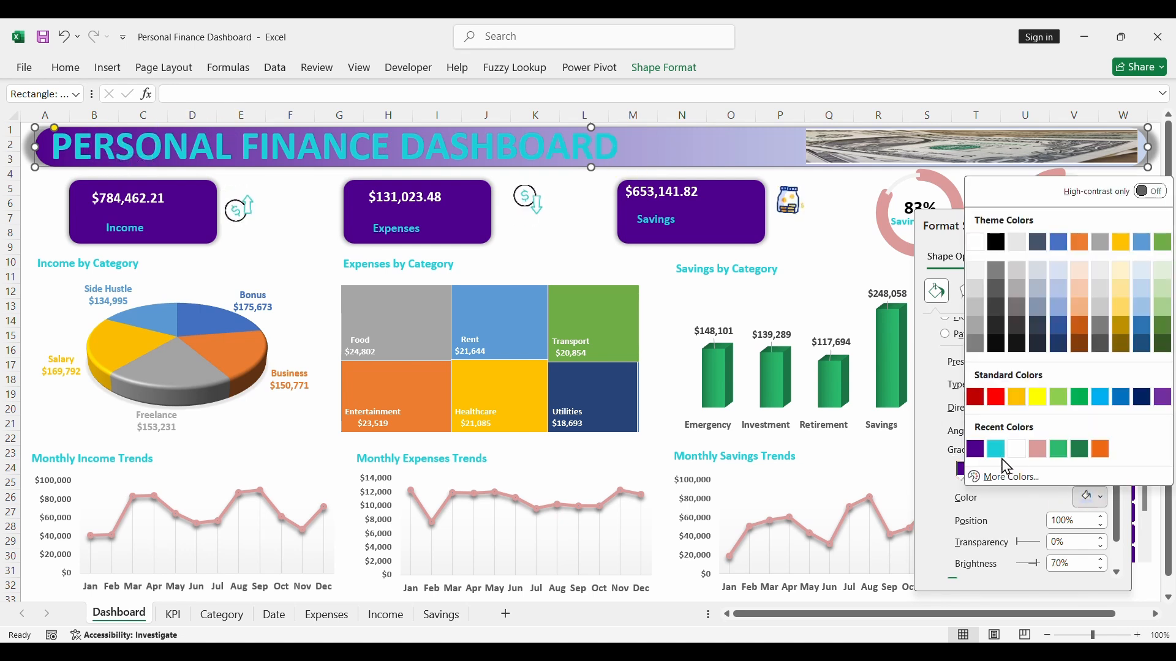
pyautogui.click(976, 450)
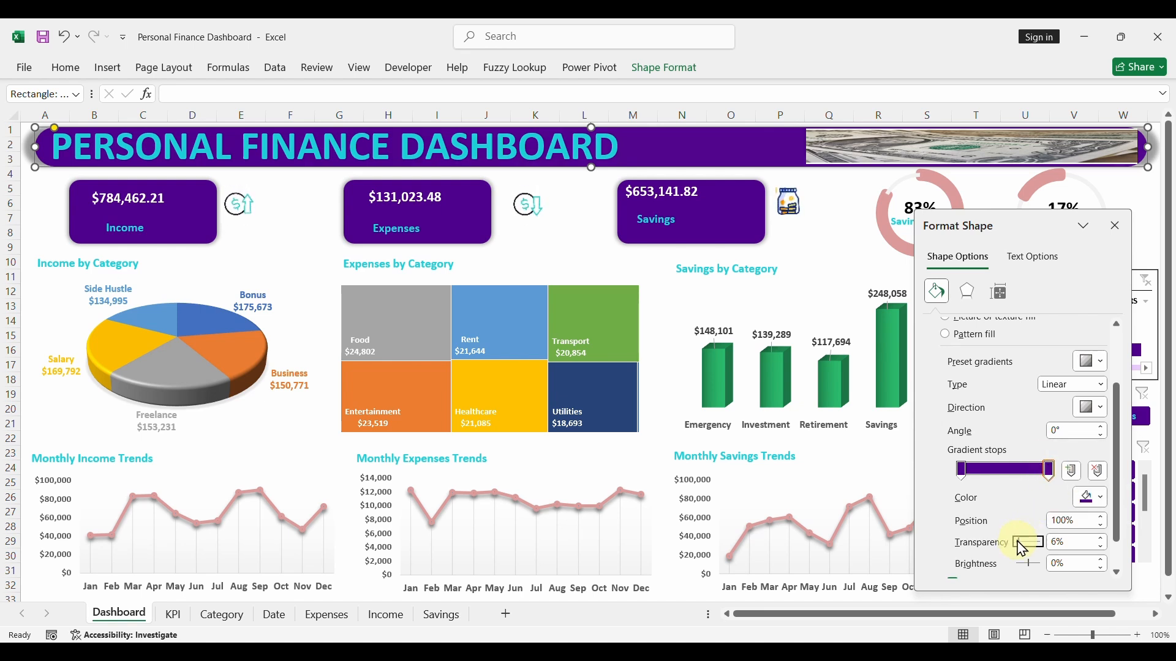
pyautogui.moveTo(1019, 543); pyautogui.dragTo(1031, 547)
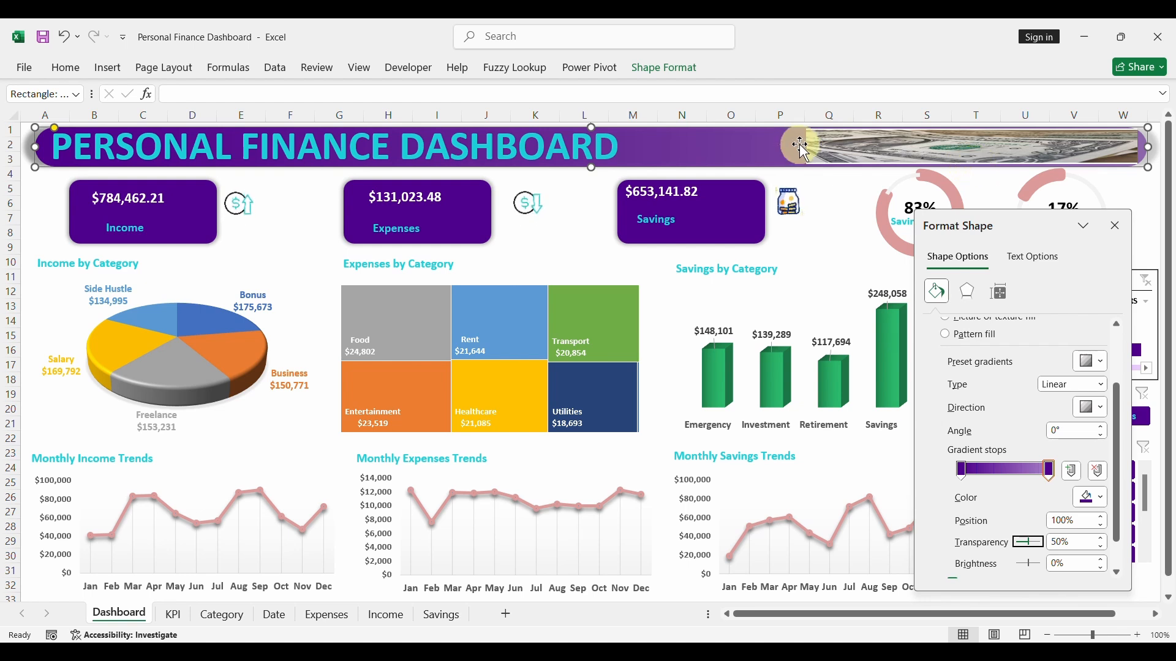
# - Move the dollar-bill picture down off the labels and bring the banner, its title and the Dashboard and Details labels to the front
pyautogui.moveTo(907, 161); pyautogui.dragTo(929, 181)
pyautogui.click(1090, 143)
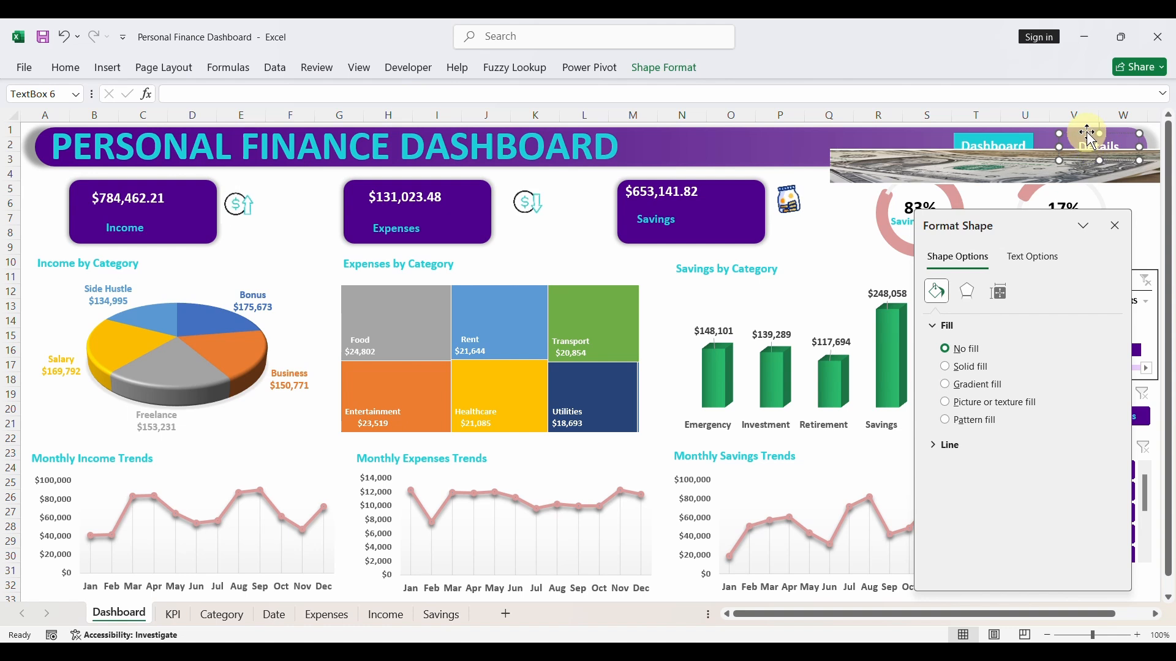
pyautogui.keyDown('shift'); pyautogui.click(1039, 147); pyautogui.keyUp('shift')
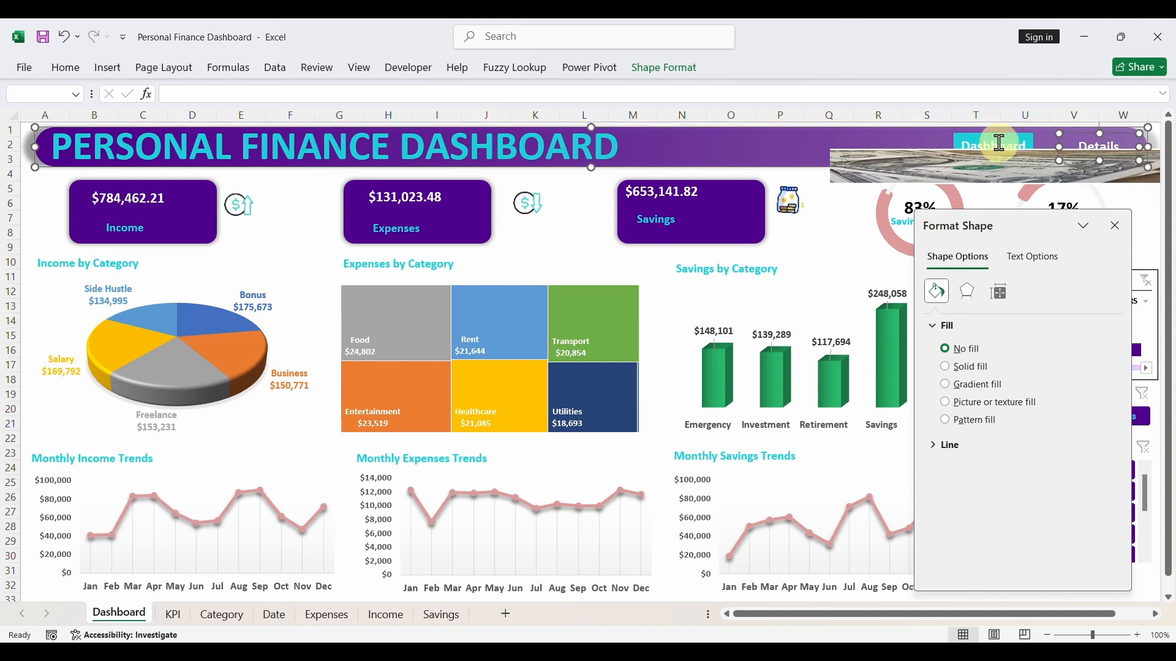
pyautogui.keyDown('shift'); pyautogui.click(909, 142); pyautogui.keyUp('shift')
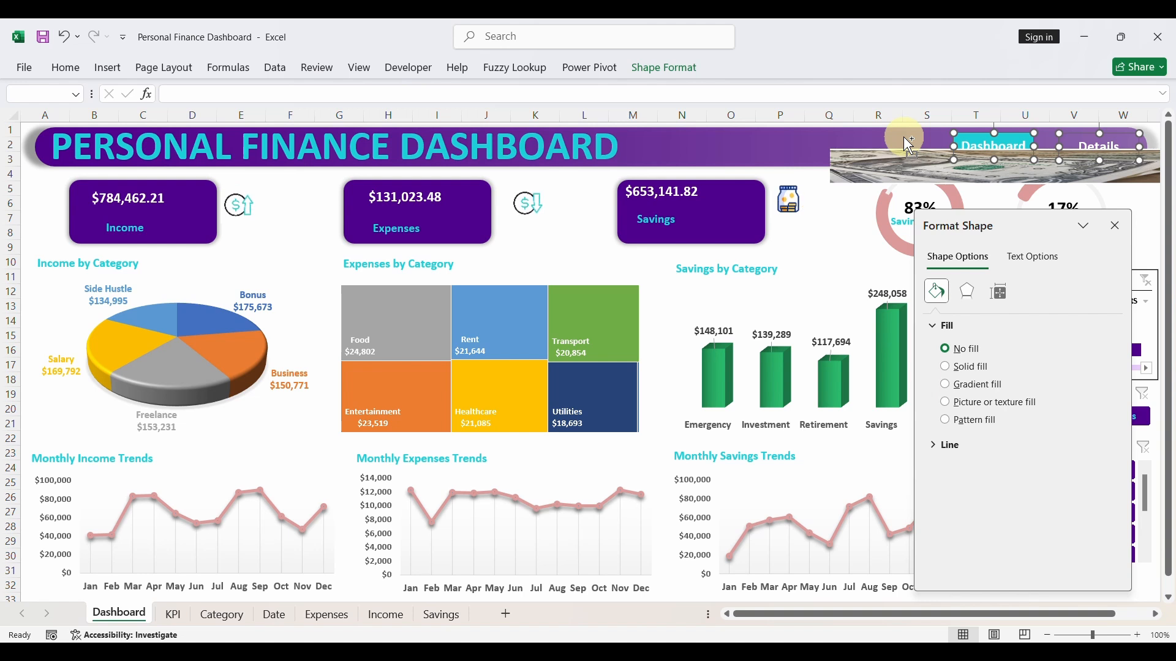
pyautogui.keyDown('shift'); pyautogui.click(749, 160); pyautogui.keyUp('shift')
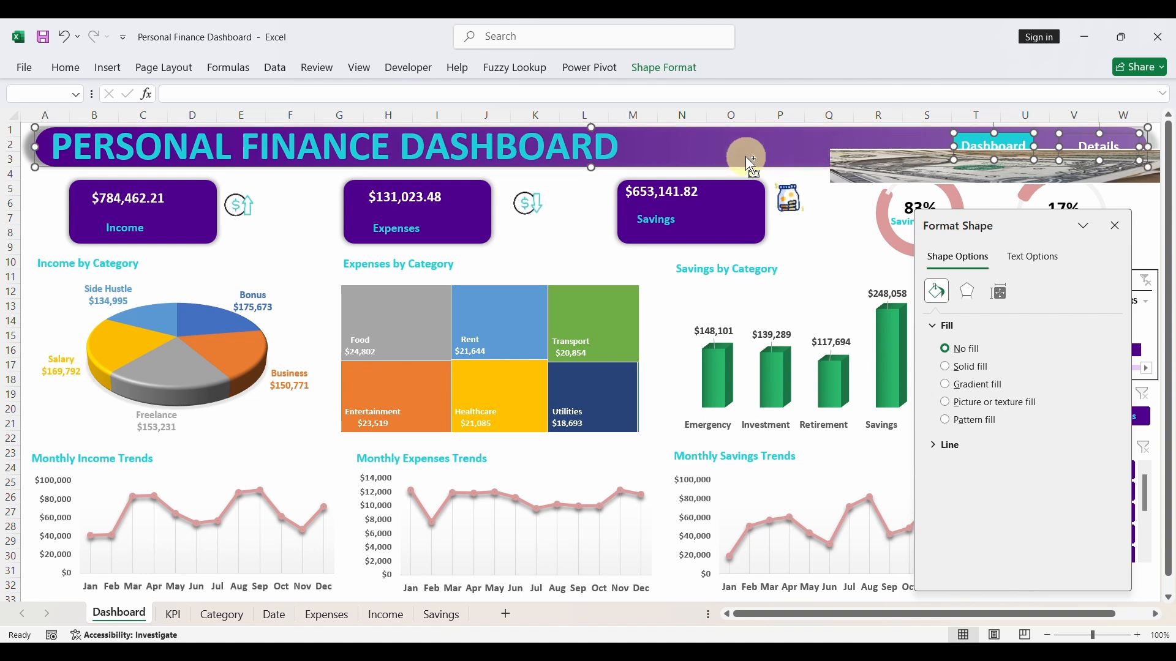
pyautogui.keyDown('shift'); pyautogui.click(581, 147); pyautogui.keyUp('shift')
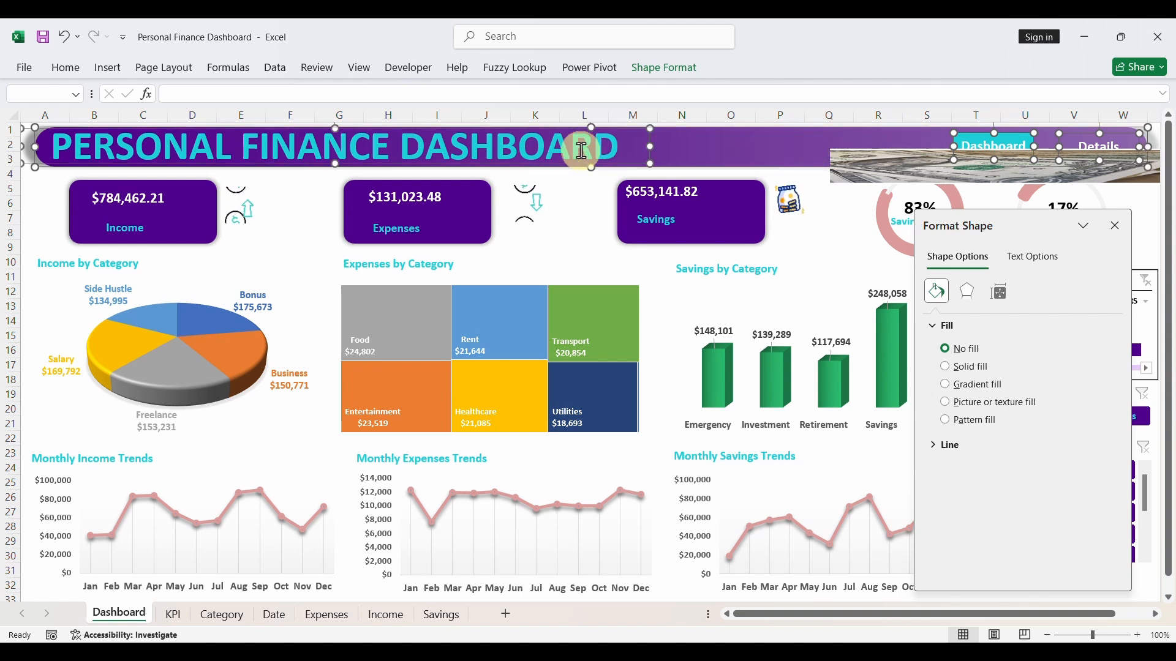
pyautogui.rightClick(724, 158)
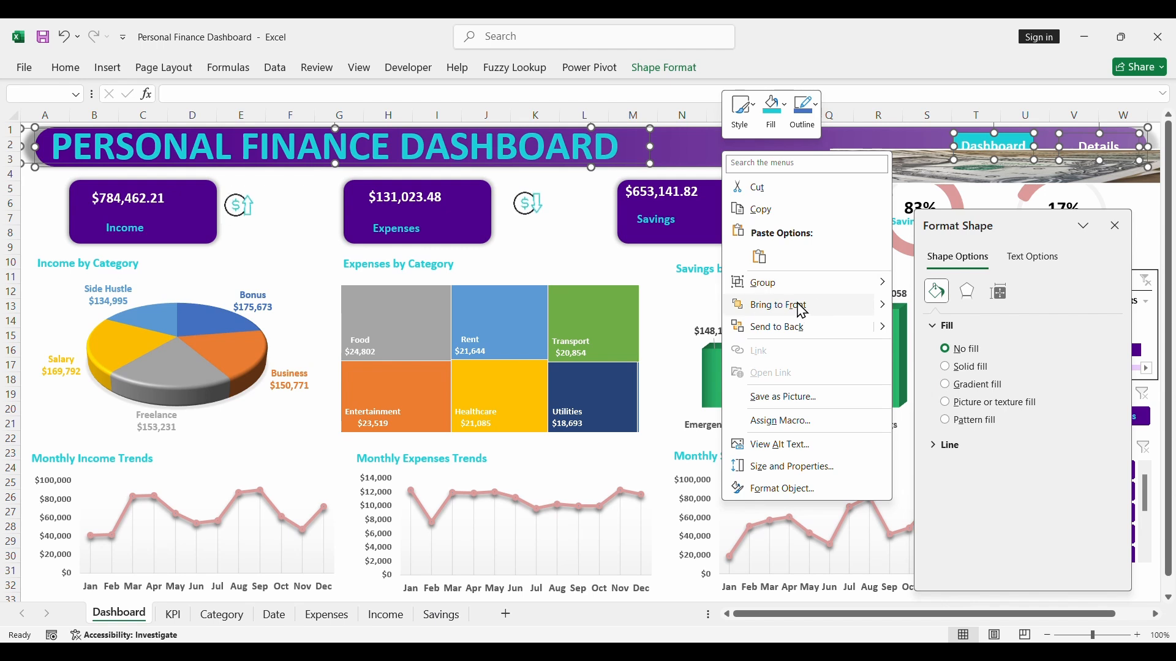
pyautogui.click(791, 309)
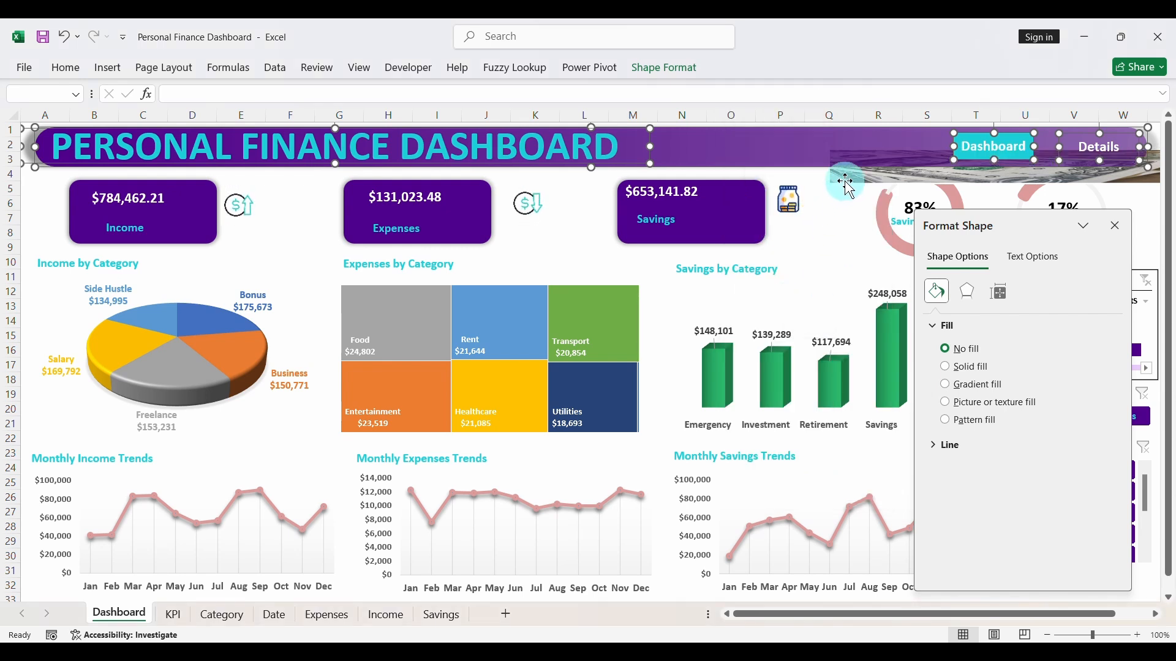
# - Widen the dollar-bill picture leftward to the end of the title, fit it behind the banner, and close the formatting pane
pyautogui.moveTo(848, 186)
pyautogui.mouseDown()
pyautogui.moveTo(821, 159)
pyautogui.moveTo(833, 172)
pyautogui.mouseUp()
pyautogui.moveTo(976, 184); pyautogui.dragTo(975, 188)
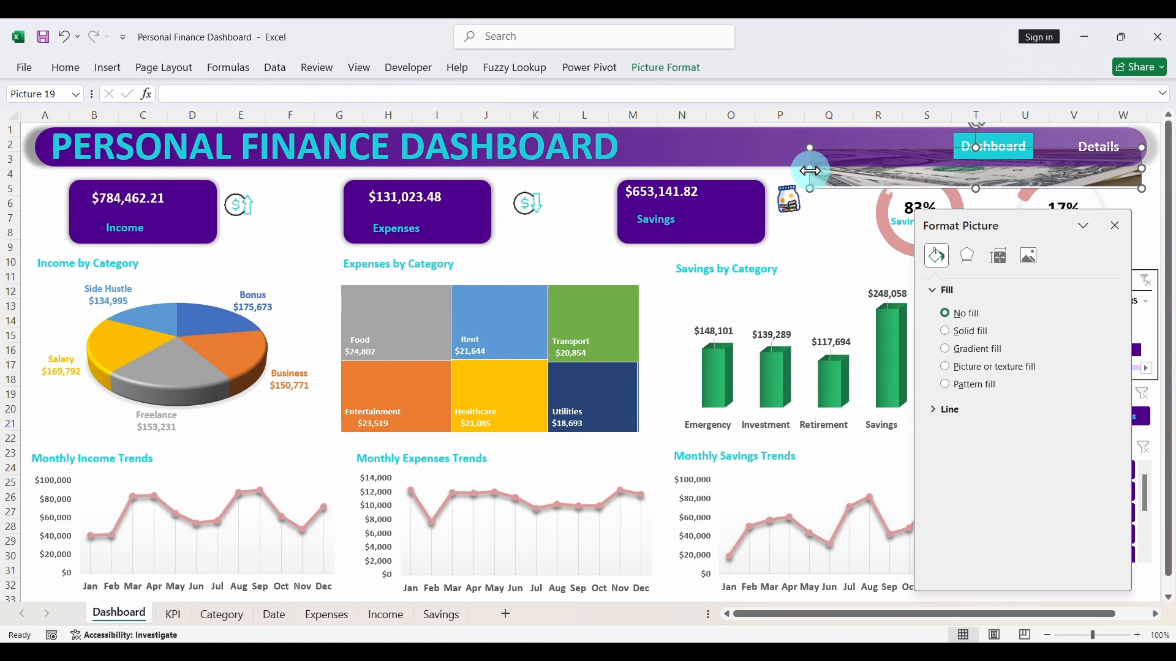
pyautogui.moveTo(808, 169); pyautogui.dragTo(686, 169)
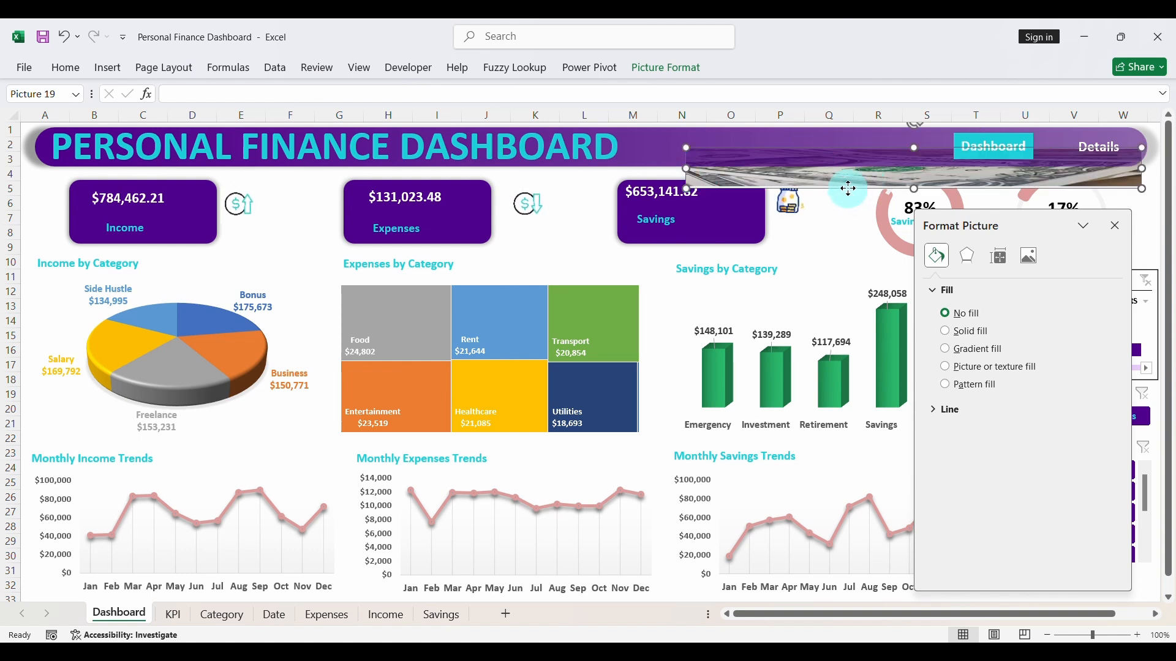
pyautogui.moveTo(848, 189)
pyautogui.mouseDown()
pyautogui.moveTo(842, 165)
pyautogui.moveTo(845, 184)
pyautogui.mouseUp()
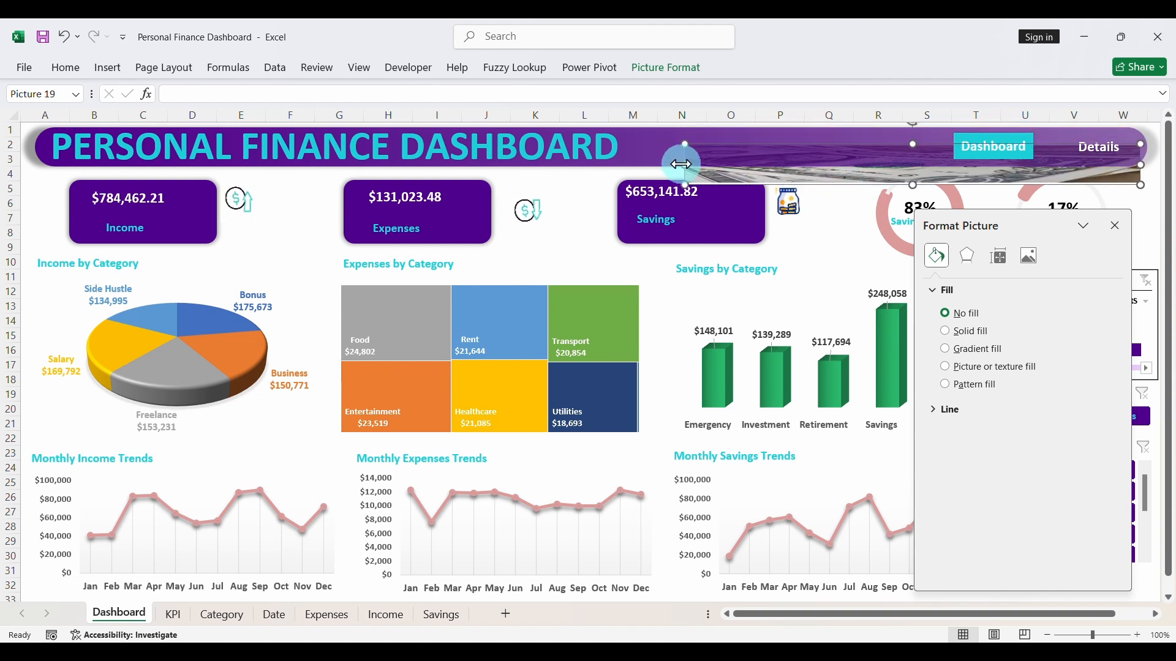
pyautogui.moveTo(686, 166); pyautogui.dragTo(613, 166)
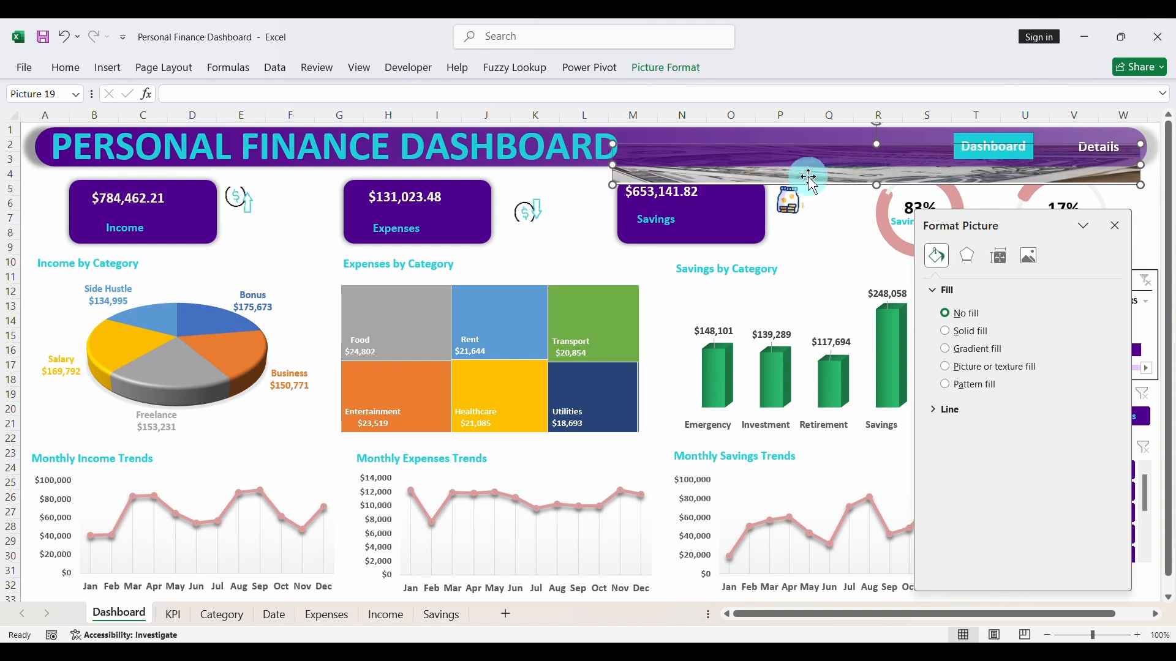
pyautogui.moveTo(823, 185)
pyautogui.mouseDown()
pyautogui.moveTo(828, 174)
pyautogui.moveTo(814, 173)
pyautogui.mouseUp()
pyautogui.click(589, 210)
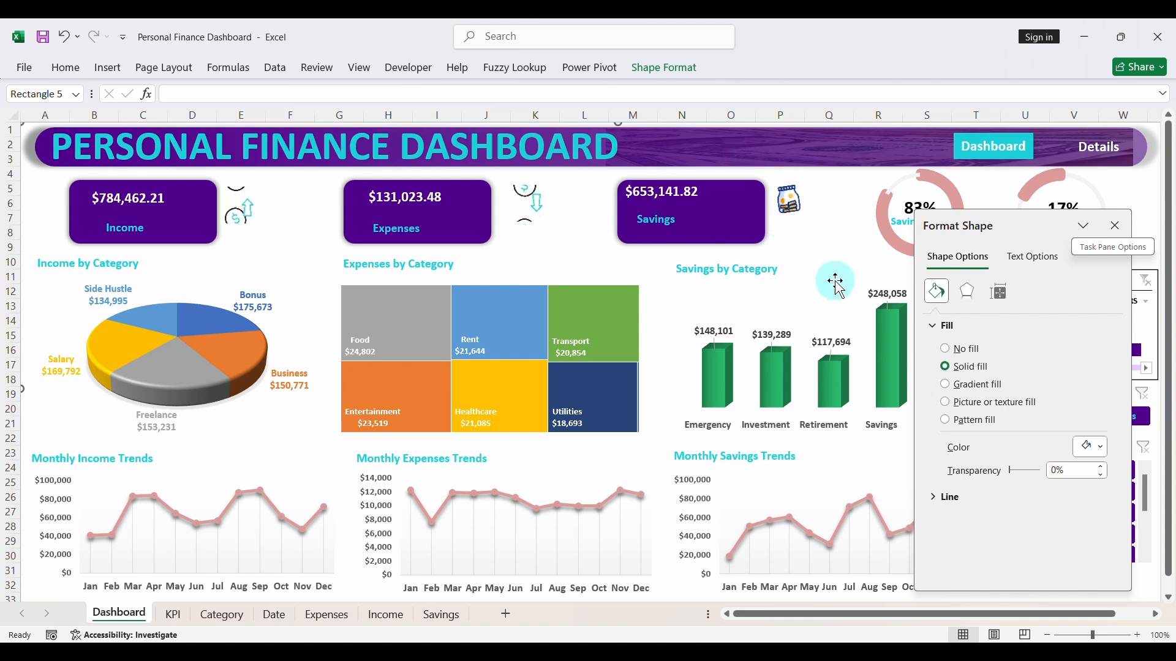
pyautogui.click(1116, 228)
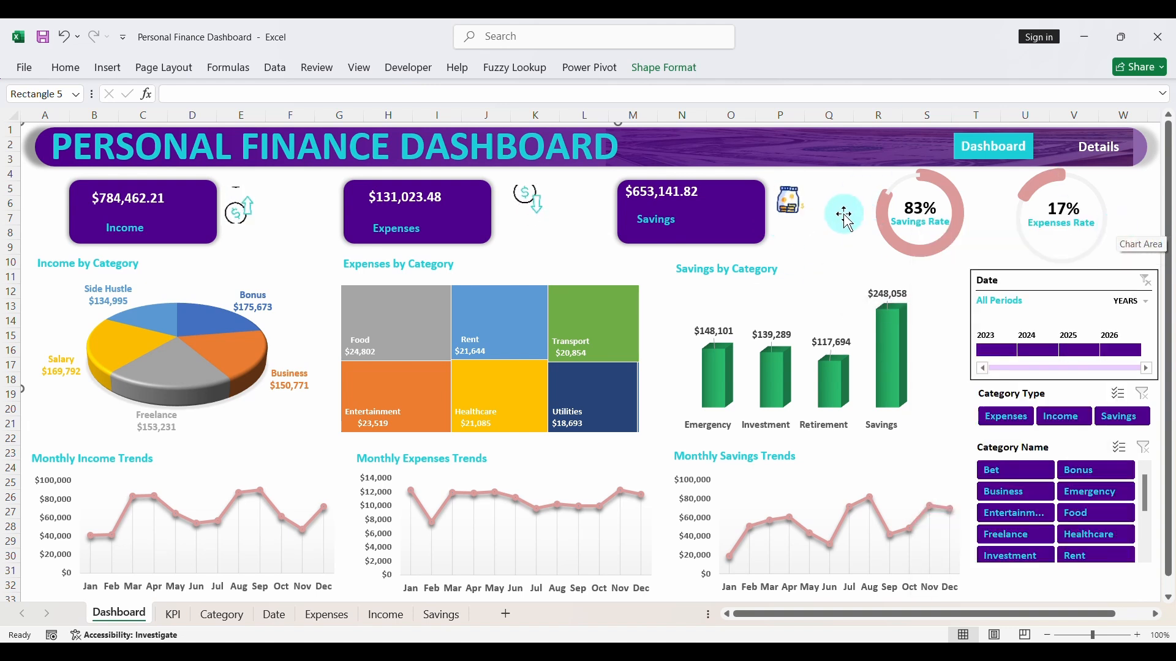
# - Align the income, expenses and savings card amounts by their middles and distribute them horizontally
pyautogui.click(667, 191)
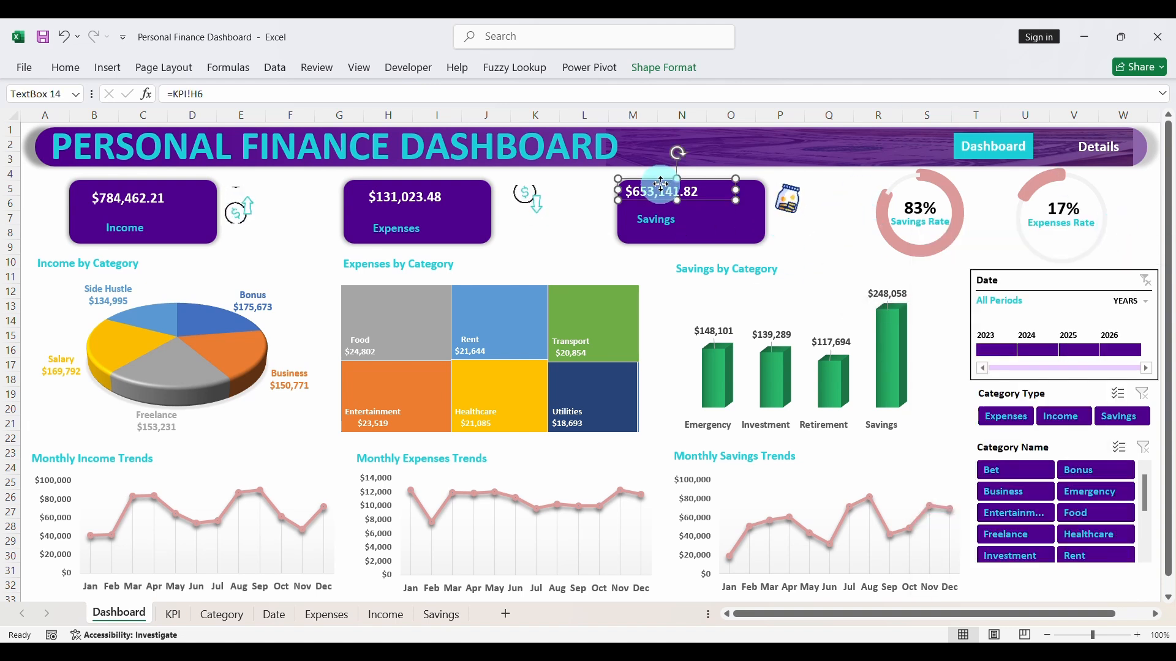
pyautogui.keyDown('ctrl'); pyautogui.click(667, 219); pyautogui.keyUp('ctrl')
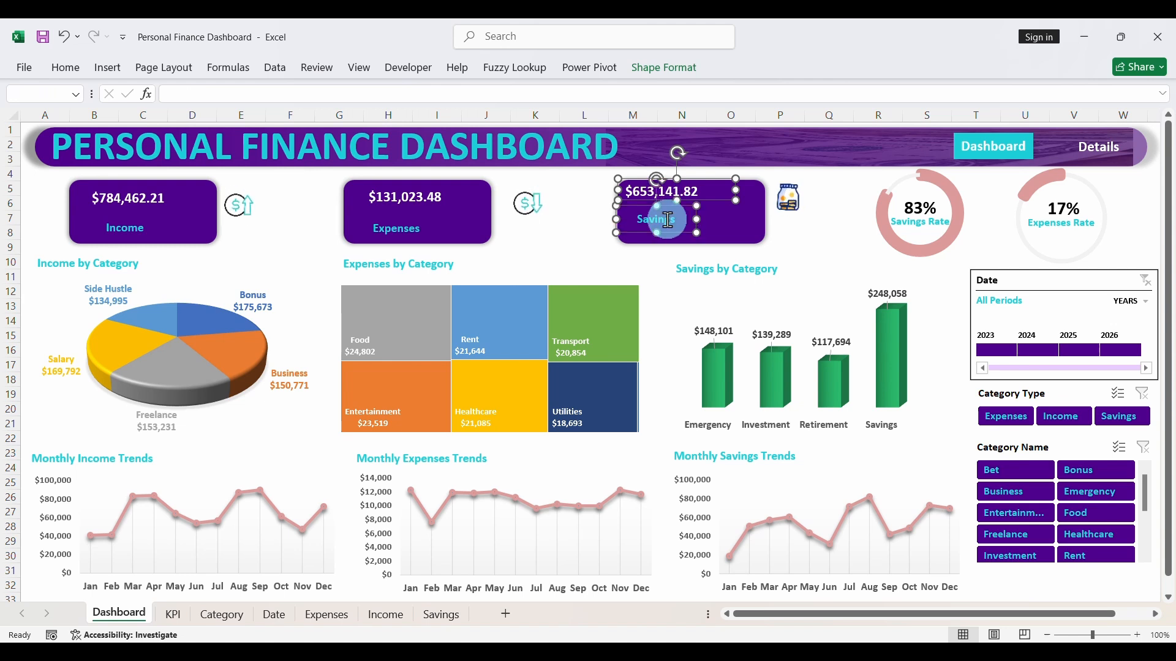
pyautogui.click(703, 216)
pyautogui.click(684, 203)
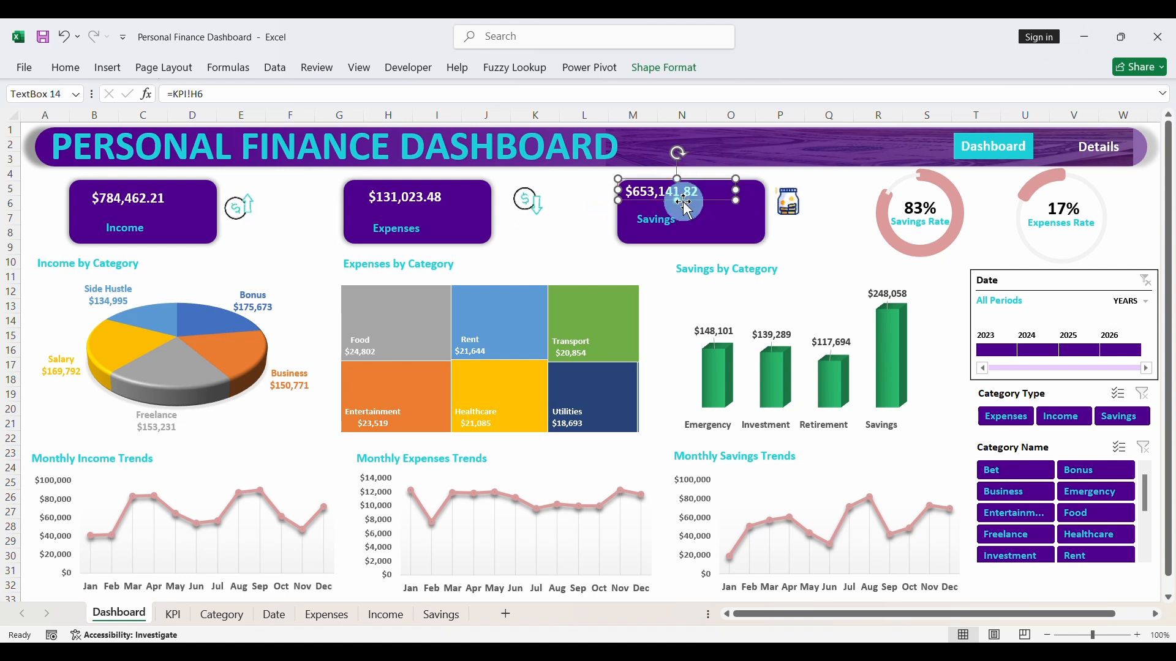
pyautogui.keyDown('ctrl'); pyautogui.click(429, 197); pyautogui.keyUp('ctrl')
pyautogui.keyDown('ctrl'); pyautogui.click(147, 197); pyautogui.keyUp('ctrl')
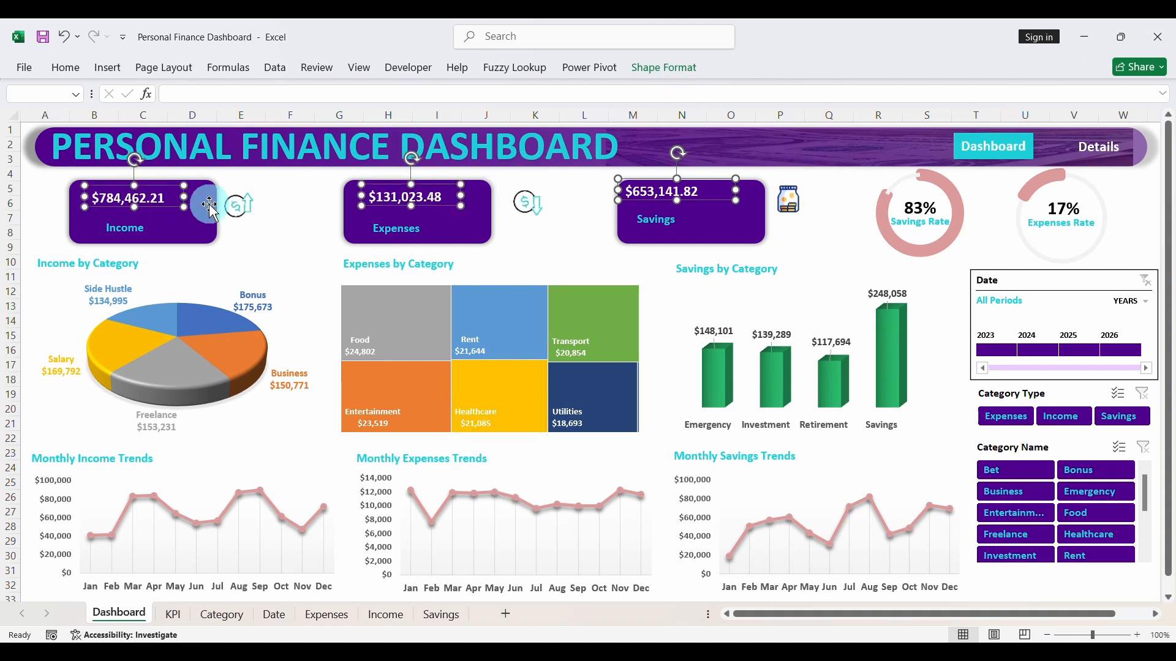
pyautogui.click(668, 68)
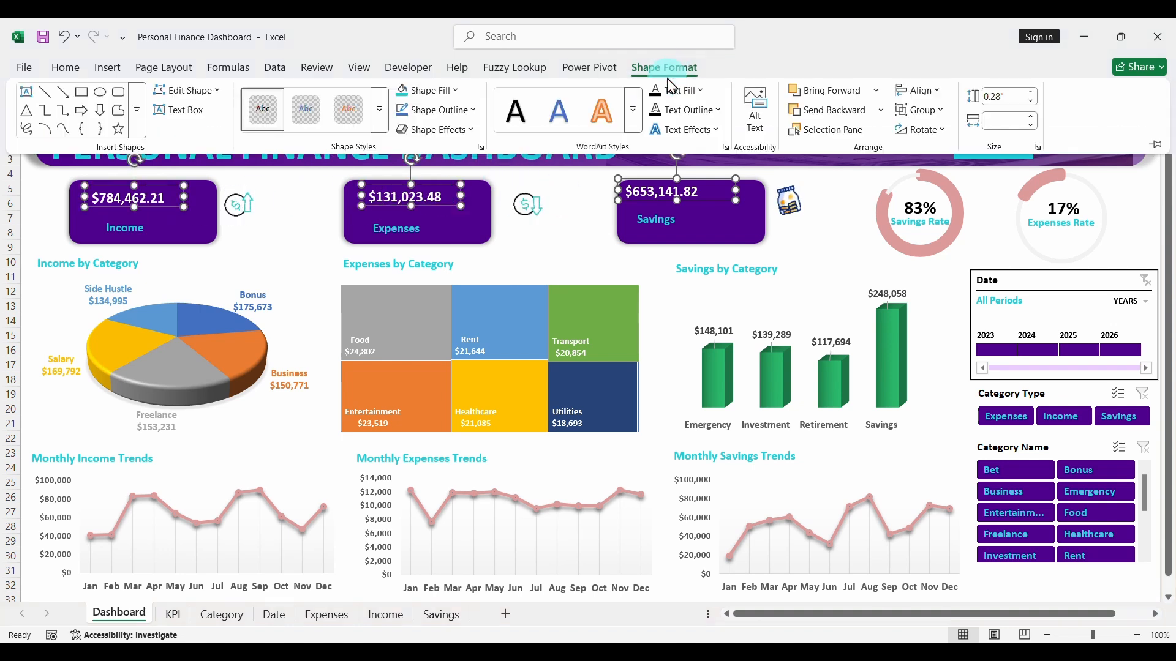
pyautogui.click(922, 91)
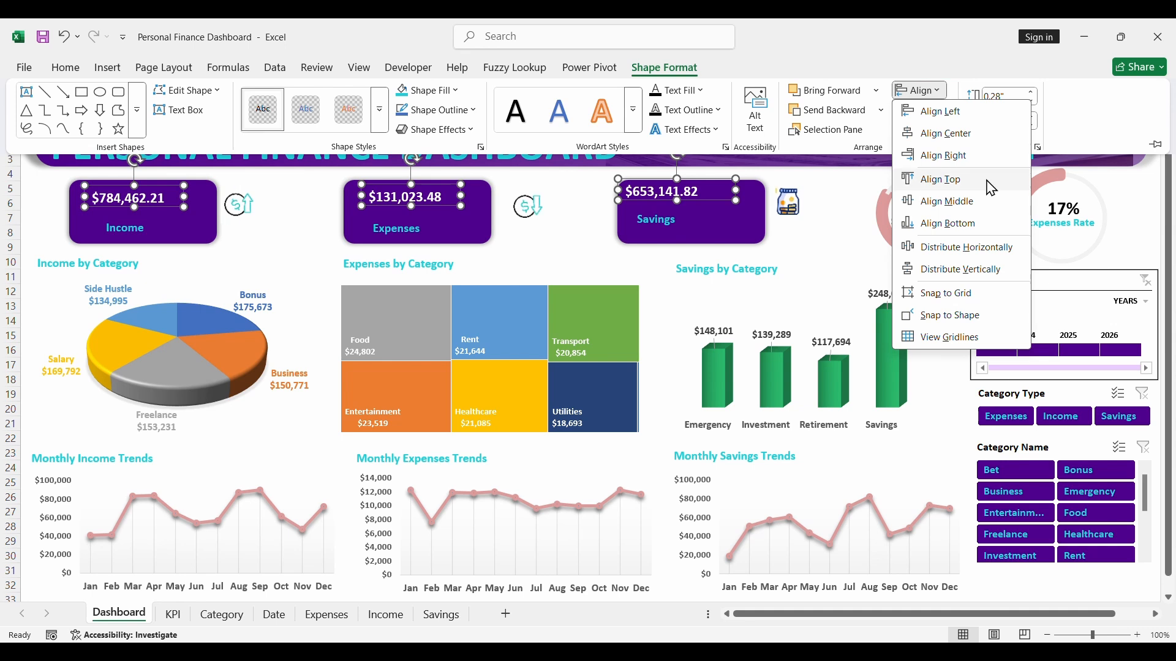
pyautogui.click(947, 202)
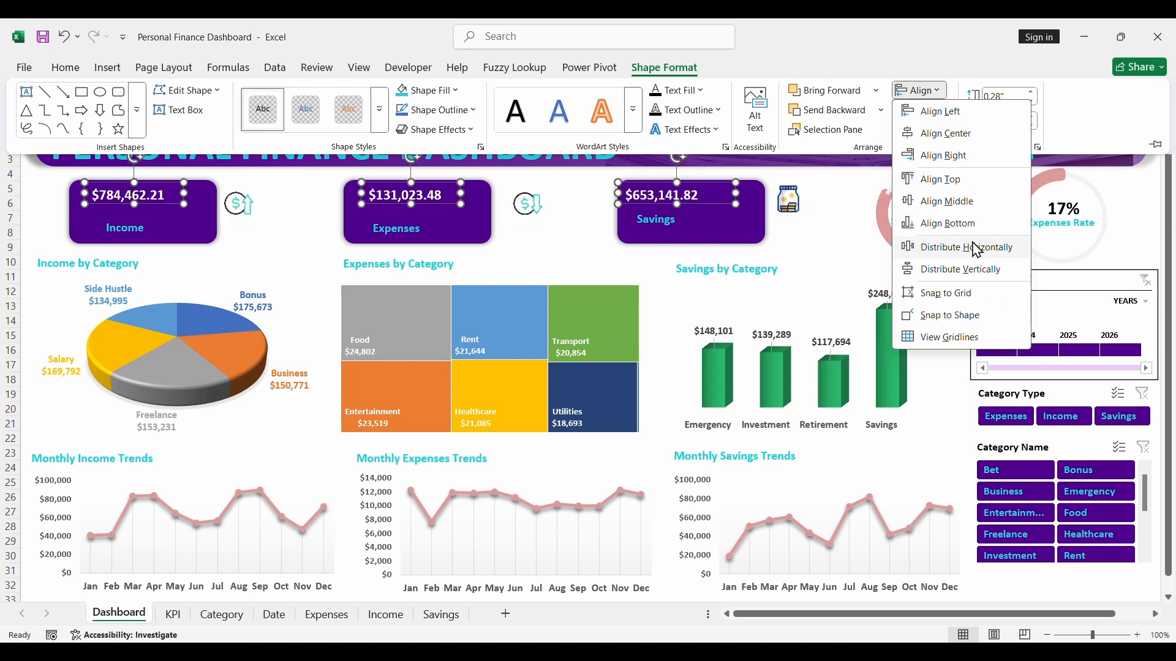
pyautogui.click(954, 254)
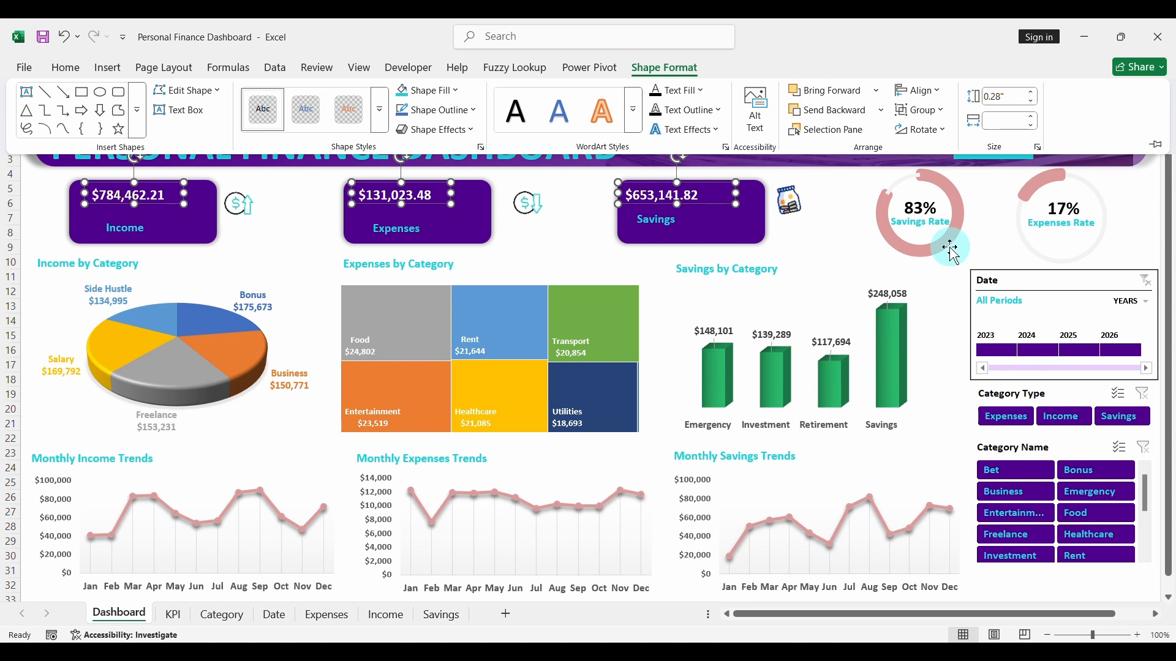
# - Shift the three card amounts to the right together, and nudge the income amount back left to centre it in its card
pyautogui.click(700, 202)
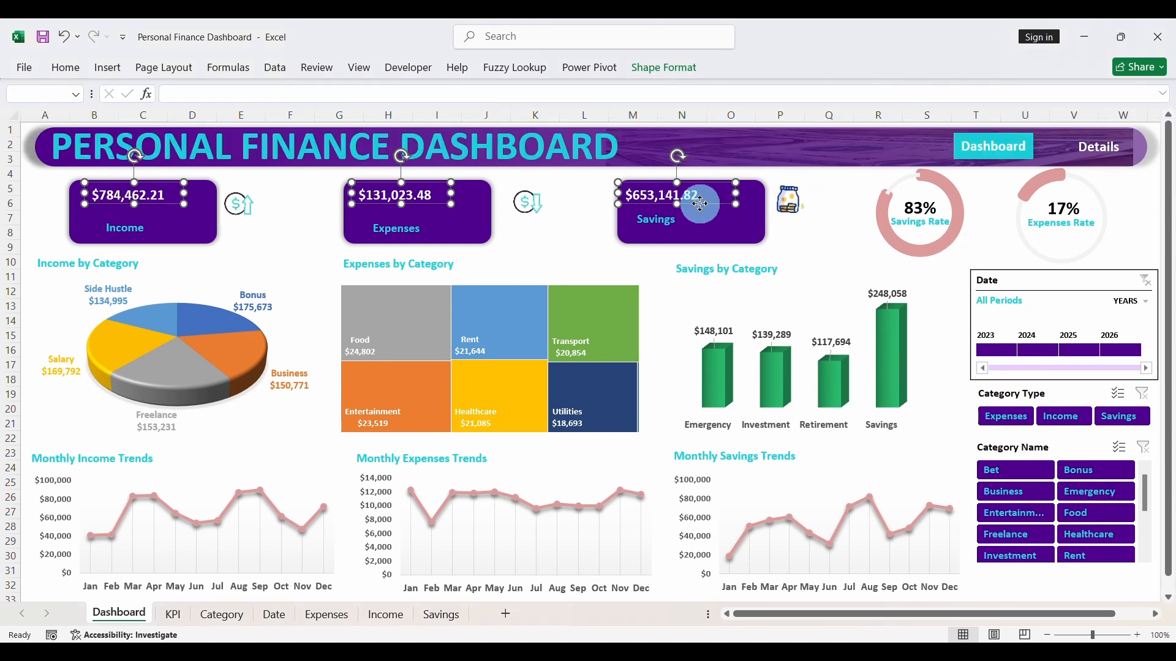
pyautogui.click(710, 203)
pyautogui.moveTo(711, 203); pyautogui.dragTo(722, 202)
pyautogui.click(691, 224)
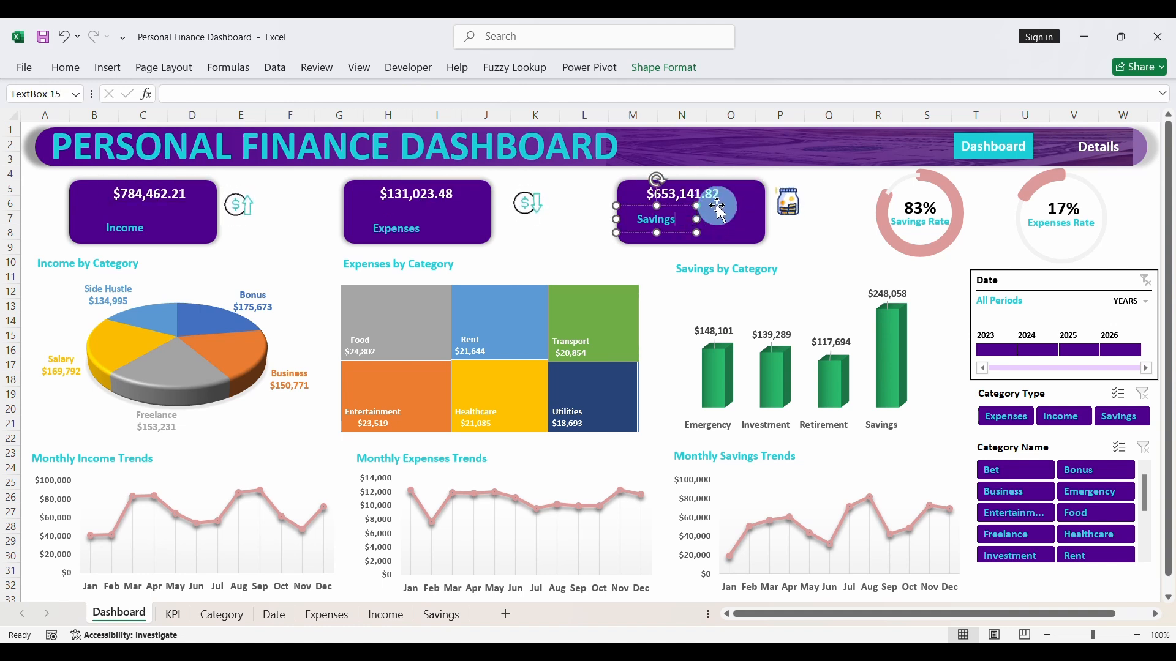
pyautogui.click(178, 199)
pyautogui.moveTo(165, 202); pyautogui.dragTo(157, 199)
# - Nudge the income card's label slightly right toward the card's centre and change its text to "Total Income"
pyautogui.click(145, 235)
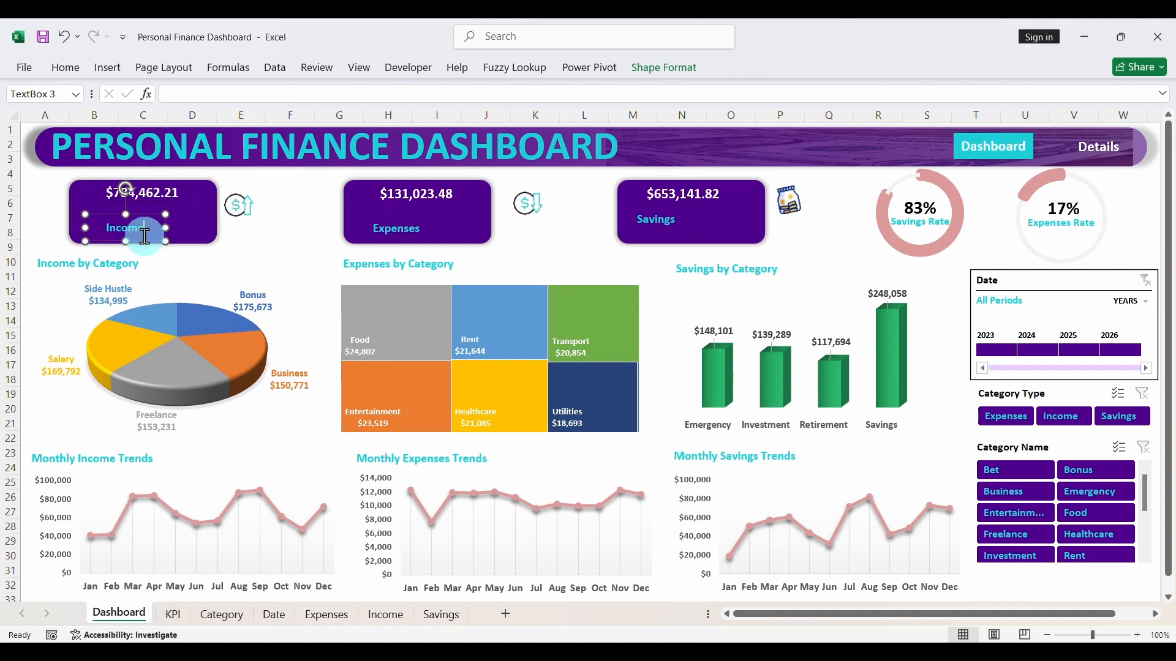
pyautogui.moveTo(145, 242); pyautogui.dragTo(152, 241)
pyautogui.click(116, 229)
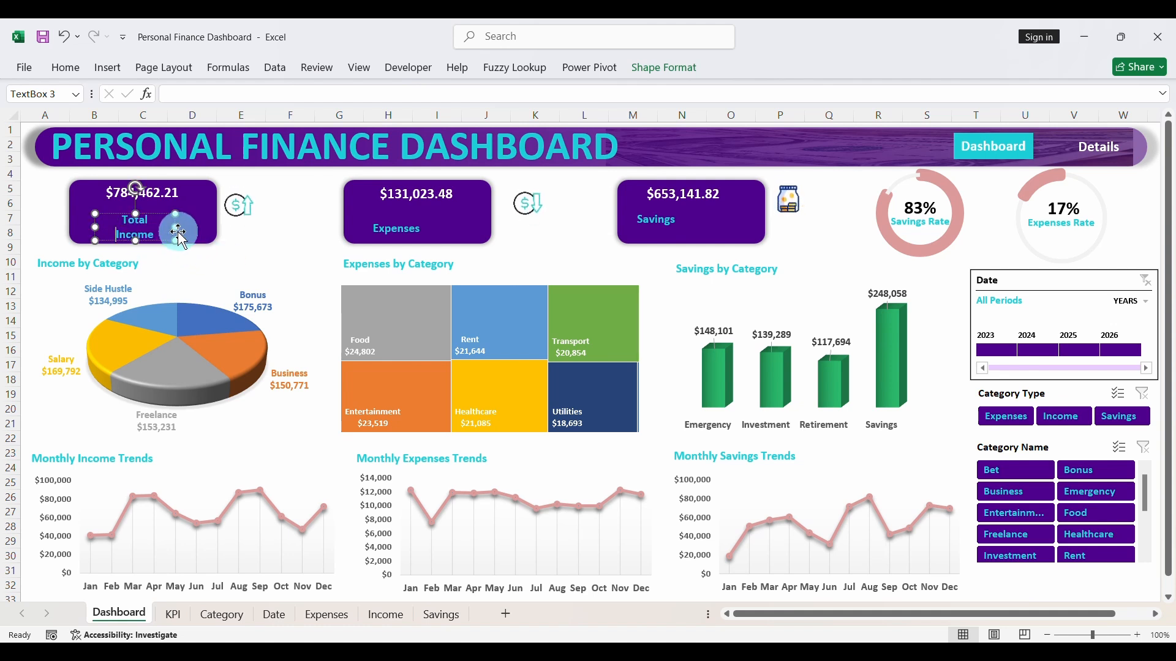
# - Widen the "Total Income" label so it fits on one line and lower the income amount closer to it
pyautogui.moveTo(177, 227); pyautogui.dragTo(192, 228)
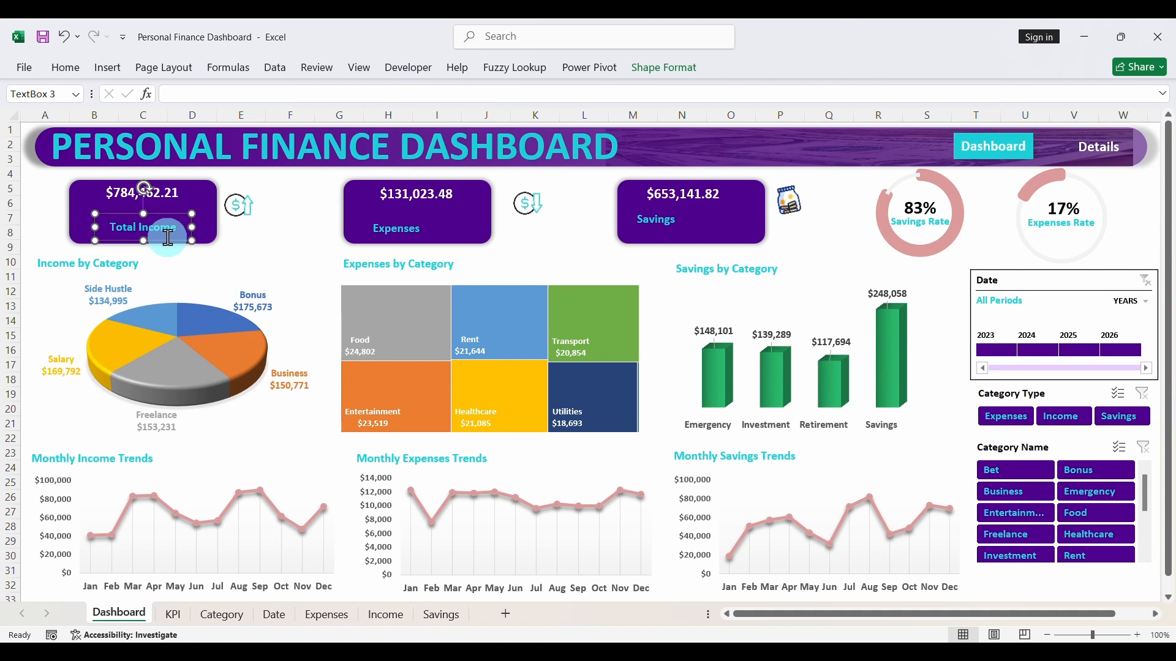
pyautogui.click(168, 195)
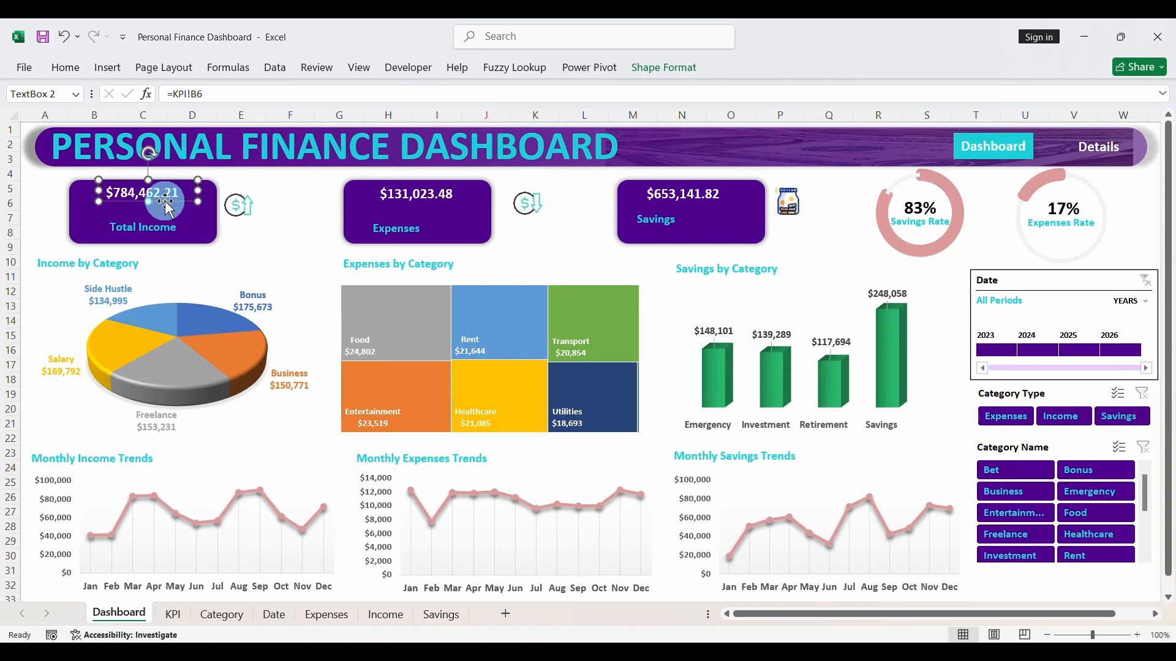
pyautogui.moveTo(166, 203); pyautogui.dragTo(166, 211)
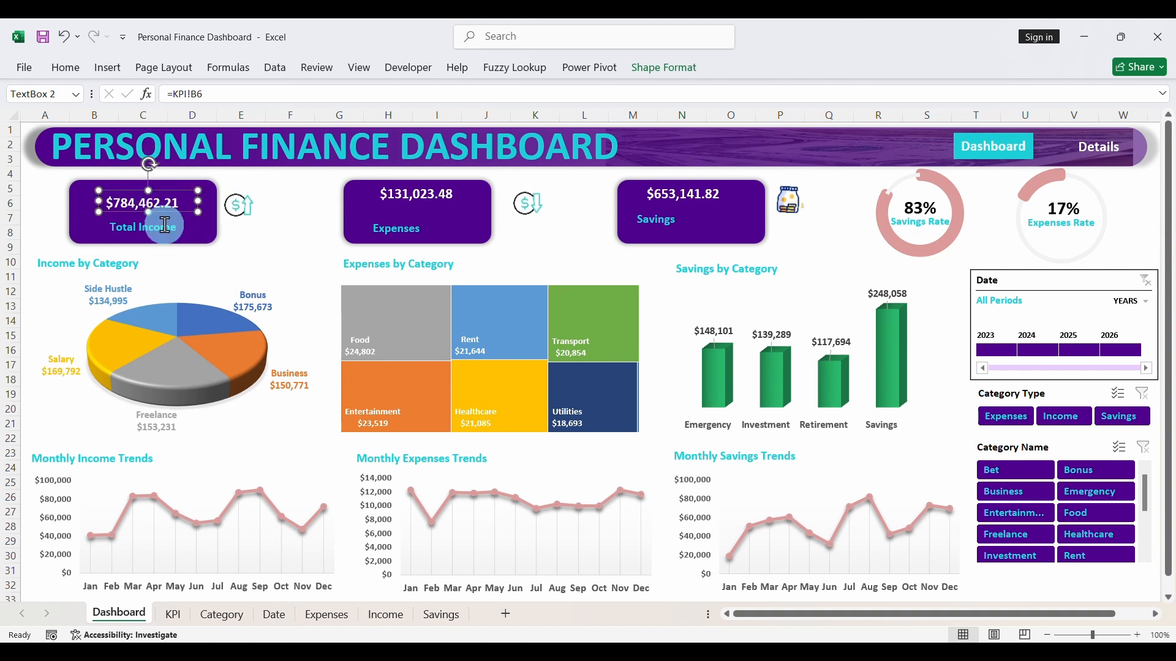
pyautogui.click(161, 228)
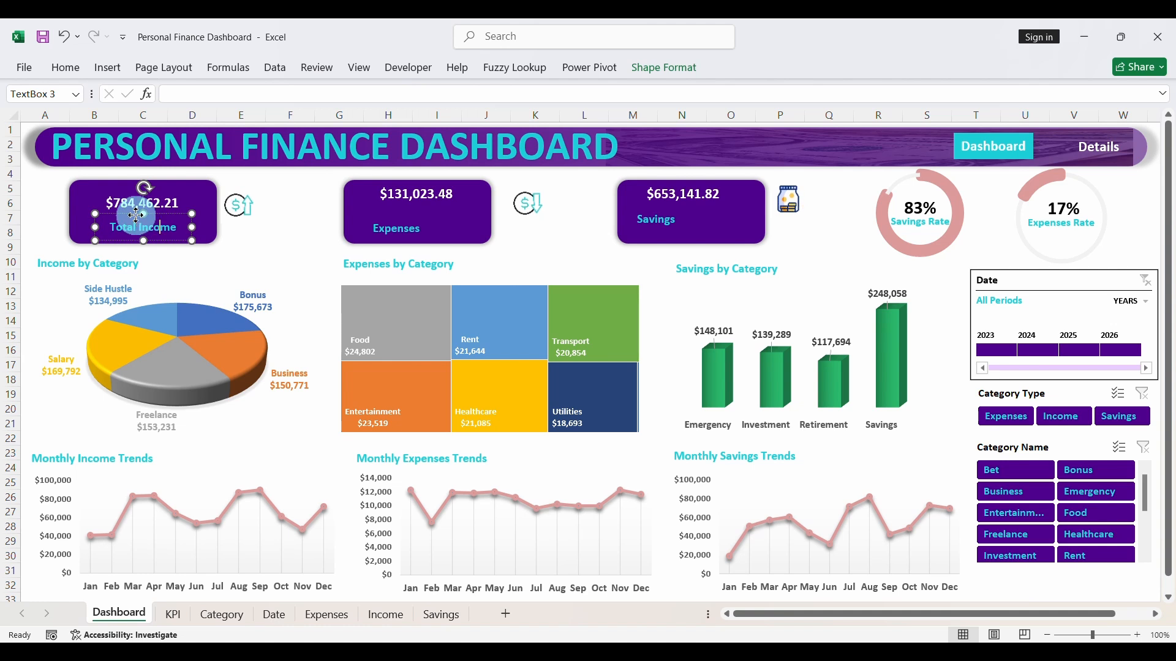
pyautogui.moveTo(135, 215); pyautogui.dragTo(134, 212)
# - Lower the expenses amount within its card and centre the Expenses and Savings labels beneath their amounts
pyautogui.click(395, 192)
pyautogui.moveTo(406, 200); pyautogui.dragTo(417, 215)
pyautogui.click(410, 219)
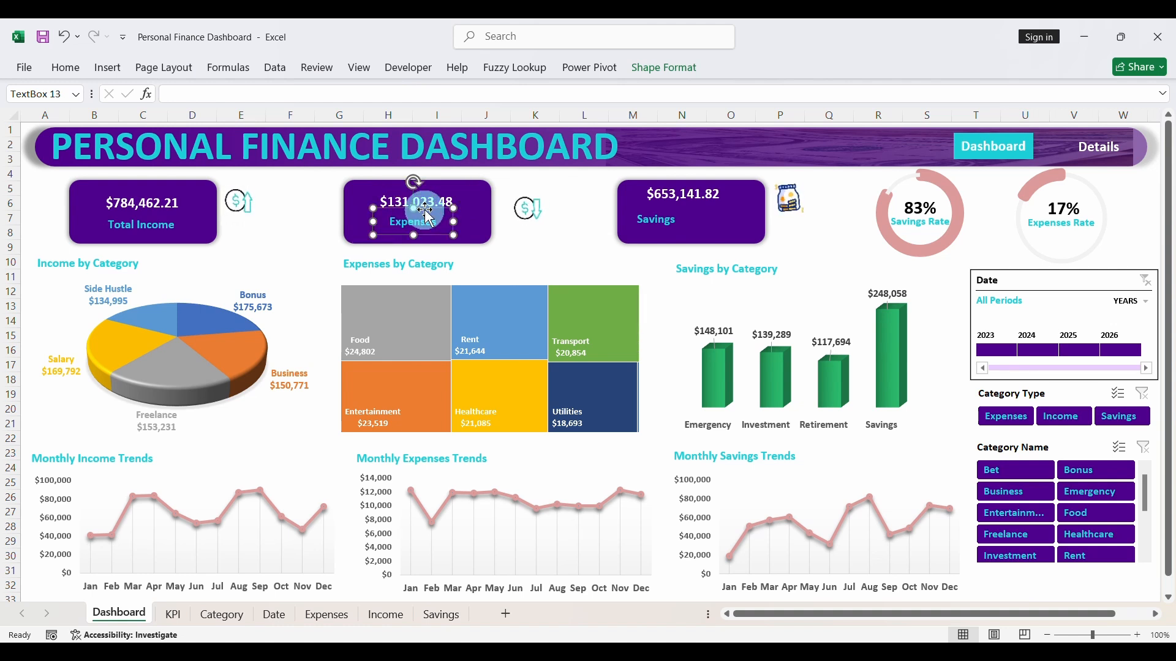
pyautogui.click(657, 214)
pyautogui.moveTo(662, 208); pyautogui.dragTo(689, 207)
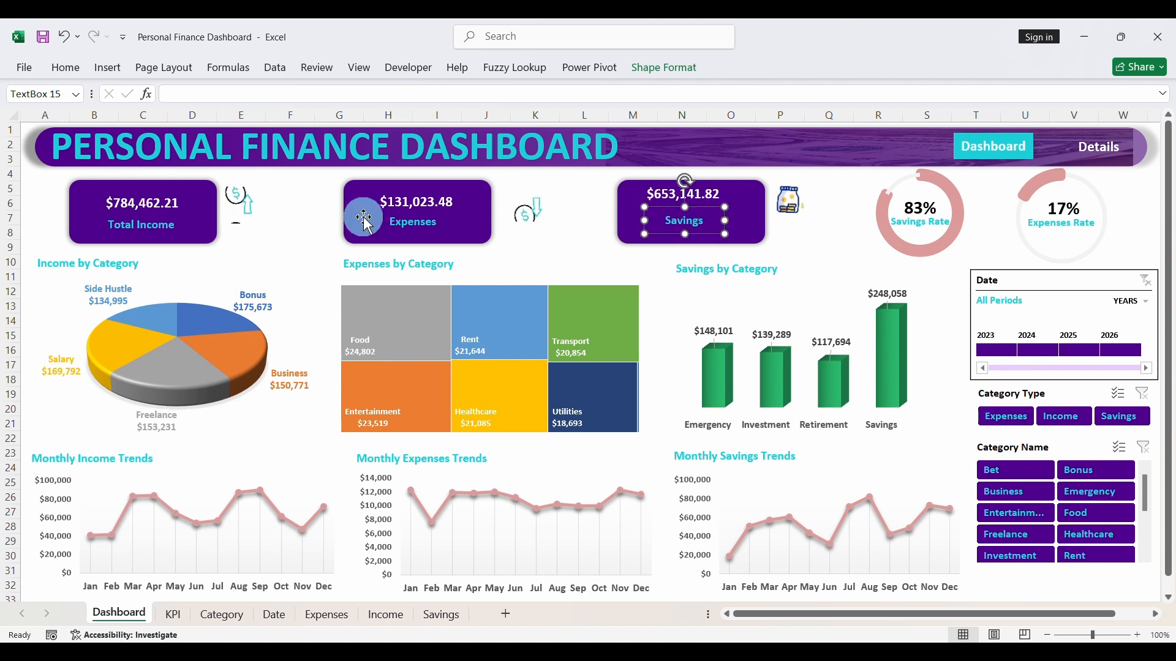
# - Change the expenses card's label to "Total Expenses" and widen its text box to fit on one line
pyautogui.click(391, 222)
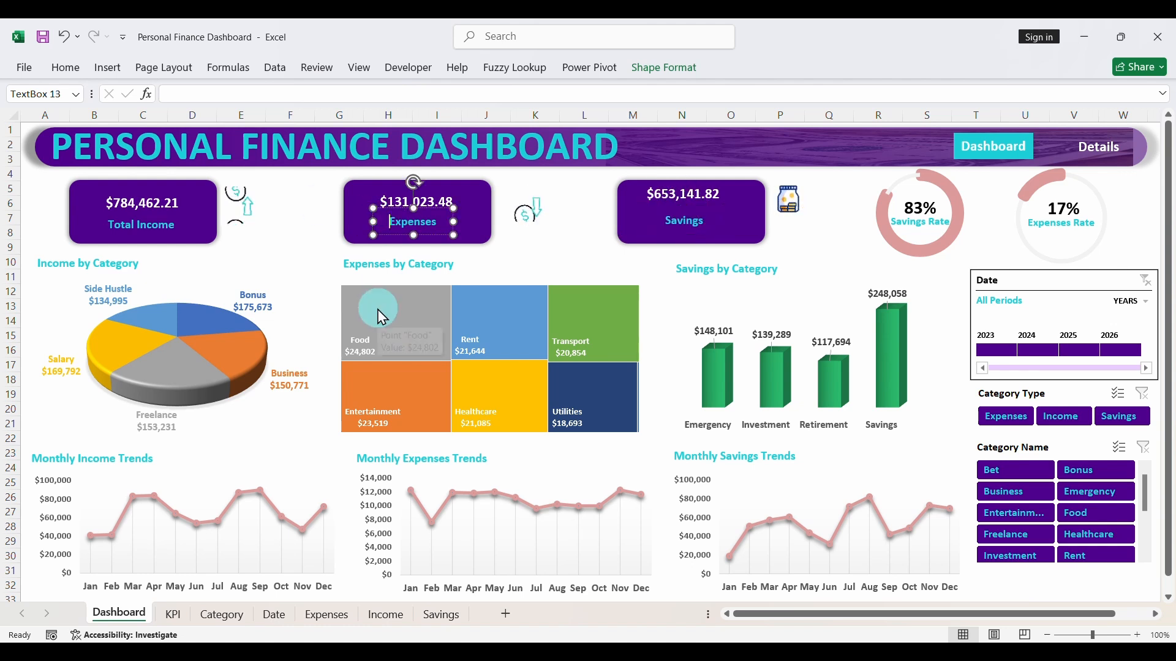
pyautogui.write('Total')
pyautogui.hotkey('ctrl', 'Delete')
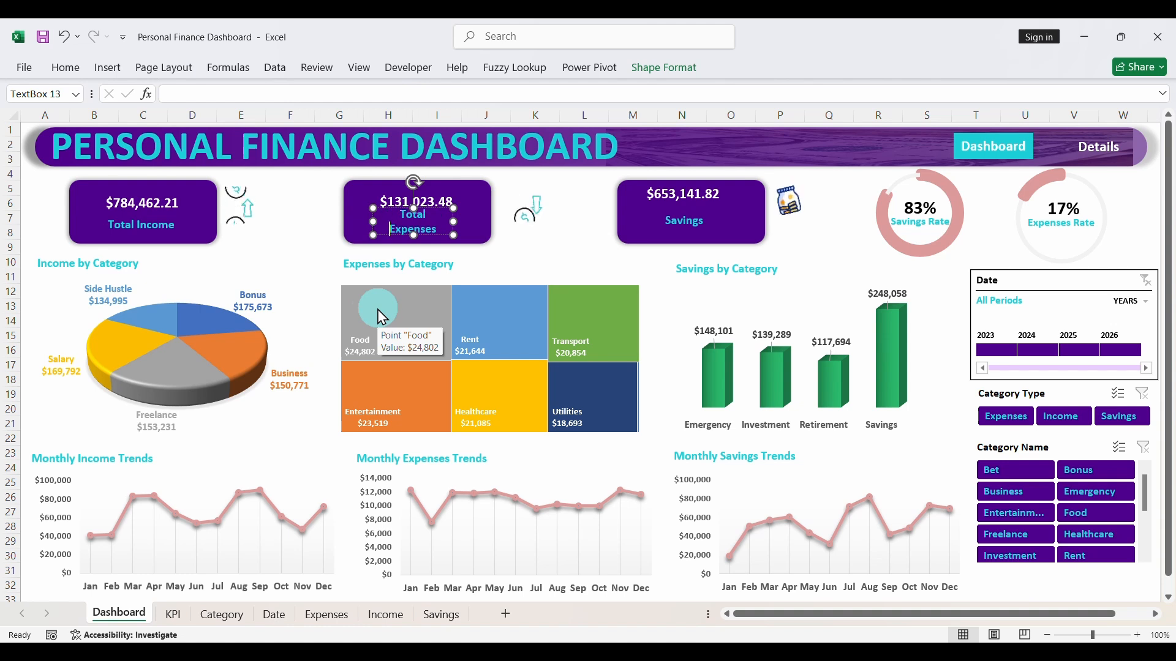
pyautogui.moveTo(453, 221); pyautogui.dragTo(428, 234)
# - Change the savings card's label to "Total Savings" on one line, and move the savings amount down and slightly right
pyautogui.click(663, 223)
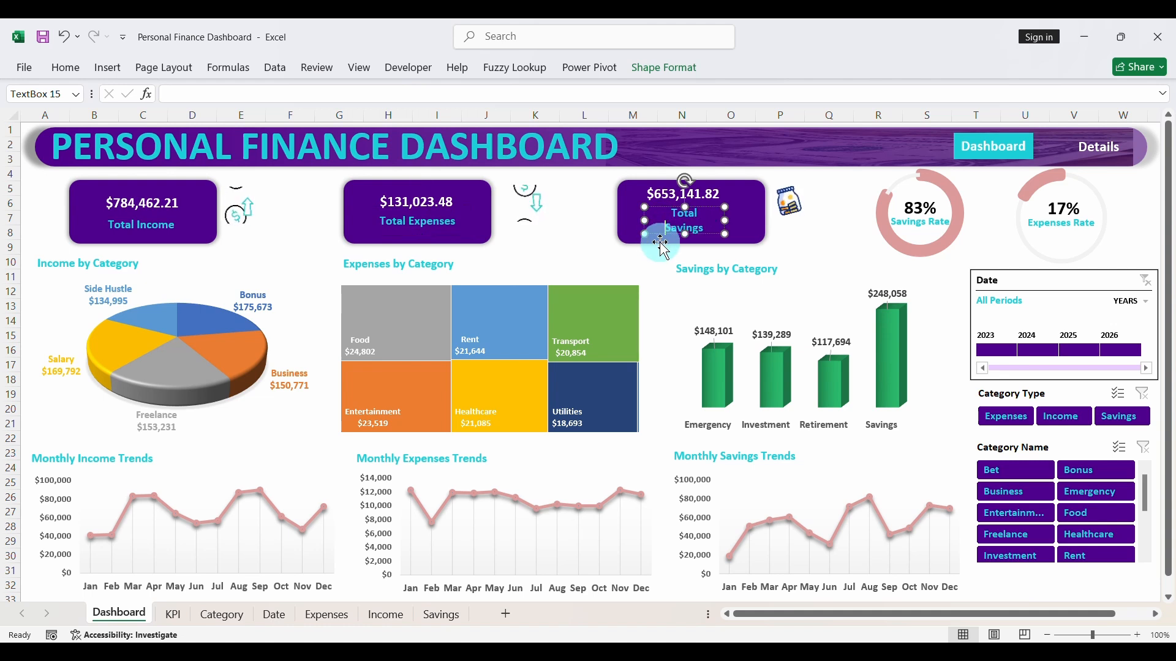
pyautogui.moveTo(727, 222); pyautogui.dragTo(744, 223)
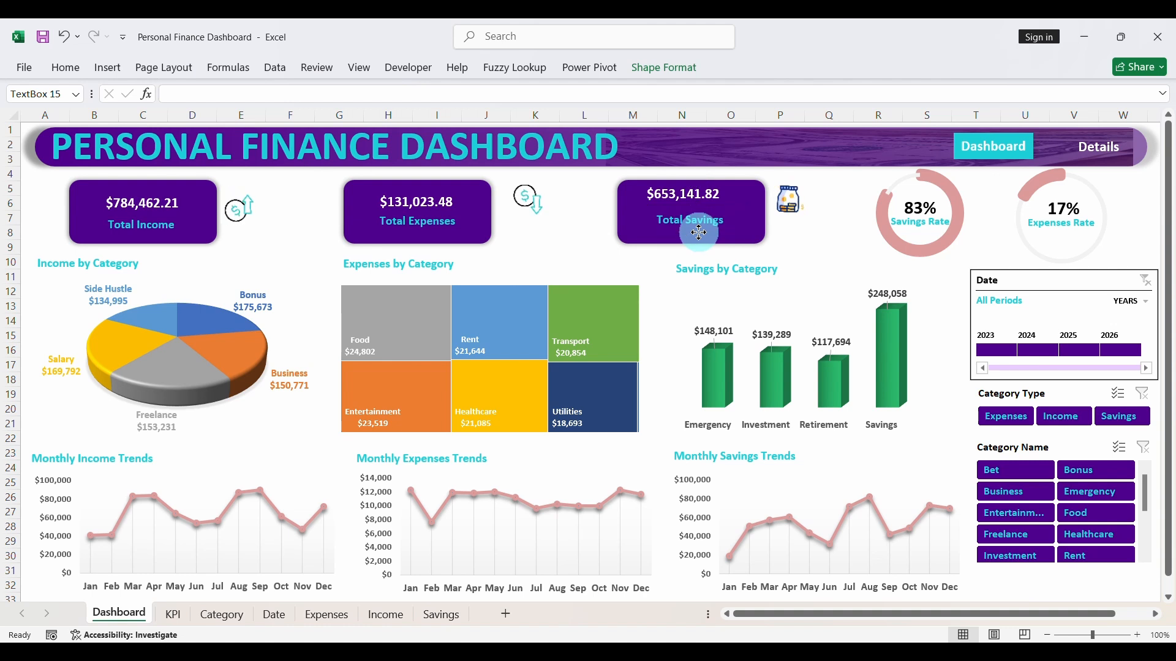
pyautogui.click(709, 196)
pyautogui.click(708, 196)
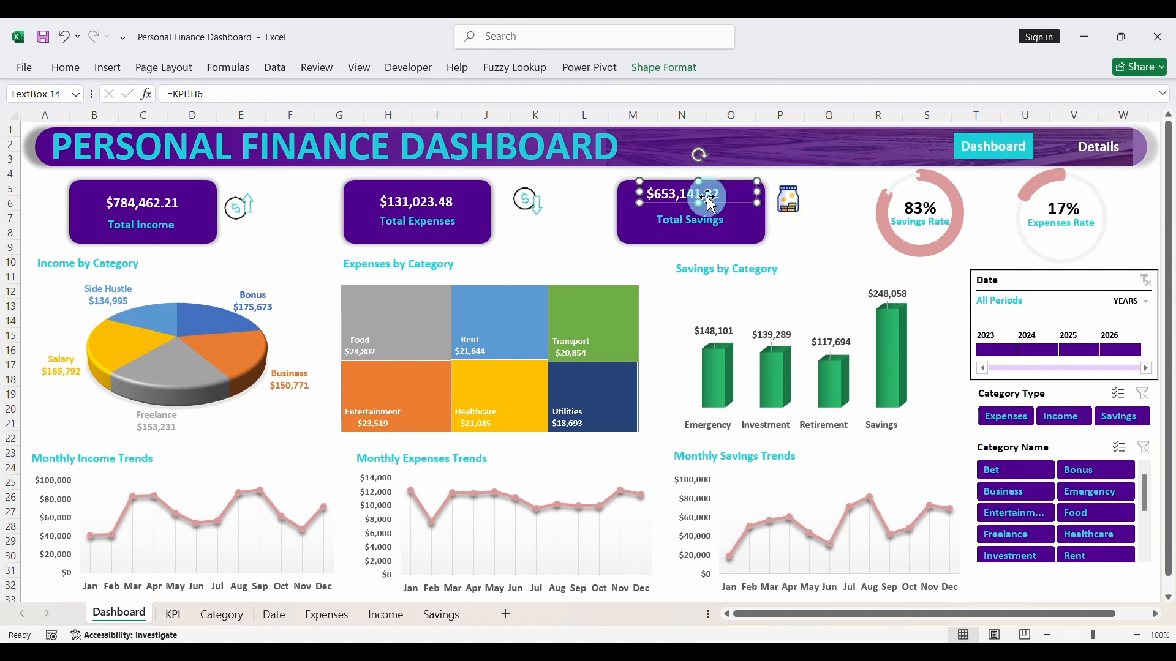
pyautogui.moveTo(709, 201); pyautogui.dragTo(715, 209)
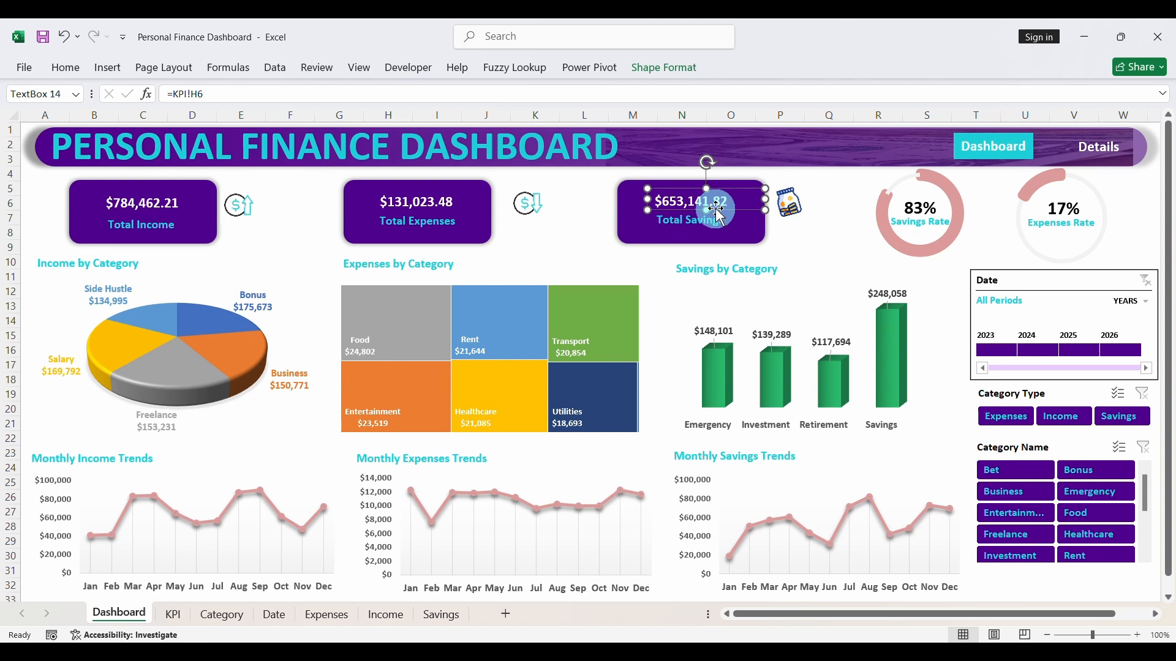
# - Nudge the income card's dollar-arrow icon slightly right and save the workbook
pyautogui.click(846, 199)
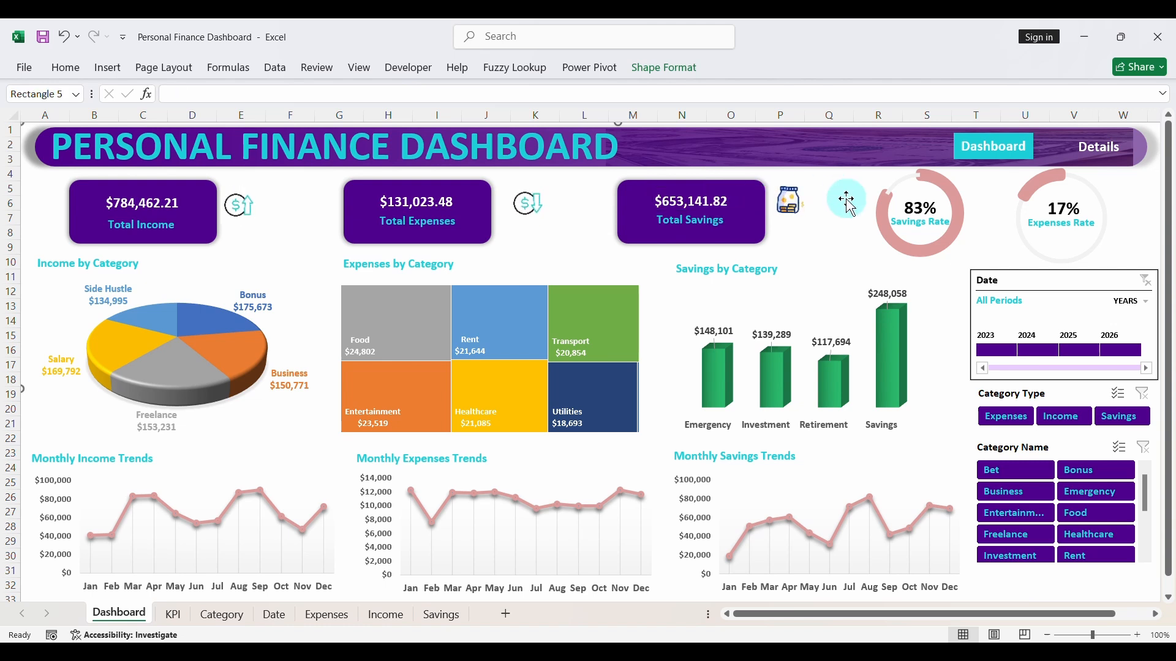
pyautogui.click(309, 230)
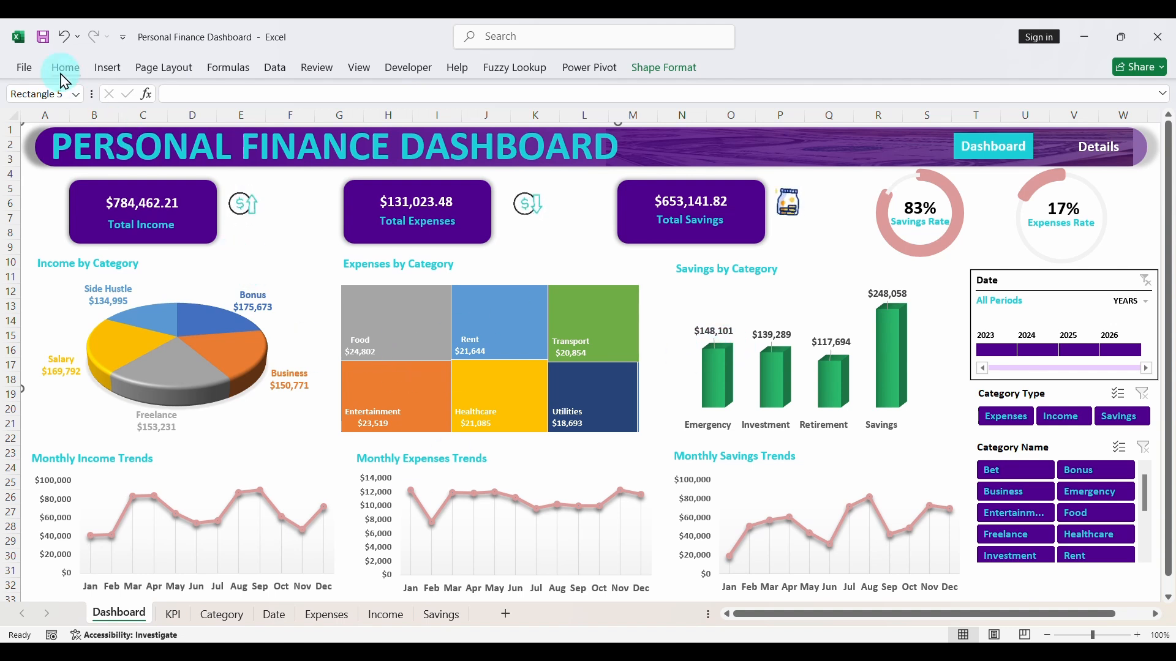
pyautogui.click(42, 38)
pyautogui.press('Escape')
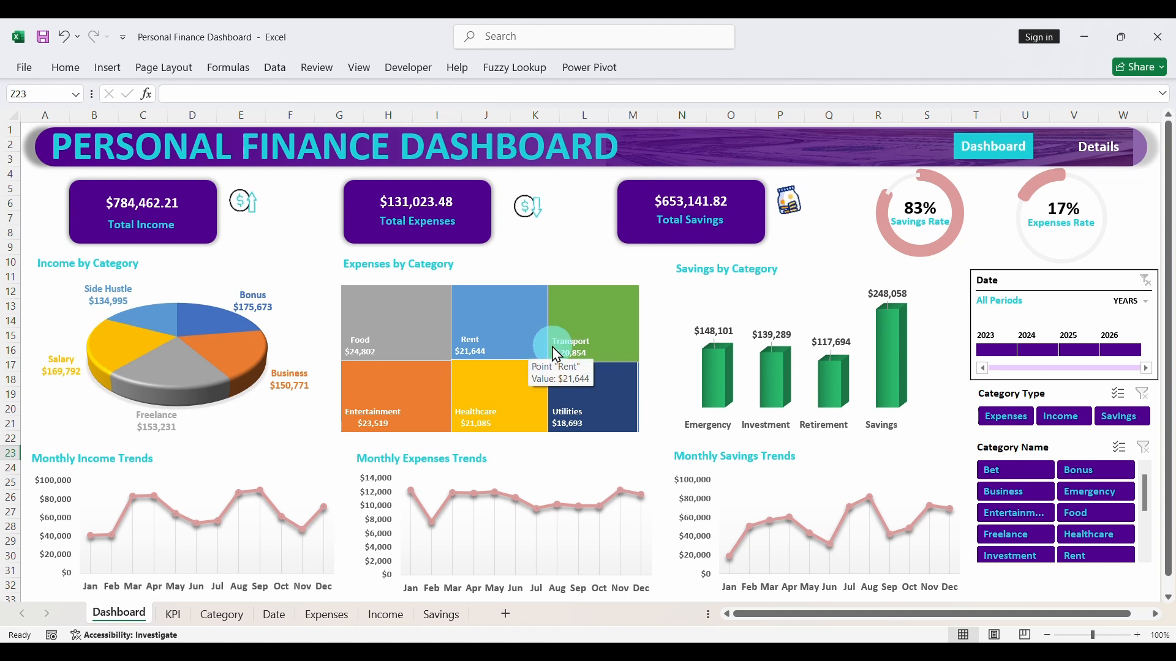
# - Create a copy of the Dashboard sheet and place it before the original
pyautogui.rightClick(118, 614)
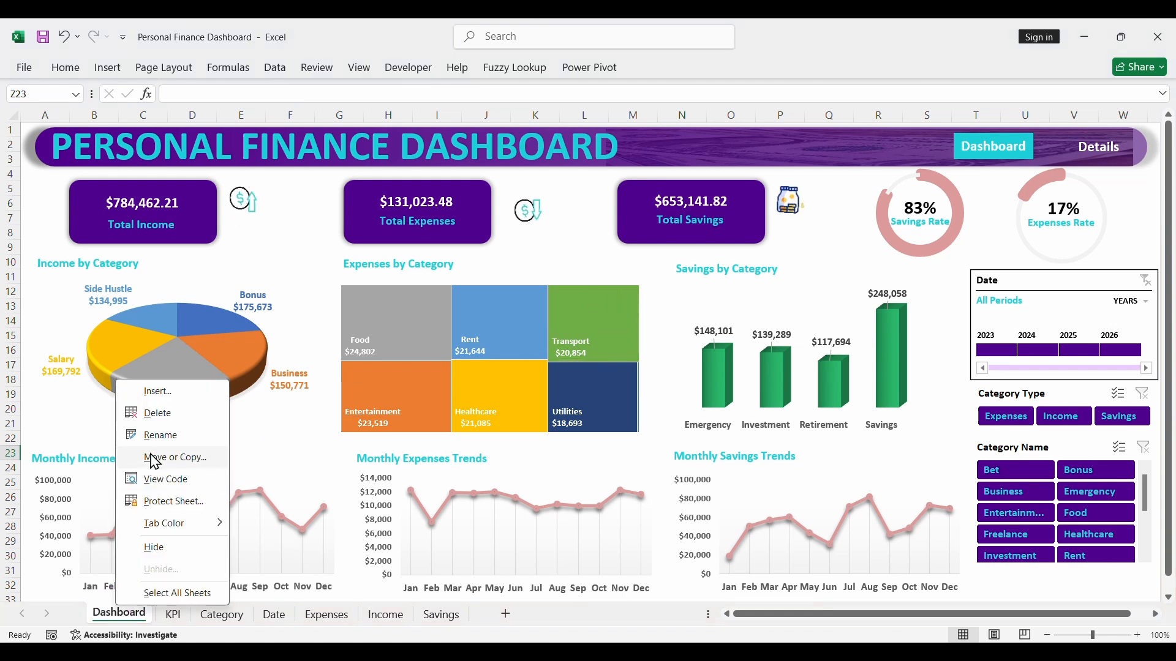
pyautogui.click(168, 460)
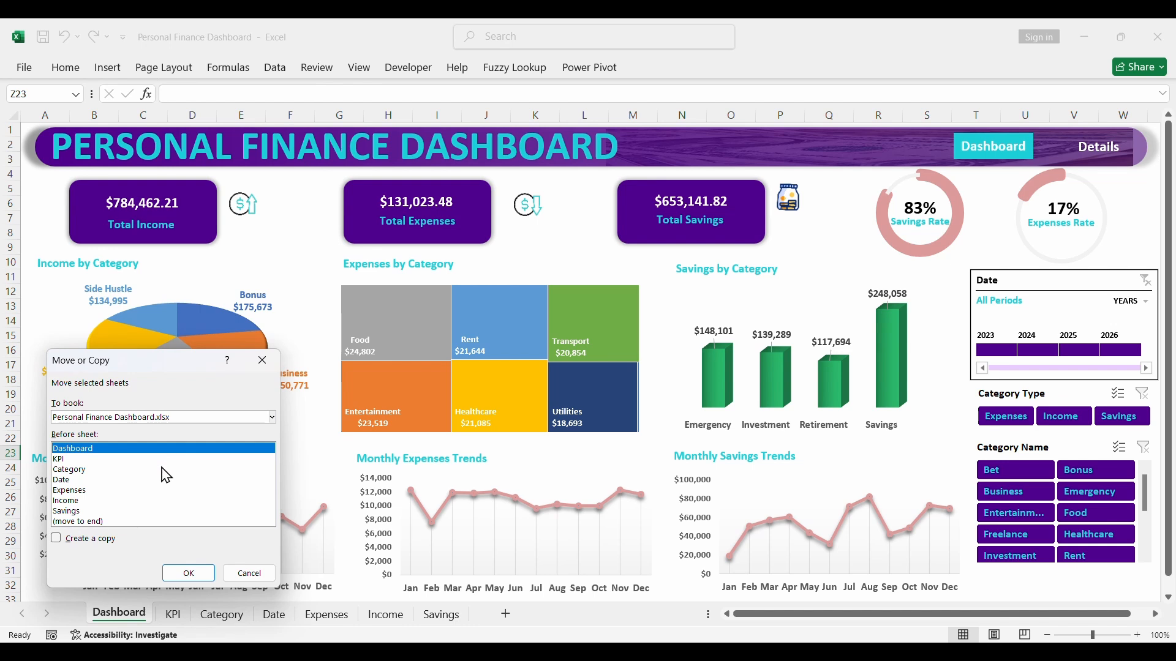
pyautogui.click(57, 540)
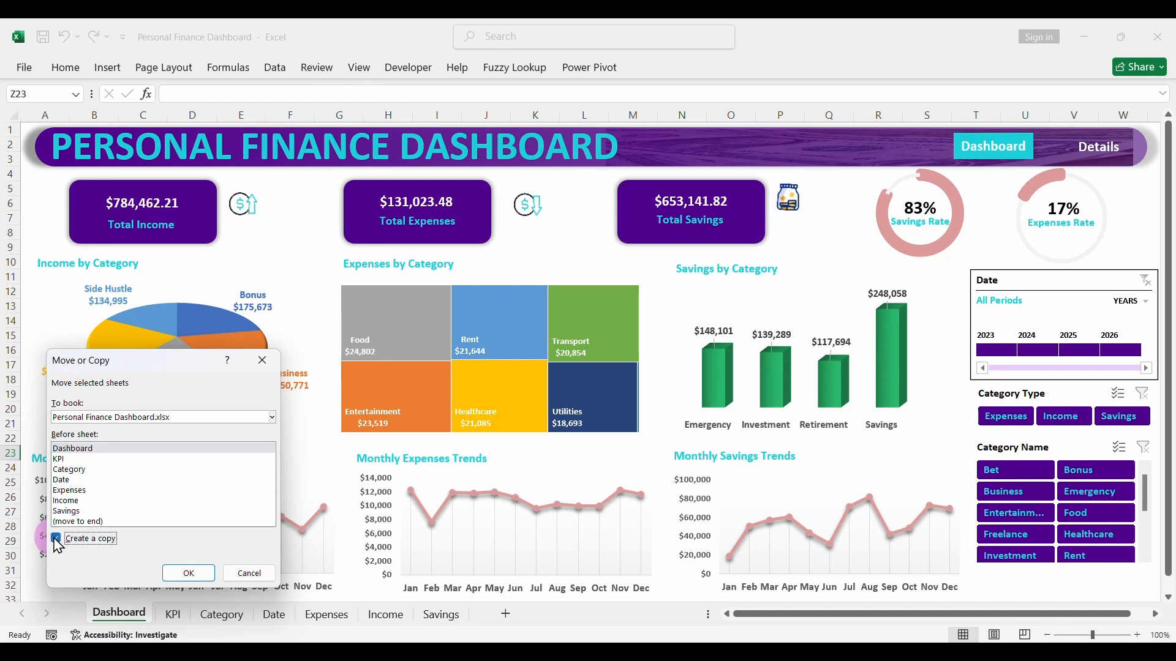
pyautogui.click(170, 576)
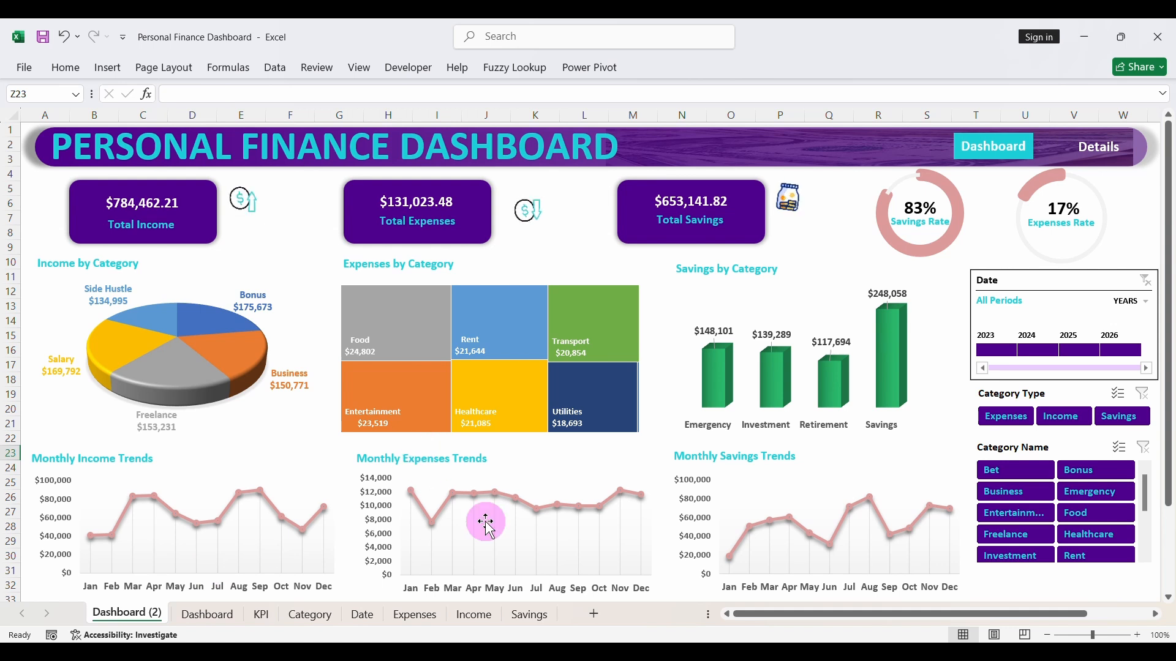
# - Remove the turquoise fill from the Dashboard navigation label in the copied sheet's banner
pyautogui.click(1007, 153)
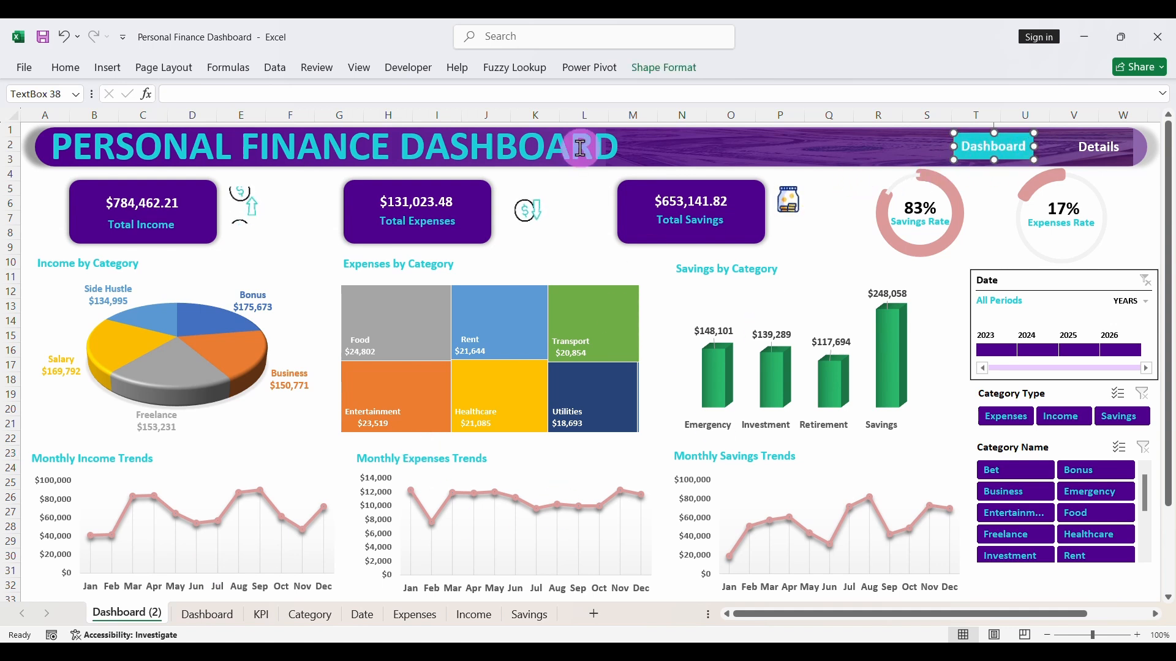
pyautogui.click(68, 69)
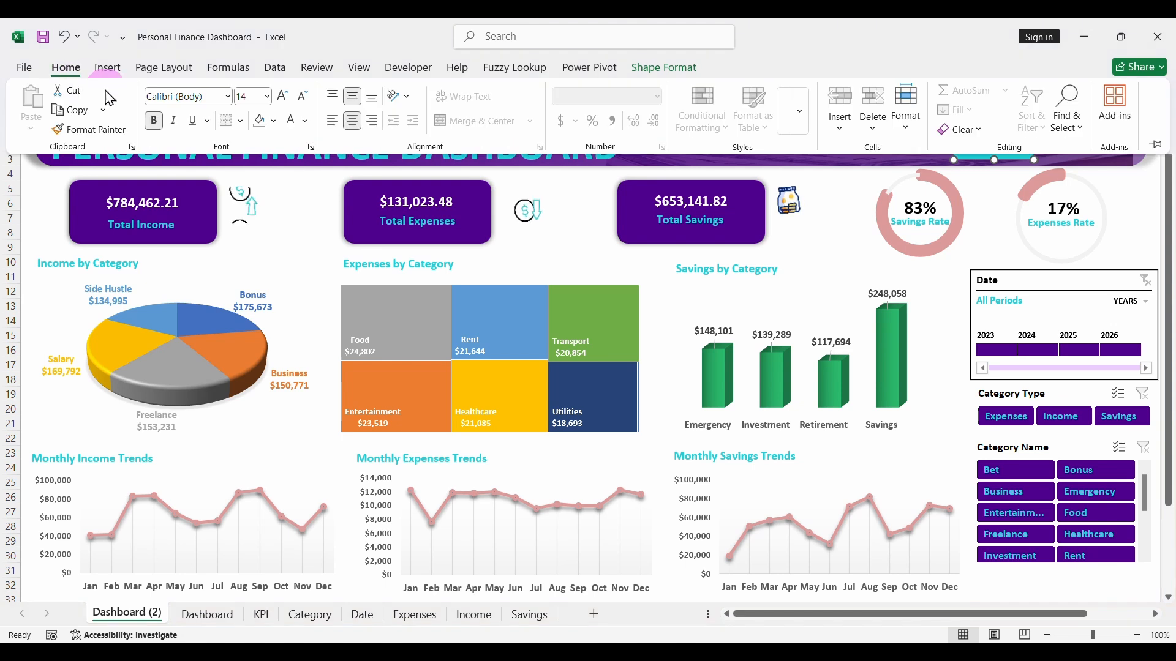
pyautogui.click(274, 121)
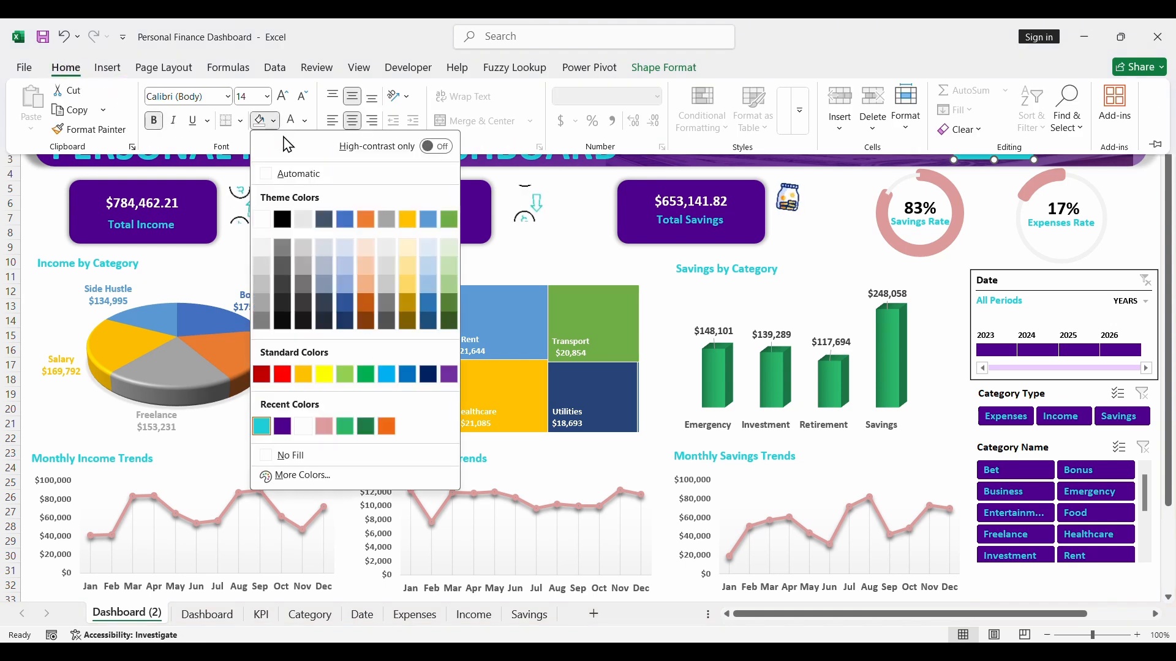
pyautogui.click(299, 458)
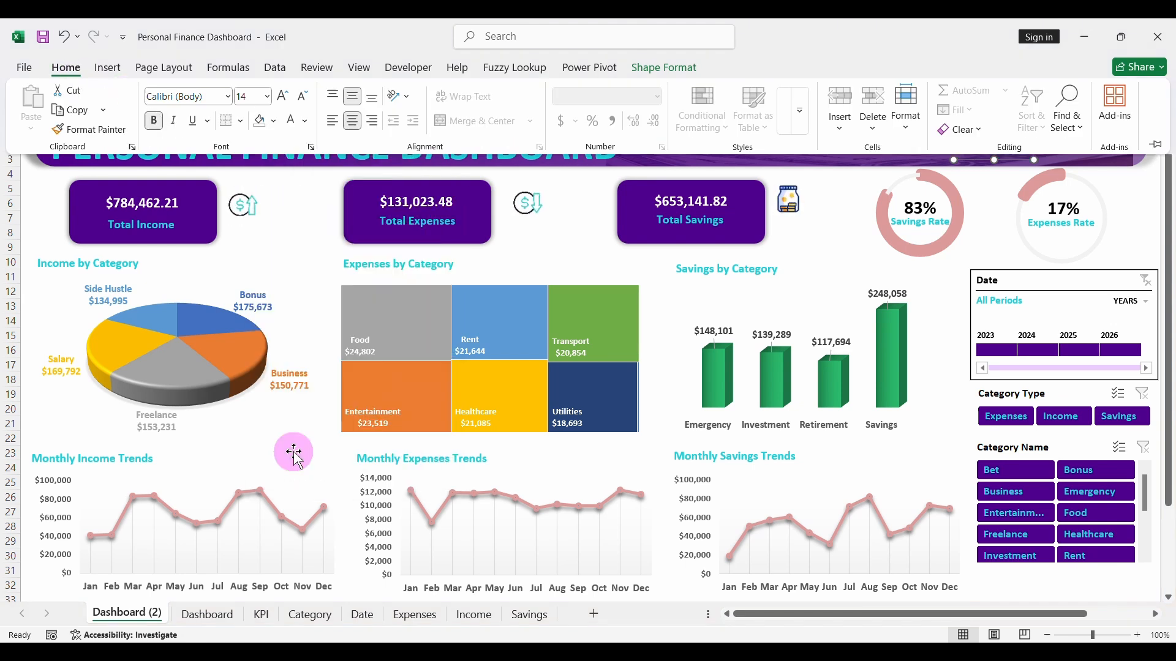
pyautogui.click(1143, 212)
# - Fill the Details navigation label in the banner with the recently used turquoise colour
pyautogui.click(1098, 153)
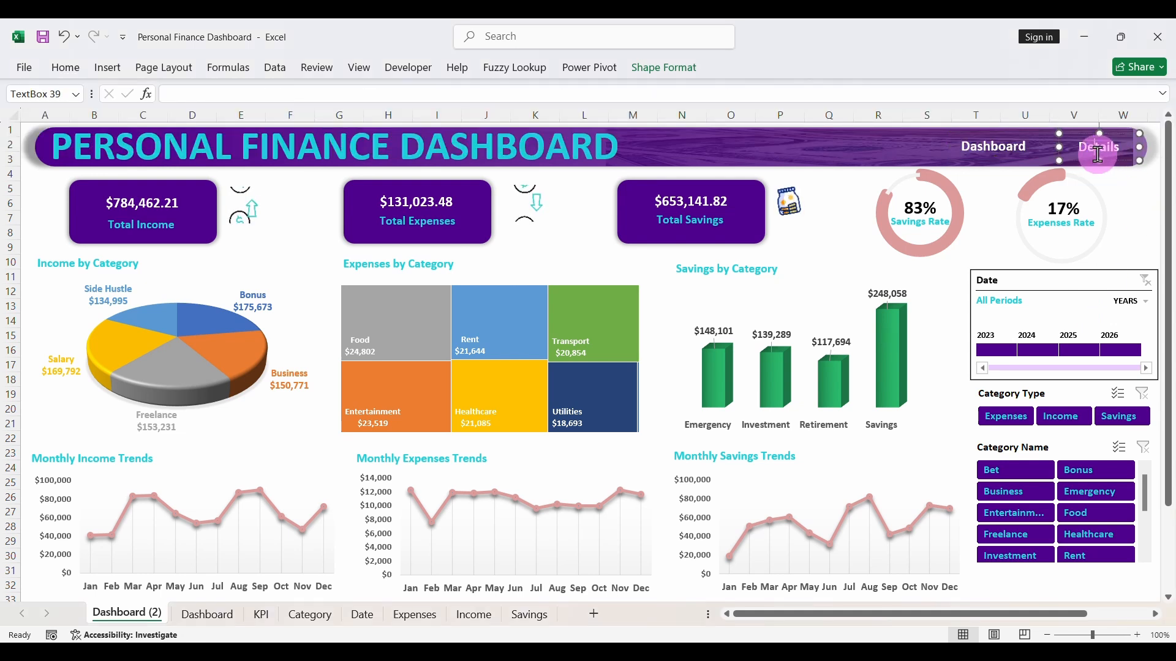
pyautogui.click(1088, 158)
pyautogui.click(1087, 166)
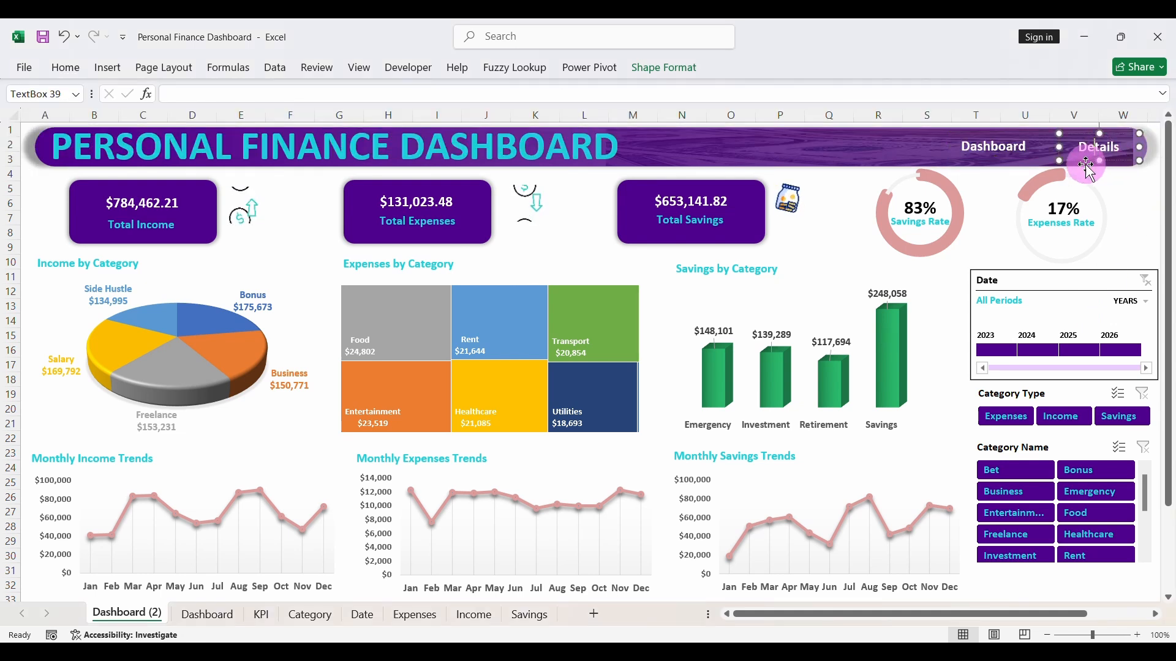
pyautogui.click(1081, 164)
pyautogui.click(1087, 146)
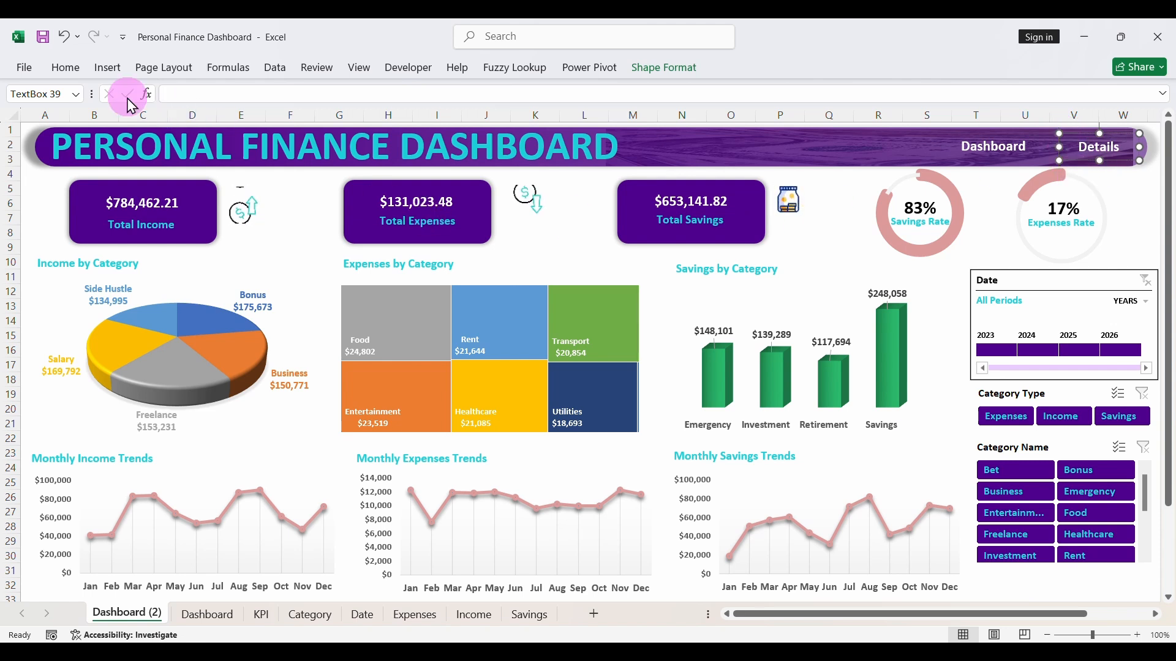
pyautogui.click(78, 80)
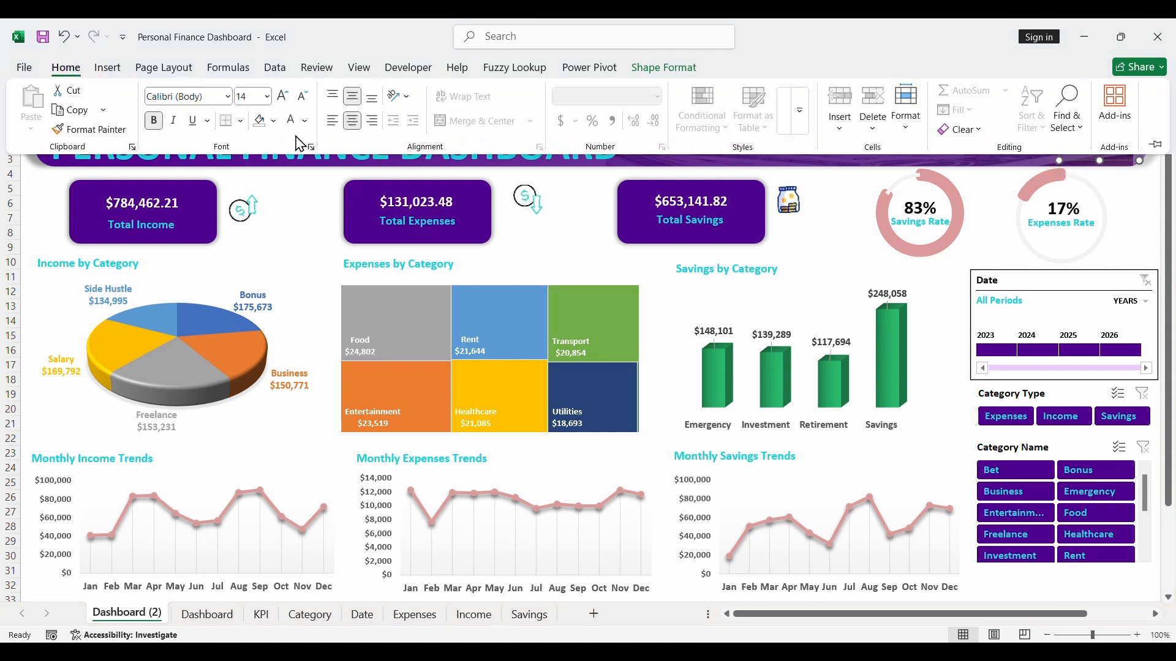
pyautogui.click(274, 122)
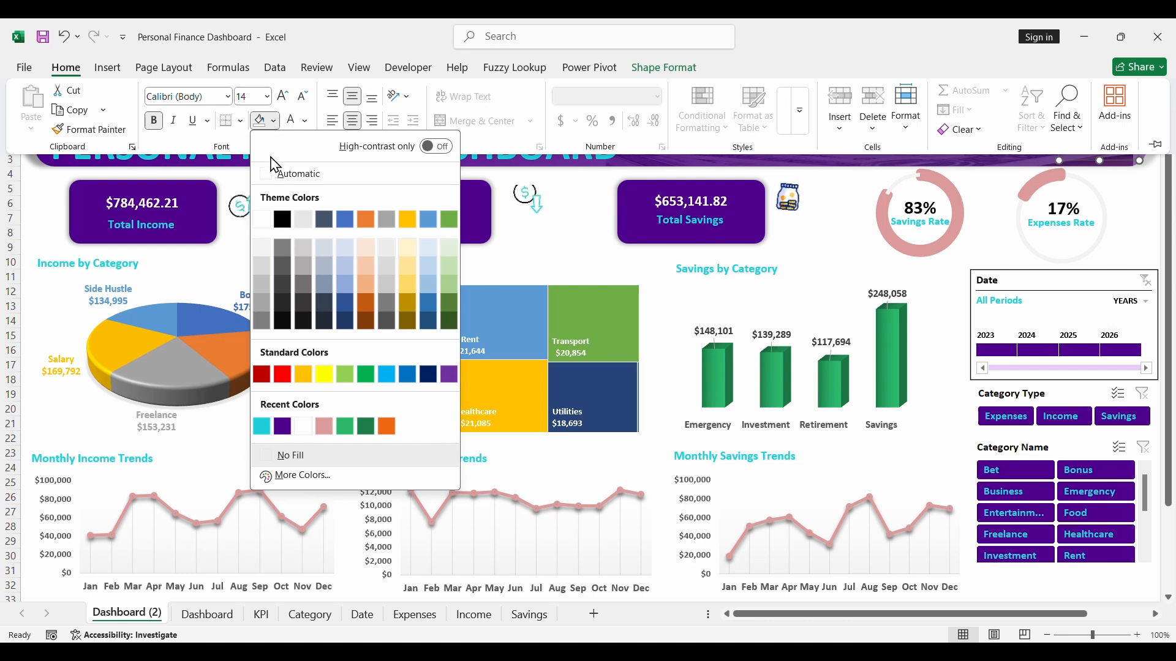
pyautogui.click(262, 427)
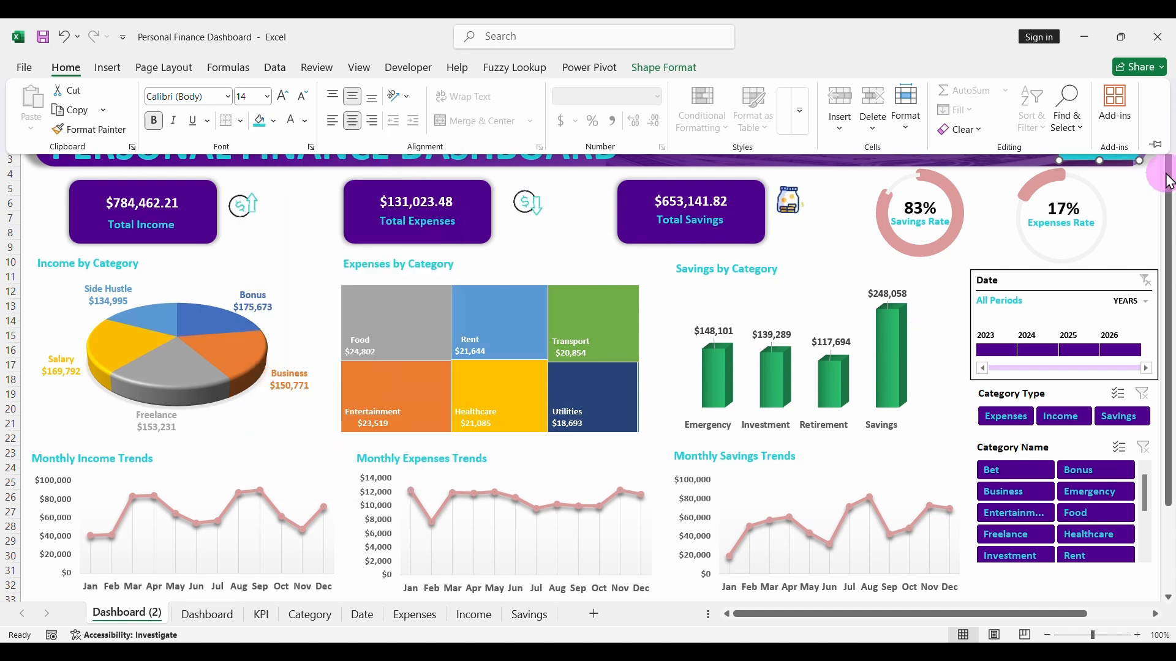
pyautogui.click(1142, 200)
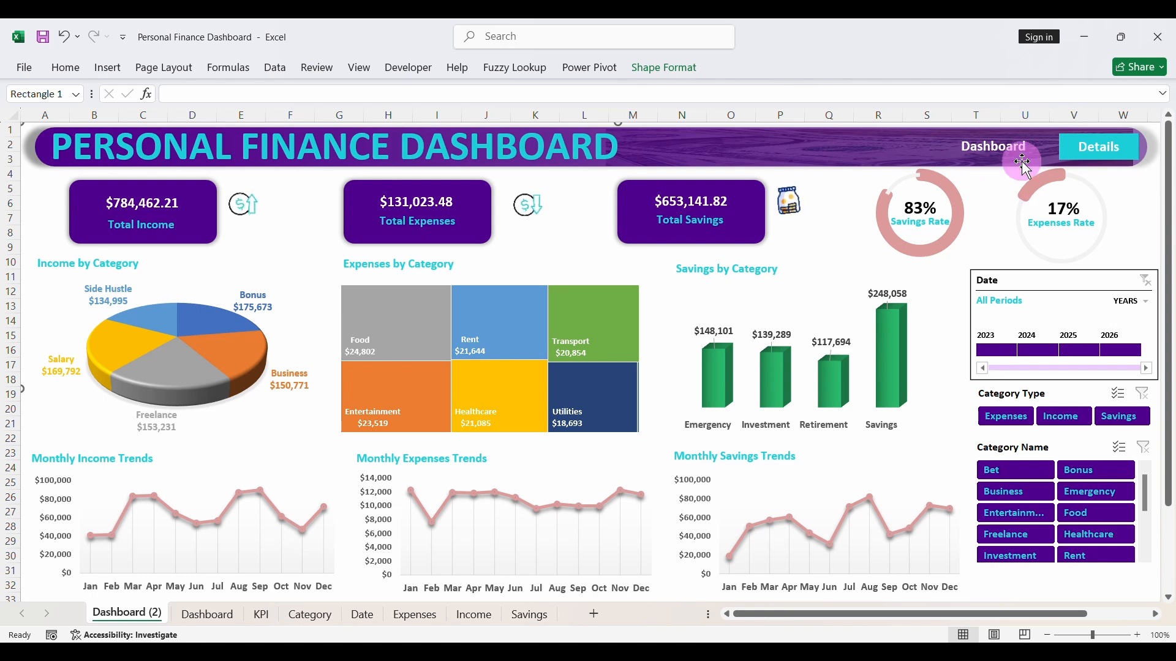
# - Delete the expenses treemap, income pie chart and savings column chart from the category row of the copied dashboard sheet
pyautogui.click(477, 292)
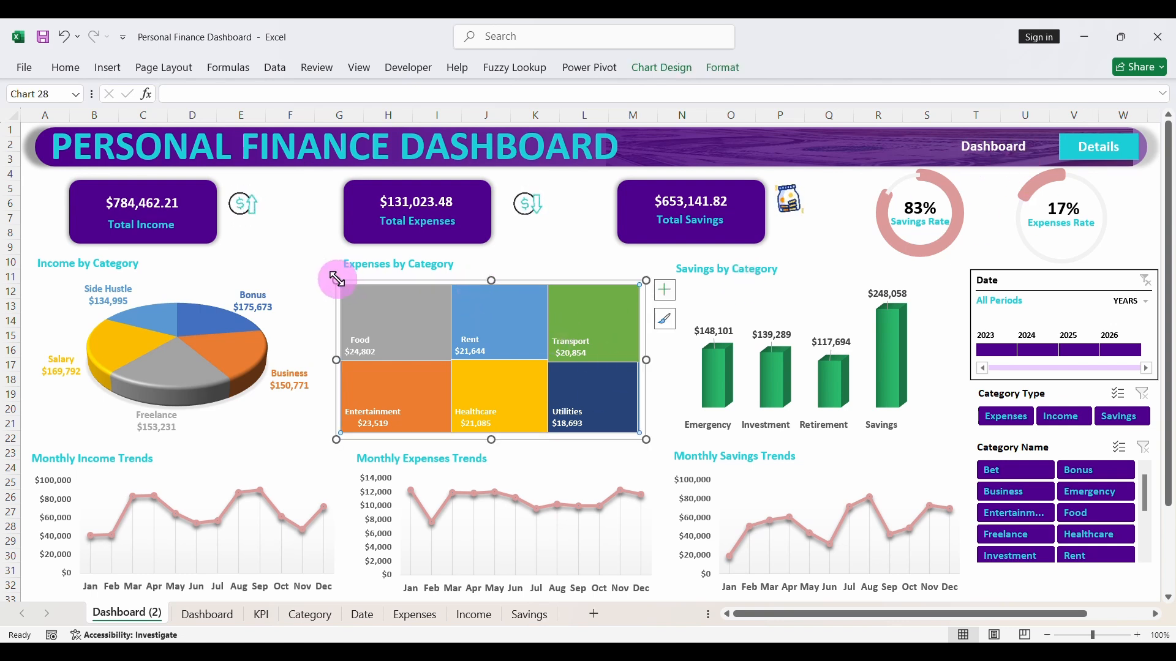
pyautogui.press('Delete')
pyautogui.click(438, 320)
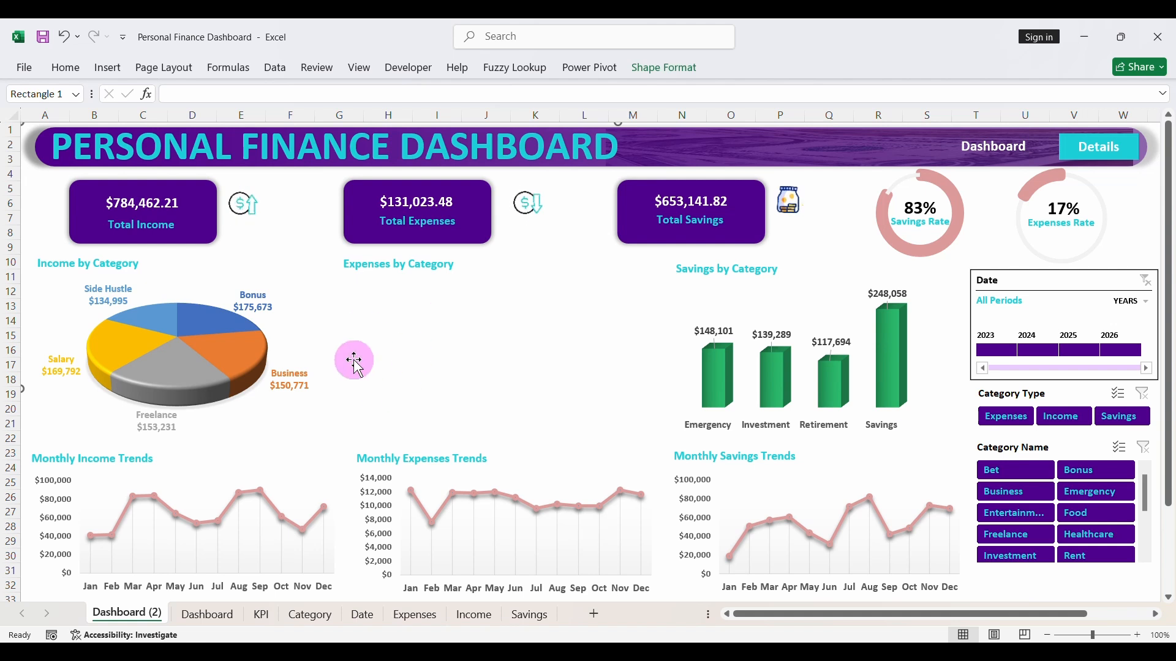
pyautogui.click(190, 293)
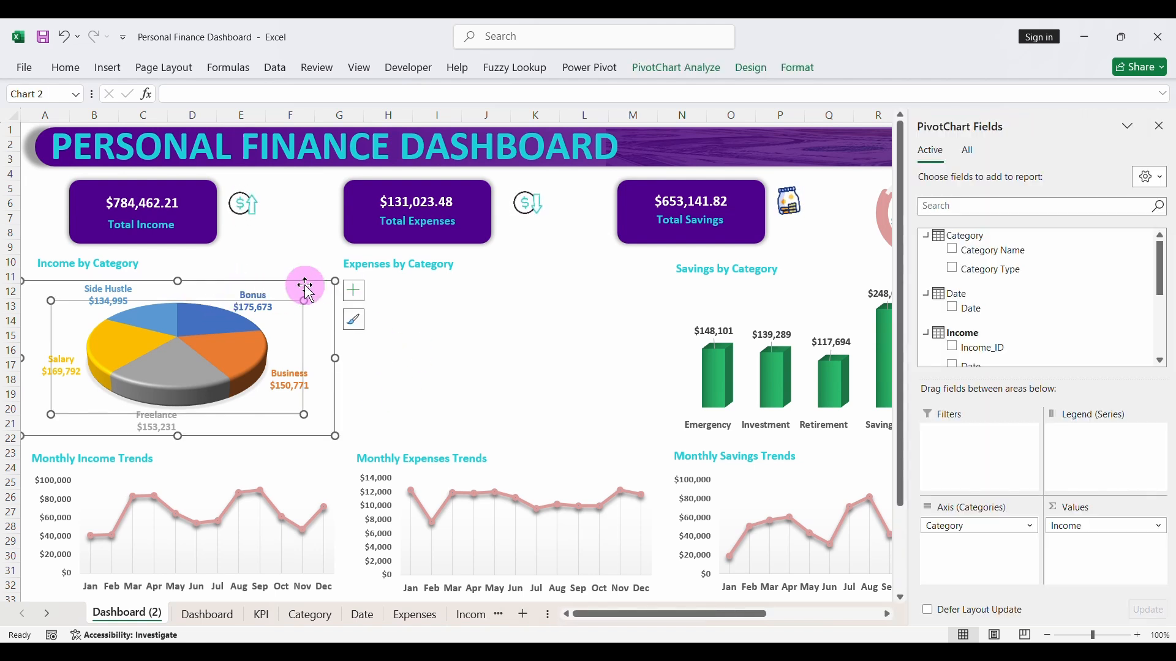
pyautogui.press('Delete')
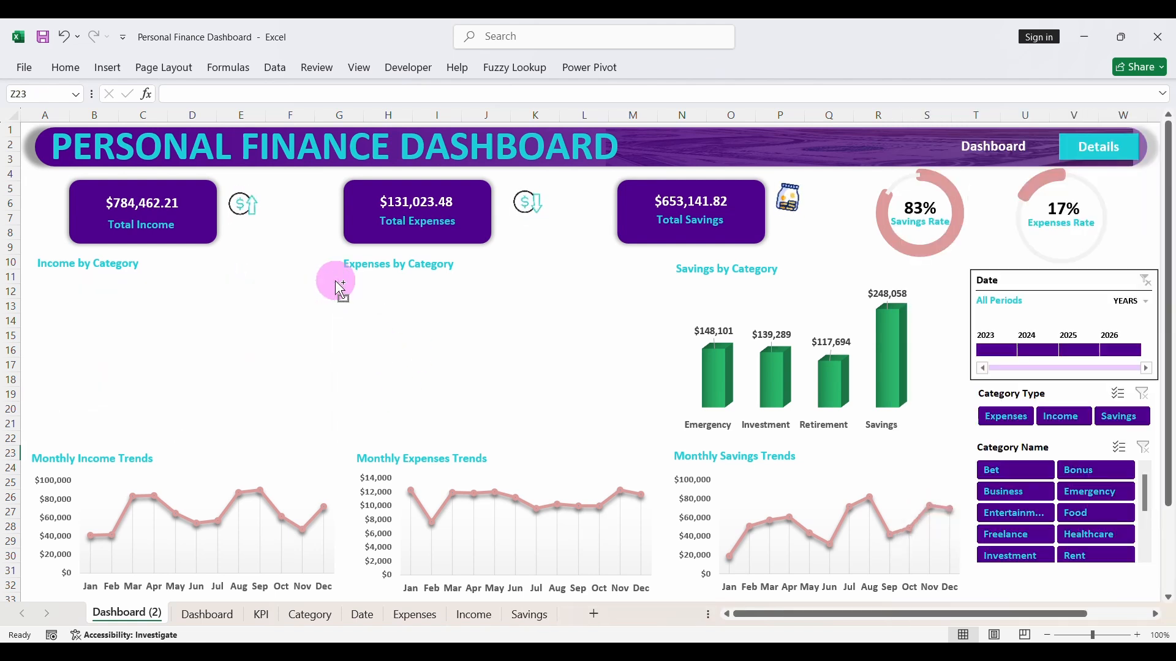
pyautogui.click(766, 325)
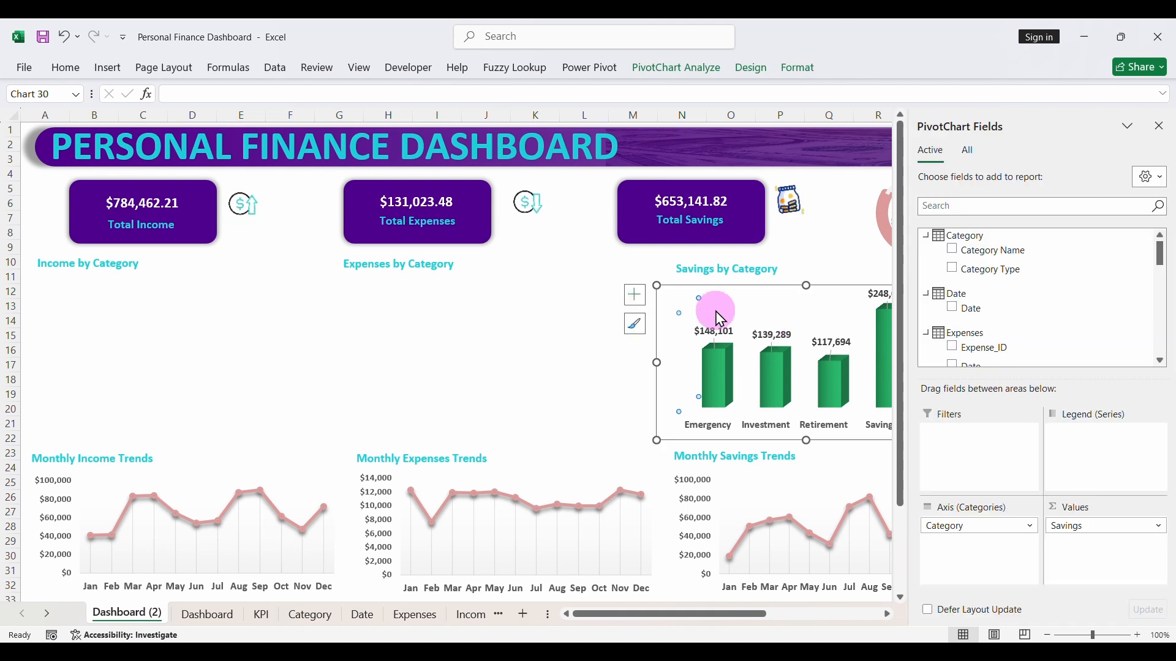
pyautogui.press('Delete')
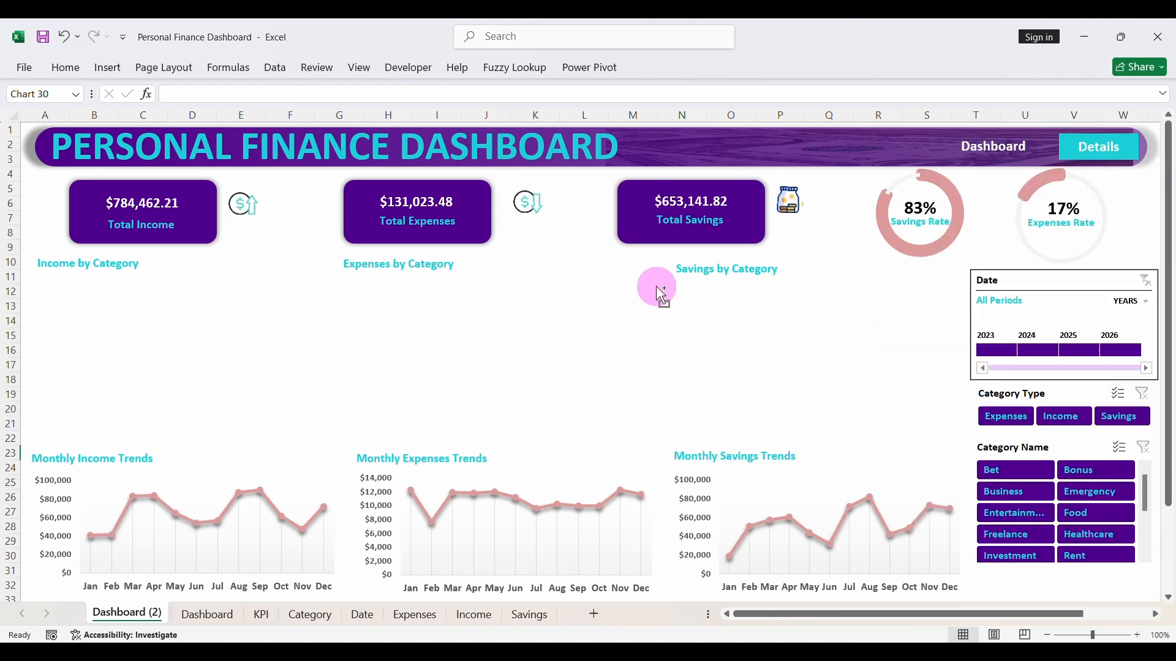
# - Delete the monthly savings, expenses and income trend line charts from the copied dashboard sheet
pyautogui.click(752, 488)
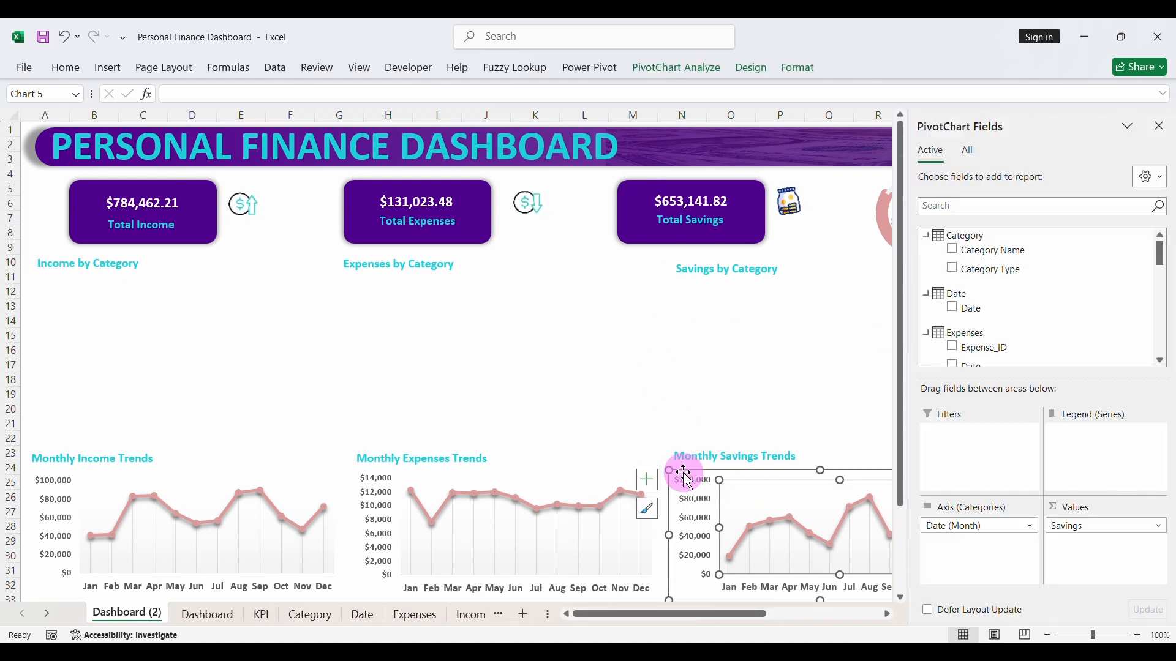
pyautogui.press('Delete')
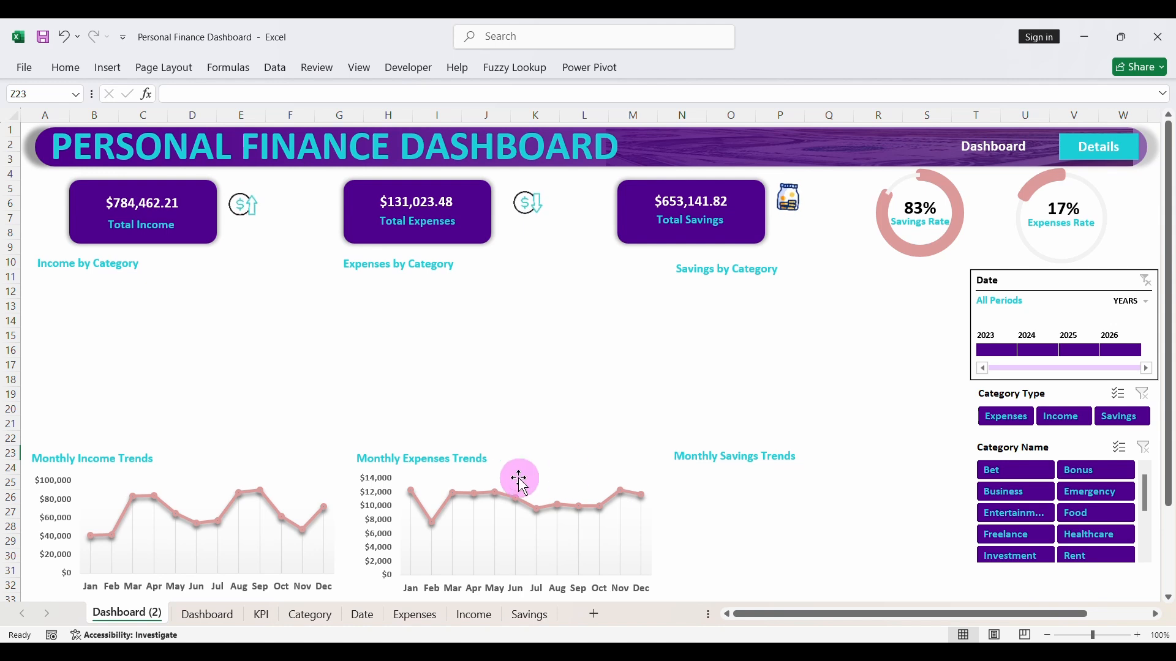
pyautogui.click(500, 480)
pyautogui.click(355, 467)
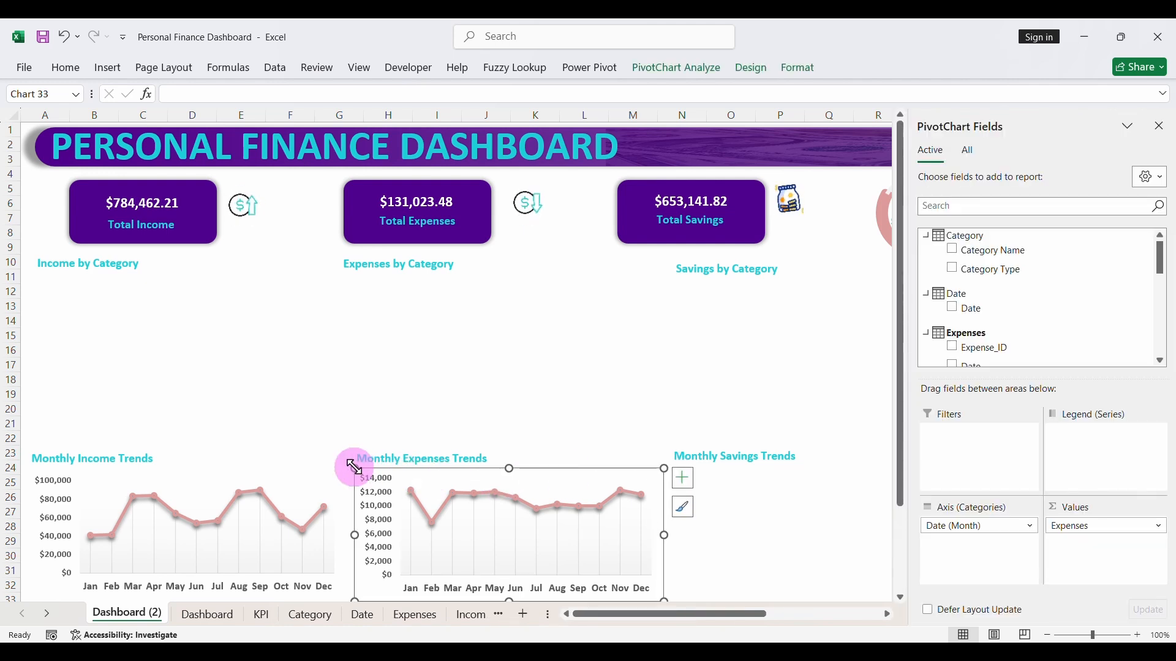
pyautogui.press('Delete')
pyautogui.click(106, 482)
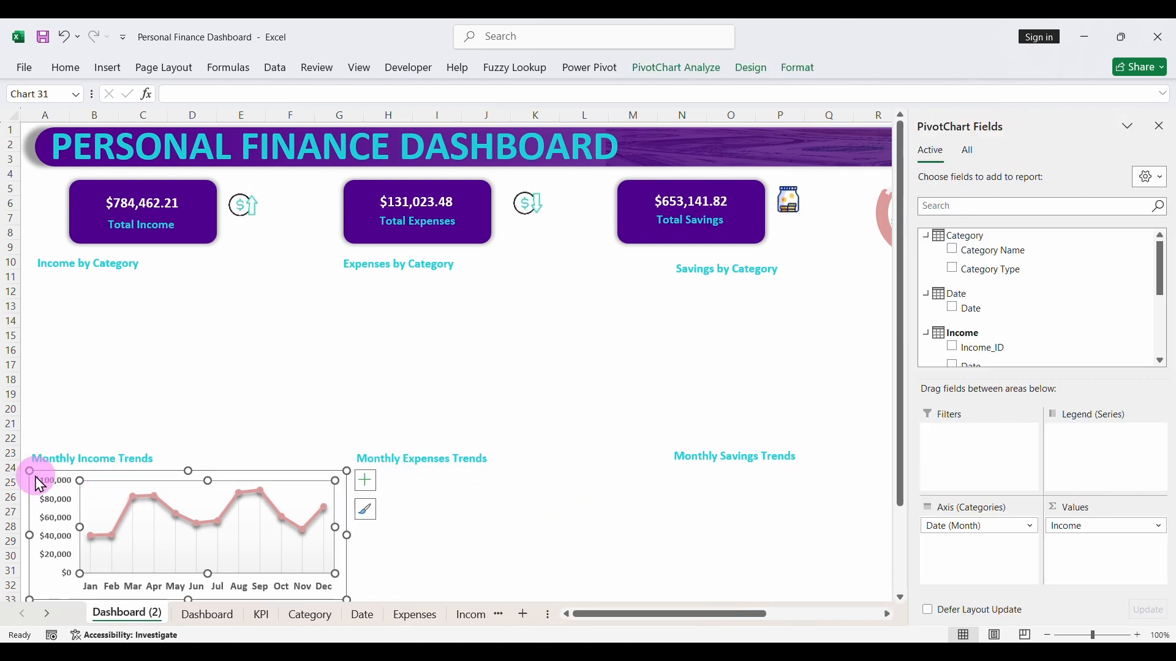
pyautogui.click(30, 471)
pyautogui.press('Delete')
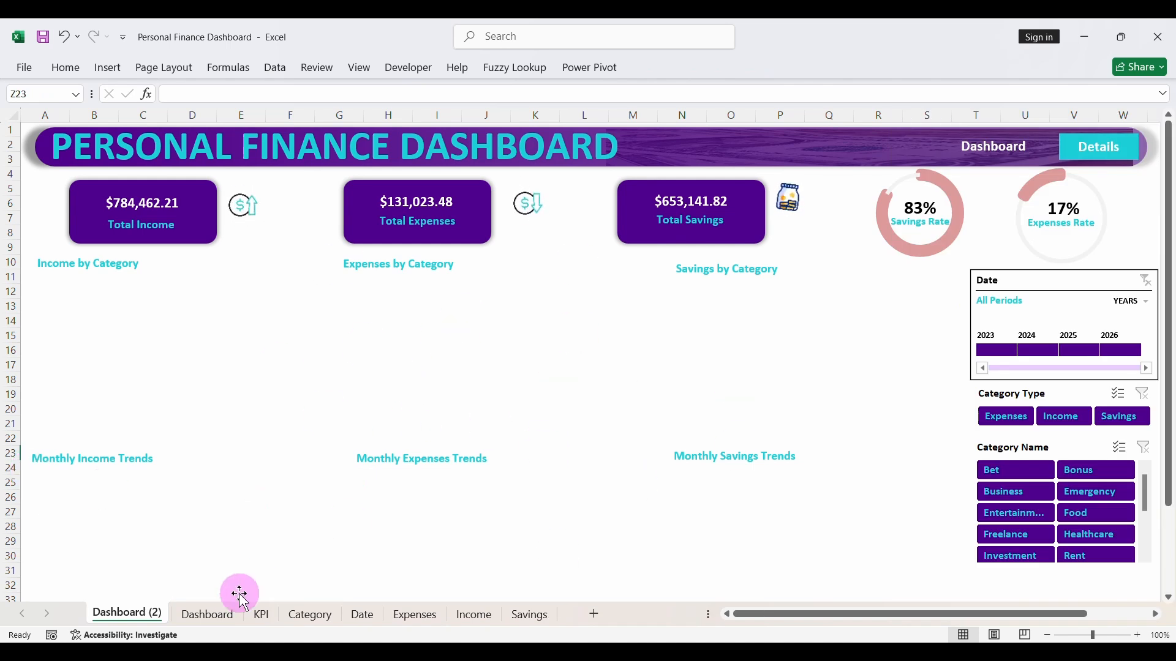
# - Rename the Dashboard (2) sheet as Details
pyautogui.doubleClick(139, 613)
pyautogui.write('Details')
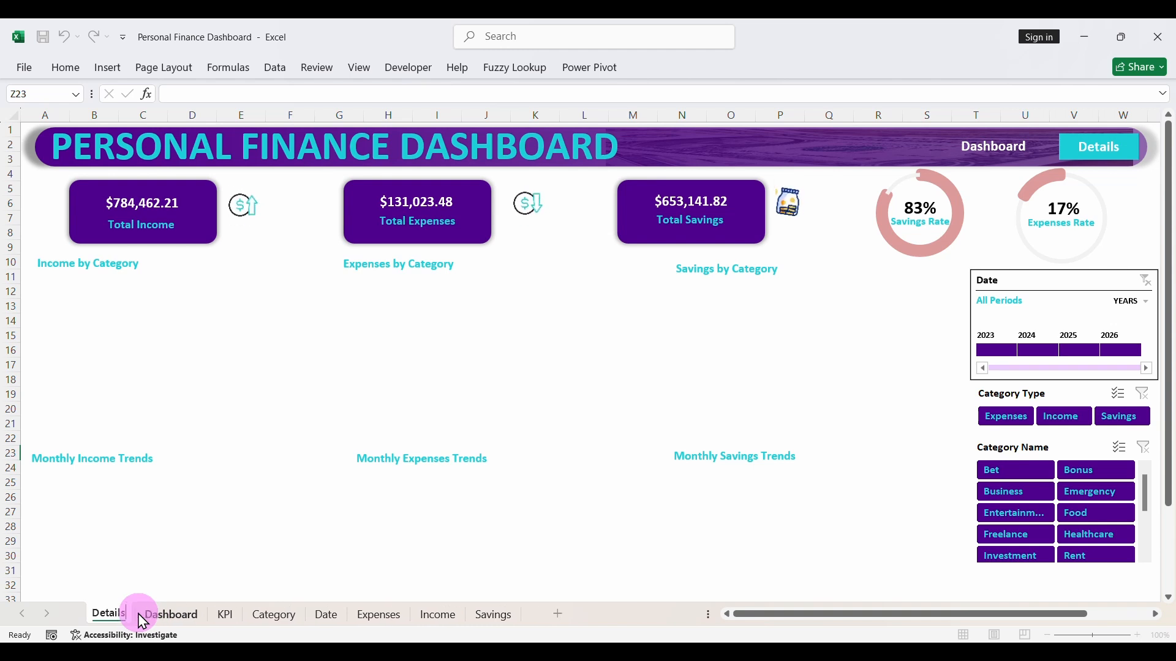
pyautogui.press('Return')
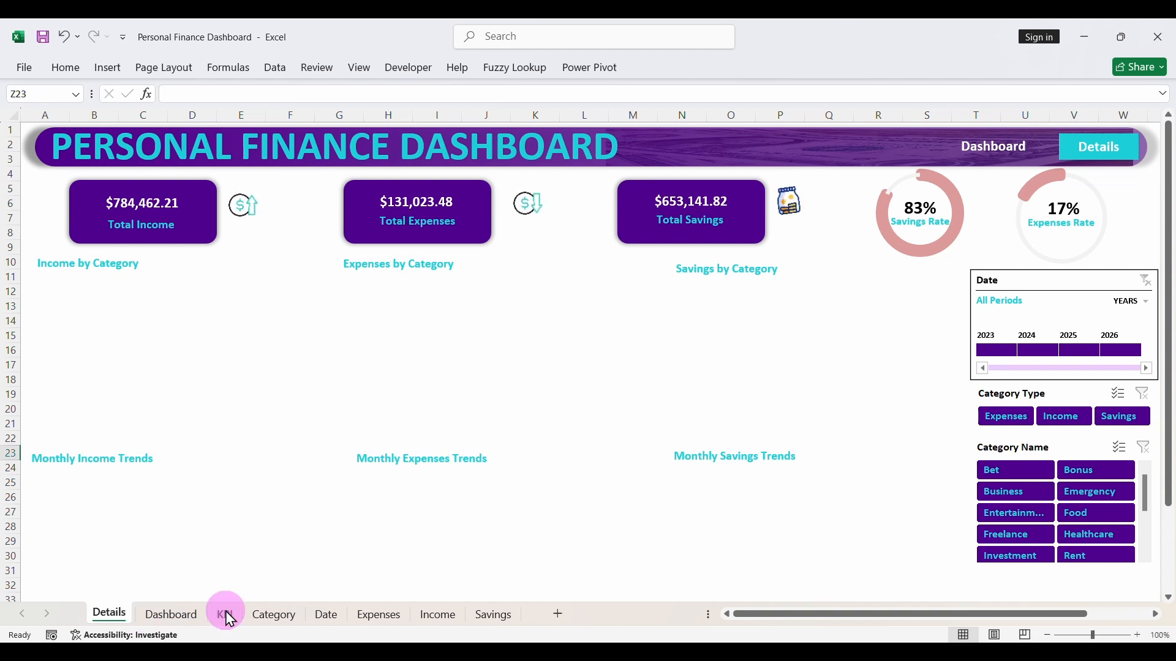
# - Copy the income-by-category pivot table B10:C16 on the KPI sheet and paste it at cell G44
pyautogui.click(190, 618)
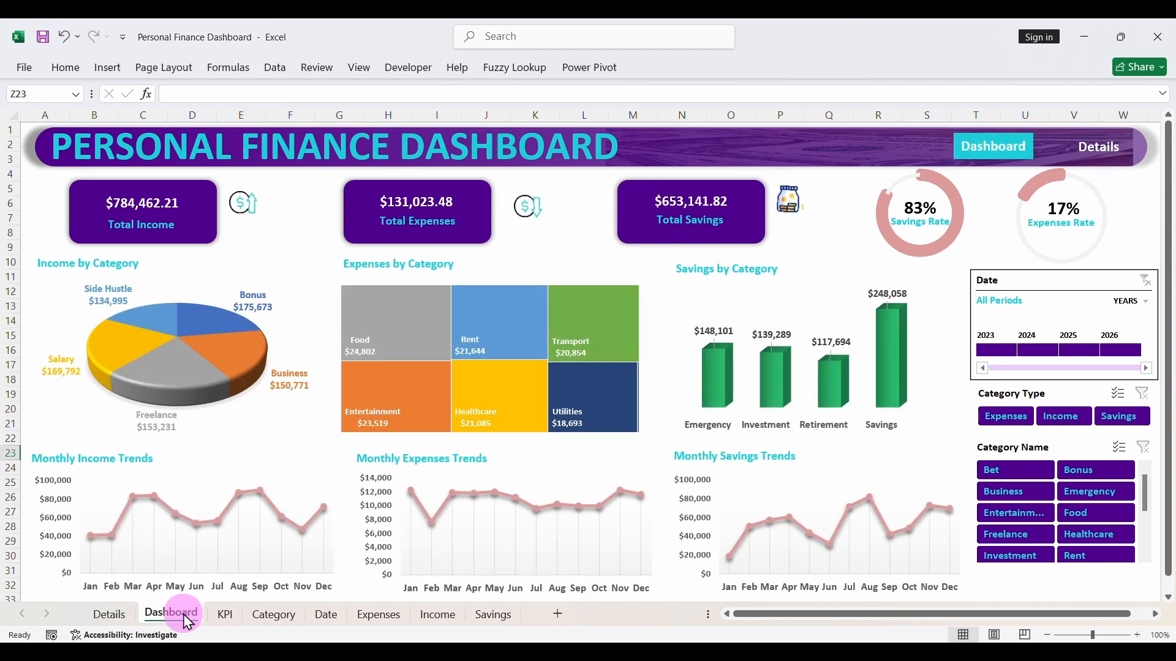
pyautogui.click(226, 614)
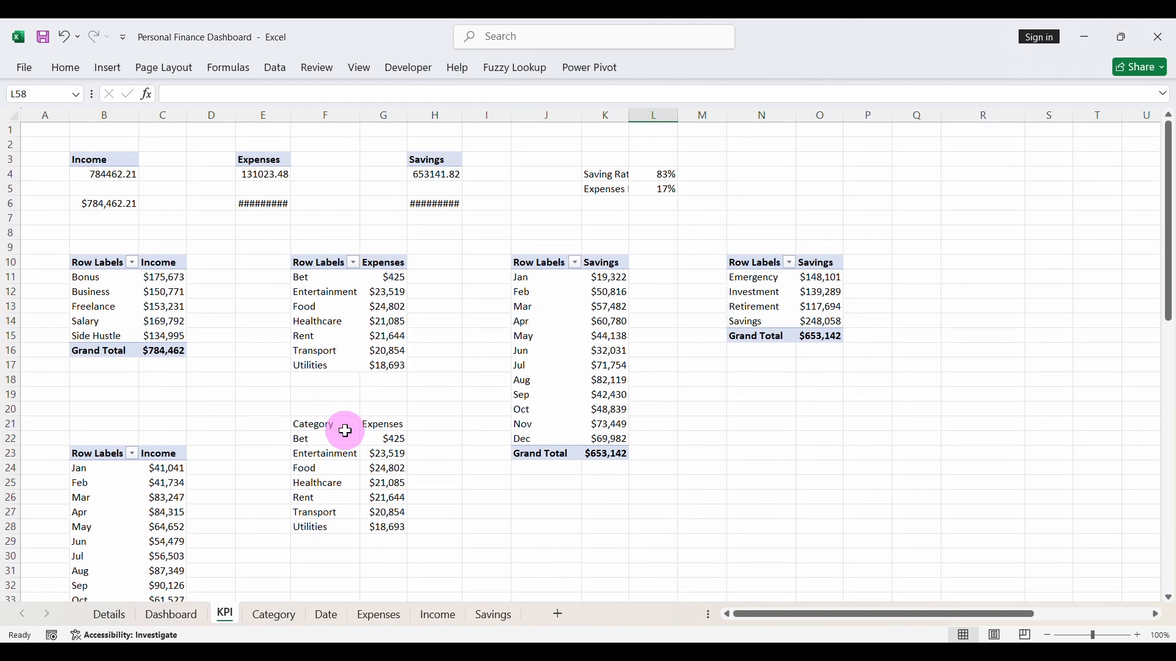
pyautogui.moveTo(103, 267); pyautogui.dragTo(176, 347)
pyautogui.hotkey('ctrl', 'c')
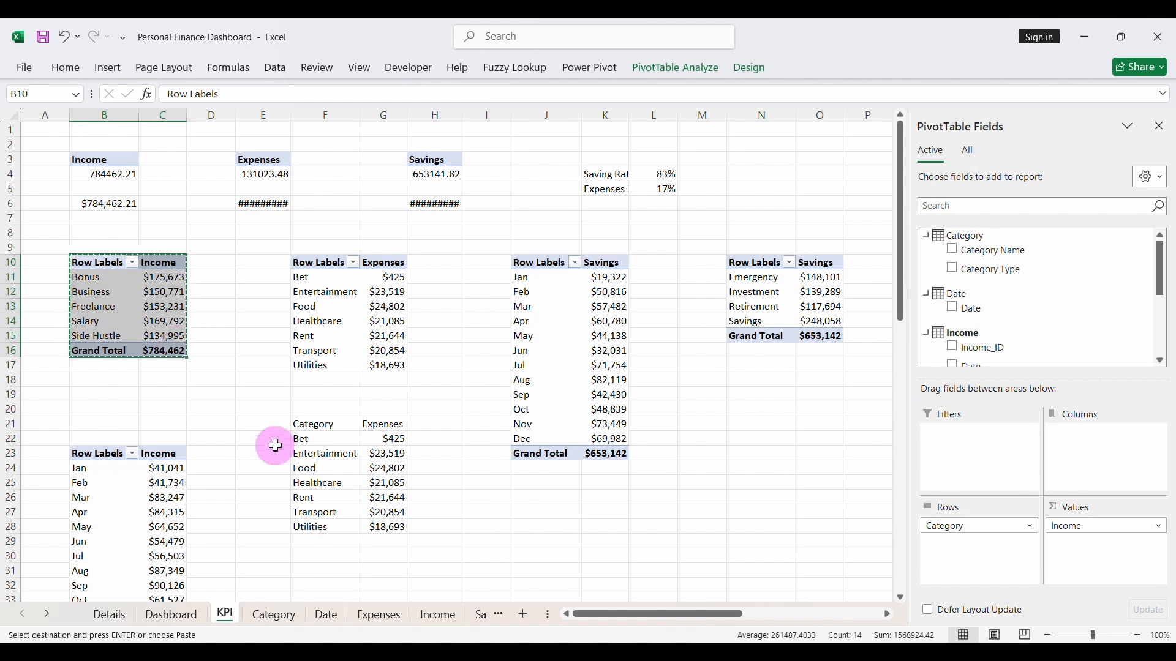
pyautogui.scroll(-12, 282, 457)
pyautogui.scroll(4, 281, 456)
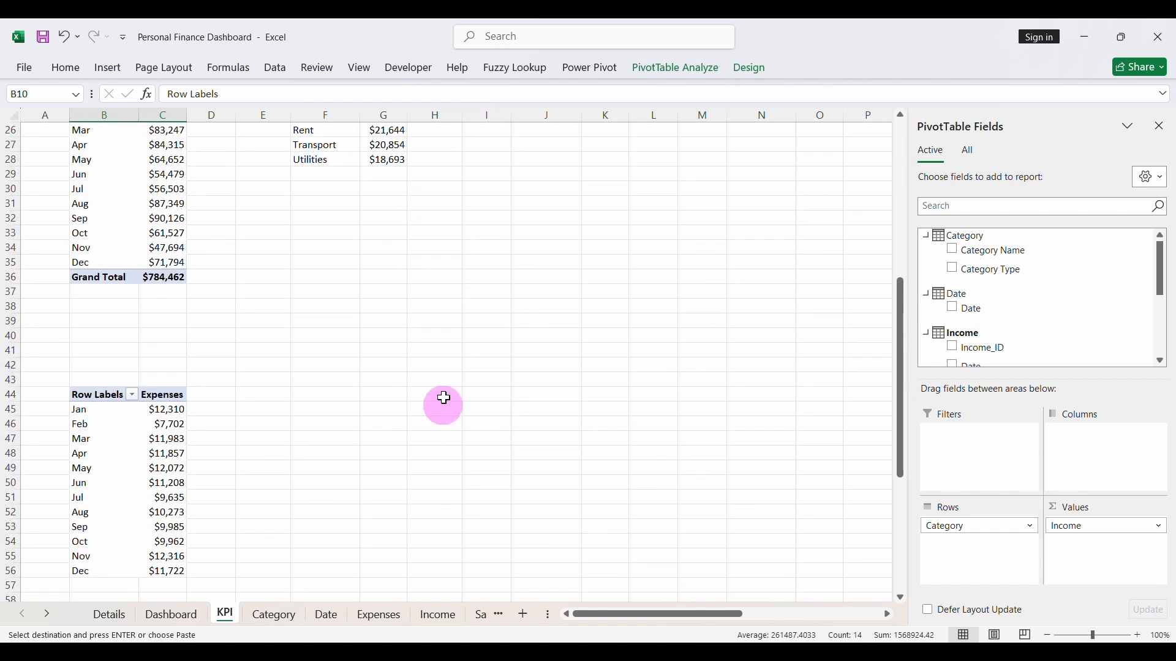
pyautogui.click(383, 388)
pyautogui.hotkey('ctrl', 'v')
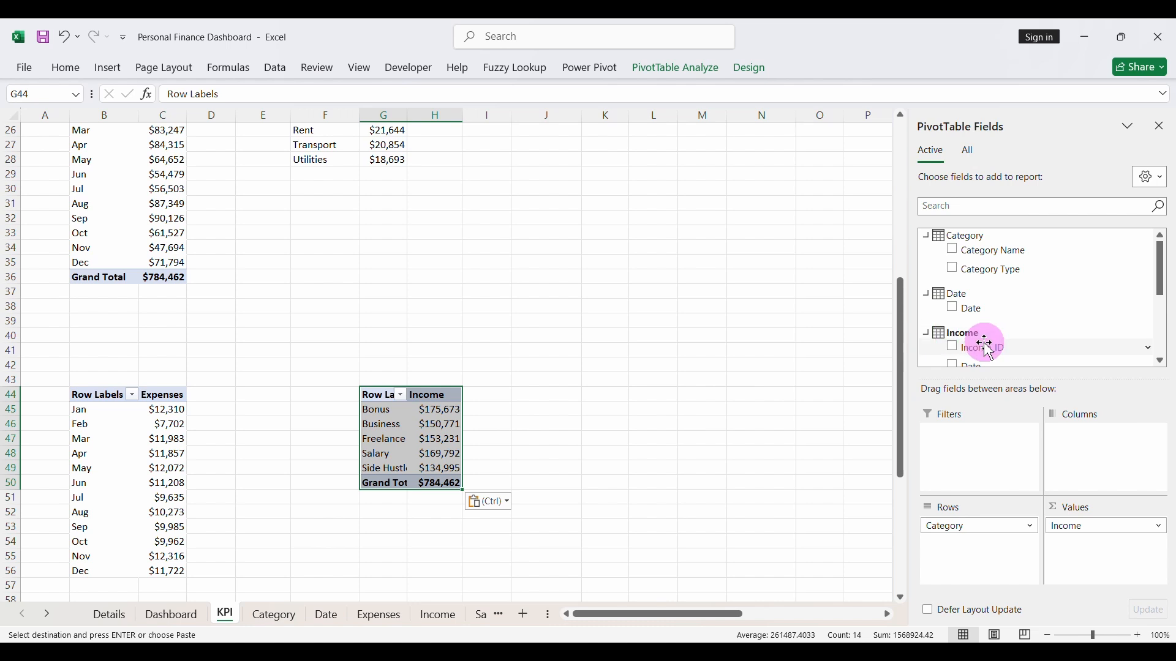
# - Replace Category with the Income table's Source field in the pasted pivot table's rows and rename its row header as Source
pyautogui.scroll(-2, 982, 341)
pyautogui.moveTo(971, 523); pyautogui.dragTo(820, 515)
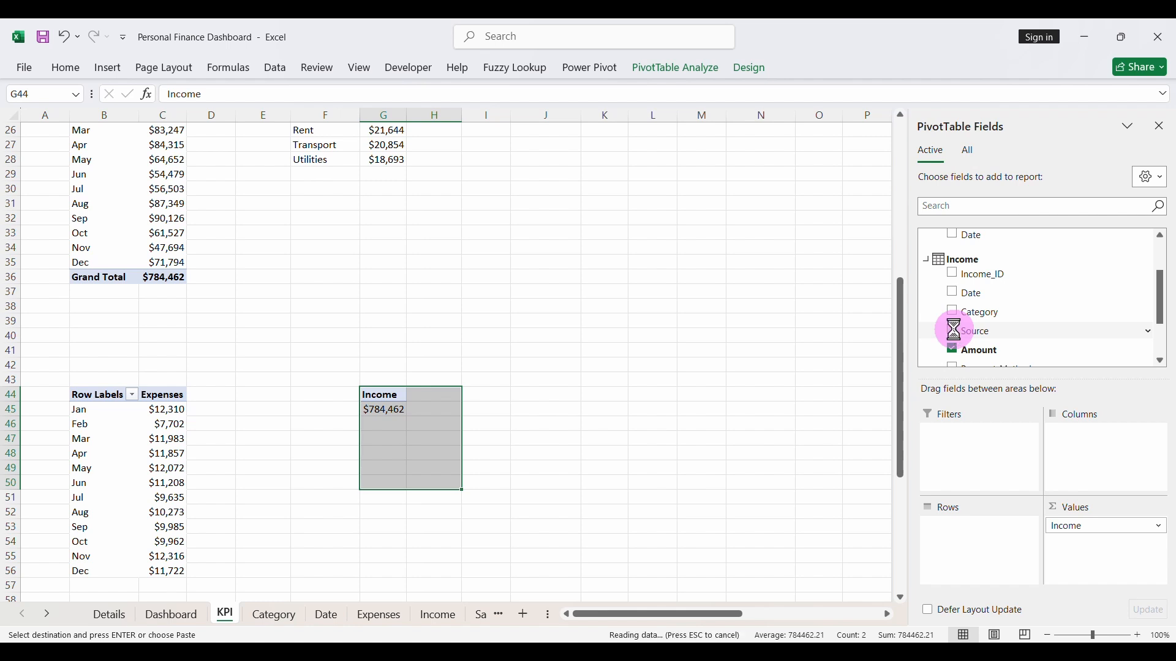
pyautogui.click(401, 395)
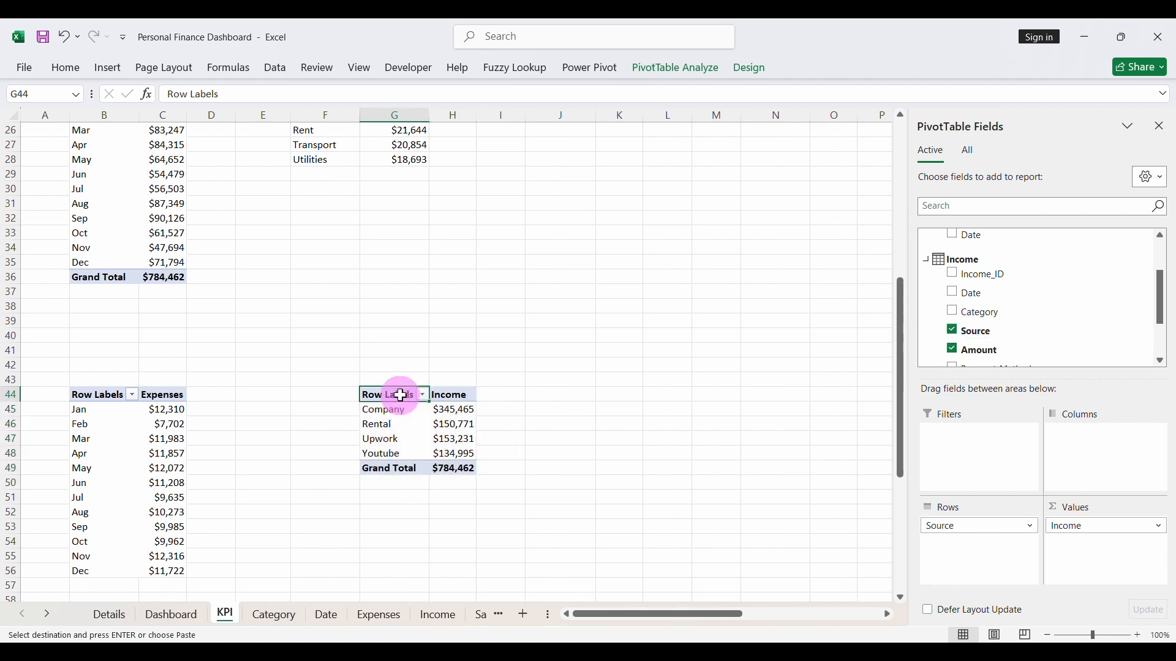
pyautogui.moveTo(244, 93); pyautogui.dragTo(171, 90)
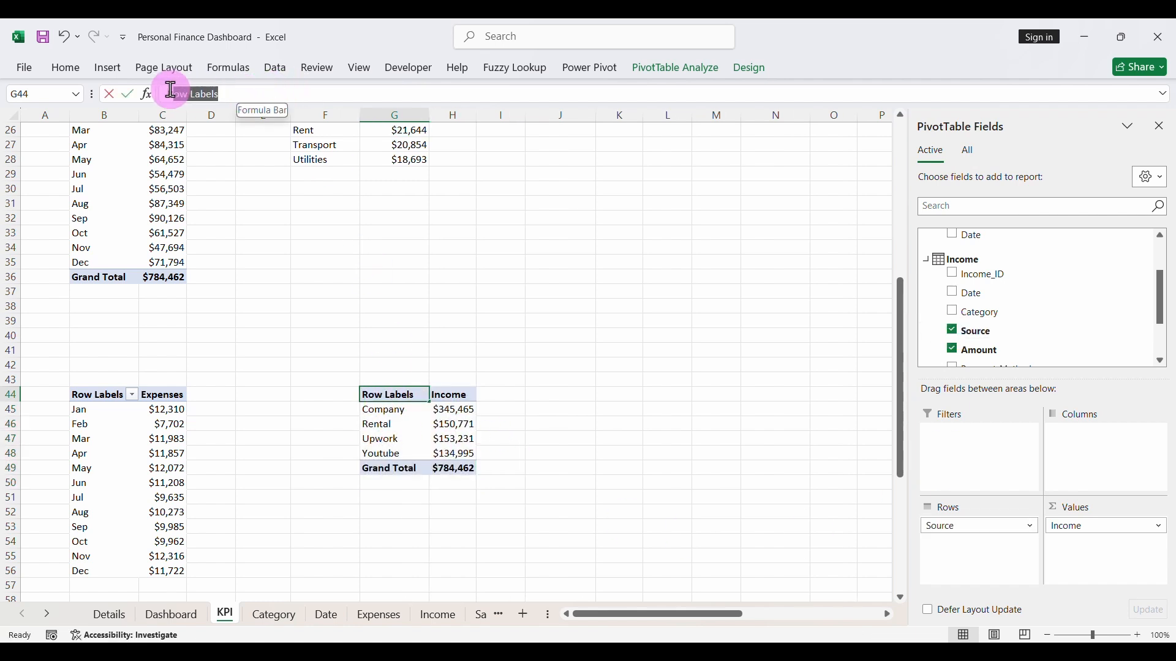
pyautogui.write('Source')
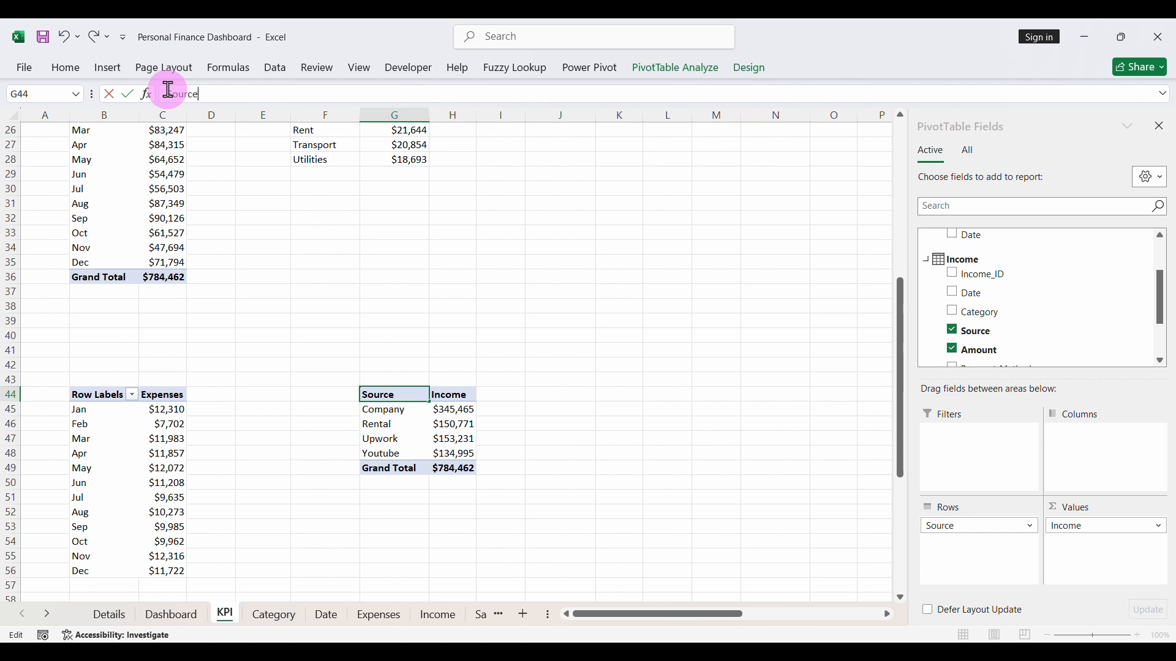
pyautogui.click(401, 411)
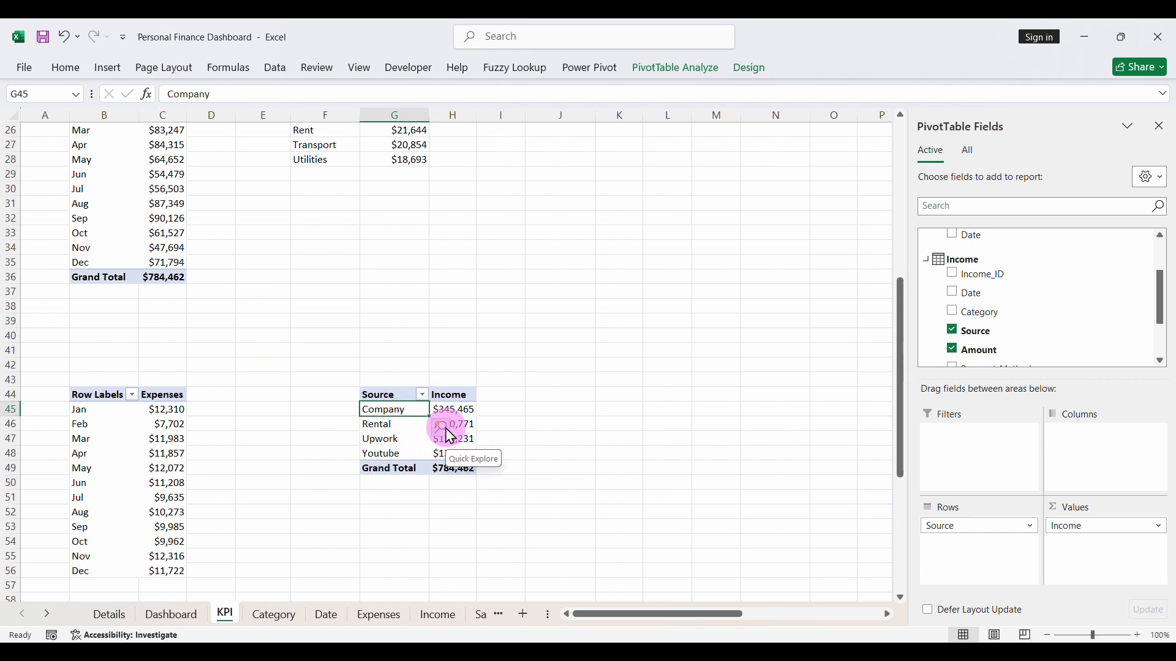
# - Insert a clustered bar PivotChart from the income-by-source pivot table
pyautogui.click(99, 70)
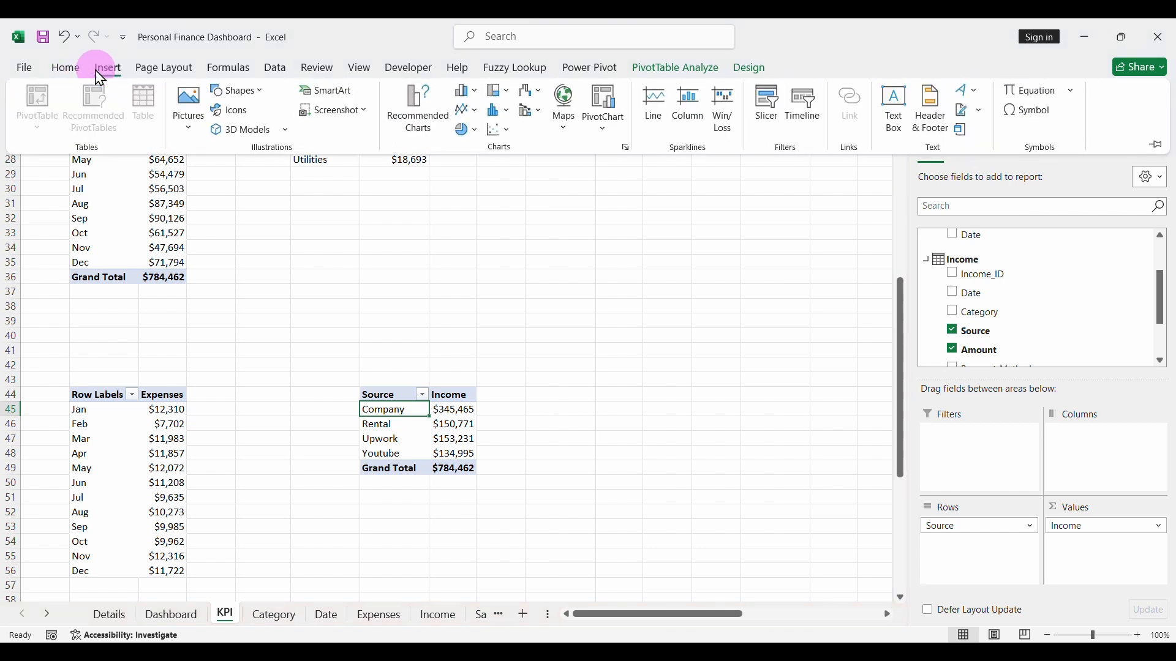
pyautogui.click(407, 117)
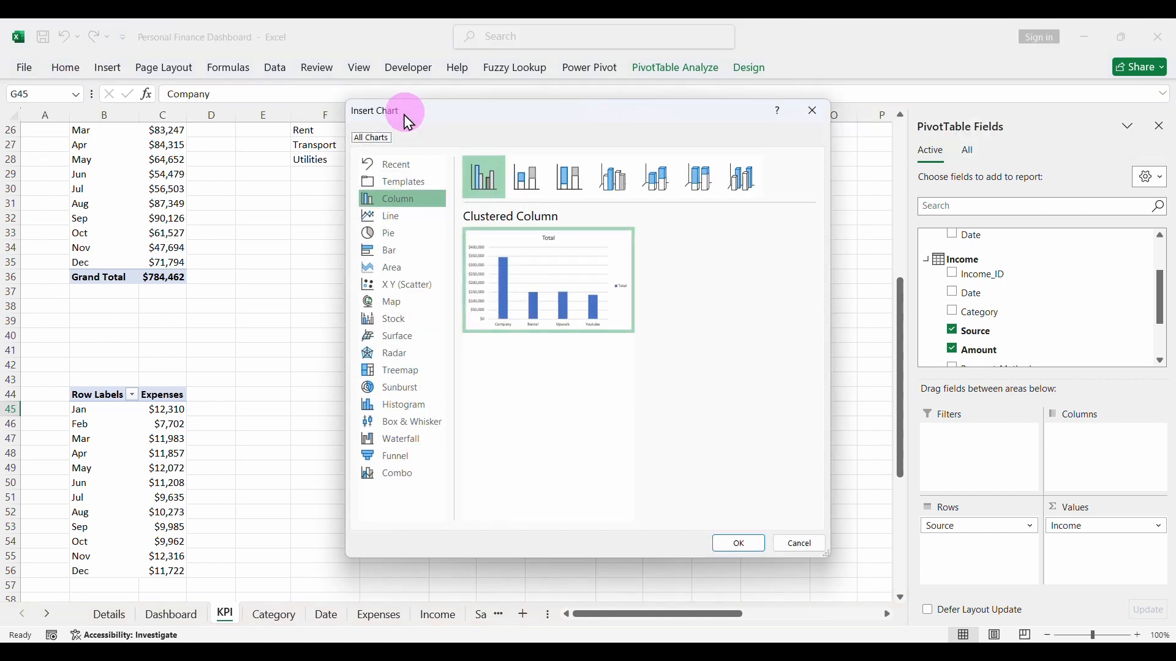
pyautogui.click(386, 252)
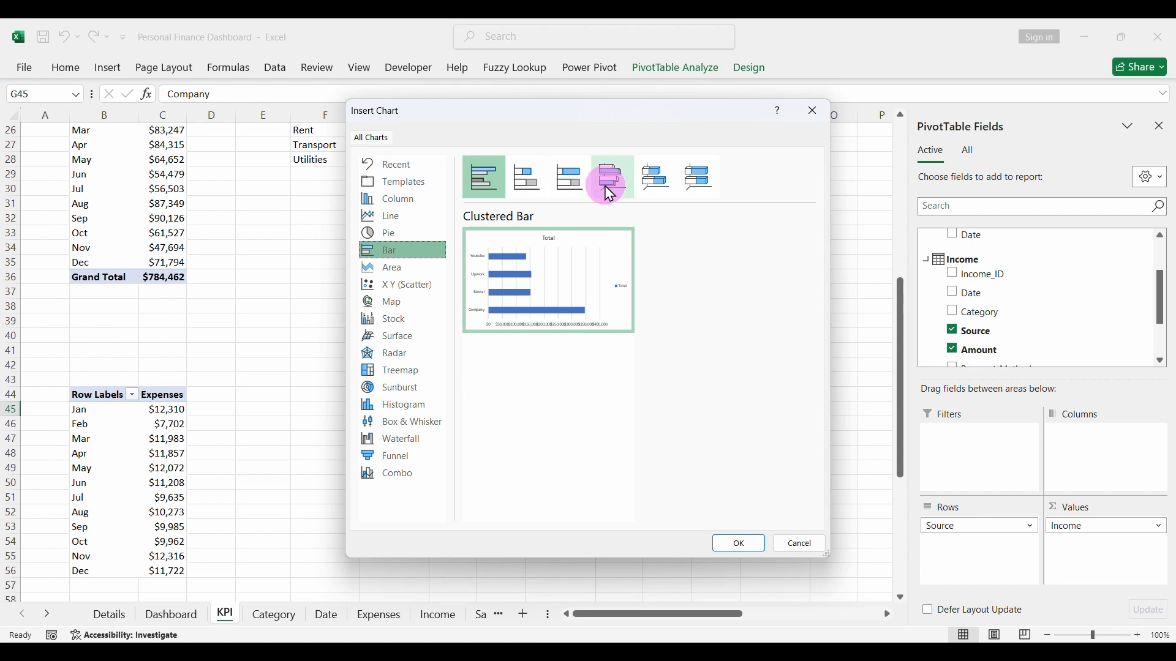
pyautogui.moveTo(616, 260)
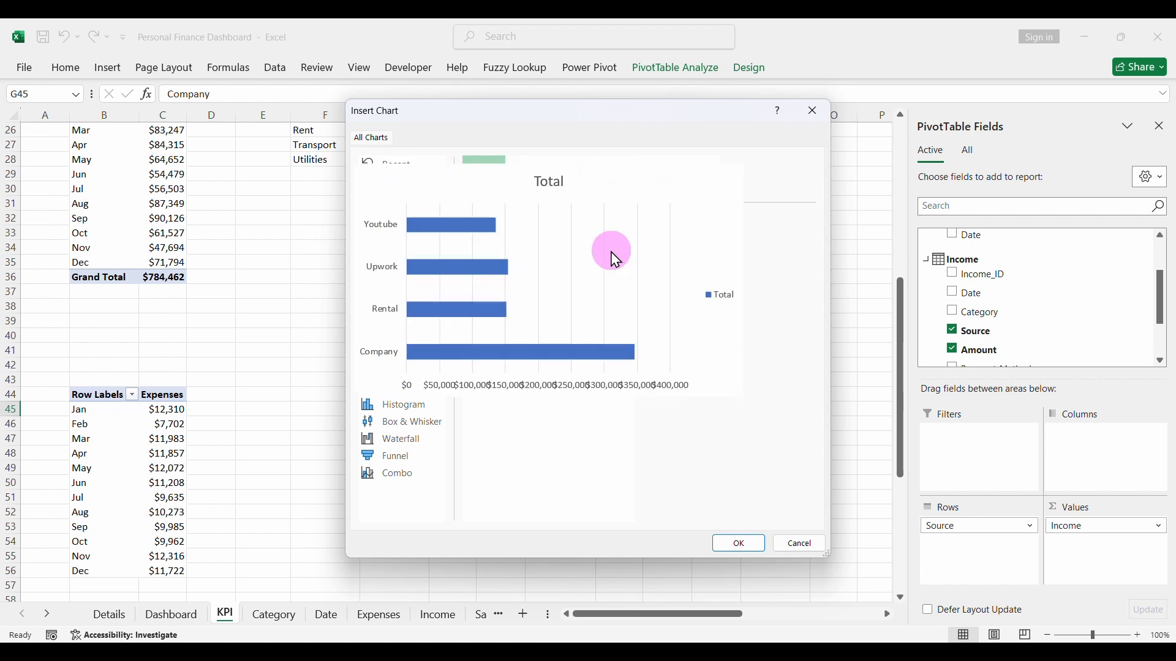
pyautogui.click(735, 545)
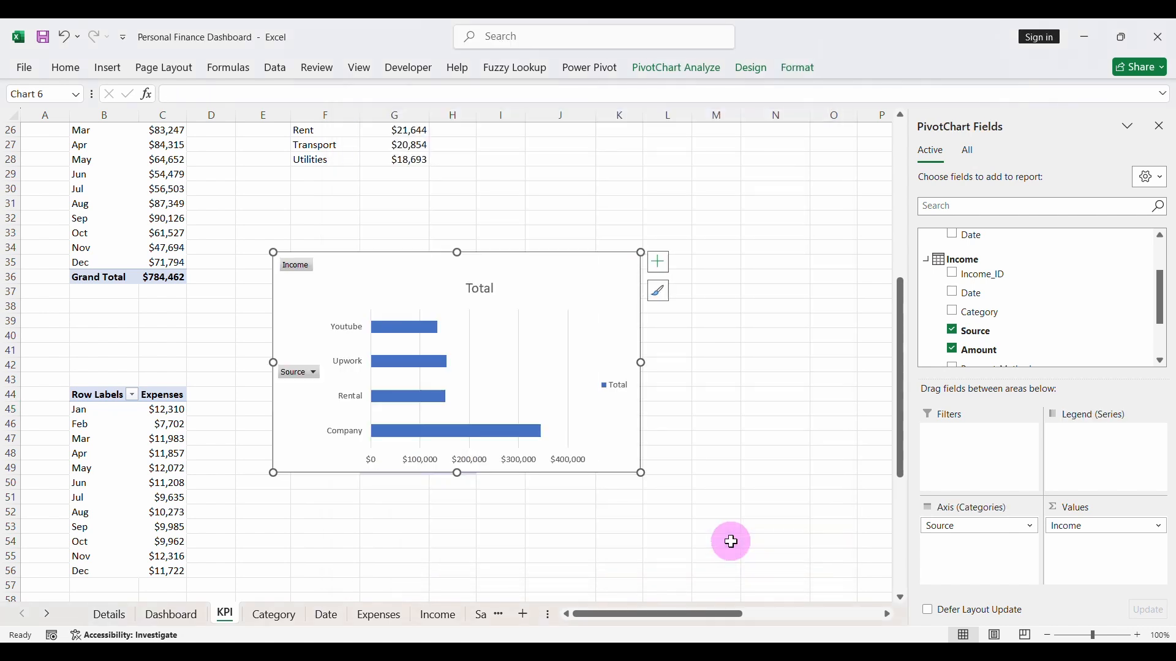
# - Apply Style 3 to the income-by-source bar chart and browse the remaining chart styles
pyautogui.click(660, 291)
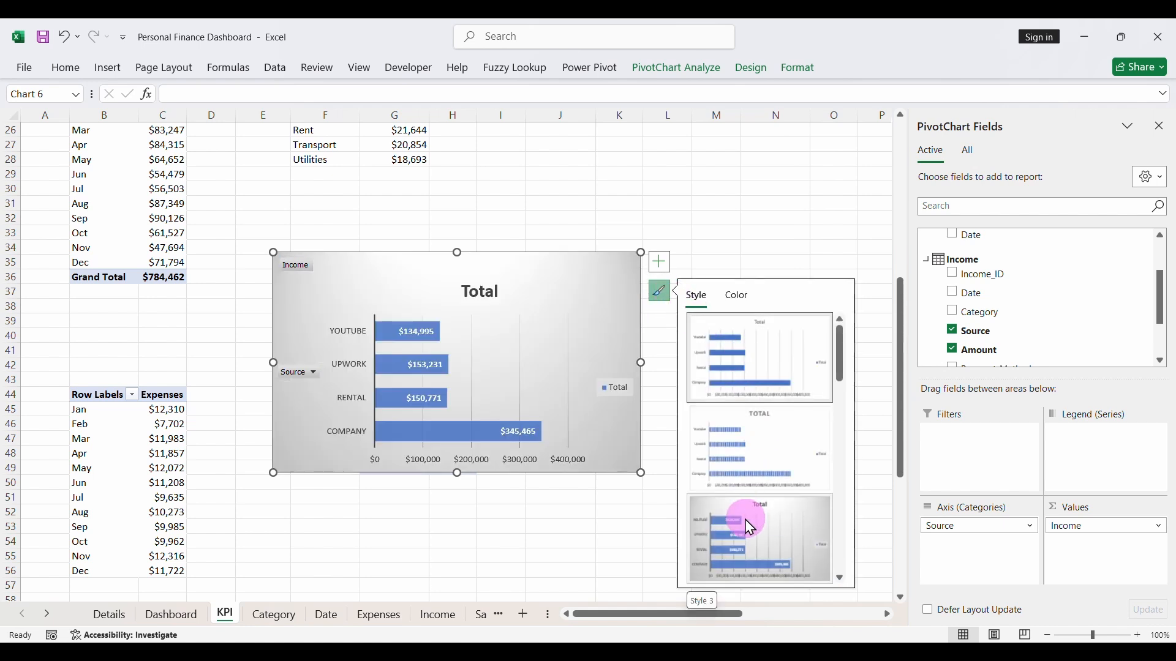
pyautogui.click(745, 519)
pyautogui.click(840, 577)
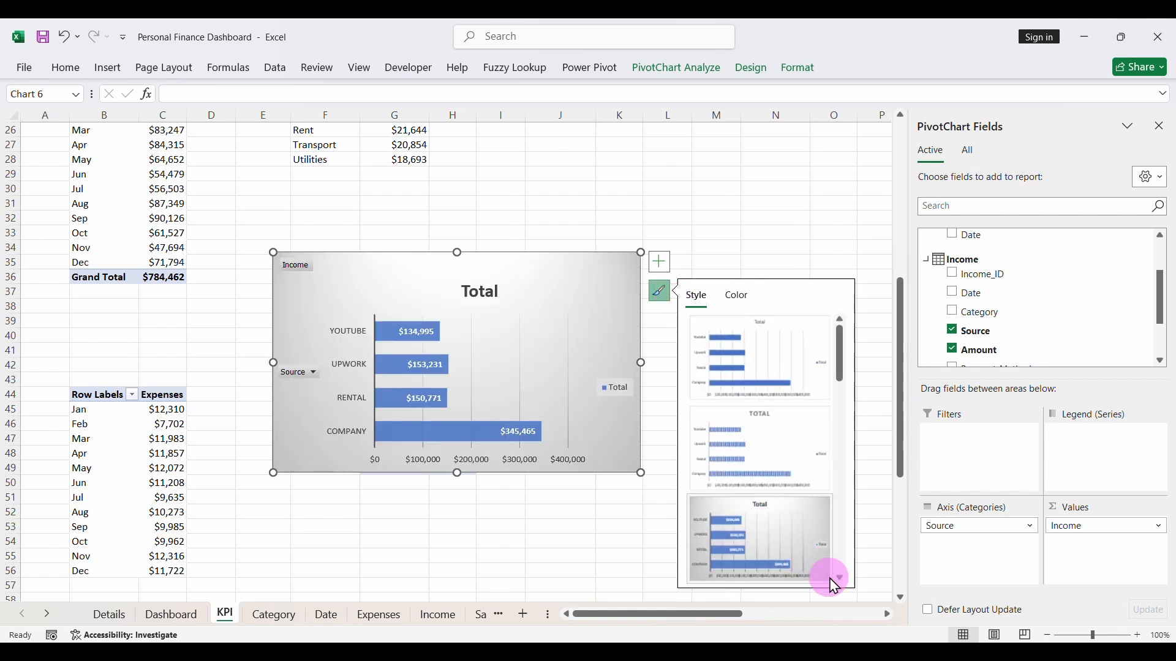
pyautogui.click(841, 578)
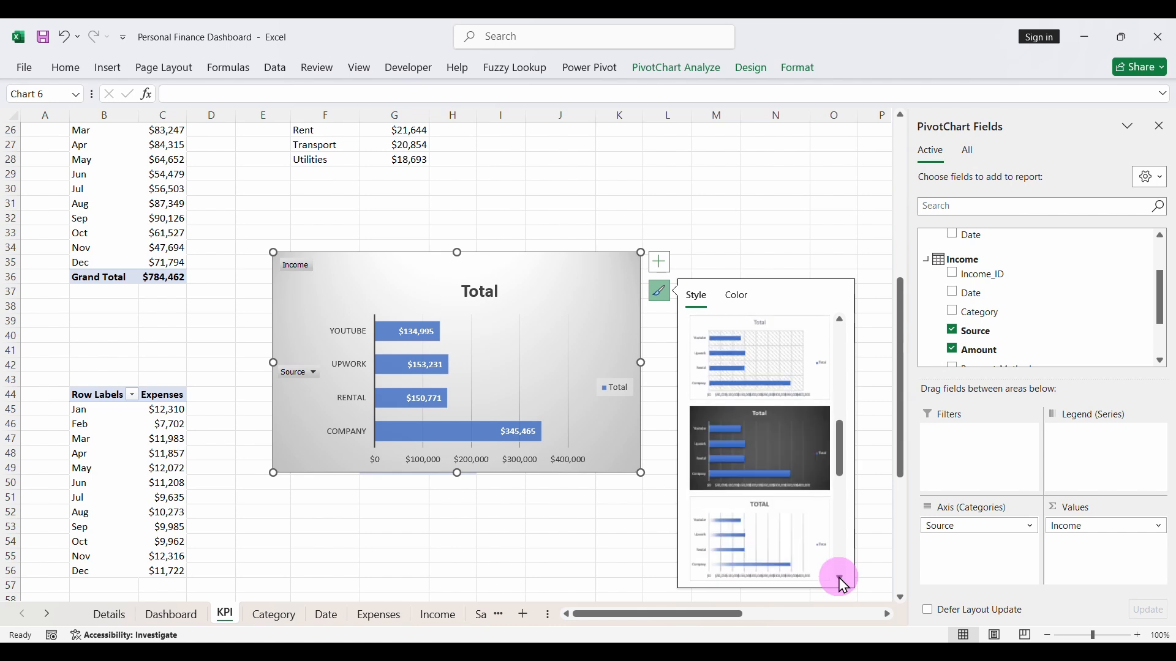
pyautogui.click(841, 578)
pyautogui.click(841, 578)
pyautogui.click(841, 577)
pyautogui.click(841, 578)
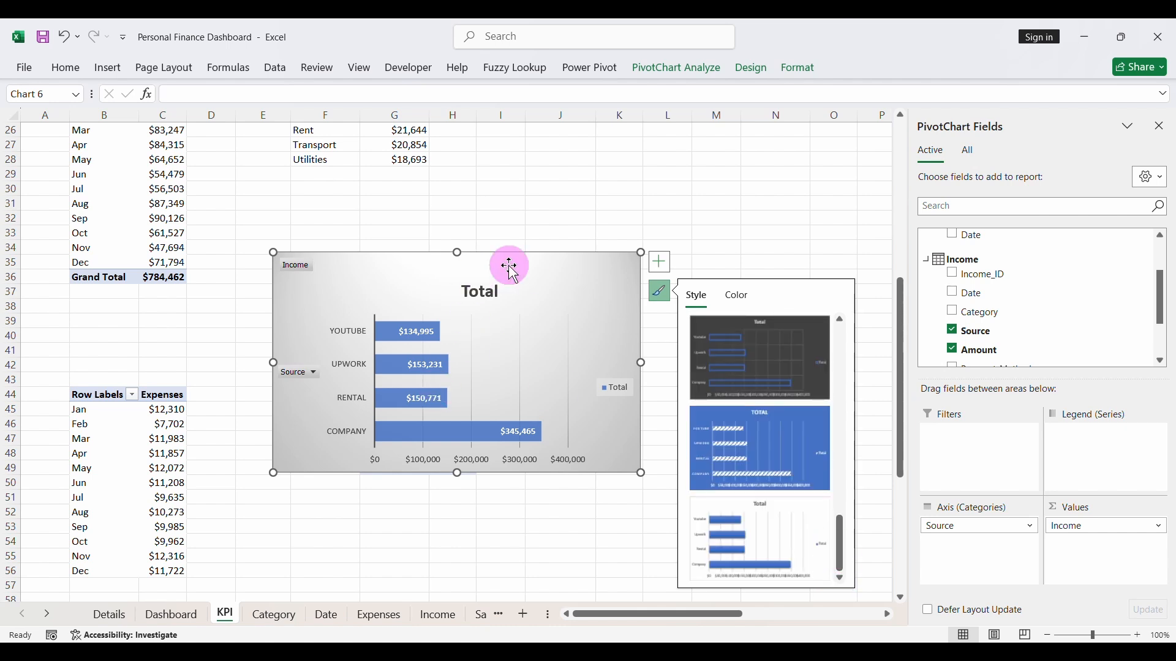
# - Delete the title and the legend from the income-by-source bar chart
pyautogui.click(485, 291)
pyautogui.press('Delete')
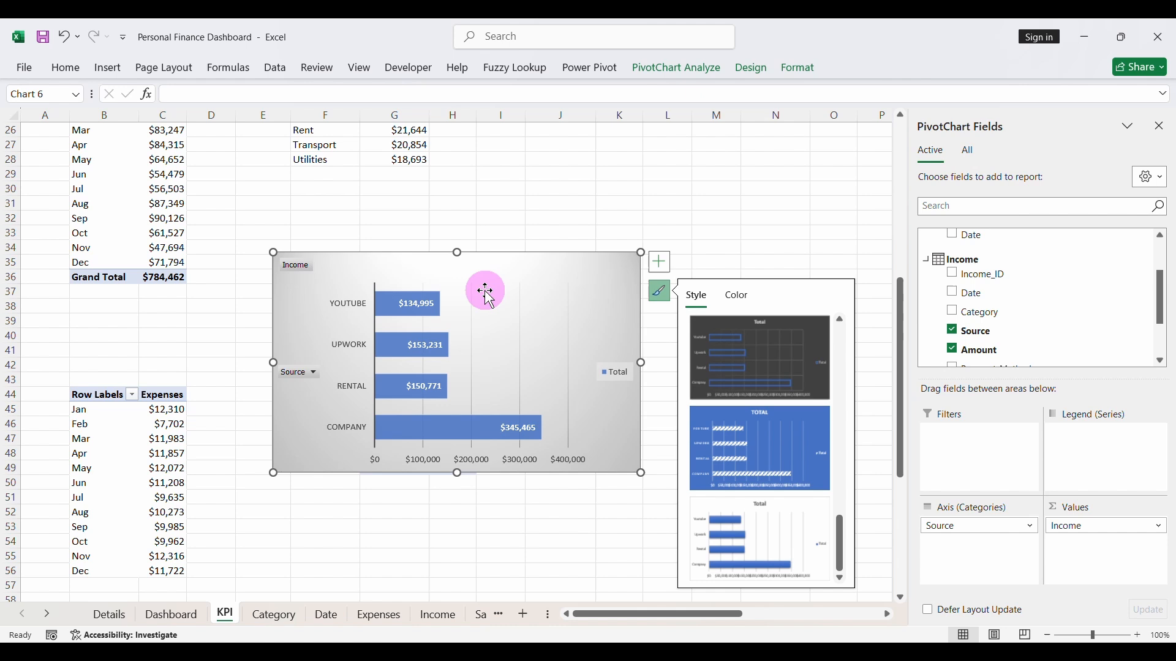
pyautogui.click(615, 369)
pyautogui.press('Delete')
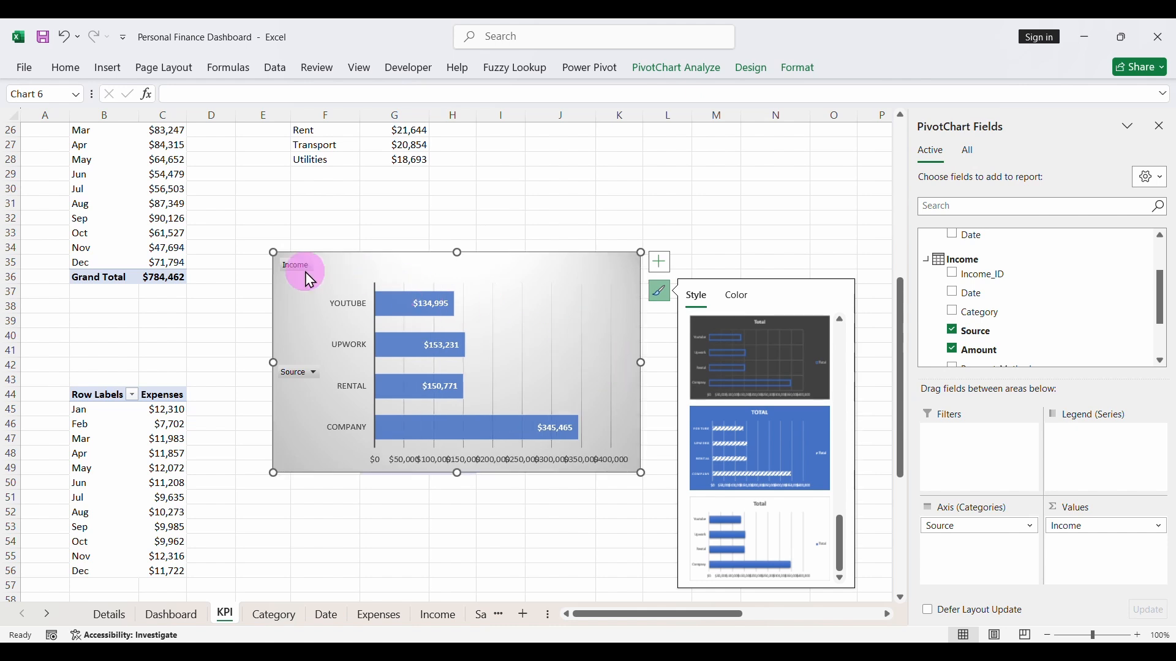
# - Hide all field buttons on the income-by-source bar chart and delete its horizontal value axis
pyautogui.rightClick(295, 265)
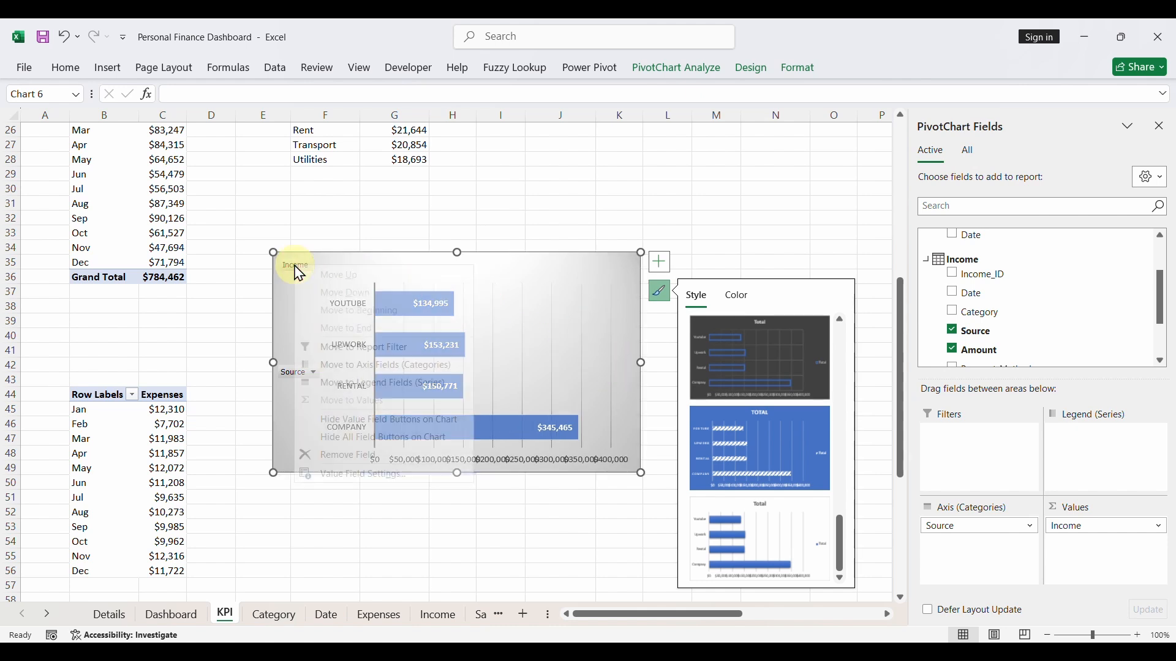
pyautogui.click(364, 439)
pyautogui.click(427, 457)
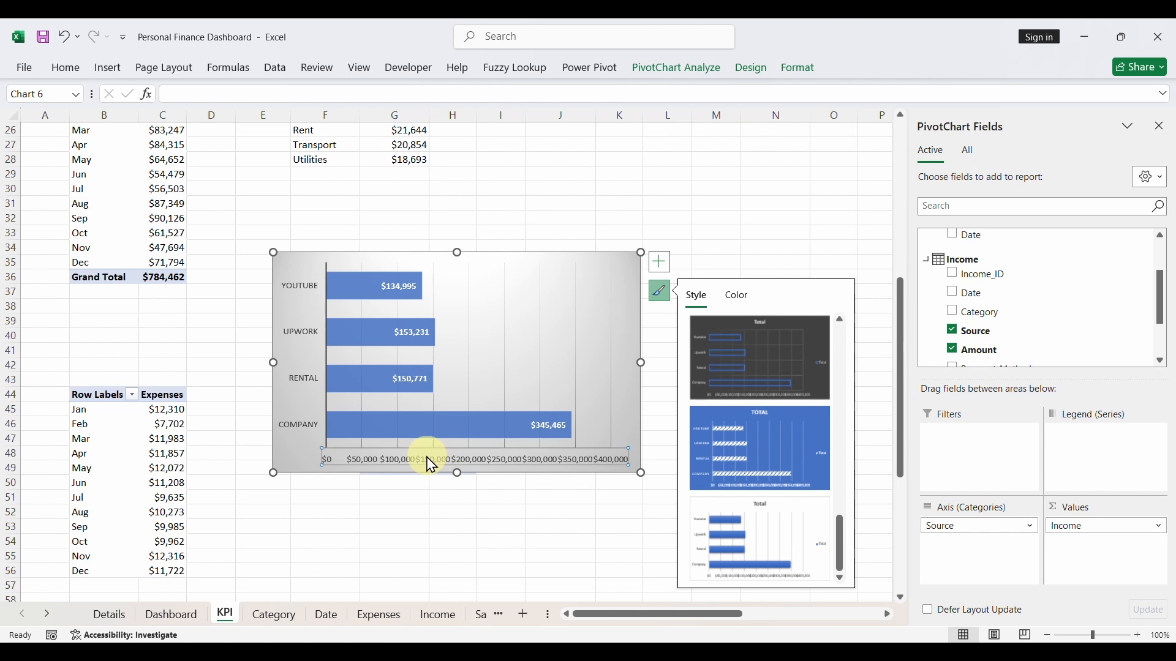
pyautogui.press('Delete')
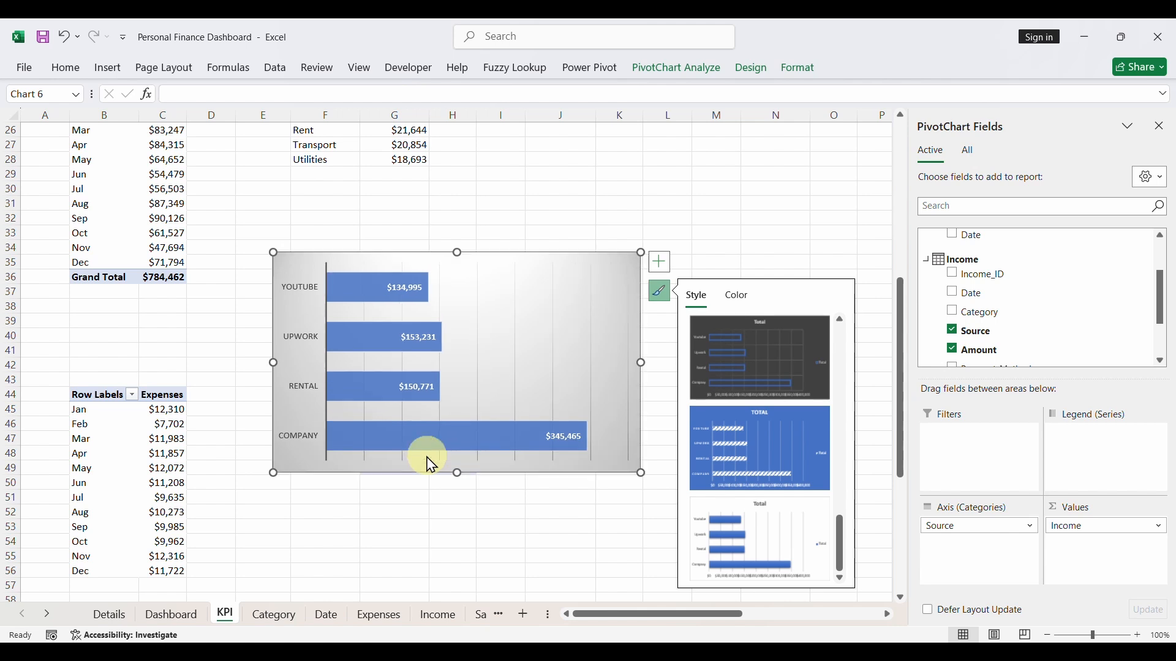
# - Make the income-by-source chart's category axis labels bold and set its data labels' font size to 12
pyautogui.click(311, 346)
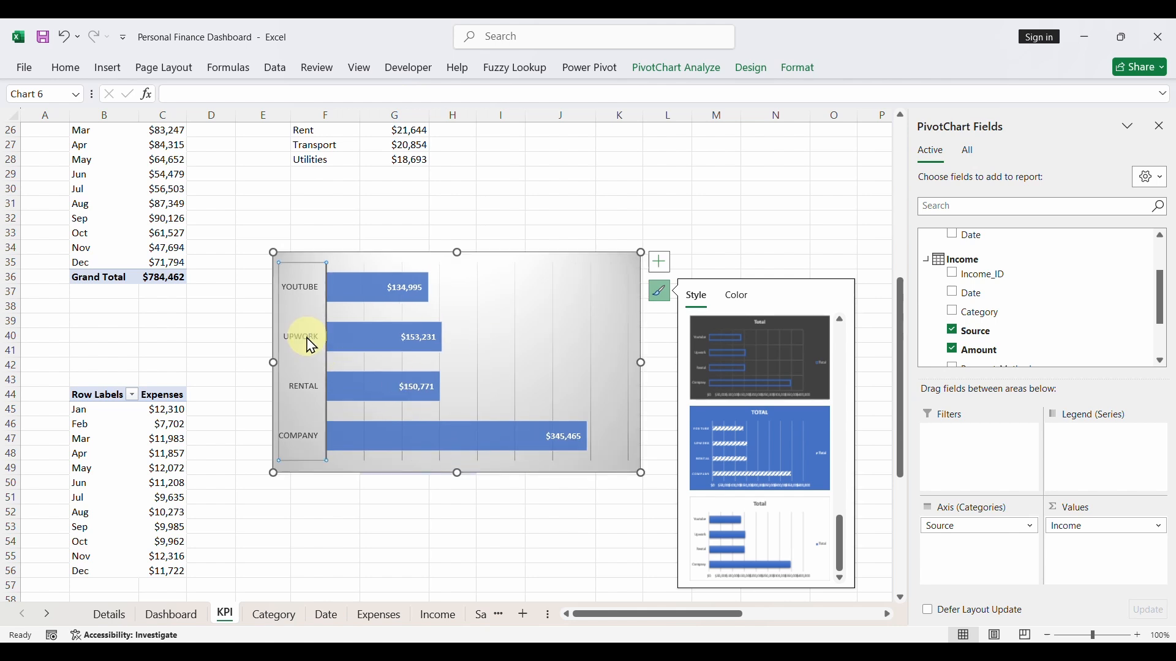
pyautogui.click(75, 70)
pyautogui.click(155, 122)
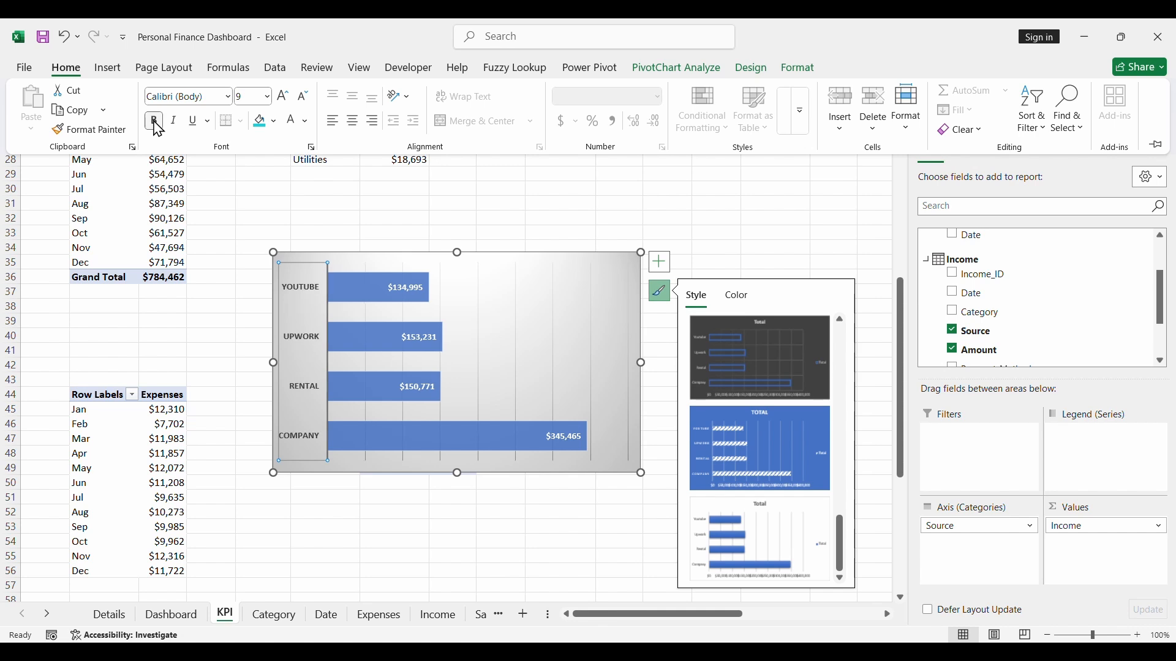
pyautogui.click(405, 288)
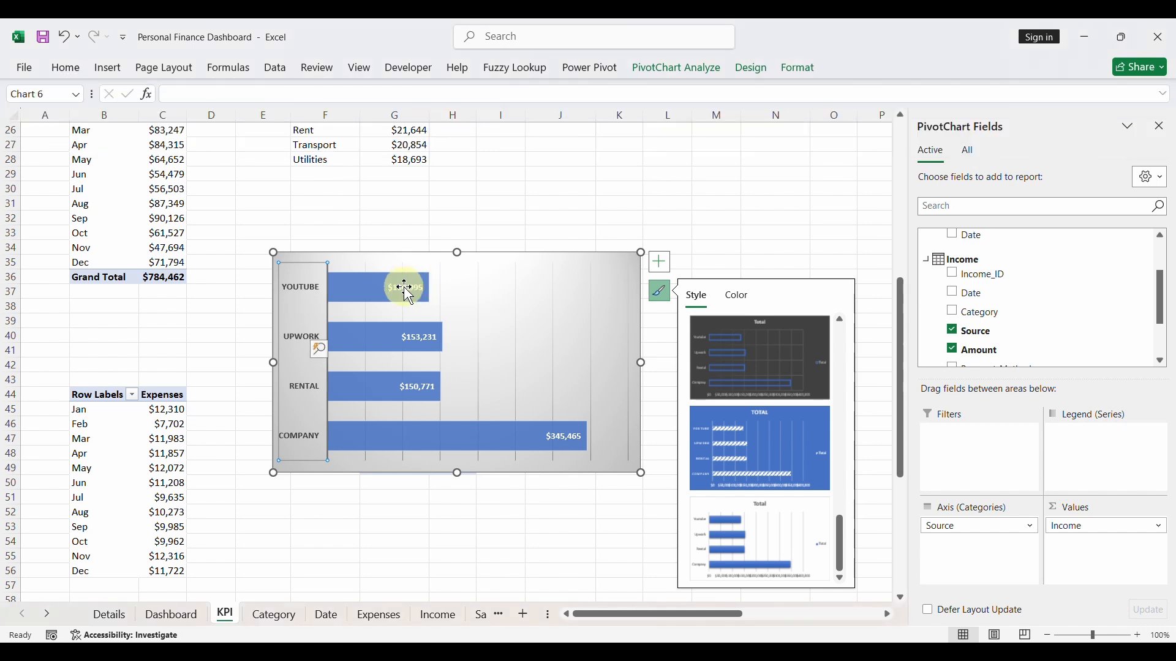
pyautogui.click(66, 69)
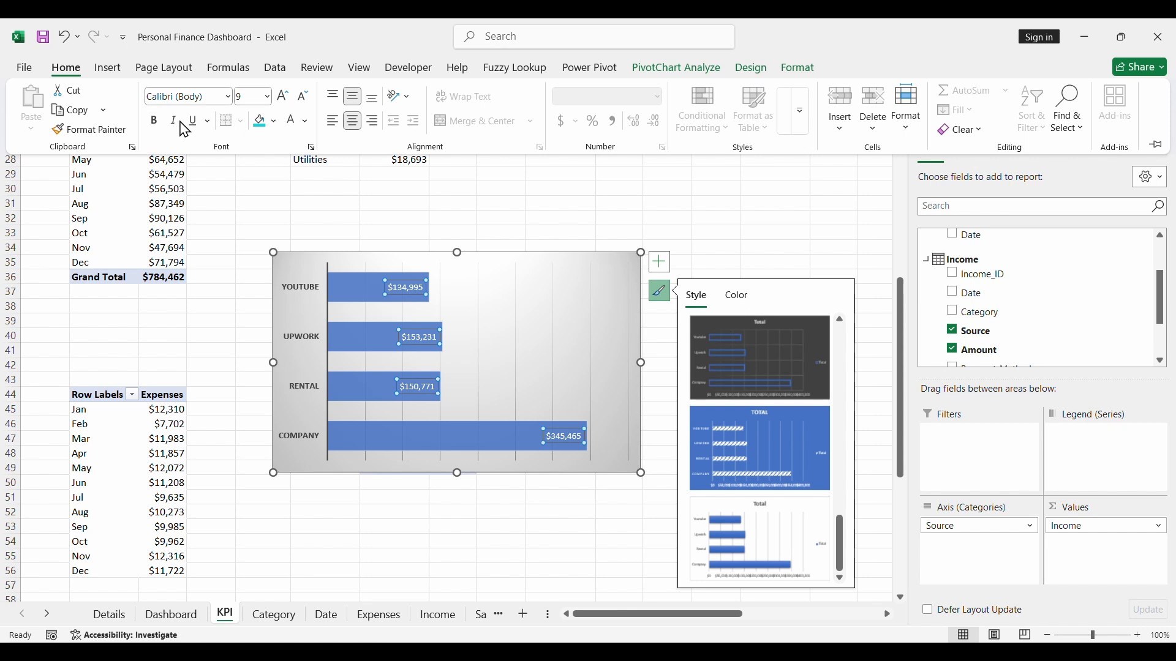
pyautogui.click(283, 98)
pyautogui.click(283, 98)
pyautogui.click(282, 98)
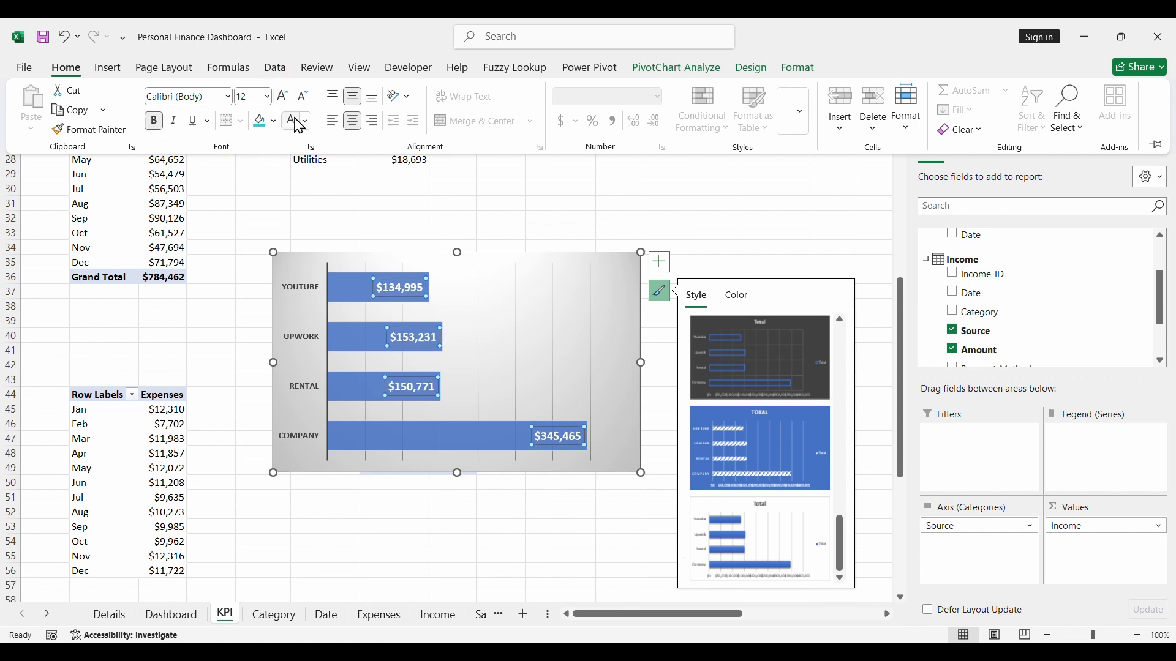
# - Set the income-by-source chart area to No Fill and No Outline
pyautogui.click(484, 262)
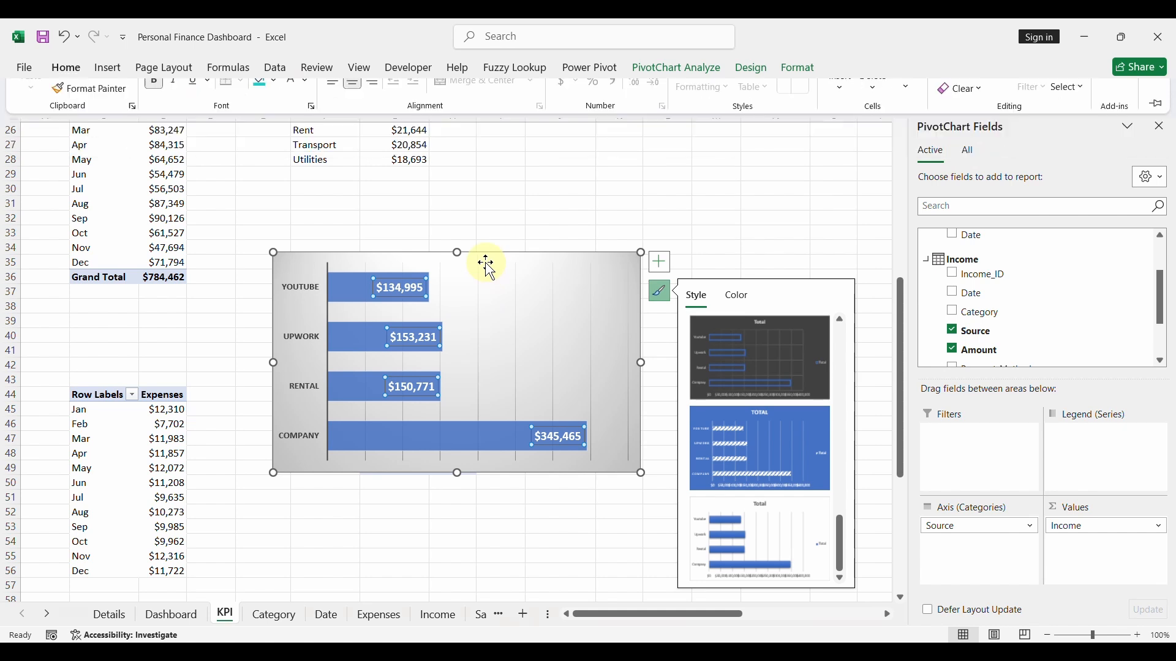
pyautogui.click(483, 260)
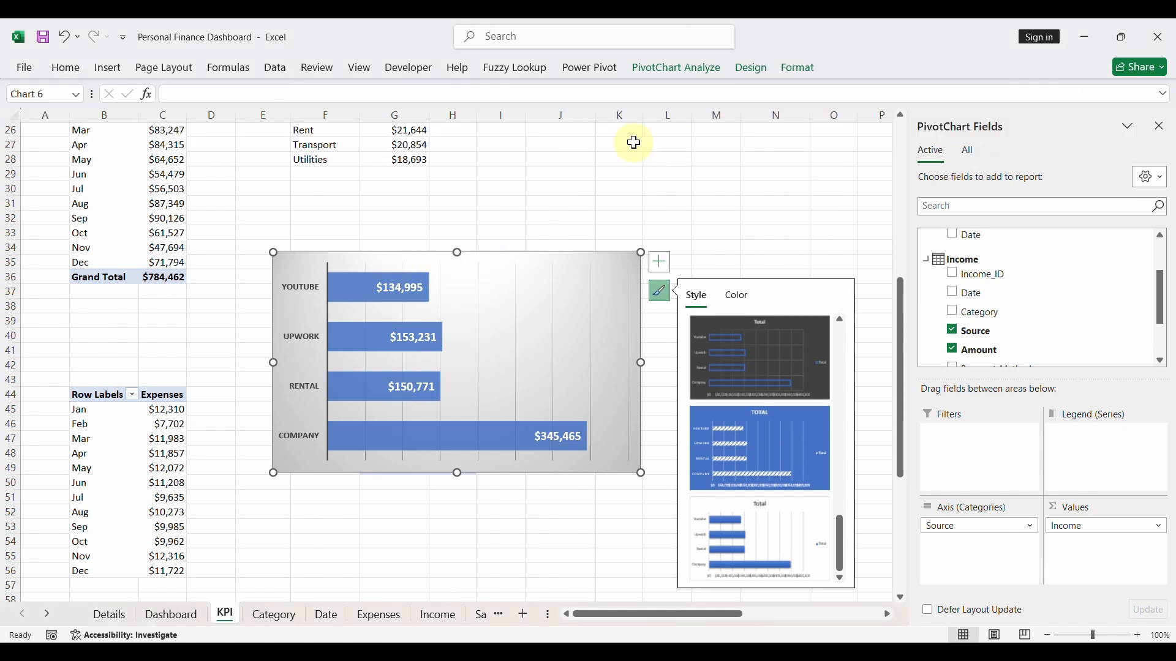
pyautogui.click(801, 69)
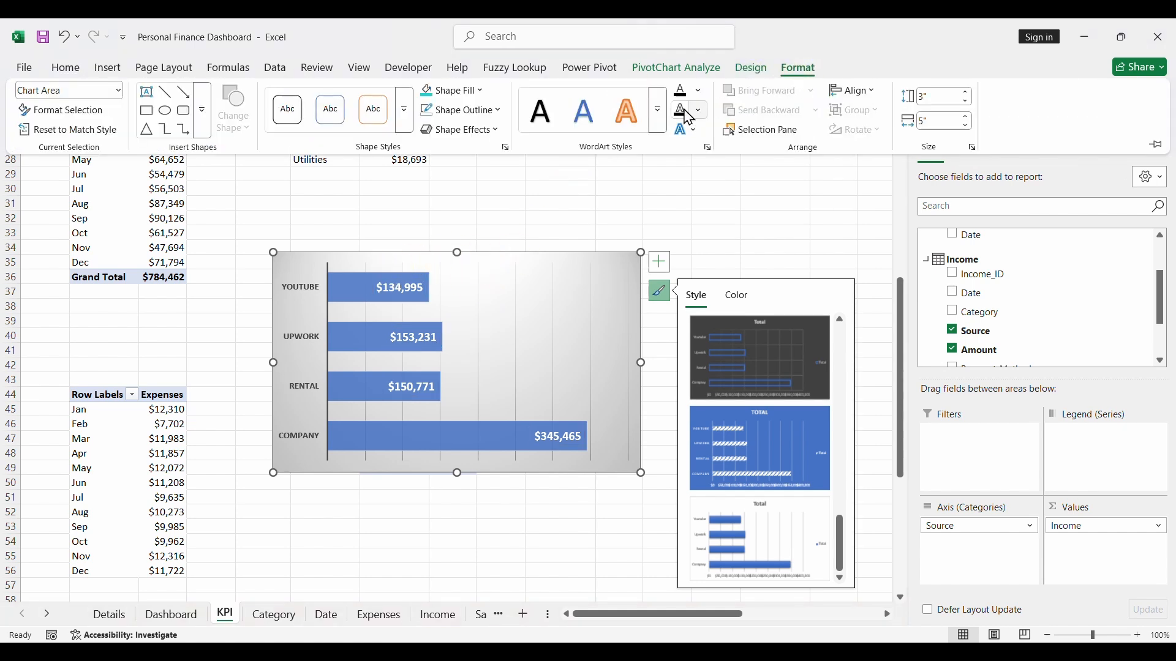
pyautogui.click(472, 100)
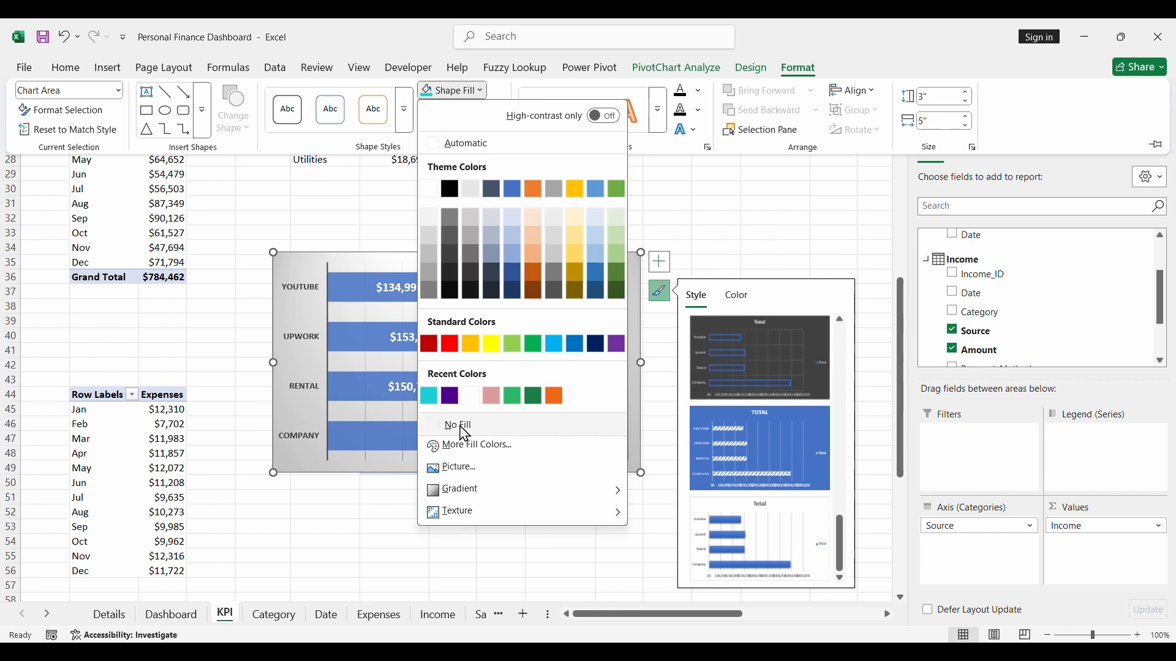
pyautogui.click(478, 425)
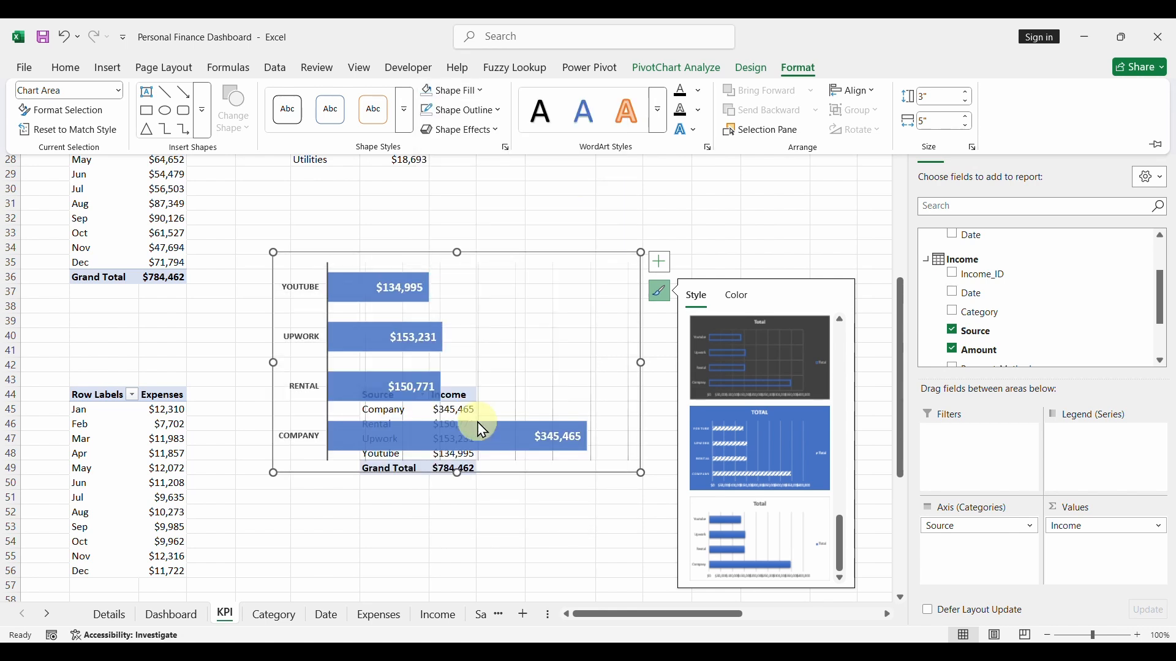
pyautogui.click(464, 112)
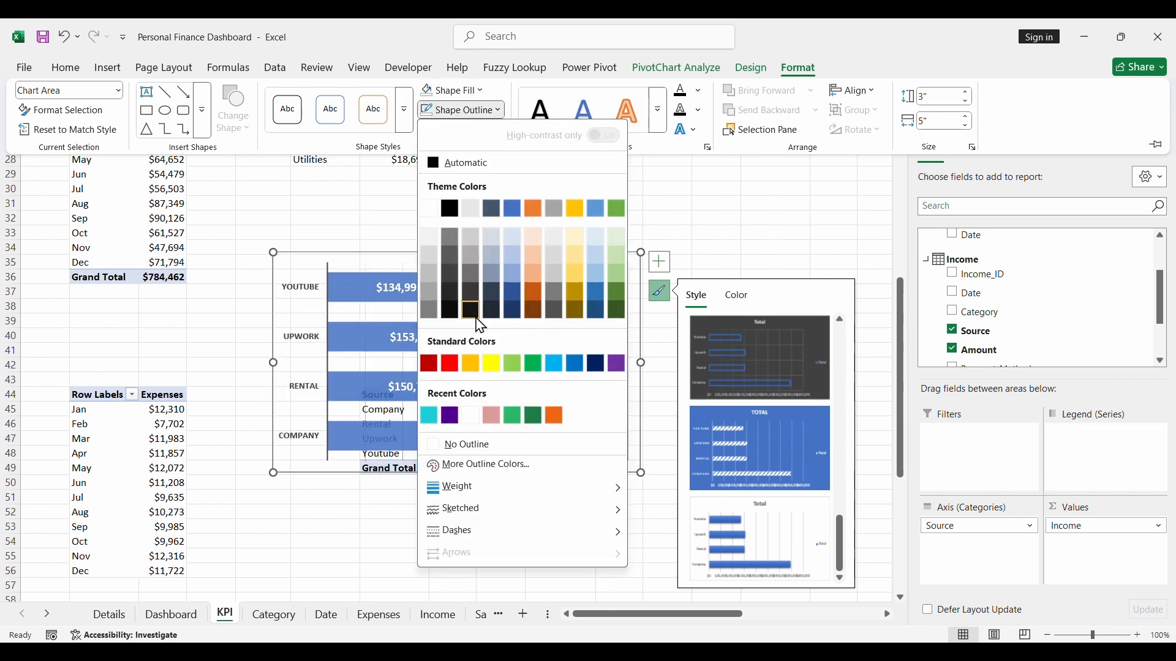
pyautogui.click(479, 443)
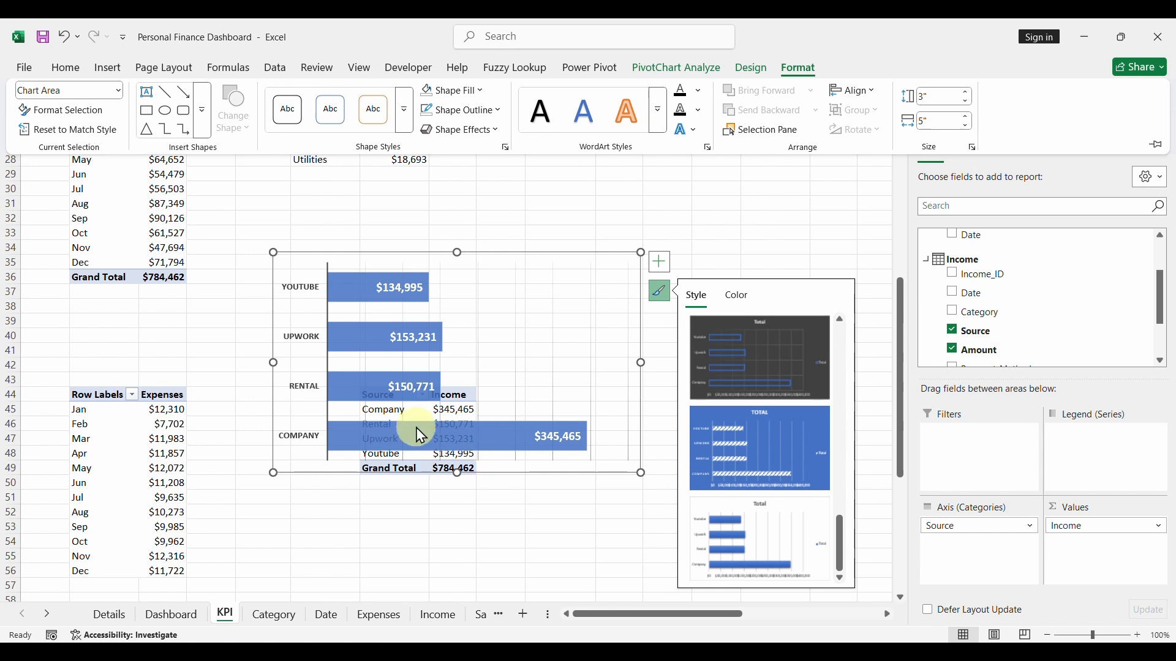
# - Cut the income-by-source chart, paste it into the Details sheet, shrink it and place it below the Income by Category heading
pyautogui.click(408, 257)
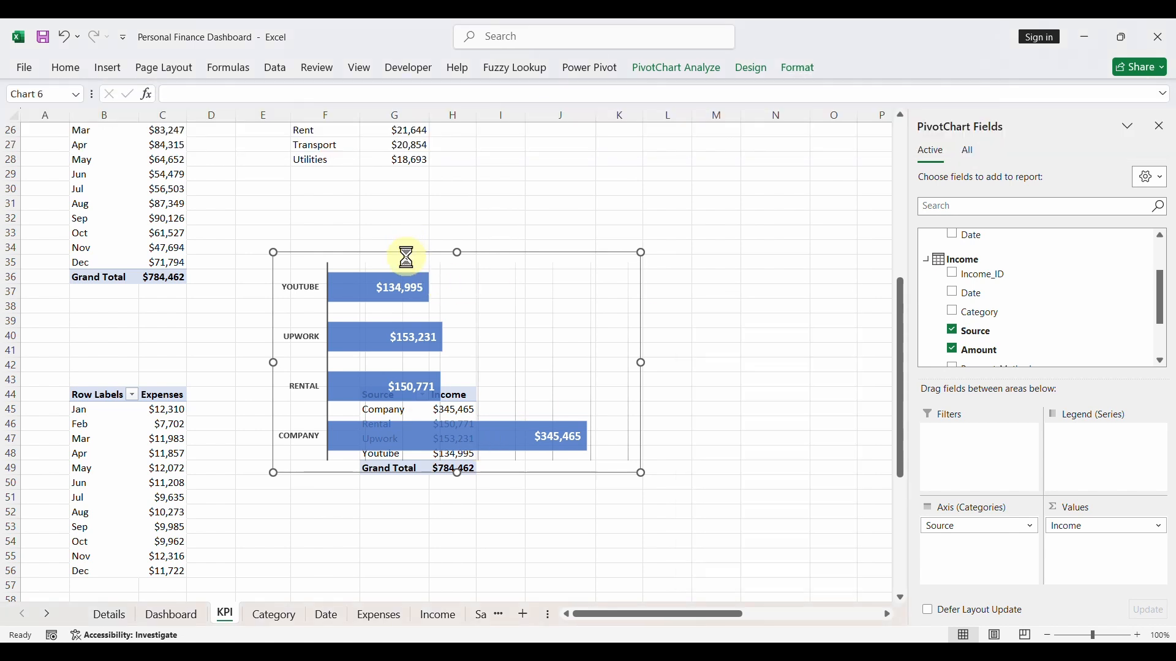
pyautogui.press('Delete')
pyautogui.click(119, 618)
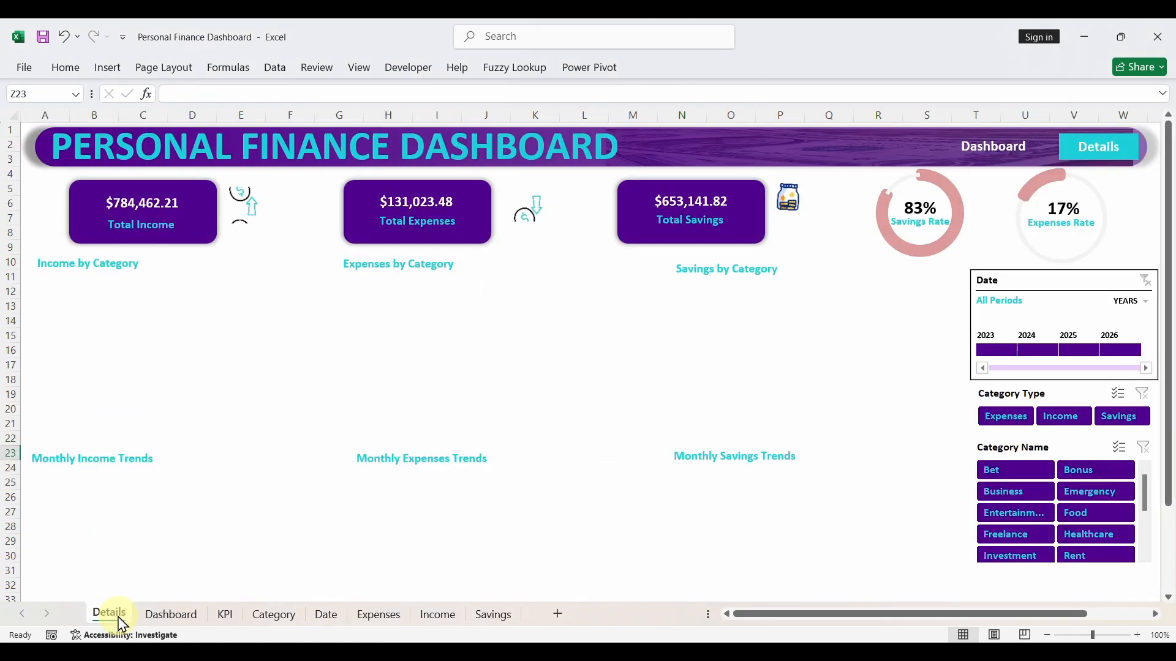
pyautogui.click(104, 315)
pyautogui.hotkey('ctrl', 'v')
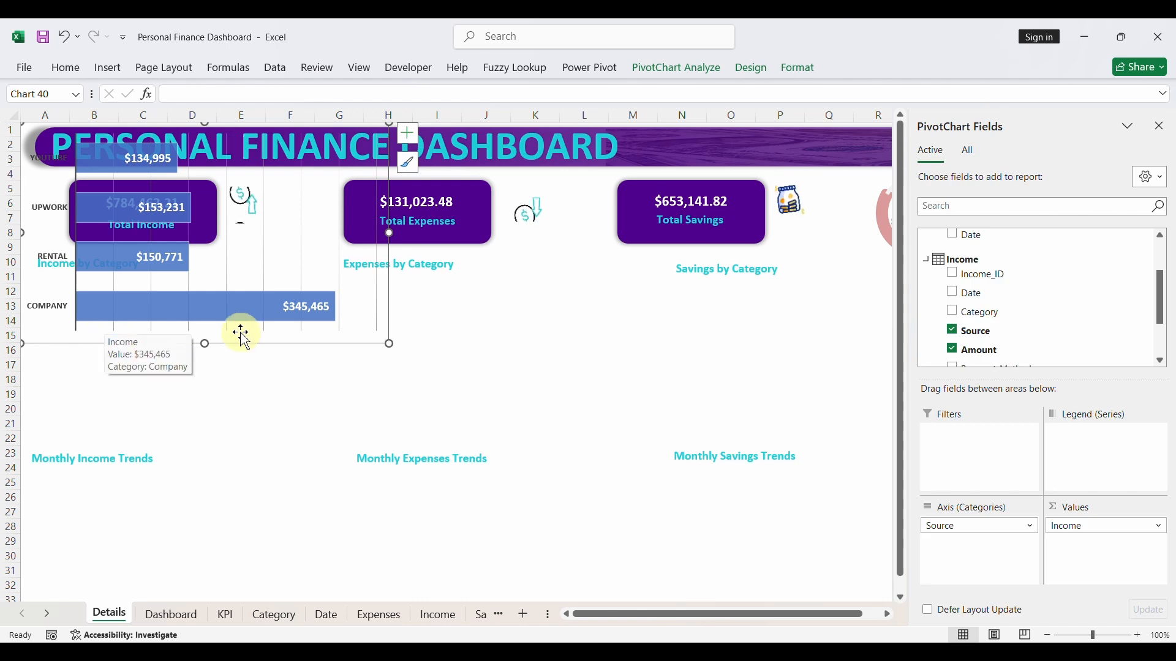
pyautogui.moveTo(387, 341); pyautogui.dragTo(266, 277)
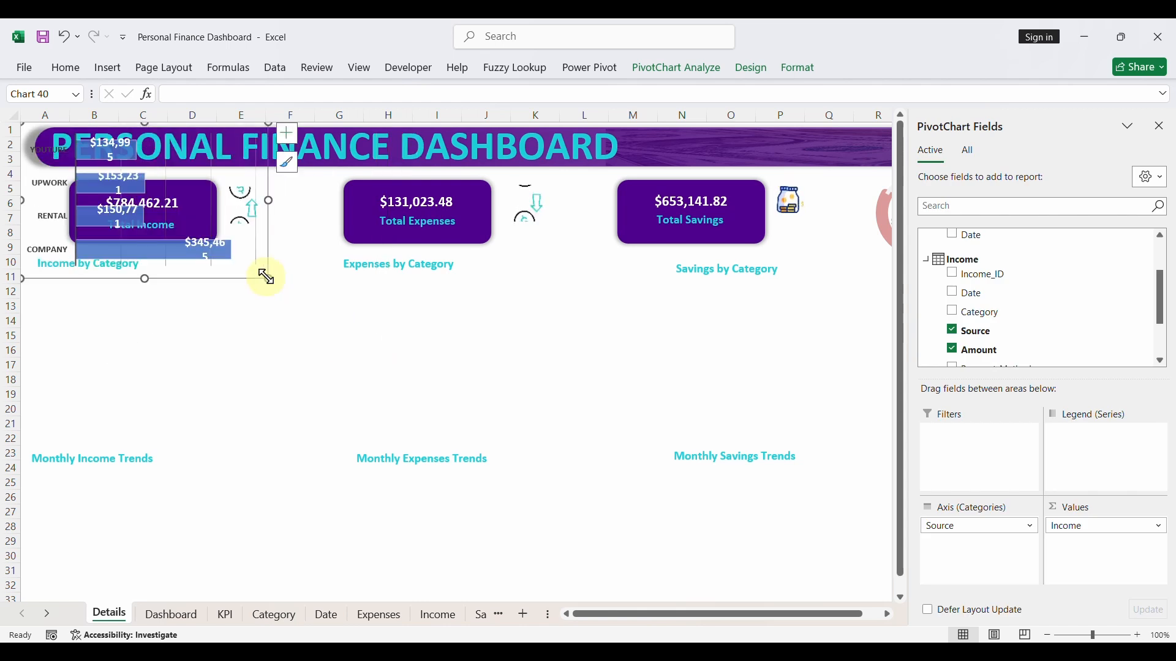
pyautogui.moveTo(189, 281); pyautogui.dragTo(239, 438)
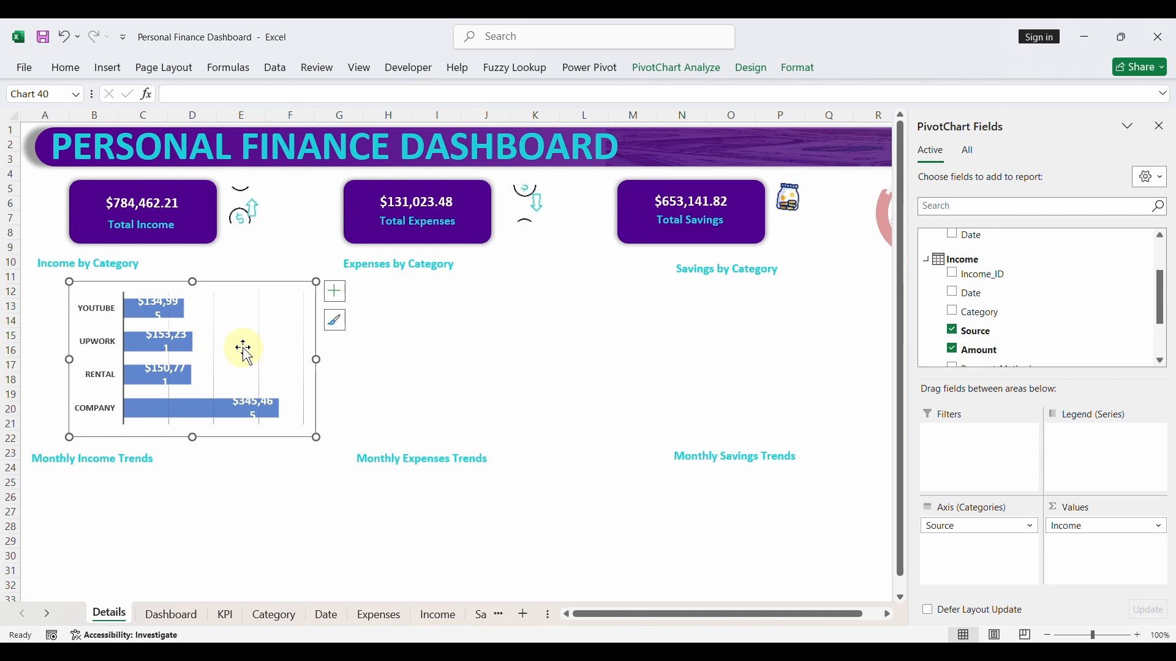
# - Remove the gridlines from the income-by-source chart and widen it so each data label fits on one line
pyautogui.click(336, 293)
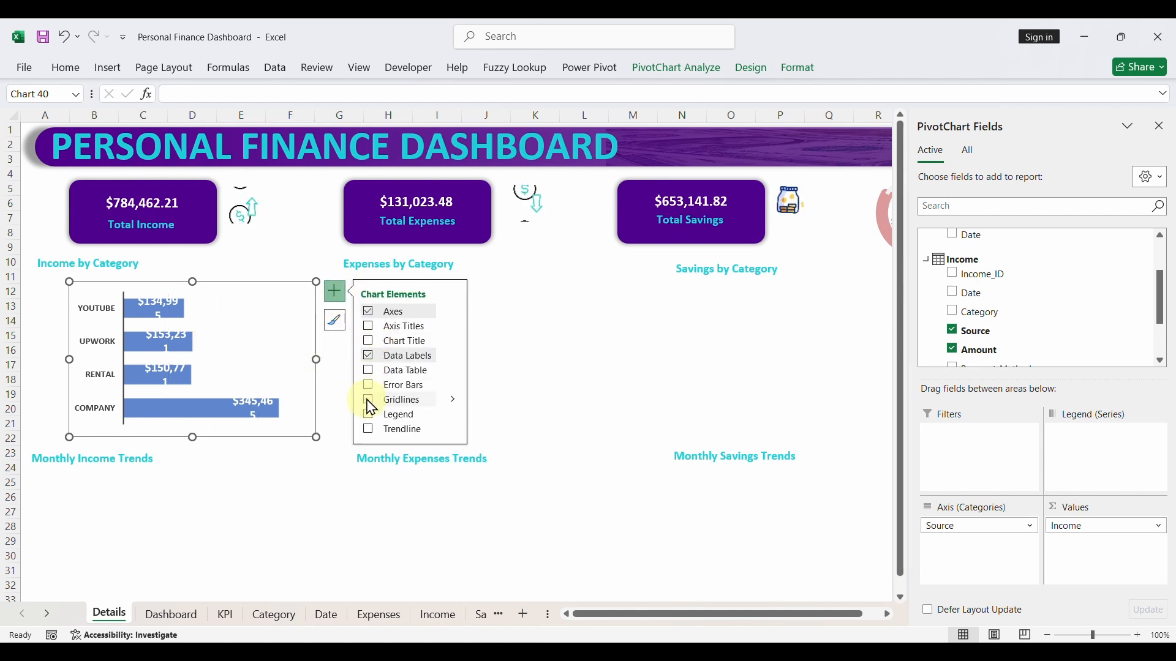
pyautogui.click(248, 337)
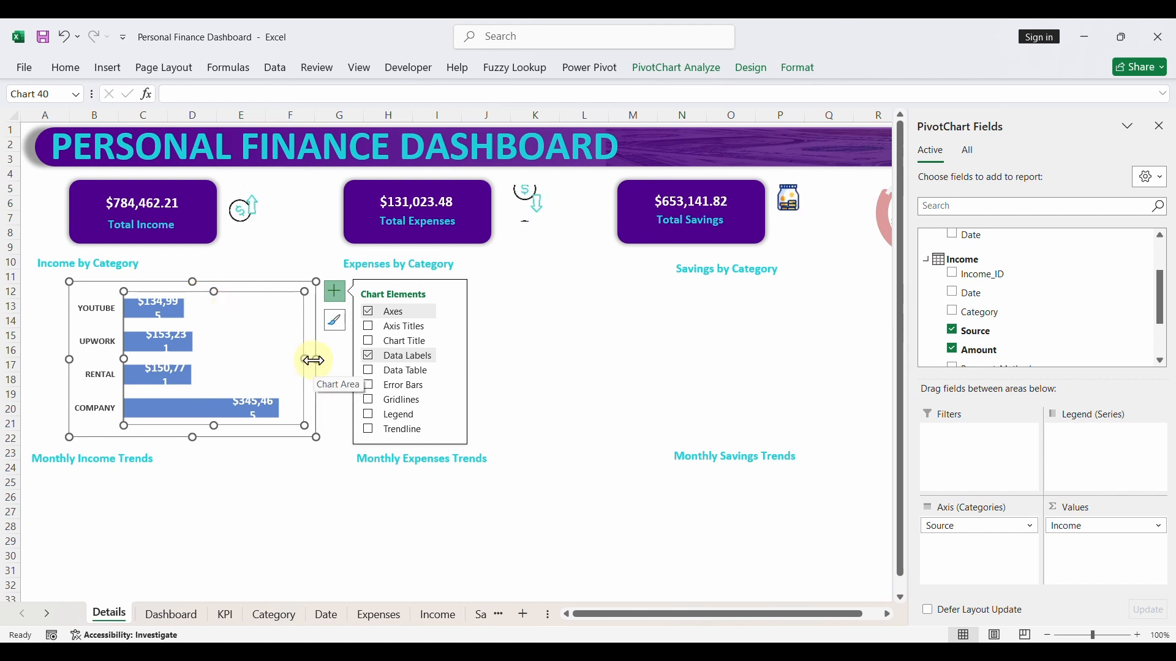
pyautogui.moveTo(314, 360); pyautogui.dragTo(341, 366)
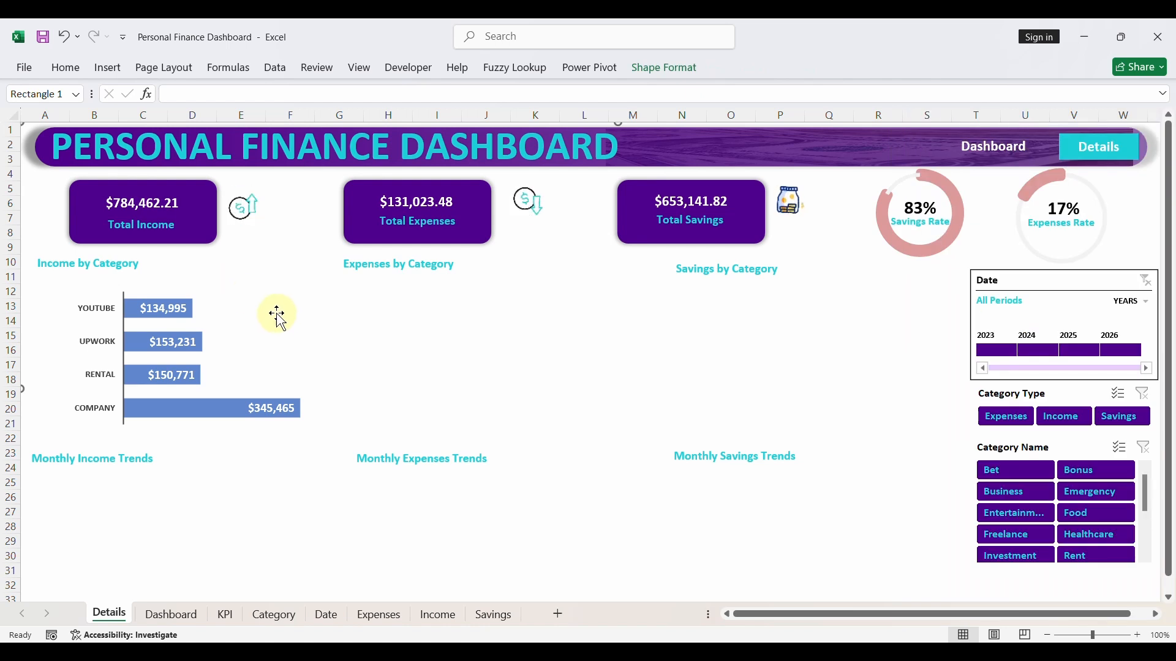
# - Align the income-by-source chart with the start of the Income by Category heading and widen it slightly further
pyautogui.click(280, 323)
pyautogui.click(341, 283)
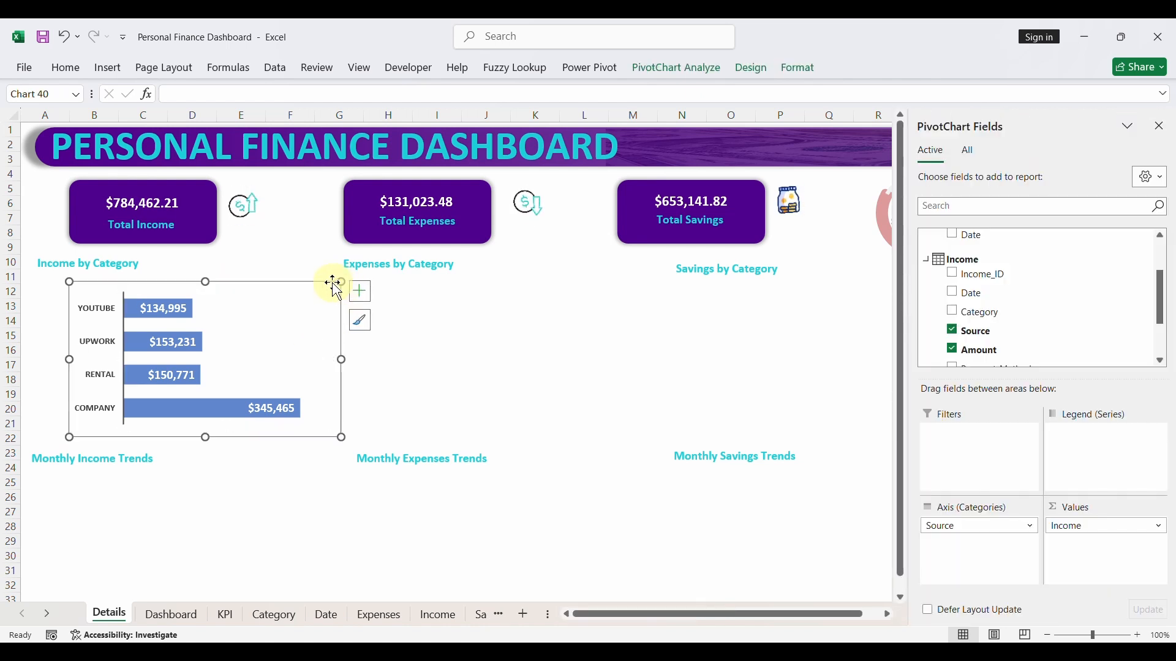
pyautogui.moveTo(332, 282); pyautogui.dragTo(300, 277)
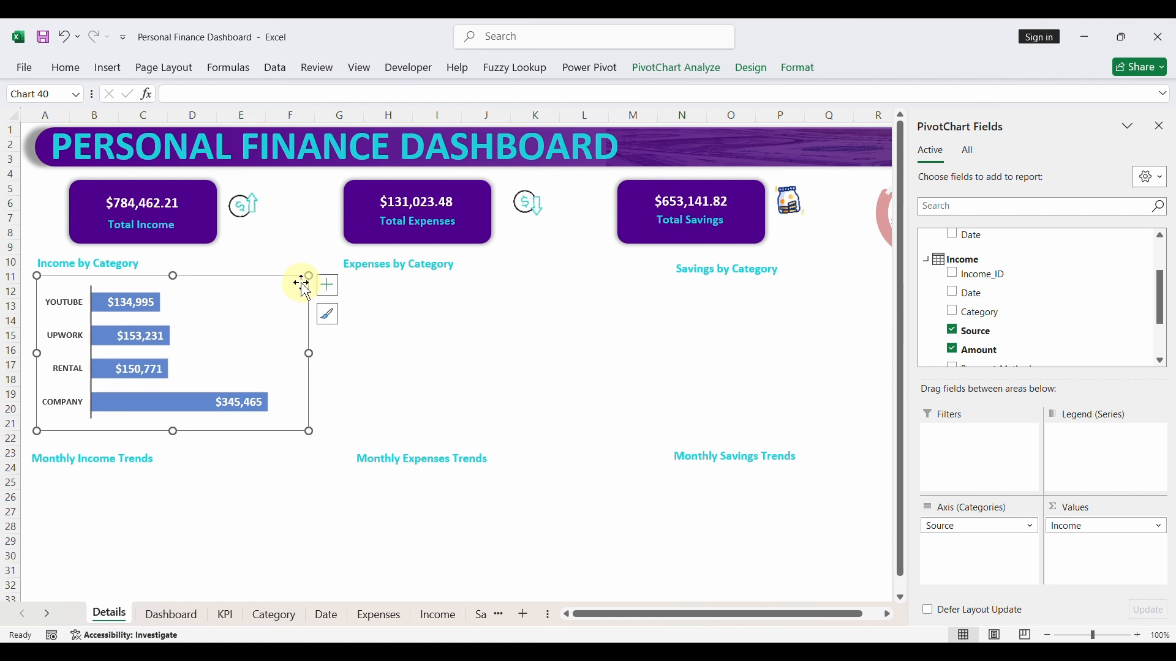
pyautogui.moveTo(308, 355); pyautogui.dragTo(333, 354)
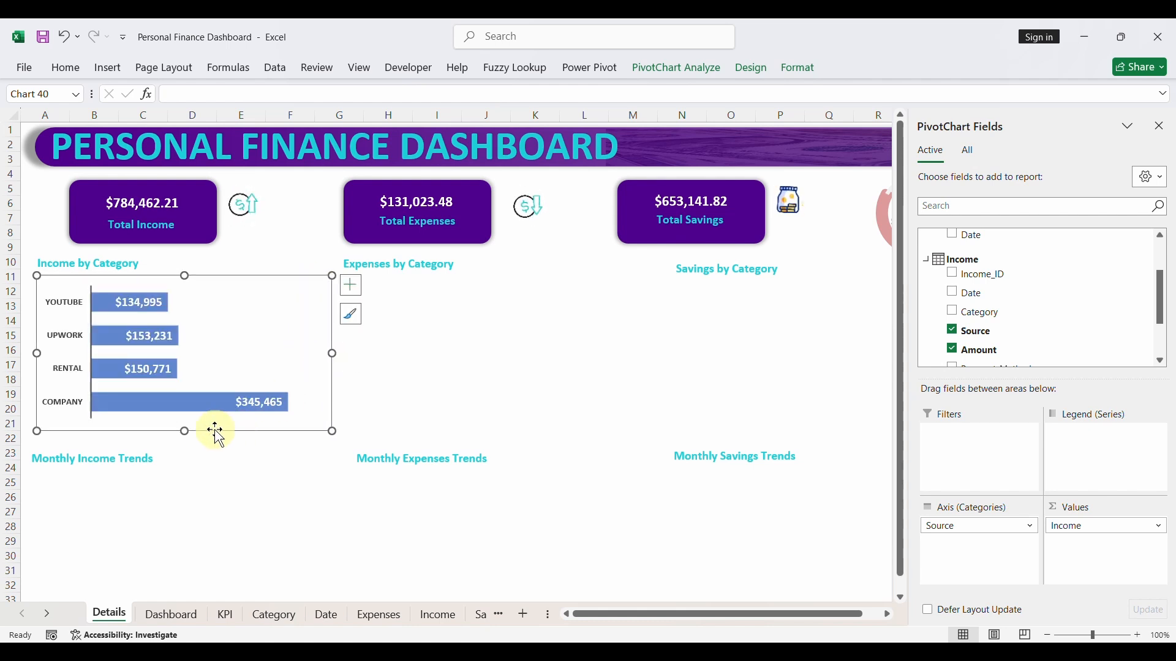
pyautogui.moveTo(186, 433); pyautogui.dragTo(183, 432)
# - Move the Monthly Income Trends heading up beneath the income-by-source chart, aligned with the Income by Category heading
pyautogui.click(123, 462)
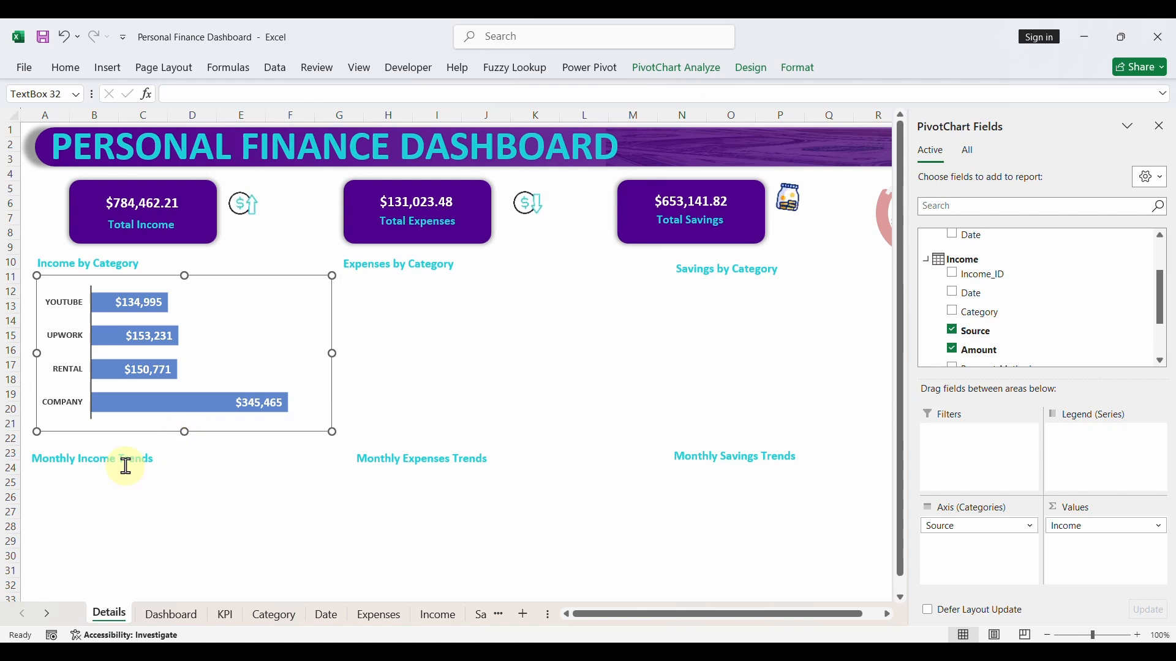
pyautogui.moveTo(121, 473); pyautogui.dragTo(127, 459)
pyautogui.click(153, 539)
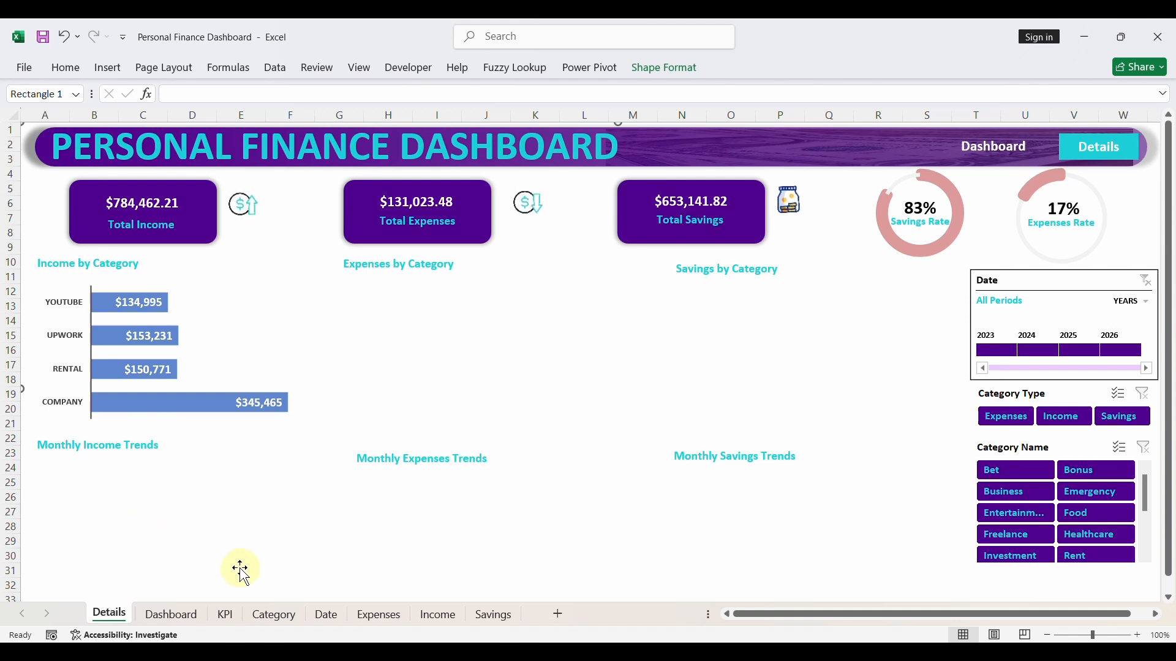
# - Copy the income-by-source pivot table on the KPI sheet and paste the copy at cell L44
pyautogui.click(228, 614)
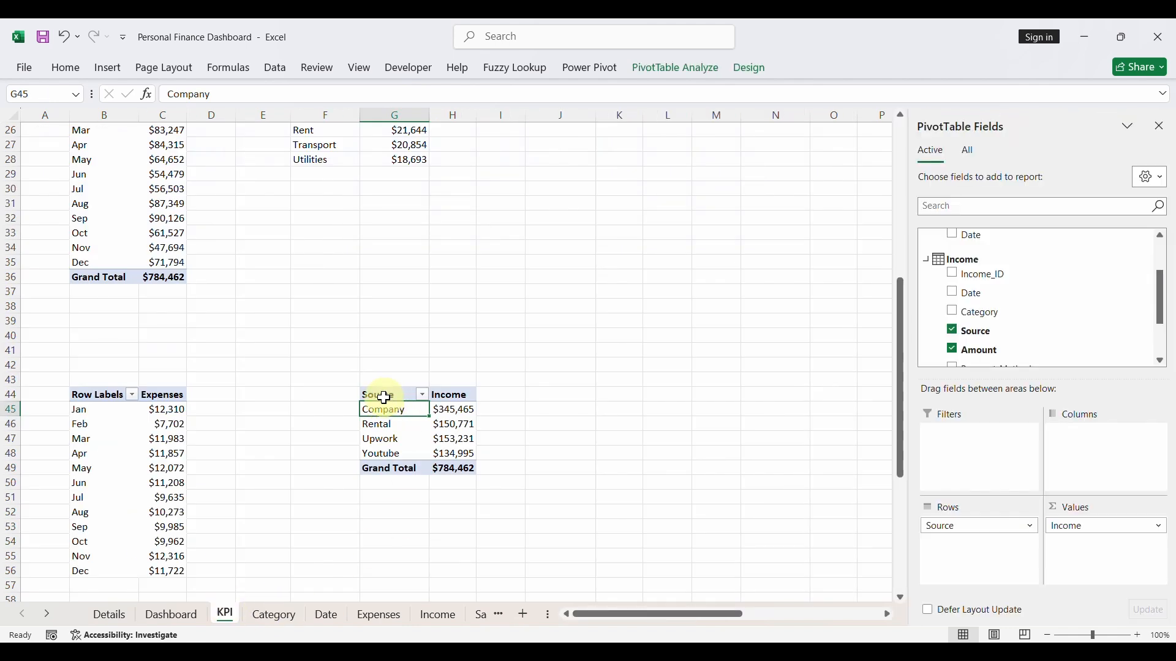
pyautogui.moveTo(384, 398); pyautogui.dragTo(441, 463)
pyautogui.hotkey('ctrl', 'c')
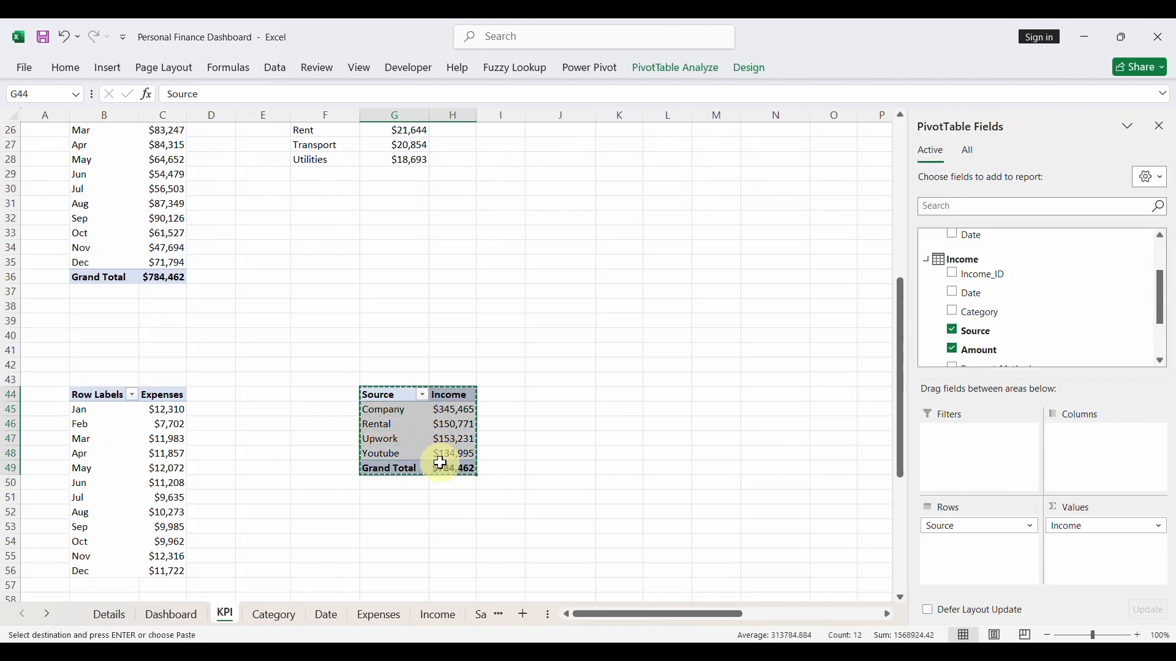
pyautogui.click(653, 400)
pyautogui.hotkey('ctrl', 'v')
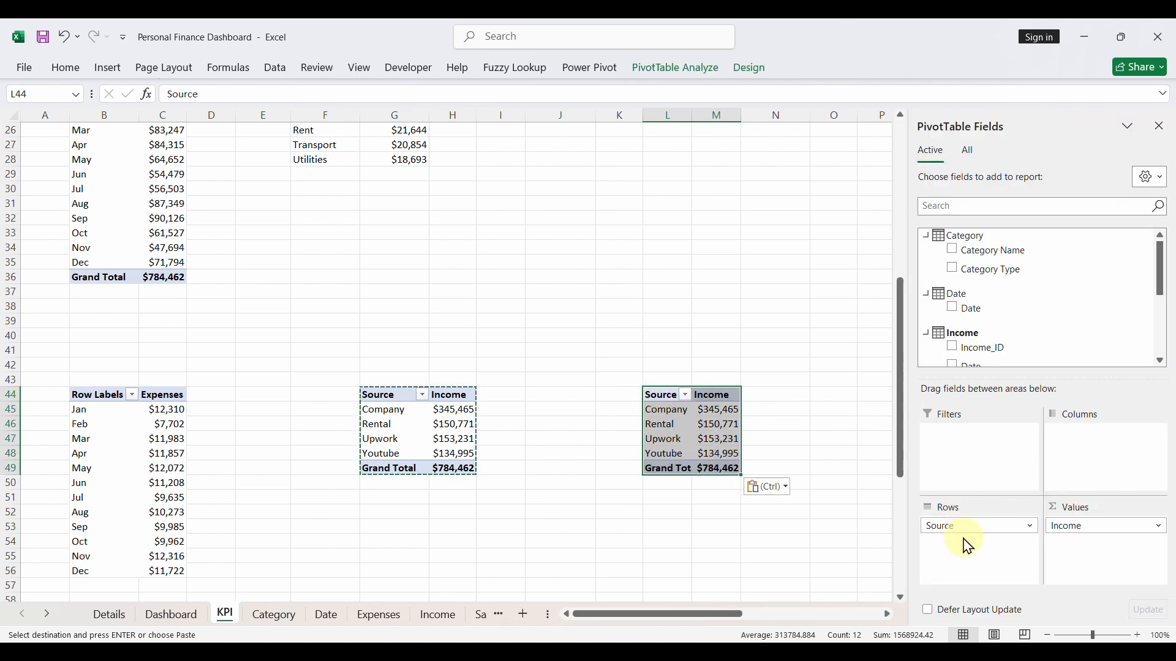
# - Replace Source with the Income table's Payment_Method field in the rows of the pivot table at L44
pyautogui.scroll(-2, 974, 358)
pyautogui.scroll(-2, 972, 360)
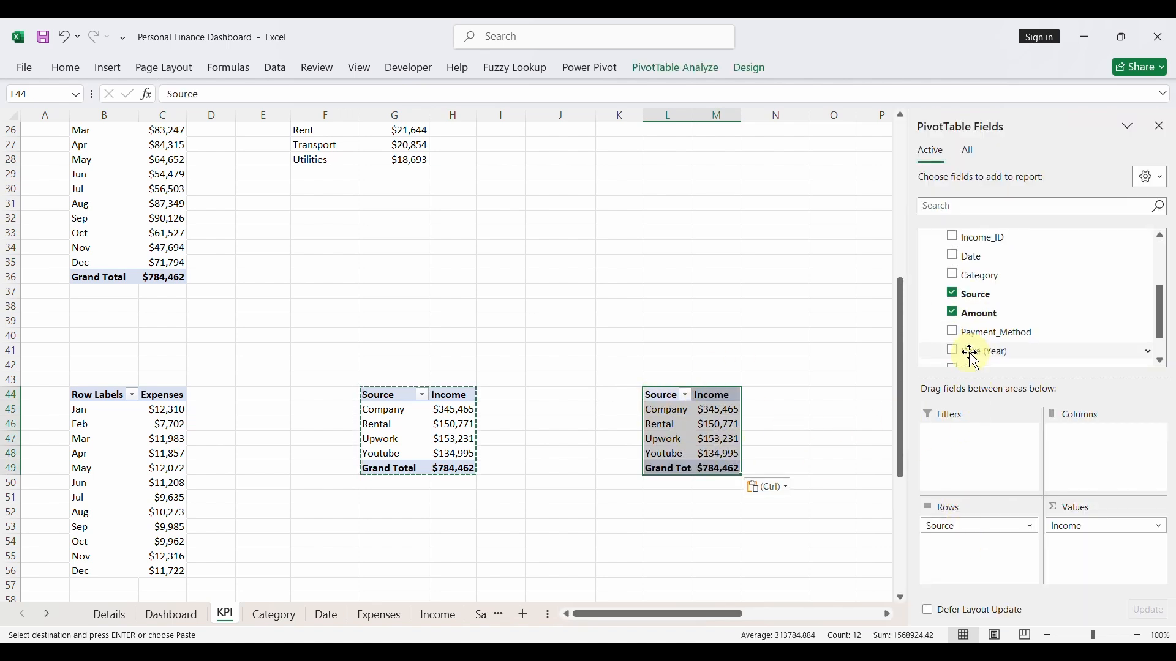
pyautogui.click(952, 294)
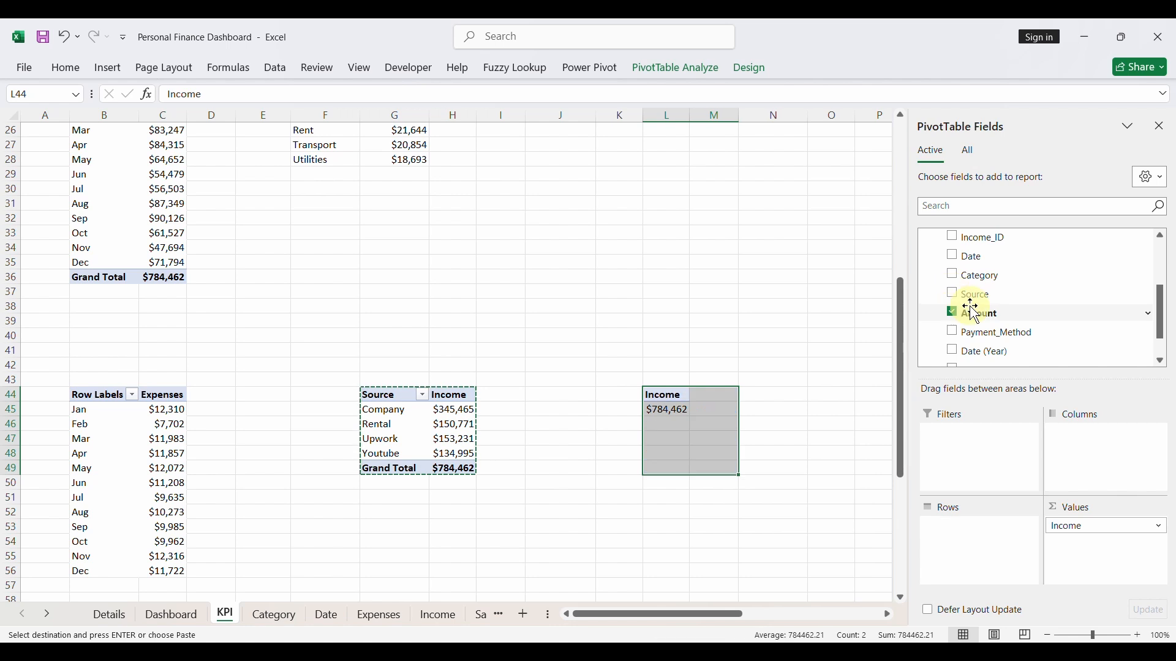
pyautogui.click(952, 331)
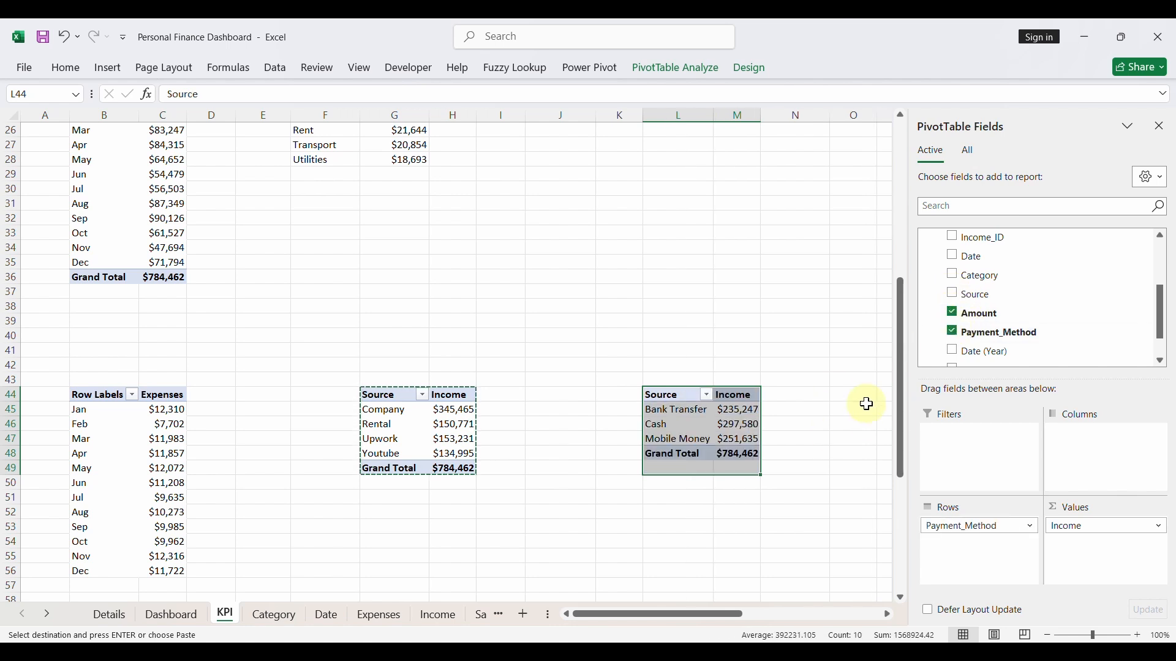
pyautogui.click(741, 439)
pyautogui.hscroll(3, 739, 432)
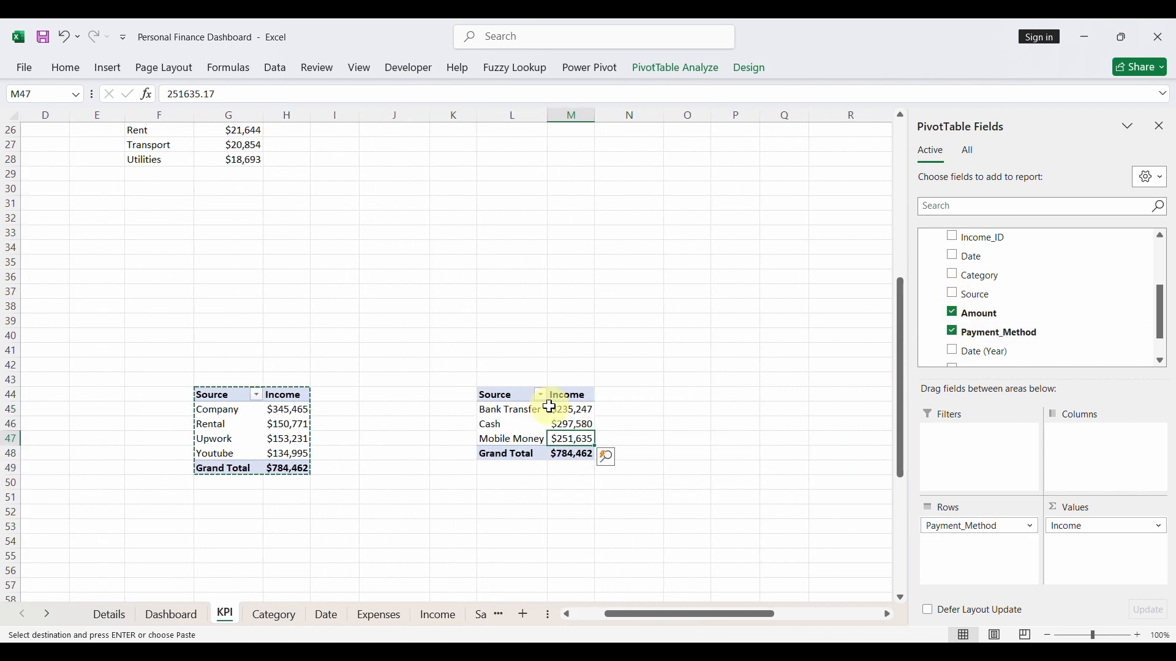
# - Enter the header Source in O44, link O45 to L45 with =L45, and fill the formula through P47
pyautogui.click(677, 405)
pyautogui.click(679, 396)
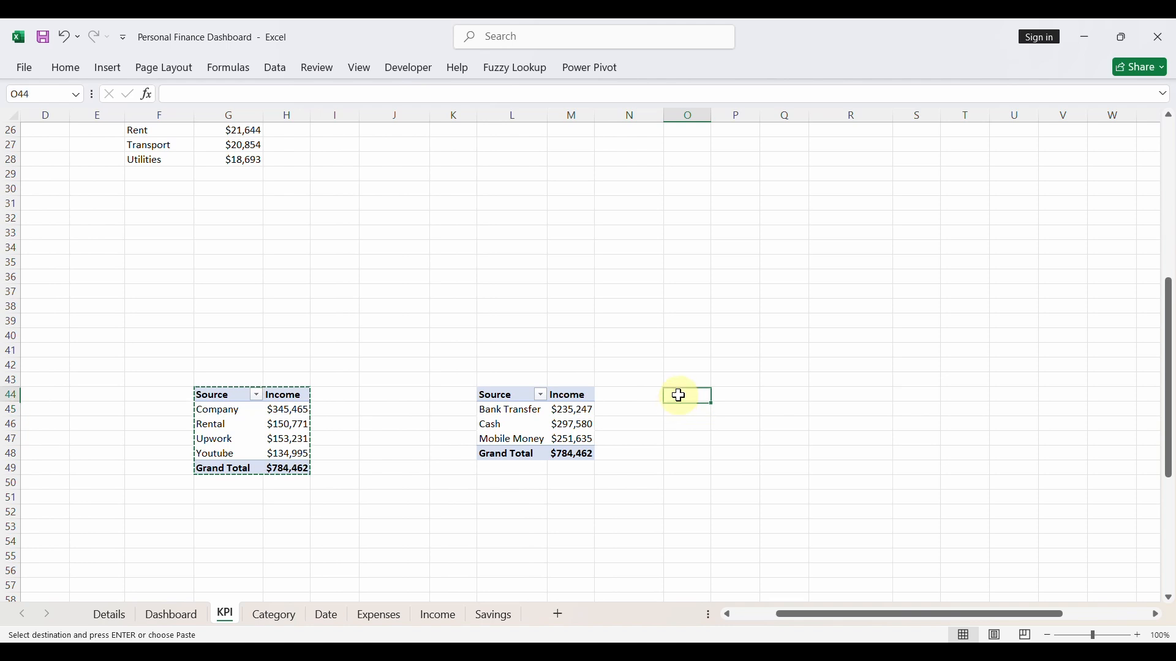
pyautogui.write('Source')
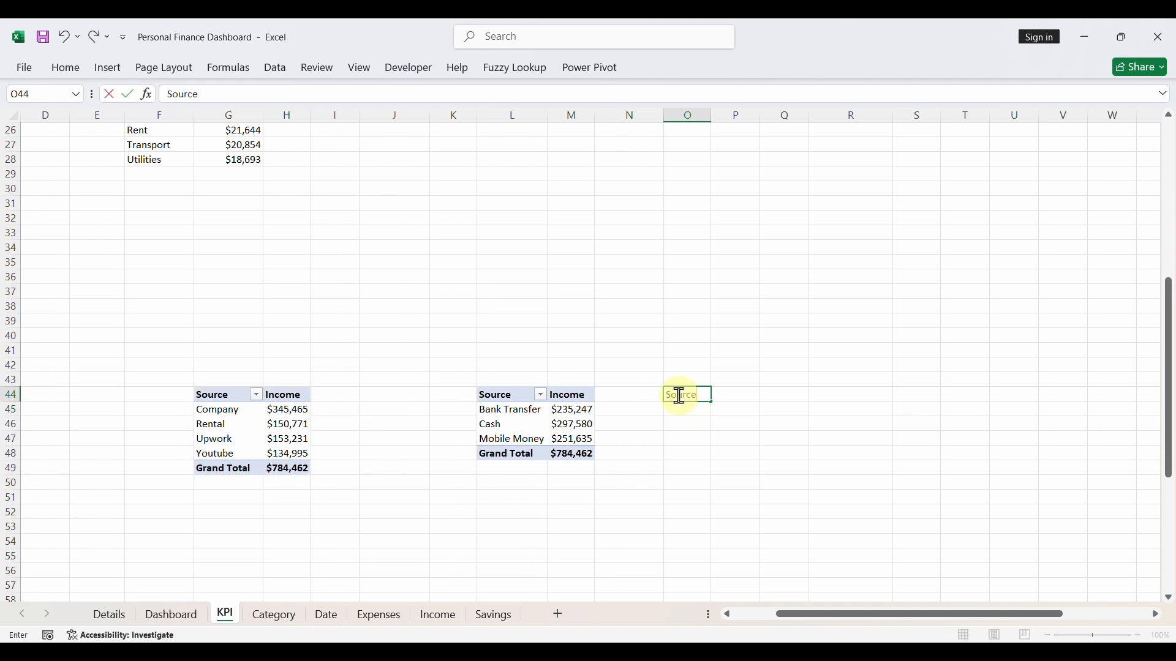
pyautogui.press('Return')
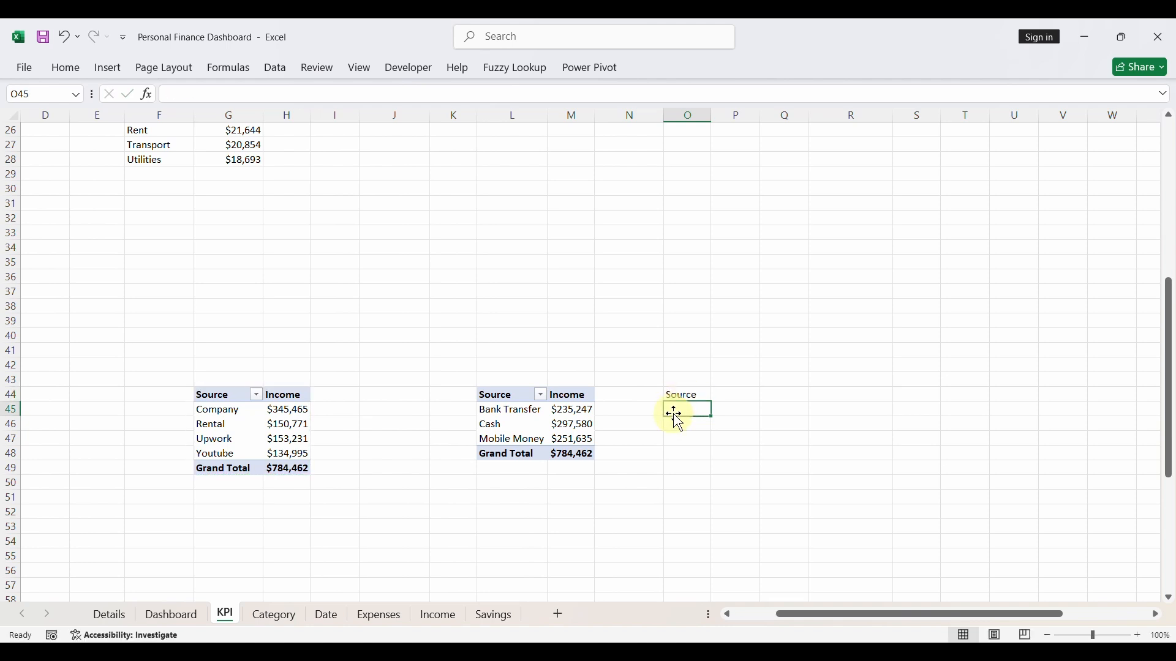
pyautogui.write('=')
pyautogui.click(517, 416)
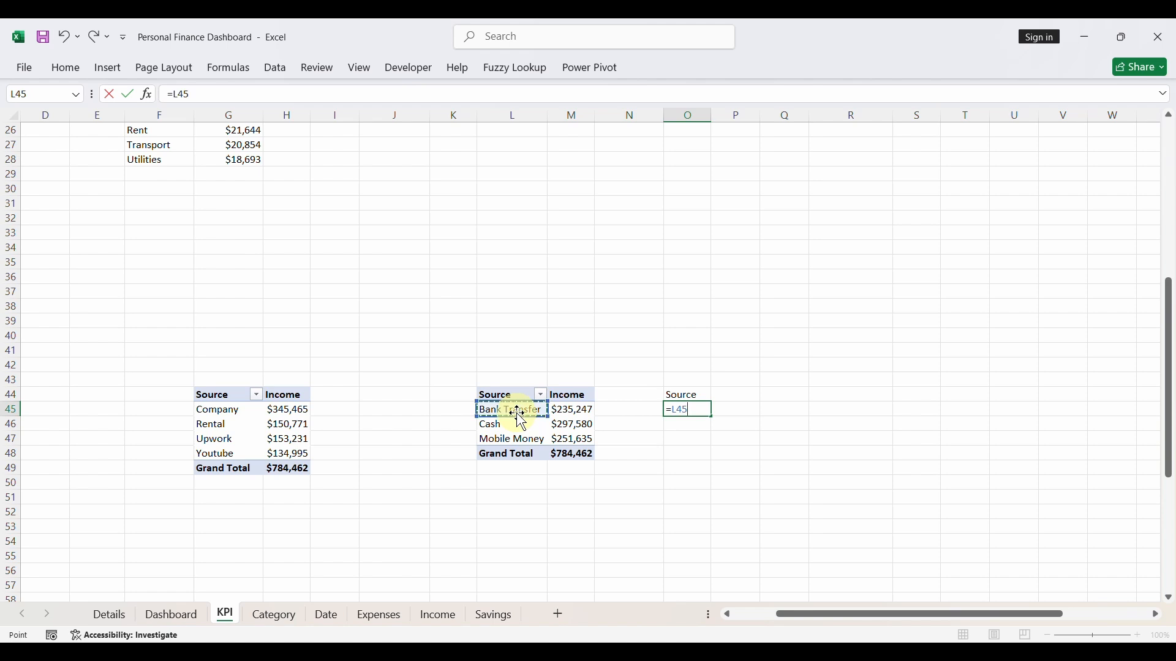
pyautogui.press('Return')
pyautogui.click(689, 413)
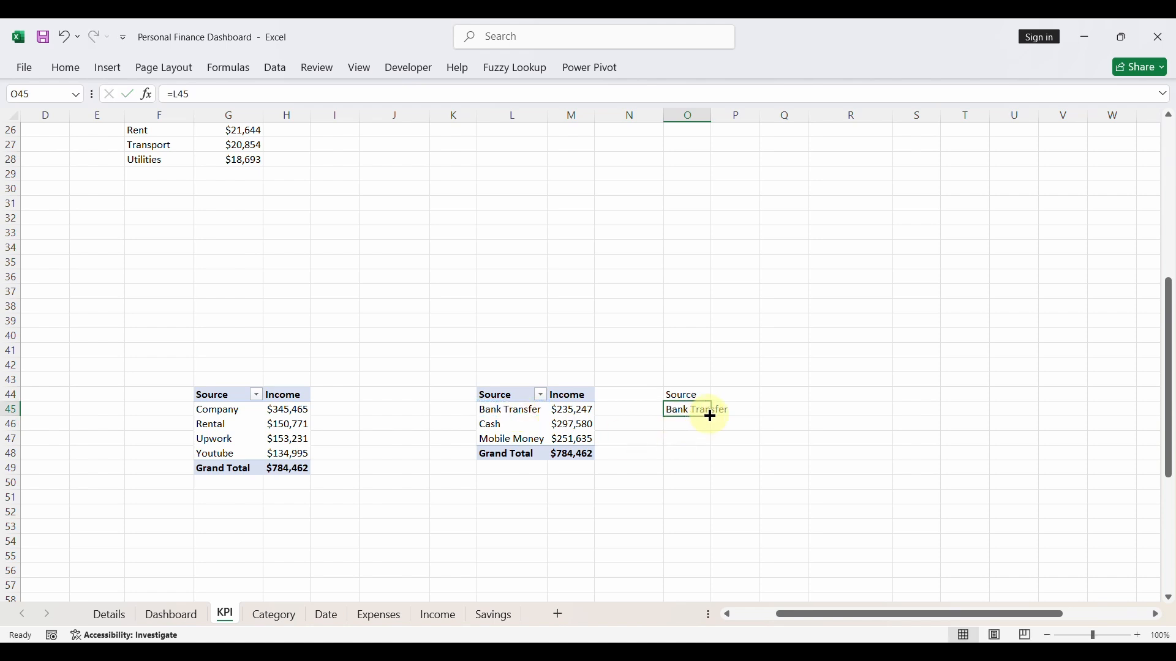
pyautogui.moveTo(711, 417); pyautogui.dragTo(729, 441)
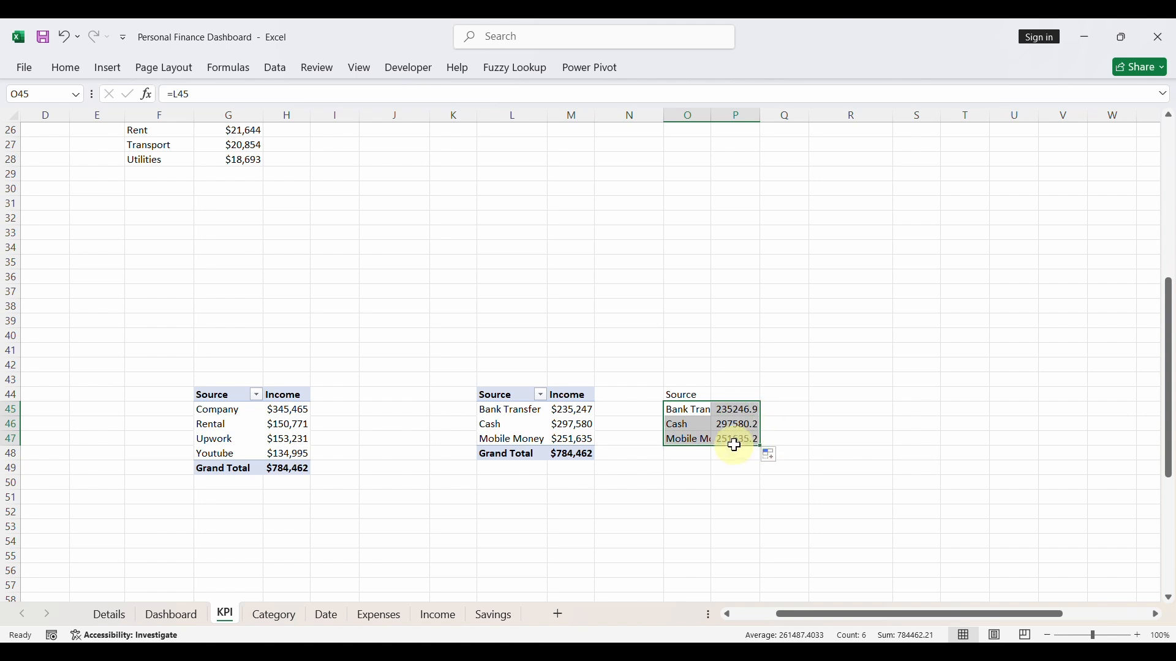
# - Enter the header Amount in P44 and format P45:P47 as Currency with the $ symbol and 0 decimal places
pyautogui.click(726, 396)
pyautogui.write('Amou')
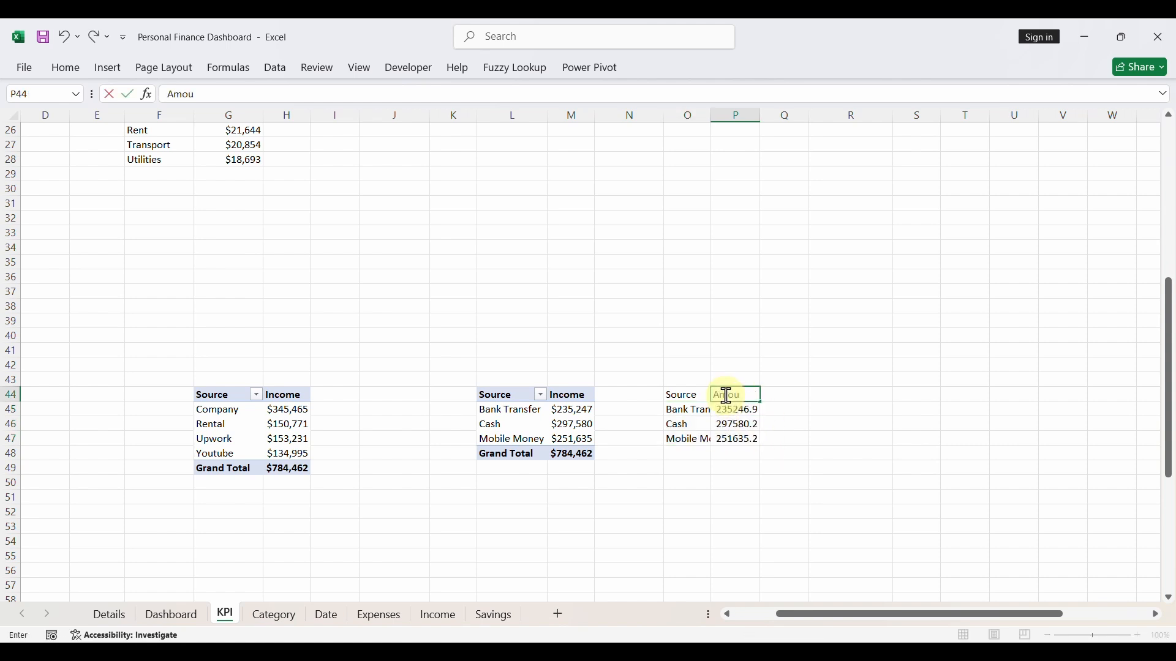
pyautogui.write('nt')
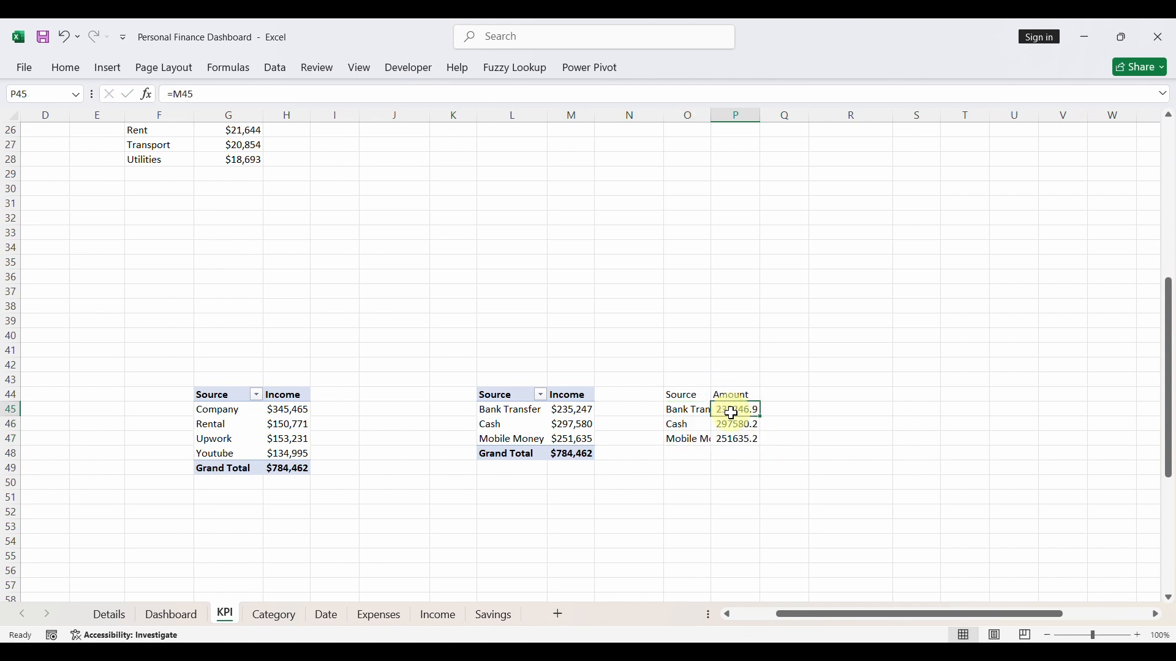
pyautogui.moveTo(732, 414); pyautogui.dragTo(732, 439)
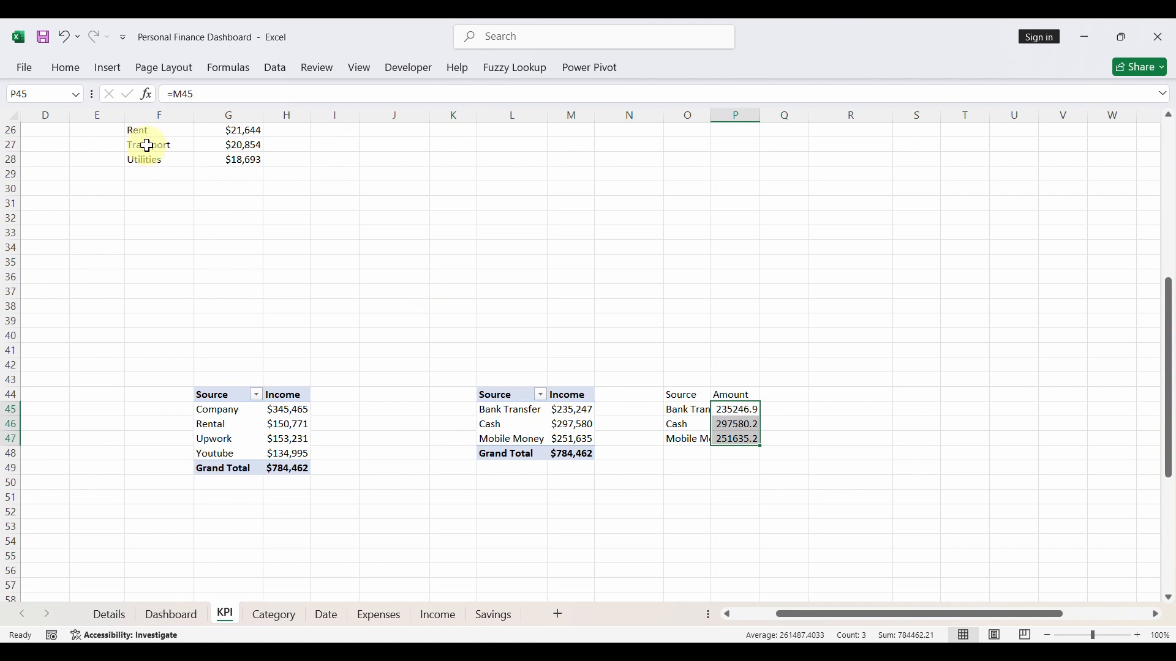
pyautogui.hotkey('ctrl', '1')
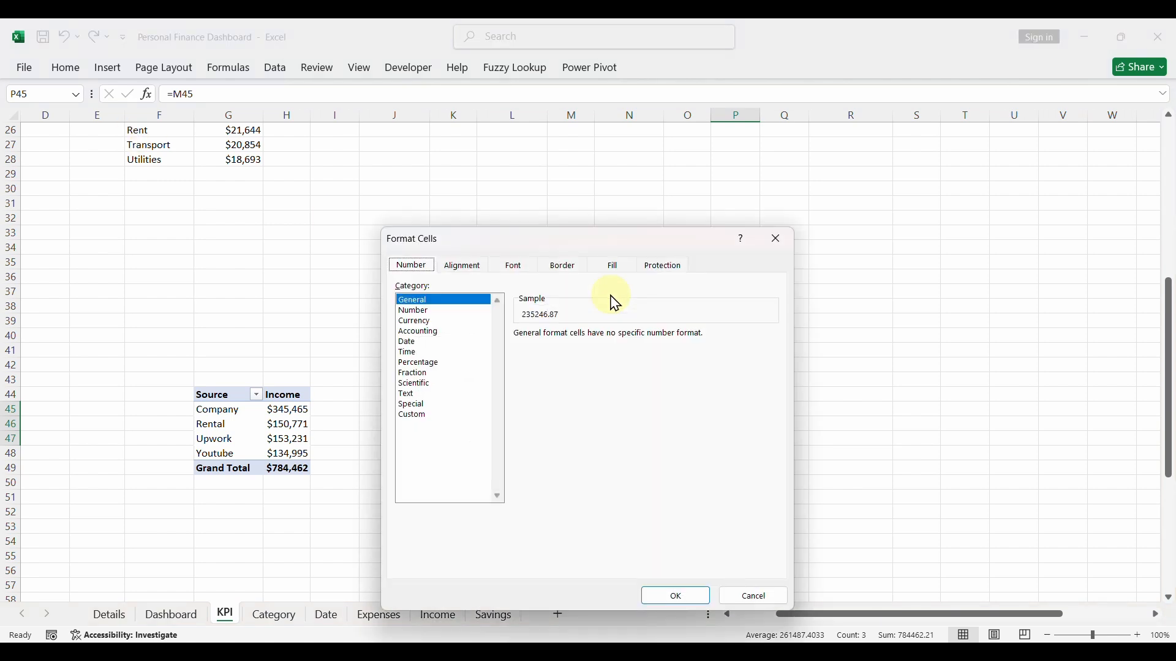
pyautogui.click(414, 321)
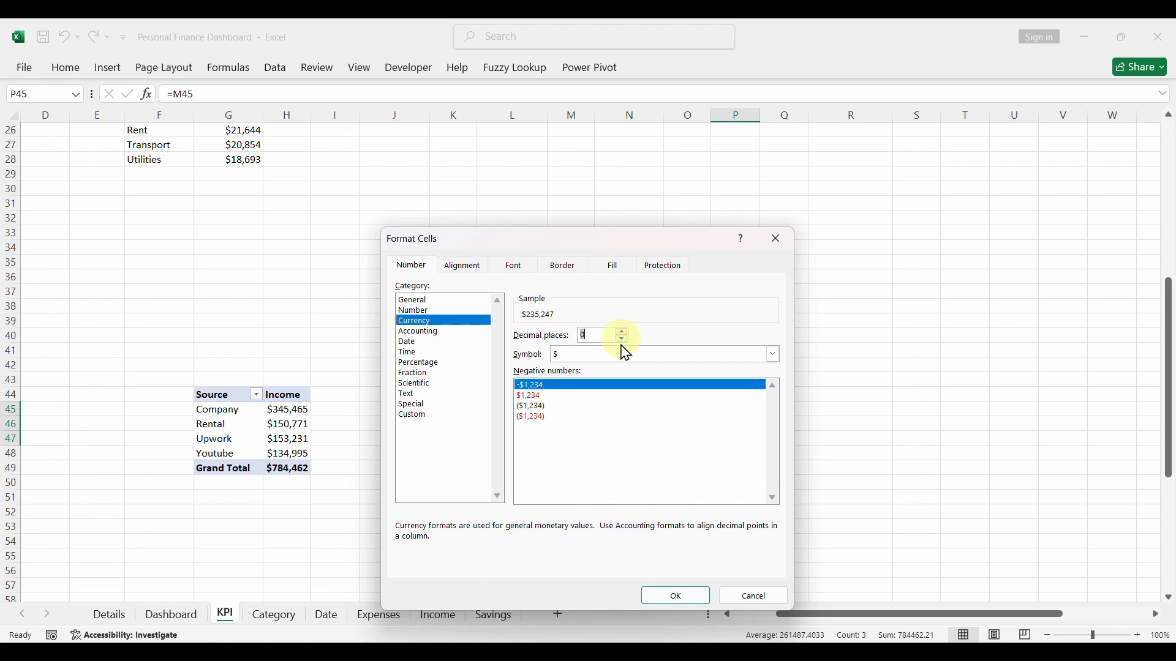
pyautogui.click(672, 594)
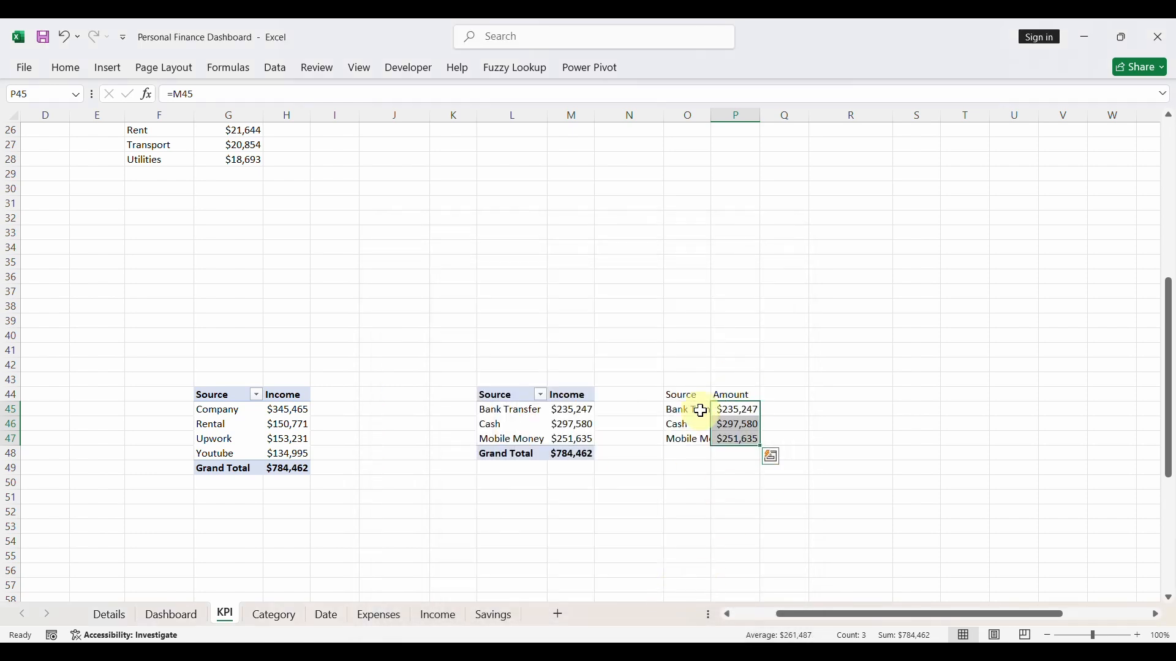
# - Insert a Funnel chart from O45:P47 and move it off the linked Source and Amount table, over the income-by-source pivot table
pyautogui.moveTo(696, 409); pyautogui.dragTo(725, 439)
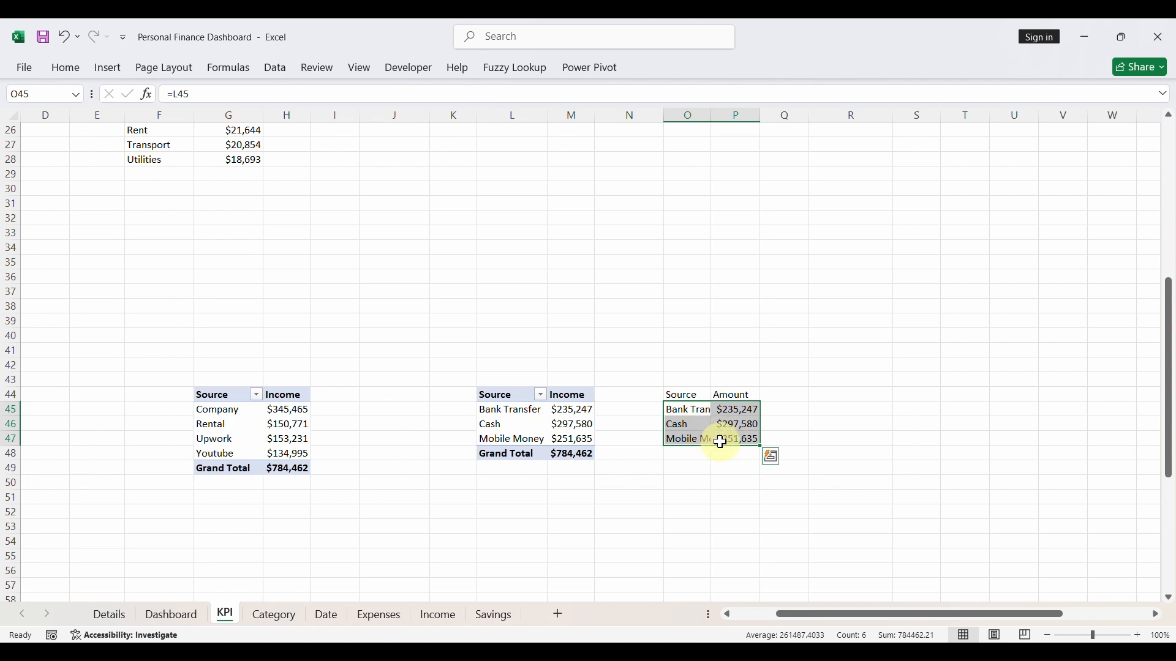
pyautogui.click(121, 80)
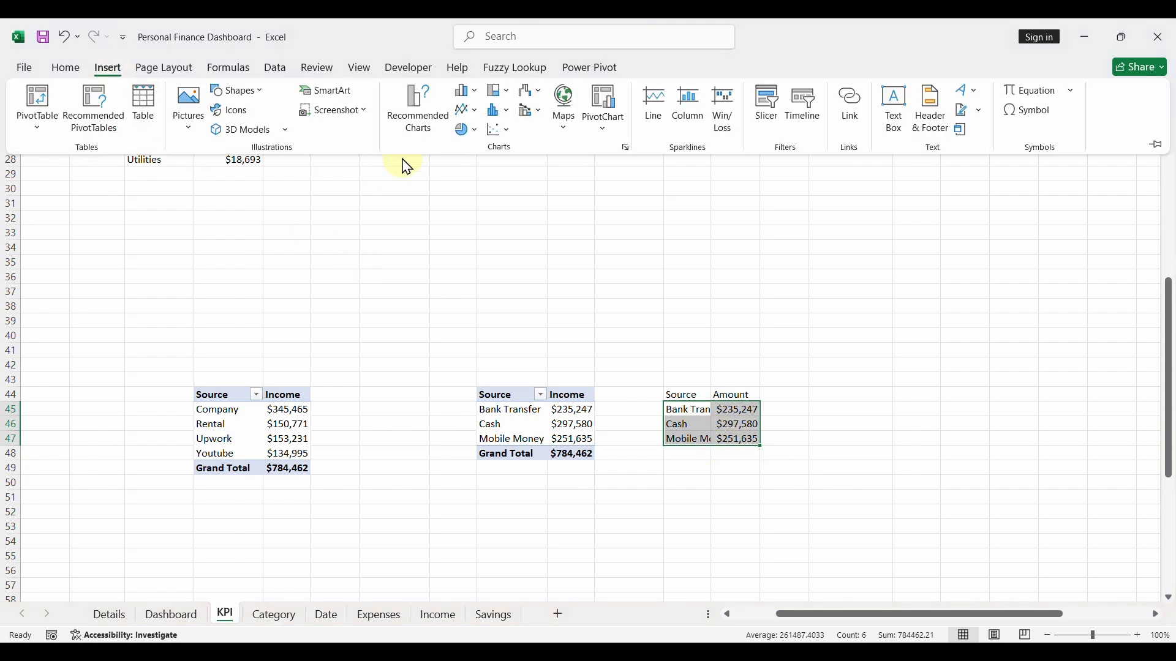
pyautogui.click(408, 113)
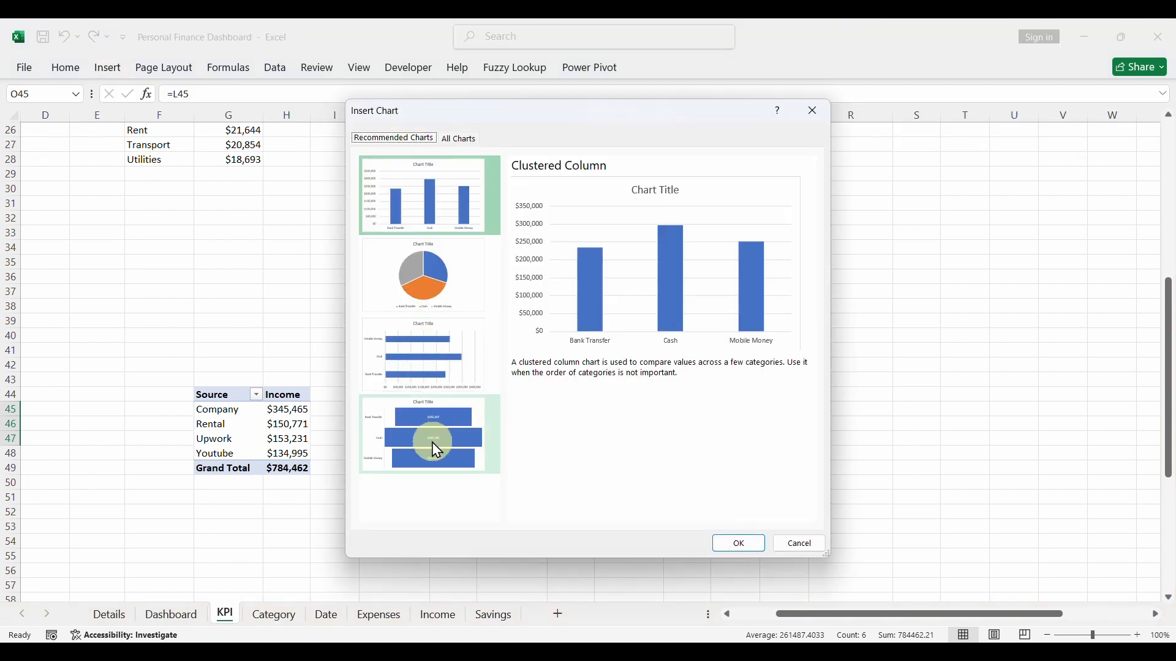
pyautogui.click(460, 139)
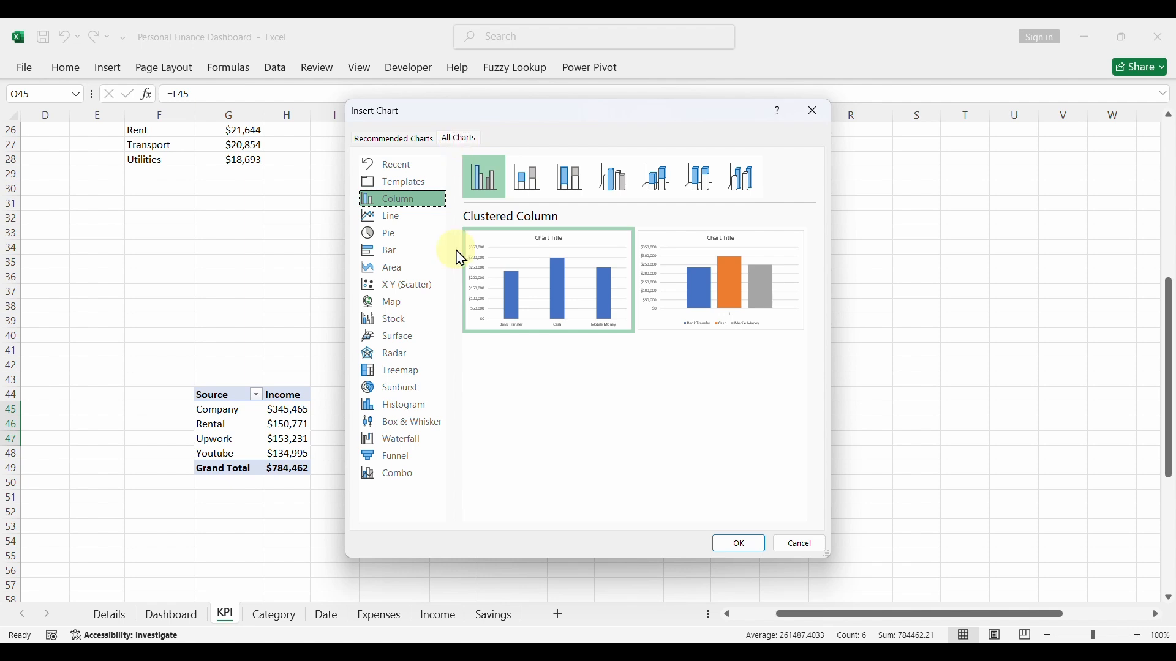
pyautogui.click(403, 460)
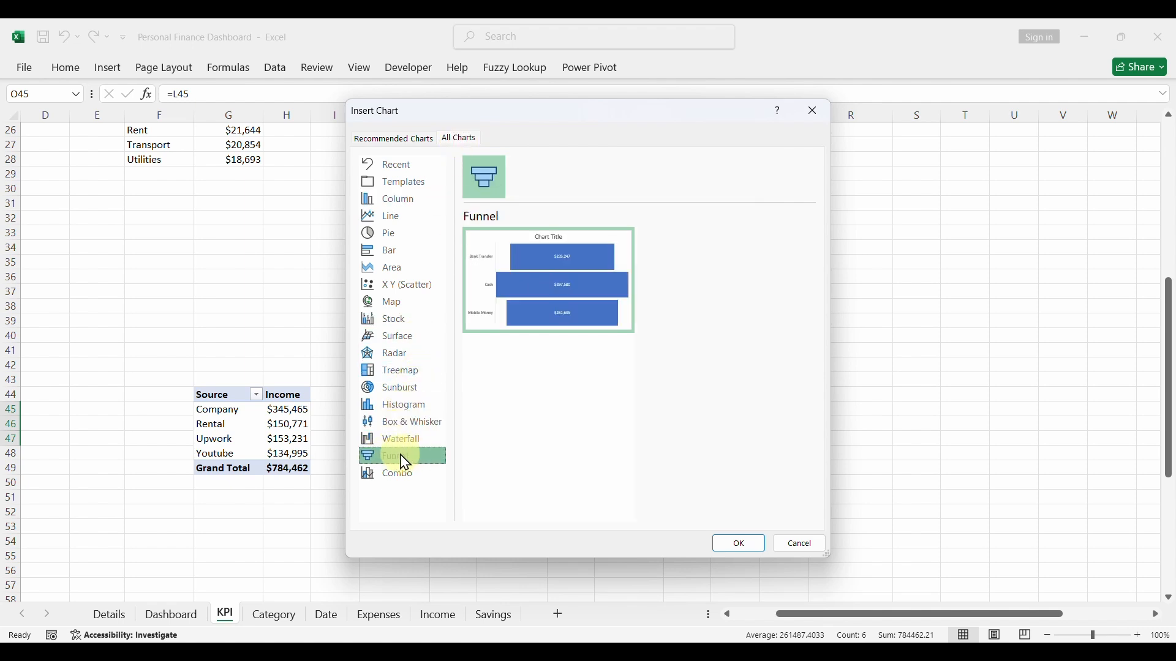
pyautogui.click(728, 544)
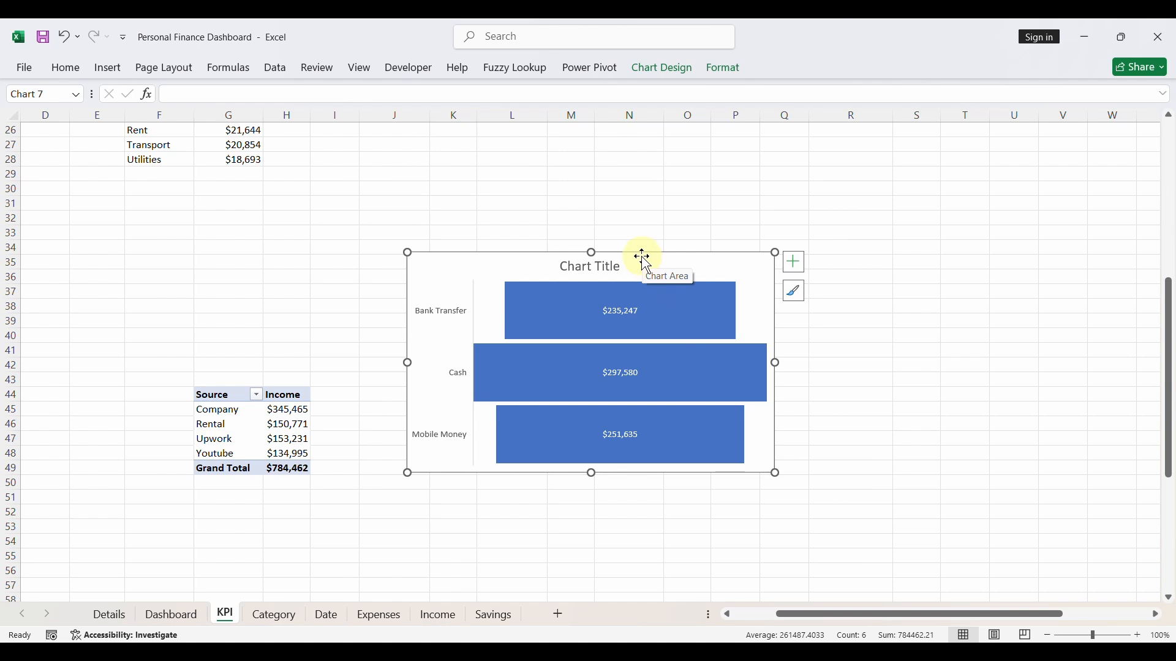
pyautogui.moveTo(643, 257); pyautogui.dragTo(379, 287)
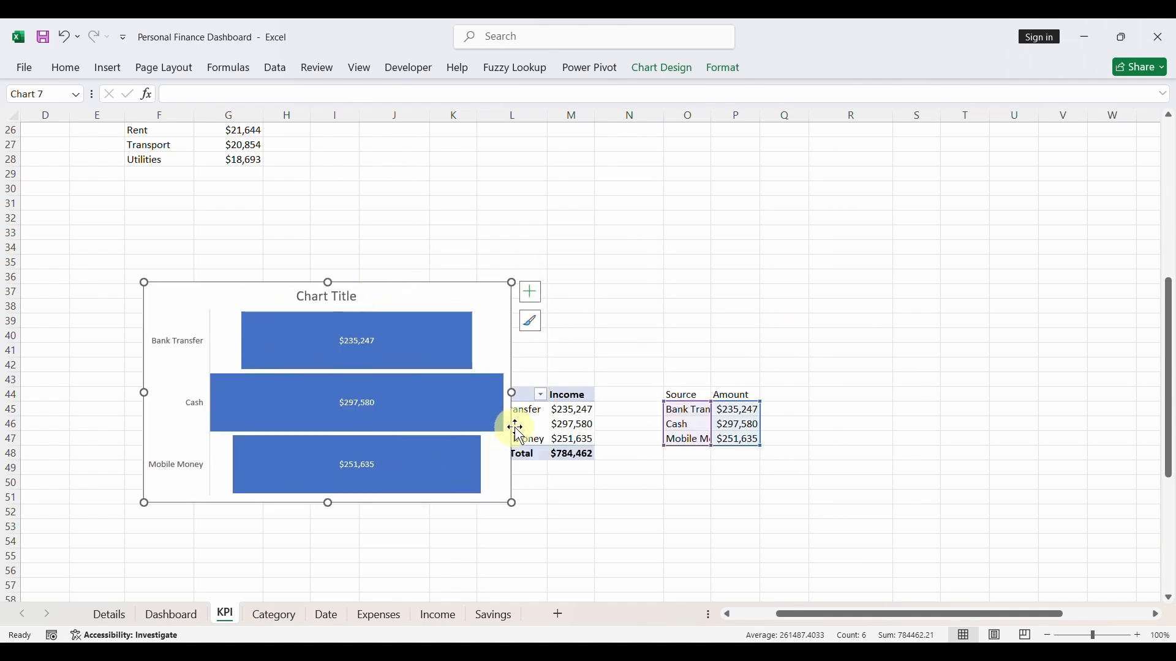
# - Sort the payment-method pivot table by Income from smallest to largest
pyautogui.click(566, 422)
pyautogui.rightClick(565, 424)
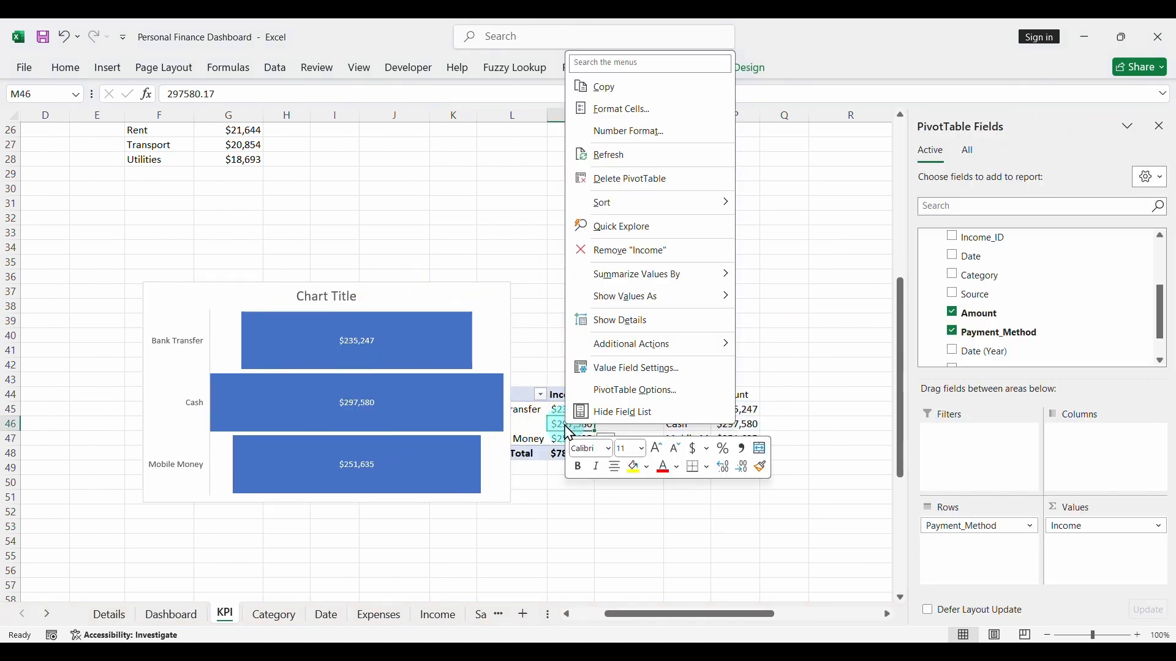
pyautogui.moveTo(705, 202)
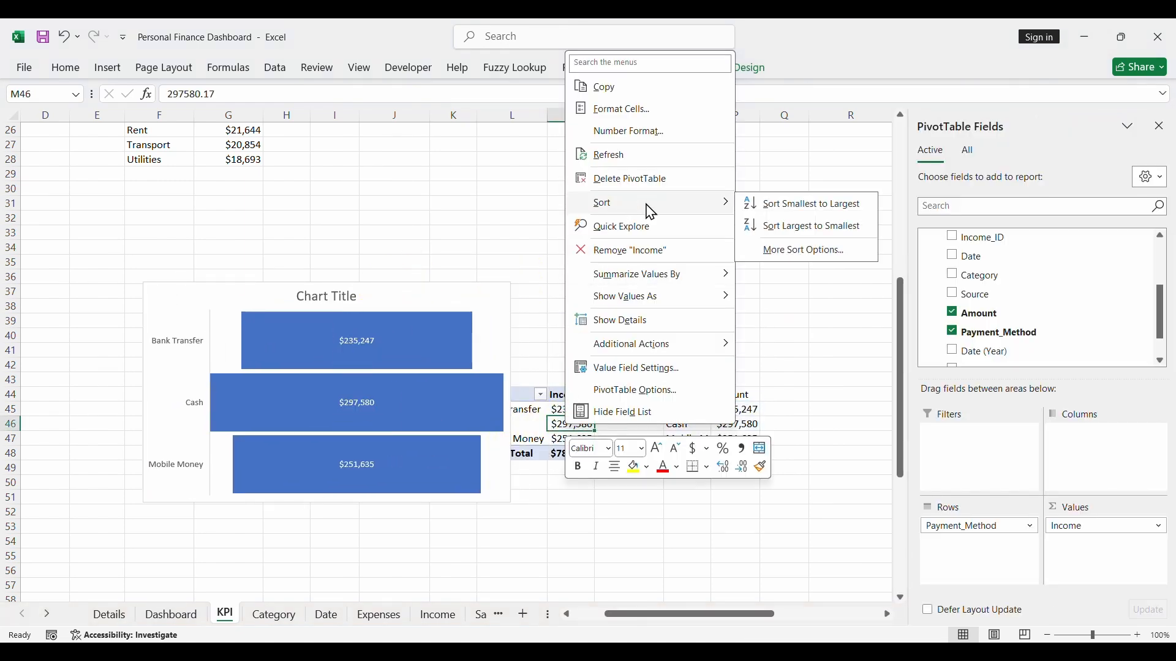
pyautogui.click(781, 204)
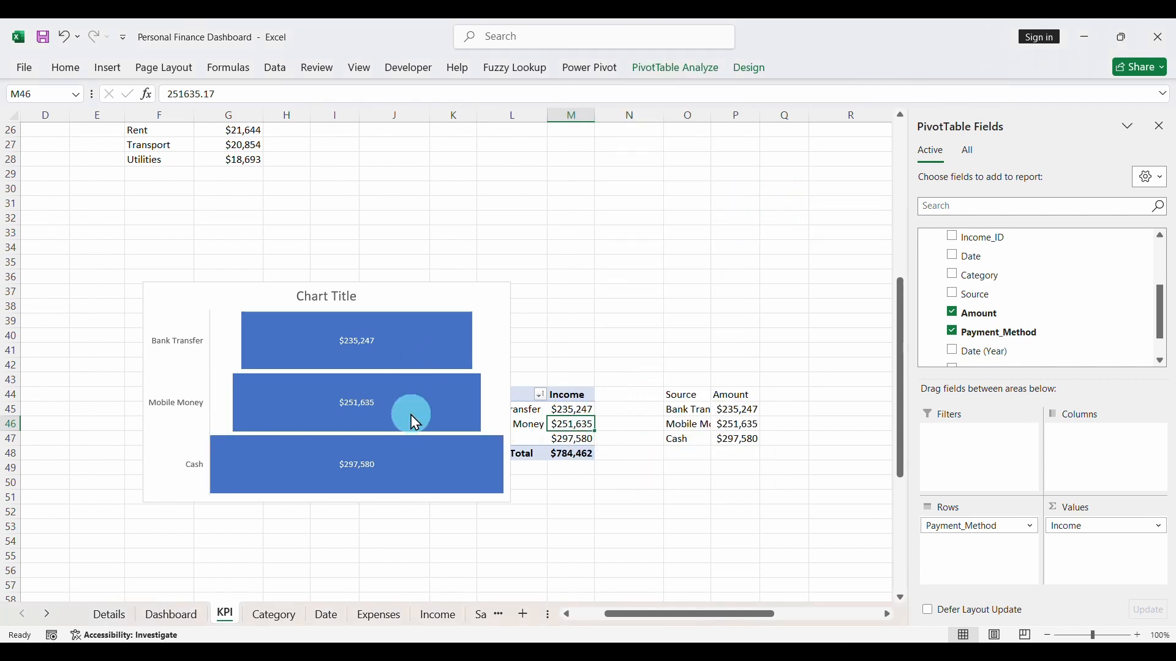
# - Apply the grey gradient chart style to the funnel chart and delete its chart title
pyautogui.click(328, 296)
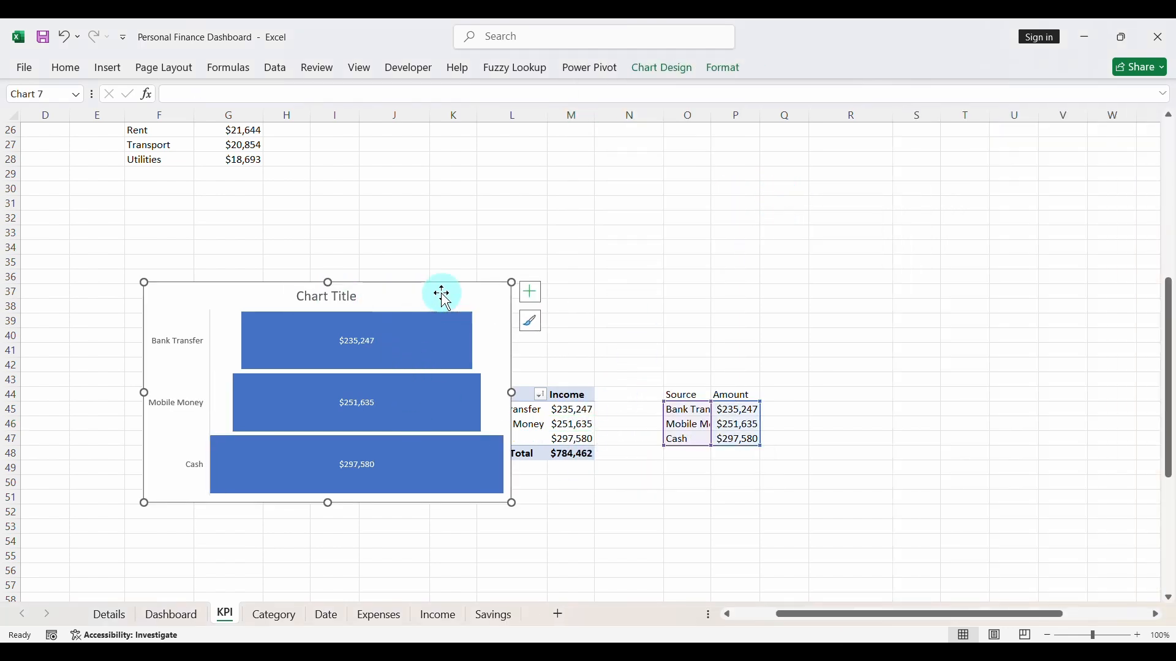
pyautogui.click(530, 322)
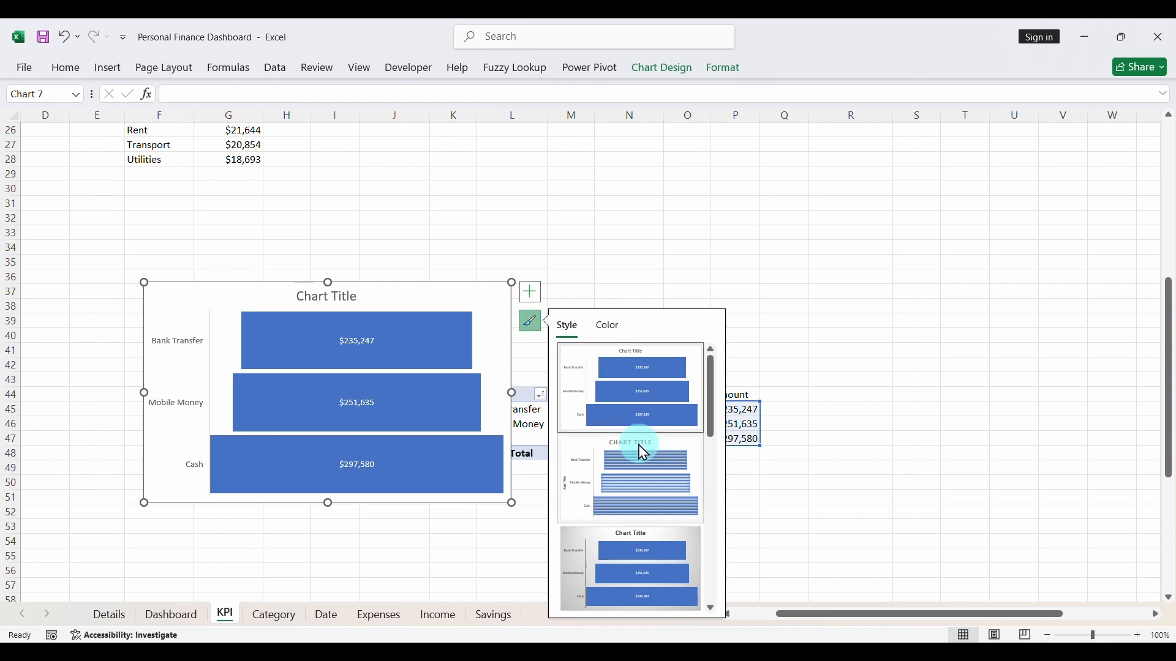
pyautogui.click(634, 576)
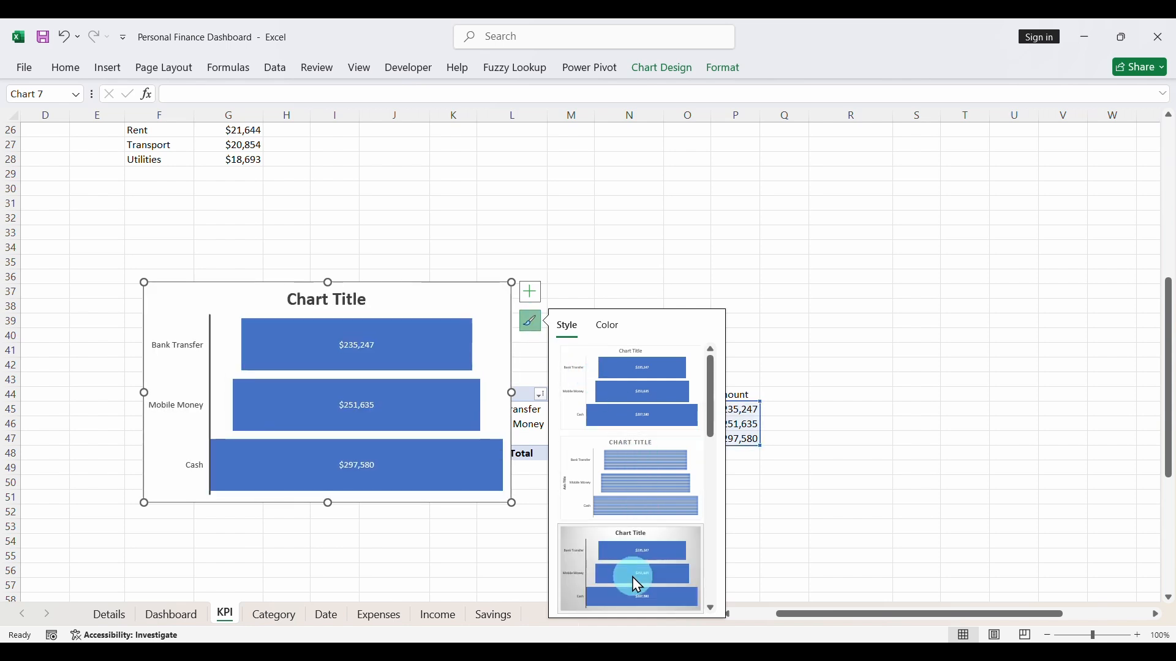
pyautogui.click(326, 301)
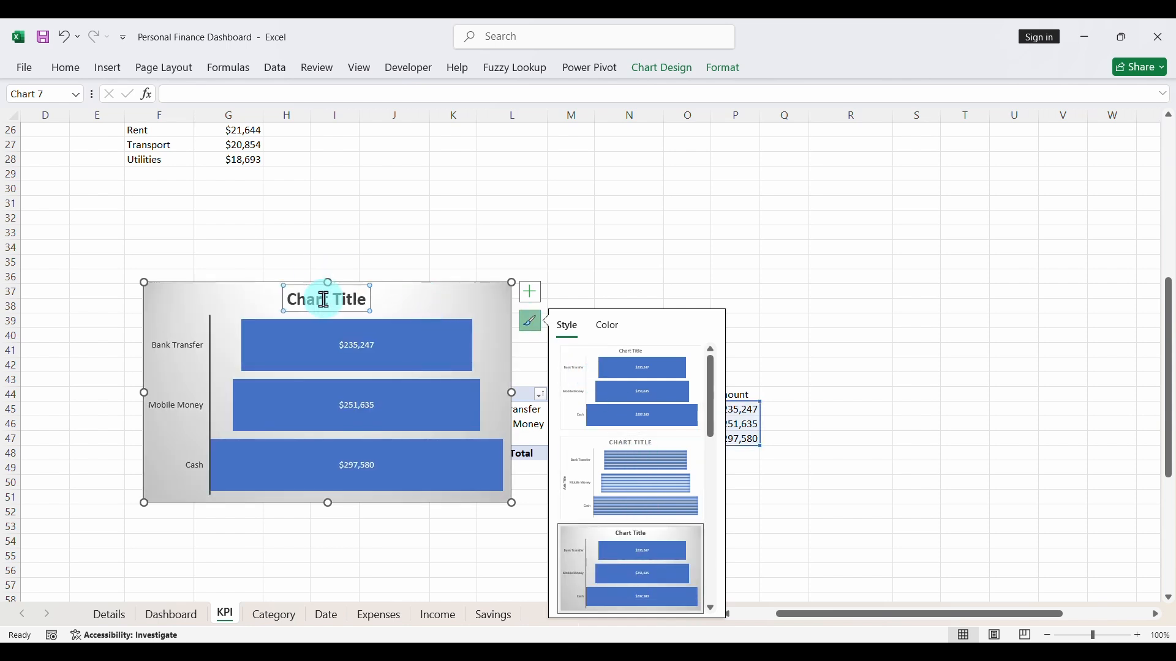
pyautogui.press('Delete')
# - Make the funnel chart's payment-method category labels bold at font size 10
pyautogui.click(177, 325)
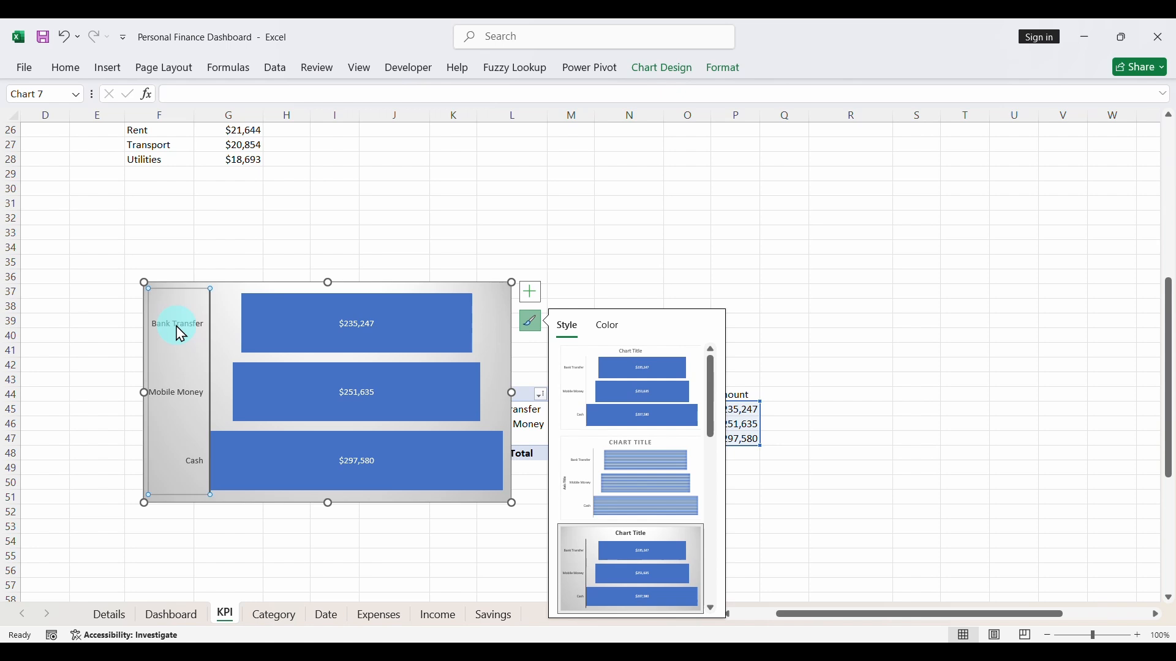
pyautogui.click(66, 69)
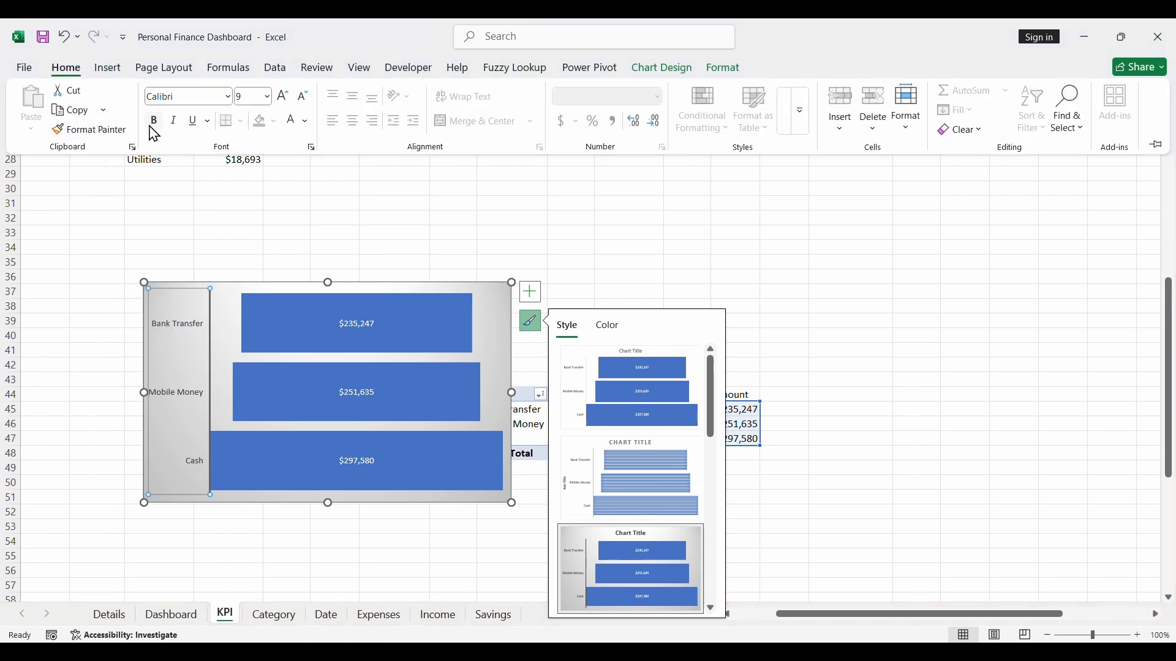
pyautogui.click(154, 121)
pyautogui.click(285, 107)
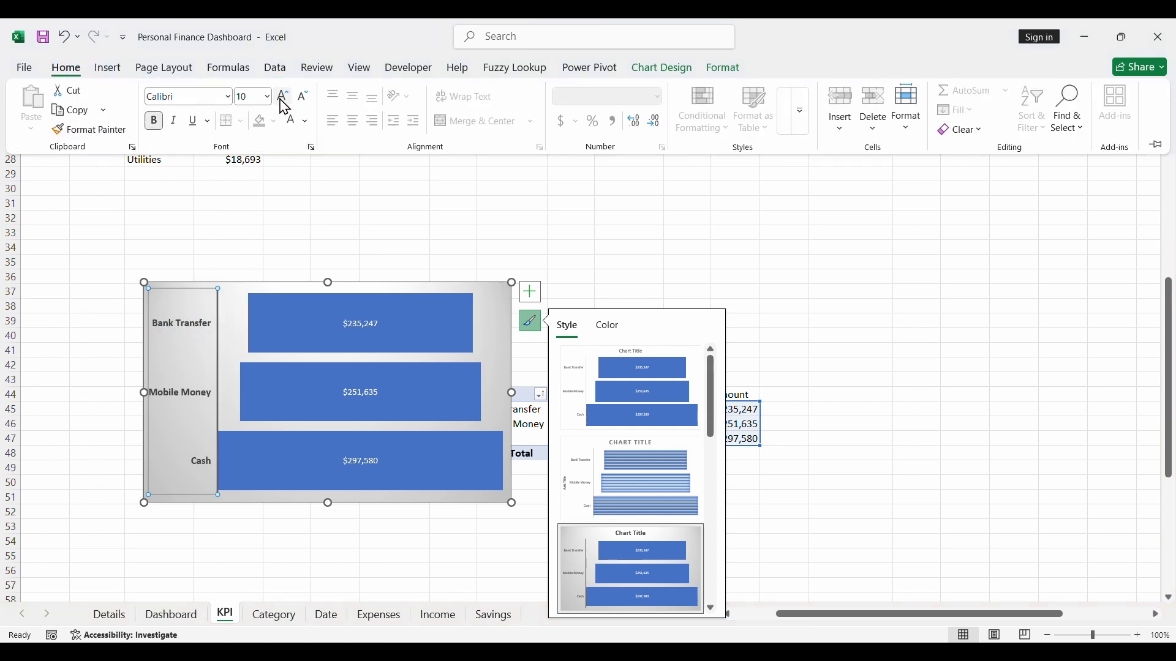
# - Format the funnel chart's data labels as bold, font size 12, in white
pyautogui.click(365, 323)
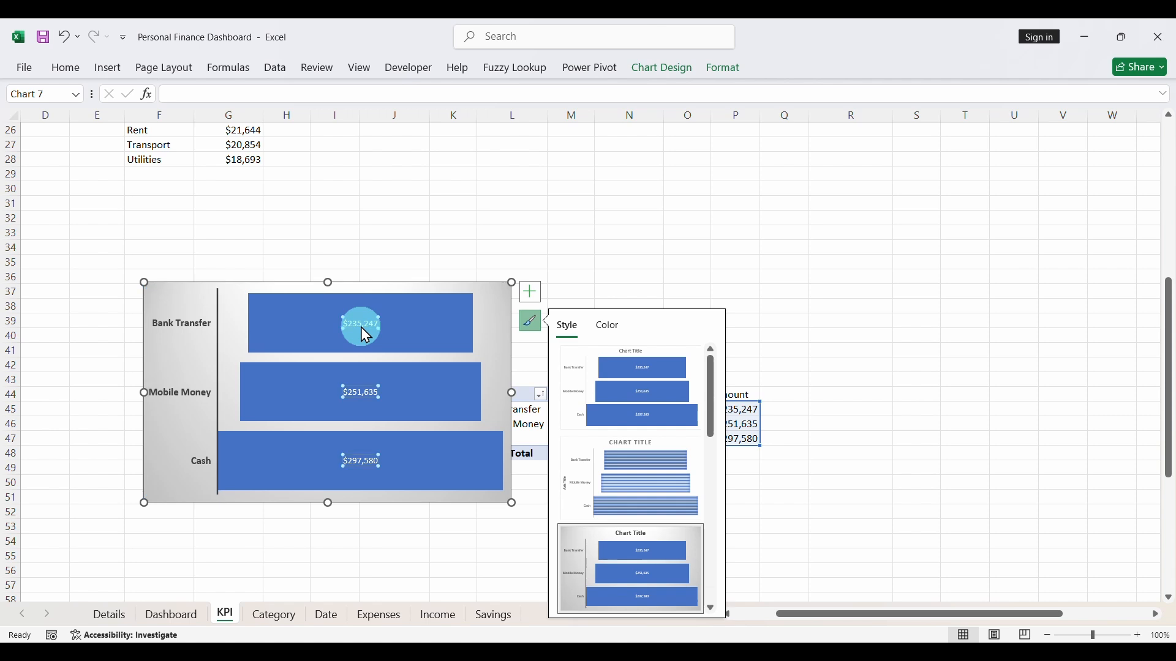
pyautogui.click(66, 68)
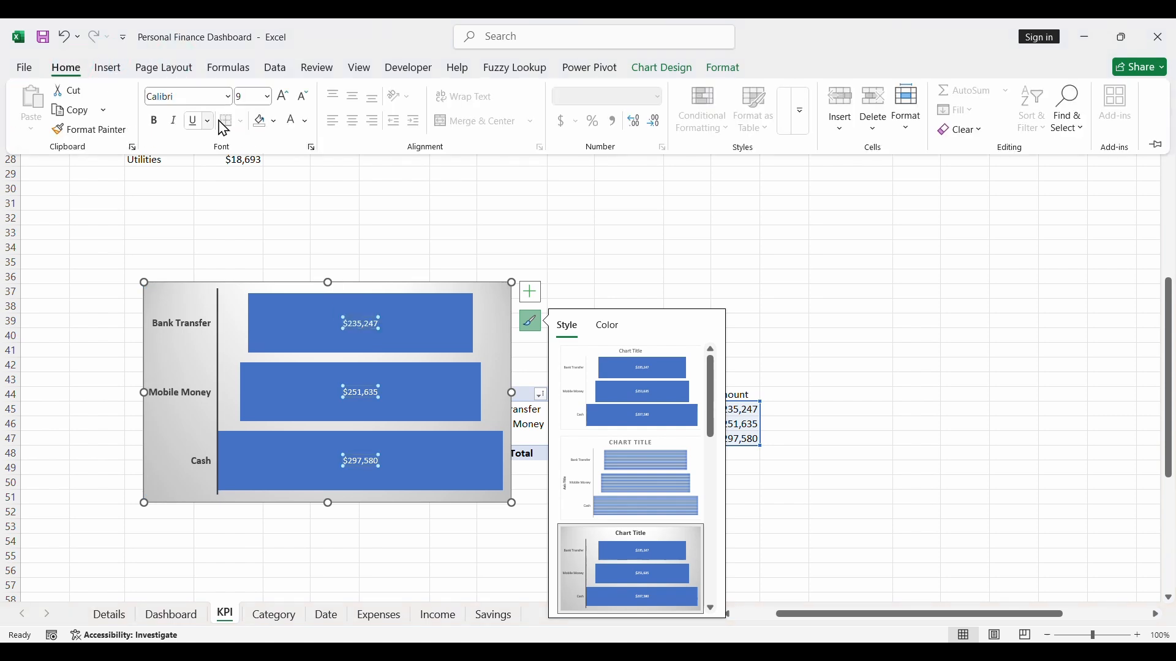
pyautogui.click(155, 122)
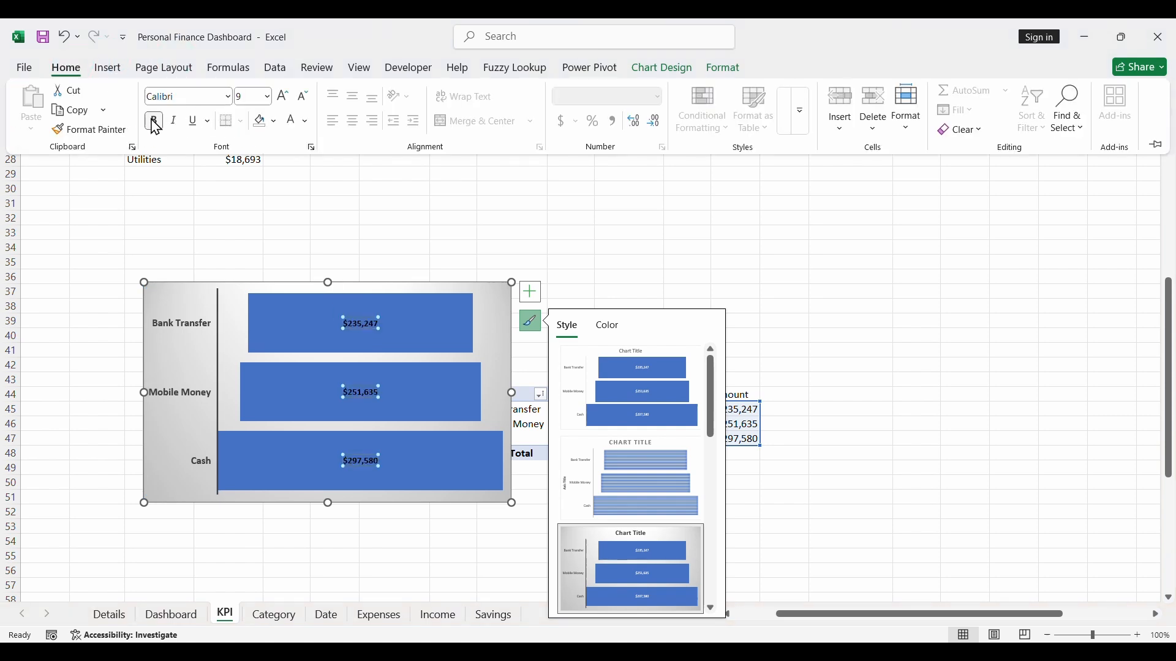
pyautogui.click(280, 102)
pyautogui.click(280, 102)
pyautogui.click(283, 106)
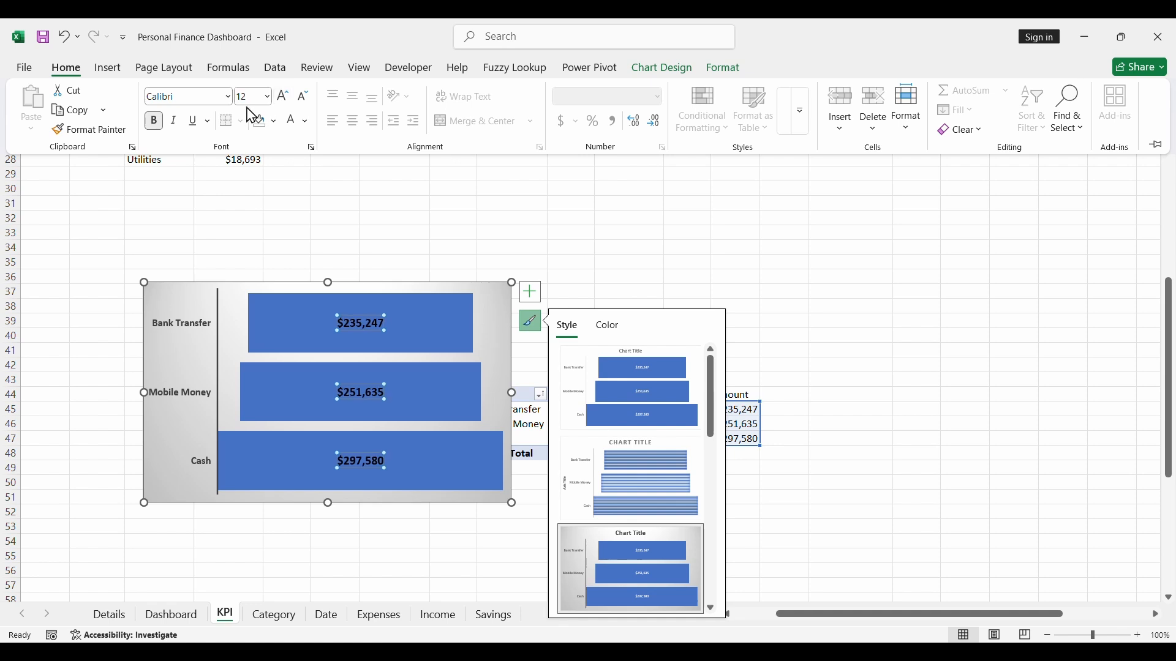
pyautogui.click(306, 129)
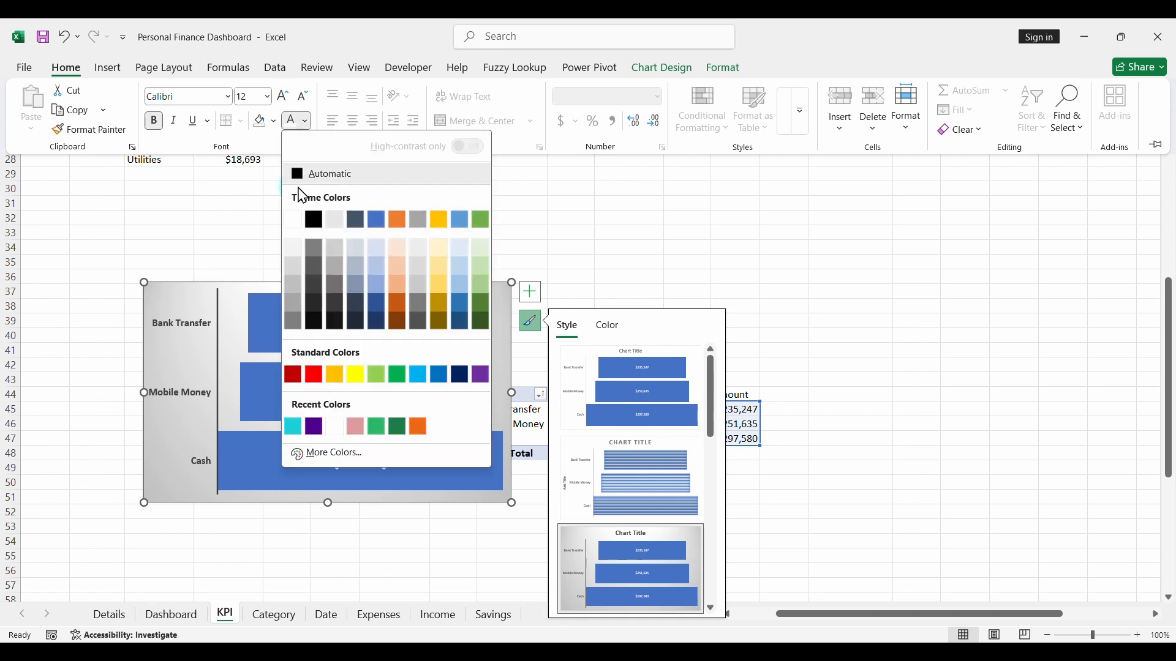
pyautogui.click(310, 218)
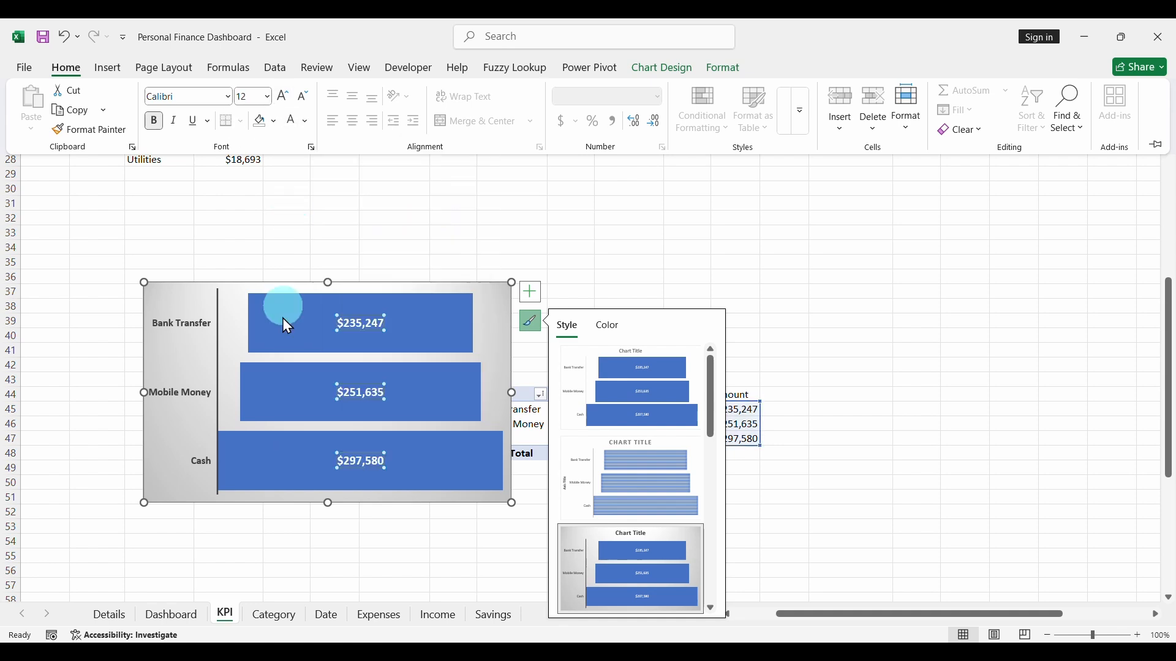
# - Remove the fill and outline from the payment-method funnel chart's chart area
pyautogui.click(260, 290)
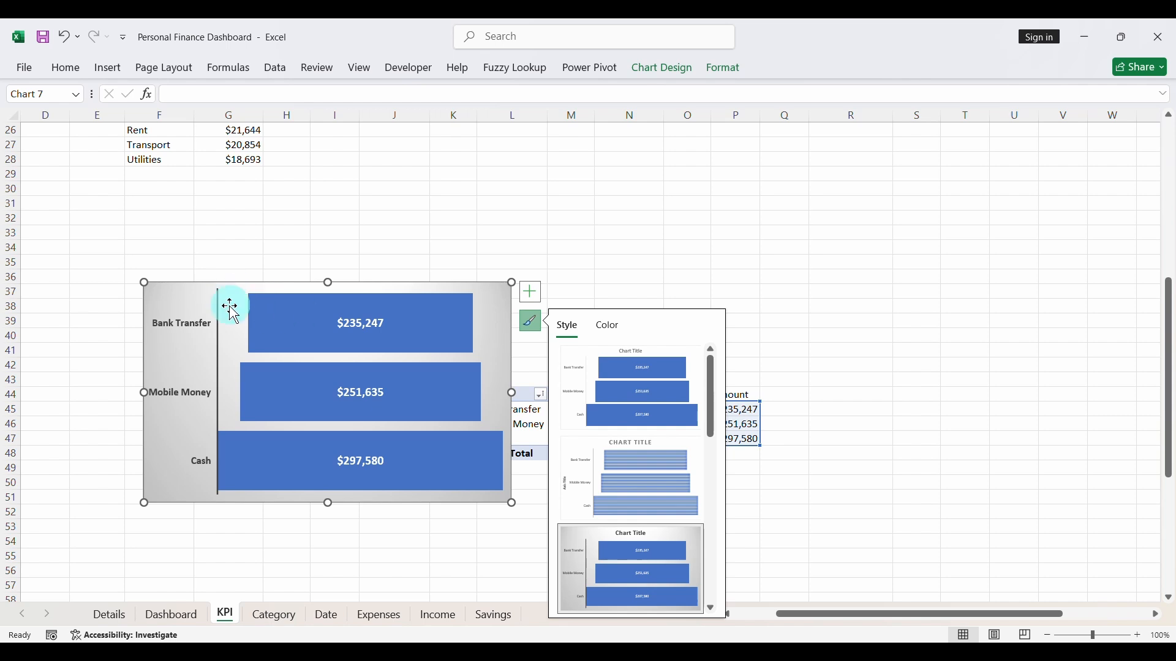
pyautogui.click(725, 77)
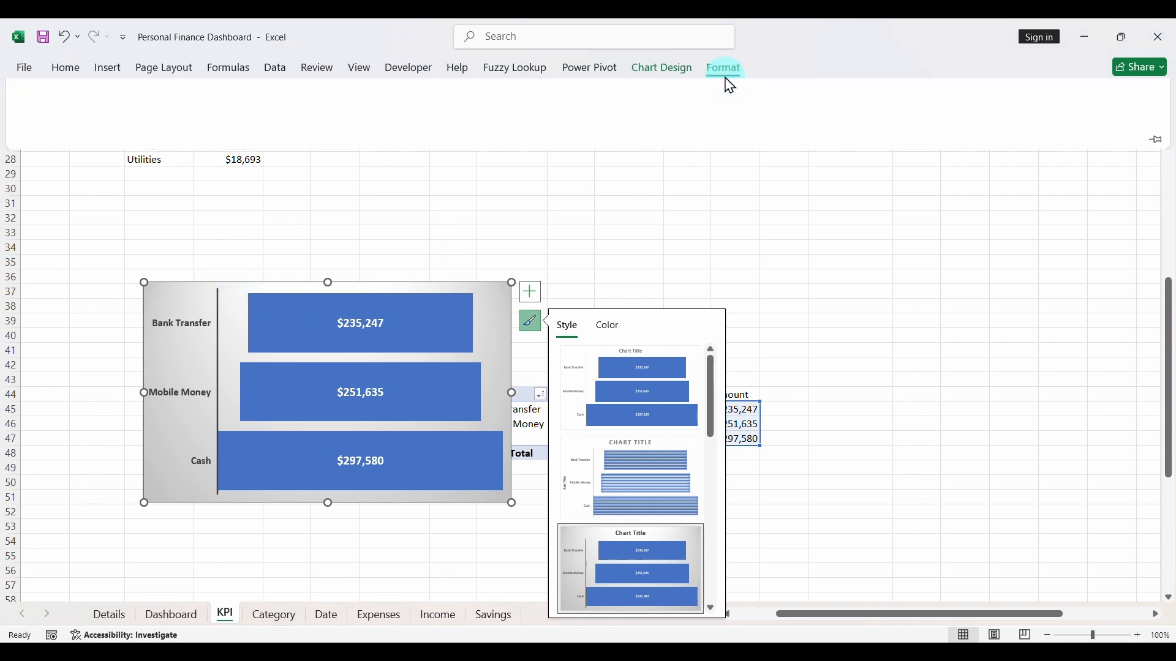
pyautogui.click(482, 92)
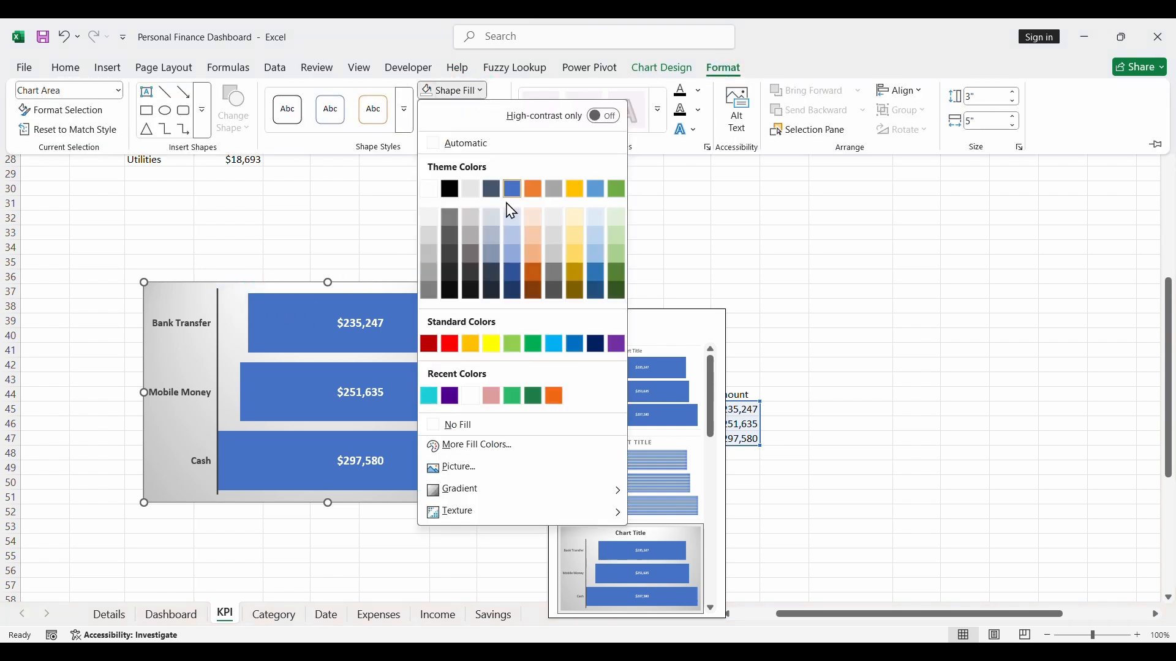
pyautogui.click(465, 434)
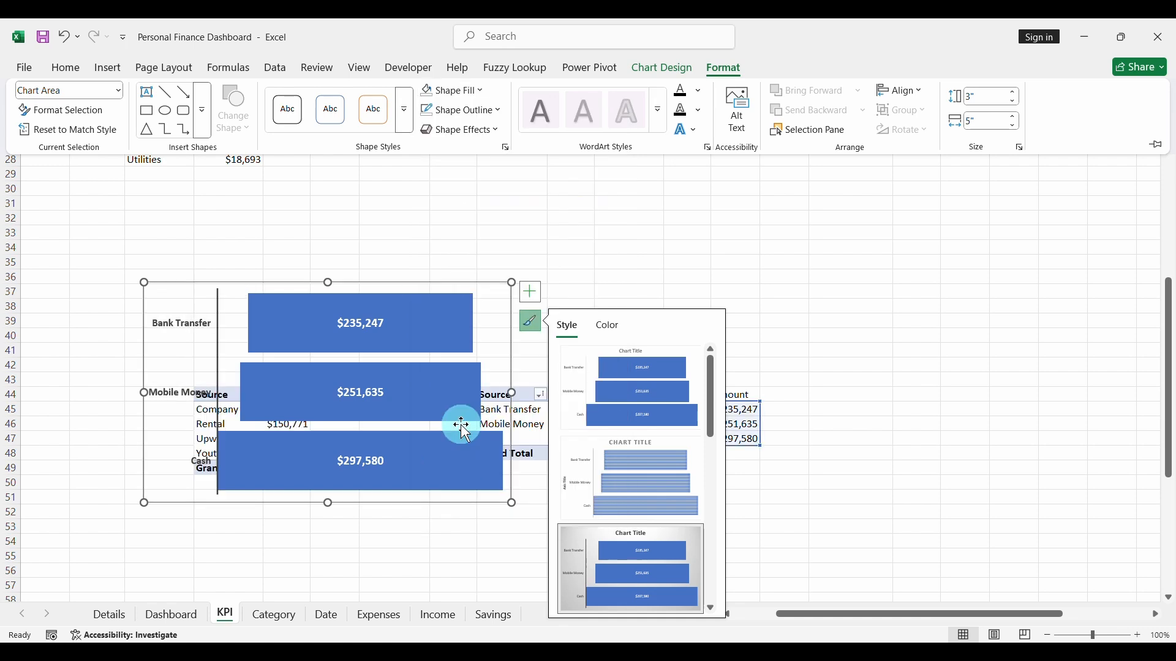
pyautogui.click(460, 111)
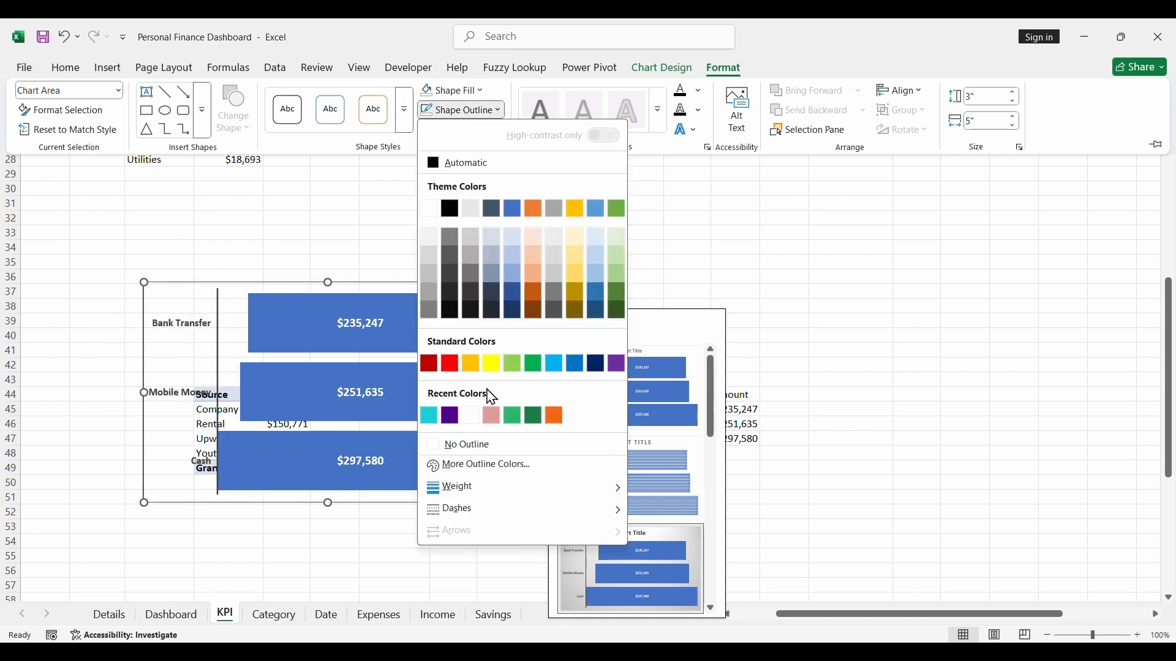
pyautogui.click(469, 444)
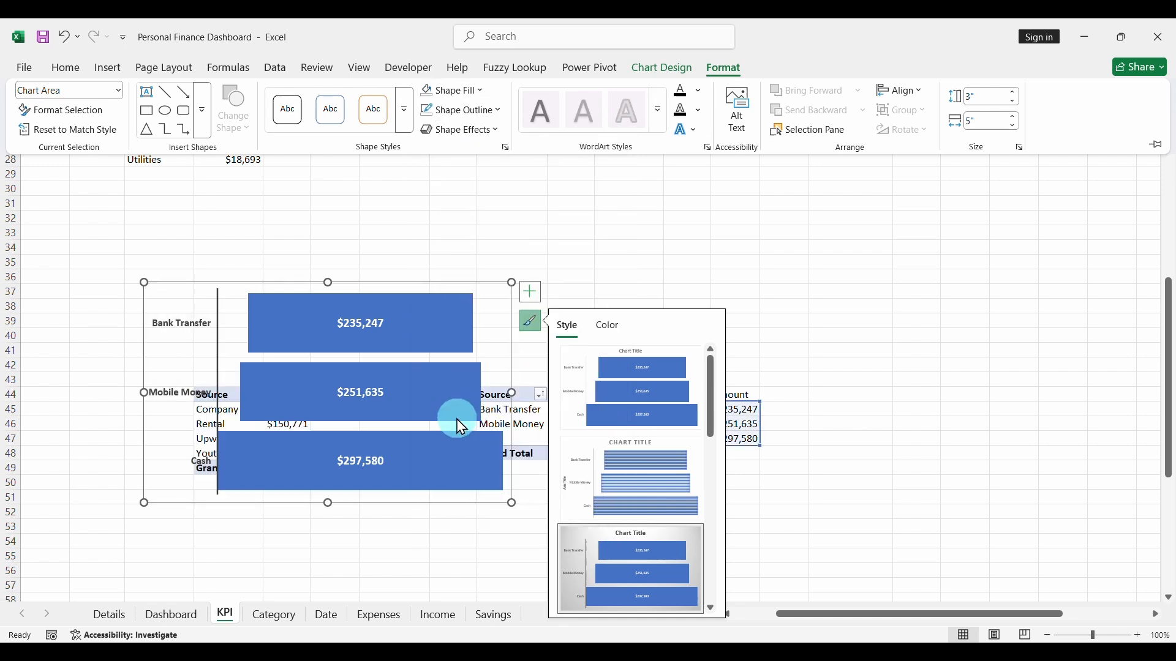
# - Shrink the funnel chart slightly, then cut it from the KPI sheet and paste it onto the Details sheet
pyautogui.click(147, 284)
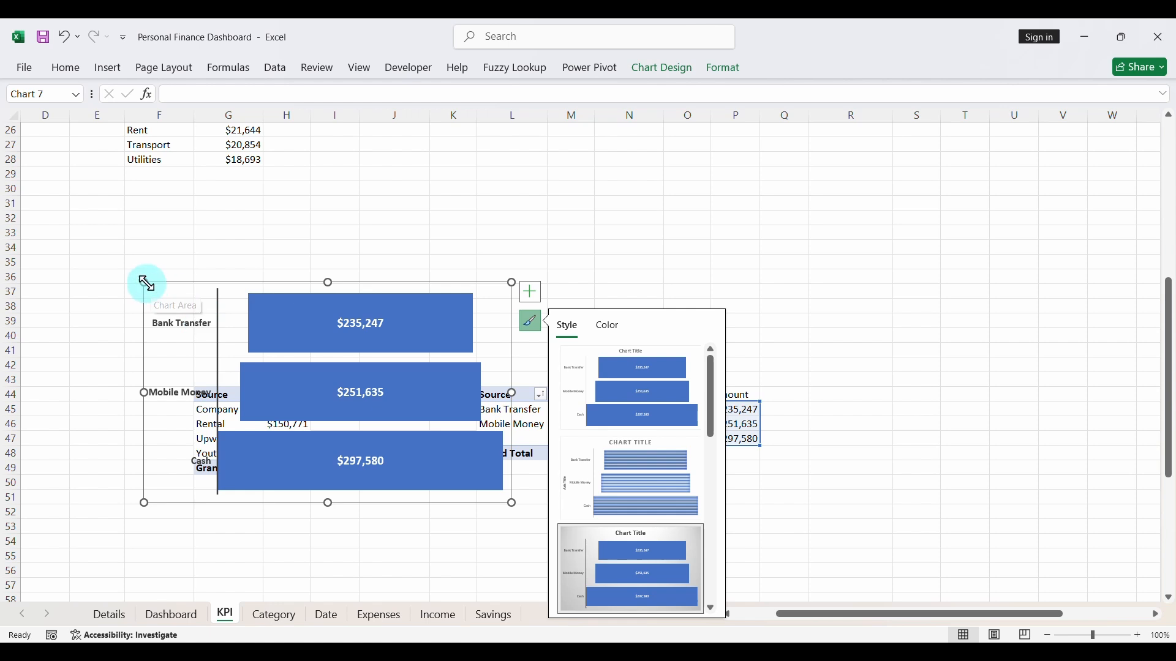
pyautogui.moveTo(146, 283); pyautogui.dragTo(197, 309)
pyautogui.press('Delete')
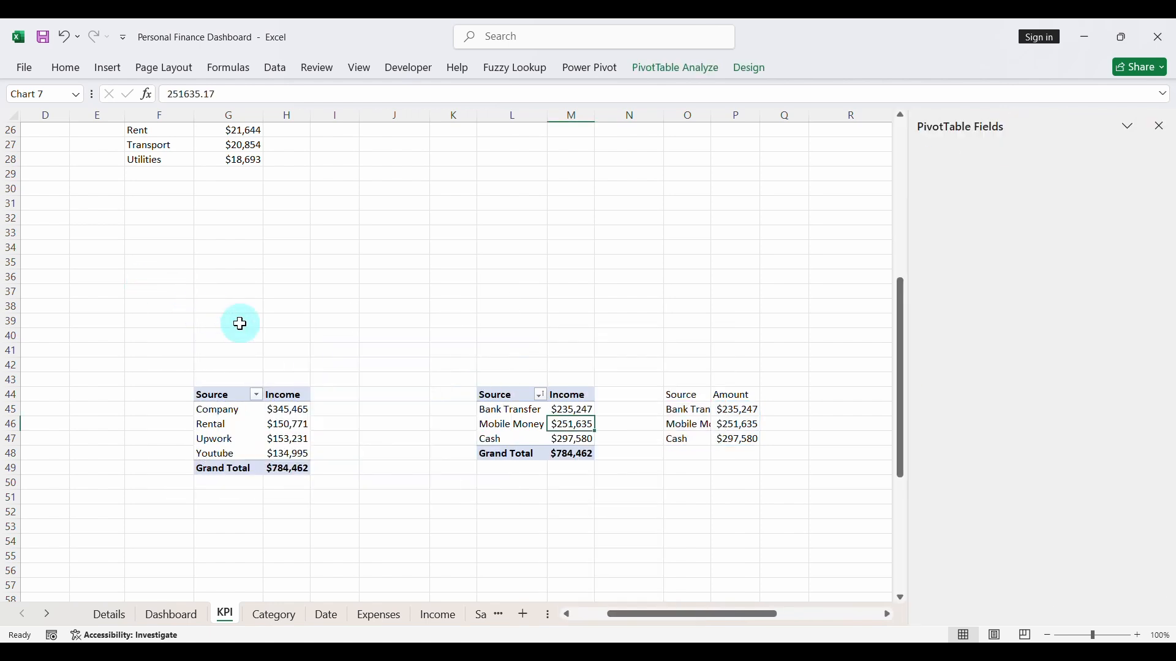
pyautogui.click(109, 615)
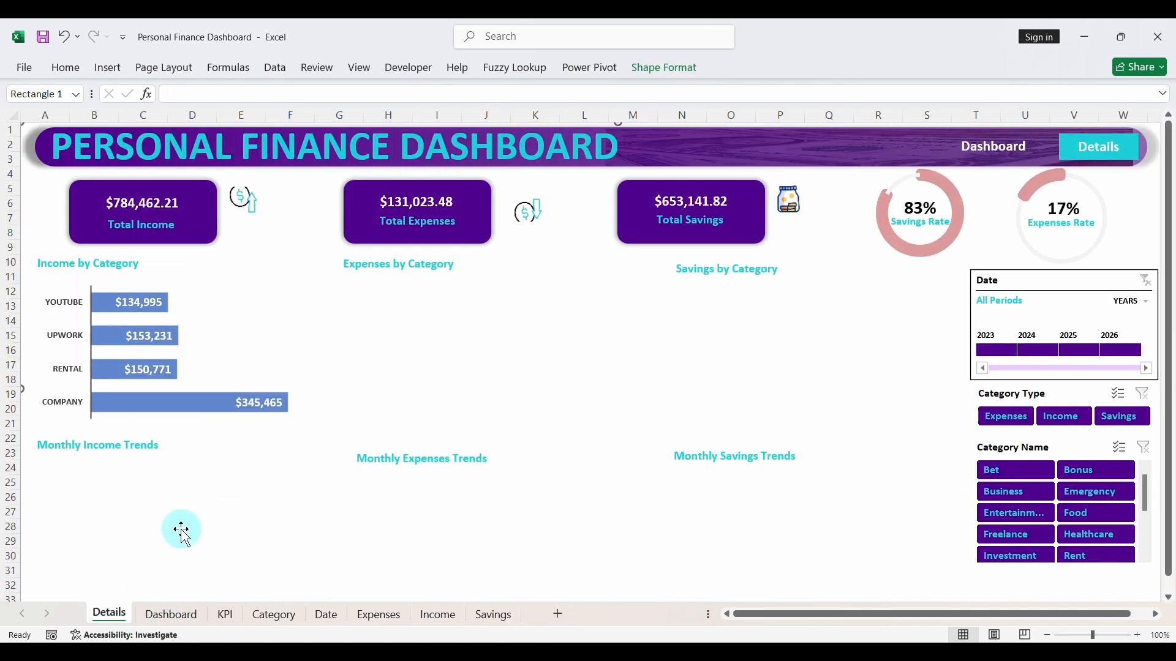
pyautogui.hotkey('ctrl', 'v')
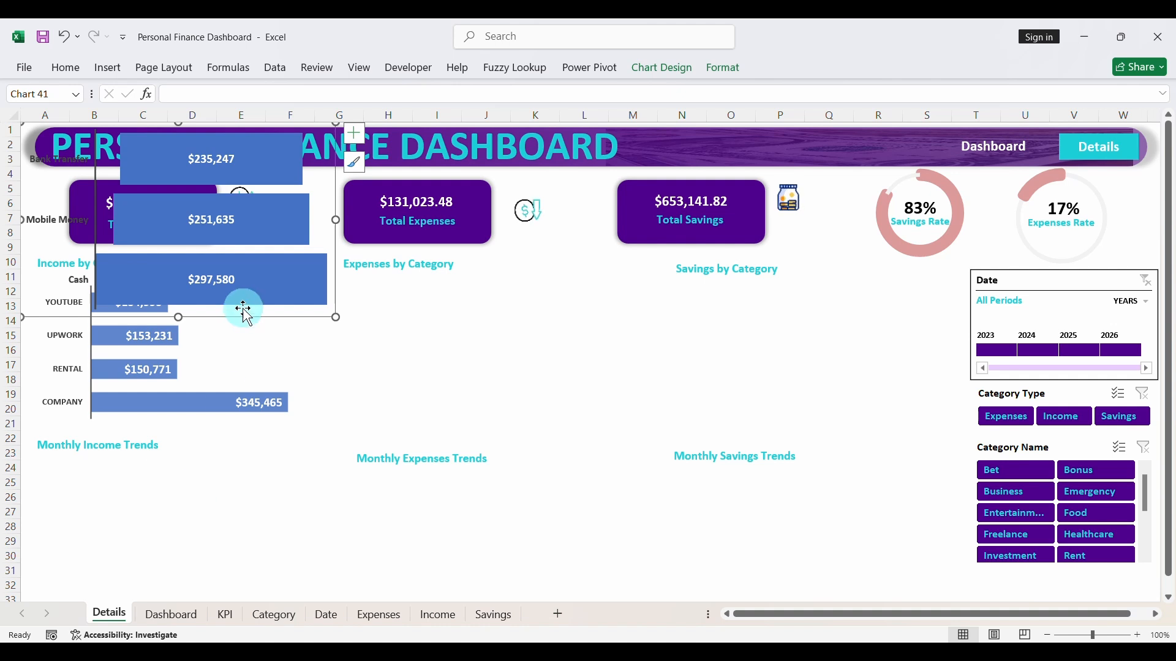
# - Resize and position the funnel chart directly beneath the Monthly Income Trends heading, within the width of the income column
pyautogui.moveTo(243, 319); pyautogui.dragTo(270, 559)
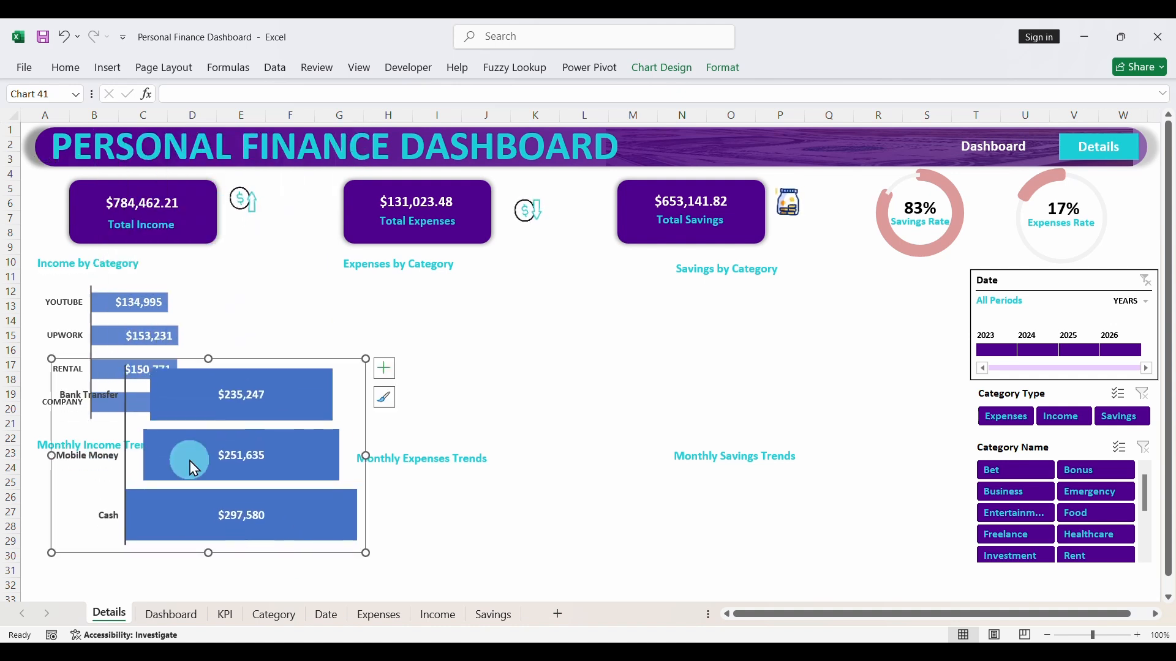
pyautogui.moveTo(52, 360); pyautogui.dragTo(95, 395)
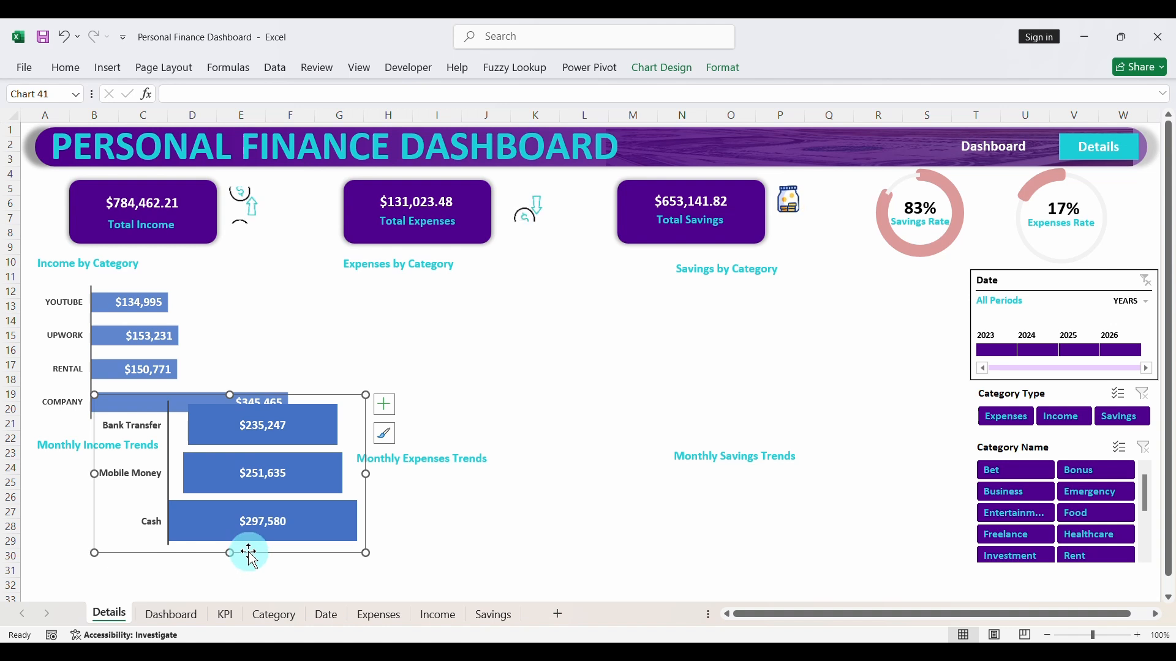
pyautogui.moveTo(249, 553); pyautogui.dragTo(186, 593)
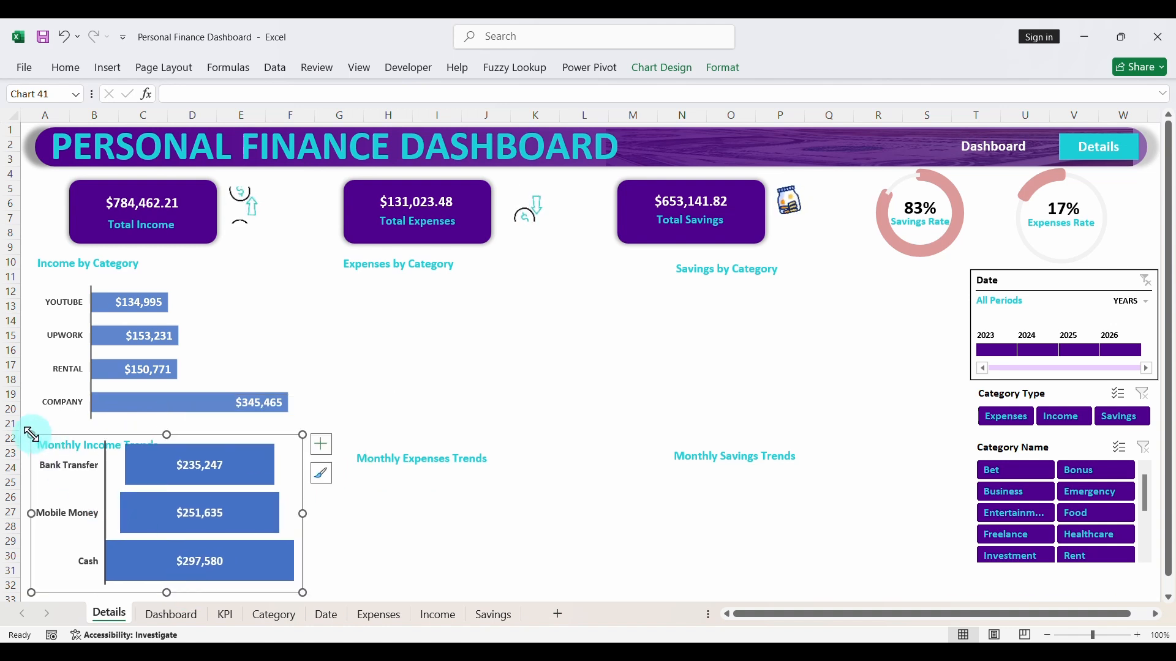
pyautogui.moveTo(32, 435); pyautogui.dragTo(50, 452)
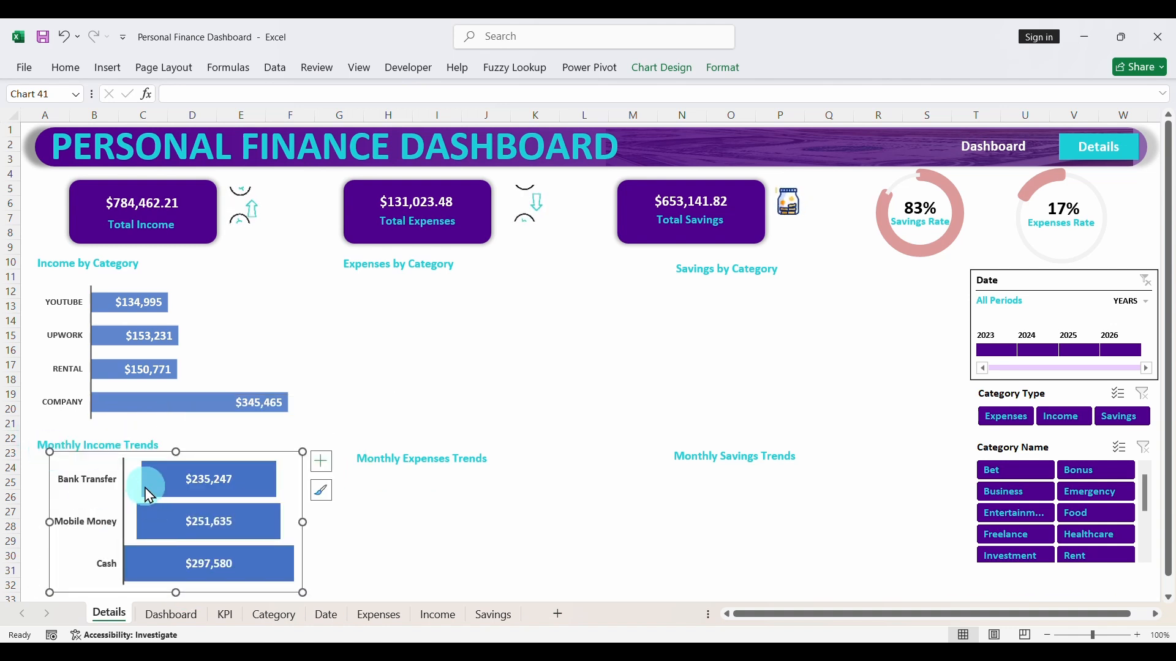
pyautogui.moveTo(135, 453); pyautogui.dragTo(109, 454)
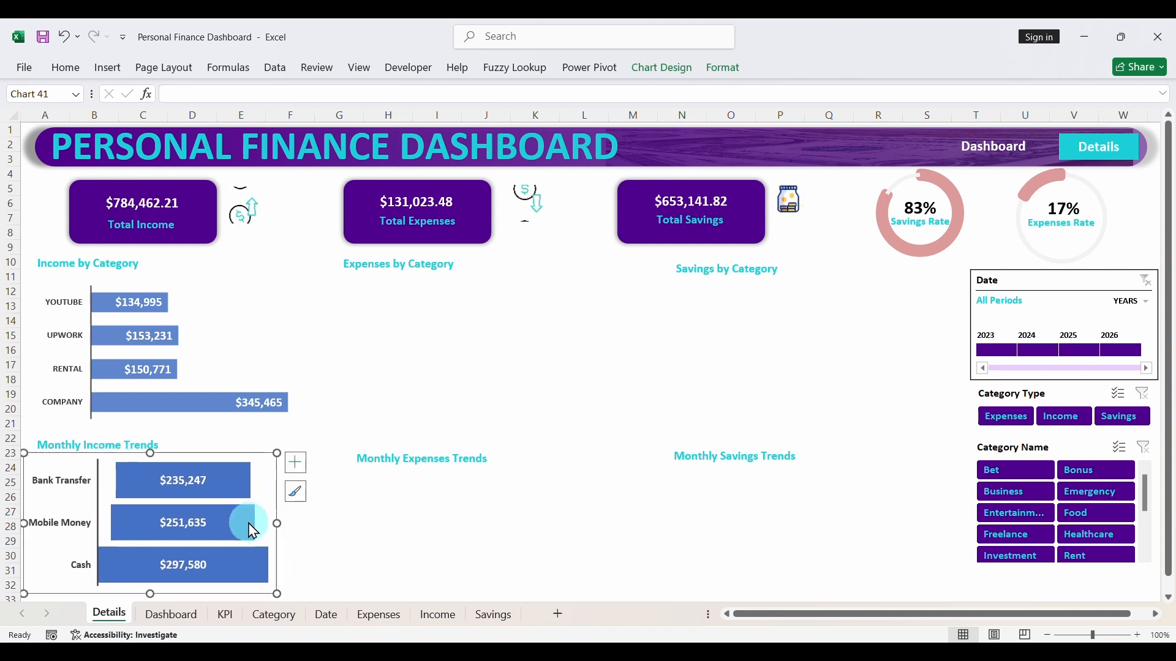
pyautogui.moveTo(277, 523); pyautogui.dragTo(306, 524)
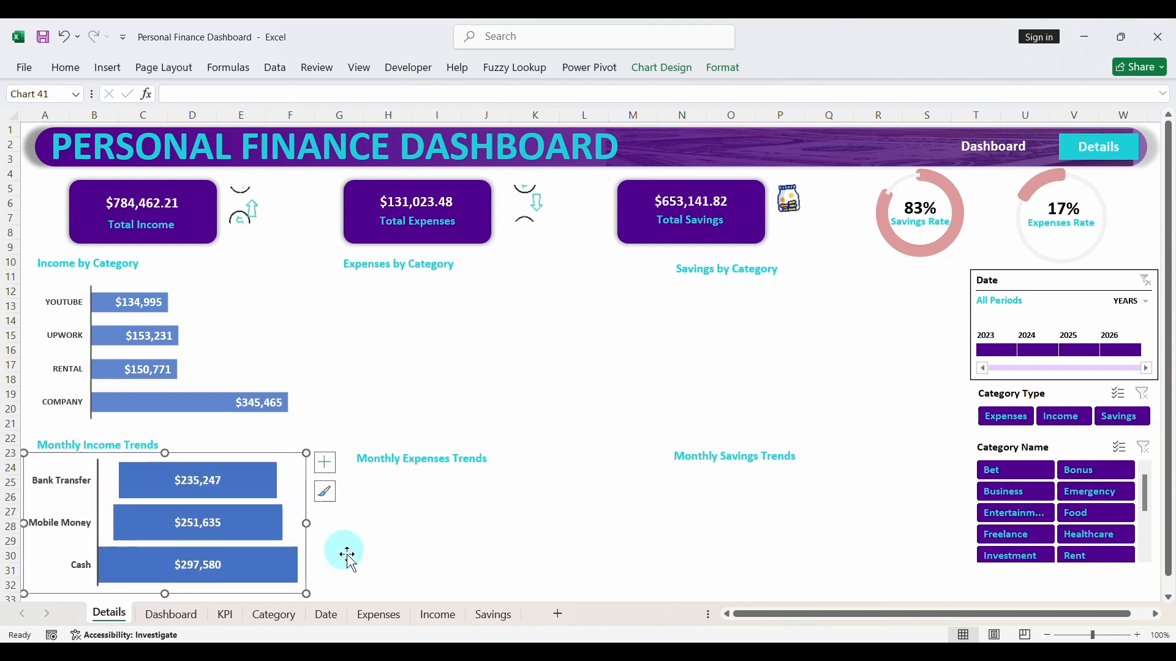
pyautogui.click(456, 570)
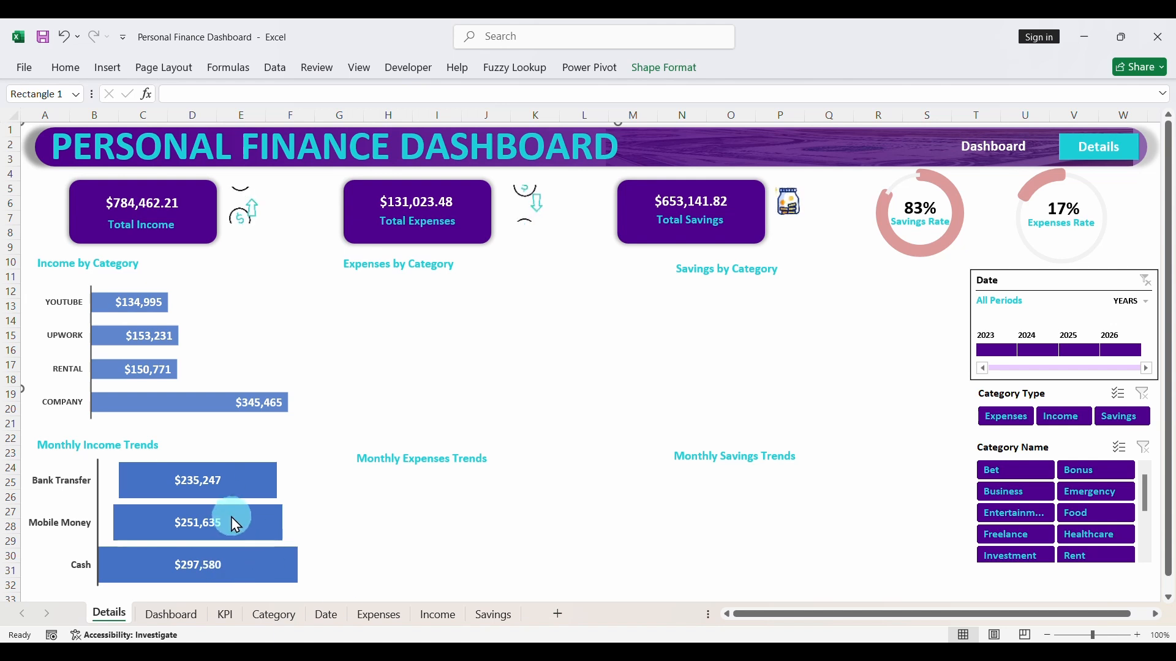
# - Check how the Details charts respond to the Date timeline for 2023, 2024 and 2025, then clear the date filter
pyautogui.click(1004, 350)
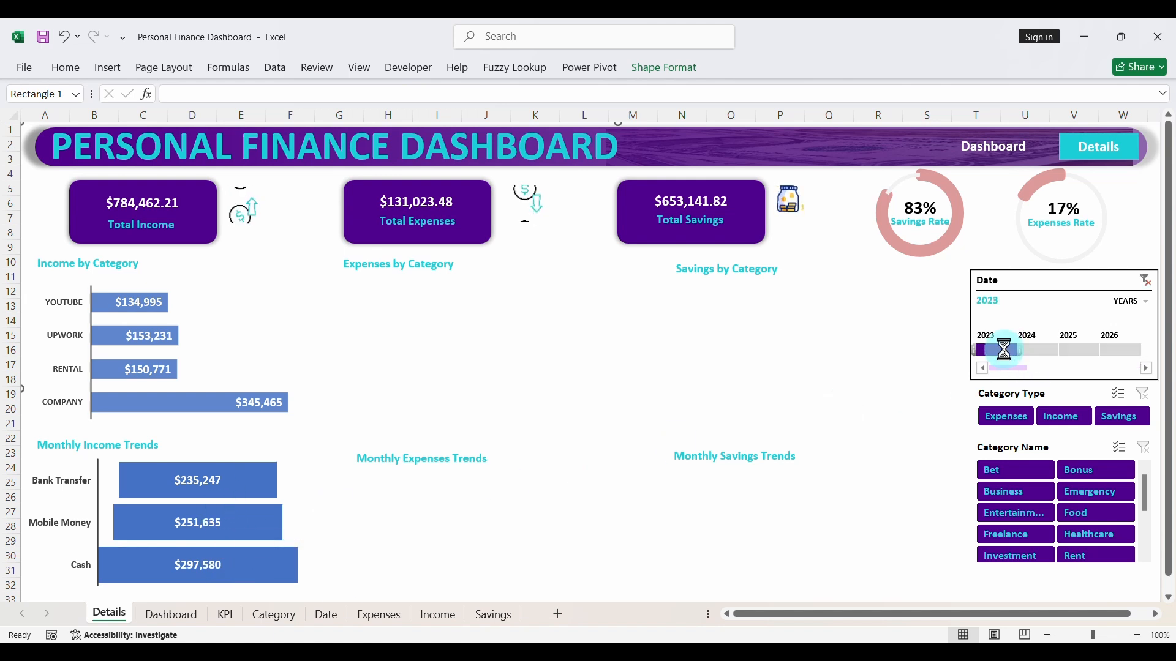
pyautogui.click(1041, 350)
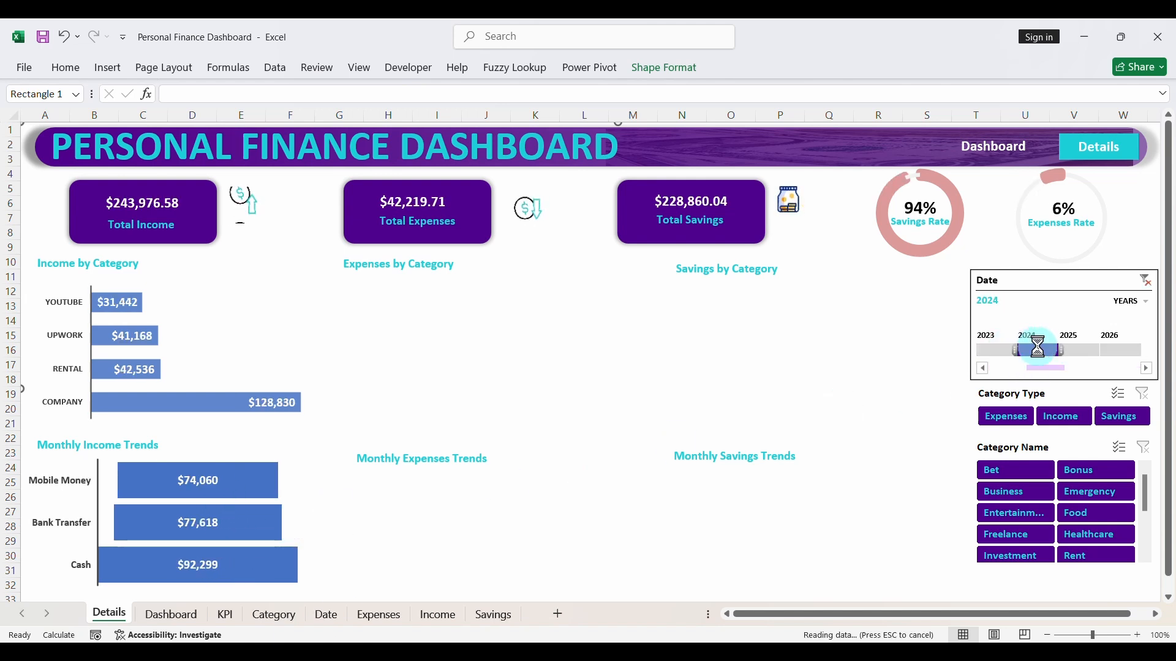
pyautogui.click(1071, 351)
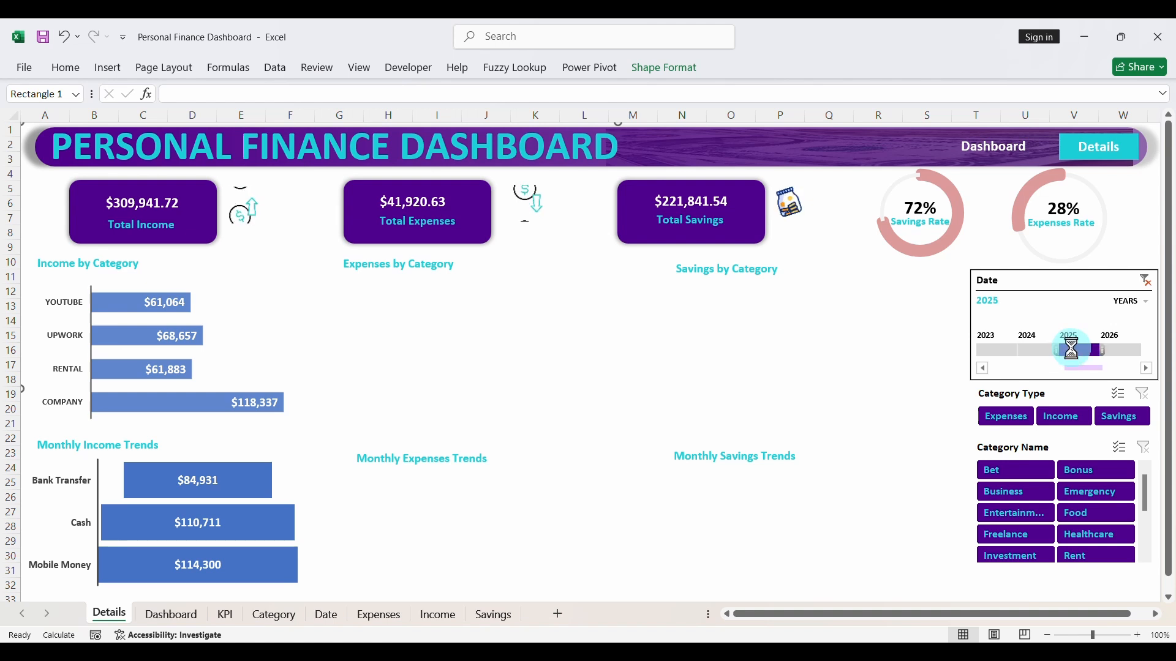
pyautogui.click(1144, 280)
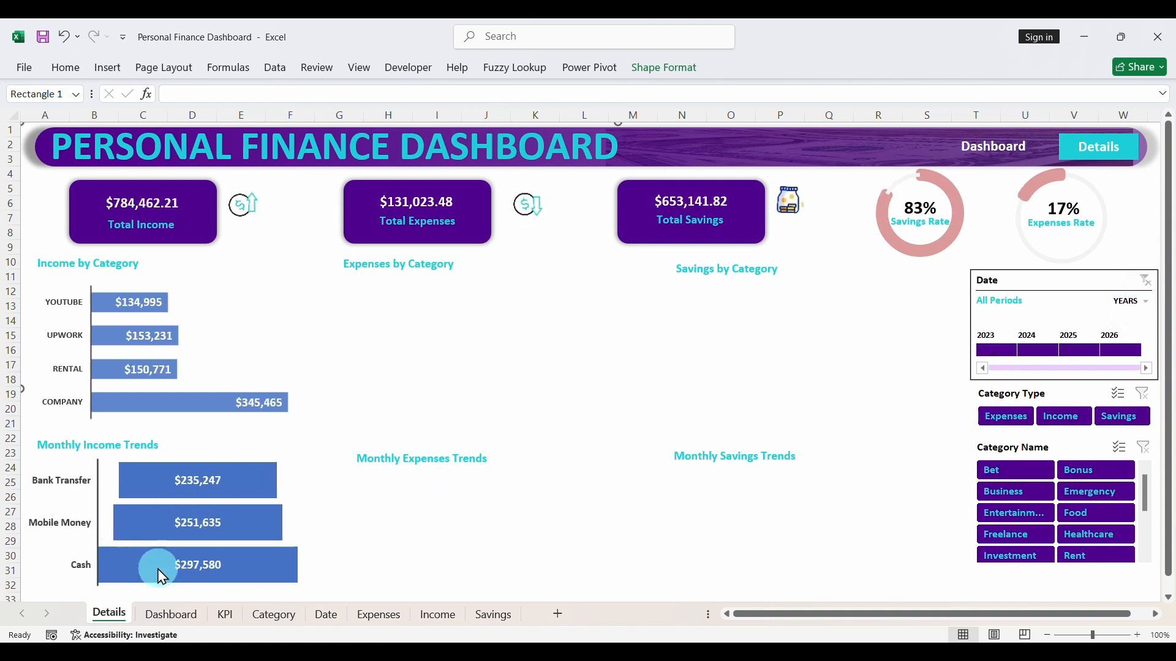
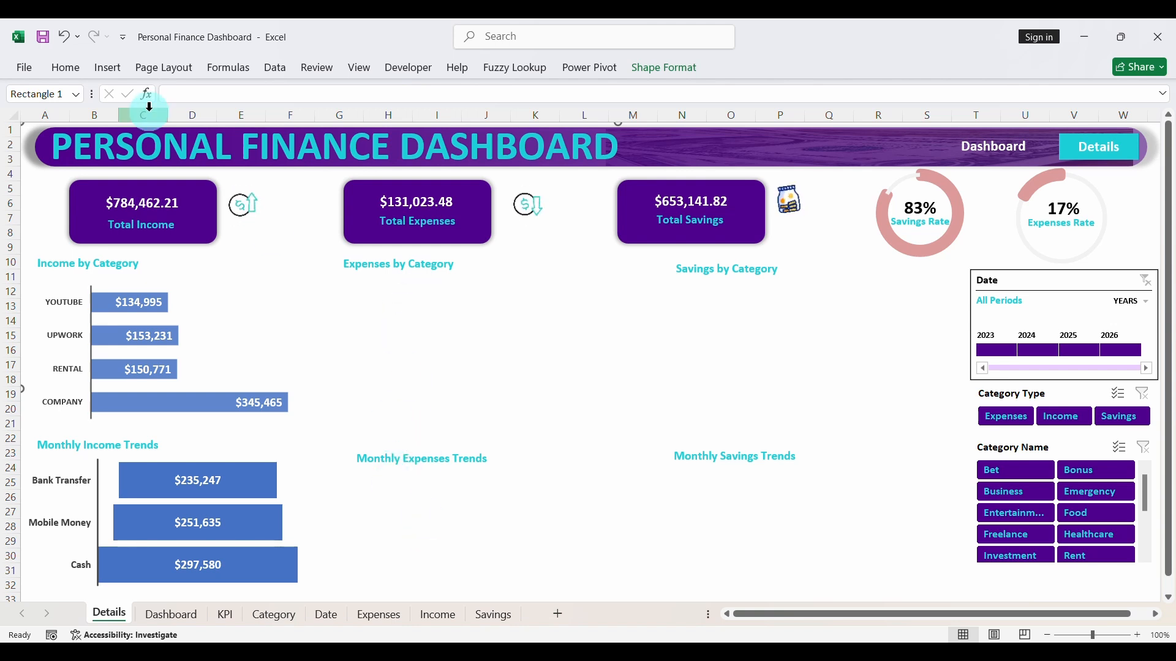
# - Save the workbook, copy the expenses-by-category pivot table F10:G17 on the KPI sheet, and paste it at G59
pyautogui.click(42, 40)
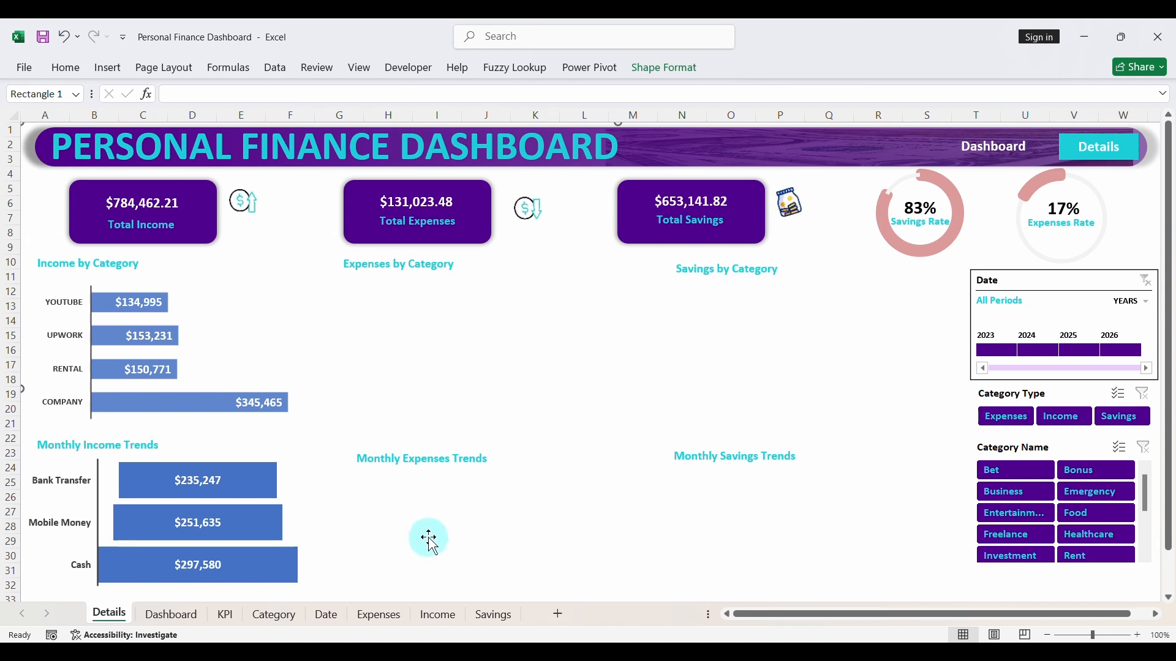
pyautogui.click(223, 615)
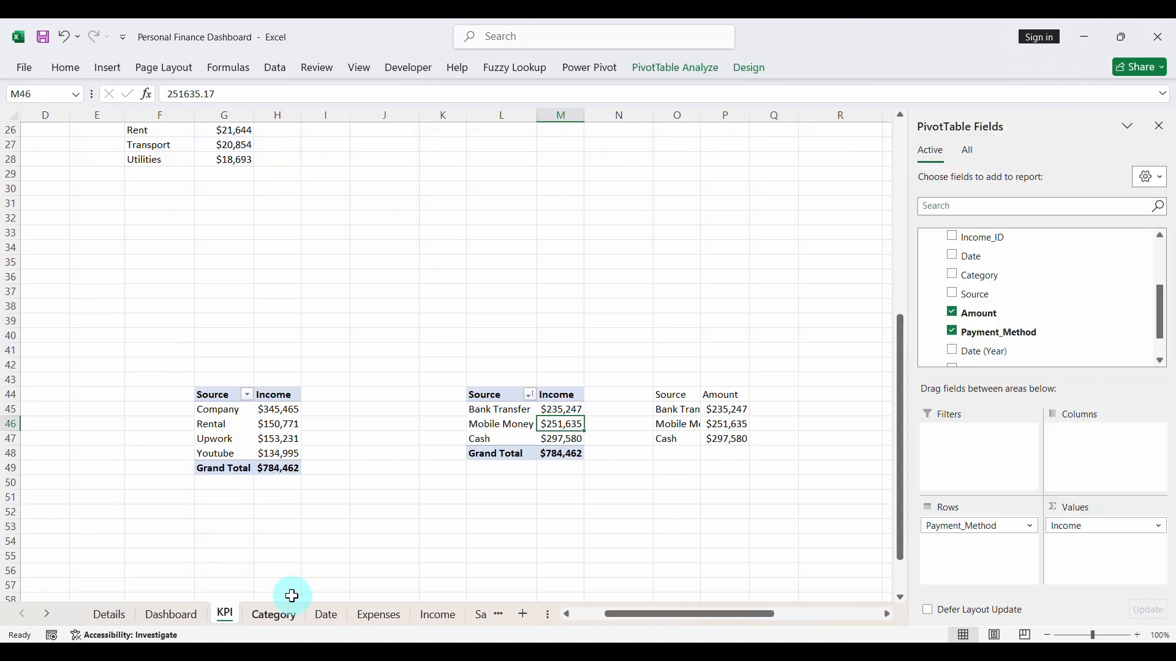
pyautogui.scroll(7, 395, 317)
pyautogui.scroll(2, 394, 318)
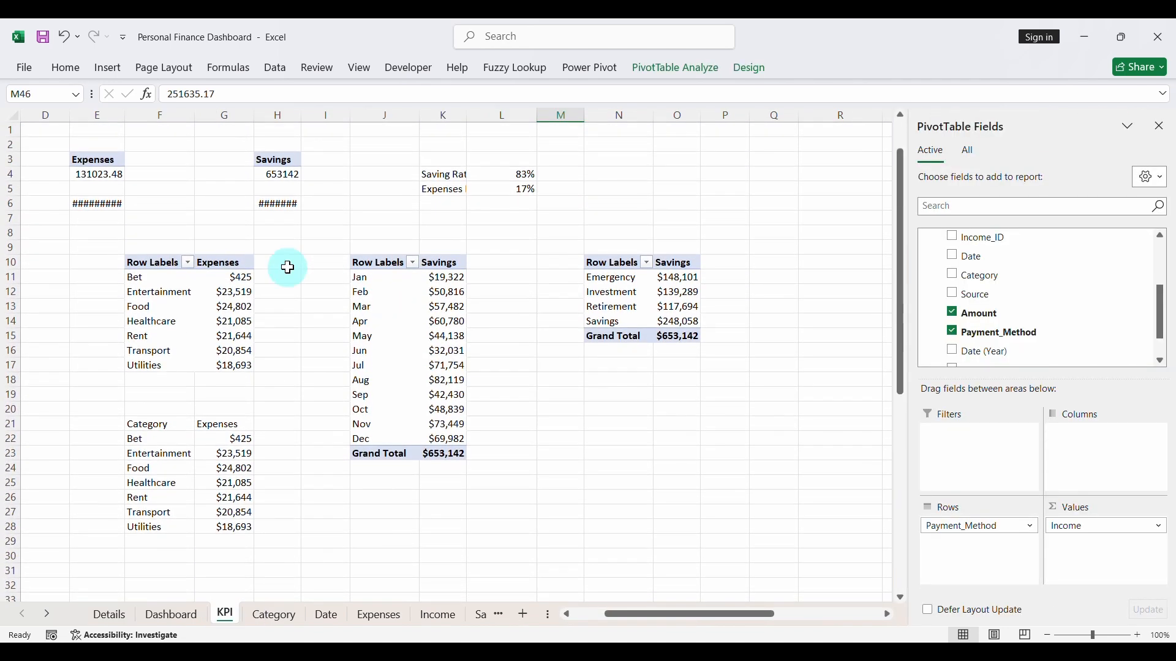
pyautogui.moveTo(151, 266); pyautogui.dragTo(237, 367)
pyautogui.hotkey('ctrl', 'c')
pyautogui.scroll(-14, 319, 441)
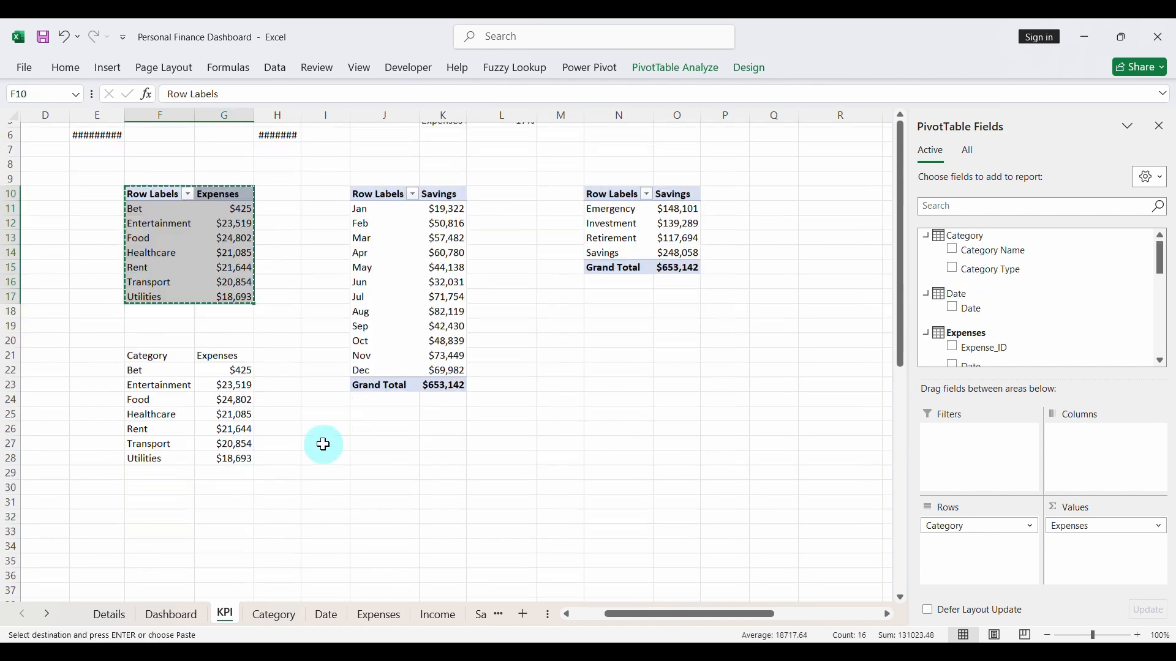
pyautogui.hscroll(-2, 323, 445)
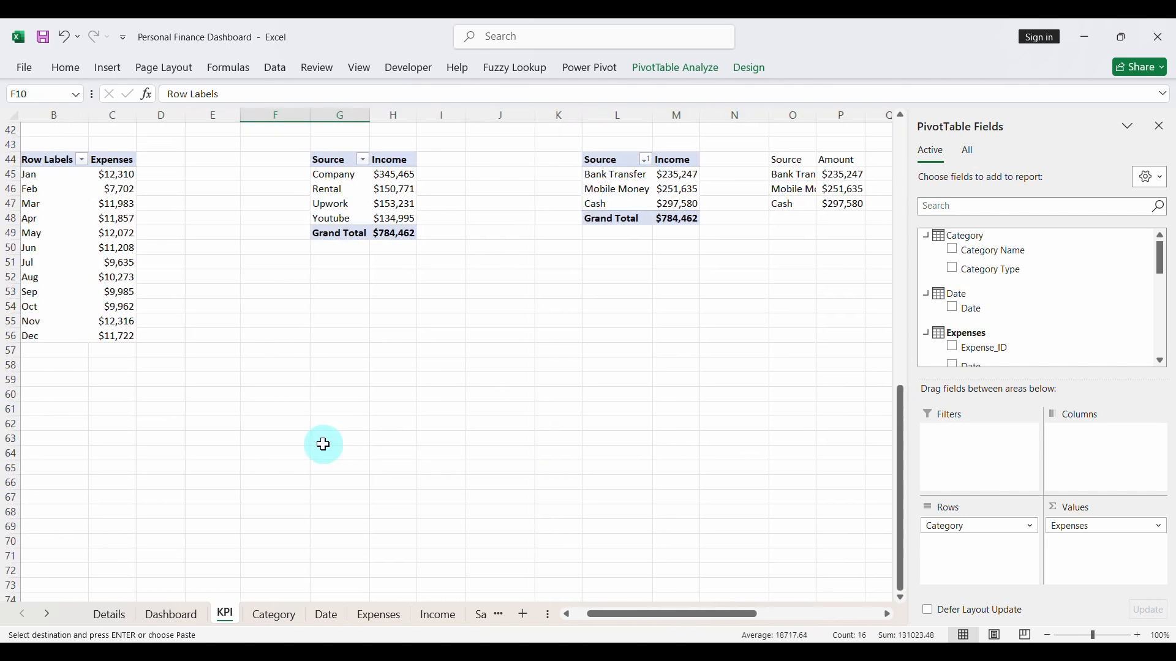
pyautogui.click(340, 381)
pyautogui.hotkey('ctrl', 'v')
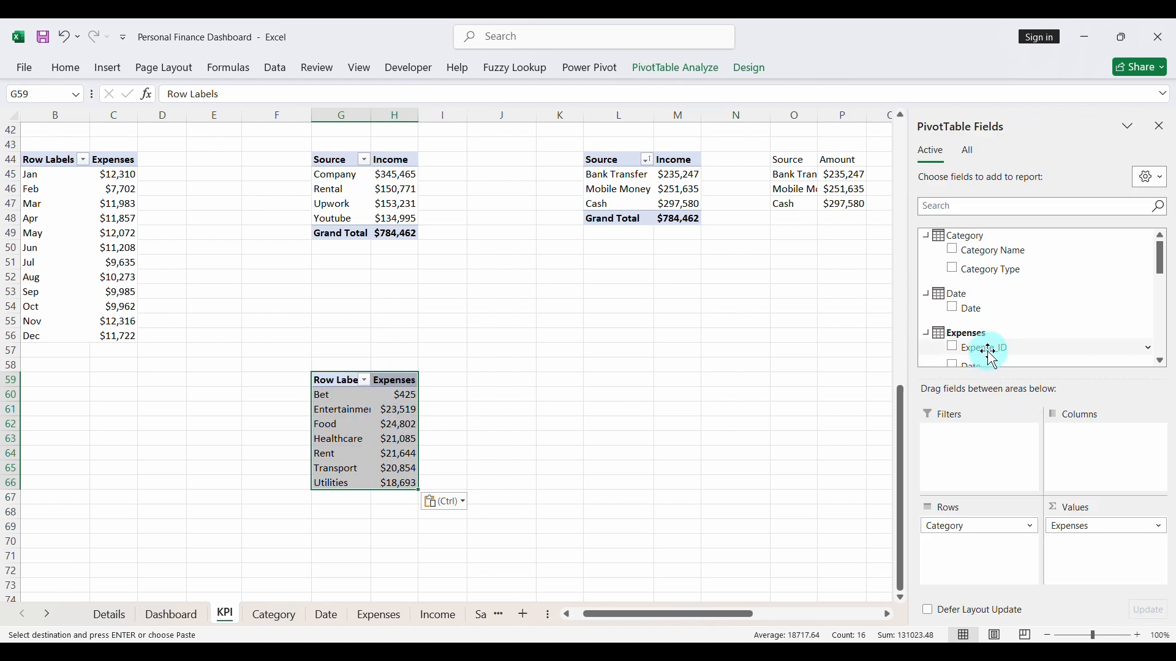
# - Replace Category with Vendor in the rows of the copied pivot table and rename its row header as Vendor
pyautogui.scroll(-2, 987, 337)
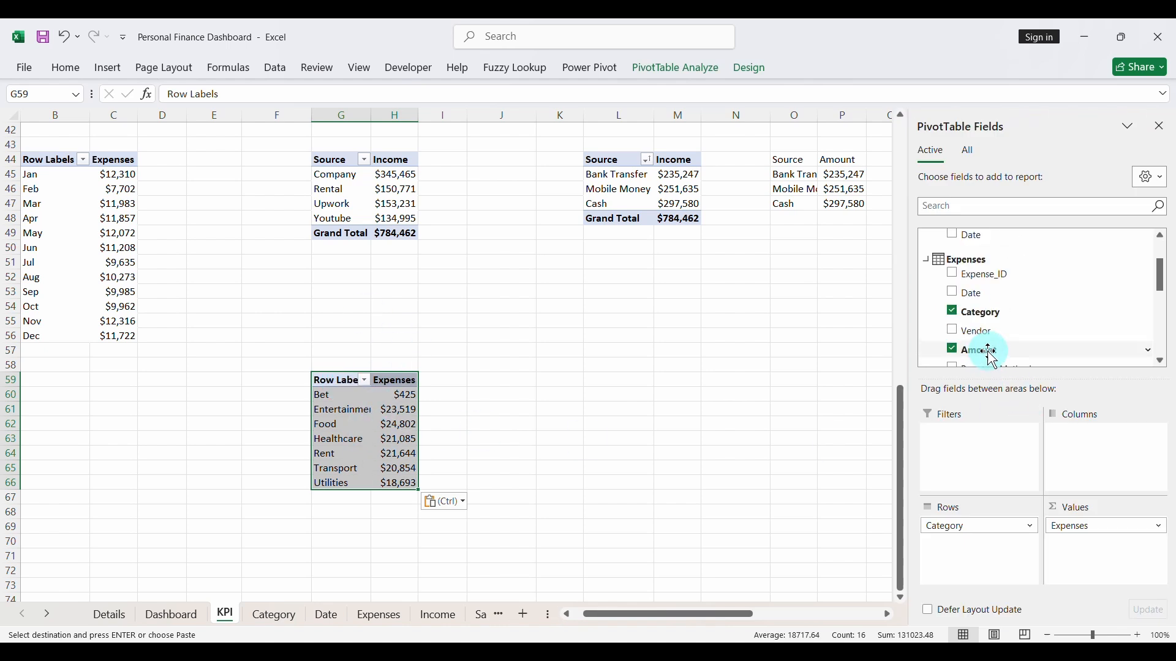
pyautogui.click(953, 313)
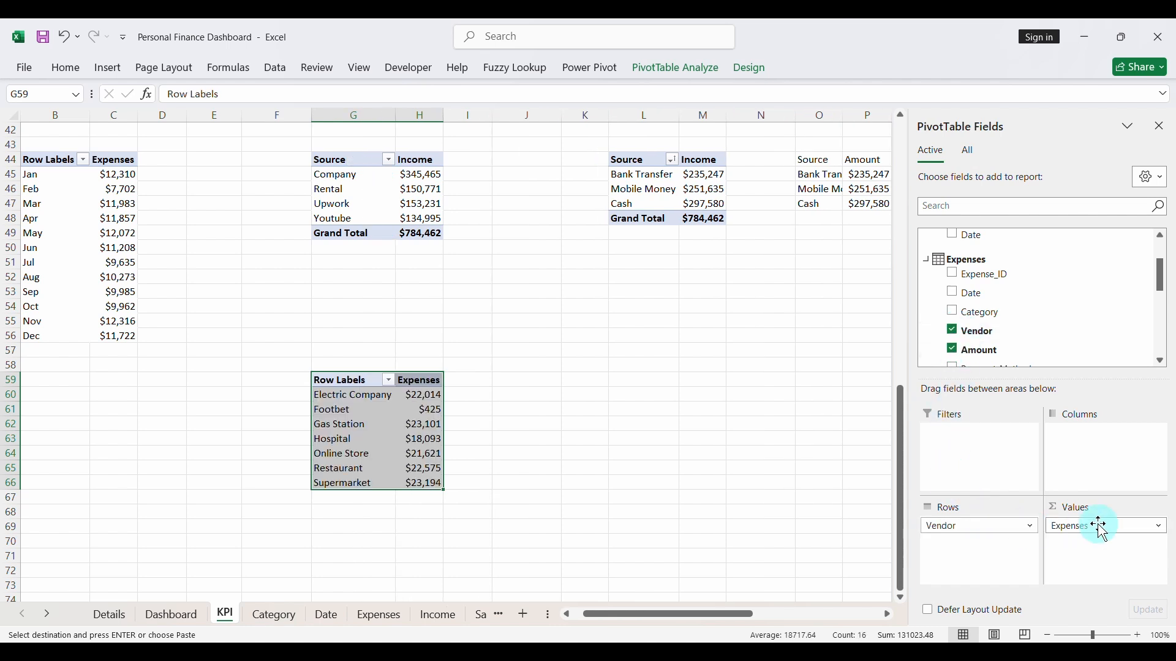
pyautogui.click(510, 381)
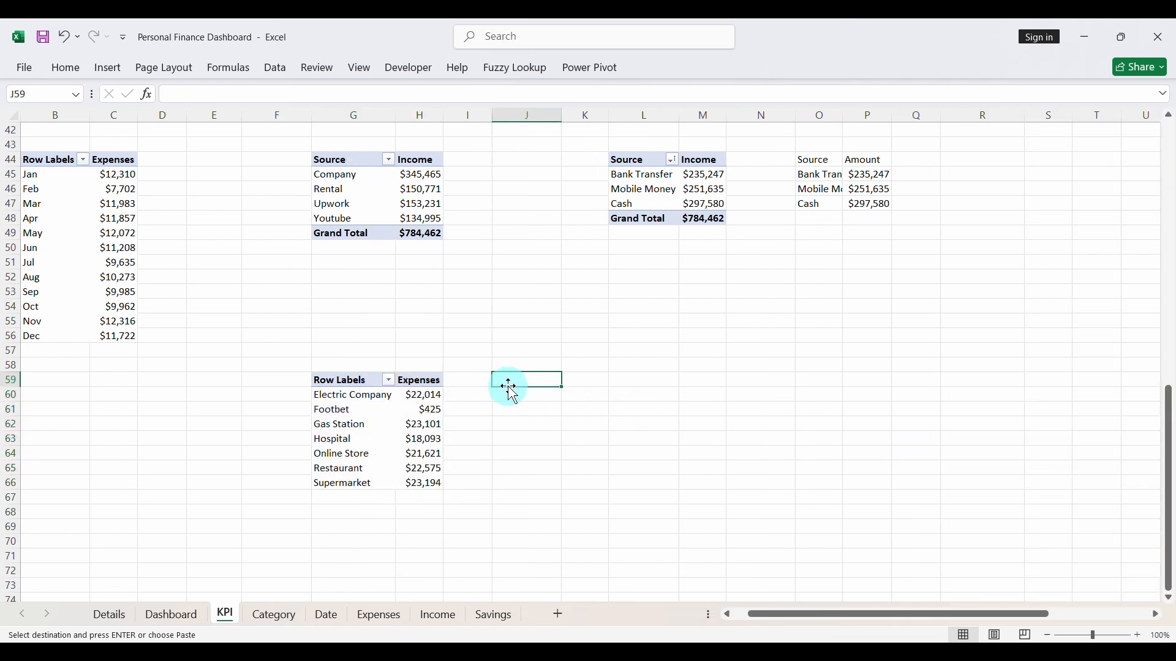
pyautogui.click(353, 384)
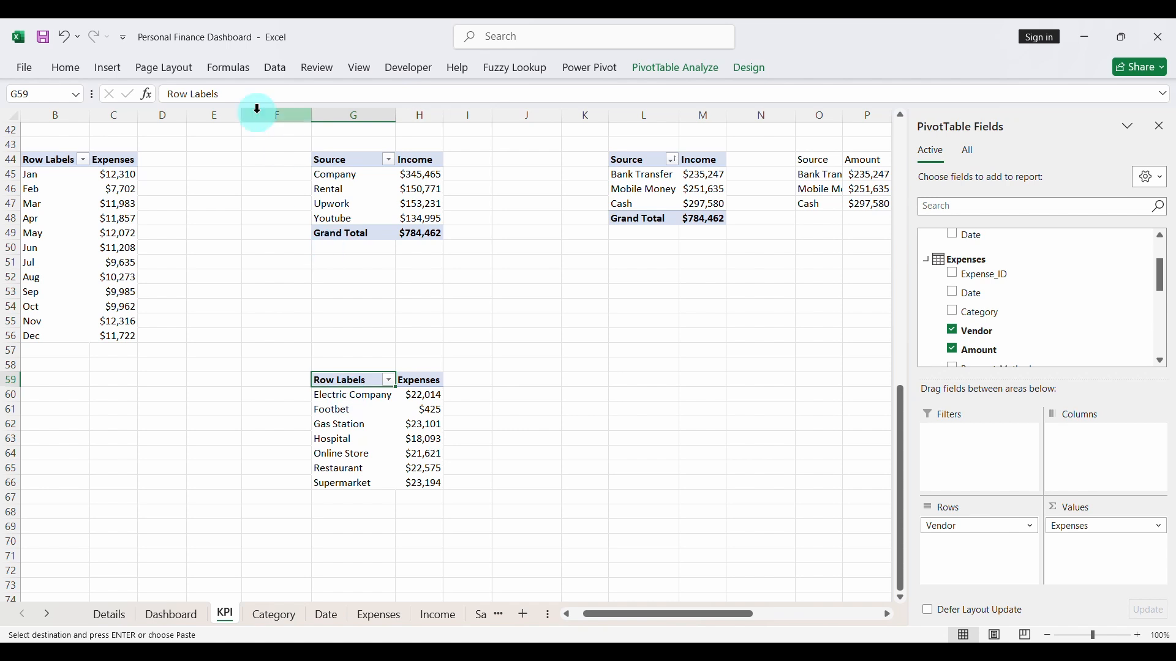
pyautogui.moveTo(228, 94); pyautogui.dragTo(165, 93)
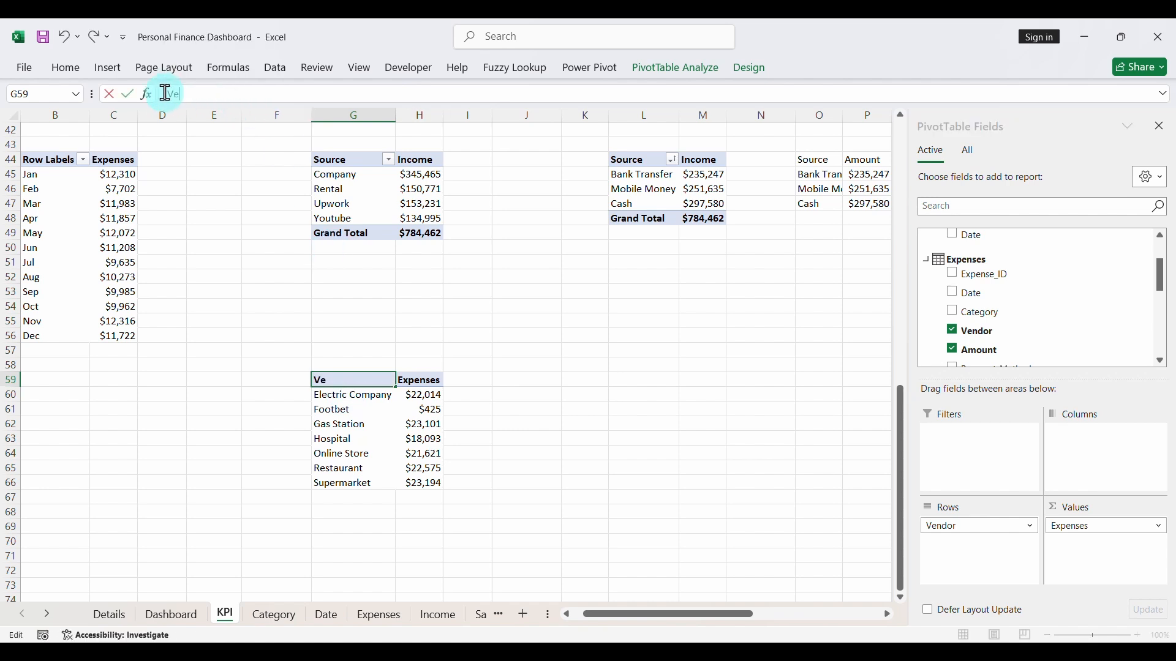
pyautogui.click(376, 397)
# - Enter the header Vendor in J59, link J60 to the pivot with =G60, and fill the formula through K66
pyautogui.click(503, 383)
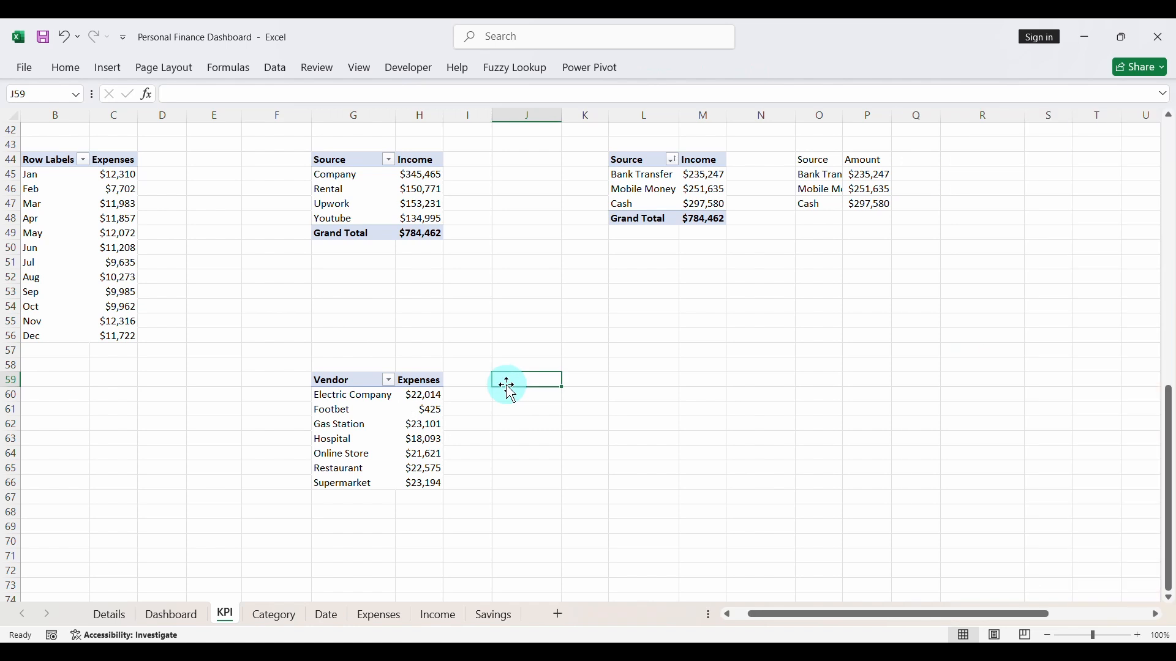
pyautogui.write('Vendor')
pyautogui.click(514, 395)
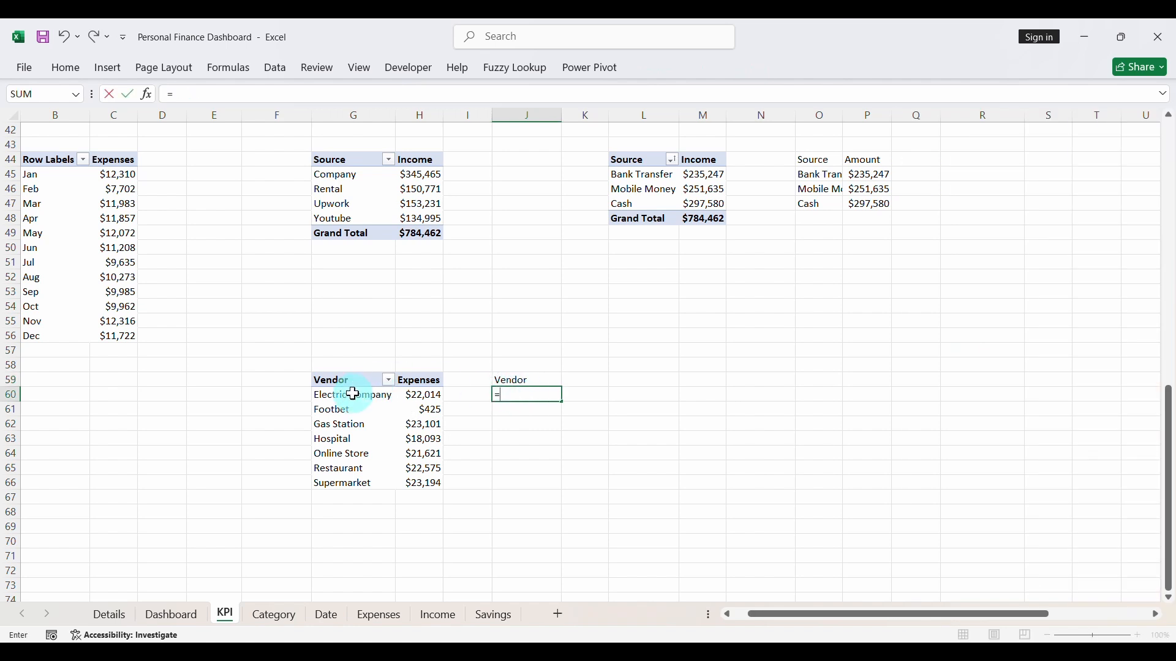
pyautogui.press('Return')
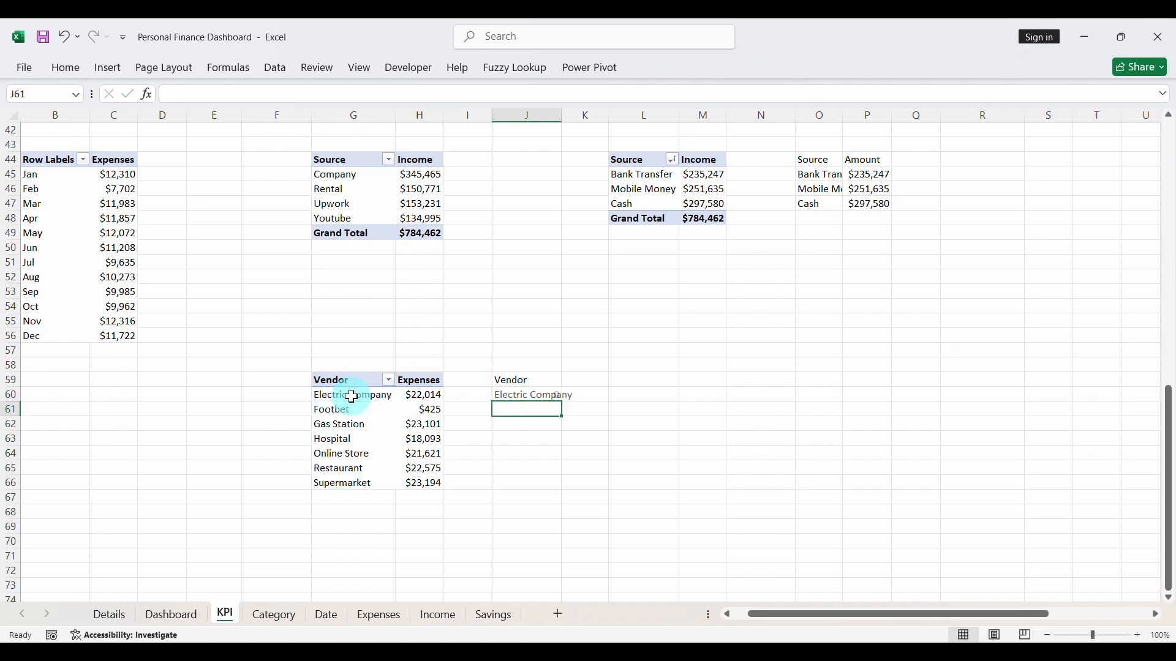
pyautogui.click(510, 398)
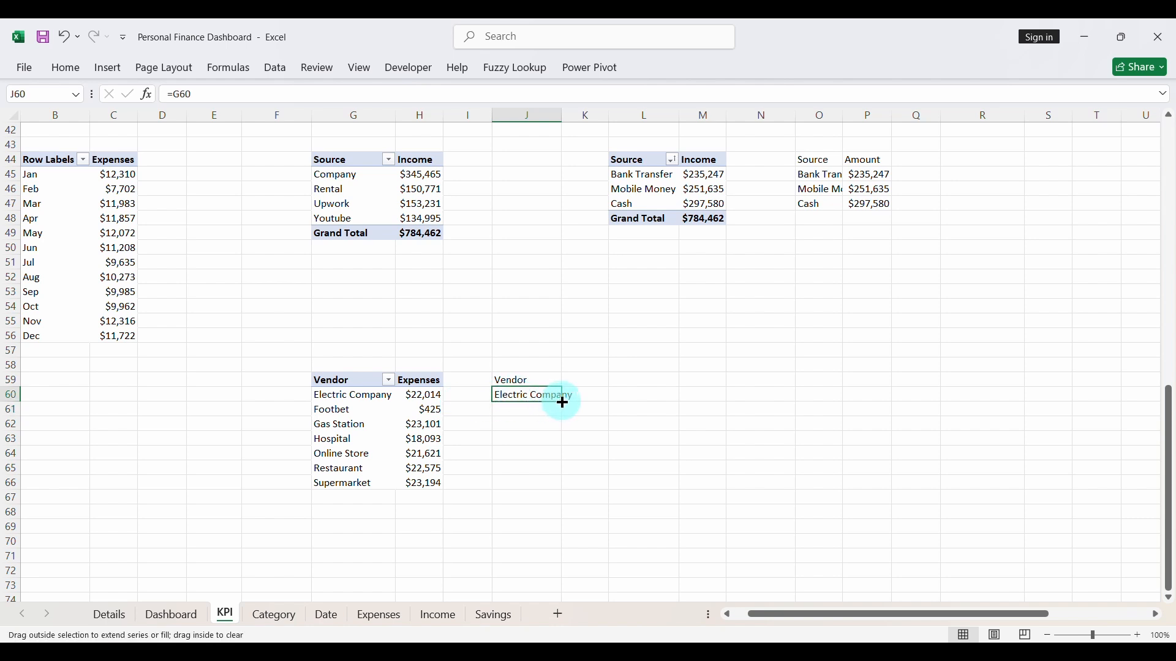
pyautogui.moveTo(563, 402); pyautogui.dragTo(593, 491)
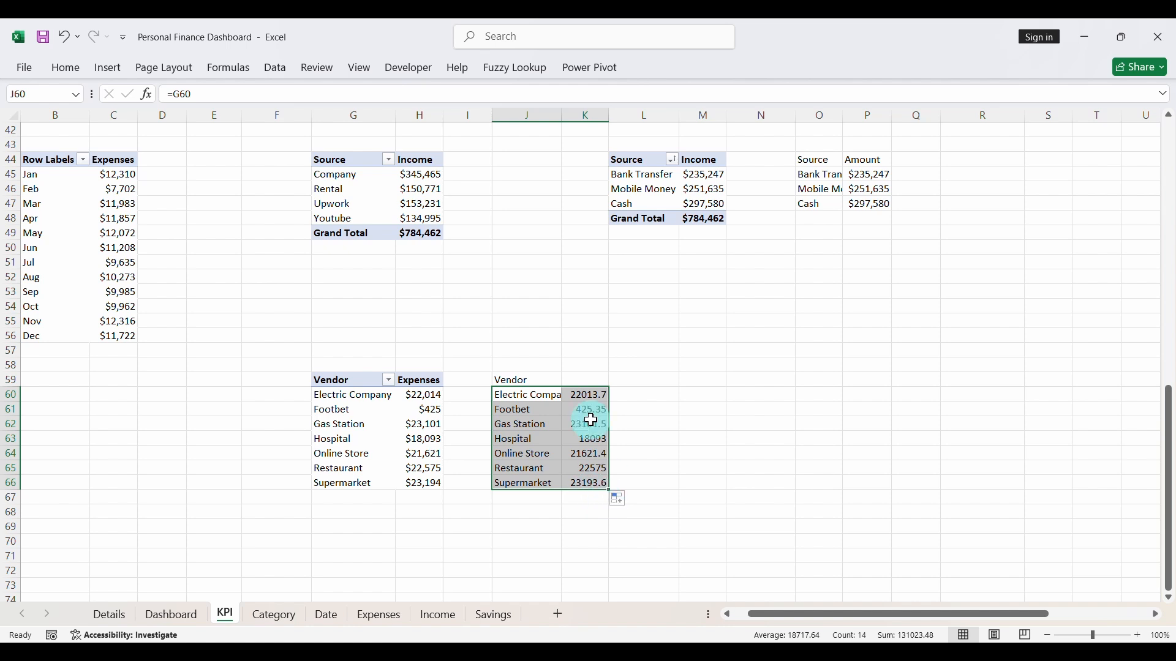
# - Enter Amount as the header in K59 above the linked expense values
pyautogui.click(571, 380)
pyautogui.write('Amo')
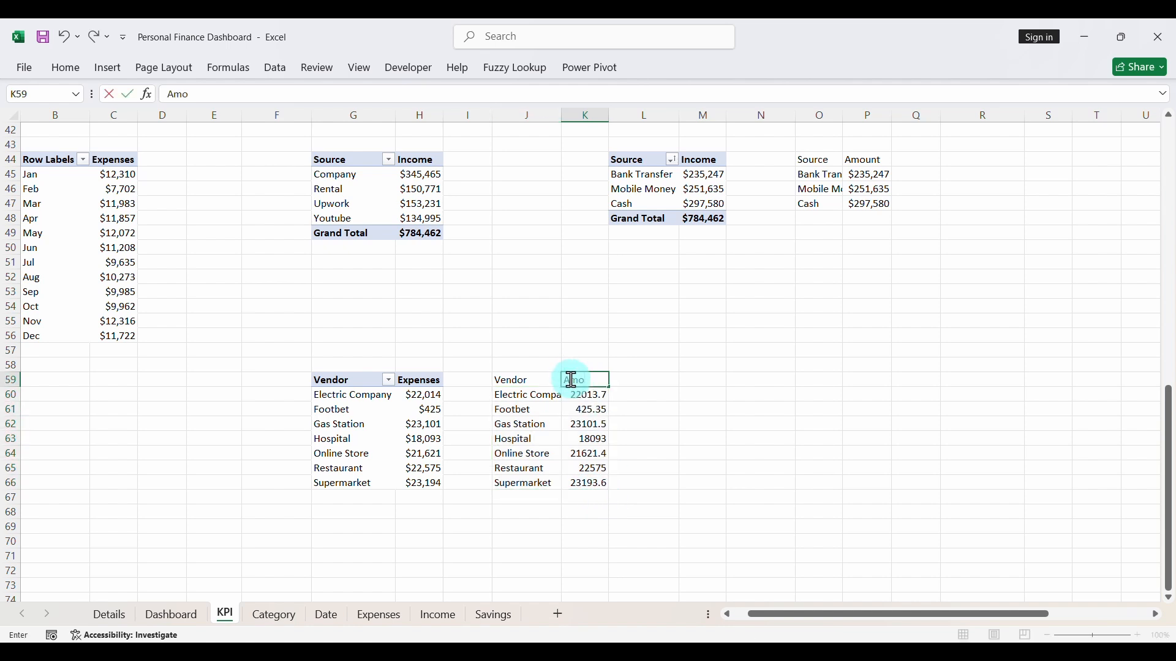
pyautogui.write('unt')
pyautogui.press('Return')
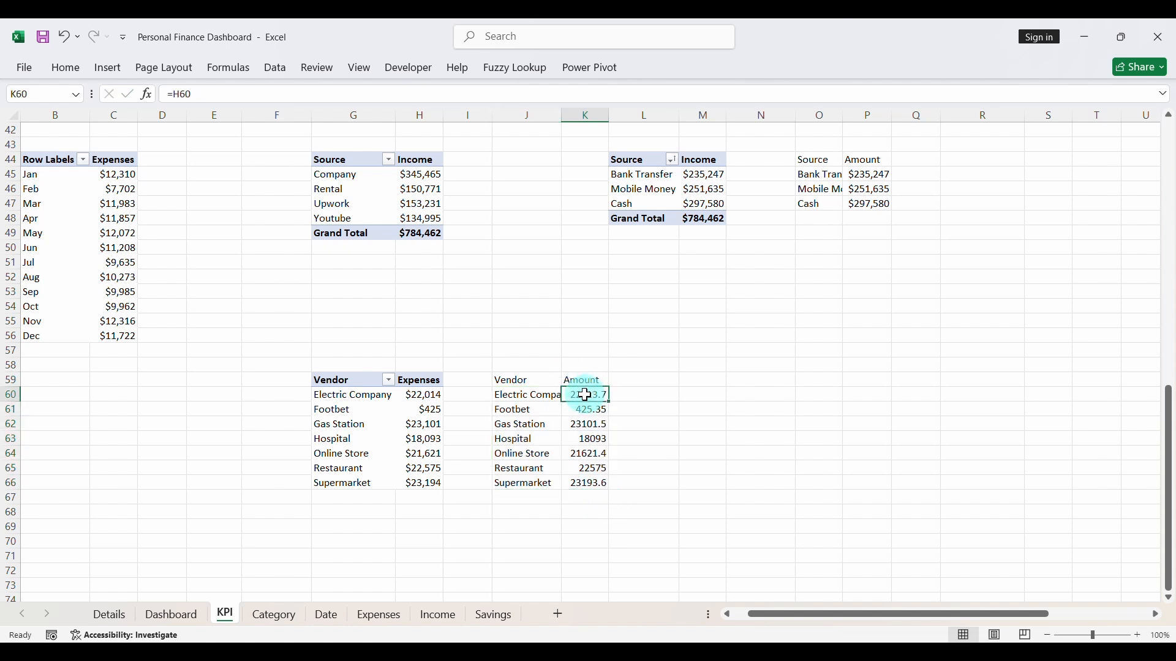
# - Format the amounts in K60:K66 as Currency with the $ symbol and 0 decimal places
pyautogui.moveTo(586, 395); pyautogui.dragTo(590, 484)
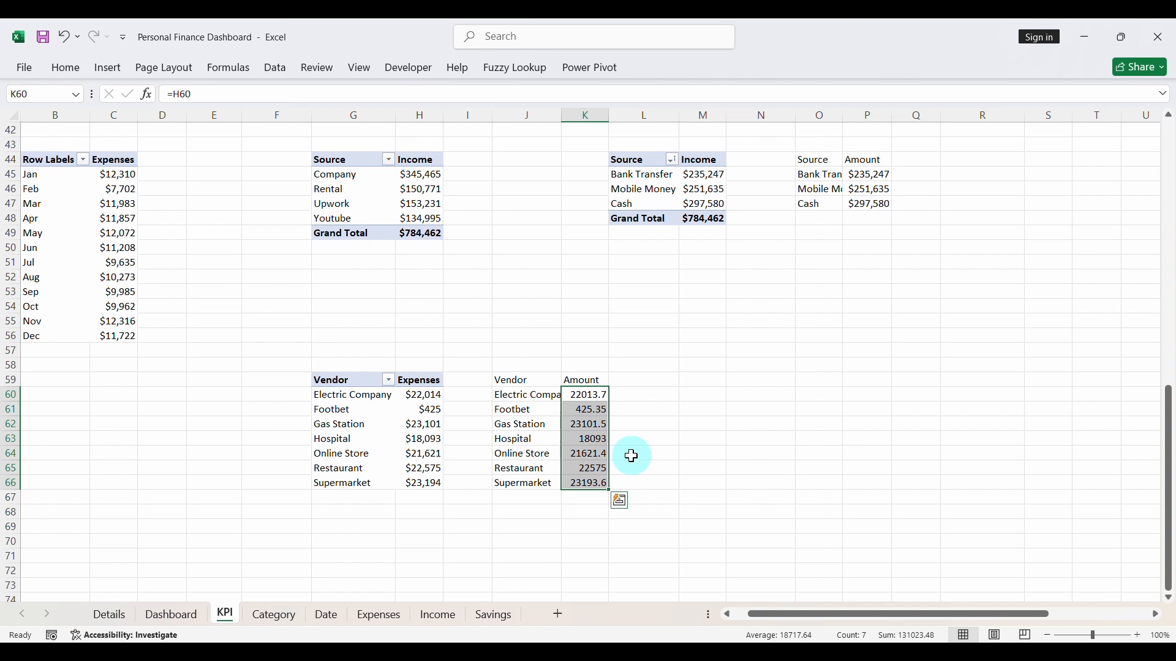
pyautogui.hotkey('ctrl', '1')
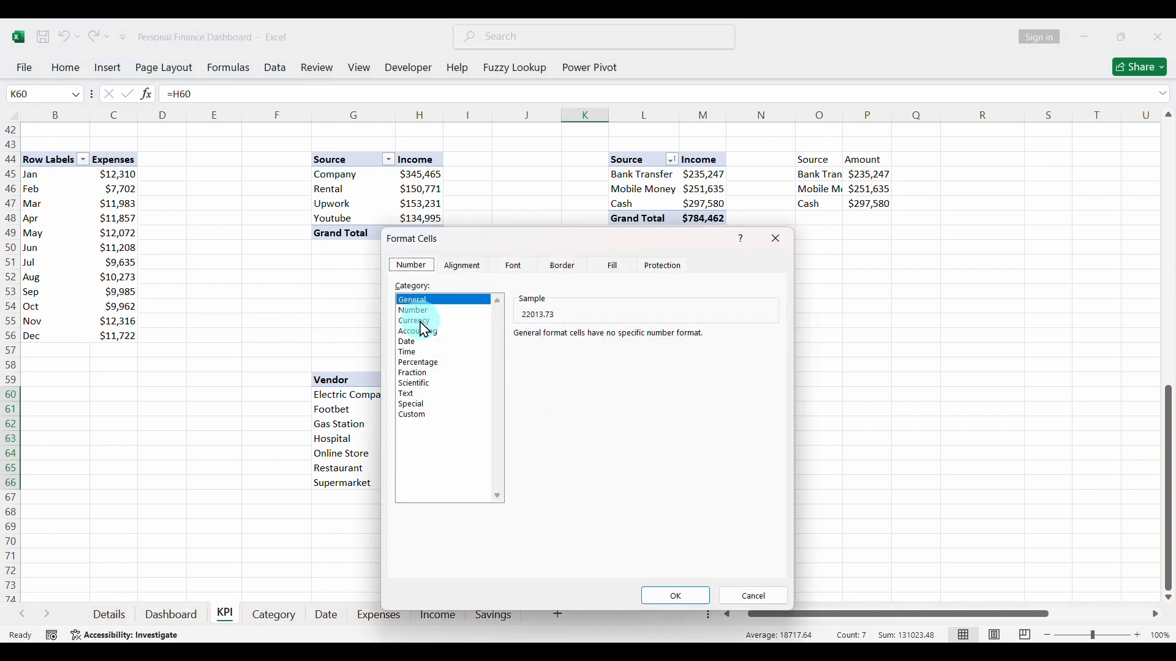
pyautogui.click(421, 322)
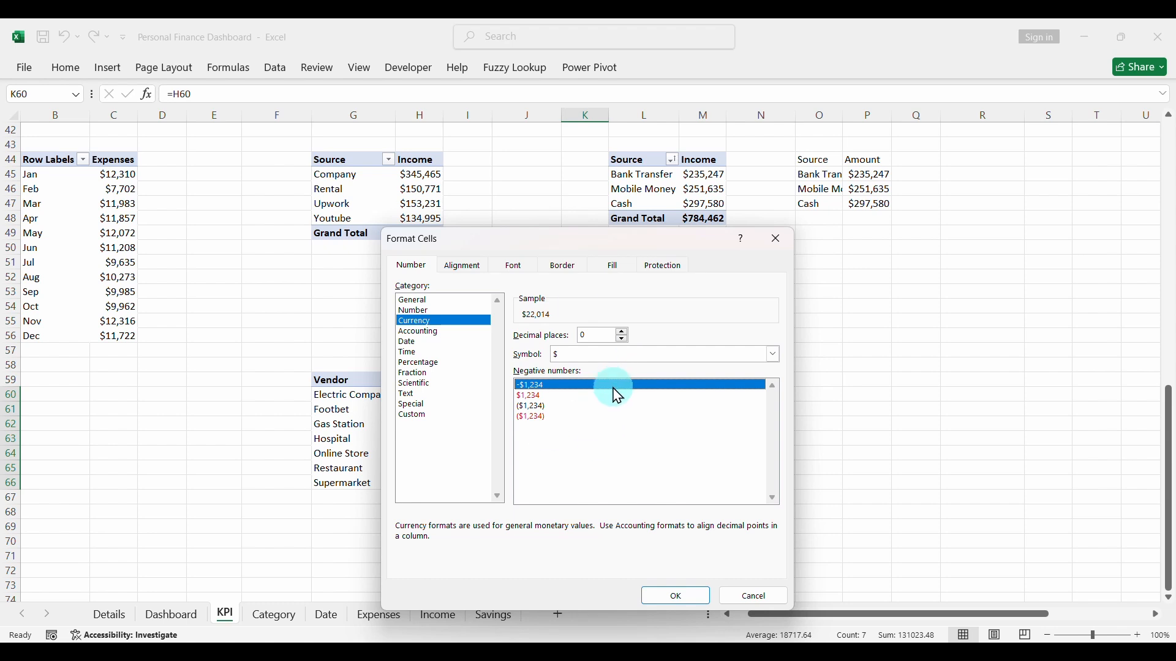
pyautogui.click(649, 603)
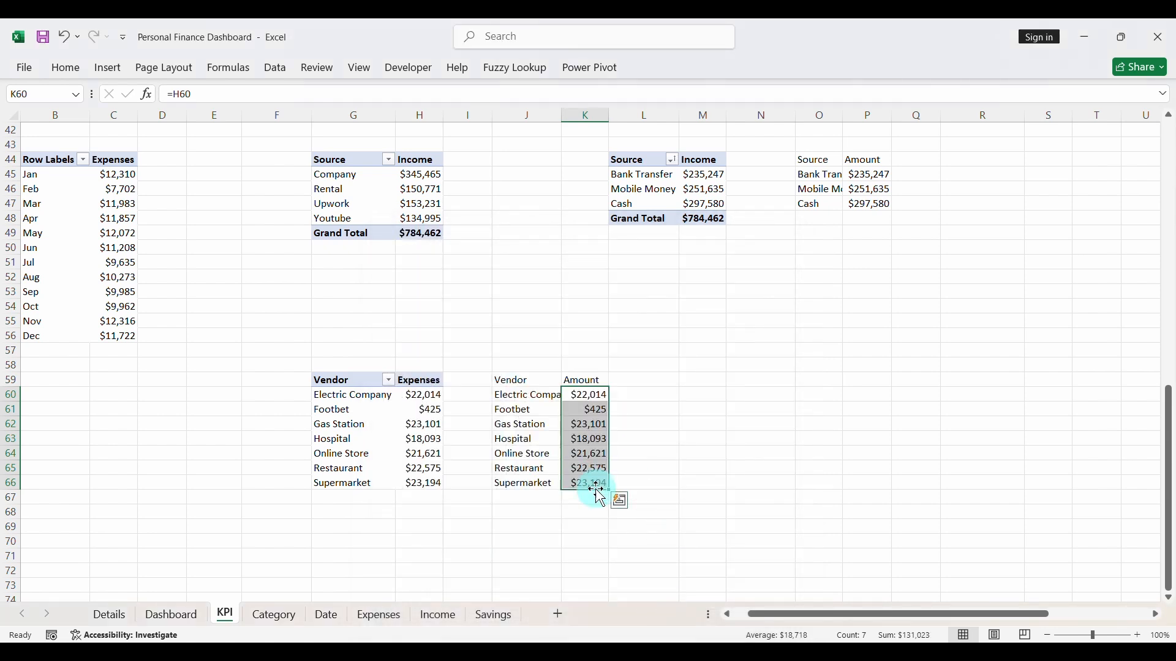
pyautogui.click(580, 440)
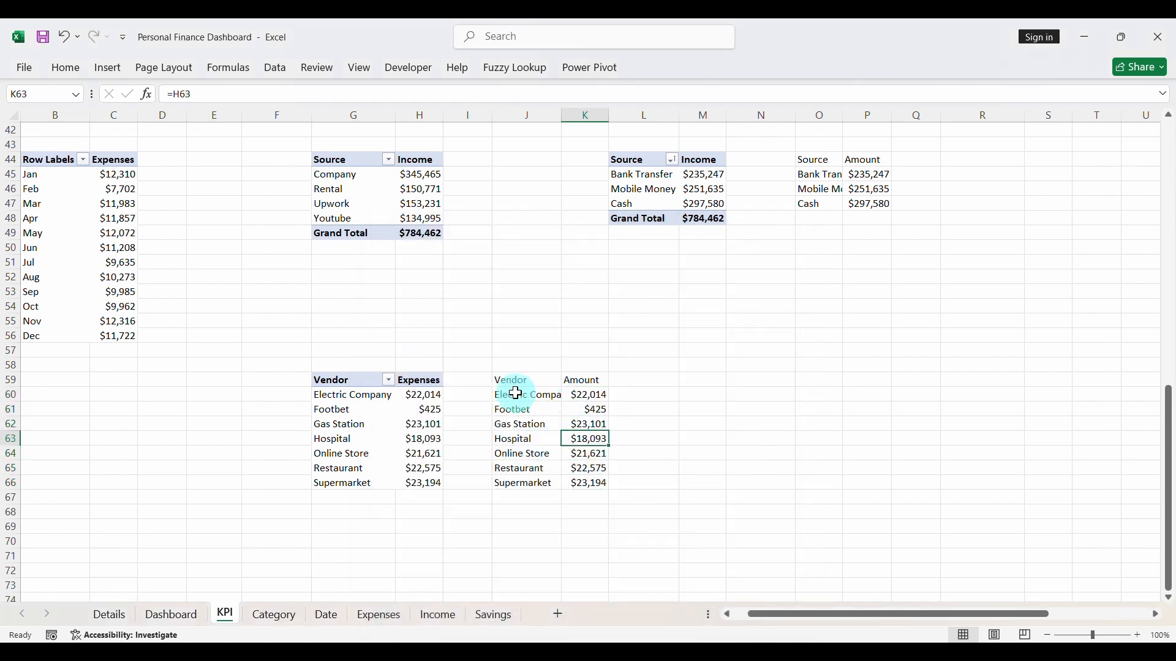
# - Insert a Treemap chart from the linked vendor and amount data in J60:K66
pyautogui.moveTo(514, 395); pyautogui.dragTo(572, 478)
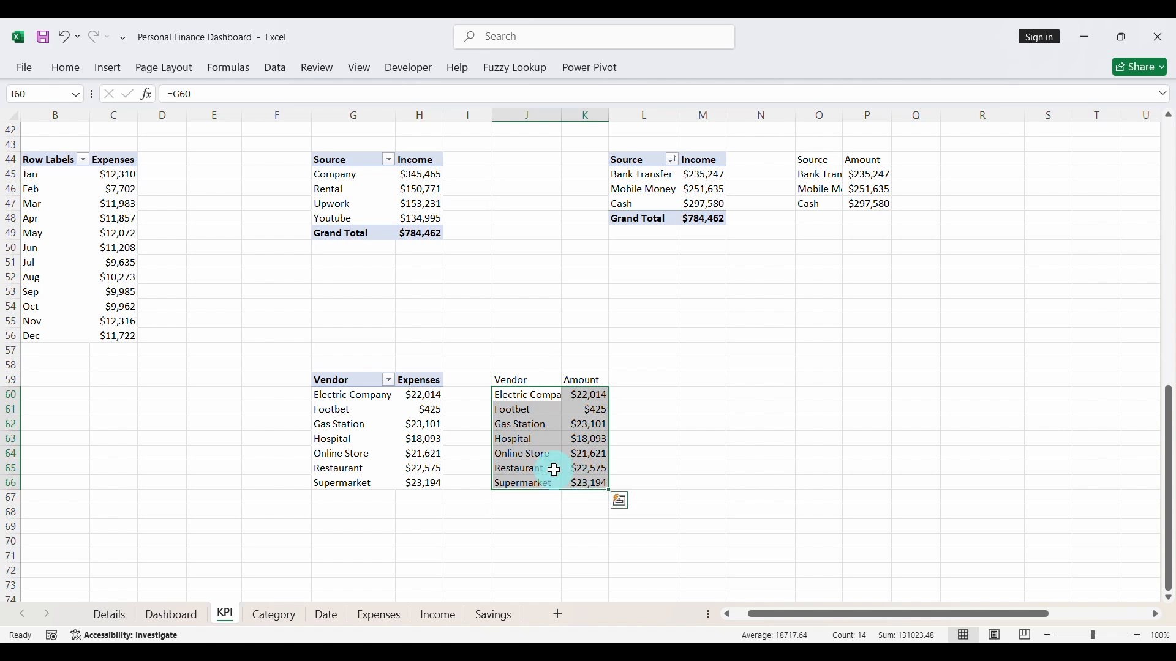
pyautogui.click(113, 71)
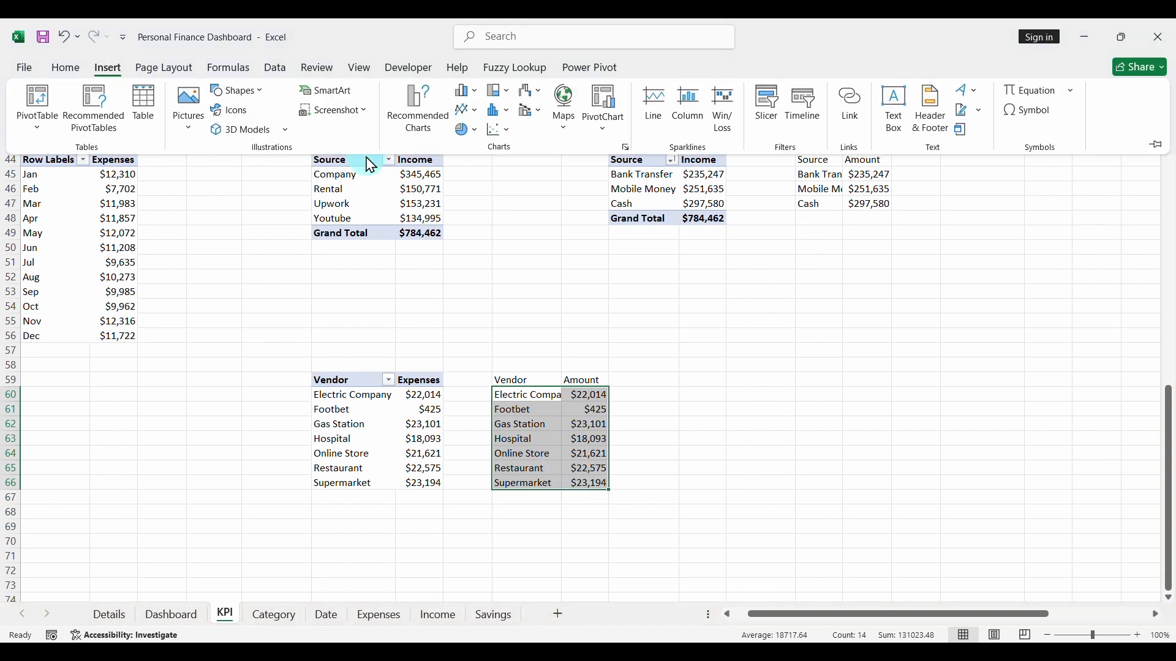
pyautogui.click(394, 115)
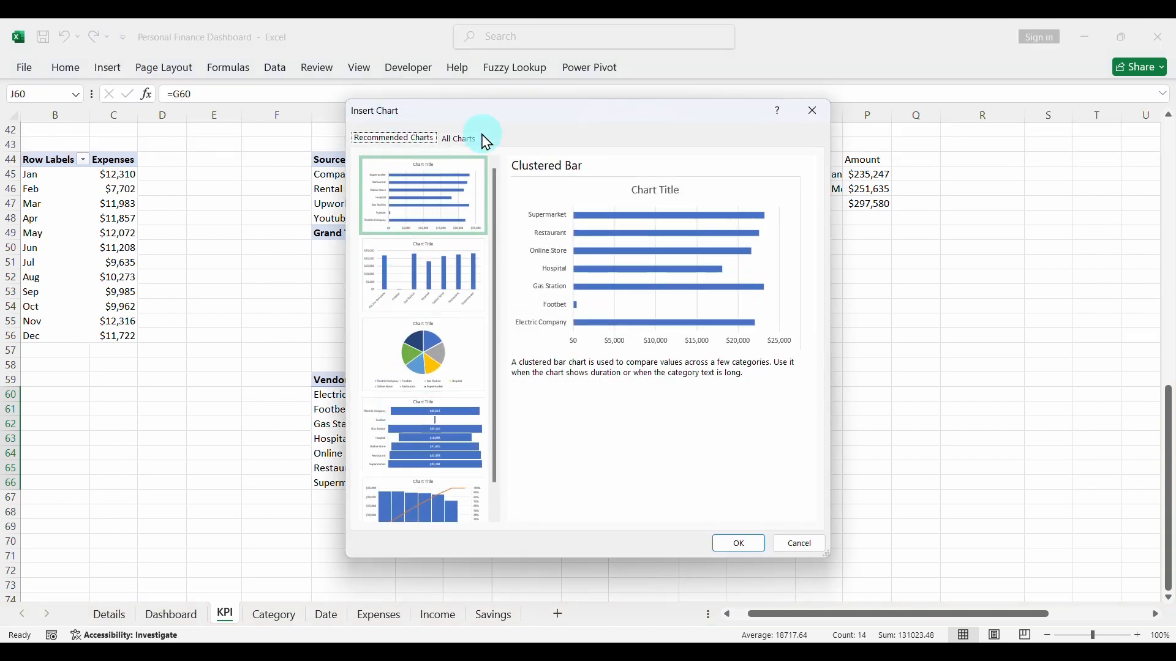
pyautogui.click(464, 139)
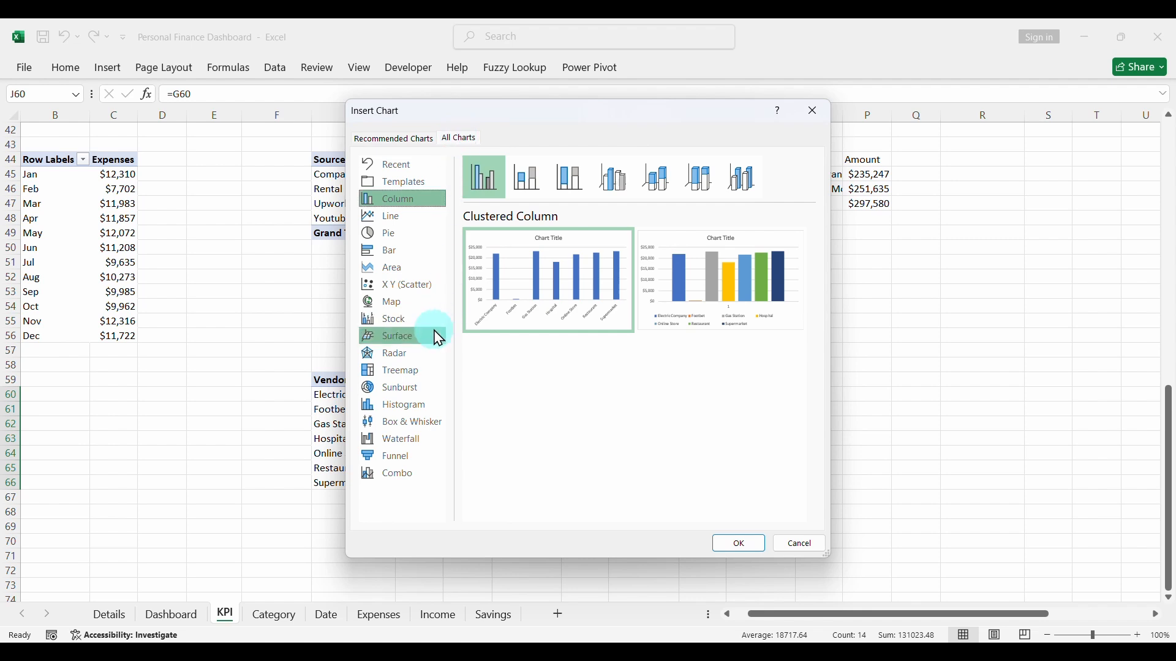
pyautogui.click(406, 371)
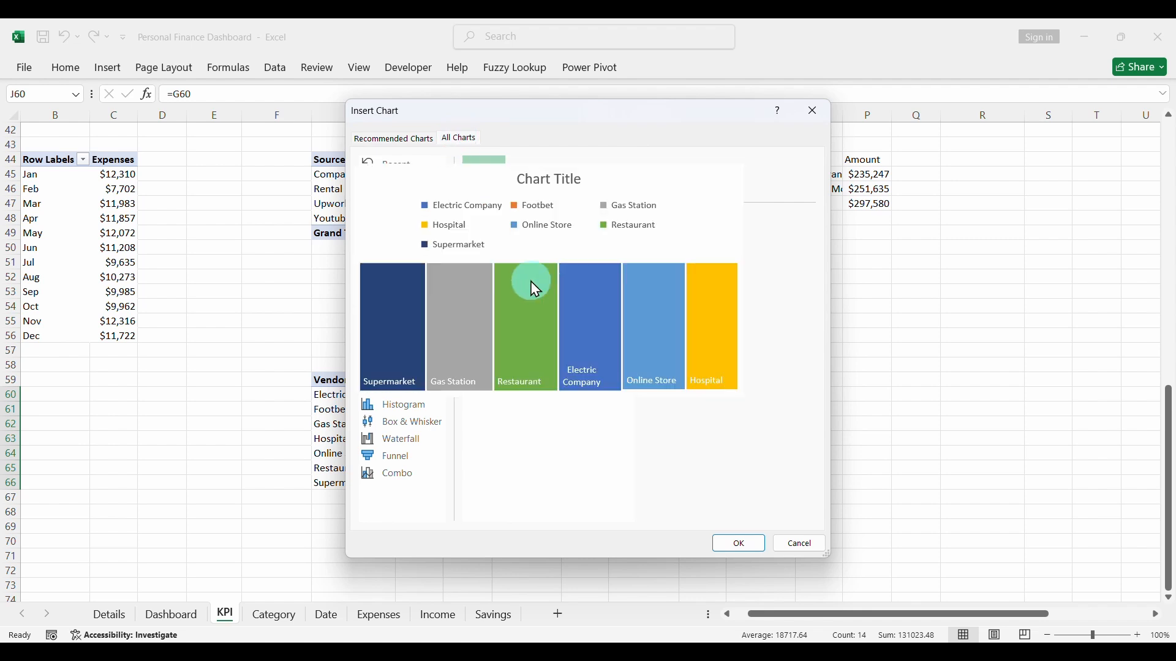
pyautogui.click(537, 310)
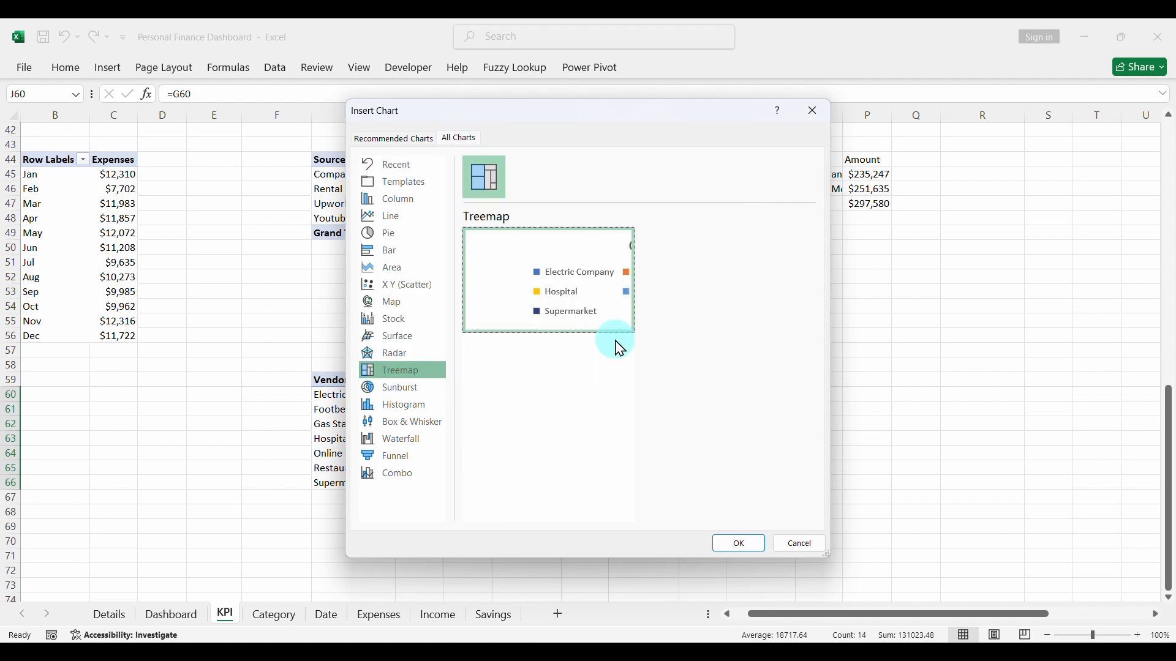
pyautogui.click(739, 546)
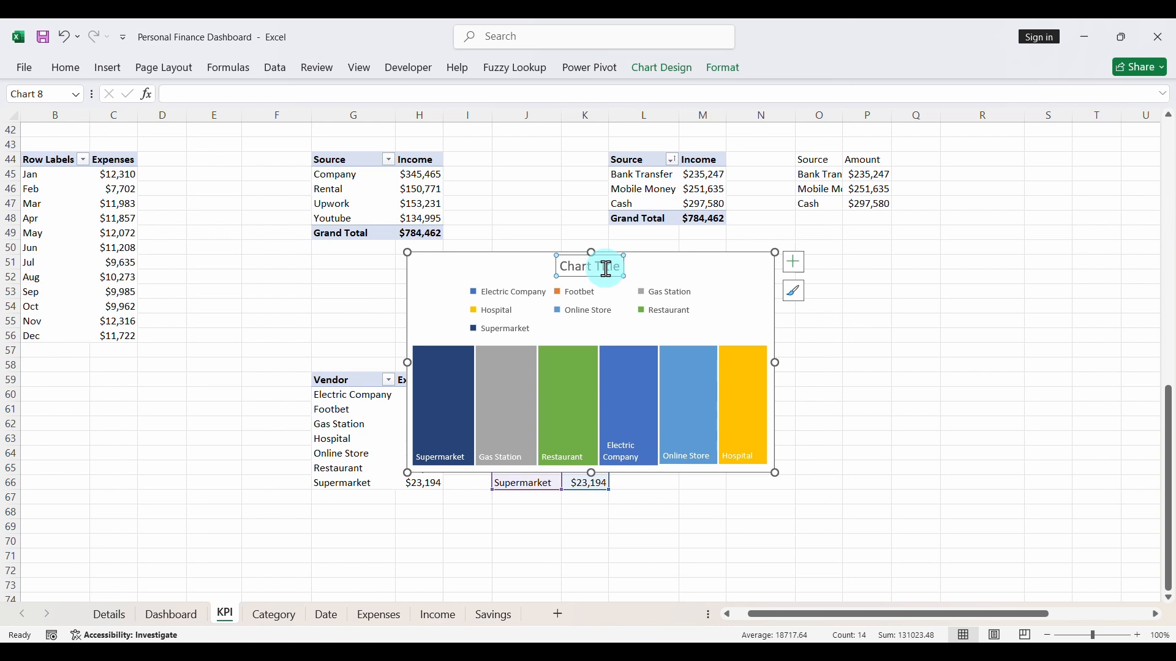
# - Delete the treemap's title and legend, and shrink the chart slightly
pyautogui.press('Delete')
pyautogui.press('Delete')
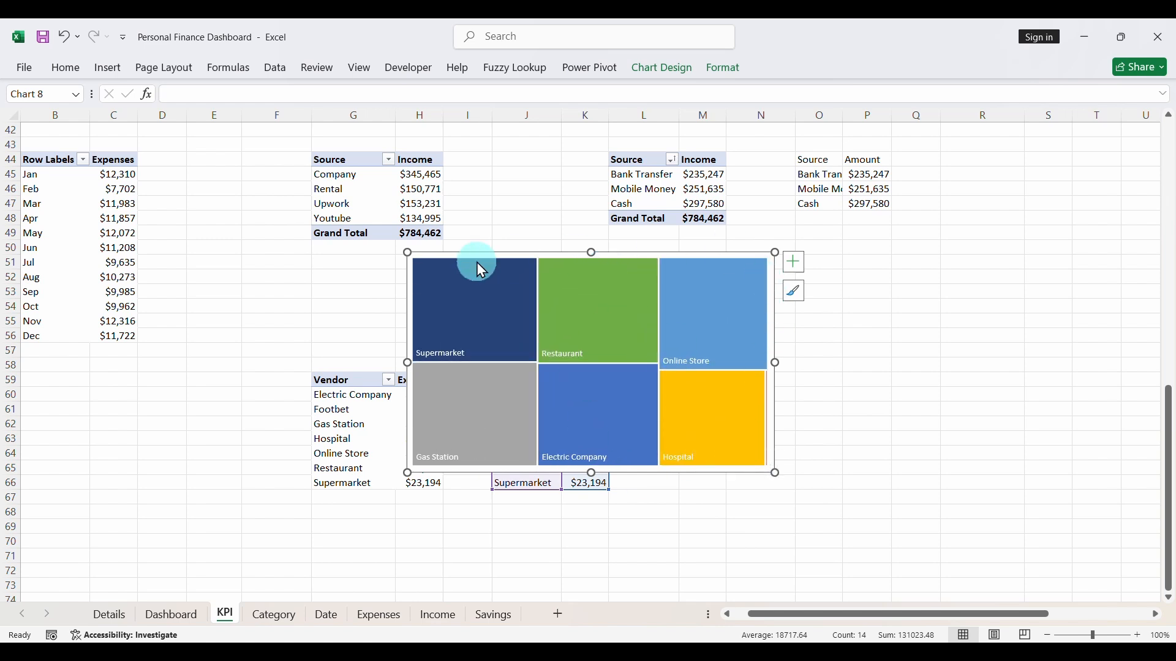
pyautogui.moveTo(409, 252); pyautogui.dragTo(438, 296)
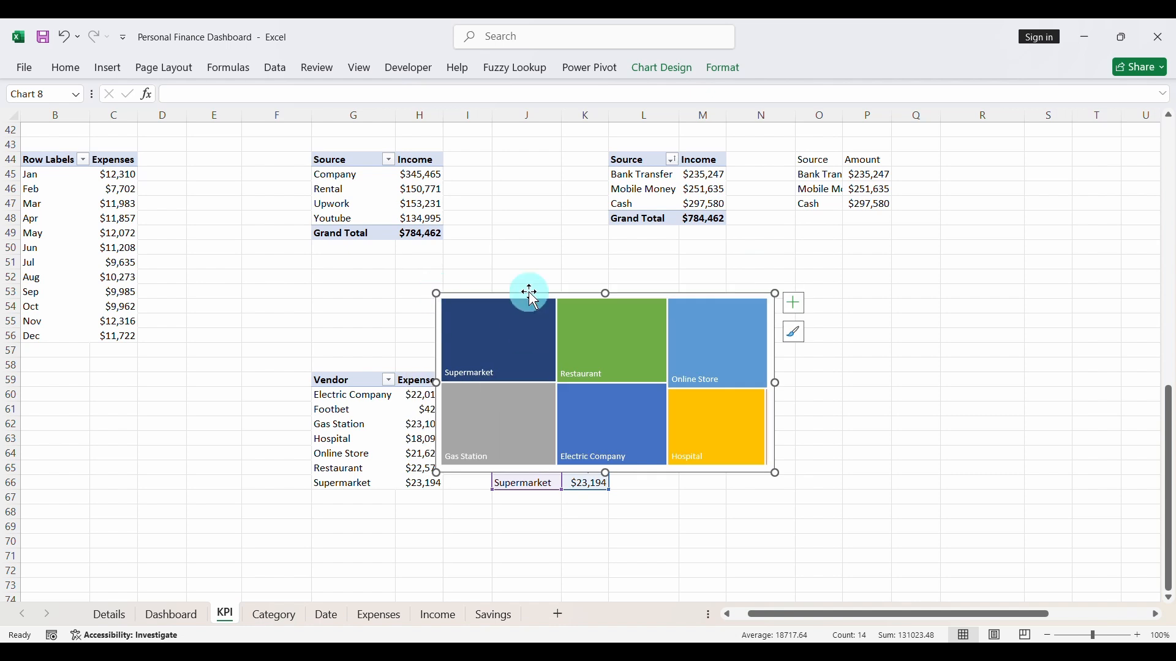
# - Cut the treemap from the KPI sheet, paste it into the Details sheet, and place it beneath the Expenses by Category heading
pyautogui.press('Delete')
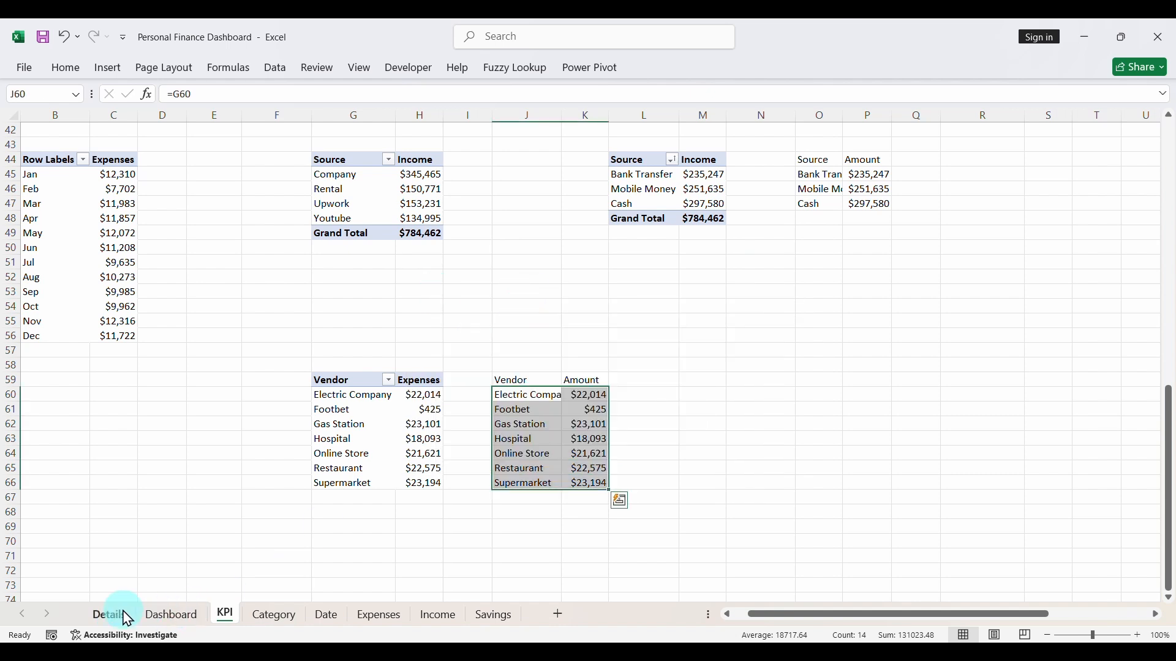
pyautogui.click(113, 614)
pyautogui.hotkey('ctrl', 'v')
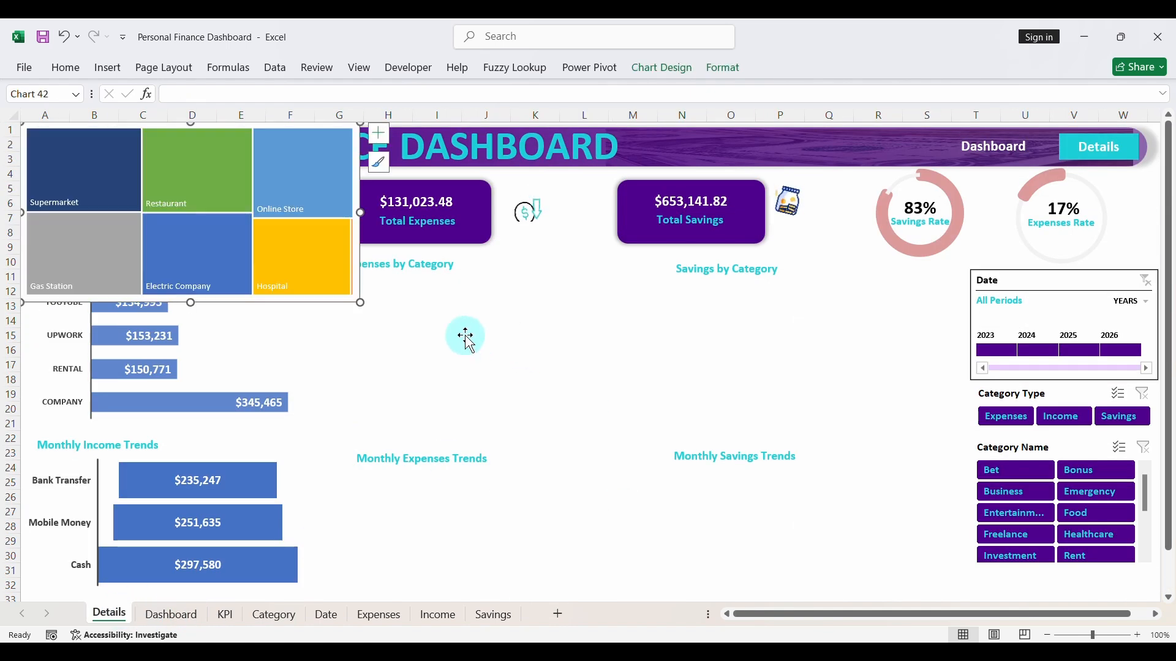
pyautogui.moveTo(335, 302); pyautogui.dragTo(630, 442)
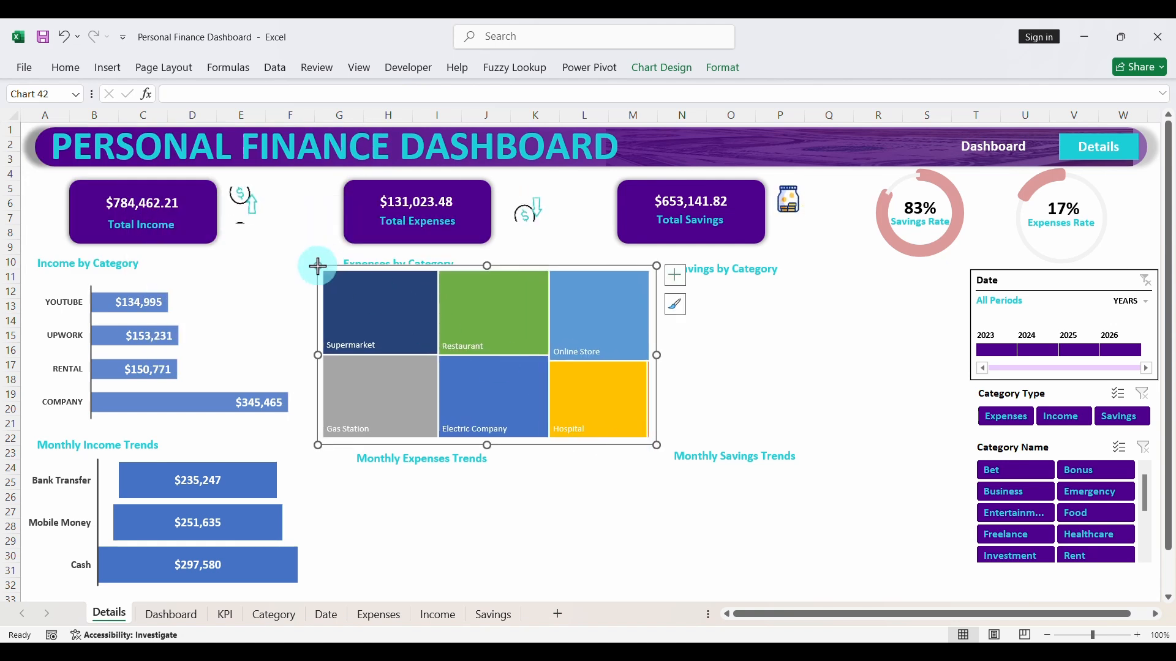
# - Shrink the treemap to about 2.13 by 4.21 inches beneath Expenses by Category, and move the Monthly Expenses Trends heading up slightly
pyautogui.moveTo(317, 266); pyautogui.dragTo(394, 285)
pyautogui.moveTo(411, 283)
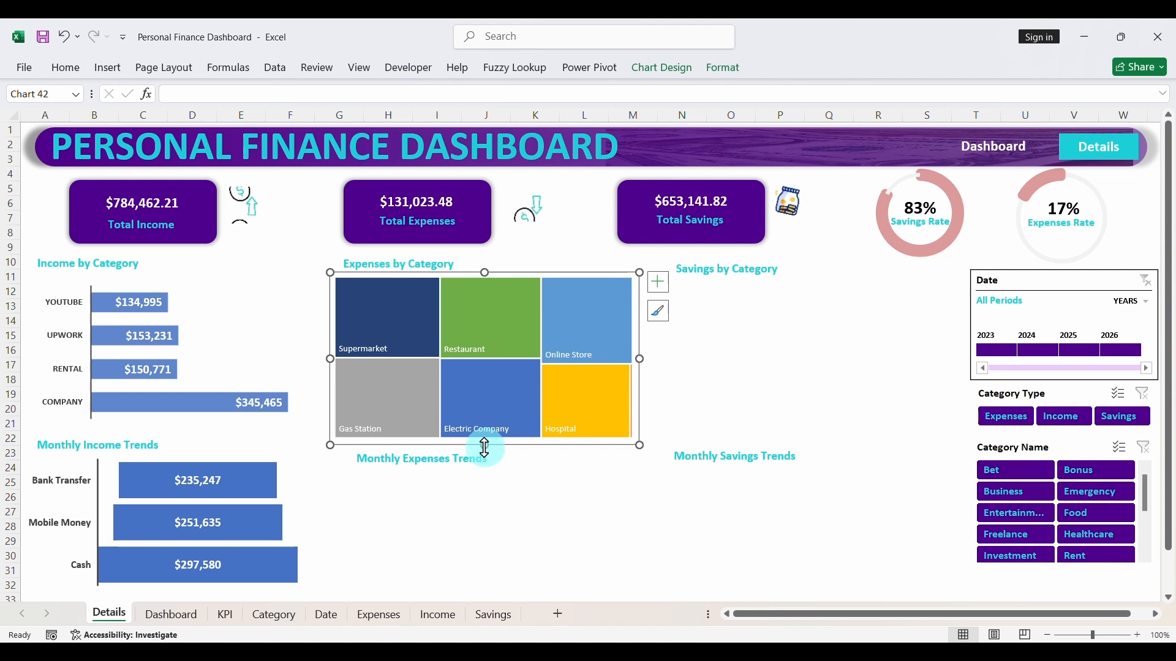
pyautogui.moveTo(483, 443); pyautogui.dragTo(482, 427)
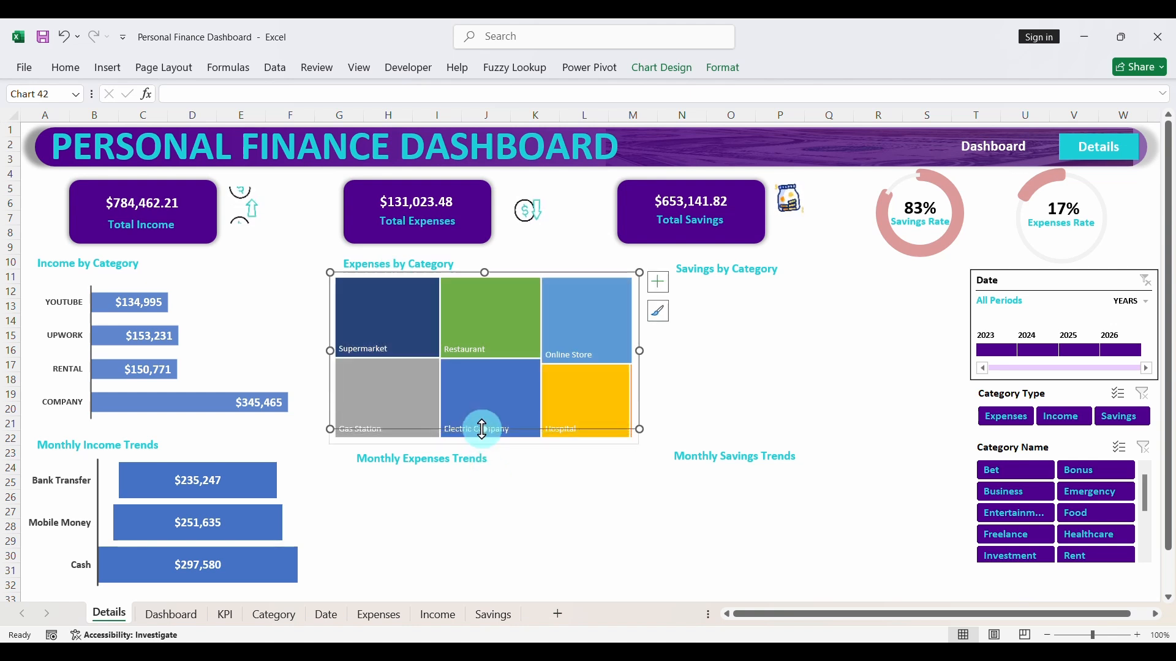
pyautogui.click(454, 462)
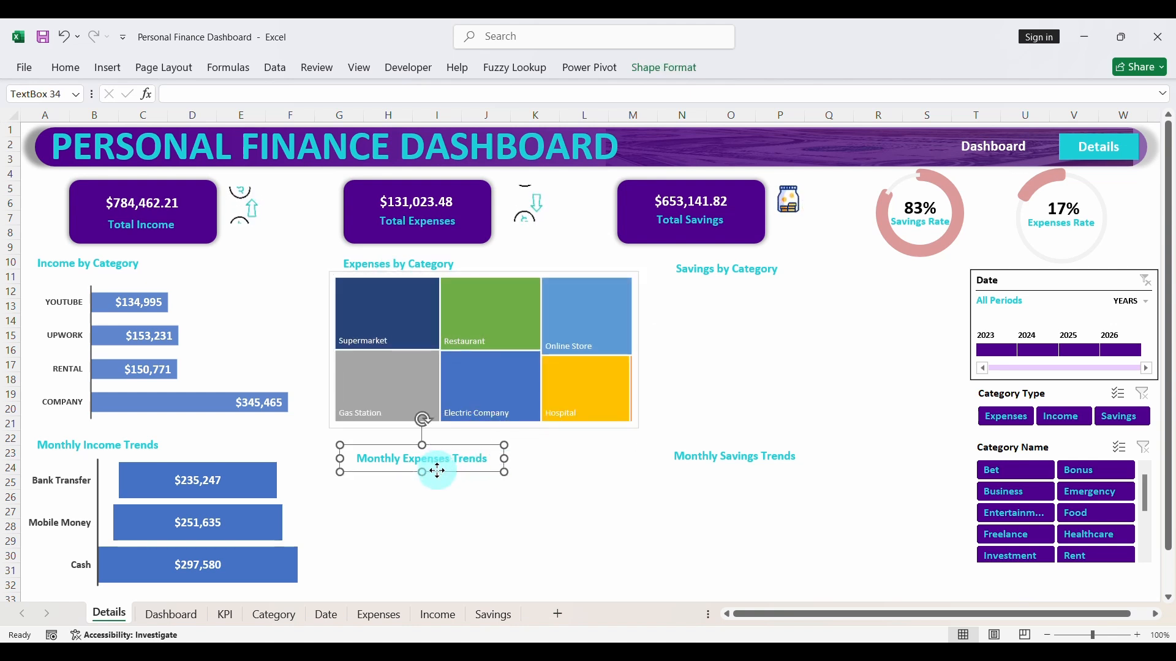
pyautogui.moveTo(437, 470); pyautogui.dragTo(437, 462)
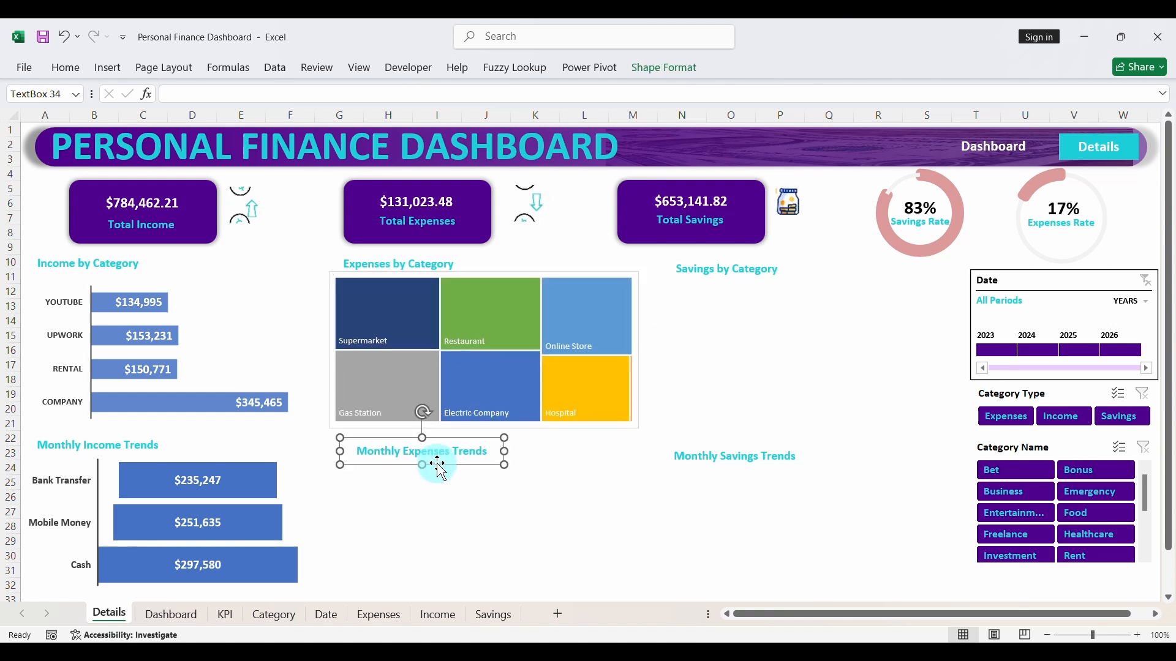
# - Remove the fill and outline from the treemap's chart area
pyautogui.click(457, 274)
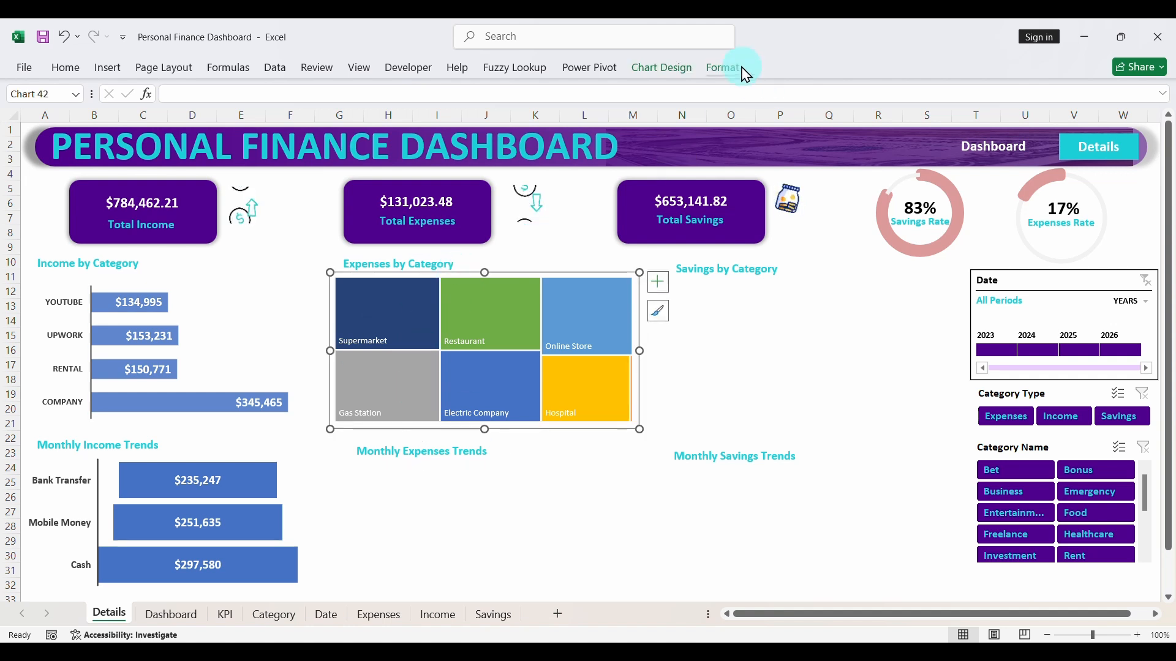
pyautogui.click(724, 69)
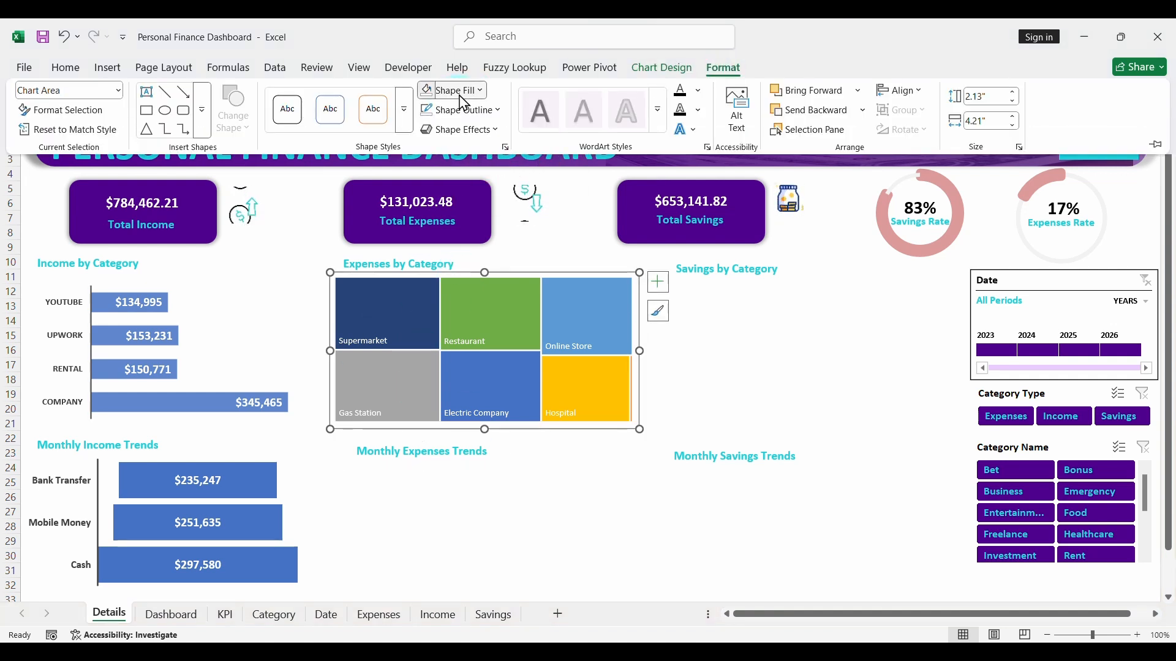
pyautogui.click(460, 93)
pyautogui.click(463, 422)
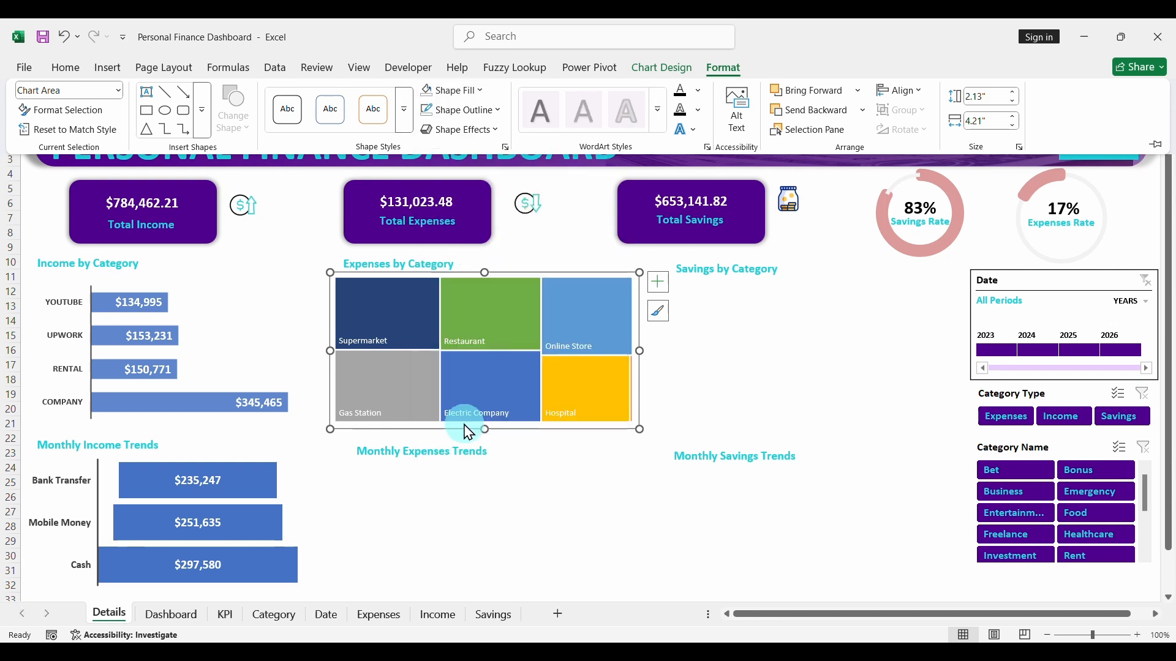
pyautogui.click(463, 111)
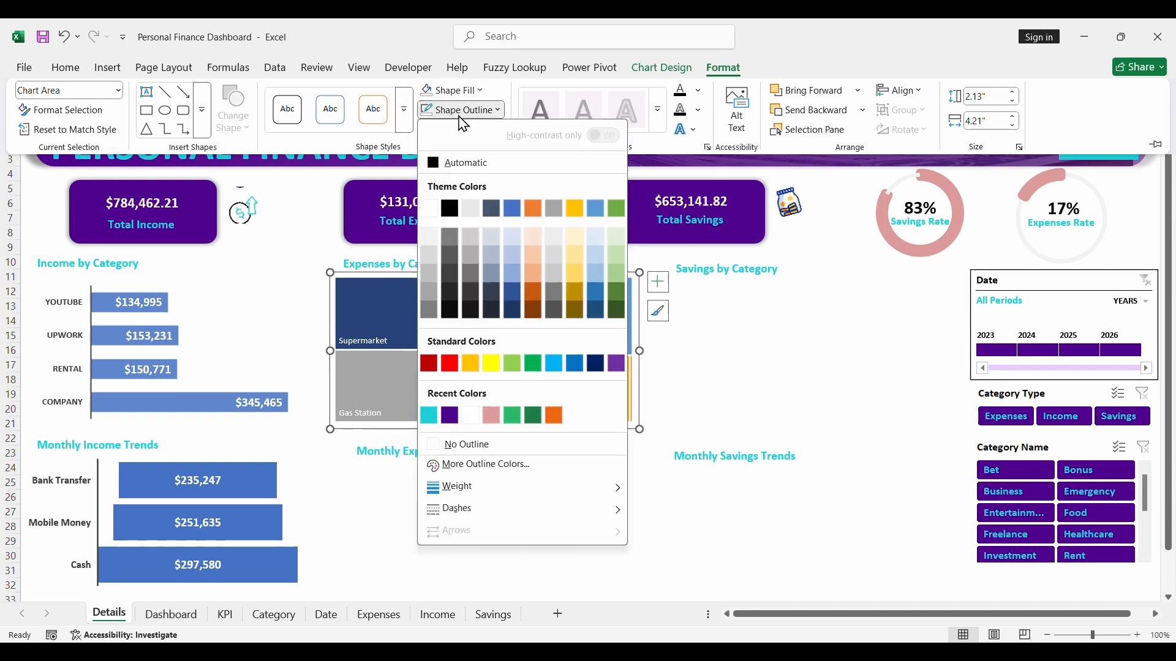
pyautogui.click(458, 446)
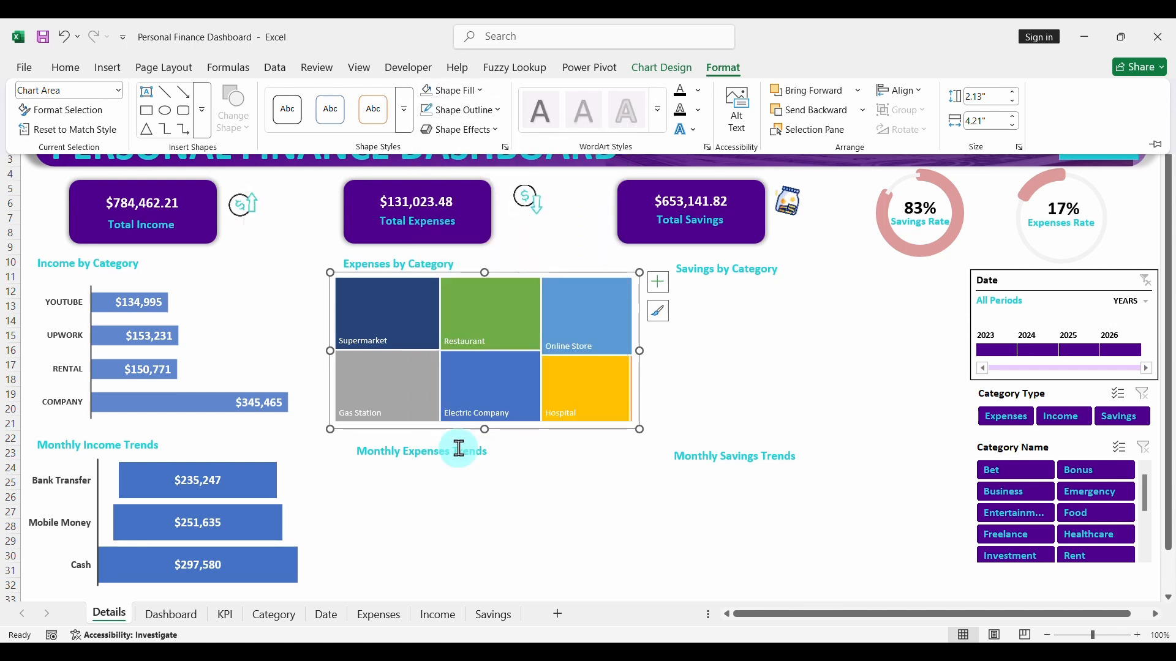
# - Remove the outline from the treemap's data series
pyautogui.click(495, 317)
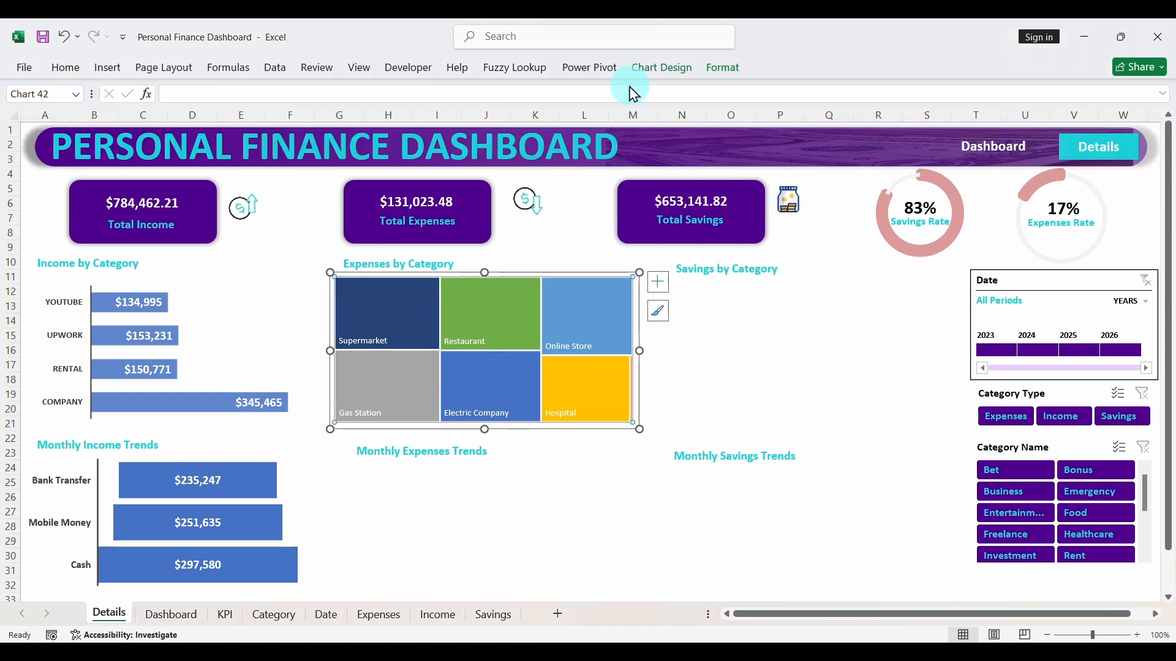
pyautogui.click(718, 68)
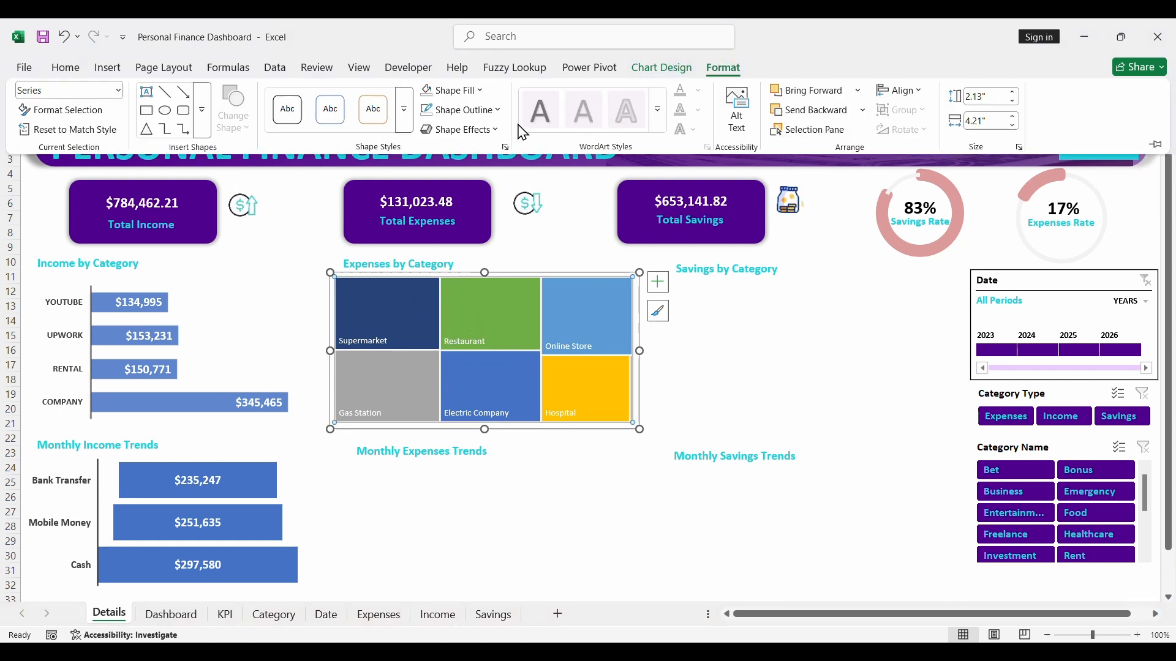
pyautogui.click(472, 111)
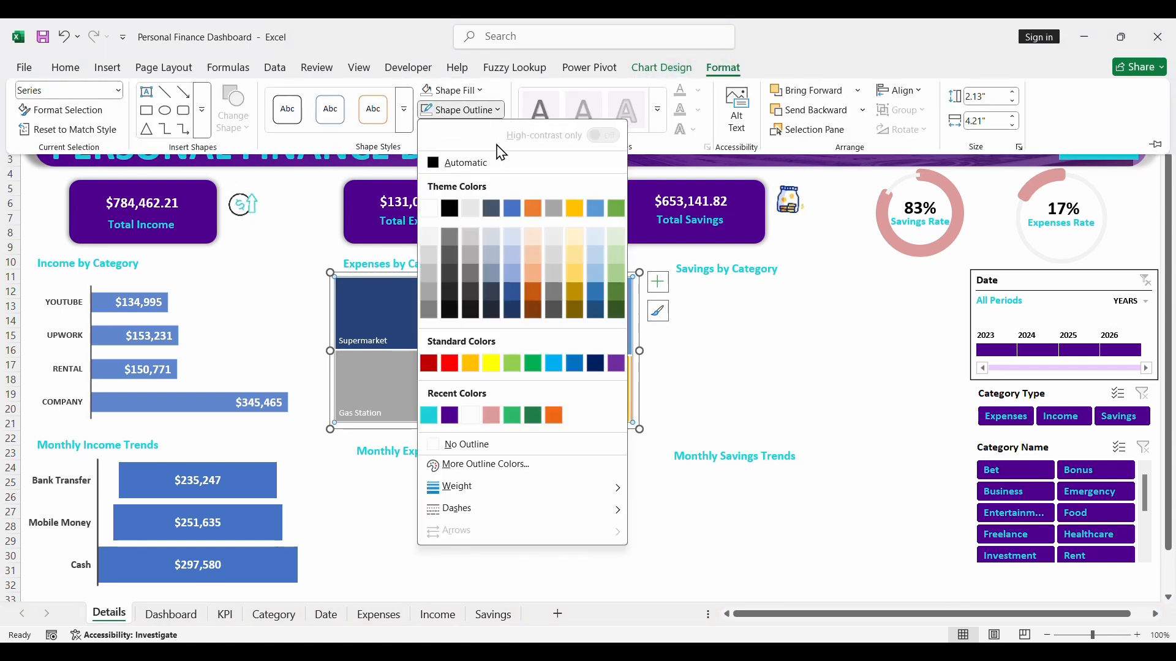
pyautogui.click(465, 445)
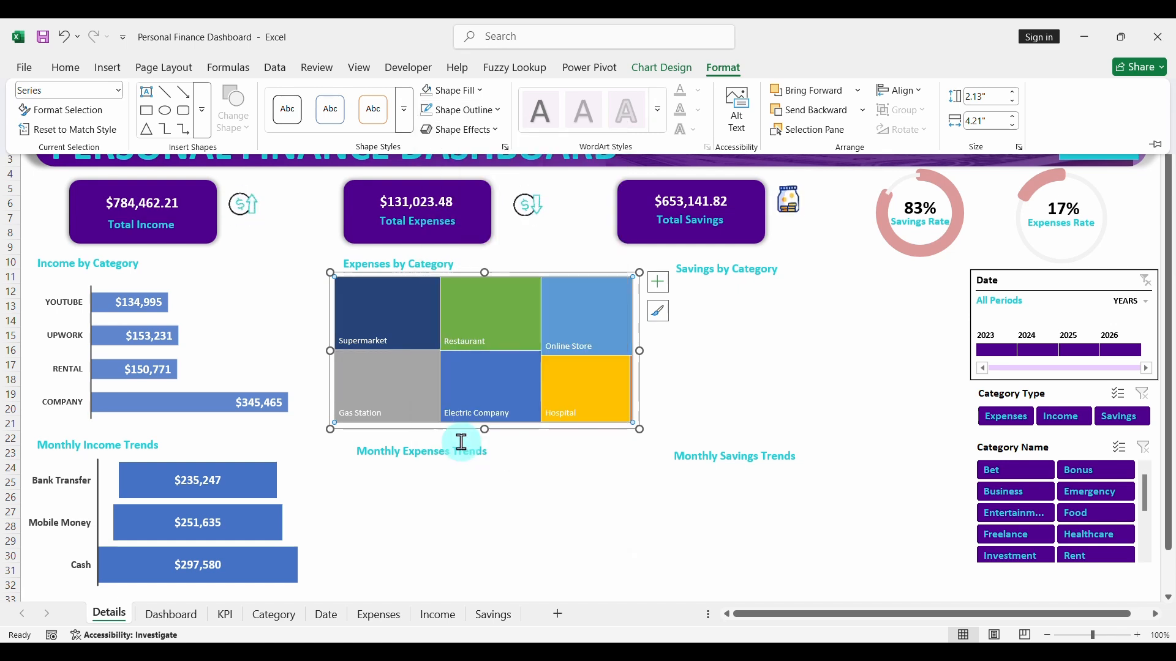
pyautogui.click(692, 378)
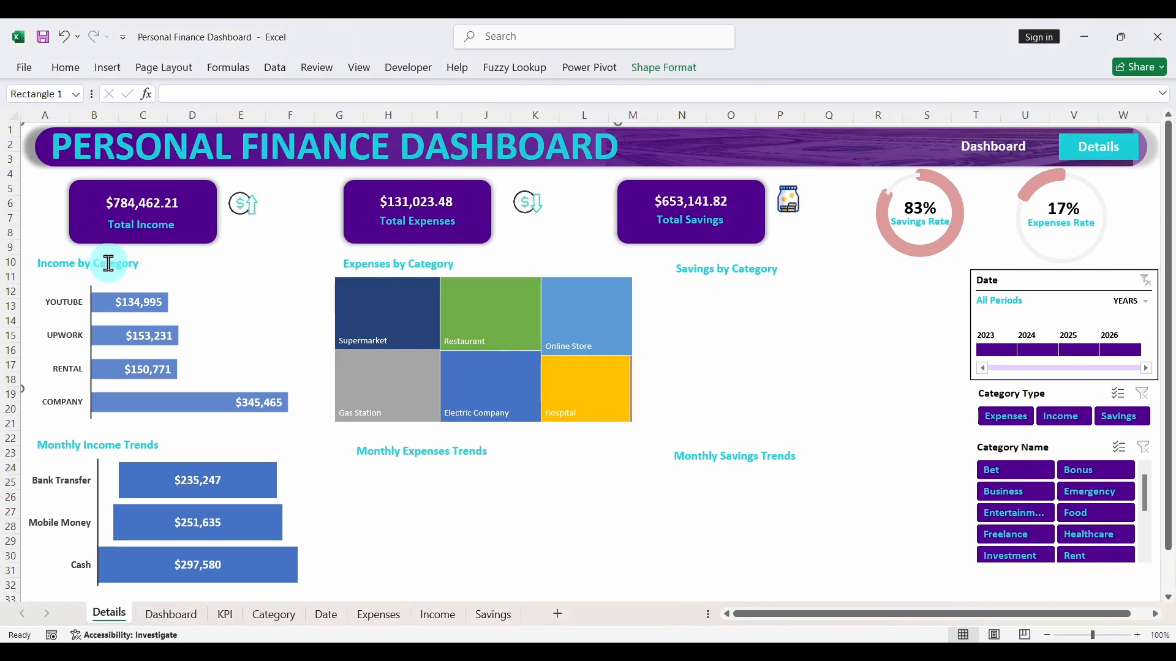
# - Rename the Income by Category heading to Income by Source and Monthly Income Trends to Income by Payment Method, widening the latter to fit one line
pyautogui.doubleClick(108, 264)
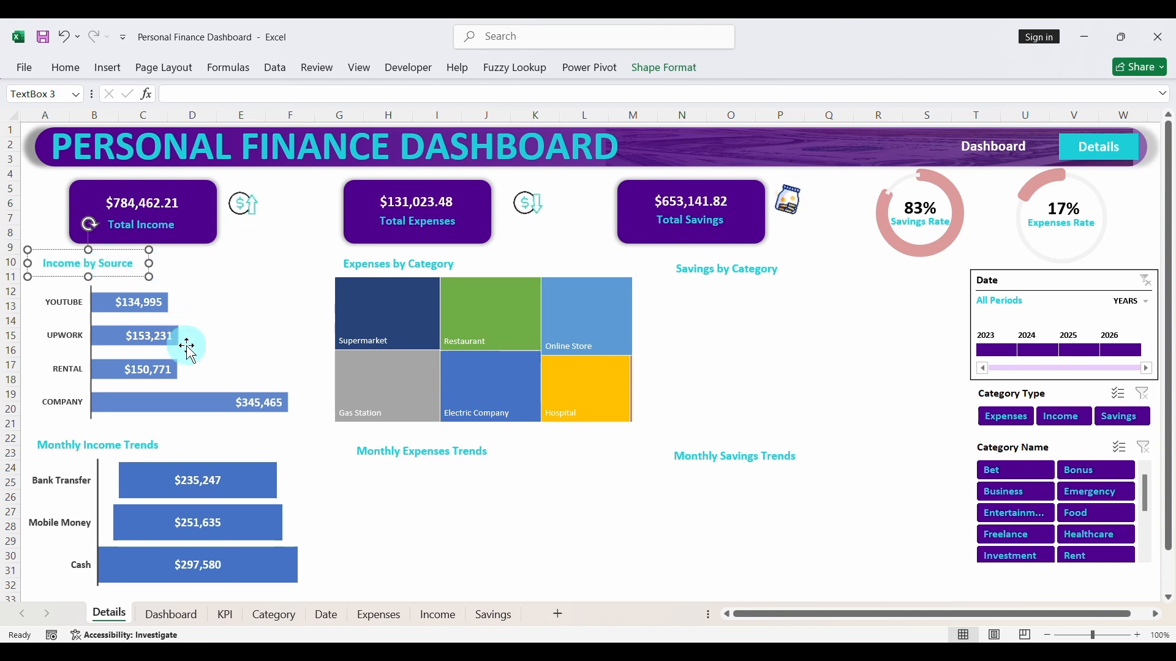
pyautogui.doubleClick(152, 445)
pyautogui.press('BackSpace')
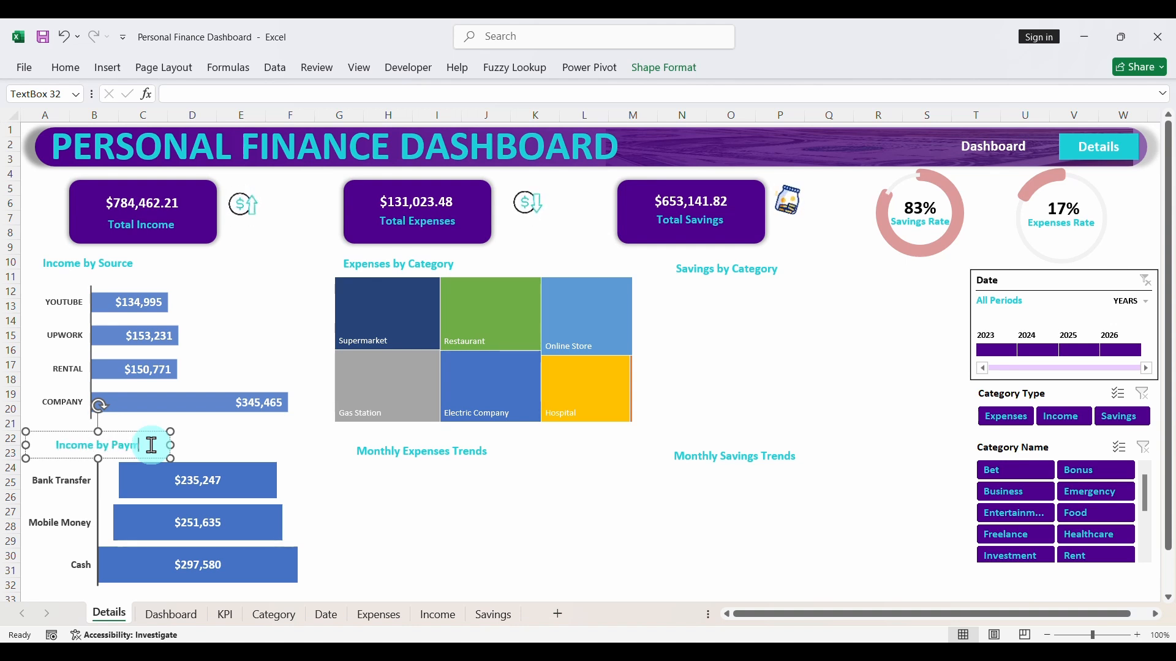
pyautogui.write('ethod')
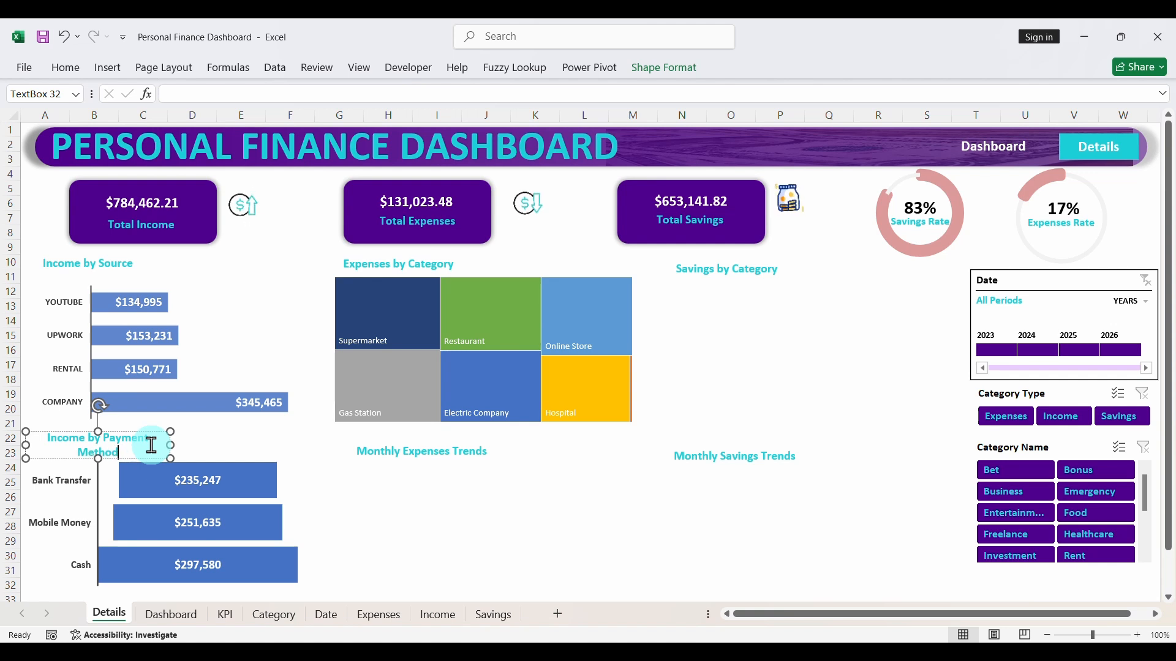
pyautogui.moveTo(170, 444); pyautogui.dragTo(187, 444)
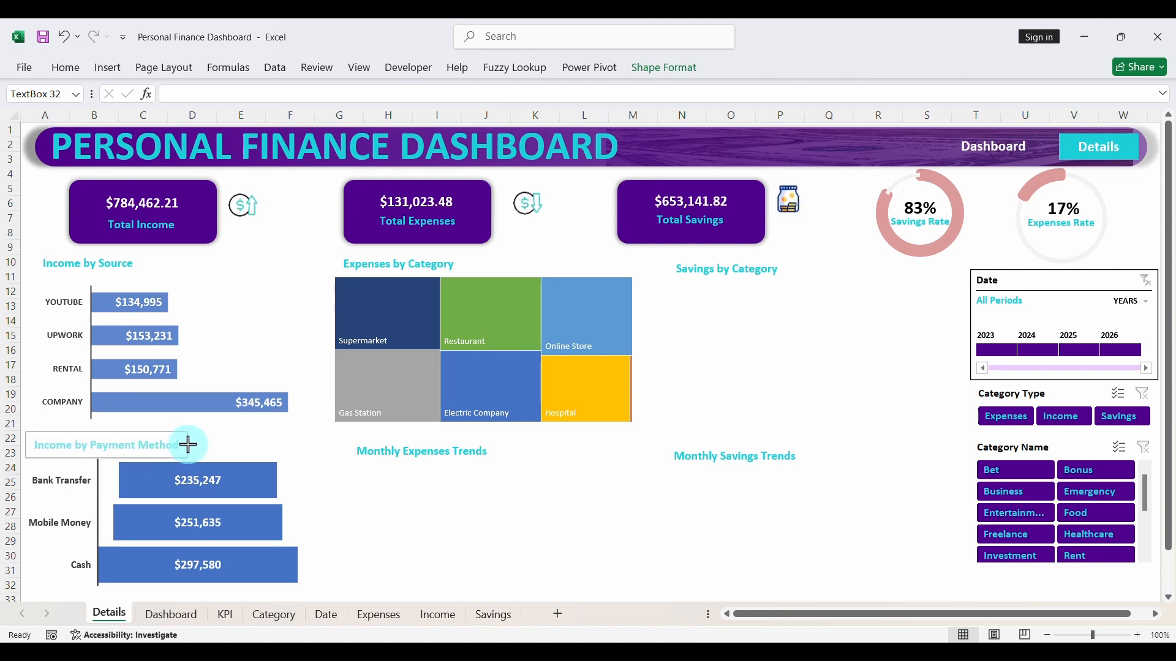
pyautogui.click(430, 510)
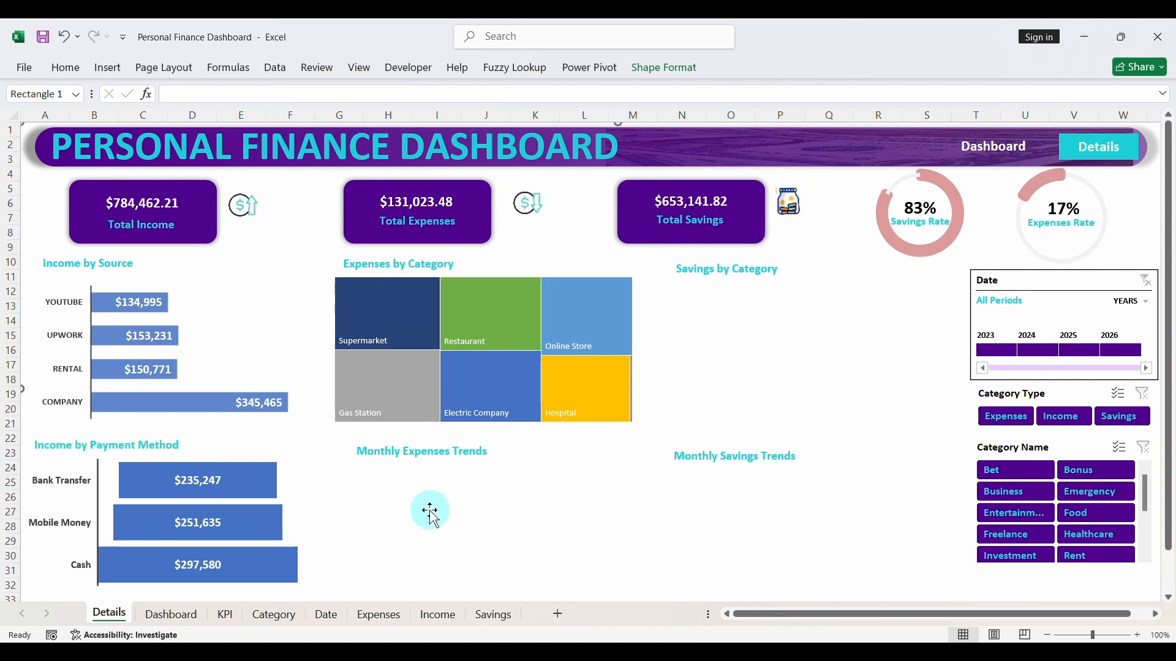
# - Rename the Expenses by Category heading above the treemap to Expenses by Vendor
pyautogui.doubleClick(424, 267)
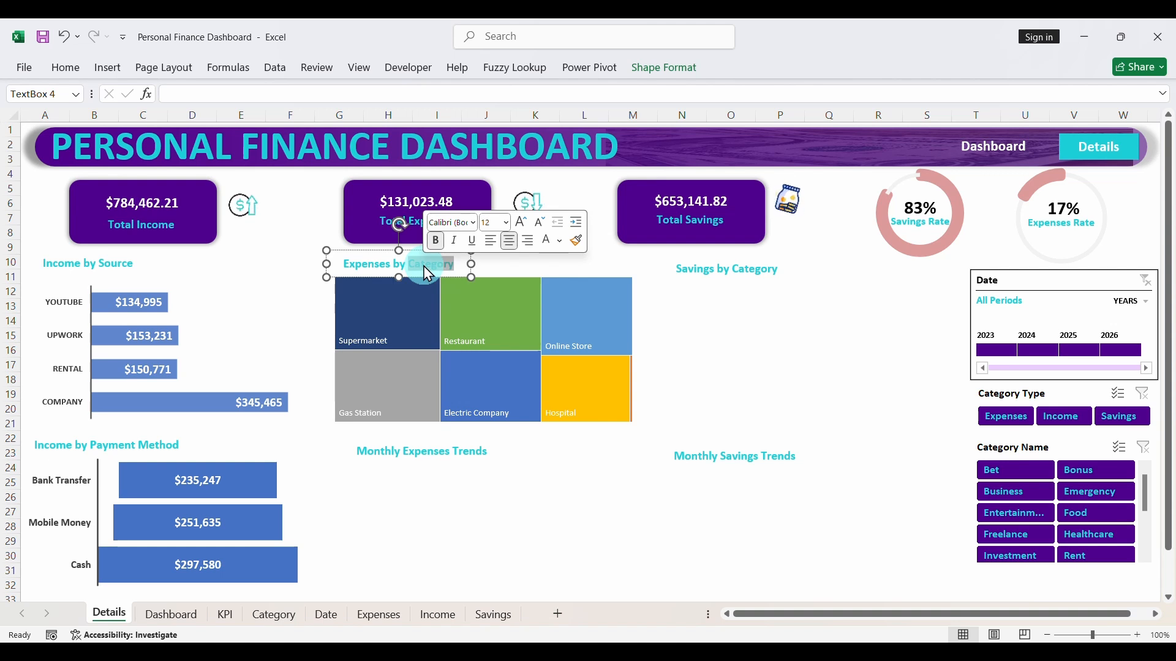
pyautogui.write('Trend')
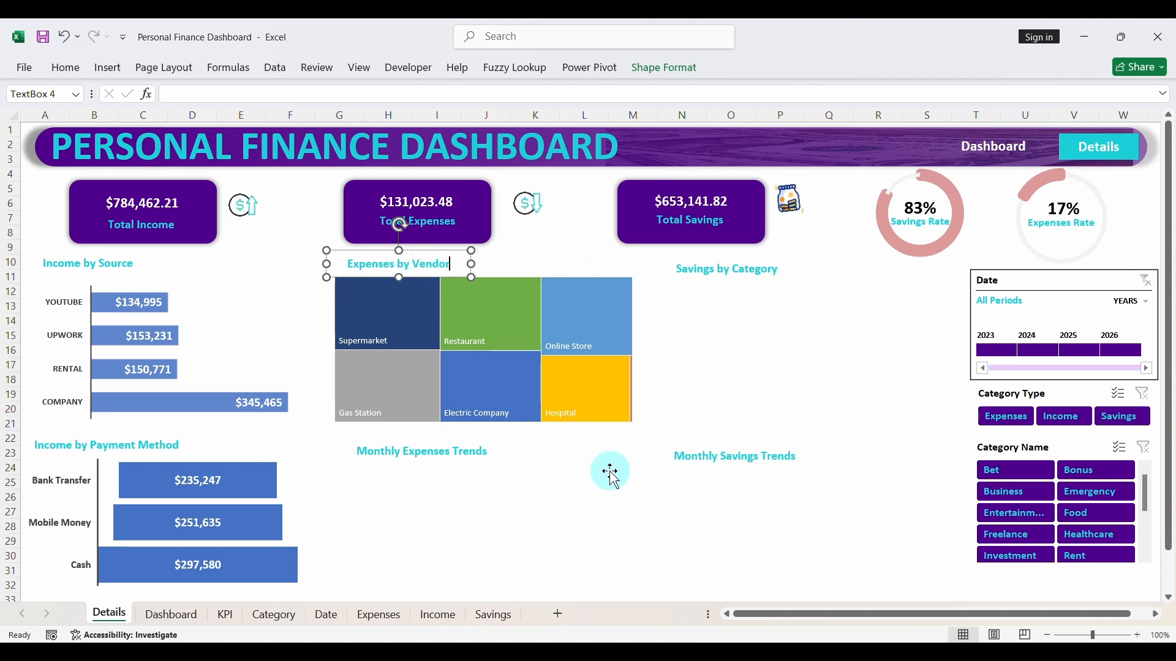
pyautogui.click(543, 545)
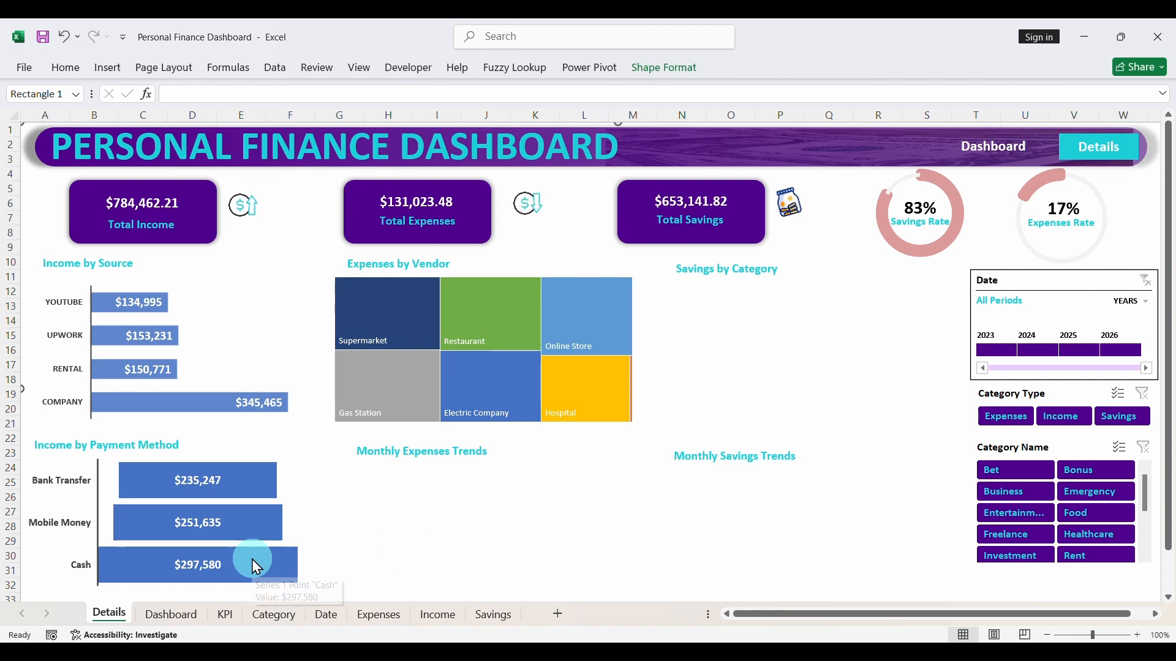
# - Copy the vendor expenses pivot table in G59:H66 of the KPI sheet to cell N59
pyautogui.click(225, 616)
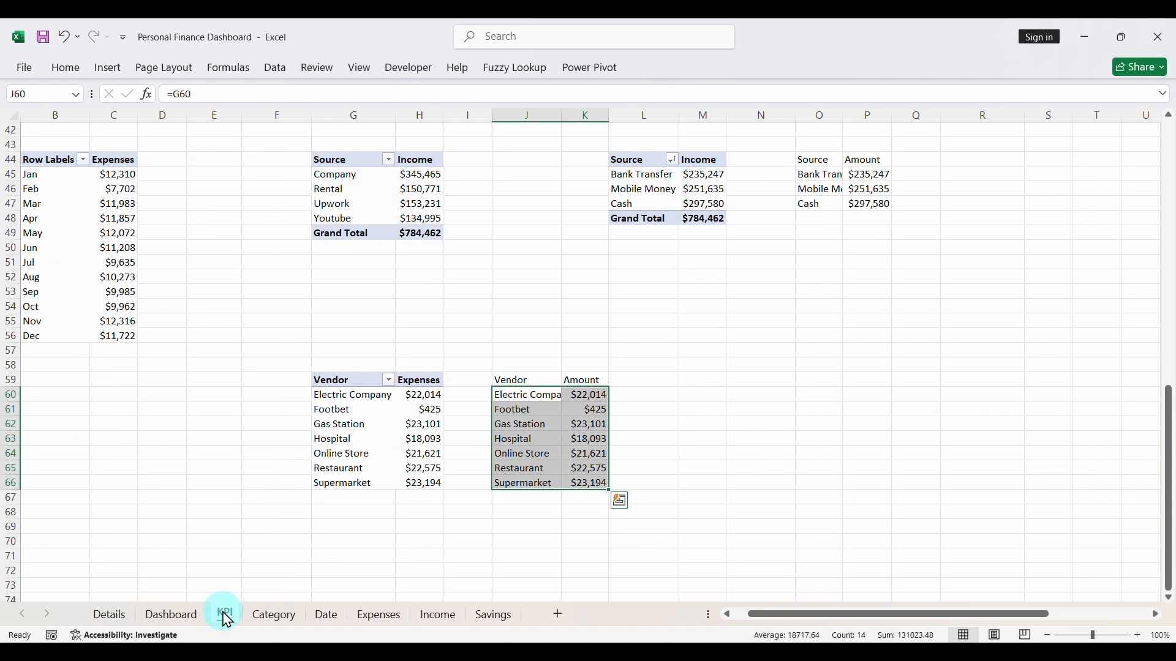
pyautogui.moveTo(333, 380); pyautogui.dragTo(403, 481)
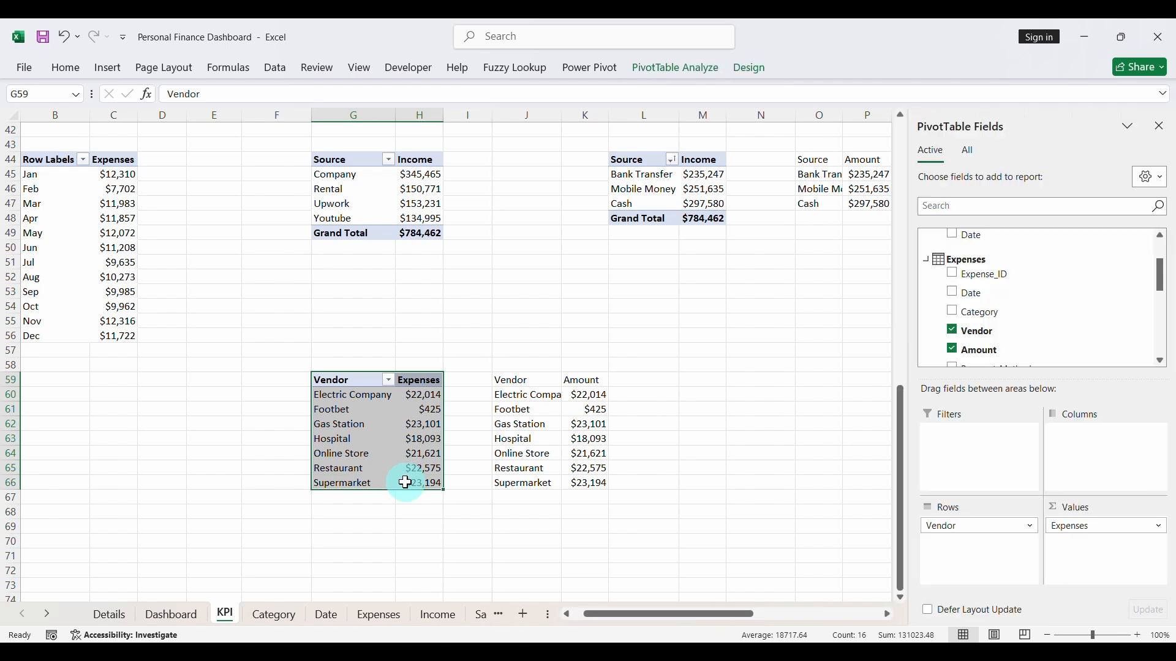
pyautogui.hotkey('ctrl', 'c')
pyautogui.click(733, 384)
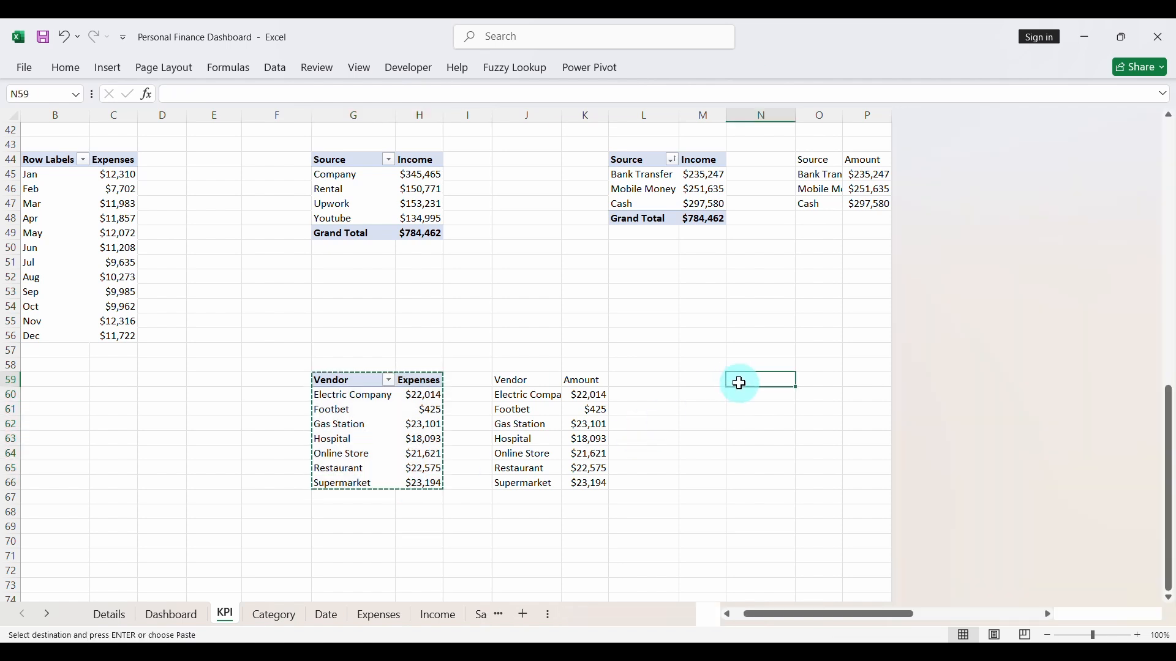
pyautogui.hotkey('ctrl', 'v')
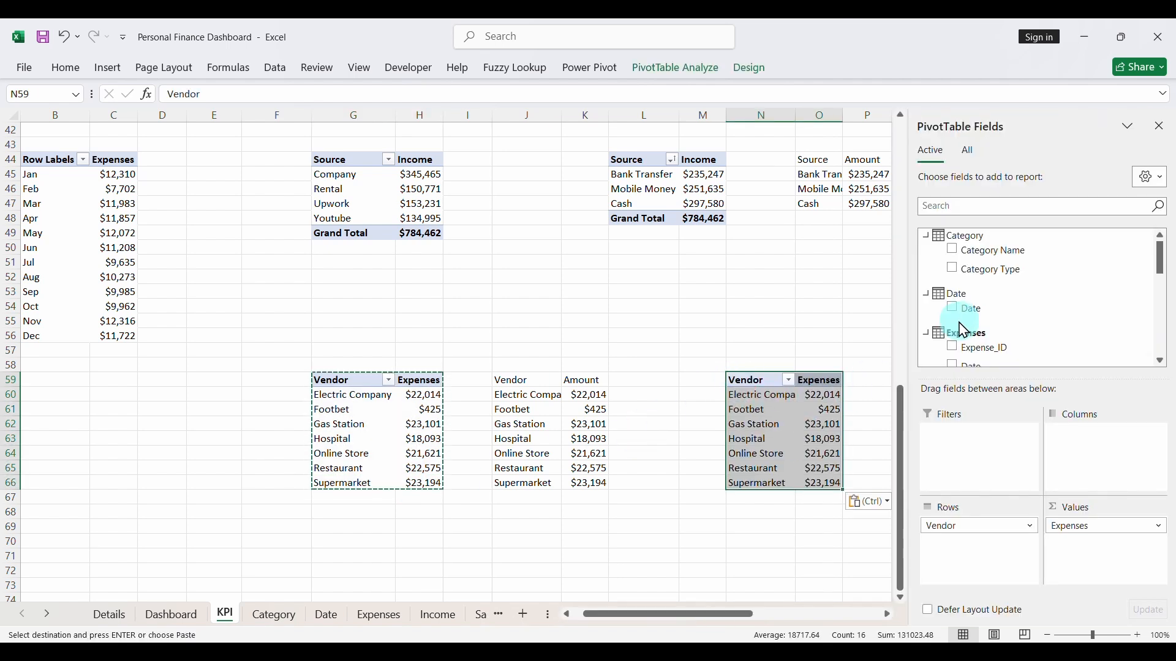
# - Replace Vendor with Payment_Method as the row field of the copied pivot table, and close the field list
pyautogui.scroll(-2, 967, 331)
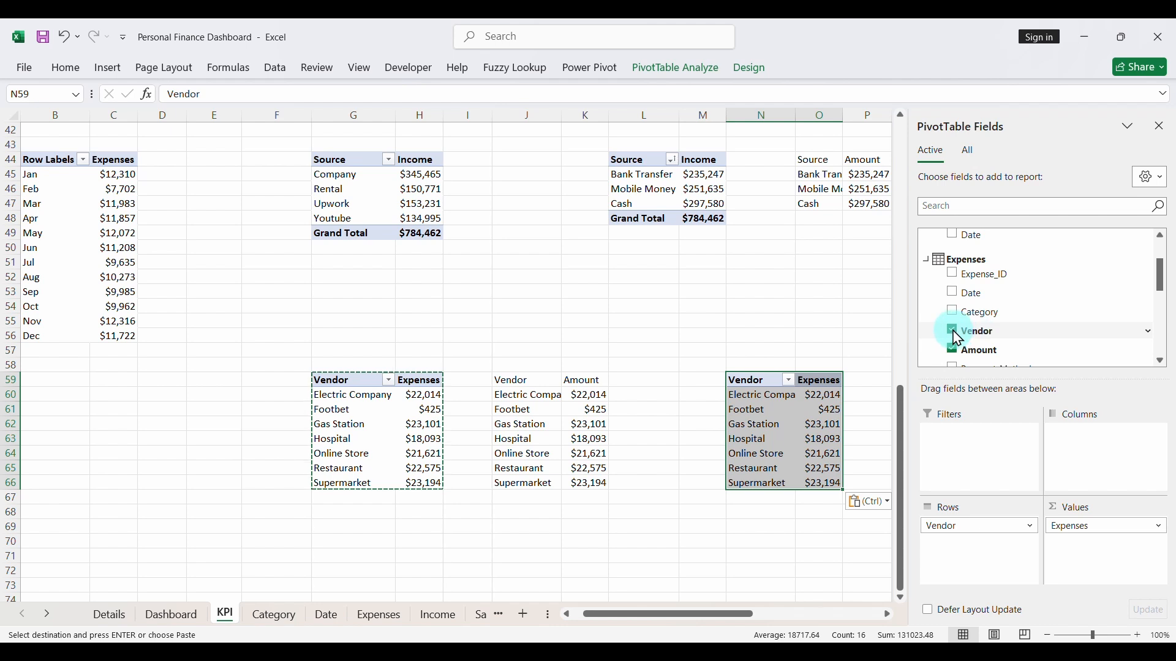
pyautogui.scroll(-1, 967, 333)
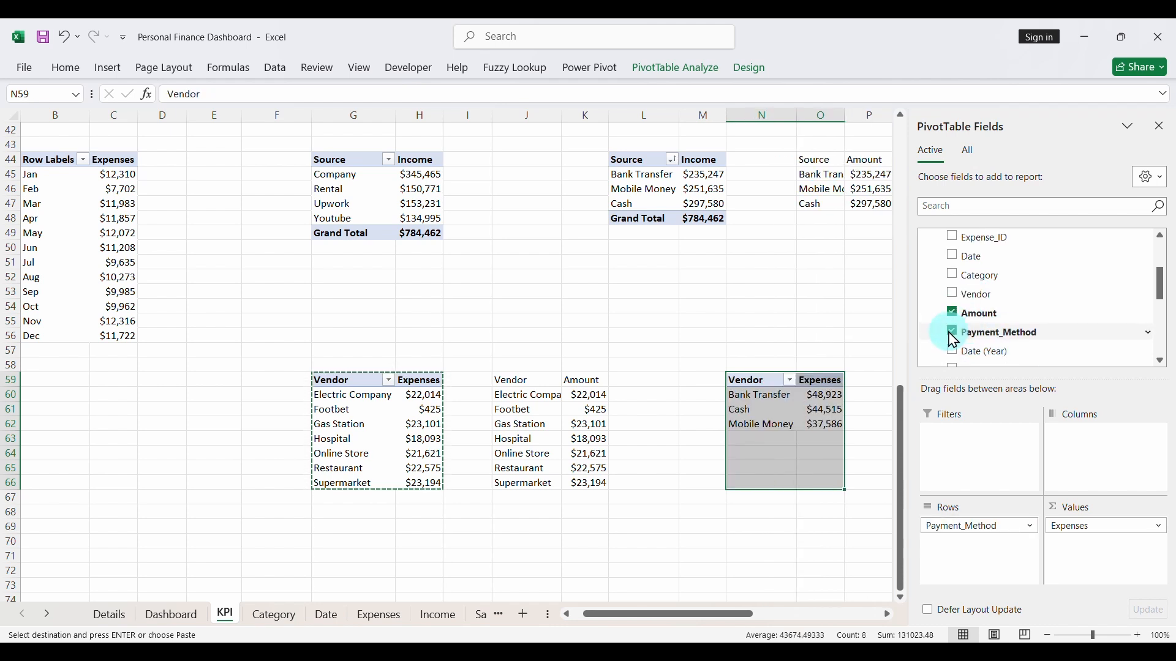
pyautogui.click(796, 387)
pyautogui.click(825, 398)
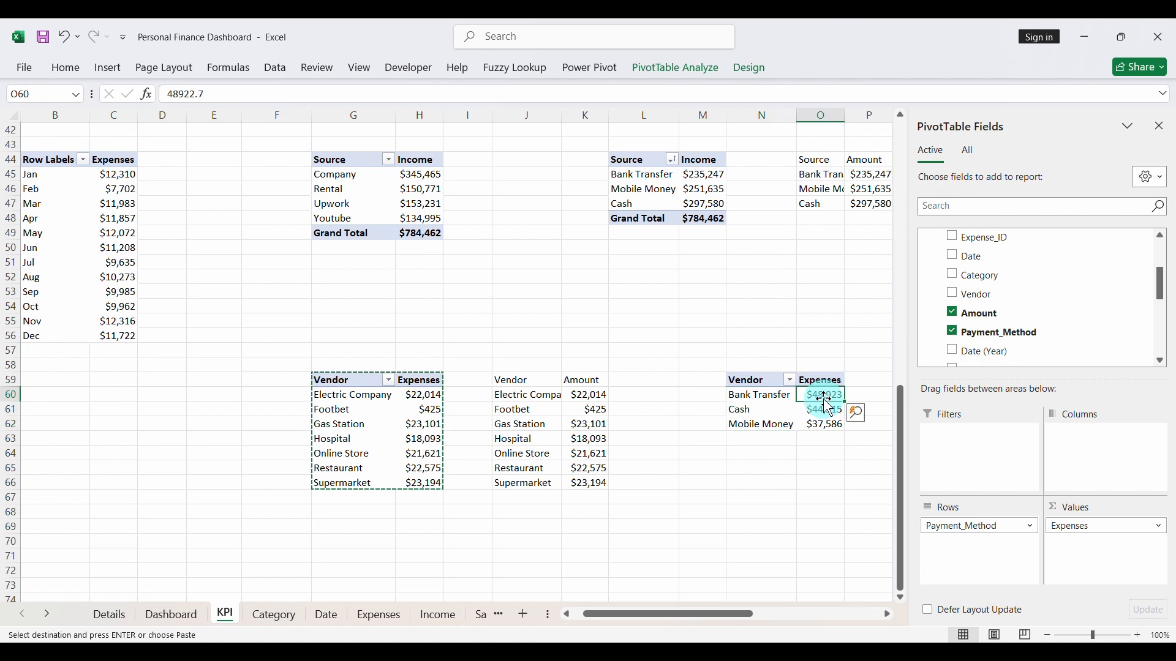
pyautogui.click(1160, 126)
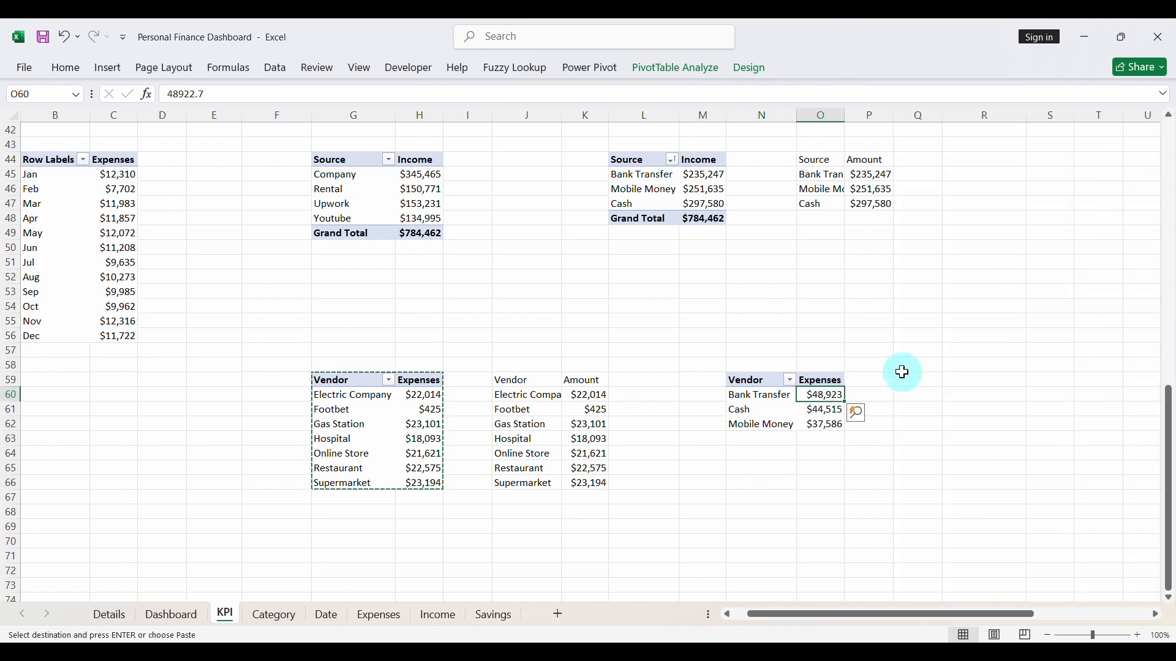
# - Build a linked table in Q59:R62 with headers Method and Amount, filling =N60 from Q60 across to R62
pyautogui.click(908, 378)
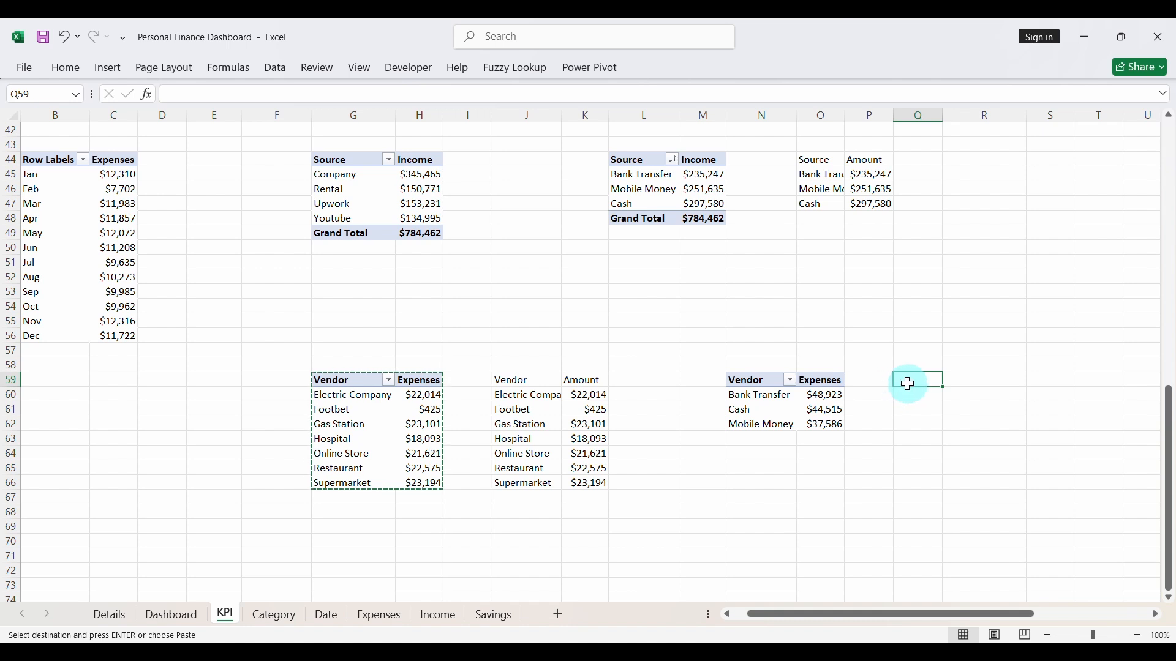
pyautogui.write('Method')
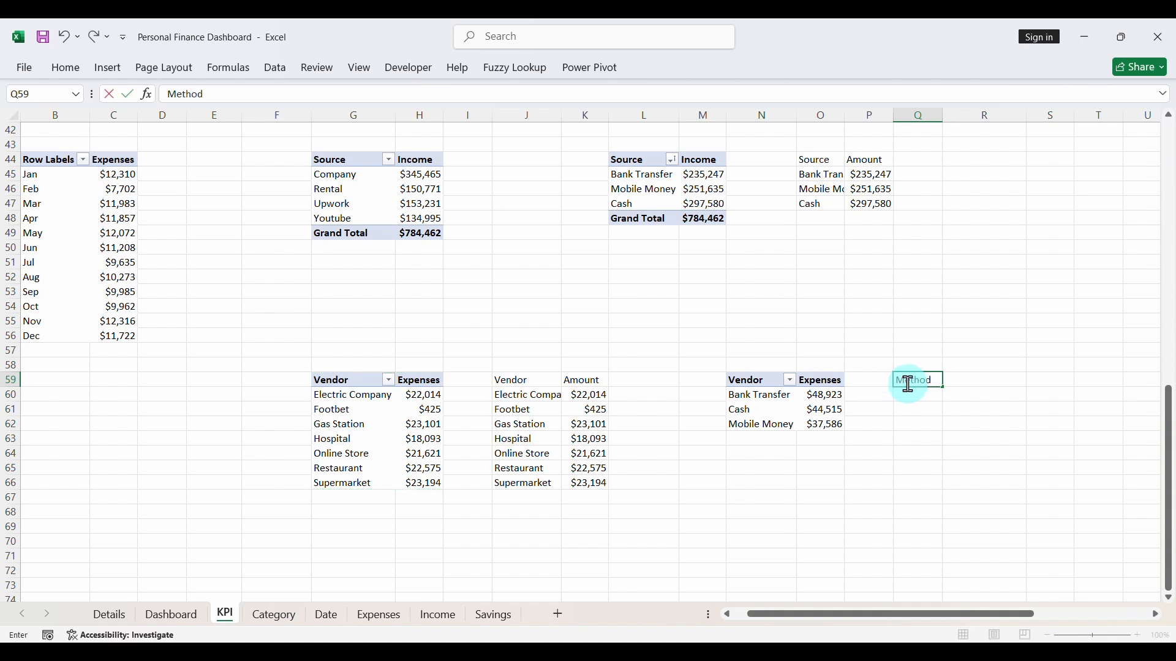
pyautogui.press('Return')
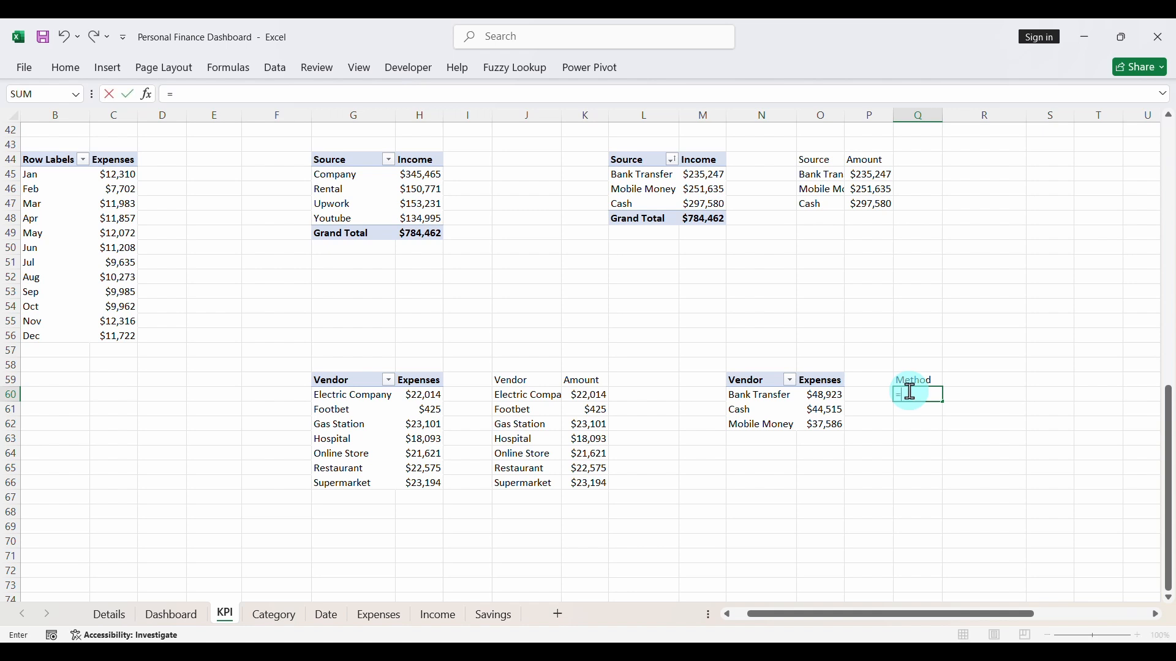
pyautogui.press('Return')
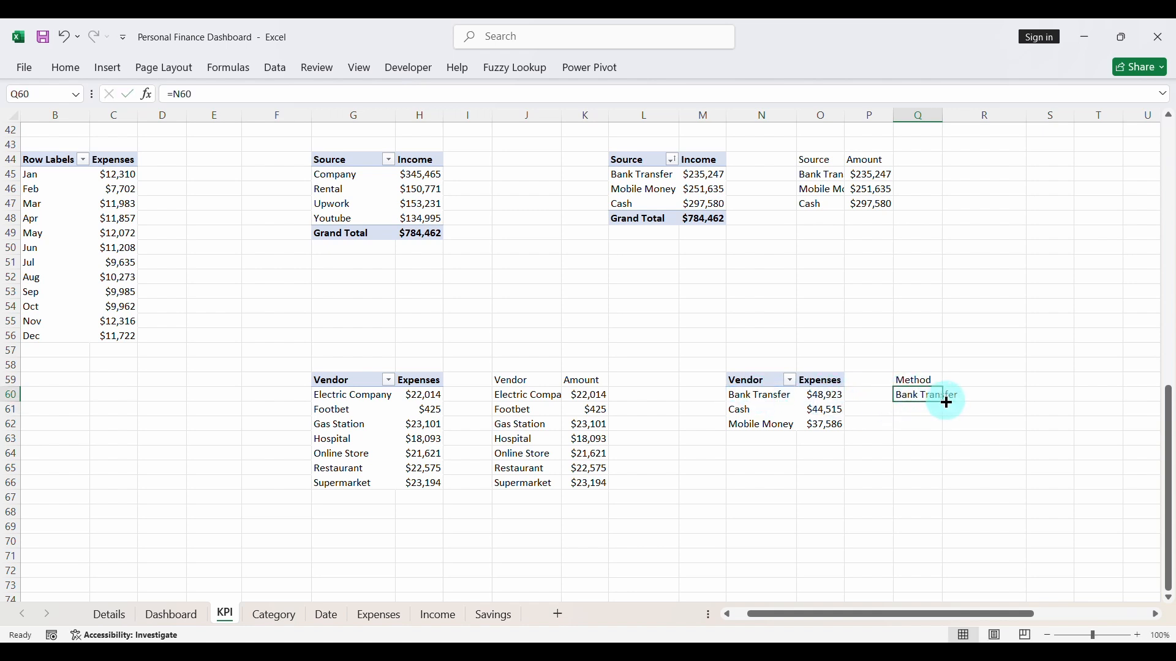
pyautogui.moveTo(946, 402); pyautogui.dragTo(998, 425)
pyautogui.click(992, 379)
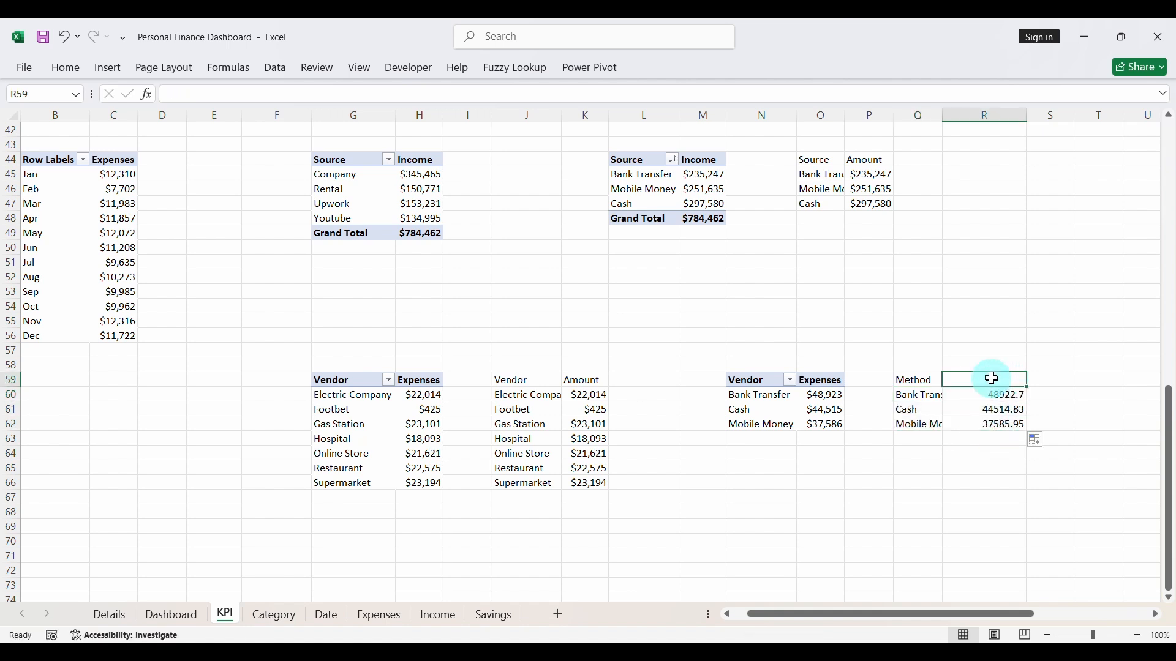
pyautogui.write('Amount')
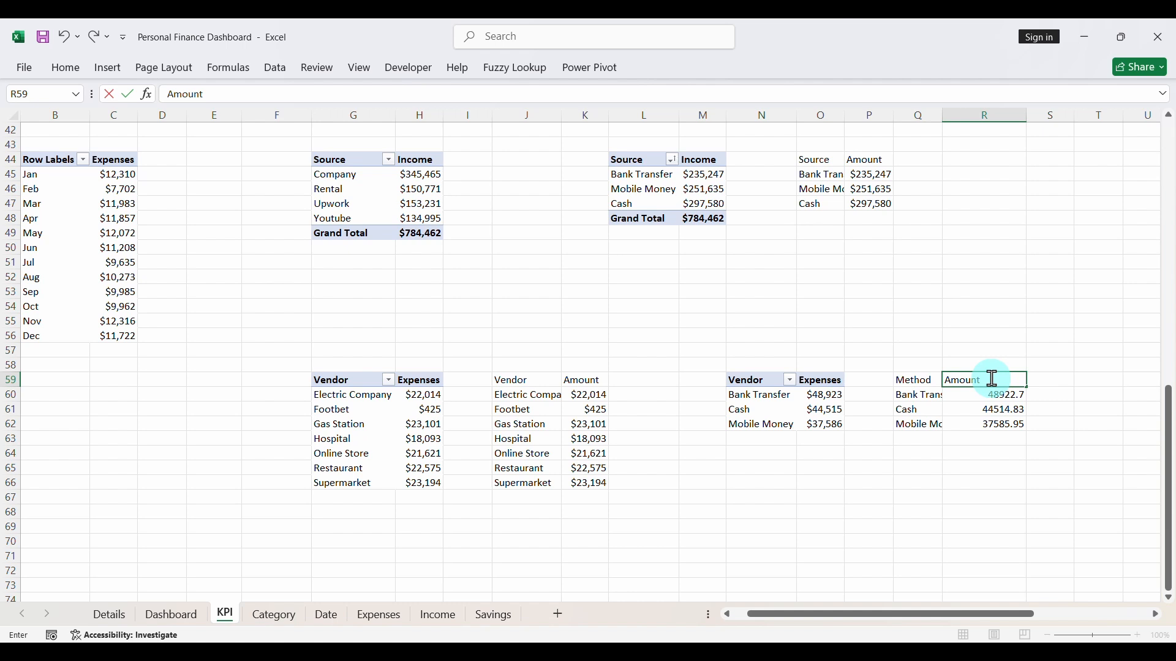
pyautogui.click(965, 439)
# - Format the amounts in R60:R62 as $ currency with 0 decimal places
pyautogui.moveTo(980, 394); pyautogui.dragTo(1005, 419)
pyautogui.hotkey('ctrl', '1')
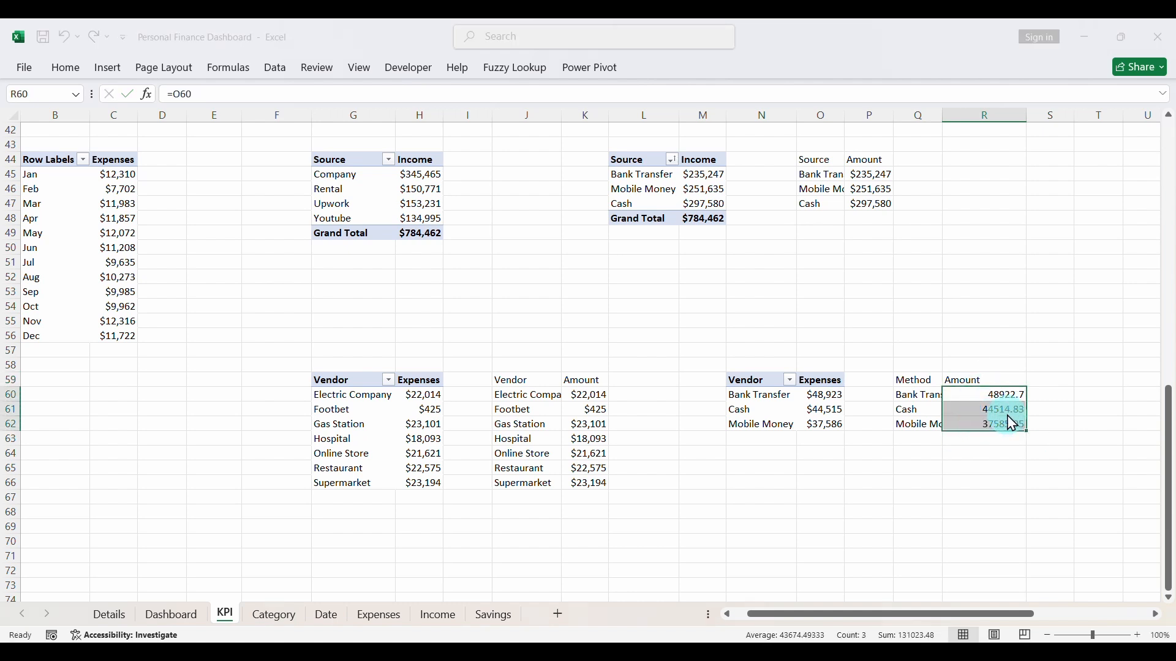
pyautogui.click(429, 322)
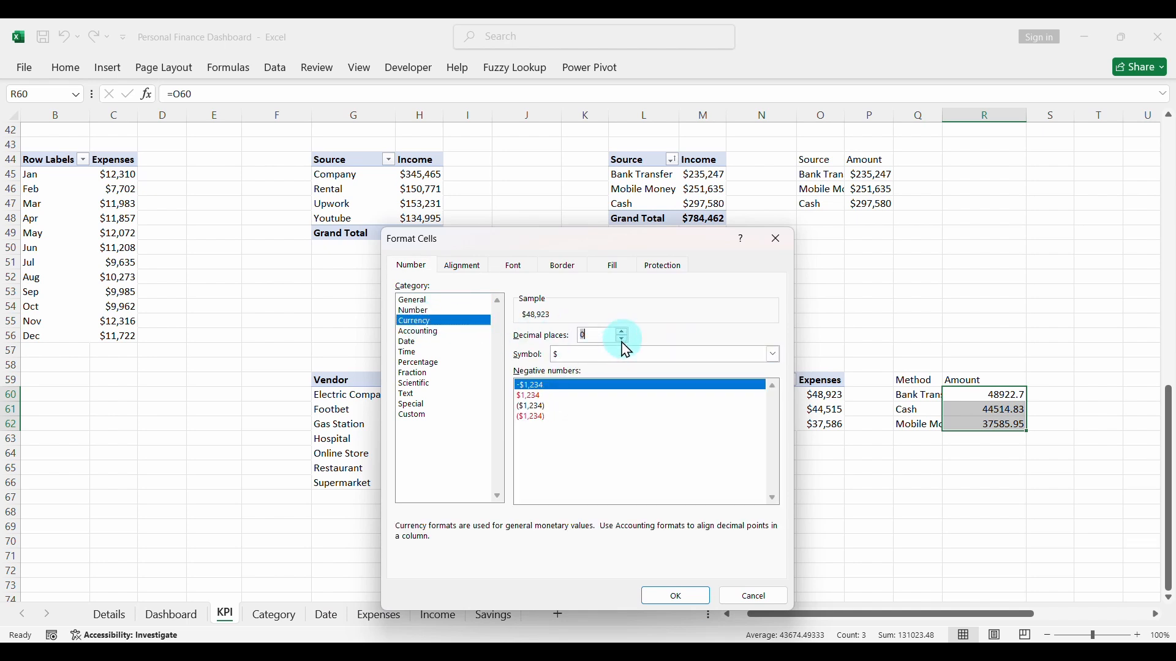
pyautogui.click(658, 597)
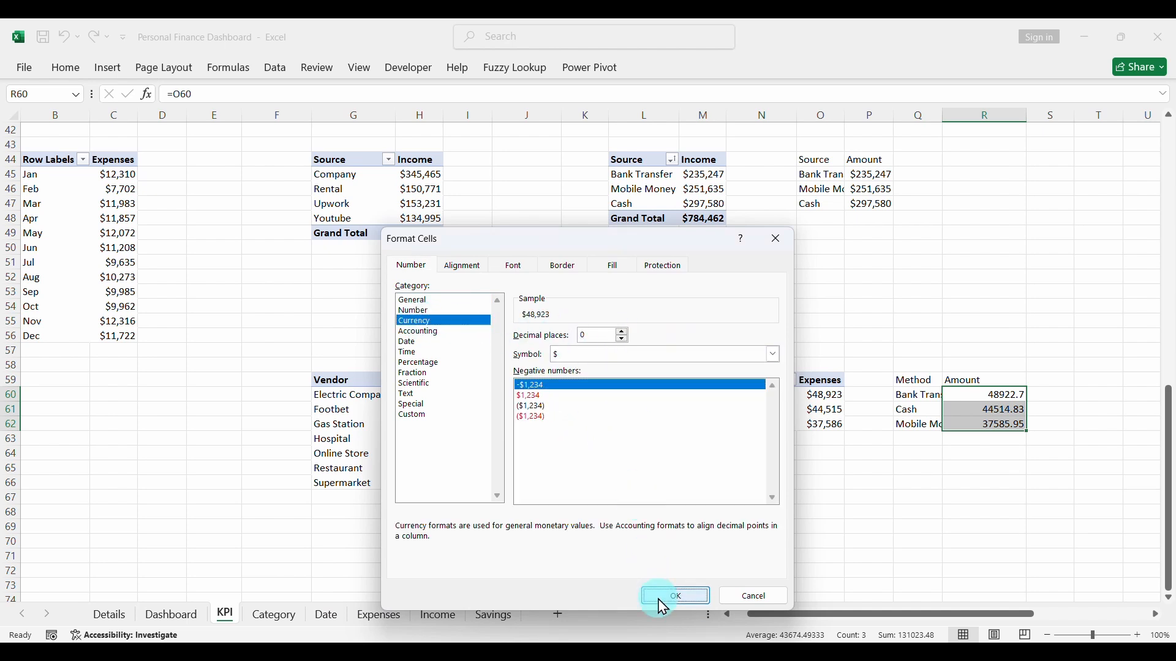
pyautogui.click(937, 482)
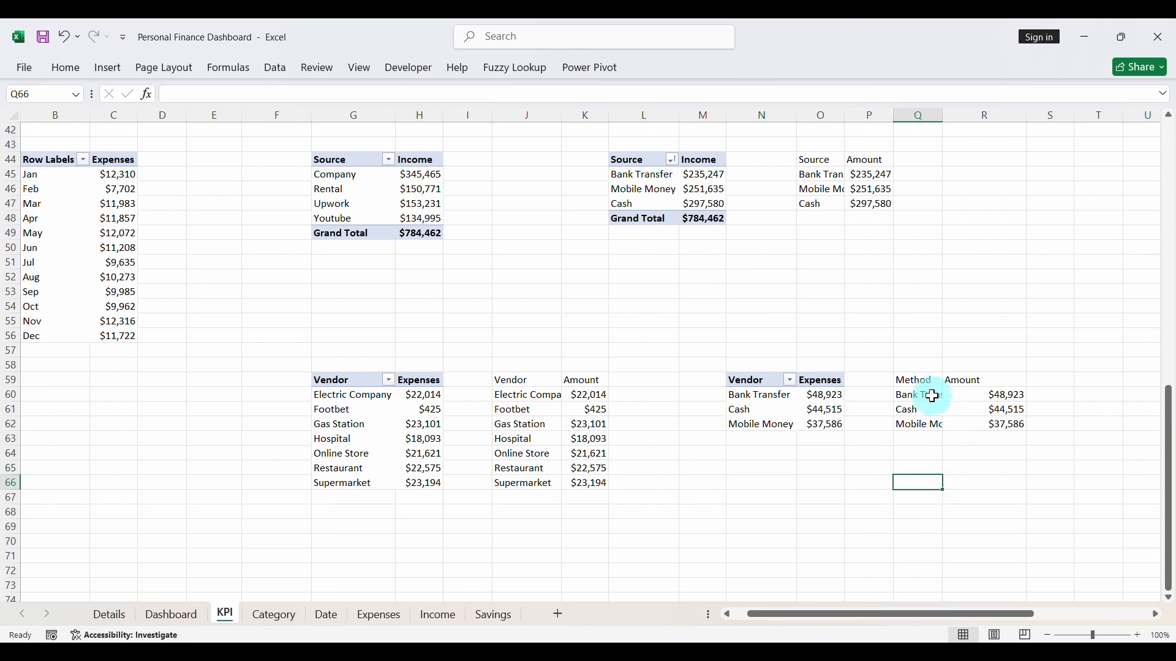
# - Insert a funnel chart from the payment method amounts in Q60:R62
pyautogui.moveTo(931, 395); pyautogui.dragTo(967, 419)
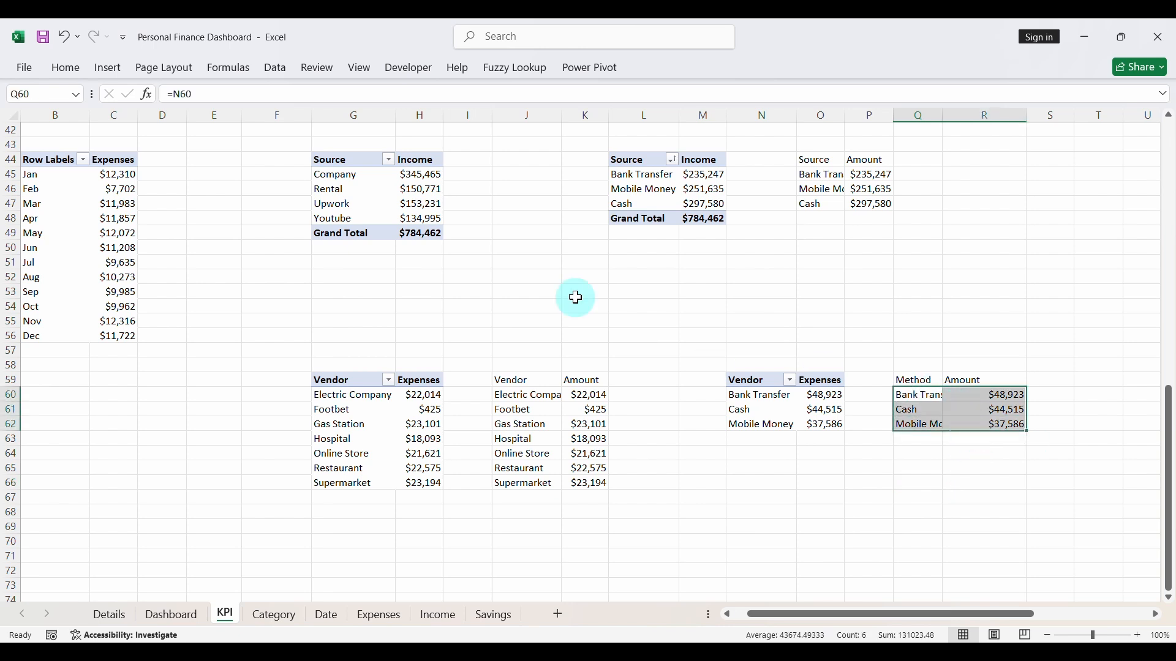
pyautogui.click(109, 71)
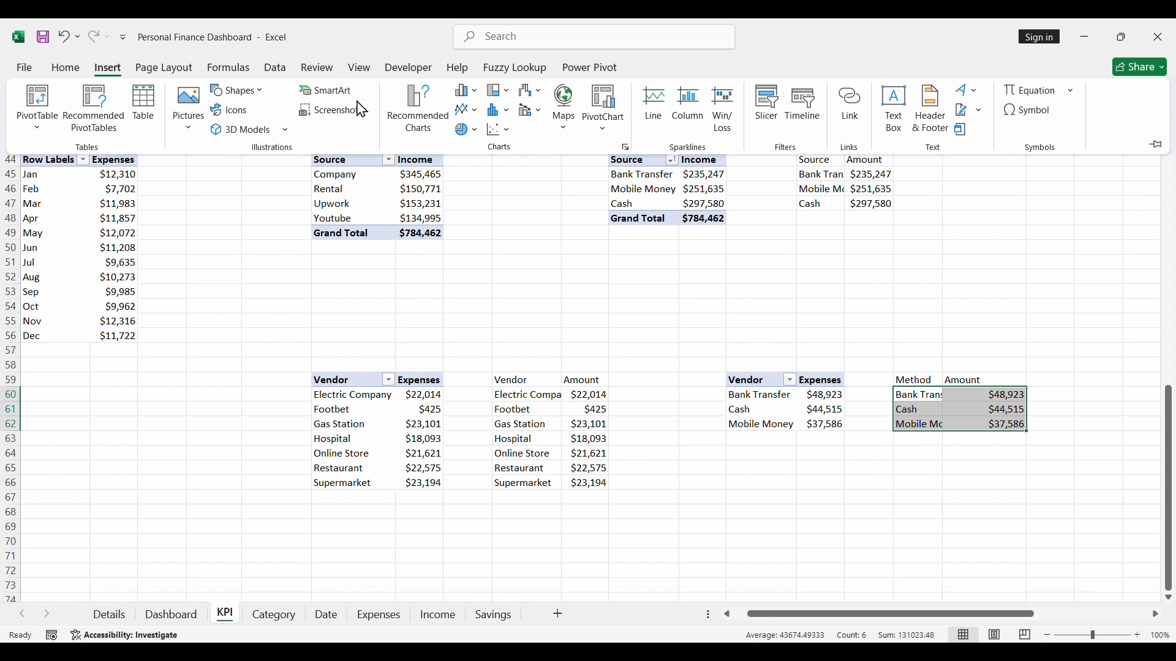
pyautogui.click(408, 111)
pyautogui.click(418, 449)
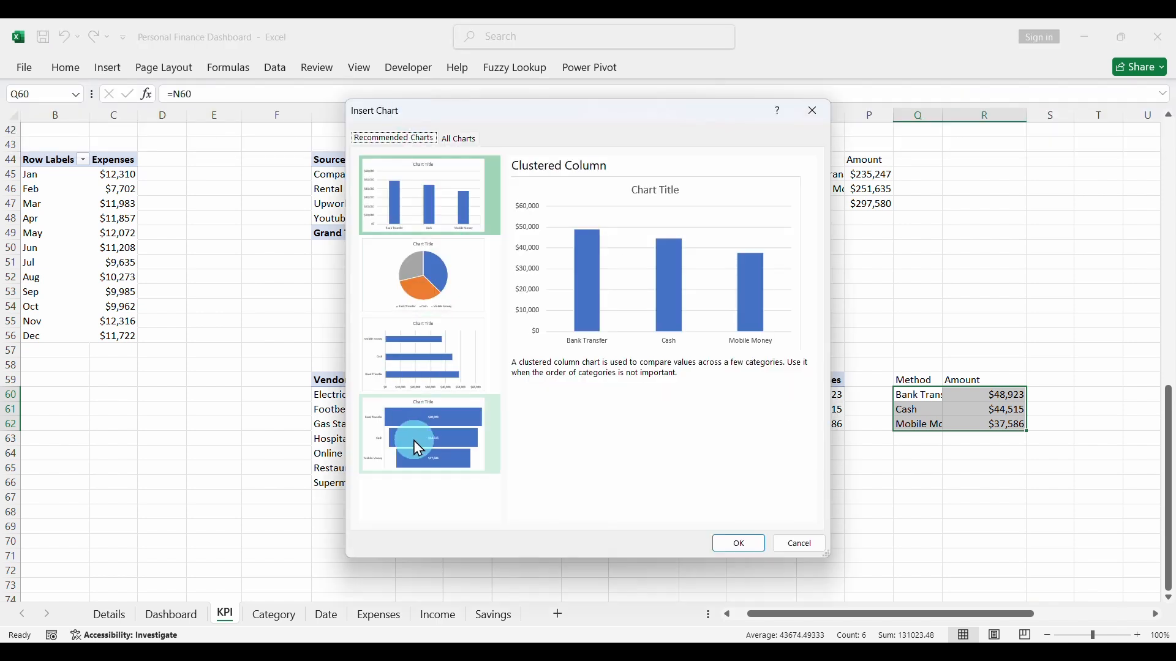
pyautogui.click(714, 550)
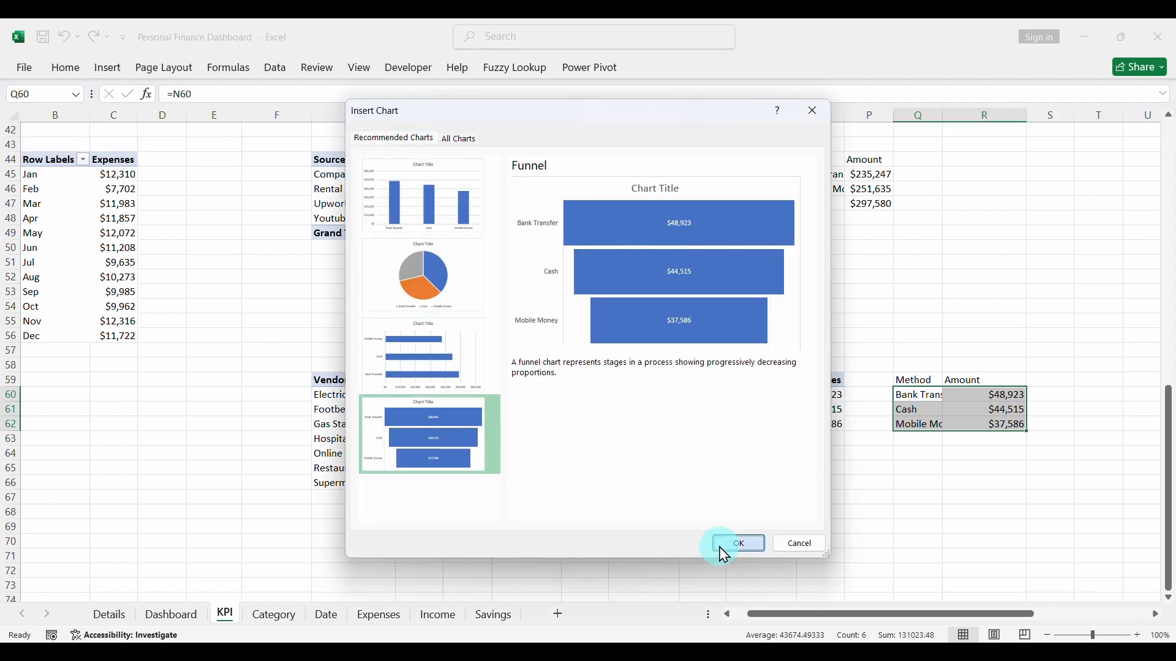
# - Sort the payment method pivot table by expenses from smallest to largest
pyautogui.click(832, 397)
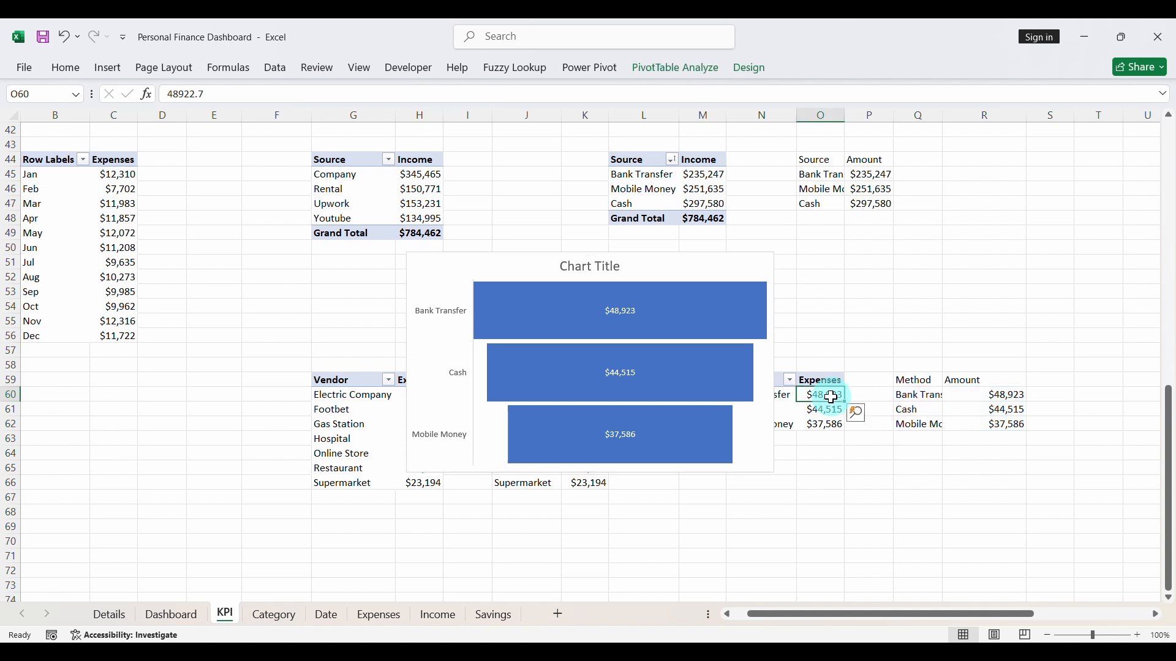
pyautogui.rightClick(827, 397)
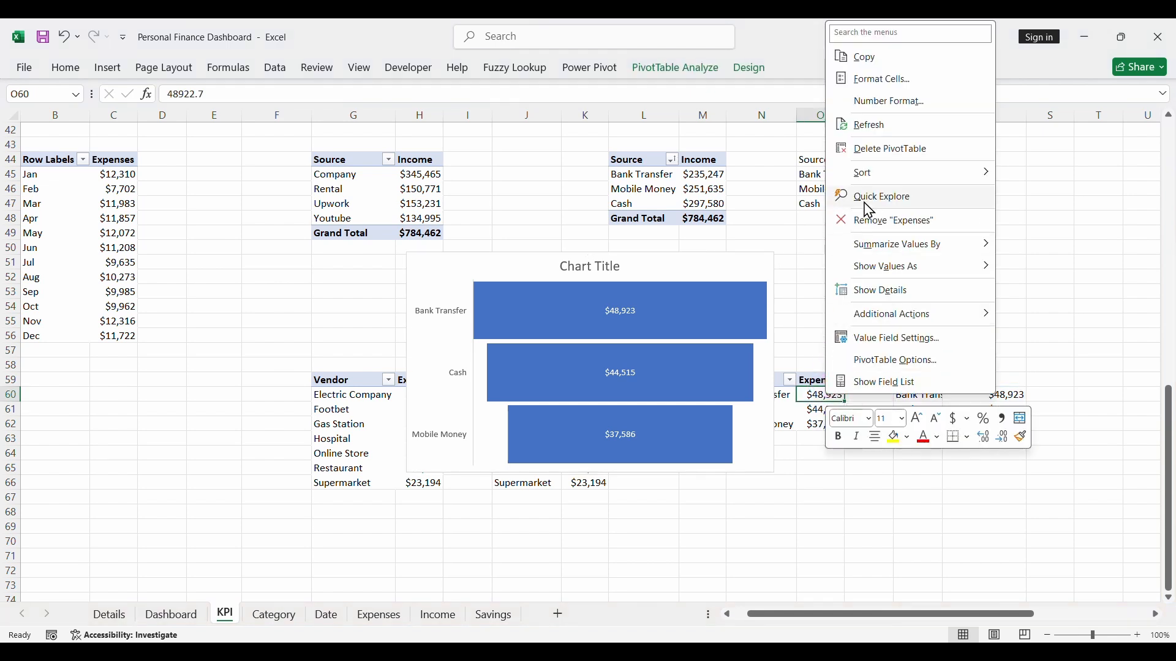
pyautogui.moveTo(861, 174)
pyautogui.click(1054, 183)
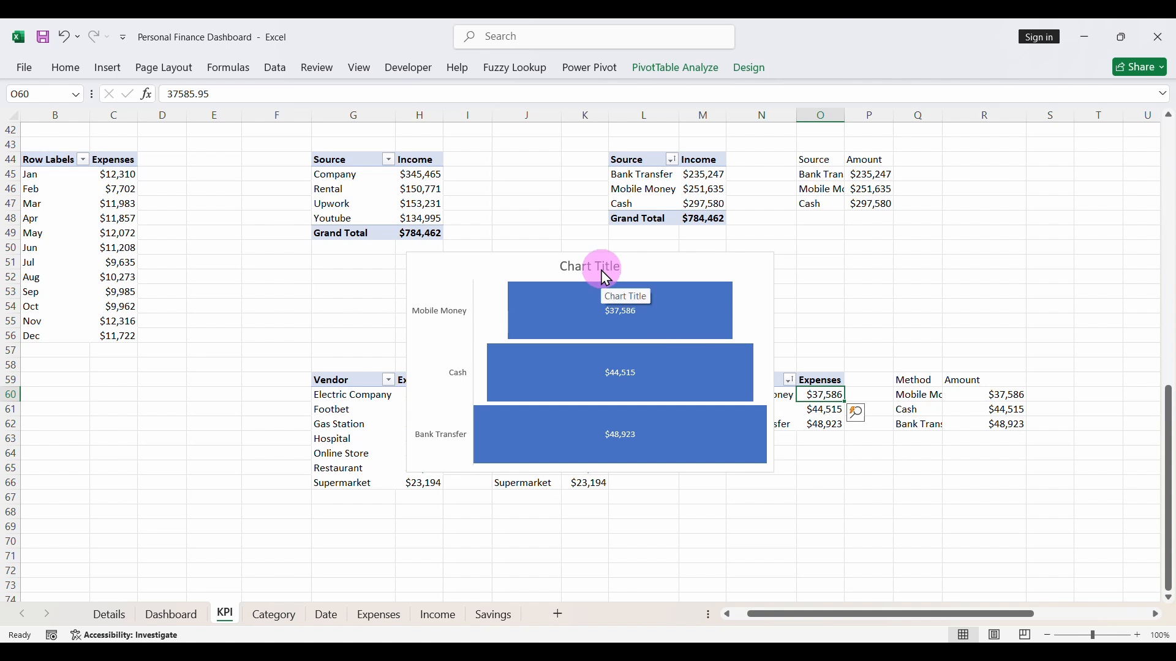
# - Apply chart Style 3 to the funnel chart and delete its chart title
pyautogui.click(668, 267)
pyautogui.click(794, 292)
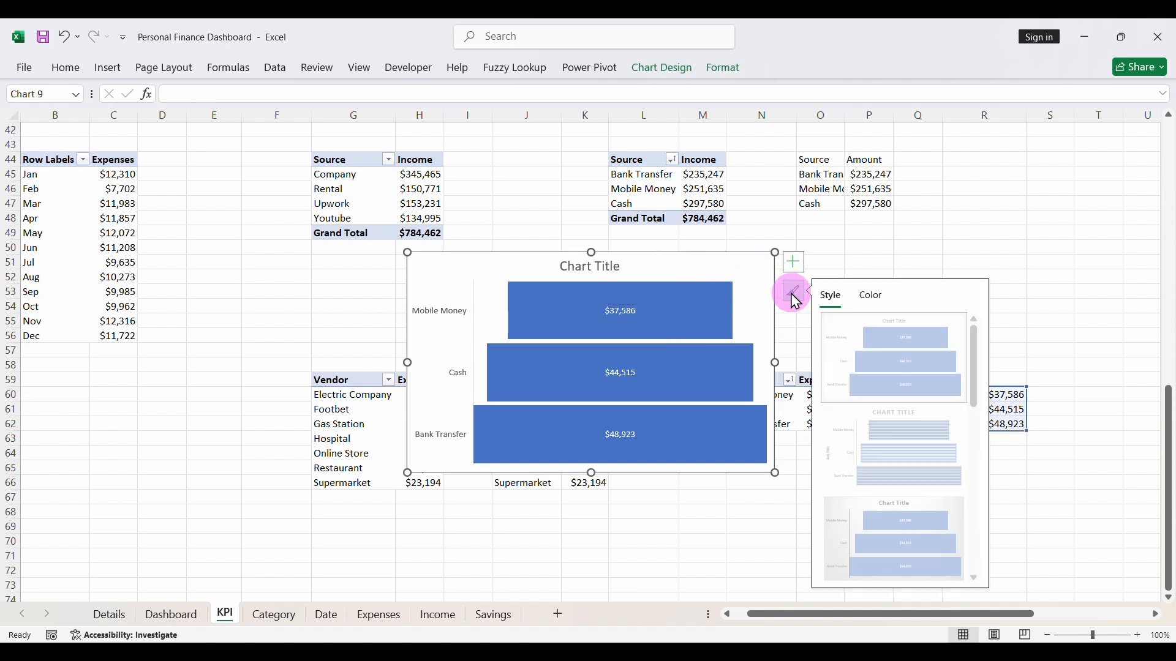
pyautogui.click(891, 532)
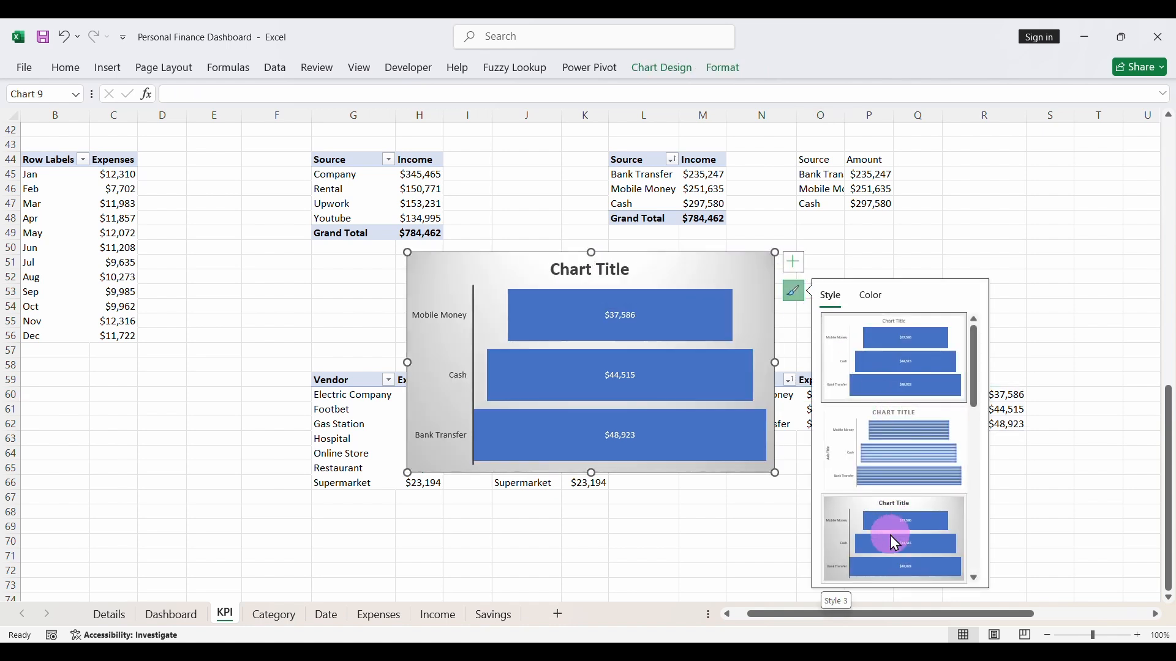
pyautogui.click(607, 265)
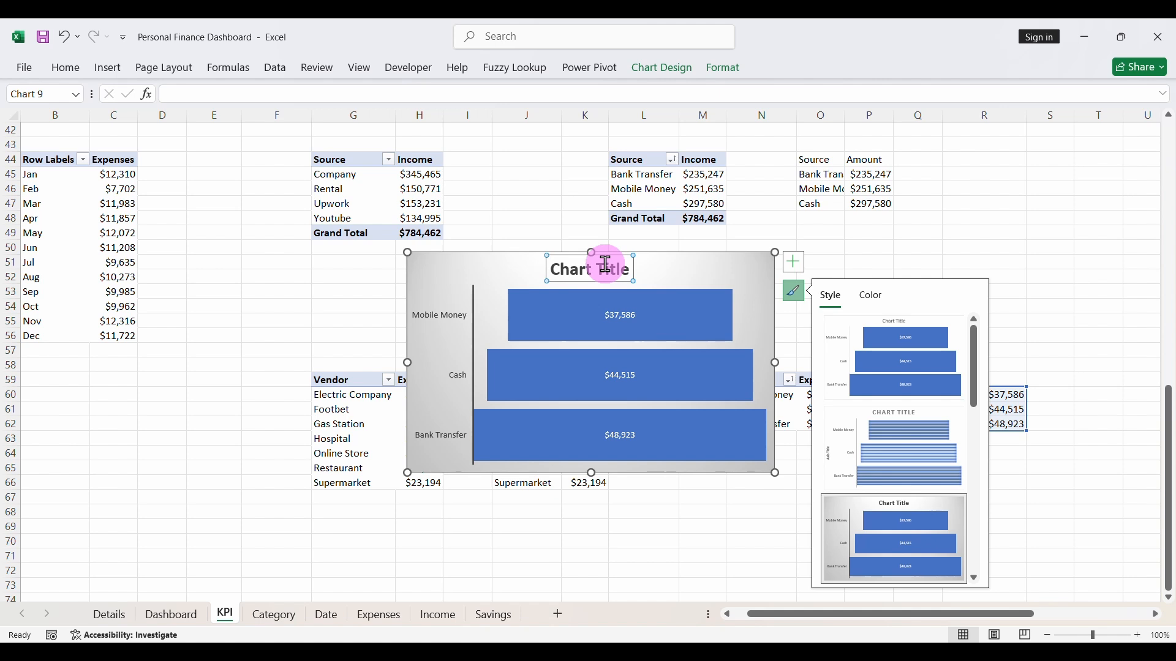
pyautogui.press('Delete')
# - Make the payment method axis labels of the funnel chart bold
pyautogui.click(452, 293)
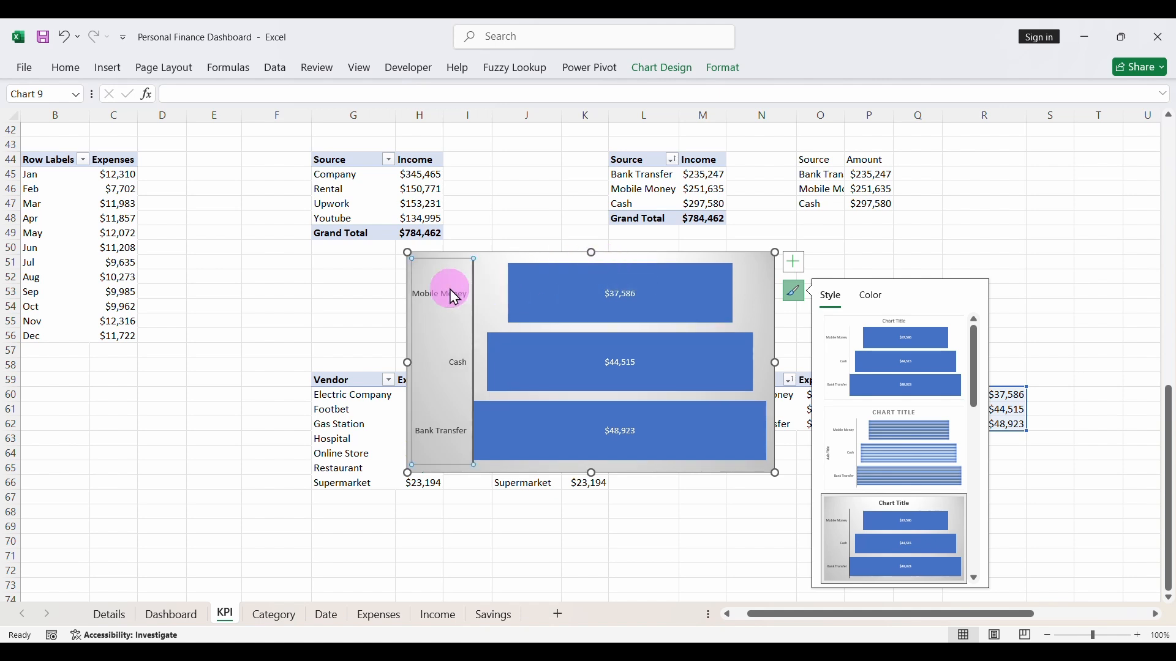
pyautogui.click(67, 68)
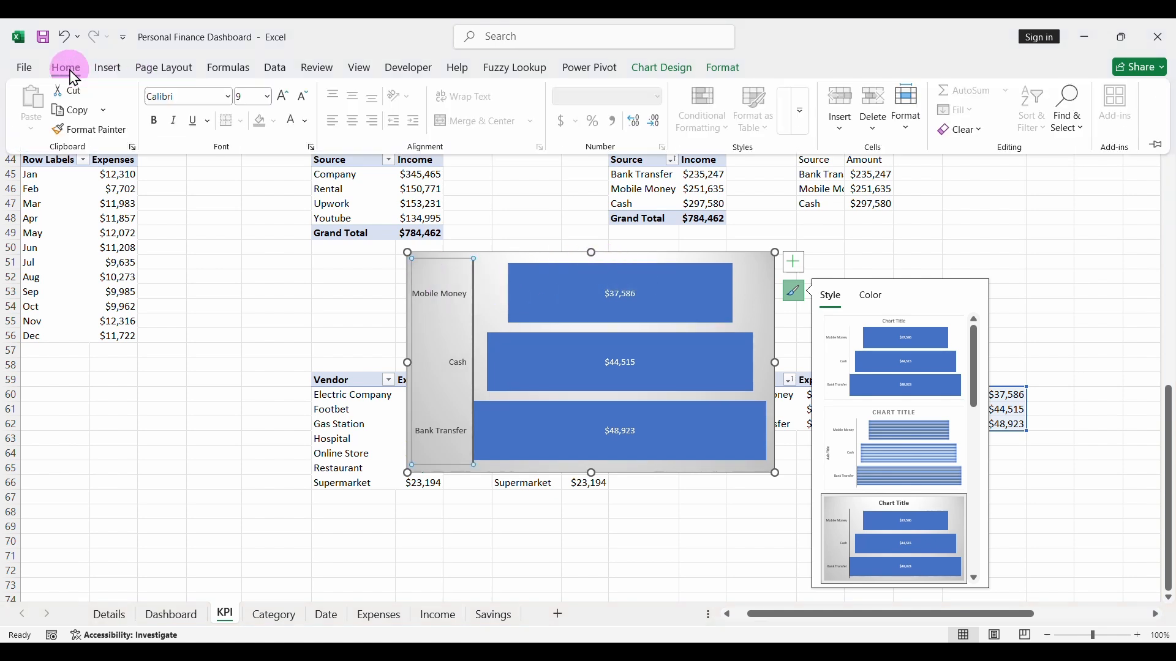
pyautogui.click(153, 121)
# - Format the funnel chart's data labels as bold, size 12, white text
pyautogui.click(608, 315)
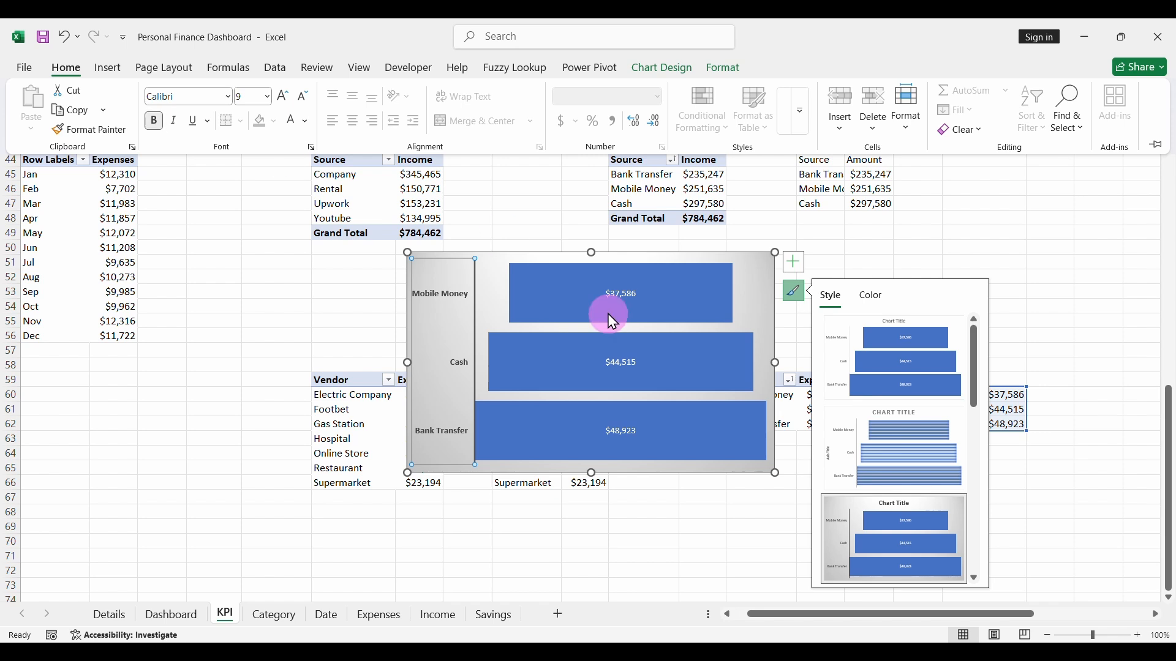
pyautogui.click(613, 298)
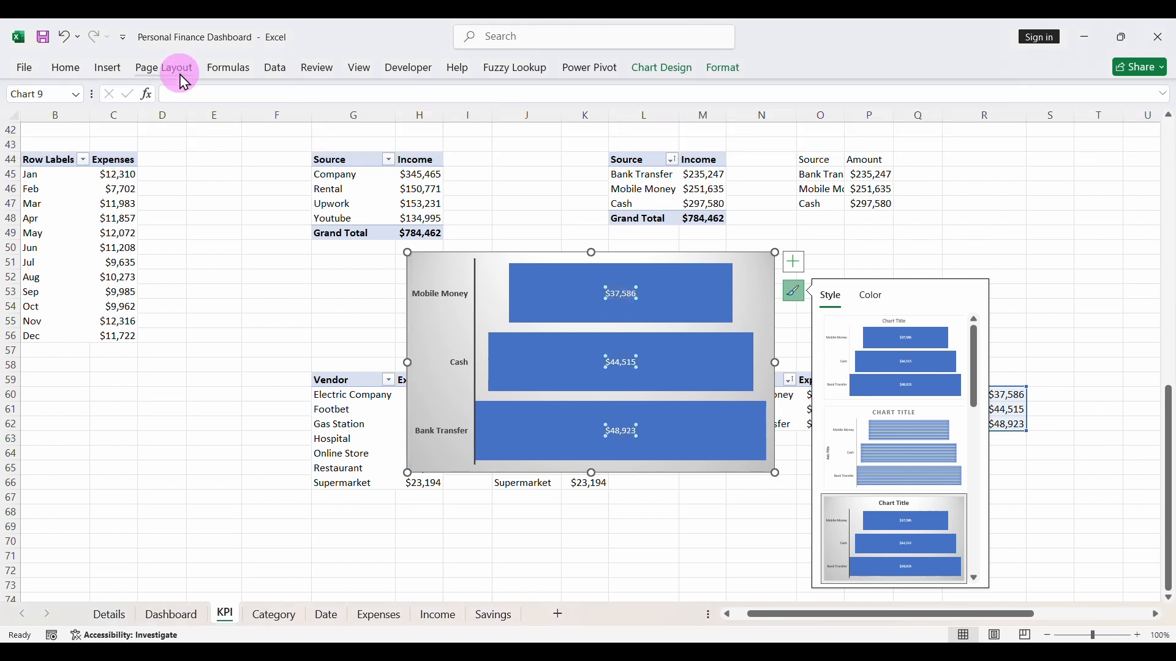
pyautogui.click(66, 68)
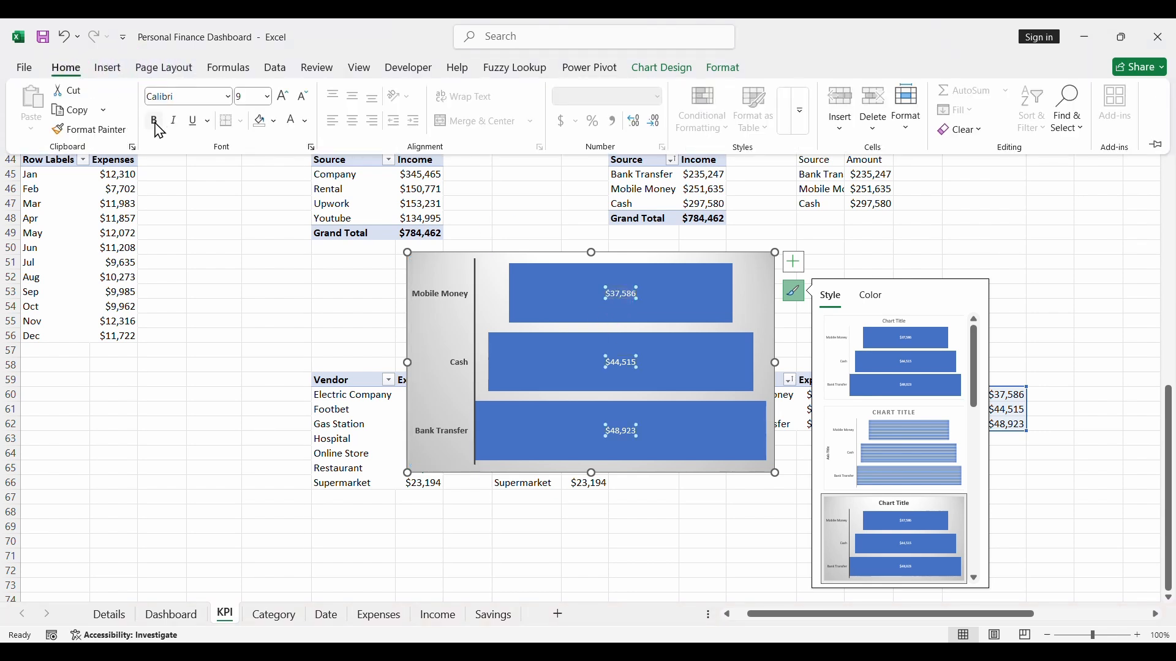
pyautogui.click(284, 97)
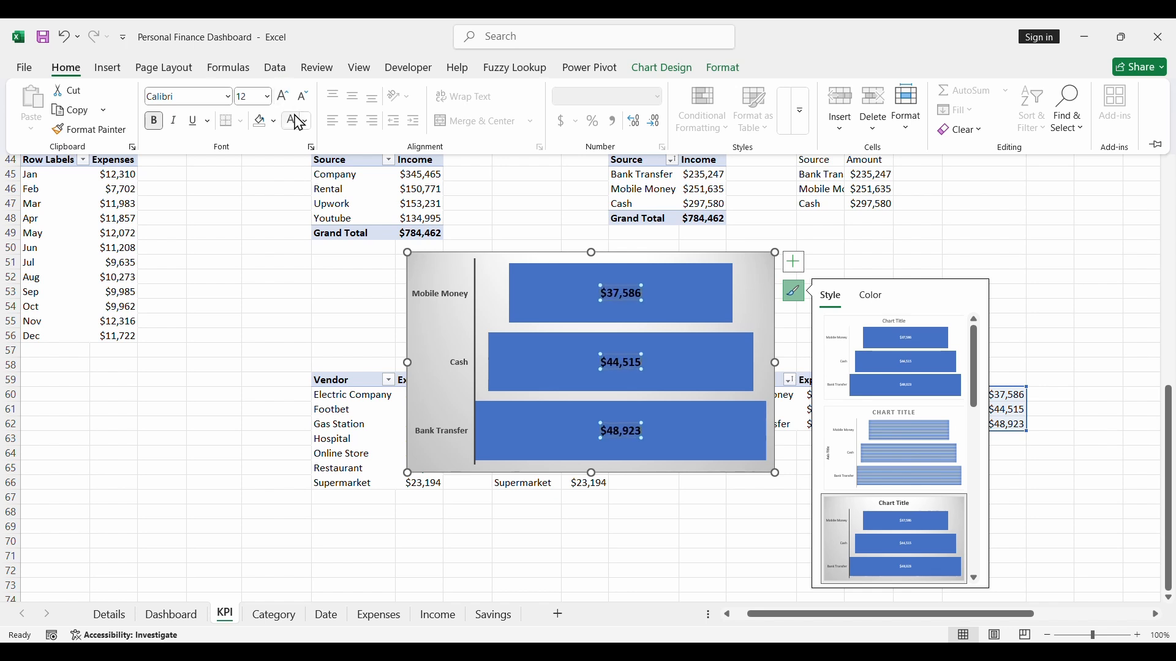
pyautogui.click(307, 121)
pyautogui.click(301, 218)
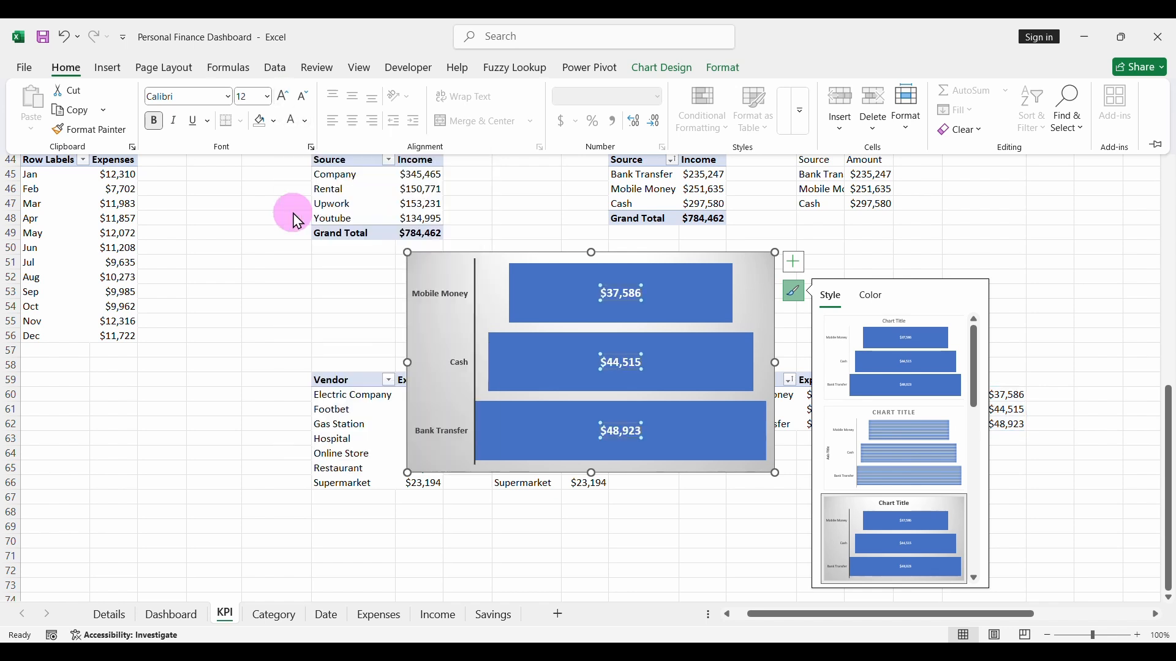
# - Remove the fill and outline from the funnel chart's chart area, and collapse the ribbon
pyautogui.click(537, 260)
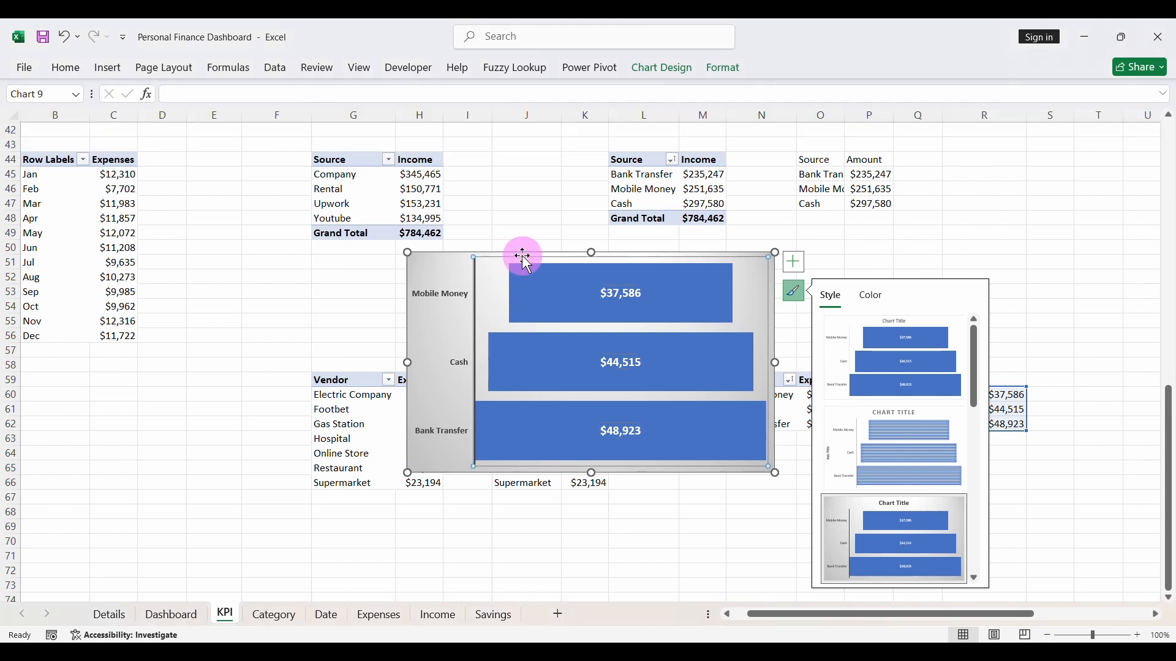
pyautogui.click(458, 258)
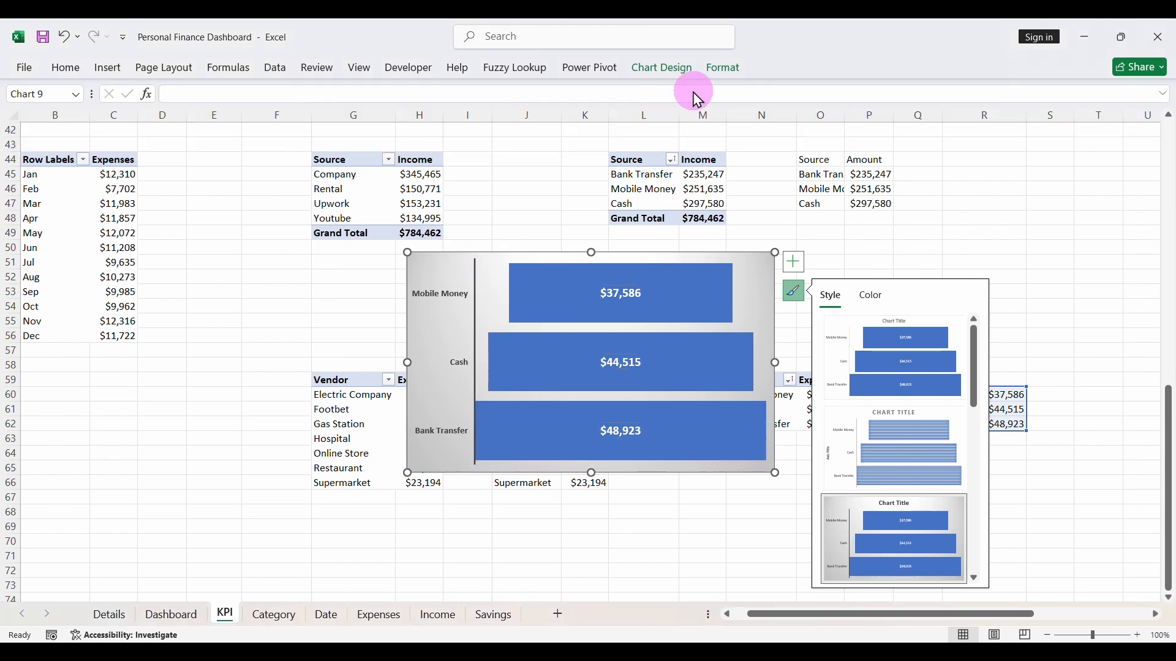
pyautogui.click(715, 79)
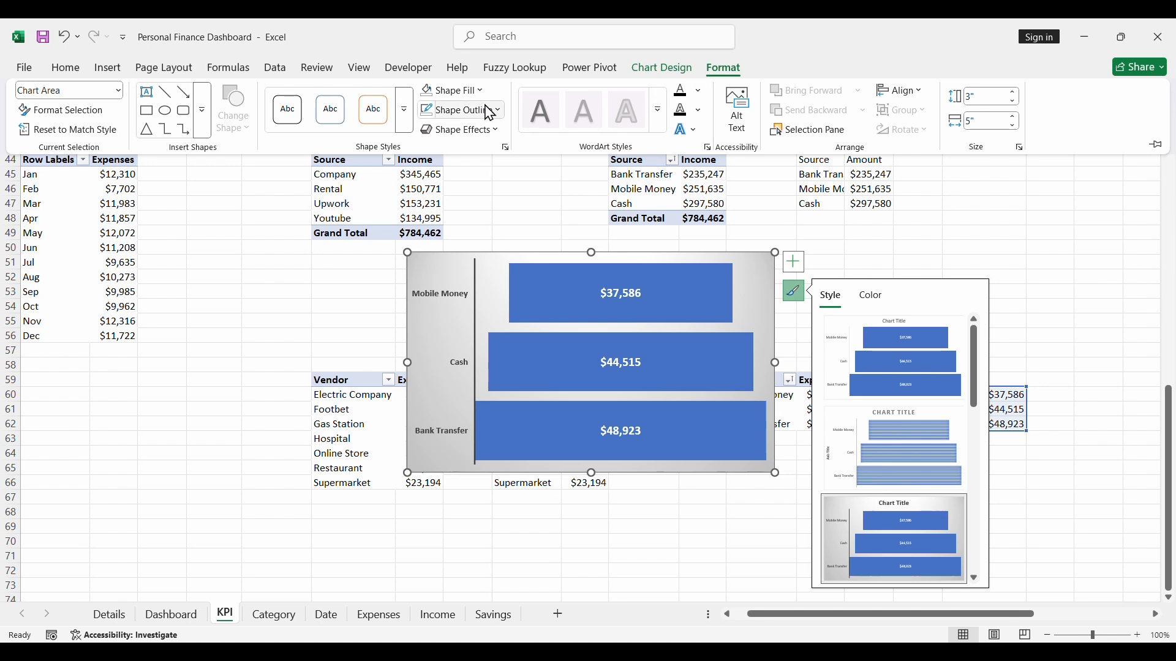
pyautogui.click(451, 90)
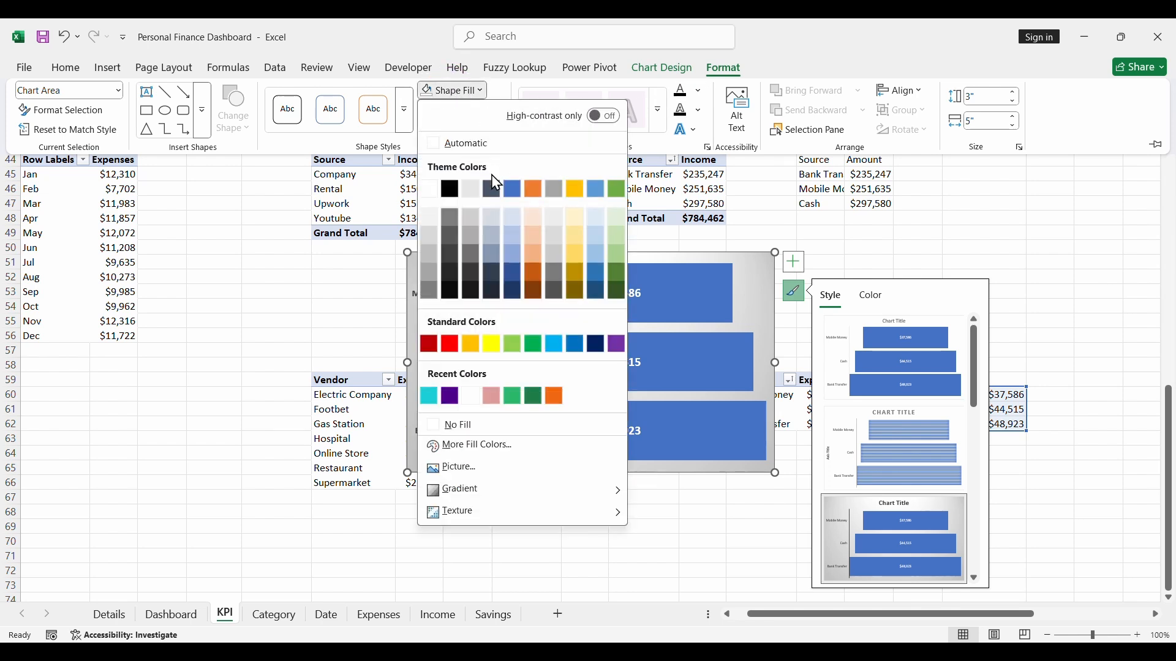
pyautogui.click(466, 425)
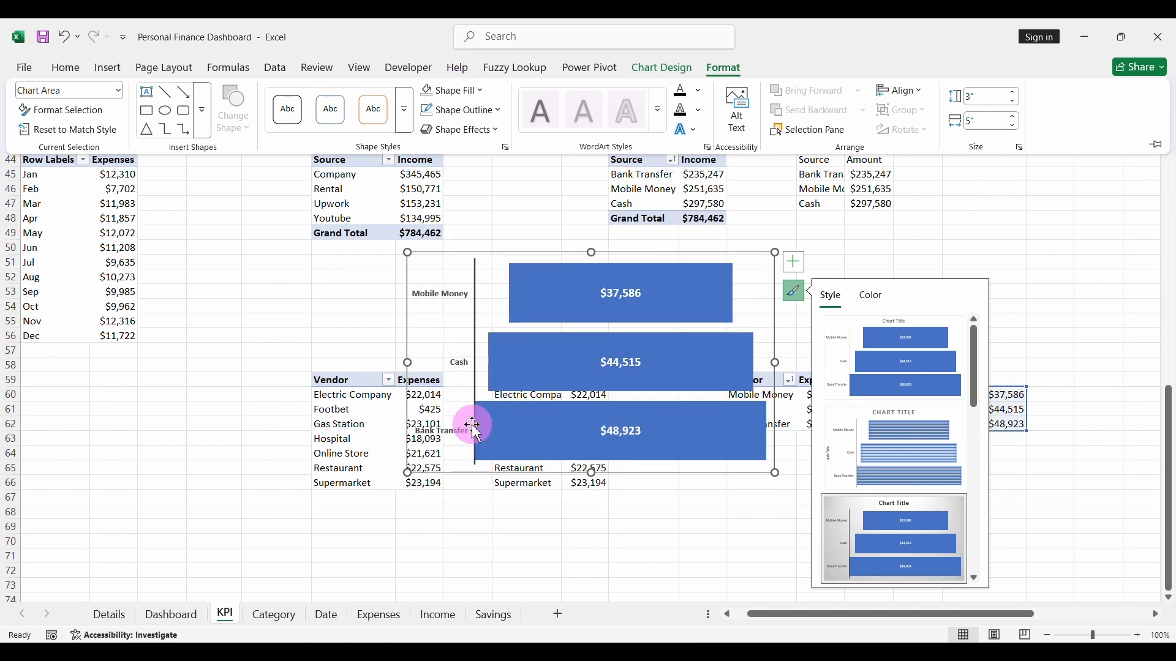
pyautogui.click(468, 111)
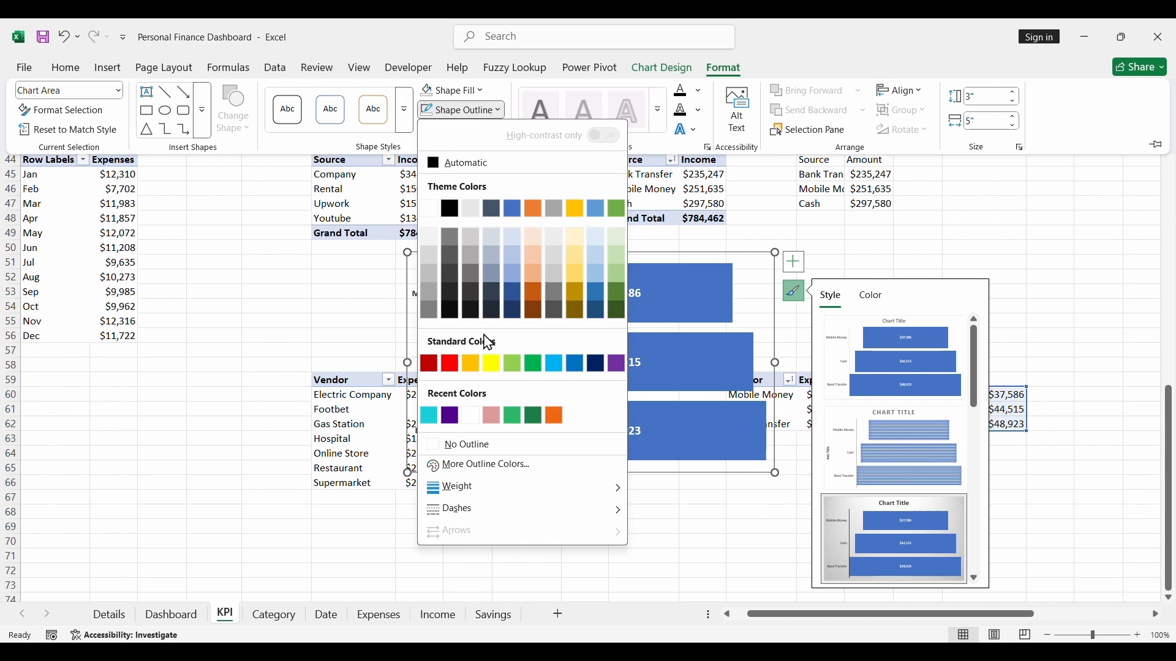
pyautogui.click(453, 446)
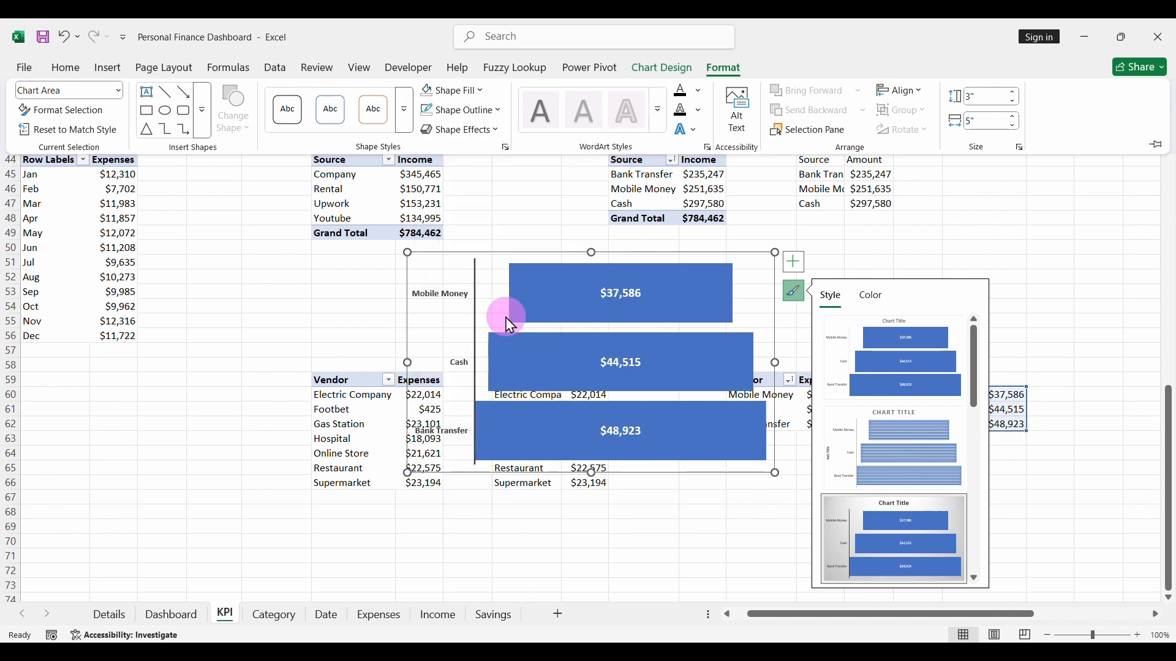
pyautogui.hotkey('ctrl', 'F1')
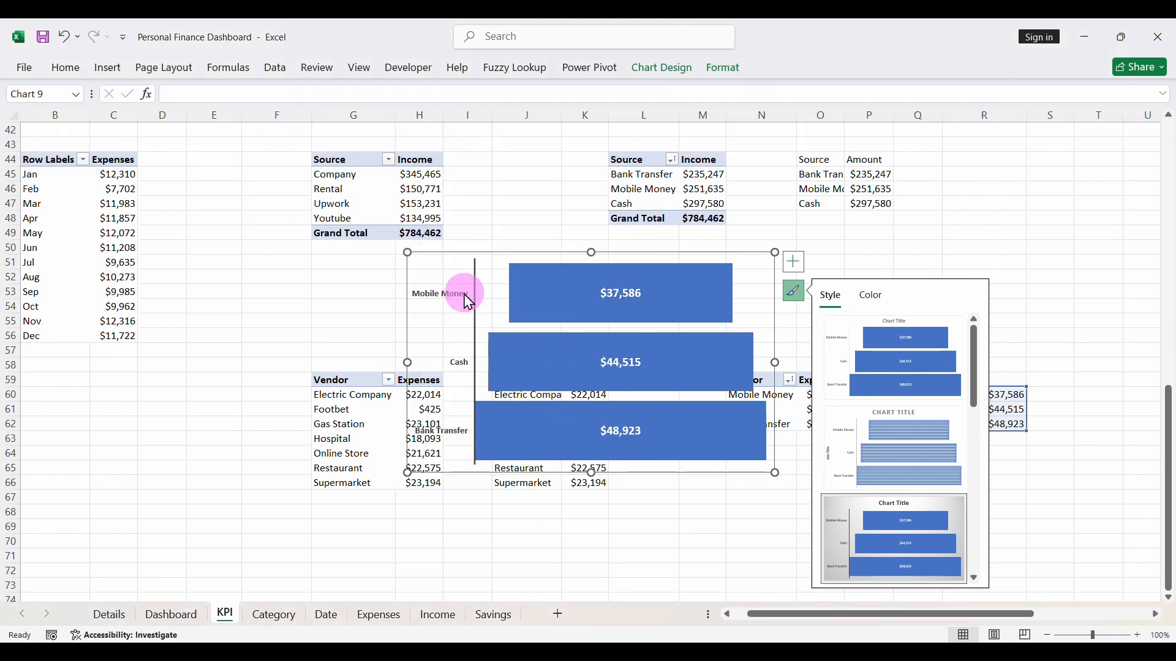
# - Move the expenses funnel chart from the KPI sheet to the Details sheet
pyautogui.moveTo(431, 261); pyautogui.dragTo(475, 305)
pyautogui.press('Delete')
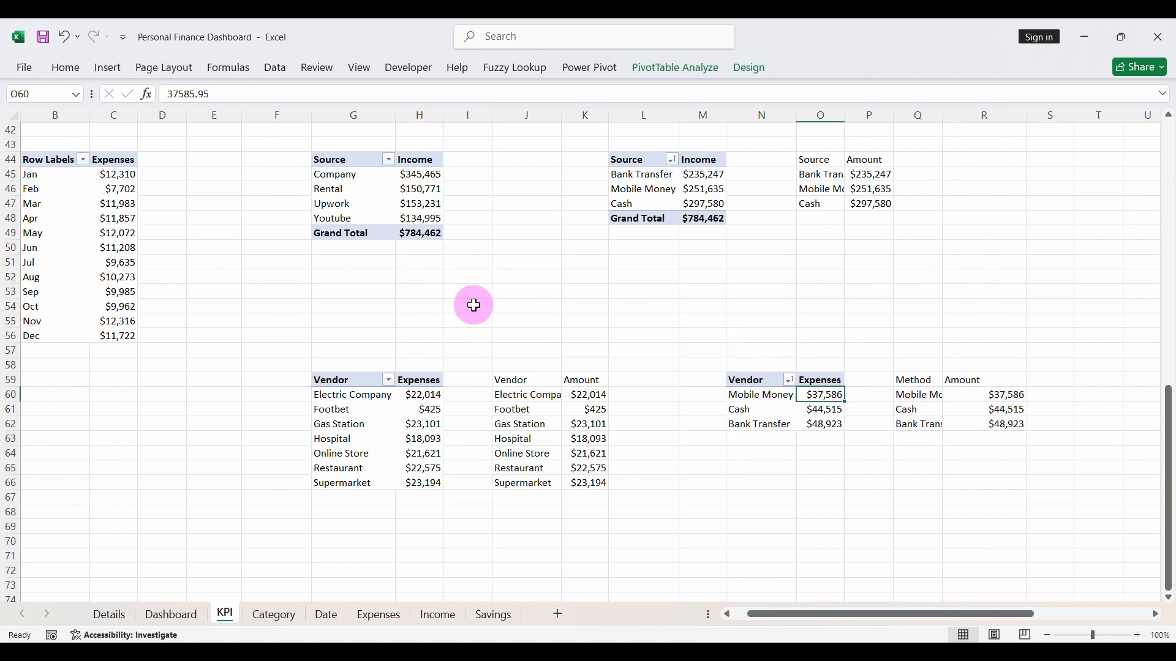
pyautogui.click(111, 613)
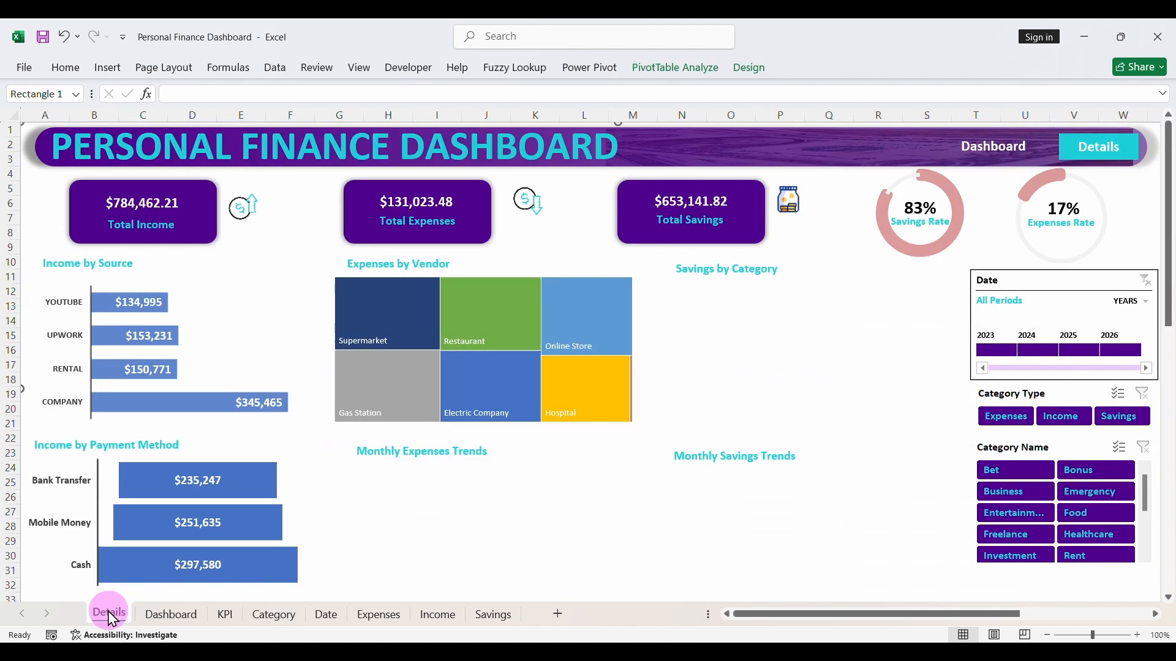
pyautogui.hotkey('ctrl', 'v')
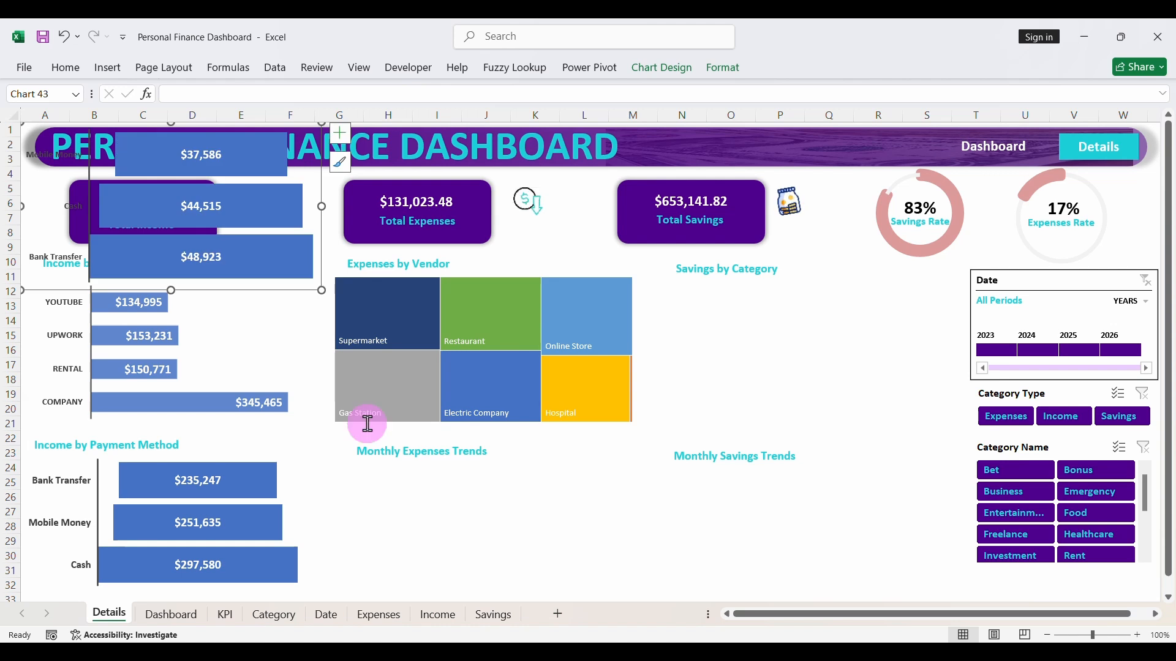
# - Resize and position the pasted funnel chart under the Monthly Expenses Trends heading, and save the workbook
pyautogui.moveTo(248, 290); pyautogui.dragTo(473, 418)
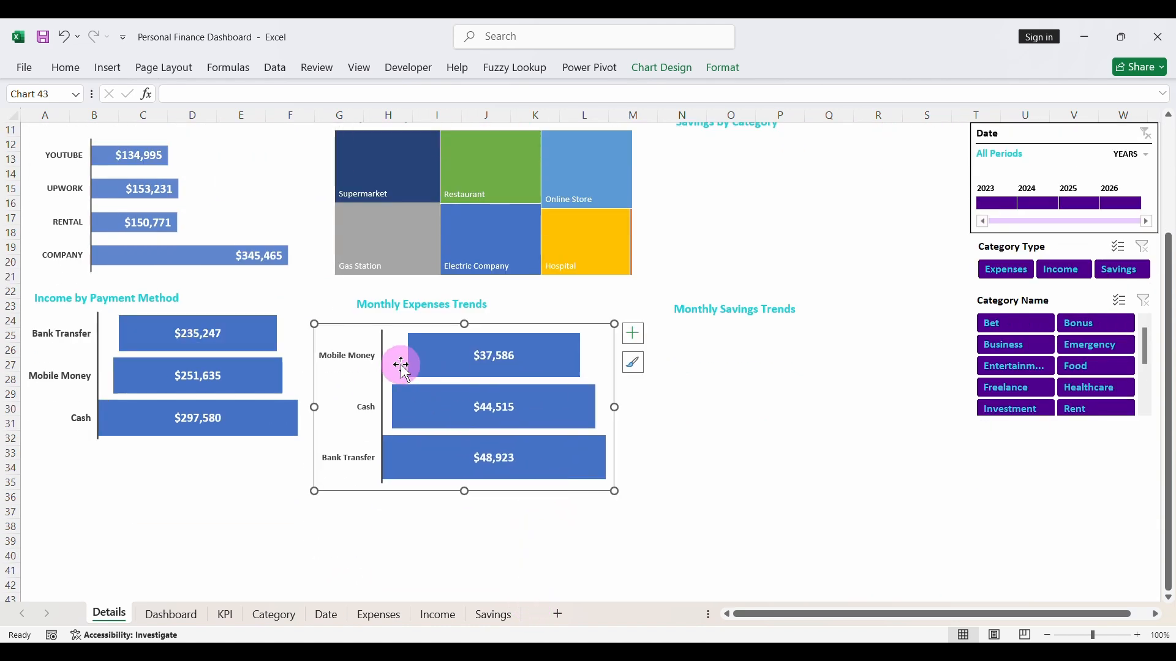
pyautogui.moveTo(314, 324); pyautogui.dragTo(365, 311)
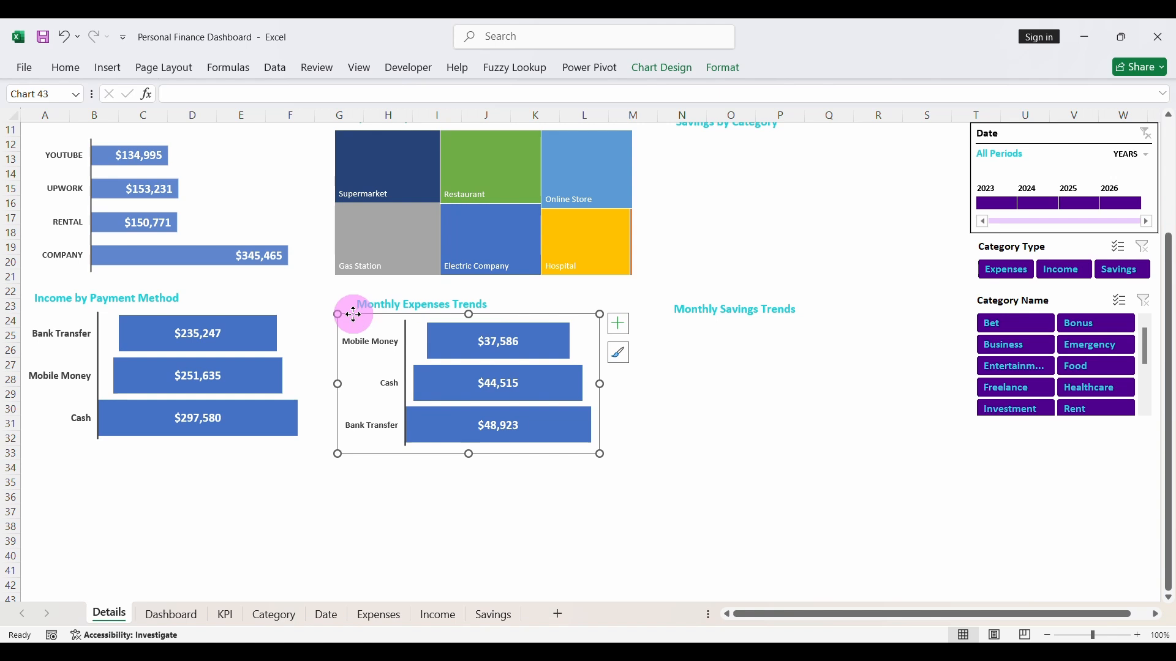
pyautogui.moveTo(354, 314); pyautogui.dragTo(353, 310)
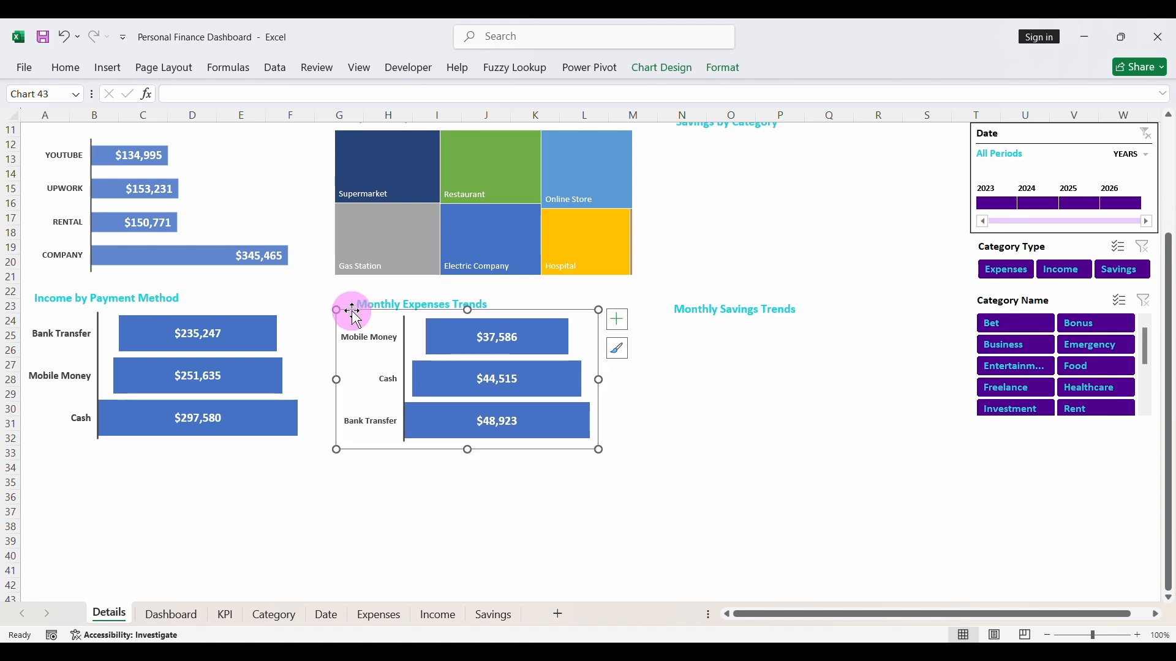
pyautogui.moveTo(598, 381); pyautogui.dragTo(622, 380)
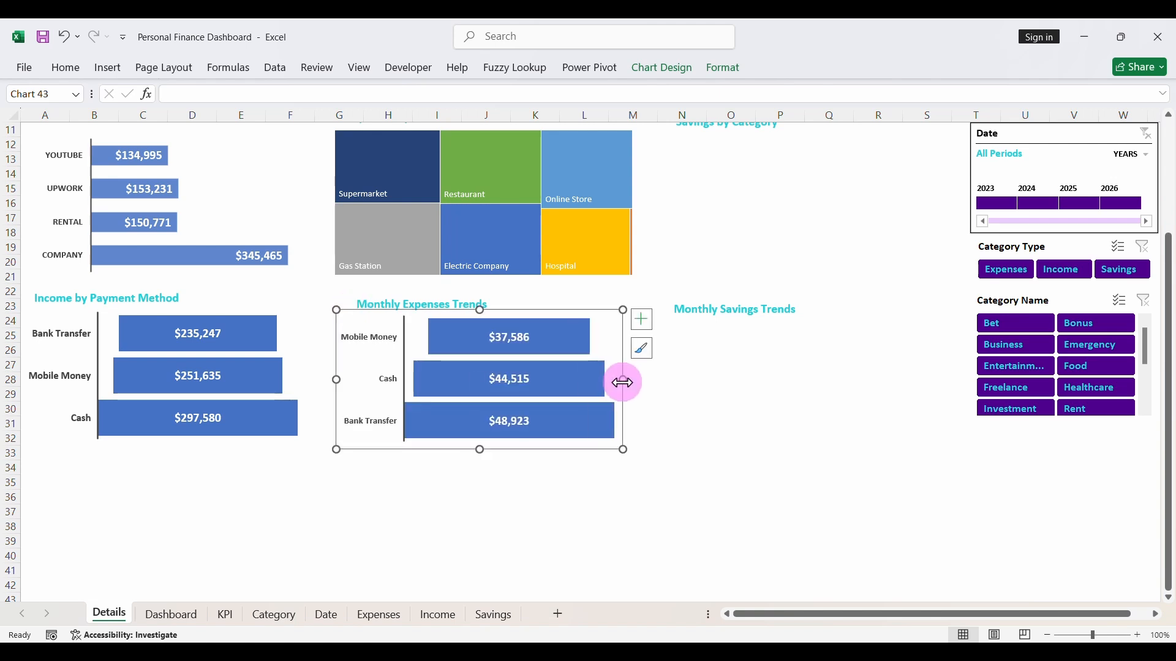
pyautogui.click(567, 504)
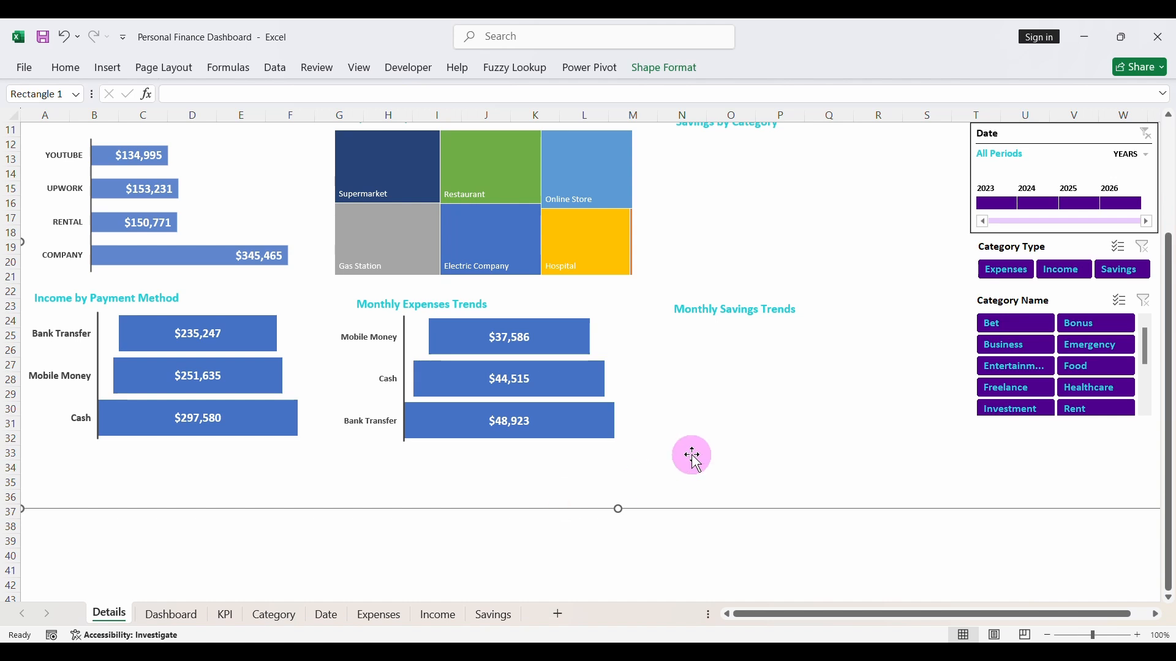
pyautogui.scroll(3, 691, 454)
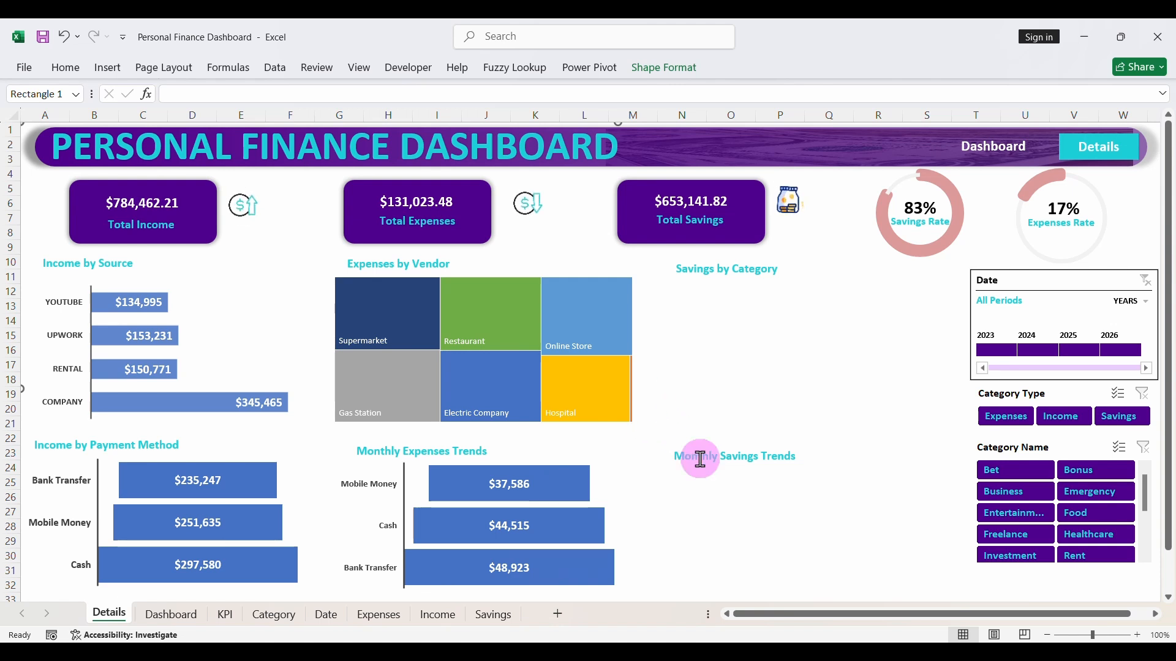
pyautogui.click(42, 37)
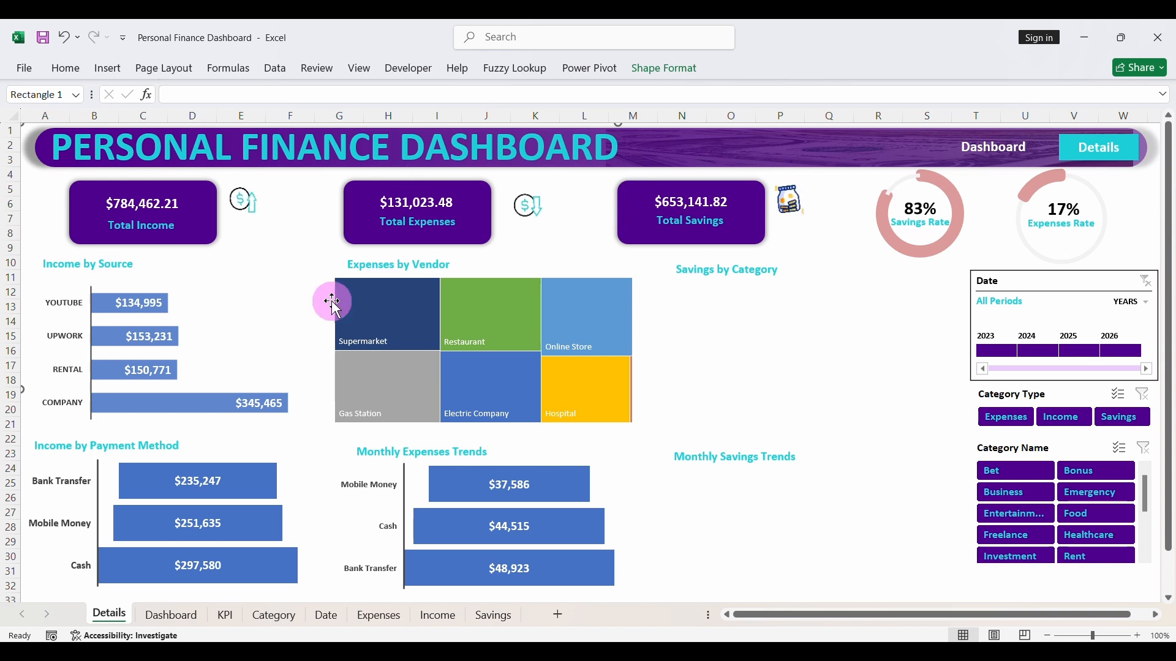
# - Copy the savings by category pivot table on the KPI sheet (N10:O15) and paste it at cell C74
pyautogui.click(225, 615)
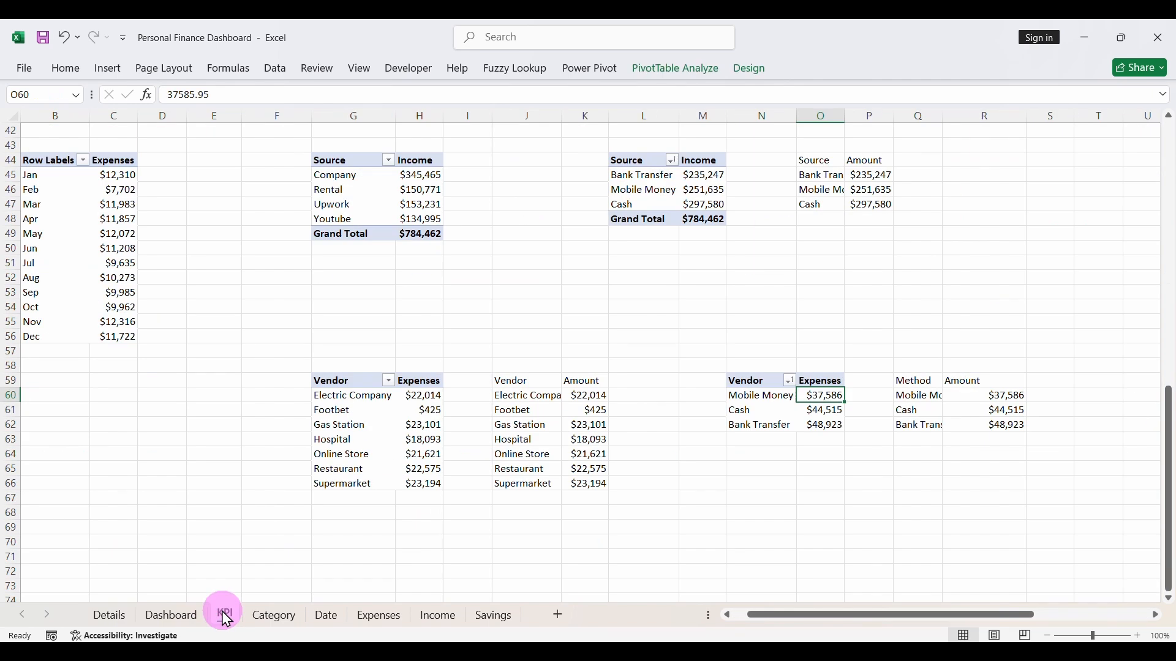
pyautogui.scroll(13, 555, 350)
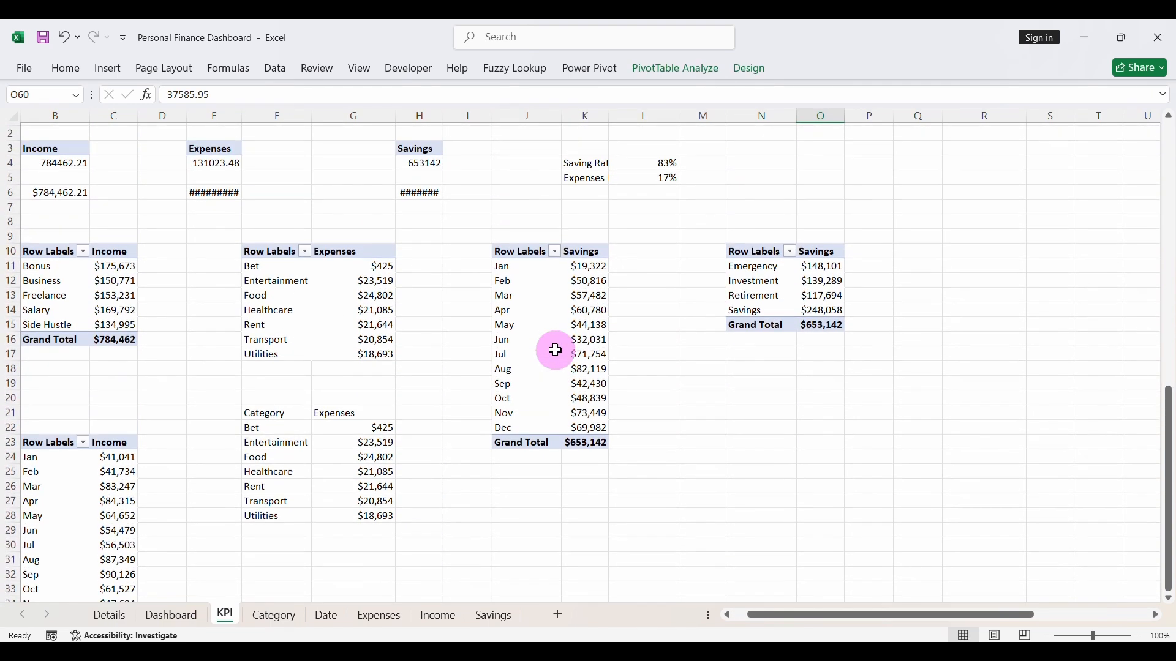
pyautogui.scroll(1, 556, 350)
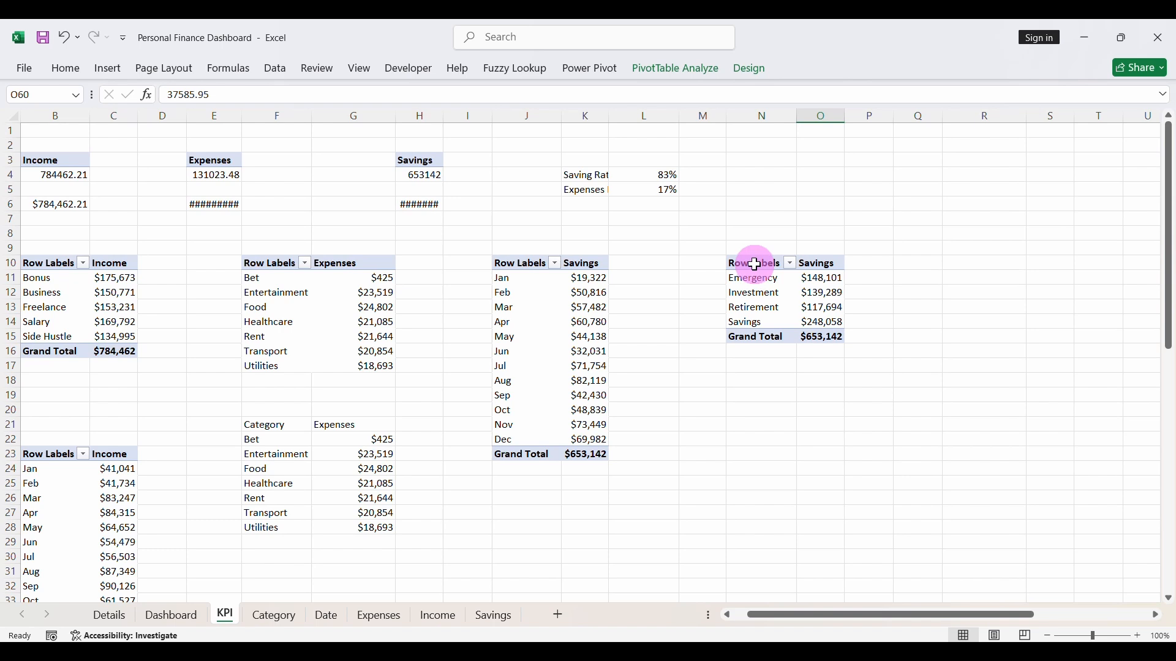
pyautogui.moveTo(755, 265); pyautogui.dragTo(822, 334)
pyautogui.hotkey('ctrl', 'c')
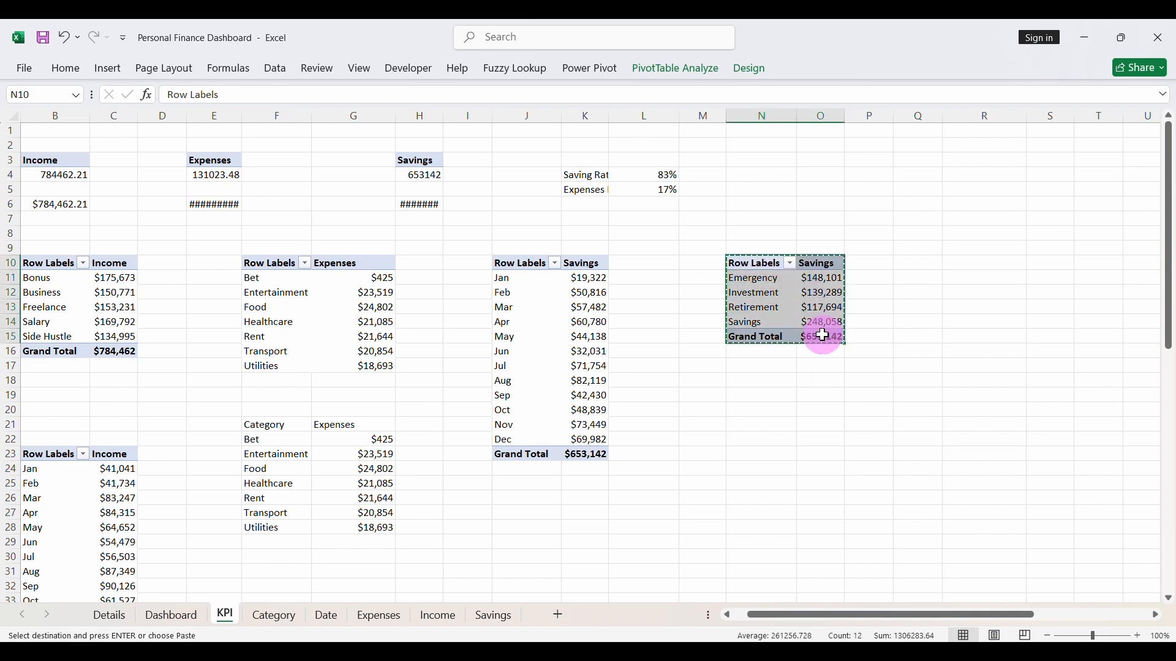
pyautogui.scroll(-20, 523, 512)
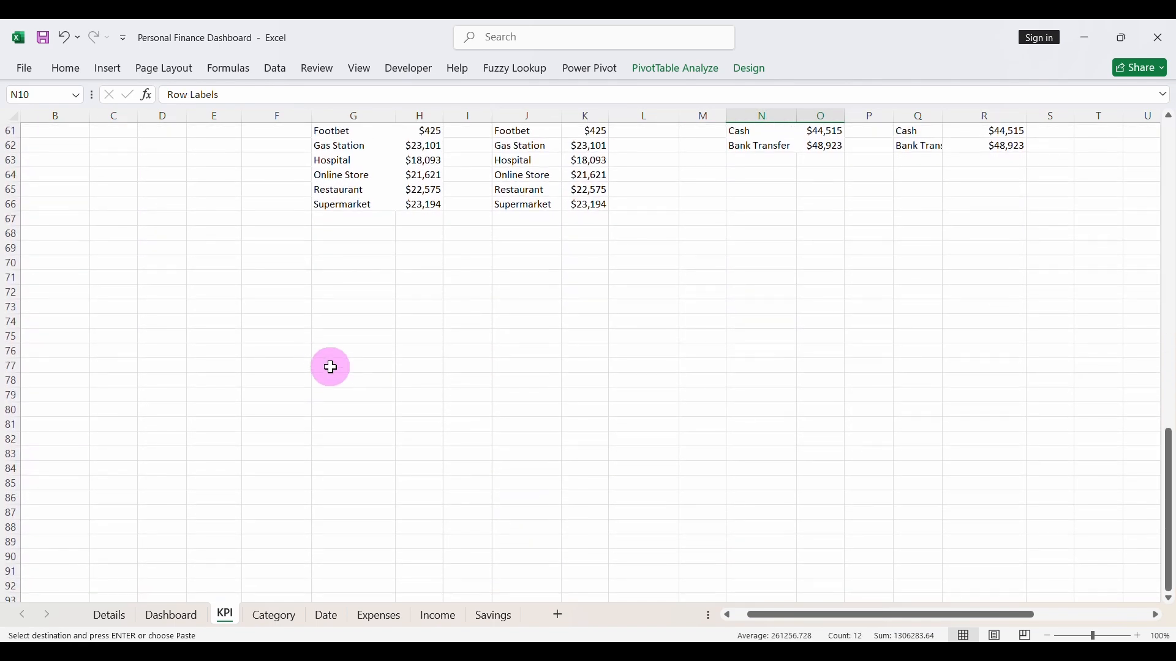
pyautogui.click(323, 351)
pyautogui.click(101, 319)
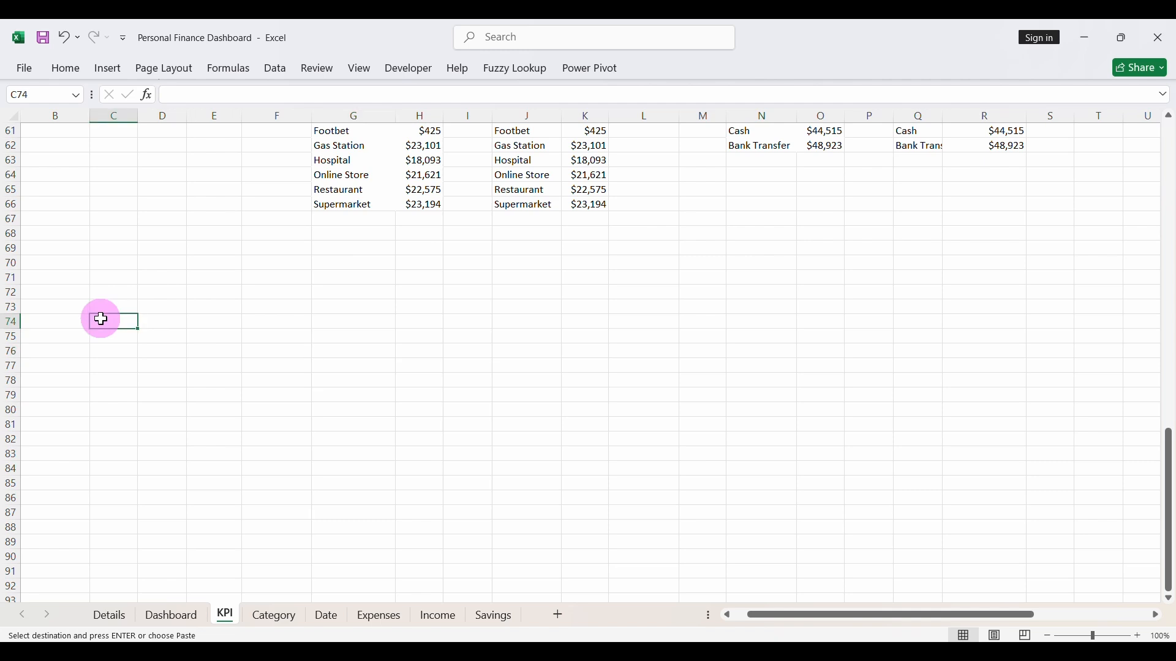
pyautogui.hotkey('ctrl', 'v')
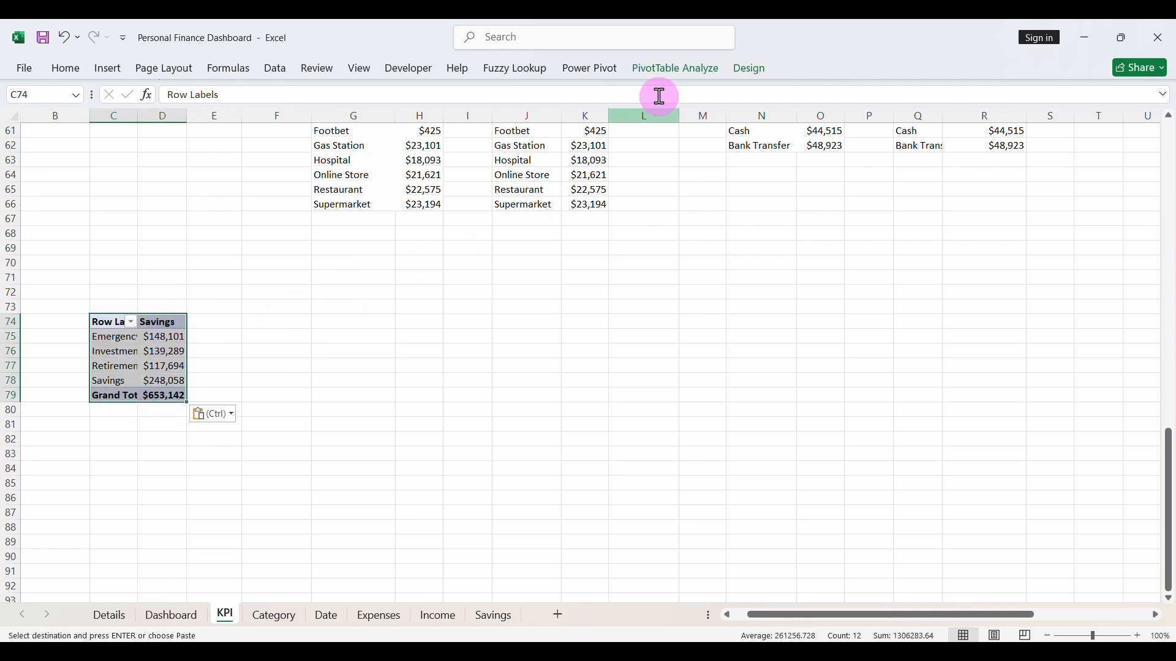
# - Replace Category with Institution from the Savings table as the row field of the pasted pivot table
pyautogui.click(677, 70)
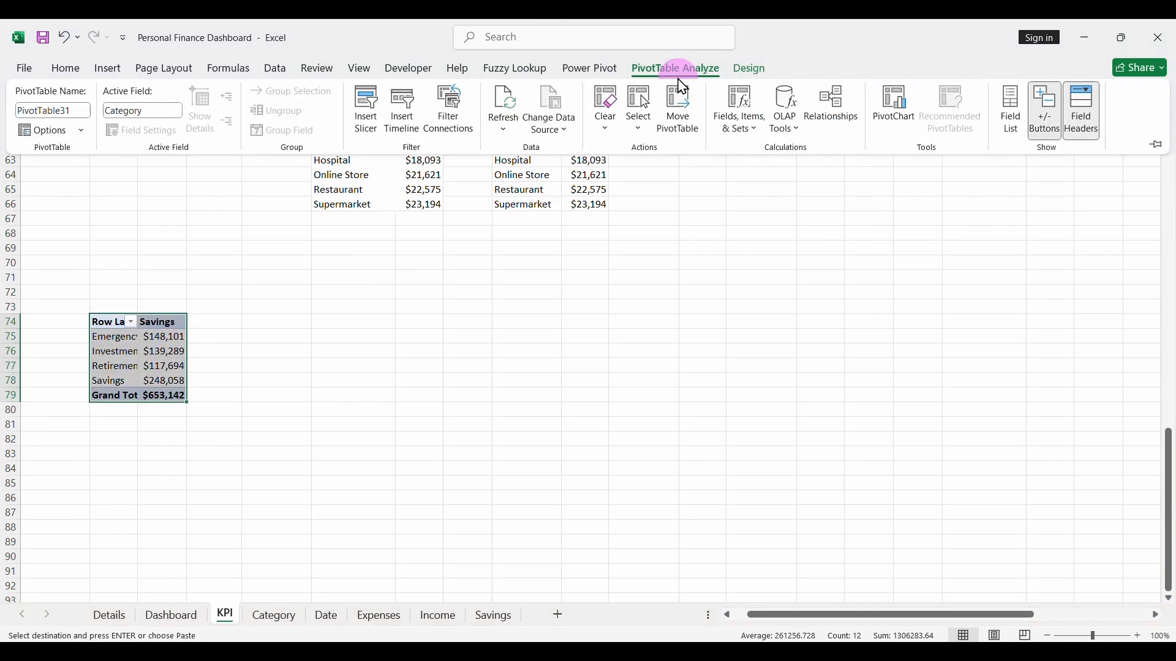
pyautogui.click(1012, 101)
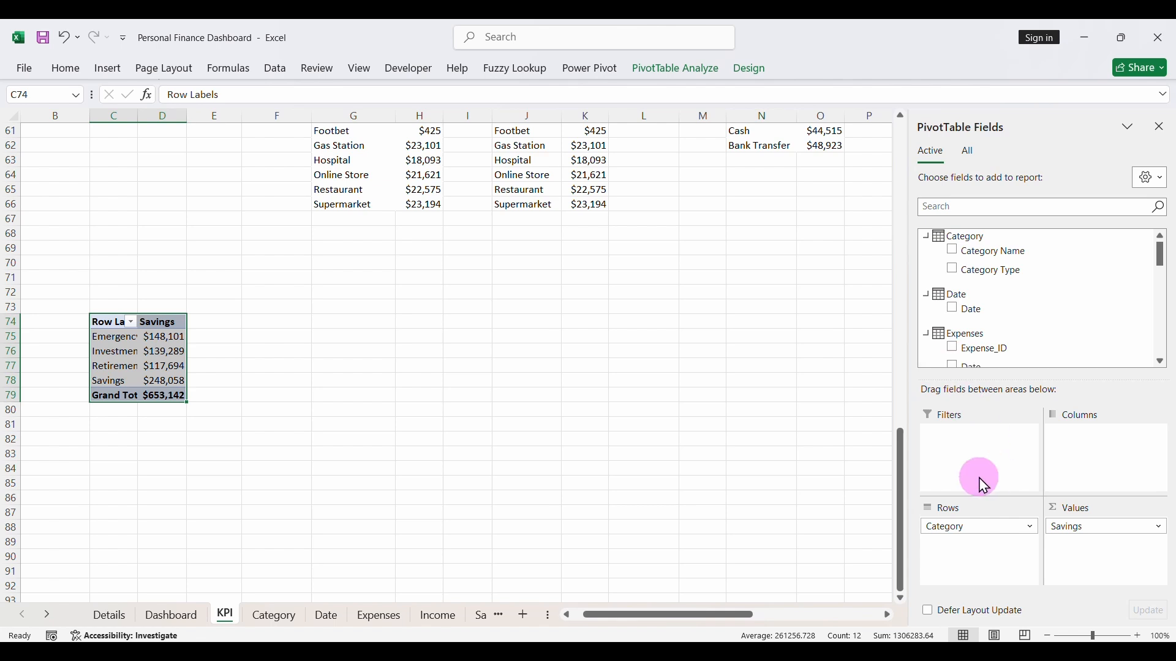
pyautogui.scroll(-8, 984, 314)
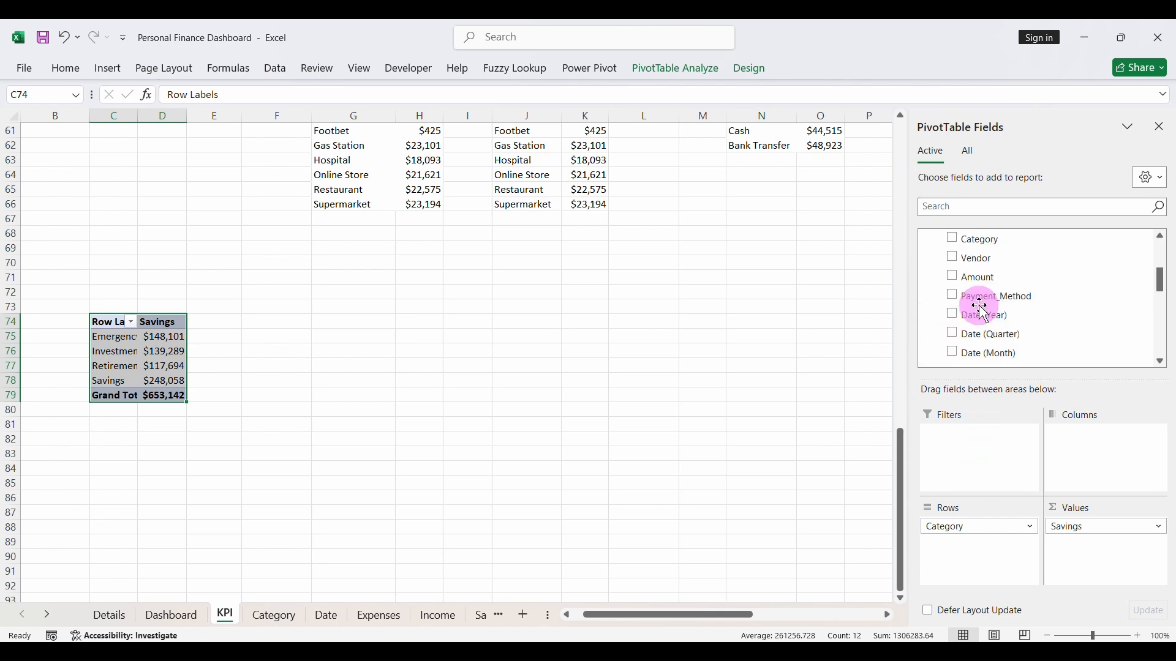
pyautogui.scroll(-6, 984, 314)
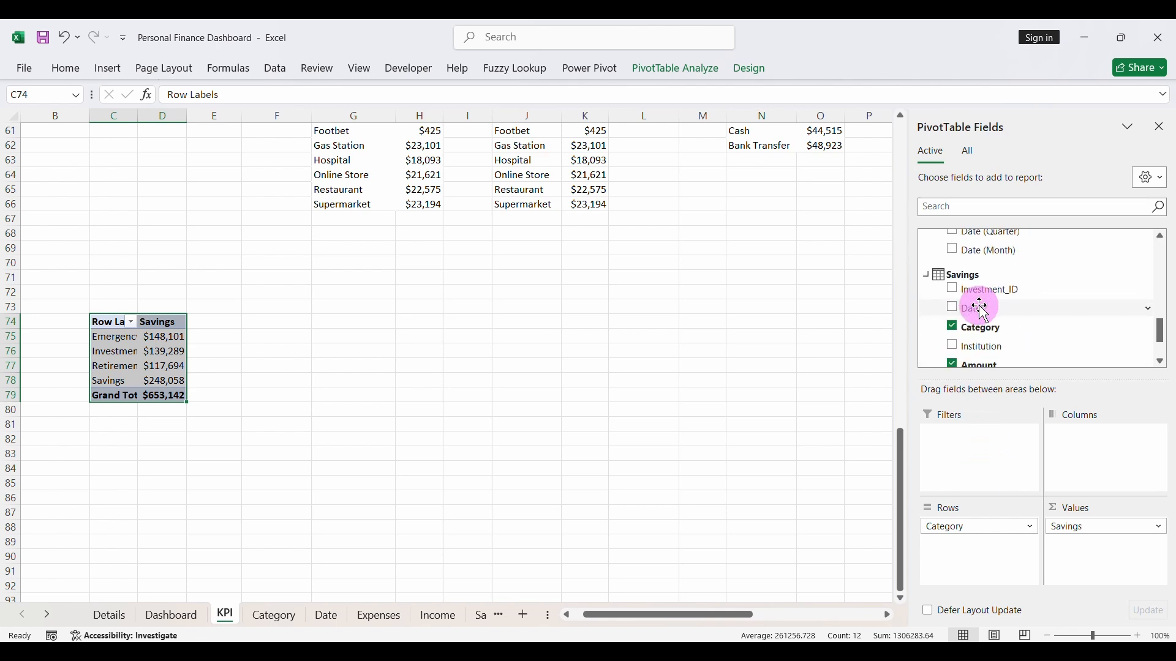
pyautogui.click(954, 325)
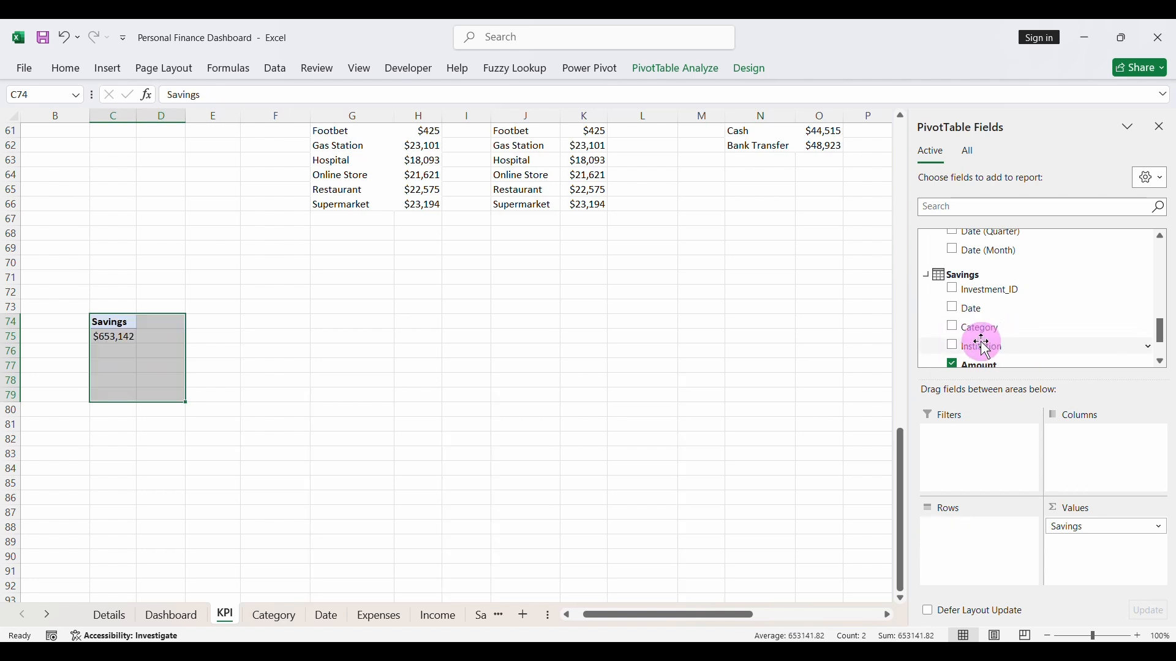
pyautogui.click(954, 346)
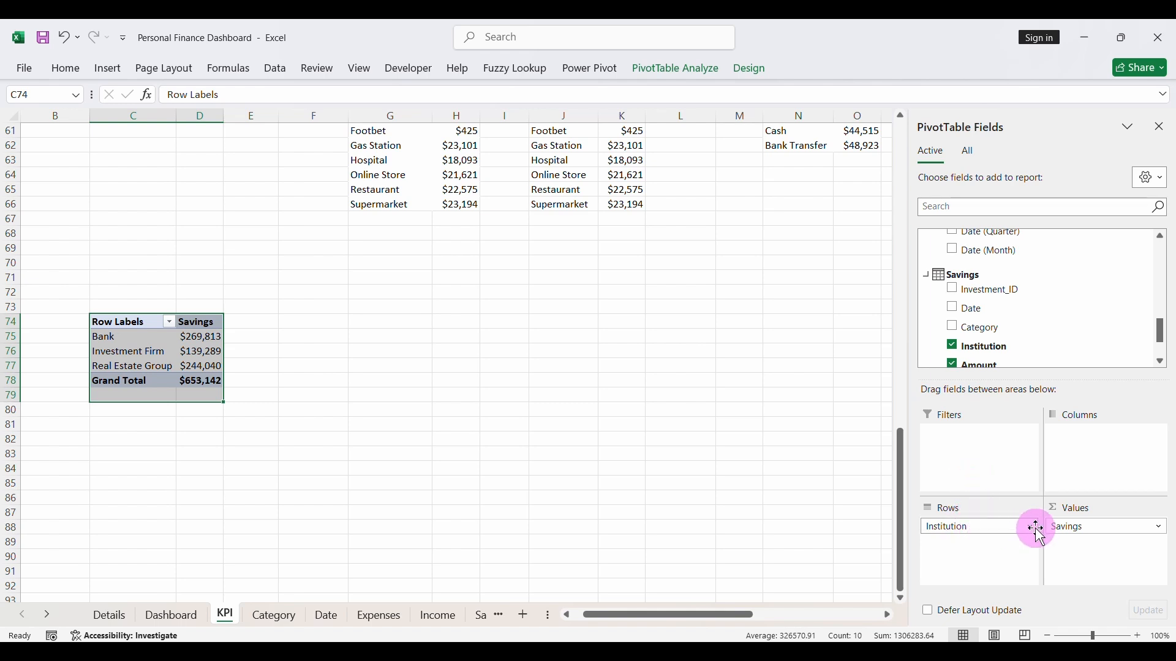
pyautogui.click(165, 351)
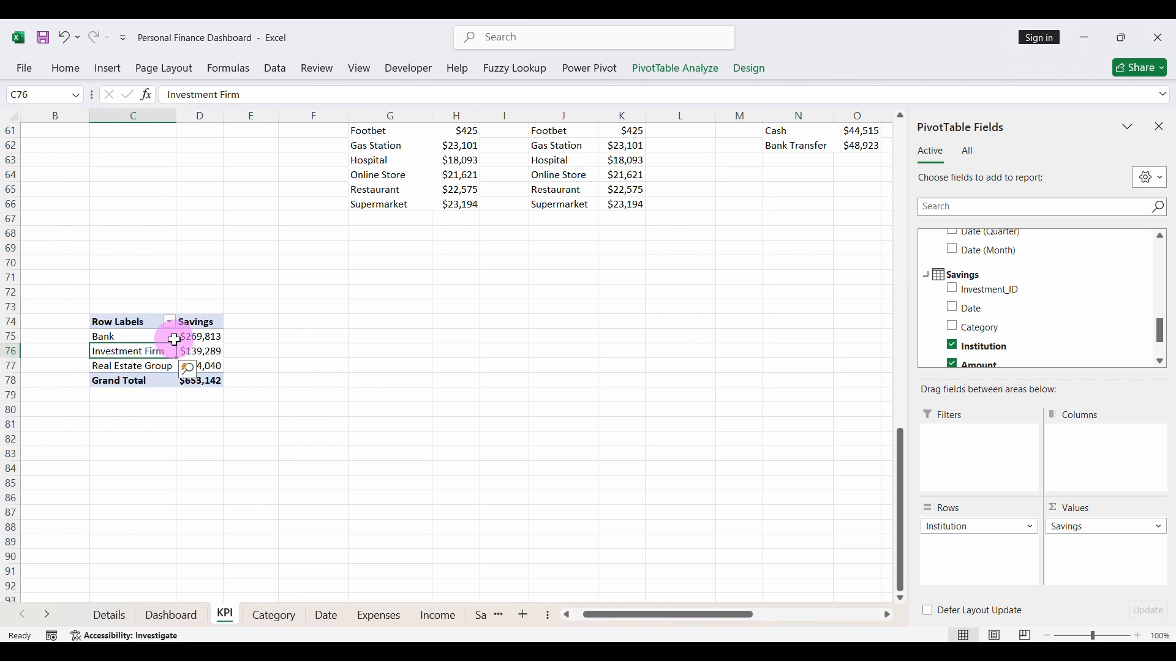
# - Insert a 2-D pie chart from the savings by institution pivot table
pyautogui.click(109, 69)
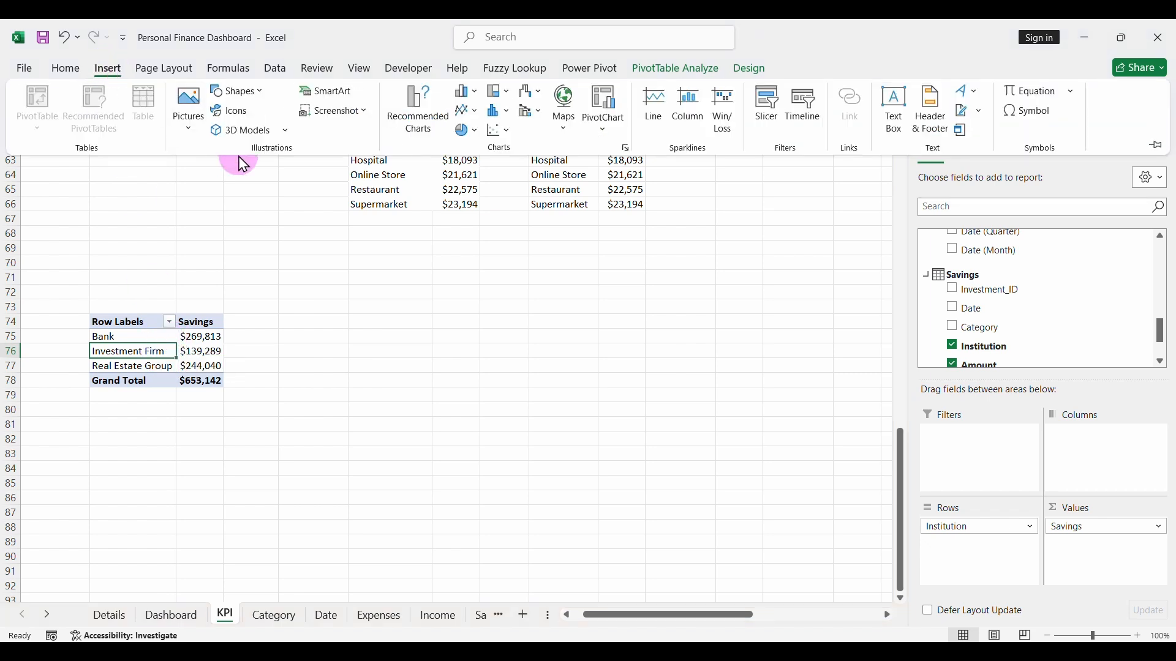
pyautogui.click(466, 131)
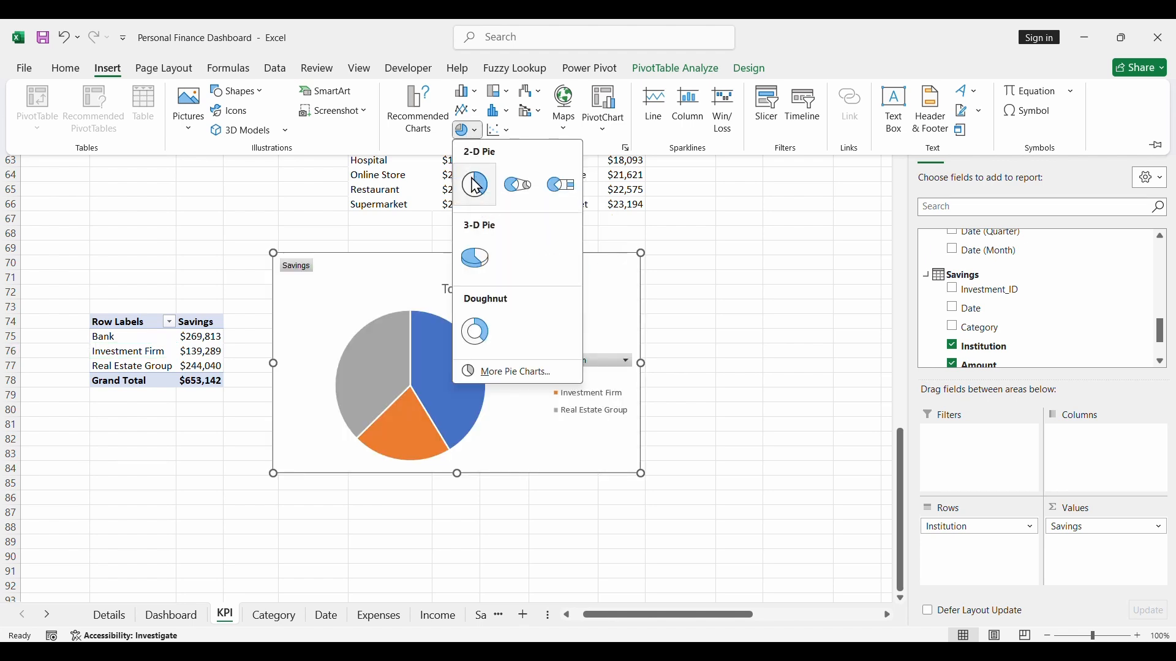
pyautogui.click(476, 186)
pyautogui.click(440, 341)
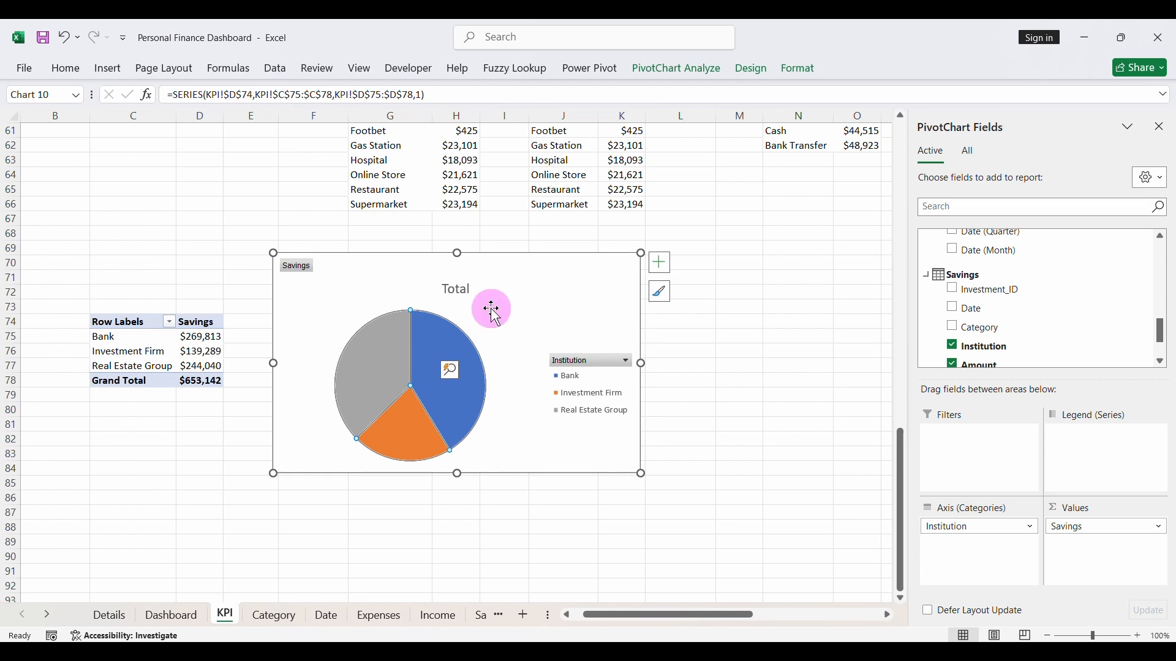
# - Delete the pie chart's title and legend, and hide all its field buttons
pyautogui.click(467, 289)
pyautogui.press('Delete')
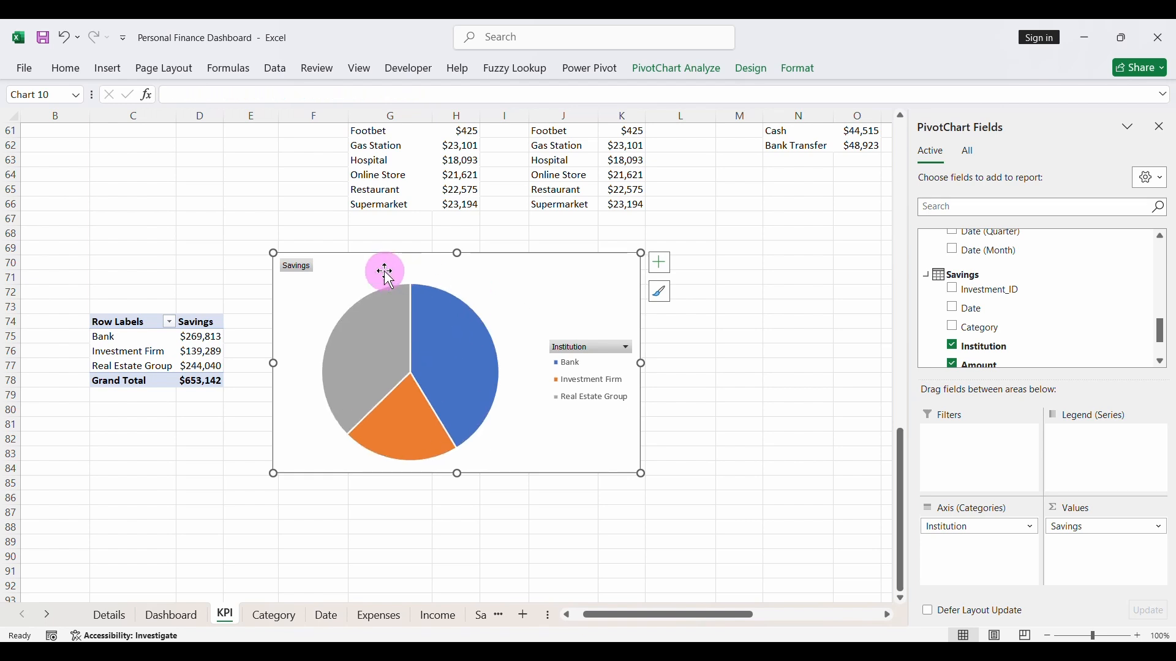
pyautogui.rightClick(294, 270)
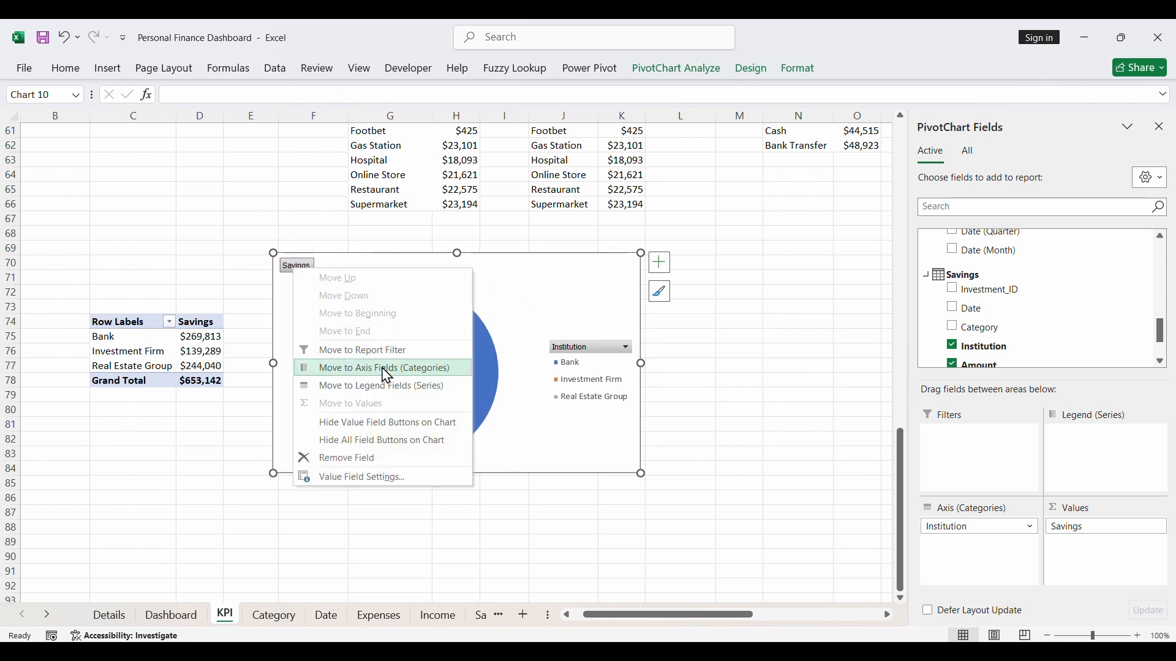
pyautogui.click(379, 443)
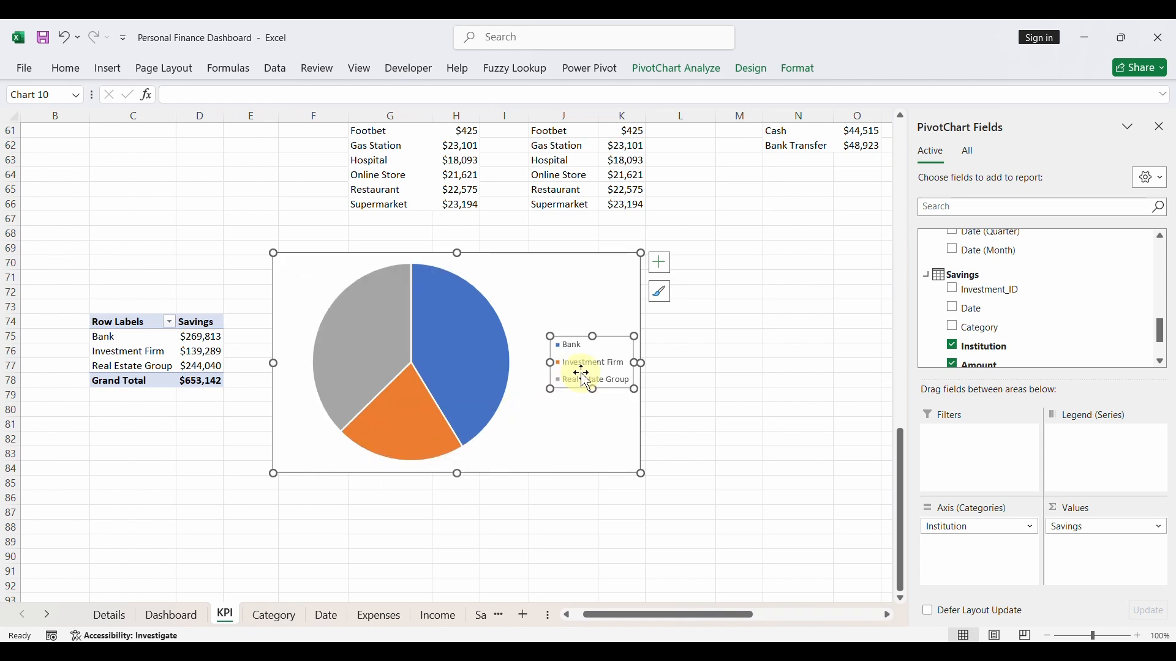
pyautogui.press('Delete')
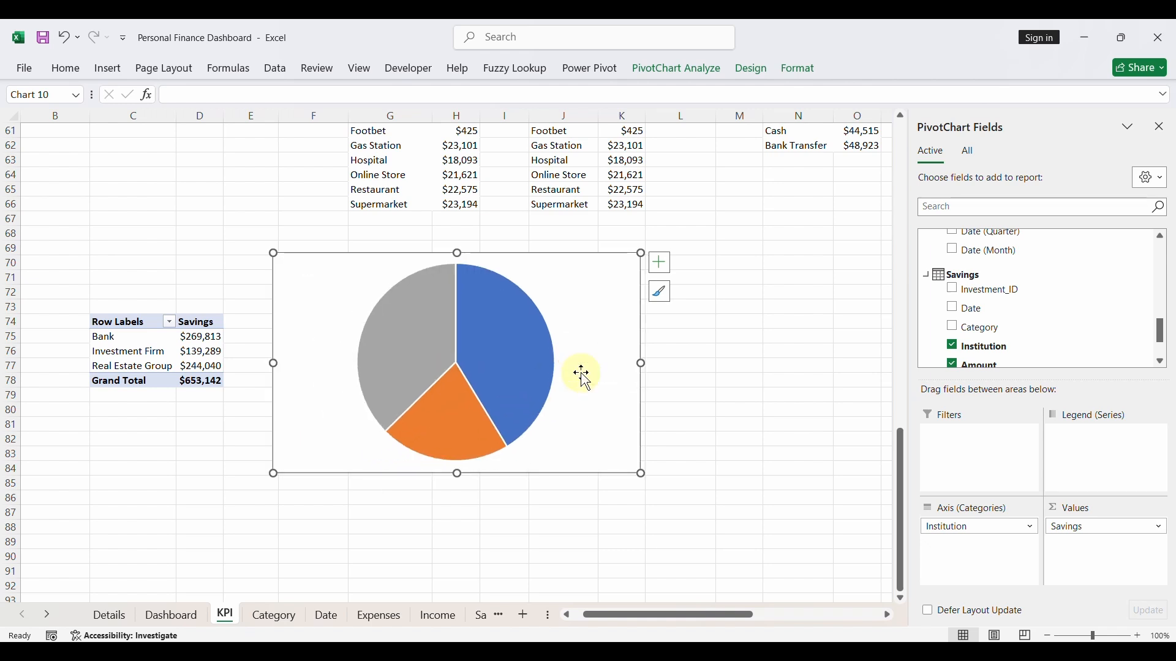
# - Apply the white-background chart style that puts institution names and percentages inside the pie slices
pyautogui.click(661, 300)
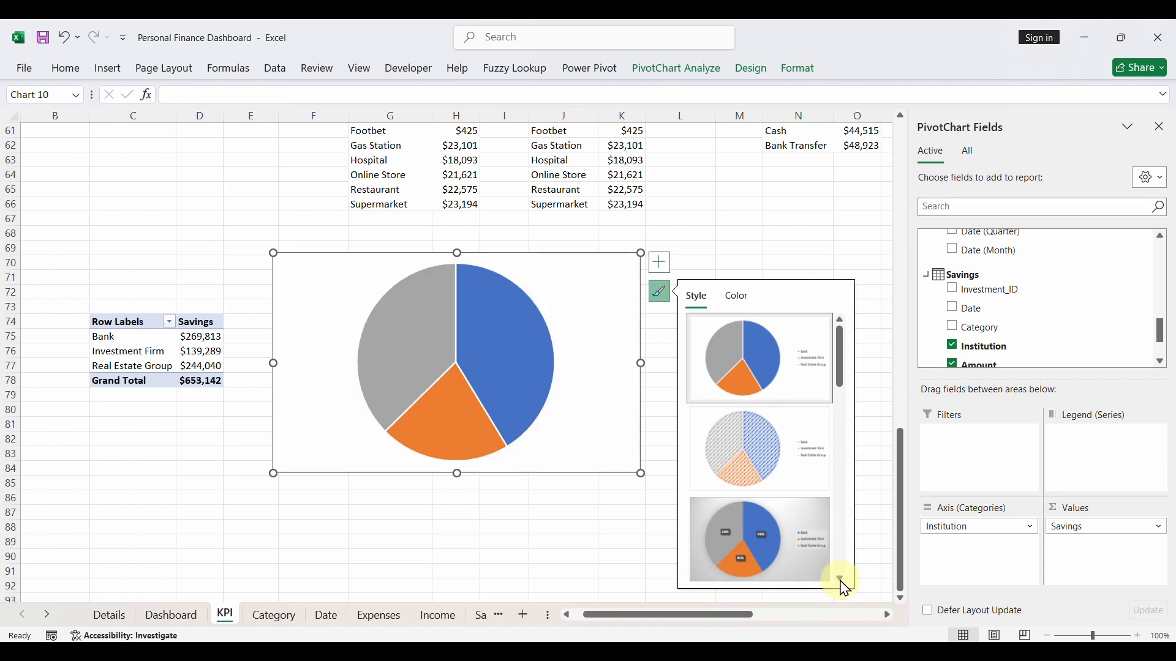
pyautogui.click(843, 580)
pyautogui.click(843, 580)
pyautogui.click(843, 580)
pyautogui.click(843, 580)
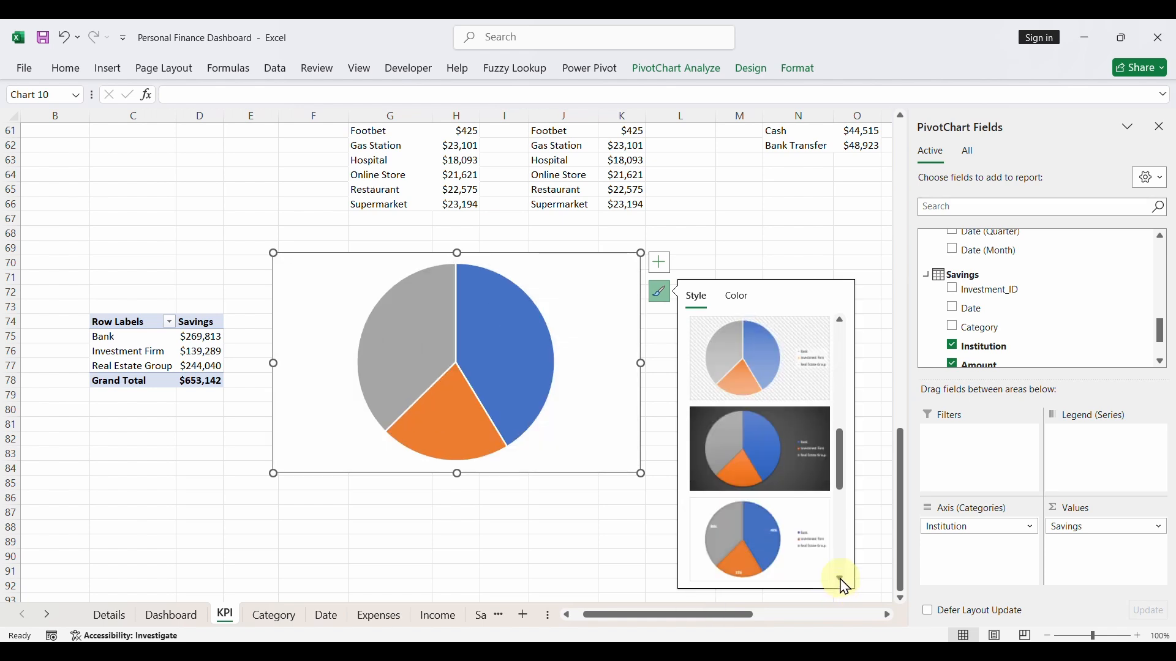
pyautogui.click(842, 580)
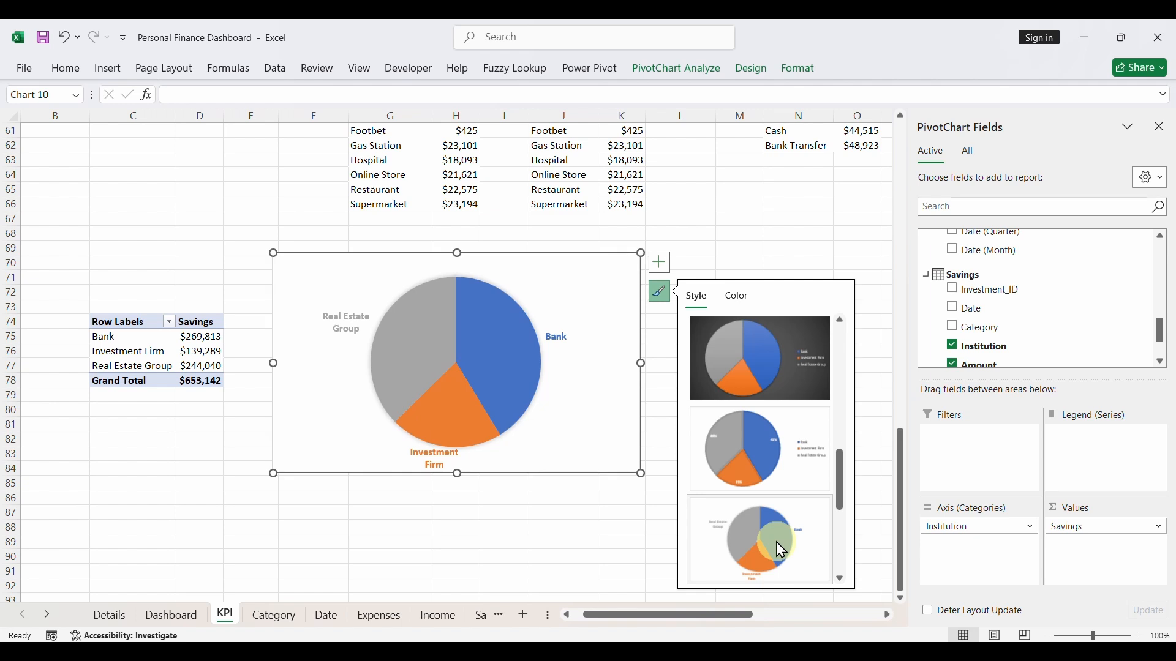
pyautogui.click(819, 456)
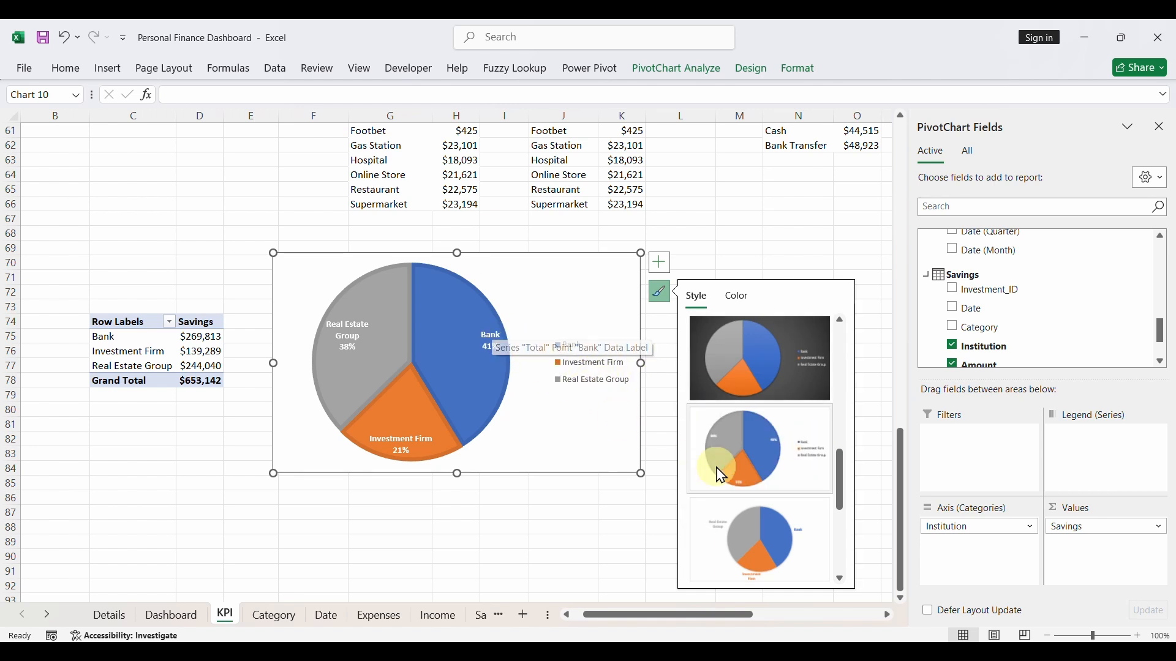
# - Try several other chart styles on the savings pie chart, ending with the plain white first style without data labels
pyautogui.moveTo(840, 472); pyautogui.dragTo(850, 558)
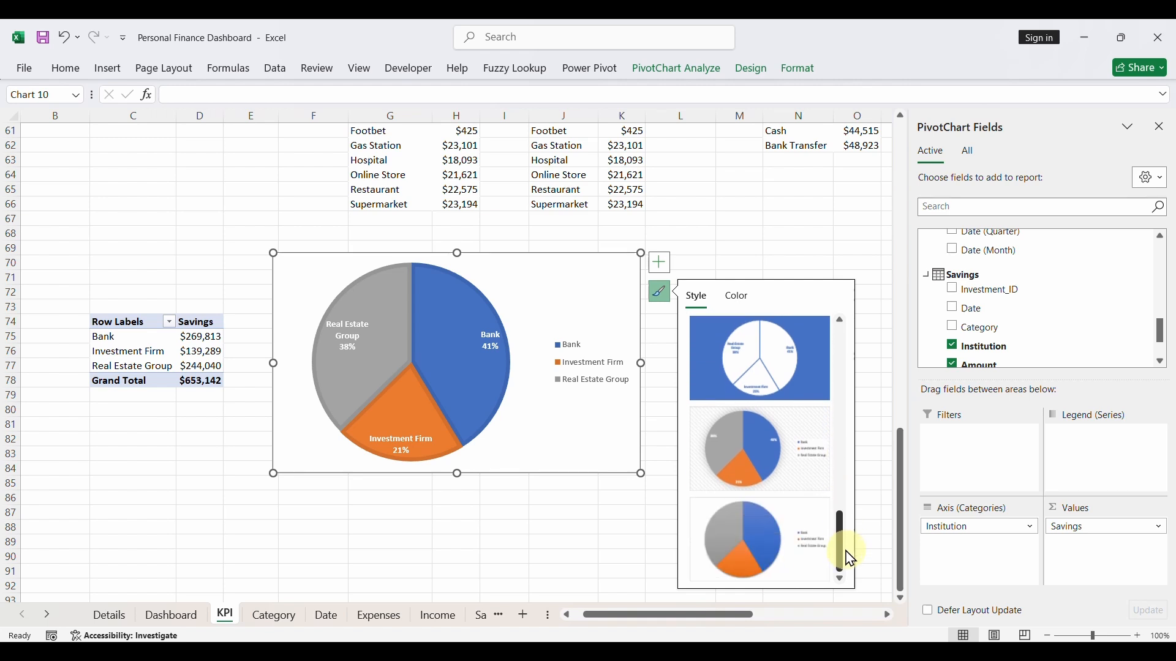
pyautogui.click(800, 469)
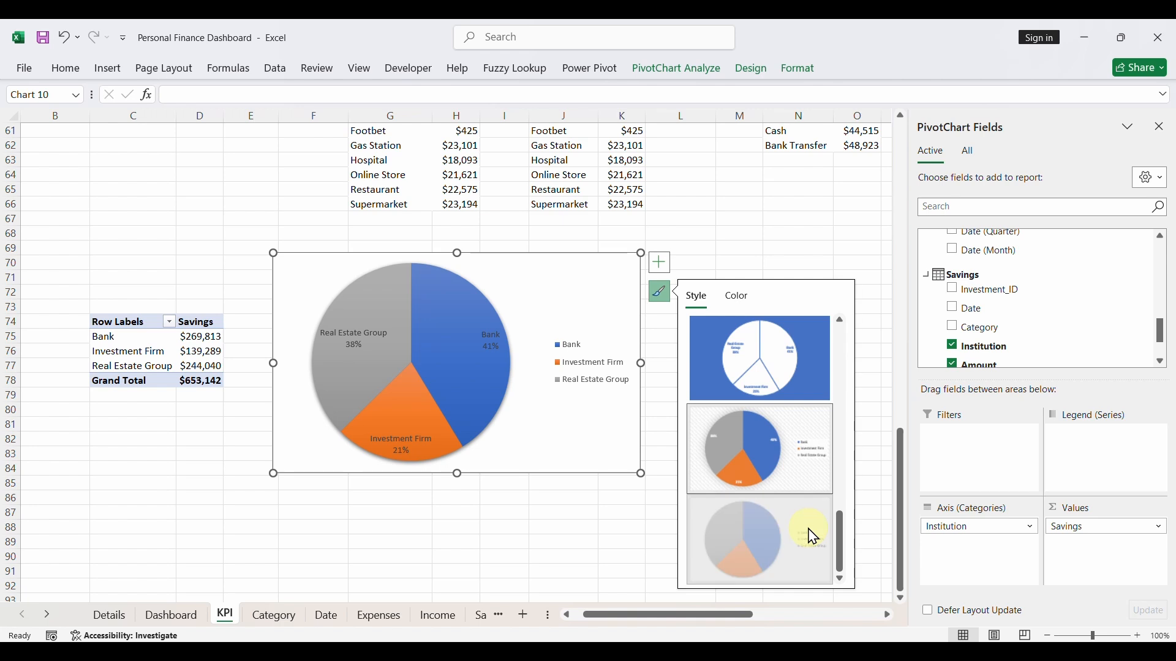
pyautogui.moveTo(837, 542)
pyautogui.mouseDown()
pyautogui.moveTo(840, 481)
pyautogui.moveTo(869, 456)
pyautogui.mouseUp()
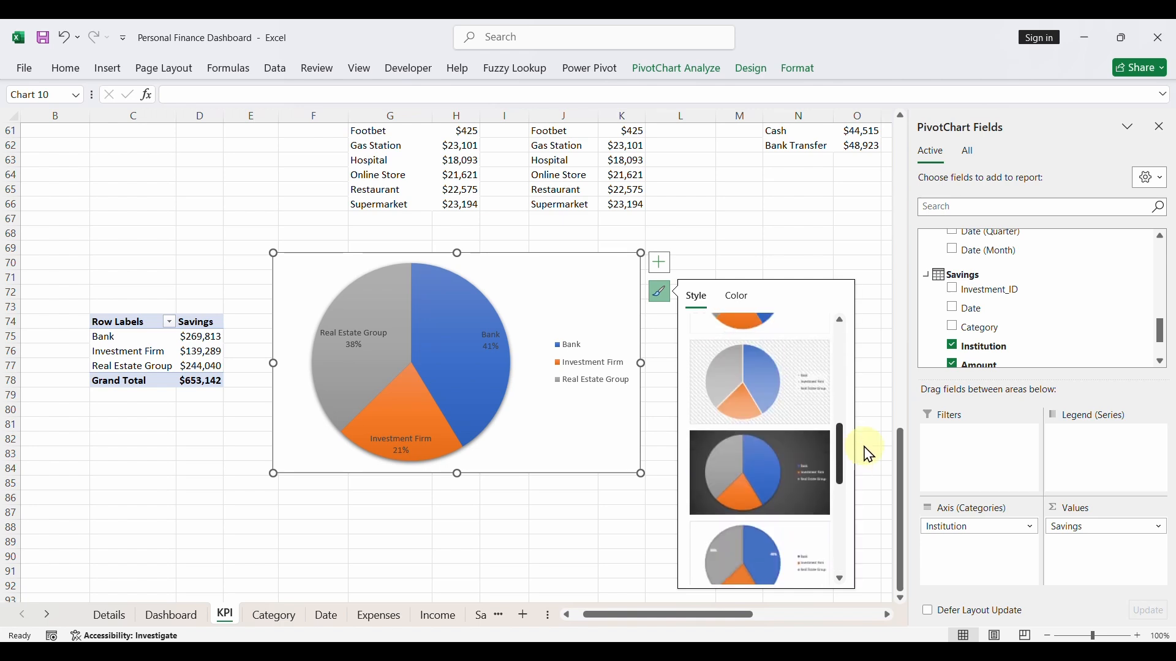
pyautogui.click(807, 465)
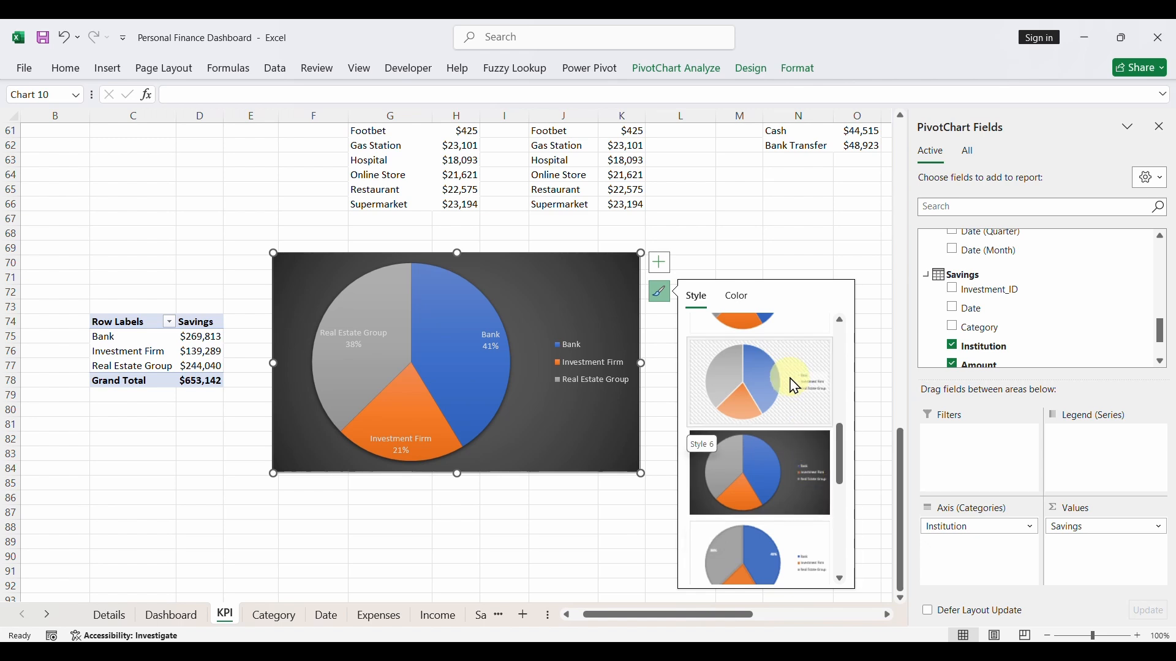
pyautogui.click(837, 357)
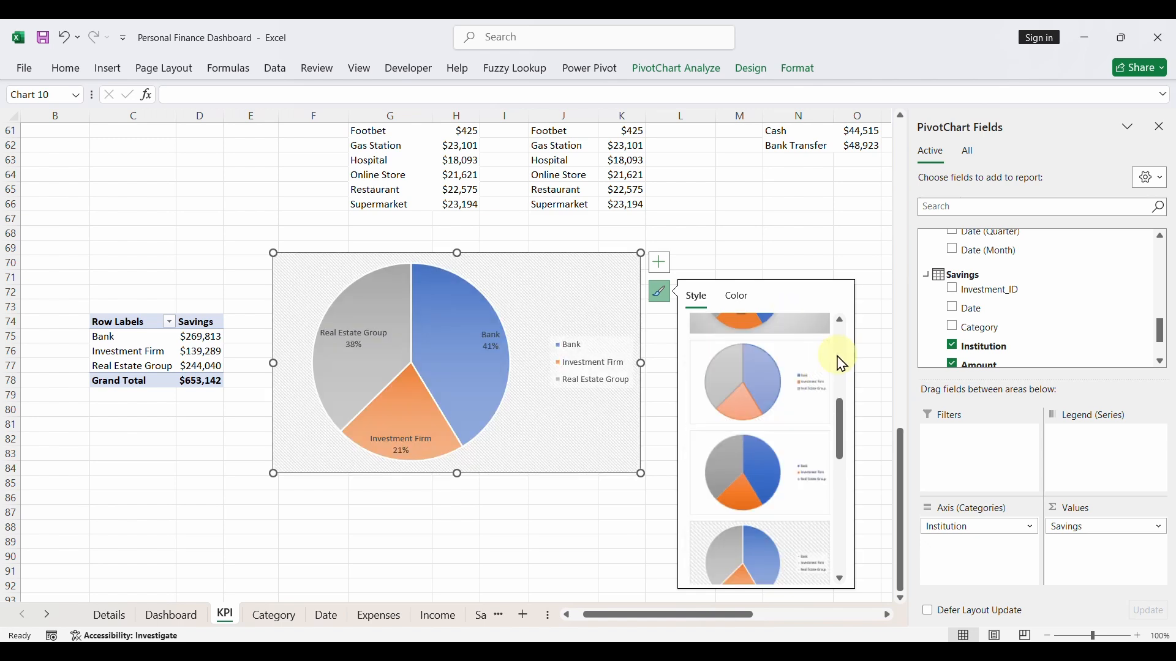
pyautogui.click(841, 363)
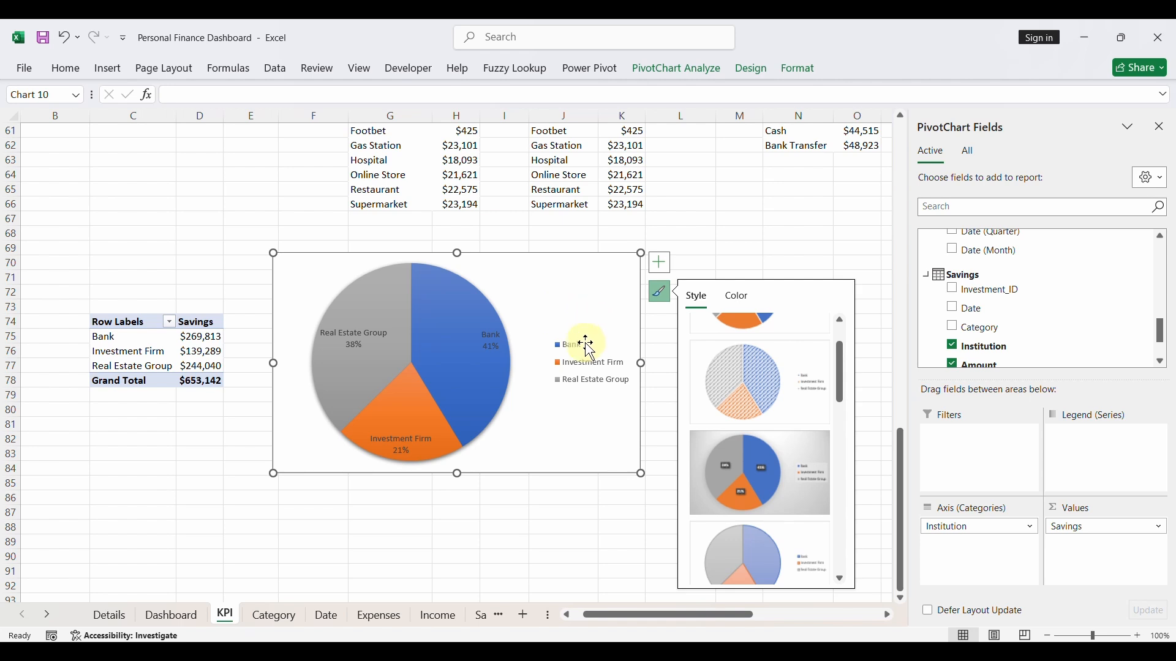
pyautogui.scroll(1, 744, 357)
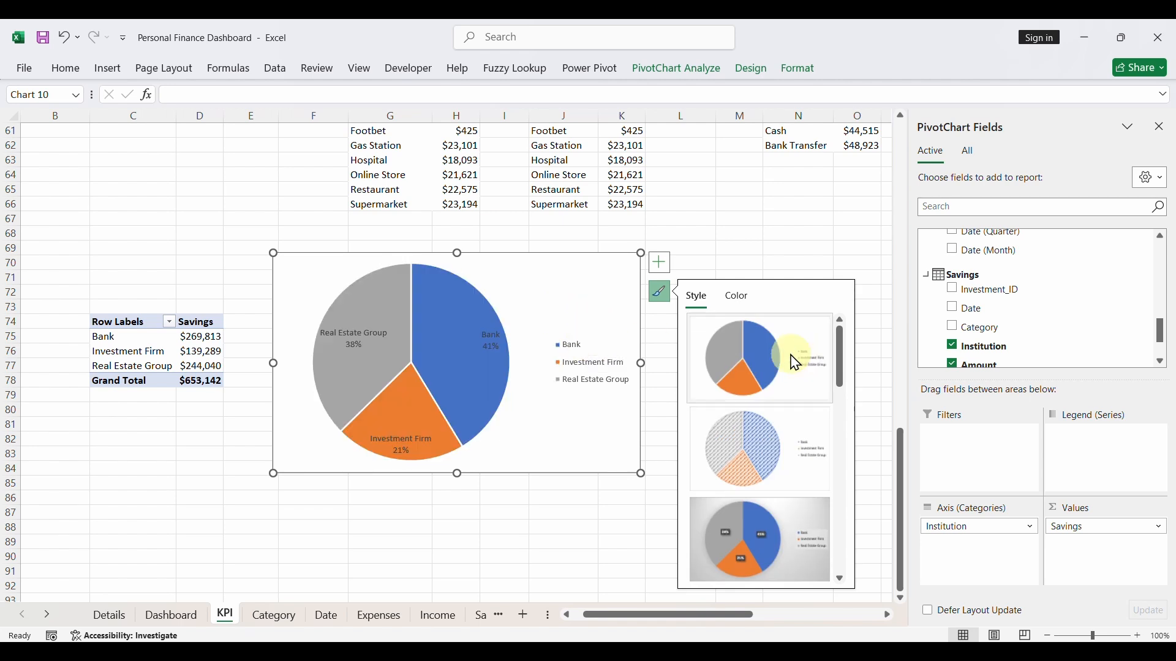
pyautogui.click(796, 362)
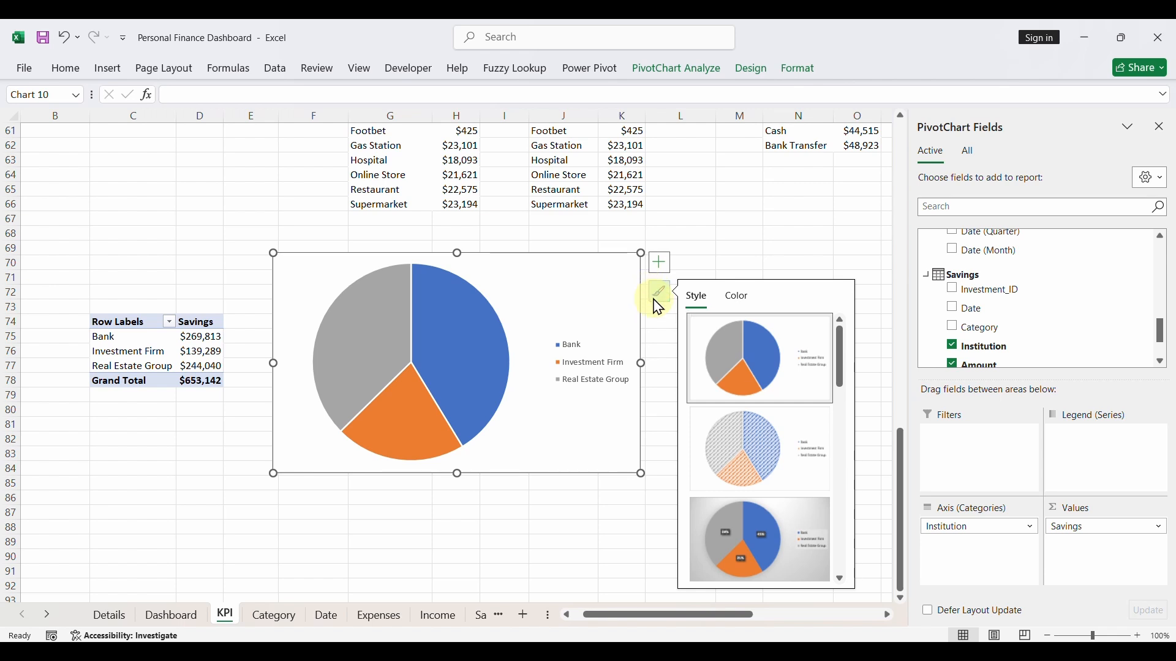
# - Add data labels to the pie slices that contain the value instead of the category name
pyautogui.click(660, 266)
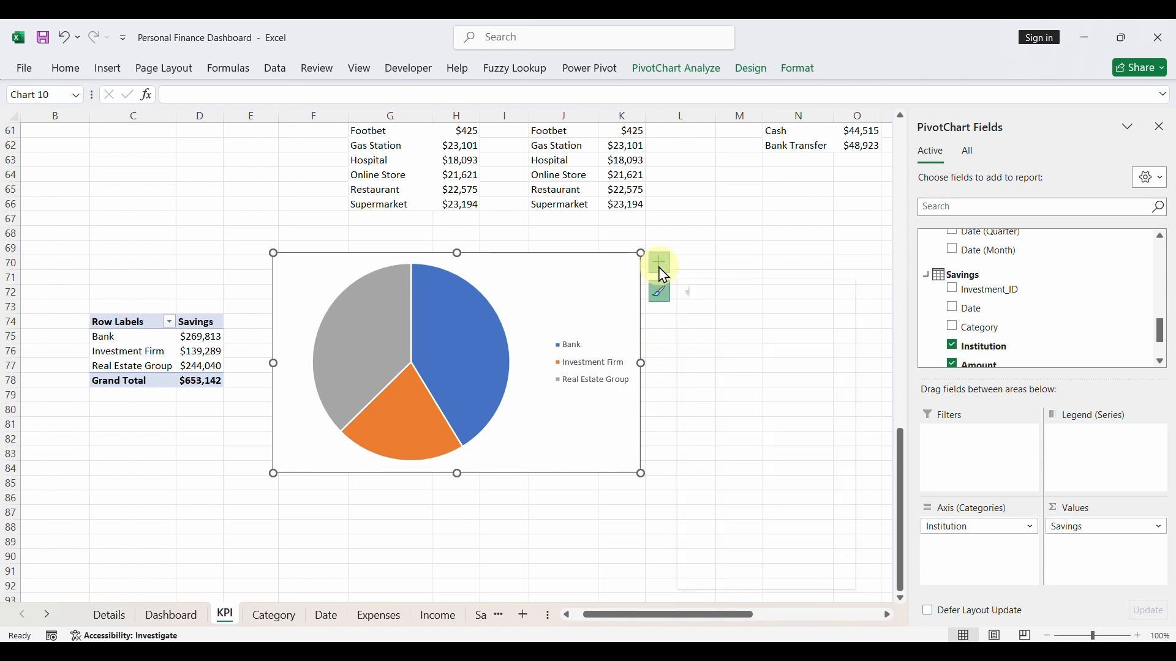
pyautogui.click(695, 288)
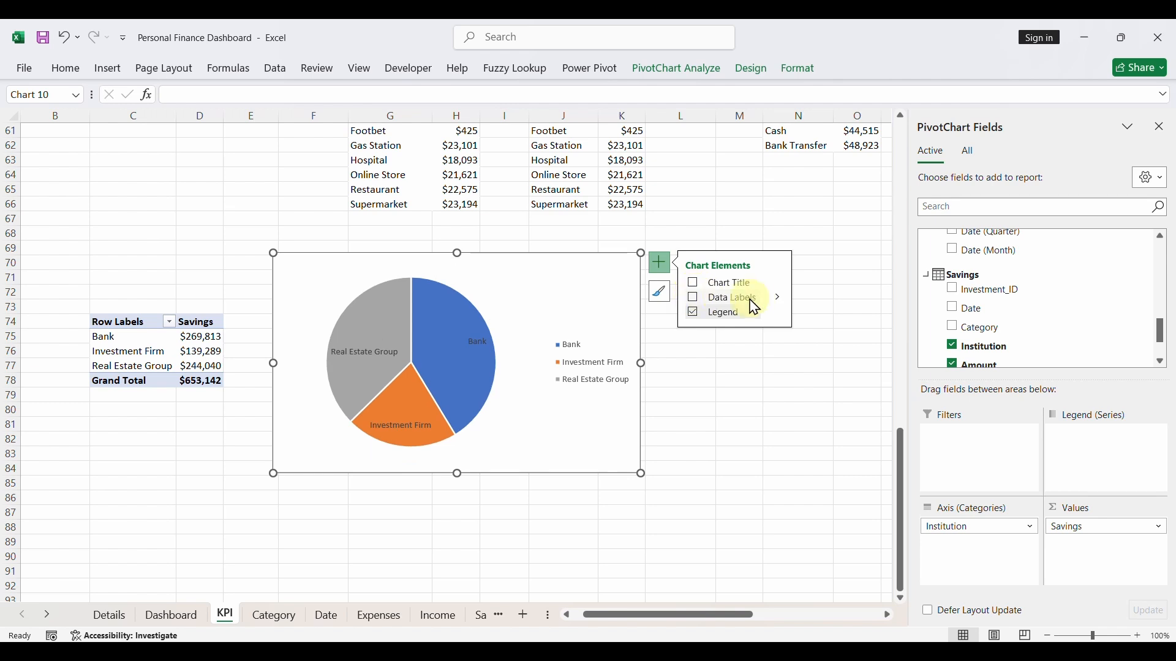
pyautogui.click(775, 302)
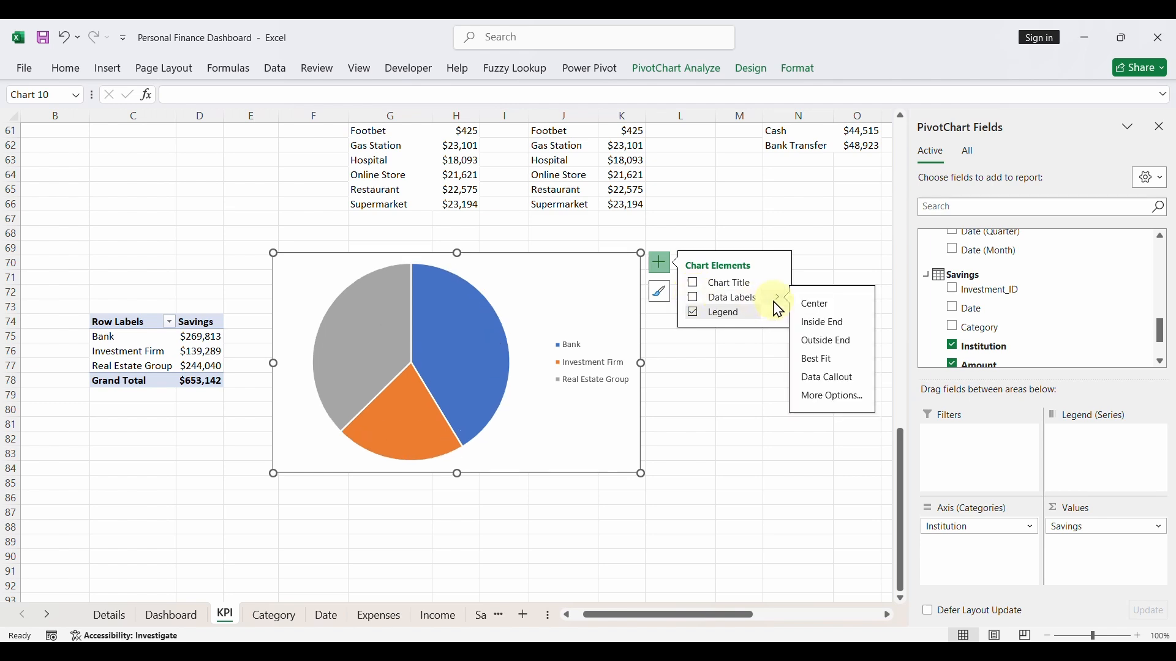
pyautogui.click(832, 398)
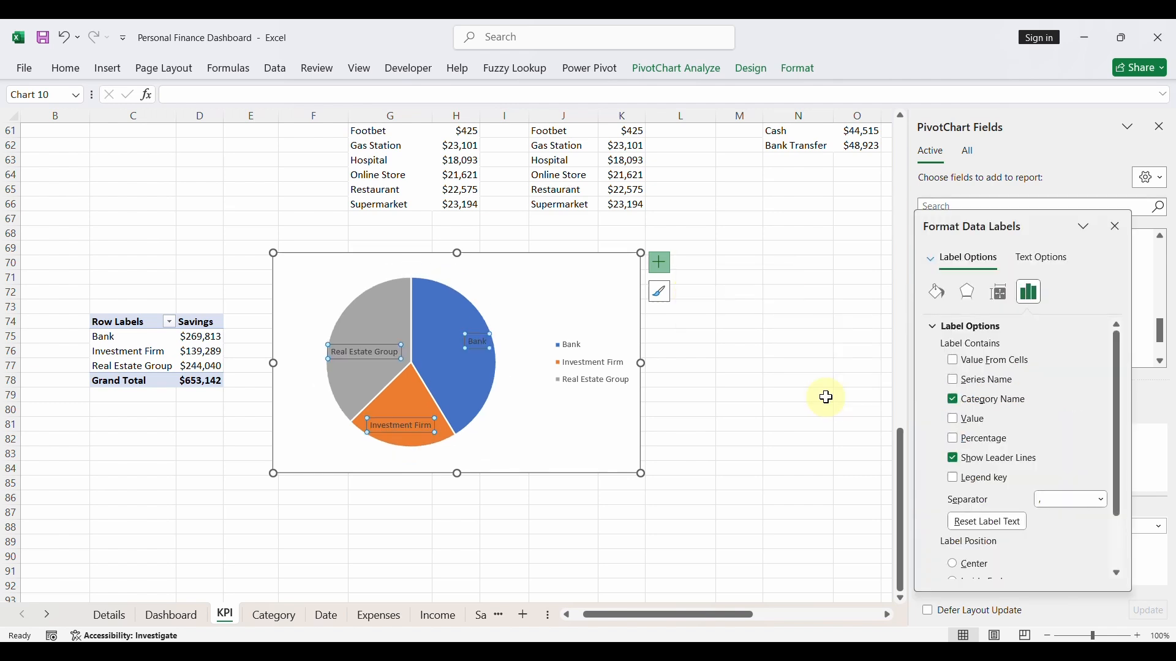
pyautogui.click(954, 402)
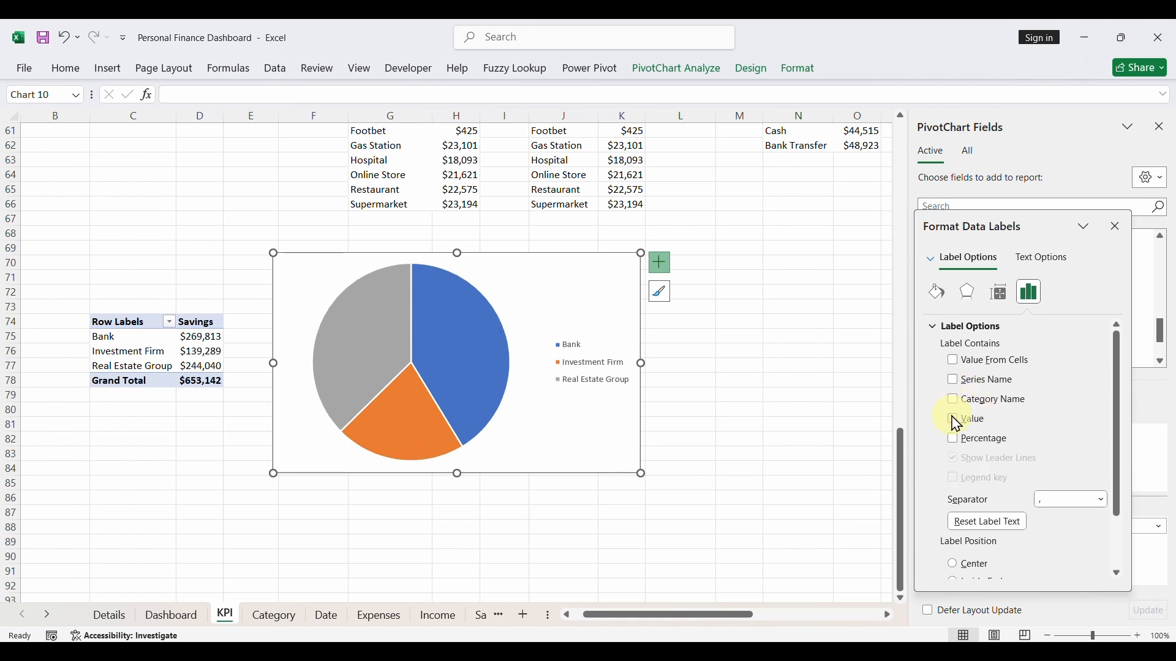
pyautogui.click(956, 422)
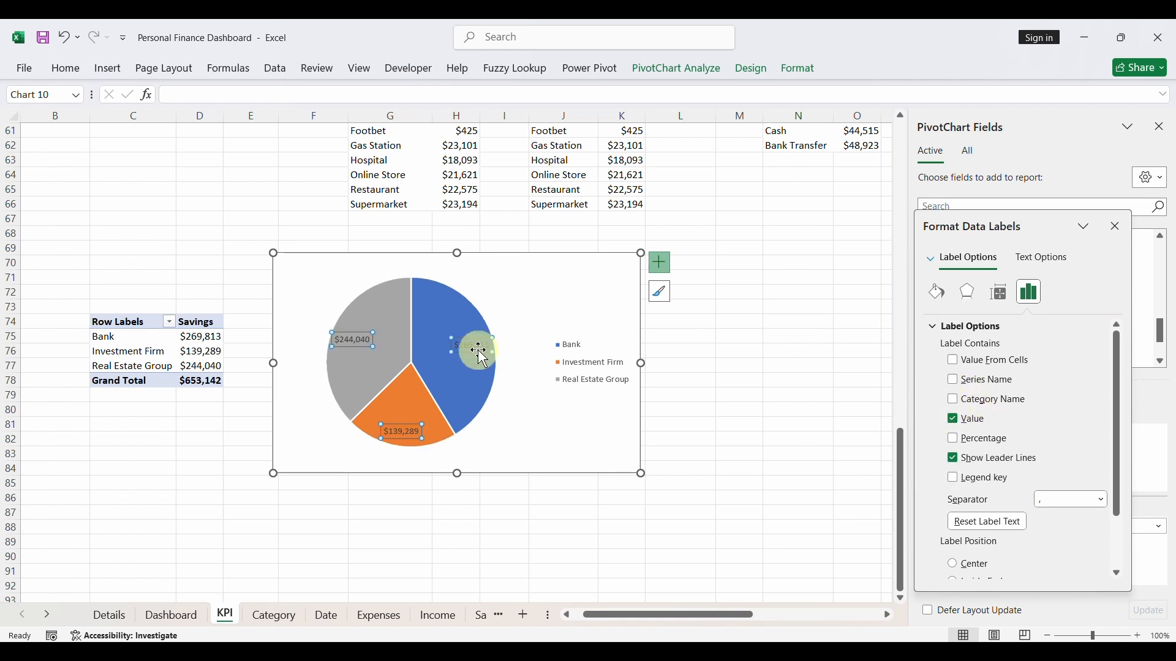
# - Apply chart Style 3, with dark label boxes and a grey gradient background, to the pie chart
pyautogui.click(543, 303)
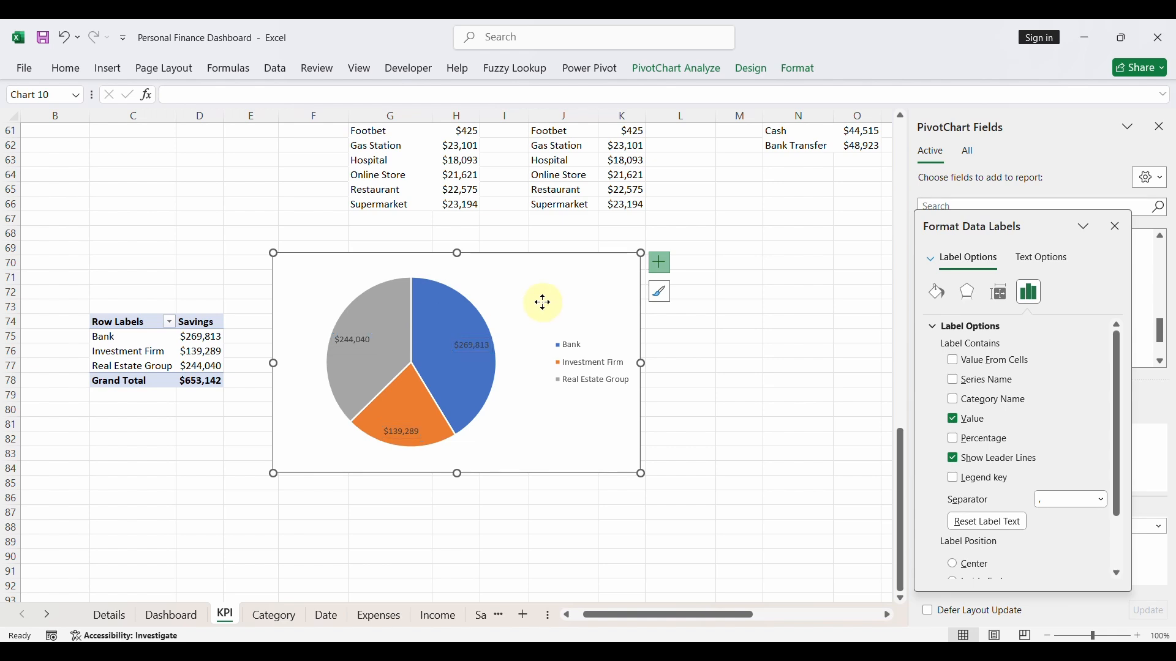
pyautogui.click(656, 300)
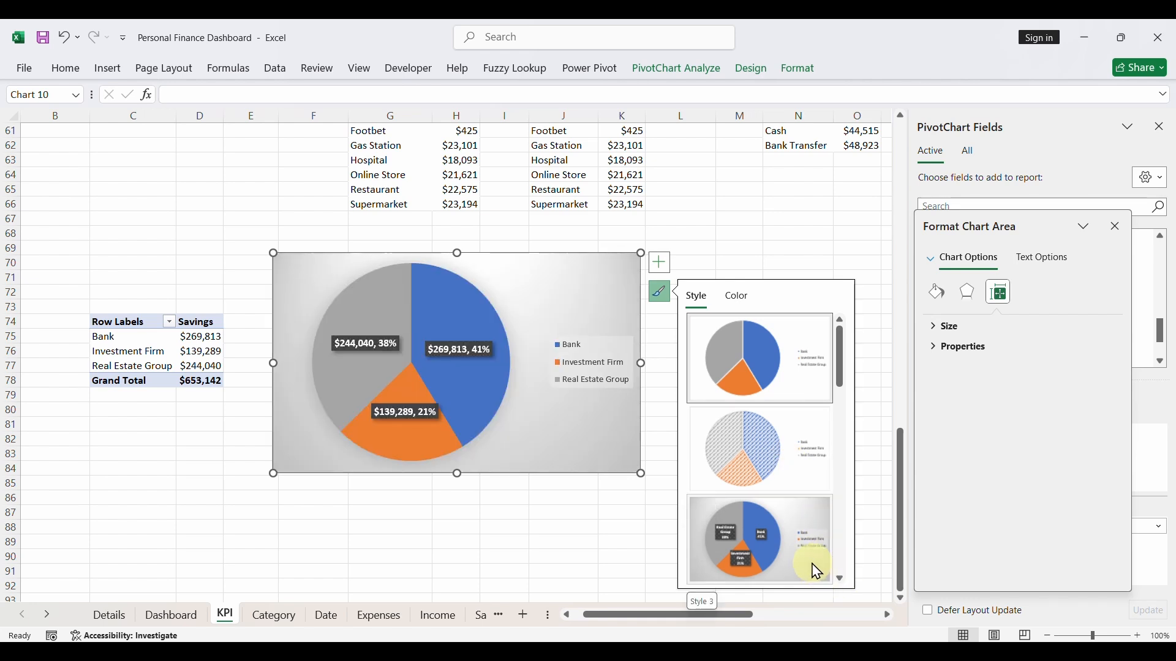
pyautogui.click(815, 571)
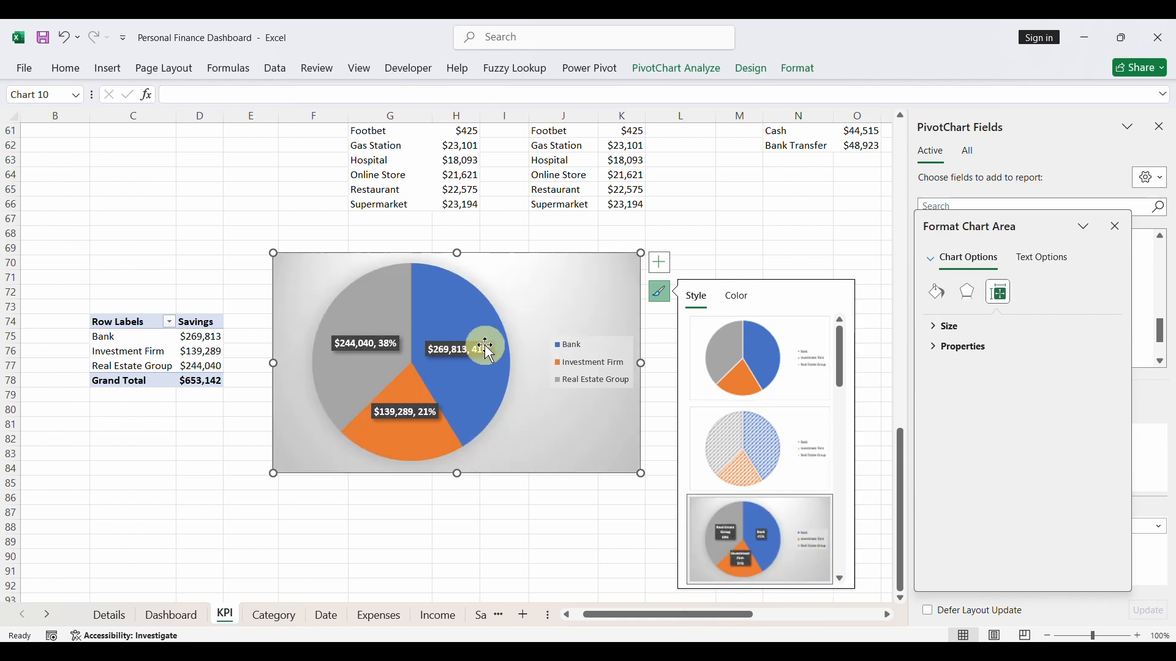
# - Set the data label separator to (New Line) so each value and percentage sit on separate lines
pyautogui.click(450, 340)
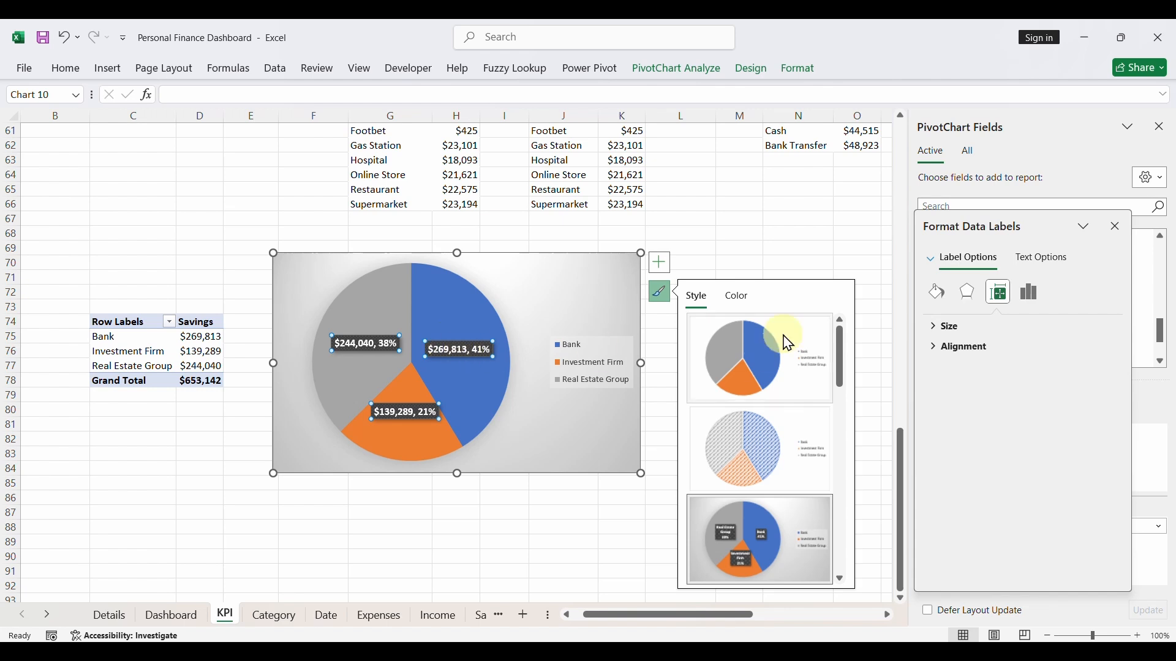
pyautogui.click(937, 300)
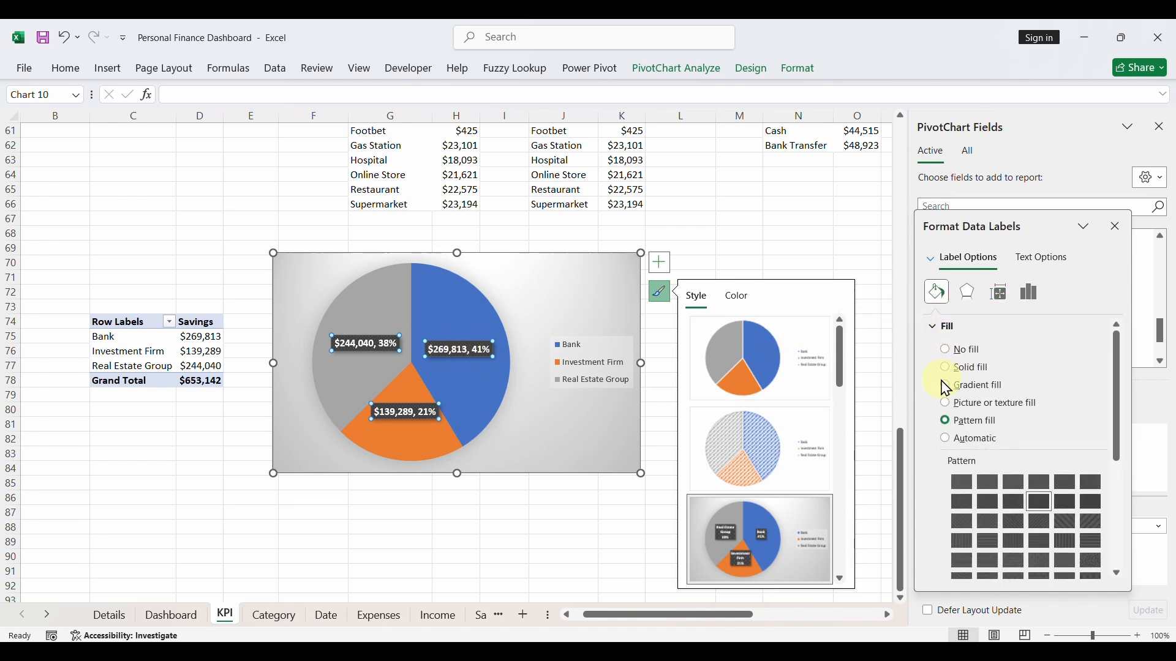
pyautogui.click(662, 292)
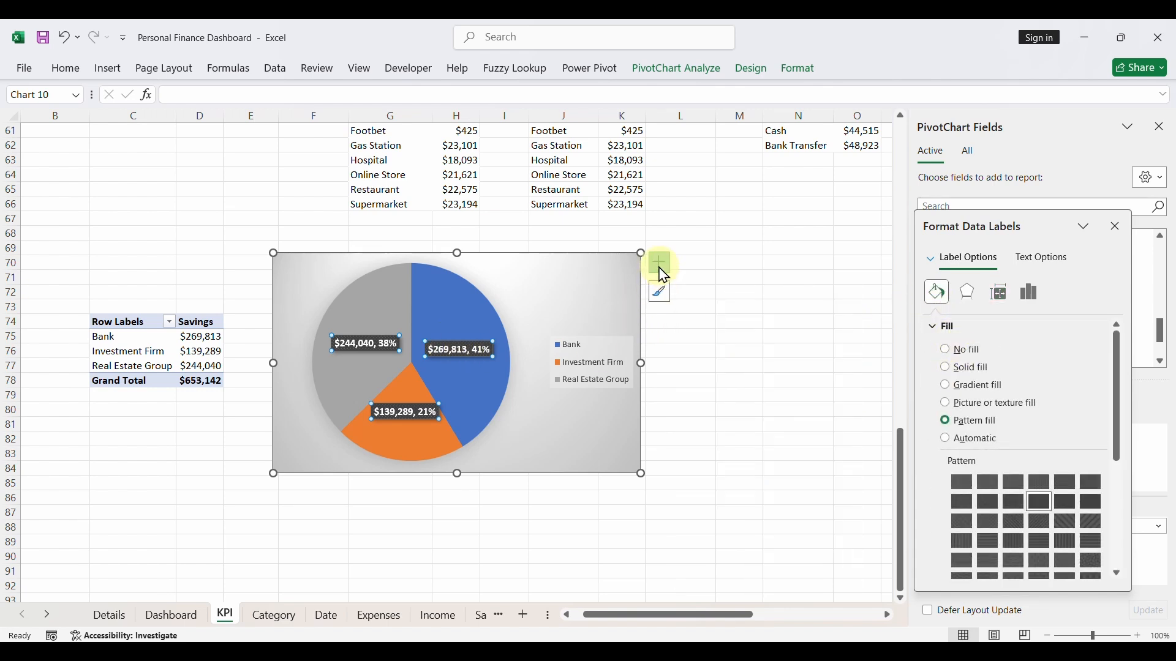
pyautogui.click(661, 270)
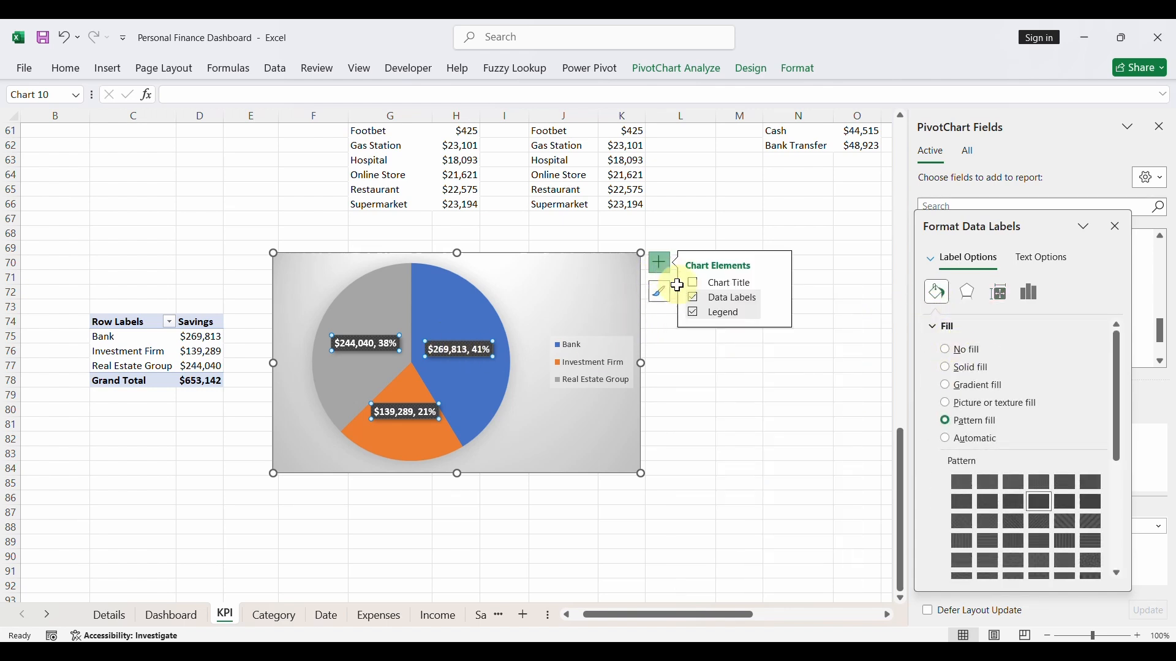
pyautogui.click(781, 302)
pyautogui.click(829, 399)
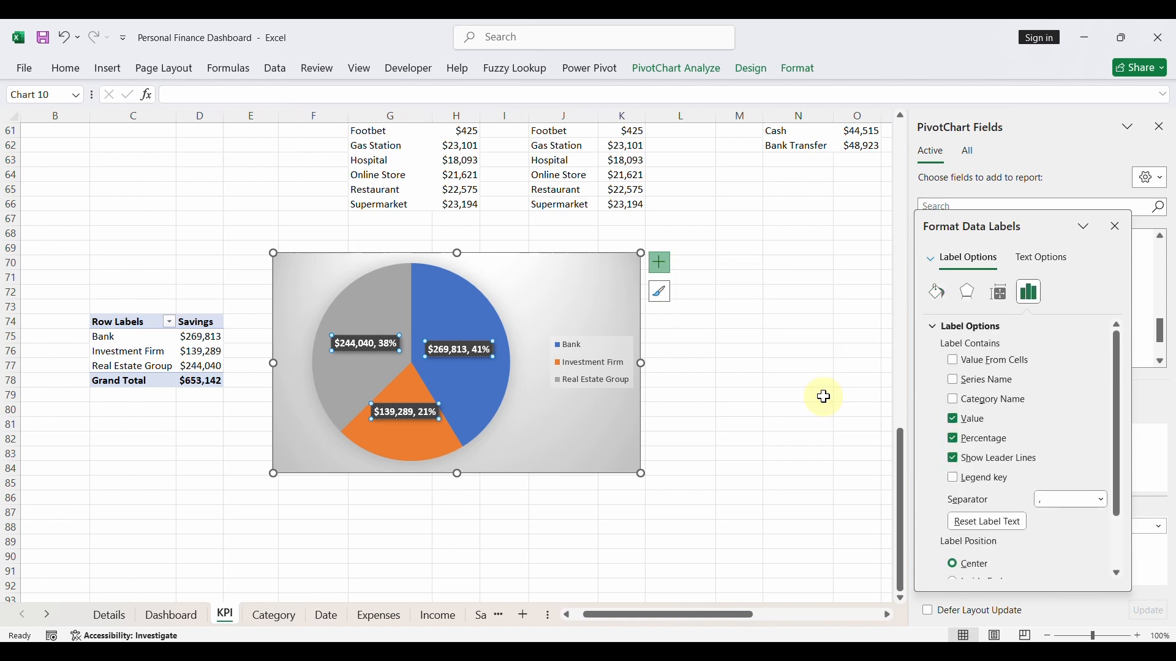
pyautogui.click(1104, 502)
pyautogui.click(1066, 565)
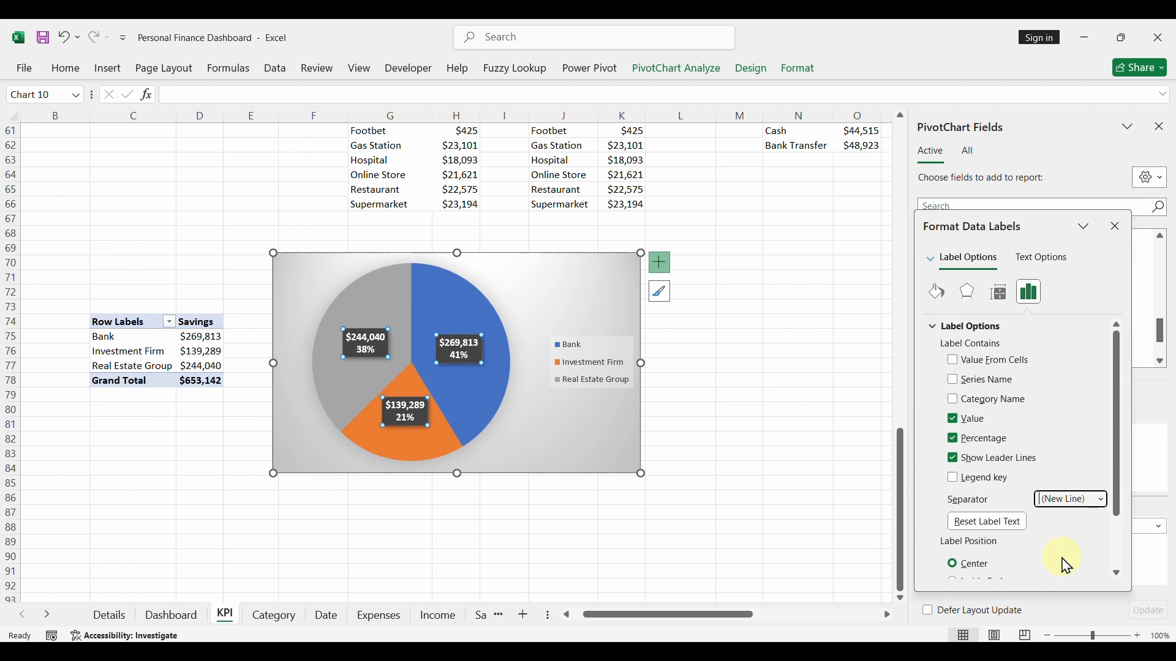
# - Remove the fill and the outline from the pie chart's chart area
pyautogui.click(447, 292)
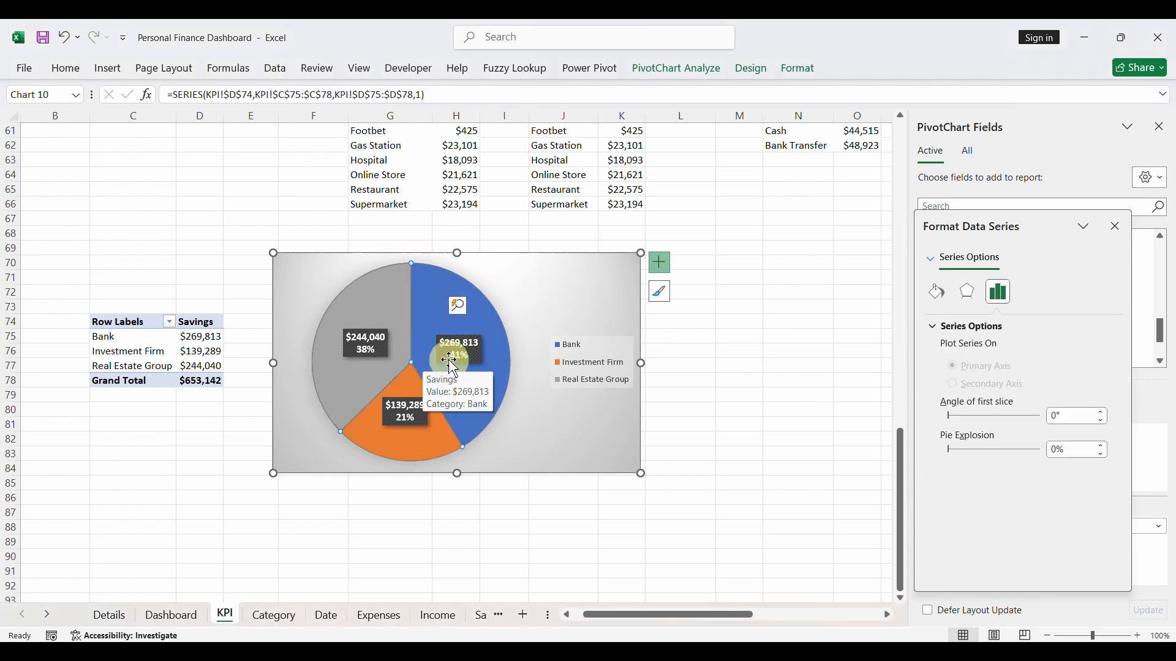
pyautogui.rightClick(559, 264)
pyautogui.click(530, 262)
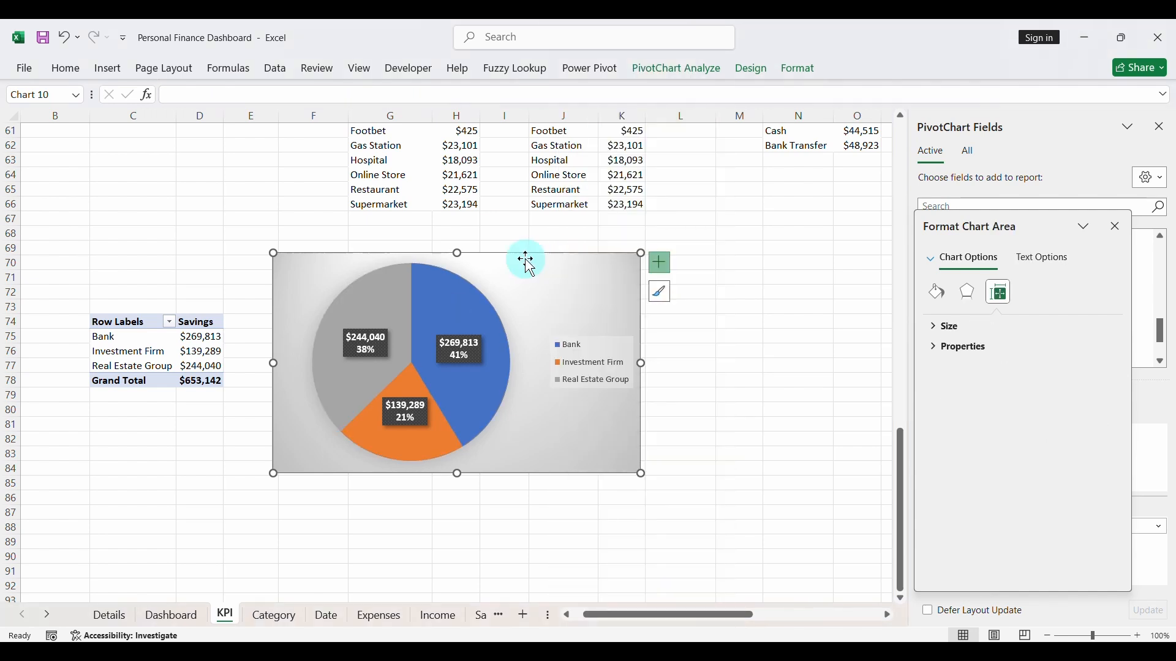
pyautogui.click(802, 69)
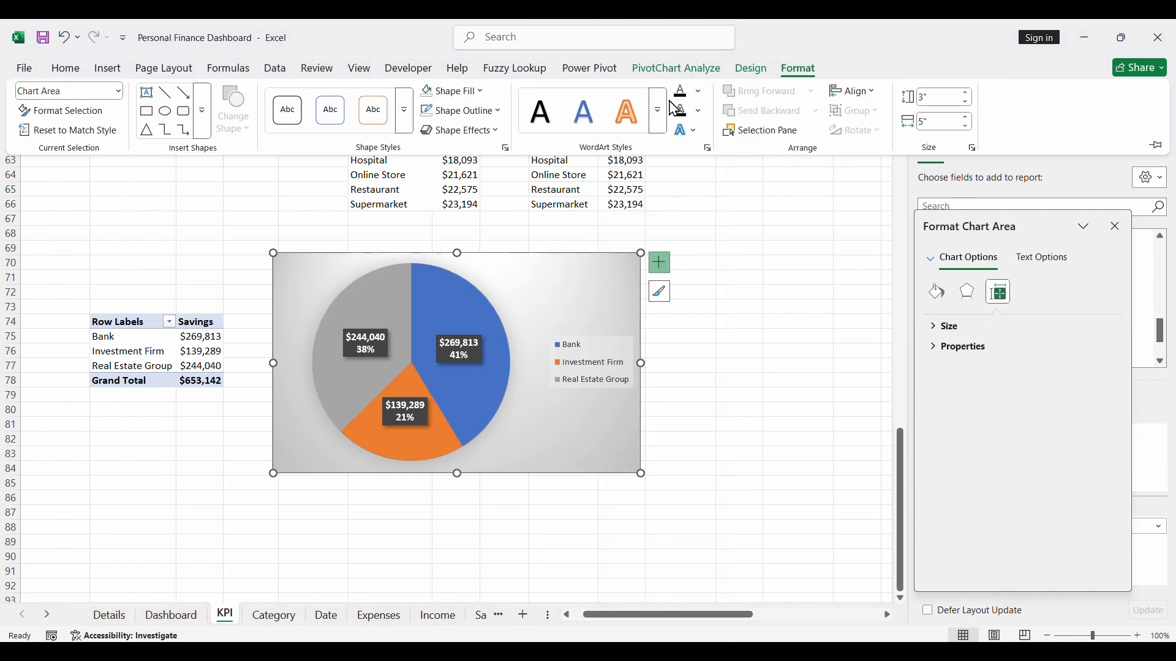
pyautogui.click(483, 92)
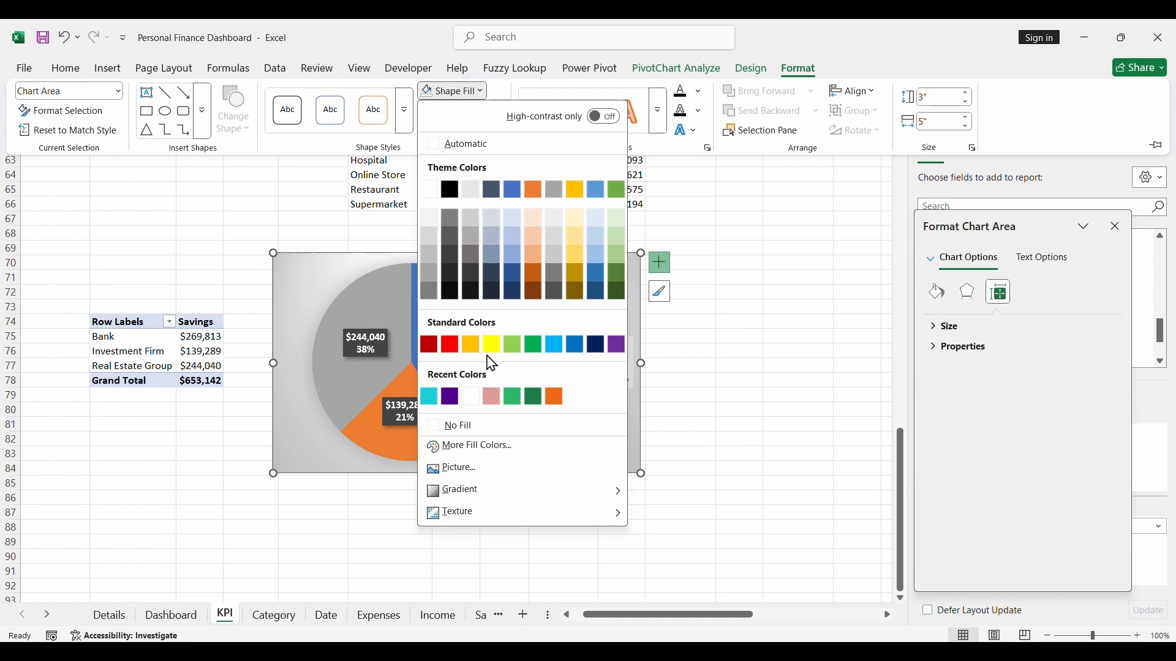
pyautogui.click(461, 426)
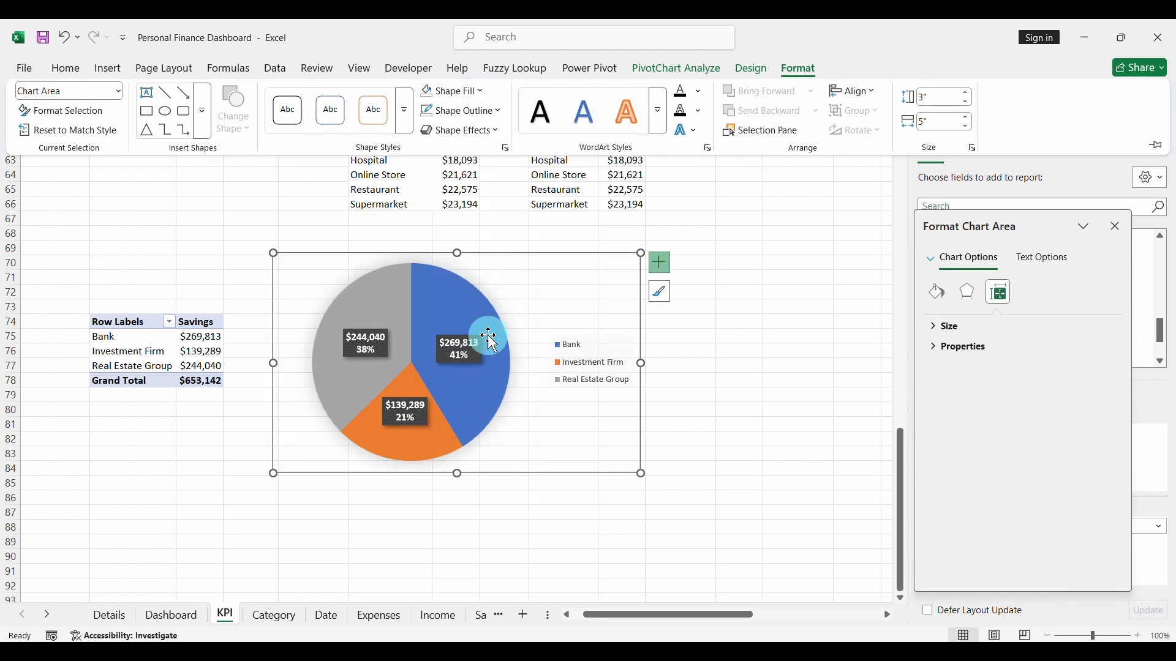
pyautogui.click(471, 113)
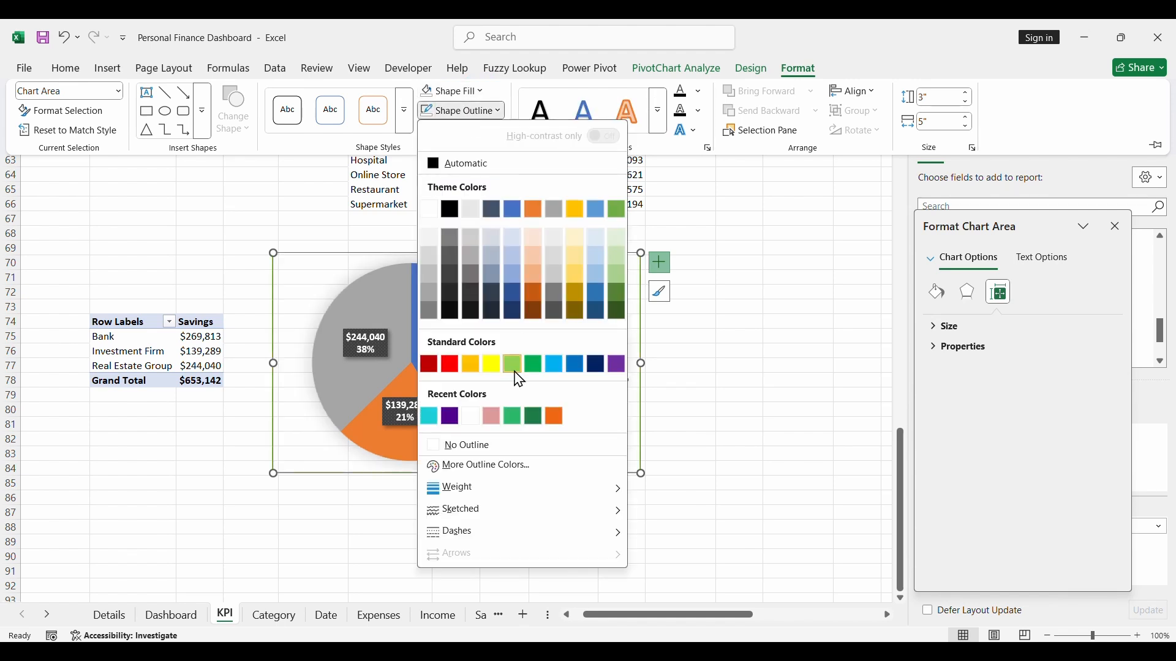
pyautogui.click(500, 452)
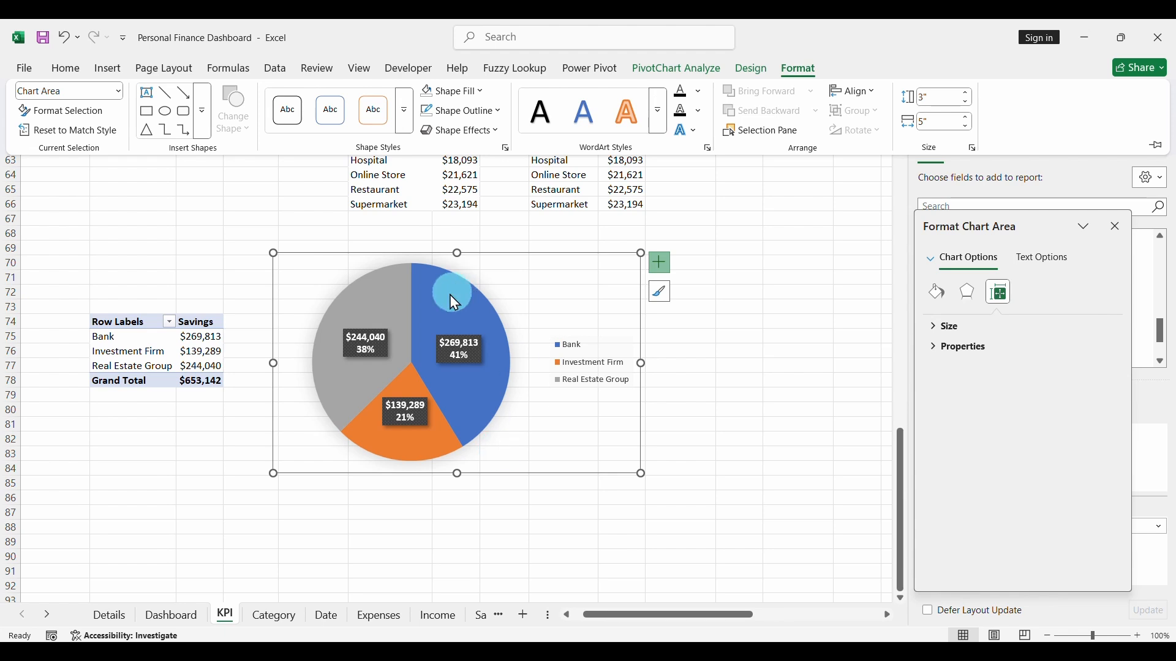
# - Shrink the pie chart slightly and move it from the KPI sheet to the Details sheet
pyautogui.click(592, 375)
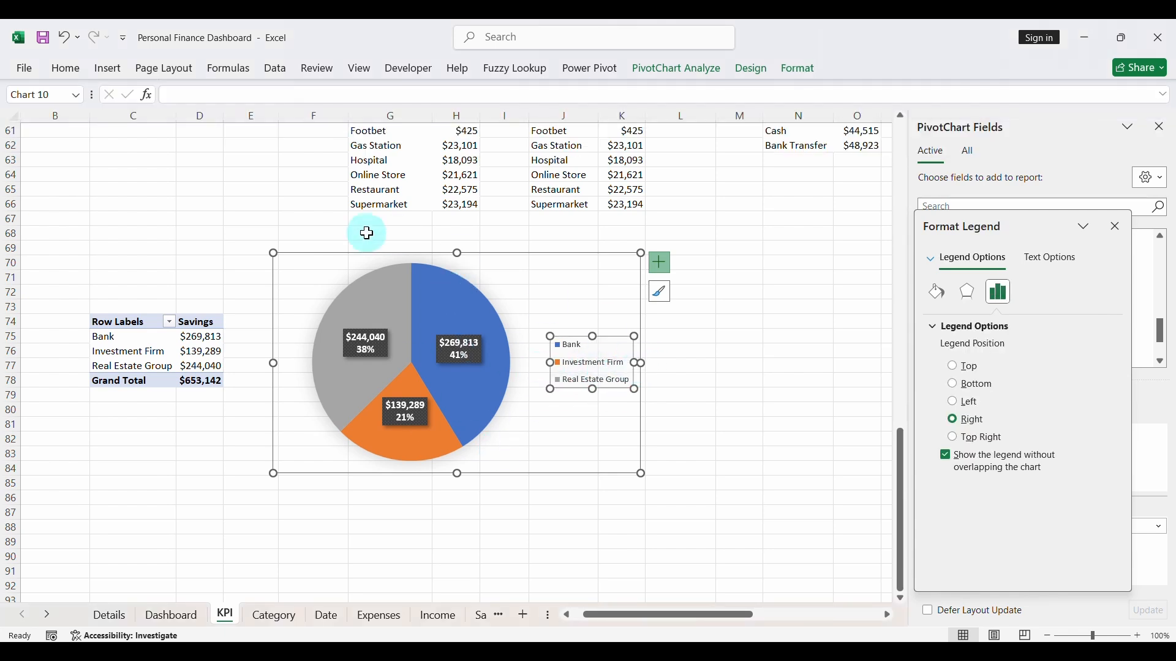
pyautogui.moveTo(274, 253); pyautogui.dragTo(315, 276)
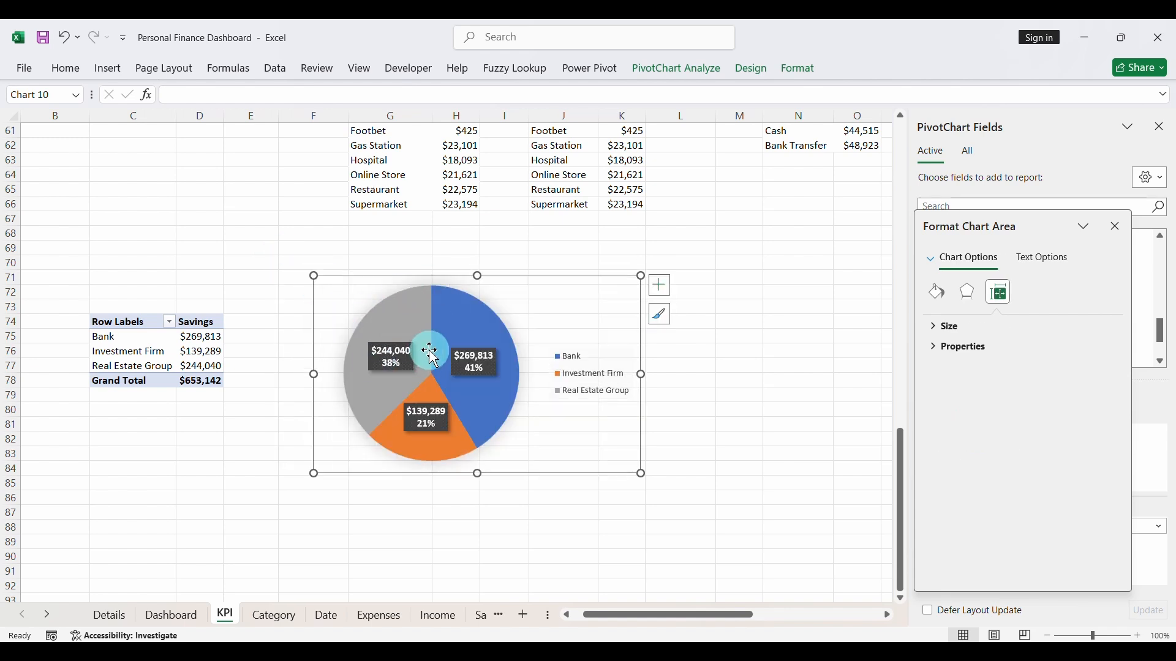
pyautogui.press('Delete')
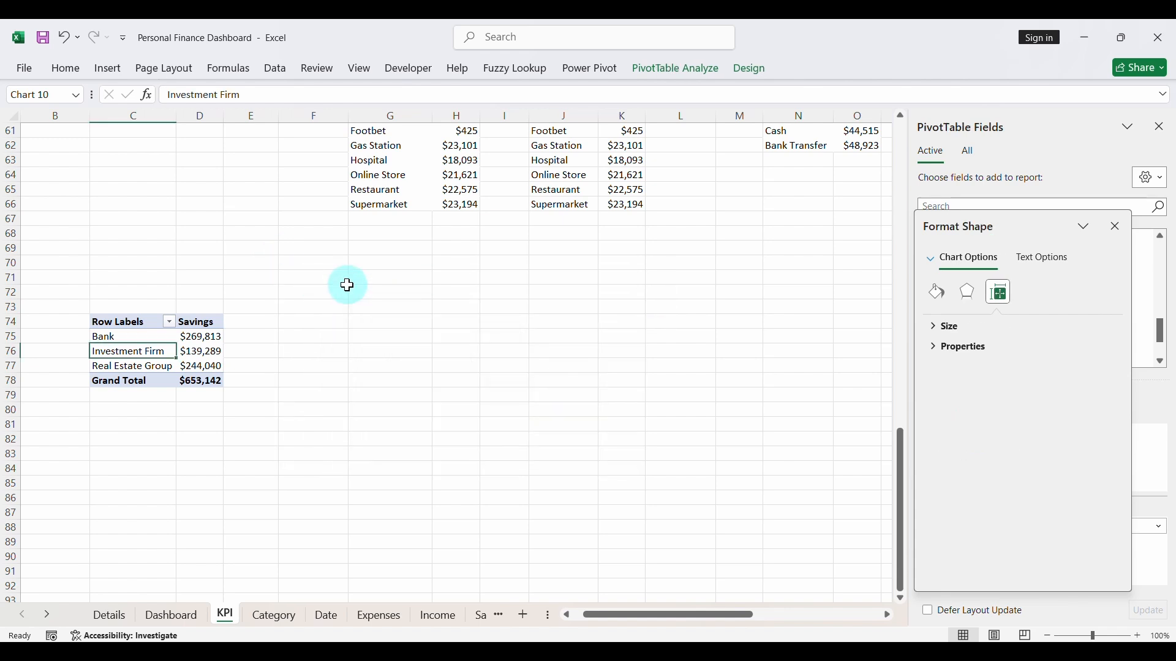
pyautogui.click(111, 615)
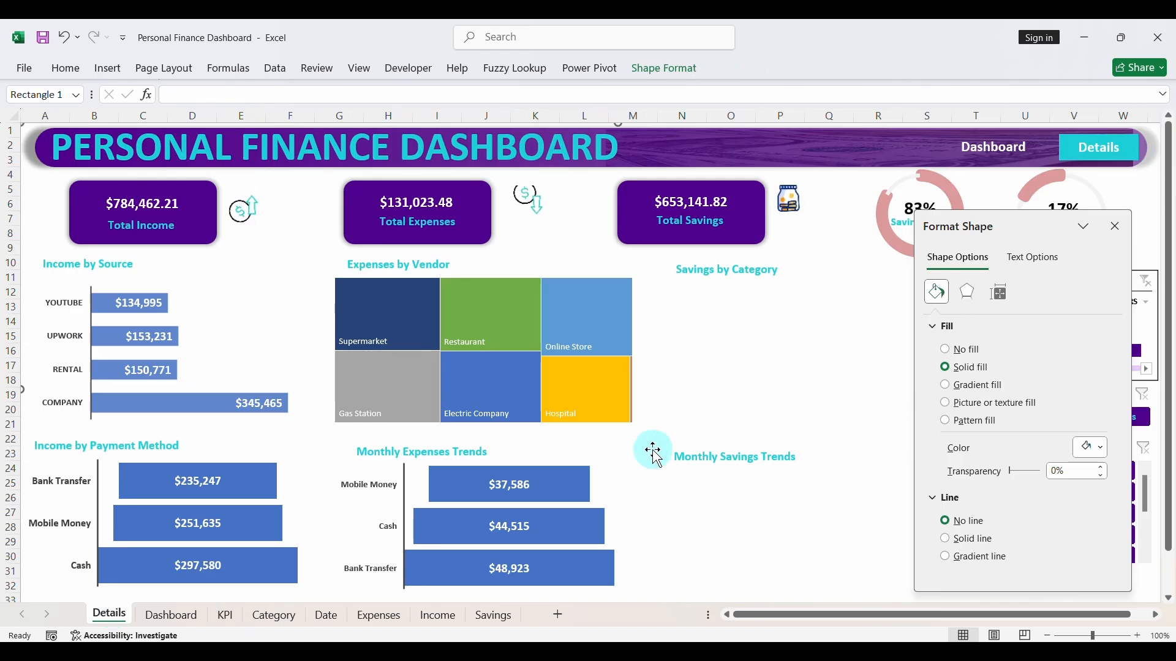
pyautogui.hotkey('ctrl', 'v')
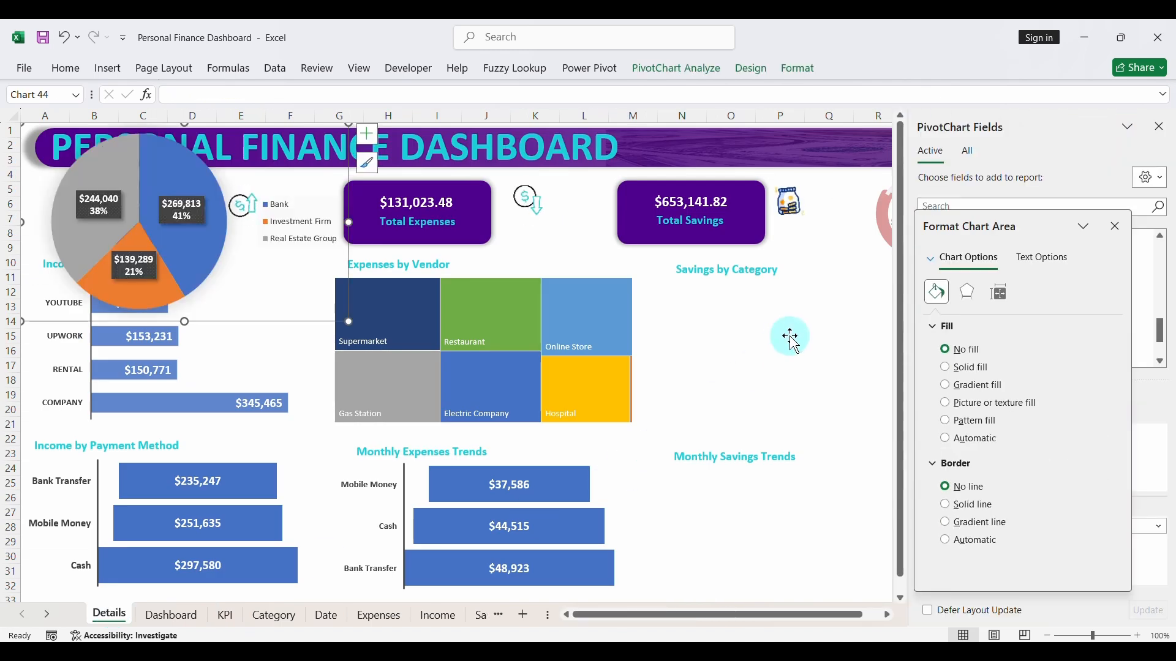
pyautogui.click(426, 346)
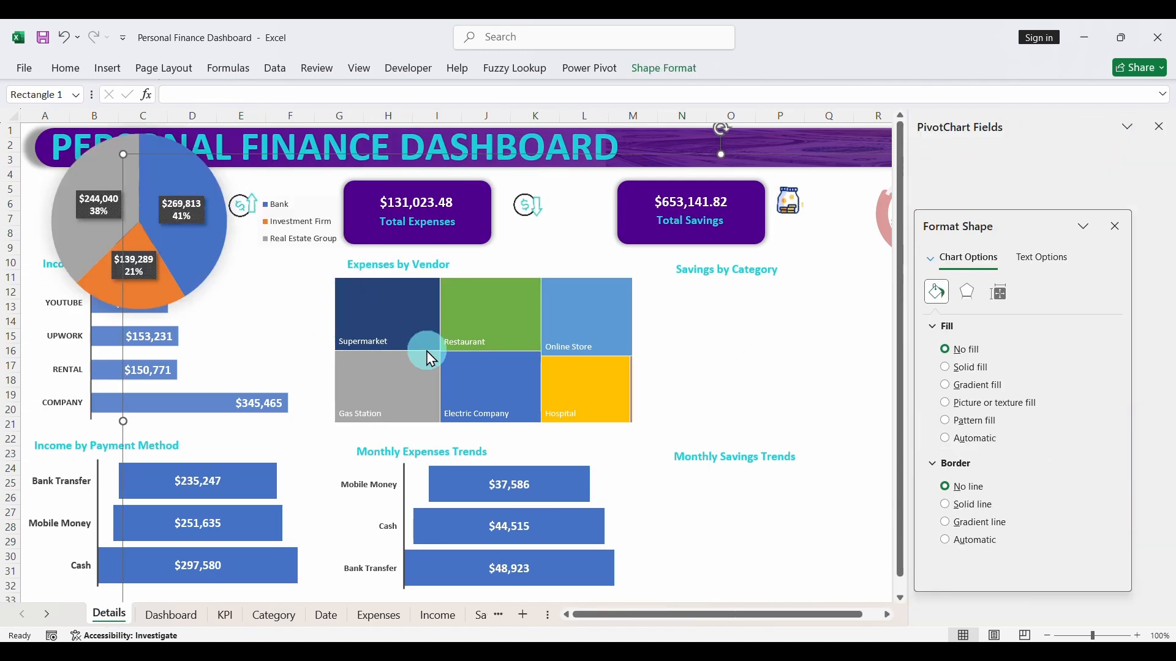
pyautogui.click(175, 236)
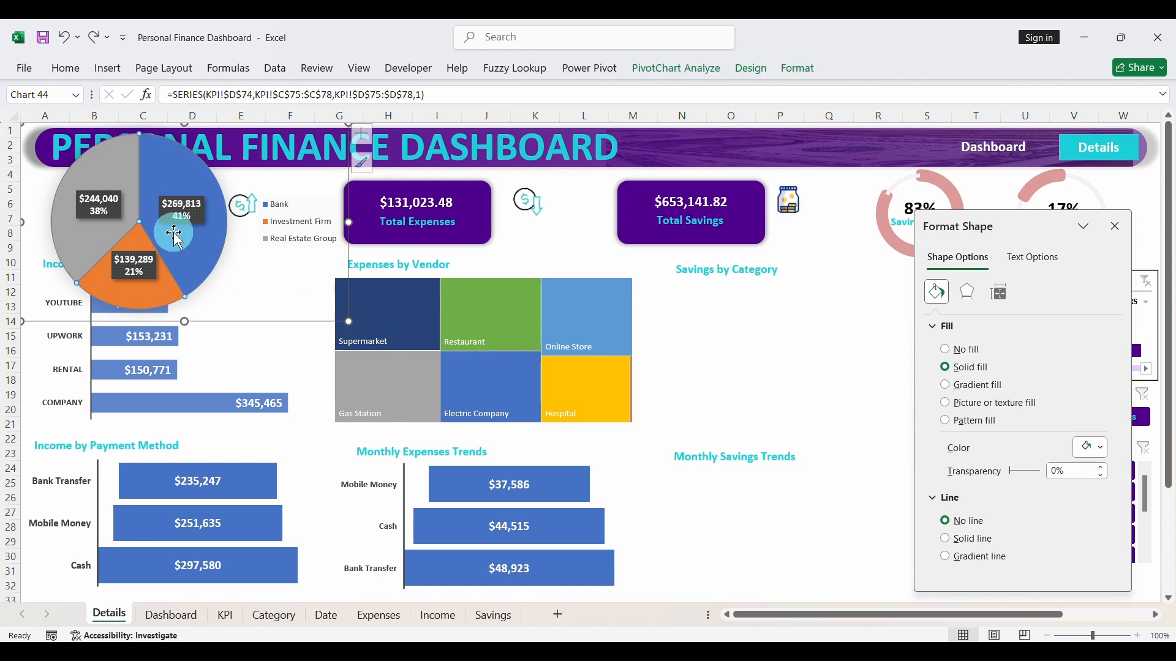
pyautogui.click(348, 317)
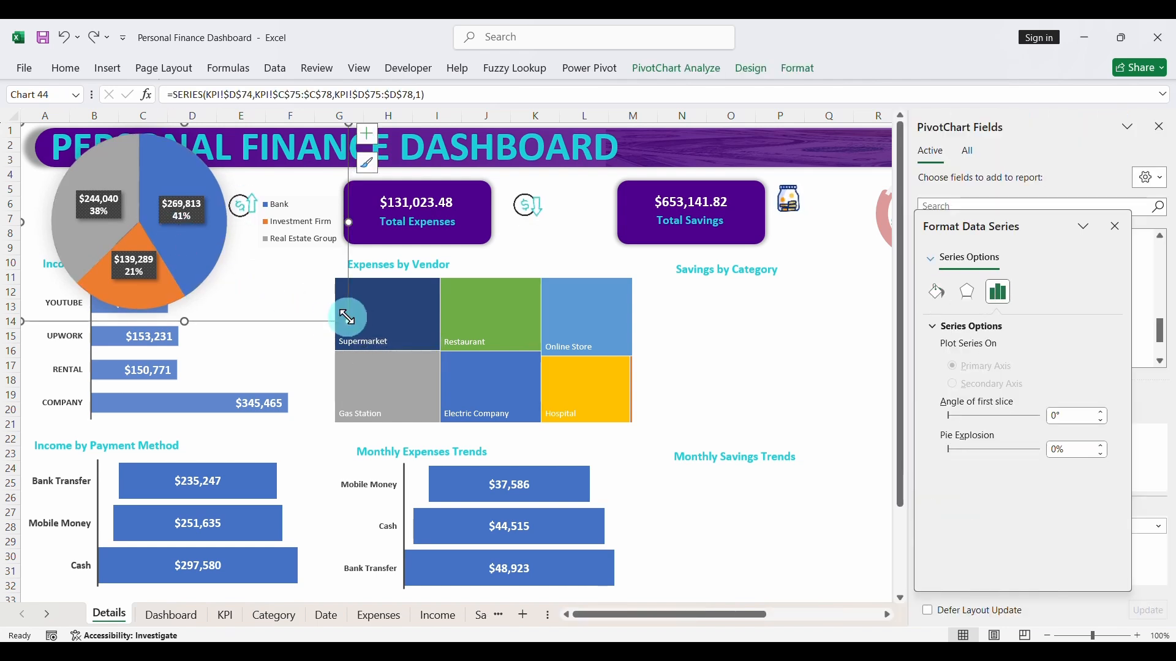
pyautogui.click(341, 320)
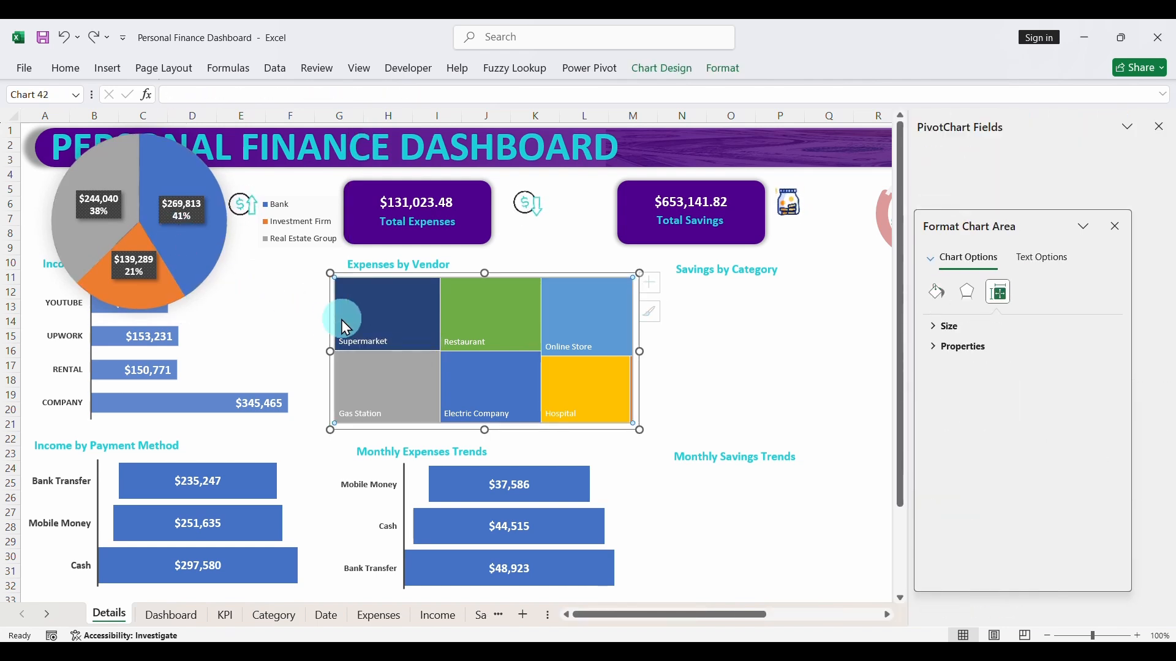
pyautogui.click(340, 319)
pyautogui.click(316, 302)
pyautogui.click(231, 246)
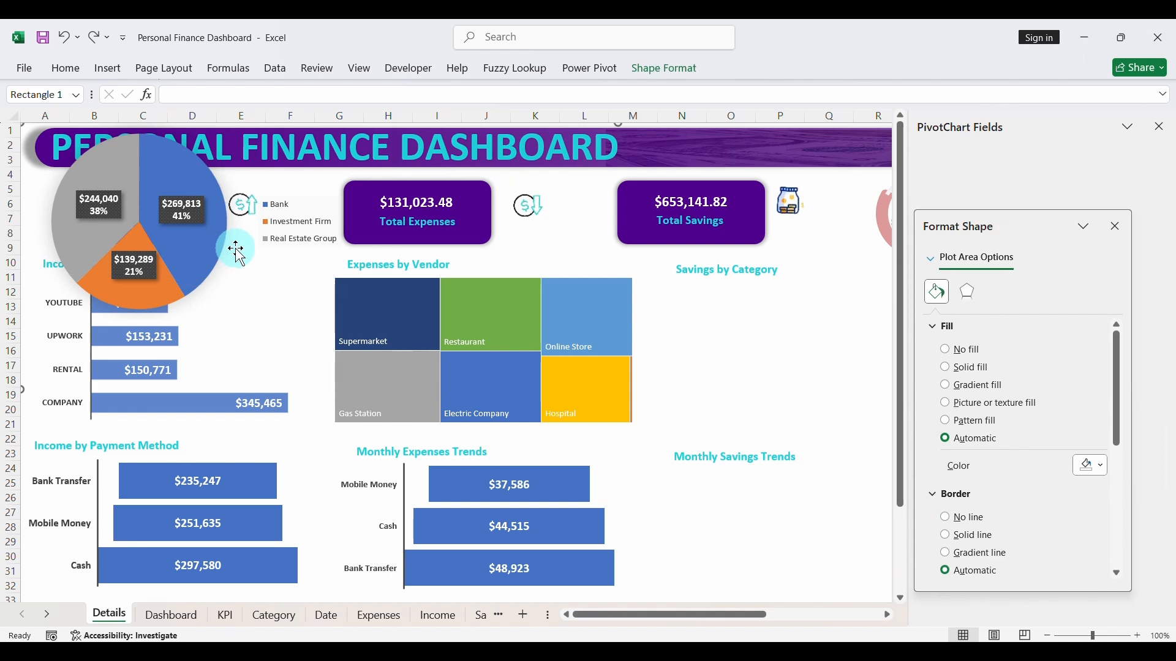
pyautogui.click(194, 244)
pyautogui.click(348, 320)
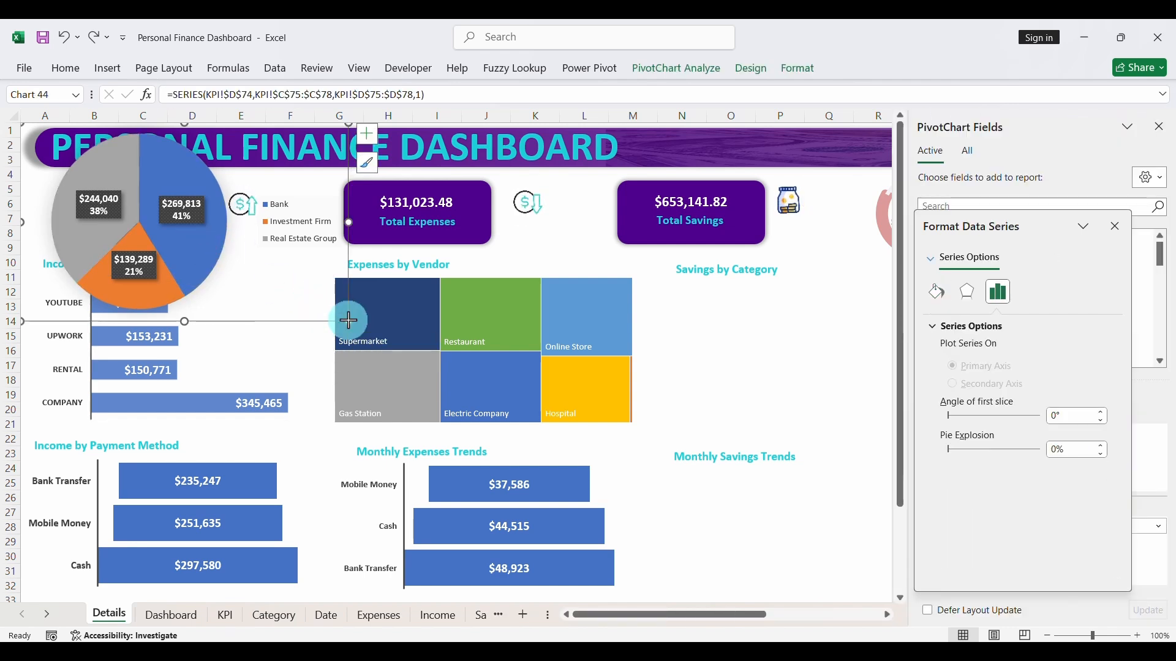
pyautogui.moveTo(350, 254); pyautogui.dragTo(912, 406)
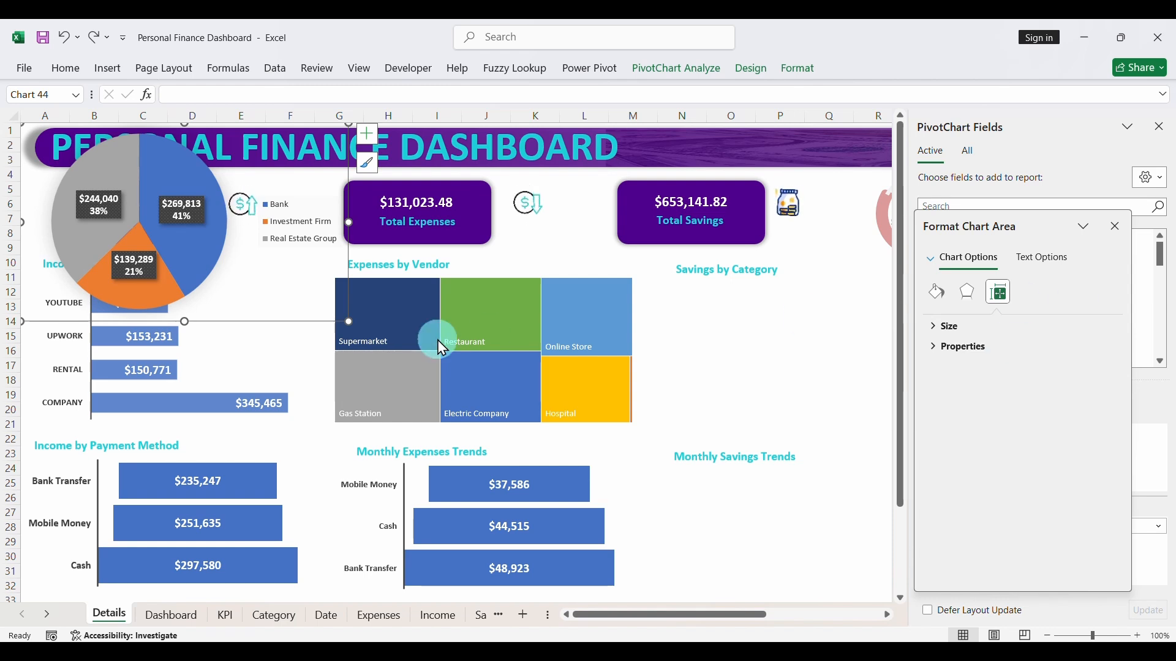
pyautogui.click(297, 319)
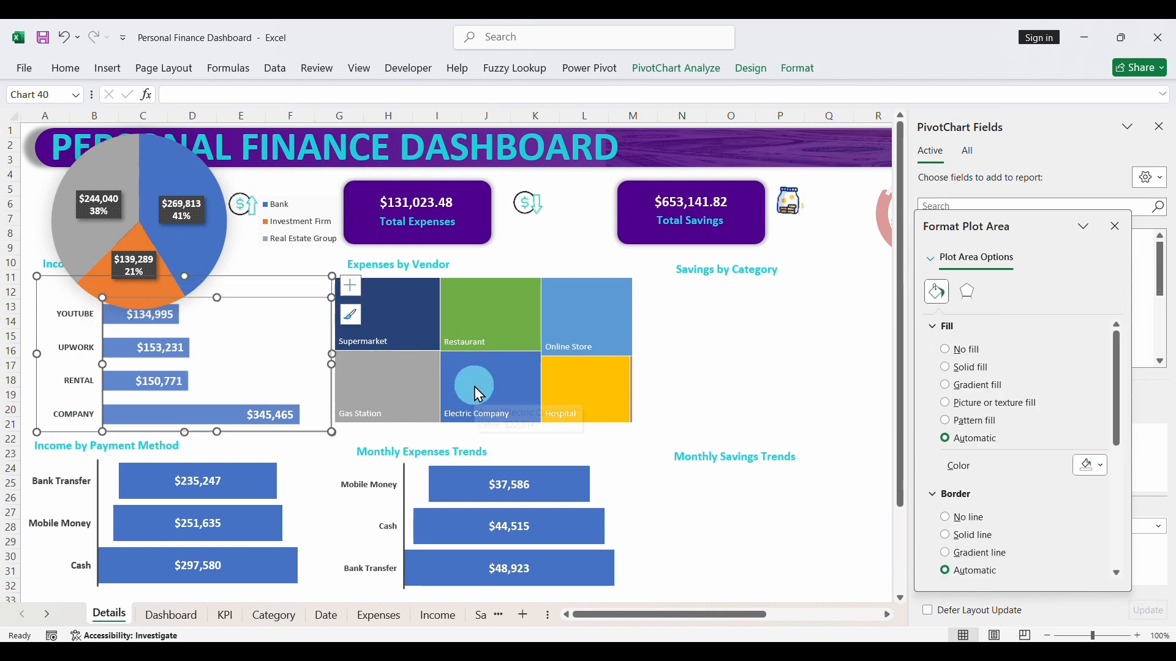
pyautogui.click(239, 274)
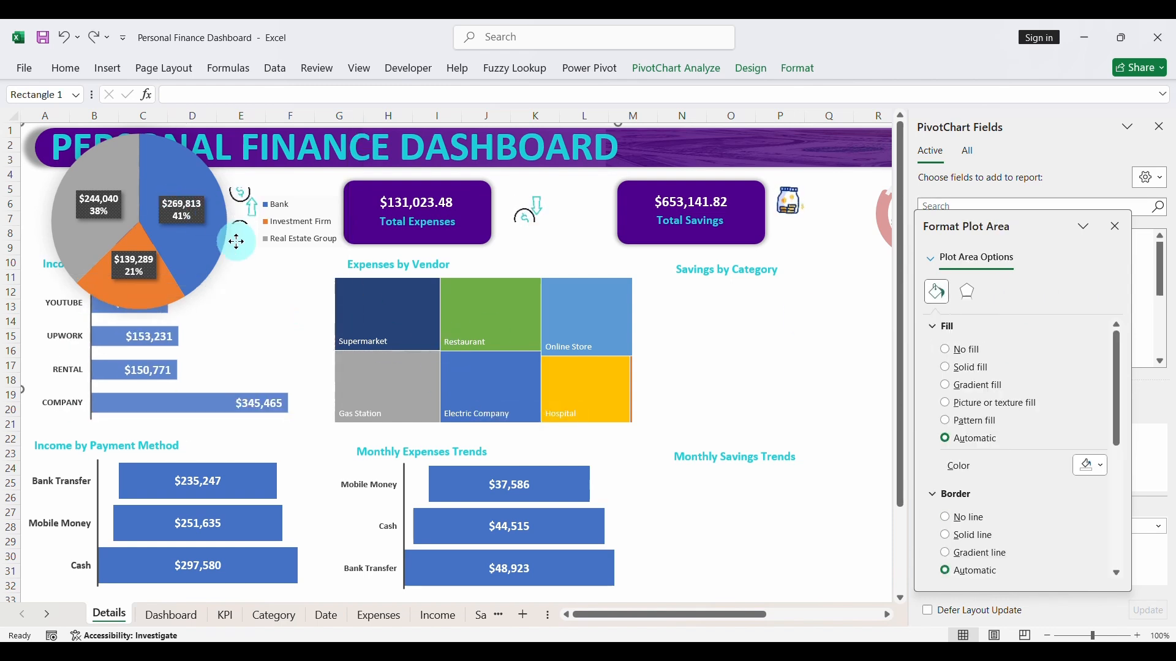
pyautogui.click(238, 274)
# - Move the savings pie chart off the page header and Total Income card, down over the Expenses by Vendor treemap
pyautogui.click(205, 251)
pyautogui.click(205, 251)
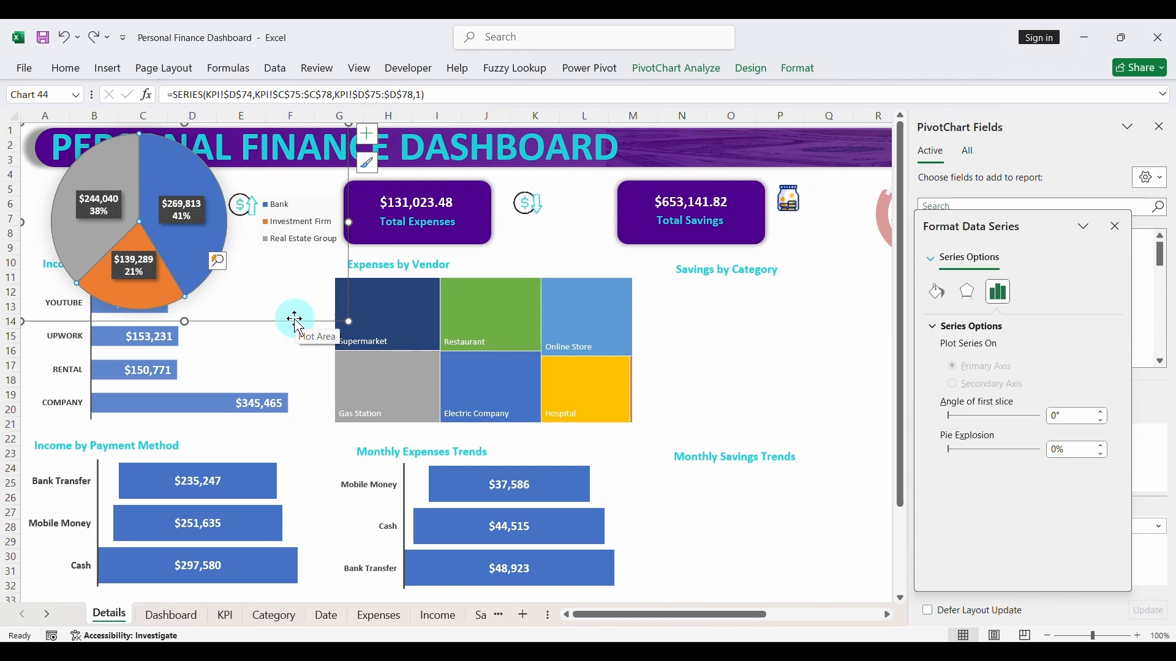
pyautogui.click(294, 319)
pyautogui.click(175, 218)
pyautogui.click(189, 246)
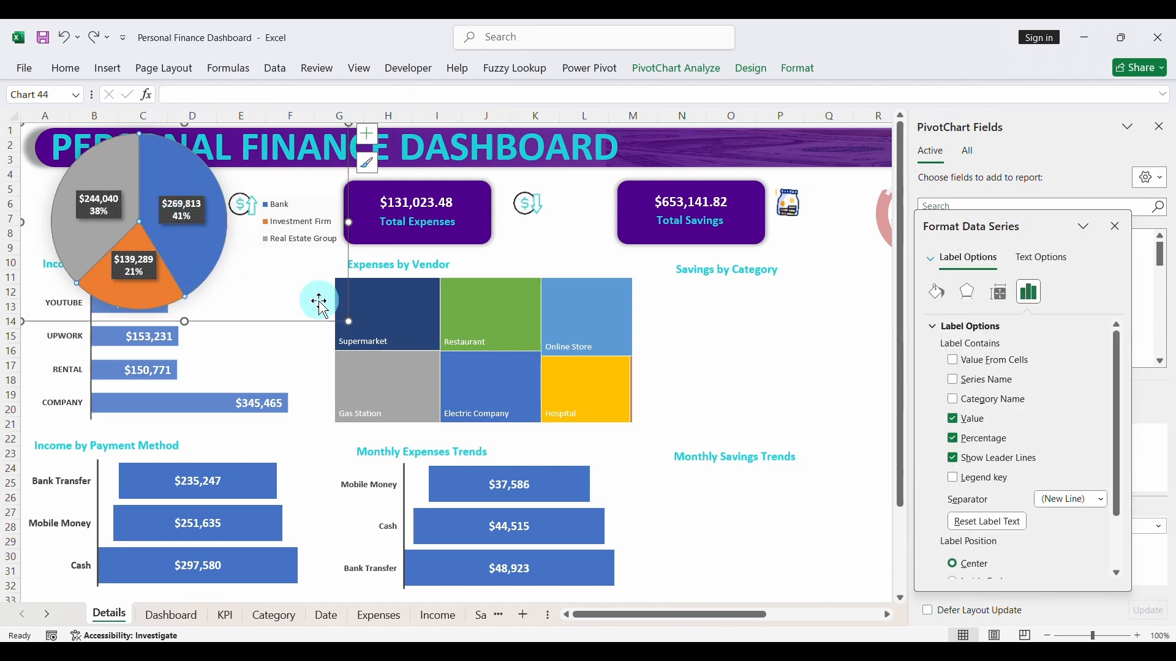
pyautogui.click(323, 309)
pyautogui.click(329, 319)
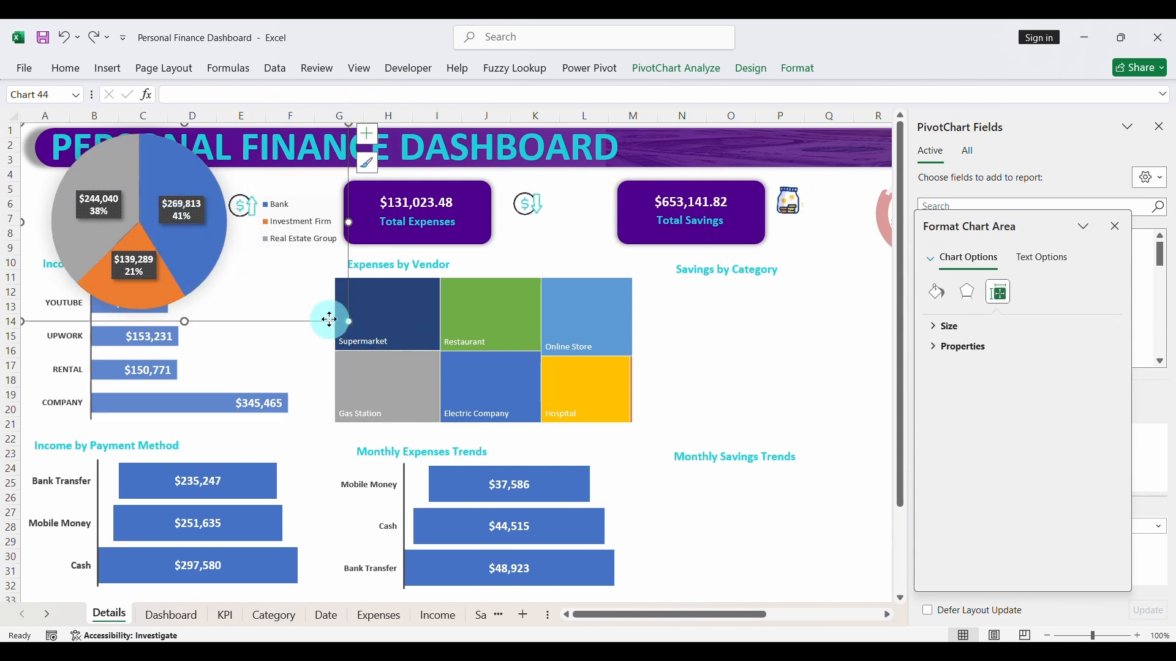
pyautogui.moveTo(329, 318); pyautogui.dragTo(747, 433)
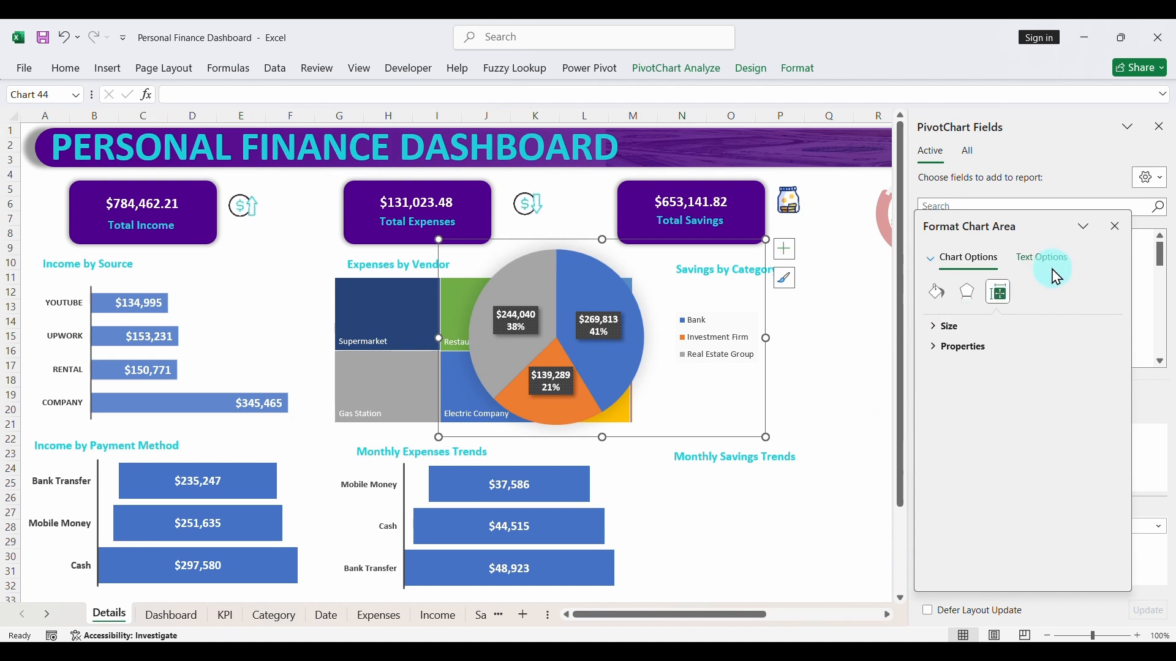
# - Close the chart formatting and PivotChart Fields panes, and move the pie chart beneath the Savings by Category heading
pyautogui.click(1114, 227)
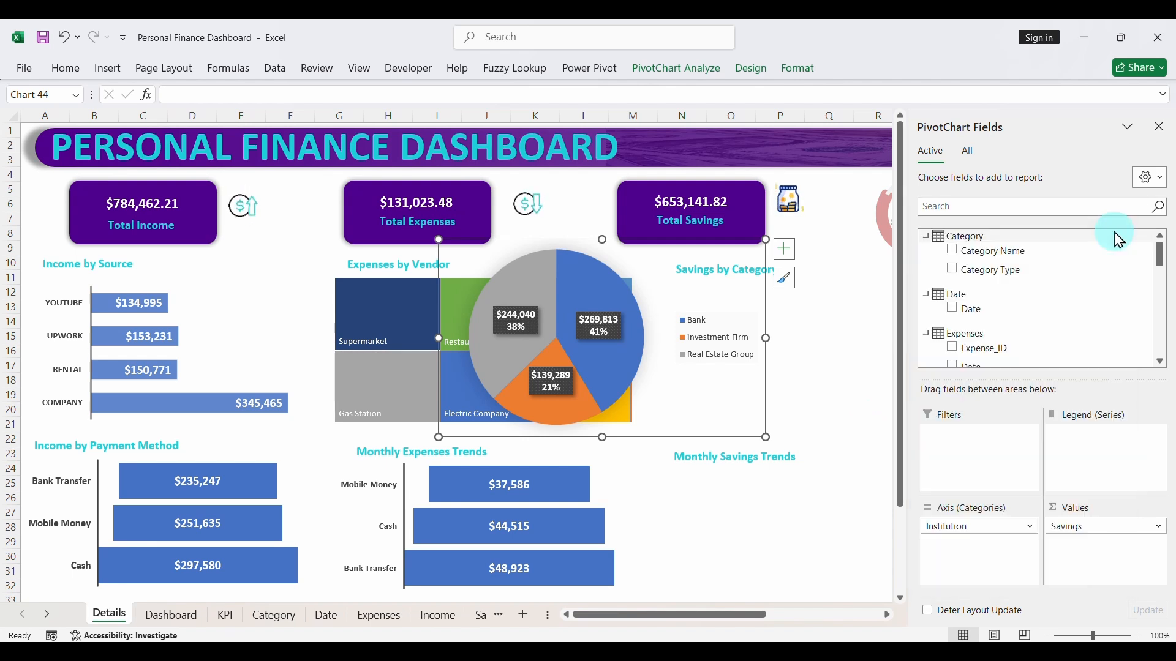
pyautogui.click(1162, 129)
pyautogui.click(762, 434)
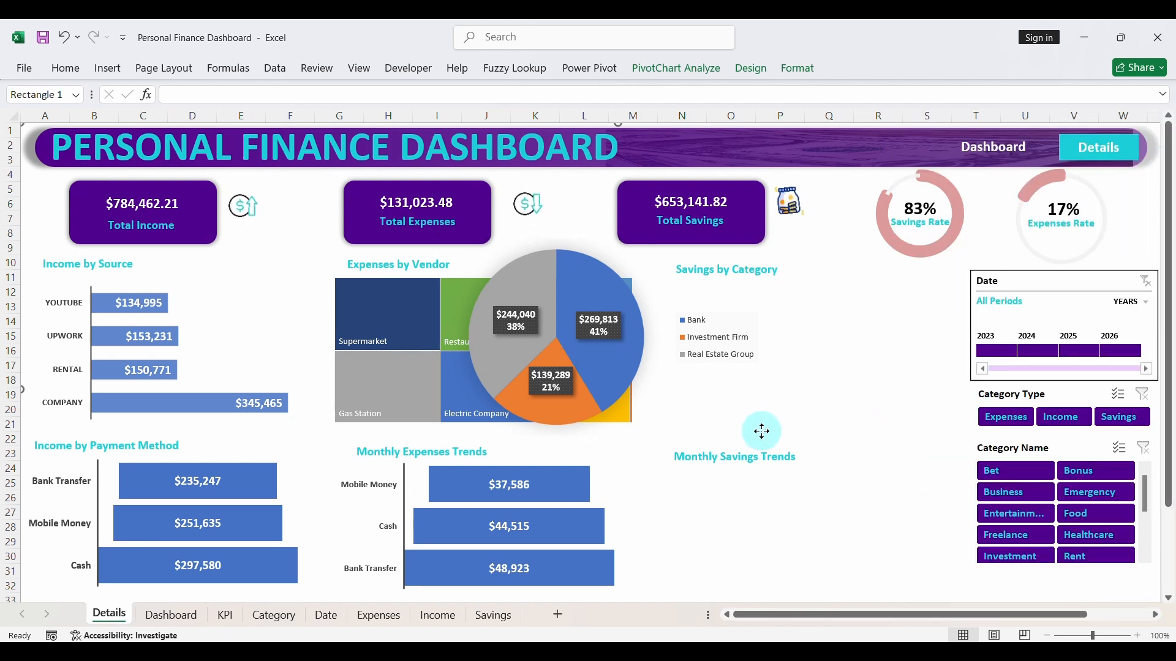
pyautogui.click(643, 380)
pyautogui.click(765, 433)
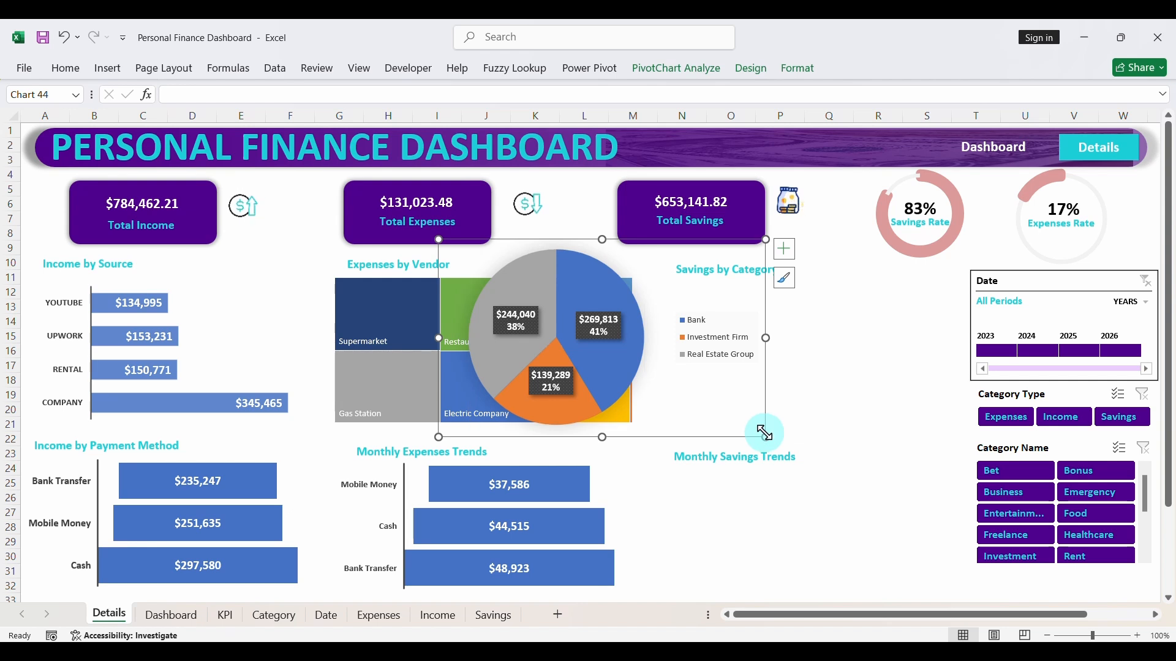
pyautogui.moveTo(757, 436); pyautogui.dragTo(948, 457)
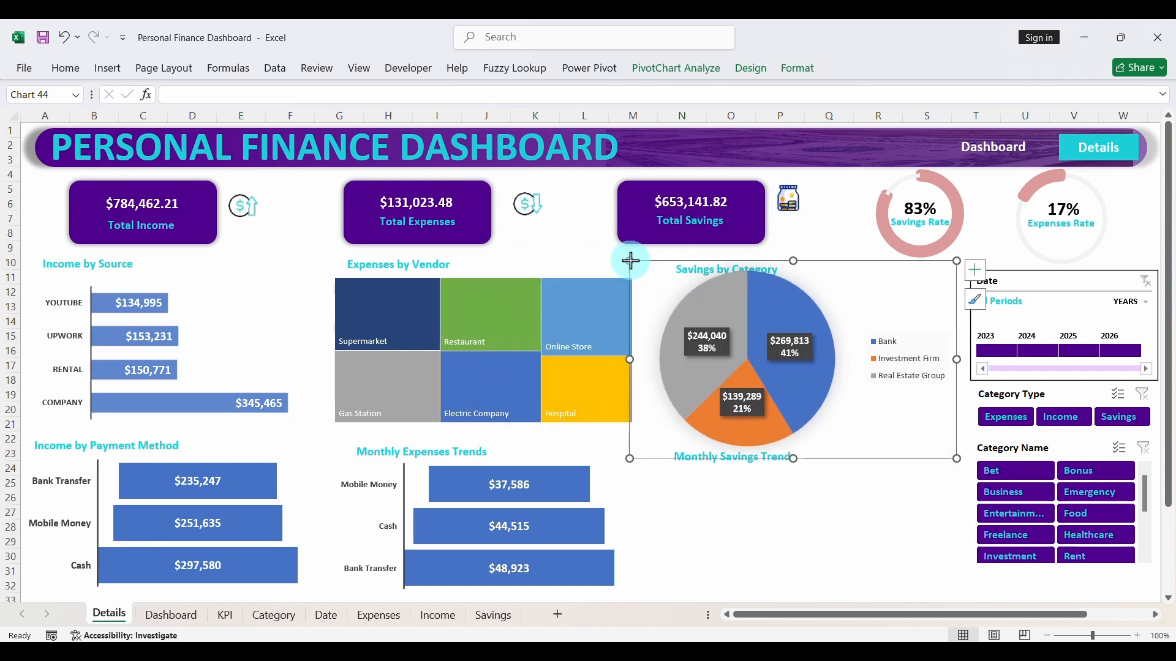
# - Shrink the pie chart and nudge it to fit between the Savings by Category and Monthly Savings Trends headings
pyautogui.moveTo(629, 261); pyautogui.dragTo(667, 276)
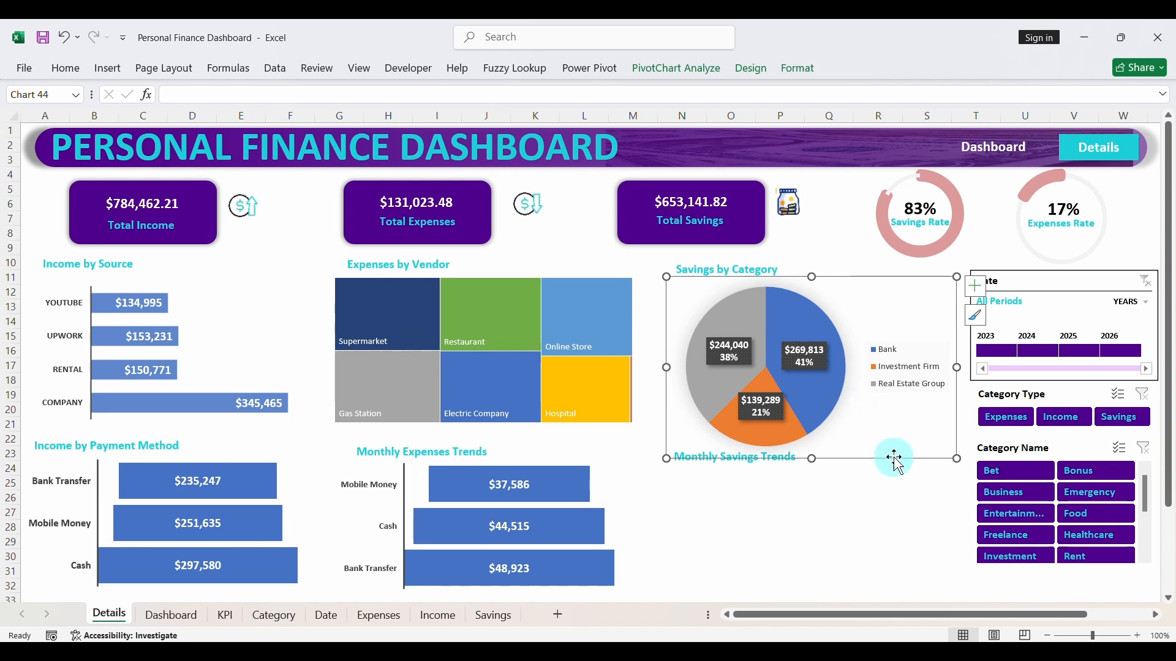
pyautogui.moveTo(895, 457)
pyautogui.mouseDown()
pyautogui.moveTo(876, 452)
pyautogui.moveTo(889, 447)
pyautogui.mouseUp()
pyautogui.moveTo(663, 268); pyautogui.dragTo(677, 277)
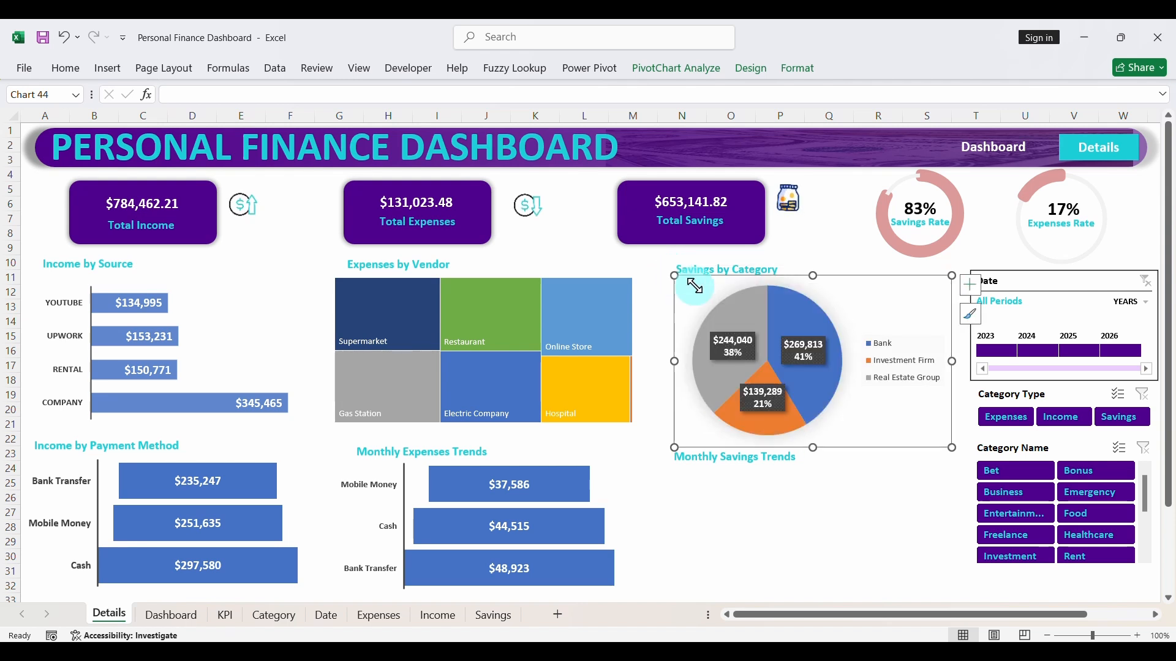
pyautogui.moveTo(898, 450); pyautogui.dragTo(890, 442)
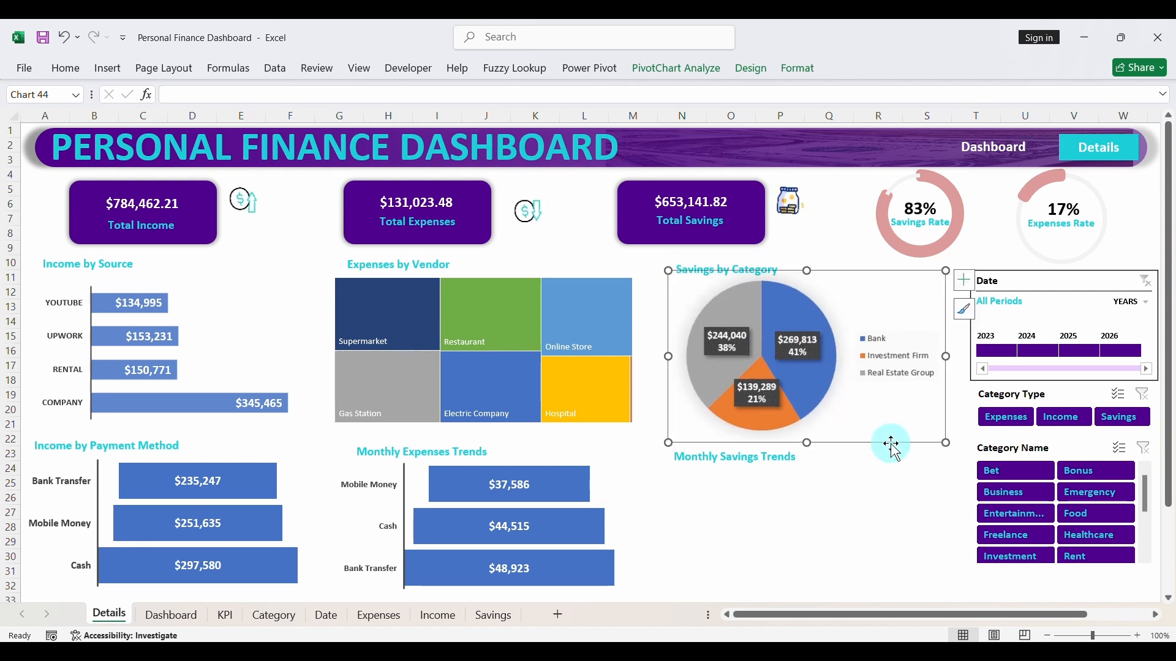
# - Test the charts by filtering the Date timeline to 2023, 2024 and 2025 in turn, and clear the filter
pyautogui.click(1010, 354)
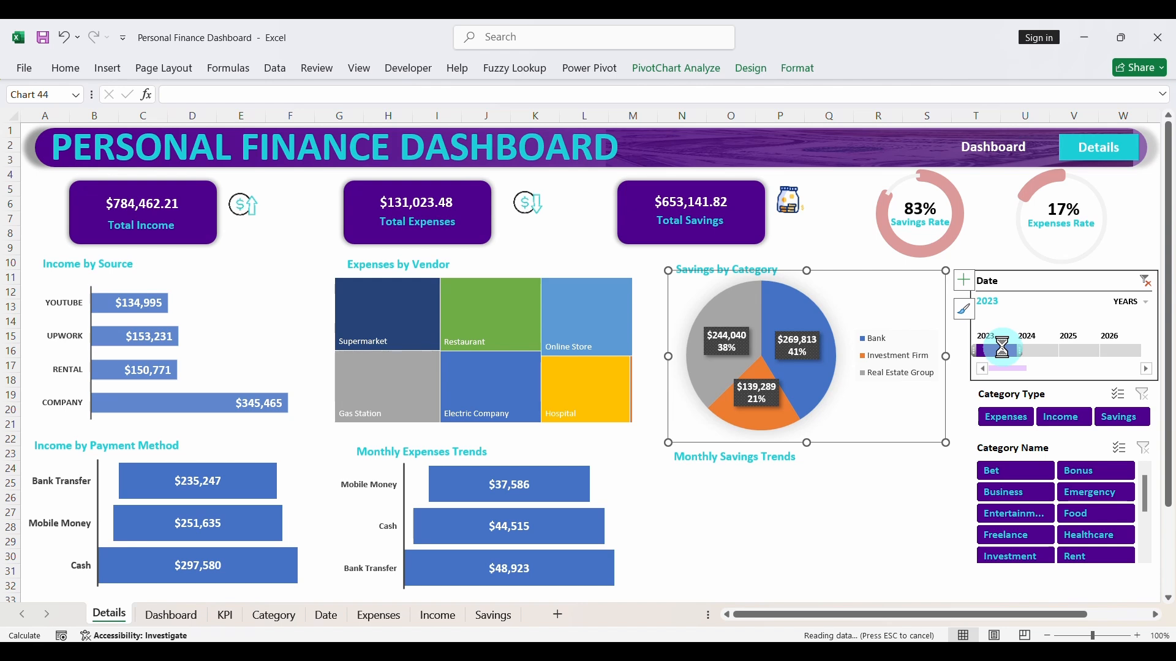
pyautogui.click(1030, 354)
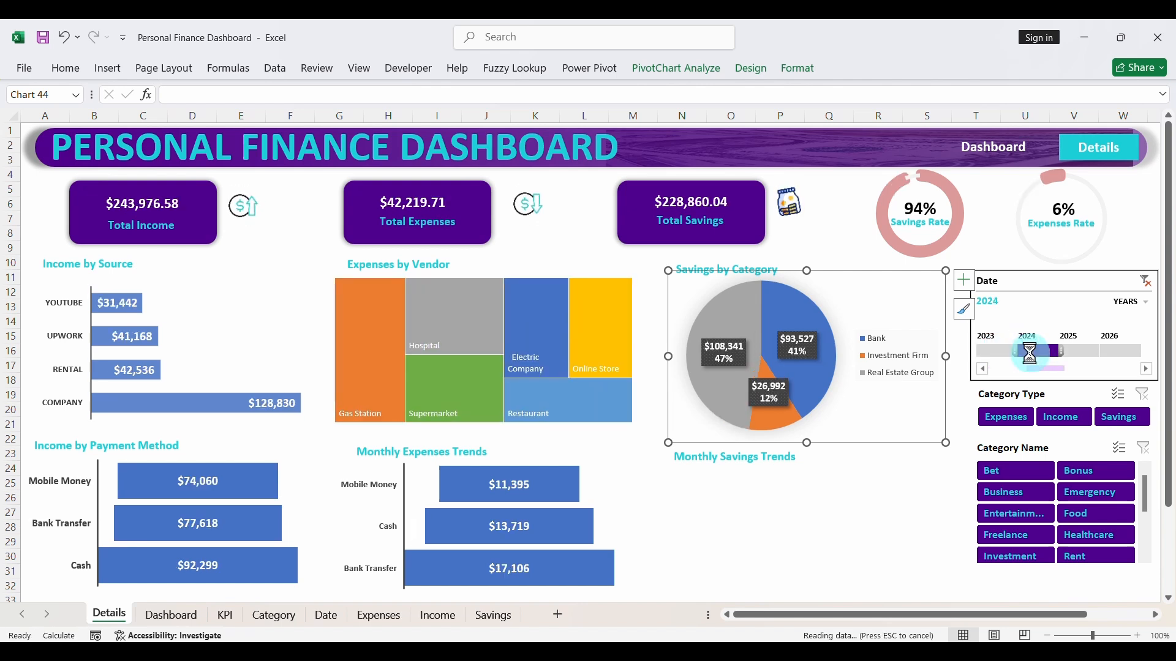
pyautogui.click(1078, 354)
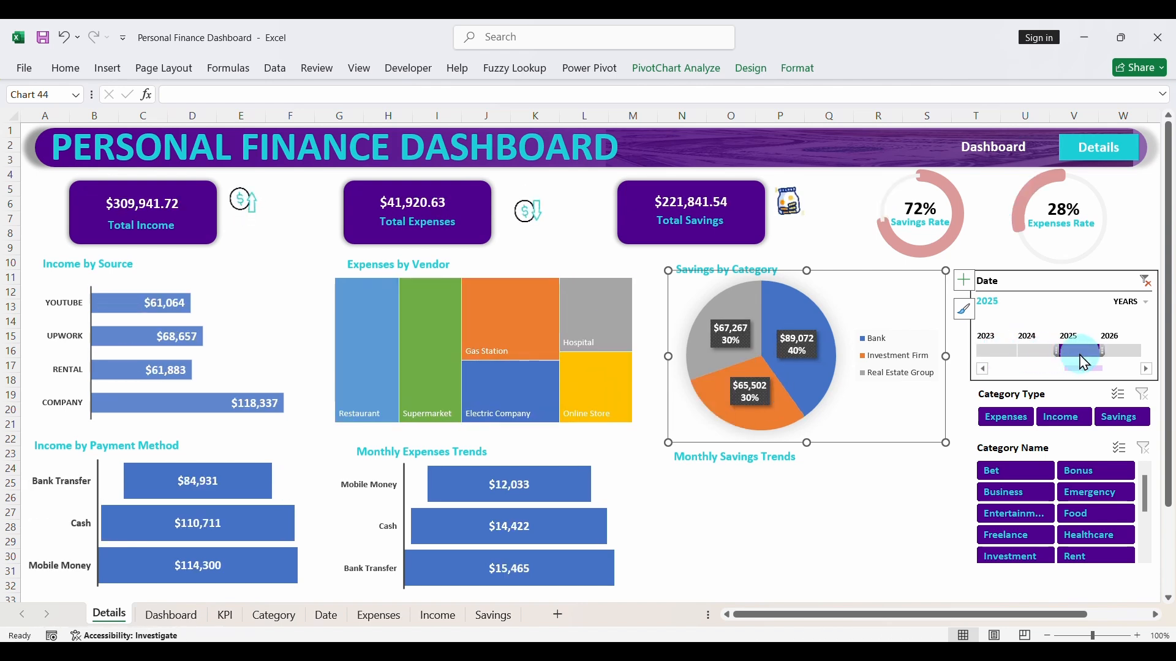
pyautogui.click(1144, 282)
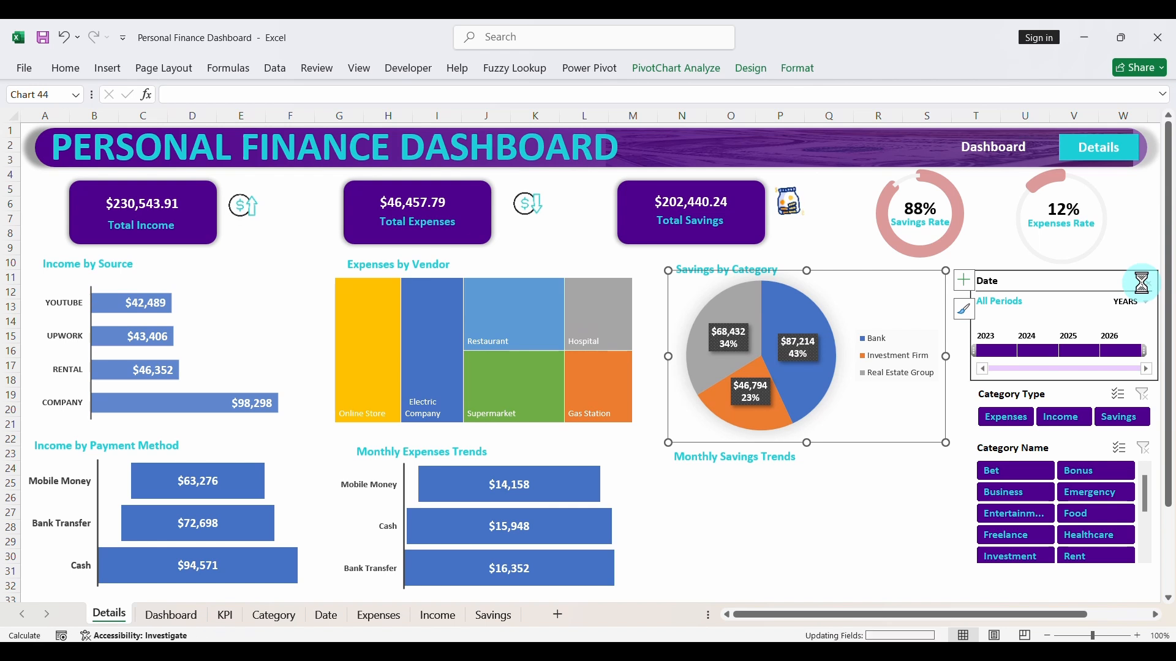
pyautogui.click(826, 504)
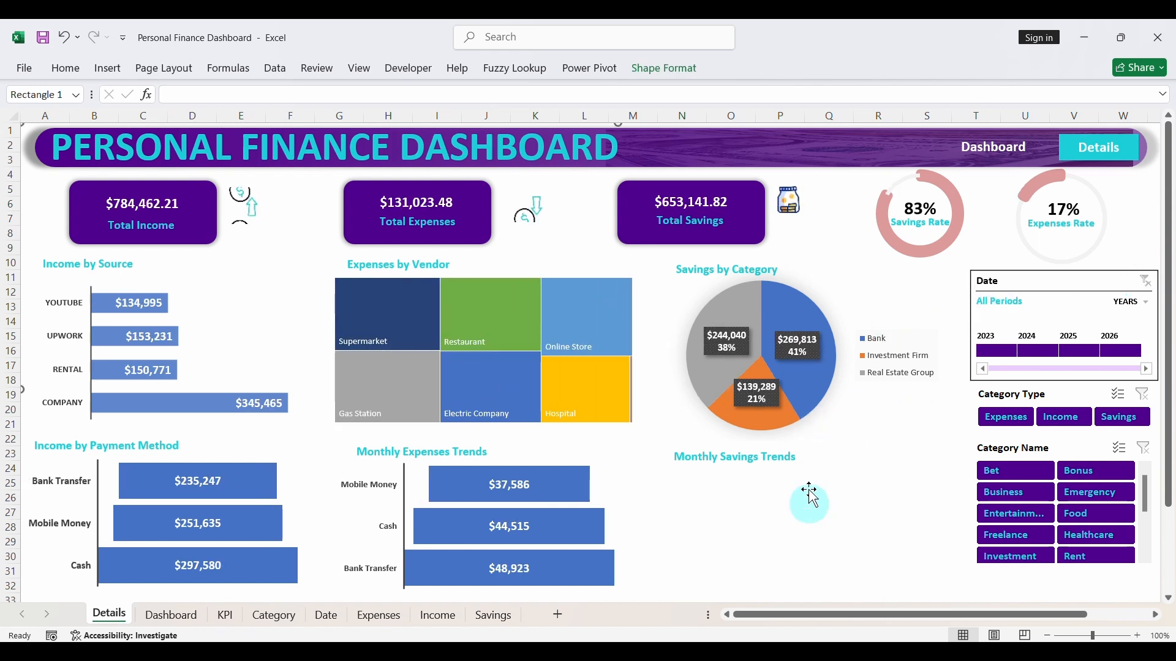
# - Retitle the Monthly Expenses Trends heading as "Expenses by Payment Method" and widen its text box to fit one line
pyautogui.doubleClick(478, 452)
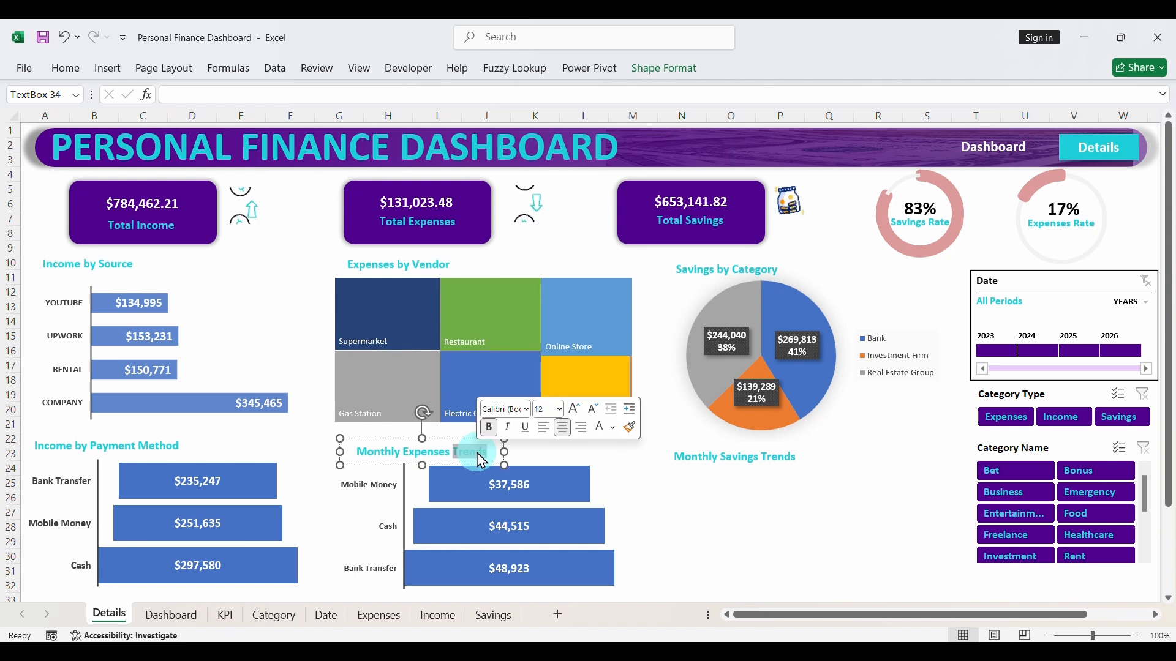
pyautogui.press('BackSpace')
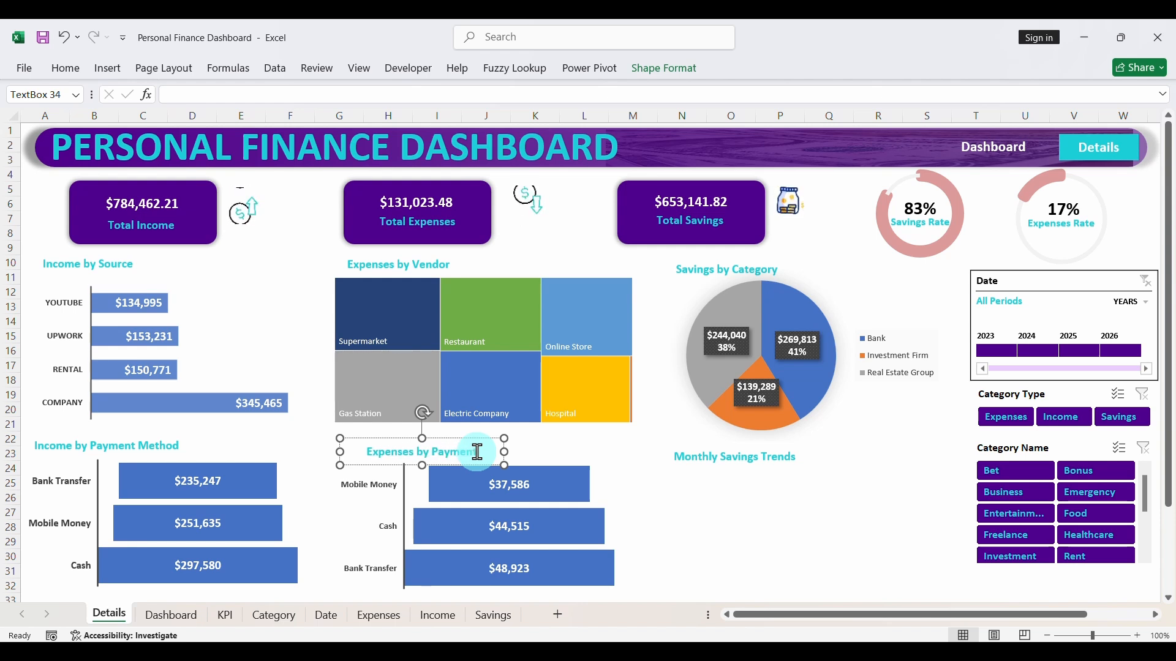
pyautogui.hotkey('ctrl', 'e')
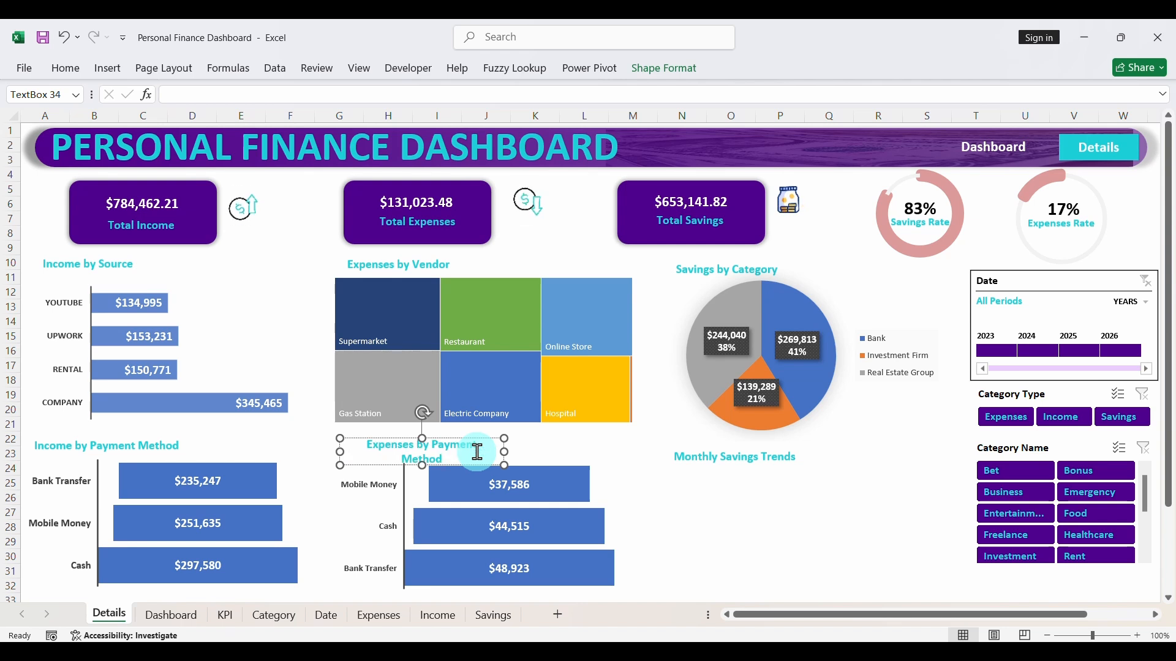
pyautogui.moveTo(504, 447); pyautogui.dragTo(515, 447)
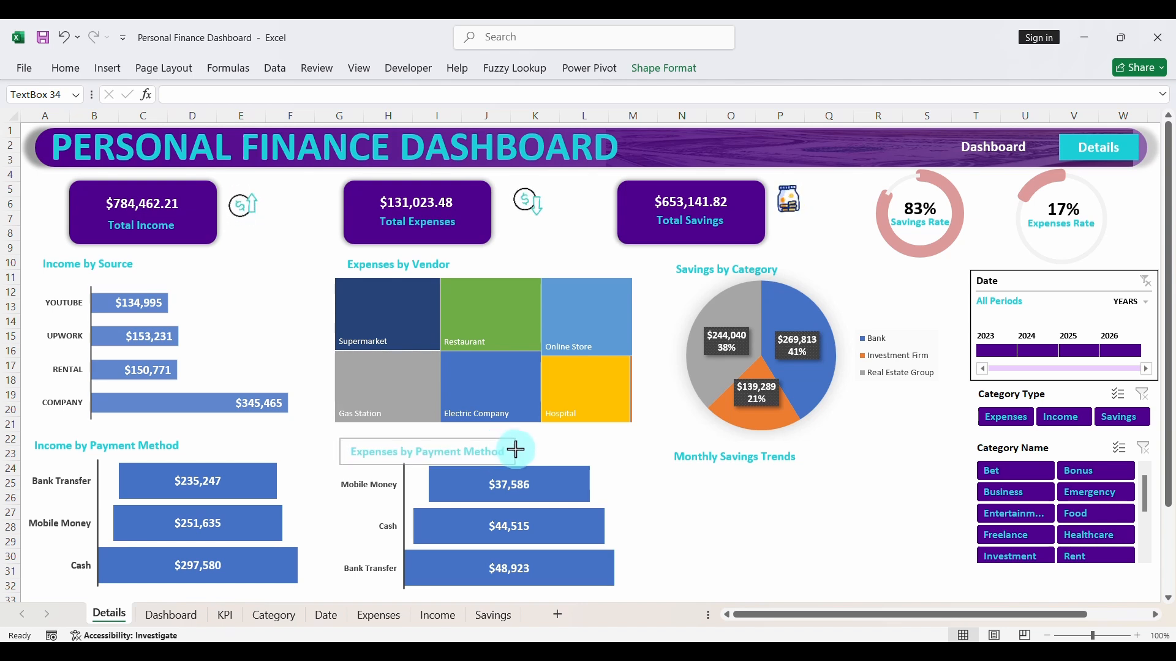
pyautogui.click(755, 524)
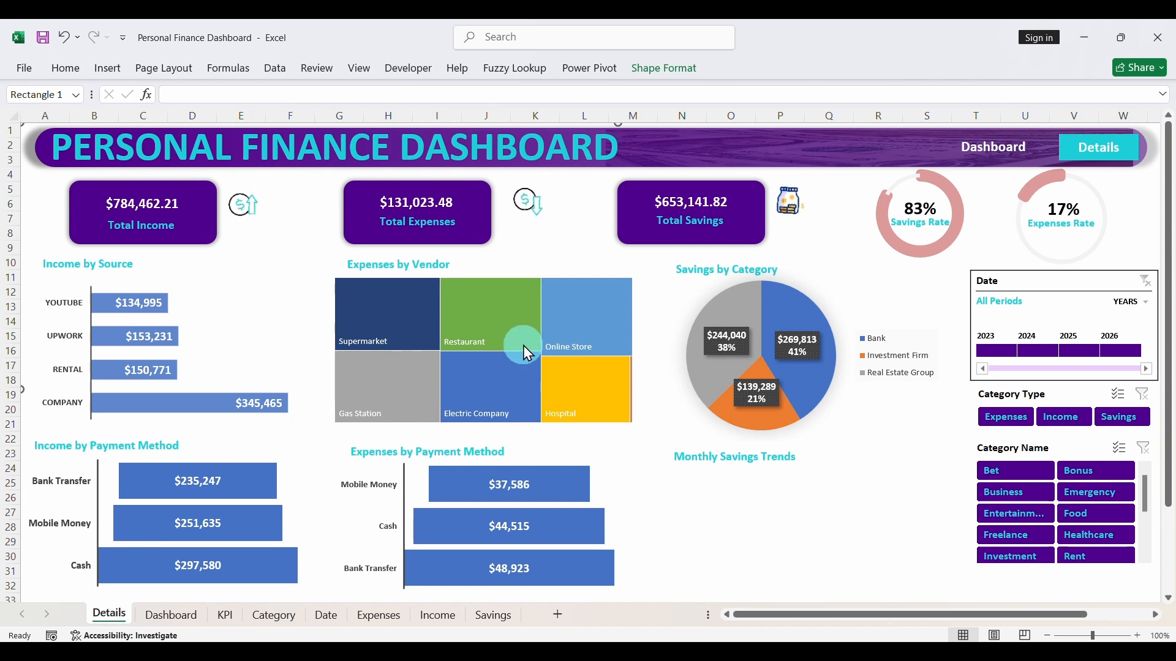
# - Check on the KPI sheet which Savings table field supplies the rows of the savings PivotTable behind the pie chart
pyautogui.click(767, 263)
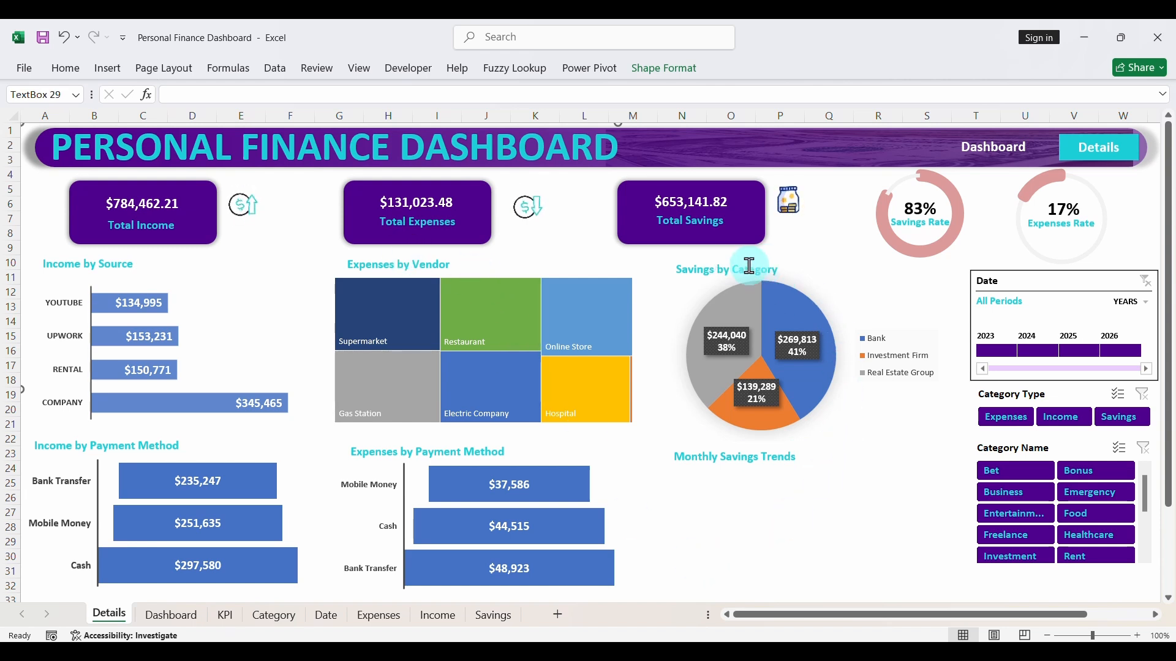
pyautogui.doubleClick(757, 271)
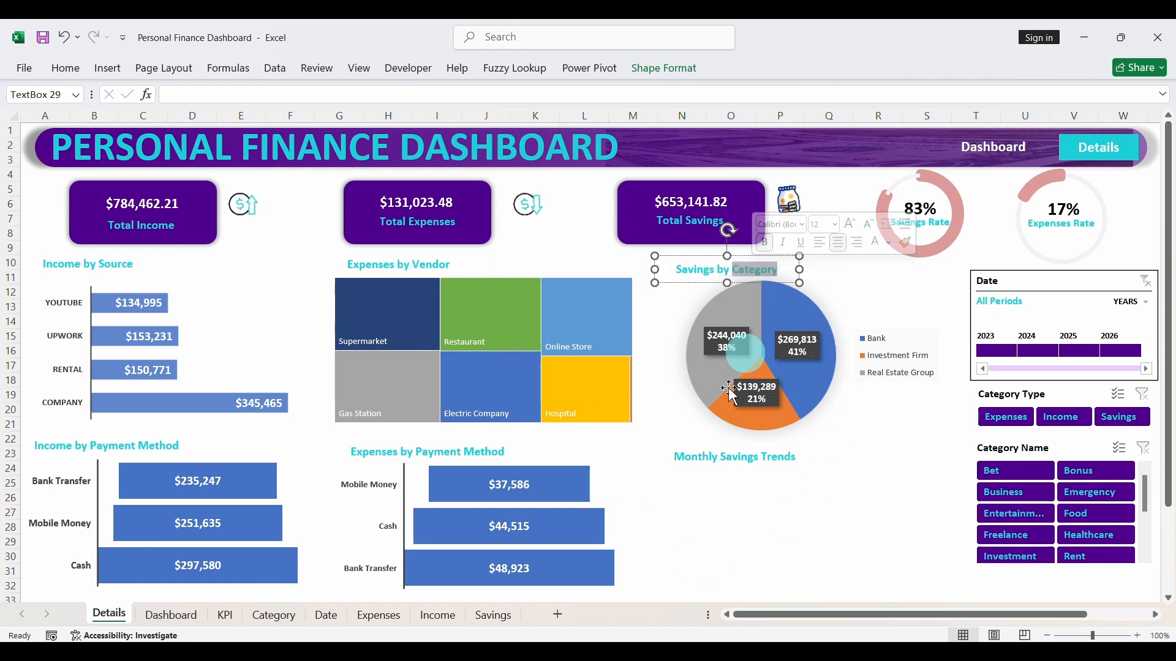
pyautogui.click(231, 615)
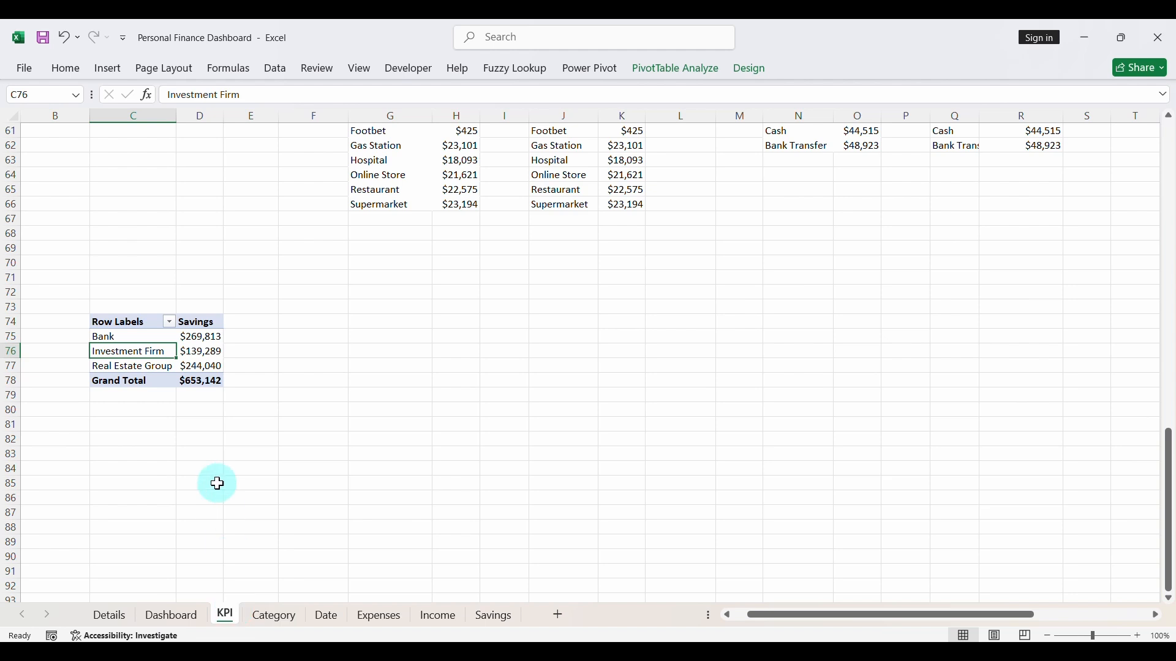
pyautogui.click(147, 326)
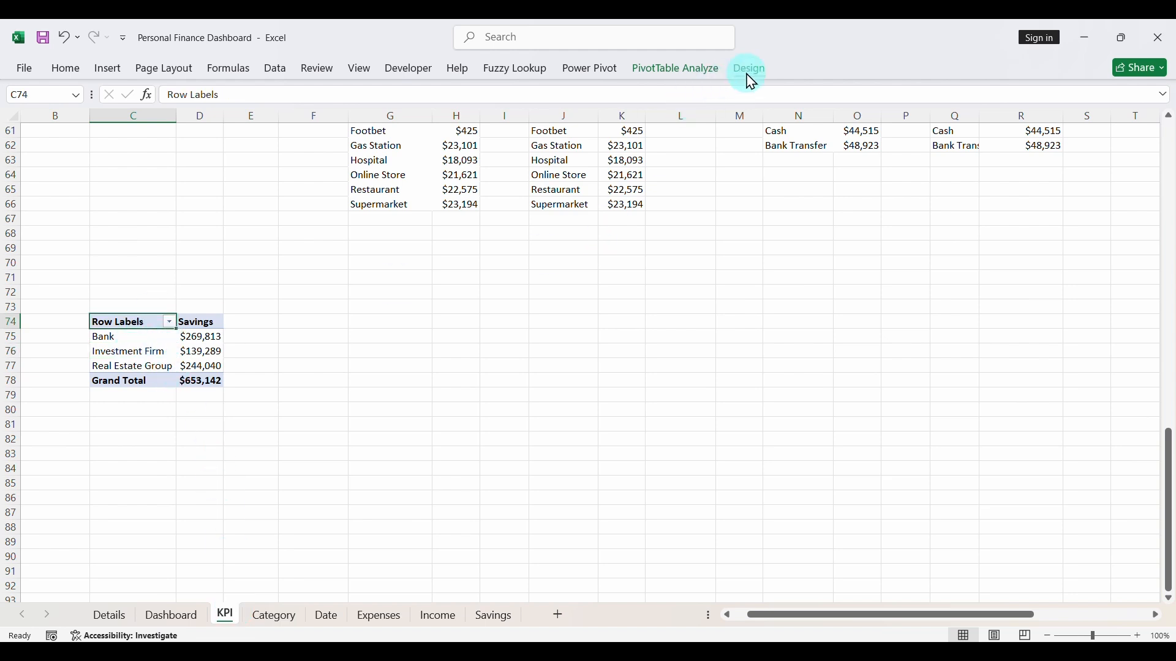
pyautogui.click(701, 69)
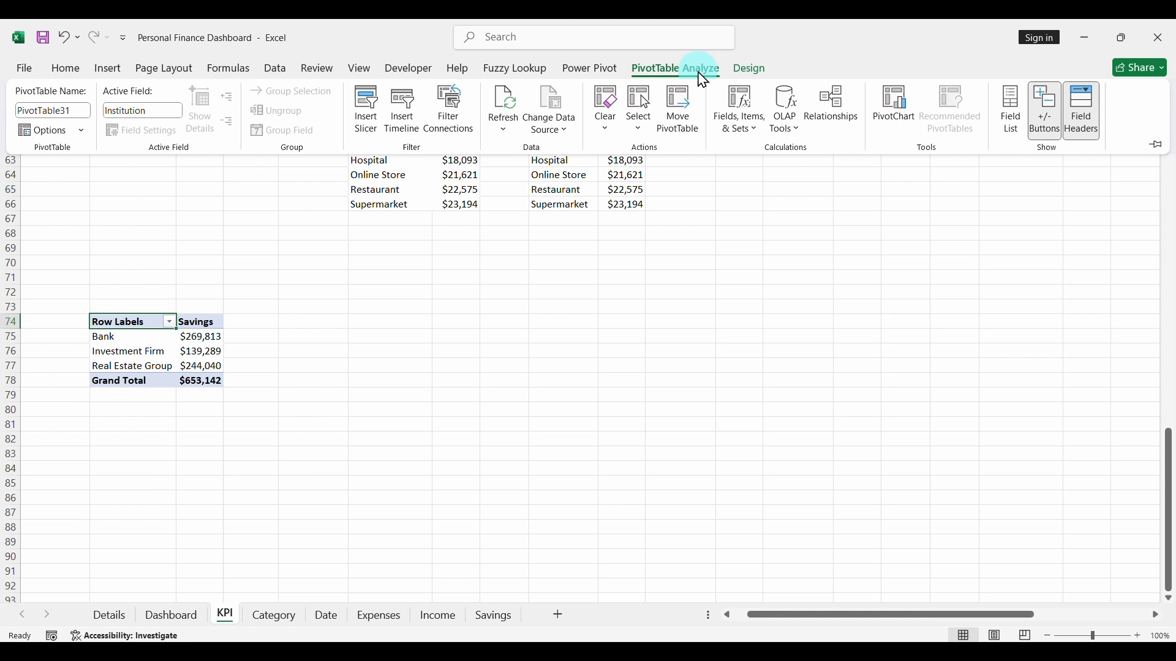
pyautogui.click(1022, 121)
pyautogui.scroll(-5, 978, 306)
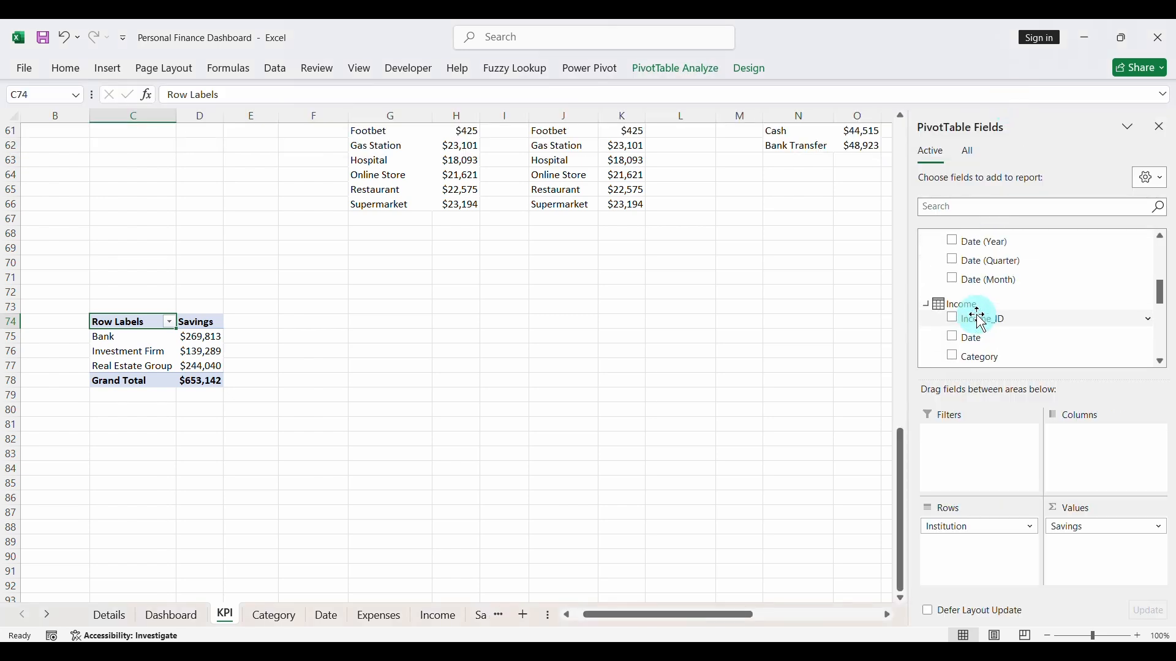
pyautogui.scroll(-5, 982, 323)
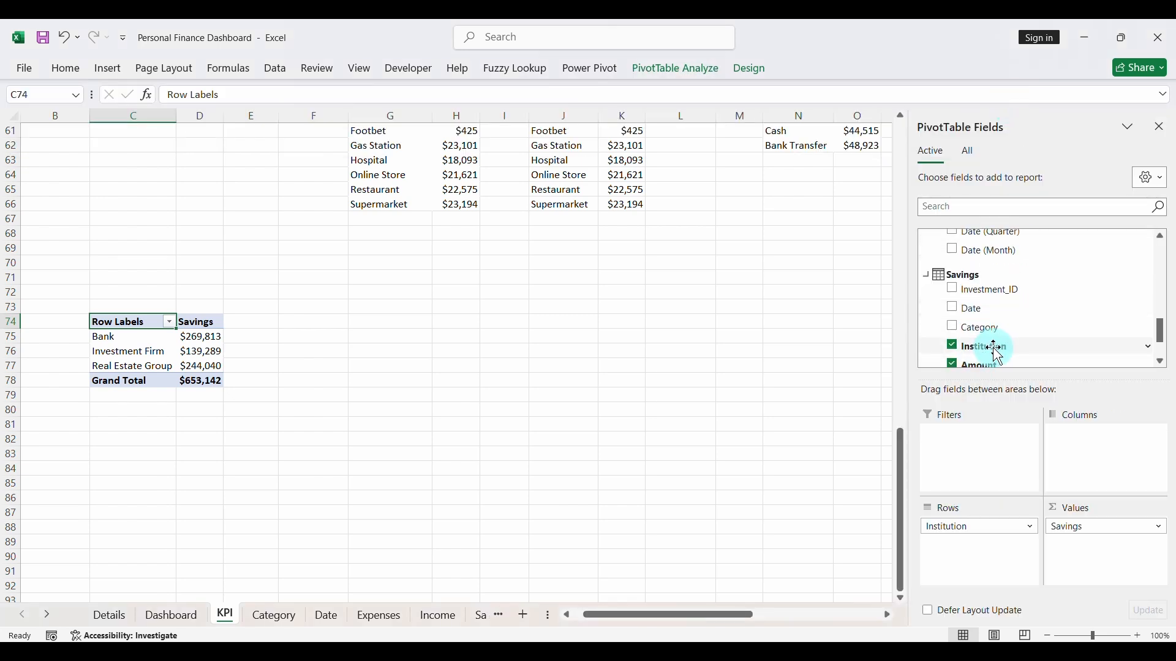
# - Retitle the Savings by Category heading on the Details sheet as "Savings by Institution" and save the workbook
pyautogui.click(115, 616)
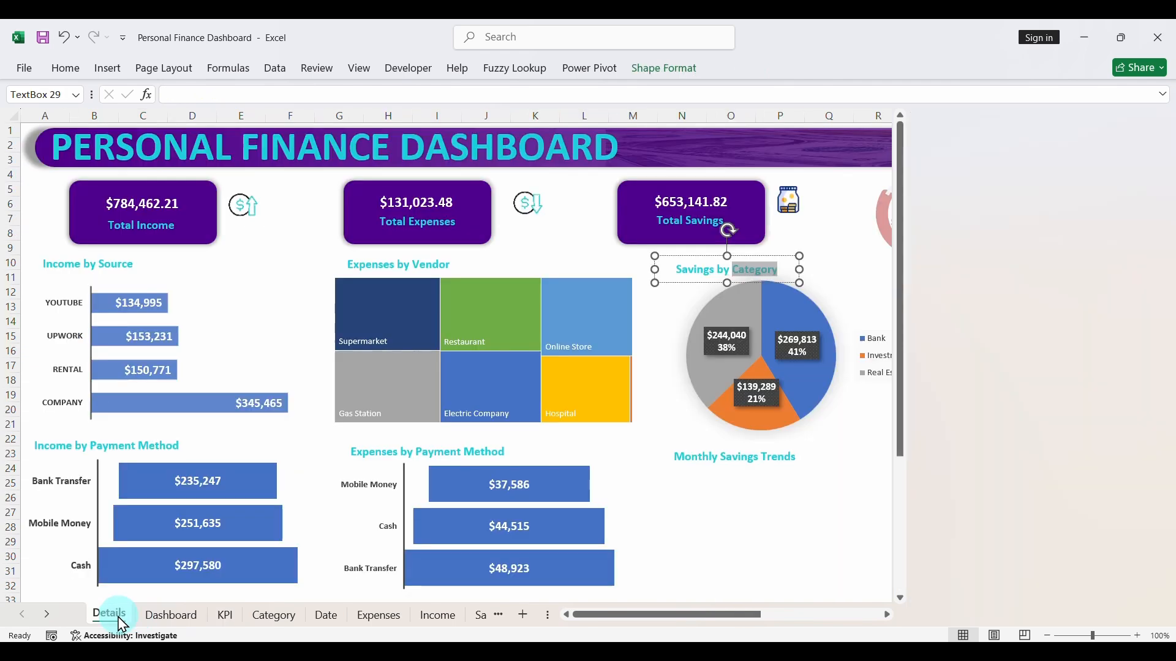
pyautogui.click(764, 283)
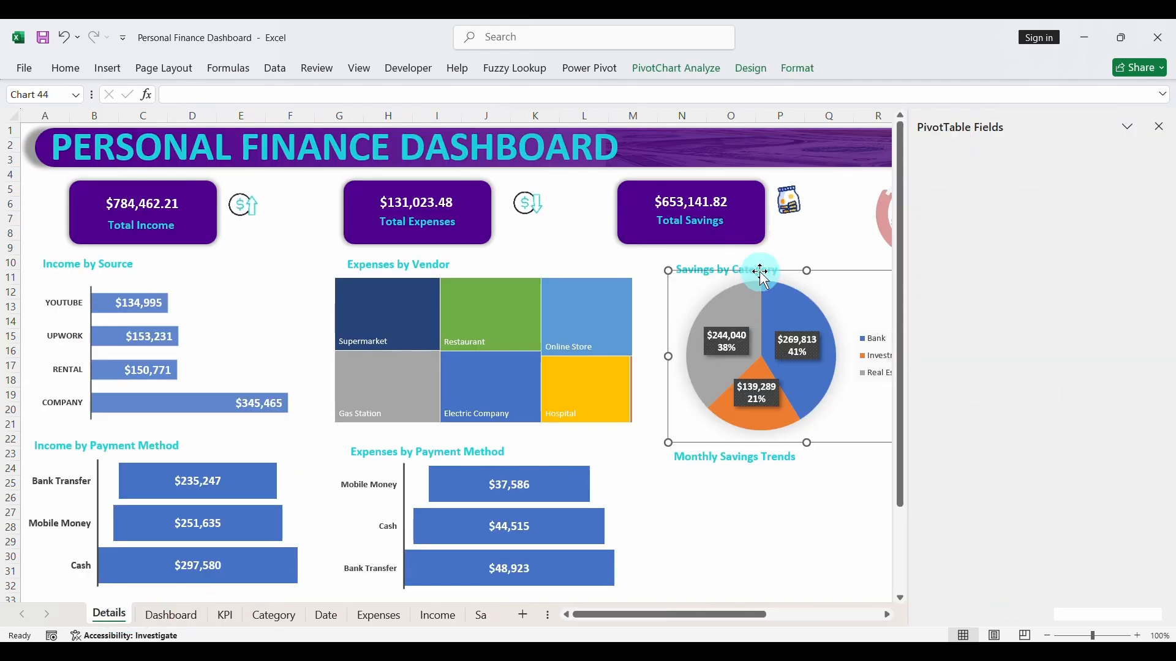
pyautogui.click(756, 267)
pyautogui.doubleClick(754, 270)
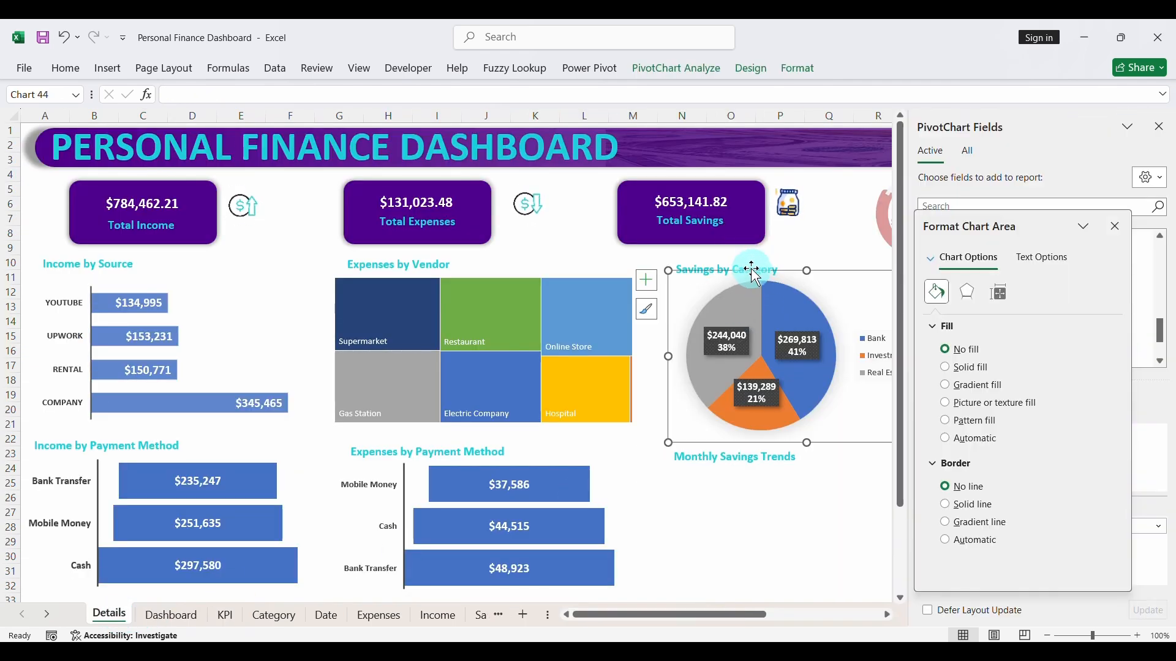
pyautogui.click(761, 268)
pyautogui.doubleClick(761, 268)
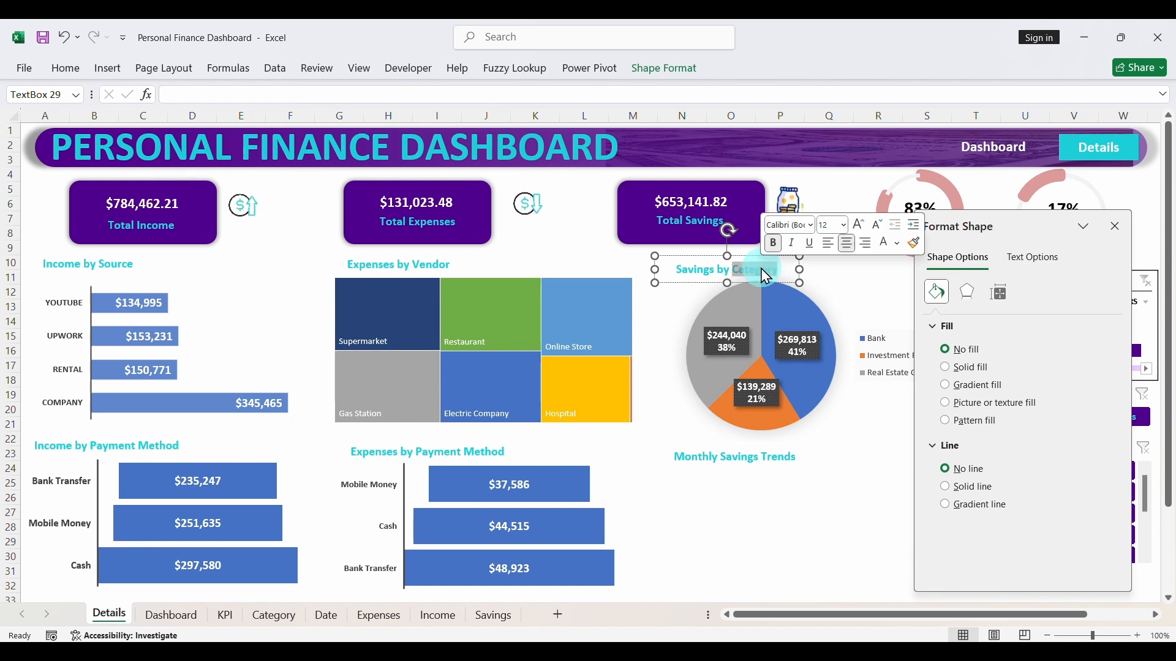
pyautogui.write('Institution')
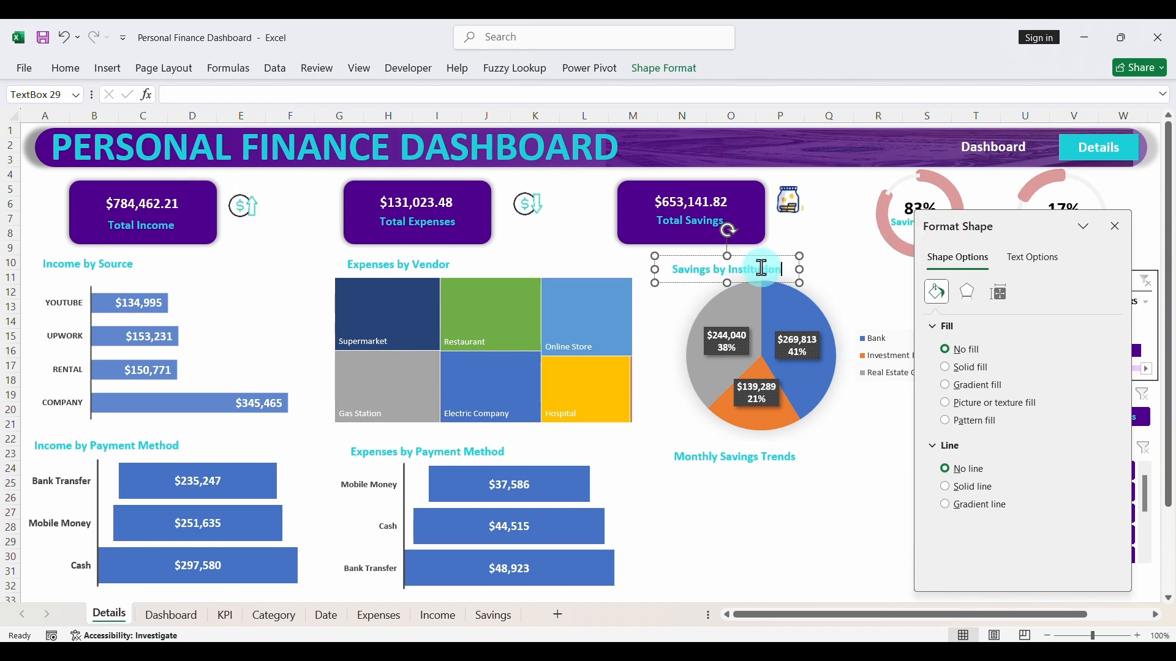
pyautogui.click(779, 513)
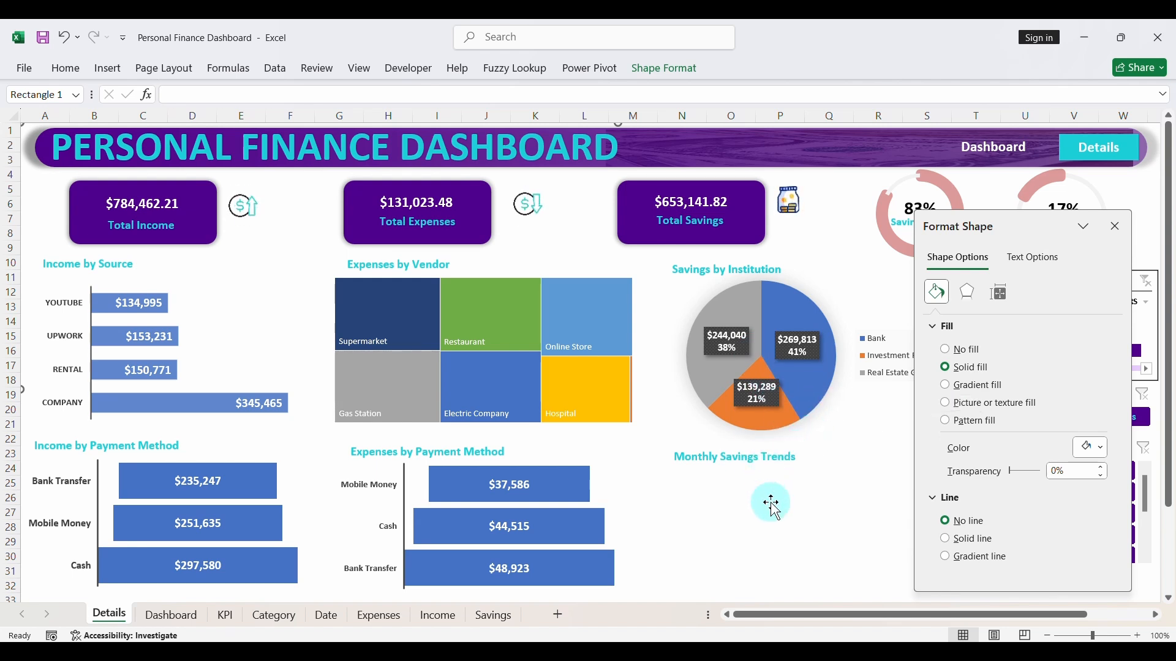
pyautogui.click(1116, 227)
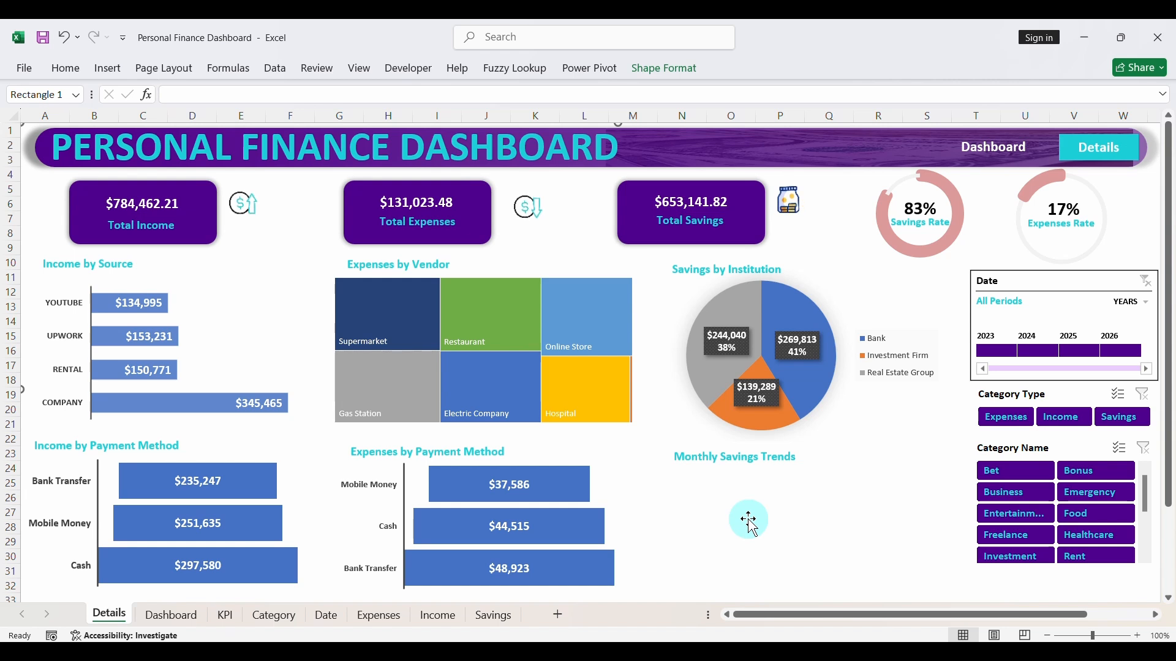
pyautogui.click(44, 41)
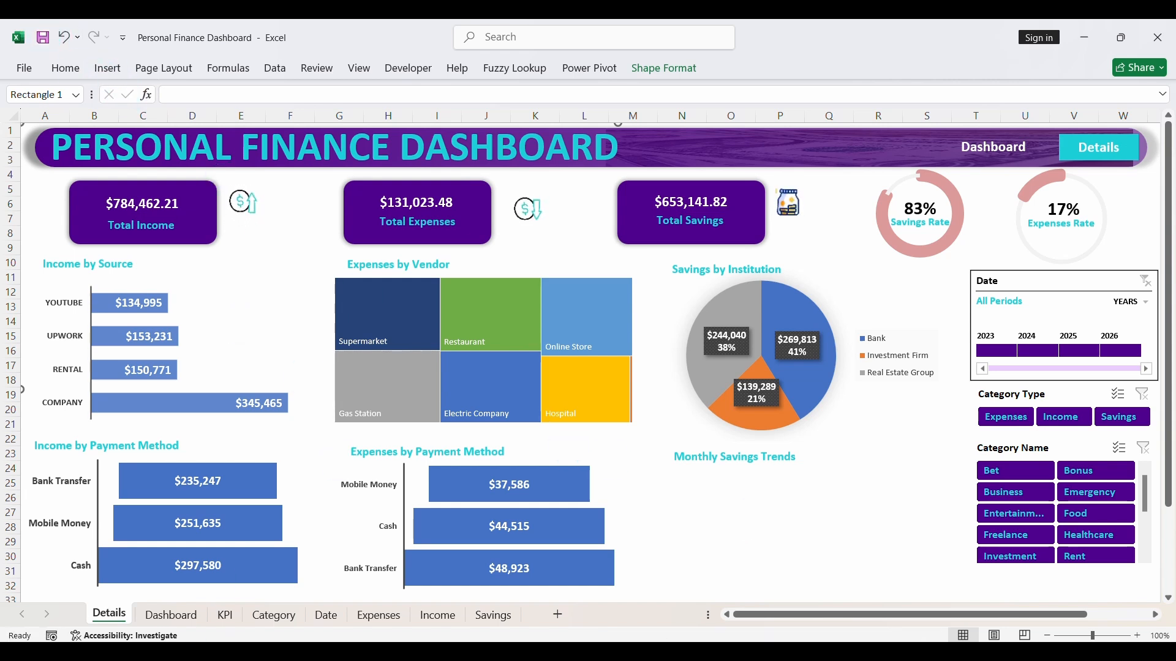
# - Close the PivotChart Fields pane and delete the Monthly Savings Trends heading beneath the pie chart
pyautogui.click(820, 407)
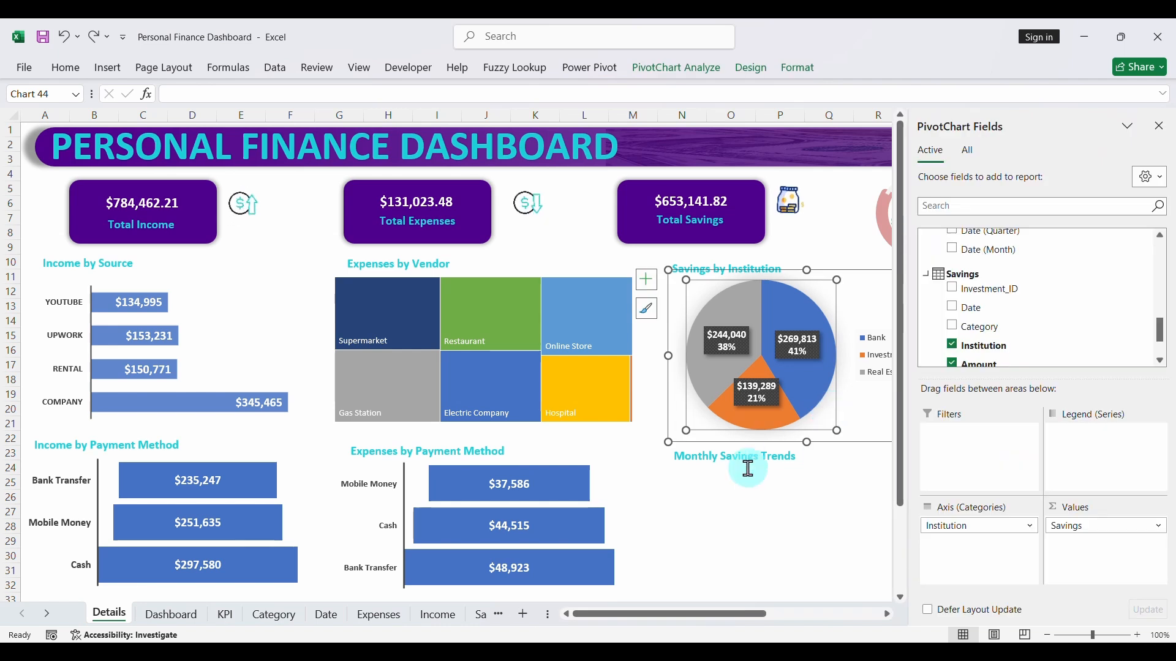
pyautogui.click(1165, 133)
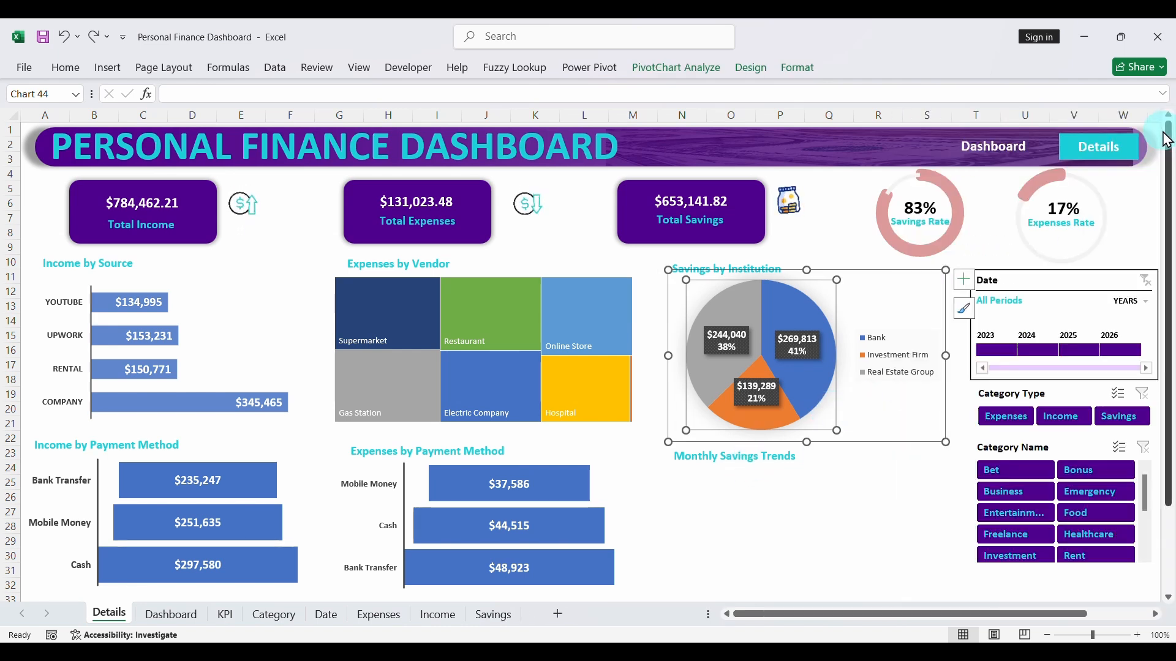
pyautogui.click(742, 457)
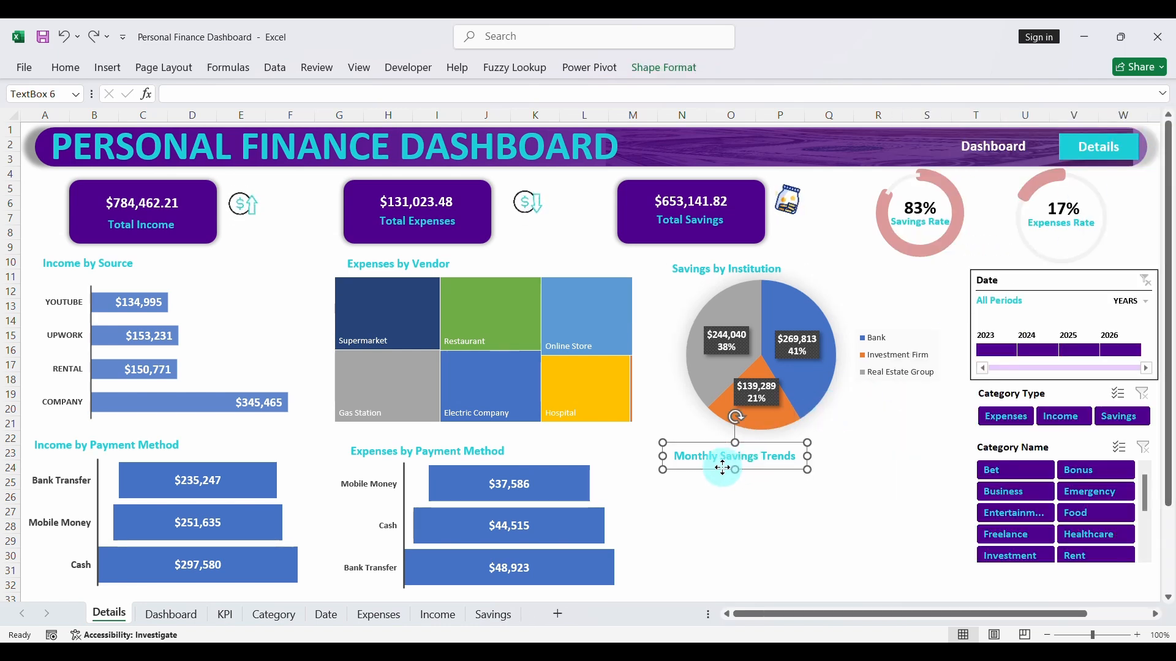
pyautogui.press('Delete')
pyautogui.click(844, 395)
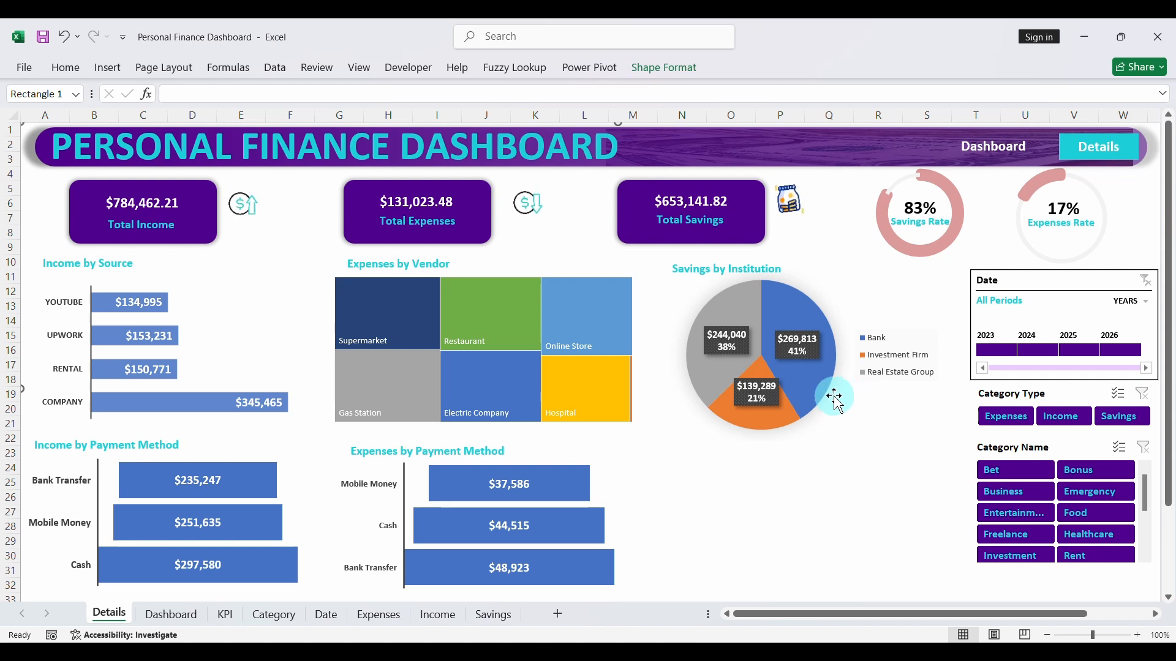
# - Stretch the Savings by Institution pie chart downward to about row 32, filling the space freed beneath it
pyautogui.click(800, 285)
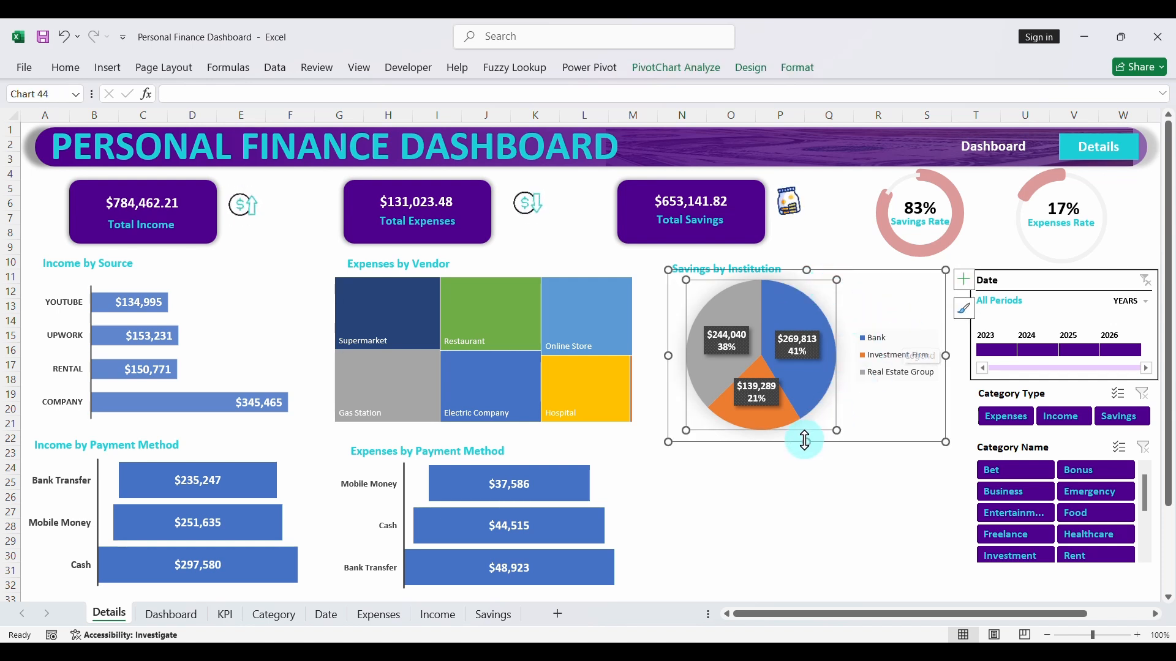
pyautogui.moveTo(806, 443); pyautogui.dragTo(809, 582)
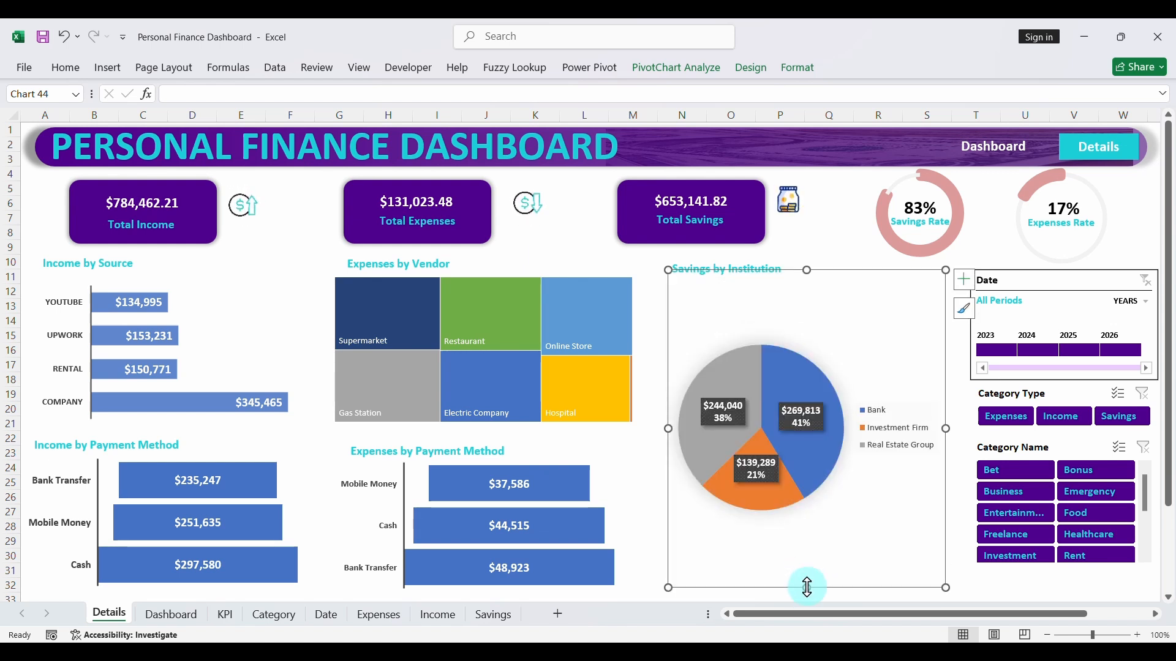
pyautogui.click(829, 347)
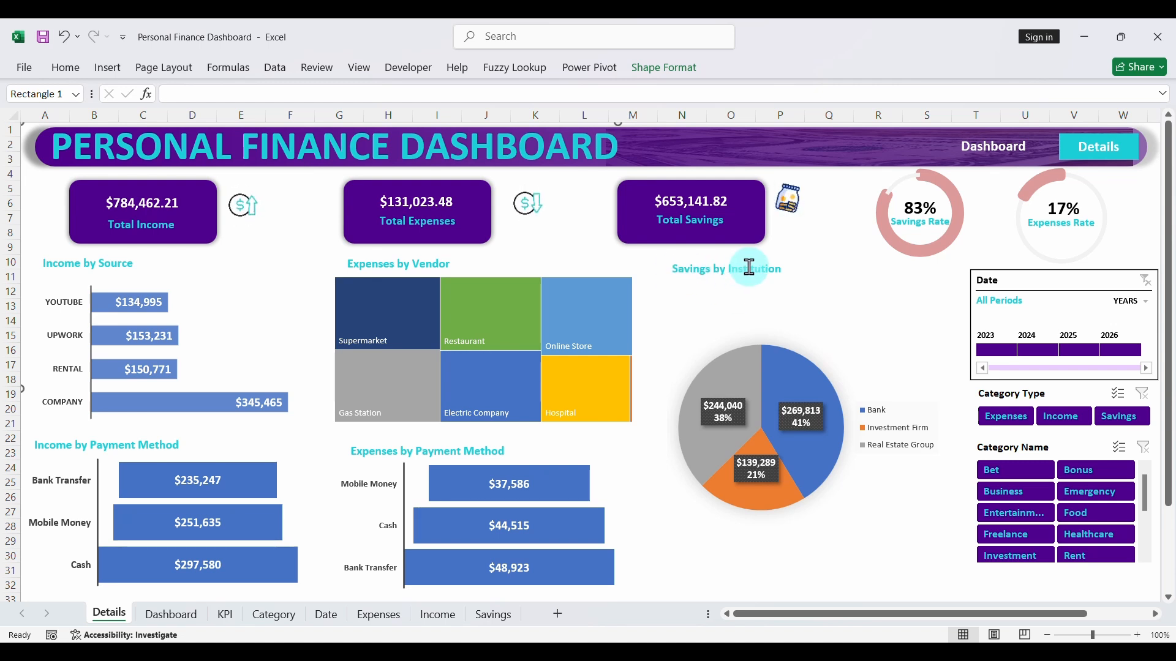
# - Add values to the Expenses by Vendor treemap's data labels alongside the category names, with a new line as separator
pyautogui.click(516, 313)
pyautogui.click(658, 282)
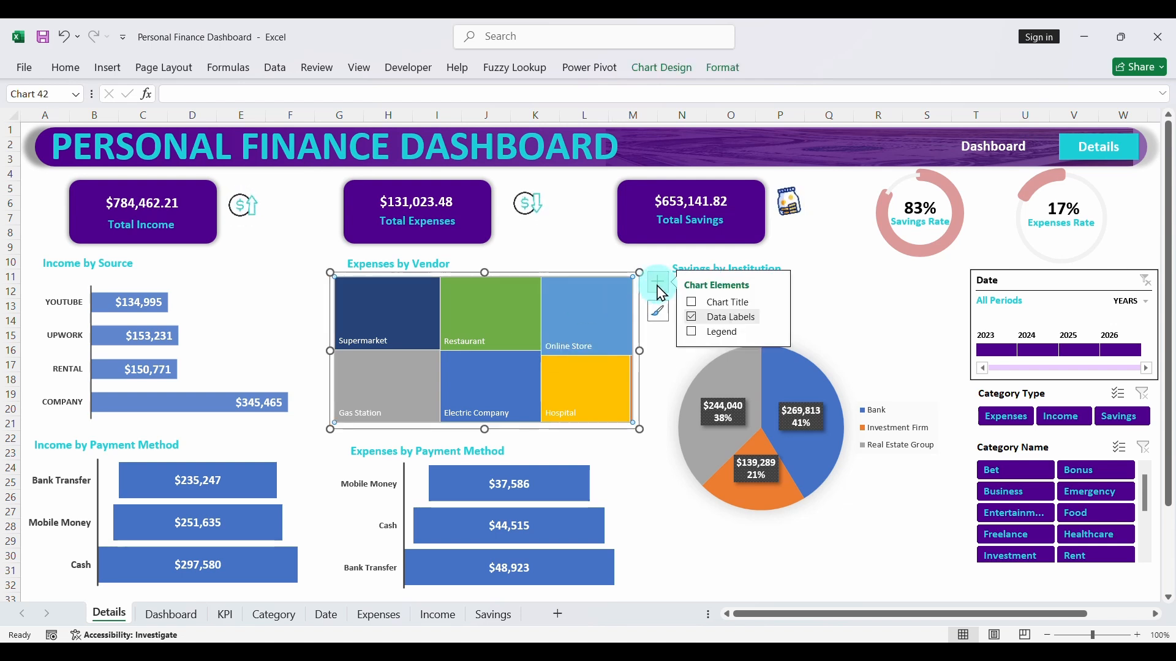
pyautogui.click(777, 317)
pyautogui.click(837, 370)
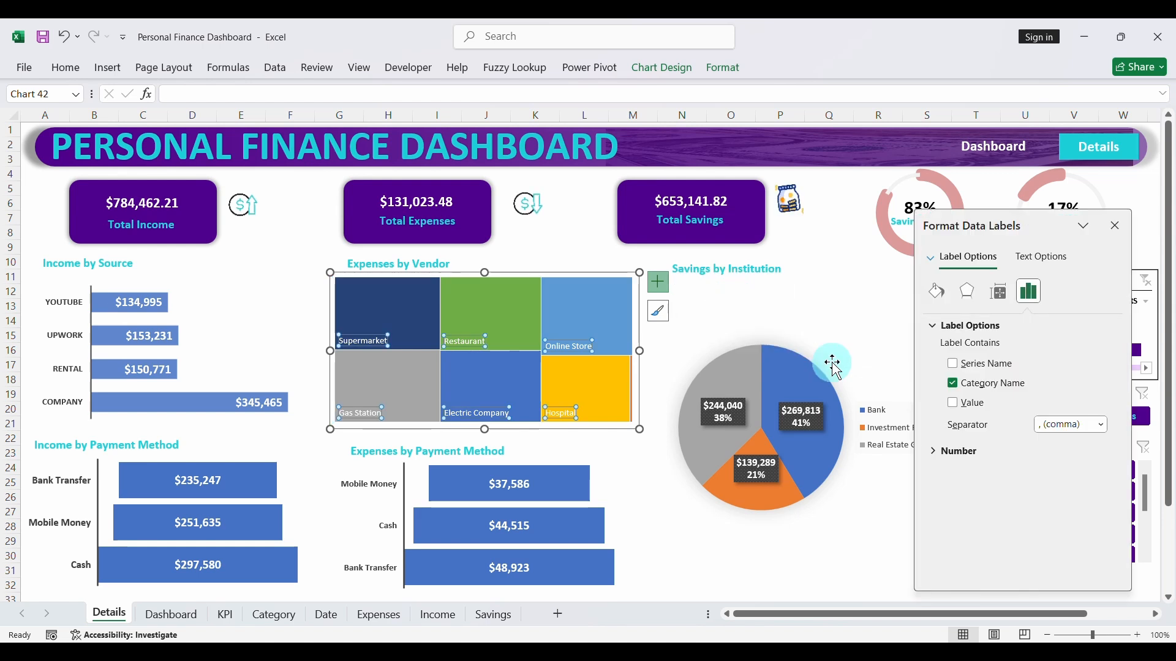
pyautogui.click(953, 404)
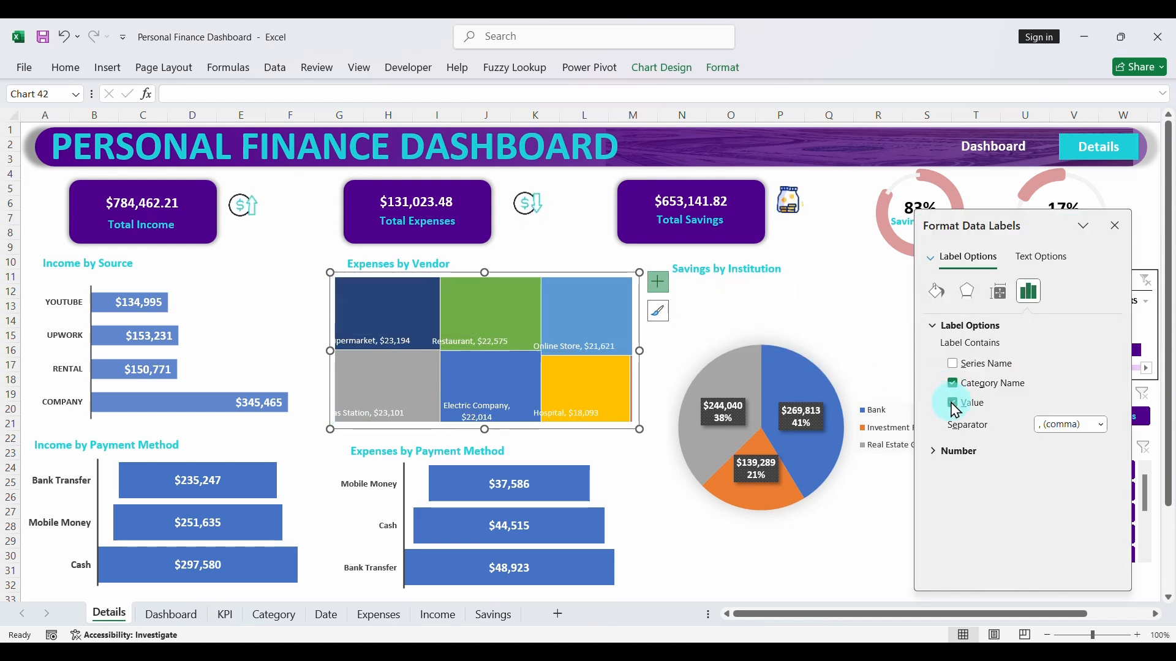
pyautogui.click(1102, 425)
pyautogui.click(1067, 486)
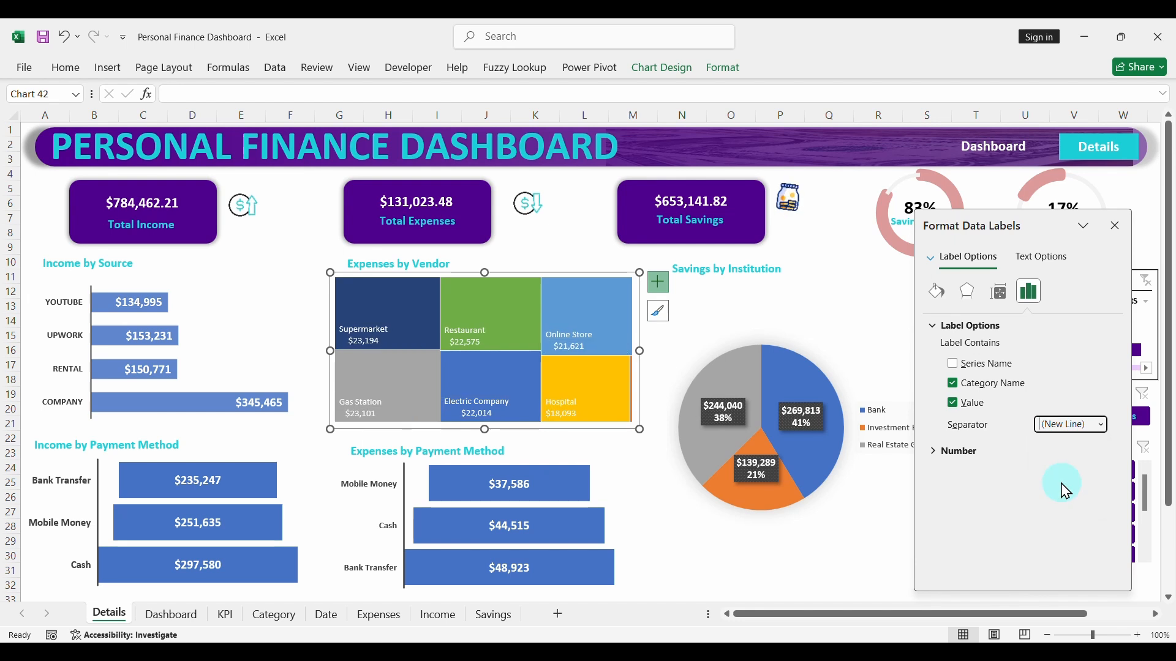
# - Make the treemap's data labels bold at font size 10 and close the label formatting pane
pyautogui.click(65, 67)
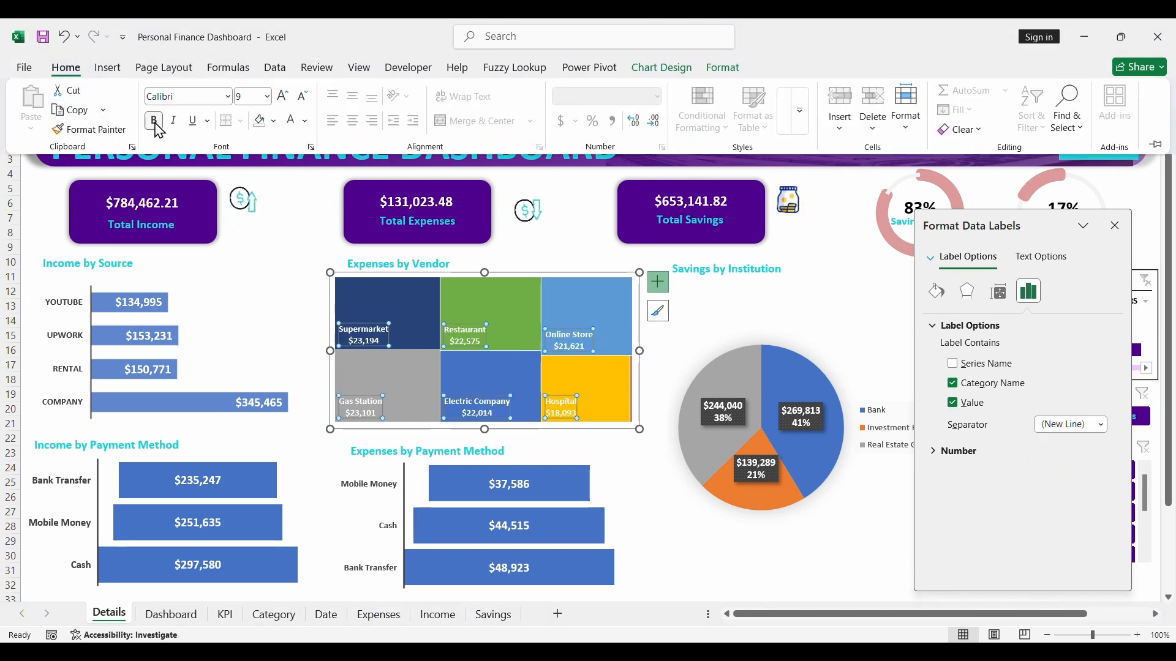
pyautogui.click(282, 97)
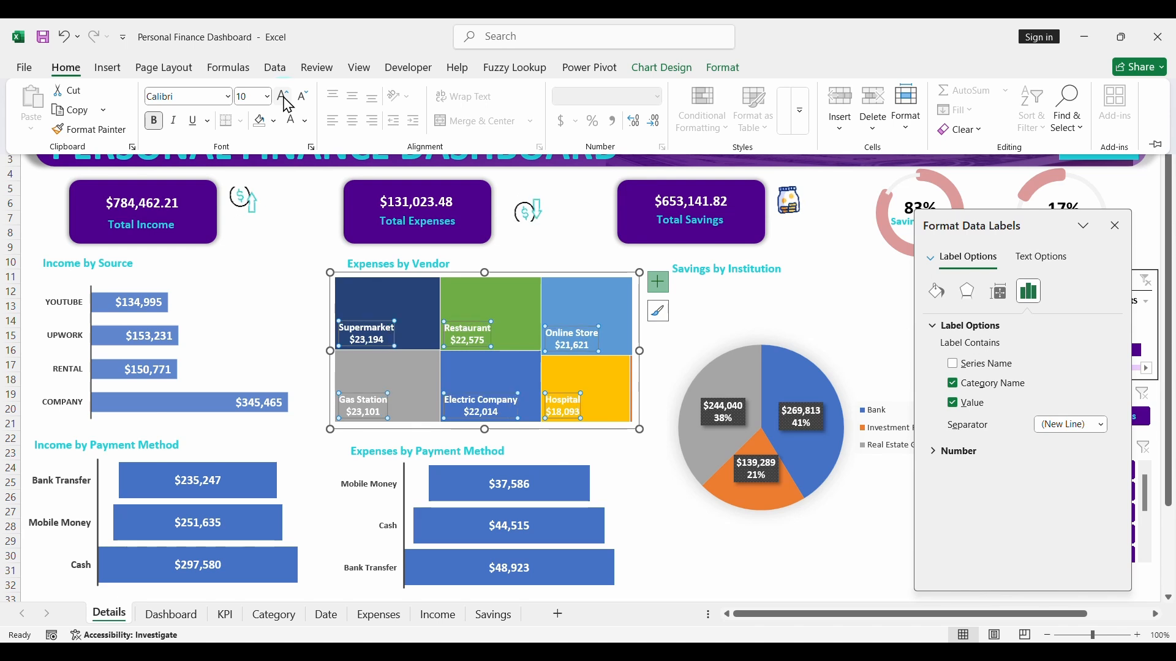
pyautogui.click(1019, 287)
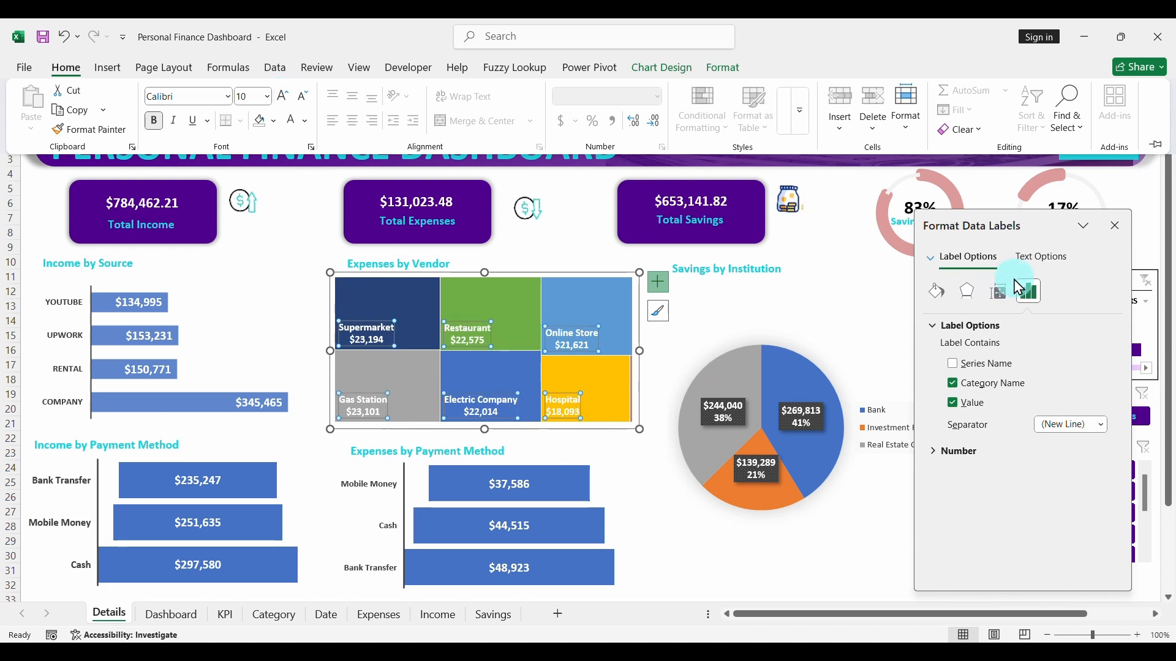
pyautogui.click(1119, 233)
pyautogui.click(1118, 233)
pyautogui.click(783, 323)
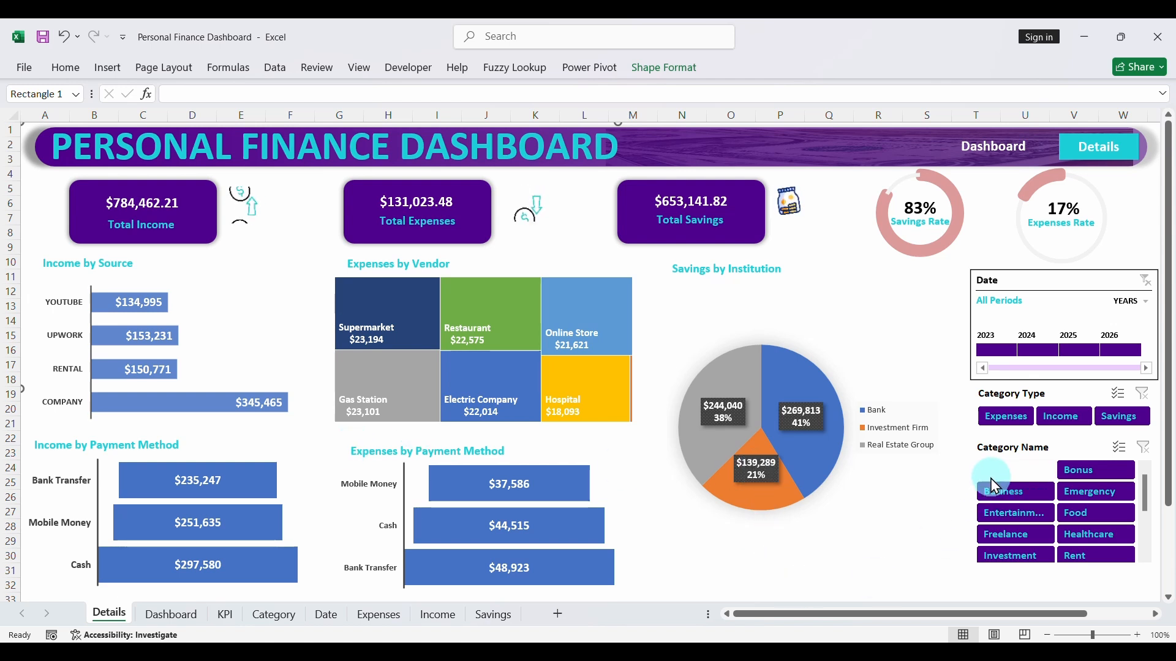
# - Test the charts by filtering Category Type to Expenses, Income and Savings in turn, and clear the filter
pyautogui.click(1003, 416)
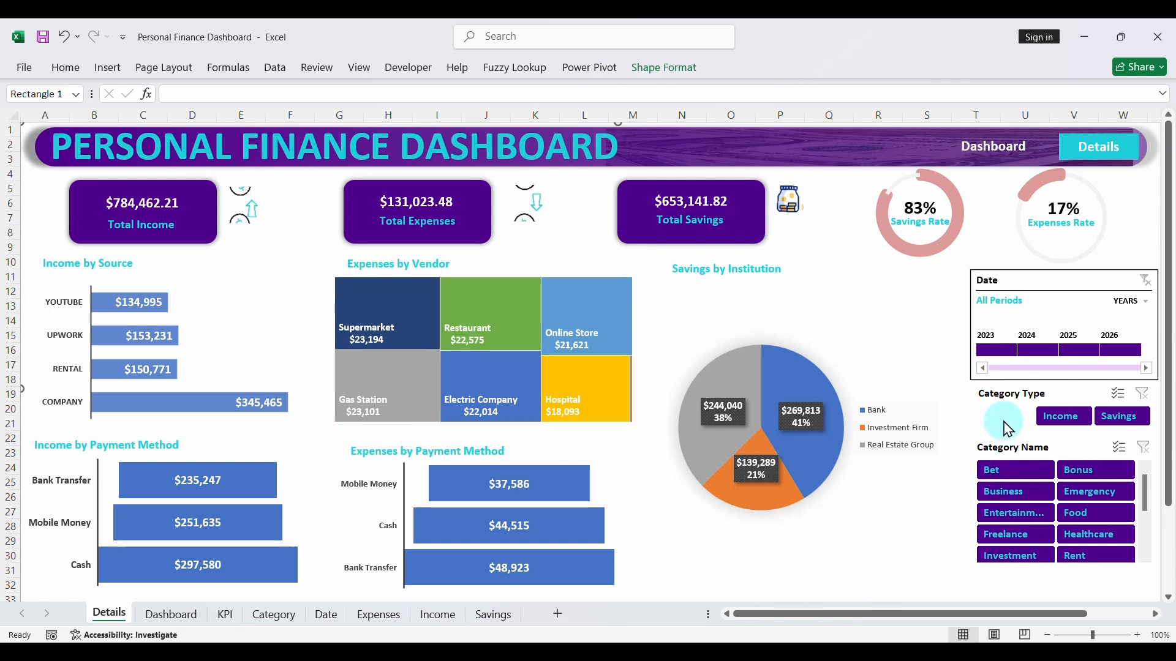
pyautogui.click(1057, 417)
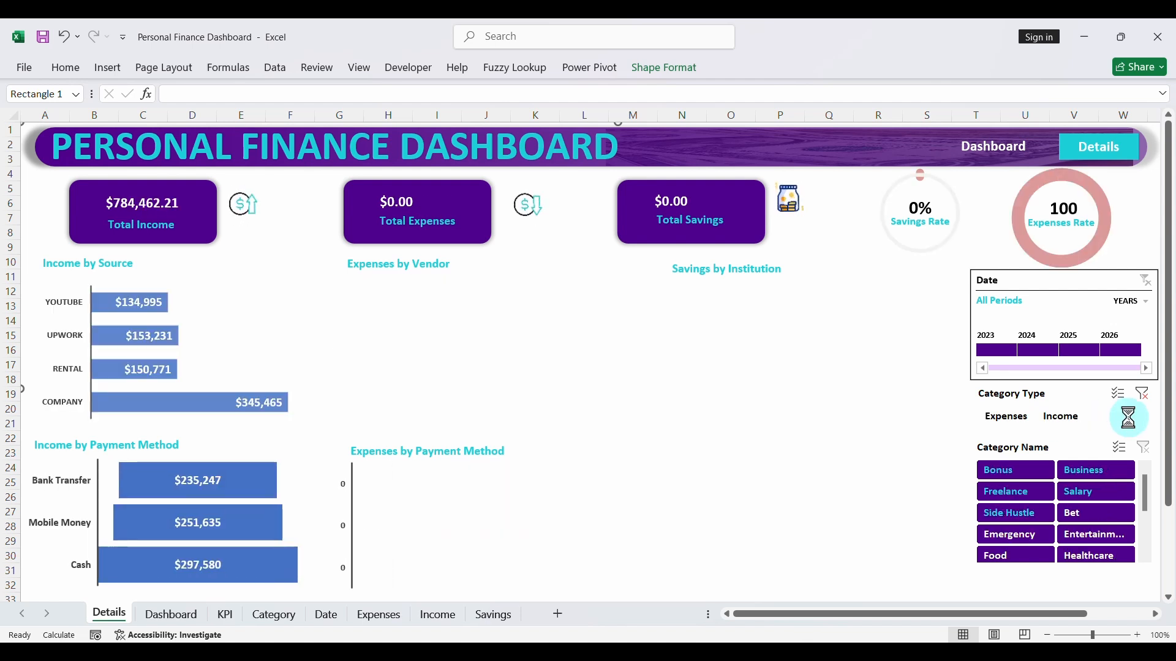
pyautogui.click(1128, 417)
pyautogui.click(1149, 395)
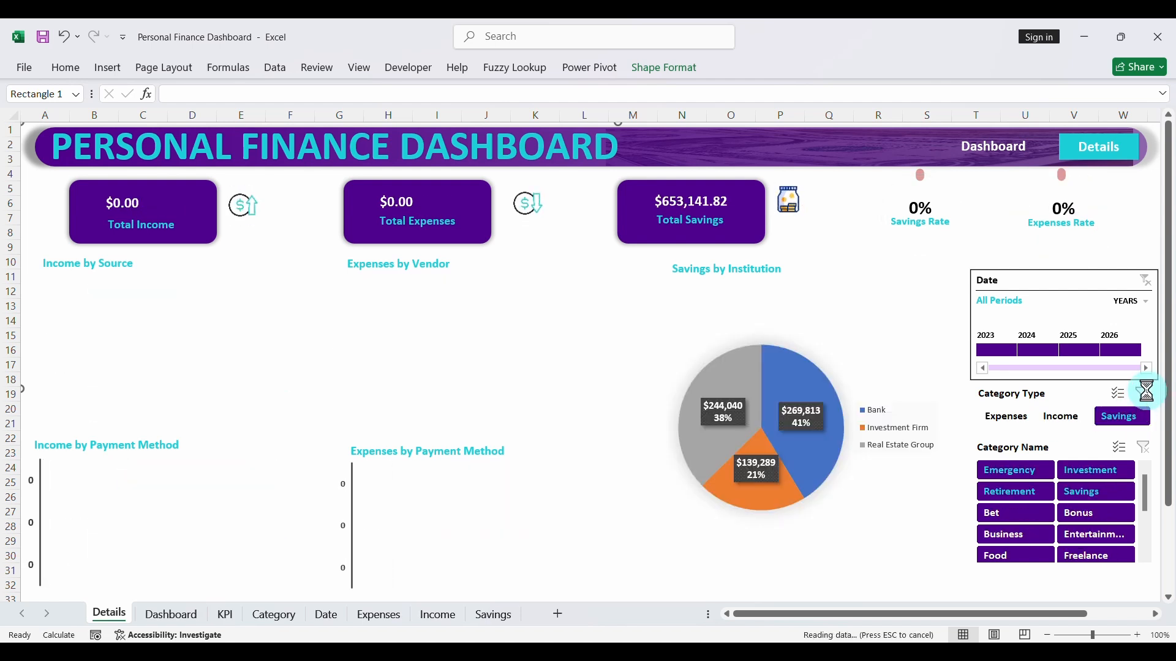
# - Test the charts by filtering Category Name to single categories including Emergency, Entertainment and Food, clear the filter and save the workbook
pyautogui.click(1020, 470)
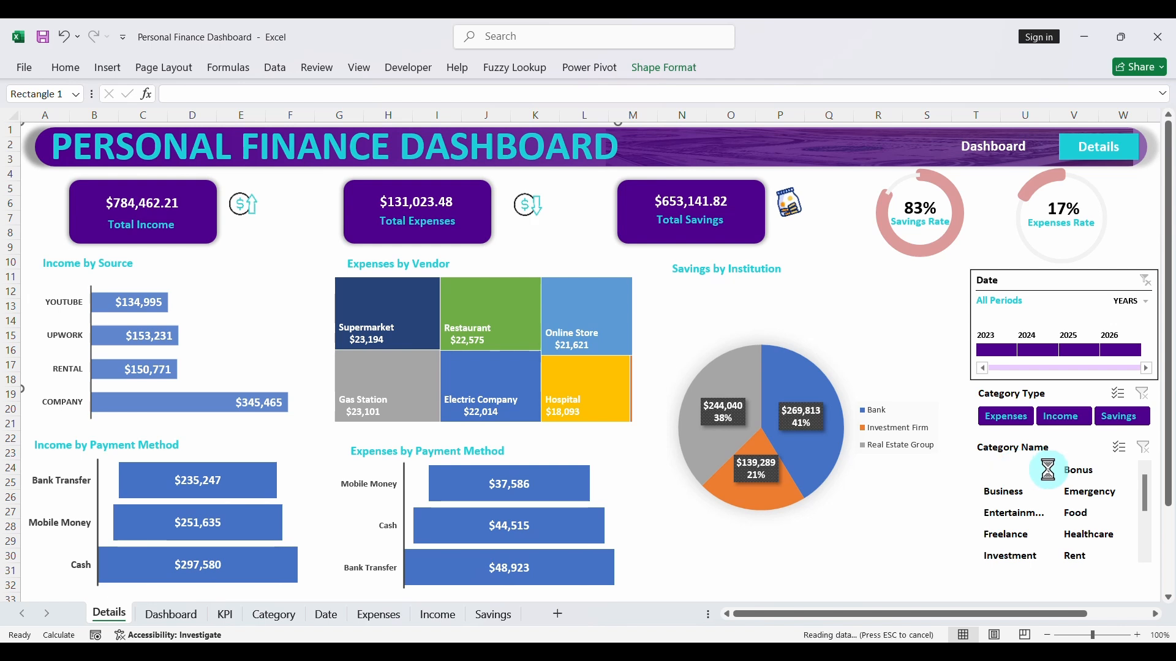
pyautogui.click(1088, 490)
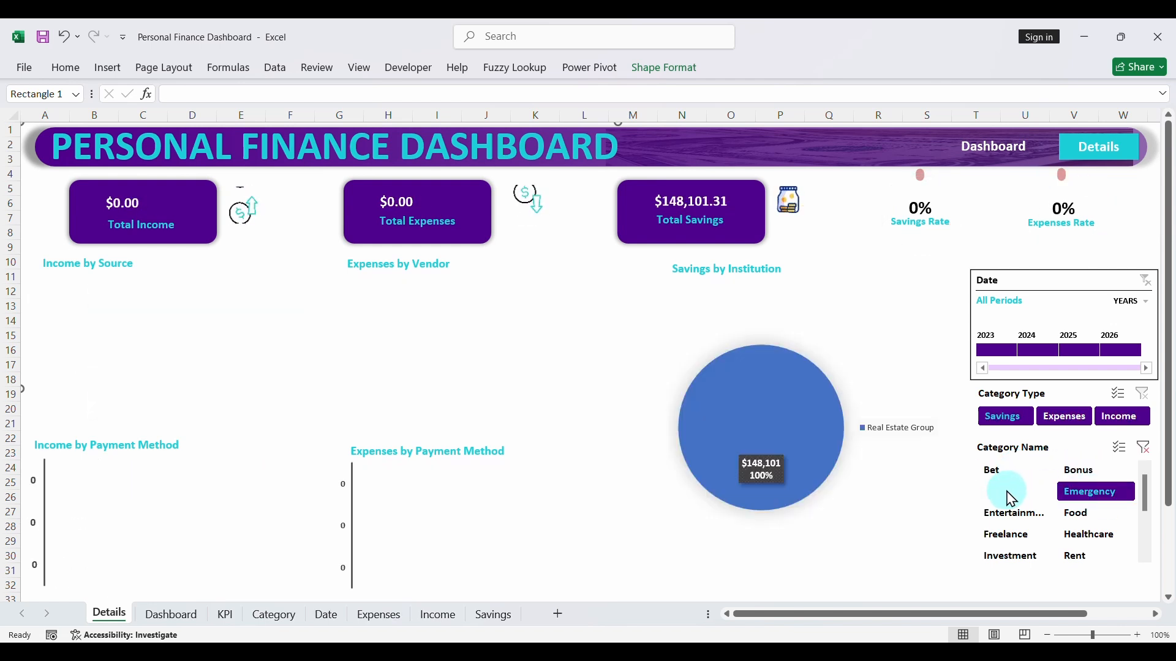
pyautogui.click(1006, 492)
pyautogui.click(1007, 514)
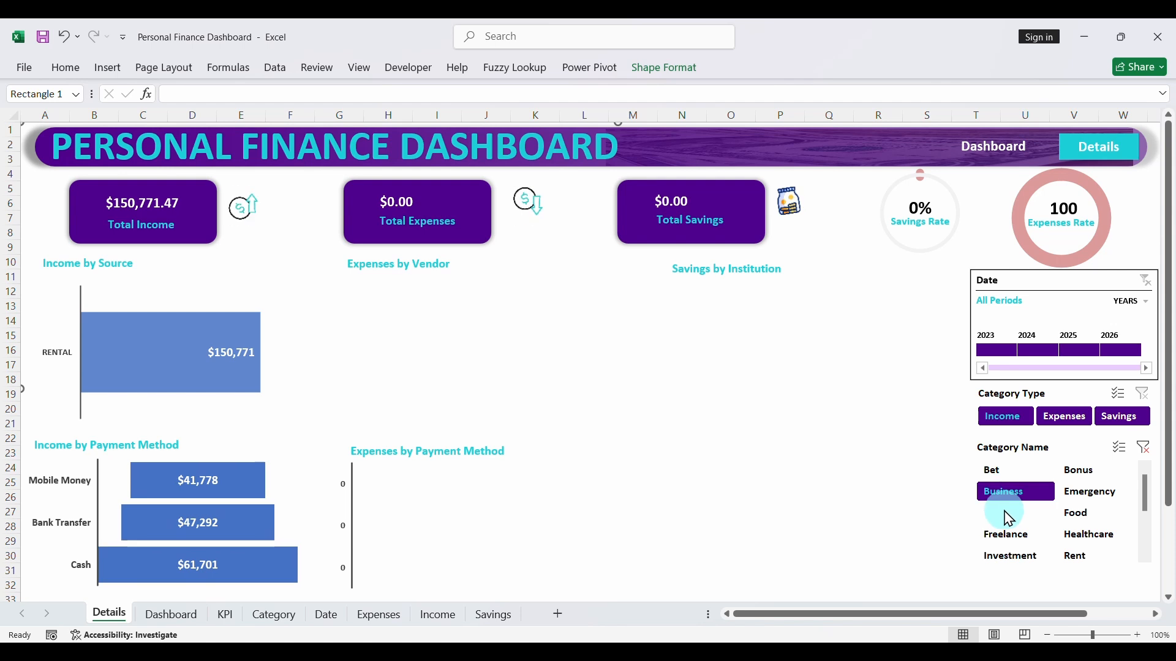
pyautogui.click(1083, 515)
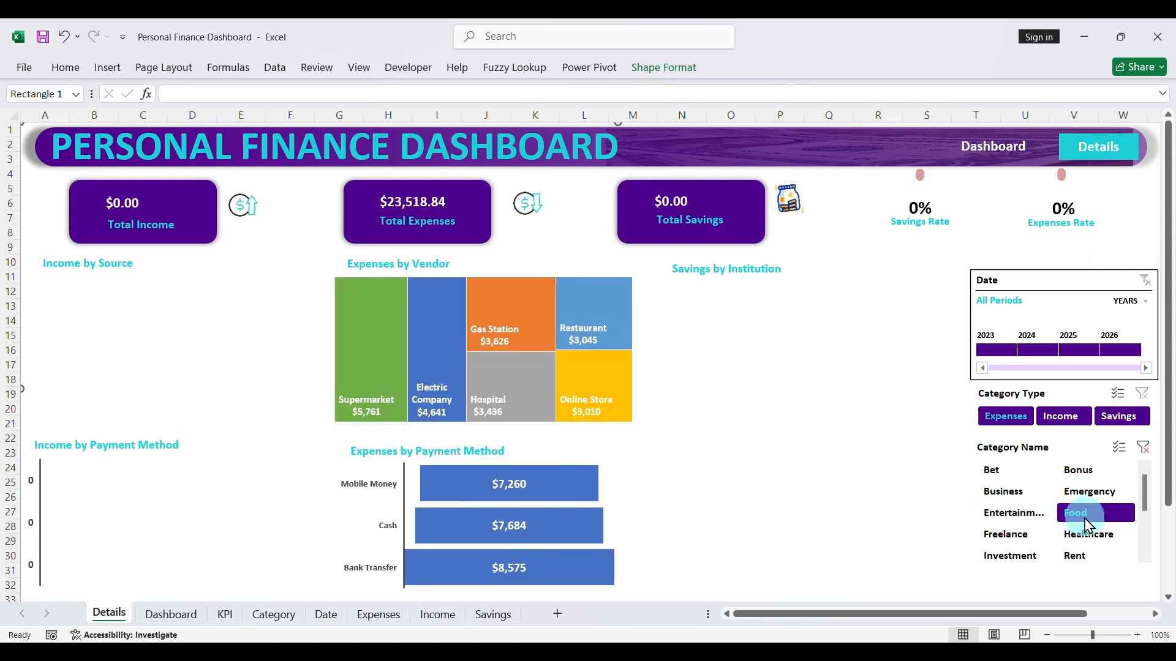
pyautogui.click(1143, 448)
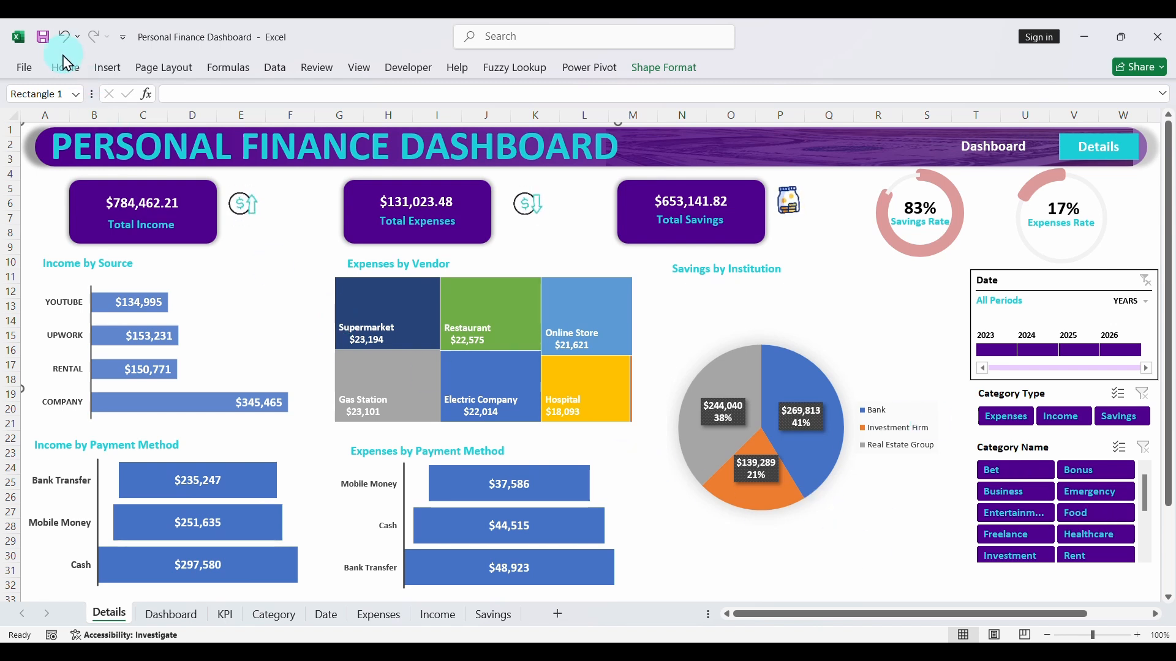
pyautogui.click(43, 38)
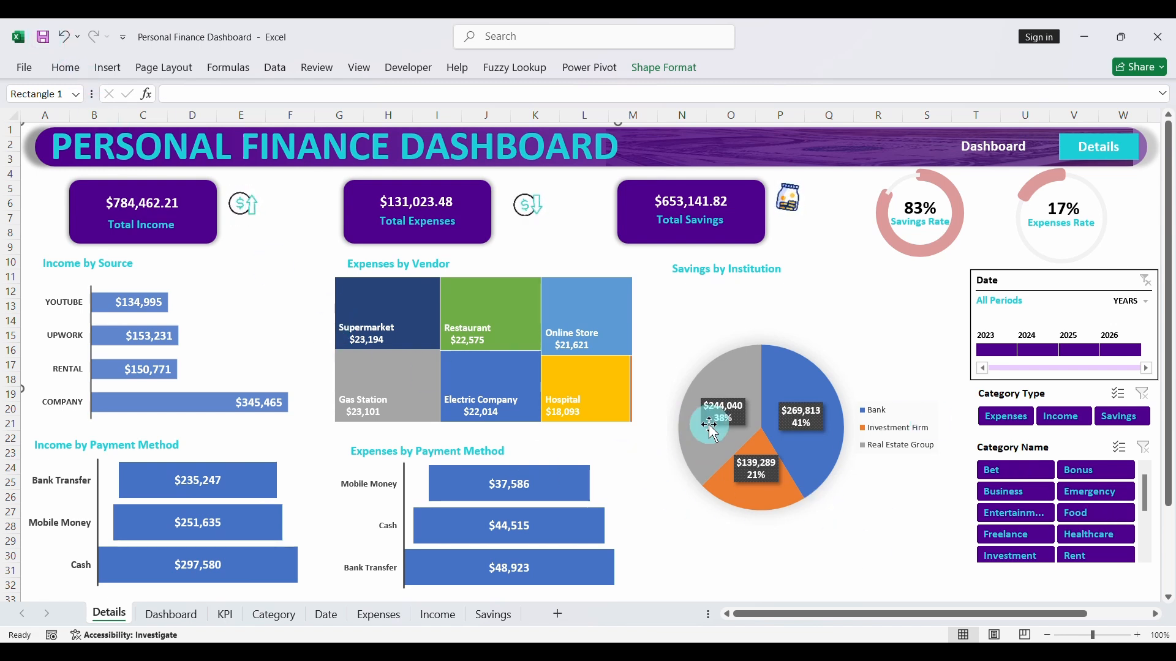
# - Link the Details text box in the Details page's header to cell A1 of the Details sheet in this document
pyautogui.rightClick(1083, 159)
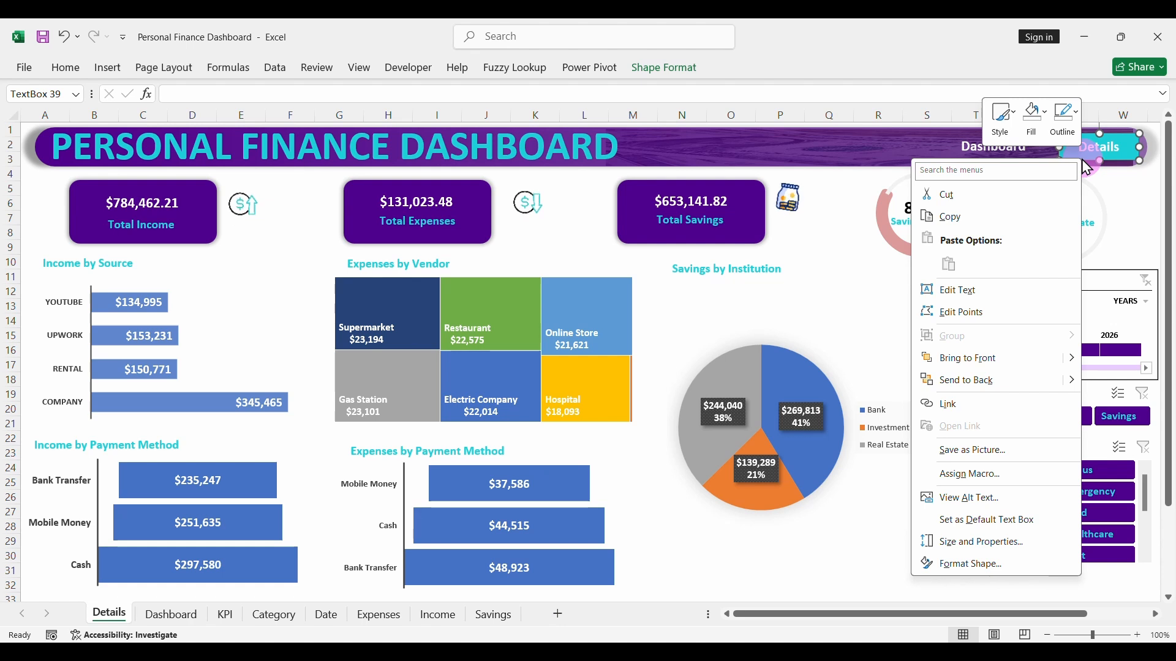
pyautogui.click(971, 406)
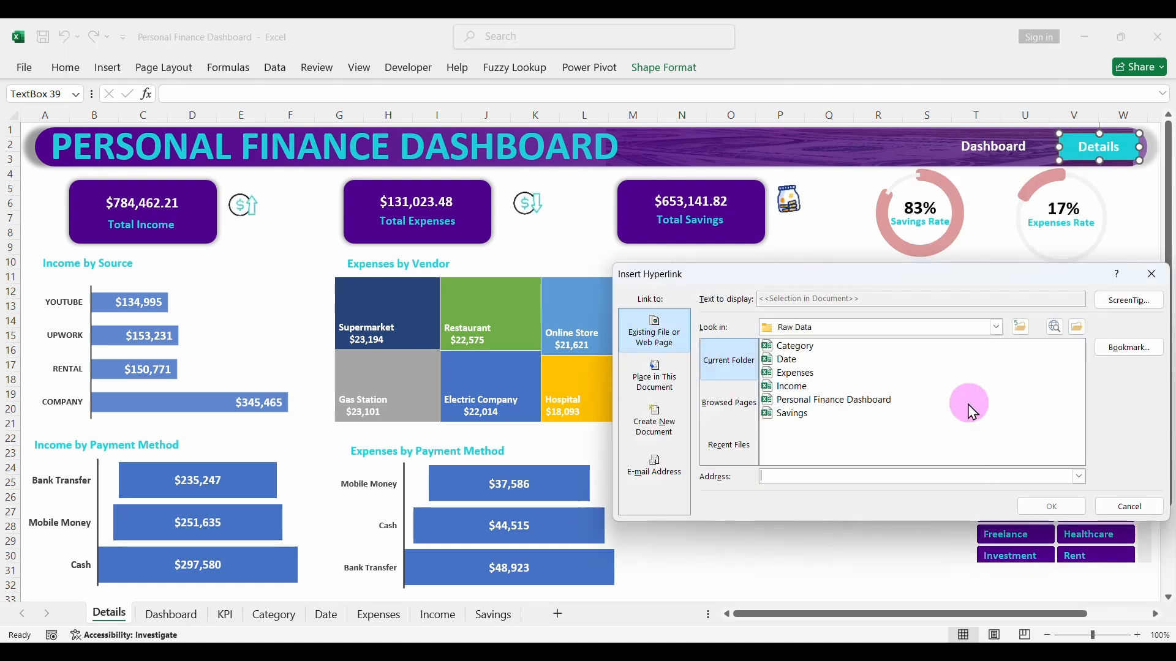
pyautogui.click(642, 394)
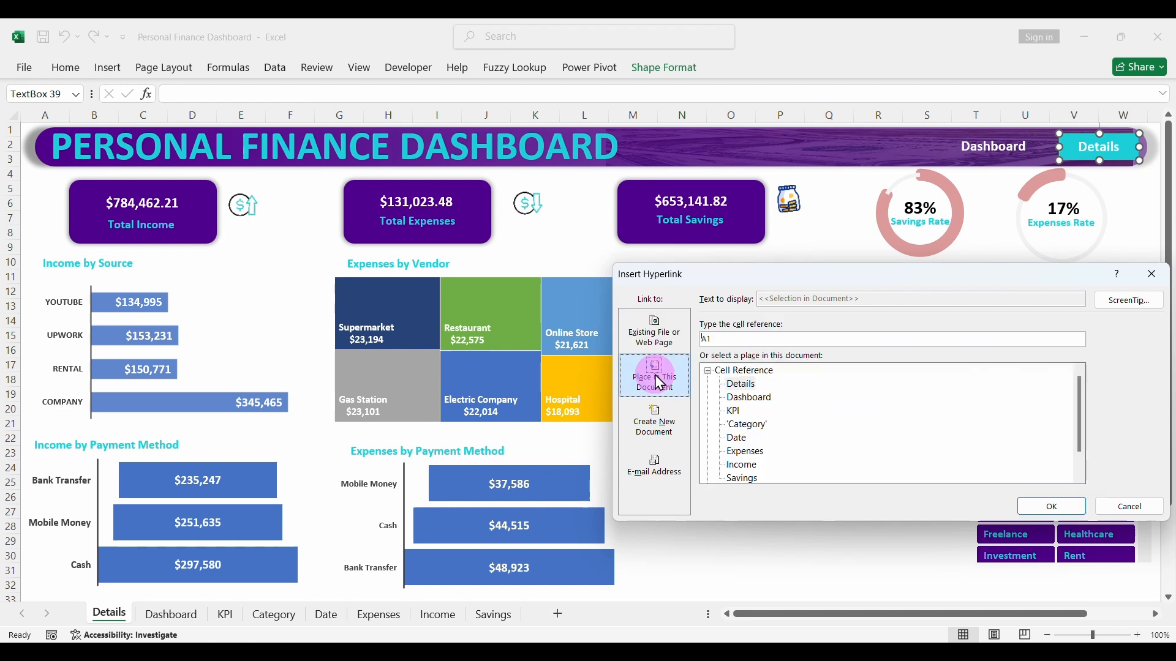
pyautogui.click(742, 386)
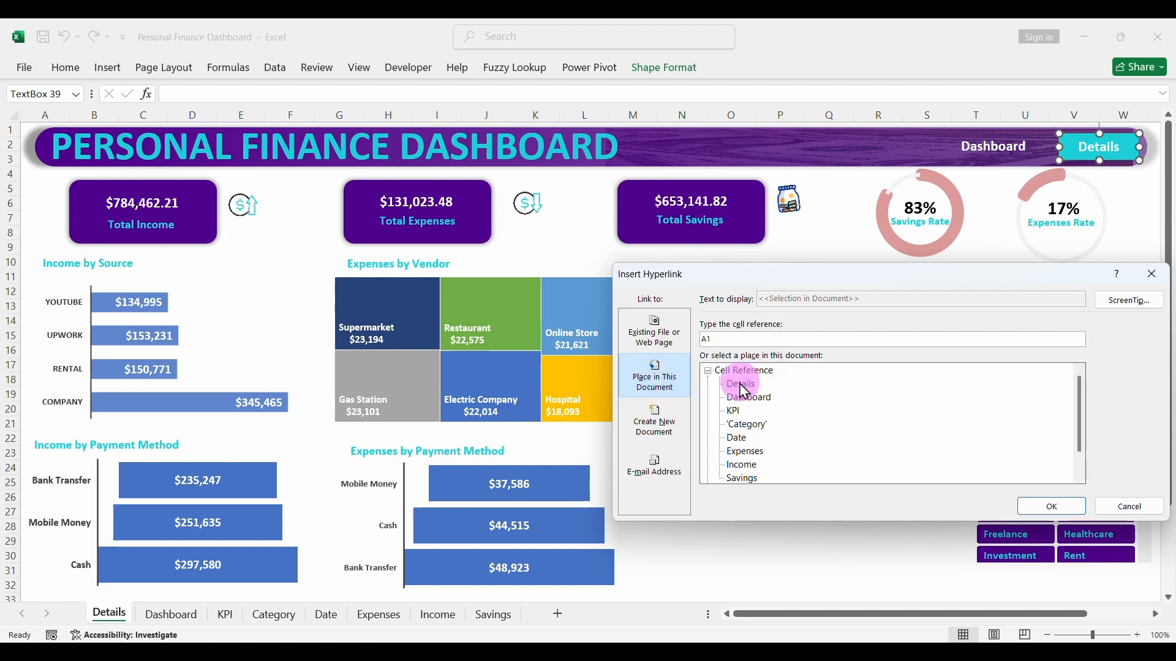
pyautogui.click(1035, 507)
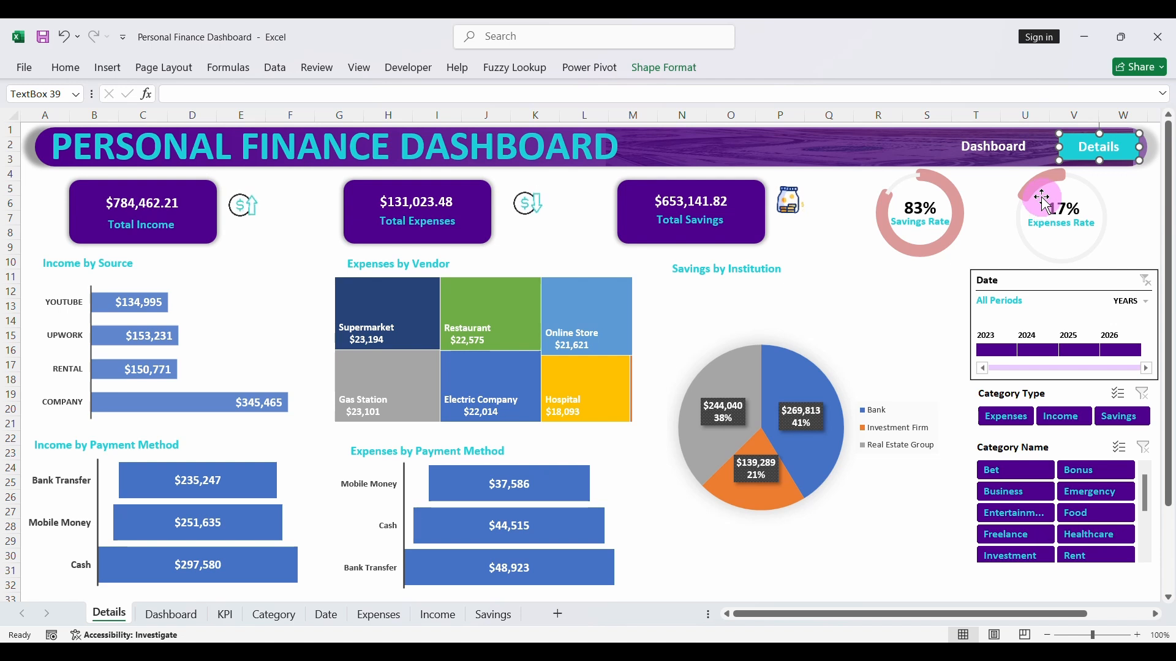
# - Link the Dashboard text box in the Details page's header to cell A1 of the Dashboard sheet and deselect it
pyautogui.rightClick(1008, 162)
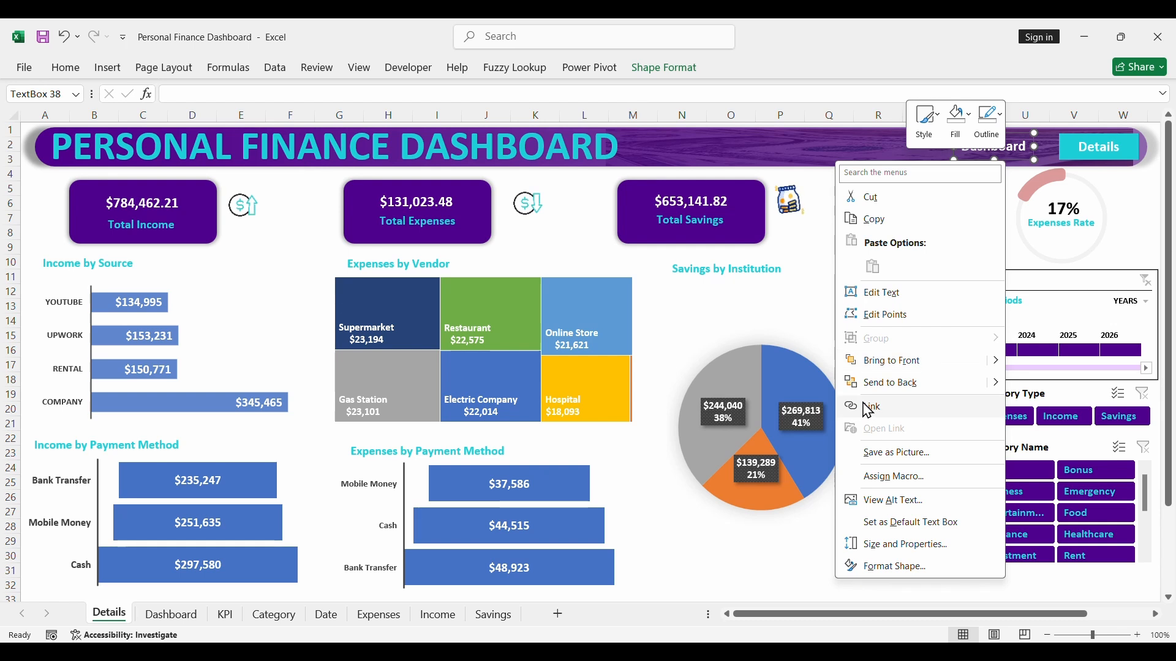
pyautogui.click(906, 407)
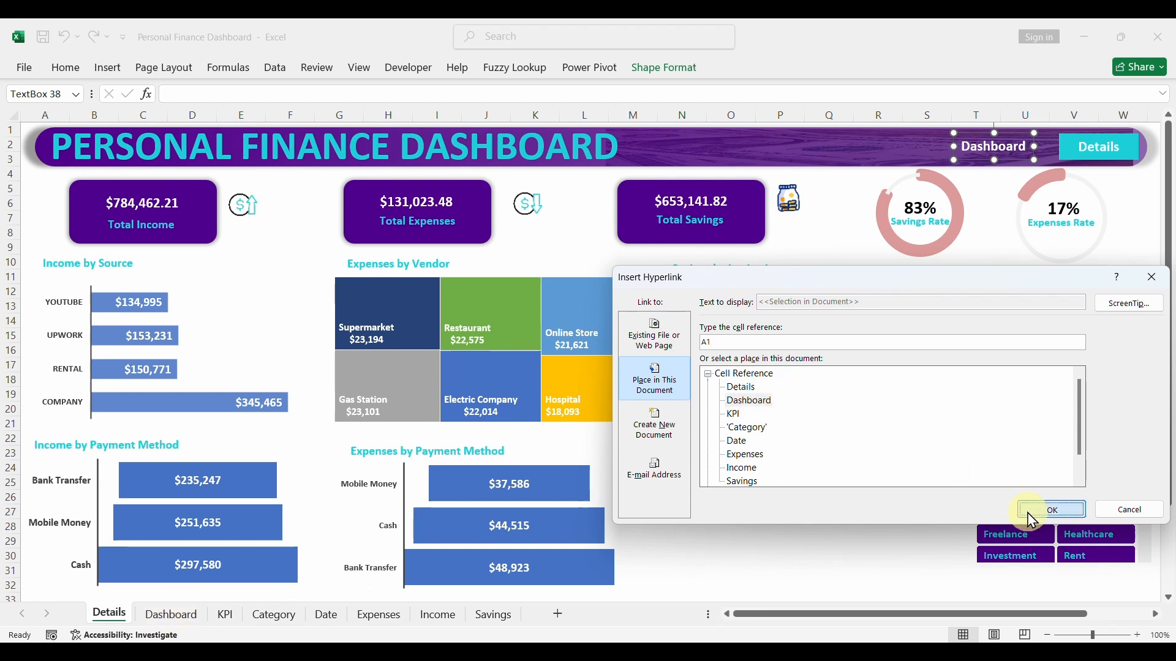
pyautogui.click(1048, 509)
pyautogui.click(891, 331)
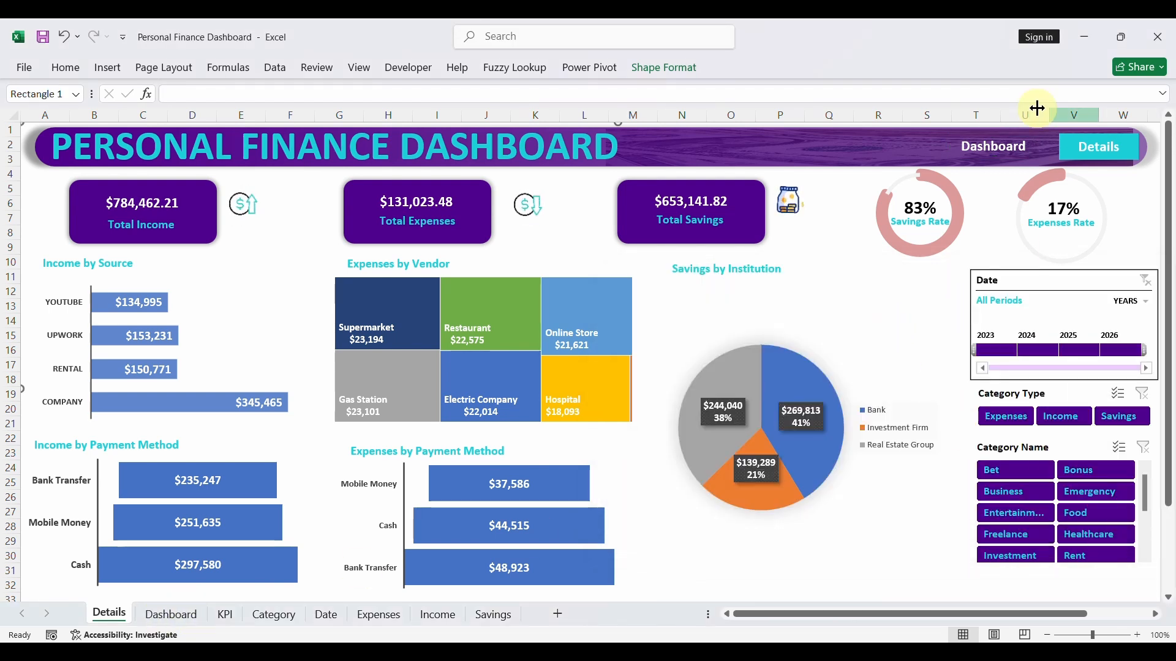
# - Follow the new link to the Dashboard sheet and link its Dashboard text box to cell A1 of that same sheet
pyautogui.click(999, 145)
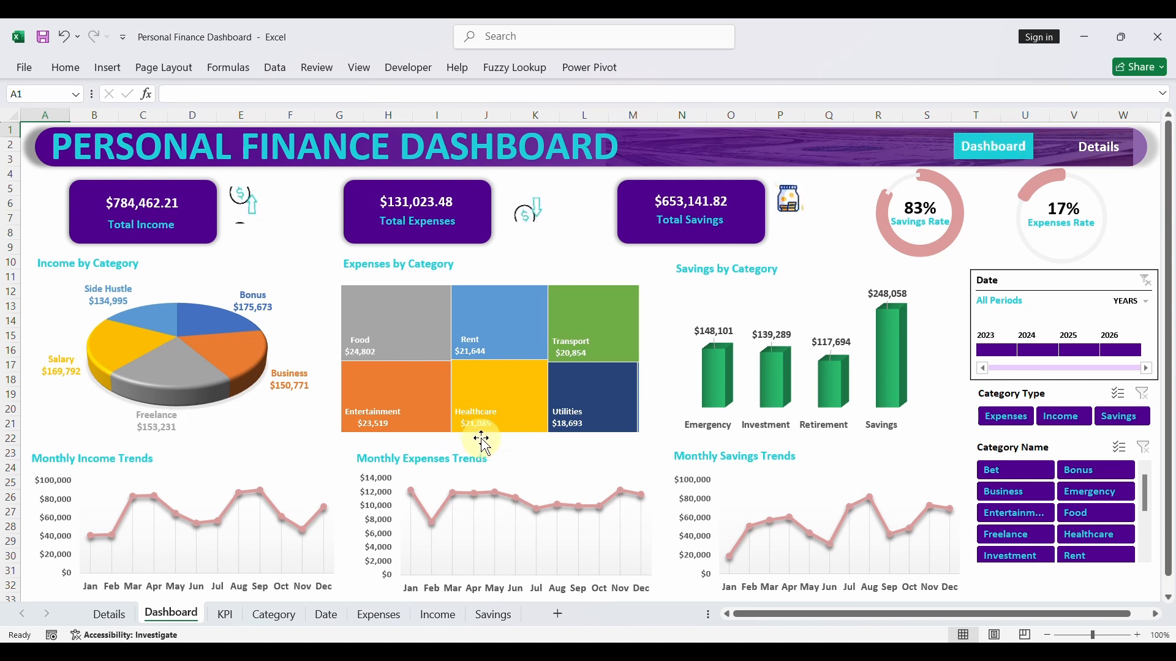
pyautogui.click(996, 162)
pyautogui.click(986, 156)
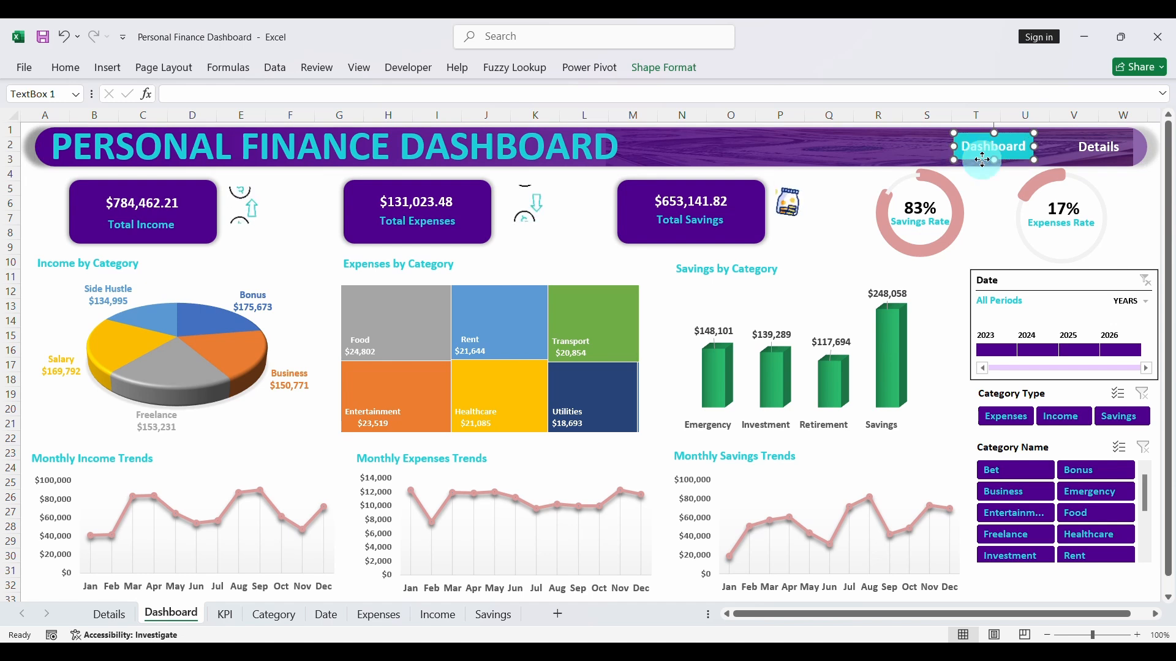
pyautogui.rightClick(983, 160)
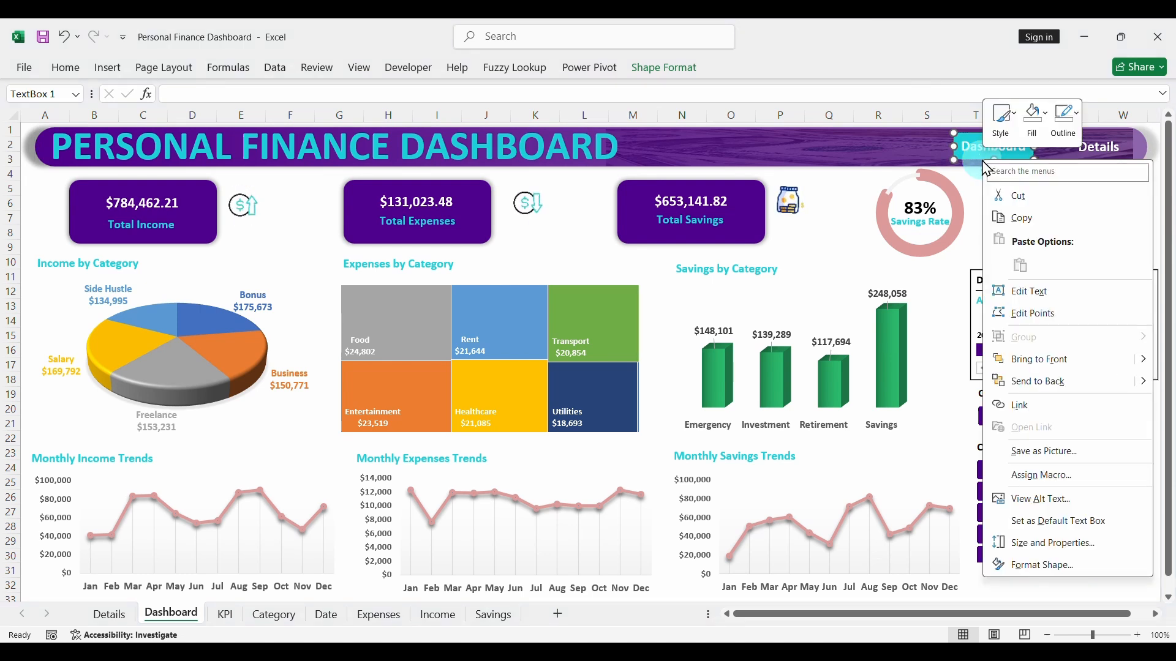
pyautogui.click(1019, 405)
pyautogui.click(750, 401)
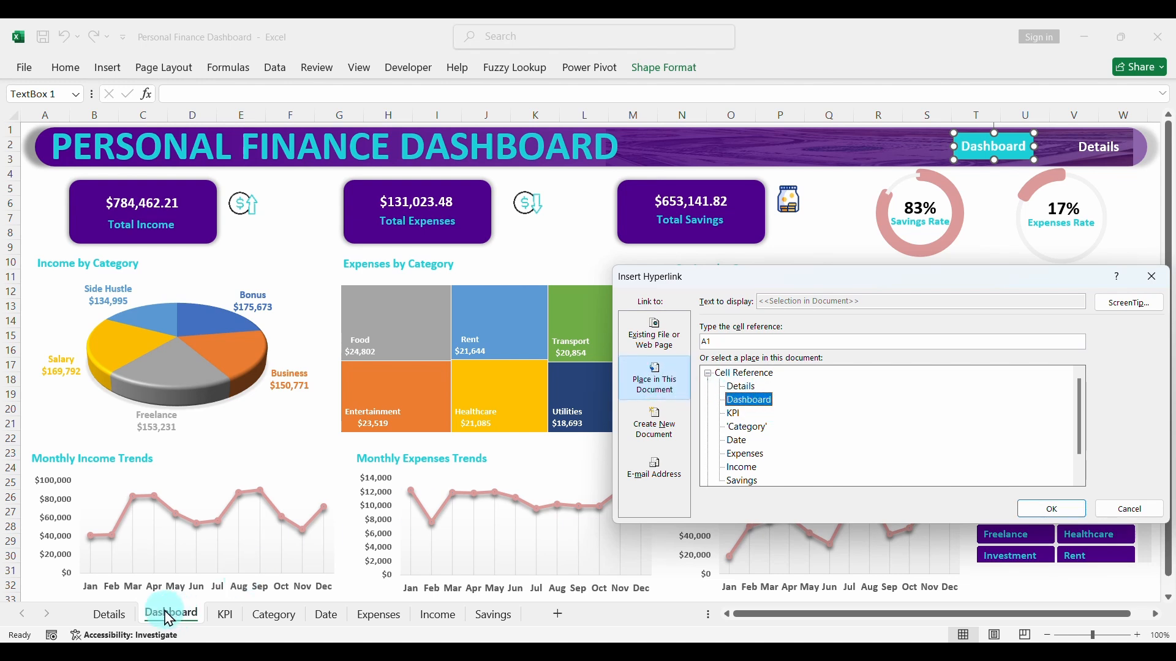
pyautogui.click(1029, 512)
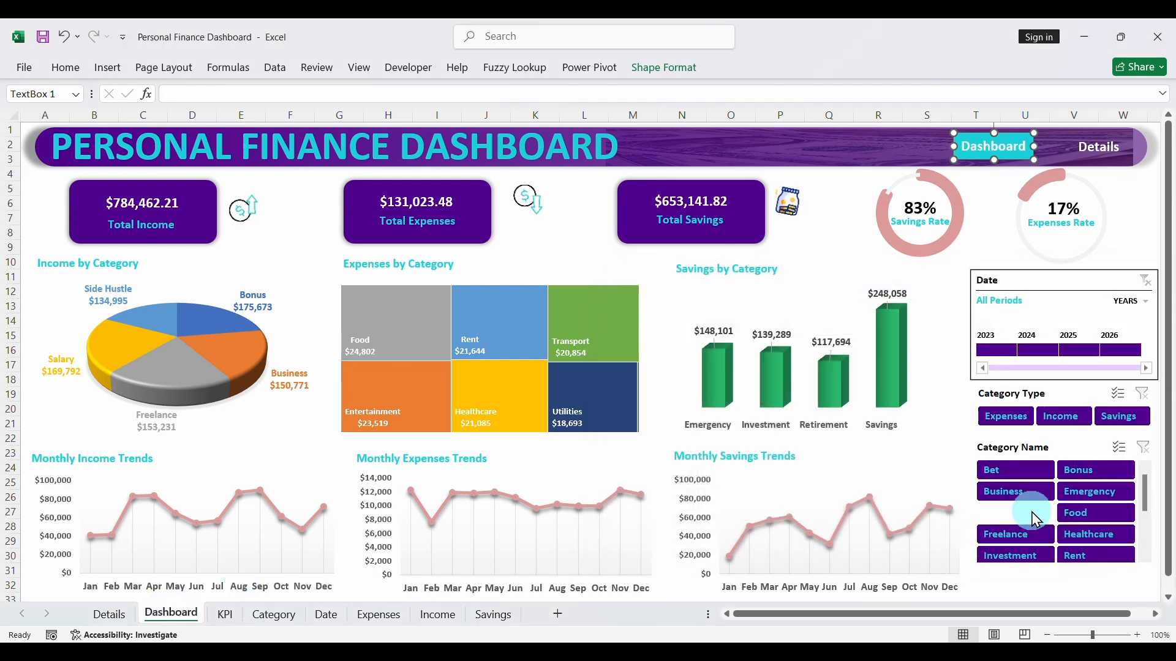
# - Link the Details text box in the Dashboard sheet's header to cell A1 of the Details sheet
pyautogui.click(1099, 148)
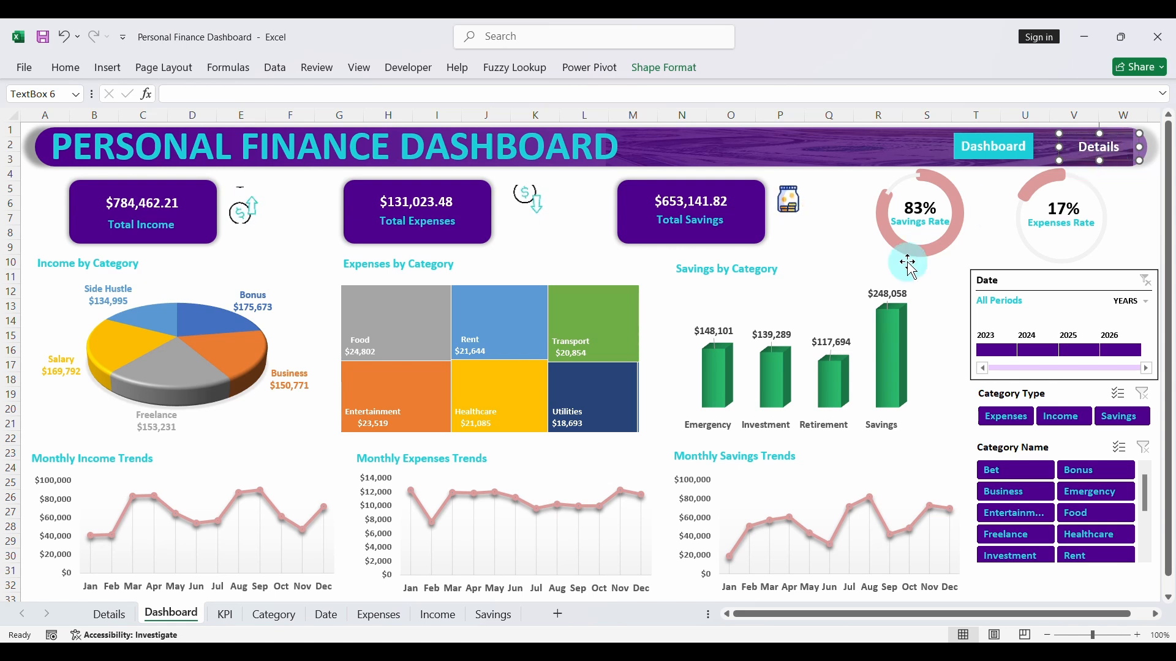
pyautogui.rightClick(1075, 163)
pyautogui.click(1113, 150)
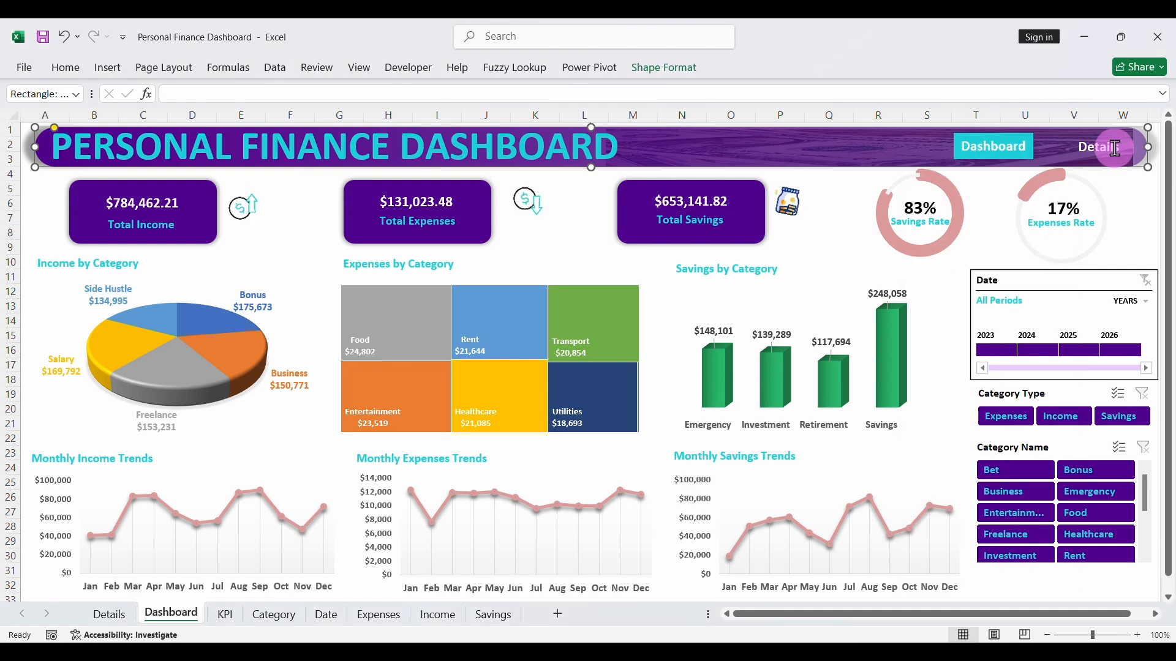
pyautogui.click(1086, 154)
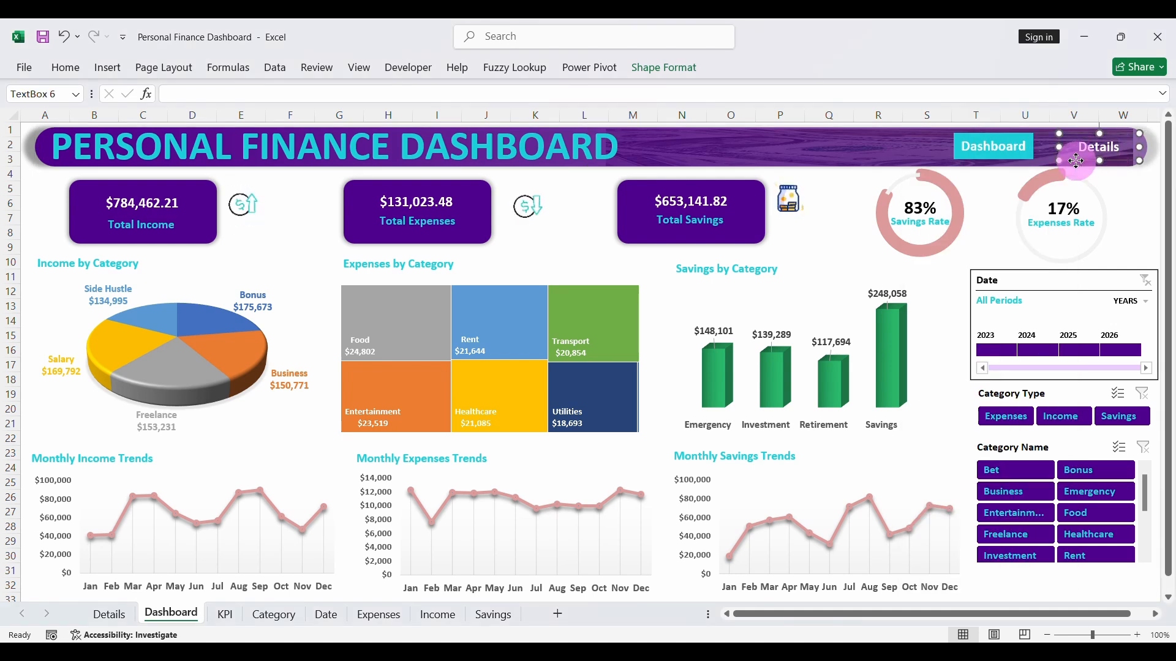
pyautogui.rightClick(1076, 160)
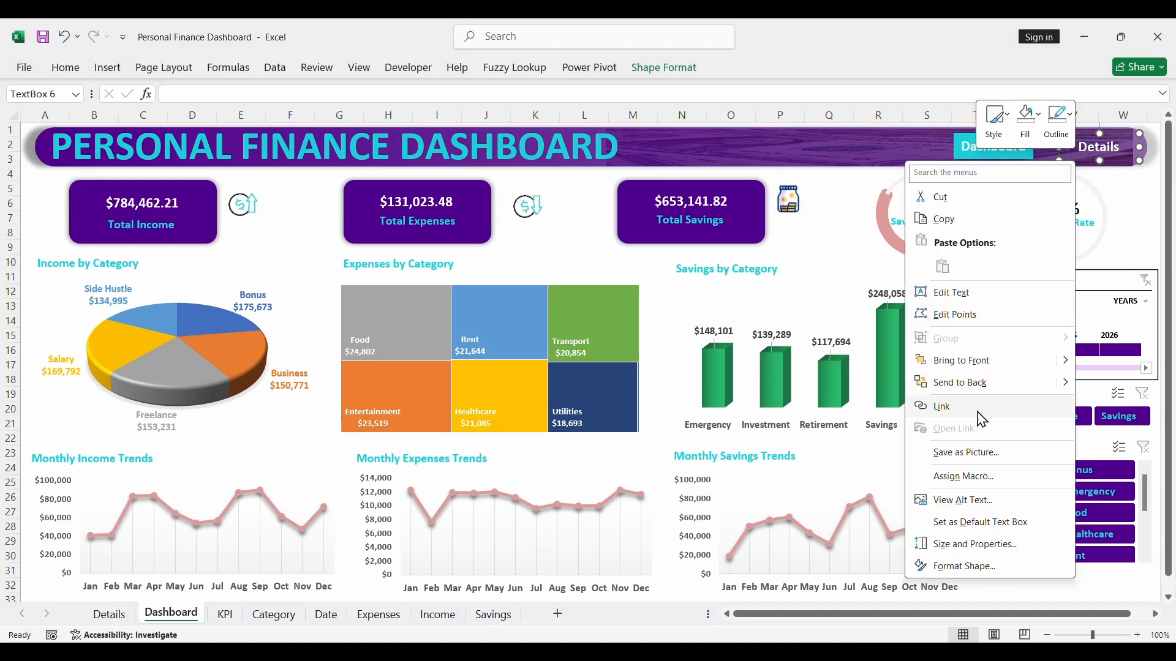
pyautogui.click(944, 407)
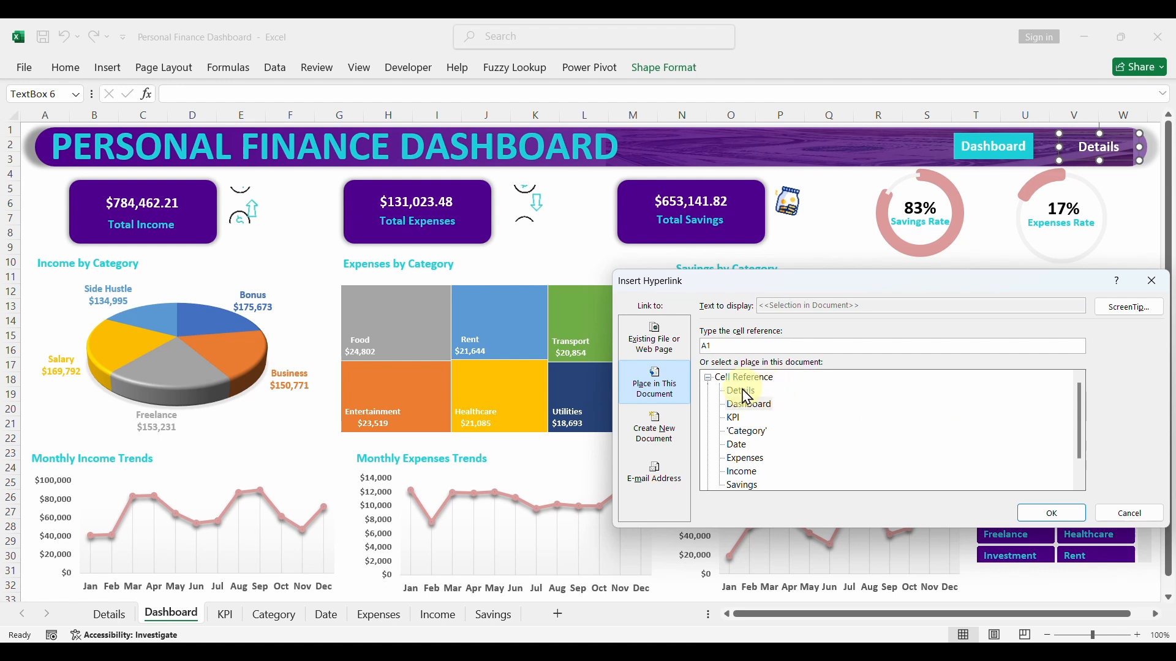
pyautogui.click(1038, 513)
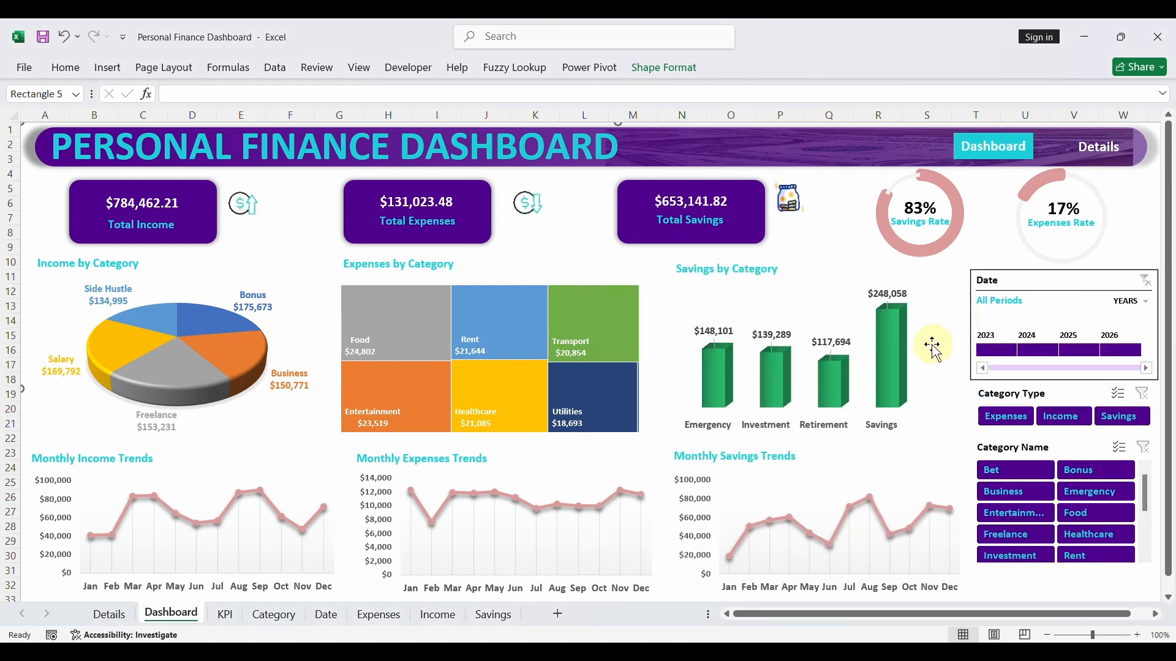
# - Test the header links by switching back and forth between the Details and Dashboard pages, and save the workbook
pyautogui.click(1096, 154)
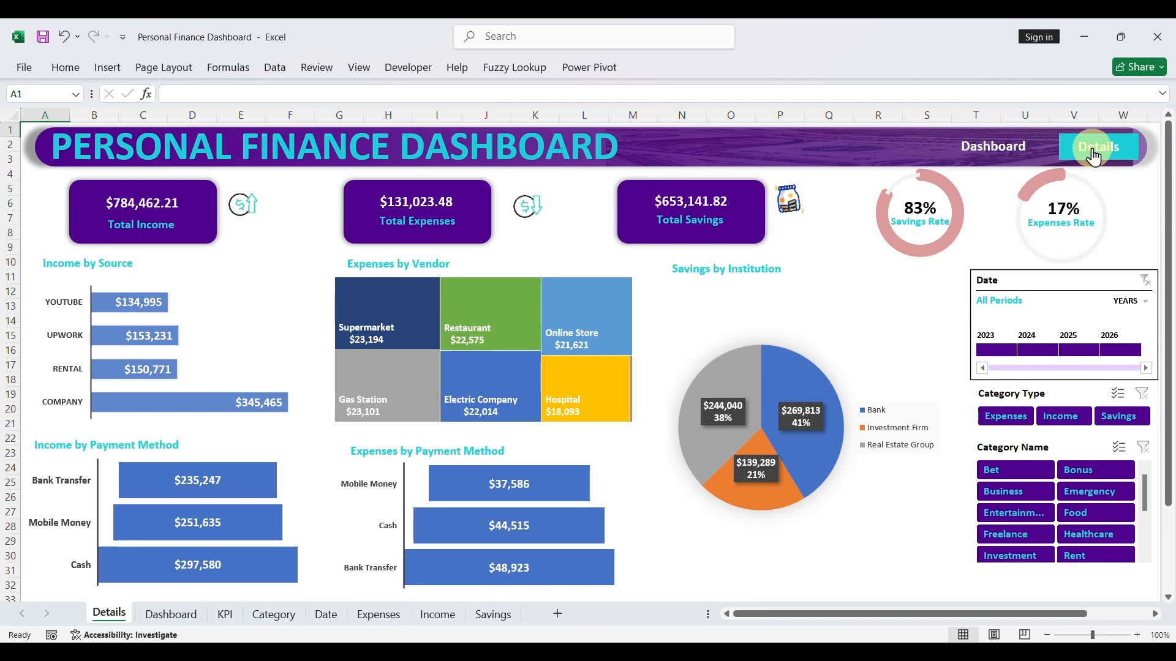
pyautogui.click(1014, 152)
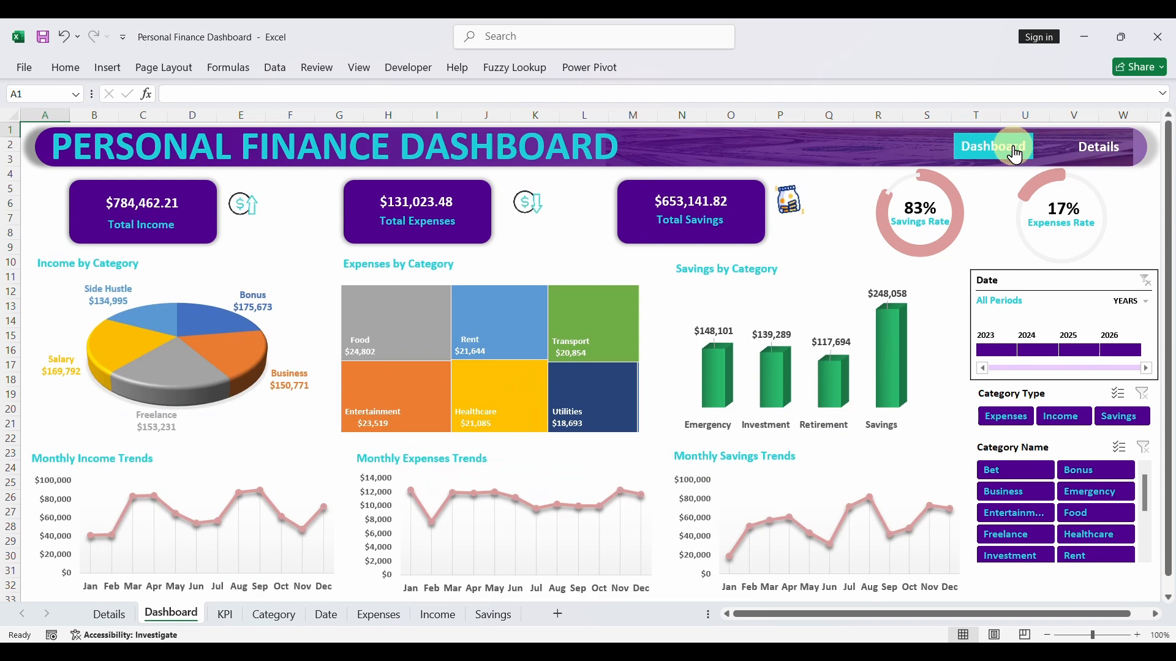
pyautogui.click(1082, 162)
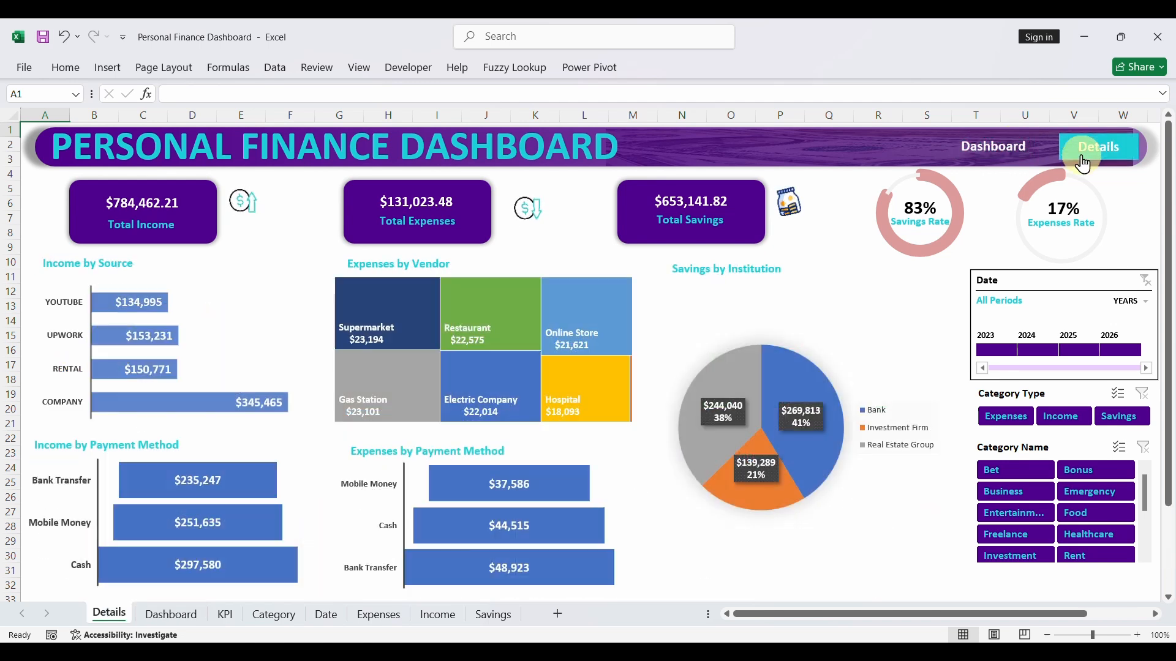
pyautogui.click(1008, 160)
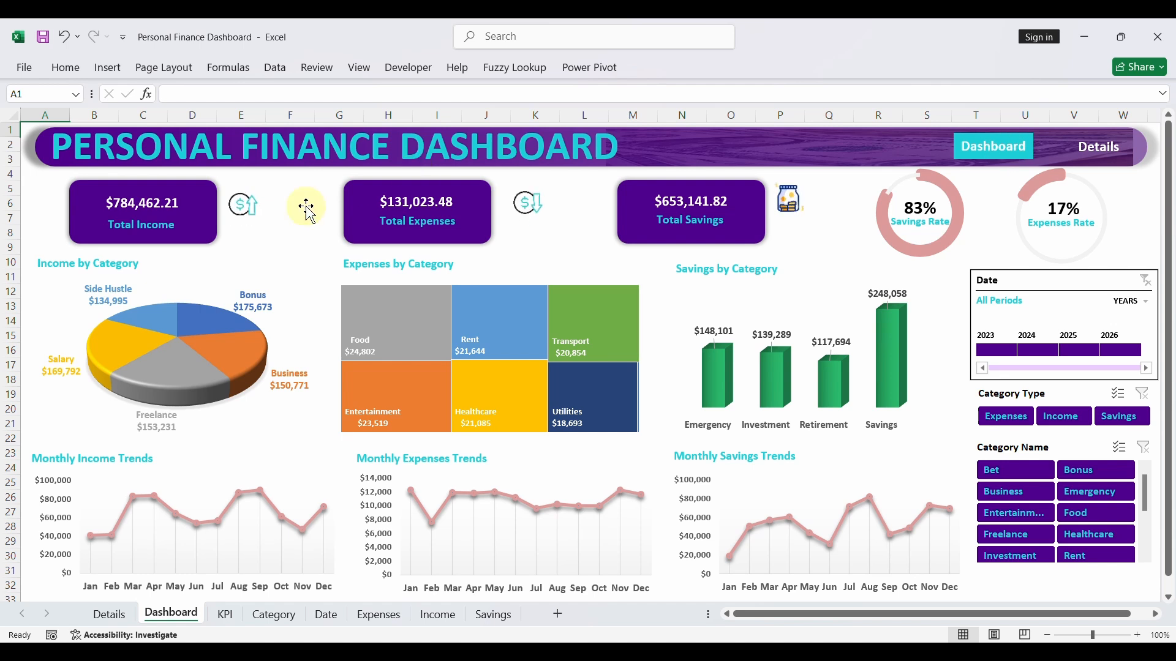
pyautogui.click(43, 37)
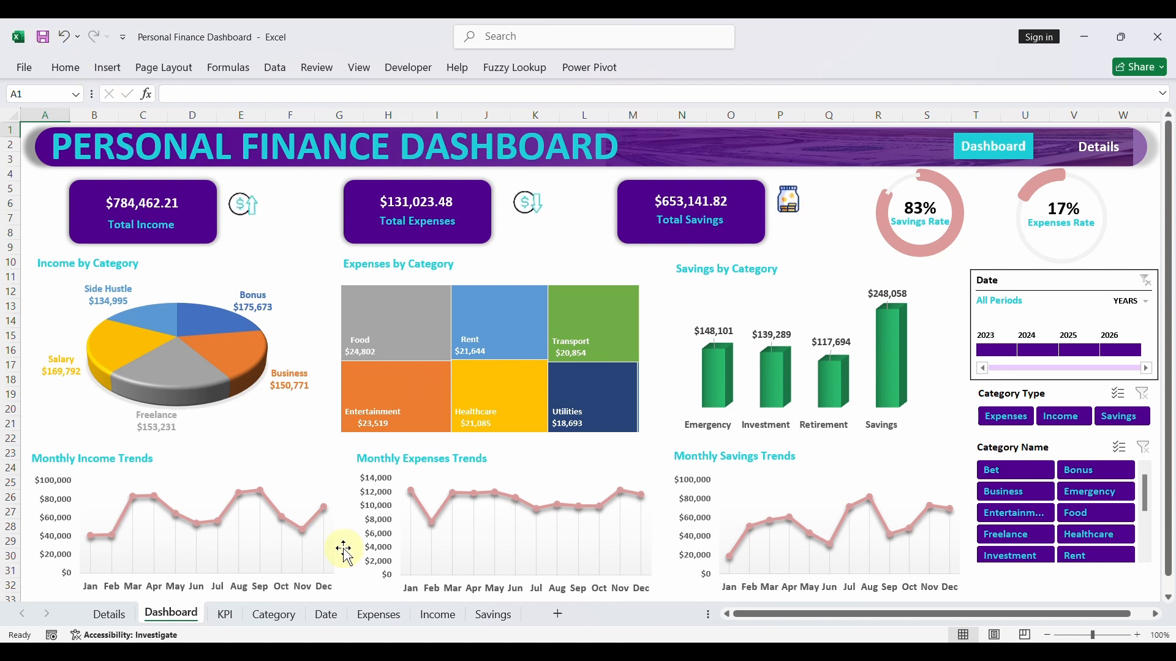
# - Go to the Details page and fill the Income by Payment Method bars with the recently used pink color
pyautogui.click(1090, 148)
pyautogui.click(245, 496)
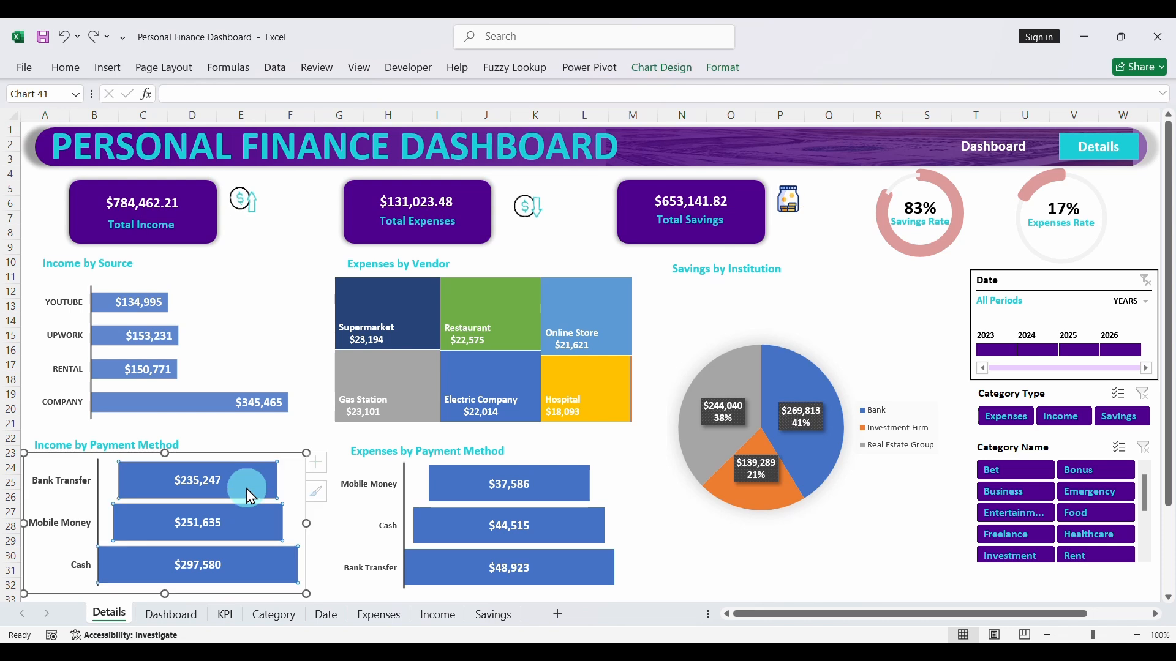
pyautogui.click(725, 69)
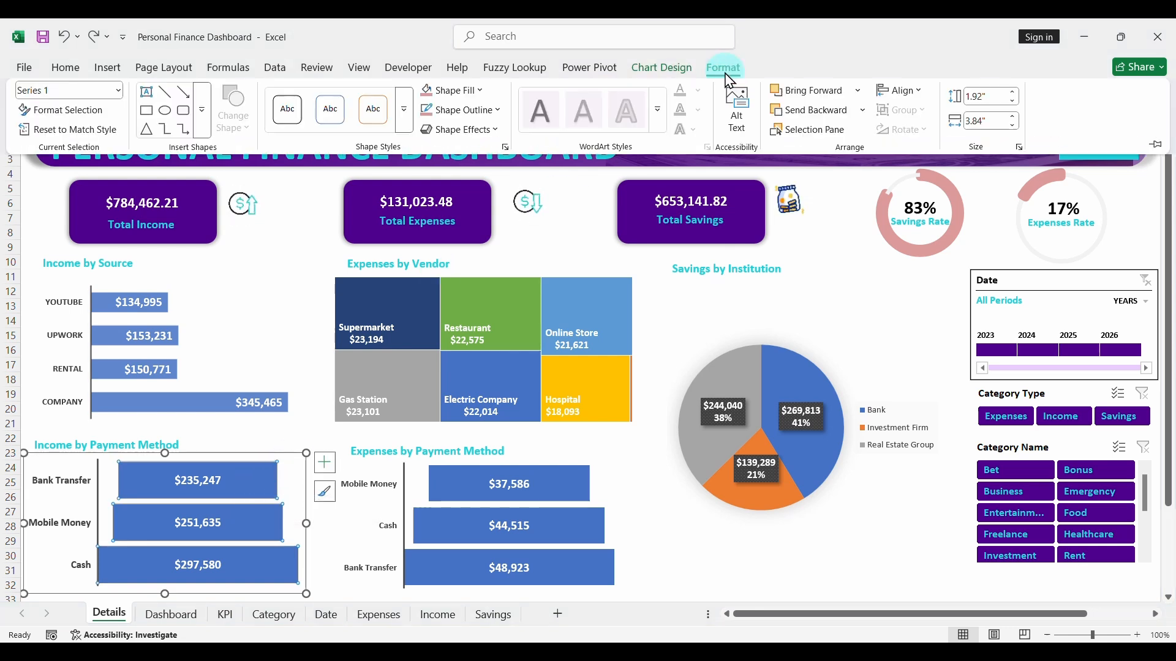
pyautogui.click(482, 92)
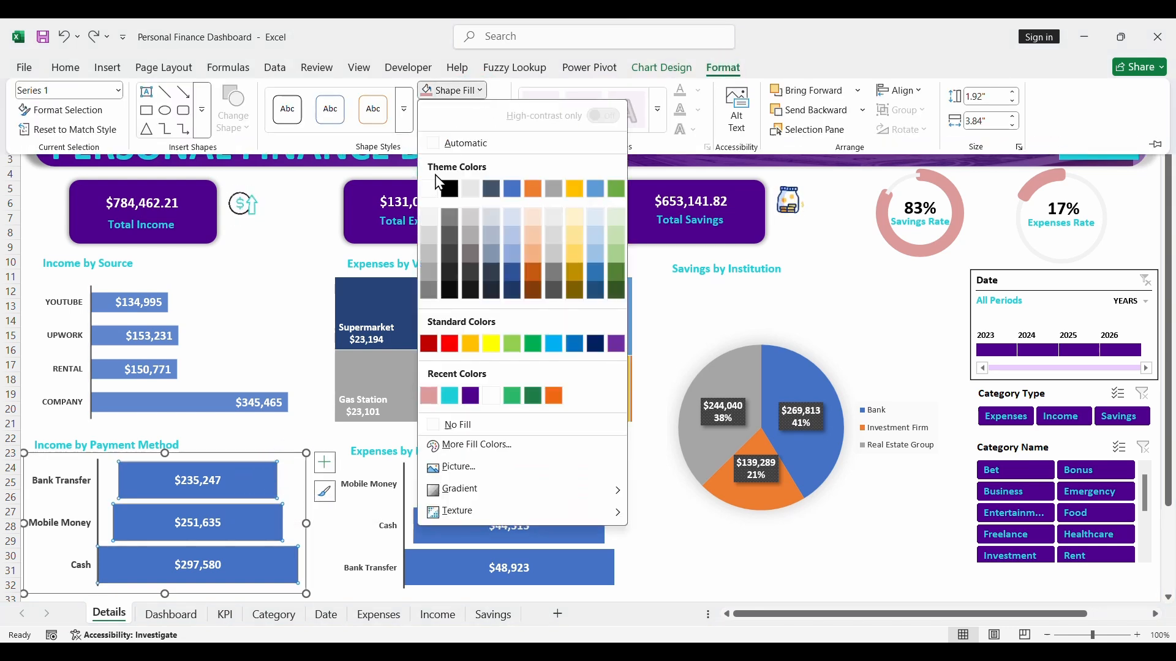
pyautogui.click(429, 396)
# - Fill the Expenses by Payment Method bars on the Details page with the recently used dark green color
pyautogui.click(443, 486)
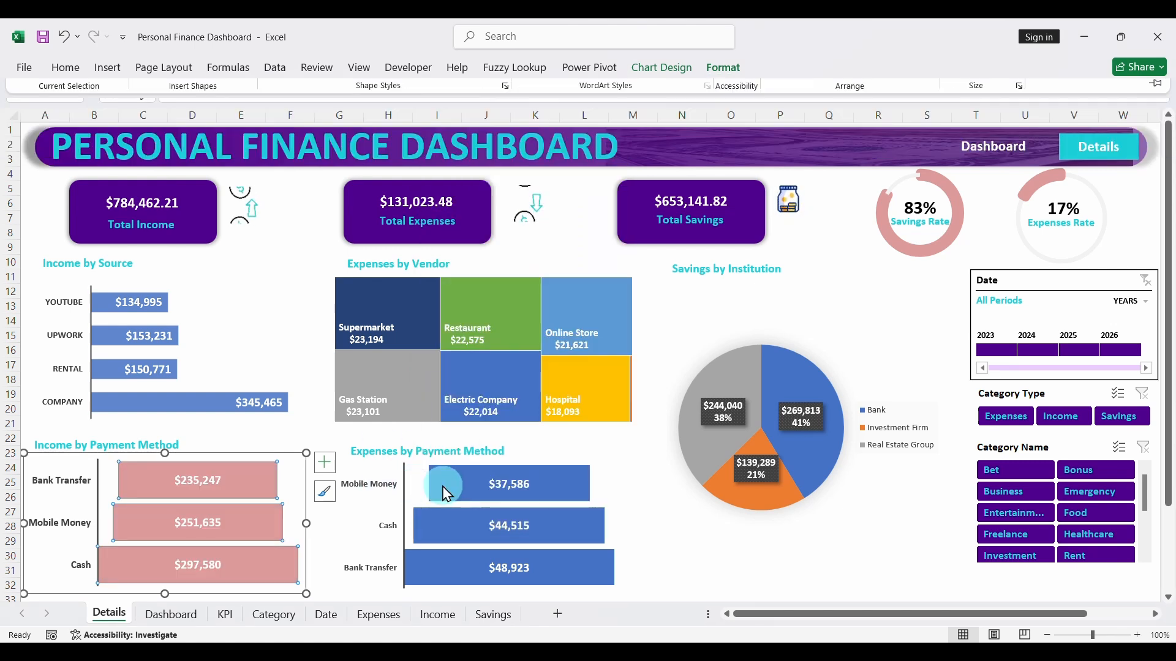
pyautogui.click(723, 68)
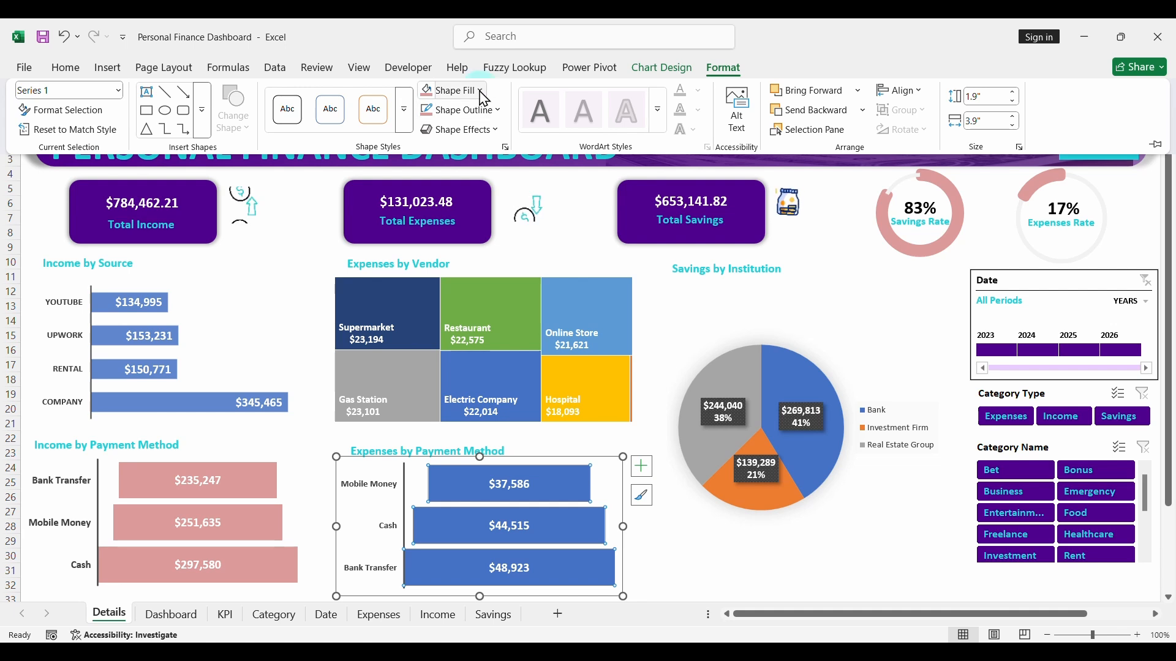
pyautogui.click(481, 92)
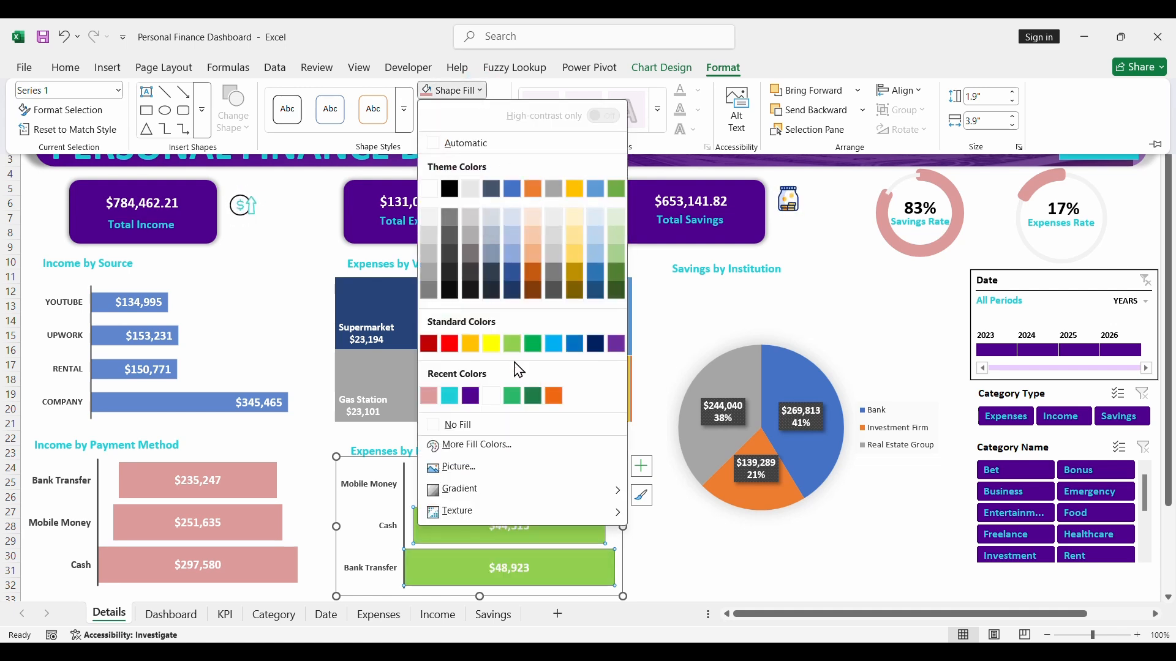
pyautogui.click(533, 396)
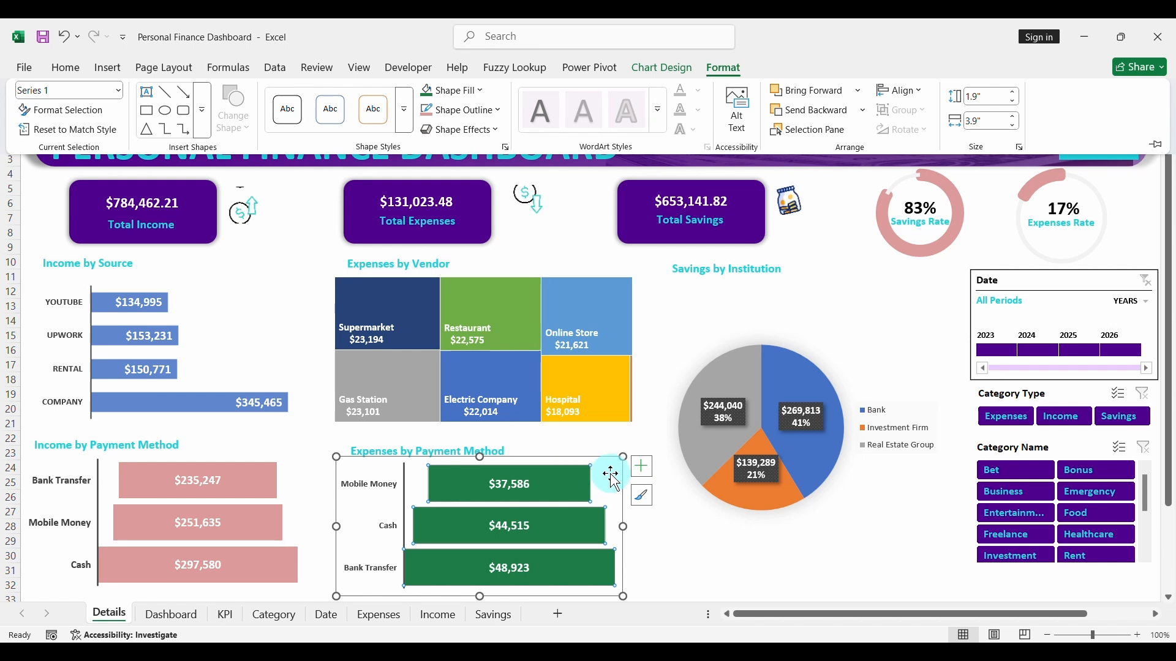
pyautogui.click(722, 545)
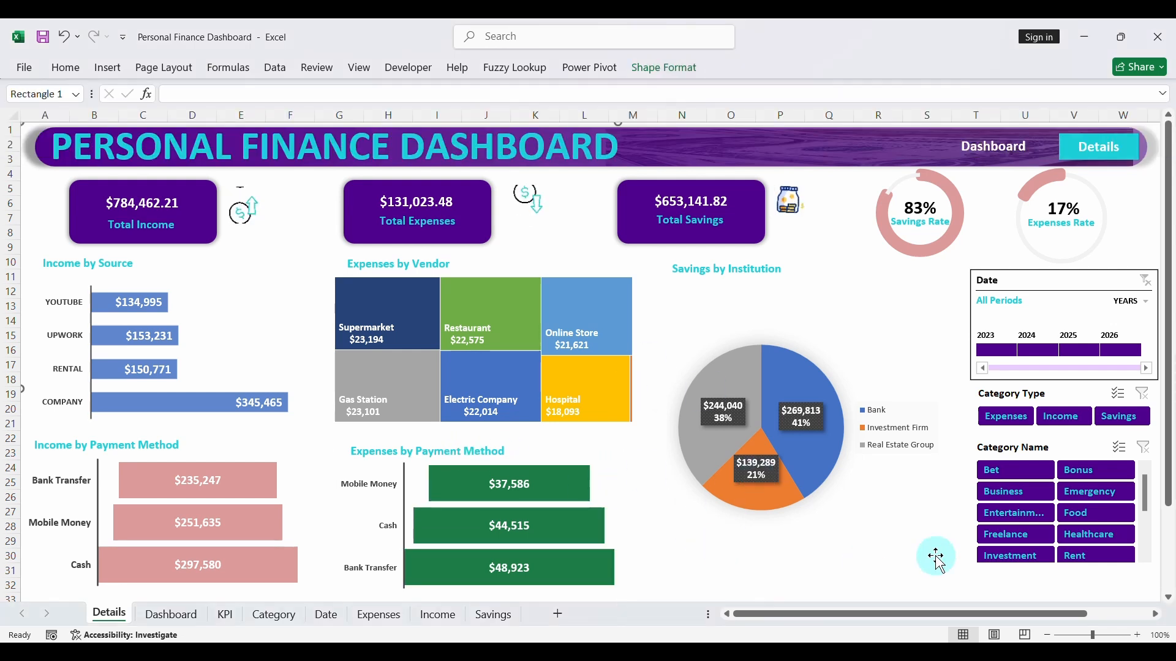
# - Extend the Category Name slicer on the Details page downward to fit a sixth row, ending with Retirement and Salary
pyautogui.click(1021, 574)
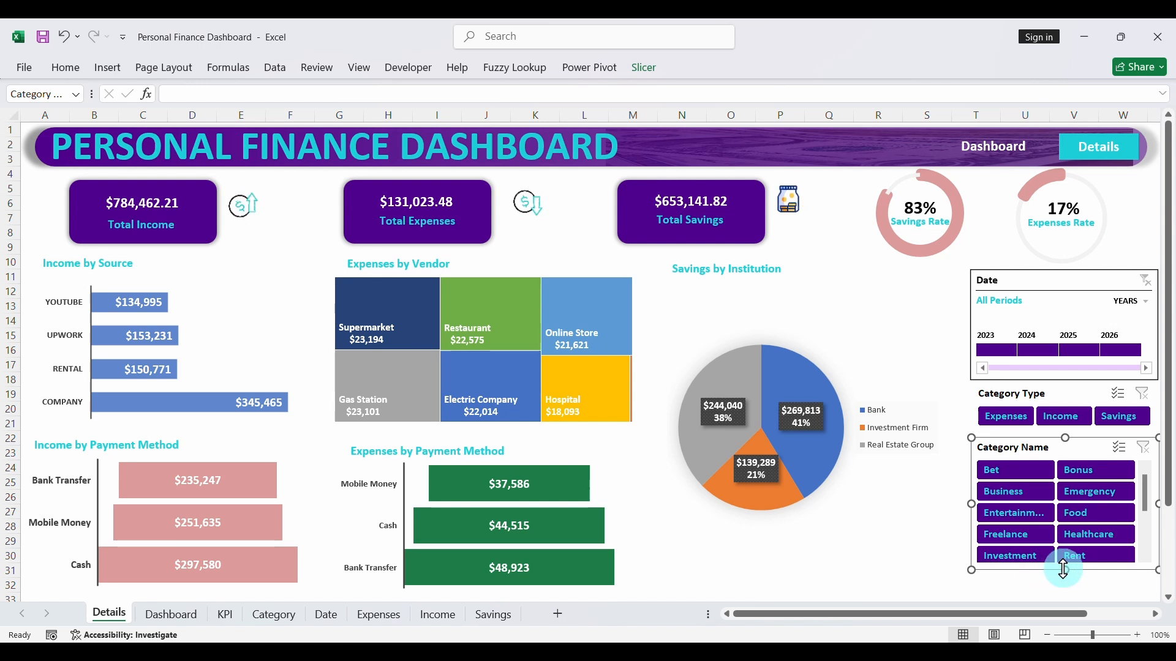
pyautogui.moveTo(1065, 569); pyautogui.dragTo(1063, 594)
pyautogui.click(916, 546)
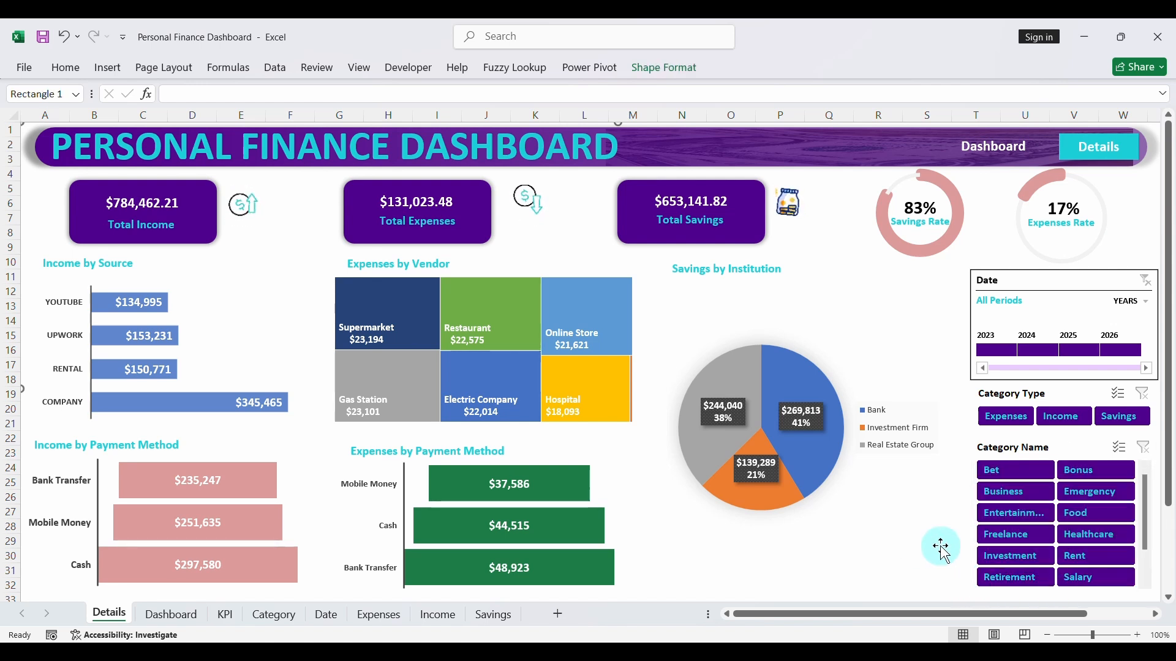
# - Go to the Dashboard page through its header link and extend its Category Name slicer downward to fit the Retirement and Salary row
pyautogui.click(986, 153)
pyautogui.click(1013, 569)
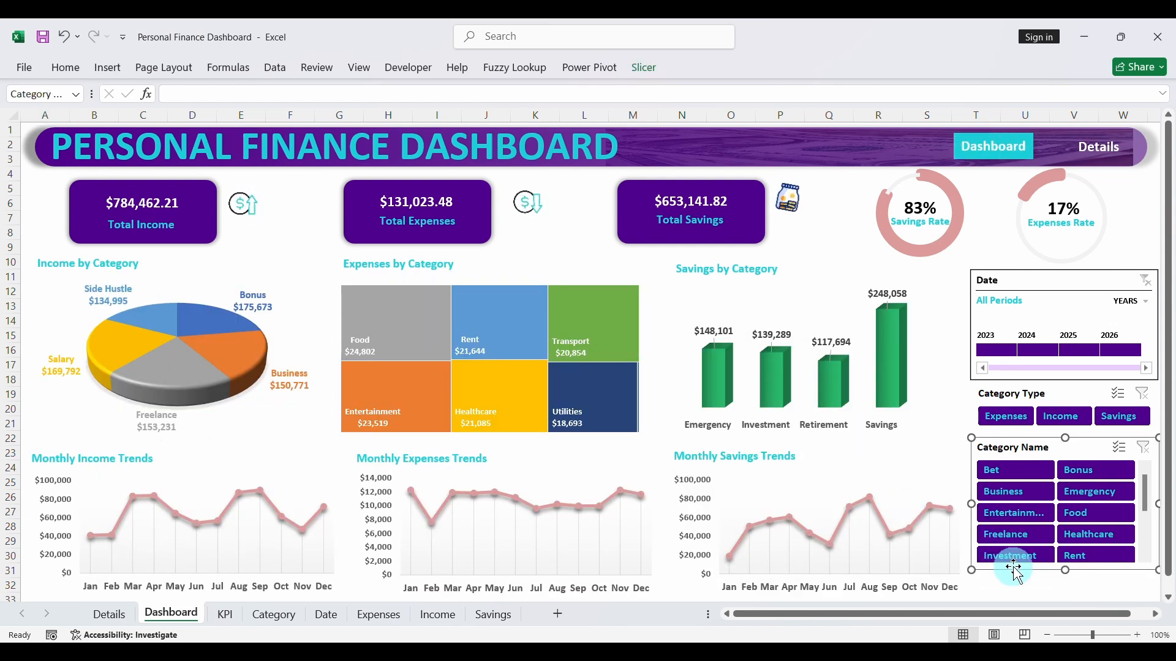
pyautogui.scroll(-1, 1065, 586)
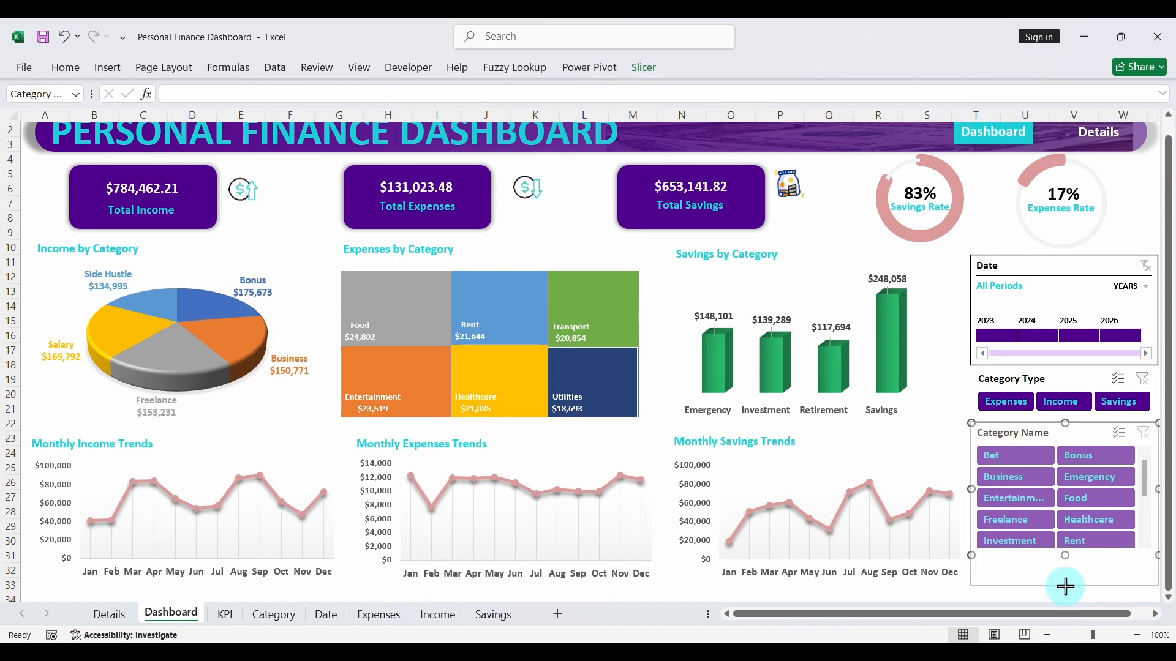
pyautogui.moveTo(1066, 582); pyautogui.dragTo(1065, 584)
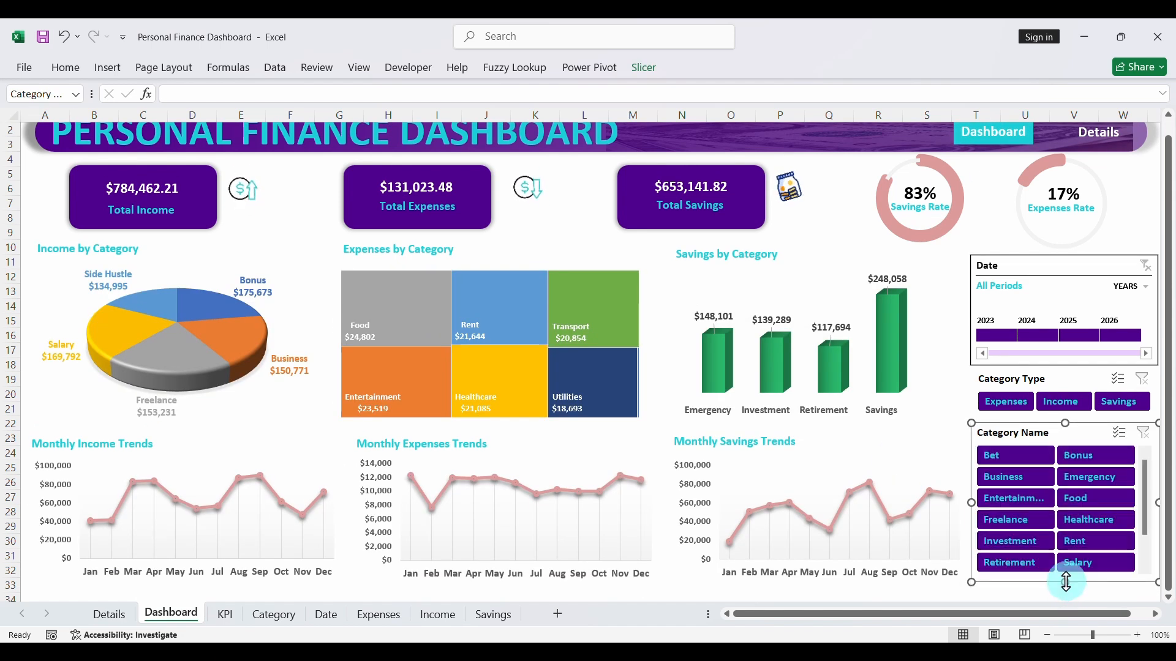
pyautogui.click(942, 440)
pyautogui.scroll(1, 942, 439)
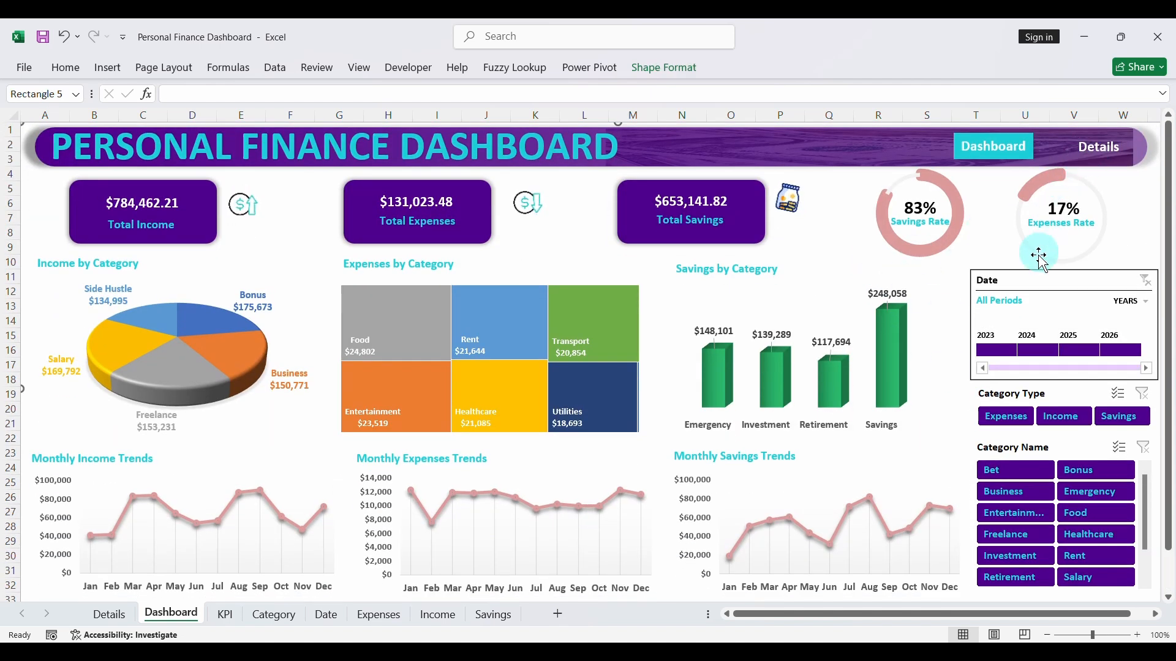
# - Test the Dashboard page's Date timeline by filtering to 2023 and 2025, and clear the date filter
pyautogui.click(995, 350)
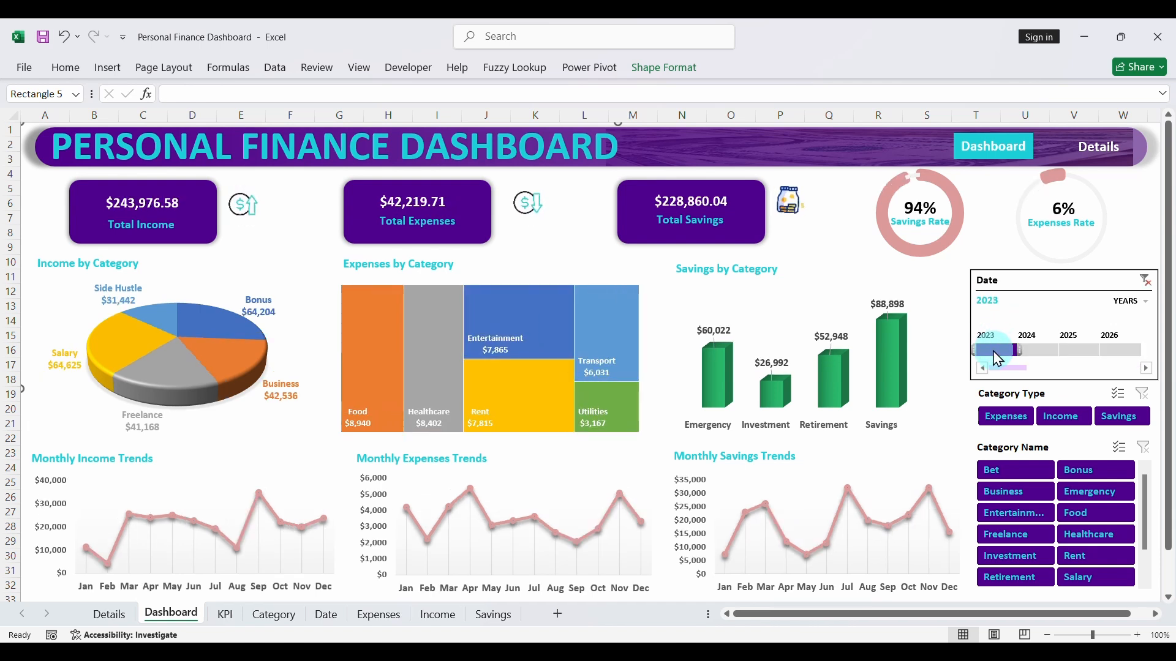
pyautogui.moveTo(997, 355); pyautogui.dragTo(1082, 362)
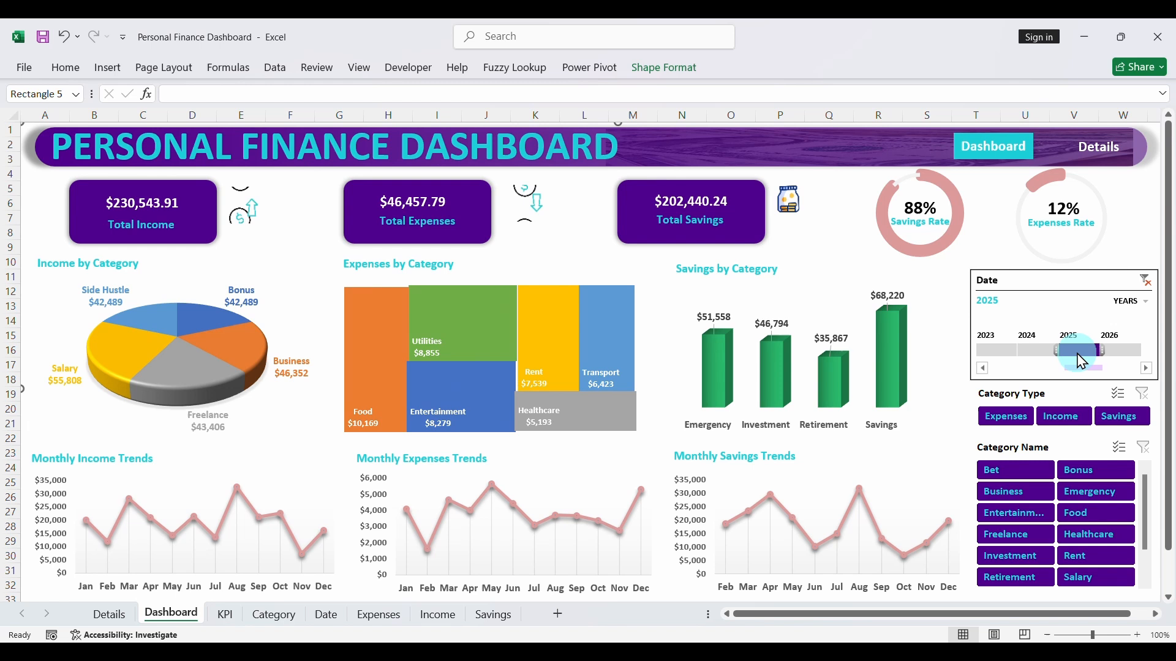
pyautogui.click(1146, 281)
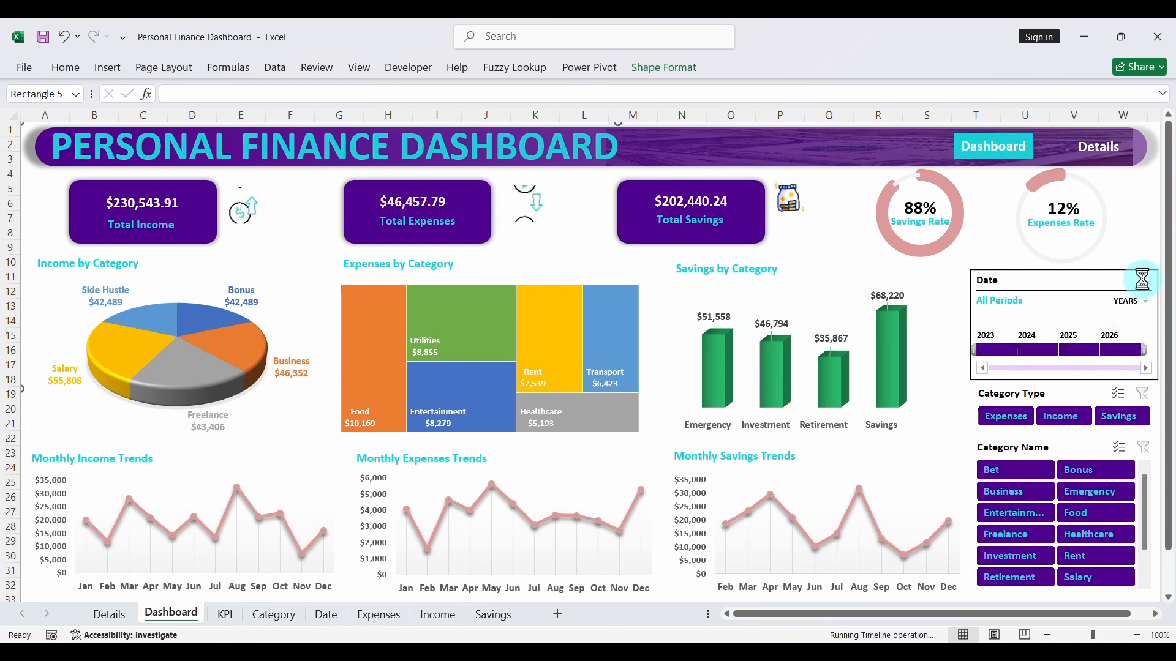
# - Test the Dashboard page's Category Type slicer with Expenses and Savings and its Category Name slicer with Bet, Bonus and Business, and clear the filters
pyautogui.click(1006, 417)
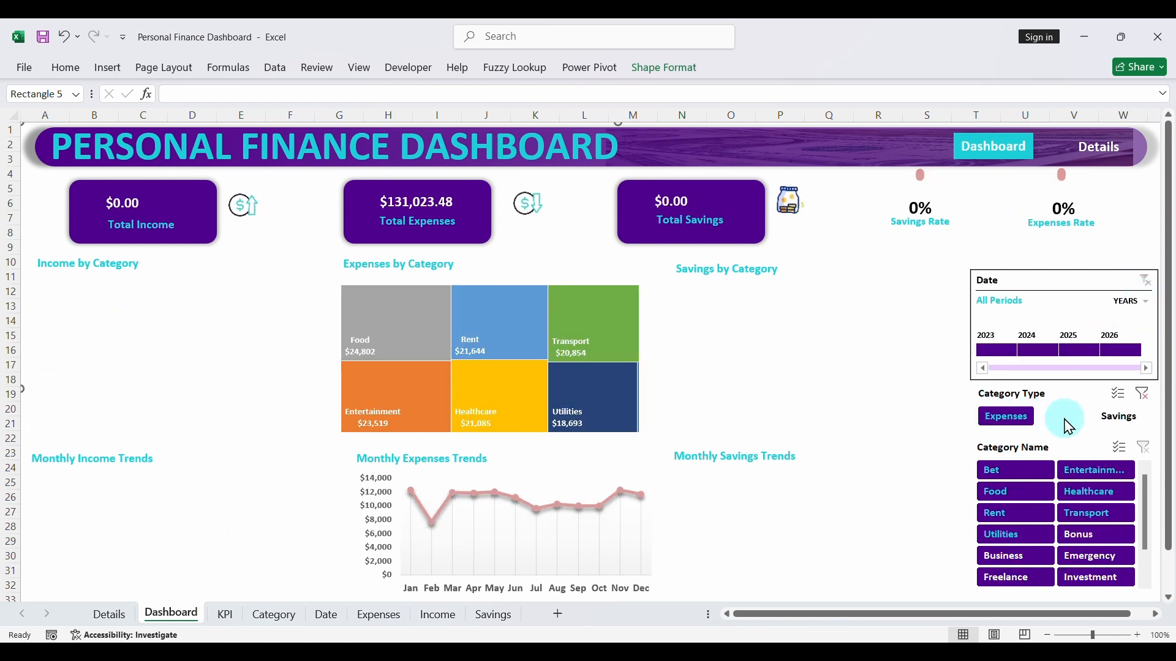
pyautogui.click(1125, 414)
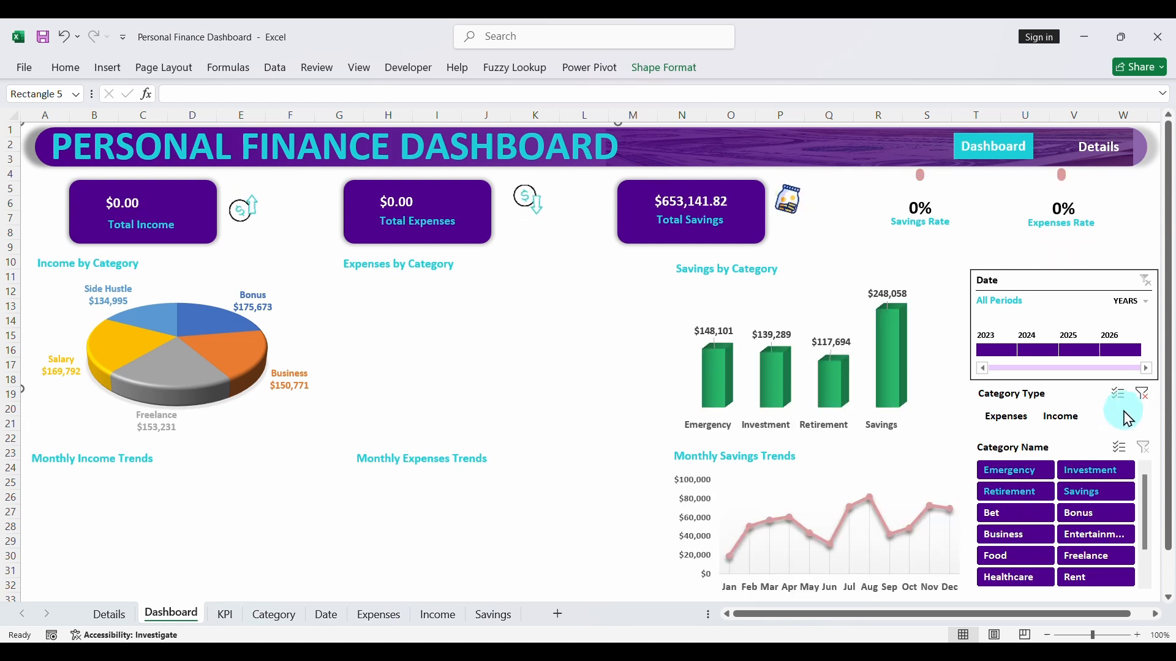
pyautogui.click(1025, 472)
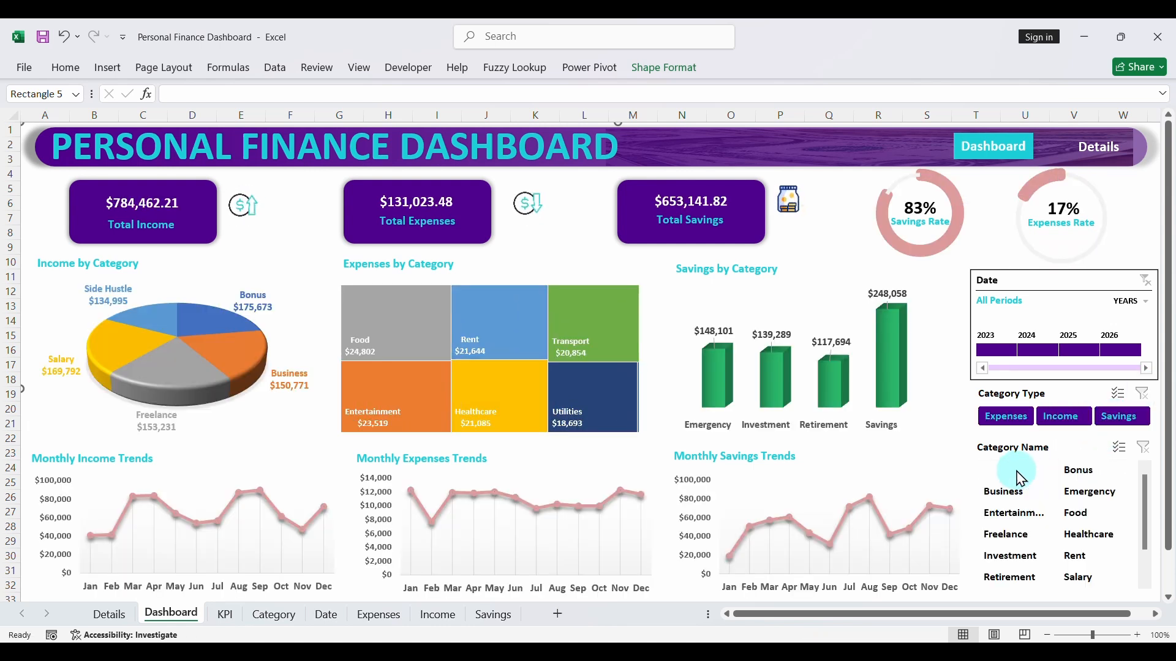
pyautogui.click(1084, 474)
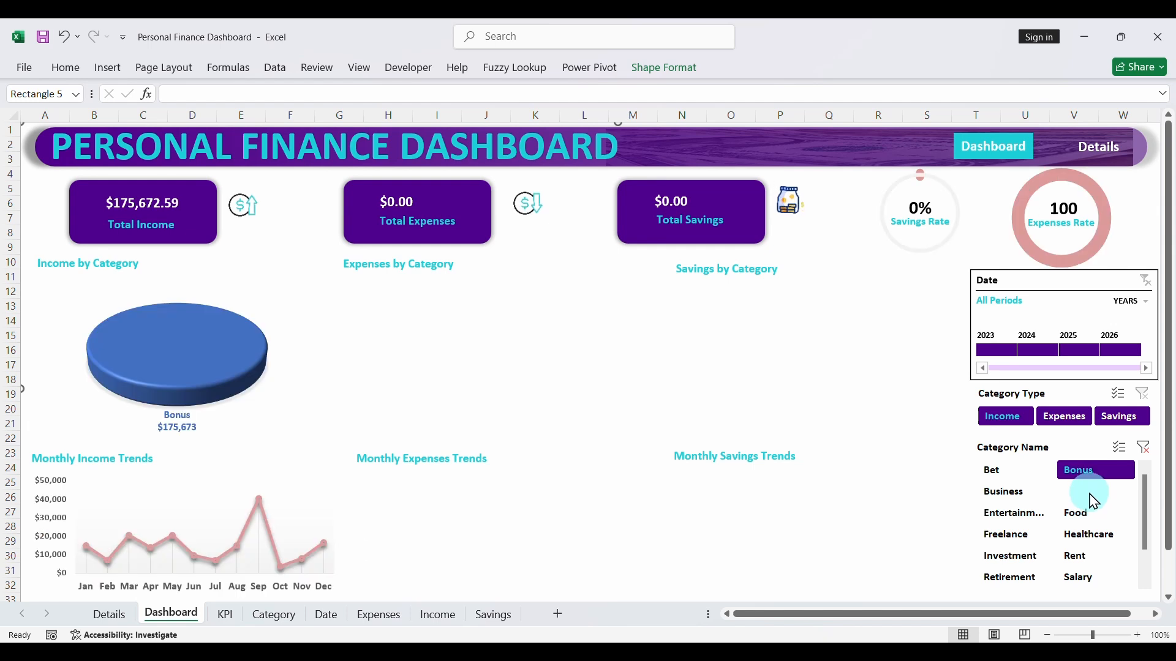
pyautogui.click(1008, 493)
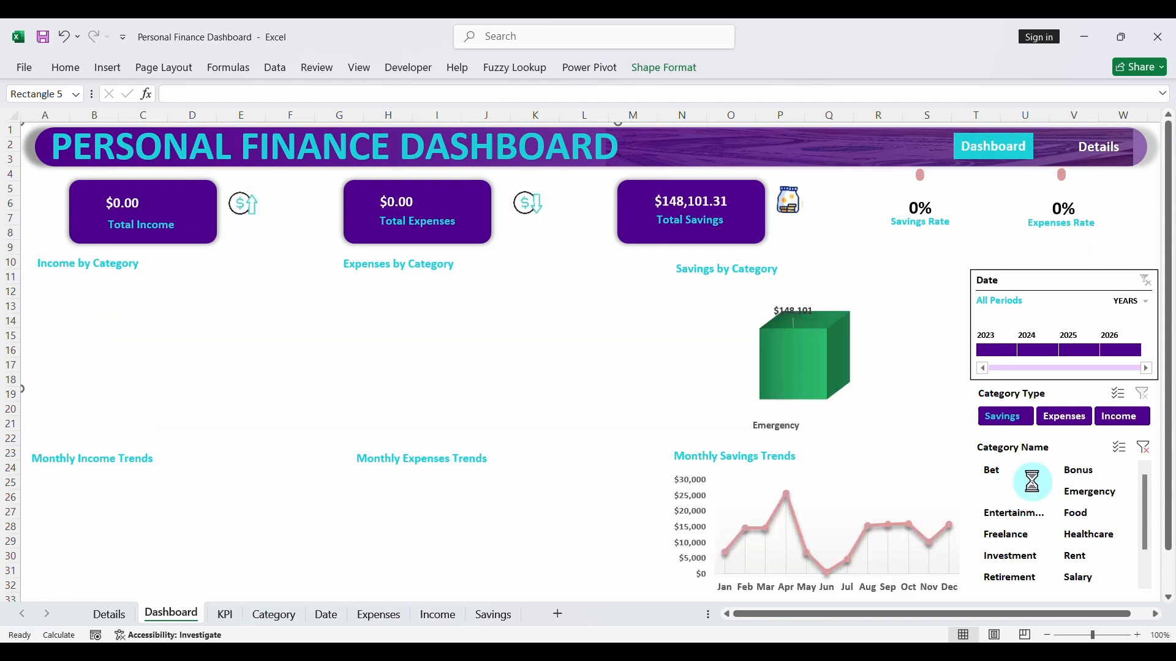
pyautogui.click(1142, 447)
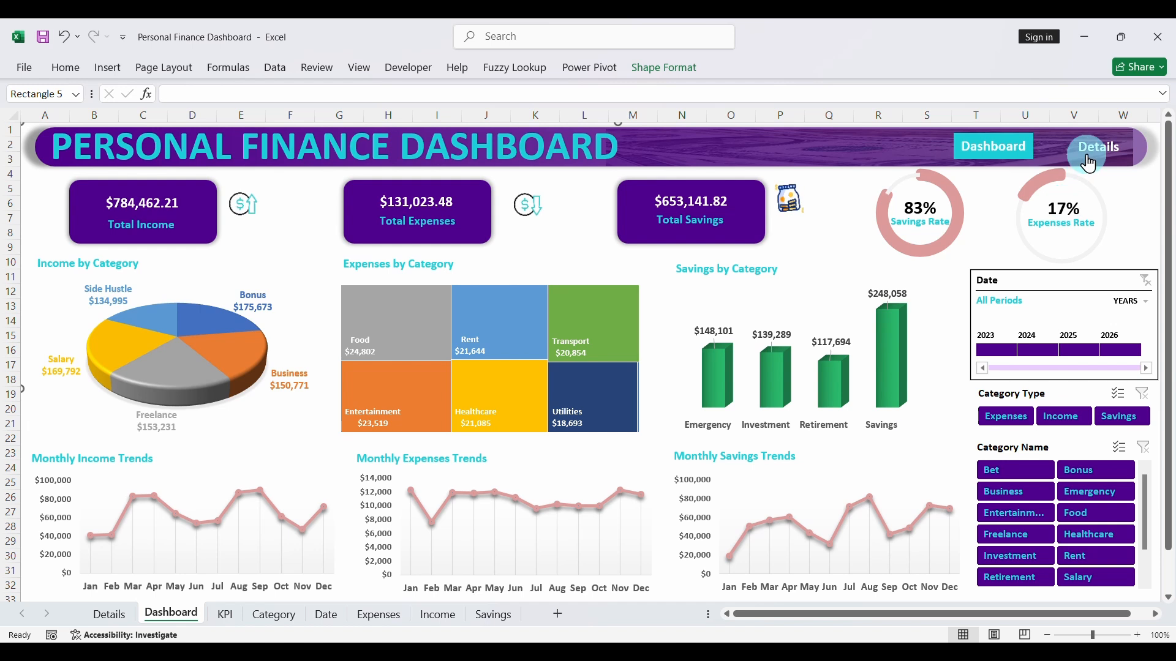
# - Go to the Details page through its header link, filter the Date timeline by each year from 2023 to 2026, and clear the date filter
pyautogui.click(1088, 161)
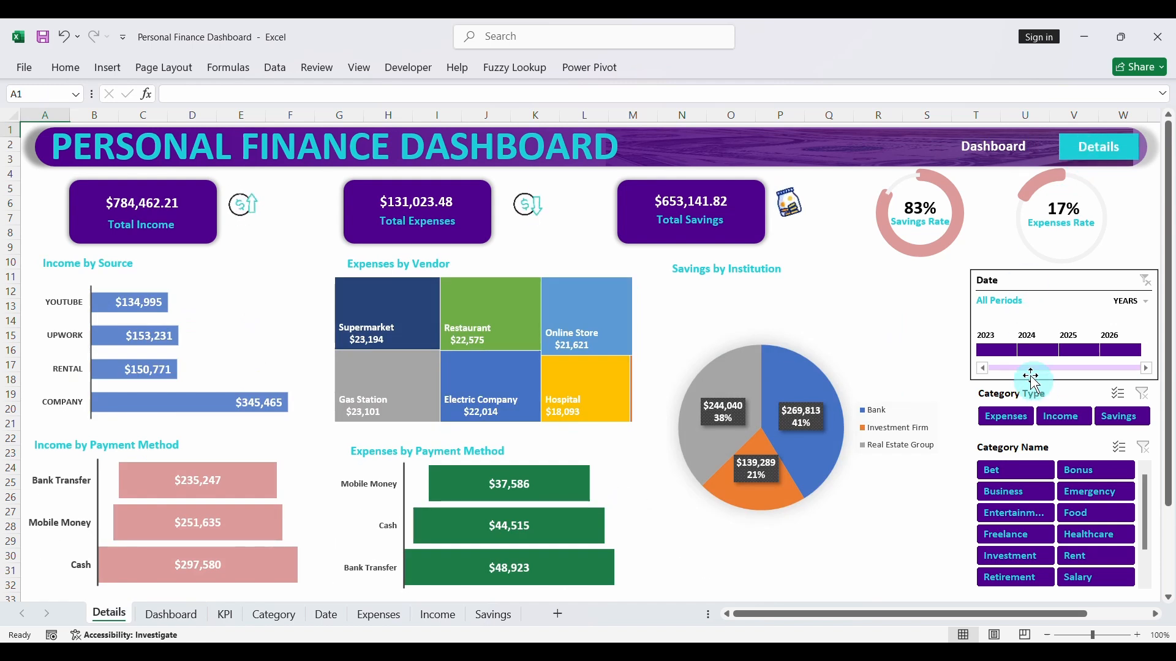
pyautogui.click(998, 349)
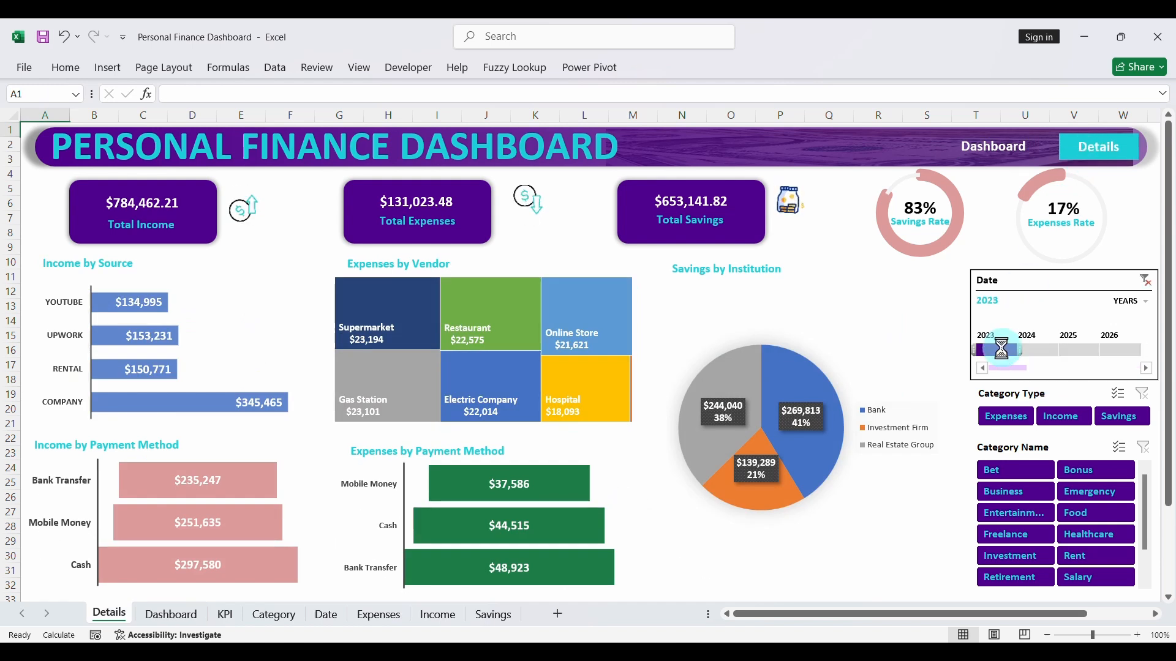
pyautogui.click(1037, 350)
pyautogui.click(1076, 350)
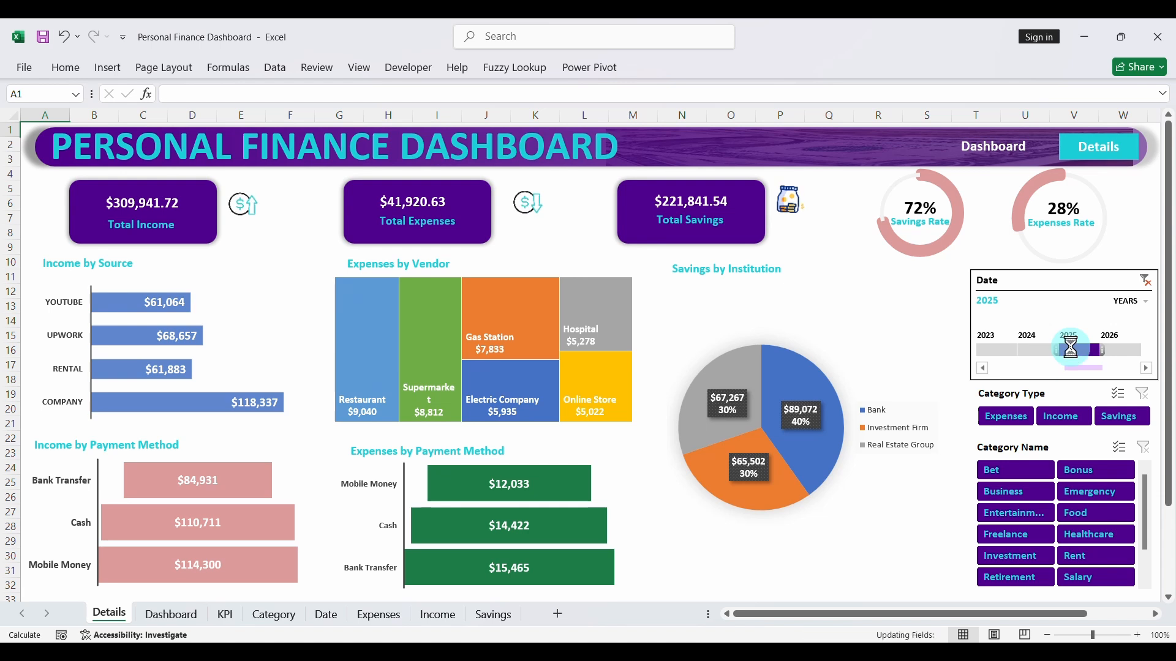
pyautogui.click(1108, 348)
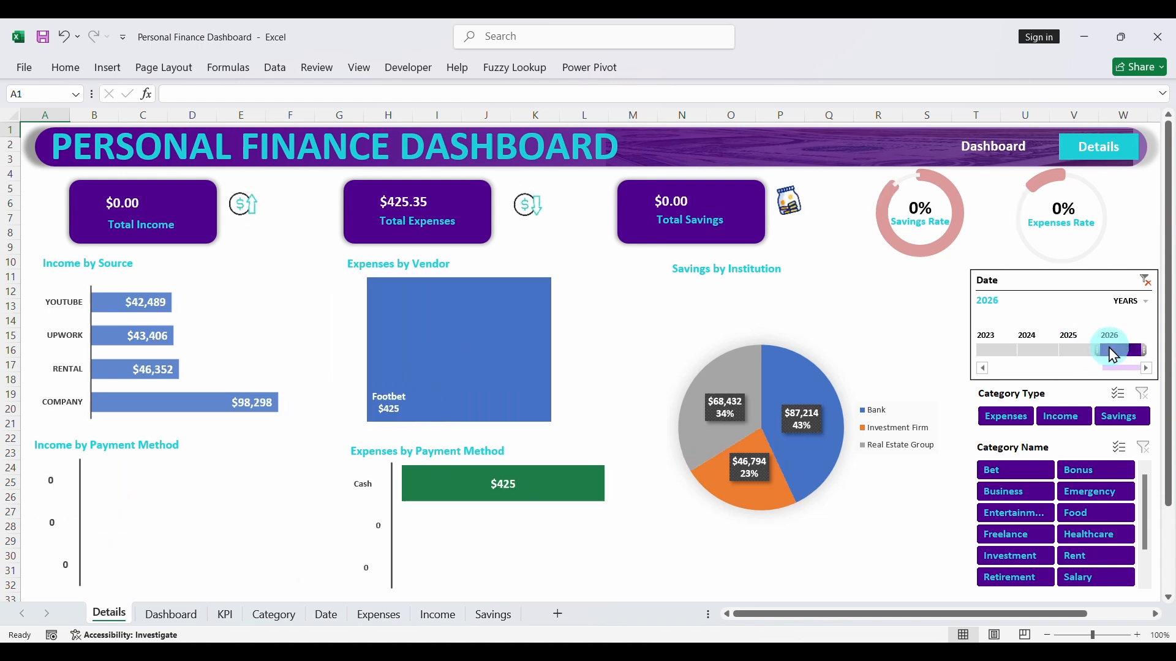
pyautogui.click(1143, 280)
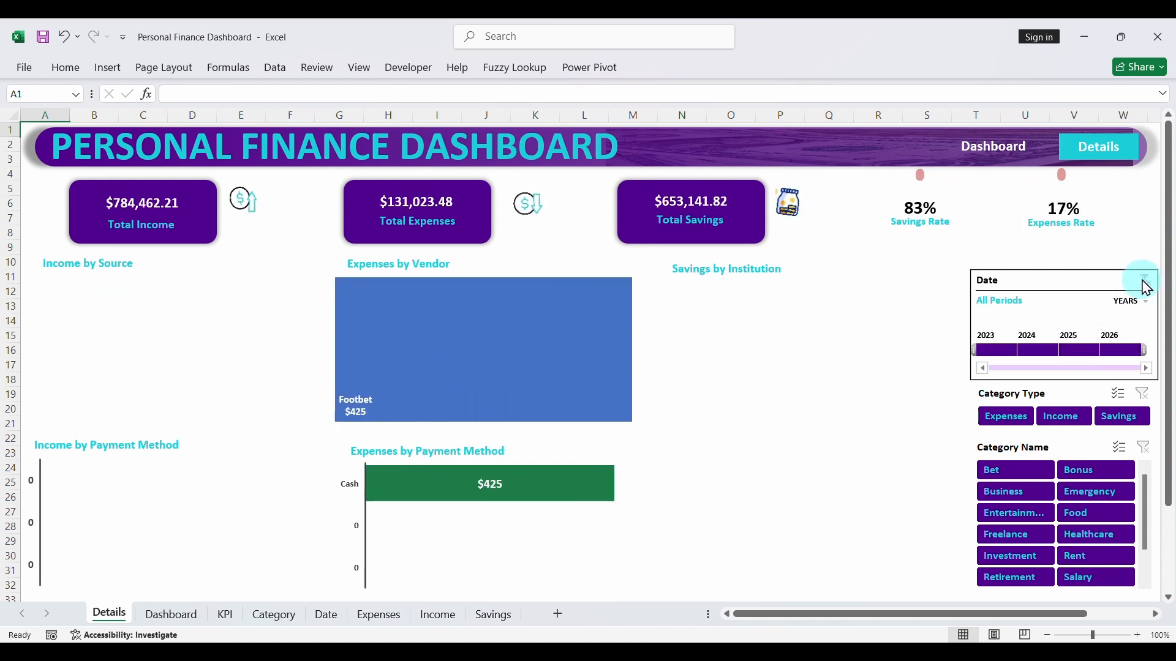
# - Test the Details page's Category Type slicer with Expenses and Income, and clear its filter
pyautogui.click(1005, 416)
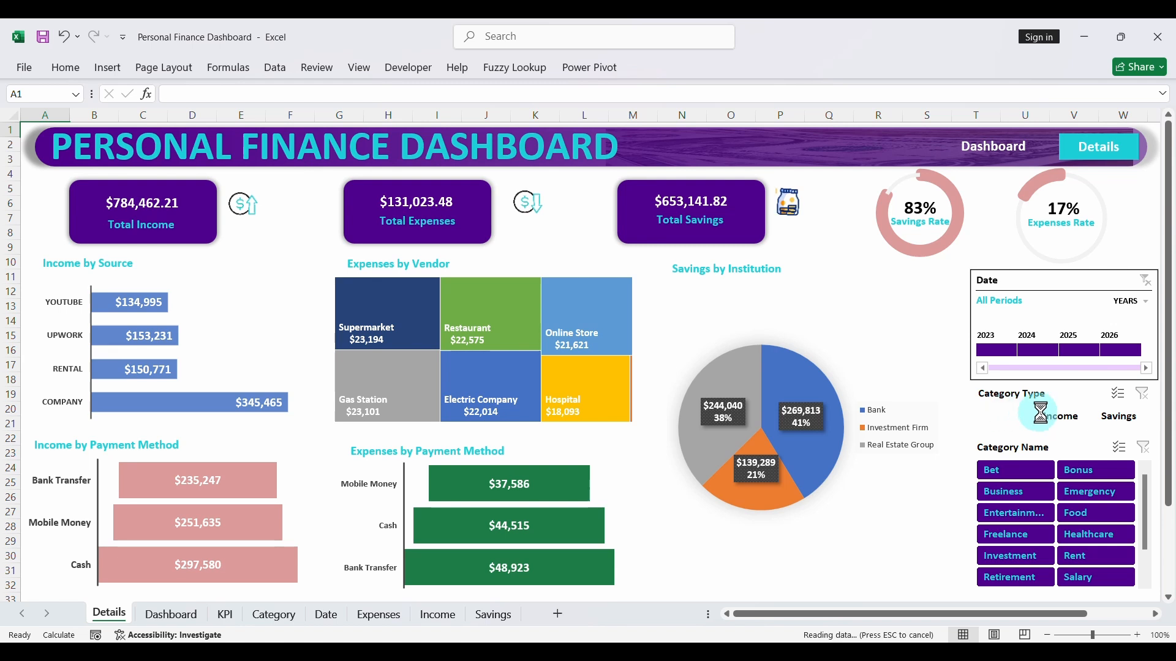
pyautogui.click(1060, 416)
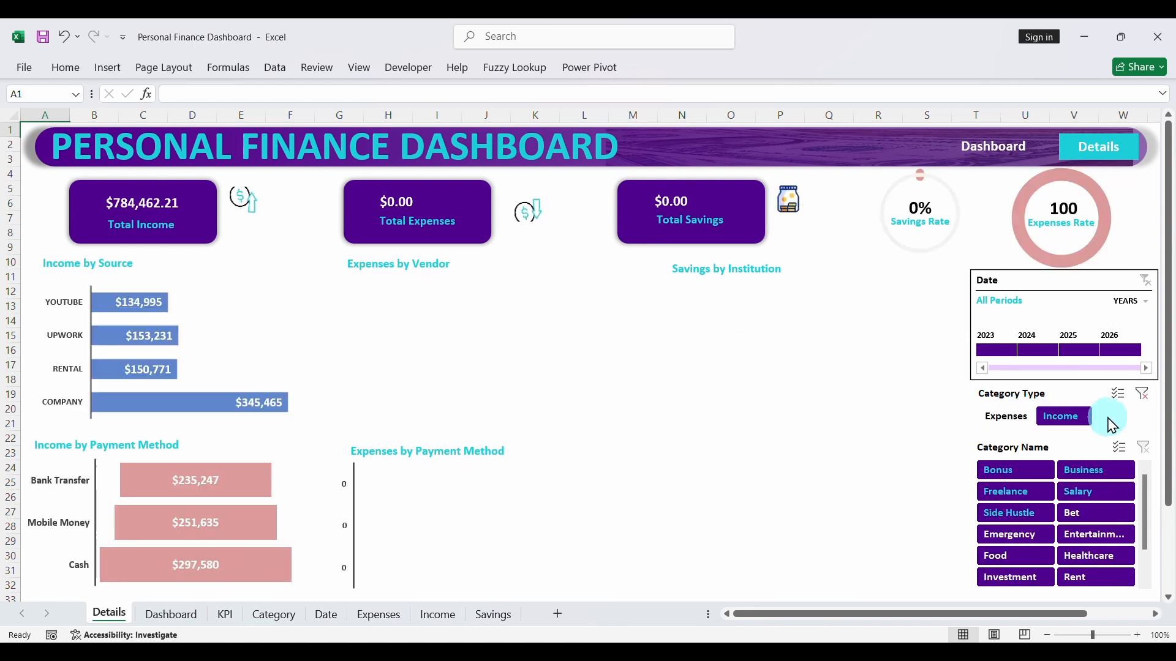
pyautogui.click(1141, 393)
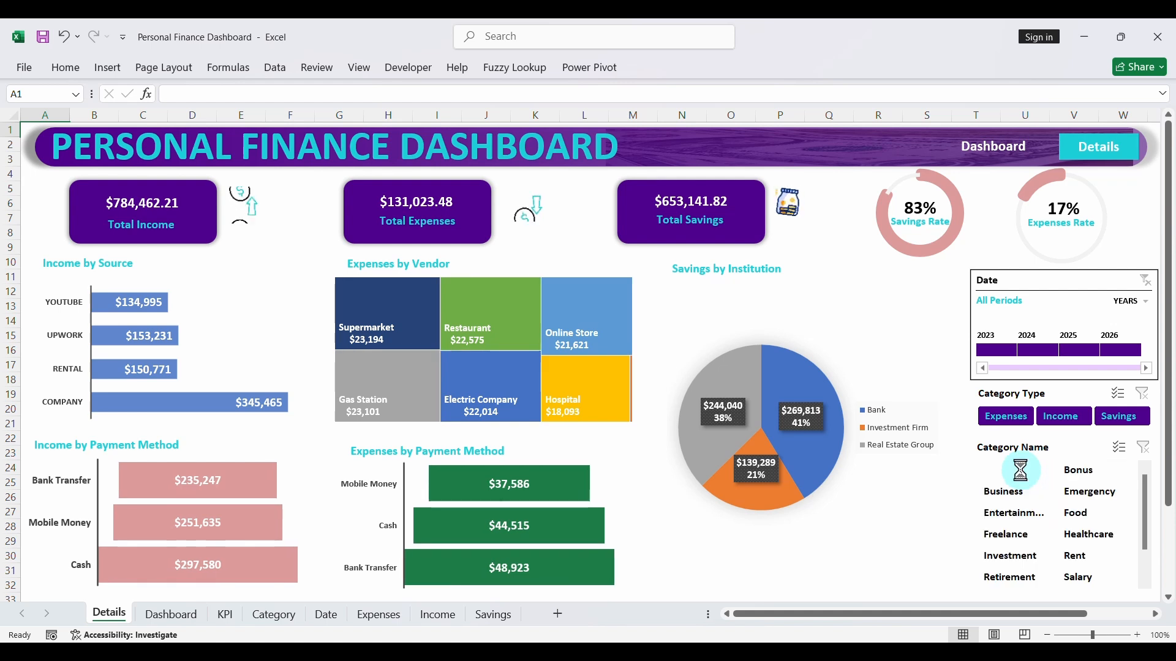
# - Test the Details page's Category Name slicer with Bet, Bonus, Emergency, Business, Entertainment and Food, and clear its filter
pyautogui.click(1019, 469)
pyautogui.click(1078, 469)
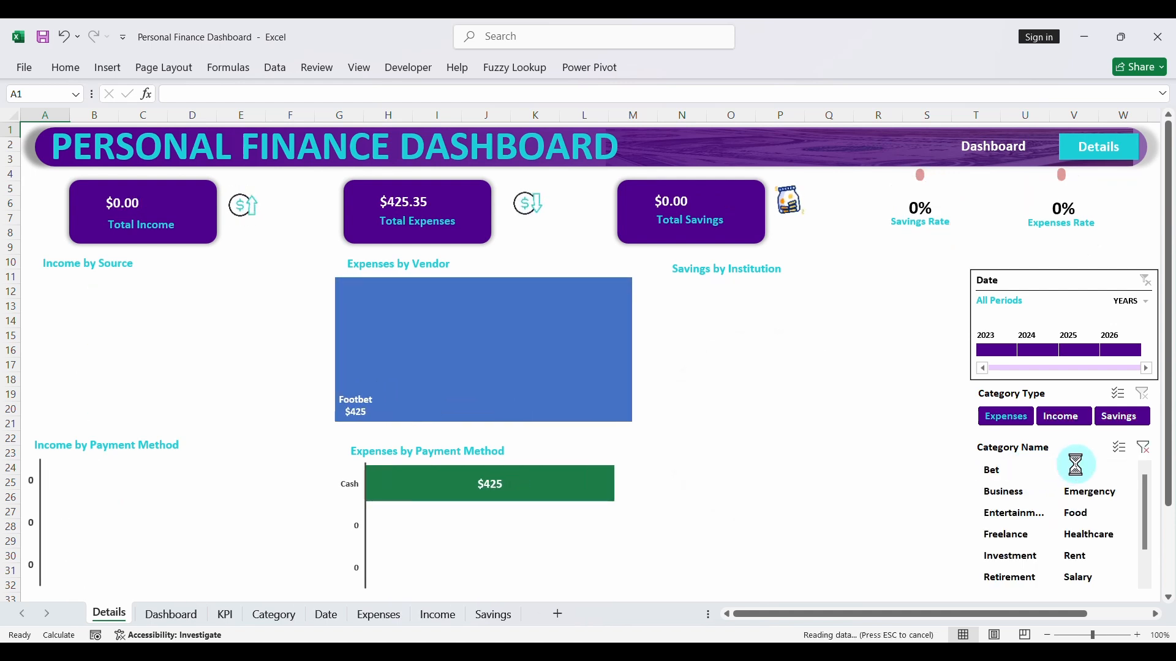
pyautogui.click(1075, 493)
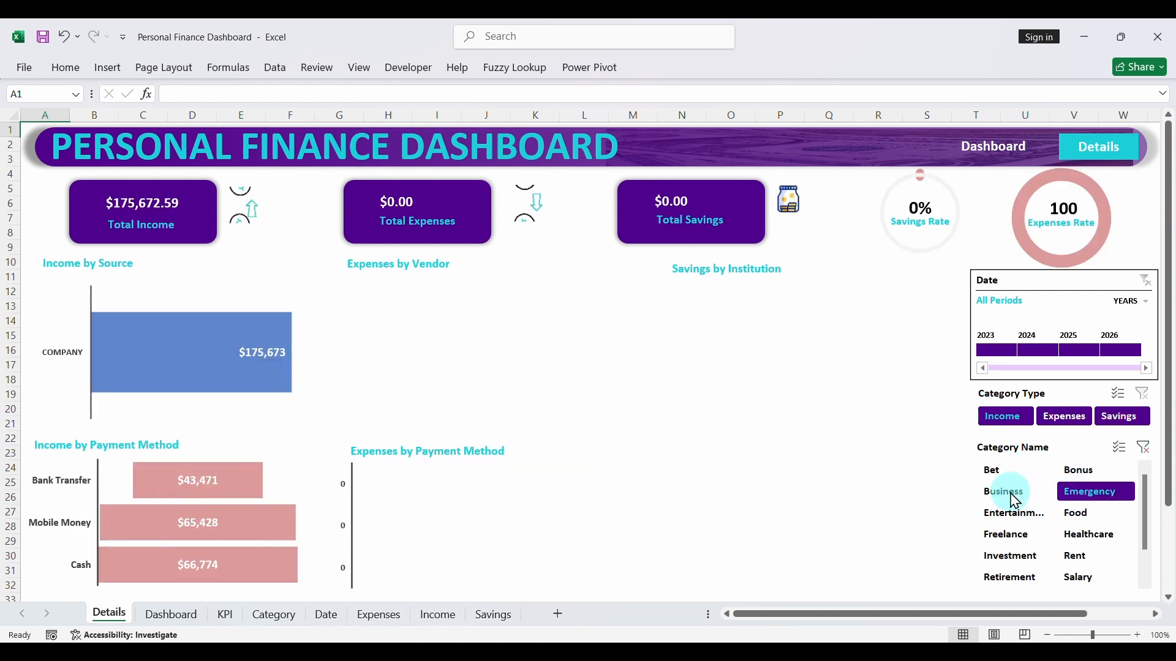
pyautogui.click(1011, 497)
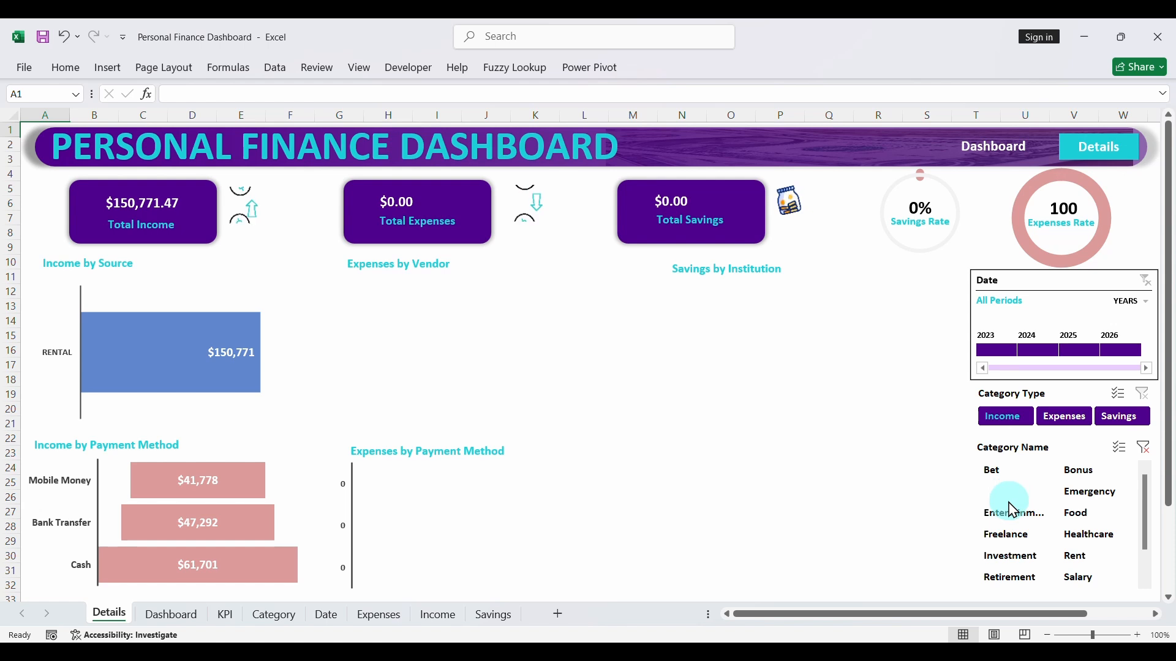
pyautogui.click(1007, 512)
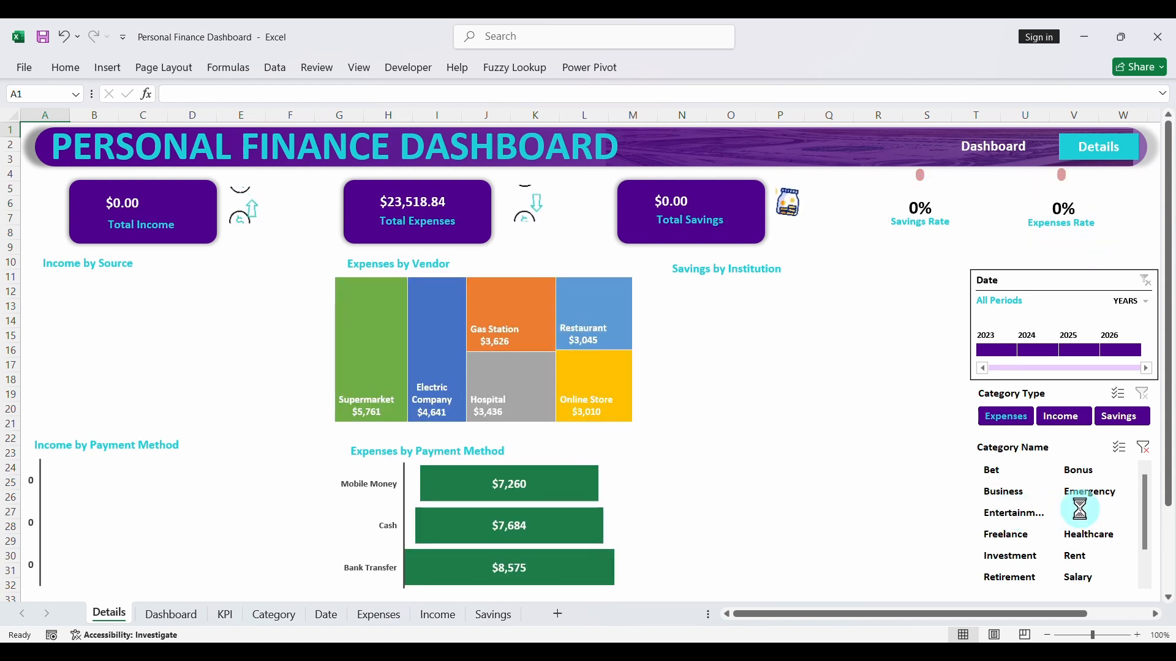
pyautogui.click(1076, 513)
pyautogui.click(1143, 447)
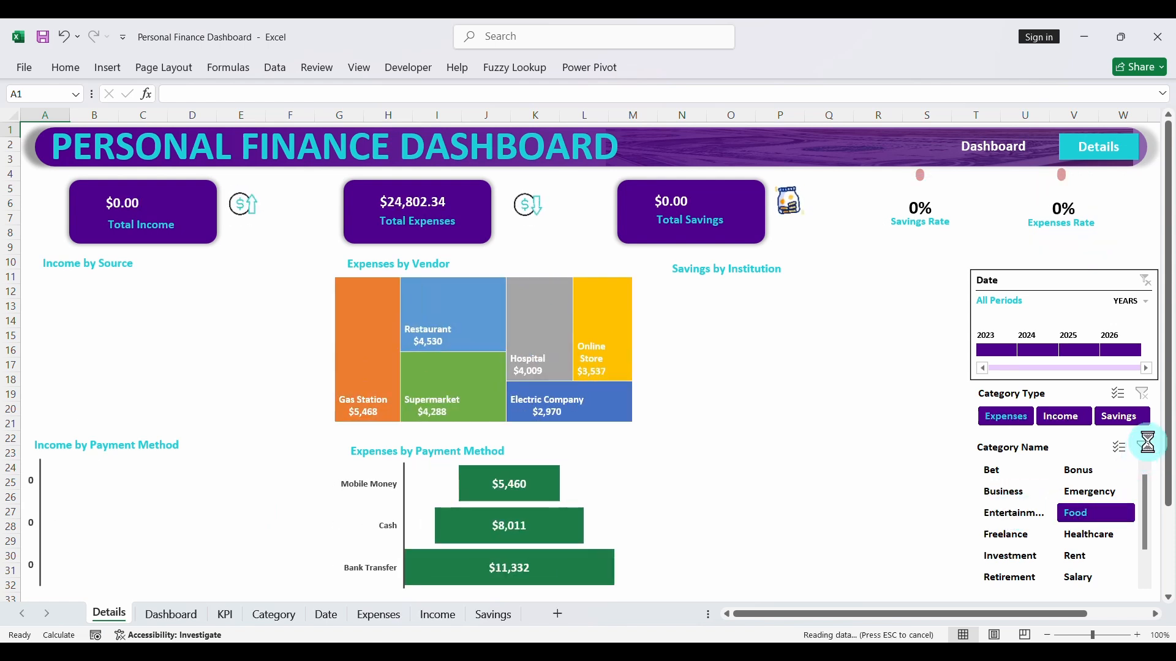
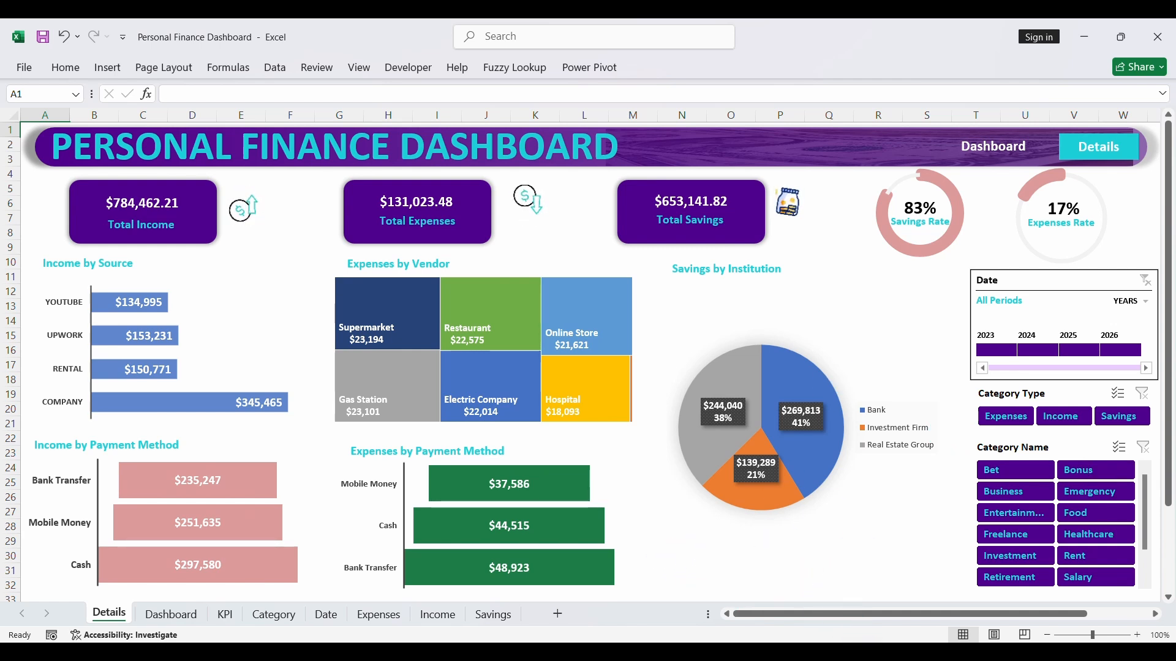
# - Return to the Dashboard page through its header link
pyautogui.click(1001, 153)
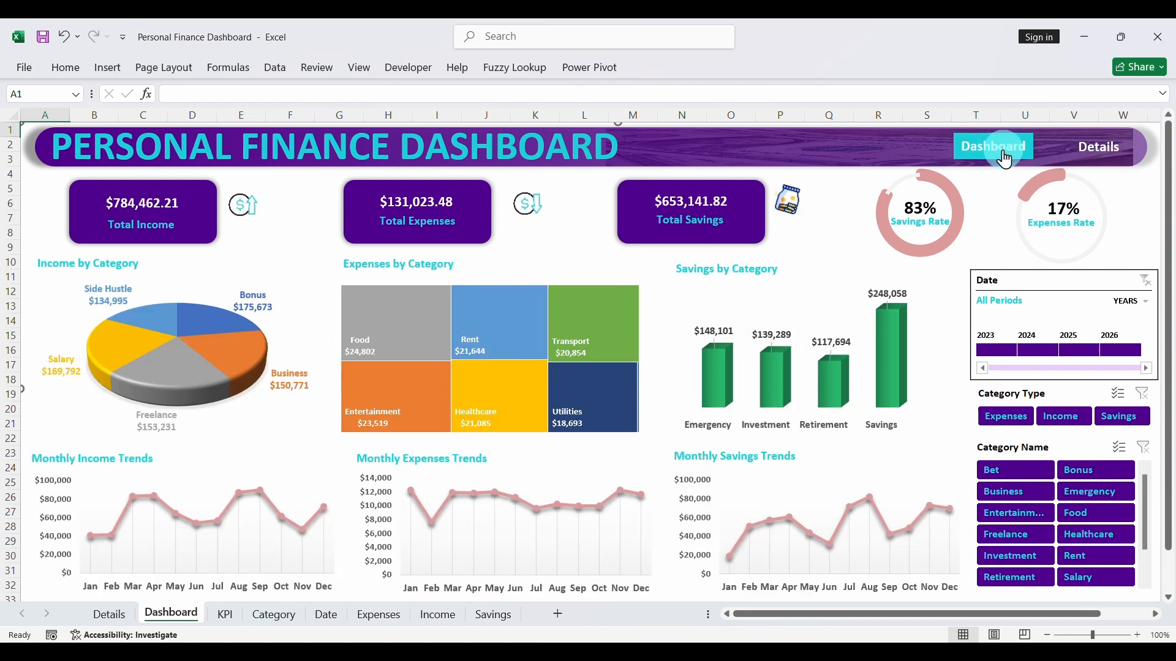
pyautogui.click(890, 144)
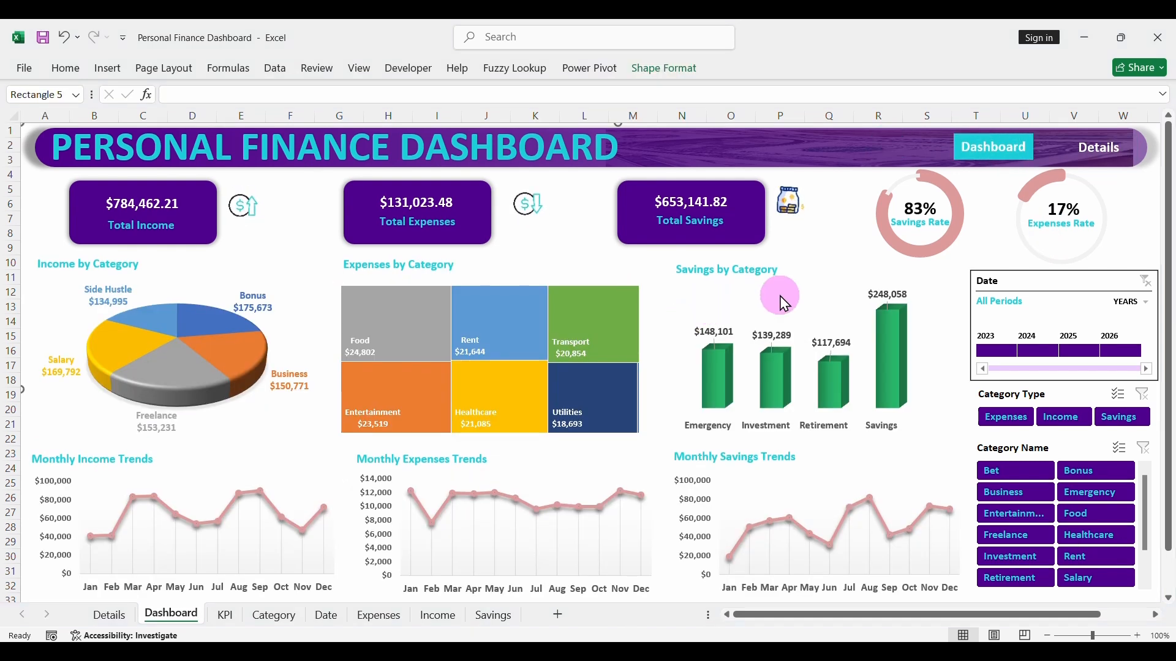
# - Try moving the Dashboard page's Category Type slicer, and undo the move
pyautogui.click(1062, 397)
pyautogui.moveTo(1060, 395); pyautogui.dragTo(972, 403)
pyautogui.hotkey('ctrl', 'z')
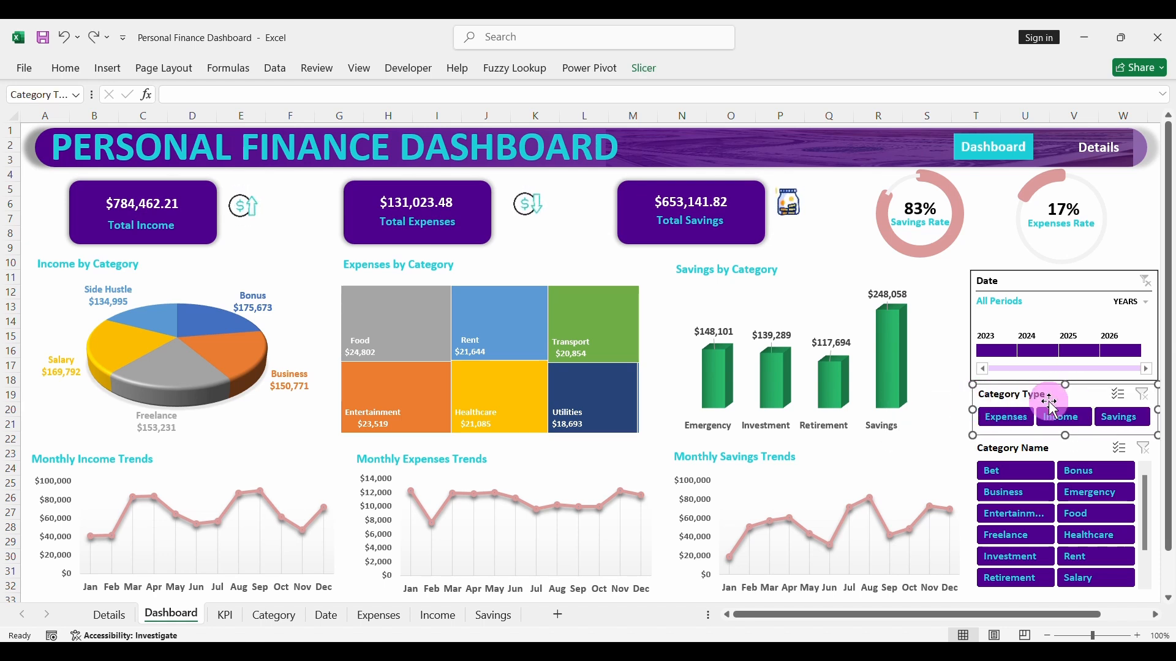
# - Lock the Dashboard page's Category Type slicer by enabling Disable resizing and moving in its size and properties
pyautogui.rightClick(1051, 393)
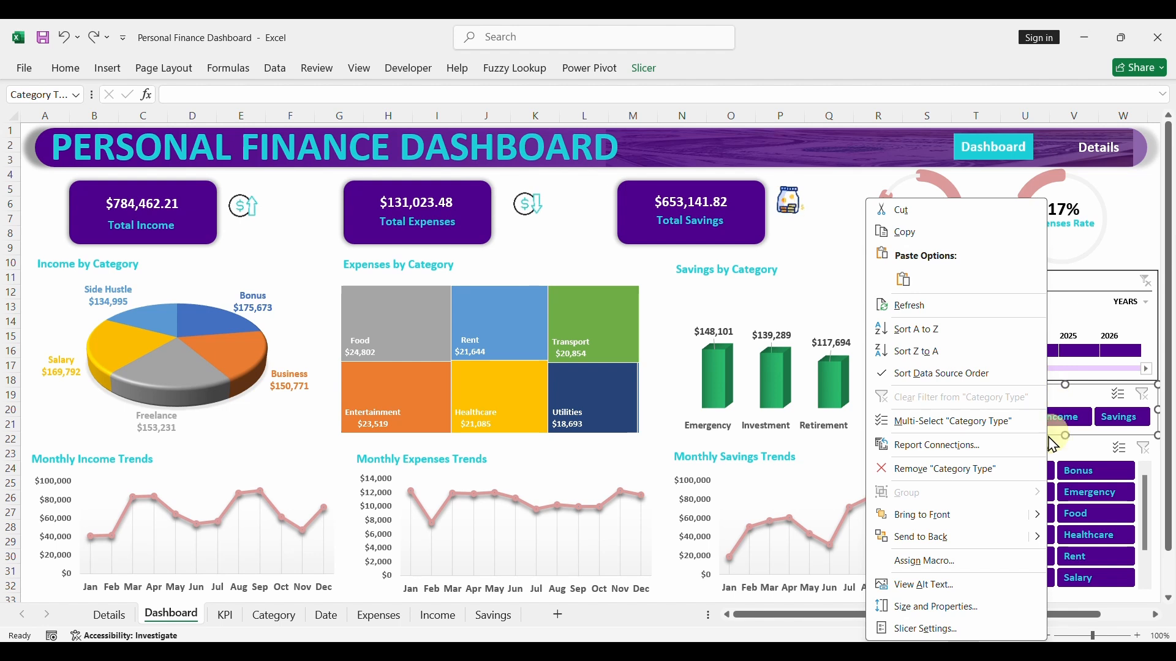
pyautogui.click(926, 619)
pyautogui.scroll(1, 968, 368)
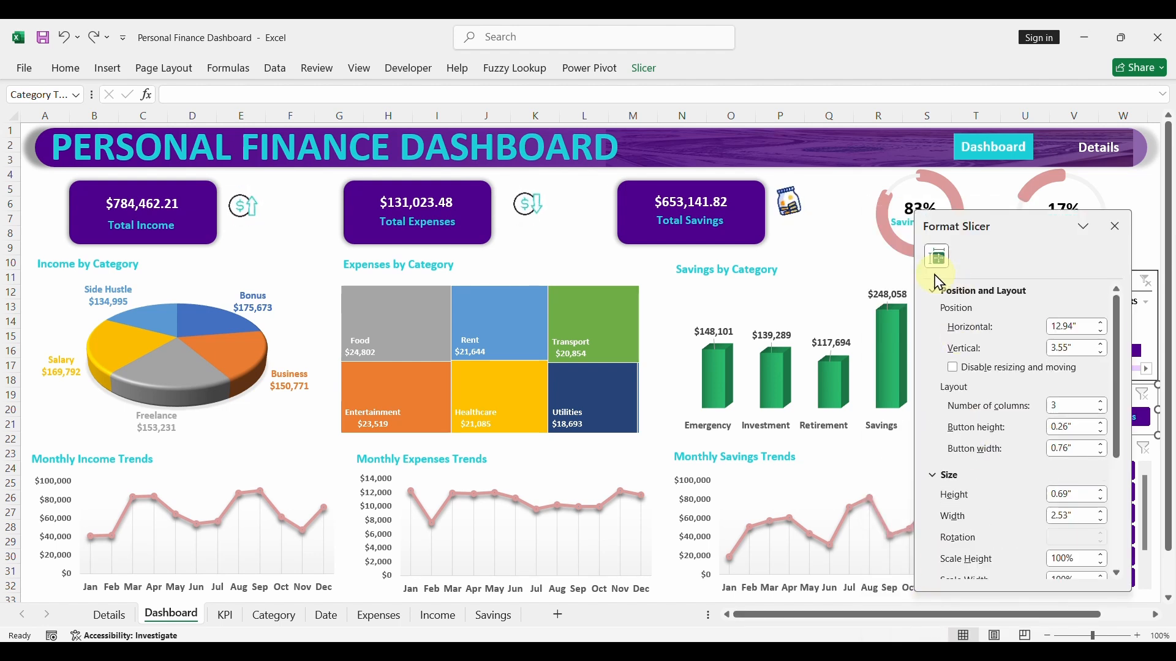
pyautogui.click(954, 368)
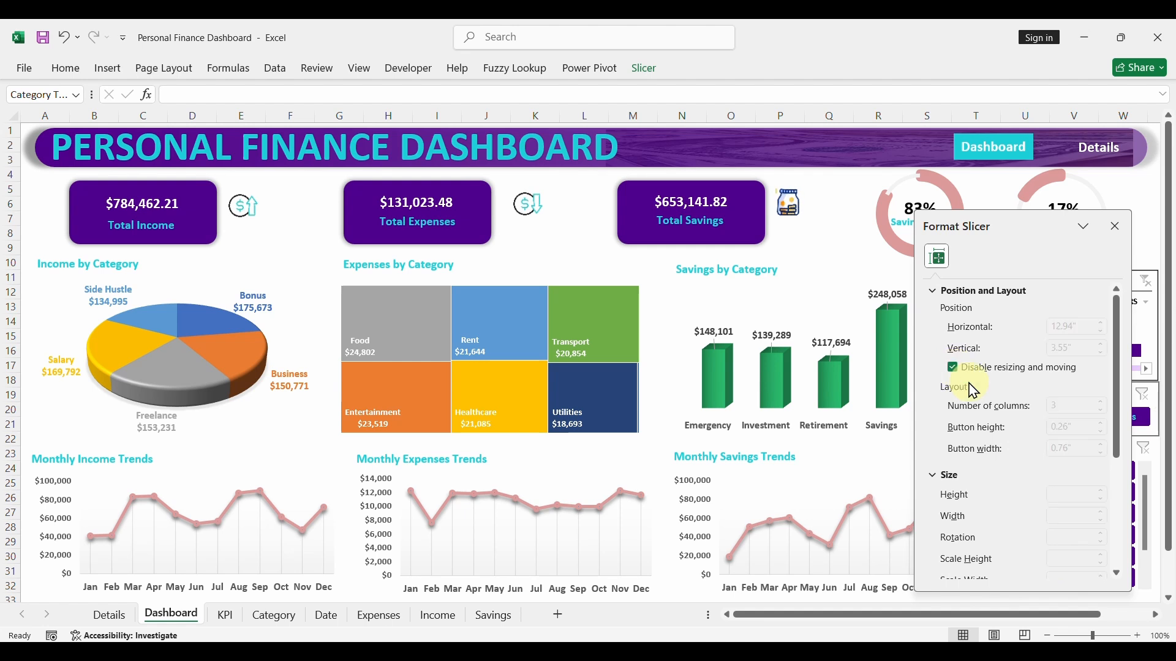
pyautogui.click(1116, 228)
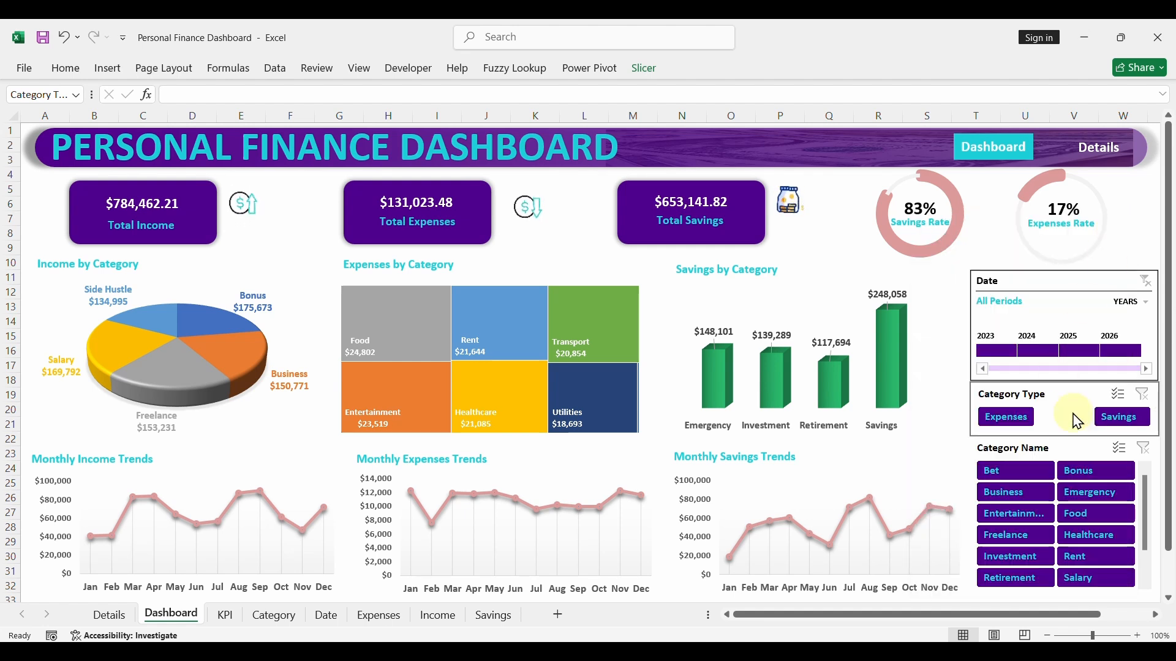
pyautogui.click(1065, 445)
pyautogui.click(1069, 393)
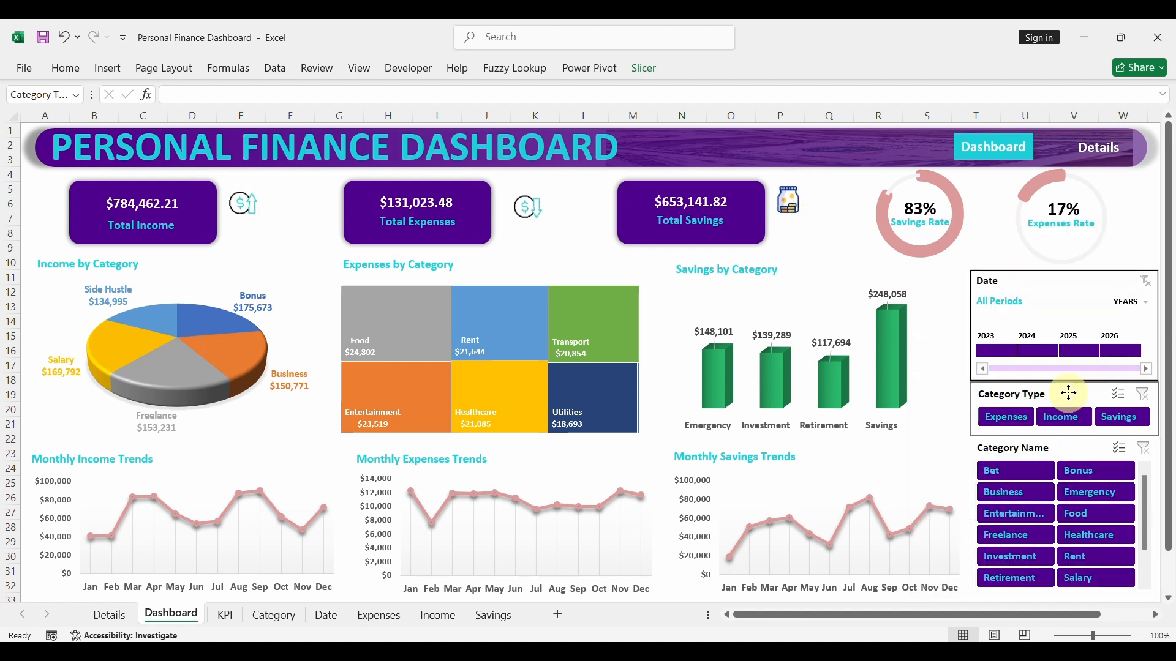
# - Enable Disable resizing and moving for the Dashboard page's Category Name slicer
pyautogui.click(1089, 449)
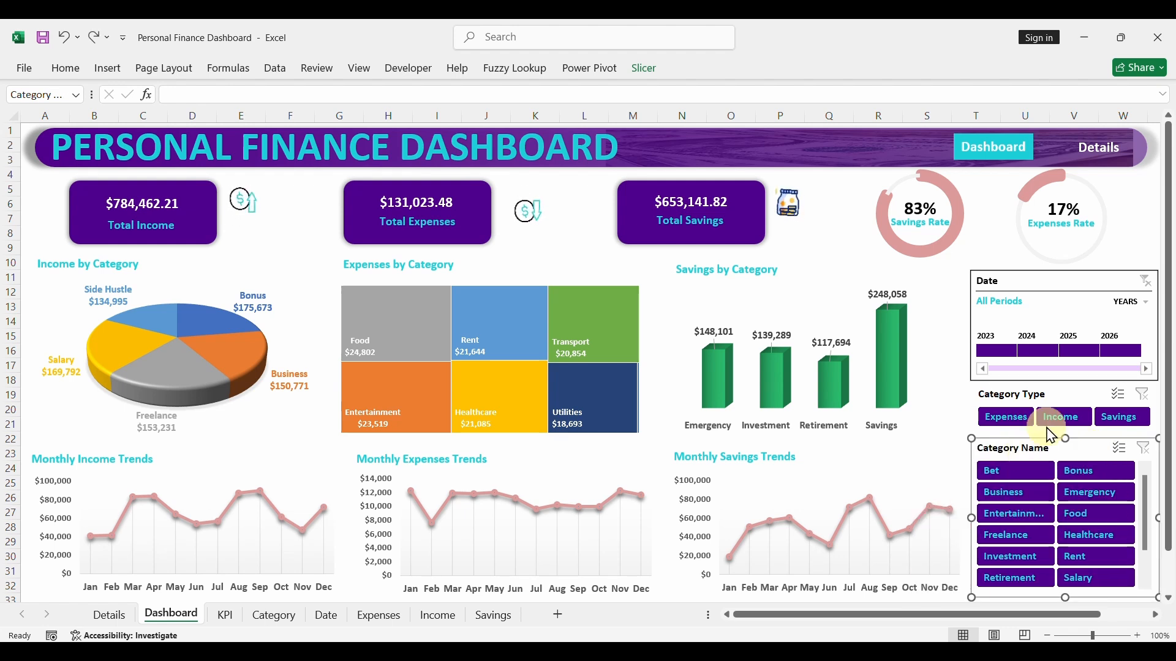
pyautogui.rightClick(1058, 448)
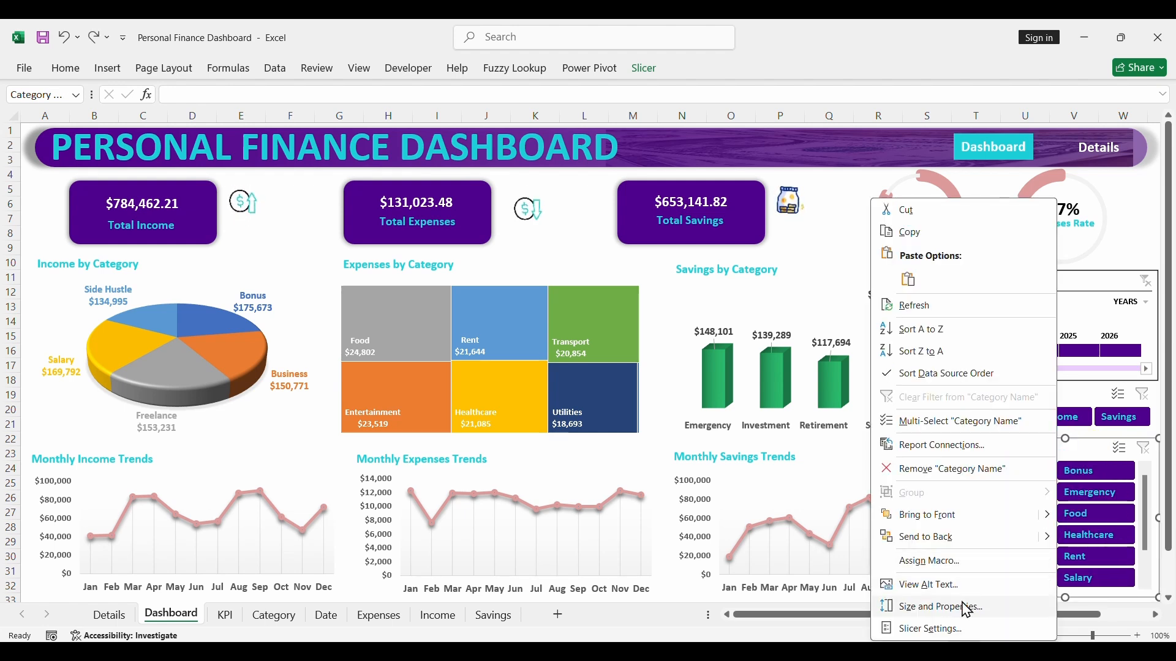
pyautogui.click(940, 608)
pyautogui.scroll(1, 1013, 303)
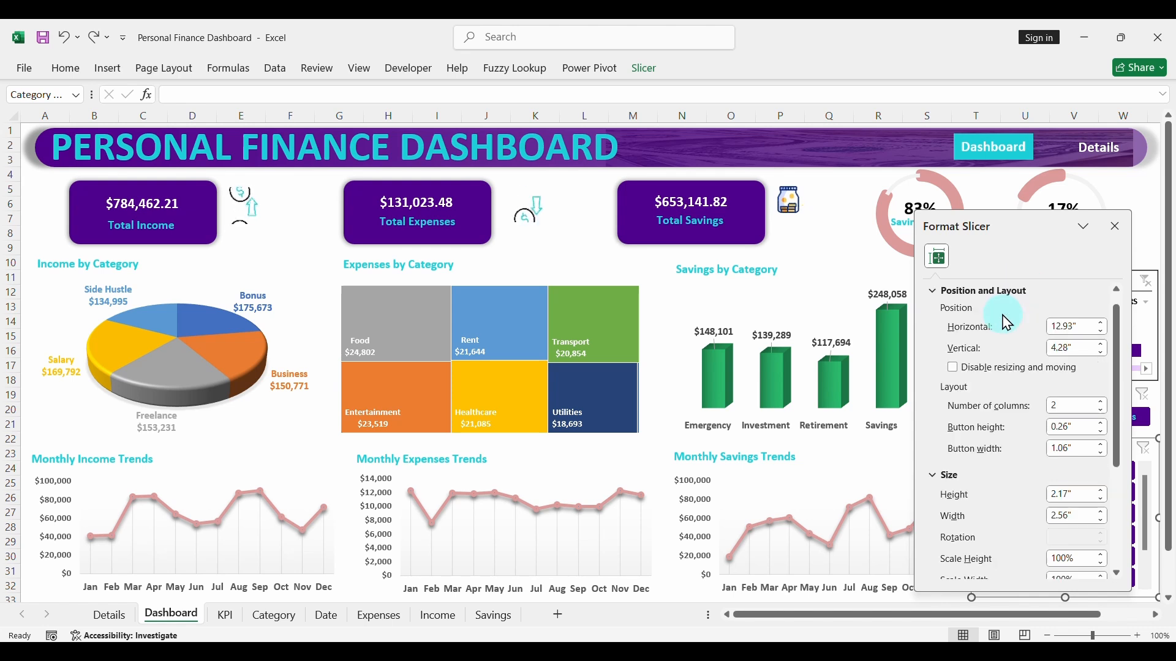
pyautogui.click(953, 368)
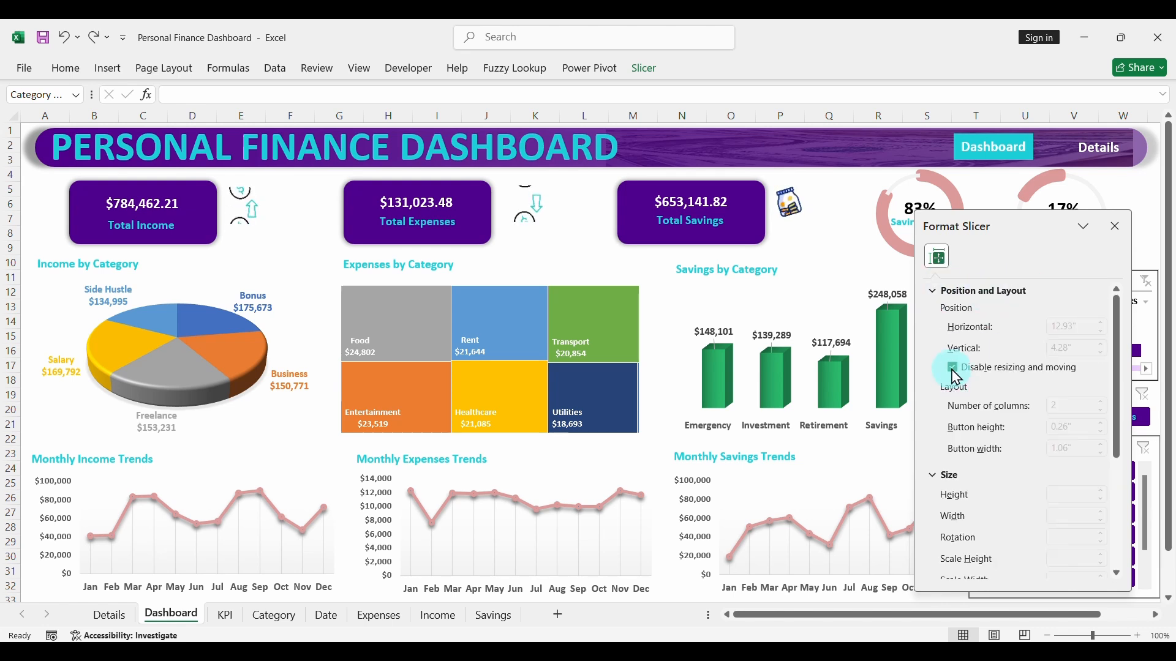
pyautogui.click(1121, 238)
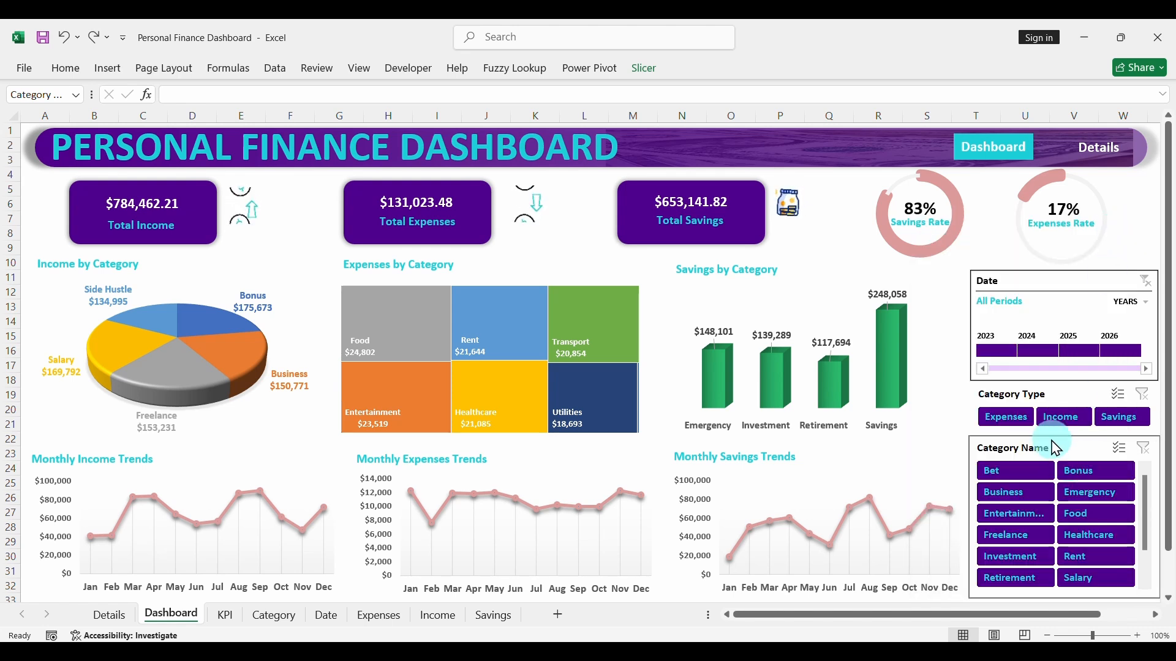
pyautogui.click(972, 424)
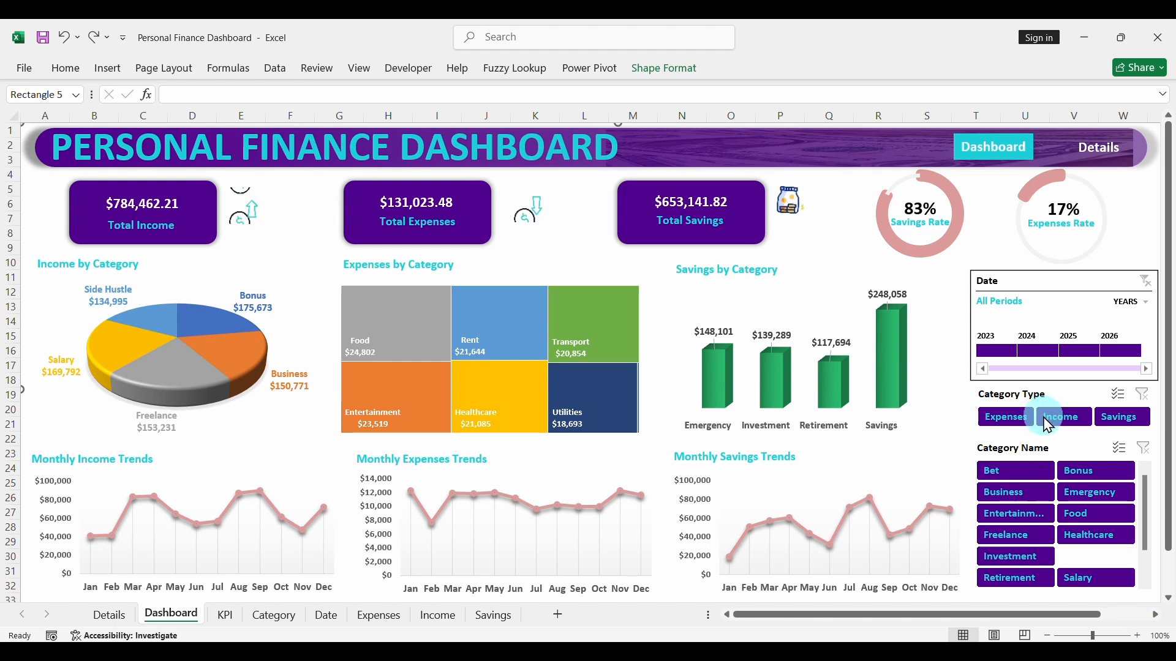
# - Go to the Details page through its header link, and enable Disable resizing and moving for its Category Type slicer
pyautogui.click(1097, 160)
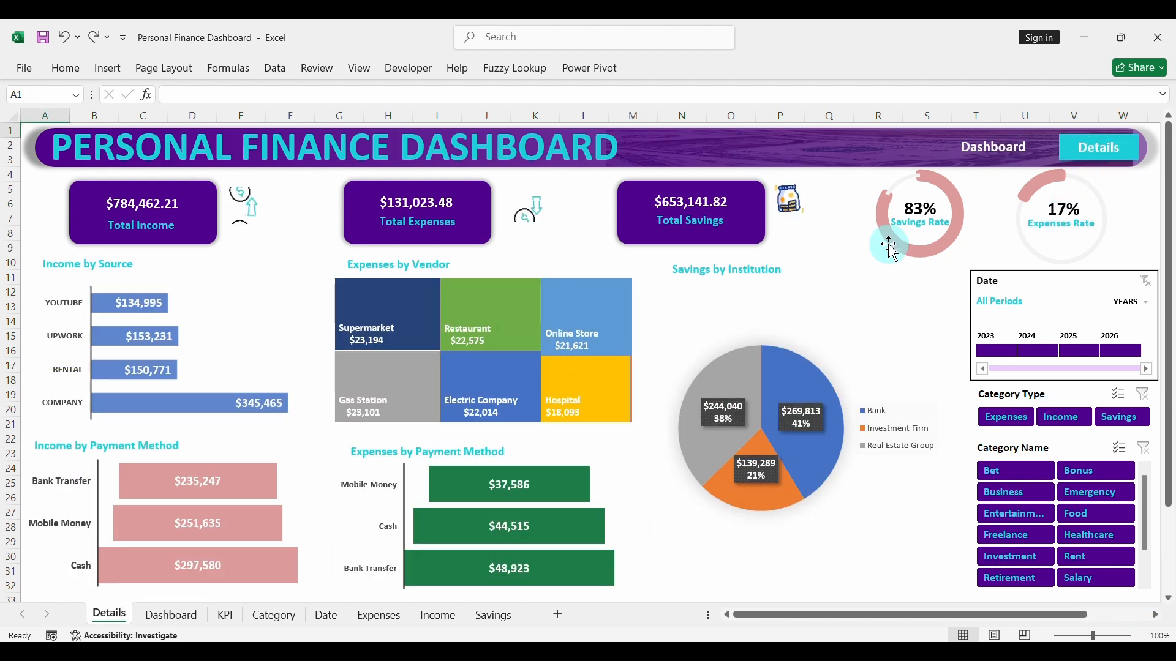
pyautogui.click(1055, 395)
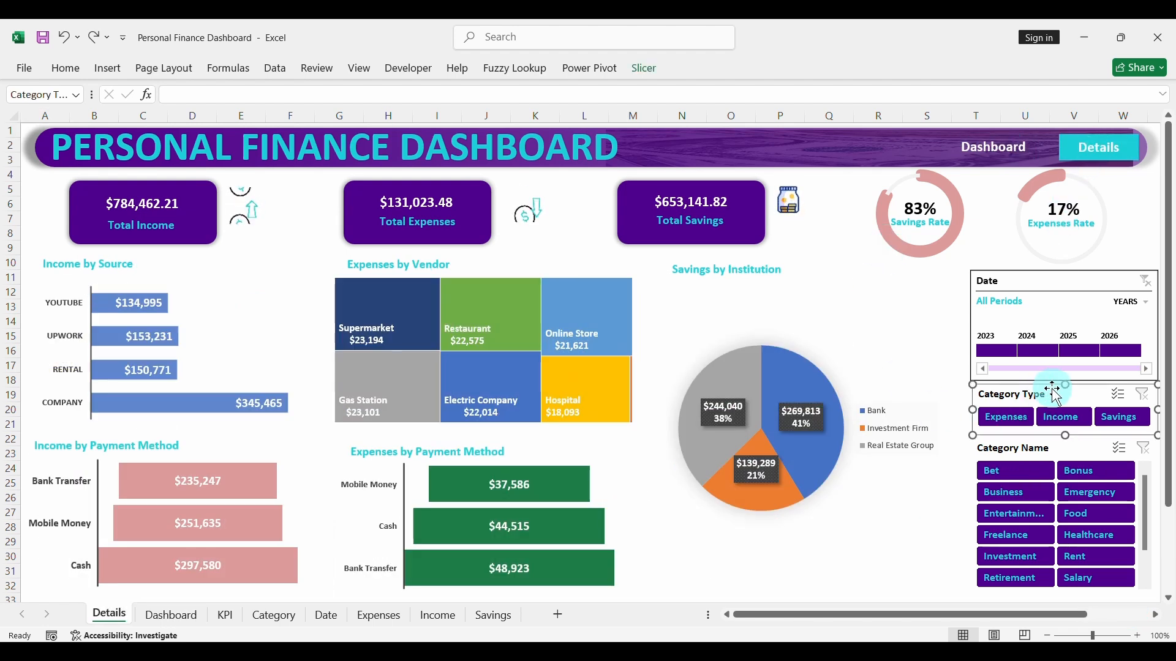
pyautogui.rightClick(1055, 395)
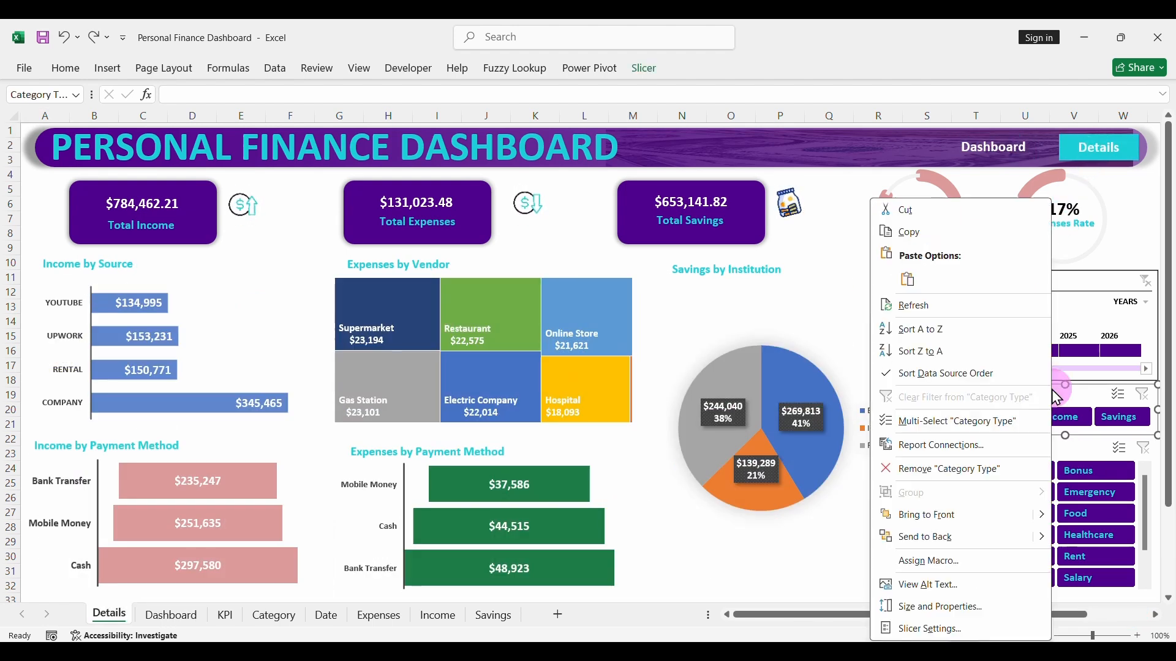
pyautogui.click(941, 608)
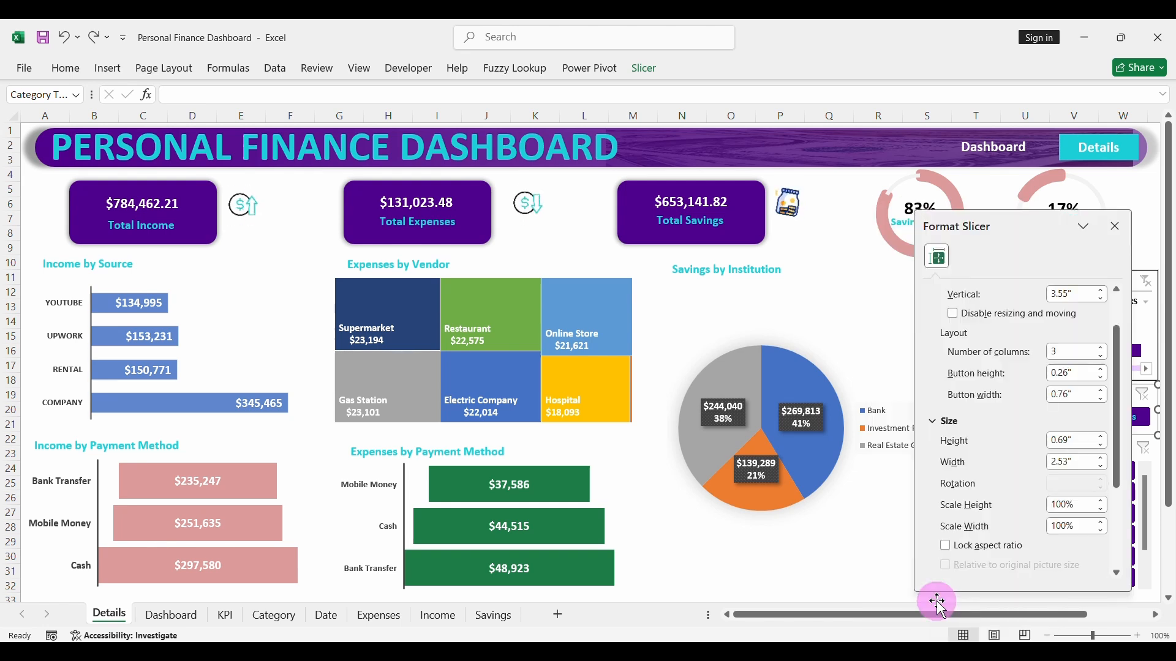
pyautogui.click(952, 315)
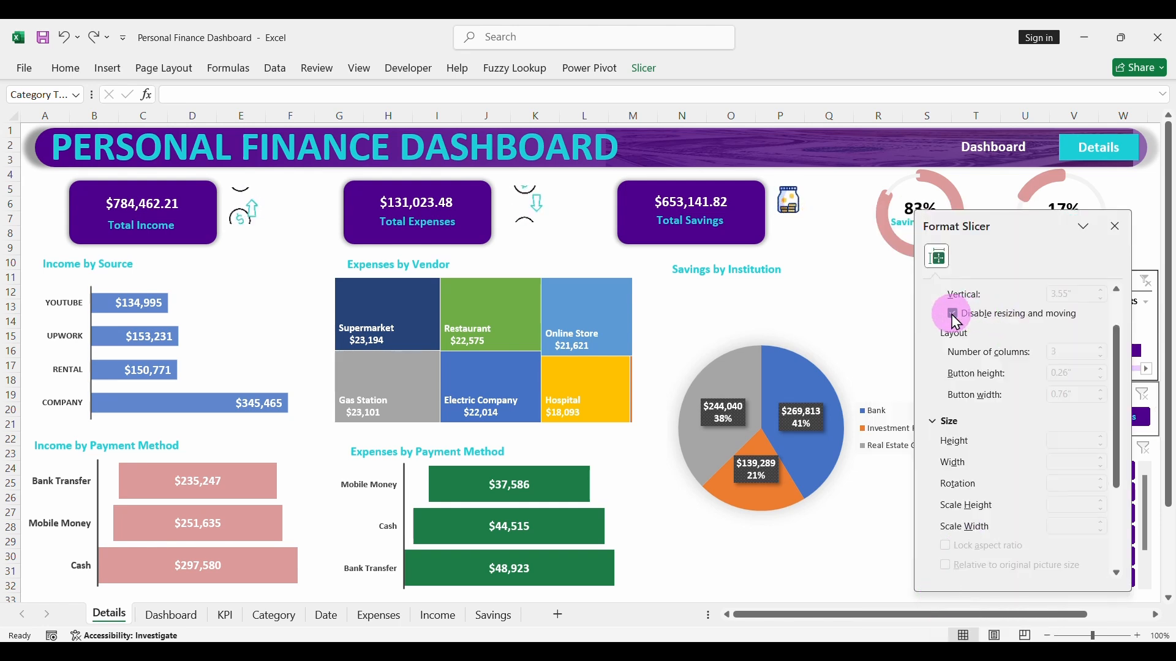
pyautogui.click(1116, 226)
# - Enable Disable resizing and moving for the Details page's Category Name slicer
pyautogui.click(1072, 450)
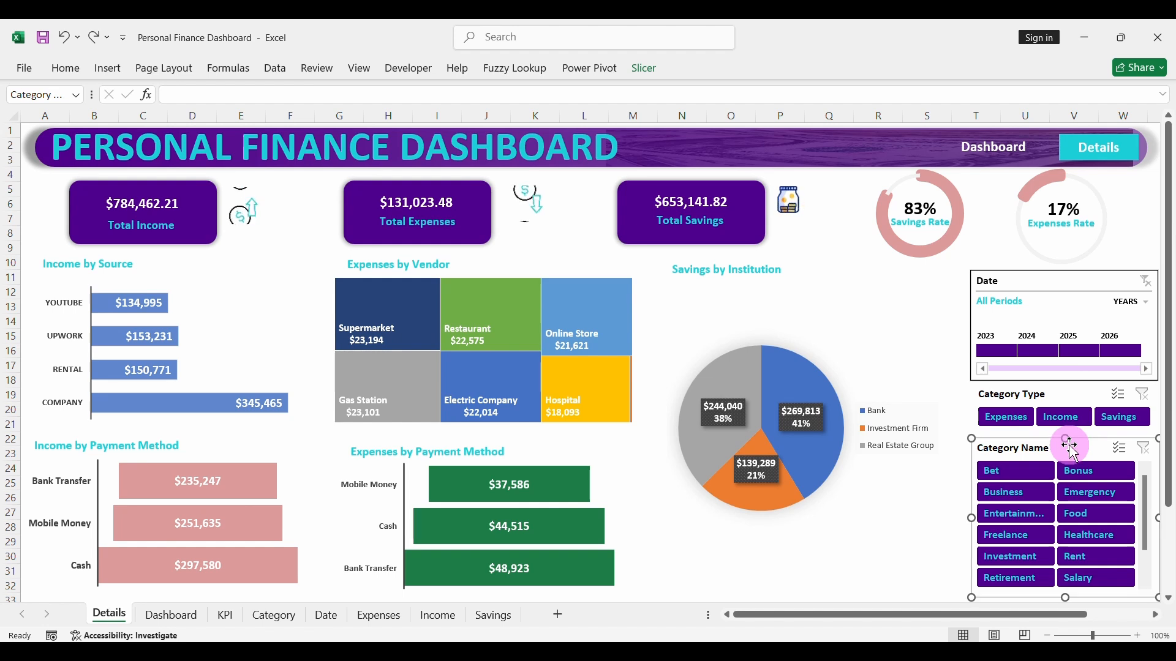
pyautogui.rightClick(1079, 450)
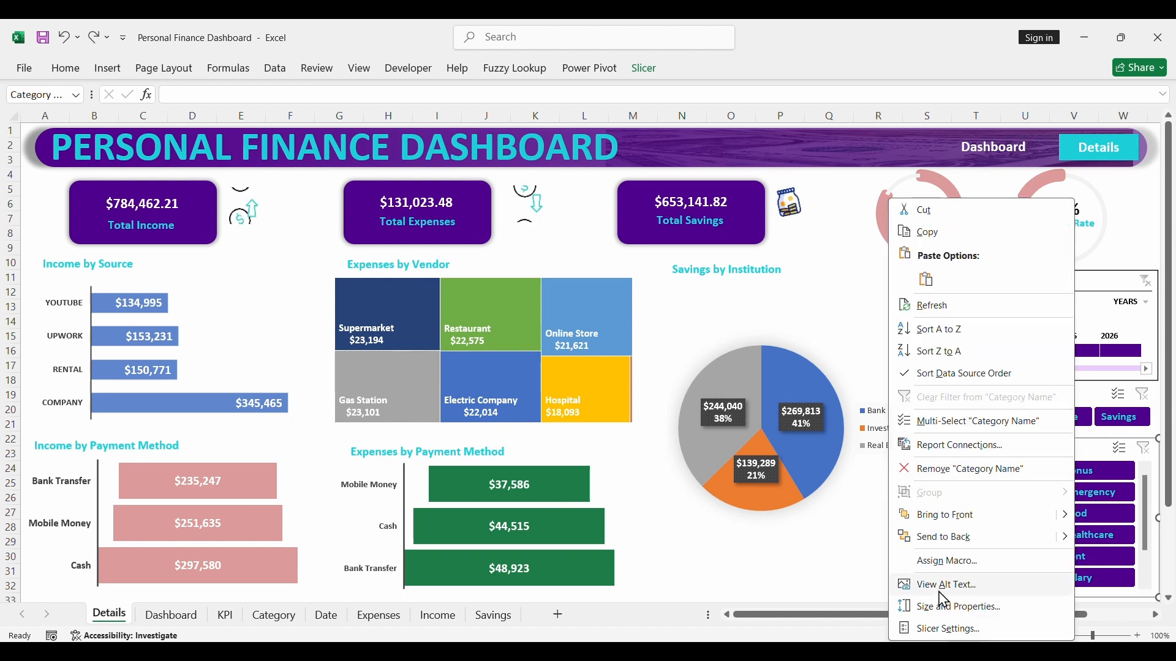
pyautogui.click(950, 608)
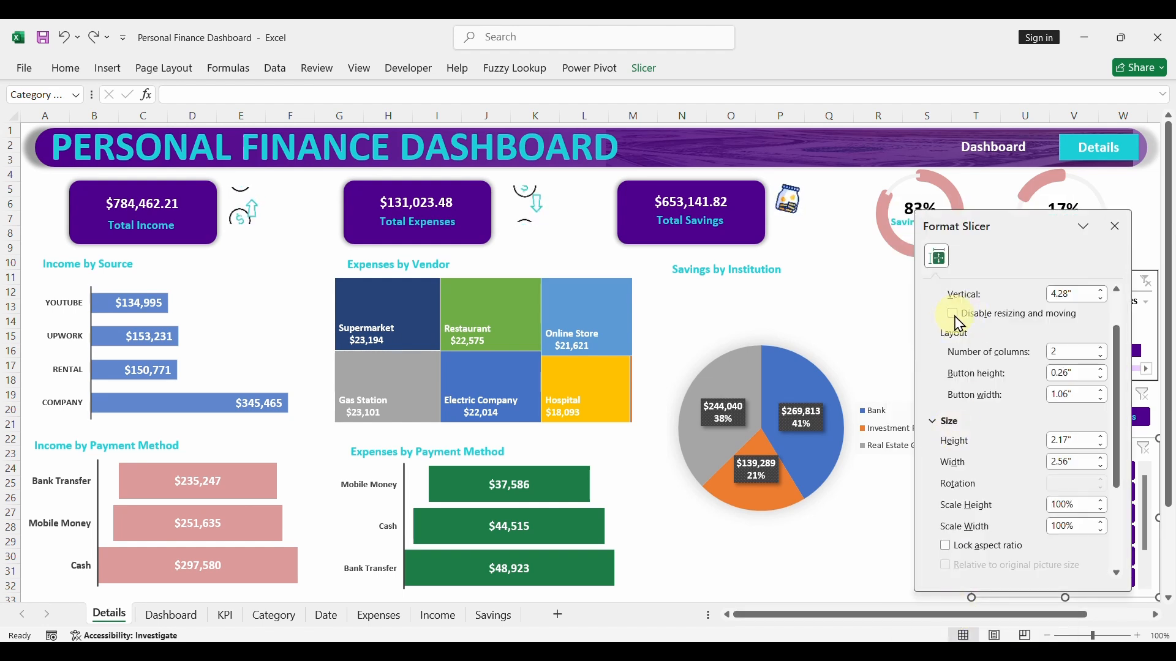
pyautogui.click(954, 314)
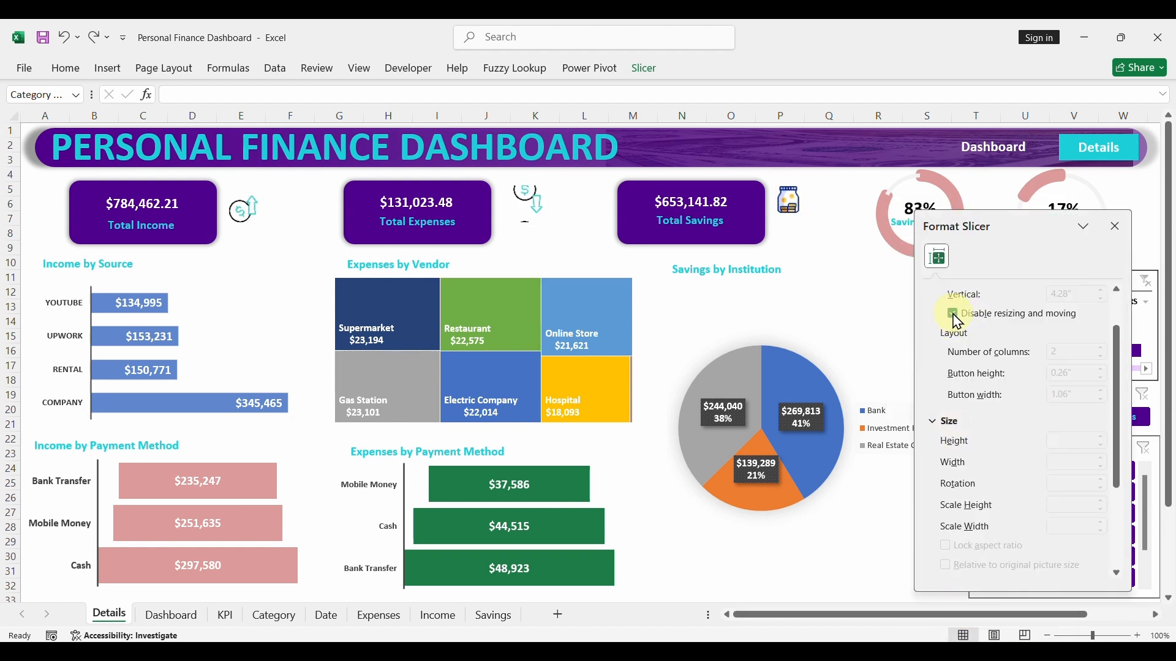
pyautogui.click(1115, 226)
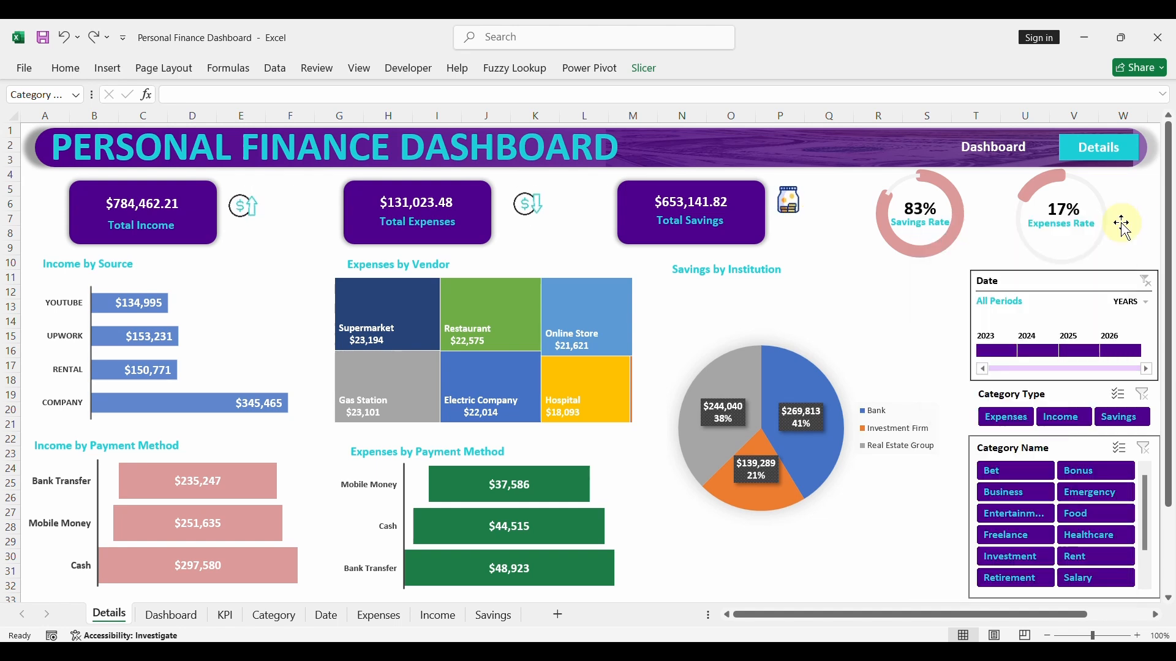
# - Change the last word of the Details page's title so it reads PERSONAL FINANCE TRACKER
pyautogui.doubleClick(580, 145)
pyautogui.write('TRACKER')
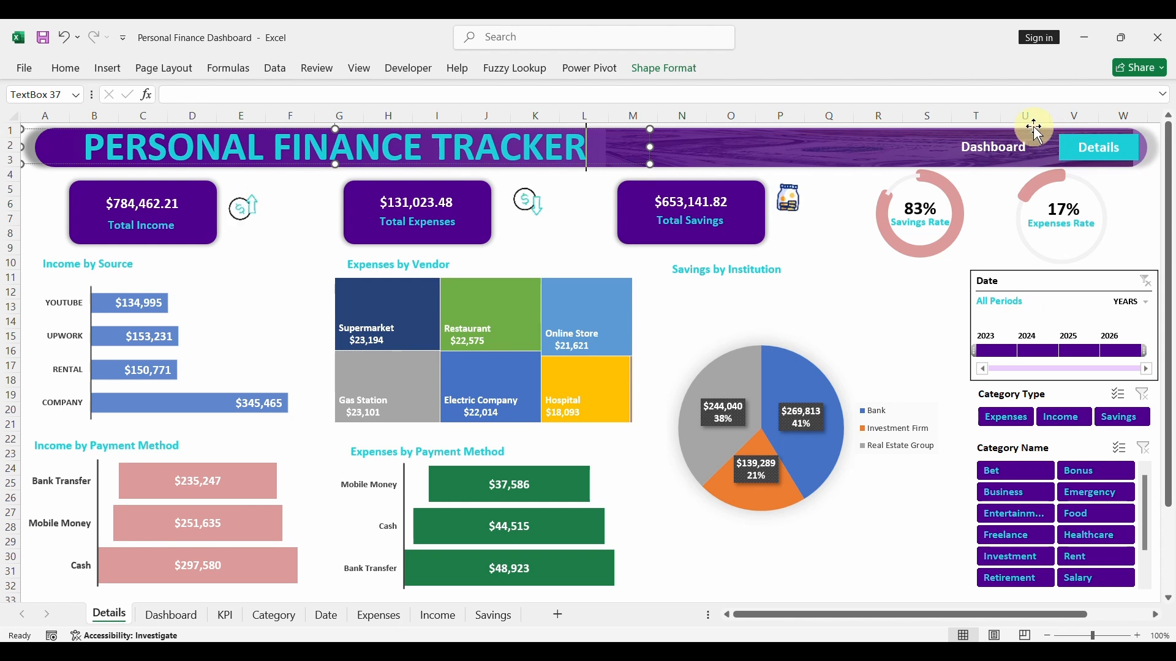
pyautogui.click(1005, 146)
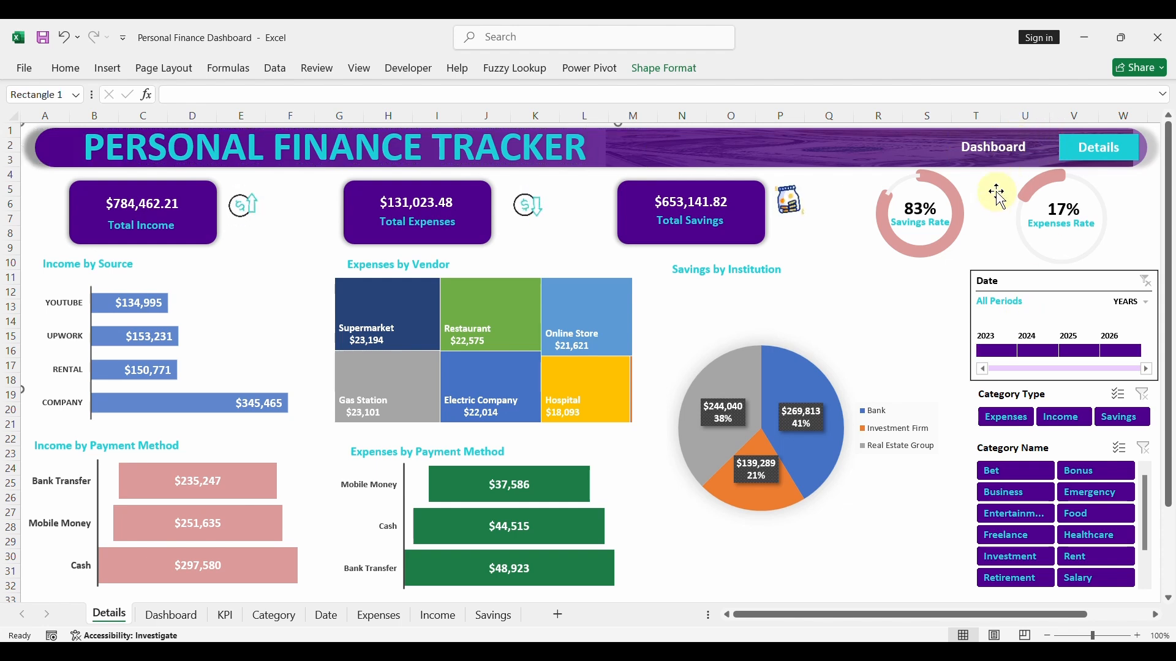
# - Go to the Dashboard page through its header link, and change its title to PERSONAL FINANCE TRACKER
pyautogui.click(991, 153)
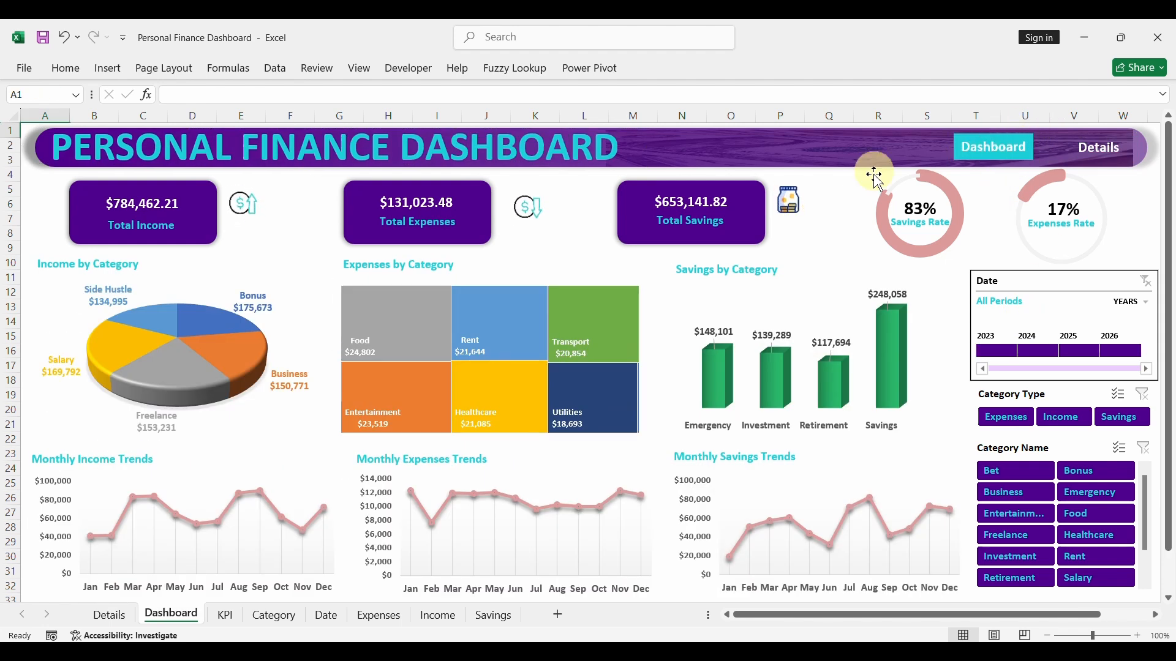
pyautogui.doubleClick(559, 152)
pyautogui.write('TRACKER')
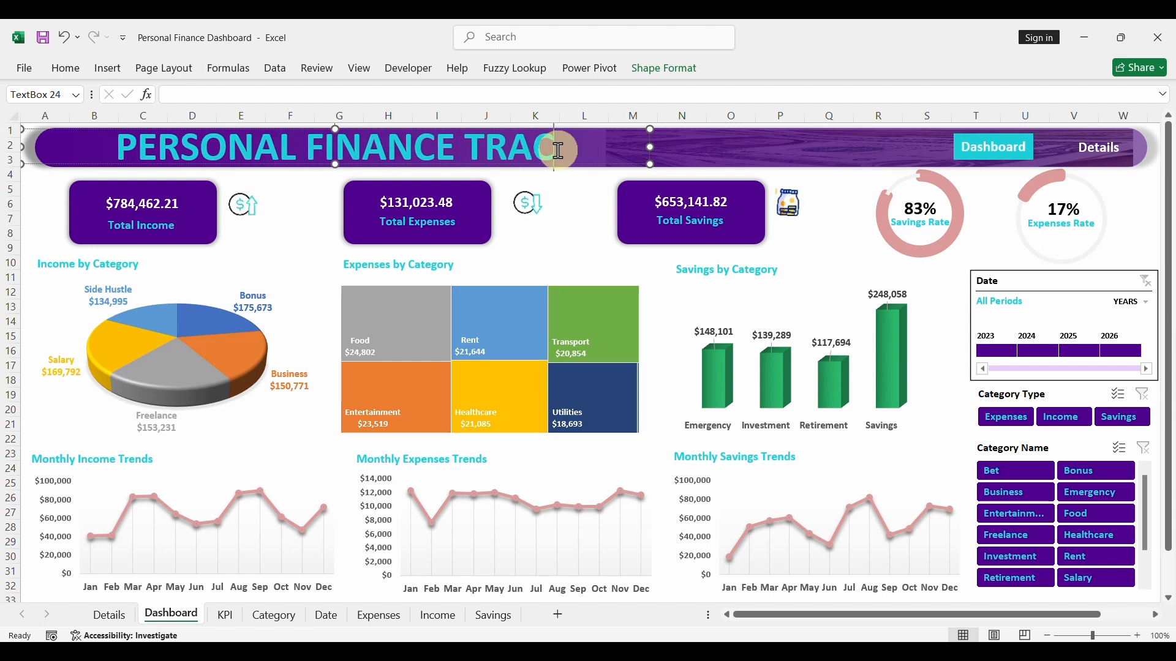
pyautogui.click(950, 414)
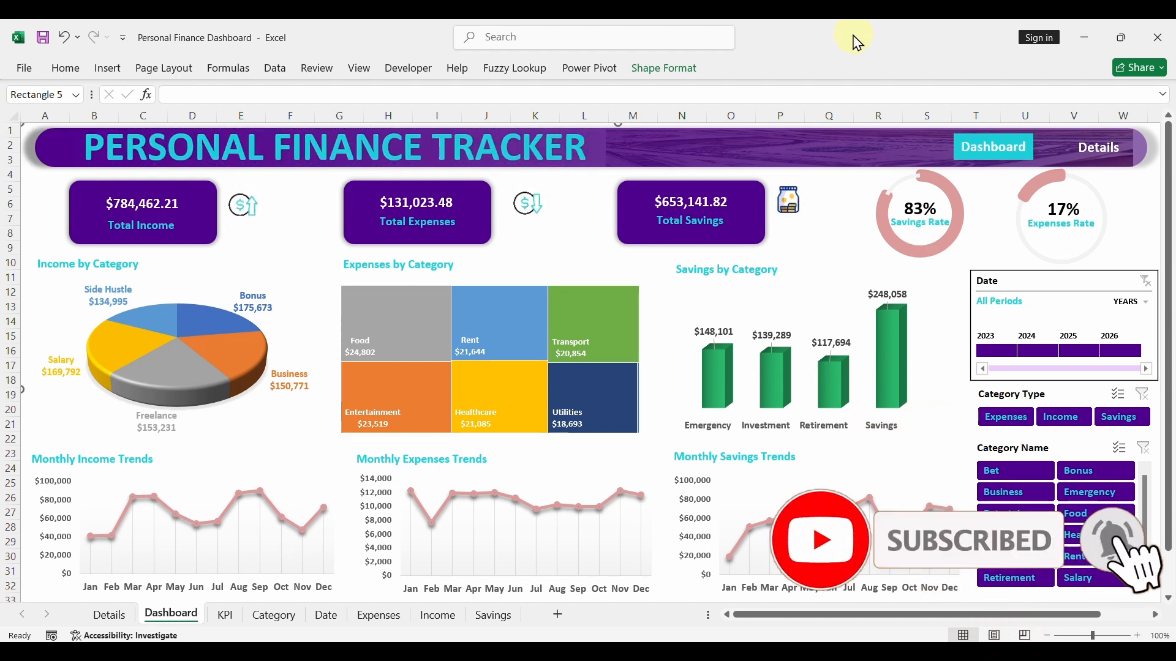